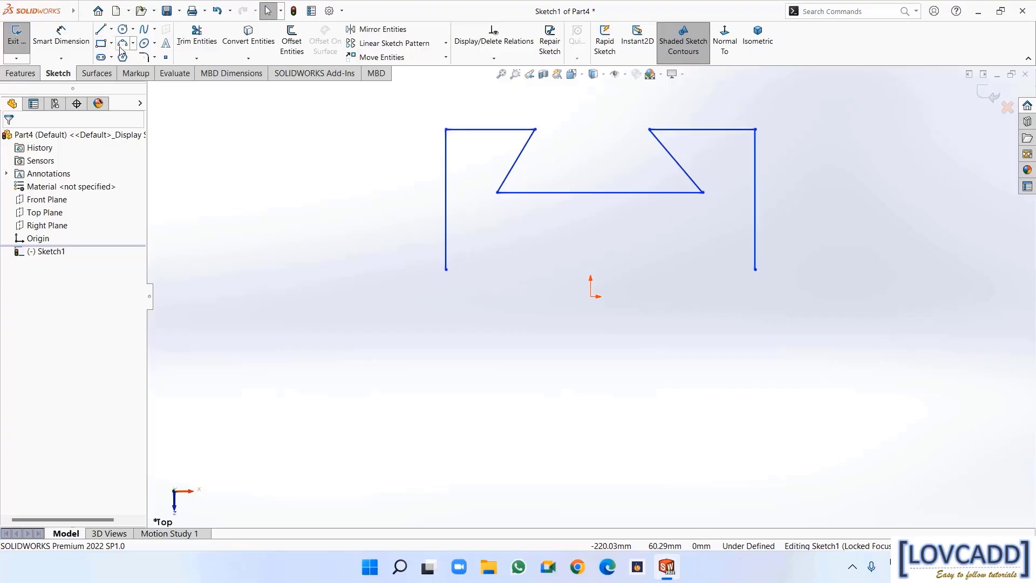
Close the profile's open bottom with a downward-bulging three-point arc of about 99 mm radius between the two vertical lines' lower endpoints
{"action": "left_click", "coordinate": [121, 46]}
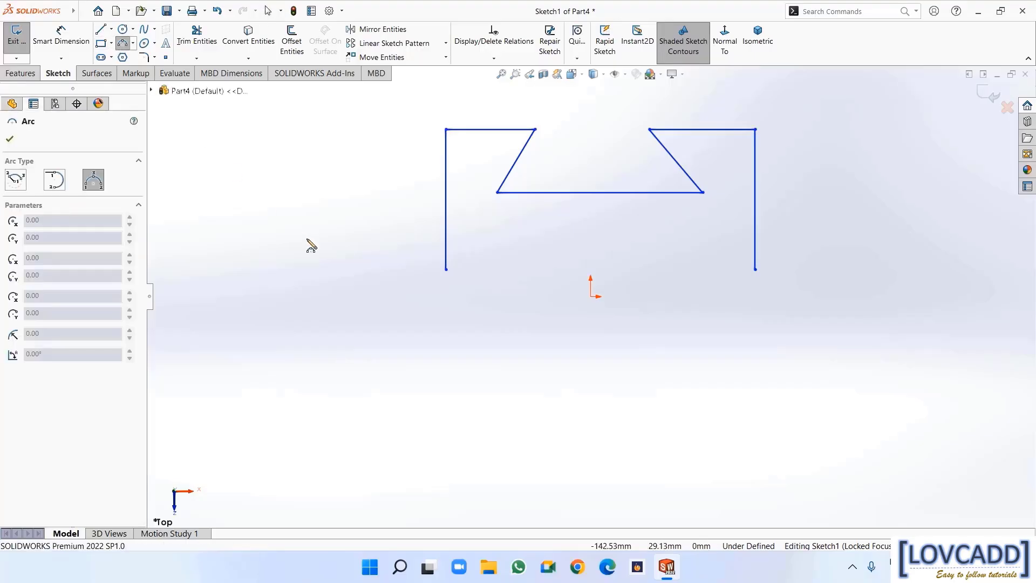
{"action": "left_click", "coordinate": [445, 269]}
{"action": "left_click", "coordinate": [755, 269]}
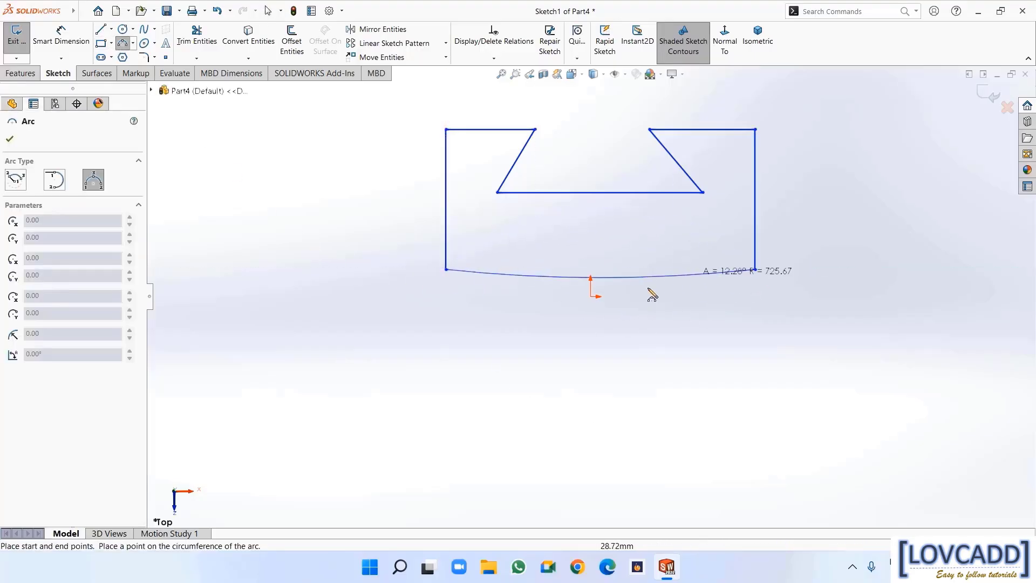
{"action": "left_click", "coordinate": [594, 347]}
{"action": "right_click", "coordinate": [594, 348]}
{"action": "left_click", "coordinate": [613, 351]}
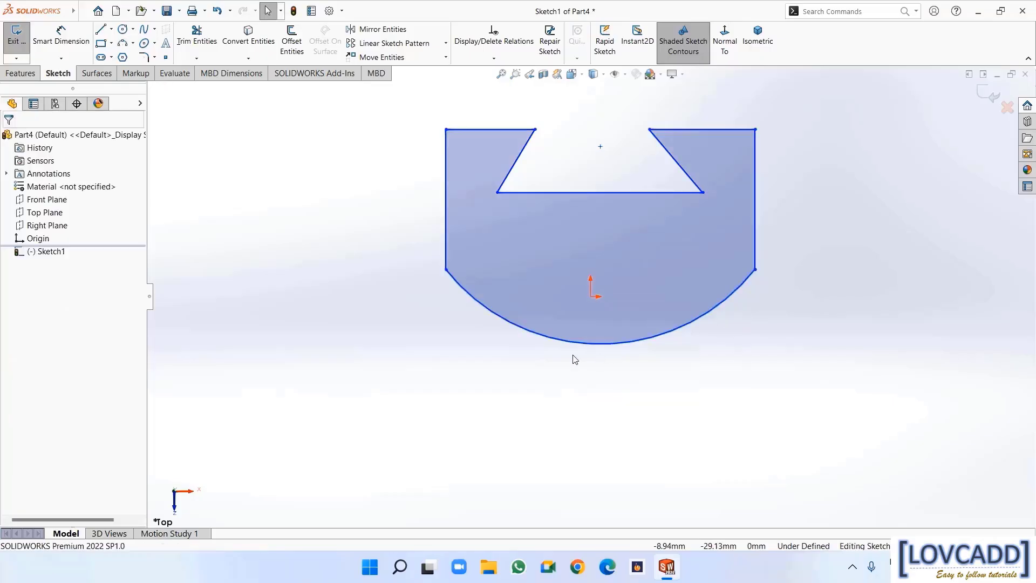
Add a Coincident relation between the bottom arc's midpoint and the origin
{"action": "left_click", "coordinate": [600, 345]}
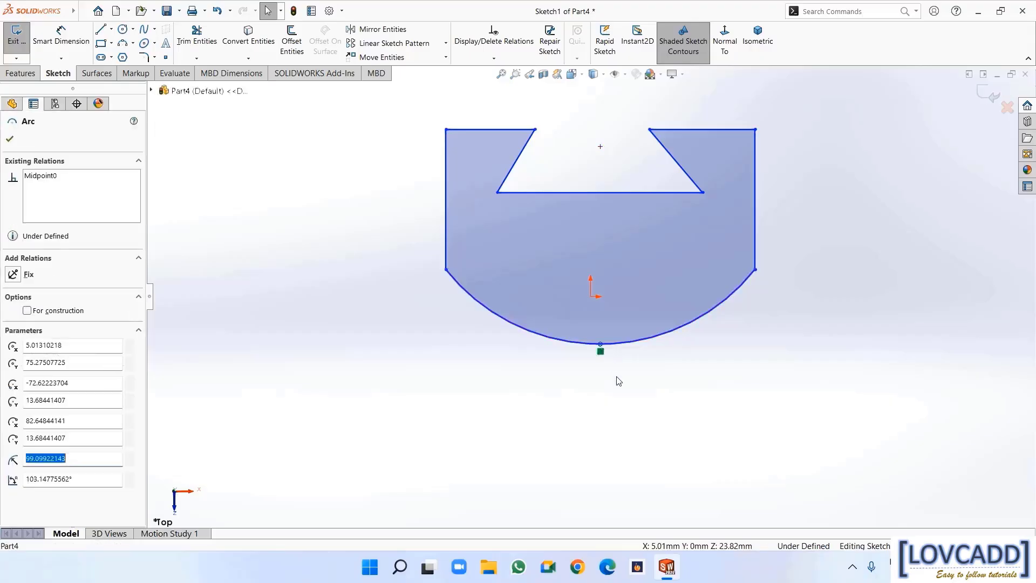
{"action": "left_click", "coordinate": [590, 297], "text": "ctrl"}
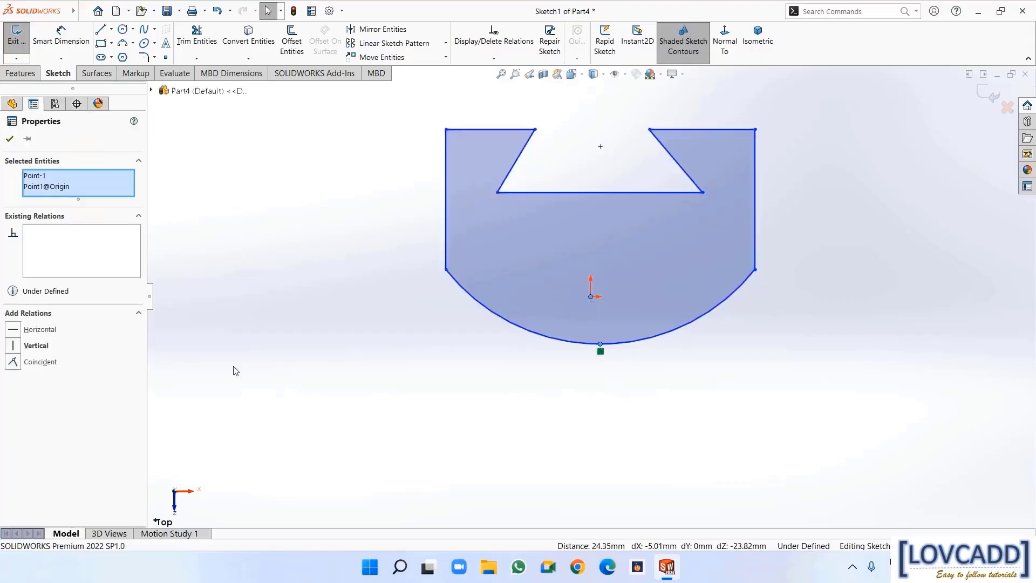
{"action": "left_click", "coordinate": [17, 366]}
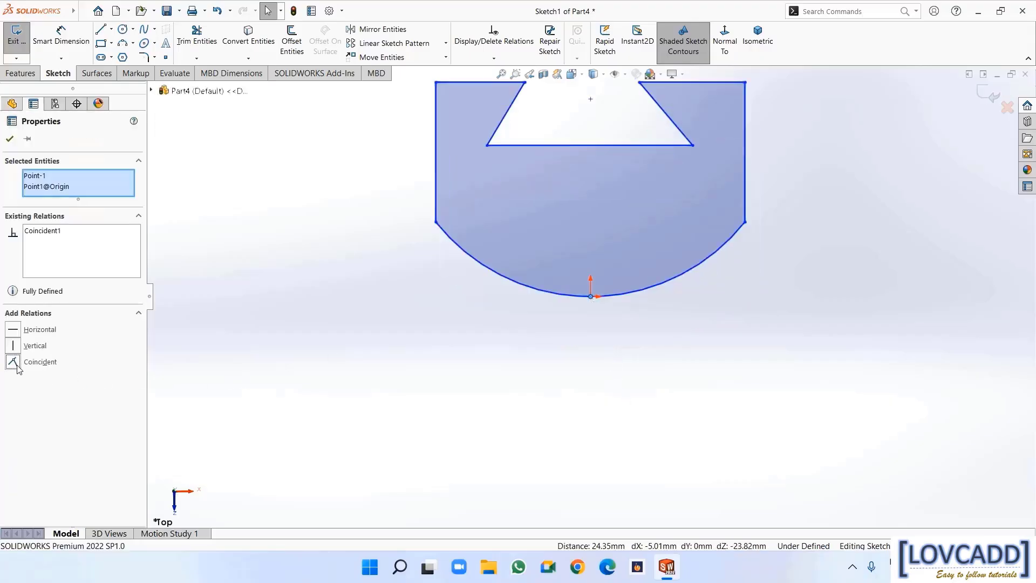
{"action": "left_click", "coordinate": [10, 138]}
Dimension the dovetail notch's depth between the upper right edge and the notch floor as 20 mm
{"action": "scroll", "coordinate": [377, 357], "scroll_direction": "down", "scroll_amount": 1}
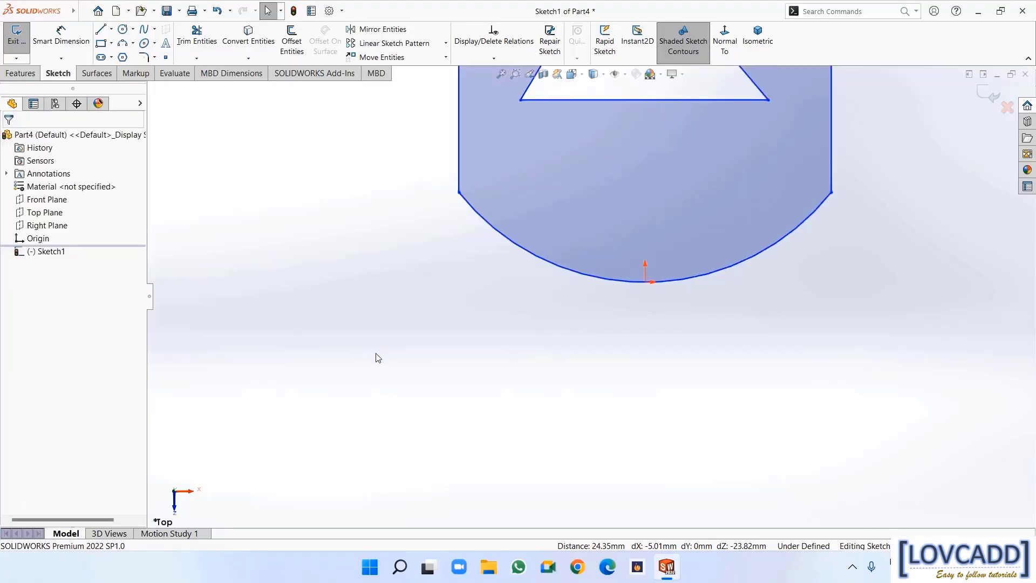
{"action": "scroll", "coordinate": [378, 358], "scroll_direction": "up", "scroll_amount": 4}
{"action": "scroll", "coordinate": [626, 117], "scroll_direction": "down", "scroll_amount": 2}
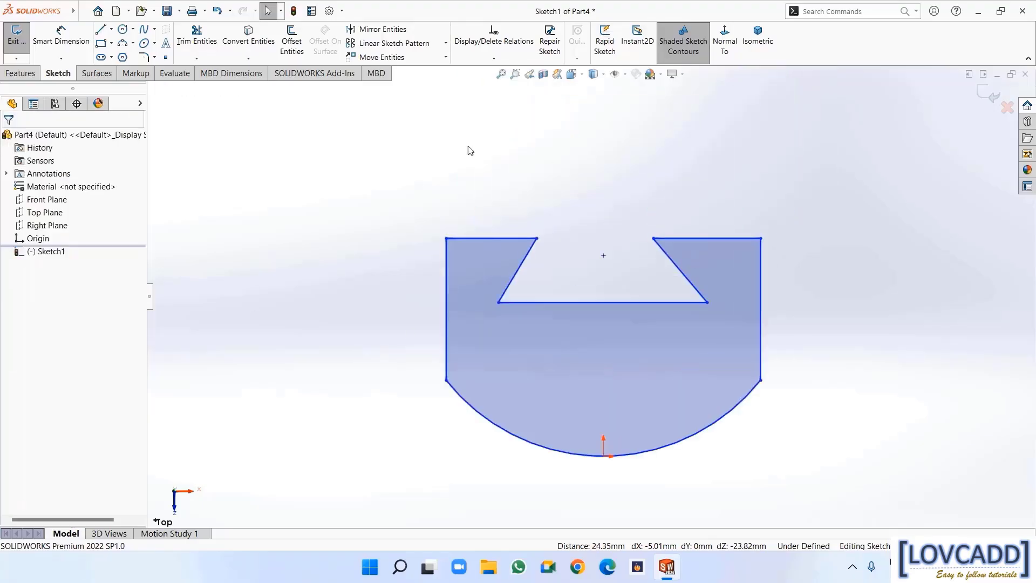
{"action": "left_click", "coordinate": [61, 35]}
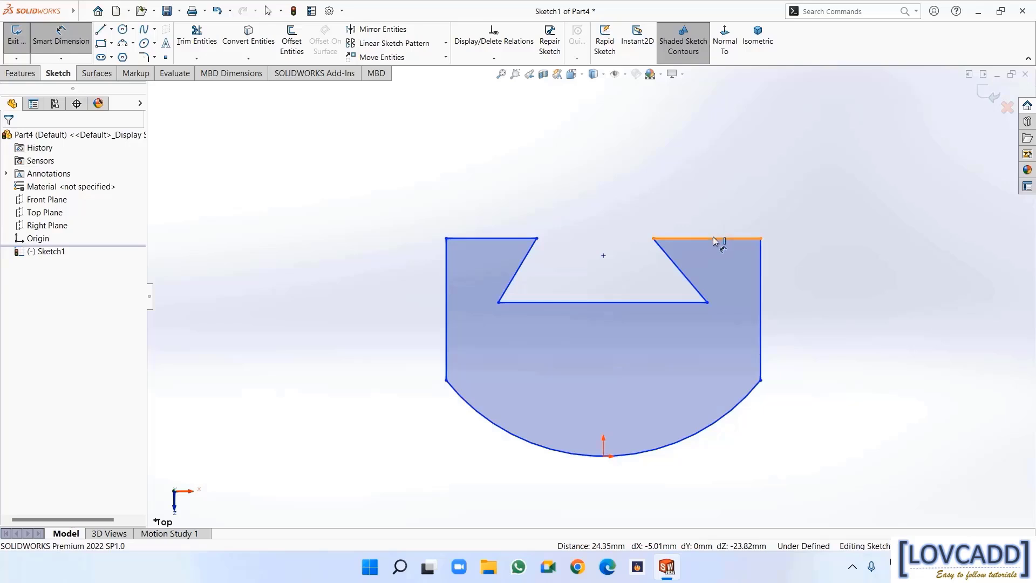
{"action": "left_click", "coordinate": [715, 238]}
{"action": "left_click", "coordinate": [642, 302]}
{"action": "left_click", "coordinate": [799, 273]}
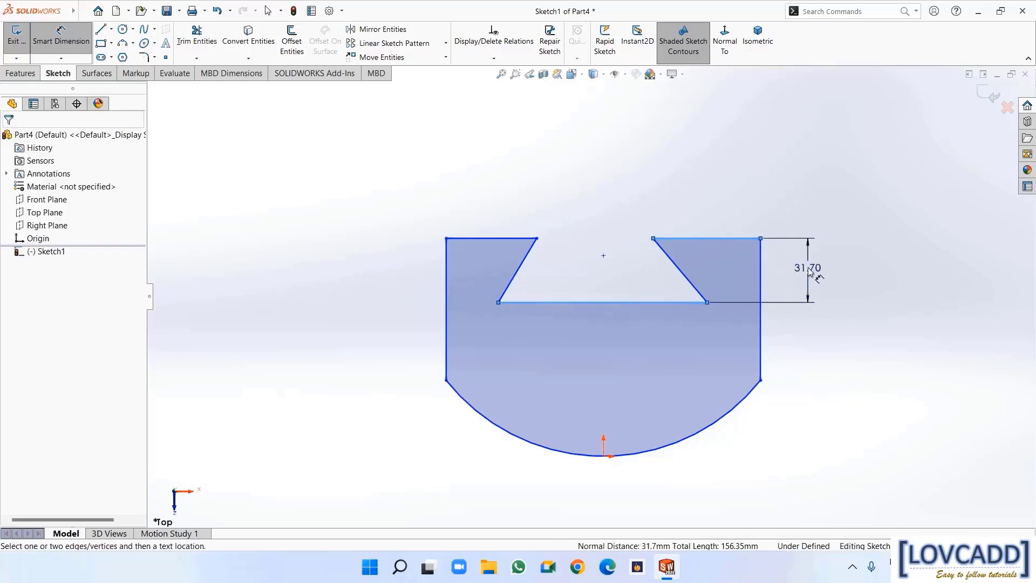
{"action": "type", "text": "20"}
{"action": "key", "text": "Return"}
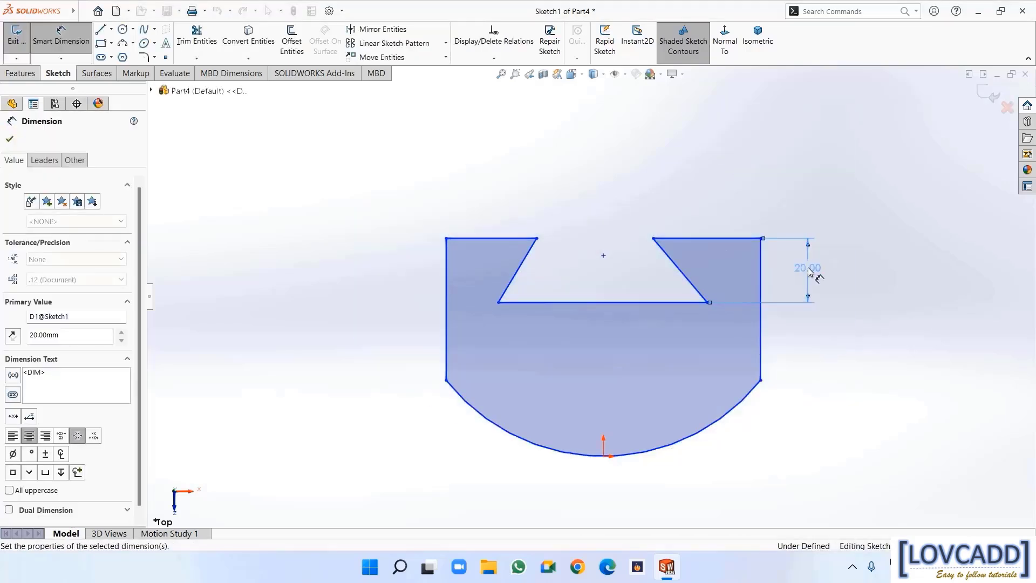
Dimension the profile's overall height from the origin to the upper right edge as 40 mm
{"action": "left_click", "coordinate": [604, 457]}
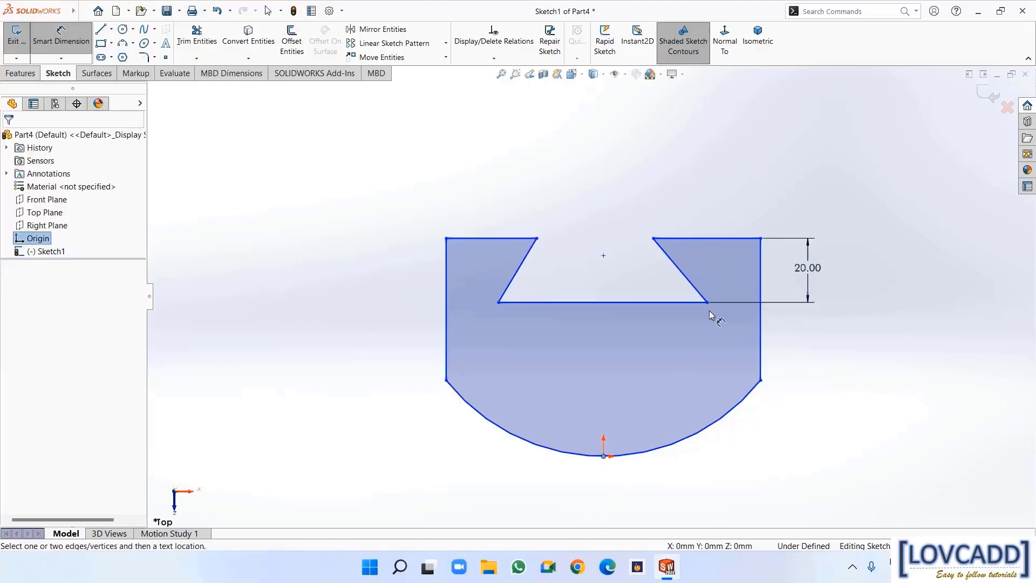
{"action": "left_click", "coordinate": [719, 244]}
{"action": "left_click", "coordinate": [875, 348]}
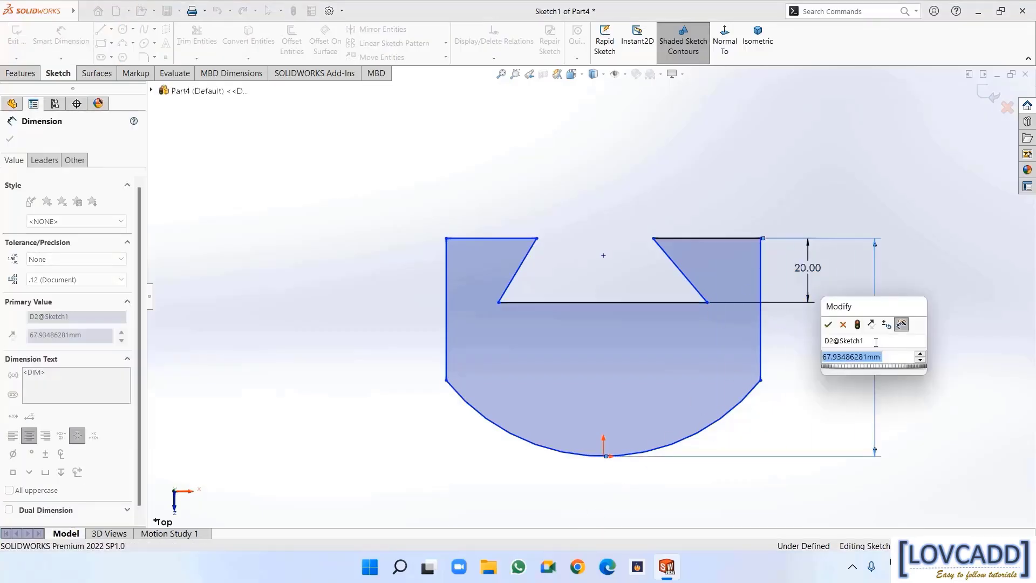
{"action": "type", "text": "40"}
{"action": "left_click", "coordinate": [828, 325]}
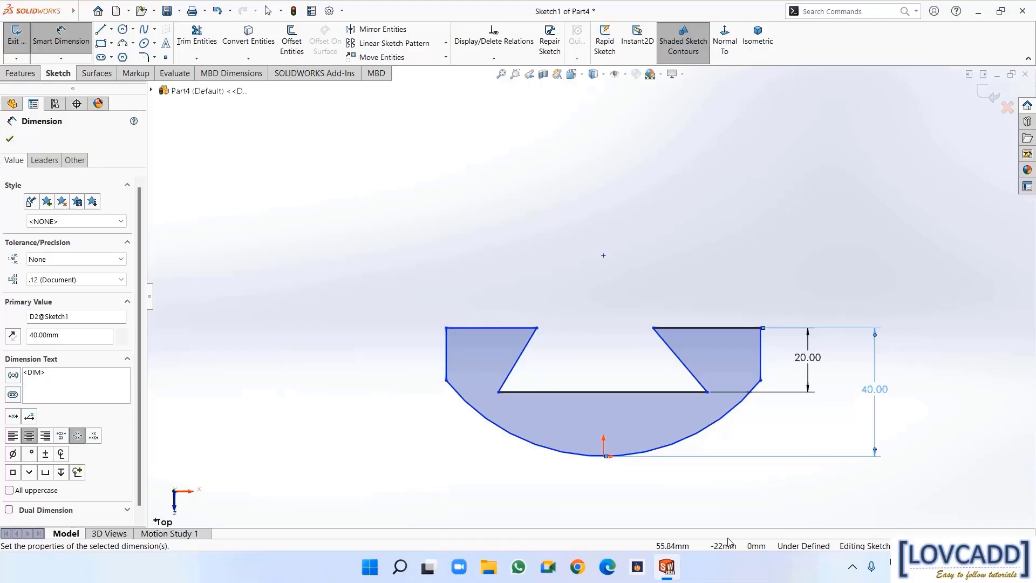
Dimension the horizontal distance from the origin to the profile's upper right corner as 50 mm
{"action": "left_click", "coordinate": [761, 327]}
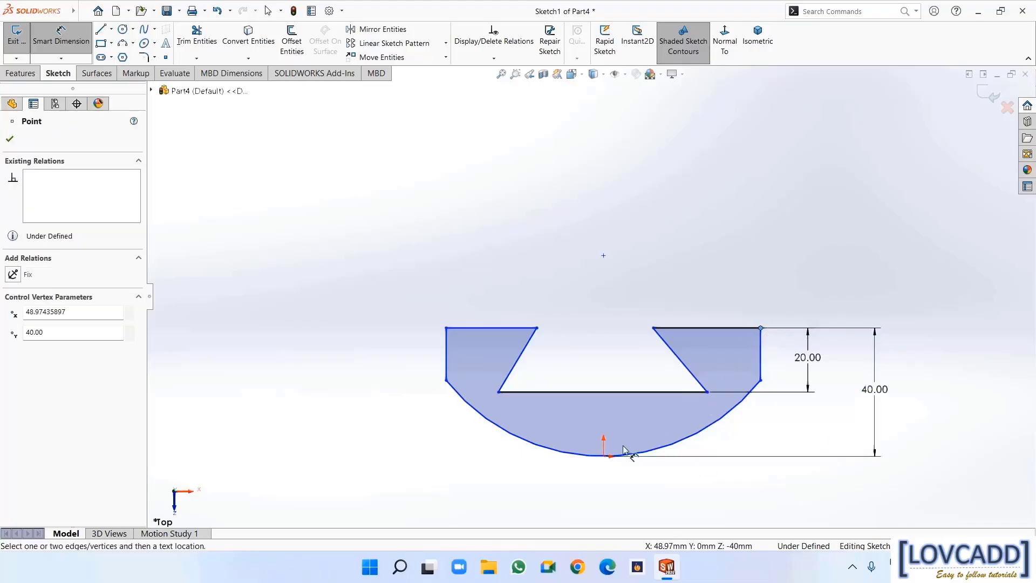
{"action": "left_click", "coordinate": [604, 457]}
{"action": "left_click", "coordinate": [686, 275]}
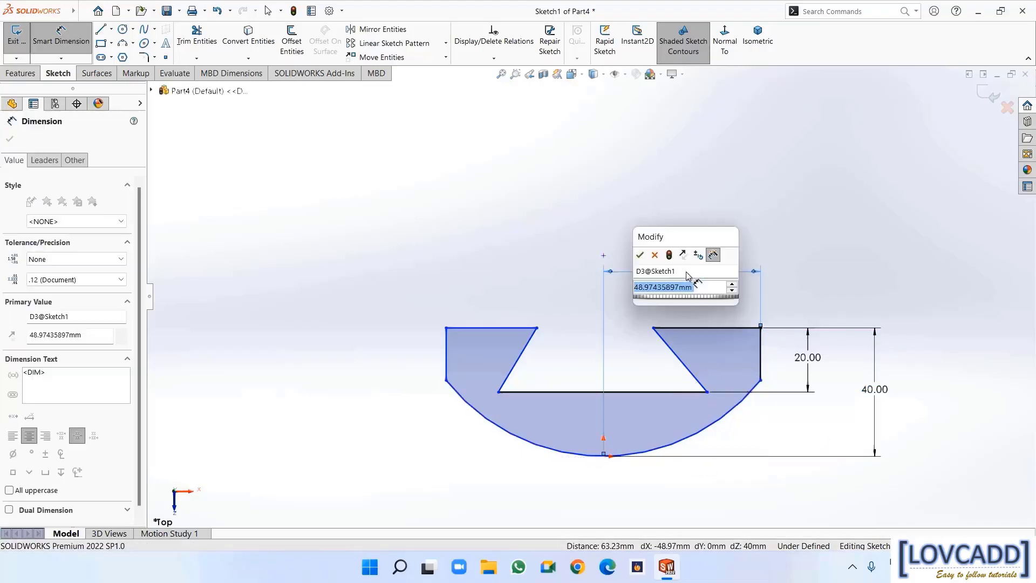
{"action": "type", "text": "50"}
{"action": "key", "text": "Return"}
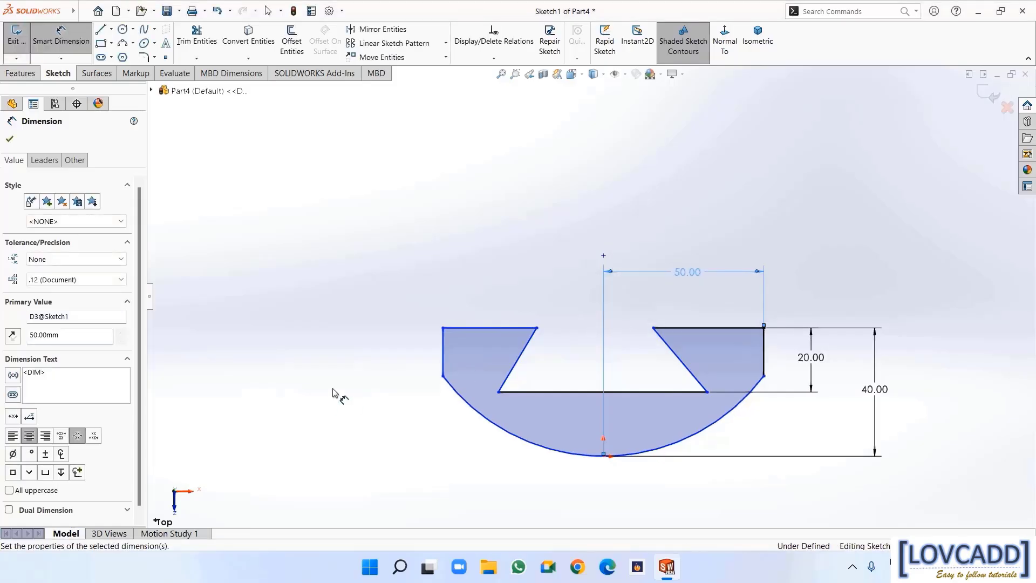
Dimension the overall width between the profile's upper left and upper right corners as 100 mm
{"action": "left_click", "coordinate": [442, 328]}
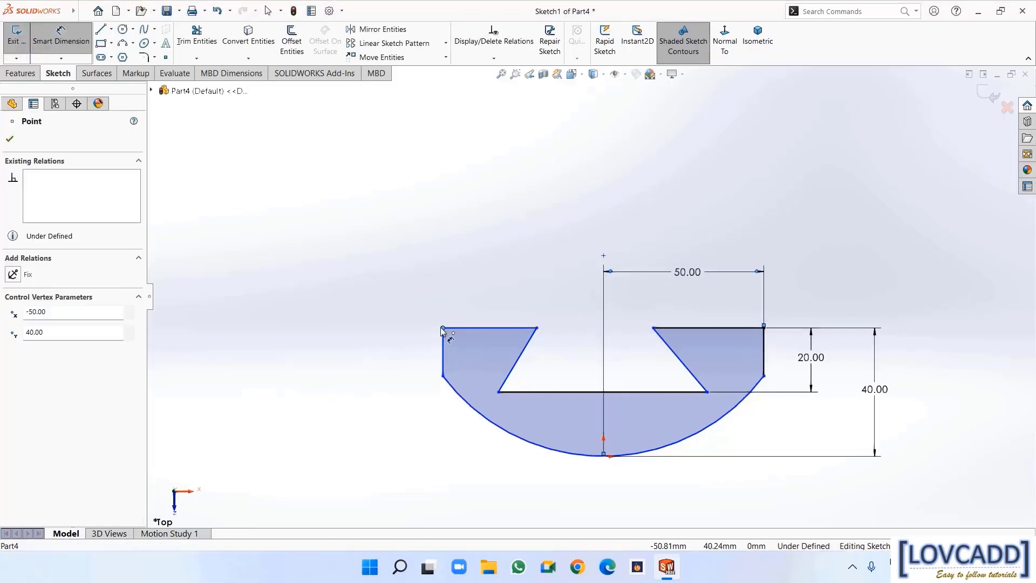
{"action": "left_click", "coordinate": [763, 327]}
{"action": "left_click", "coordinate": [637, 201]}
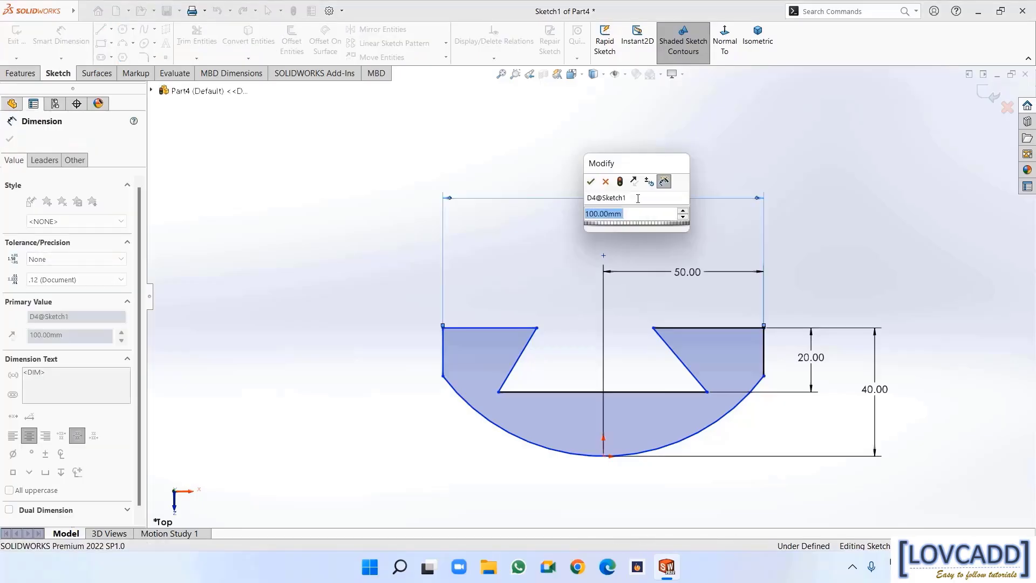
{"action": "type", "text": "100"}
{"action": "key", "text": "Return"}
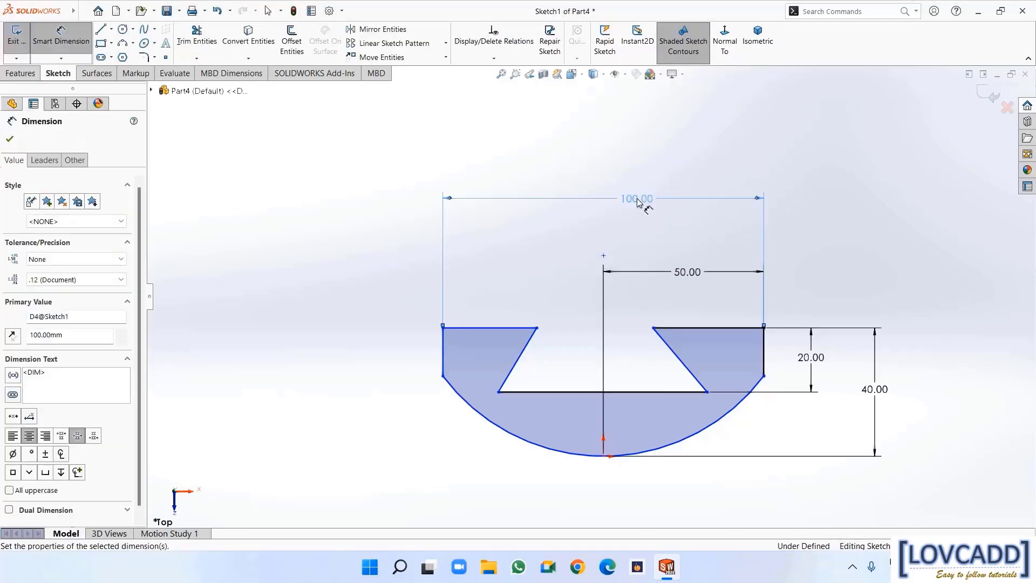
Dimension the bottom arc's radius as 100 mm
{"action": "left_click", "coordinate": [674, 446]}
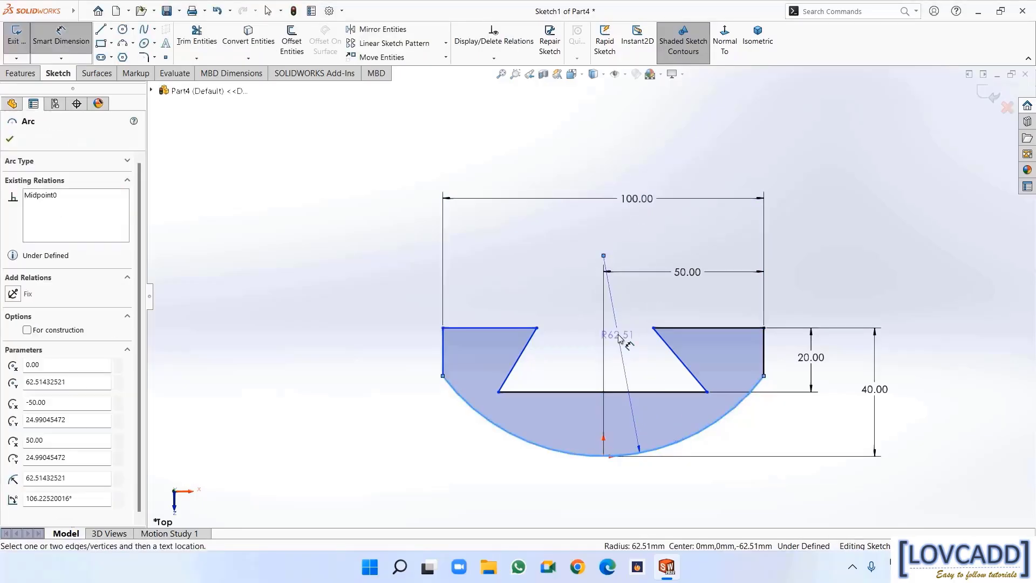
{"action": "left_click", "coordinate": [619, 335]}
{"action": "type", "text": "100"}
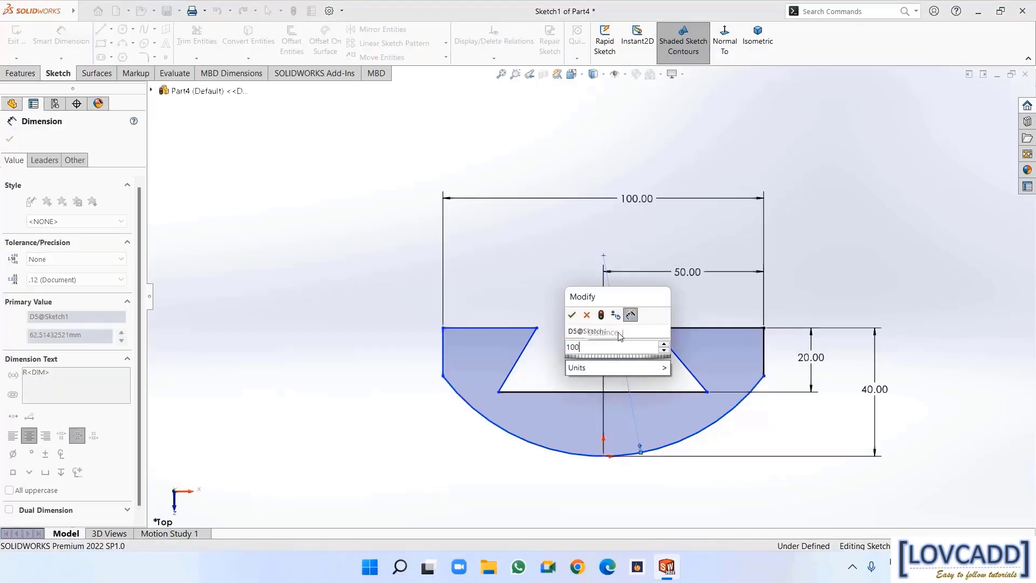
{"action": "key", "text": "Return"}
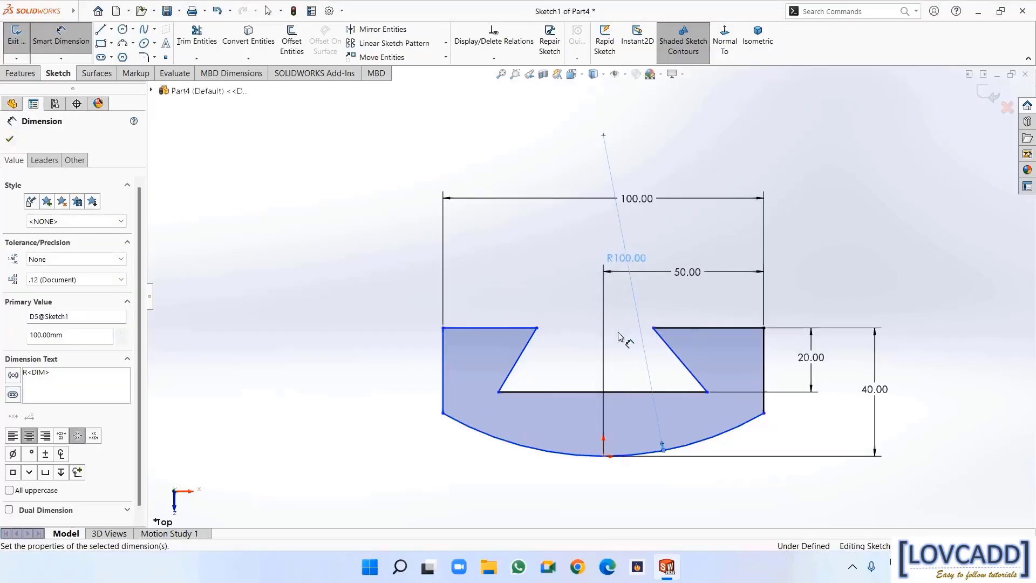
Dimension the angle between the notch's right slanted side and its floor as 65 degrees
{"action": "left_click", "coordinate": [679, 358]}
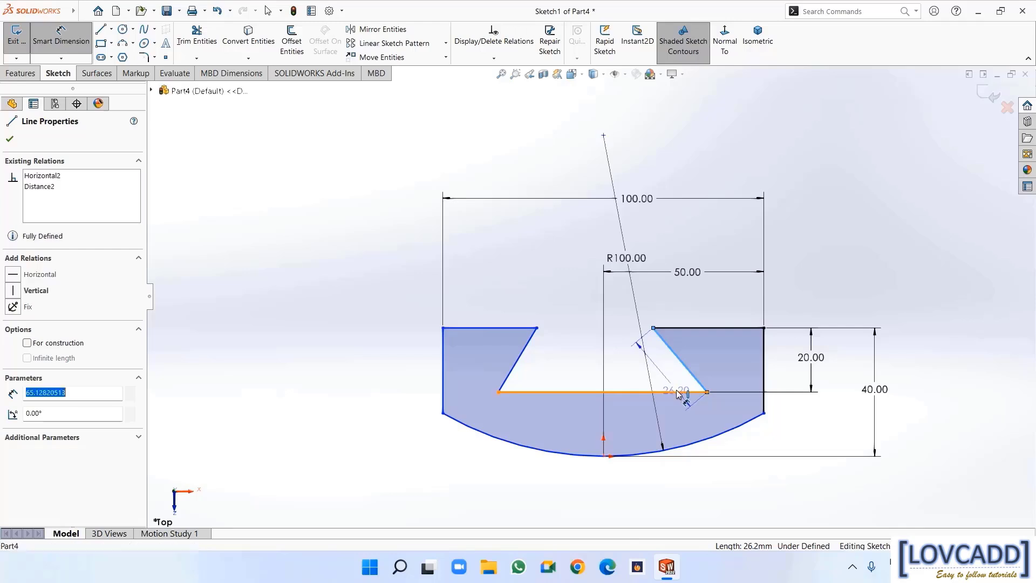
{"action": "left_click", "coordinate": [678, 393]}
{"action": "left_click", "coordinate": [678, 383]}
{"action": "type", "text": "65"}
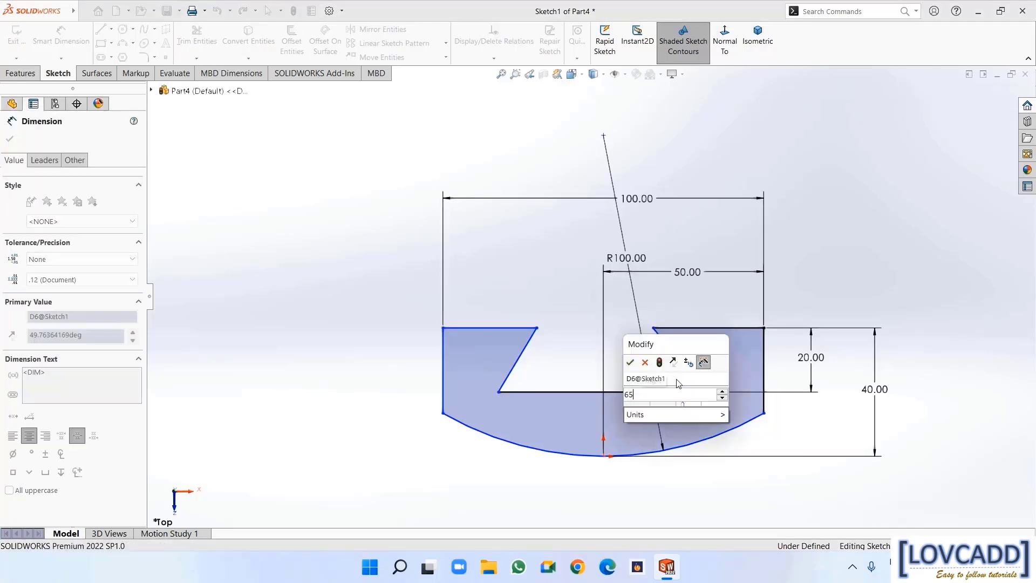
{"action": "key", "text": "Return"}
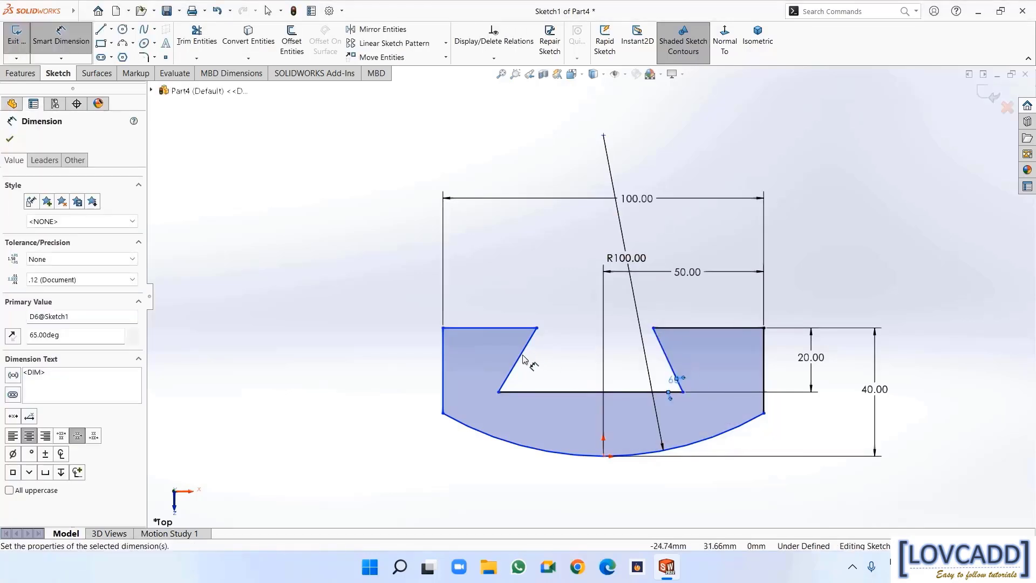
Dimension the angle between the notch's left slanted side and its floor as 65 degrees
{"action": "left_click", "coordinate": [524, 359]}
{"action": "left_click", "coordinate": [547, 392]}
{"action": "left_click", "coordinate": [551, 370]}
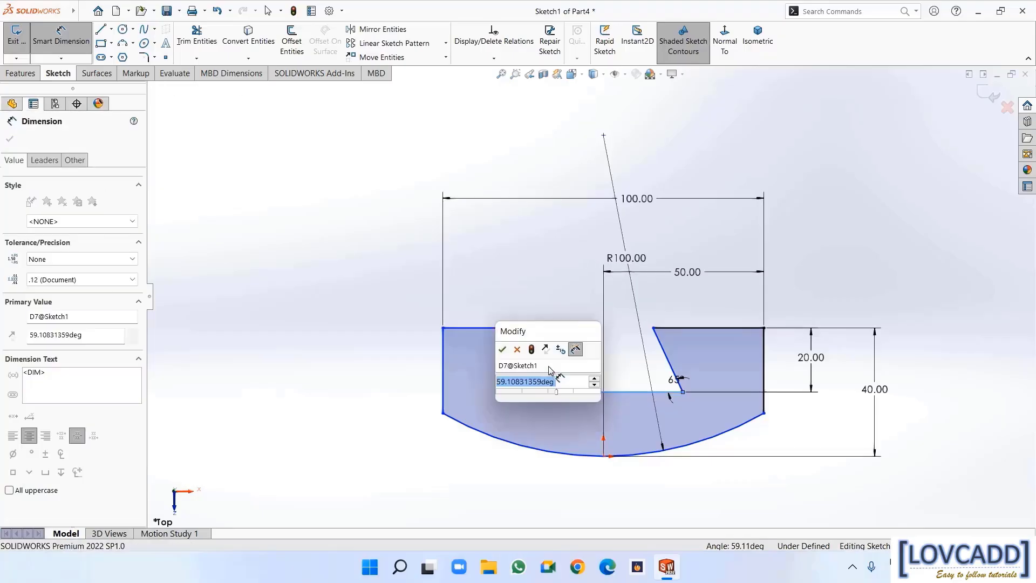
{"action": "type", "text": "65"}
{"action": "key", "text": "Return"}
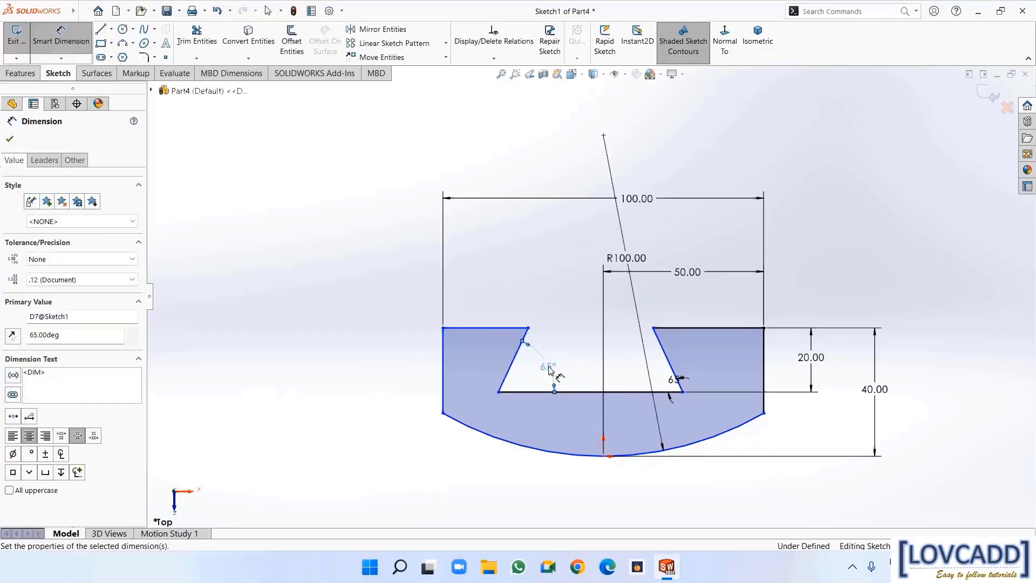
Dimension the horizontal distance from the notch floor's right corner to the origin as 35 mm
{"action": "left_click", "coordinate": [682, 394]}
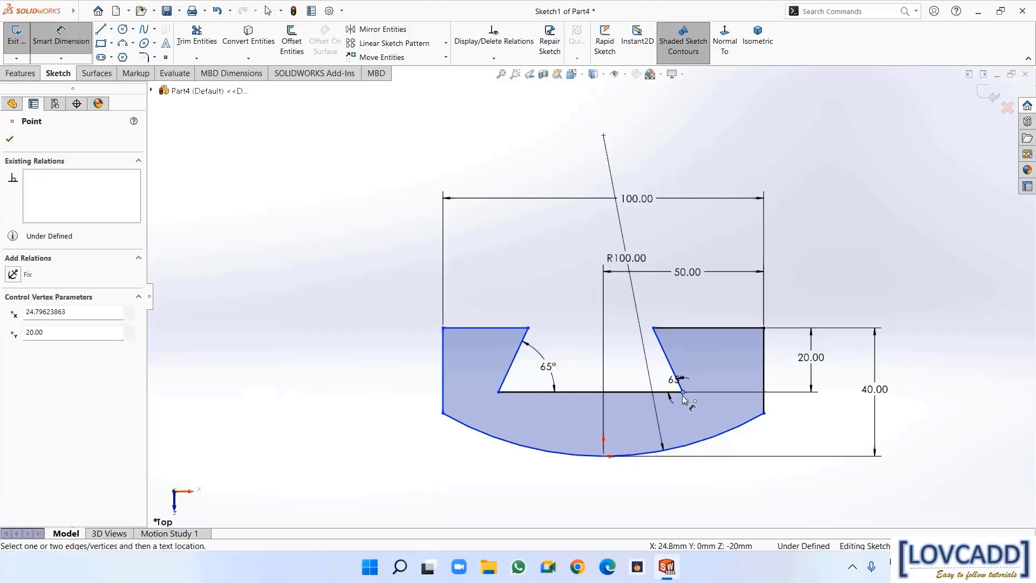
{"action": "left_click", "coordinate": [604, 457]}
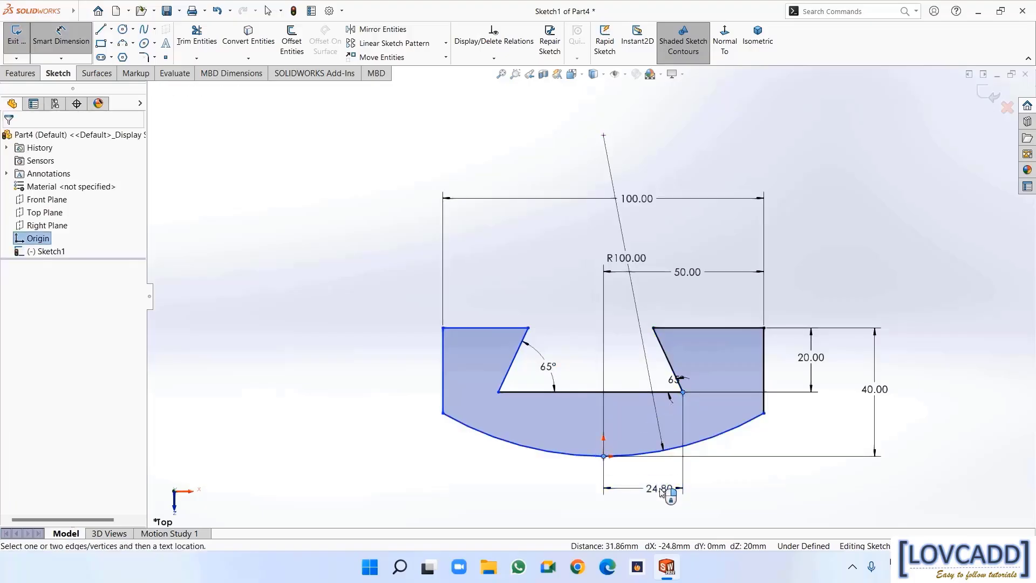
{"action": "left_click", "coordinate": [661, 490]}
{"action": "type", "text": "35"}
{"action": "key", "text": "Return"}
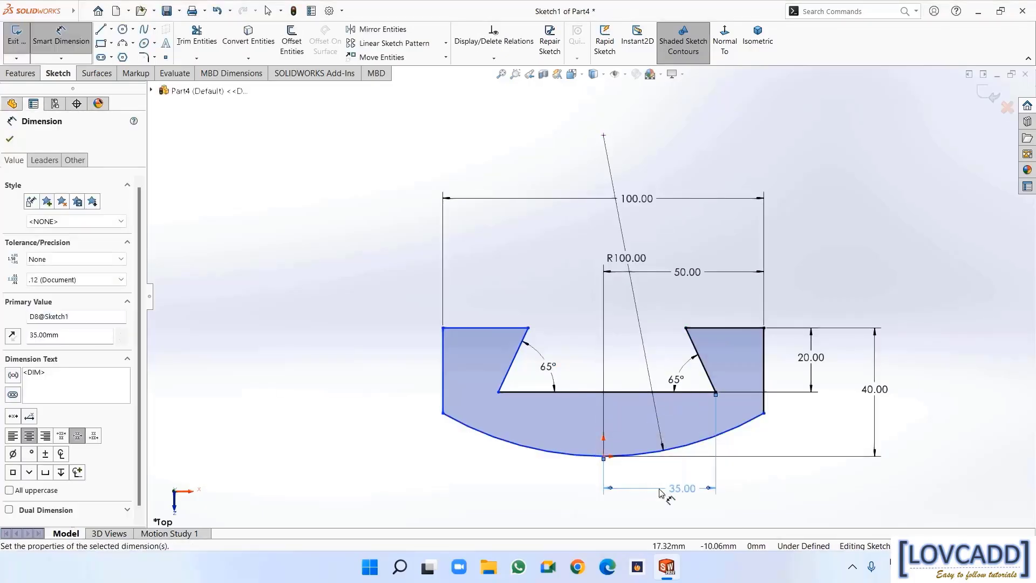
Dimension the horizontal distance from the notch floor's left corner to the origin as 40 mm and finish dimensioning
{"action": "left_click", "coordinate": [498, 392]}
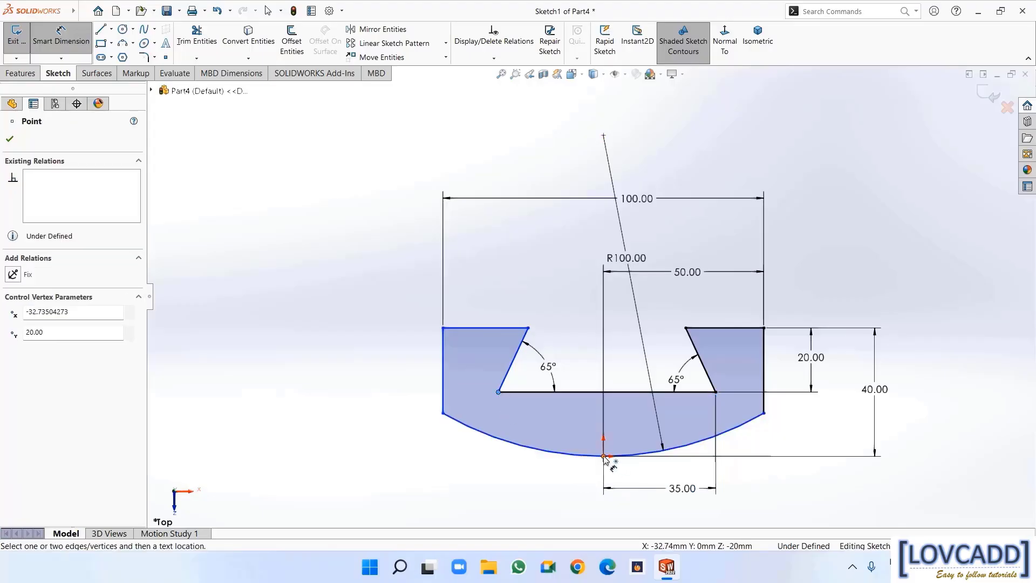
{"action": "left_click", "coordinate": [603, 457]}
{"action": "left_click", "coordinate": [547, 487]}
{"action": "type", "text": "35"}
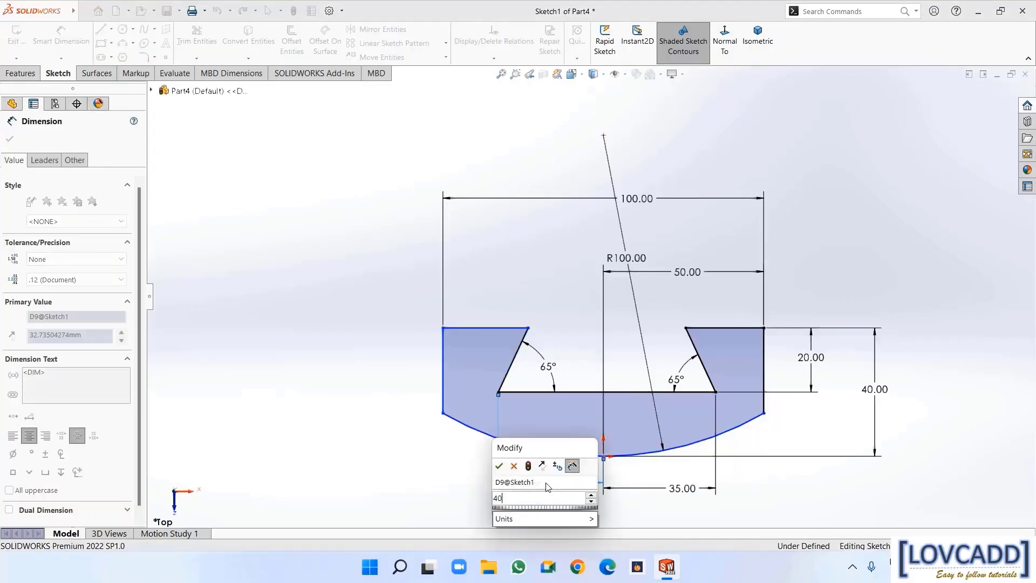
{"action": "key", "text": "Return"}
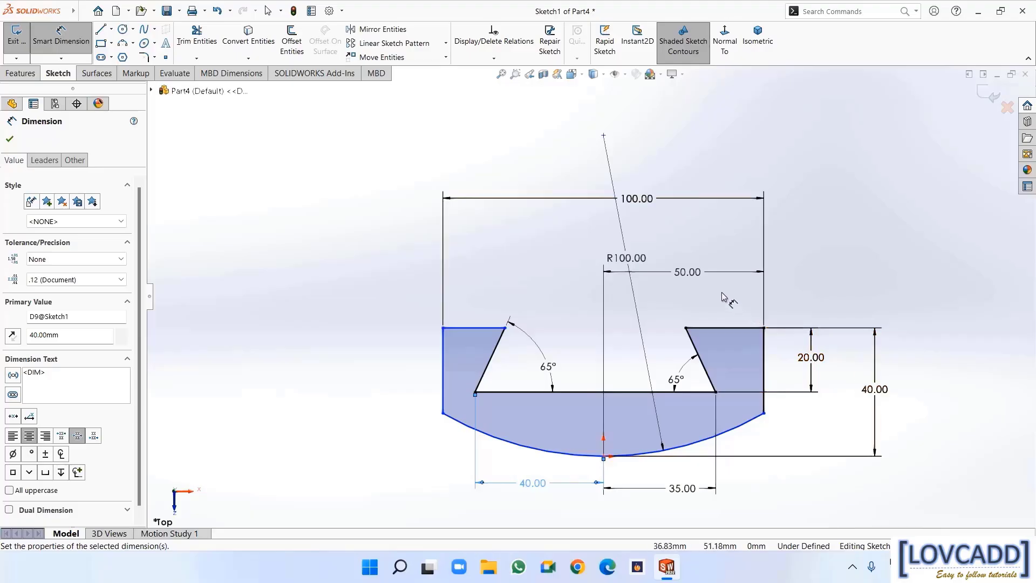
{"action": "left_click", "coordinate": [11, 139]}
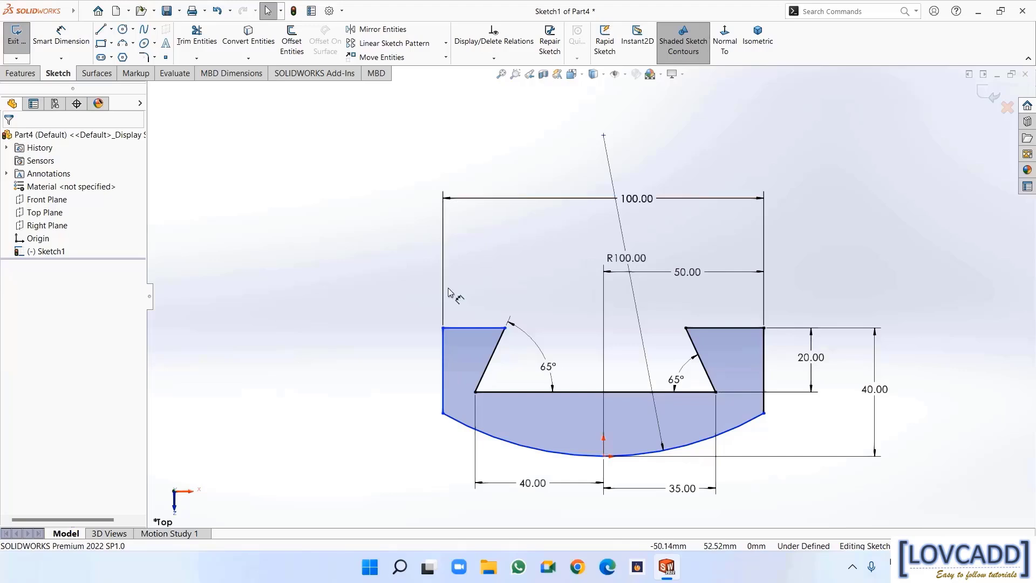
Make the two short top edges on either side of the notch collinear
{"action": "left_click", "coordinate": [477, 327]}
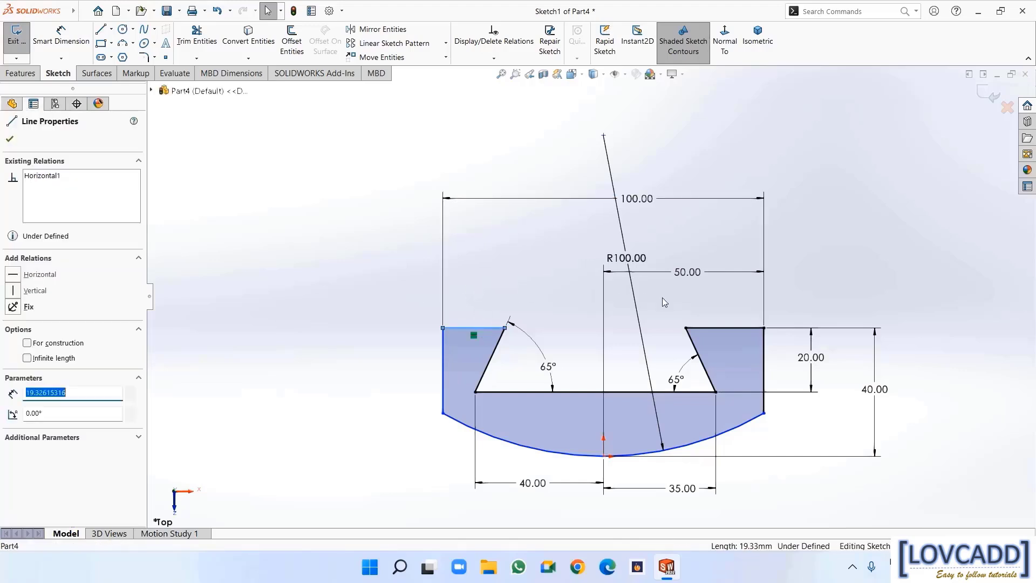
{"action": "left_click", "coordinate": [730, 328], "text": "ctrl"}
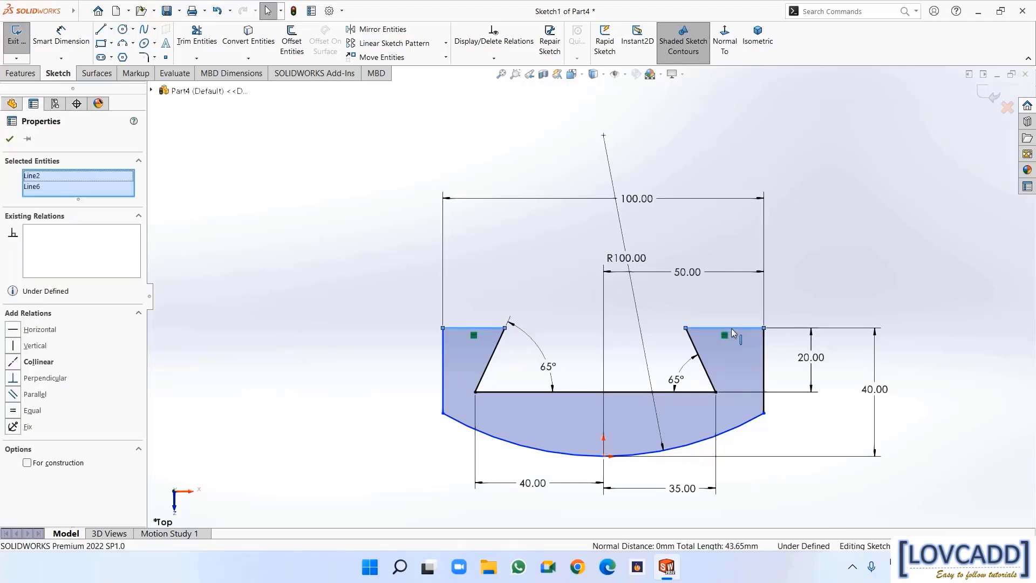
{"action": "left_click", "coordinate": [19, 363]}
{"action": "left_click", "coordinate": [10, 139]}
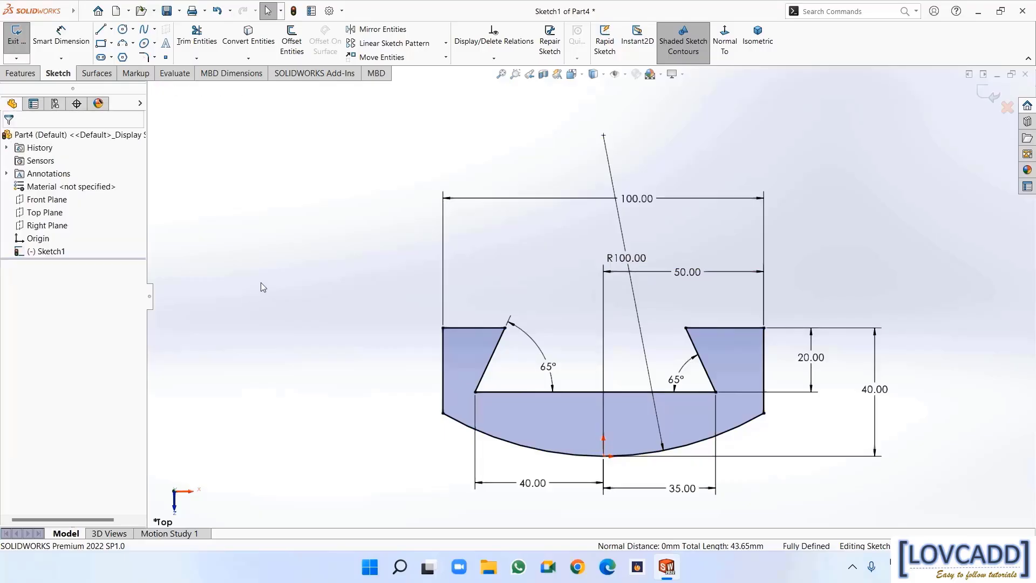
Extrude the notched profile as a blind boss to a depth of 240 mm
{"action": "left_click", "coordinate": [20, 73]}
{"action": "left_click", "coordinate": [22, 40]}
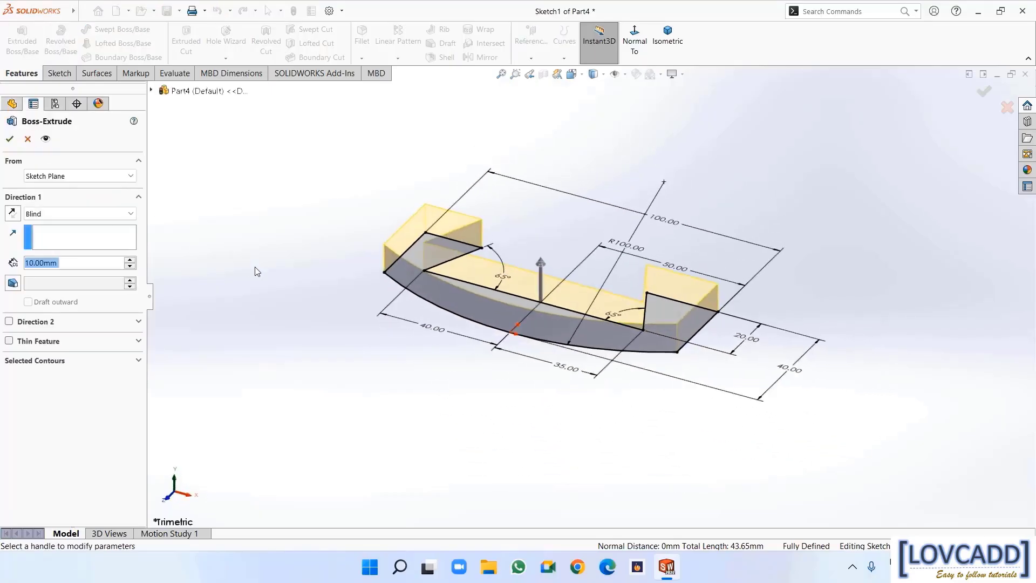
{"action": "type", "text": "240"}
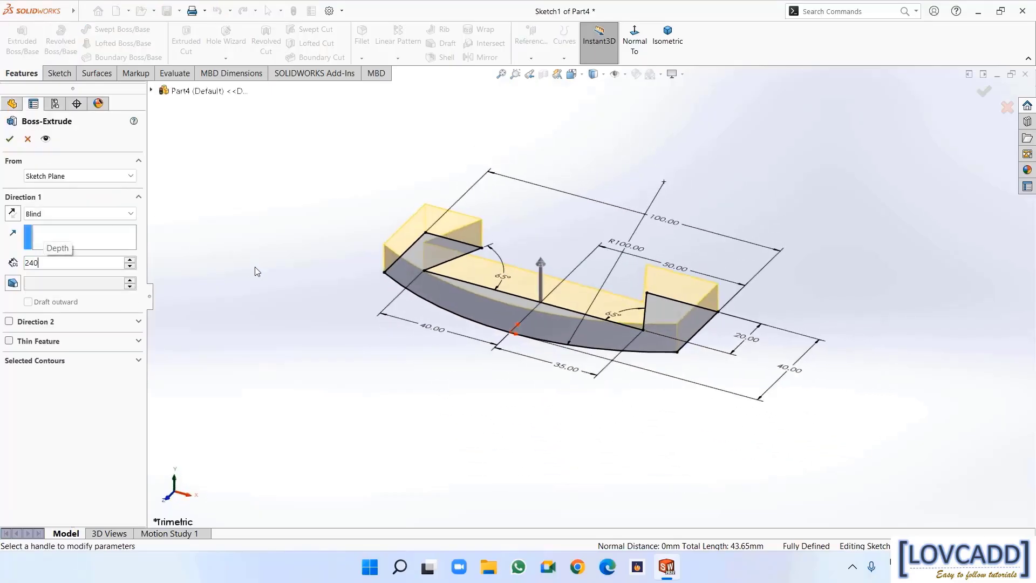
{"action": "key", "text": "Return"}
{"action": "right_click", "coordinate": [255, 267]}
Start a new sketch on the narrow flat face beside the dovetail slot's opening
{"action": "scroll", "coordinate": [303, 351], "scroll_direction": "up", "scroll_amount": 7}
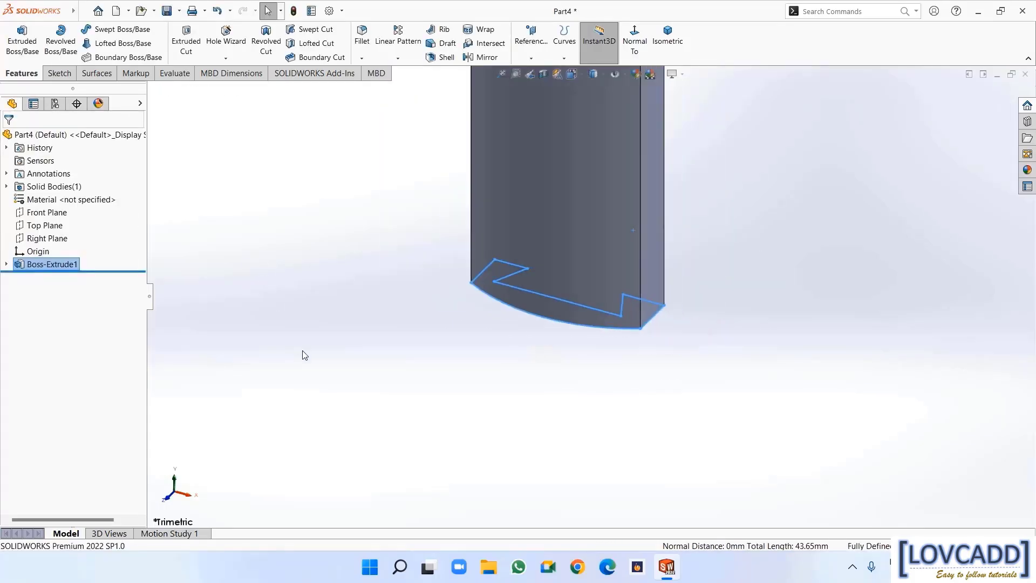
{"action": "middle_click_drag", "start_coordinate": [802, 232], "coordinate": [700, 271]}
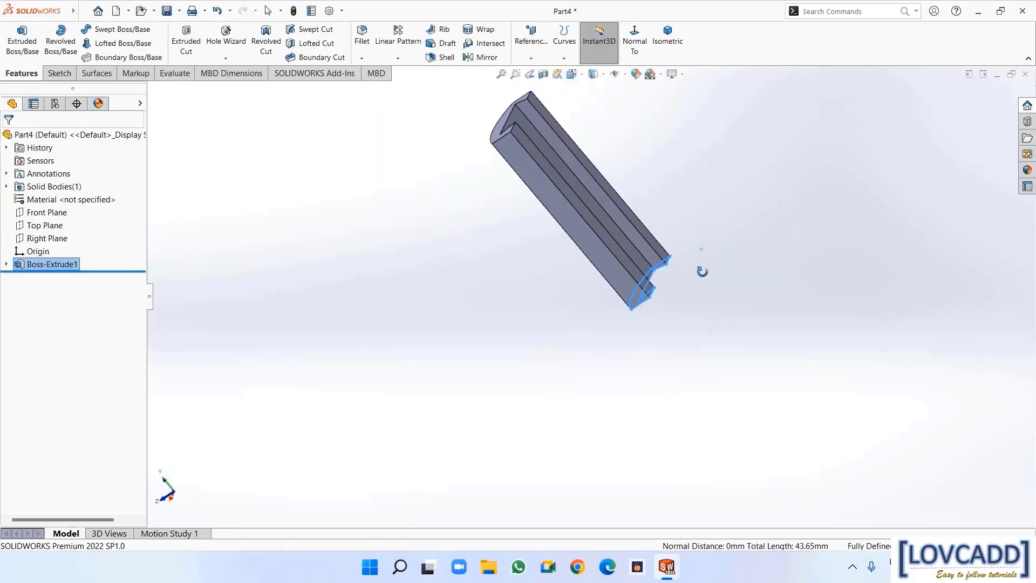
{"action": "left_click", "coordinate": [575, 199]}
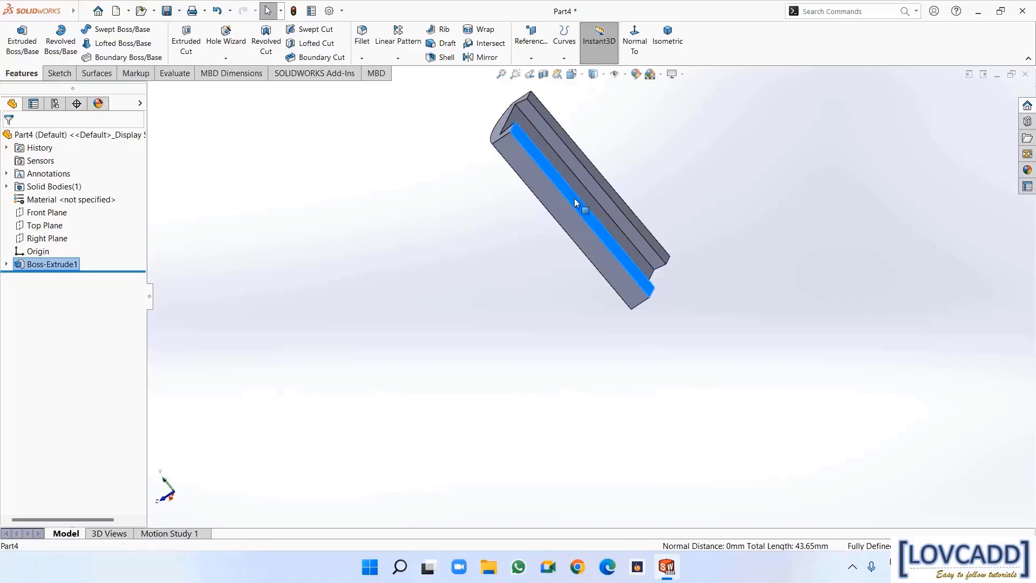
{"action": "right_click", "coordinate": [574, 199]}
{"action": "left_click", "coordinate": [598, 184]}
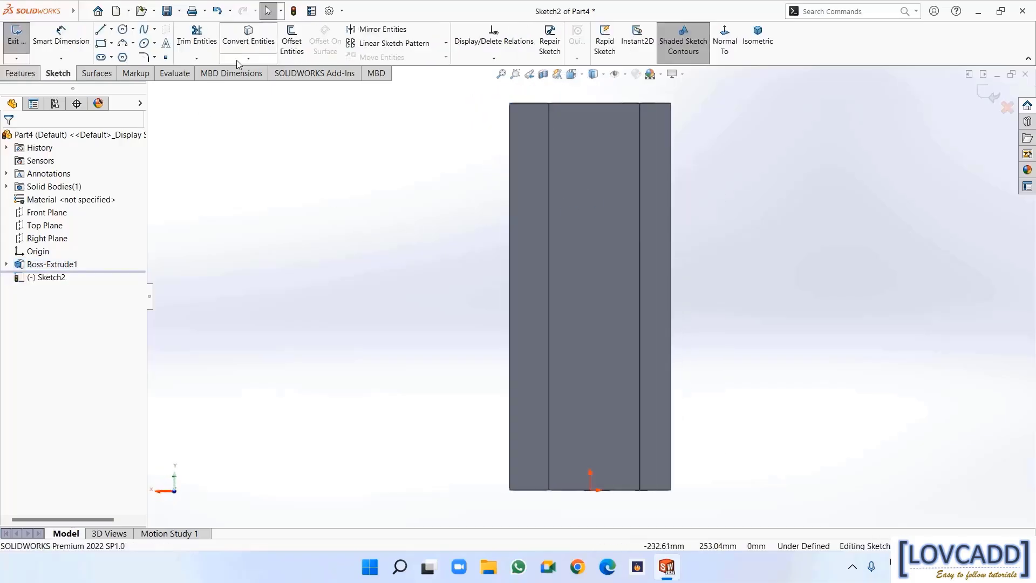
Convert the body's two long outer side edges into sketch lines
{"action": "left_click", "coordinate": [242, 43]}
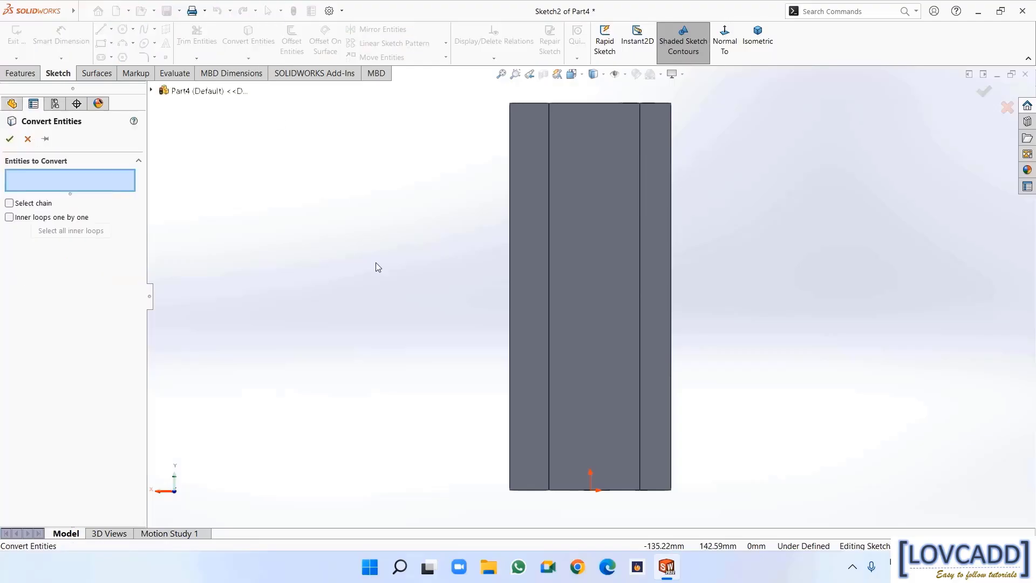
{"action": "left_click", "coordinate": [511, 264]}
{"action": "left_click", "coordinate": [673, 260]}
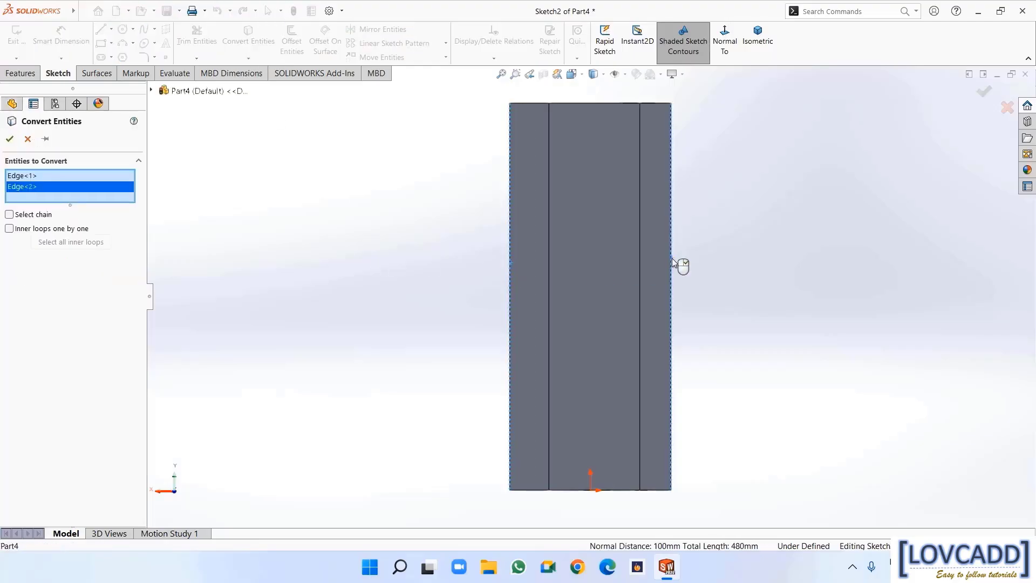
{"action": "key", "text": "Return"}
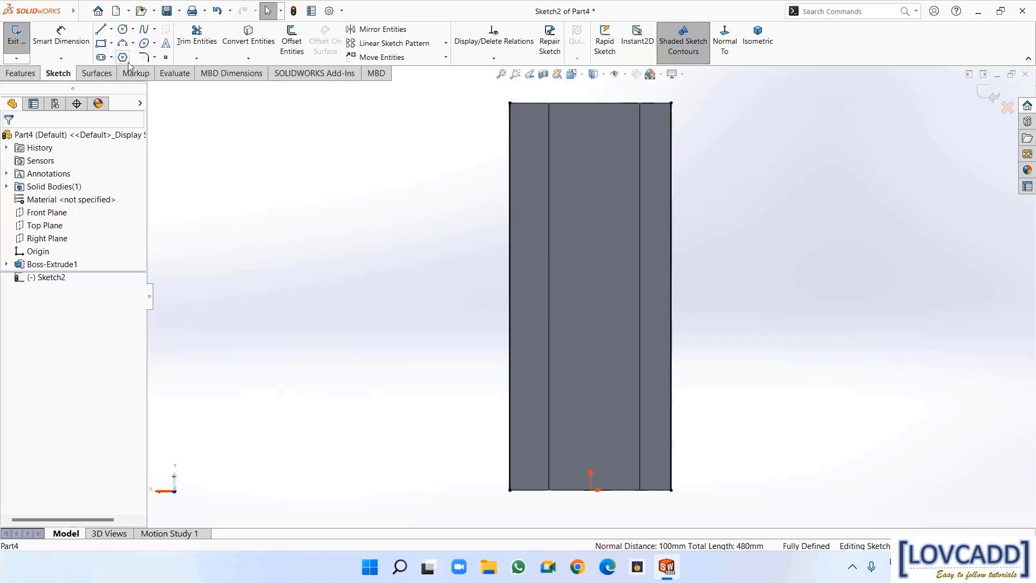
Draw an upward-bulging three-point arc between the two converted edges above mid-height, about 71 mm in radius
{"action": "left_click", "coordinate": [122, 47]}
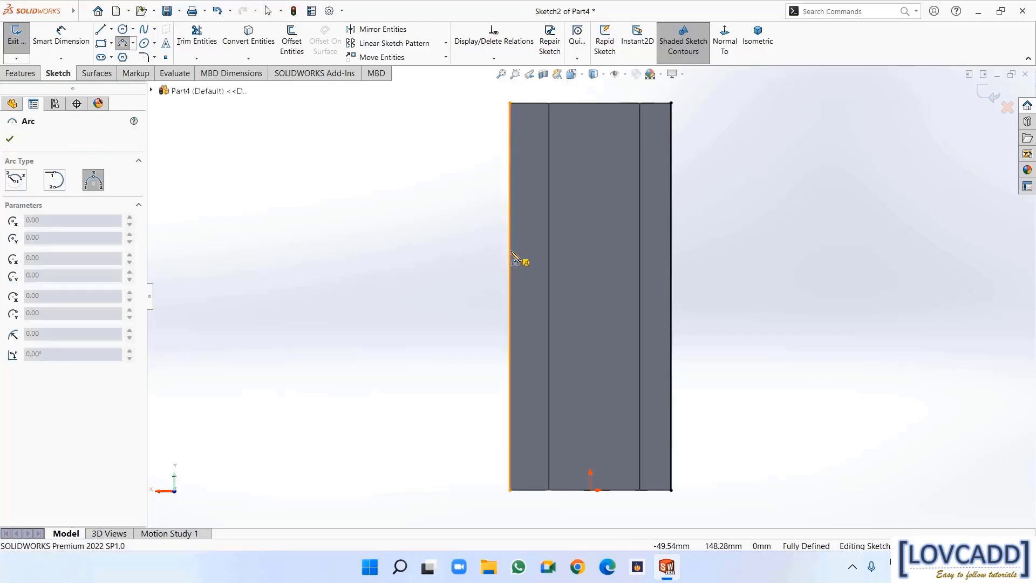
{"action": "left_click", "coordinate": [510, 250]}
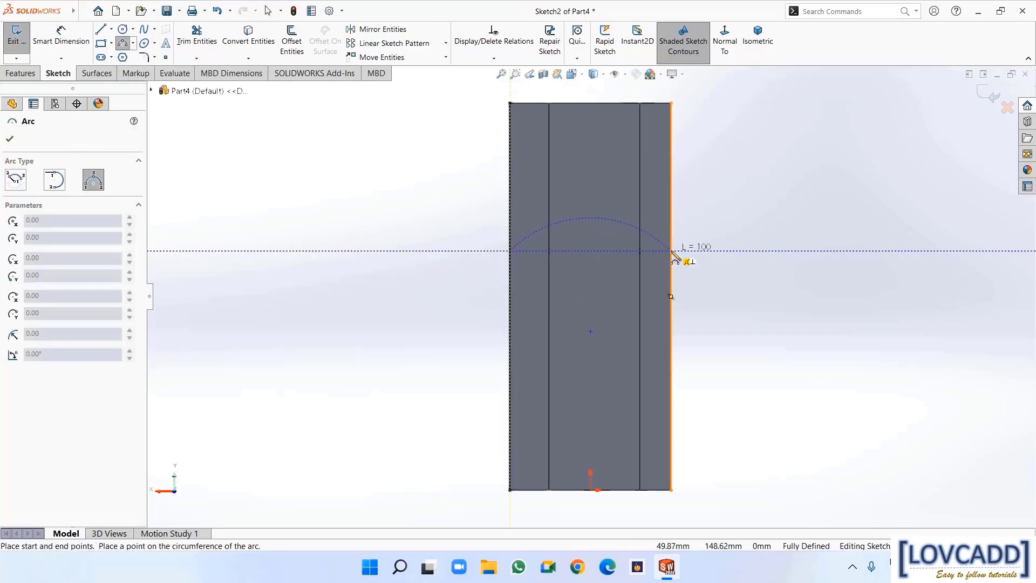
{"action": "left_click", "coordinate": [671, 249]}
{"action": "left_click", "coordinate": [601, 222]}
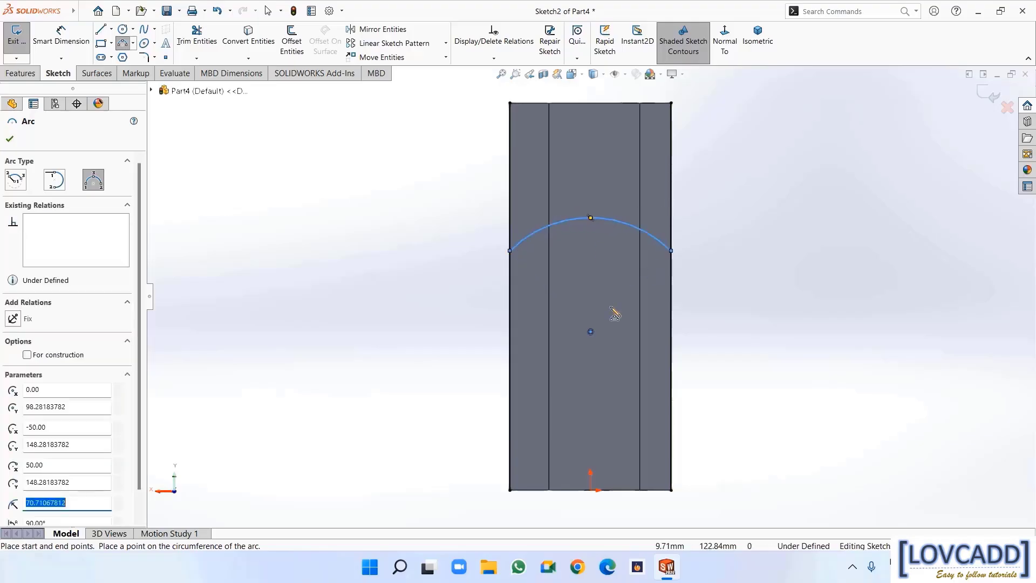
Draw a downward-bulging three-point arc between the two side edges near the lower end, about 101 mm in radius, and finish drawing arcs
{"action": "left_click", "coordinate": [510, 430]}
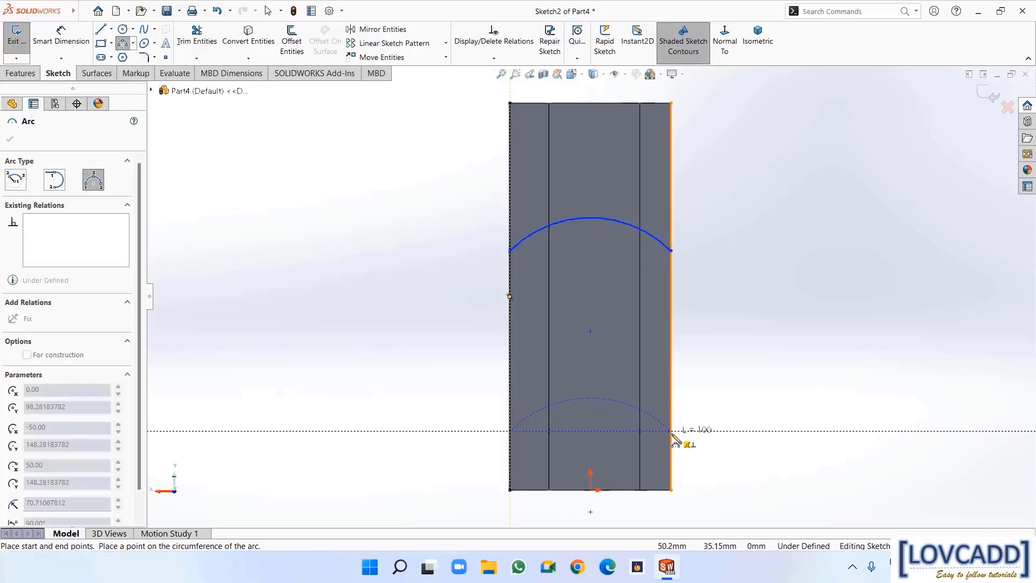
{"action": "left_click", "coordinate": [671, 430]}
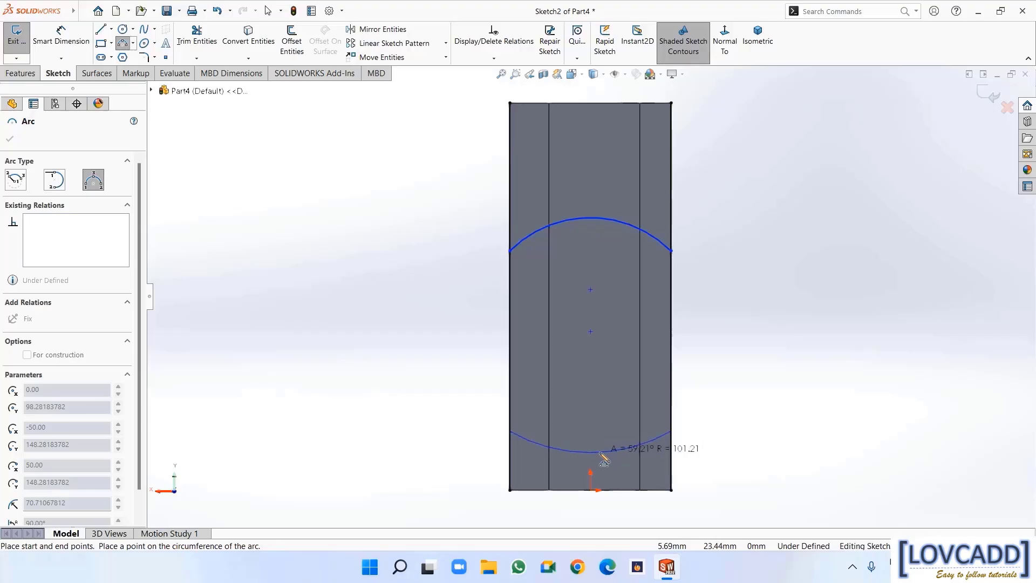
{"action": "left_click", "coordinate": [602, 455]}
{"action": "right_click", "coordinate": [603, 455]}
{"action": "left_click", "coordinate": [625, 458]}
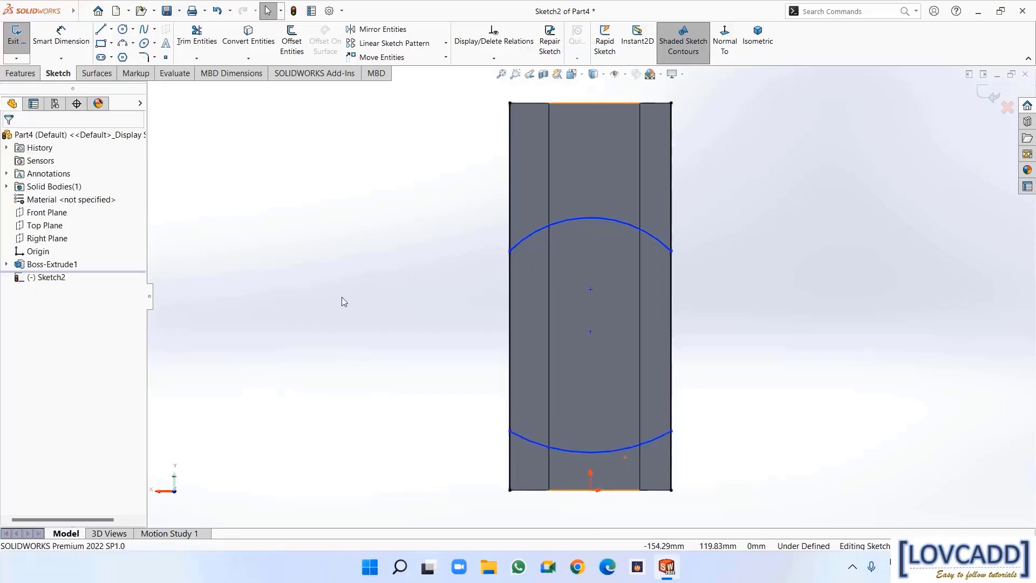
Dimension the upper arc's radius as 115 mm
{"action": "left_click", "coordinate": [61, 36]}
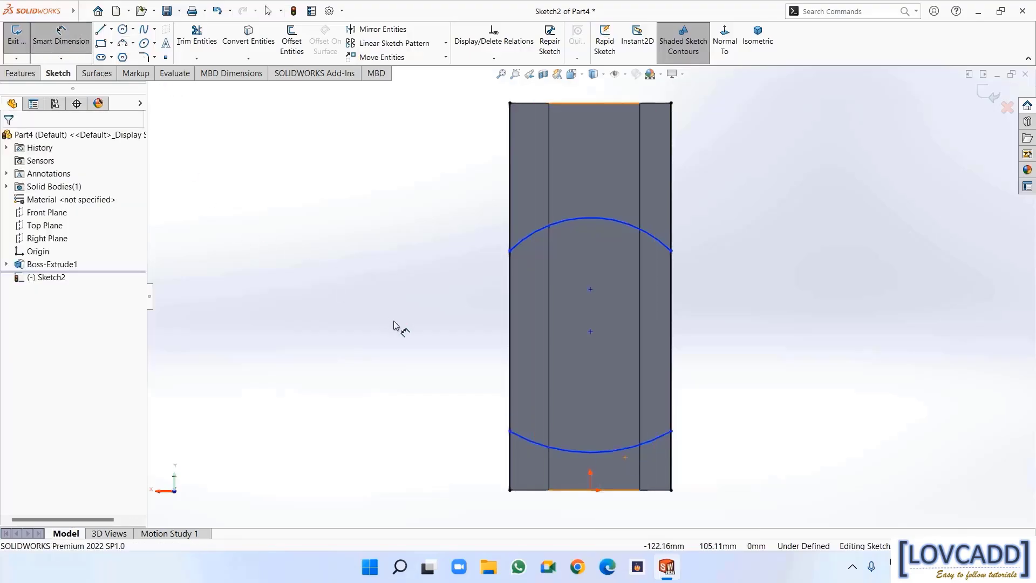
{"action": "left_click", "coordinate": [622, 222]}
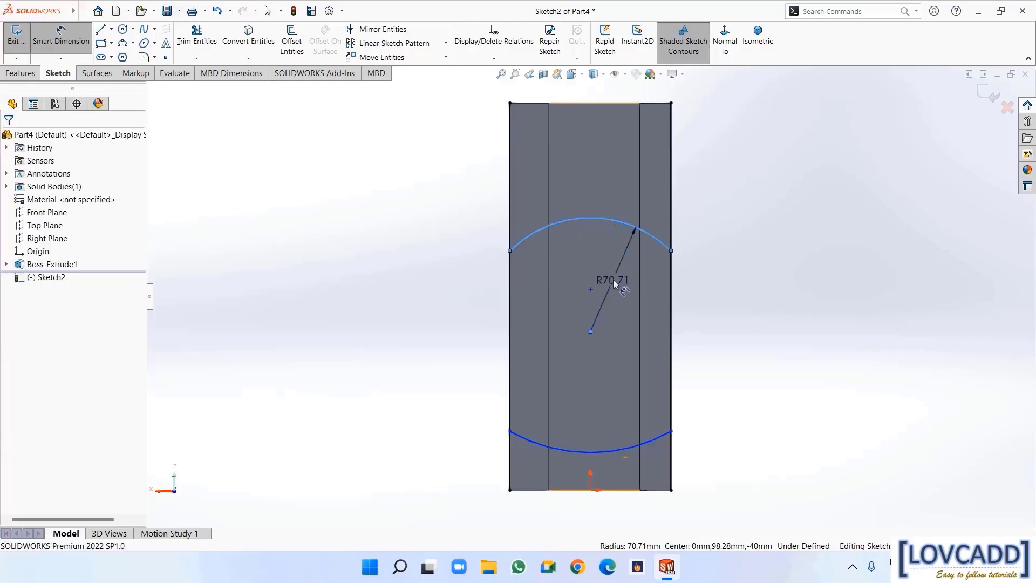
{"action": "left_click", "coordinate": [612, 281]}
{"action": "type", "text": "115"}
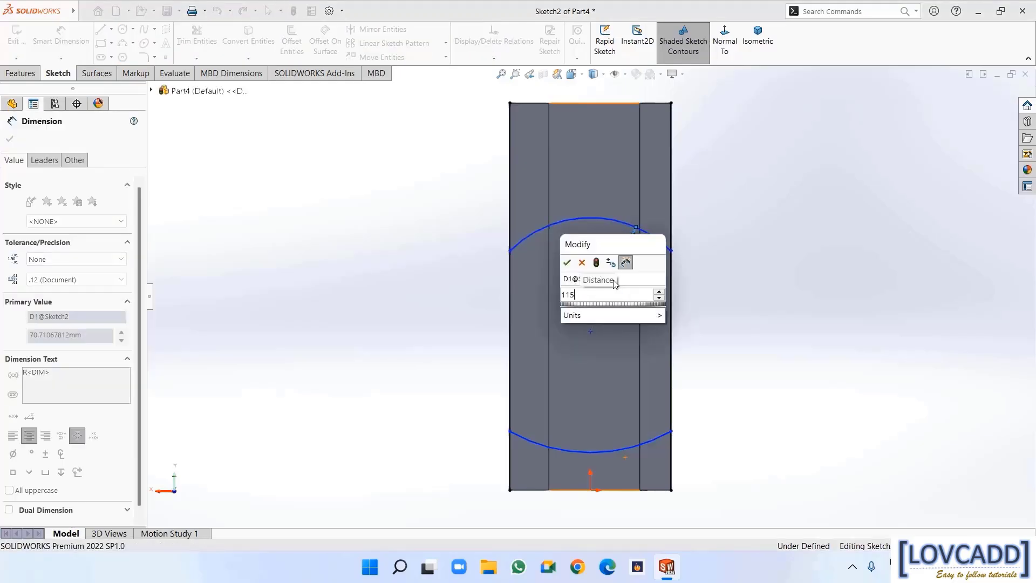
{"action": "key", "text": "Return"}
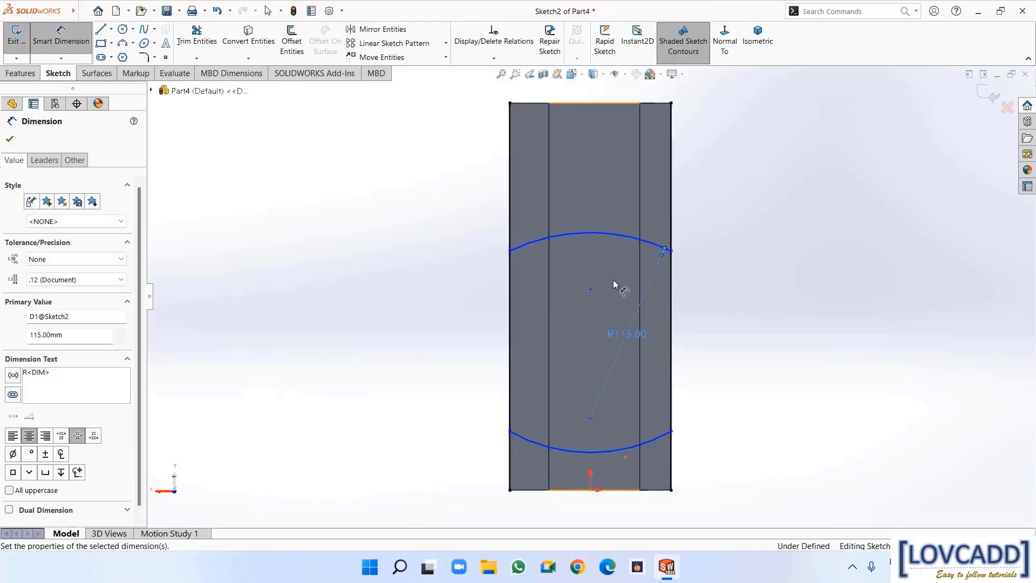
Dimension the lower arc's radius as 115 mm
{"action": "left_click", "coordinate": [653, 441]}
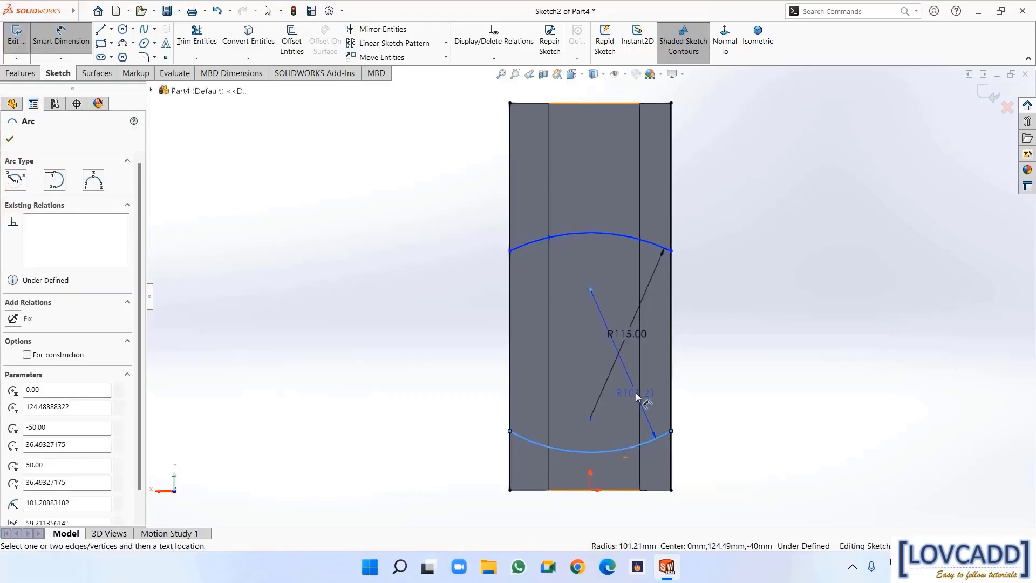
{"action": "left_click", "coordinate": [637, 392]}
{"action": "type", "text": "115"}
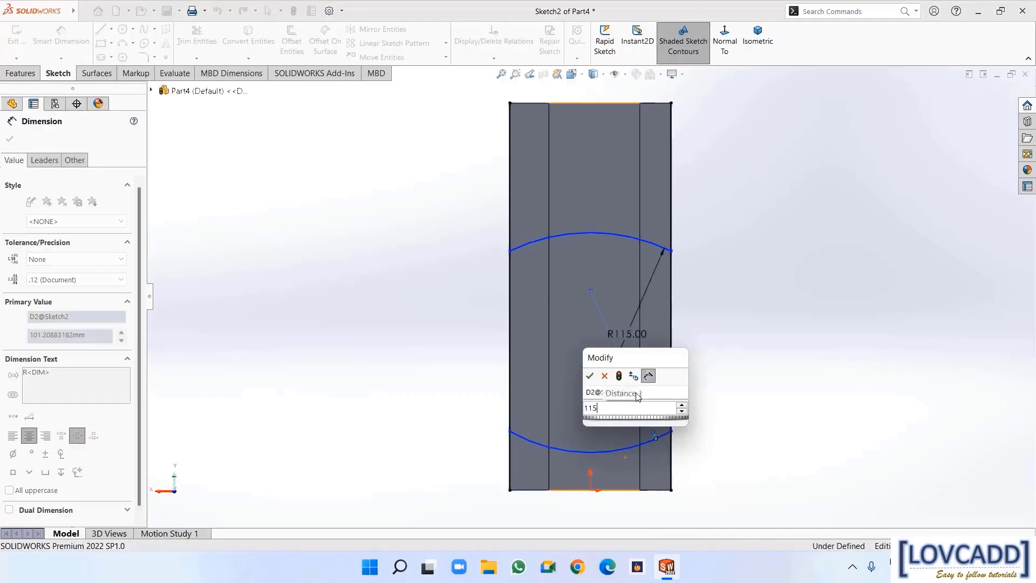
{"action": "key", "text": "Return"}
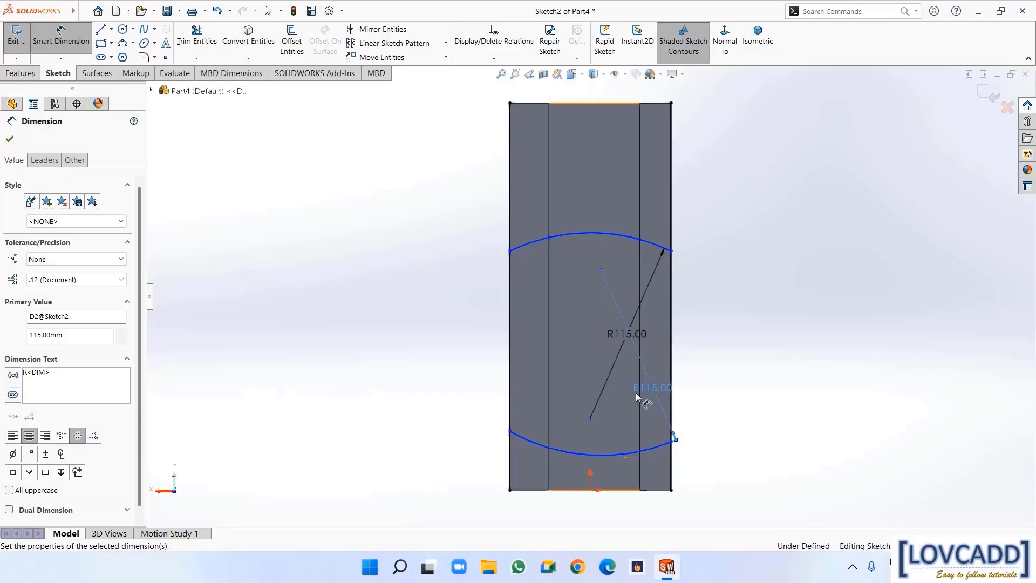
Dimension the vertical distance from the upper arc's apex to the origin as 150 mm and finish dimensioning
{"action": "left_click", "coordinate": [591, 233]}
{"action": "left_click", "coordinate": [592, 491]}
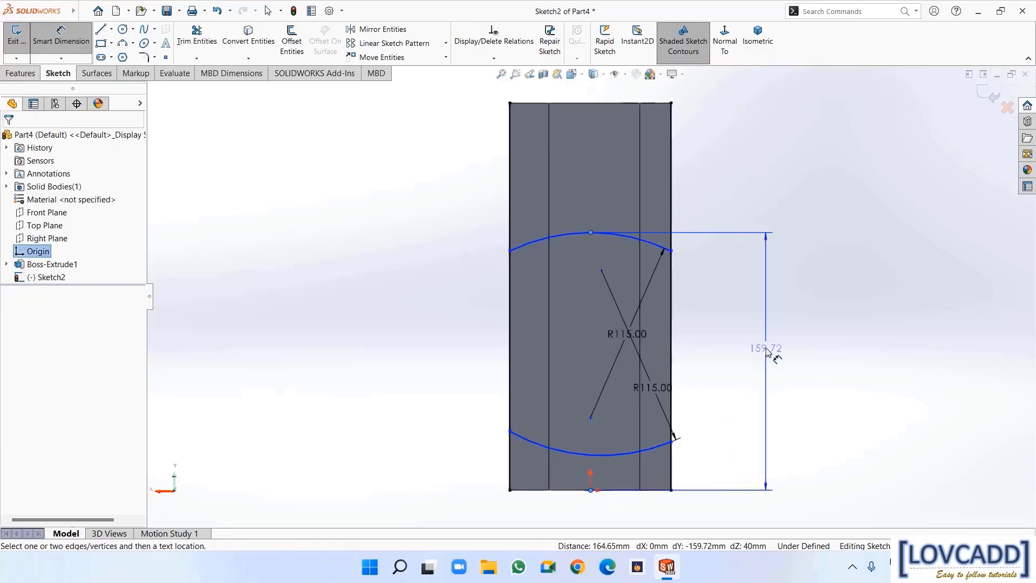
{"action": "left_click", "coordinate": [769, 353]}
{"action": "type", "text": "1"}
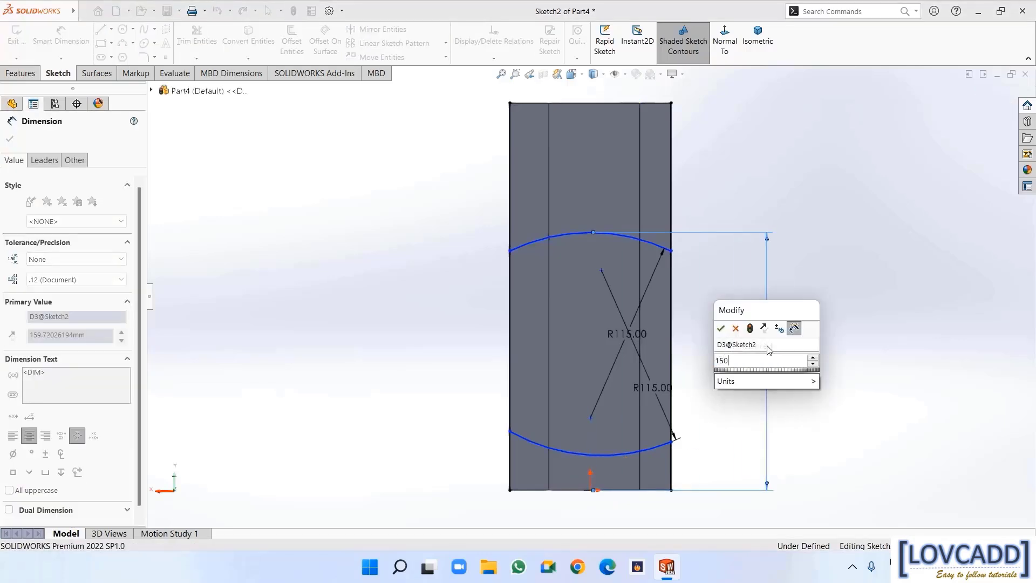
{"action": "type", "text": "50"}
{"action": "key", "text": "Return"}
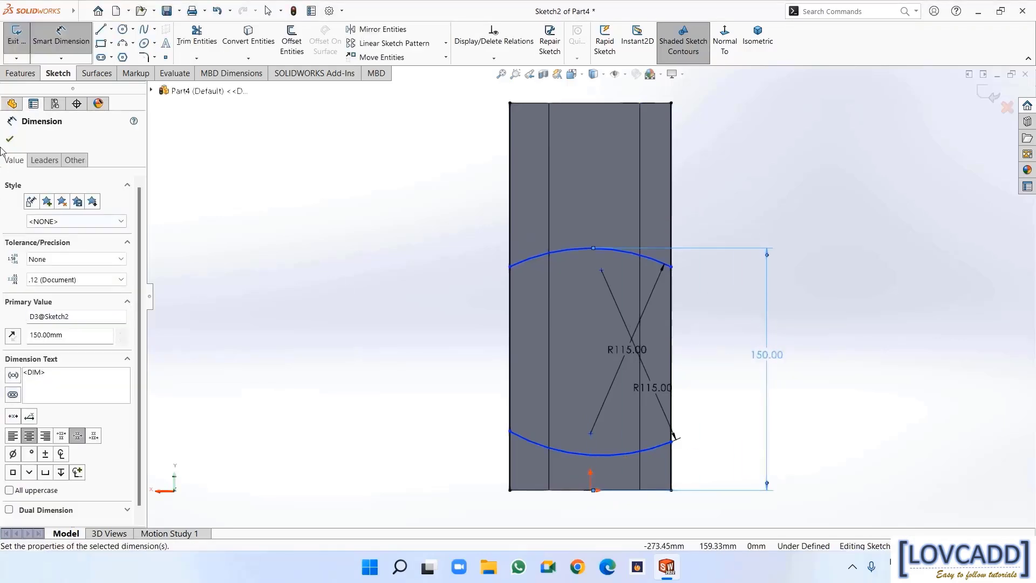
{"action": "left_click", "coordinate": [10, 140]}
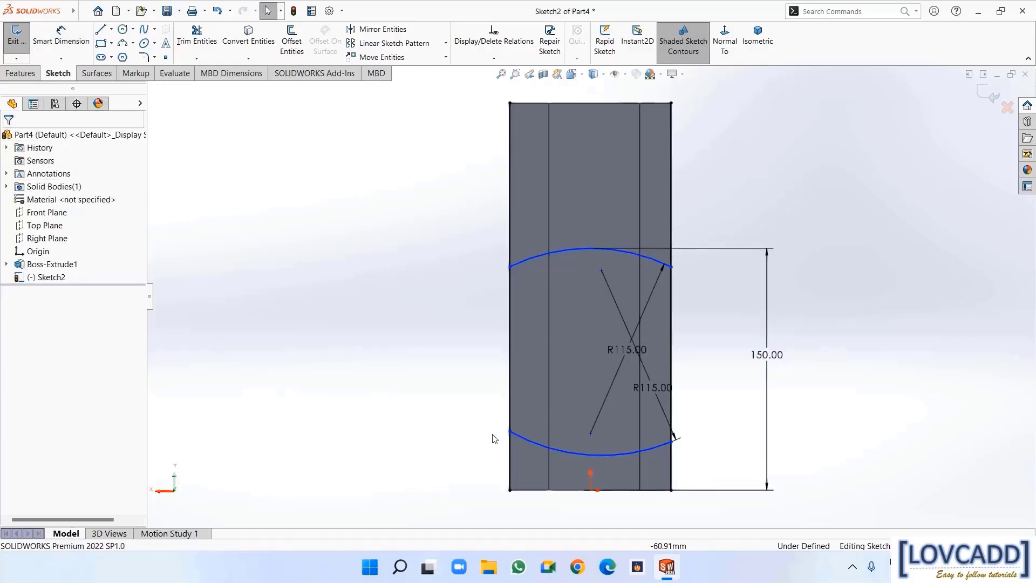
Add a horizontal relation between the lower arc's two endpoints
{"action": "left_click", "coordinate": [510, 430]}
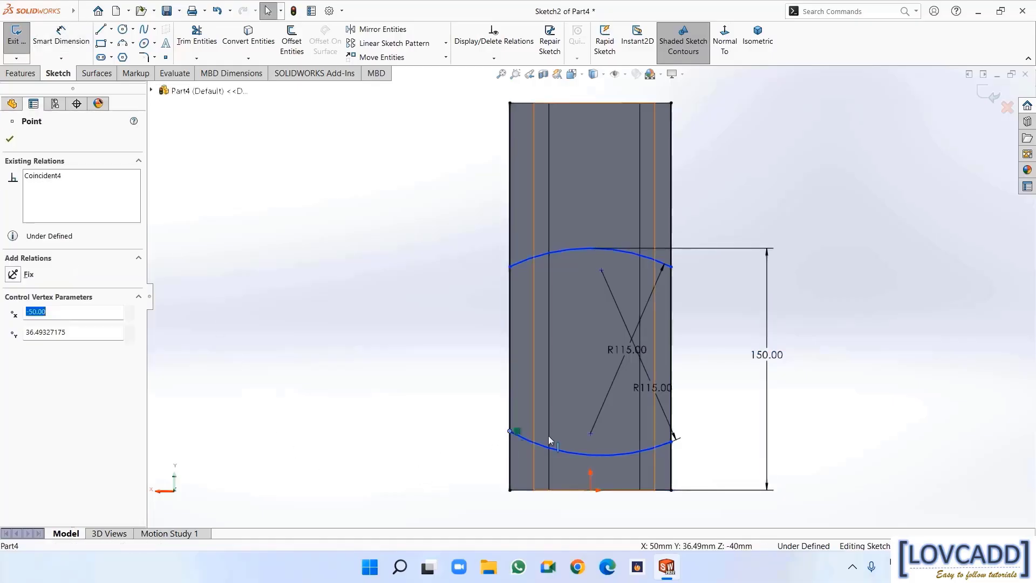
{"action": "left_click", "coordinate": [672, 441], "text": "ctrl"}
{"action": "left_click", "coordinate": [13, 330]}
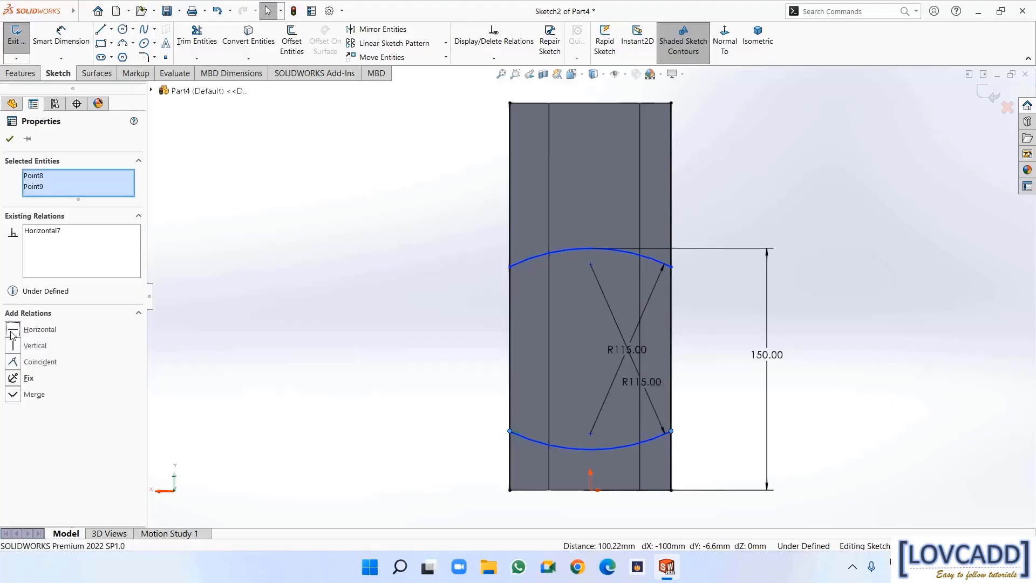
{"action": "left_click", "coordinate": [9, 139]}
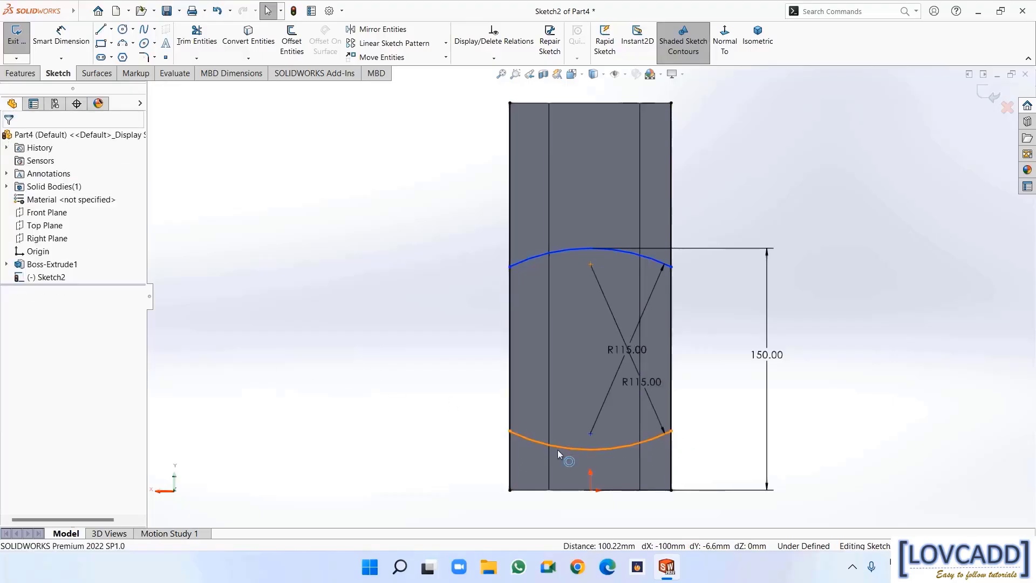
Make the lower arc's midpoint coincident with the origin
{"action": "left_click", "coordinate": [591, 450]}
{"action": "left_click", "coordinate": [591, 490], "text": "ctrl"}
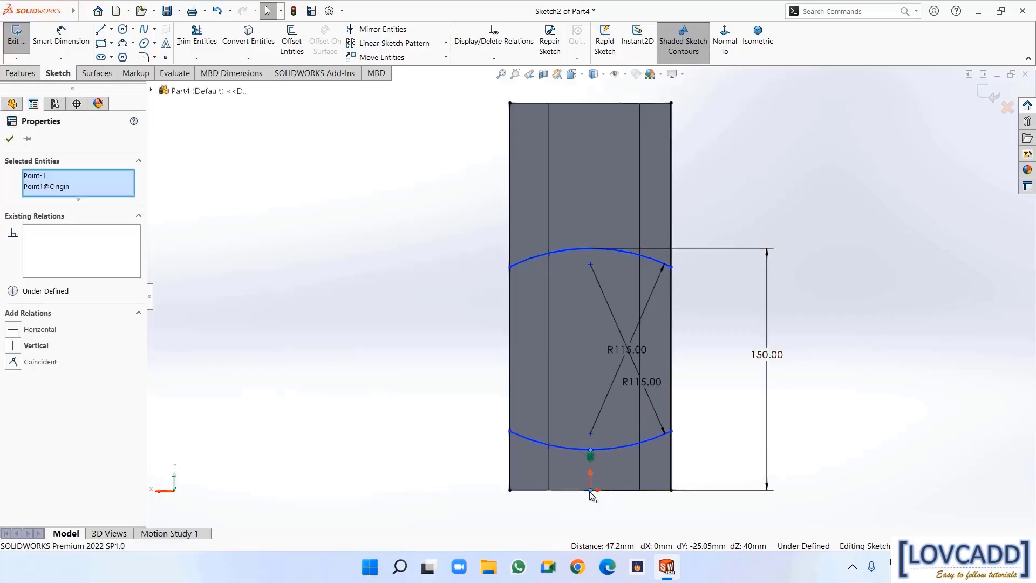
{"action": "left_click", "coordinate": [13, 361]}
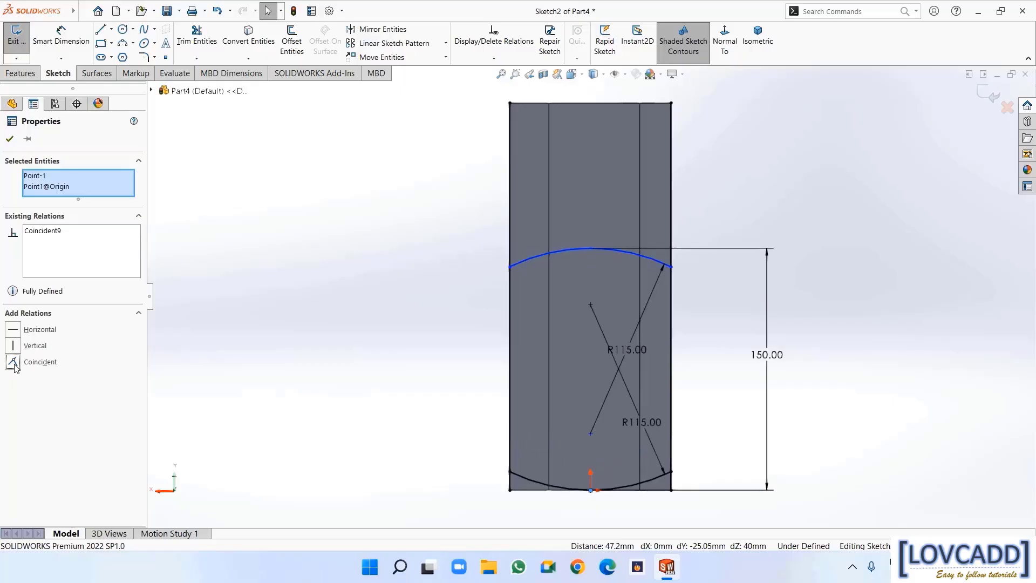
{"action": "left_click", "coordinate": [9, 139]}
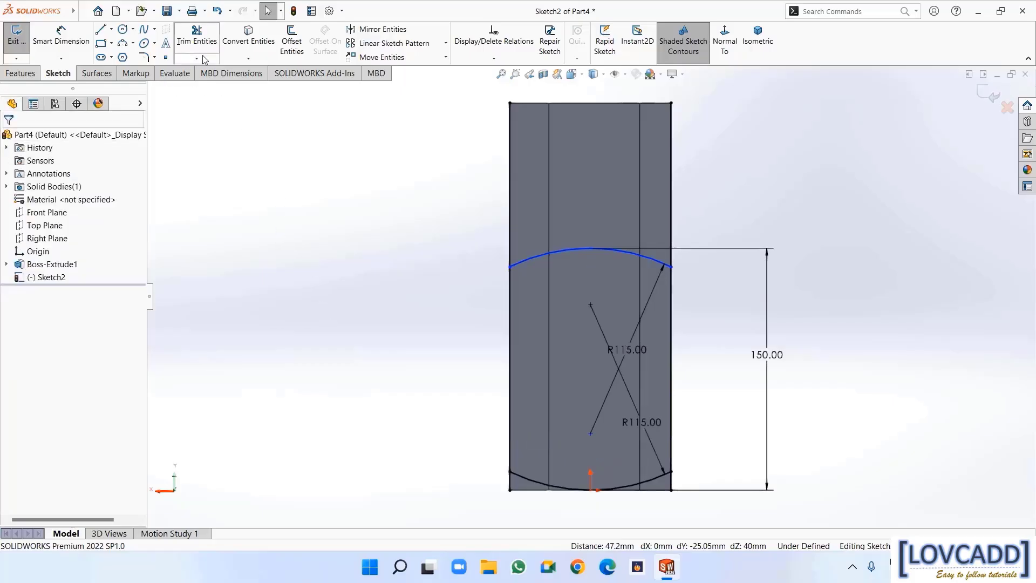
Trim away the side lines above the upper arc and the straight outline below the lower arc to leave one closed arc-ended profile
{"action": "left_click", "coordinate": [198, 37]}
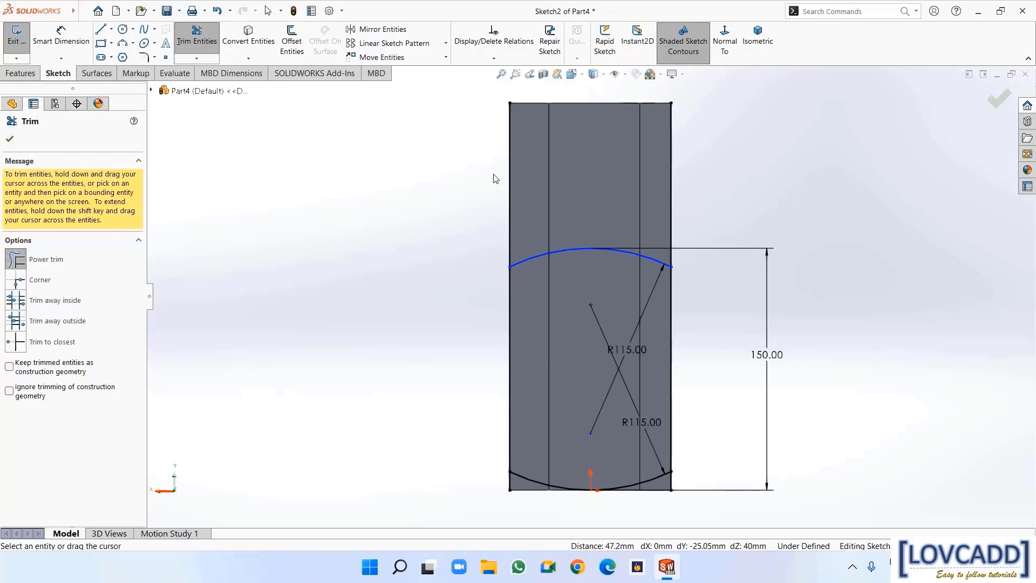
{"action": "left_click_drag", "start_coordinate": [495, 178], "coordinate": [692, 192]}
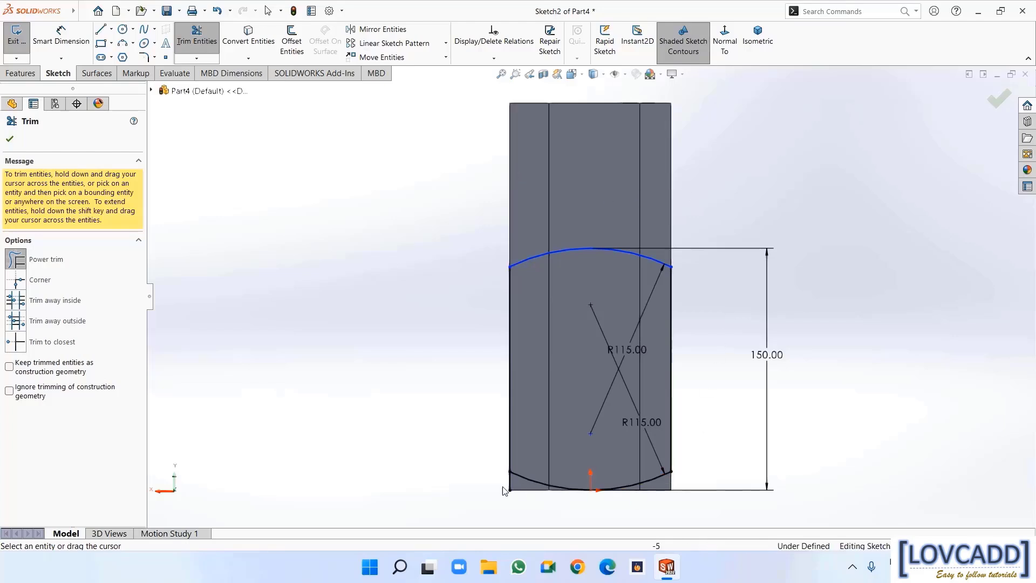
{"action": "left_click_drag", "start_coordinate": [507, 480], "coordinate": [518, 483]}
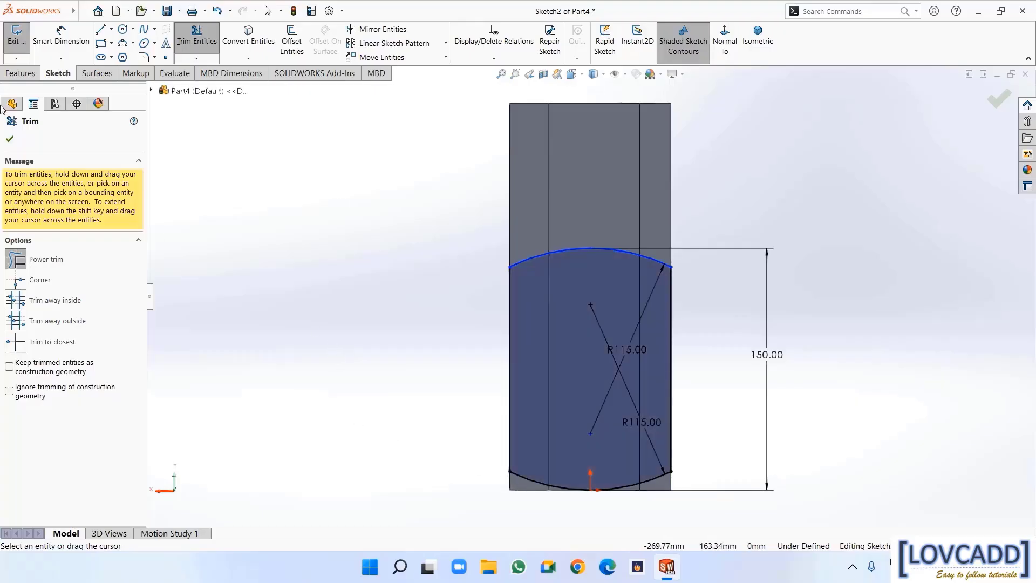
{"action": "left_click", "coordinate": [9, 138]}
Start a boss extrusion of the arc-ended profile from a 20 mm offset, reversed so that it begins inside the body
{"action": "middle_click_drag", "start_coordinate": [396, 245], "coordinate": [483, 260]}
{"action": "left_click", "coordinate": [21, 73]}
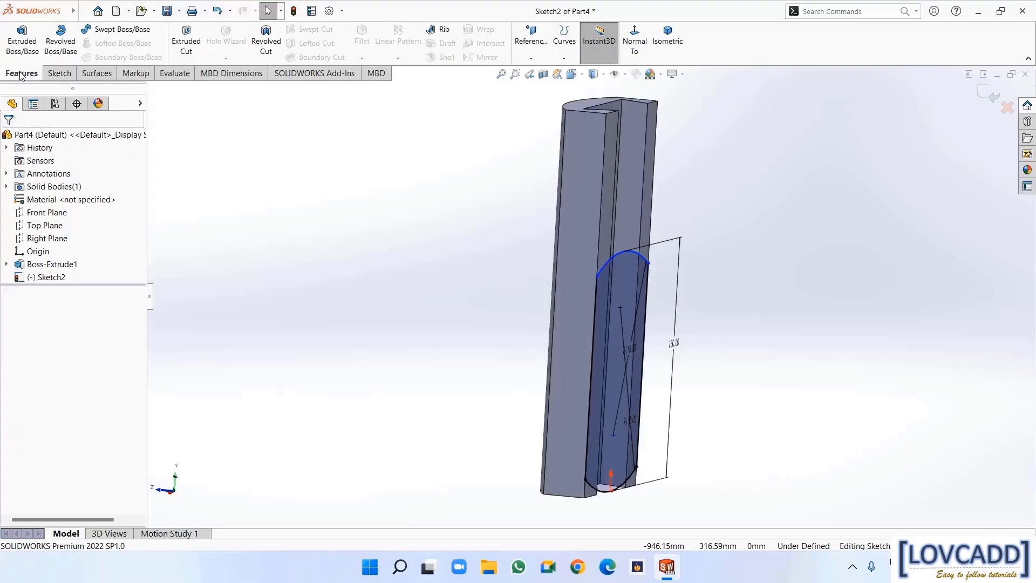
{"action": "left_click", "coordinate": [22, 42]}
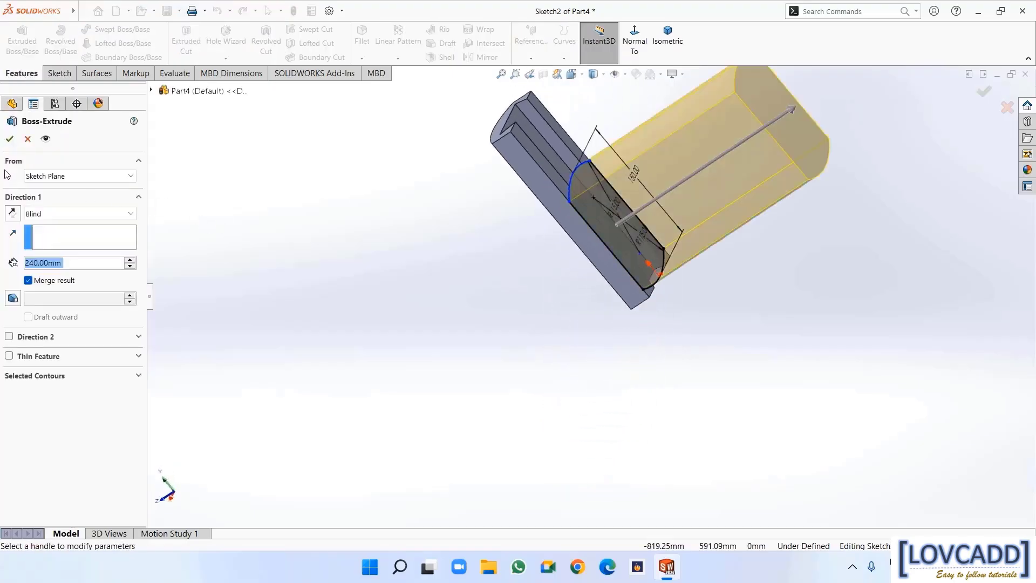
{"action": "left_click", "coordinate": [49, 176]}
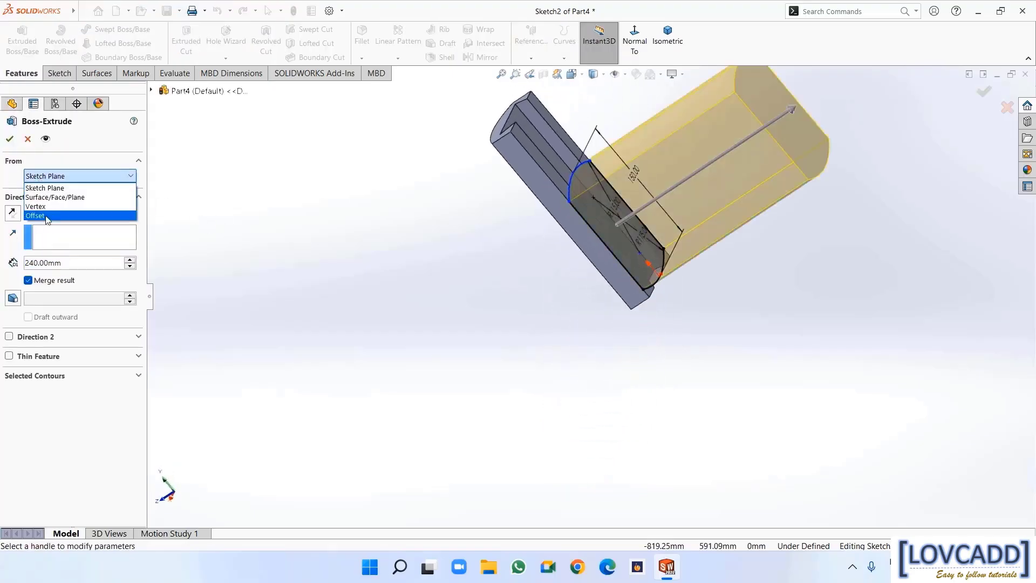
{"action": "left_click", "coordinate": [36, 215]}
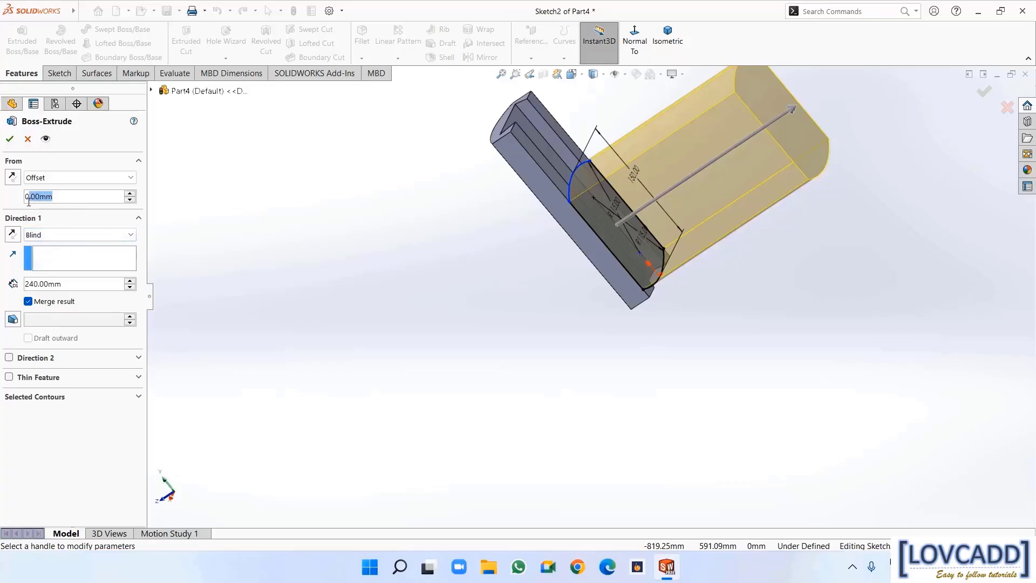
{"action": "type", "text": "20"}
{"action": "key", "text": "Return"}
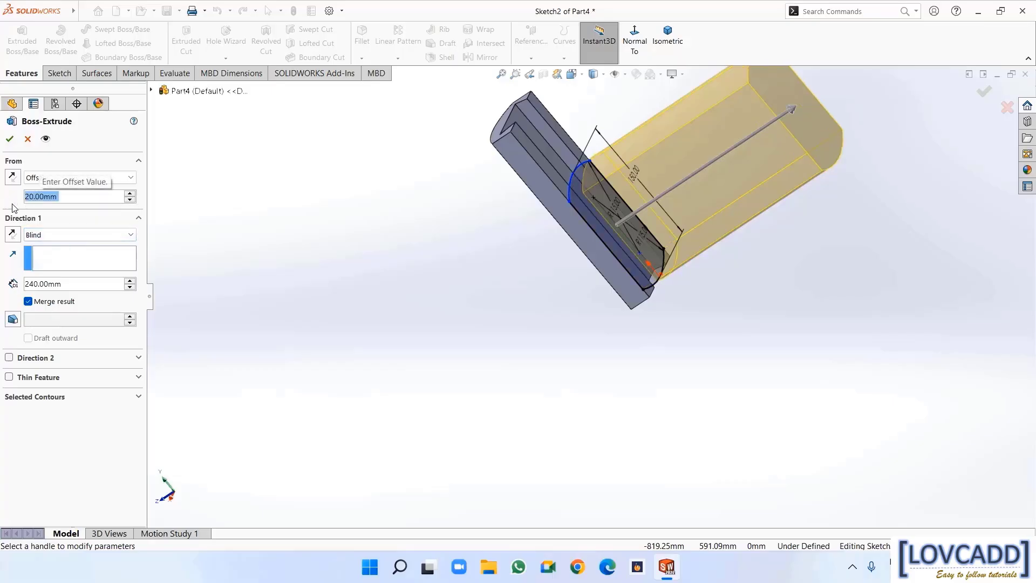
{"action": "left_click", "coordinate": [12, 177]}
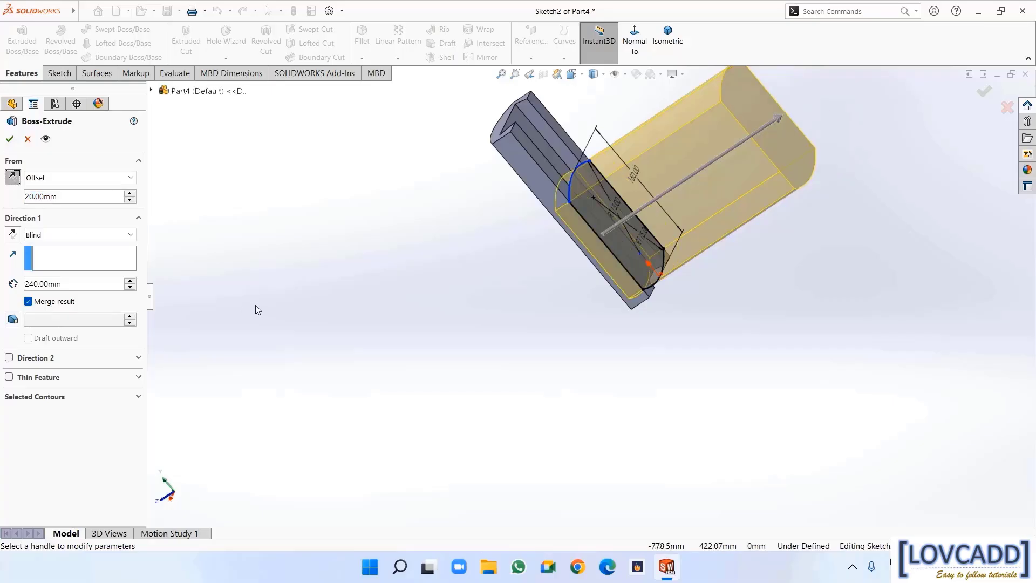
Set the extrusion depth to 45-20 mm, reverse its direction to build outward from the curved side, and finish the boss
{"action": "middle_click_drag", "start_coordinate": [255, 307], "coordinate": [287, 294]}
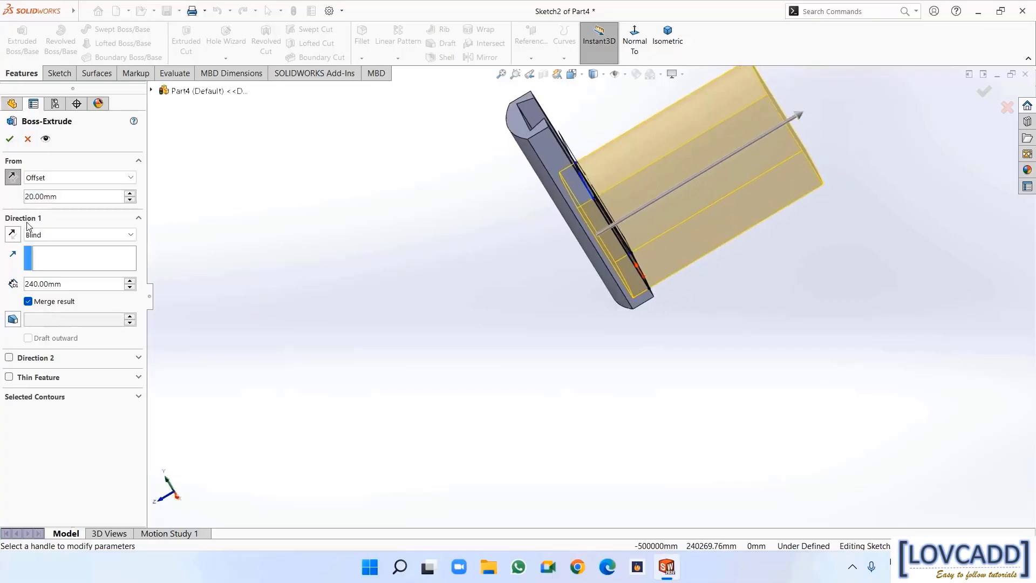
{"action": "left_click_drag", "start_coordinate": [67, 284], "coordinate": [11, 283]}
{"action": "type", "text": "45-20"}
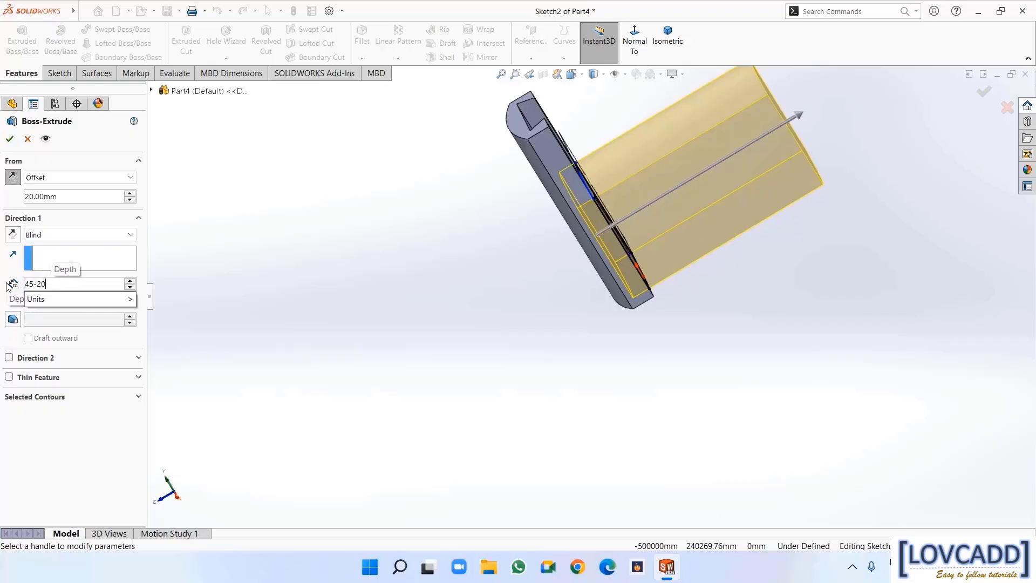
{"action": "key", "text": "Return"}
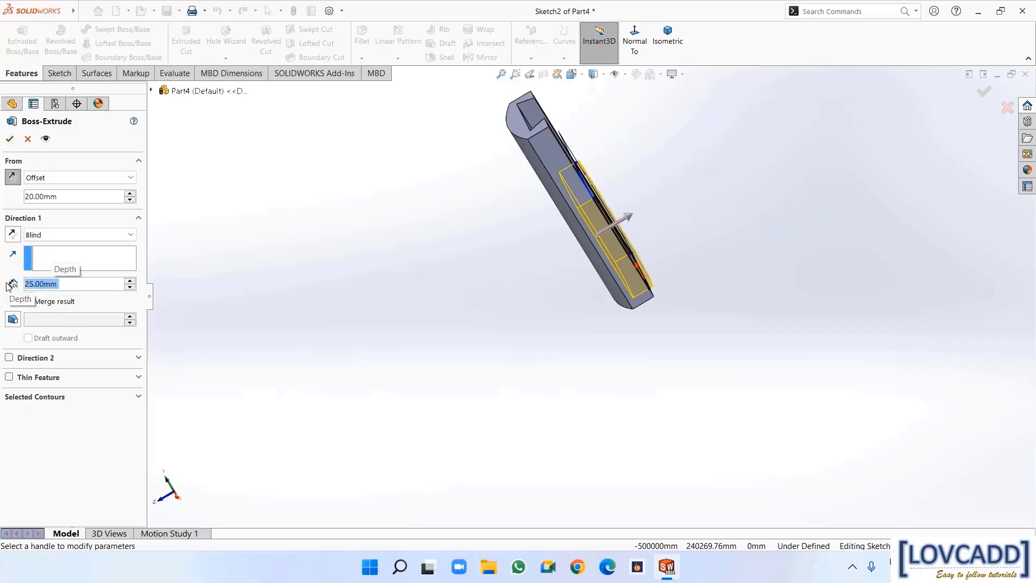
{"action": "left_click", "coordinate": [13, 234]}
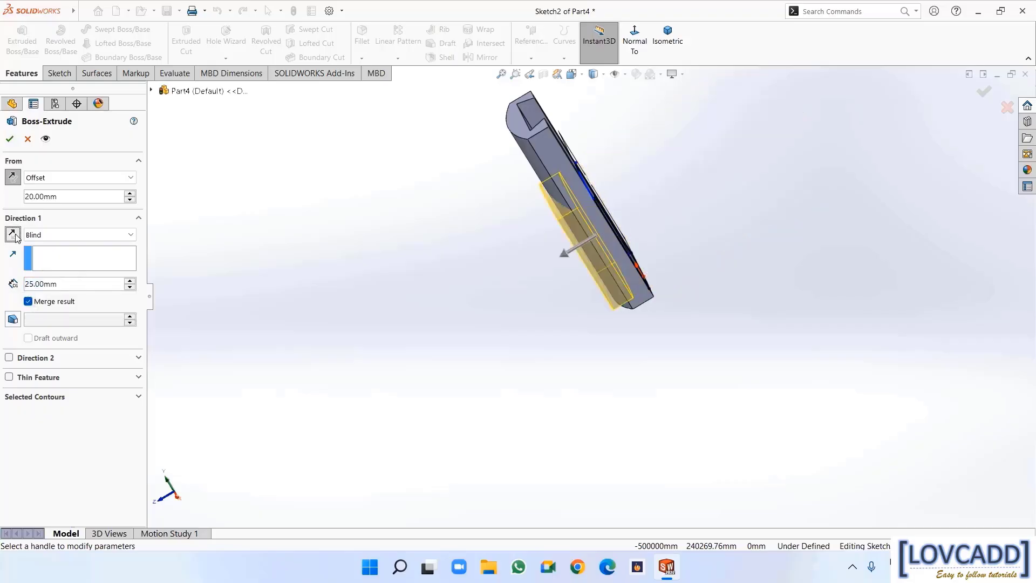
{"action": "left_click", "coordinate": [9, 139]}
Start a sketch on the raised pad's outer face and convert the two small corner faces below its lower arc into sketch geometry
{"action": "middle_click_drag", "start_coordinate": [377, 384], "coordinate": [362, 331]}
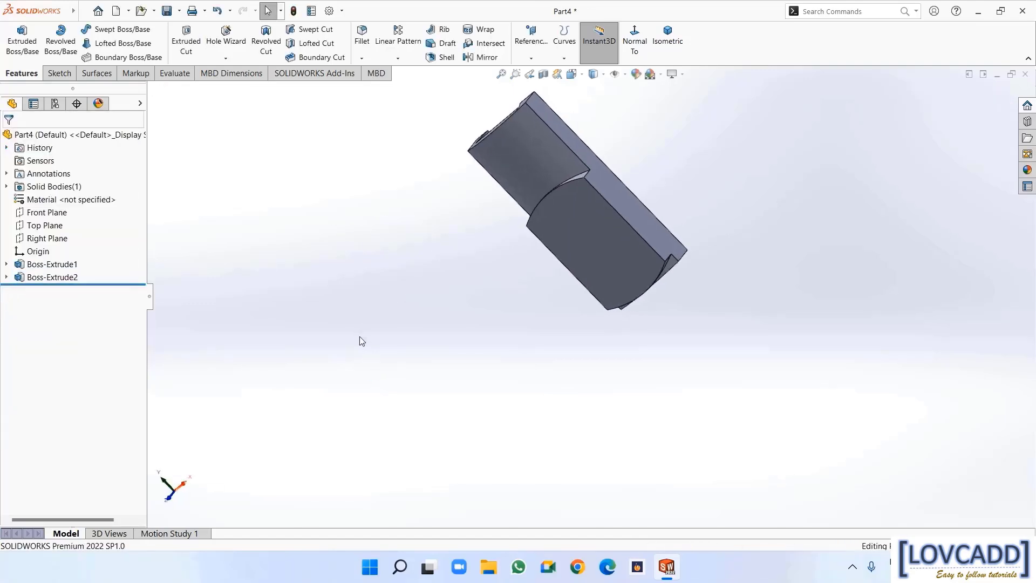
{"action": "right_click", "coordinate": [606, 216]}
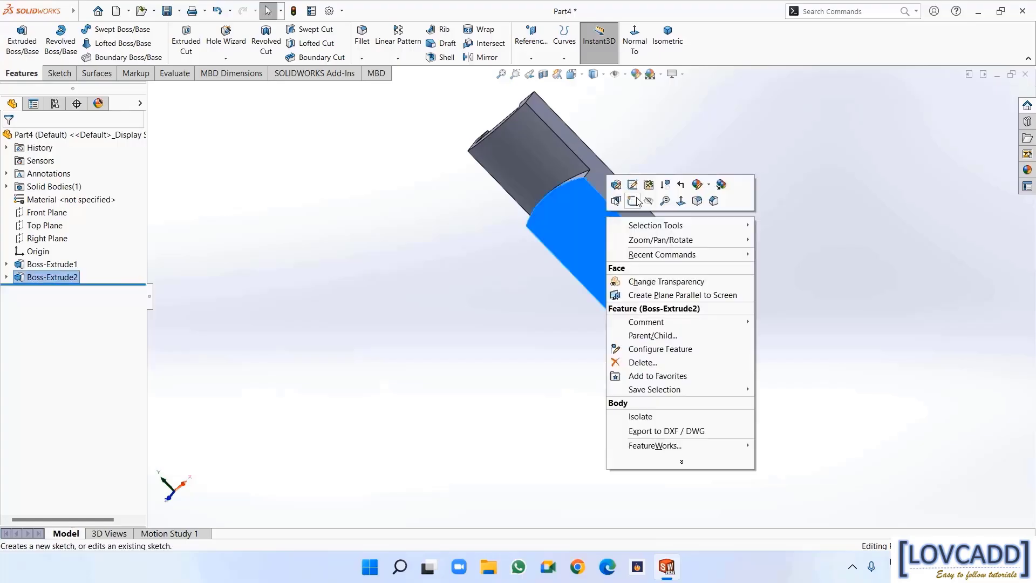
{"action": "left_click", "coordinate": [633, 201]}
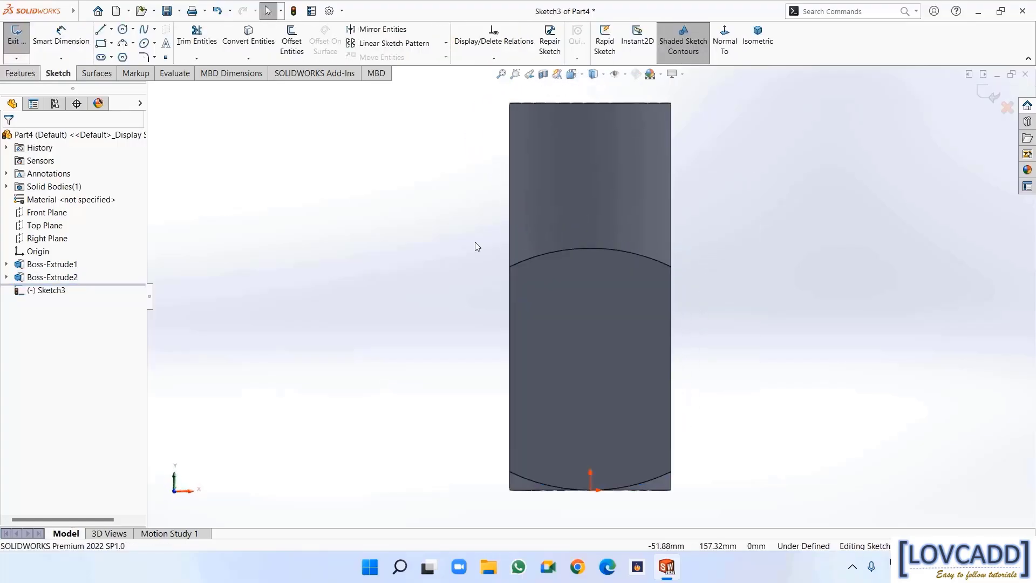
{"action": "left_click", "coordinate": [246, 44]}
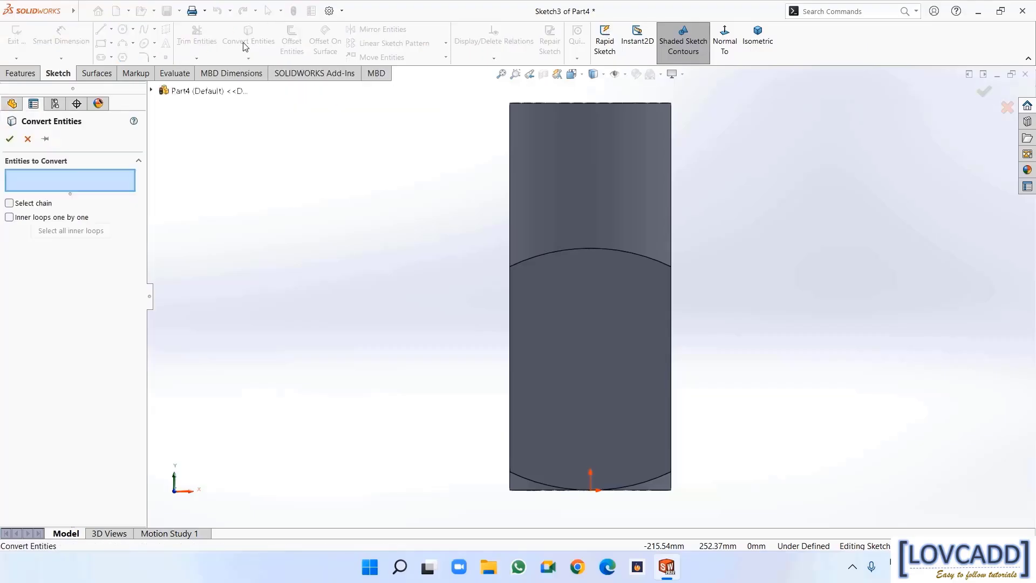
{"action": "left_click", "coordinate": [526, 486]}
{"action": "left_click", "coordinate": [653, 488]}
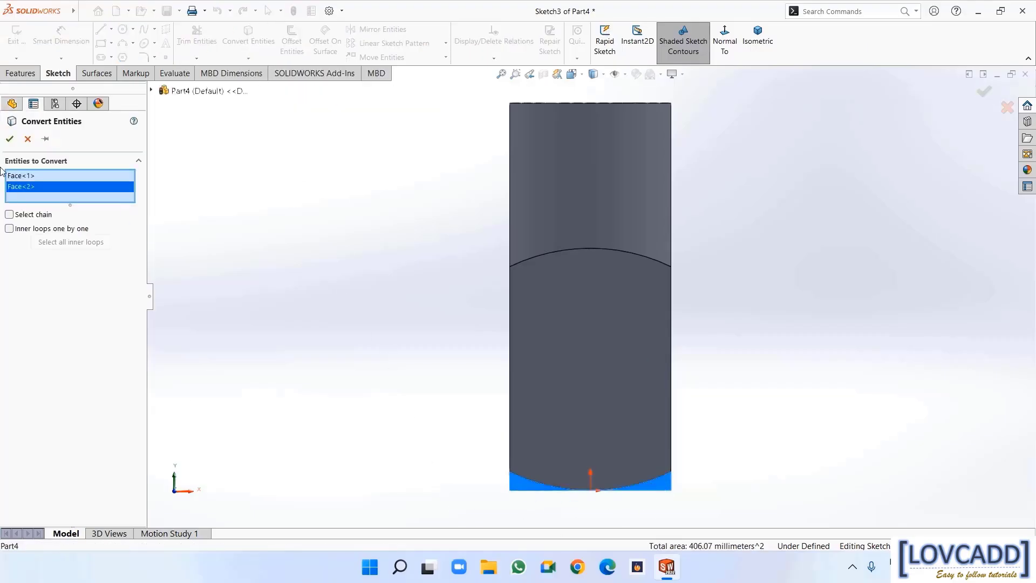
{"action": "left_click", "coordinate": [9, 139]}
Extrude-cut both converted corner regions Through All to round the body's lower end along the arc
{"action": "middle_click_drag", "start_coordinate": [349, 416], "coordinate": [270, 378]}
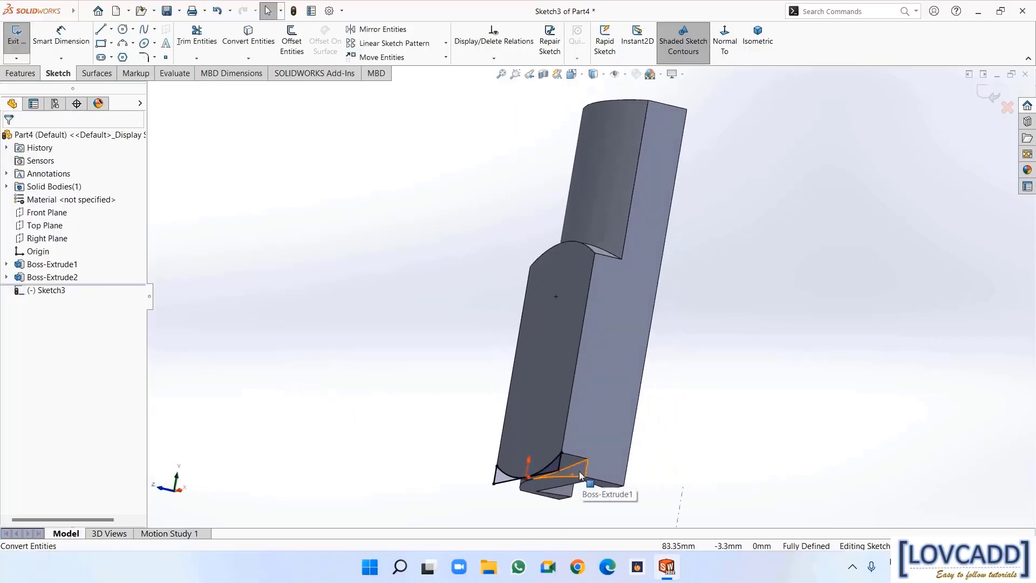
{"action": "mouse_move", "coordinate": [349, 394]}
{"action": "middle_mouse_down"}
{"action": "mouse_move", "coordinate": [372, 386]}
{"action": "mouse_move", "coordinate": [383, 395]}
{"action": "middle_mouse_up"}
{"action": "left_click", "coordinate": [16, 71]}
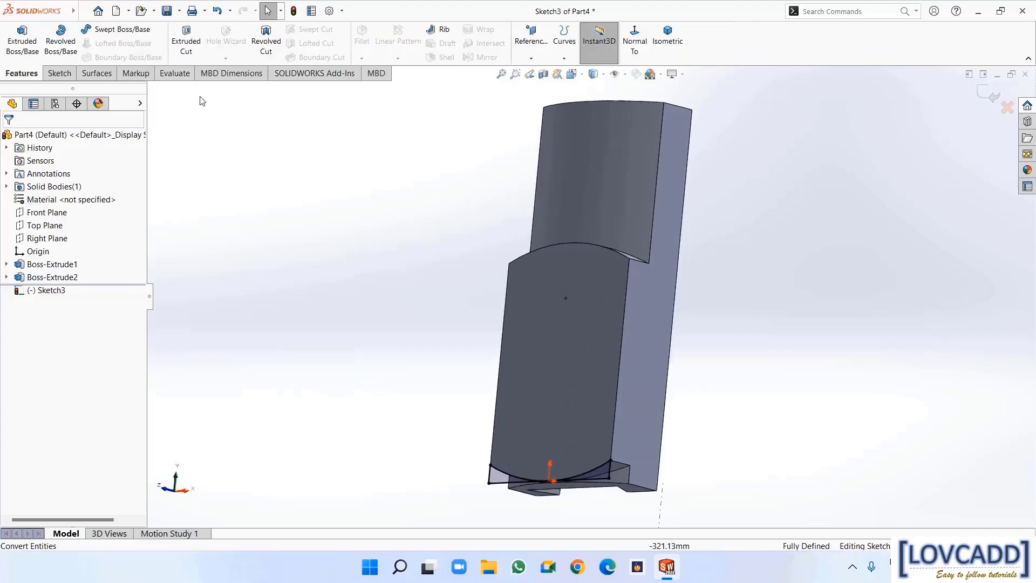
{"action": "left_click", "coordinate": [186, 40]}
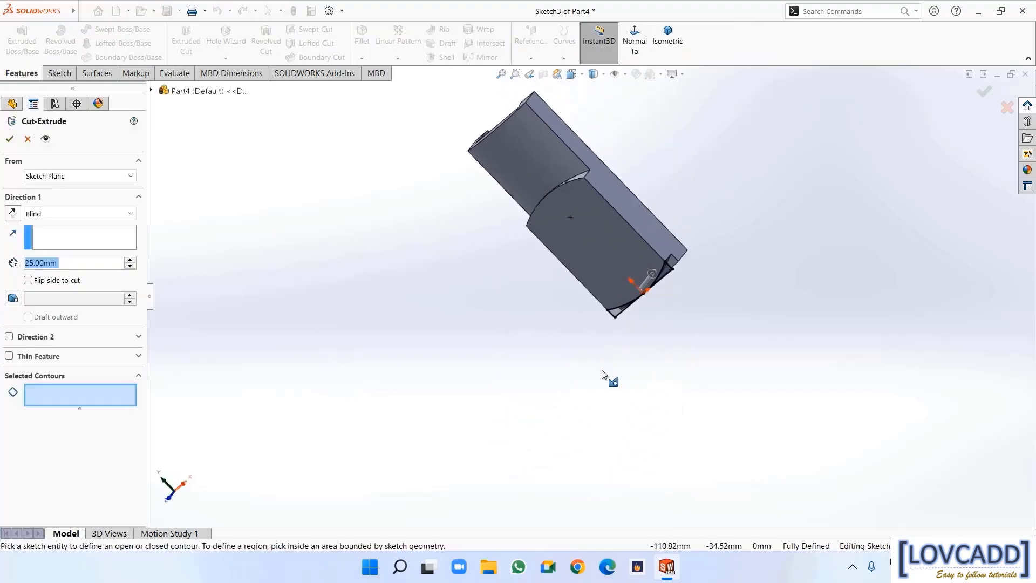
{"action": "scroll", "coordinate": [674, 228], "scroll_direction": "down", "scroll_amount": 3}
{"action": "mouse_move", "coordinate": [694, 366]}
{"action": "middle_mouse_down"}
{"action": "mouse_move", "coordinate": [627, 398]}
{"action": "mouse_move", "coordinate": [607, 340]}
{"action": "mouse_move", "coordinate": [655, 325]}
{"action": "middle_mouse_up"}
{"action": "left_click", "coordinate": [665, 330]}
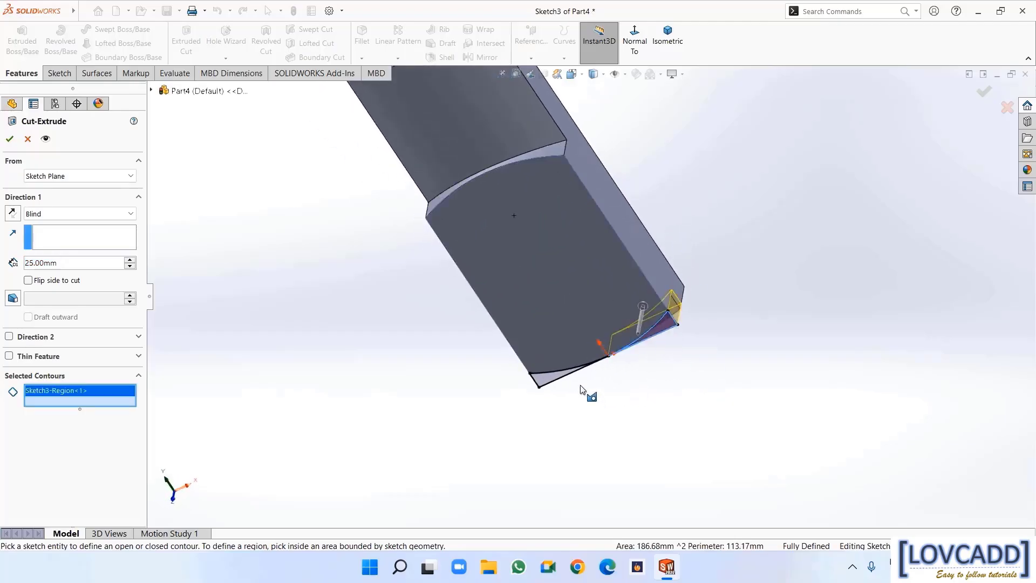
{"action": "left_click", "coordinate": [554, 373]}
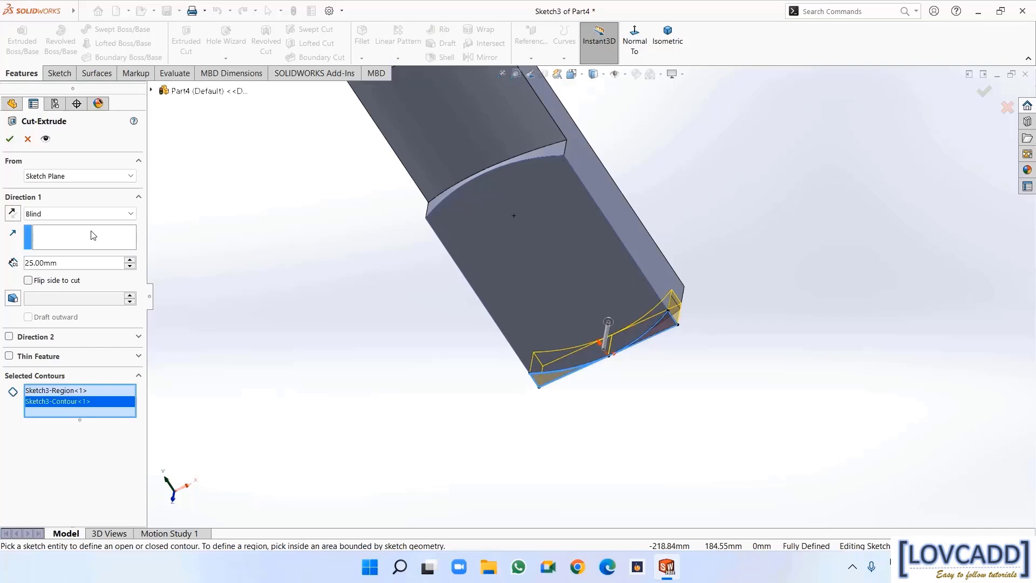
{"action": "left_click", "coordinate": [65, 214]}
{"action": "left_click", "coordinate": [46, 225]}
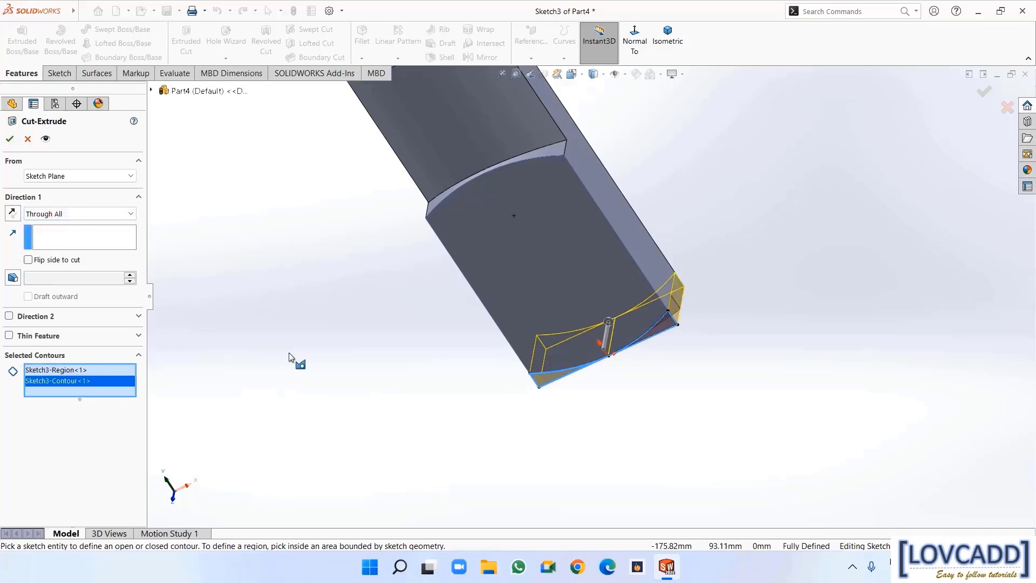
{"action": "middle_click_drag", "start_coordinate": [290, 357], "coordinate": [199, 338]}
{"action": "left_click", "coordinate": [8, 140]}
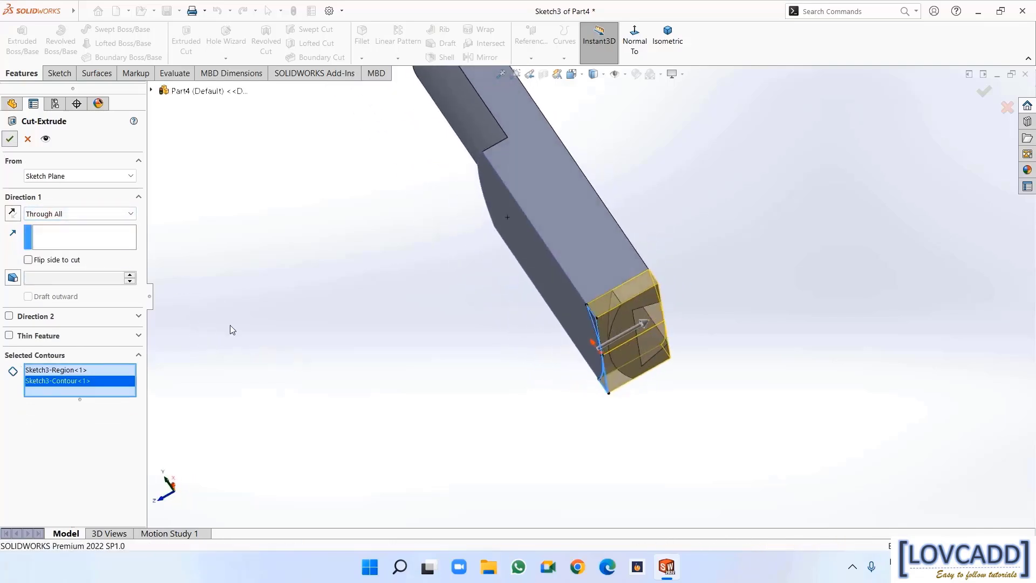
Start a sketch on the dovetail-profiled end face and draw a circle of about 14.2 mm radius vertically aligned with the origin, inside the slot
{"action": "middle_click_drag", "start_coordinate": [313, 302], "coordinate": [479, 324]}
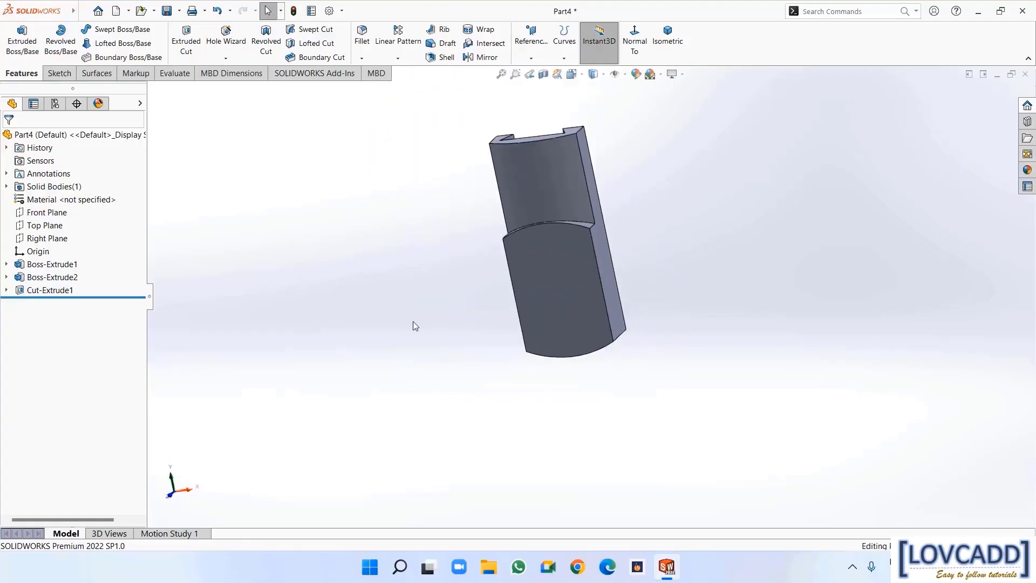
{"action": "middle_click_drag", "start_coordinate": [756, 185], "coordinate": [678, 225]}
{"action": "right_click", "coordinate": [555, 163]}
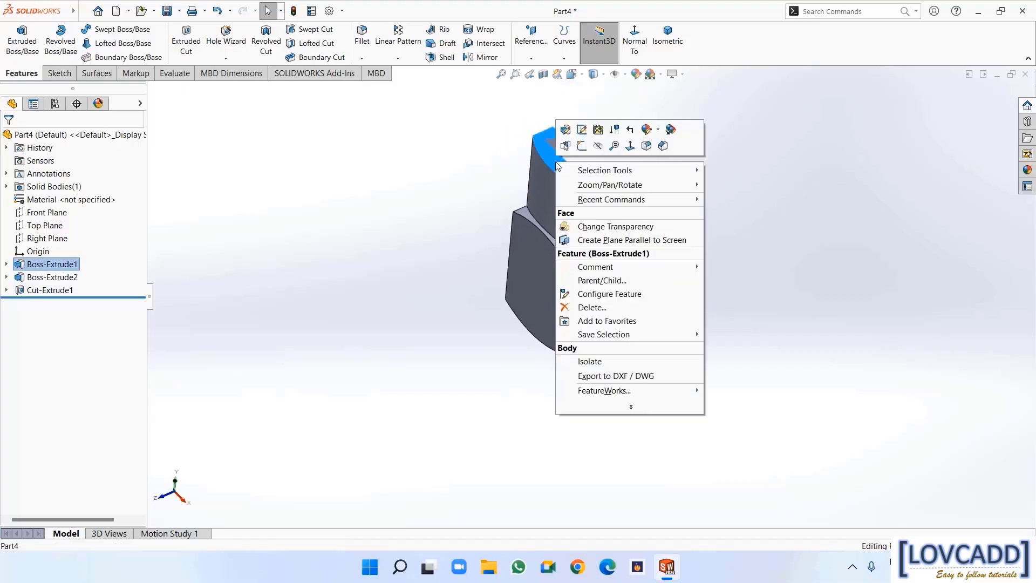
{"action": "left_click", "coordinate": [584, 149]}
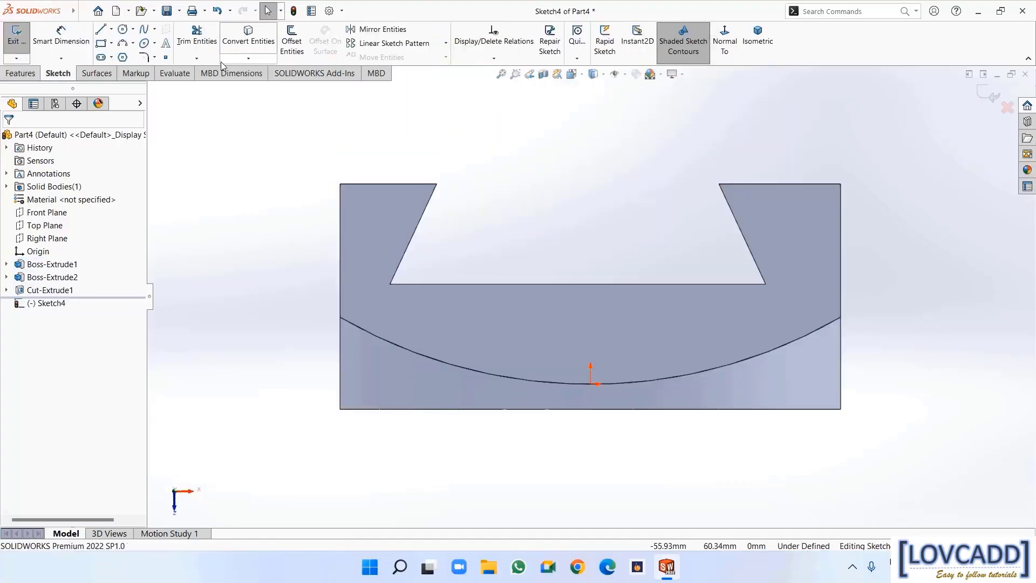
{"action": "left_click", "coordinate": [122, 30]}
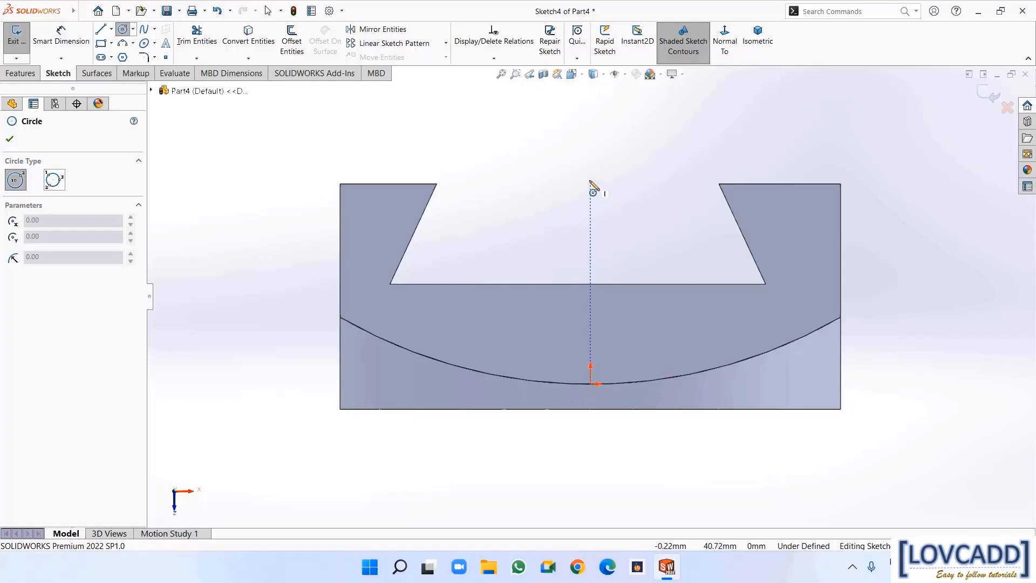
{"action": "left_click", "coordinate": [590, 232]}
{"action": "left_click", "coordinate": [662, 231]}
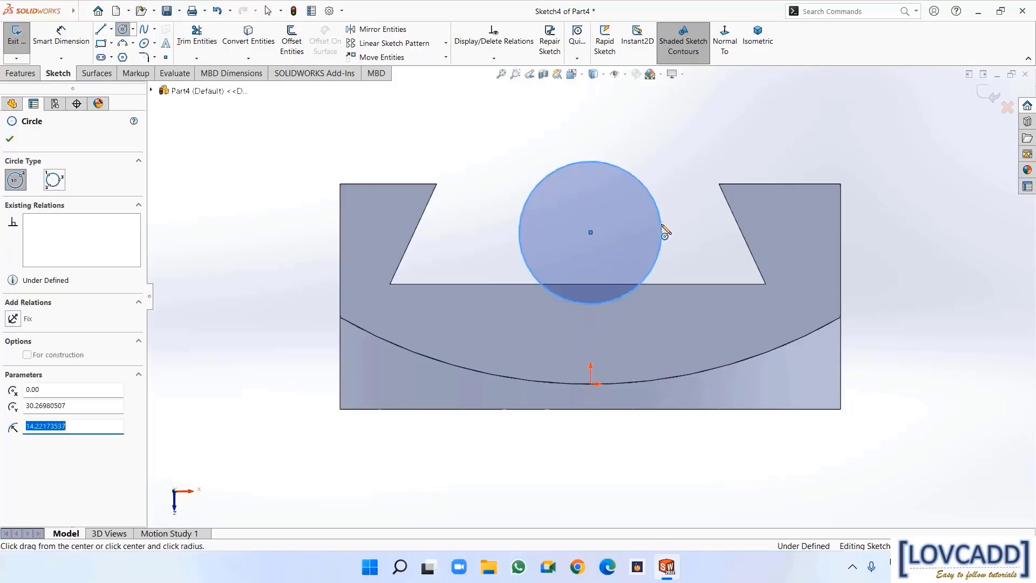
{"action": "right_click", "coordinate": [665, 232]}
{"action": "left_click", "coordinate": [681, 231]}
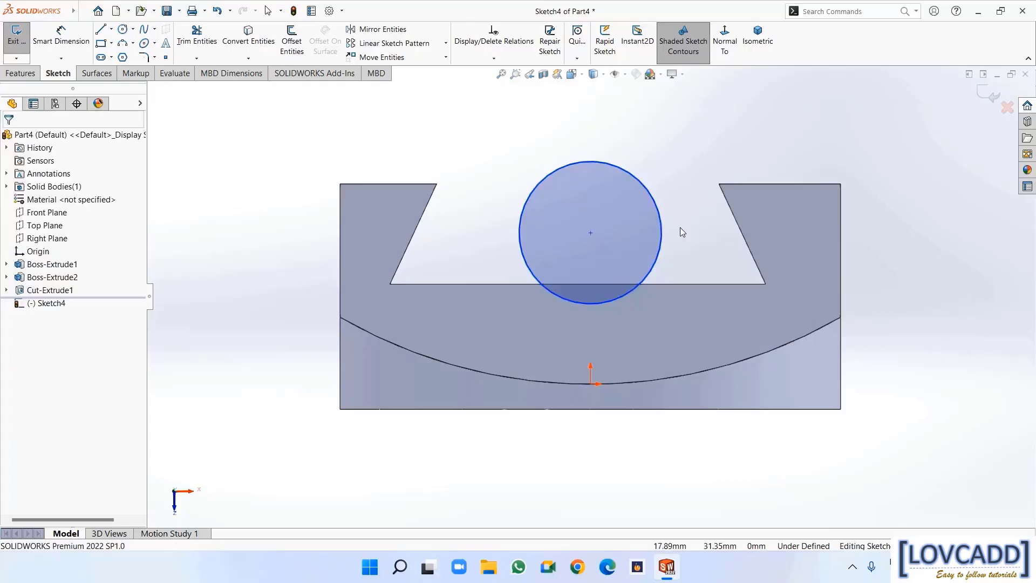
Dimension the circle's centre 6 mm from the upper edge beside the dovetail slot
{"action": "left_click", "coordinate": [62, 39]}
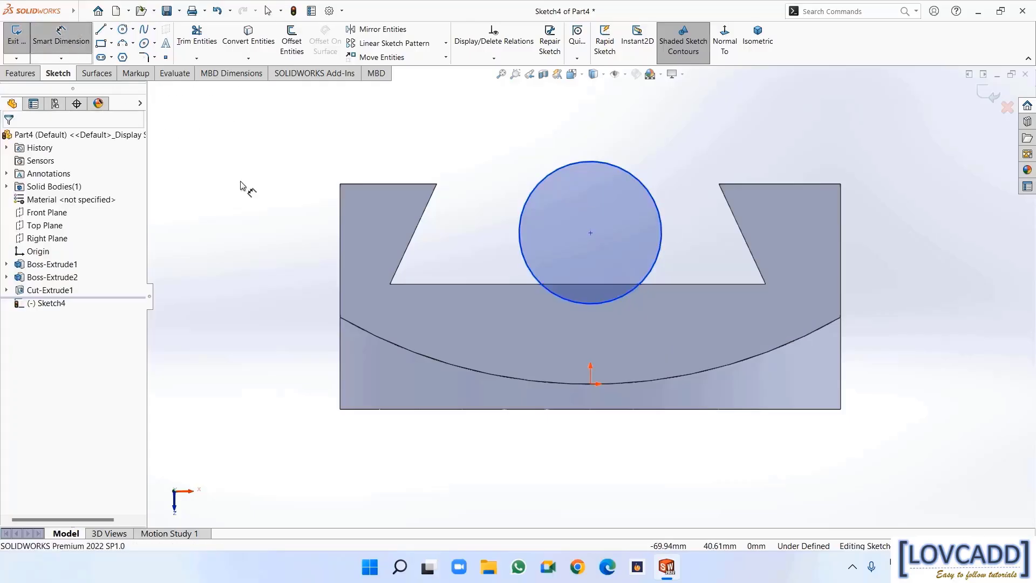
{"action": "left_click", "coordinate": [376, 184]}
{"action": "left_click", "coordinate": [590, 232]}
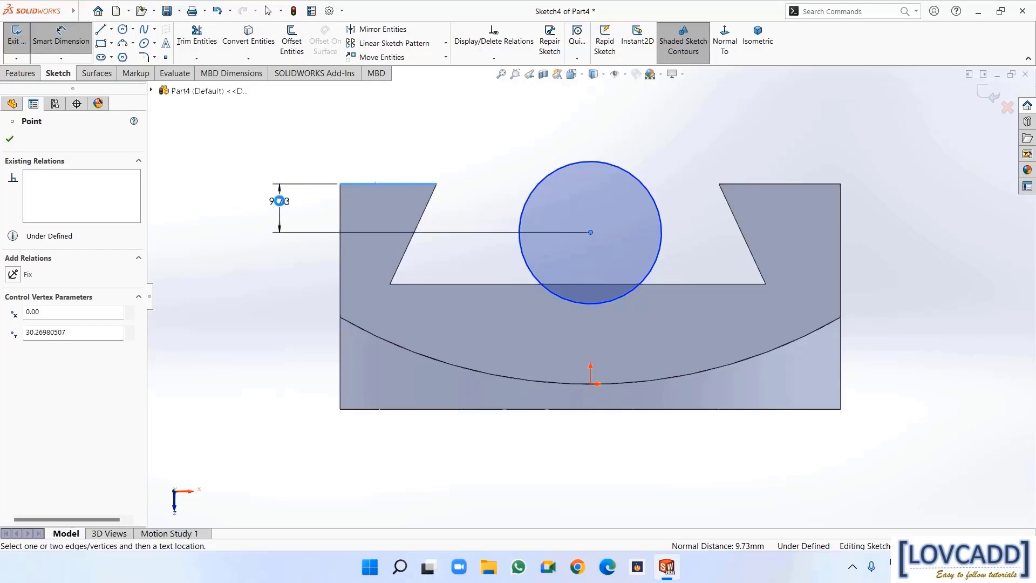
{"action": "left_click", "coordinate": [278, 200]}
{"action": "type", "text": "6"}
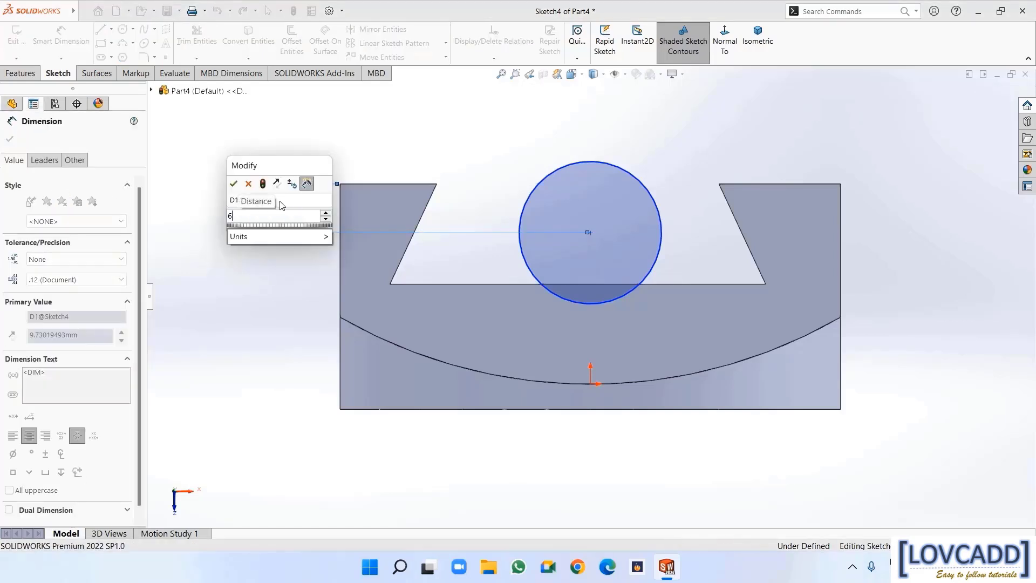
{"action": "key", "text": "Return"}
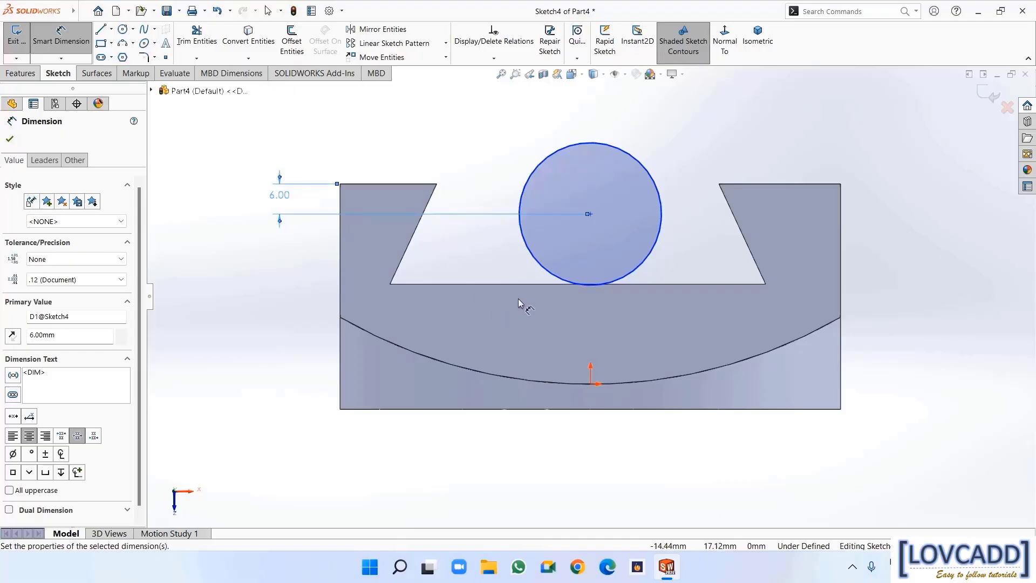
Dimension the circle's diameter to 30 mm
{"action": "left_click", "coordinate": [642, 165]}
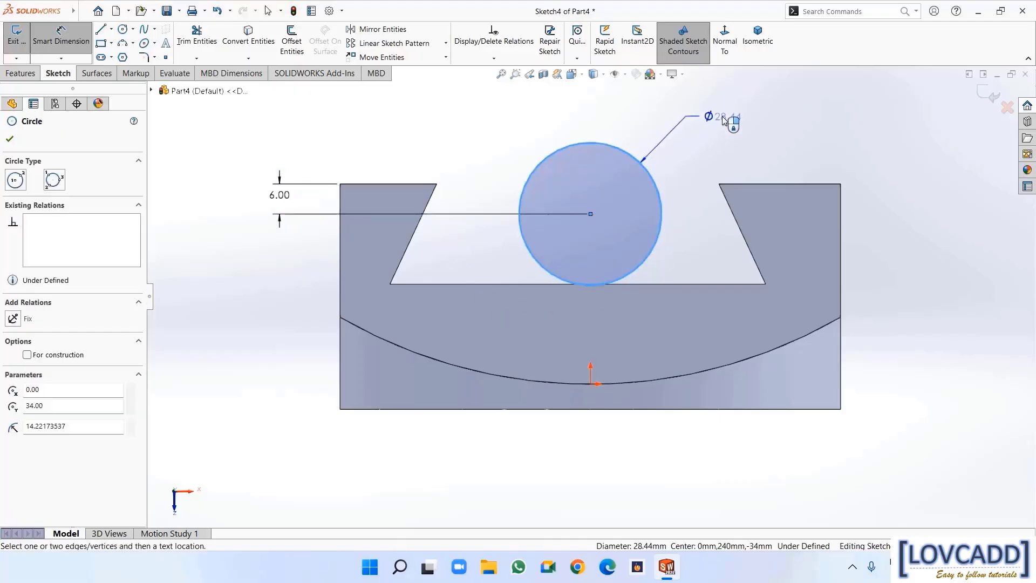
{"action": "left_click", "coordinate": [725, 121]}
{"action": "type", "text": "30"}
{"action": "key", "text": "Return"}
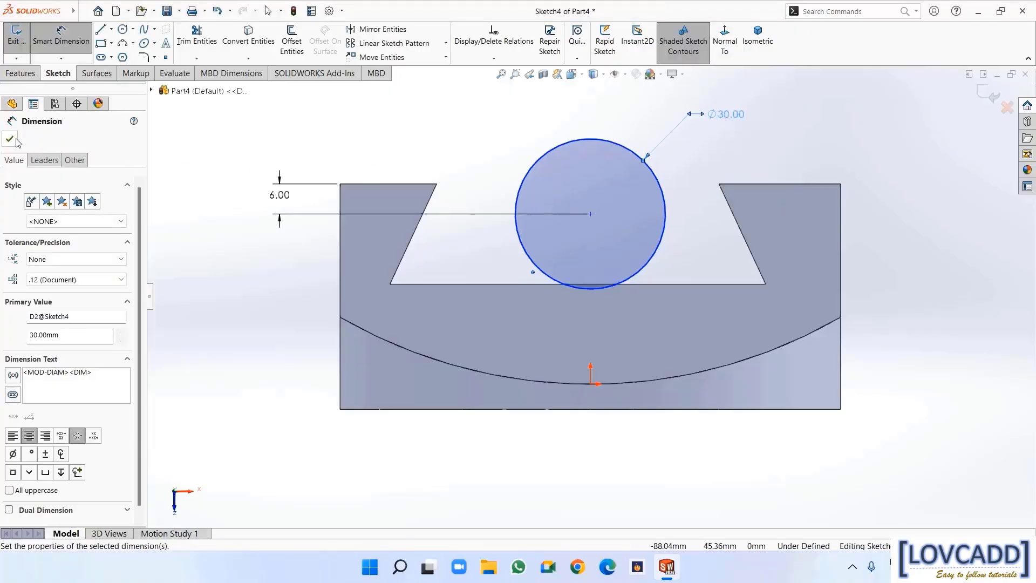
{"action": "key", "text": "Escape"}
Draw a second circle about 20 mm in diameter inside the 30 mm circle, sharing its centre
{"action": "left_click", "coordinate": [122, 29]}
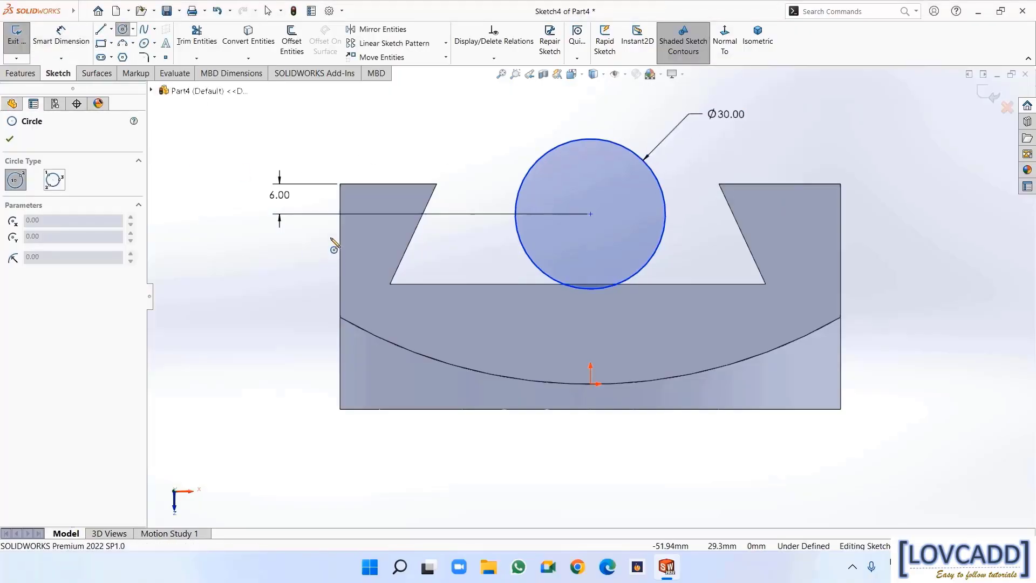
{"action": "left_click", "coordinate": [591, 214]}
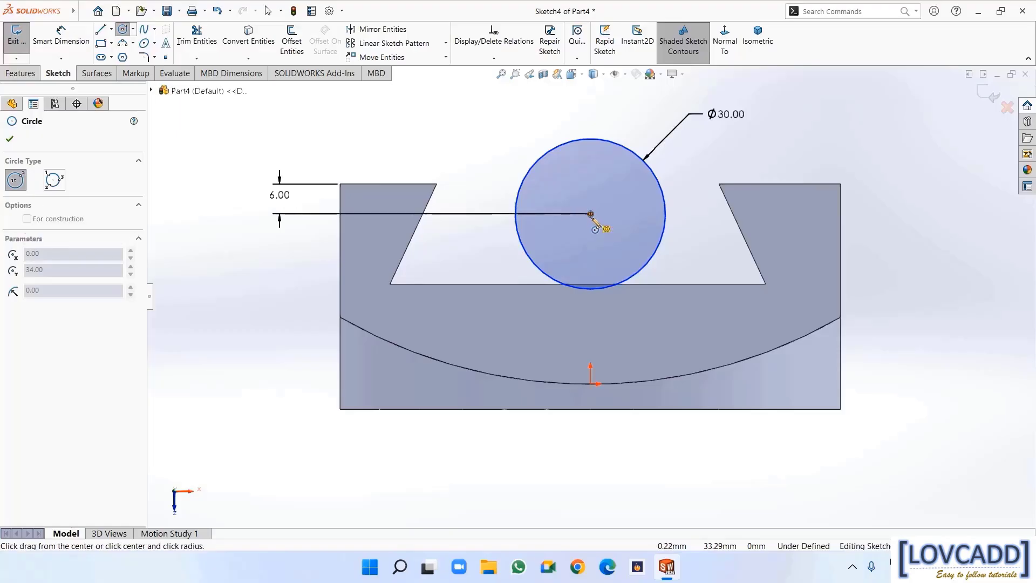
{"action": "left_click", "coordinate": [619, 264]}
{"action": "right_click", "coordinate": [618, 261]}
{"action": "left_click", "coordinate": [634, 267]}
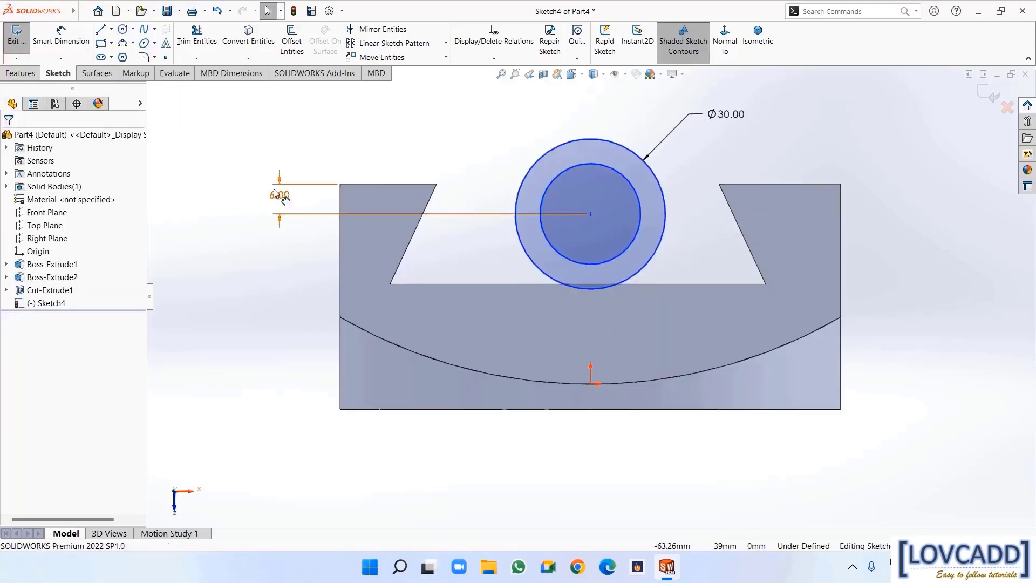
Set the inner circle's diameter to 16 mm
{"action": "left_click", "coordinate": [61, 36]}
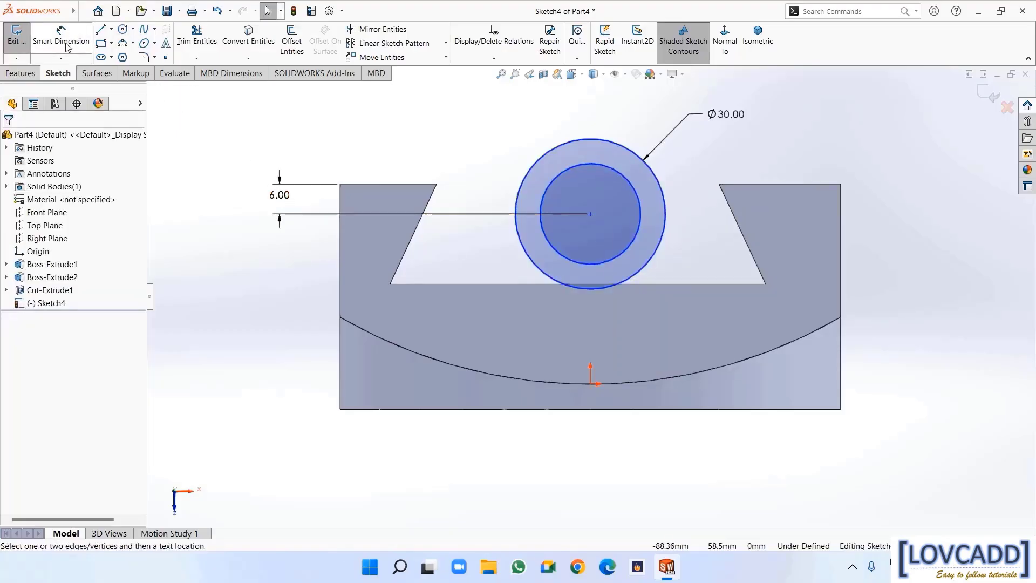
{"action": "left_click", "coordinate": [634, 185]}
{"action": "left_click", "coordinate": [708, 154]}
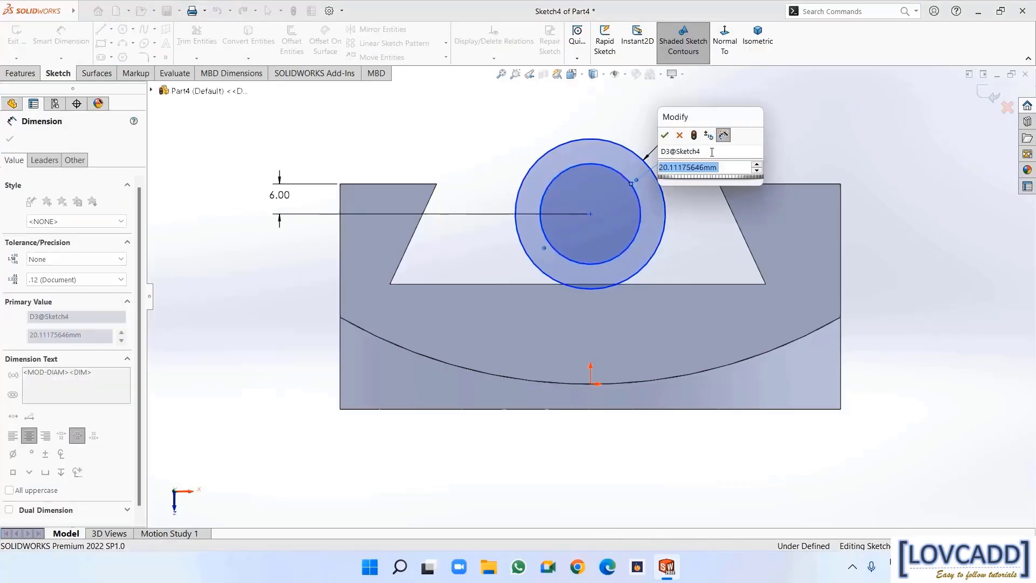
{"action": "type", "text": "16"}
{"action": "key", "text": "Return"}
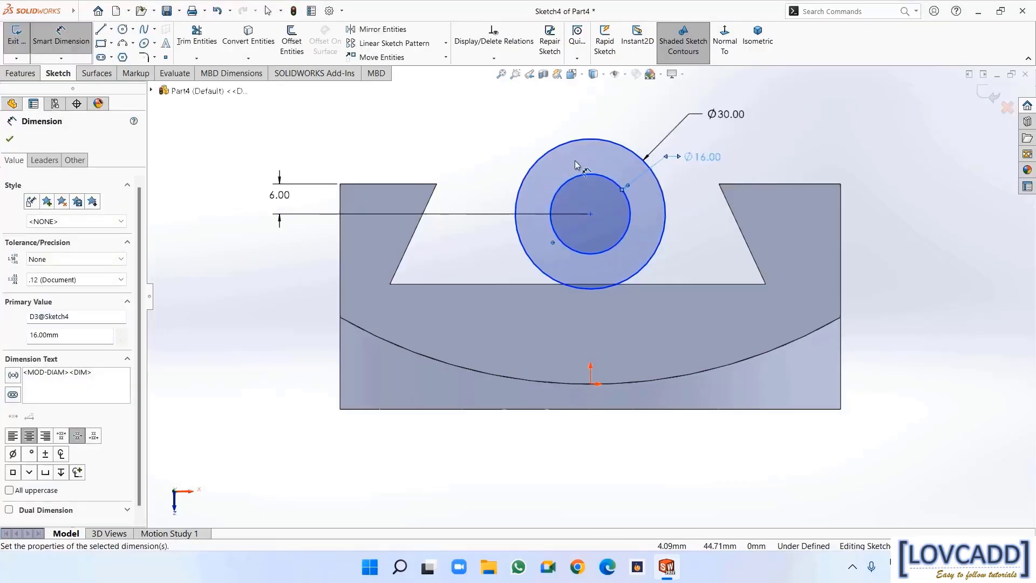
{"action": "left_click", "coordinate": [11, 139]}
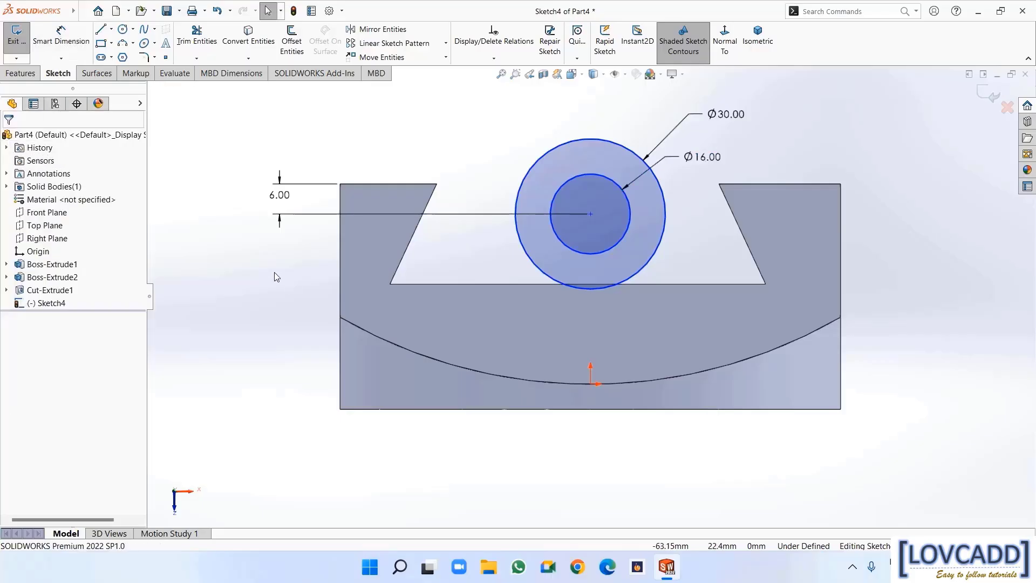
Draw a vertical line from each side quadrant of the 30 mm circle down to the slot floor, joined by a horizontal line along the floor
{"action": "left_click", "coordinate": [101, 31]}
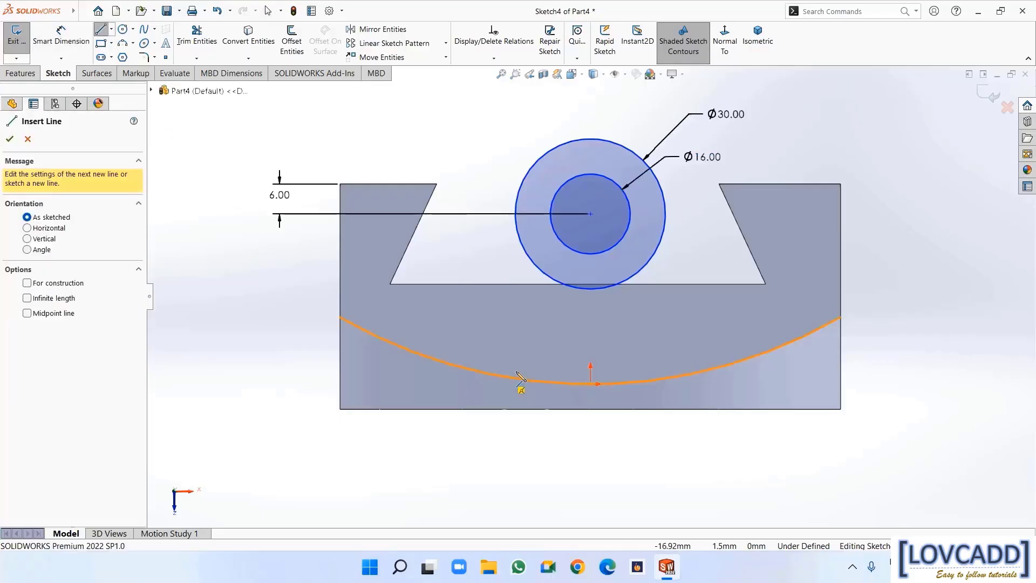
{"action": "left_click", "coordinate": [666, 214]}
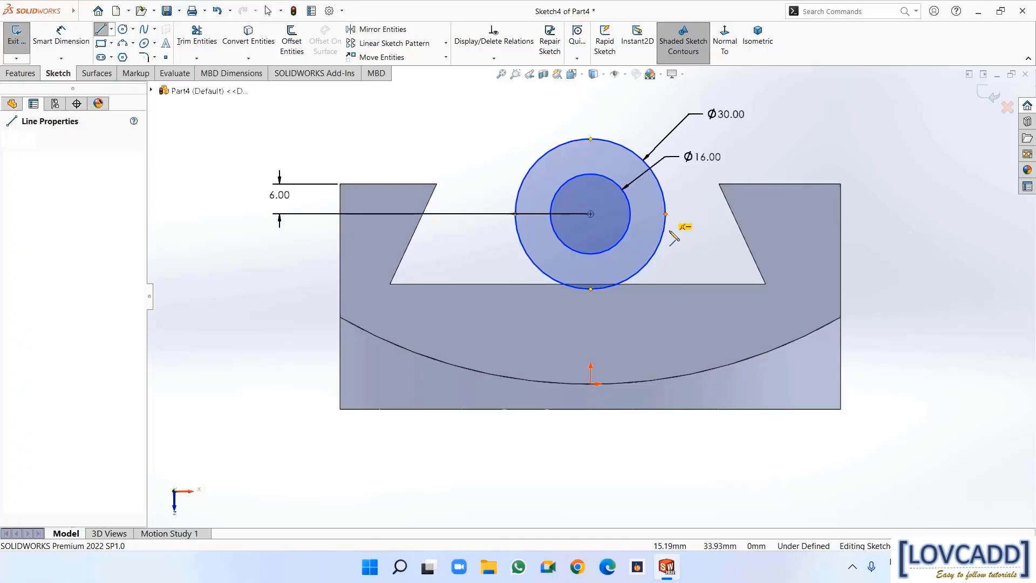
{"action": "left_click", "coordinate": [665, 284]}
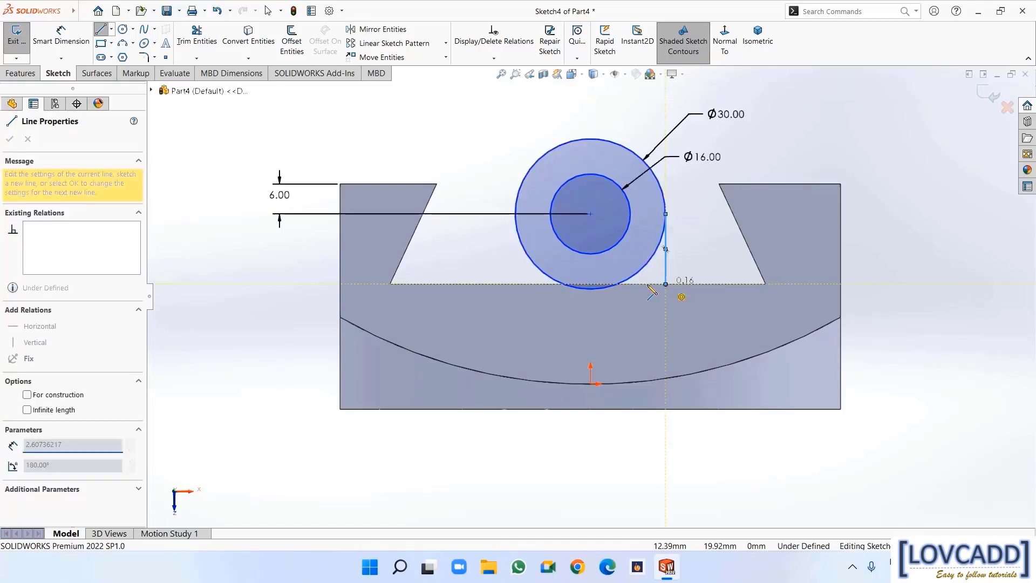
{"action": "left_click", "coordinate": [515, 283]}
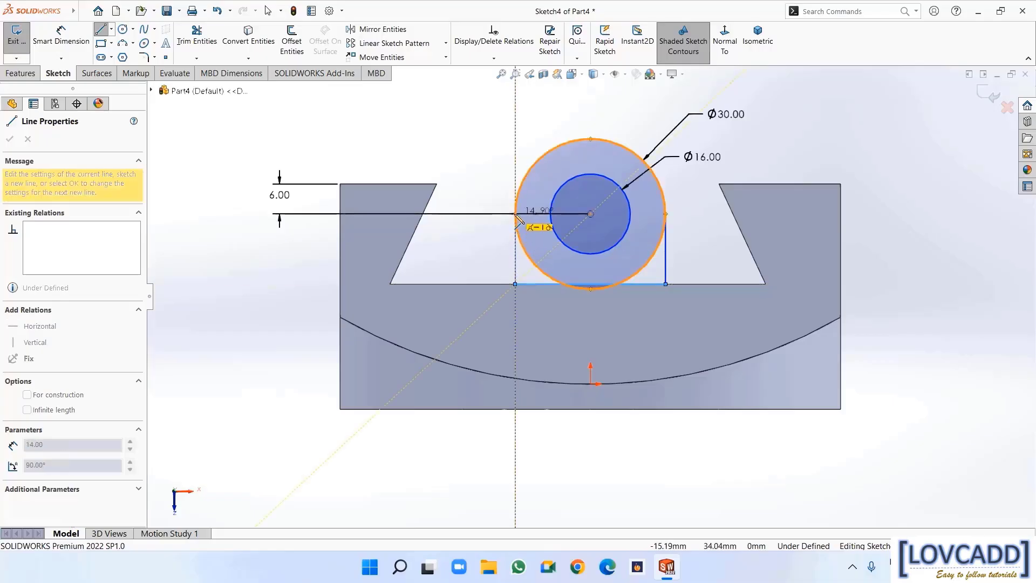
{"action": "left_click", "coordinate": [515, 214]}
{"action": "right_click", "coordinate": [515, 217]}
{"action": "left_click", "coordinate": [540, 222]}
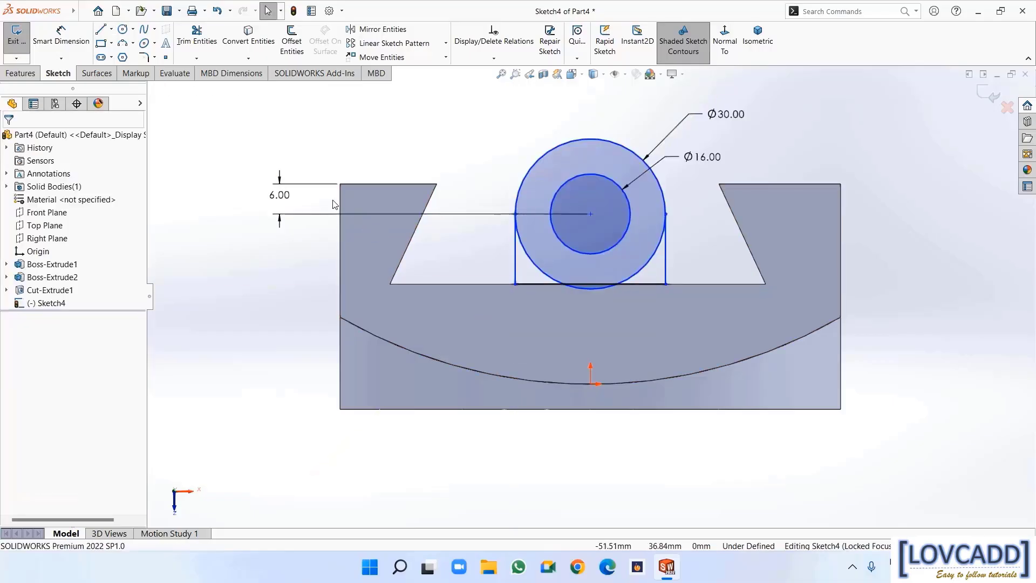
Trim away the lower half of the outer circle to leave an arch-shaped lug profile around the 16 mm circle
{"action": "left_click", "coordinate": [197, 37]}
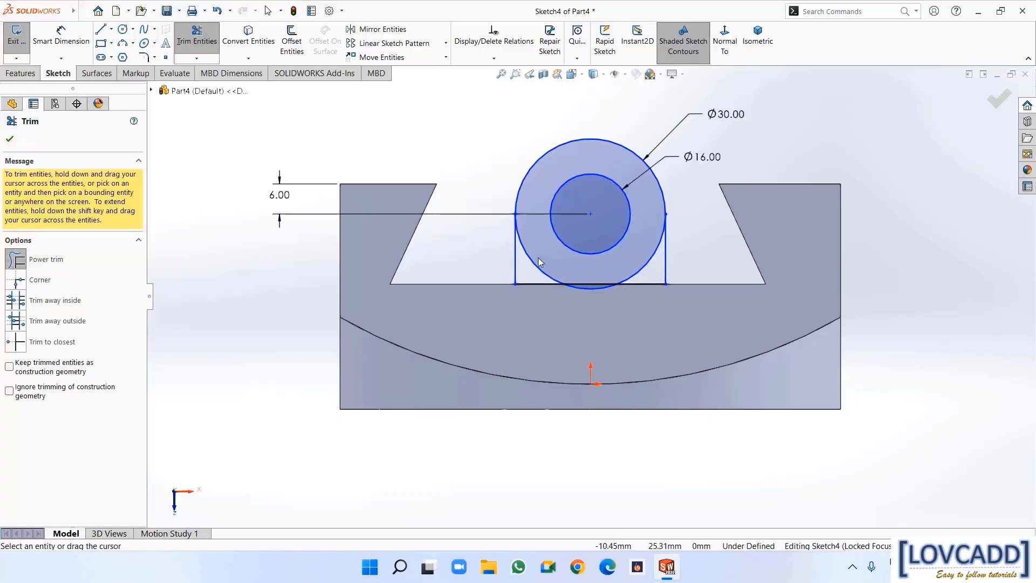
{"action": "left_click_drag", "start_coordinate": [540, 263], "coordinate": [530, 264]}
{"action": "mouse_move", "coordinate": [652, 268]}
{"action": "left_mouse_down"}
{"action": "mouse_move", "coordinate": [610, 303]}
{"action": "mouse_move", "coordinate": [590, 288]}
{"action": "left_mouse_up"}
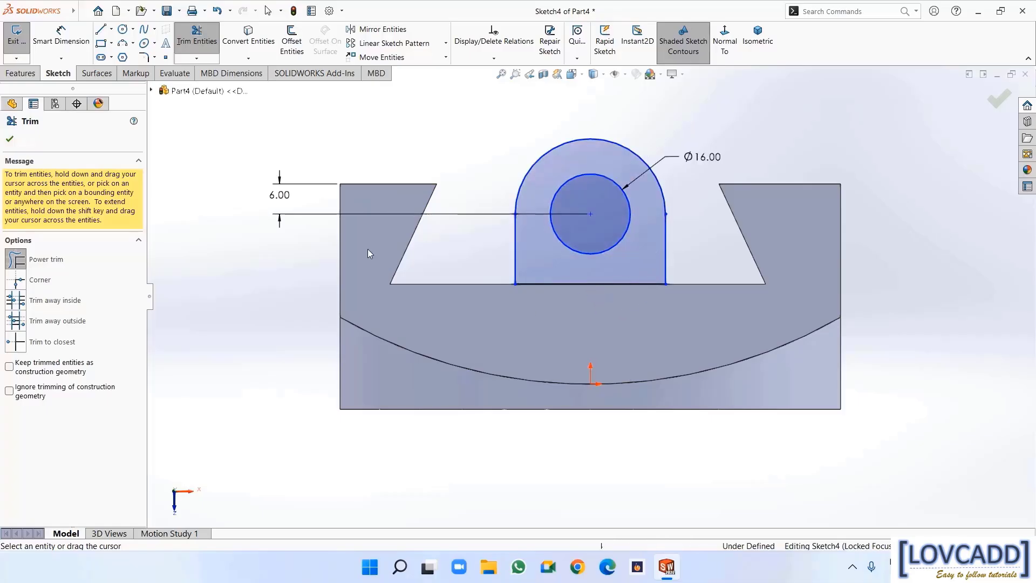
{"action": "left_click", "coordinate": [10, 140]}
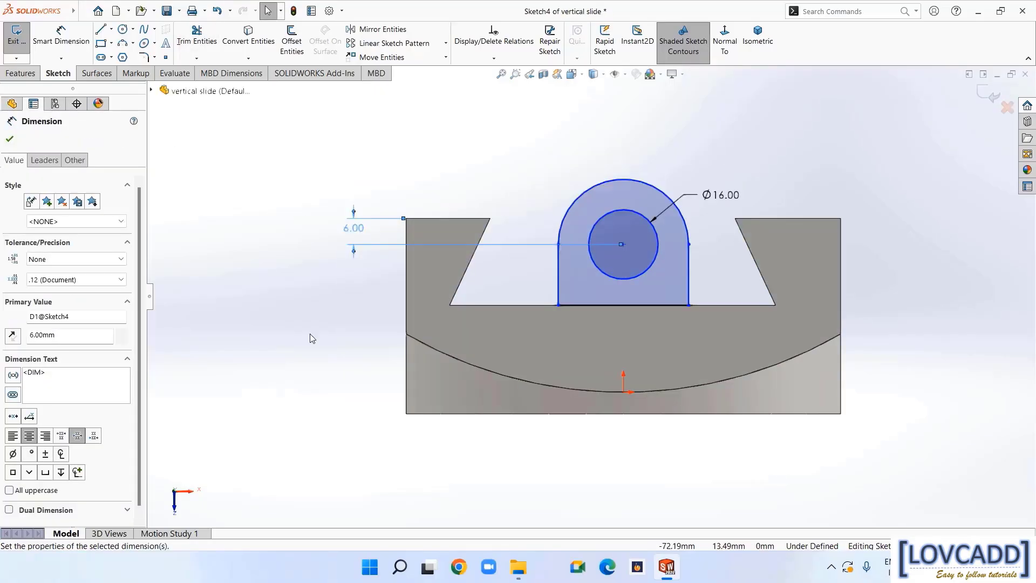
Set the distance from the circle centre to the body's upper edge to 9 mm
{"action": "double_click", "coordinate": [354, 231]}
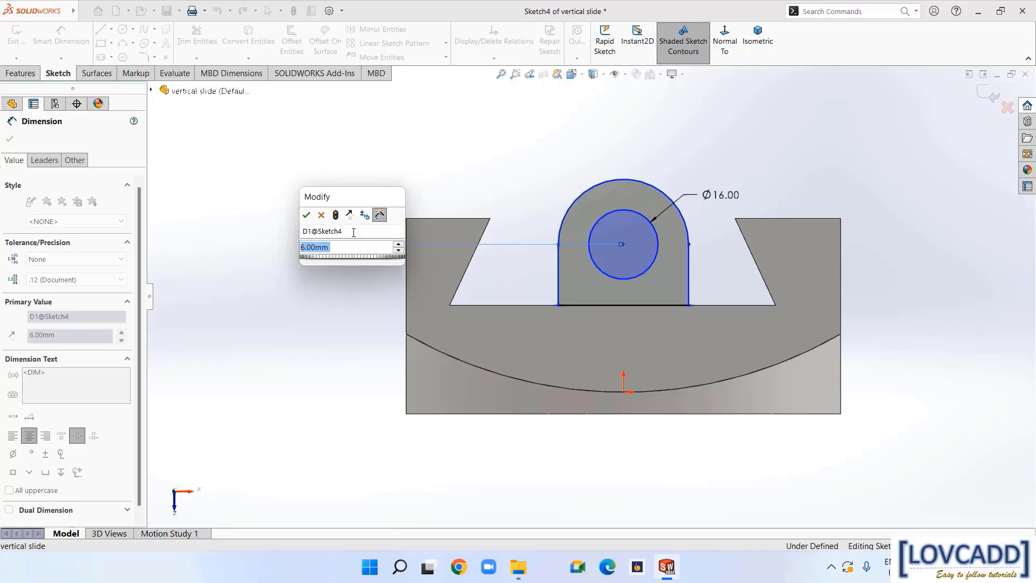
{"action": "type", "text": "9"}
{"action": "key", "text": "Return"}
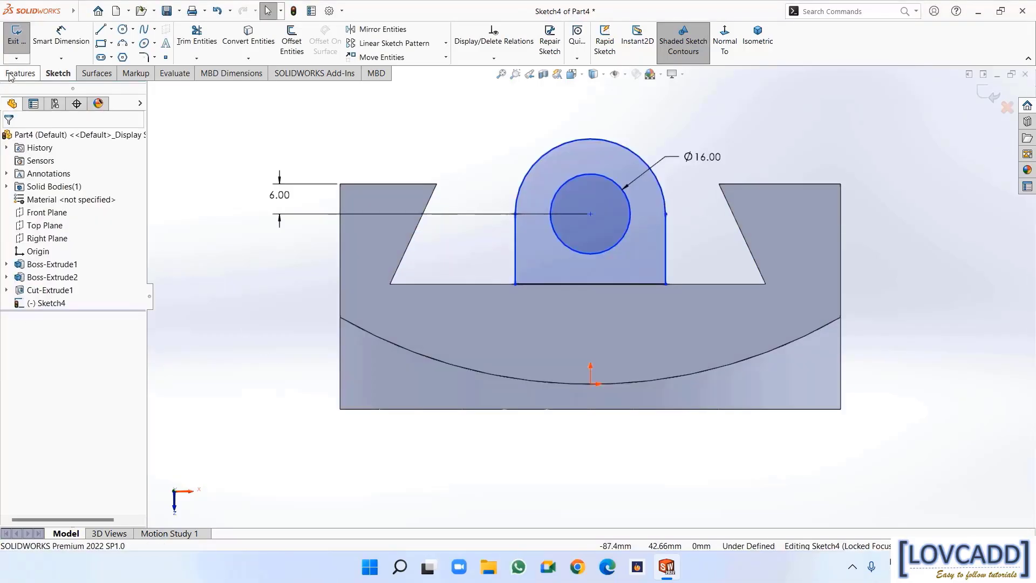
Boss-extrude the arched lug profile with its 16 mm hole to a Blind depth, reversed so it runs along the slot into the body
{"action": "left_click", "coordinate": [11, 73]}
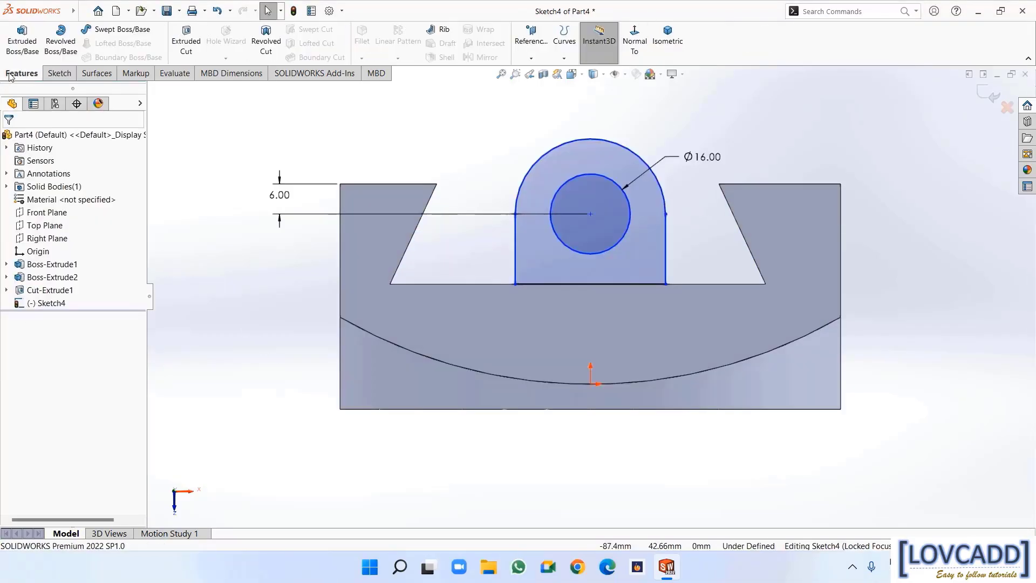
{"action": "left_click", "coordinate": [21, 38]}
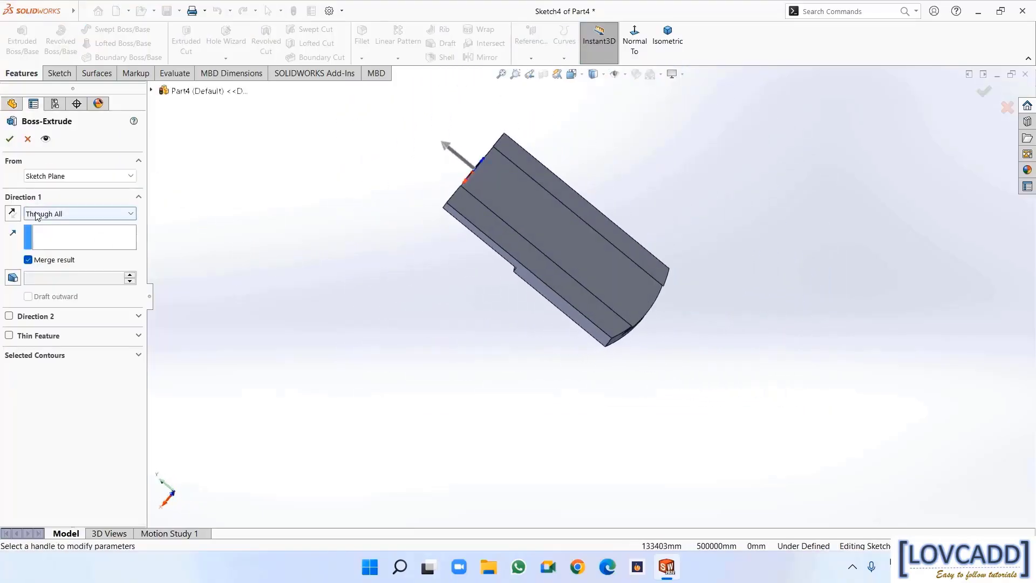
{"action": "left_click", "coordinate": [12, 213]}
{"action": "left_click", "coordinate": [52, 213]}
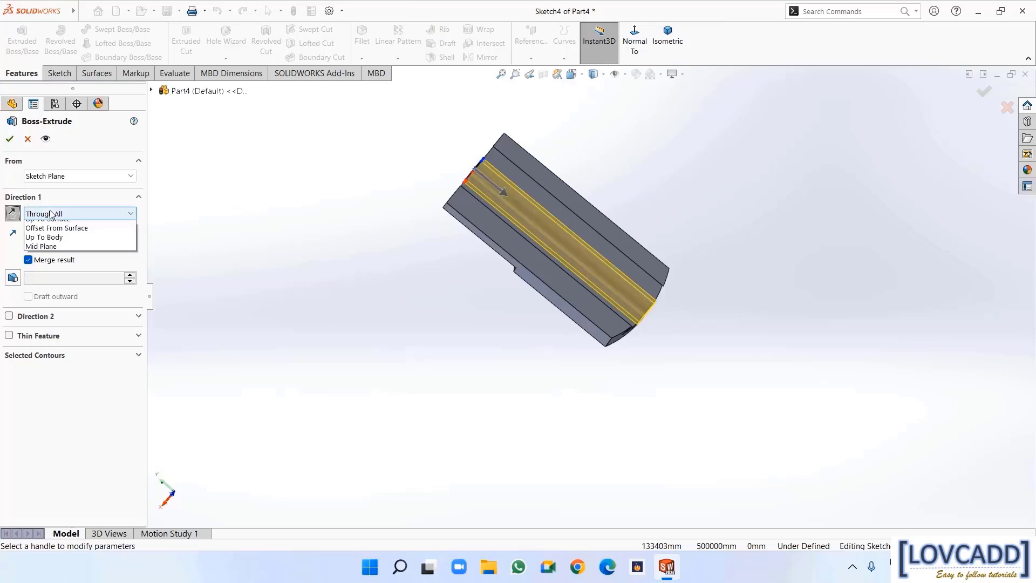
{"action": "left_click", "coordinate": [48, 225]}
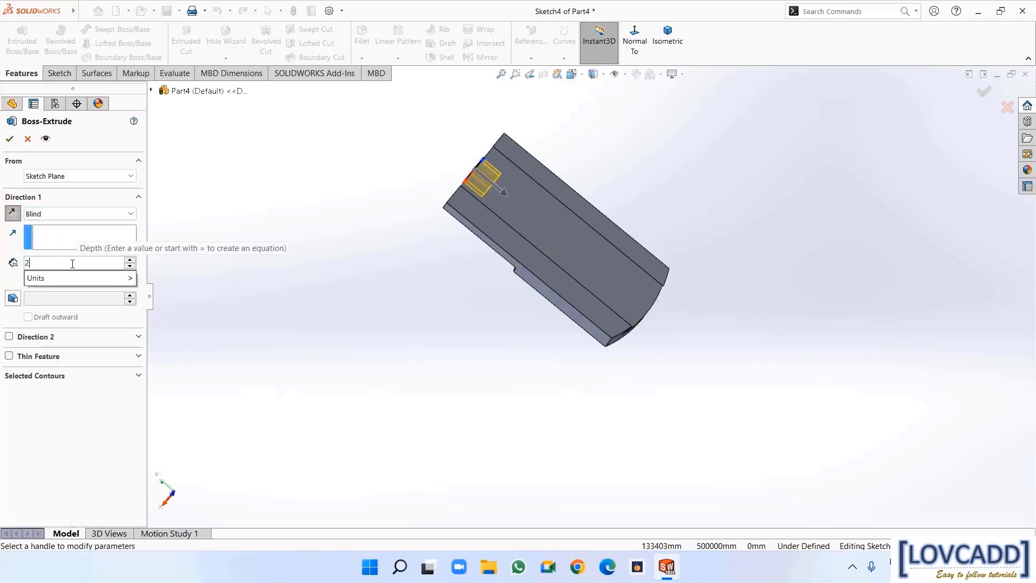
{"action": "left_click", "coordinate": [9, 140]}
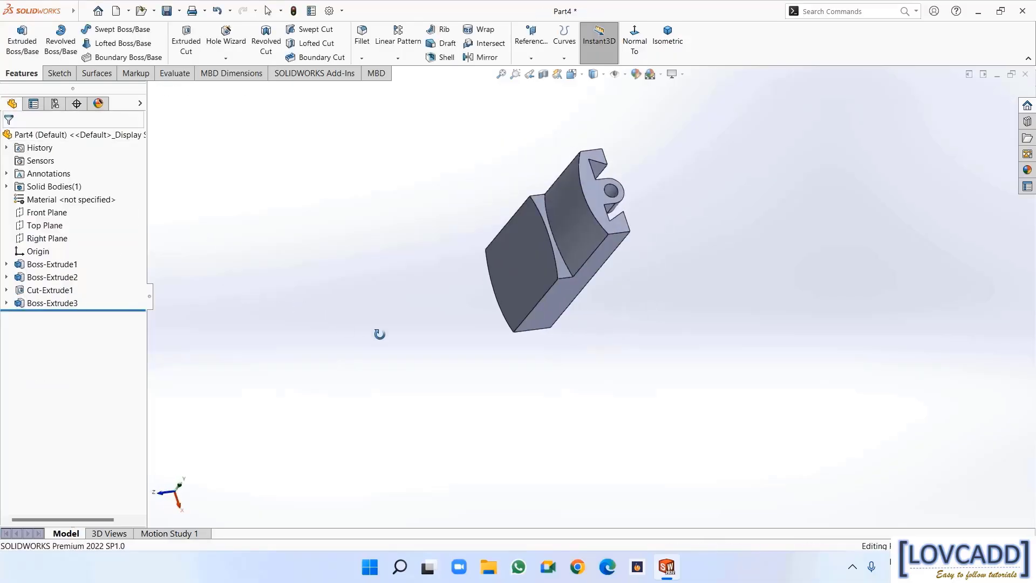
Start a sketch on the dovetail slot's floor and draw a rectangle about 30 by 31.6 mm directly against the lug's inner end
{"action": "middle_click_drag", "start_coordinate": [379, 334], "coordinate": [217, 336]}
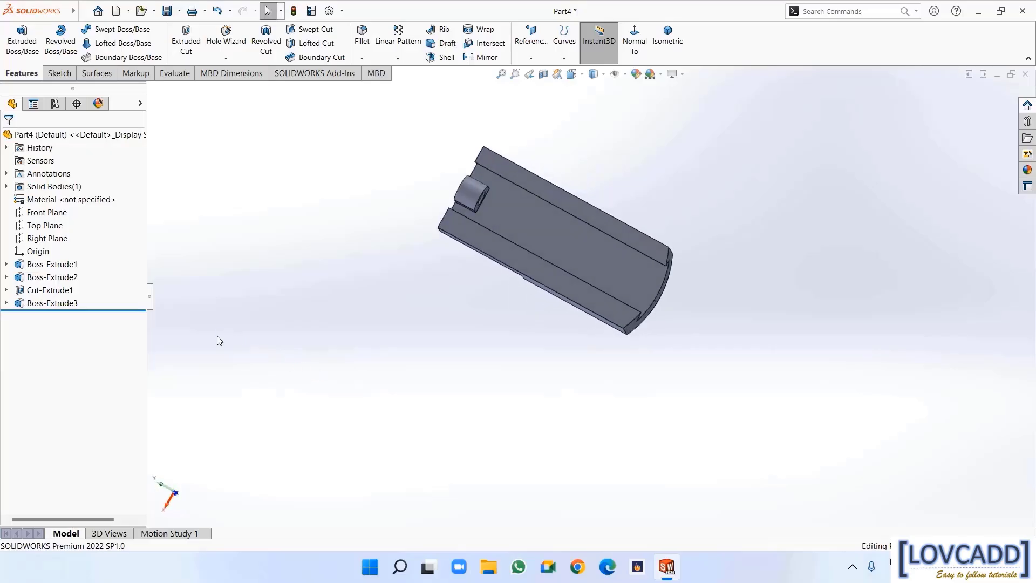
{"action": "left_click", "coordinate": [532, 227]}
{"action": "right_click", "coordinate": [532, 227]}
{"action": "left_click", "coordinate": [557, 216]}
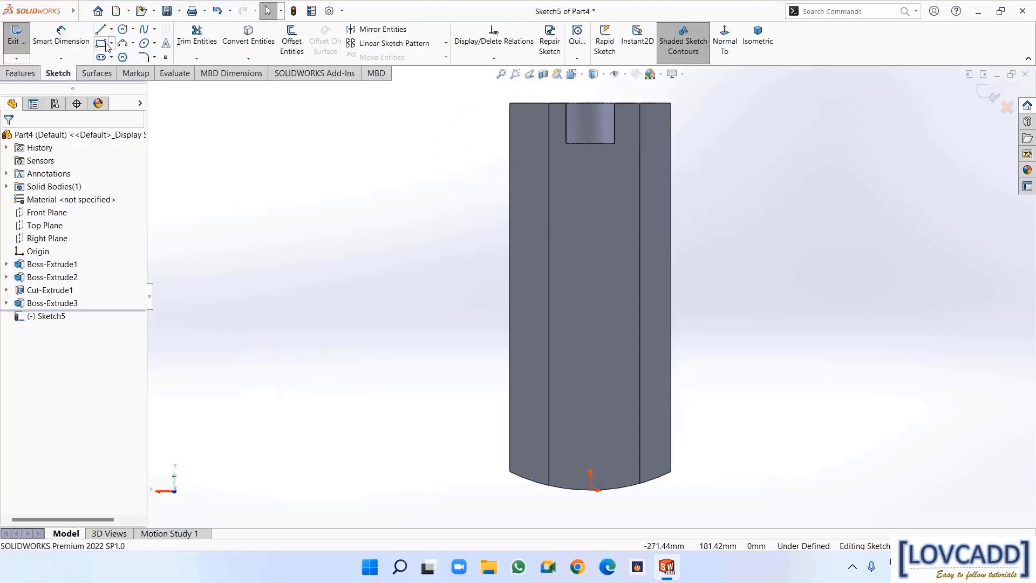
{"action": "left_click", "coordinate": [102, 43]}
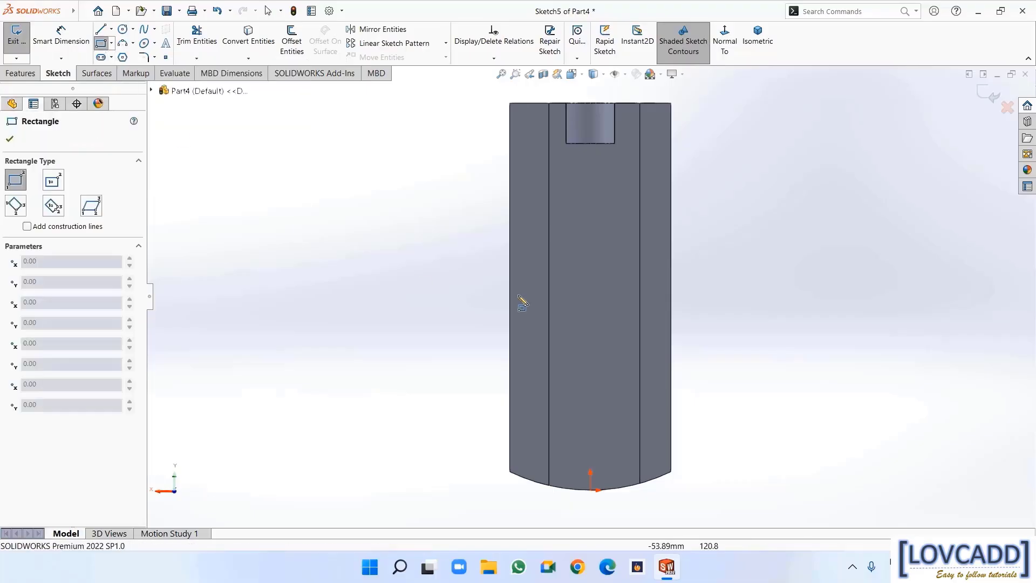
{"action": "left_click", "coordinate": [566, 144]}
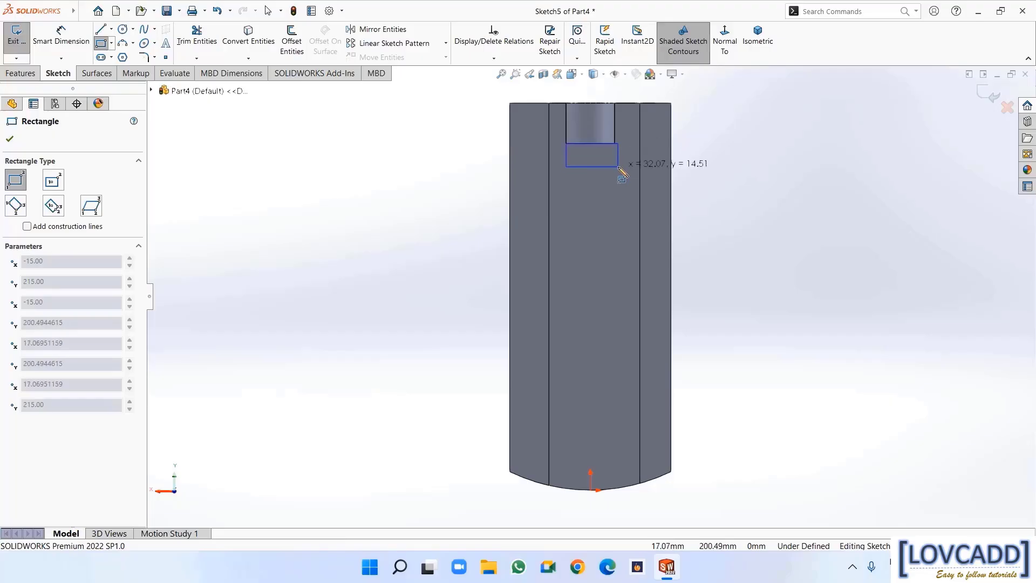
{"action": "left_click", "coordinate": [616, 195]}
{"action": "right_click", "coordinate": [616, 195]}
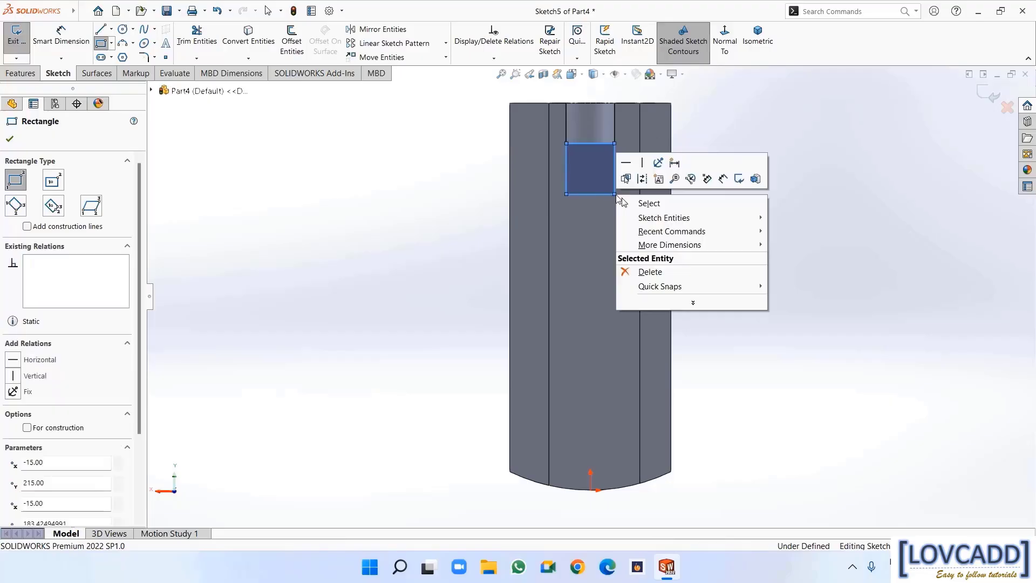
{"action": "left_click", "coordinate": [642, 203]}
Dimension the rectangle at the lug's inner end to 20 mm along the slot and 30 mm across it
{"action": "left_click", "coordinate": [76, 39]}
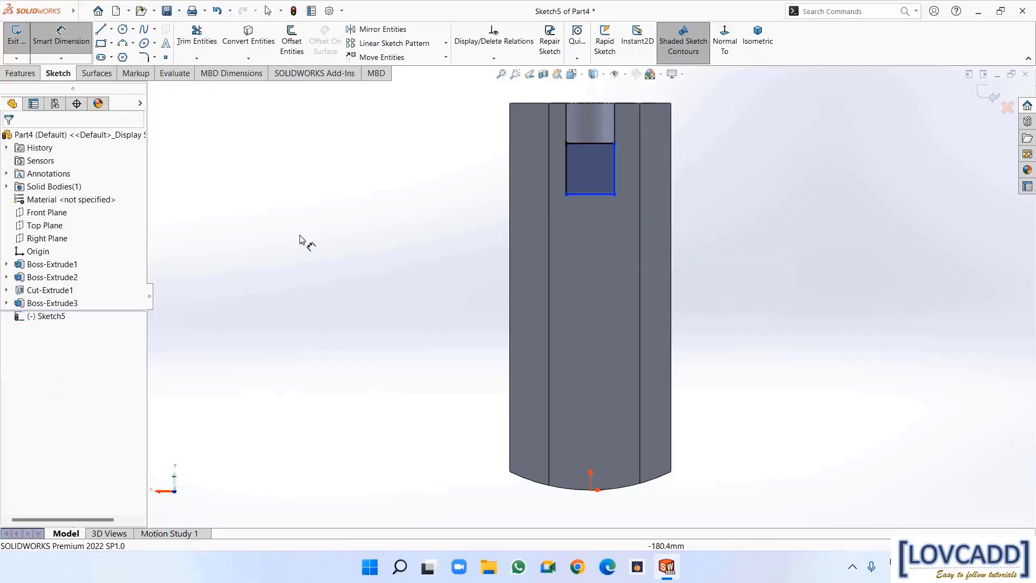
{"action": "left_click", "coordinate": [614, 163]}
{"action": "left_click", "coordinate": [716, 173]}
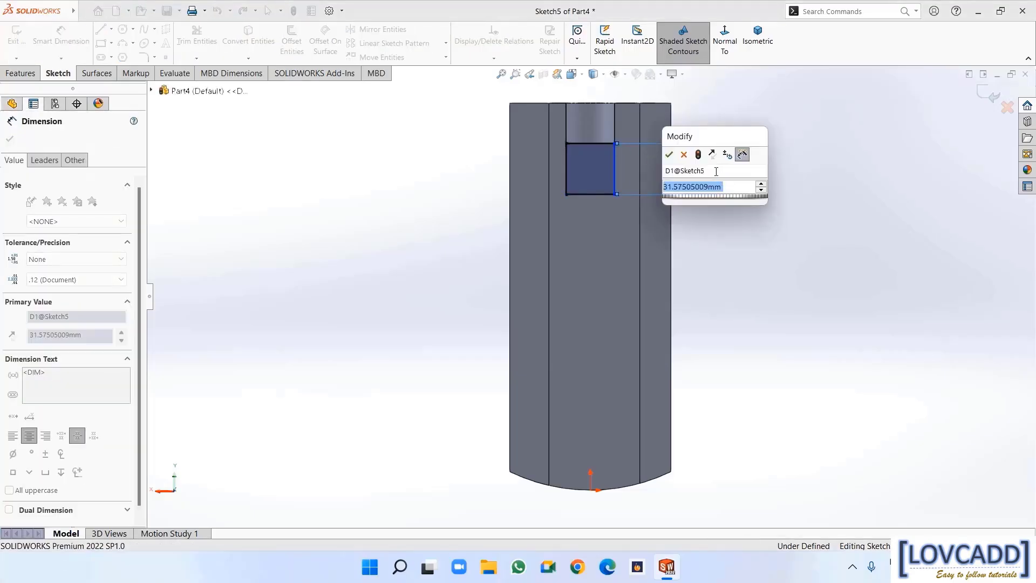
{"action": "type", "text": "20"}
{"action": "key", "text": "Return"}
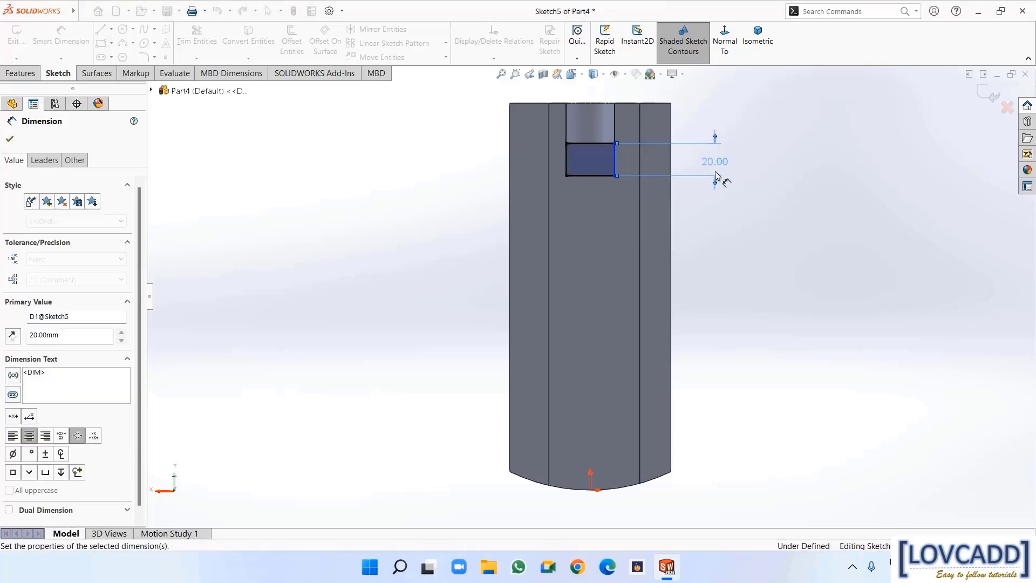
{"action": "left_click", "coordinate": [596, 176]}
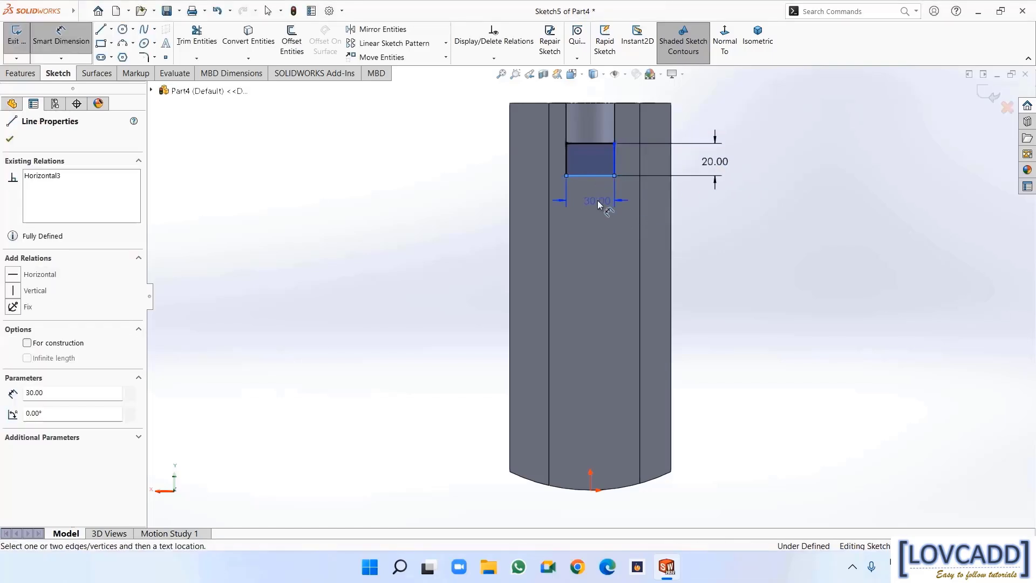
{"action": "left_click", "coordinate": [597, 204]}
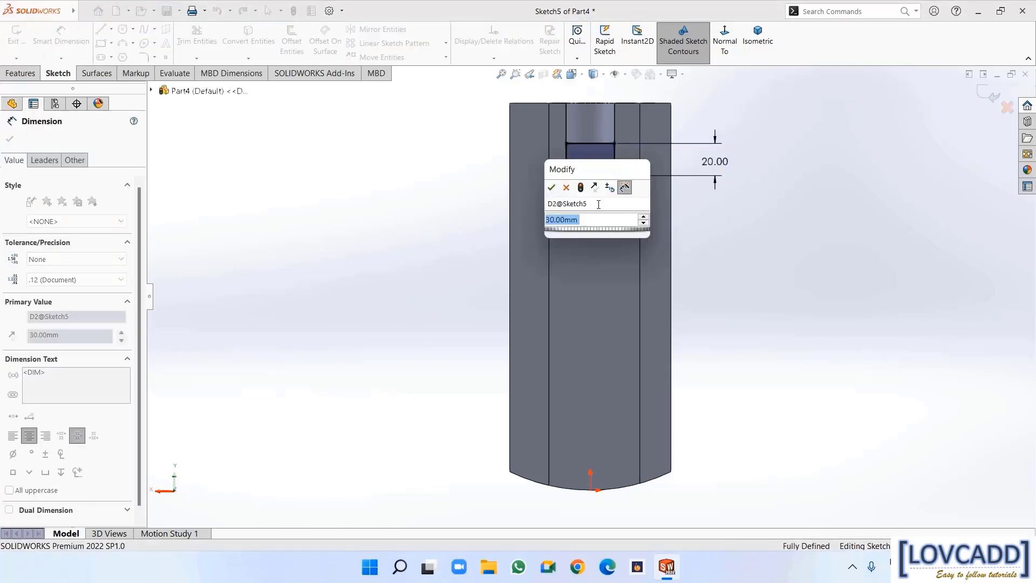
{"action": "type", "text": "30"}
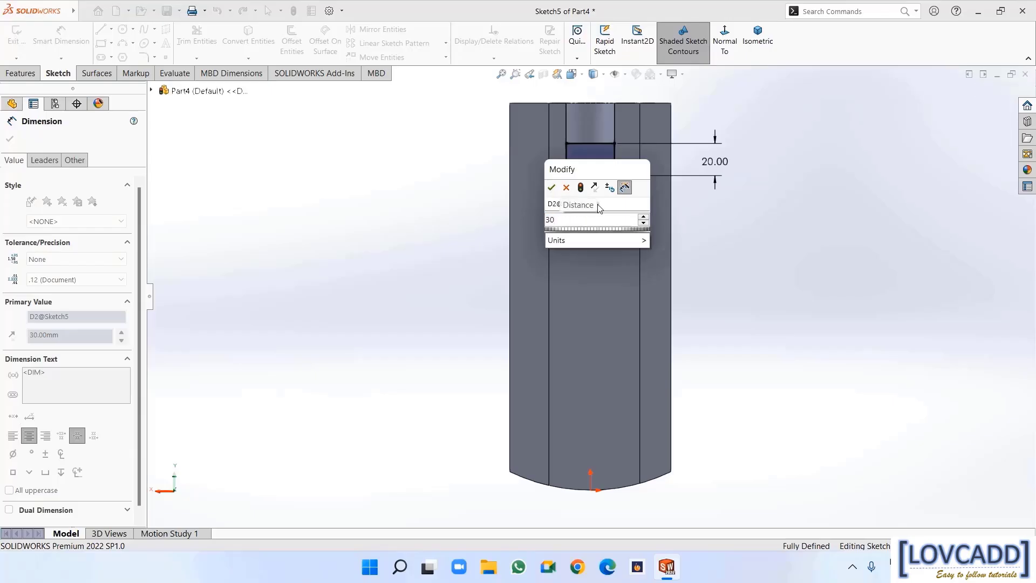
{"action": "key", "text": "Return"}
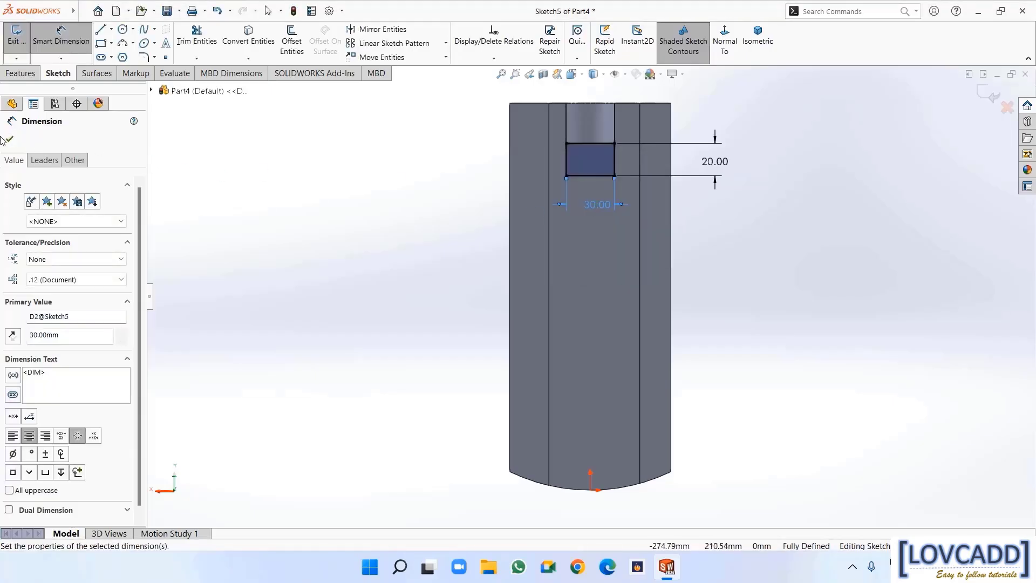
{"action": "left_click", "coordinate": [8, 140]}
Cut-extrude the 30 by 20 mm rectangle into the slot floor to a Blind depth of 3 mm
{"action": "left_click", "coordinate": [20, 73]}
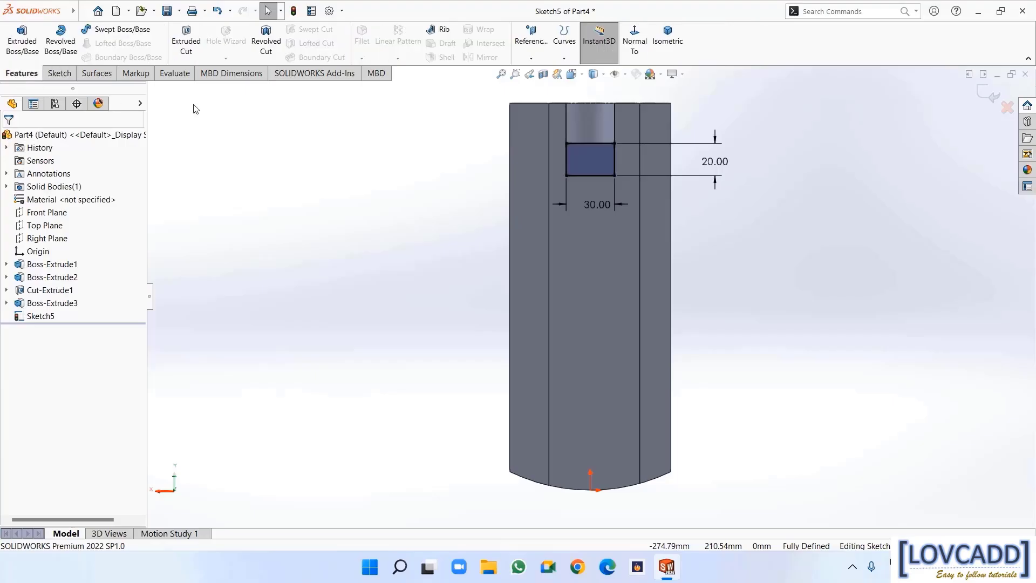
{"action": "left_click", "coordinate": [186, 42]}
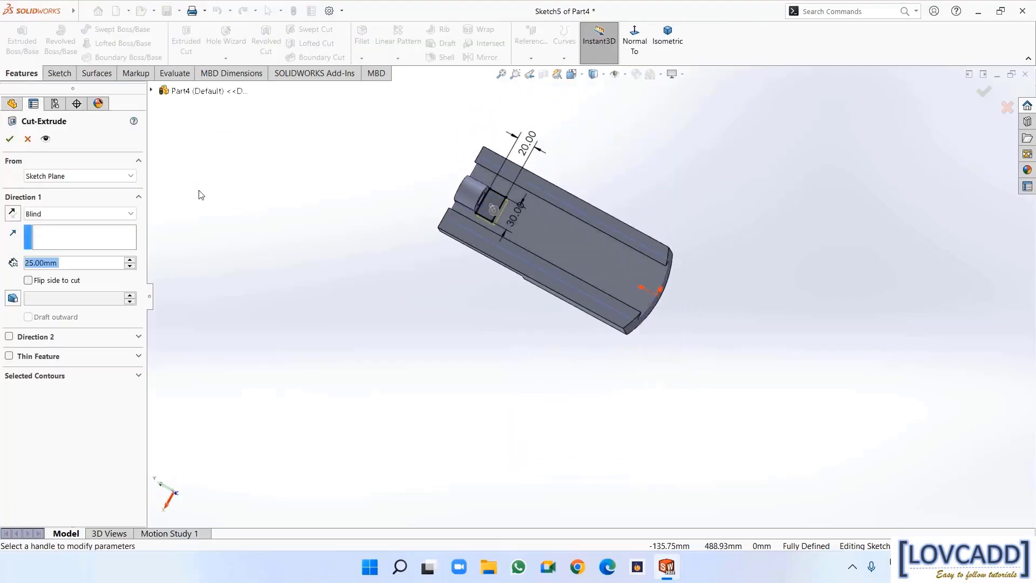
{"action": "type", "text": "3"}
{"action": "key", "text": "Return"}
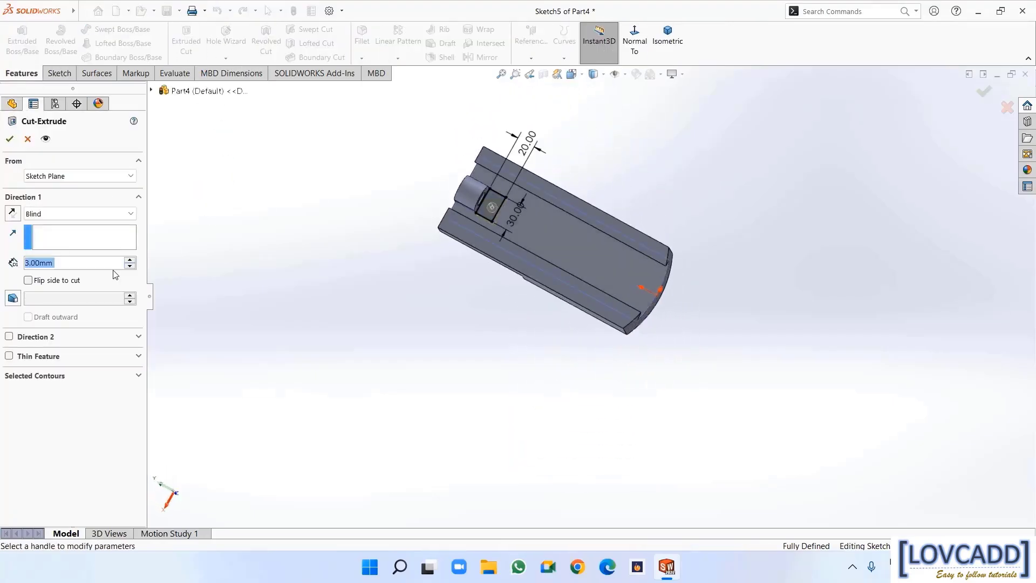
{"action": "left_click", "coordinate": [9, 139]}
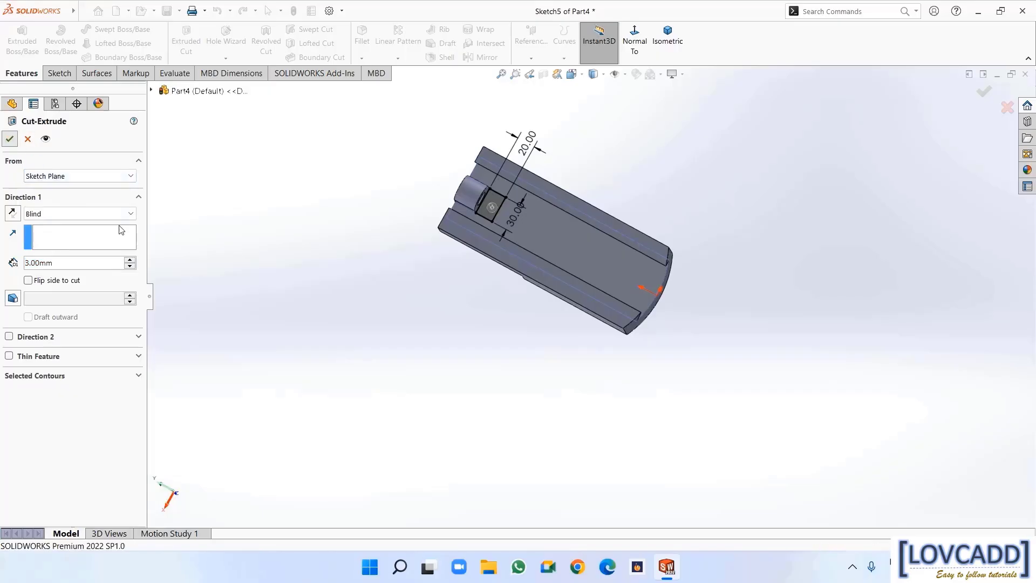
Start a sketch on the raised pad's face and draw two vertically aligned circles on its centreline, about 44 mm and 38 mm in diameter
{"action": "middle_click_drag", "start_coordinate": [291, 306], "coordinate": [370, 296]}
{"action": "left_click", "coordinate": [546, 264]}
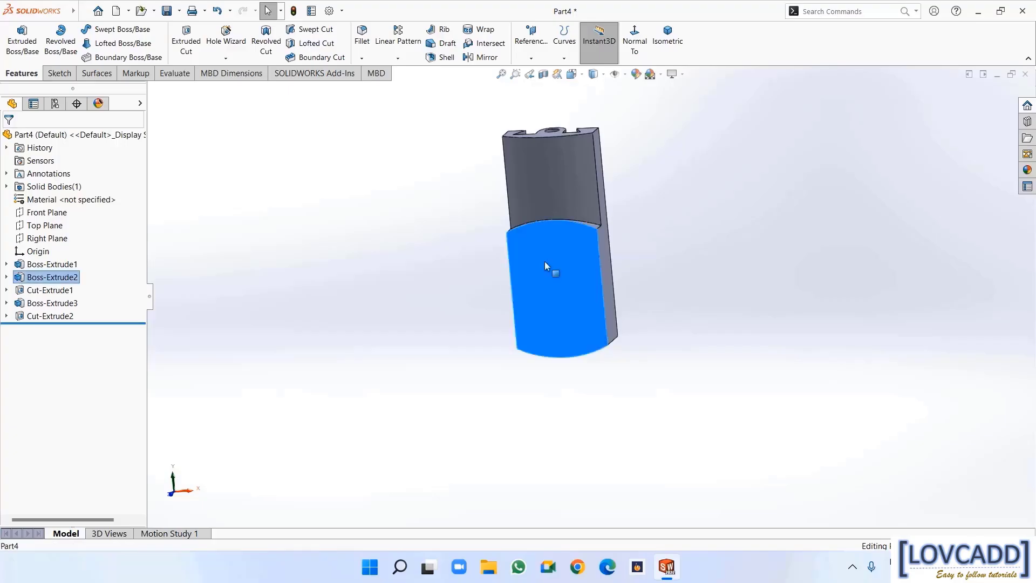
{"action": "right_click", "coordinate": [545, 262]}
{"action": "left_click", "coordinate": [571, 246]}
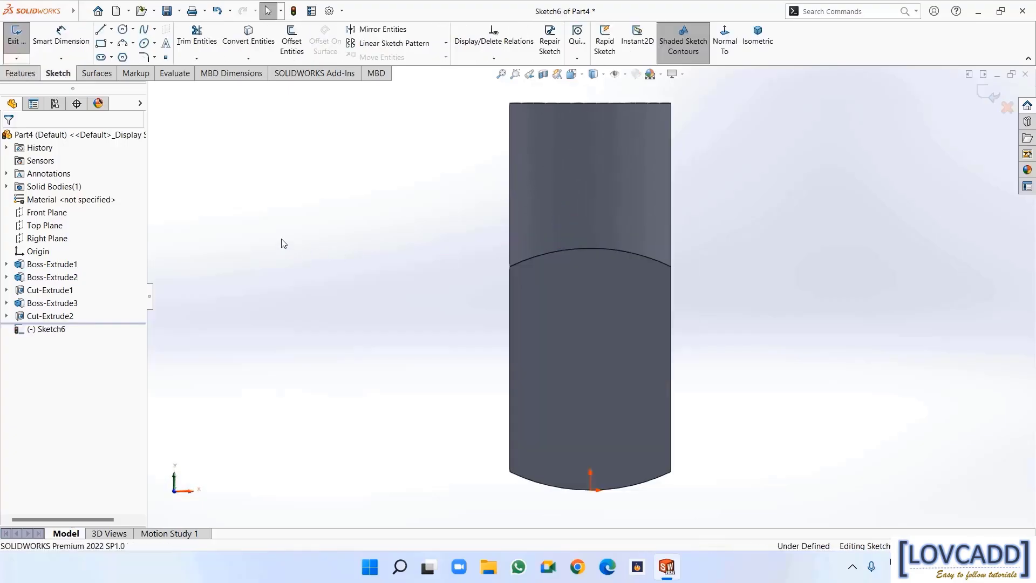
{"action": "left_click", "coordinate": [122, 30]}
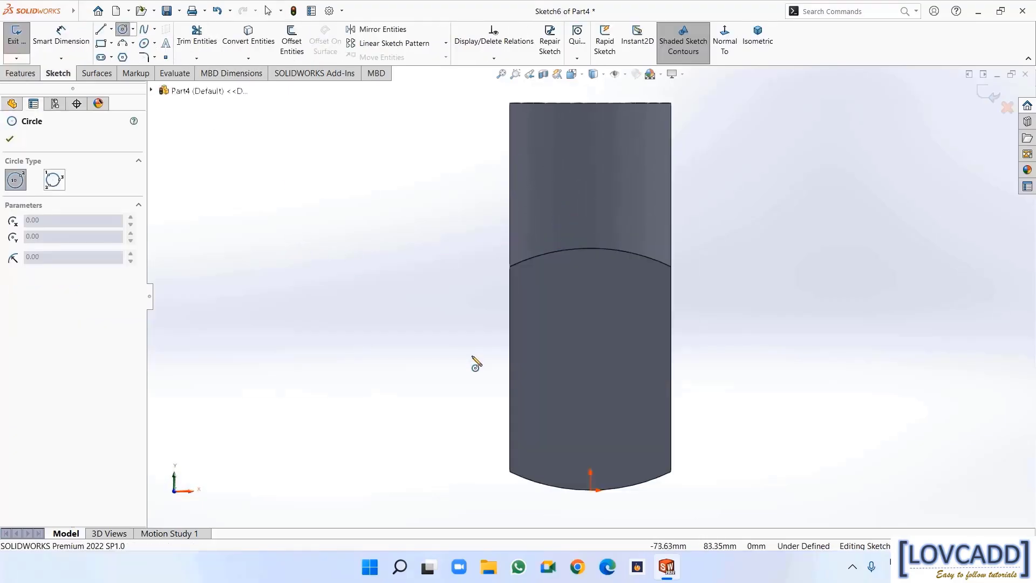
{"action": "left_click", "coordinate": [591, 301]}
{"action": "left_click", "coordinate": [617, 325]}
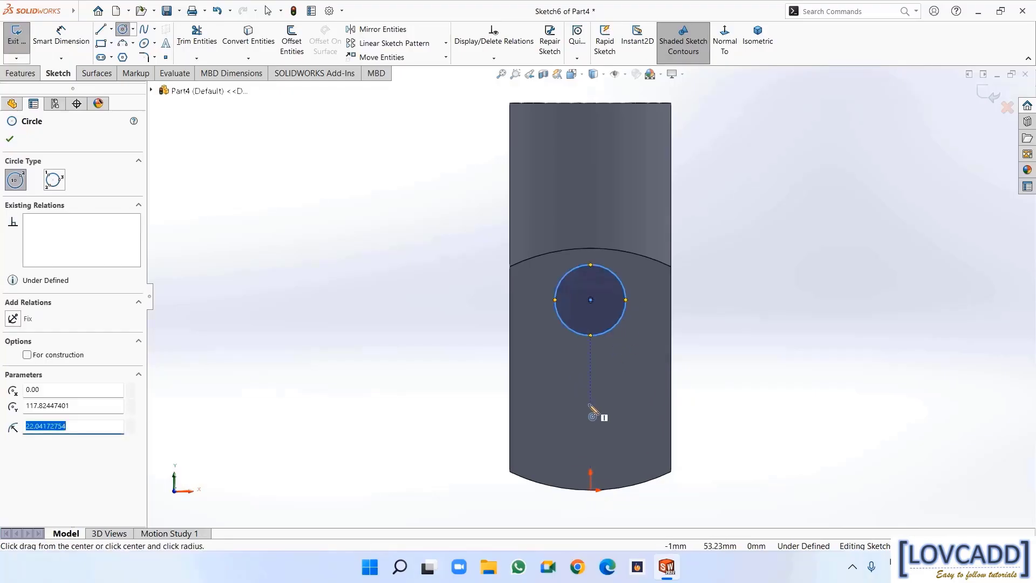
{"action": "left_click", "coordinate": [591, 405]}
{"action": "left_click", "coordinate": [613, 425]}
{"action": "right_click", "coordinate": [614, 425]}
{"action": "left_click", "coordinate": [641, 432]}
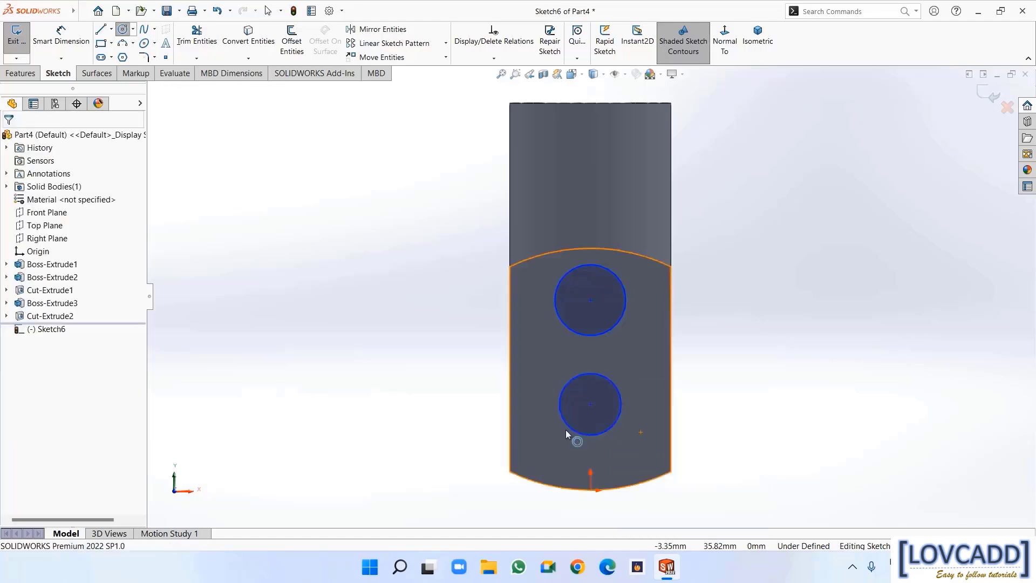
Set the upper circle's diameter to 16 mm and the lower circle's diameter to 20 mm
{"action": "left_click", "coordinate": [60, 36]}
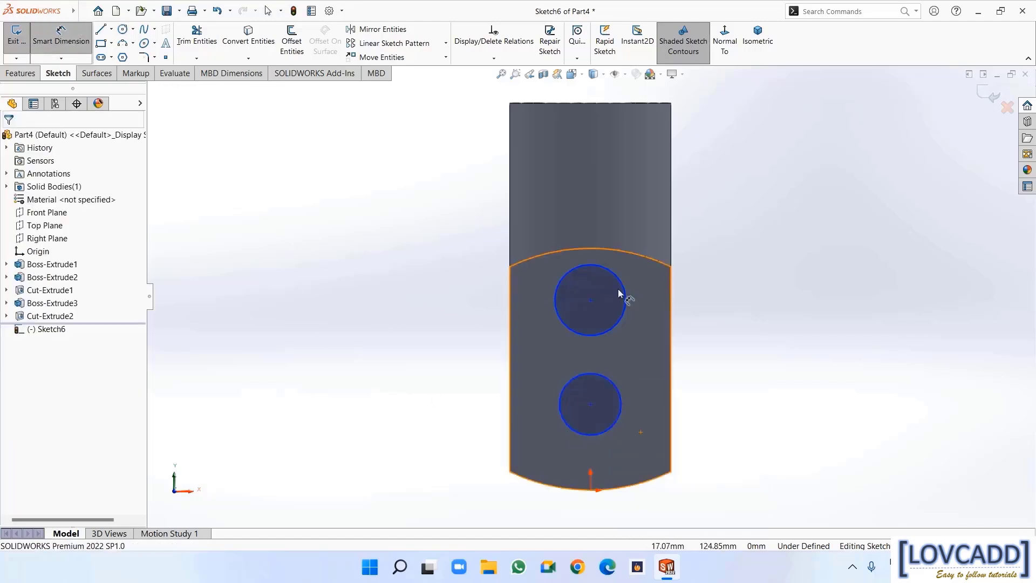
{"action": "left_click", "coordinate": [620, 280]}
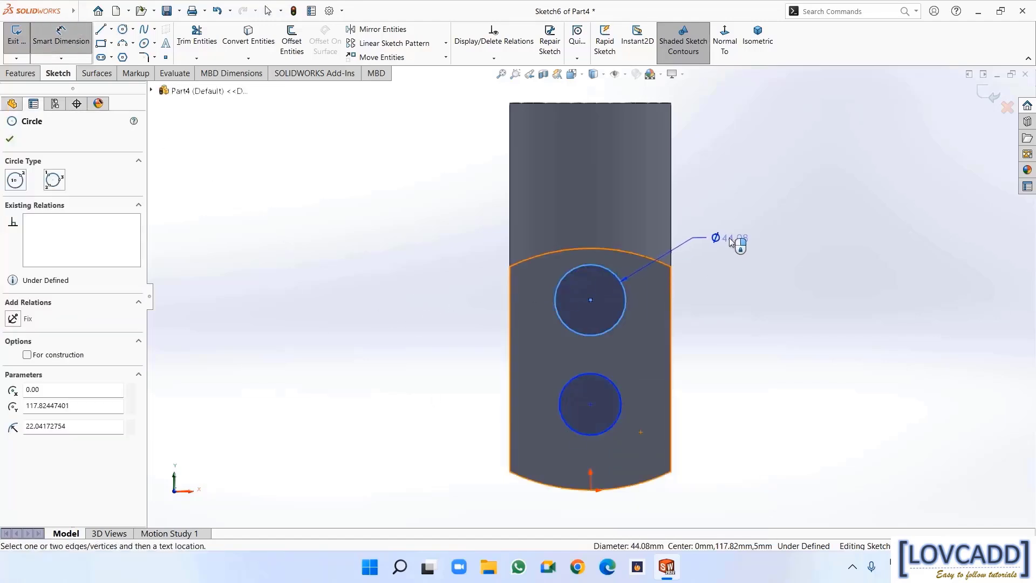
{"action": "left_click", "coordinate": [732, 242]}
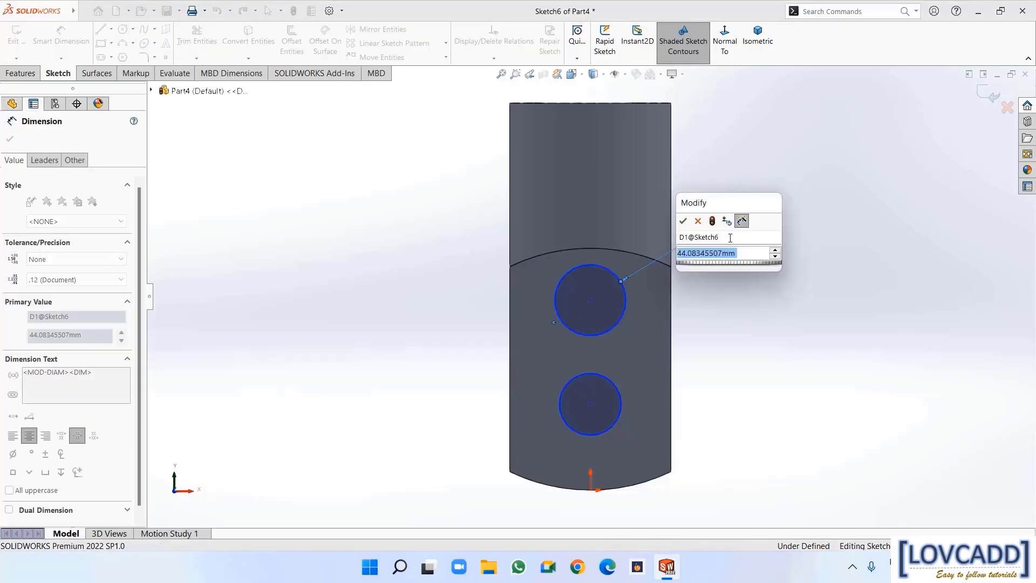
{"action": "type", "text": "16"}
{"action": "key", "text": "Return"}
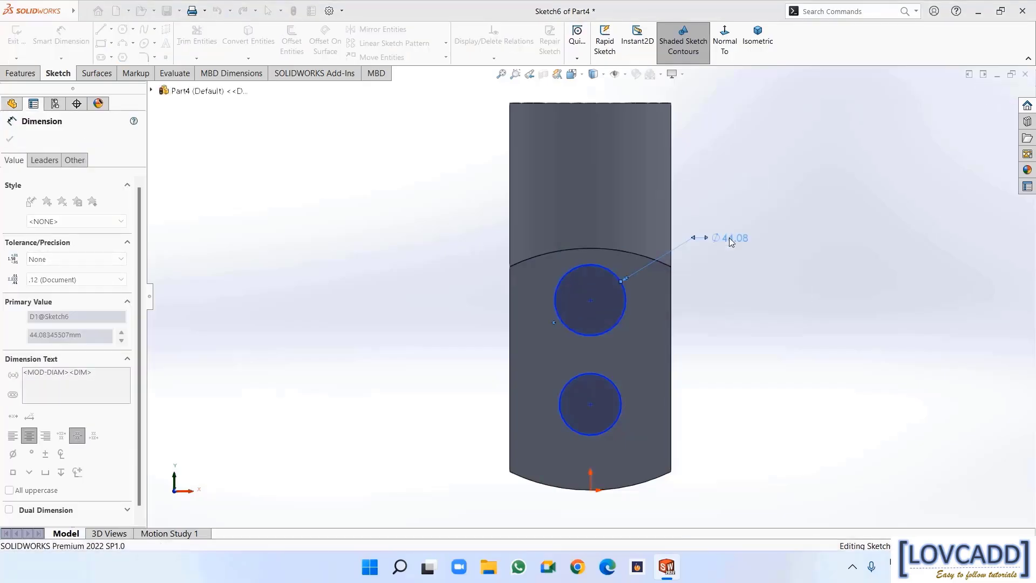
{"action": "left_click", "coordinate": [617, 388]}
{"action": "left_click", "coordinate": [758, 362]}
{"action": "type", "text": "20"}
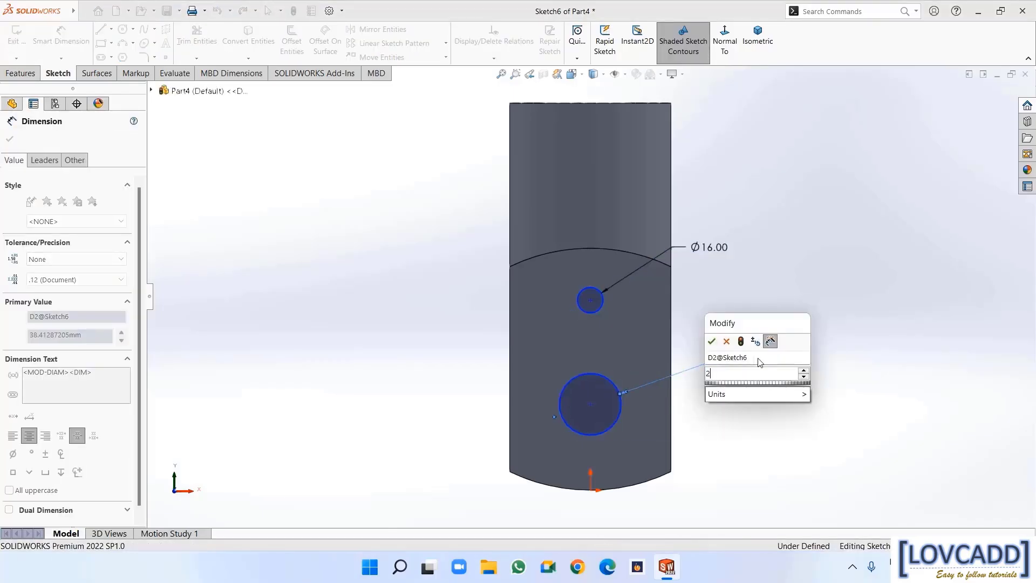
{"action": "key", "text": "Return"}
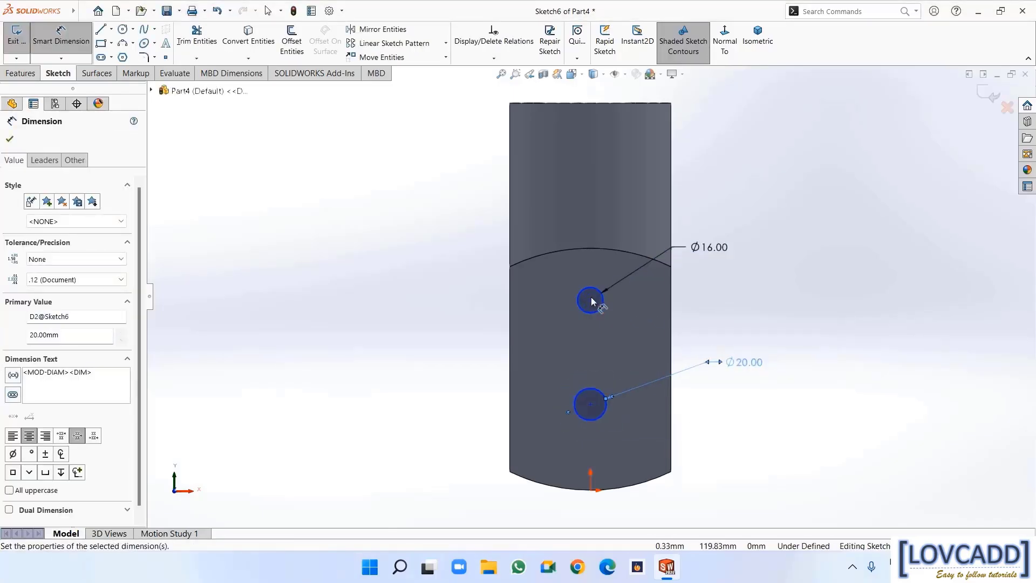
Set the distance between the two circle centres to 88 mm and the lower centre's height above the origin to 35 mm
{"action": "left_click", "coordinate": [590, 300]}
{"action": "left_click", "coordinate": [590, 404]}
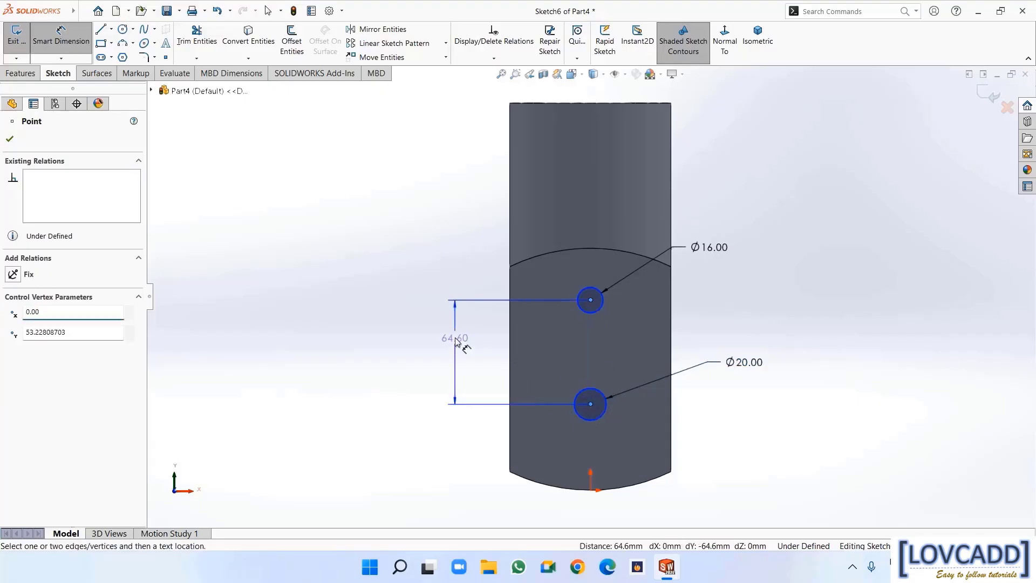
{"action": "left_click", "coordinate": [456, 341]}
{"action": "type", "text": "88"}
{"action": "key", "text": "Return"}
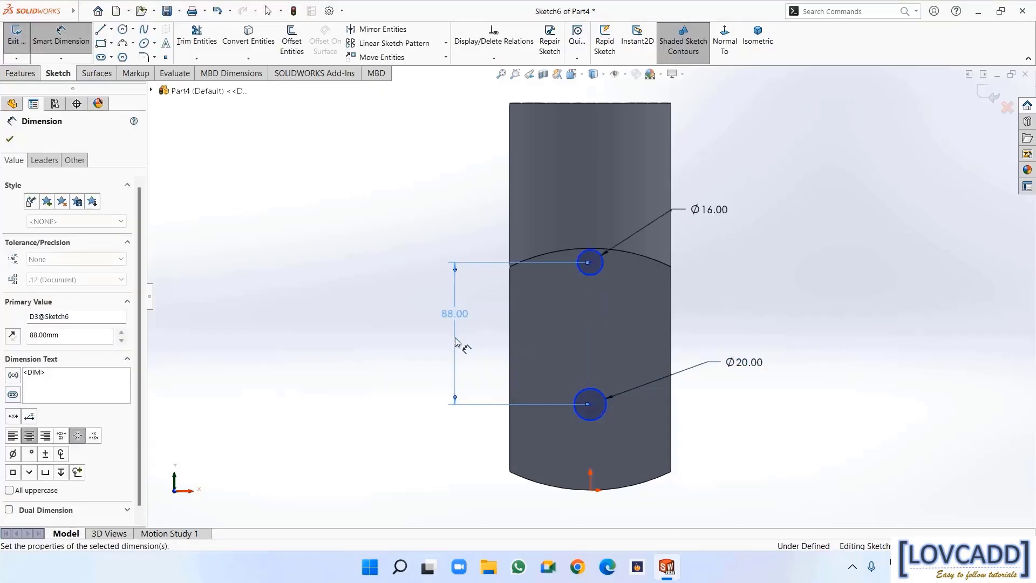
{"action": "left_click", "coordinate": [591, 491]}
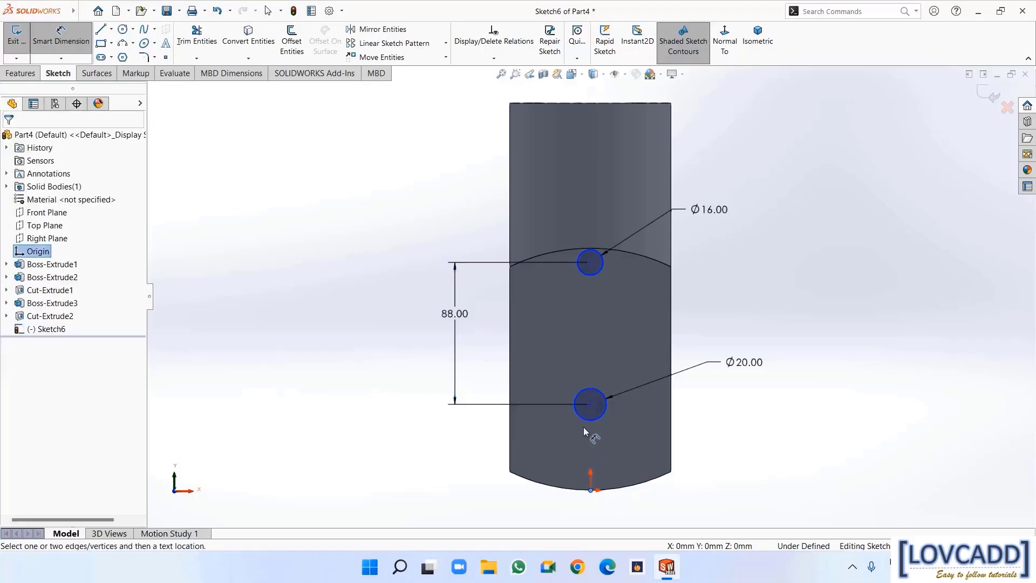
{"action": "left_click", "coordinate": [591, 406]}
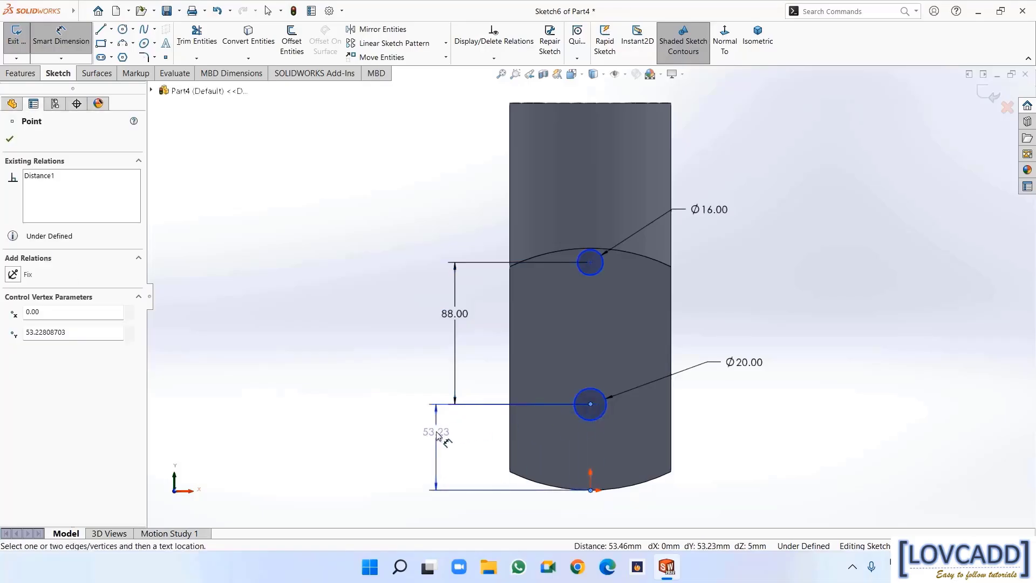
{"action": "left_click", "coordinate": [456, 441]}
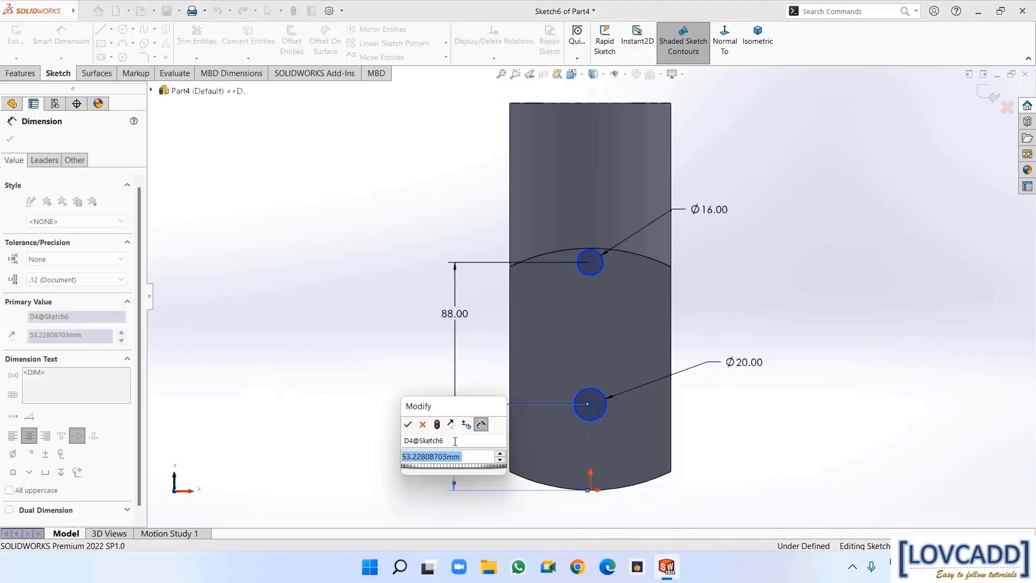
{"action": "type", "text": "35"}
{"action": "key", "text": "Return"}
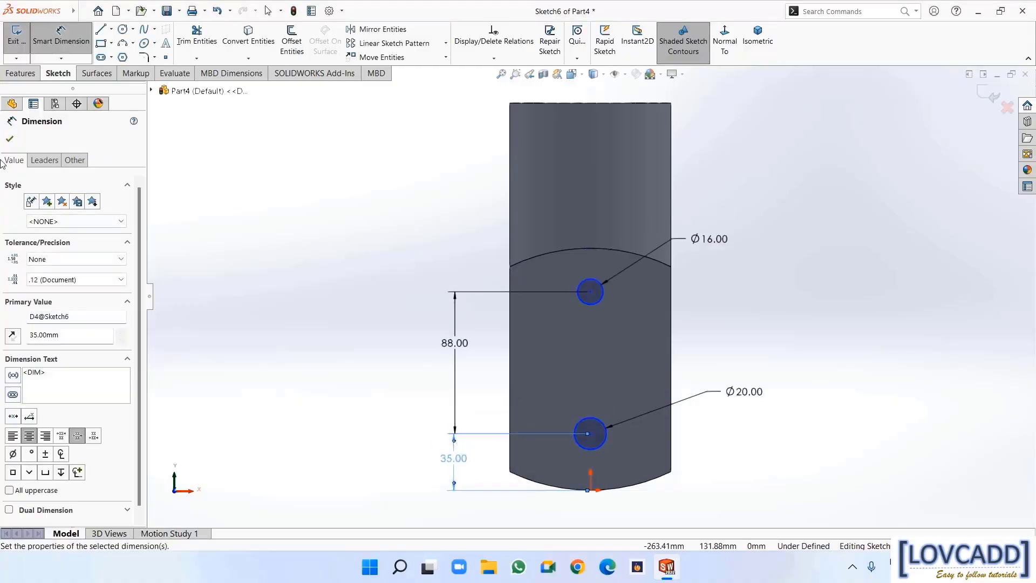
{"action": "left_click", "coordinate": [8, 140]}
Cut-extrude both circles Through All to make the two holes in the pad and body
{"action": "left_click", "coordinate": [20, 73]}
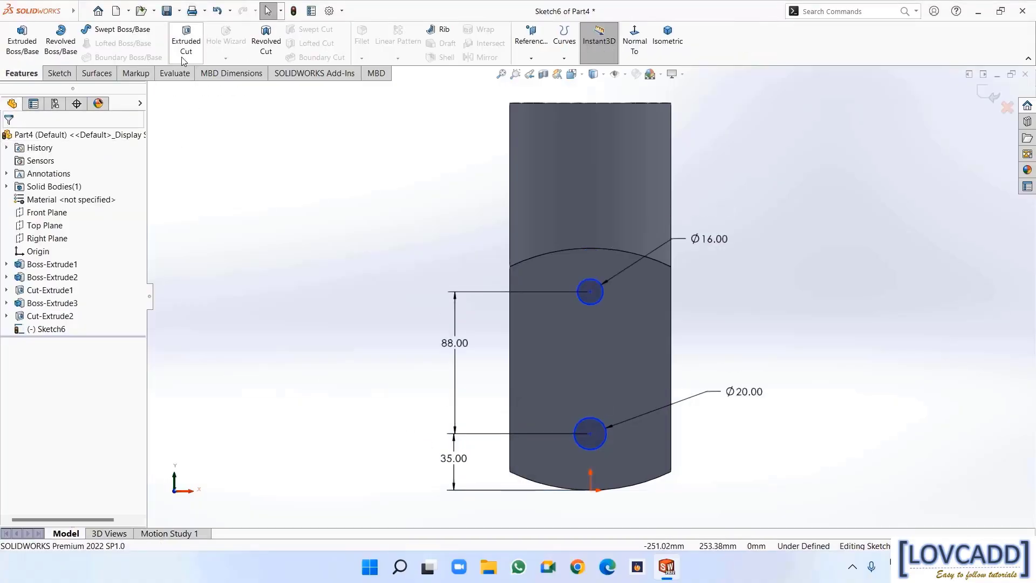
{"action": "left_click", "coordinate": [186, 40]}
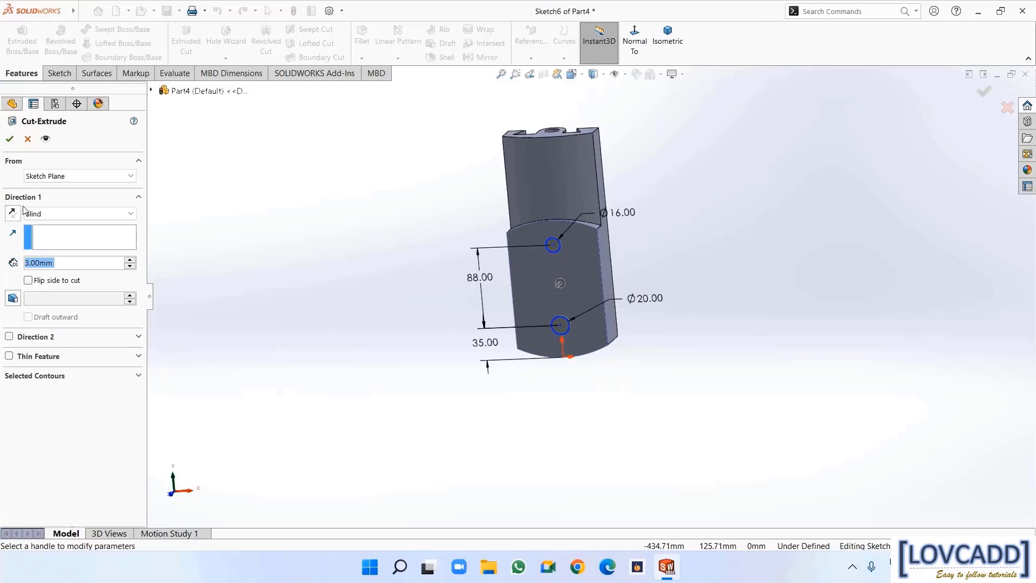
{"action": "left_click", "coordinate": [59, 216]}
{"action": "left_click", "coordinate": [62, 235]}
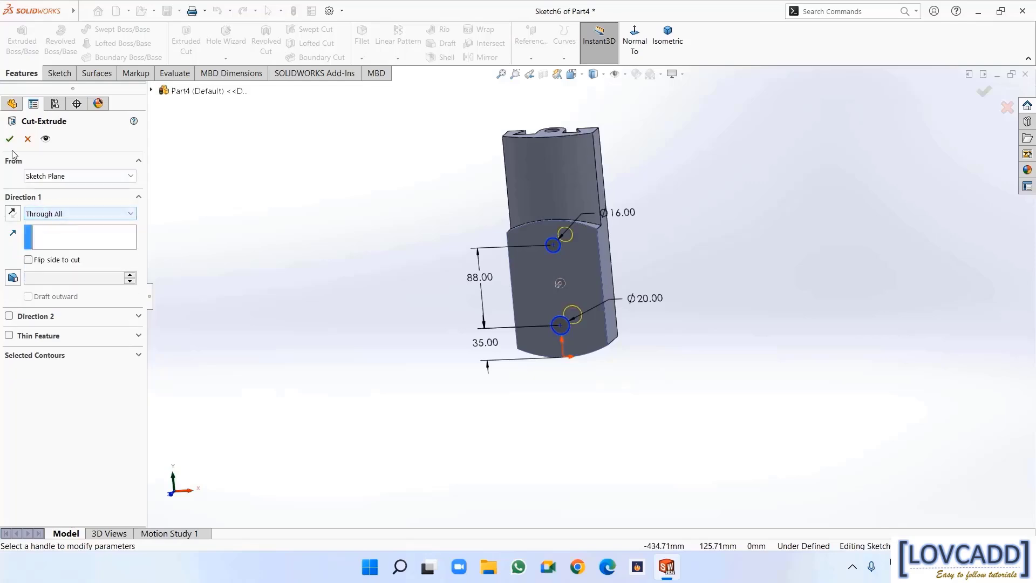
{"action": "left_click", "coordinate": [9, 140]}
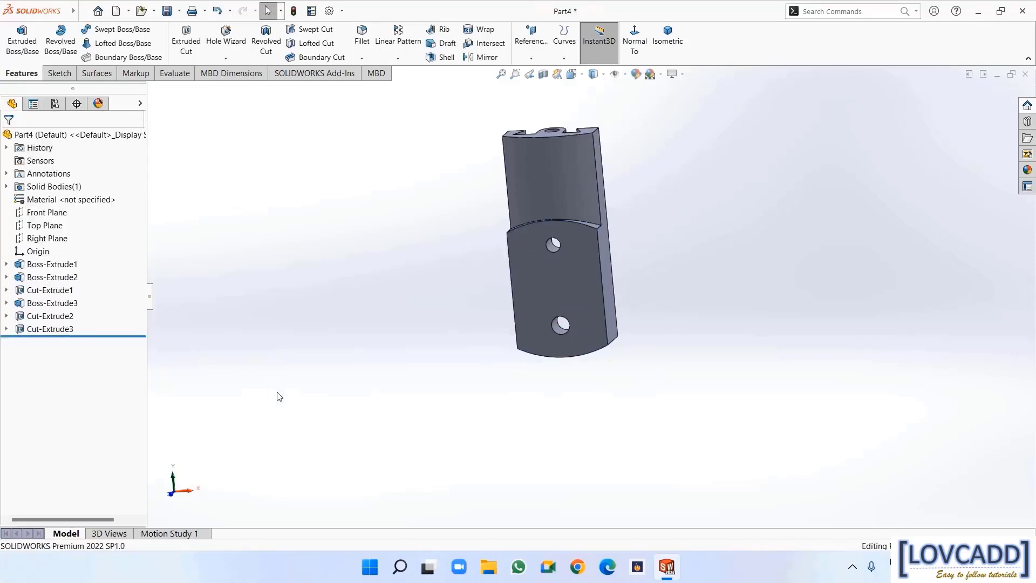
Examine the base extrusion's profile sketch and its dimensions on the model from several angles
{"action": "middle_click_drag", "start_coordinate": [297, 321], "coordinate": [259, 144]}
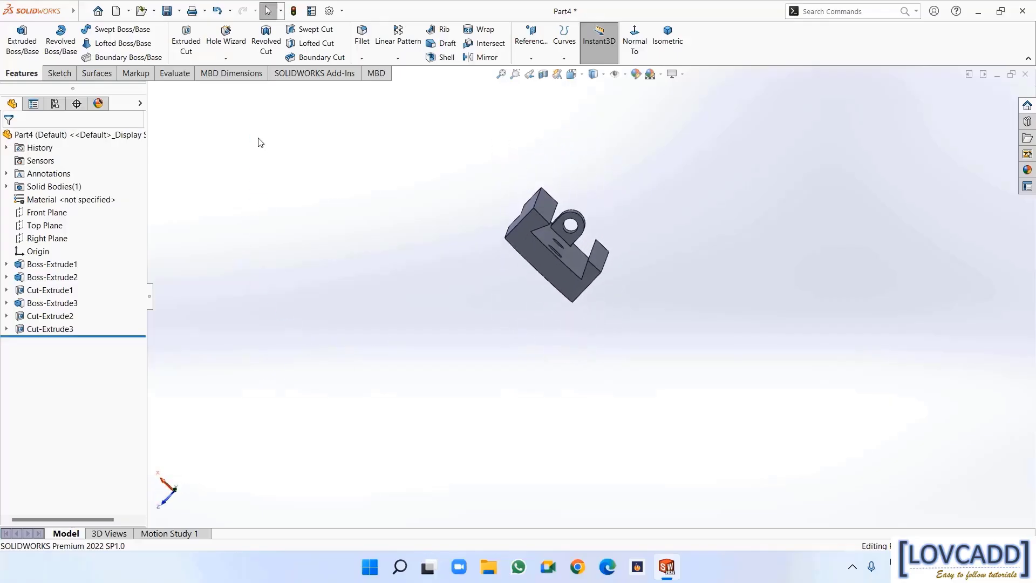
{"action": "middle_click_drag", "start_coordinate": [379, 335], "coordinate": [400, 329]}
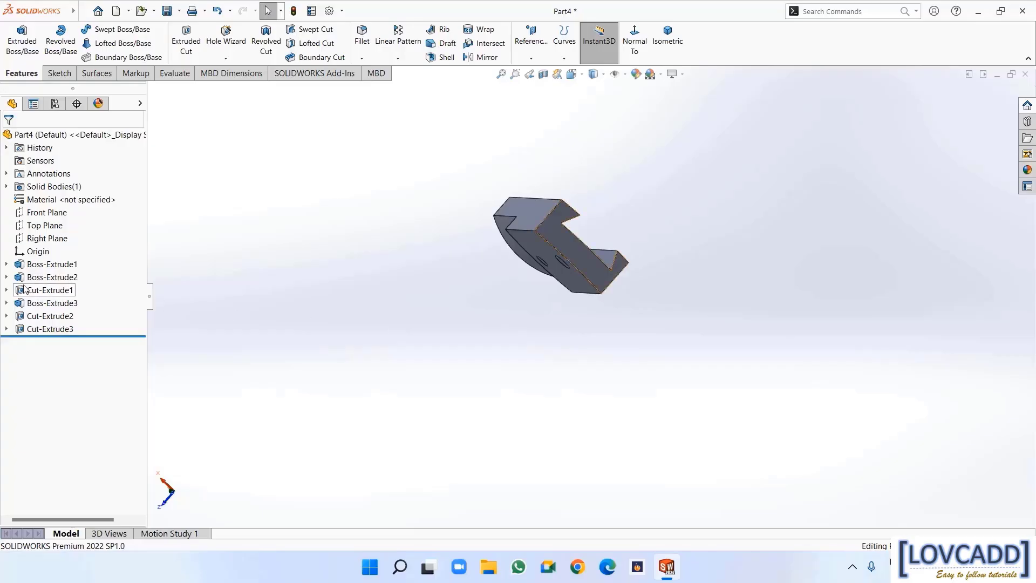
{"action": "left_click", "coordinate": [7, 264]}
{"action": "left_click", "coordinate": [53, 277]}
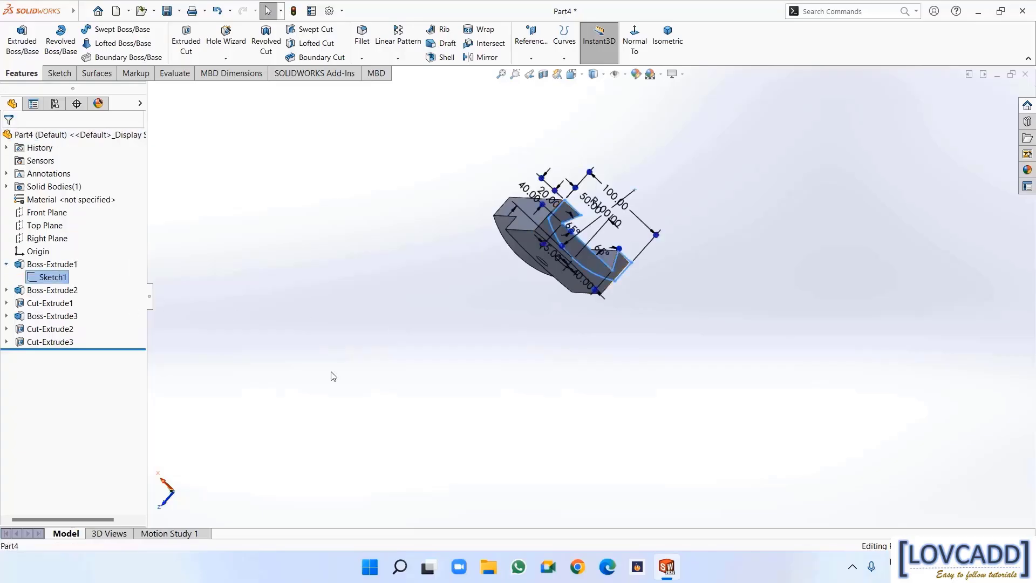
{"action": "middle_click_drag", "start_coordinate": [404, 382], "coordinate": [495, 373]}
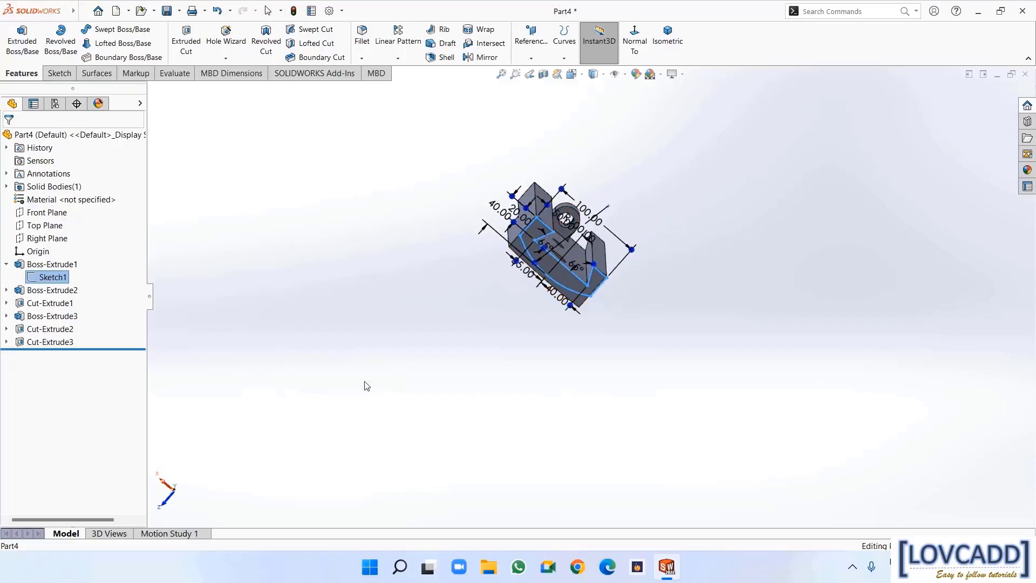
{"action": "middle_click_drag", "start_coordinate": [363, 384], "coordinate": [299, 335]}
Start a sketch on the body's long flat side face and draw a circle about 11 mm in diameter near its upper end
{"action": "right_click", "coordinate": [554, 260]}
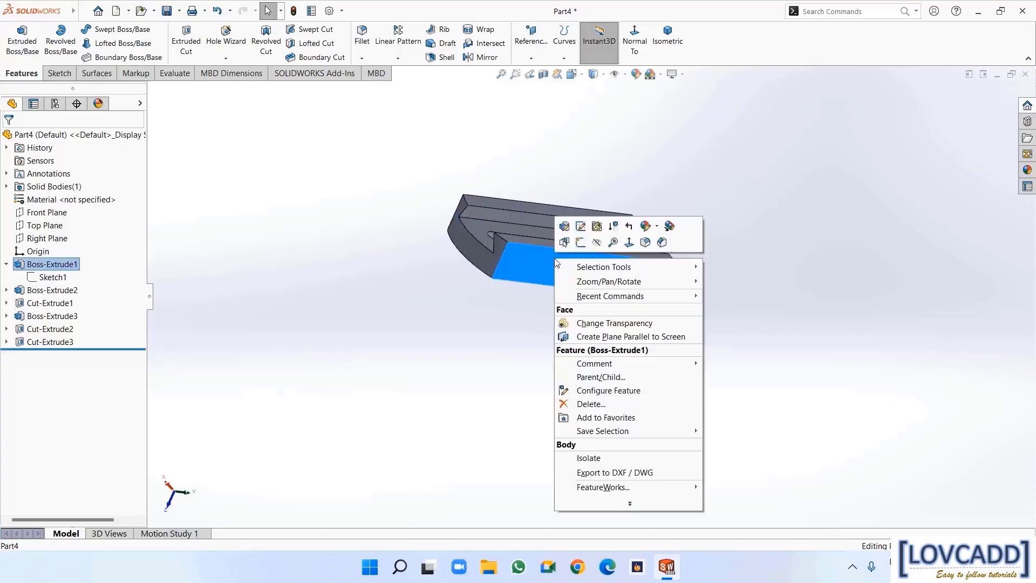
{"action": "left_click", "coordinate": [580, 244]}
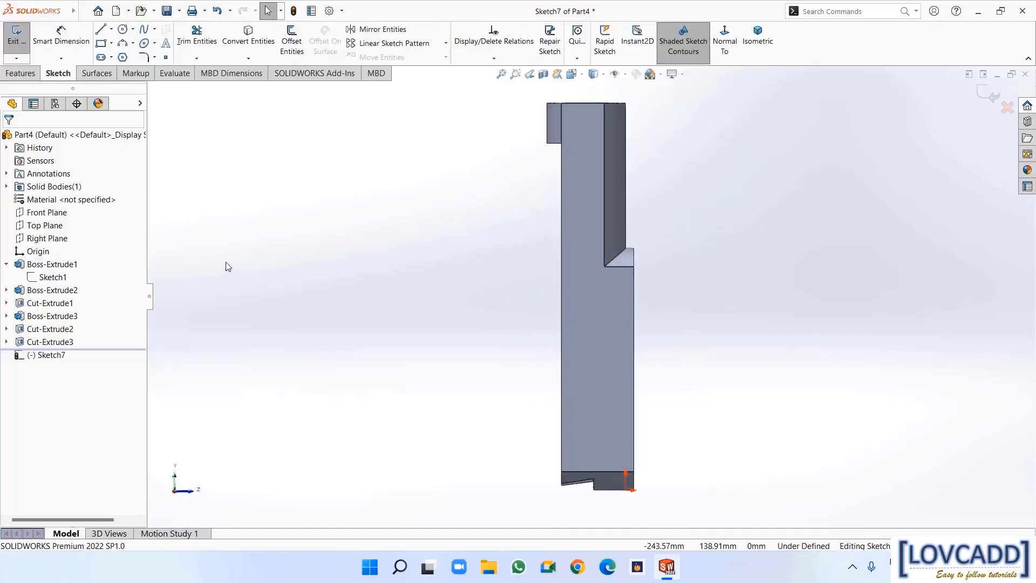
{"action": "left_click", "coordinate": [122, 30]}
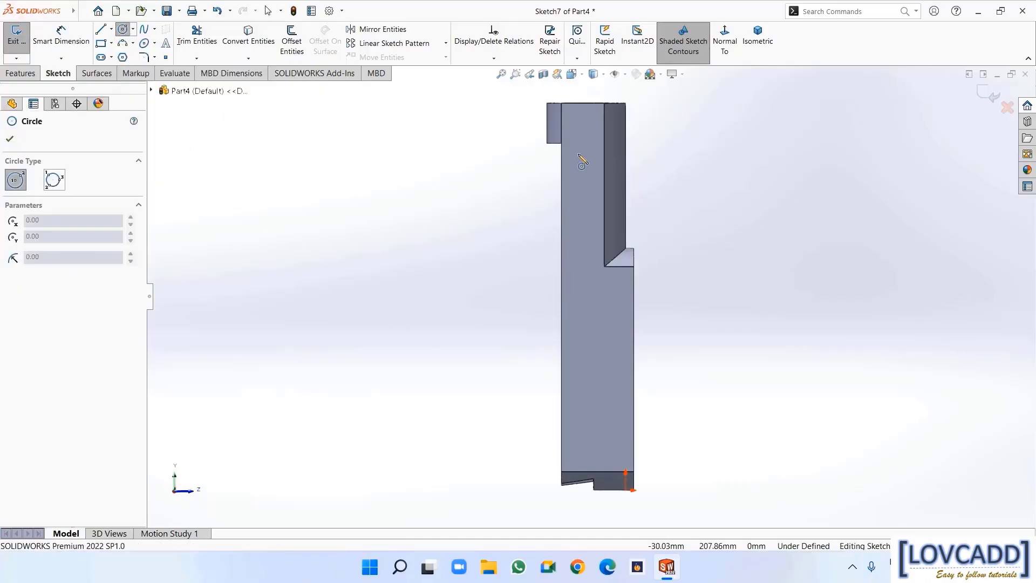
{"action": "left_click", "coordinate": [581, 128]}
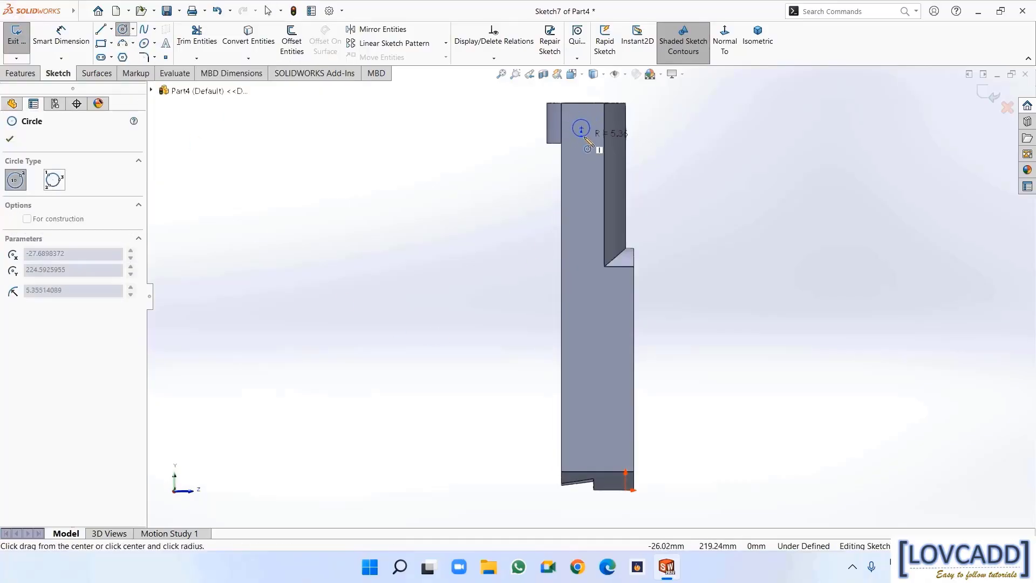
{"action": "left_click", "coordinate": [585, 136]}
{"action": "right_click", "coordinate": [588, 141]}
{"action": "left_click", "coordinate": [609, 143]}
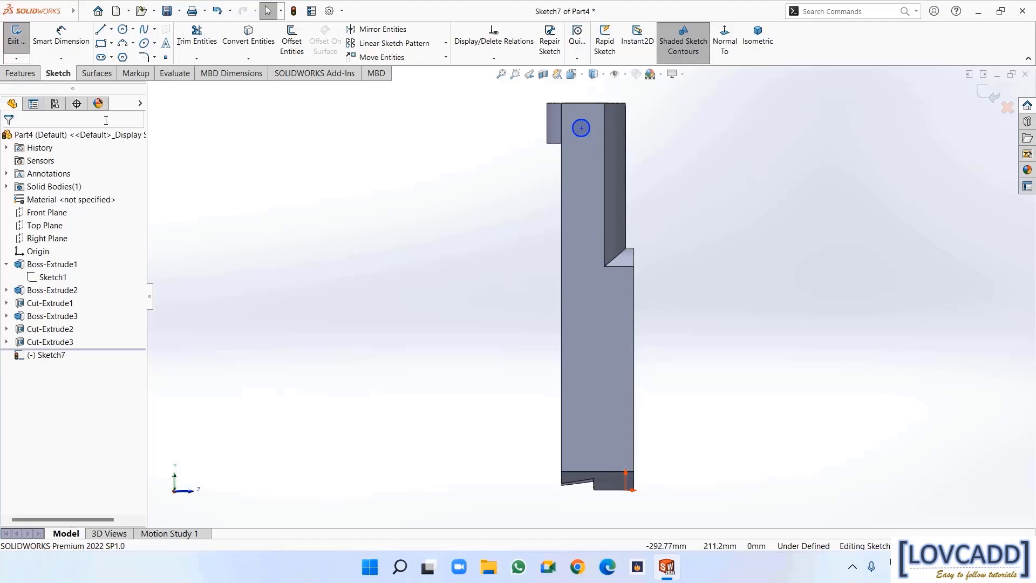
Set the diameter of the circle on the side face to 6 mm
{"action": "left_click", "coordinate": [64, 41]}
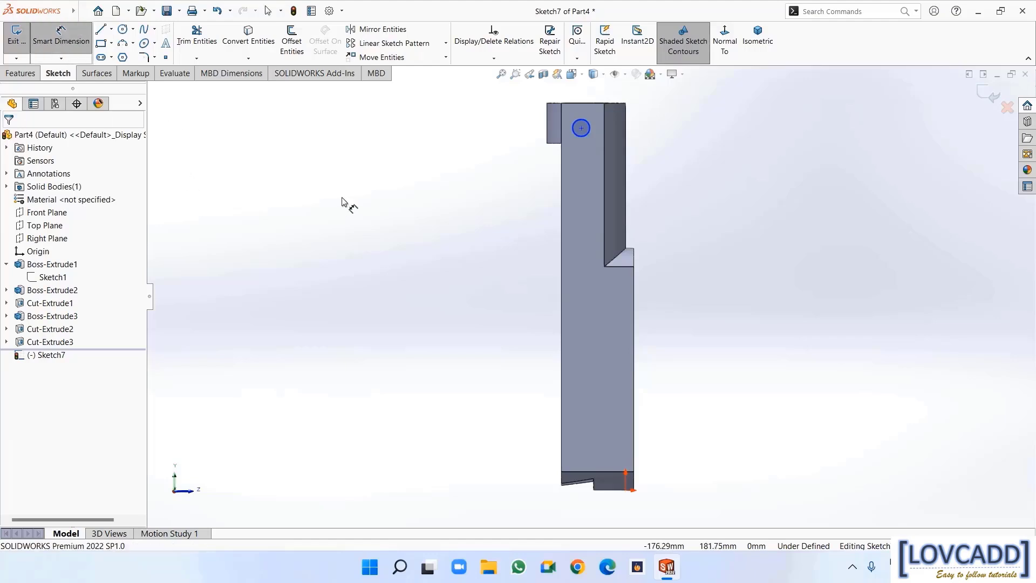
{"action": "left_click", "coordinate": [589, 135]}
{"action": "left_click", "coordinate": [670, 164]}
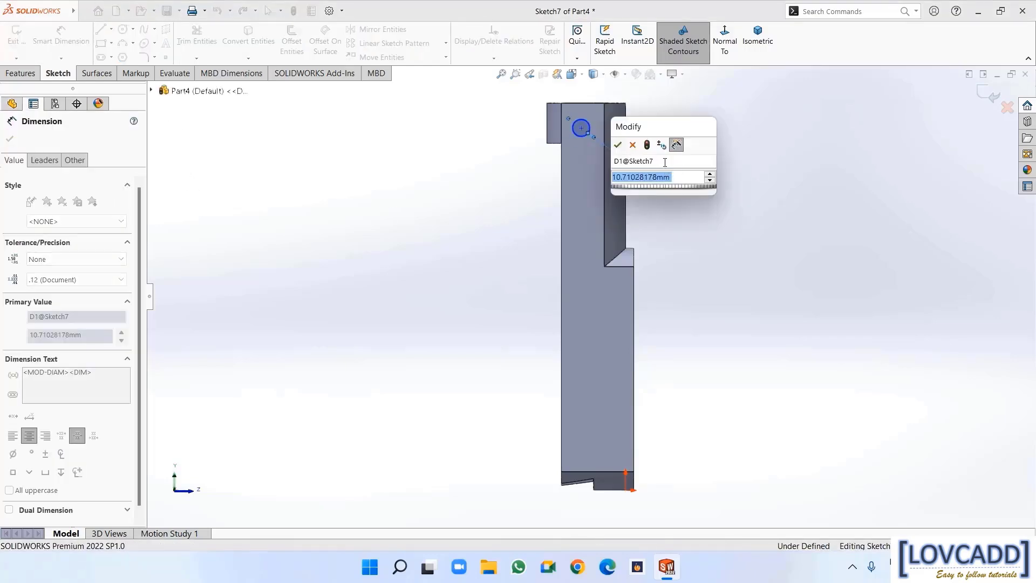
{"action": "type", "text": "6"}
{"action": "key", "text": "Return"}
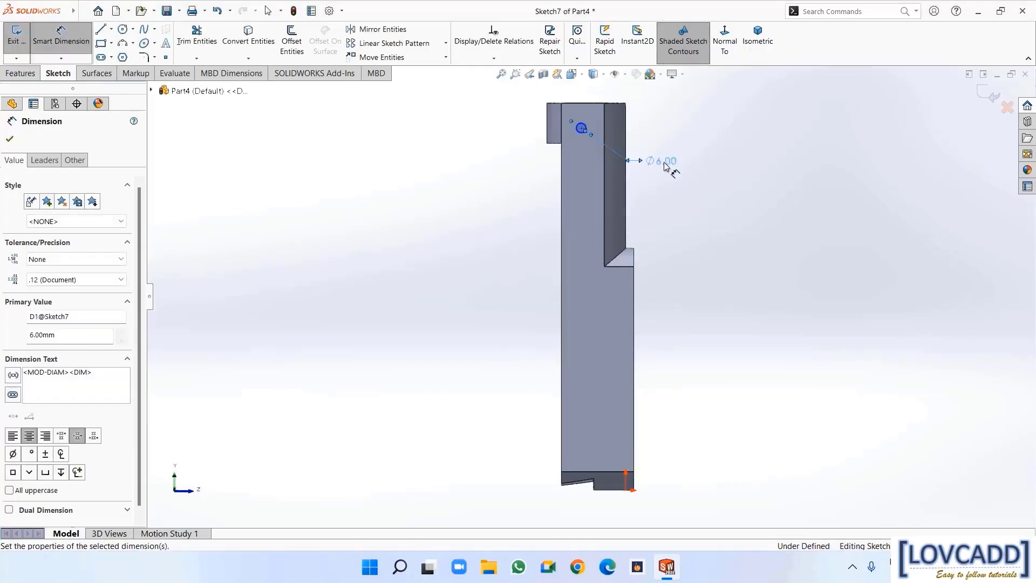
Position the circle's centre 13 mm below the side face's top edge and 9 mm from its long edge on the lug side
{"action": "left_click", "coordinate": [578, 106]}
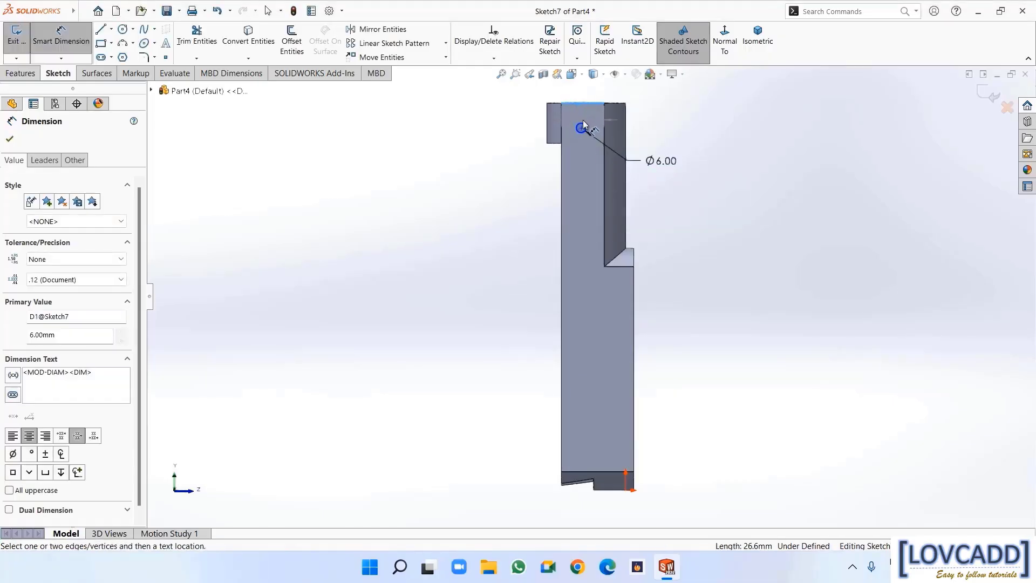
{"action": "left_click", "coordinate": [581, 129]}
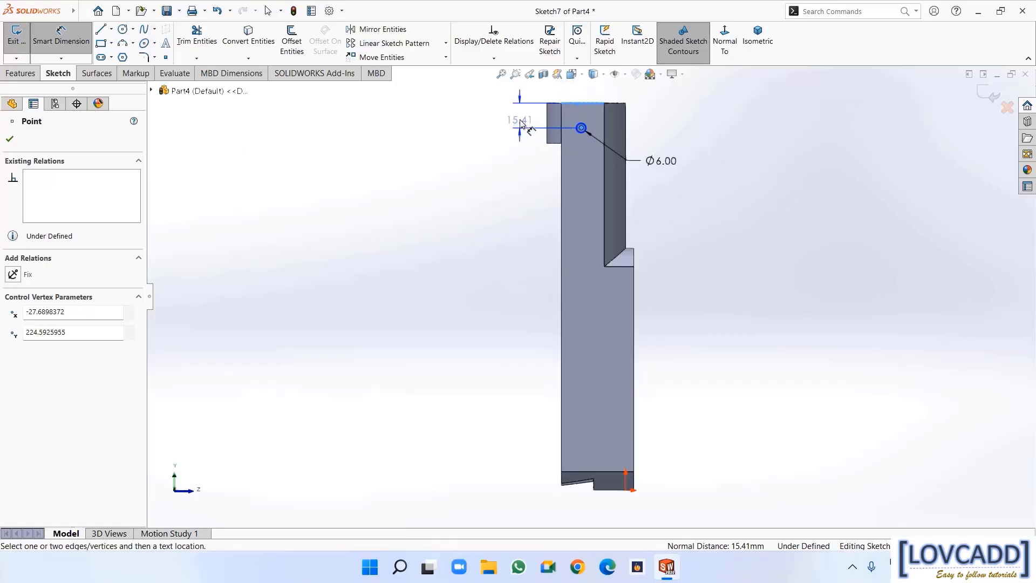
{"action": "left_click", "coordinate": [521, 120]}
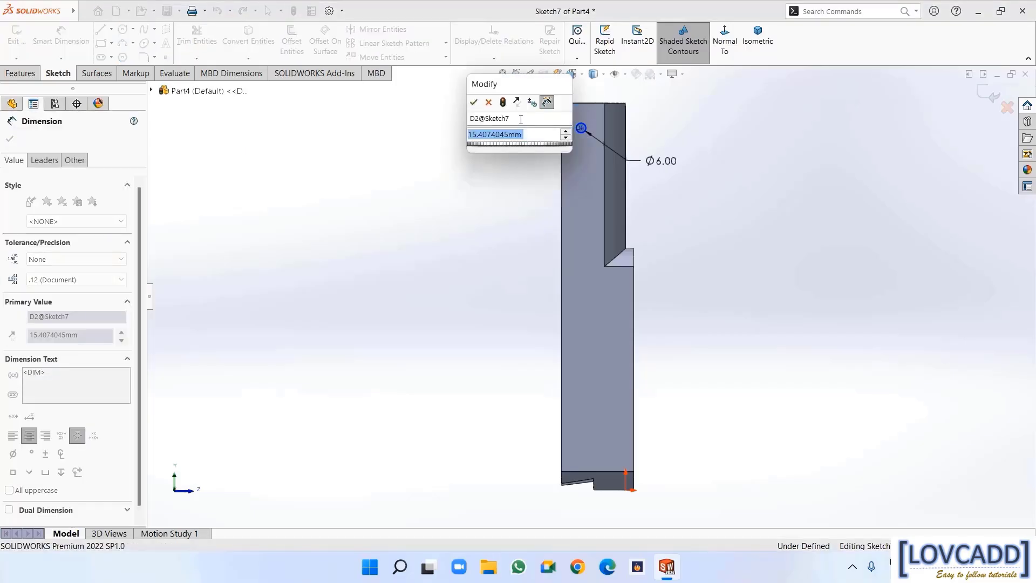
{"action": "type", "text": "13"}
{"action": "key", "text": "Return"}
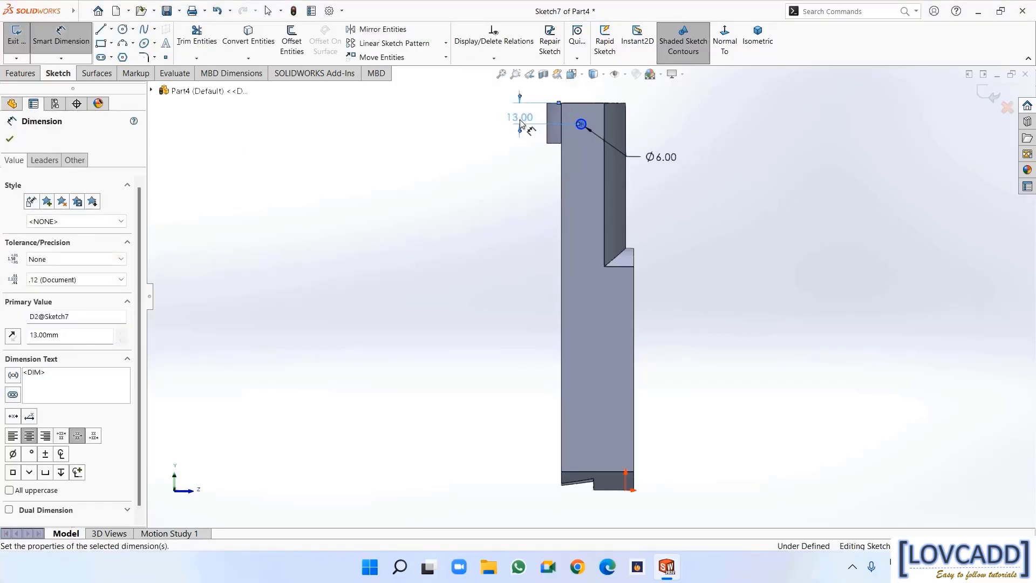
{"action": "left_click", "coordinate": [563, 138]}
{"action": "left_click", "coordinate": [581, 126]}
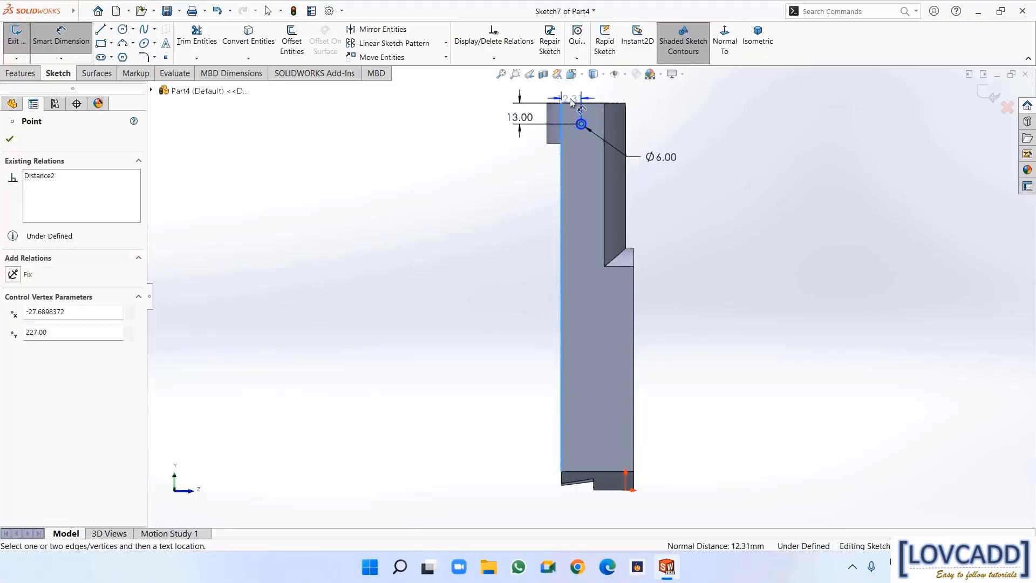
{"action": "left_click", "coordinate": [569, 98]}
{"action": "type", "text": "9"}
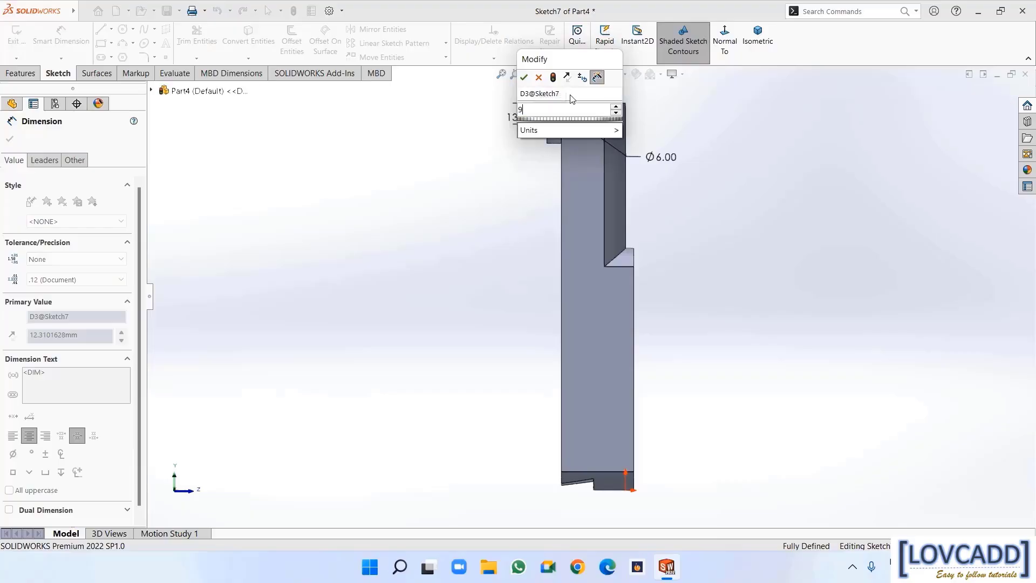
{"action": "key", "text": "Return"}
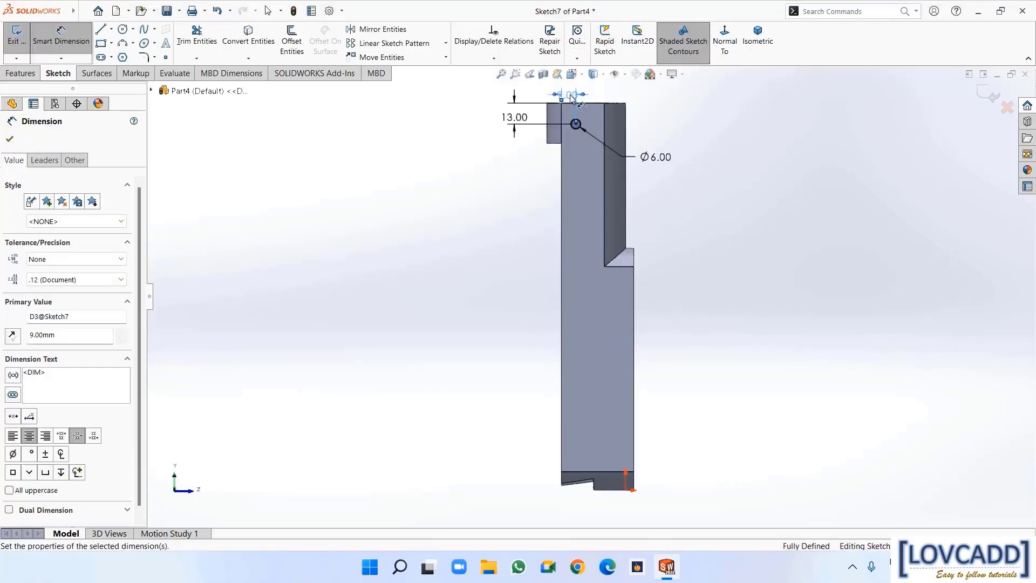
{"action": "left_click", "coordinate": [11, 139]}
Cut-extrude the 6 mm circle Up To Next to make a hole through the slot's side wall
{"action": "left_click", "coordinate": [20, 73]}
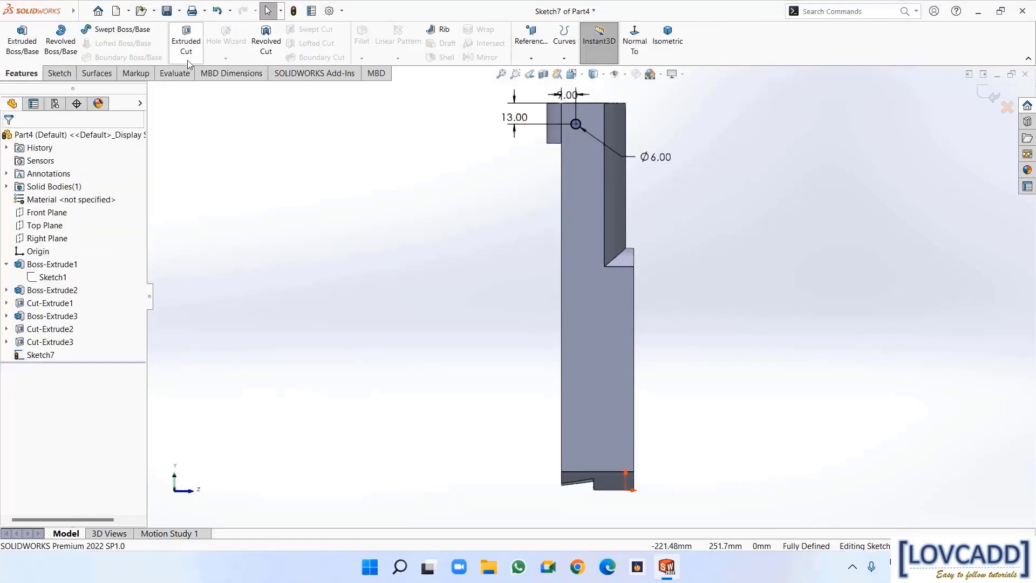
{"action": "left_click", "coordinate": [186, 40]}
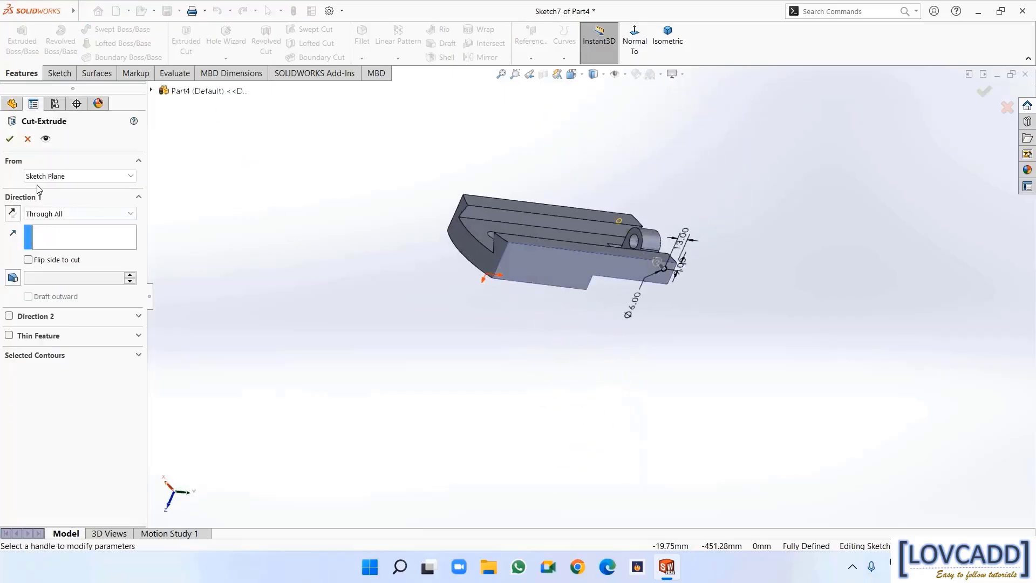
{"action": "left_click", "coordinate": [57, 214]}
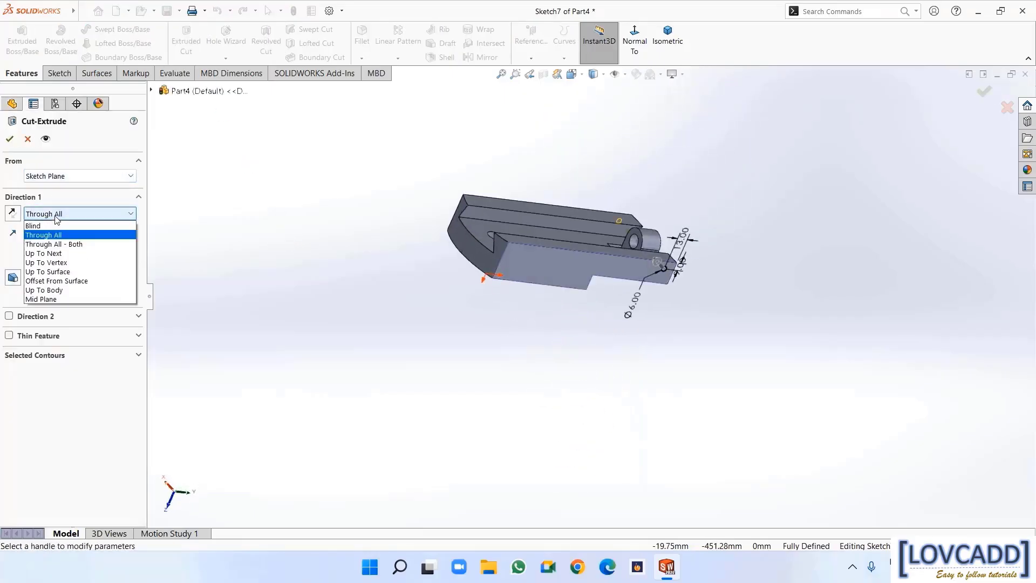
{"action": "left_click", "coordinate": [64, 256]}
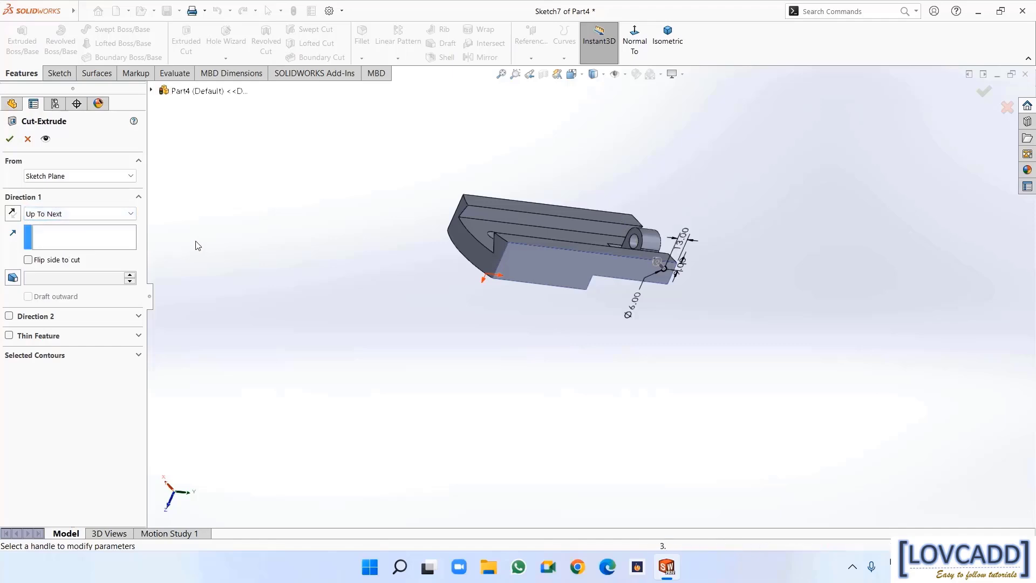
{"action": "left_click", "coordinate": [9, 139]}
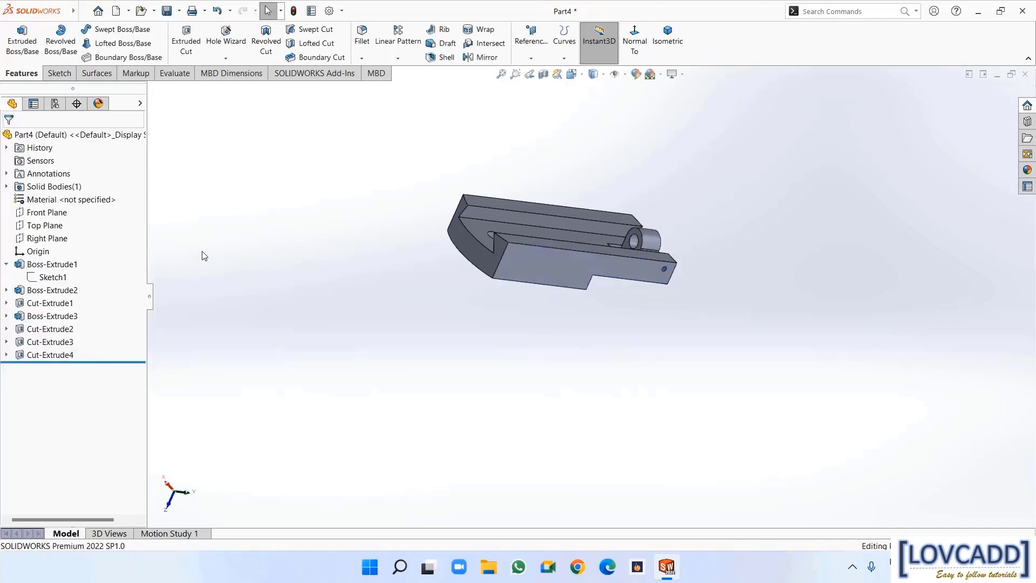
Start a linear pattern of the 6 mm side hole, using the side face's long lug-side edge as the direction
{"action": "middle_click_drag", "start_coordinate": [205, 257], "coordinate": [308, 300]}
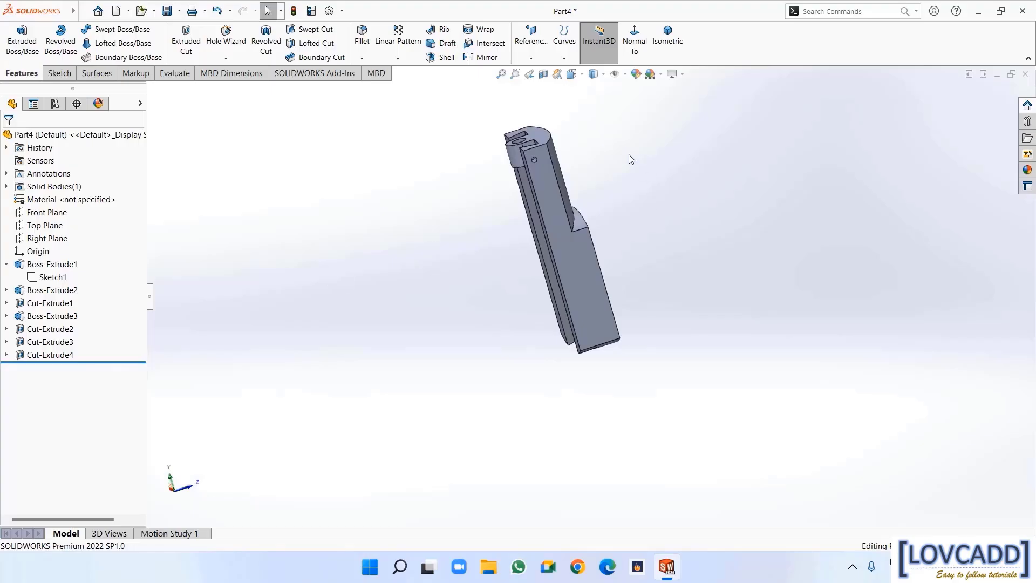
{"action": "scroll", "coordinate": [517, 196], "scroll_direction": "down", "scroll_amount": 4}
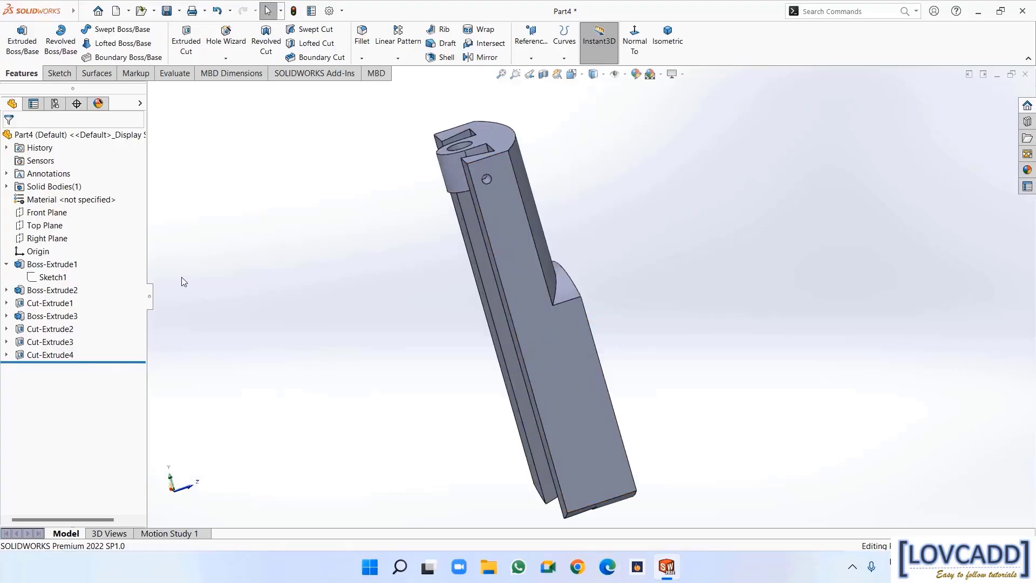
{"action": "left_click", "coordinate": [397, 35]}
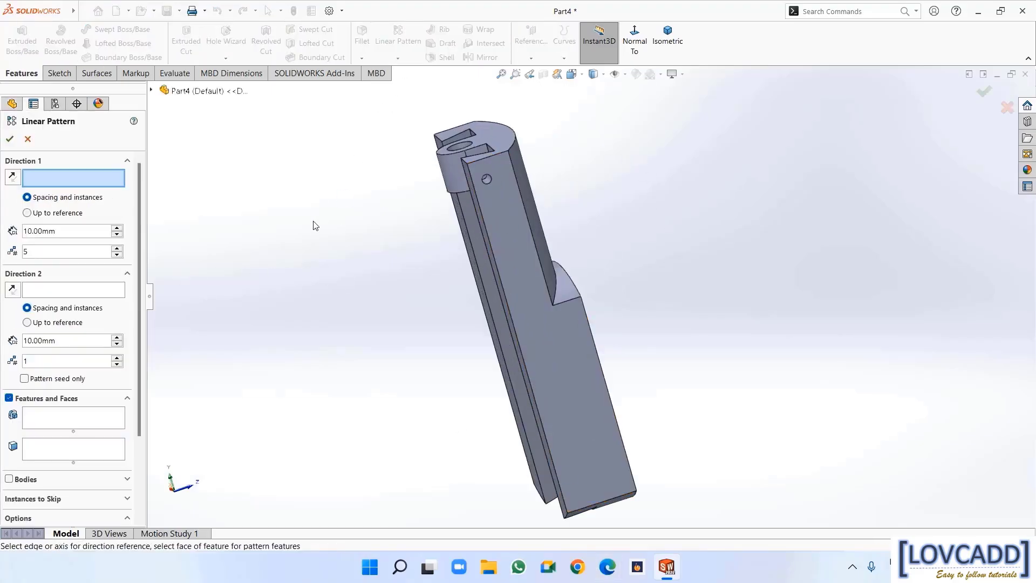
{"action": "left_click", "coordinate": [504, 290]}
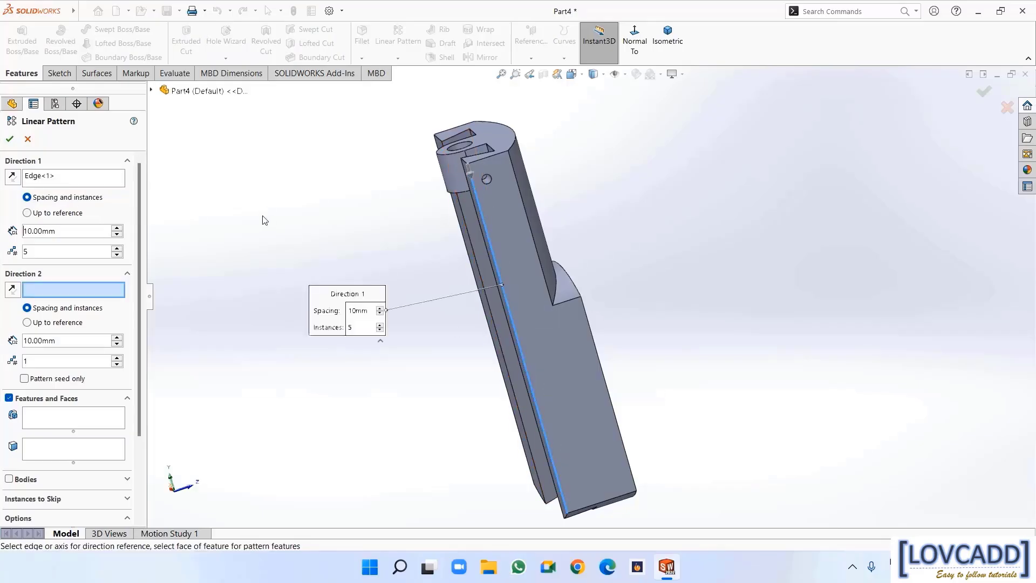
{"action": "left_click", "coordinate": [55, 416]}
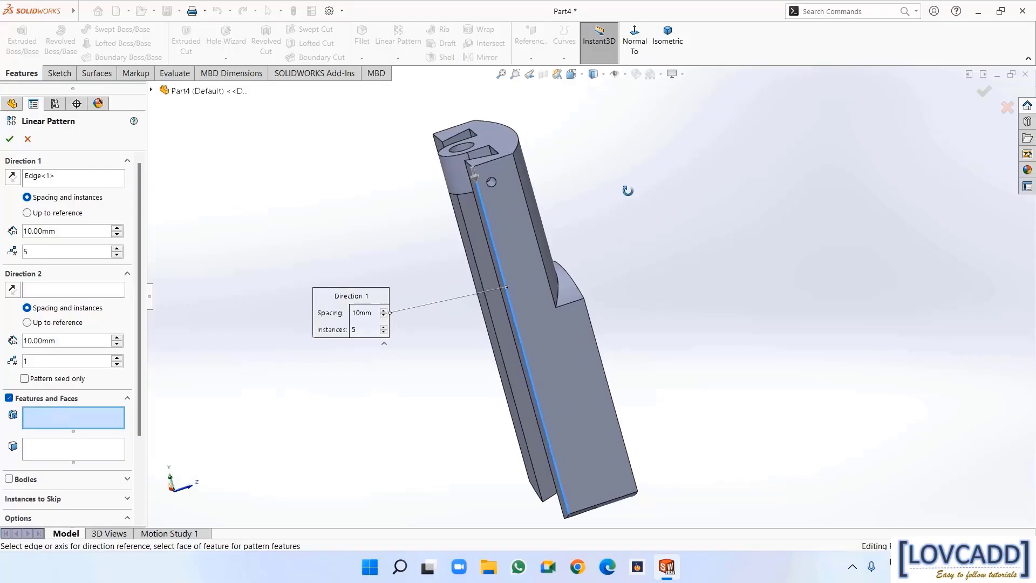
{"action": "scroll", "coordinate": [486, 189], "scroll_direction": "down", "scroll_amount": 3}
{"action": "left_click", "coordinate": [517, 215]}
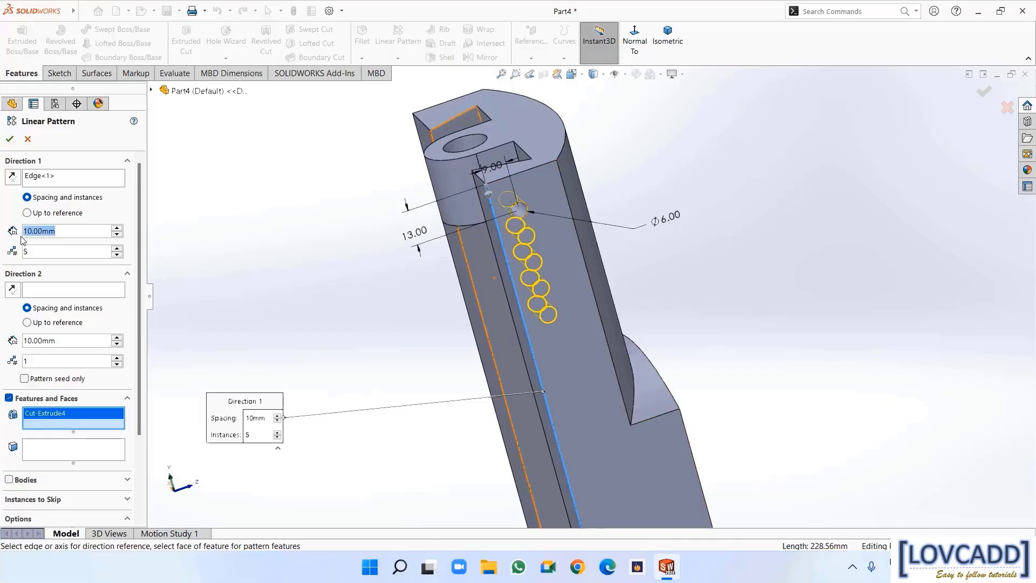
Set the hole pattern's spacing to 50 mm, keep 5 instances, and create it along the side face
{"action": "type", "text": "50"}
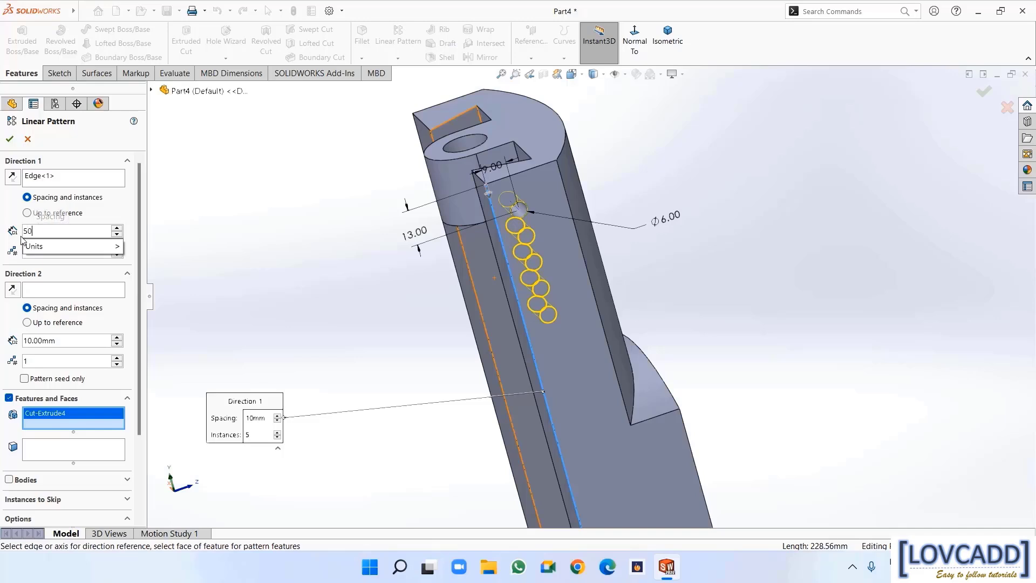
{"action": "key", "text": "Return"}
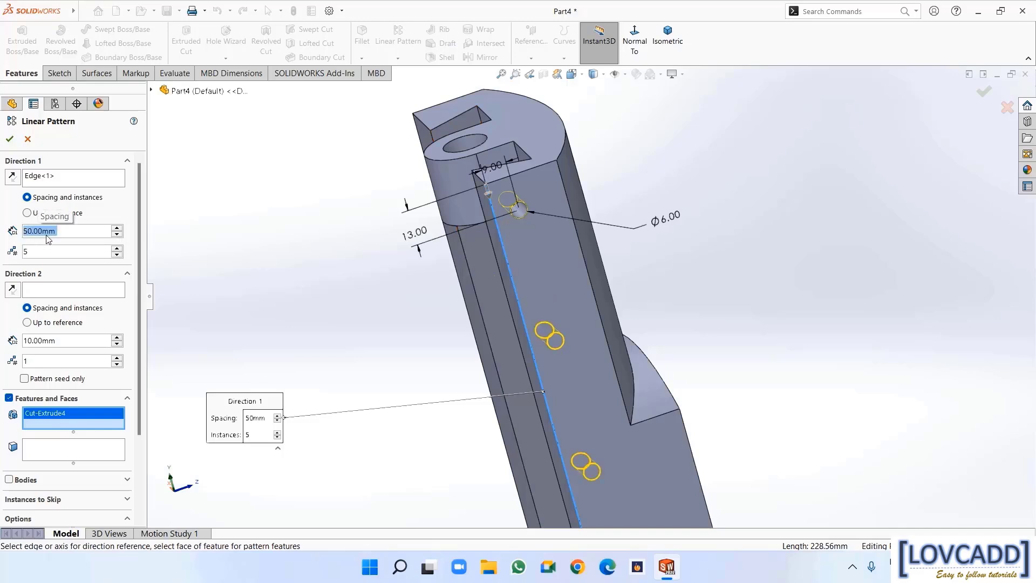
{"action": "scroll", "coordinate": [742, 304], "scroll_direction": "up", "scroll_amount": 5}
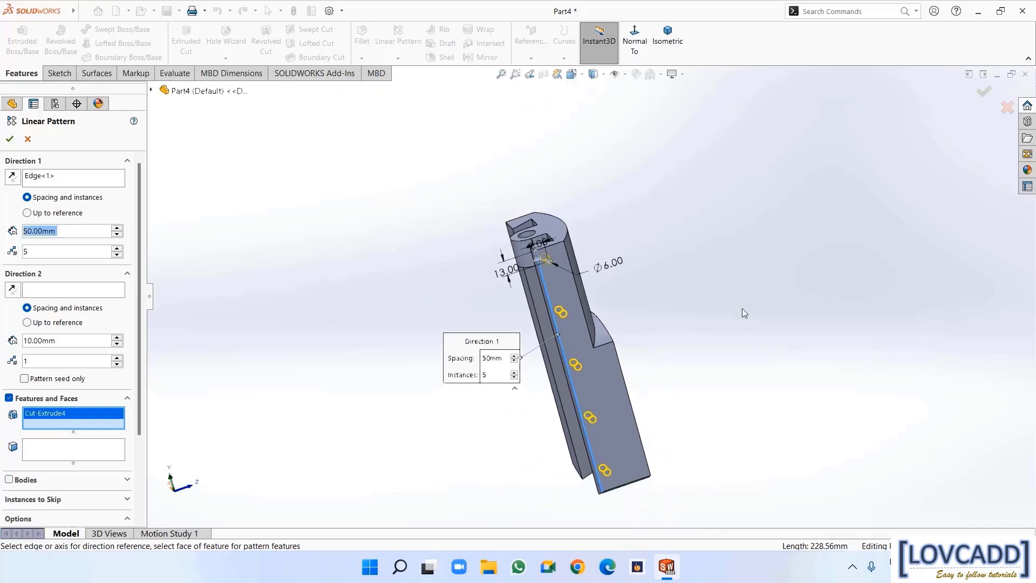
{"action": "middle_click_drag", "start_coordinate": [743, 313], "coordinate": [706, 304]}
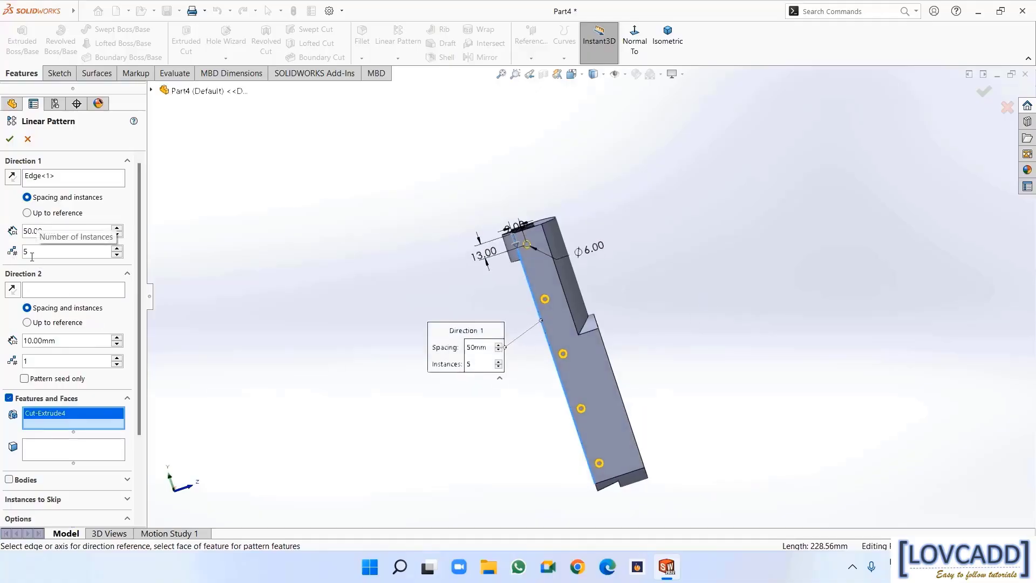
{"action": "left_click", "coordinate": [10, 139]}
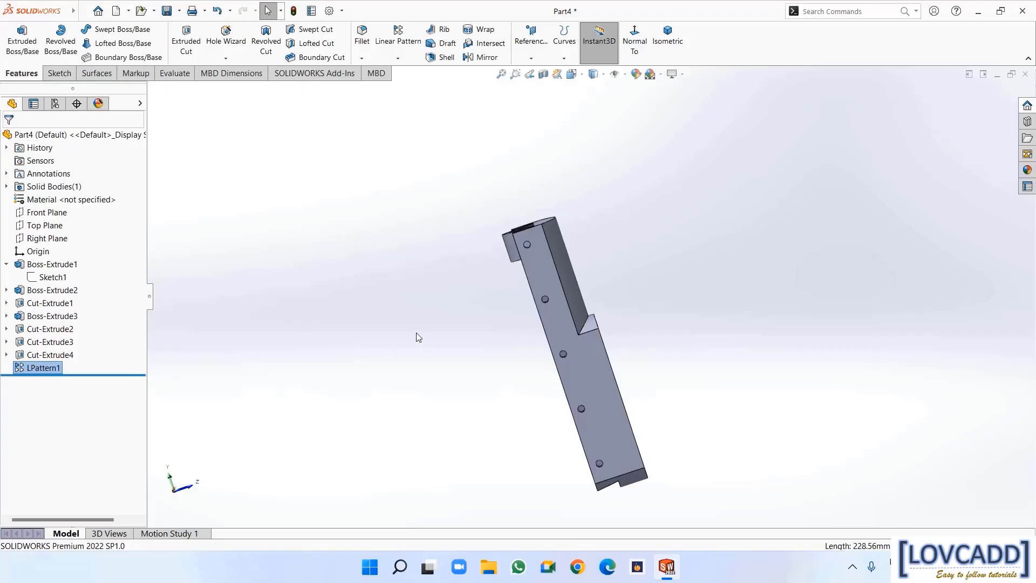
Assign Plain Carbon Steel as the material of the slide
{"action": "middle_click_drag", "start_coordinate": [406, 358], "coordinate": [261, 398]}
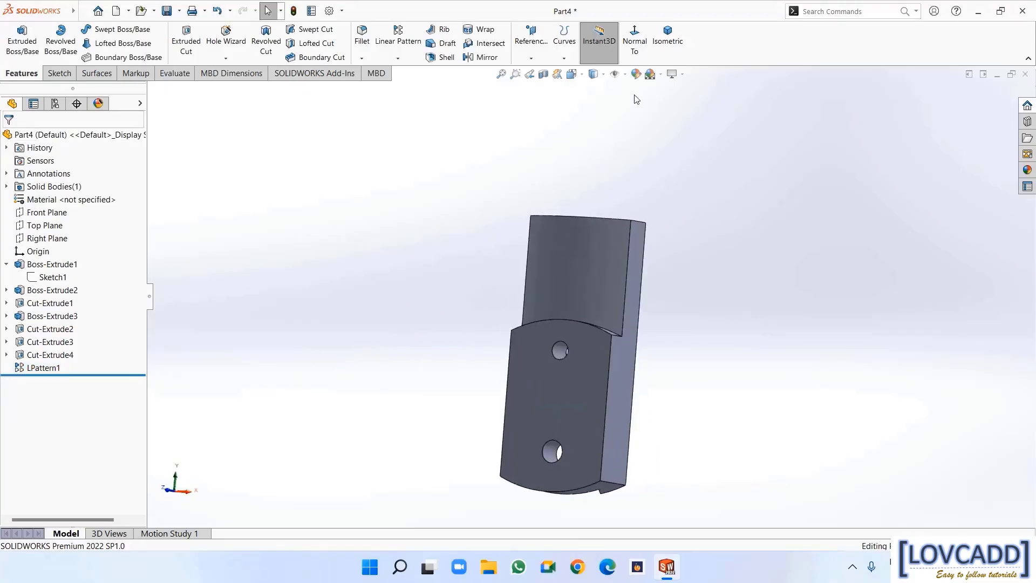
{"action": "left_click", "coordinate": [664, 42]}
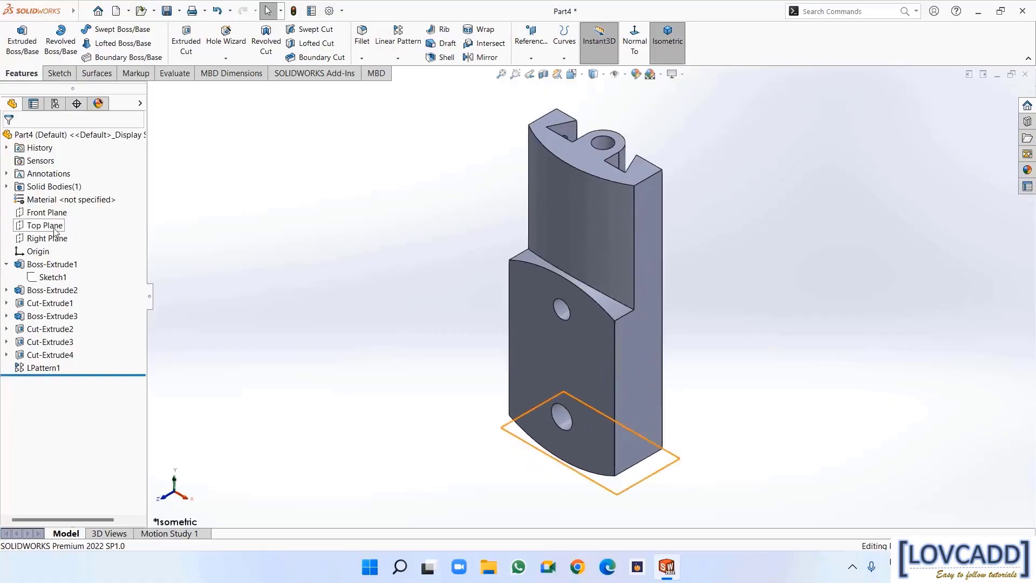
{"action": "right_click", "coordinate": [51, 200]}
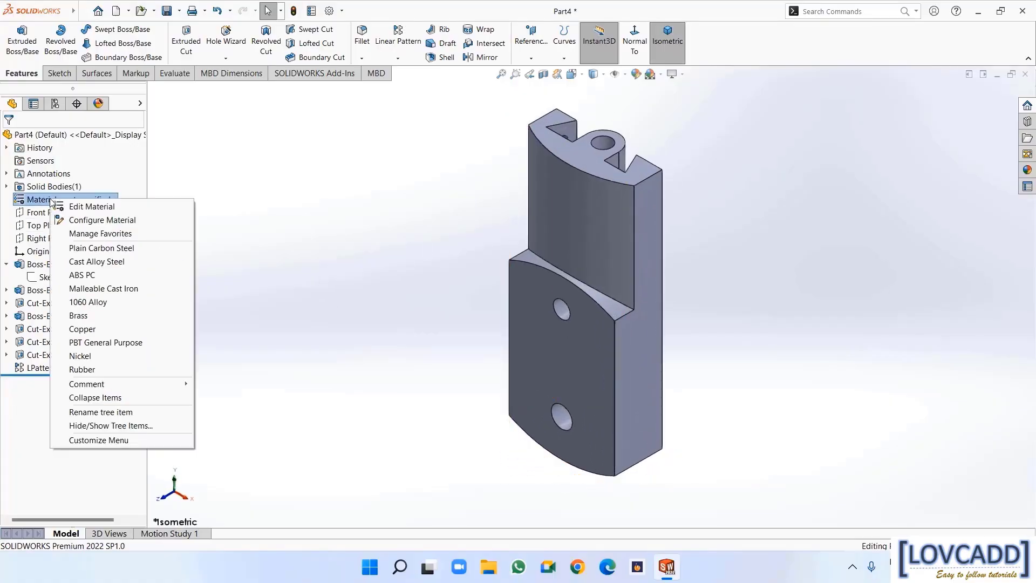
{"action": "left_click", "coordinate": [59, 206]}
{"action": "scroll", "coordinate": [383, 259], "scroll_direction": "down", "scroll_amount": 4}
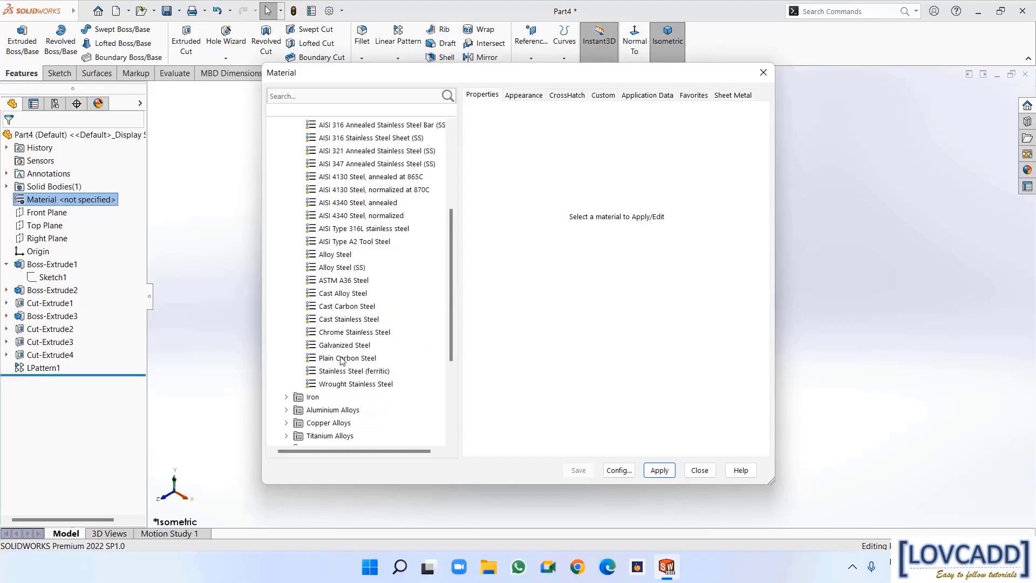
{"action": "left_click", "coordinate": [342, 358]}
{"action": "left_click", "coordinate": [654, 471]}
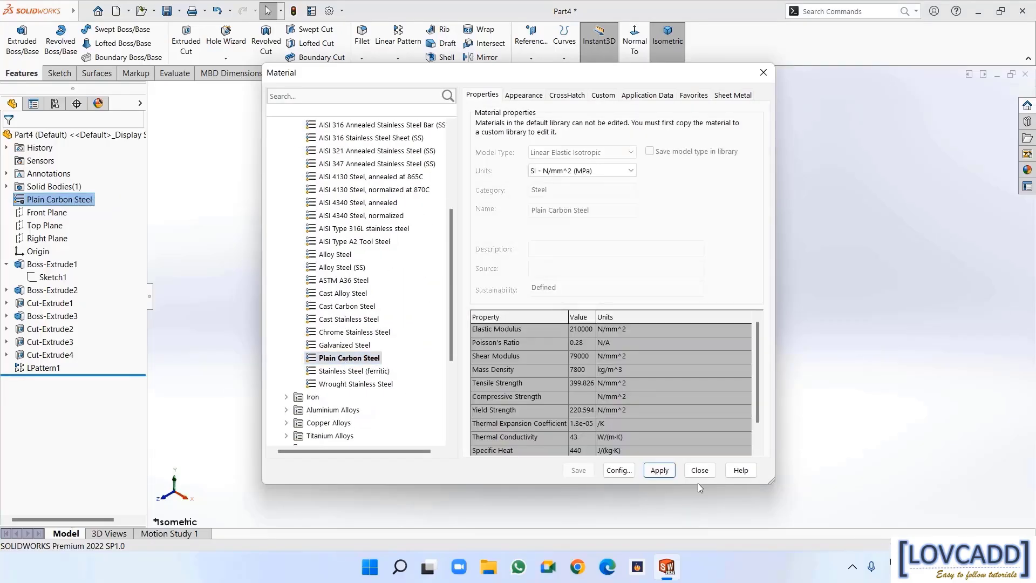
{"action": "left_click", "coordinate": [700, 471]}
Save the part as "vertical slide" in the shaping machine folder
{"action": "middle_click_drag", "start_coordinate": [760, 353], "coordinate": [893, 416]}
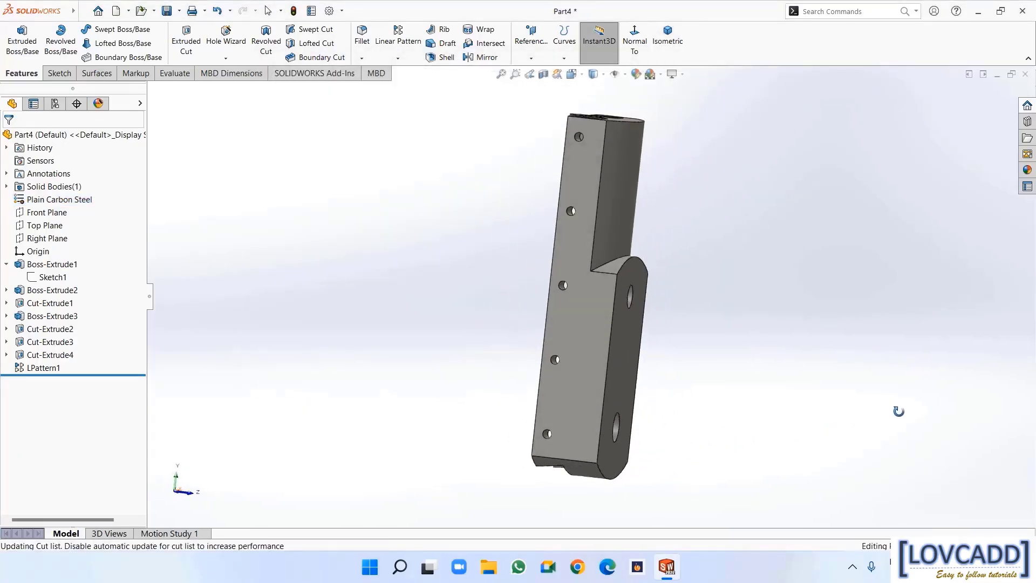
{"action": "left_click", "coordinate": [180, 15]}
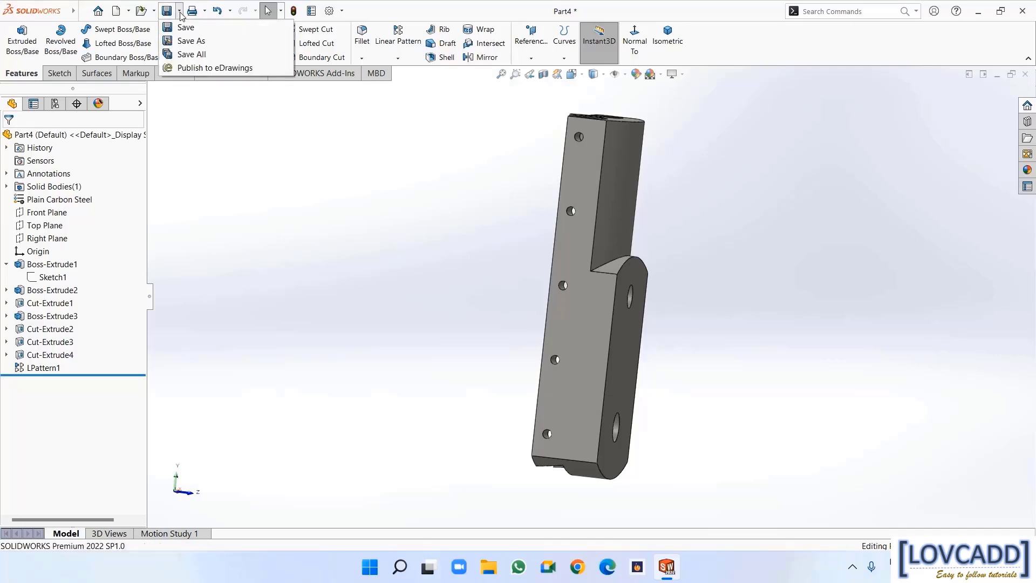
{"action": "left_click", "coordinate": [187, 40]}
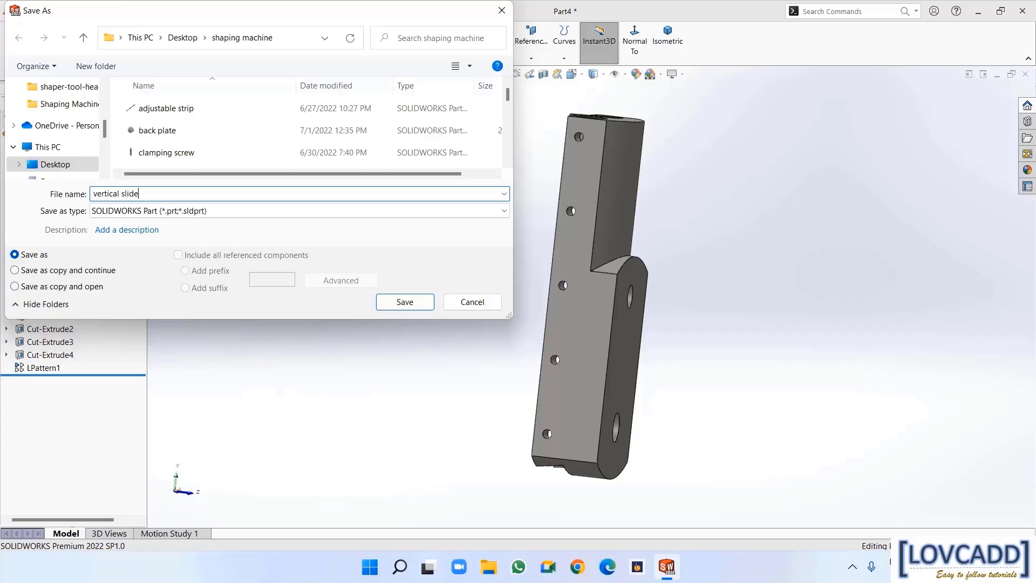
{"action": "left_click", "coordinate": [390, 304]}
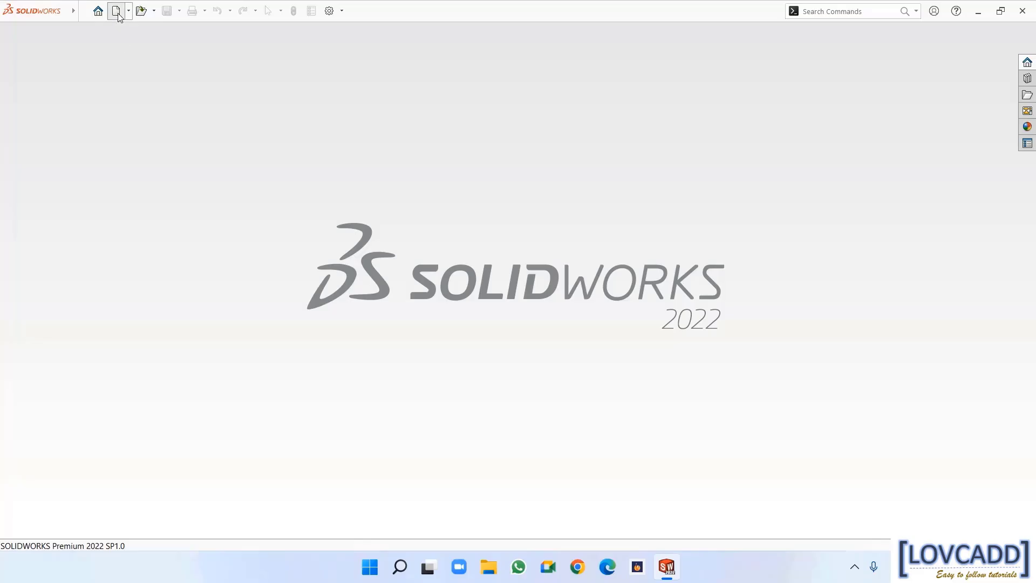
Create a new part document and start a sketch on the Front Plane
{"action": "left_click", "coordinate": [116, 11]}
{"action": "left_click", "coordinate": [427, 427]}
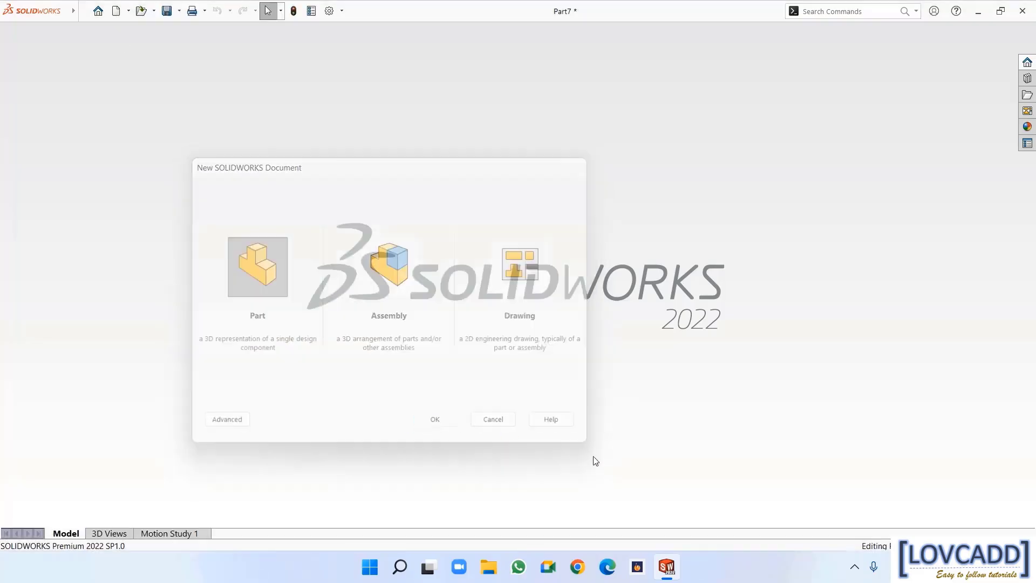
{"action": "left_click", "coordinate": [47, 199]}
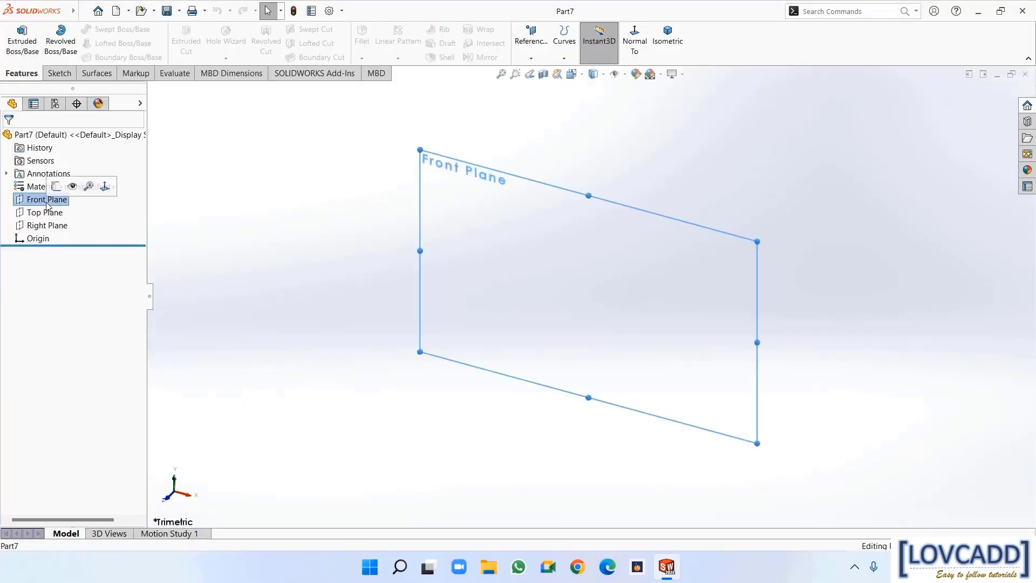
{"action": "left_click", "coordinate": [55, 183]}
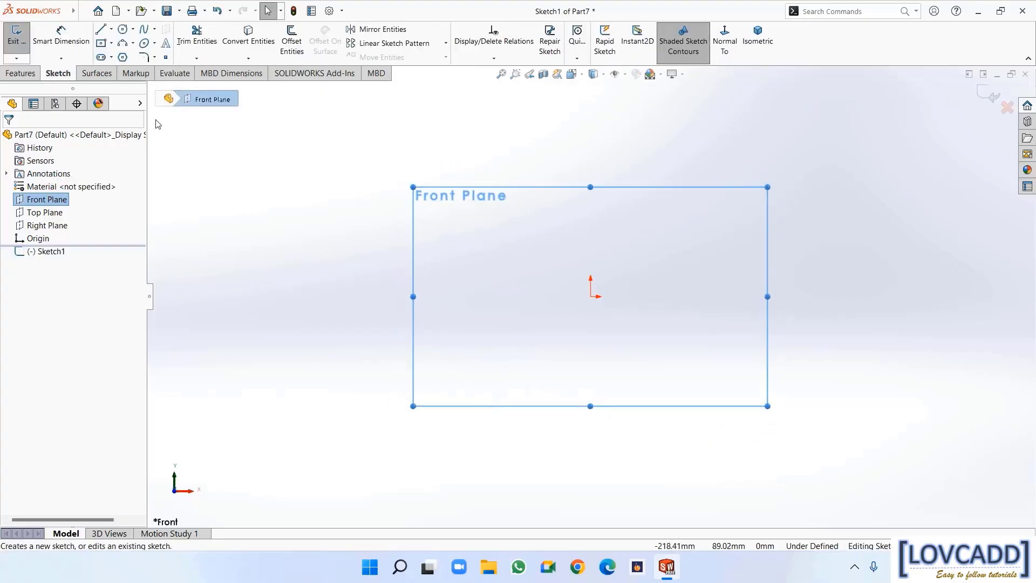
Draw a horizontal centerline about 406 mm long through the origin, extending to both sides of it
{"action": "left_click", "coordinate": [113, 30]}
{"action": "left_click", "coordinate": [126, 55]}
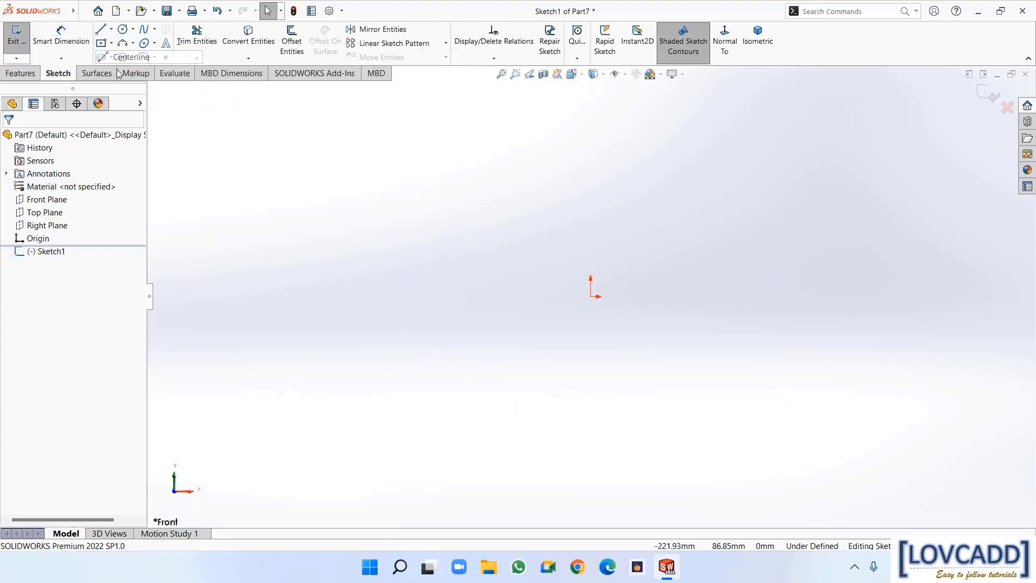
{"action": "left_click", "coordinate": [196, 296]}
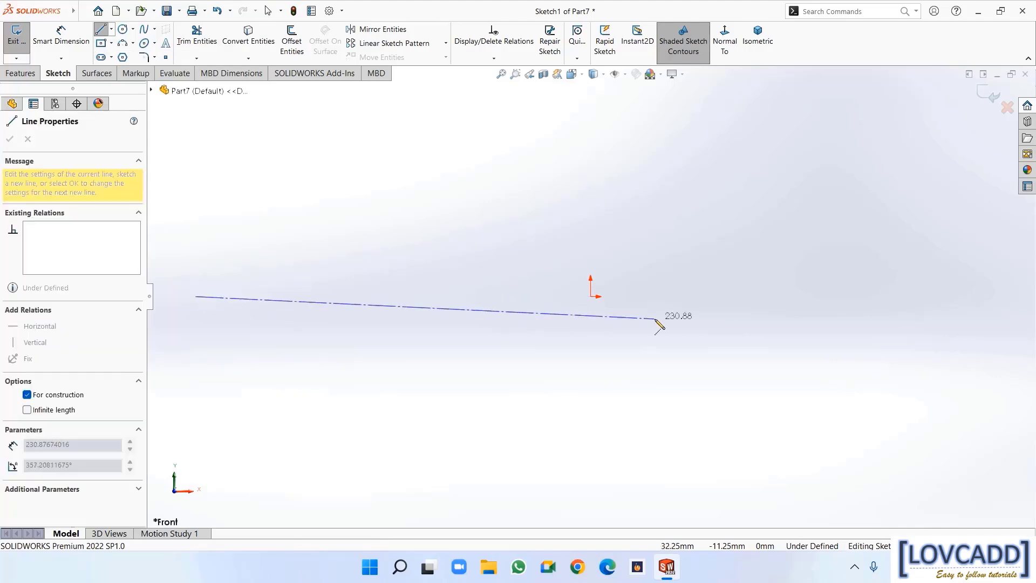
{"action": "left_click", "coordinate": [1007, 300]}
{"action": "right_click", "coordinate": [1007, 300]}
{"action": "left_click", "coordinate": [929, 302]}
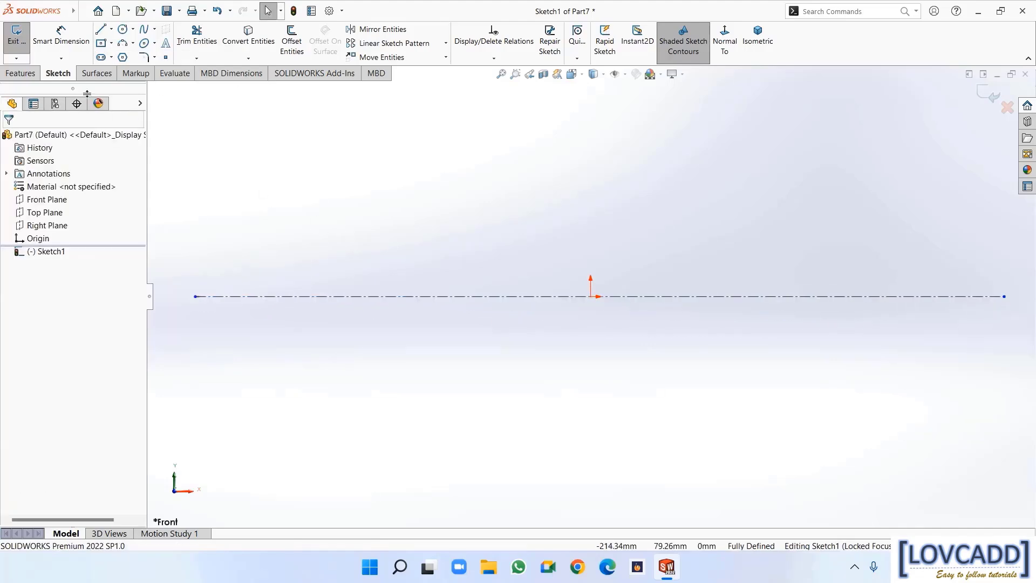
Draw the stepped half-profile from the centerline's right end over the long section and neck to a collar top about 39 mm wide above the origin
{"action": "left_click", "coordinate": [101, 30]}
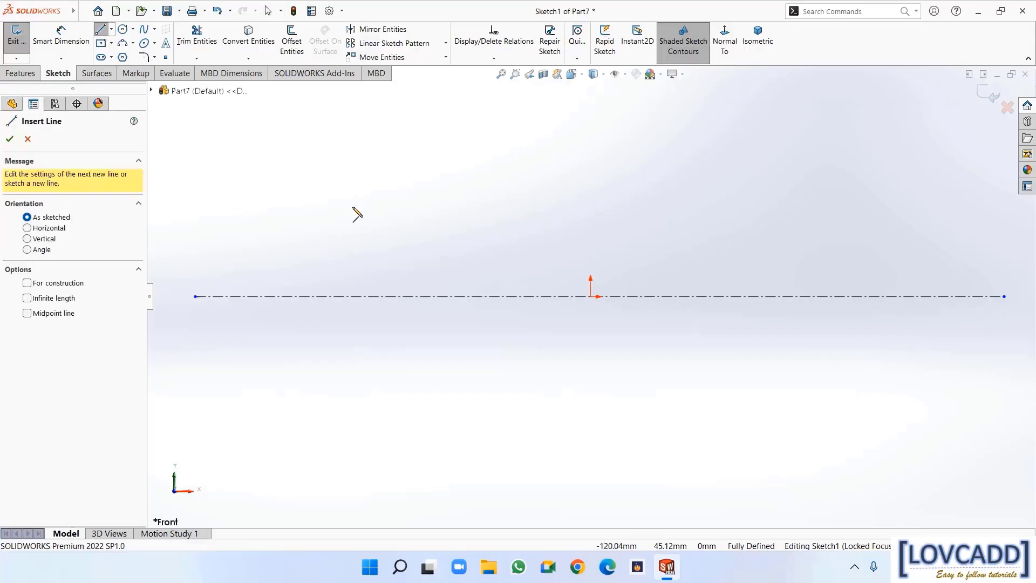
{"action": "left_click", "coordinate": [983, 296]}
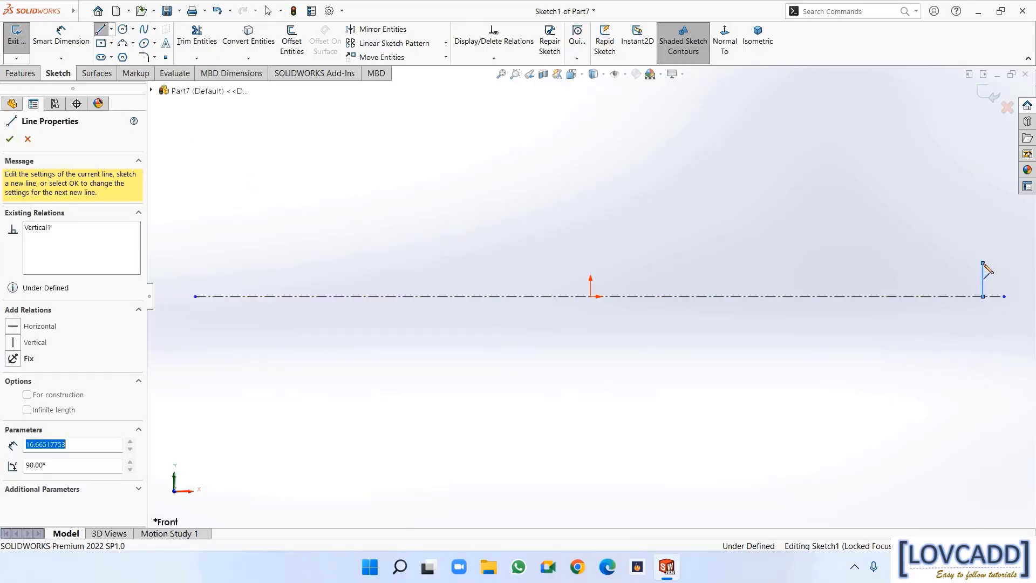
{"action": "left_click", "coordinate": [982, 263]}
{"action": "left_click", "coordinate": [914, 263]}
{"action": "left_click", "coordinate": [914, 238]}
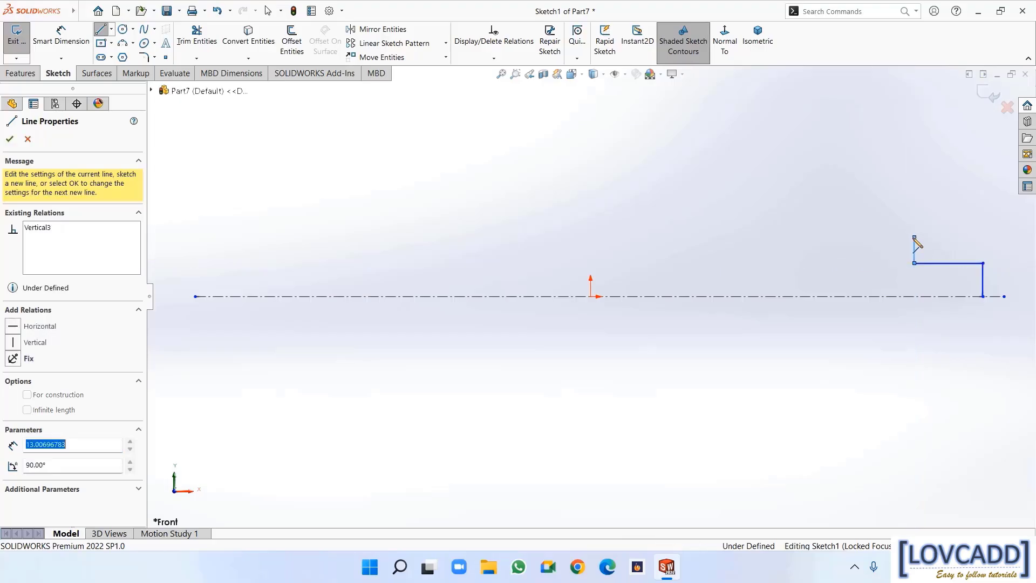
{"action": "left_click", "coordinate": [656, 237]}
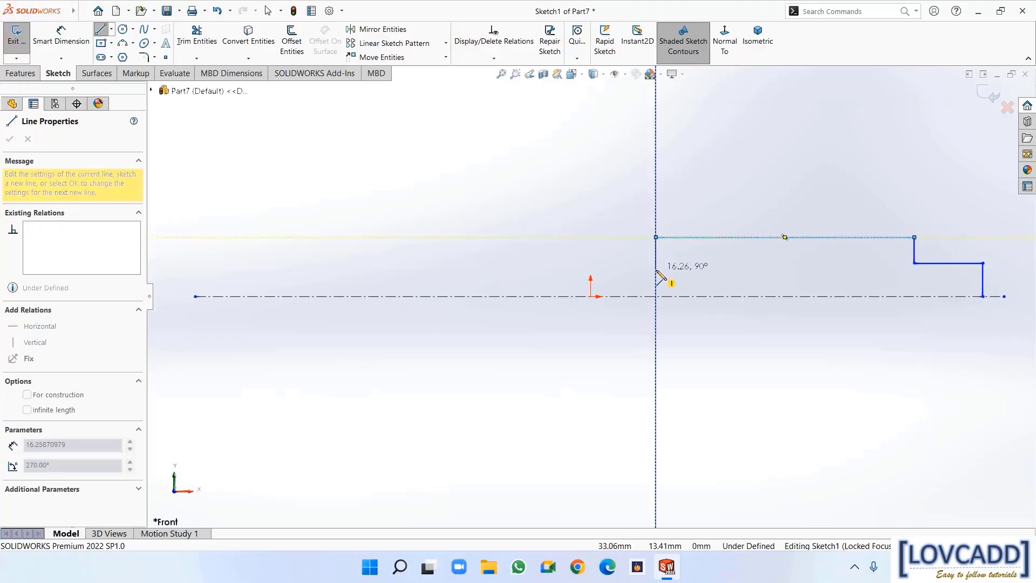
{"action": "left_click", "coordinate": [656, 263]}
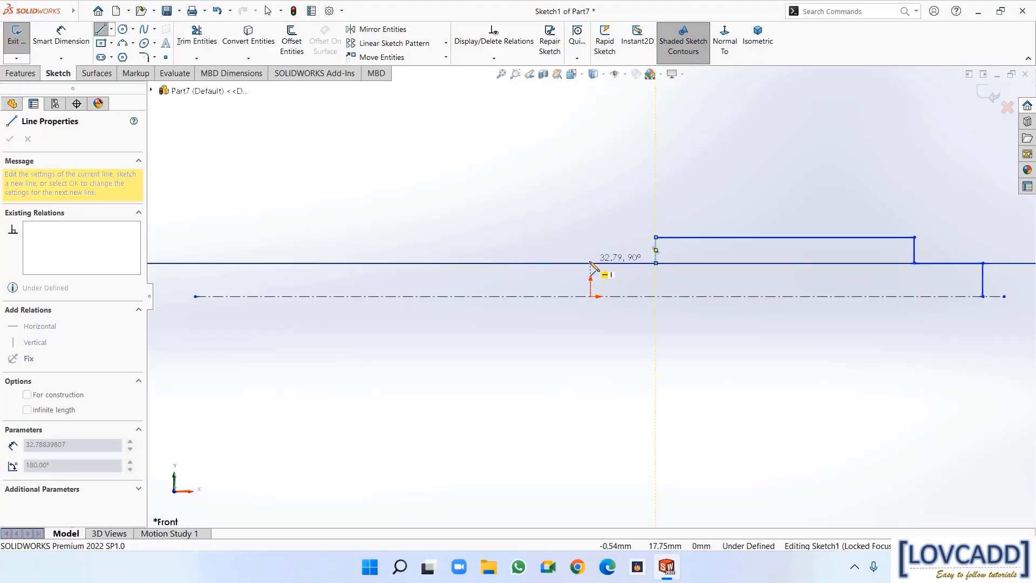
{"action": "left_click", "coordinate": [590, 263]}
{"action": "left_click", "coordinate": [591, 155]}
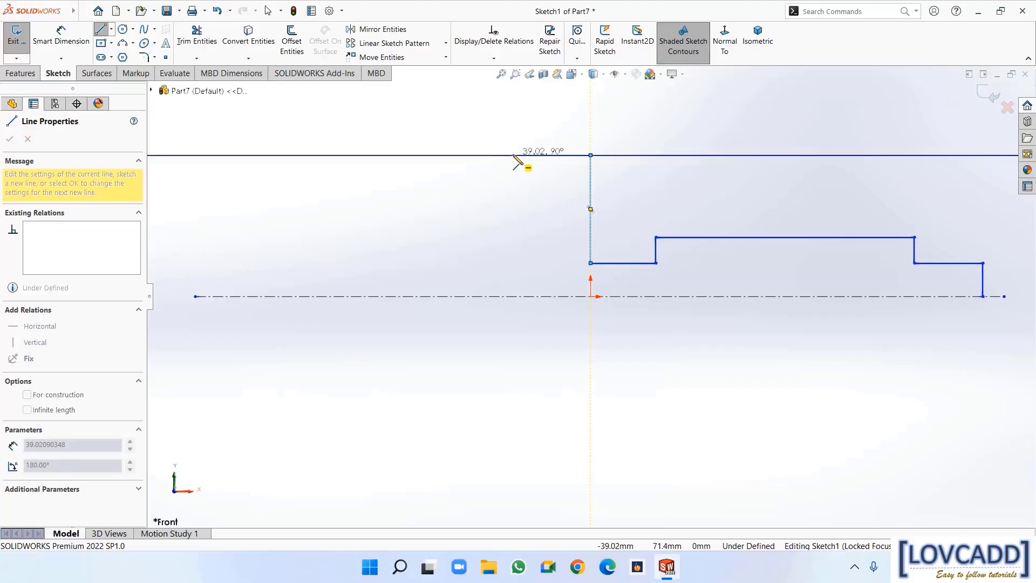
{"action": "left_click", "coordinate": [512, 155]}
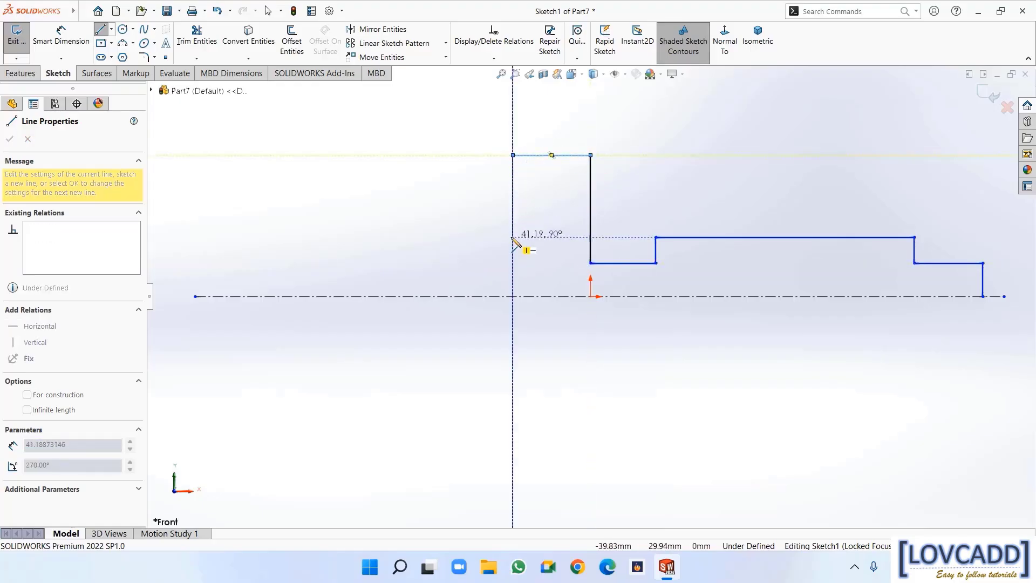
Continue the profile from the collar's left side through three descending steps and end it on the centerline
{"action": "left_click", "coordinate": [513, 237]}
{"action": "left_click", "coordinate": [374, 238]}
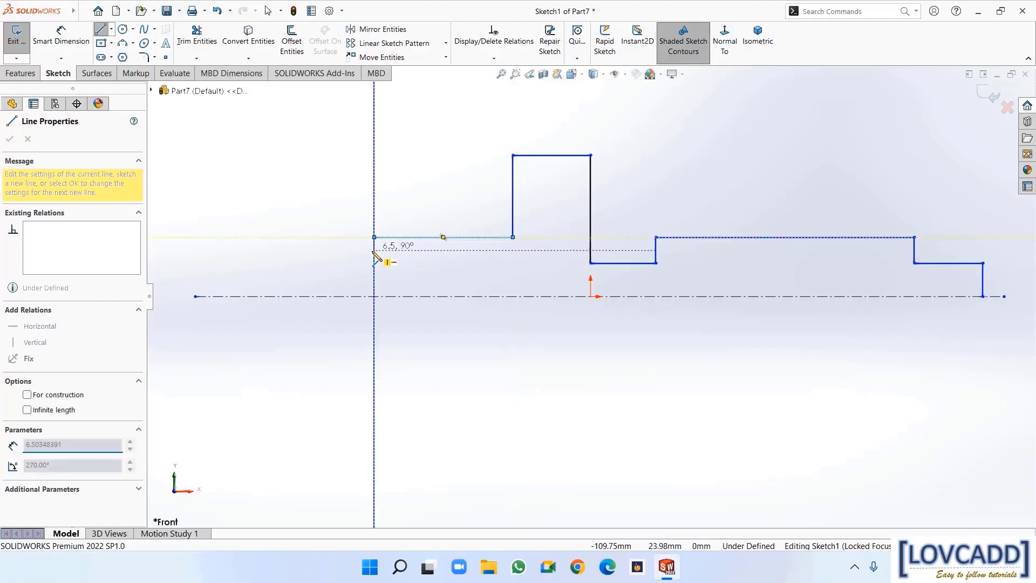
{"action": "left_click", "coordinate": [374, 258]}
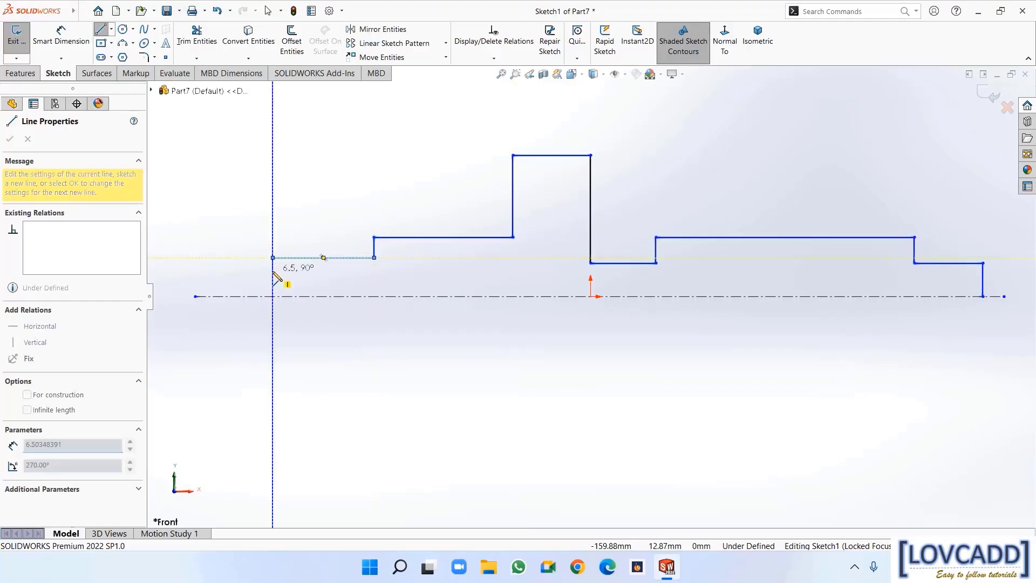
{"action": "left_click", "coordinate": [273, 257]}
{"action": "left_click", "coordinate": [272, 279]}
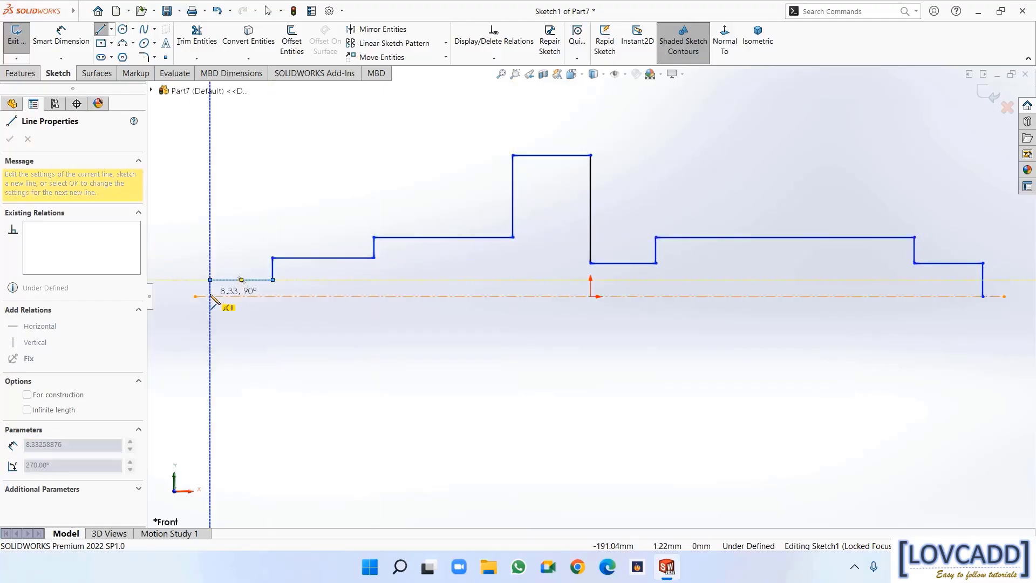
{"action": "left_click", "coordinate": [210, 296]}
{"action": "right_click", "coordinate": [211, 298]}
{"action": "left_click", "coordinate": [226, 304]}
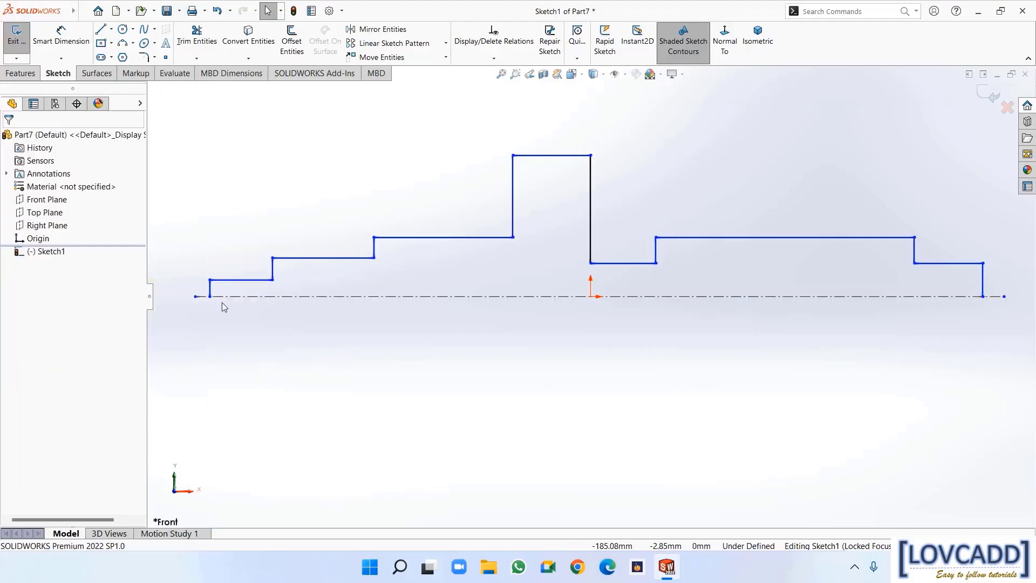
Dimension the rightmost short step about the centerline with a diameter of 14 mm
{"action": "left_click", "coordinate": [61, 38]}
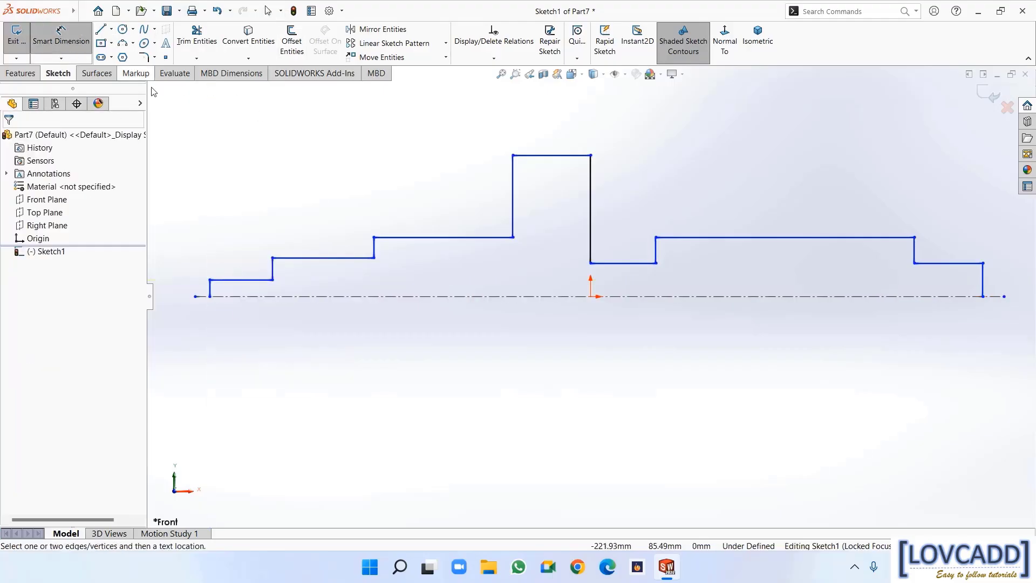
{"action": "left_click", "coordinate": [949, 263]}
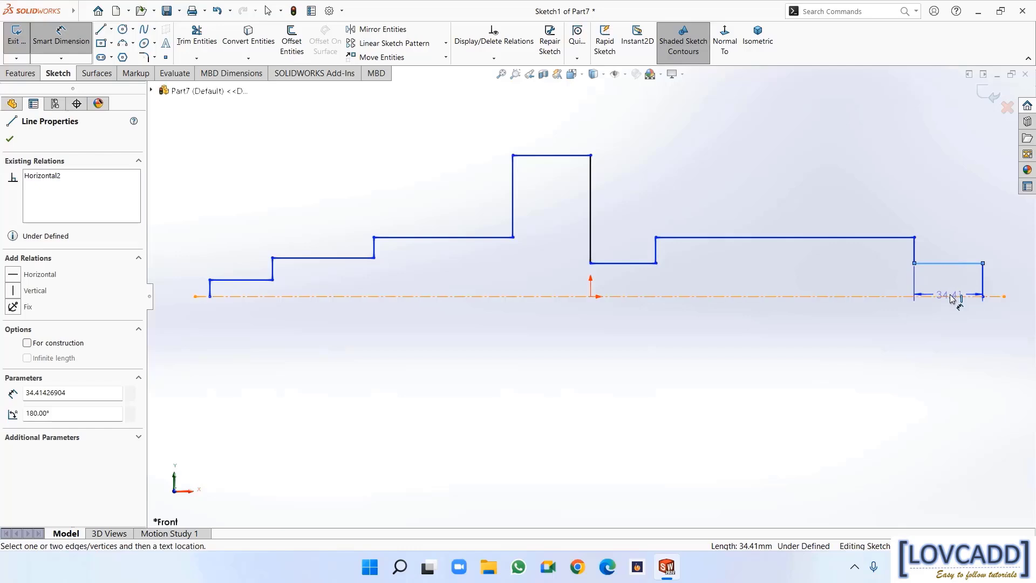
{"action": "left_click", "coordinate": [953, 297]}
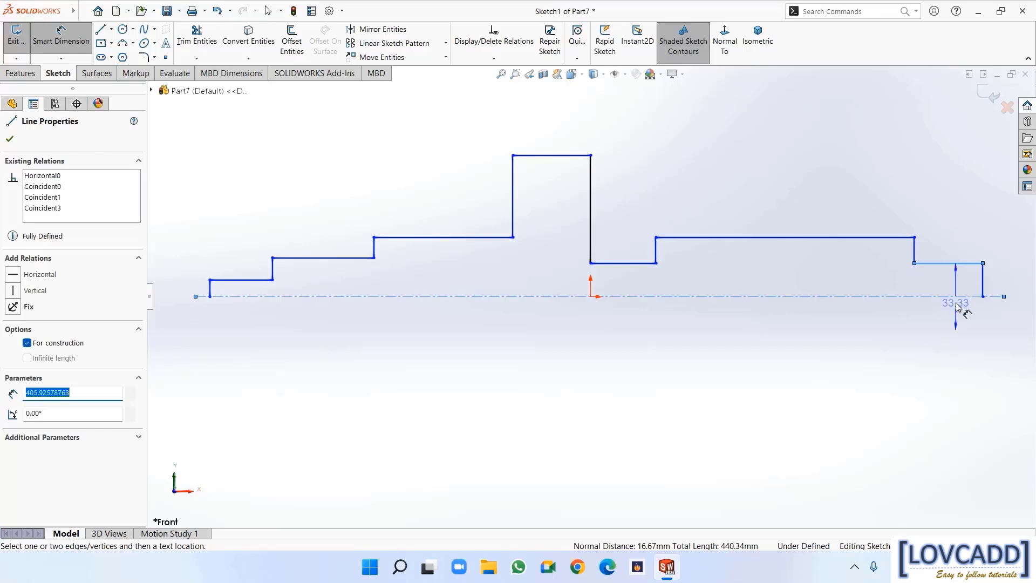
{"action": "left_click", "coordinate": [957, 306]}
{"action": "type", "text": "1"}
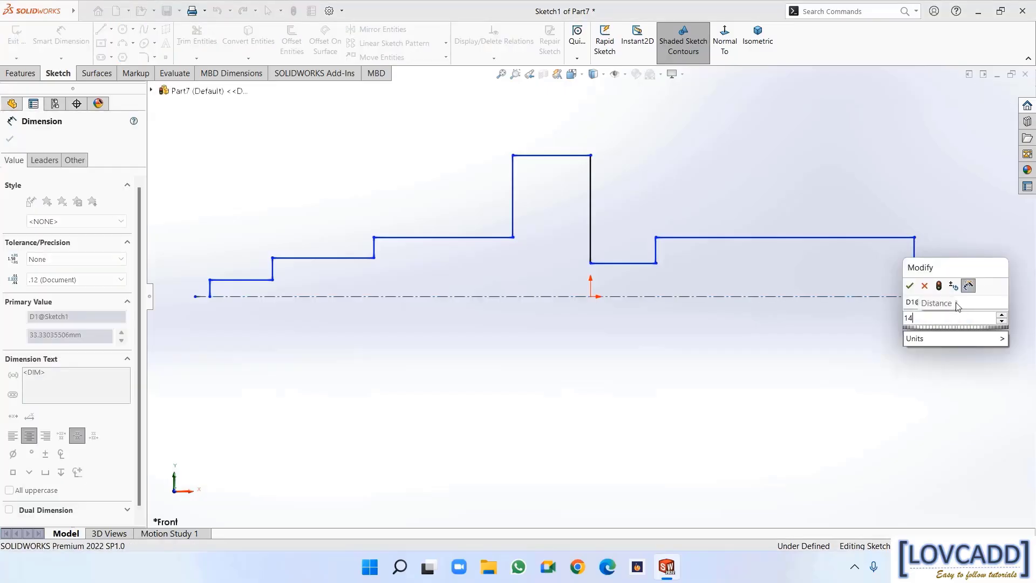
{"action": "type", "text": "4"}
{"action": "key", "text": "Return"}
Dimension the long section's diameter as 16 mm and the neck beside the collar as 14 mm, both about the centerline
{"action": "left_click", "coordinate": [782, 238]}
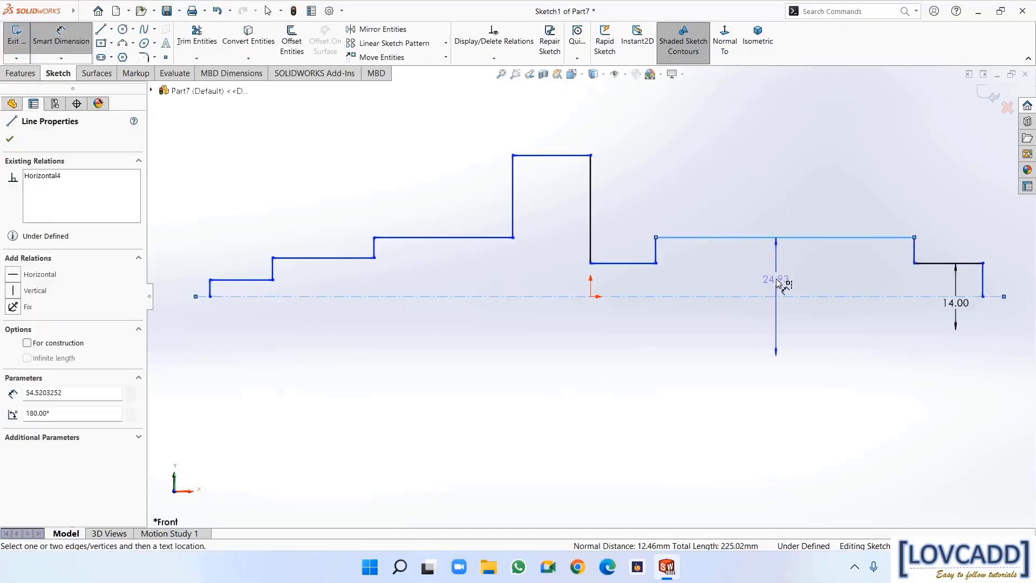
{"action": "left_click", "coordinate": [778, 281]}
{"action": "key", "text": "Return"}
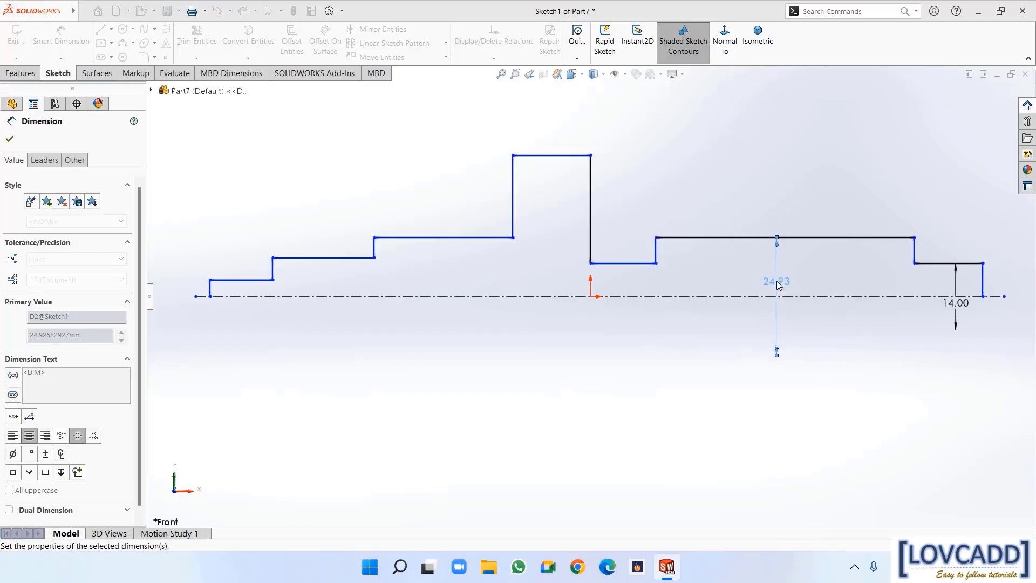
{"action": "left_click", "coordinate": [630, 265]}
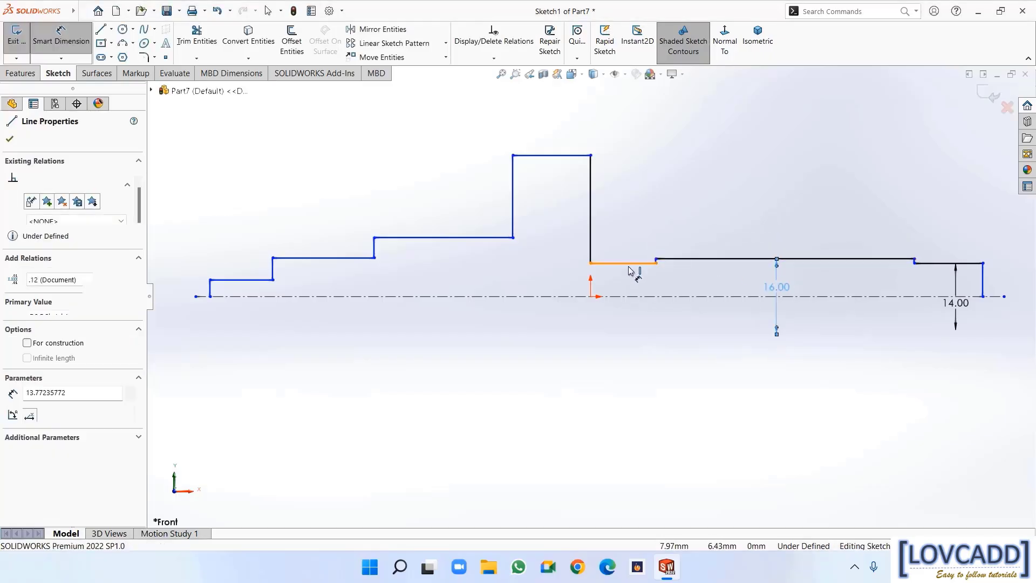
{"action": "left_click", "coordinate": [631, 311]}
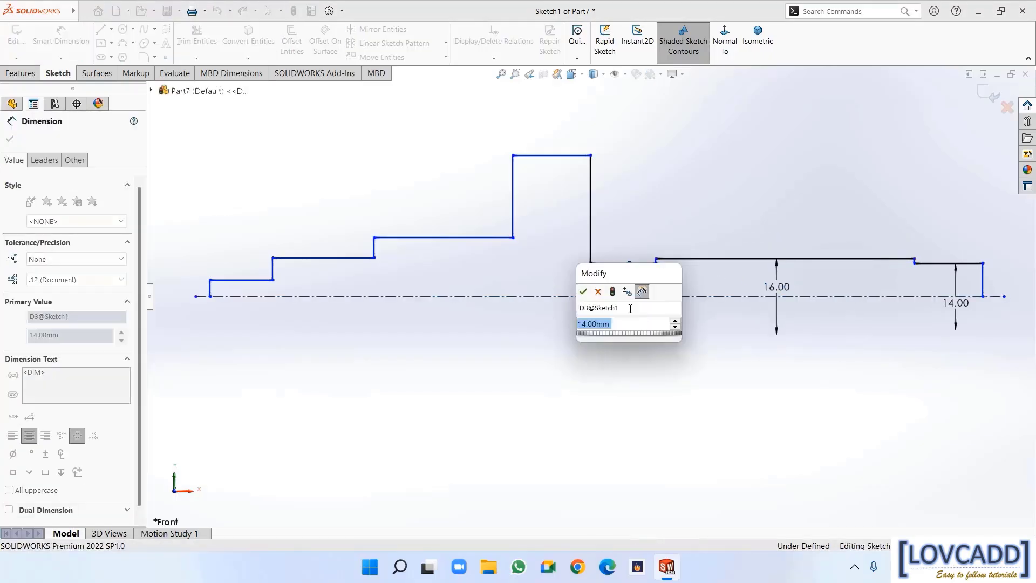
{"action": "left_click", "coordinate": [584, 293]}
Dimension the collar's diameter as 24 mm and the adjoining section on its left as 16 mm, both about the centerline
{"action": "left_click", "coordinate": [553, 157]}
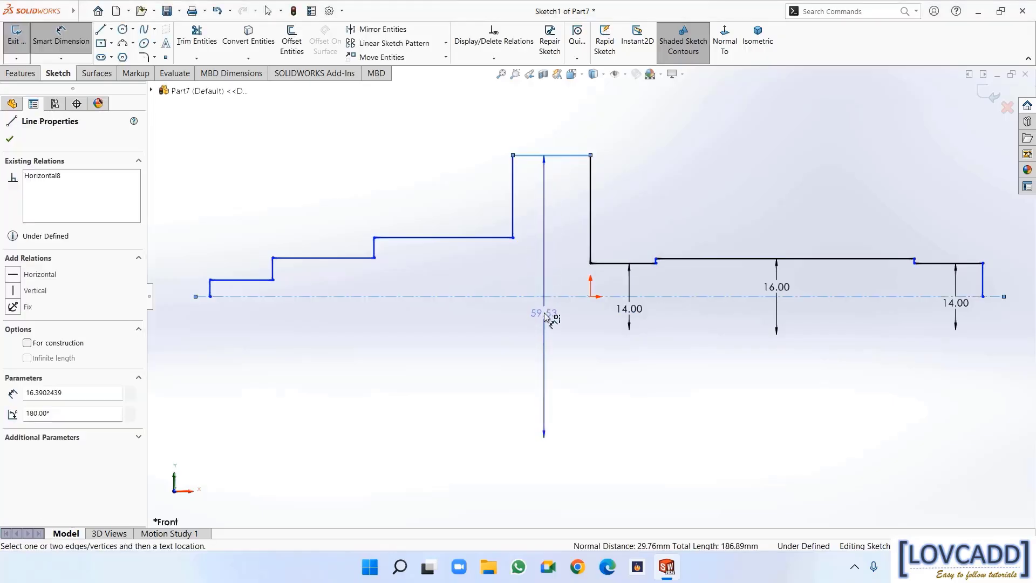
{"action": "left_click", "coordinate": [549, 332]}
{"action": "key", "text": "Return"}
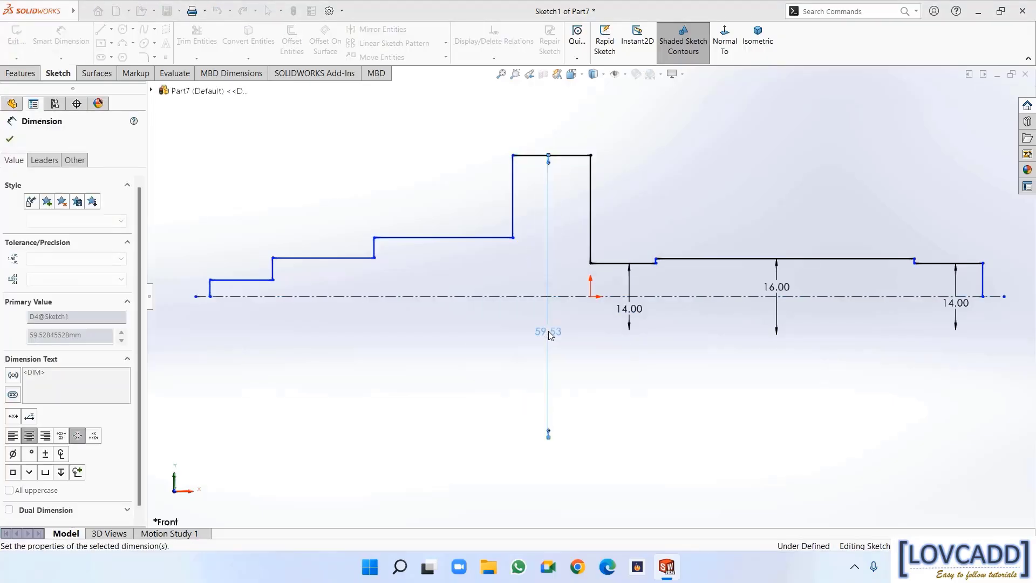
{"action": "left_click", "coordinate": [439, 237]}
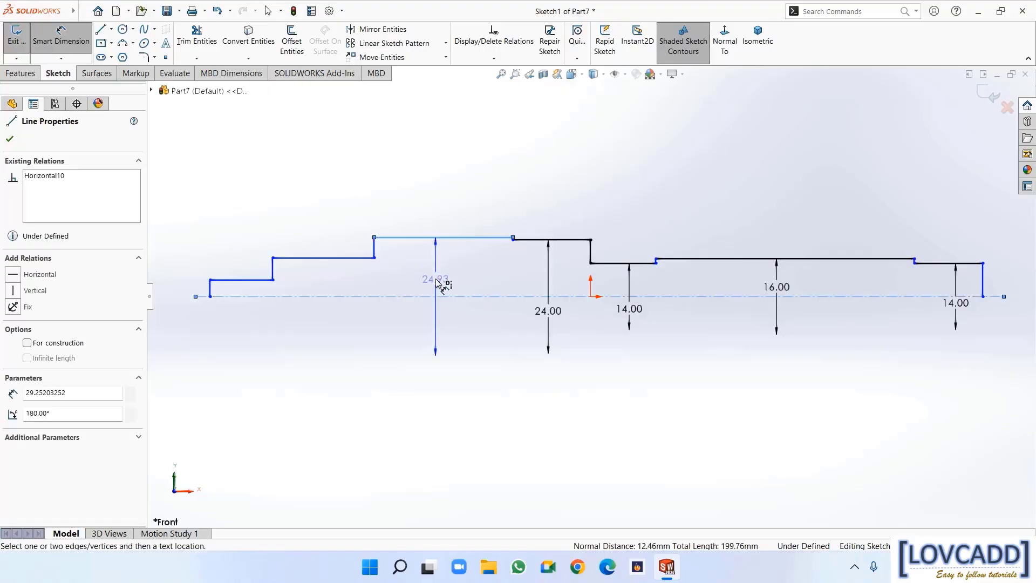
{"action": "left_click", "coordinate": [437, 314]}
{"action": "type", "text": "1"}
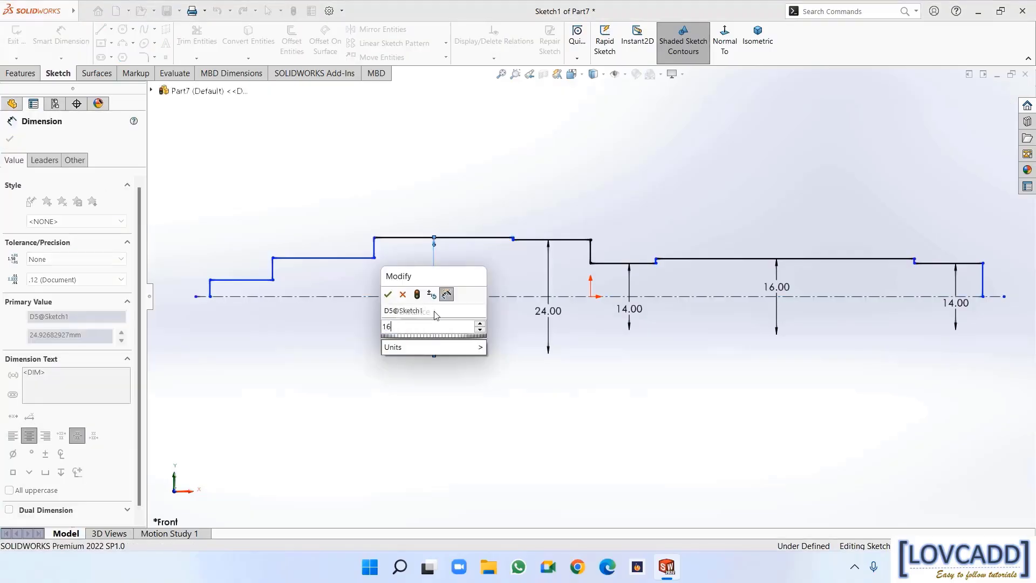
{"action": "type", "text": "6"}
{"action": "key", "text": "Return"}
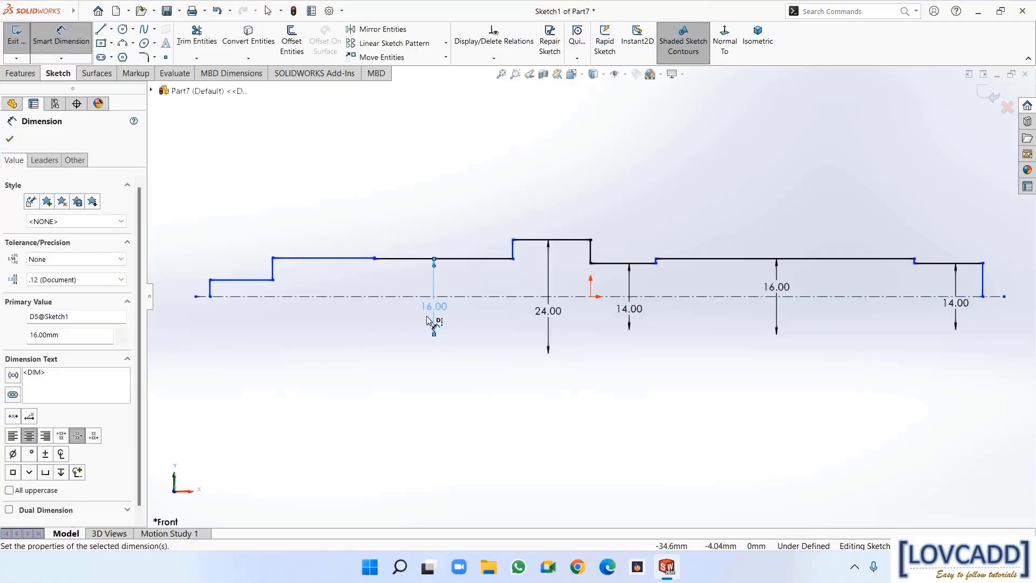
Dimension the two leftmost steps about the centerline with diameters of 13 mm and, for the end step, 10 mm
{"action": "left_click", "coordinate": [335, 258]}
{"action": "left_click", "coordinate": [335, 296]}
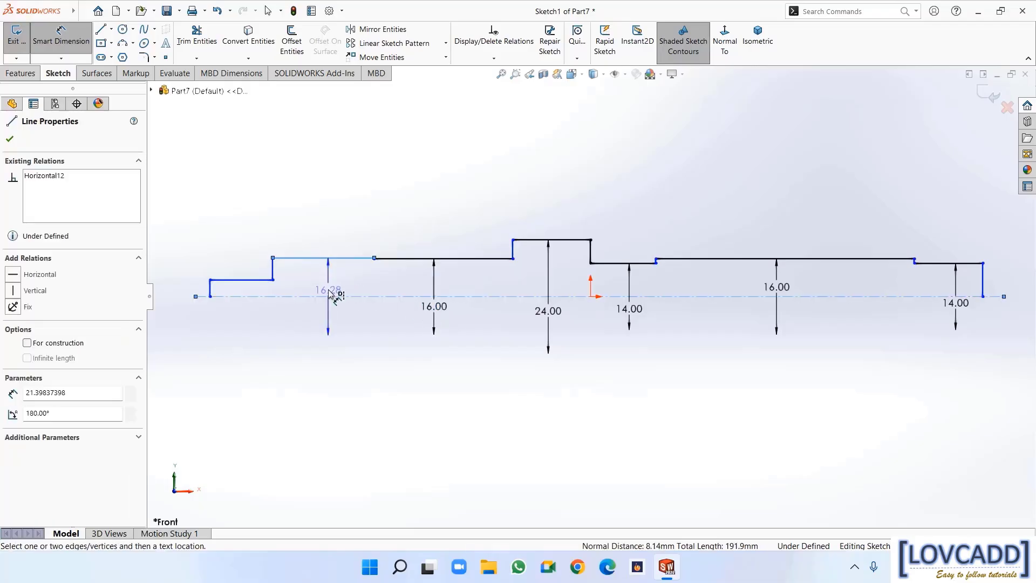
{"action": "left_click", "coordinate": [330, 317]}
{"action": "type", "text": "13"}
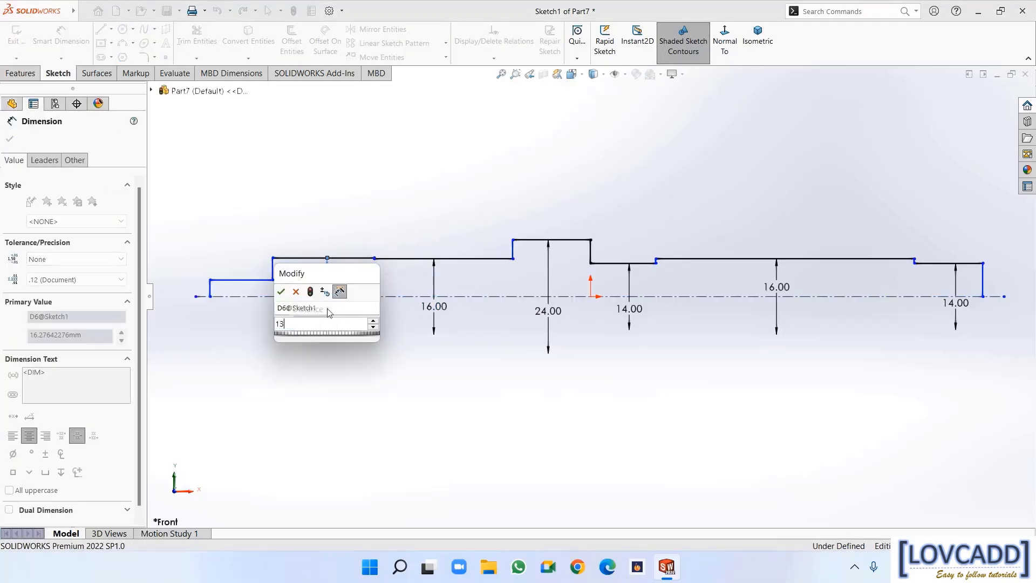
{"action": "key", "text": "Return"}
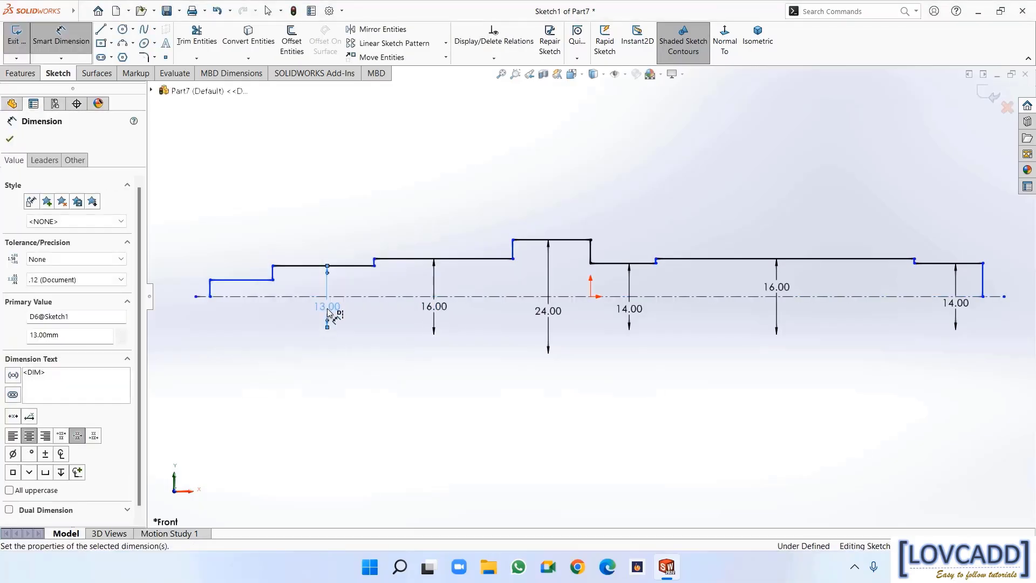
{"action": "left_click", "coordinate": [240, 279]}
{"action": "left_click", "coordinate": [239, 296]}
{"action": "left_click", "coordinate": [239, 307]}
{"action": "type", "text": "10"}
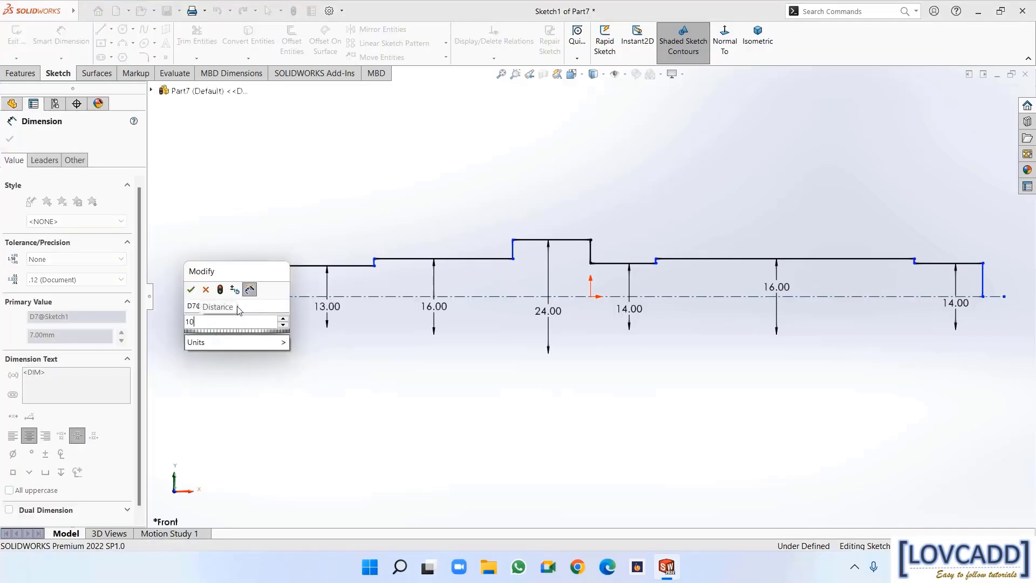
{"action": "key", "text": "Return"}
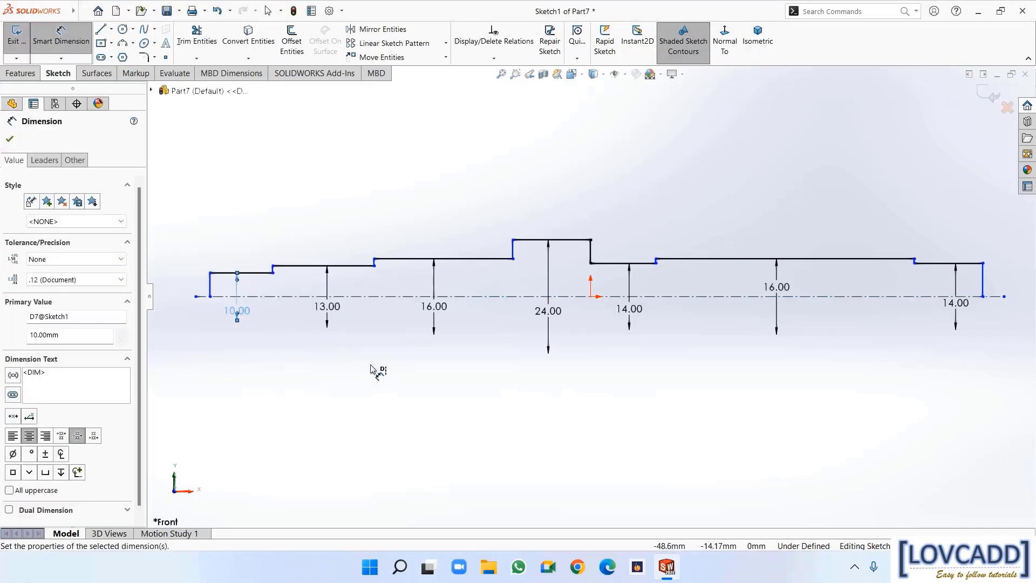
Dimension the length of the rightmost short step as 16 mm
{"action": "left_click", "coordinate": [952, 263]}
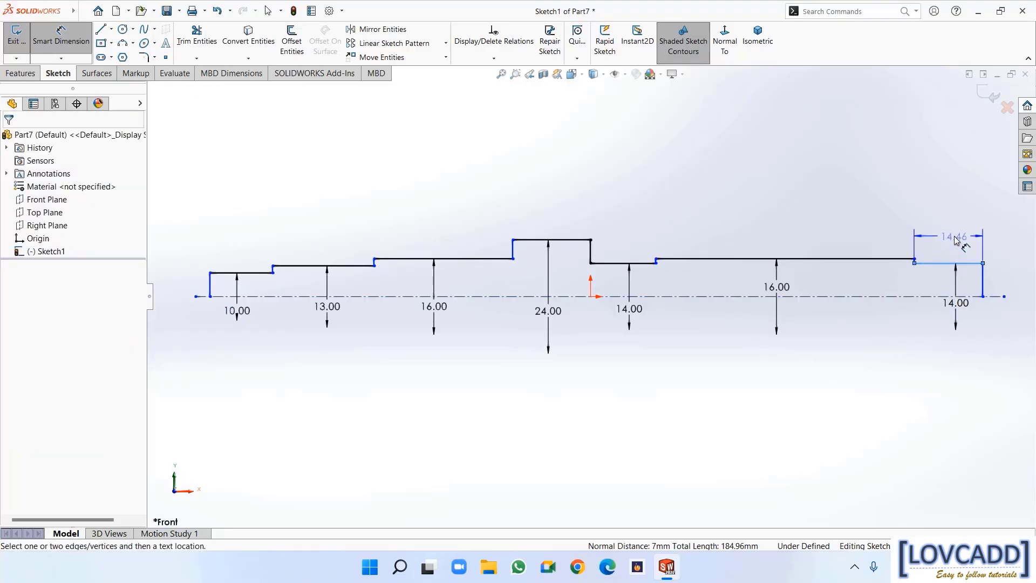
{"action": "left_click", "coordinate": [955, 241]}
{"action": "type", "text": "16"}
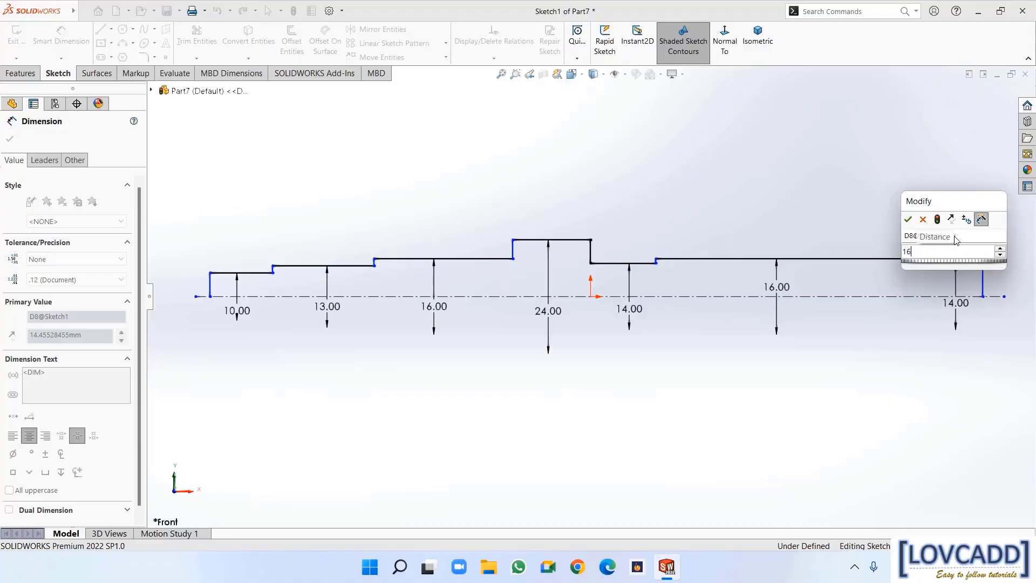
{"action": "key", "text": "Return"}
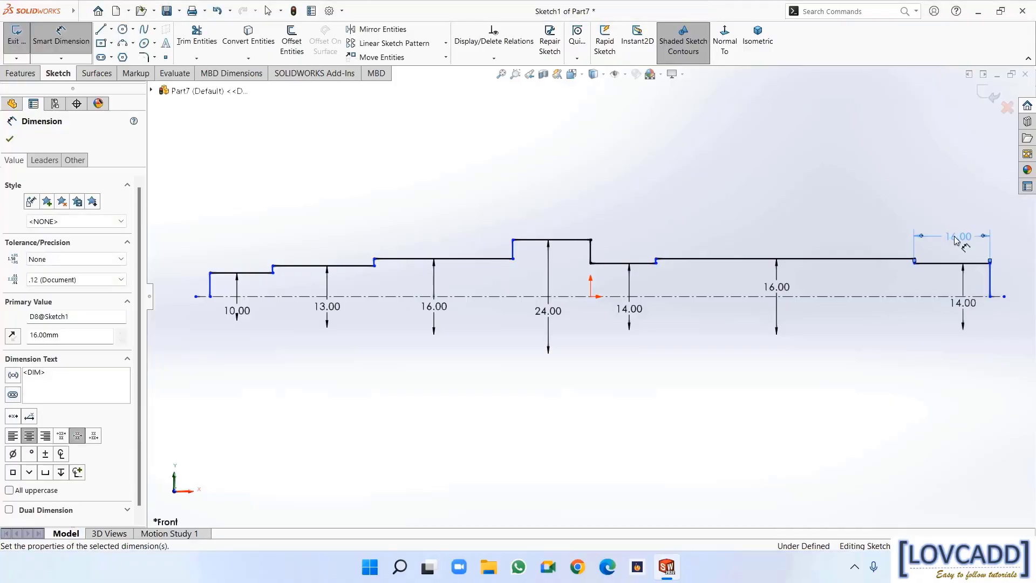
Dimension the length of the neck beside the collar as 6 mm and the collar's width as 6 mm
{"action": "left_click", "coordinate": [626, 264]}
{"action": "left_click", "coordinate": [633, 237]}
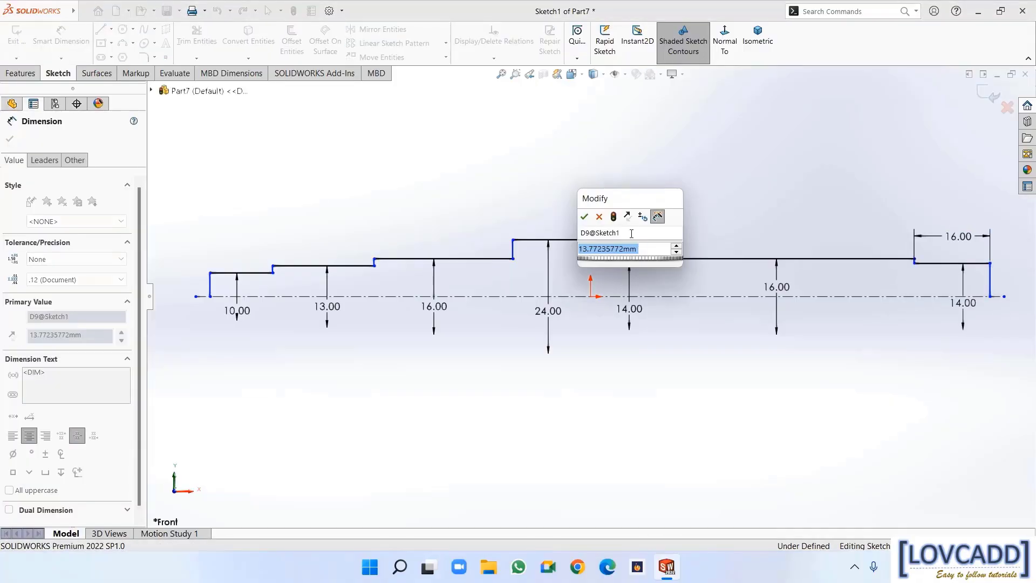
{"action": "type", "text": "6"}
{"action": "key", "text": "Return"}
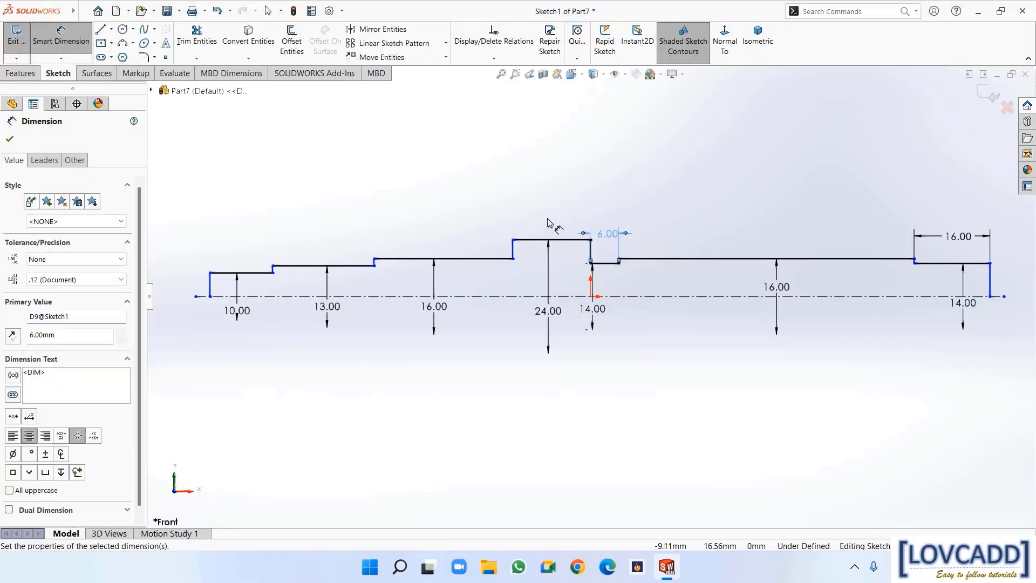
{"action": "left_click", "coordinate": [558, 241]}
{"action": "left_click", "coordinate": [557, 188]}
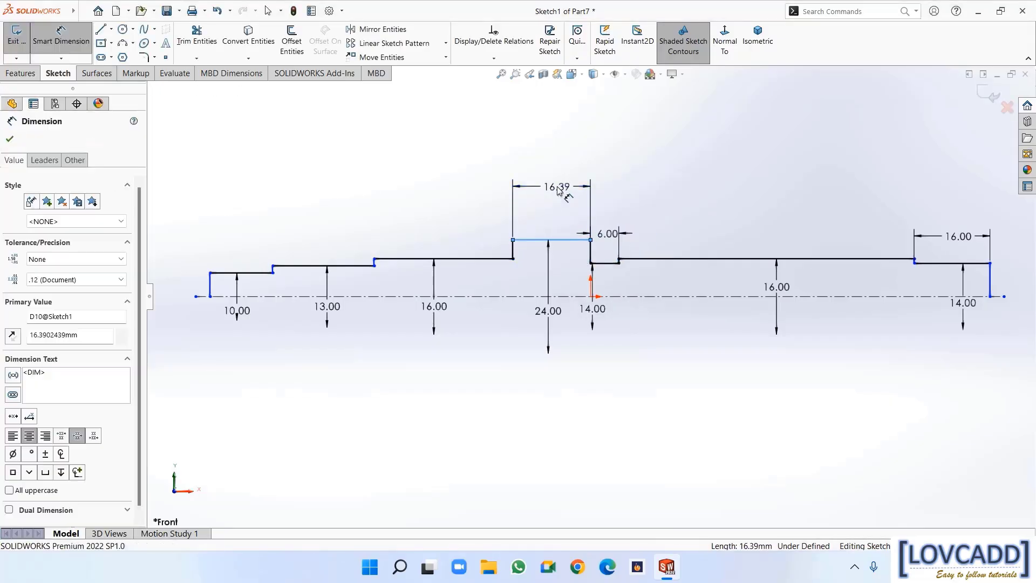
{"action": "type", "text": "6"}
{"action": "key", "text": "Return"}
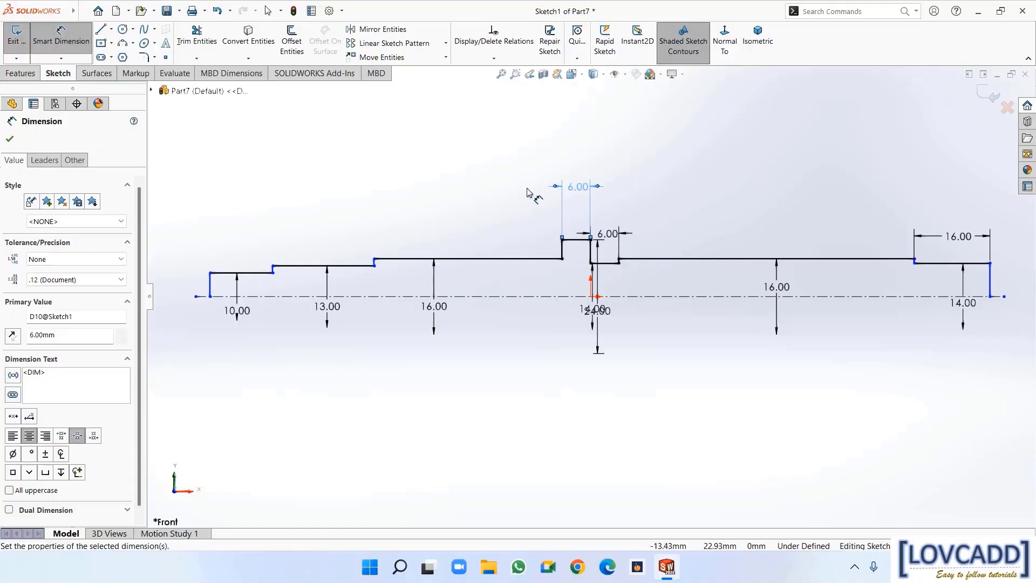
Dimension the length of the 13 mm diameter step as 24 mm and the leftmost 10 mm diameter step as 11 mm
{"action": "left_click", "coordinate": [340, 266]}
{"action": "left_click", "coordinate": [331, 231]}
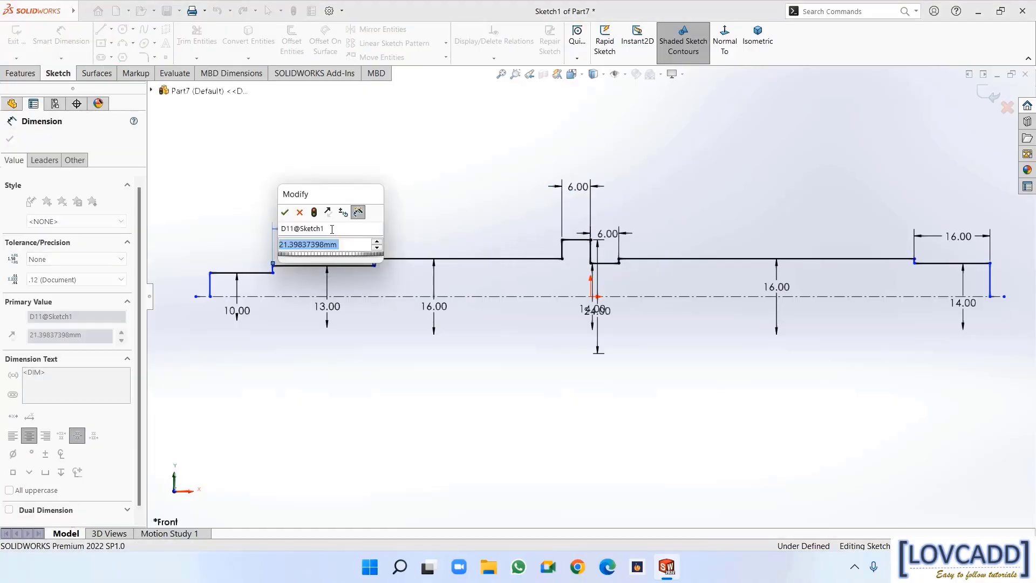
{"action": "type", "text": "24"}
{"action": "key", "text": "Return"}
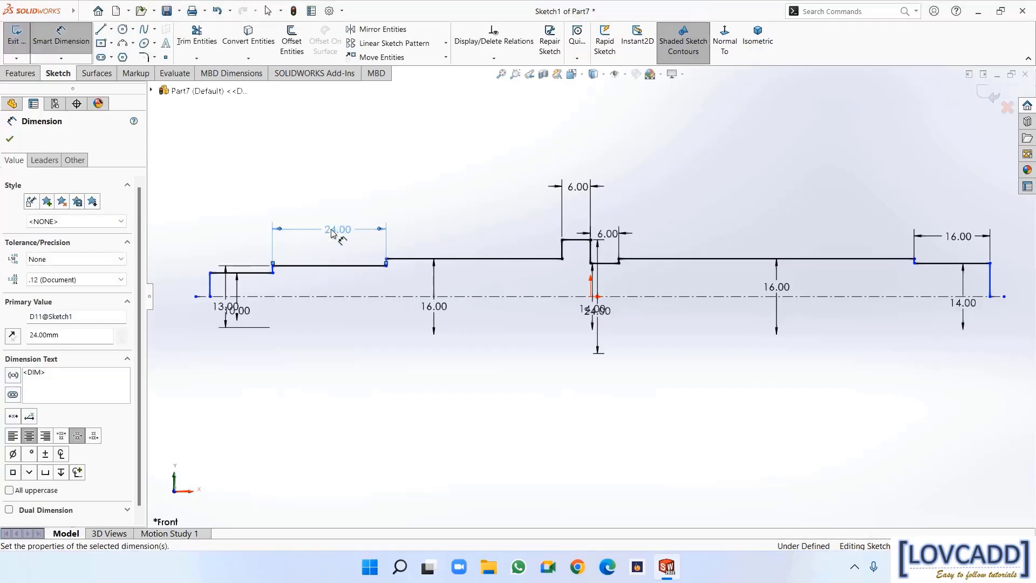
{"action": "left_click", "coordinate": [240, 273]}
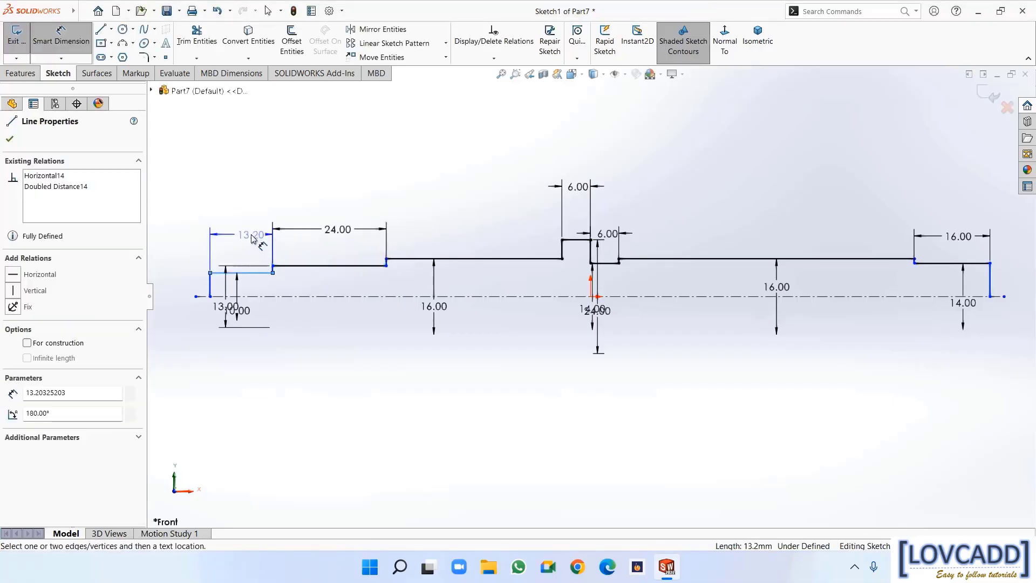
{"action": "left_click", "coordinate": [250, 237]}
{"action": "type", "text": "11"}
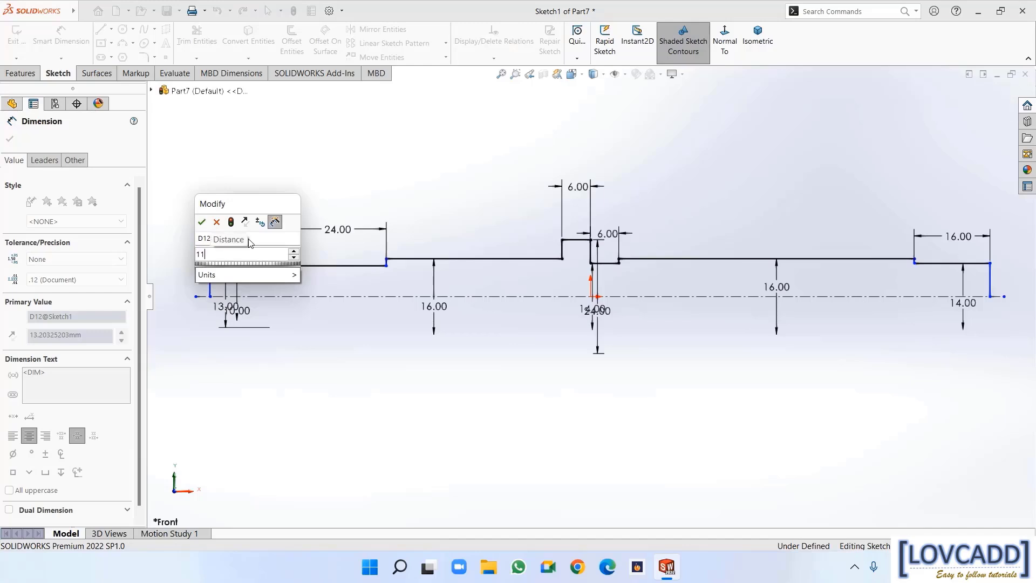
{"action": "key", "text": "Return"}
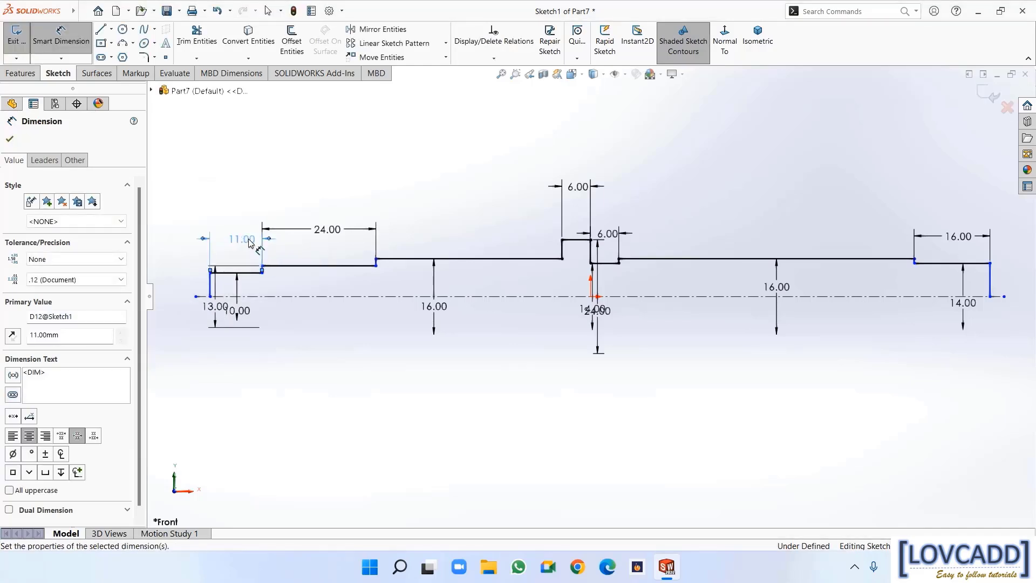
Dimension the horizontal distance from the collar's right face to the shaft's right end as 162 mm
{"action": "left_click", "coordinate": [990, 264]}
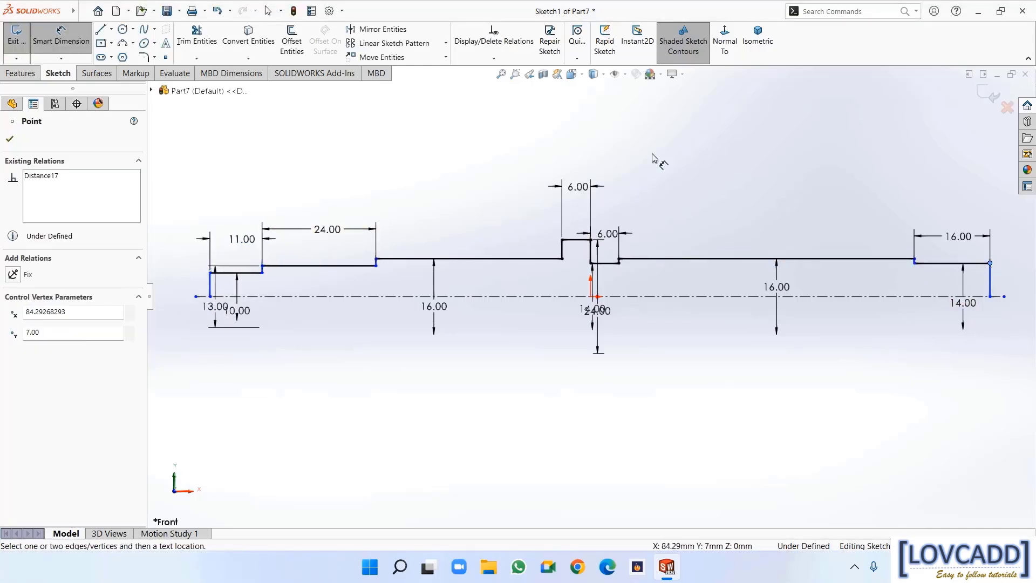
{"action": "left_click", "coordinate": [591, 240]}
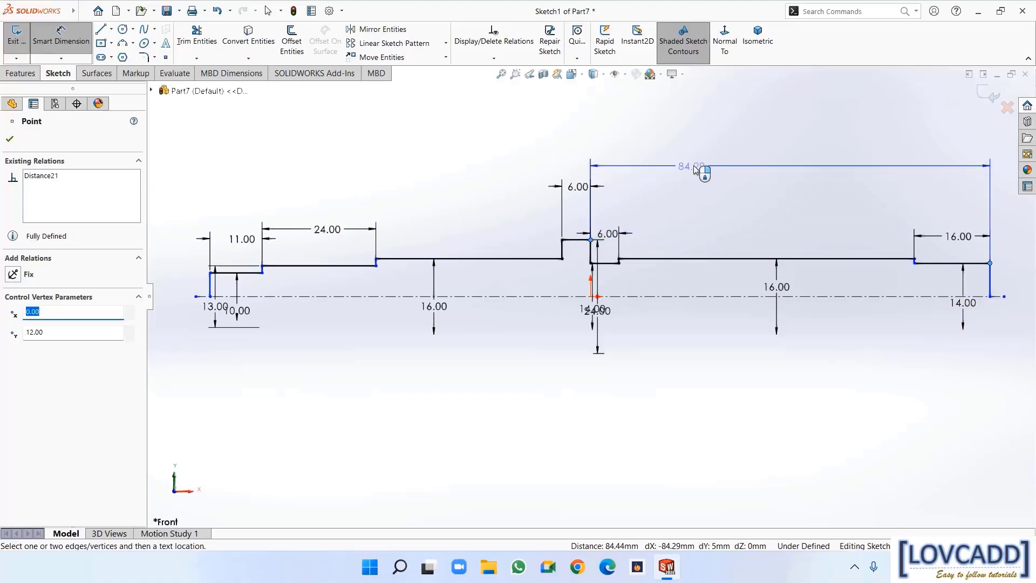
{"action": "left_click", "coordinate": [698, 169]}
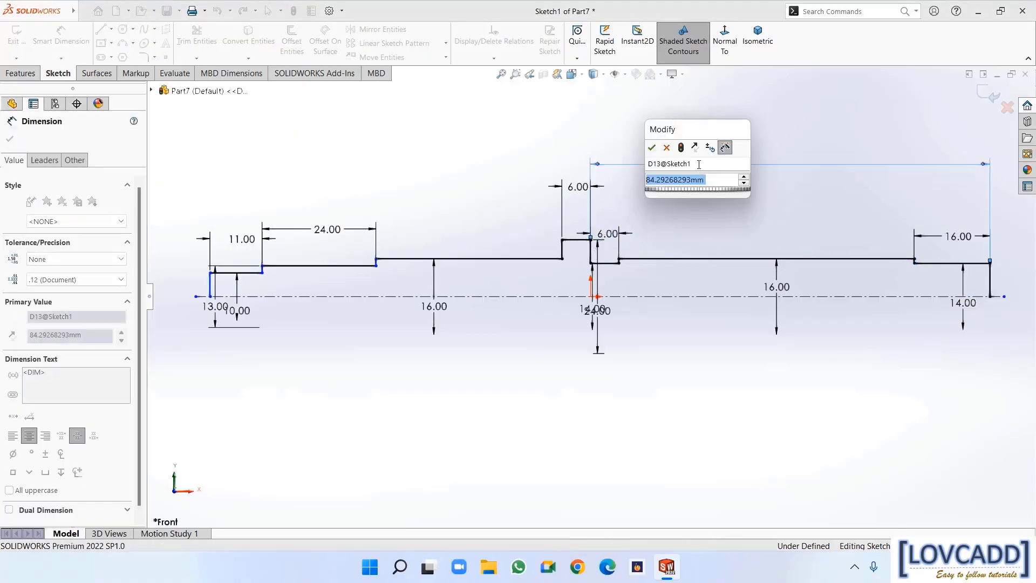
{"action": "type", "text": "85"}
{"action": "key", "text": "Return"}
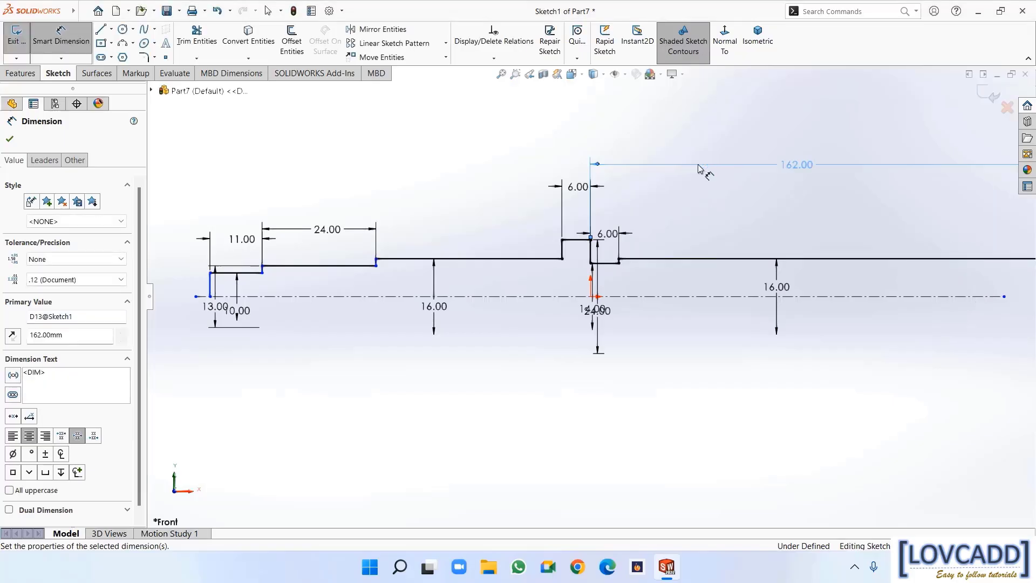
Dimension the shaft's overall length between its left and right ends as 253 mm and finish dimensioning
{"action": "key", "text": "f"}
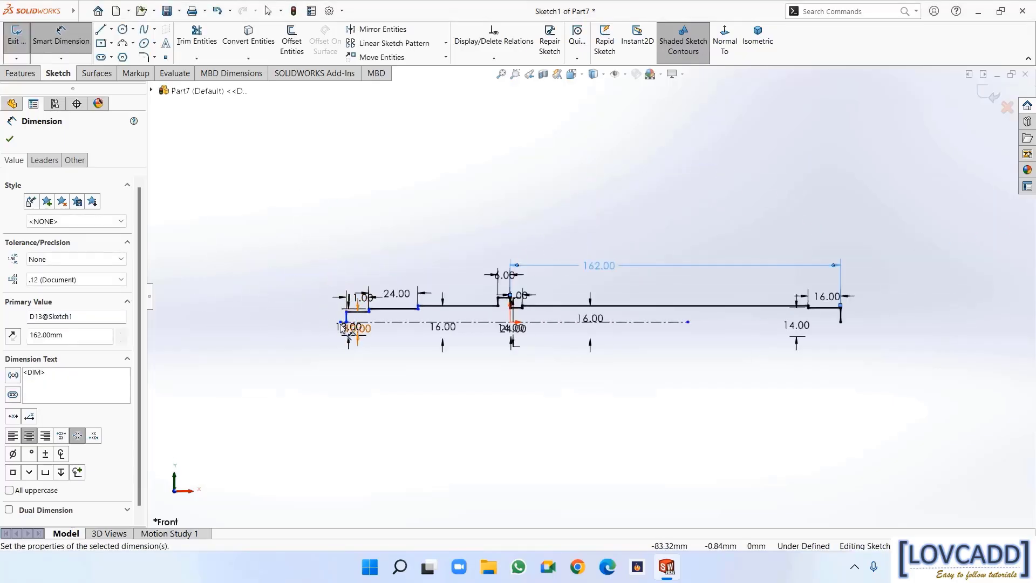
{"action": "scroll", "coordinate": [351, 326], "scroll_direction": "up", "scroll_amount": 3}
{"action": "scroll", "coordinate": [534, 328], "scroll_direction": "down", "scroll_amount": 5}
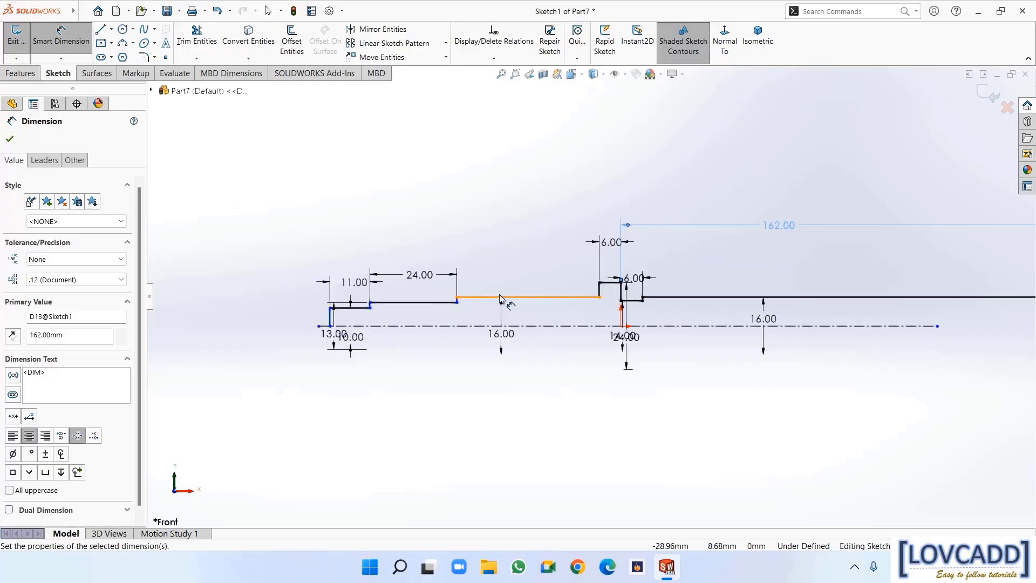
{"action": "left_click", "coordinate": [330, 309]}
{"action": "scroll", "coordinate": [689, 313], "scroll_direction": "up", "scroll_amount": 3}
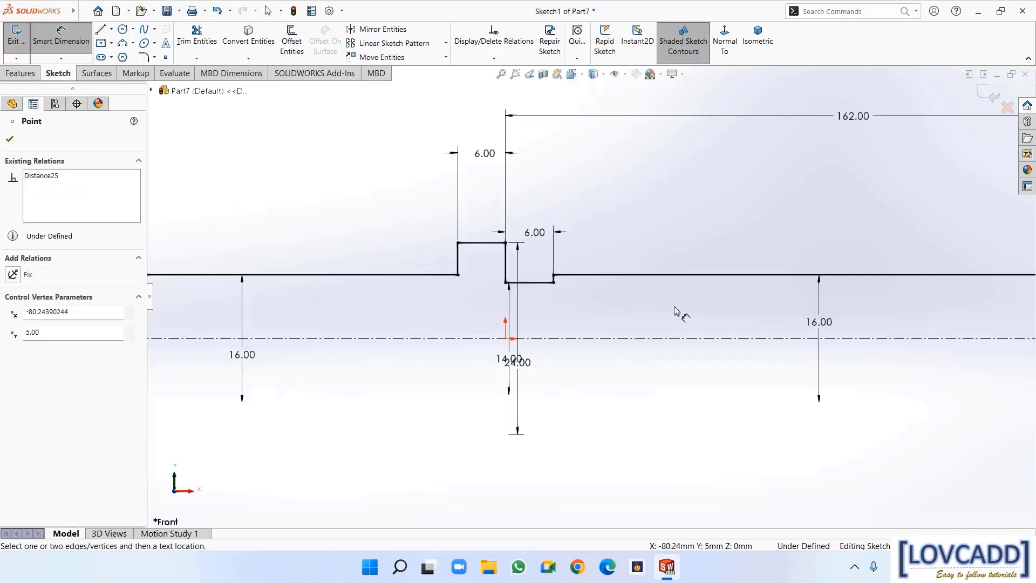
{"action": "left_click", "coordinate": [914, 293]}
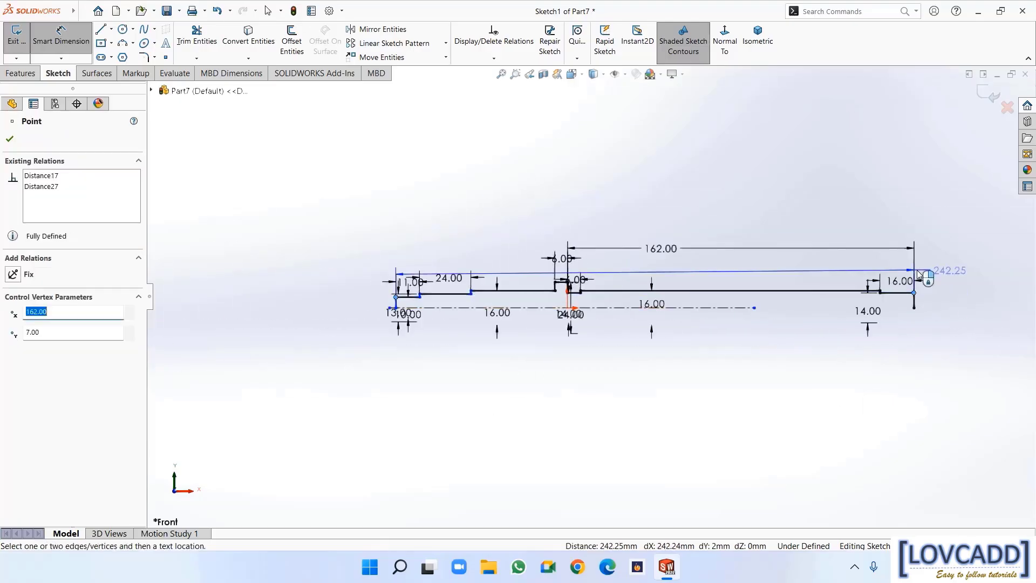
{"action": "left_click", "coordinate": [699, 173]}
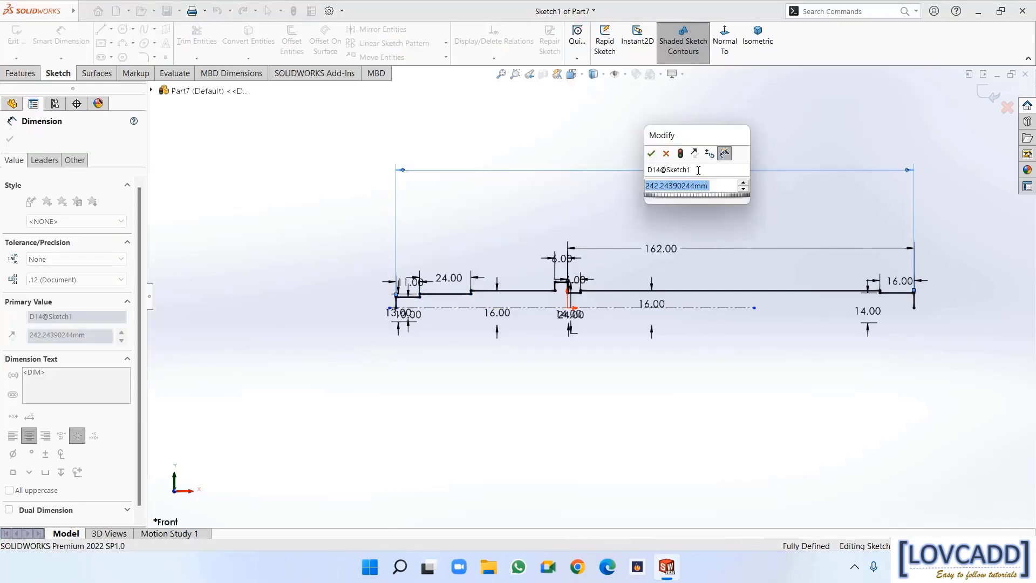
{"action": "type", "text": "253"}
{"action": "key", "text": "Return"}
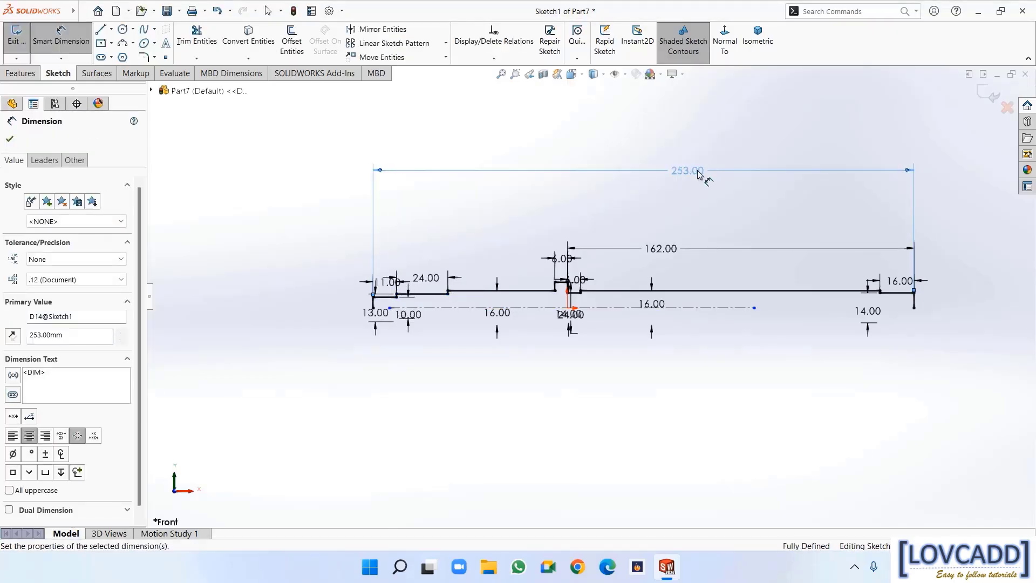
{"action": "left_click", "coordinate": [10, 139]}
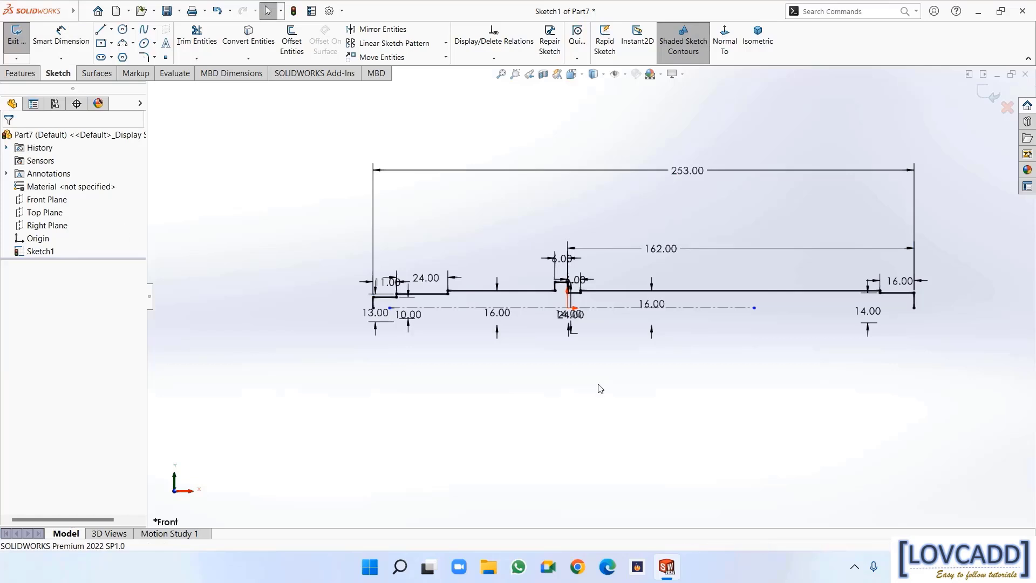
Extend the centerline's right endpoint beyond the profile's right end, to about 176 mm from the origin
{"action": "left_click_drag", "start_coordinate": [755, 311], "coordinate": [945, 307]}
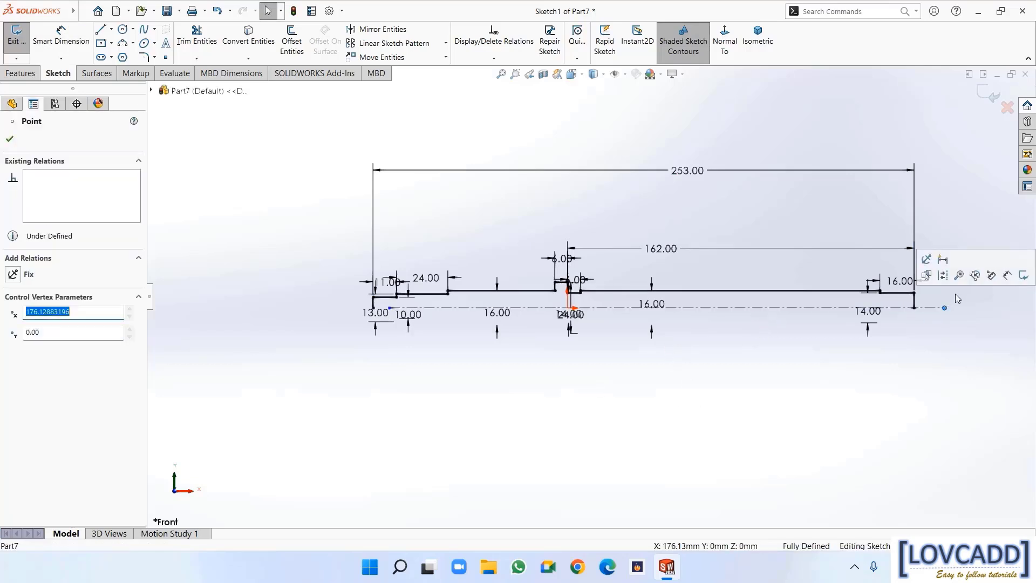
{"action": "left_click", "coordinate": [894, 414]}
{"action": "scroll", "coordinate": [930, 330], "scroll_direction": "up", "scroll_amount": 2}
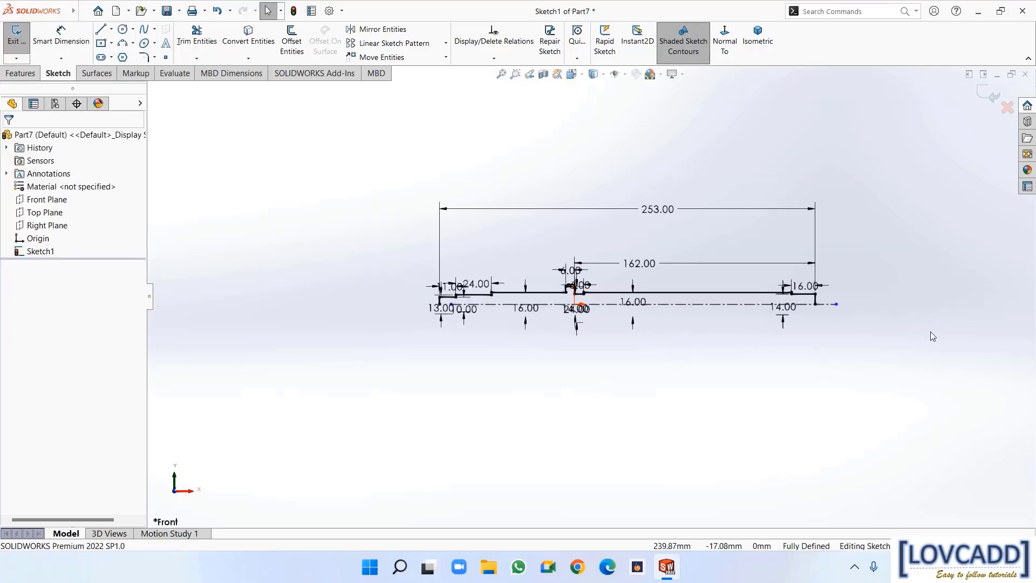
Rearrange the diameter and length dimensions around the collar and right-hand portion of the shaft profile so they no longer overlap
{"action": "scroll", "coordinate": [930, 331], "scroll_direction": "down", "scroll_amount": 2}
{"action": "scroll", "coordinate": [714, 299], "scroll_direction": "up", "scroll_amount": 1}
{"action": "left_click_drag", "start_coordinate": [669, 293], "coordinate": [723, 302]}
{"action": "left_click_drag", "start_coordinate": [694, 266], "coordinate": [691, 252]}
{"action": "left_click_drag", "start_coordinate": [484, 286], "coordinate": [542, 300]}
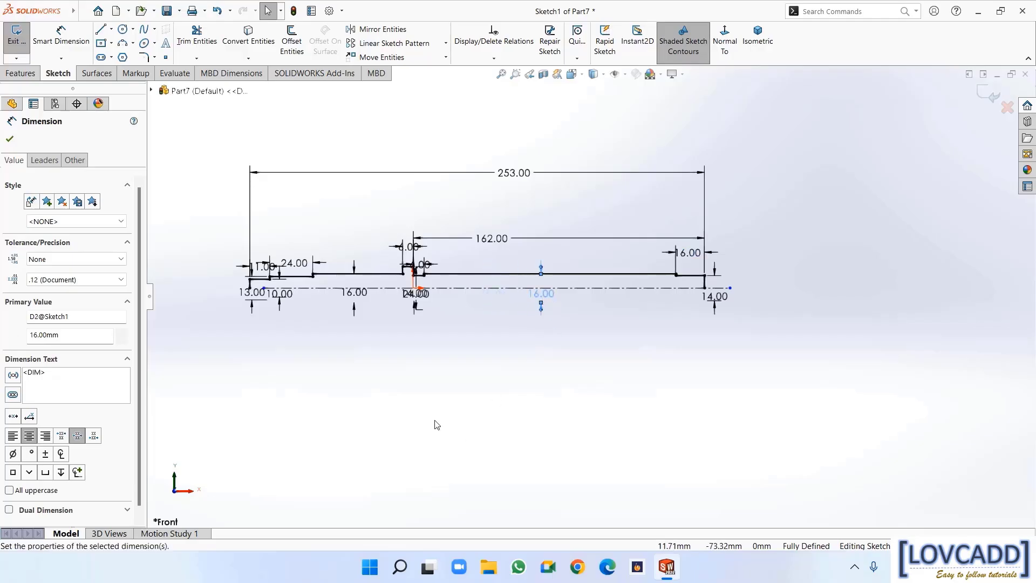
{"action": "mouse_move", "coordinate": [434, 299]}
{"action": "left_mouse_down"}
{"action": "mouse_move", "coordinate": [468, 304]}
{"action": "mouse_move", "coordinate": [422, 301]}
{"action": "left_mouse_up"}
{"action": "mouse_move", "coordinate": [423, 265]}
{"action": "left_mouse_down"}
{"action": "mouse_move", "coordinate": [430, 253]}
{"action": "mouse_move", "coordinate": [384, 222]}
{"action": "left_mouse_up"}
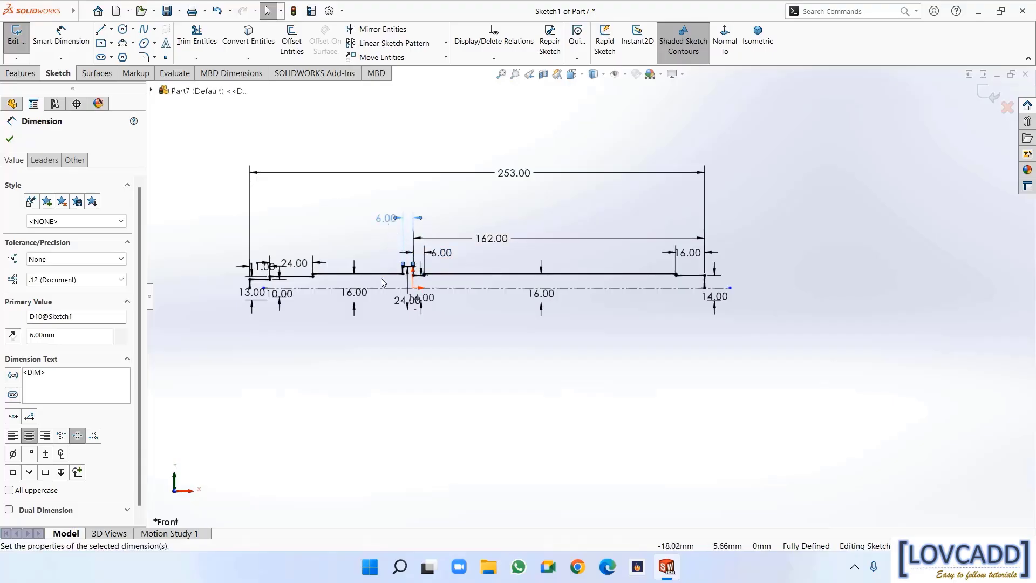
Move the 11, 24, 10 and 13 mm dimensions apart at the profile's left end and fit the sketch in view
{"action": "mouse_move", "coordinate": [301, 269]}
{"action": "left_mouse_down"}
{"action": "mouse_move", "coordinate": [302, 252]}
{"action": "mouse_move", "coordinate": [264, 263]}
{"action": "mouse_move", "coordinate": [276, 223]}
{"action": "mouse_move", "coordinate": [293, 215]}
{"action": "left_mouse_up"}
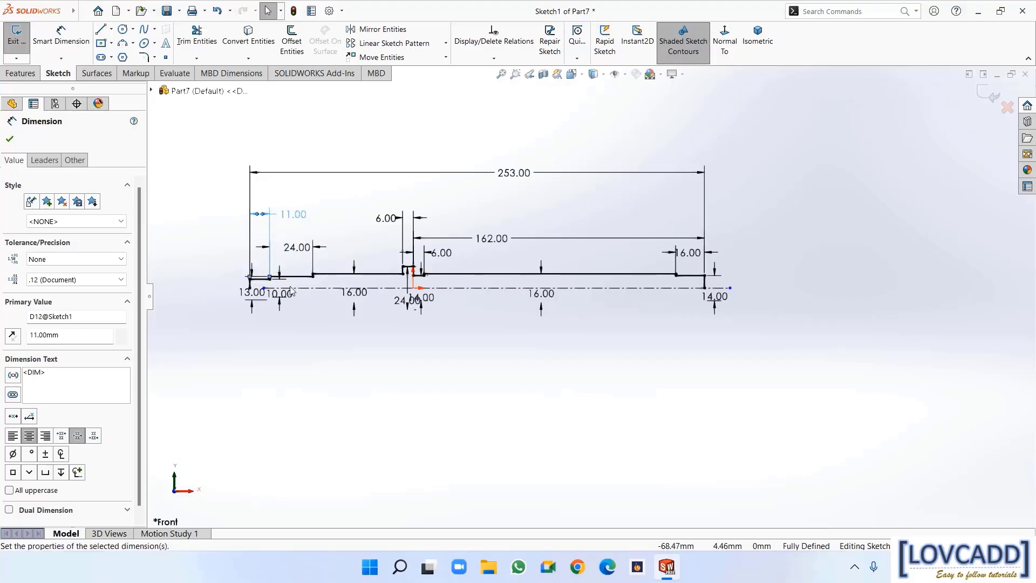
{"action": "scroll", "coordinate": [270, 298], "scroll_direction": "up", "scroll_amount": 3}
{"action": "scroll", "coordinate": [266, 300], "scroll_direction": "down", "scroll_amount": 2}
{"action": "scroll", "coordinate": [557, 307], "scroll_direction": "down", "scroll_amount": 2}
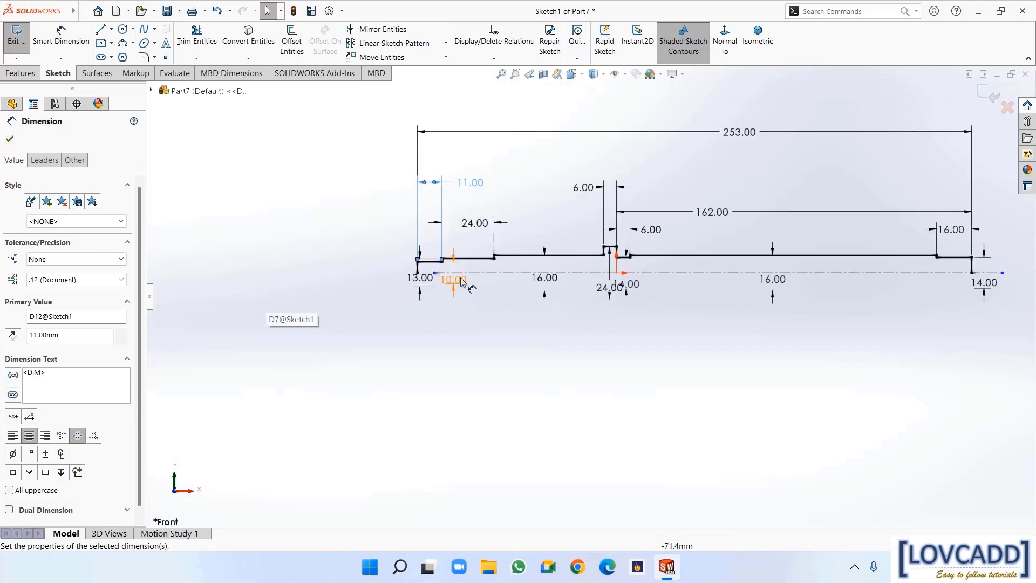
{"action": "scroll", "coordinate": [427, 305], "scroll_direction": "down", "scroll_amount": 1}
{"action": "left_click_drag", "start_coordinate": [424, 281], "coordinate": [391, 273]}
{"action": "left_click", "coordinate": [416, 335]}
{"action": "key", "text": "f"}
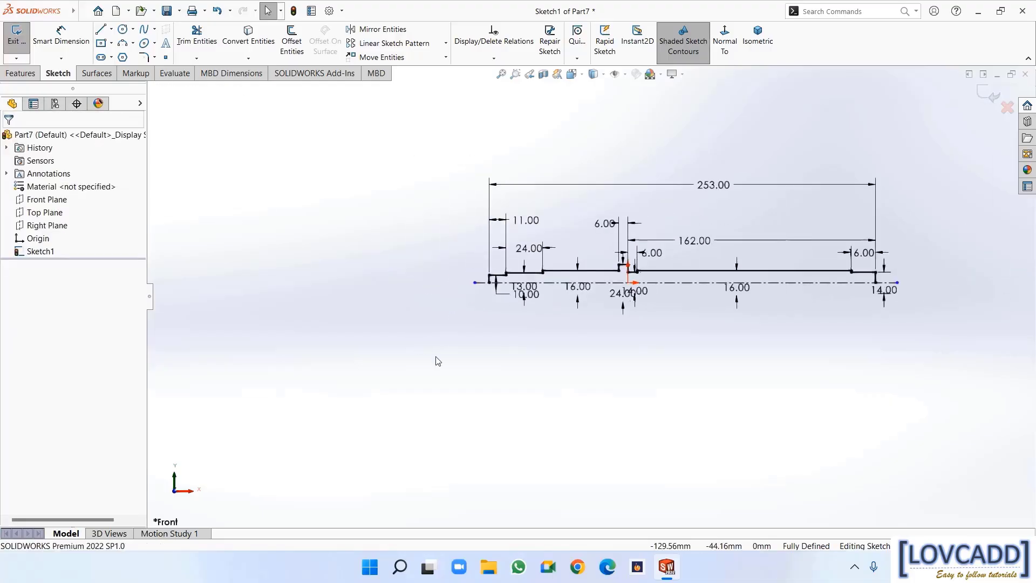
Revolve the half-profile 360 degrees about the centerline, letting the open sketch be closed automatically
{"action": "left_click", "coordinate": [22, 73]}
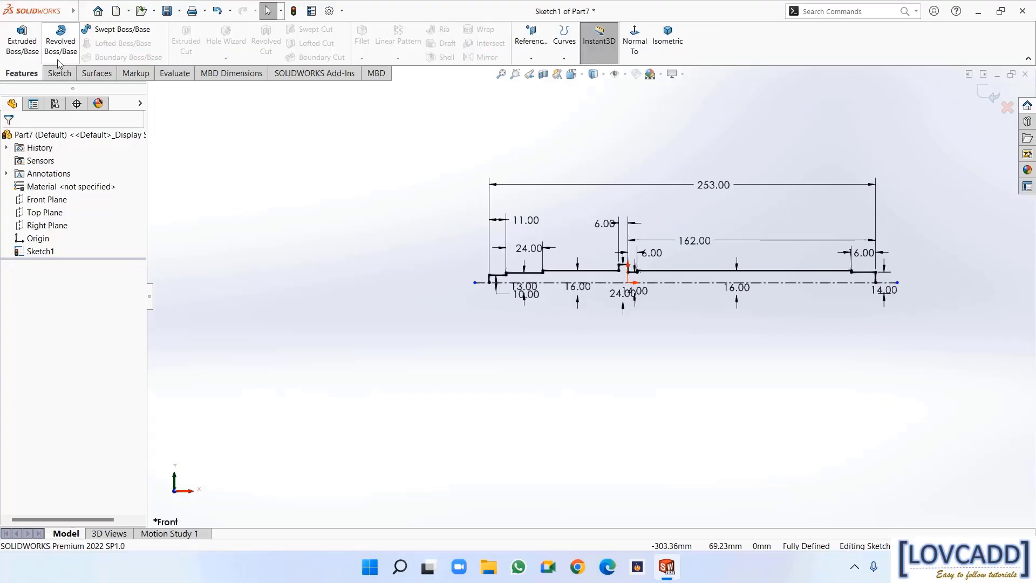
{"action": "left_click", "coordinate": [61, 38]}
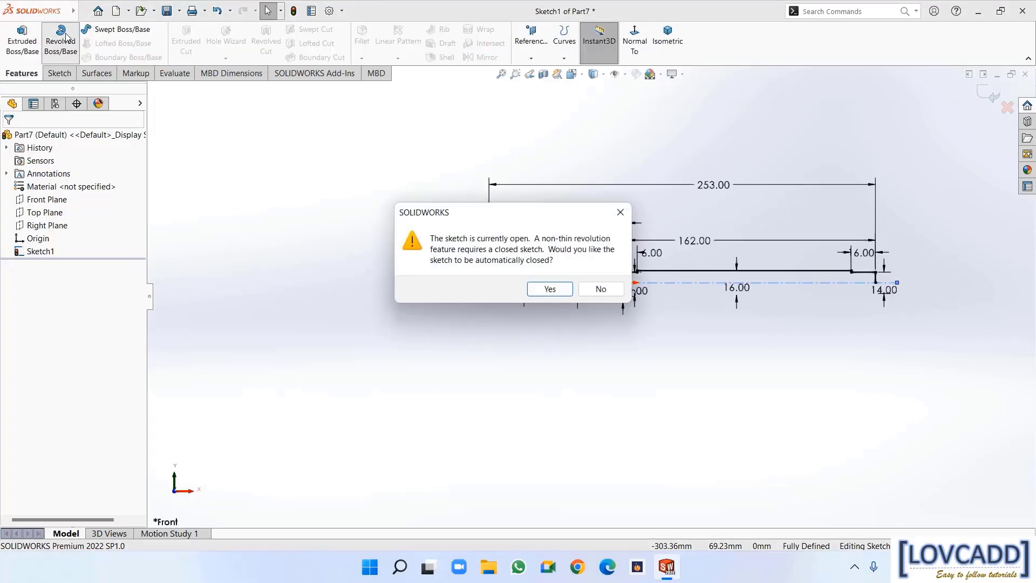
{"action": "left_click", "coordinate": [532, 294]}
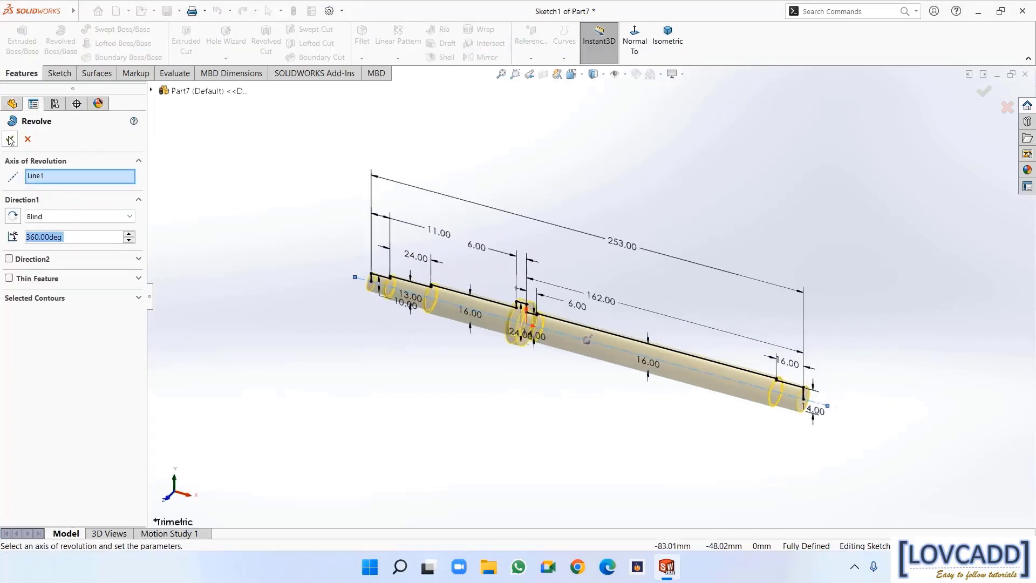
{"action": "left_click", "coordinate": [10, 139]}
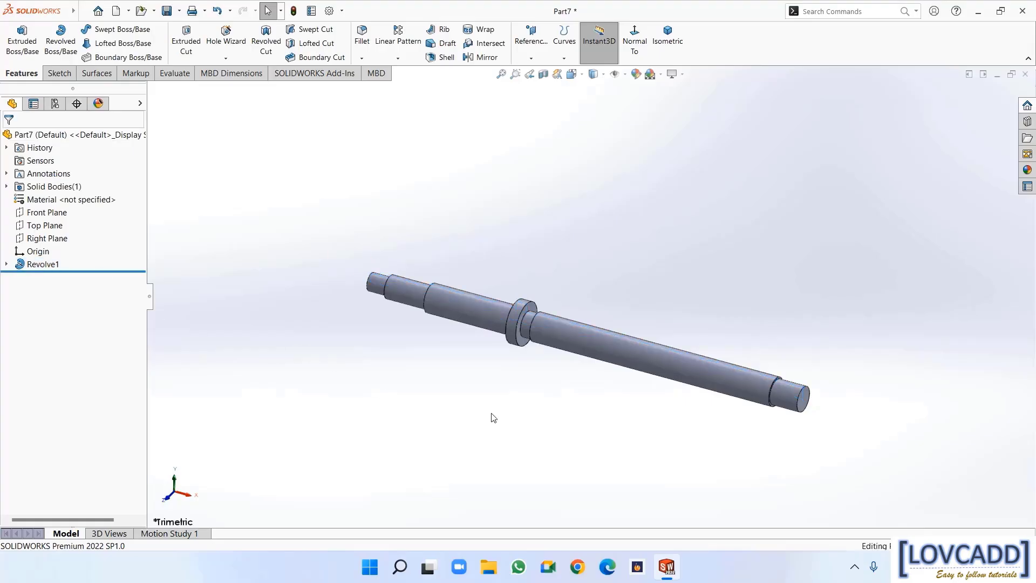
Sketch a circle about 5.9 mm in diameter on the shoulder between the 10 and 13 mm steps, centered on the 13 mm edge level with the origin
{"action": "middle_click_drag", "start_coordinate": [865, 418], "coordinate": [966, 319]}
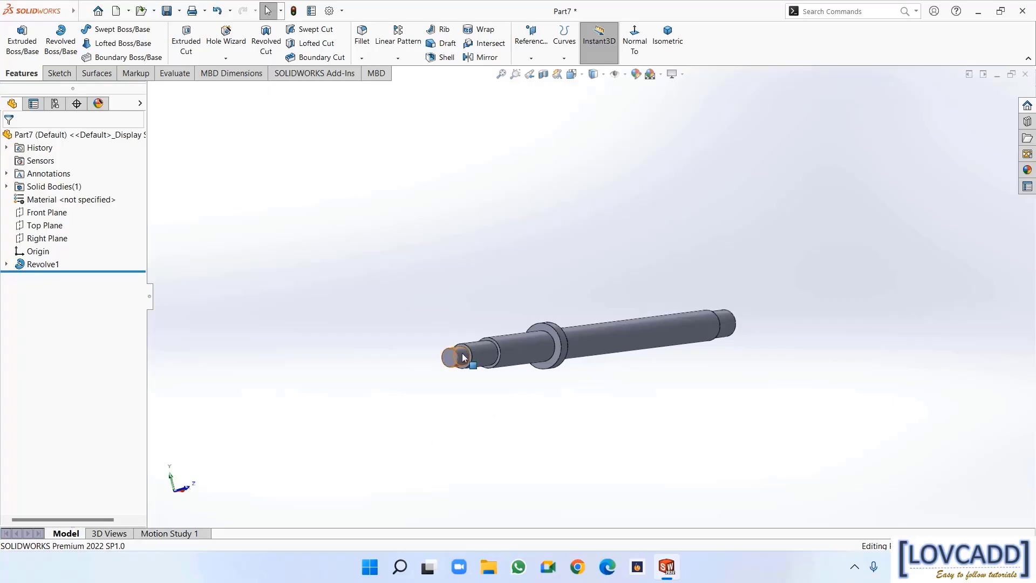
{"action": "scroll", "coordinate": [463, 357], "scroll_direction": "down", "scroll_amount": 5}
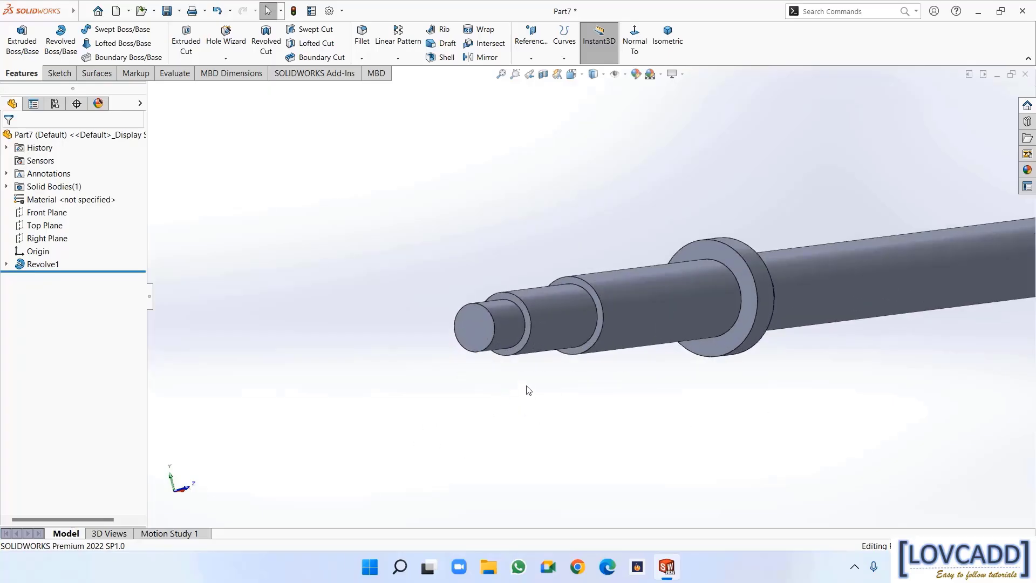
{"action": "right_click", "coordinate": [520, 345]}
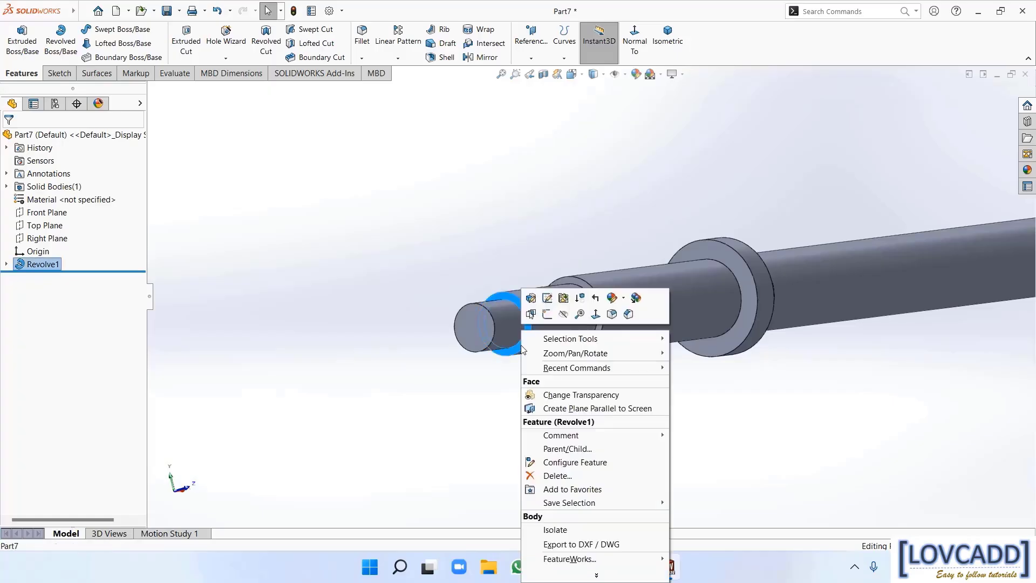
{"action": "left_click", "coordinate": [548, 315]}
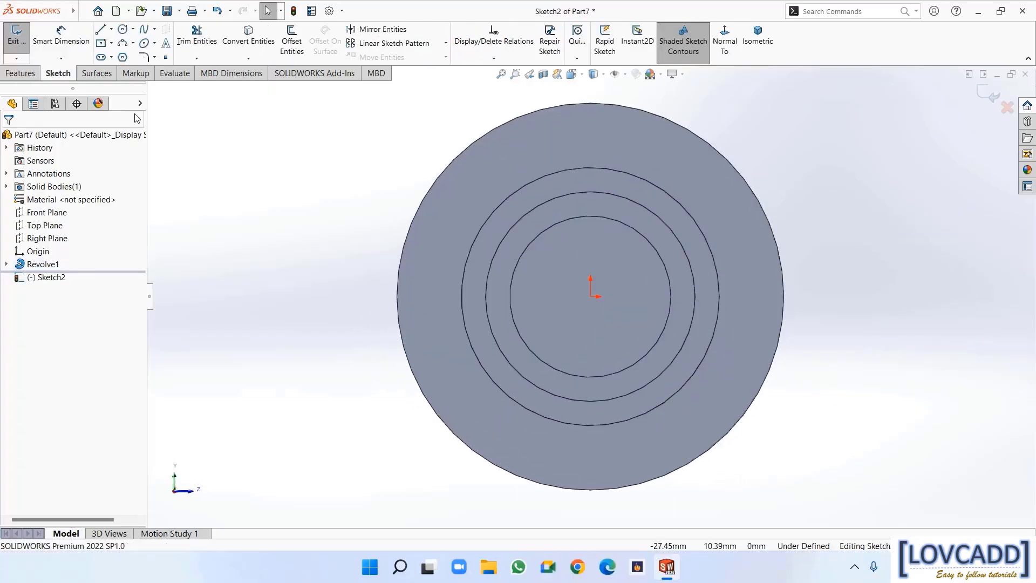
{"action": "left_click", "coordinate": [123, 30]}
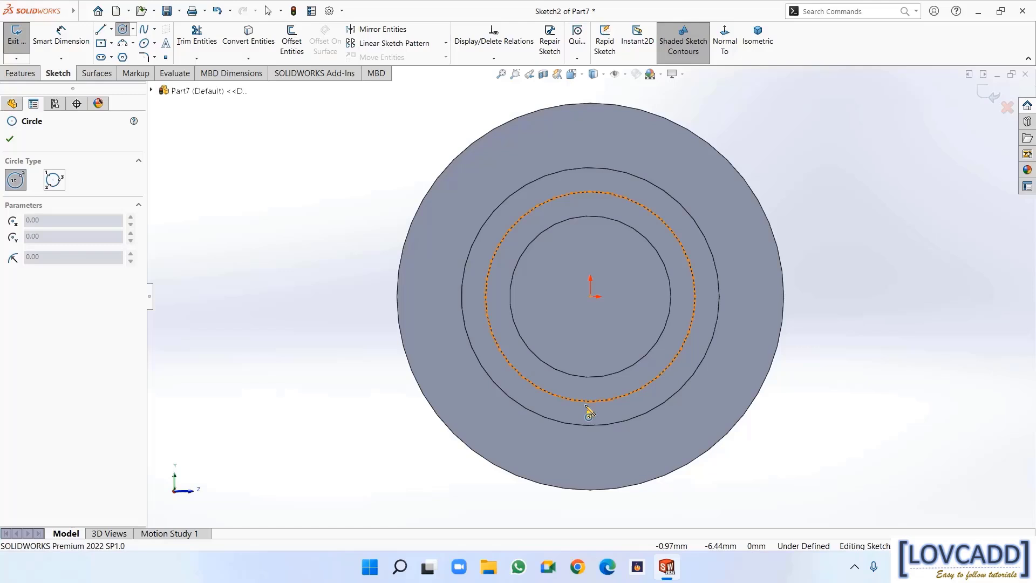
{"action": "left_click", "coordinate": [696, 296]}
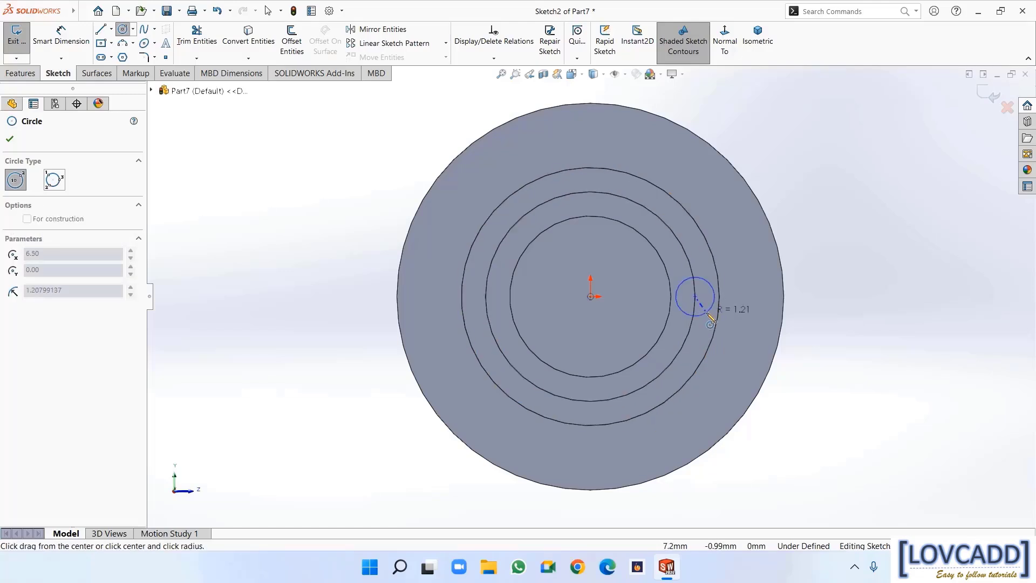
{"action": "left_click", "coordinate": [731, 326]}
{"action": "right_click", "coordinate": [736, 277]}
{"action": "left_click", "coordinate": [745, 331]}
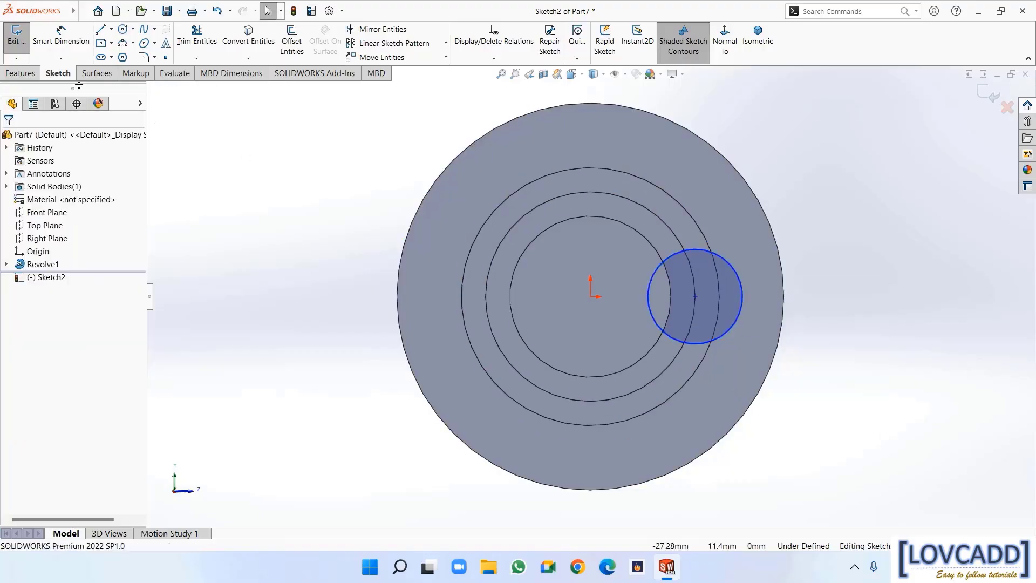
Dimension the keyway circle's diameter as 3 mm and finish dimensioning
{"action": "left_click", "coordinate": [61, 36]}
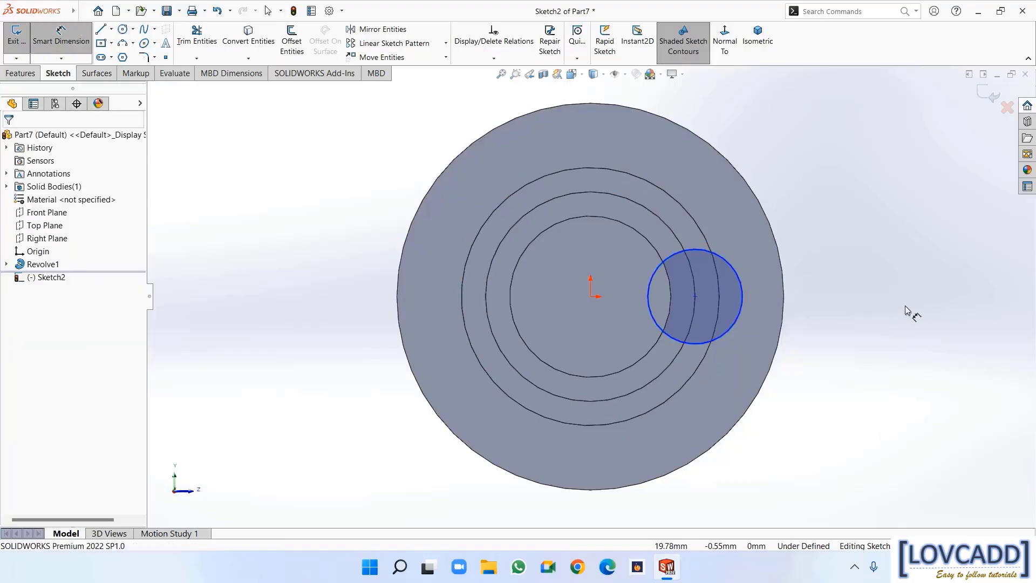
{"action": "left_click", "coordinate": [742, 275]}
{"action": "left_click", "coordinate": [807, 237]}
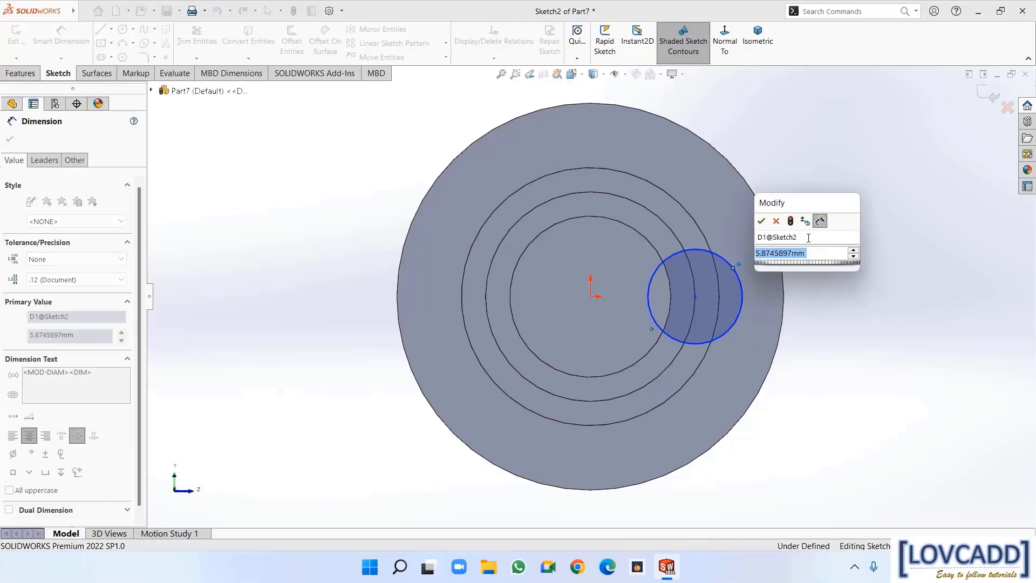
{"action": "type", "text": "3"}
{"action": "key", "text": "Return"}
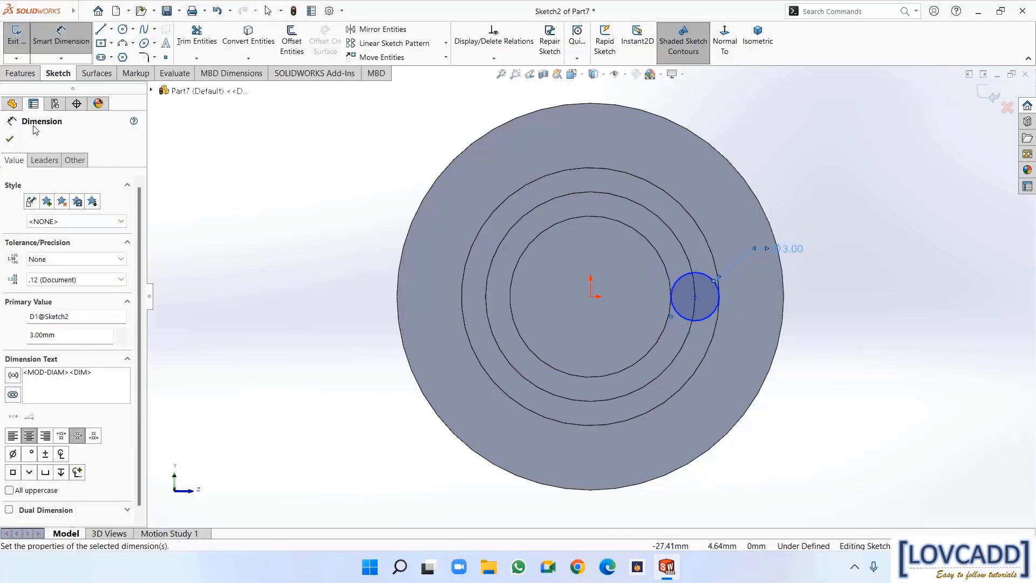
{"action": "left_click", "coordinate": [10, 139]}
Cut the 3 mm circle blind to a depth of 12 mm along the 13 mm diameter step
{"action": "left_click", "coordinate": [20, 73]}
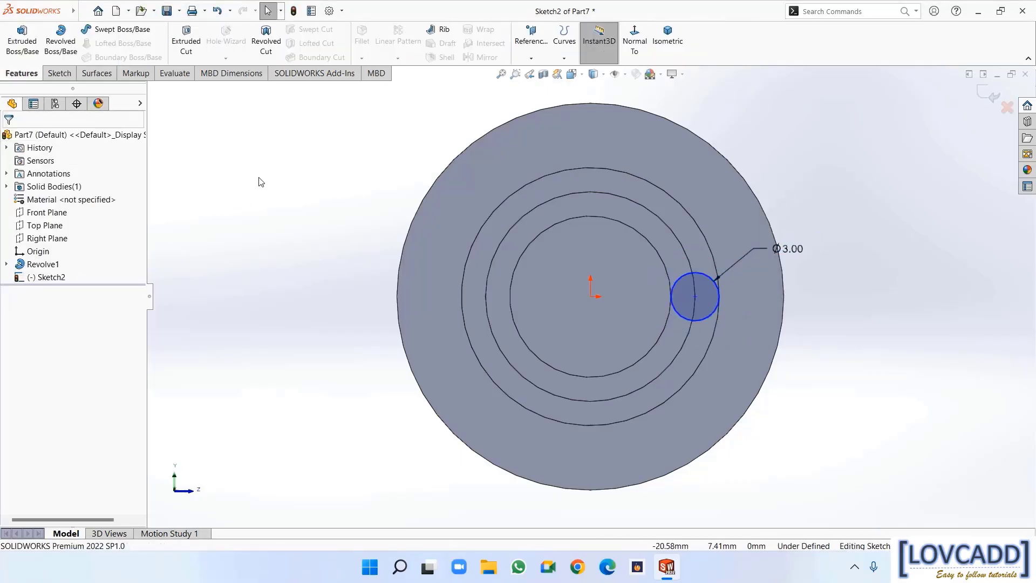
{"action": "left_click", "coordinate": [183, 49]}
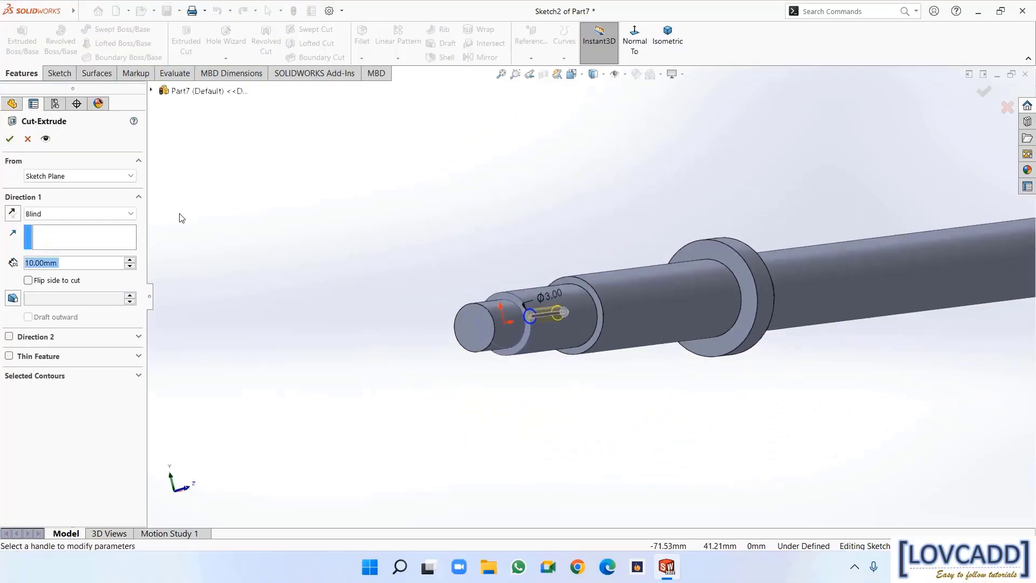
{"action": "type", "text": "12"}
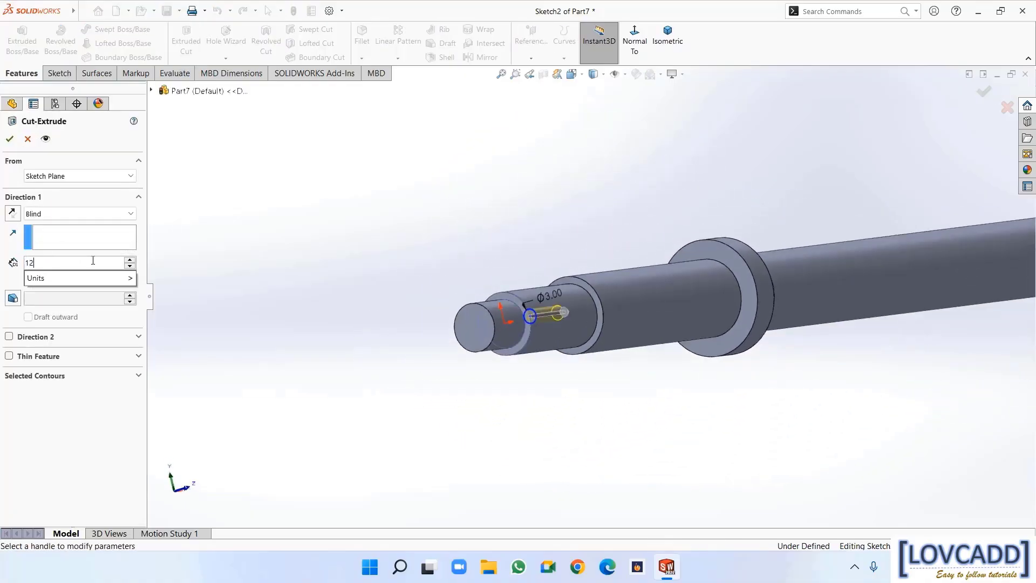
{"action": "key", "text": "Return"}
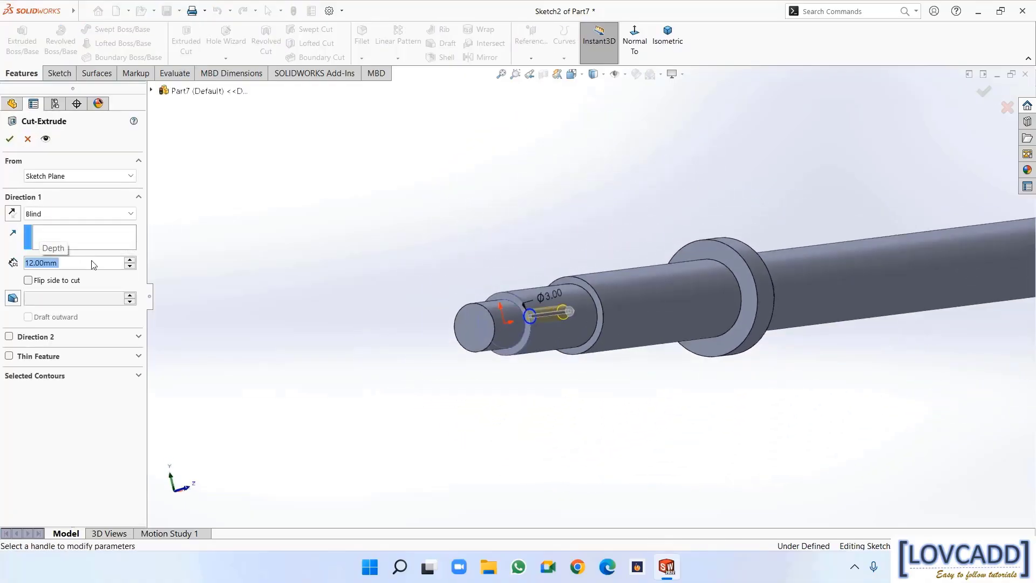
{"action": "left_click", "coordinate": [9, 139]}
Start a sketch on the narrow shoulder face where the undercut beside the collar meets the long 16 mm diameter section
{"action": "middle_click_drag", "start_coordinate": [363, 389], "coordinate": [378, 392]}
{"action": "scroll", "coordinate": [753, 280], "scroll_direction": "down", "scroll_amount": 1}
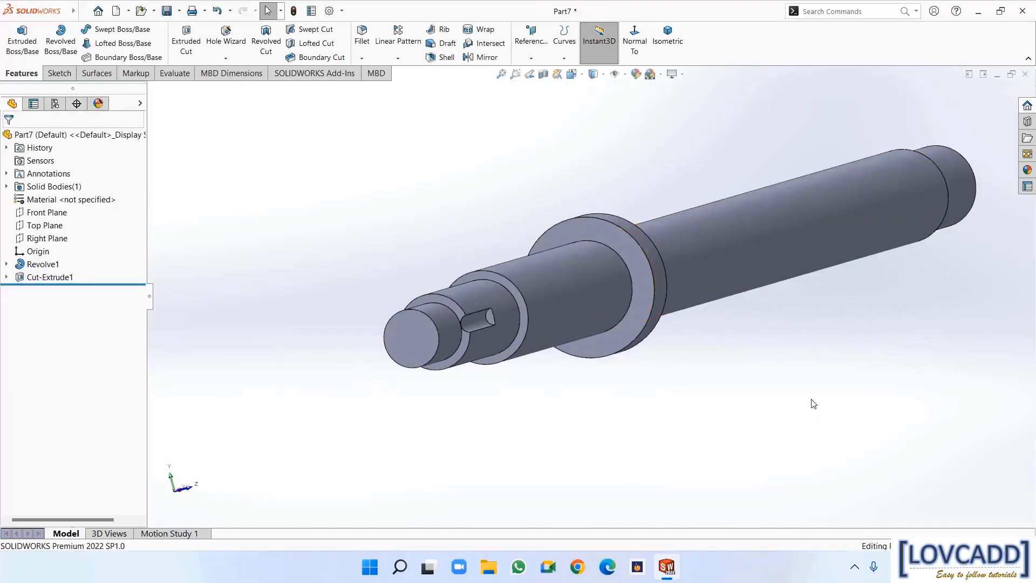
{"action": "scroll", "coordinate": [783, 405], "scroll_direction": "down", "scroll_amount": 5}
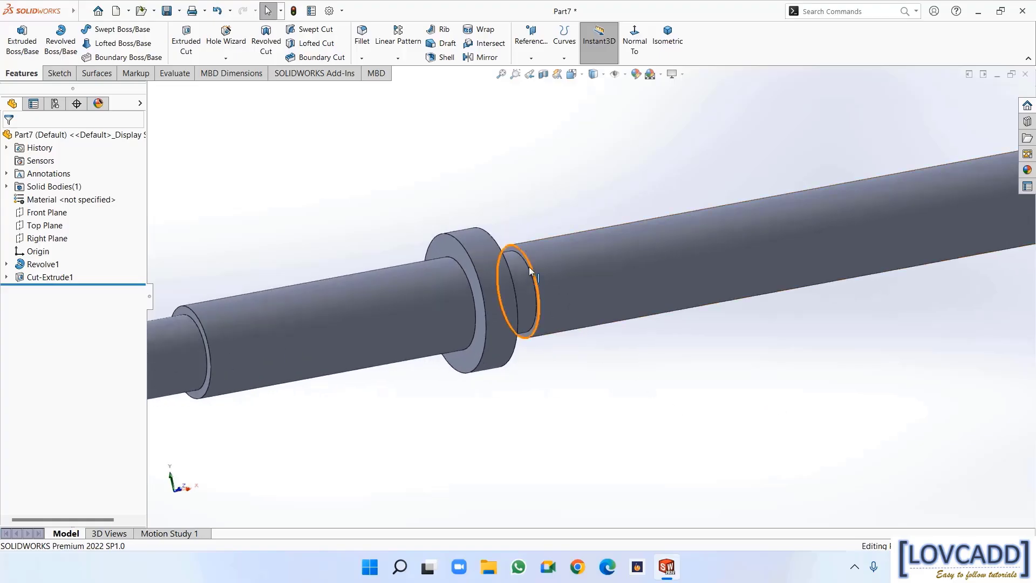
{"action": "right_click", "coordinate": [510, 249]}
{"action": "left_click", "coordinate": [539, 235]}
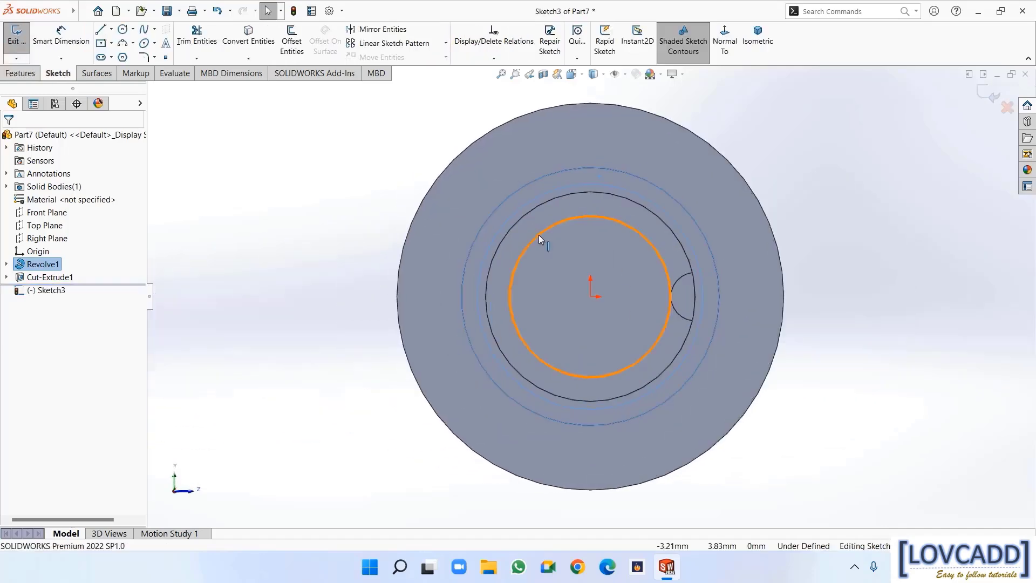
{"action": "left_click", "coordinate": [312, 276]}
Convert the 16 mm diameter circular edge of the shoulder beside the collar into a sketch circle
{"action": "middle_click_drag", "start_coordinate": [318, 299], "coordinate": [552, 476]}
{"action": "scroll", "coordinate": [270, 311], "scroll_direction": "up", "scroll_amount": 2}
{"action": "scroll", "coordinate": [270, 312], "scroll_direction": "up", "scroll_amount": 2}
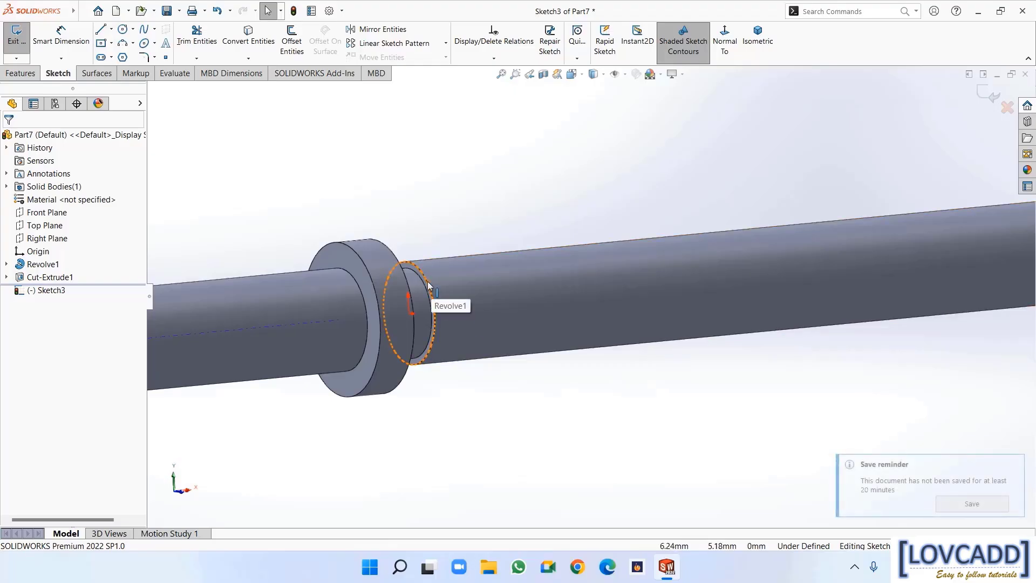
{"action": "left_click", "coordinate": [248, 38]}
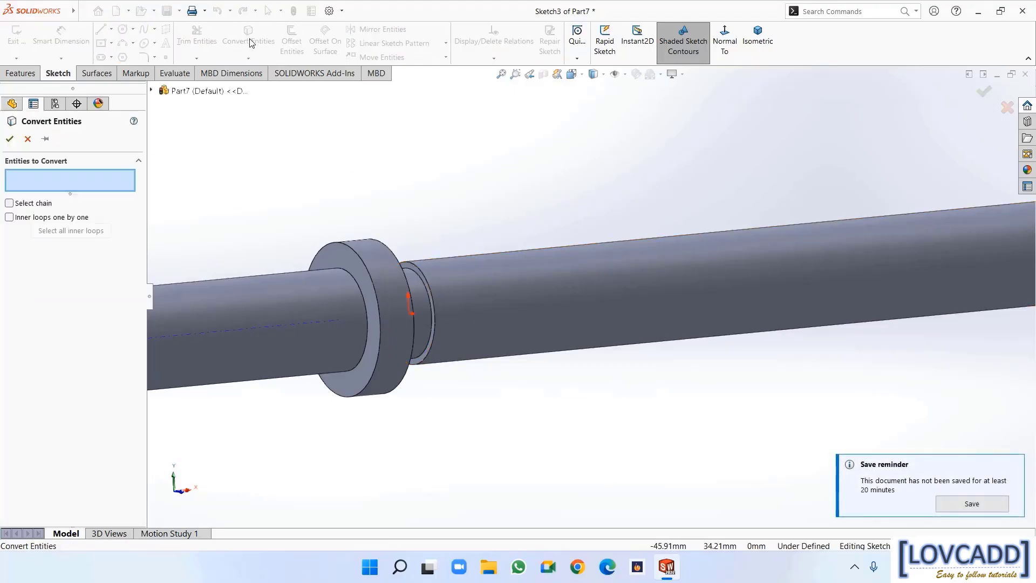
{"action": "left_click", "coordinate": [421, 273]}
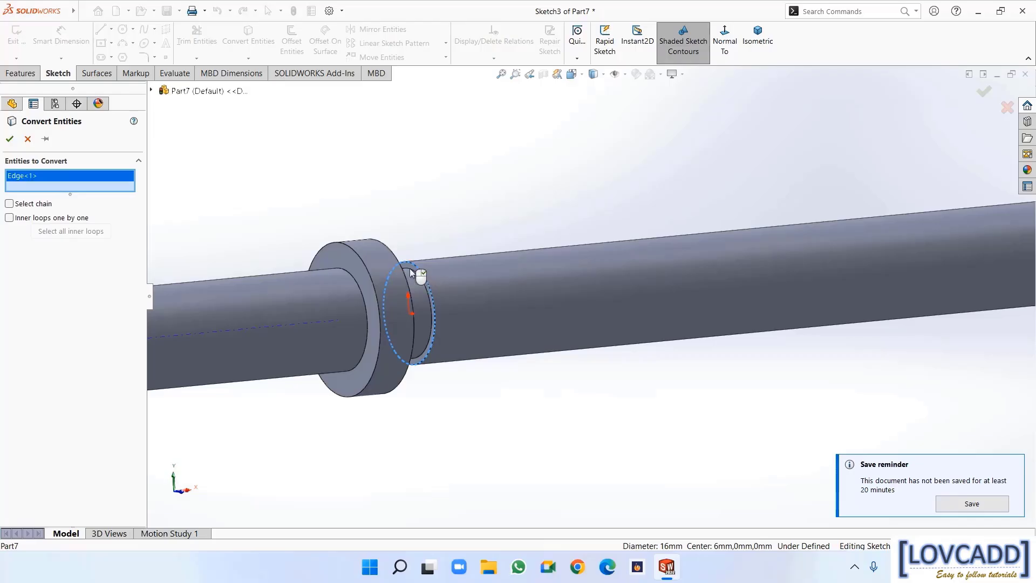
{"action": "left_click", "coordinate": [8, 139]}
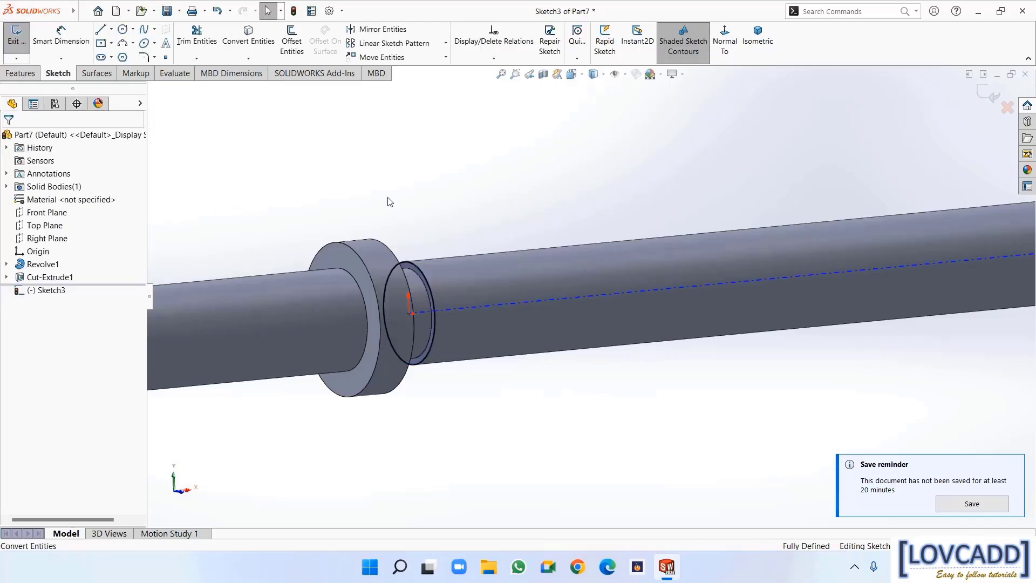
Create a clockwise helix from the converted circle, defined by height and pitch, with 140 mm height, 4 mm constant pitch, 0° start angle and reversed direction
{"action": "left_click", "coordinate": [21, 73]}
{"action": "left_click", "coordinate": [564, 58]}
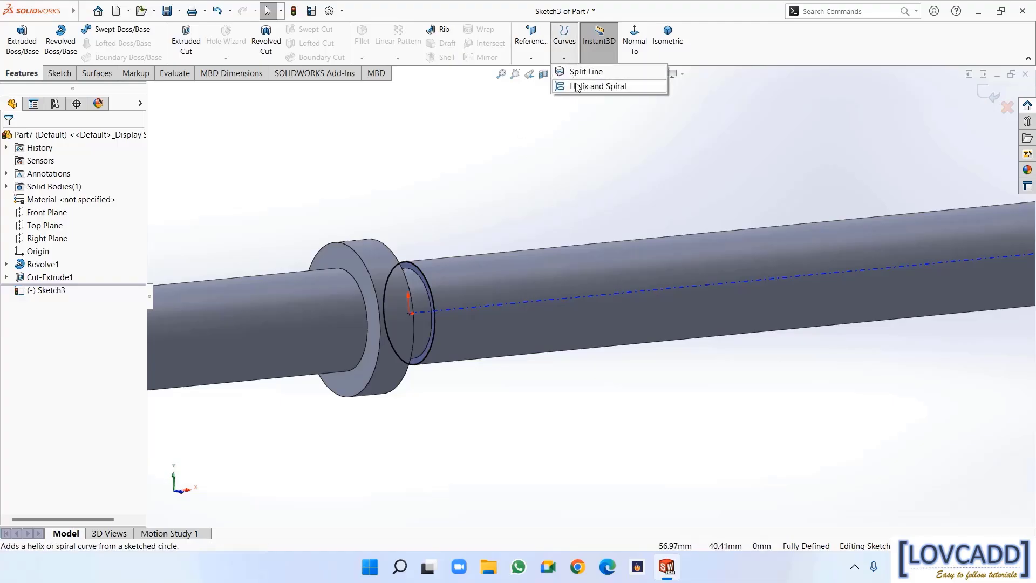
{"action": "left_click", "coordinate": [577, 88]}
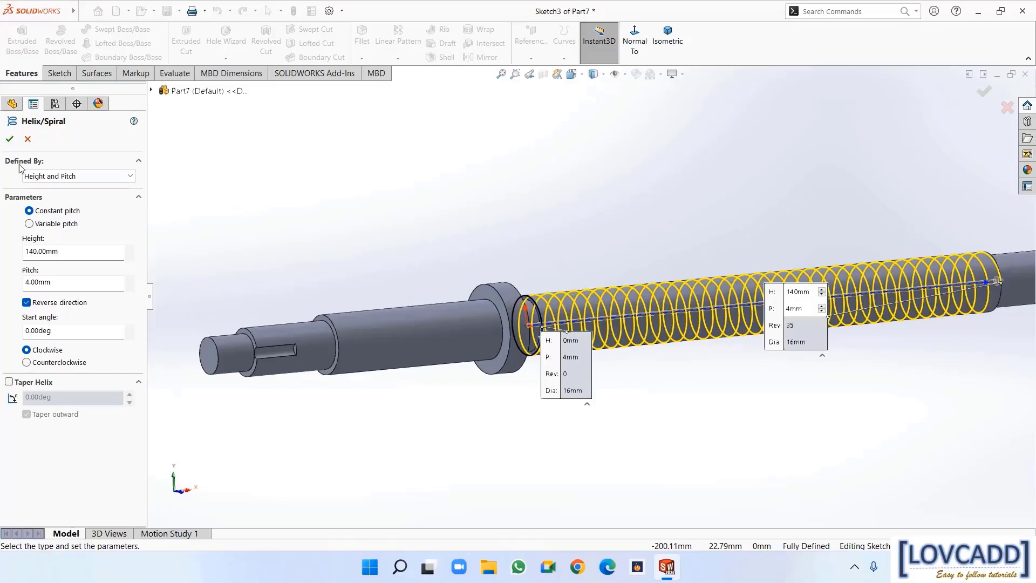
{"action": "left_click", "coordinate": [45, 177]}
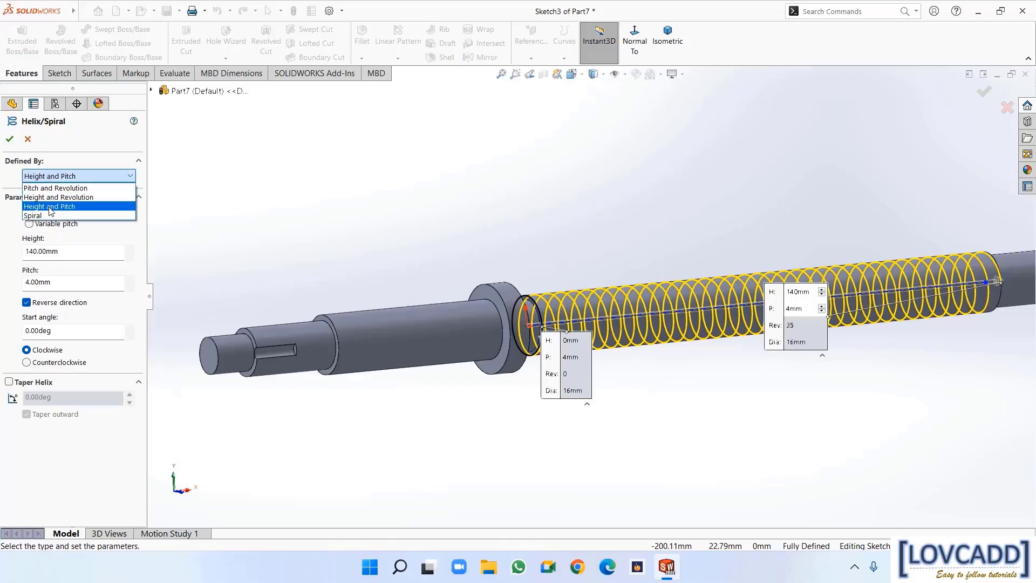
{"action": "left_click", "coordinate": [50, 207]}
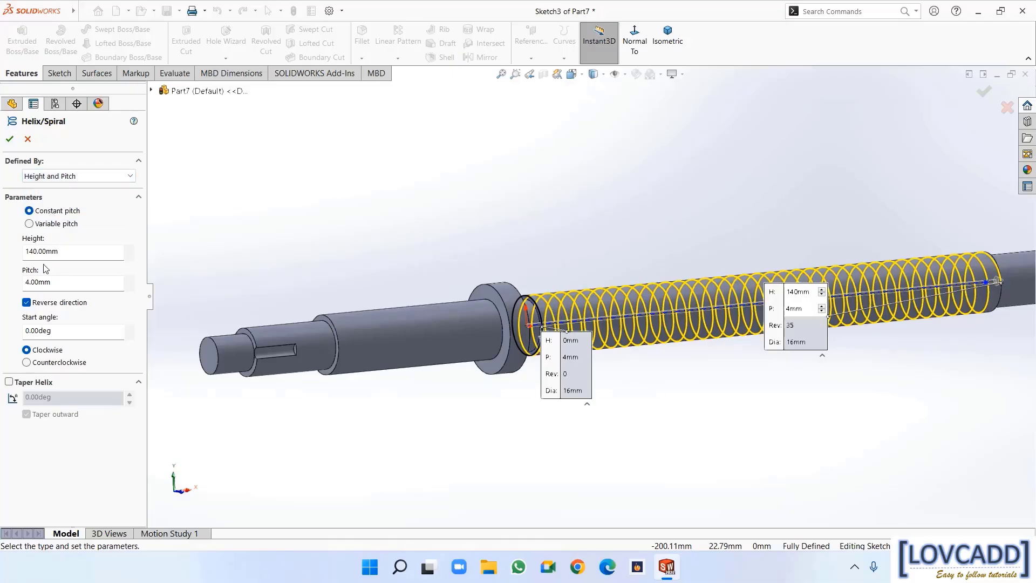
{"action": "left_click_drag", "start_coordinate": [71, 255], "coordinate": [1, 259]}
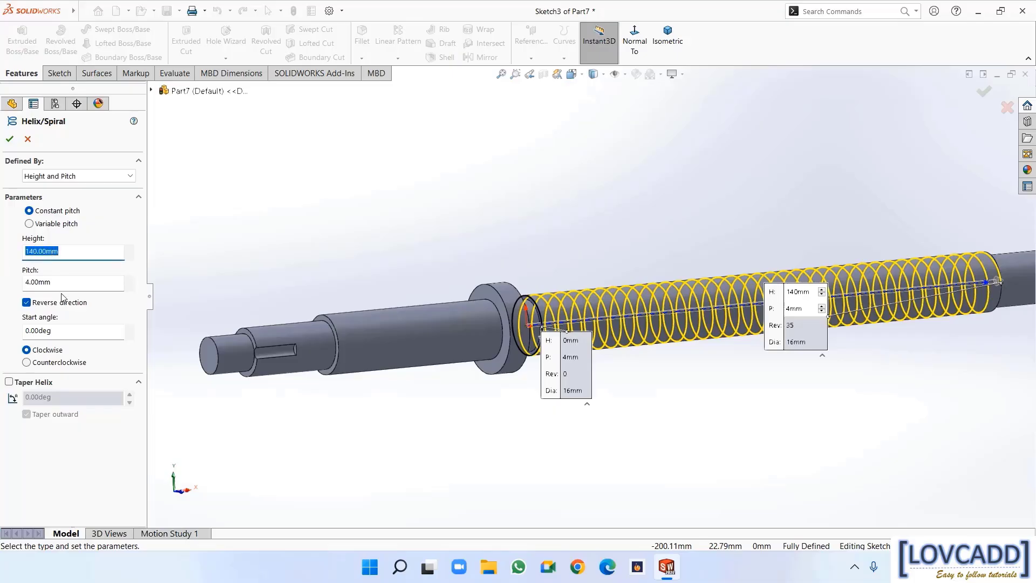
{"action": "left_click_drag", "start_coordinate": [58, 287], "coordinate": [7, 293]}
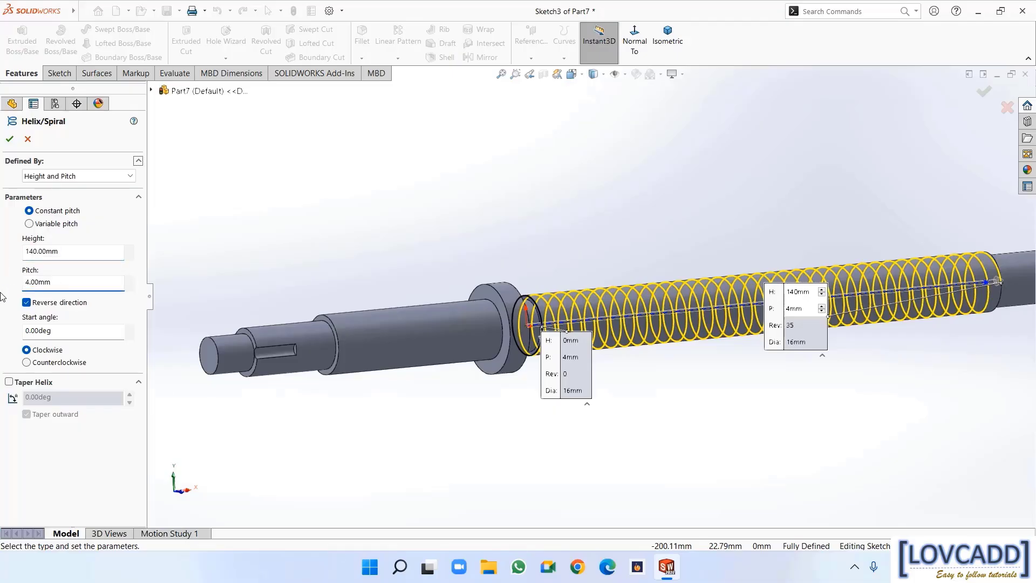
{"action": "left_click", "coordinate": [26, 302]}
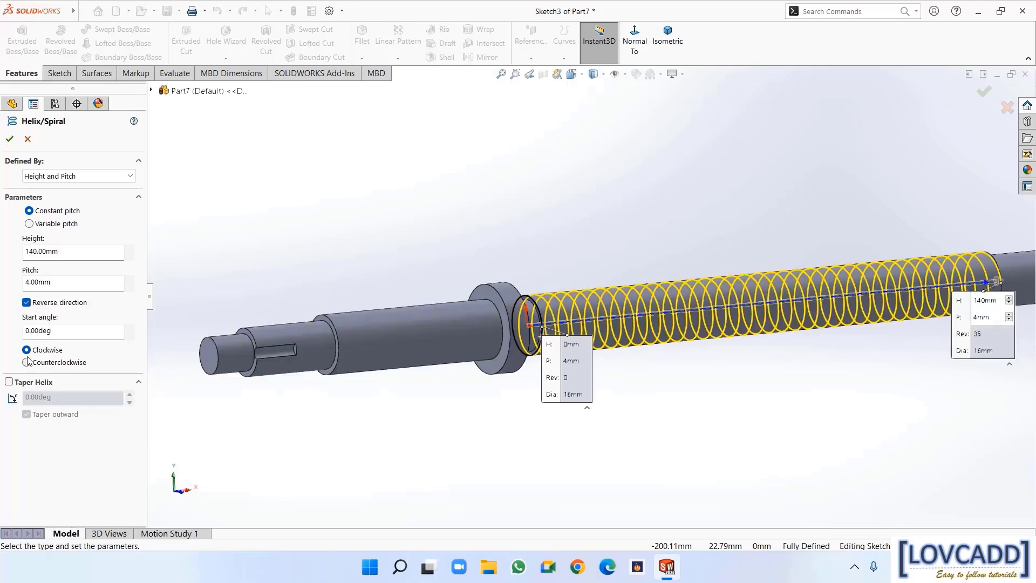
{"action": "left_click", "coordinate": [9, 140]}
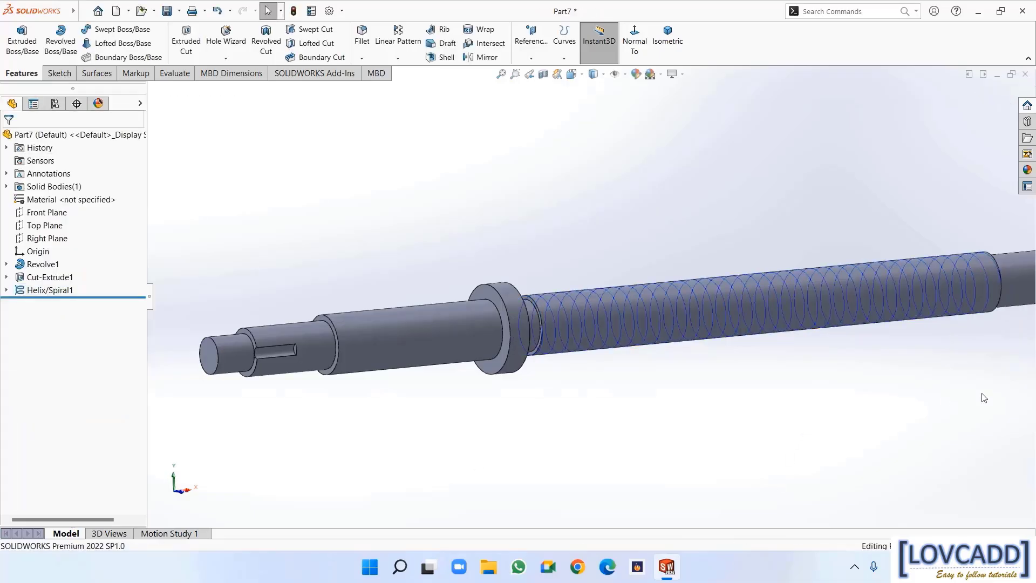
Start a sketch on the Top Plane for the thread-cutting profile at the far end of the helix
{"action": "right_click", "coordinate": [42, 227]}
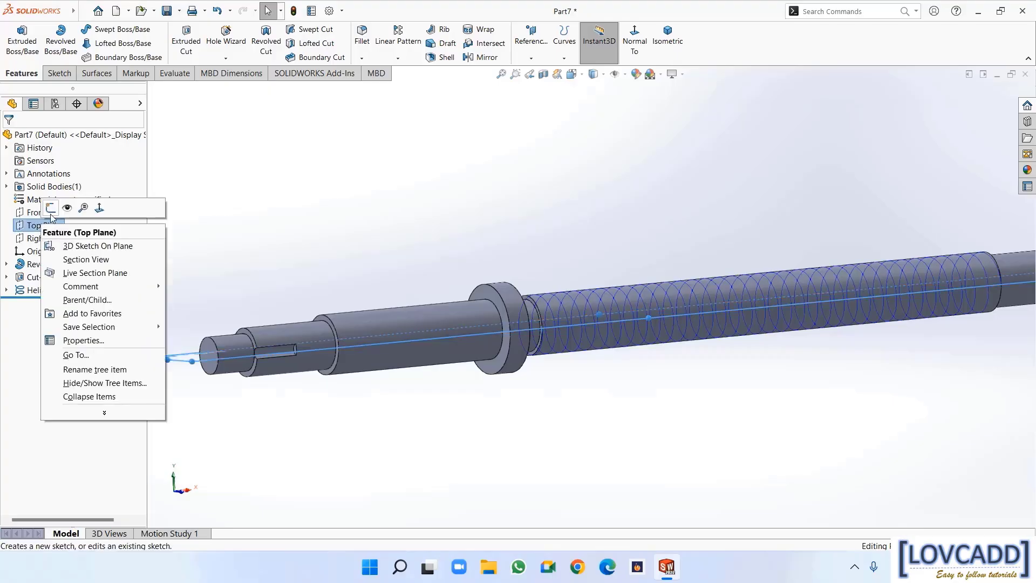
{"action": "left_click", "coordinate": [50, 210]}
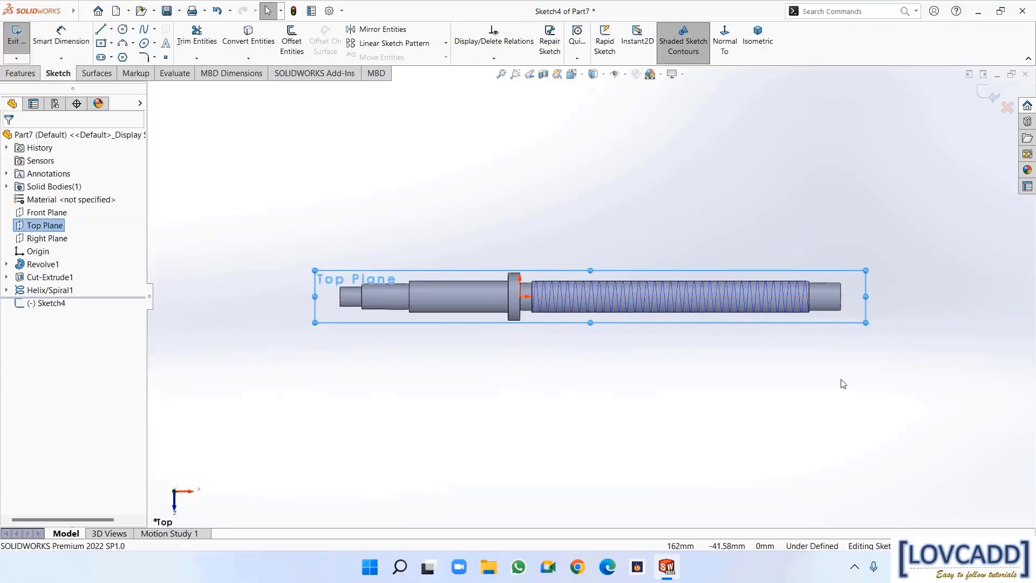
{"action": "scroll", "coordinate": [894, 280], "scroll_direction": "up", "scroll_amount": 2}
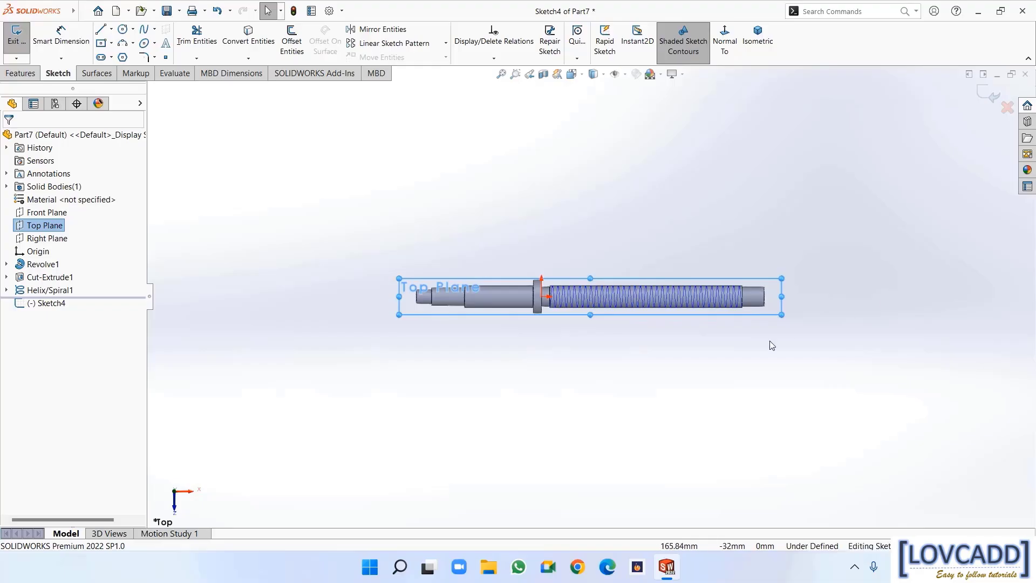
{"action": "scroll", "coordinate": [666, 301], "scroll_direction": "down", "scroll_amount": 5}
{"action": "scroll", "coordinate": [700, 325], "scroll_direction": "down", "scroll_amount": 1}
{"action": "left_click", "coordinate": [684, 437]}
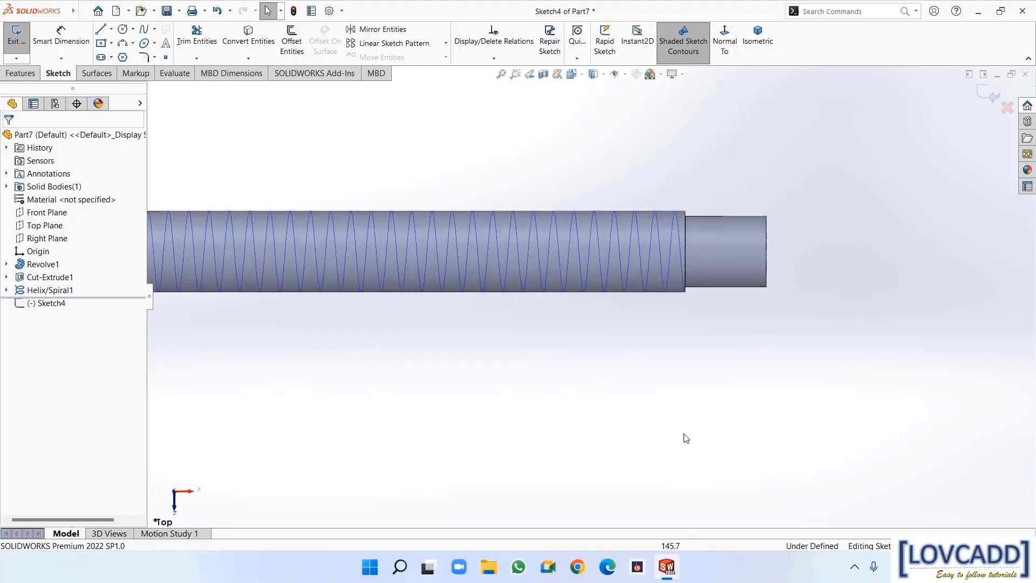
Sketch a center rectangle about 9.6 mm wide and 8.5 mm high just below the end of the threaded section
{"action": "left_click", "coordinate": [101, 43]}
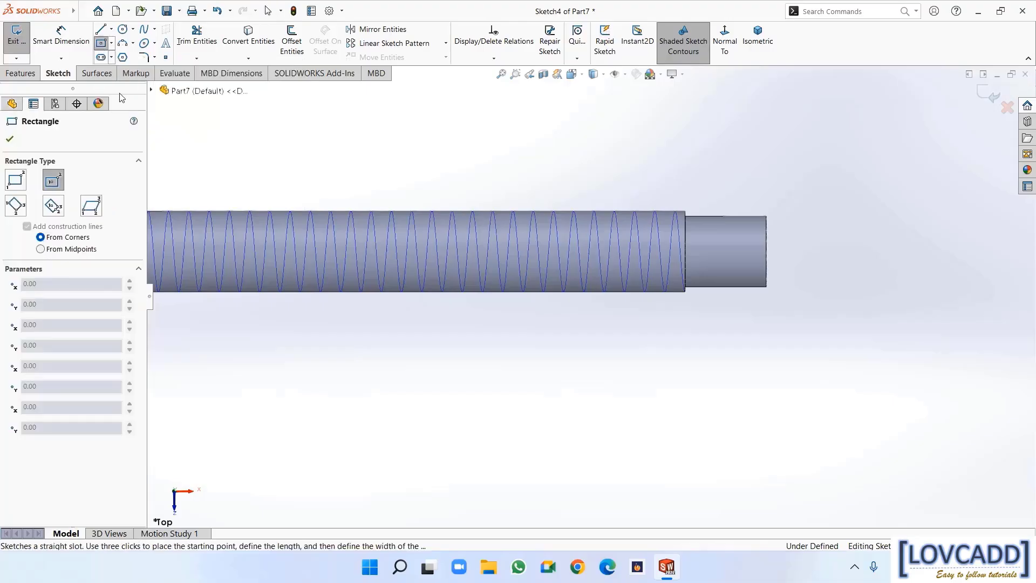
{"action": "left_click", "coordinate": [681, 346]}
{"action": "left_click", "coordinate": [707, 369]}
{"action": "right_click", "coordinate": [708, 373]}
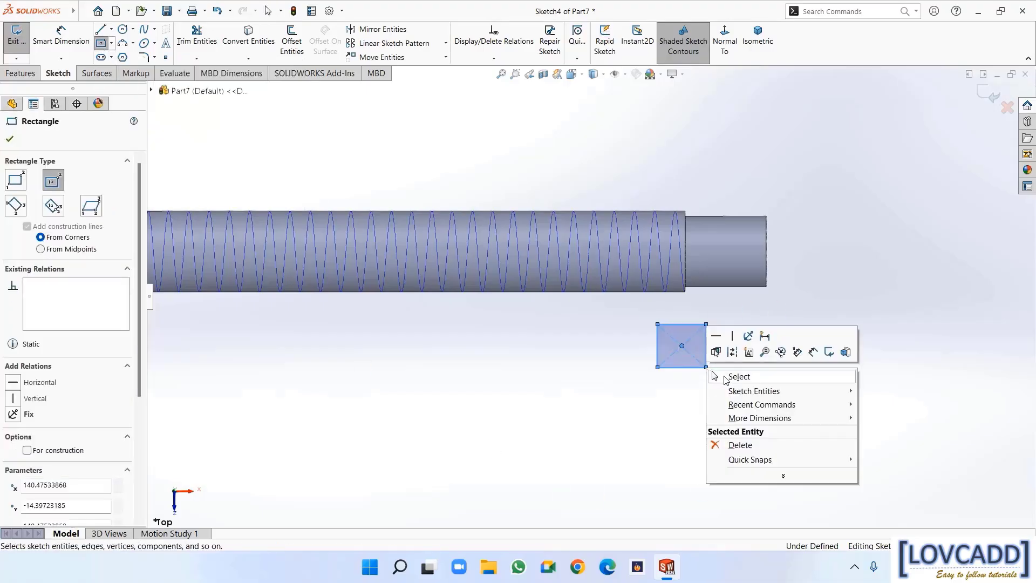
{"action": "left_click", "coordinate": [727, 377]}
Dimension the rectangle's width and height as 2 mm each and finish dimensioning
{"action": "left_click", "coordinate": [61, 35]}
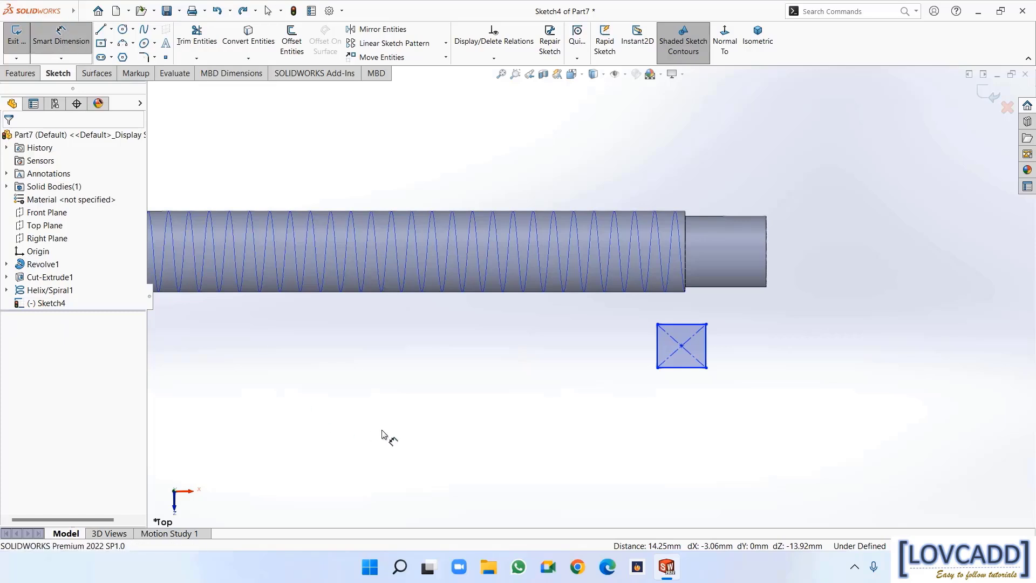
{"action": "left_click", "coordinate": [685, 369]}
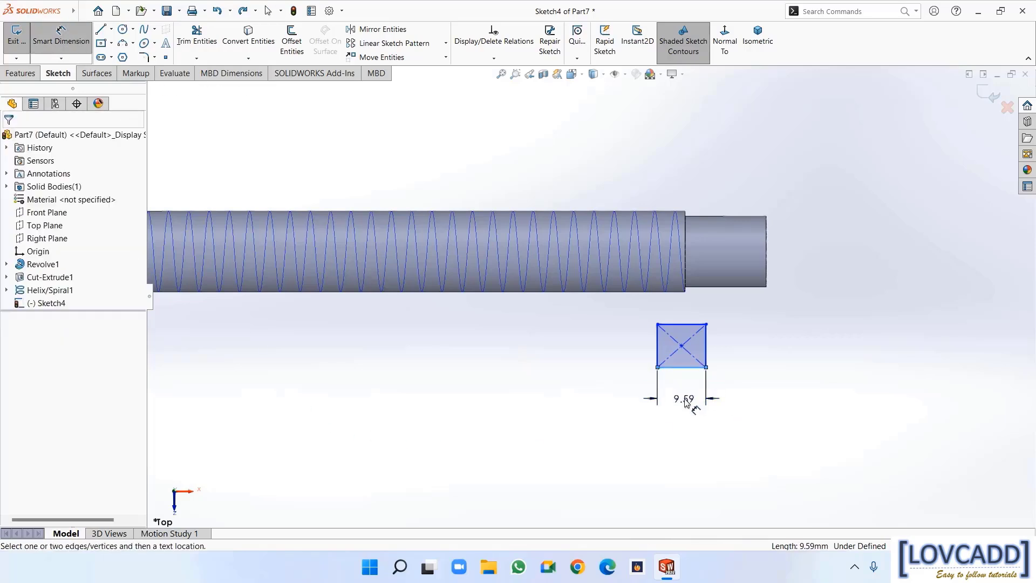
{"action": "left_click", "coordinate": [684, 403]}
{"action": "type", "text": "2"}
{"action": "key", "text": "Return"}
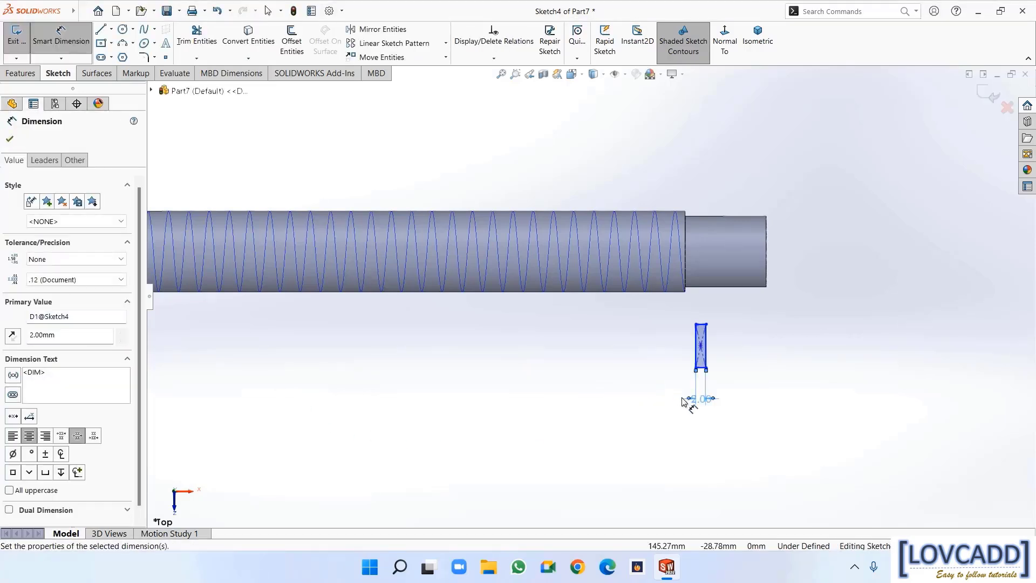
{"action": "left_click", "coordinate": [697, 346]}
{"action": "left_click", "coordinate": [664, 348]}
{"action": "type", "text": "2"}
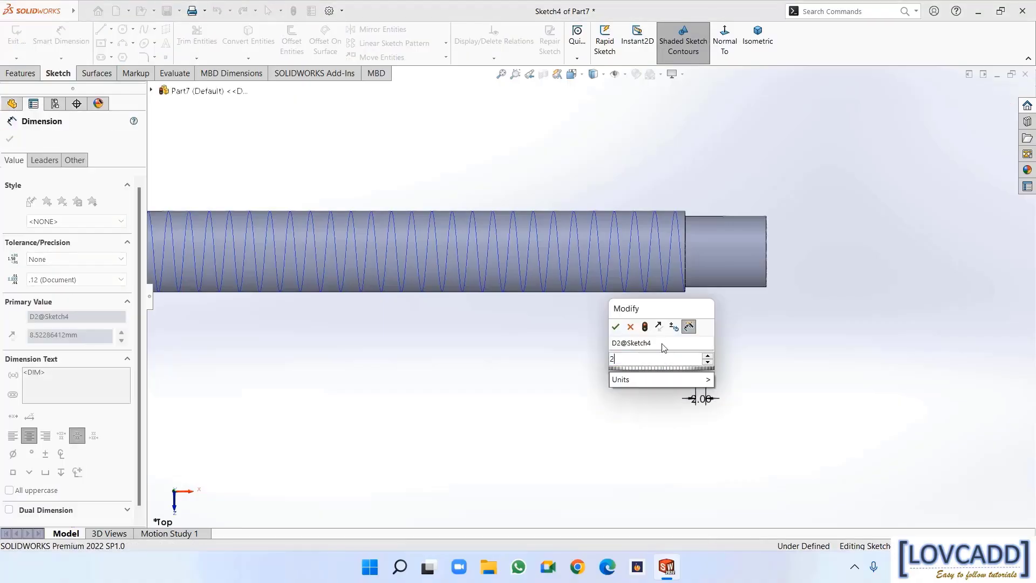
{"action": "key", "text": "Return"}
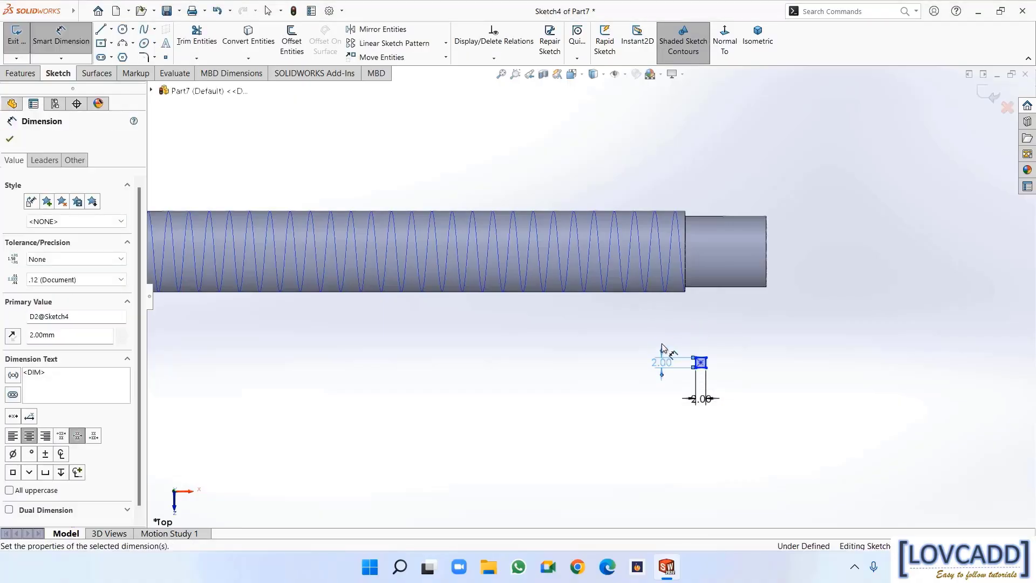
{"action": "left_click", "coordinate": [10, 139]}
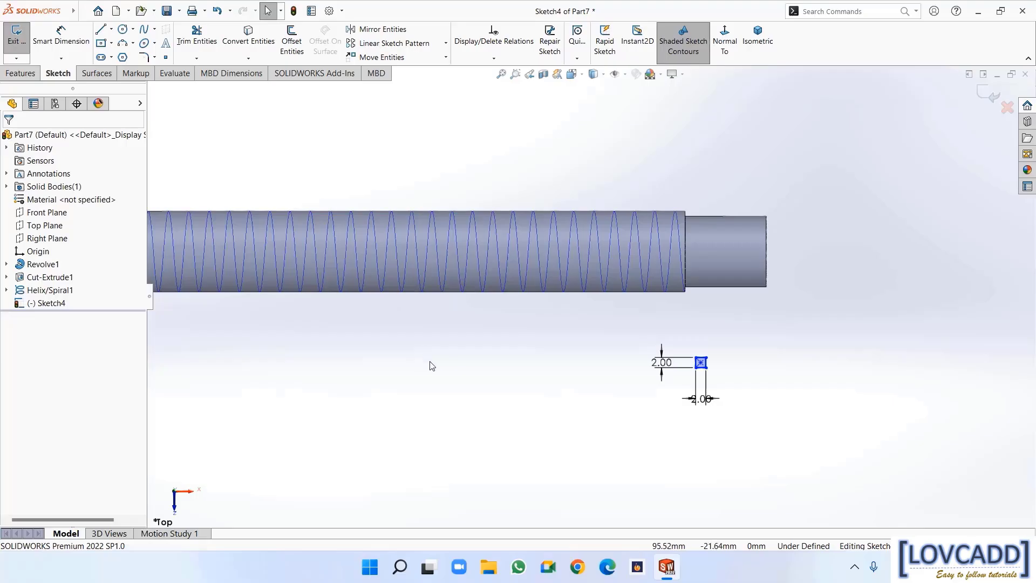
Add a Pierce relation between the square's center point and the helix, and exit the sketch
{"action": "left_click", "coordinate": [494, 57]}
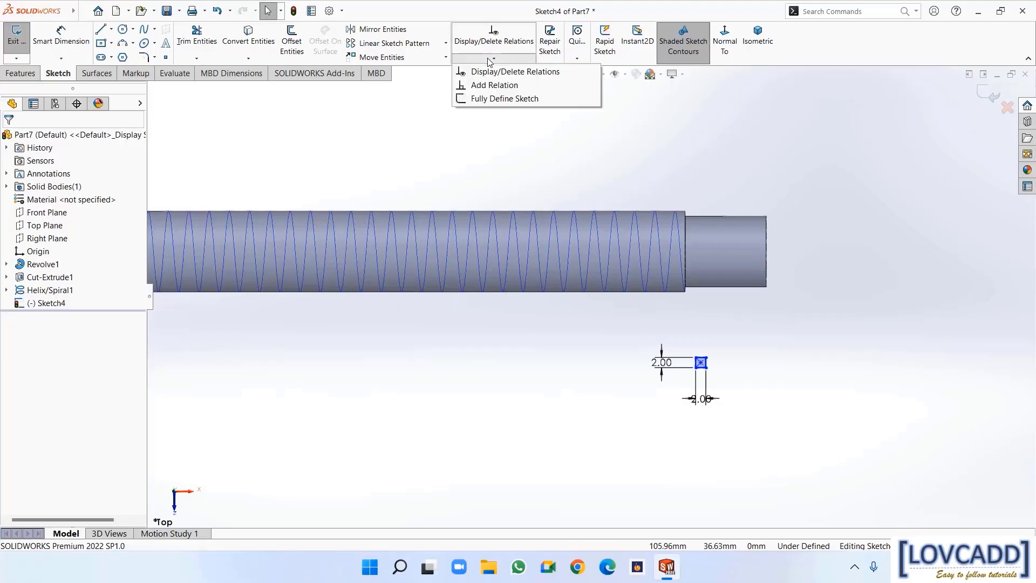
{"action": "left_click", "coordinate": [494, 86]}
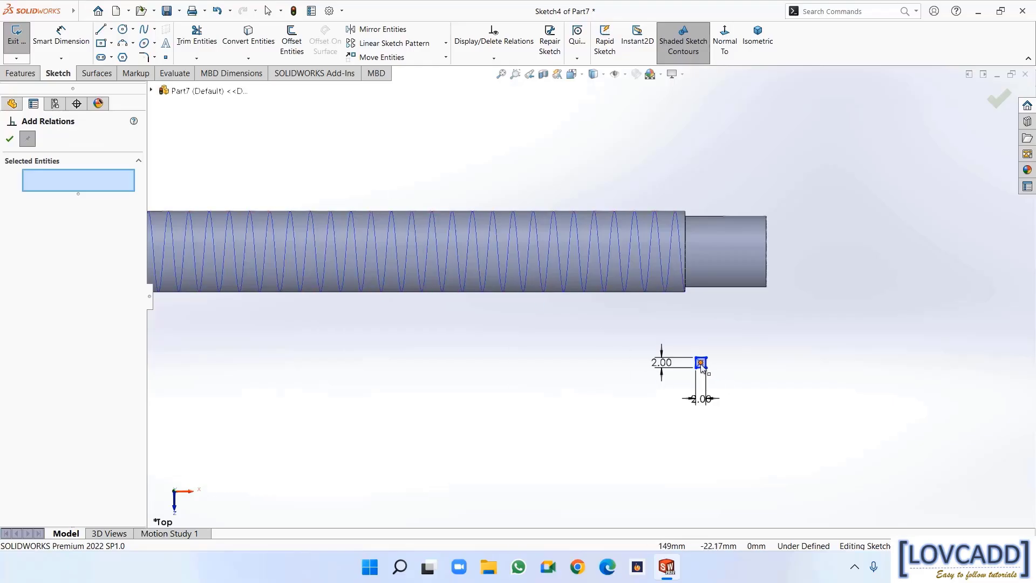
{"action": "left_click", "coordinate": [701, 363]}
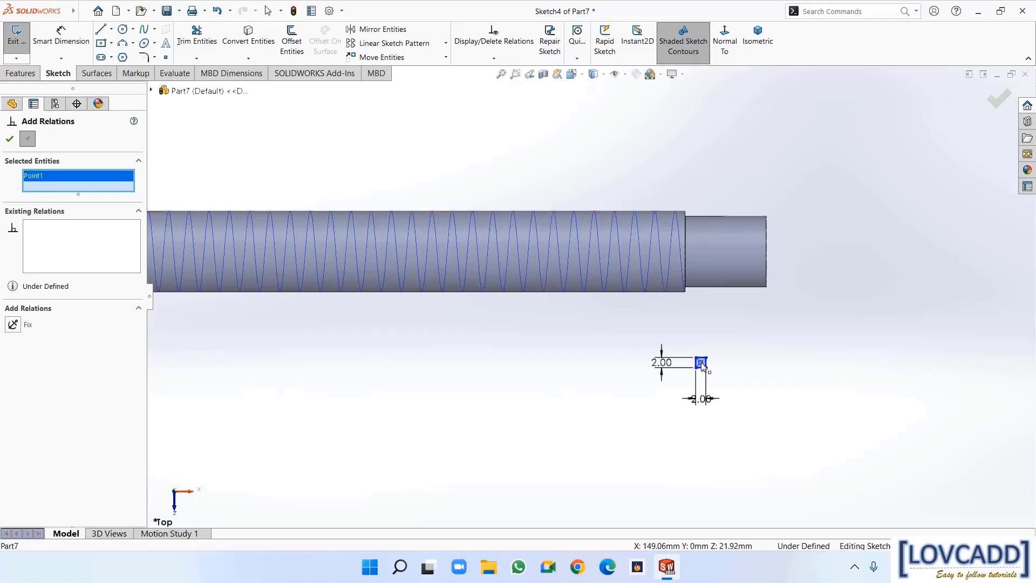
{"action": "left_click", "coordinate": [683, 277]}
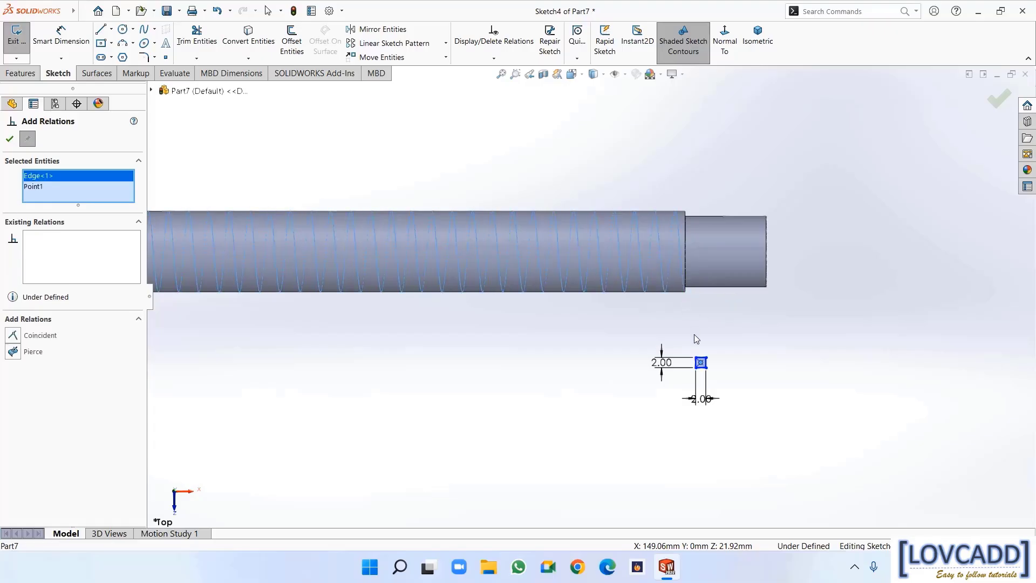
{"action": "left_click", "coordinate": [16, 354]}
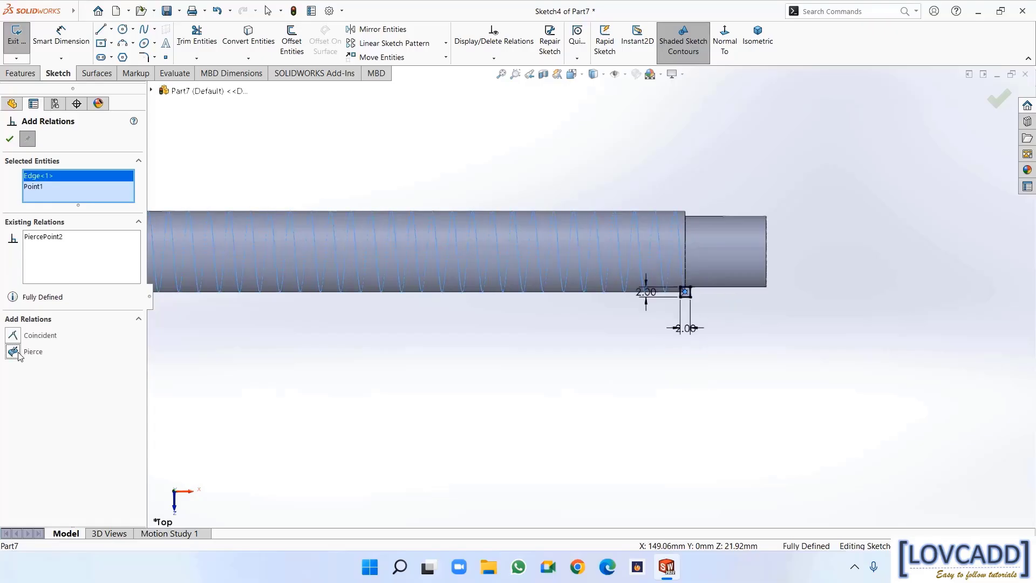
{"action": "left_click", "coordinate": [9, 140]}
{"action": "scroll", "coordinate": [453, 360], "scroll_direction": "down", "scroll_amount": 3}
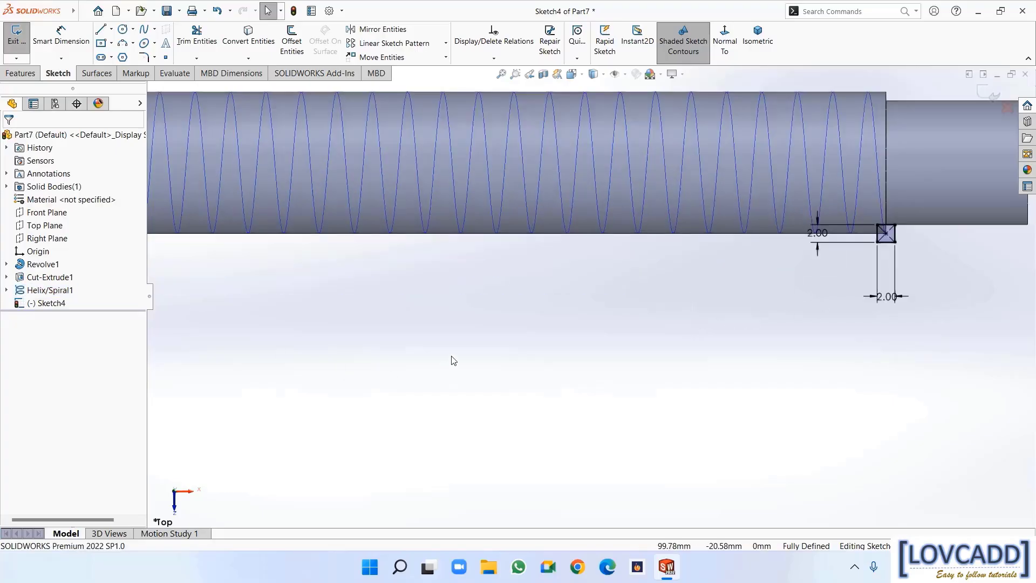
{"action": "scroll", "coordinate": [563, 336], "scroll_direction": "up", "scroll_amount": 3}
{"action": "left_click", "coordinate": [990, 89]}
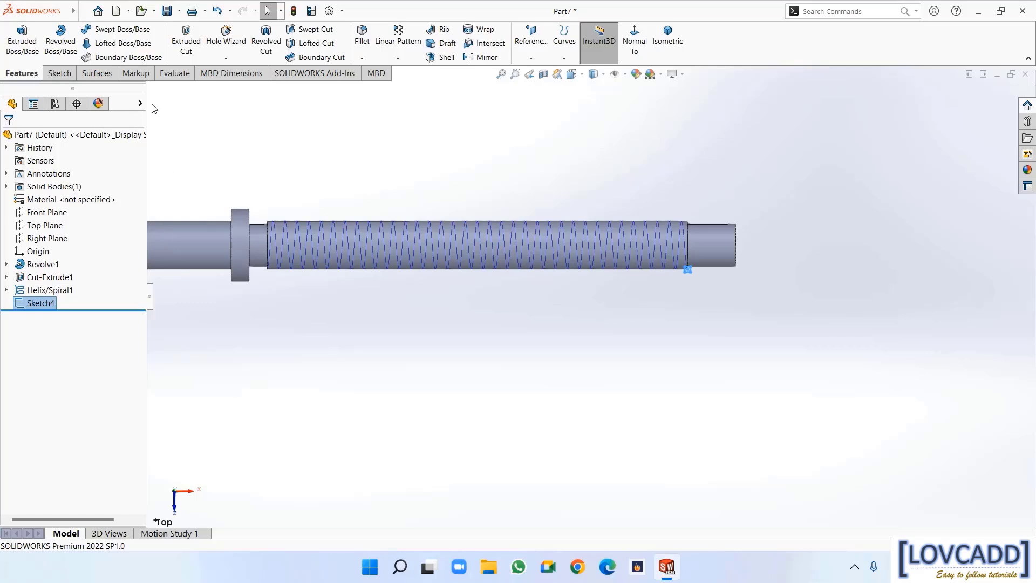
Create a swept cut of the 2 mm square profile along the helix to form the screw thread
{"action": "left_click", "coordinate": [316, 31]}
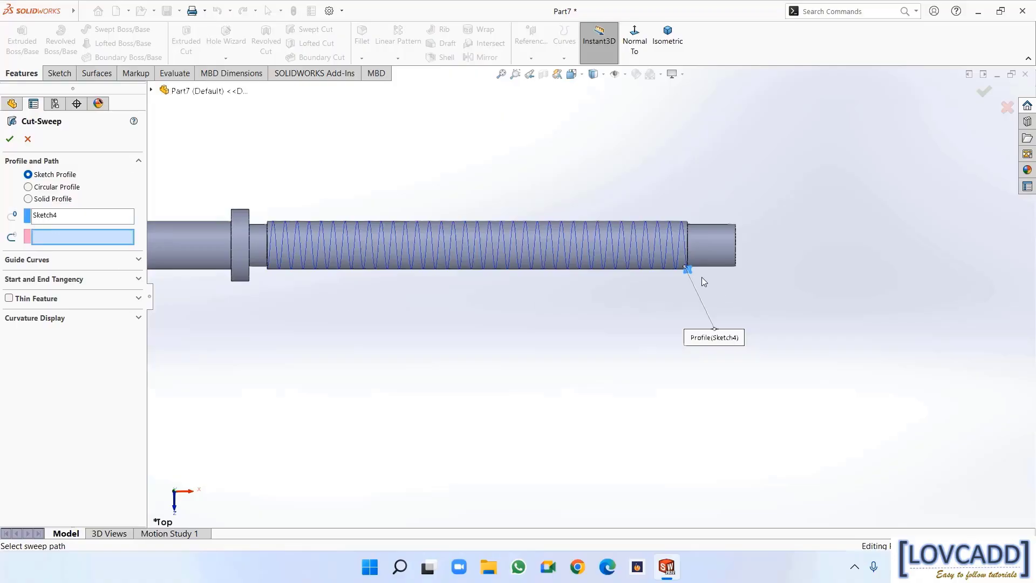
{"action": "scroll", "coordinate": [704, 281], "scroll_direction": "down", "scroll_amount": 5}
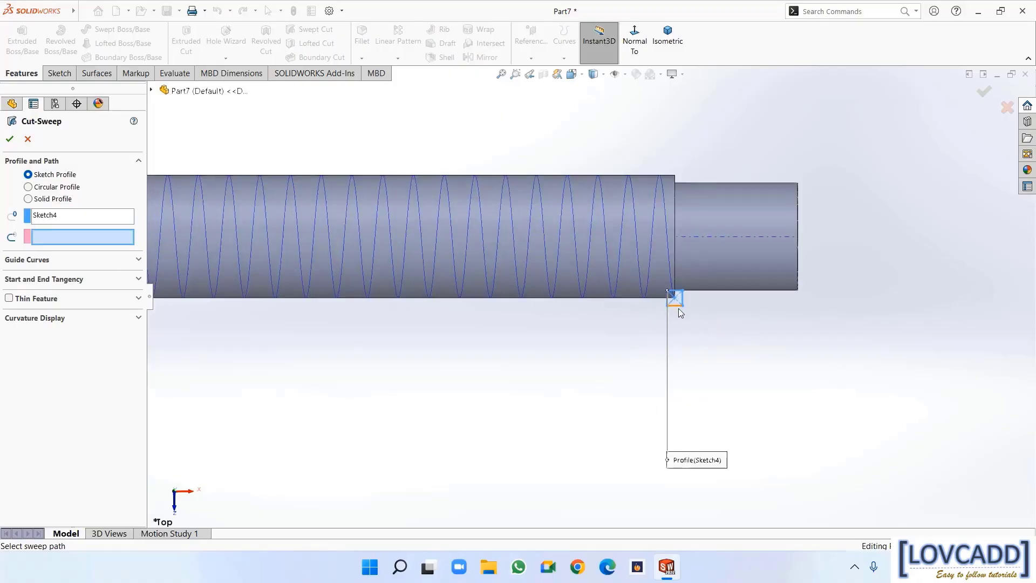
{"action": "left_click", "coordinate": [620, 227]}
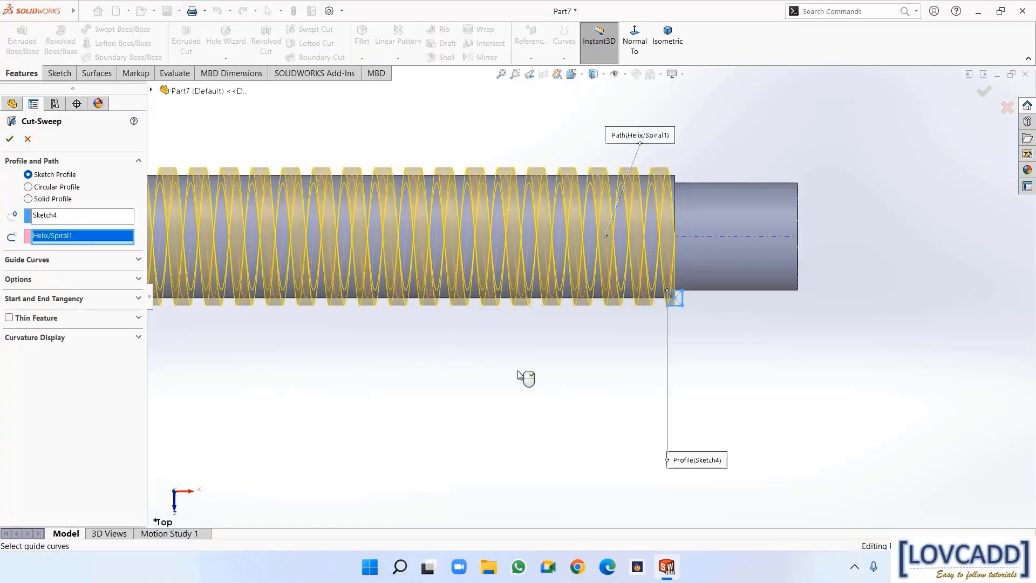
{"action": "scroll", "coordinate": [527, 376], "scroll_direction": "up", "scroll_amount": 3}
{"action": "scroll", "coordinate": [527, 376], "scroll_direction": "up", "scroll_amount": 3}
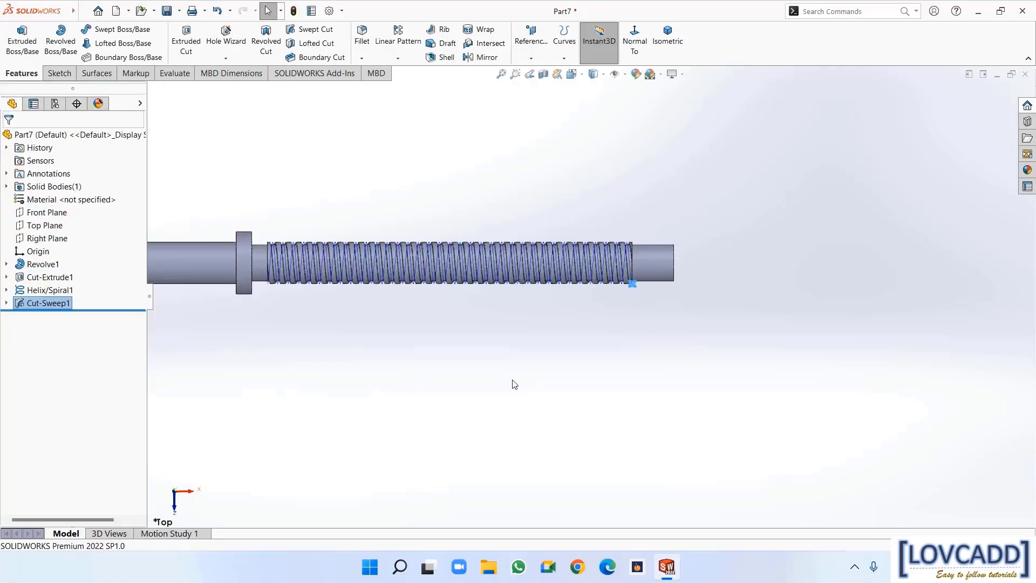
{"action": "left_click", "coordinate": [478, 354]}
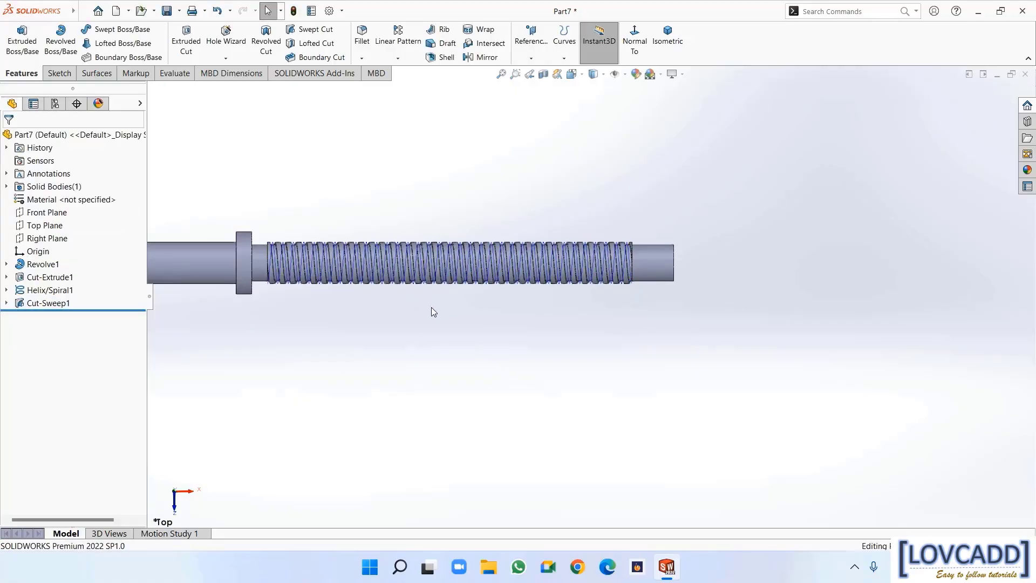
Hide the helix curve on the threaded section and fit the whole shaft in view
{"action": "right_click", "coordinate": [58, 292]}
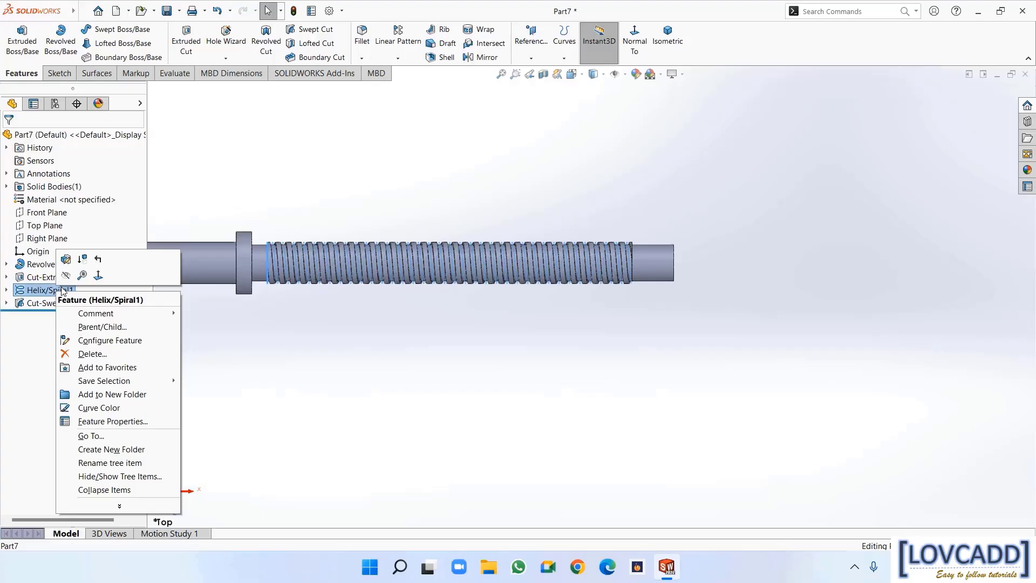
{"action": "left_click", "coordinate": [66, 275]}
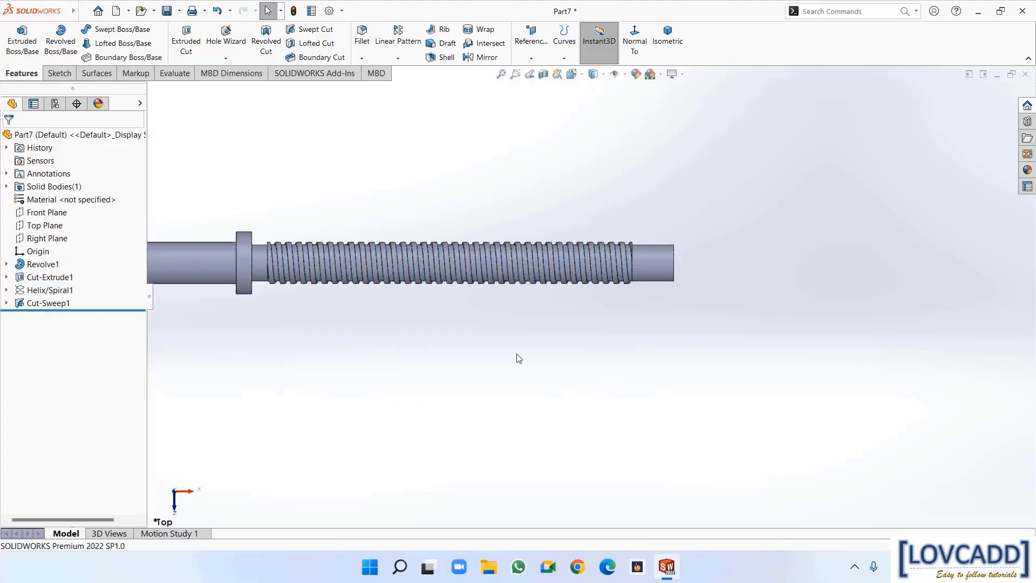
{"action": "scroll", "coordinate": [518, 359], "scroll_direction": "down", "scroll_amount": 5}
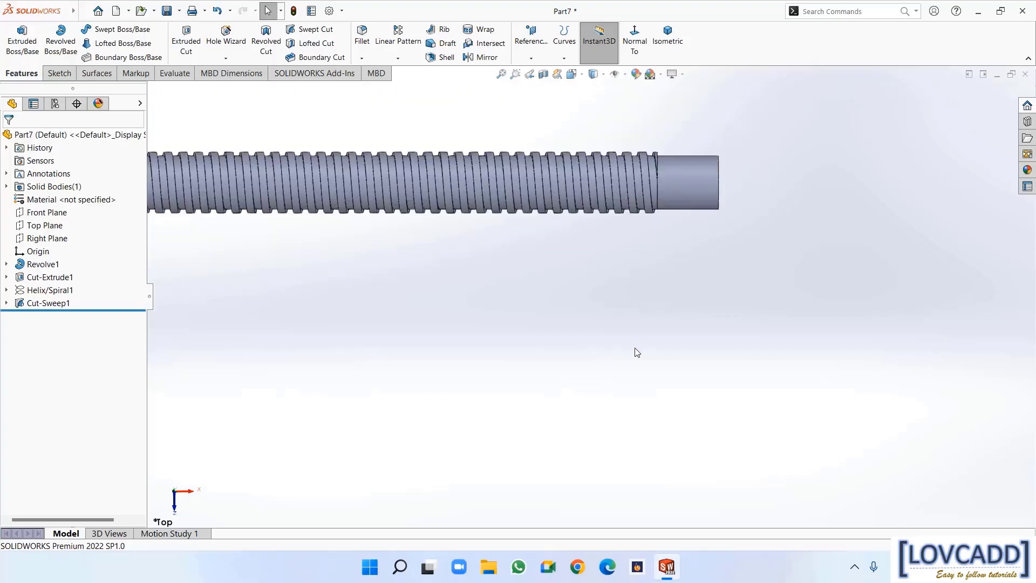
{"action": "scroll", "coordinate": [637, 353], "scroll_direction": "up", "scroll_amount": 2}
{"action": "key", "text": "f"}
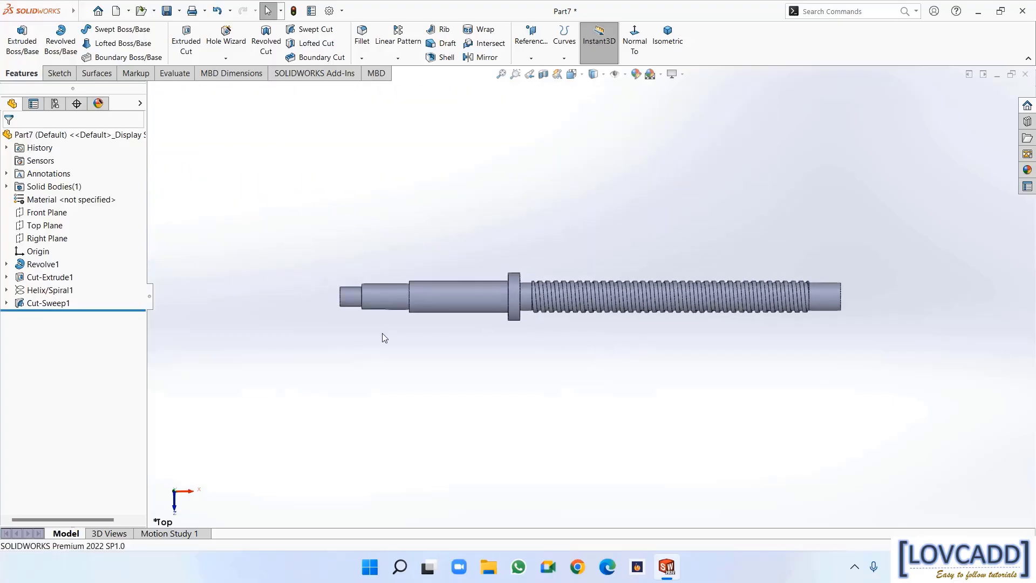
Open the material library for editing the shaft's material
{"action": "right_click", "coordinate": [57, 201]}
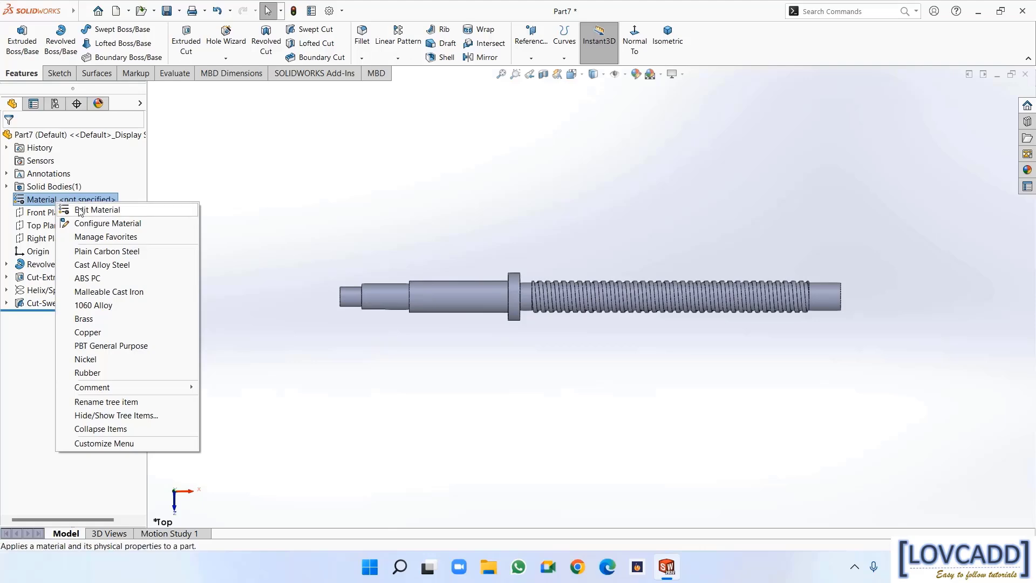
{"action": "left_click", "coordinate": [80, 211]}
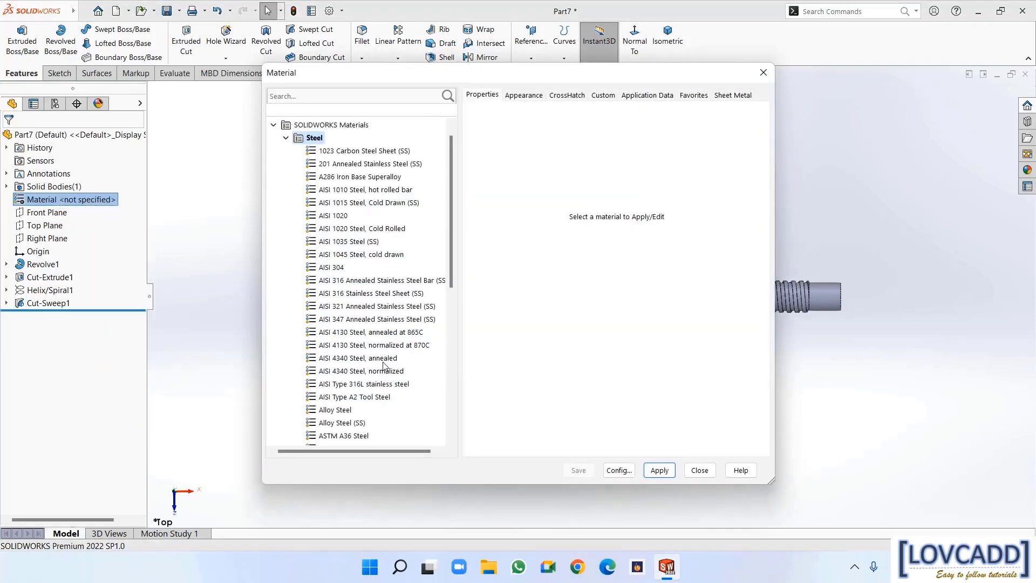
Apply Plain Carbon Steel from the Steel materials to the threaded shaft part
{"action": "scroll", "coordinate": [369, 381], "scroll_direction": "down", "scroll_amount": 1}
{"action": "scroll", "coordinate": [365, 384], "scroll_direction": "down", "scroll_amount": 2}
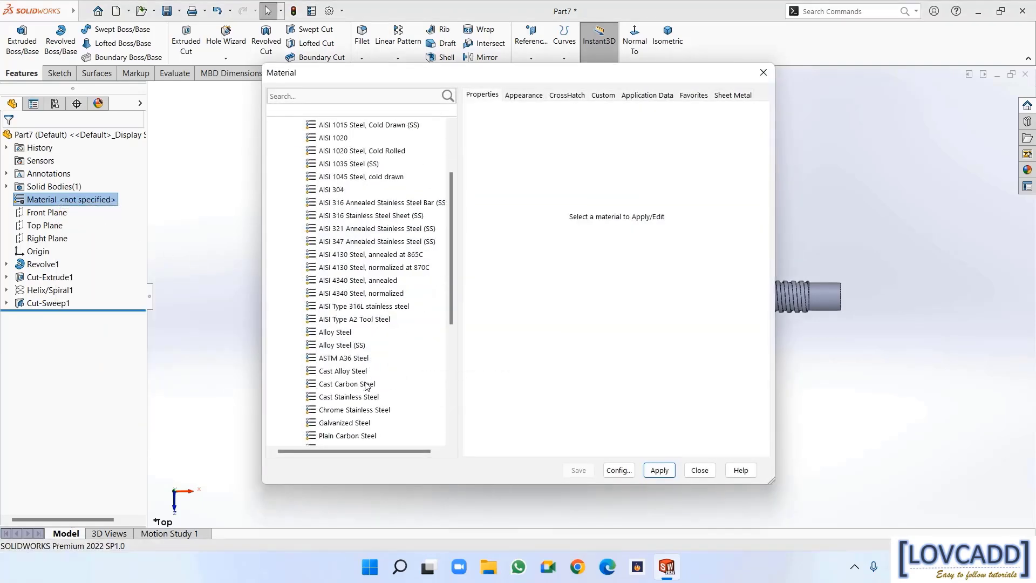
{"action": "left_click", "coordinate": [350, 397]}
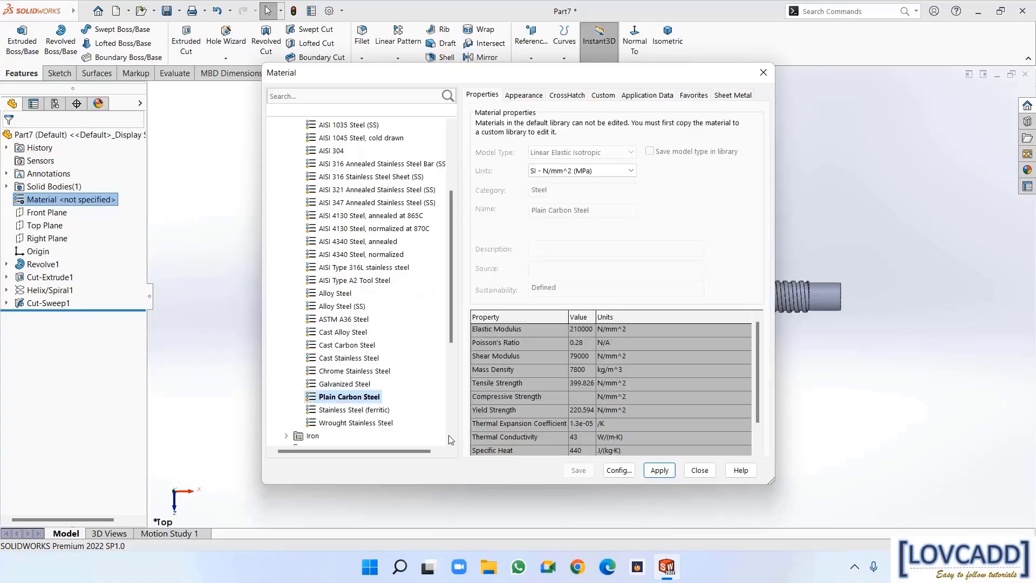
{"action": "left_click", "coordinate": [659, 471]}
{"action": "left_click", "coordinate": [699, 470]}
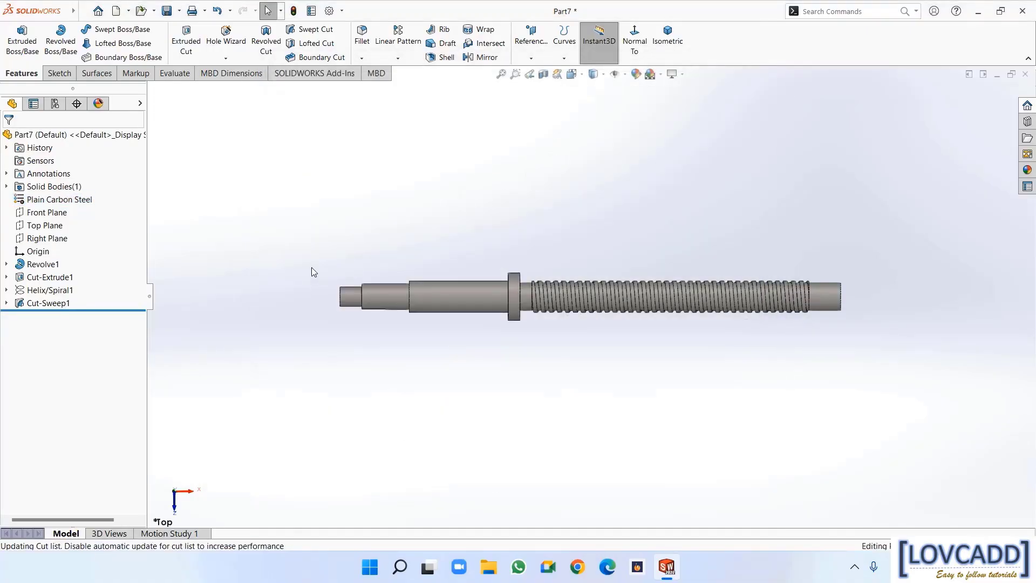
Save the part under the file name "screw rod" in the shaping machine folder
{"action": "left_click", "coordinate": [181, 11]}
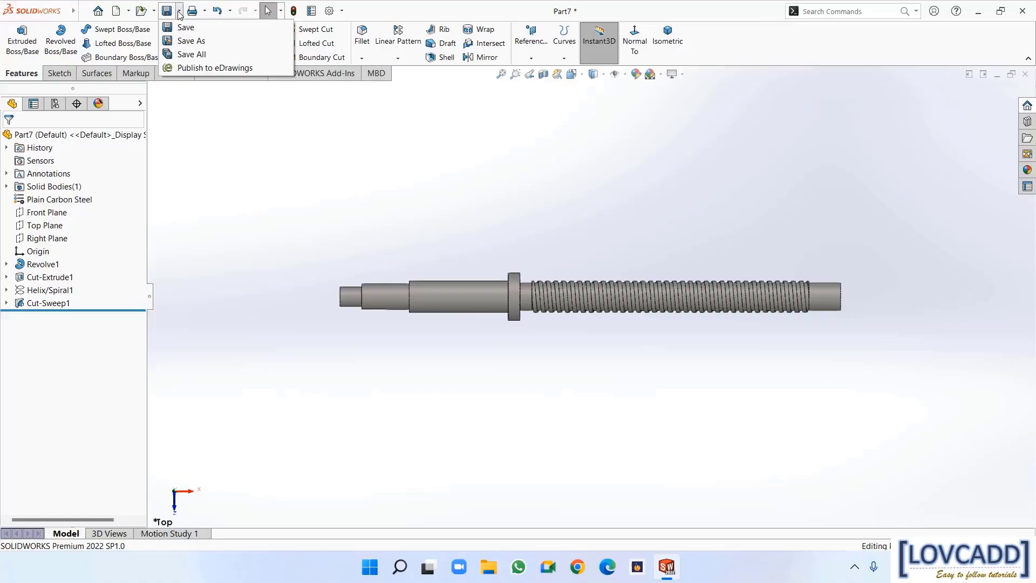
{"action": "left_click", "coordinate": [186, 40]}
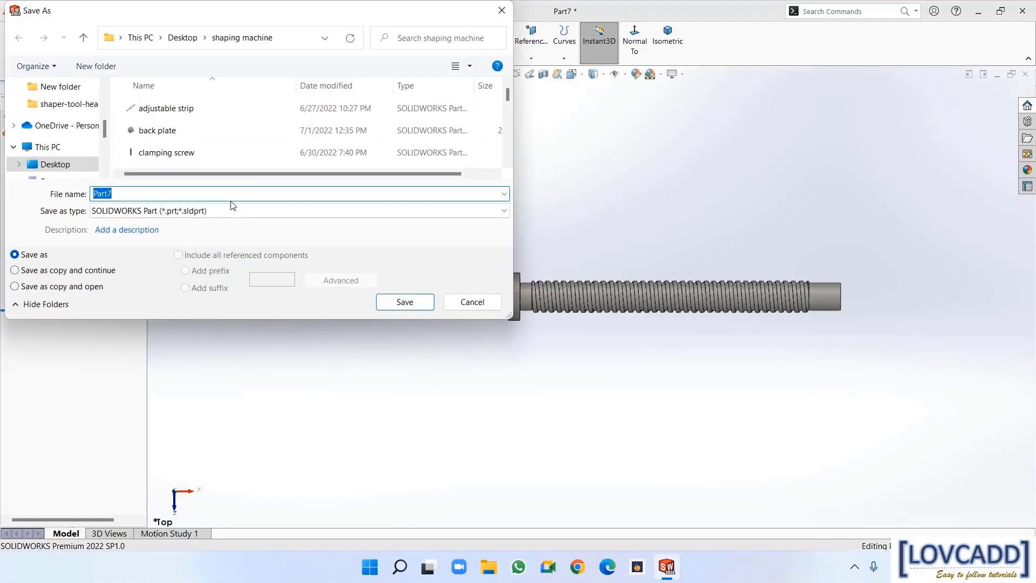
{"action": "type", "text": "screw rod"}
{"action": "left_click", "coordinate": [405, 302]}
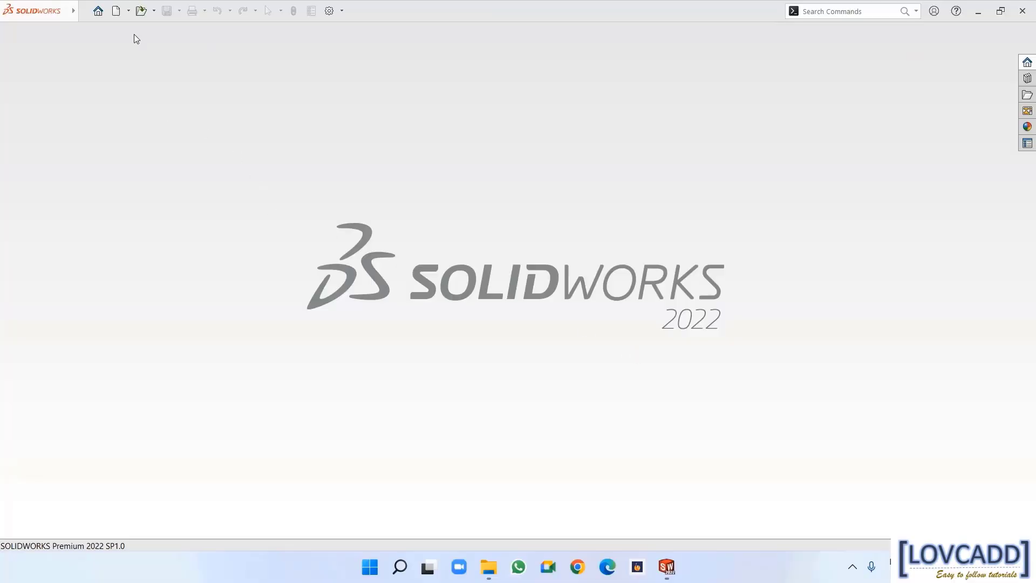
Create a new part document and start a sketch on the Front Plane
{"action": "left_click", "coordinate": [116, 11]}
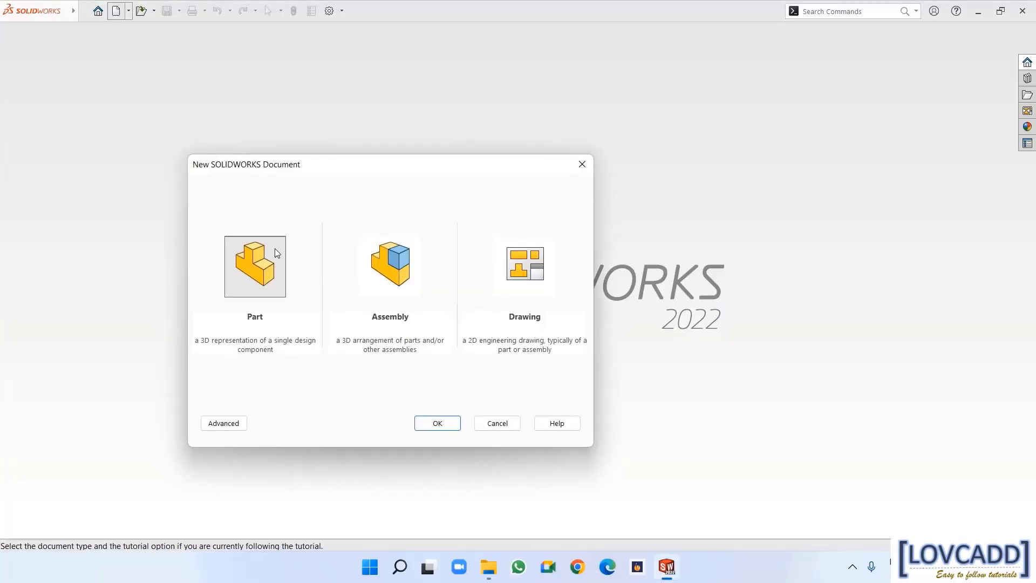
{"action": "left_click", "coordinate": [434, 425]}
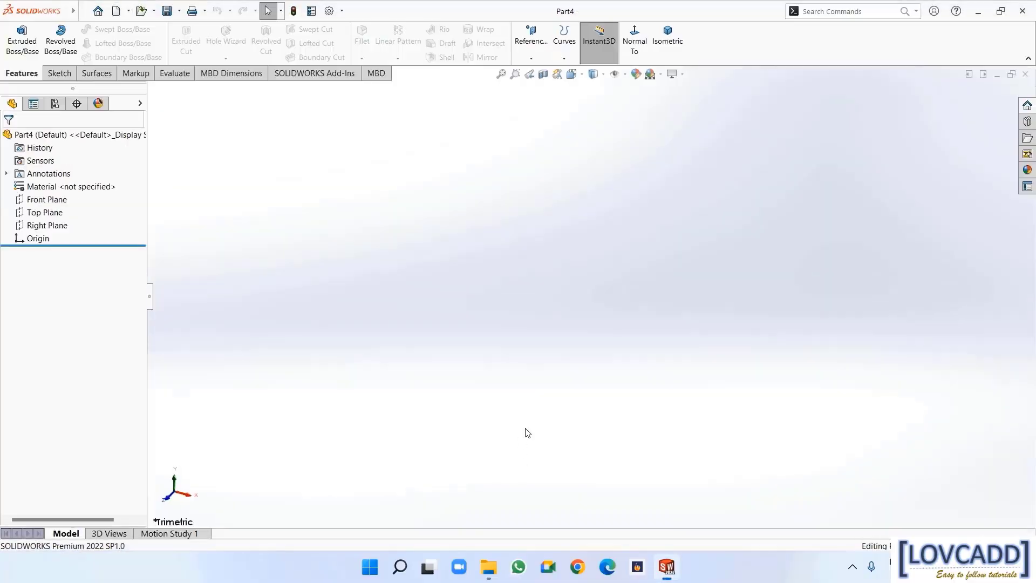
{"action": "left_click", "coordinate": [47, 199]}
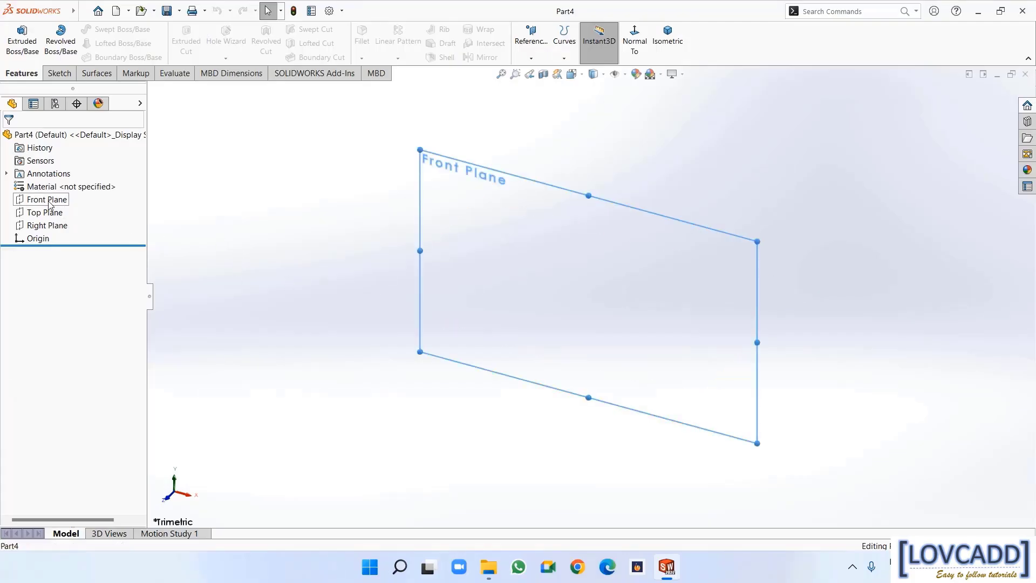
{"action": "left_click", "coordinate": [70, 185]}
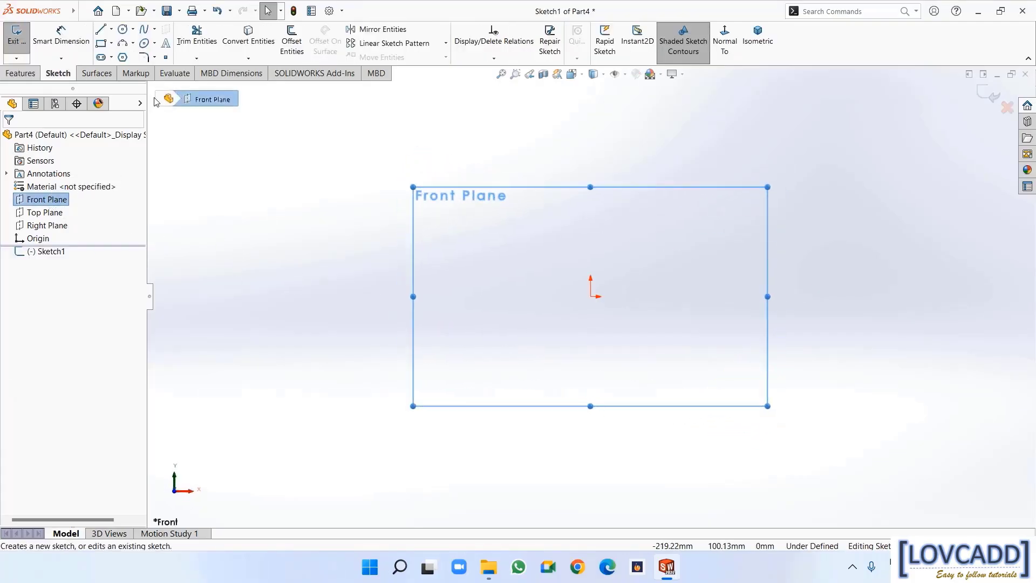
Draw a vertical centerline about 105 mm long passing through the origin
{"action": "left_click", "coordinate": [111, 28]}
{"action": "left_click", "coordinate": [118, 58]}
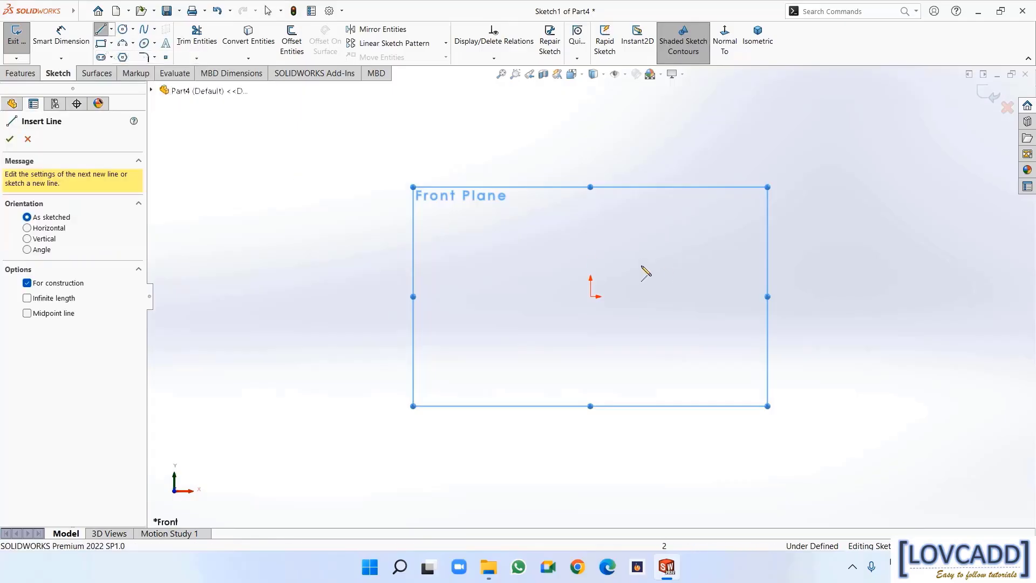
{"action": "left_click", "coordinate": [590, 223]}
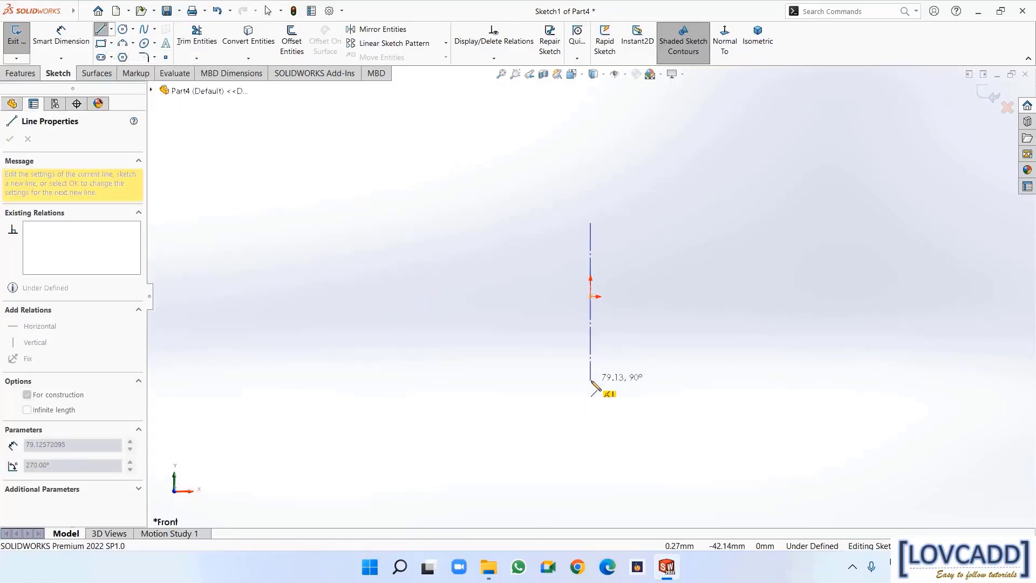
{"action": "left_click", "coordinate": [591, 432]}
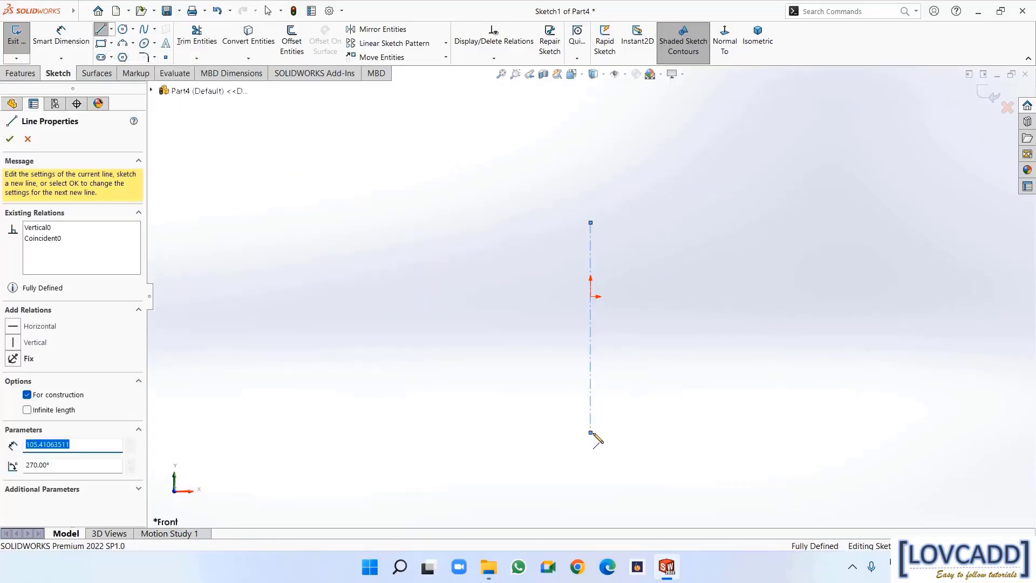
{"action": "right_click", "coordinate": [592, 432]}
{"action": "left_click", "coordinate": [619, 437]}
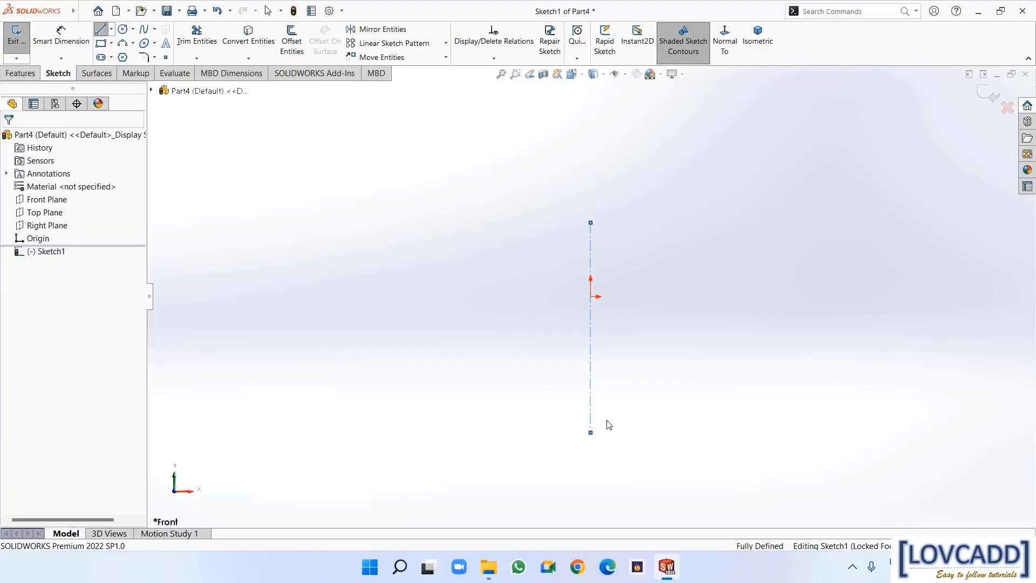
Sketch a closed four-sided profile beside the centerline, about 77 mm high and 37 mm wide at the base, with a vertical inner side and sloping outer side
{"action": "left_click", "coordinate": [101, 29]}
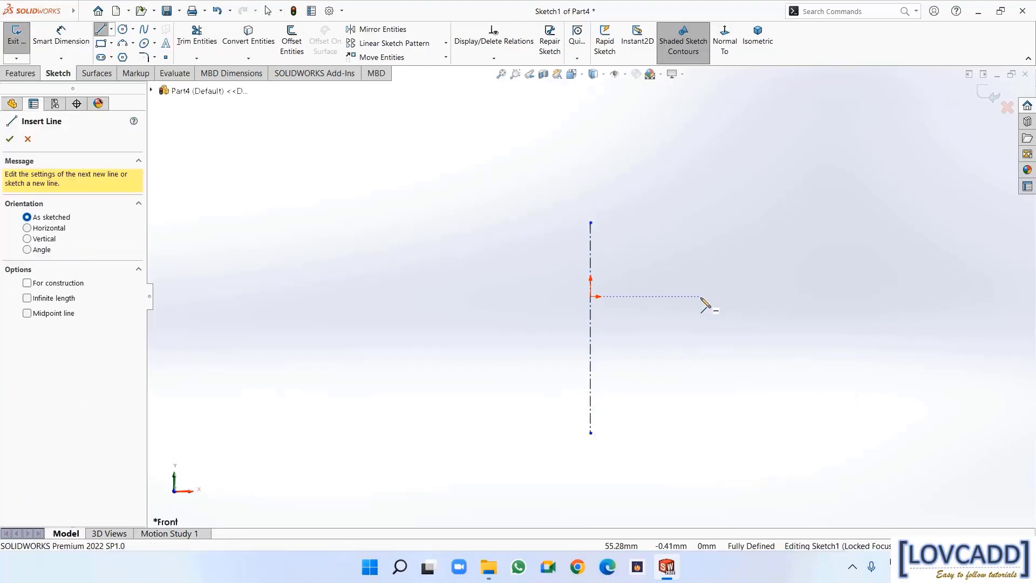
{"action": "left_click", "coordinate": [643, 296]}
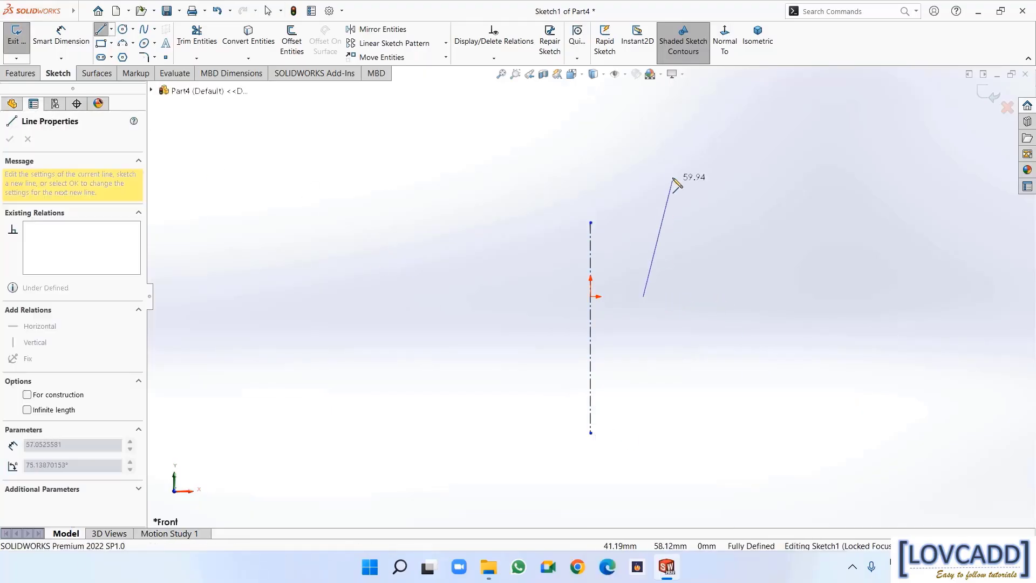
{"action": "left_click", "coordinate": [643, 143]}
{"action": "left_click", "coordinate": [669, 144]}
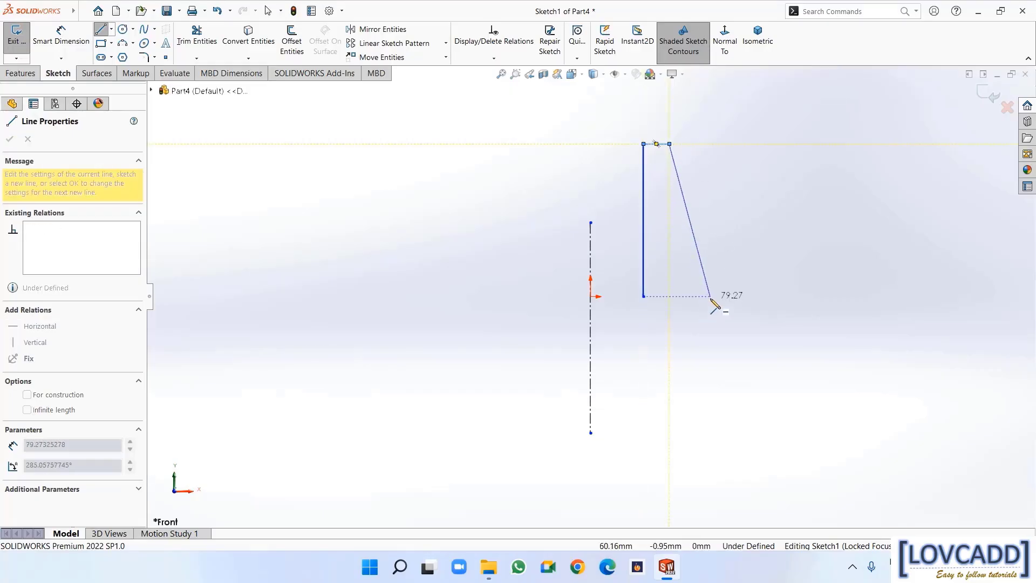
{"action": "left_click", "coordinate": [717, 296]}
{"action": "left_click", "coordinate": [643, 296]}
{"action": "right_click", "coordinate": [645, 297]}
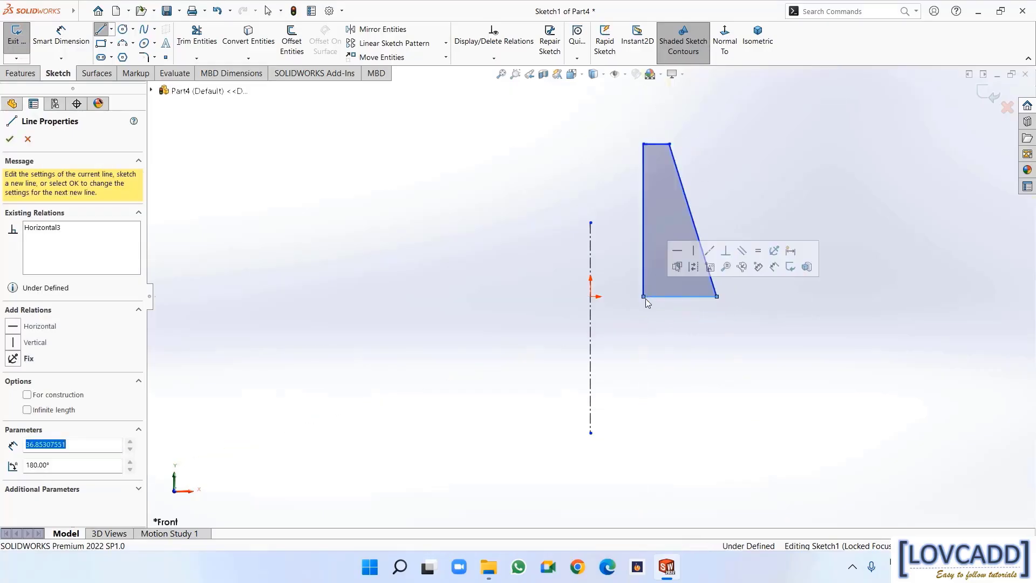
{"action": "left_click", "coordinate": [675, 305]}
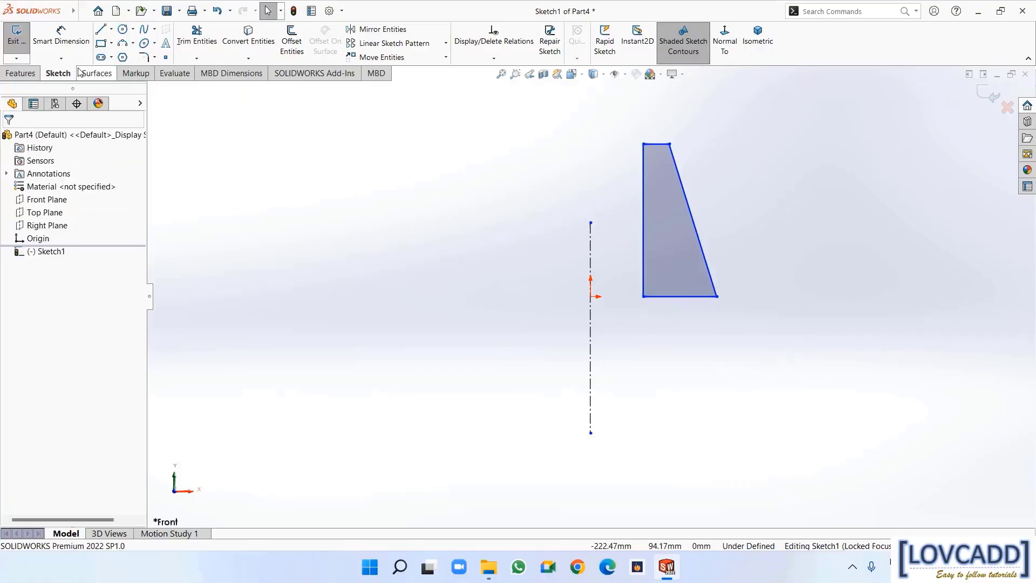
Dimension the profile's vertical inner side and set its height to 27 mm
{"action": "left_click", "coordinate": [61, 35]}
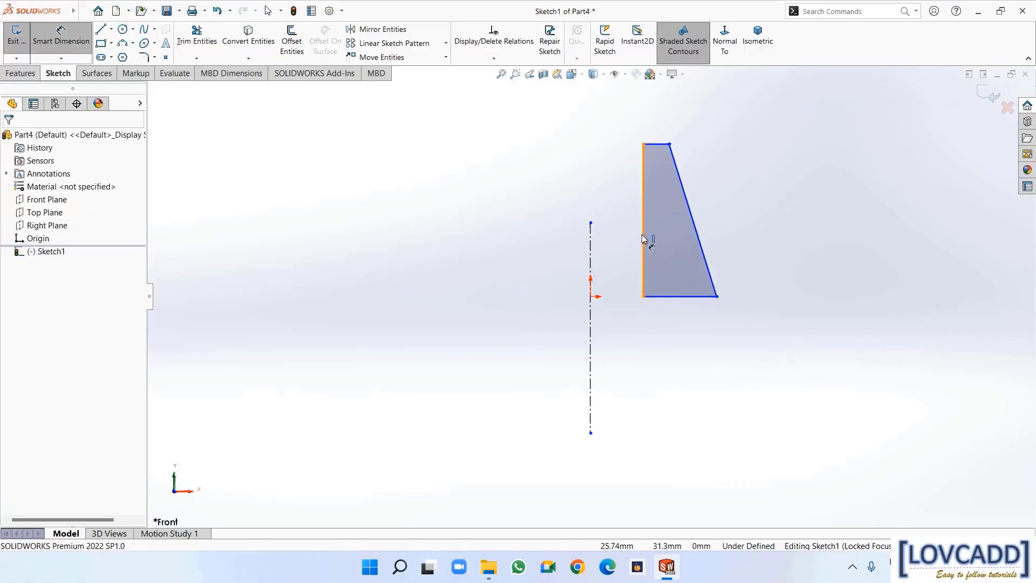
{"action": "left_click", "coordinate": [642, 234]}
{"action": "left_click", "coordinate": [748, 225]}
{"action": "type", "text": "27"}
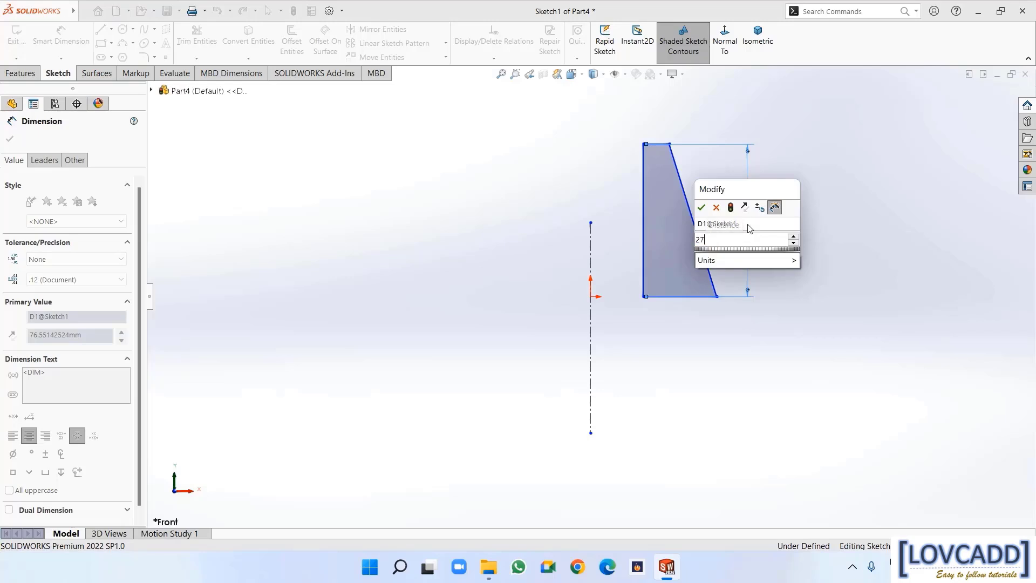
{"action": "key", "text": "Return"}
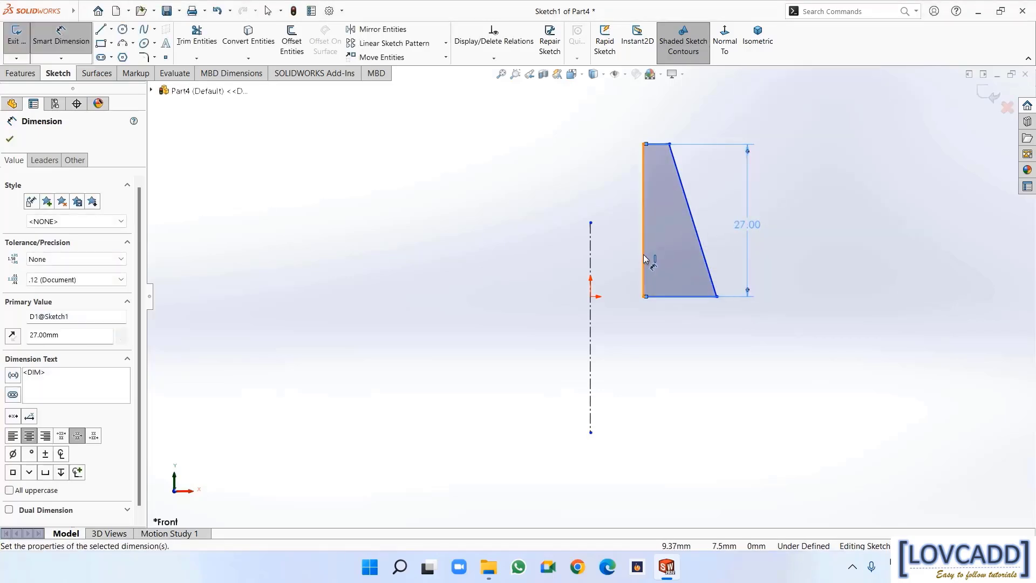
Dimension the profile's inner side across the centerline as a 16 mm diameter
{"action": "left_click", "coordinate": [643, 255]}
{"action": "left_click", "coordinate": [590, 255]}
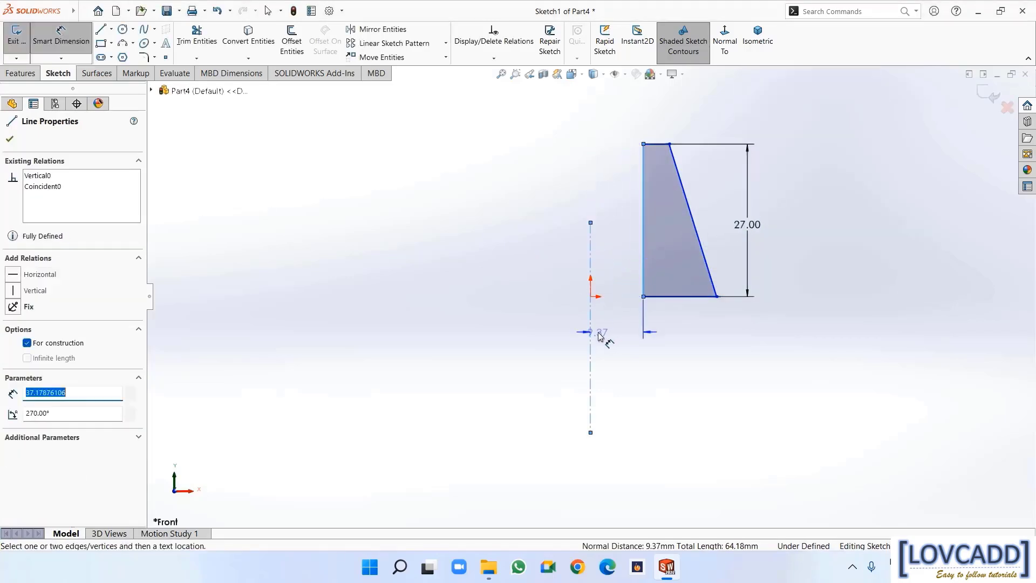
{"action": "left_click", "coordinate": [584, 330]}
{"action": "type", "text": "16"}
{"action": "key", "text": "Return"}
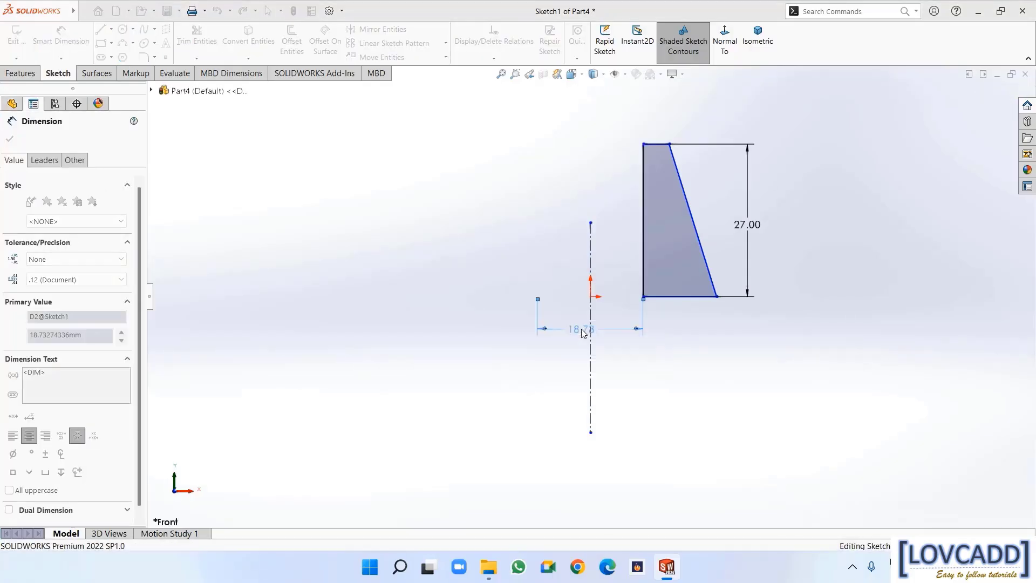
Dimension the profile's lower outer corner across the centerline as a 25 mm diameter
{"action": "left_click", "coordinate": [710, 298]}
{"action": "left_click", "coordinate": [622, 378]}
{"action": "type", "text": "25"}
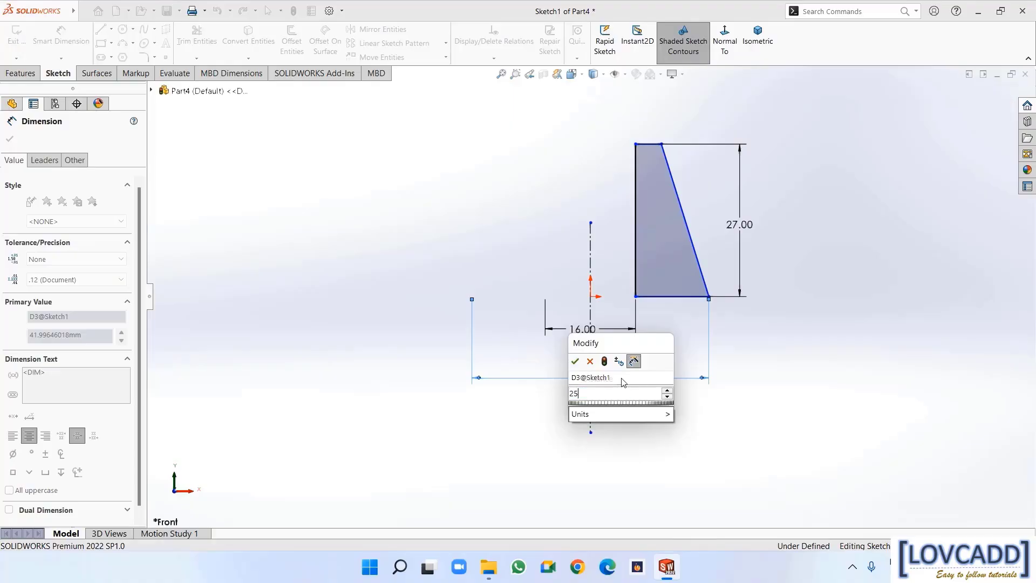
{"action": "key", "text": "Return"}
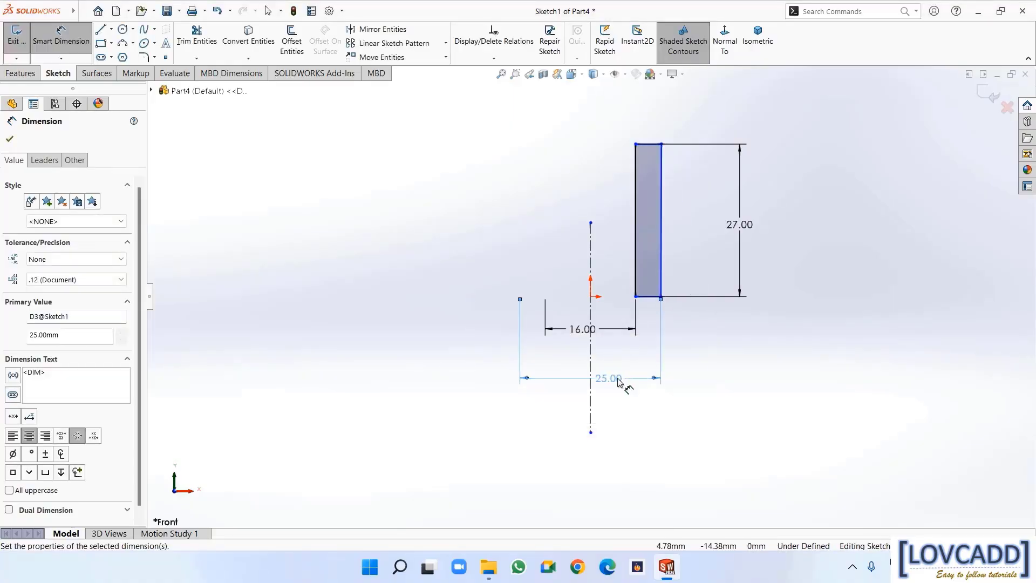
Dimension the profile's upper outer corner across the centerline as a 21 mm diameter and finish dimensioning
{"action": "left_click", "coordinate": [661, 144]}
{"action": "left_click", "coordinate": [590, 126]}
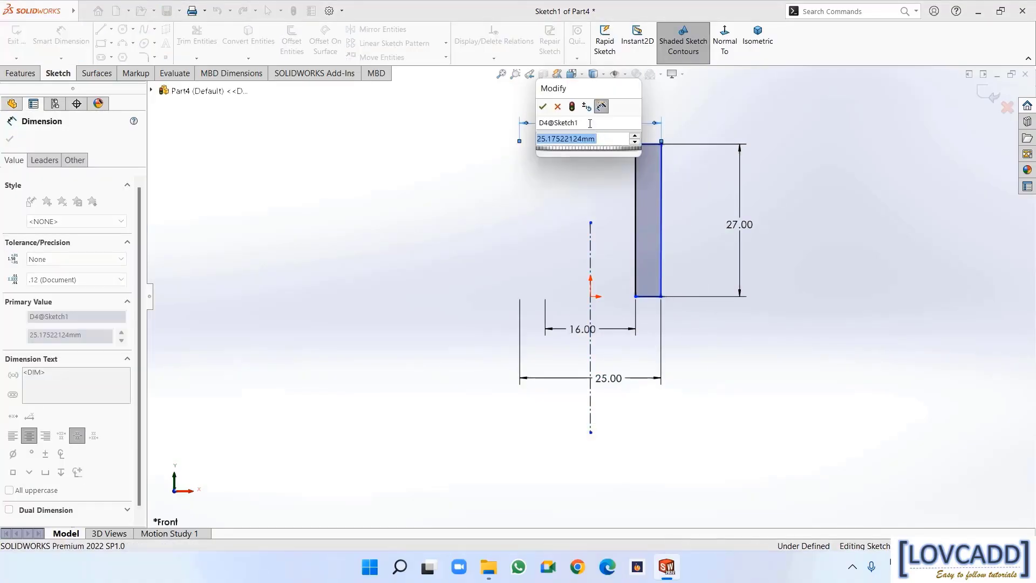
{"action": "type", "text": "21"}
{"action": "key", "text": "Return"}
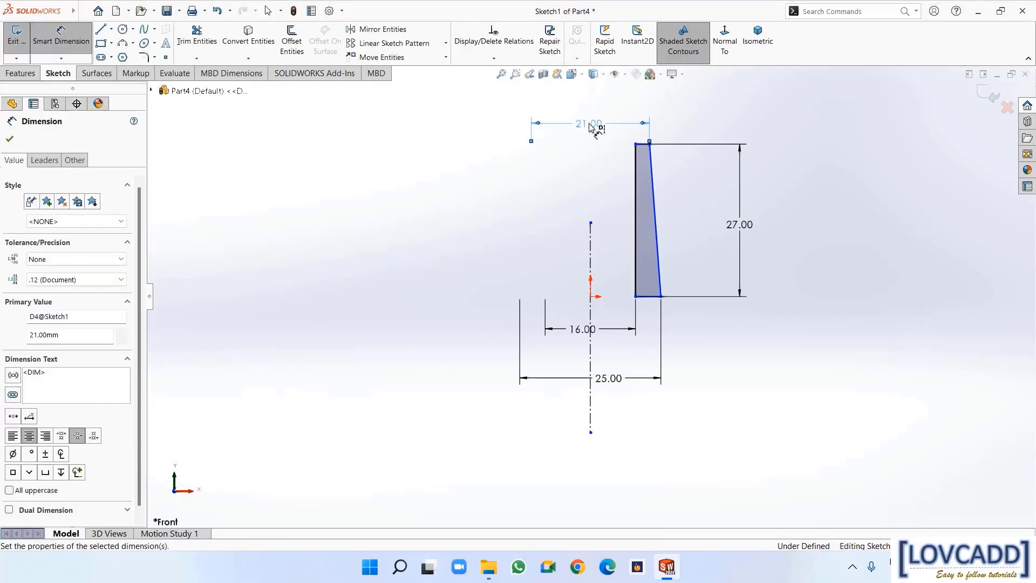
{"action": "left_click", "coordinate": [10, 139]}
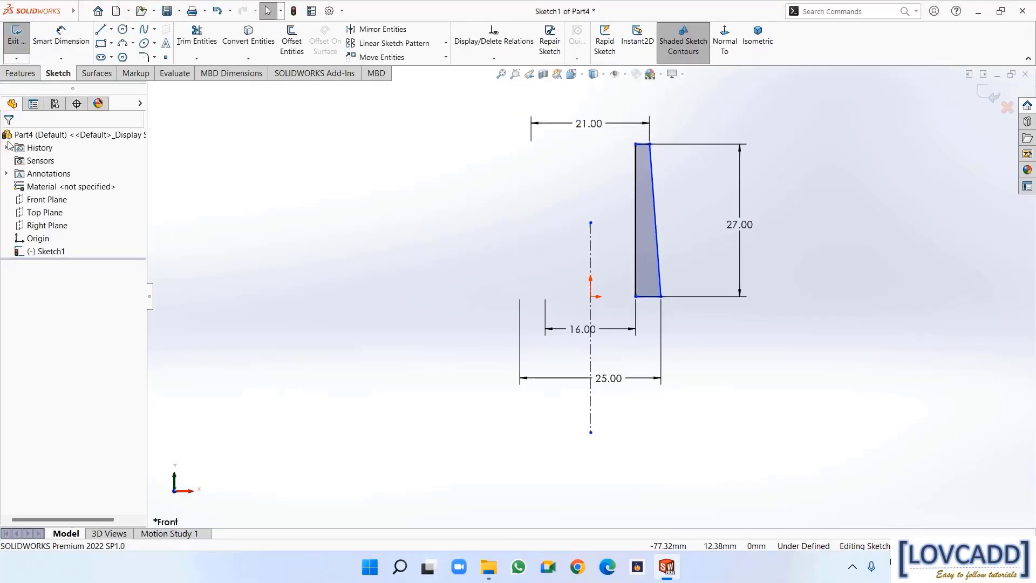
Revolve the tapered profile 360 degrees around the vertical centerline to form a hollow solid
{"action": "left_click", "coordinate": [21, 73]}
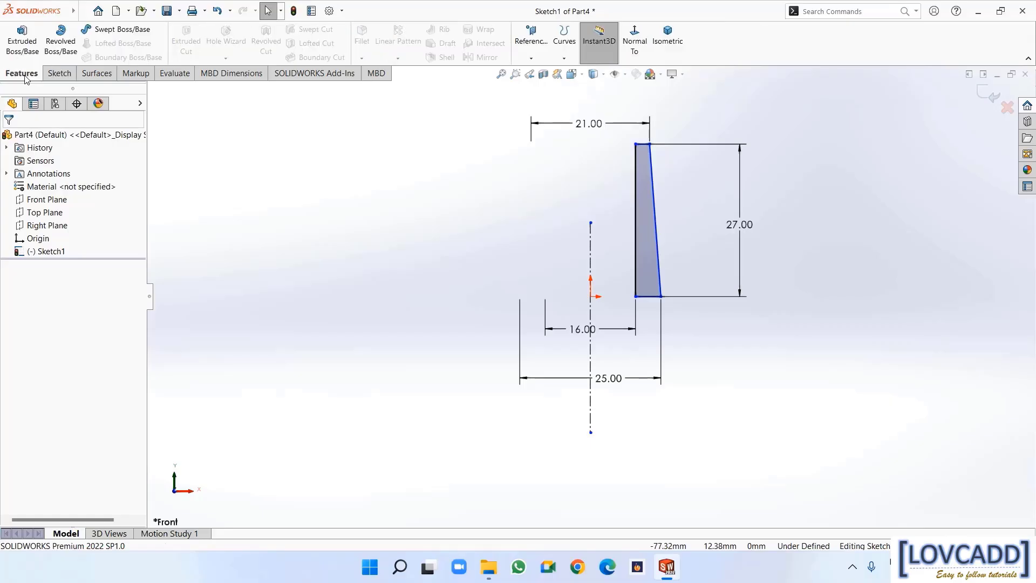
{"action": "left_click", "coordinate": [60, 42]}
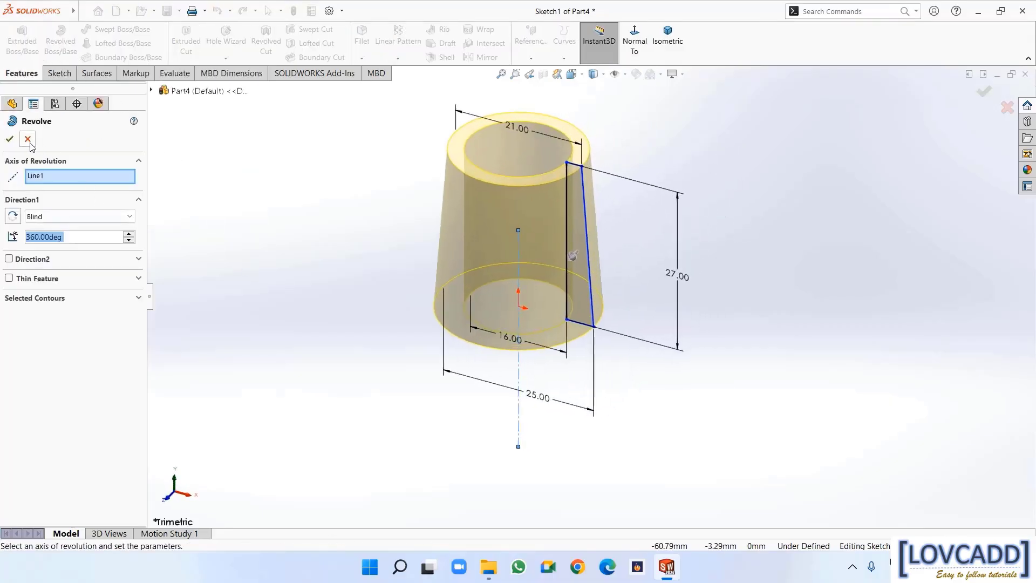
{"action": "left_click", "coordinate": [10, 139]}
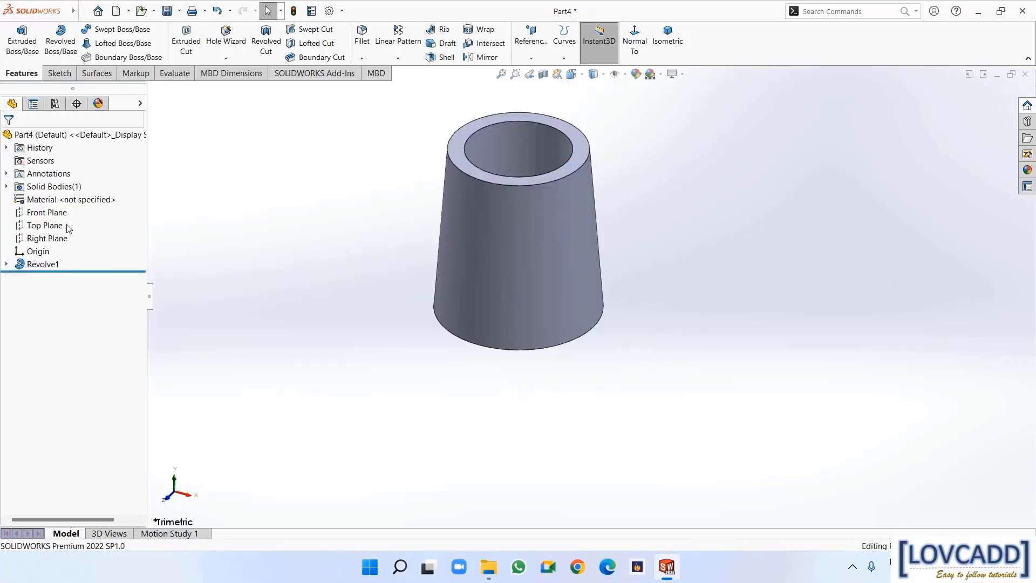
Apply Plain Carbon Steel from the Steel materials to the tapered sleeve
{"action": "right_click", "coordinate": [51, 199]}
{"action": "left_click", "coordinate": [92, 204]}
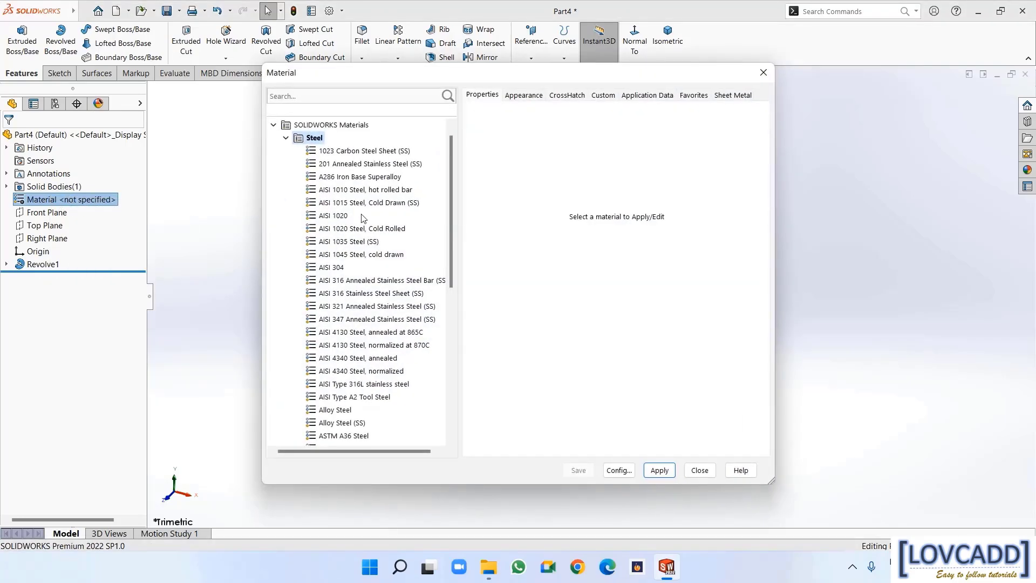
{"action": "scroll", "coordinate": [363, 218], "scroll_direction": "down", "scroll_amount": 4}
{"action": "left_click", "coordinate": [338, 358]}
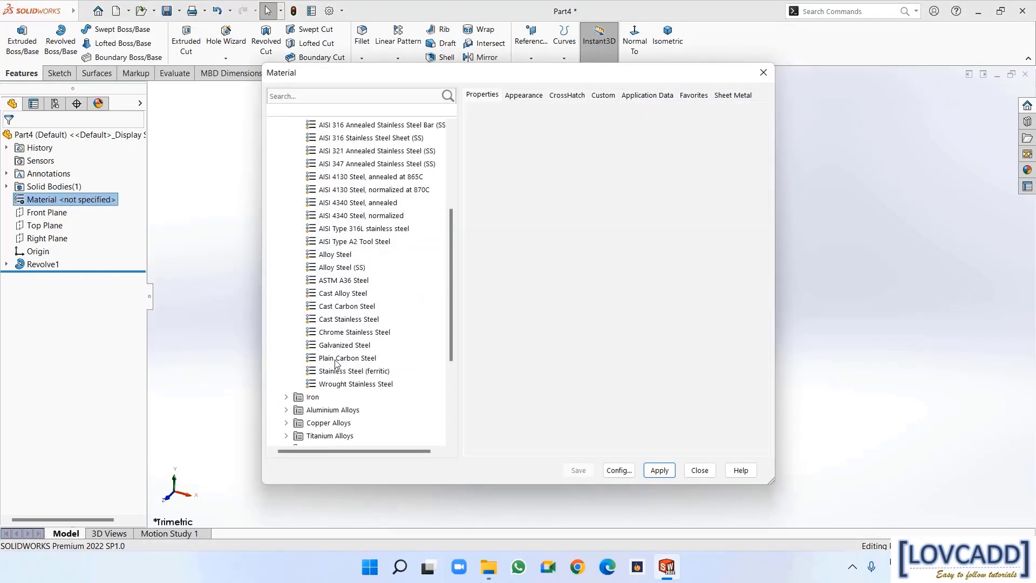
{"action": "left_click", "coordinate": [659, 470]}
{"action": "left_click", "coordinate": [699, 470]}
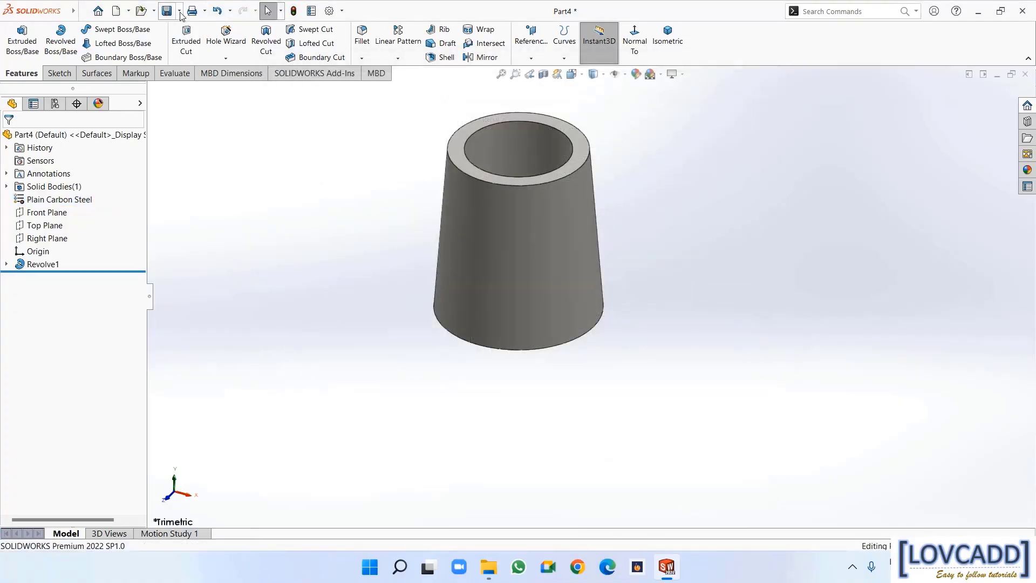
Save the tapered sleeve as a SOLIDWORKS part in the shaping machine folder
{"action": "key", "text": "ctrl+s"}
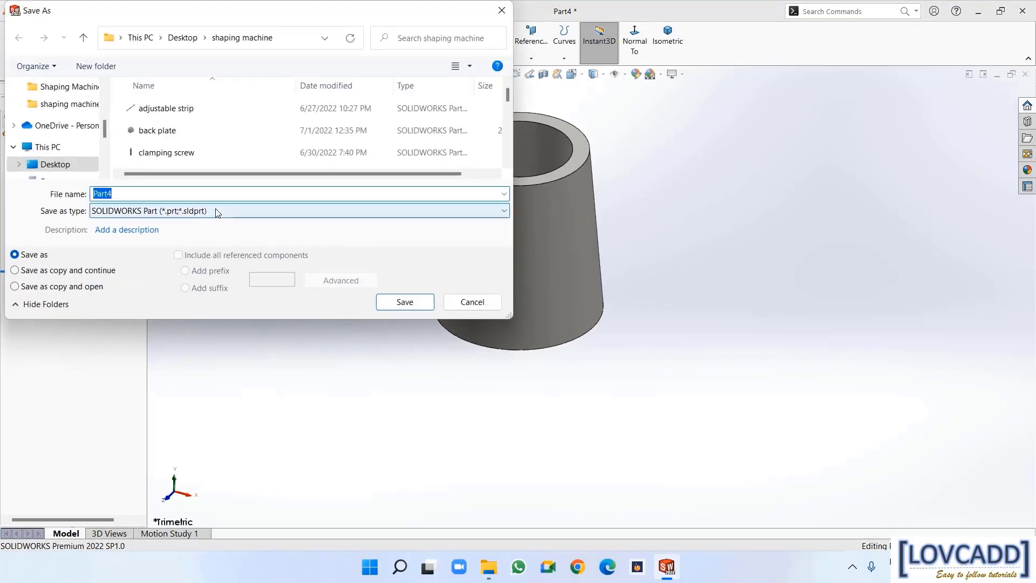
{"action": "type", "text": "s"}
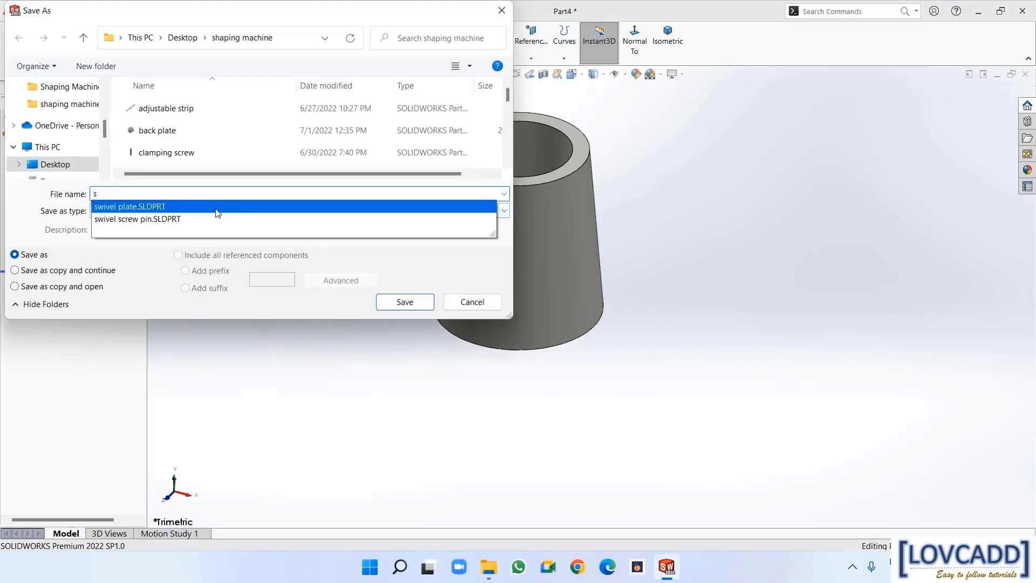
{"action": "type", "text": "p"}
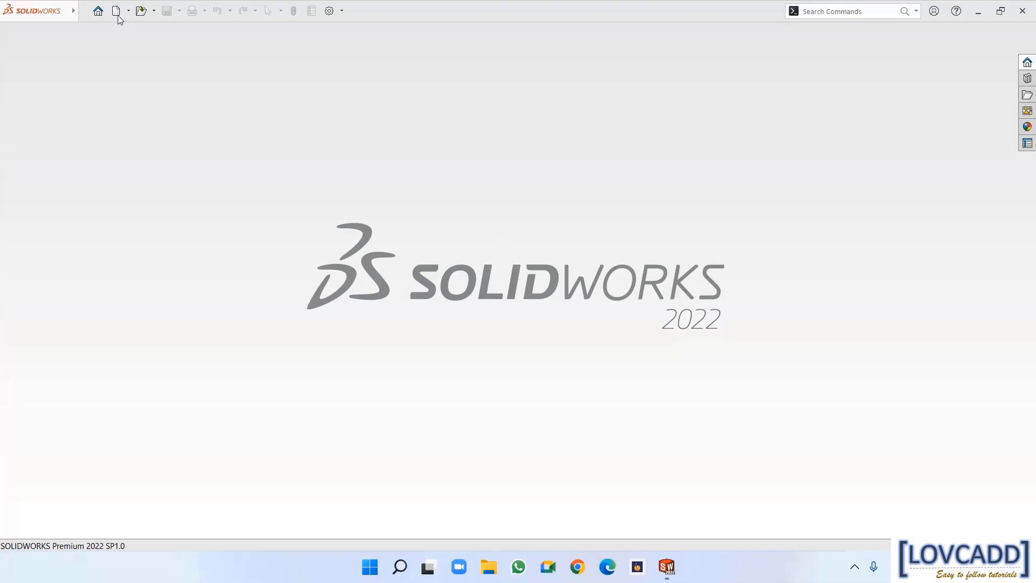
Create a new part document and start a sketch on the Front Plane
{"action": "left_click", "coordinate": [116, 11]}
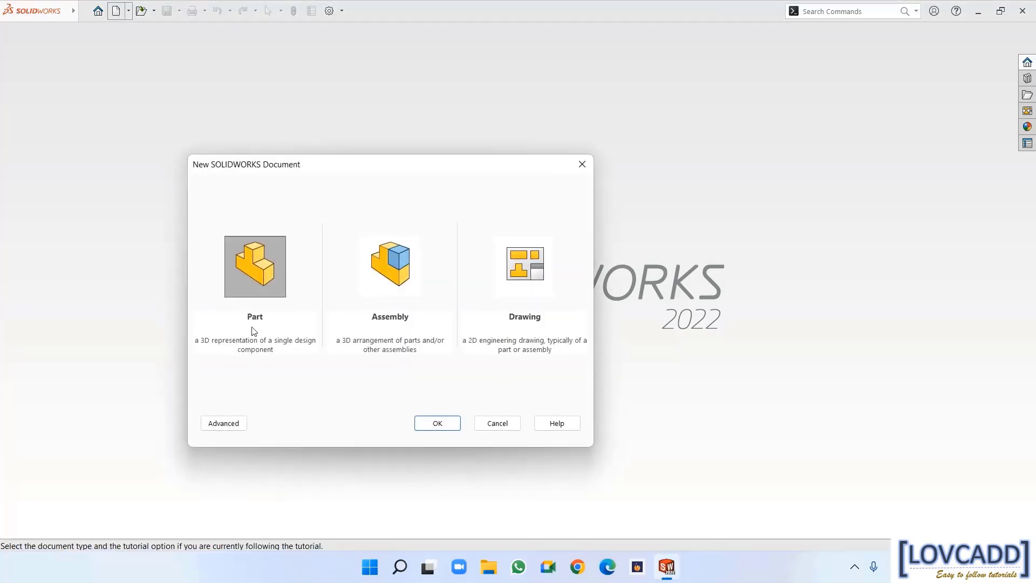
{"action": "left_click", "coordinate": [426, 423]}
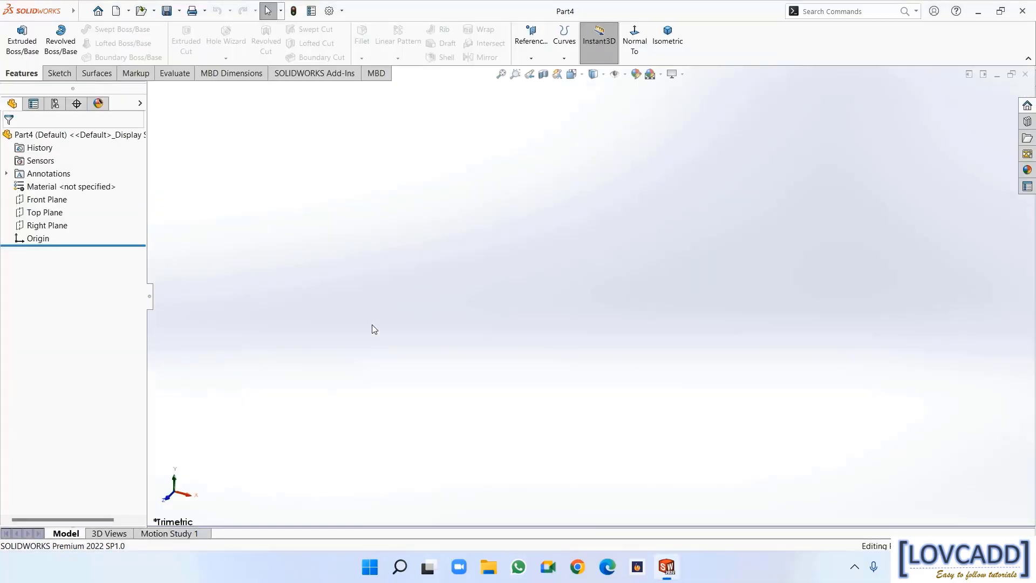
{"action": "left_click", "coordinate": [47, 199]}
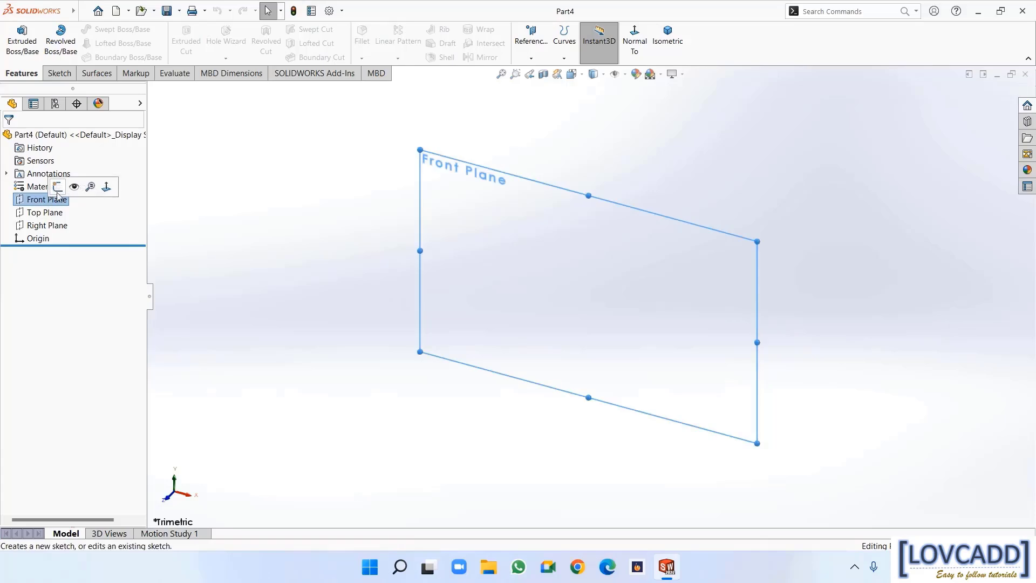
{"action": "left_click", "coordinate": [60, 186]}
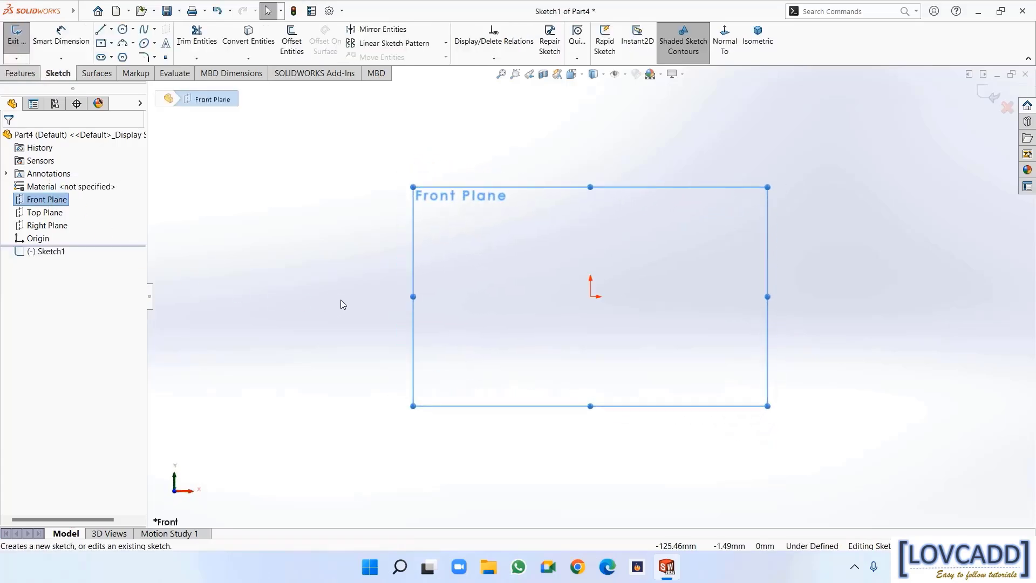
Sketch a horizontal centerline about 188 mm long from the origin towards positive X
{"action": "left_click", "coordinate": [111, 28]}
{"action": "left_click", "coordinate": [129, 56]}
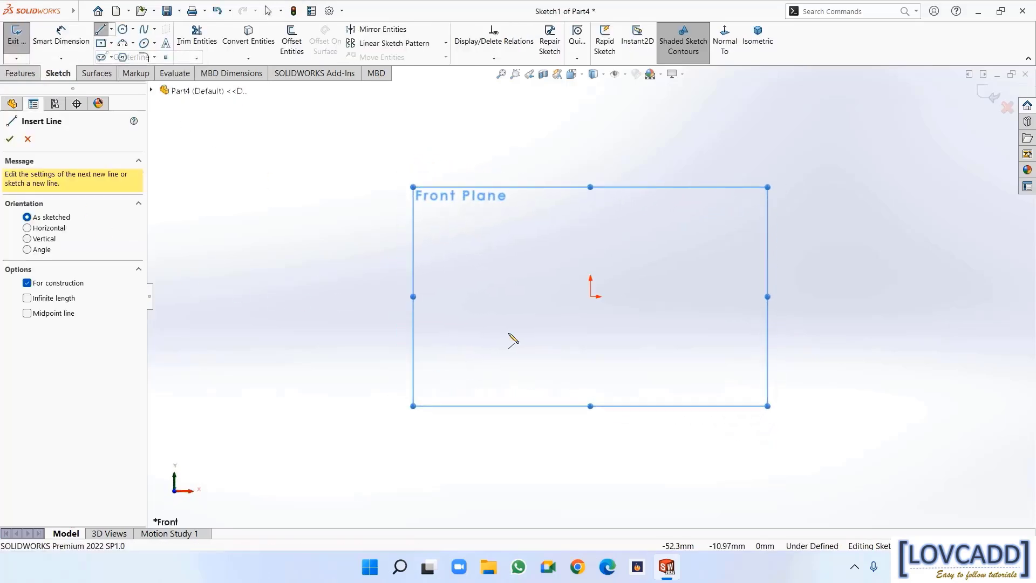
{"action": "left_click", "coordinate": [592, 296]}
{"action": "left_click", "coordinate": [966, 296]}
{"action": "right_click", "coordinate": [966, 296]}
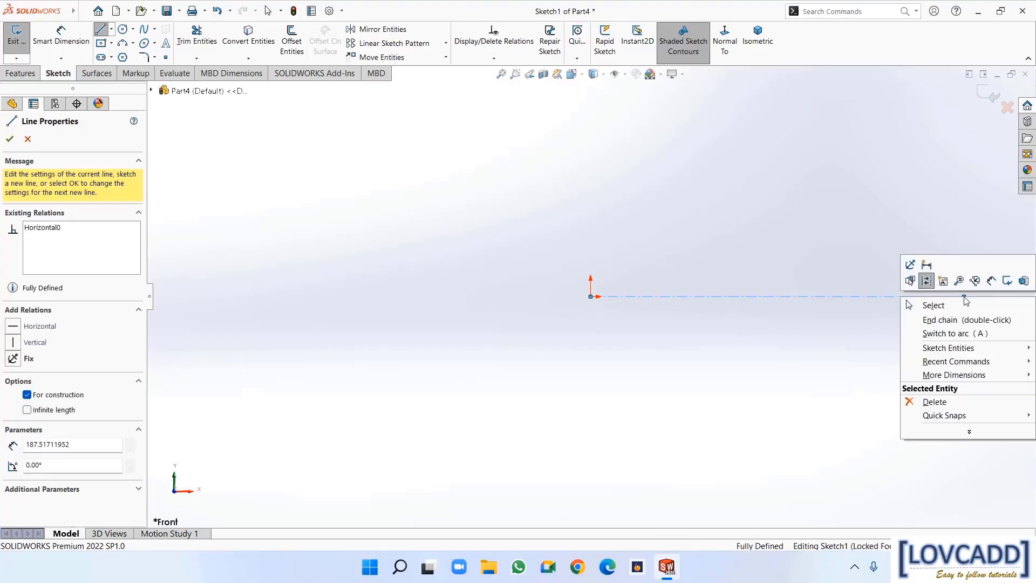
{"action": "left_click", "coordinate": [936, 304]}
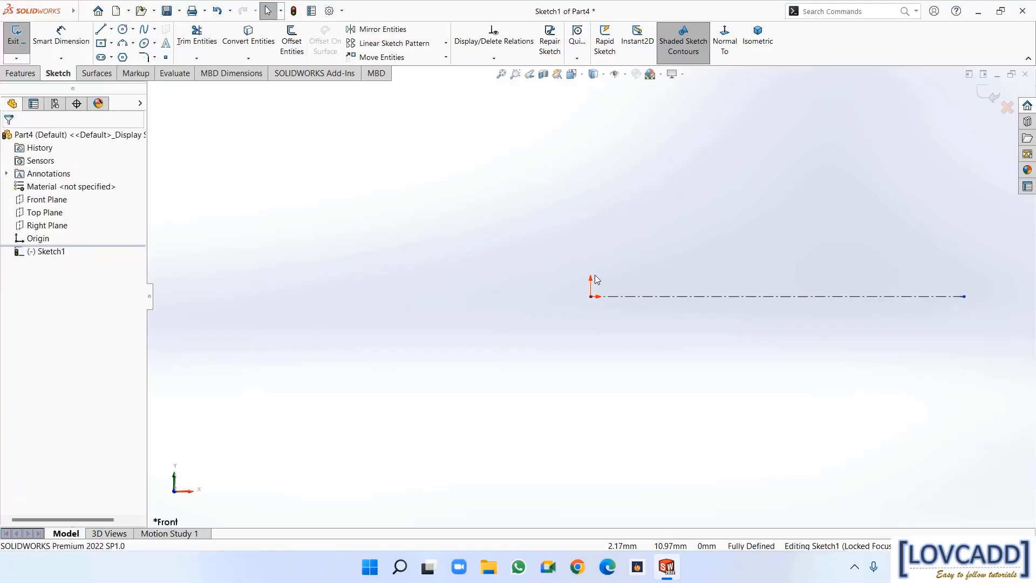
Sketch a three-sided open rectangular profile about 160 by 55 mm from the origin, ending on the centerline
{"action": "left_click", "coordinate": [99, 29]}
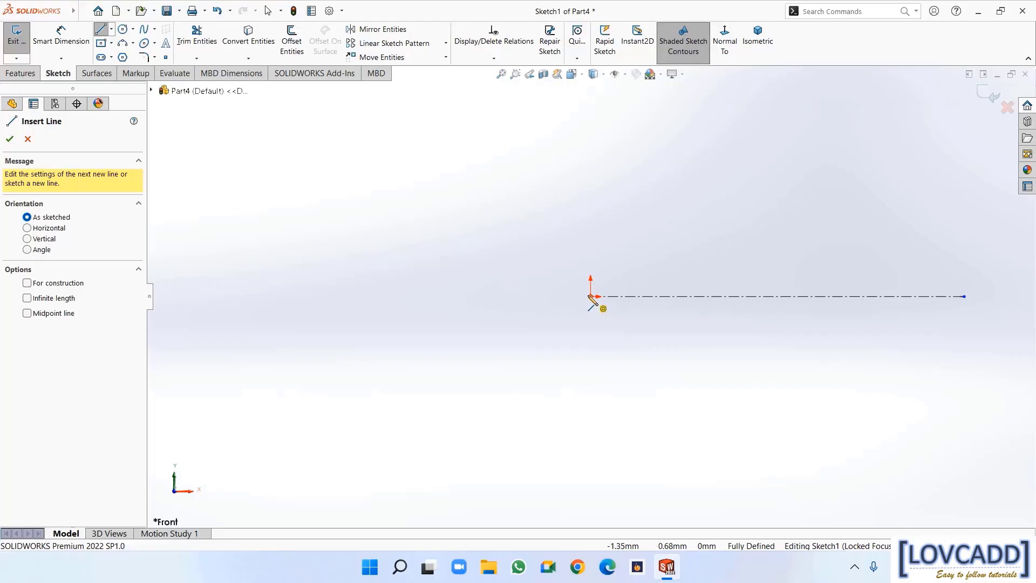
{"action": "left_click", "coordinate": [592, 295]}
{"action": "left_click", "coordinate": [591, 186]}
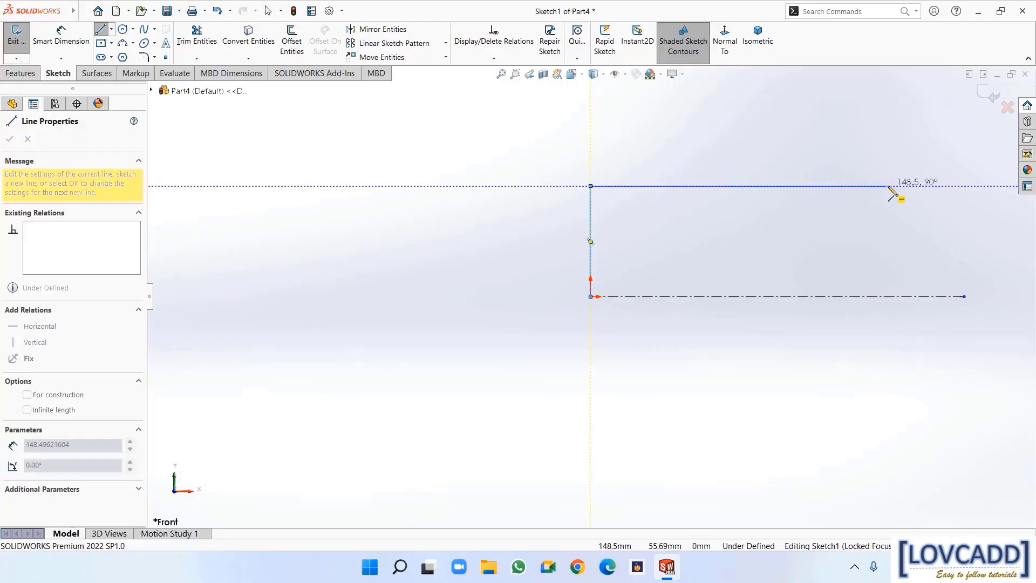
{"action": "left_click", "coordinate": [910, 186]}
{"action": "left_click", "coordinate": [910, 296]}
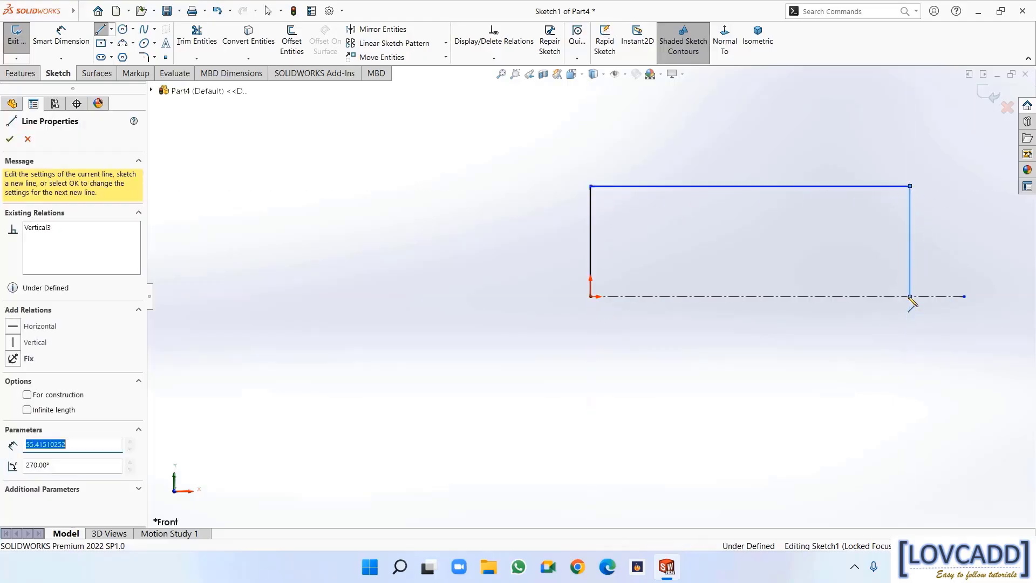
{"action": "right_click", "coordinate": [927, 298]}
{"action": "left_click", "coordinate": [932, 306]}
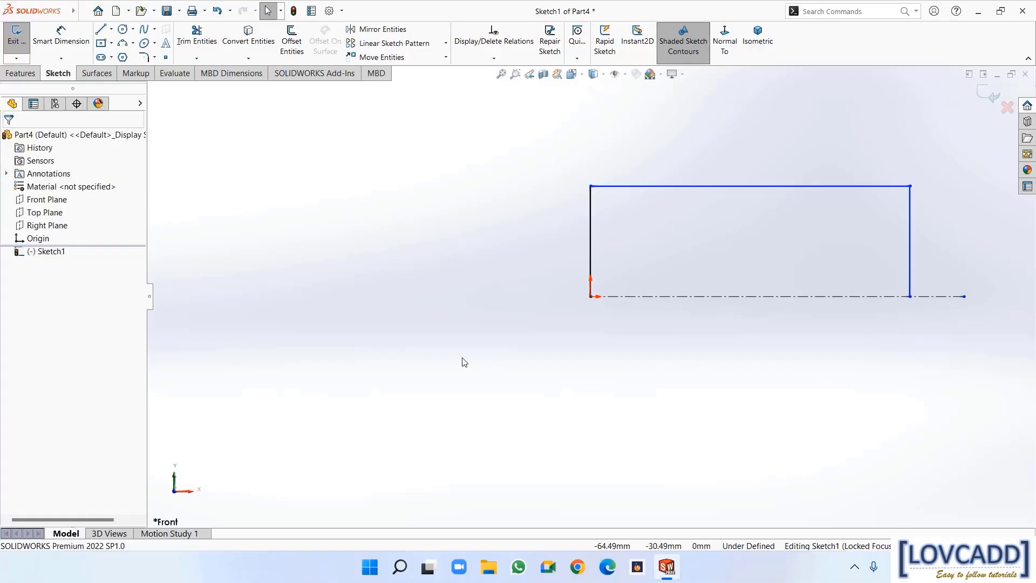
Dimension the profile's upper horizontal line as 10 mm
{"action": "left_click", "coordinate": [61, 36]}
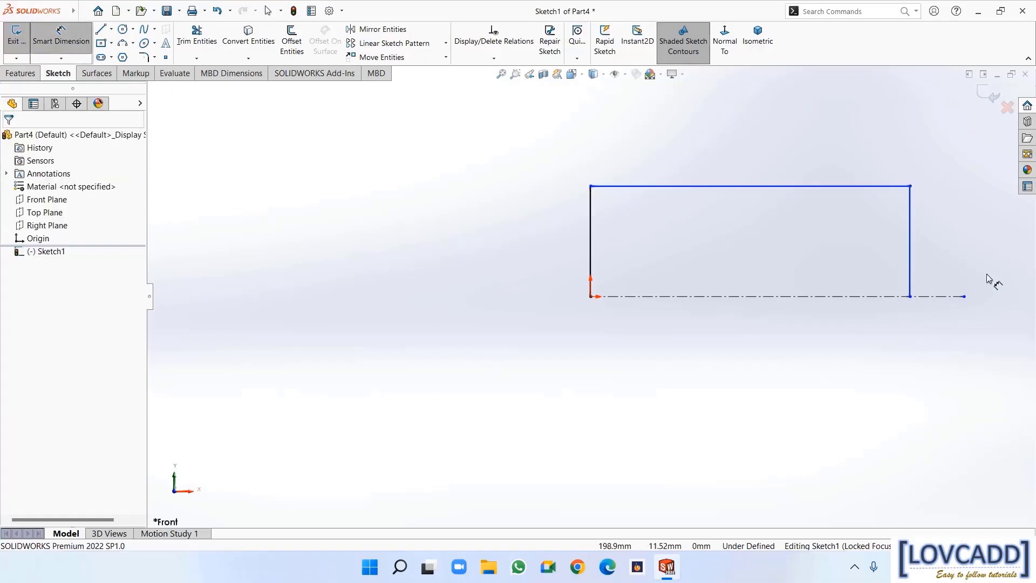
{"action": "left_click", "coordinate": [761, 187]}
{"action": "left_click", "coordinate": [747, 154]}
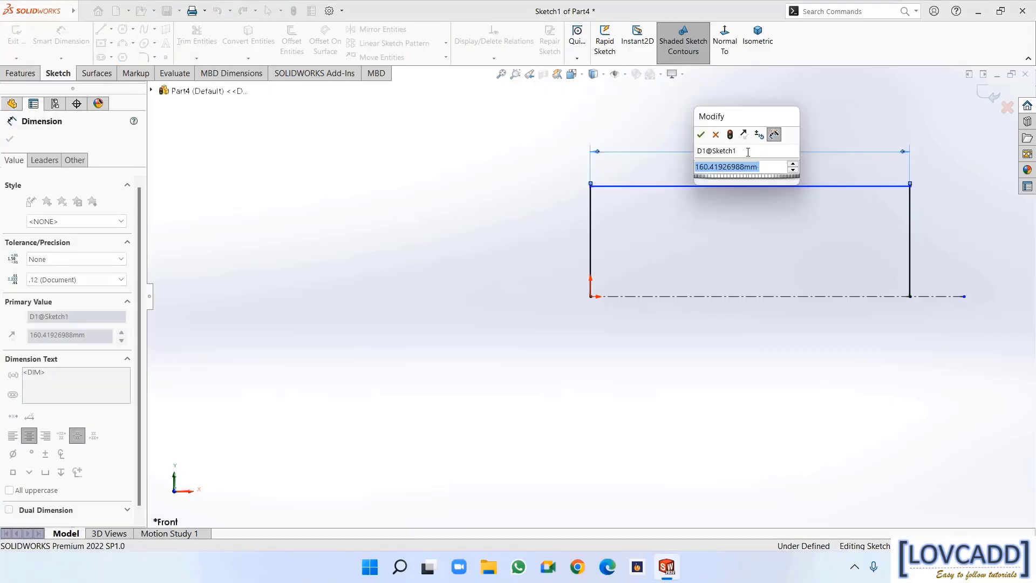
{"action": "type", "text": "10"}
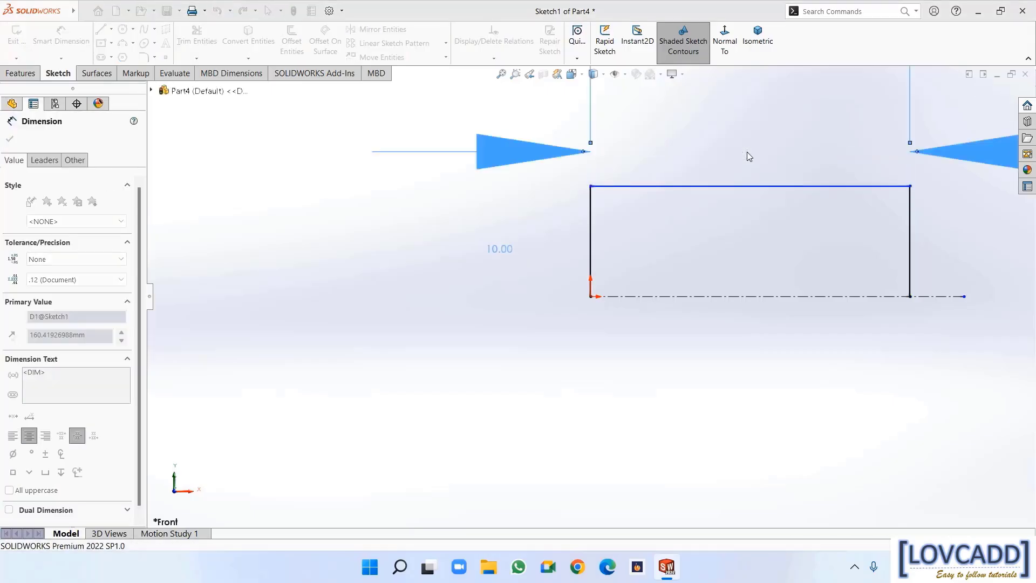
{"action": "key", "text": "Return"}
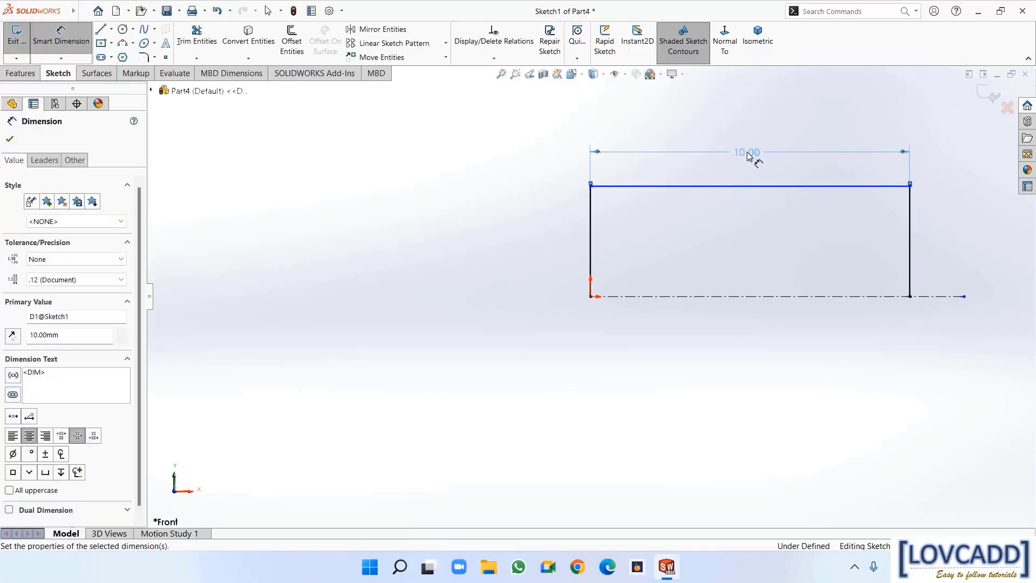
Dimension the profile's vertical line at the origin as 1.5 mm
{"action": "left_click", "coordinate": [590, 246]}
{"action": "left_click", "coordinate": [541, 246]}
{"action": "type", "text": "1"}
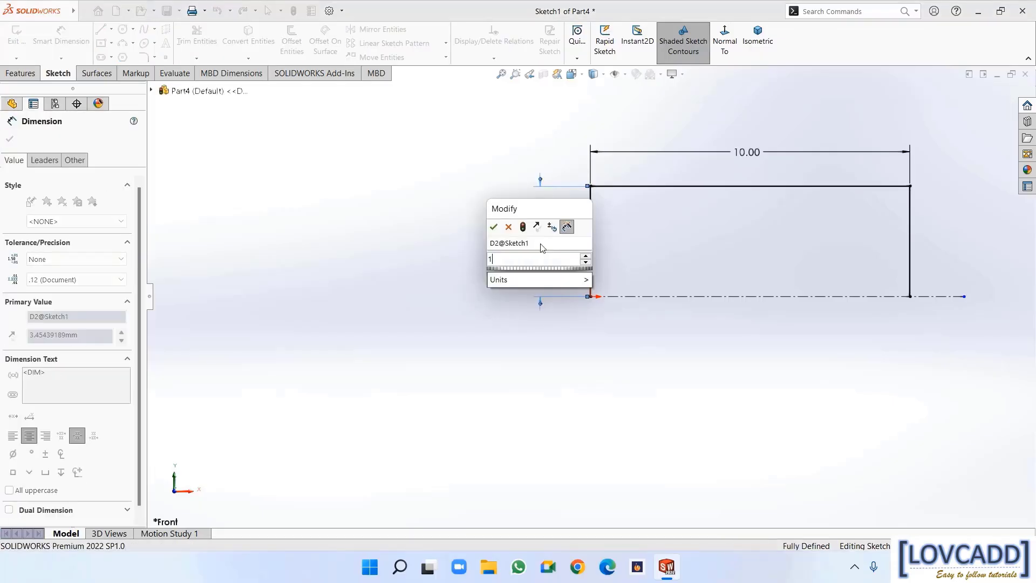
{"action": "type", "text": ".5"}
{"action": "key", "text": "Return"}
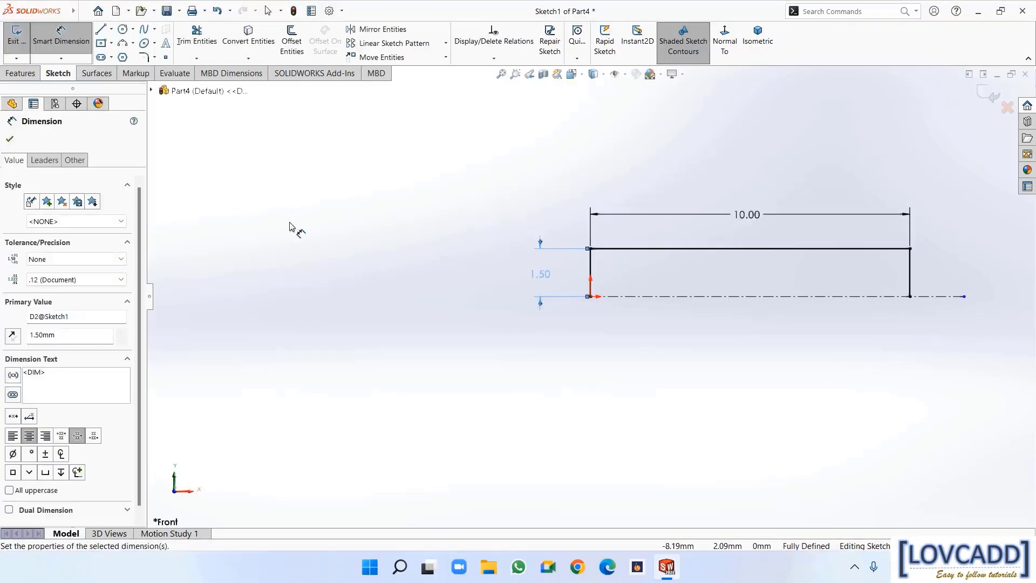
Revolve the profile 360 degrees around the centerline into a solid cylinder, letting the open sketch close automatically
{"action": "left_click", "coordinate": [19, 74]}
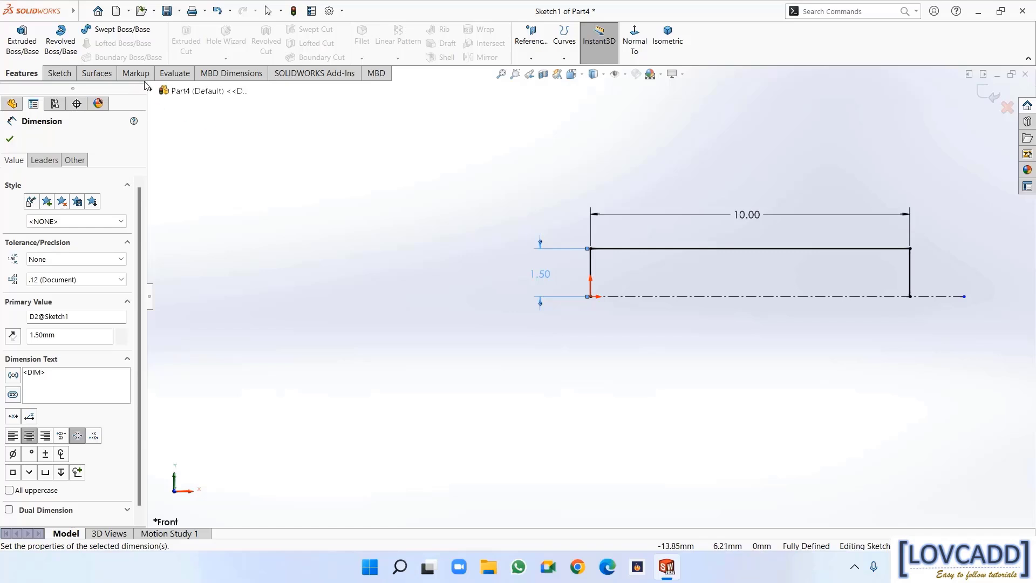
{"action": "left_click", "coordinate": [61, 40]}
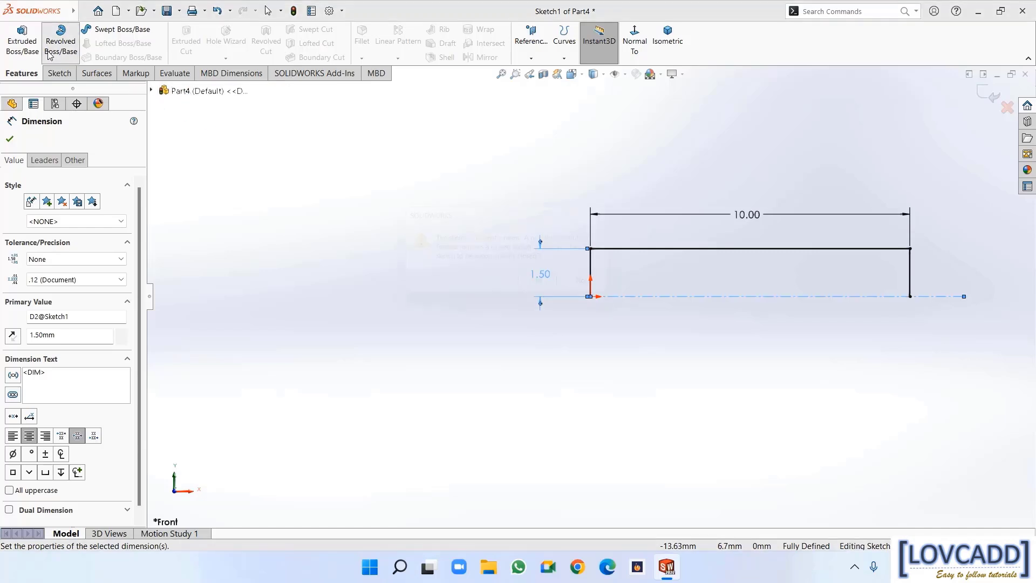
{"action": "left_click", "coordinate": [548, 287]}
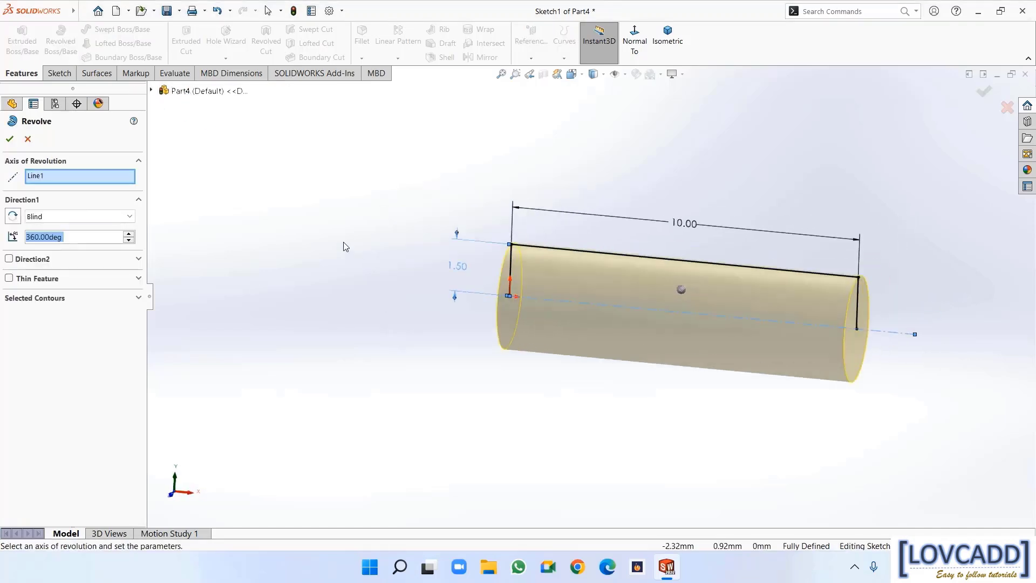
{"action": "left_click", "coordinate": [9, 140]}
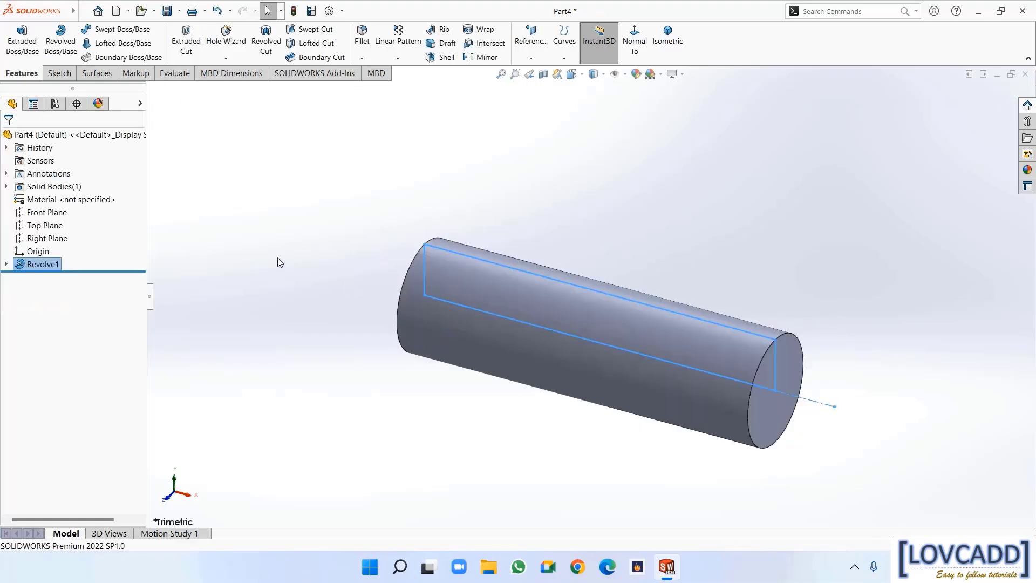
Apply Plain Carbon Steel from the Steel materials to the revolved cylinder
{"action": "right_click", "coordinate": [91, 207]}
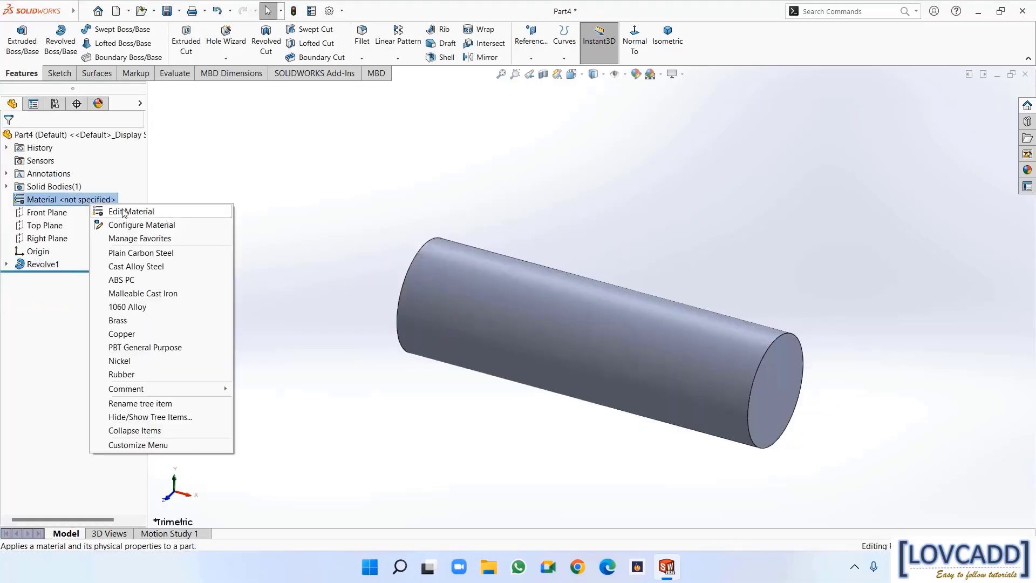
{"action": "left_click", "coordinate": [116, 210]}
{"action": "scroll", "coordinate": [365, 311], "scroll_direction": "down", "scroll_amount": 3}
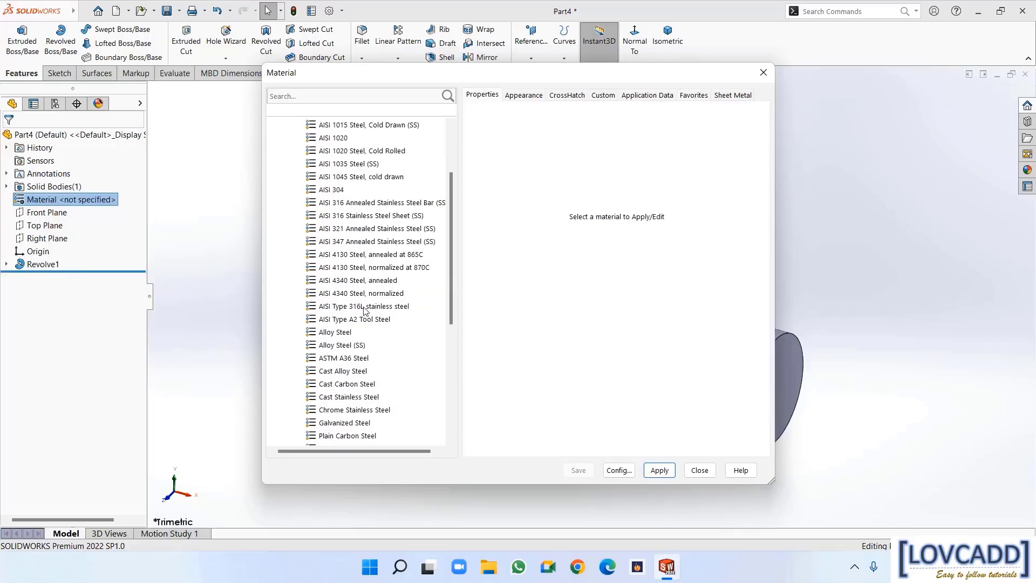
{"action": "left_click", "coordinate": [362, 397]}
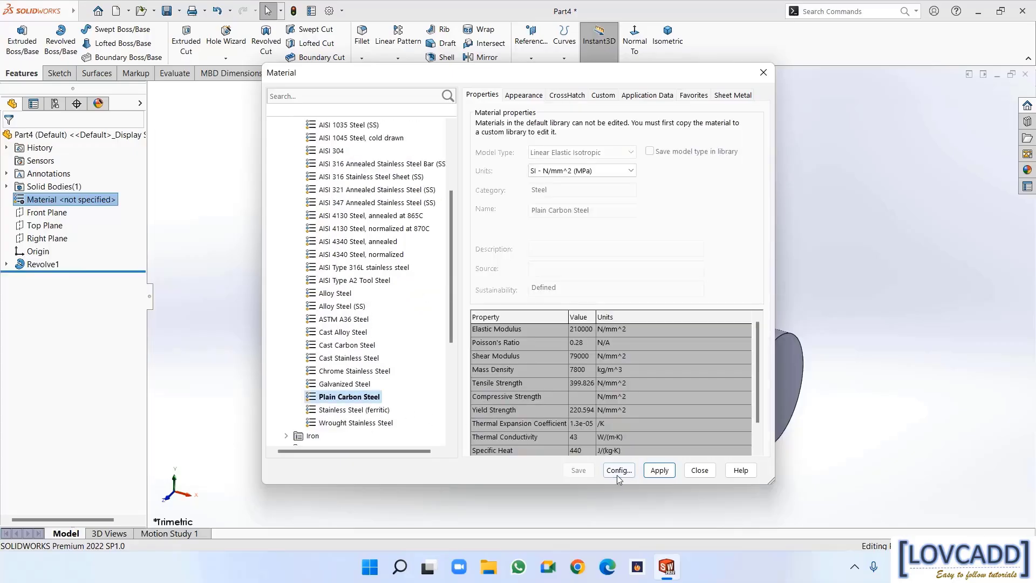
{"action": "left_click", "coordinate": [660, 472]}
{"action": "left_click", "coordinate": [700, 470]}
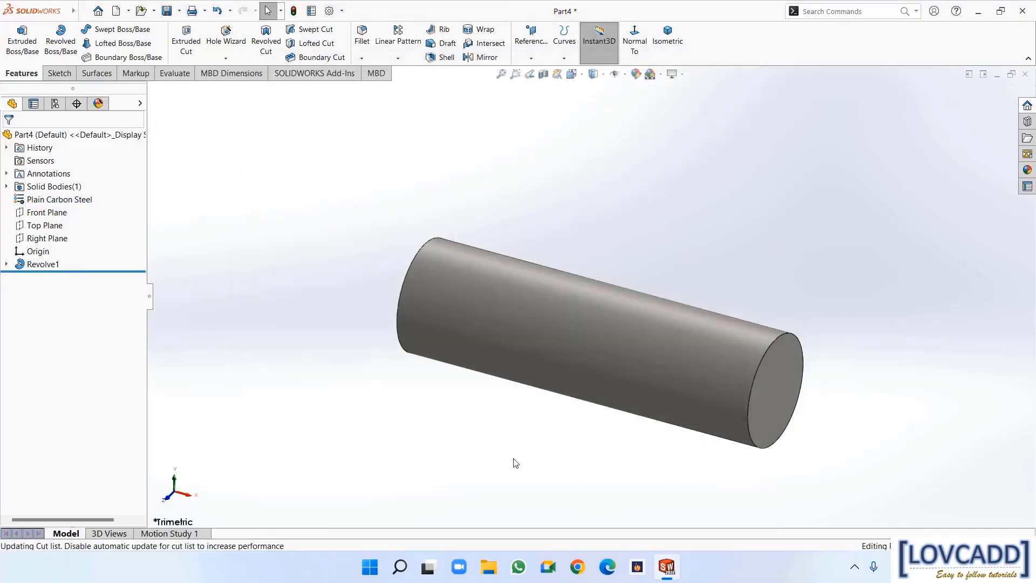
Save the cylinder as "round key" in the shaping machine folder and close the part
{"action": "left_click", "coordinate": [179, 11]}
{"action": "left_click", "coordinate": [189, 41]}
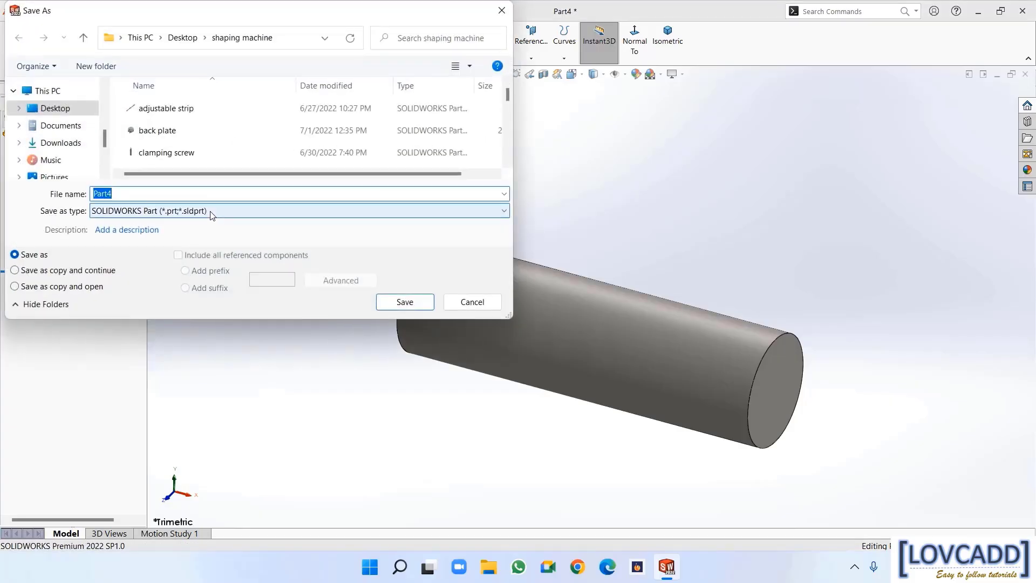
{"action": "type", "text": "ro"}
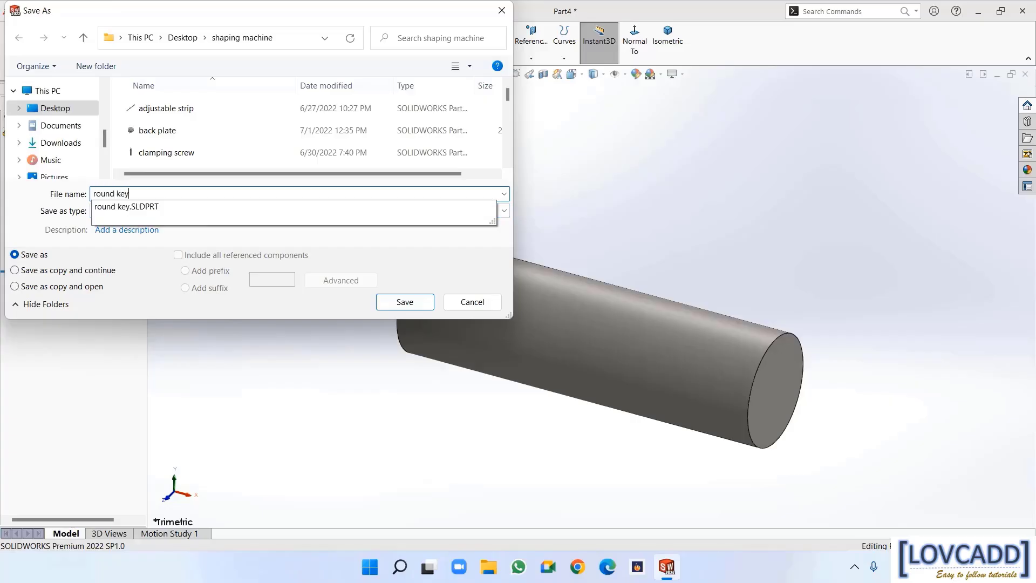
{"action": "type", "text": "und key"}
{"action": "left_click", "coordinate": [405, 302]}
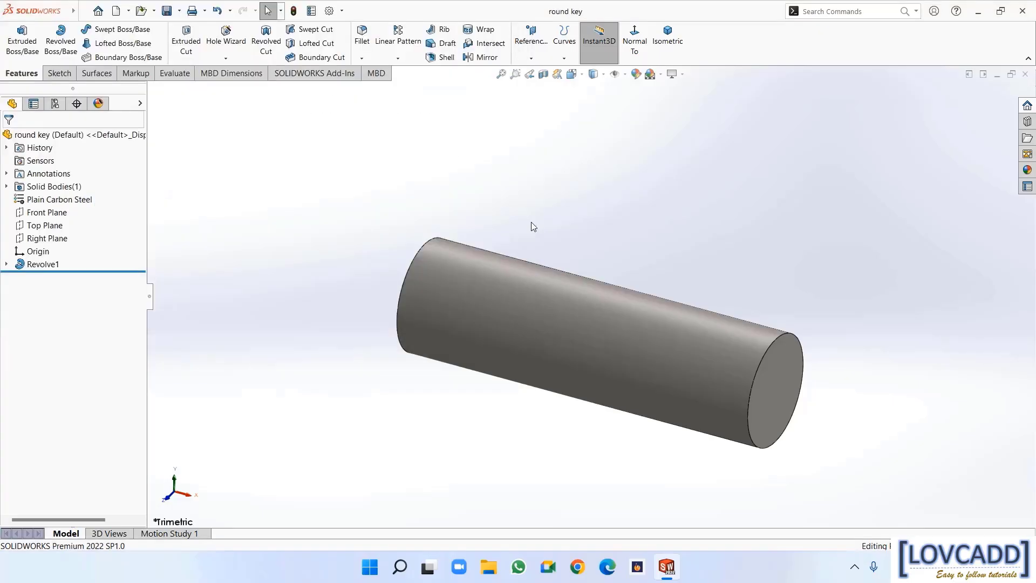
{"action": "left_click", "coordinate": [1025, 74]}
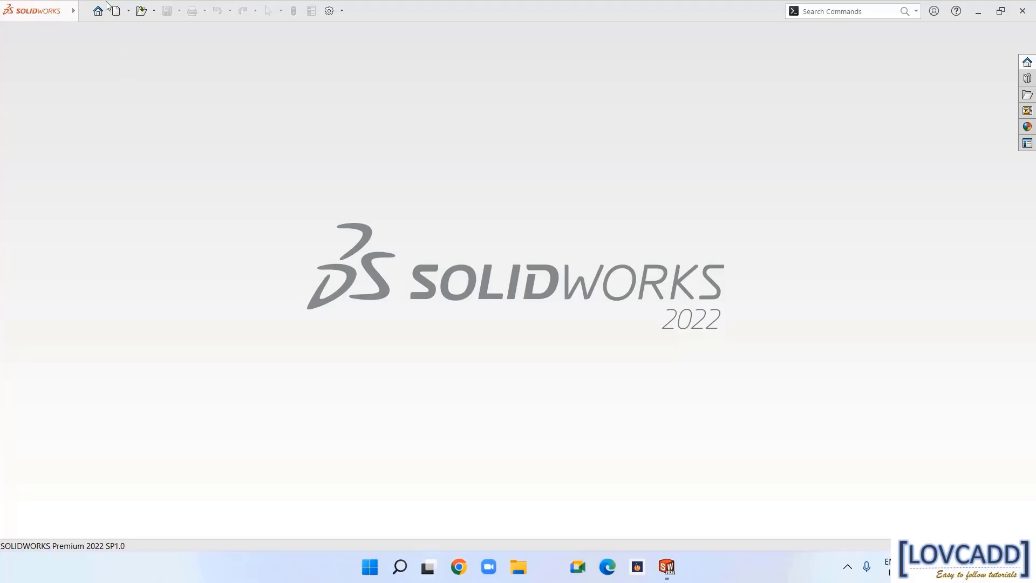
Create another new part document and open a sketch on its Front Plane
{"action": "left_click", "coordinate": [116, 10]}
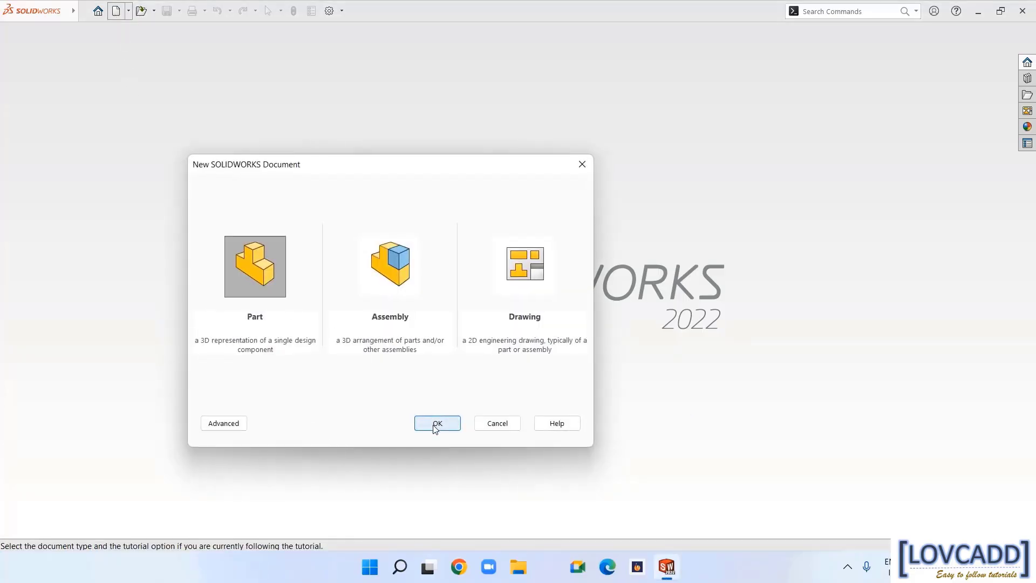
{"action": "left_click", "coordinate": [436, 426]}
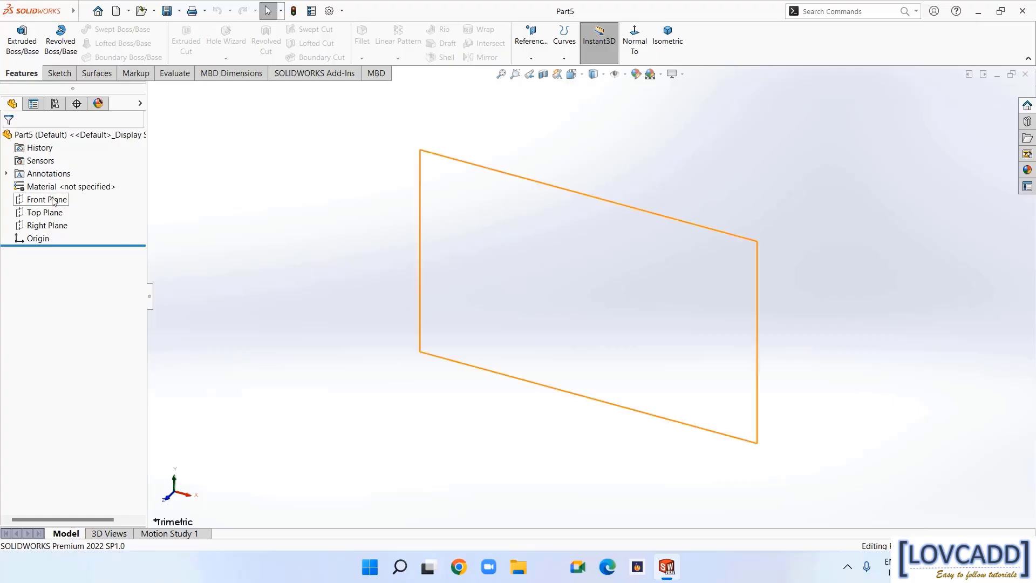
{"action": "left_click", "coordinate": [53, 202]}
{"action": "left_click", "coordinate": [64, 184]}
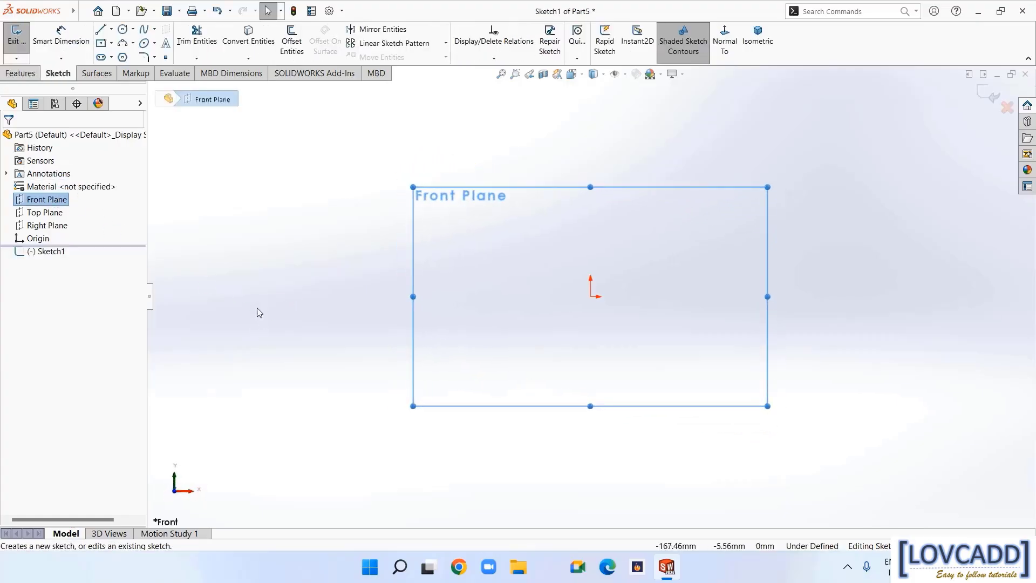
Sketch a vertical centerline about 85 mm long straight down from the origin
{"action": "left_click", "coordinate": [111, 30]}
{"action": "left_click", "coordinate": [127, 56]}
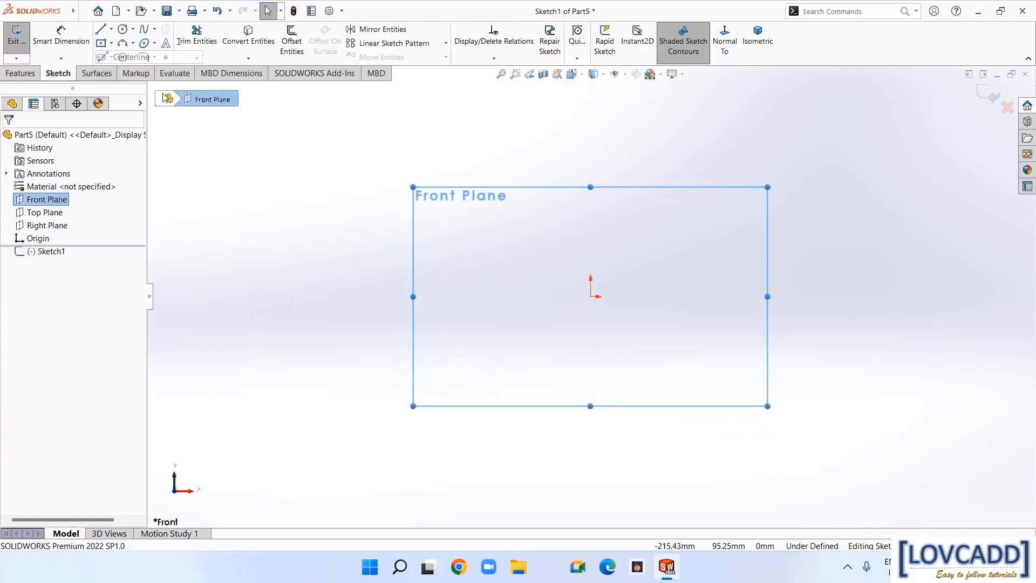
{"action": "left_click", "coordinate": [591, 297]}
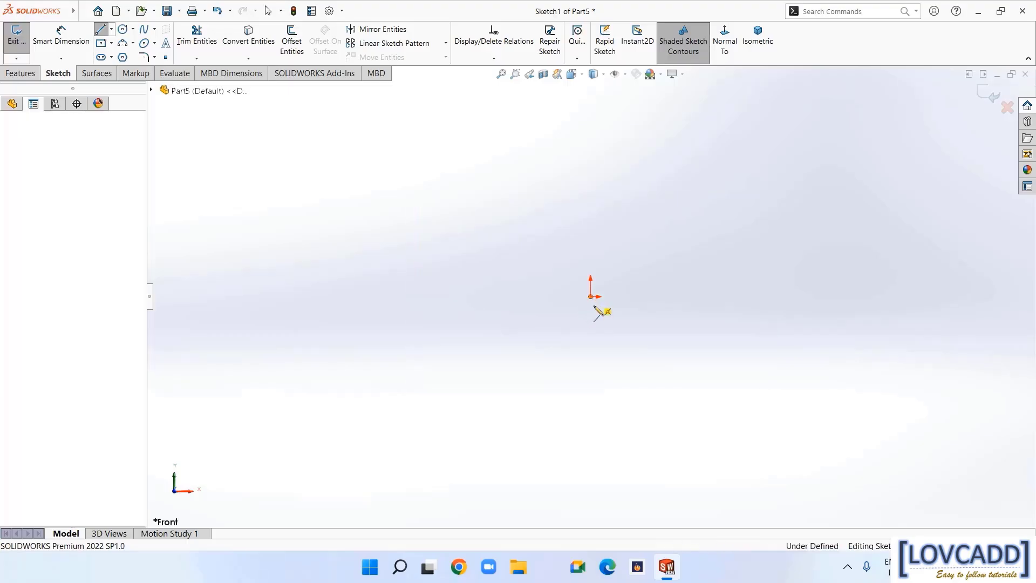
{"action": "left_click", "coordinate": [592, 468]}
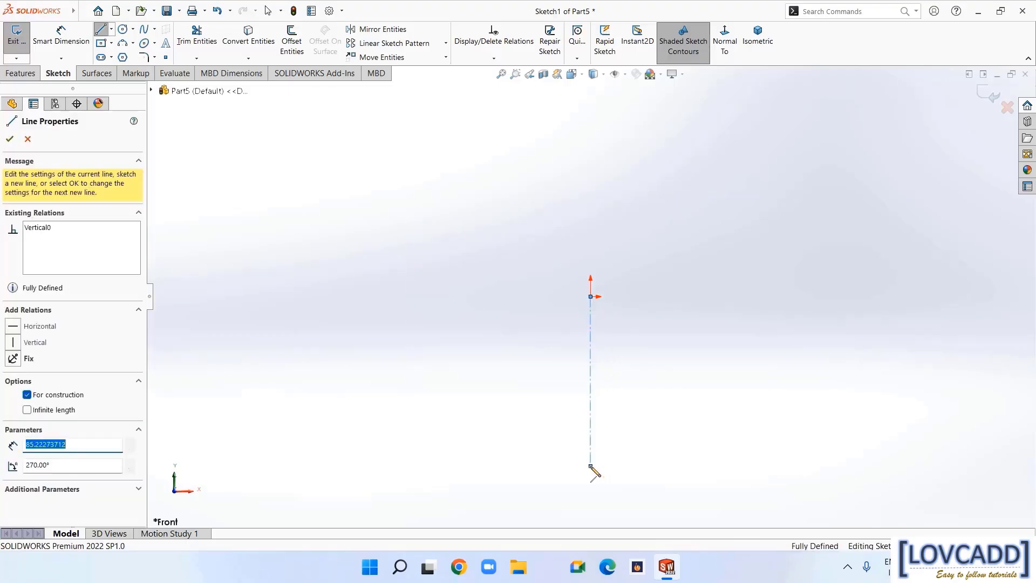
{"action": "right_click", "coordinate": [591, 467]}
{"action": "left_click", "coordinate": [613, 448]}
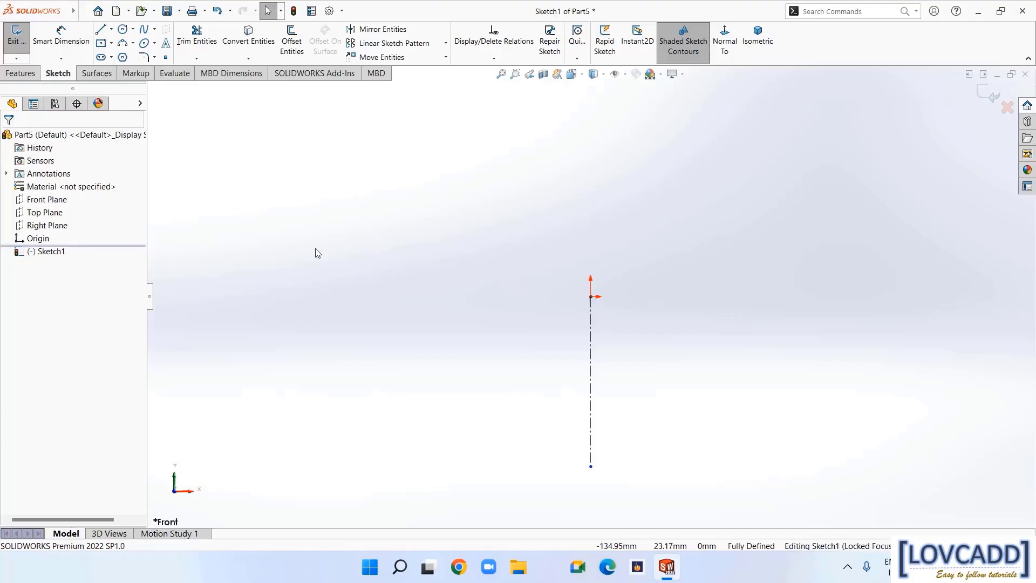
Sketch a horizontal line about 33.6 mm from the origin, a vertical line down, and a slanted line to the centerline's lower end
{"action": "left_click", "coordinate": [101, 30]}
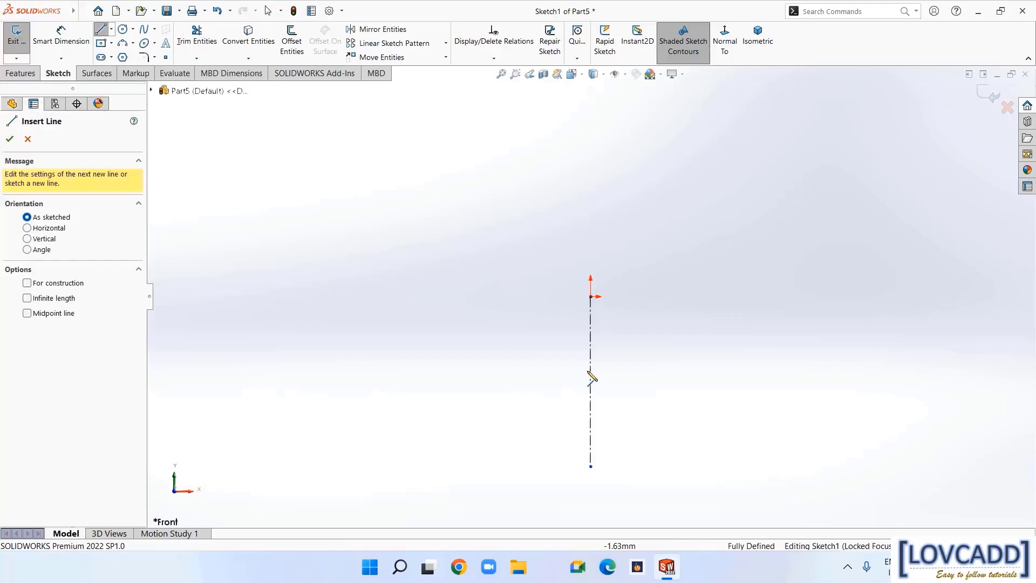
{"action": "left_click", "coordinate": [590, 296]}
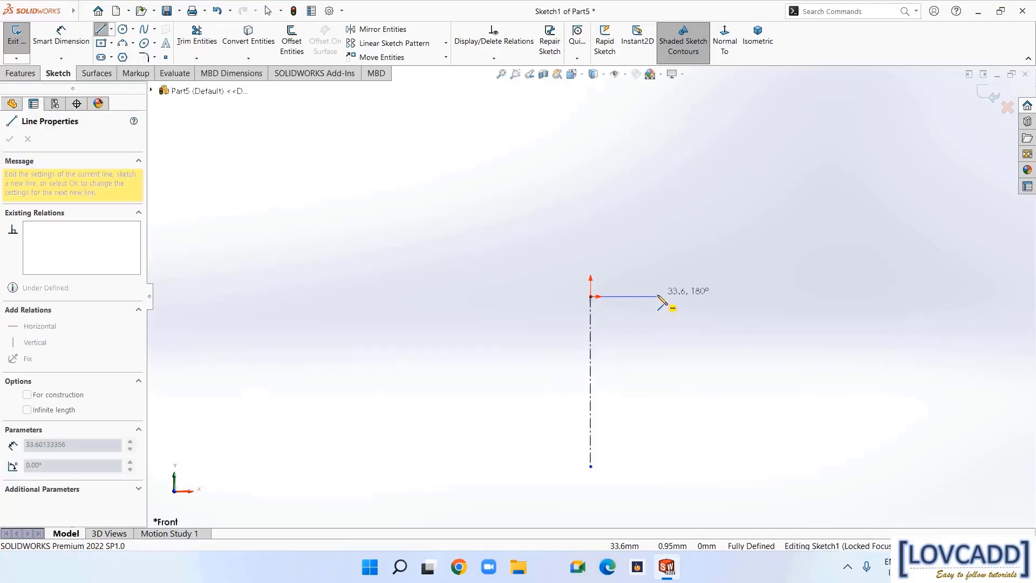
{"action": "left_click", "coordinate": [657, 296]}
{"action": "left_click", "coordinate": [658, 399]}
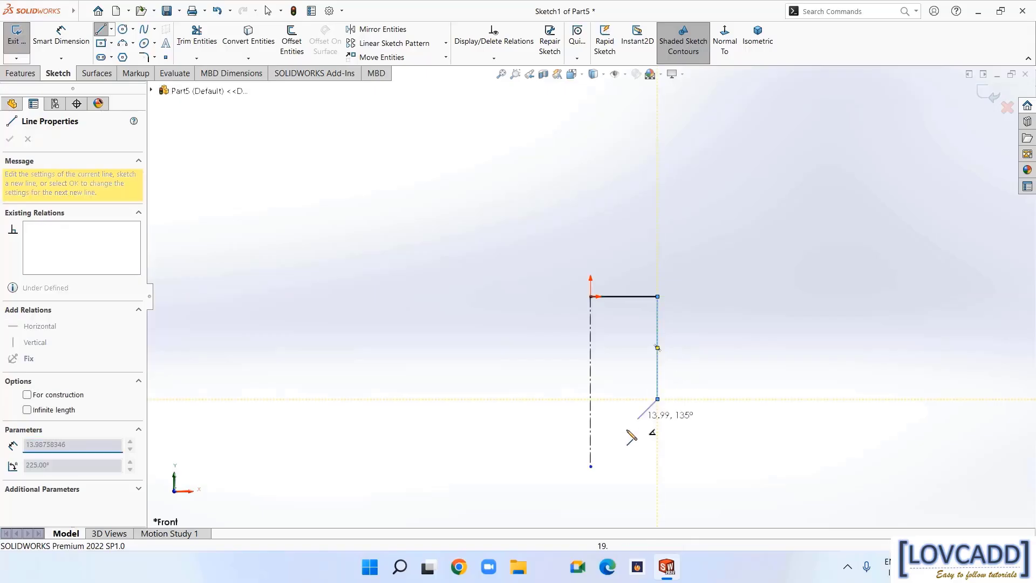
{"action": "left_click", "coordinate": [591, 465]}
{"action": "right_click", "coordinate": [591, 465]}
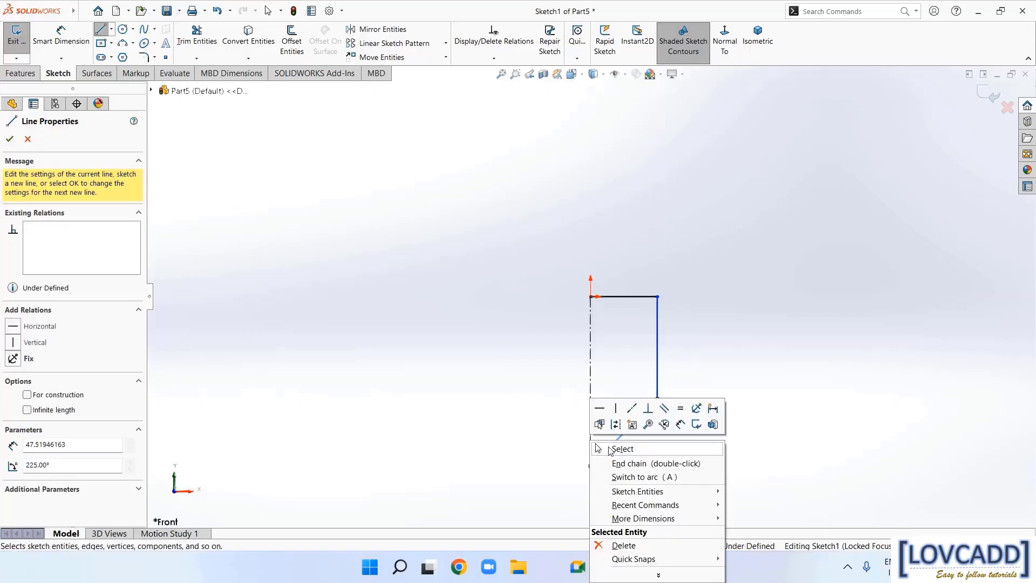
{"action": "left_click", "coordinate": [612, 449]}
Dimension the profile's overall height from the origin to the lower tip as 15 mm
{"action": "left_click", "coordinate": [61, 35]}
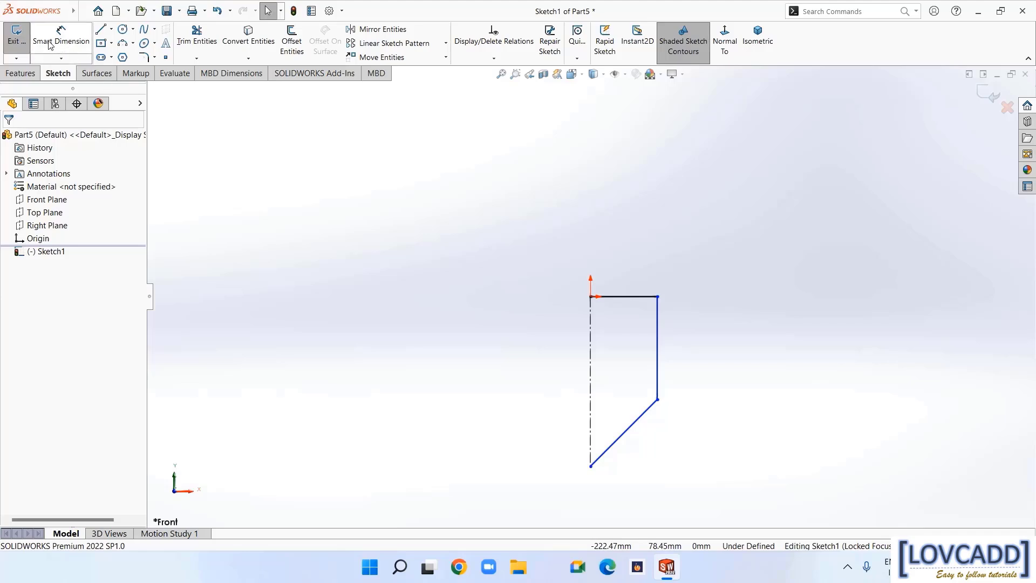
{"action": "left_click", "coordinate": [591, 465]}
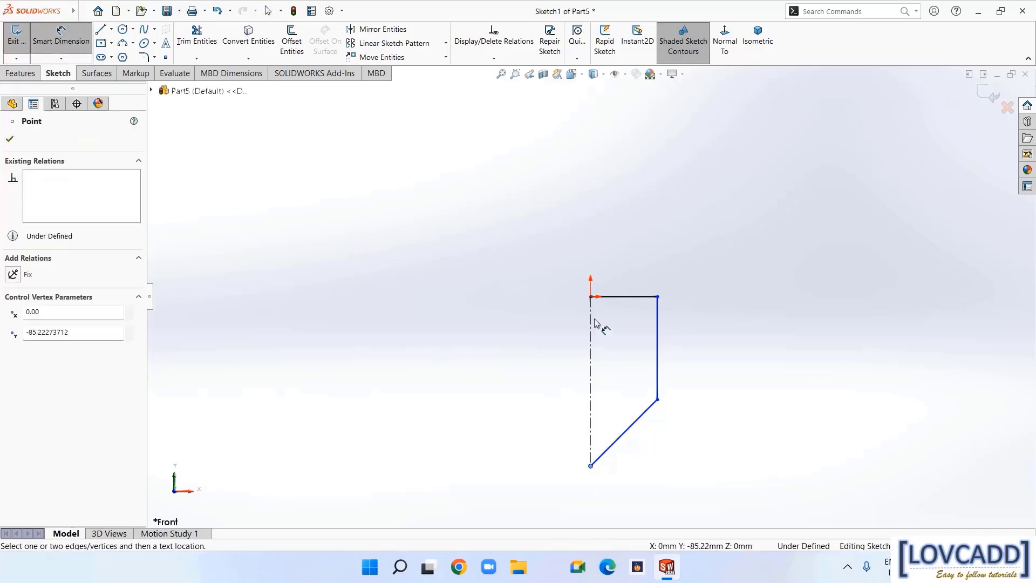
{"action": "left_click", "coordinate": [591, 296]}
{"action": "left_click", "coordinate": [749, 352]}
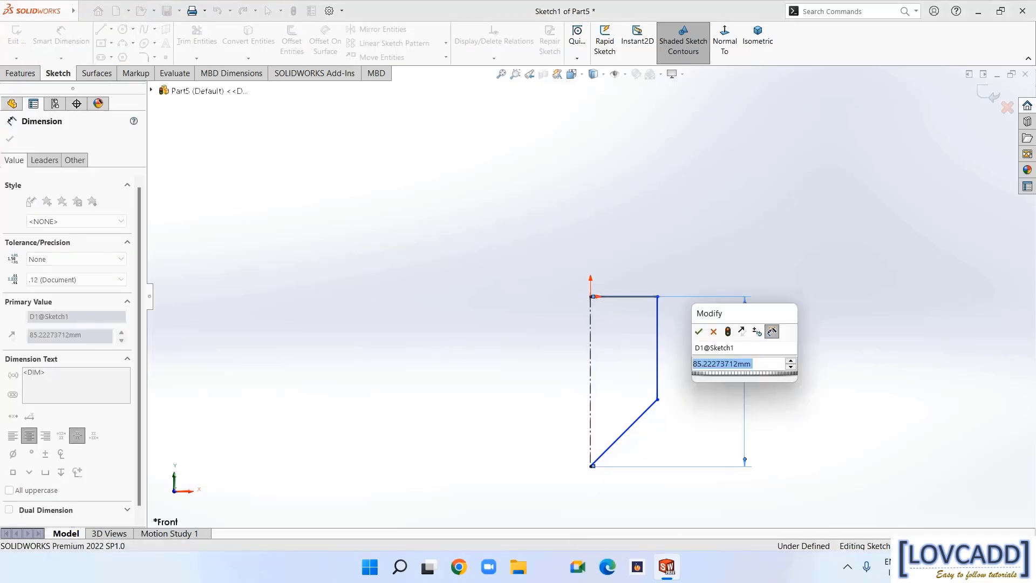
{"action": "type", "text": "15"}
{"action": "key", "text": "Return"}
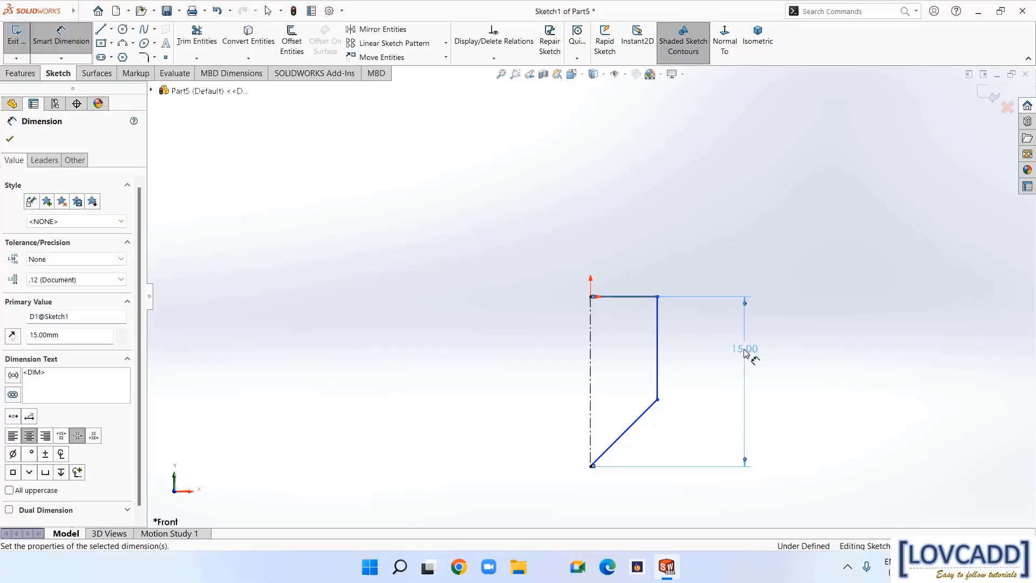
Dimension the distance between the outer vertical line and the centerline as 3 mm
{"action": "left_click", "coordinate": [658, 347]}
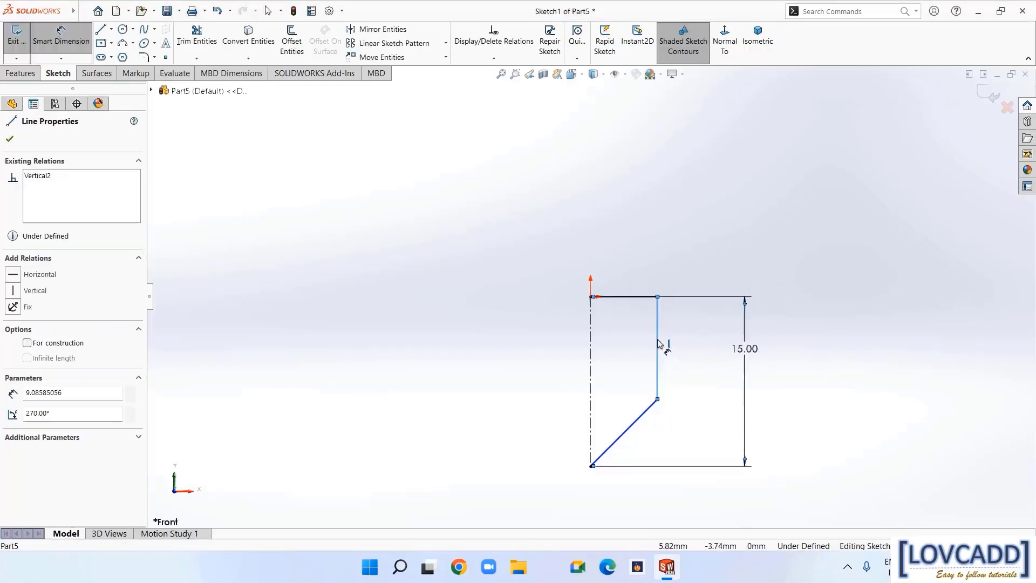
{"action": "left_click", "coordinate": [591, 357]}
{"action": "left_click", "coordinate": [622, 250]}
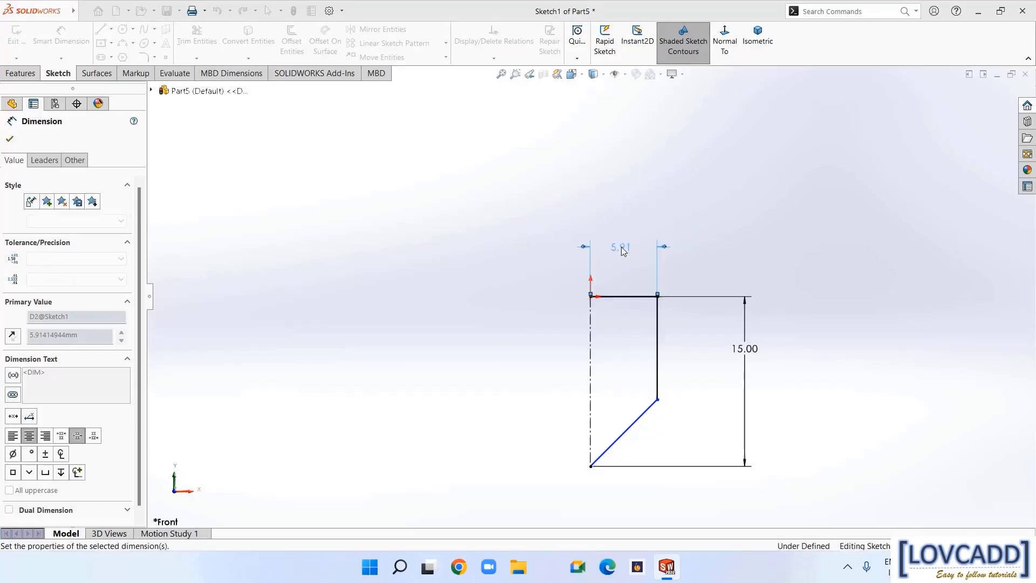
{"action": "type", "text": "3"}
{"action": "key", "text": "Return"}
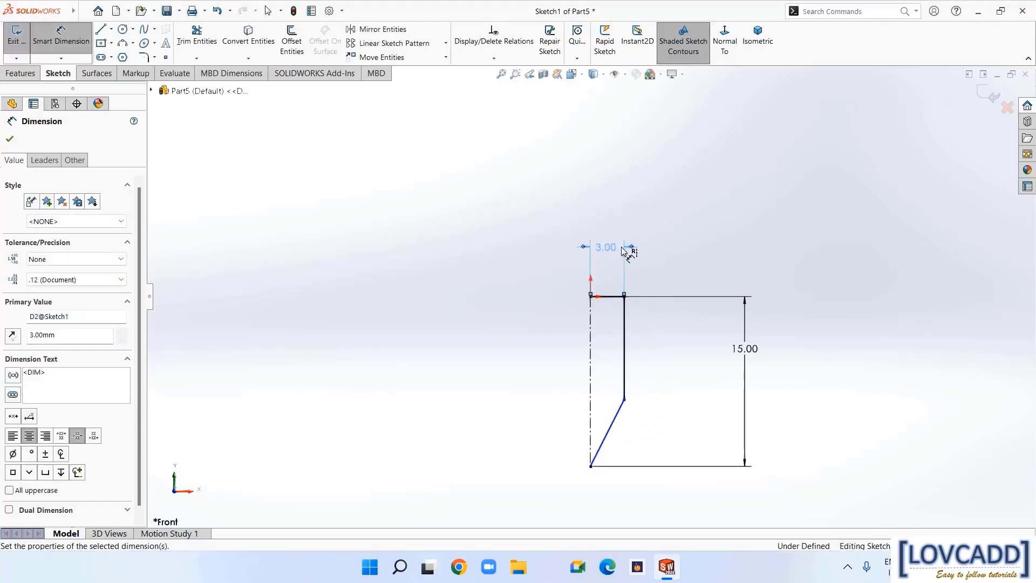
Dimension the angle between the slanted tip line and the centerline as 45 degrees
{"action": "left_click", "coordinate": [612, 424]}
{"action": "left_click", "coordinate": [591, 412]}
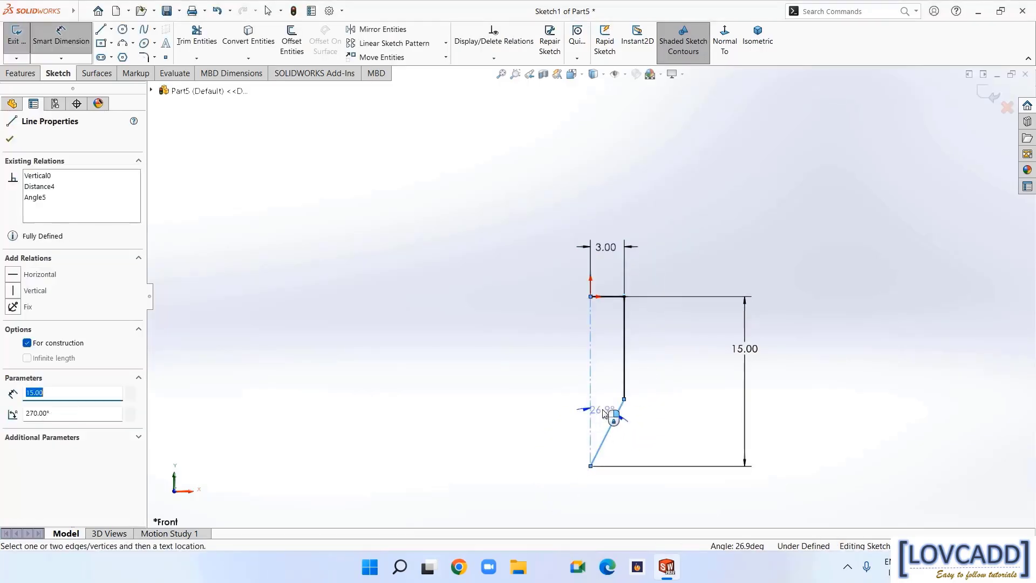
{"action": "left_click", "coordinate": [604, 413]}
{"action": "type", "text": "4"}
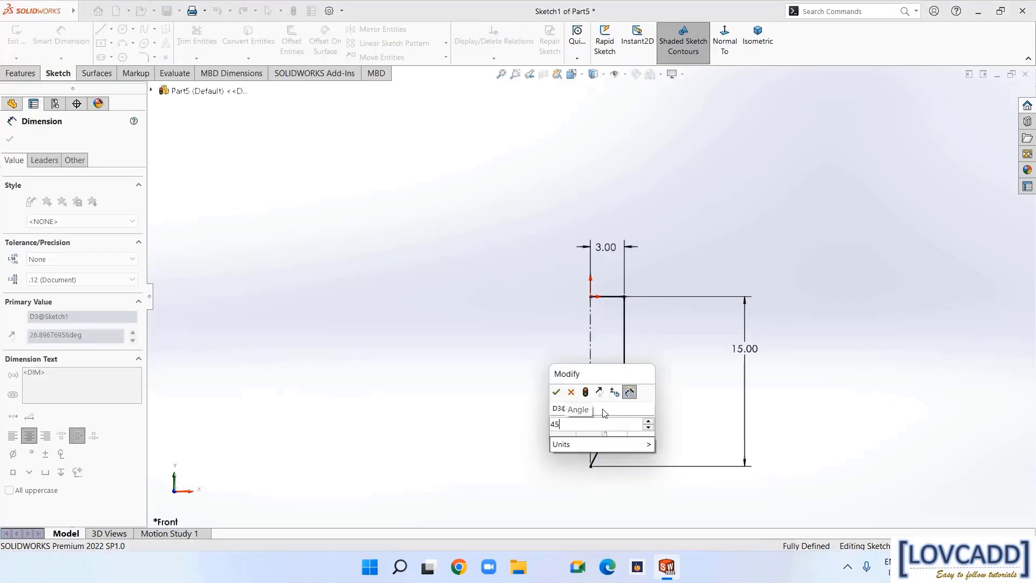
{"action": "type", "text": "5"}
{"action": "key", "text": "Return"}
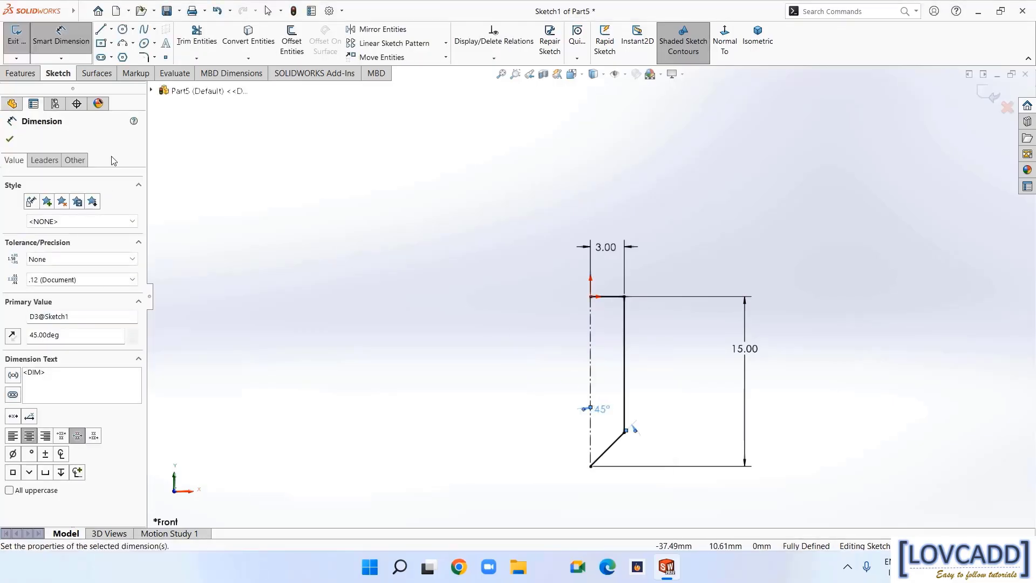
{"action": "left_click", "coordinate": [10, 140]}
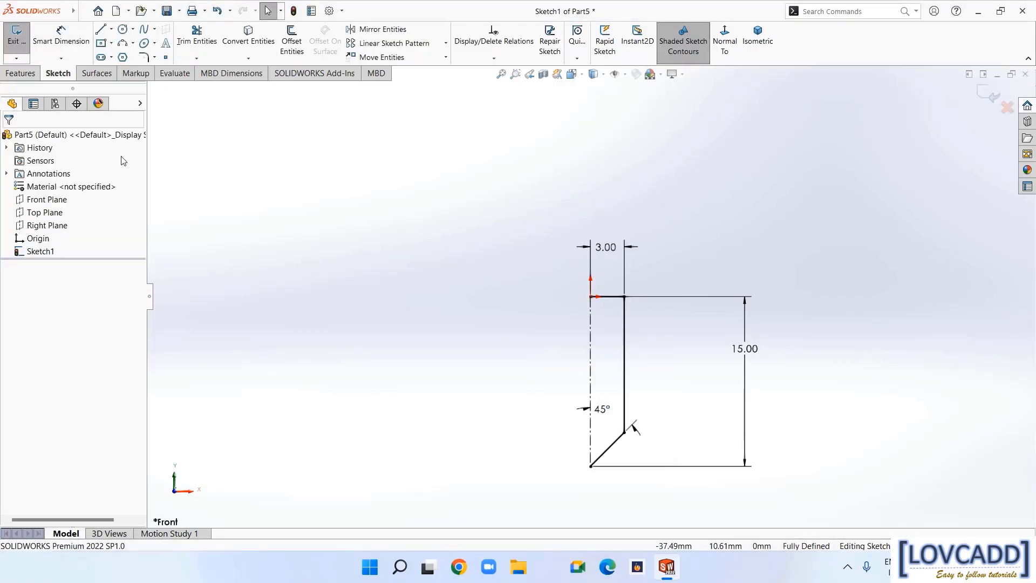
Add a 0.5 mm equal-distance sketch chamfer to the profile's upper outer corner
{"action": "left_click", "coordinate": [155, 57]}
{"action": "left_click", "coordinate": [164, 84]}
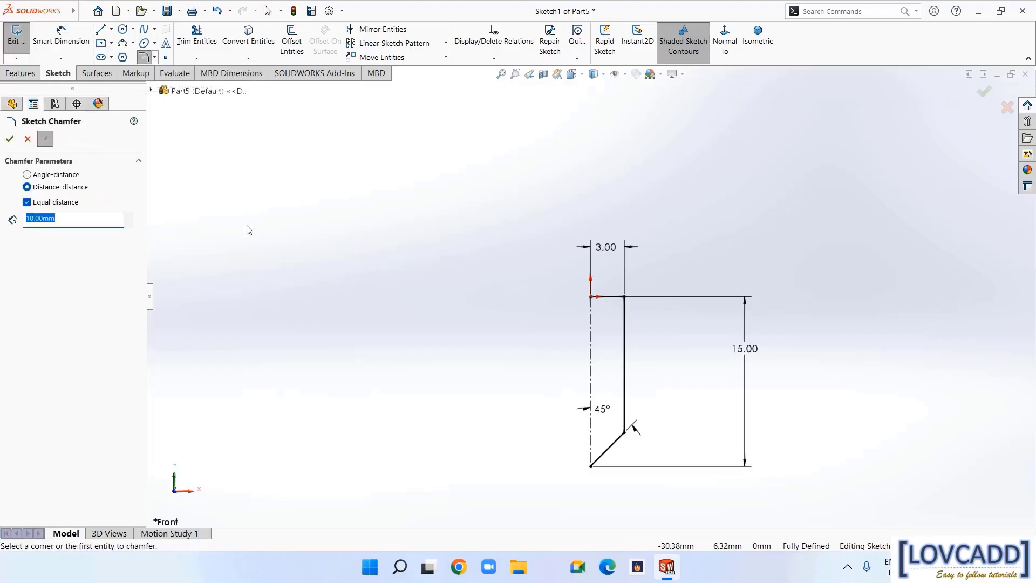
{"action": "type", "text": "1"}
{"action": "left_click", "coordinate": [625, 297]}
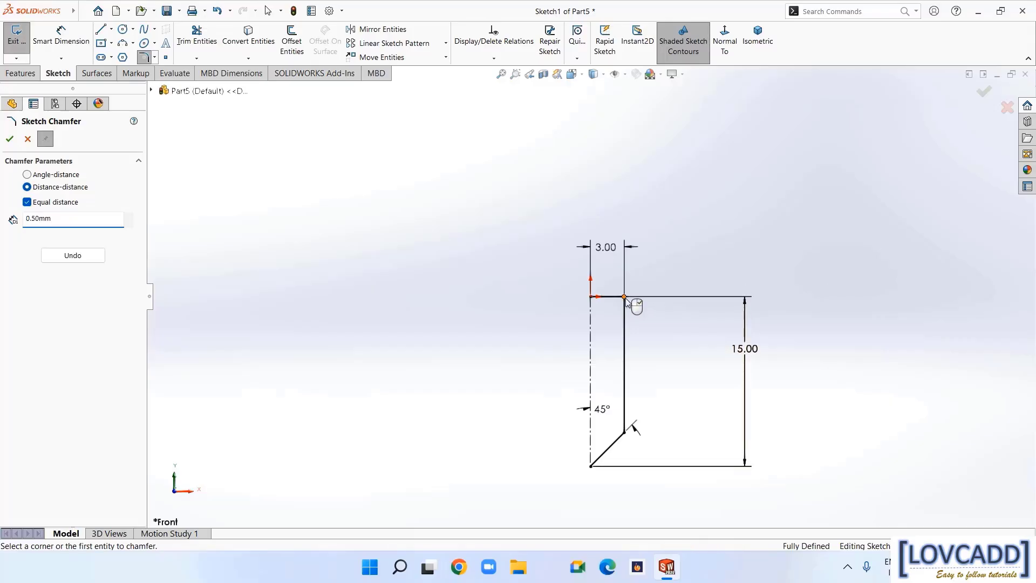
{"action": "left_click", "coordinate": [10, 139]}
Move the two chamfer dimensions clear of the profile's corner so they are readable
{"action": "scroll", "coordinate": [641, 329], "scroll_direction": "down", "scroll_amount": 2}
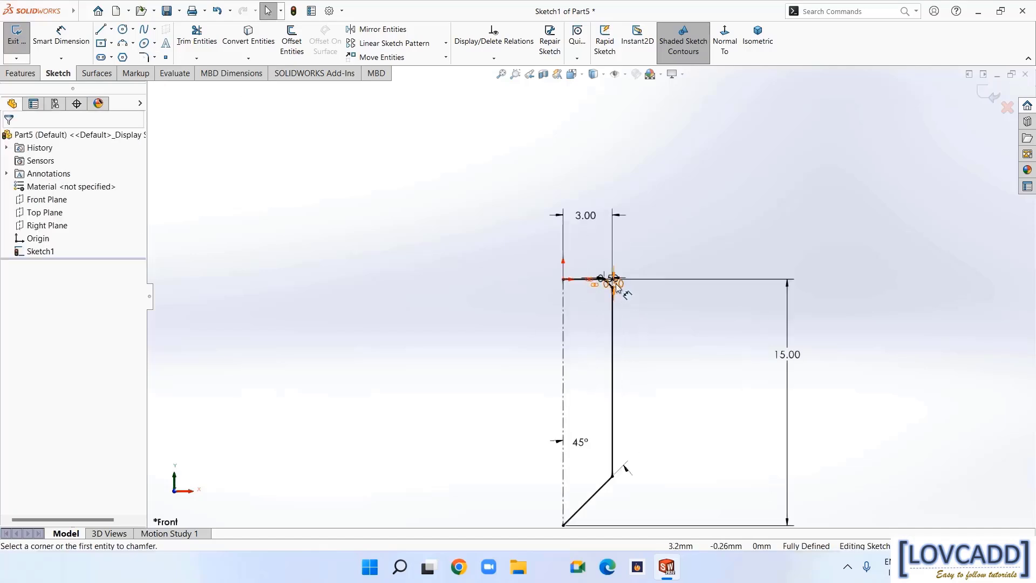
{"action": "left_click_drag", "start_coordinate": [617, 285], "coordinate": [648, 293]}
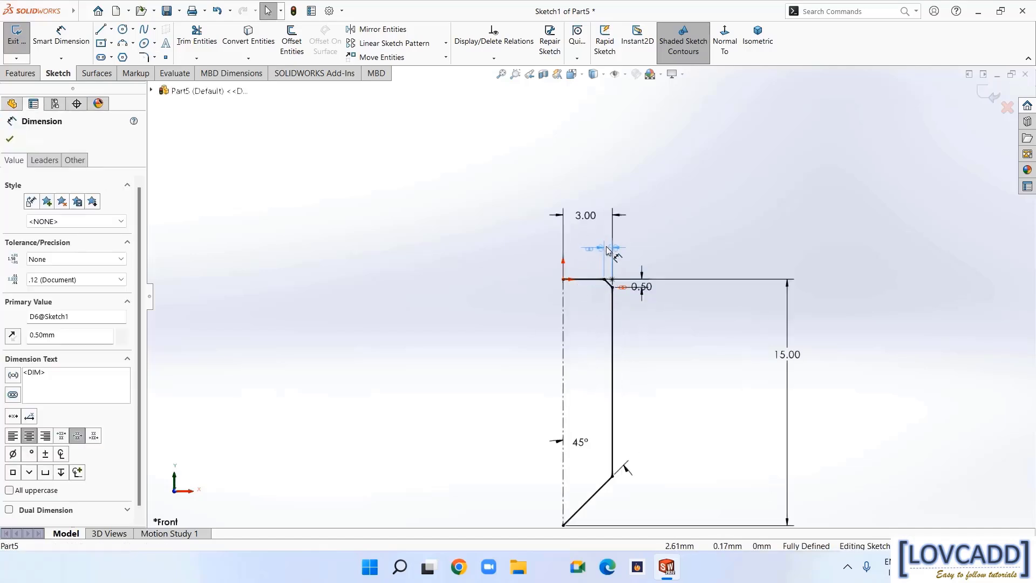
{"action": "key", "text": "f"}
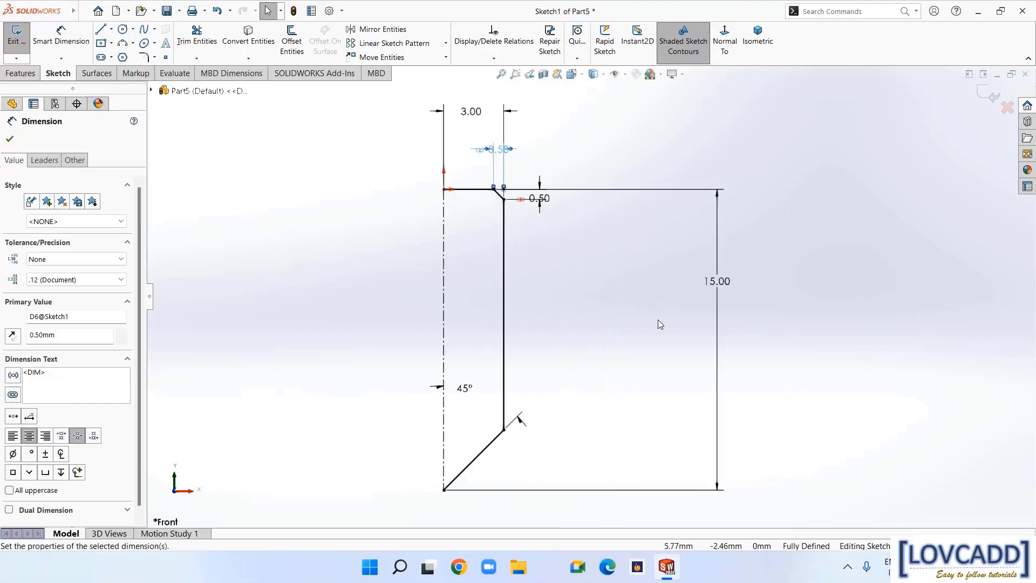
{"action": "left_click", "coordinate": [10, 138]}
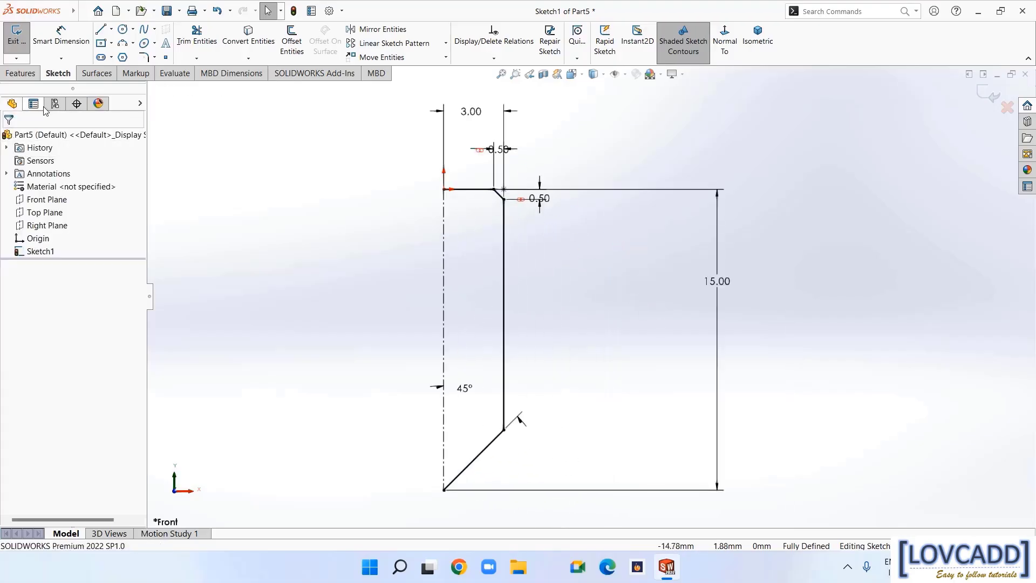
Revolve the profile 360 degrees around the centerline into a pointed solid pin, letting the open sketch close automatically
{"action": "left_click", "coordinate": [20, 77]}
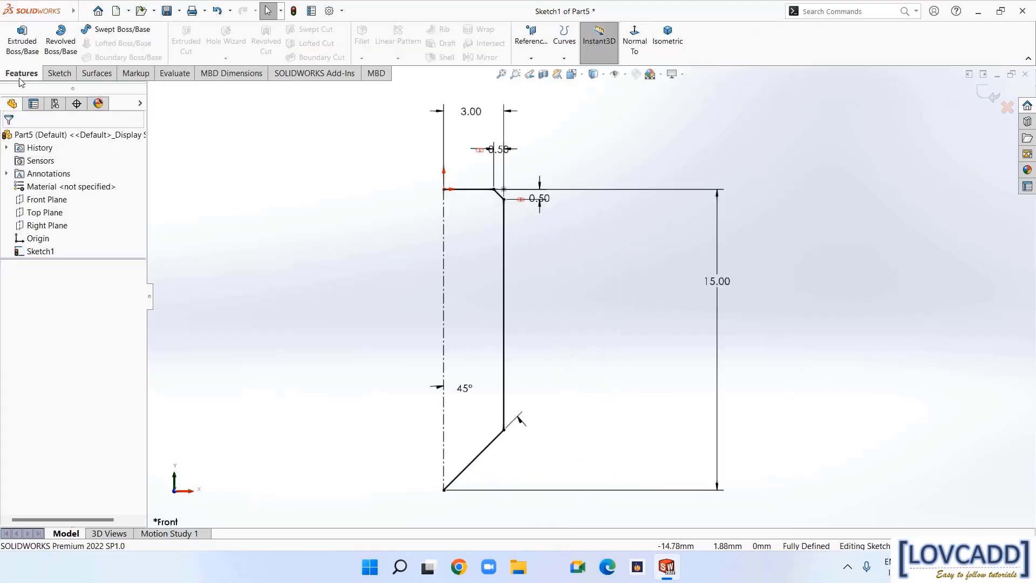
{"action": "left_click", "coordinate": [60, 38]}
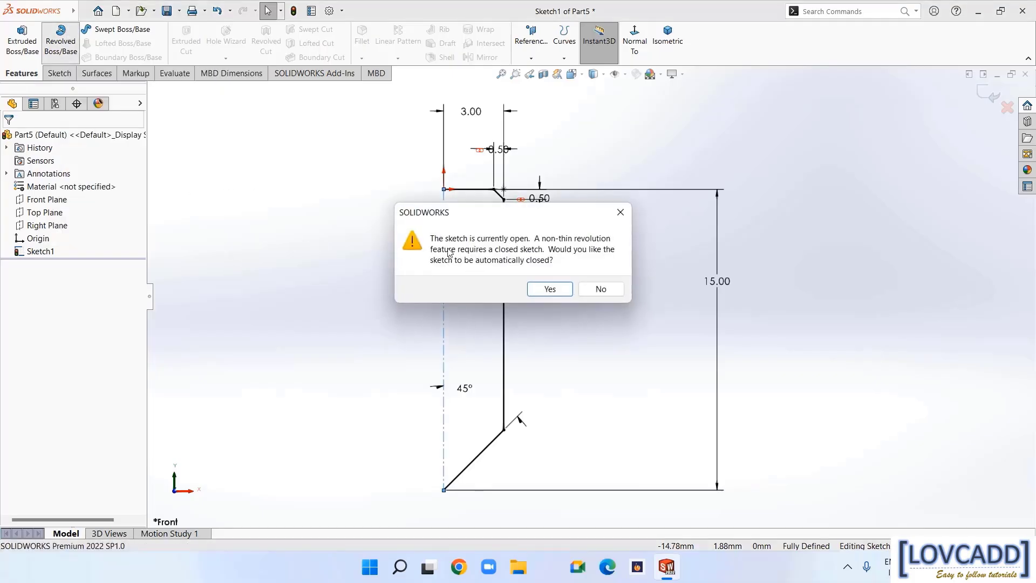
{"action": "left_click", "coordinate": [539, 286]}
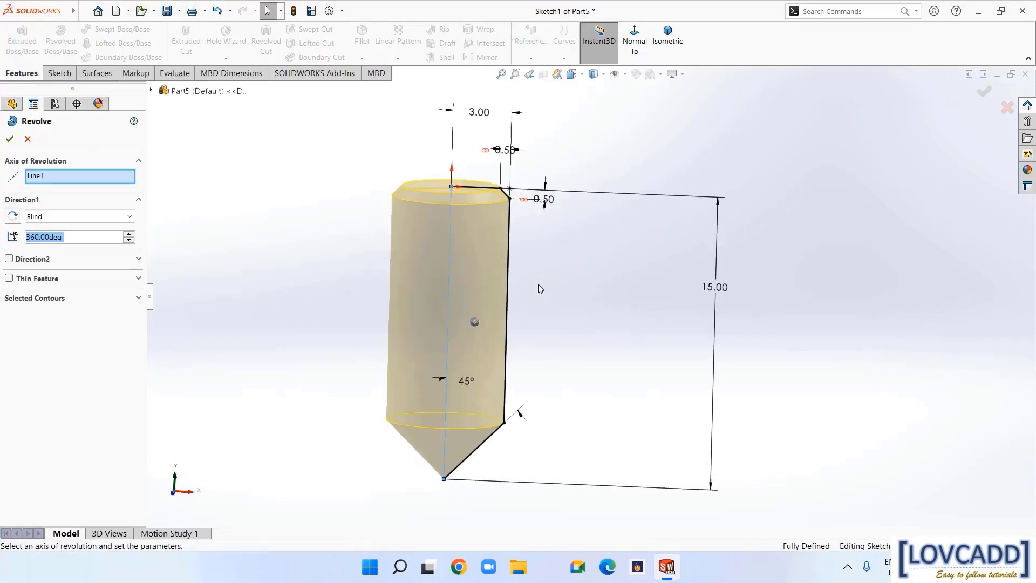
{"action": "left_click", "coordinate": [9, 141]}
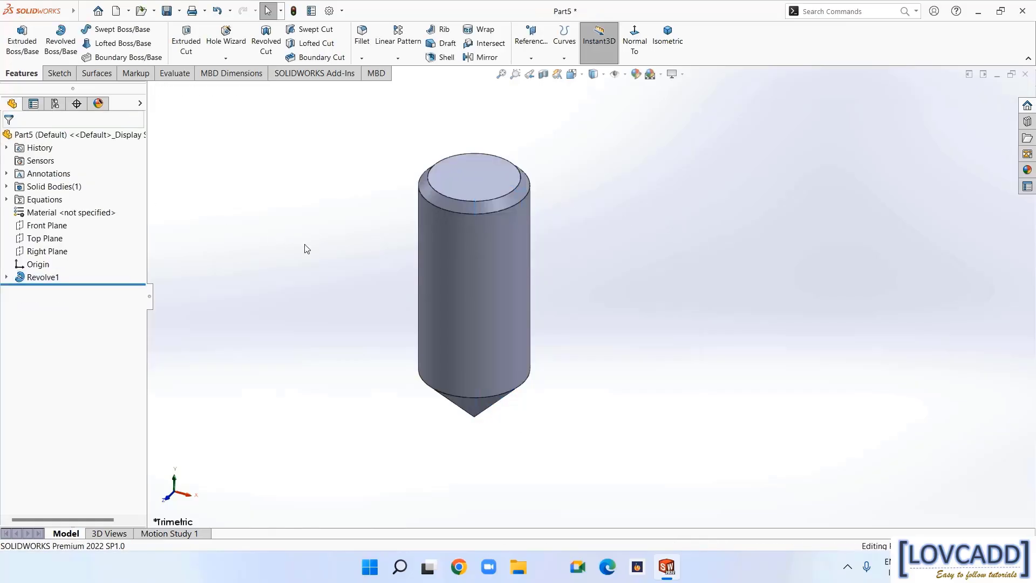
Open a new sketch on the flat circular end face of the pin
{"action": "left_click", "coordinate": [487, 176]}
{"action": "right_click", "coordinate": [488, 177]}
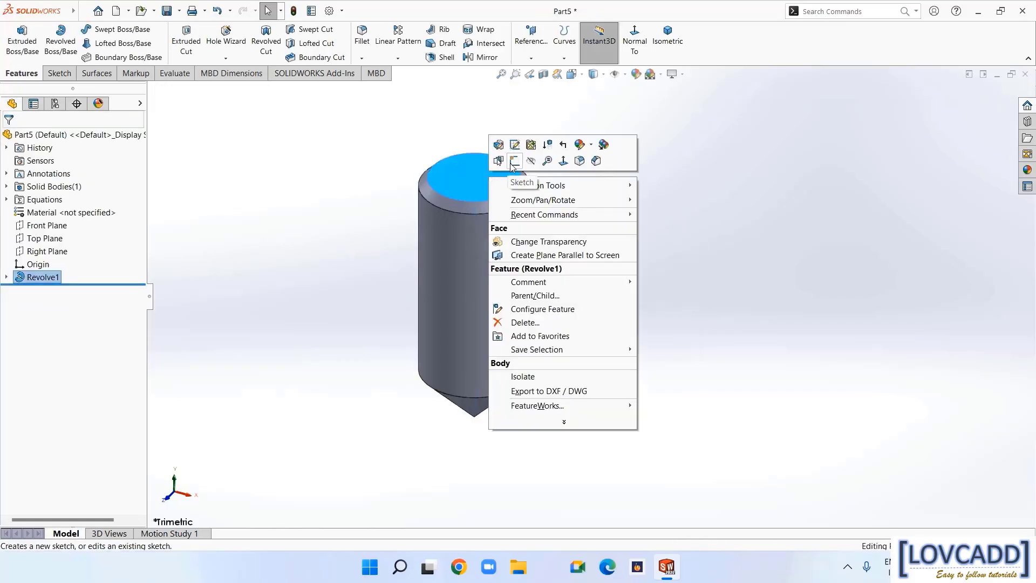
{"action": "left_click", "coordinate": [511, 163]}
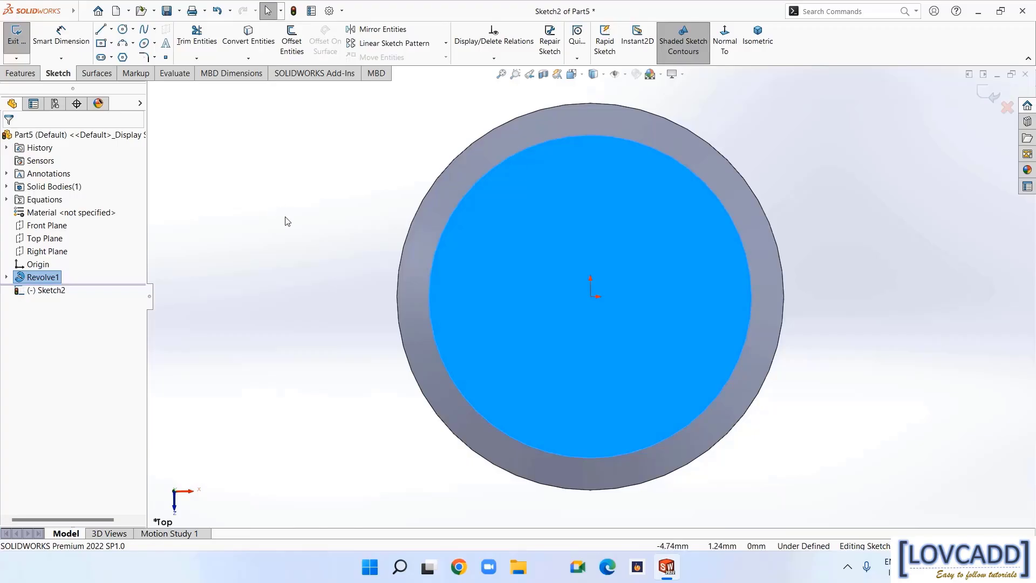
Sketch a narrow upright center rectangle about 0.9 by 8.8 mm on the origin, extending past the pin's outer edge at both ends
{"action": "scroll", "coordinate": [286, 221], "scroll_direction": "up", "scroll_amount": 2}
{"action": "left_click", "coordinate": [111, 43]}
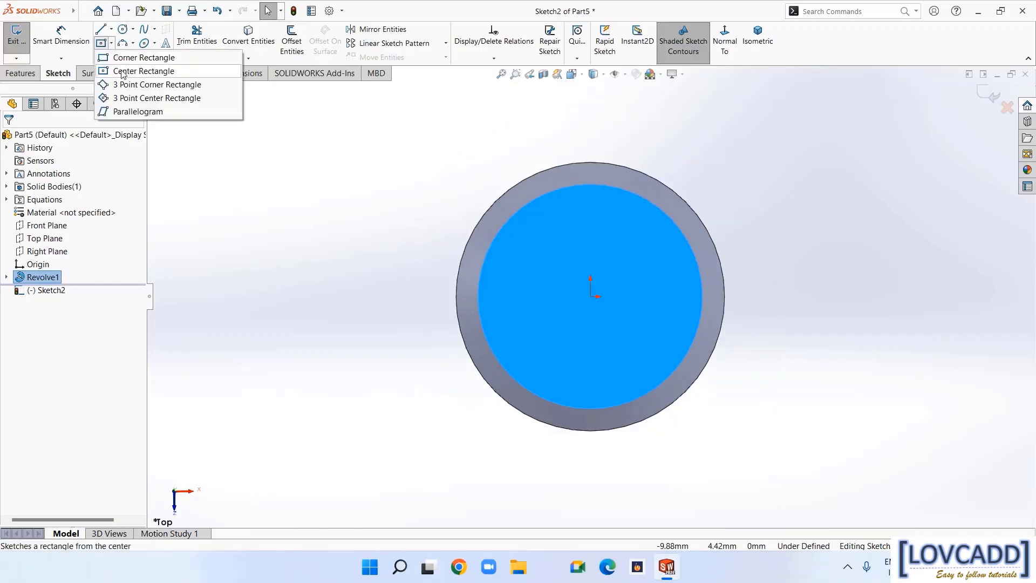
{"action": "left_click", "coordinate": [122, 76]}
{"action": "left_click", "coordinate": [591, 296]}
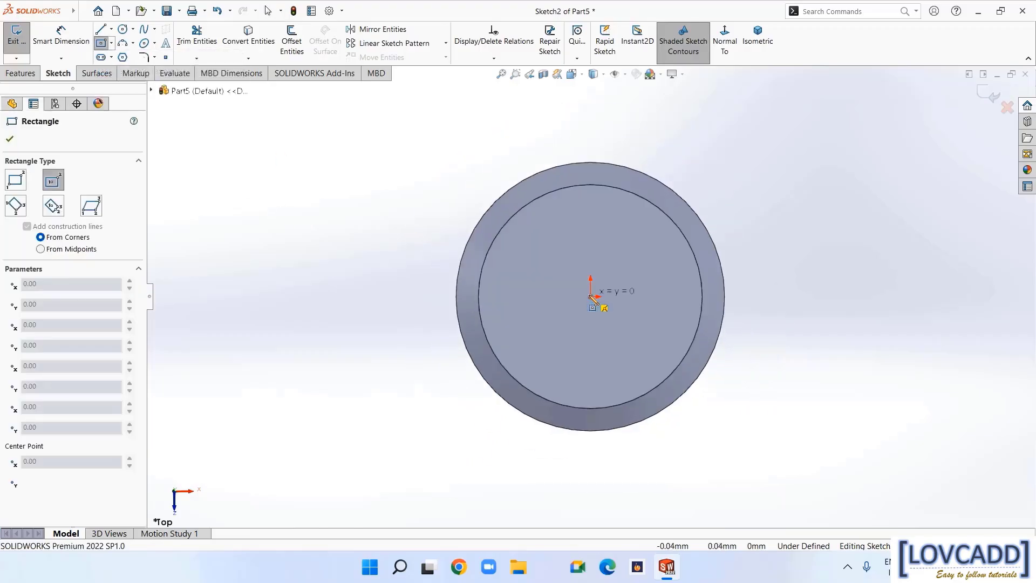
{"action": "left_click", "coordinate": [612, 493]}
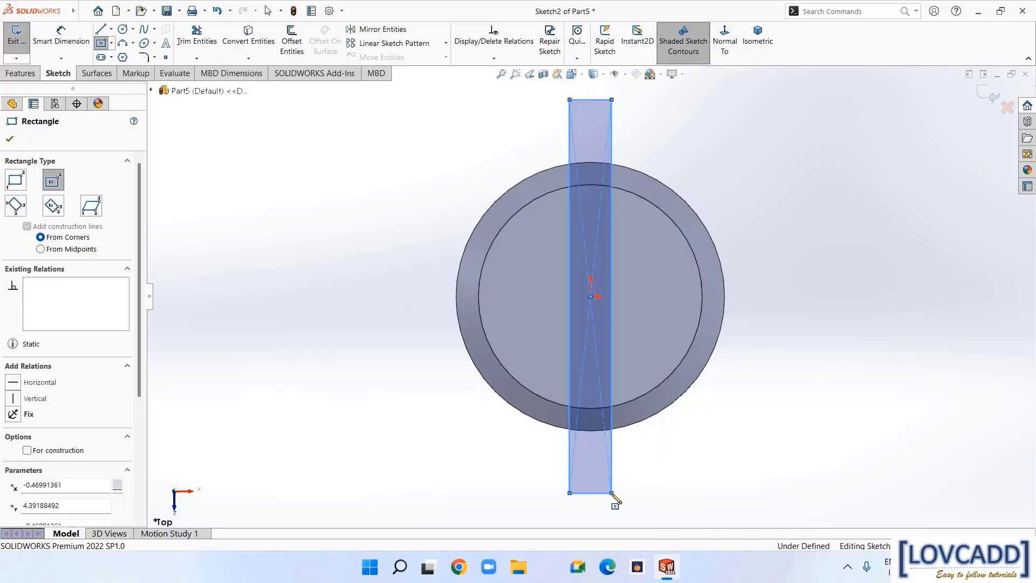
{"action": "right_click", "coordinate": [614, 493]}
{"action": "left_click", "coordinate": [644, 475]}
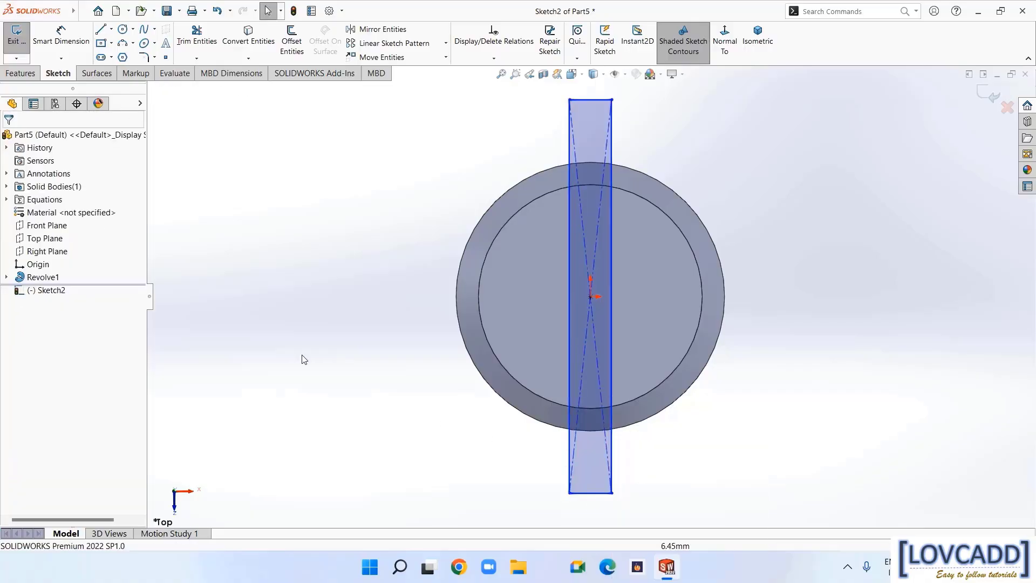
Dimension the slot rectangle's width on the pin's end face as 1 mm
{"action": "left_click", "coordinate": [61, 36]}
{"action": "left_click", "coordinate": [591, 492]}
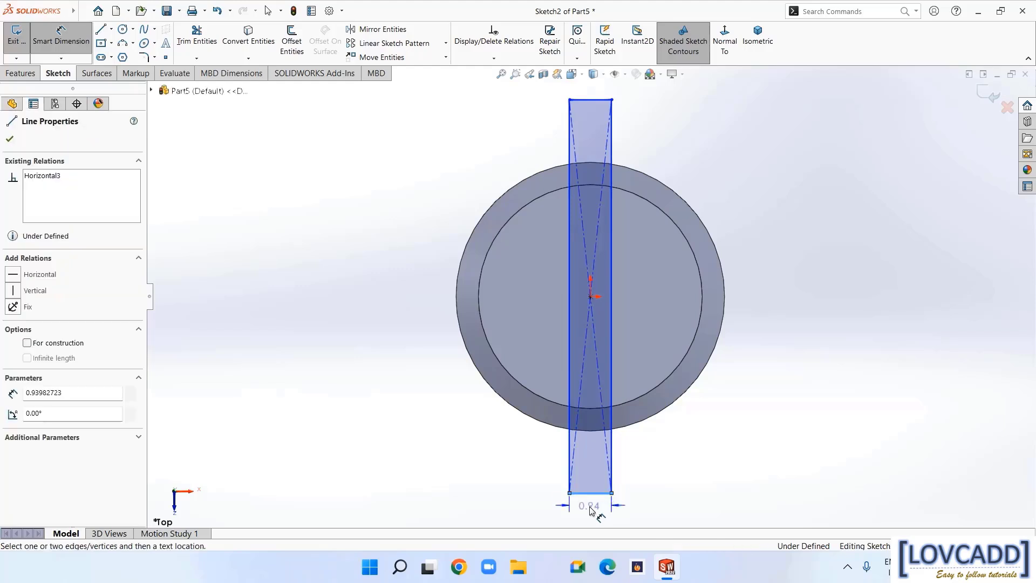
{"action": "left_click", "coordinate": [592, 515]}
{"action": "type", "text": "1"}
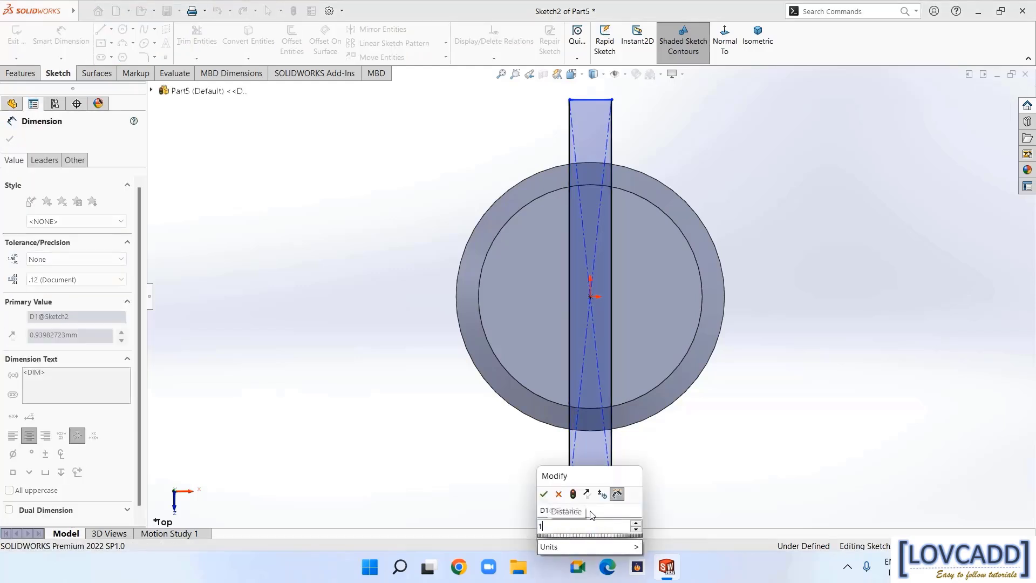
{"action": "key", "text": "Return"}
{"action": "left_click", "coordinate": [10, 139]}
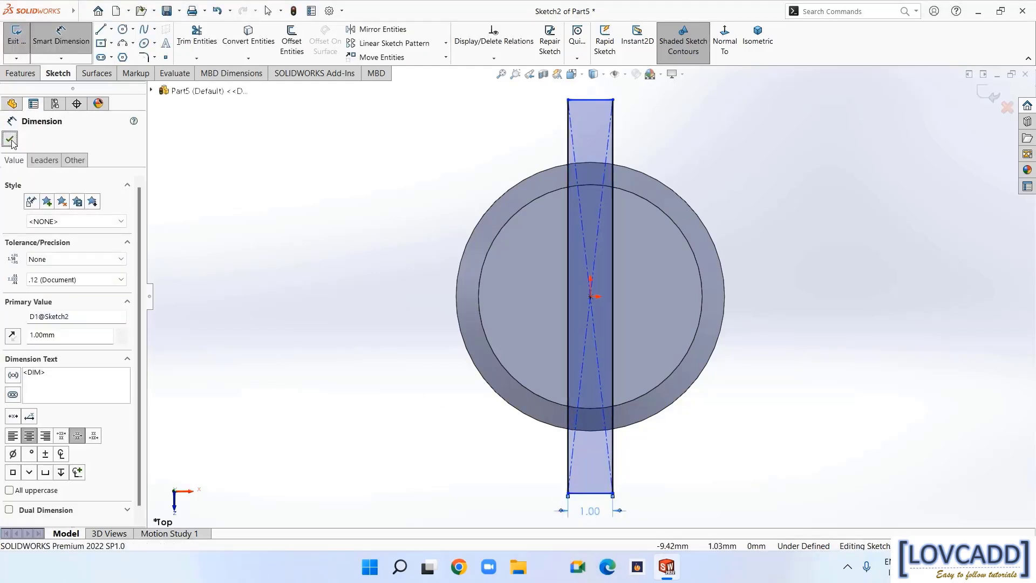
Cut the rectangle 1 mm deep (Blind) into the pin's flat end face to form the screwdriver slot
{"action": "left_click", "coordinate": [21, 73]}
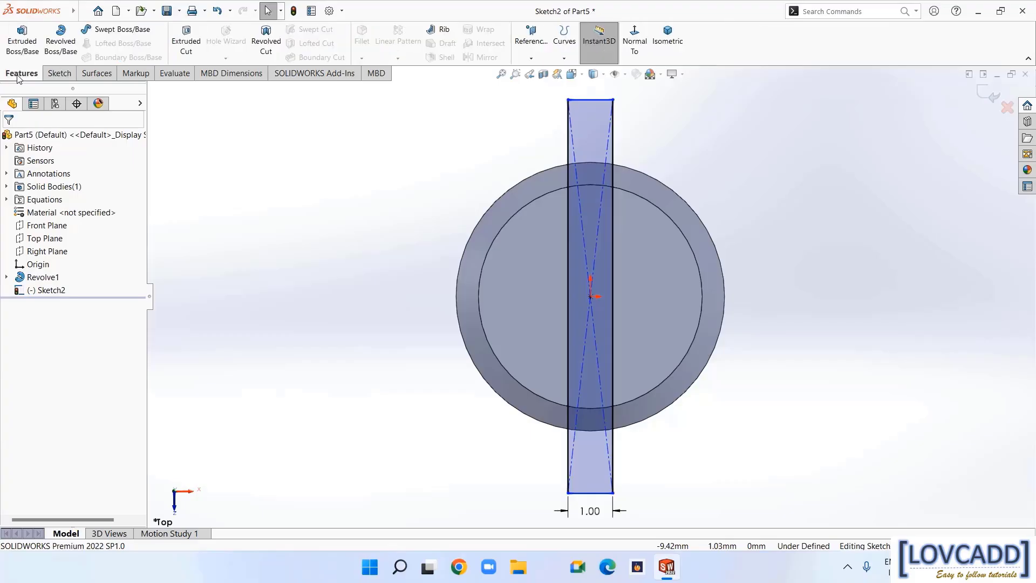
{"action": "left_click", "coordinate": [187, 38]}
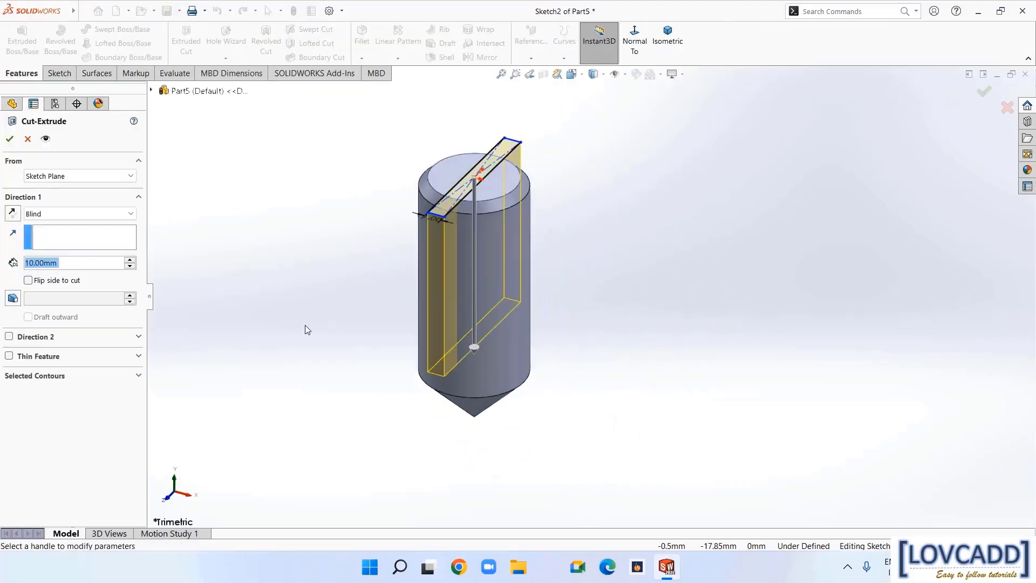
{"action": "type", "text": "1"}
{"action": "key", "text": "Return"}
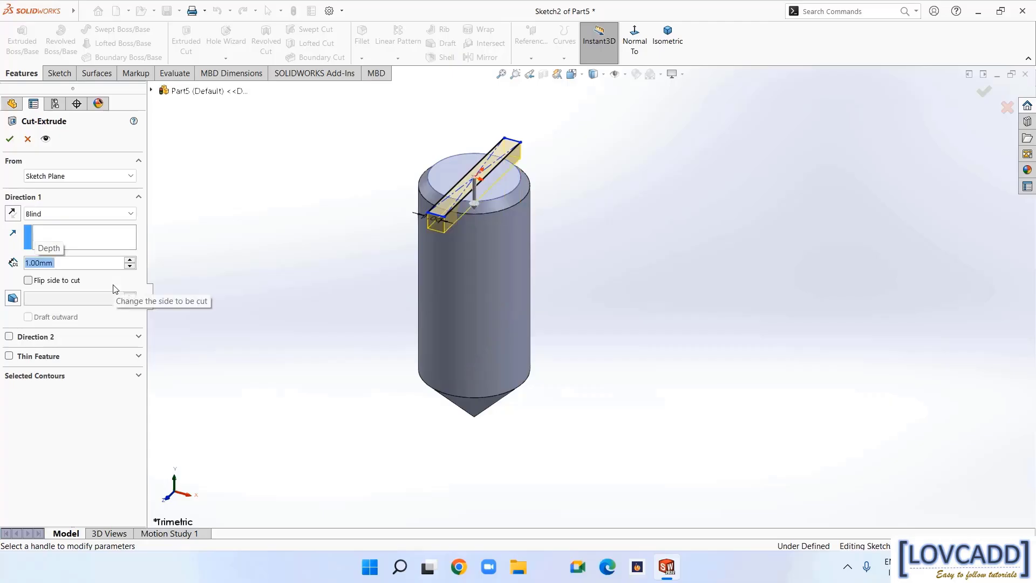
{"action": "left_click", "coordinate": [9, 141]}
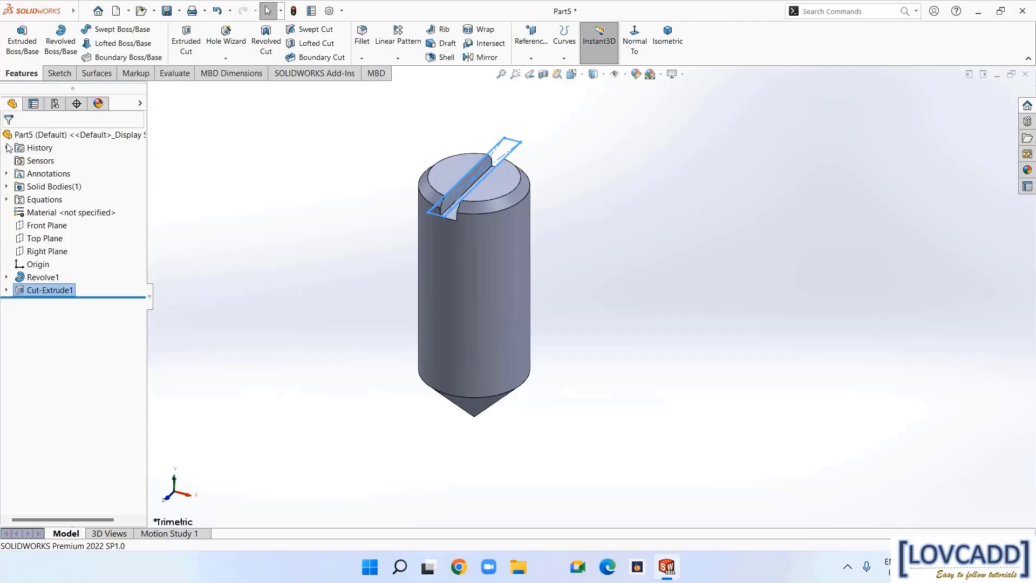
{"action": "left_click", "coordinate": [273, 257]}
{"action": "key", "text": "f"}
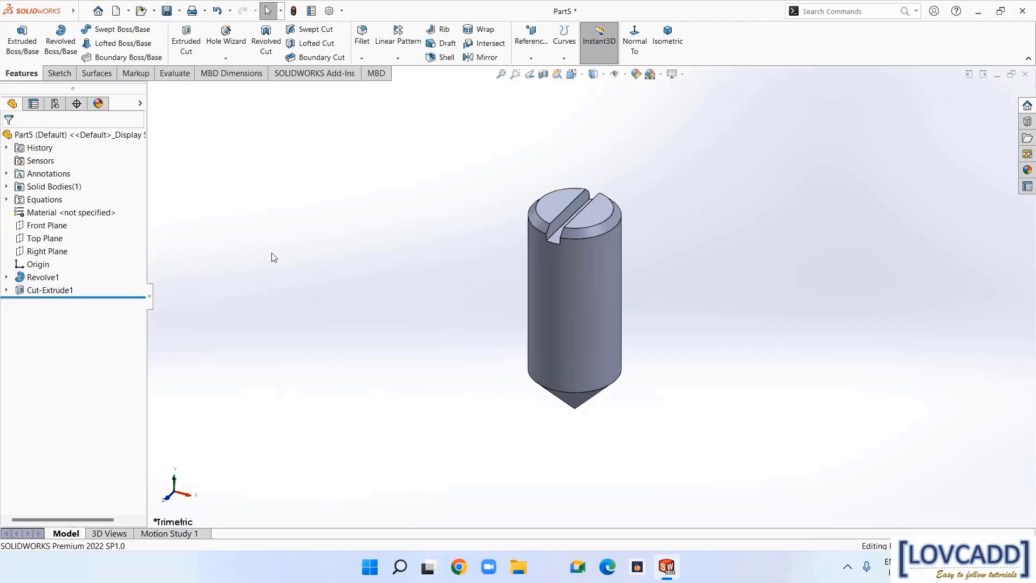
Save the slotted pin as a part named grub screw in the shaping machine folder
{"action": "left_click", "coordinate": [179, 11]}
{"action": "left_click", "coordinate": [189, 40]}
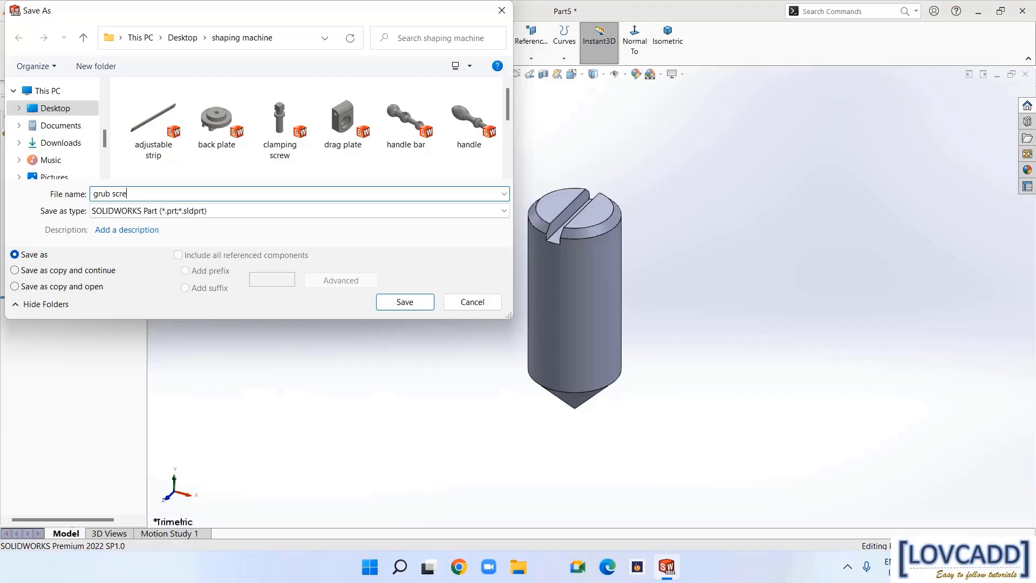
{"action": "left_click", "coordinate": [385, 304]}
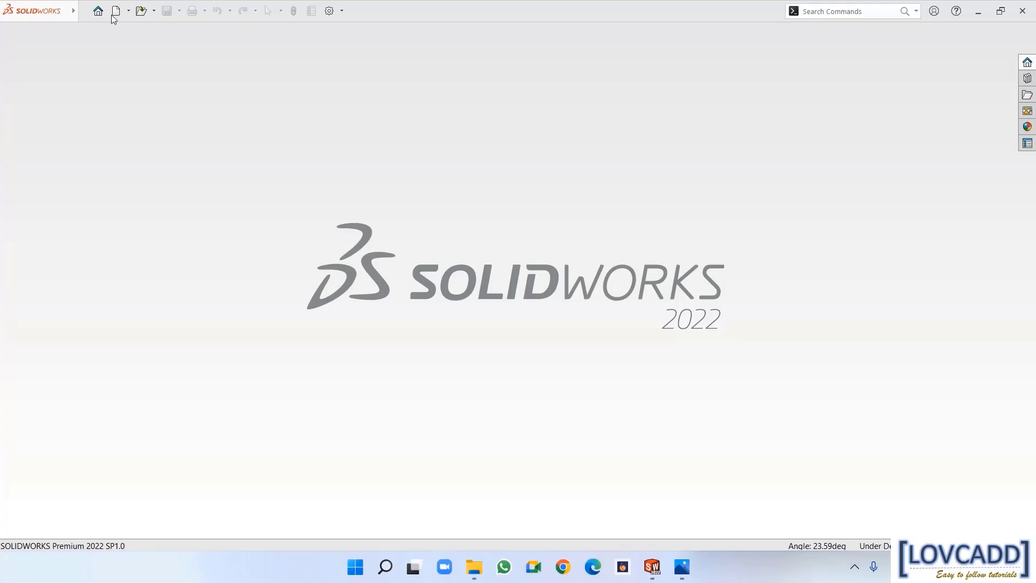
Create a new part and open a sketch on the Front Plane
{"action": "left_click", "coordinate": [114, 12]}
{"action": "left_click", "coordinate": [434, 423]}
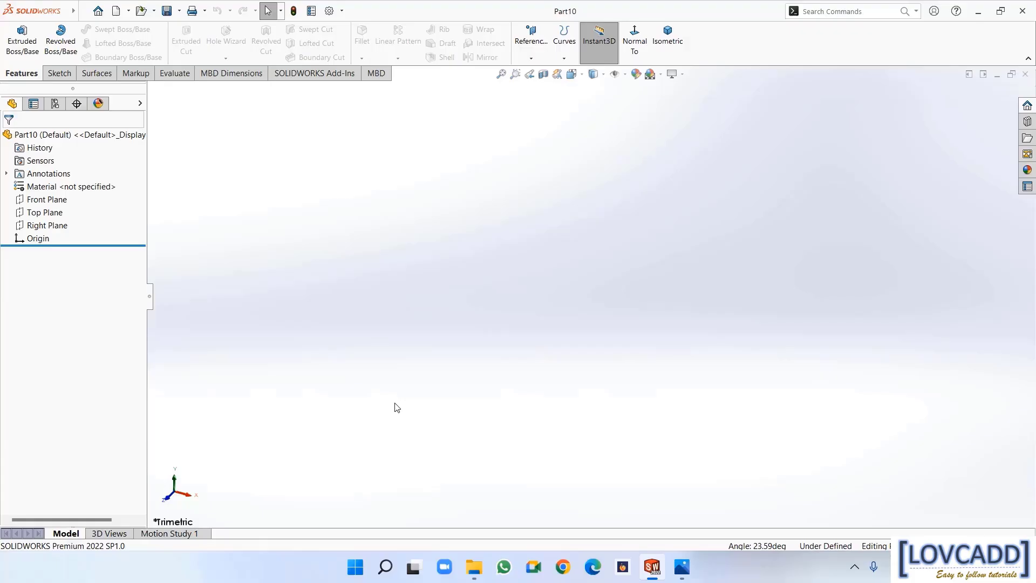
{"action": "left_click", "coordinate": [47, 200]}
{"action": "left_click", "coordinate": [92, 178]}
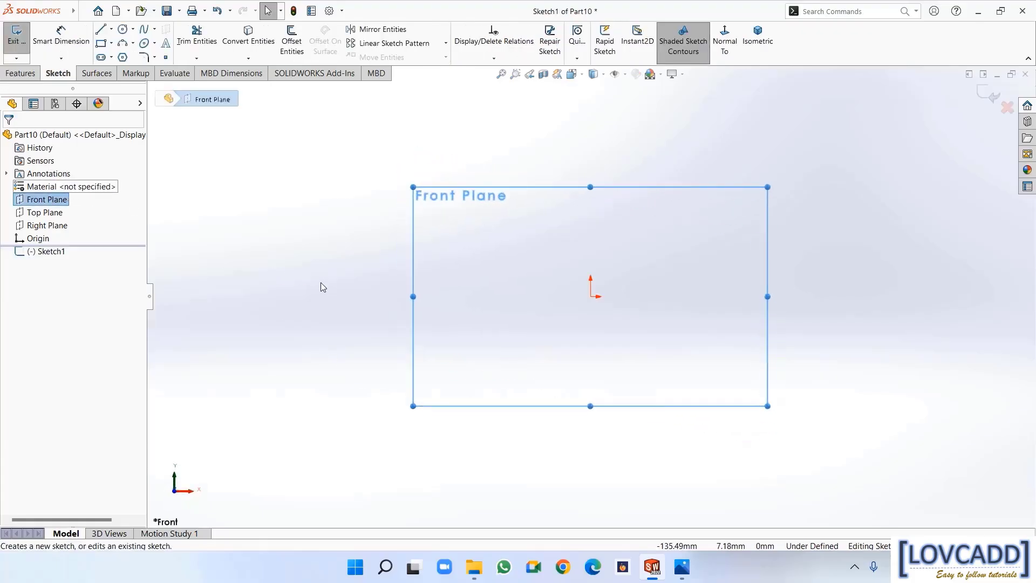
Sketch a vertical centerline about 97 mm long upward from the origin
{"action": "left_click", "coordinate": [112, 29]}
{"action": "left_click", "coordinate": [127, 100]}
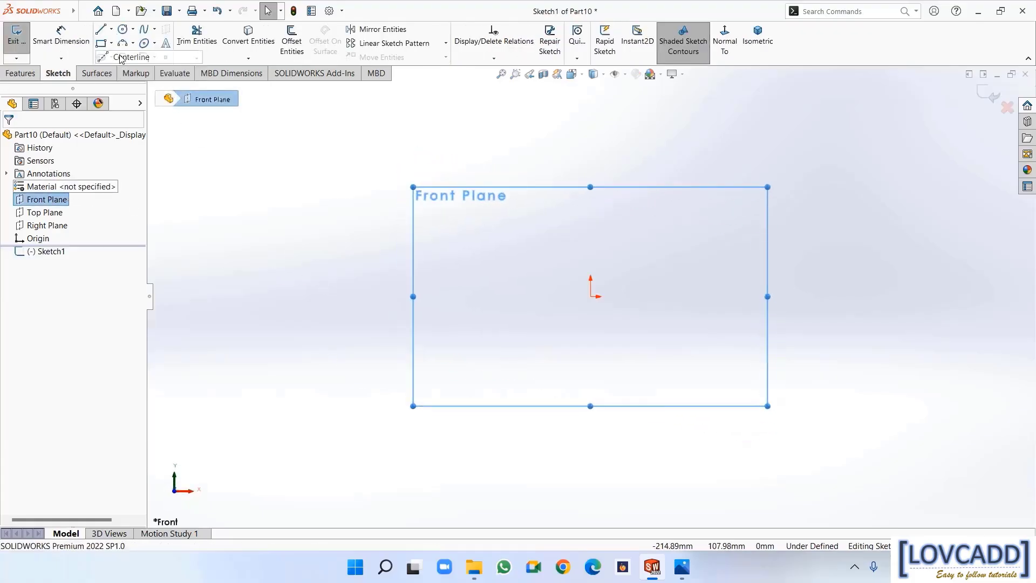
{"action": "left_click", "coordinate": [590, 296]}
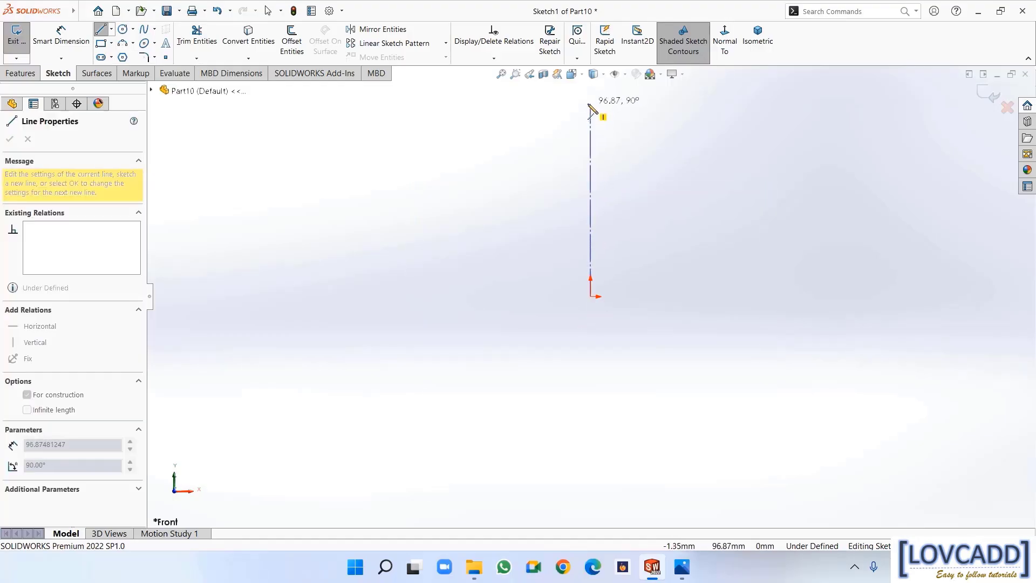
{"action": "left_click", "coordinate": [589, 114]}
{"action": "right_click", "coordinate": [590, 114]}
{"action": "left_click", "coordinate": [608, 111]}
{"action": "left_click", "coordinate": [502, 74]}
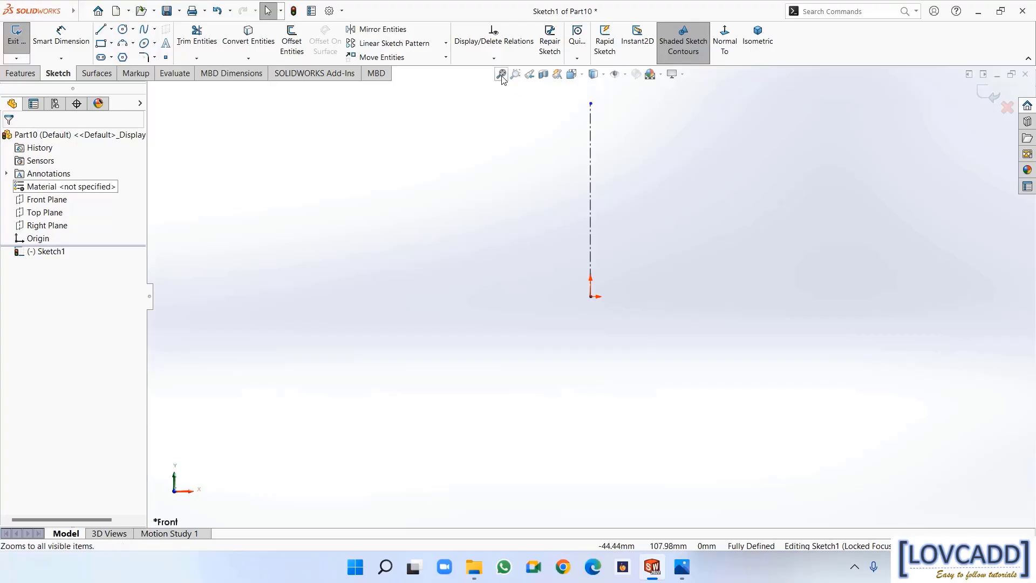
Sketch an open stepped half-profile about 52 mm wide and 67 mm high from the centerline, ending at the origin, with a narrower upper step
{"action": "left_click", "coordinate": [101, 30]}
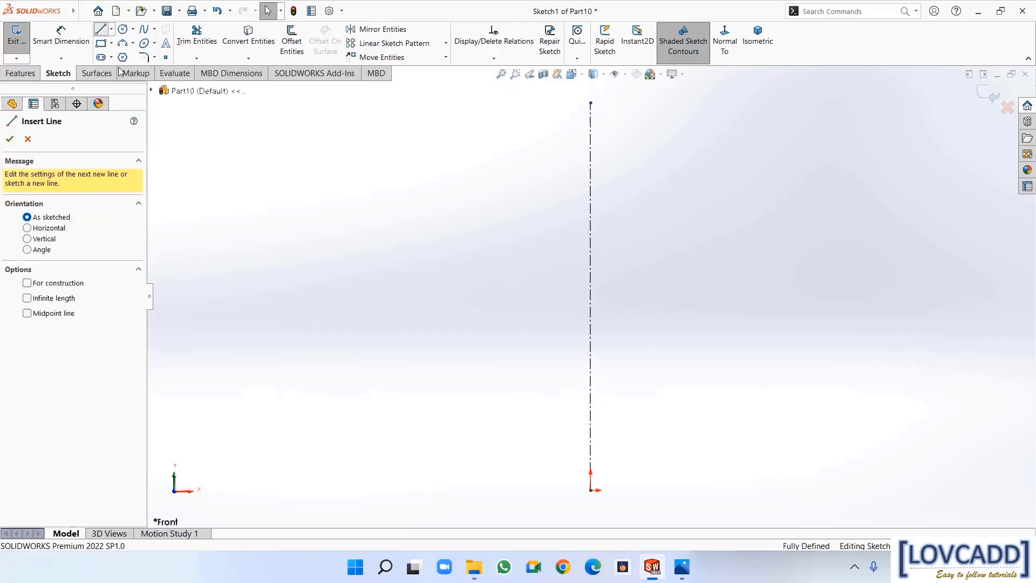
{"action": "left_click", "coordinate": [591, 222]}
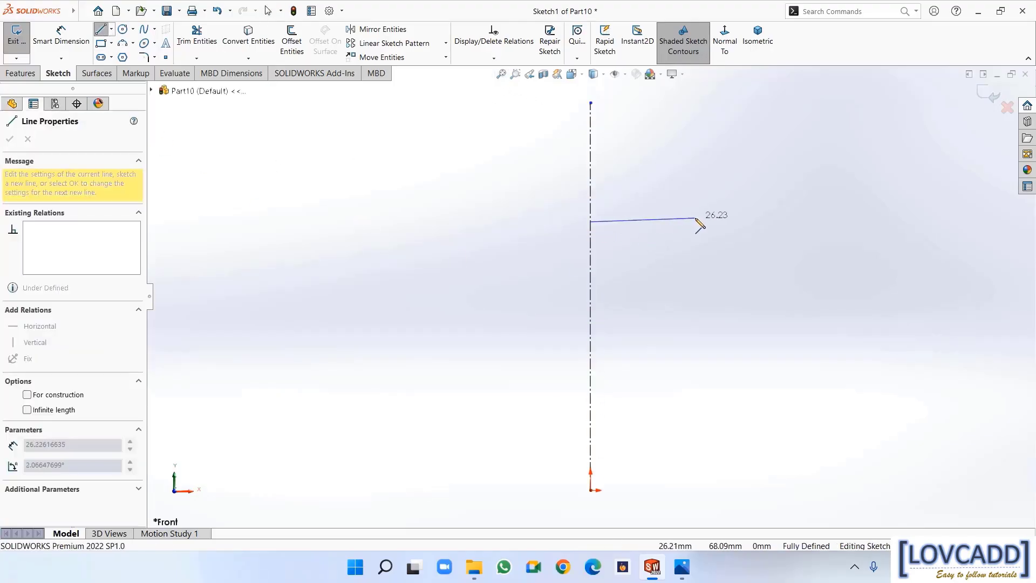
{"action": "left_click", "coordinate": [718, 221]}
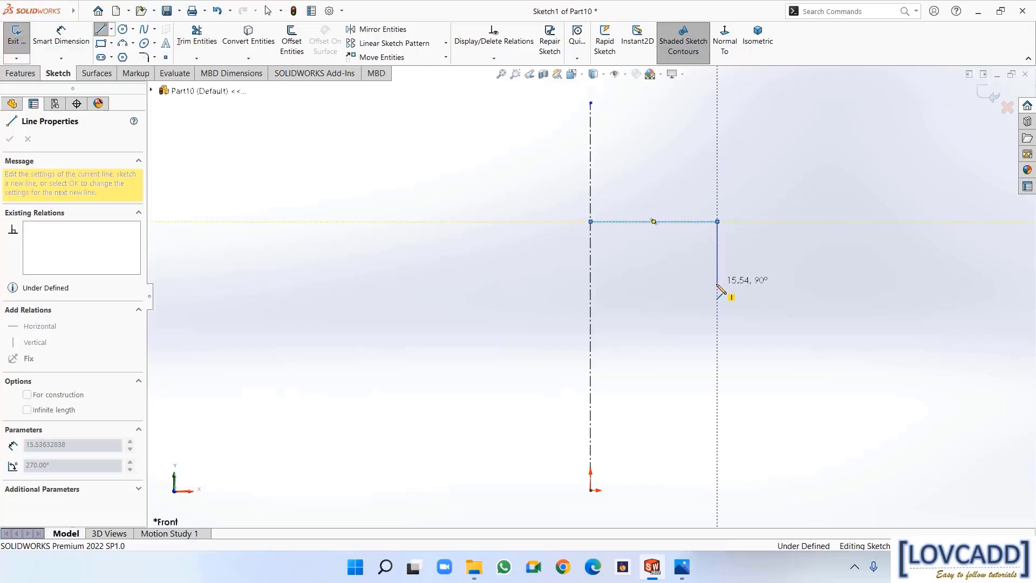
{"action": "left_click", "coordinate": [717, 283]}
{"action": "left_click", "coordinate": [798, 283]}
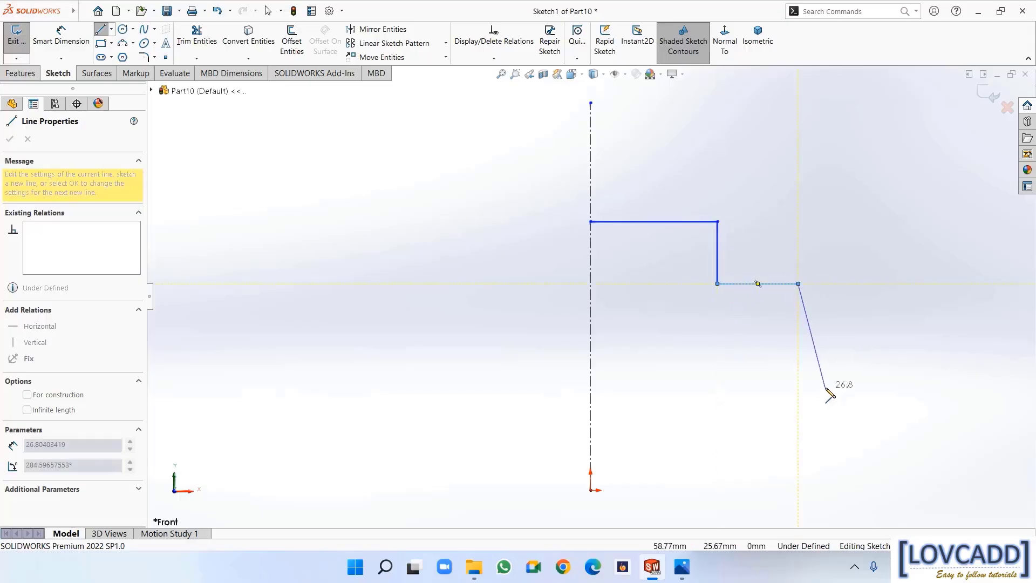
{"action": "left_click", "coordinate": [798, 490]}
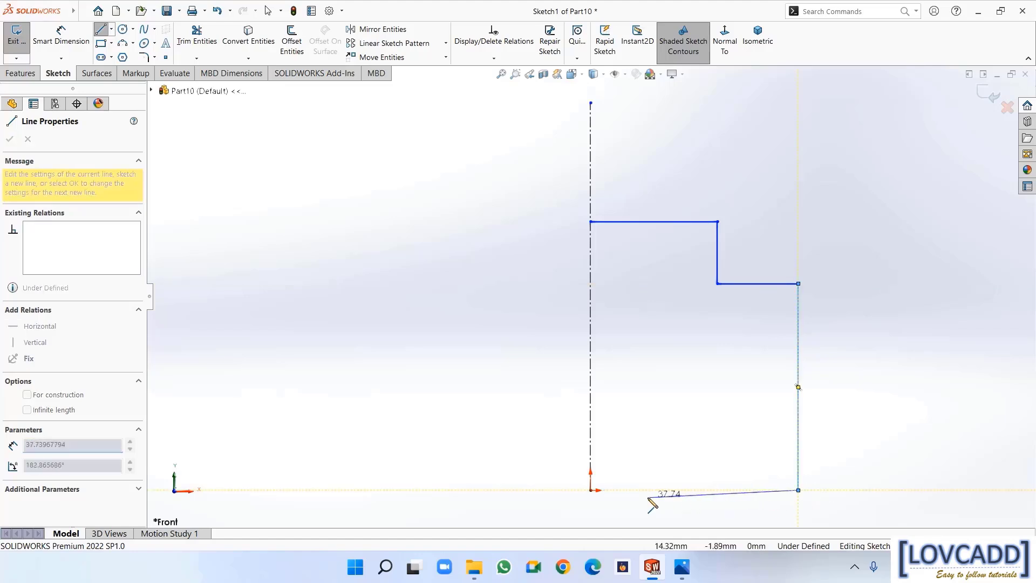
{"action": "left_click", "coordinate": [591, 490]}
{"action": "right_click", "coordinate": [594, 492]}
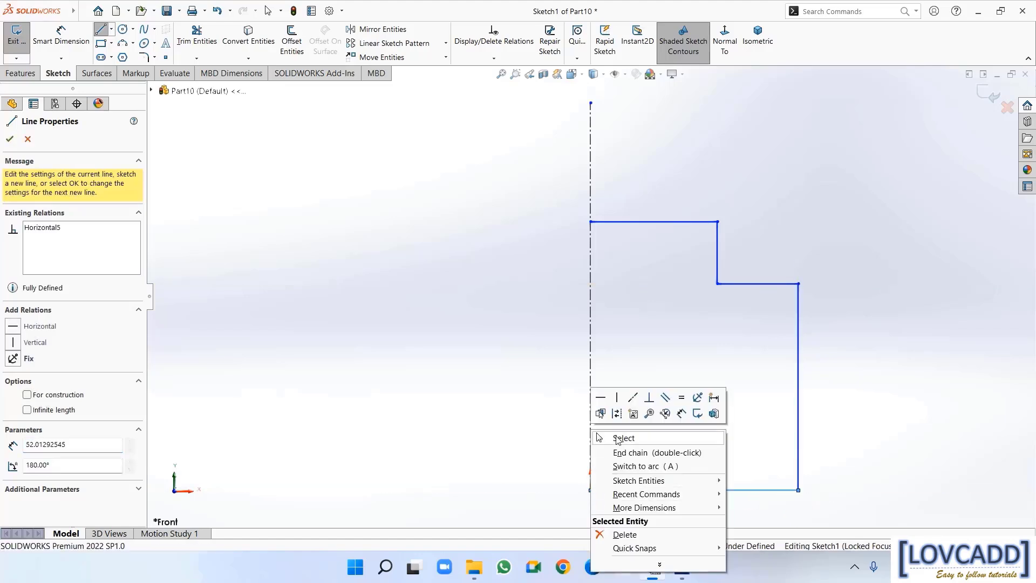
{"action": "left_click", "coordinate": [608, 435]}
Dimension the overall height of the stepped profile as 64 mm
{"action": "left_click", "coordinate": [61, 37]}
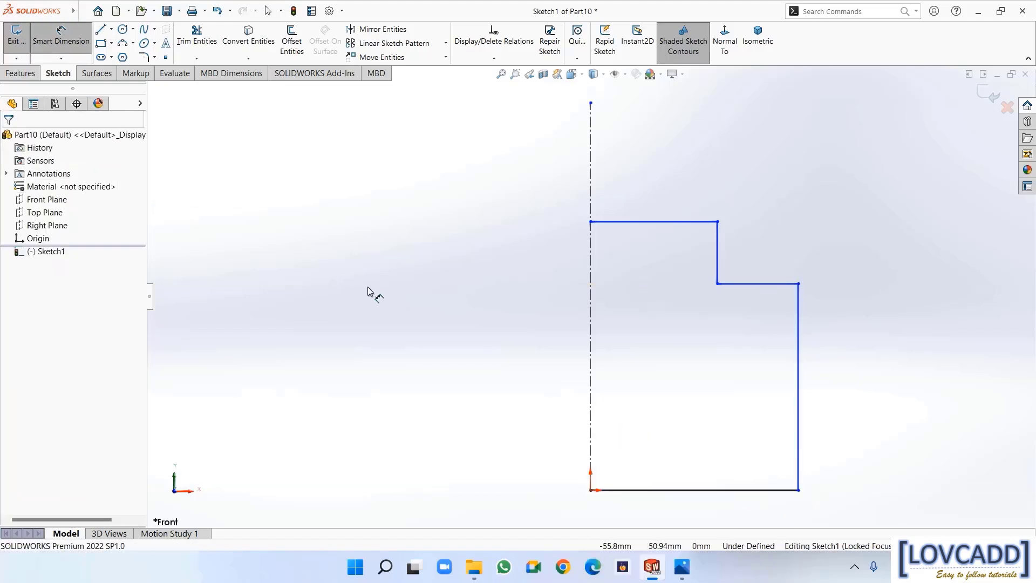
{"action": "left_click", "coordinate": [630, 221]}
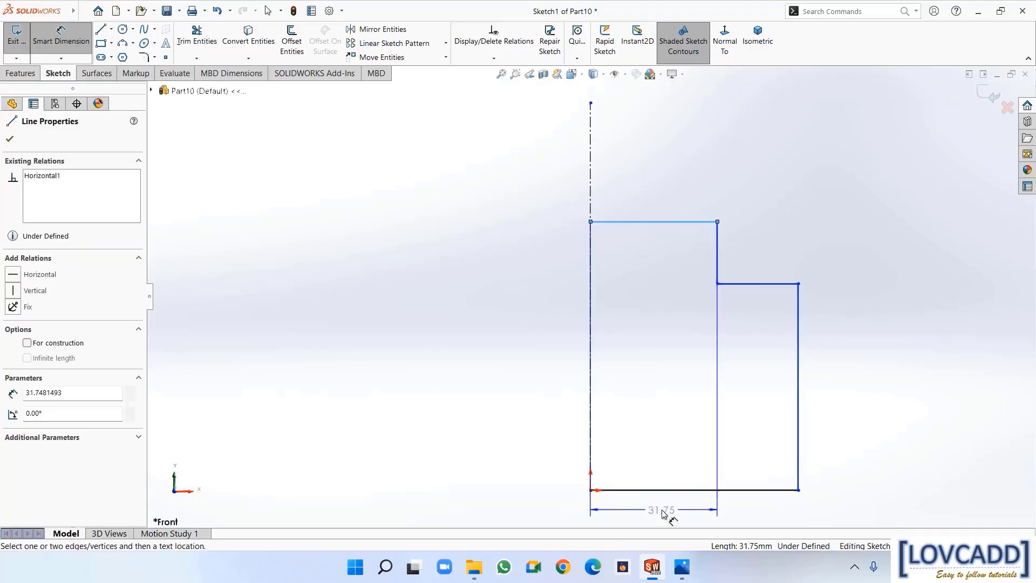
{"action": "left_click", "coordinate": [590, 453]}
{"action": "left_click", "coordinate": [486, 371]}
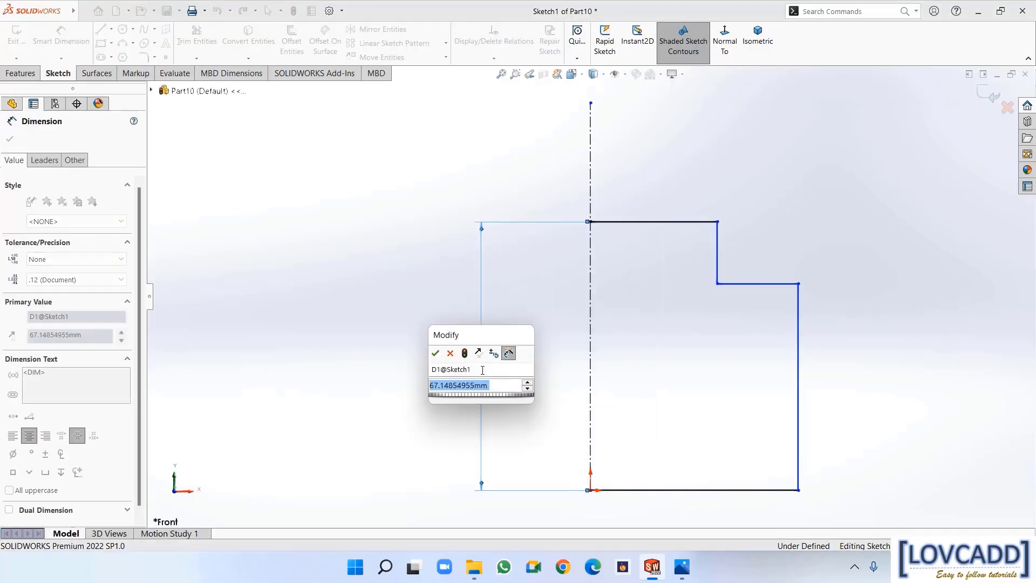
{"action": "type", "text": "64"}
{"action": "key", "text": "Return"}
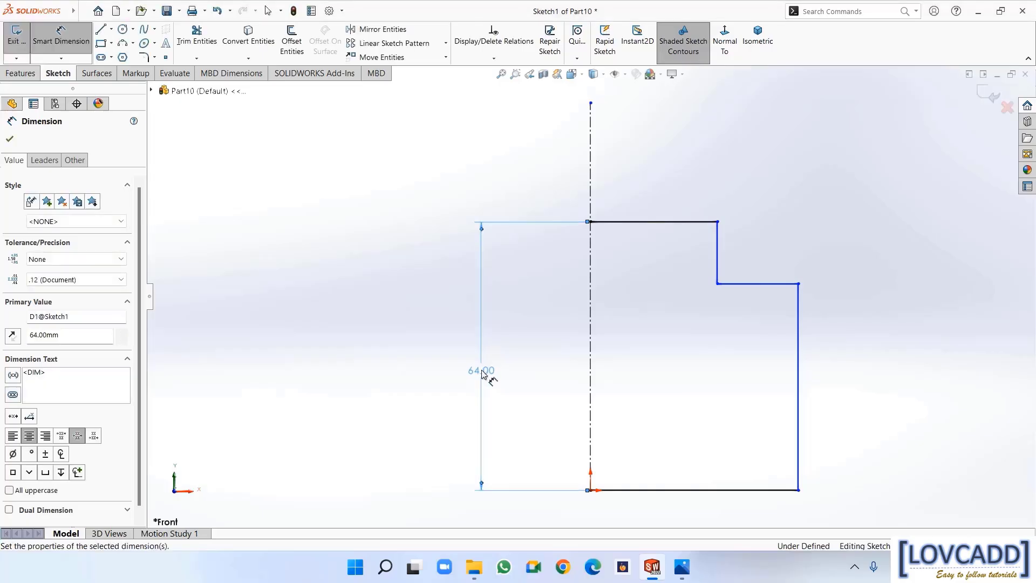
Dimension the height of the profile's upper step as 22 mm
{"action": "left_click", "coordinate": [719, 253]}
{"action": "left_click", "coordinate": [546, 254]}
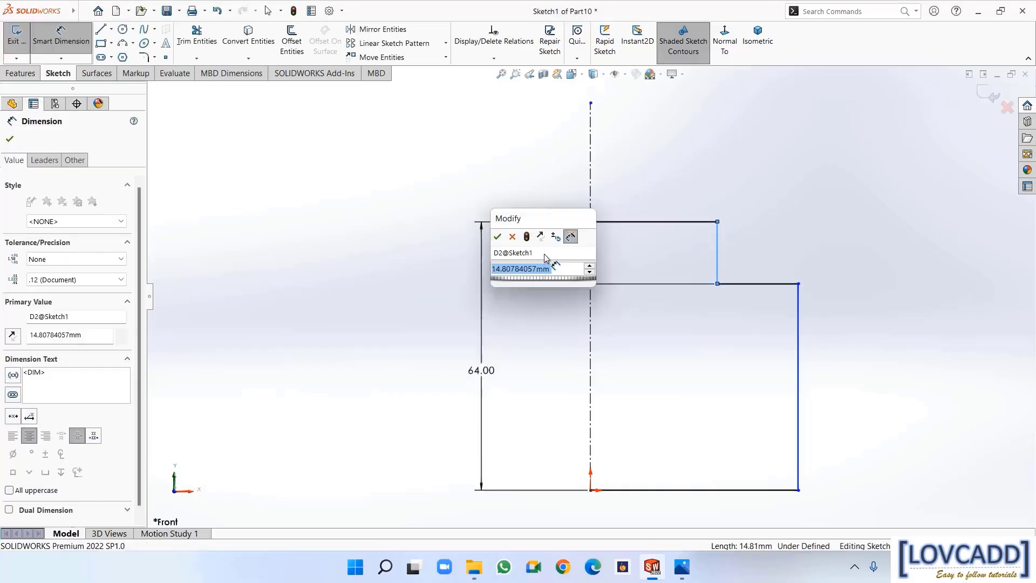
{"action": "type", "text": "22"}
{"action": "key", "text": "Return"}
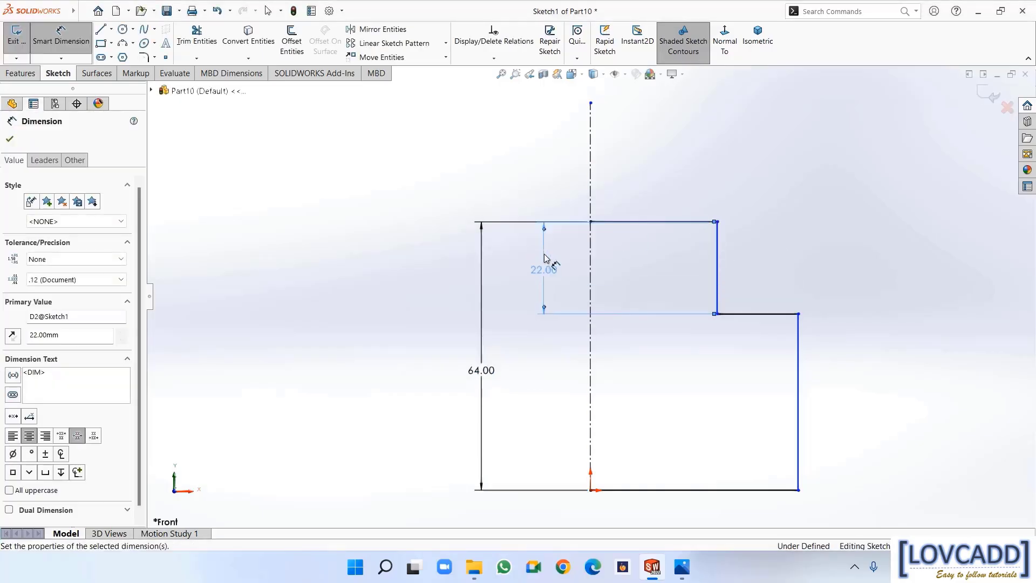
Dimension the upper step as a 100 mm diameter across the centerline
{"action": "left_click", "coordinate": [717, 264]}
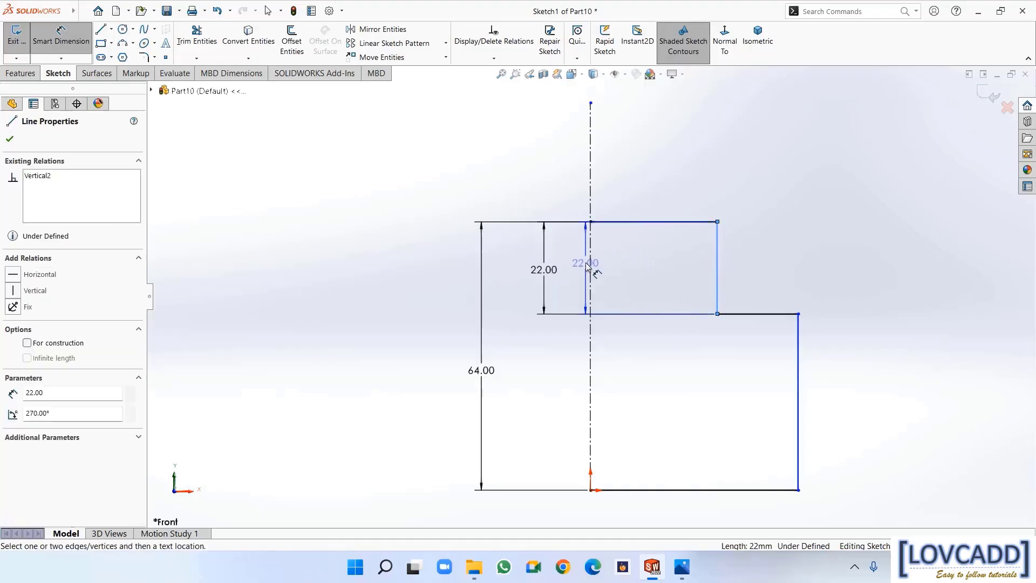
{"action": "left_click", "coordinate": [591, 268]}
{"action": "left_click", "coordinate": [589, 180]}
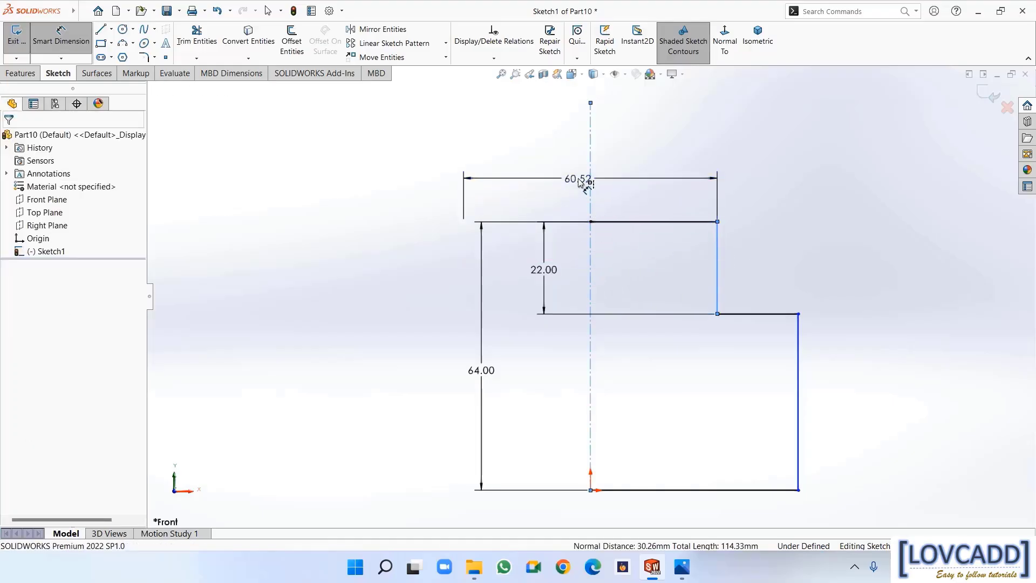
{"action": "type", "text": "100"}
{"action": "key", "text": "Return"}
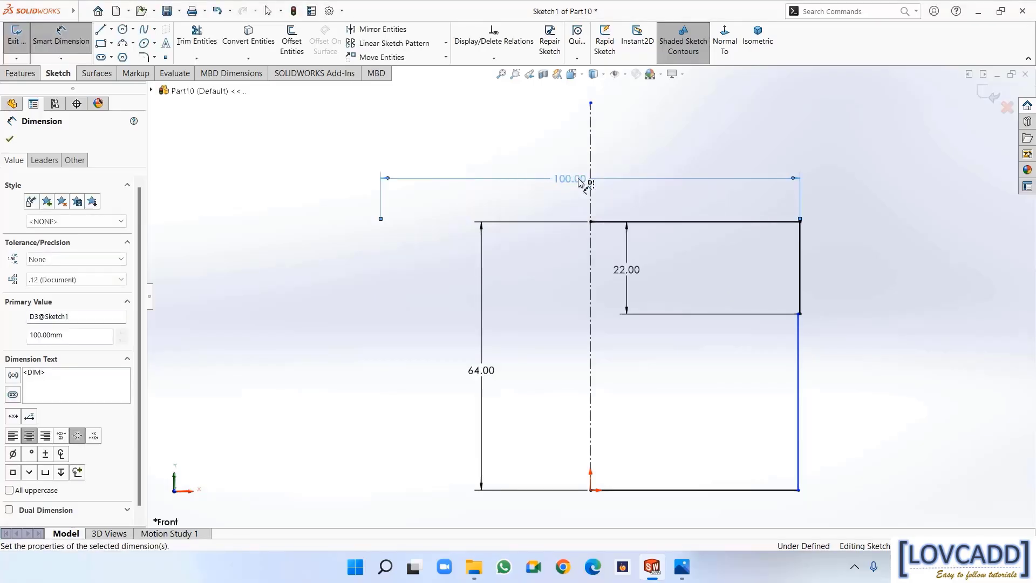
Dimension the lower, wider section as a 155 mm diameter across the centerline
{"action": "left_click", "coordinate": [799, 476]}
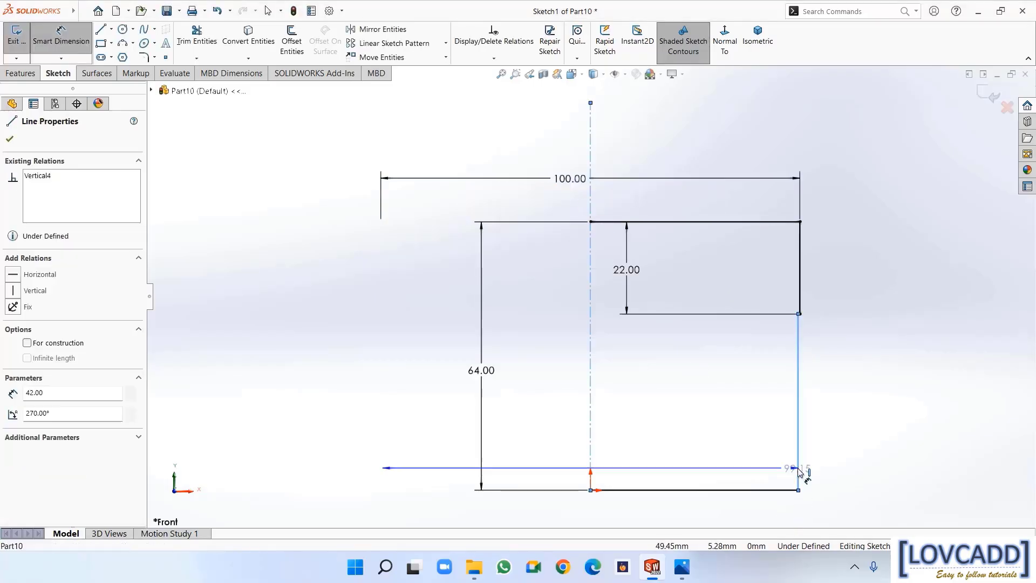
{"action": "left_click", "coordinate": [658, 511]}
{"action": "type", "text": "155"}
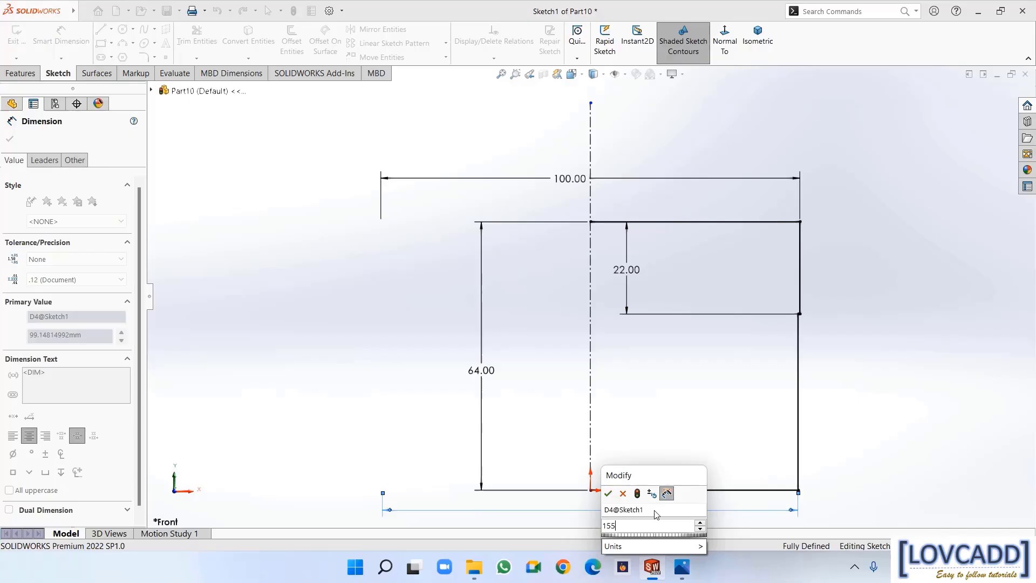
{"action": "key", "text": "Return"}
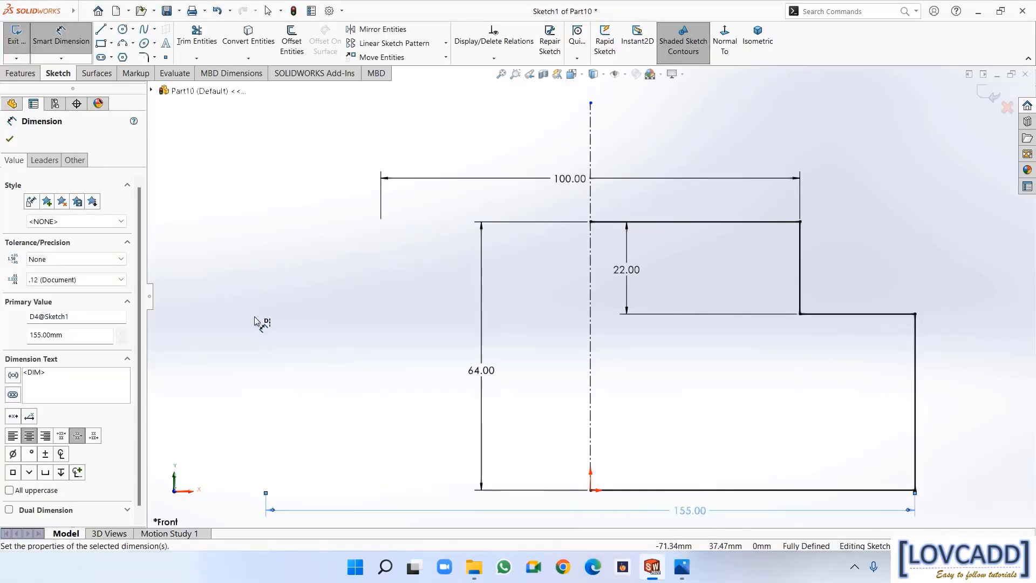
{"action": "left_click", "coordinate": [11, 140]}
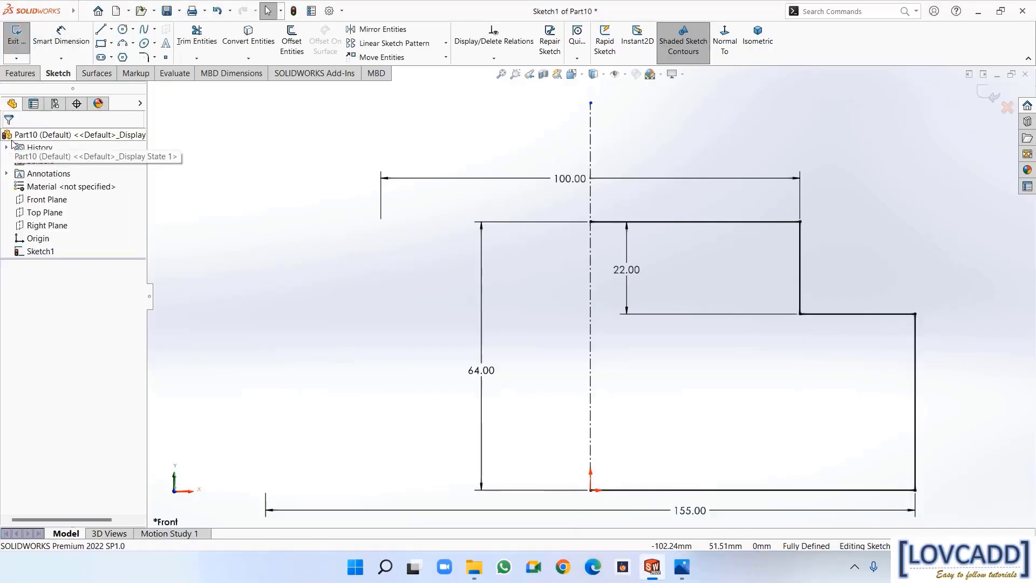
Revolve the stepped profile 360 degrees about the vertical centerline, letting the open sketch be closed automatically
{"action": "left_click", "coordinate": [14, 73]}
{"action": "left_click", "coordinate": [60, 50]}
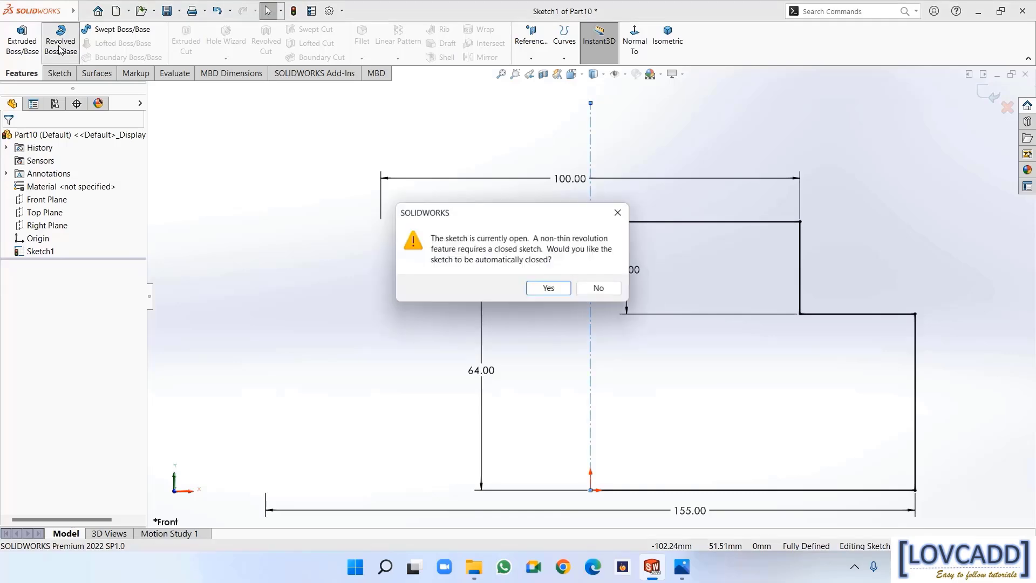
{"action": "left_click", "coordinate": [559, 289]}
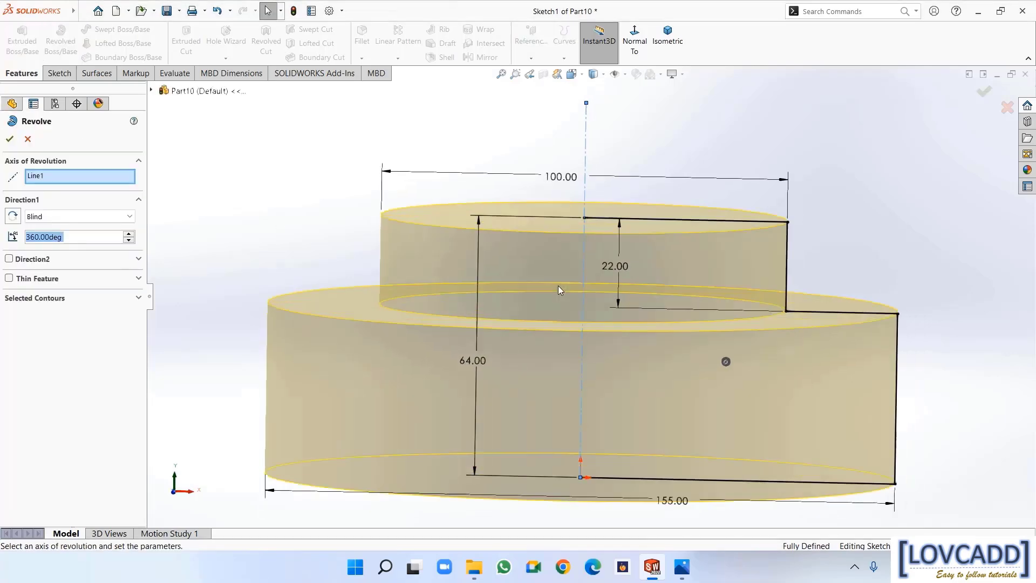
{"action": "left_click", "coordinate": [11, 141]}
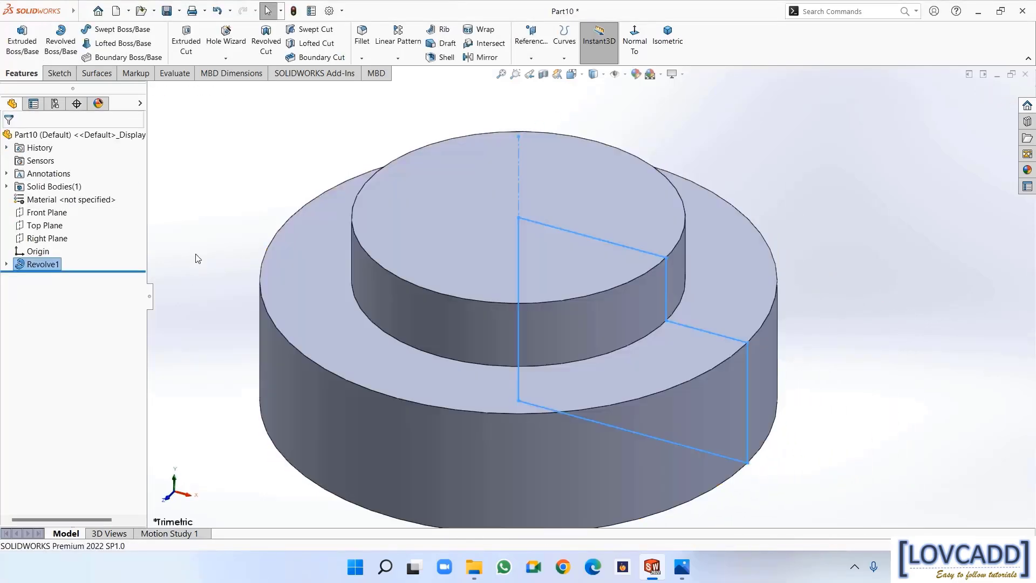
Start a sketch on the Front Plane and draw a vertical centerline from the origin to above the part
{"action": "left_click", "coordinate": [47, 212]}
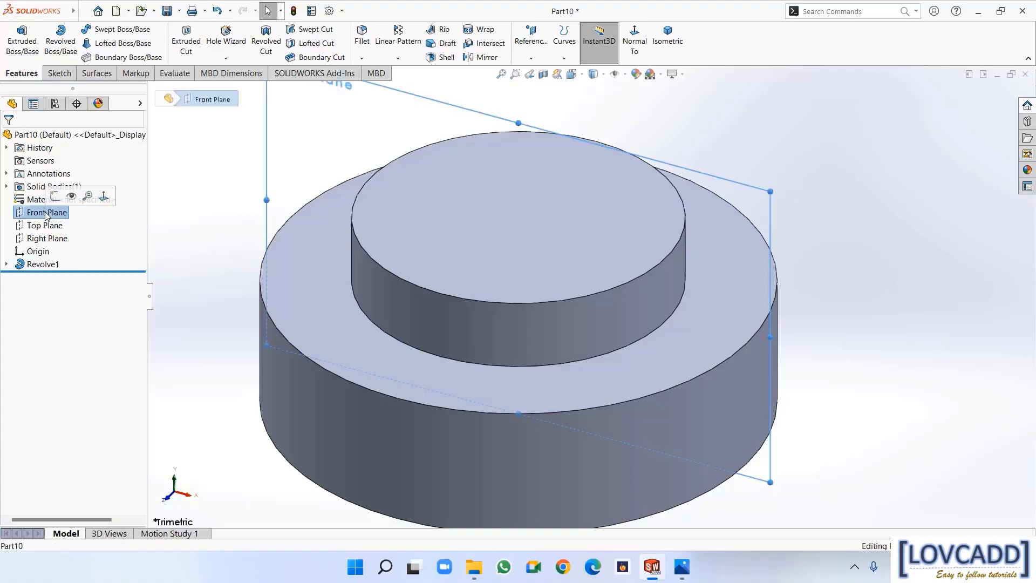
{"action": "left_click", "coordinate": [53, 198]}
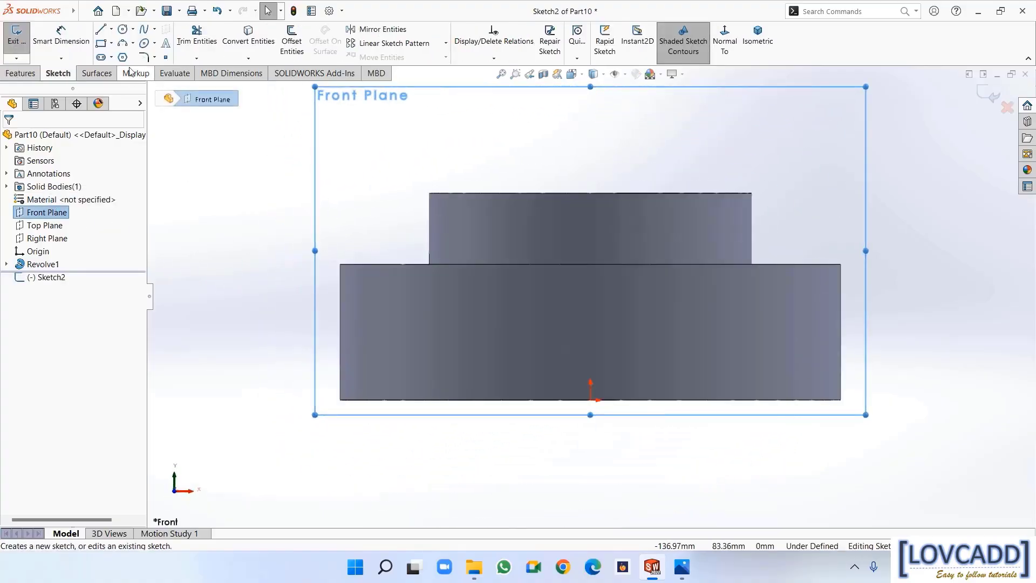
{"action": "left_click", "coordinate": [111, 29]}
{"action": "left_click", "coordinate": [130, 57]}
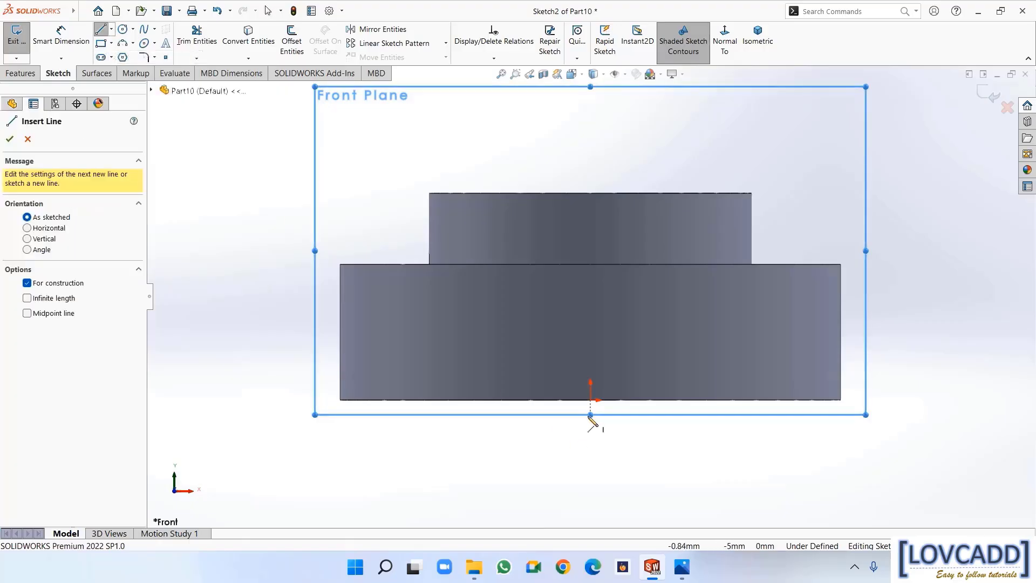
{"action": "left_click", "coordinate": [590, 400]}
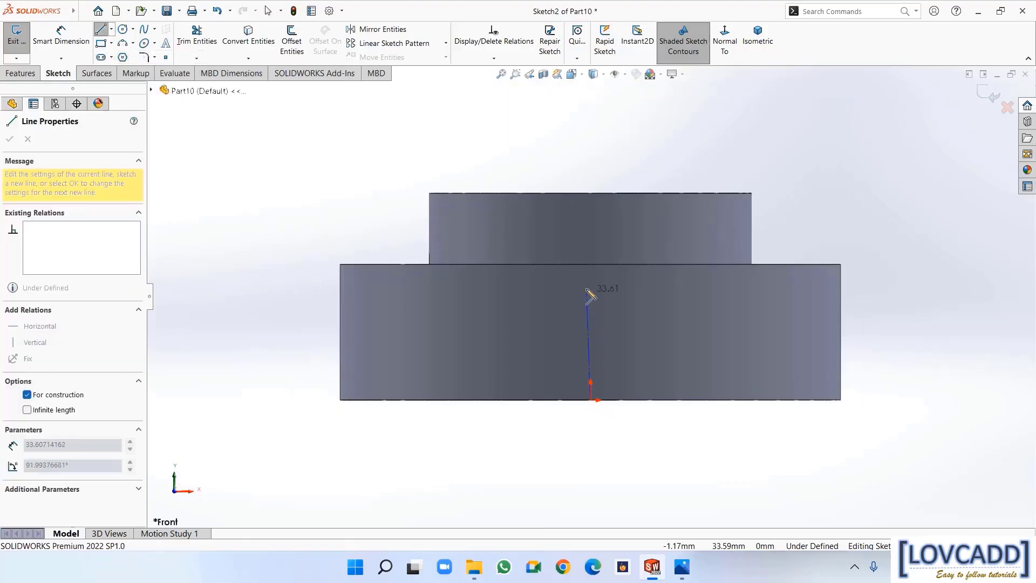
{"action": "left_click", "coordinate": [590, 147]}
{"action": "right_click", "coordinate": [590, 147]}
{"action": "left_click", "coordinate": [598, 155]}
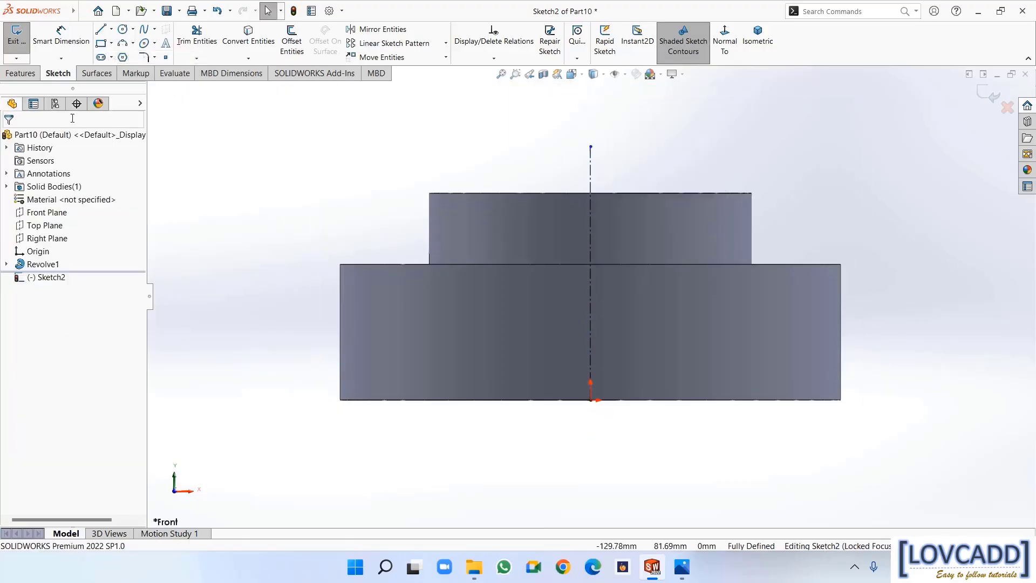
Sketch a closed profile about 28 mm high in the wide section's lower left corner, with a small downward step and a slanted inner side
{"action": "left_click", "coordinate": [99, 30]}
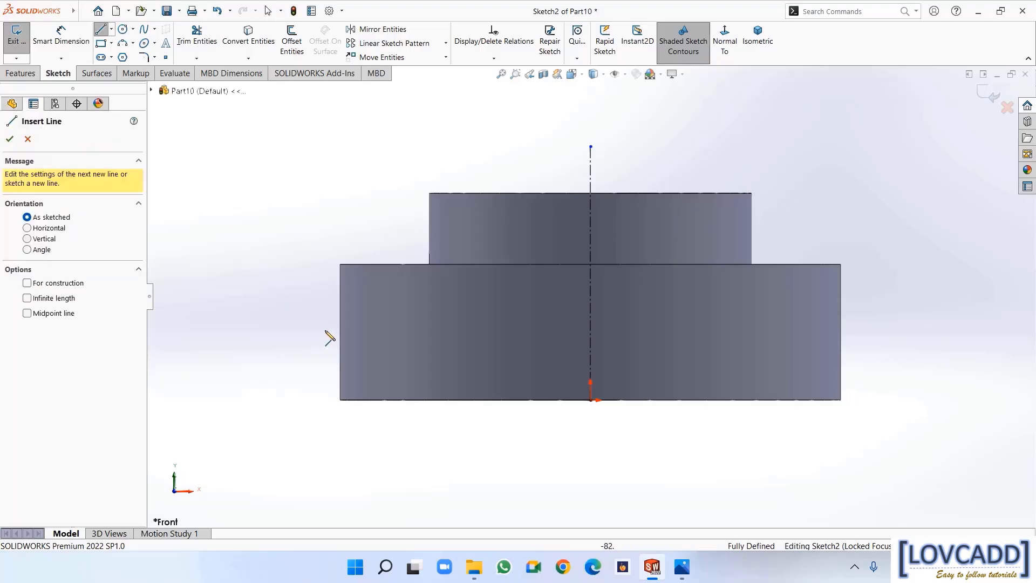
{"action": "left_click", "coordinate": [340, 309]}
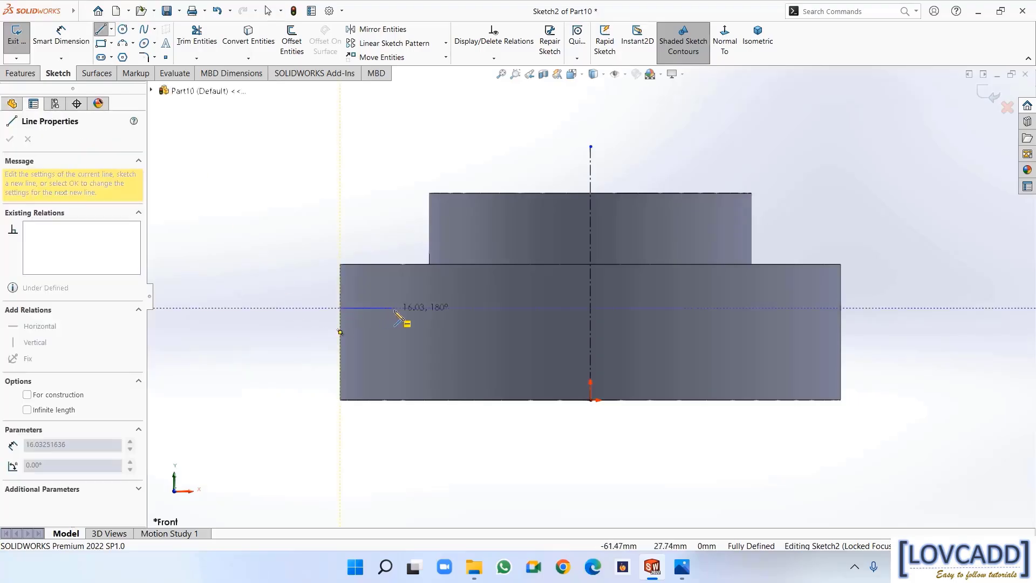
{"action": "left_click", "coordinate": [407, 308]}
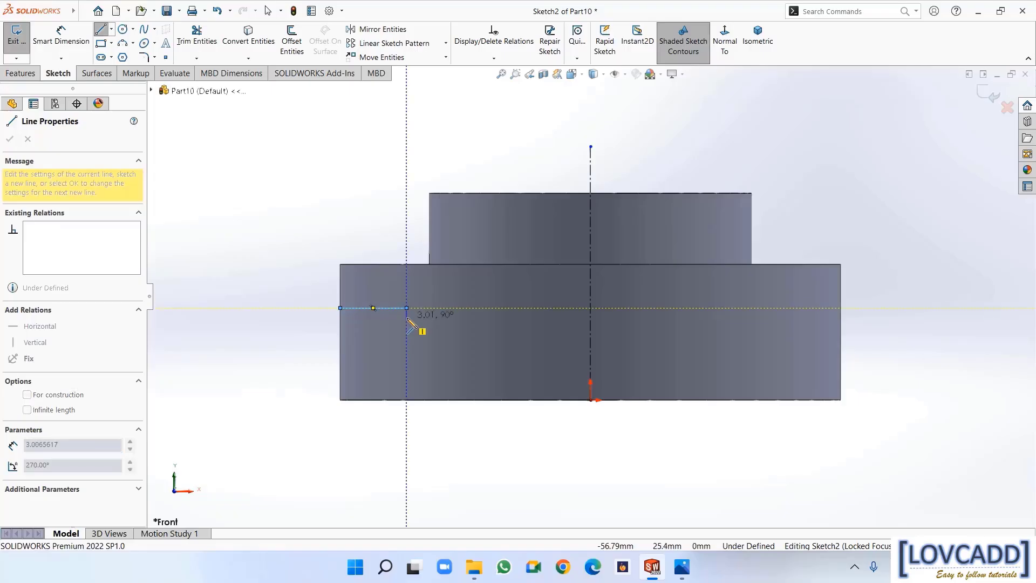
{"action": "left_click", "coordinate": [453, 318]}
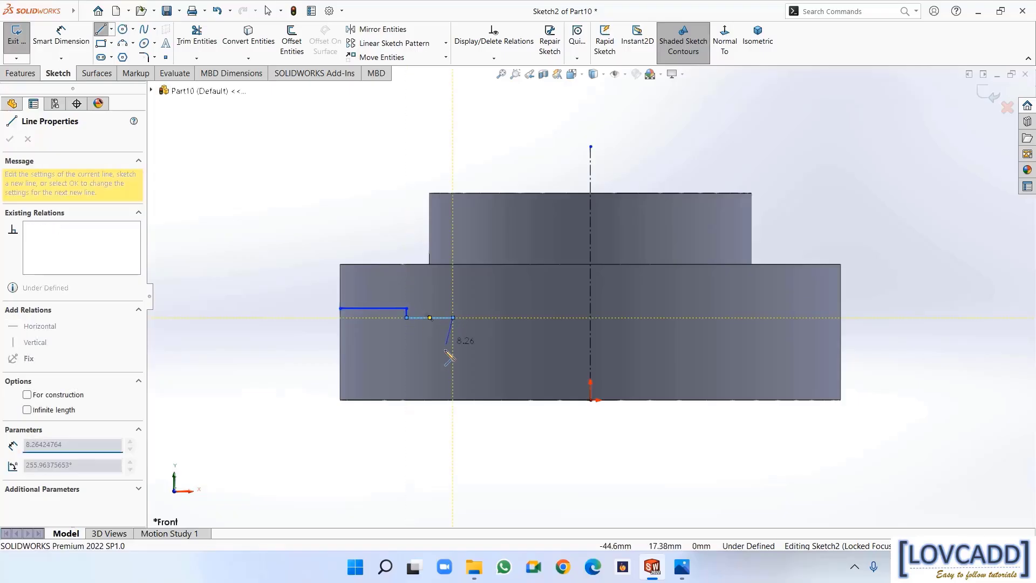
{"action": "left_click", "coordinate": [429, 400]}
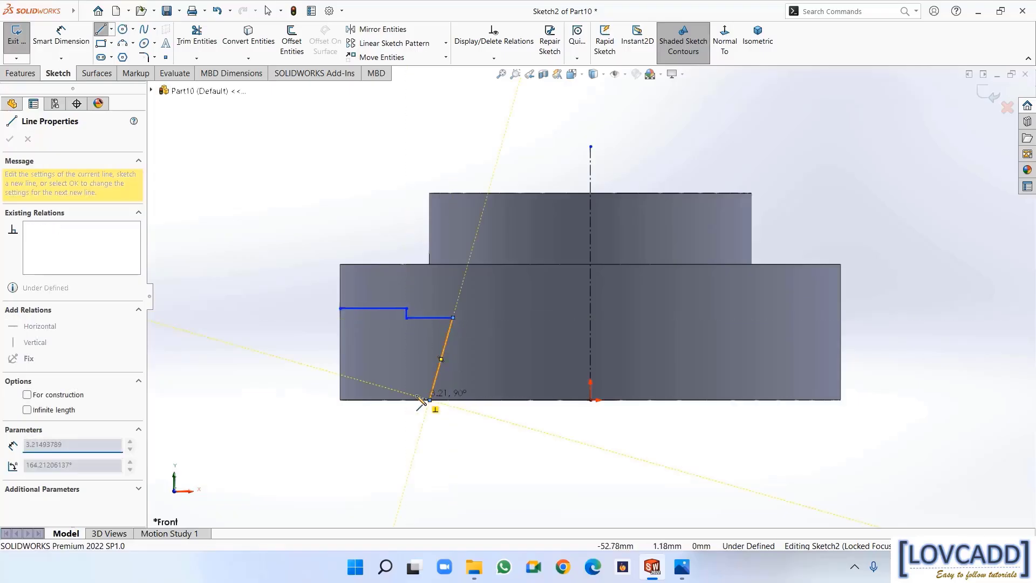
{"action": "left_click", "coordinate": [340, 400]}
{"action": "left_click", "coordinate": [340, 309]}
{"action": "right_click", "coordinate": [341, 308]}
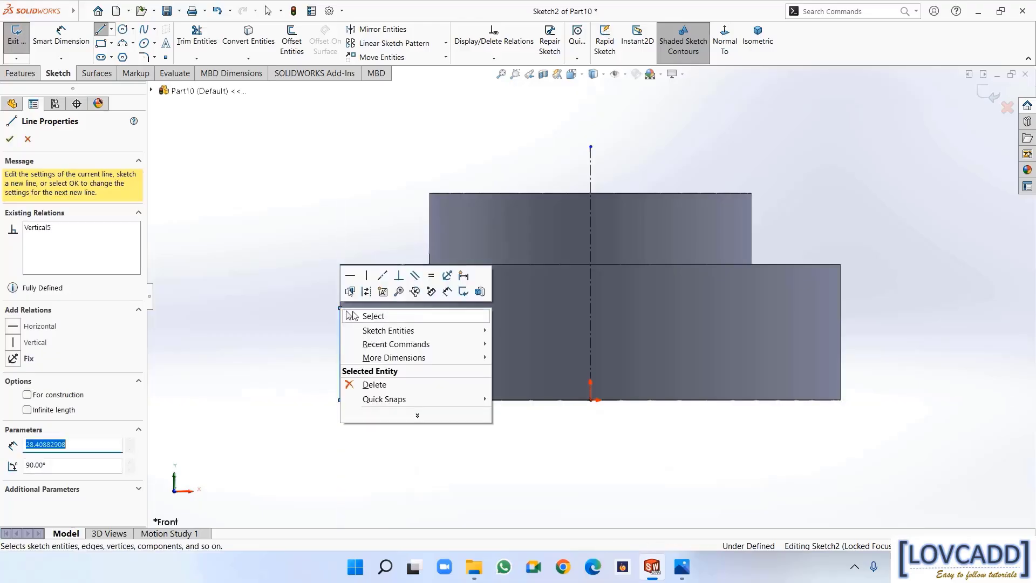
{"action": "left_click", "coordinate": [371, 314]}
Dimension the height of the small step in the profile's upper edge as 1 mm
{"action": "left_click", "coordinate": [61, 36]}
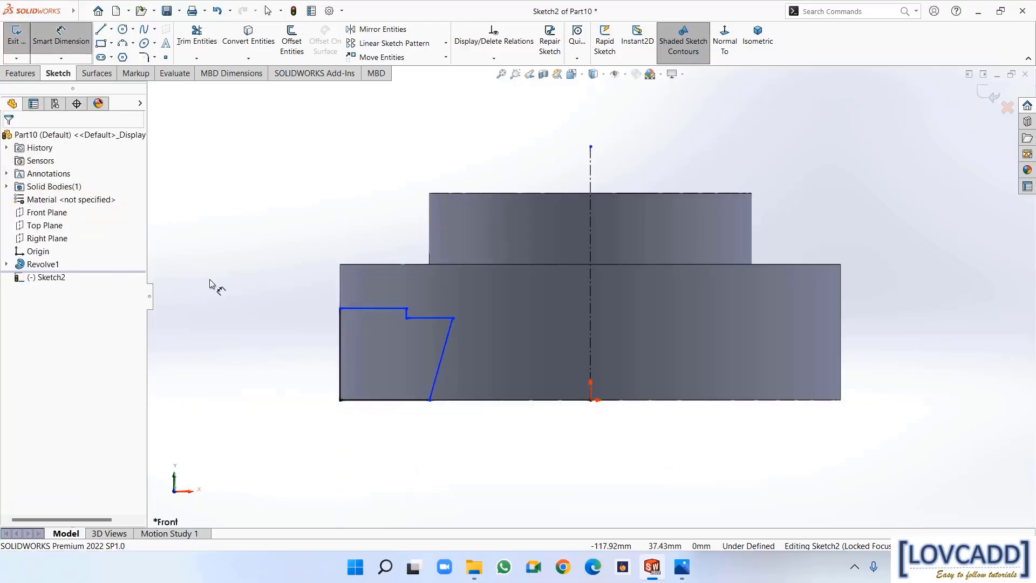
{"action": "left_click", "coordinate": [408, 314]}
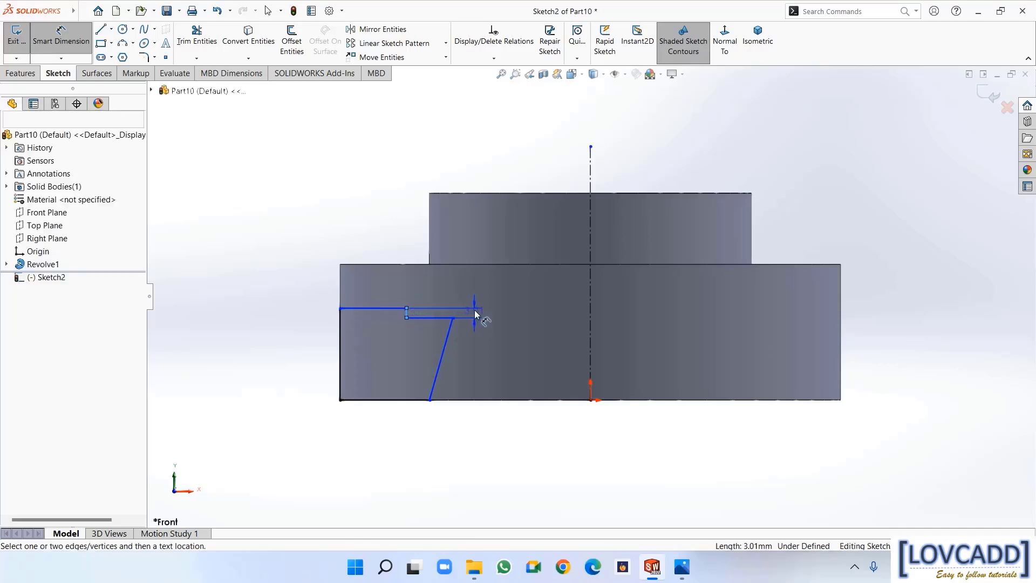
{"action": "left_click", "coordinate": [475, 313]}
{"action": "type", "text": "1"}
{"action": "key", "text": "Return"}
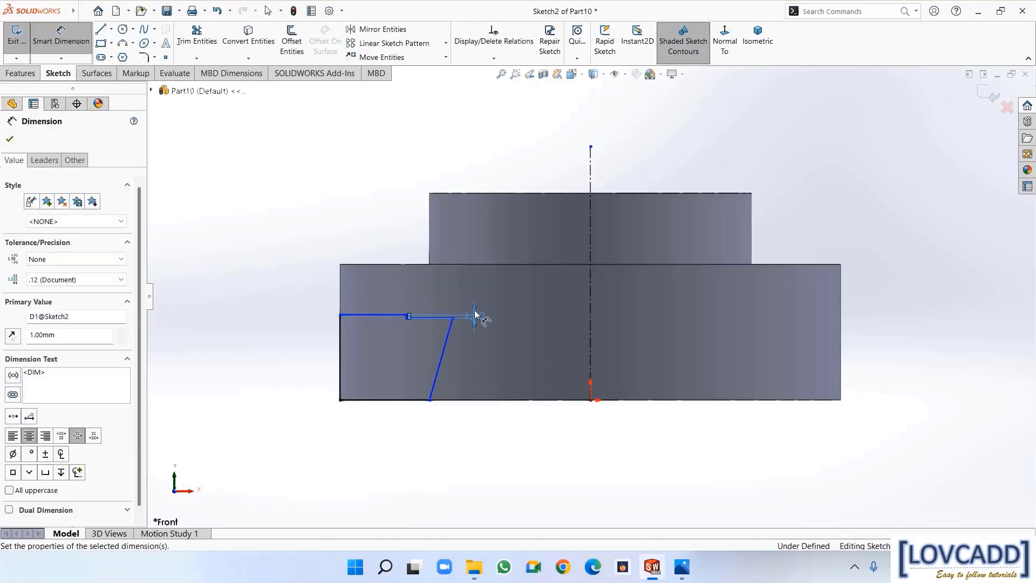
Dimension the angle between the slanted side and the profile's upper horizontal line as 65 degrees
{"action": "left_click", "coordinate": [439, 353]}
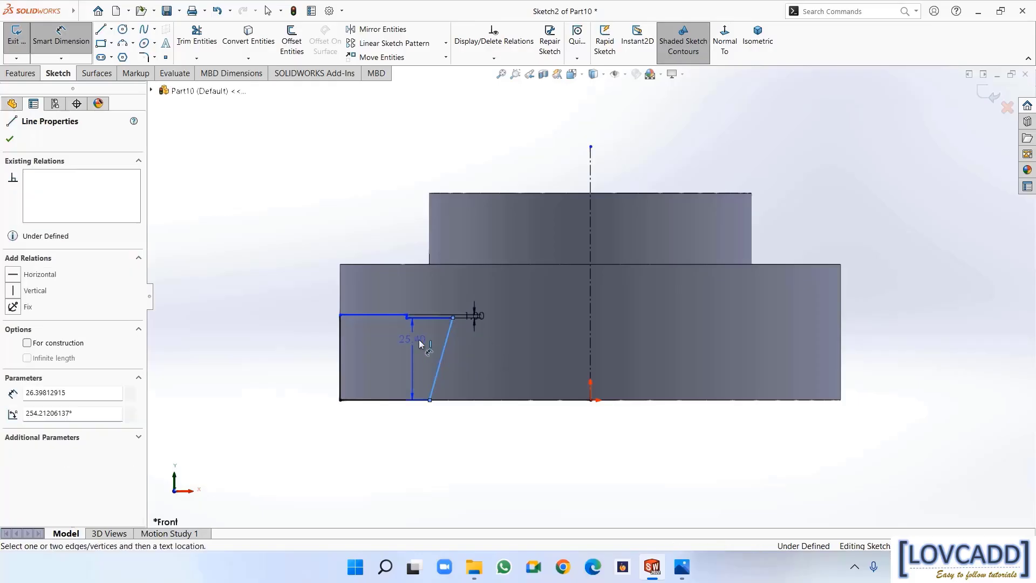
{"action": "left_click", "coordinate": [372, 315]}
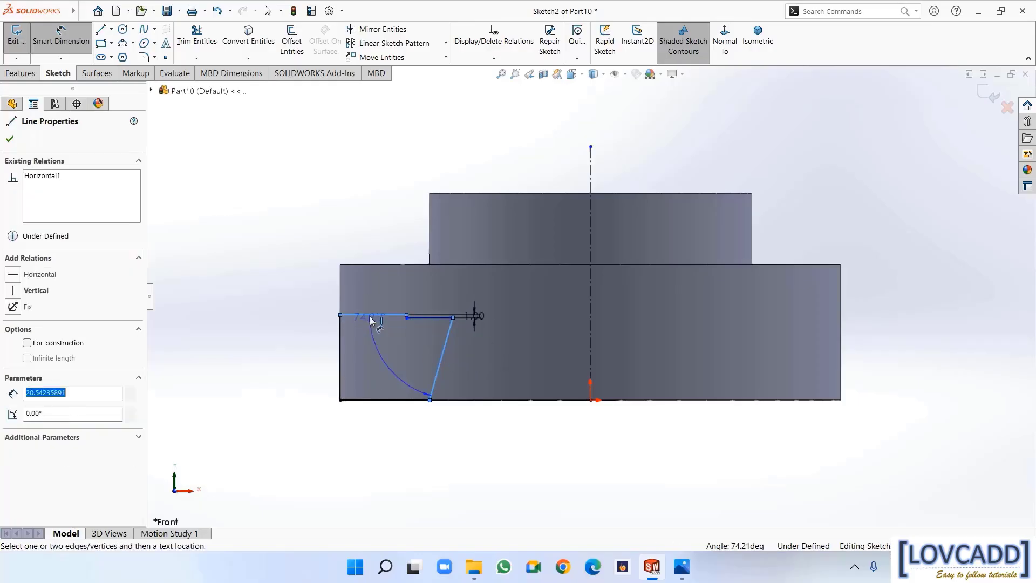
{"action": "left_click", "coordinate": [337, 422]}
{"action": "type", "text": "65"}
{"action": "key", "text": "Return"}
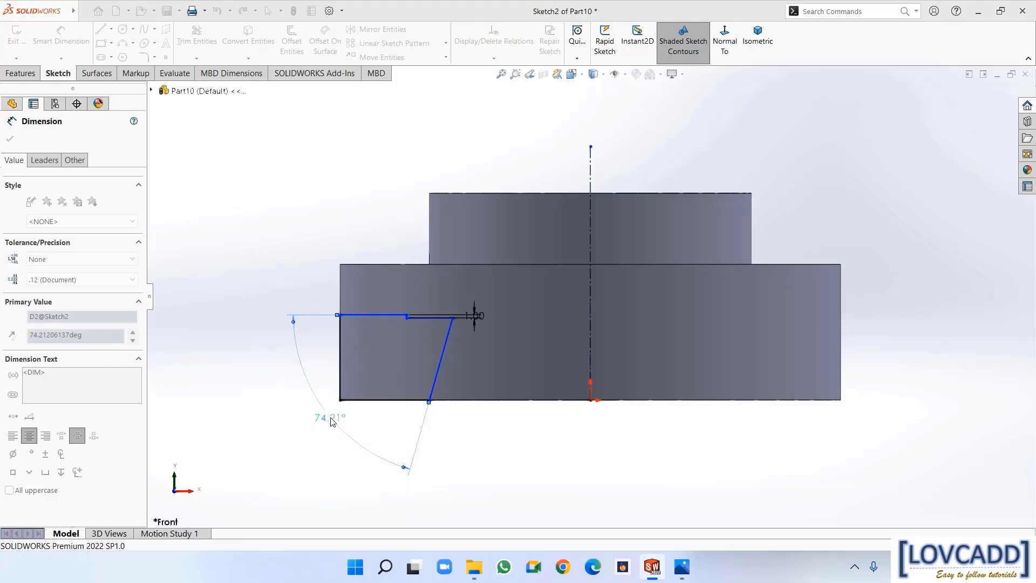
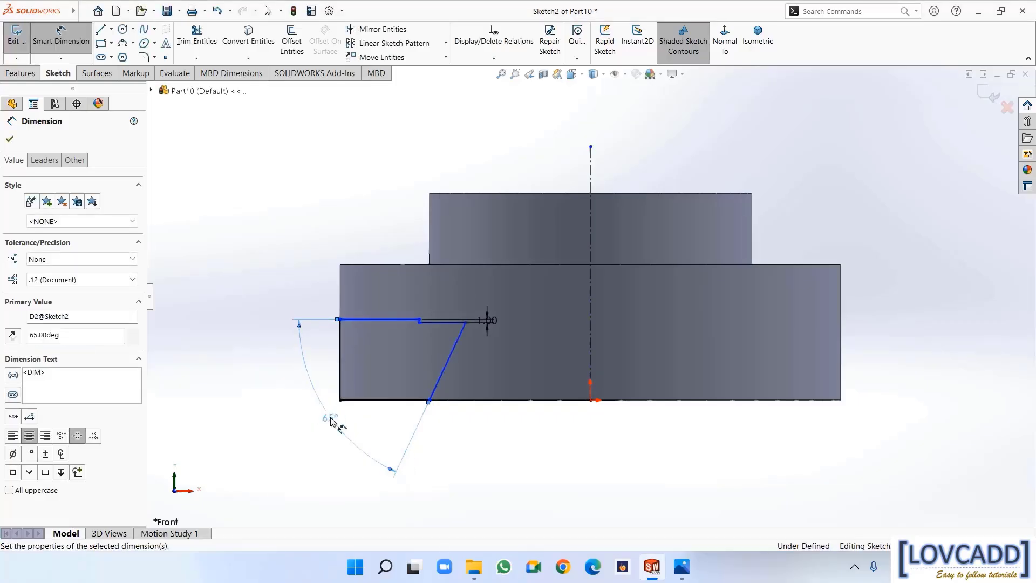
Dimension the small step's position as 100 mm across the centerline
{"action": "left_click", "coordinate": [419, 323]}
{"action": "left_click", "coordinate": [590, 378]}
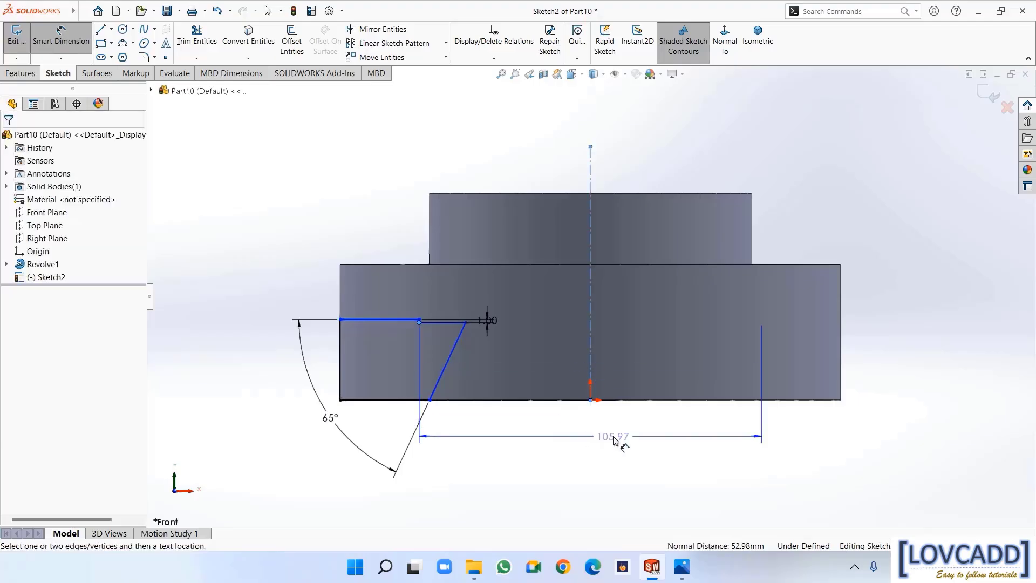
{"action": "left_click", "coordinate": [614, 440]}
{"action": "type", "text": "100"}
{"action": "key", "text": "Return"}
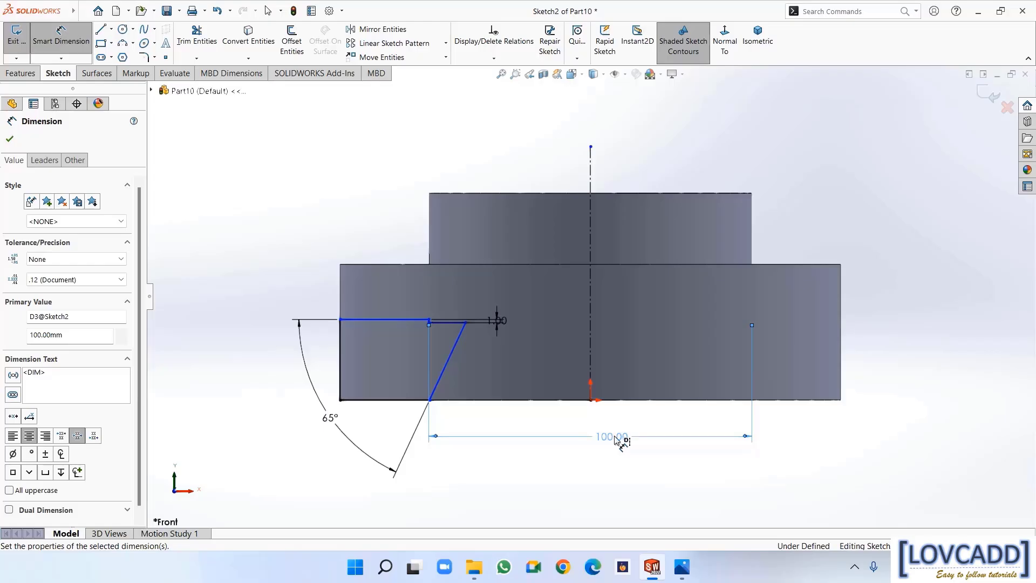
Dimension the slanted side's lower endpoint as 70 mm across the centerline and mirror the profile about the centerline
{"action": "left_click", "coordinate": [430, 400]}
{"action": "left_click", "coordinate": [604, 427]}
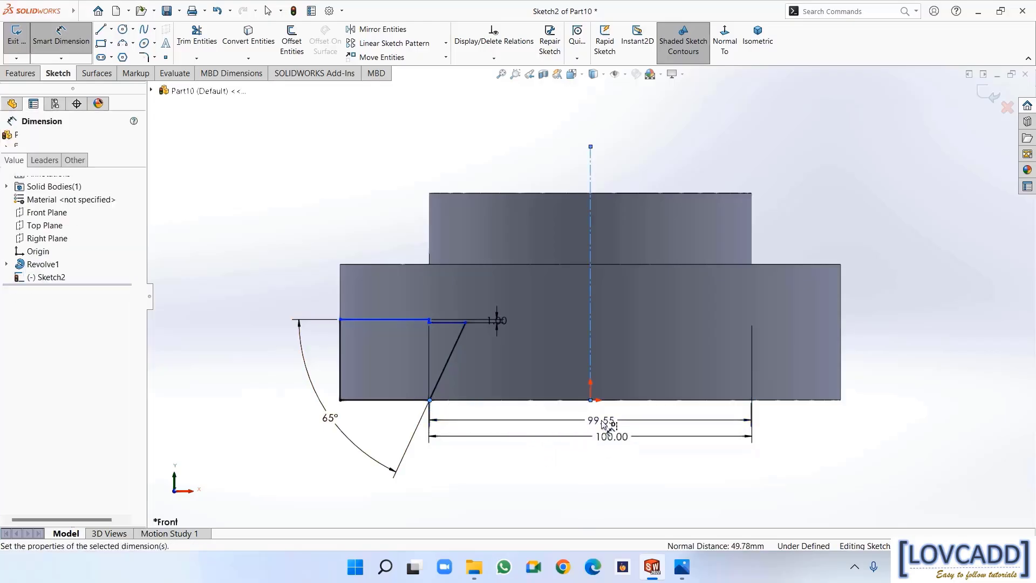
{"action": "type", "text": "7"}
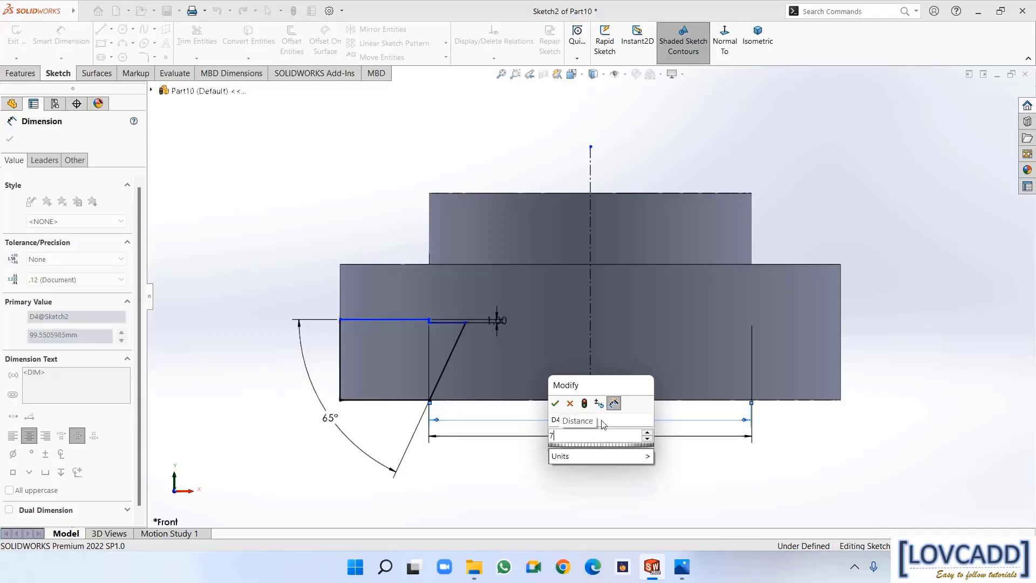
{"action": "type", "text": "0"}
{"action": "key", "text": "Return"}
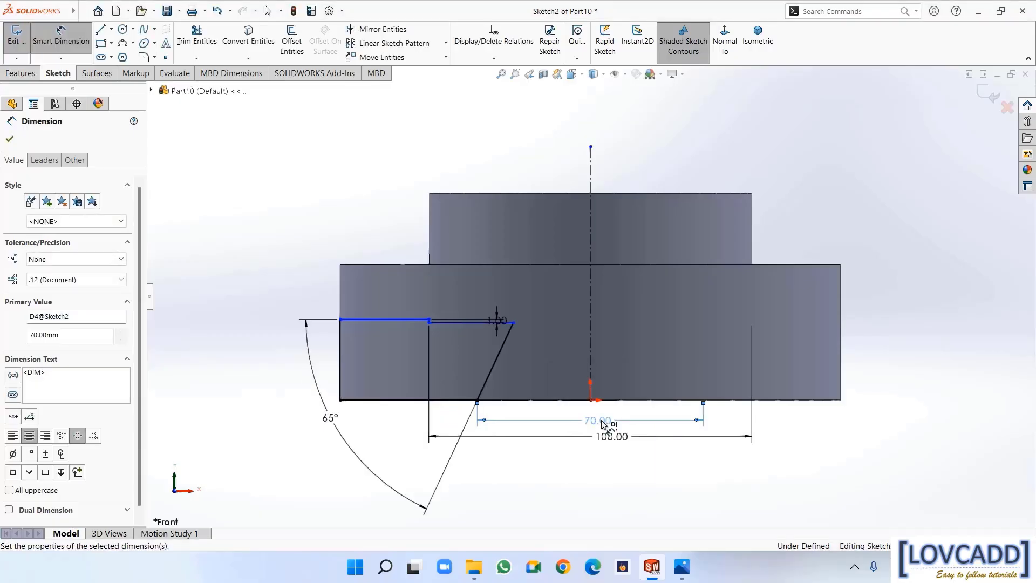
{"action": "left_click", "coordinate": [9, 139]}
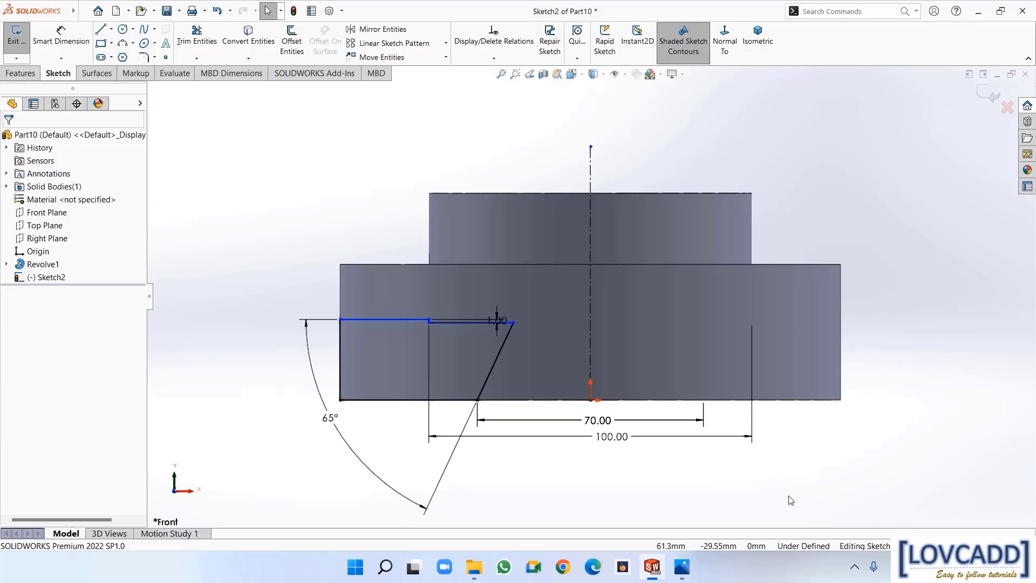
{"action": "mouse_move", "coordinate": [791, 500]}
{"action": "left_mouse_down"}
{"action": "mouse_move", "coordinate": [360, 300]}
{"action": "mouse_move", "coordinate": [261, 267]}
{"action": "left_mouse_up"}
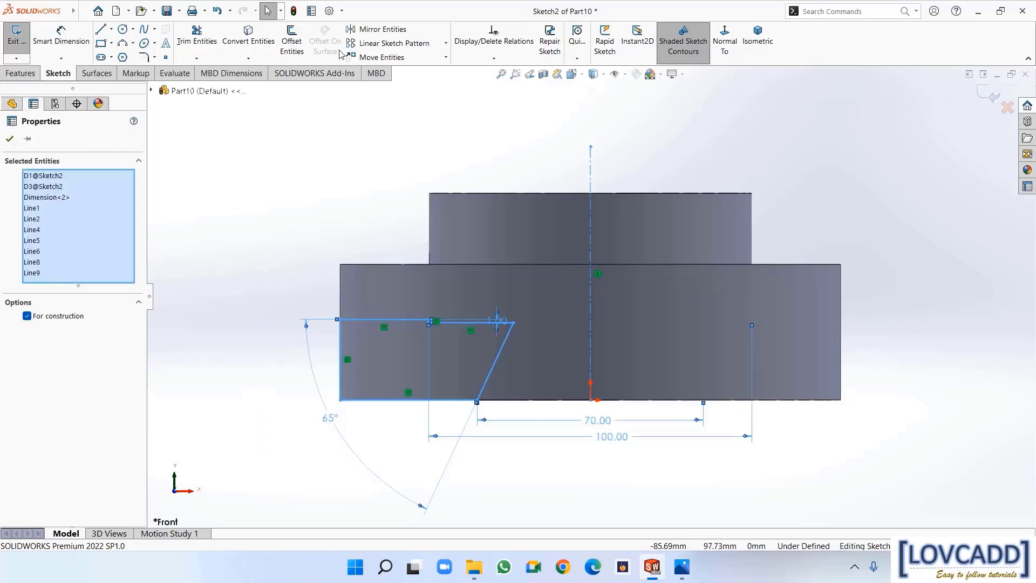
{"action": "left_click", "coordinate": [357, 31]}
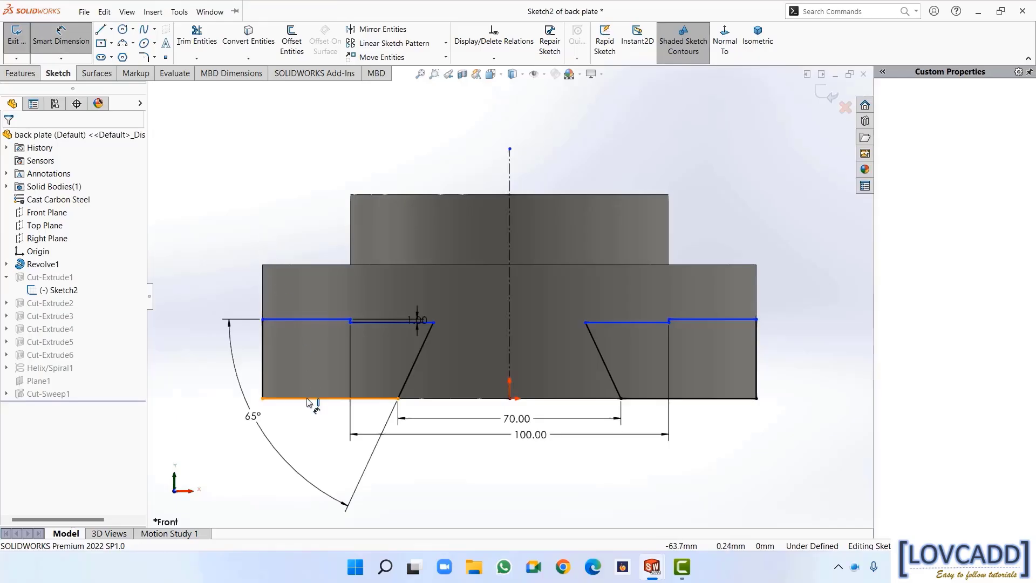
Dimension the distance between the profile's upper and lower horizontal lines as 22 mm
{"action": "left_click", "coordinate": [308, 321]}
{"action": "left_click", "coordinate": [302, 398]}
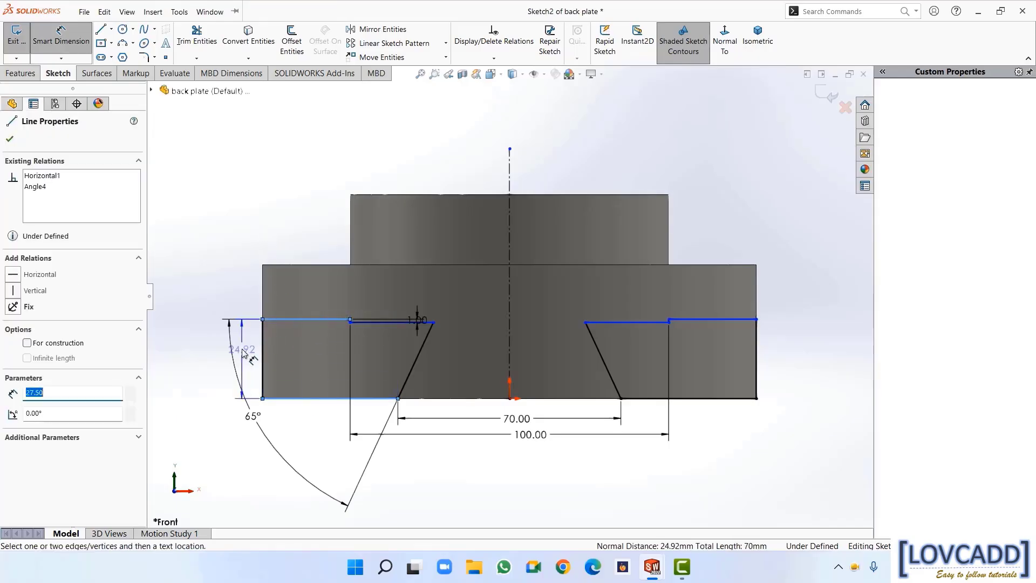
{"action": "left_click", "coordinate": [201, 366]}
{"action": "type", "text": "22"}
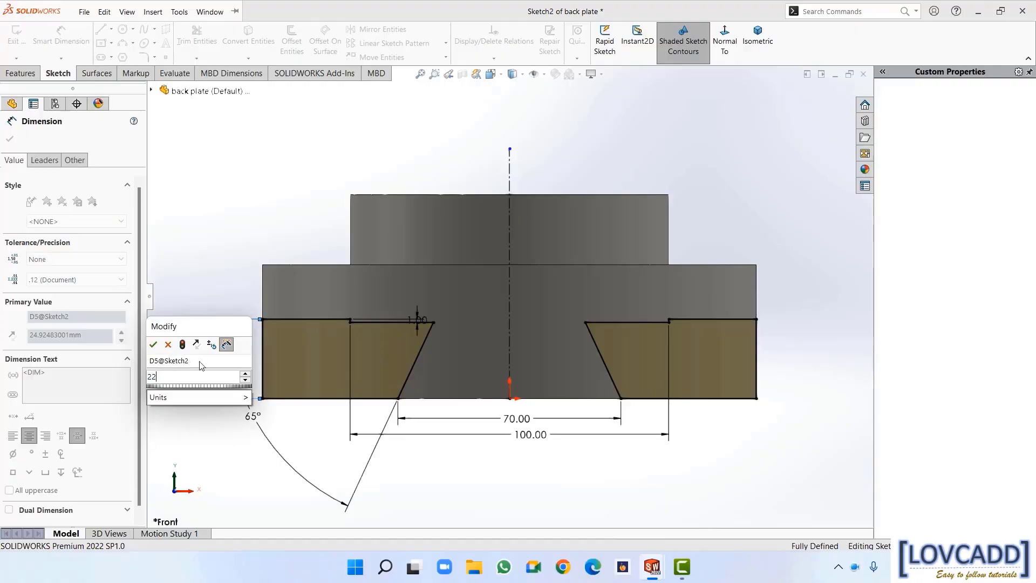
{"action": "key", "text": "Return"}
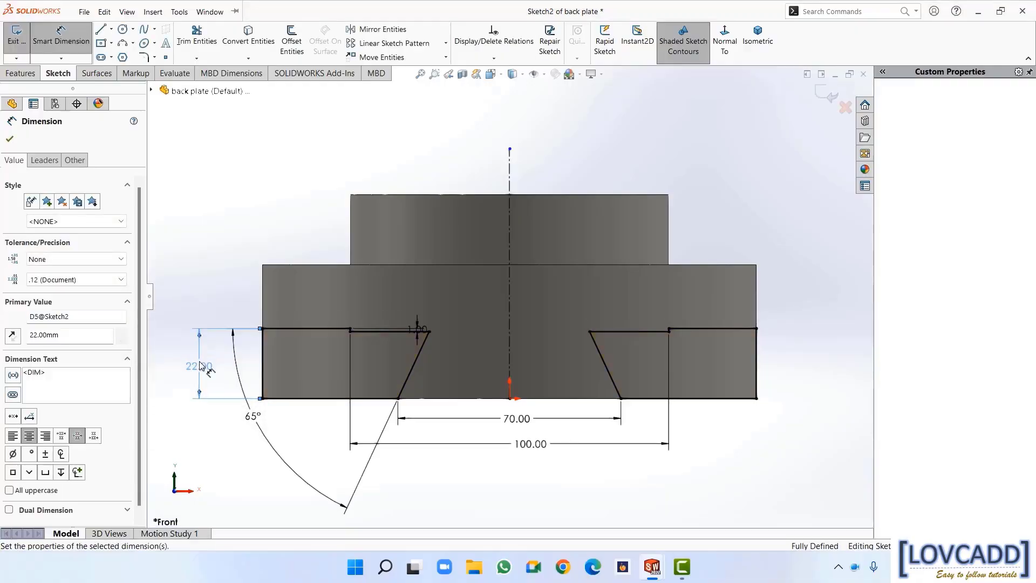
{"action": "left_click", "coordinate": [9, 139]}
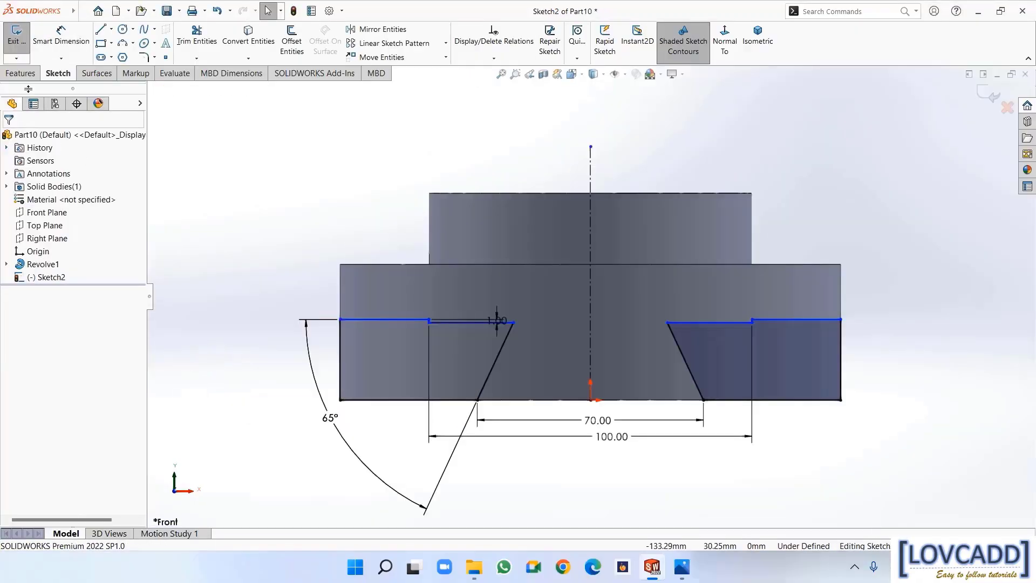
Cut both dovetail side profiles from the stepped plate with an Extruded Cut set to Through All - Both
{"action": "left_click", "coordinate": [20, 72]}
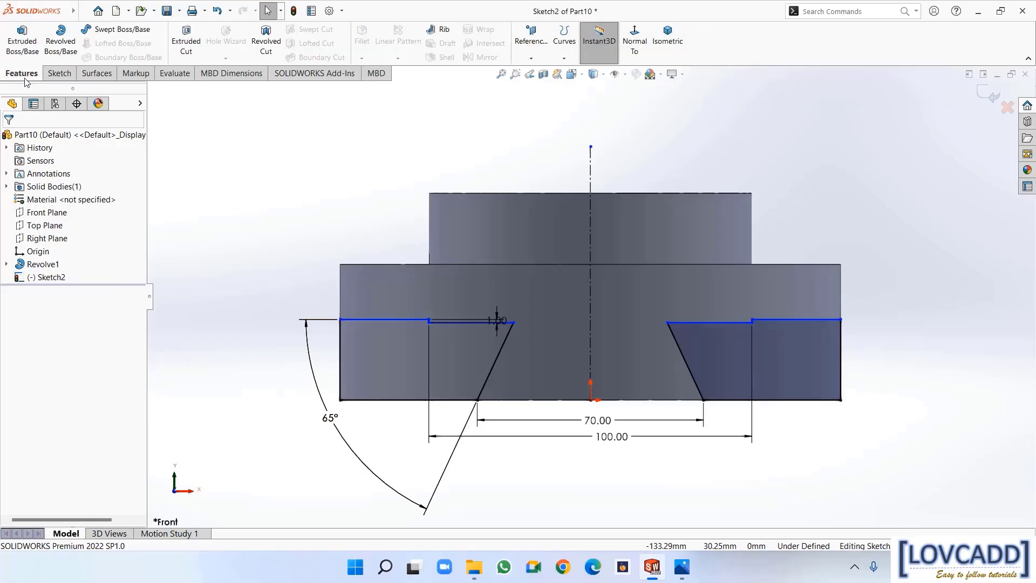
{"action": "left_click", "coordinate": [187, 43]}
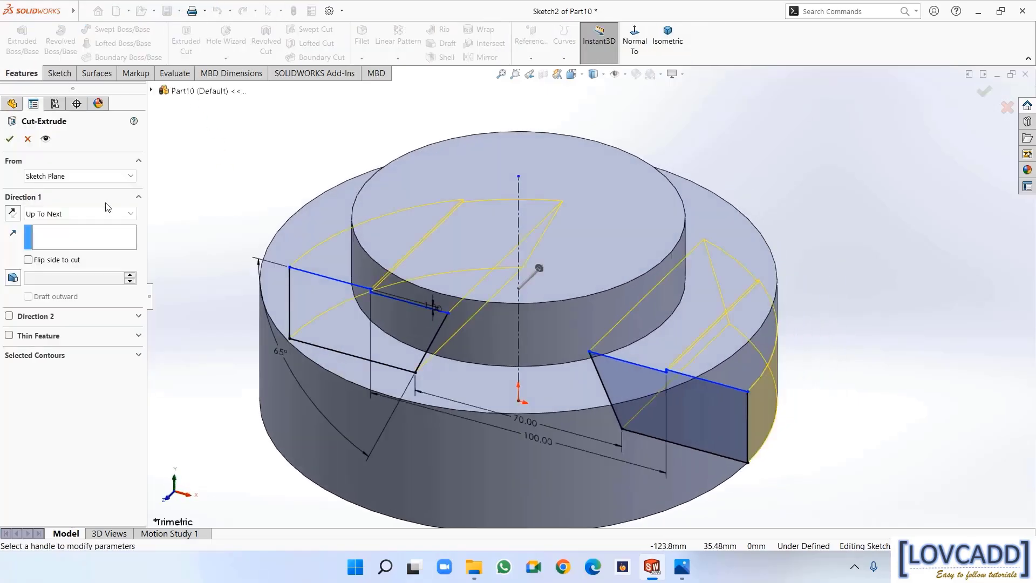
{"action": "left_click", "coordinate": [25, 212]}
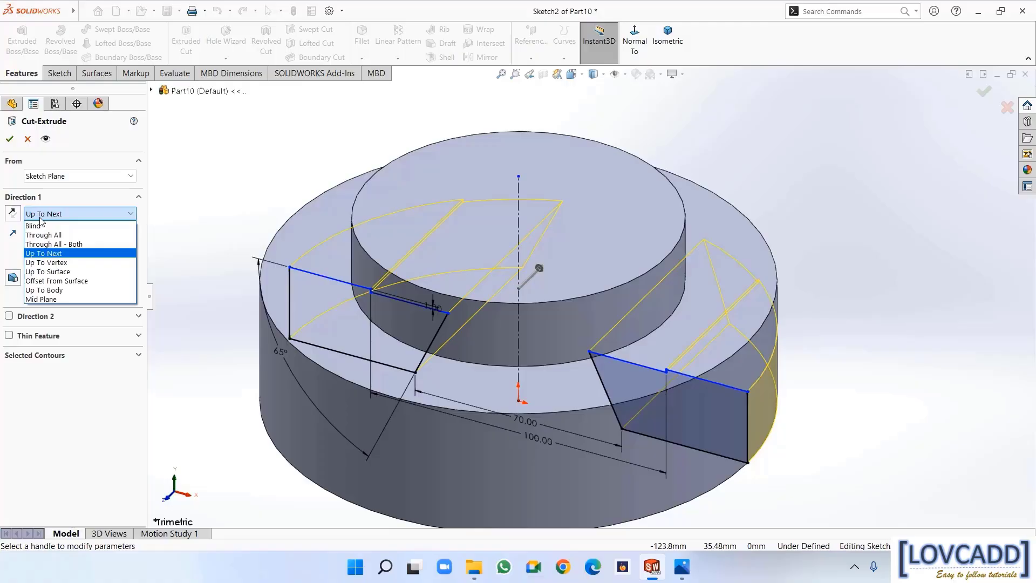
{"action": "left_click", "coordinate": [46, 244]}
{"action": "left_click", "coordinate": [11, 139]}
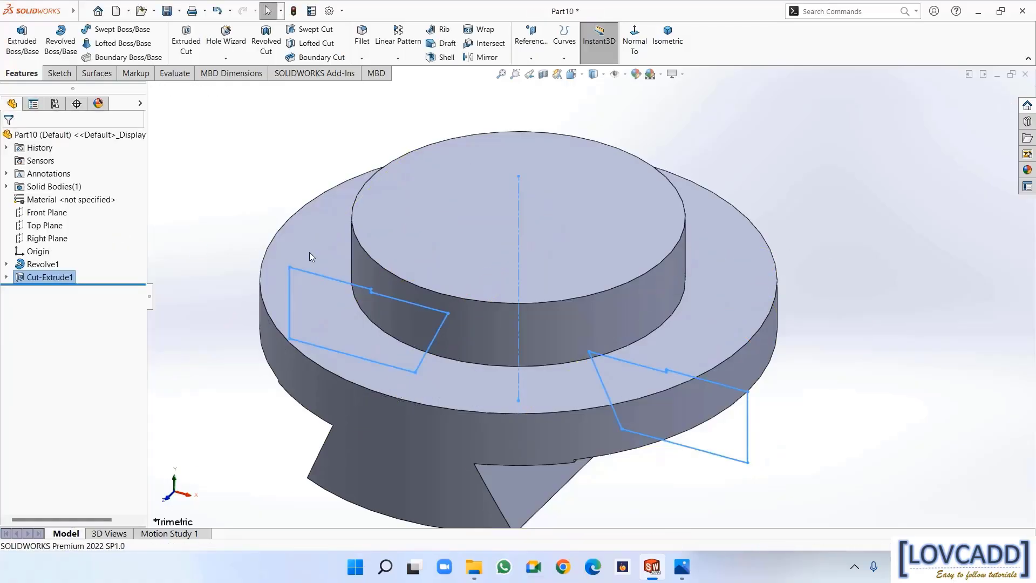
Start a sketch on the Front Plane and draw a circle of about 13.8 mm radius, centred about 23.4 mm vertically above the origin
{"action": "middle_click_drag", "start_coordinate": [866, 180], "coordinate": [915, 291]}
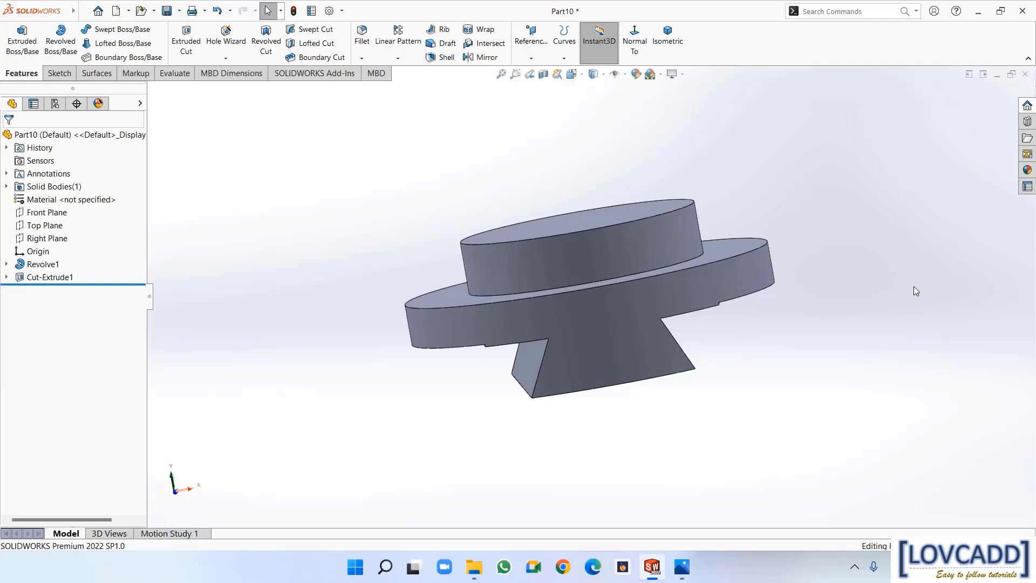
{"action": "left_click", "coordinate": [44, 212]}
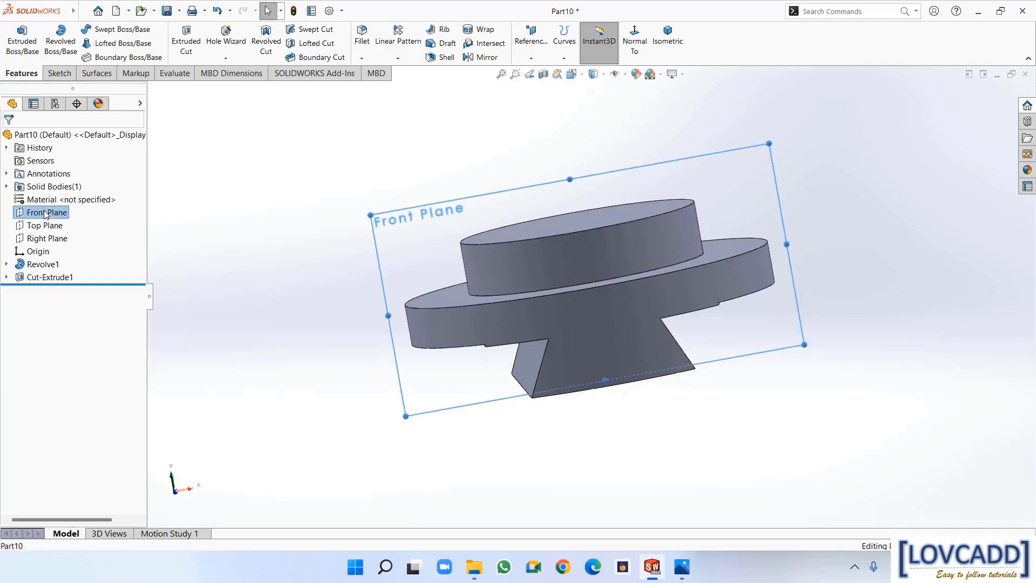
{"action": "left_click", "coordinate": [54, 195]}
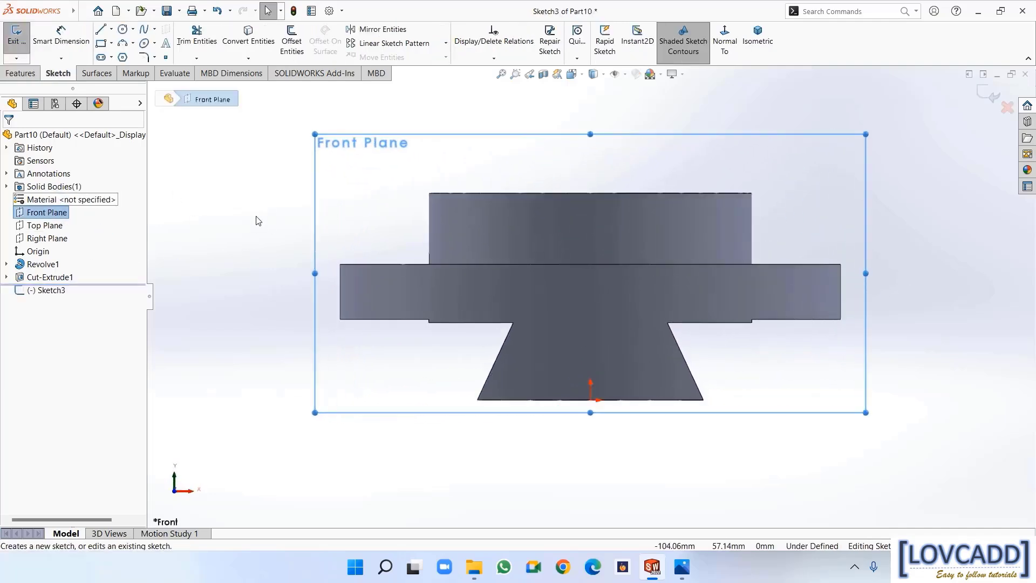
{"action": "left_click", "coordinate": [122, 29]}
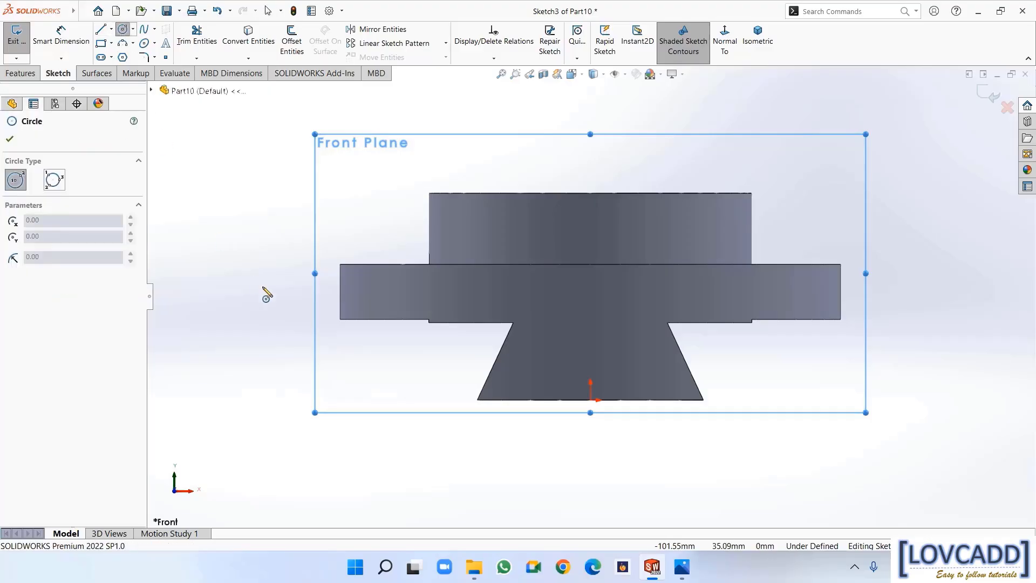
{"action": "left_click", "coordinate": [590, 325]}
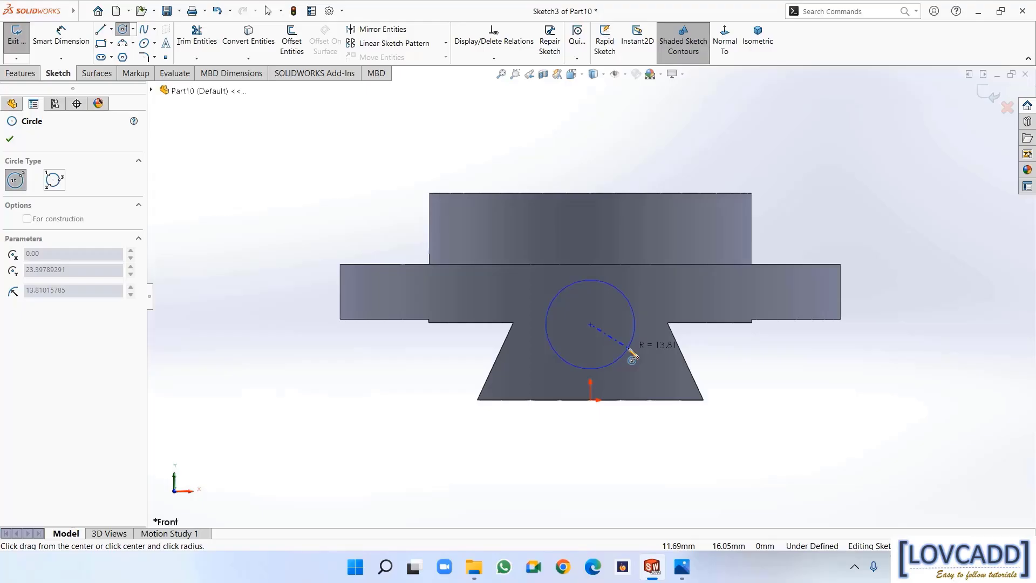
{"action": "left_click", "coordinate": [632, 354]}
{"action": "right_click", "coordinate": [631, 351]}
{"action": "left_click", "coordinate": [650, 356]}
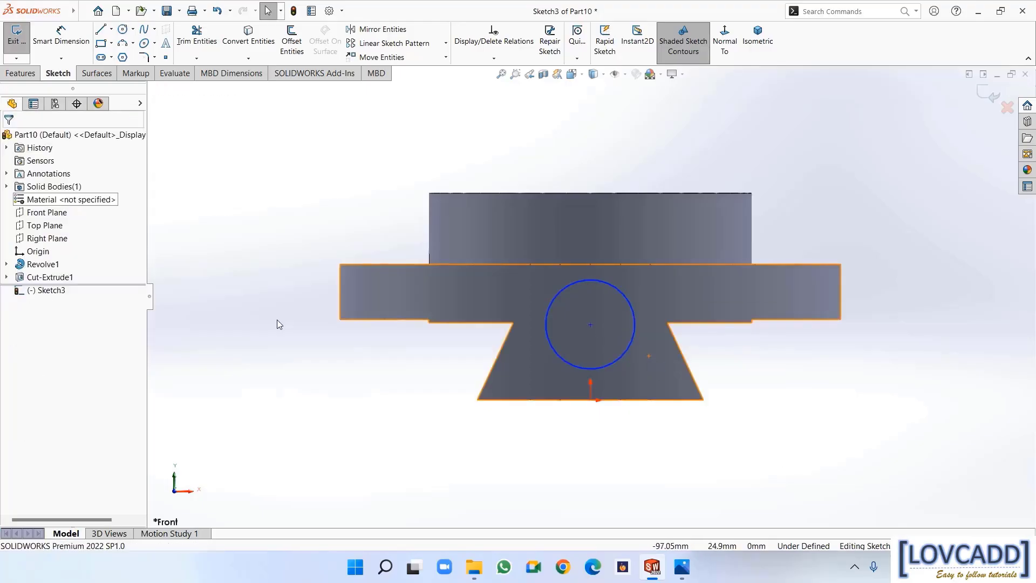
Draw two vertical lines about 33 mm long down from the circle's sides, tangent to it, joined by a horizontal line below the dovetail
{"action": "left_click", "coordinate": [100, 32]}
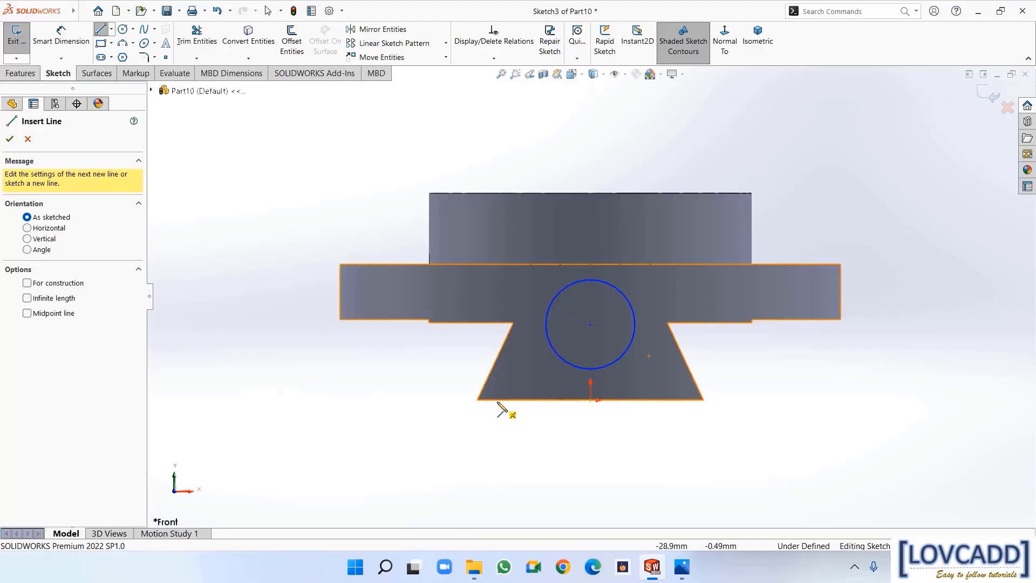
{"action": "left_click", "coordinate": [546, 324]}
{"action": "left_click", "coordinate": [546, 430]}
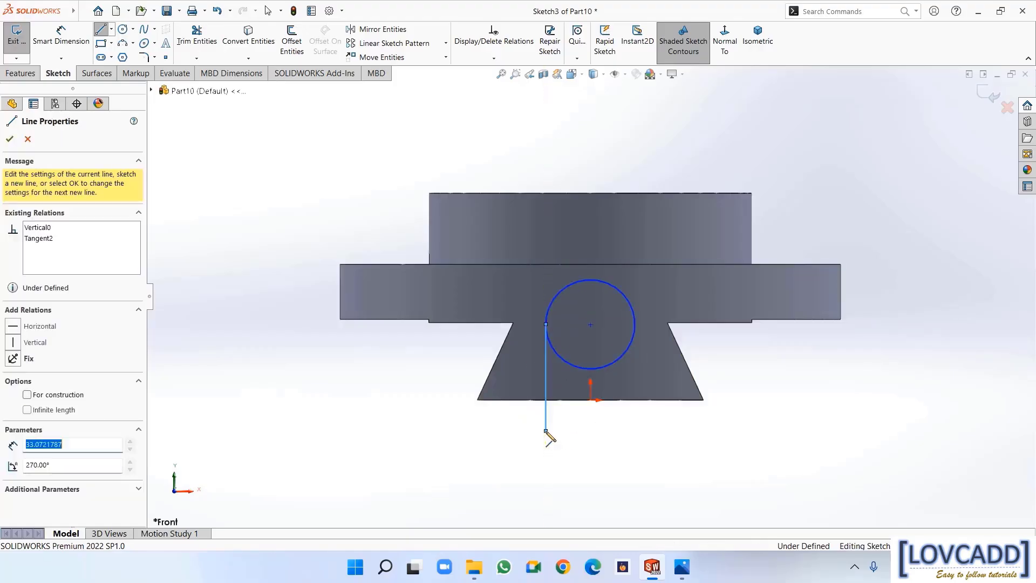
{"action": "double_click", "coordinate": [635, 431]}
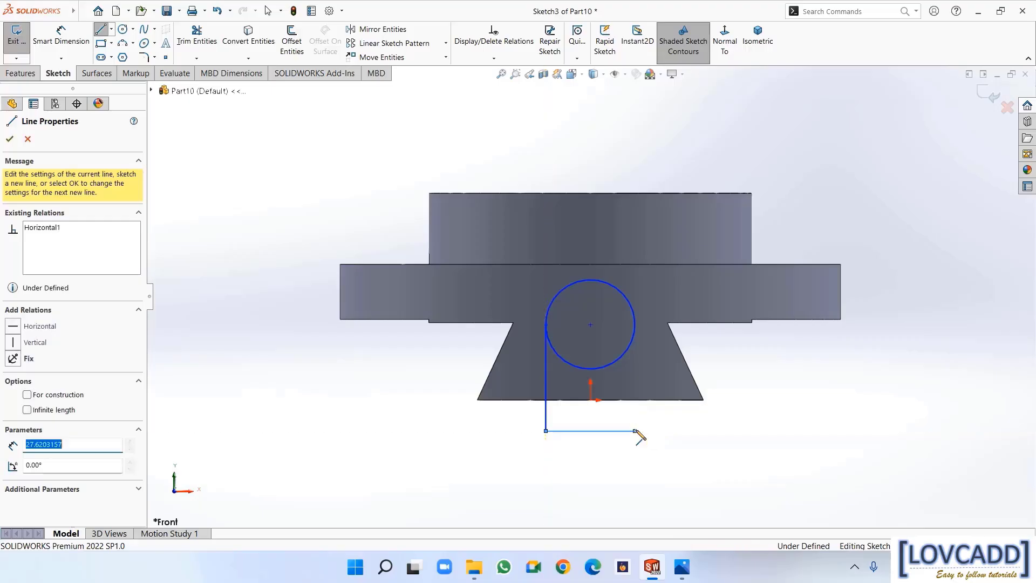
{"action": "left_click", "coordinate": [635, 325]}
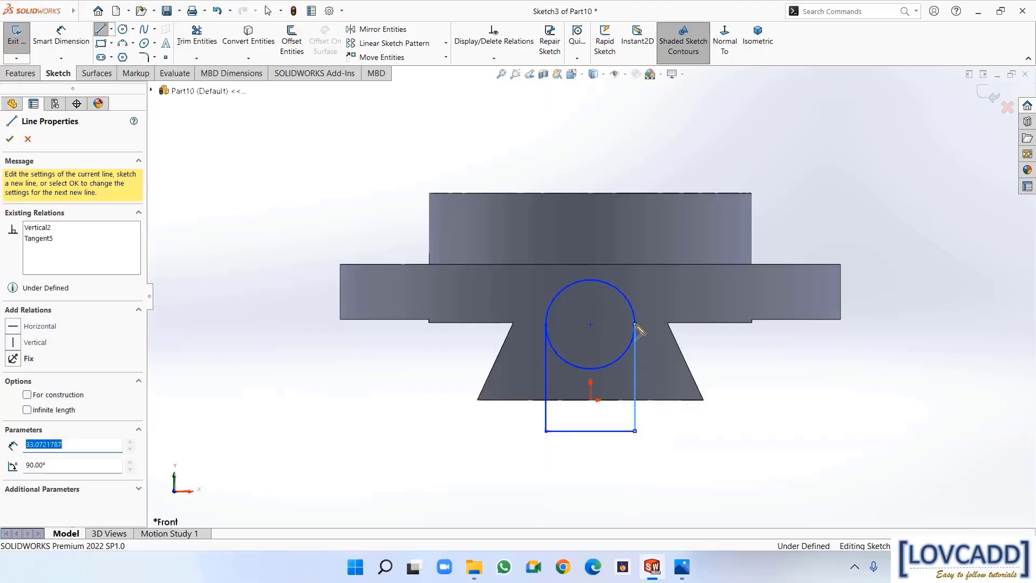
{"action": "right_click", "coordinate": [636, 326]}
{"action": "left_click", "coordinate": [668, 333]}
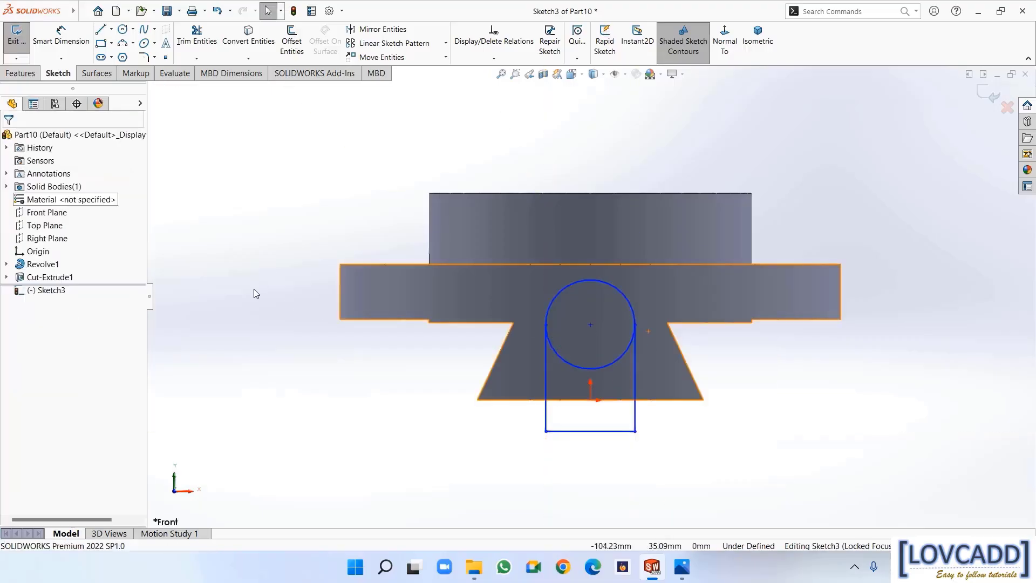
Dimension the circle's centre as 11 mm above the origin
{"action": "left_click", "coordinate": [58, 38]}
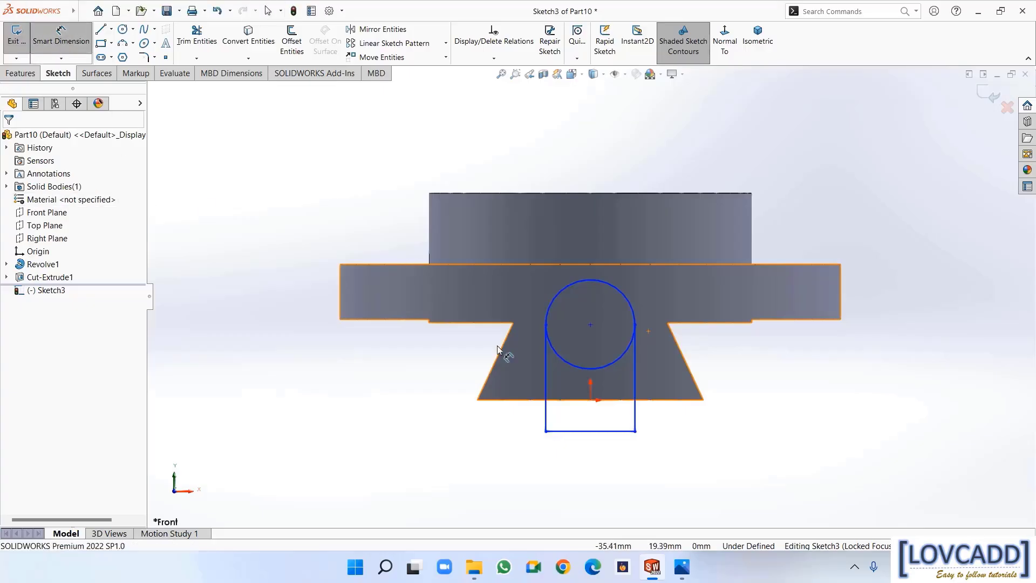
{"action": "left_click", "coordinate": [592, 324]}
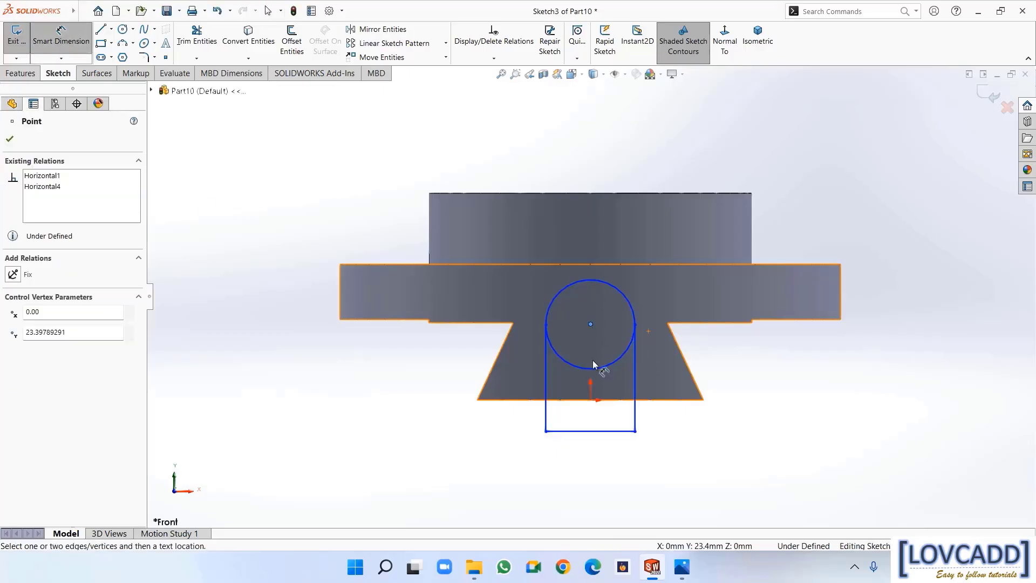
{"action": "left_click", "coordinate": [591, 402]}
{"action": "left_click", "coordinate": [732, 372]}
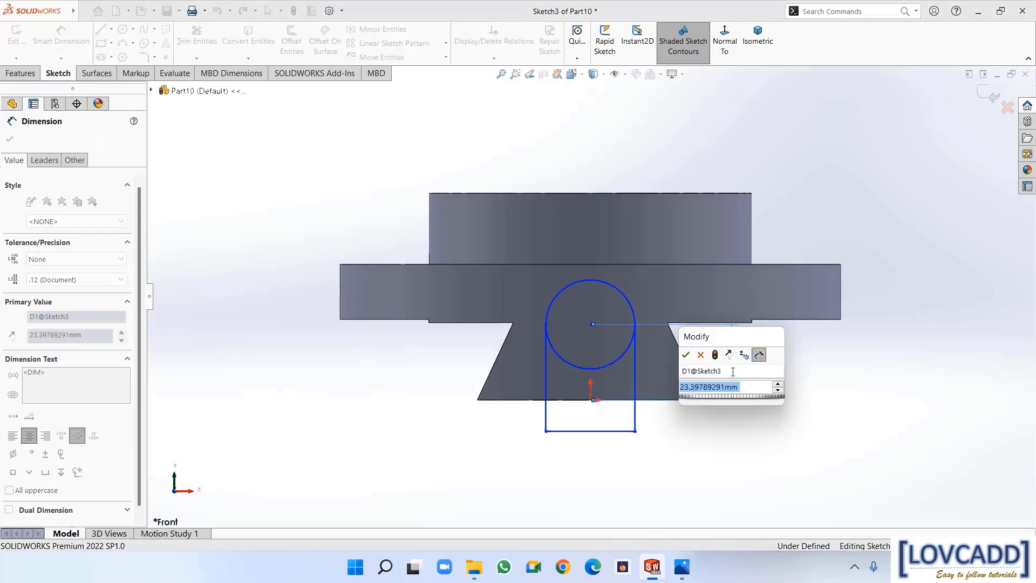
{"action": "type", "text": "11"}
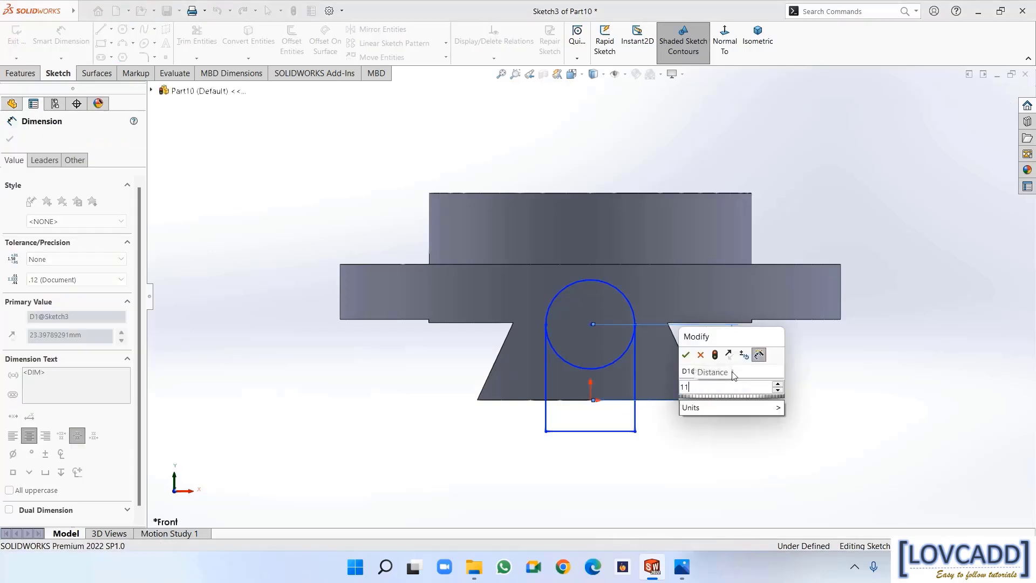
{"action": "key", "text": "Return"}
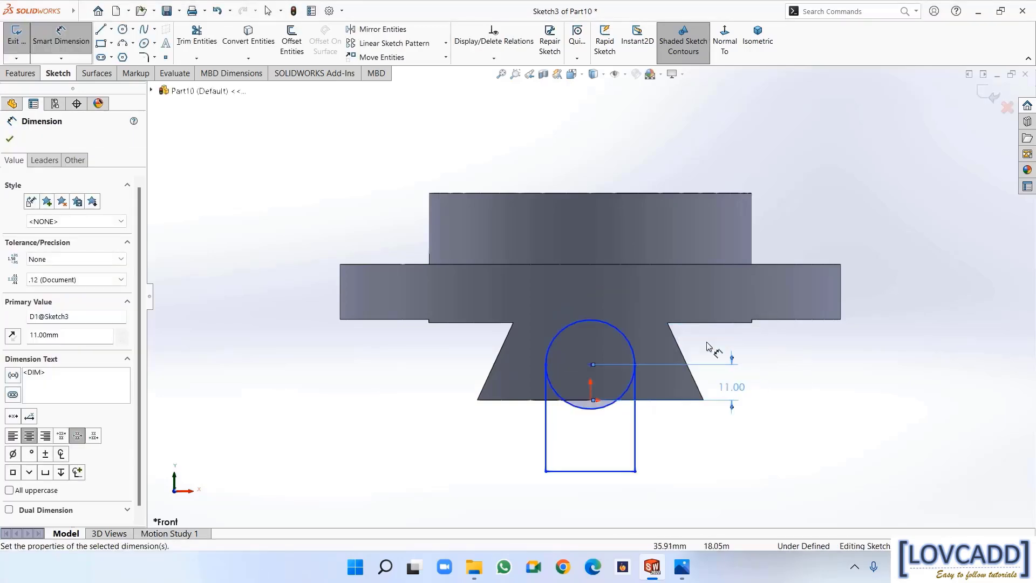
Dimension the circle's diameter as 40 mm
{"action": "left_click", "coordinate": [624, 333]}
{"action": "left_click", "coordinate": [712, 289]}
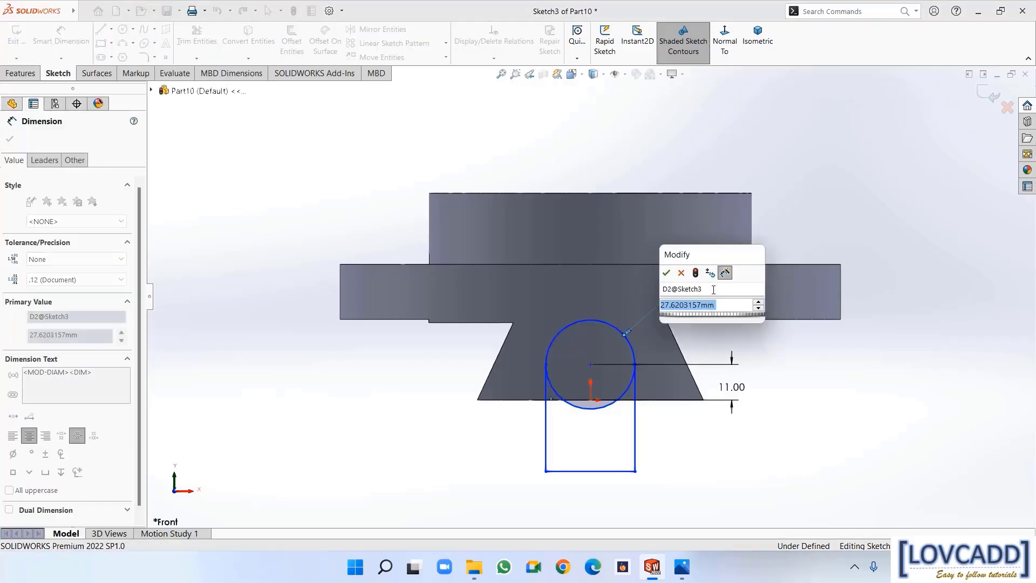
{"action": "type", "text": "40"}
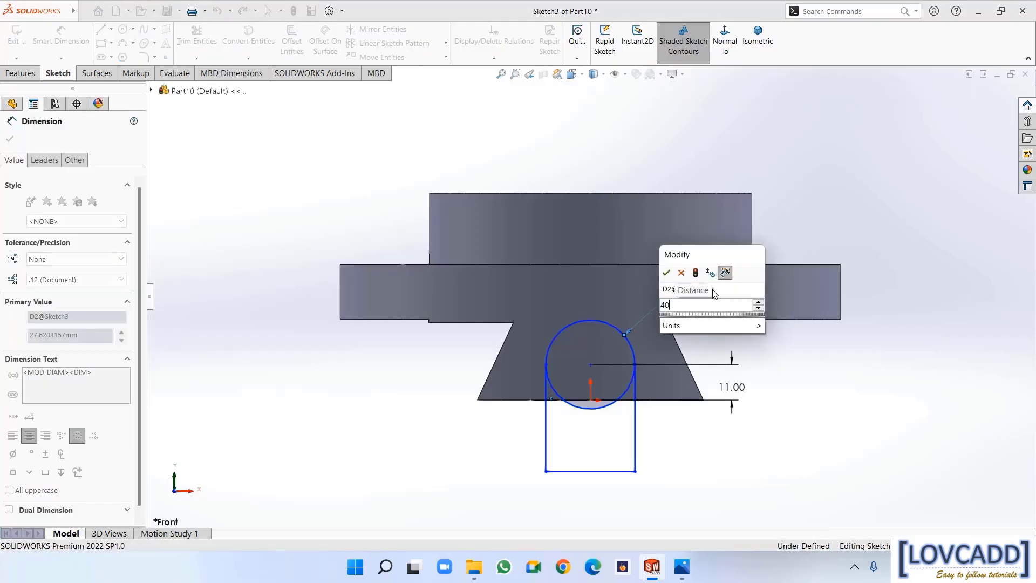
{"action": "key", "text": "Return"}
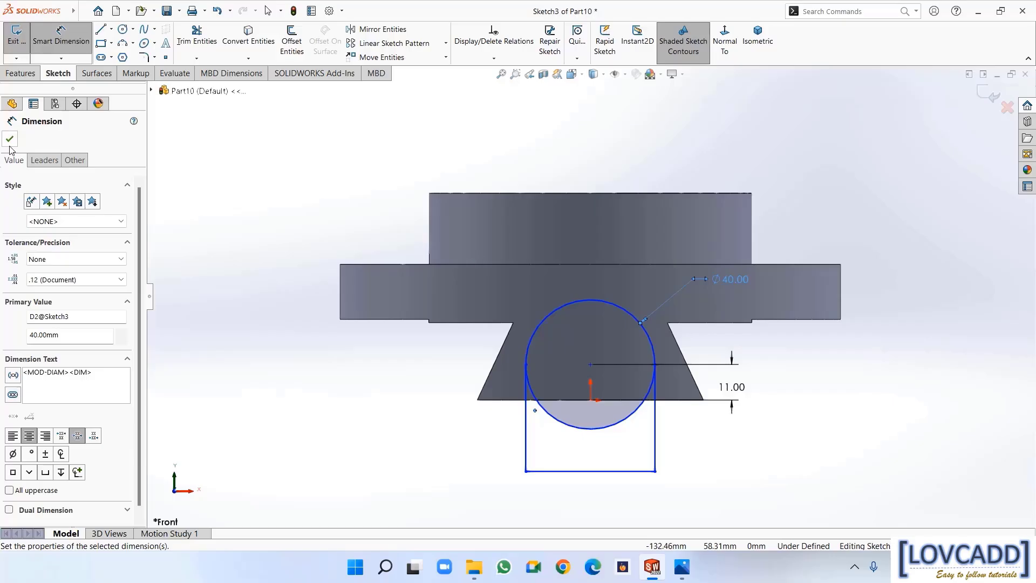
{"action": "left_click", "coordinate": [10, 140]}
Trim away the lower half of the circle to leave a closed arched profile
{"action": "left_click", "coordinate": [197, 36]}
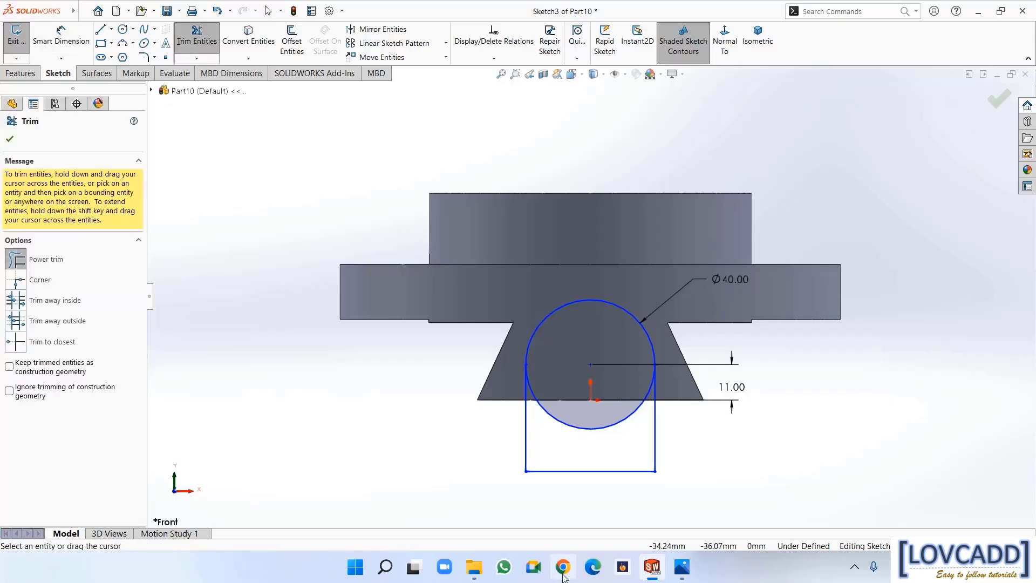
{"action": "left_click_drag", "start_coordinate": [619, 457], "coordinate": [606, 430]}
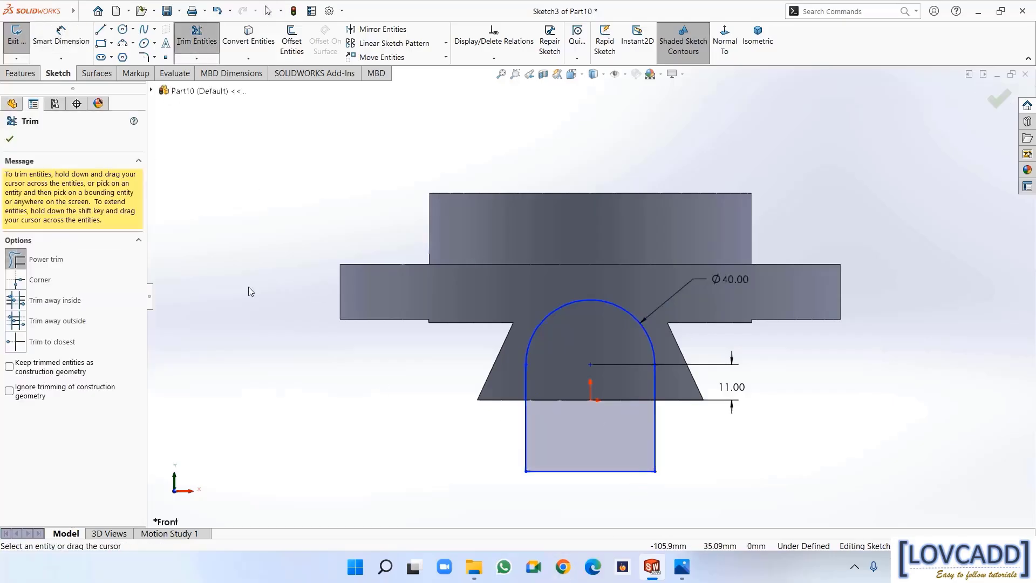
{"action": "left_click", "coordinate": [10, 140]}
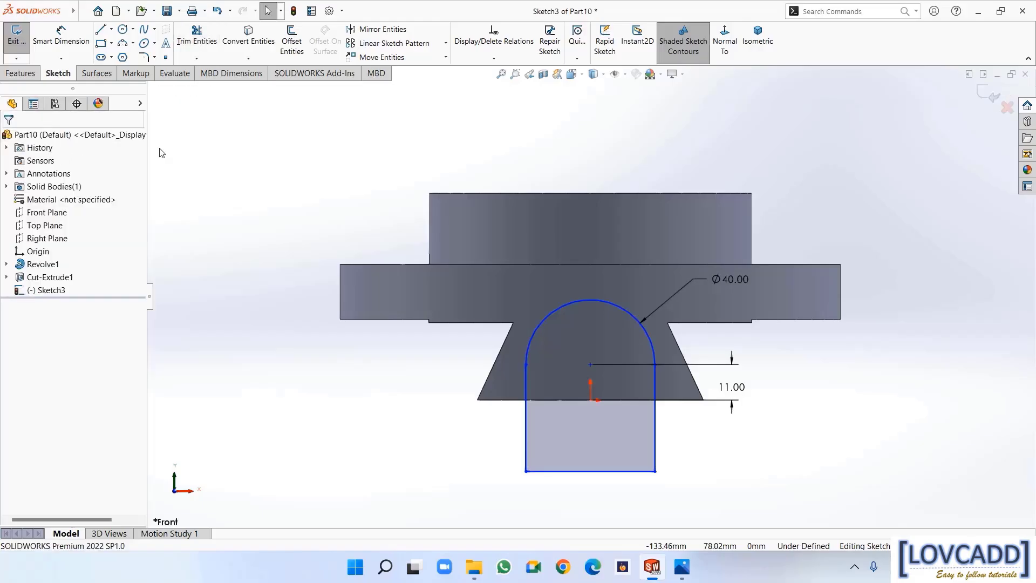
Set up an Extruded Cut of the arched profile with reversed direction, starting from an Offset of 155/2 mm
{"action": "left_click", "coordinate": [19, 73]}
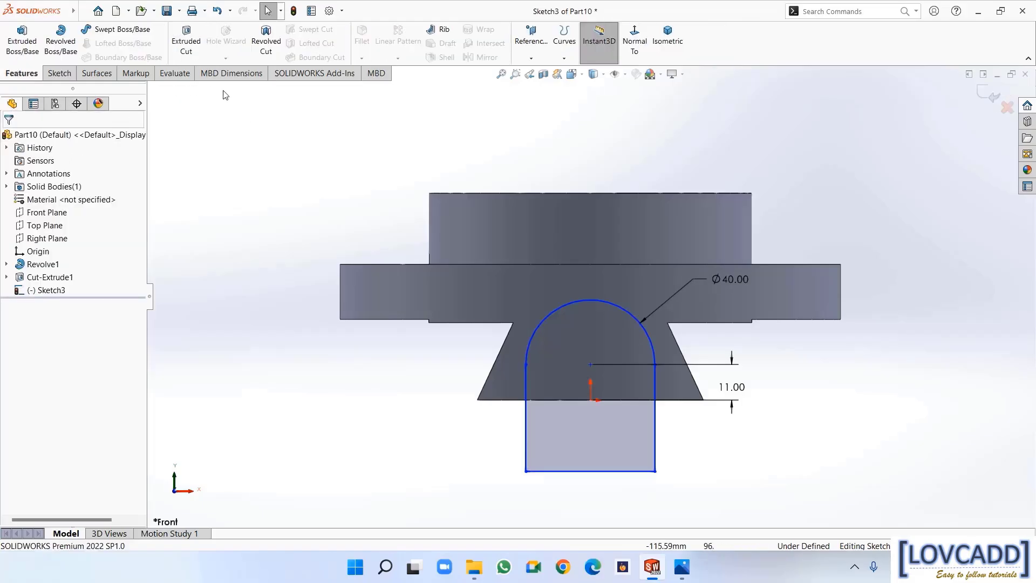
{"action": "left_click", "coordinate": [186, 43]}
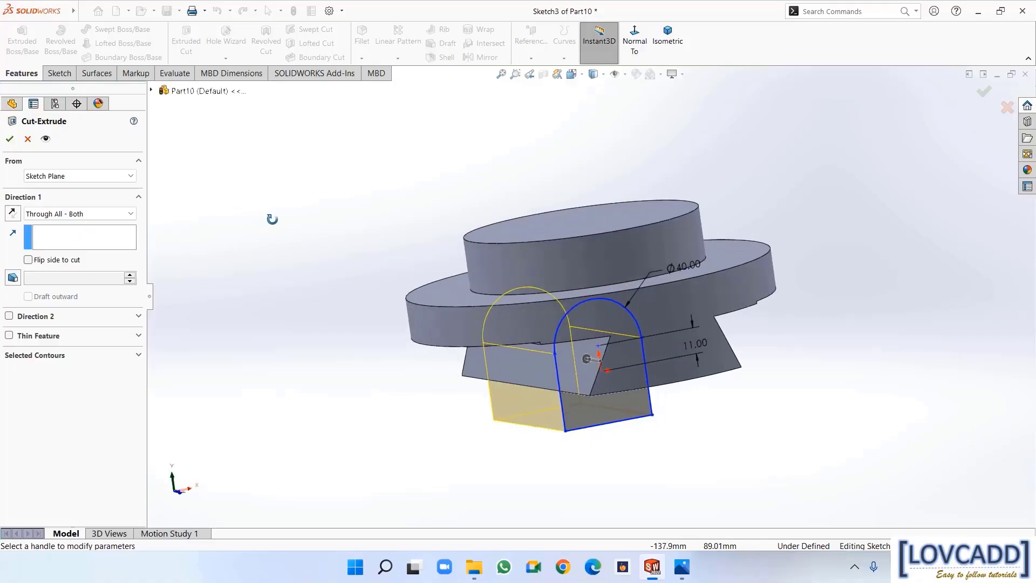
{"action": "left_click", "coordinate": [11, 214]}
{"action": "left_click", "coordinate": [76, 176]}
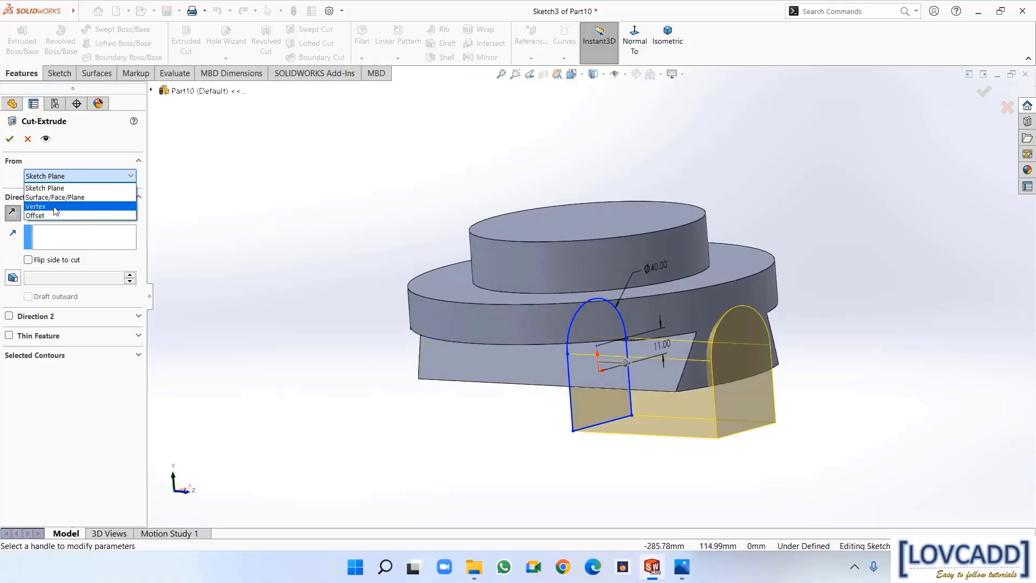
{"action": "left_click", "coordinate": [57, 216]}
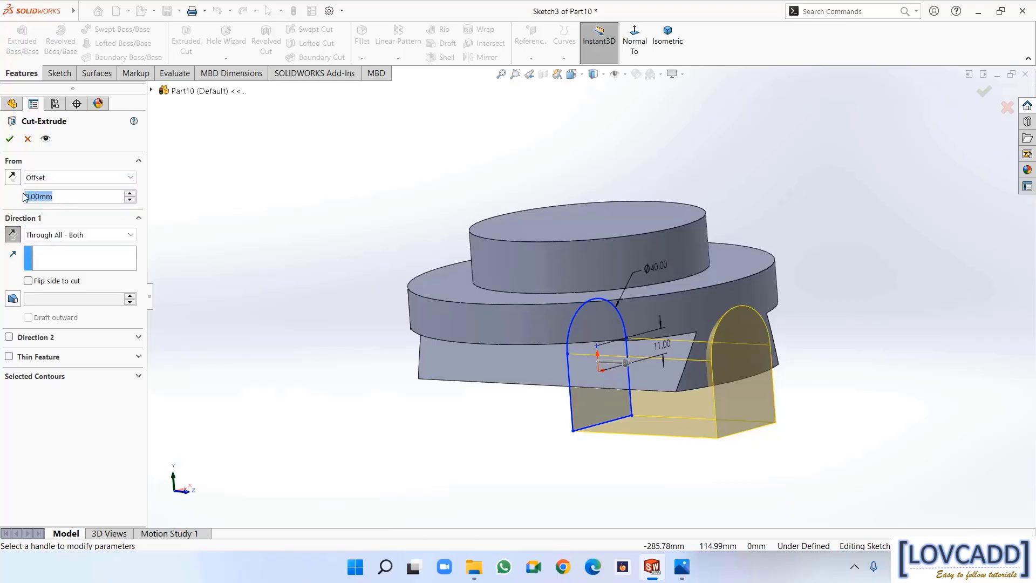
{"action": "type", "text": "155"}
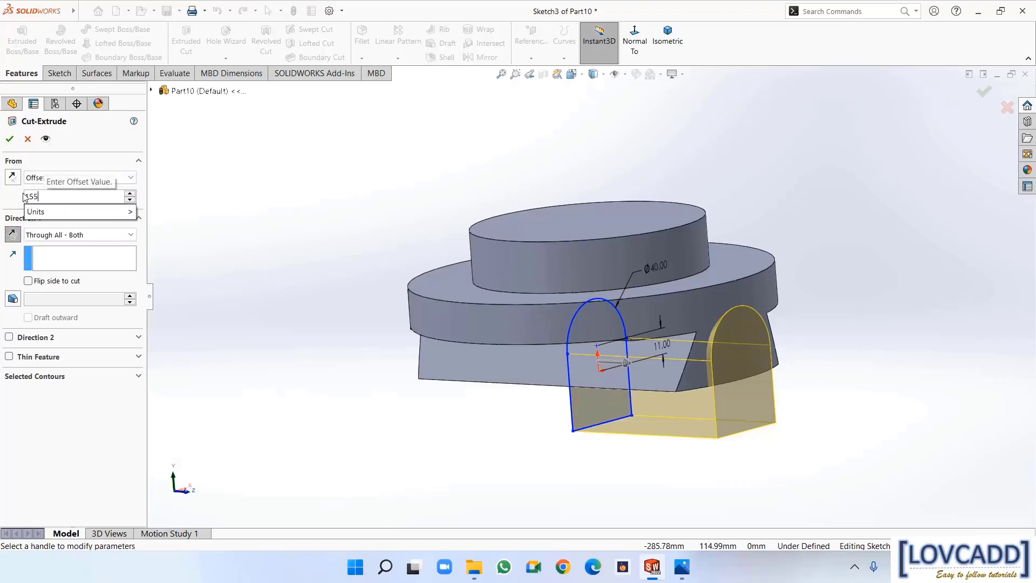
{"action": "type", "text": "/2"}
{"action": "key", "text": "Return"}
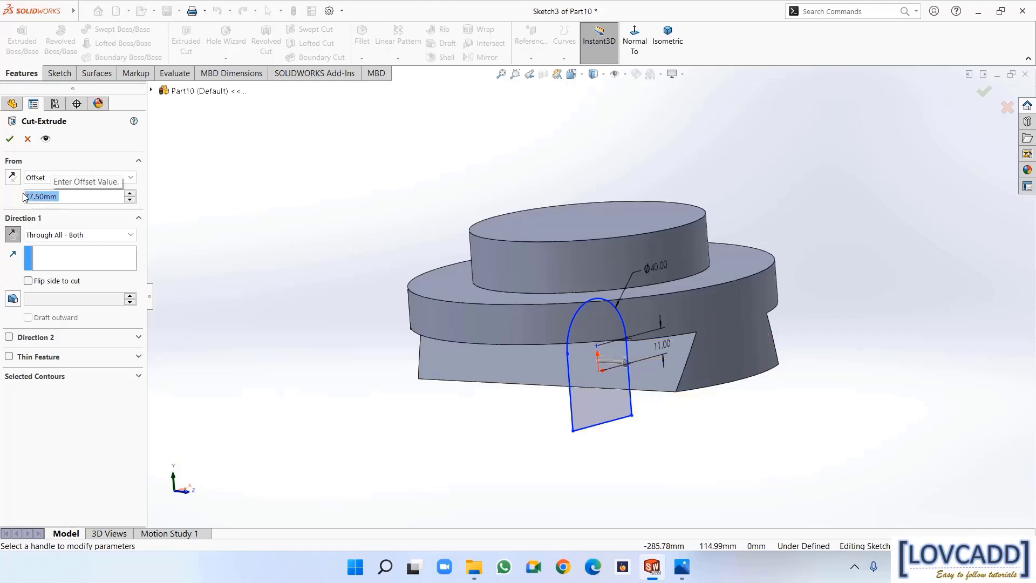
Subtract 22 mm from the cut's start offset to make it 55.5 mm
{"action": "left_click", "coordinate": [77, 196]}
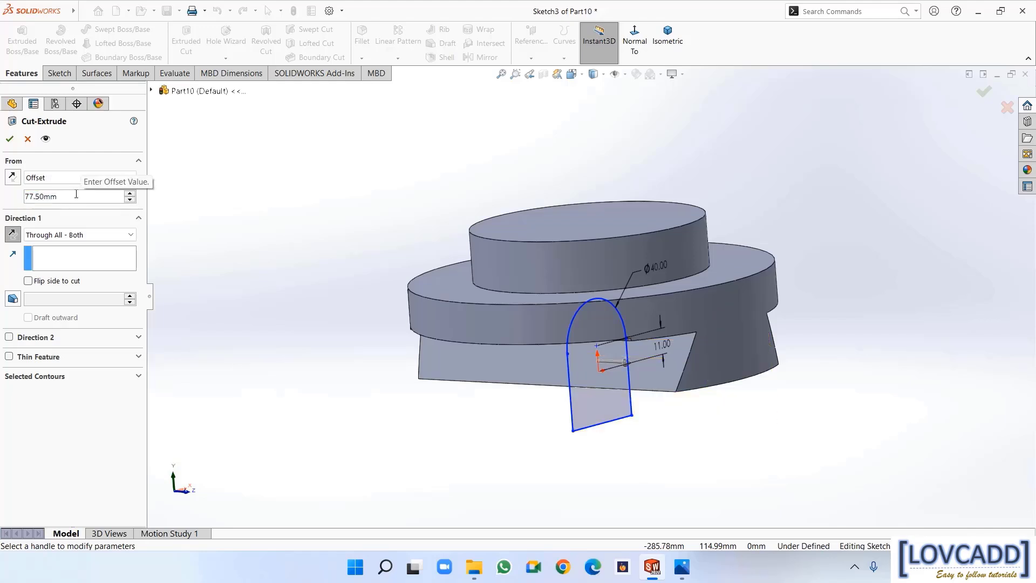
{"action": "type", "text": "-22"}
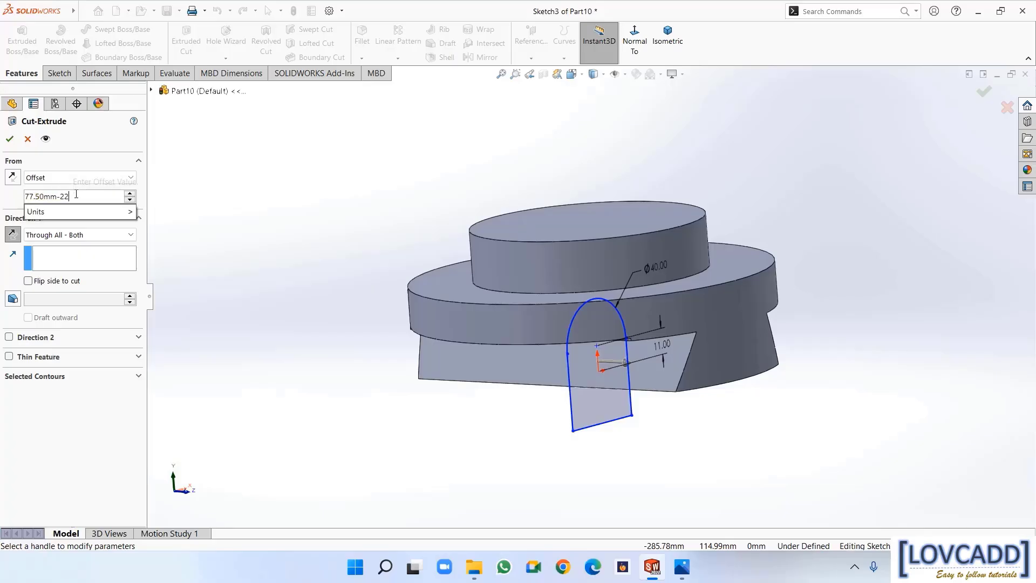
{"action": "key", "text": "Return"}
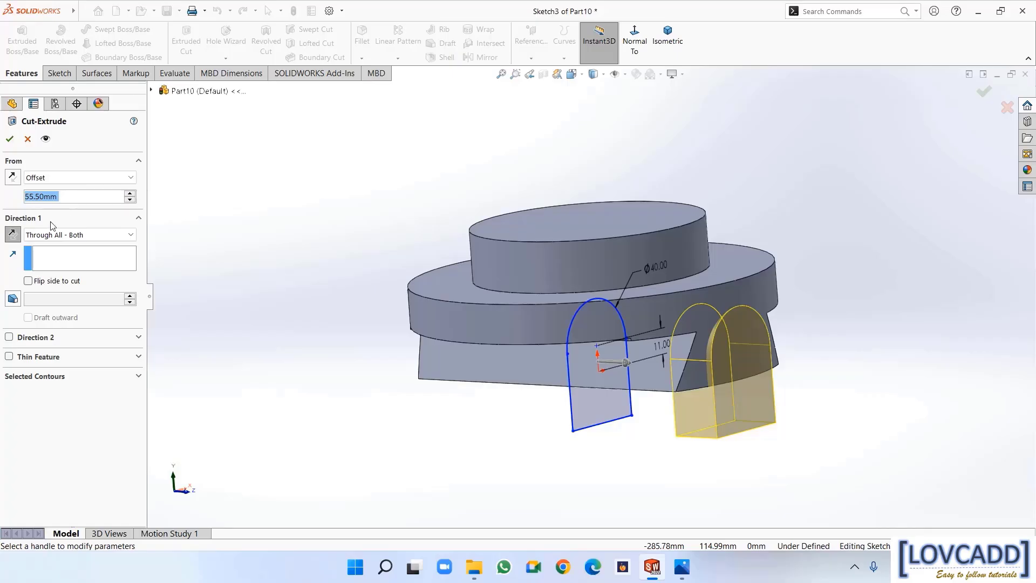
Set the arched cut's end condition to Up To Next and complete the cut
{"action": "left_click", "coordinate": [54, 234]}
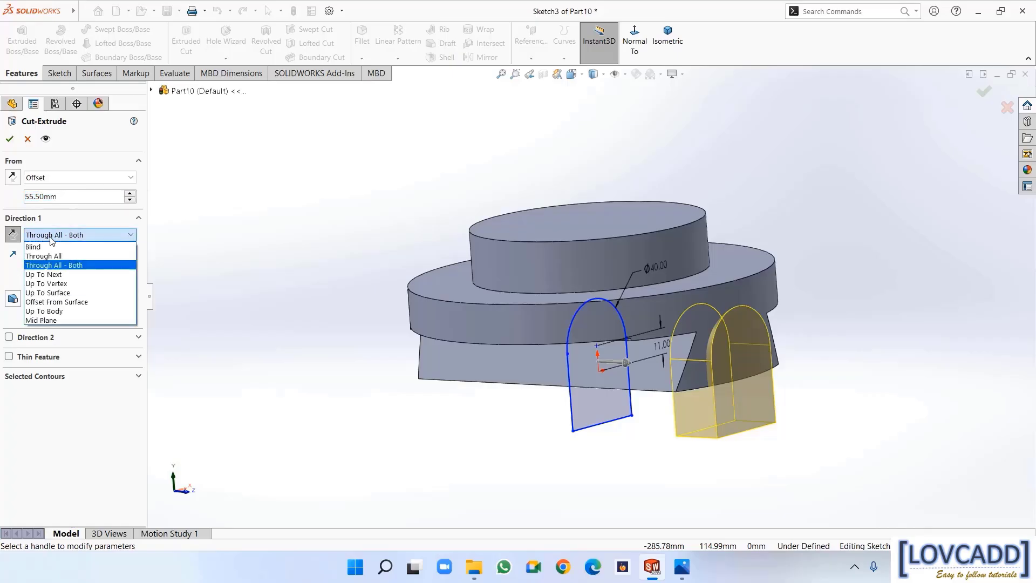
{"action": "left_click", "coordinate": [45, 274]}
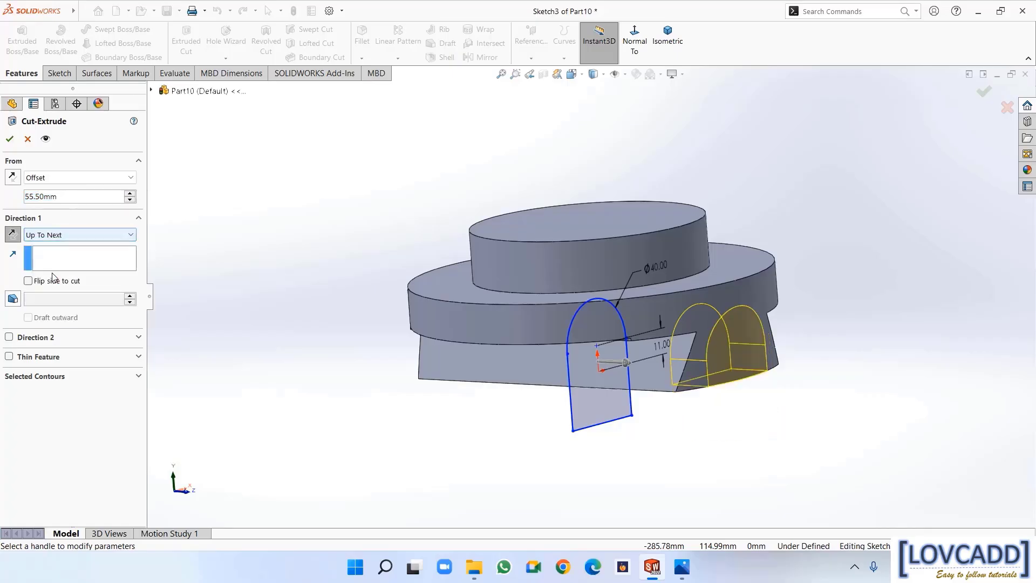
{"action": "left_click", "coordinate": [10, 140]}
Sketch a circle about 48.6 mm in diameter, centred on the origin, on the top face of the upper round step
{"action": "middle_click_drag", "start_coordinate": [302, 418], "coordinate": [285, 467]}
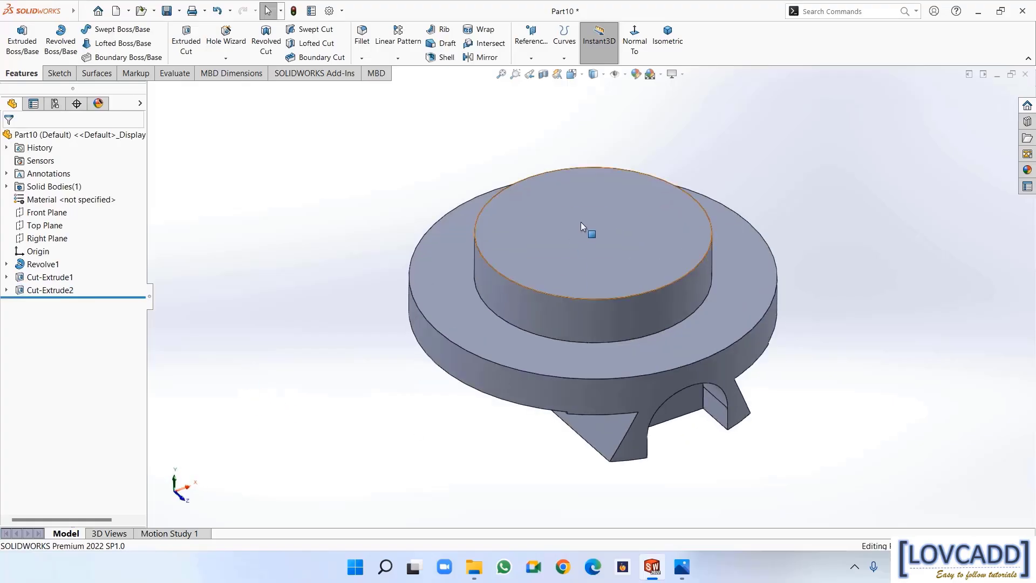
{"action": "right_click", "coordinate": [591, 209]}
{"action": "left_click", "coordinate": [616, 194]}
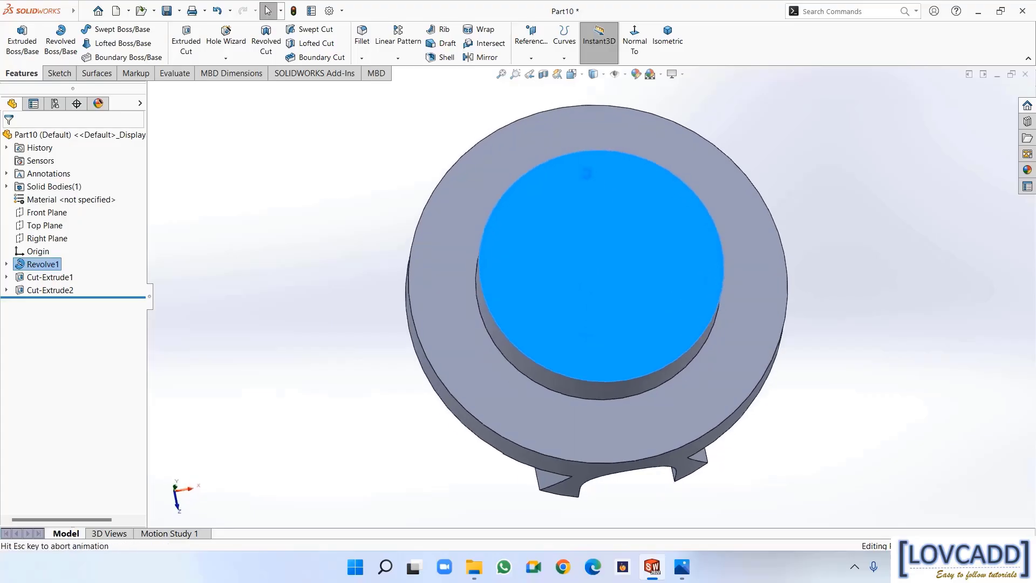
{"action": "left_click", "coordinate": [123, 29]}
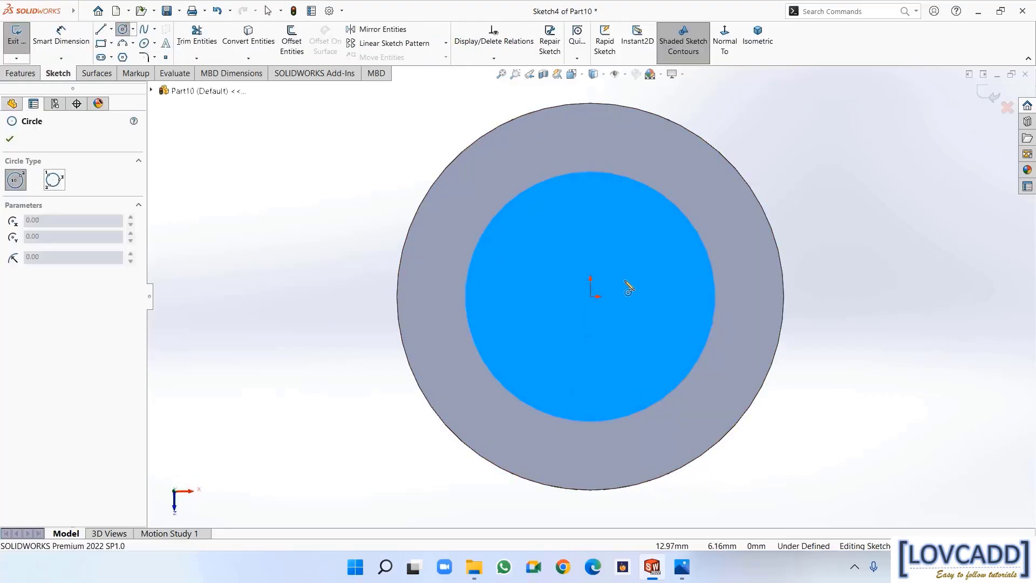
{"action": "left_click", "coordinate": [592, 296]}
{"action": "left_click", "coordinate": [634, 338]}
{"action": "right_click", "coordinate": [630, 302]}
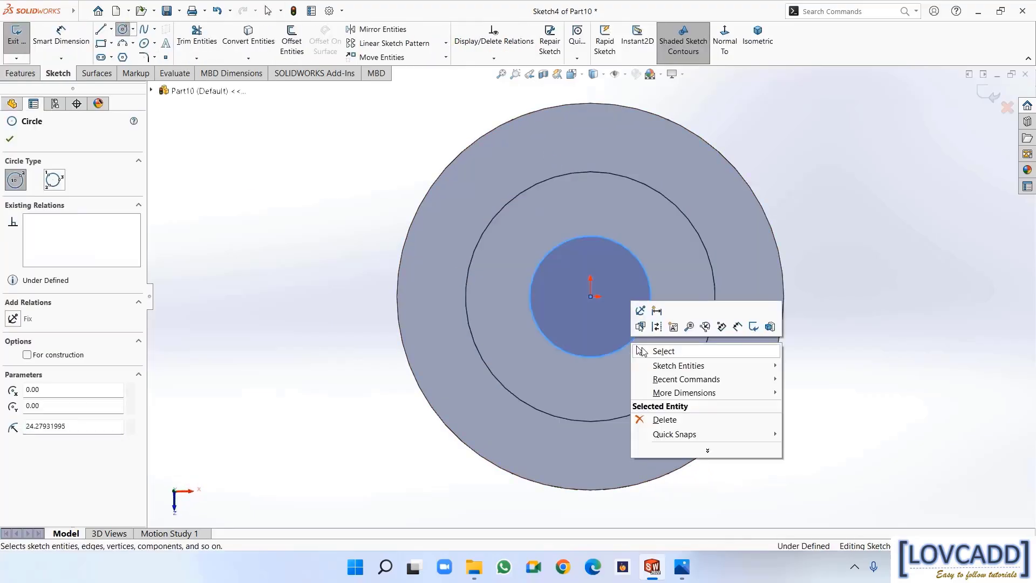
{"action": "left_click", "coordinate": [659, 348]}
Dimension the circle's diameter on the top face as 22 mm
{"action": "left_click", "coordinate": [50, 41]}
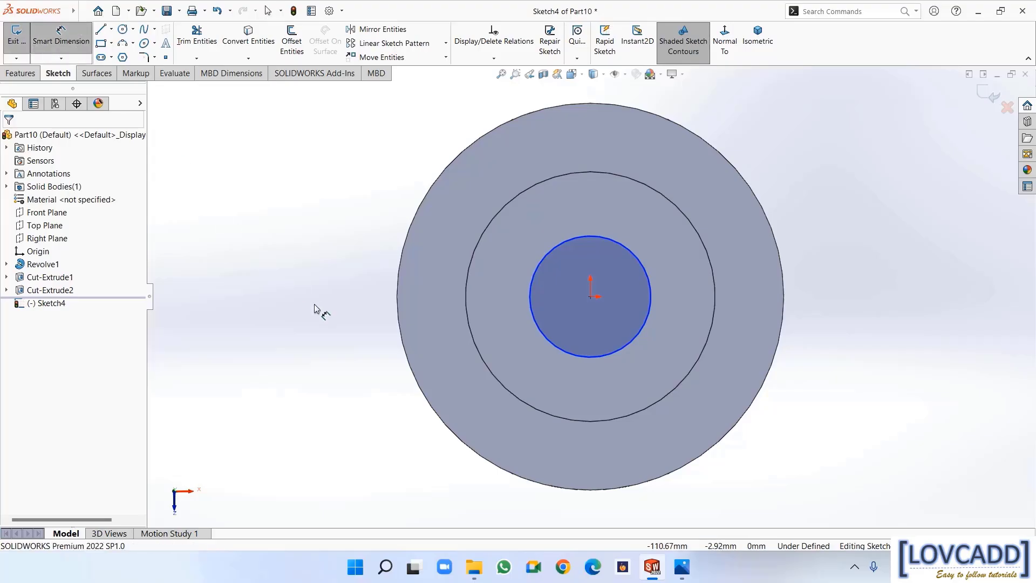
{"action": "left_click", "coordinate": [631, 258]}
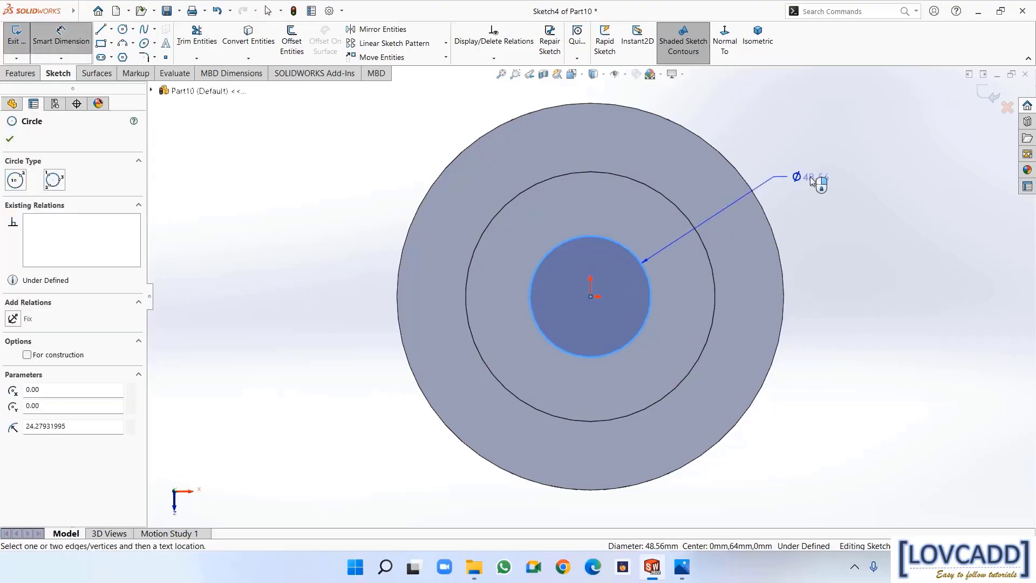
{"action": "left_click", "coordinate": [810, 182]}
{"action": "type", "text": "22"}
{"action": "key", "text": "Return"}
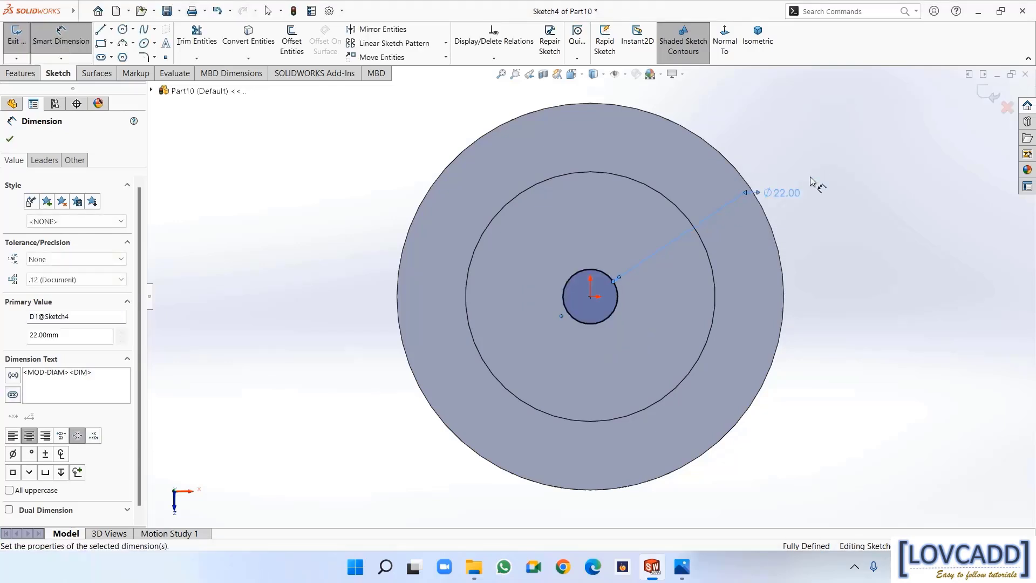
Cut the 22 mm circle through the whole plate with an Extruded Cut set to Through All
{"action": "left_click", "coordinate": [20, 73]}
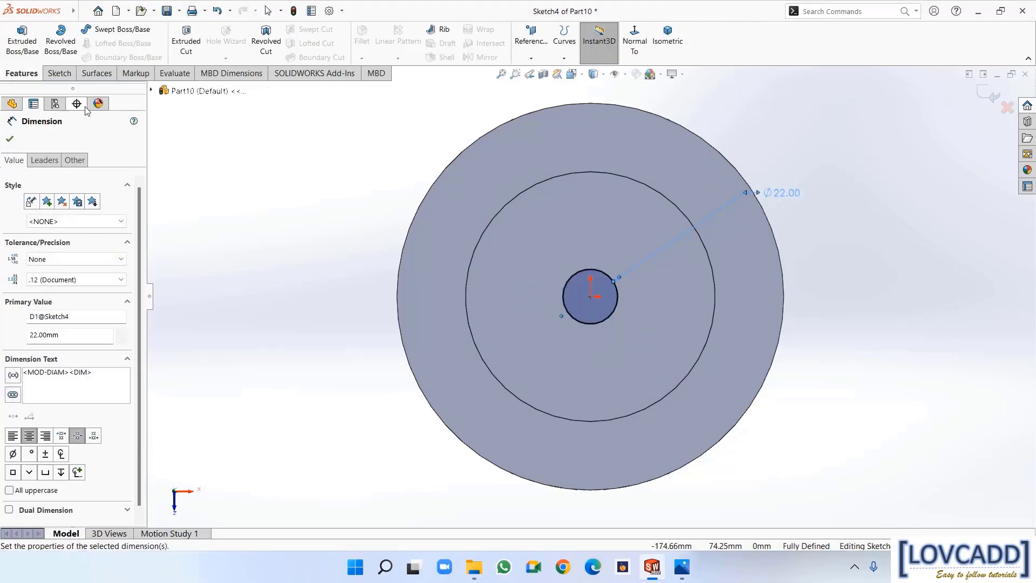
{"action": "left_click", "coordinate": [186, 41]}
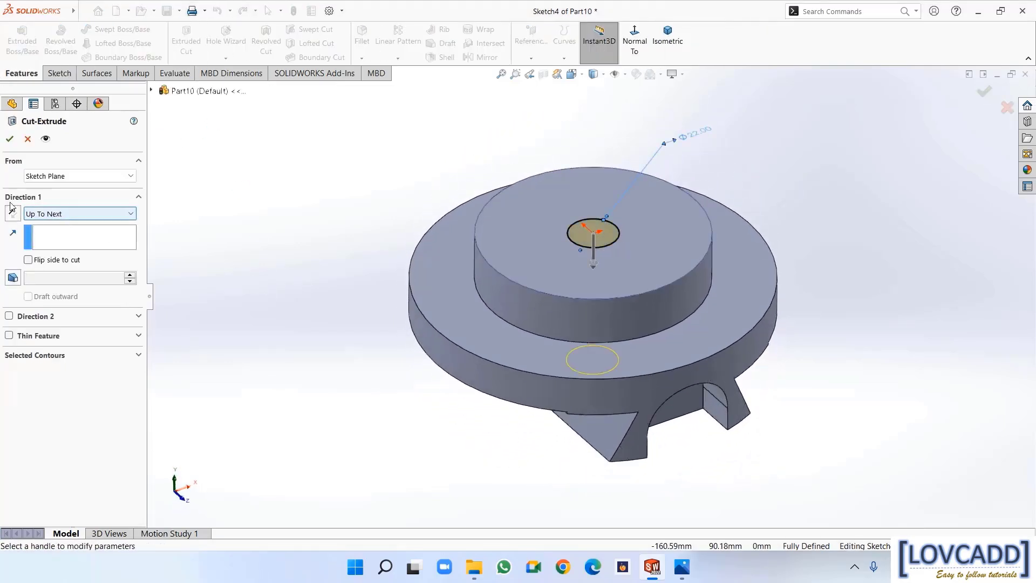
{"action": "left_click", "coordinate": [40, 215]}
{"action": "left_click", "coordinate": [39, 236]}
{"action": "left_click", "coordinate": [10, 139]}
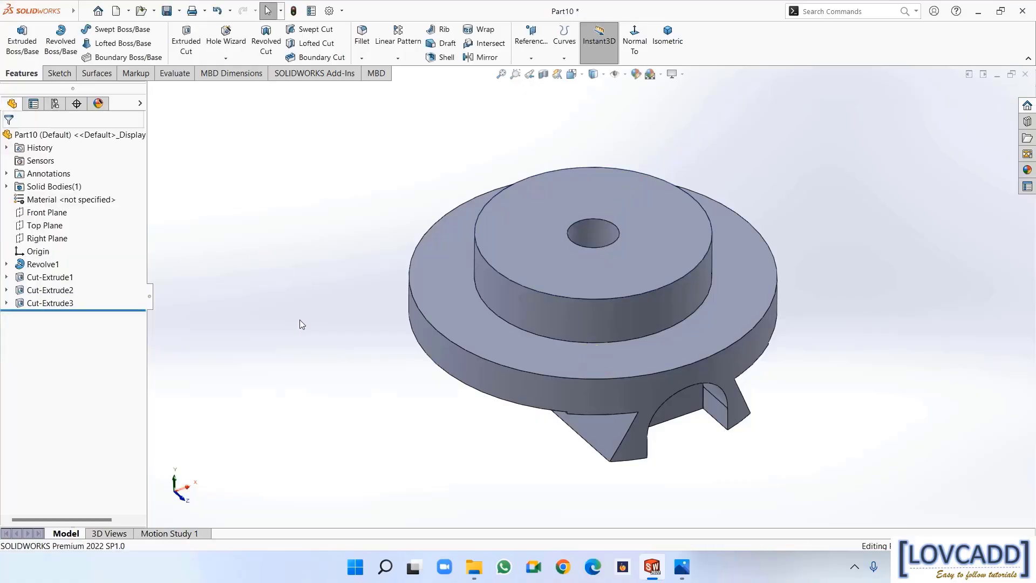
Sketch a circle about 50.5 mm in diameter on the dovetail's bottom face, concentric with the central hole
{"action": "middle_click_drag", "start_coordinate": [299, 322], "coordinate": [266, 269]}
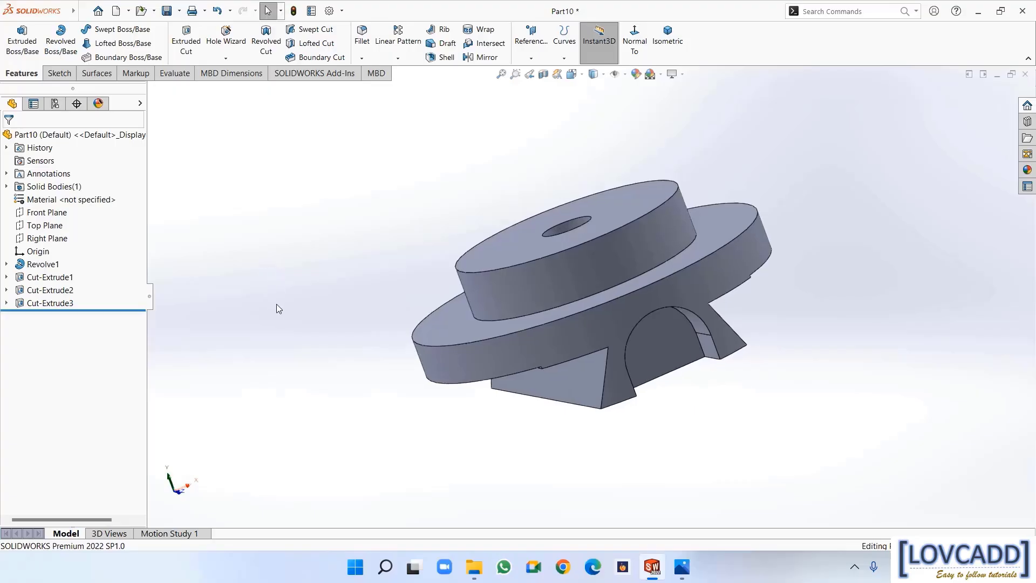
{"action": "middle_click_drag", "start_coordinate": [297, 350], "coordinate": [260, 195]}
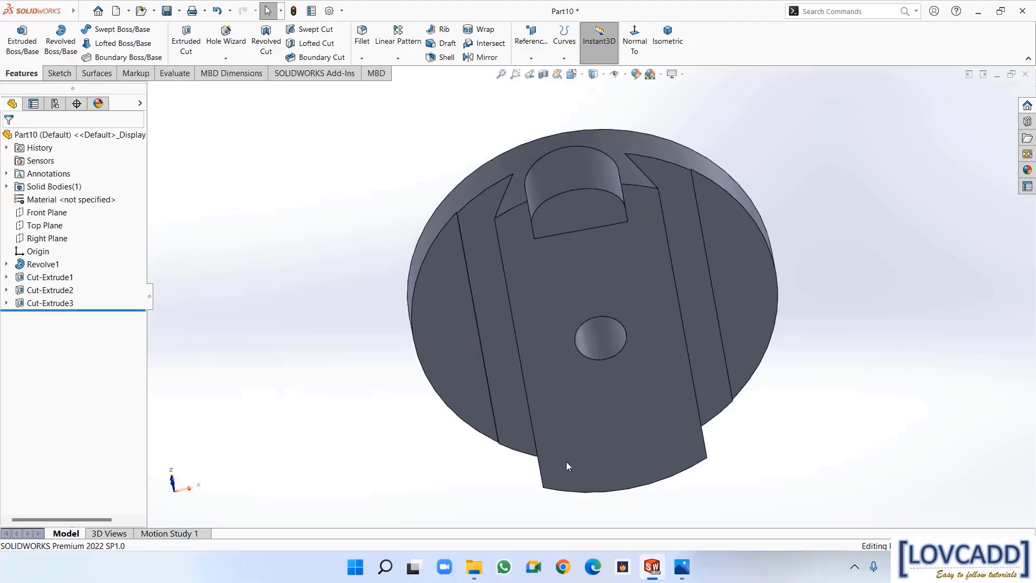
{"action": "right_click", "coordinate": [630, 377]}
{"action": "left_click", "coordinate": [661, 325]}
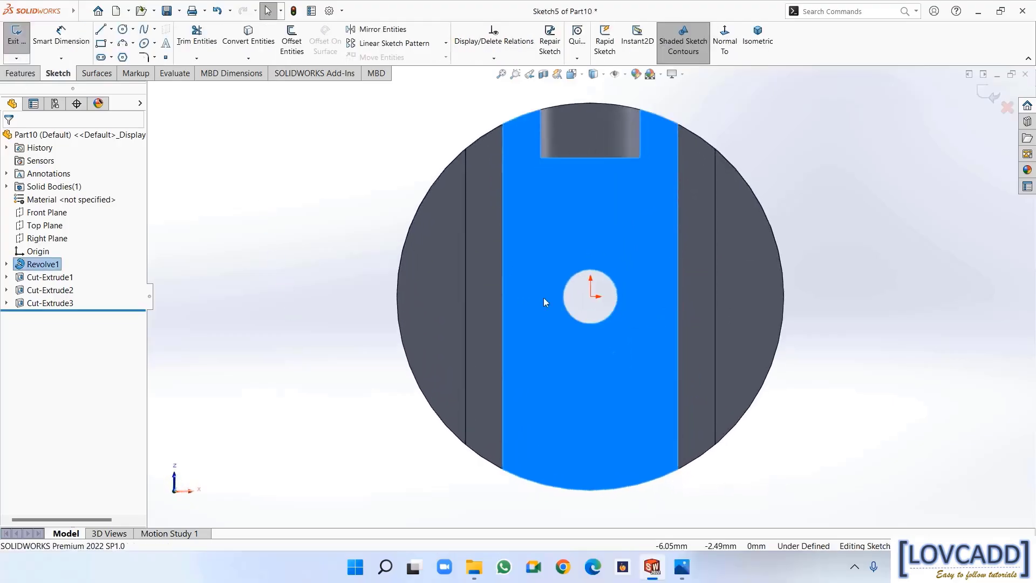
{"action": "left_click", "coordinate": [122, 30]}
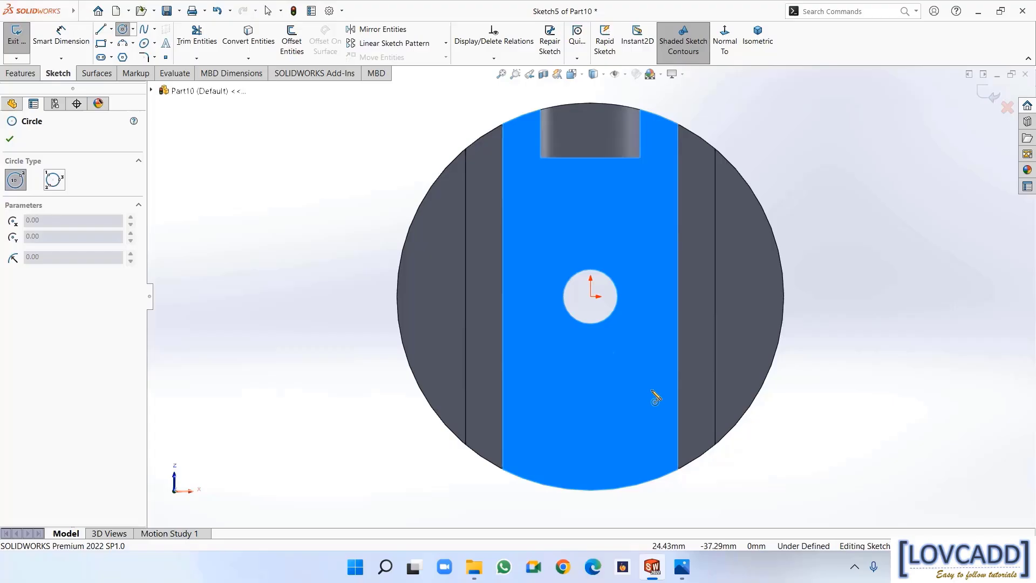
{"action": "left_click", "coordinate": [591, 296]}
{"action": "left_click", "coordinate": [618, 361]}
{"action": "right_click", "coordinate": [618, 359]}
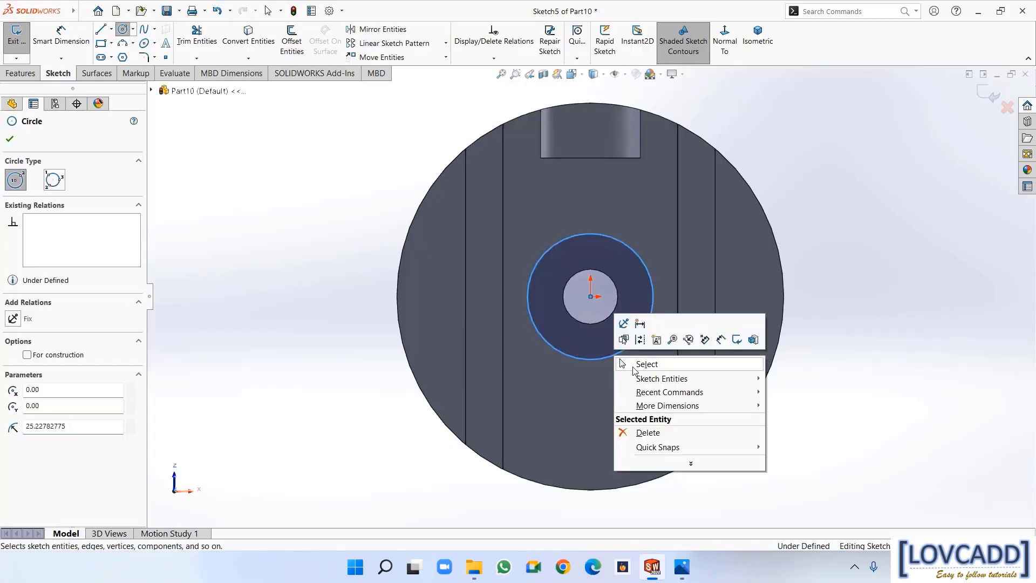
{"action": "left_click", "coordinate": [642, 364]}
Dimension the diameter of the circle on the dovetail's bottom face as 45 mm
{"action": "left_click", "coordinate": [74, 45]}
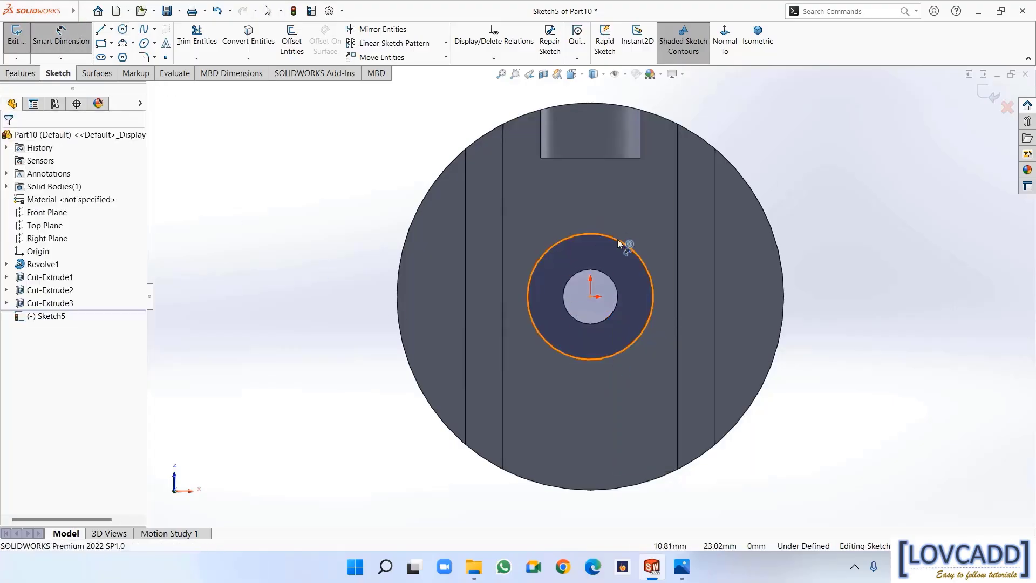
{"action": "left_click", "coordinate": [618, 239]}
{"action": "left_click", "coordinate": [843, 179]}
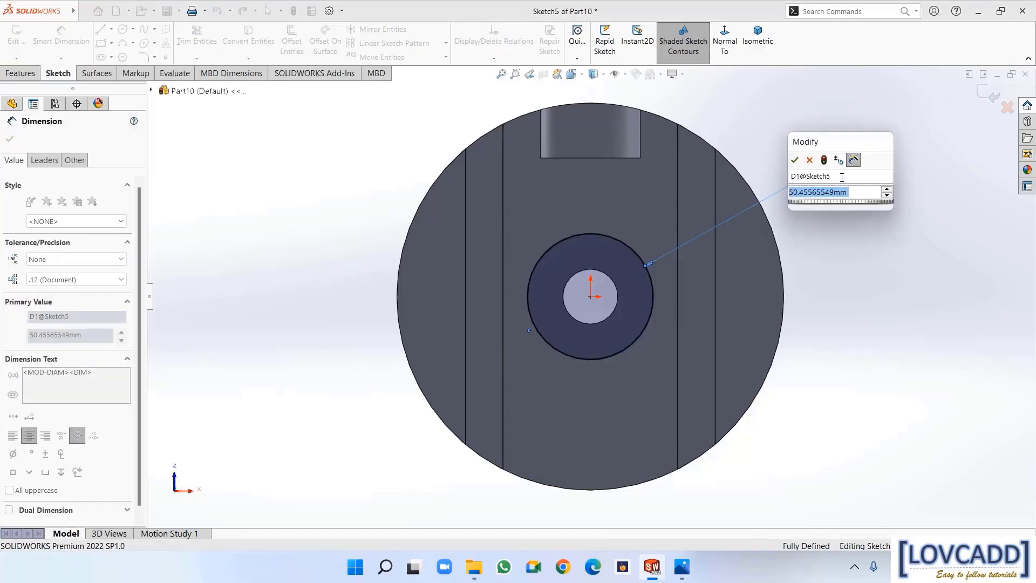
{"action": "type", "text": "45"}
{"action": "key", "text": "Return"}
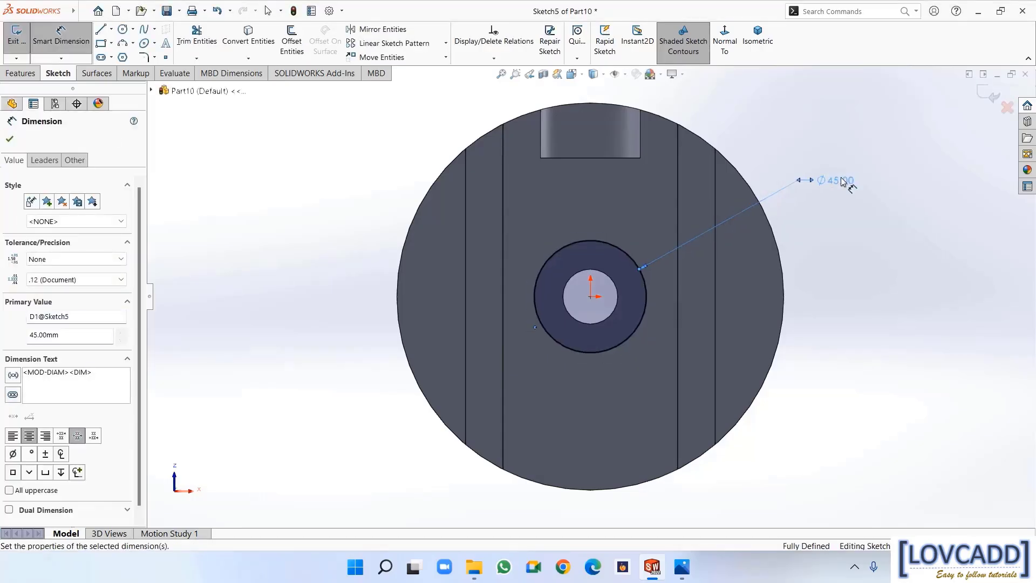
Cut the 45 mm circle as a Blind Extruded Cut 42 mm deep to form the counterbore
{"action": "left_click", "coordinate": [20, 72]}
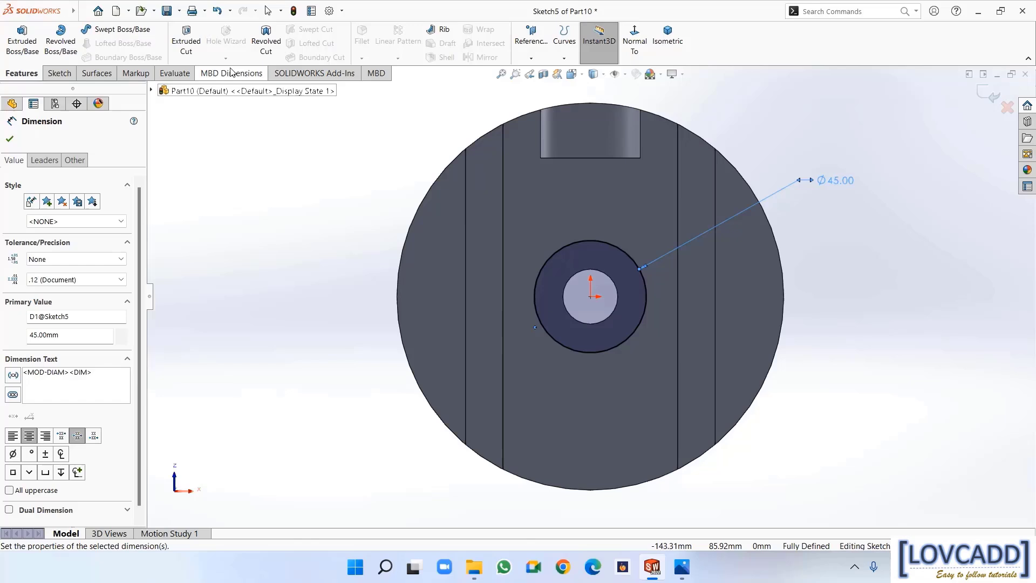
{"action": "left_click", "coordinate": [186, 41]}
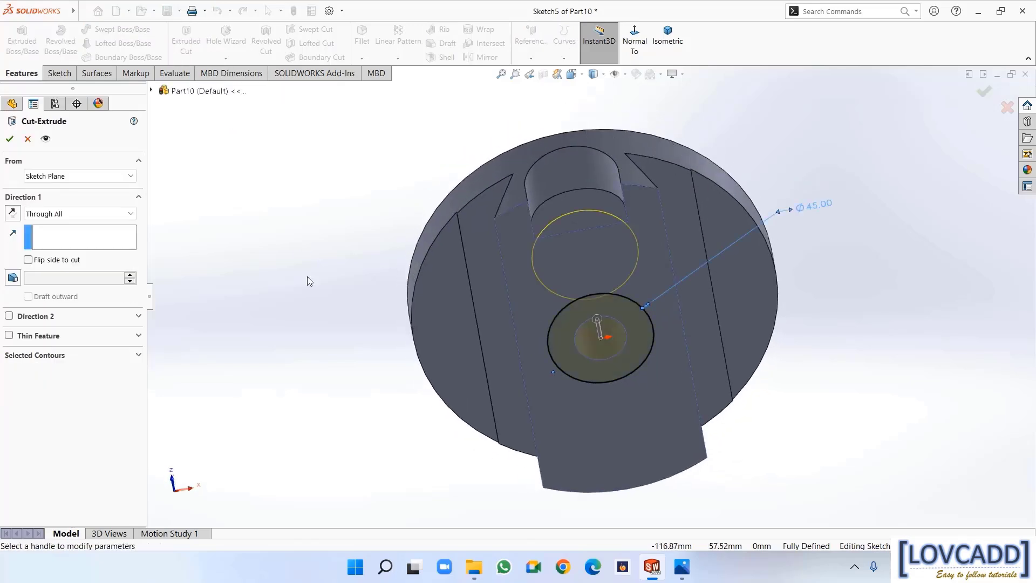
{"action": "left_click", "coordinate": [44, 215]}
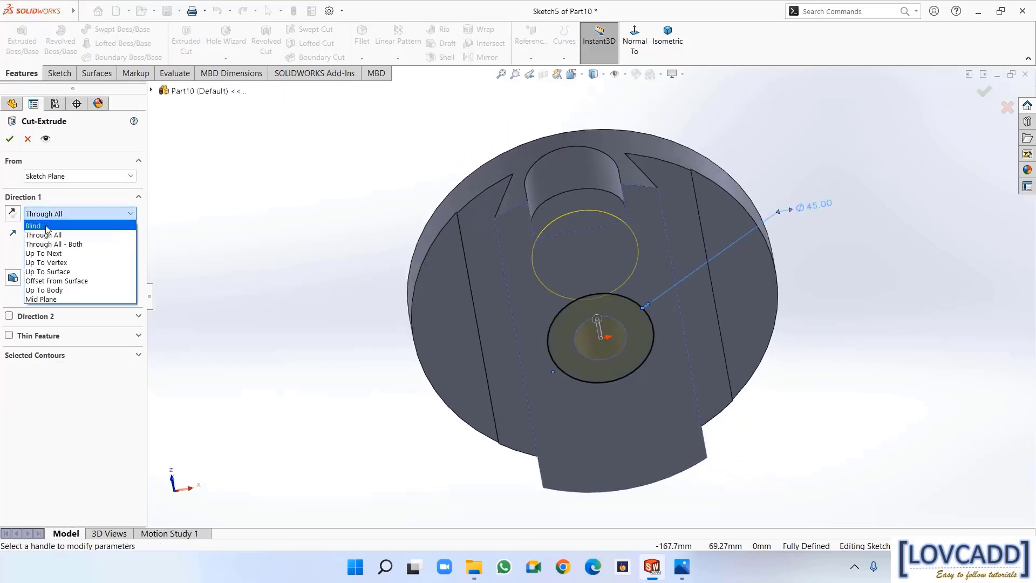
{"action": "left_click", "coordinate": [46, 227]}
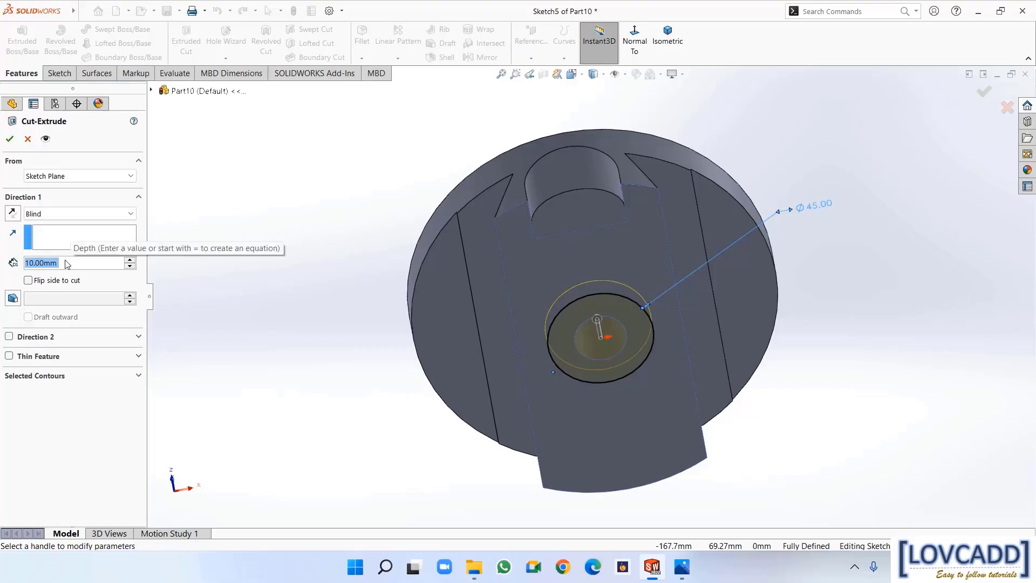
{"action": "type", "text": "42"}
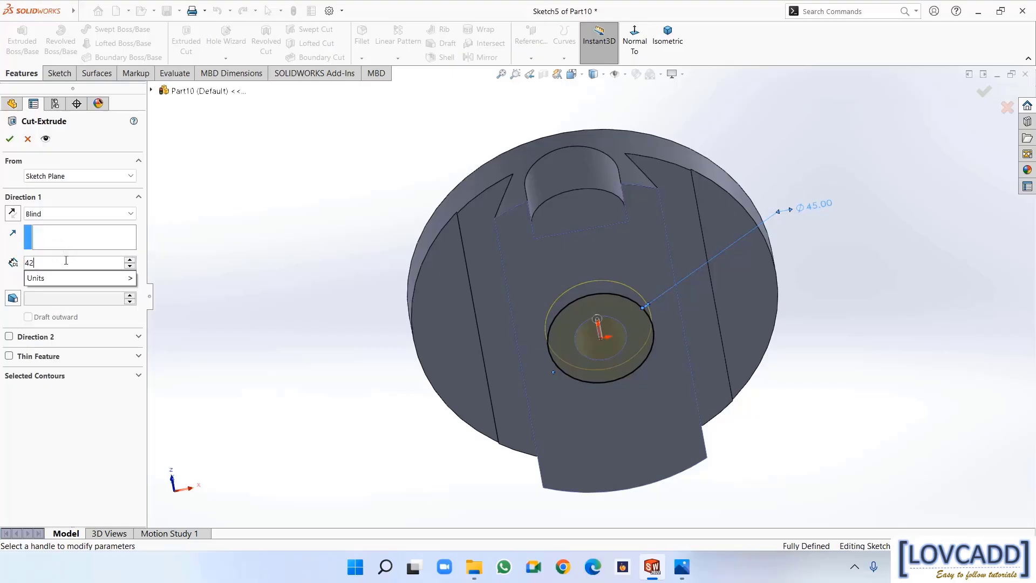
{"action": "key", "text": "Return"}
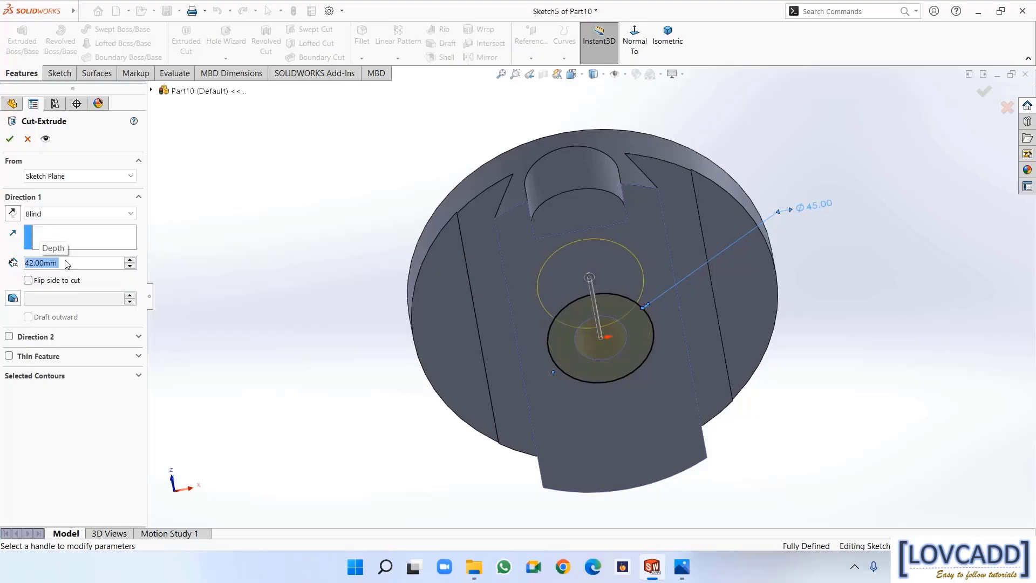
{"action": "left_click", "coordinate": [10, 138]}
Sketch a circle about 18.4 mm in diameter on the arched recess's flat inner face, centred on the arch centre
{"action": "middle_click_drag", "start_coordinate": [286, 359], "coordinate": [295, 284]}
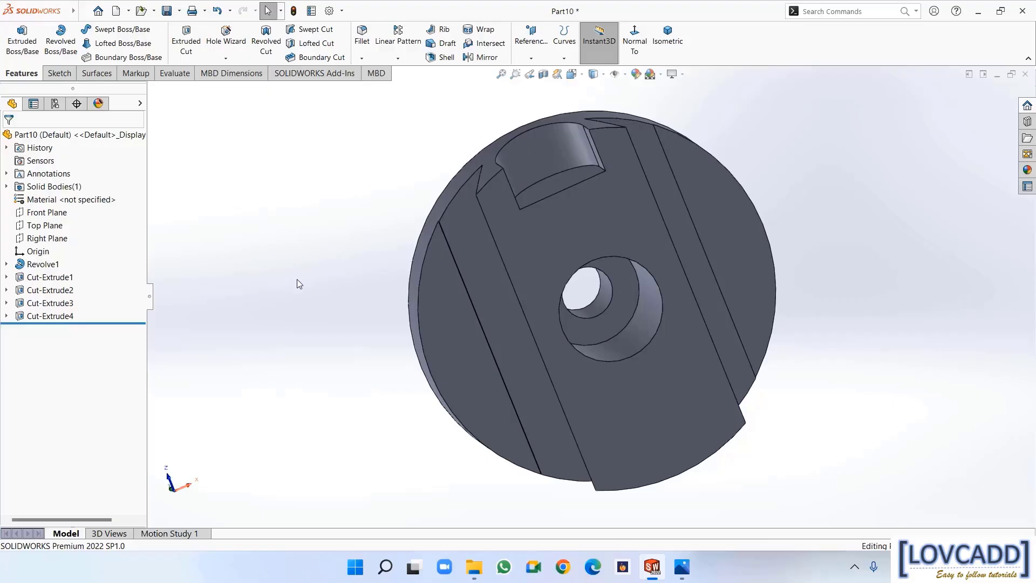
{"action": "middle_click_drag", "start_coordinate": [296, 267], "coordinate": [307, 293]}
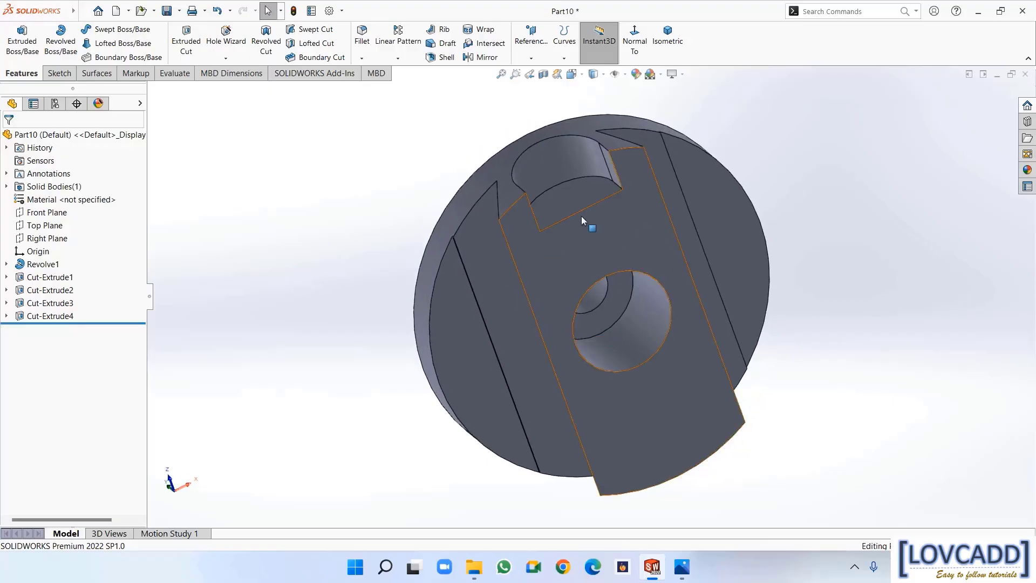
{"action": "right_click", "coordinate": [559, 212]}
{"action": "left_click", "coordinate": [574, 198]}
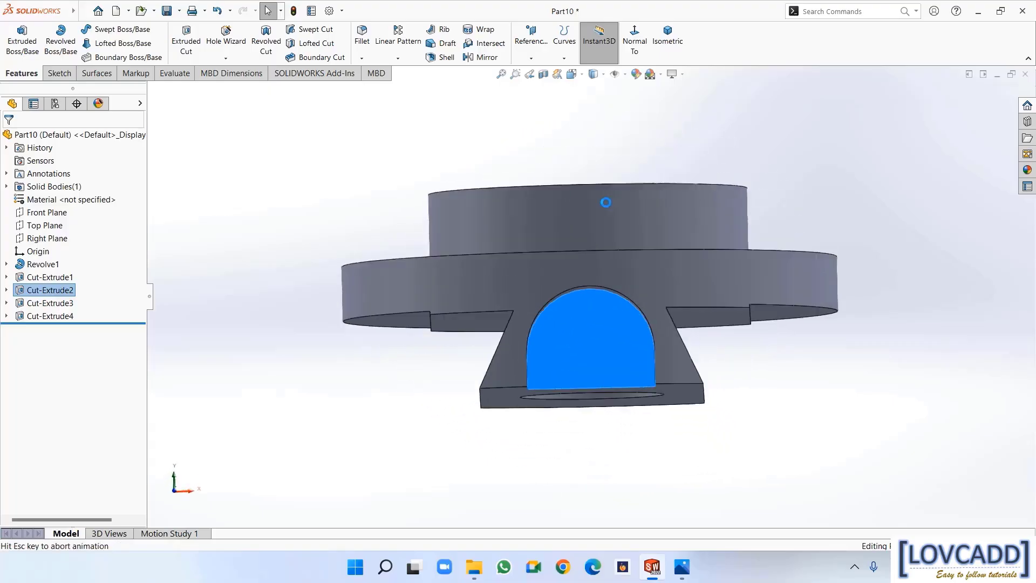
{"action": "left_click", "coordinate": [123, 29]}
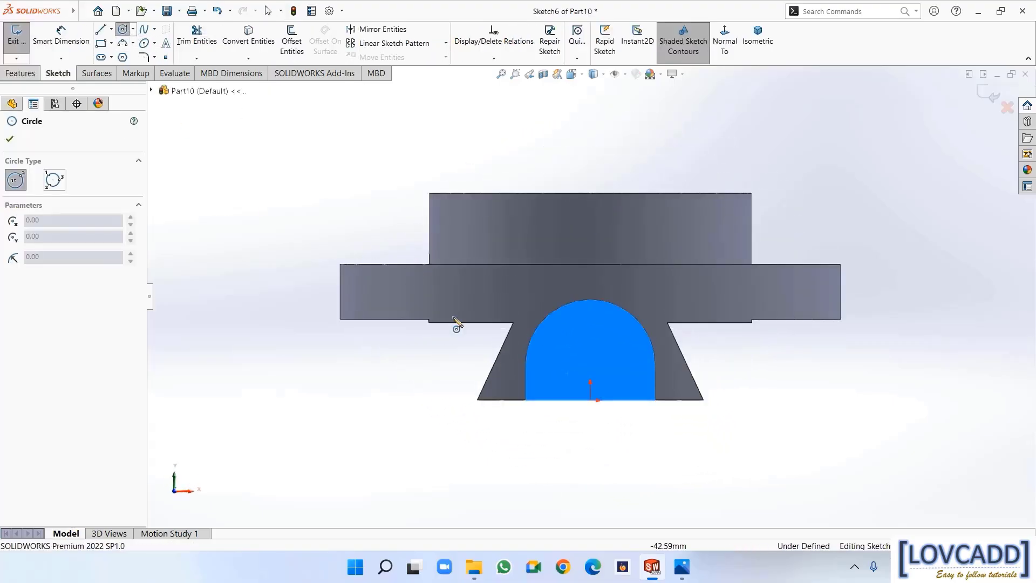
{"action": "left_click", "coordinate": [590, 366]}
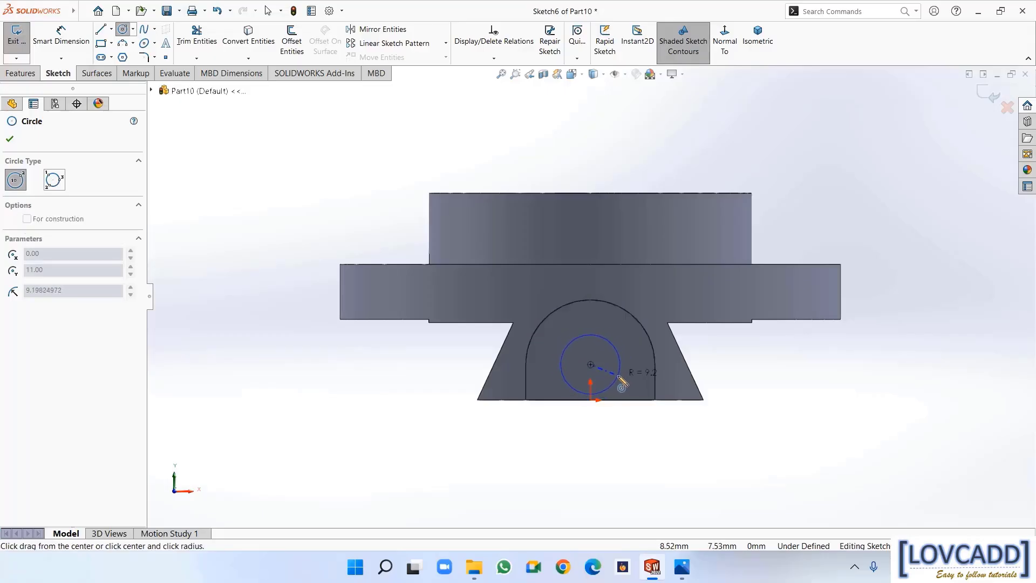
{"action": "left_click", "coordinate": [621, 384]}
{"action": "right_click", "coordinate": [621, 383]}
{"action": "left_click", "coordinate": [641, 384]}
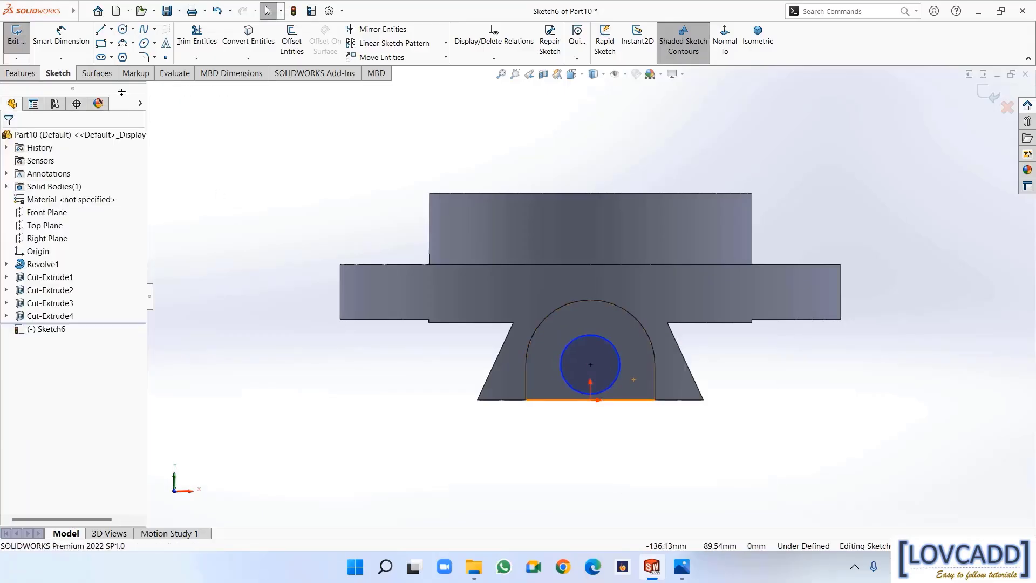
Dimension the diameter of the circle on the recess's inner face as 16 mm
{"action": "left_click", "coordinate": [46, 47]}
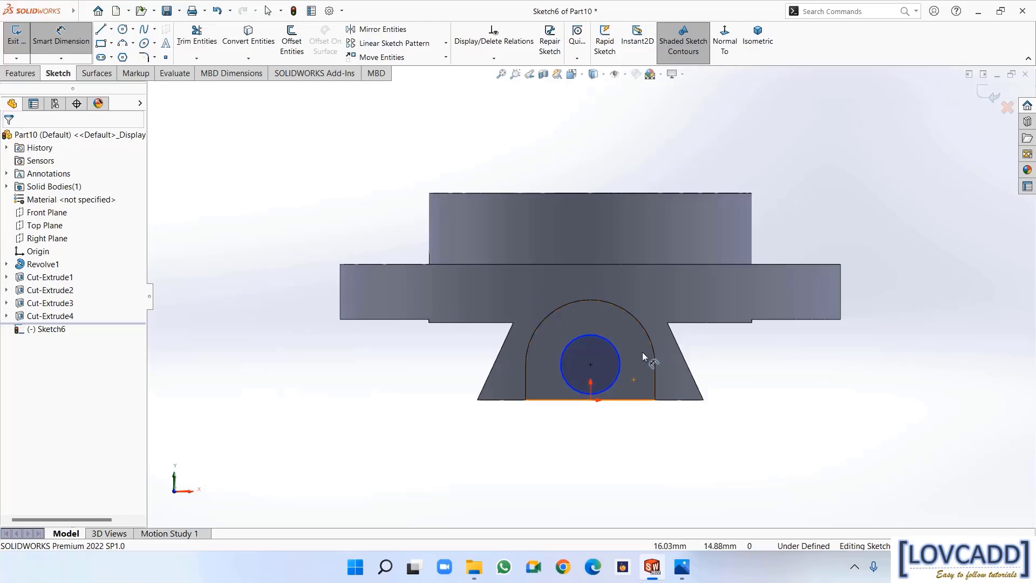
{"action": "left_click", "coordinate": [617, 349]}
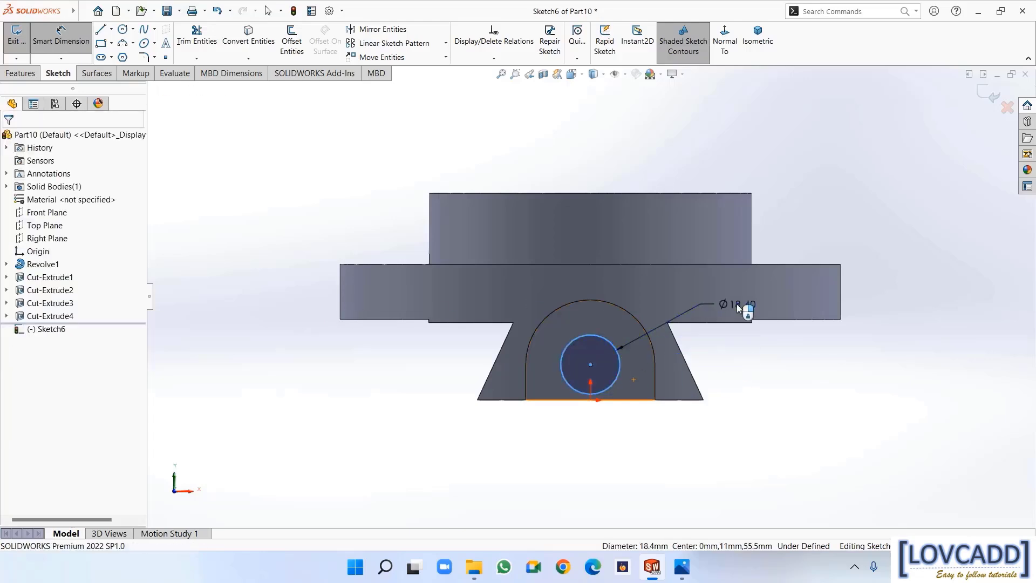
{"action": "left_click", "coordinate": [737, 303]}
{"action": "type", "text": "16"}
{"action": "left_click", "coordinate": [690, 287]}
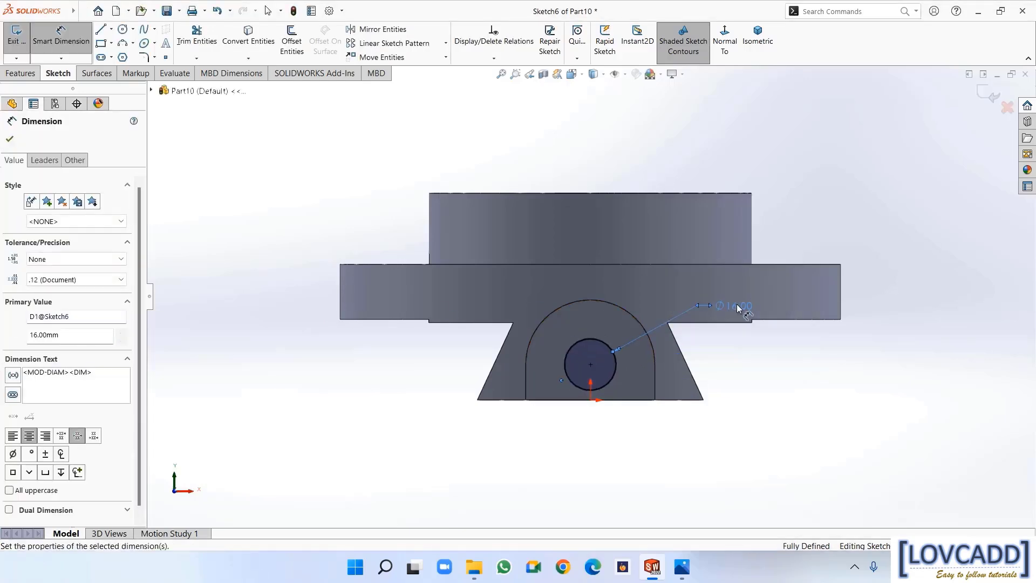
Cut the 16 mm circle on the recess's inner face as an Extruded Cut with the Up To Next end condition
{"action": "left_click", "coordinate": [21, 73]}
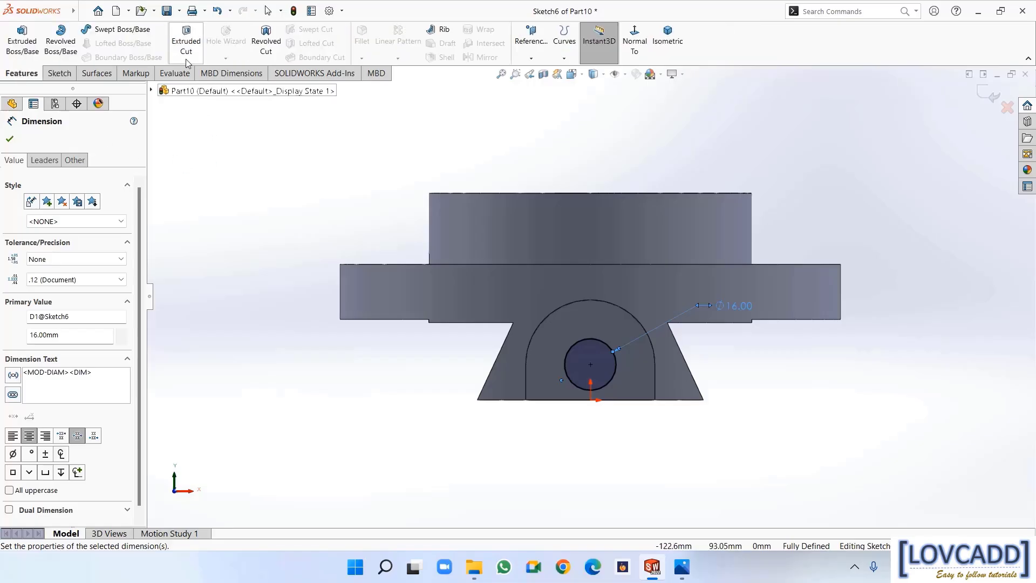
{"action": "left_click", "coordinate": [186, 40]}
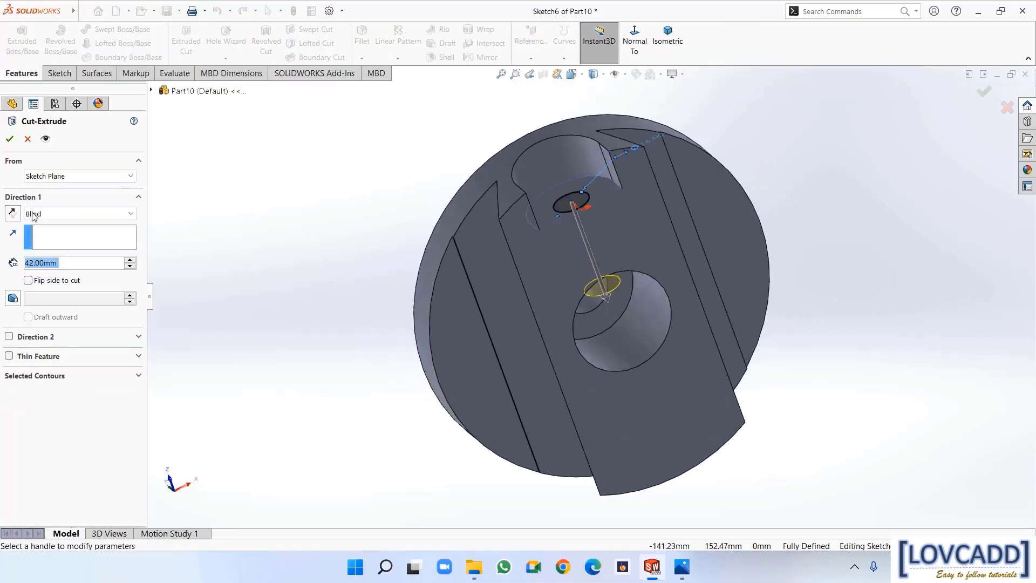
{"action": "left_click", "coordinate": [35, 215]}
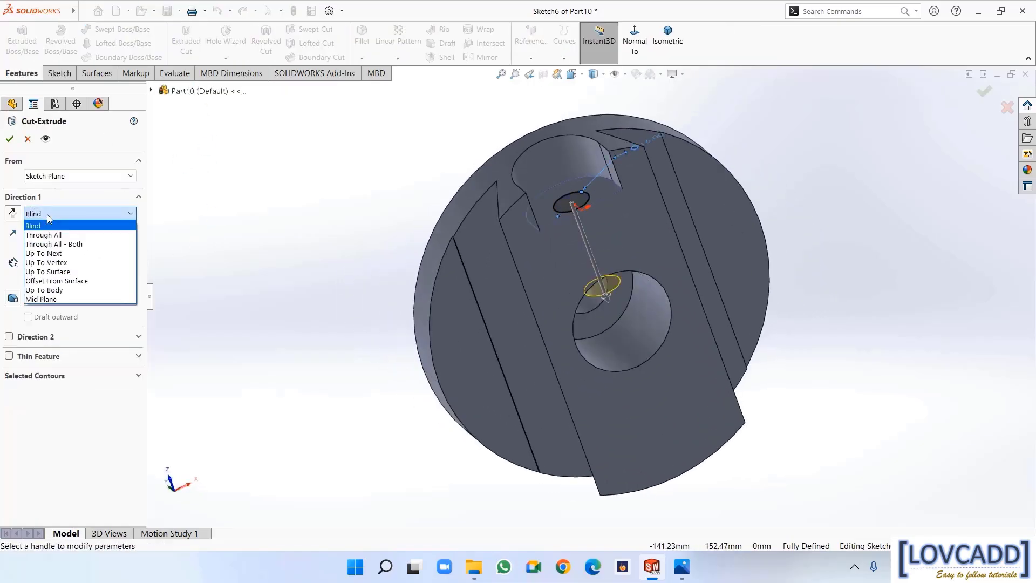
{"action": "left_click", "coordinate": [53, 254]}
{"action": "left_click", "coordinate": [10, 139]}
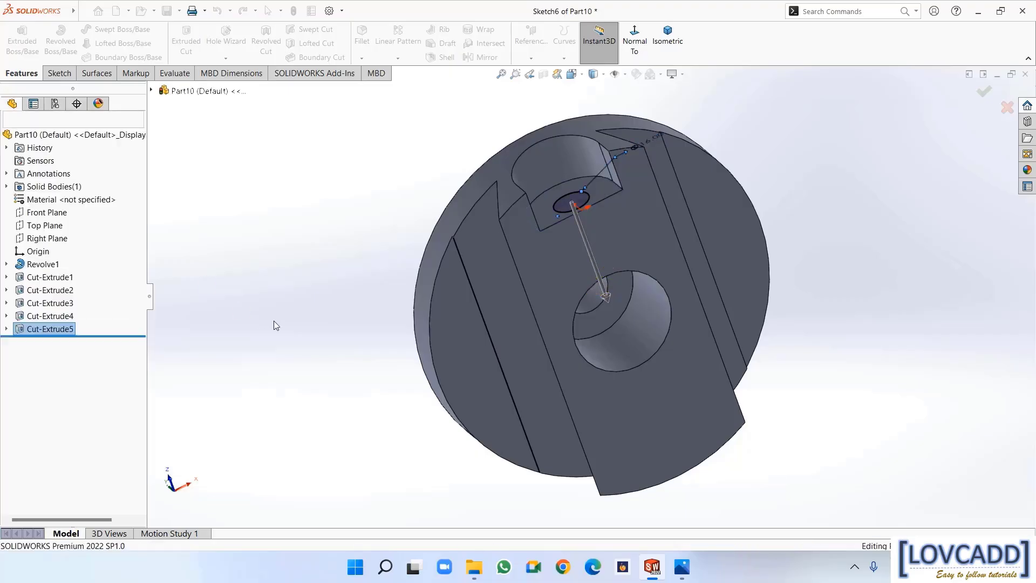
Sketch a circle about 44.6 mm in diameter on the Front Plane, centred on the 16 mm hole's axis
{"action": "middle_click_drag", "start_coordinate": [285, 259], "coordinate": [294, 370]}
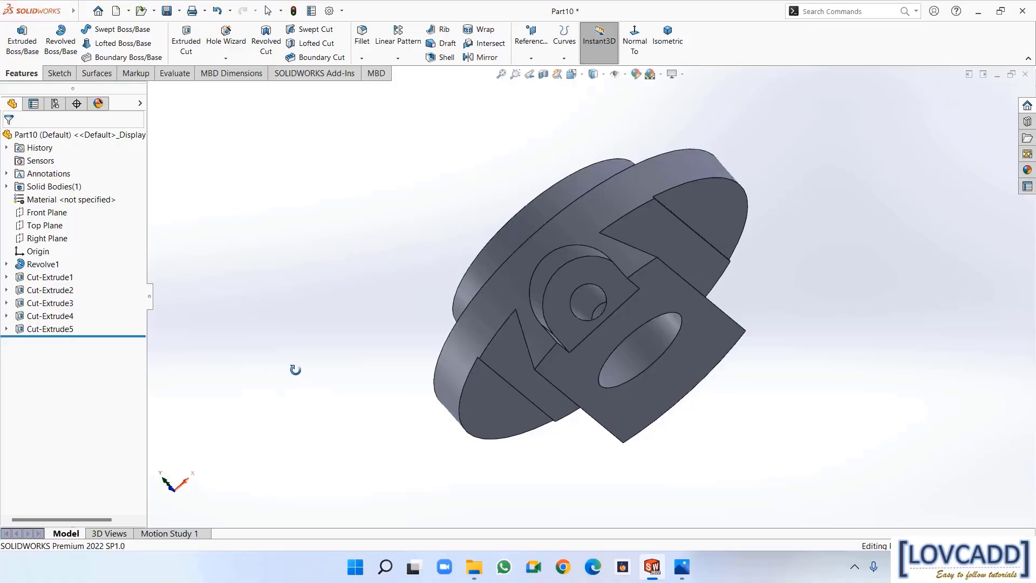
{"action": "left_click", "coordinate": [47, 212]}
{"action": "left_click", "coordinate": [62, 199]}
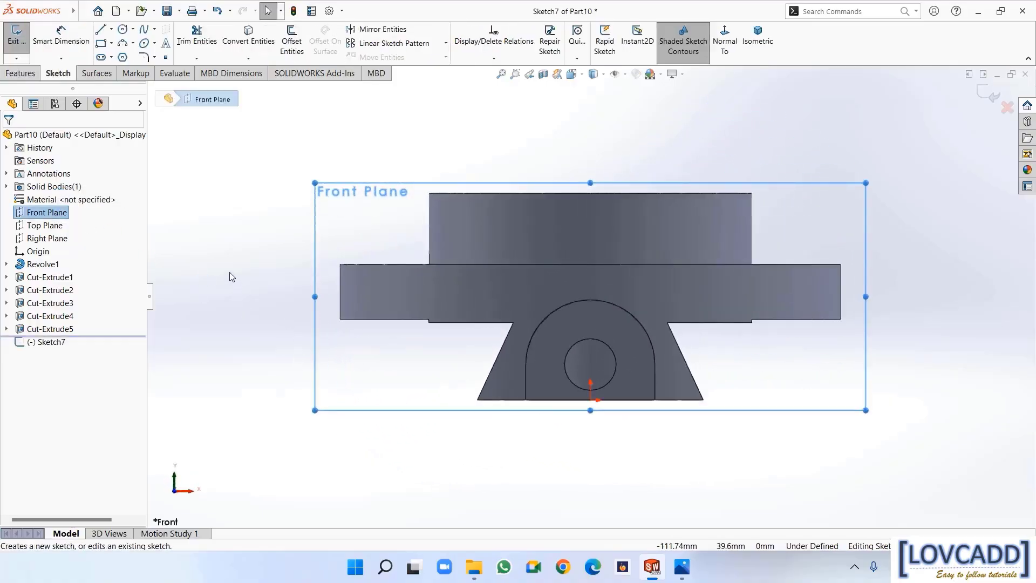
{"action": "left_click", "coordinate": [231, 274]}
{"action": "left_click", "coordinate": [123, 31]}
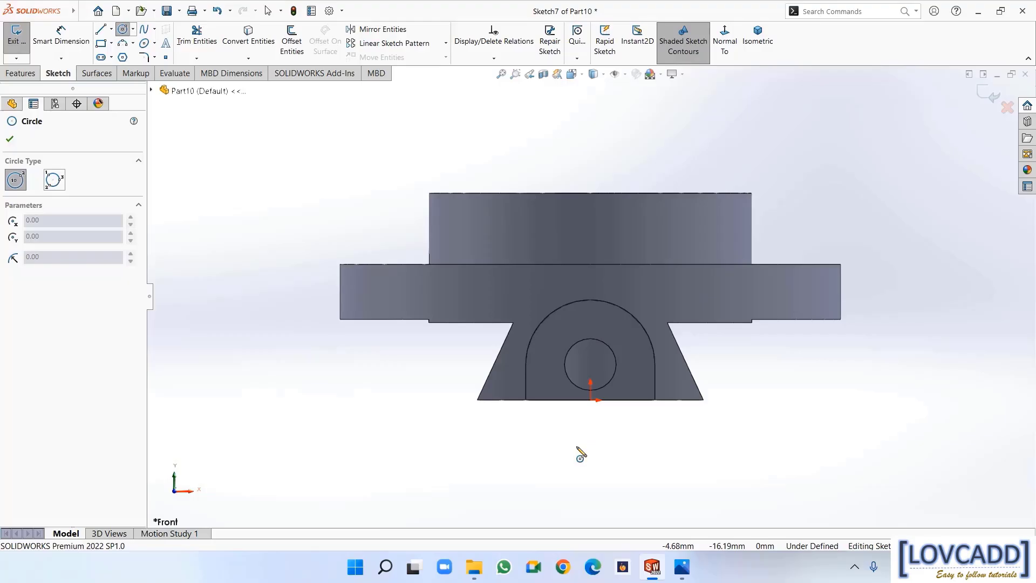
{"action": "left_click", "coordinate": [592, 366]}
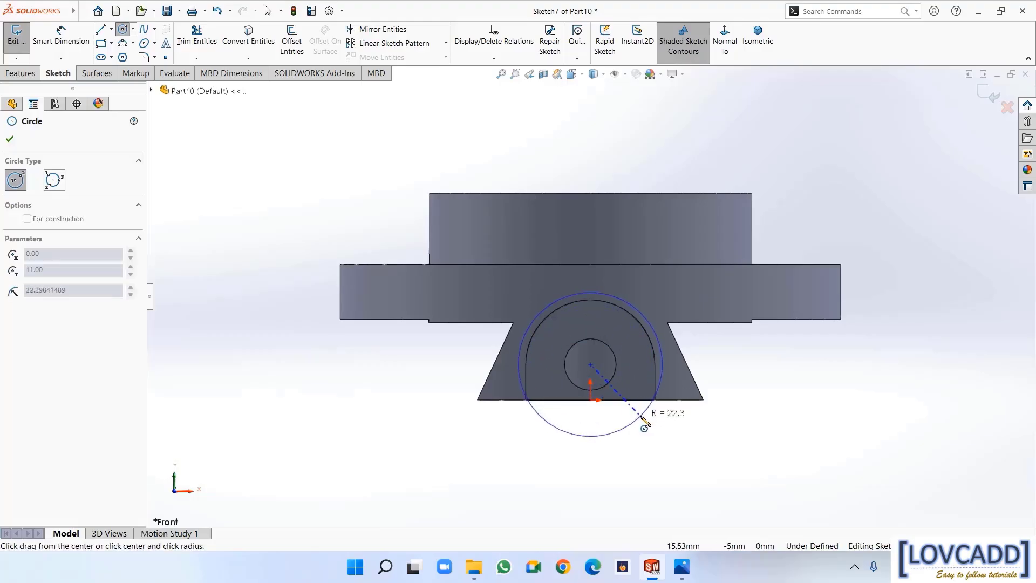
{"action": "left_click", "coordinate": [642, 419]}
{"action": "right_click", "coordinate": [657, 426]}
{"action": "left_click", "coordinate": [659, 427]}
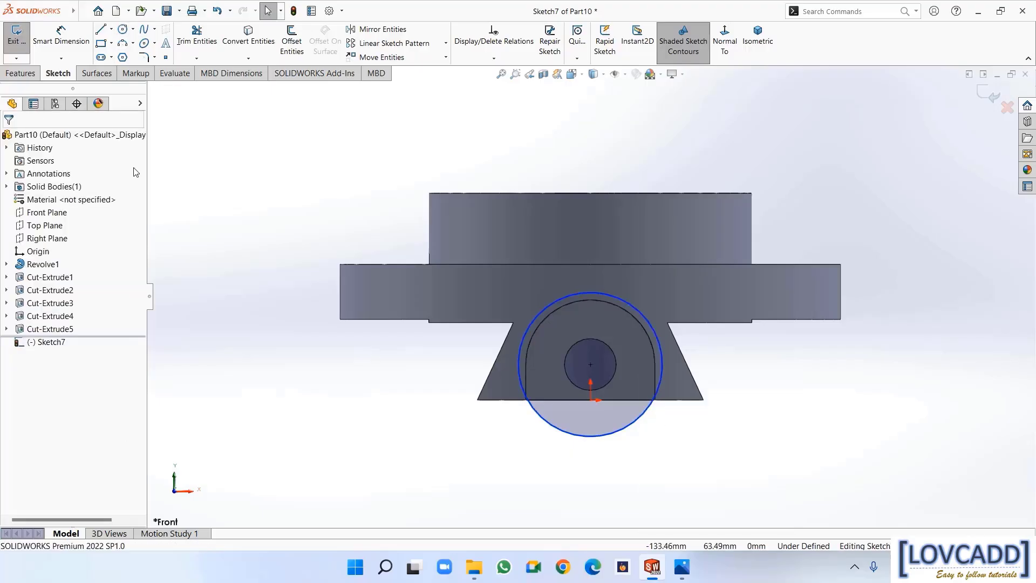
Dimension the diameter of the Front Plane circle as 28 mm
{"action": "left_click", "coordinate": [46, 35]}
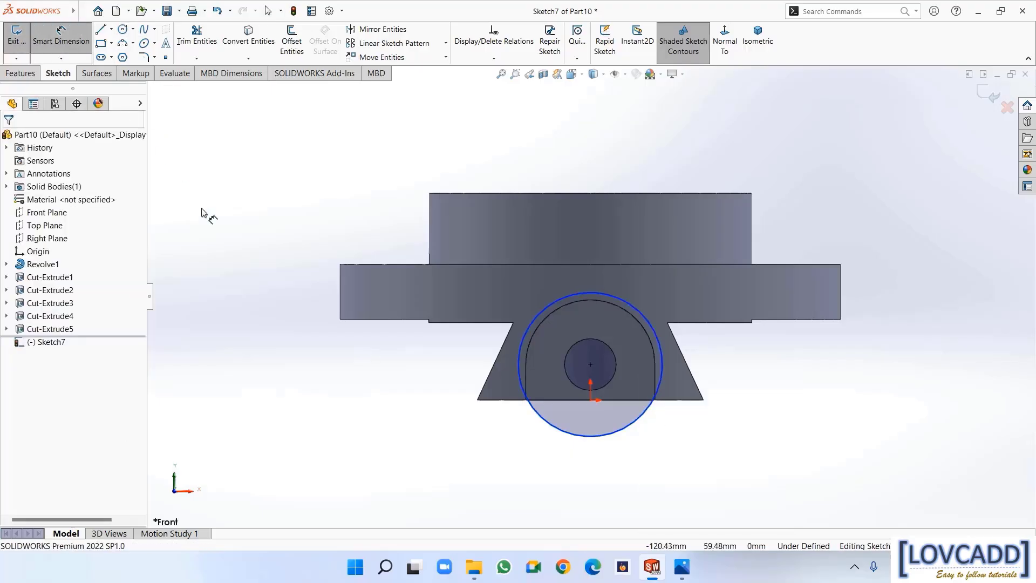
{"action": "left_click", "coordinate": [654, 323]}
{"action": "left_click", "coordinate": [732, 277]}
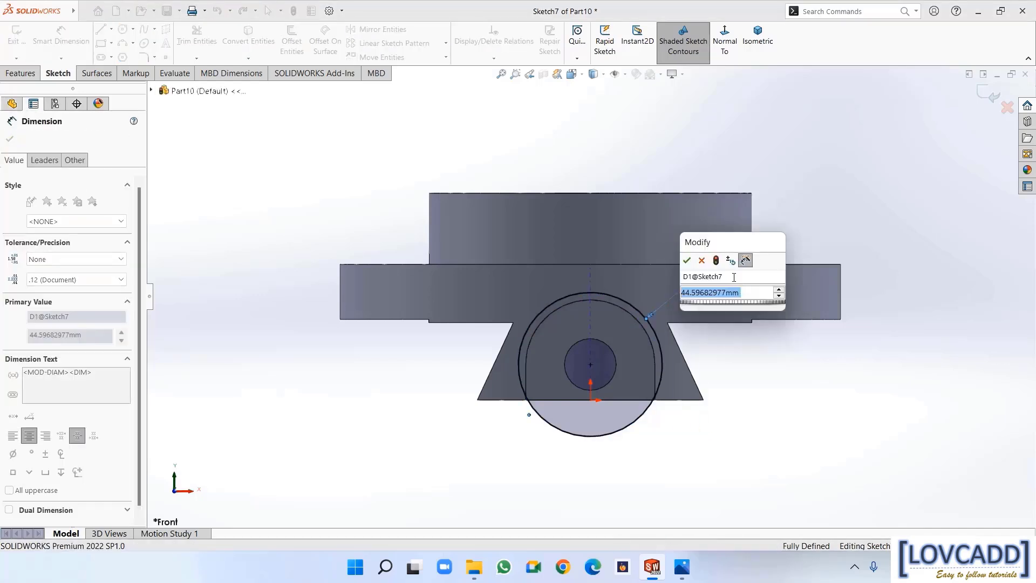
{"action": "type", "text": "28"}
{"action": "key", "text": "Return"}
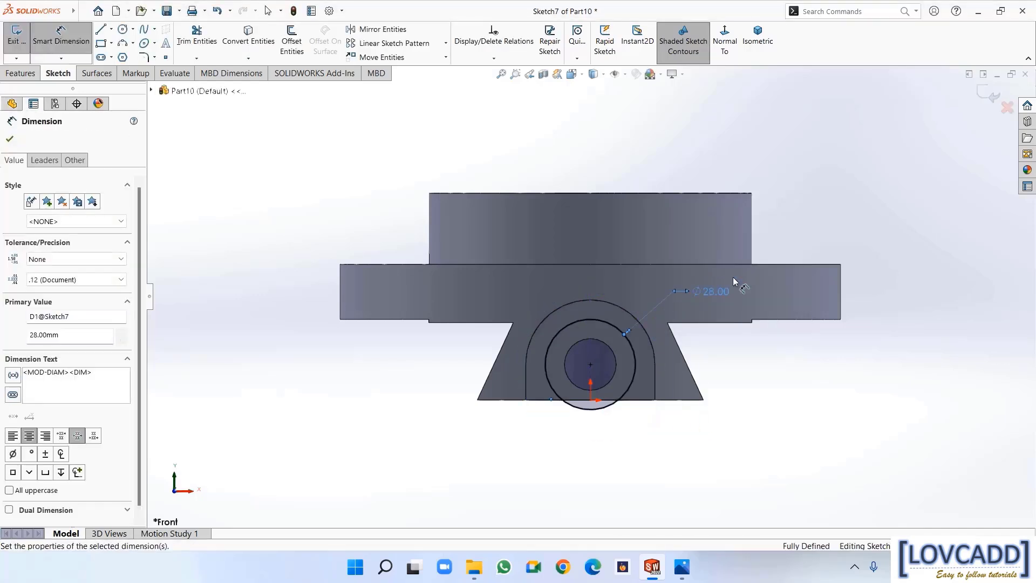
{"action": "left_click", "coordinate": [10, 140]}
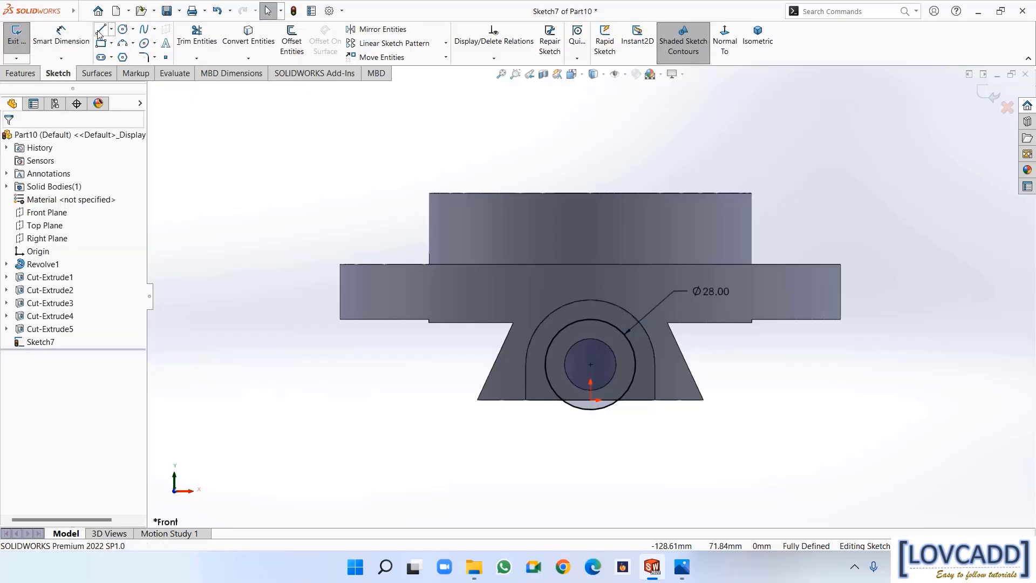
Draw vertical lines down from both side quadrants of the 28 mm circle and join them with a horizontal line below the dovetail
{"action": "left_click", "coordinate": [100, 31]}
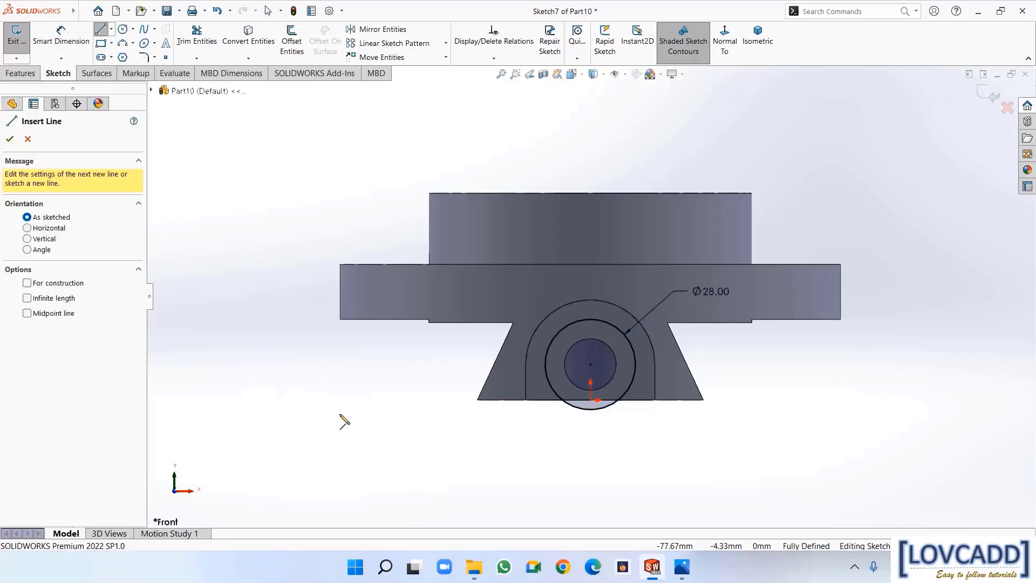
{"action": "left_click", "coordinate": [544, 364]}
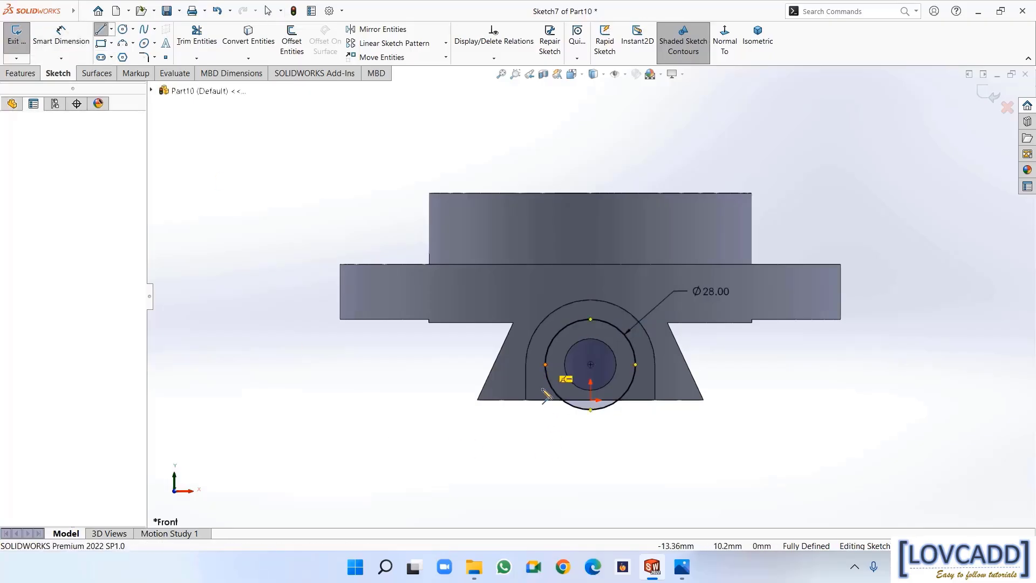
{"action": "left_click", "coordinate": [545, 446]}
{"action": "left_click", "coordinate": [635, 445]}
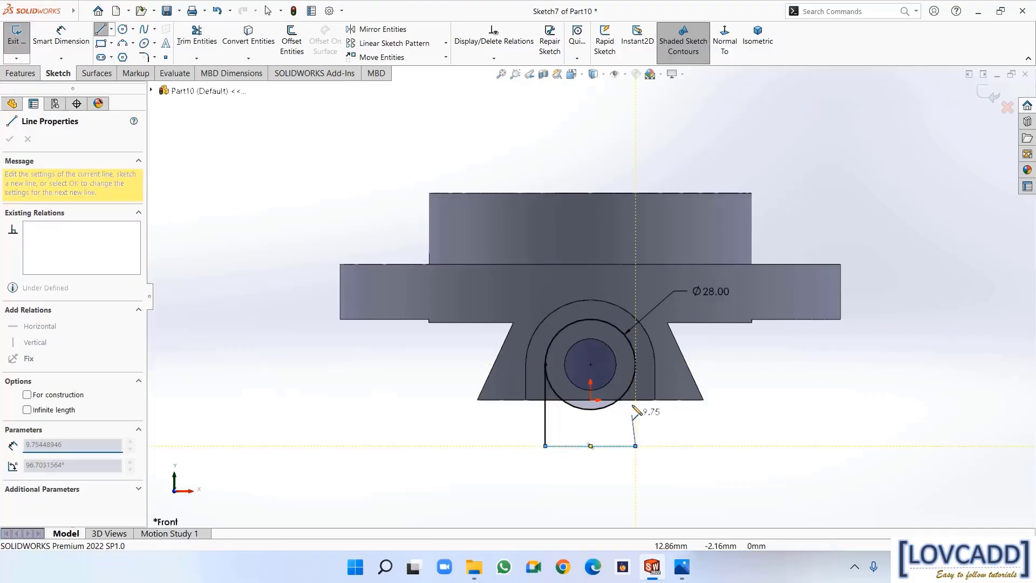
{"action": "left_click", "coordinate": [636, 365]}
{"action": "right_click", "coordinate": [636, 367]}
{"action": "left_click", "coordinate": [662, 372]}
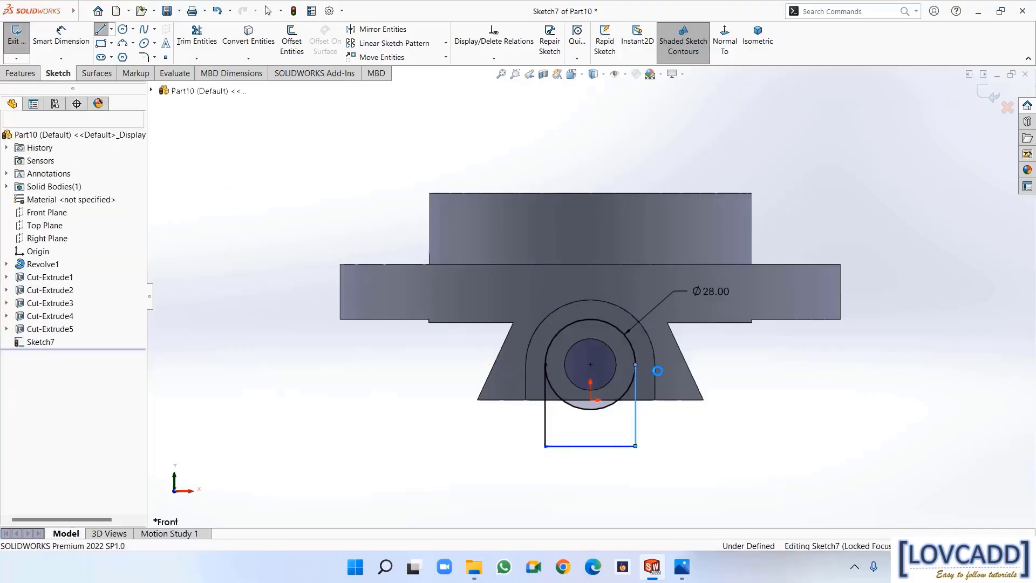
Trim away the lower half of the 28 mm circle to leave a closed arched slot profile
{"action": "left_click", "coordinate": [196, 35]}
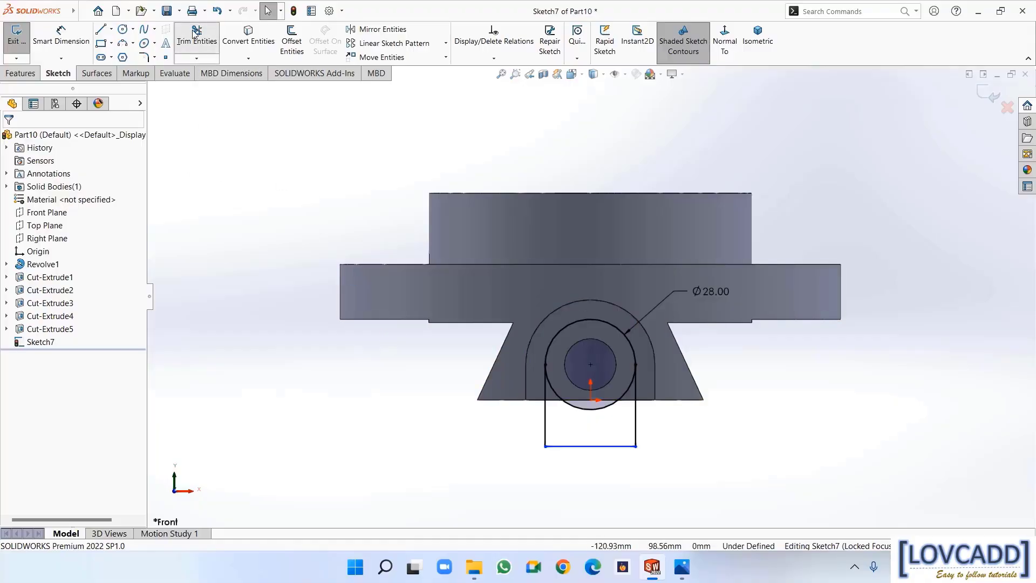
{"action": "left_click", "coordinate": [586, 408]}
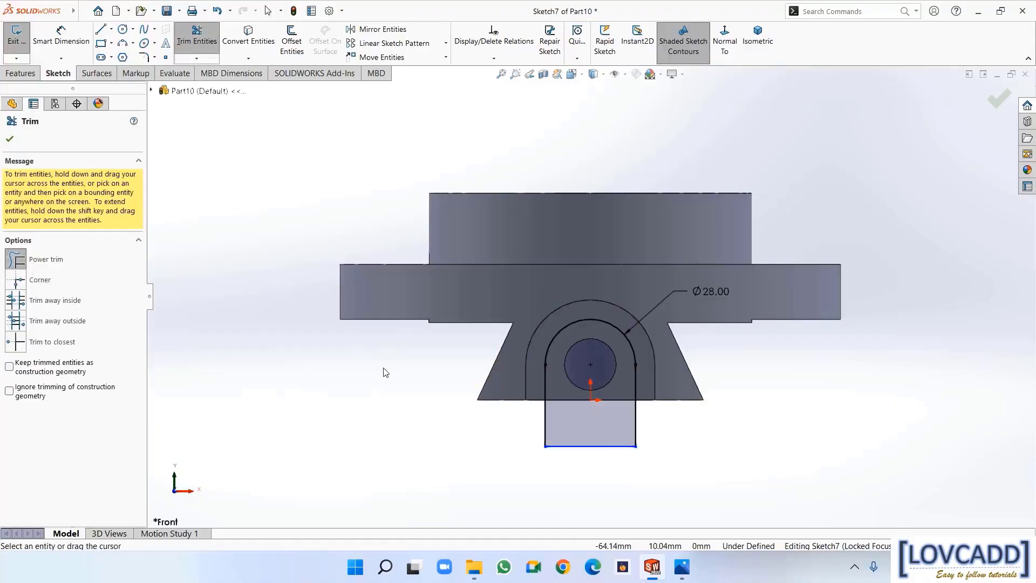
{"action": "left_click", "coordinate": [8, 137]}
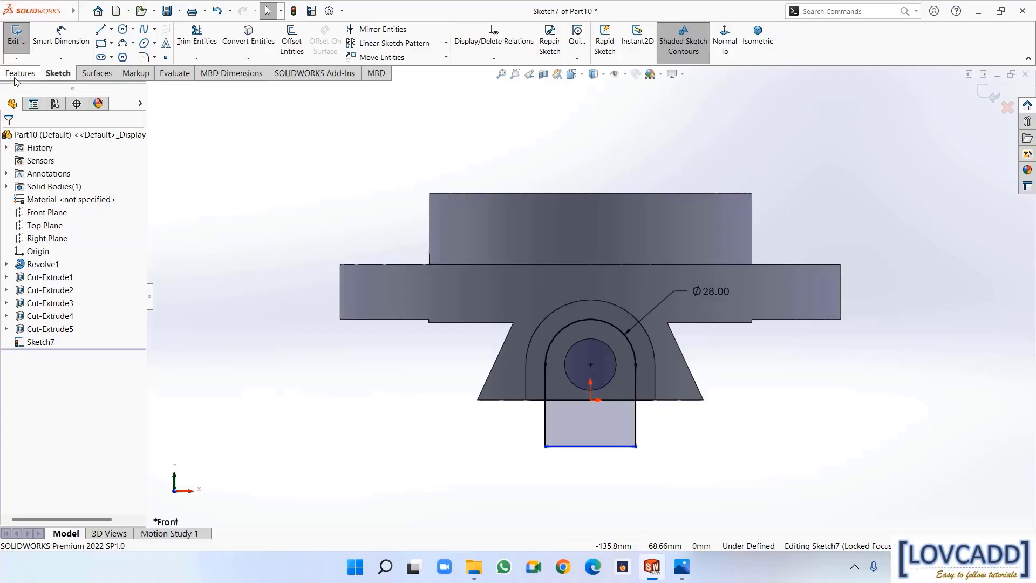
Cut the 28 mm wide arched profile from the Front Plane as an Extruded Cut with the Up To Next end condition
{"action": "left_click", "coordinate": [19, 74]}
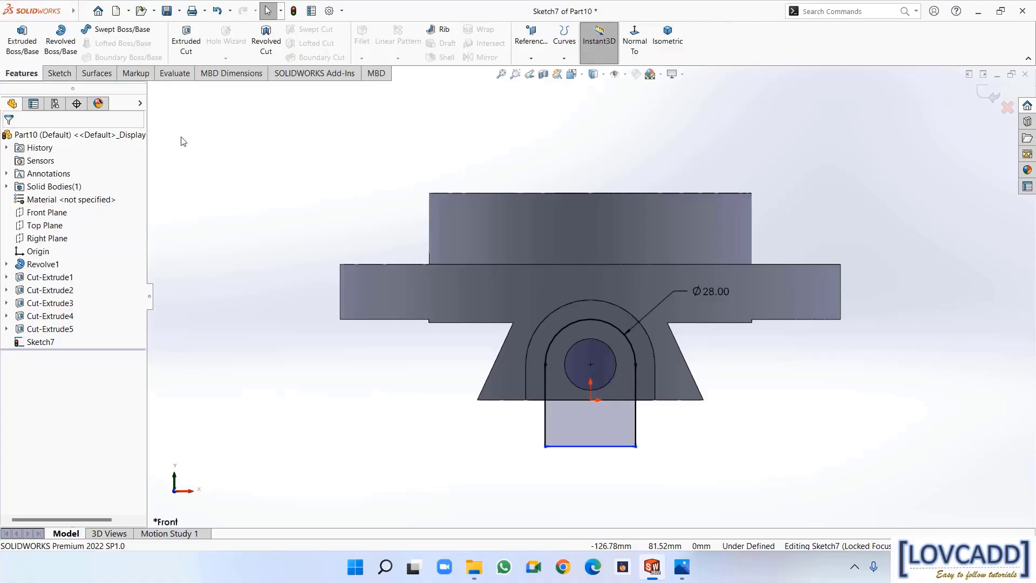
{"action": "left_click", "coordinate": [186, 59]}
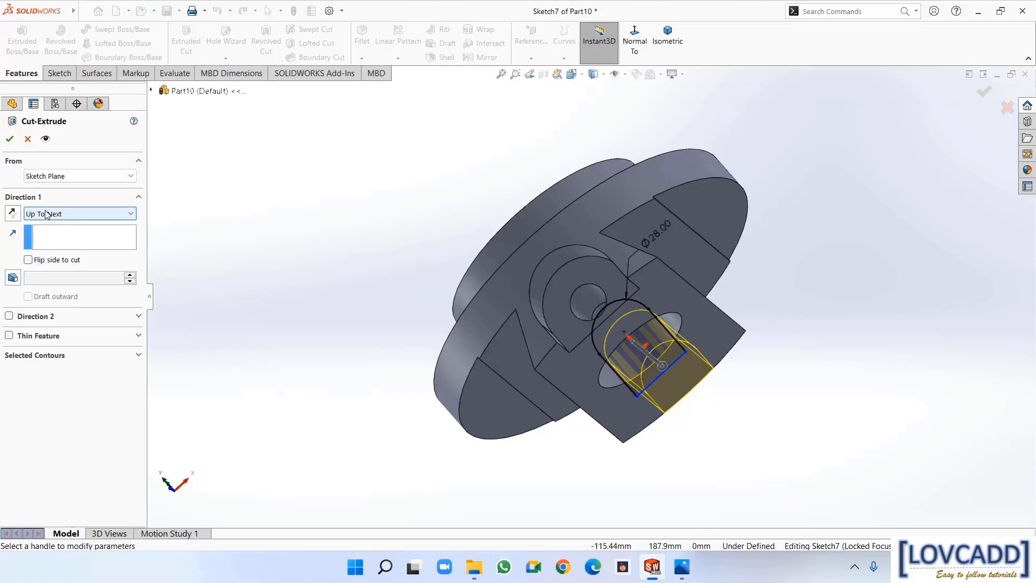
{"action": "left_click", "coordinate": [46, 214]}
{"action": "left_click", "coordinate": [51, 254]}
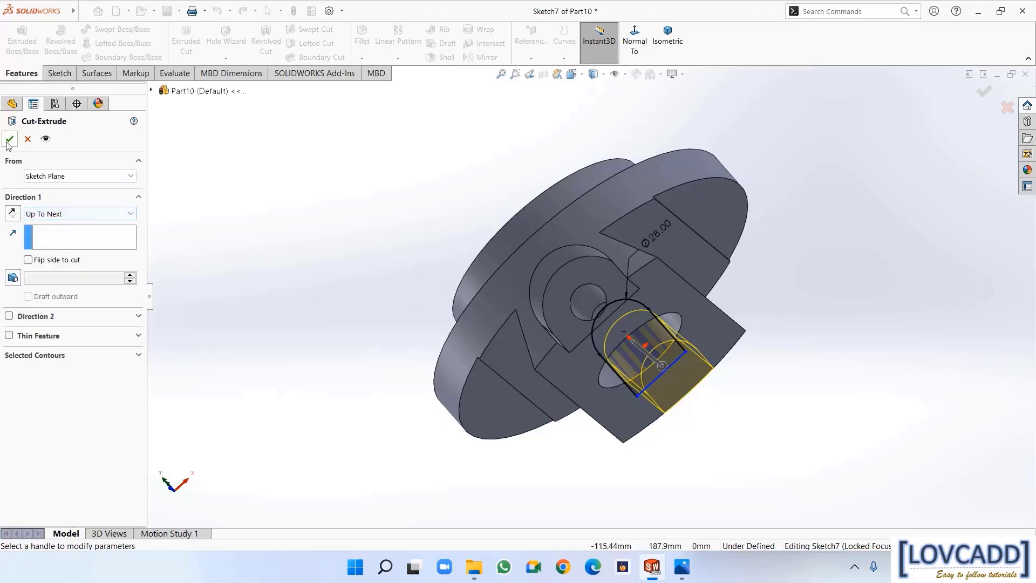
{"action": "left_click", "coordinate": [9, 141]}
Start a sketch on the arched recess's flat inner face and convert the 16 mm hole's edge into a sketch circle
{"action": "middle_click_drag", "start_coordinate": [284, 322], "coordinate": [331, 291]}
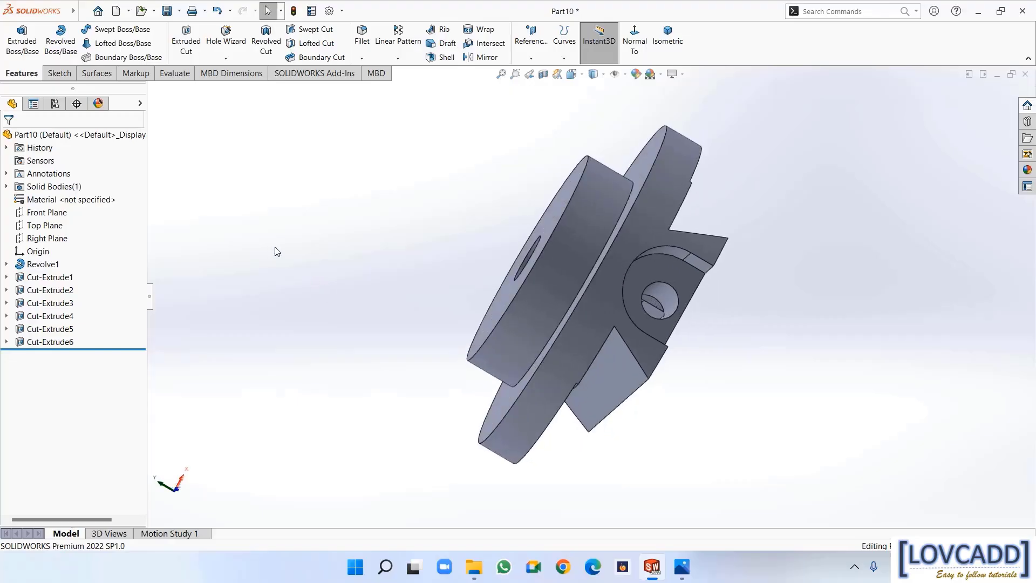
{"action": "right_click", "coordinate": [692, 281]}
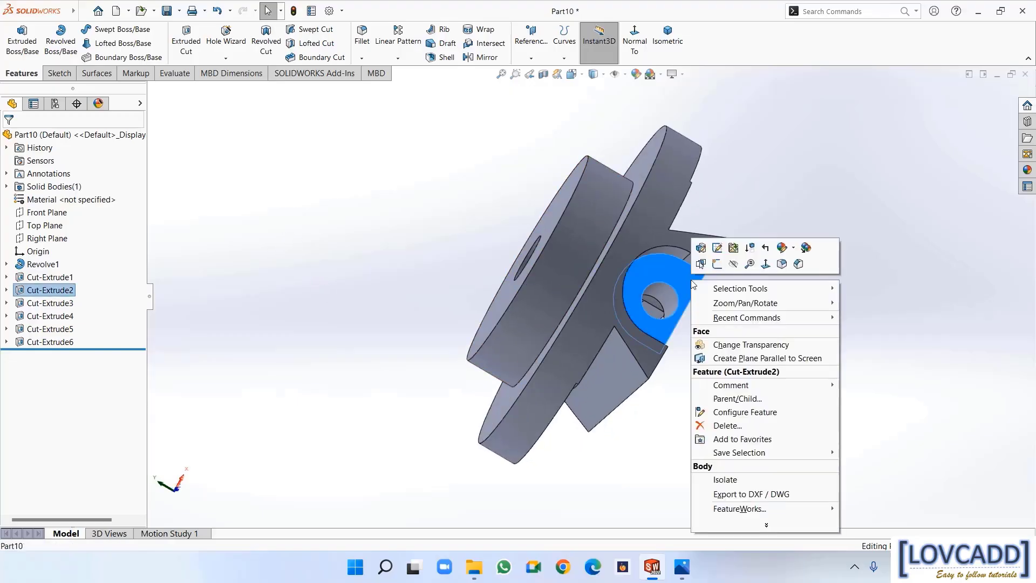
{"action": "left_click", "coordinate": [718, 264]}
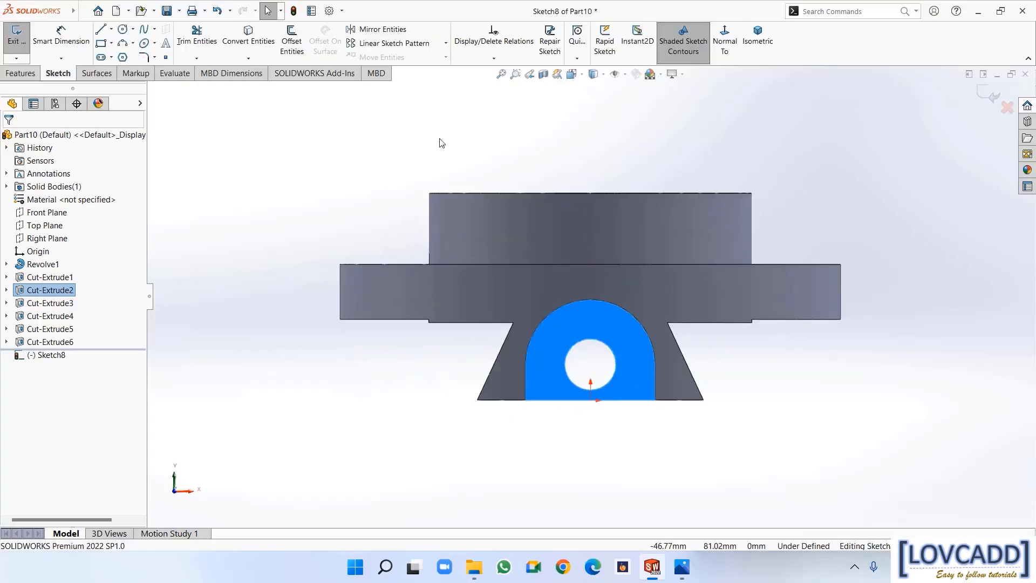
{"action": "left_click", "coordinate": [345, 157]}
{"action": "left_click", "coordinate": [241, 36]}
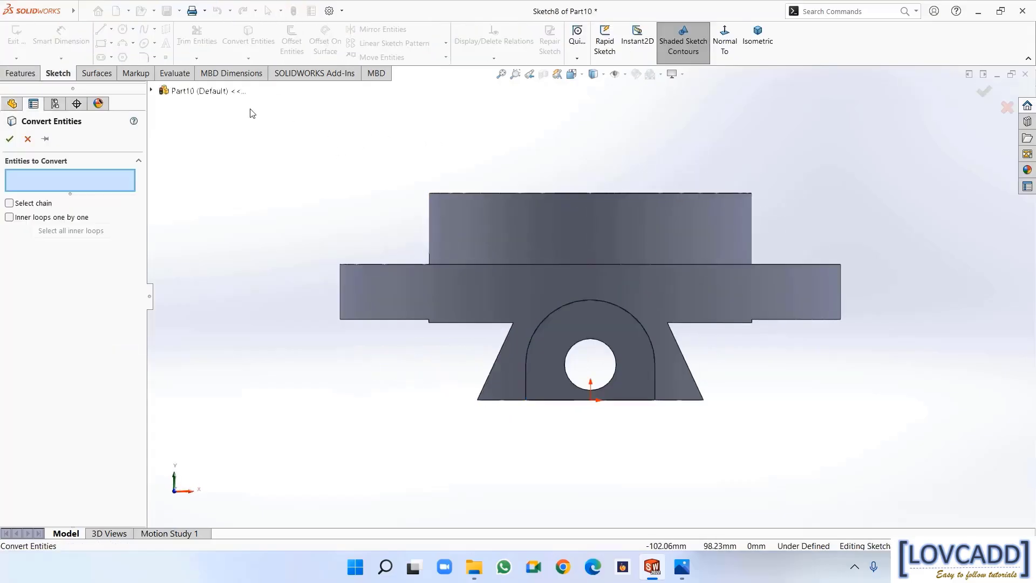
{"action": "left_click", "coordinate": [601, 342]}
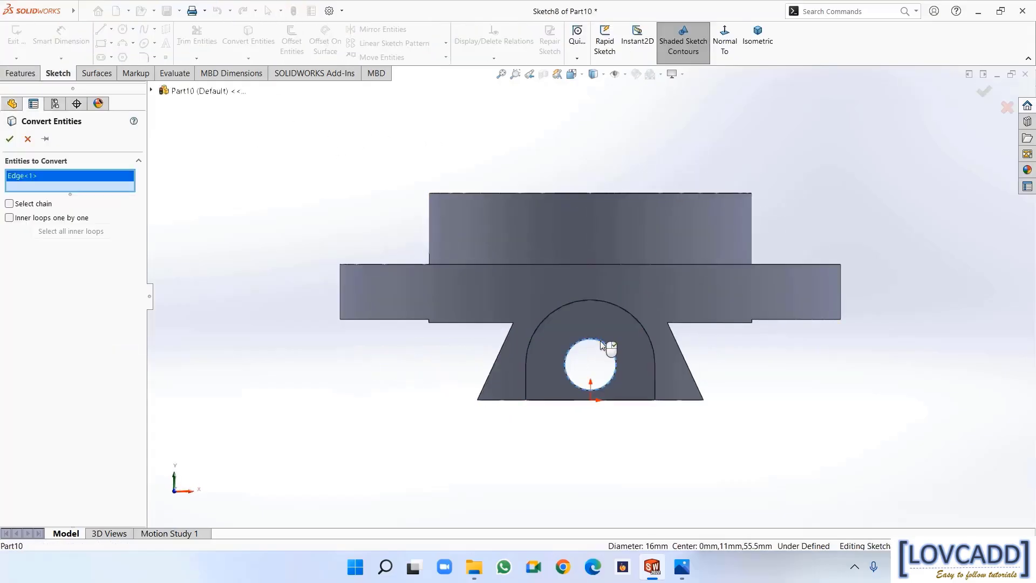
{"action": "right_click", "coordinate": [601, 342]}
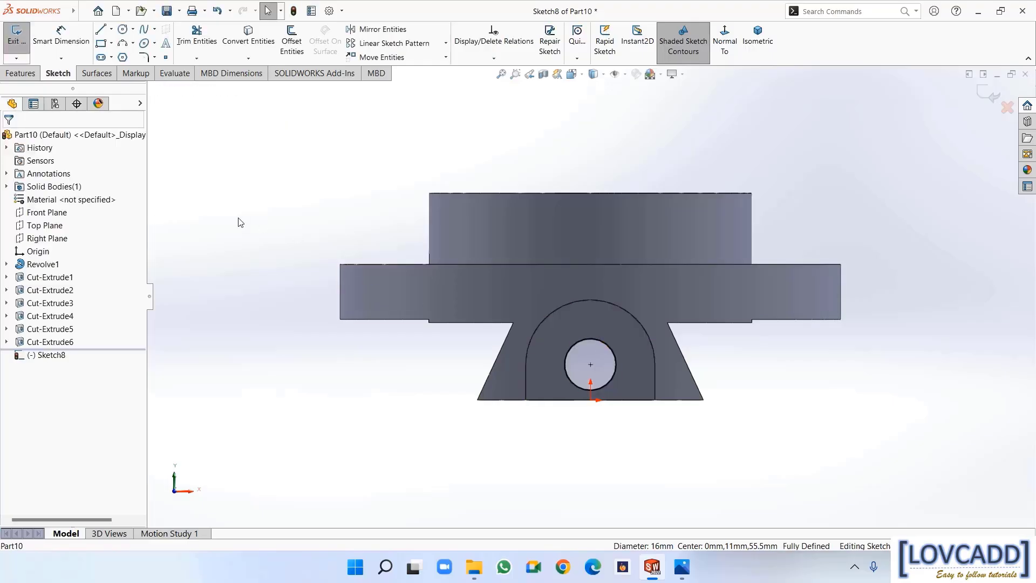
Create a constant-pitch helix from the 16 mm circle with height 55.5 mm, pitch 4 mm, reversed direction, start angle 0° and counterclockwise rotation
{"action": "mouse_move", "coordinate": [244, 273]}
{"action": "middle_mouse_down"}
{"action": "mouse_move", "coordinate": [275, 272]}
{"action": "mouse_move", "coordinate": [248, 282]}
{"action": "middle_mouse_up"}
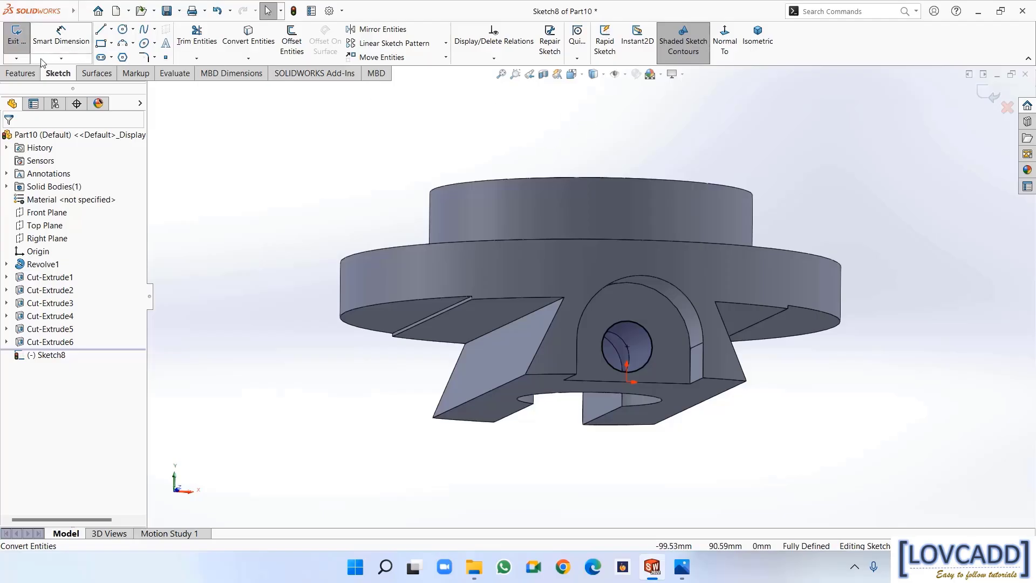
{"action": "left_click", "coordinate": [22, 74]}
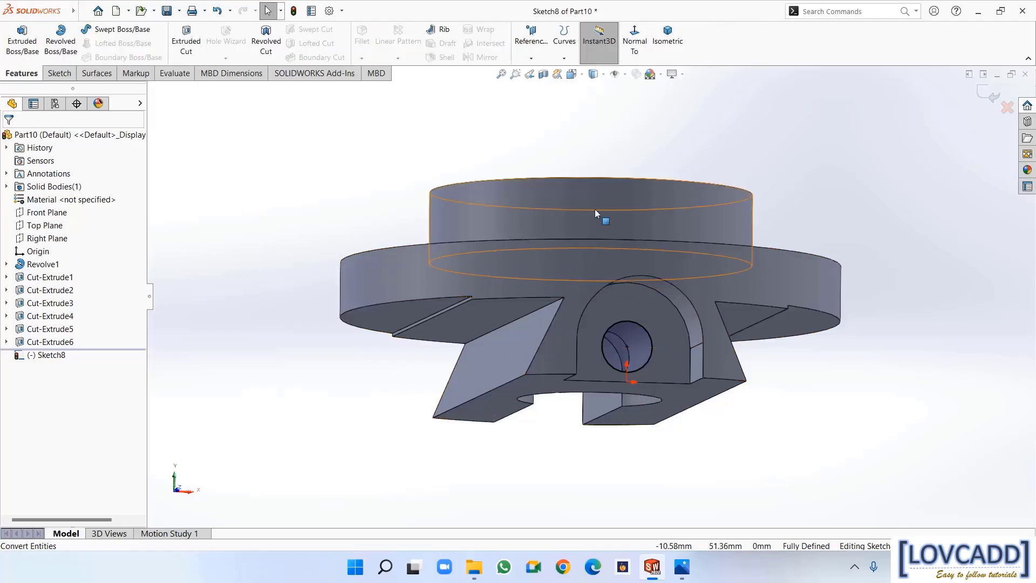
{"action": "left_click", "coordinate": [563, 62]}
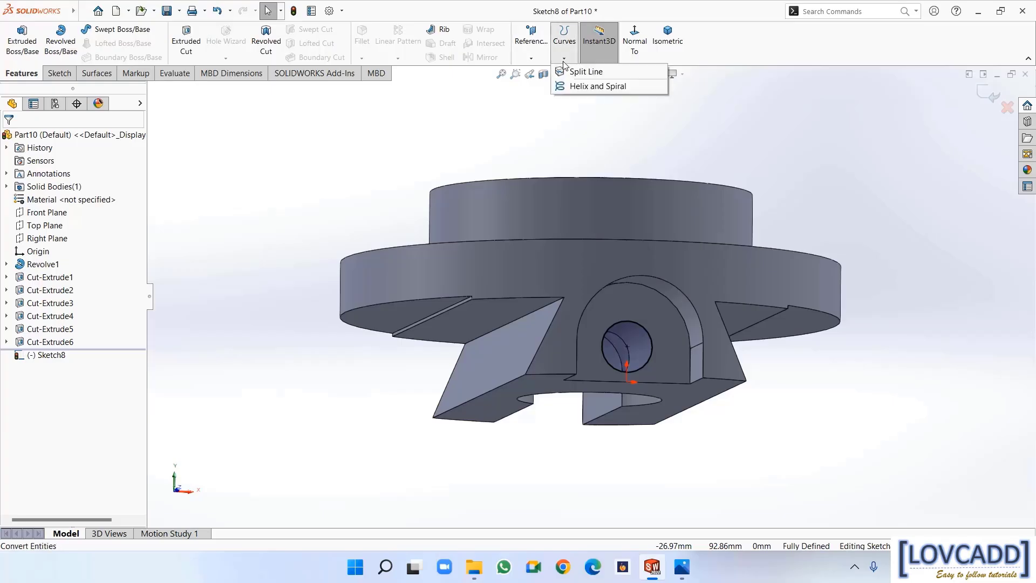
{"action": "left_click", "coordinate": [574, 87]}
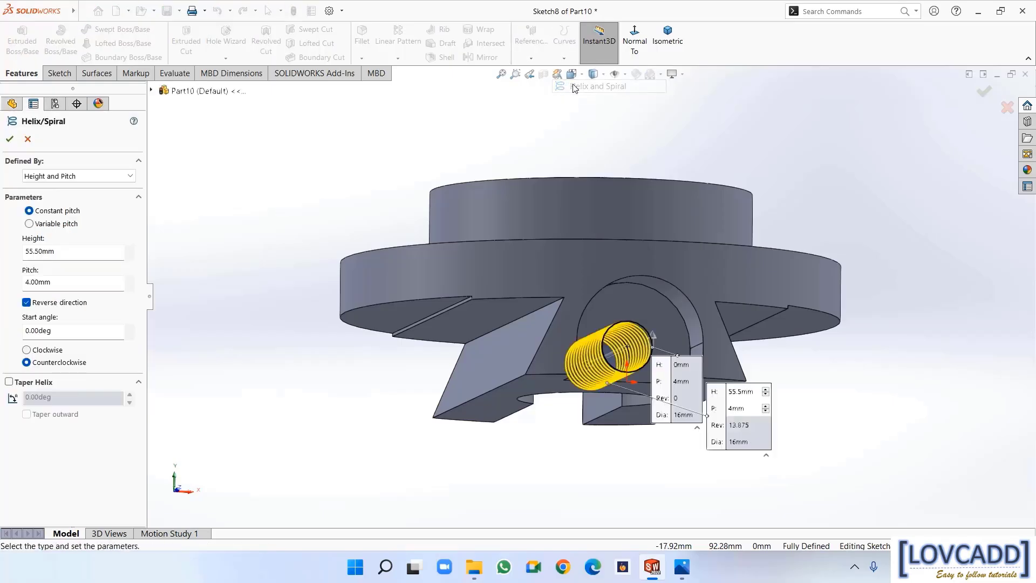
{"action": "middle_click_drag", "start_coordinate": [235, 206], "coordinate": [261, 132]}
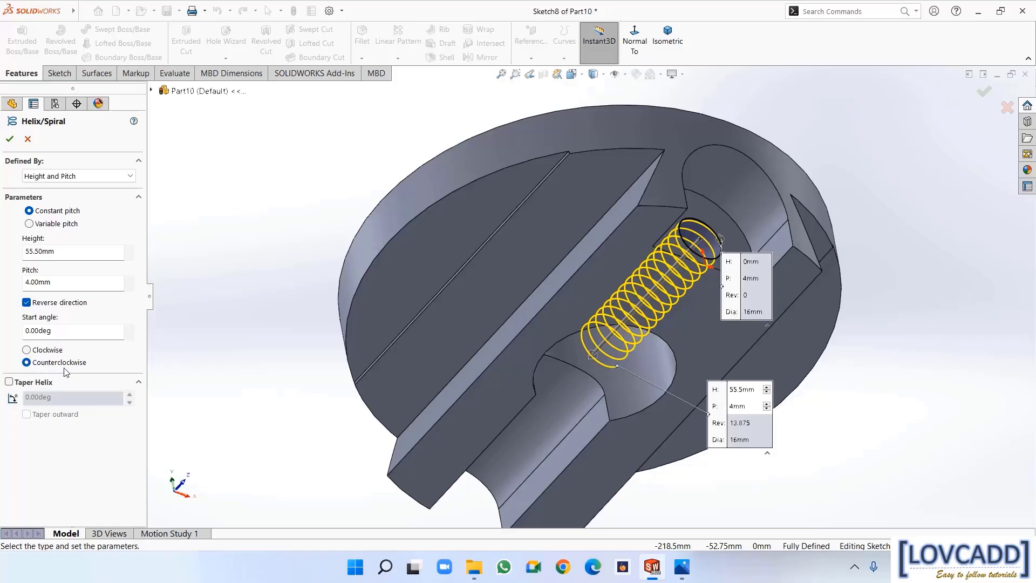
{"action": "left_click", "coordinate": [10, 139]}
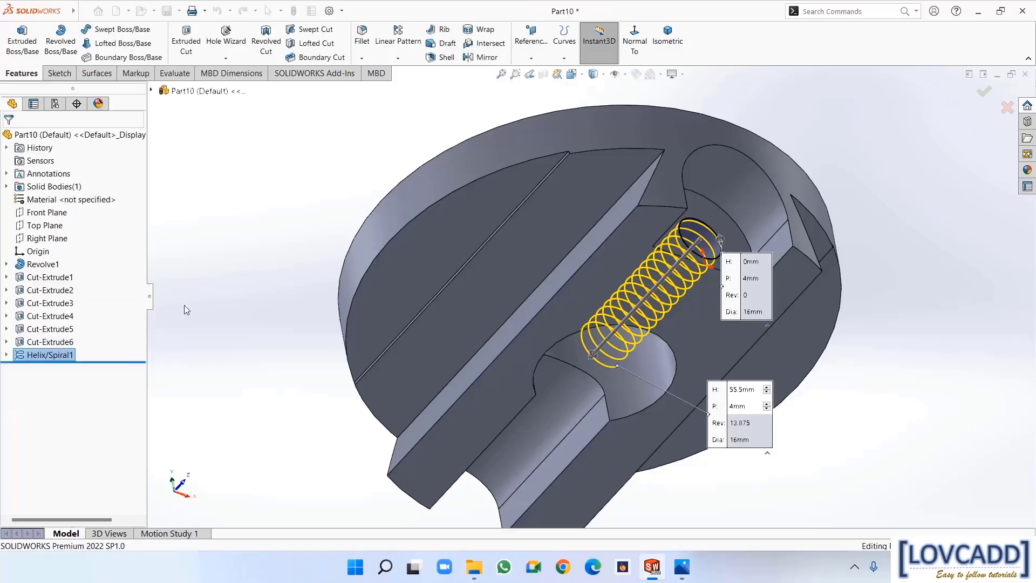
Create a reference plane parallel to the Top Plane and coincident with the helix's start point on the 16 mm hole's edge
{"action": "middle_click_drag", "start_coordinate": [247, 314], "coordinate": [246, 335]}
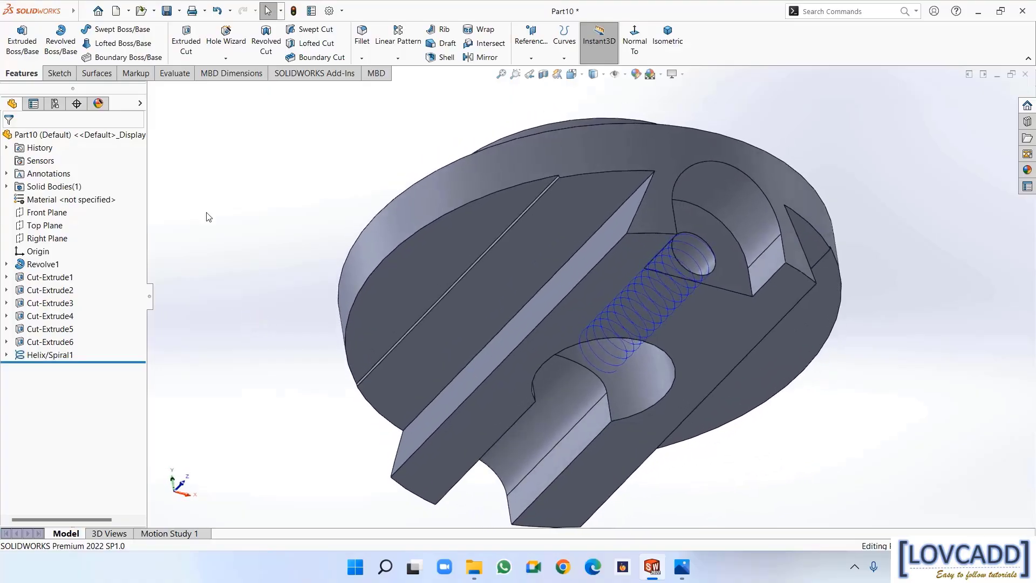
{"action": "left_click", "coordinate": [536, 62]}
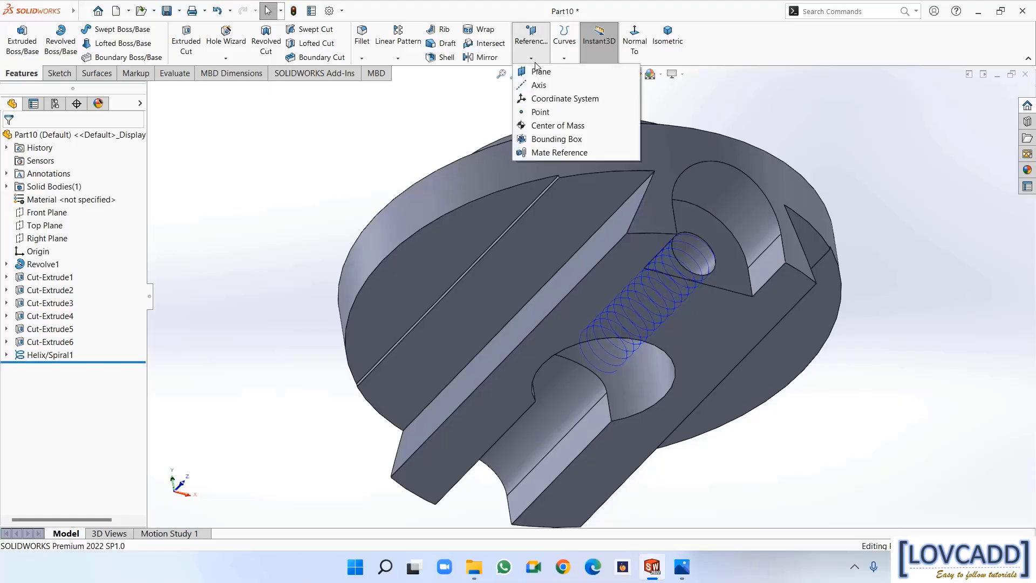
{"action": "left_click", "coordinate": [538, 70]}
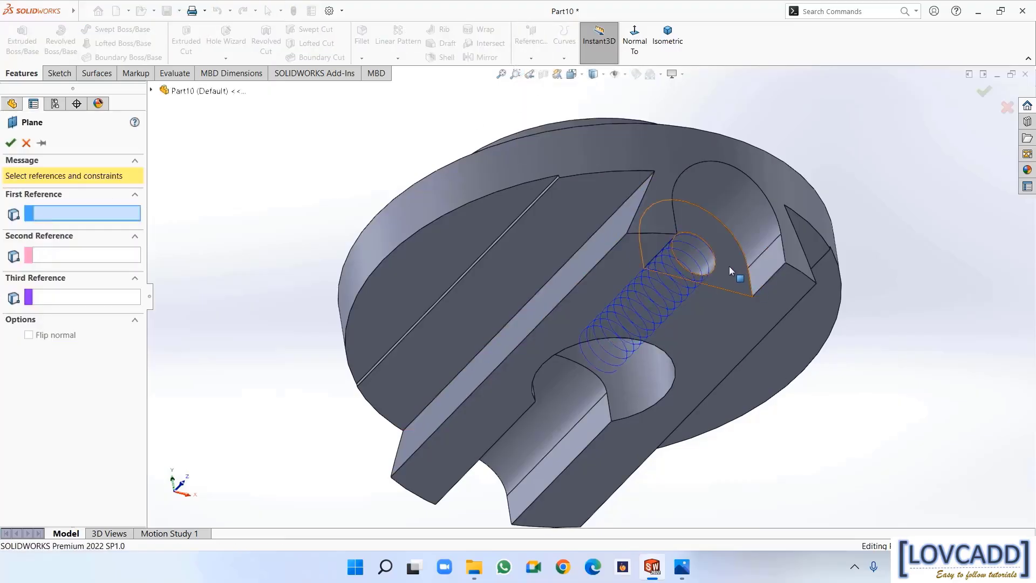
{"action": "scroll", "coordinate": [707, 262], "scroll_direction": "down", "scroll_amount": 3}
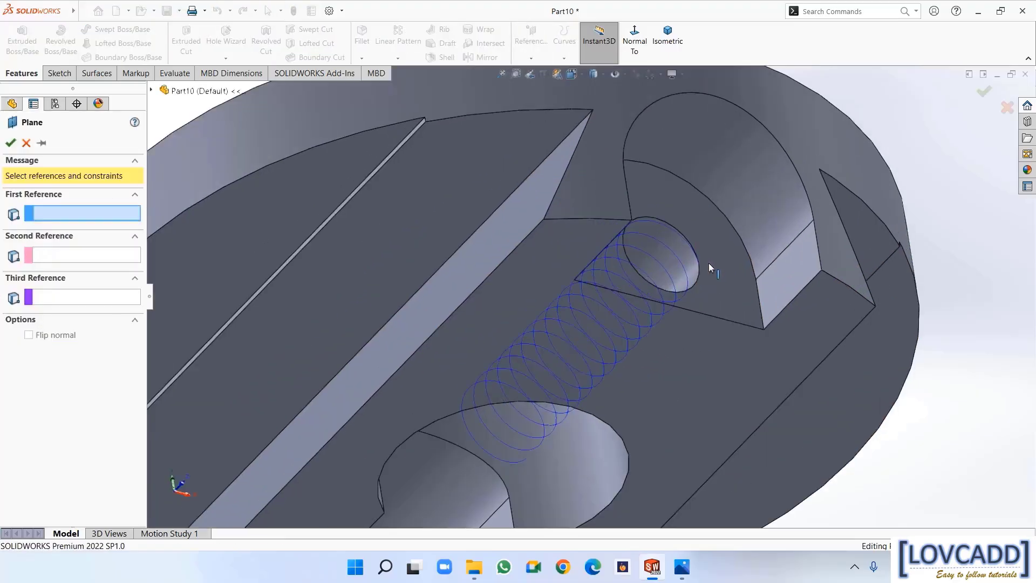
{"action": "left_click", "coordinate": [691, 267]}
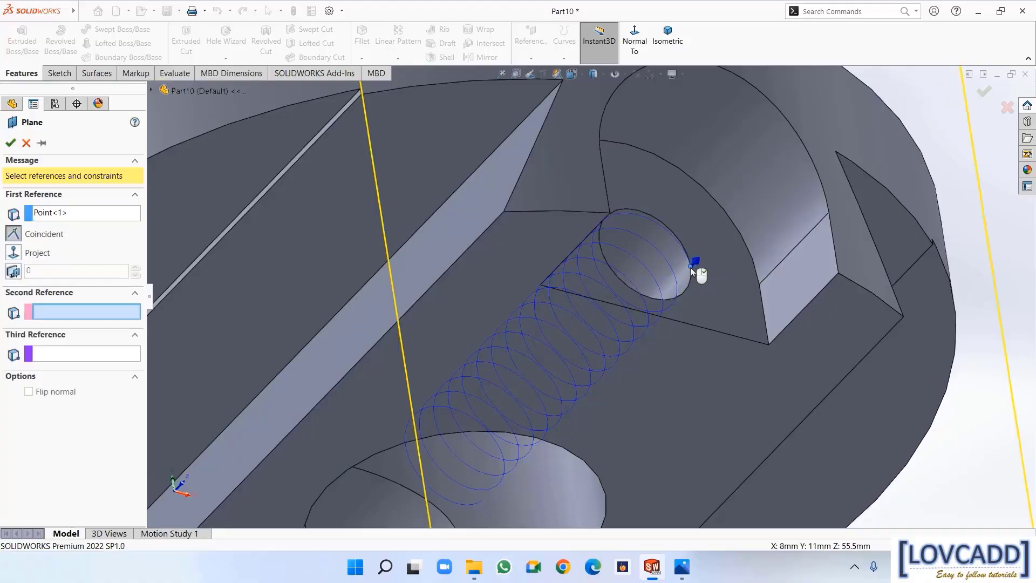
{"action": "scroll", "coordinate": [691, 267], "scroll_direction": "up", "scroll_amount": 5}
{"action": "scroll", "coordinate": [691, 267], "scroll_direction": "up", "scroll_amount": 2}
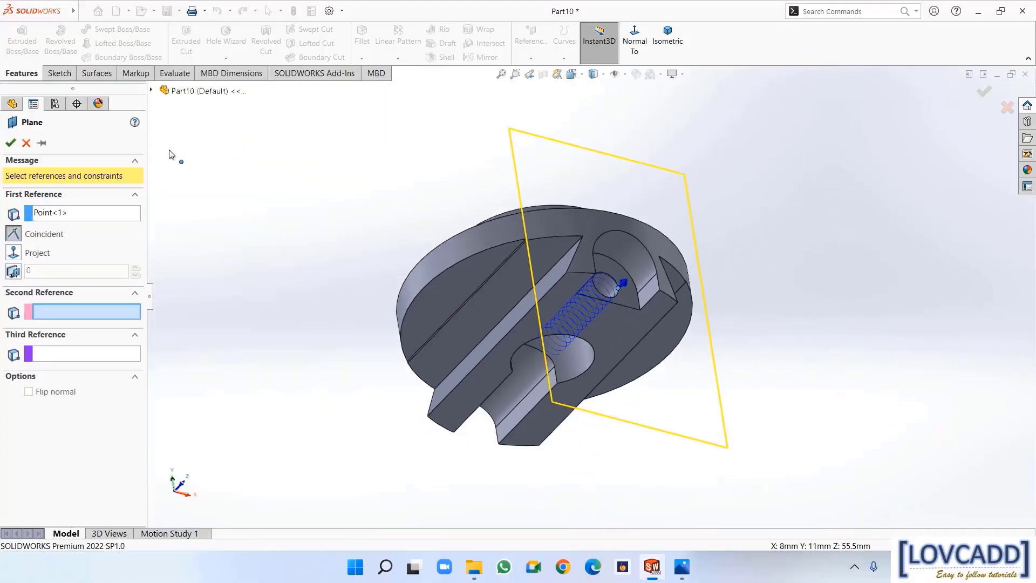
{"action": "left_click", "coordinate": [152, 90]}
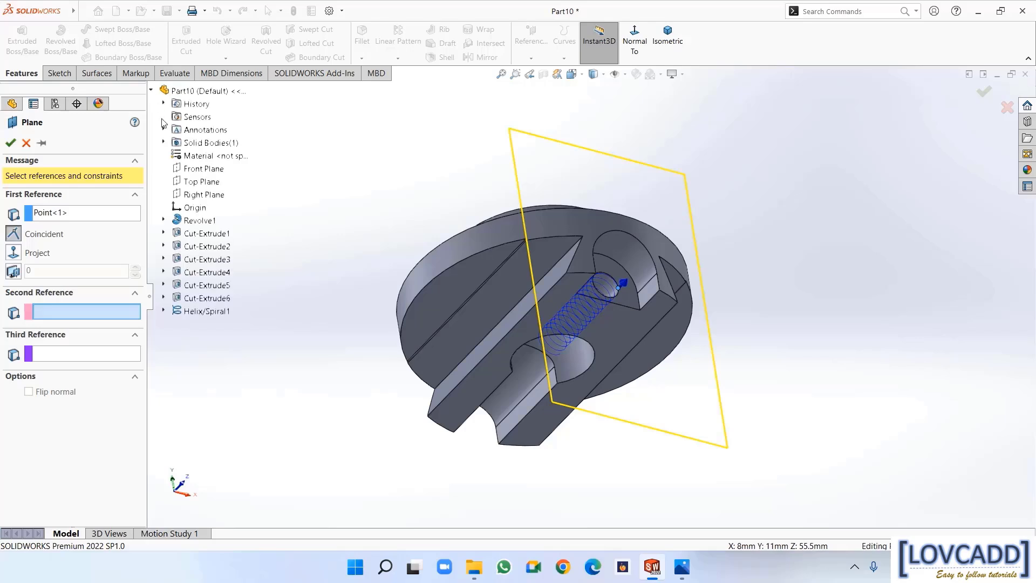
{"action": "left_click", "coordinate": [190, 184]}
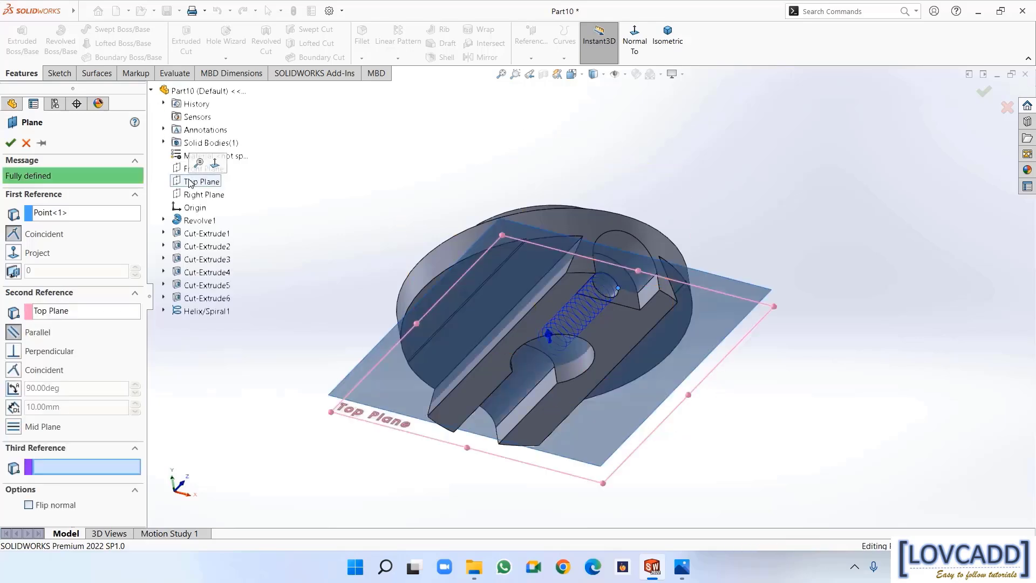
{"action": "left_click", "coordinate": [10, 144]}
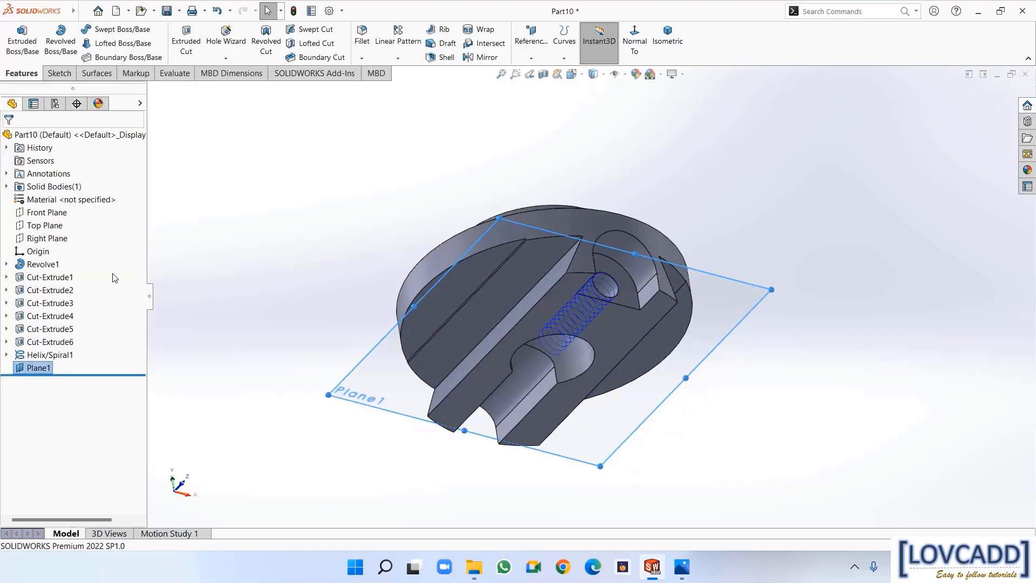
Start a sketch on the new reference plane and draw a small corner rectangle about 6.9 mm high just beyond the helix's outer end
{"action": "middle_click_drag", "start_coordinate": [296, 294], "coordinate": [235, 225]}
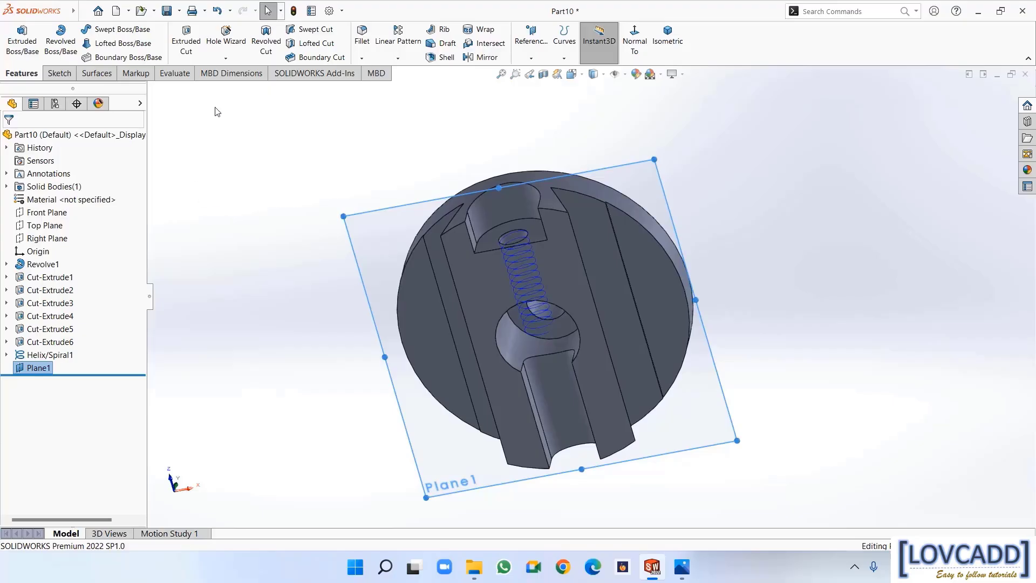
{"action": "left_click", "coordinate": [224, 132]}
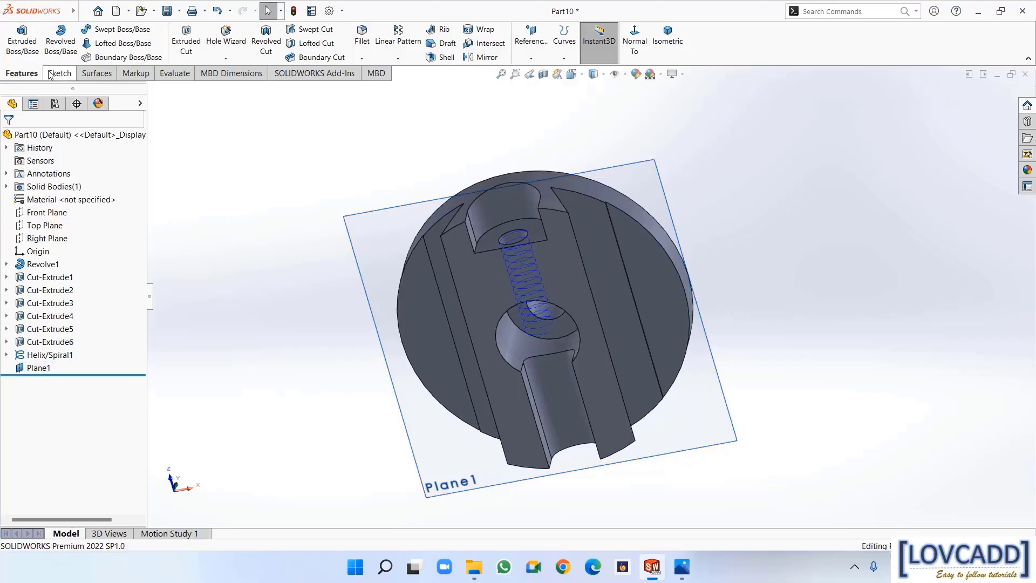
{"action": "right_click", "coordinate": [373, 231]}
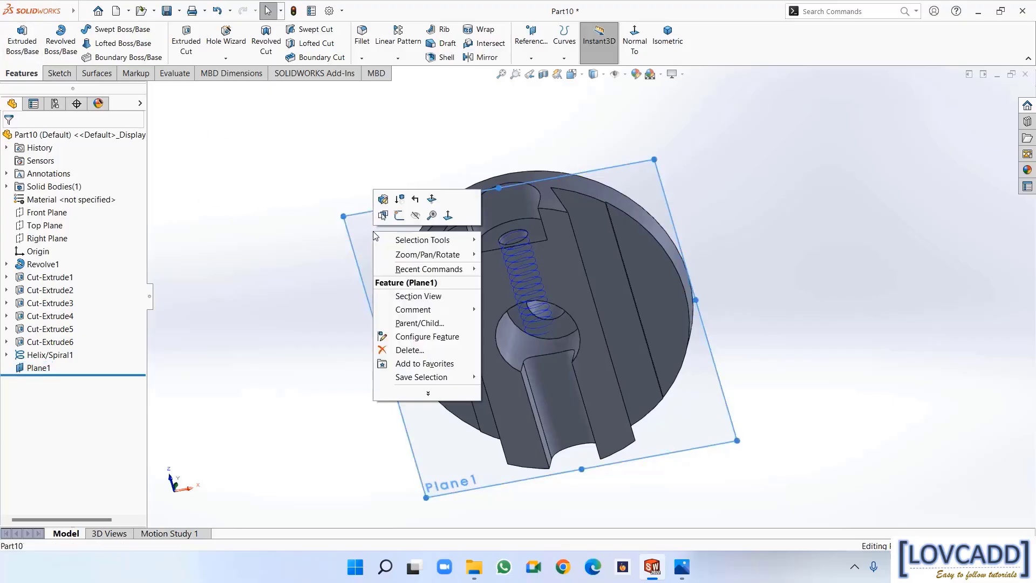
{"action": "left_click", "coordinate": [400, 217]}
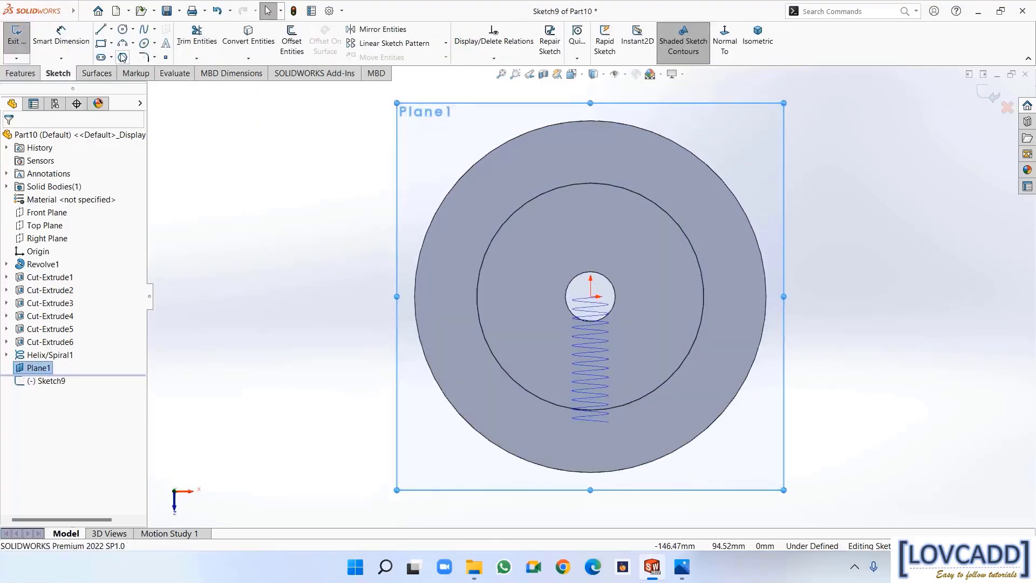
{"action": "left_click", "coordinate": [101, 43]}
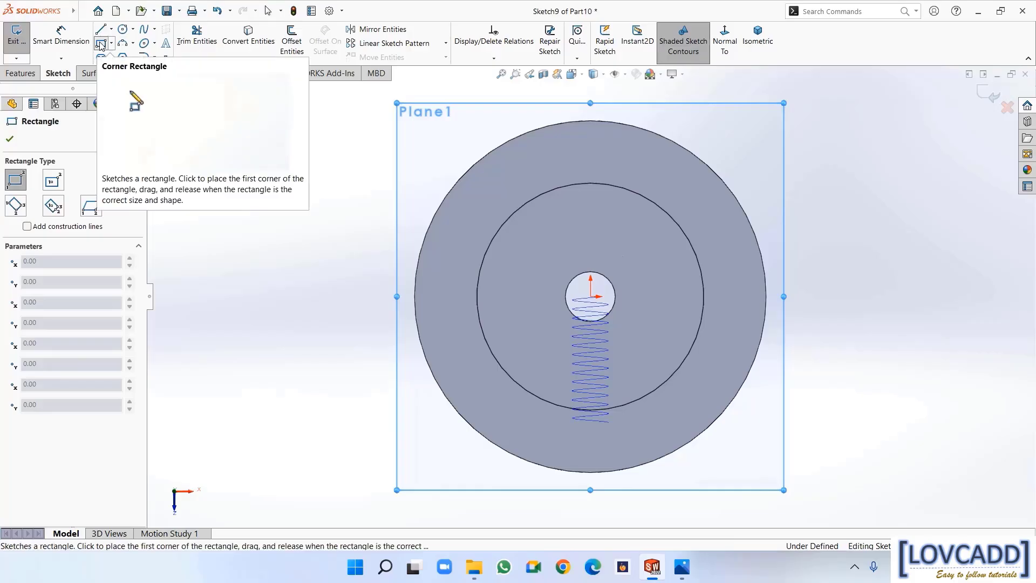
{"action": "left_click", "coordinate": [615, 440]}
{"action": "left_click", "coordinate": [627, 455]}
{"action": "right_click", "coordinate": [629, 456]}
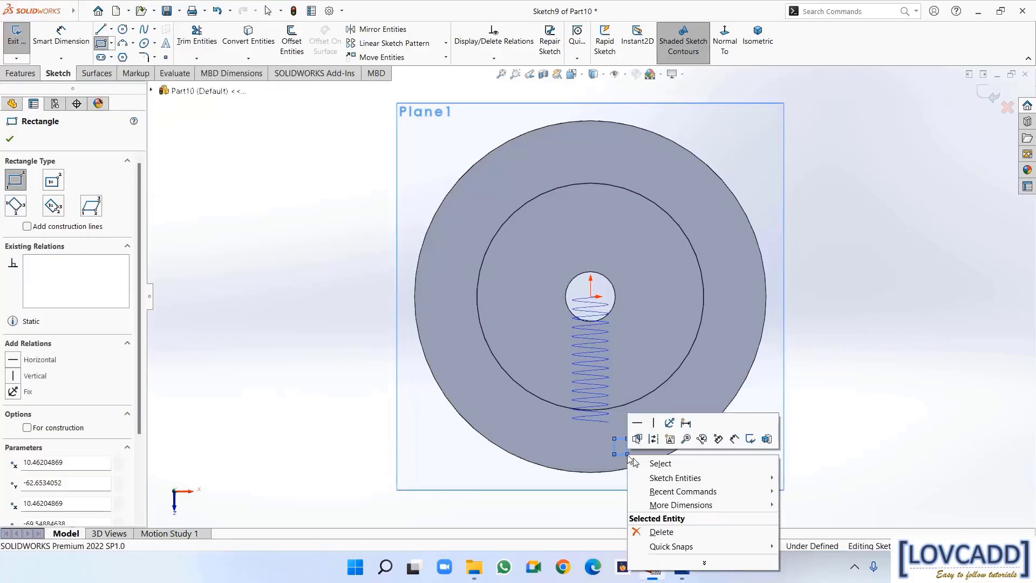
{"action": "left_click", "coordinate": [655, 465]}
Dimension the small rectangle 2 mm wide and 2 mm high
{"action": "left_click", "coordinate": [60, 39]}
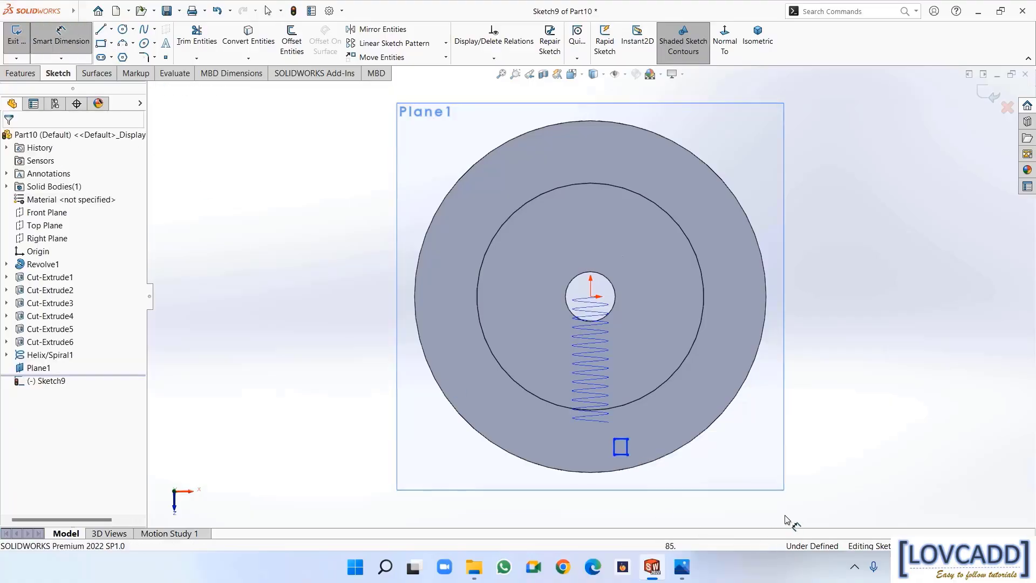
{"action": "left_click", "coordinate": [620, 437]}
{"action": "left_click", "coordinate": [619, 422]}
{"action": "type", "text": "2.00mm"}
{"action": "key", "text": "Return"}
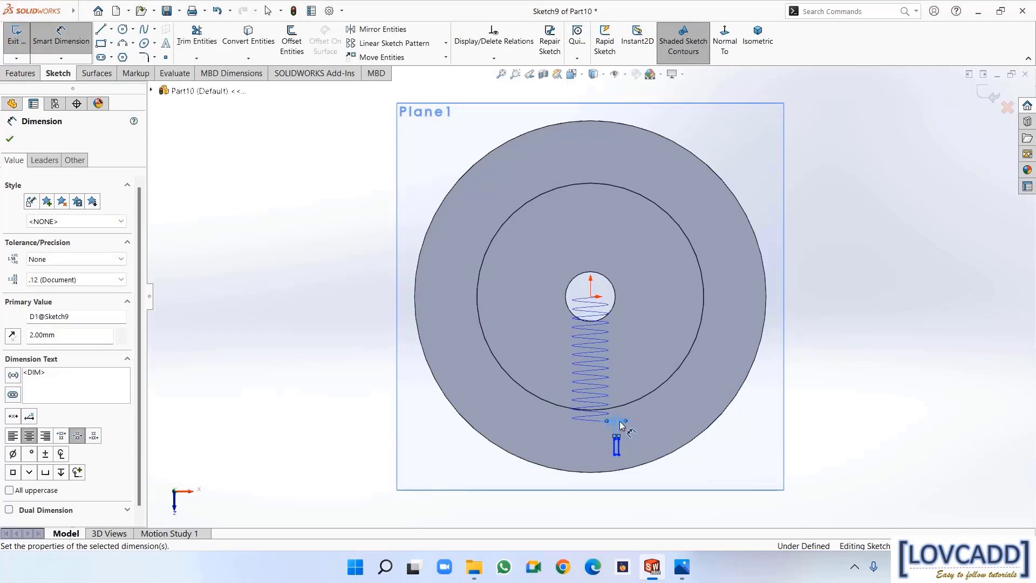
{"action": "left_click", "coordinate": [619, 445]}
{"action": "left_click", "coordinate": [645, 447]}
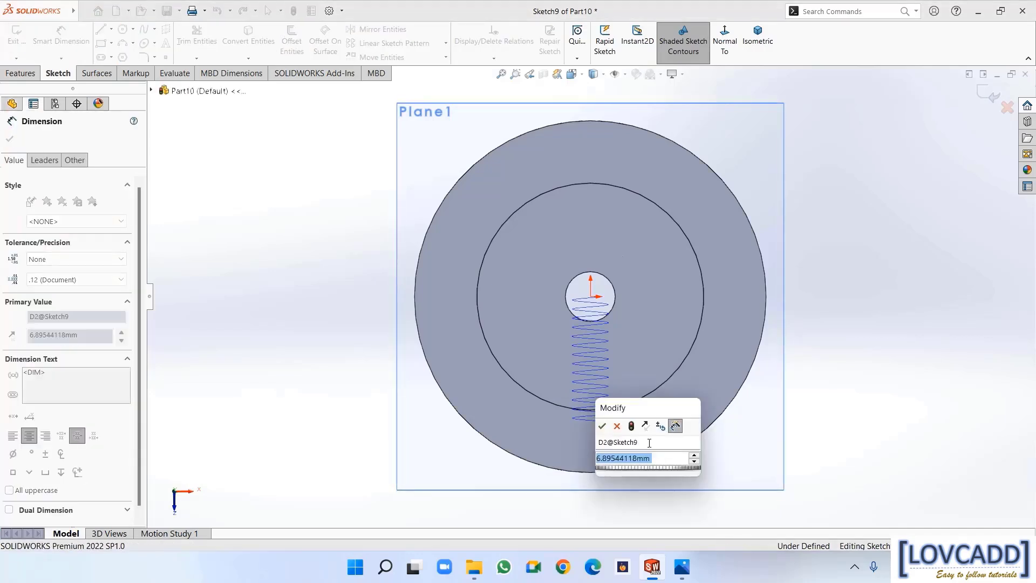
{"action": "type", "text": "2"}
{"action": "key", "text": "Return"}
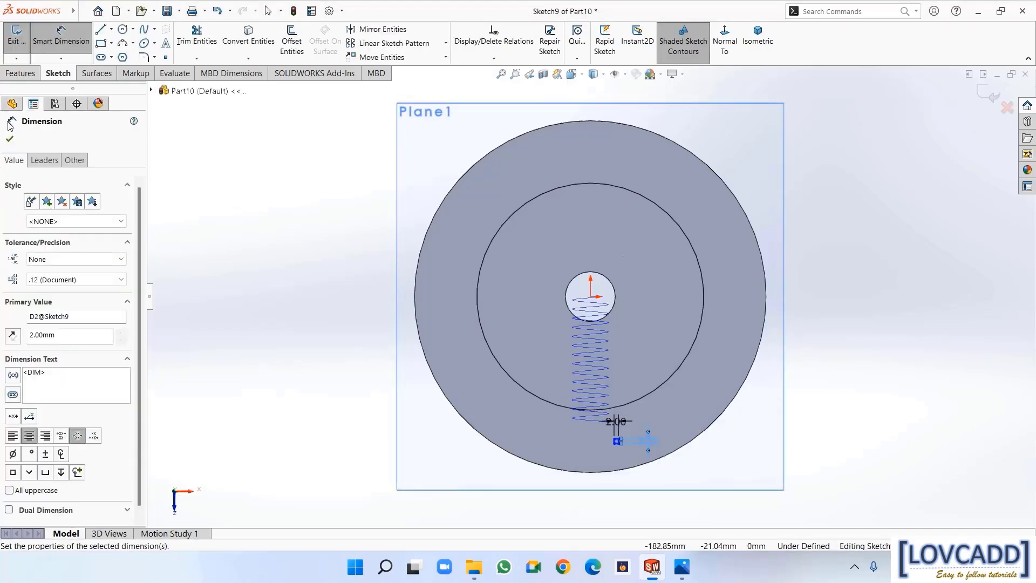
{"action": "key", "text": "Escape"}
Add a Pierce relation between the square's corner nearest the helix and the helix curve
{"action": "scroll", "coordinate": [590, 444], "scroll_direction": "down", "scroll_amount": 2}
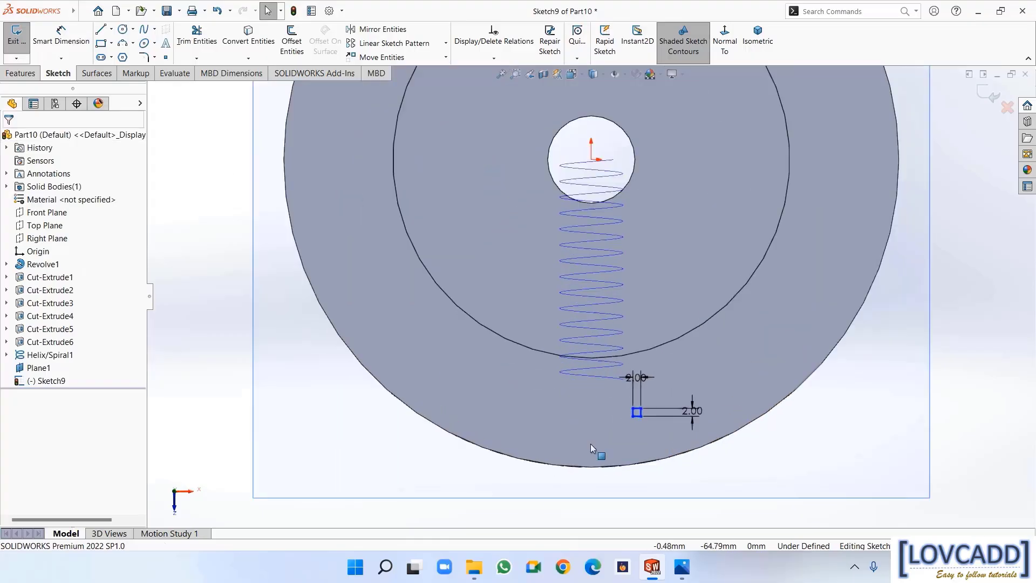
{"action": "scroll", "coordinate": [618, 405], "scroll_direction": "down", "scroll_amount": 2}
{"action": "left_click", "coordinate": [621, 339]}
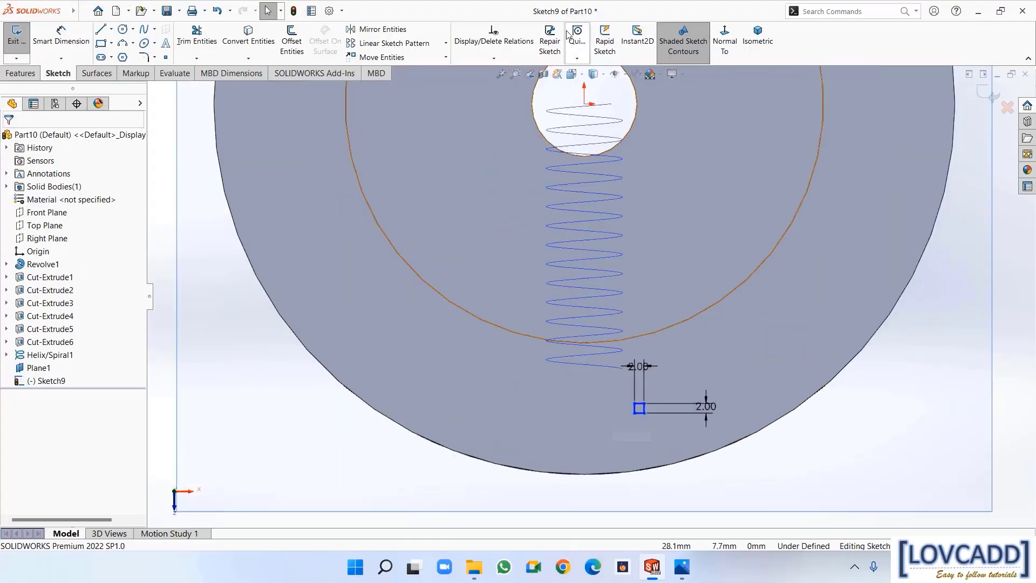
{"action": "left_click", "coordinate": [493, 58]}
{"action": "left_click", "coordinate": [493, 86]}
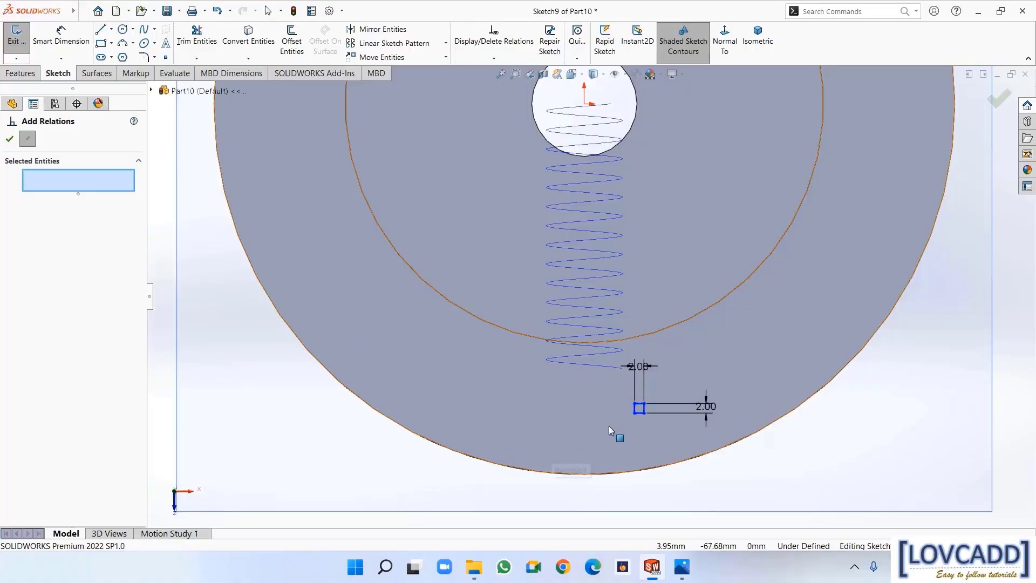
{"action": "left_click", "coordinate": [633, 404]}
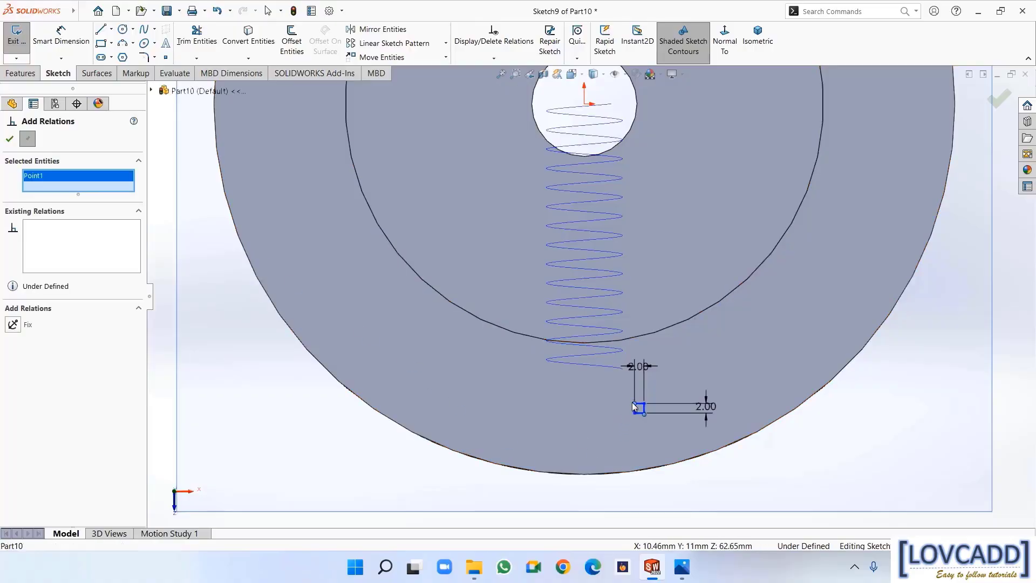
{"action": "left_click", "coordinate": [619, 370]}
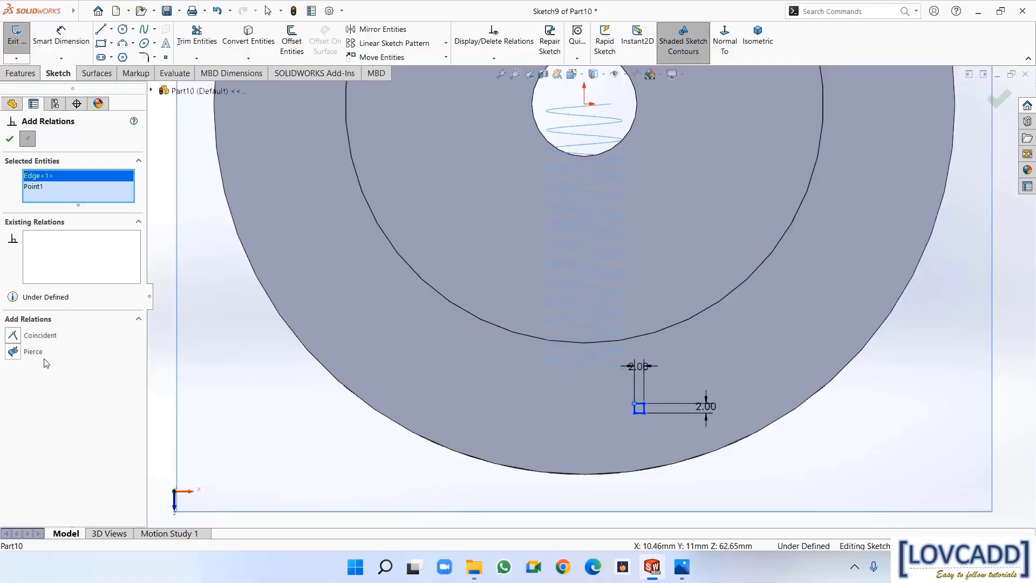
{"action": "left_click", "coordinate": [13, 352]}
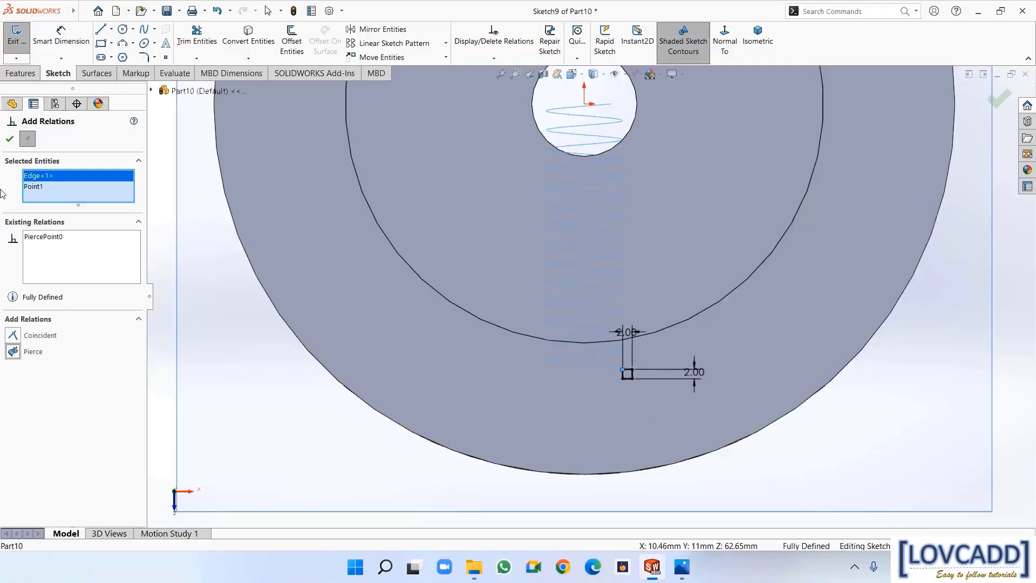
{"action": "left_click", "coordinate": [10, 141]}
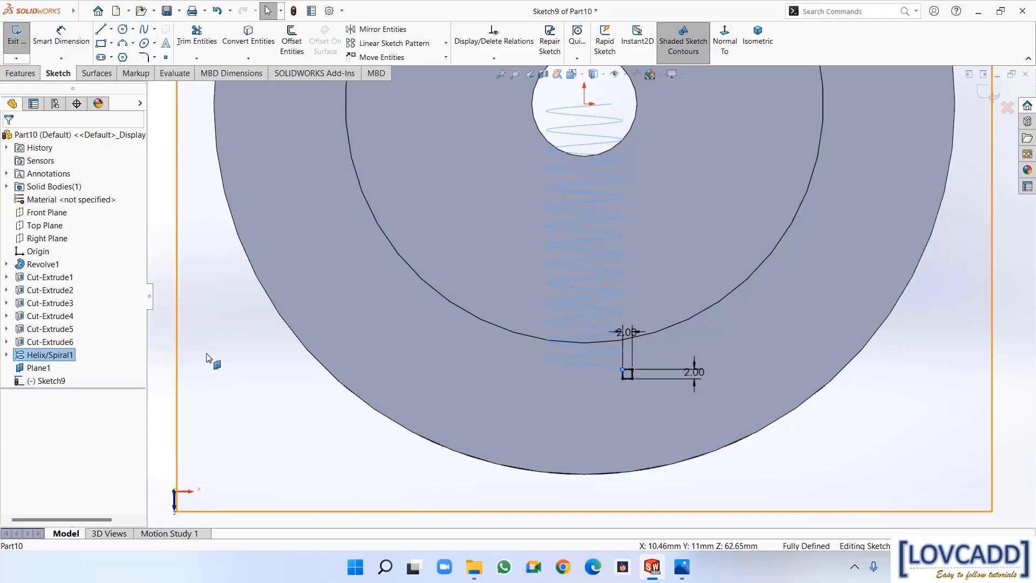
Close the sketch and cut the thread as a Swept Cut with the 2 mm square as profile and the helix as path
{"action": "scroll", "coordinate": [269, 331], "scroll_direction": "up", "scroll_amount": 4}
{"action": "middle_click_drag", "start_coordinate": [275, 345], "coordinate": [261, 294]}
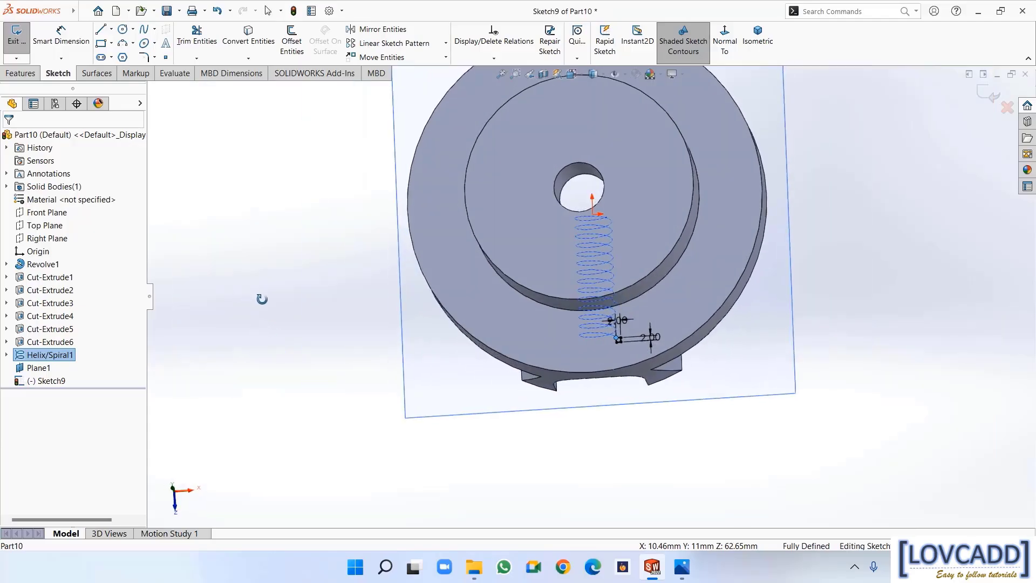
{"action": "left_click", "coordinate": [20, 73]}
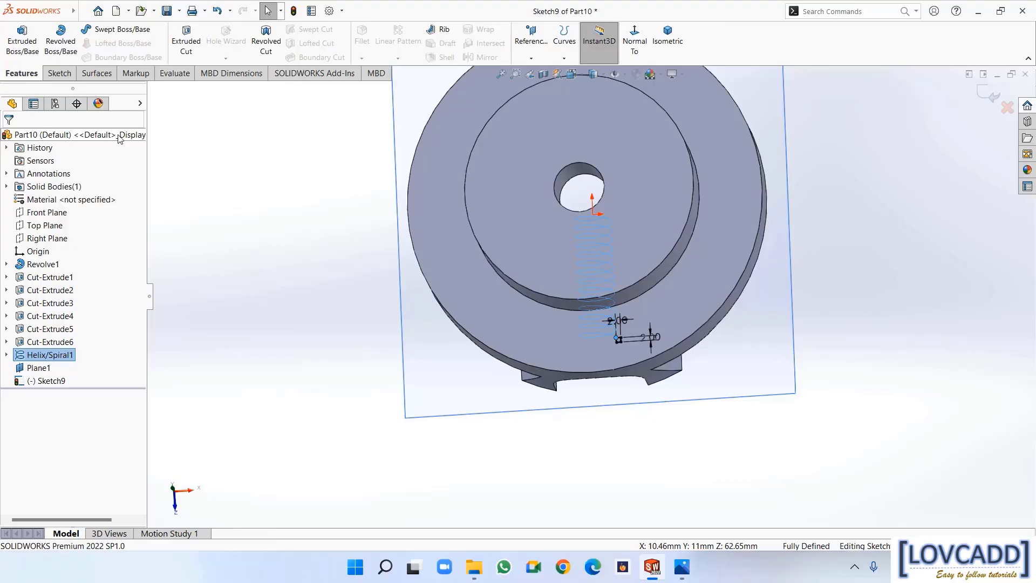
{"action": "left_click", "coordinate": [992, 94]}
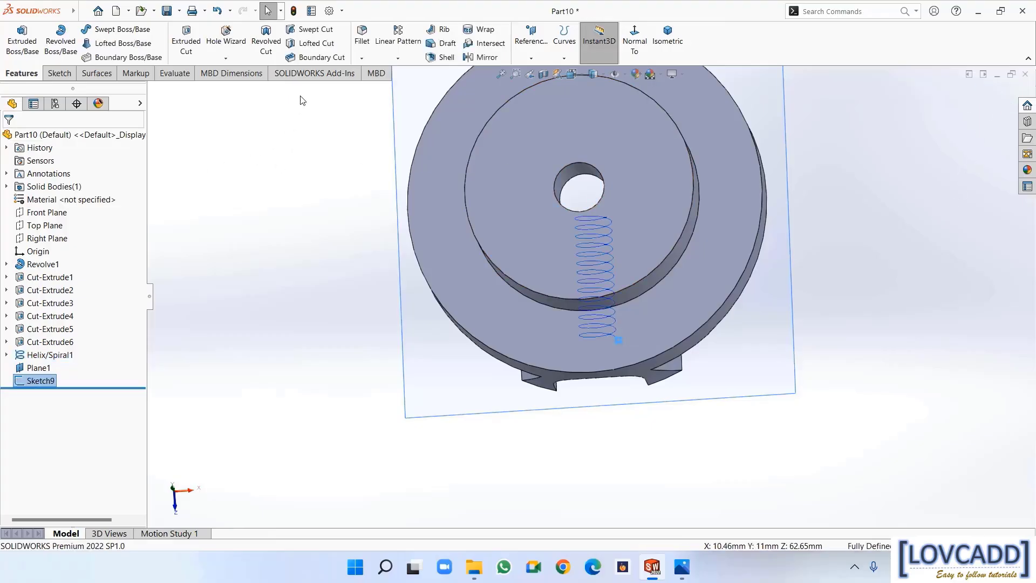
{"action": "left_click", "coordinate": [316, 29]}
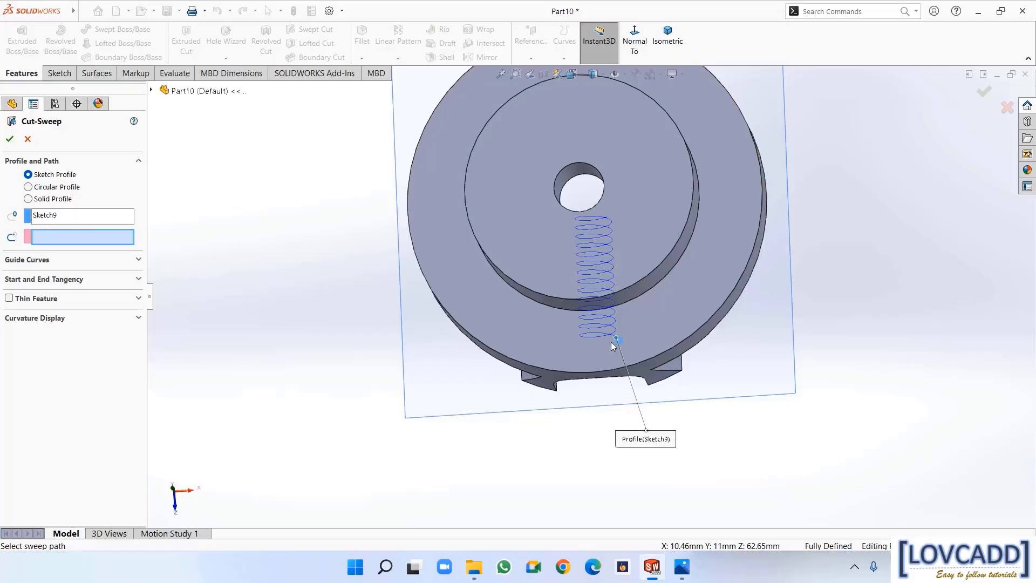
{"action": "scroll", "coordinate": [615, 339], "scroll_direction": "up", "scroll_amount": 2}
{"action": "scroll", "coordinate": [608, 319], "scroll_direction": "down", "scroll_amount": 5}
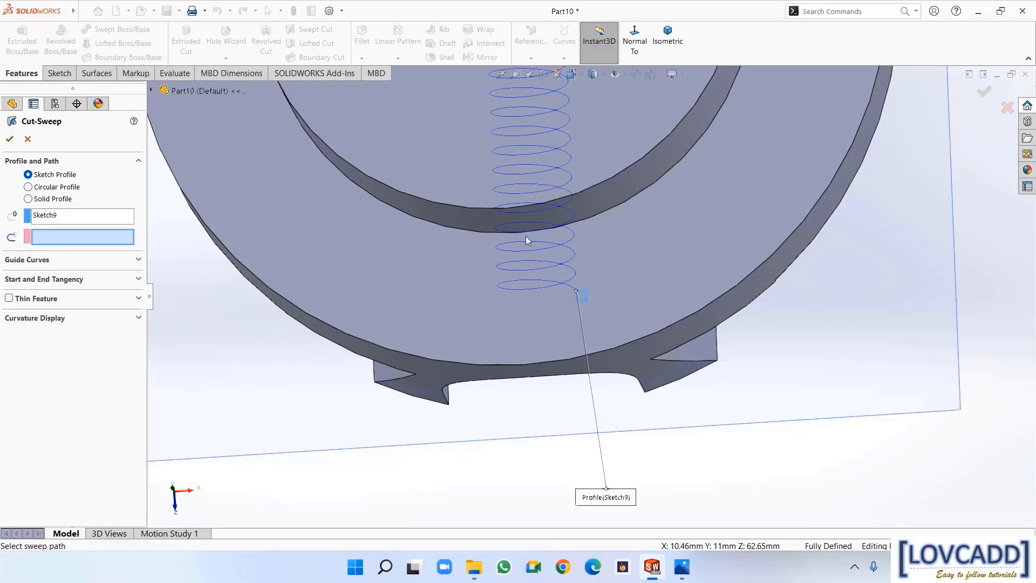
{"action": "left_click", "coordinate": [534, 248]}
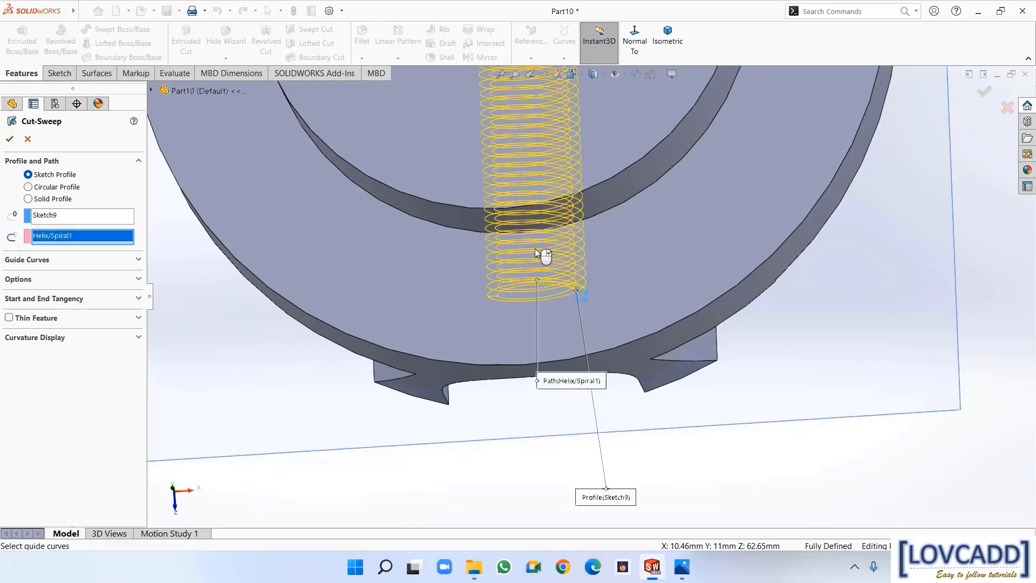
{"action": "left_click", "coordinate": [9, 139]}
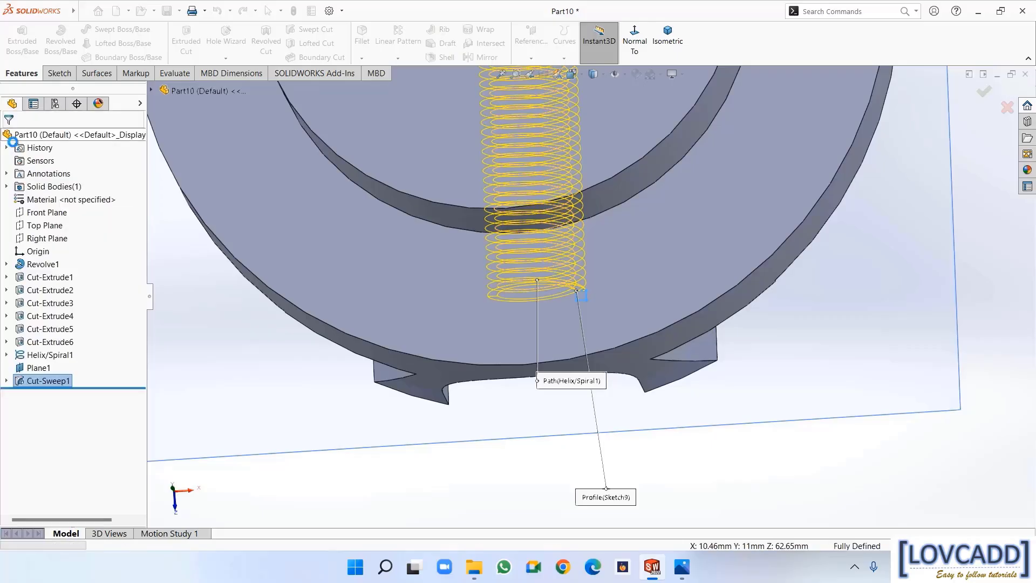
{"action": "left_click", "coordinate": [236, 356]}
{"action": "left_click", "coordinate": [253, 351]}
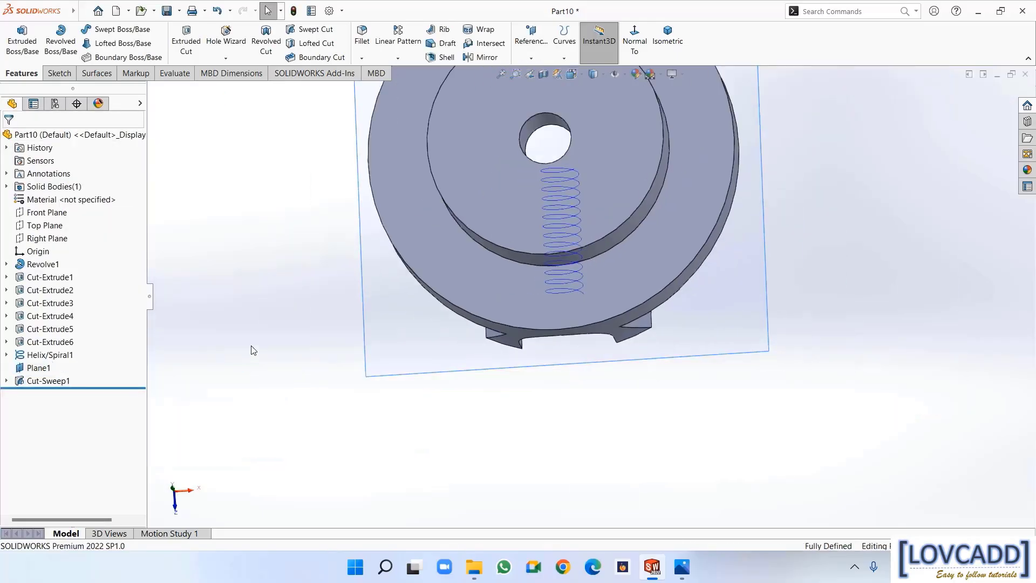
{"action": "middle_click_drag", "start_coordinate": [306, 377], "coordinate": [283, 229]}
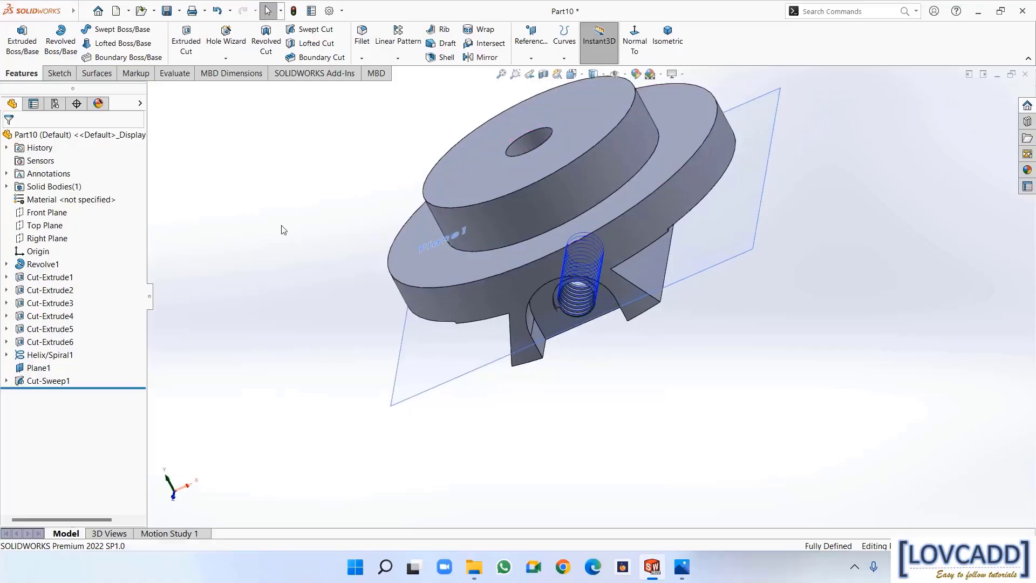
Hide the thread's reference plane and the helix curve in the model
{"action": "right_click", "coordinate": [32, 368]}
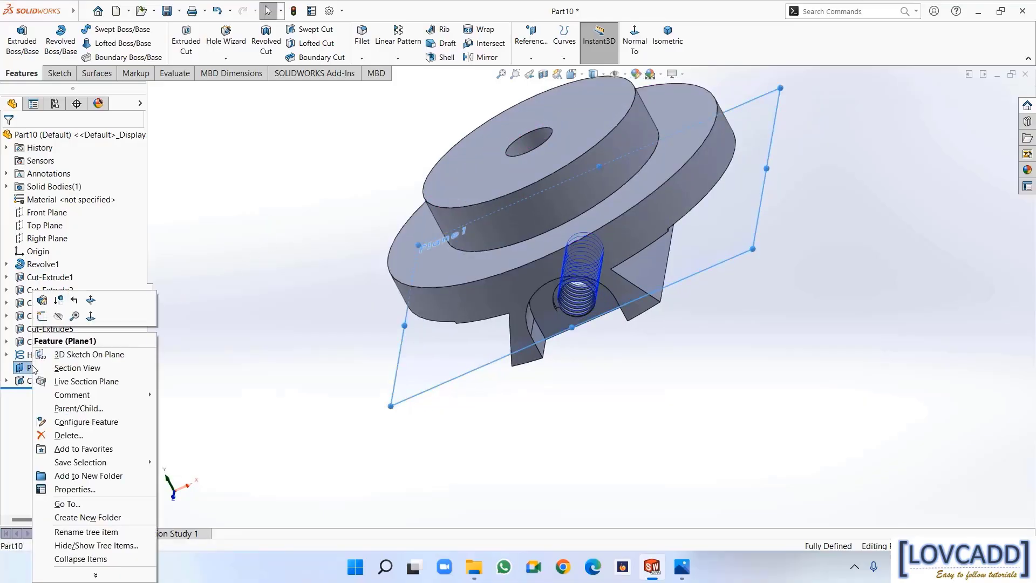
{"action": "left_click", "coordinate": [56, 317]}
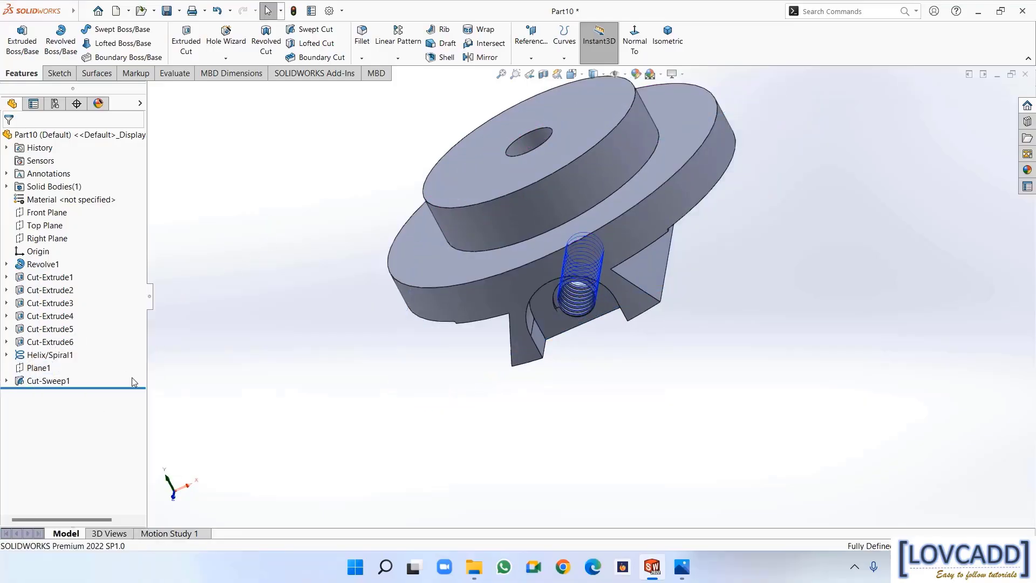
{"action": "right_click", "coordinate": [50, 357]}
{"action": "left_click", "coordinate": [75, 320]}
{"action": "middle_click_drag", "start_coordinate": [289, 419], "coordinate": [285, 334]}
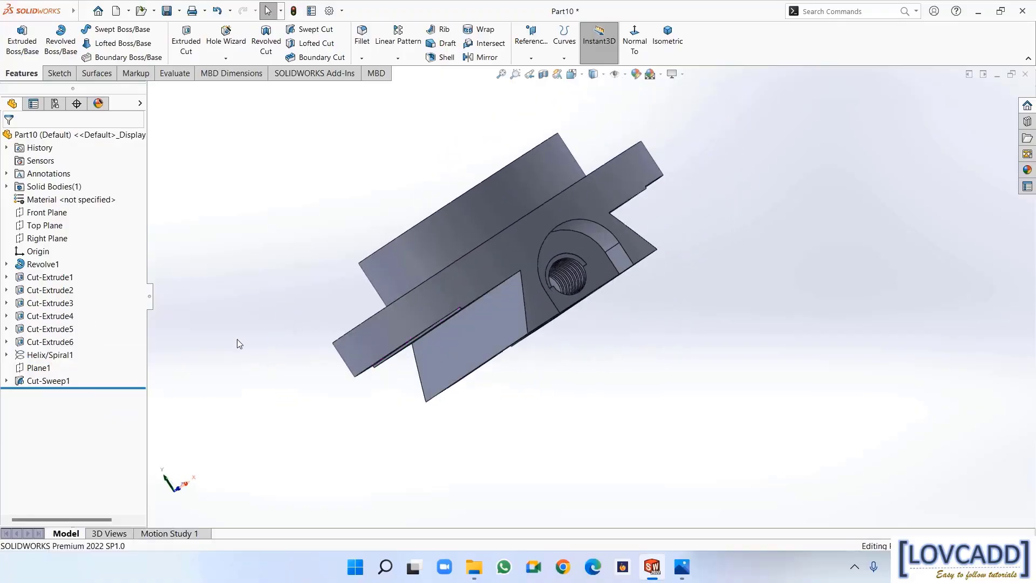
Assign the Cast Carbon Steel material to the part
{"action": "right_click", "coordinate": [77, 201]}
{"action": "left_click", "coordinate": [90, 205]}
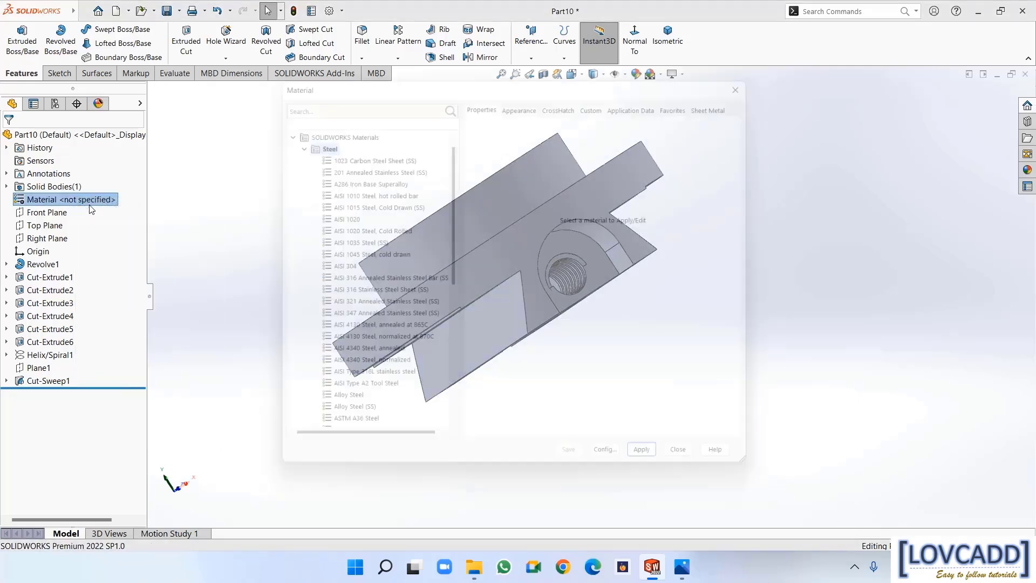
{"action": "scroll", "coordinate": [309, 365], "scroll_direction": "down", "scroll_amount": 1}
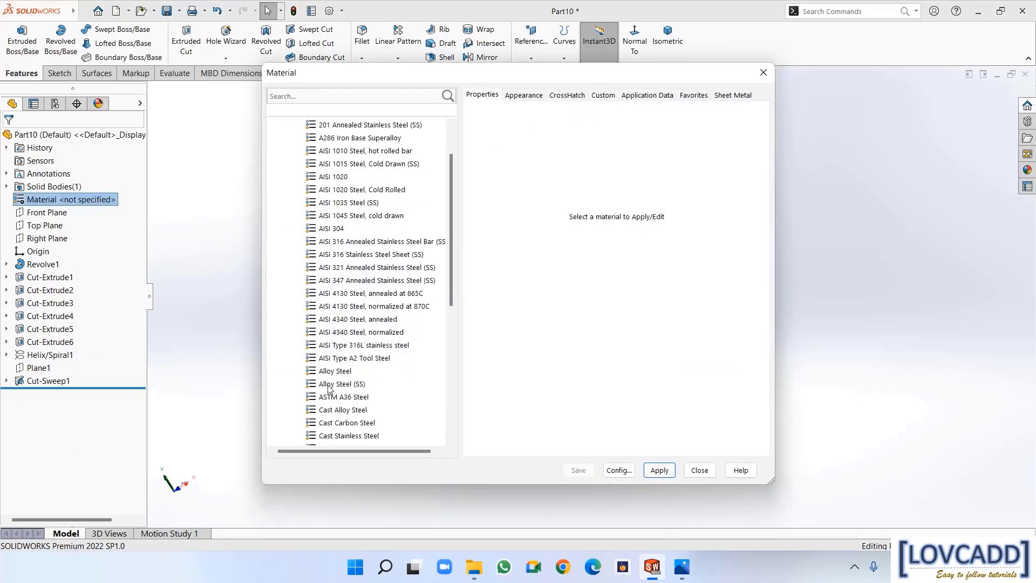
{"action": "left_click", "coordinate": [338, 425]}
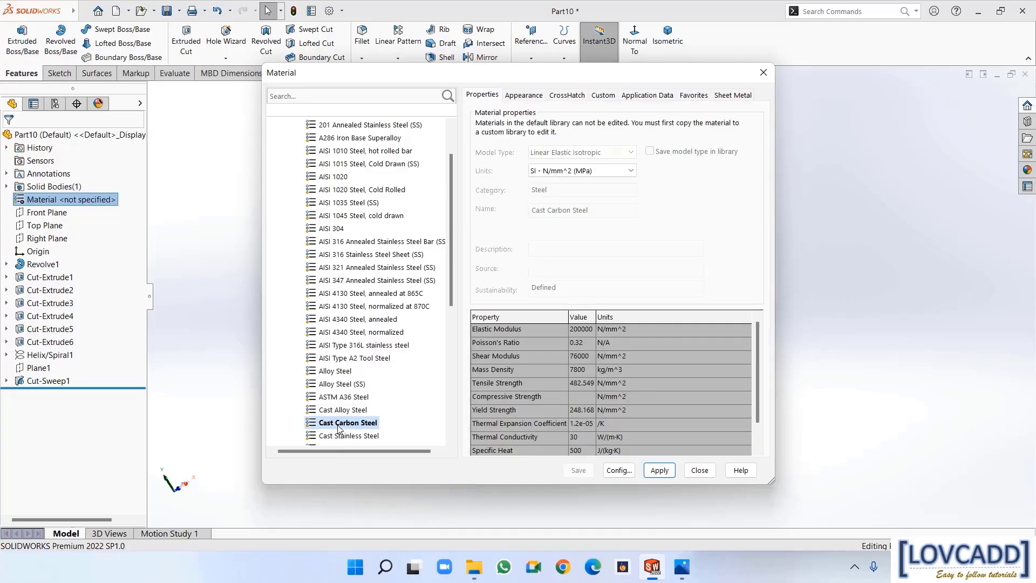
{"action": "left_click", "coordinate": [649, 477]}
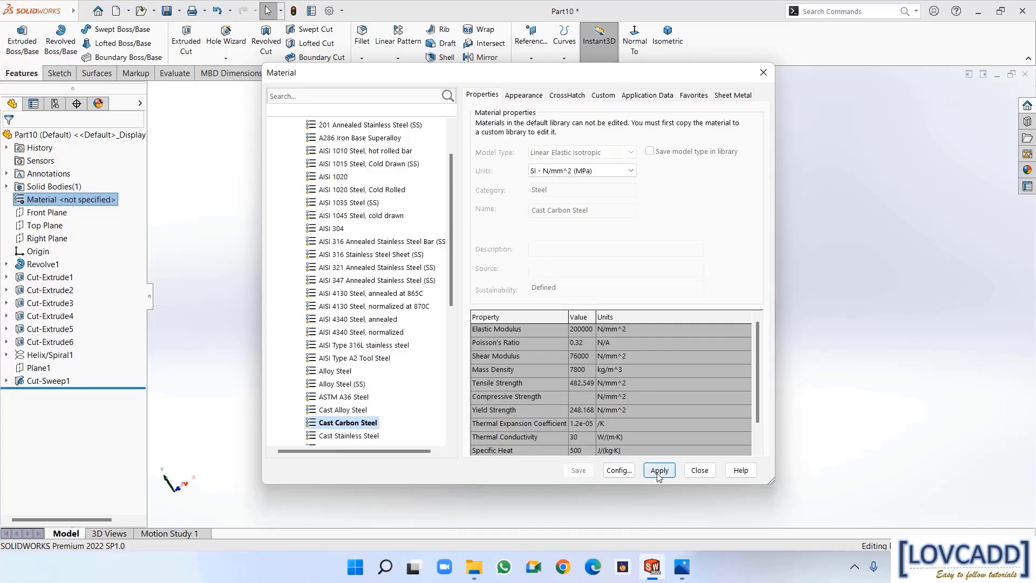
{"action": "left_click", "coordinate": [699, 471]}
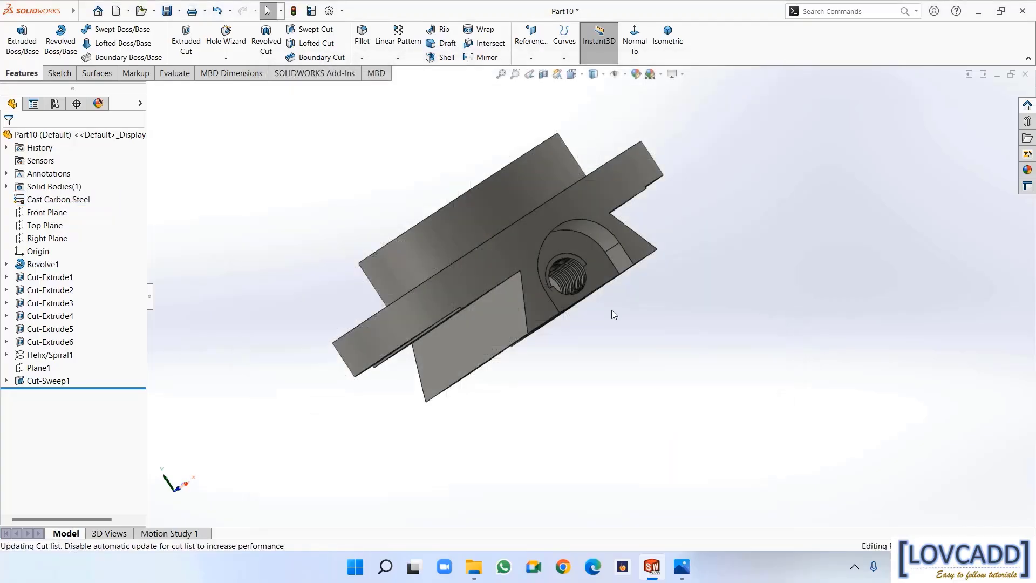
Save the part as "back plate" in the shaping machine folder on the Desktop
{"action": "left_click", "coordinate": [181, 11]}
{"action": "left_click", "coordinate": [191, 41]}
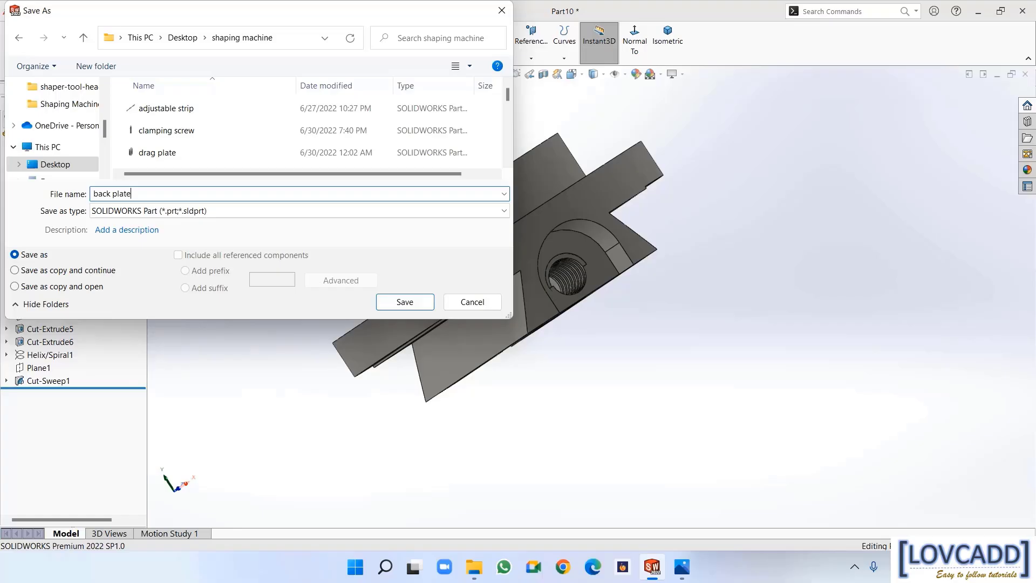
{"action": "left_click", "coordinate": [403, 302]}
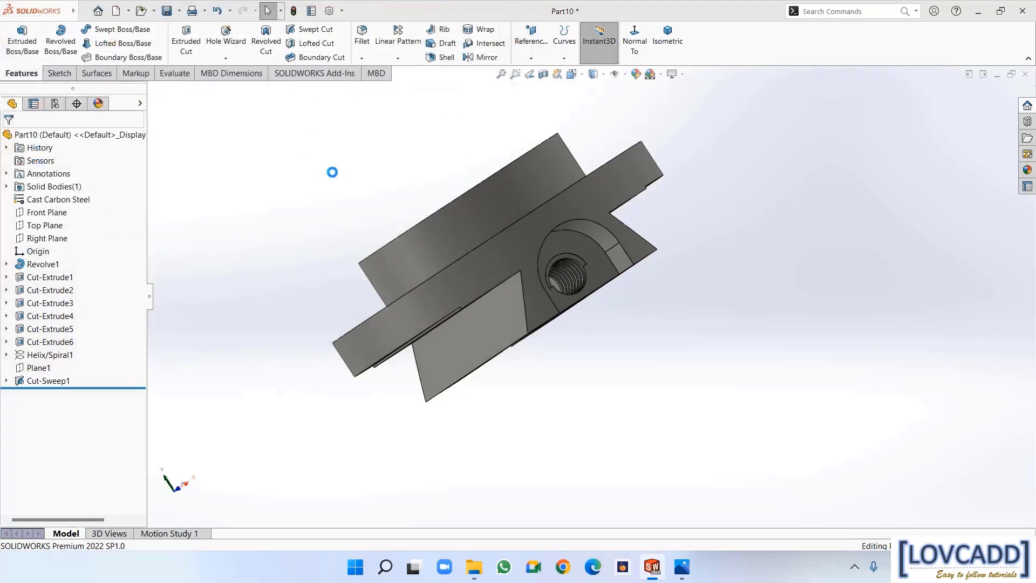
{"action": "left_click", "coordinate": [679, 52]}
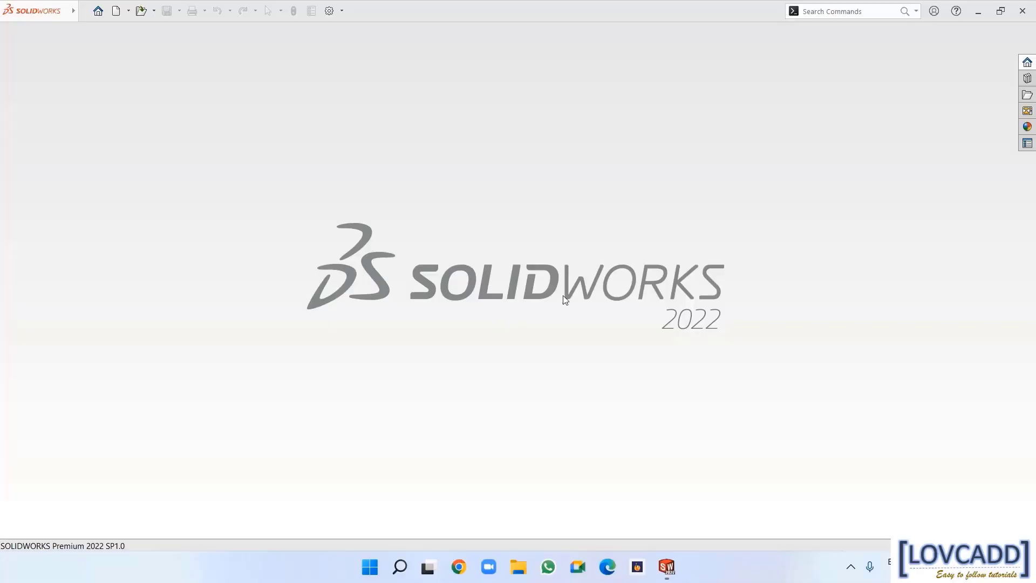
Create a new part document and start a sketch on the Front Plane
{"action": "left_click", "coordinate": [115, 13]}
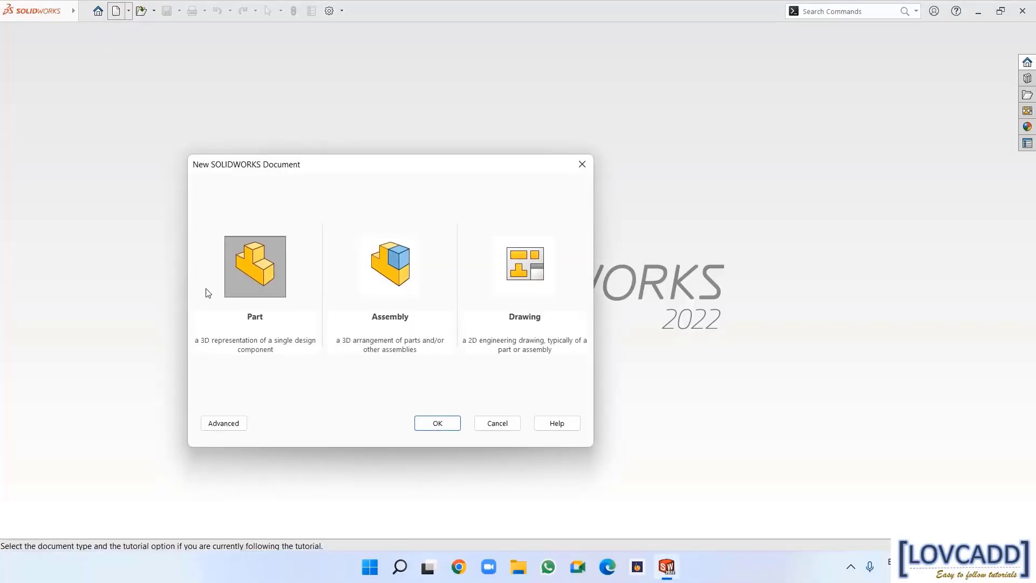
{"action": "left_click", "coordinate": [440, 423]}
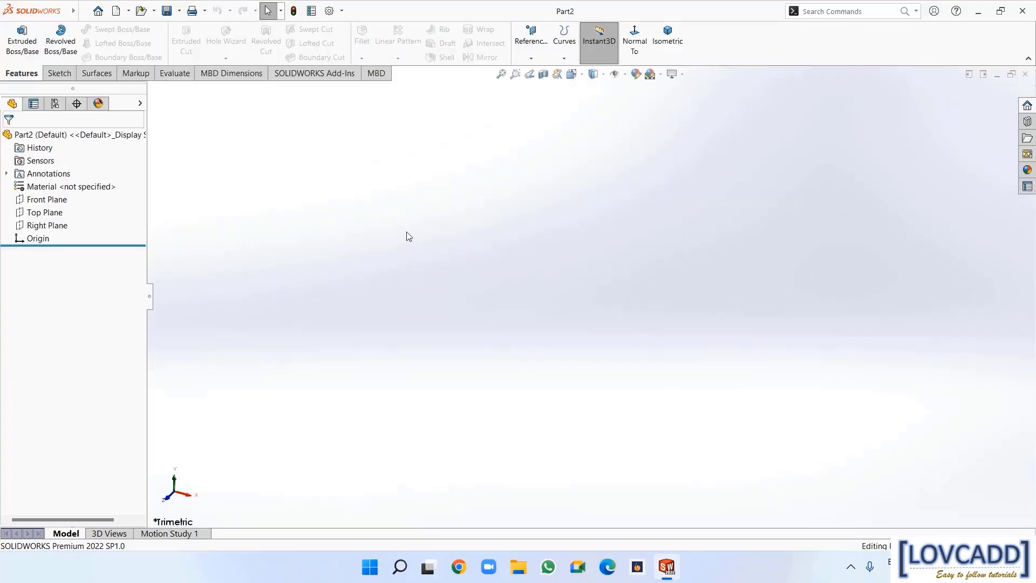
{"action": "left_click", "coordinate": [47, 199]}
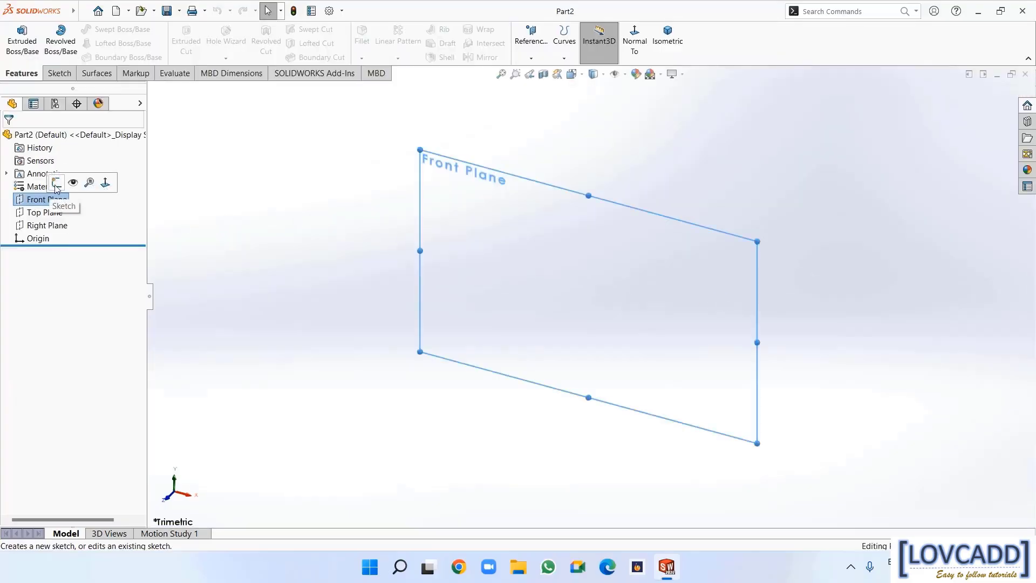
{"action": "left_click", "coordinate": [56, 183]}
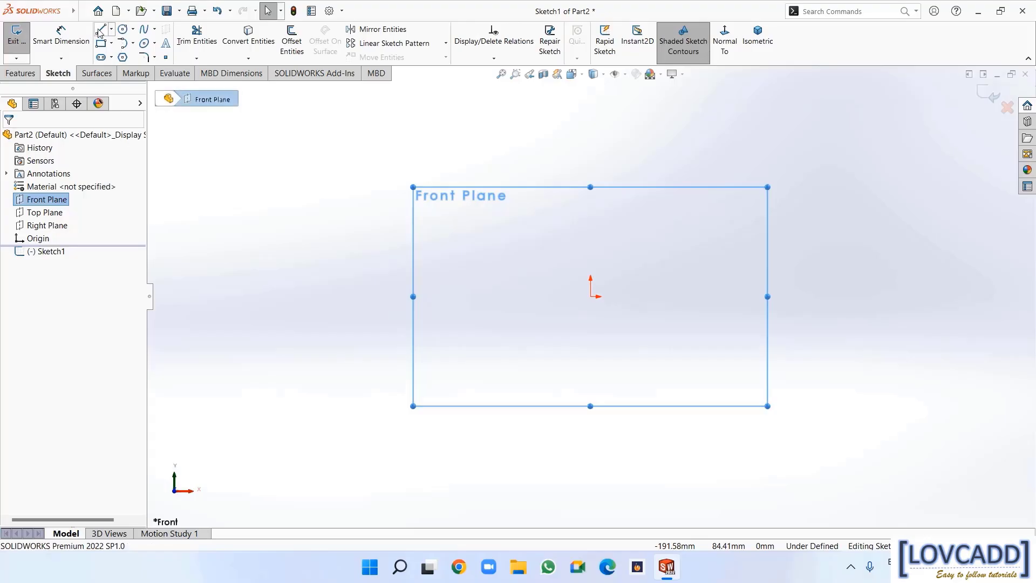
Sketch a closed slanted four-sided profile from the origin, with an upper horizontal edge about 25 mm long and slanted sides about 50 mm long
{"action": "left_click", "coordinate": [100, 32]}
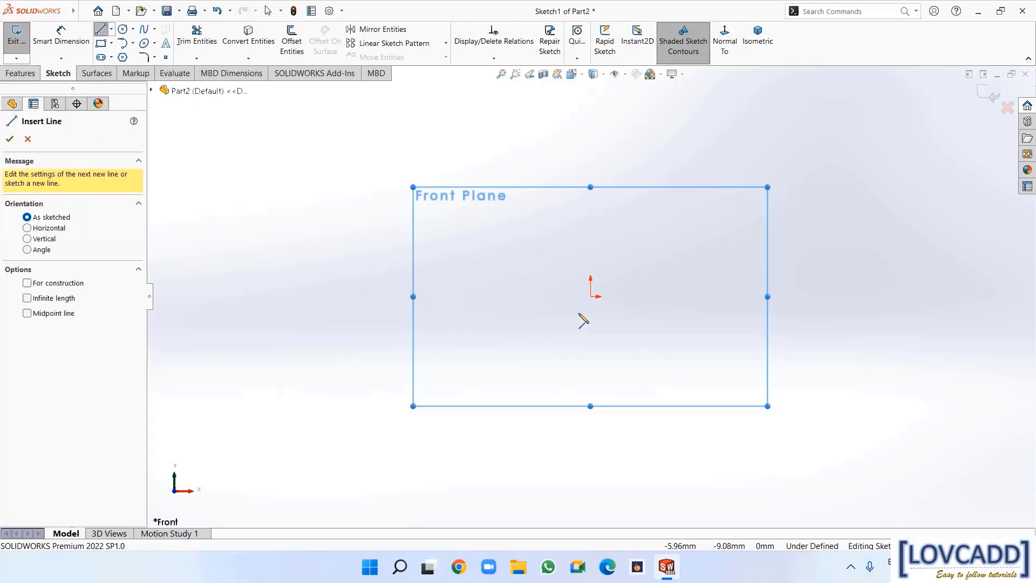
{"action": "left_click", "coordinate": [592, 296]}
{"action": "left_click", "coordinate": [641, 297]}
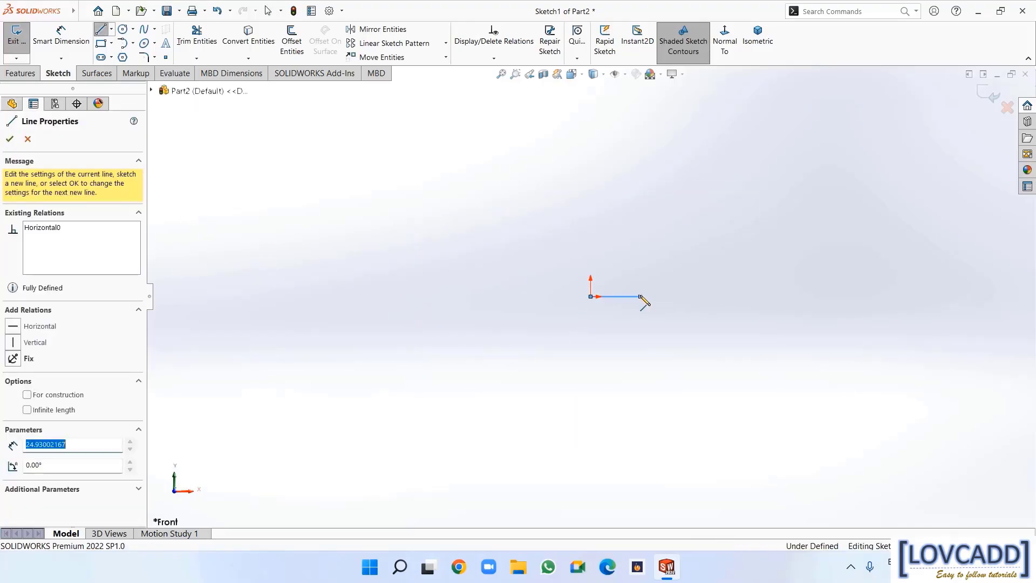
{"action": "left_click", "coordinate": [540, 382]}
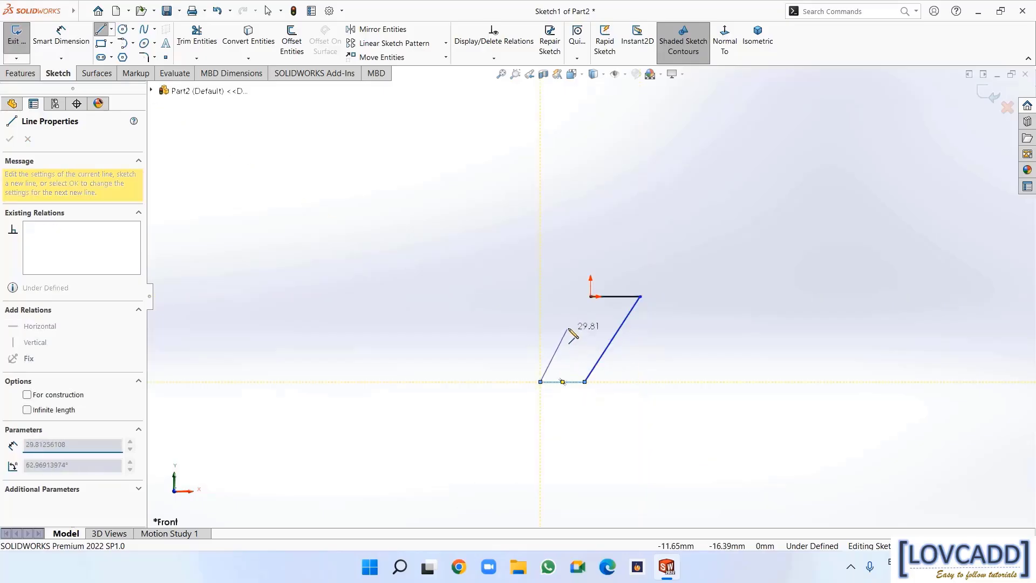
{"action": "left_click", "coordinate": [592, 296]}
{"action": "right_click", "coordinate": [592, 297]}
{"action": "left_click", "coordinate": [621, 303]}
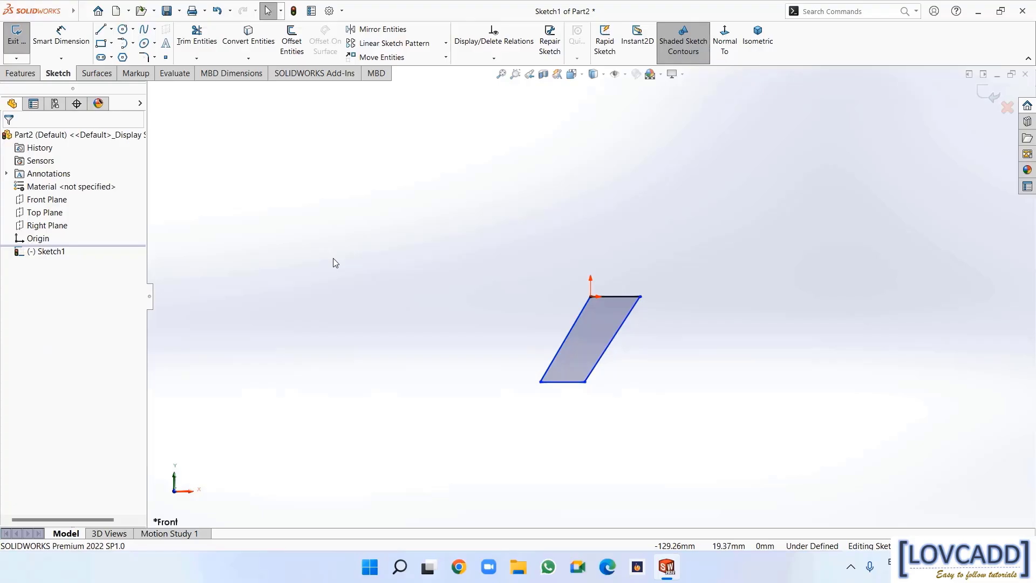
Add a Parallel relation between the two slanted sides of the profile
{"action": "left_click", "coordinate": [564, 338]}
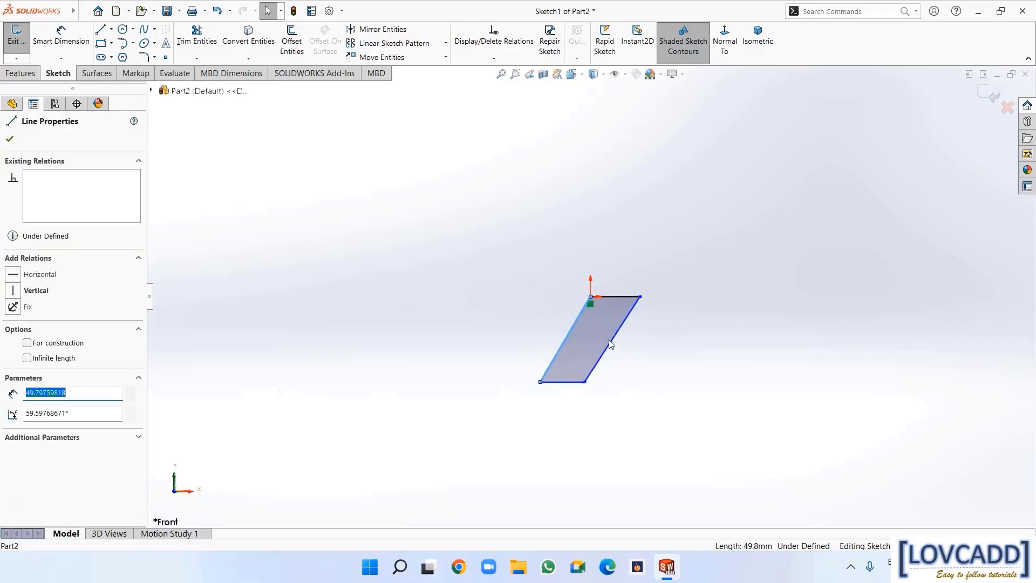
{"action": "left_click", "coordinate": [610, 341], "text": "ctrl"}
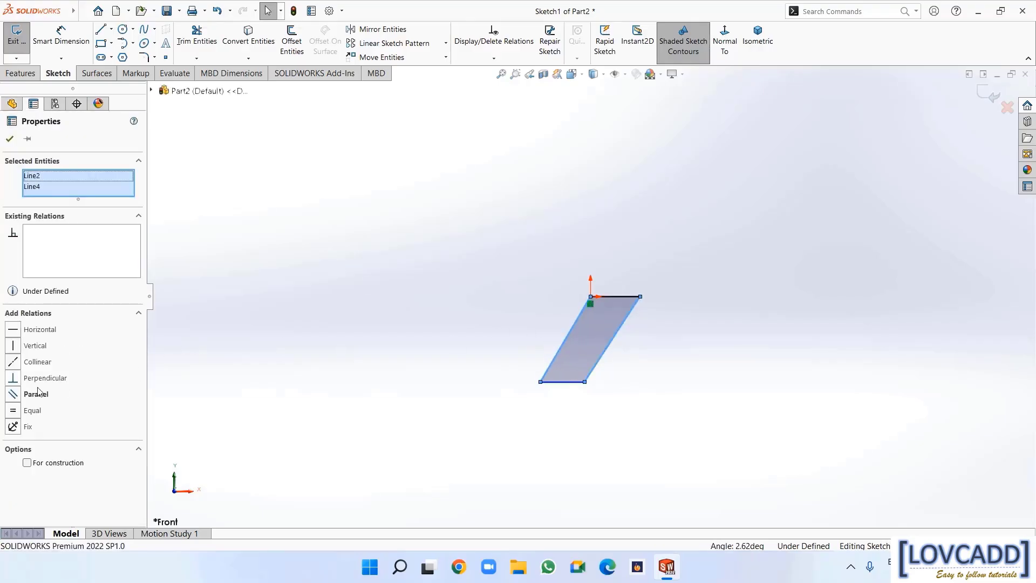
{"action": "left_click", "coordinate": [13, 394]}
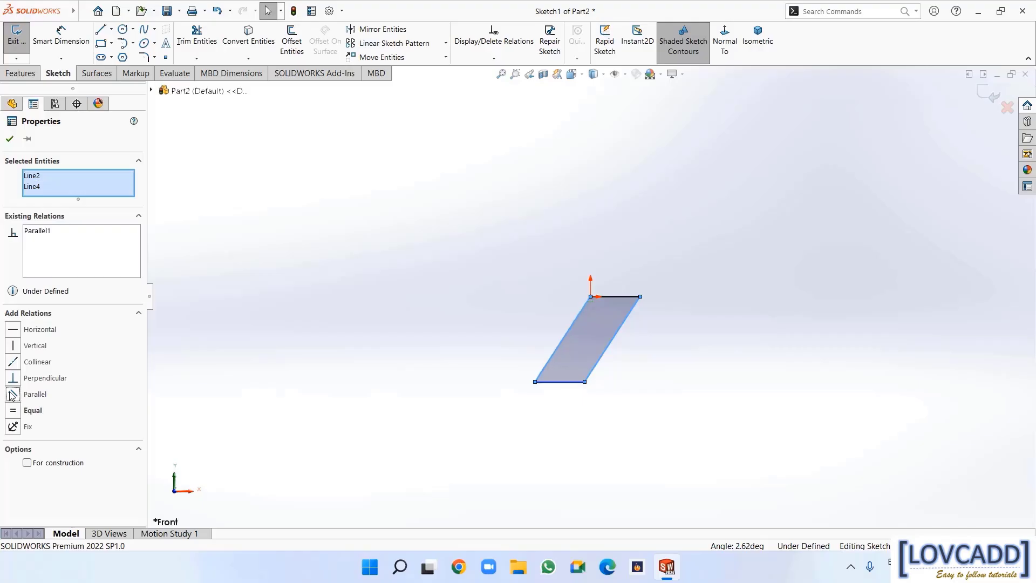
{"action": "left_click", "coordinate": [9, 140]}
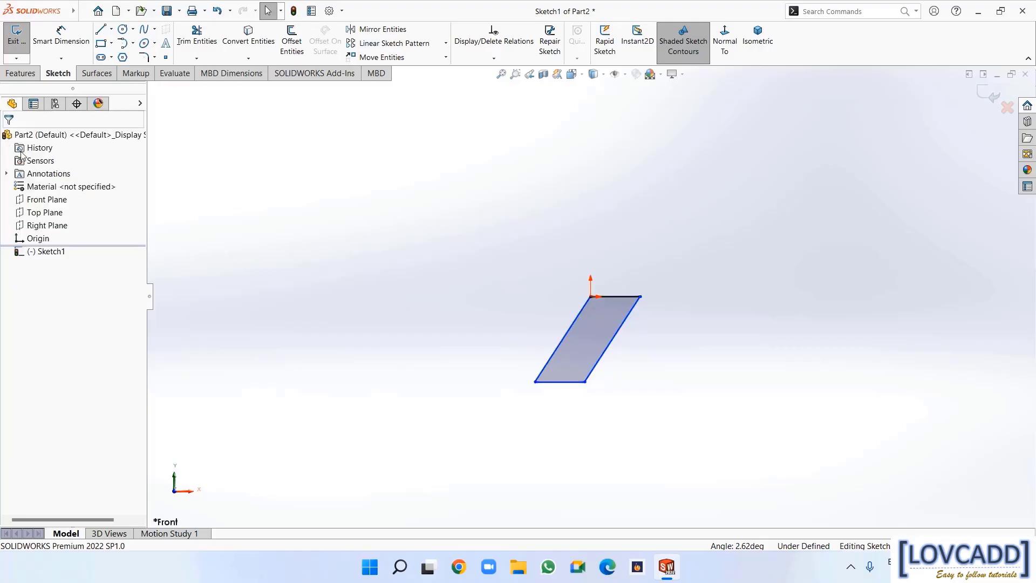
Dimension the perpendicular distance between the two slanted sides as 5 mm
{"action": "left_click", "coordinate": [61, 37]}
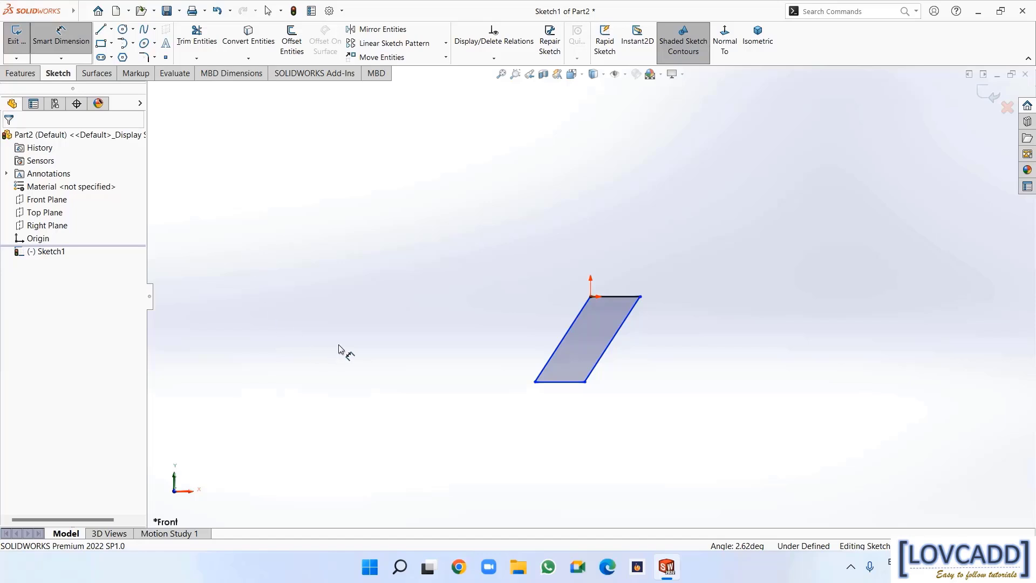
{"action": "left_click", "coordinate": [559, 351]}
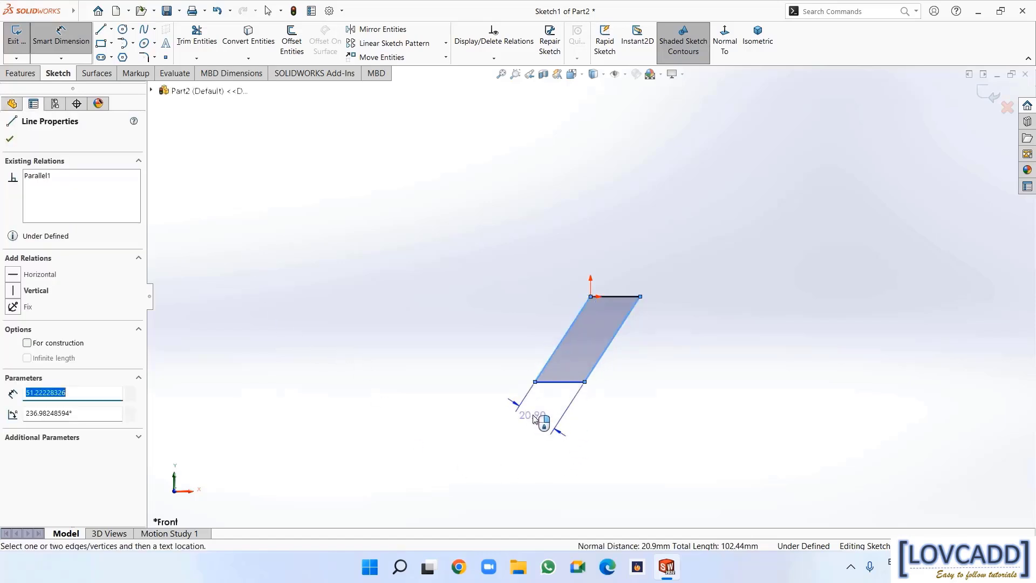
{"action": "left_click", "coordinate": [534, 420]}
{"action": "type", "text": "5"}
{"action": "key", "text": "Return"}
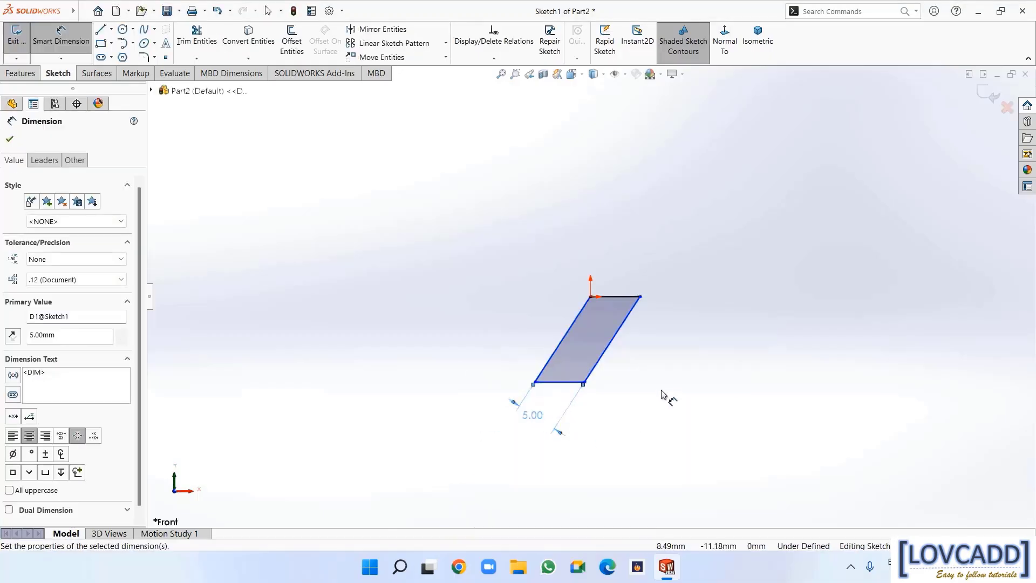
Dimension the angle between the parallelogram's bottom edge and its right slanted edge as 65°
{"action": "left_click", "coordinate": [572, 382]}
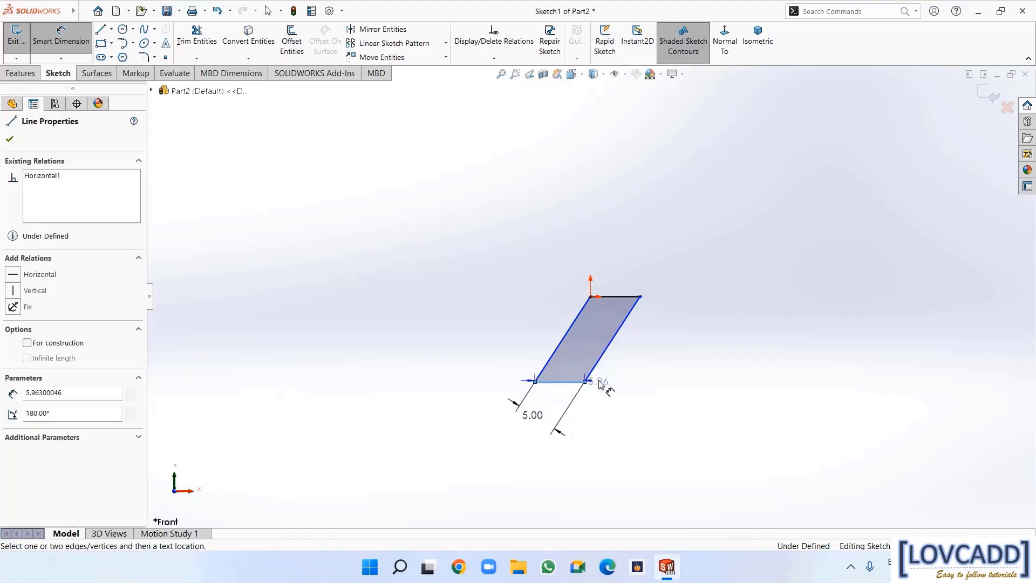
{"action": "left_click", "coordinate": [605, 361]}
{"action": "left_click", "coordinate": [684, 292]}
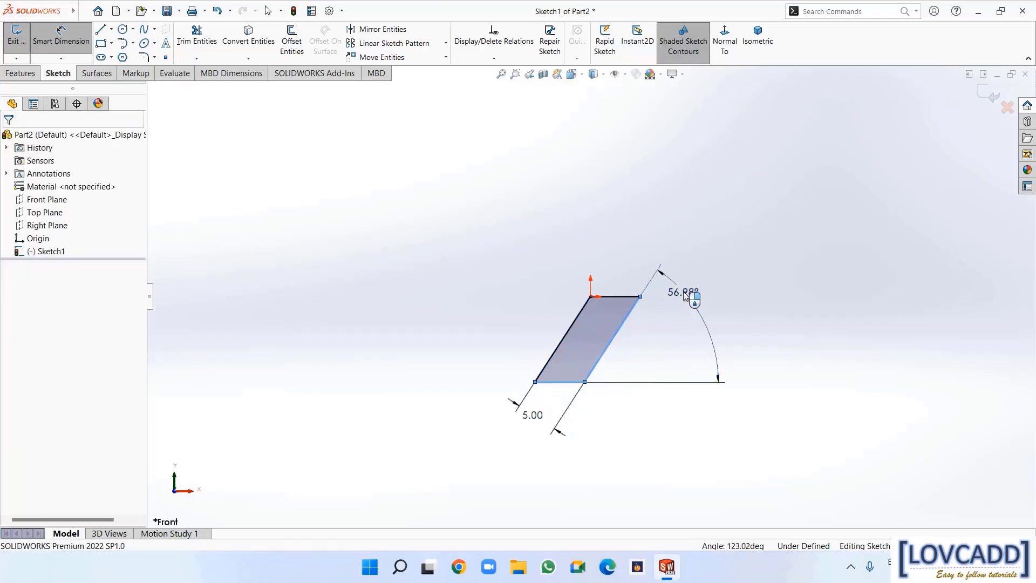
{"action": "type", "text": "65"}
{"action": "key", "text": "Return"}
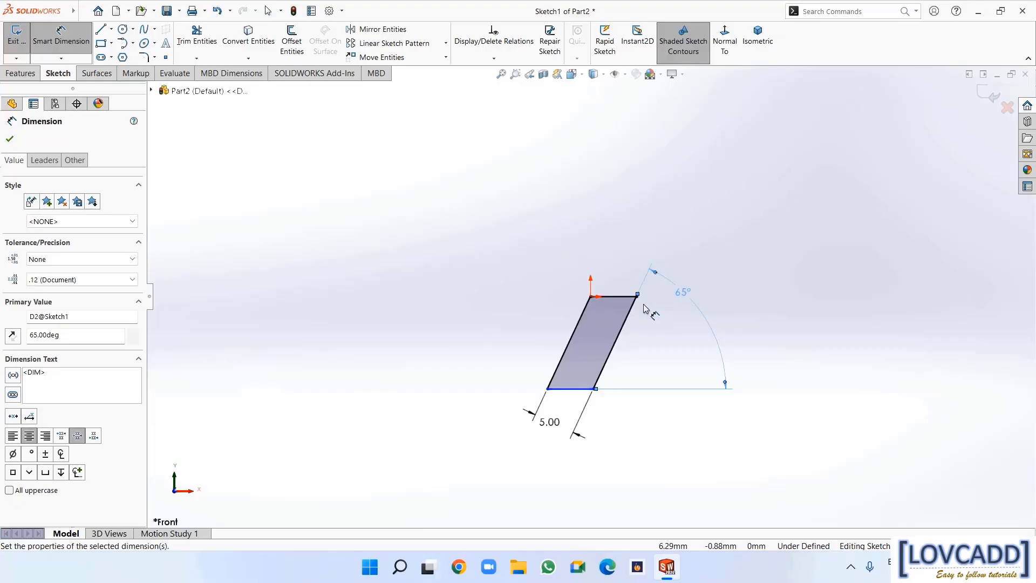
Dimension the vertical distance between the parallelogram's top and bottom edges as 20 mm and finish dimensioning
{"action": "left_click", "coordinate": [618, 297]}
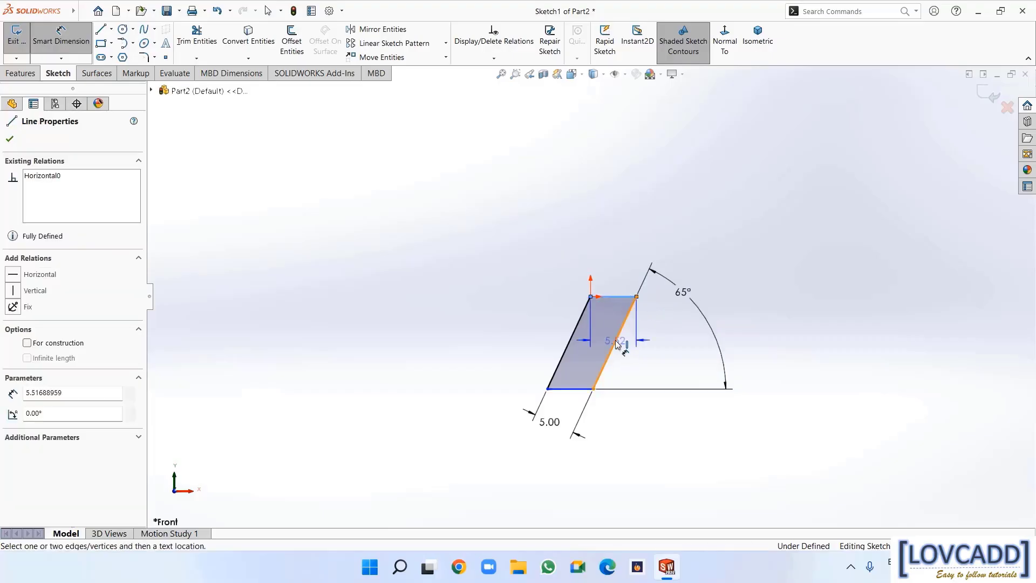
{"action": "left_click", "coordinate": [576, 389]}
{"action": "left_click", "coordinate": [678, 359]}
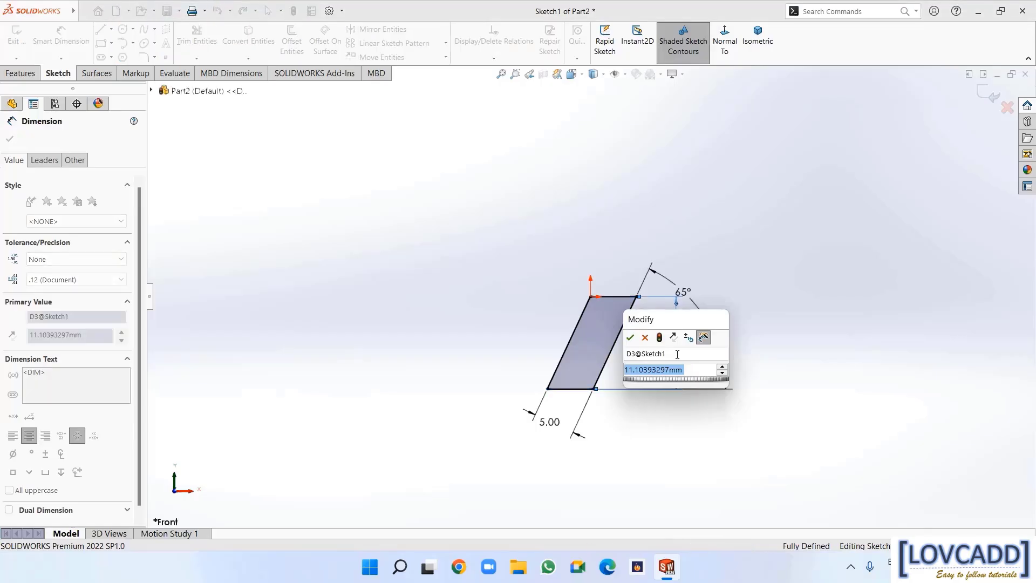
{"action": "type", "text": "20"}
{"action": "key", "text": "Return"}
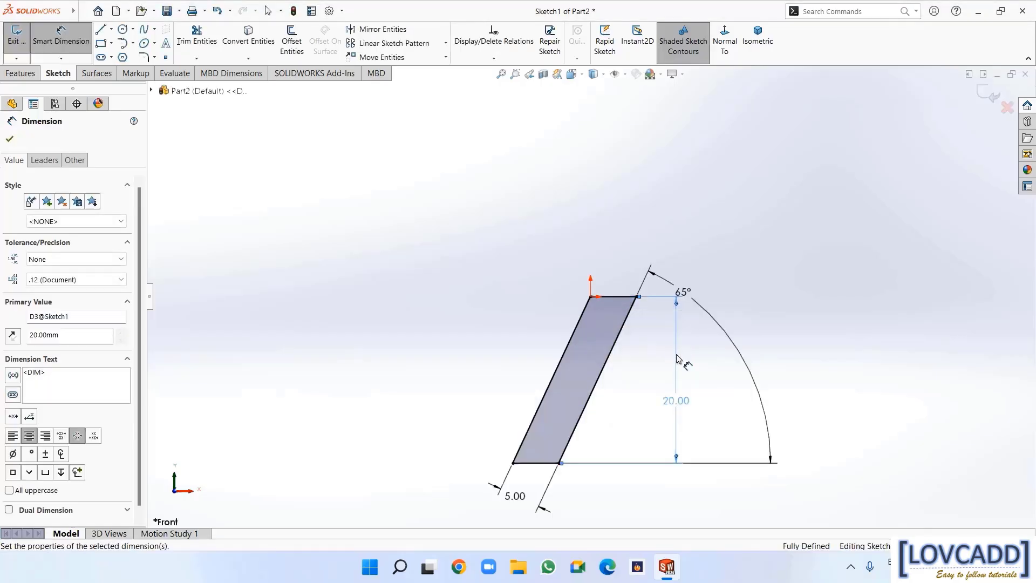
{"action": "key", "text": "Escape"}
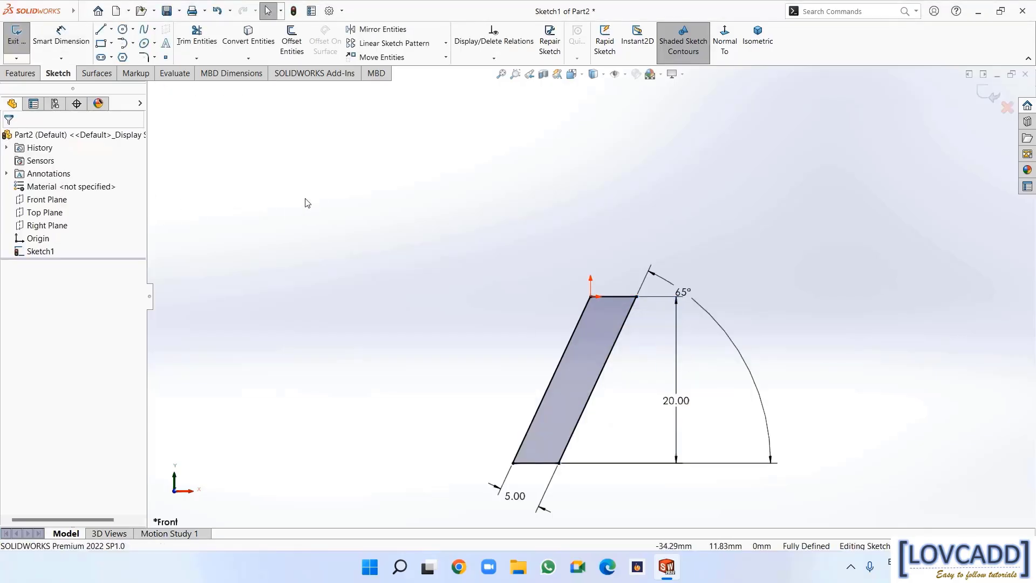
Extrude the parallelogram profile as a boss with the Mid Plane end condition and a depth of 232 mm
{"action": "left_click", "coordinate": [20, 73]}
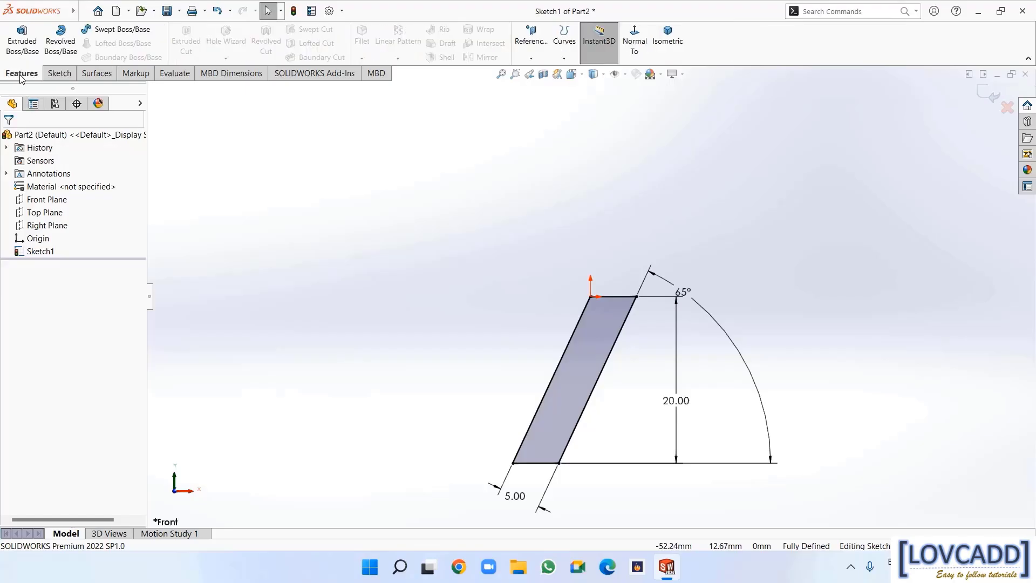
{"action": "left_click", "coordinate": [23, 39]}
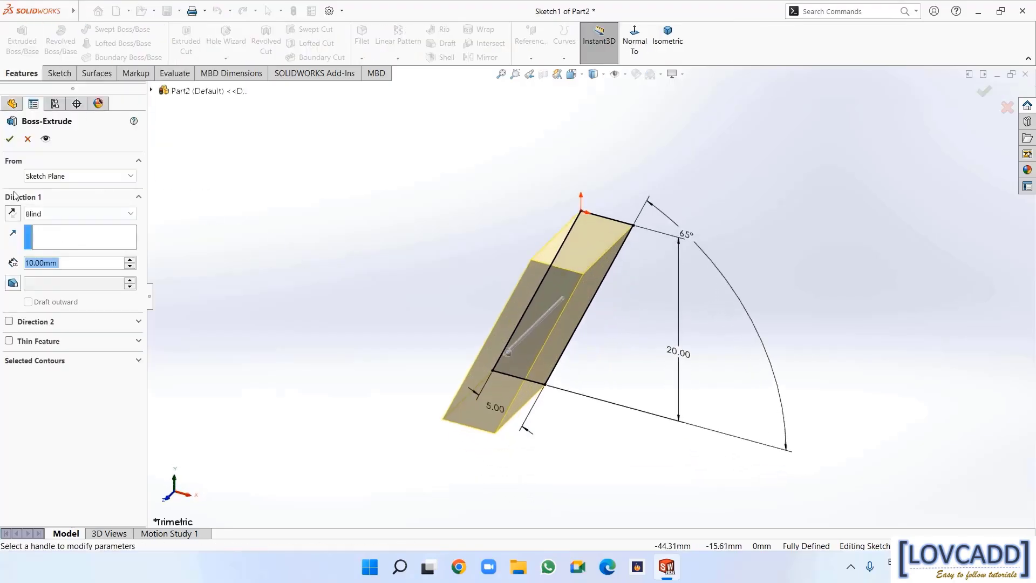
{"action": "left_click", "coordinate": [49, 214]}
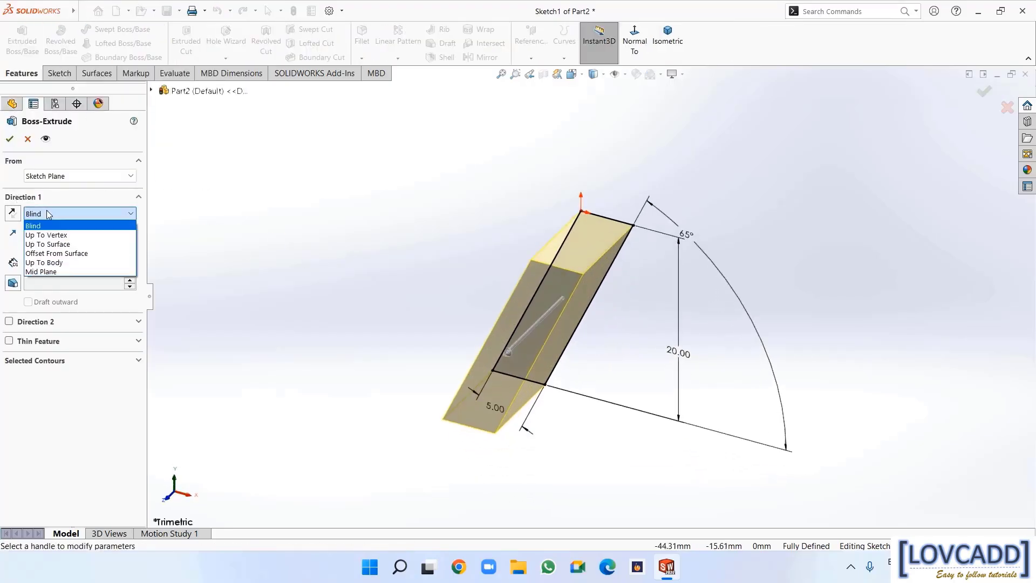
{"action": "left_click", "coordinate": [49, 272]}
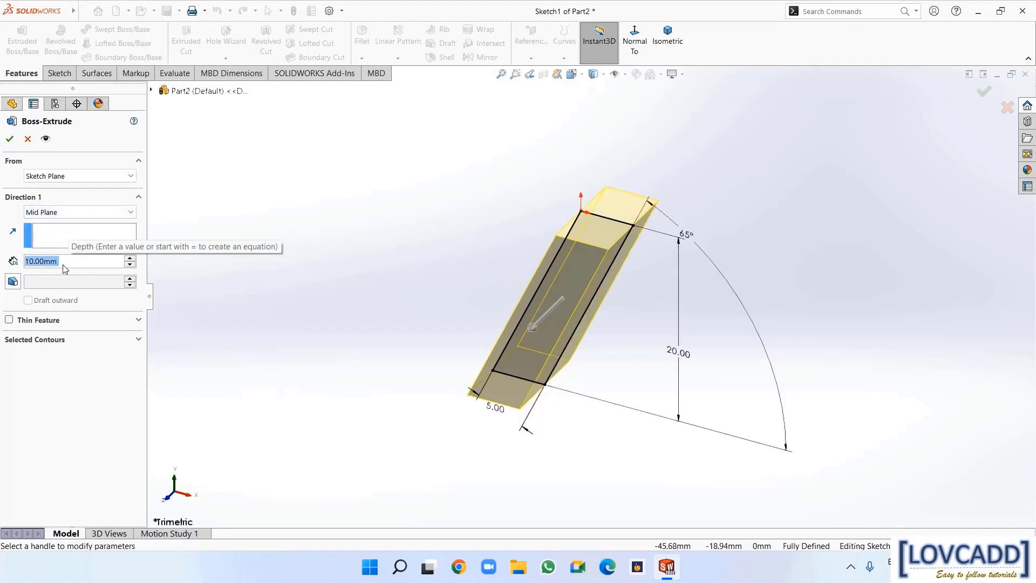
{"action": "type", "text": "232"}
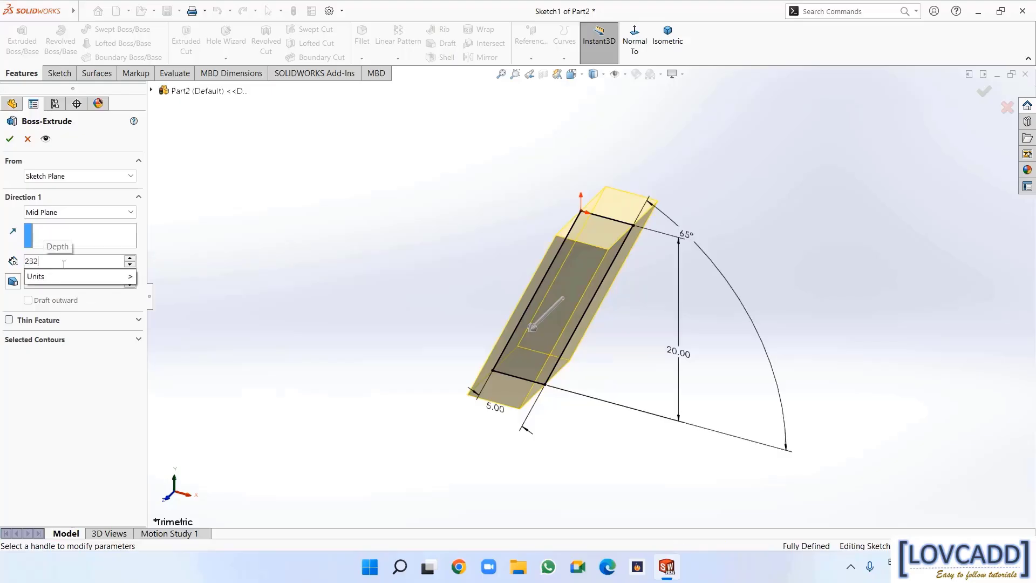
{"action": "key", "text": "Return"}
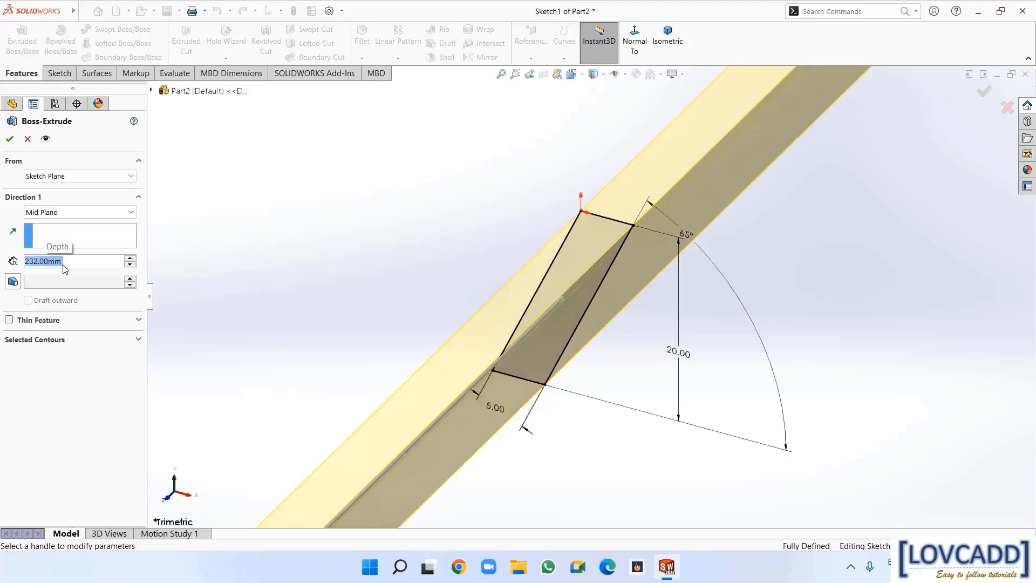
{"action": "left_click", "coordinate": [9, 139]}
{"action": "scroll", "coordinate": [355, 216], "scroll_direction": "up", "scroll_amount": 5}
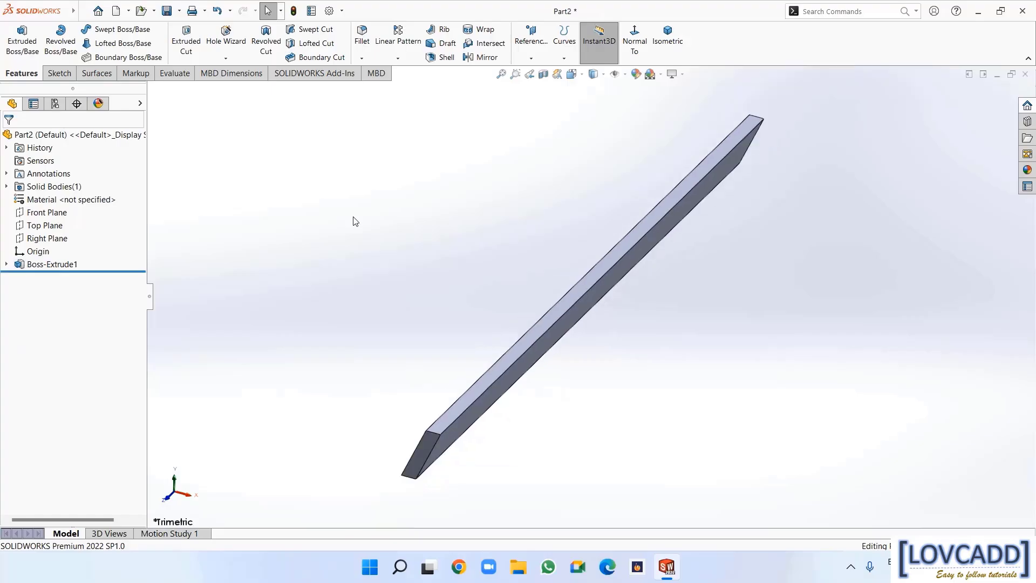
{"action": "middle_click_drag", "start_coordinate": [354, 222], "coordinate": [360, 296]}
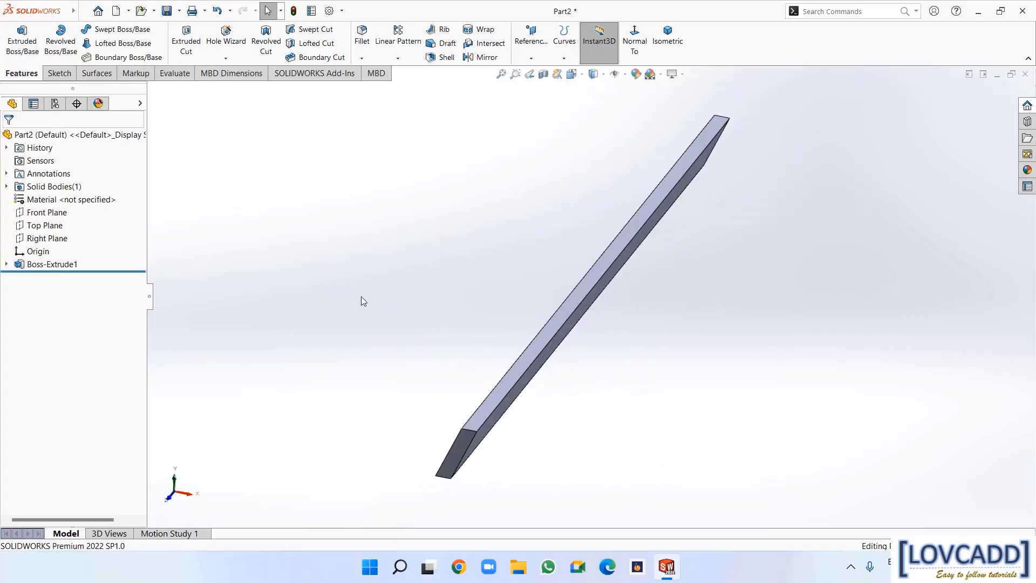
Start a sketch on the Right Plane and draw a circle about 10 mm in diameter near the bar's left end
{"action": "left_click", "coordinate": [51, 239]}
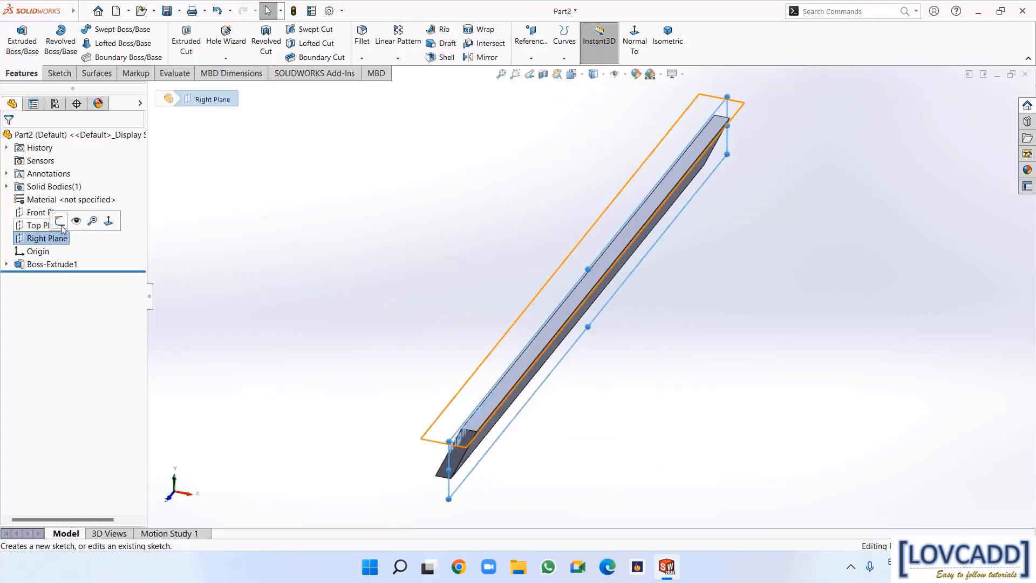
{"action": "left_click", "coordinate": [61, 225]}
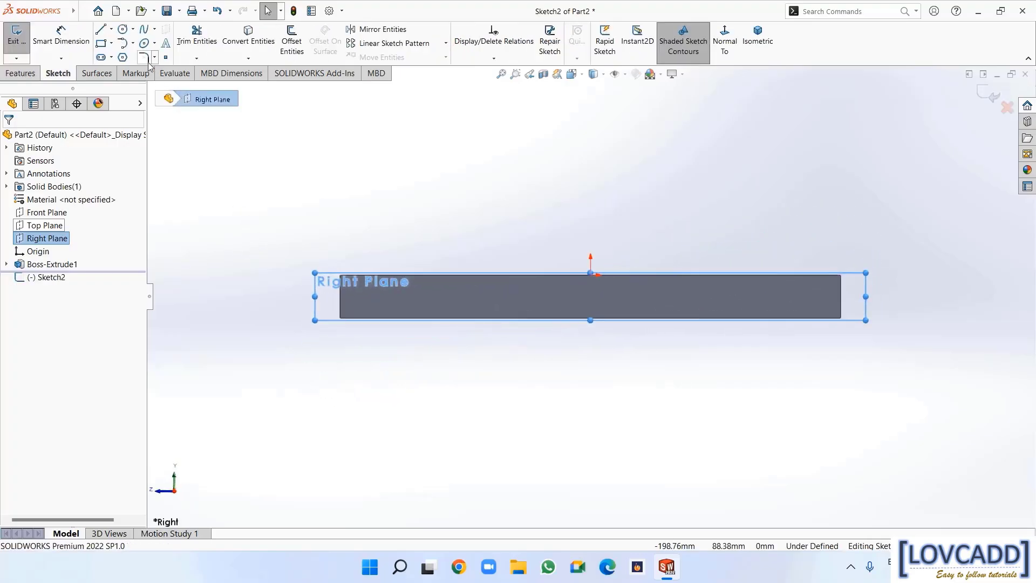
{"action": "left_click", "coordinate": [123, 30]}
{"action": "scroll", "coordinate": [342, 335], "scroll_direction": "down", "scroll_amount": 2}
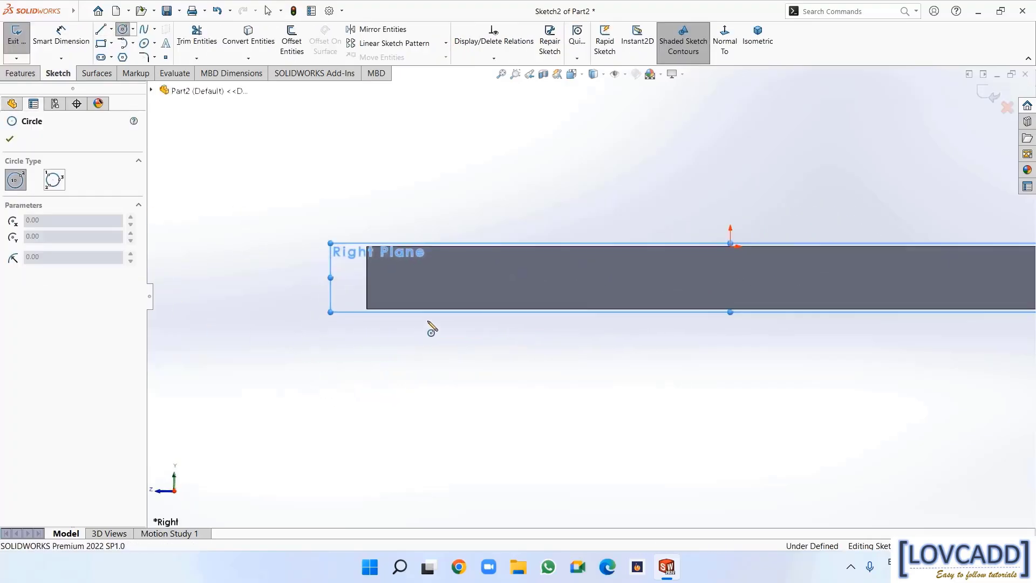
{"action": "left_click", "coordinate": [406, 280]}
{"action": "left_click", "coordinate": [419, 289]}
{"action": "right_click", "coordinate": [419, 289]}
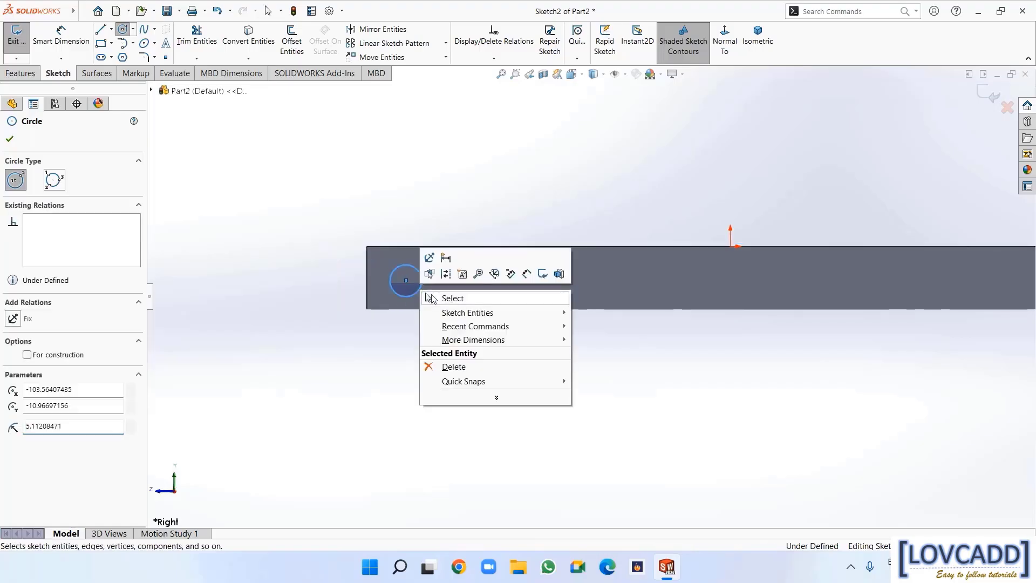
{"action": "left_click", "coordinate": [435, 295]}
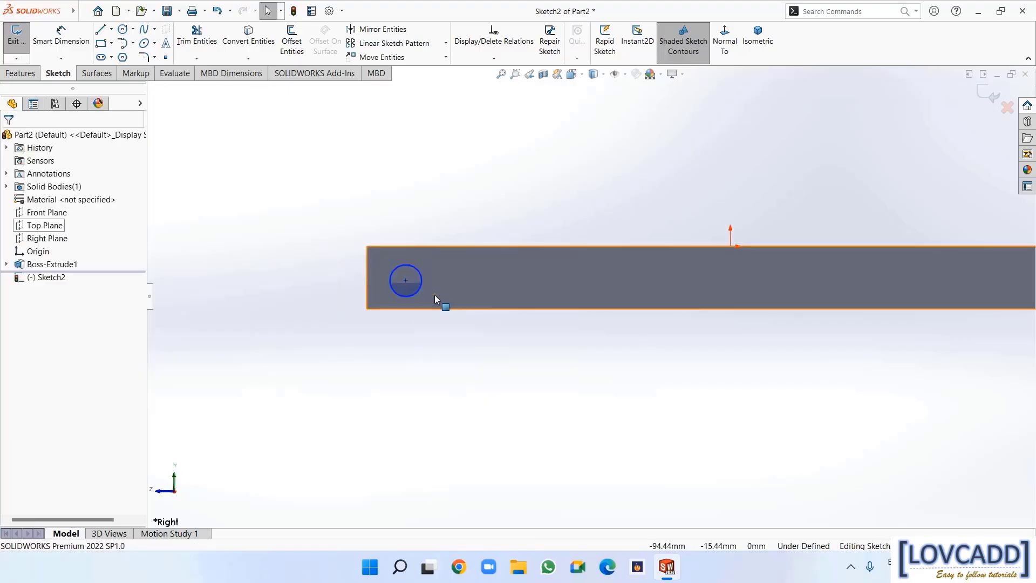
Dimension the circle's diameter as 6 mm with Smart Dimension
{"action": "left_click", "coordinate": [75, 45]}
{"action": "left_click", "coordinate": [416, 267]}
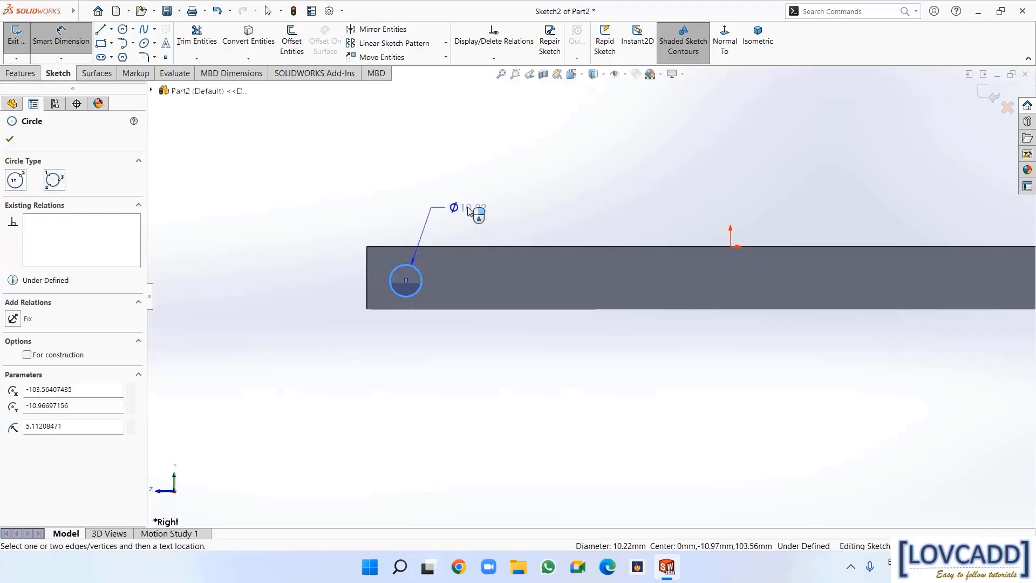
{"action": "left_click", "coordinate": [467, 206]}
{"action": "key", "text": "Return"}
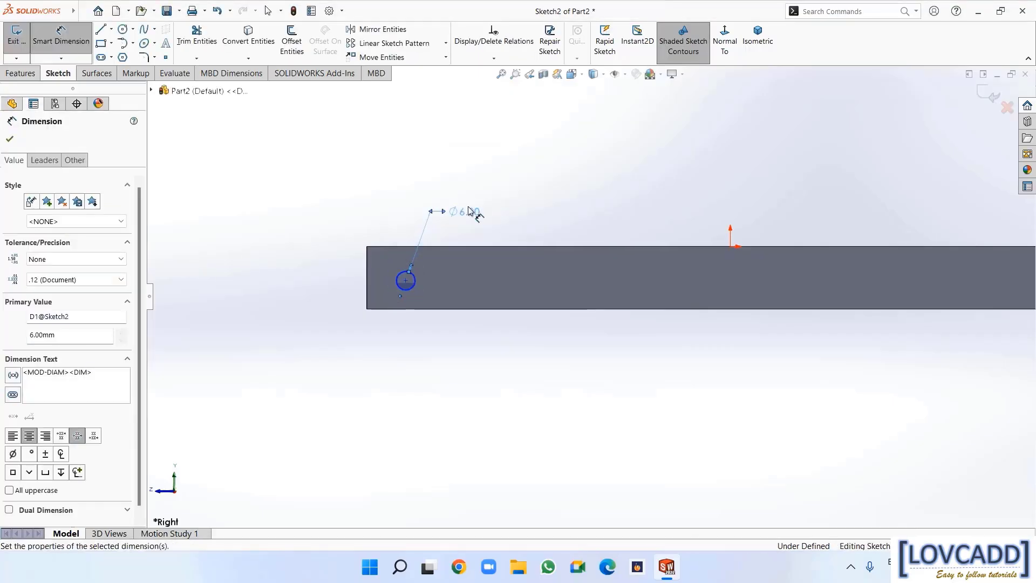
Dimension the horizontal distance from the circle's center to the bar's left end edge as 13 mm
{"action": "left_click", "coordinate": [405, 281]}
{"action": "left_click", "coordinate": [386, 368]}
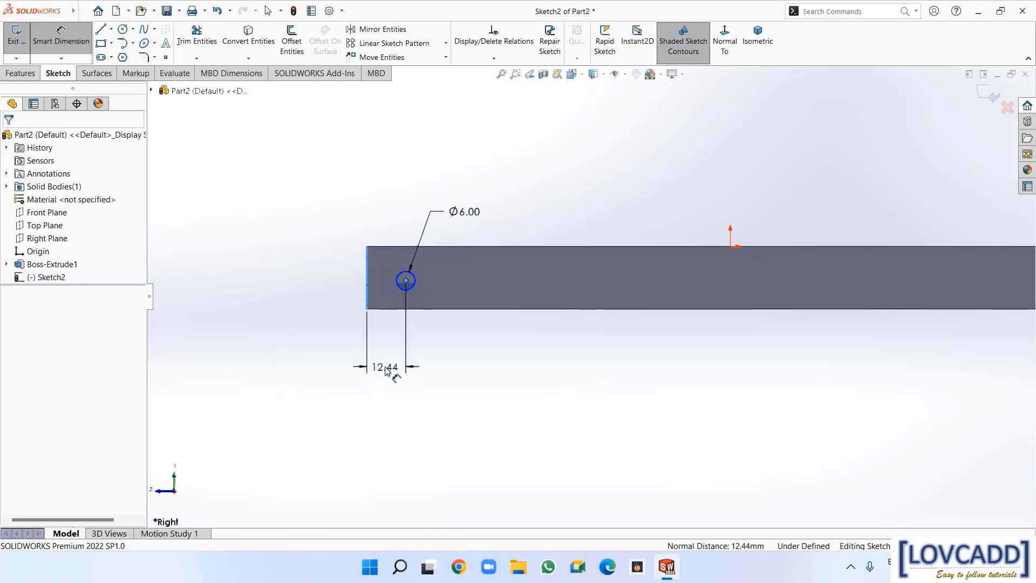
{"action": "type", "text": "13"}
{"action": "key", "text": "Return"}
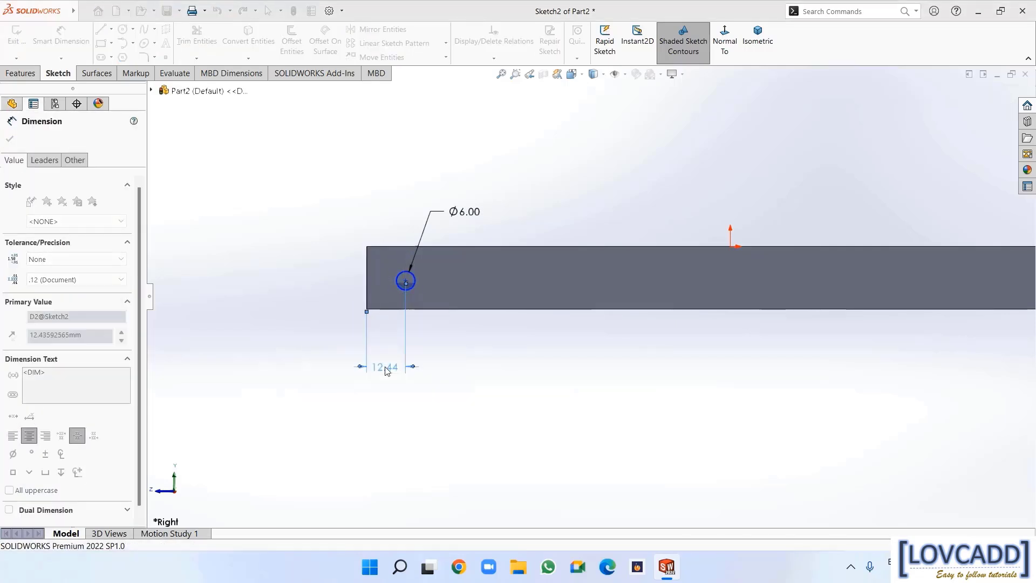
Dimension the vertical distance from the circle's center to the bar's bottom edge as 9 mm and finish dimensioning
{"action": "left_click", "coordinate": [398, 309]}
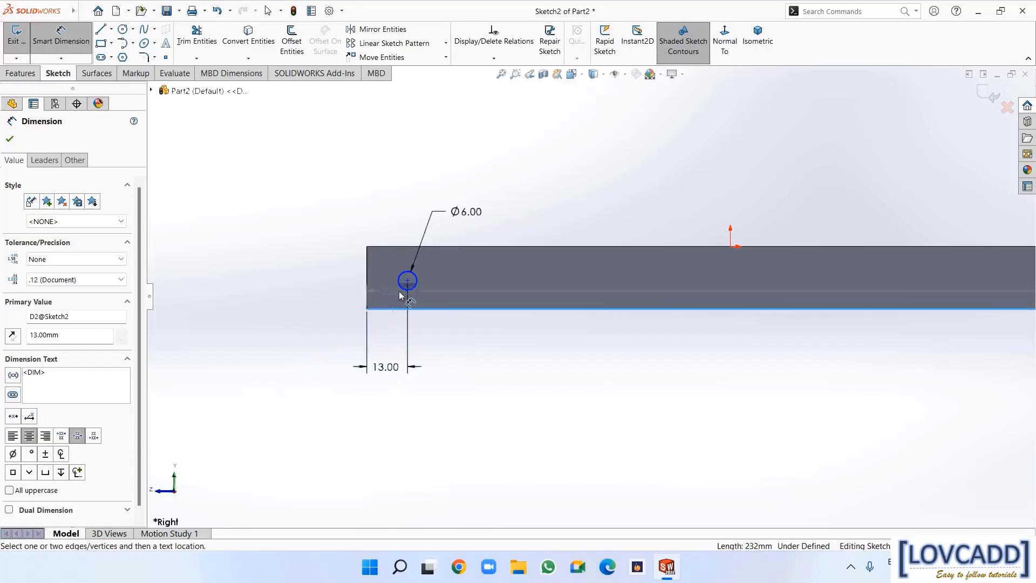
{"action": "left_click", "coordinate": [408, 281]}
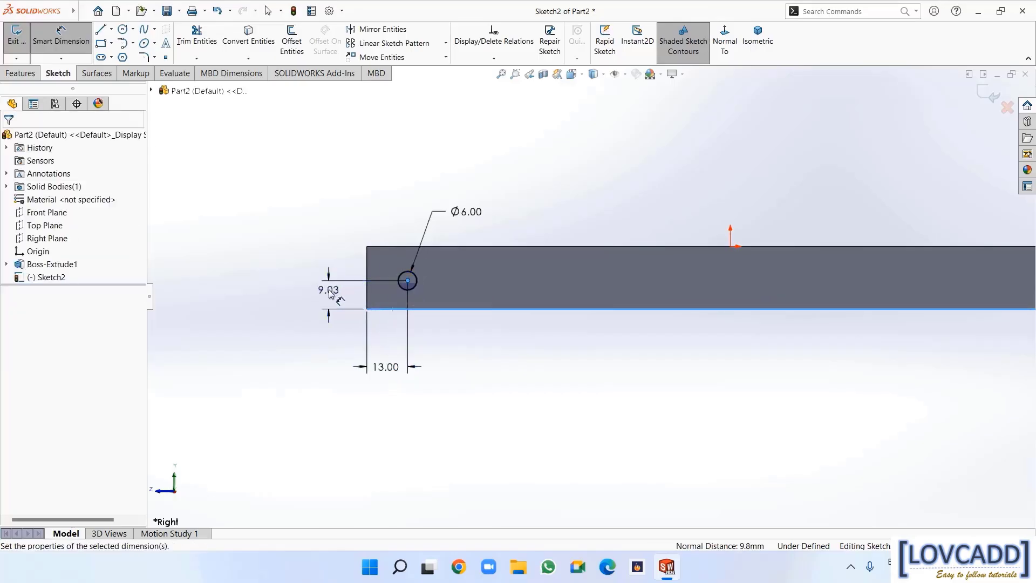
{"action": "left_click", "coordinate": [331, 291]}
{"action": "type", "text": "9"}
{"action": "key", "text": "Return"}
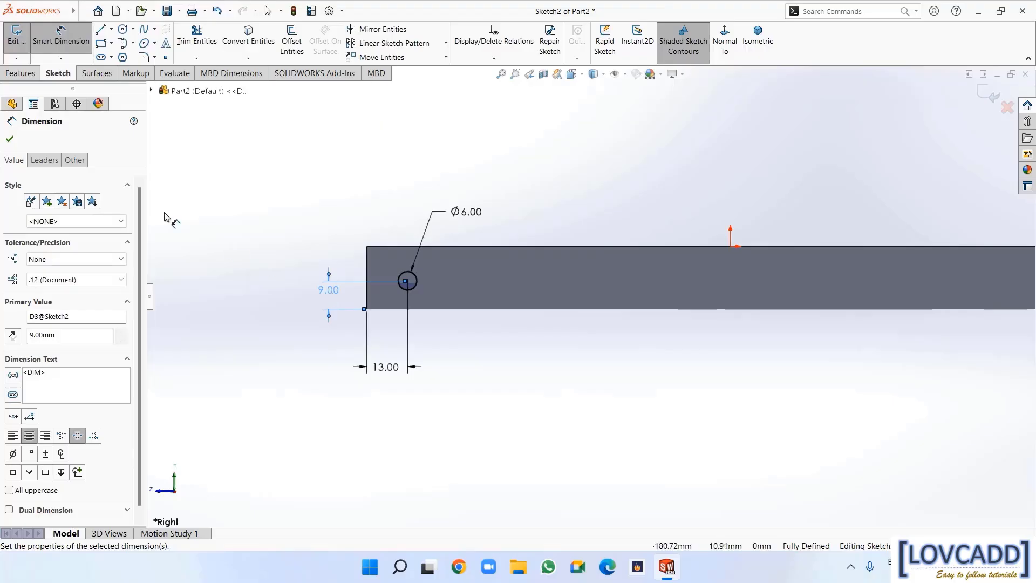
{"action": "left_click", "coordinate": [11, 139]}
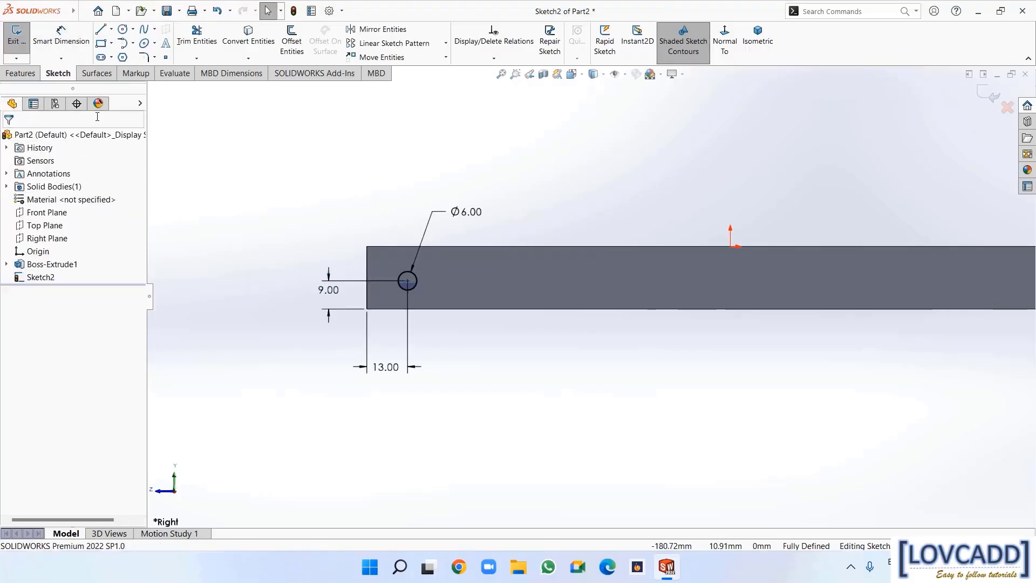
Cut the 6 mm circle through the bar with an Extruded Cut using the Through All - Both end condition
{"action": "left_click", "coordinate": [27, 75]}
{"action": "left_click", "coordinate": [186, 41]}
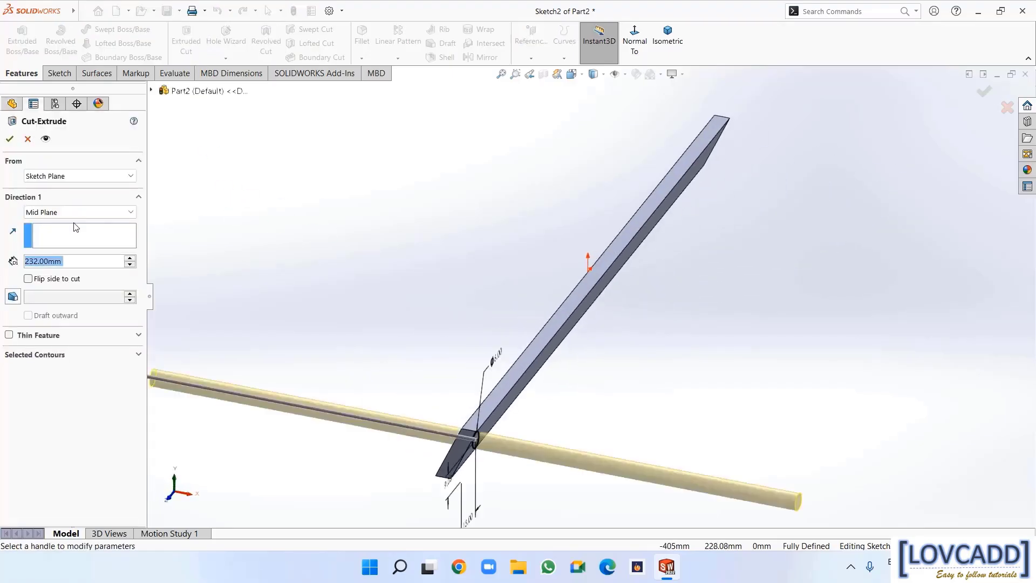
{"action": "left_click", "coordinate": [35, 215]}
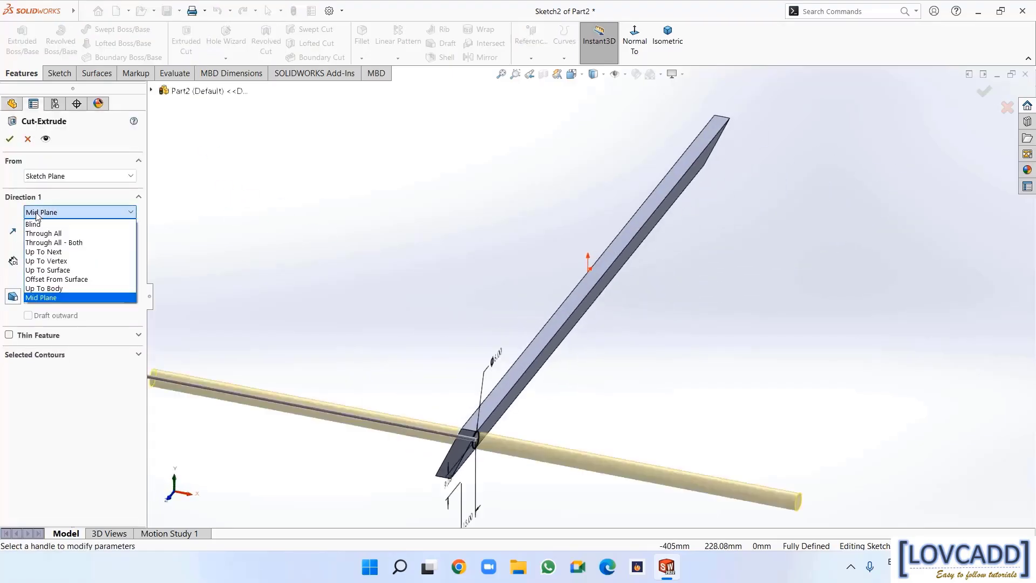
{"action": "left_click", "coordinate": [44, 243]}
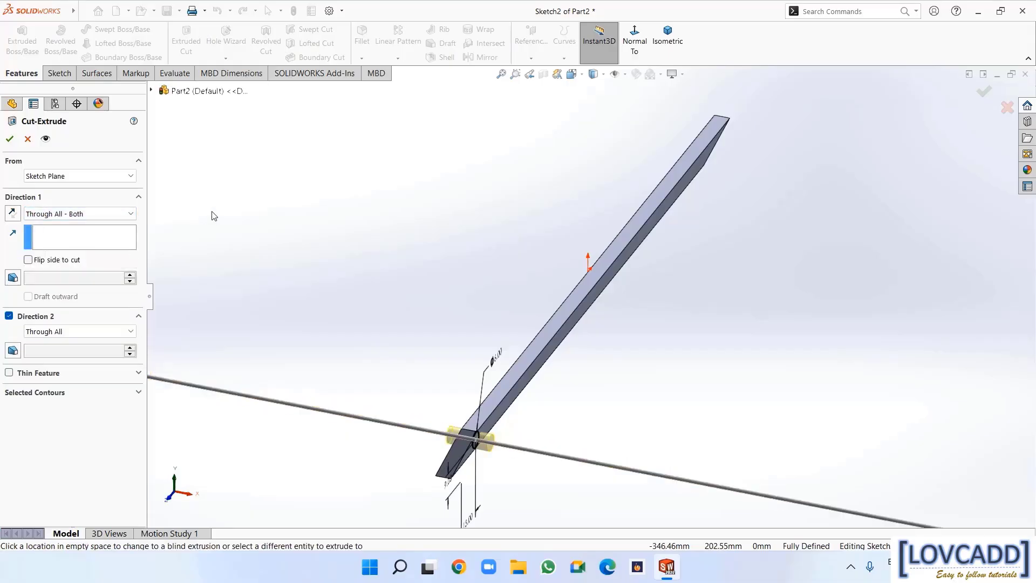
{"action": "key", "text": "z"}
{"action": "key", "text": "z"}
{"action": "key", "text": "z"}
{"action": "key", "text": "z"}
{"action": "key", "text": "z"}
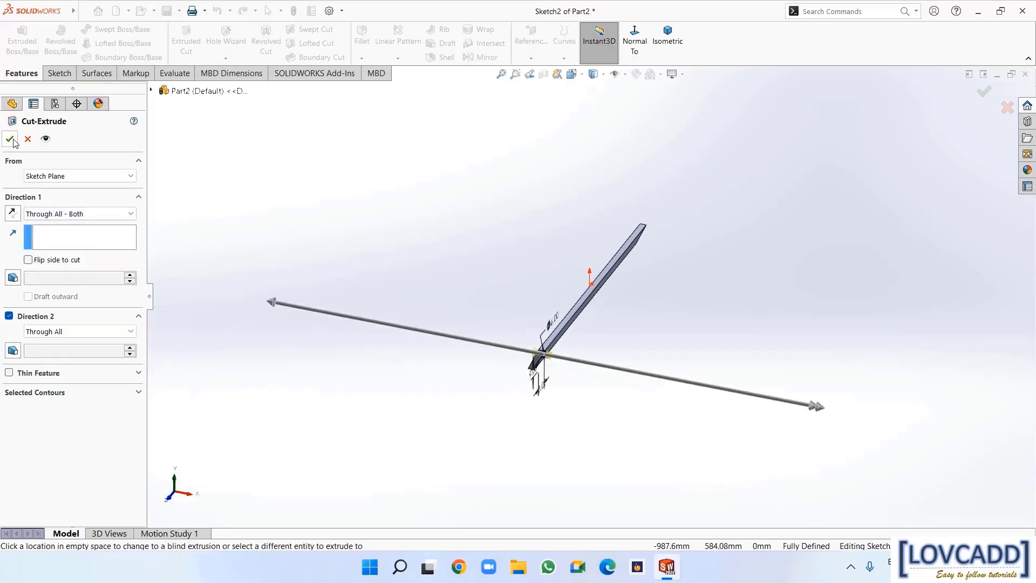
{"action": "left_click", "coordinate": [13, 140]}
{"action": "middle_click_drag", "start_coordinate": [302, 261], "coordinate": [249, 279]}
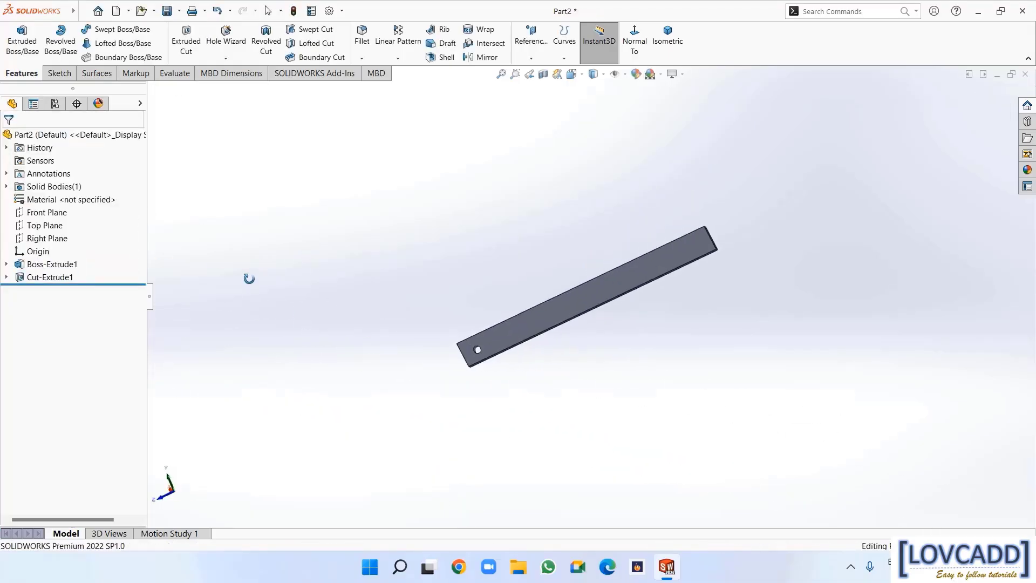
{"action": "left_click", "coordinate": [641, 60]}
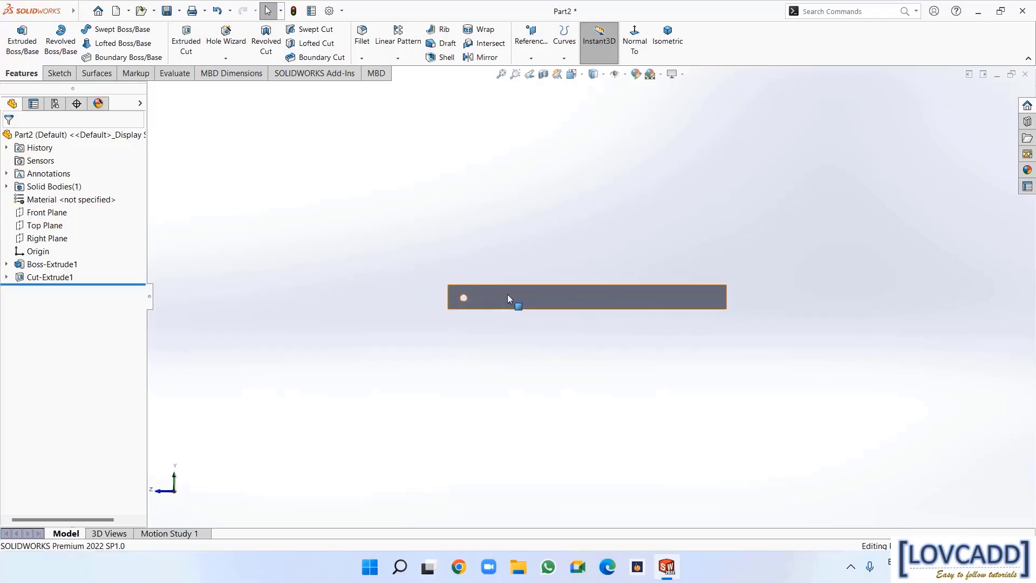
{"action": "scroll", "coordinate": [494, 298], "scroll_direction": "down", "scroll_amount": 3}
{"action": "scroll", "coordinate": [807, 298], "scroll_direction": "down", "scroll_amount": 4}
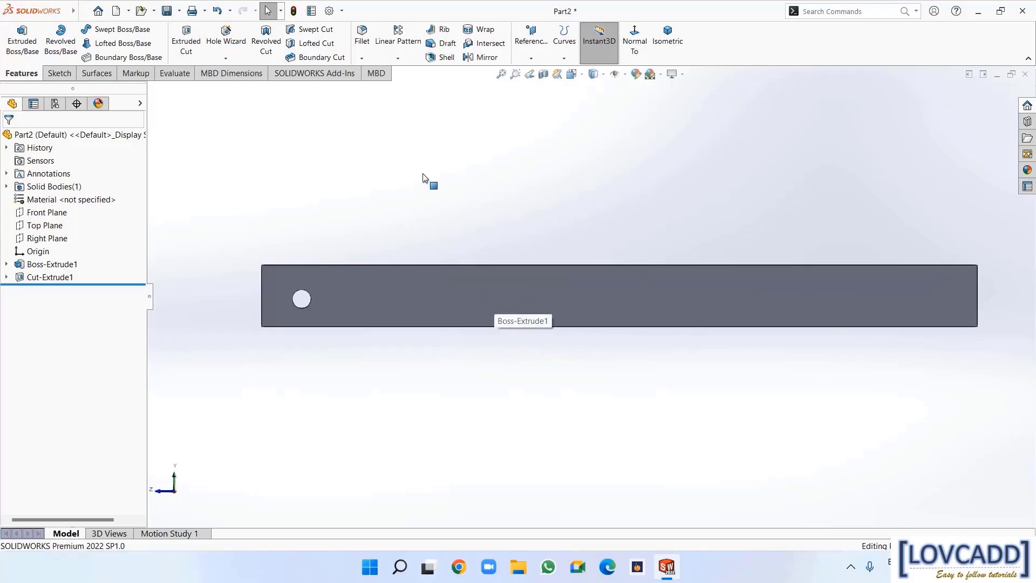
Pattern the 6 mm hole cut linearly along the bar's long upper edge with 5 instances at 50 mm spacing
{"action": "left_click", "coordinate": [399, 46]}
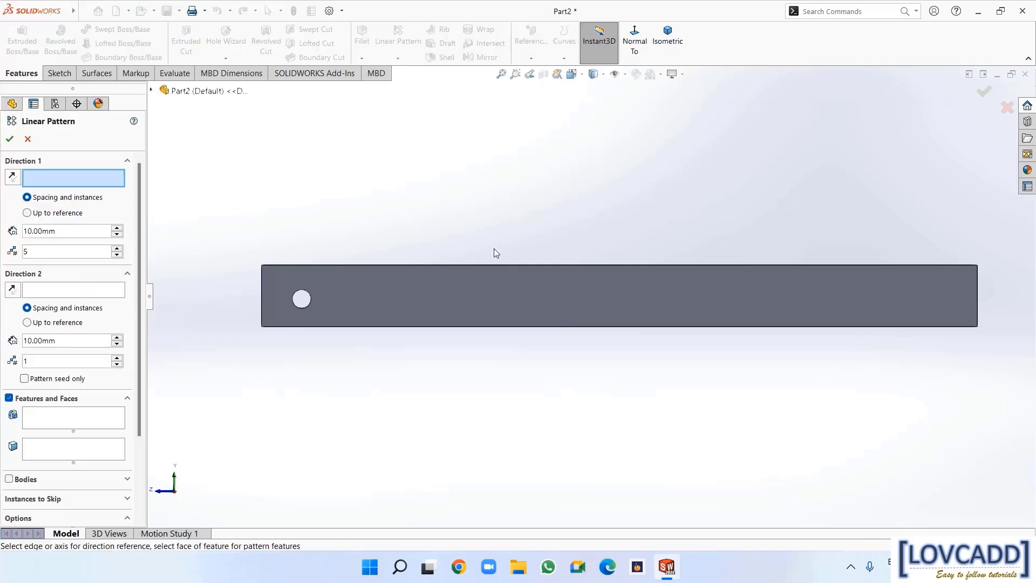
{"action": "left_click", "coordinate": [491, 263]}
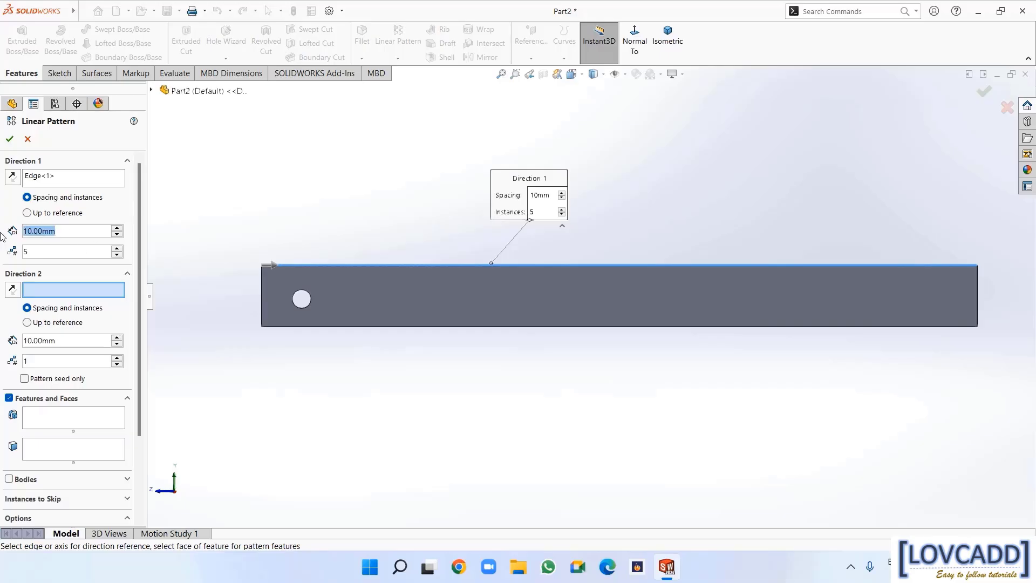
{"action": "type", "text": "50"}
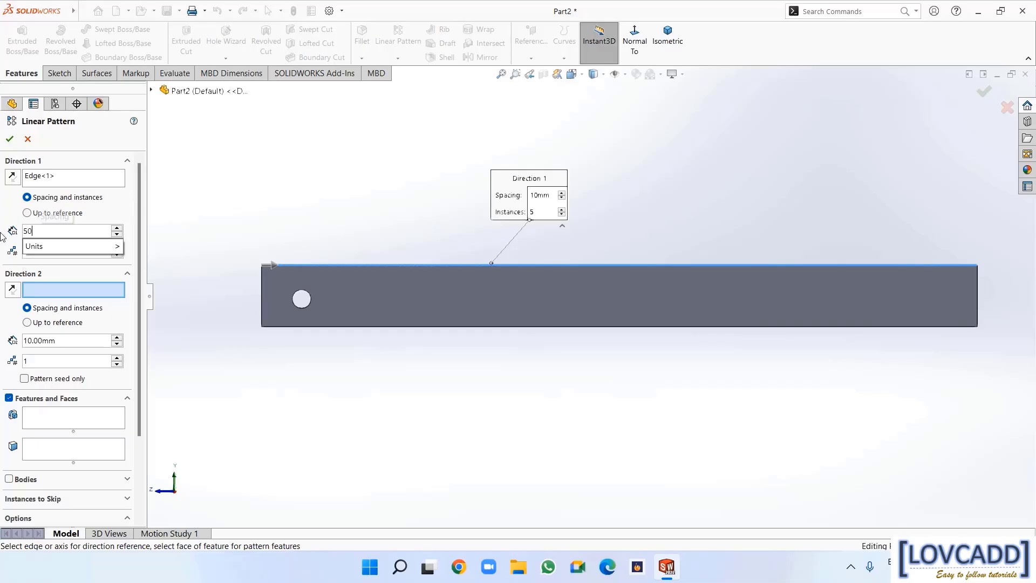
{"action": "key", "text": "Return"}
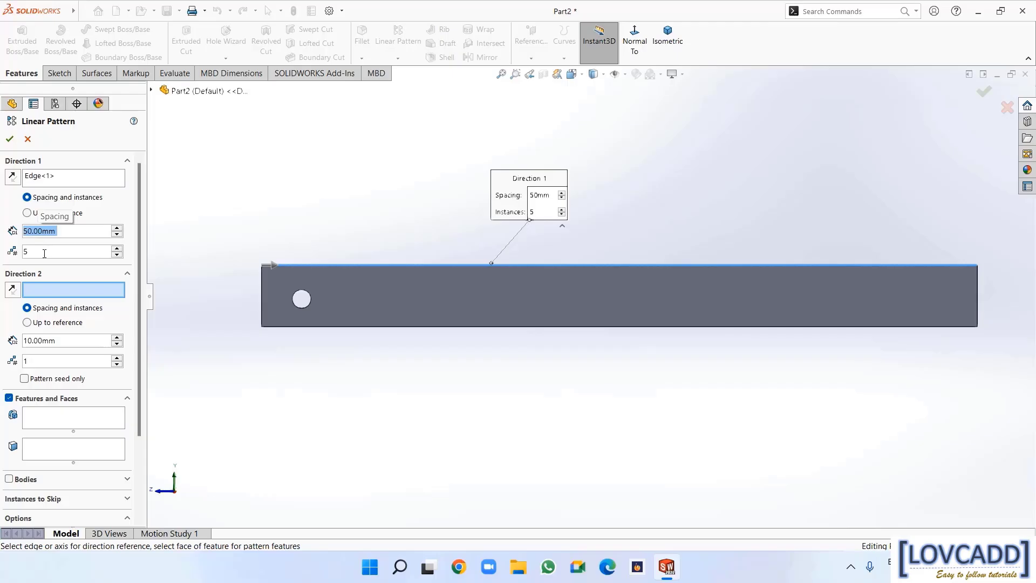
{"action": "left_click_drag", "start_coordinate": [45, 254], "coordinate": [23, 258]}
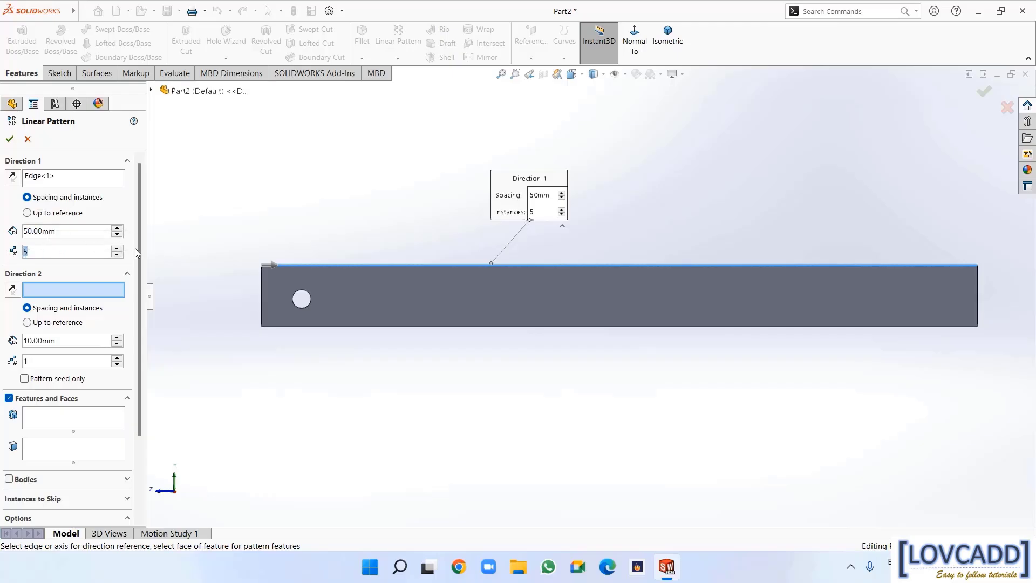
{"action": "left_click_drag", "start_coordinate": [135, 248], "coordinate": [135, 309]}
{"action": "left_click", "coordinate": [87, 333]}
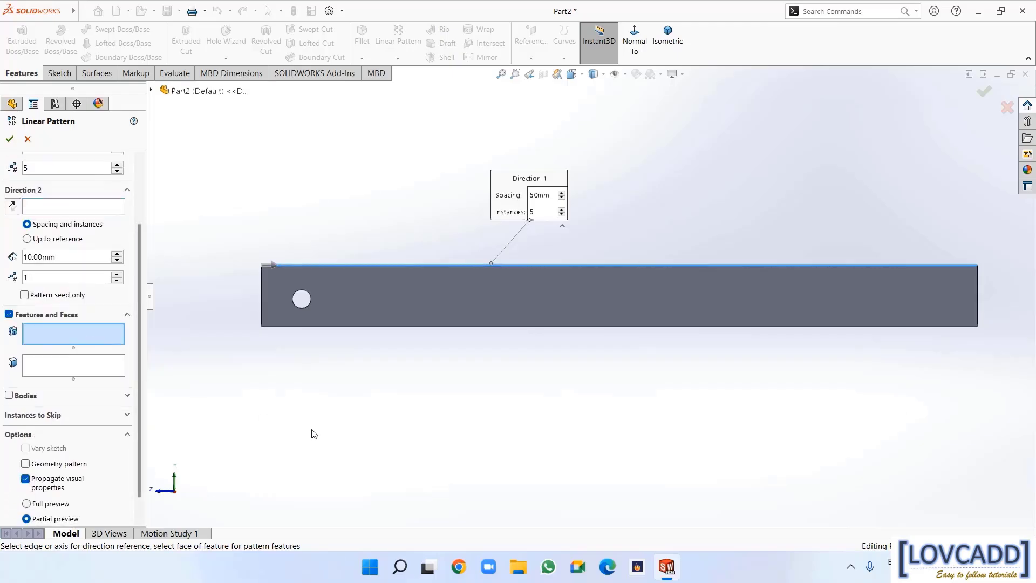
{"action": "left_click", "coordinate": [151, 91]}
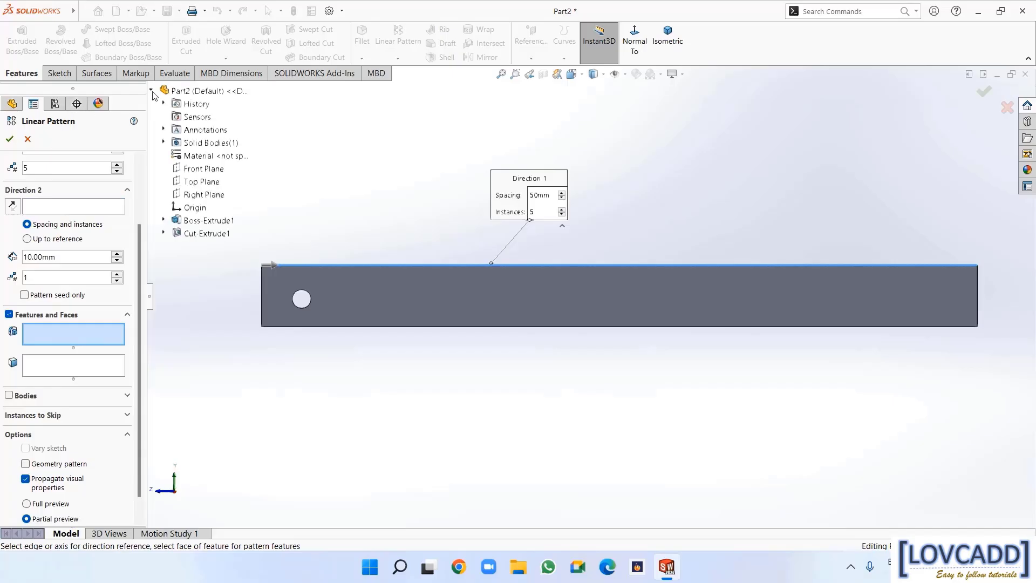
{"action": "left_click", "coordinate": [207, 233]}
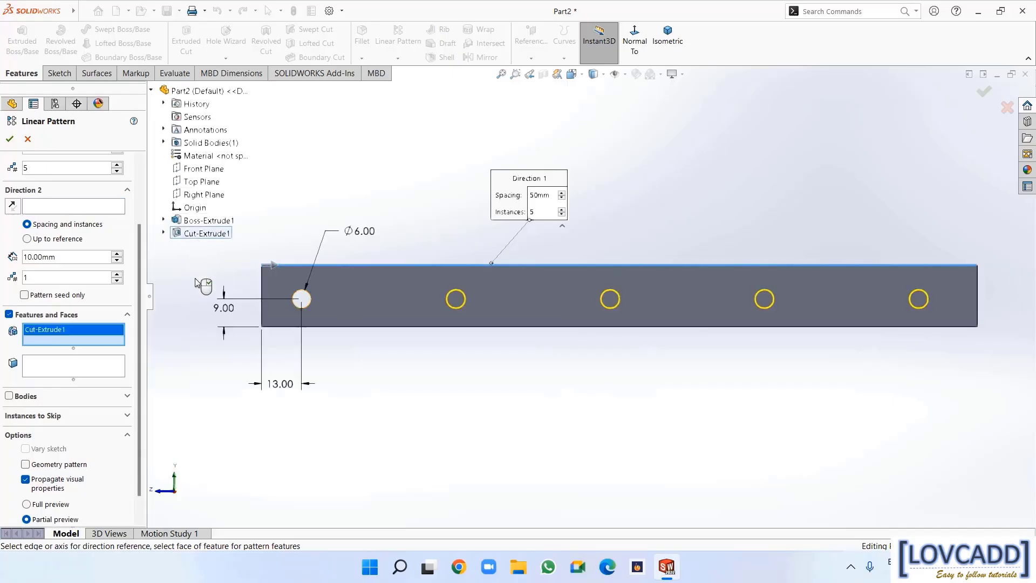
{"action": "left_click", "coordinate": [10, 139]}
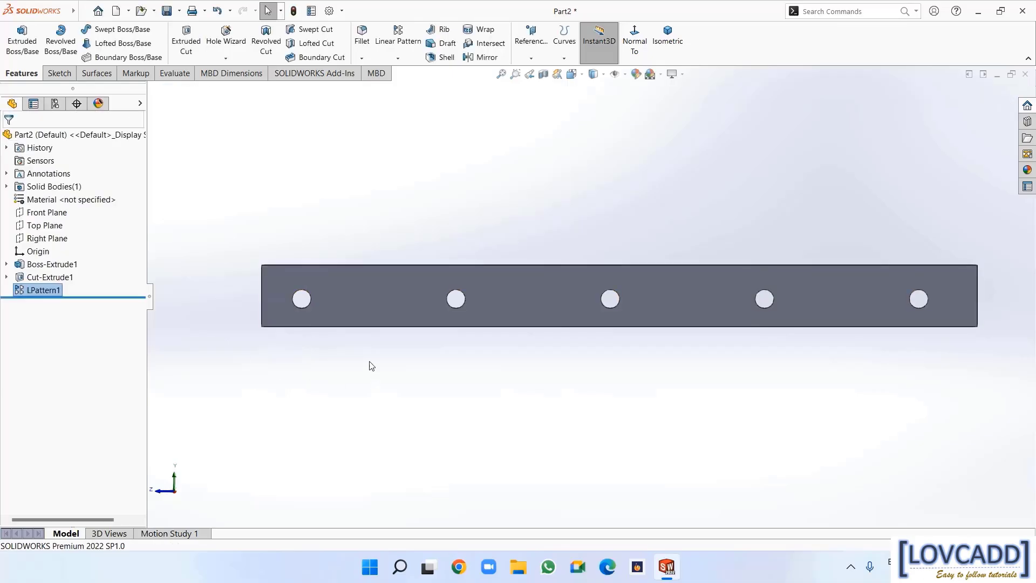
Assign the Cast Carbon Steel material to the bar
{"action": "key", "text": "f"}
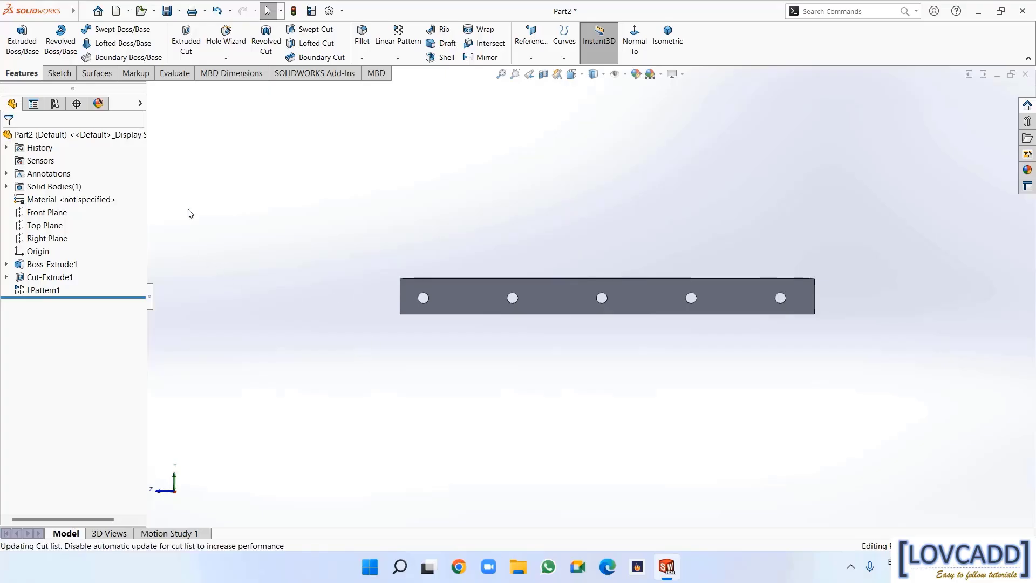
{"action": "right_click", "coordinate": [68, 204]}
{"action": "left_click", "coordinate": [97, 212]}
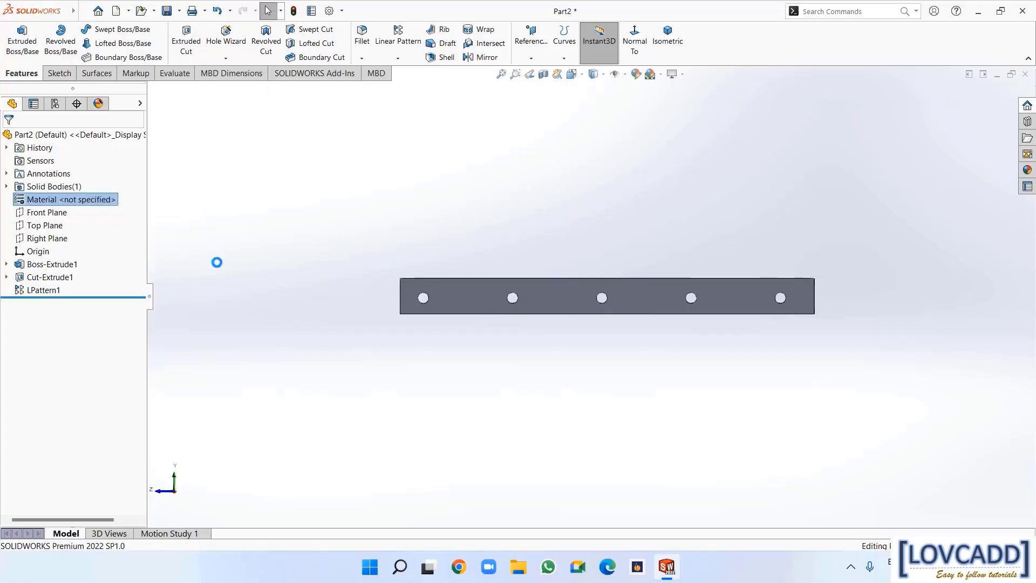
{"action": "left_click_drag", "start_coordinate": [450, 269], "coordinate": [446, 319]}
{"action": "left_click", "coordinate": [360, 358]}
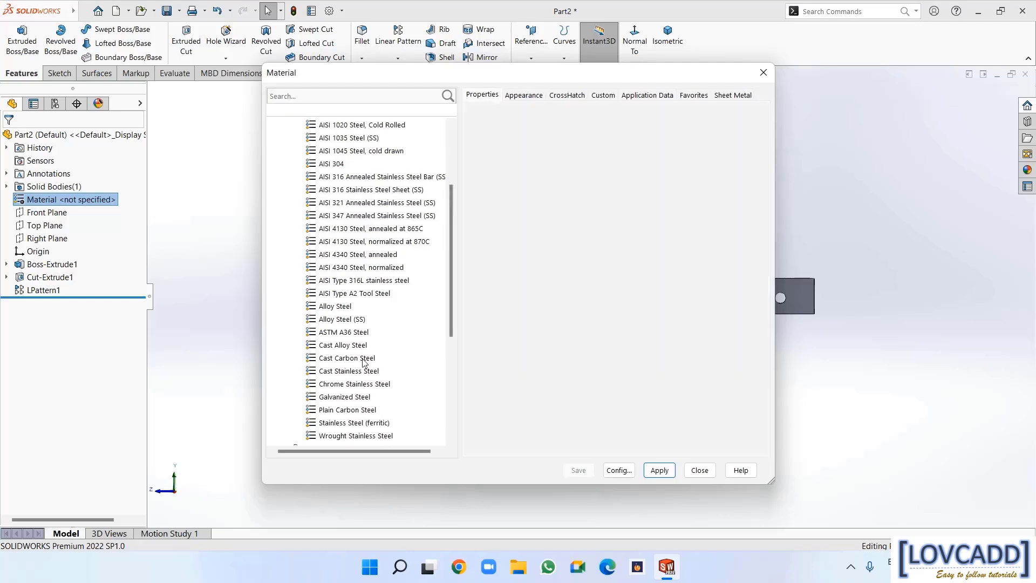
{"action": "left_click", "coordinate": [653, 472]}
{"action": "left_click", "coordinate": [699, 470]}
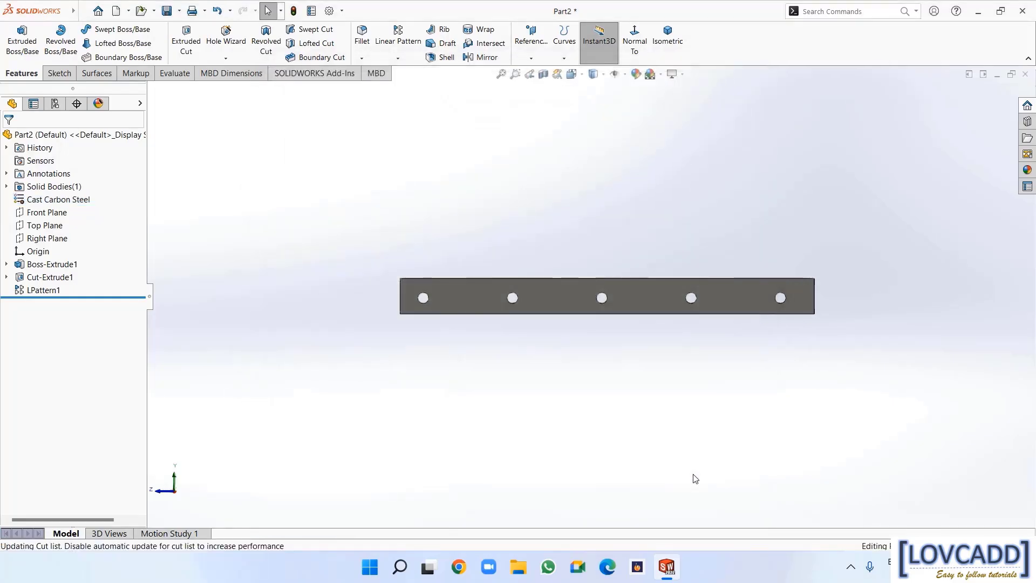
Save the part in the shaping machine folder under a new file name beginning with "adjustable str"
{"action": "left_click", "coordinate": [179, 11]}
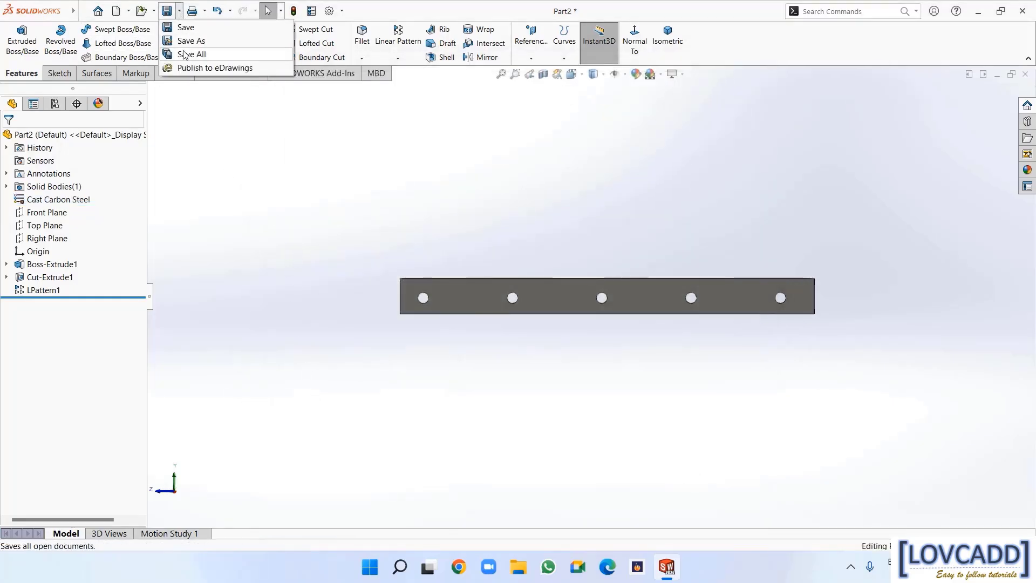
{"action": "left_click", "coordinate": [185, 41]}
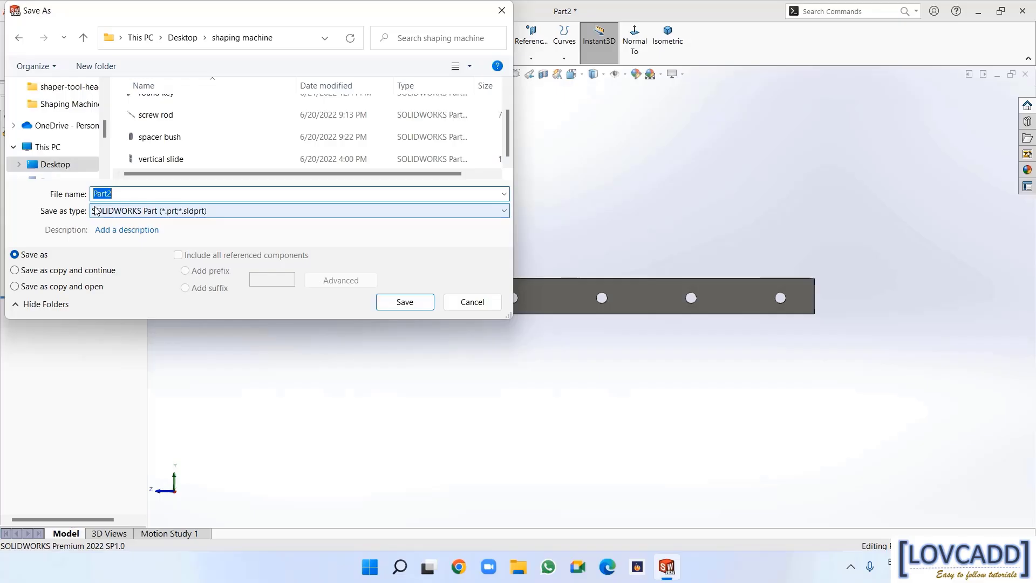
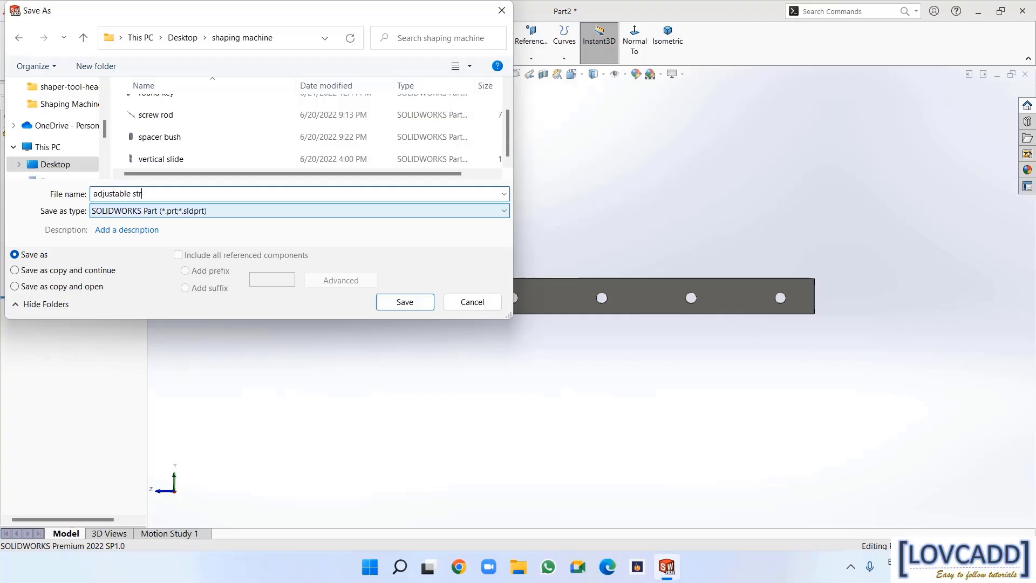
{"action": "left_click", "coordinate": [405, 301]}
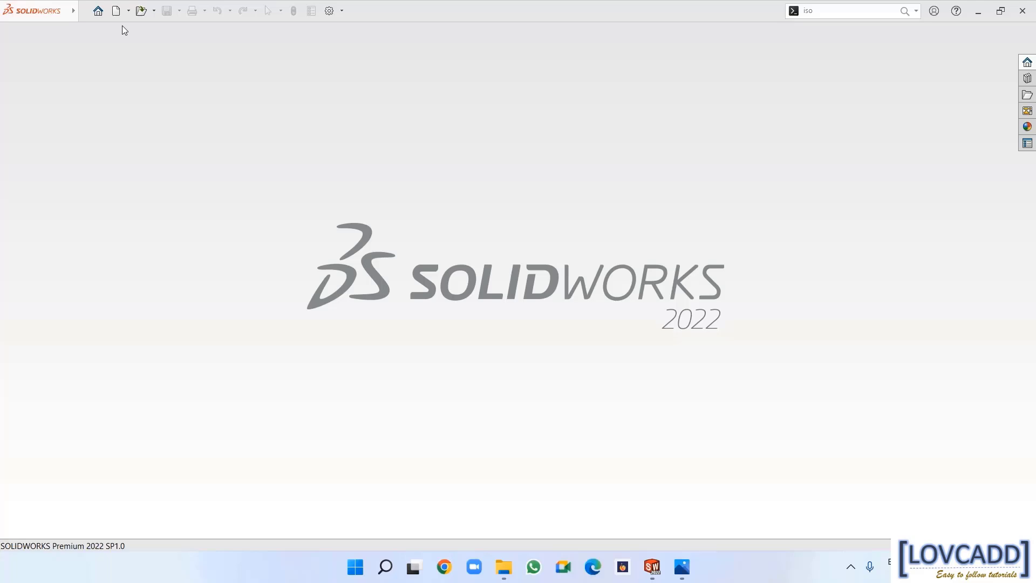
Create a new part and start a sketch on the Front Plane
{"action": "left_click", "coordinate": [116, 11]}
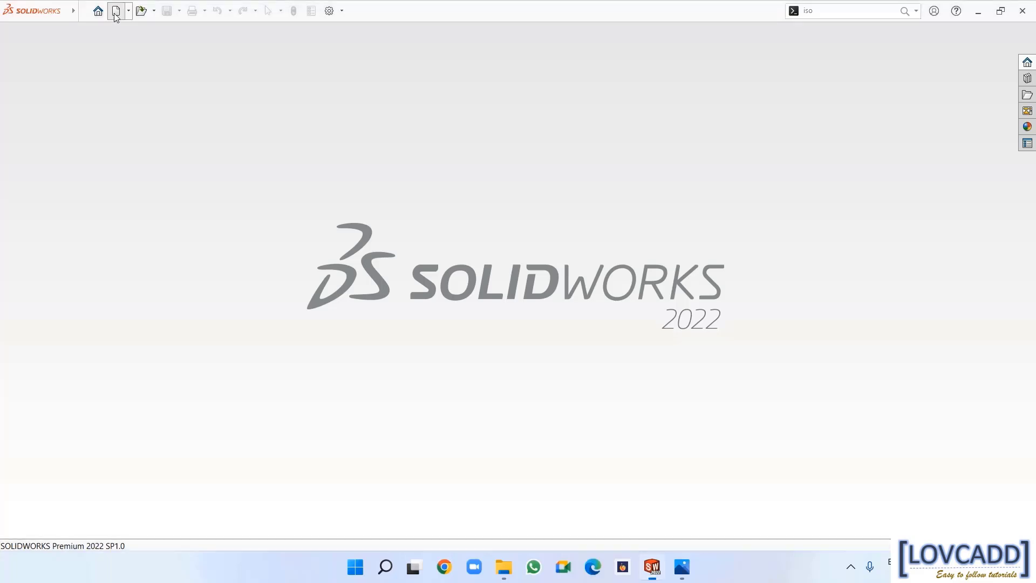
{"action": "left_click", "coordinate": [435, 425]}
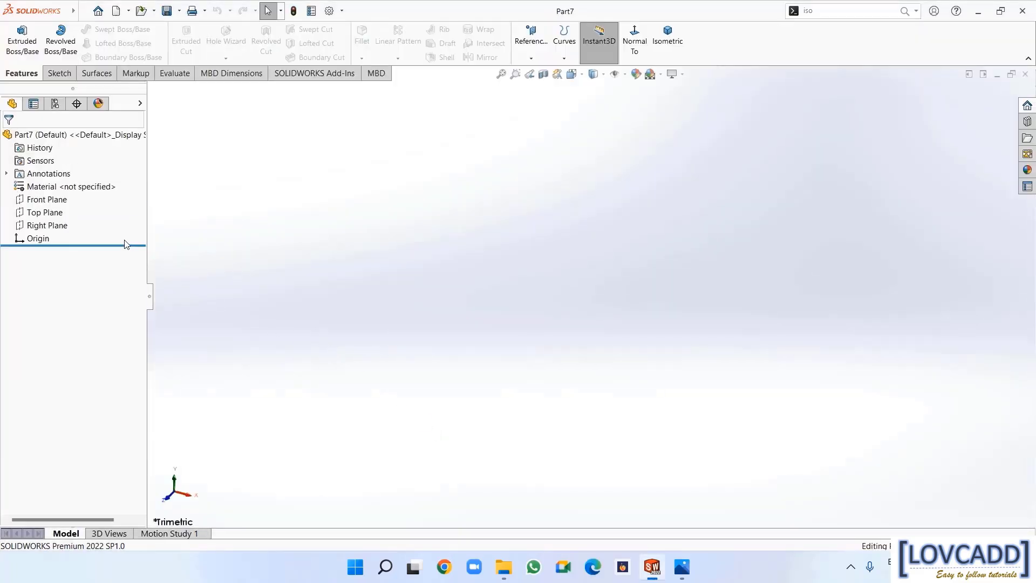
{"action": "left_click", "coordinate": [57, 200]}
{"action": "left_click", "coordinate": [66, 182]}
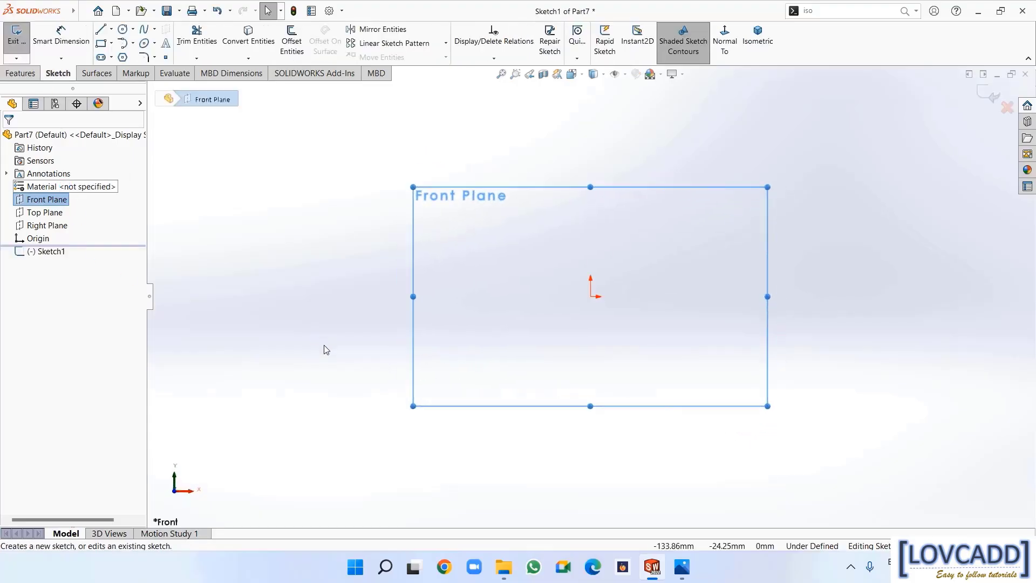
Sketch a horizontal centerline about 360 mm long through the origin
{"action": "left_click", "coordinate": [110, 31]}
{"action": "left_click", "coordinate": [127, 57]}
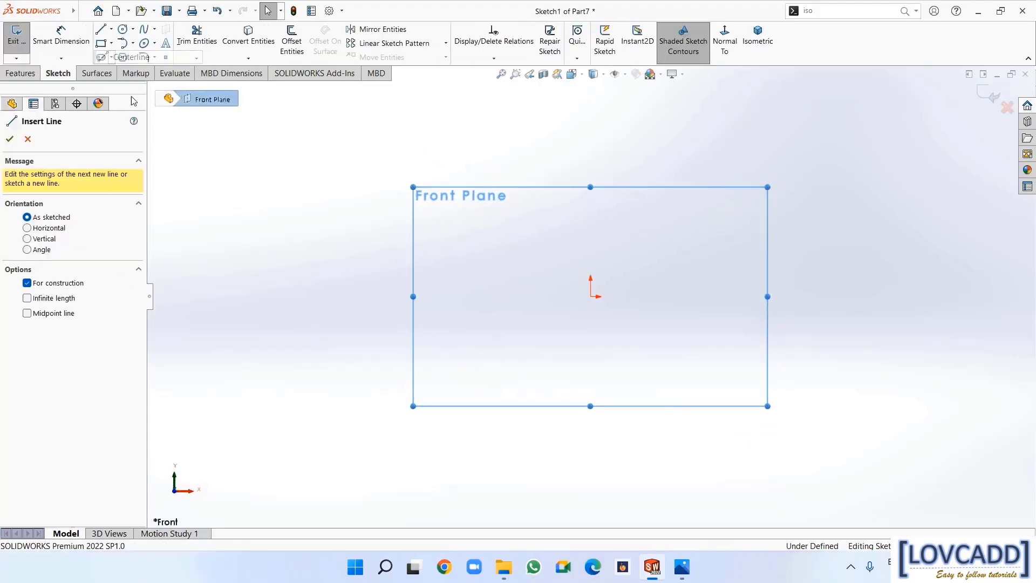
{"action": "left_click", "coordinate": [254, 296]}
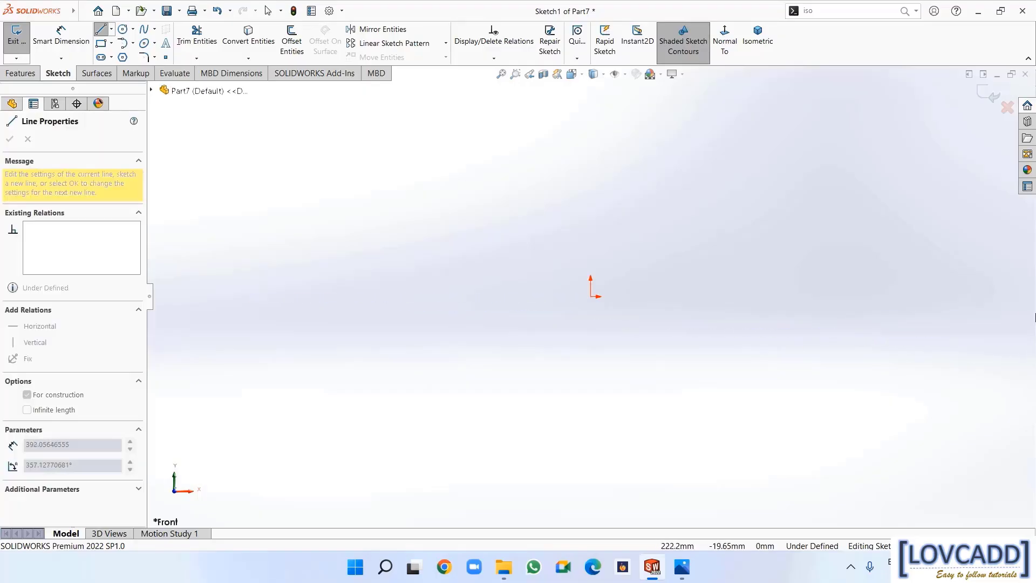
{"action": "left_click", "coordinate": [971, 296]}
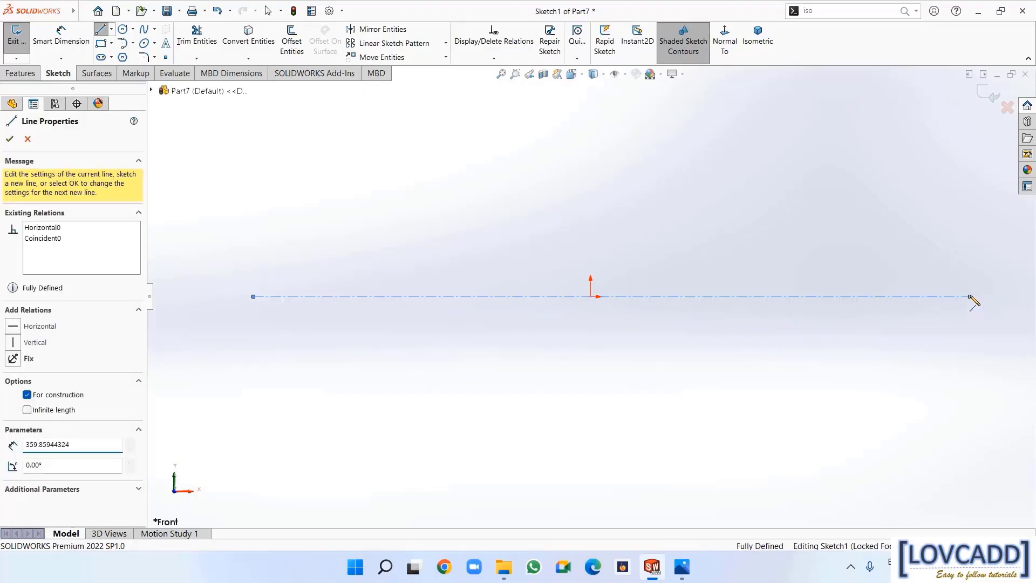
{"action": "right_click", "coordinate": [973, 300]}
{"action": "left_click", "coordinate": [931, 303]}
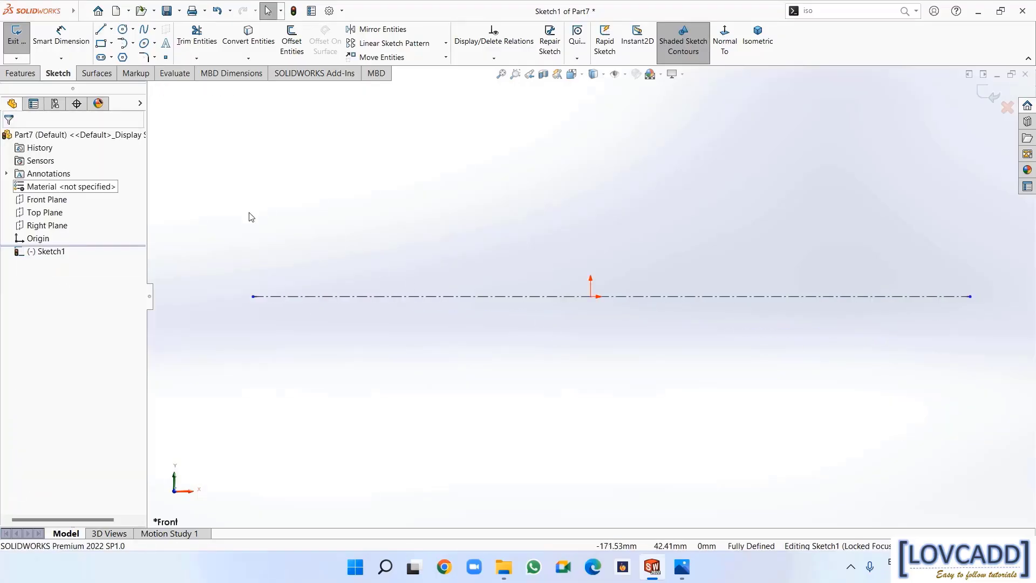
Sketch three circles centered on the centerline: radius about 27 mm at the origin, about 21 mm right of it and about 27 mm left of it
{"action": "left_click", "coordinate": [122, 29]}
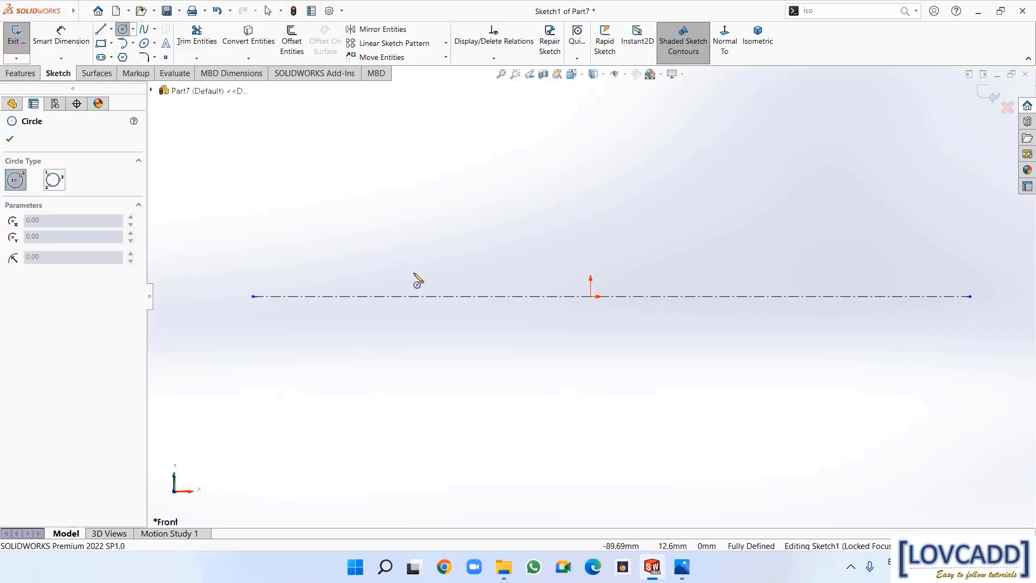
{"action": "left_click", "coordinate": [591, 297]}
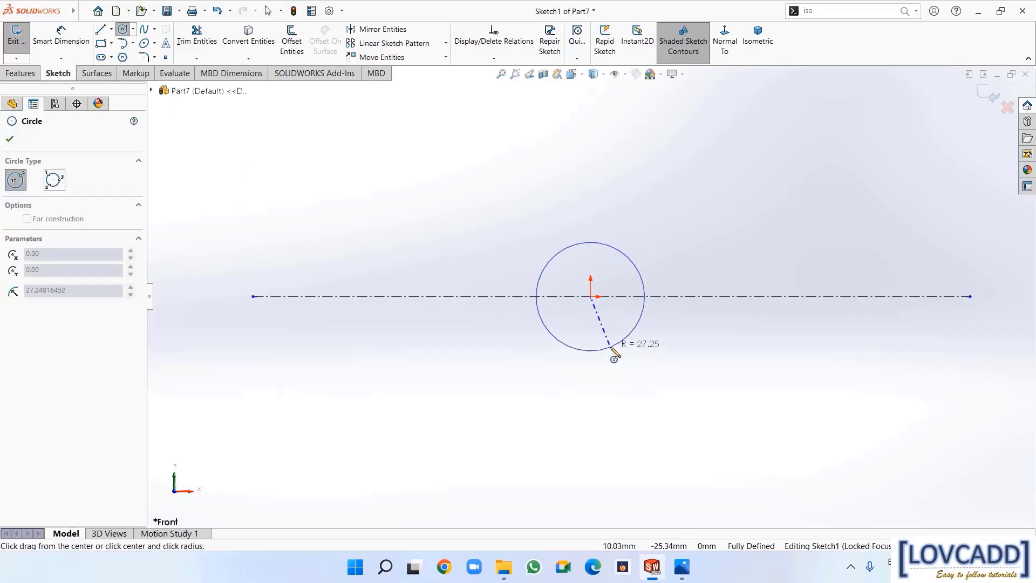
{"action": "left_click", "coordinate": [615, 351]}
{"action": "left_click", "coordinate": [796, 296]}
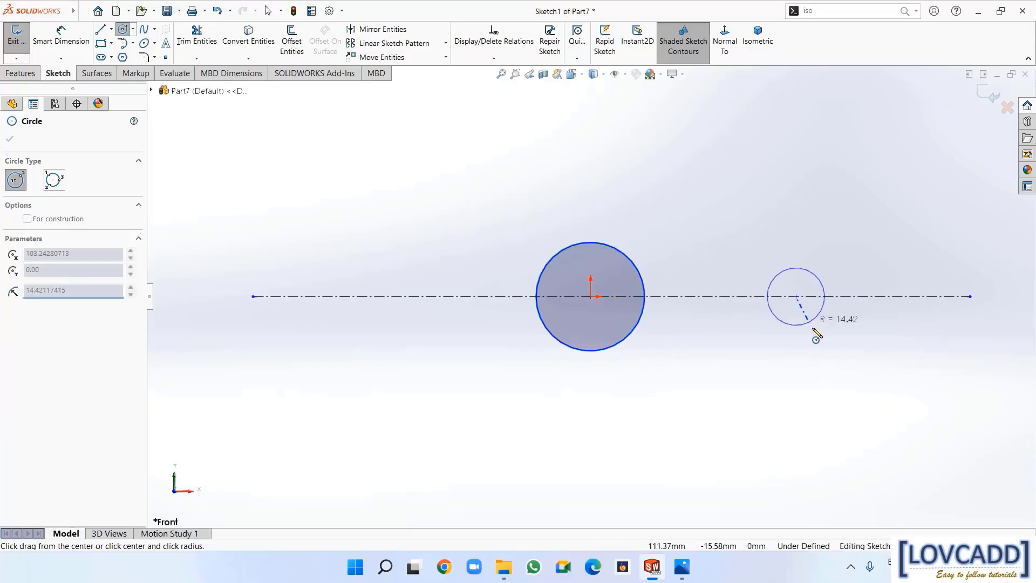
{"action": "left_click", "coordinate": [807, 337]}
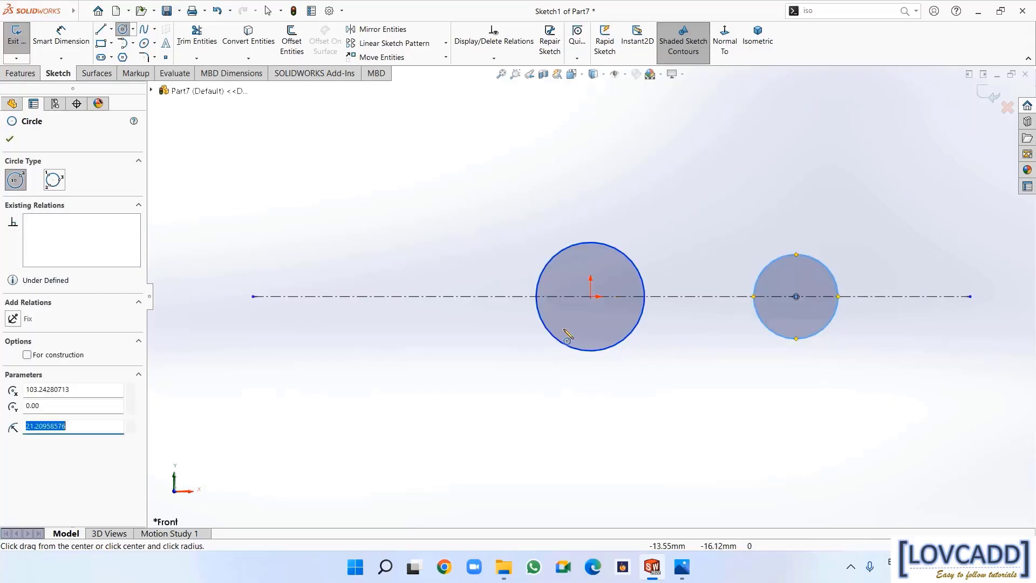
{"action": "left_click", "coordinate": [373, 296]}
{"action": "left_click", "coordinate": [395, 352]}
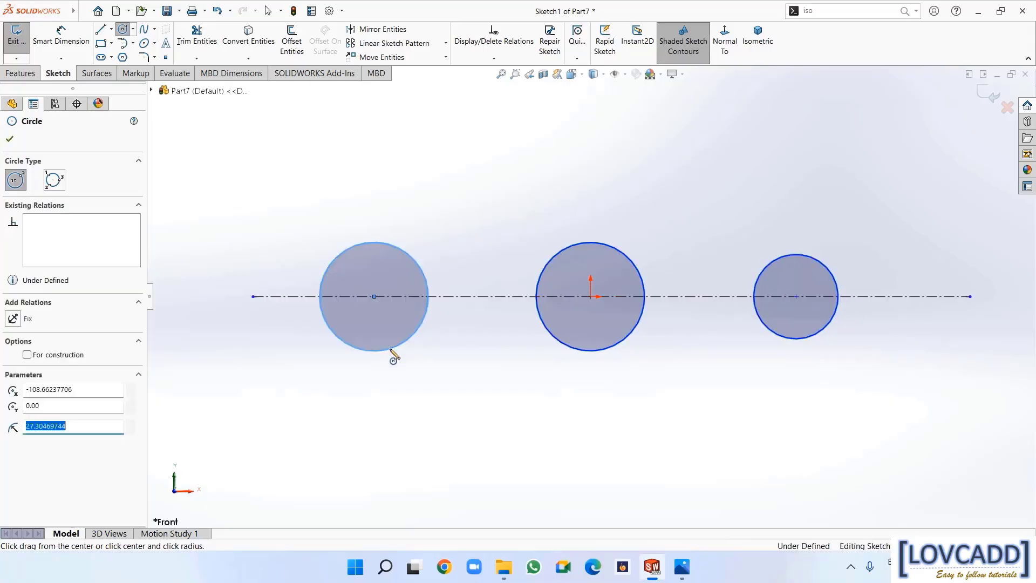
{"action": "right_click", "coordinate": [395, 354]}
{"action": "left_click", "coordinate": [410, 357]}
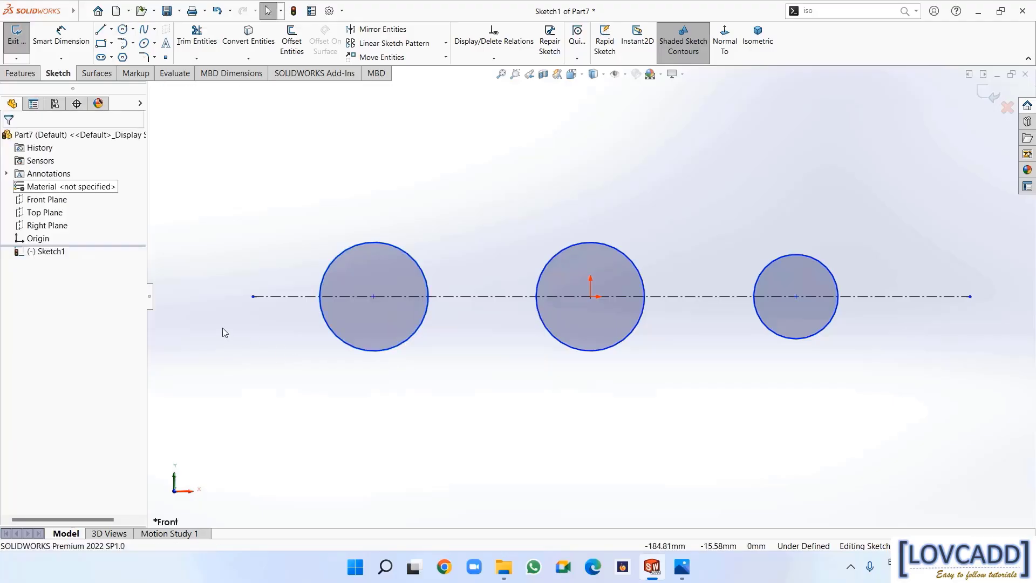
Dimension the diameter of the circle right of the origin as 25 mm with Smart Dimension
{"action": "left_click", "coordinate": [61, 34]}
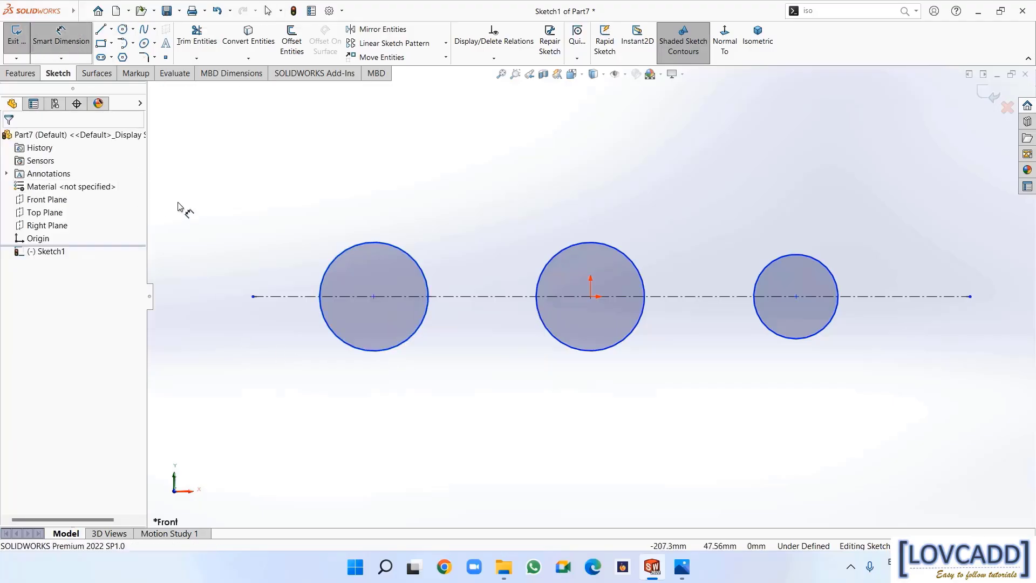
{"action": "left_click", "coordinate": [825, 268]}
{"action": "left_click", "coordinate": [917, 229]}
{"action": "type", "text": "25"}
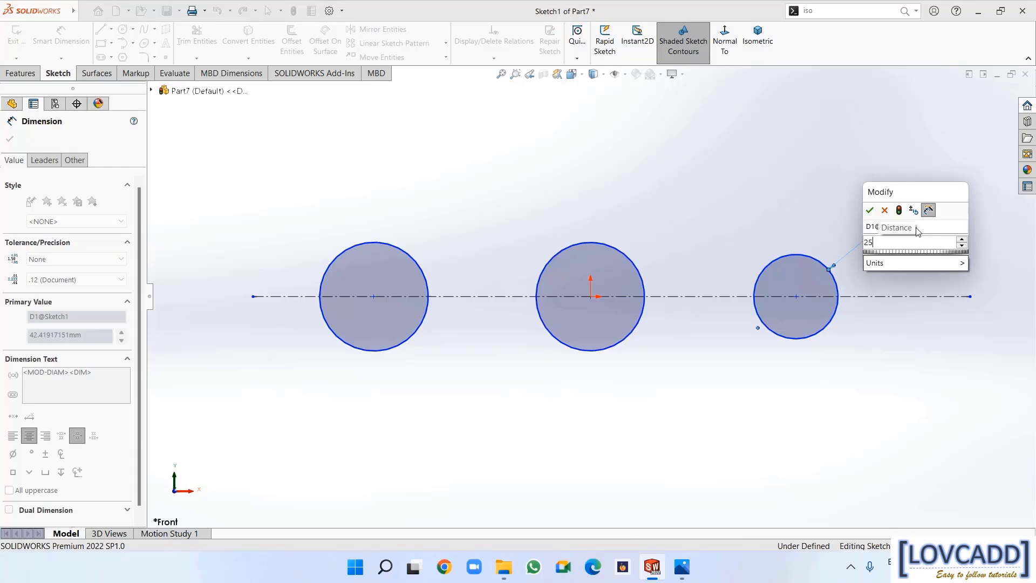
{"action": "key", "text": "Return"}
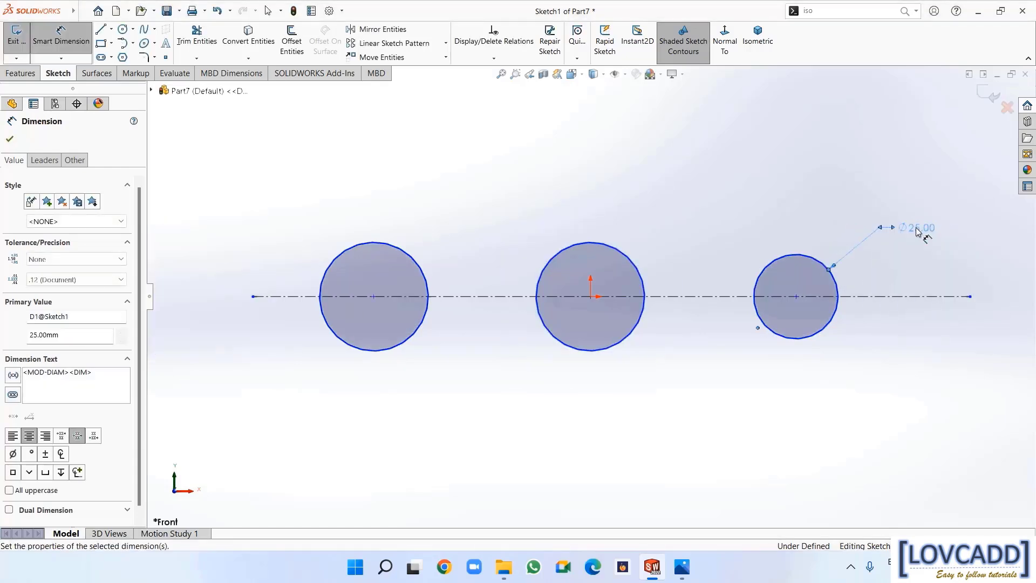
Dimension the diameter of the circle at the origin as 30 mm
{"action": "left_click", "coordinate": [625, 255]}
{"action": "left_click", "coordinate": [701, 190]}
{"action": "type", "text": "3"}
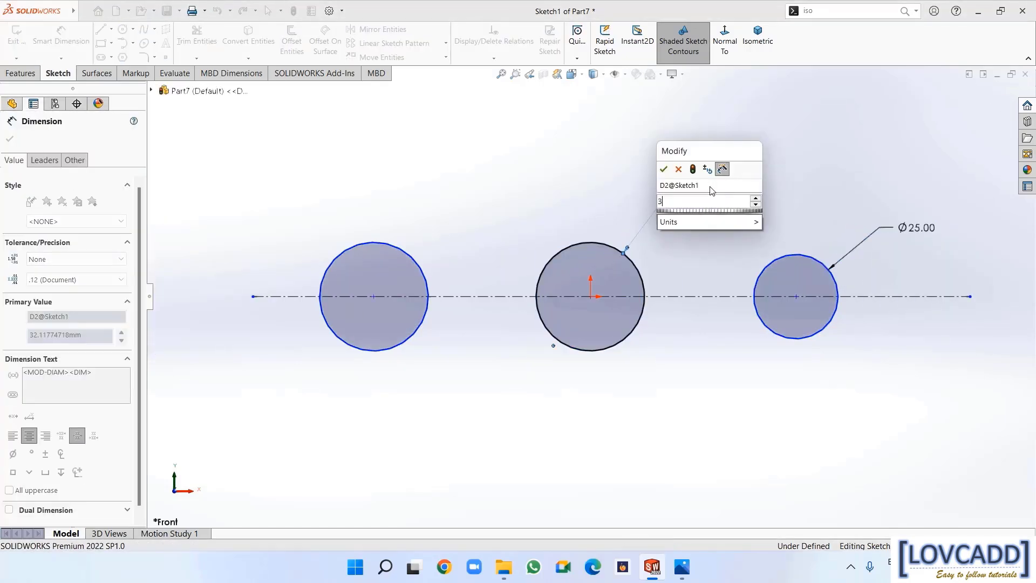
{"action": "type", "text": "0"}
{"action": "key", "text": "Return"}
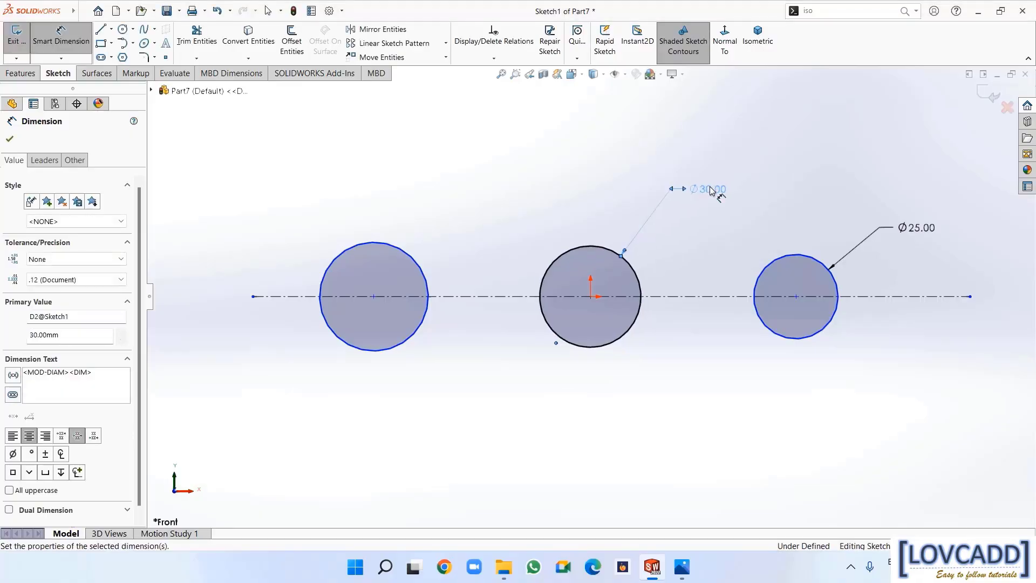
Dimension the diameter of the circle left of the origin as 35 mm
{"action": "left_click", "coordinate": [413, 255]}
{"action": "left_click", "coordinate": [490, 197]}
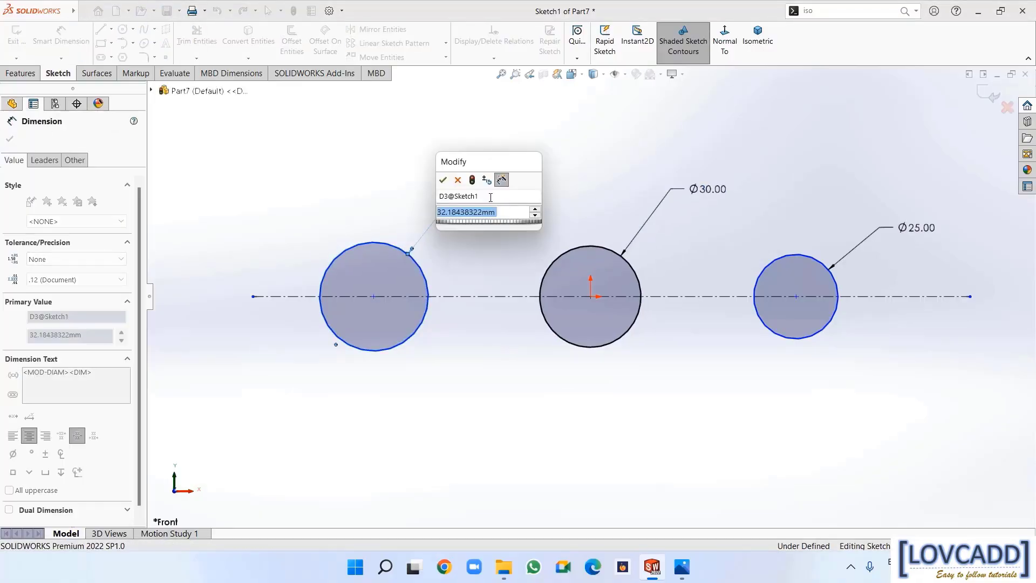
{"action": "type", "text": "35"}
{"action": "key", "text": "Return"}
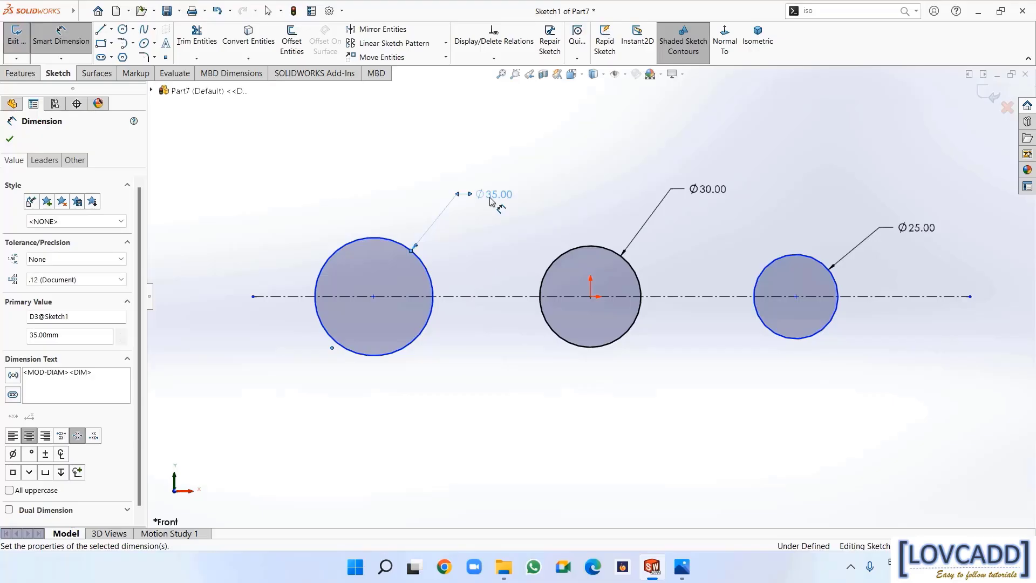
Dimension the distance from the origin to the center of the 35 mm circle as 45 mm
{"action": "left_click", "coordinate": [591, 297]}
{"action": "left_click", "coordinate": [375, 297]}
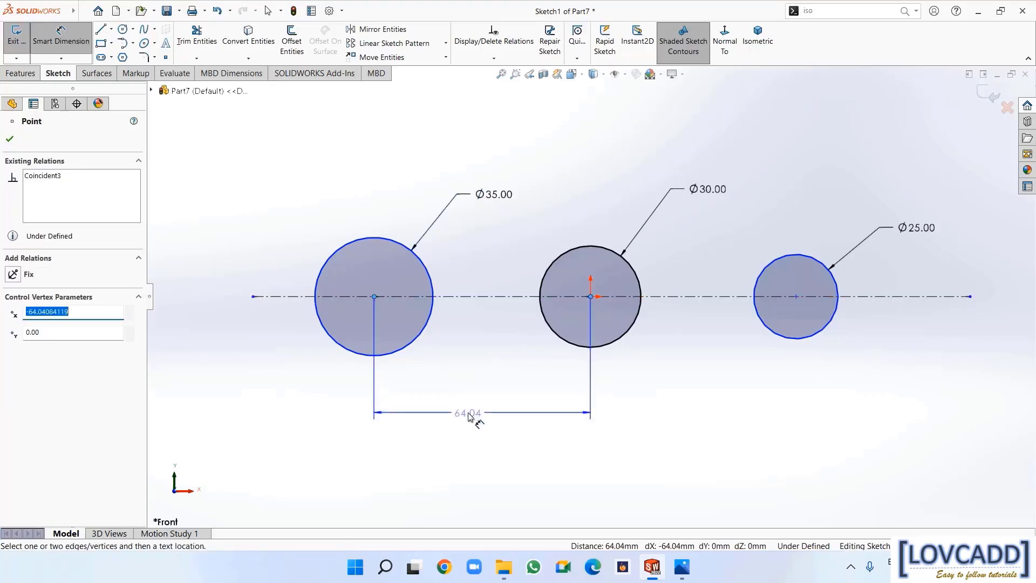
{"action": "left_click", "coordinate": [475, 440]}
{"action": "type", "text": "45"}
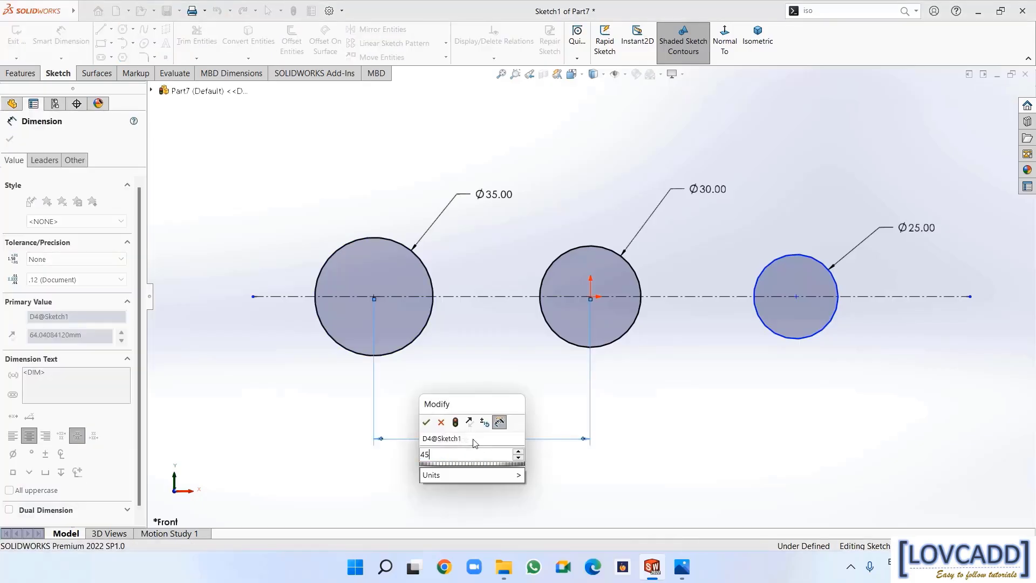
{"action": "key", "text": "Return"}
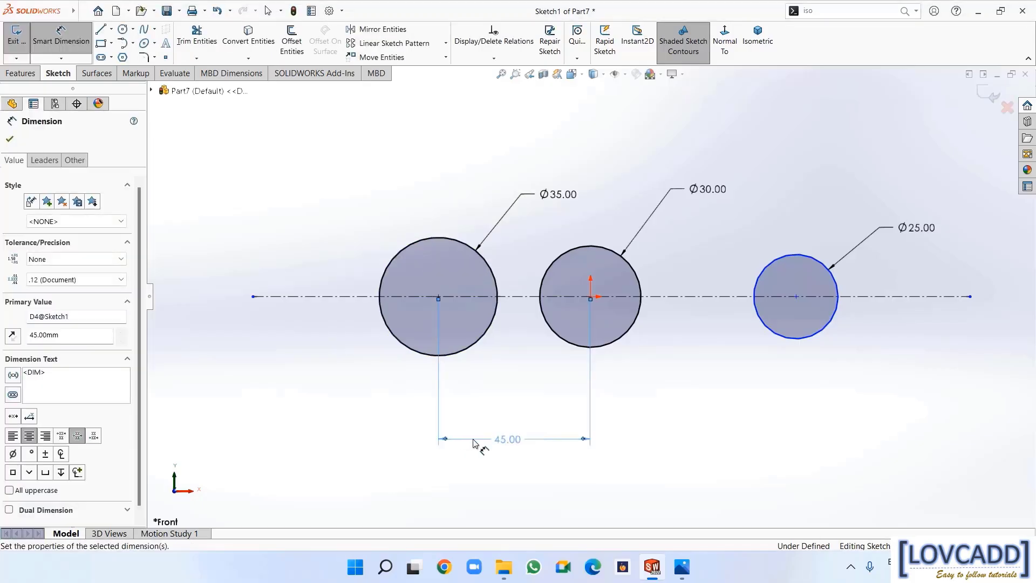
Dimension the distance from the origin to the center of the 25 mm circle as 55 mm and finish dimensioning
{"action": "left_click", "coordinate": [797, 296]}
{"action": "left_click", "coordinate": [591, 298]}
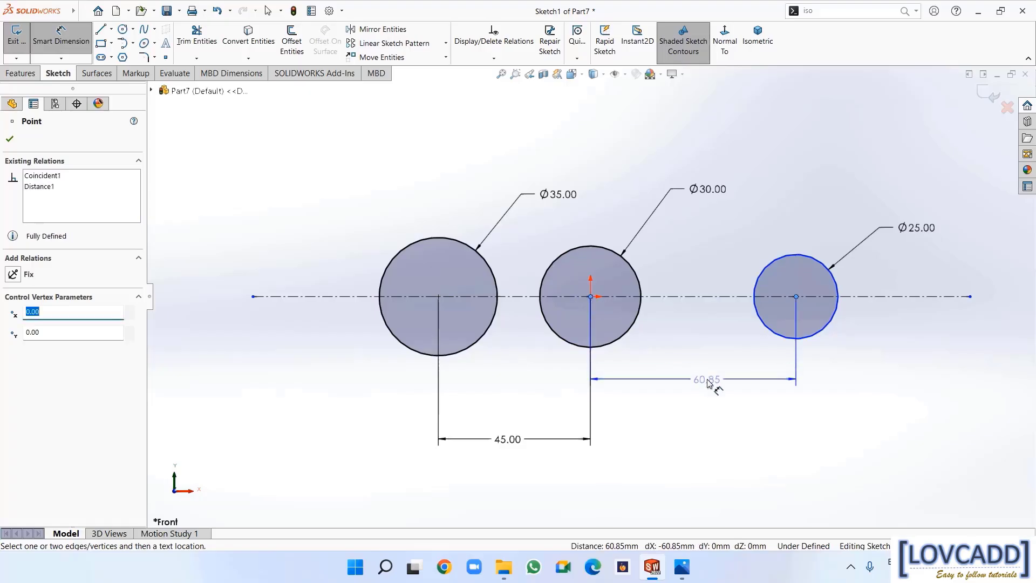
{"action": "left_click", "coordinate": [702, 392]}
{"action": "type", "text": "55"}
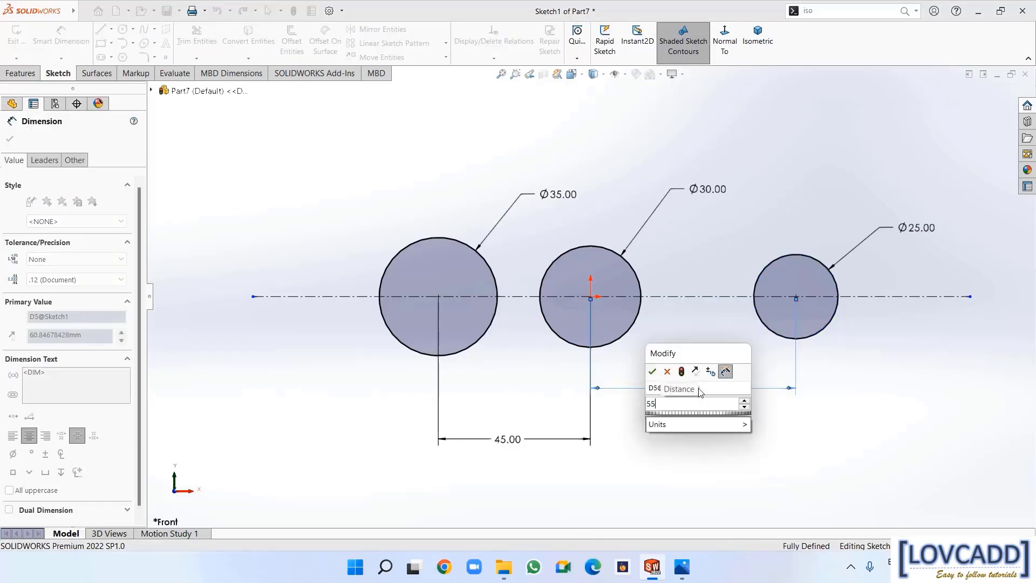
{"action": "key", "text": "Return"}
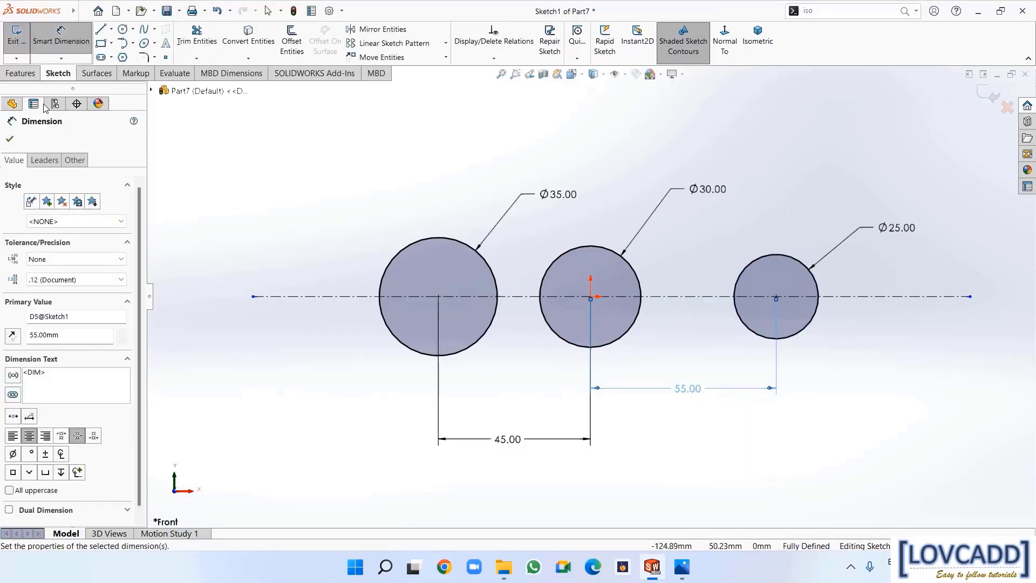
{"action": "left_click", "coordinate": [11, 140]}
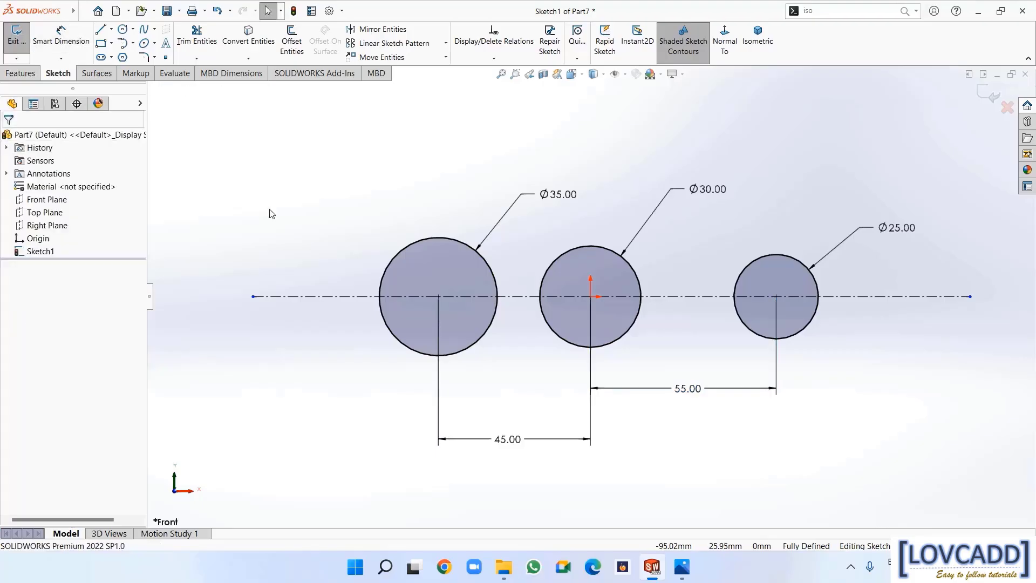
Sketch a sloping line about 73 mm long above the centerline, from the 35 mm circle's right side to the 25 mm circle's left side
{"action": "left_click", "coordinate": [101, 30]}
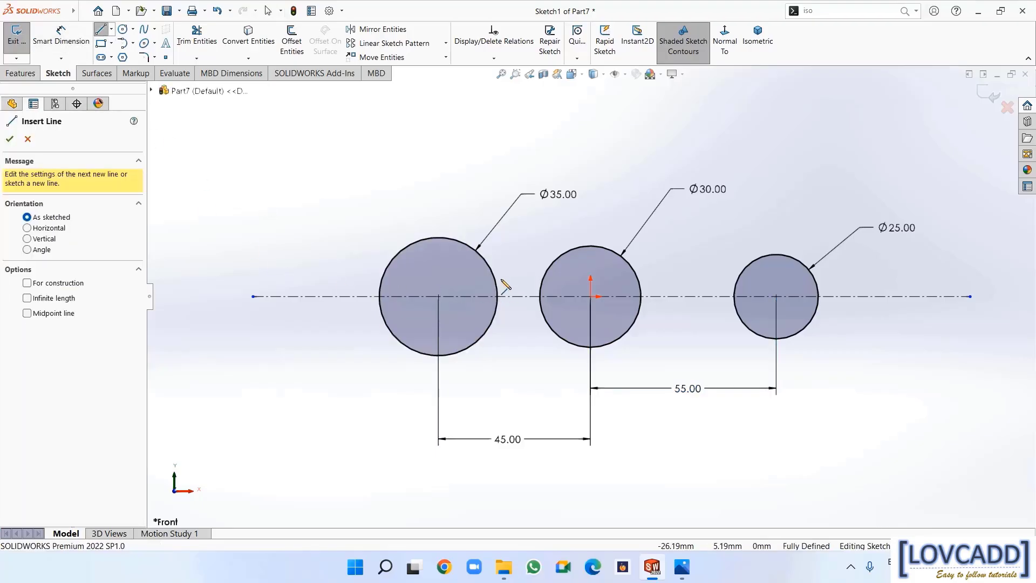
{"action": "left_click", "coordinate": [489, 266]}
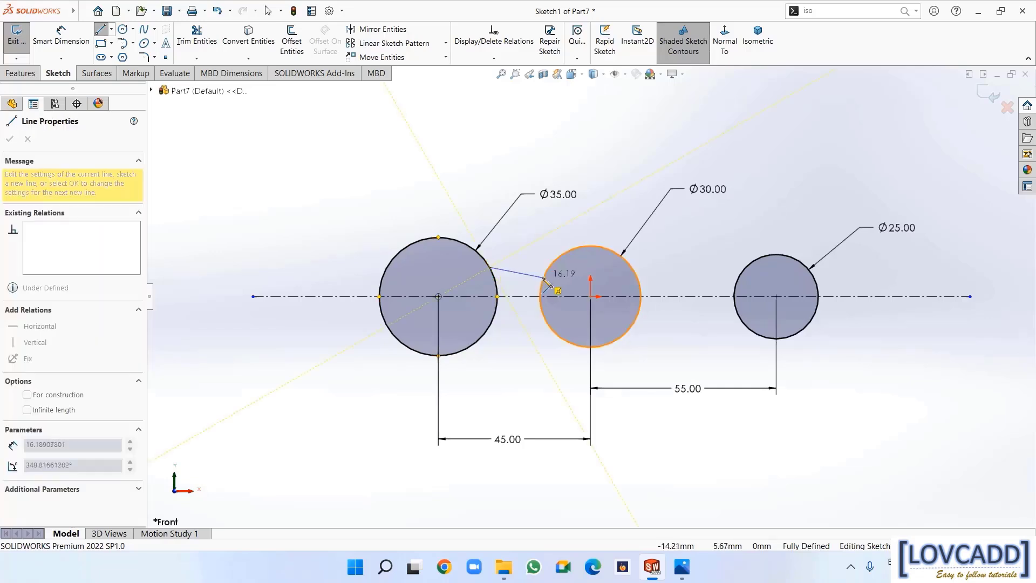
{"action": "left_click", "coordinate": [740, 284]}
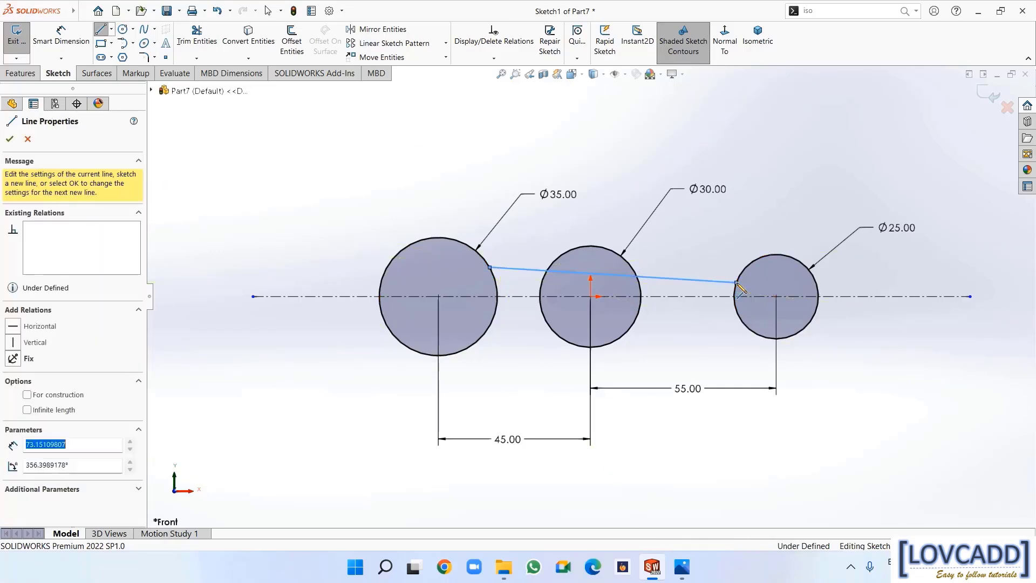
{"action": "right_click", "coordinate": [740, 286]}
{"action": "left_click", "coordinate": [761, 289]}
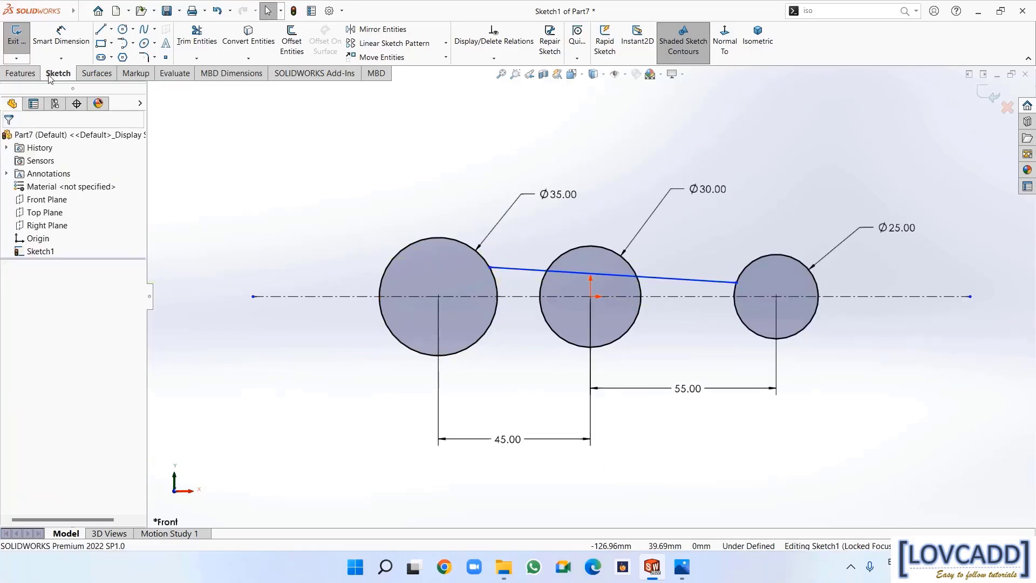
Add a doubled-distance dimension of 20 mm between the centerline and the sloping line's endpoint on the 35 mm circle
{"action": "left_click", "coordinate": [61, 35]}
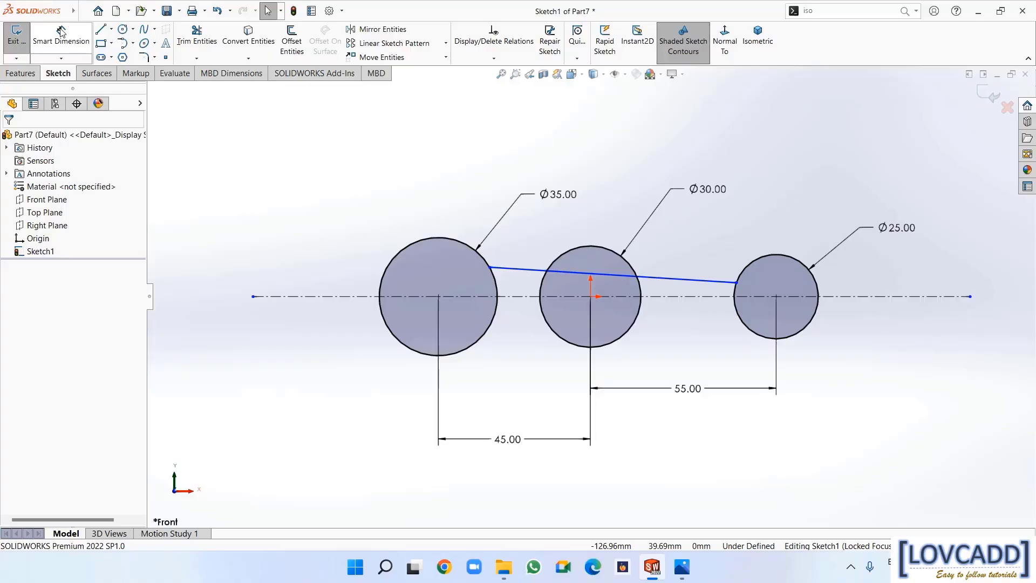
{"action": "left_click", "coordinate": [508, 296]}
{"action": "left_click", "coordinate": [490, 267]}
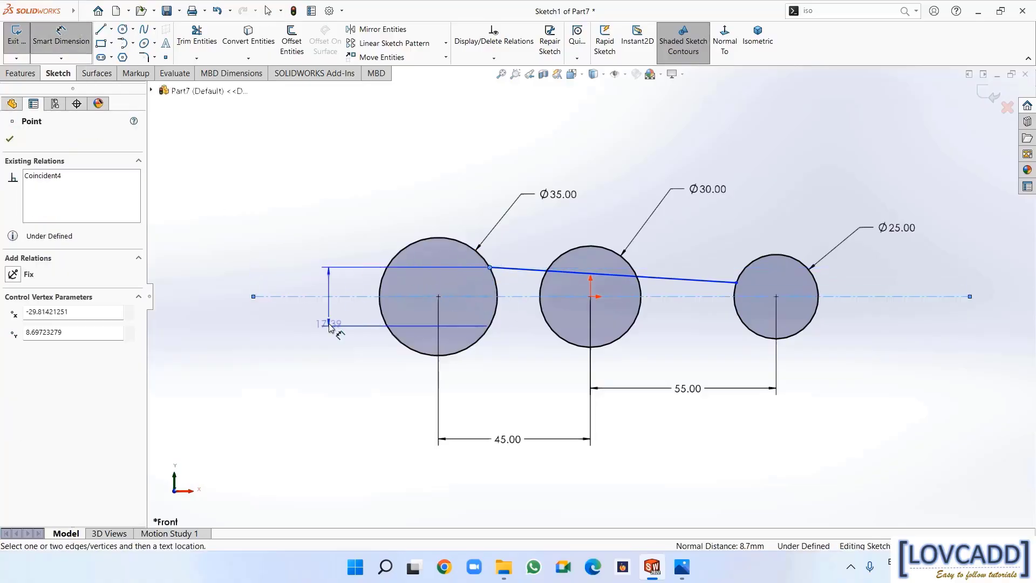
{"action": "left_click", "coordinate": [322, 310]}
{"action": "key", "text": "Return"}
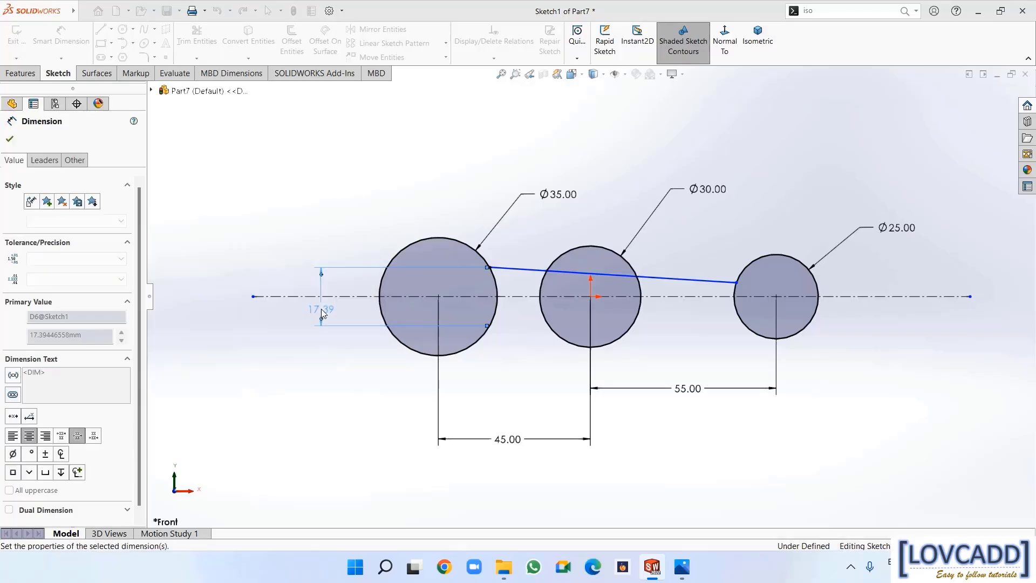
Add a doubled-distance dimension of 11 mm between the centerline and the sloping line's endpoint on the 25 mm circle
{"action": "left_click", "coordinate": [737, 283]}
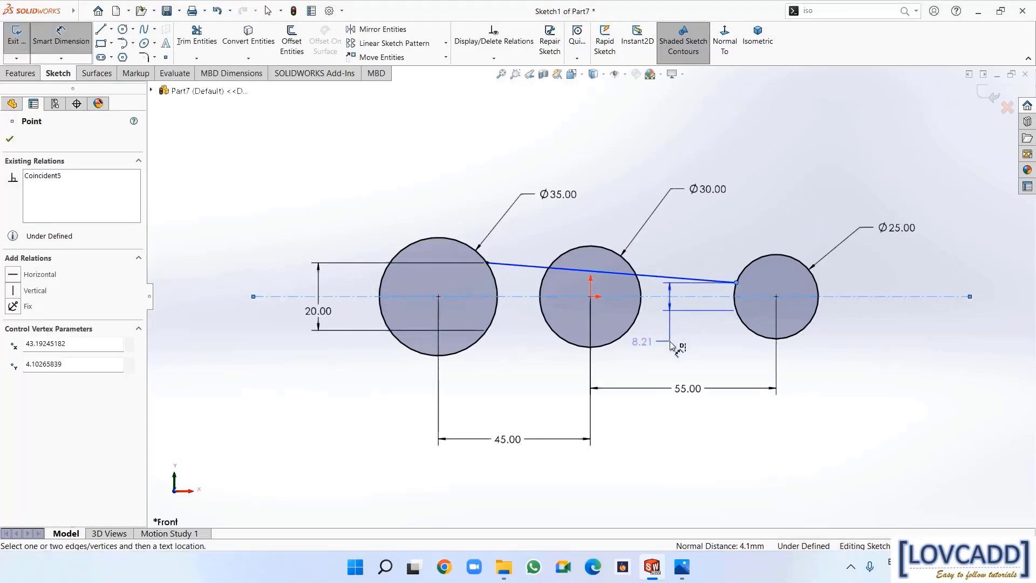
{"action": "left_click", "coordinate": [672, 346]}
{"action": "type", "text": "11"}
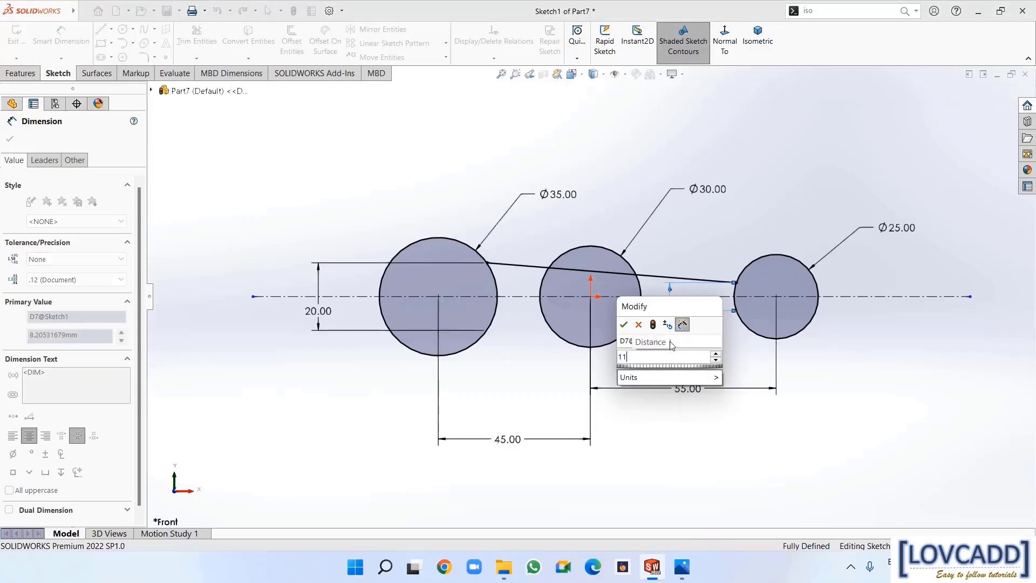
{"action": "key", "text": "Return"}
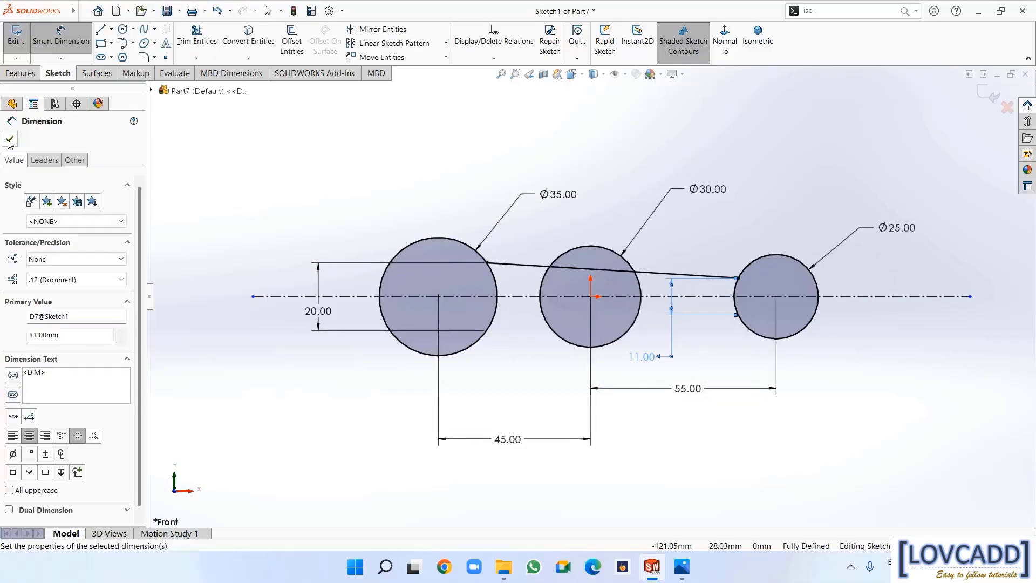
{"action": "left_click", "coordinate": [9, 141]}
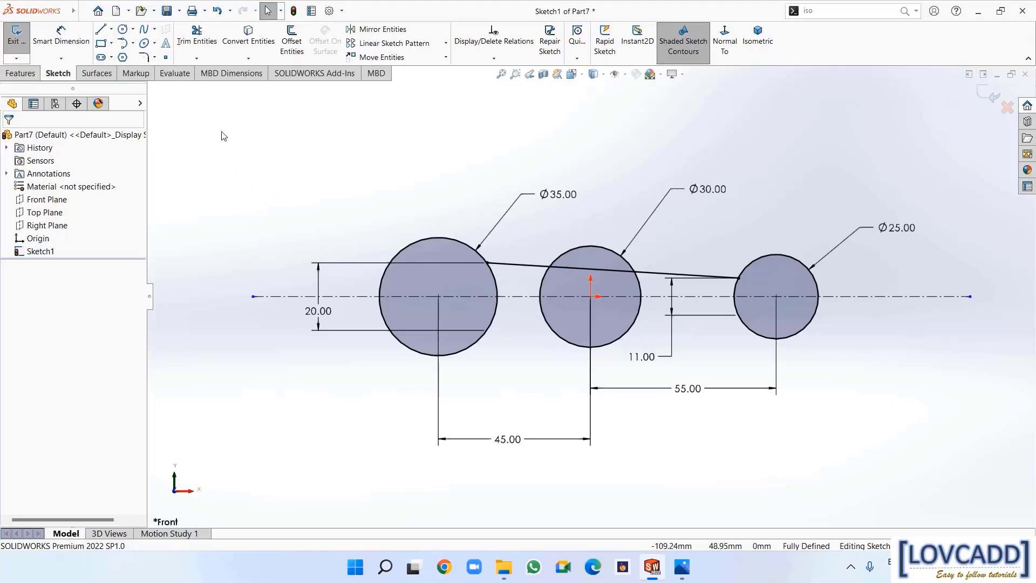
Power trim the lower circle halves, the arc pieces below the sloping line and the line segment inside the middle circle
{"action": "left_click", "coordinate": [197, 36]}
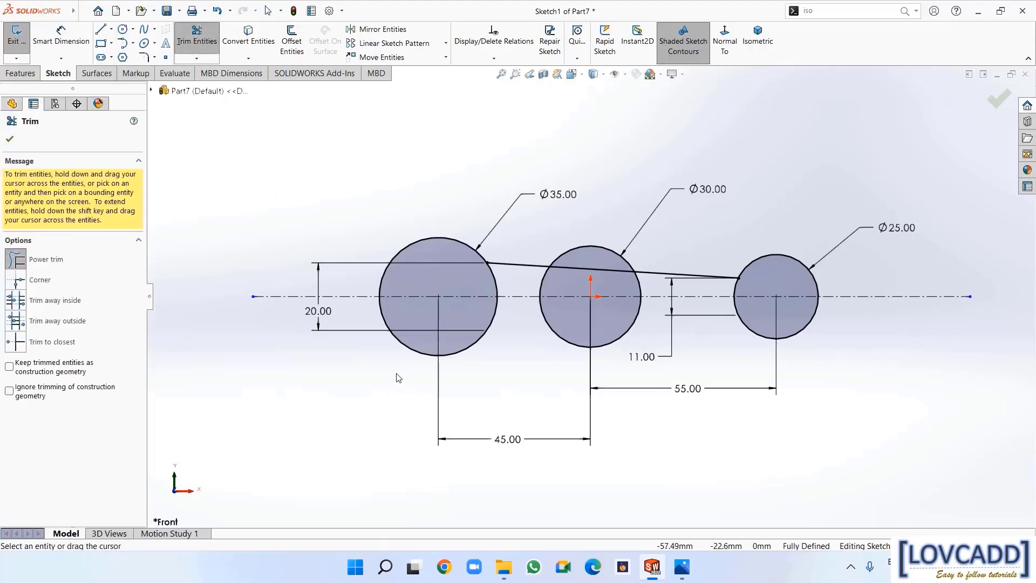
{"action": "left_click_drag", "start_coordinate": [401, 368], "coordinate": [425, 348]}
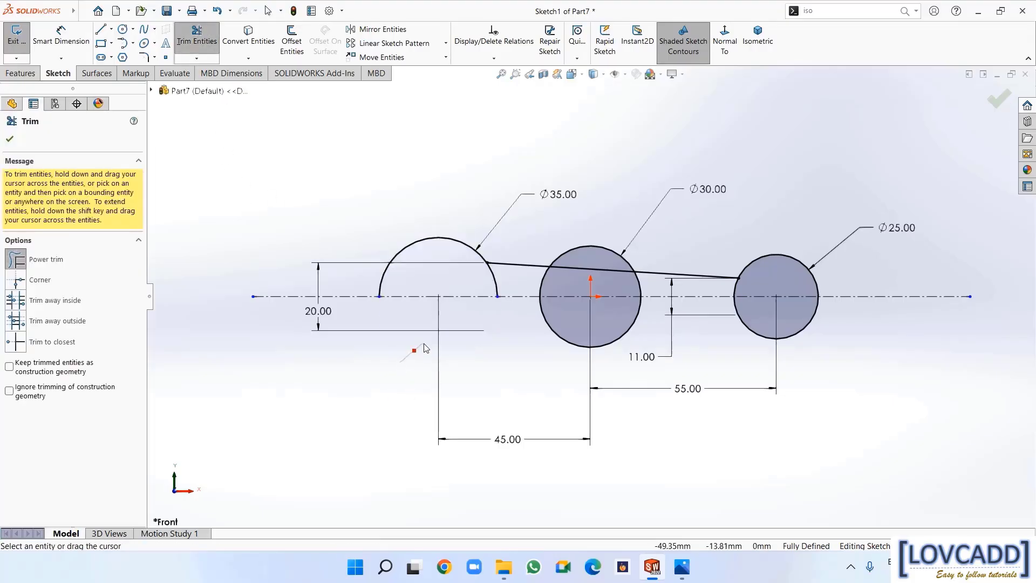
{"action": "left_click_drag", "start_coordinate": [539, 356], "coordinate": [579, 366]}
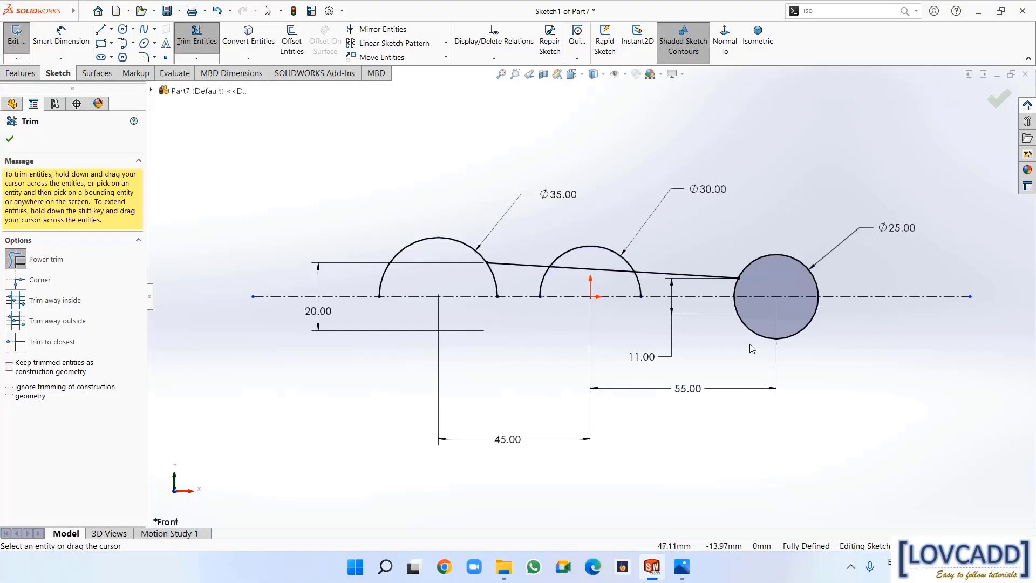
{"action": "mouse_move", "coordinate": [752, 348]}
{"action": "left_mouse_down"}
{"action": "mouse_move", "coordinate": [765, 318]}
{"action": "mouse_move", "coordinate": [635, 316]}
{"action": "left_mouse_up"}
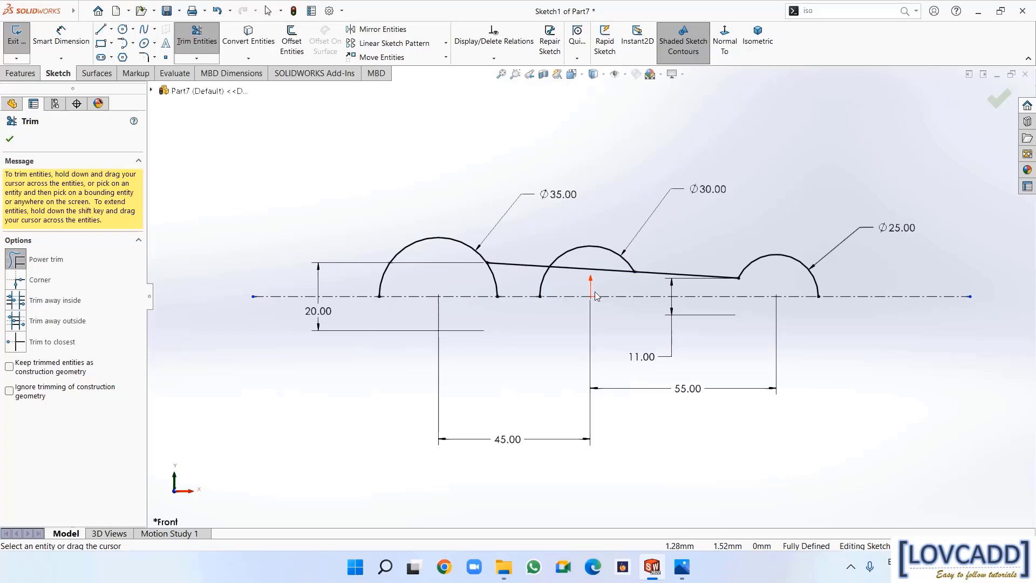
{"action": "left_click_drag", "start_coordinate": [555, 290], "coordinate": [474, 286]}
{"action": "left_click_drag", "start_coordinate": [573, 278], "coordinate": [573, 269]}
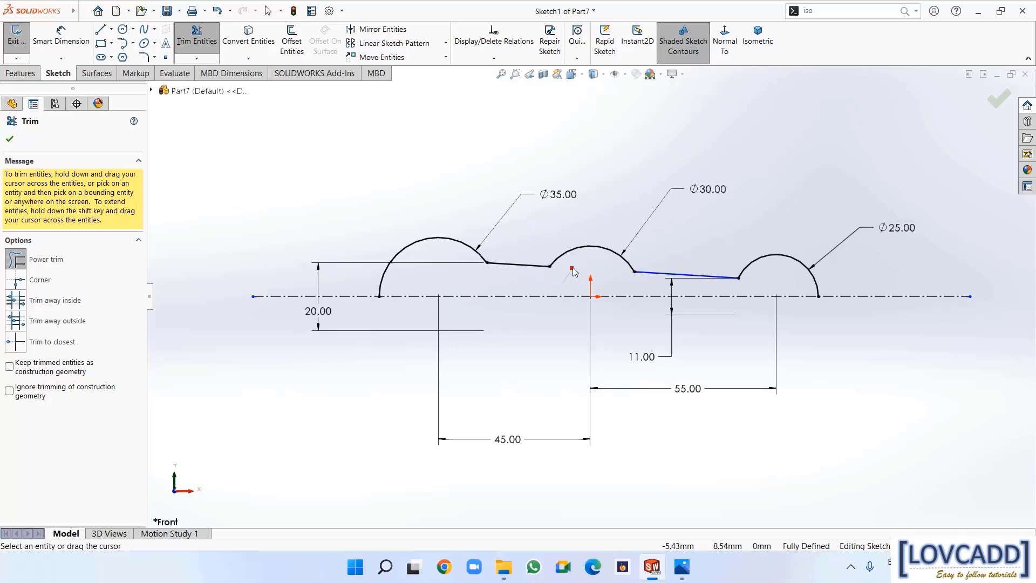
{"action": "left_click", "coordinate": [9, 140]}
Close the half profile with a 130 mm horizontal line along the centerline between the outer ends of the end arcs
{"action": "key", "text": "l"}
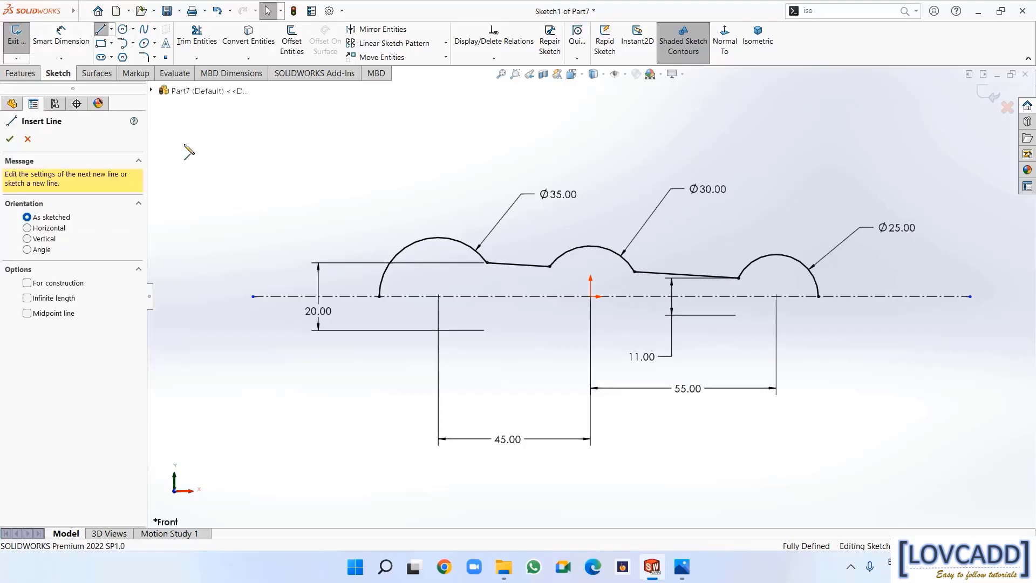
{"action": "left_click", "coordinate": [379, 296]}
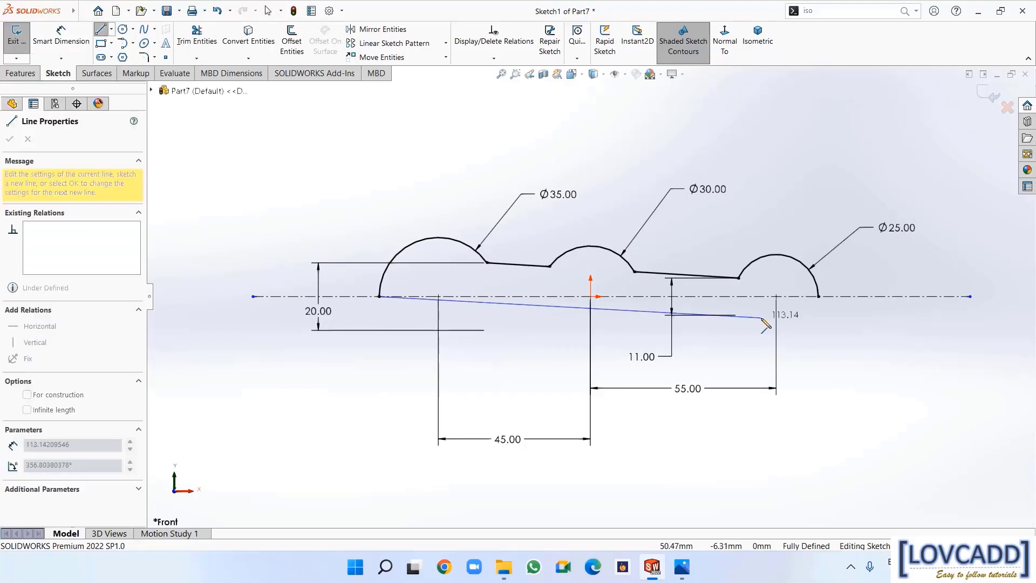
{"action": "left_click", "coordinate": [818, 296]}
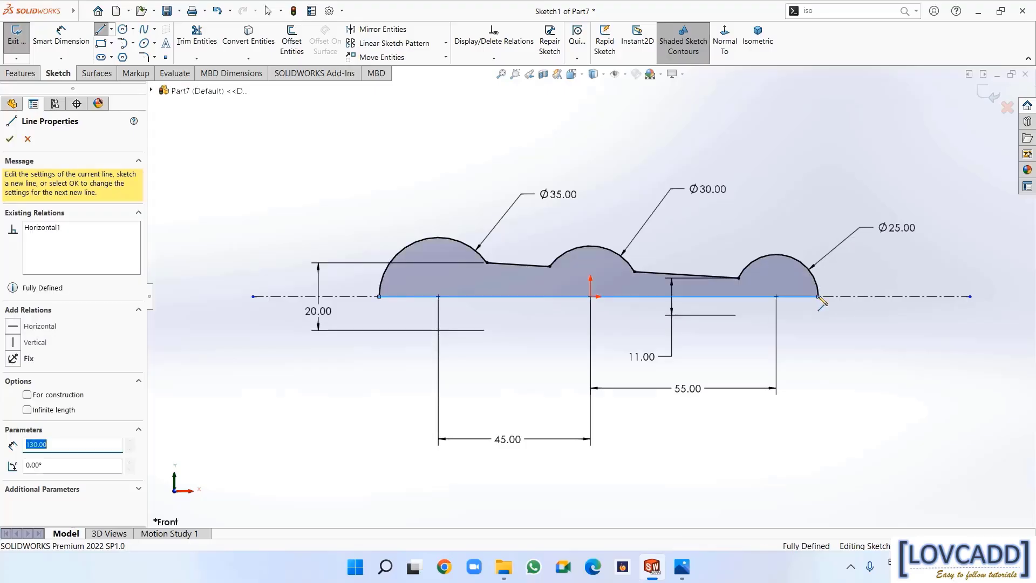
{"action": "right_click", "coordinate": [819, 294]}
{"action": "left_click", "coordinate": [849, 302]}
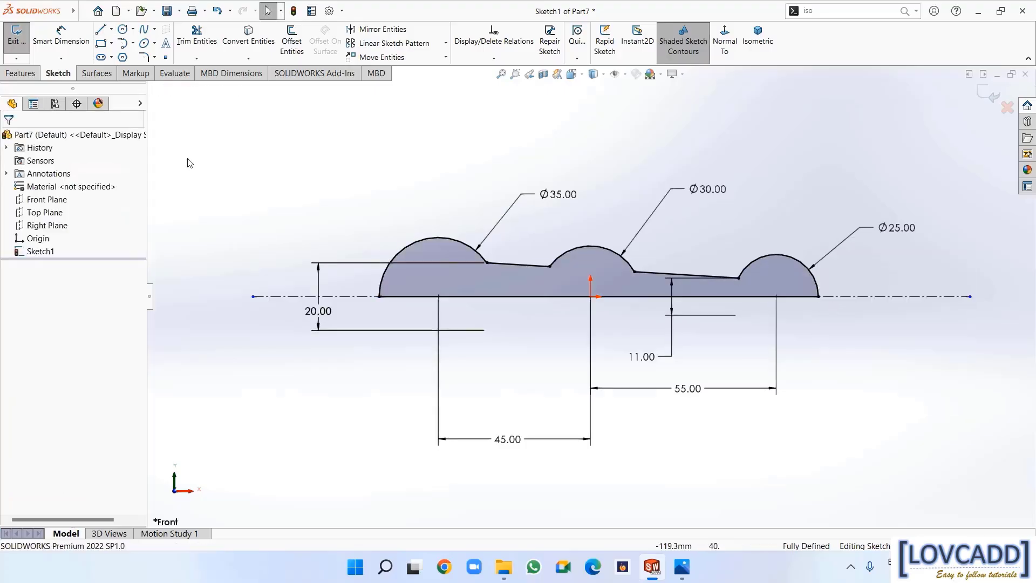
Revolve the closed half profile 360 degrees about the centerline into a solid
{"action": "left_click", "coordinate": [27, 77]}
{"action": "left_click", "coordinate": [60, 41]}
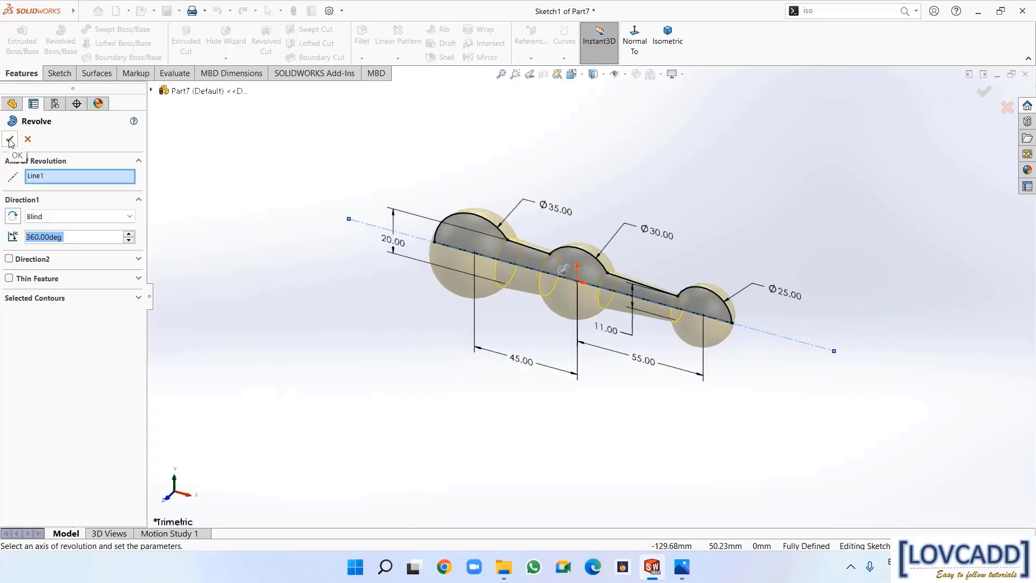
{"action": "left_click", "coordinate": [10, 141]}
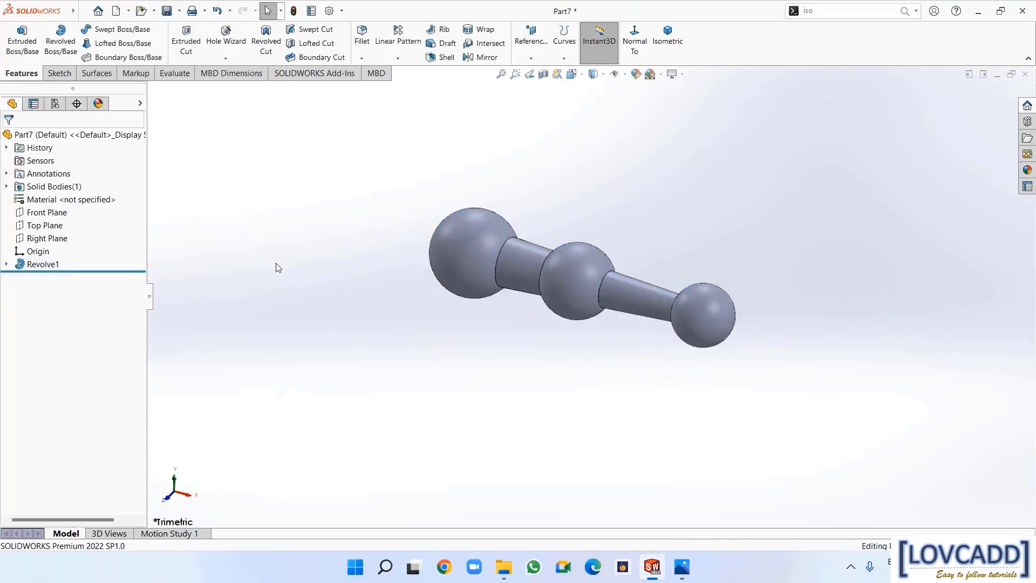
{"action": "middle_click_drag", "start_coordinate": [277, 268], "coordinate": [285, 288]}
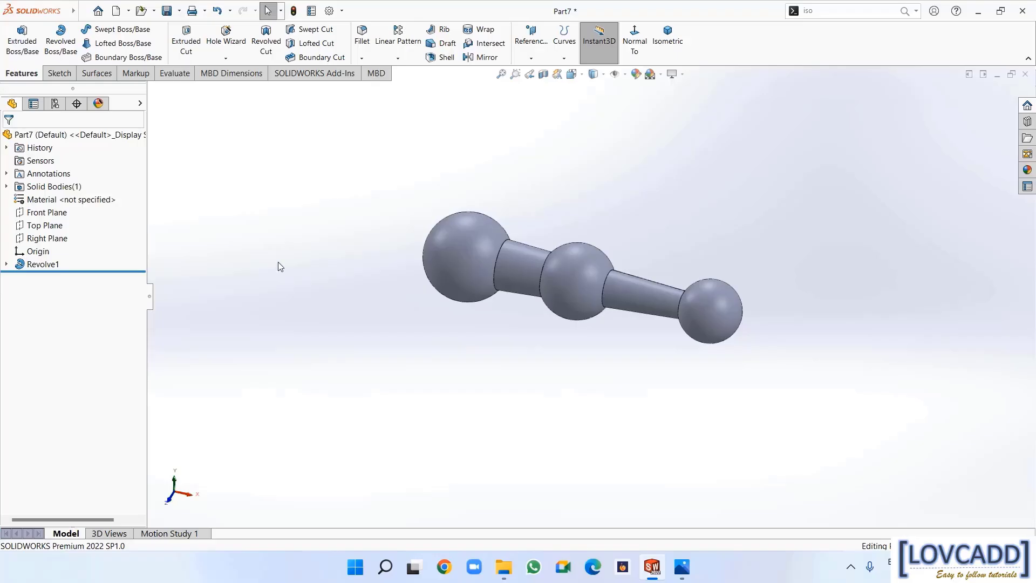
Start a sketch on the Top Plane and draw a circle centered on the origin, inside the middle sphere's outline
{"action": "left_click", "coordinate": [60, 225]}
{"action": "left_click", "coordinate": [64, 209]}
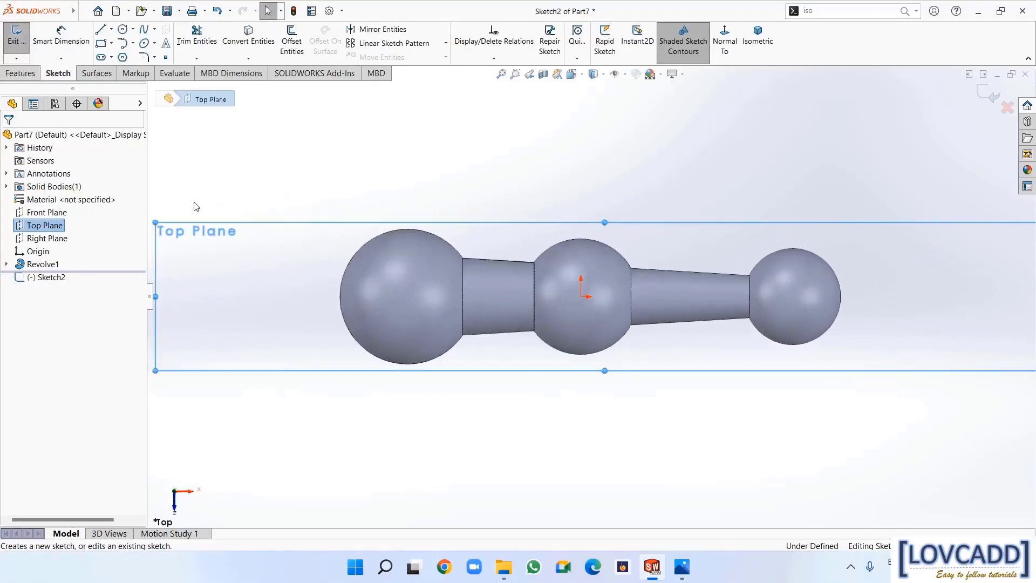
{"action": "left_click", "coordinate": [126, 31]}
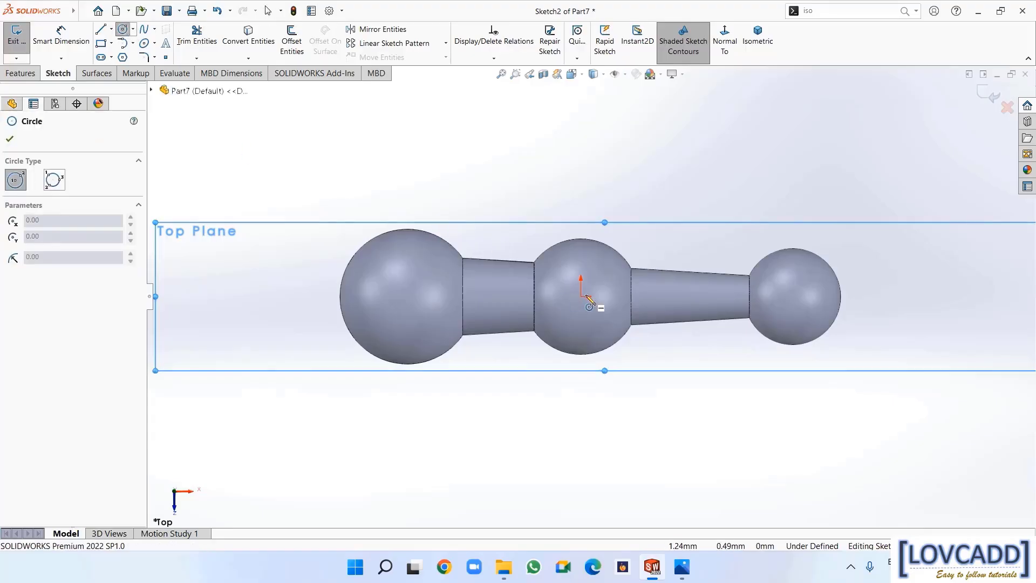
{"action": "mouse_move", "coordinate": [581, 296]}
{"action": "left_mouse_down"}
{"action": "mouse_move", "coordinate": [628, 330]}
{"action": "mouse_move", "coordinate": [600, 331]}
{"action": "left_mouse_up"}
{"action": "right_click", "coordinate": [598, 282]}
{"action": "left_click", "coordinate": [631, 314]}
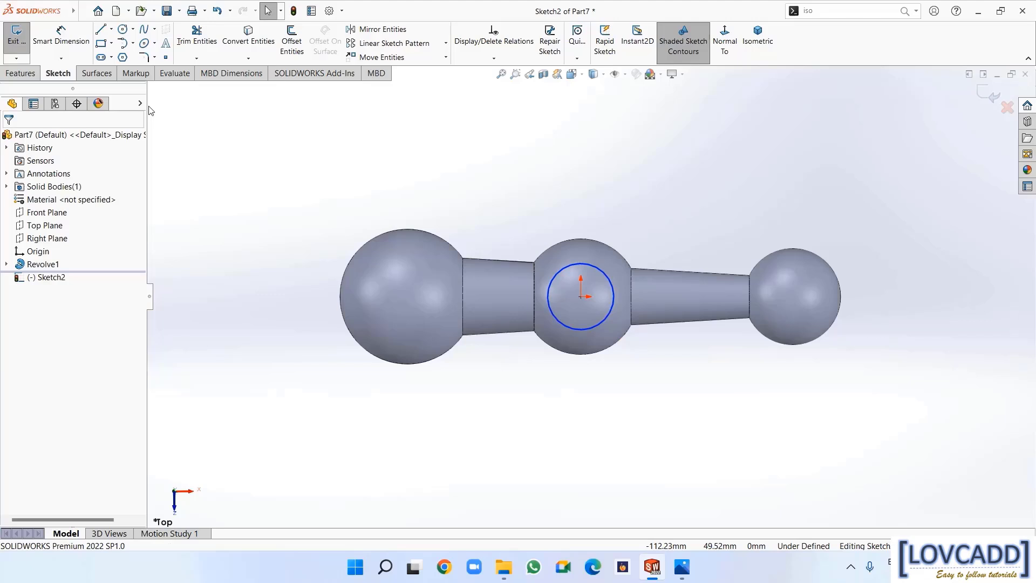
Dimension the circle at the middle ball to a diameter of 13 mm
{"action": "left_click", "coordinate": [70, 43]}
{"action": "left_click", "coordinate": [593, 327]}
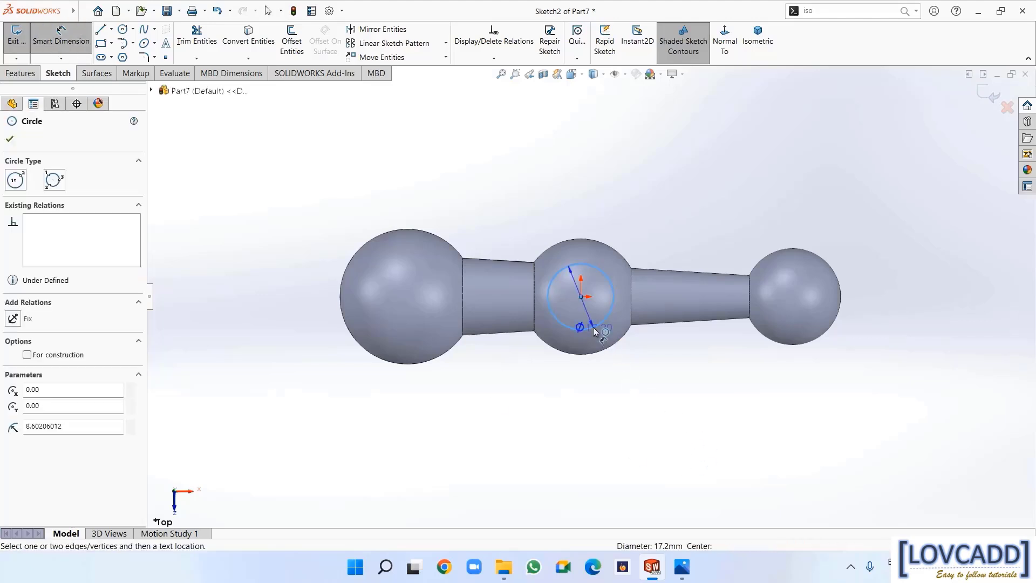
{"action": "left_click", "coordinate": [650, 408]}
{"action": "type", "text": "13"}
{"action": "key", "text": "Return"}
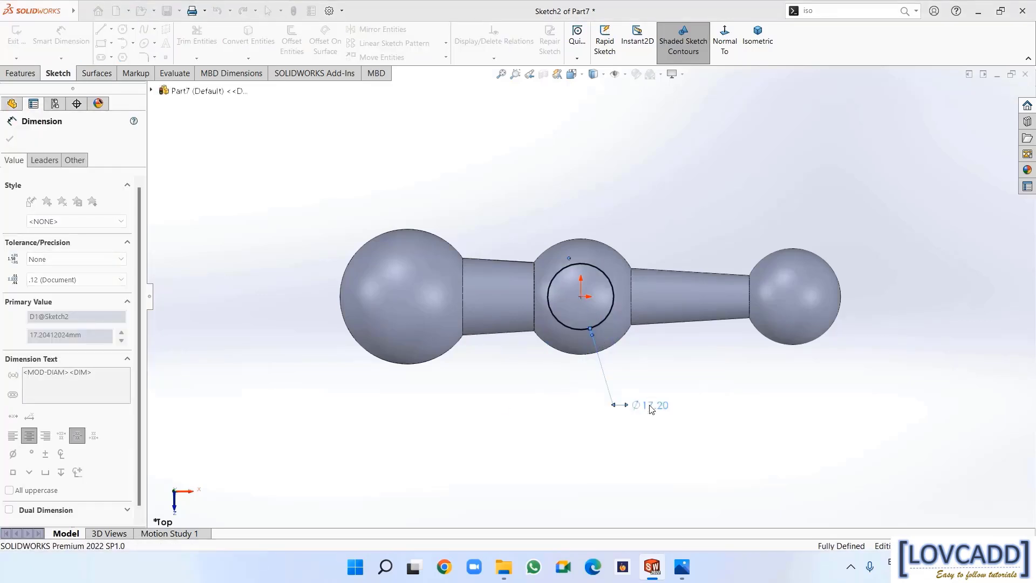
Cut the 13 mm circle through the middle ball with an Extruded Cut set to Through All - Both
{"action": "left_click", "coordinate": [20, 73]}
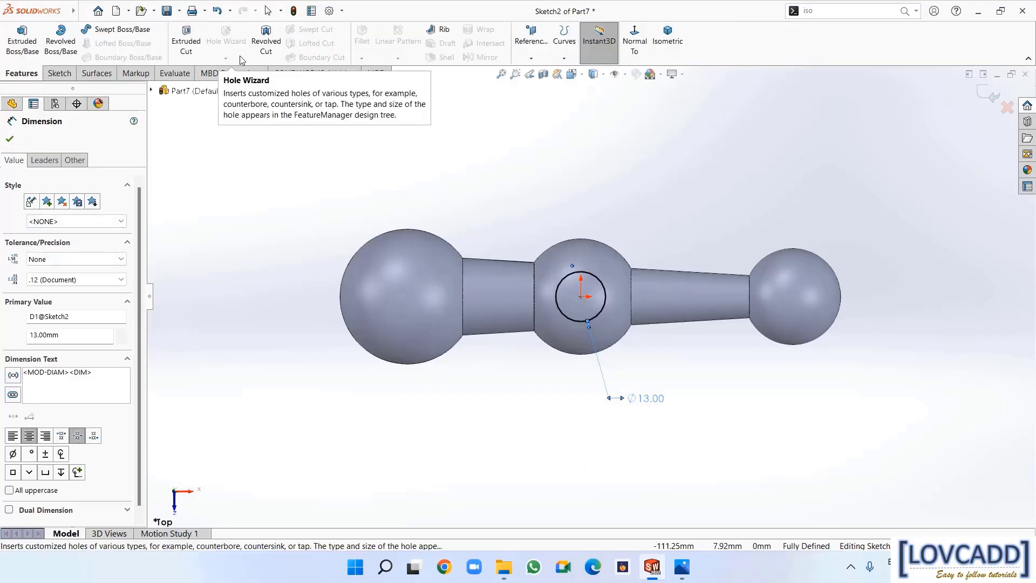
{"action": "left_click", "coordinate": [186, 38]}
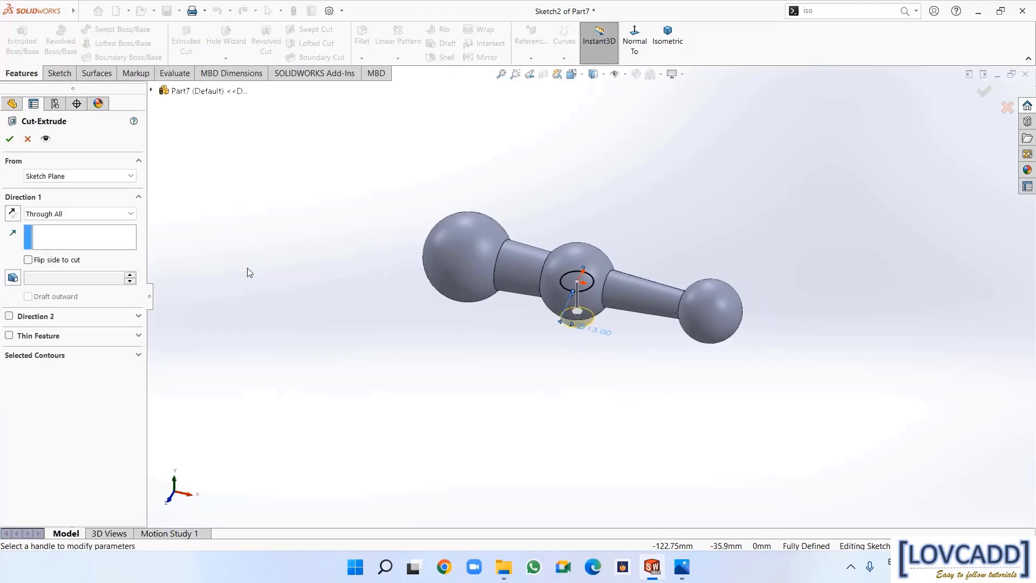
{"action": "left_click", "coordinate": [53, 214]}
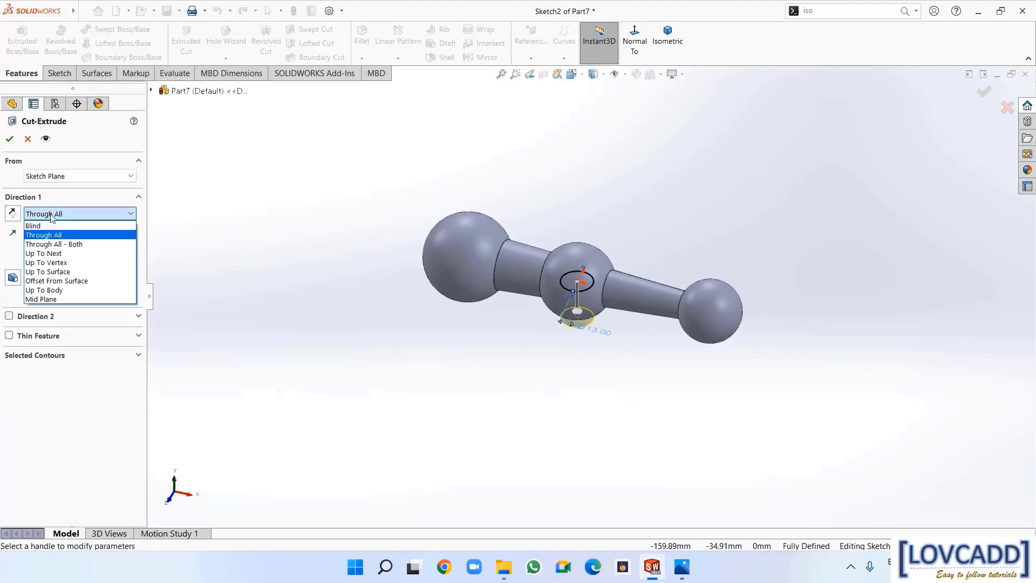
{"action": "left_click", "coordinate": [51, 244]}
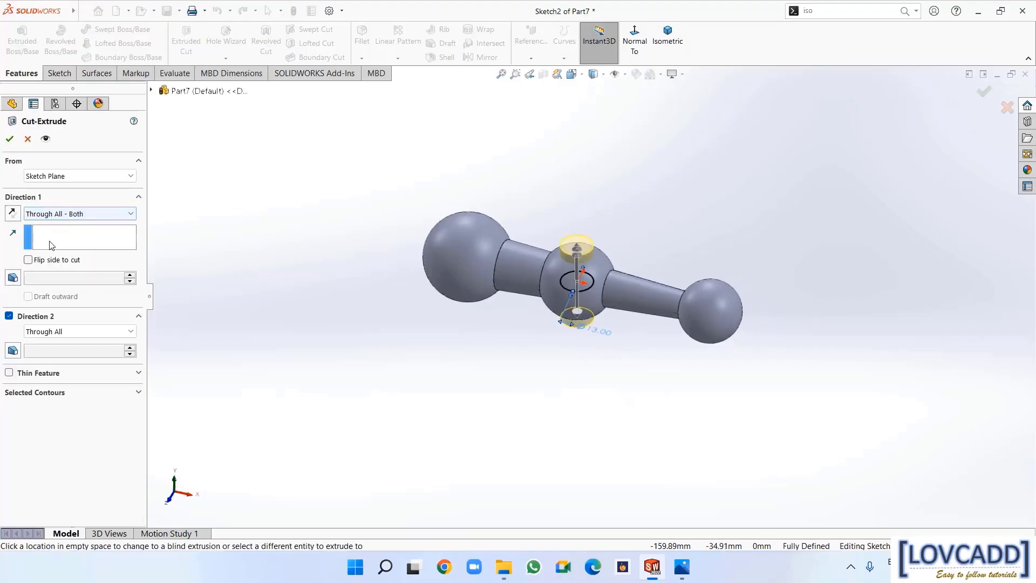
{"action": "left_click", "coordinate": [11, 139]}
Start a sketch on the Top Plane and draw a circle about 18 mm in diameter centered on the smallest ball
{"action": "middle_click_drag", "start_coordinate": [297, 331], "coordinate": [412, 379]}
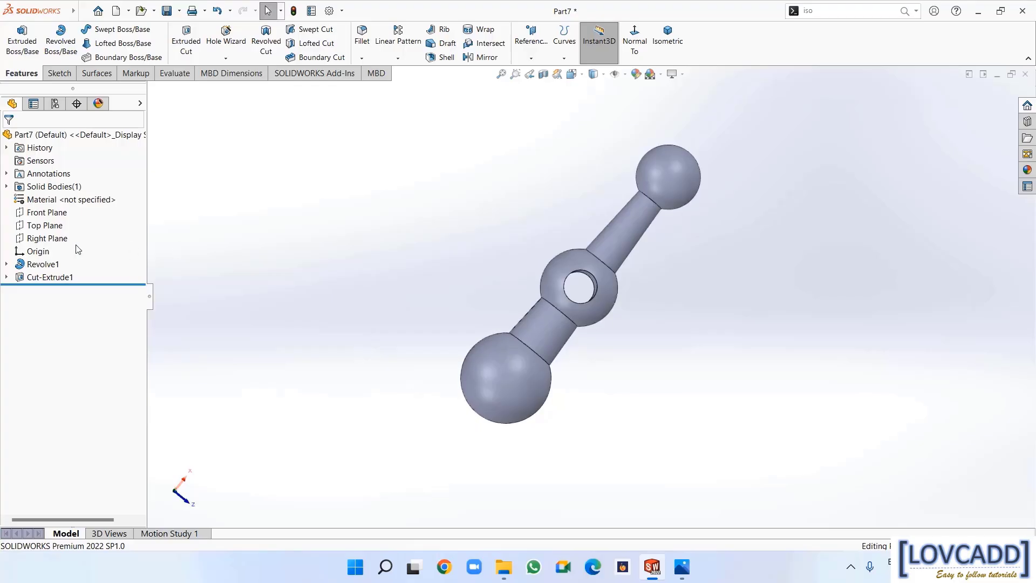
{"action": "left_click", "coordinate": [44, 226]}
{"action": "left_click", "coordinate": [43, 213]}
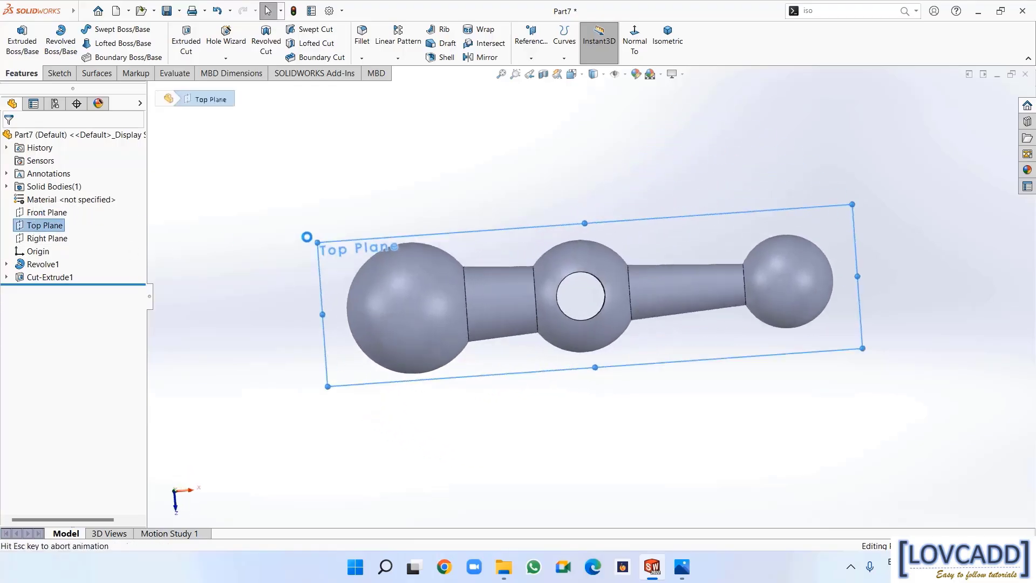
{"action": "left_click", "coordinate": [123, 30]}
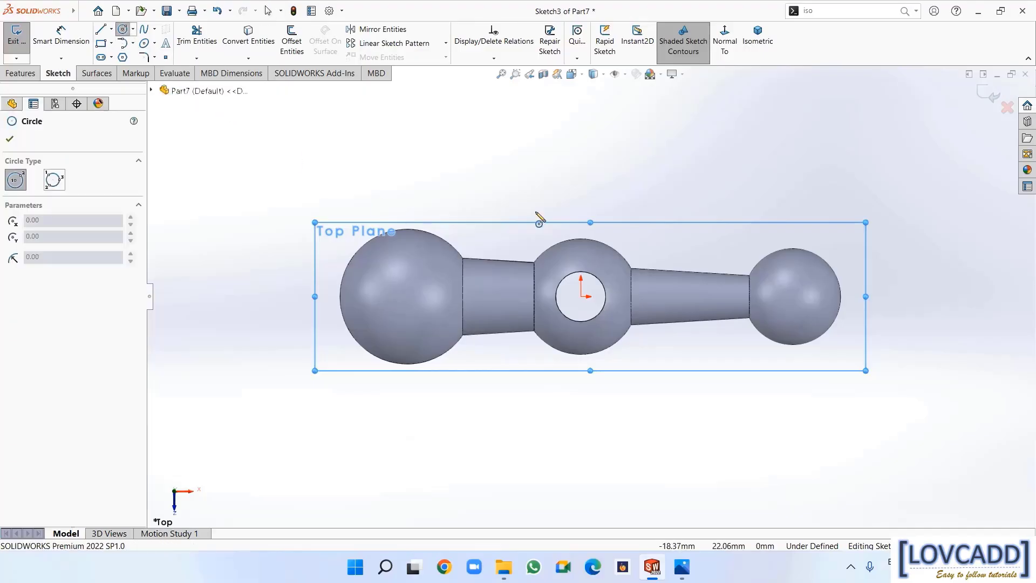
{"action": "left_click", "coordinate": [792, 297]}
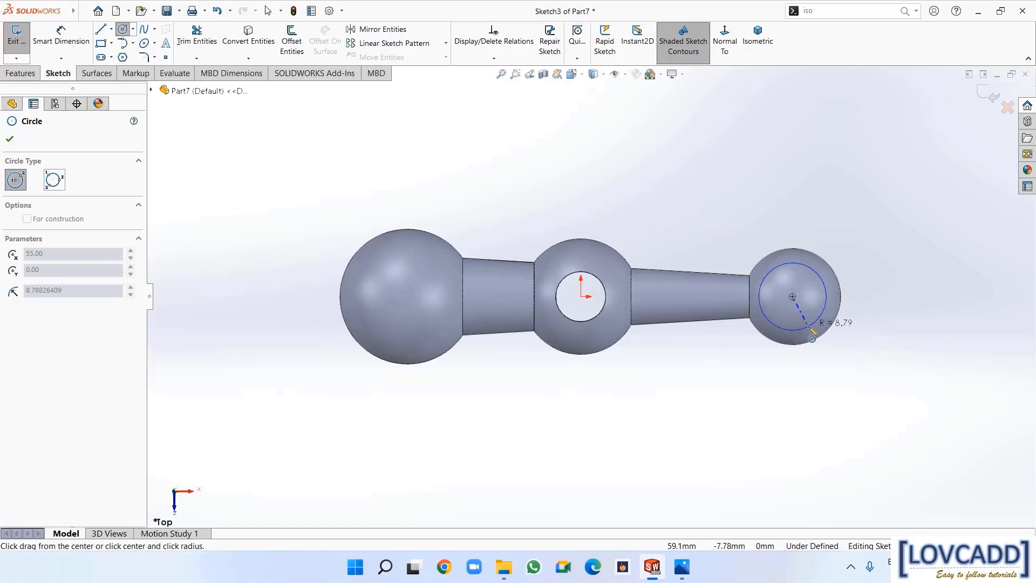
{"action": "left_click", "coordinate": [811, 330]}
{"action": "right_click", "coordinate": [812, 334]}
{"action": "left_click", "coordinate": [828, 336]}
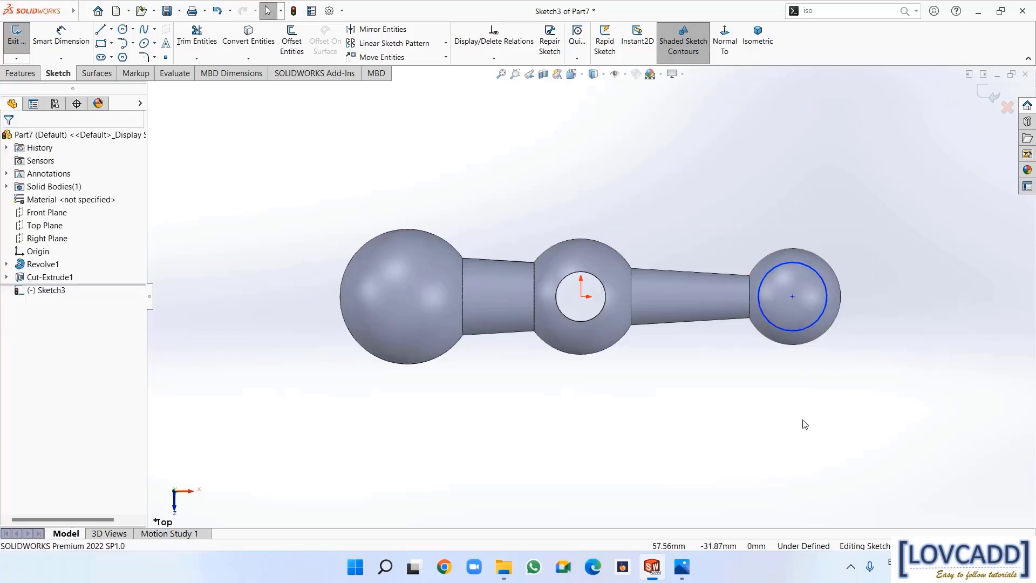
Dimension the circle on the smallest ball to a diameter of 15 mm
{"action": "left_click", "coordinate": [58, 45]}
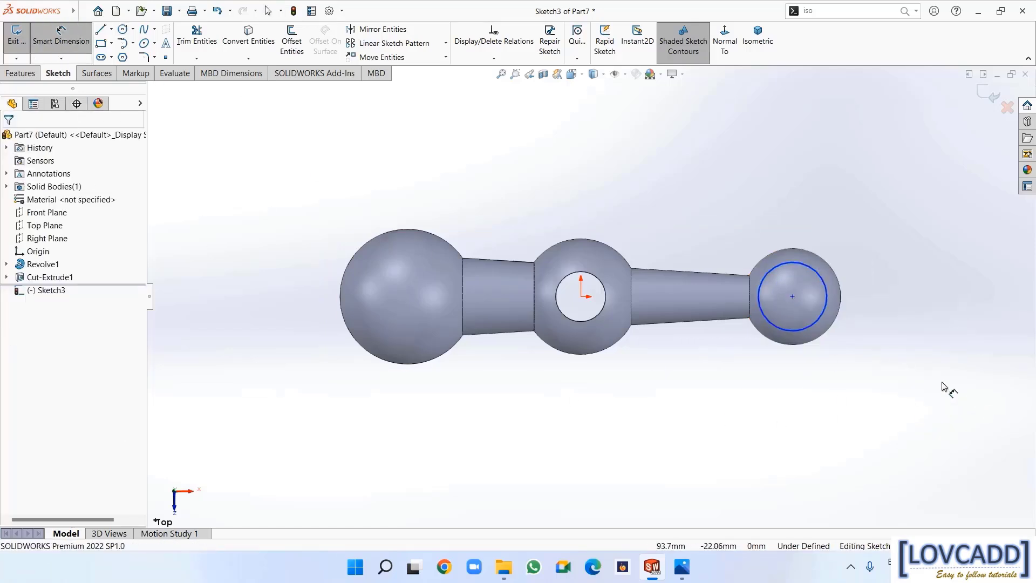
{"action": "left_click", "coordinate": [816, 325]}
{"action": "left_click", "coordinate": [877, 376]}
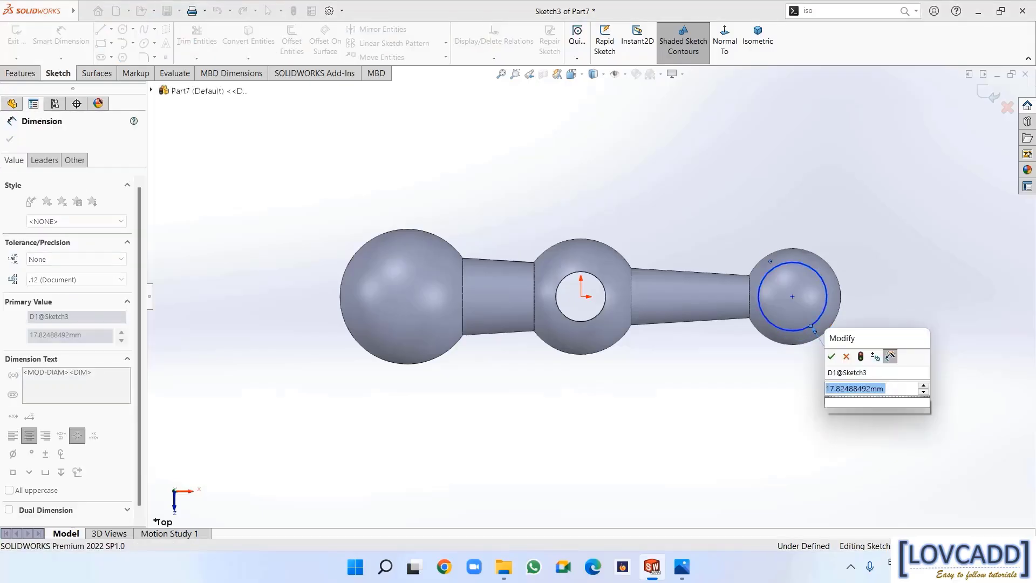
{"action": "type", "text": "15"}
{"action": "key", "text": "Return"}
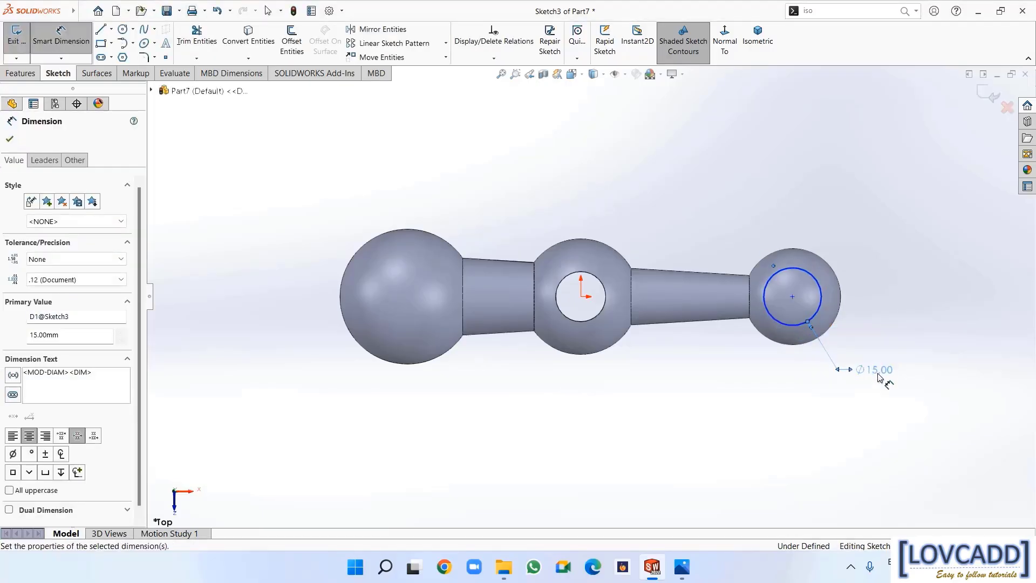
Cut the 15 mm circle outward through the smallest ball, starting at a 10 mm offset, using Through All with the direction reversed
{"action": "left_click", "coordinate": [21, 72]}
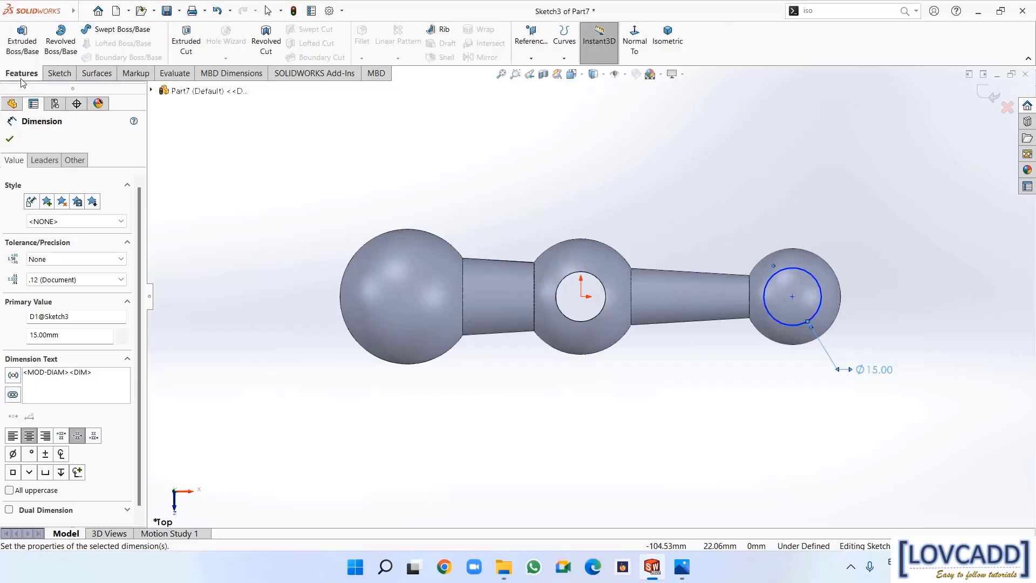
{"action": "left_click", "coordinate": [185, 42]}
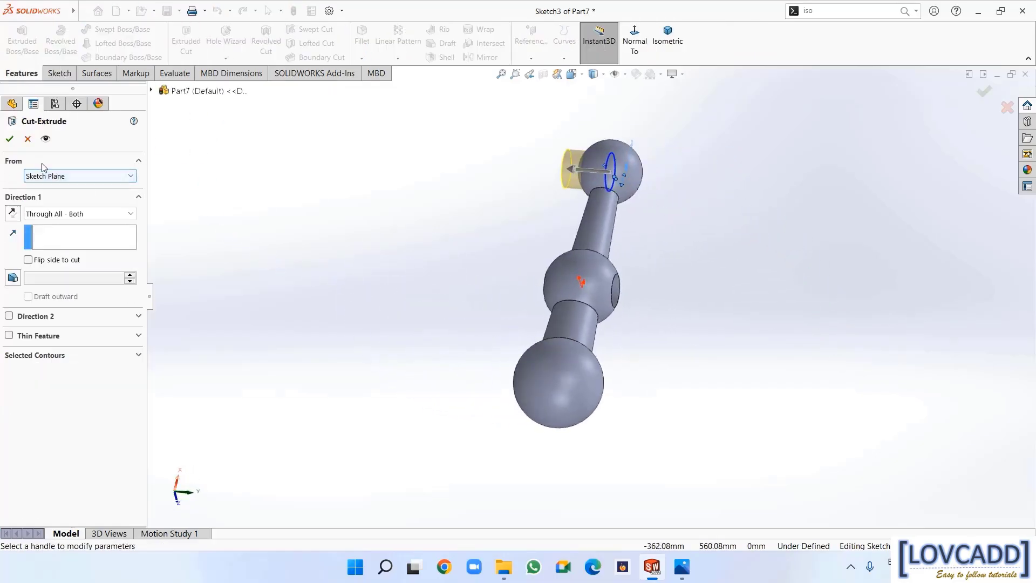
{"action": "left_click", "coordinate": [37, 178]}
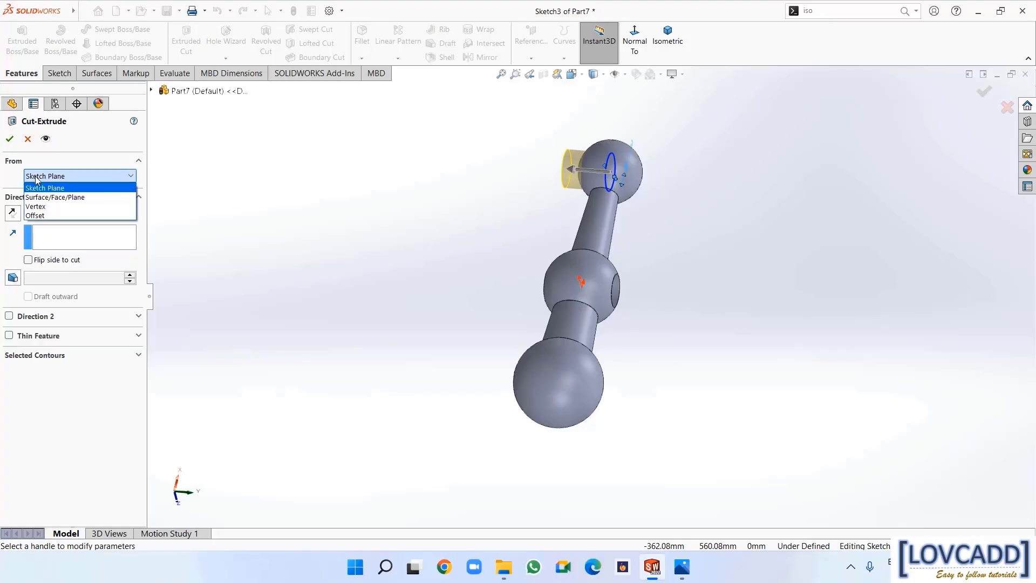
{"action": "left_click", "coordinate": [44, 216]}
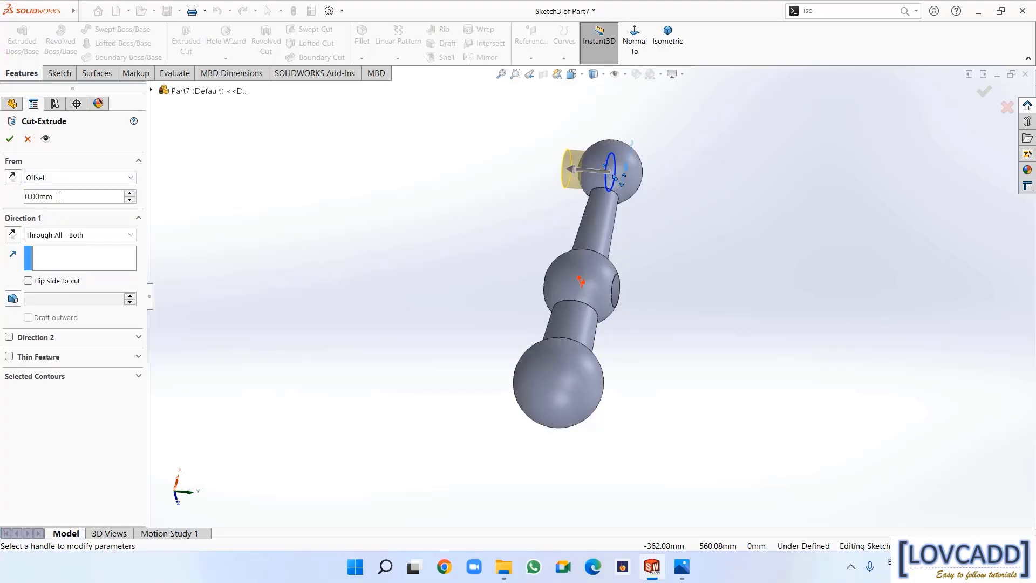
{"action": "type", "text": "10"}
{"action": "key", "text": "Return"}
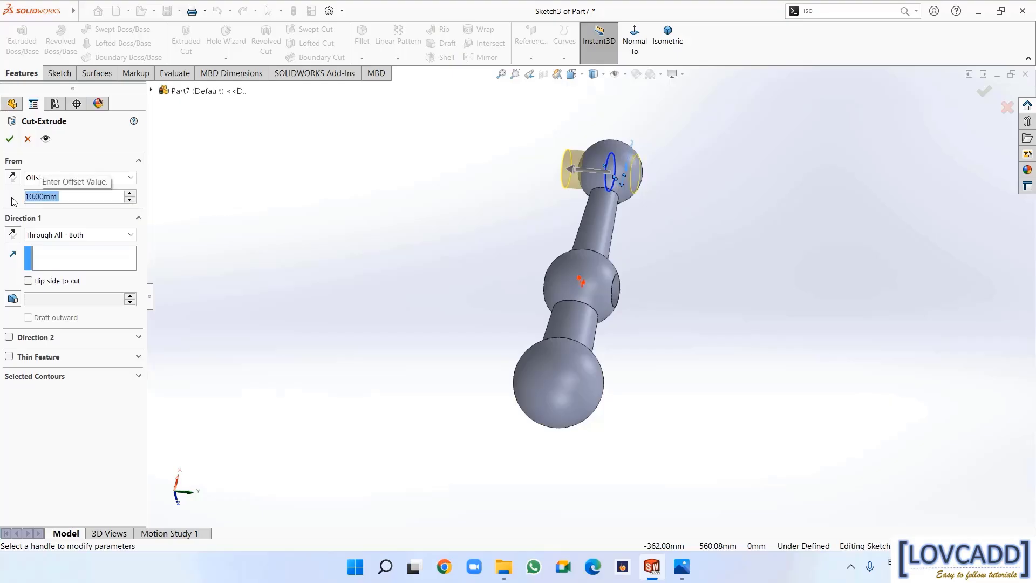
{"action": "left_click", "coordinate": [36, 230]}
{"action": "left_click", "coordinate": [29, 249]}
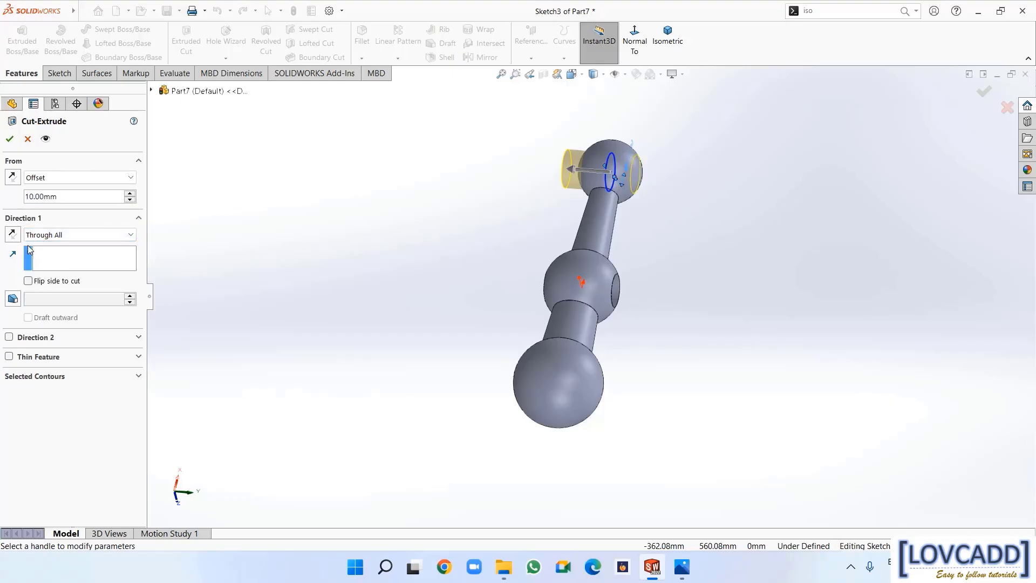
{"action": "left_click", "coordinate": [12, 237]}
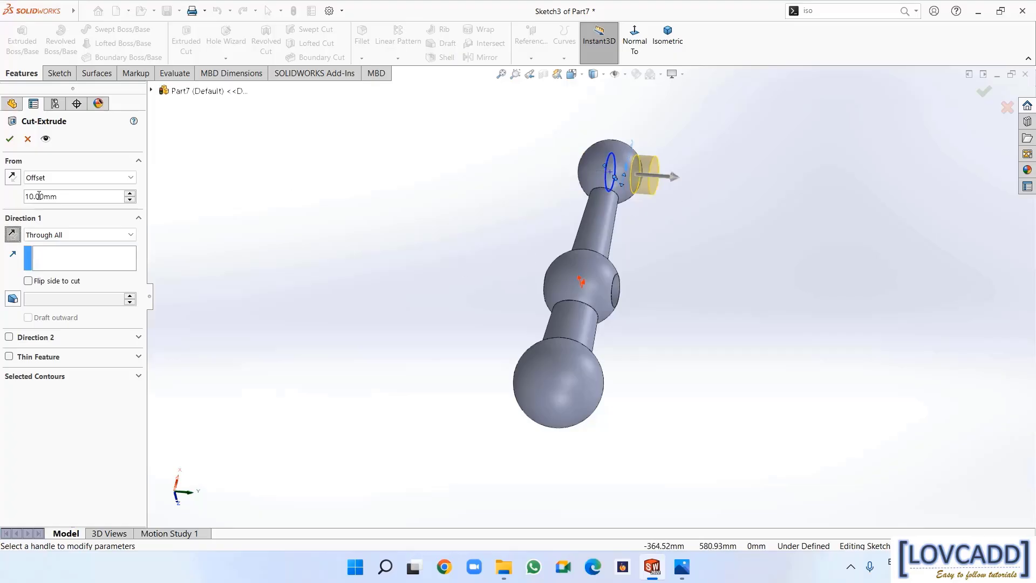
{"action": "left_click", "coordinate": [9, 139]}
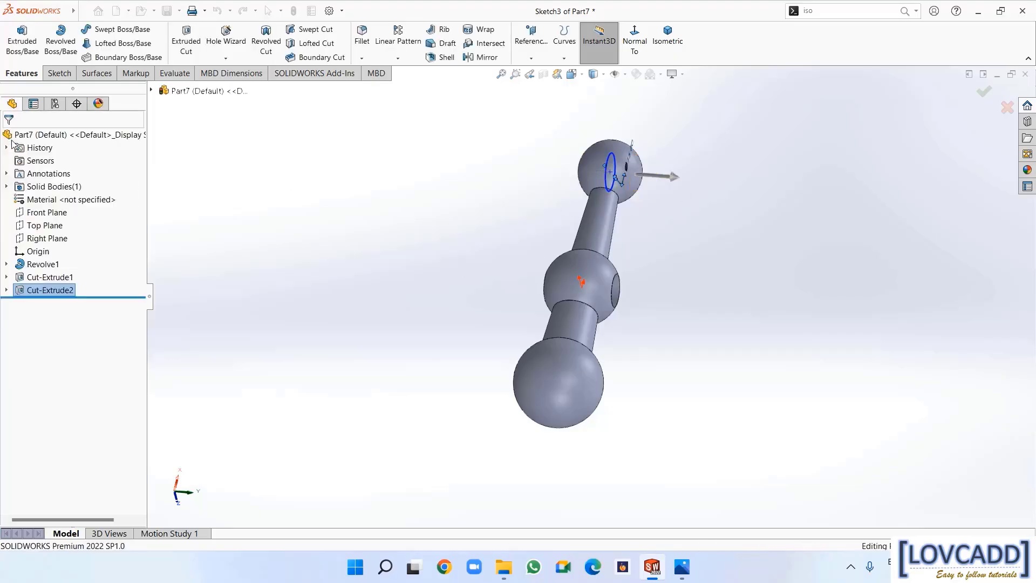
Start another sketch on the Top Plane and draw a circle about 20 mm in diameter around the middle ball's hole, centered on the origin
{"action": "middle_click_drag", "start_coordinate": [347, 353], "coordinate": [285, 338]}
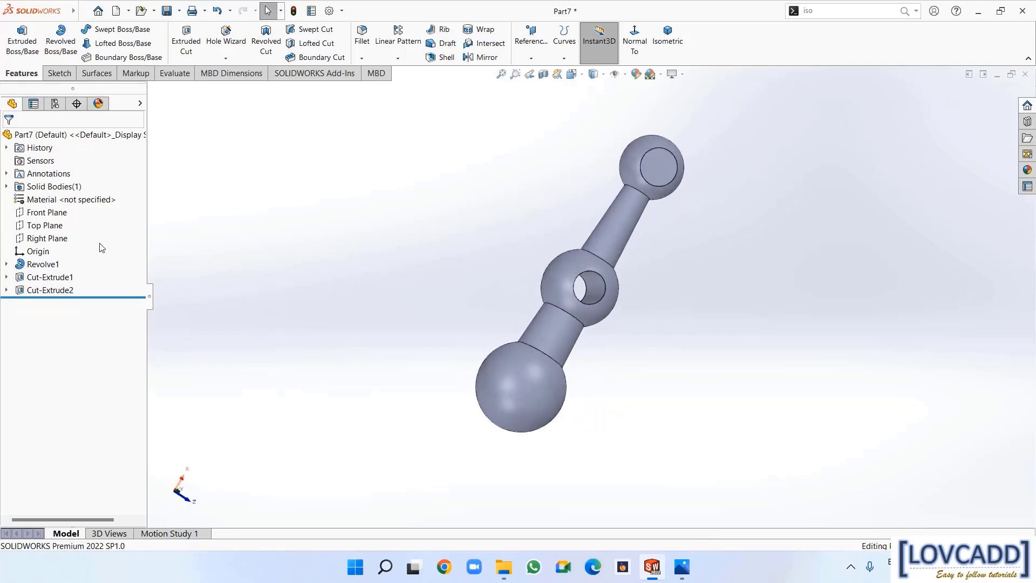
{"action": "left_click", "coordinate": [48, 226]}
{"action": "left_click", "coordinate": [57, 208]}
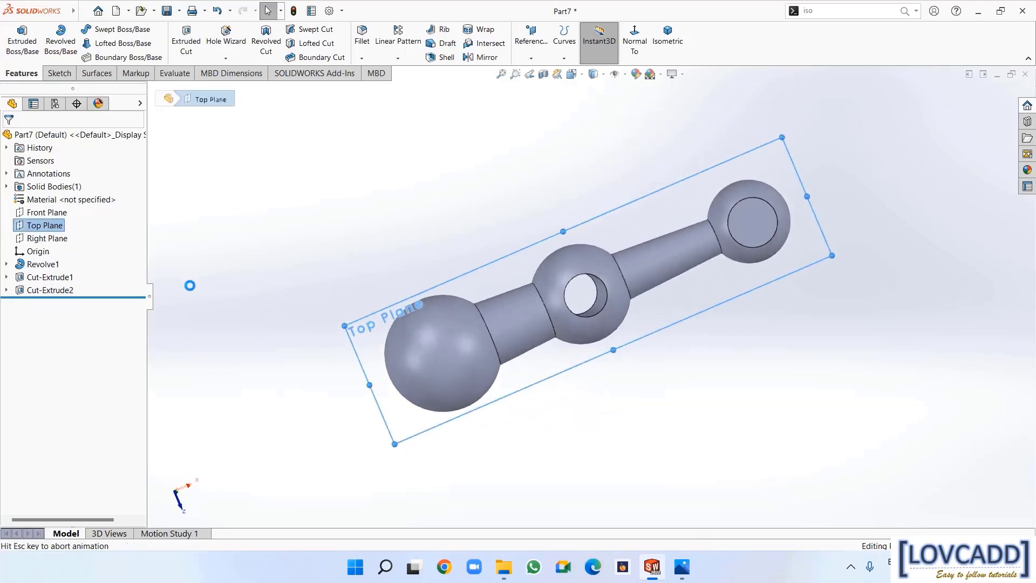
{"action": "left_click", "coordinate": [121, 31]}
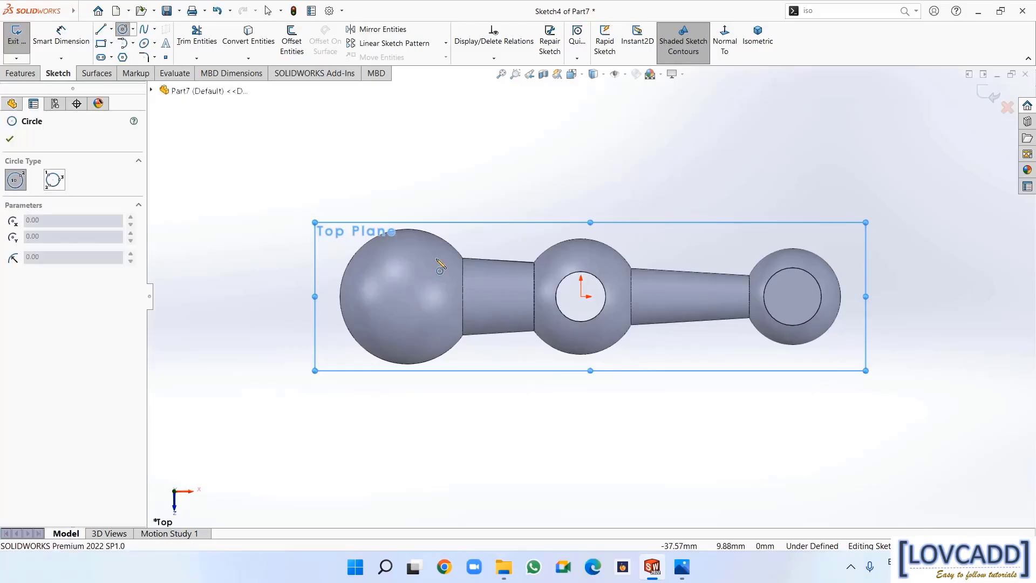
{"action": "left_click", "coordinate": [605, 326]}
{"action": "right_click", "coordinate": [604, 326]}
{"action": "left_click", "coordinate": [612, 338]}
Dimension the circle around the middle ball's hole to a diameter of 18 mm
{"action": "left_click", "coordinate": [70, 50]}
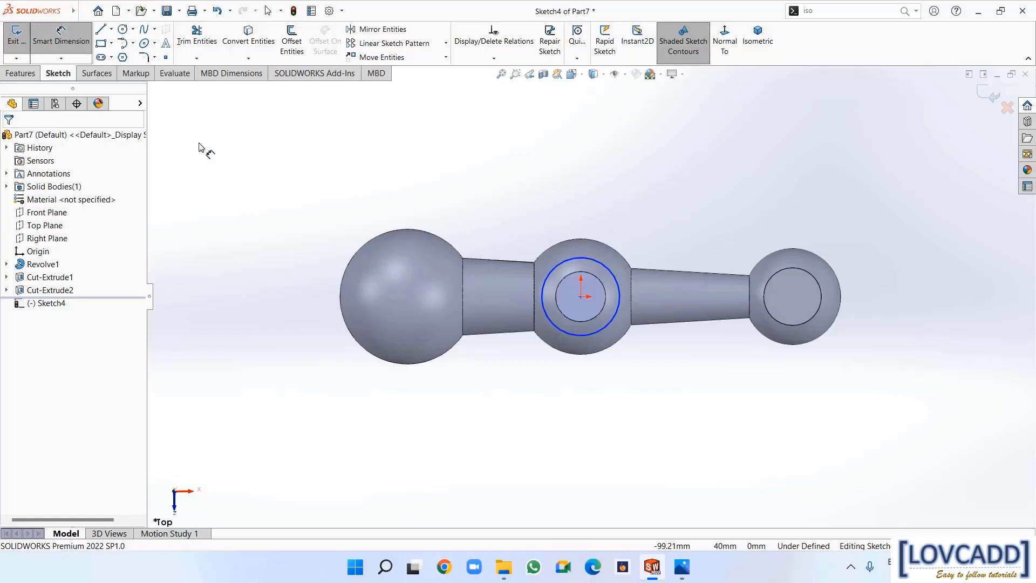
{"action": "left_click", "coordinate": [603, 328]}
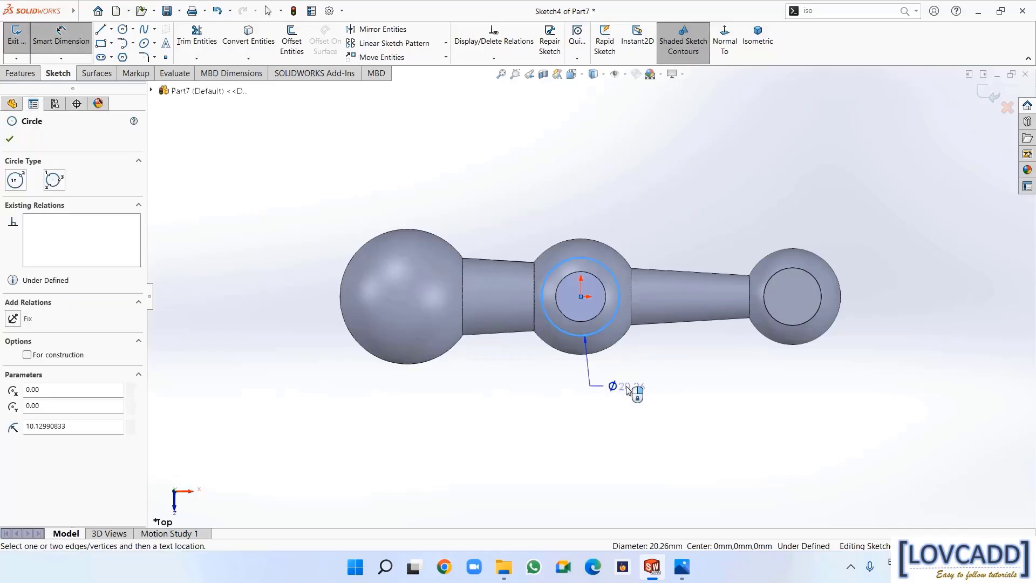
{"action": "left_click", "coordinate": [626, 389]}
{"action": "type", "text": "18"}
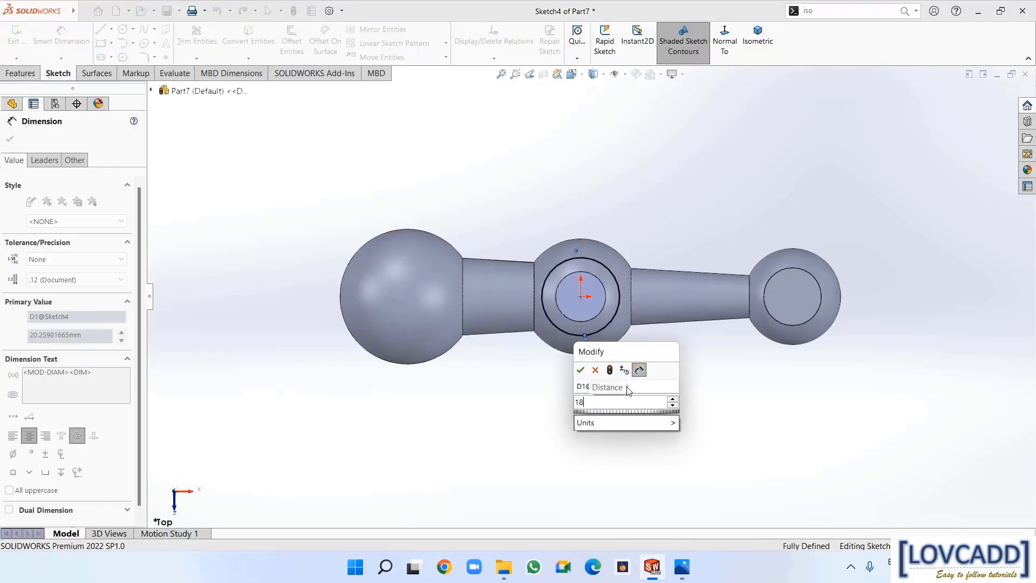
{"action": "key", "text": "Return"}
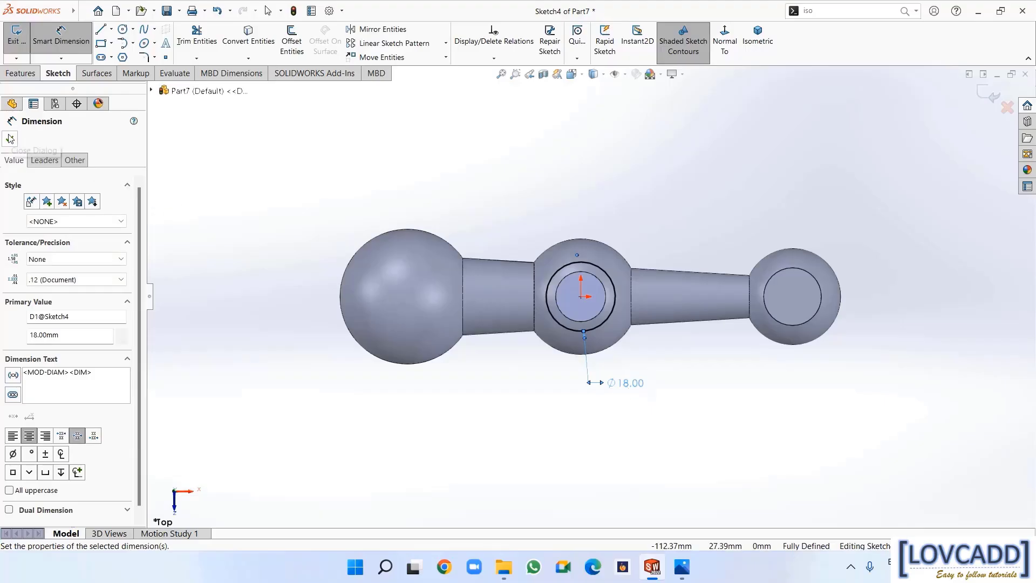
Cut the 18 mm circle outward through the middle ball, starting at a 12 mm offset, using Through All with the direction reversed
{"action": "left_click", "coordinate": [19, 73]}
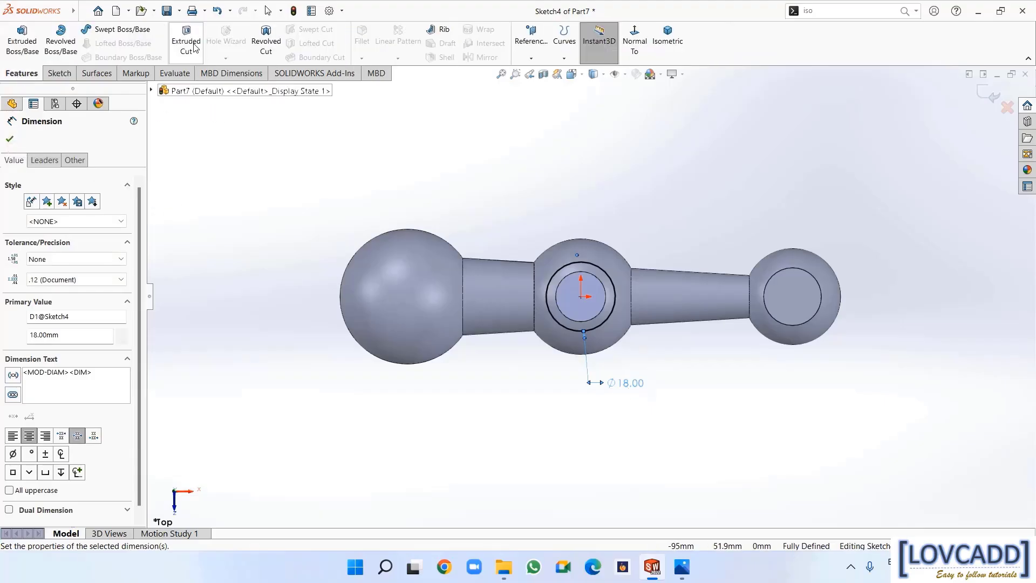
{"action": "key", "text": "ctrl+7"}
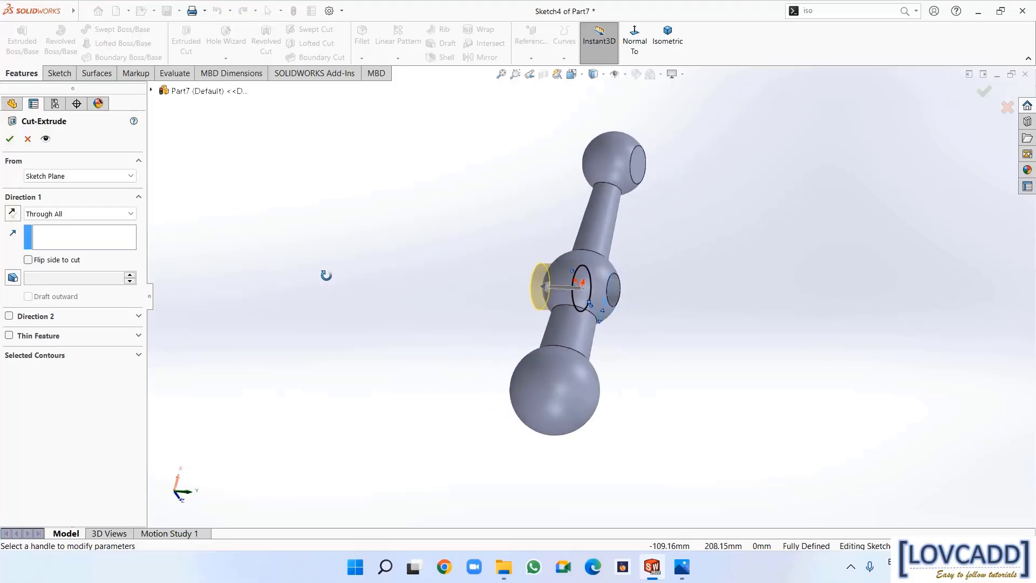
{"action": "left_click", "coordinate": [76, 176]}
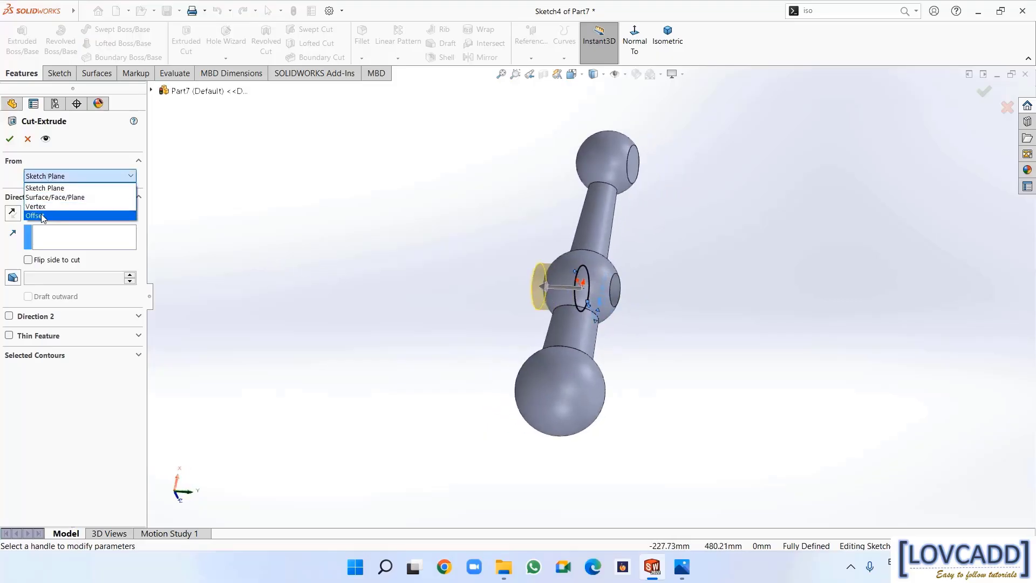
{"action": "left_click", "coordinate": [54, 215]}
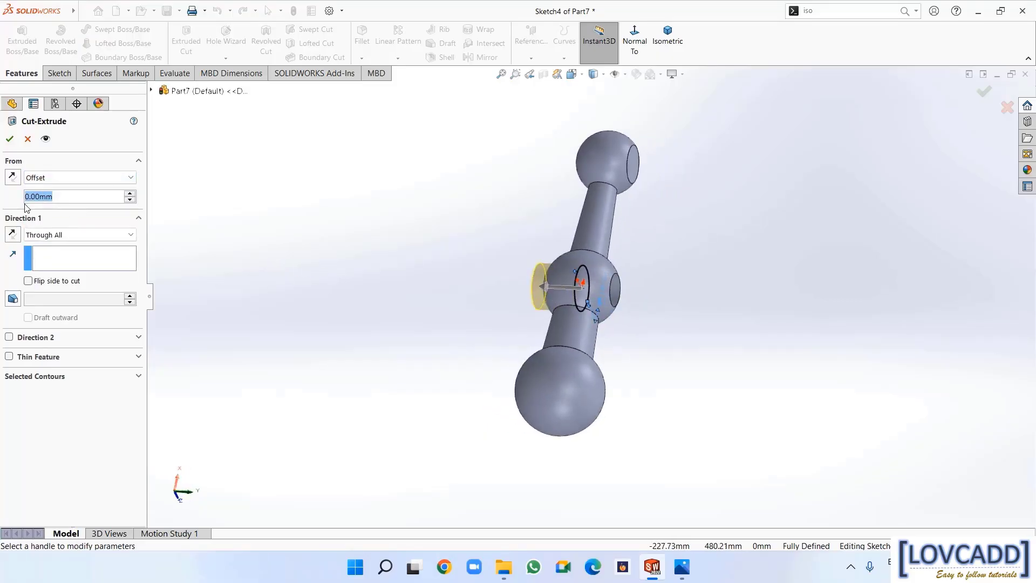
{"action": "type", "text": "12"}
{"action": "key", "text": "Return"}
{"action": "left_click", "coordinate": [49, 236]}
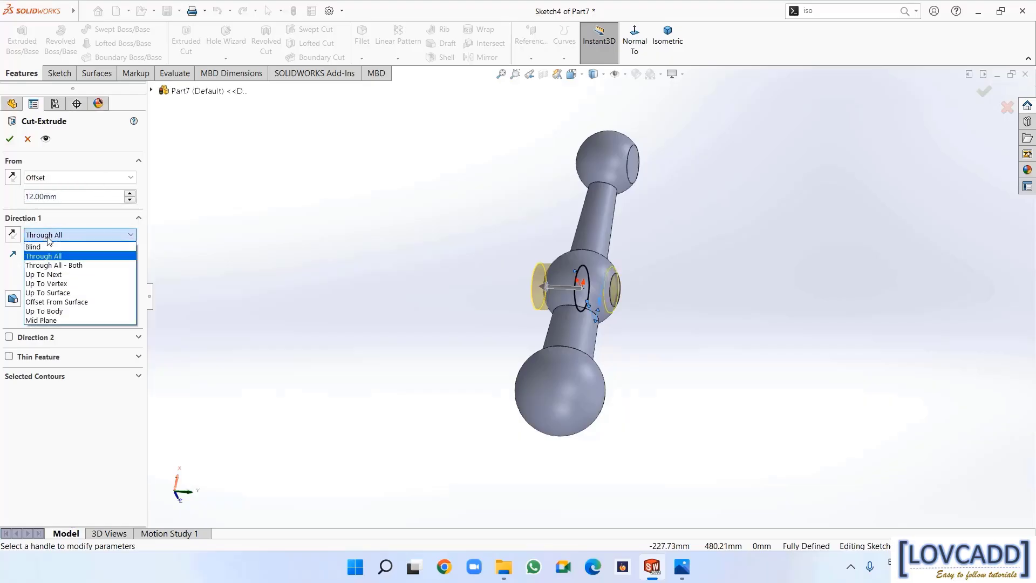
{"action": "left_click", "coordinate": [41, 255]}
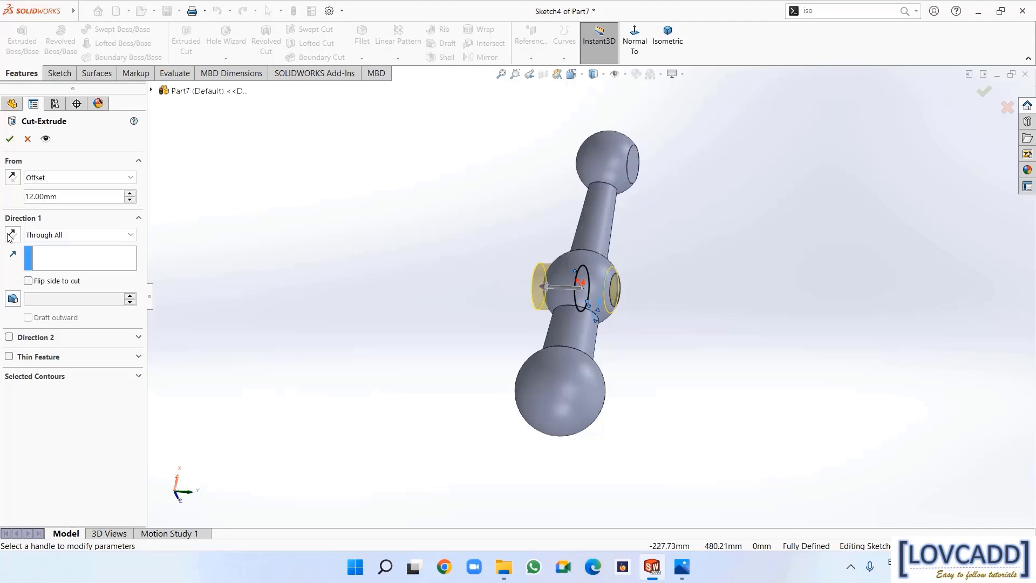
{"action": "left_click", "coordinate": [11, 235]}
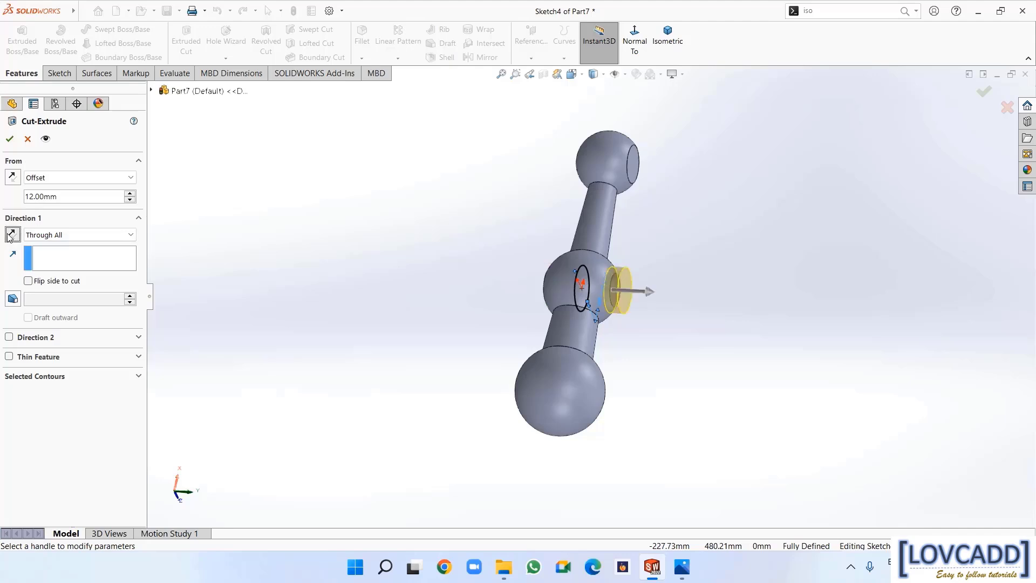
{"action": "left_click", "coordinate": [10, 139]}
{"action": "middle_click_drag", "start_coordinate": [381, 289], "coordinate": [355, 306]}
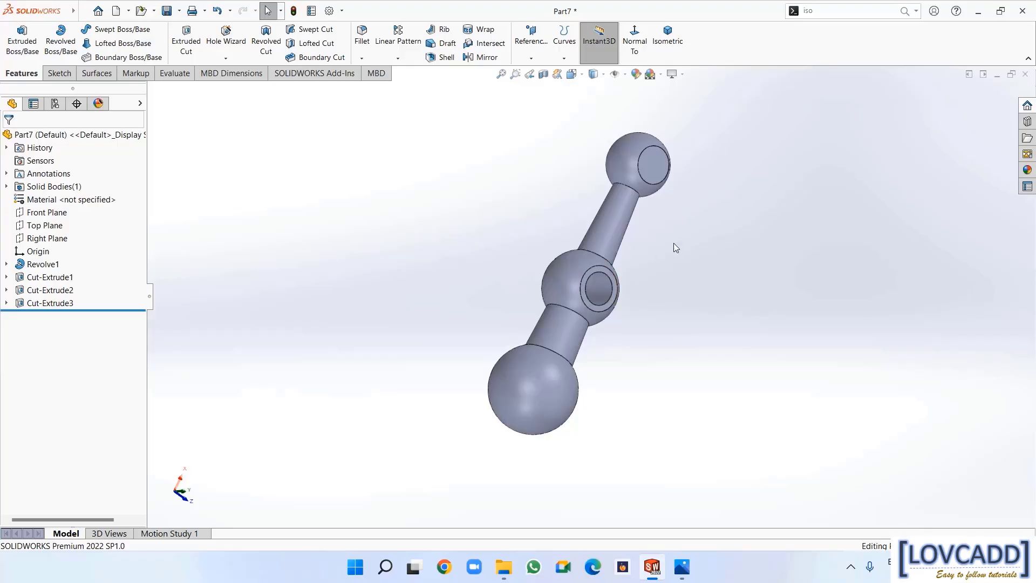
Mirror the middle ball's flat cut about the Top Plane
{"action": "left_click", "coordinate": [473, 58]}
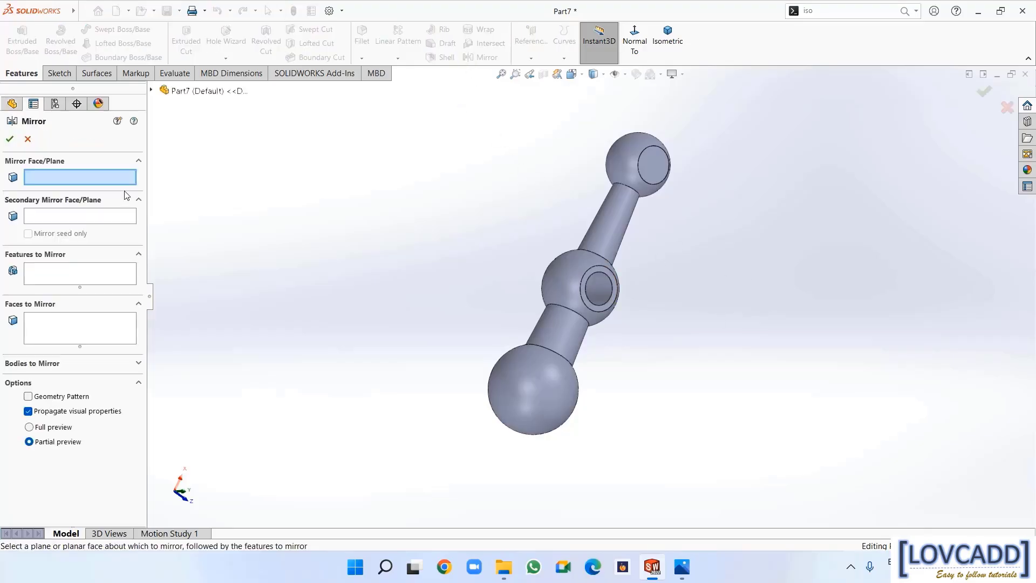
{"action": "left_click", "coordinate": [151, 91]}
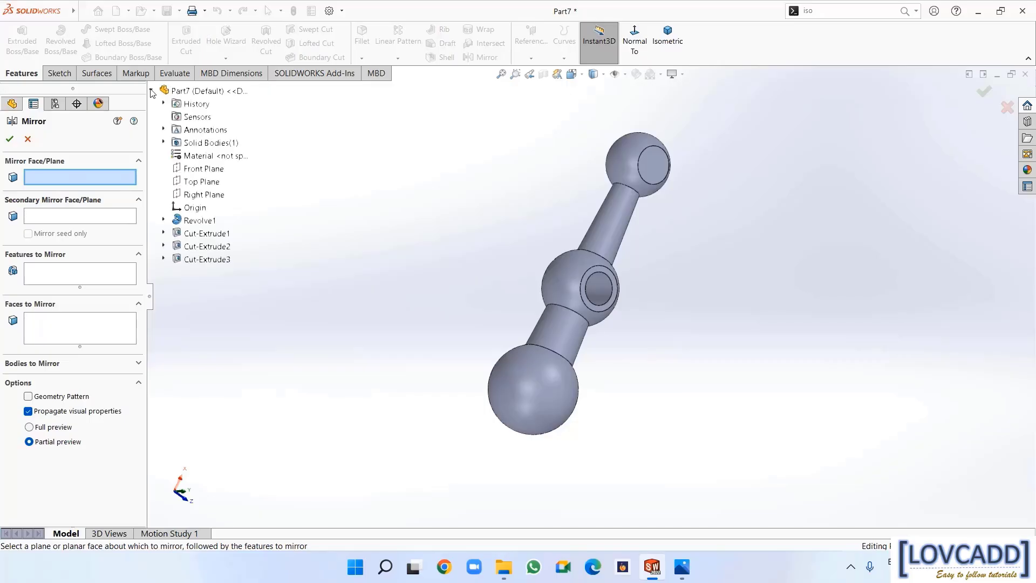
{"action": "left_click", "coordinate": [191, 183]}
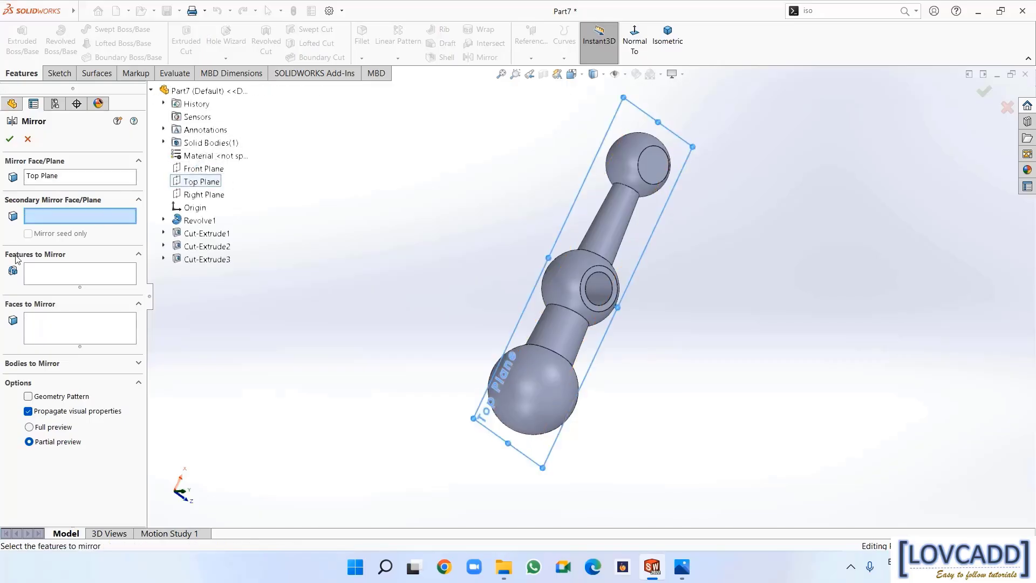
{"action": "left_click", "coordinate": [43, 278]}
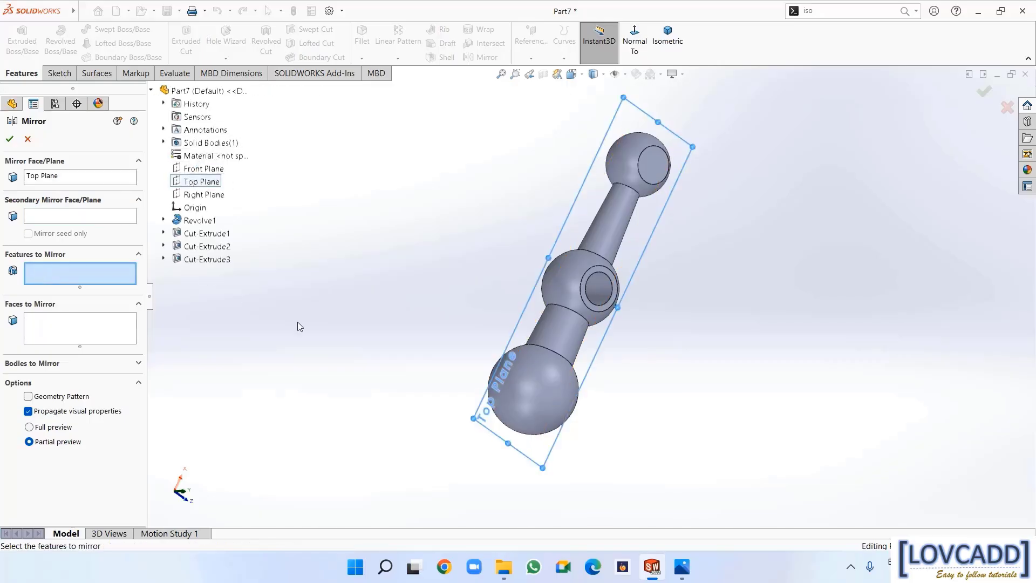
{"action": "left_click", "coordinate": [590, 305]}
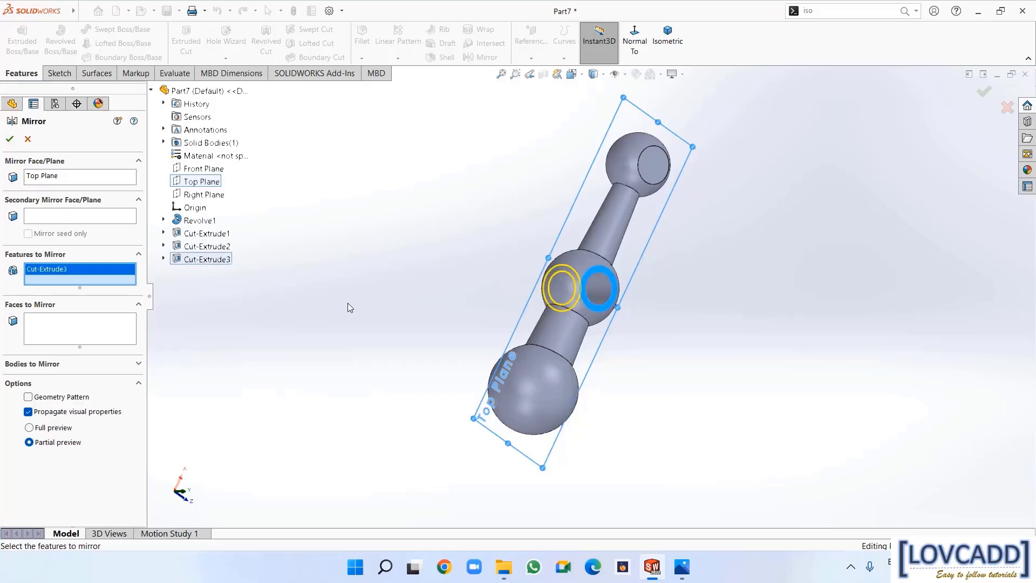
{"action": "left_click", "coordinate": [10, 142]}
{"action": "middle_click_drag", "start_coordinate": [338, 331], "coordinate": [402, 344]}
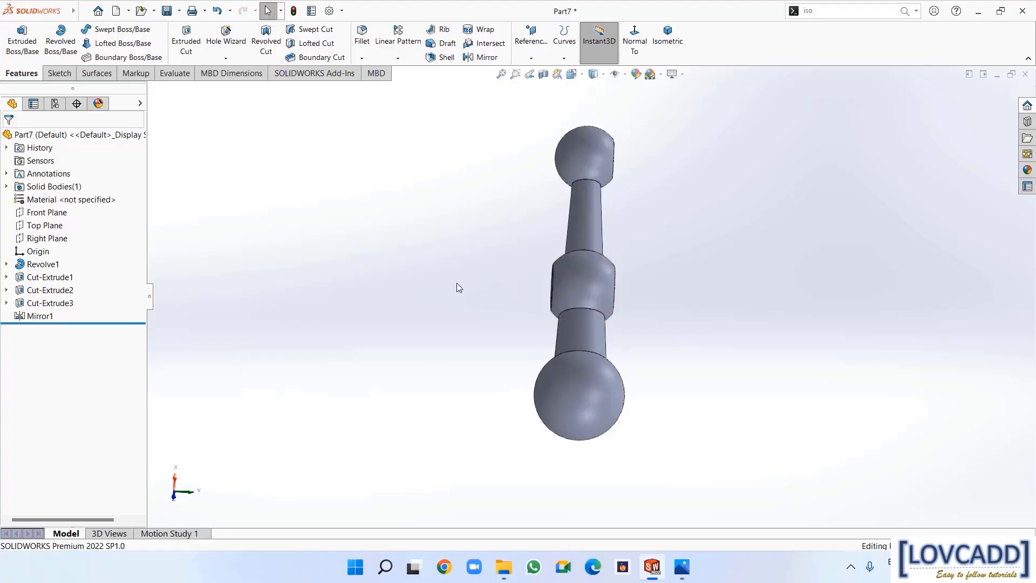
{"action": "middle_click_drag", "start_coordinate": [383, 334], "coordinate": [304, 358]}
{"action": "key", "text": "ctrl+7"}
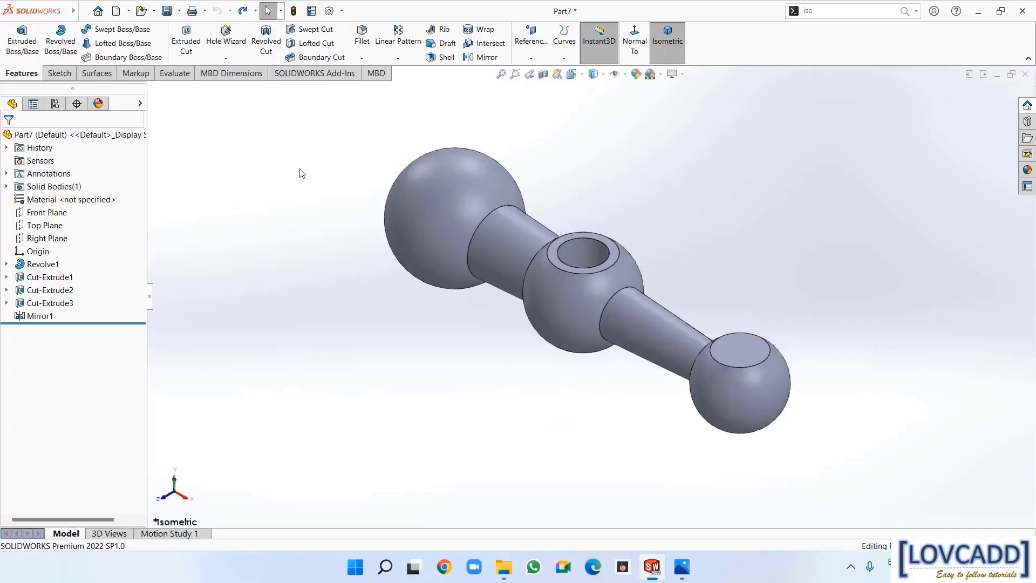
Add an ISO 10 mm dowel hole, blind 16 mm deep, at the center of the smallest ball's flat face using Hole Wizard
{"action": "left_click", "coordinate": [226, 34]}
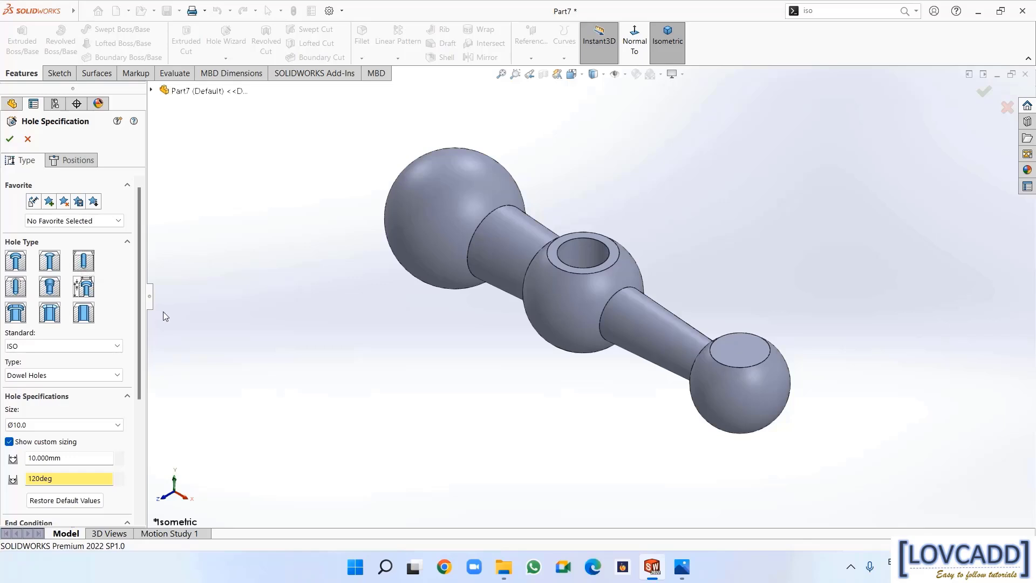
{"action": "left_click_drag", "start_coordinate": [140, 318], "coordinate": [129, 374]}
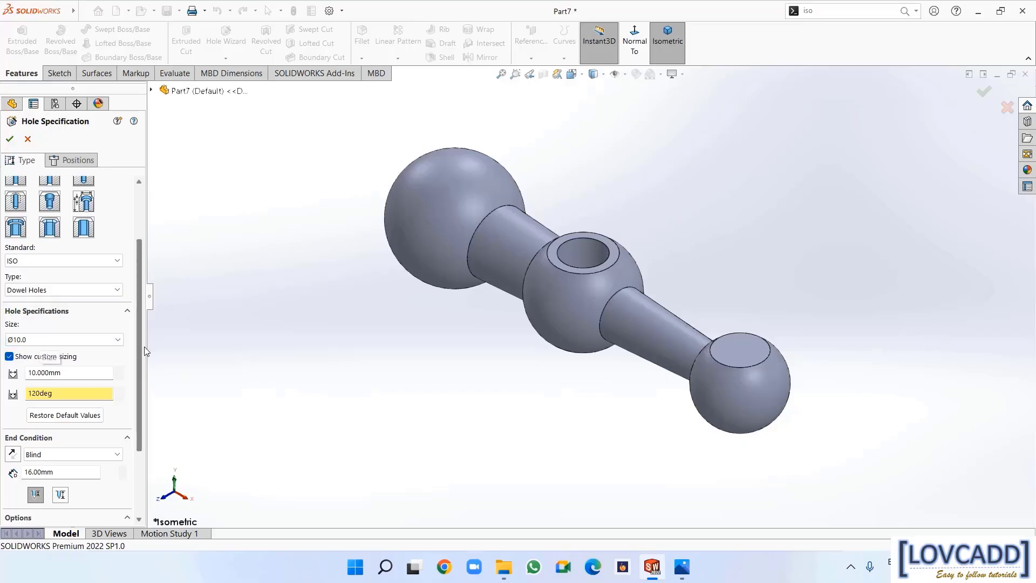
{"action": "scroll", "coordinate": [138, 367], "scroll_direction": "down", "scroll_amount": 3}
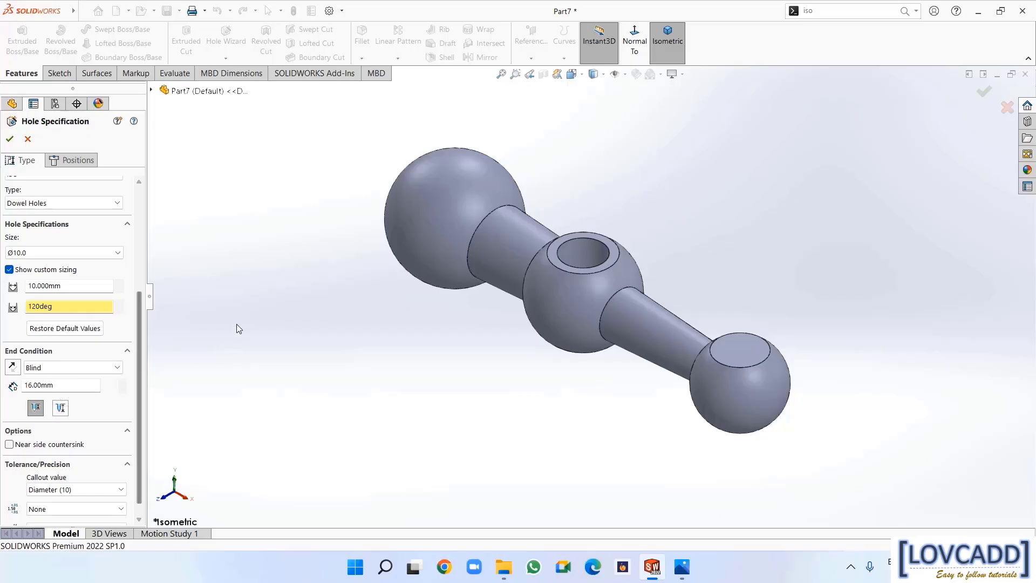
{"action": "left_click", "coordinate": [82, 160]}
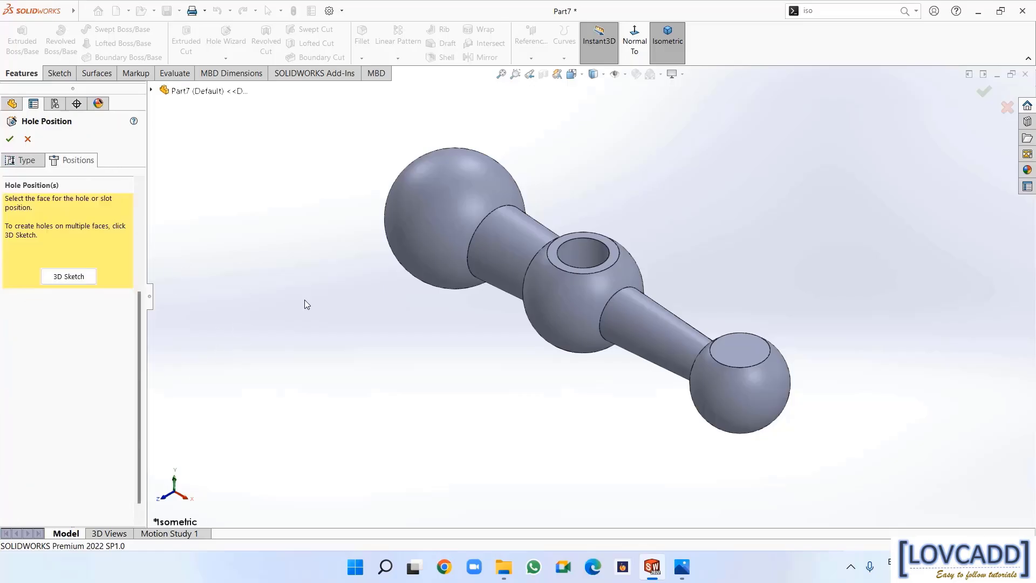
{"action": "left_click", "coordinate": [748, 351]}
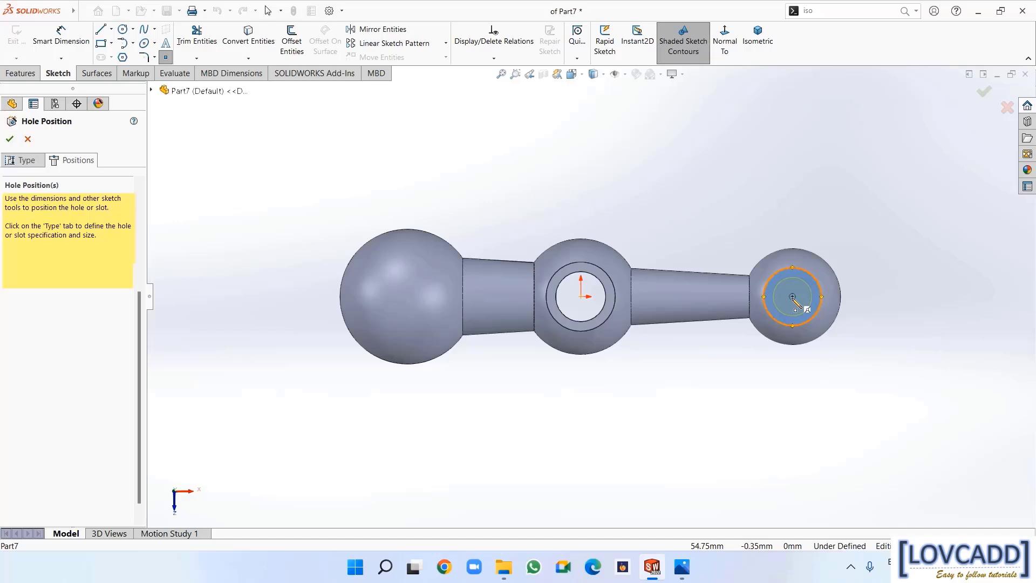
{"action": "left_click", "coordinate": [792, 297]}
{"action": "right_click", "coordinate": [791, 297]}
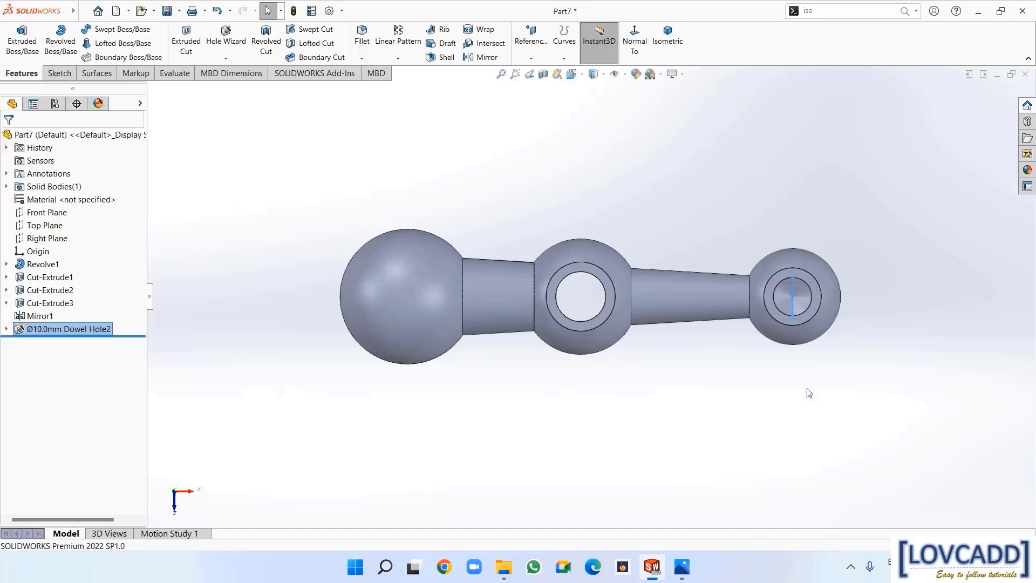
{"action": "middle_click_drag", "start_coordinate": [774, 432], "coordinate": [764, 367]}
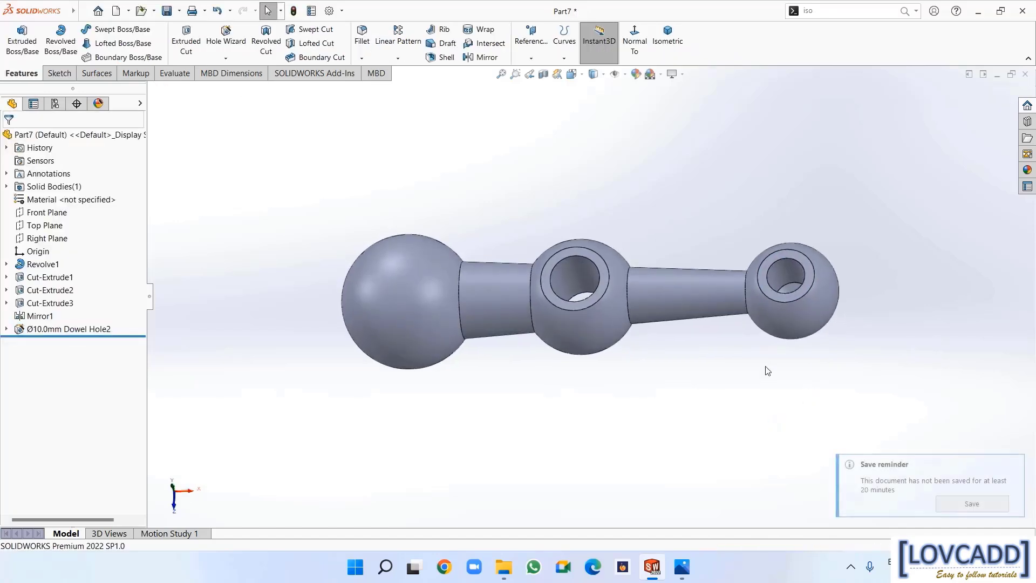
{"action": "middle_click_drag", "start_coordinate": [693, 395], "coordinate": [705, 424]}
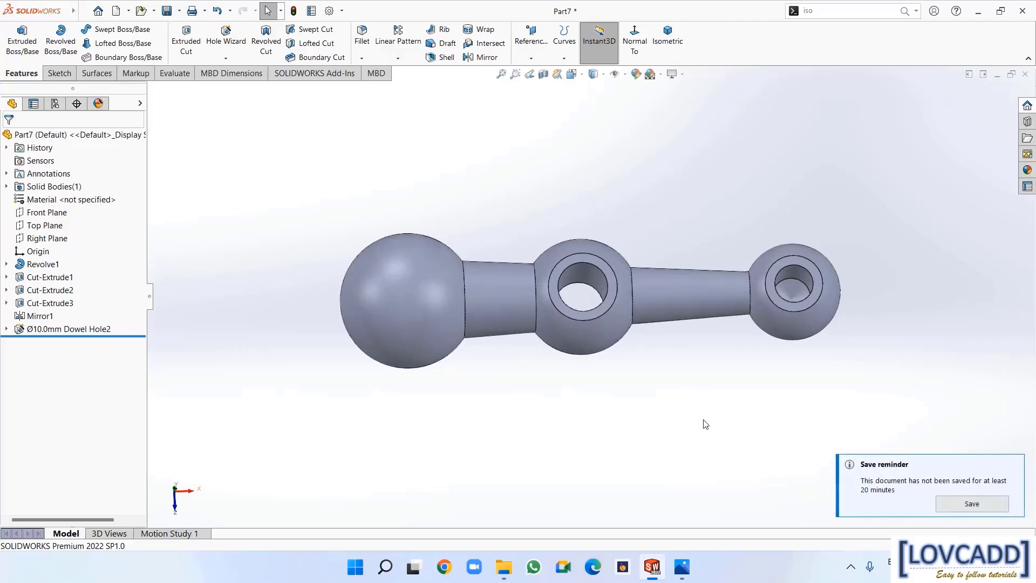
Sketch a circle about 3.3 mm in diameter on the Top Plane, centered on the middle hole's edge facing the largest ball
{"action": "left_click", "coordinate": [54, 225]}
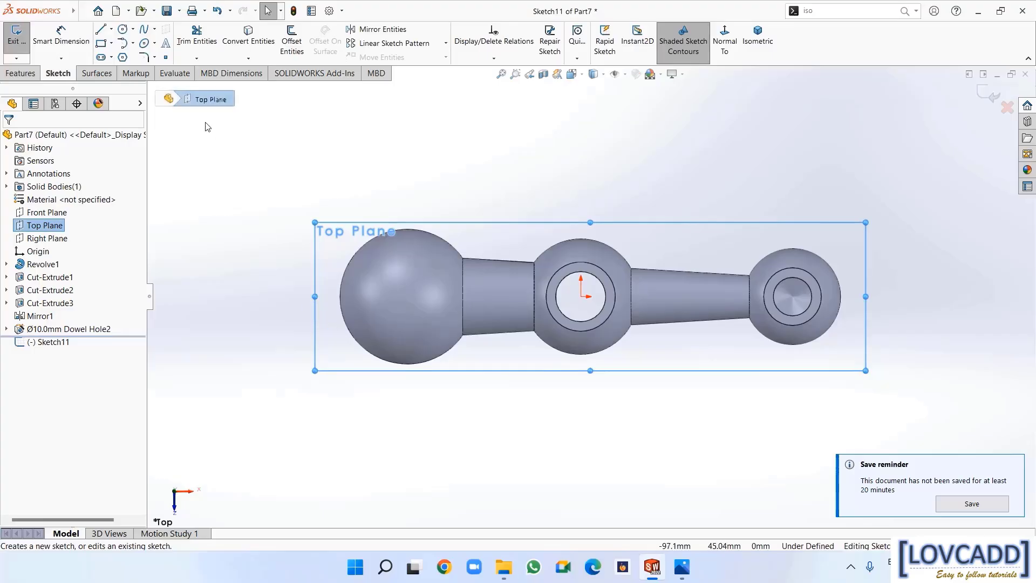
{"action": "left_click", "coordinate": [123, 30]}
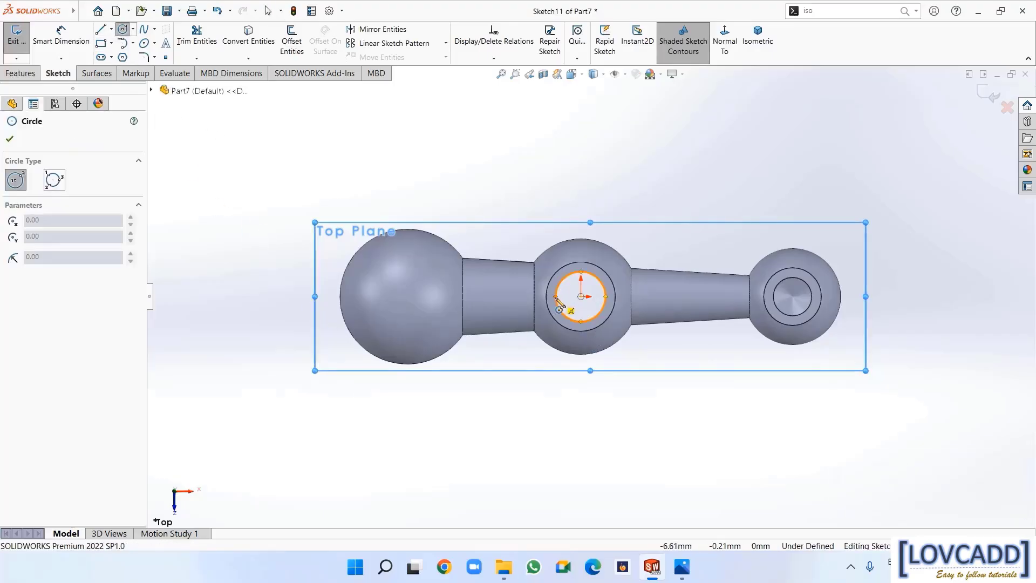
{"action": "left_click", "coordinate": [557, 297]}
{"action": "left_click", "coordinate": [561, 303]}
{"action": "right_click", "coordinate": [562, 302]}
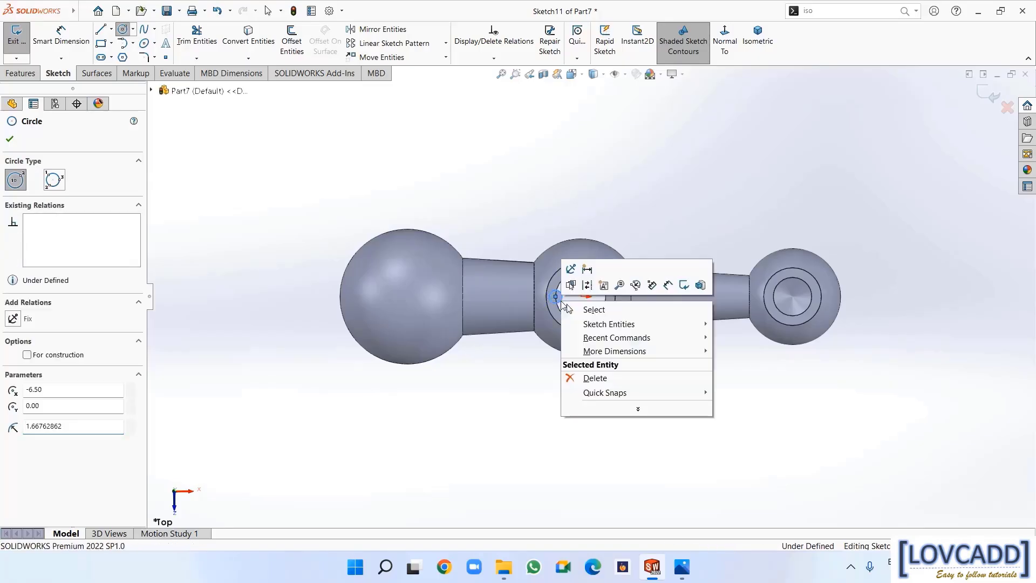
{"action": "left_click", "coordinate": [588, 308]}
Dimension the small circle on the middle hole's edge to a diameter of 3 mm
{"action": "left_click", "coordinate": [55, 42]}
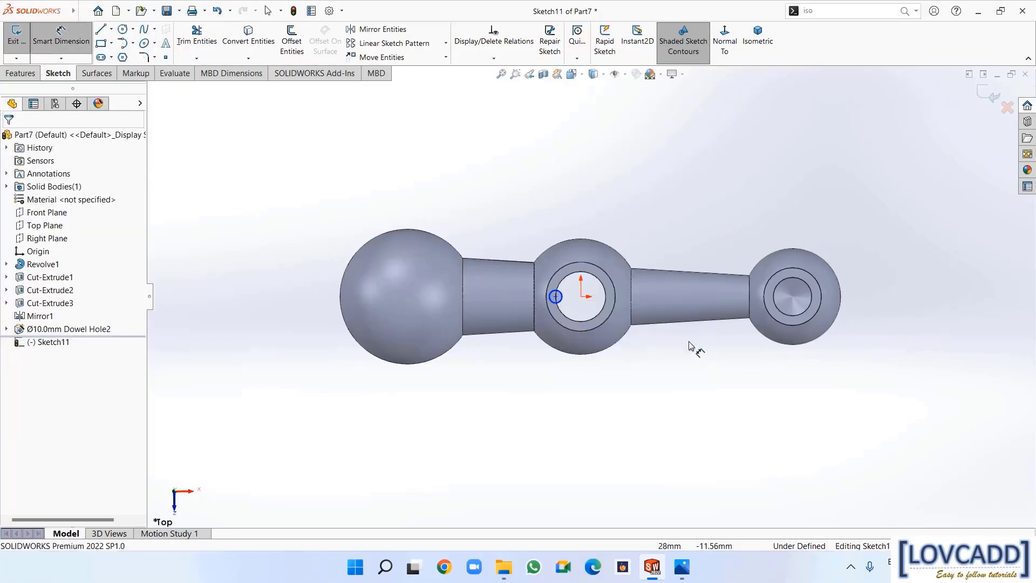
{"action": "left_click", "coordinate": [612, 243]}
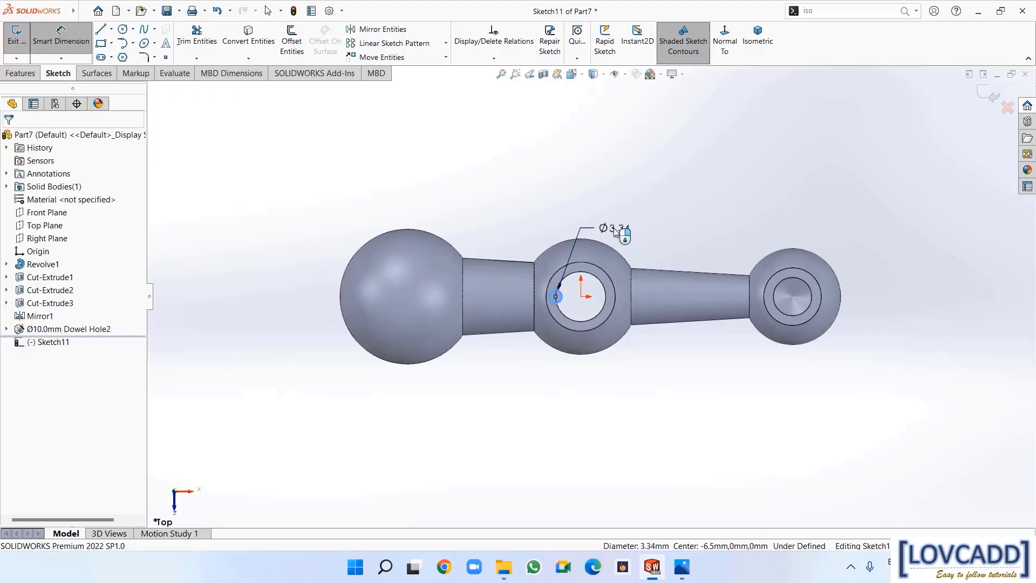
{"action": "type", "text": "3"}
{"action": "key", "text": "Return"}
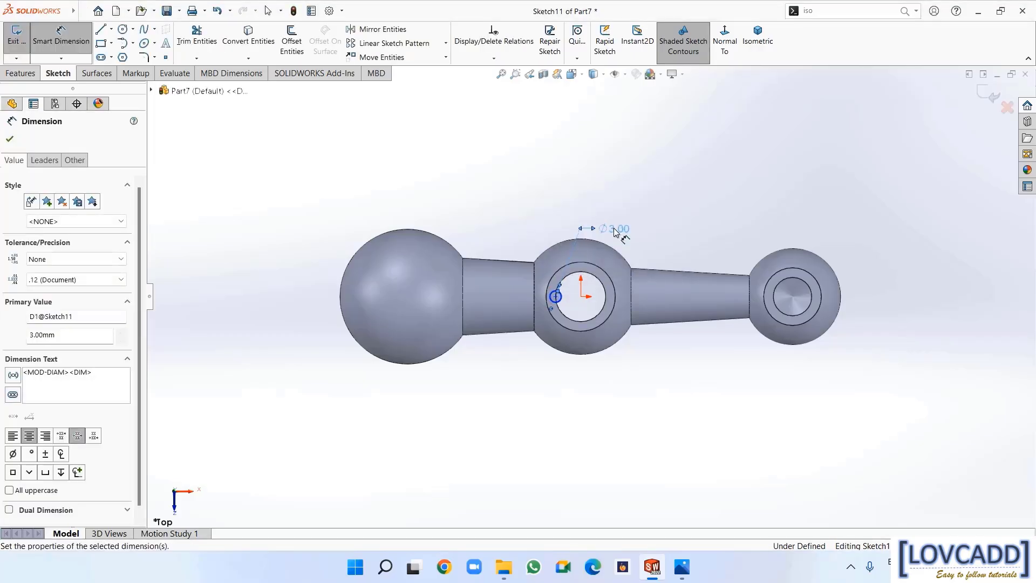
{"action": "left_click", "coordinate": [10, 140]}
Cut the 3 mm circle from the sketch plane along the middle hole's wall, using Through All with the direction reversed
{"action": "left_click", "coordinate": [22, 74]}
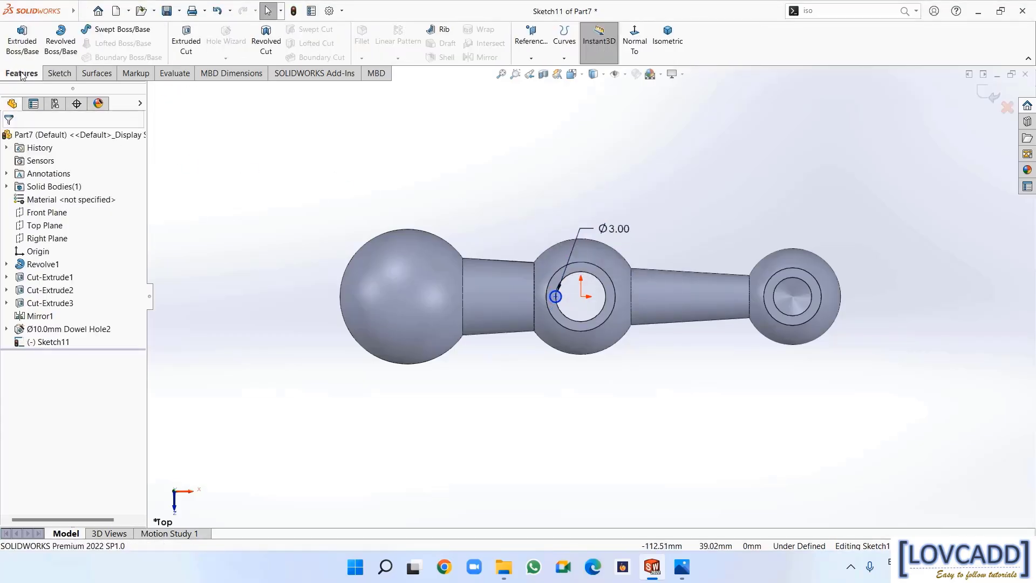
{"action": "left_click", "coordinate": [187, 40]}
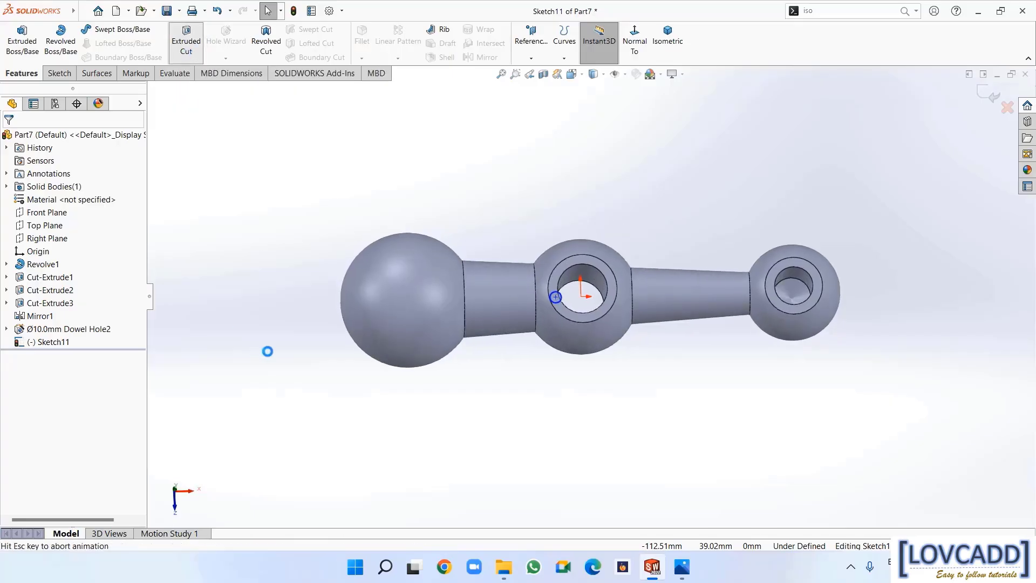
{"action": "middle_click_drag", "start_coordinate": [268, 296], "coordinate": [292, 334]}
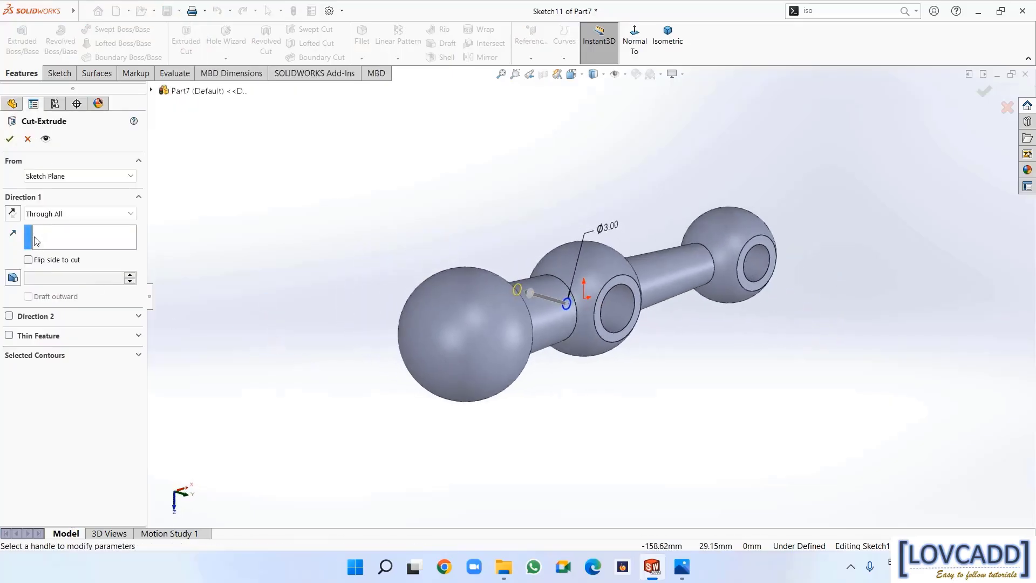
{"action": "left_click", "coordinate": [12, 215]}
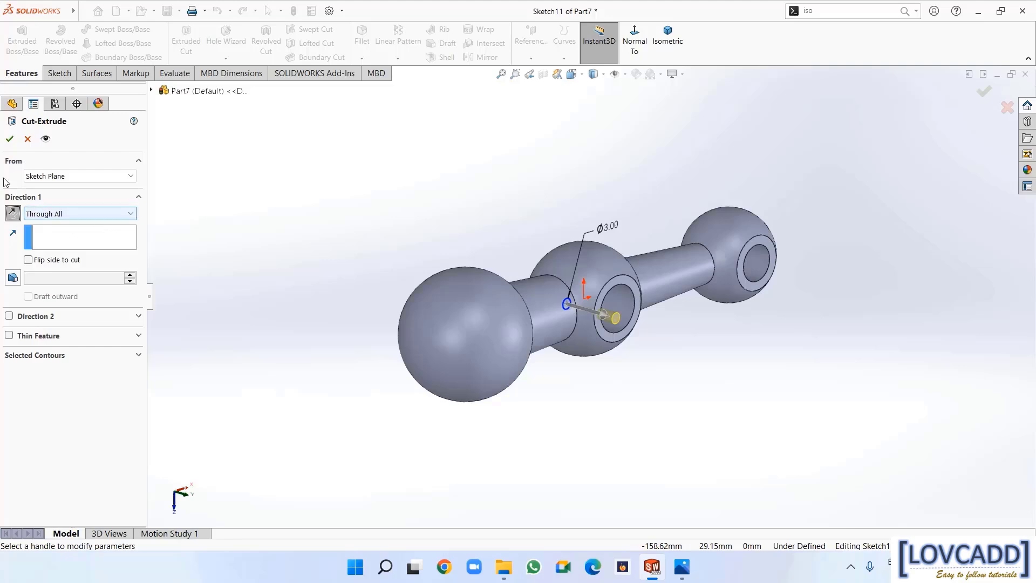
{"action": "left_click", "coordinate": [5, 144]}
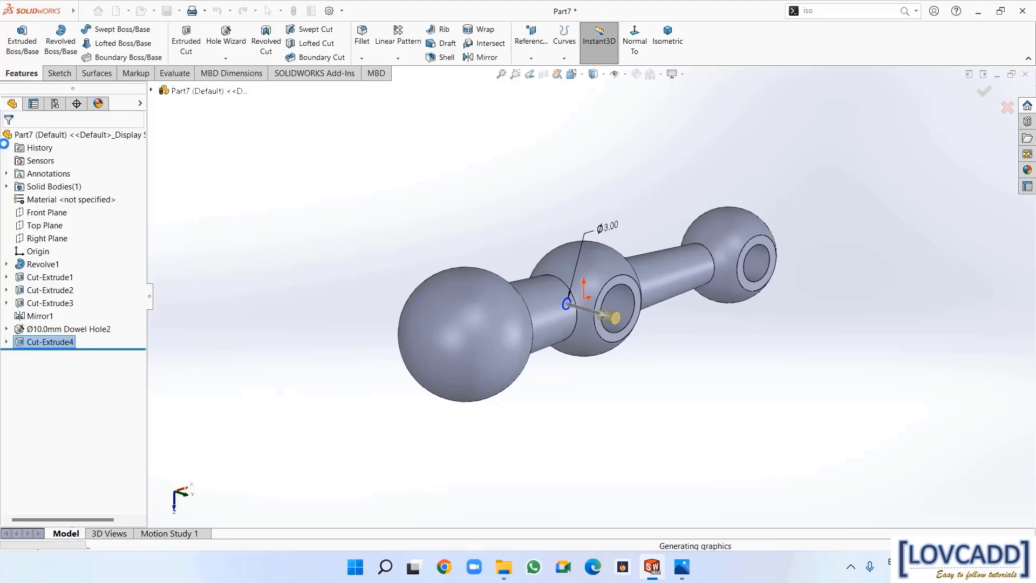
{"action": "middle_click_drag", "start_coordinate": [328, 415], "coordinate": [264, 411]}
Assign Plain Carbon Steel as the three-ball handle's material
{"action": "right_click", "coordinate": [70, 200]}
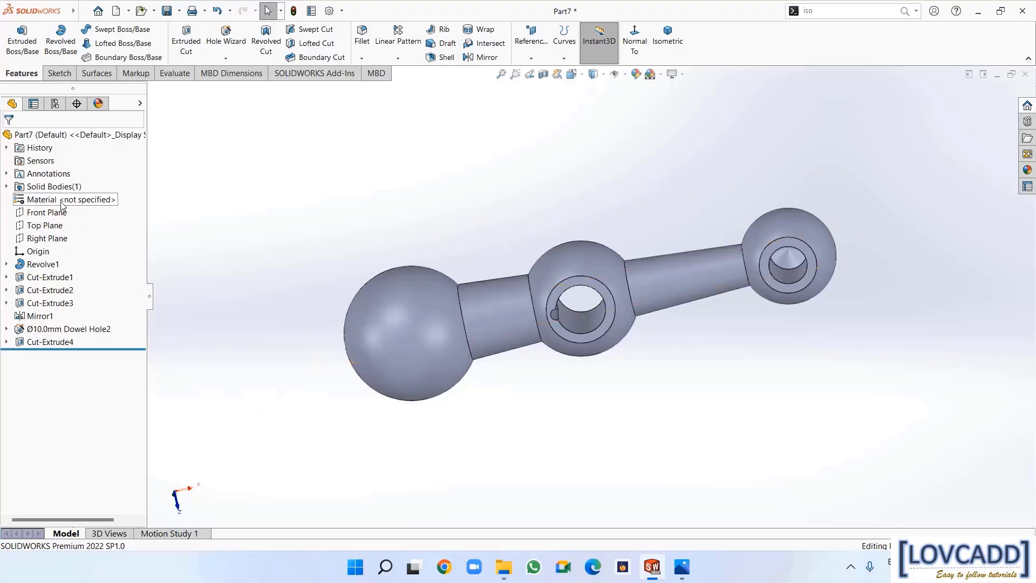
{"action": "left_click", "coordinate": [73, 210]}
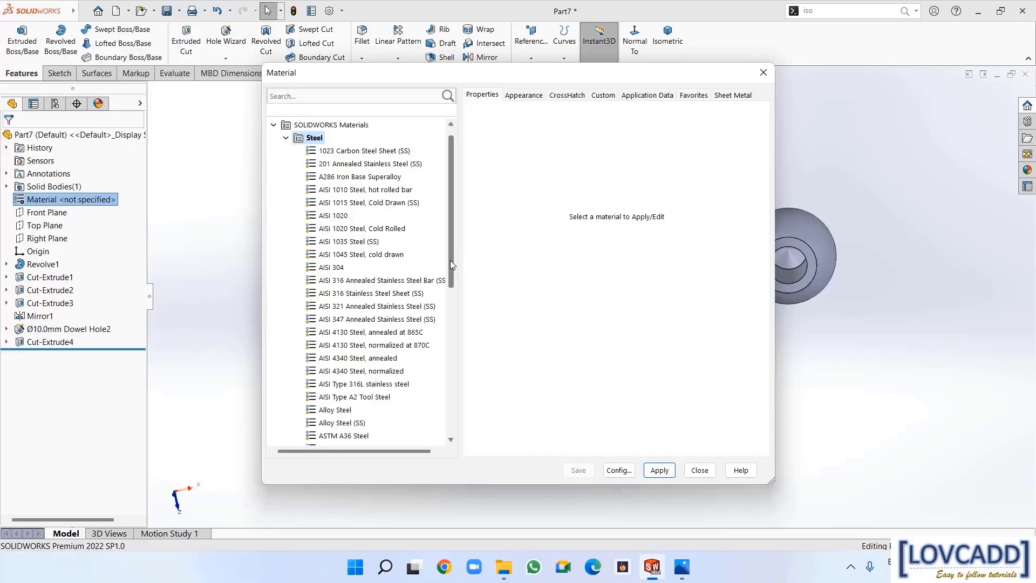
{"action": "left_click_drag", "start_coordinate": [450, 261], "coordinate": [455, 318]}
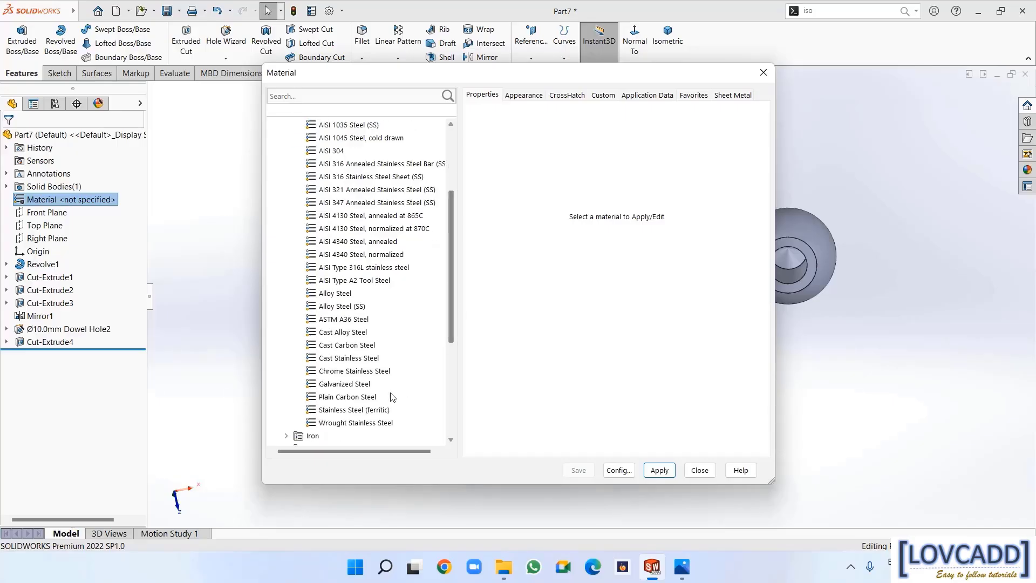
{"action": "left_click", "coordinate": [356, 396]}
{"action": "left_click", "coordinate": [664, 475]}
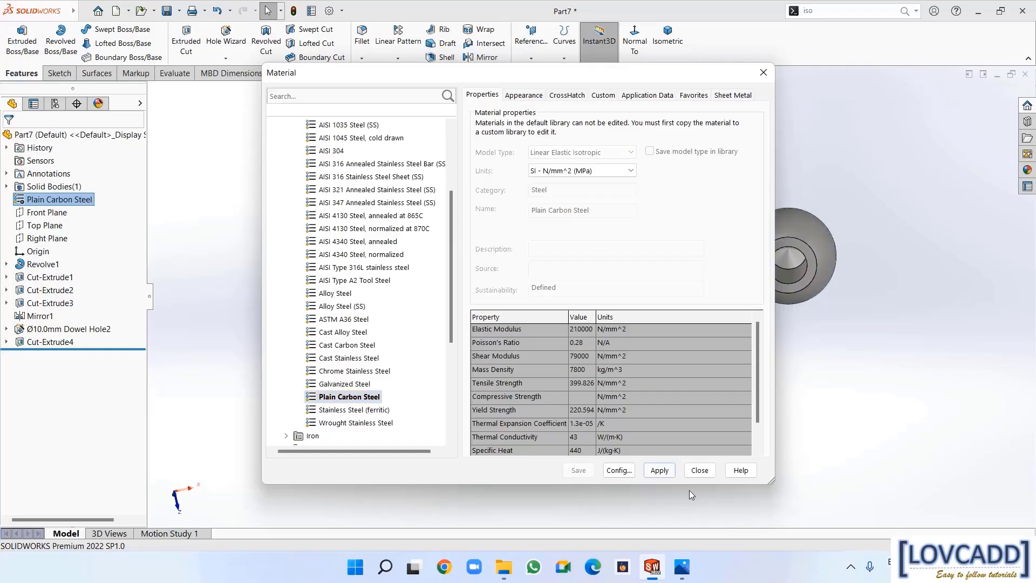
{"action": "left_click", "coordinate": [698, 472]}
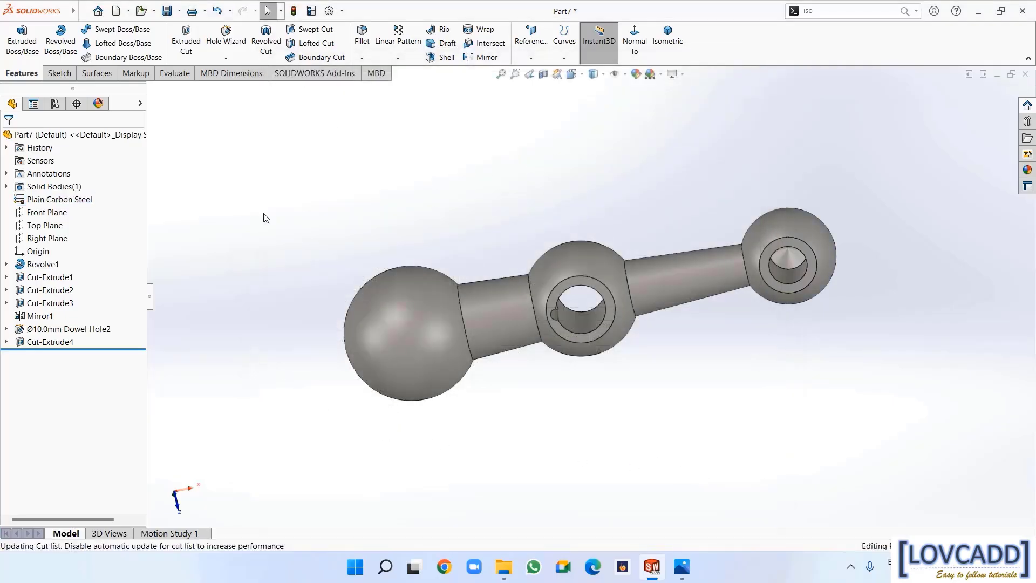
Save the part under the name handle bar in the shaping machine folder
{"action": "left_click", "coordinate": [179, 11]}
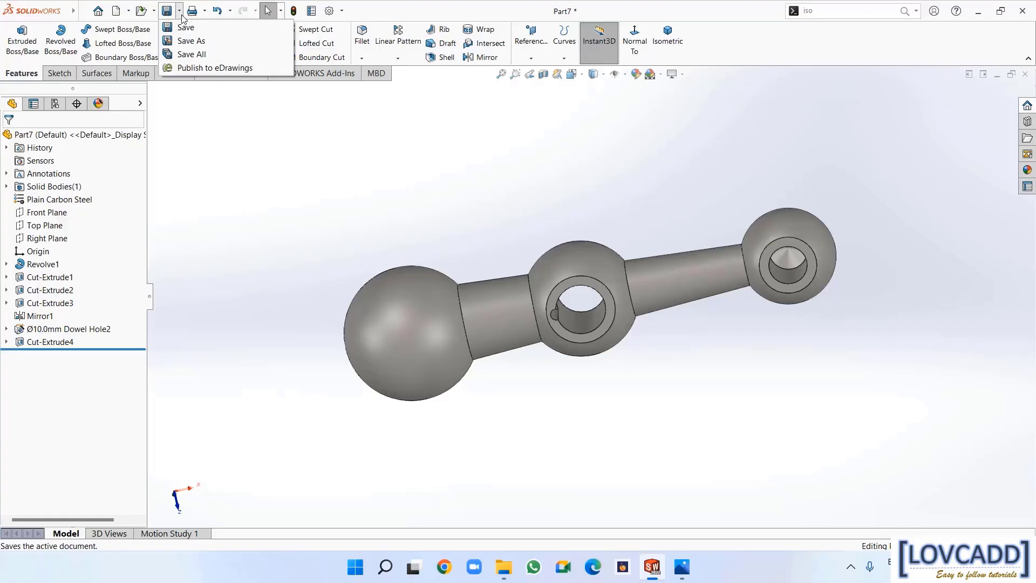
{"action": "left_click", "coordinate": [190, 41]}
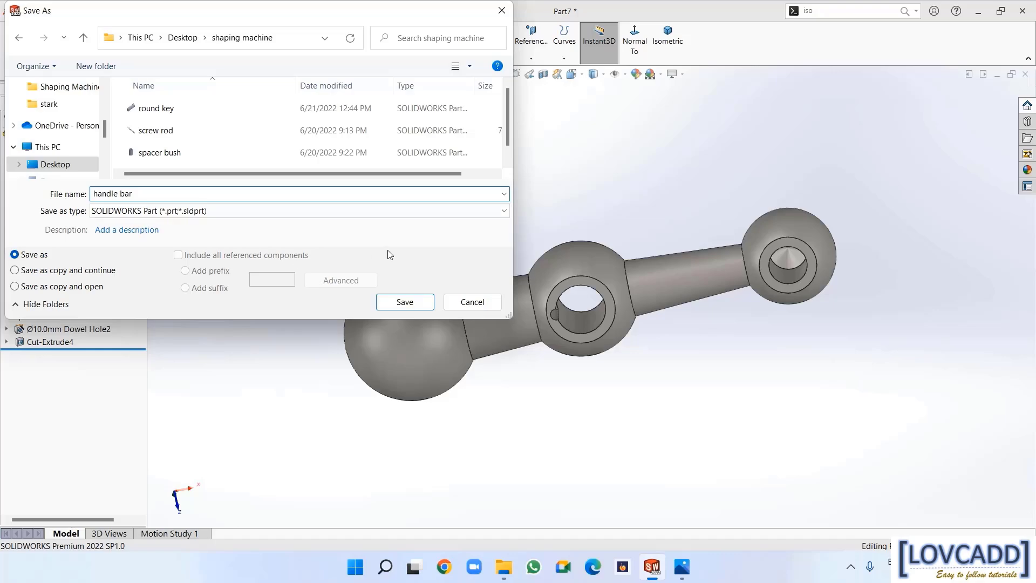
{"action": "left_click", "coordinate": [402, 301]}
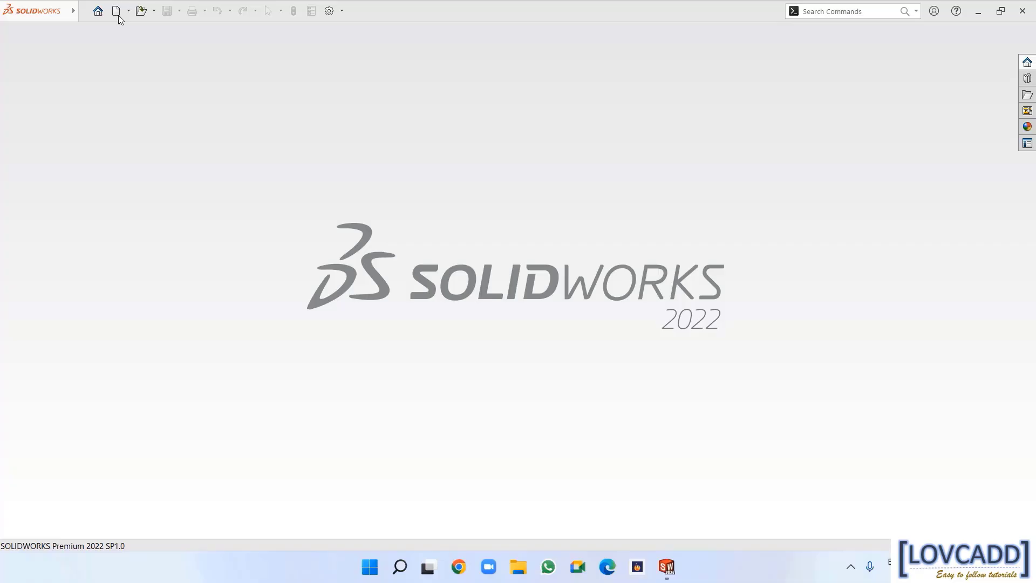
Create a new part and sketch a circle about 66 mm in diameter on the Top Plane, centered on the origin
{"action": "left_click", "coordinate": [116, 10]}
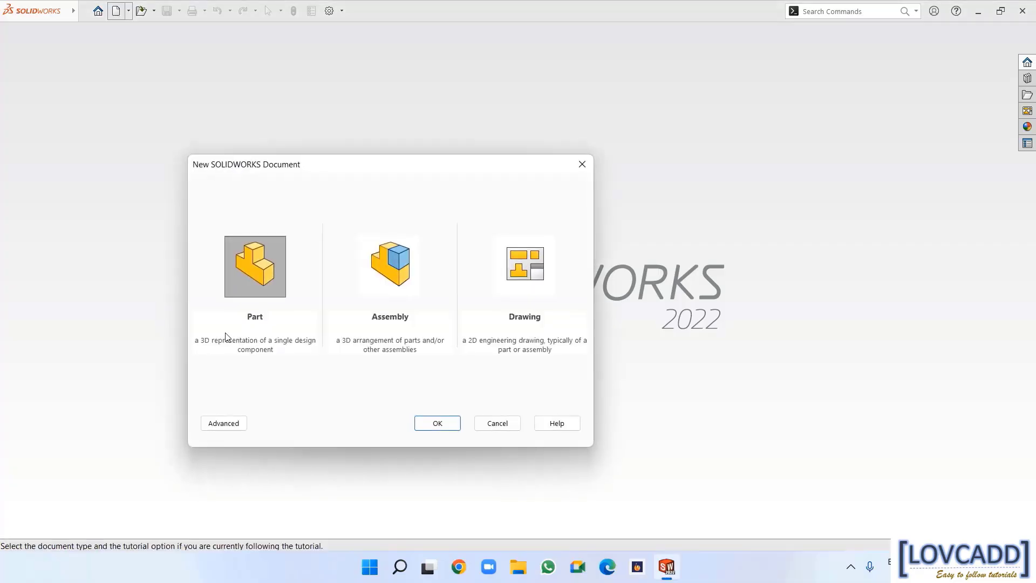
{"action": "left_click", "coordinate": [433, 426]}
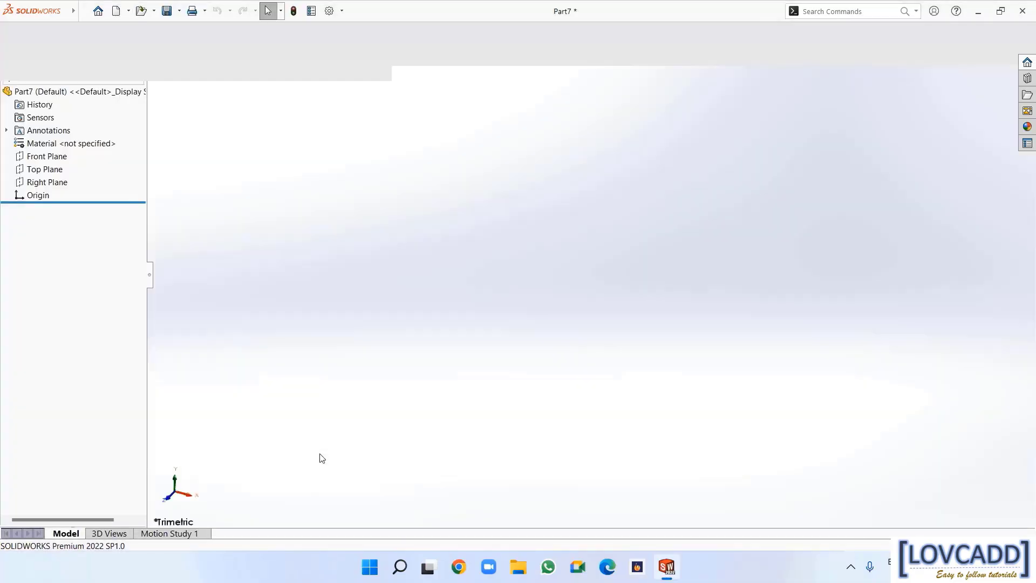
{"action": "left_click", "coordinate": [45, 212]}
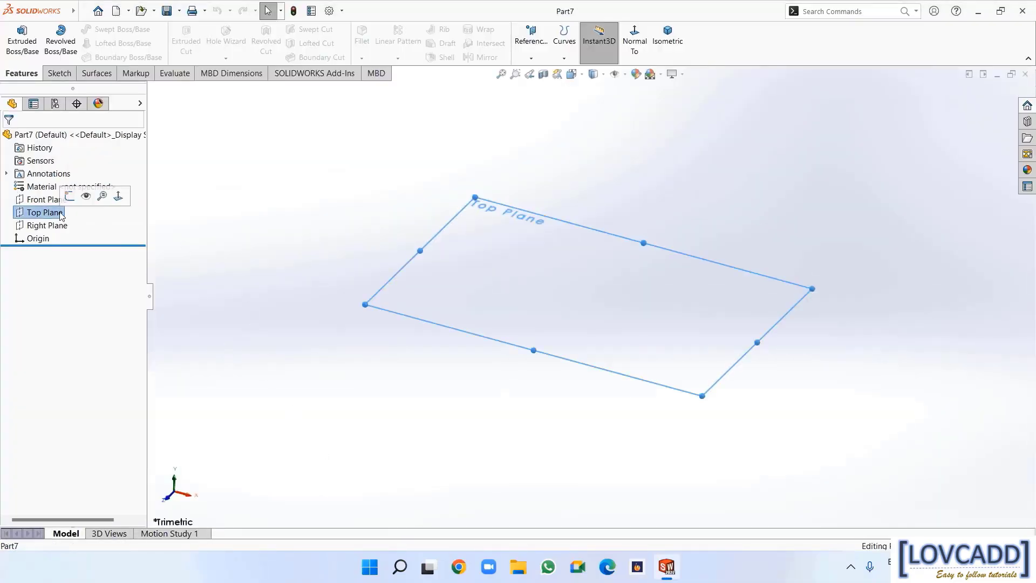
{"action": "left_click", "coordinate": [82, 195]}
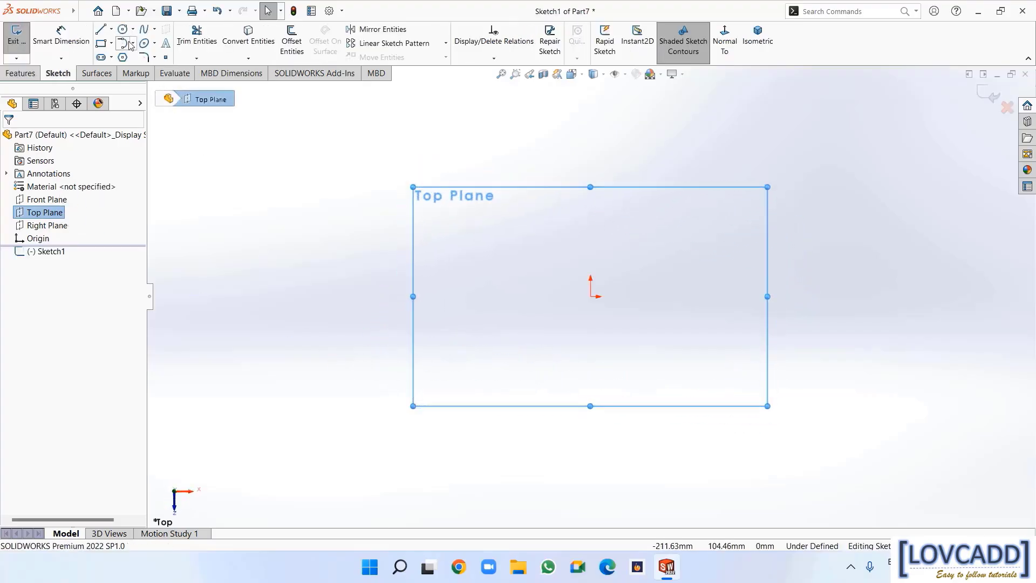
{"action": "left_click", "coordinate": [123, 29]}
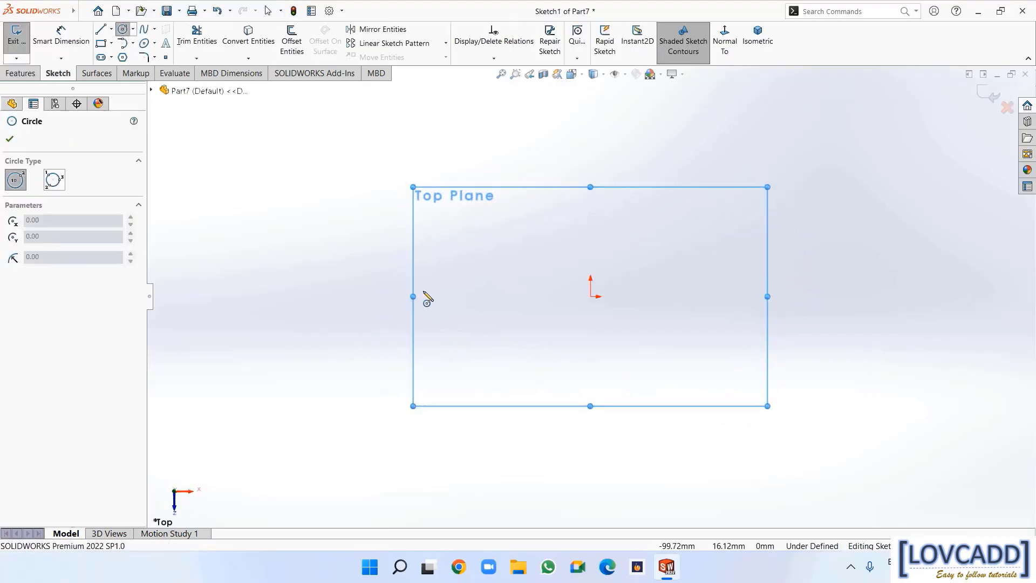
{"action": "left_click", "coordinate": [590, 297]}
{"action": "left_click", "coordinate": [622, 356]}
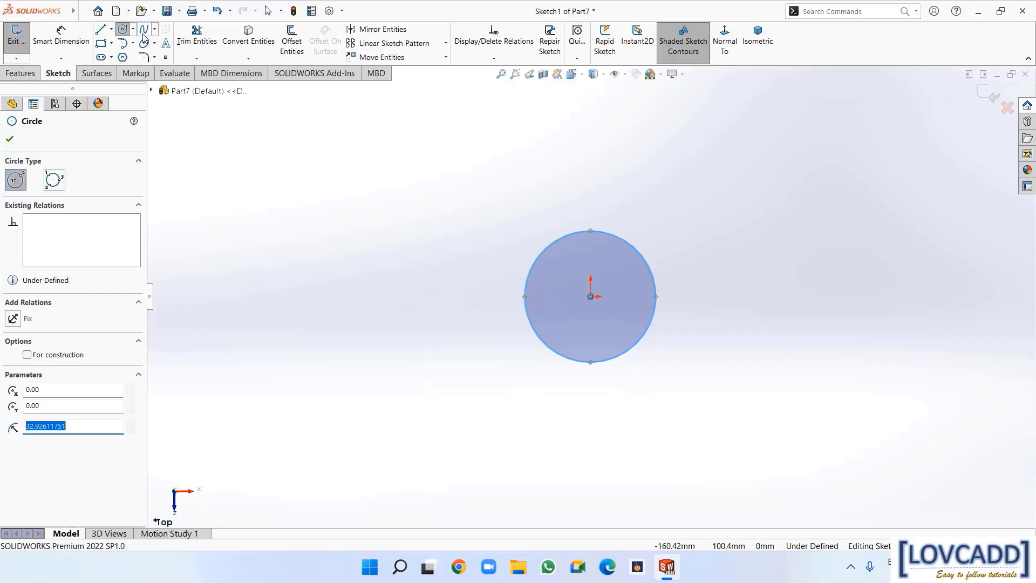
Sketch a six-sided polygon around the circle, centered on the origin, with an inscribed circle about 84 mm in diameter and a corner on the horizontal axis
{"action": "left_click", "coordinate": [123, 58]}
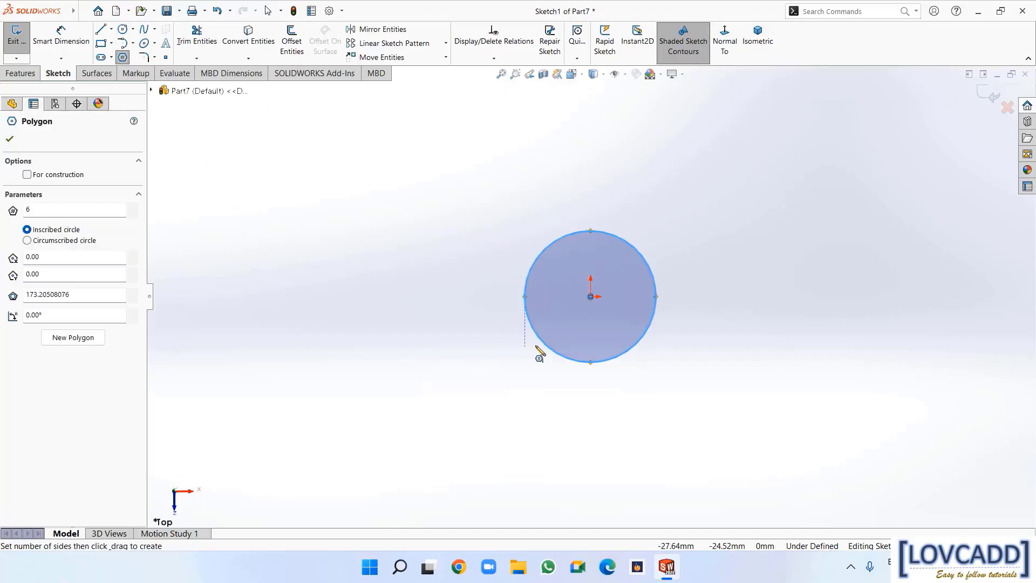
{"action": "left_click", "coordinate": [591, 296]}
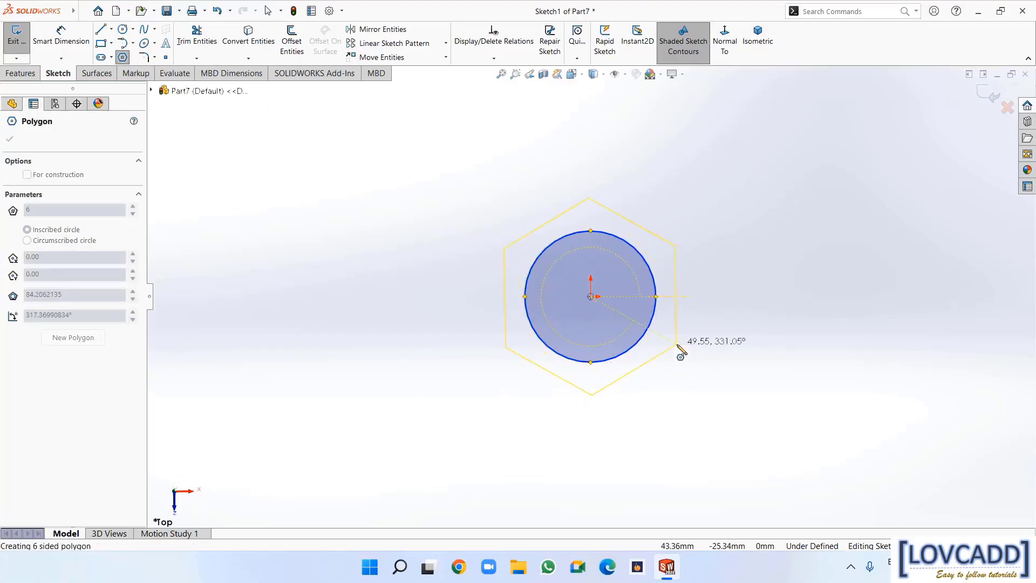
{"action": "left_click", "coordinate": [688, 298]}
{"action": "right_click", "coordinate": [689, 299]}
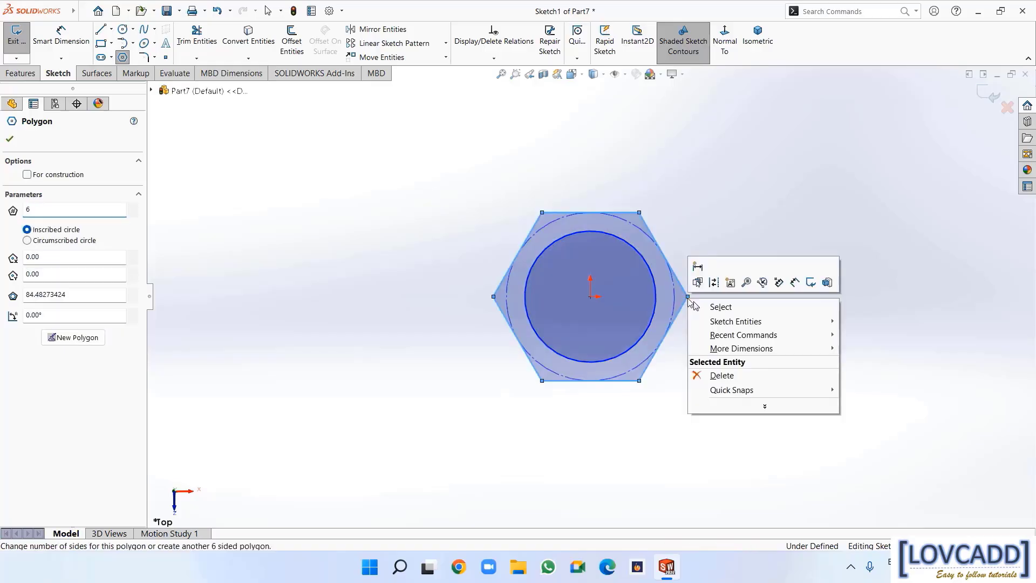
{"action": "left_click", "coordinate": [707, 306]}
{"action": "left_click", "coordinate": [705, 303]}
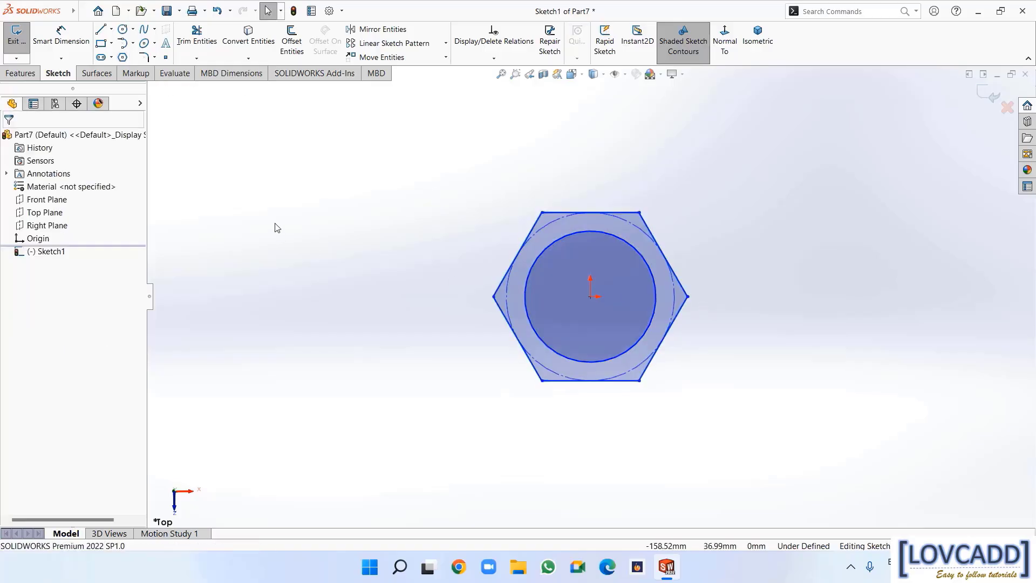
Dimension the inner circle to a diameter of 10 mm
{"action": "left_click", "coordinate": [61, 38]}
{"action": "left_click", "coordinate": [649, 267]}
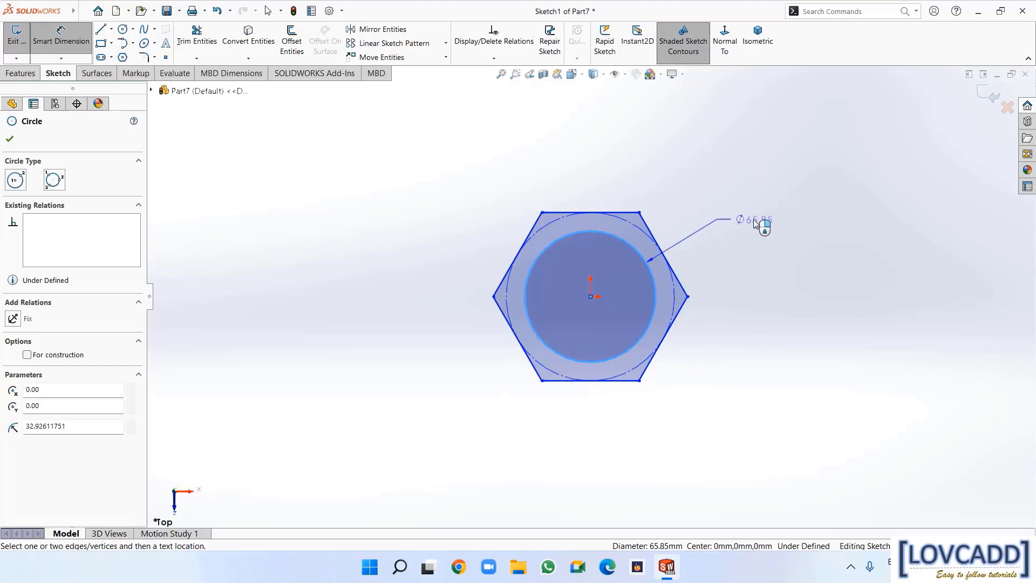
{"action": "left_click", "coordinate": [756, 223]}
{"action": "type", "text": "10"}
{"action": "key", "text": "Return"}
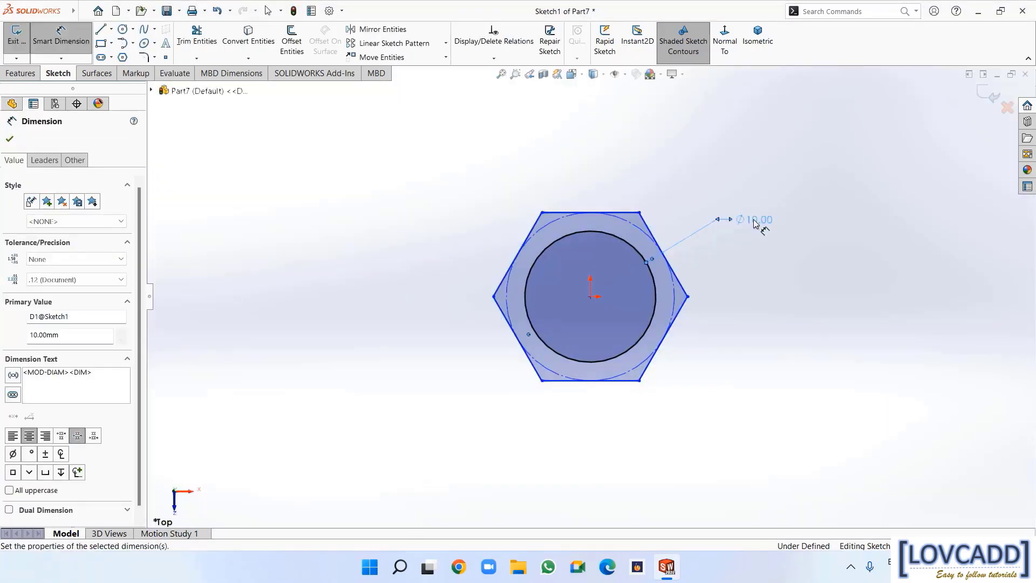
Dimension the distance between two opposite sides of the hexagon to 12.5 mm
{"action": "left_click", "coordinate": [532, 363]}
{"action": "left_click", "coordinate": [681, 288]}
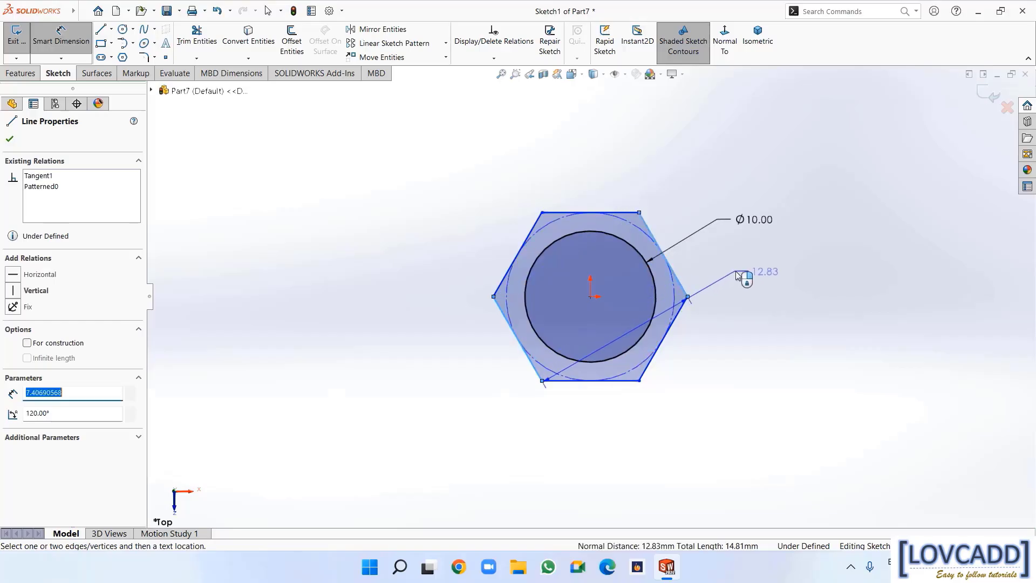
{"action": "left_click", "coordinate": [745, 272]}
{"action": "type", "text": "12.5"}
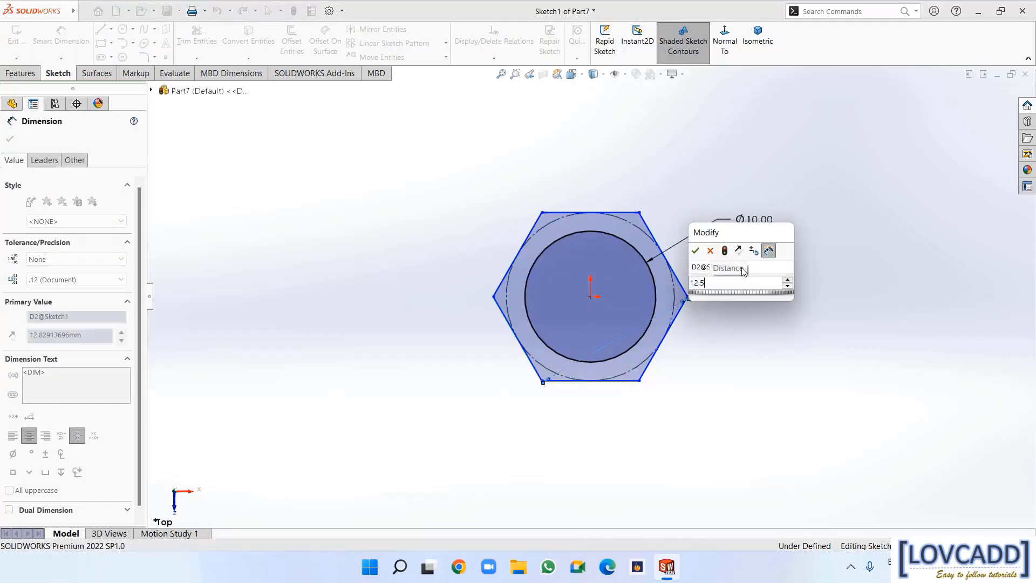
{"action": "key", "text": "Return"}
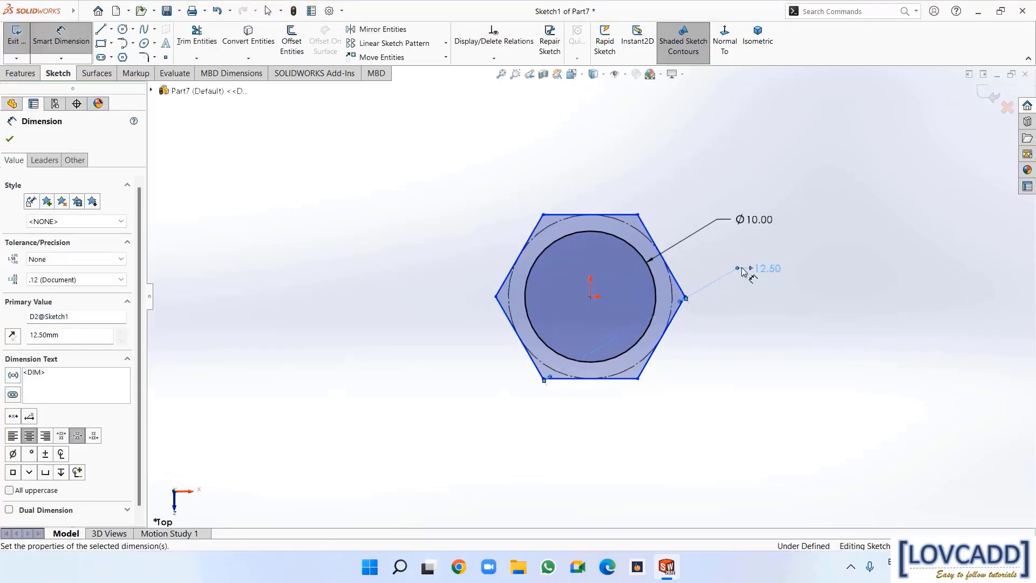
Extrude the hexagon with its circular hole to a blind depth of 8 mm
{"action": "left_click", "coordinate": [10, 78]}
{"action": "left_click", "coordinate": [21, 40]}
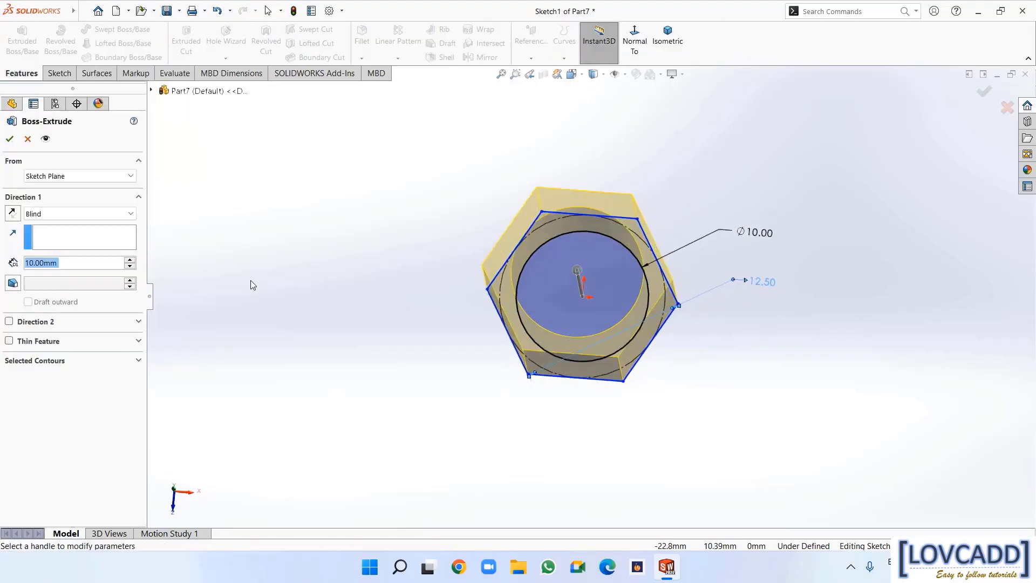
{"action": "type", "text": "8"}
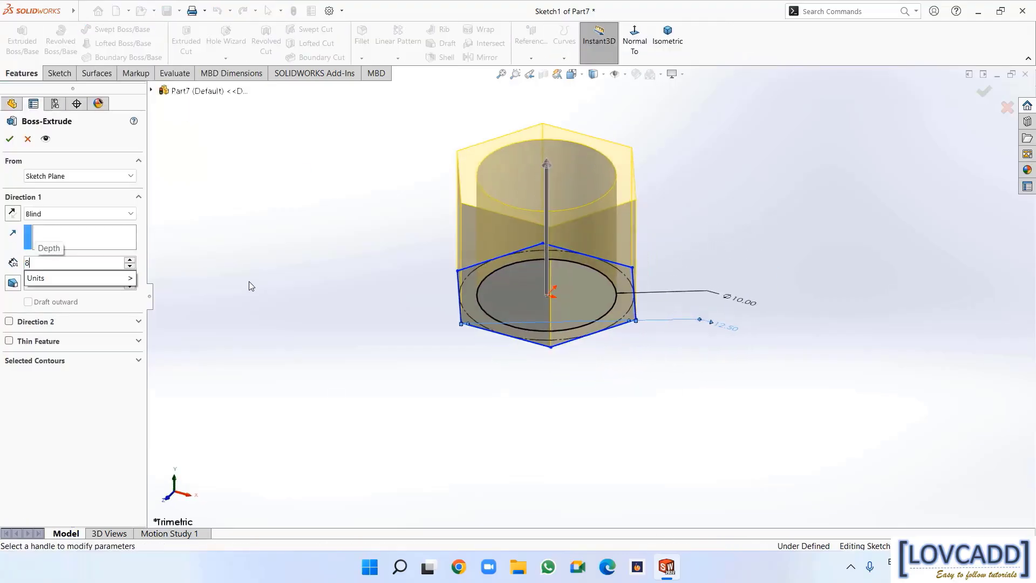
{"action": "key", "text": "Return"}
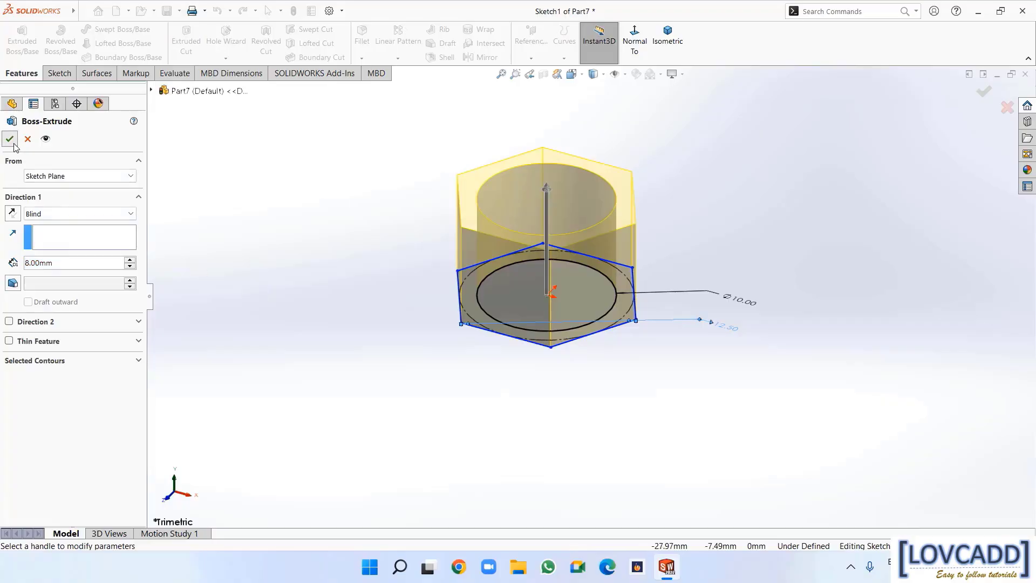
{"action": "left_click", "coordinate": [9, 139]}
{"action": "left_click", "coordinate": [226, 301]}
{"action": "middle_click_drag", "start_coordinate": [293, 271], "coordinate": [316, 305]}
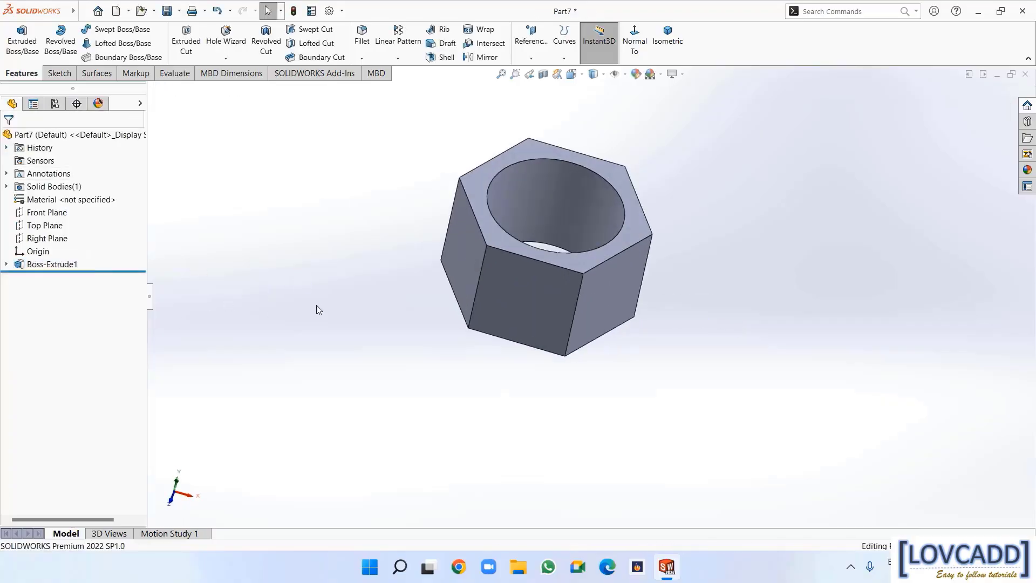
Sketch a circle about 12.5 mm in diameter on the nut's upper hexagonal face, centered on the origin and reaching the hexagon's sides
{"action": "right_click", "coordinate": [476, 187]}
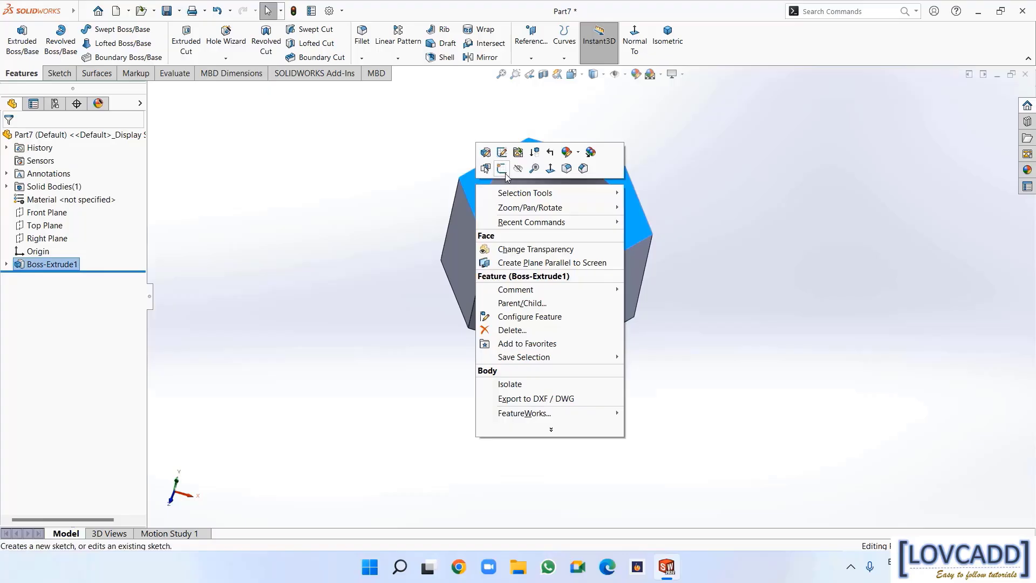
{"action": "left_click", "coordinate": [501, 171]}
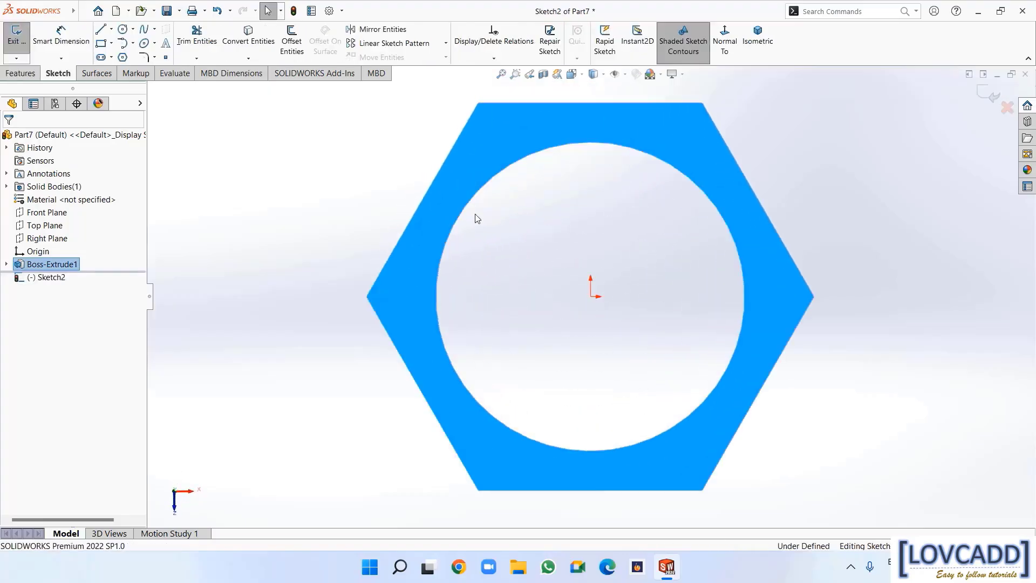
{"action": "left_click", "coordinate": [123, 28]}
{"action": "left_click", "coordinate": [590, 297]}
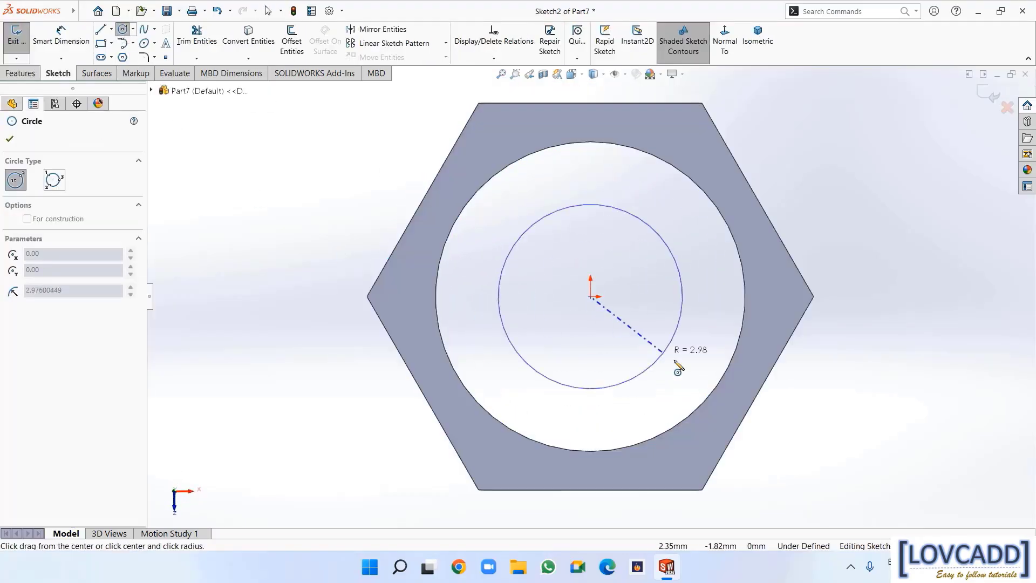
{"action": "left_click", "coordinate": [759, 393]}
{"action": "right_click", "coordinate": [758, 397]}
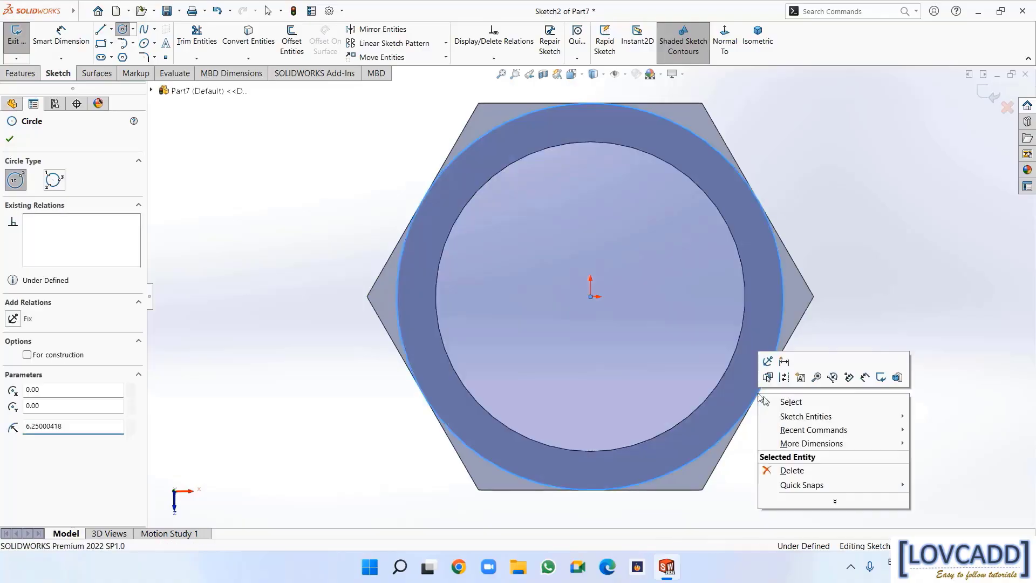
{"action": "left_click", "coordinate": [775, 401]}
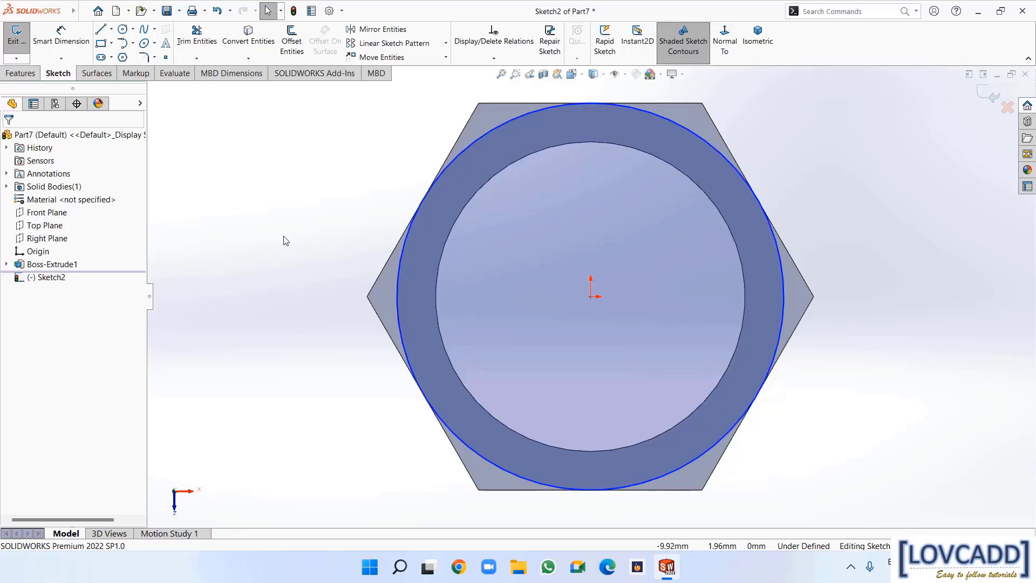
Cut-extrude outside the circle to a blind depth of 8 mm with a 60° draft, flipping the side to cut, to bevel the nut's corners
{"action": "left_click", "coordinate": [20, 73]}
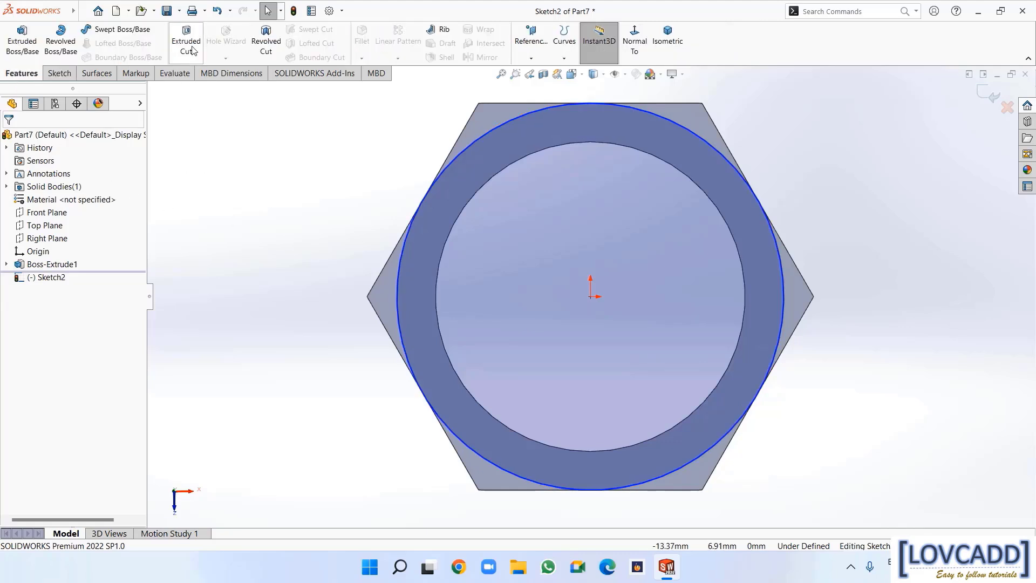
{"action": "left_click", "coordinate": [187, 45]}
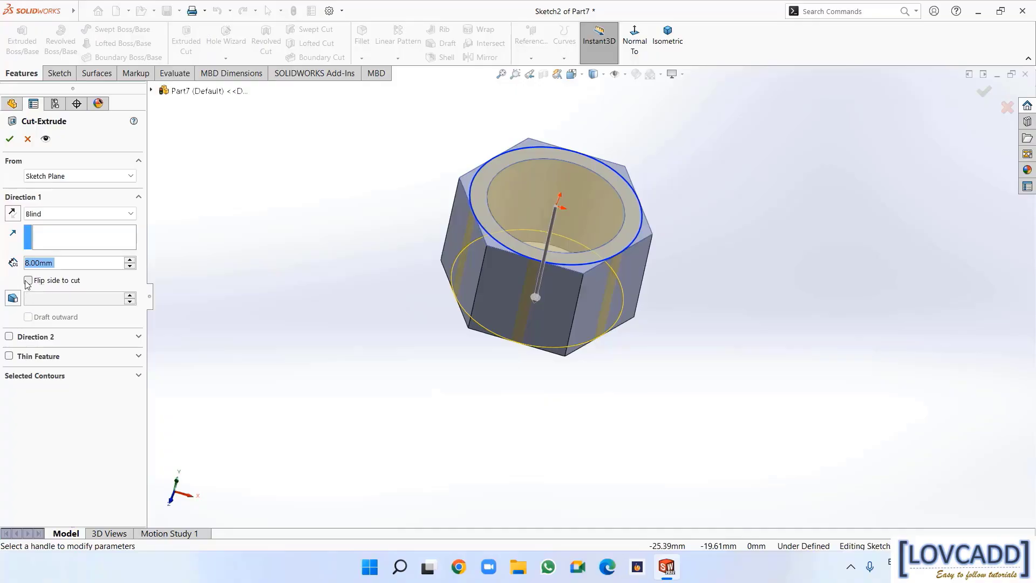
{"action": "left_click", "coordinate": [13, 298]}
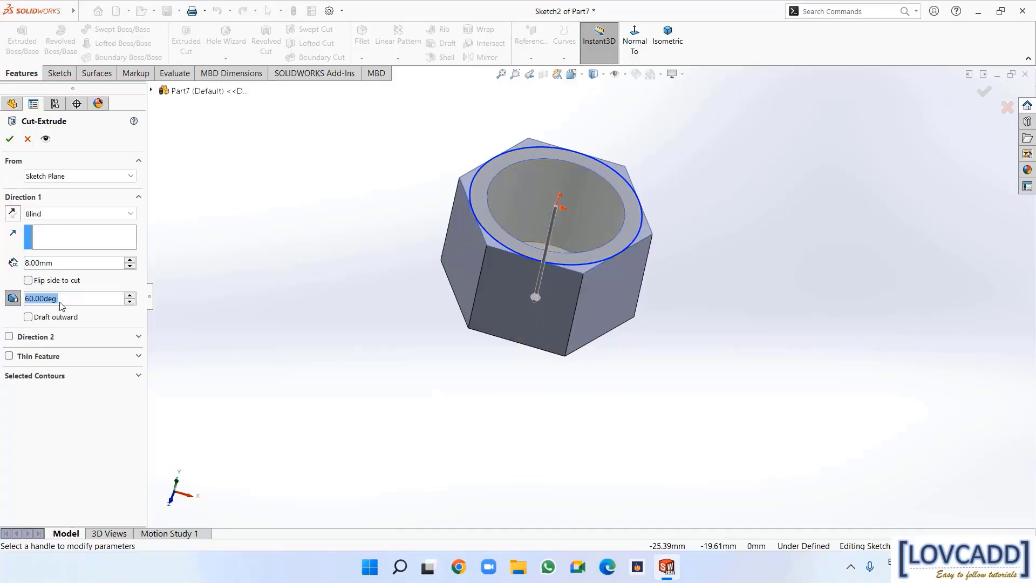
{"action": "type", "text": "60"}
{"action": "key", "text": "Return"}
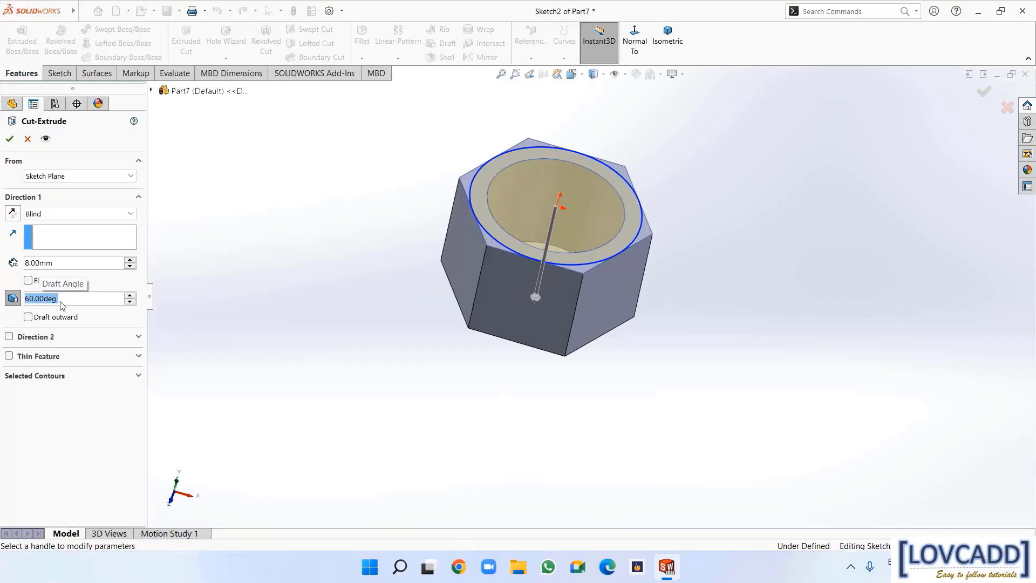
{"action": "left_click", "coordinate": [28, 281]}
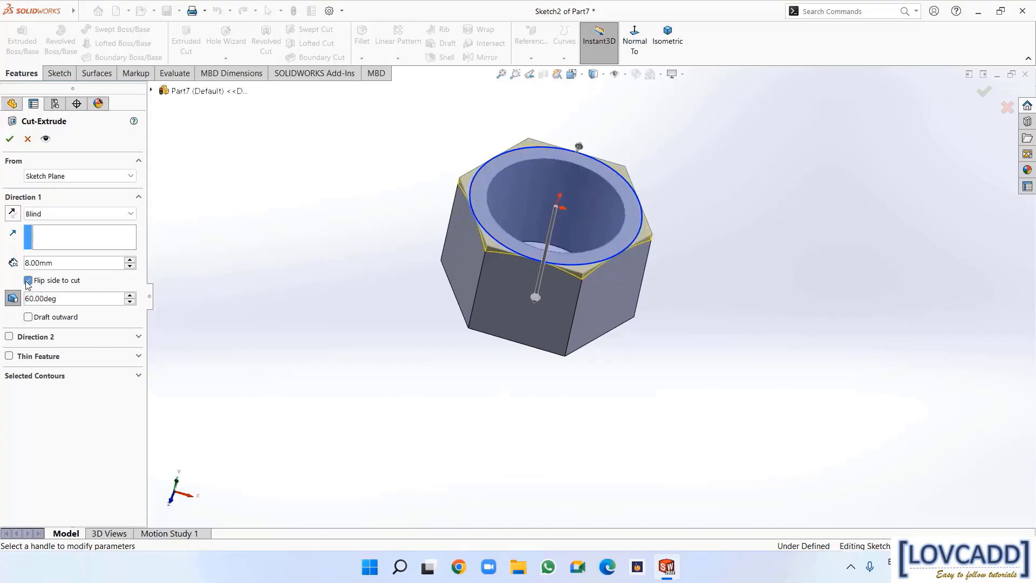
{"action": "left_click", "coordinate": [9, 139]}
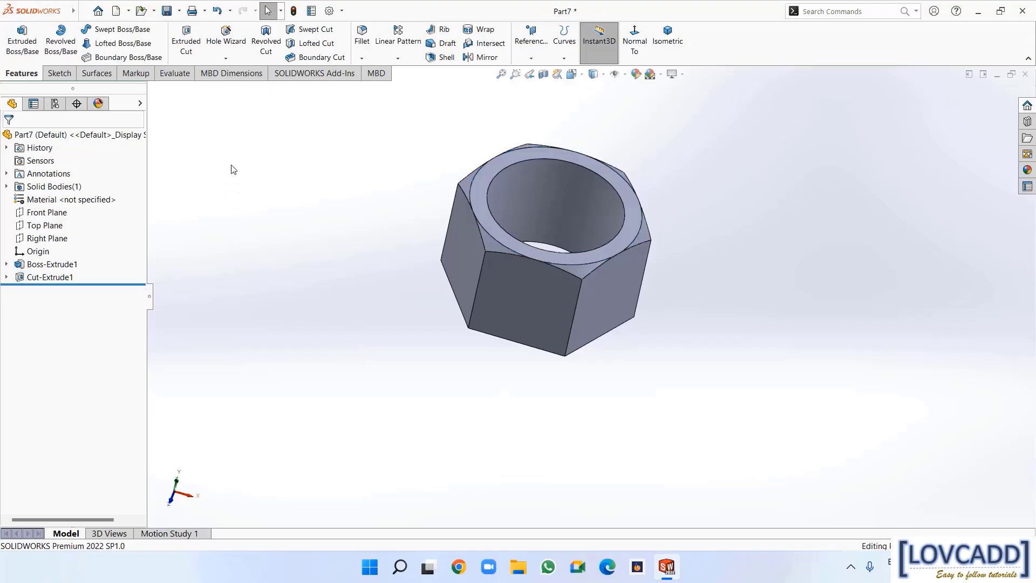
Apply Plain Carbon Steel as the nut's material
{"action": "left_click", "coordinate": [75, 201]}
{"action": "right_click", "coordinate": [73, 200]}
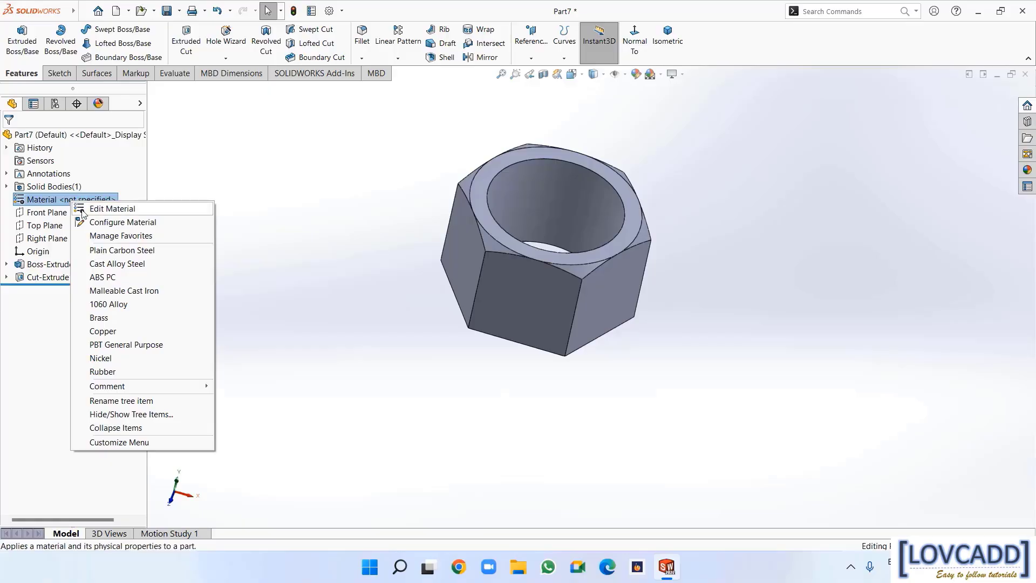
{"action": "left_click", "coordinate": [84, 214]}
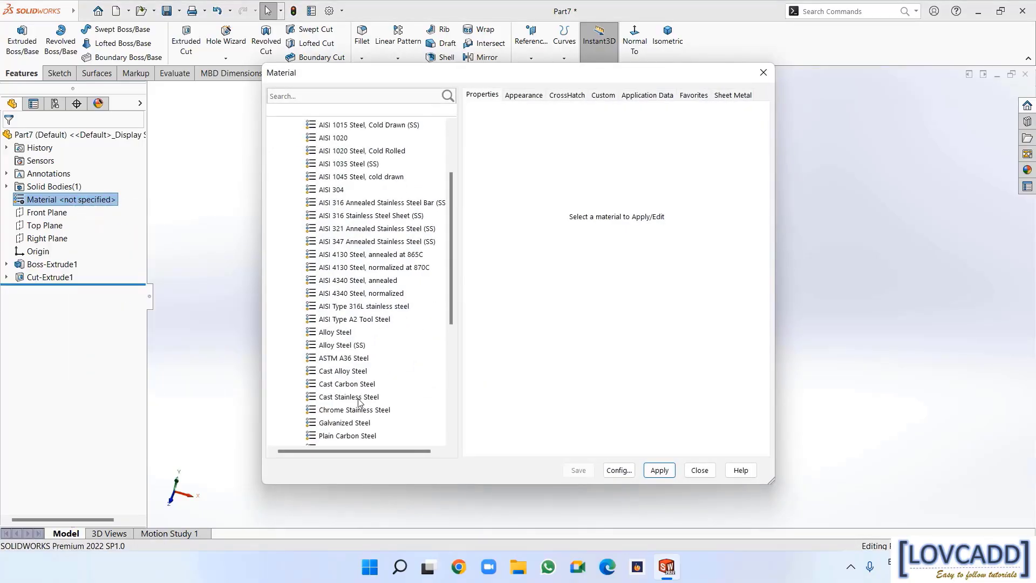
{"action": "scroll", "coordinate": [402, 424], "scroll_direction": "down", "scroll_amount": 1}
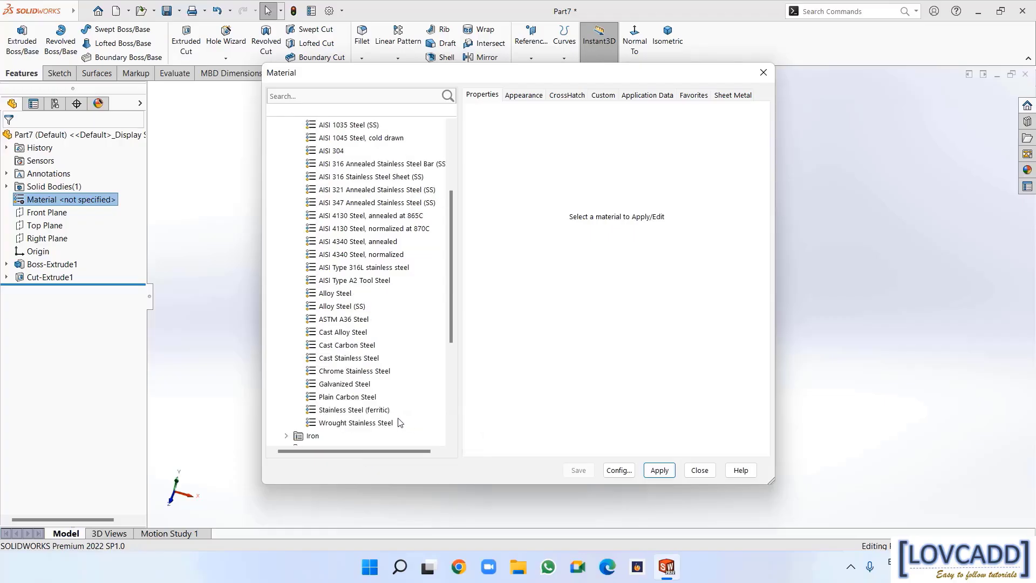
{"action": "left_click", "coordinate": [351, 398]}
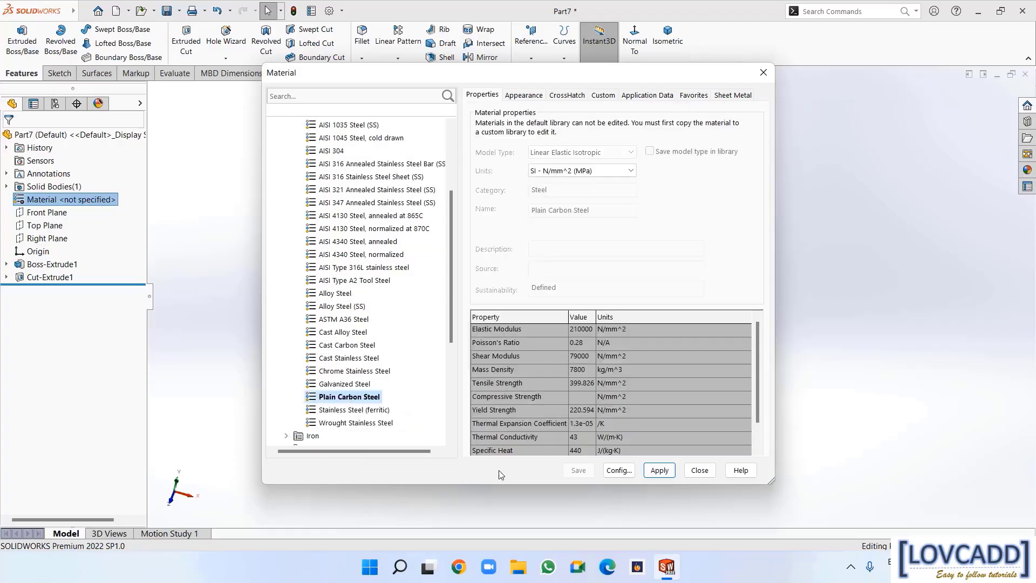
{"action": "left_click", "coordinate": [659, 470]}
{"action": "left_click", "coordinate": [700, 470]}
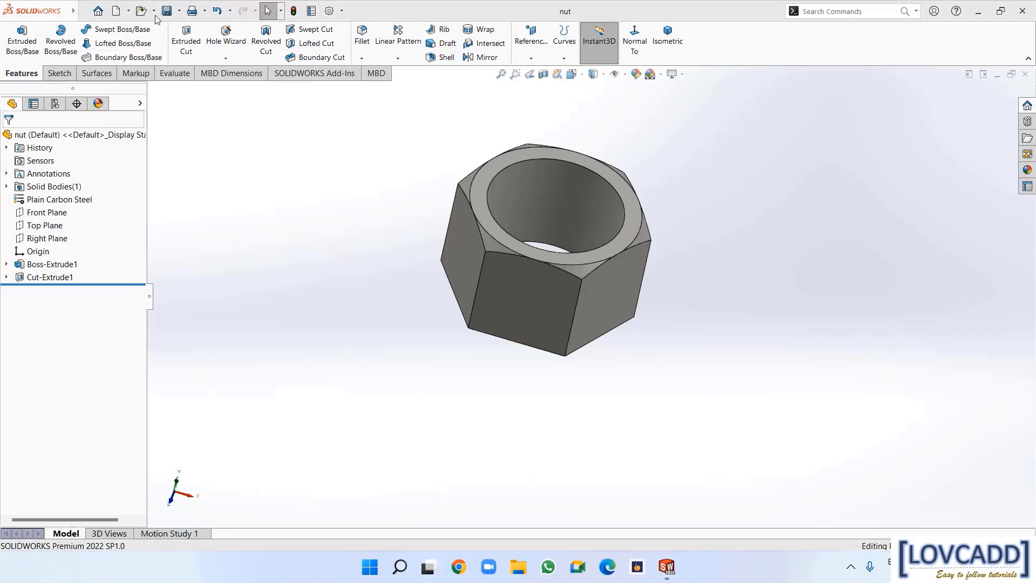
Save the part as nut in the shaping machine folder on the desktop
{"action": "left_click", "coordinate": [179, 11]}
{"action": "left_click", "coordinate": [187, 38]}
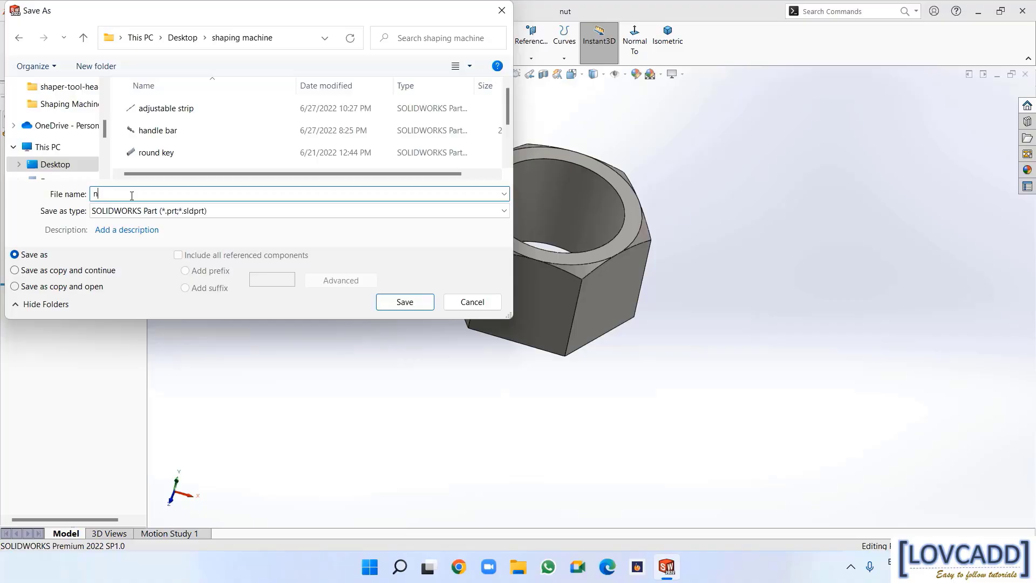
{"action": "left_click", "coordinate": [416, 302]}
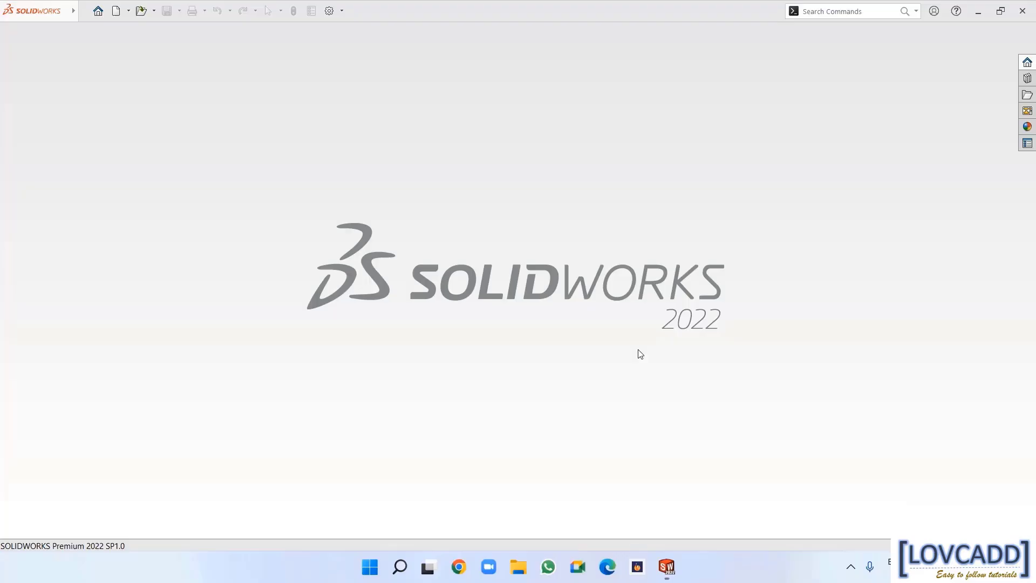
Create a new part document and start a sketch on the Front Plane
{"action": "left_click", "coordinate": [116, 11]}
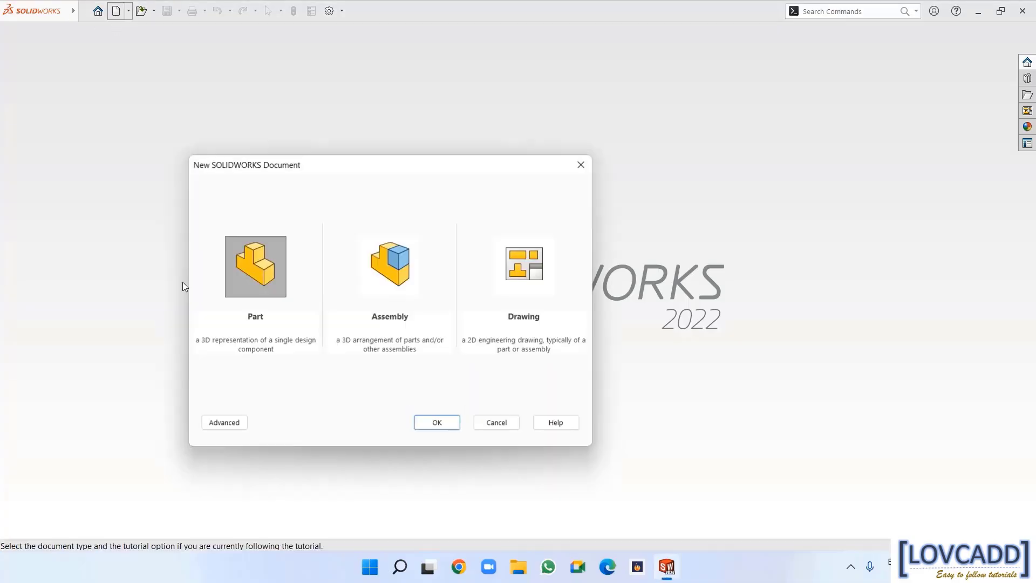
{"action": "left_click", "coordinate": [424, 428]}
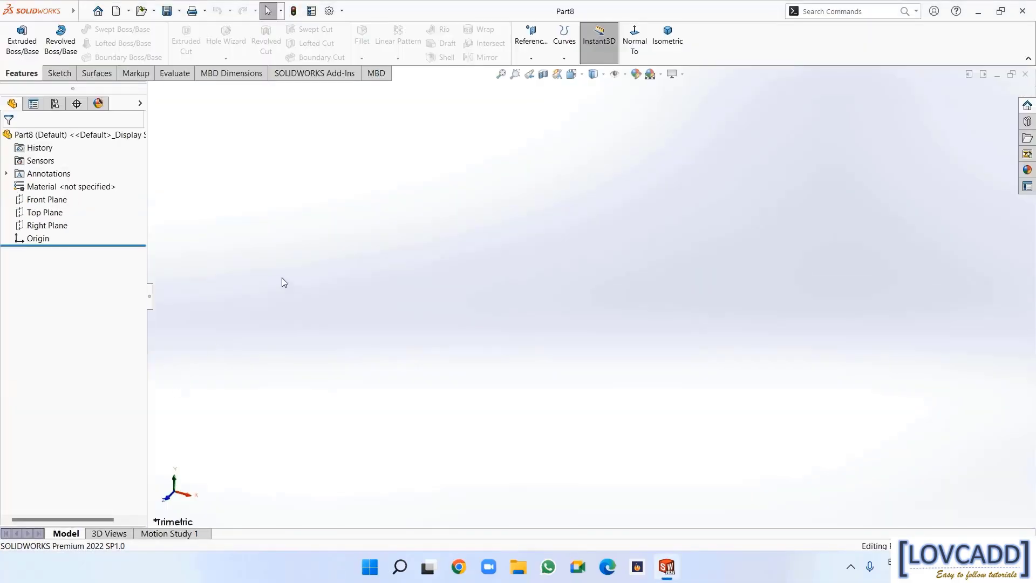
{"action": "left_click", "coordinate": [47, 199]}
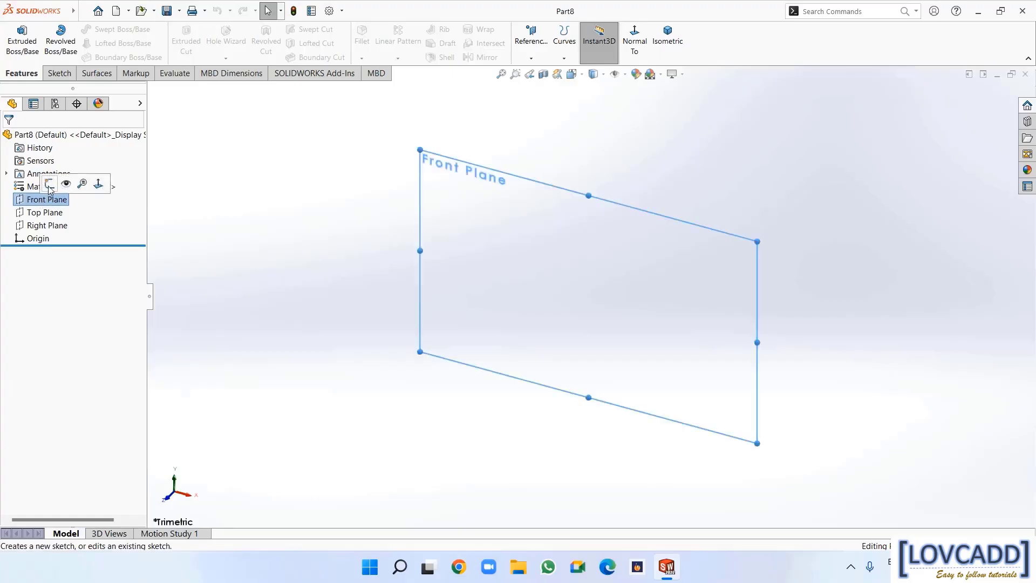
{"action": "left_click", "coordinate": [49, 184]}
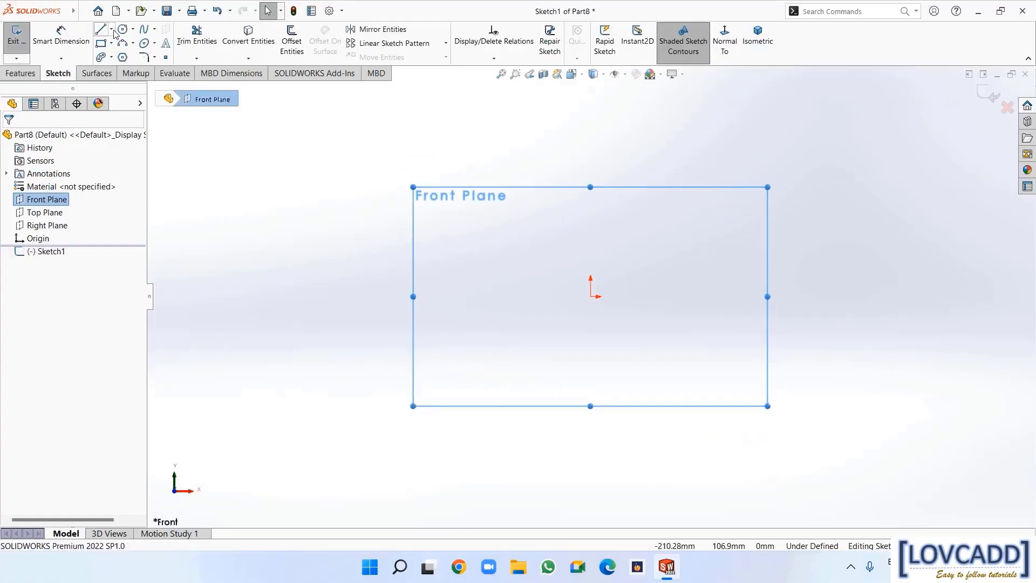
Sketch a vertical centerline about 111 mm long, running downward from the origin
{"action": "left_click", "coordinate": [111, 30]}
{"action": "left_click", "coordinate": [116, 54]}
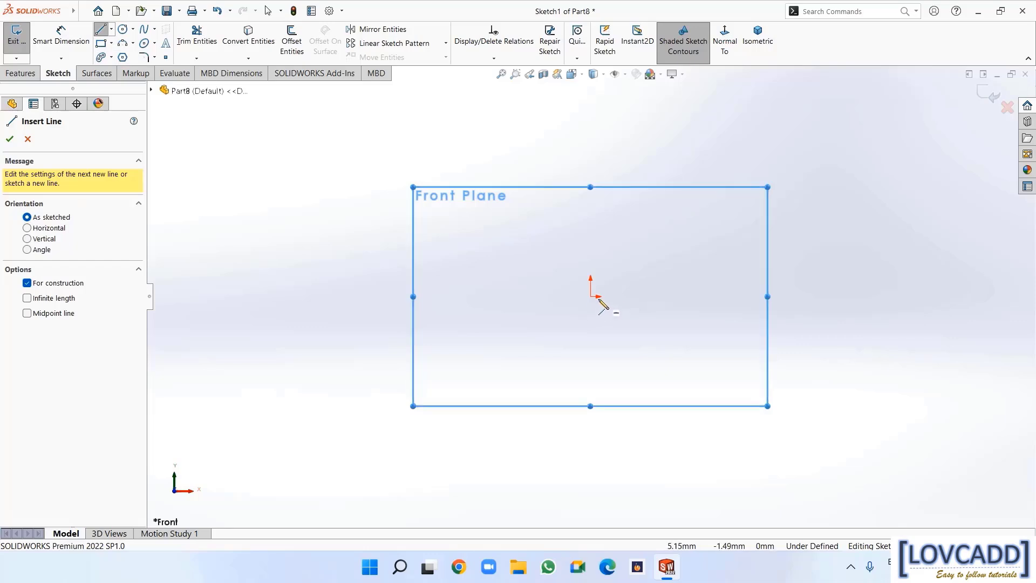
{"action": "left_click", "coordinate": [590, 297]}
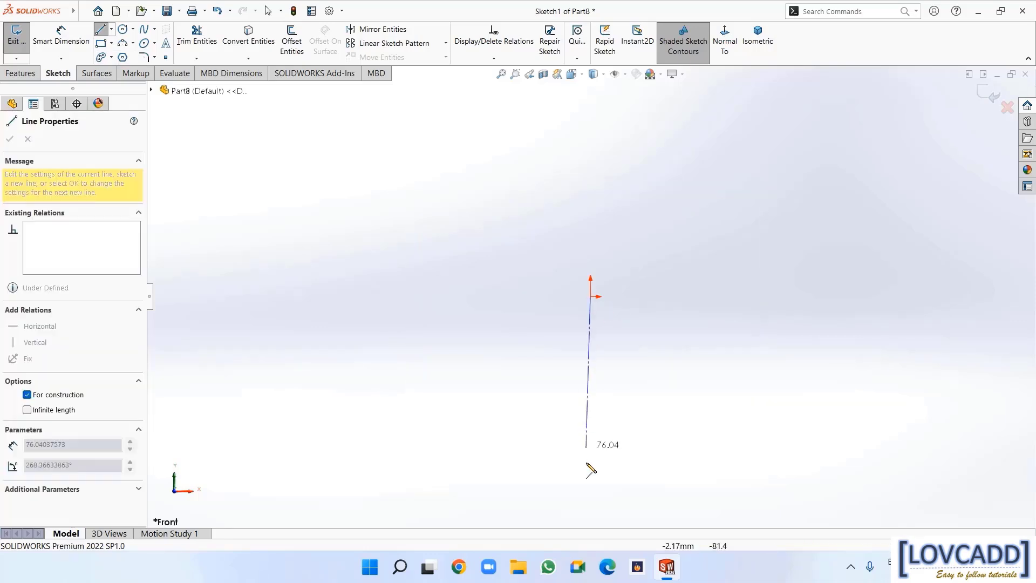
{"action": "left_click", "coordinate": [591, 518]}
{"action": "right_click", "coordinate": [591, 519]}
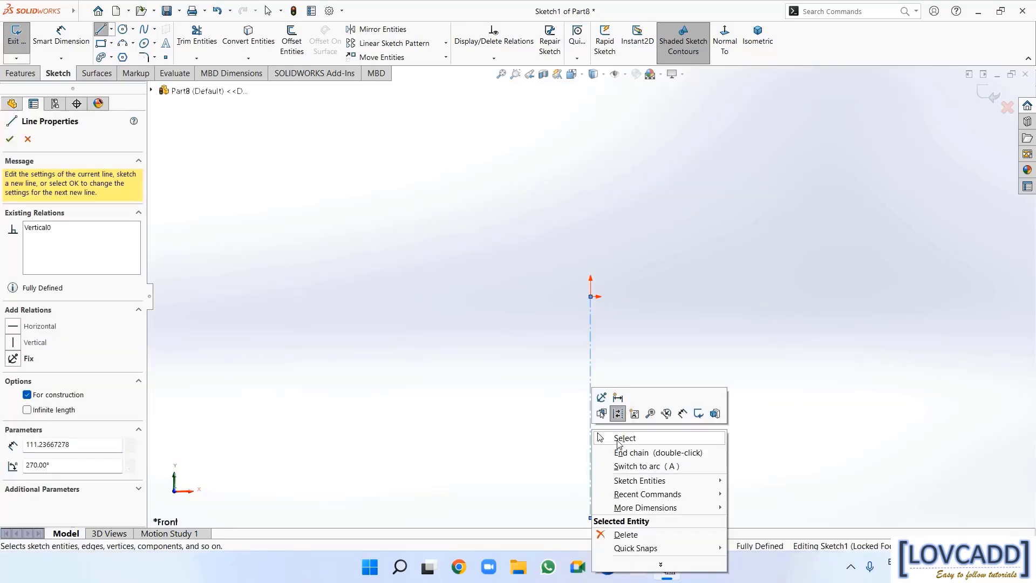
{"action": "left_click", "coordinate": [615, 437]}
Sketch a vertical line about 86 mm long, about 47 mm to the left of the centerline, and mirror it about the centerline
{"action": "scroll", "coordinate": [614, 203], "scroll_direction": "up", "scroll_amount": 3}
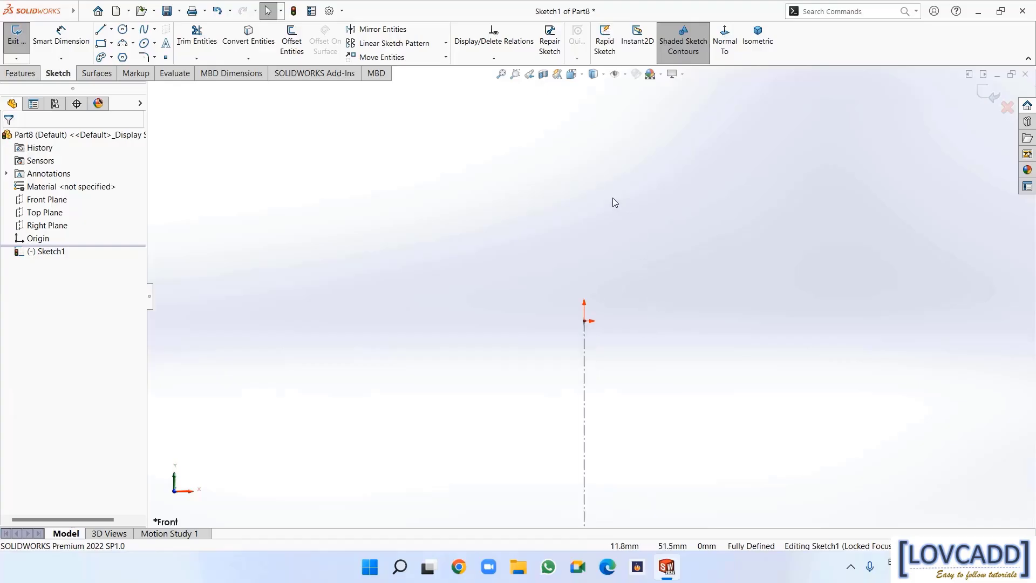
{"action": "scroll", "coordinate": [601, 382], "scroll_direction": "down", "scroll_amount": 5}
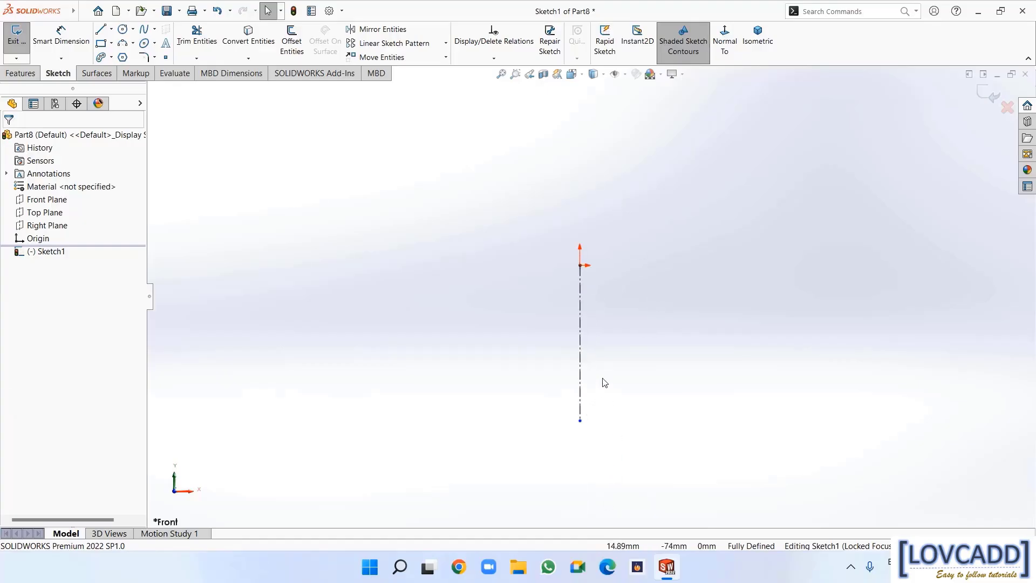
{"action": "left_click", "coordinate": [100, 28]}
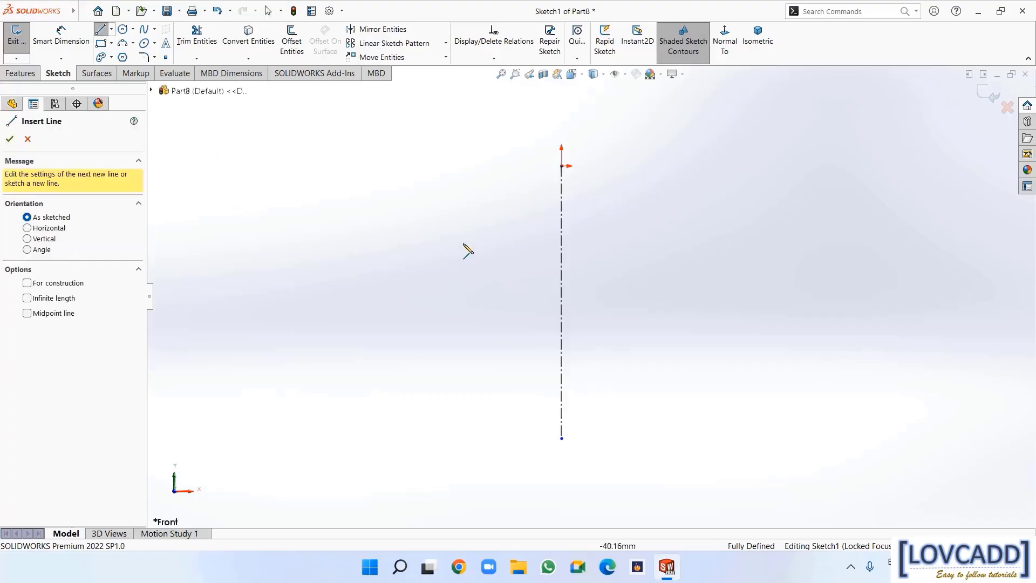
{"action": "left_click", "coordinate": [445, 194]}
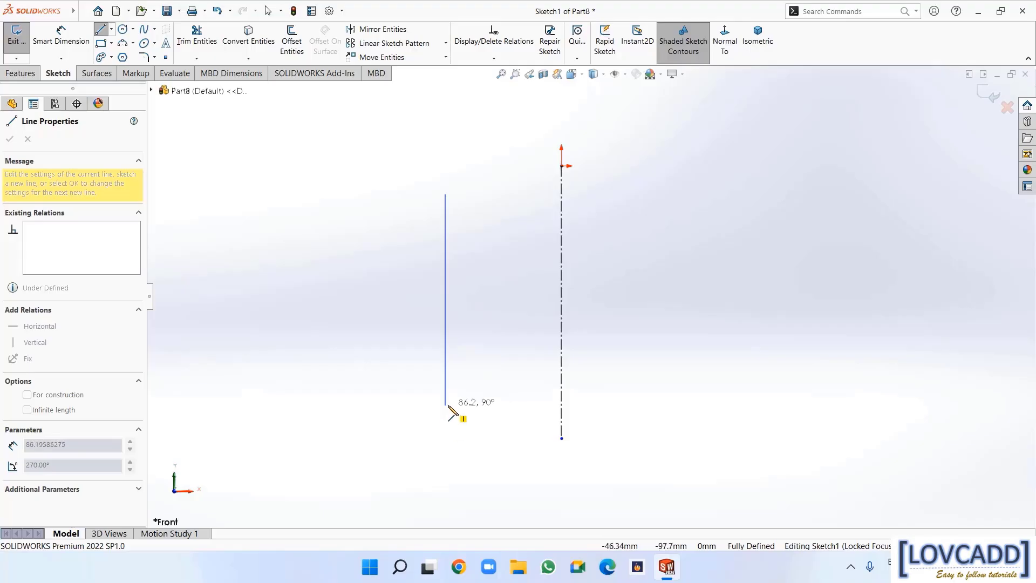
{"action": "left_click", "coordinate": [446, 405]}
{"action": "right_click", "coordinate": [448, 408]}
{"action": "left_click", "coordinate": [481, 413]}
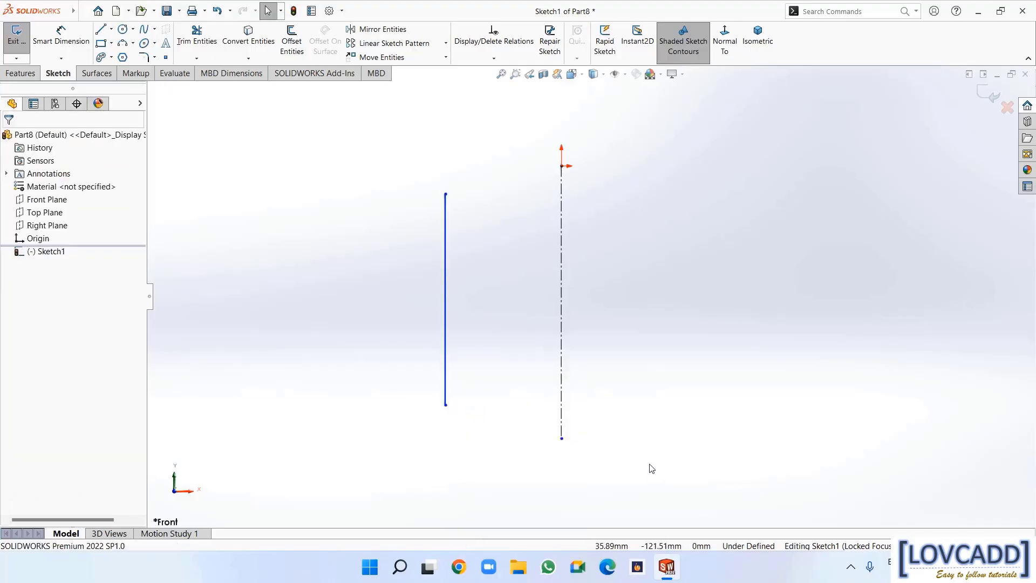
{"action": "left_click_drag", "start_coordinate": [679, 461], "coordinate": [411, 320]}
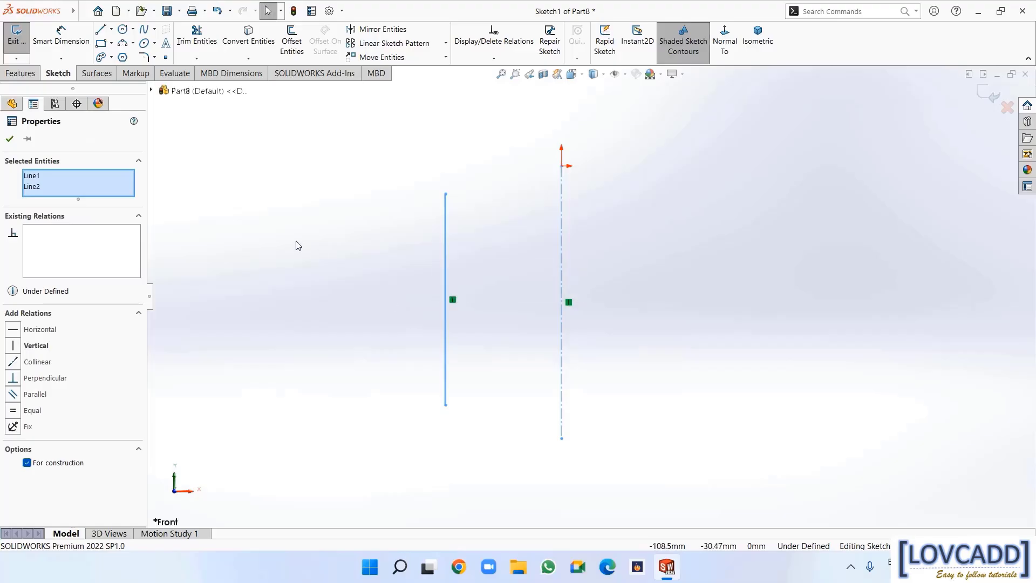
{"action": "left_click", "coordinate": [376, 29]}
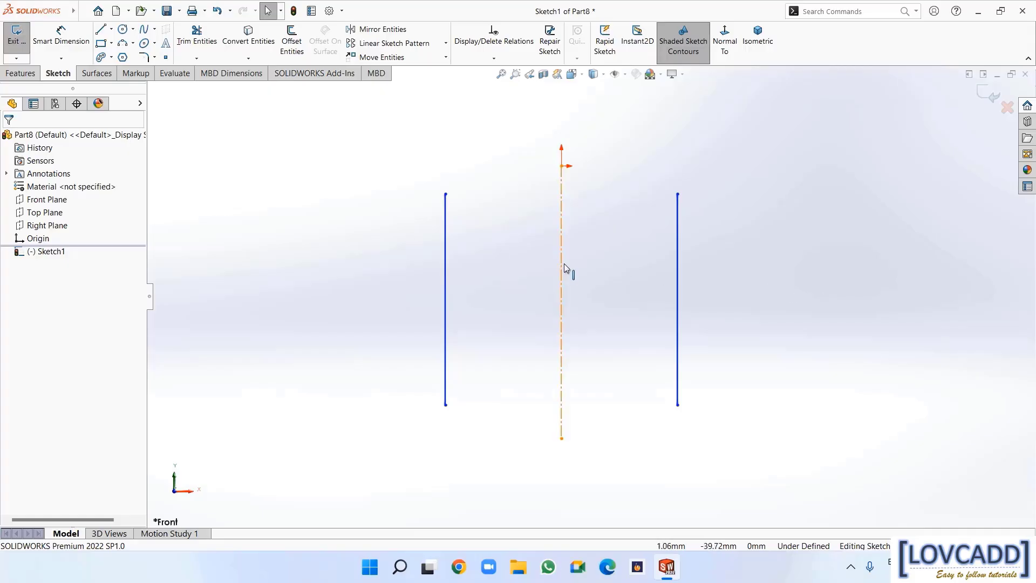
Sketch a three-point arc of about 104 mm radius joining the upper ends of the two vertical lines and passing through the origin
{"action": "left_click", "coordinate": [123, 44]}
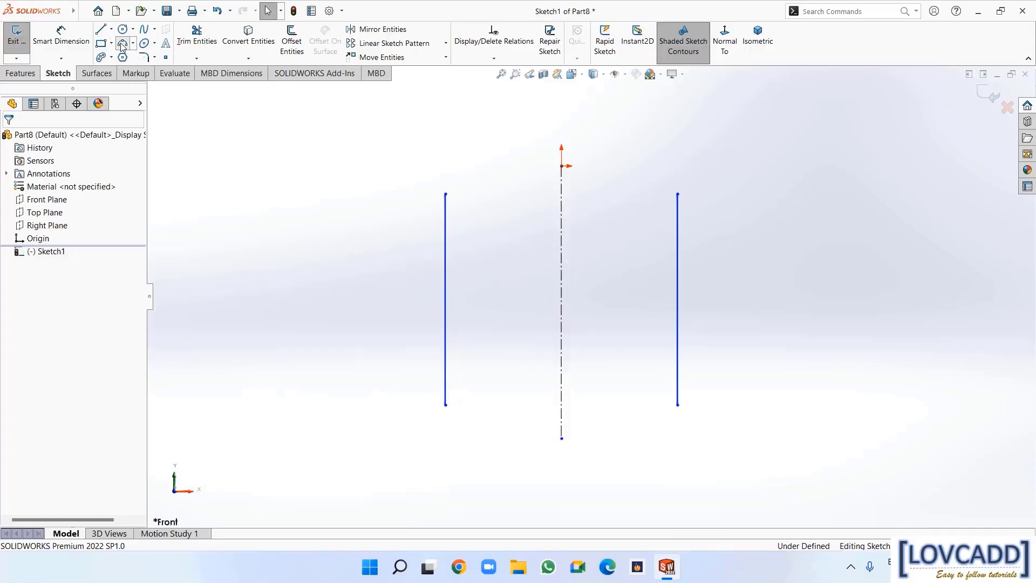
{"action": "left_click", "coordinate": [445, 193]}
{"action": "left_click", "coordinate": [679, 194]}
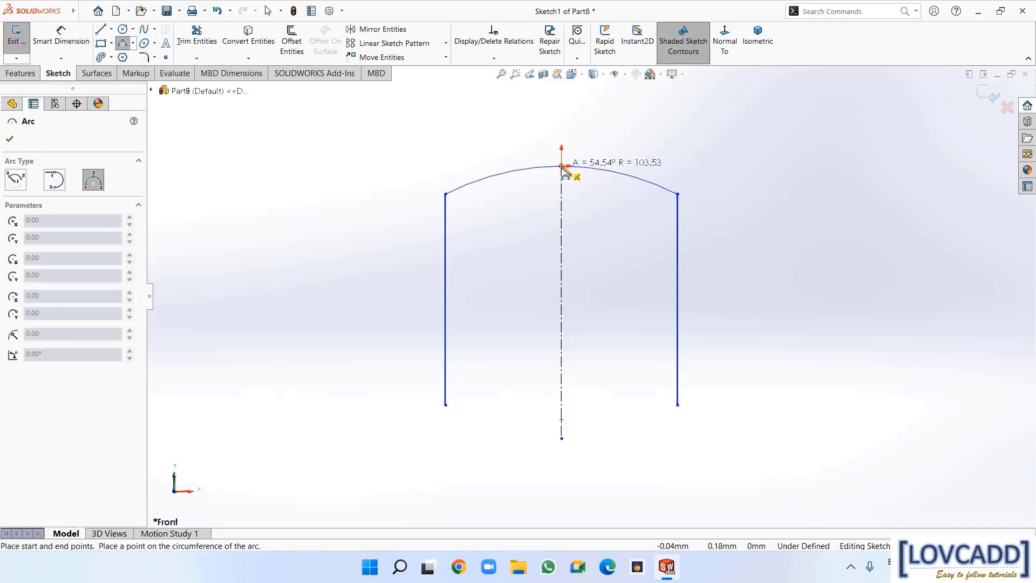
{"action": "left_click", "coordinate": [563, 167]}
{"action": "right_click", "coordinate": [562, 166]}
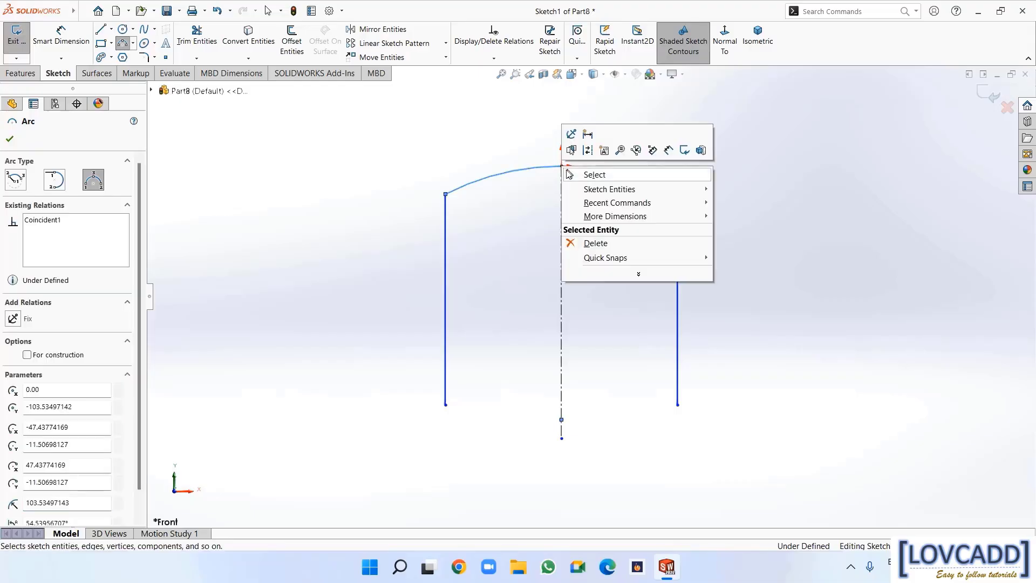
{"action": "left_click", "coordinate": [590, 173]}
Close the profile with a downward-bulging three-point arc of about 83 mm radius between the lower ends of the two vertical lines
{"action": "left_click", "coordinate": [123, 42]}
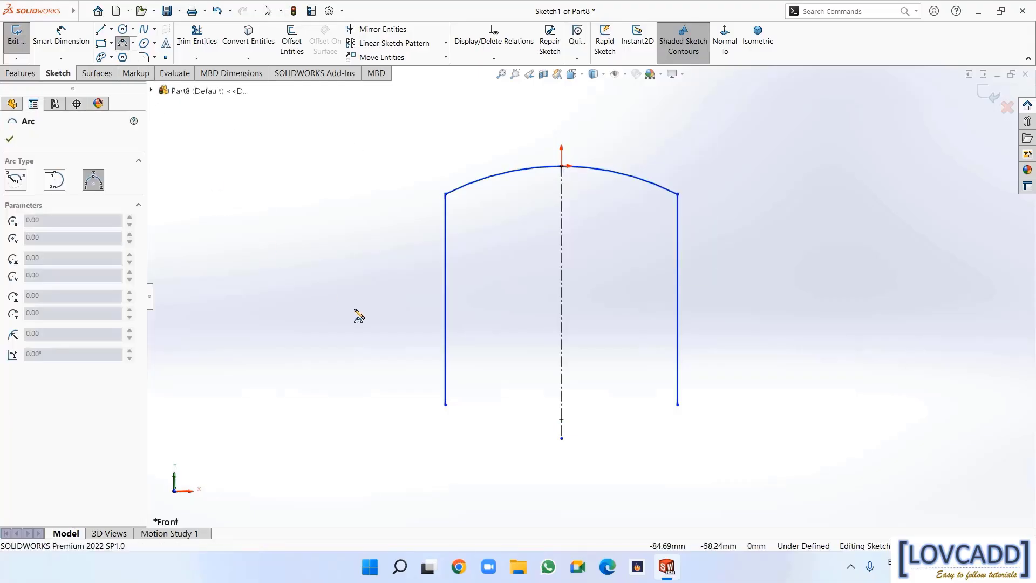
{"action": "left_click", "coordinate": [677, 404]}
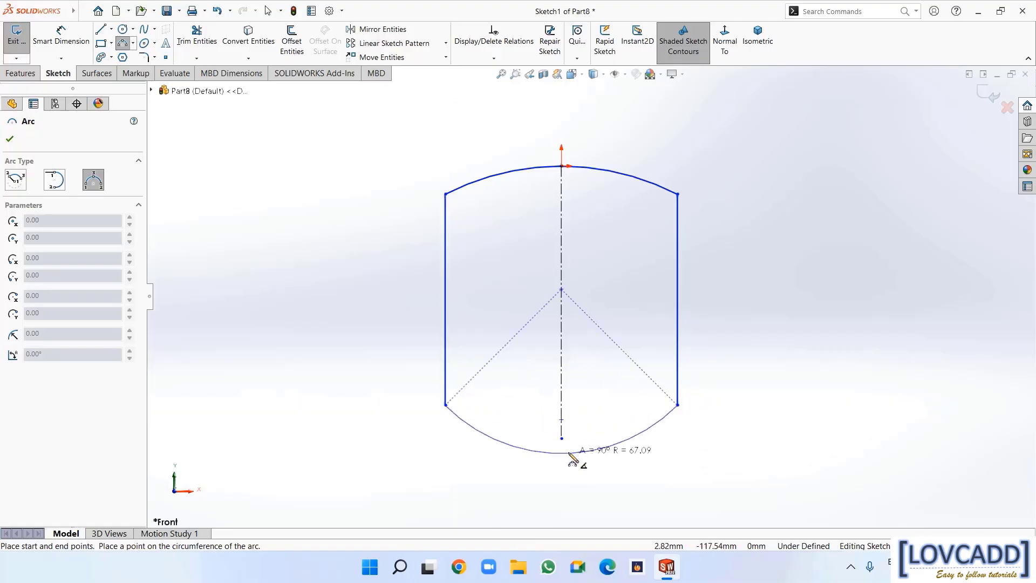
{"action": "left_click", "coordinate": [596, 439]}
{"action": "right_click", "coordinate": [595, 447]}
{"action": "left_click", "coordinate": [596, 448]}
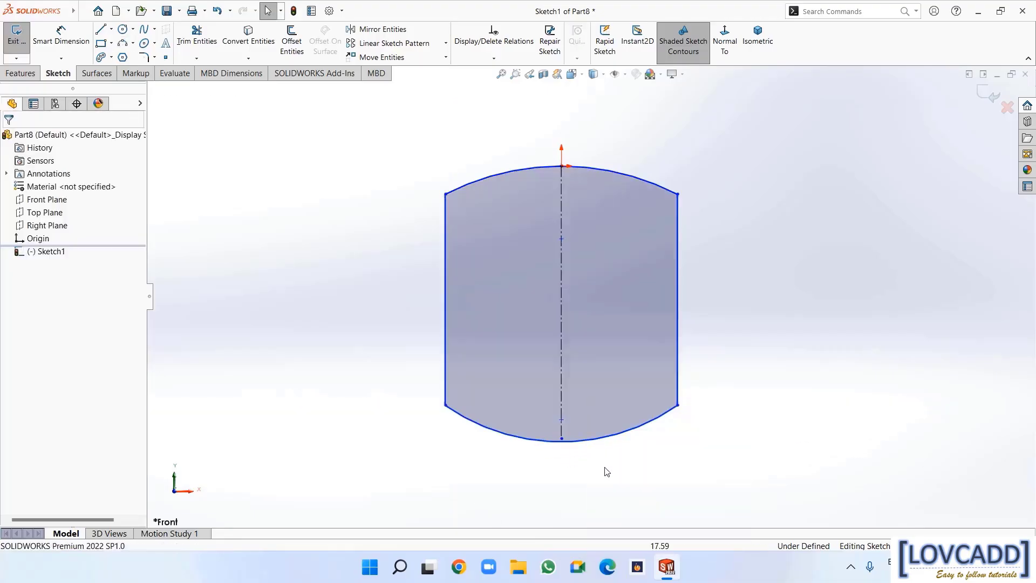
Add a vertical relation between the lower arc's midpoint and the origin
{"action": "left_click", "coordinate": [562, 441]}
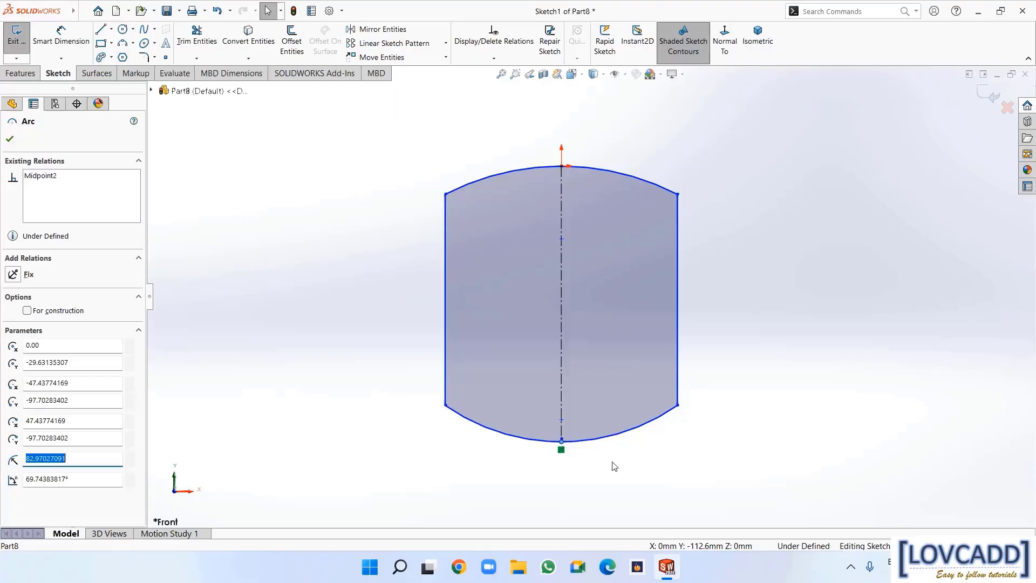
{"action": "left_click", "coordinate": [562, 167], "text": "ctrl"}
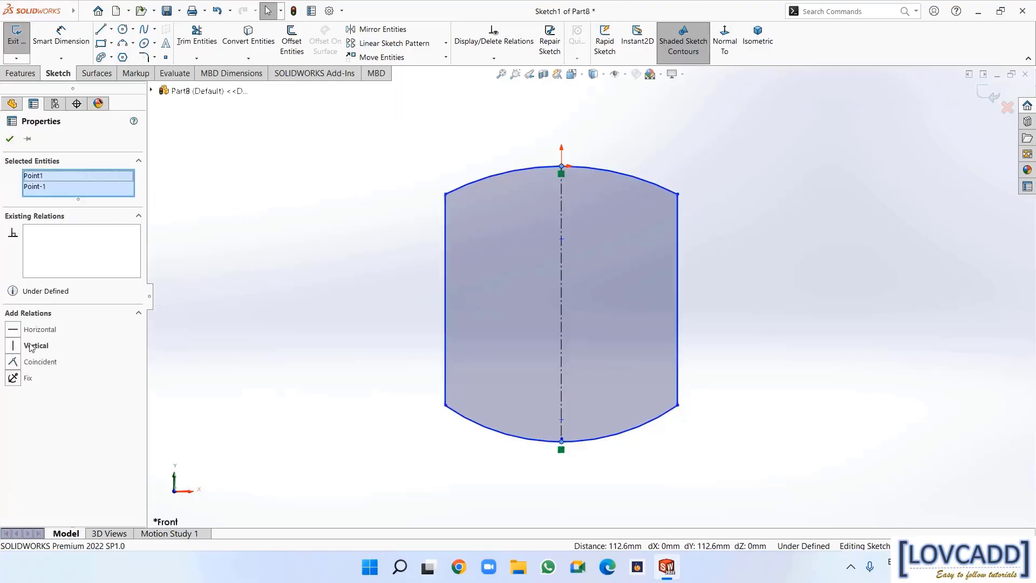
{"action": "left_click", "coordinate": [12, 346]}
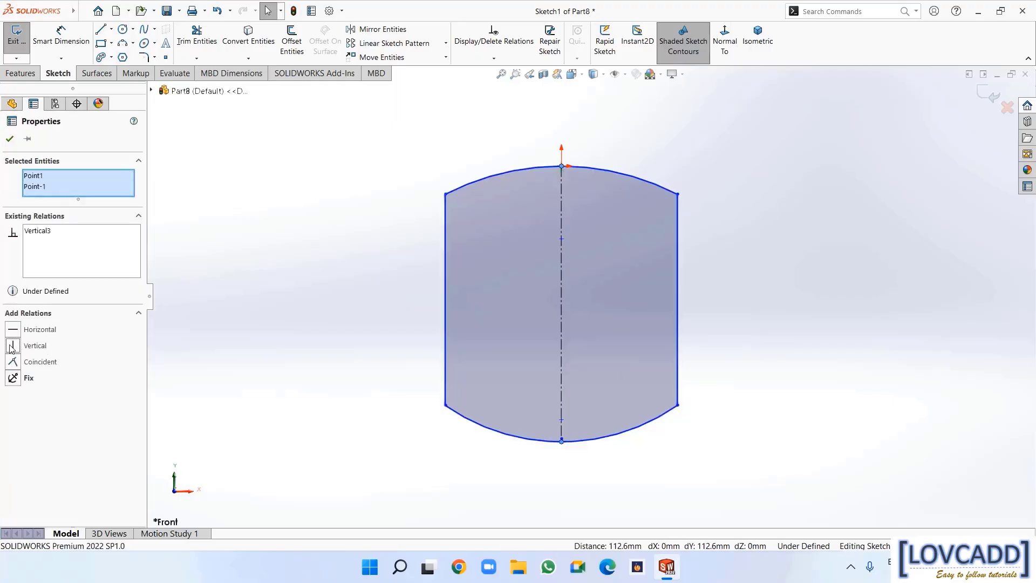
{"action": "left_click", "coordinate": [9, 141]}
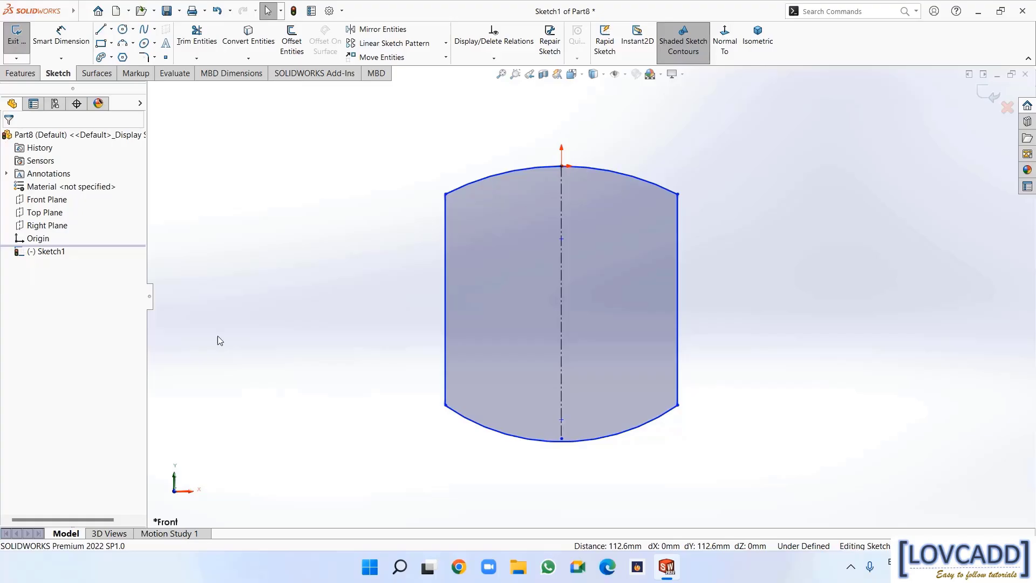
Dimension the distance between the profile's two vertical side lines and set it to 100 mm
{"action": "left_click", "coordinate": [59, 43]}
{"action": "left_click", "coordinate": [446, 318]}
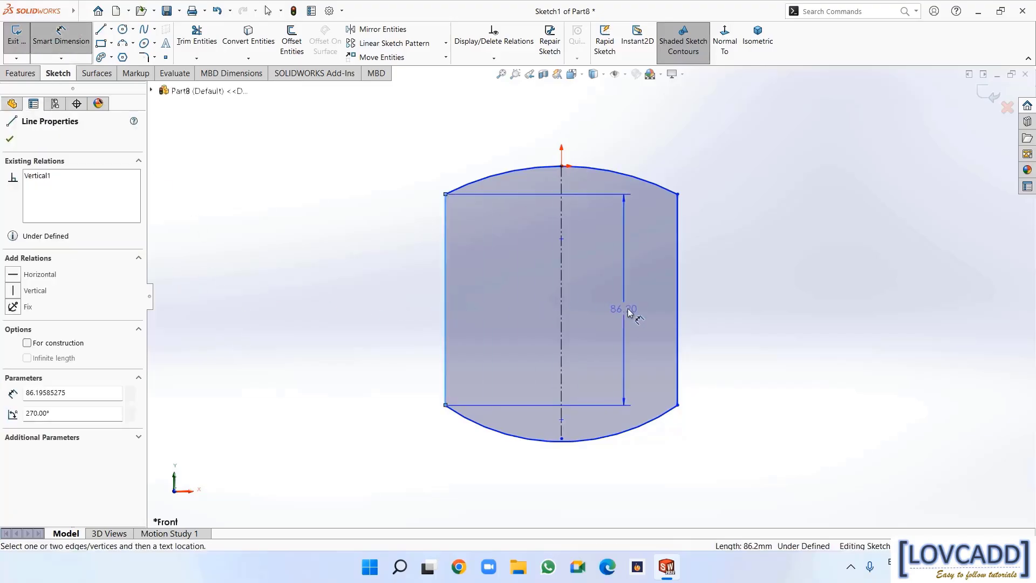
{"action": "left_click", "coordinate": [676, 317]}
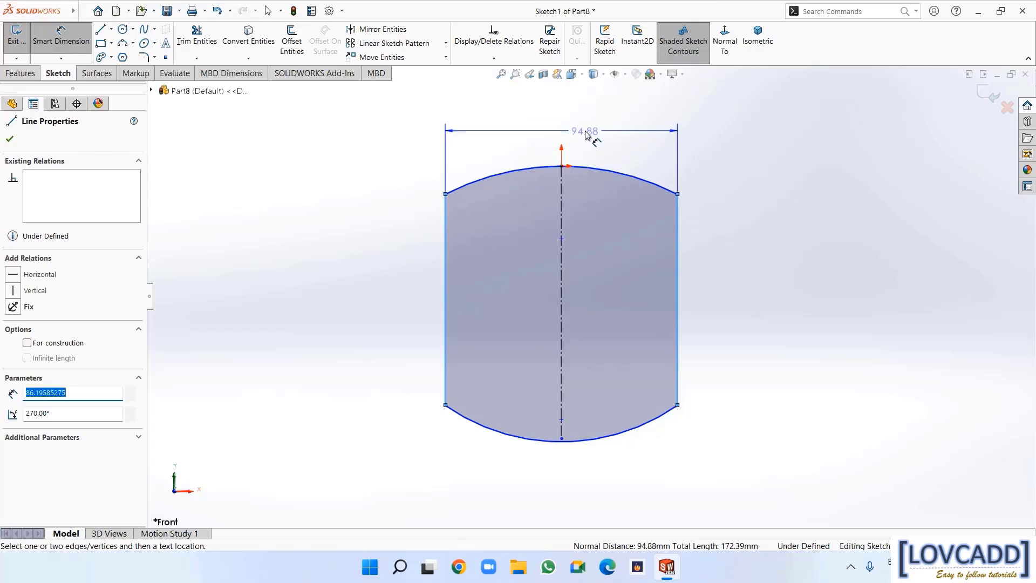
{"action": "left_click", "coordinate": [587, 127]}
{"action": "type", "text": "100"}
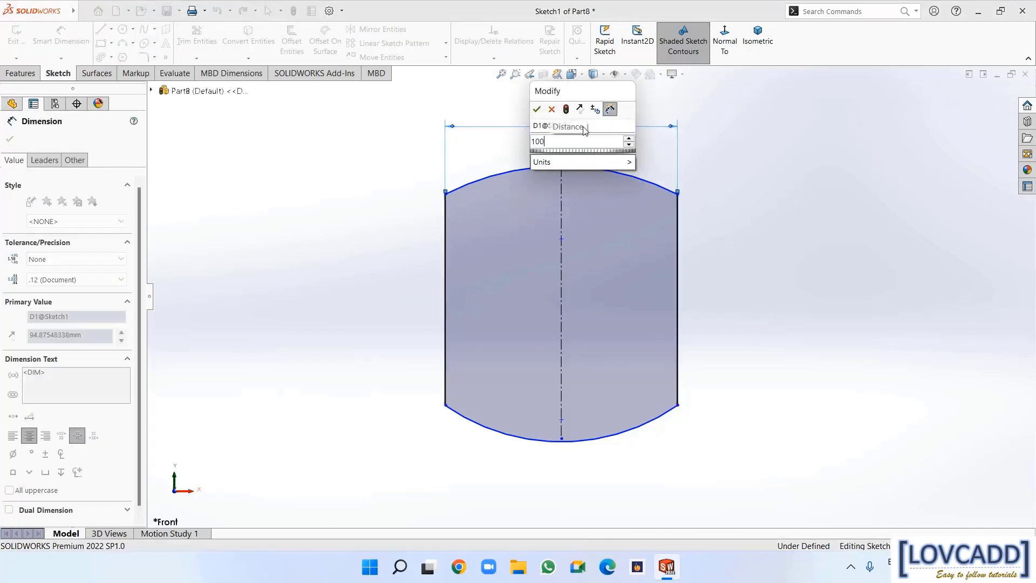
{"action": "key", "text": "Return"}
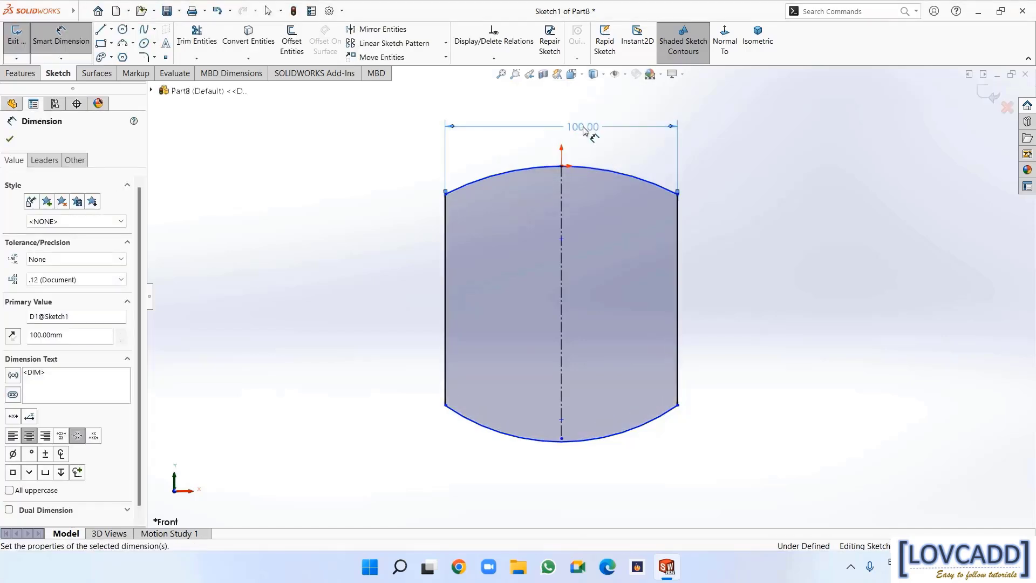
Dimension the profile's upper arc and set its radius to 115 mm
{"action": "left_click", "coordinate": [604, 172]}
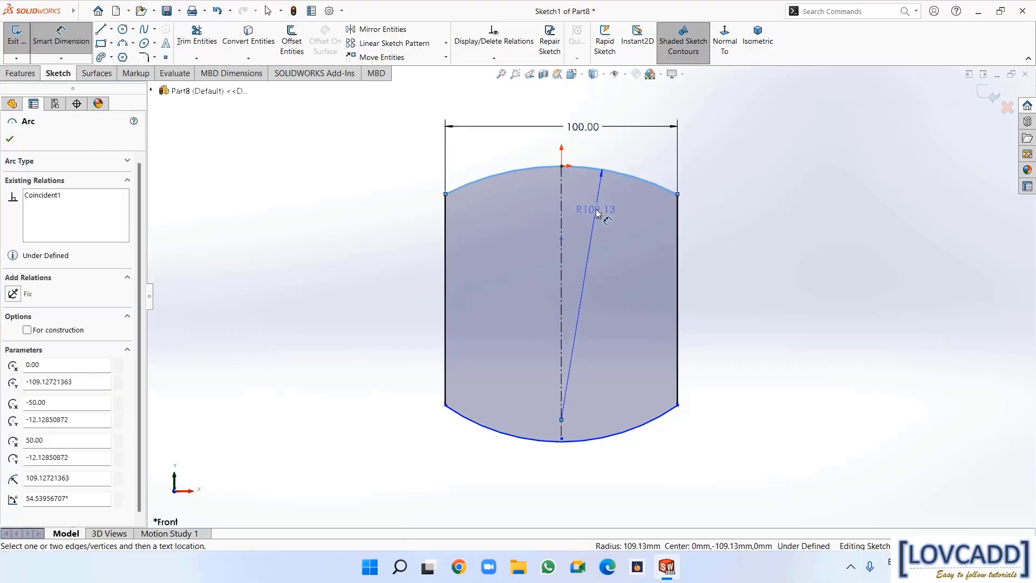
{"action": "left_click", "coordinate": [597, 212]}
{"action": "type", "text": "11"}
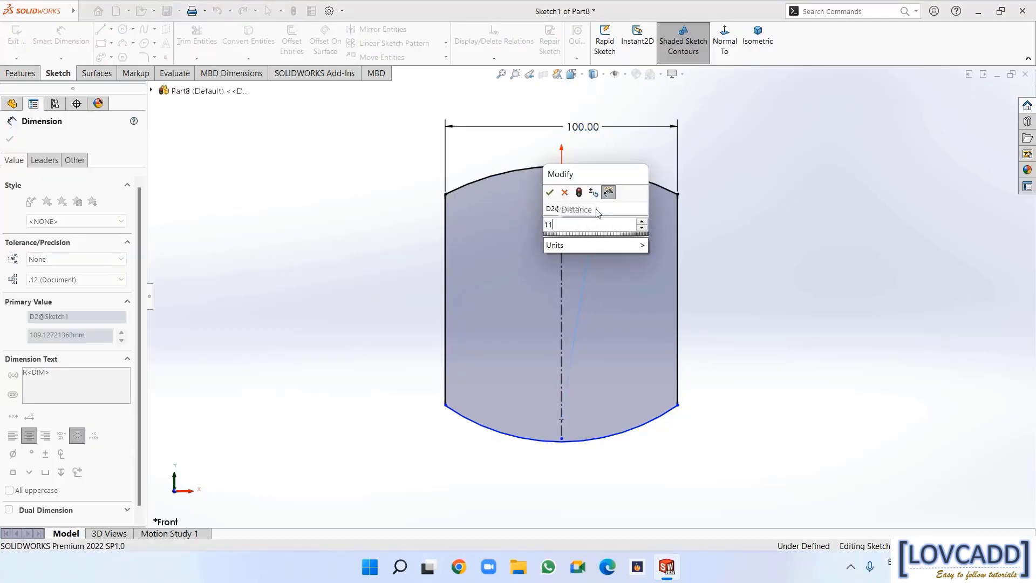
{"action": "type", "text": "5"}
{"action": "key", "text": "Return"}
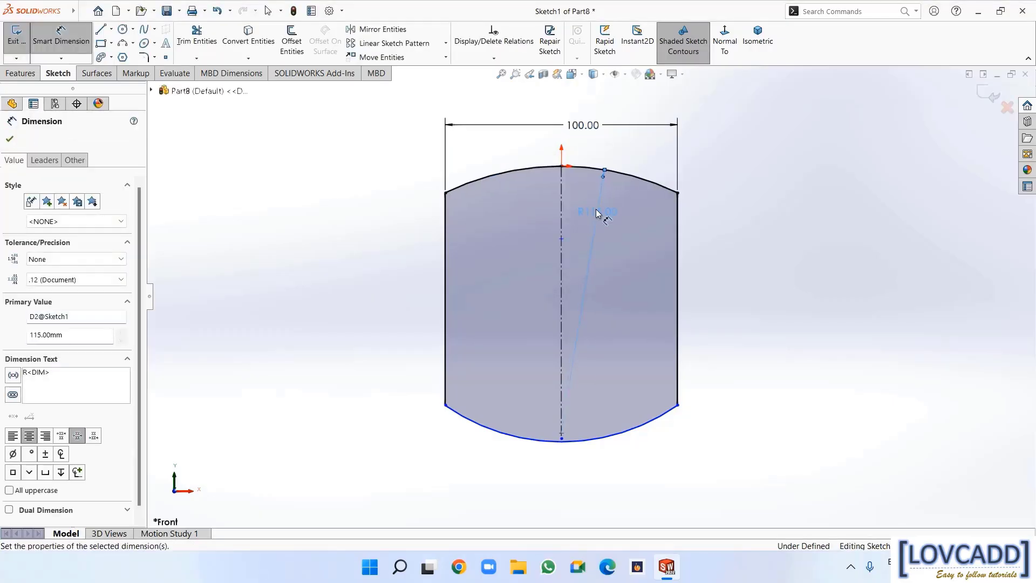
Dimension the profile's lower arc and set its radius to 115 mm
{"action": "left_click", "coordinate": [626, 433]}
{"action": "left_click", "coordinate": [611, 387]}
{"action": "type", "text": "11"}
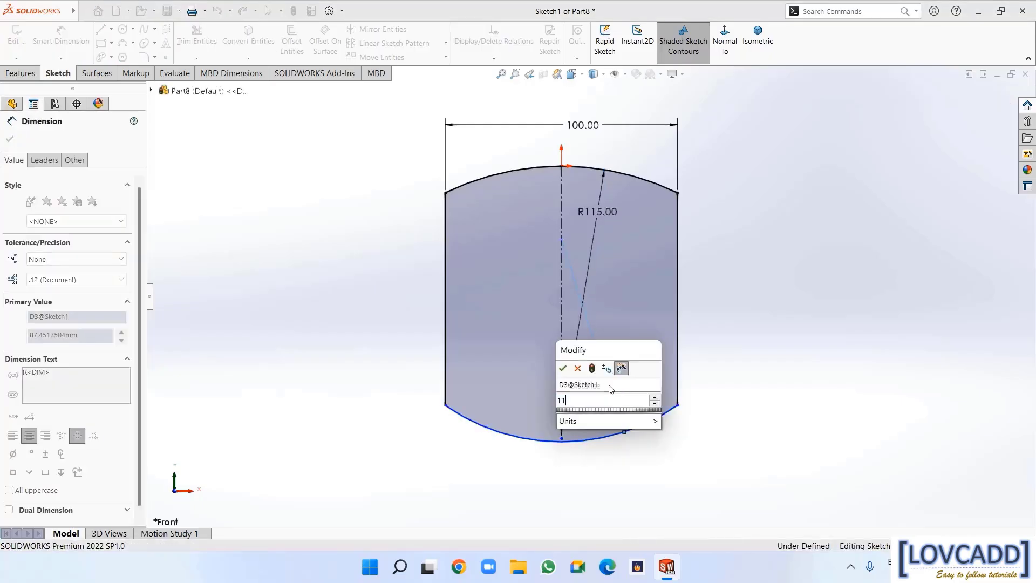
{"action": "type", "text": "5"}
{"action": "key", "text": "Return"}
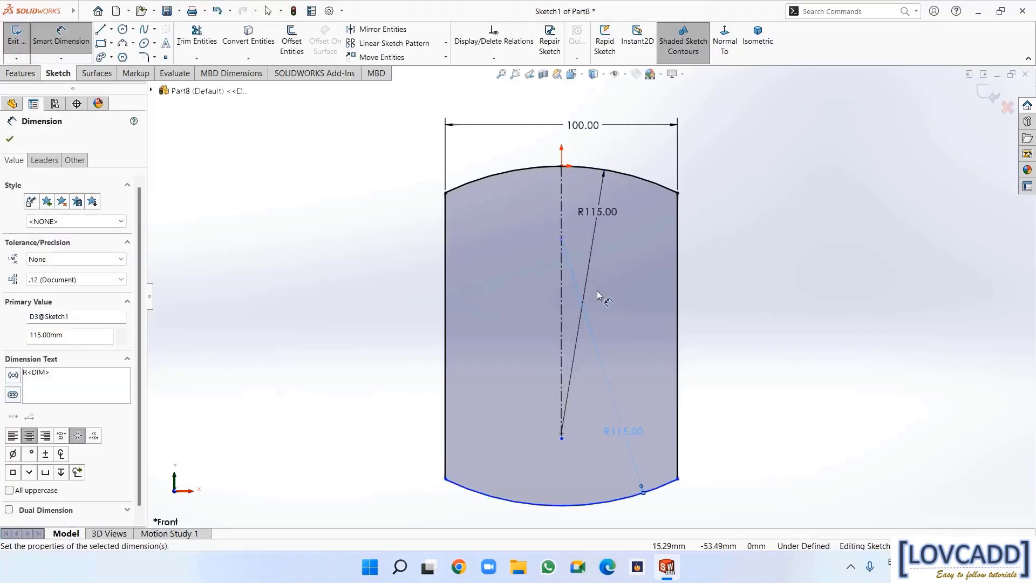
Dimension the overall height from the origin to the lower arc's midpoint and set it to 150 mm
{"action": "left_click", "coordinate": [562, 167]}
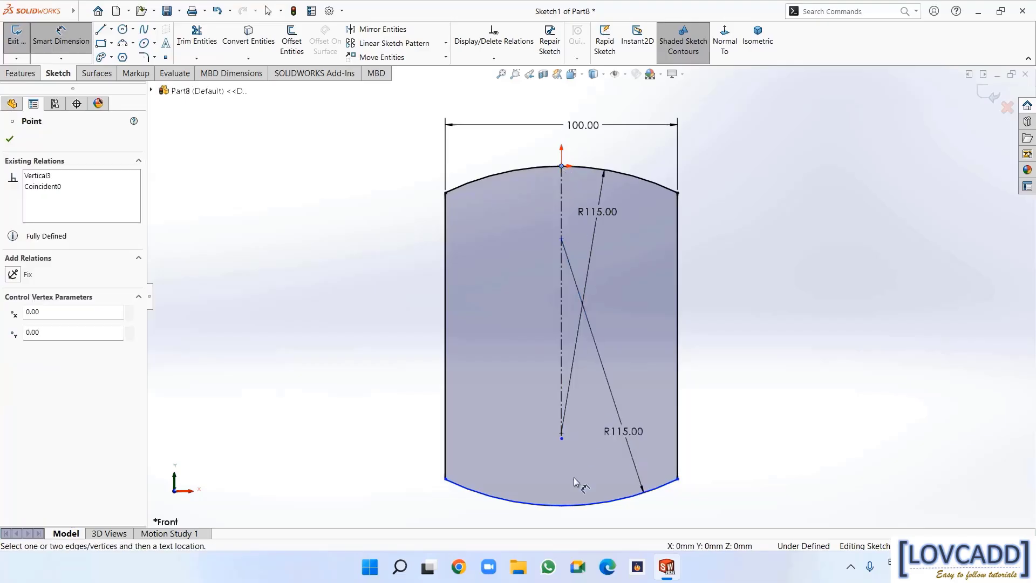
{"action": "left_click", "coordinate": [561, 506]}
{"action": "left_click", "coordinate": [746, 384]}
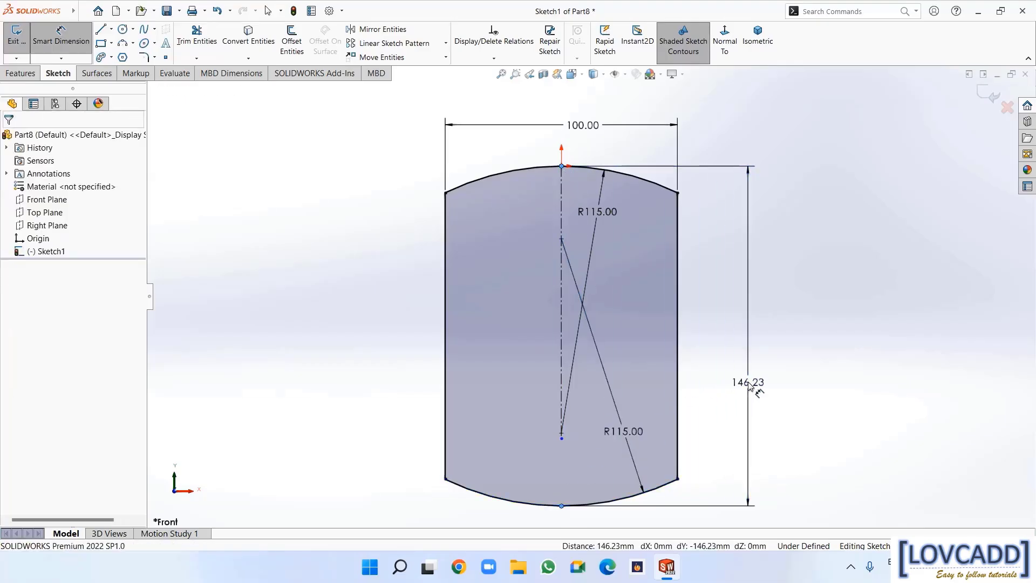
{"action": "type", "text": "150"}
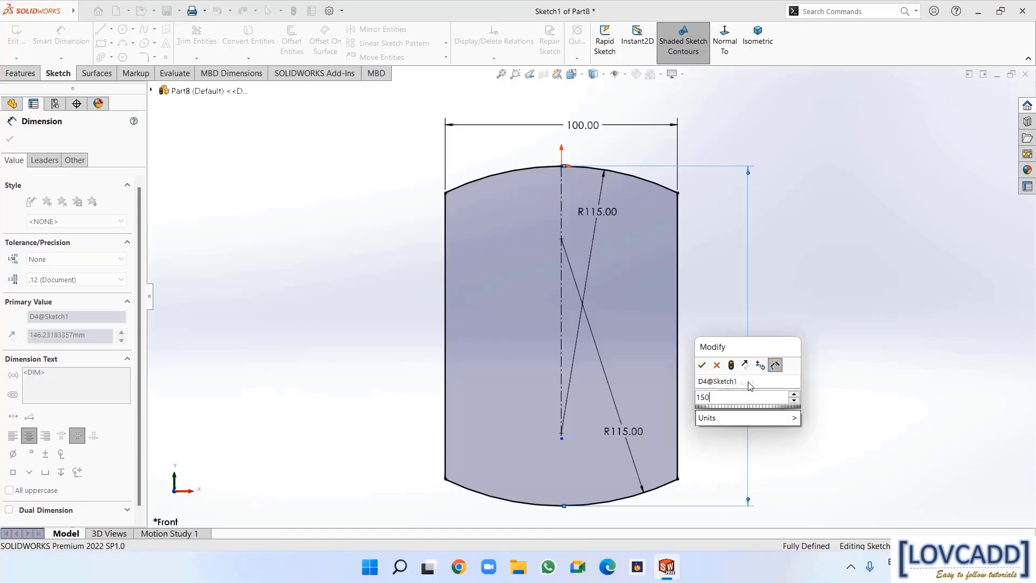
{"action": "key", "text": "Return"}
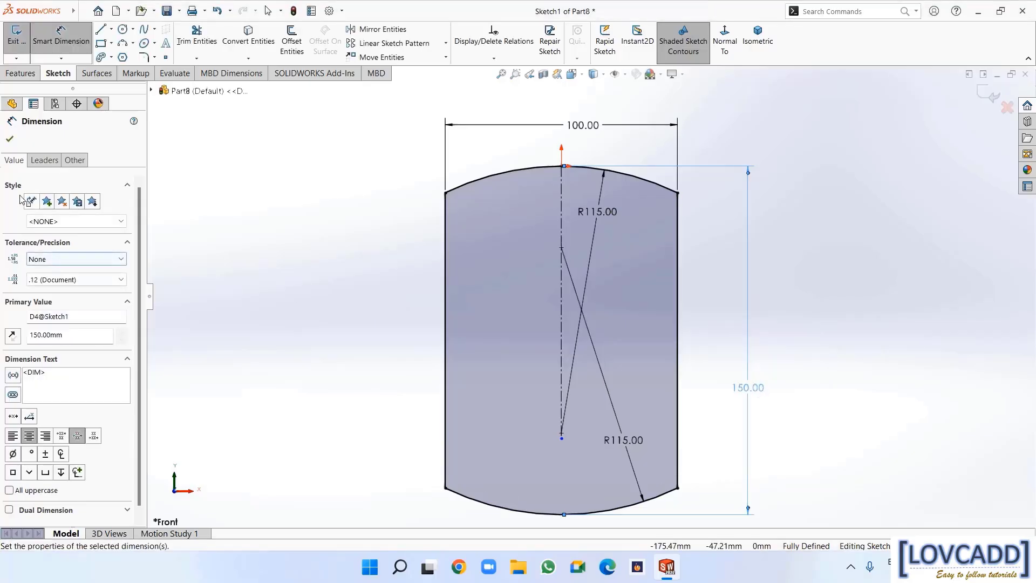
{"action": "key", "text": "Escape"}
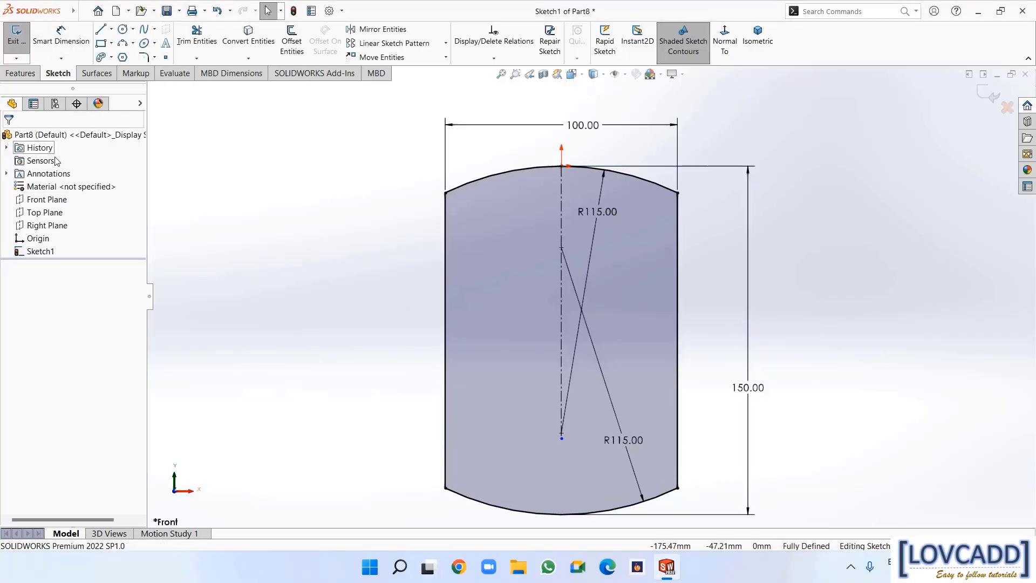
Extrude the arc-ended profile as a blind boss 20 mm deep
{"action": "left_click", "coordinate": [36, 76]}
{"action": "left_click", "coordinate": [28, 54]}
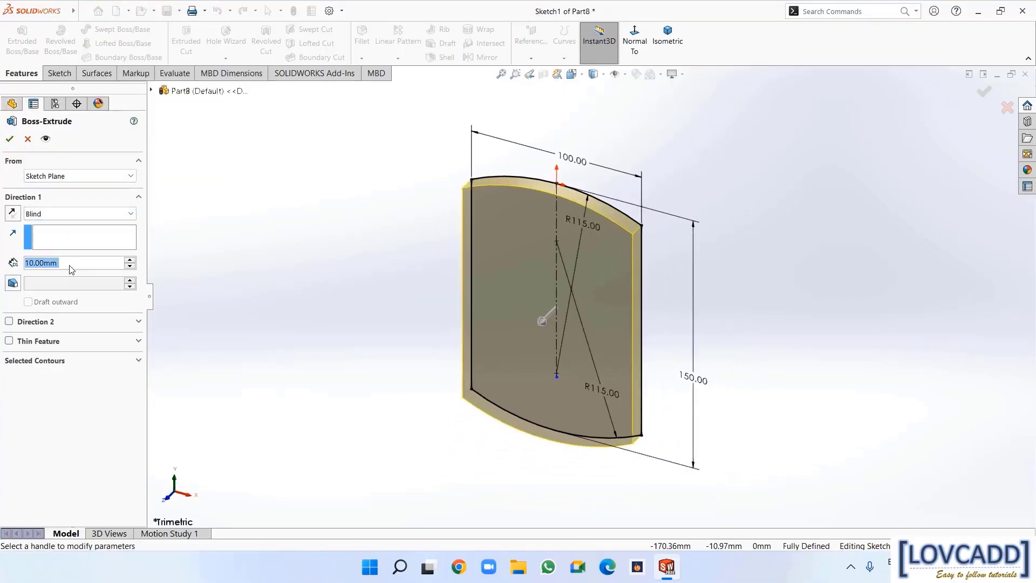
{"action": "type", "text": "20"}
{"action": "key", "text": "Return"}
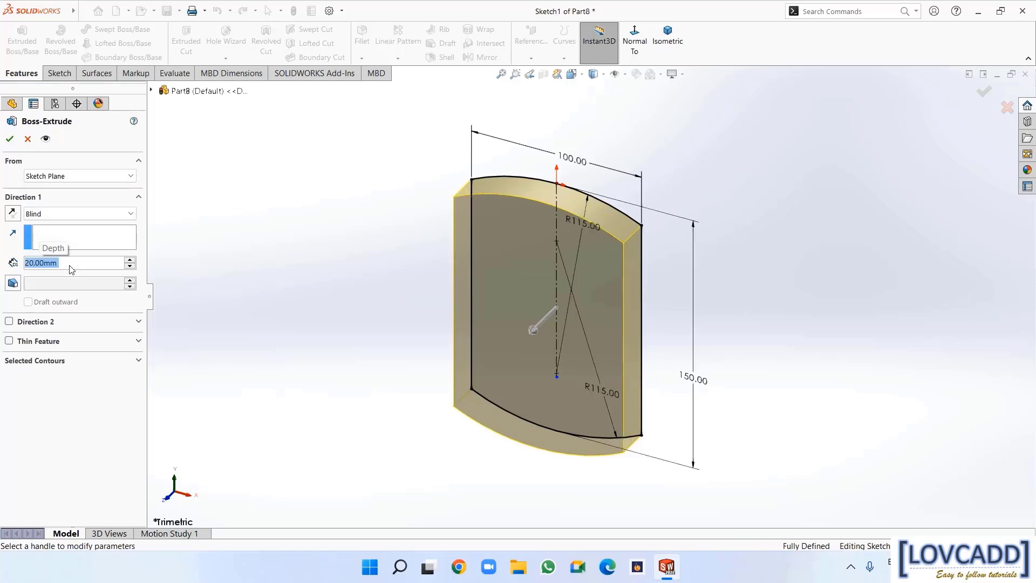
{"action": "left_click", "coordinate": [10, 140]}
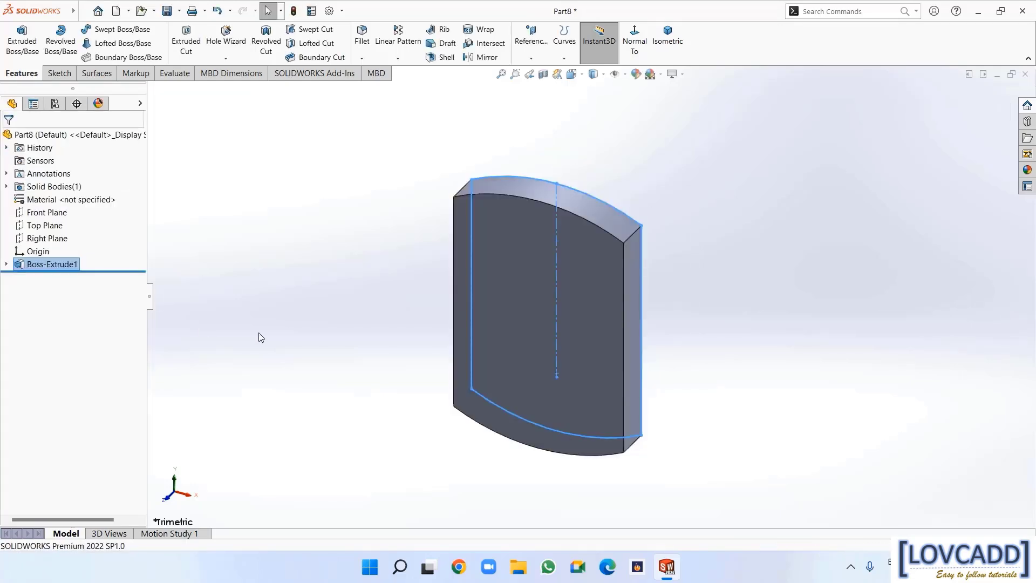
Start a sketch on the plate's front face and draw a circle about 33 mm in diameter, directly below the origin near the lower end
{"action": "right_click", "coordinate": [546, 299]}
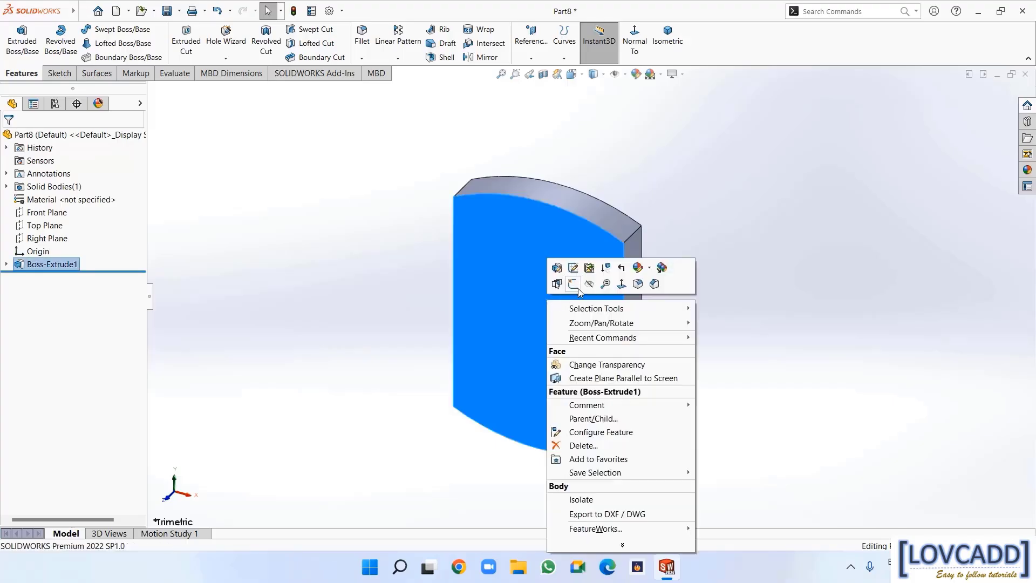
{"action": "left_click", "coordinate": [578, 288]}
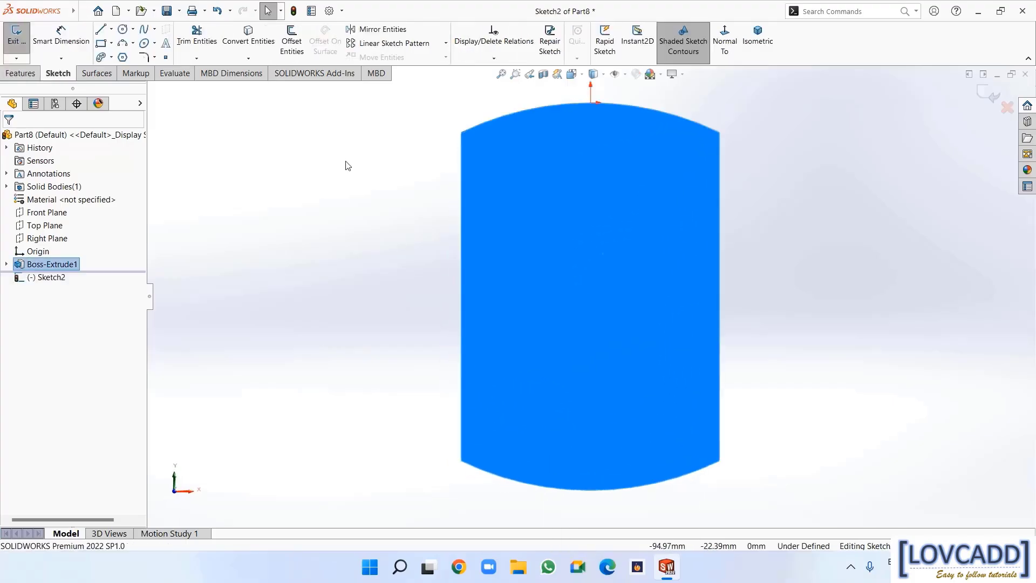
{"action": "left_click", "coordinate": [123, 28]}
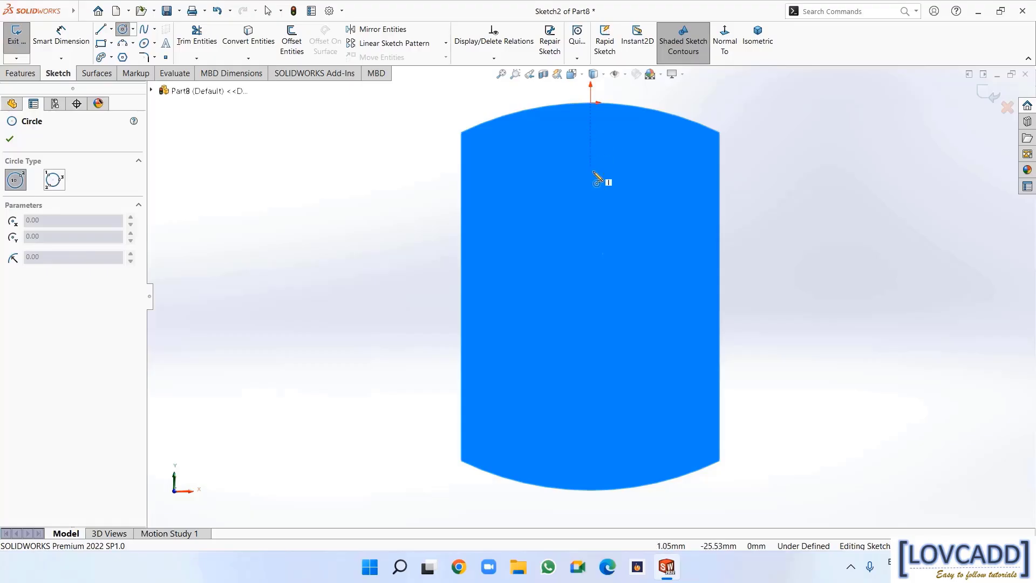
{"action": "left_click", "coordinate": [590, 389]}
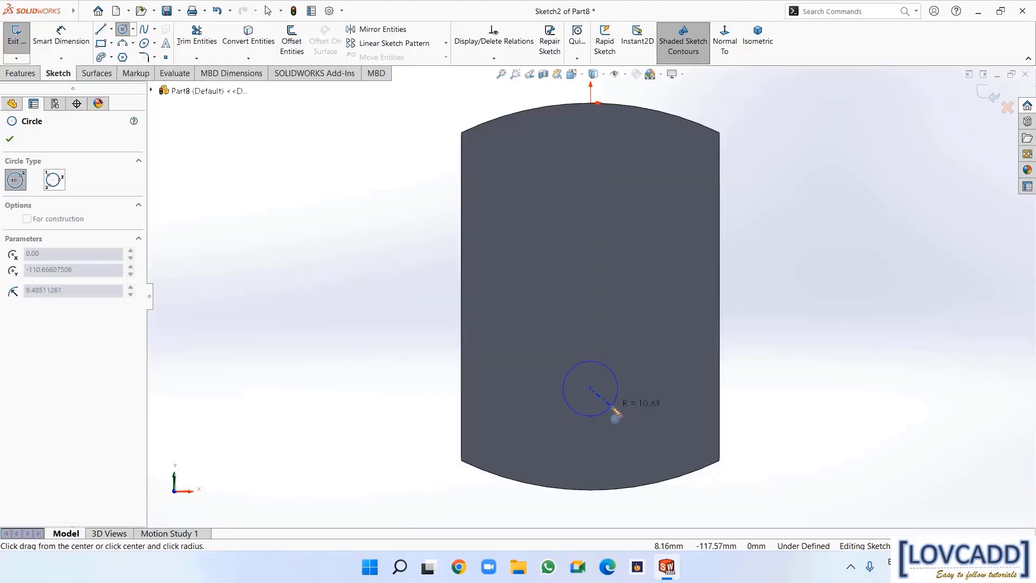
{"action": "left_click", "coordinate": [620, 415]}
{"action": "right_click", "coordinate": [625, 420]}
{"action": "left_click", "coordinate": [653, 424]}
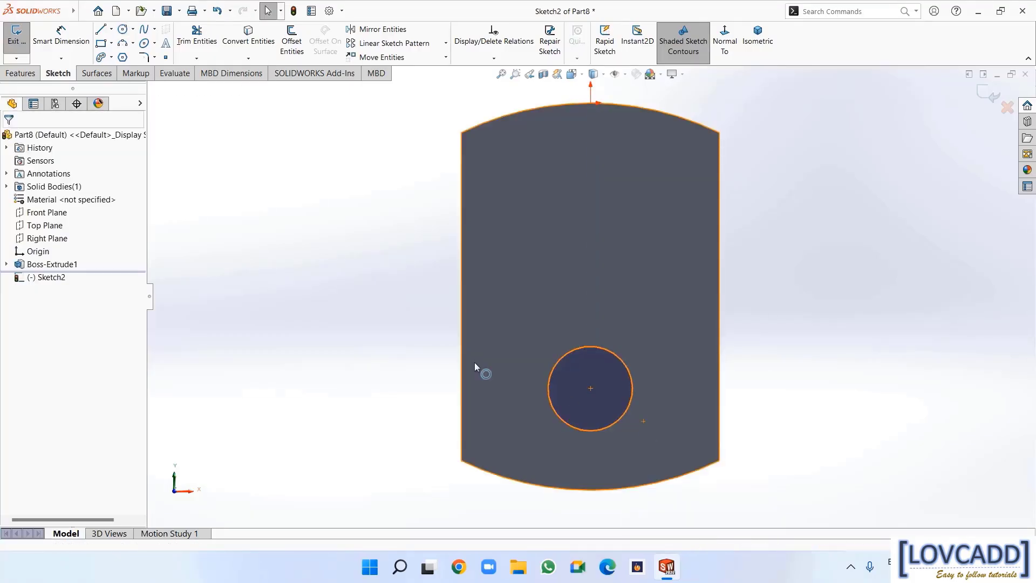
Dimension the circle's center from the midpoint of the plate's lower arc edge and set the distance to 35 mm
{"action": "left_click", "coordinate": [61, 35]}
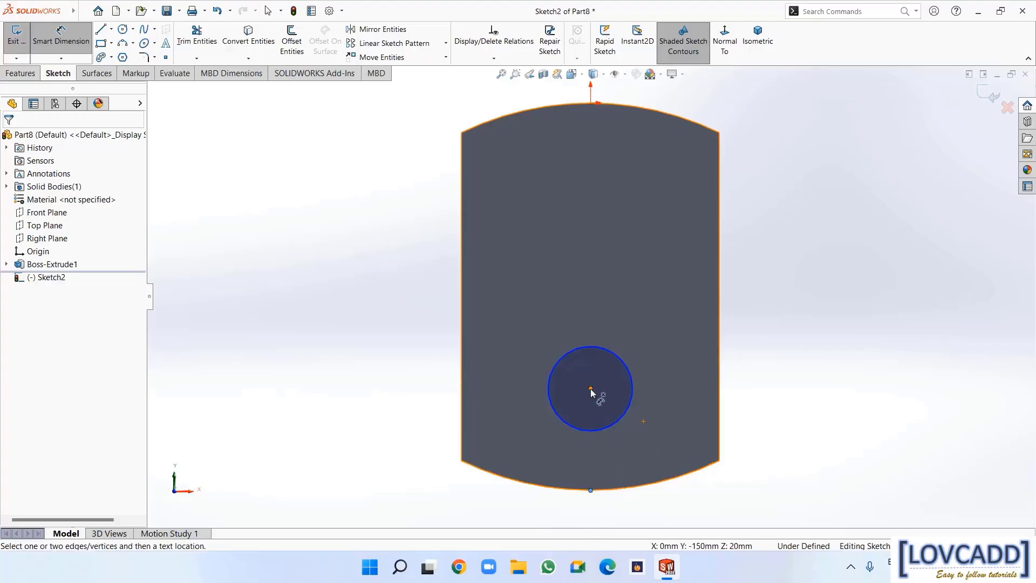
{"action": "left_click", "coordinate": [591, 390]}
{"action": "left_click", "coordinate": [775, 418]}
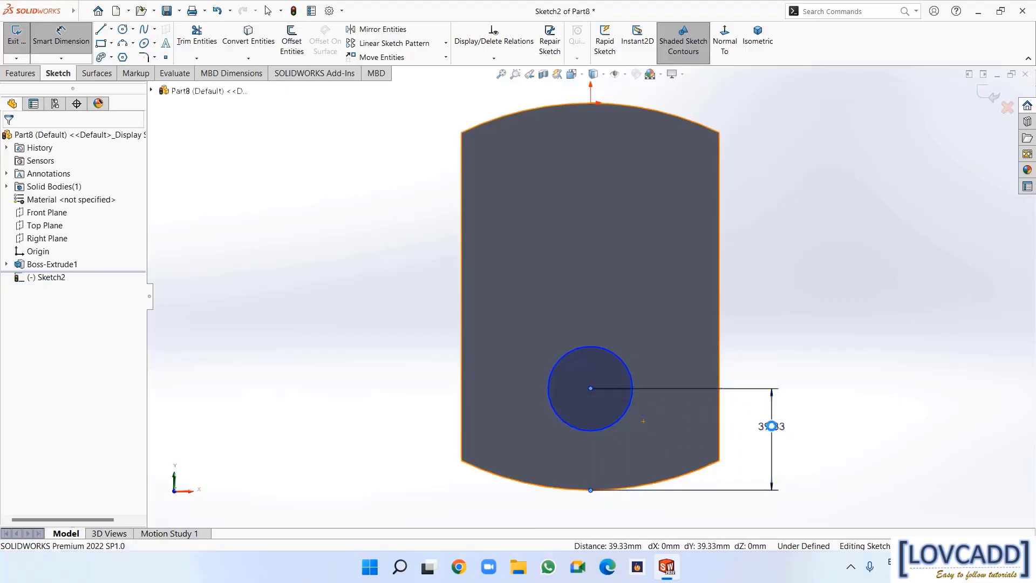
{"action": "type", "text": "35"}
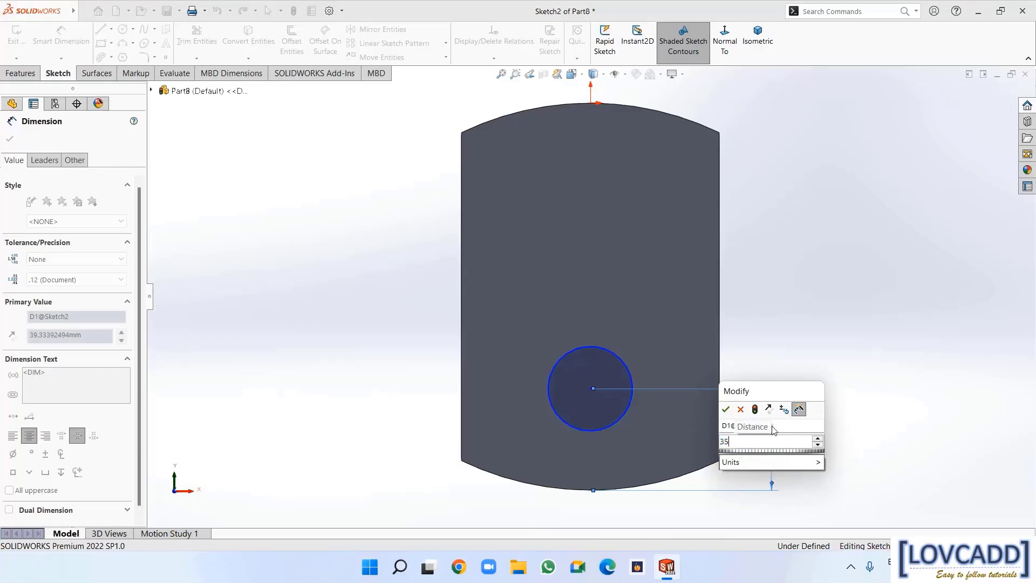
{"action": "key", "text": "Return"}
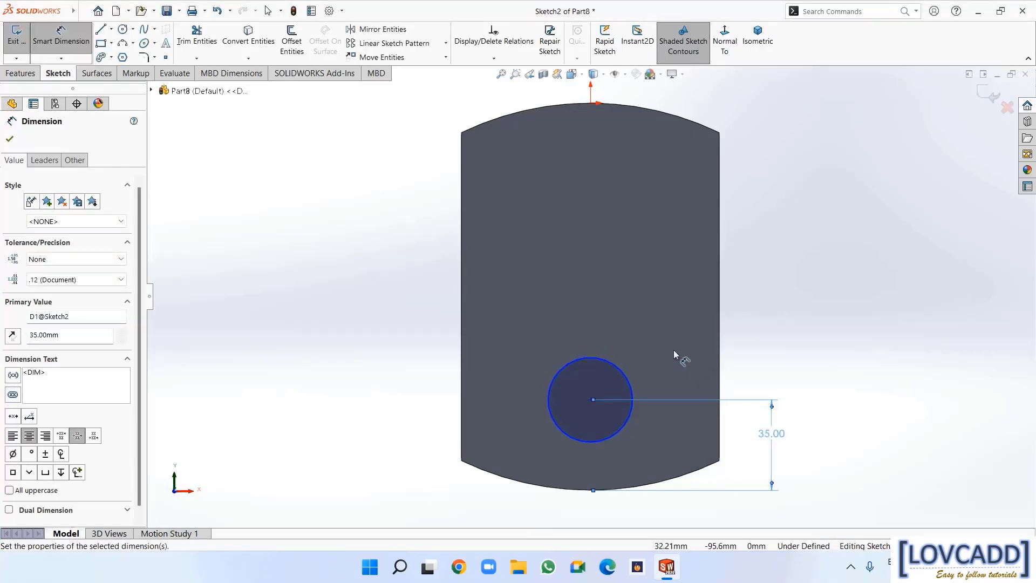
Dimension the circle on the front face and set its diameter to 30 mm
{"action": "left_click", "coordinate": [626, 376]}
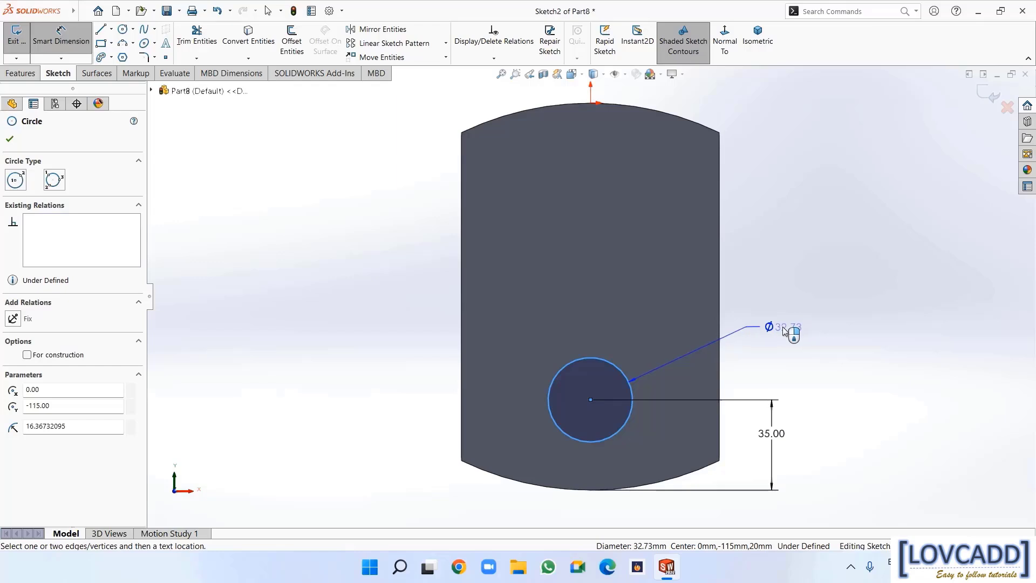
{"action": "left_click", "coordinate": [784, 330]}
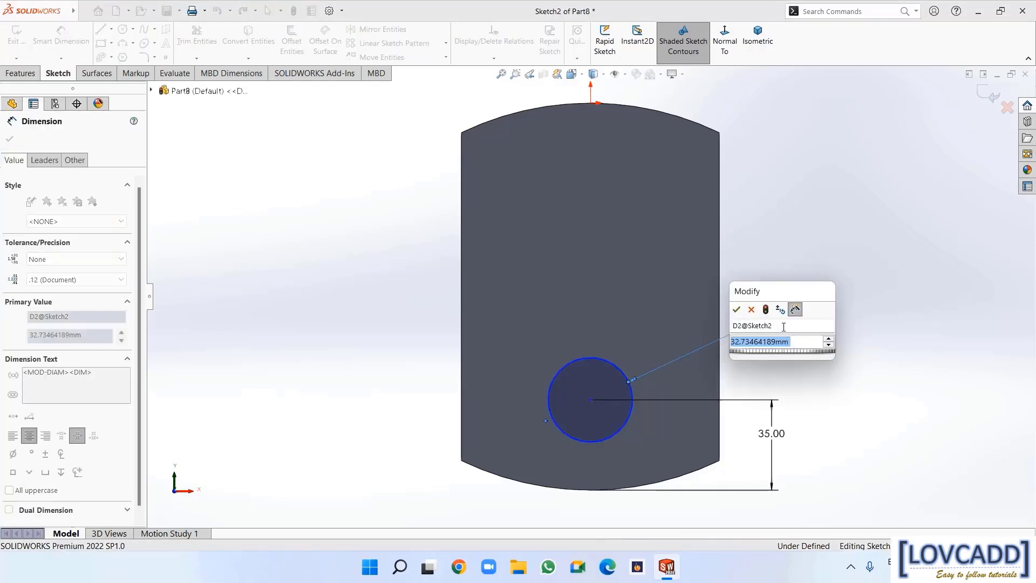
{"action": "type", "text": "30"}
{"action": "key", "text": "Return"}
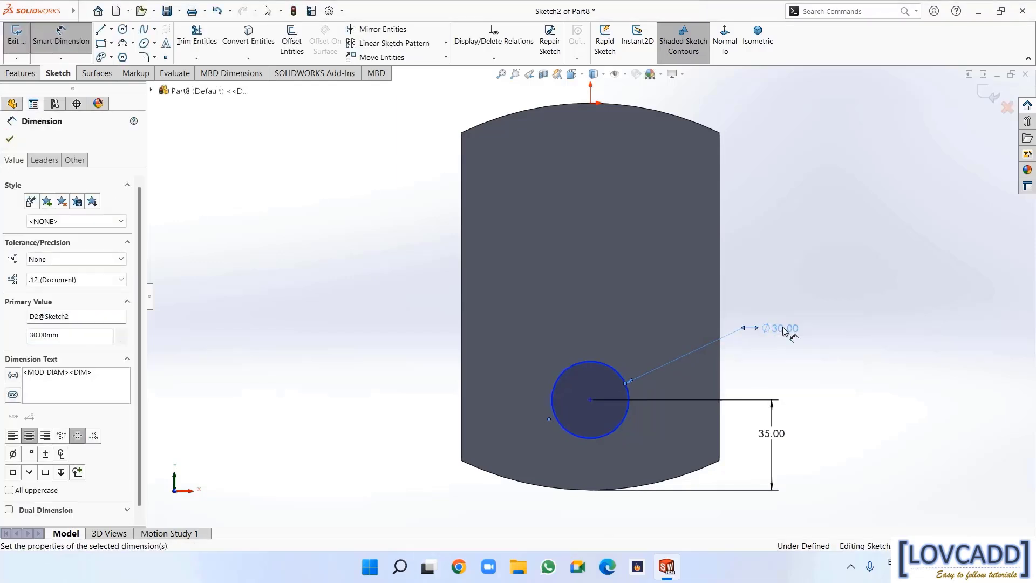
Cut the 30 mm circle into the plate as a blind extruded cut 7 mm deep
{"action": "left_click", "coordinate": [25, 75]}
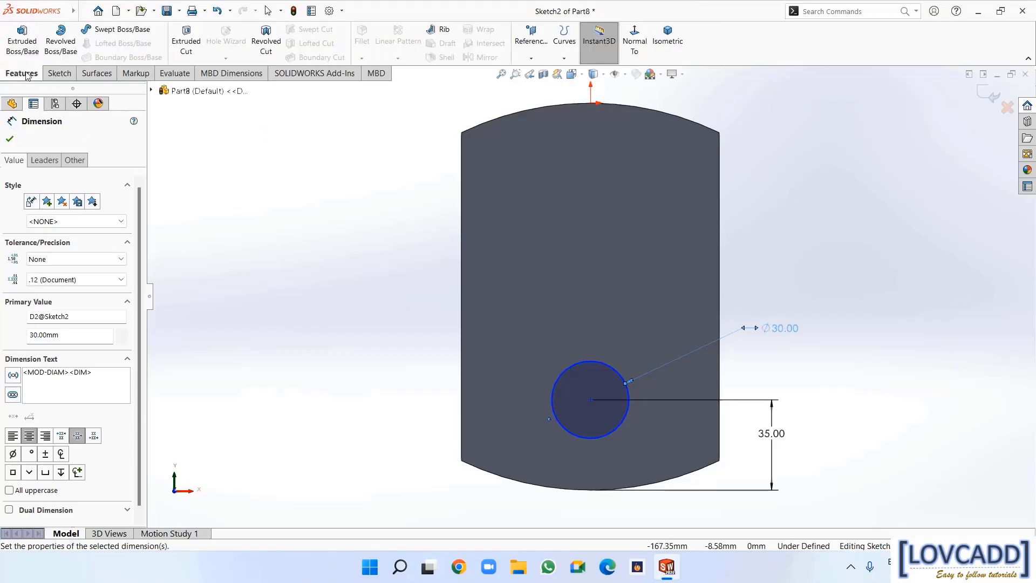
{"action": "left_click", "coordinate": [187, 41]}
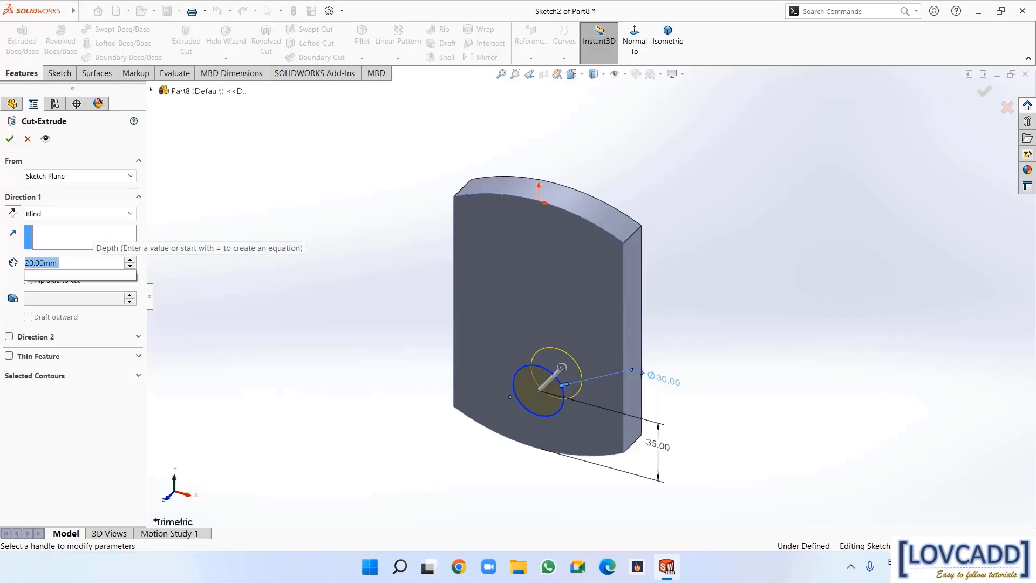
{"action": "type", "text": "7"}
{"action": "key", "text": "Return"}
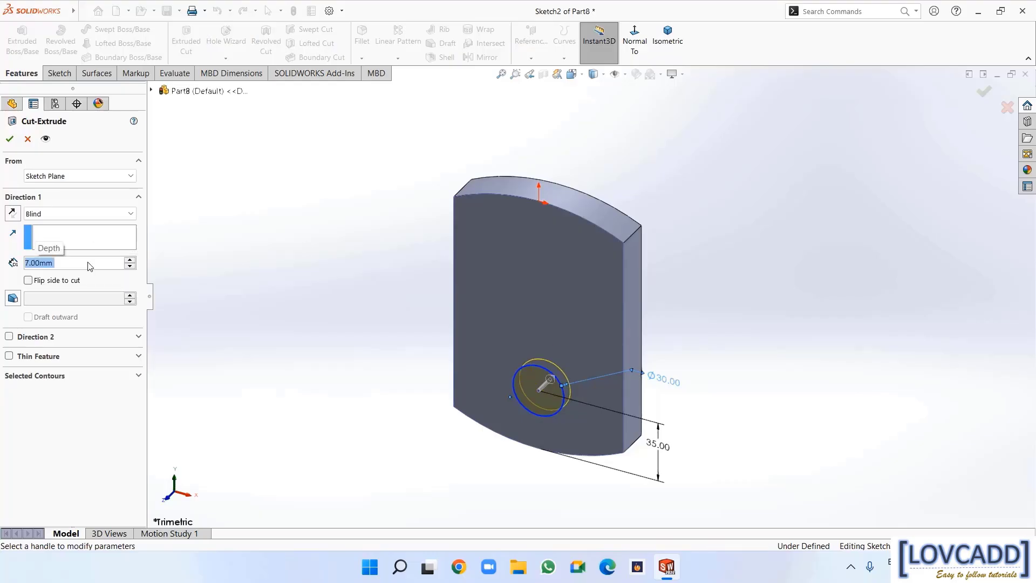
{"action": "left_click", "coordinate": [10, 140]}
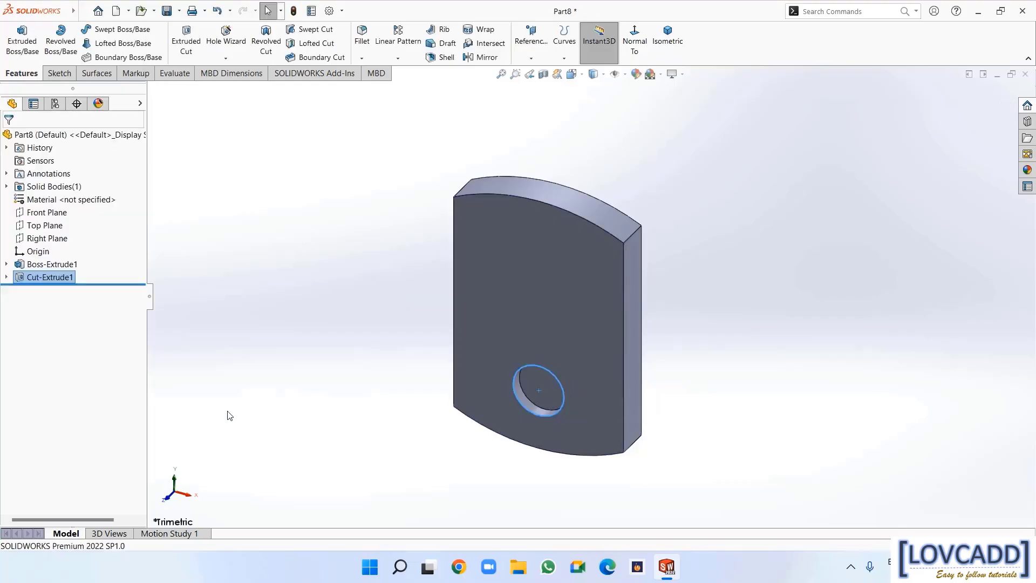
Start a sketch on the floor of the round recess and draw a concentric circle about 20.5 mm in diameter
{"action": "right_click", "coordinate": [532, 387]}
{"action": "left_click", "coordinate": [559, 312]}
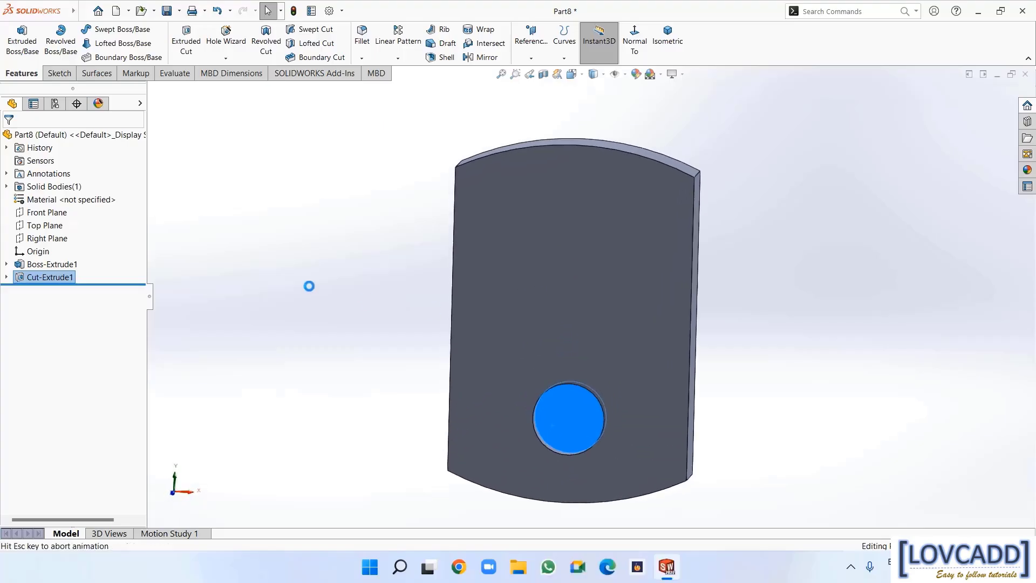
{"action": "left_click", "coordinate": [122, 29]}
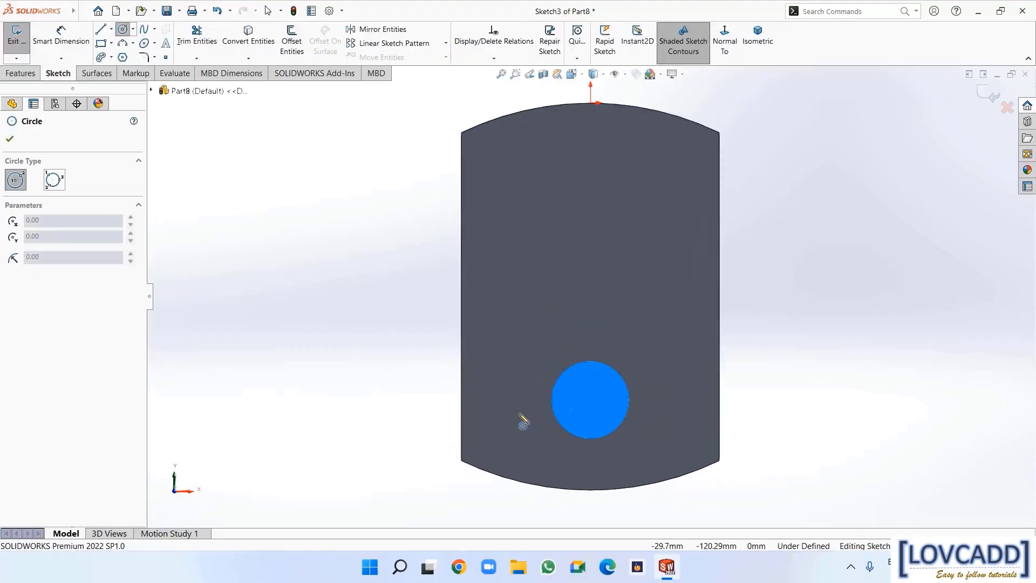
{"action": "left_click", "coordinate": [592, 399]}
{"action": "left_click", "coordinate": [609, 431]}
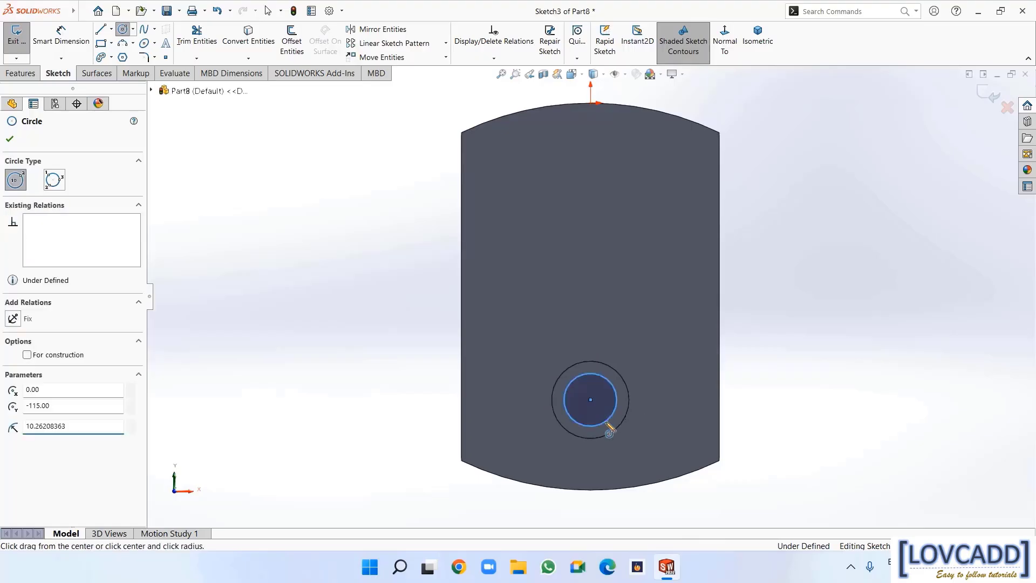
{"action": "right_click", "coordinate": [616, 429]}
{"action": "left_click", "coordinate": [626, 427]}
Dimension the inner circle on the recess floor and set its diameter to 22 mm
{"action": "left_click", "coordinate": [61, 38]}
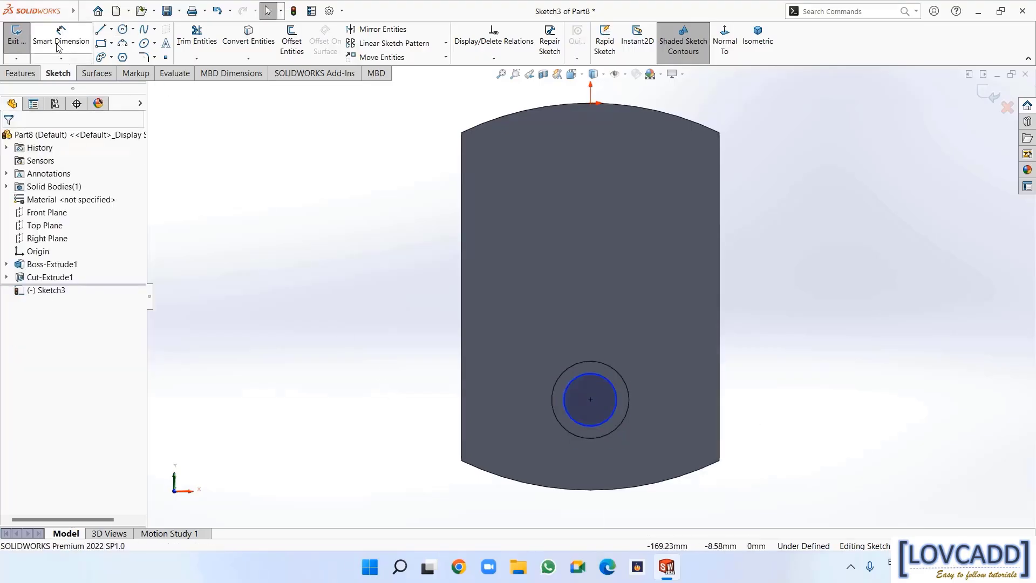
{"action": "left_click", "coordinate": [604, 377]}
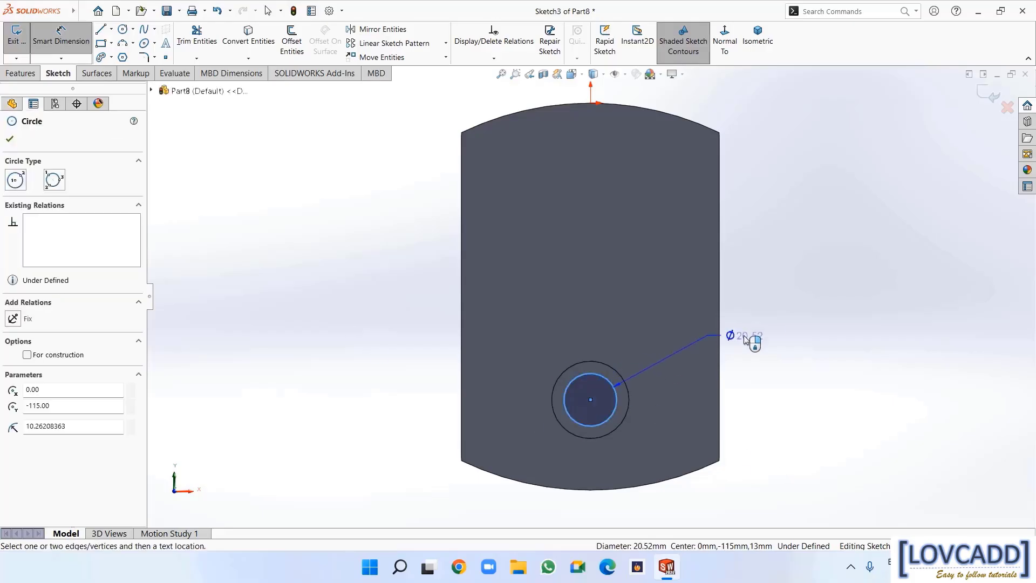
{"action": "left_click", "coordinate": [775, 326]}
{"action": "type", "text": "22"}
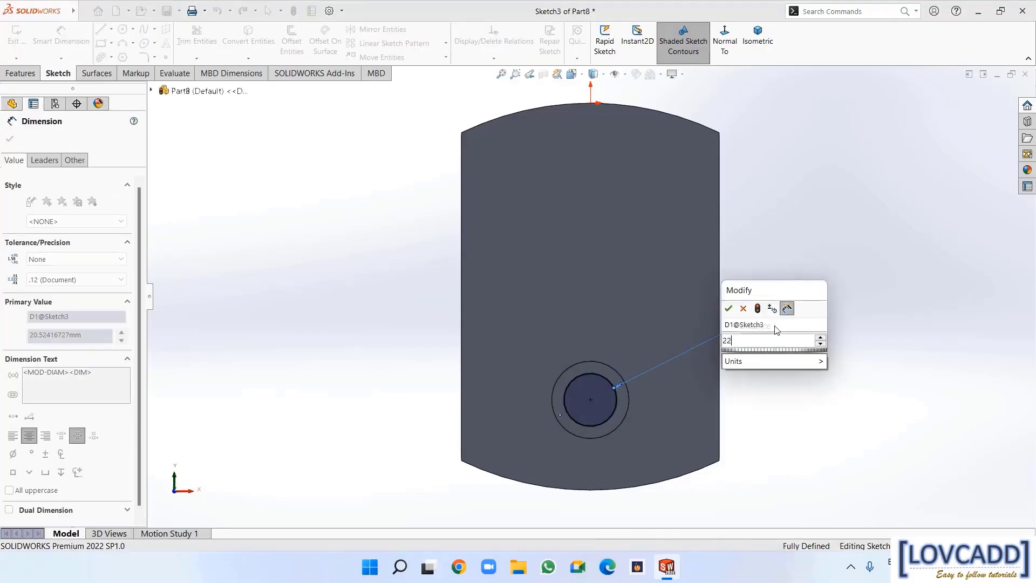
{"action": "key", "text": "Return"}
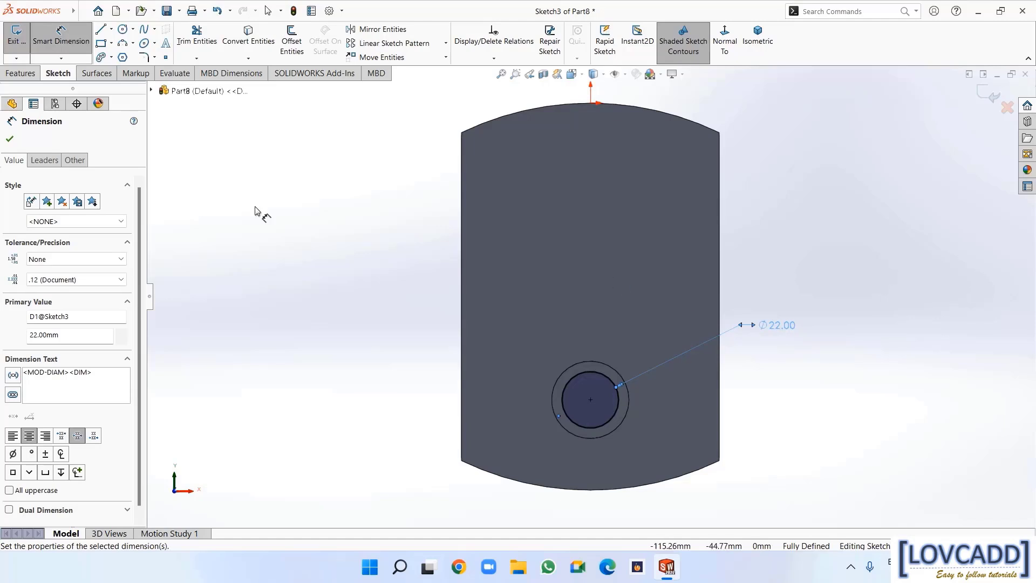
Cut the 22 mm circle from the recess floor with an extruded cut using the Through All end condition
{"action": "left_click", "coordinate": [15, 74]}
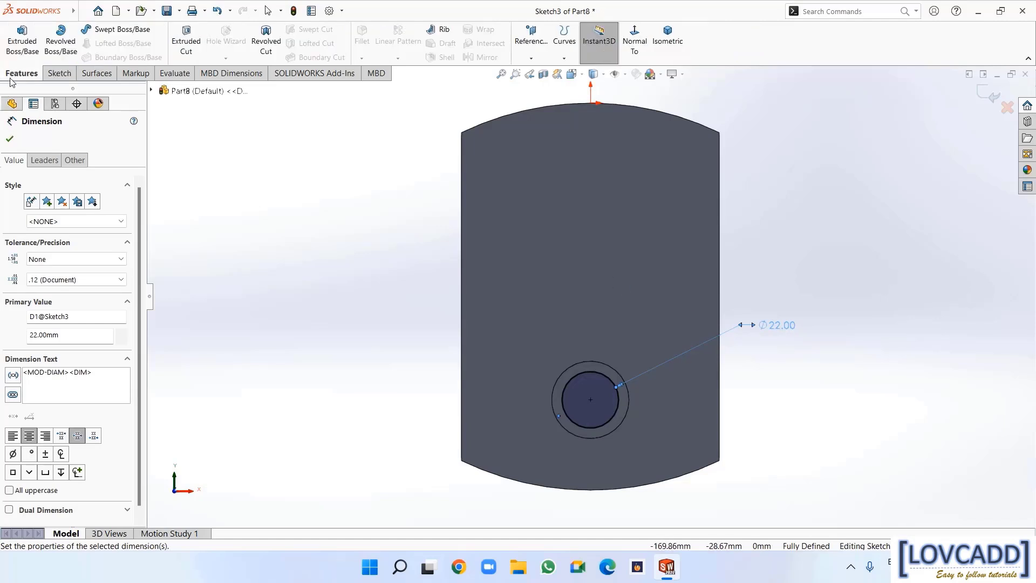
{"action": "left_click", "coordinate": [186, 43]}
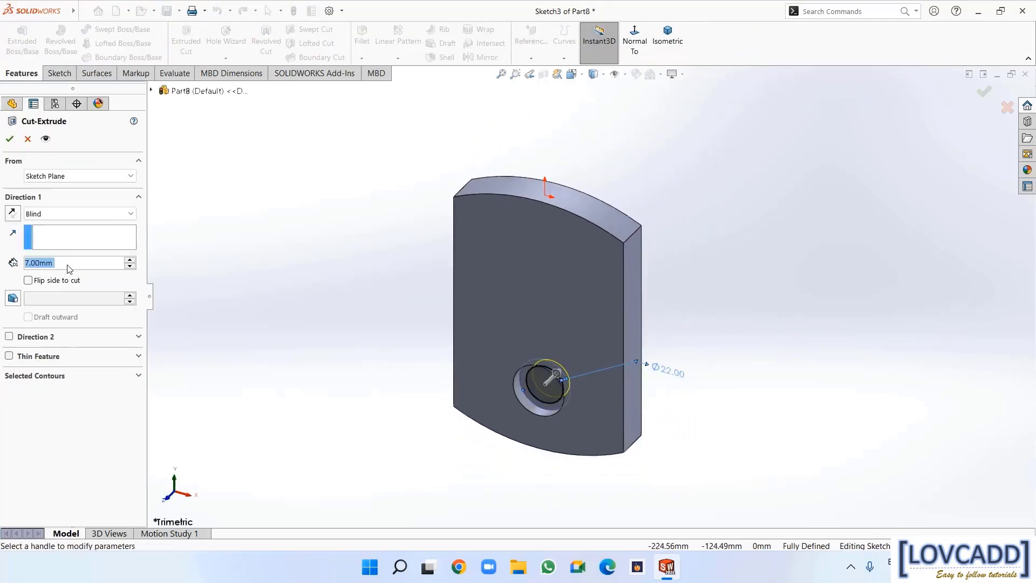
{"action": "left_click", "coordinate": [46, 215]}
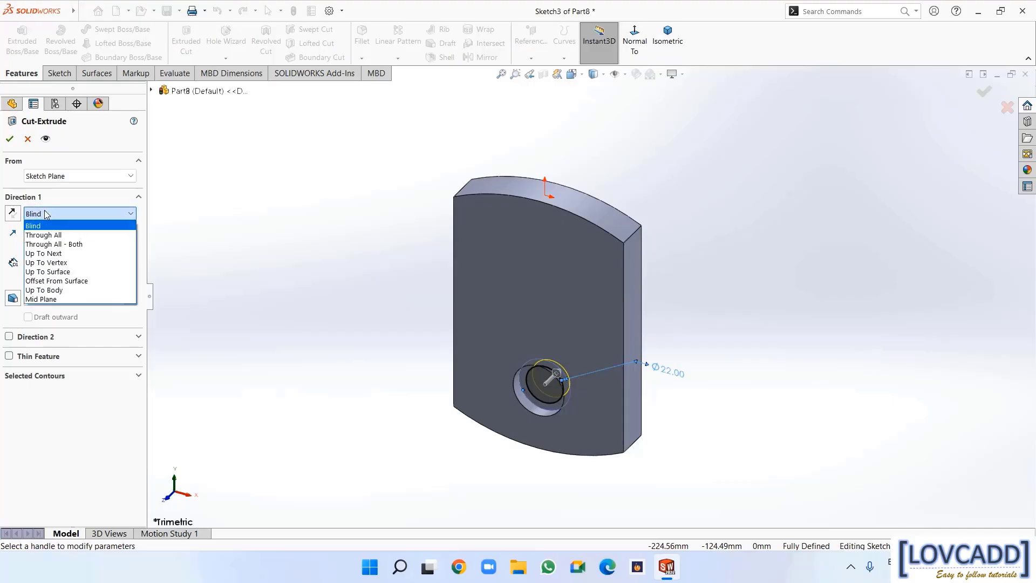
{"action": "left_click", "coordinate": [48, 235]}
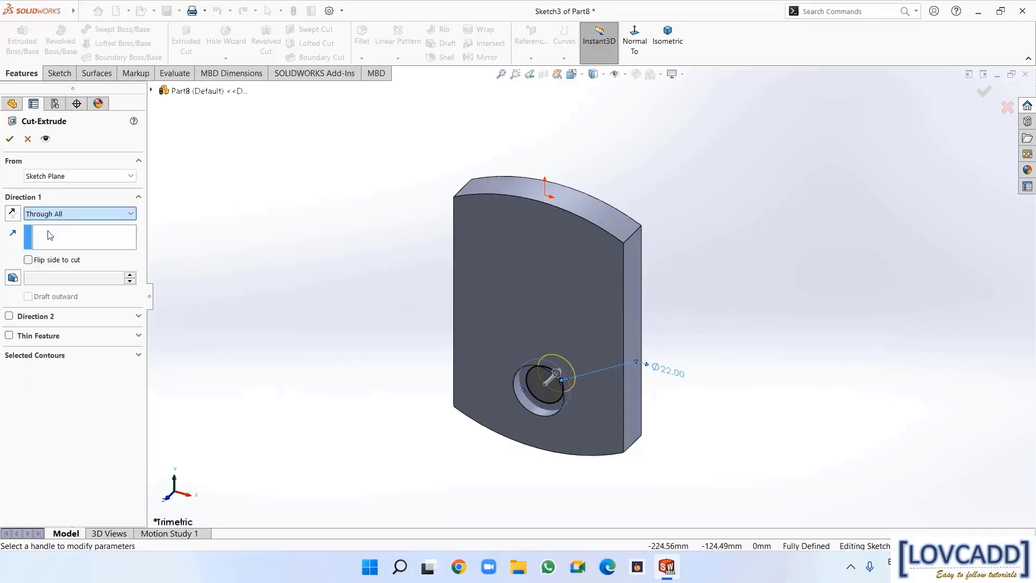
{"action": "key", "text": "Return"}
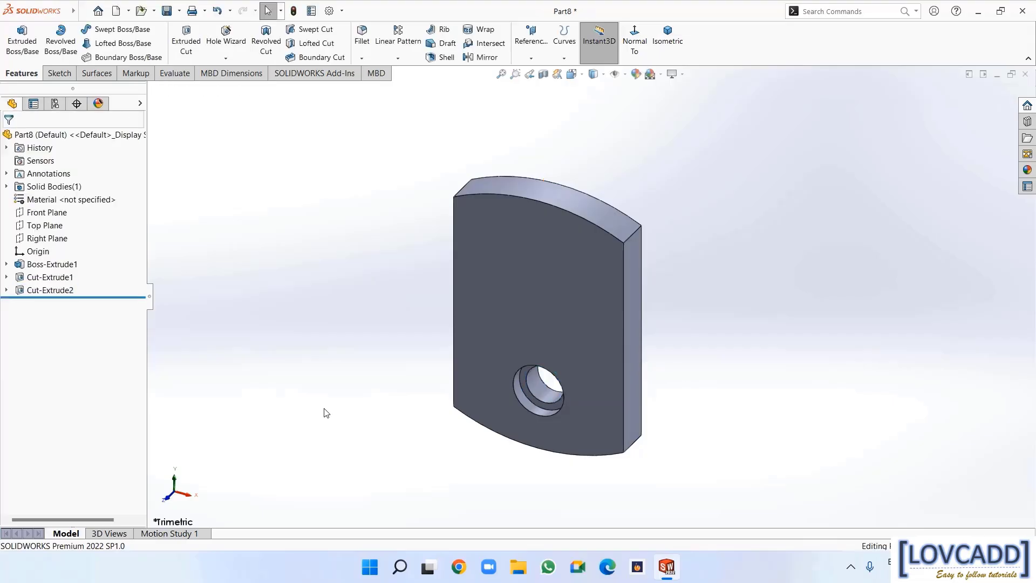
Sketch an upward-curving 3 Point Arc Slot near the upper end of the plate's front face, about 73 mm between end centers and 17 mm wide
{"action": "left_click", "coordinate": [531, 294]}
{"action": "right_click", "coordinate": [531, 294]}
{"action": "left_click", "coordinate": [559, 282]}
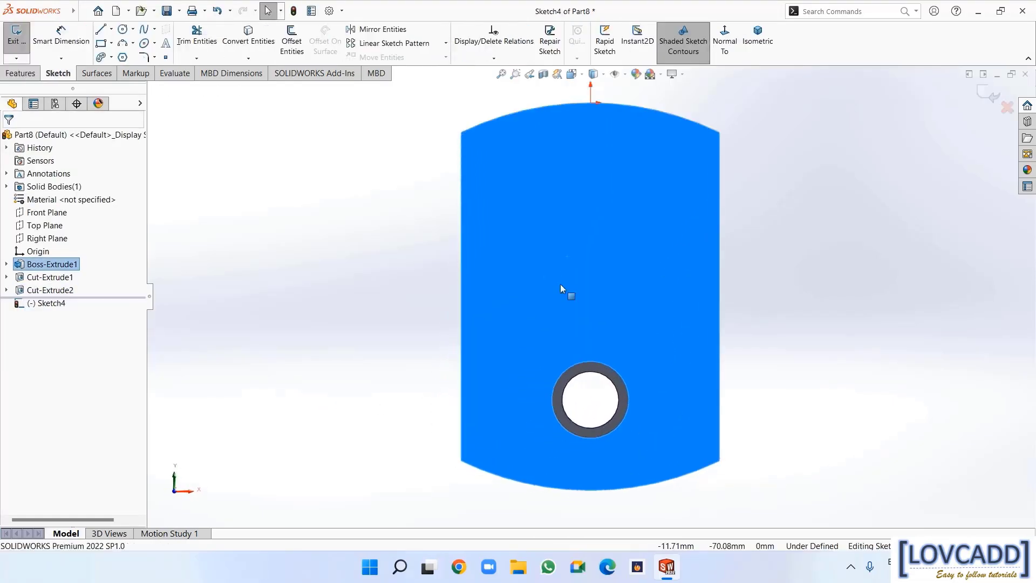
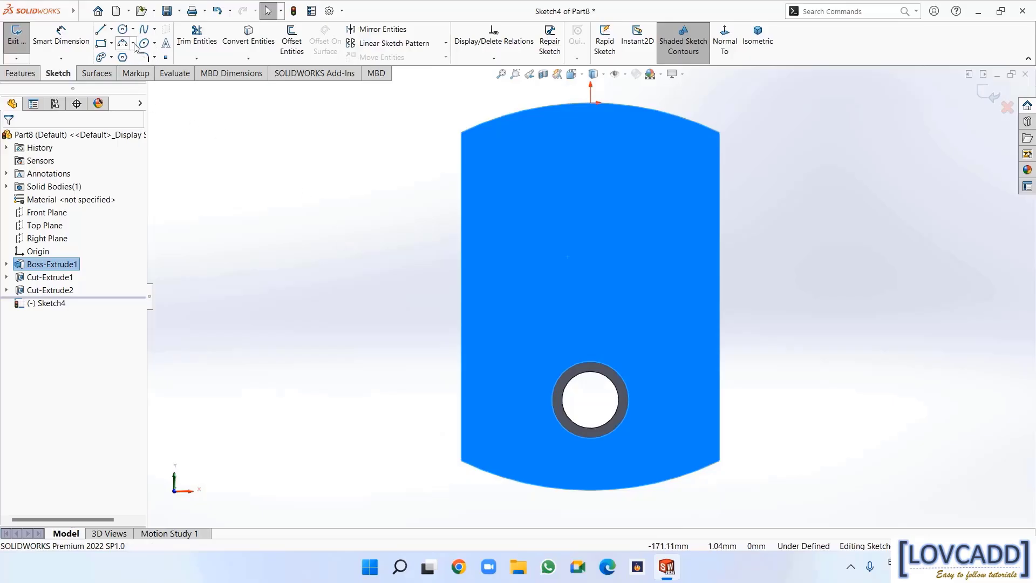
{"action": "left_click", "coordinate": [112, 58]}
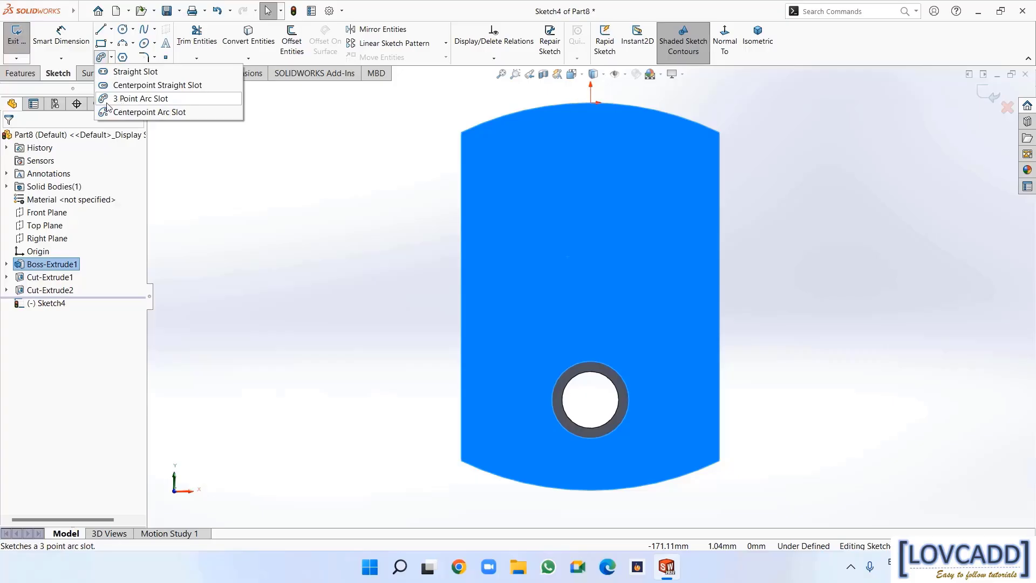
{"action": "left_click", "coordinate": [127, 99]}
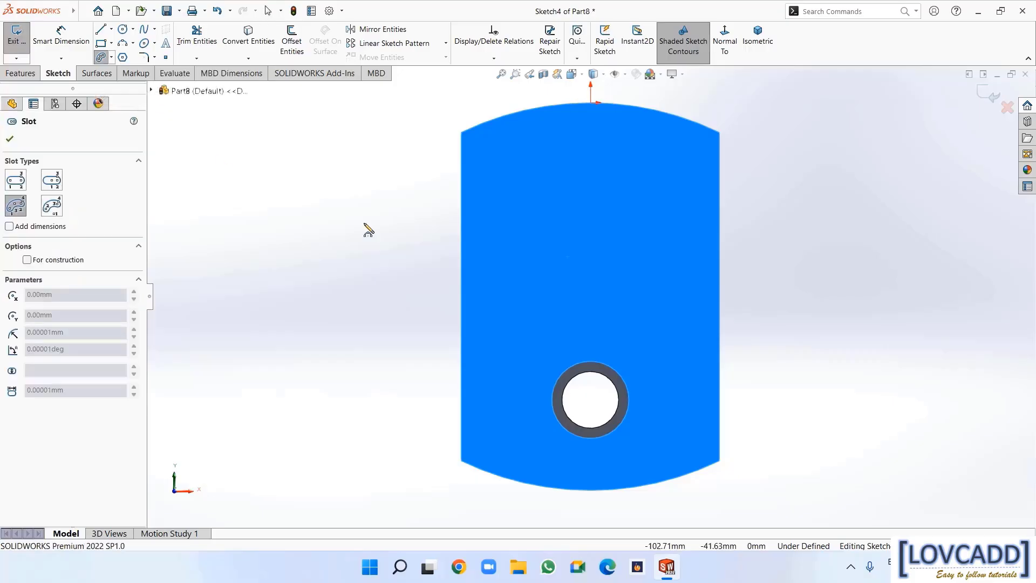
{"action": "left_click", "coordinate": [498, 207]}
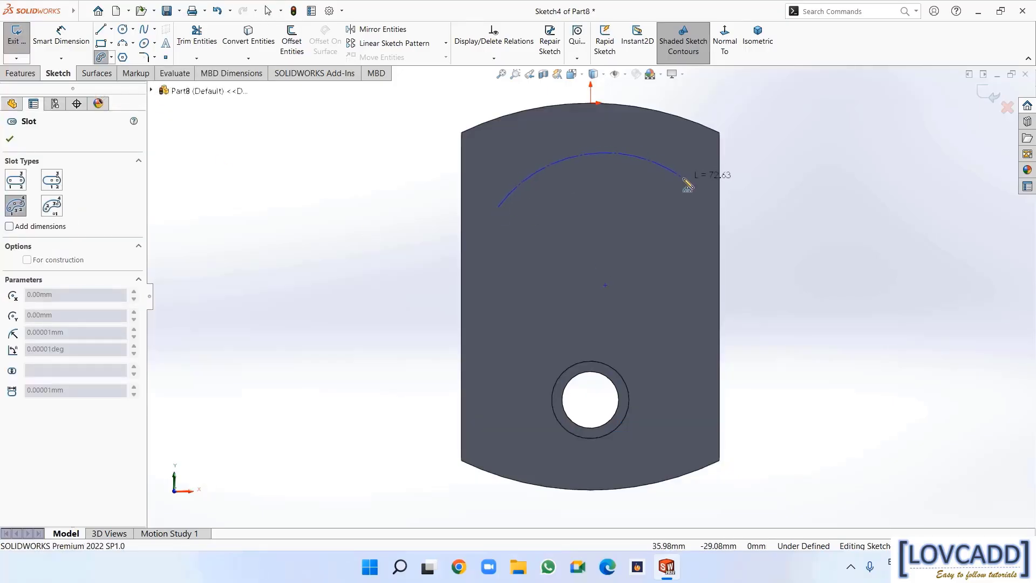
{"action": "left_click", "coordinate": [687, 207]}
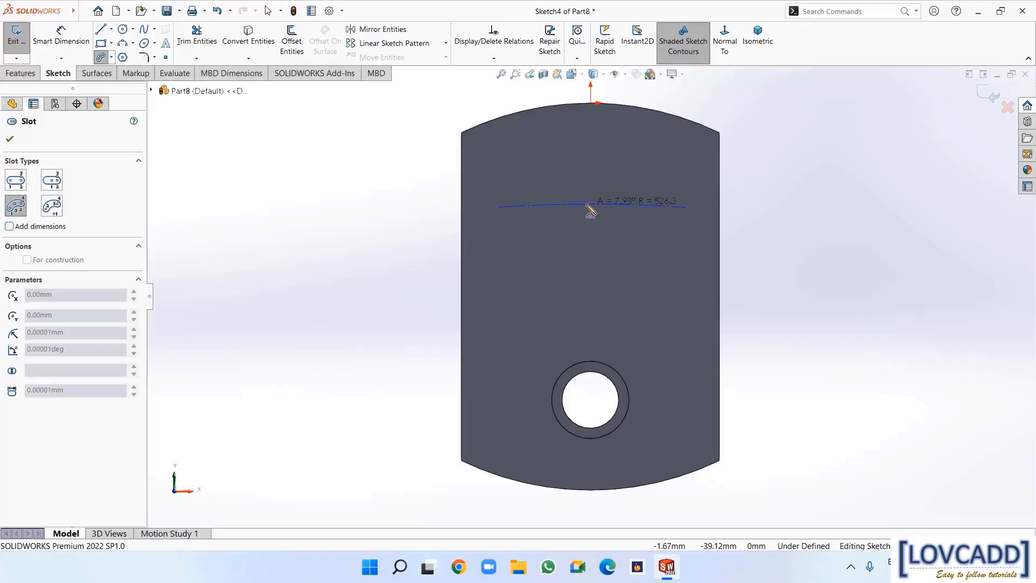
{"action": "left_click", "coordinate": [594, 169]}
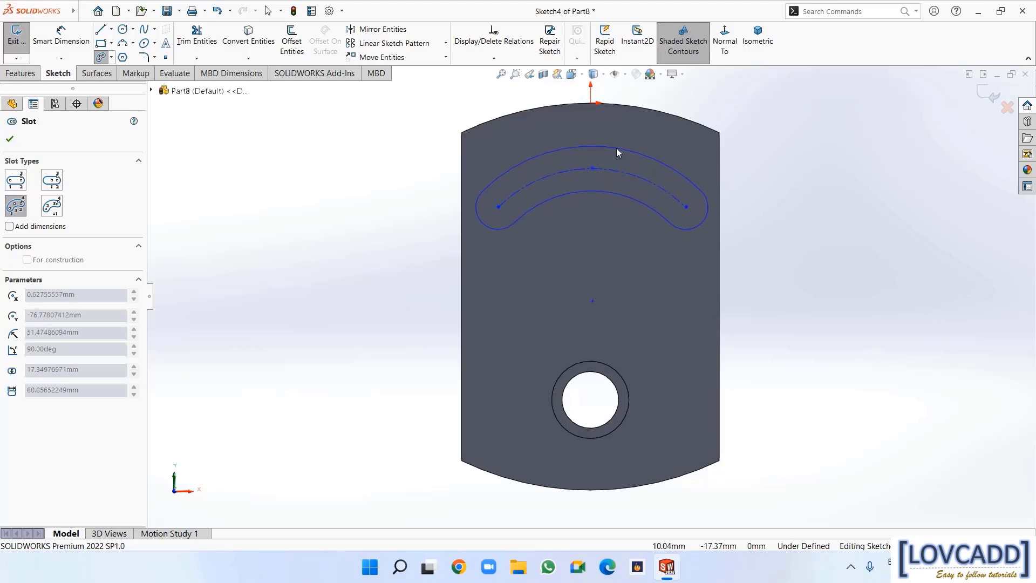
{"action": "left_click", "coordinate": [616, 148]}
{"action": "right_click", "coordinate": [621, 153]}
{"action": "left_click", "coordinate": [633, 157]}
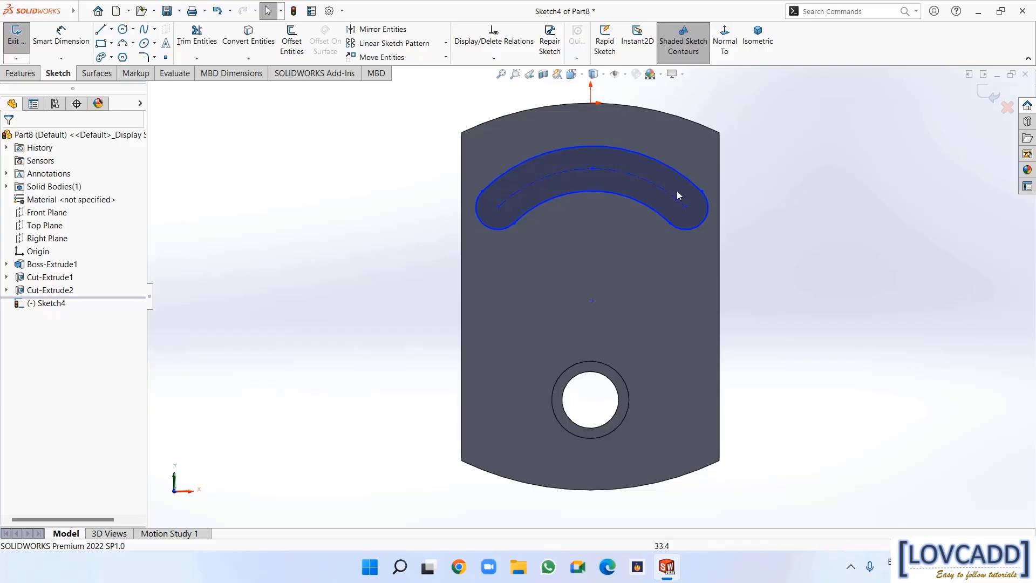
Add a Vertical relation between the midpoint of the slot's center arc and the origin
{"action": "left_click", "coordinate": [591, 167]}
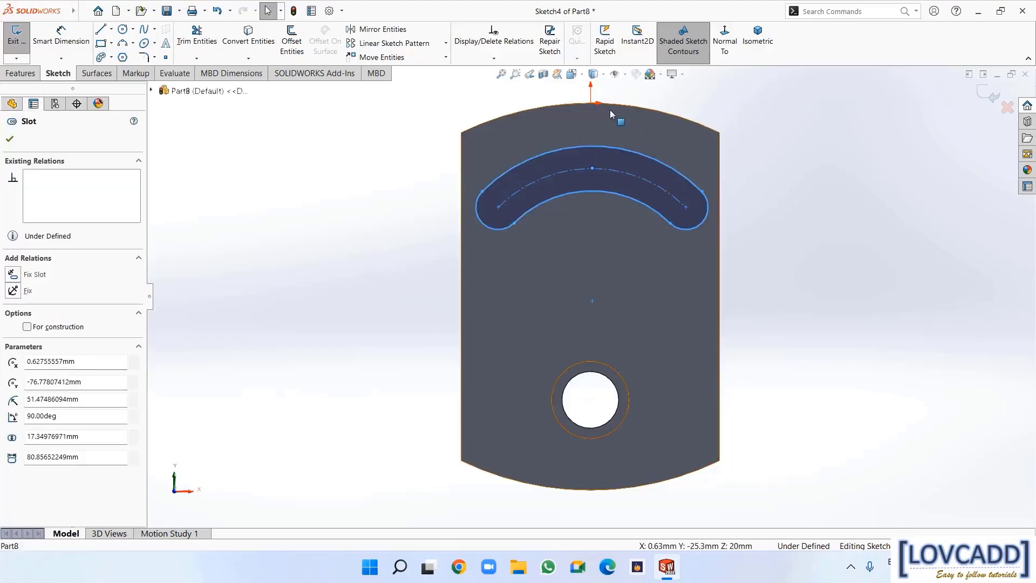
{"action": "left_click", "coordinate": [590, 102], "text": "ctrl"}
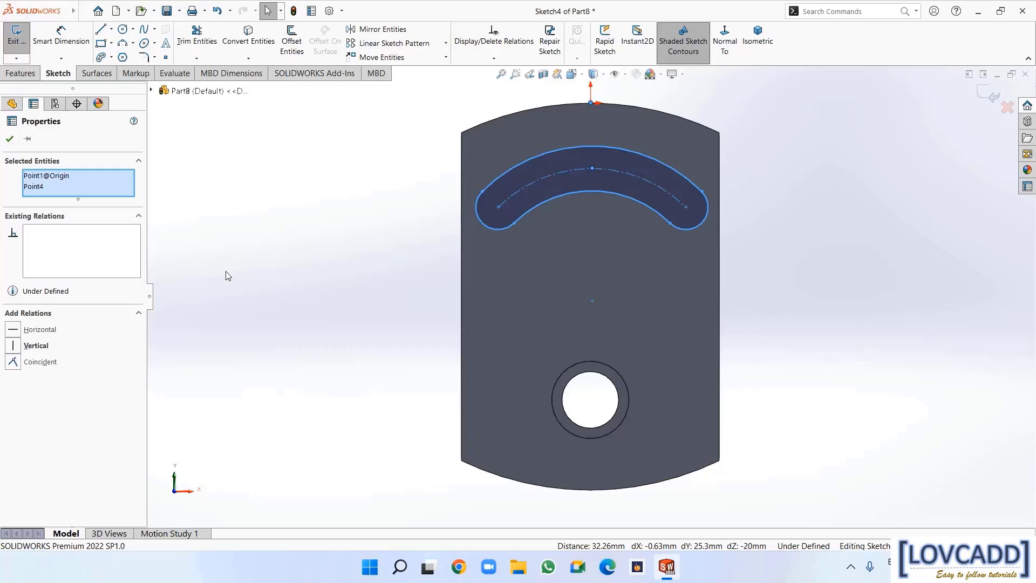
{"action": "left_click", "coordinate": [14, 348]}
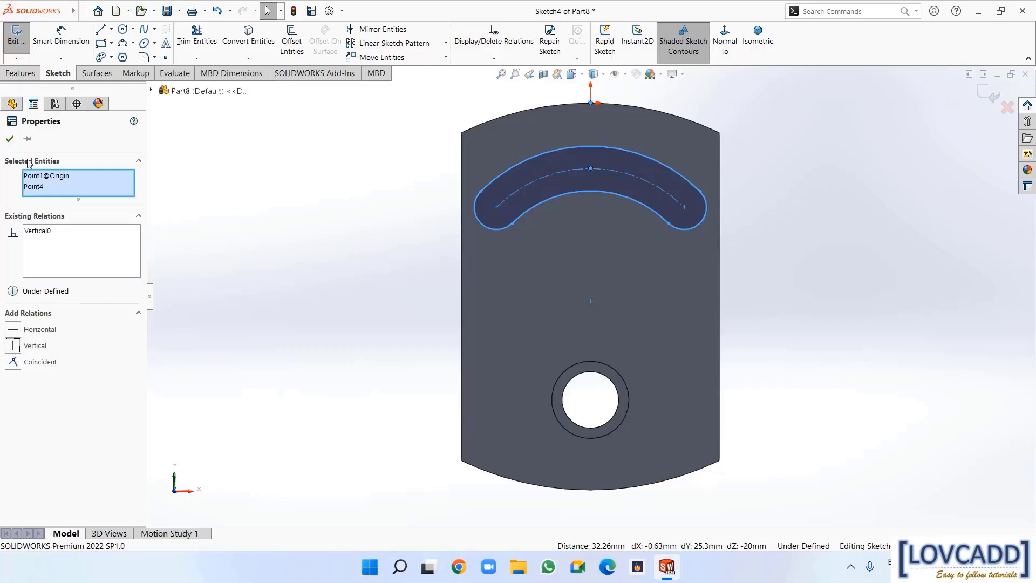
{"action": "left_click", "coordinate": [10, 140]}
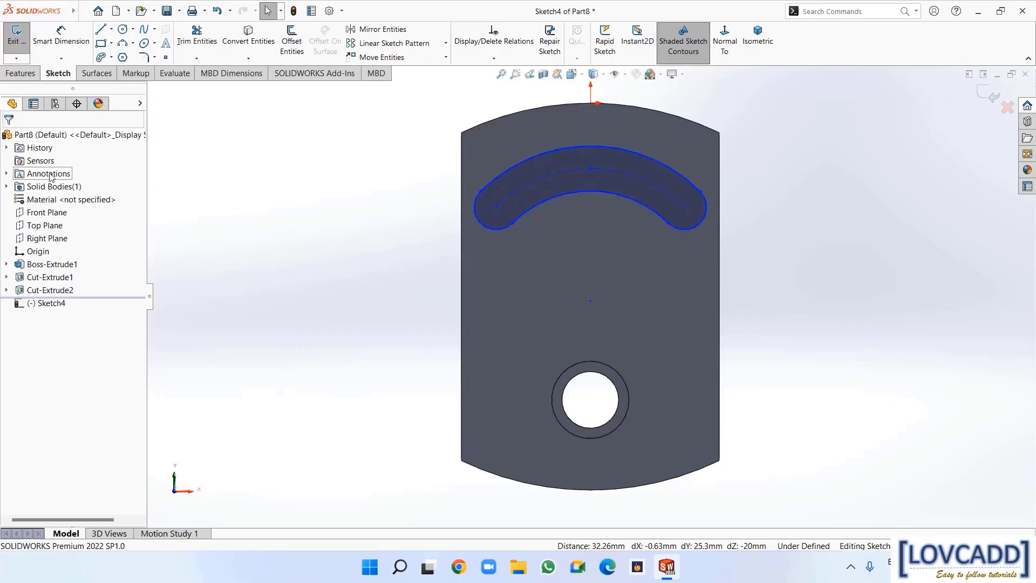
Dimension the horizontal distance between the arc slot's two end centers and set it to 72 mm
{"action": "left_click", "coordinate": [60, 35]}
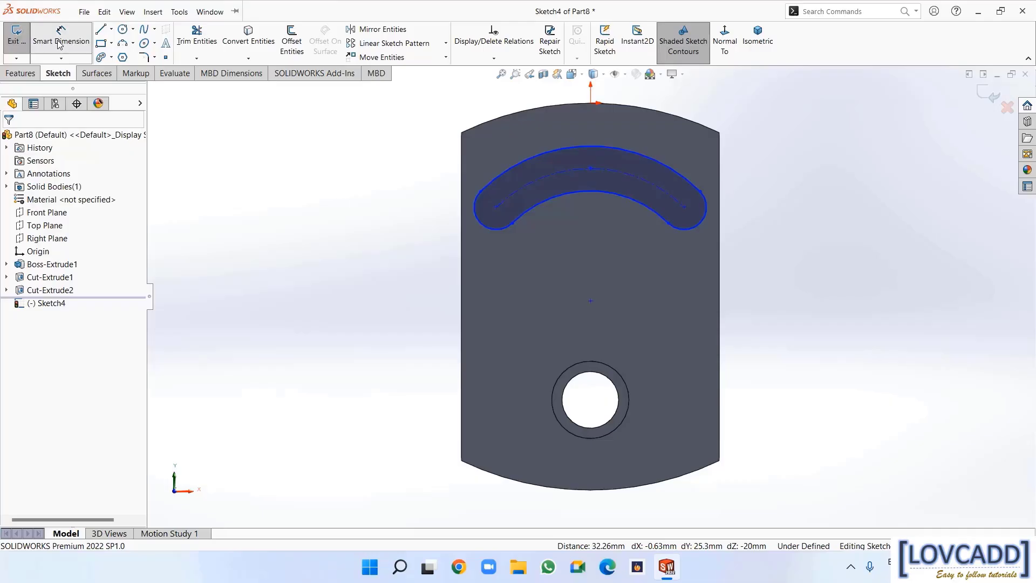
{"action": "left_click", "coordinate": [501, 206]}
{"action": "left_click", "coordinate": [684, 207]}
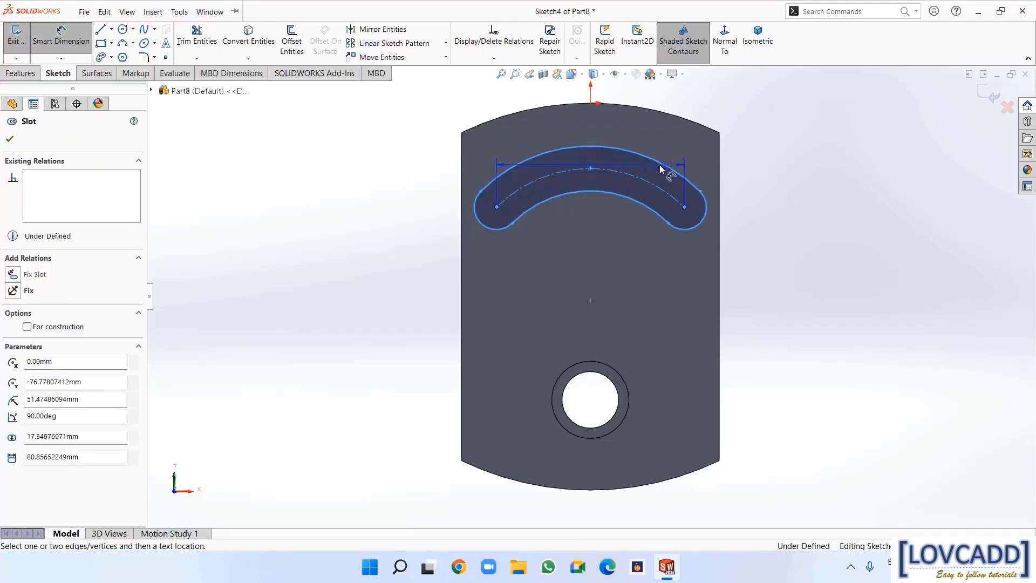
{"action": "left_click", "coordinate": [617, 93]}
{"action": "type", "text": "72"}
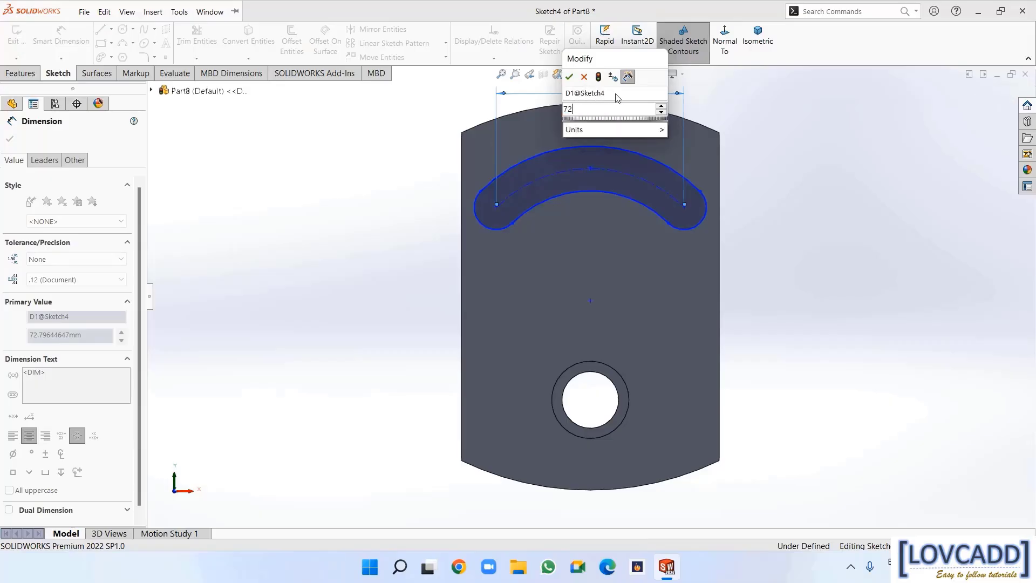
{"action": "key", "text": "Return"}
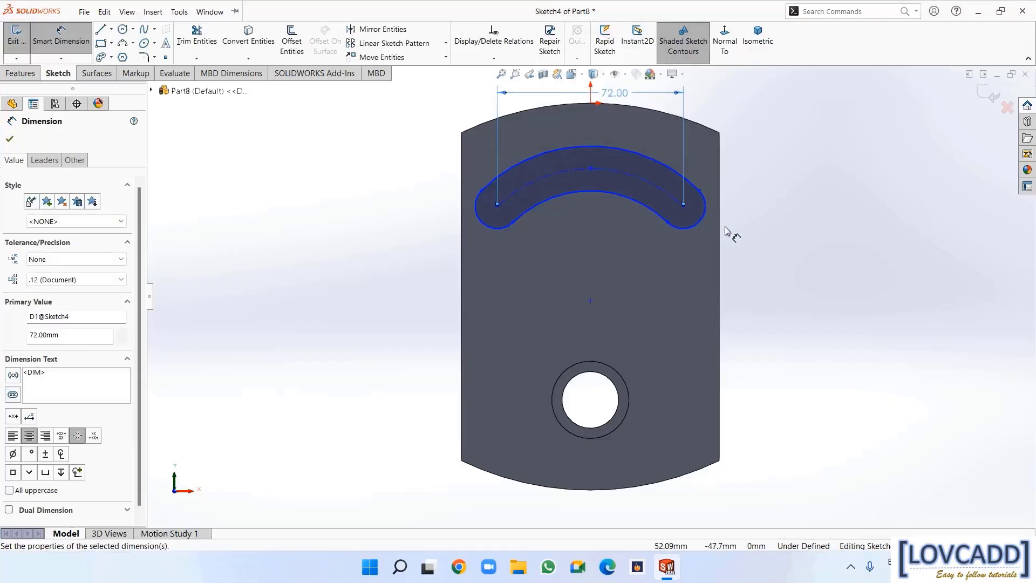
Dimension the rounded end of the arc slot and set its radius to 8 mm
{"action": "left_click", "coordinate": [698, 223]}
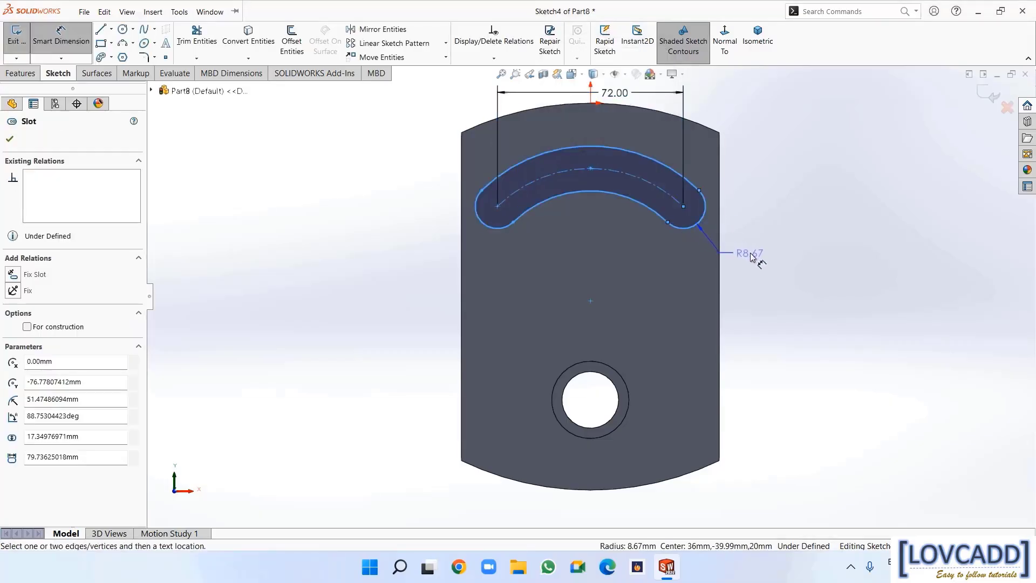
{"action": "left_click", "coordinate": [752, 258]}
{"action": "type", "text": "8"}
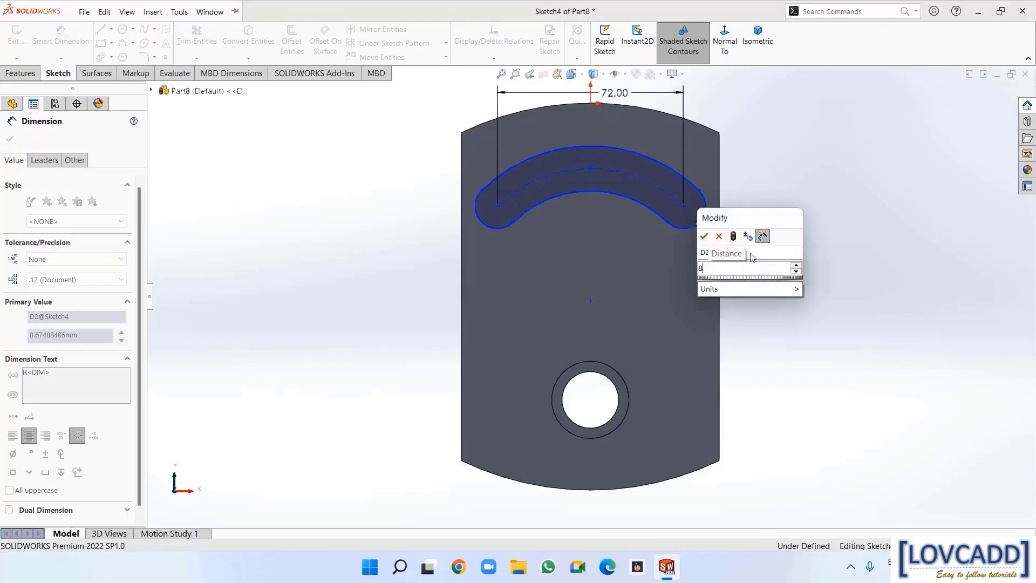
{"action": "key", "text": "Return"}
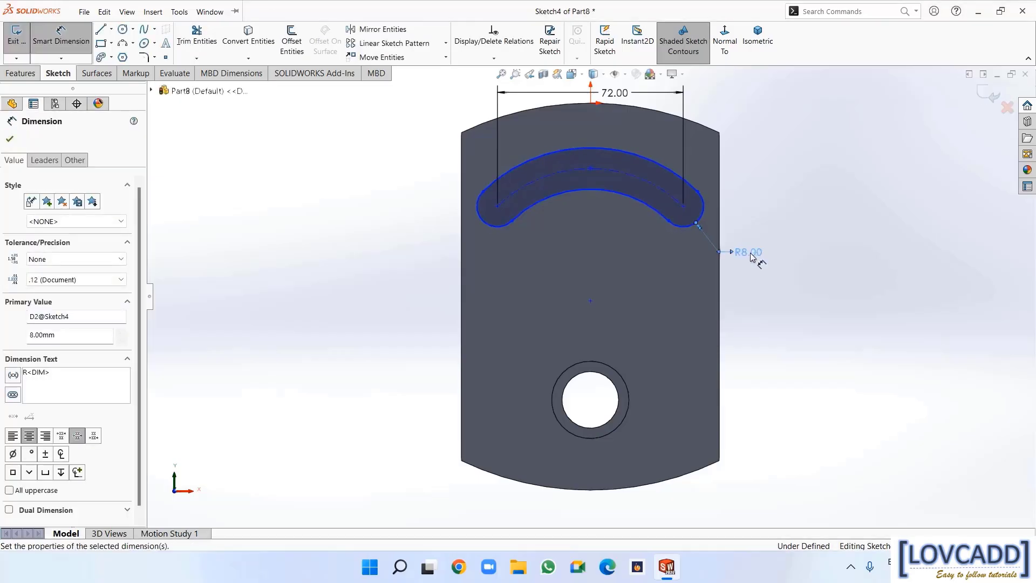
Dimension the arc slot's center arc and set its radius to 88 mm
{"action": "left_click", "coordinate": [655, 186]}
{"action": "left_click", "coordinate": [614, 237]}
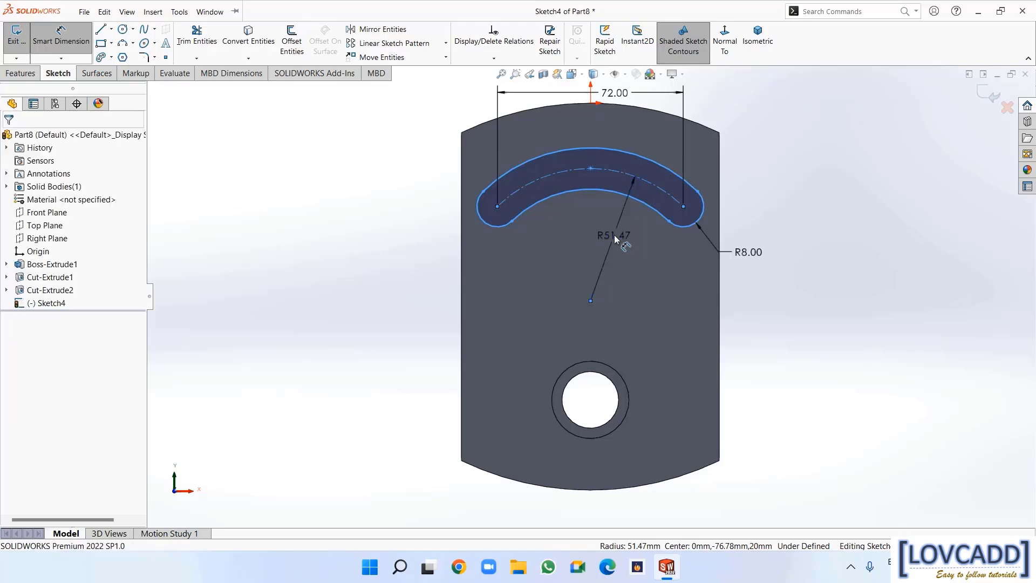
{"action": "type", "text": "88"}
{"action": "key", "text": "Return"}
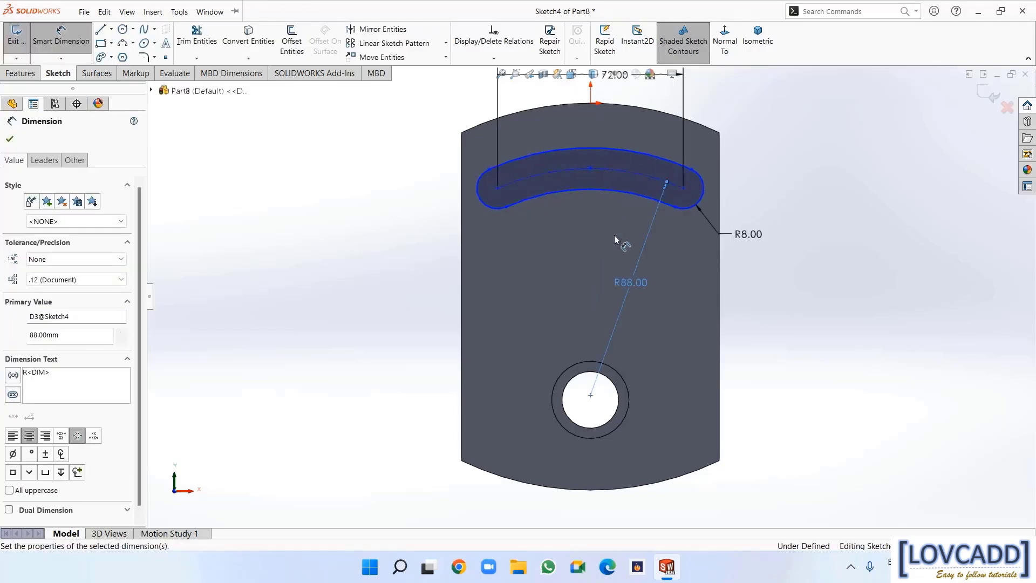
{"action": "key", "text": "f"}
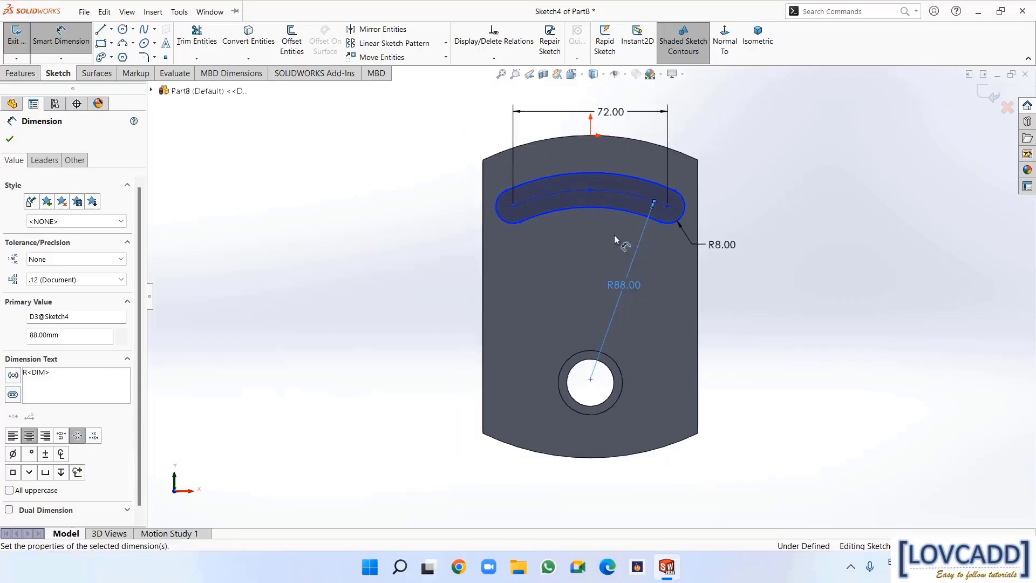
Dimension the vertical distance from the origin to the midpoint of the slot's center arc and set it to 27 mm
{"action": "left_click", "coordinate": [591, 136]}
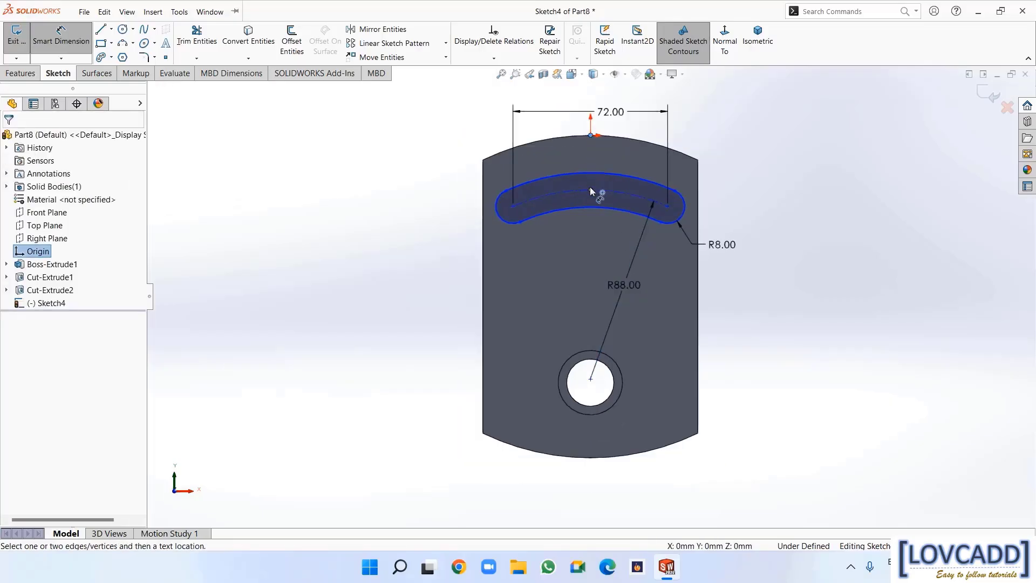
{"action": "left_click", "coordinate": [591, 187]}
{"action": "left_click", "coordinate": [721, 169]}
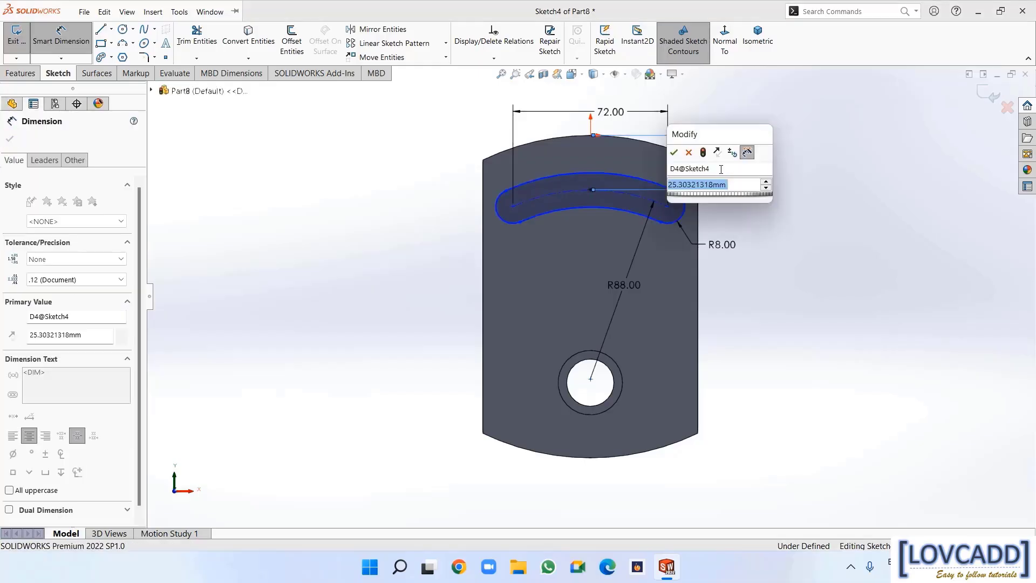
{"action": "type", "text": "27"}
{"action": "key", "text": "Return"}
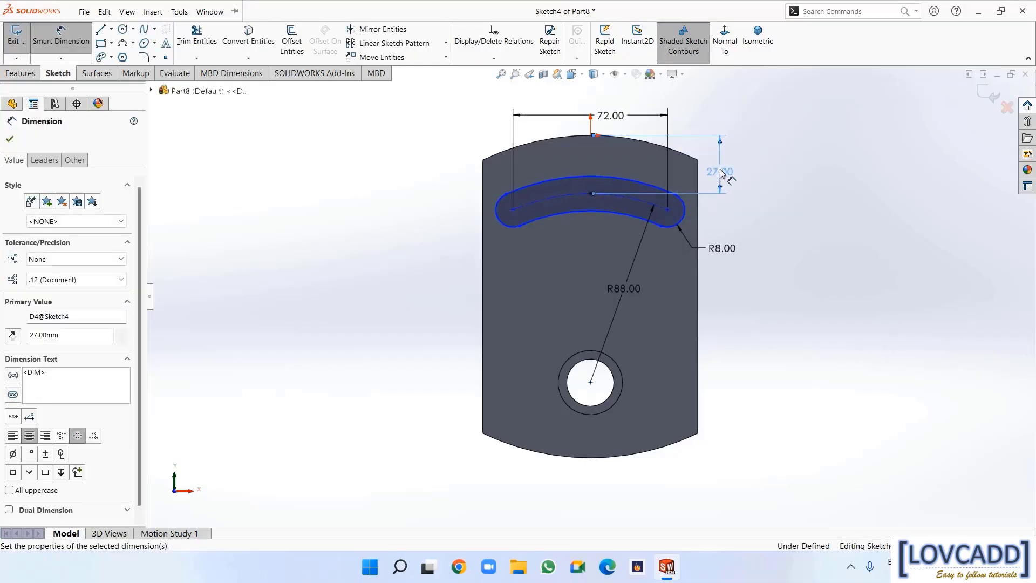
Cut the arc slot through the whole plate with an Extruded Cut set to Through All
{"action": "left_click", "coordinate": [20, 79]}
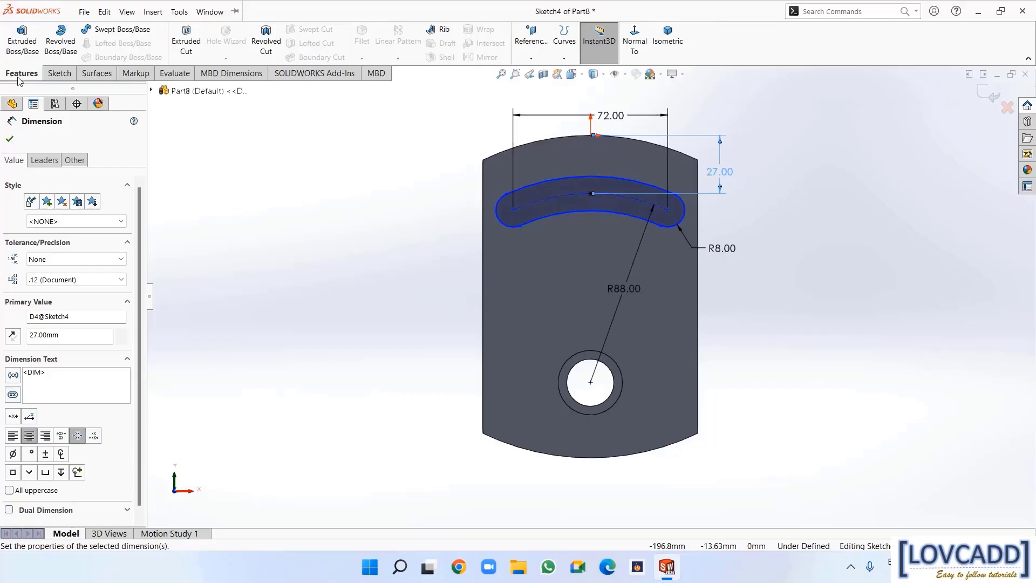
{"action": "left_click", "coordinate": [186, 38]}
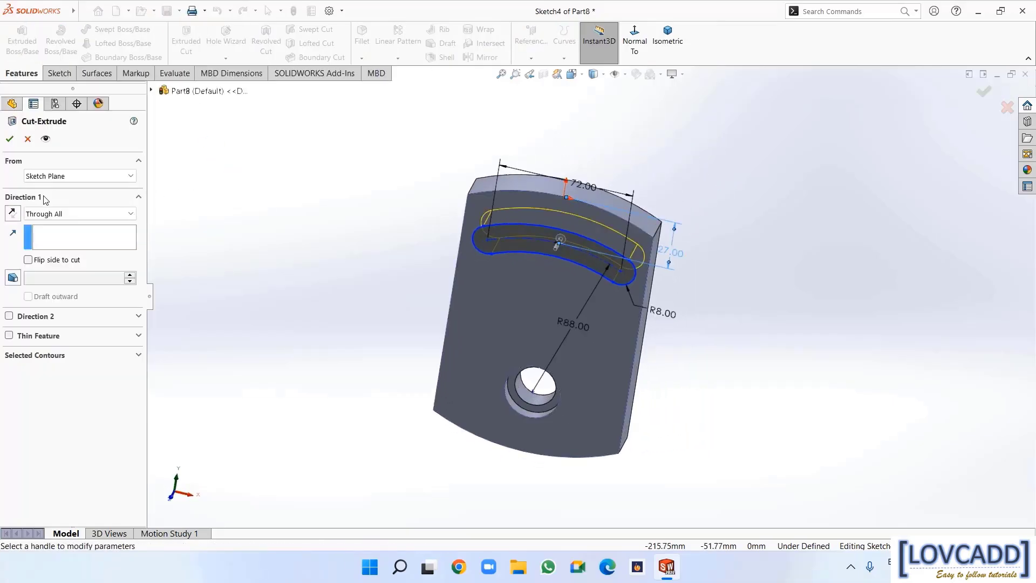
{"action": "left_click", "coordinate": [10, 139]}
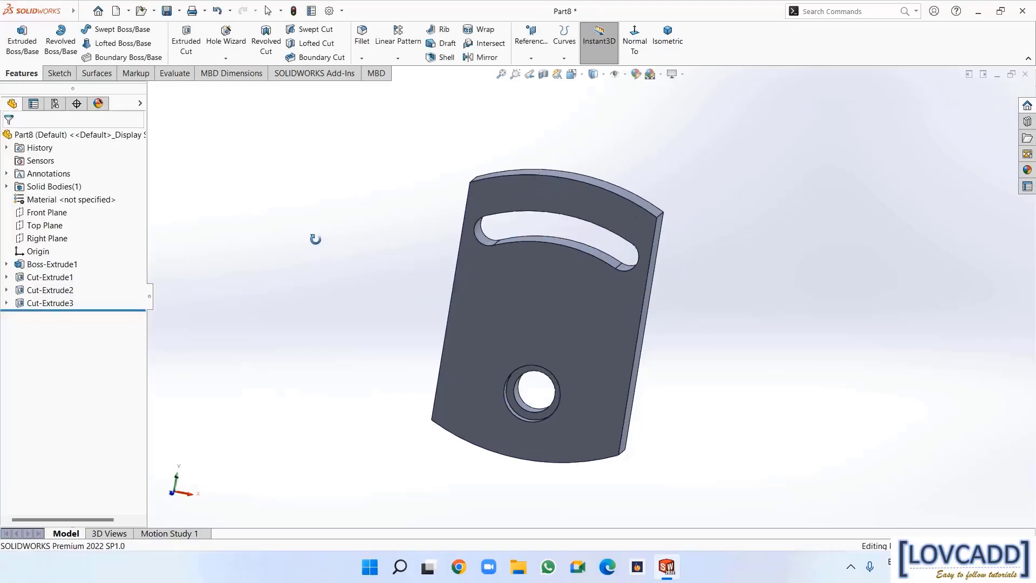
Start a sketch on the plate's front face and draw a vertical construction line about 61 mm upward from the hole's center
{"action": "right_click", "coordinate": [570, 327]}
{"action": "left_click", "coordinate": [597, 315]}
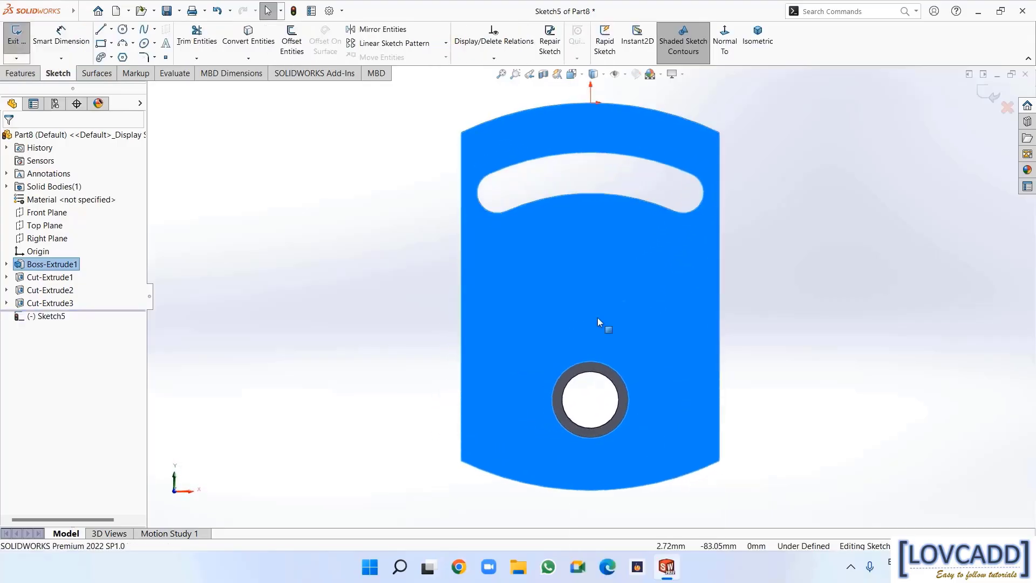
{"action": "left_click", "coordinate": [243, 219]}
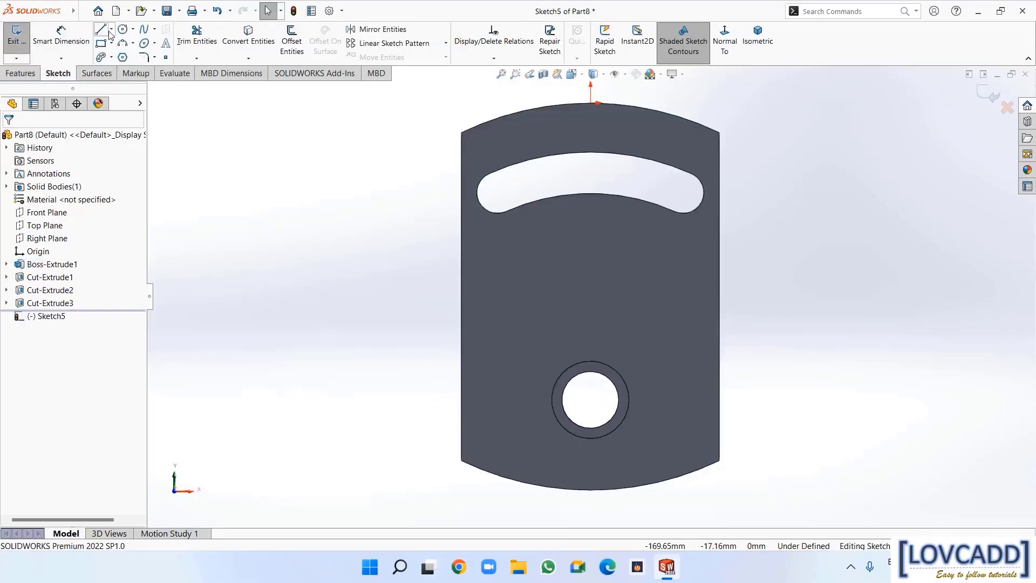
{"action": "left_click", "coordinate": [112, 29]}
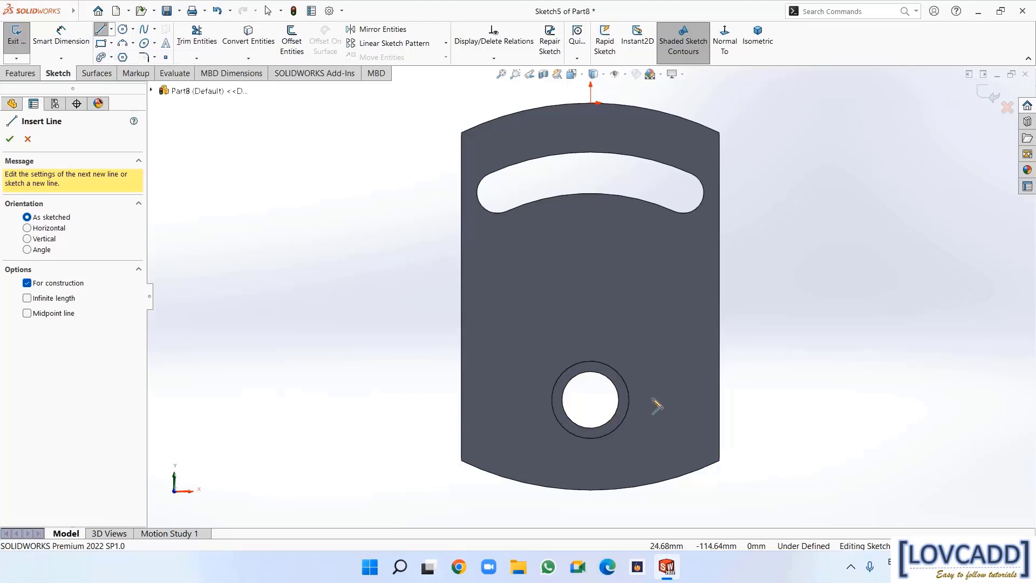
{"action": "left_click", "coordinate": [591, 400]}
{"action": "left_click", "coordinate": [590, 243]}
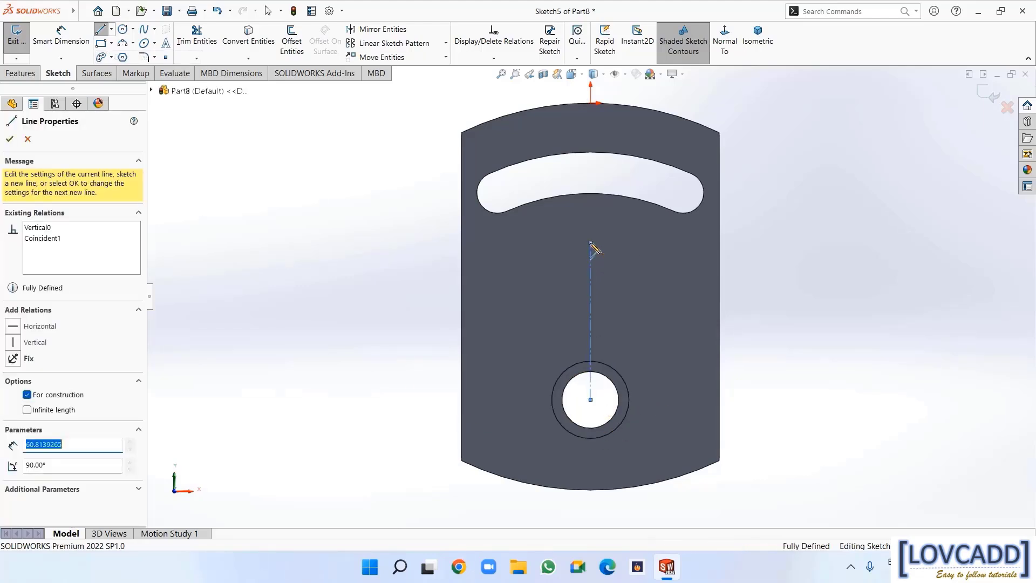
{"action": "right_click", "coordinate": [591, 244]}
{"action": "left_click", "coordinate": [609, 250]}
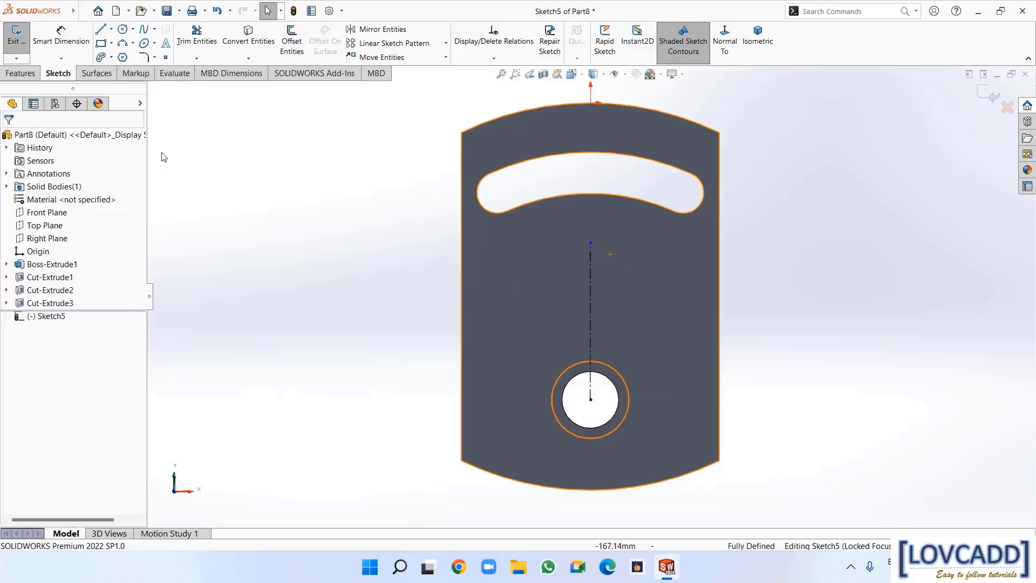
Sketch a corner rectangle about 20 mm wide and 84 mm tall from the plate's left edge to just below its lower arc end
{"action": "left_click", "coordinate": [101, 43]}
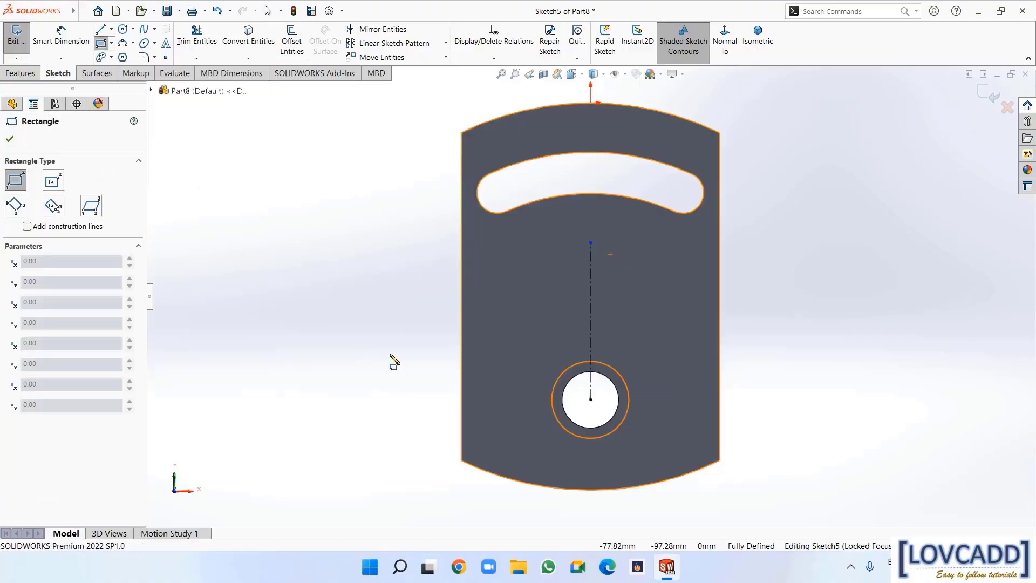
{"action": "left_click", "coordinate": [462, 280]}
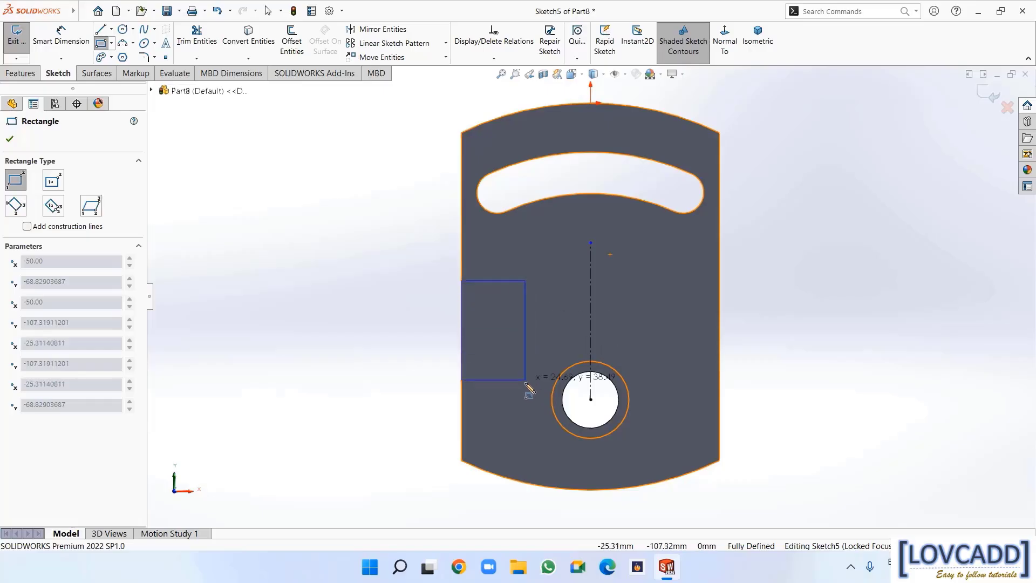
{"action": "left_click", "coordinate": [514, 497]}
{"action": "right_click", "coordinate": [514, 498]}
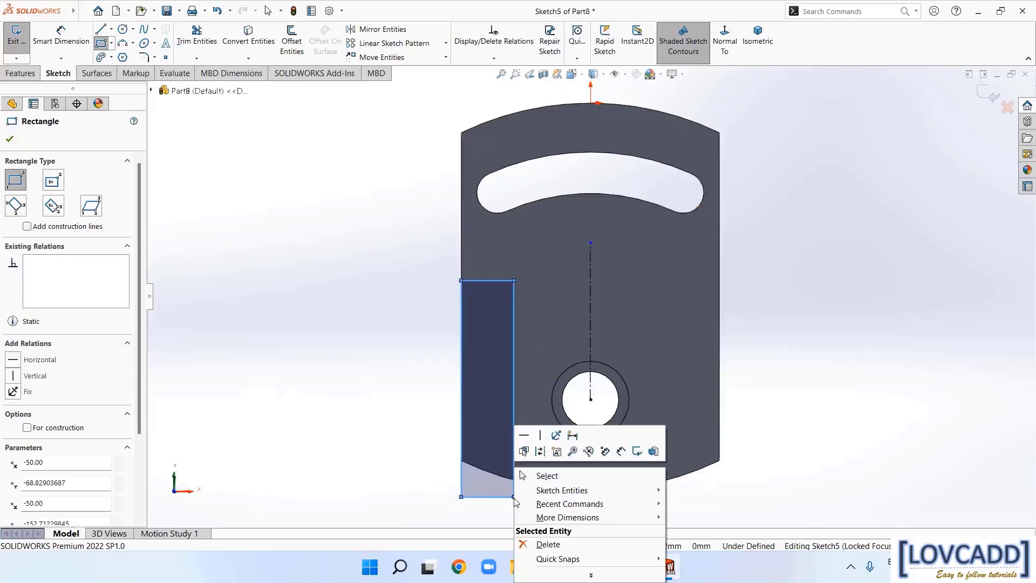
{"action": "left_click", "coordinate": [541, 474]}
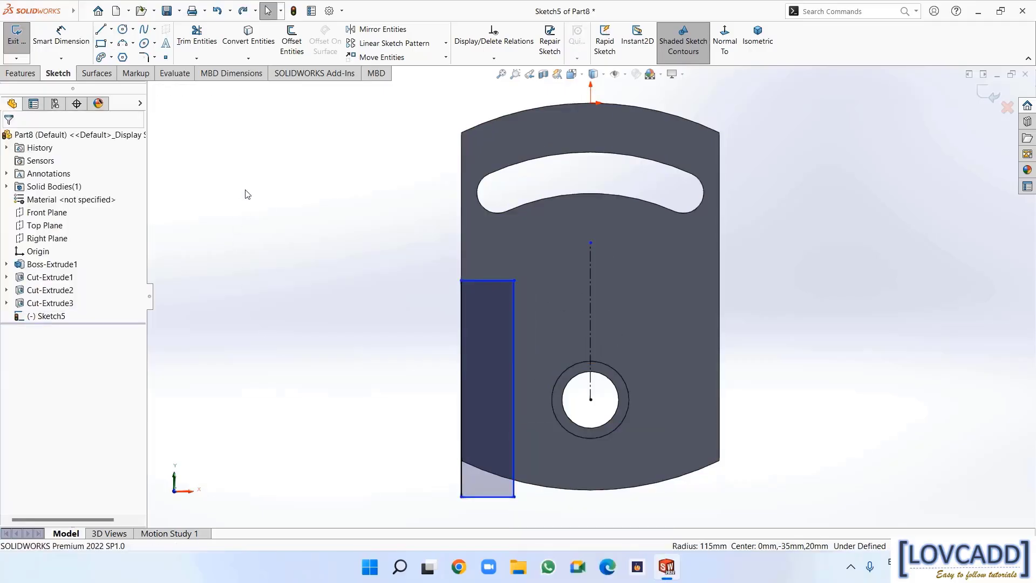
Convert the plate's lower arc edge into the sketch and trim the excess so the rectangle ends on the arc
{"action": "left_click", "coordinate": [249, 41]}
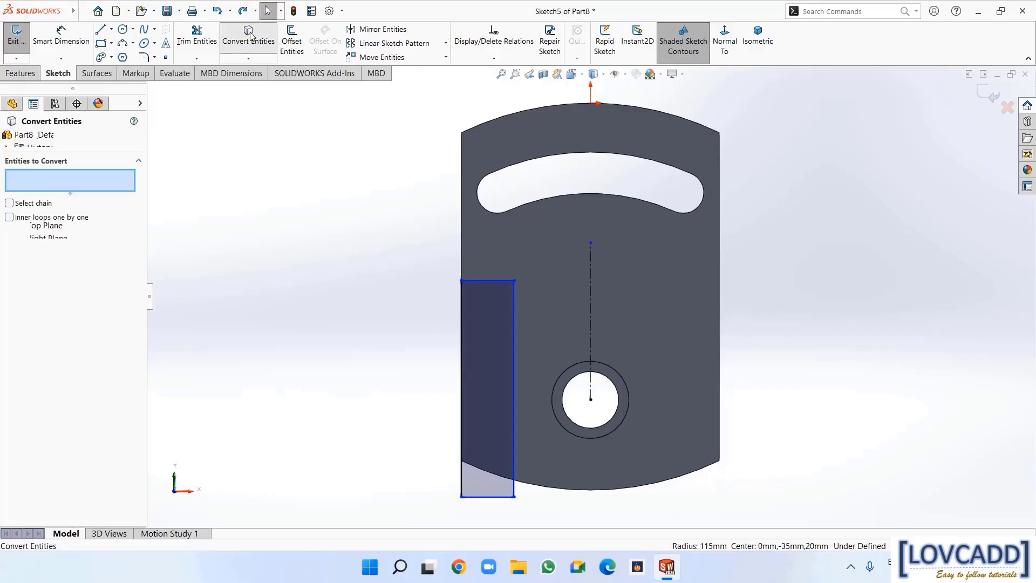
{"action": "left_click", "coordinate": [579, 490]}
{"action": "right_click", "coordinate": [579, 493]}
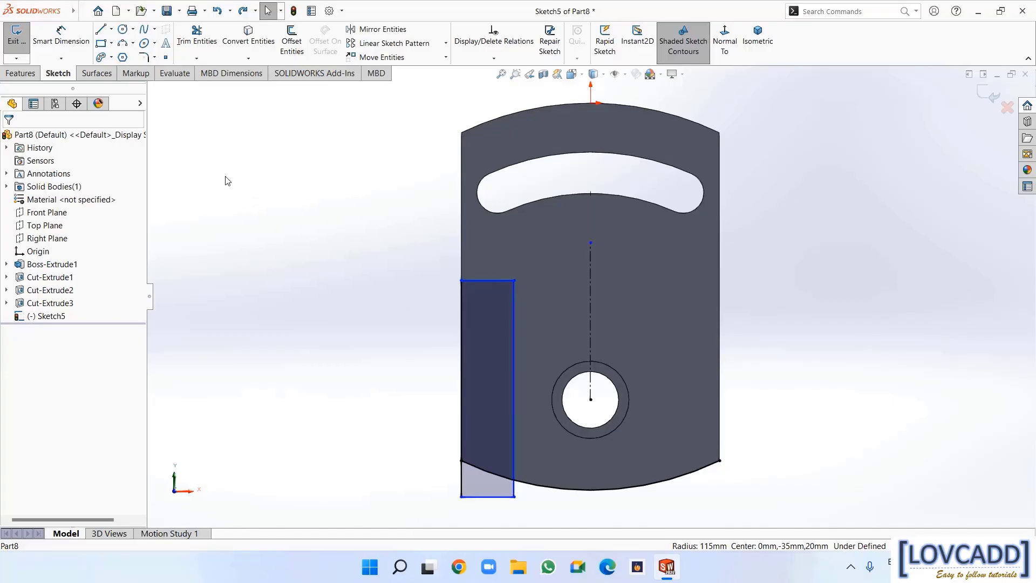
{"action": "left_click", "coordinate": [196, 36]}
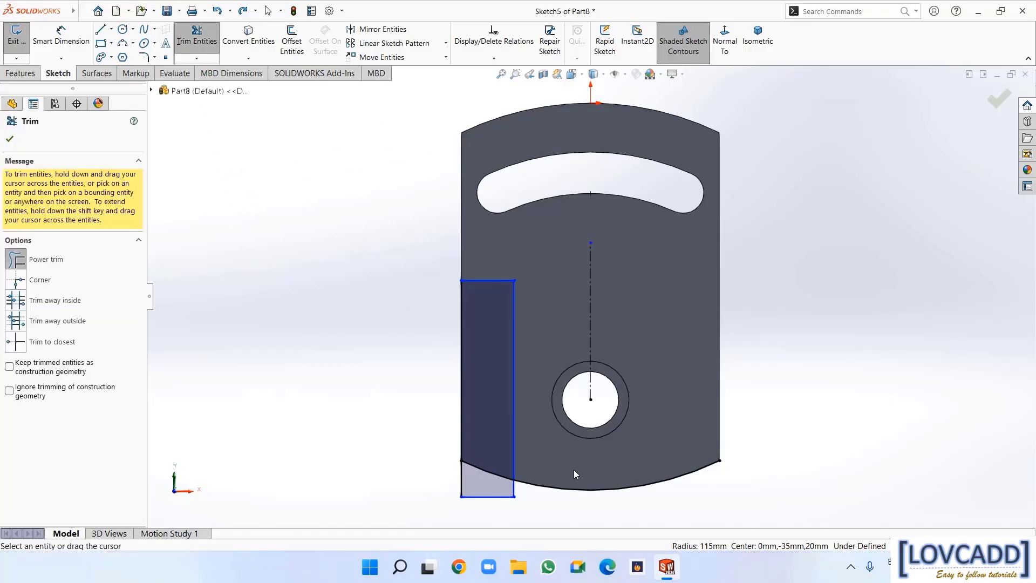
{"action": "mouse_move", "coordinate": [573, 470]}
{"action": "left_mouse_down"}
{"action": "mouse_move", "coordinate": [572, 499]}
{"action": "mouse_move", "coordinate": [477, 484]}
{"action": "mouse_move", "coordinate": [479, 506]}
{"action": "left_mouse_up"}
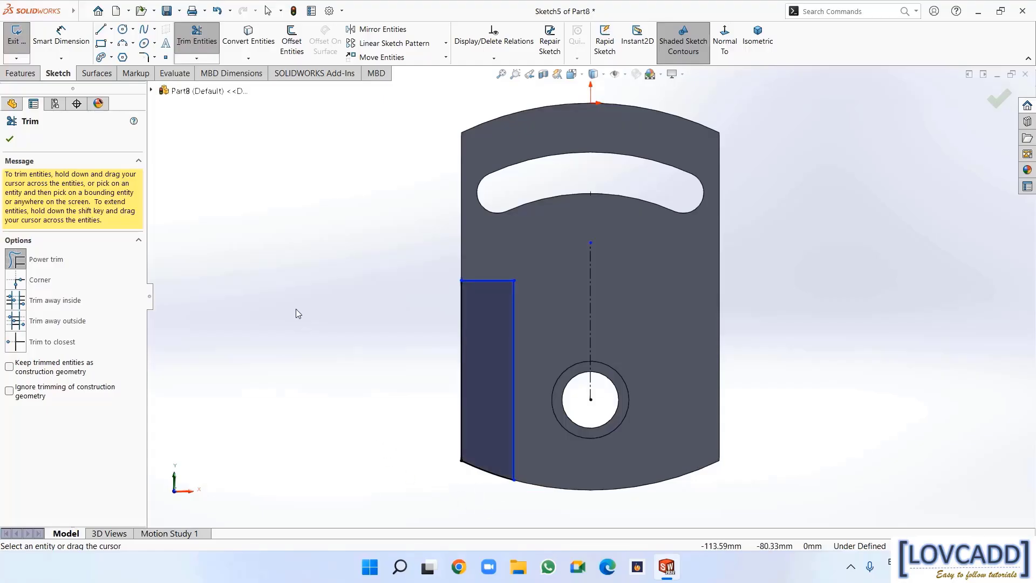
{"action": "left_click", "coordinate": [10, 139]}
Dimension the upper line of the left strip profile and set its width to 17 mm
{"action": "left_click", "coordinate": [61, 35]}
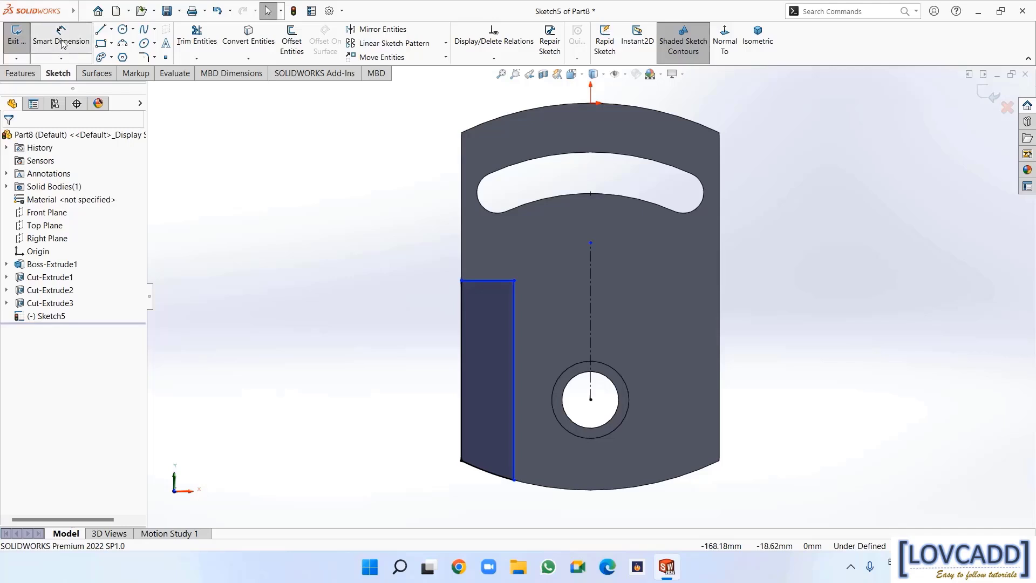
{"action": "left_click", "coordinate": [480, 280]}
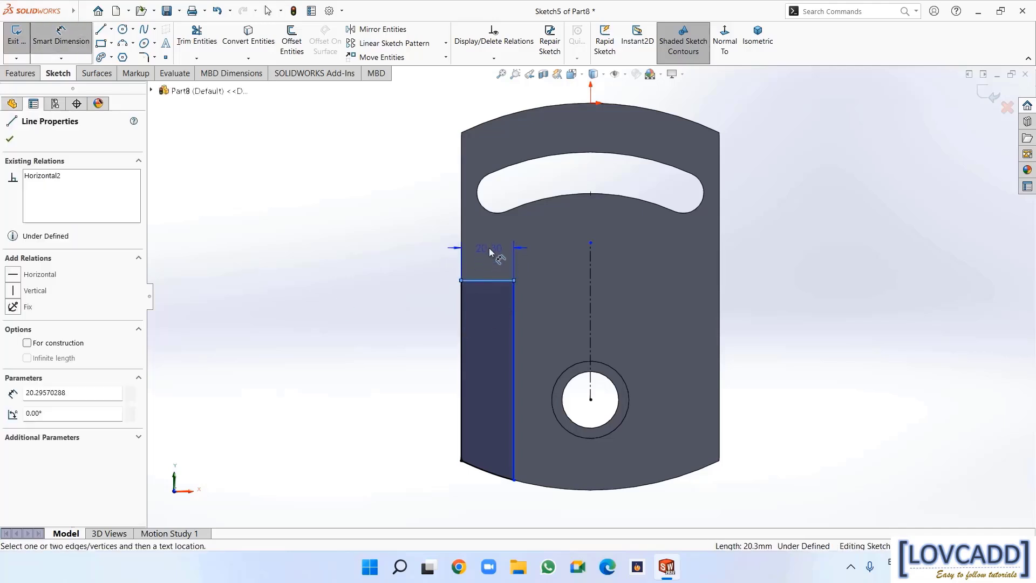
{"action": "left_click", "coordinate": [489, 247]}
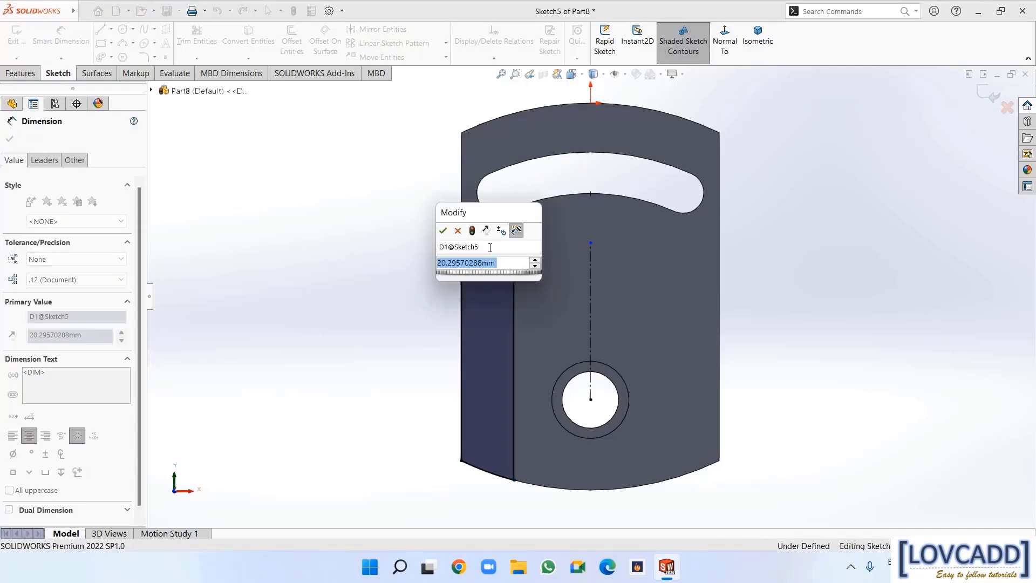
{"action": "type", "text": "17"}
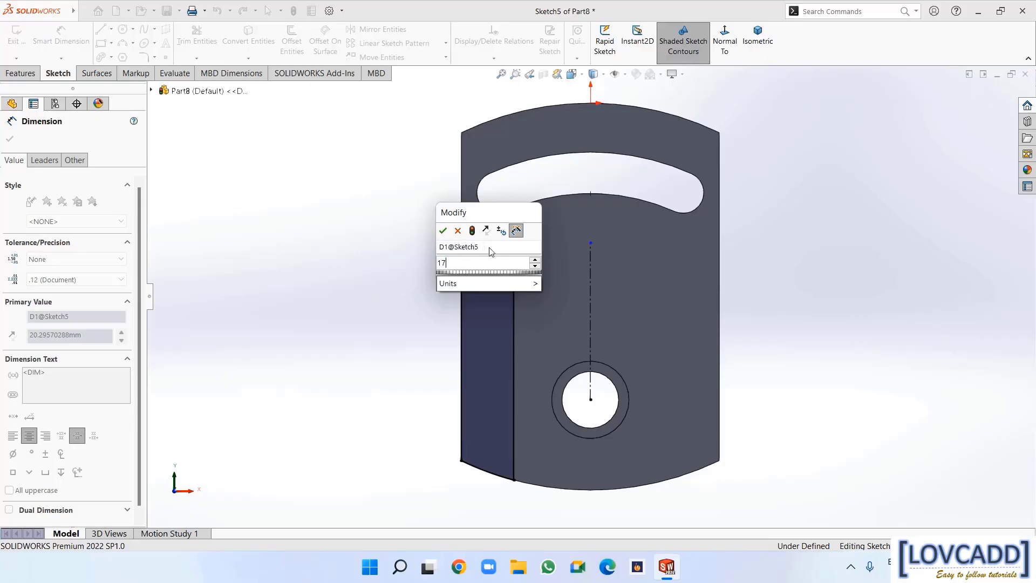
{"action": "key", "text": "Return"}
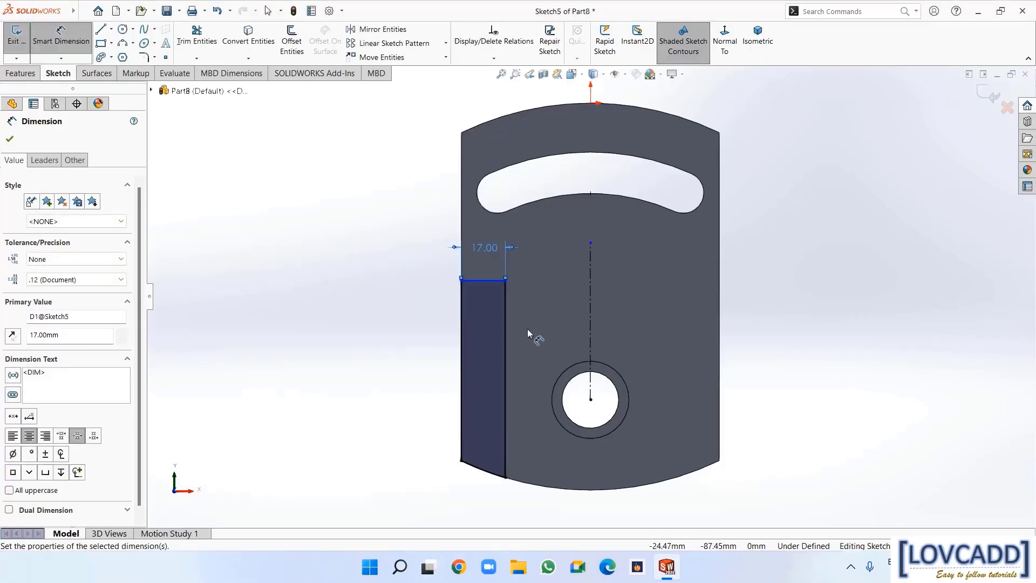
Dimension the height from the lowest point of the plate's lower arc to the strip's upper line and set it to 90 mm
{"action": "left_click", "coordinate": [591, 490]}
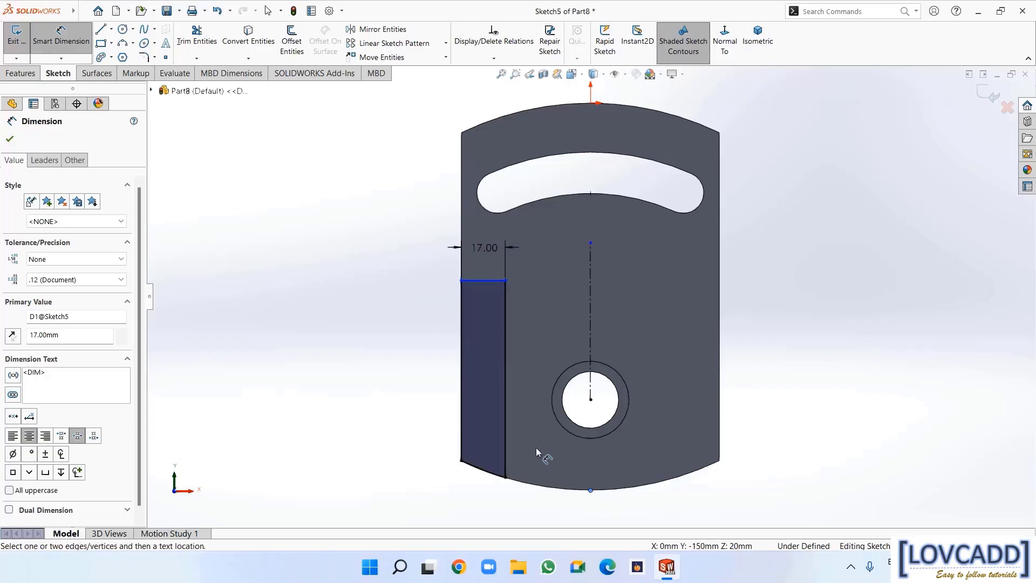
{"action": "left_click", "coordinate": [481, 280]}
{"action": "left_click", "coordinate": [411, 340]}
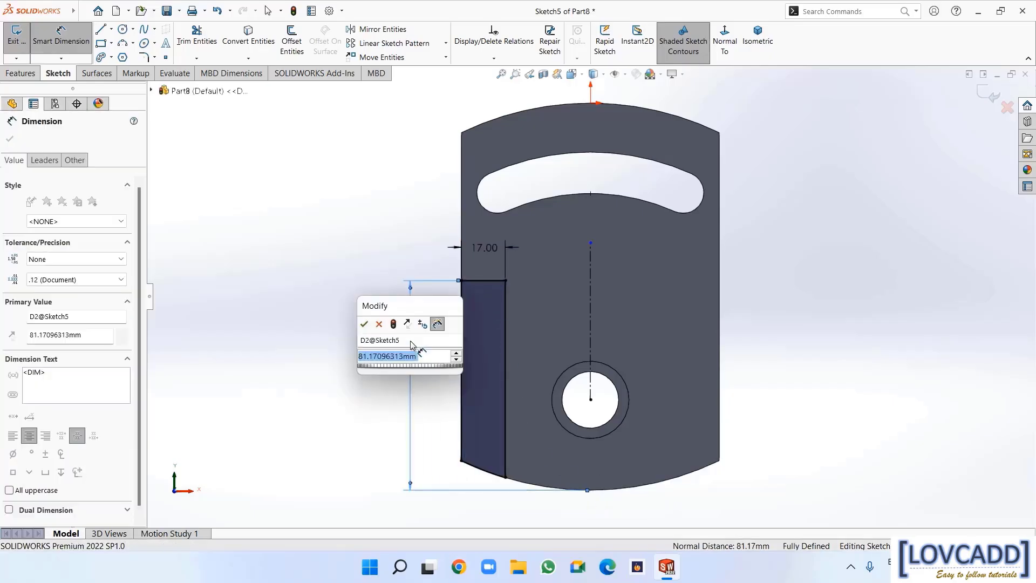
{"action": "type", "text": "90"}
{"action": "key", "text": "Return"}
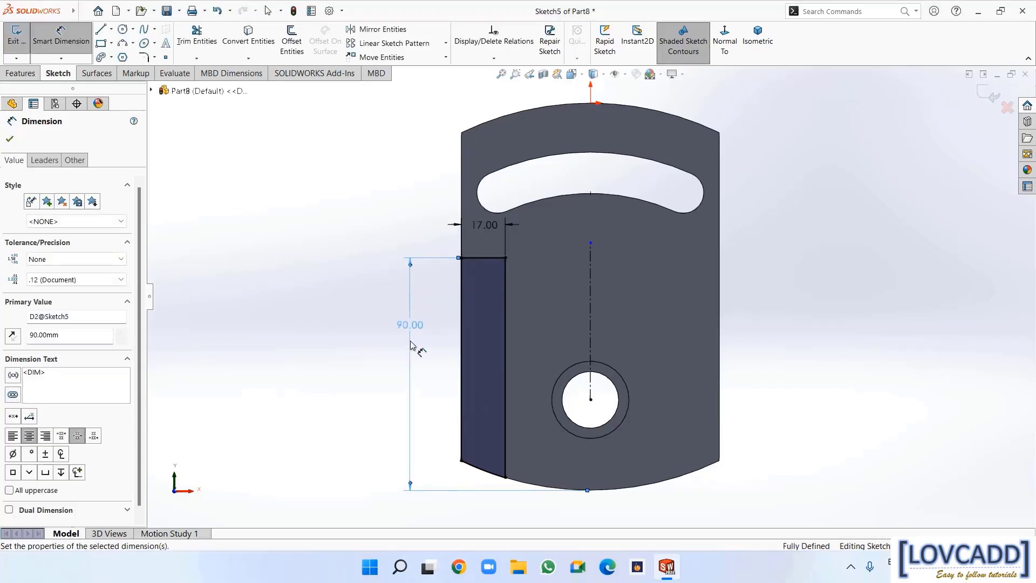
{"action": "left_click", "coordinate": [9, 141]}
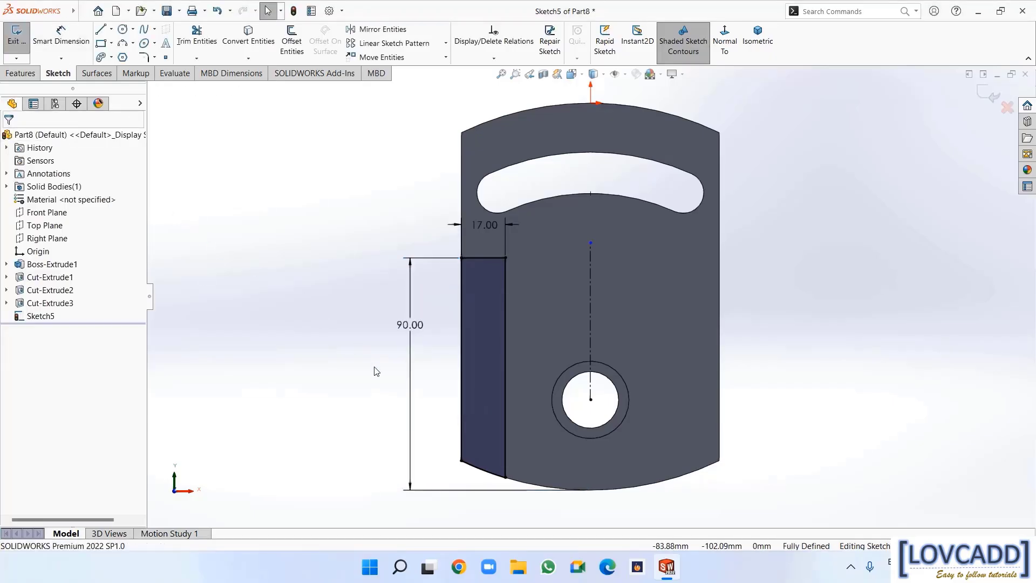
Mirror the left strip profile about the vertical construction line
{"action": "mouse_move", "coordinate": [730, 501]}
{"action": "left_mouse_down"}
{"action": "mouse_move", "coordinate": [663, 445]}
{"action": "mouse_move", "coordinate": [418, 344]}
{"action": "mouse_move", "coordinate": [345, 246]}
{"action": "left_mouse_up"}
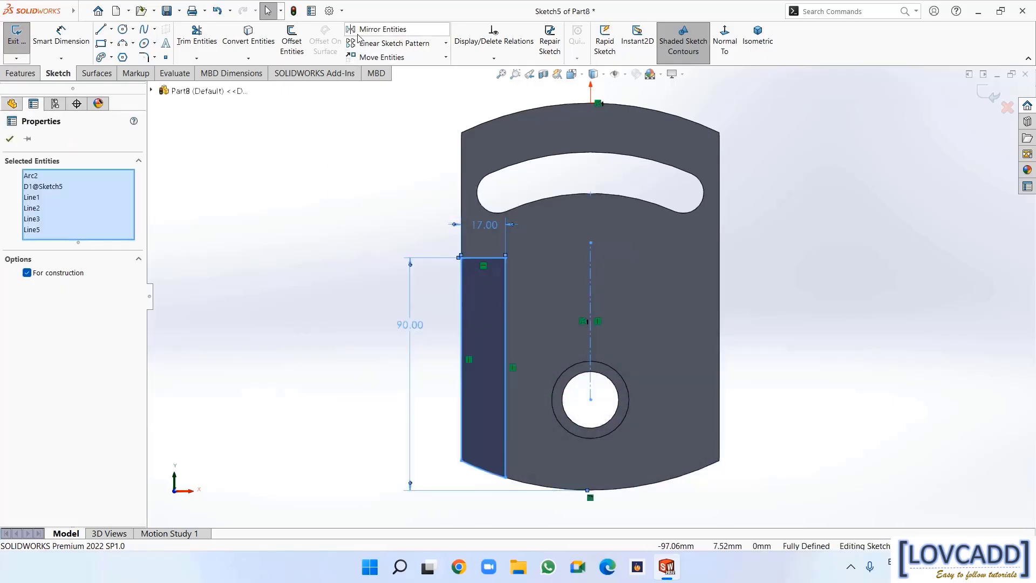
{"action": "left_click", "coordinate": [381, 29]}
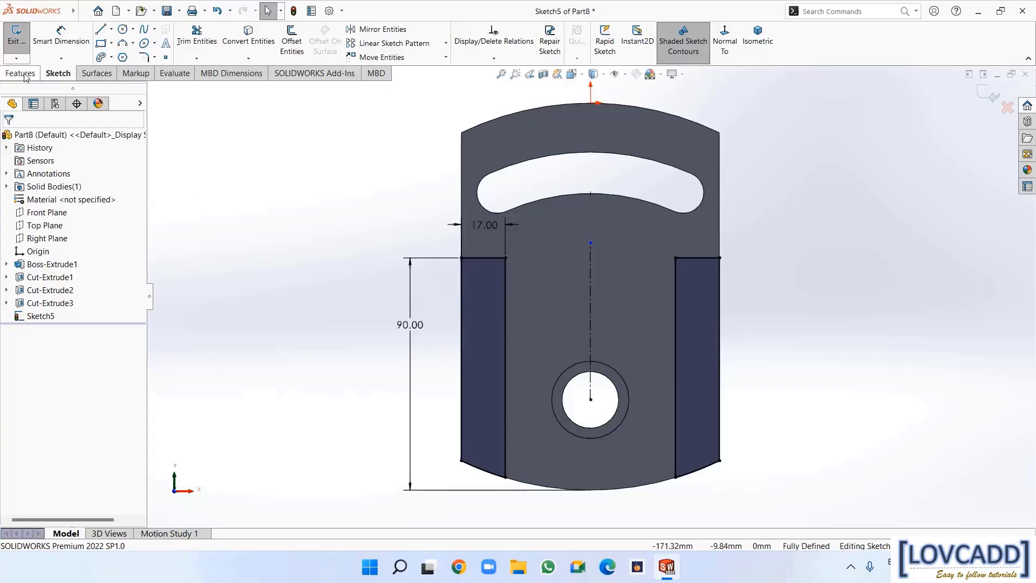
Start an Extruded Boss from the two side strip profiles with a Blind end condition
{"action": "left_click", "coordinate": [4, 74]}
{"action": "left_click", "coordinate": [21, 38]}
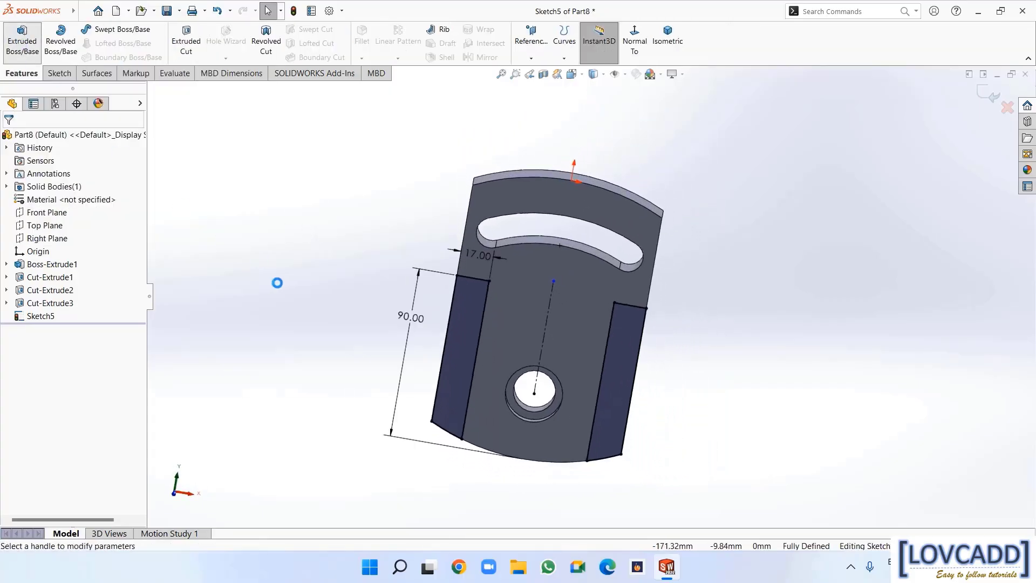
{"action": "left_click", "coordinate": [455, 346]}
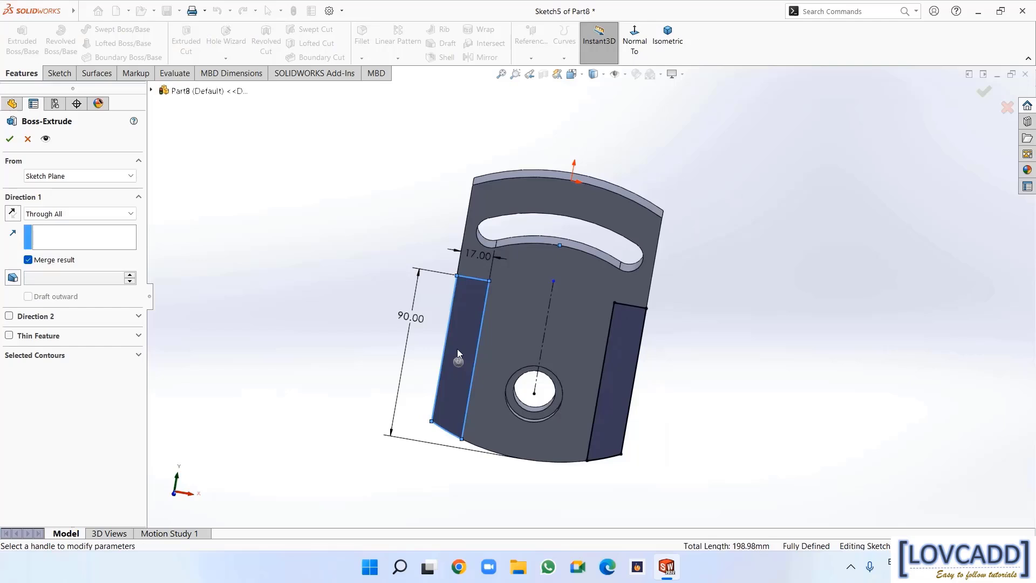
{"action": "left_click", "coordinate": [620, 401]}
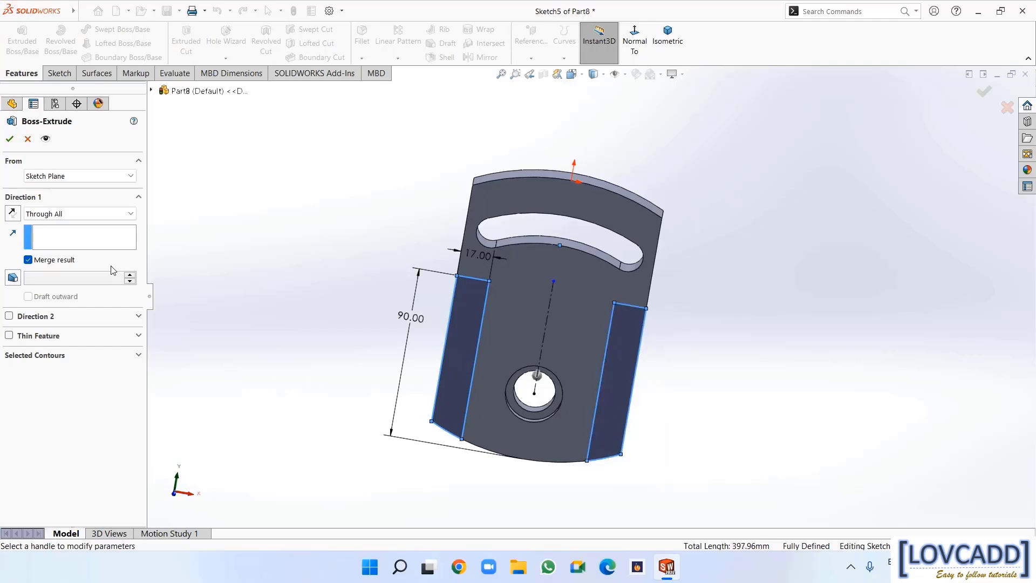
{"action": "left_click", "coordinate": [73, 215]}
{"action": "left_click", "coordinate": [69, 225]}
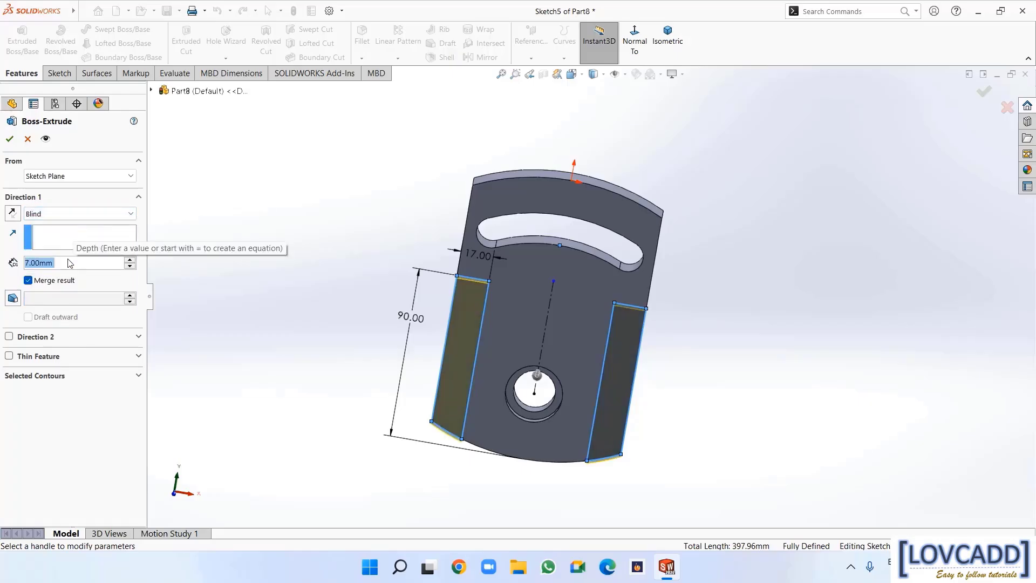
Extrude the two side strip profiles 30 mm, merged with the plate
{"action": "type", "text": "30"}
{"action": "key", "text": "Return"}
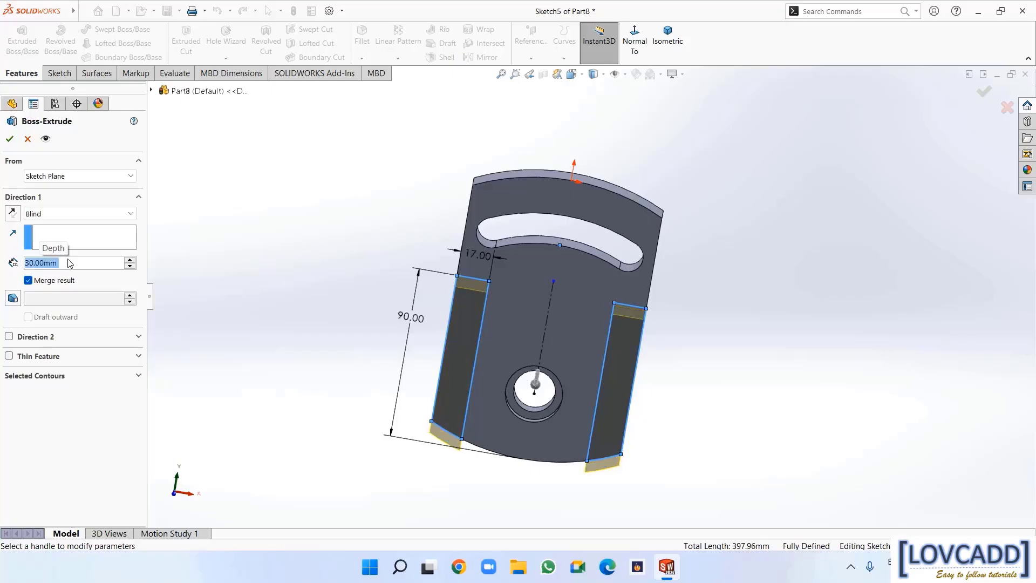
{"action": "left_click", "coordinate": [9, 141]}
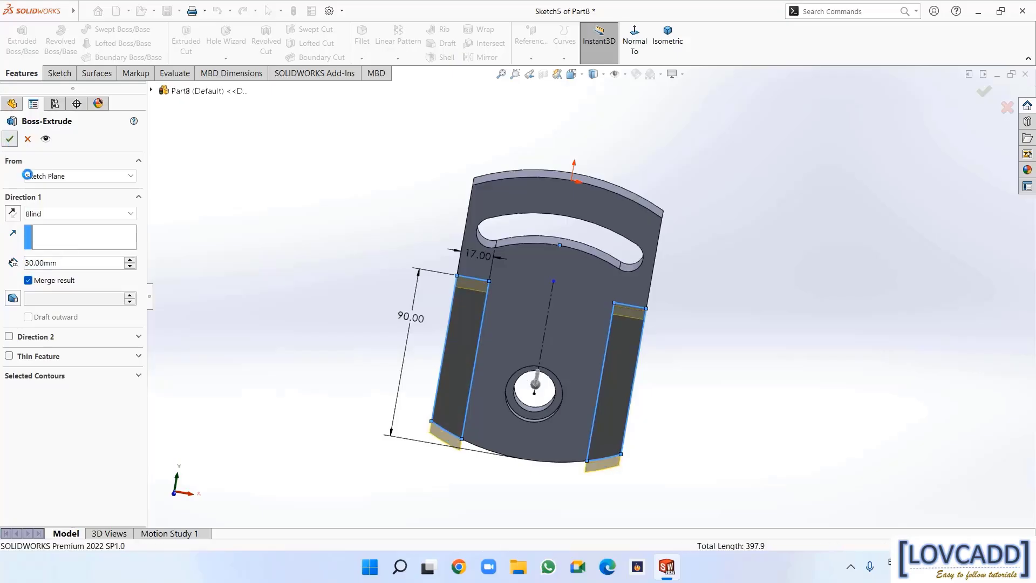
Start a sketch on the outer side face at positive X and draw a circle about 26 mm in diameter near the raised block's upper end
{"action": "middle_click_drag", "start_coordinate": [306, 306], "coordinate": [273, 258]}
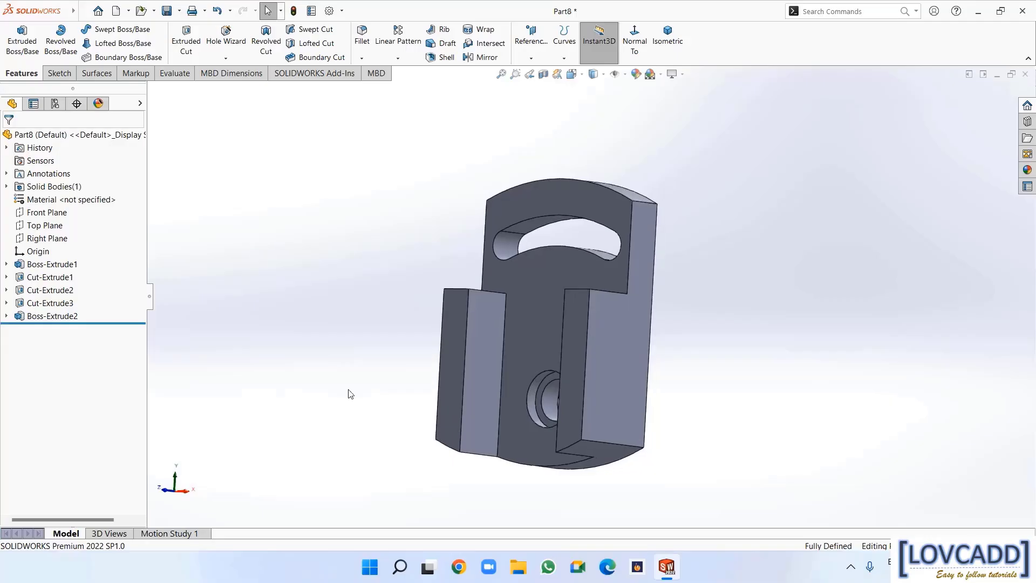
{"action": "right_click", "coordinate": [625, 357]}
{"action": "left_click", "coordinate": [651, 315]}
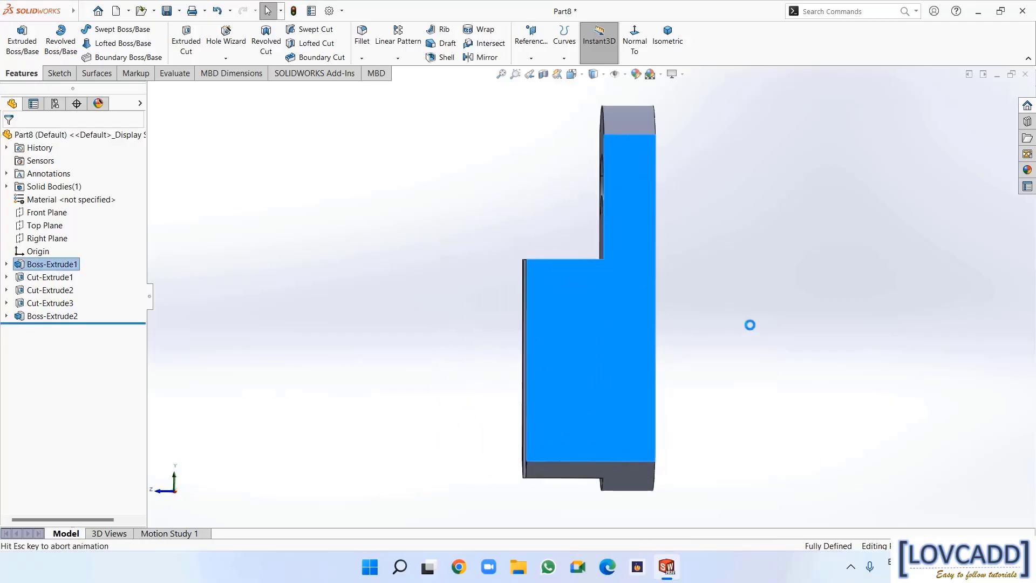
{"action": "left_click", "coordinate": [123, 30]}
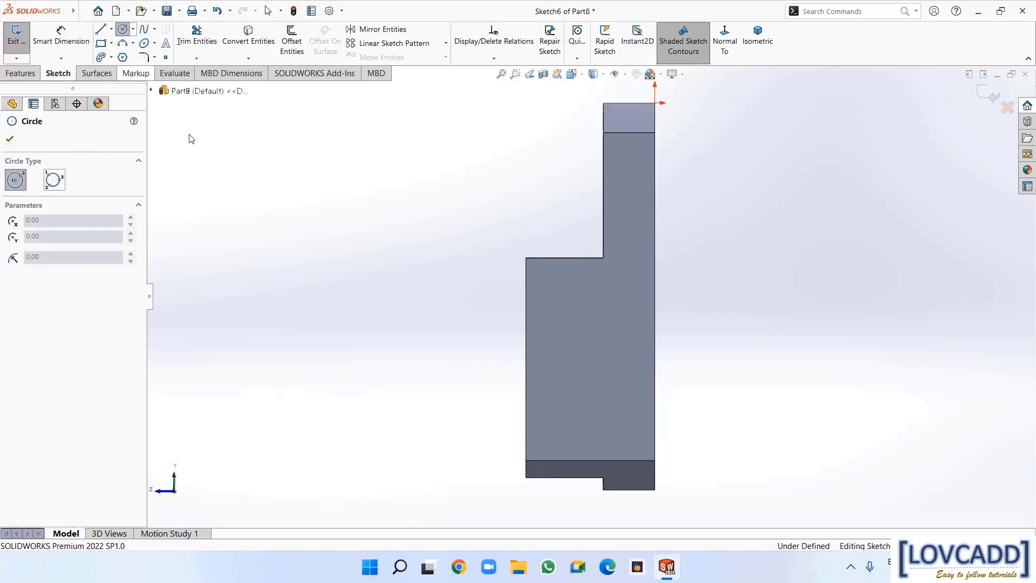
{"action": "mouse_move", "coordinate": [558, 290]}
{"action": "left_mouse_down"}
{"action": "mouse_move", "coordinate": [585, 320]}
{"action": "mouse_move", "coordinate": [575, 323]}
{"action": "left_mouse_up"}
{"action": "right_click", "coordinate": [579, 327]}
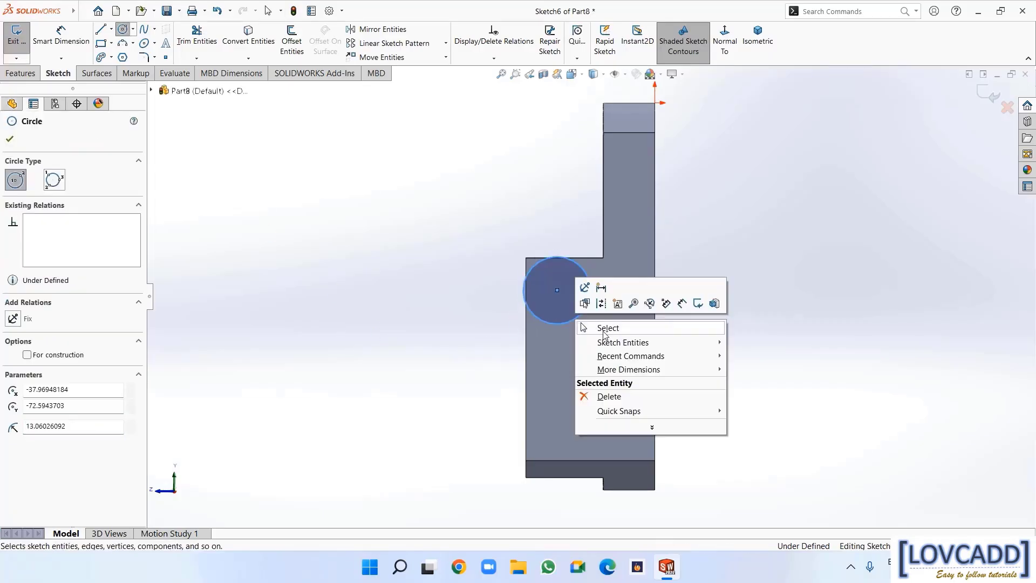
{"action": "left_click", "coordinate": [598, 326]}
Dimension the circle's centre 16 mm from the raised block's long front edge
{"action": "left_click", "coordinate": [61, 46]}
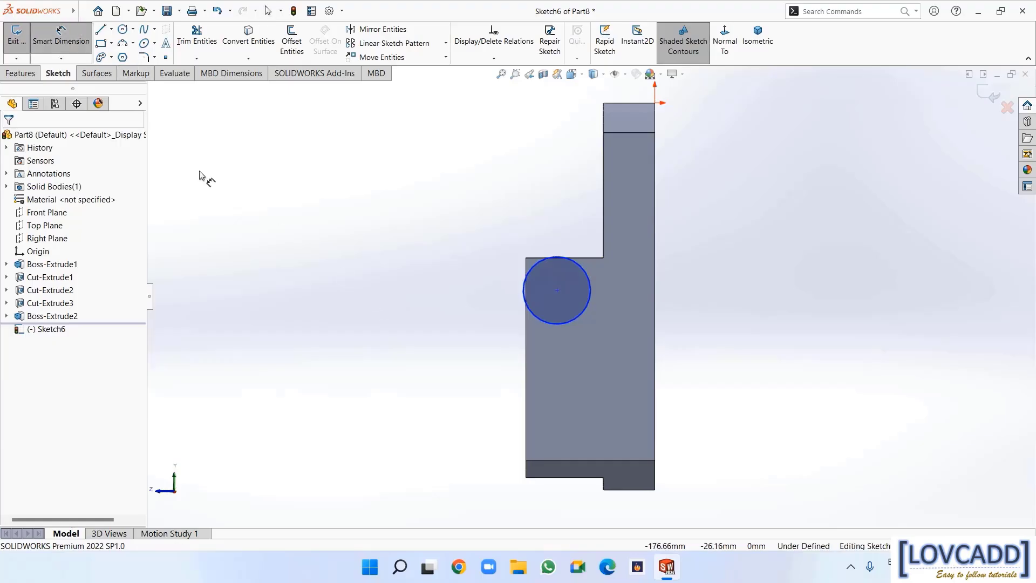
{"action": "left_click", "coordinate": [525, 346]}
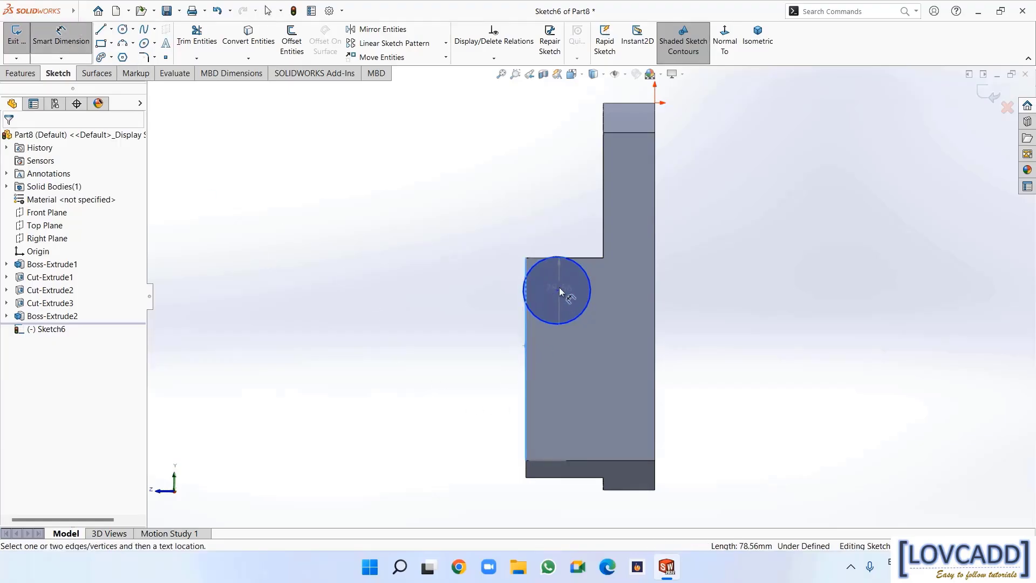
{"action": "left_click", "coordinate": [557, 291]}
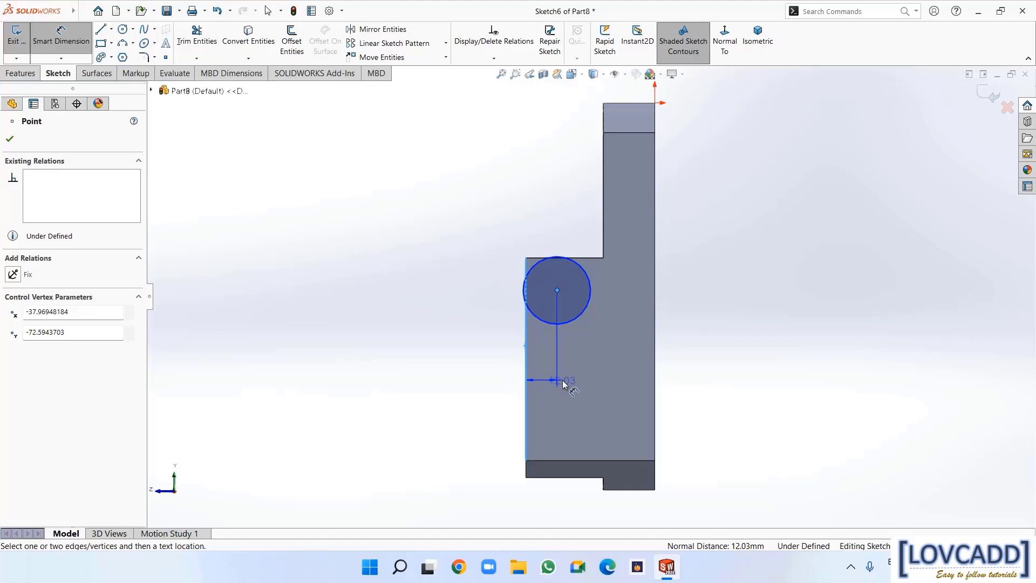
{"action": "left_click", "coordinate": [545, 380]}
{"action": "type", "text": "15"}
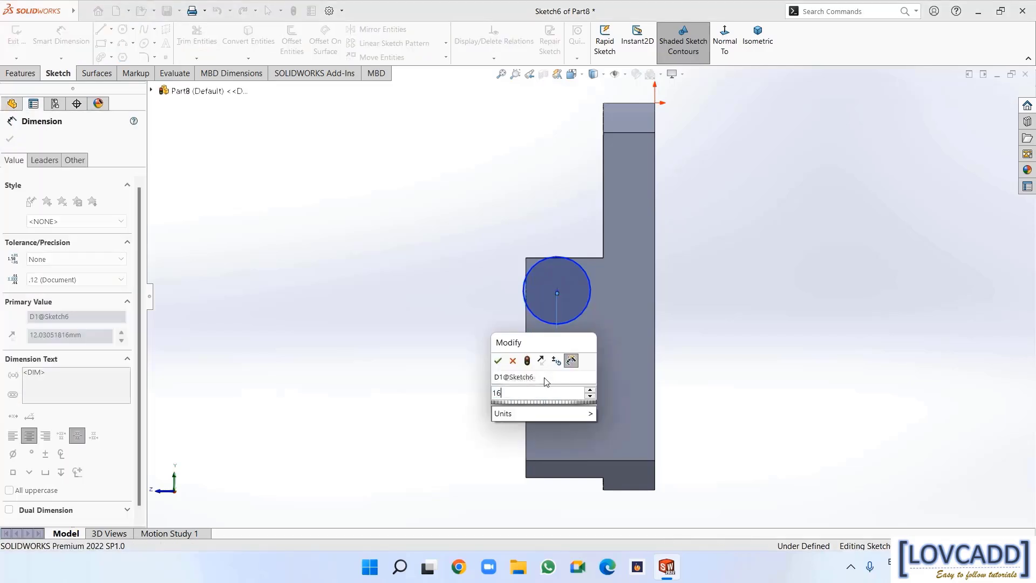
{"action": "key", "text": "Return"}
Dimension the circle's centre 14 mm below the raised block's upper edge
{"action": "left_click", "coordinate": [531, 258]}
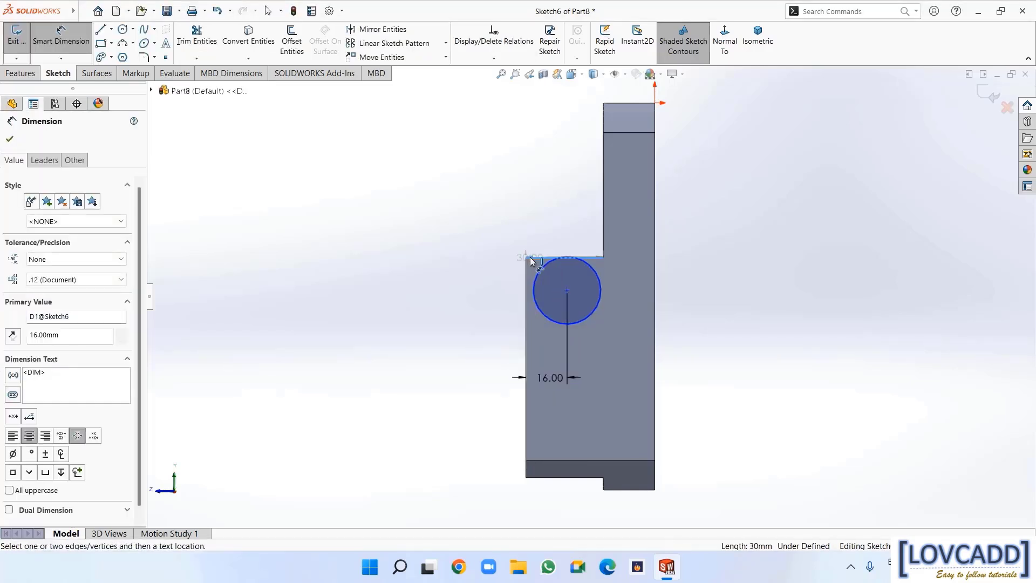
{"action": "left_click", "coordinate": [566, 291]}
{"action": "left_click", "coordinate": [489, 273]}
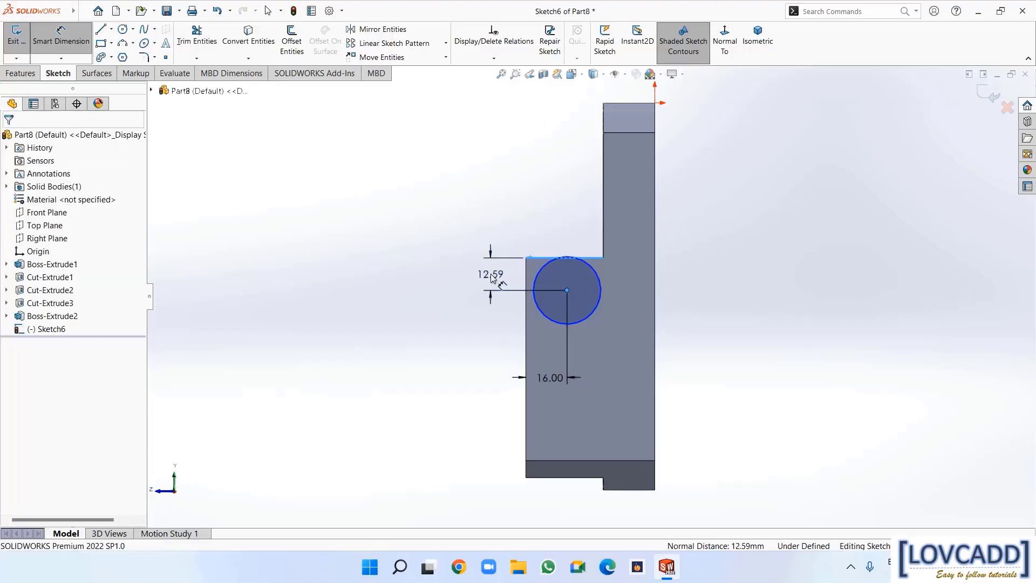
{"action": "type", "text": "14"}
{"action": "key", "text": "Return"}
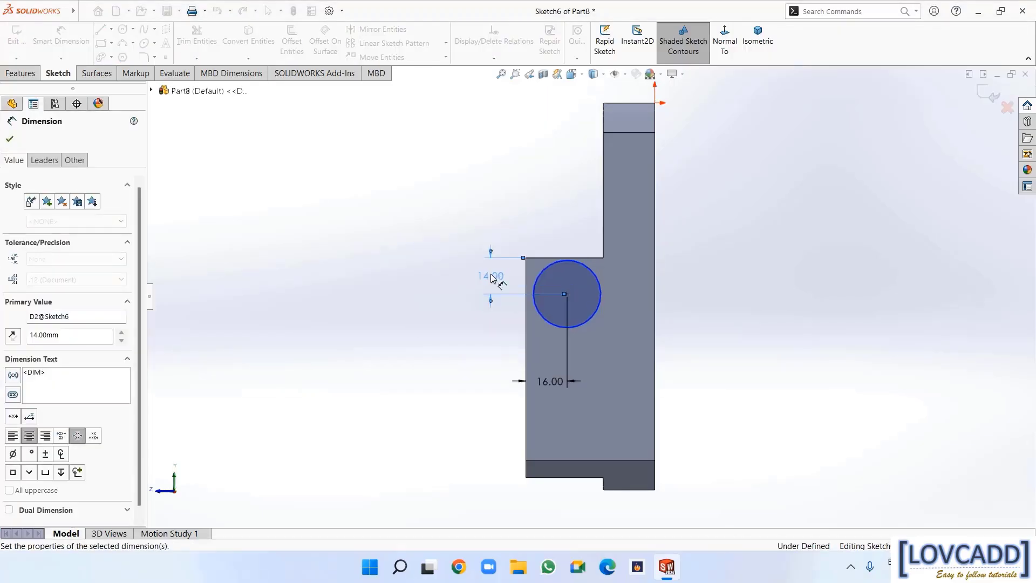
Set the circle's diameter to 14 mm and finish the sketch
{"action": "left_click", "coordinate": [601, 291]}
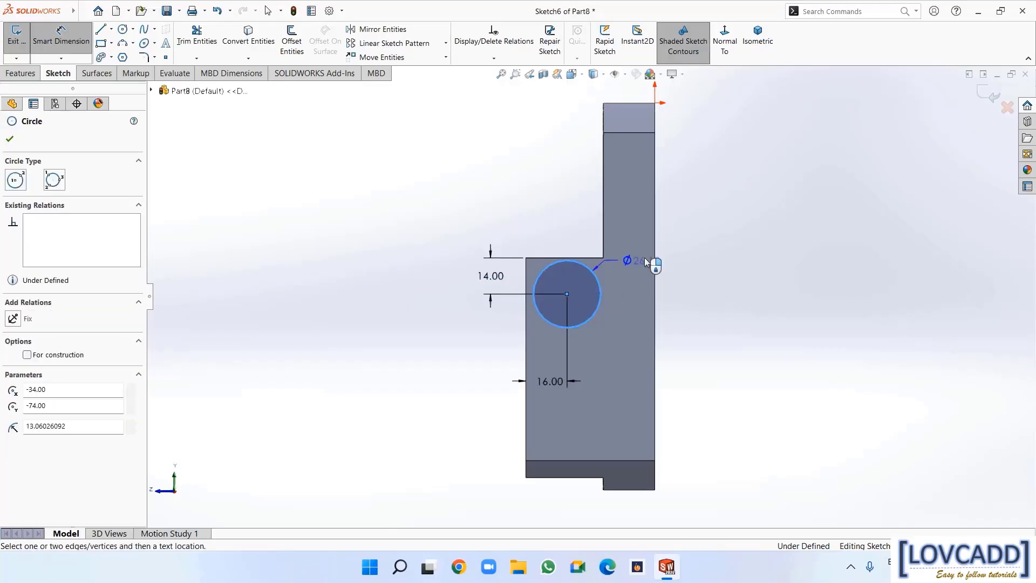
{"action": "left_click", "coordinate": [678, 241]}
{"action": "type", "text": "14"}
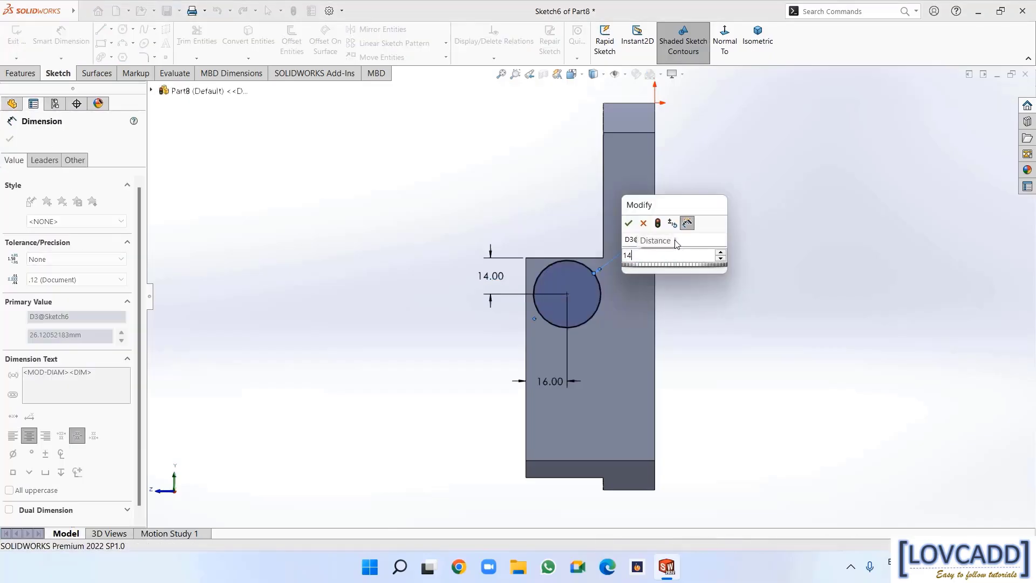
{"action": "key", "text": "Return"}
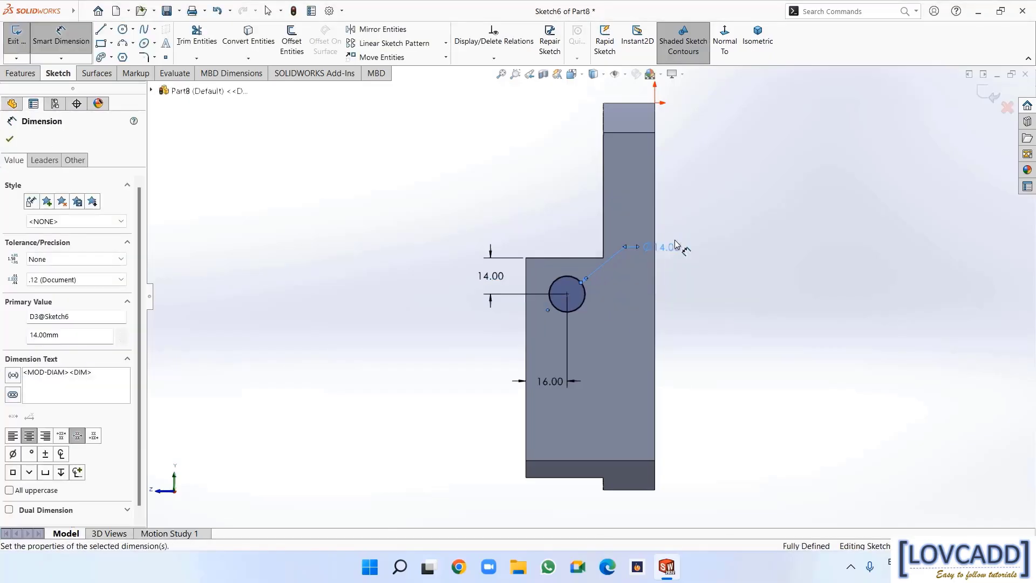
{"action": "left_click", "coordinate": [9, 141]}
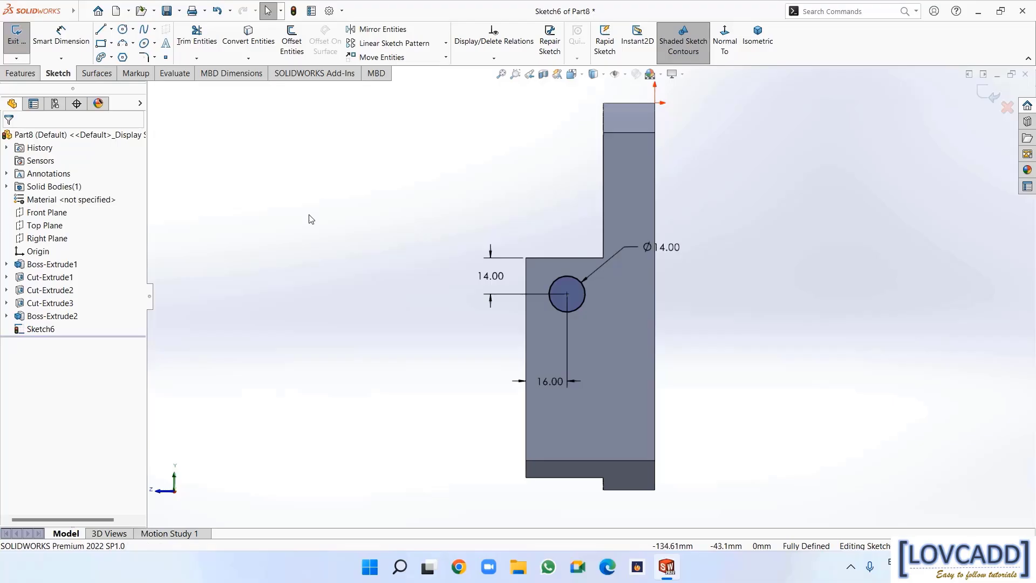
{"action": "left_click", "coordinate": [981, 97]}
Start a sketch on the opposite outer side face and draw a circle about 11.3 mm in diameter, centred on the first side circle
{"action": "mouse_move", "coordinate": [382, 278]}
{"action": "middle_mouse_down"}
{"action": "mouse_move", "coordinate": [497, 296]}
{"action": "mouse_move", "coordinate": [521, 286]}
{"action": "mouse_move", "coordinate": [532, 299]}
{"action": "middle_mouse_up"}
{"action": "right_click", "coordinate": [491, 305]}
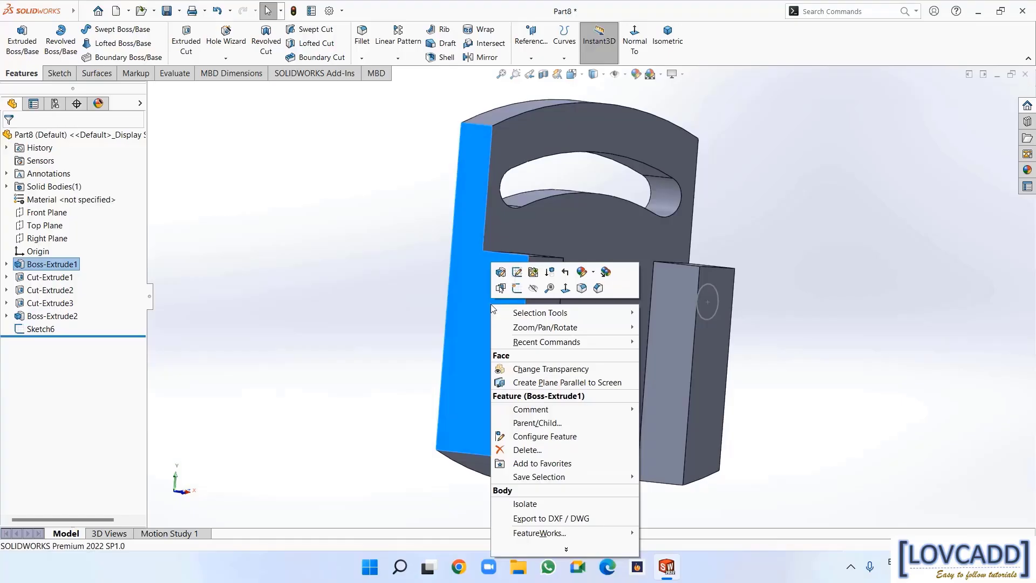
{"action": "left_click", "coordinate": [516, 291]}
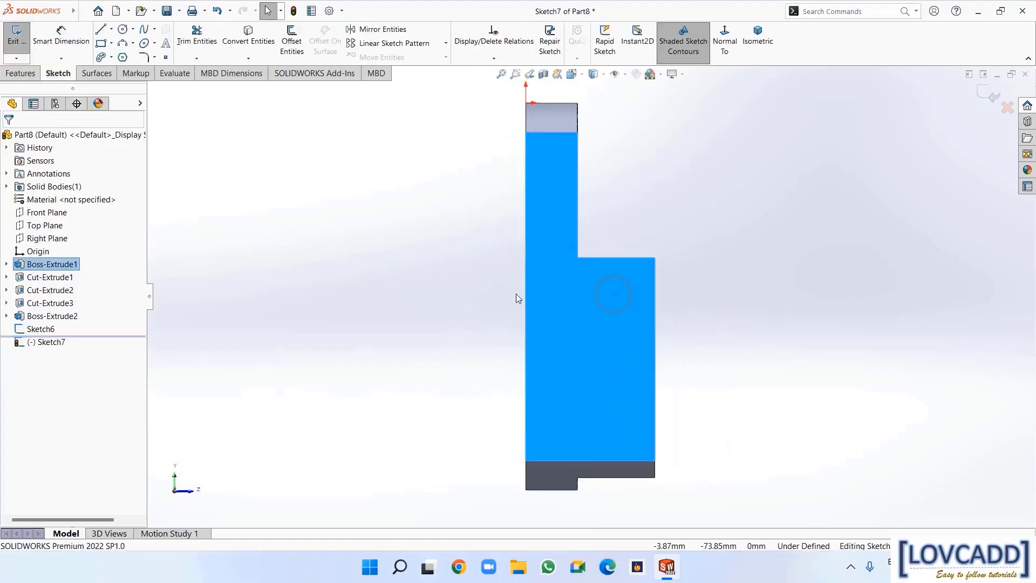
{"action": "left_click", "coordinate": [123, 30]}
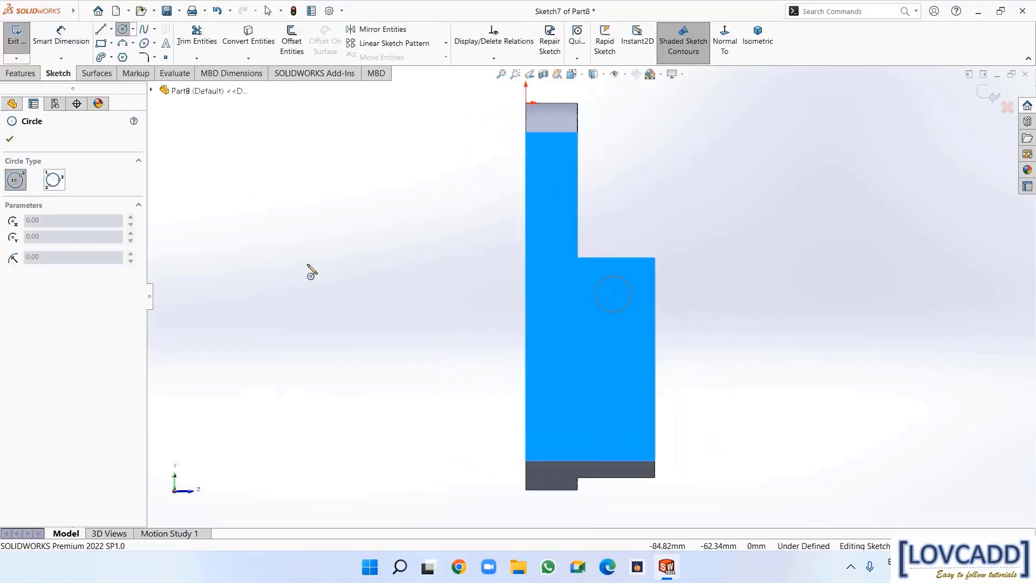
{"action": "left_click", "coordinate": [614, 294]}
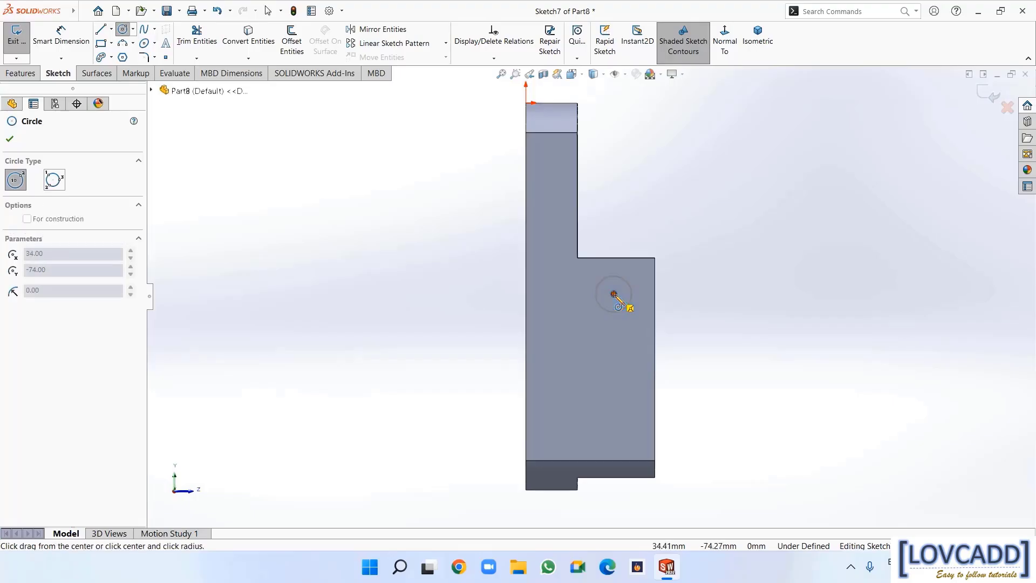
{"action": "left_click", "coordinate": [626, 297]}
{"action": "right_click", "coordinate": [626, 307]}
{"action": "left_click", "coordinate": [657, 314]}
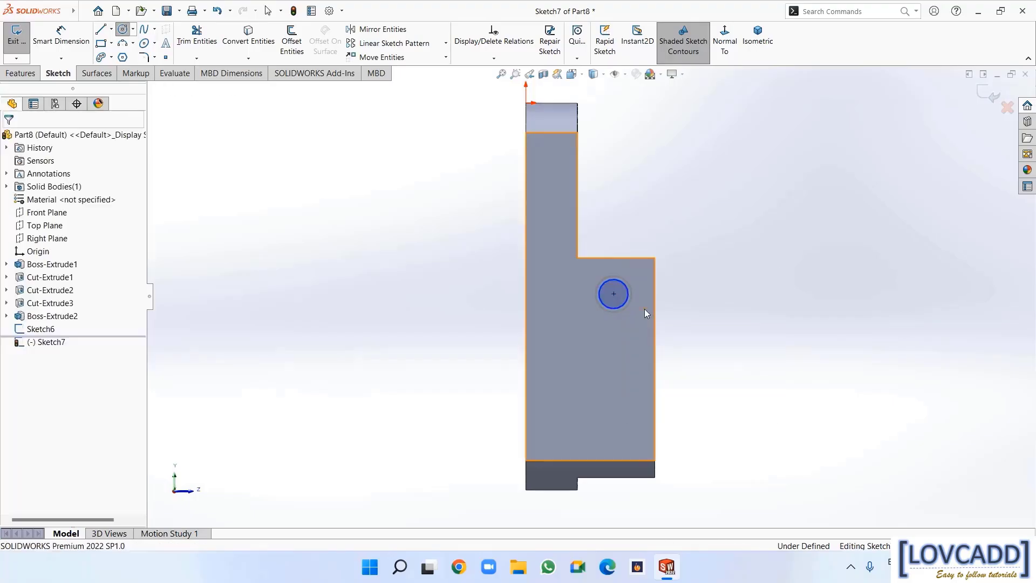
Set the second side circle's diameter to 12 mm and finish the sketch
{"action": "left_click", "coordinate": [61, 38]}
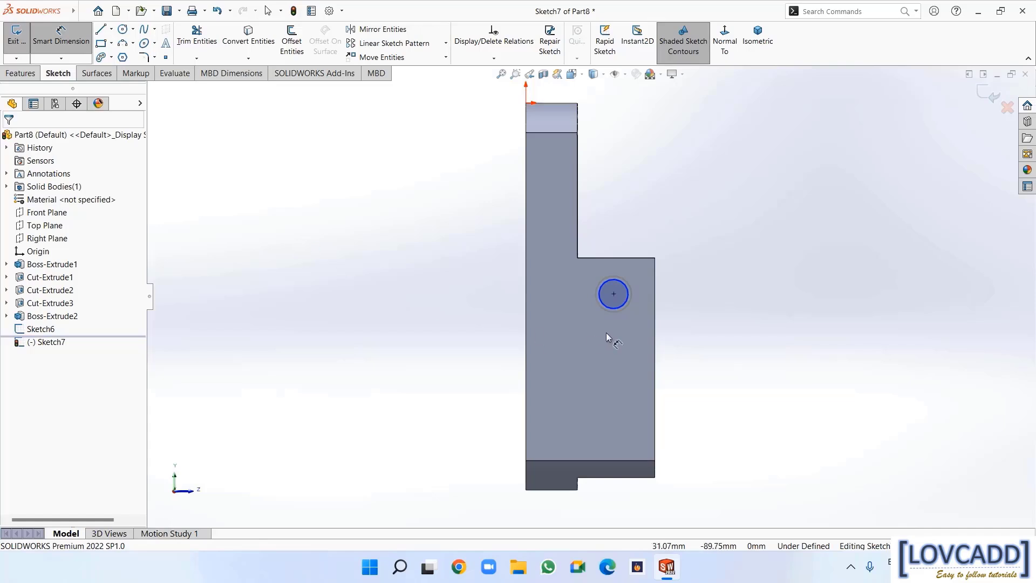
{"action": "left_click", "coordinate": [626, 286]}
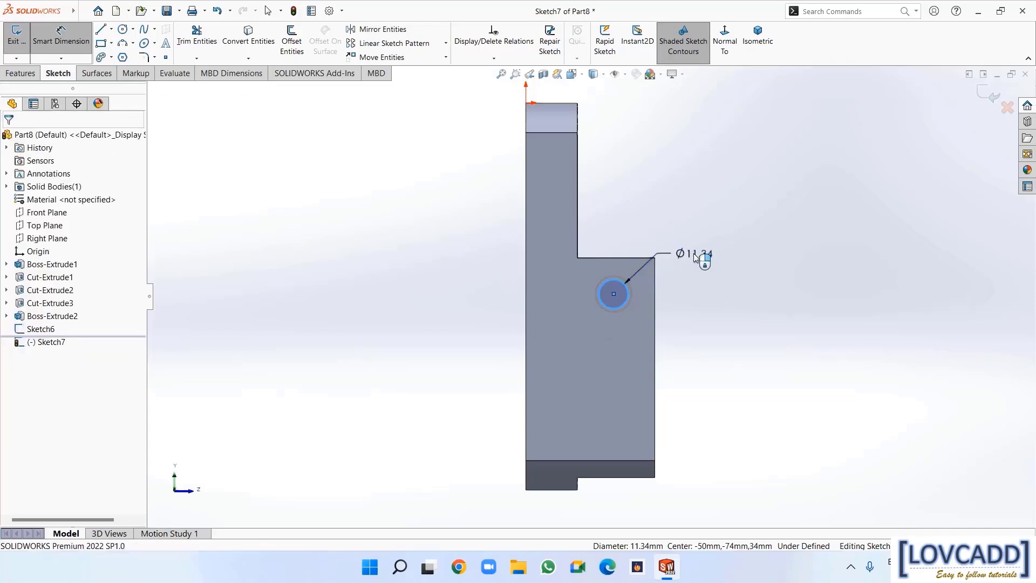
{"action": "left_click", "coordinate": [696, 257]}
{"action": "type", "text": "12"}
{"action": "key", "text": "Return"}
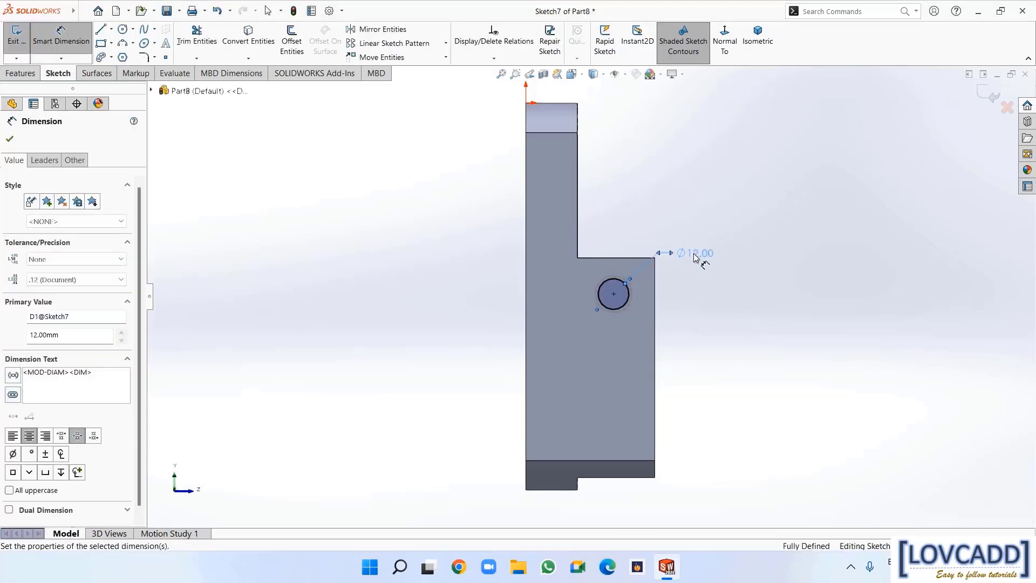
{"action": "left_click", "coordinate": [11, 139]}
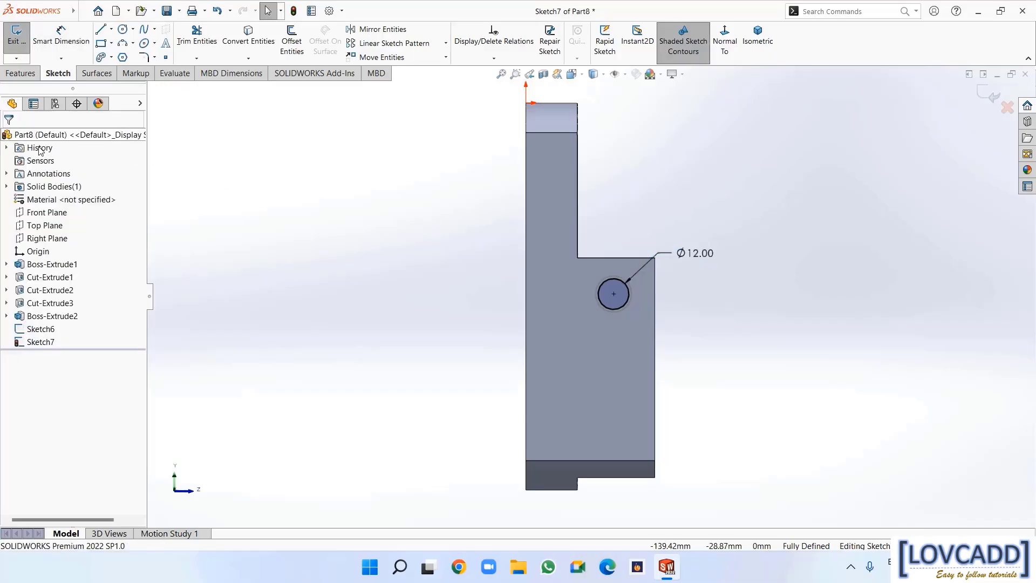
{"action": "left_click", "coordinate": [986, 99]}
Create a lofted cut through both side blocks using the 14 mm and 12 mm circles as profiles
{"action": "middle_click_drag", "start_coordinate": [876, 331], "coordinate": [806, 344]}
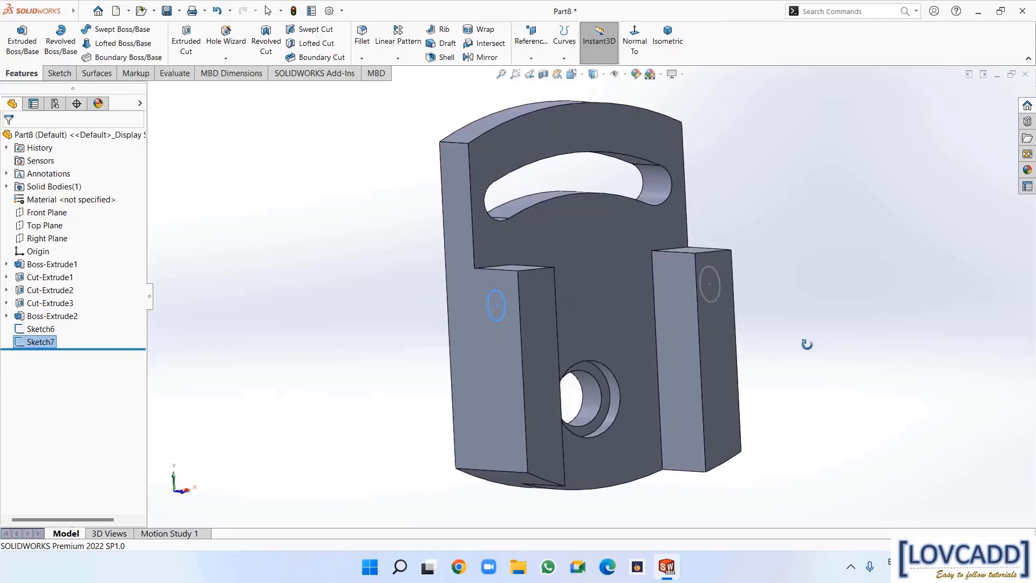
{"action": "left_click", "coordinate": [807, 346]}
{"action": "middle_click_drag", "start_coordinate": [920, 365], "coordinate": [901, 364]}
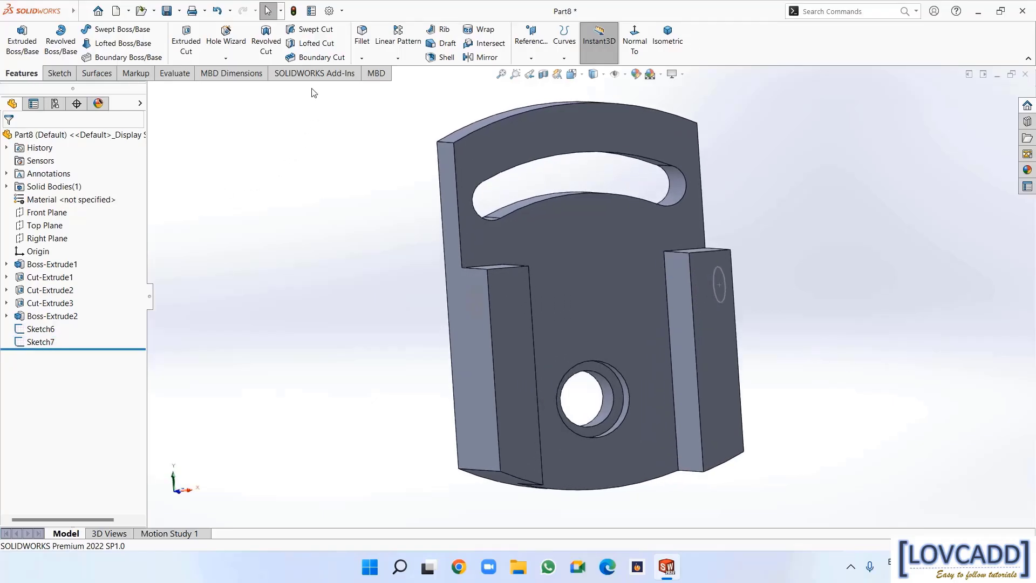
{"action": "left_click", "coordinate": [312, 45]}
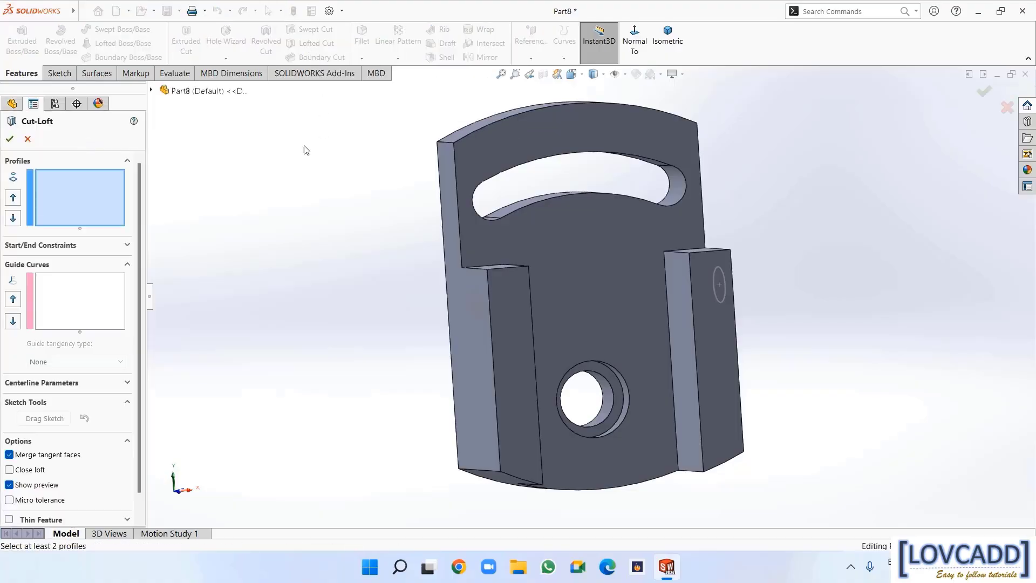
{"action": "middle_click_drag", "start_coordinate": [863, 307], "coordinate": [747, 318]}
{"action": "left_click", "coordinate": [704, 303]}
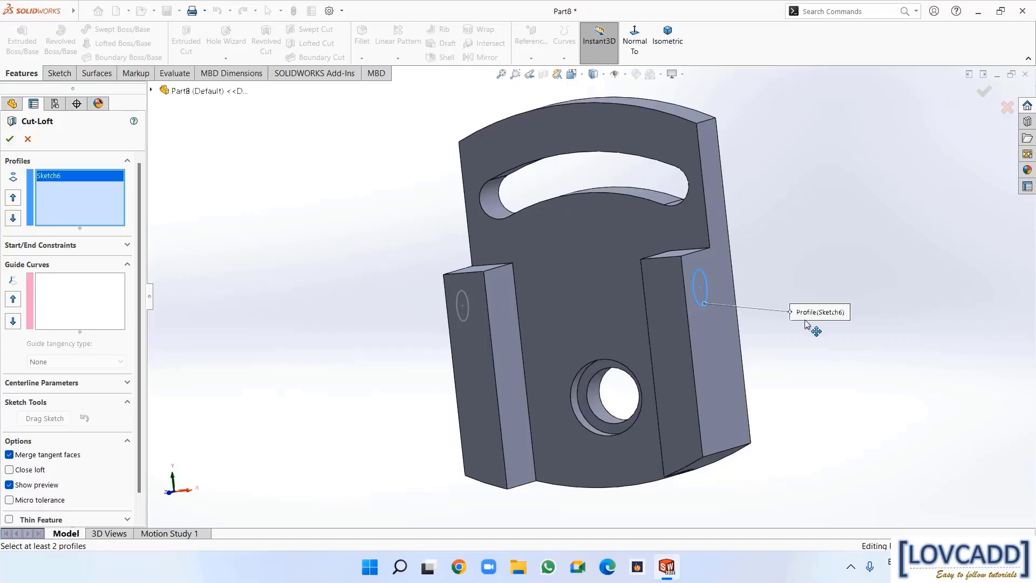
{"action": "middle_click_drag", "start_coordinate": [810, 362], "coordinate": [872, 359]}
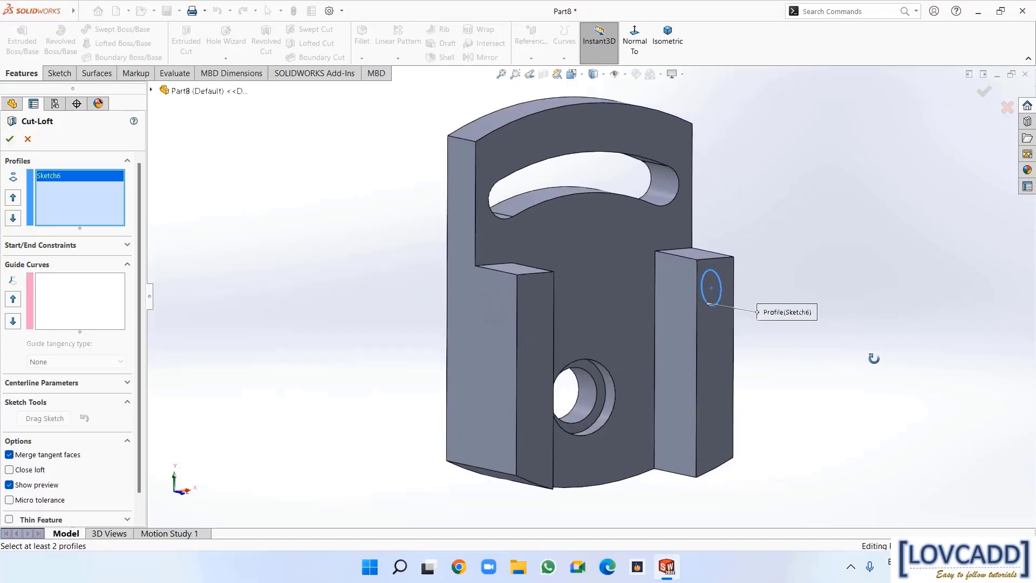
{"action": "left_click", "coordinate": [497, 290]}
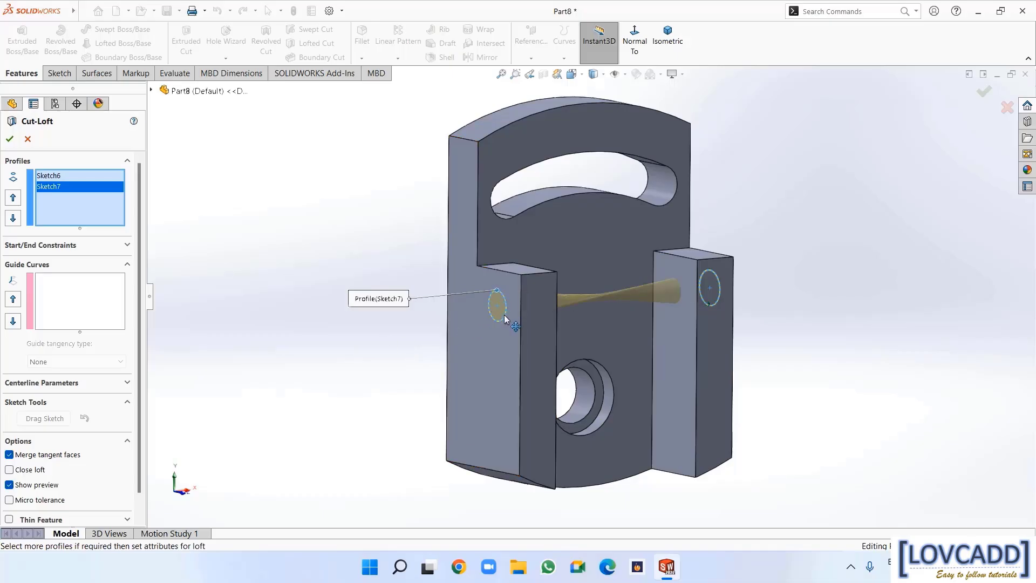
{"action": "left_click_drag", "start_coordinate": [502, 324], "coordinate": [503, 327]}
{"action": "middle_click_drag", "start_coordinate": [907, 326], "coordinate": [870, 334]}
{"action": "left_click", "coordinate": [10, 140]}
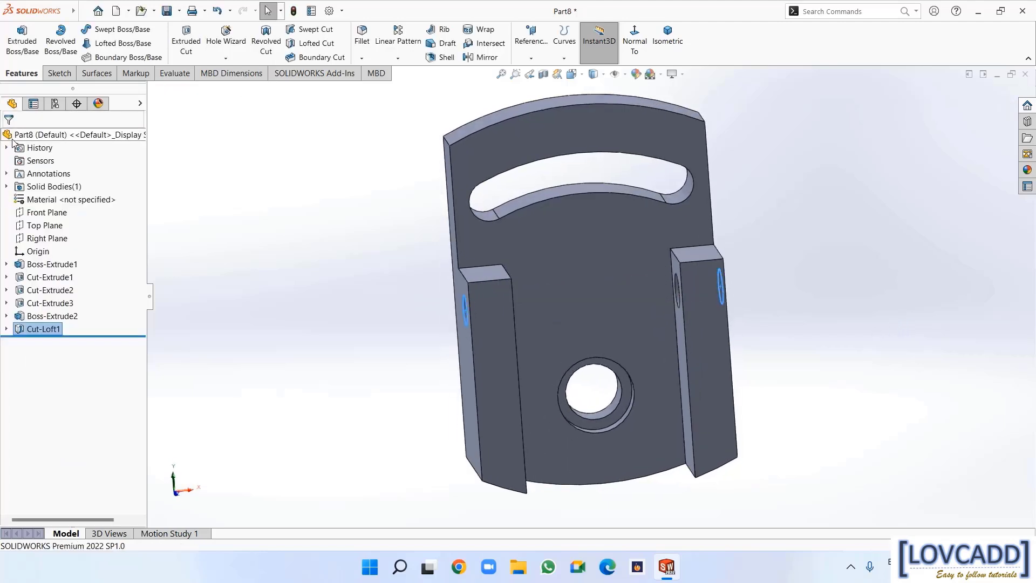
{"action": "middle_click_drag", "start_coordinate": [291, 296], "coordinate": [213, 301]}
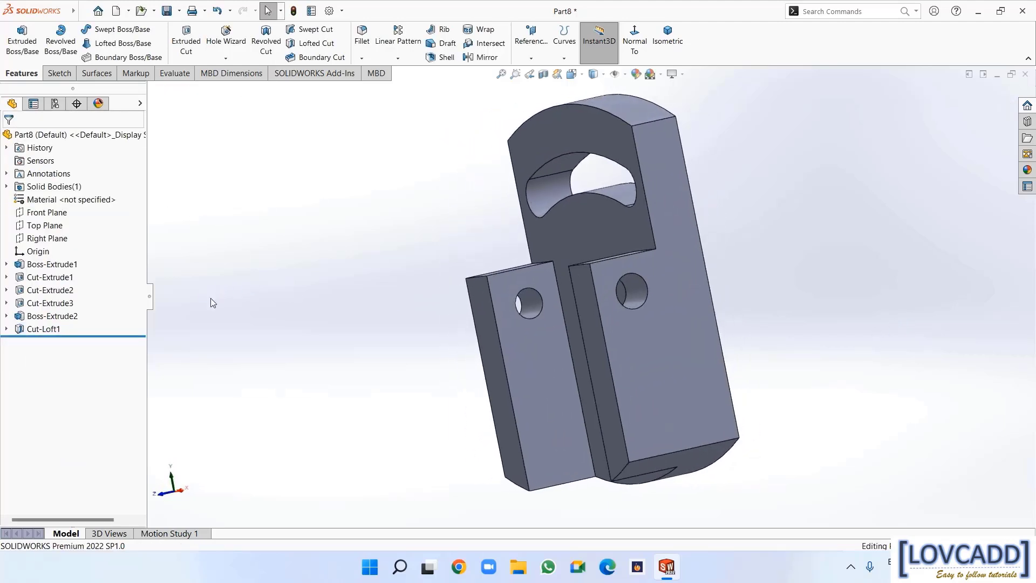
{"action": "middle_click_drag", "start_coordinate": [416, 361], "coordinate": [483, 337]}
{"action": "key", "text": "z"}
{"action": "key", "text": "z"}
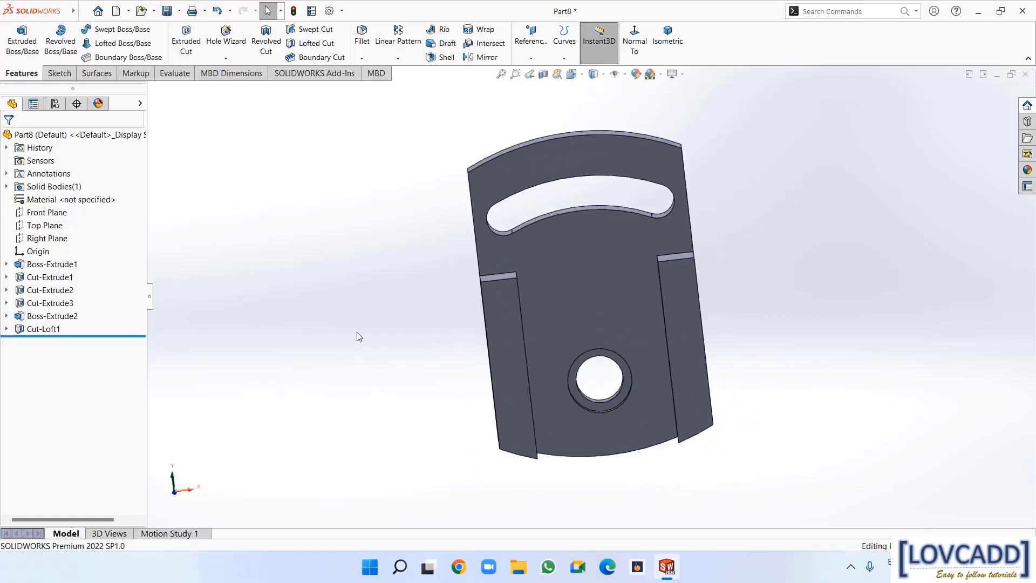
Assign Plain Carbon Steel from the Steel category as the part's material
{"action": "right_click", "coordinate": [88, 201]}
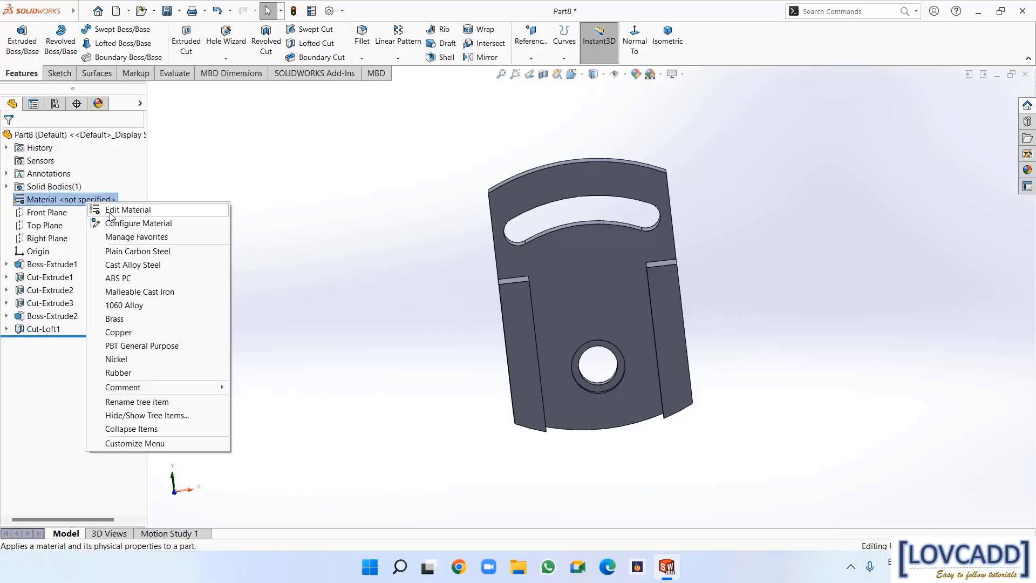
{"action": "left_click", "coordinate": [128, 209]}
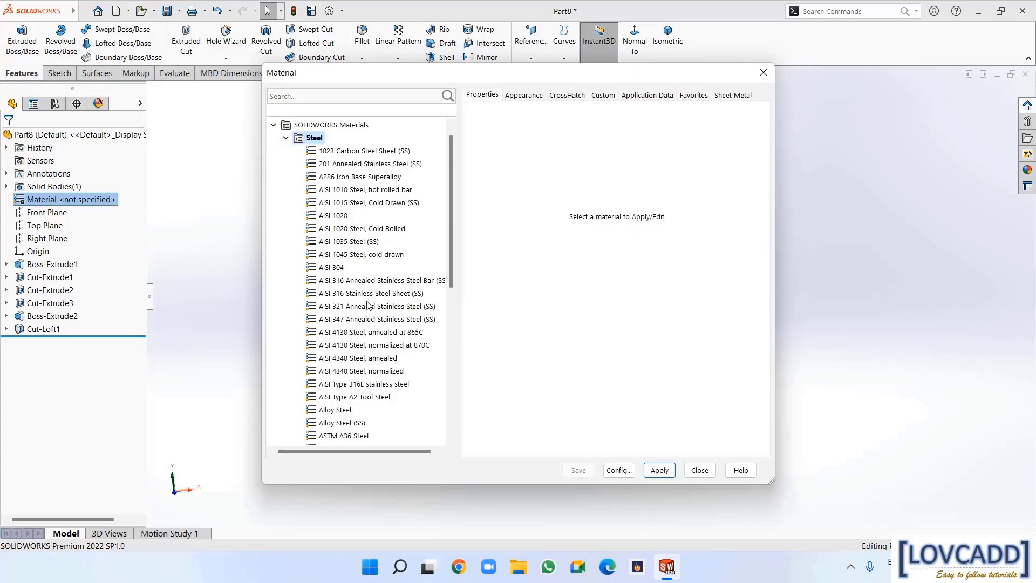
{"action": "scroll", "coordinate": [367, 305], "scroll_direction": "down", "scroll_amount": 2}
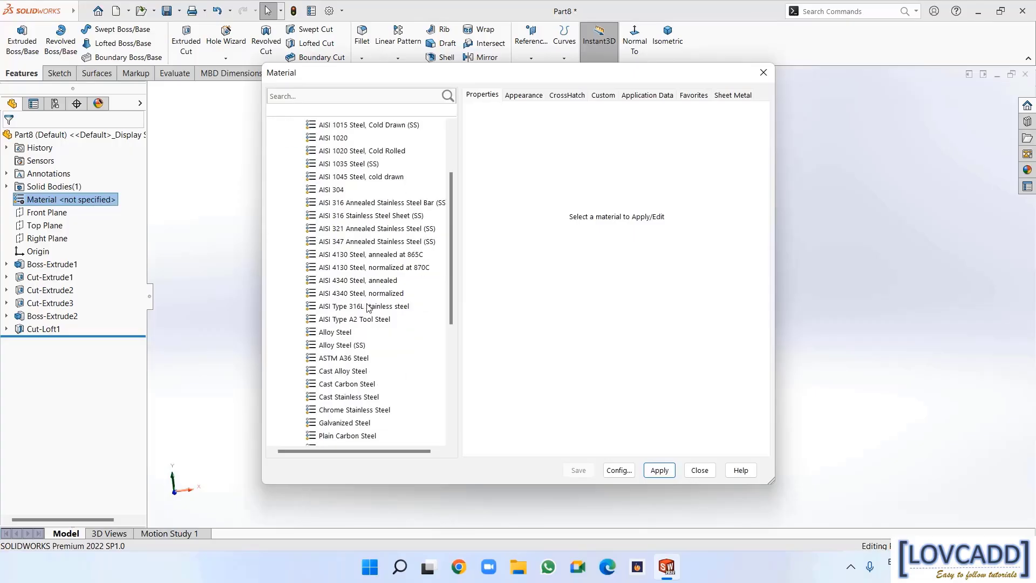
{"action": "left_click", "coordinate": [353, 436]}
{"action": "left_click", "coordinate": [659, 470]}
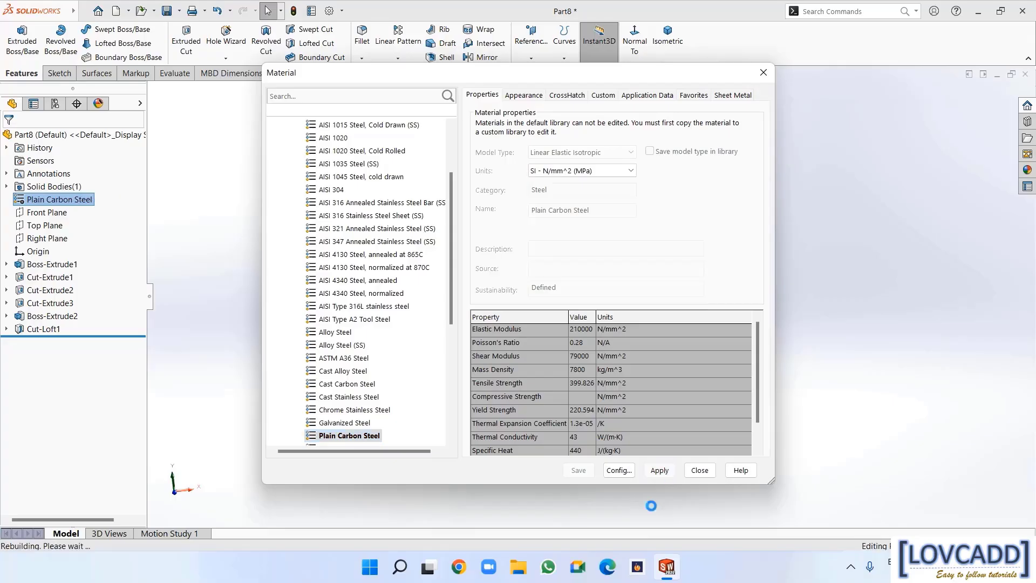
{"action": "left_click", "coordinate": [700, 471]}
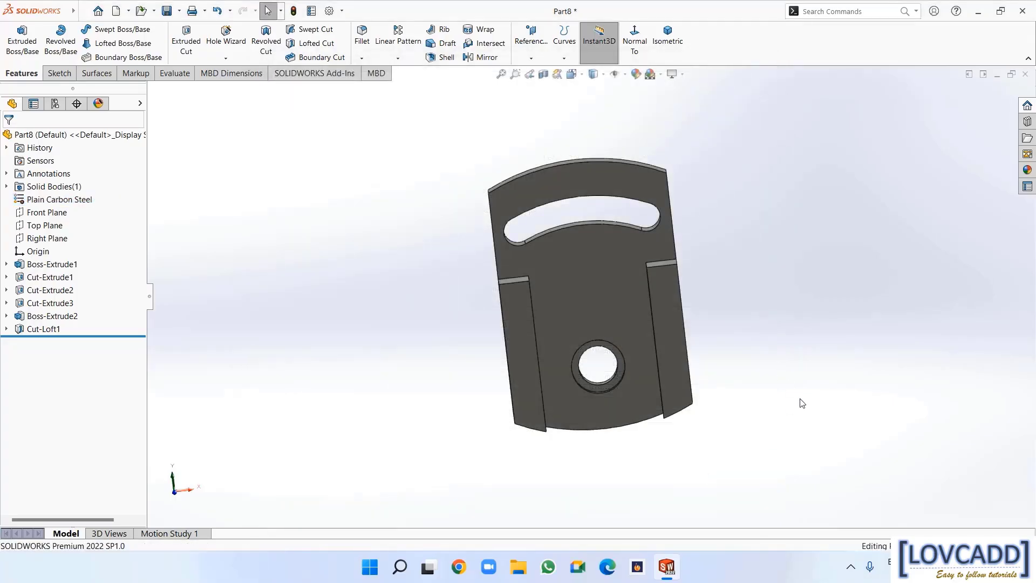
Save the part as "swivel plate" in the shaping machine folder
{"action": "middle_click_drag", "start_coordinate": [800, 402], "coordinate": [777, 398]}
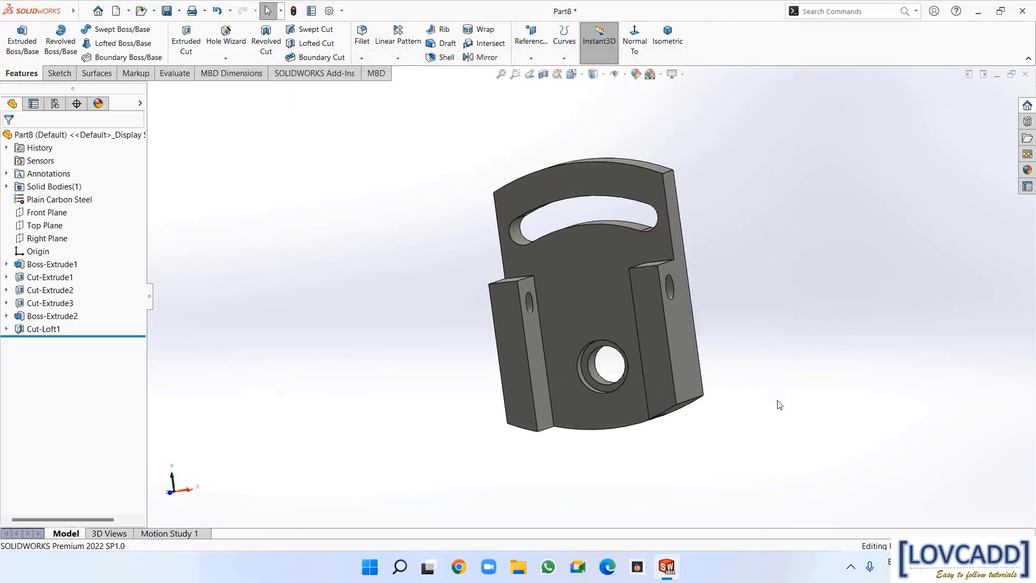
{"action": "left_click", "coordinate": [179, 11]}
{"action": "left_click", "coordinate": [186, 41]}
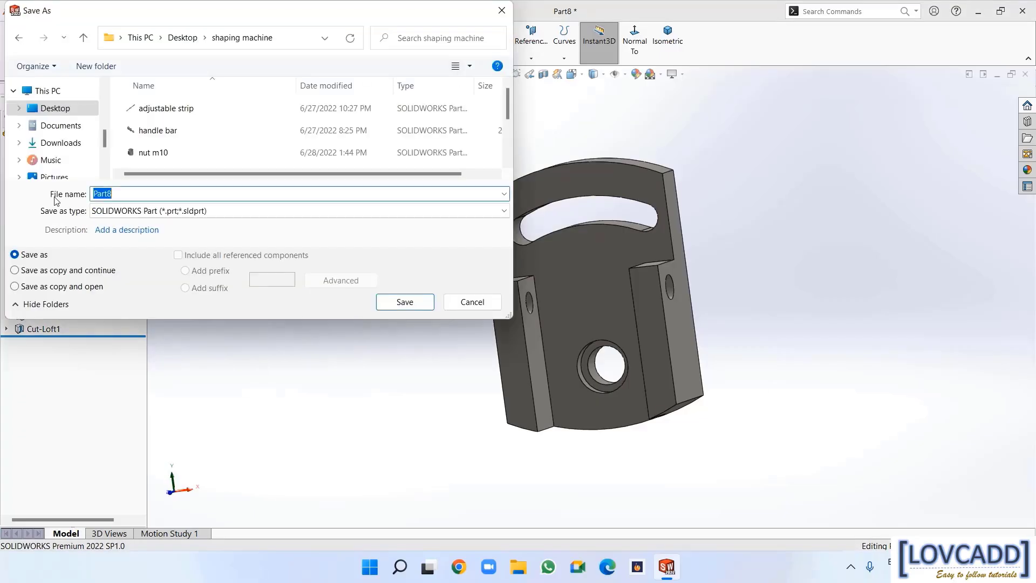
{"action": "type", "text": "swivel plate"}
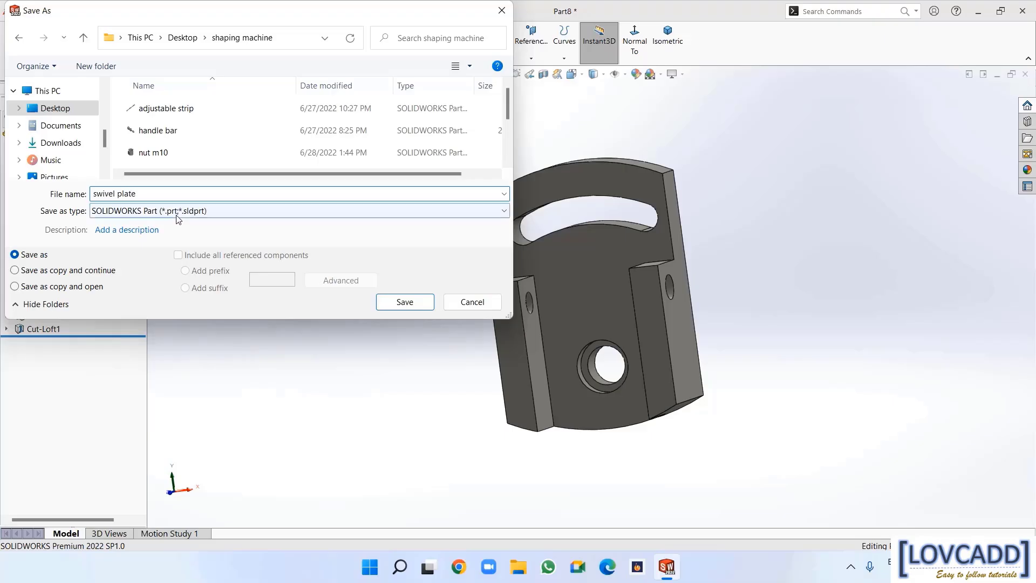
{"action": "left_click", "coordinate": [403, 300]}
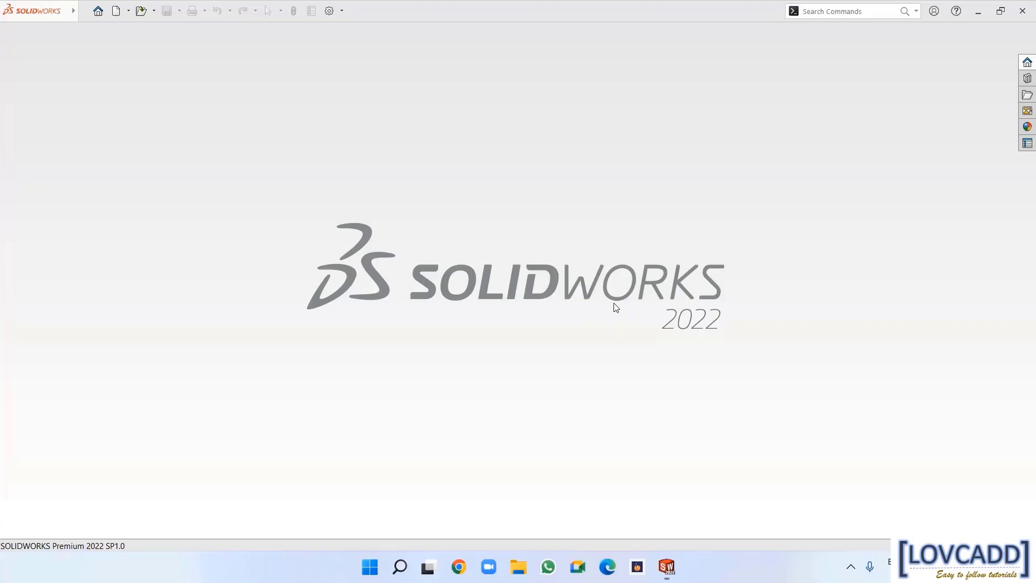
Create a new part document and start a sketch on the Front Plane
{"action": "left_click", "coordinate": [119, 11]}
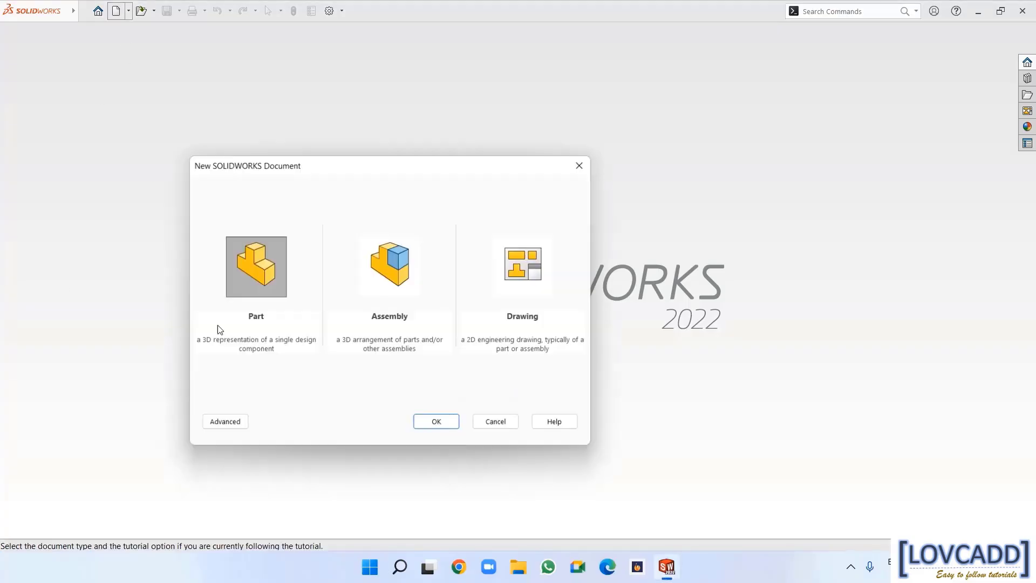
{"action": "left_click", "coordinate": [431, 424]}
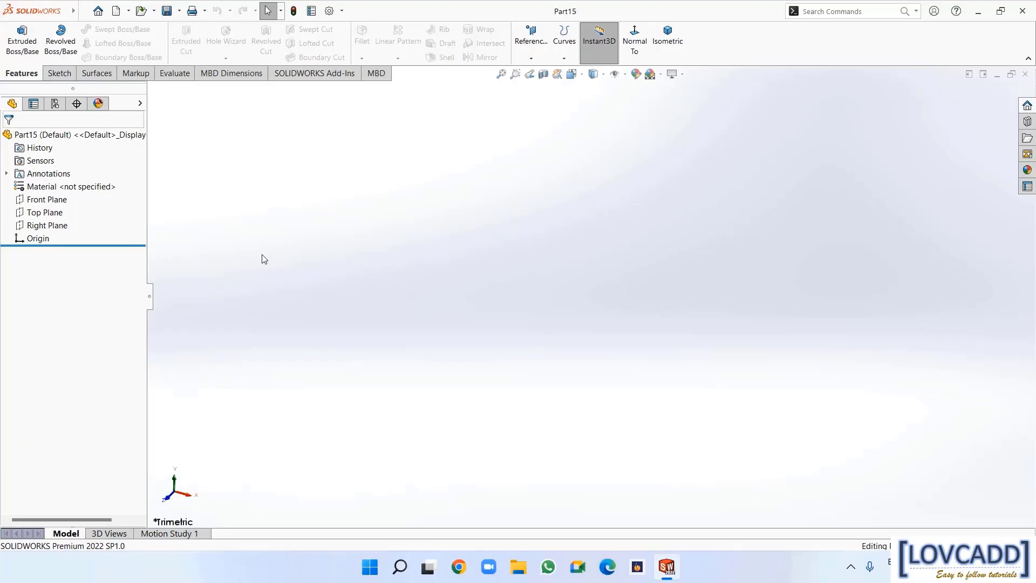
{"action": "left_click", "coordinate": [47, 199]}
{"action": "left_click", "coordinate": [47, 181]}
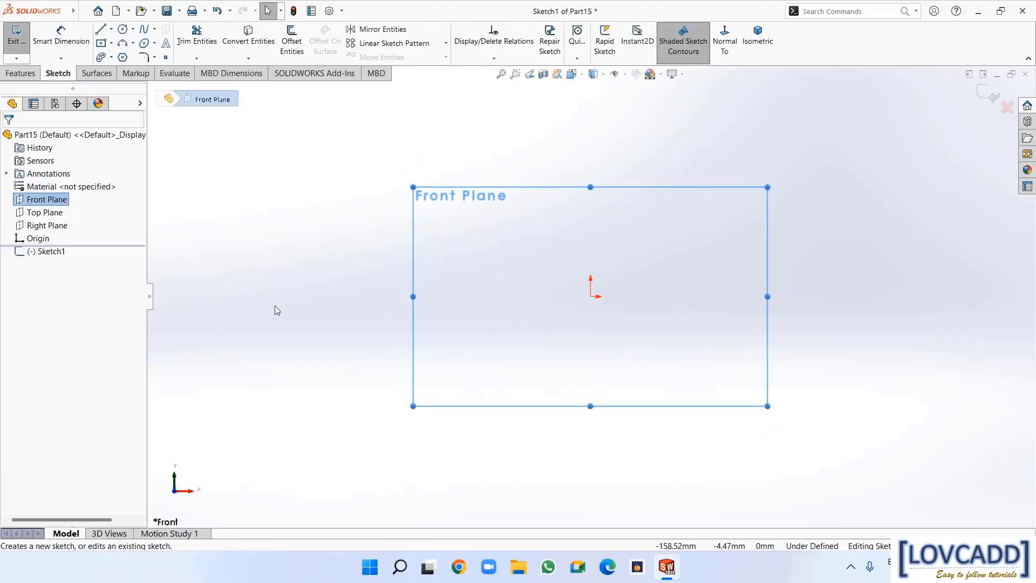
Draw an upright center rectangle about 69 mm wide and 185 mm high, centred on the origin
{"action": "left_click", "coordinate": [111, 43]}
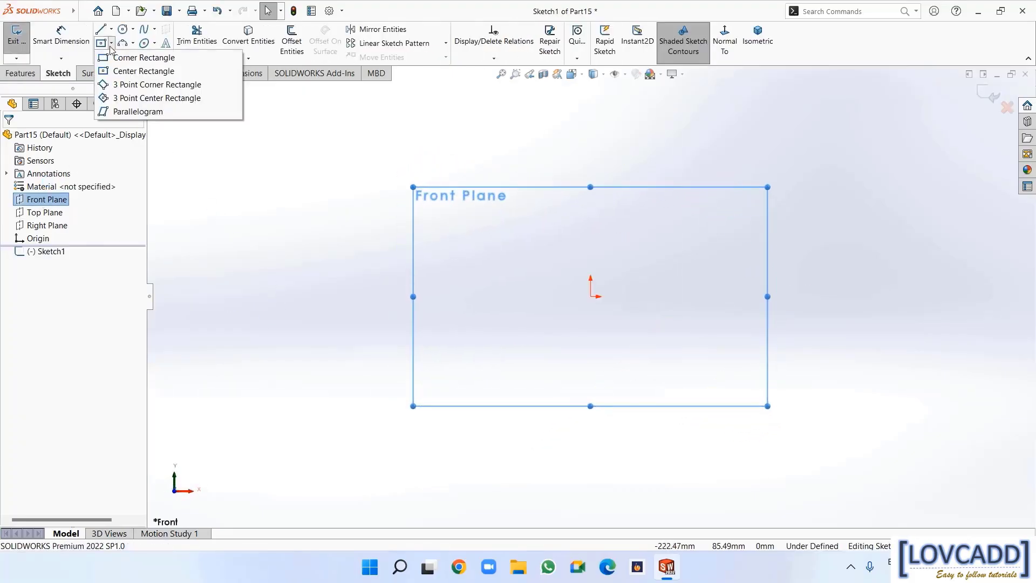
{"action": "left_click", "coordinate": [135, 69]}
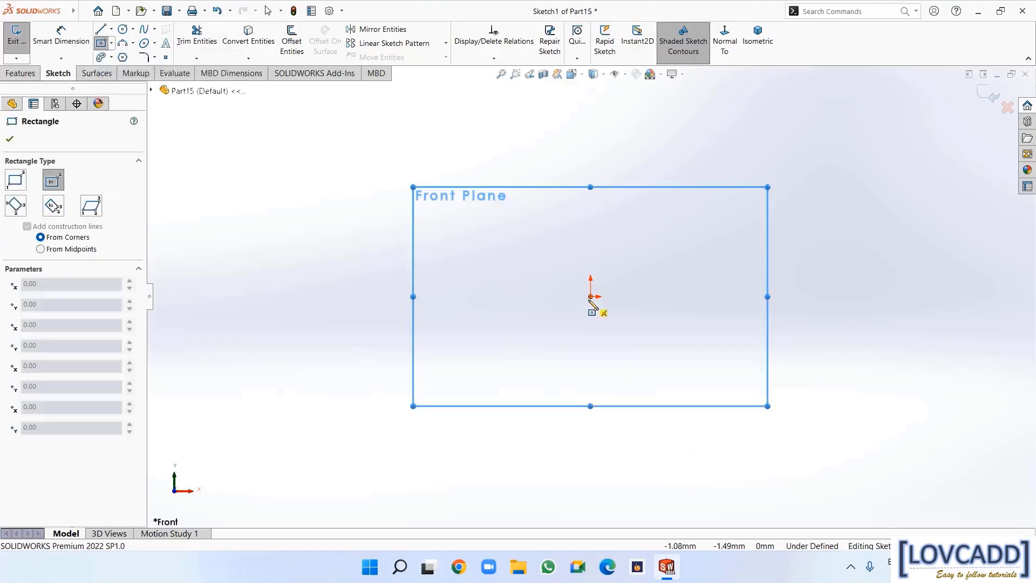
{"action": "left_click", "coordinate": [590, 296]}
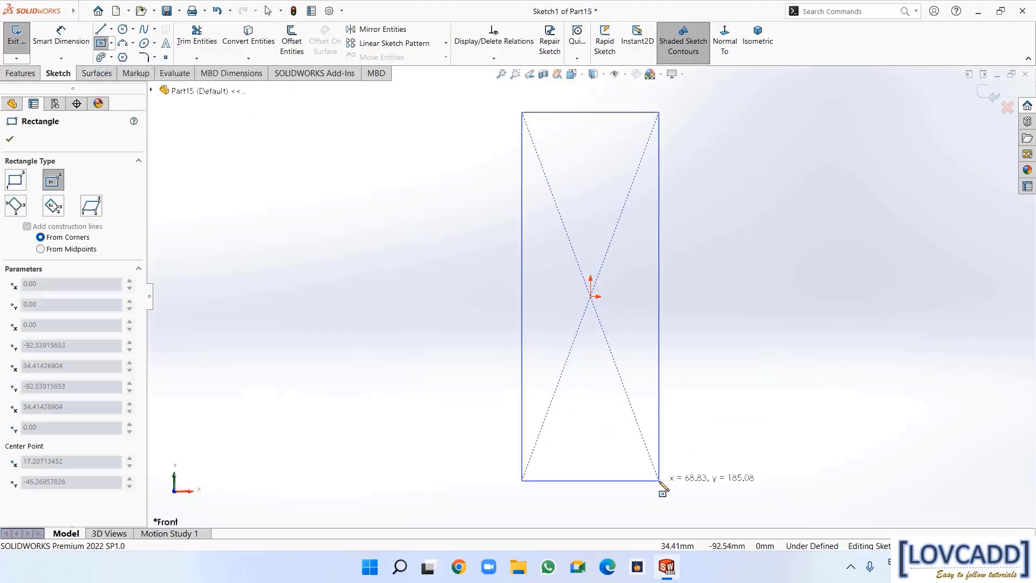
{"action": "left_click", "coordinate": [659, 481]}
{"action": "right_click", "coordinate": [660, 486]}
{"action": "left_click", "coordinate": [689, 475]}
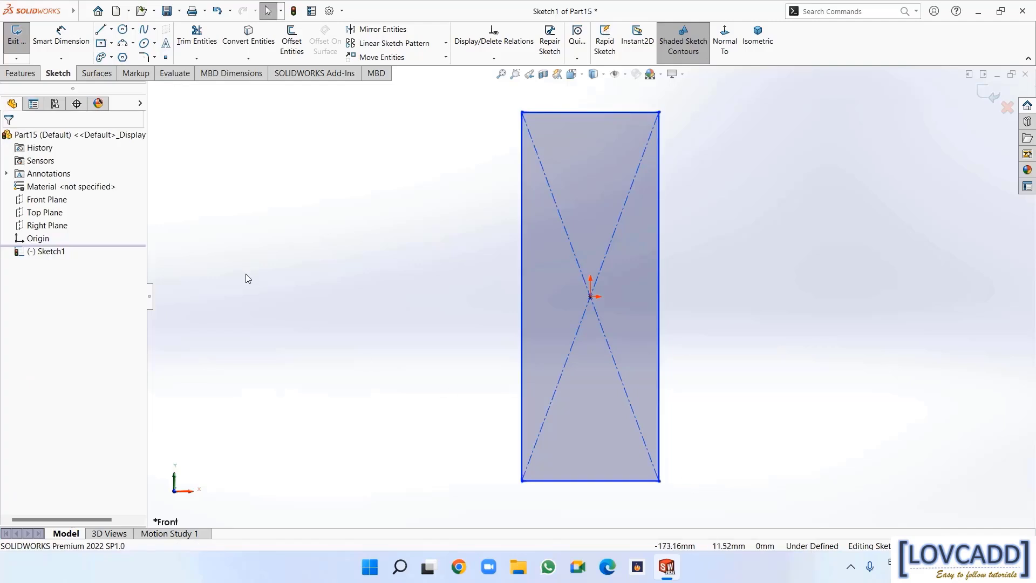
Dimension the rectangle to a height of 90 mm and a width of 30 mm
{"action": "left_click", "coordinate": [61, 36]}
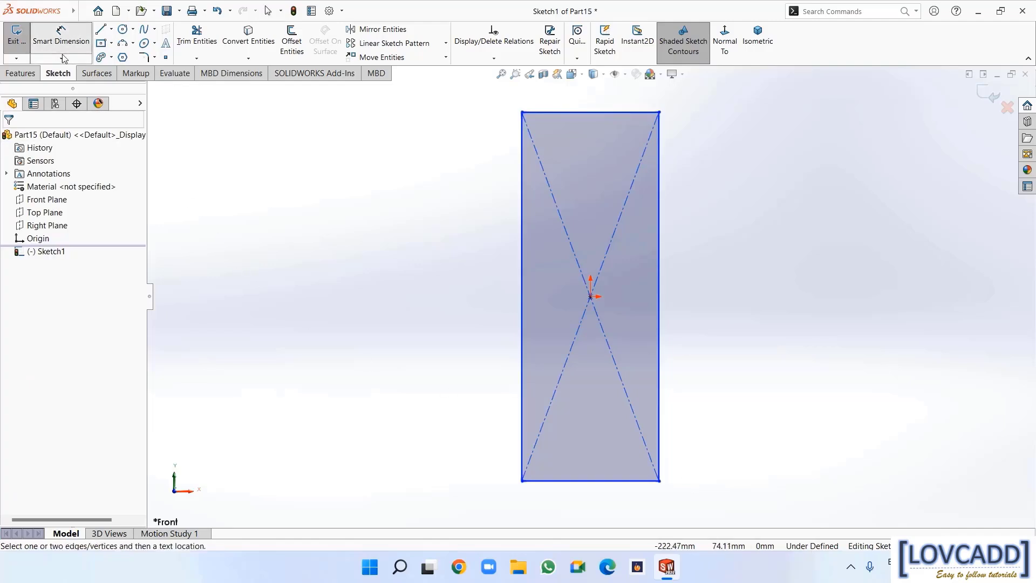
{"action": "left_click", "coordinate": [519, 319]}
{"action": "left_click", "coordinate": [449, 316]}
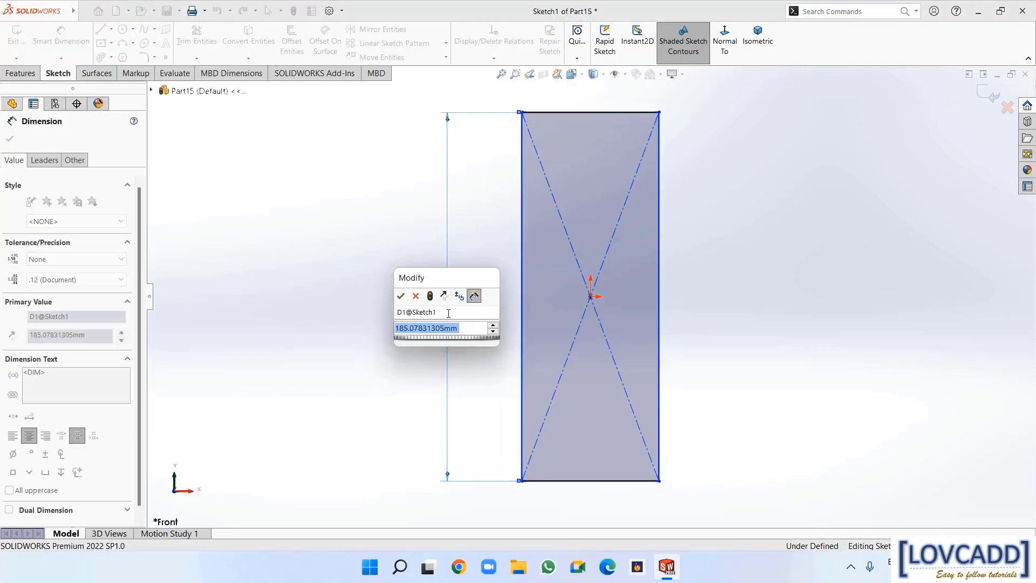
{"action": "type", "text": "90"}
{"action": "key", "text": "Return"}
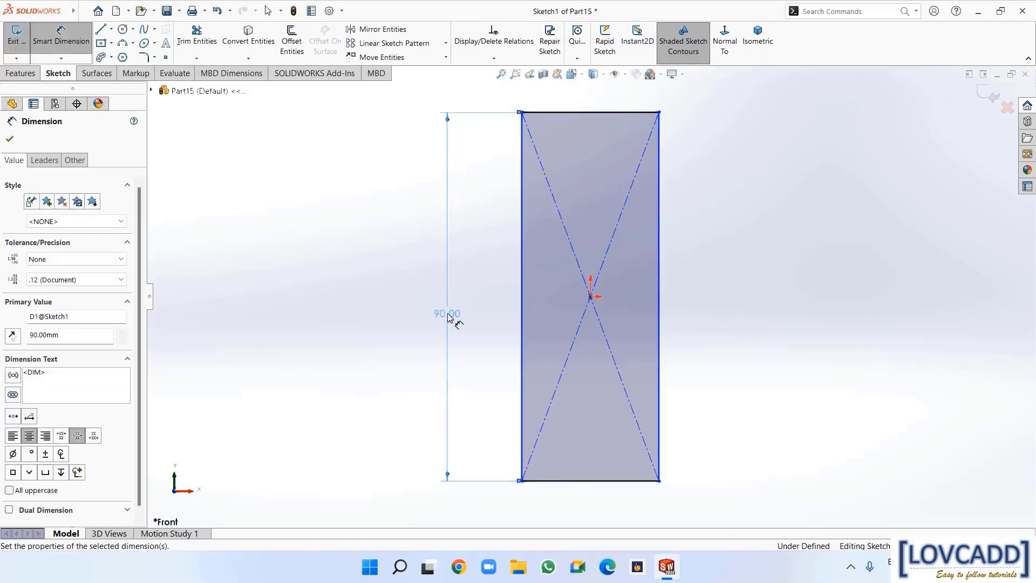
{"action": "left_click", "coordinate": [601, 144]}
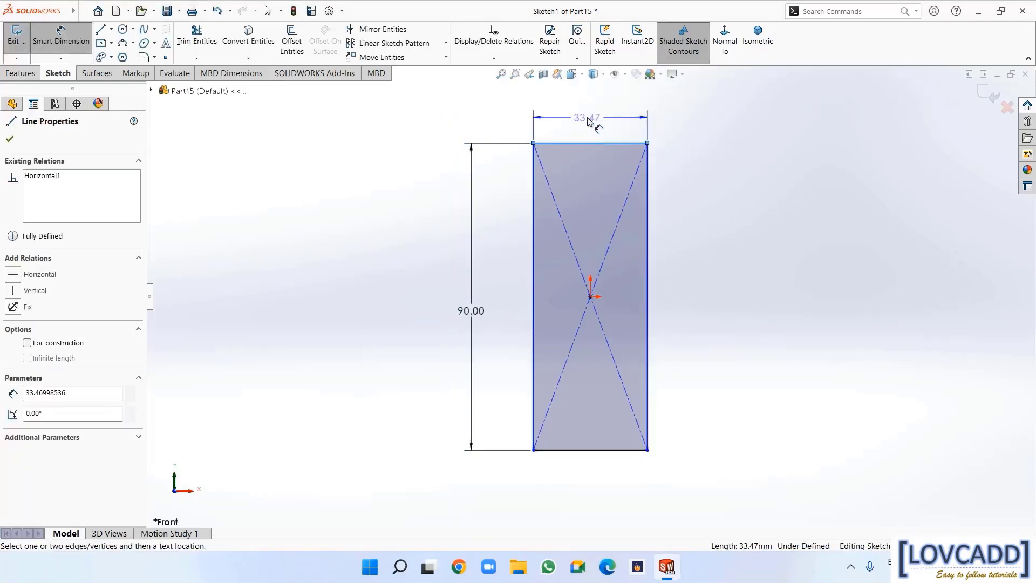
{"action": "left_click", "coordinate": [588, 121]}
{"action": "type", "text": "30"}
{"action": "key", "text": "Return"}
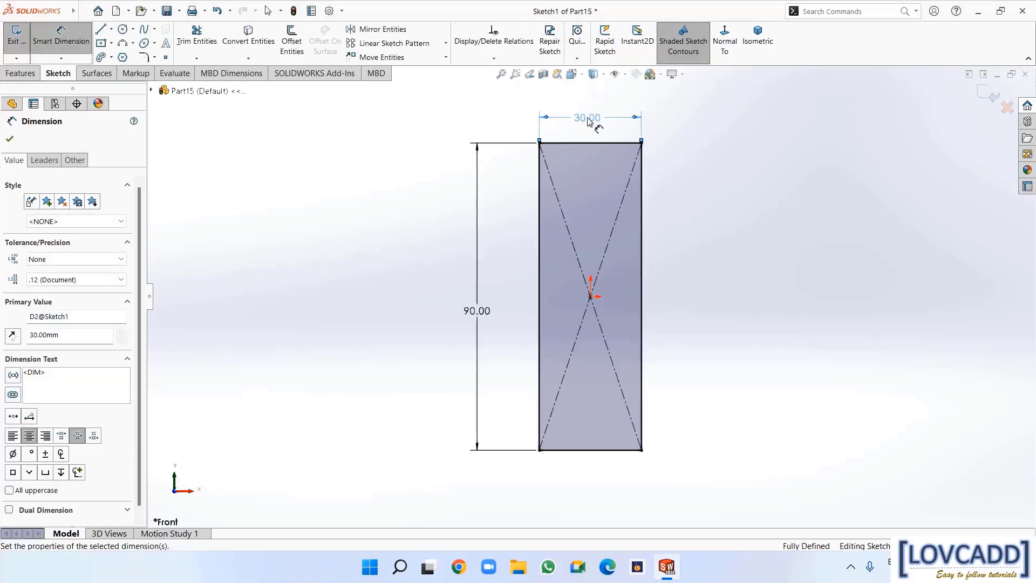
Round the rectangle's upper-right corner with a 15 mm sketch fillet
{"action": "left_click", "coordinate": [143, 56]}
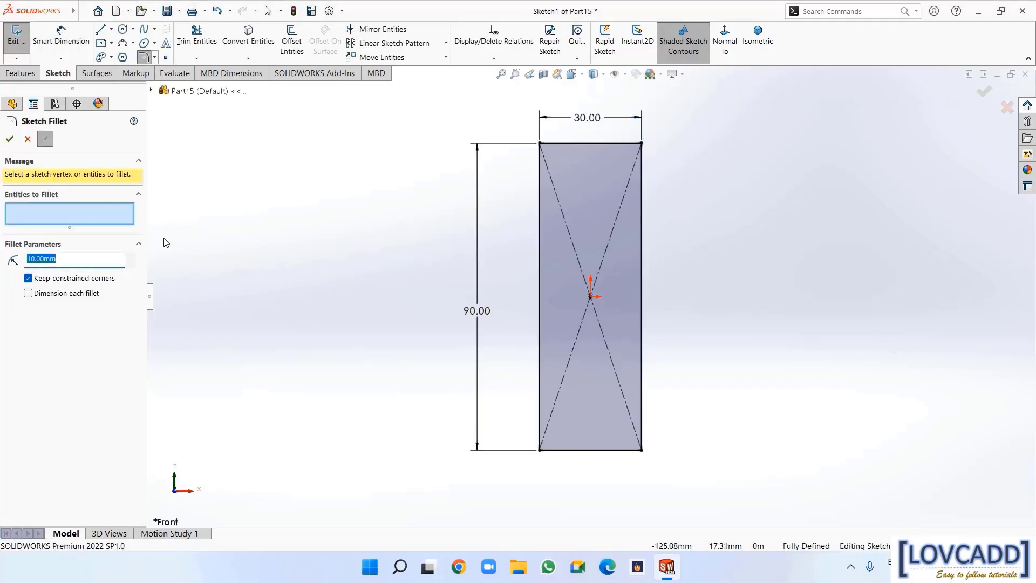
{"action": "type", "text": "15"}
{"action": "left_click", "coordinate": [641, 143]}
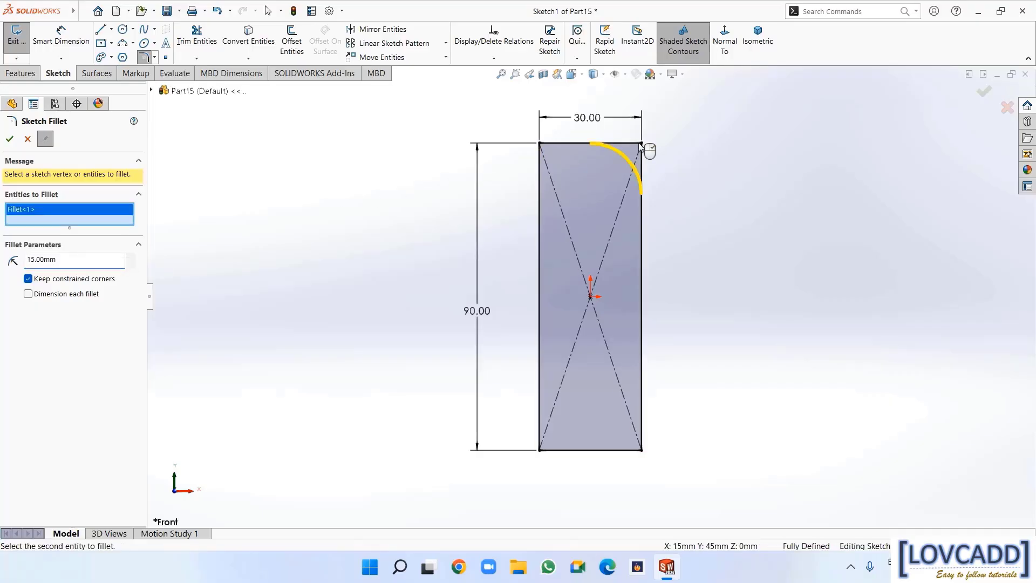
{"action": "left_click", "coordinate": [7, 138]}
Extrude the profile 66 mm with the Mid Plane end condition
{"action": "left_click", "coordinate": [27, 77]}
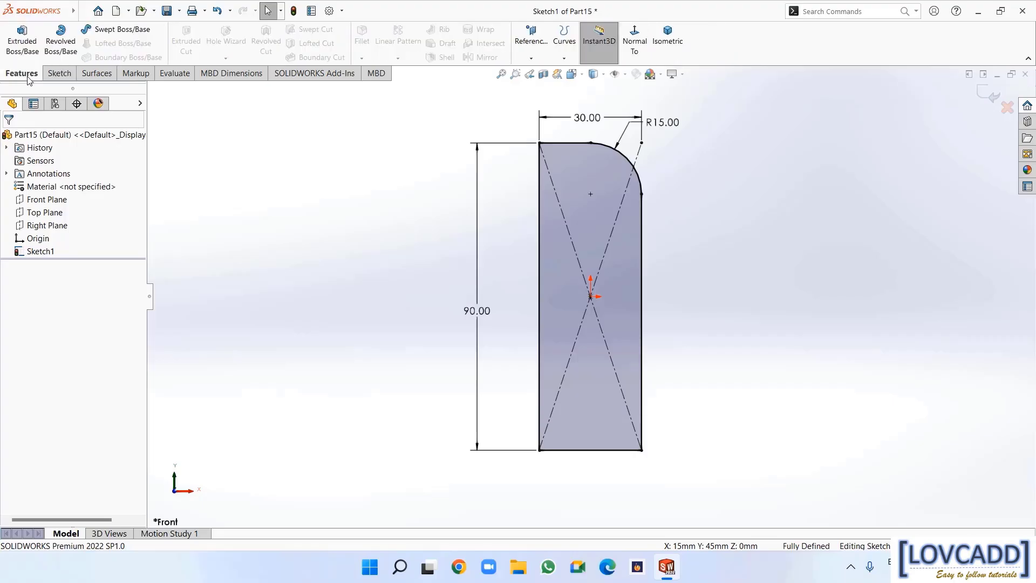
{"action": "left_click", "coordinate": [22, 40]}
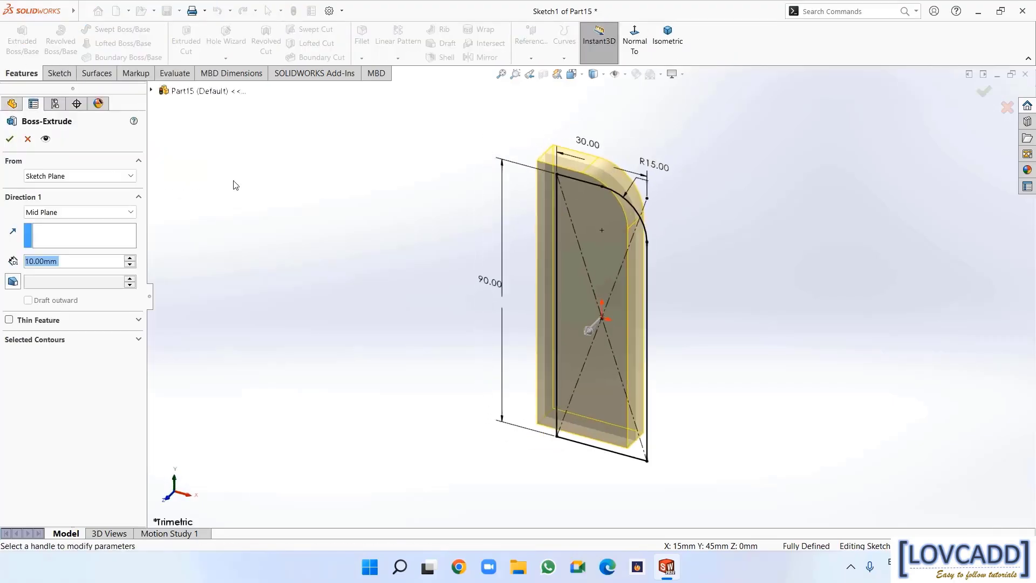
{"action": "left_click", "coordinate": [63, 212]}
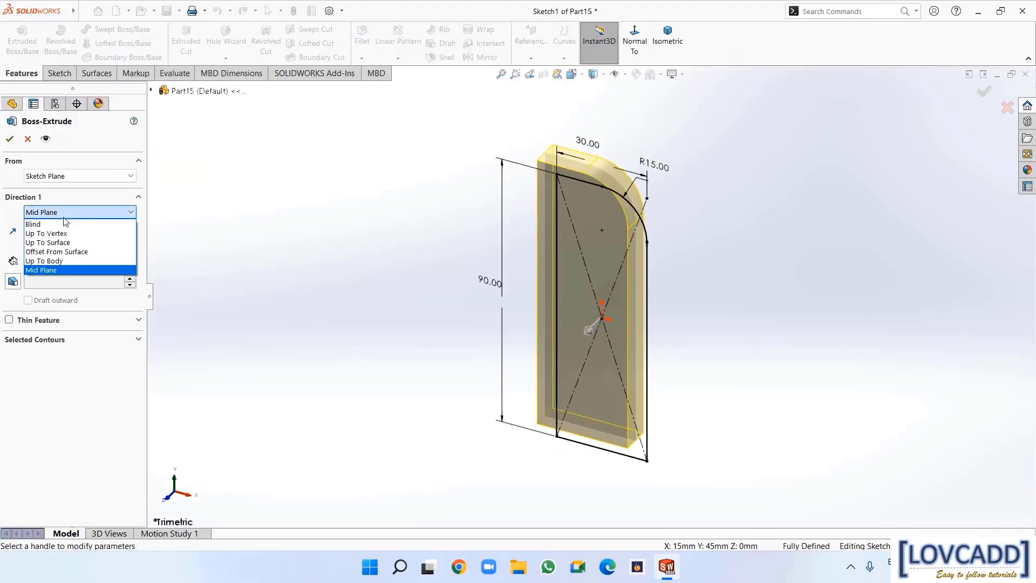
{"action": "left_click", "coordinate": [59, 273]}
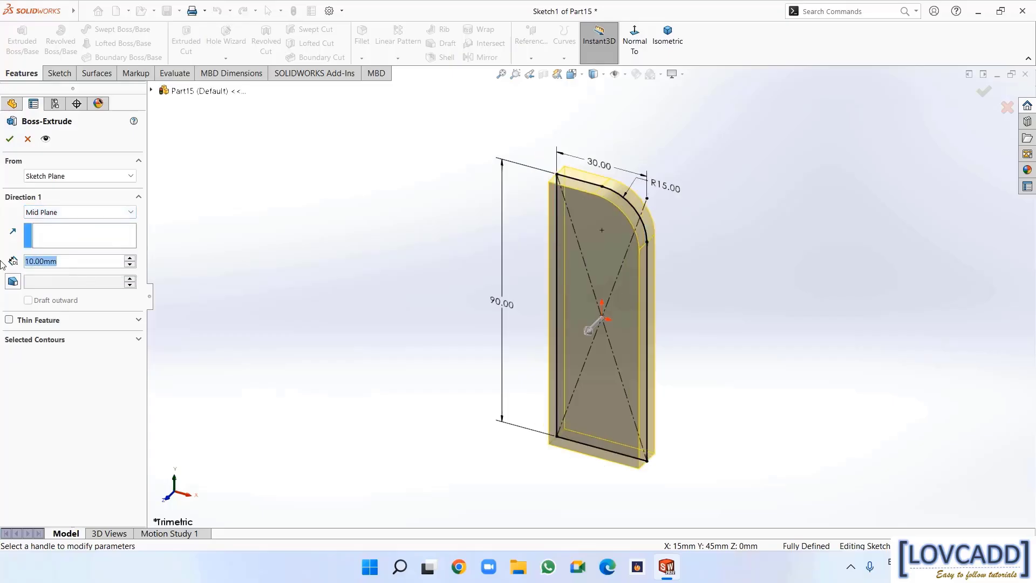
{"action": "type", "text": "66"}
{"action": "key", "text": "Return"}
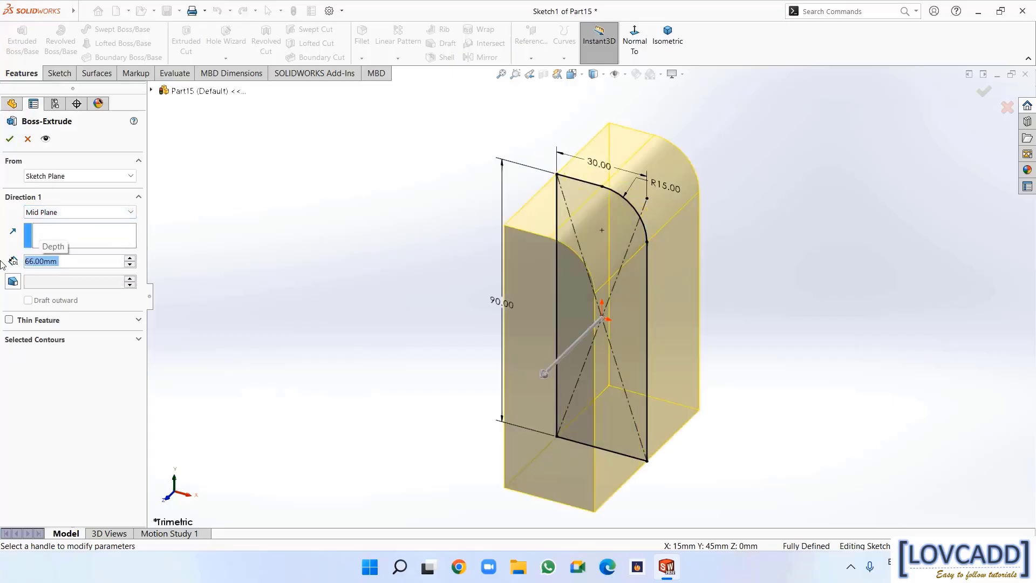
{"action": "left_click", "coordinate": [10, 139]}
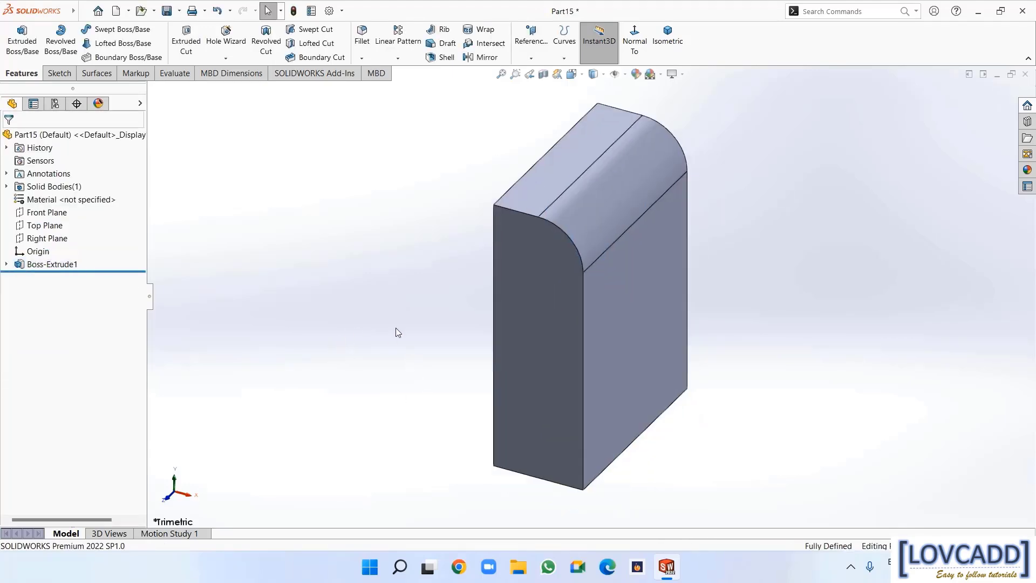
Sketch a three-point arc of about 41.7 mm radius on the large flat face opposite the rounded edge, spanning its sides and bulging below its lower edge
{"action": "middle_click_drag", "start_coordinate": [396, 328], "coordinate": [445, 345]}
{"action": "right_click", "coordinate": [538, 306]}
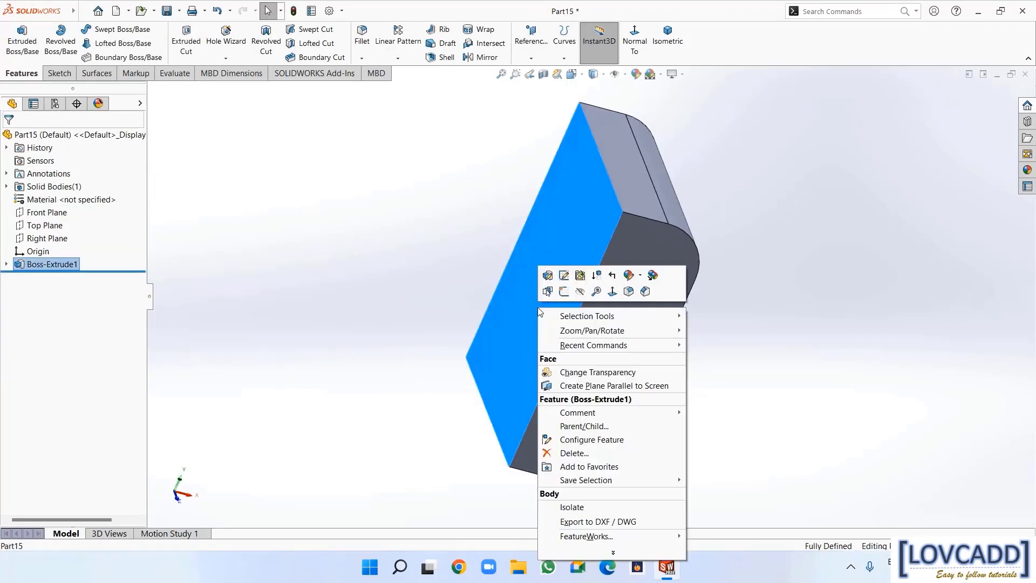
{"action": "left_click", "coordinate": [565, 301]}
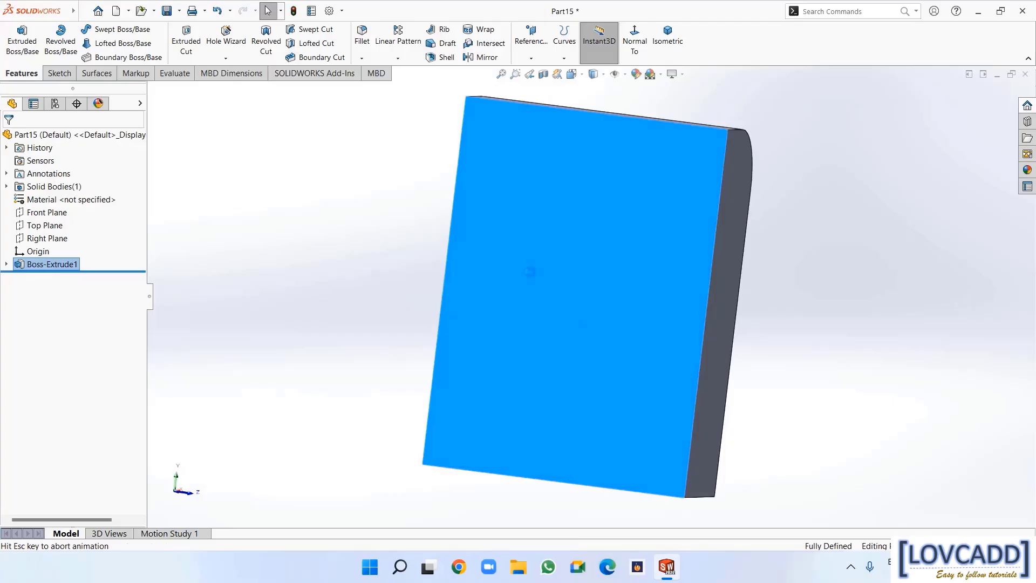
{"action": "left_click", "coordinate": [214, 198]}
{"action": "left_click", "coordinate": [122, 43]}
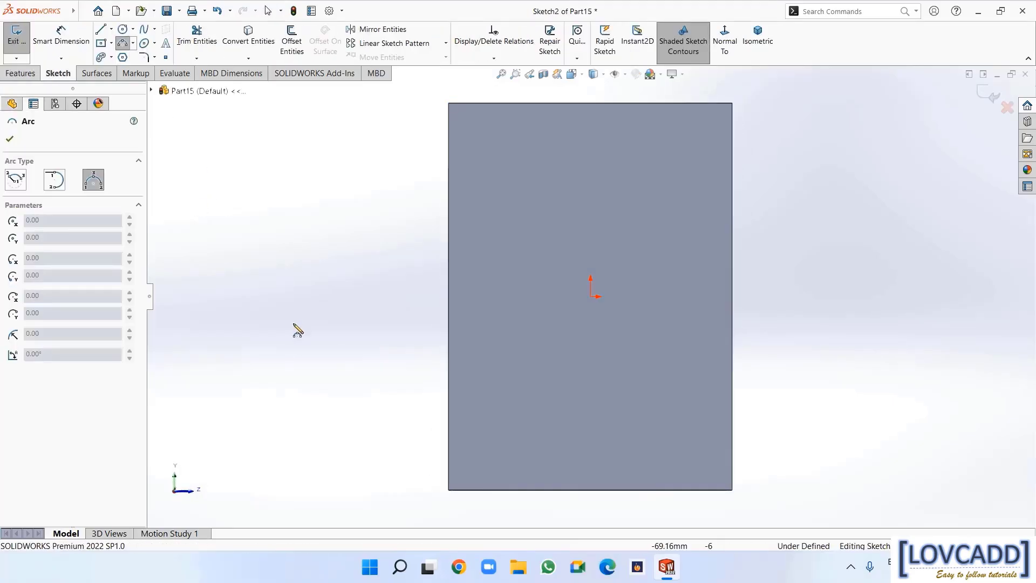
{"action": "left_click", "coordinate": [450, 441]}
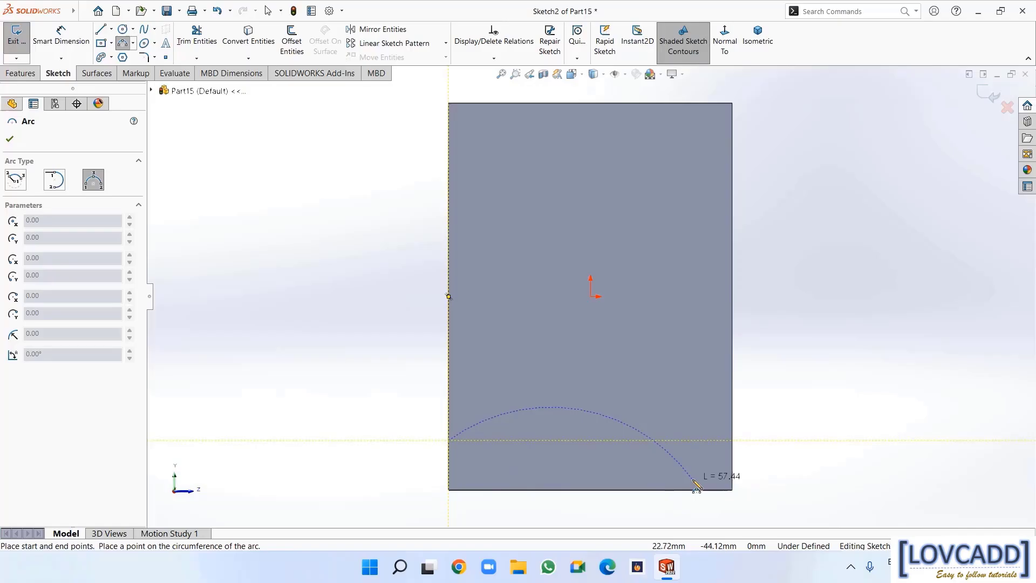
{"action": "left_click", "coordinate": [734, 441]}
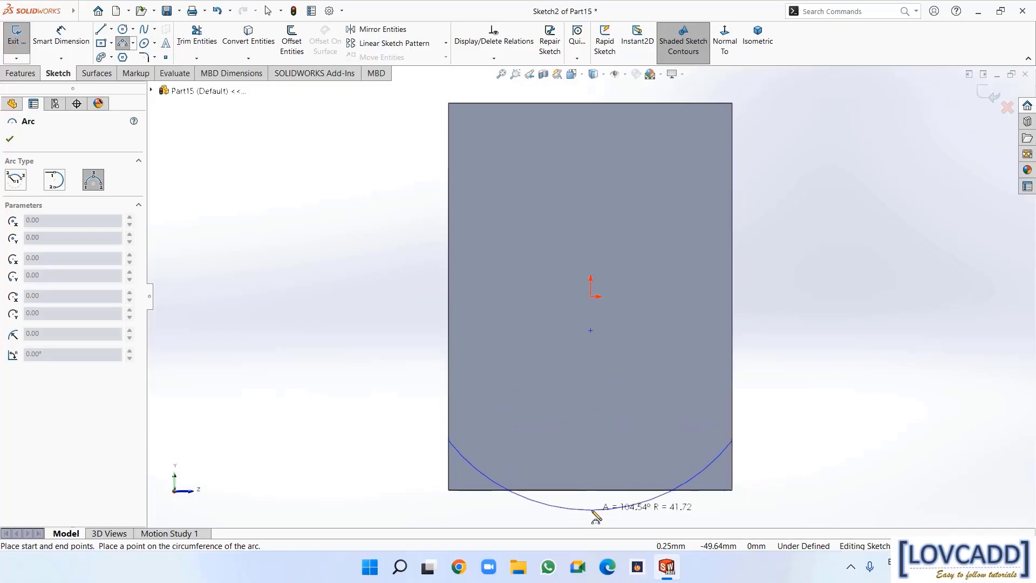
{"action": "left_click", "coordinate": [593, 511]}
{"action": "right_click", "coordinate": [592, 511]}
{"action": "left_click", "coordinate": [625, 478]}
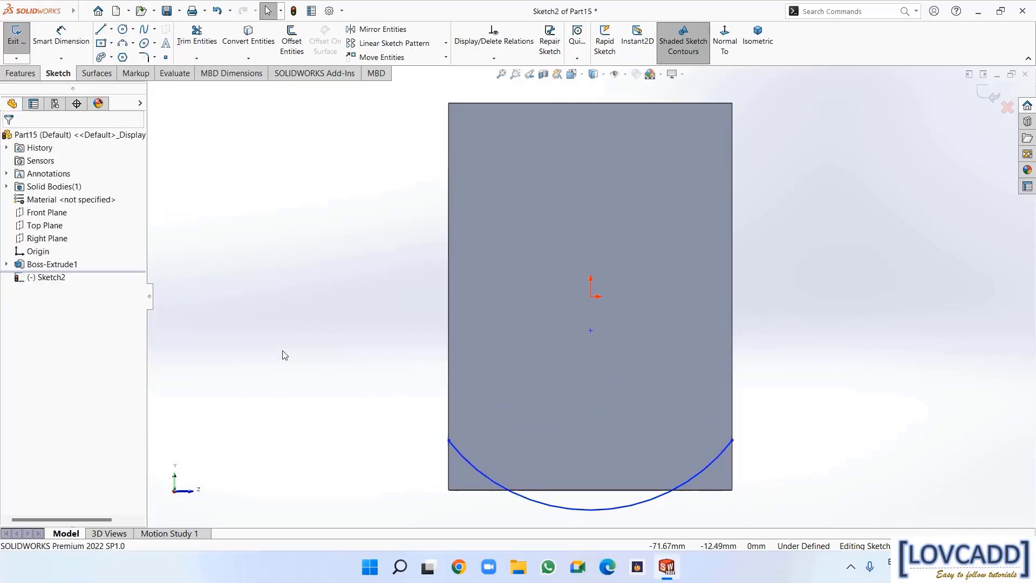
Convert the face's two side edges and its lower edge into sketch lines
{"action": "left_click", "coordinate": [248, 42]}
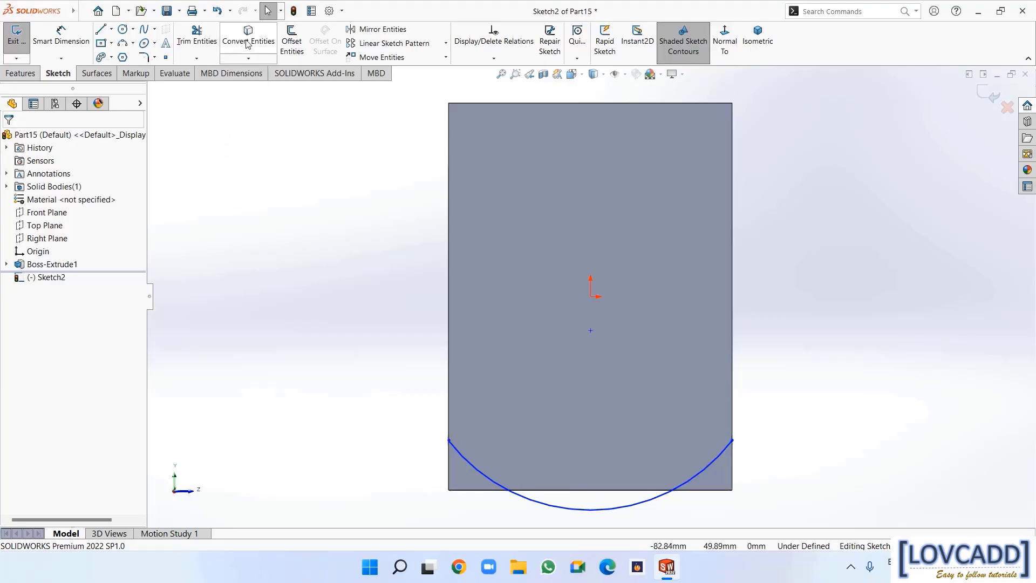
{"action": "left_click", "coordinate": [448, 322]}
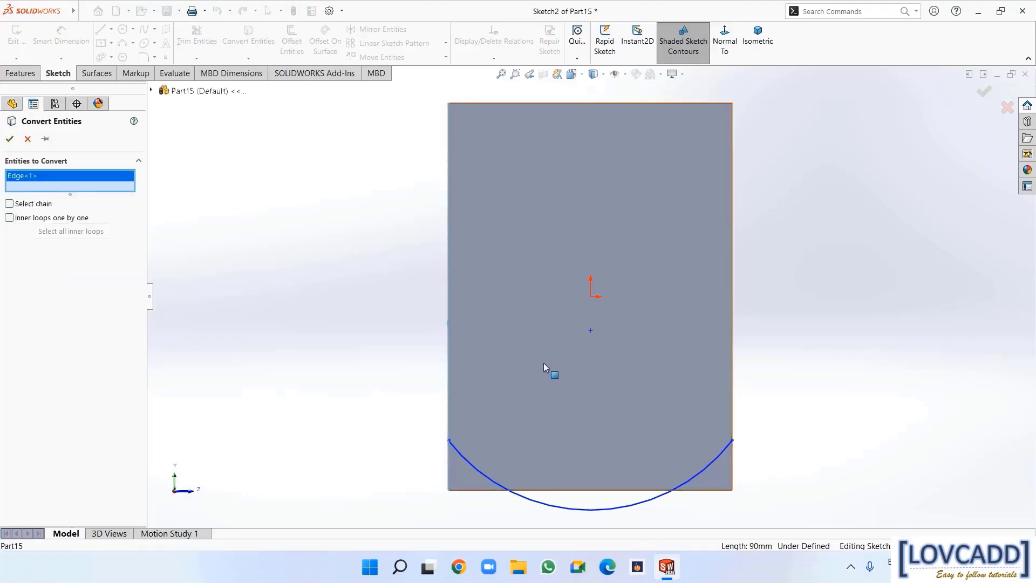
{"action": "left_click", "coordinate": [732, 352]}
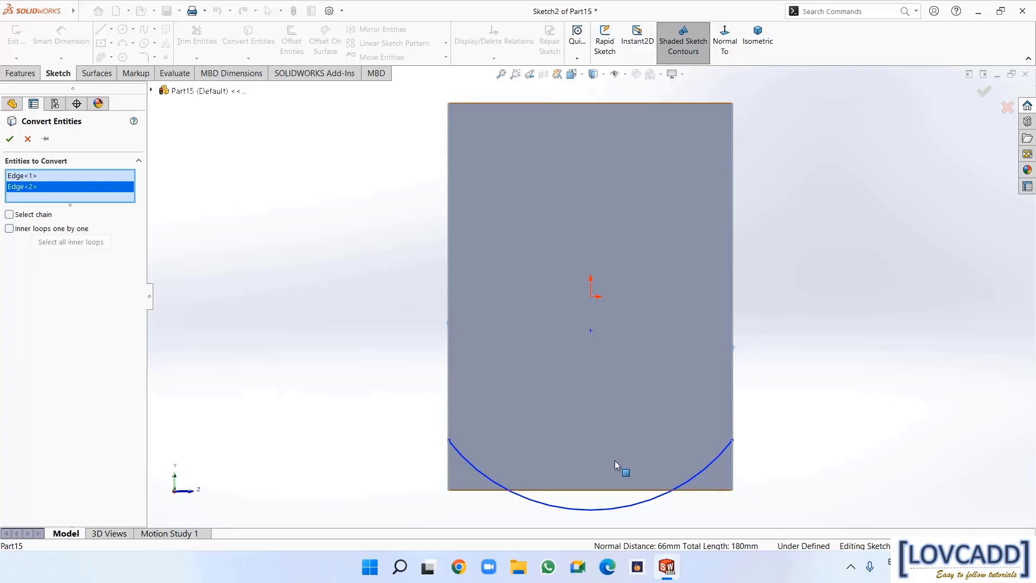
{"action": "left_click", "coordinate": [610, 490]}
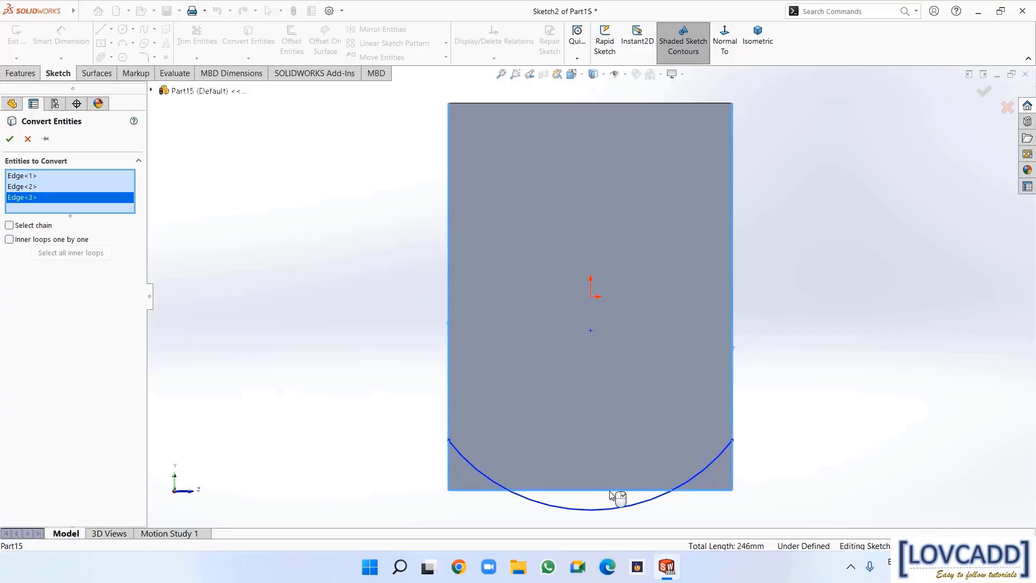
{"action": "left_click", "coordinate": [9, 139]}
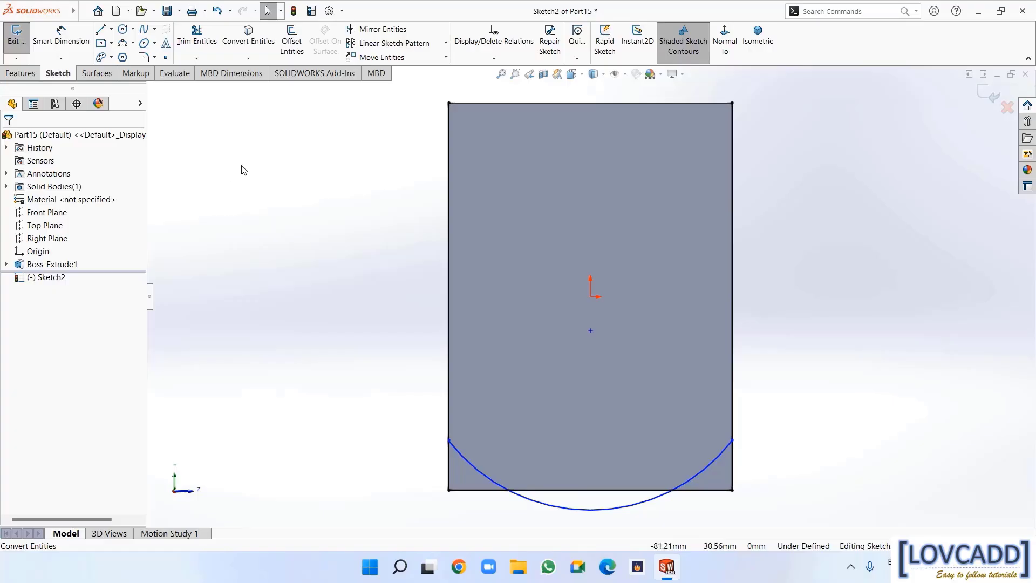
Add a Coincident relation between the midpoint of the face's lower edge and the arc's midpoint
{"action": "left_click", "coordinate": [495, 57]}
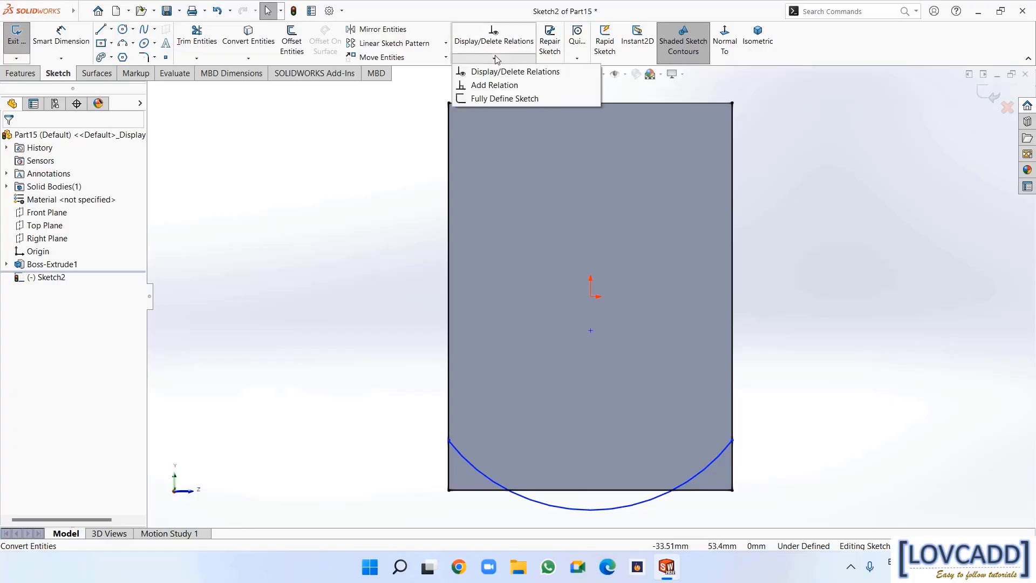
{"action": "left_click", "coordinate": [500, 85]}
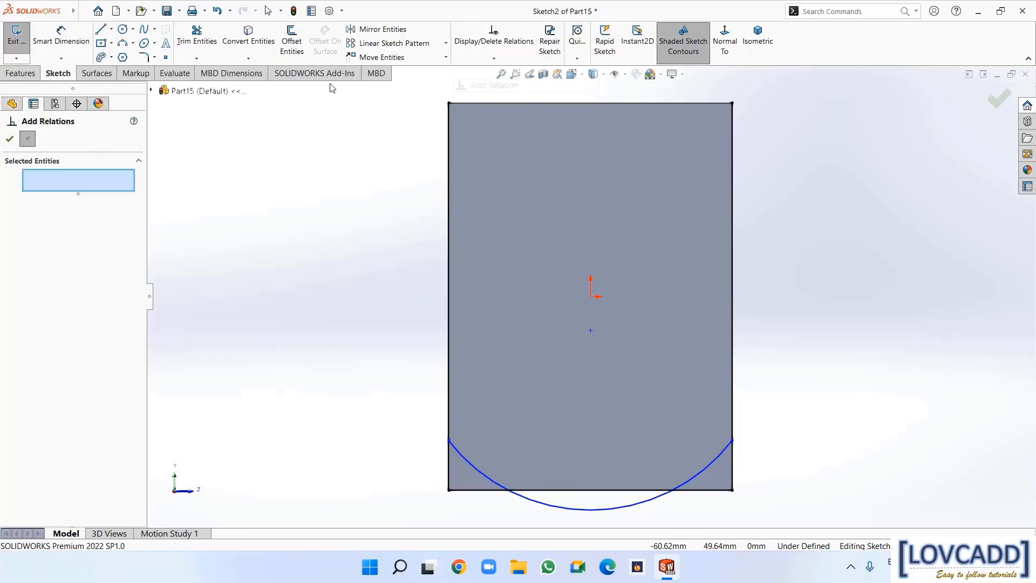
{"action": "left_click", "coordinate": [591, 490]}
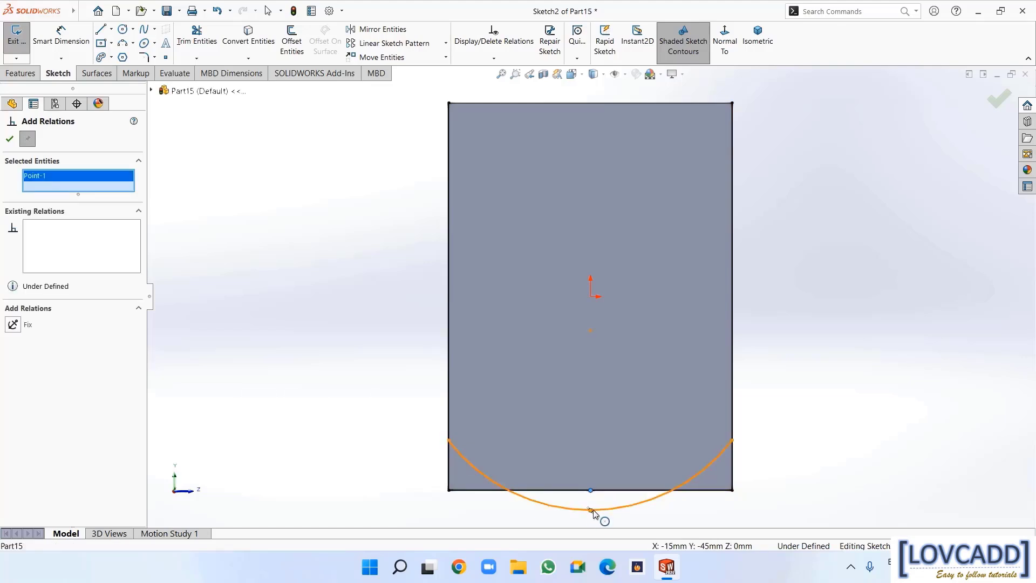
{"action": "left_click", "coordinate": [592, 511]}
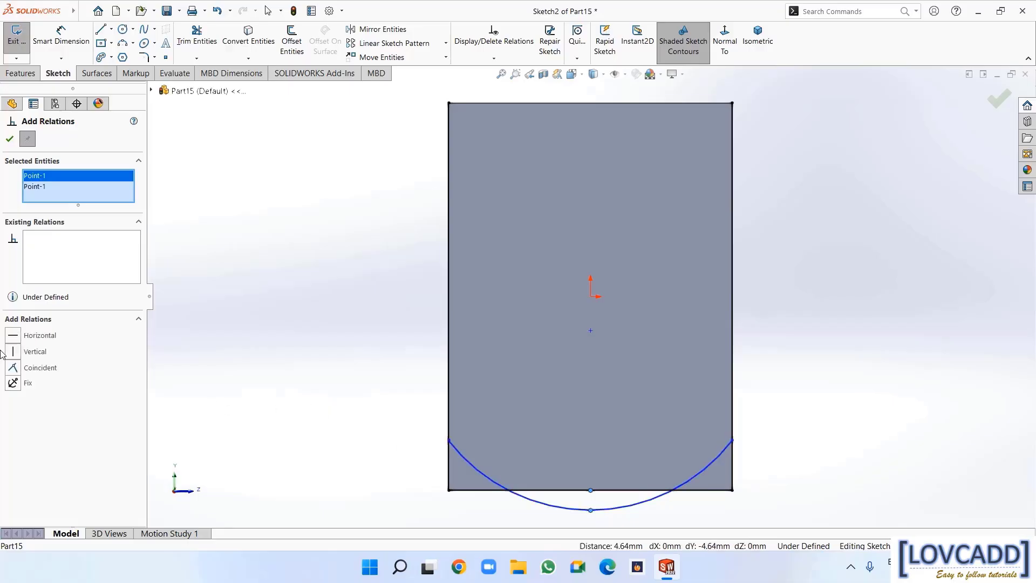
{"action": "left_click", "coordinate": [14, 368]}
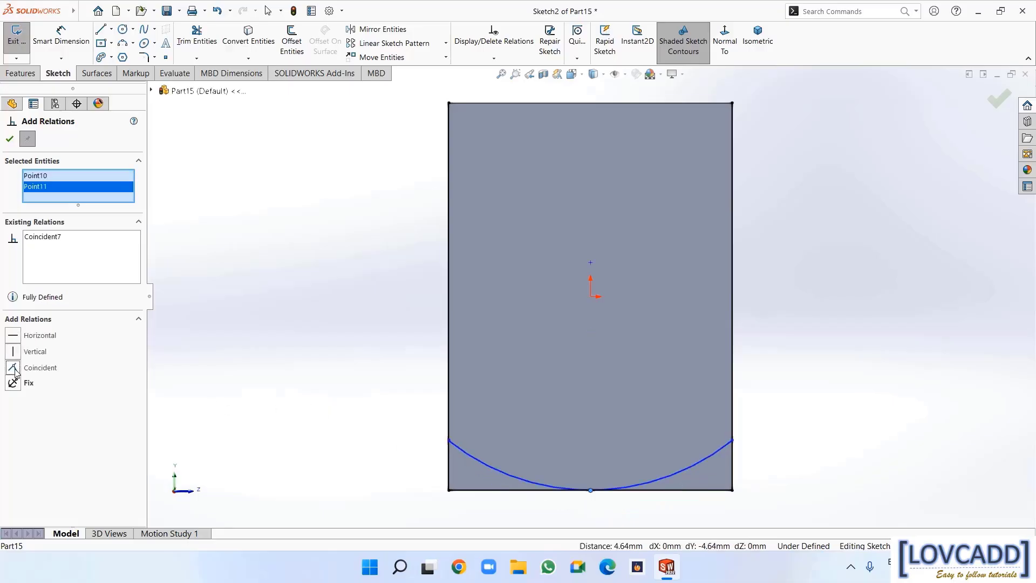
{"action": "left_click", "coordinate": [9, 140]}
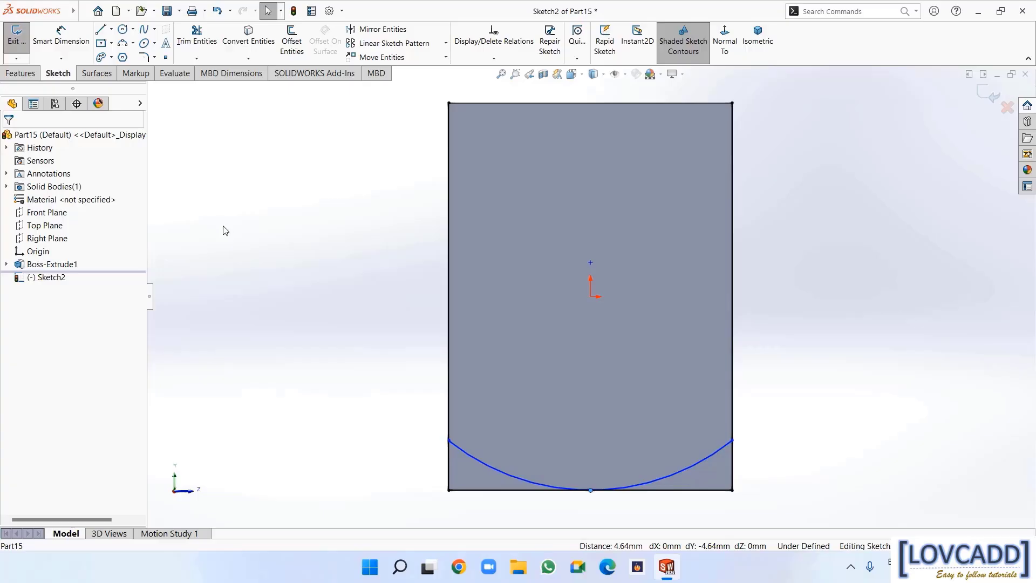
Trim away the portions of both converted side lines above the arc's endpoints
{"action": "left_click", "coordinate": [197, 37]}
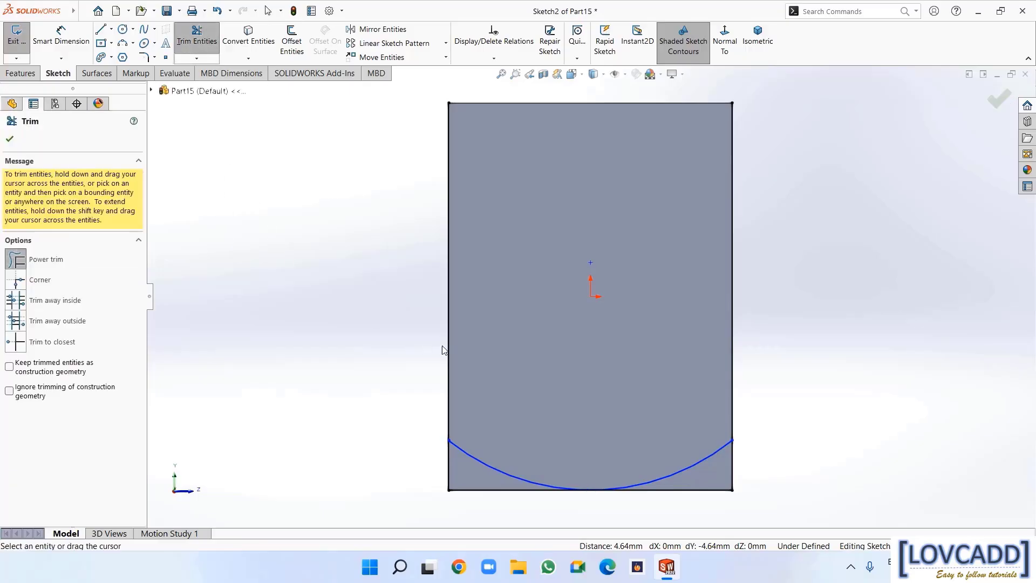
{"action": "left_click_drag", "start_coordinate": [433, 344], "coordinate": [451, 351]}
{"action": "left_click_drag", "start_coordinate": [723, 362], "coordinate": [734, 360]}
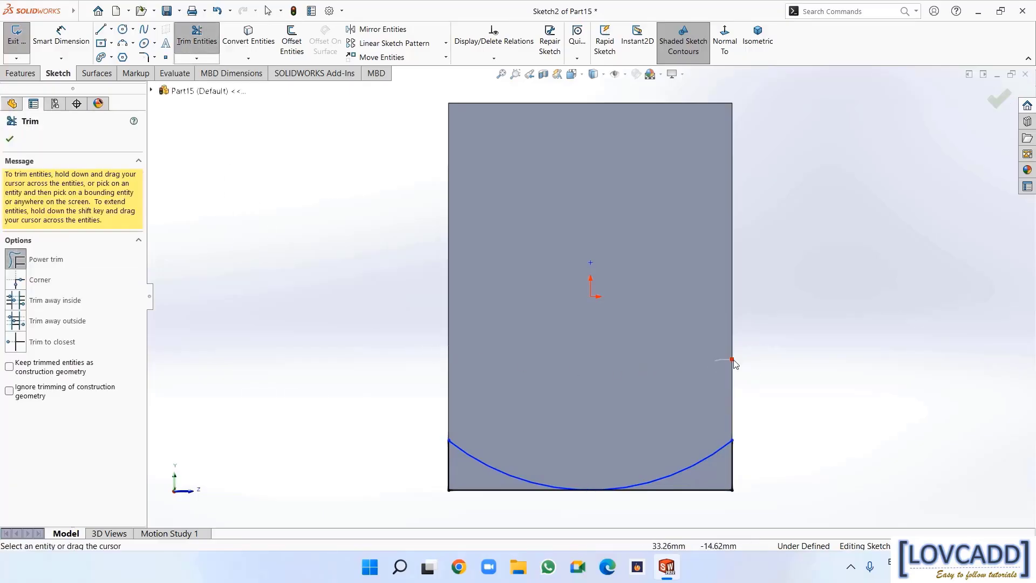
{"action": "left_click", "coordinate": [9, 140]}
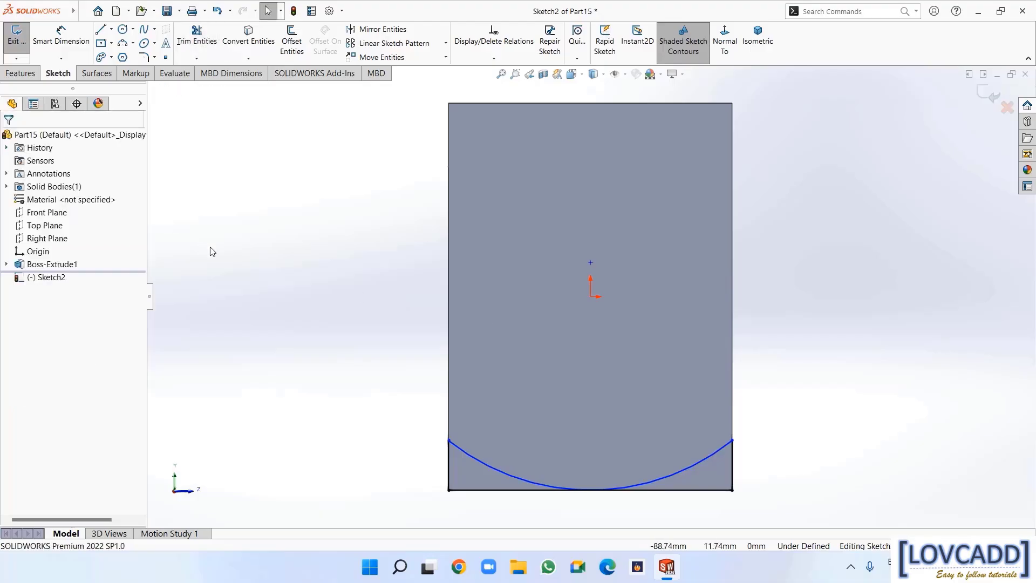
Cut the two corner regions outside the arc with a Through All extruded cut
{"action": "left_click", "coordinate": [22, 74]}
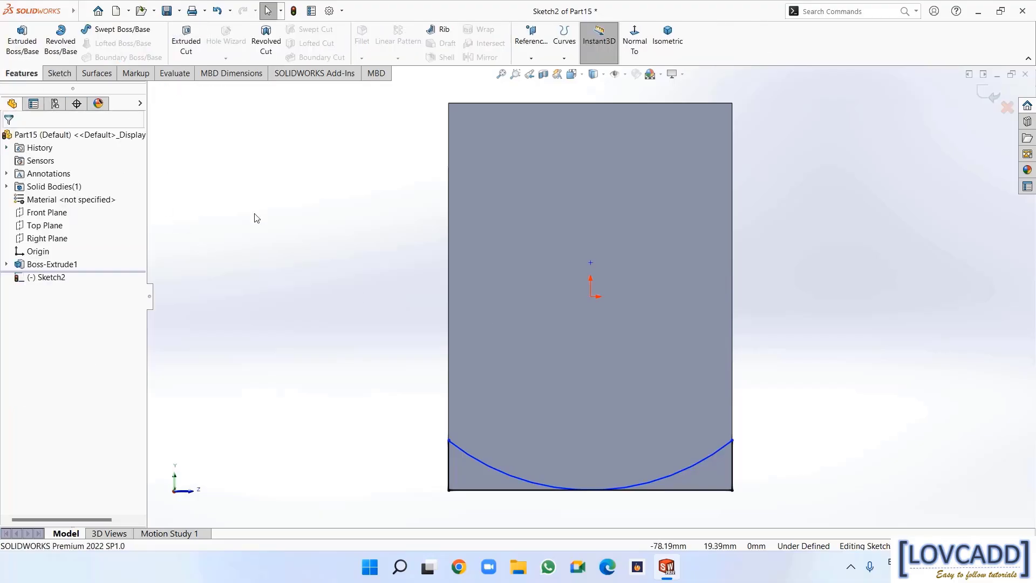
{"action": "left_click", "coordinate": [186, 41]}
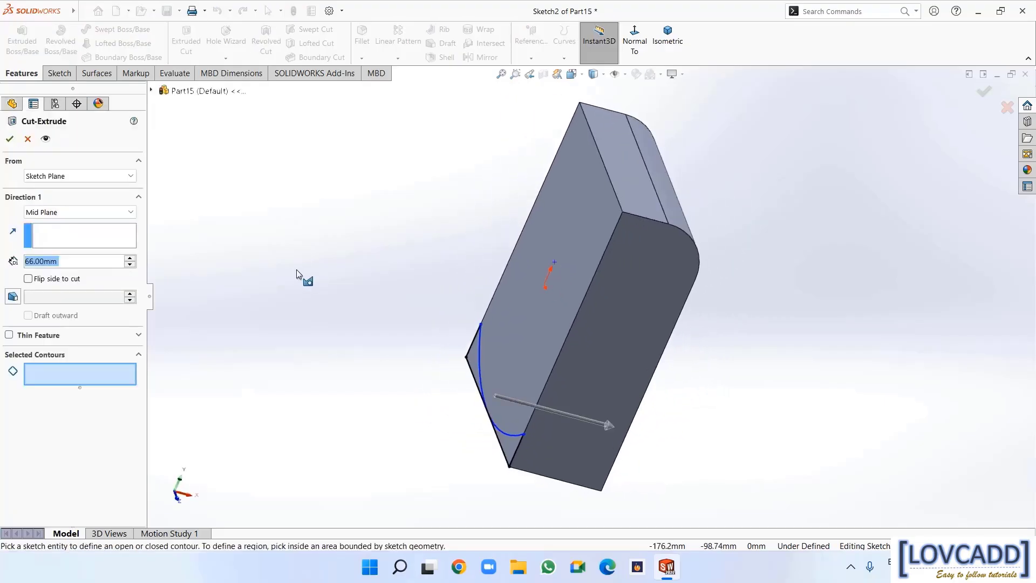
{"action": "left_click", "coordinate": [60, 213]}
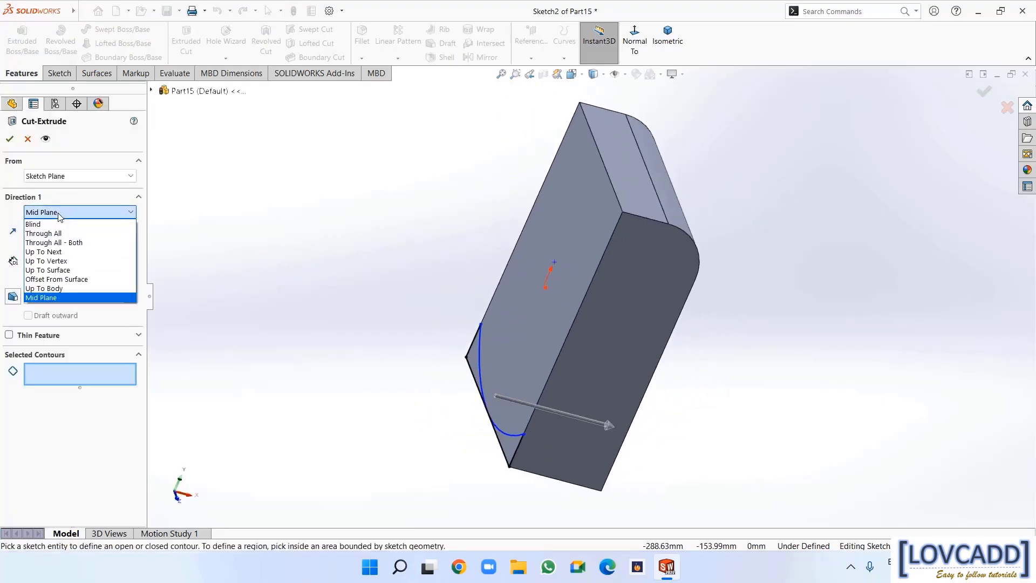
{"action": "left_click", "coordinate": [65, 233]}
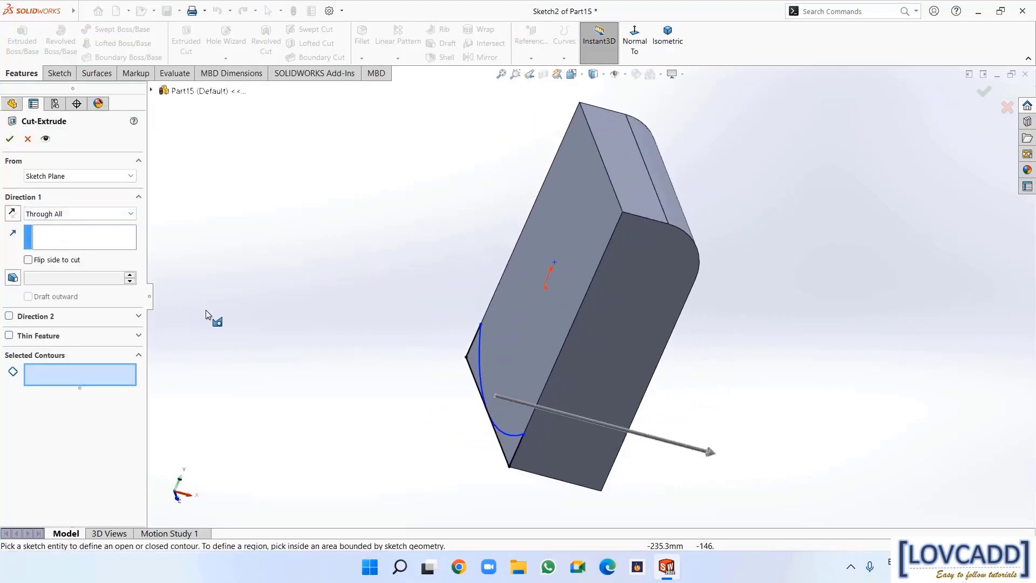
{"action": "middle_click_drag", "start_coordinate": [205, 310], "coordinate": [252, 322]}
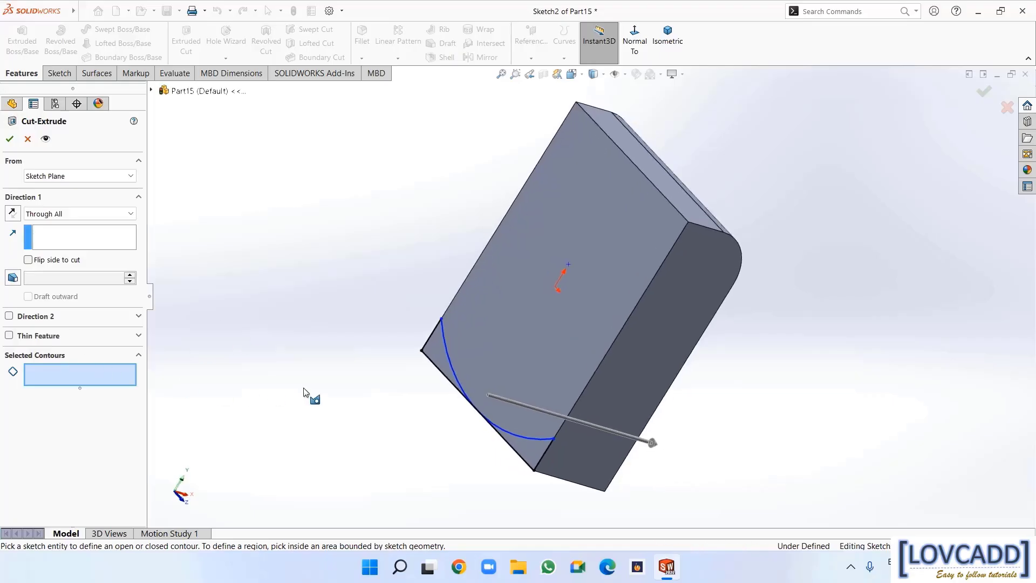
{"action": "left_click", "coordinate": [432, 351]}
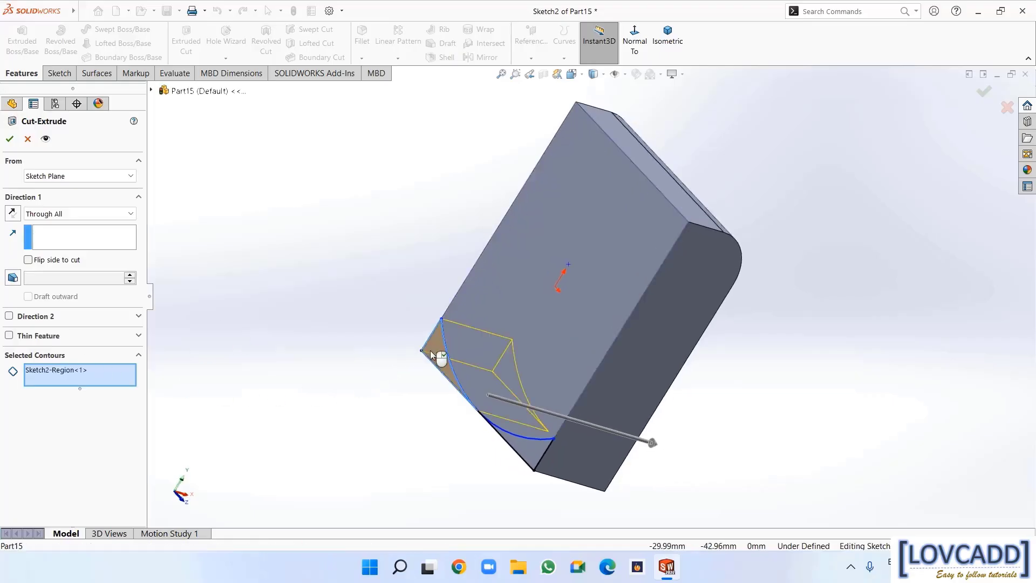
{"action": "left_click", "coordinate": [542, 456]}
{"action": "left_click", "coordinate": [9, 139]}
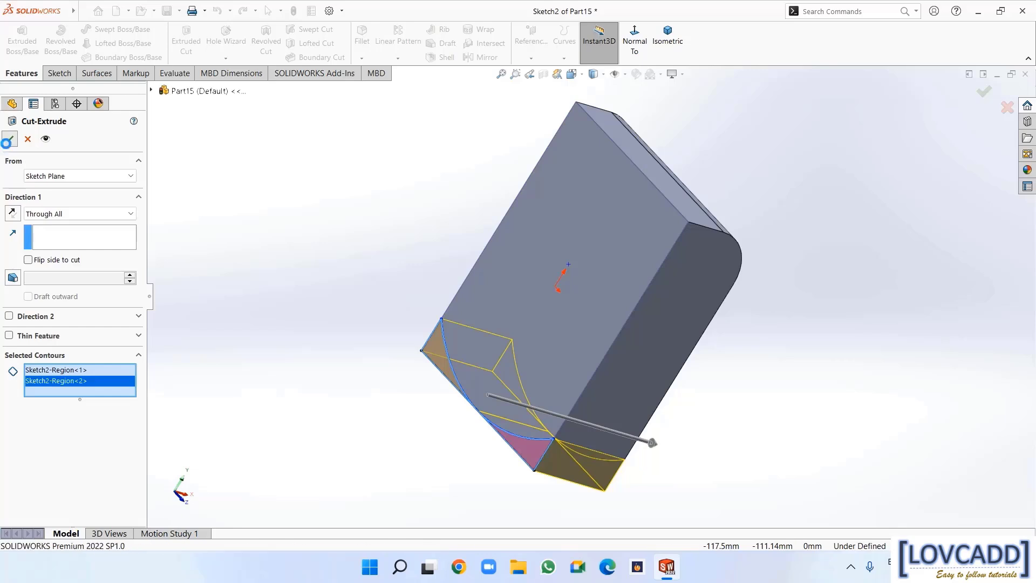
Sketch a circle of about 12.4 mm radius on the large flat face, centred directly below the origin
{"action": "middle_click_drag", "start_coordinate": [340, 377], "coordinate": [364, 351]}
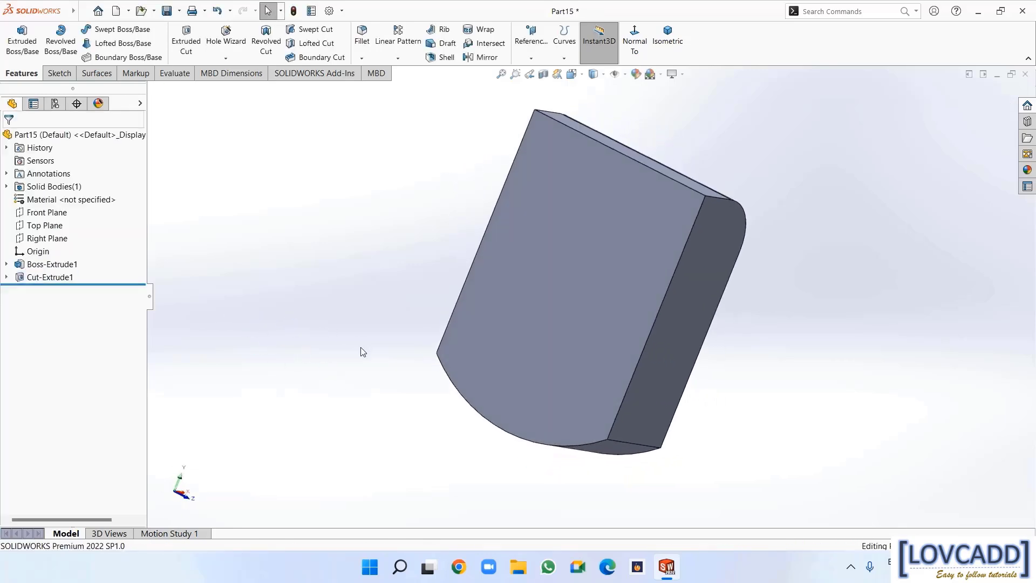
{"action": "right_click", "coordinate": [535, 316]}
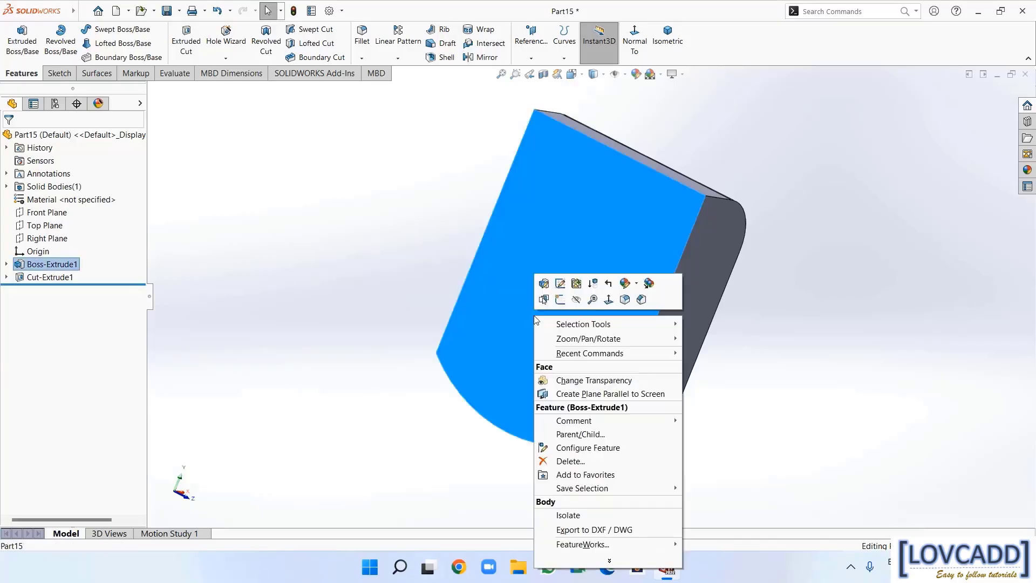
{"action": "left_click", "coordinate": [560, 300]}
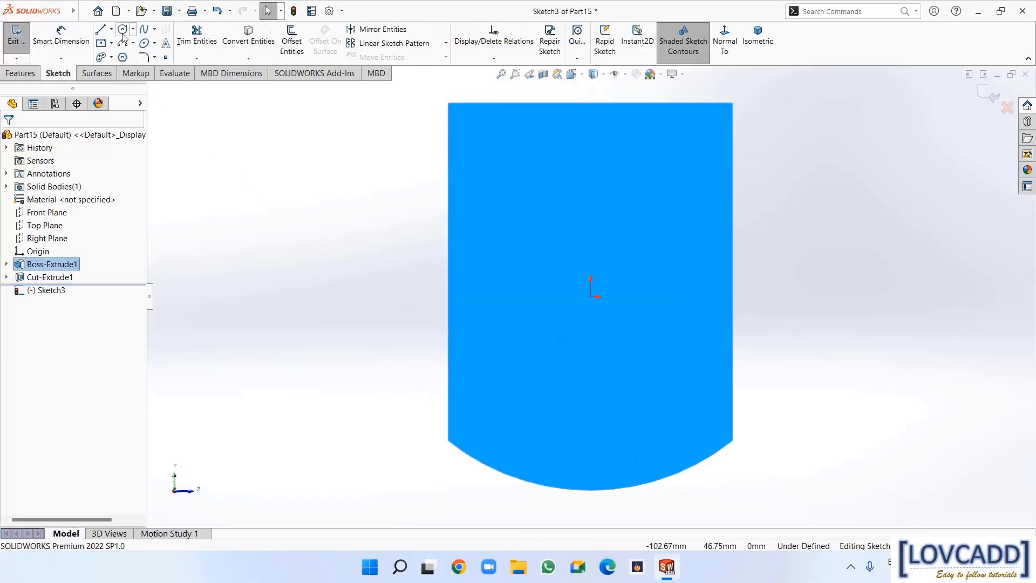
{"action": "left_click", "coordinate": [123, 29]}
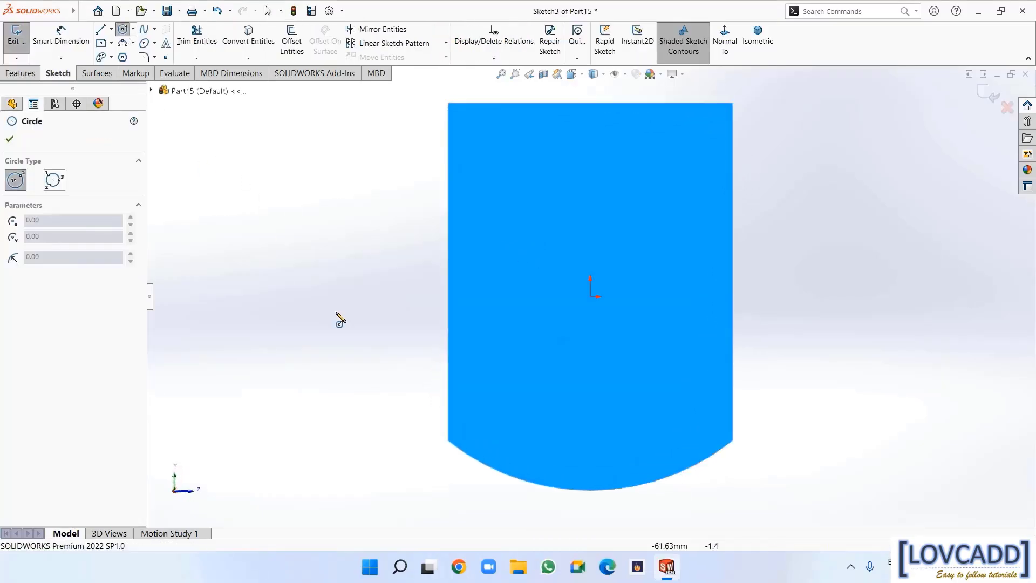
{"action": "left_click", "coordinate": [590, 416]}
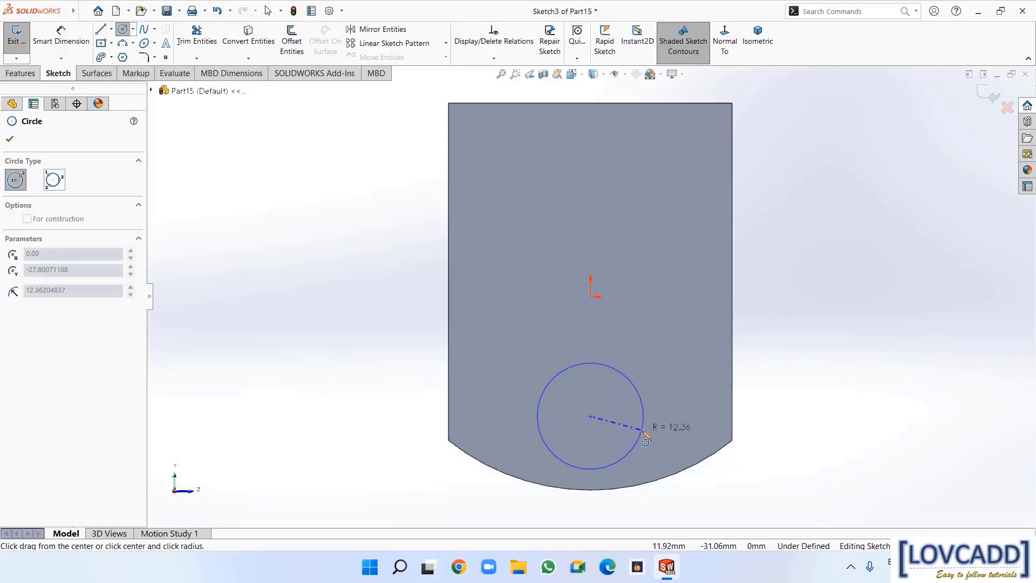
{"action": "left_click", "coordinate": [639, 429]}
{"action": "right_click", "coordinate": [645, 435]}
{"action": "left_click", "coordinate": [661, 437]}
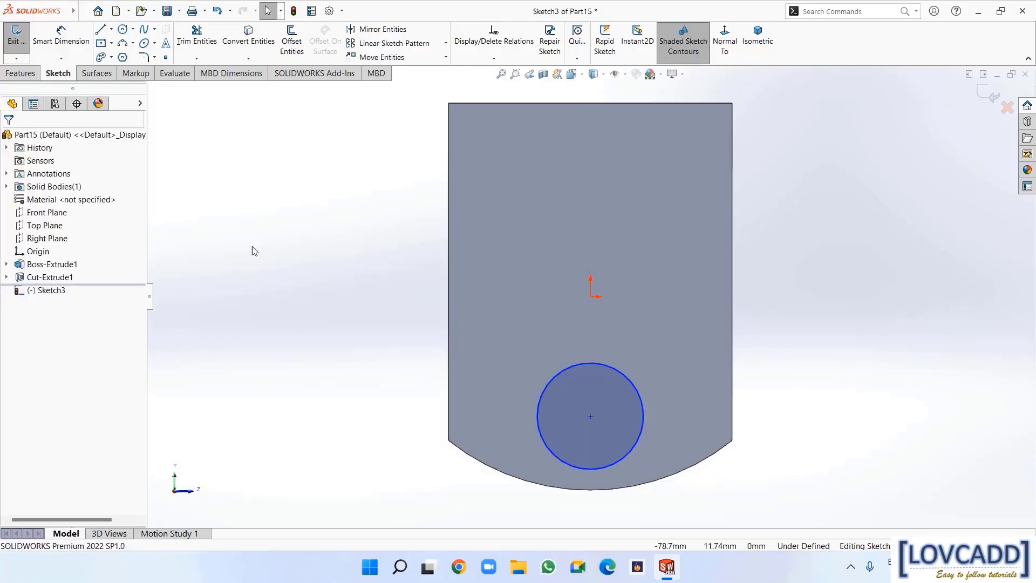
Dimension the circle's centre 55 mm from the face's upper edge
{"action": "left_click", "coordinate": [44, 36]}
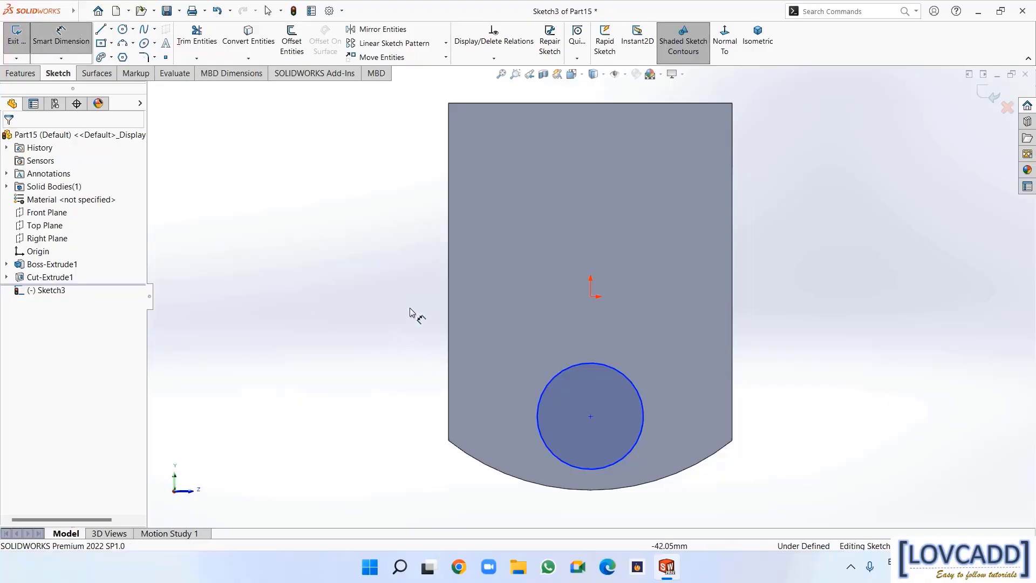
{"action": "left_click", "coordinate": [626, 103]}
{"action": "left_click", "coordinate": [593, 416]}
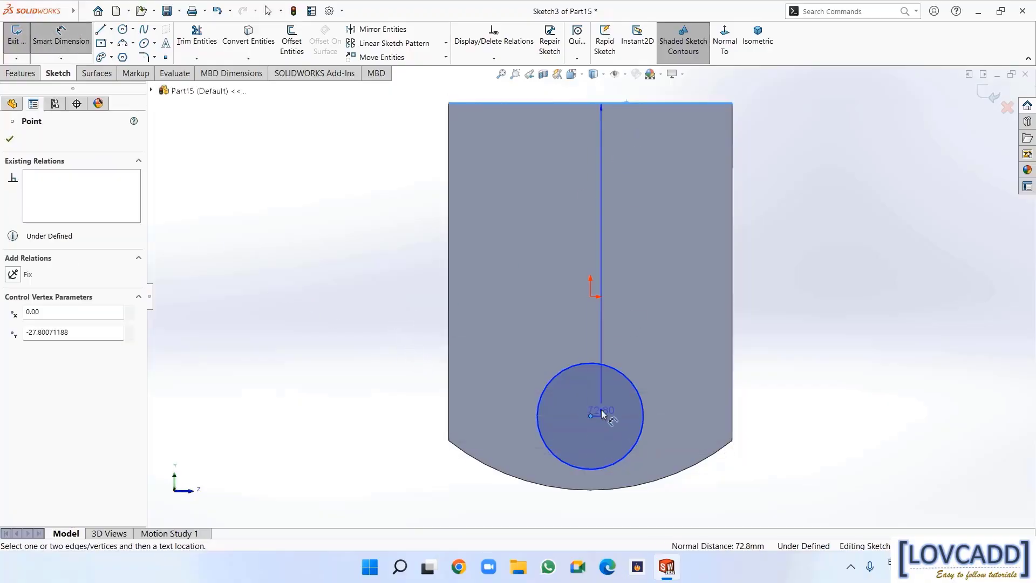
{"action": "left_click", "coordinate": [807, 256]}
{"action": "type", "text": "55"}
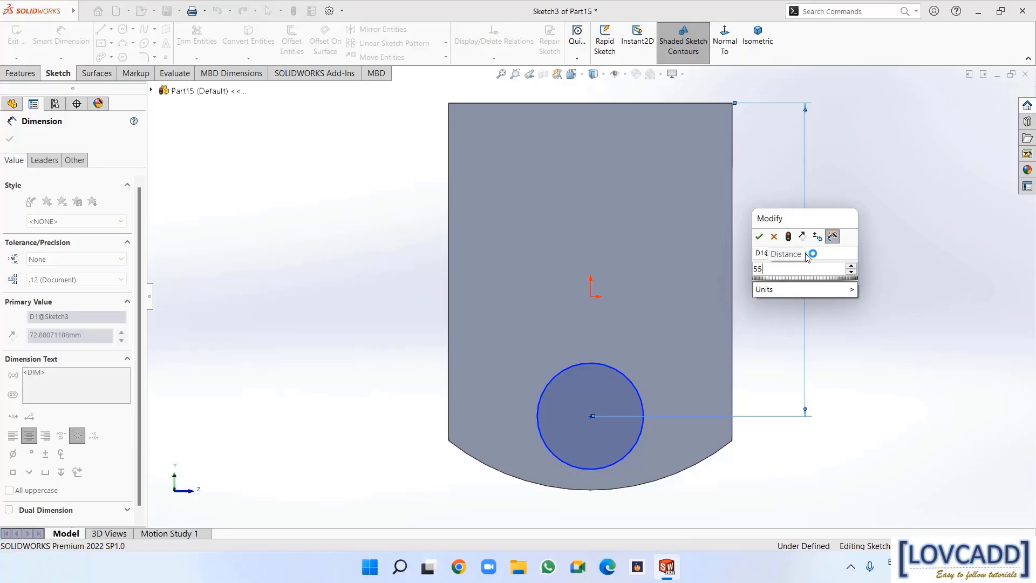
{"action": "key", "text": "Return"}
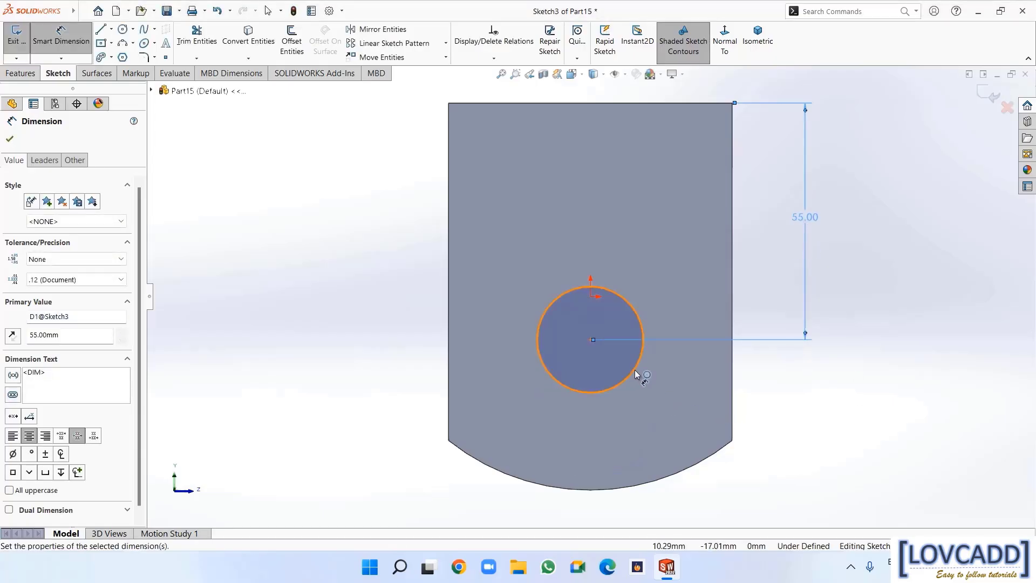
Dimension the circle to a diameter of 33 mm
{"action": "left_click", "coordinate": [635, 370]}
{"action": "left_click", "coordinate": [811, 411]}
{"action": "type", "text": "3"}
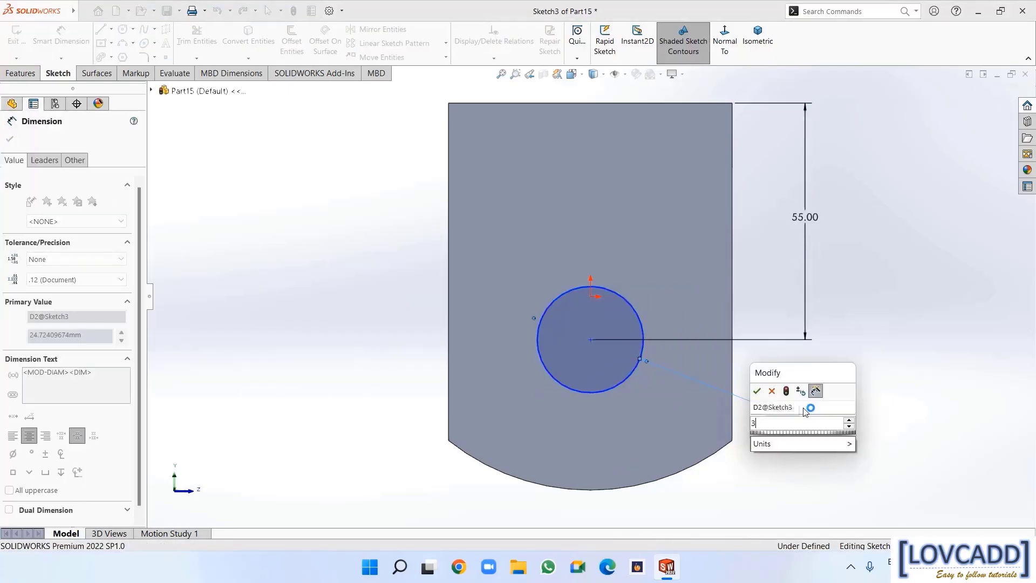
{"action": "type", "text": "3"}
{"action": "key", "text": "Return"}
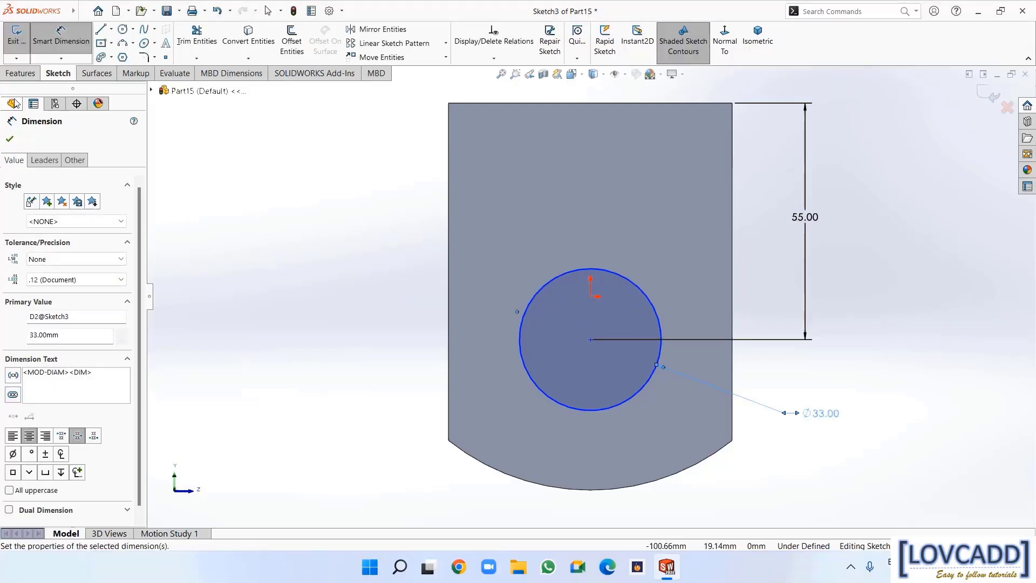
Cut the 33 mm circle into the block as a Blind extruded cut 17 mm deep
{"action": "left_click", "coordinate": [20, 73]}
{"action": "left_click", "coordinate": [187, 39]}
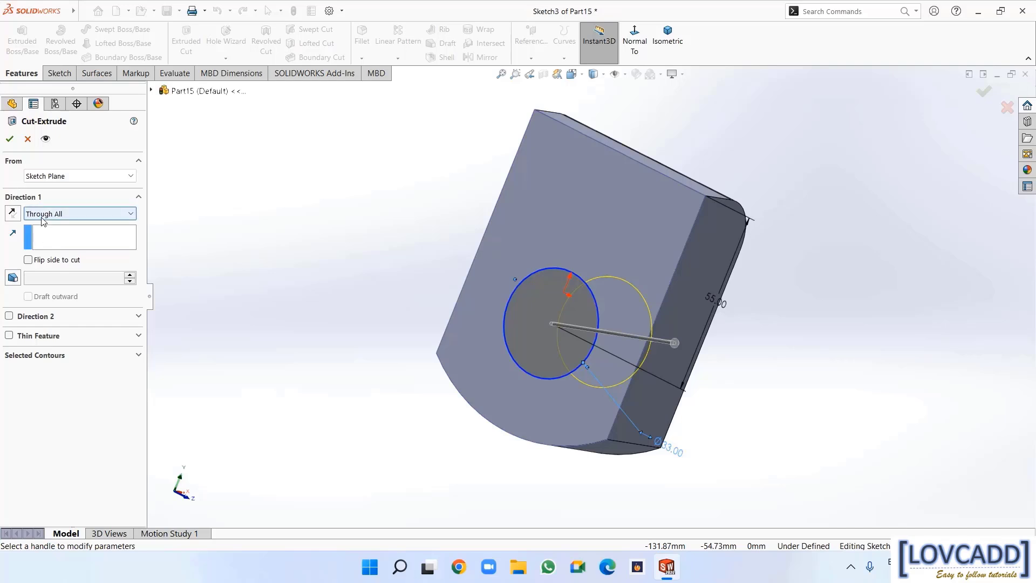
{"action": "left_click", "coordinate": [54, 214]}
{"action": "left_click", "coordinate": [49, 224]}
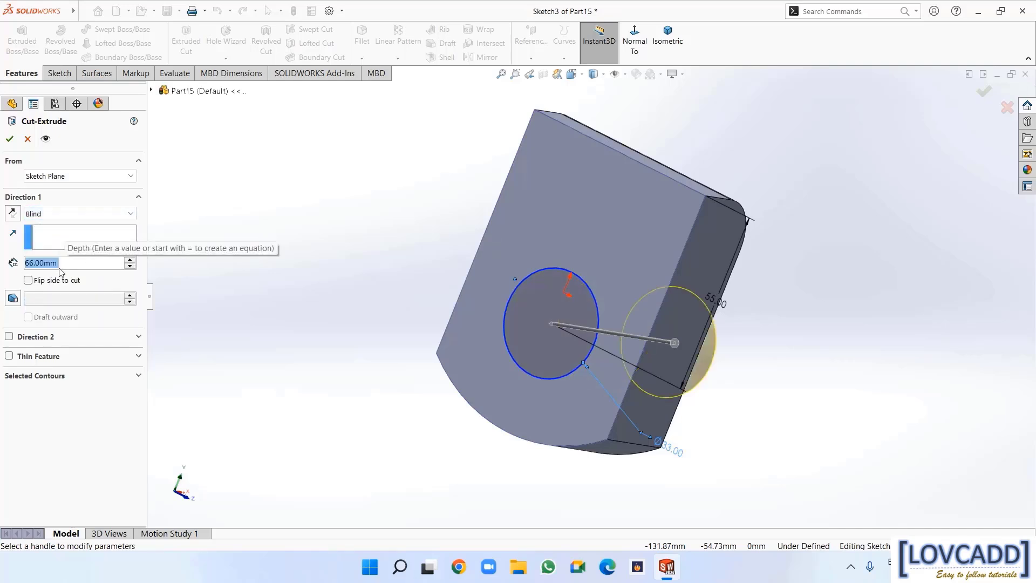
{"action": "type", "text": "17"}
{"action": "key", "text": "Return"}
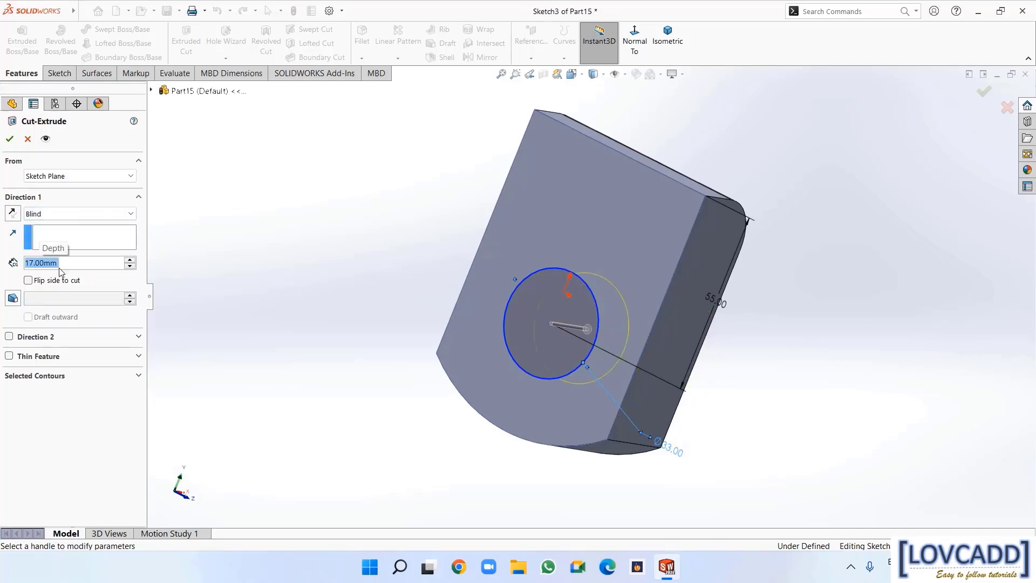
{"action": "left_click", "coordinate": [10, 139]}
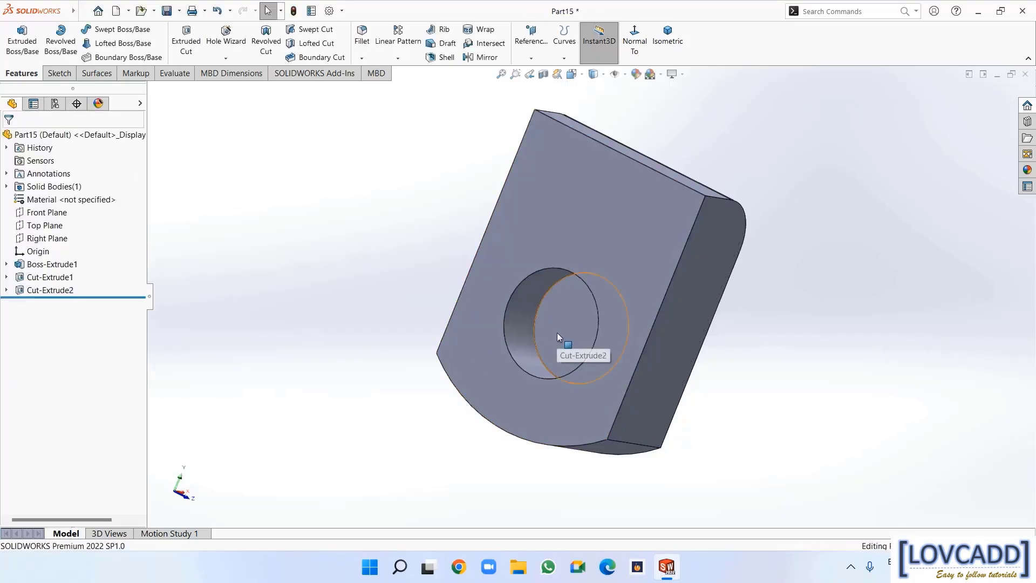
Sketch a circle of about 11.3 mm radius on the floor of the round recess, concentric with it
{"action": "right_click", "coordinate": [557, 333]}
{"action": "left_click", "coordinate": [586, 310]}
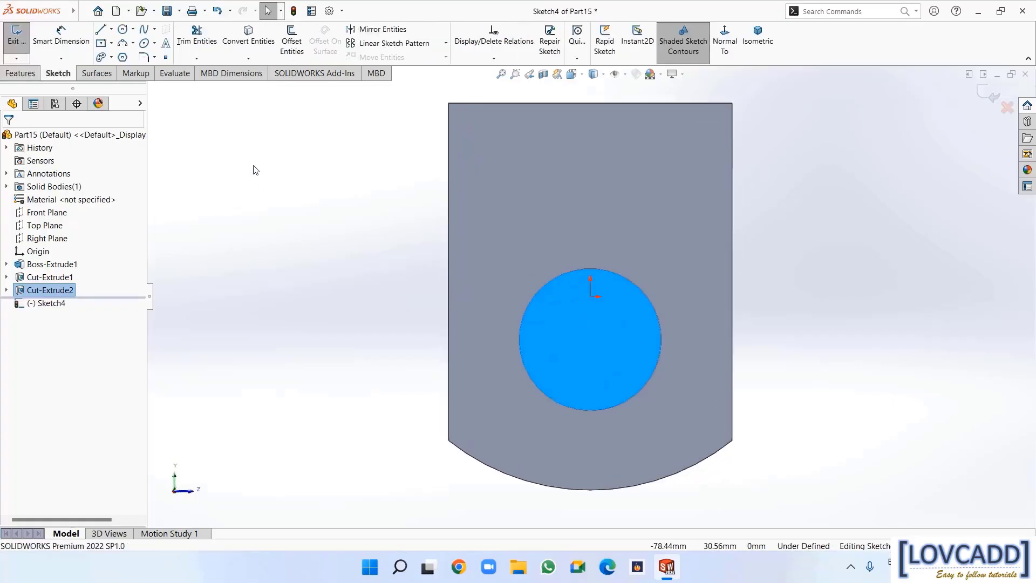
{"action": "left_click", "coordinate": [122, 29]}
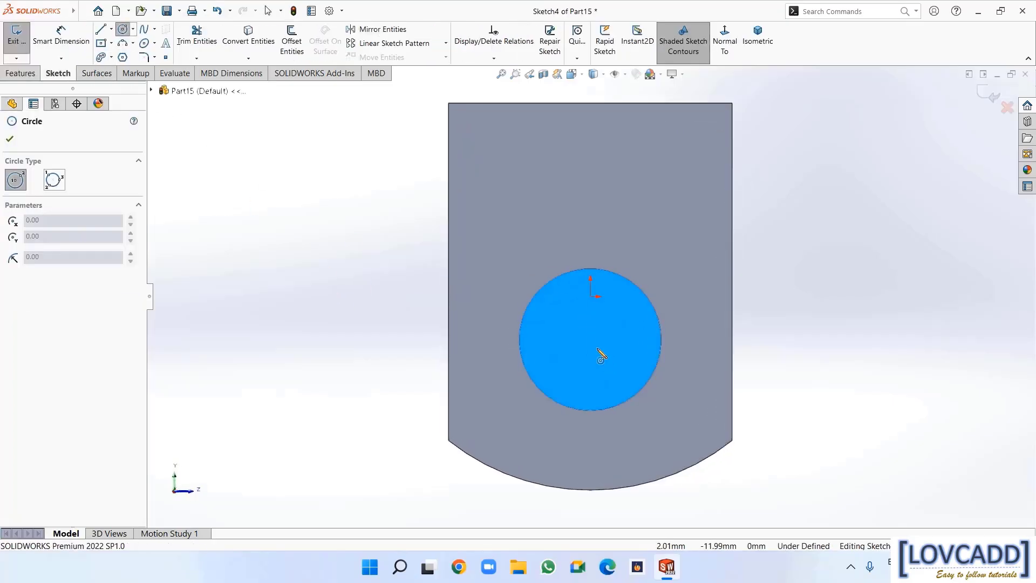
{"action": "left_click", "coordinate": [591, 339]}
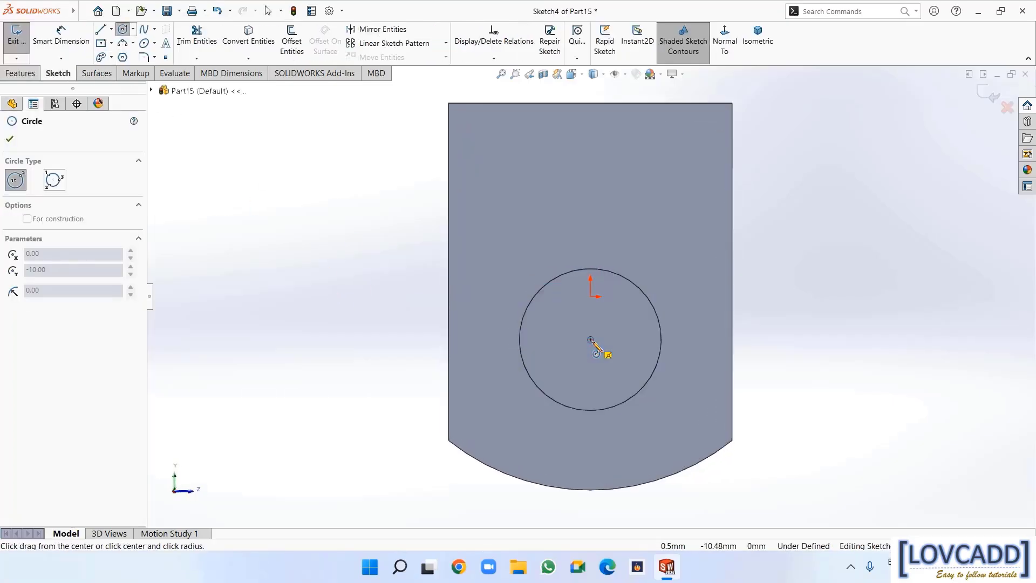
{"action": "left_click", "coordinate": [626, 376]}
{"action": "right_click", "coordinate": [625, 376]}
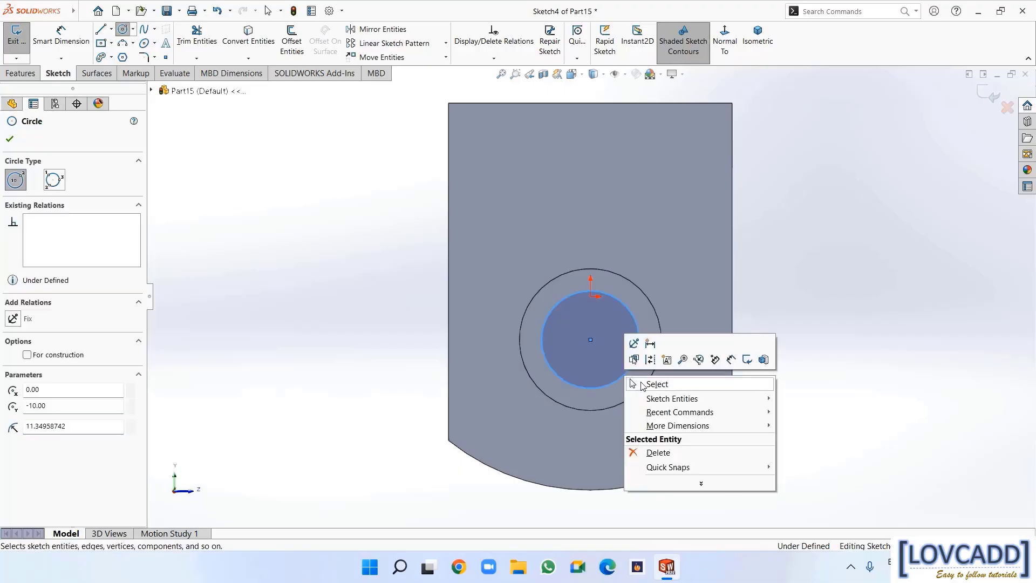
{"action": "left_click", "coordinate": [654, 383]}
Dimension the new concentric circle to a diameter of 45 mm
{"action": "left_click", "coordinate": [61, 35]}
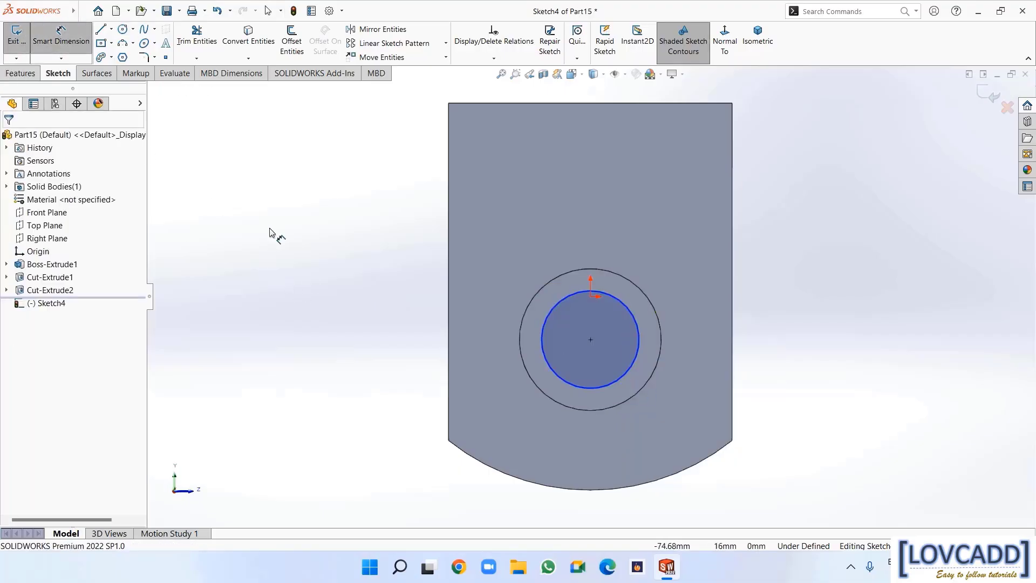
{"action": "left_click", "coordinate": [638, 339]}
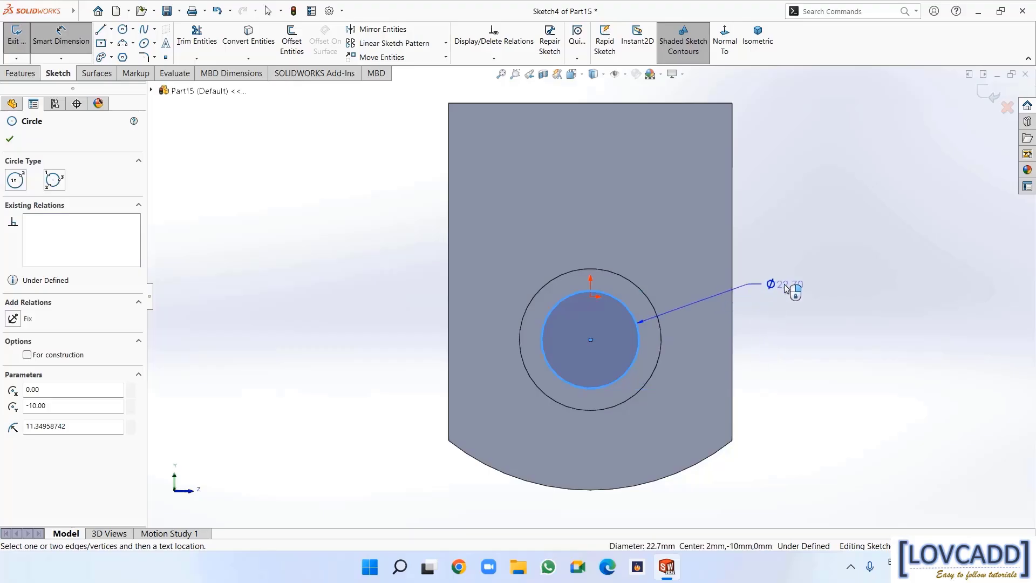
{"action": "left_click", "coordinate": [786, 288]}
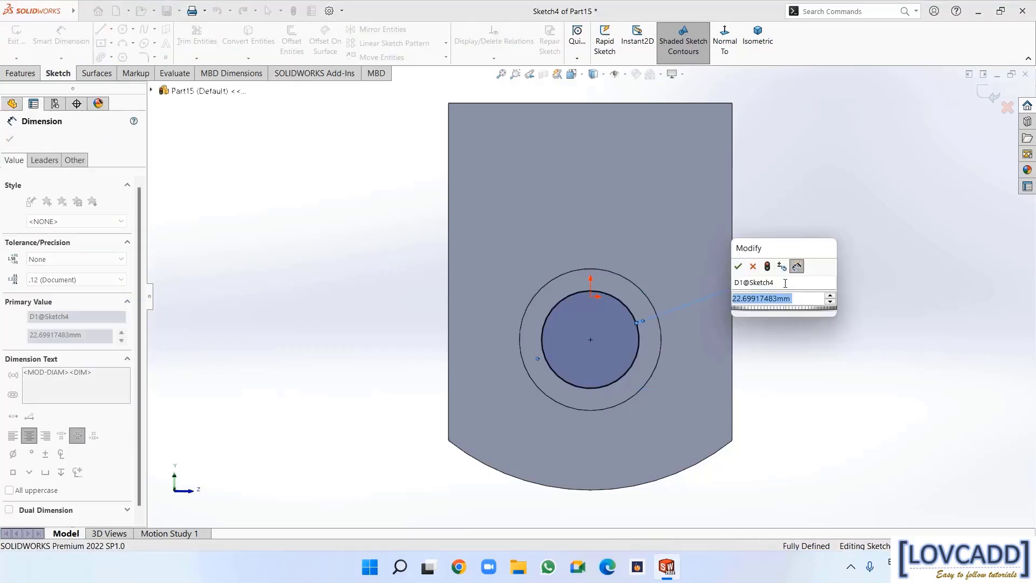
{"action": "type", "text": "45"}
{"action": "key", "text": "Return"}
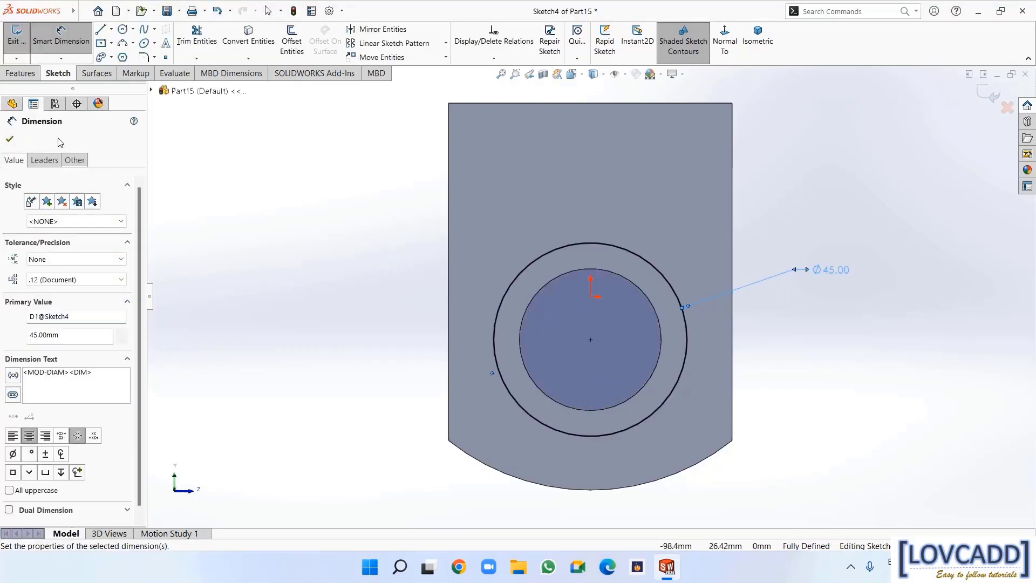
Cut the 45 mm circle from the recess floor with a Through All extruded cut
{"action": "left_click", "coordinate": [20, 73]}
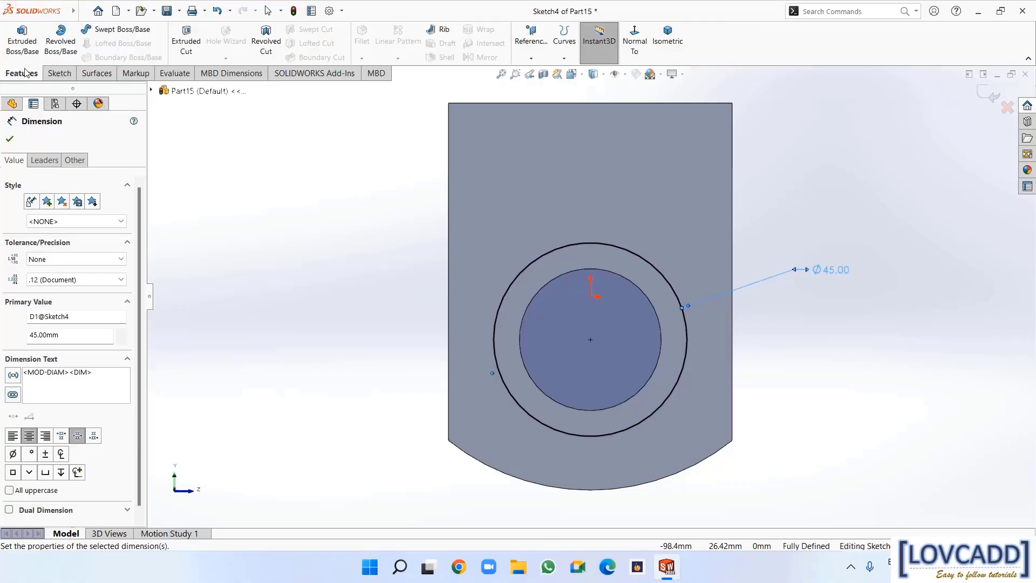
{"action": "left_click", "coordinate": [196, 53]}
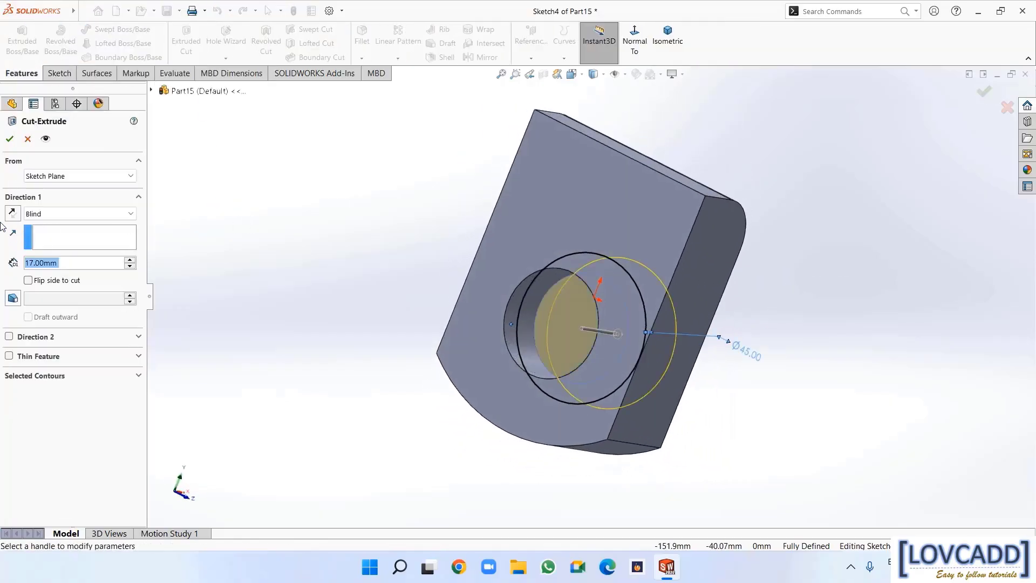
{"action": "left_click", "coordinate": [41, 214]}
{"action": "left_click", "coordinate": [41, 238]}
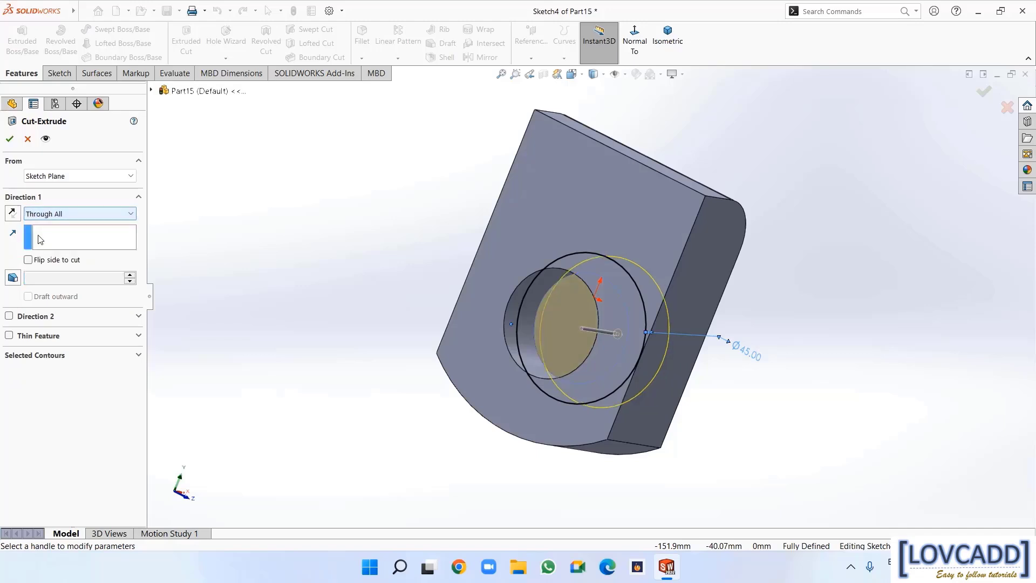
{"action": "left_click", "coordinate": [8, 139]}
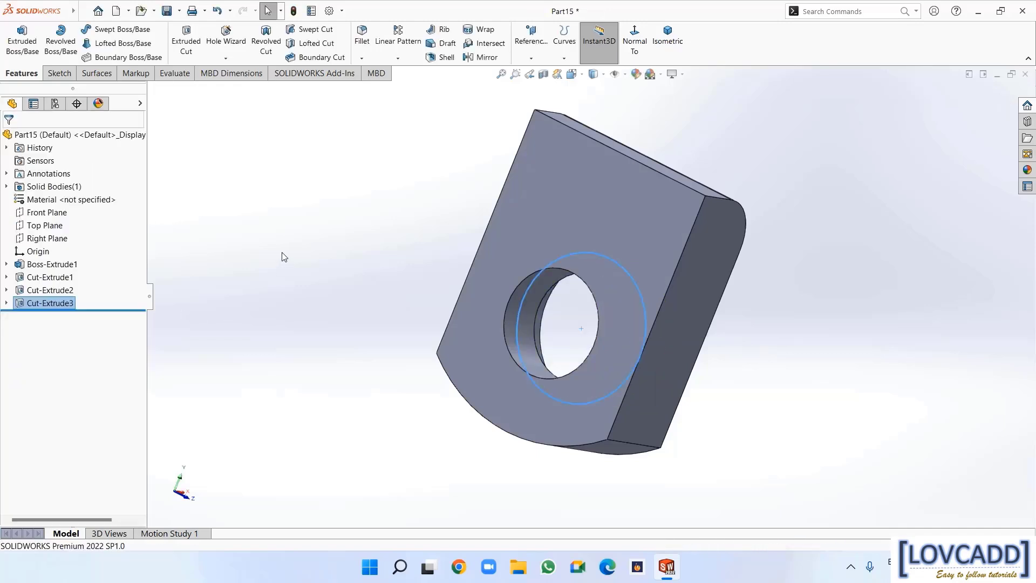
Sketch a circle of about 4.6 mm radius on the narrow side face, centred about 33 mm directly above the origin
{"action": "middle_click_drag", "start_coordinate": [354, 347], "coordinate": [702, 227]}
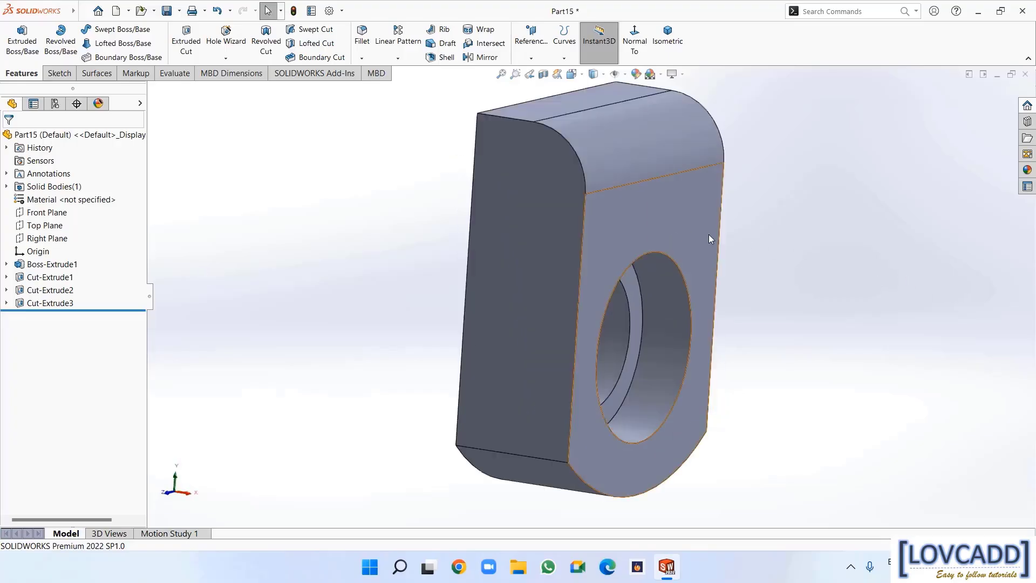
{"action": "left_click", "coordinate": [699, 231]}
{"action": "left_click", "coordinate": [643, 38]}
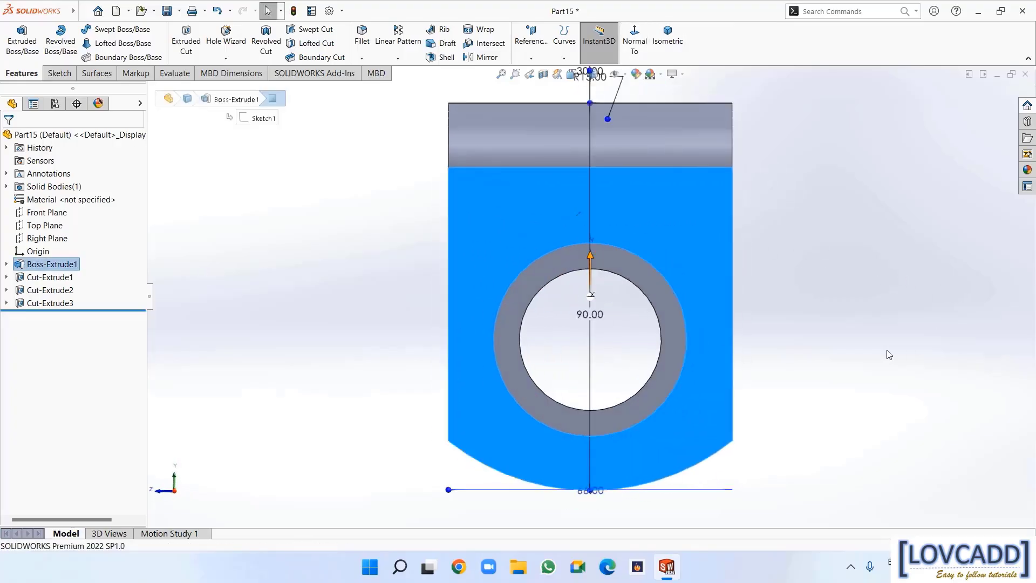
{"action": "left_click", "coordinate": [850, 313]}
{"action": "mouse_move", "coordinate": [851, 312]}
{"action": "middle_mouse_down"}
{"action": "mouse_move", "coordinate": [900, 313]}
{"action": "mouse_move", "coordinate": [828, 303]}
{"action": "middle_mouse_up"}
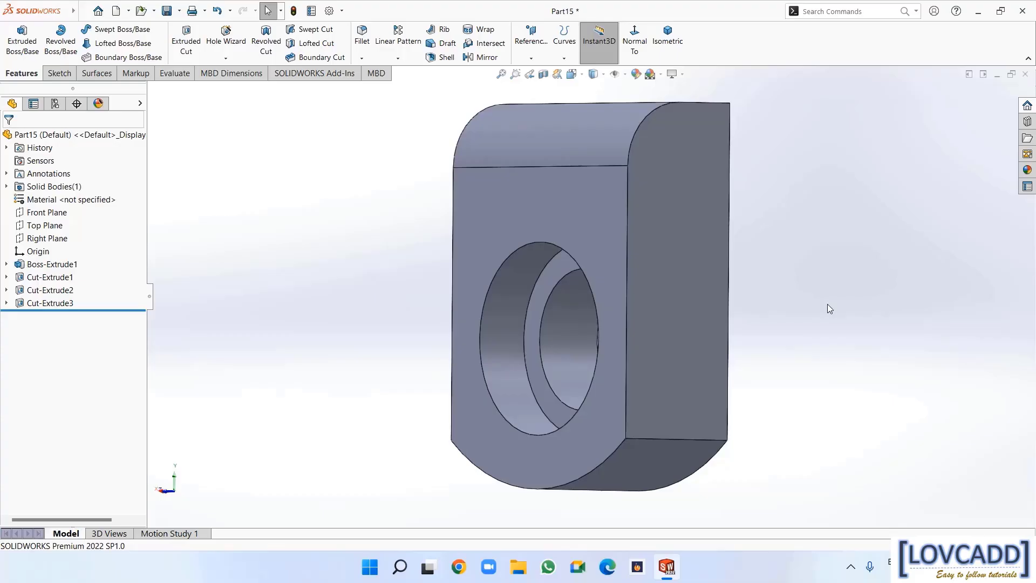
{"action": "right_click", "coordinate": [693, 228]}
{"action": "left_click", "coordinate": [718, 214]}
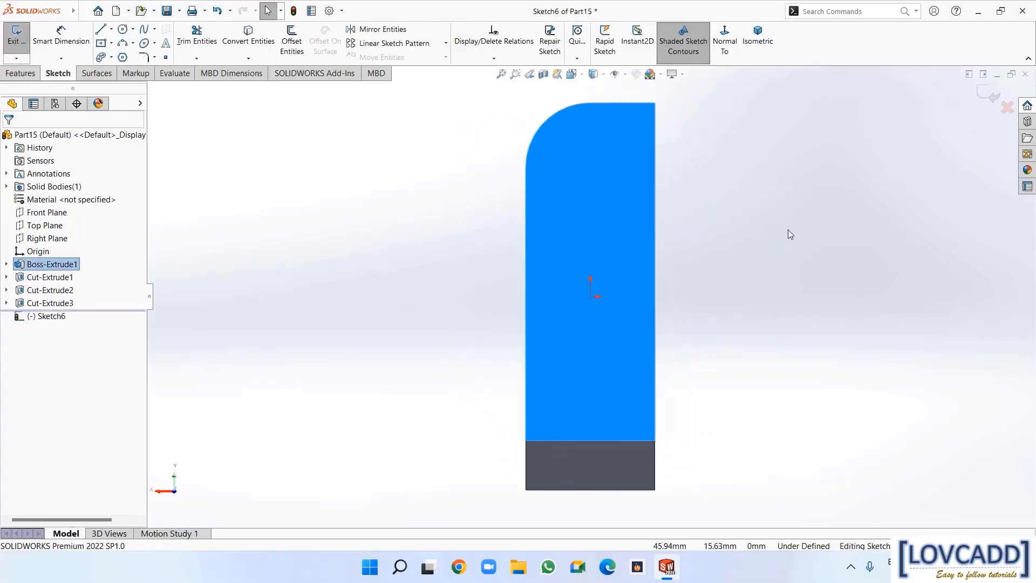
{"action": "left_click", "coordinate": [126, 30]}
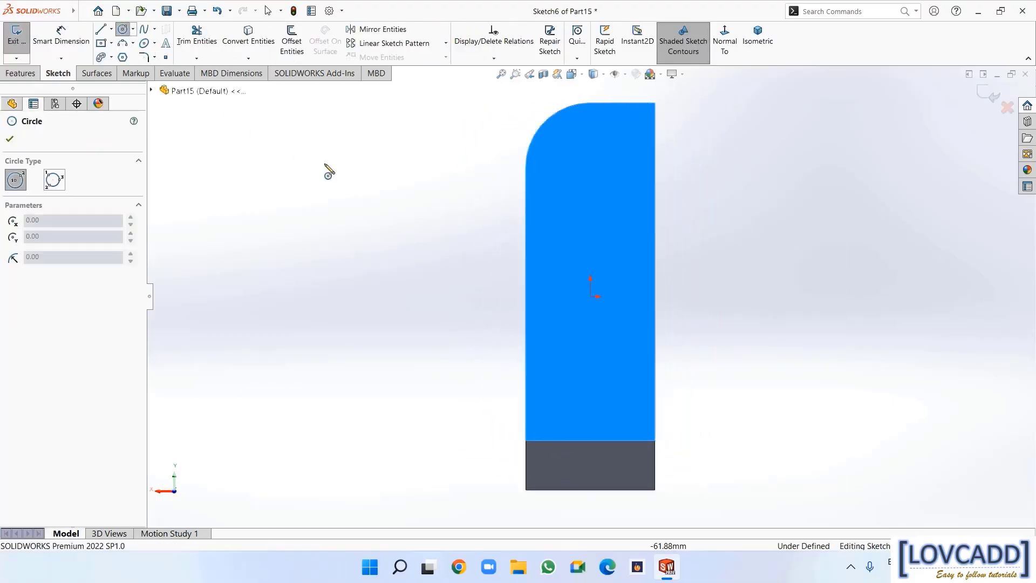
{"action": "left_click", "coordinate": [590, 156]}
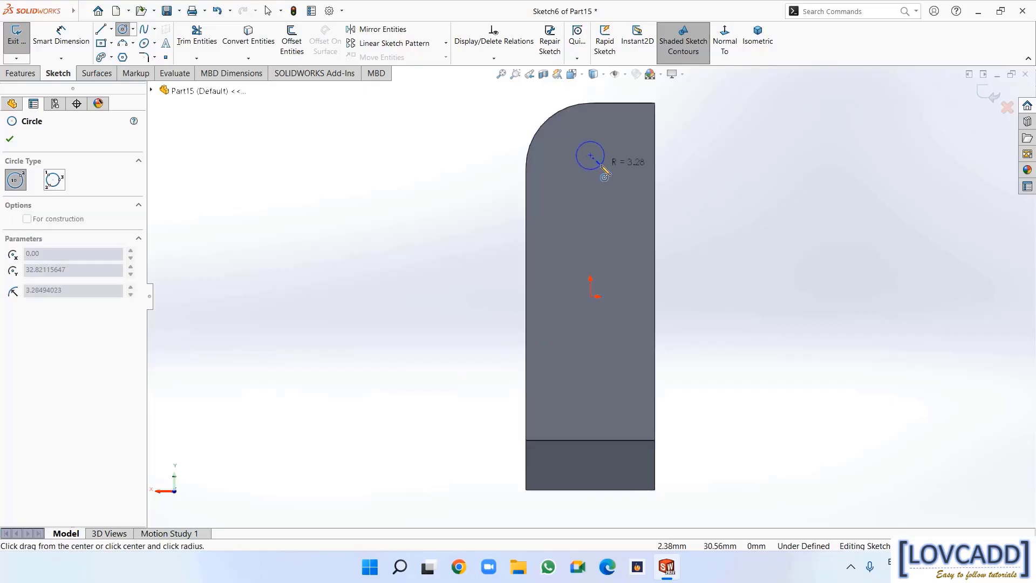
{"action": "left_click", "coordinate": [607, 171]}
{"action": "right_click", "coordinate": [605, 168]}
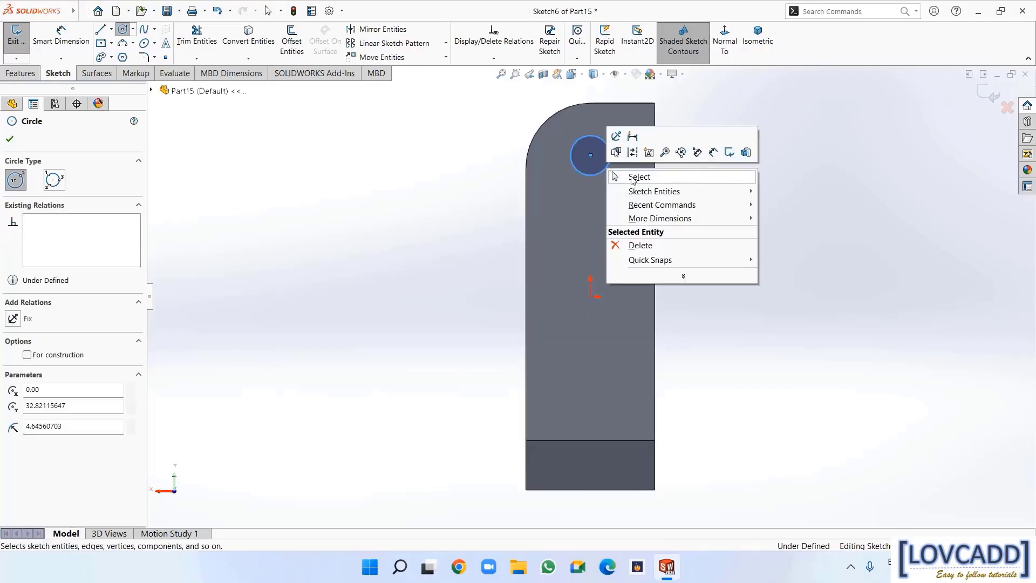
{"action": "left_click", "coordinate": [634, 176]}
Dimension the circle's centre 15 mm from the side face's long edge below the rounded corner
{"action": "left_click", "coordinate": [61, 36]}
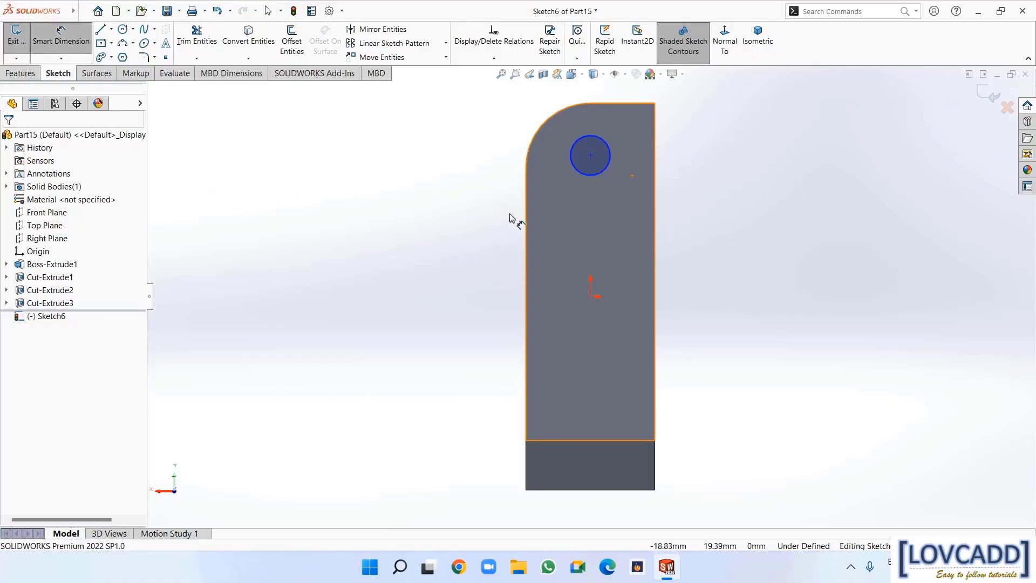
{"action": "left_click", "coordinate": [525, 216]}
{"action": "left_click", "coordinate": [590, 155]}
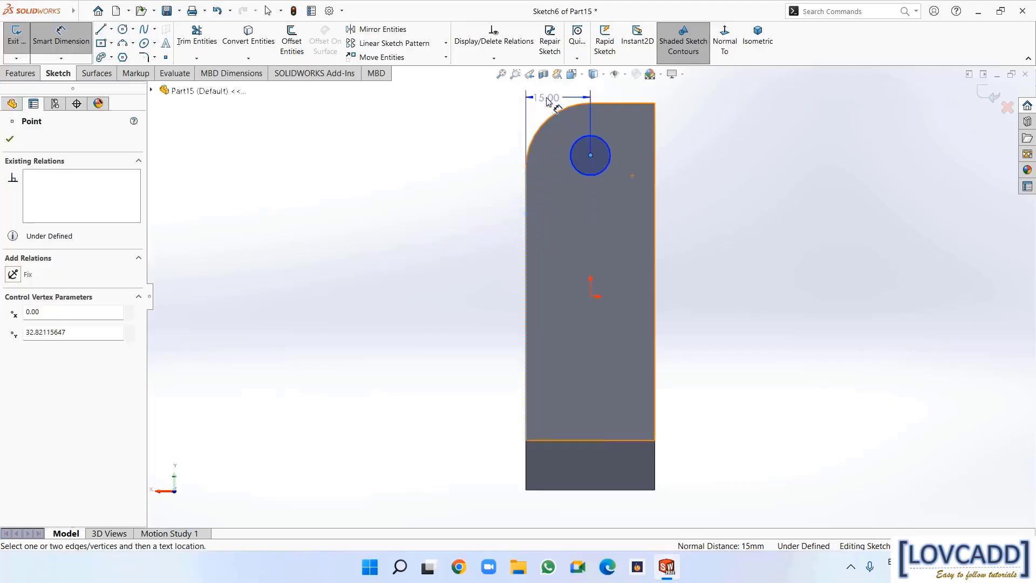
{"action": "left_click", "coordinate": [547, 100]}
{"action": "type", "text": "15"}
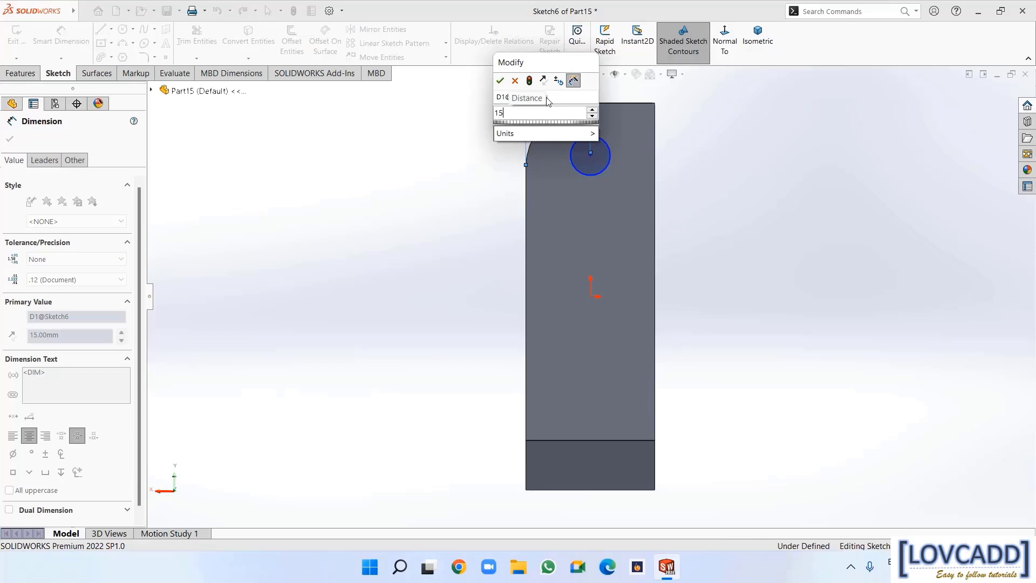
{"action": "key", "text": "Return"}
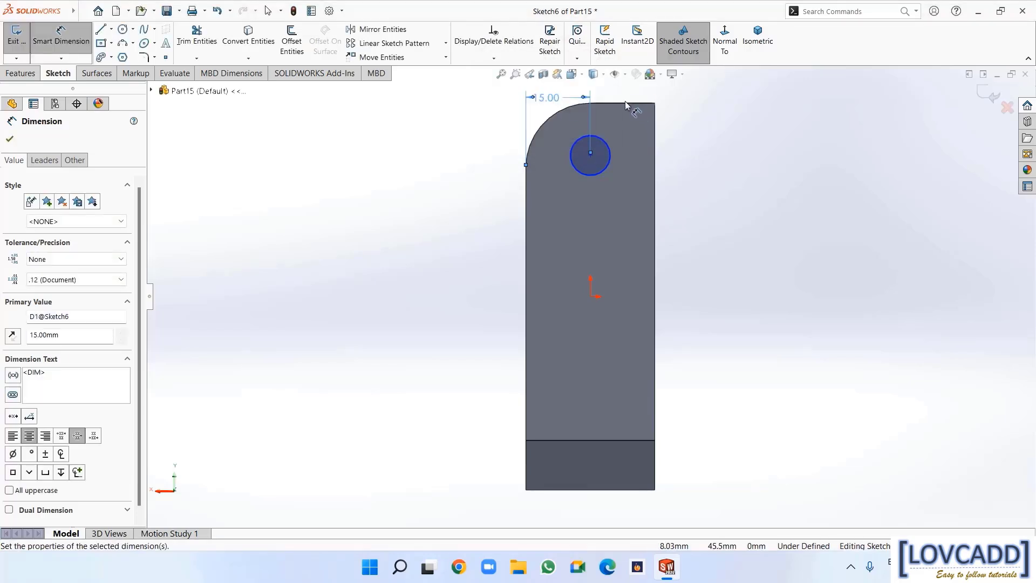
Dimension the circle's centre 14 mm from the side face's upper edge
{"action": "left_click", "coordinate": [590, 156]}
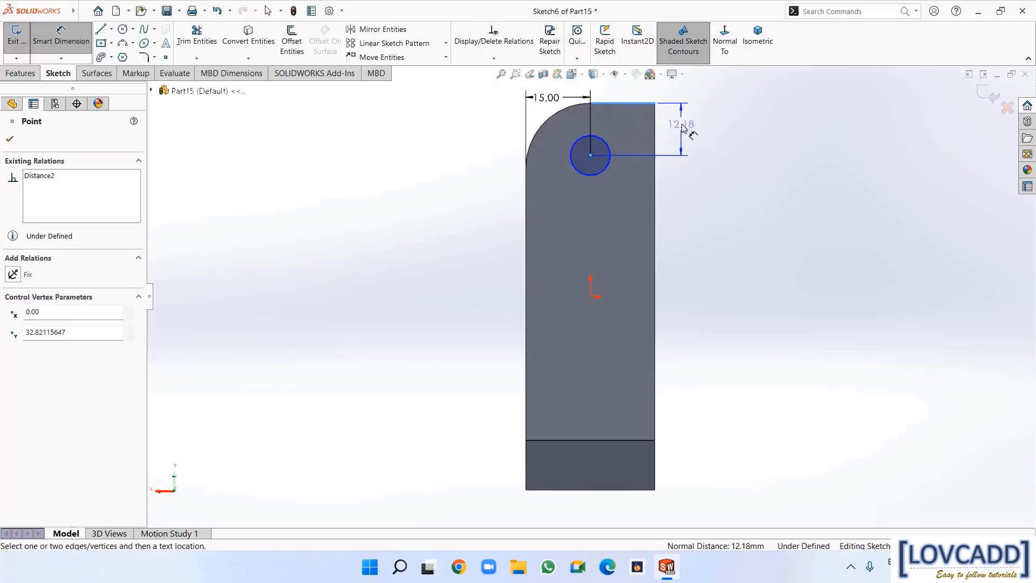
{"action": "left_click", "coordinate": [680, 133]}
{"action": "type", "text": "14"}
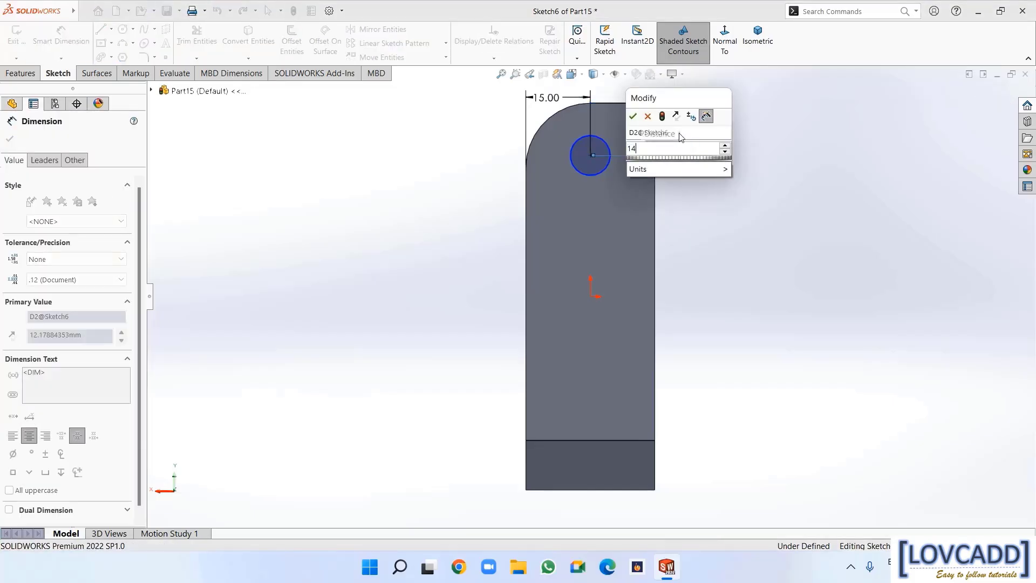
{"action": "key", "text": "Return"}
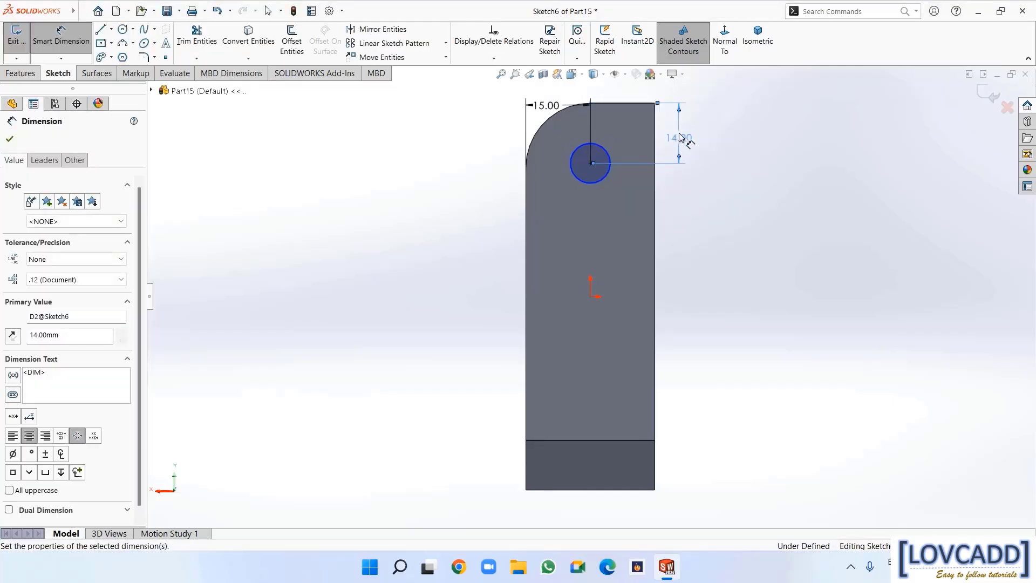
Dimension the side-face circle to a diameter of 14 mm and exit the sketch
{"action": "left_click", "coordinate": [605, 180]}
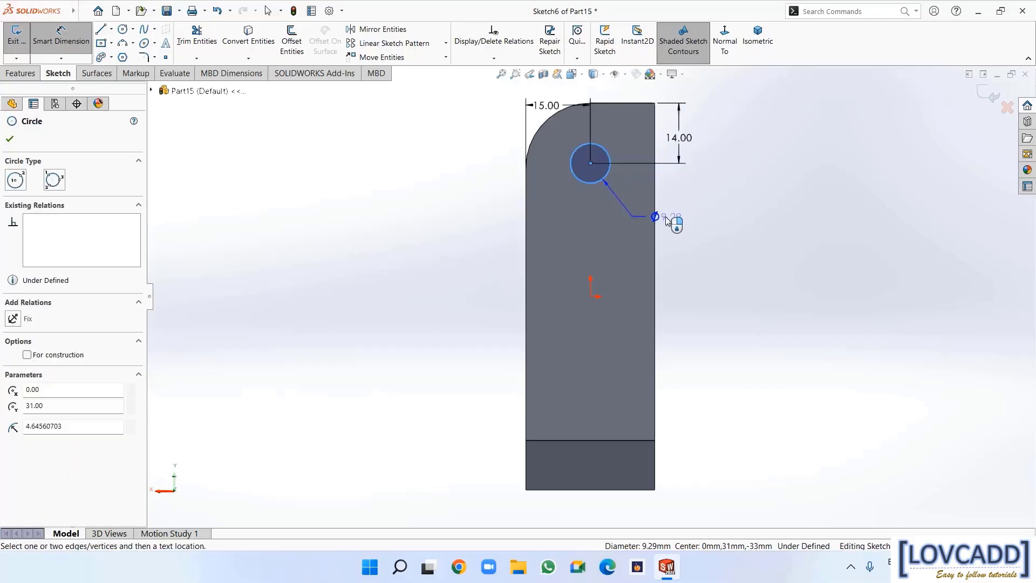
{"action": "left_click", "coordinate": [694, 231]}
{"action": "type", "text": "14"}
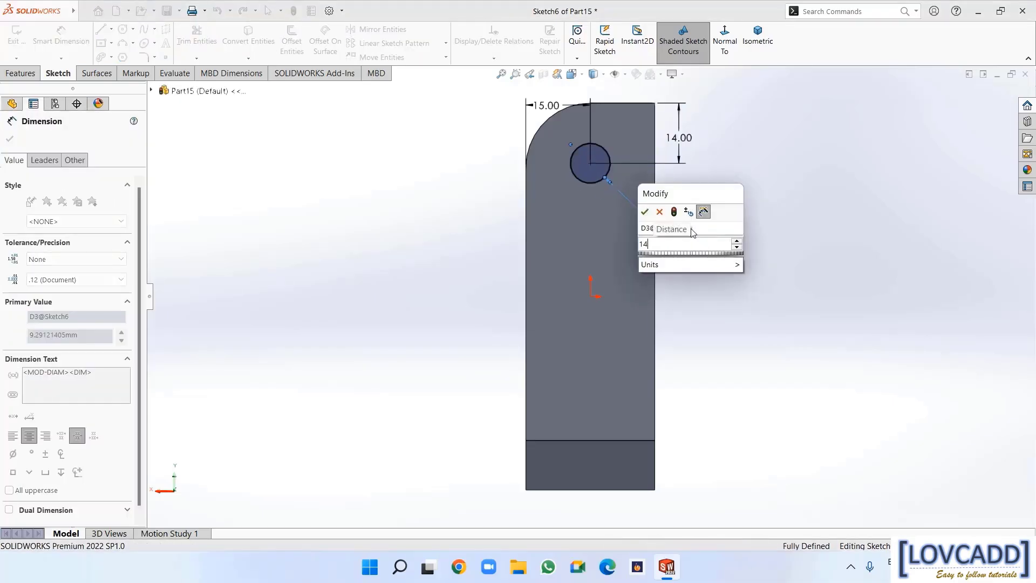
{"action": "key", "text": "Return"}
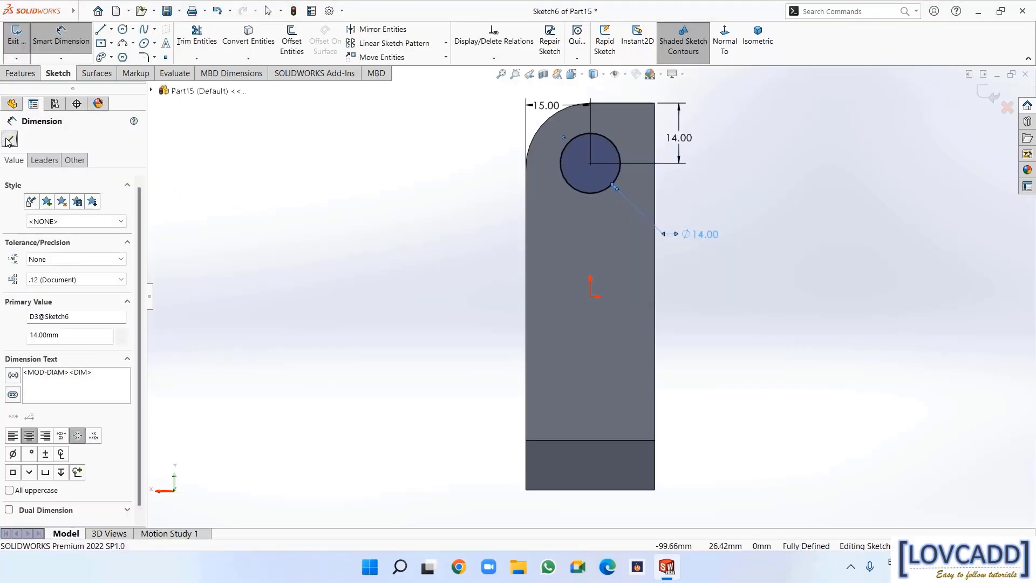
{"action": "key", "text": "Escape"}
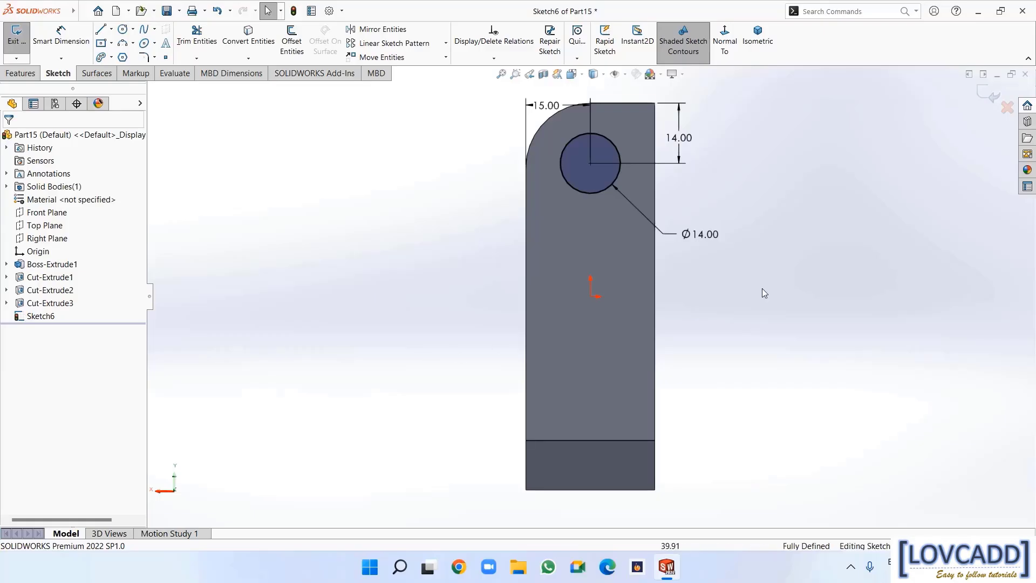
{"action": "left_click", "coordinate": [992, 95]}
Sketch a circle about 8 mm in diameter on the opposite narrow side face, centred on the existing 14 mm circle's centre
{"action": "middle_click_drag", "start_coordinate": [449, 291], "coordinate": [458, 179]}
{"action": "right_click", "coordinate": [464, 164]}
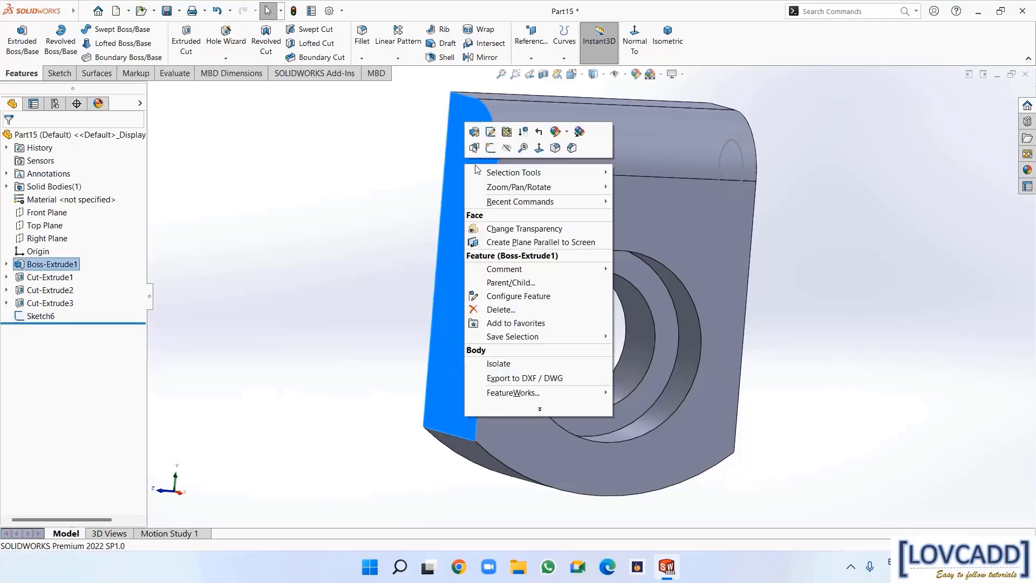
{"action": "left_click", "coordinate": [486, 152]}
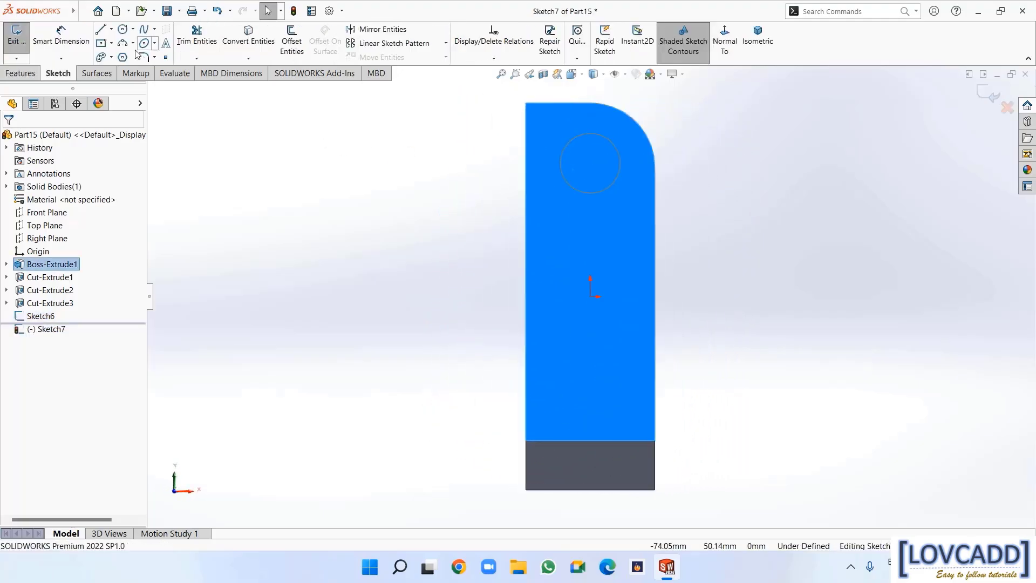
{"action": "left_click", "coordinate": [123, 31]}
{"action": "left_click", "coordinate": [590, 164]}
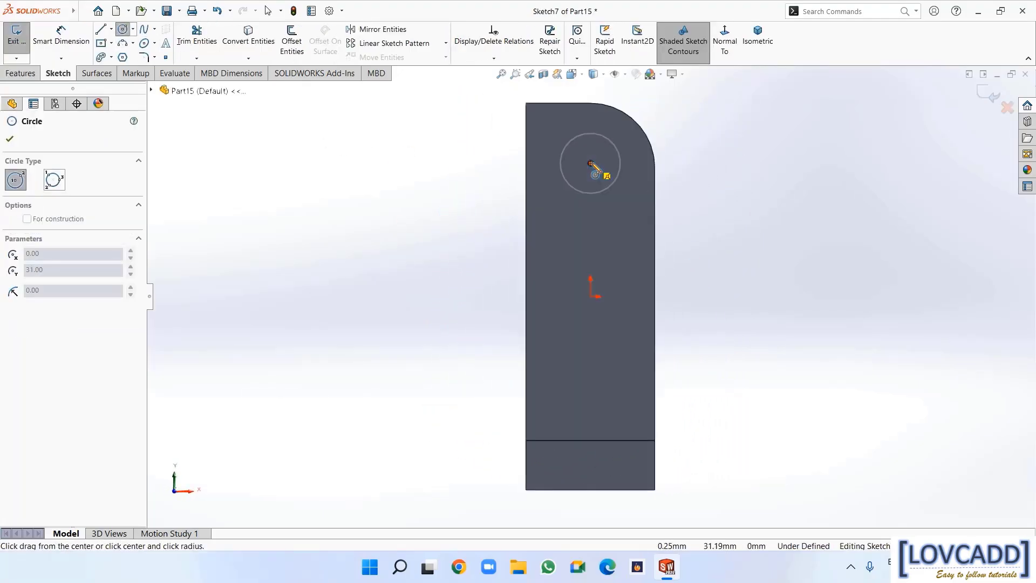
{"action": "left_click", "coordinate": [600, 181]}
{"action": "right_click", "coordinate": [599, 177]}
{"action": "left_click", "coordinate": [618, 185]}
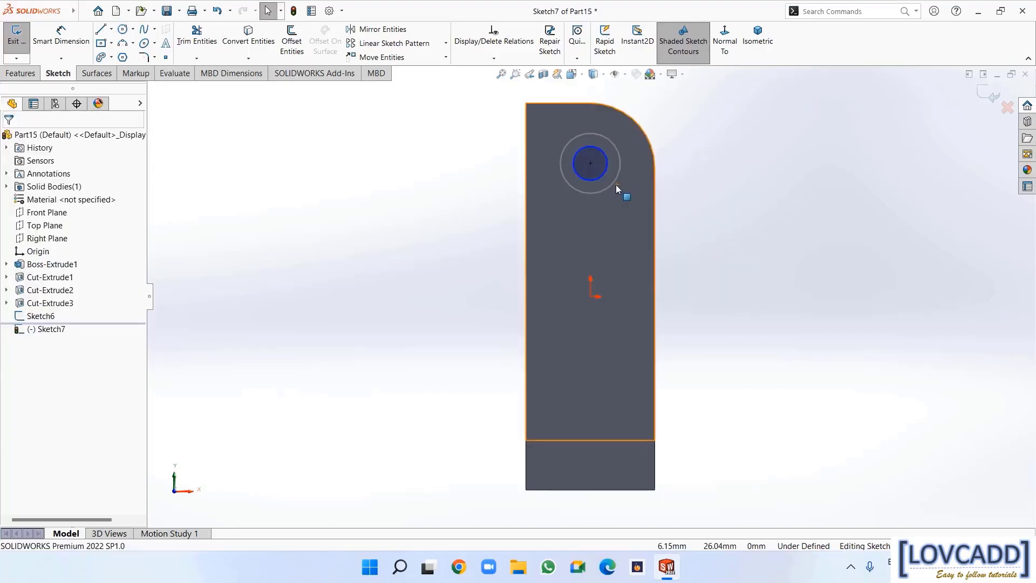
Dimension the new side-face circle to a diameter of 12 mm and exit the sketch
{"action": "left_click", "coordinate": [61, 36]}
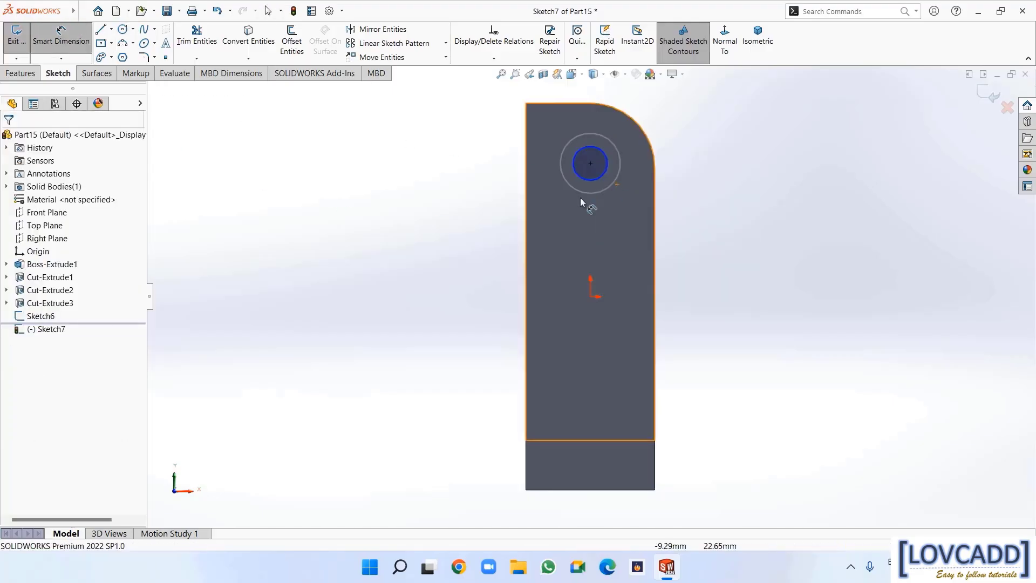
{"action": "left_click", "coordinate": [602, 151]}
{"action": "left_click", "coordinate": [704, 140]}
{"action": "type", "text": "12"}
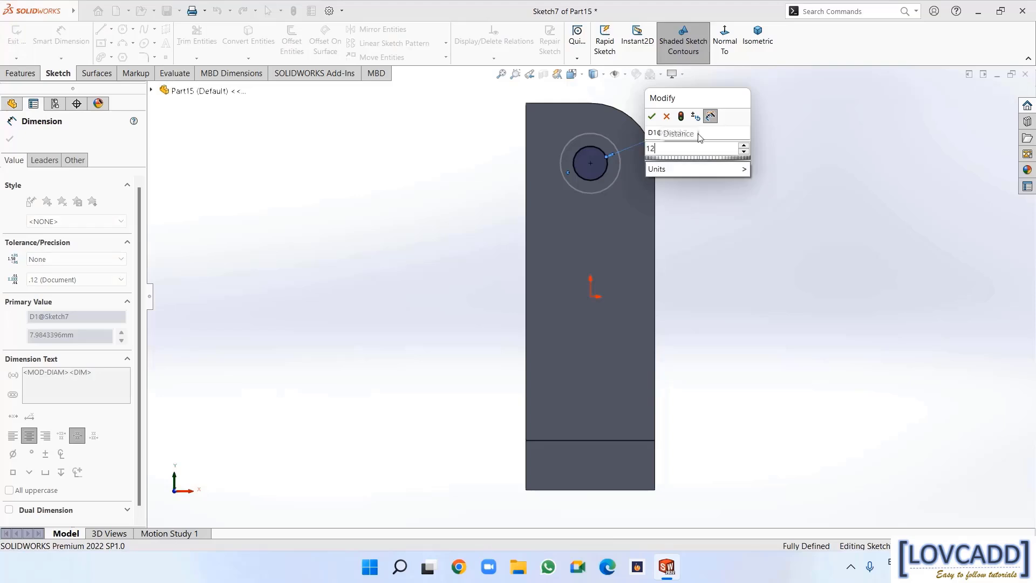
{"action": "key", "text": "Return"}
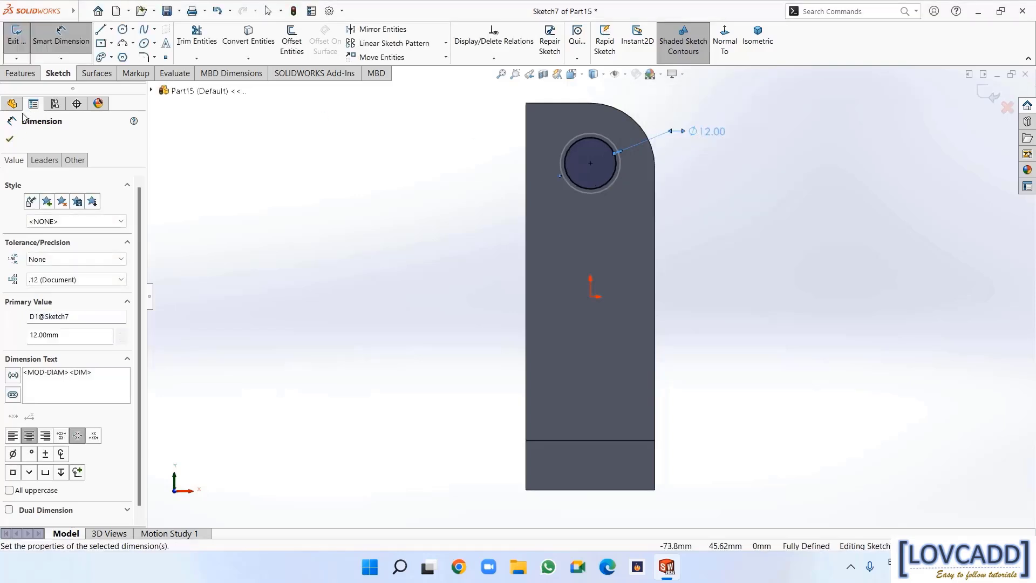
{"action": "left_click", "coordinate": [13, 139]}
{"action": "left_click", "coordinate": [22, 75]}
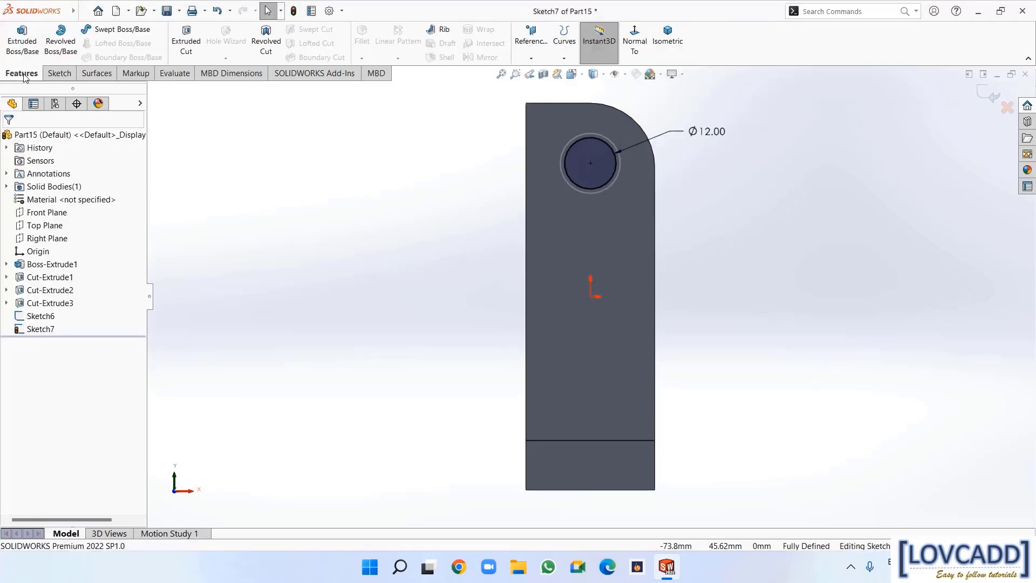
{"action": "left_click", "coordinate": [988, 89]}
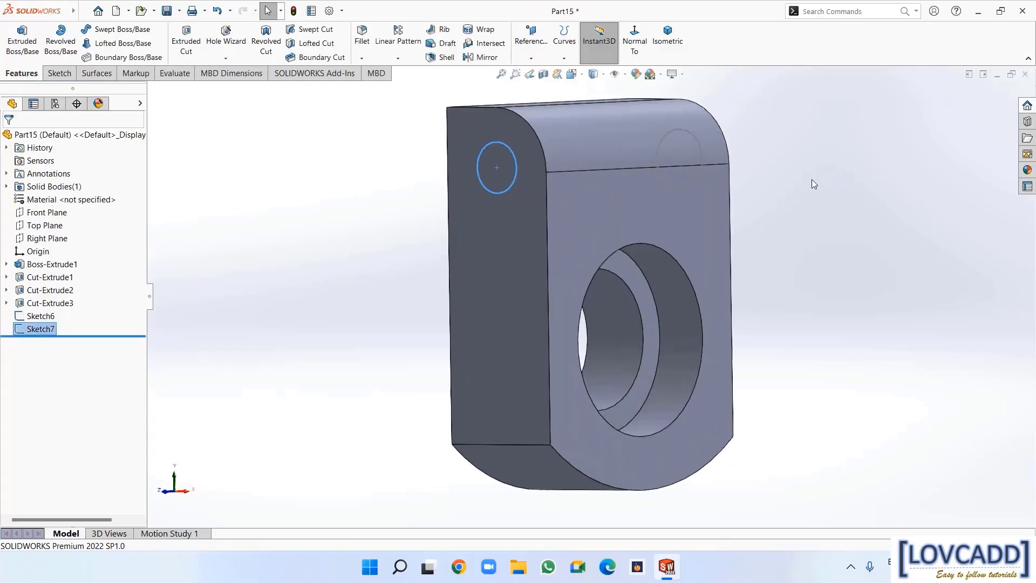
{"action": "left_click", "coordinate": [841, 185]}
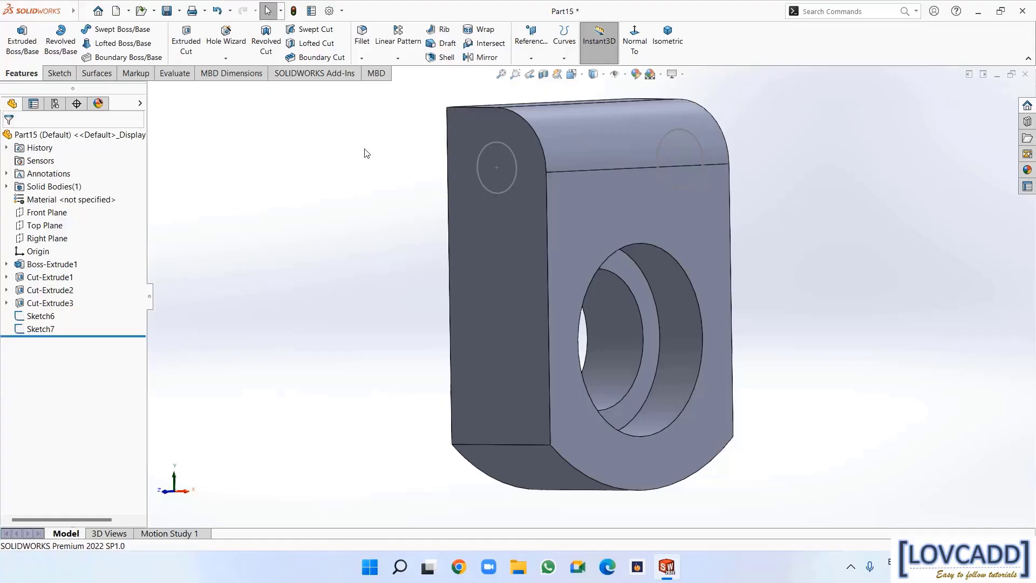
Create a lofted cut through the block between the 14 mm and 12 mm circles on its side faces
{"action": "left_click", "coordinate": [316, 43]}
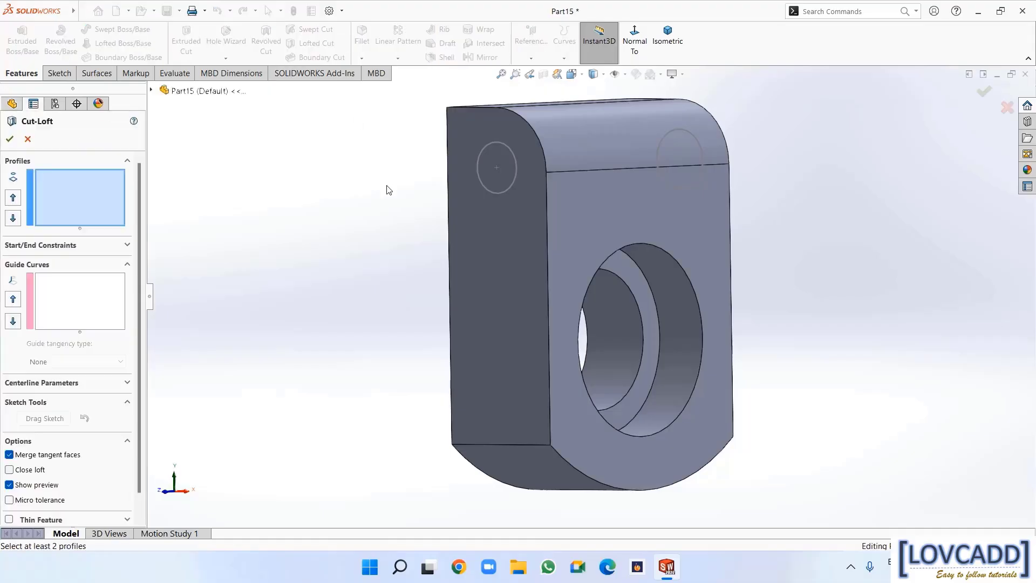
{"action": "left_click", "coordinate": [699, 176]}
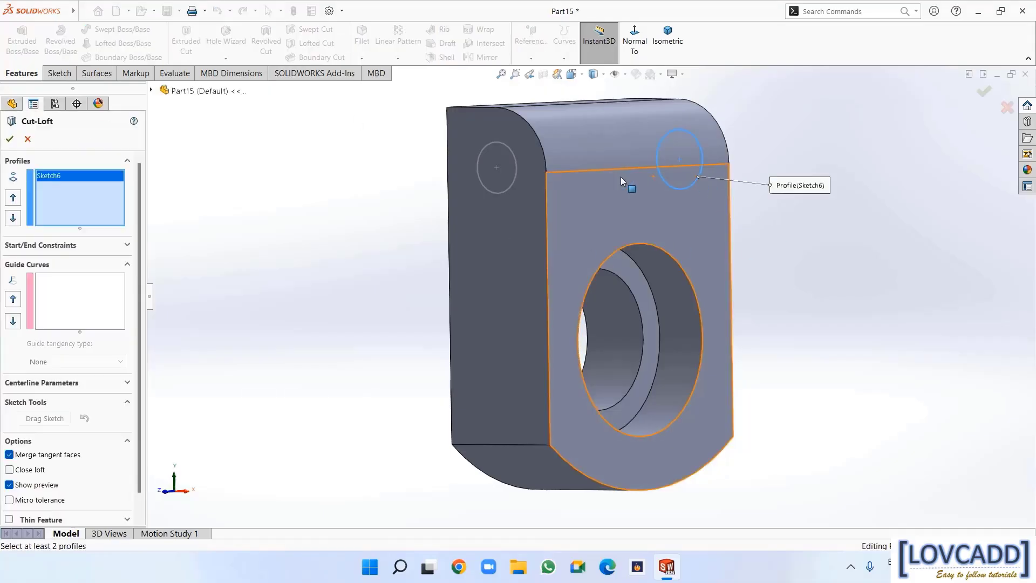
{"action": "left_click", "coordinate": [514, 179]}
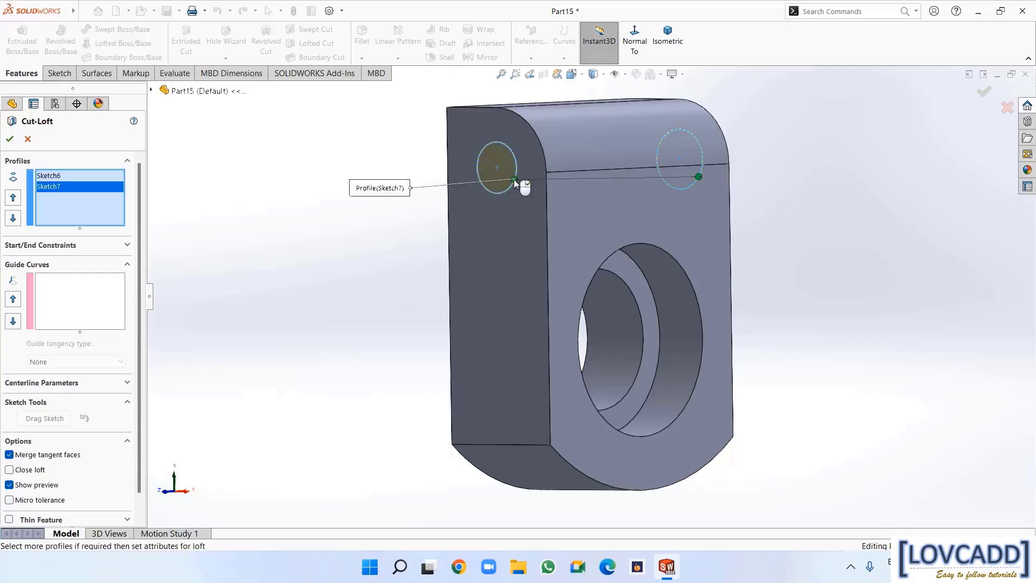
{"action": "left_click", "coordinate": [10, 139]}
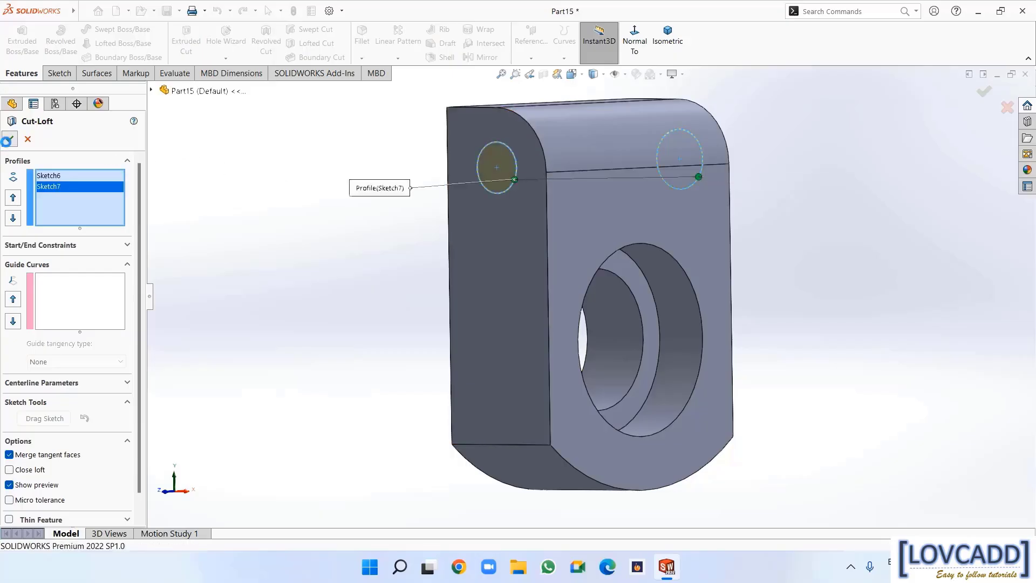
{"action": "middle_click_drag", "start_coordinate": [267, 259], "coordinate": [237, 271]}
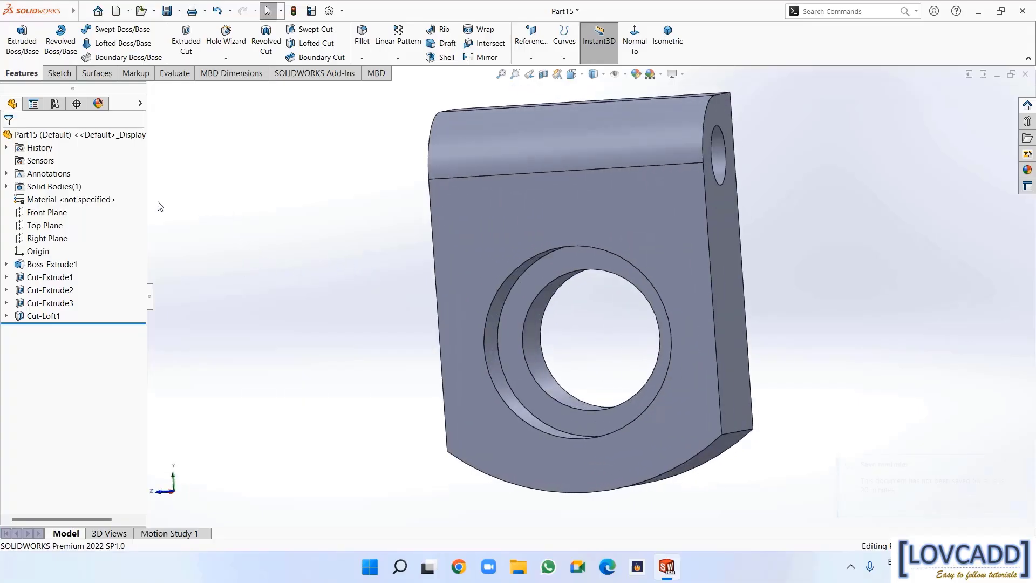
Assign the Plain Carbon Steel material to the part
{"action": "right_click", "coordinate": [85, 203]}
{"action": "left_click", "coordinate": [97, 210]}
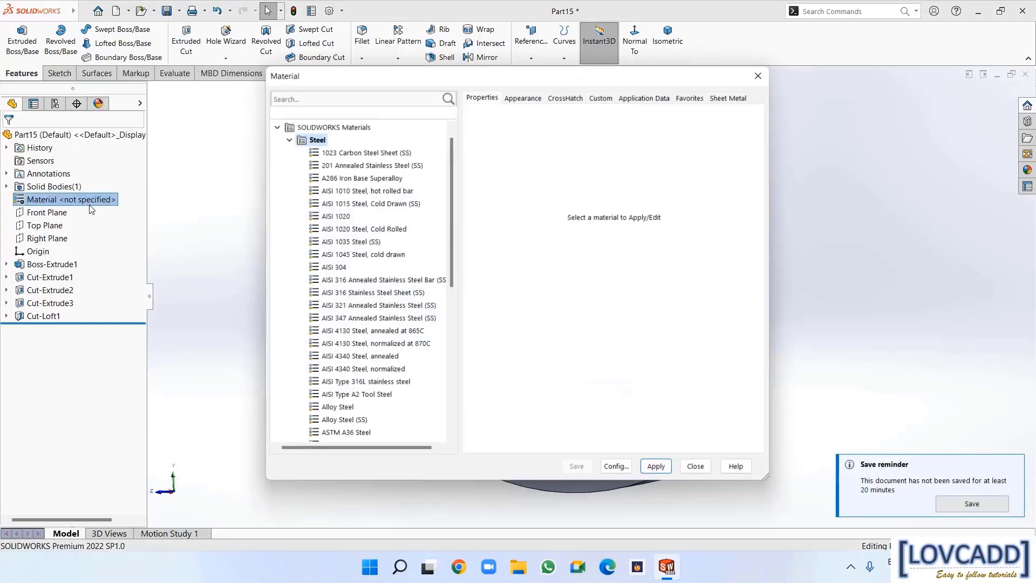
{"action": "scroll", "coordinate": [409, 283], "scroll_direction": "down", "scroll_amount": 1}
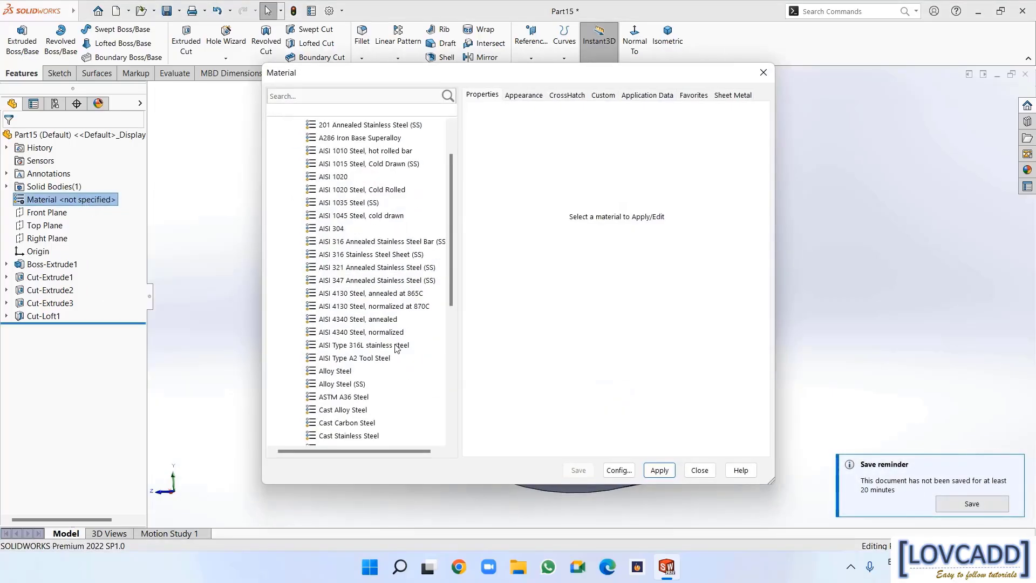
{"action": "scroll", "coordinate": [409, 361], "scroll_direction": "down", "scroll_amount": 1}
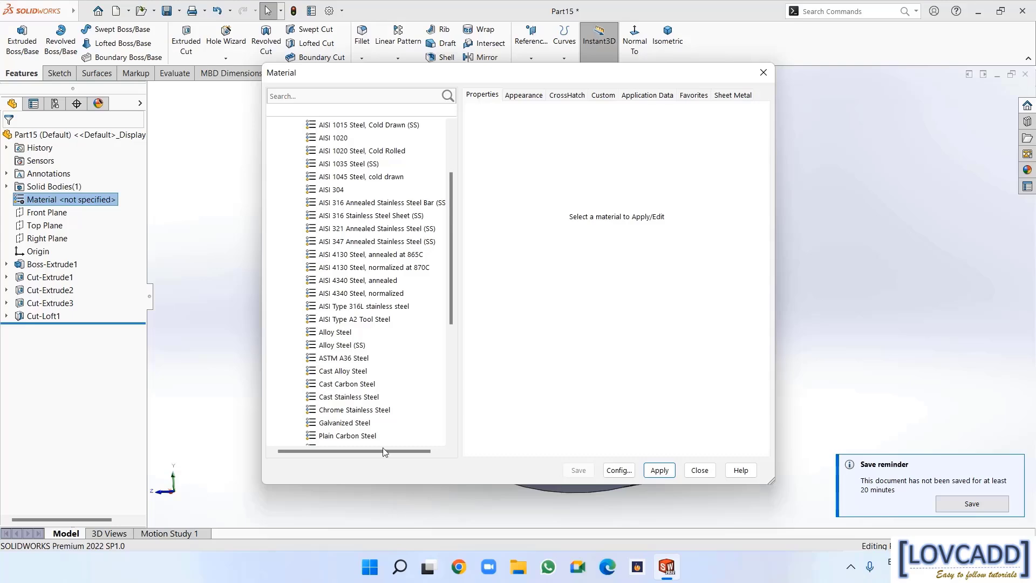
{"action": "left_click", "coordinate": [347, 436]}
{"action": "left_click", "coordinate": [659, 470]}
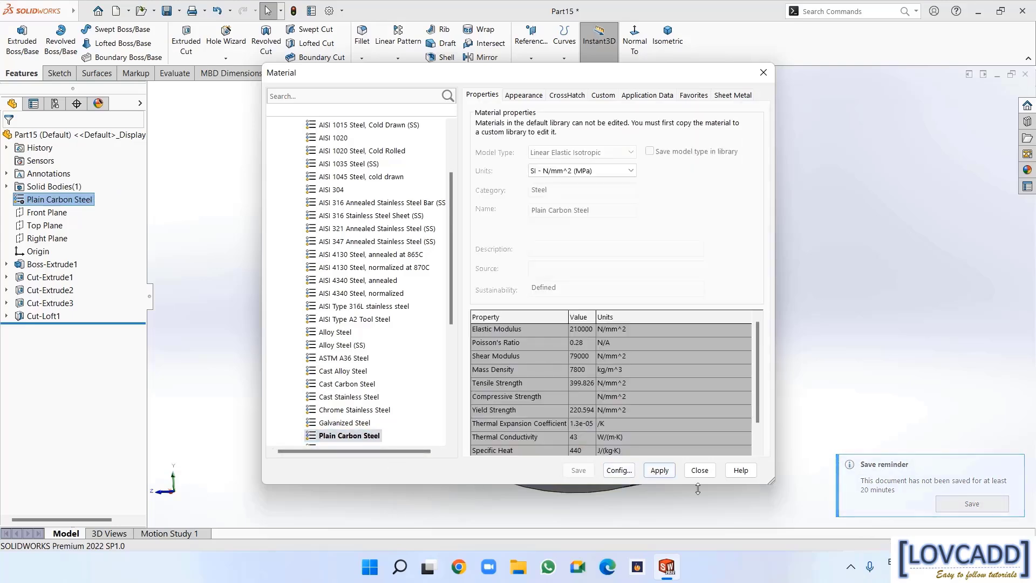
{"action": "left_click", "coordinate": [700, 470]}
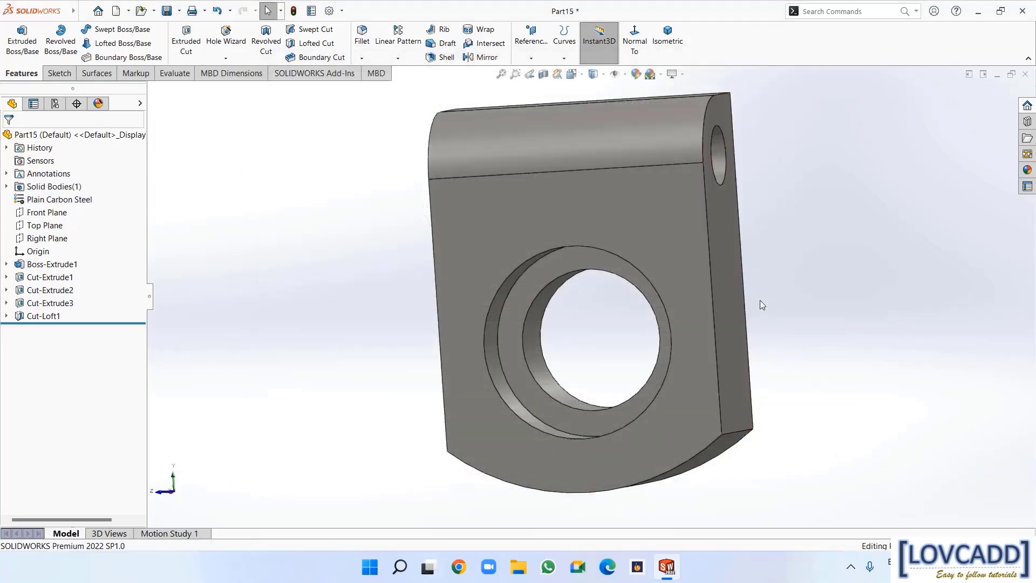
Save the part as "drag plate" in the "shaping machine" folder on the Desktop
{"action": "middle_click_drag", "start_coordinate": [759, 305], "coordinate": [796, 304]}
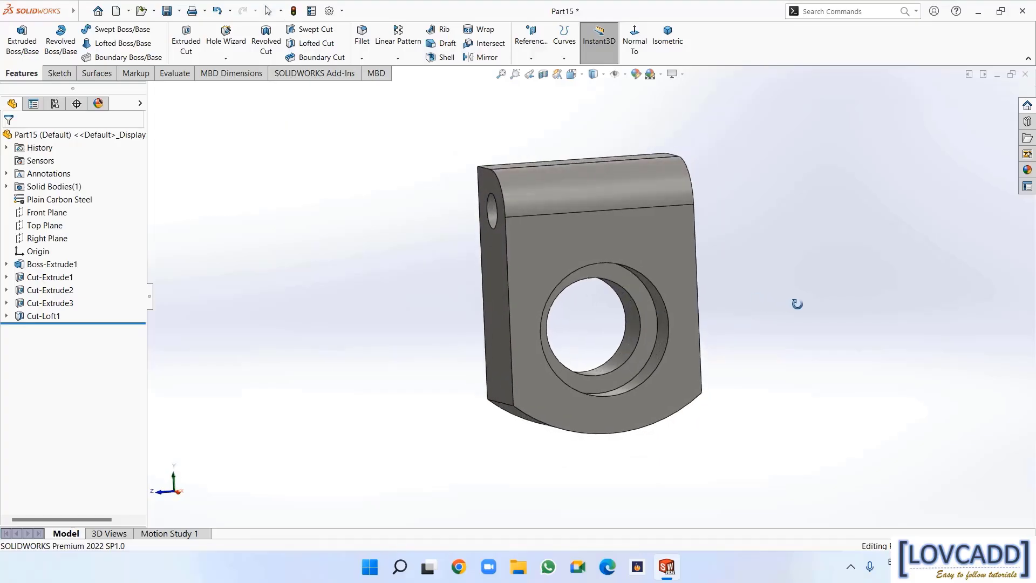
{"action": "left_click", "coordinate": [179, 11]}
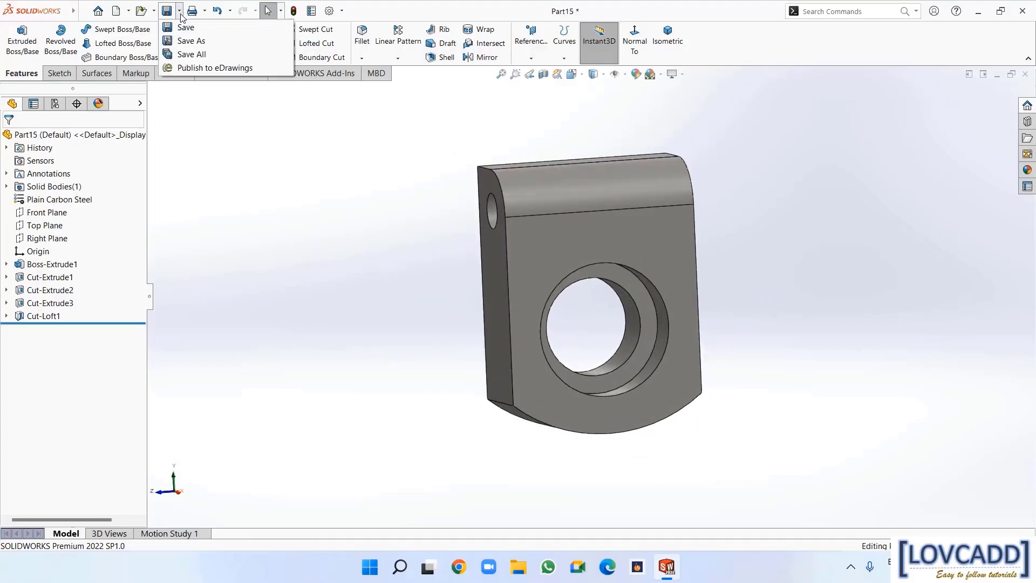
{"action": "left_click", "coordinate": [186, 40]}
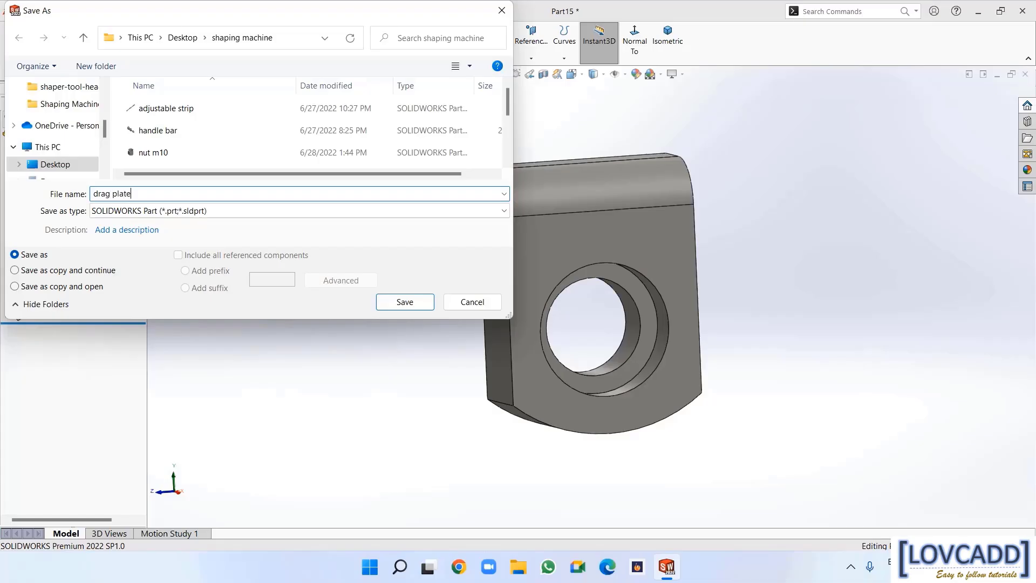
{"action": "left_click", "coordinate": [416, 302]}
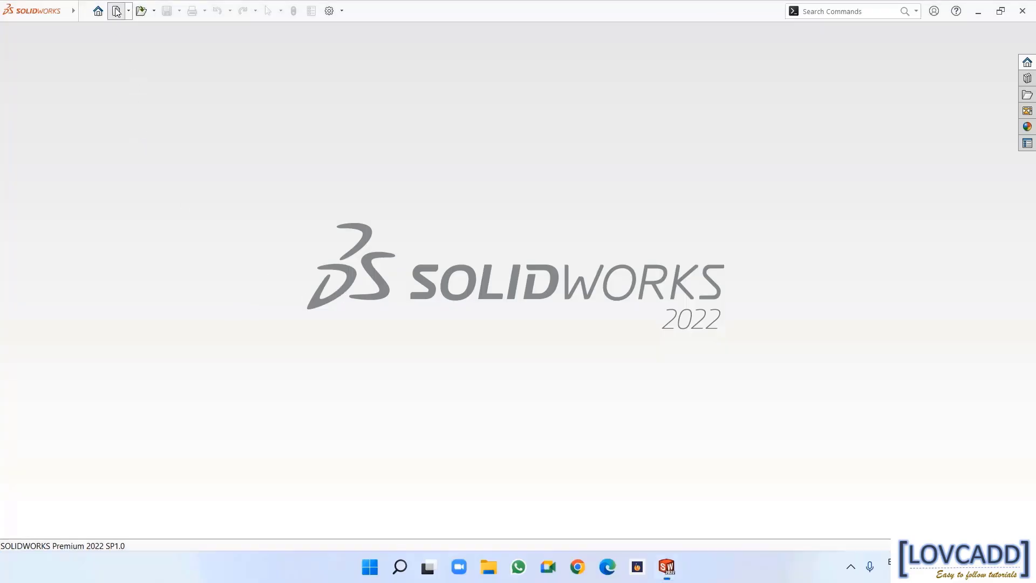
Create a new part document and start a sketch on the Top Plane
{"action": "left_click", "coordinate": [116, 10]}
{"action": "left_click", "coordinate": [434, 426]}
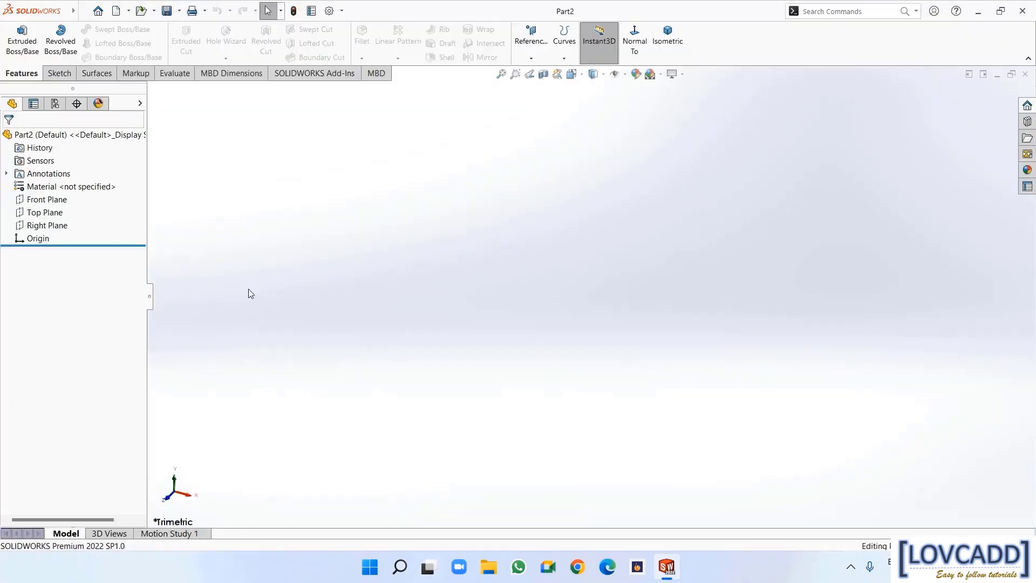
{"action": "left_click", "coordinate": [50, 213]}
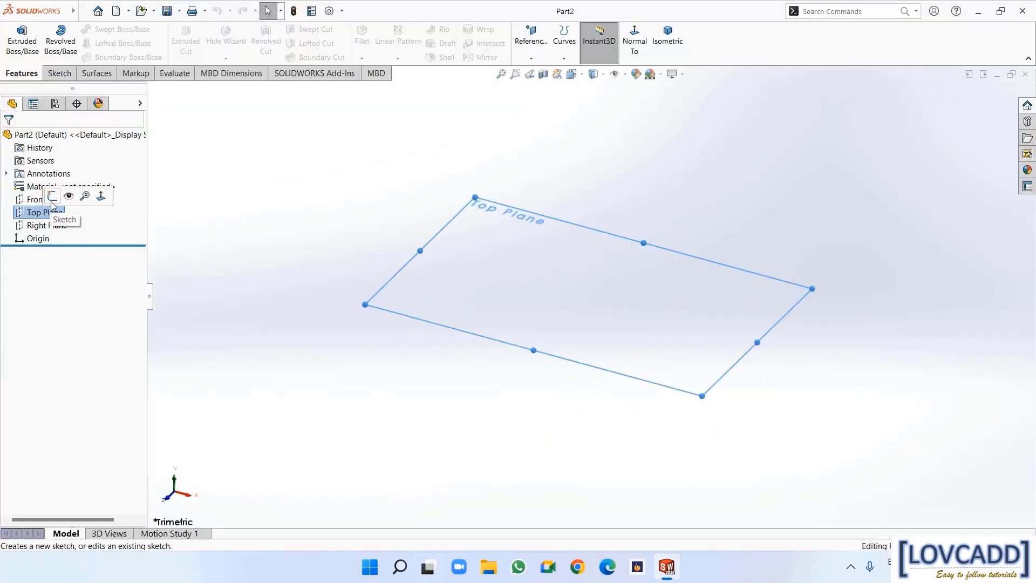
{"action": "left_click", "coordinate": [53, 196]}
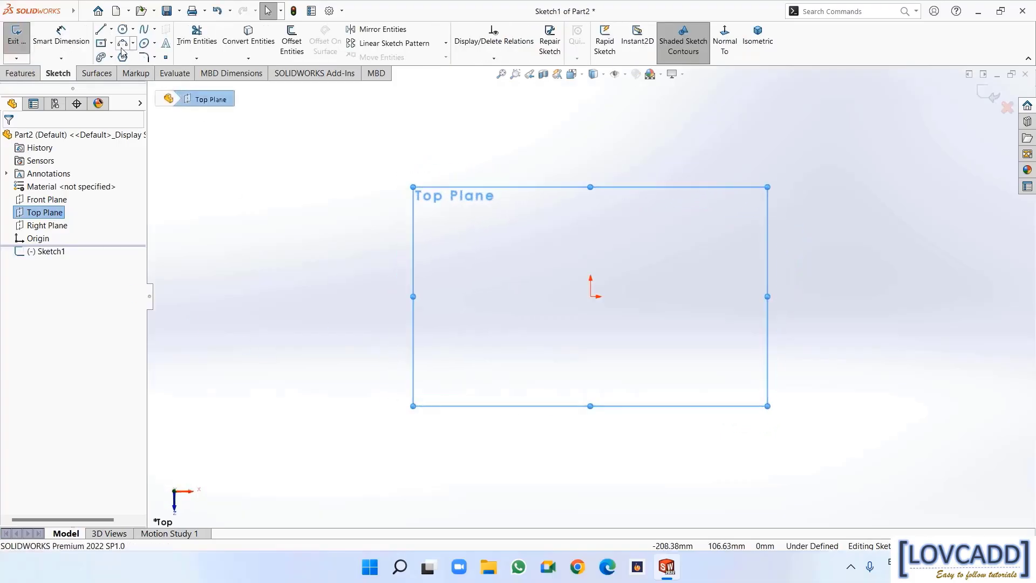
Sketch a centre rectangle about 67 x 72 mm centred on the origin
{"action": "left_click", "coordinate": [111, 44]}
{"action": "left_click", "coordinate": [116, 71]}
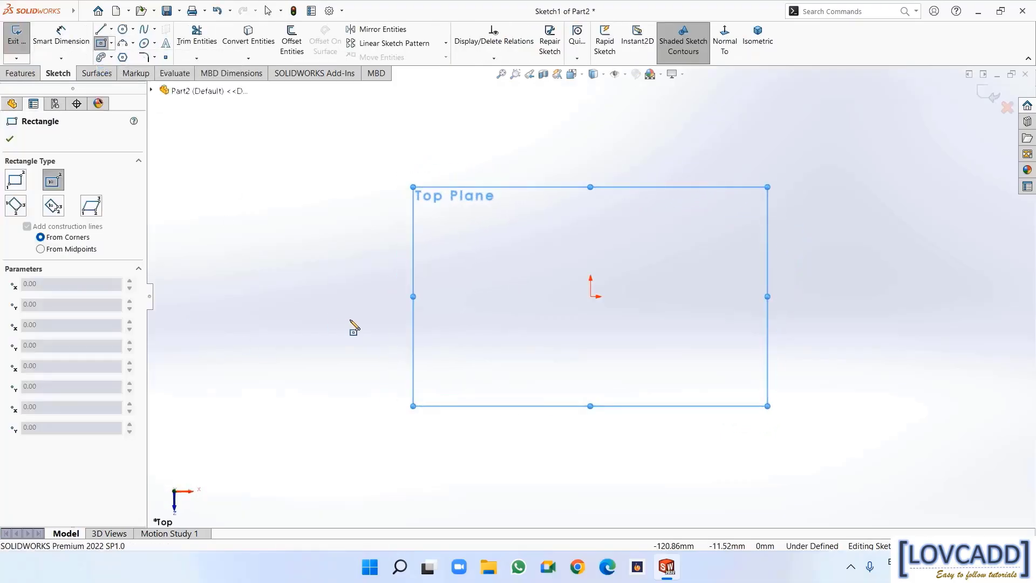
{"action": "left_click", "coordinate": [590, 296]}
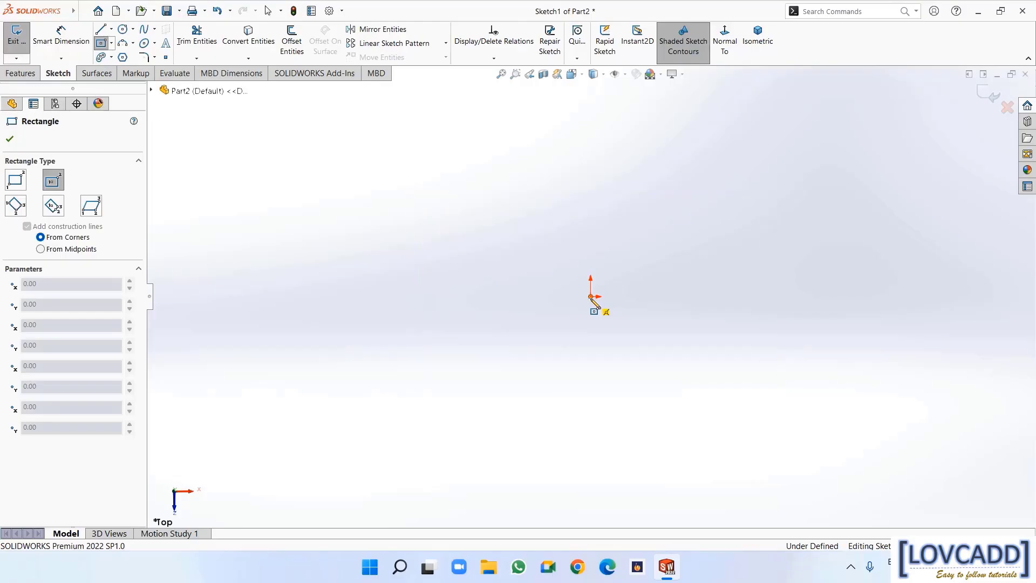
{"action": "left_click", "coordinate": [657, 367]}
{"action": "right_click", "coordinate": [657, 367]}
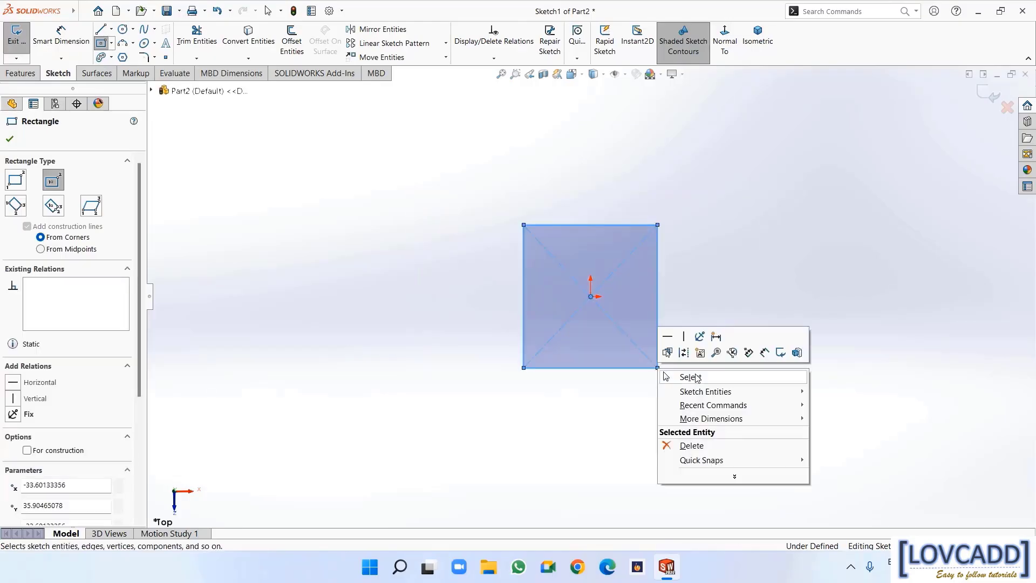
{"action": "left_click", "coordinate": [690, 376]}
Dimension the centre rectangle's height and width to 16 mm each
{"action": "left_click", "coordinate": [57, 41]}
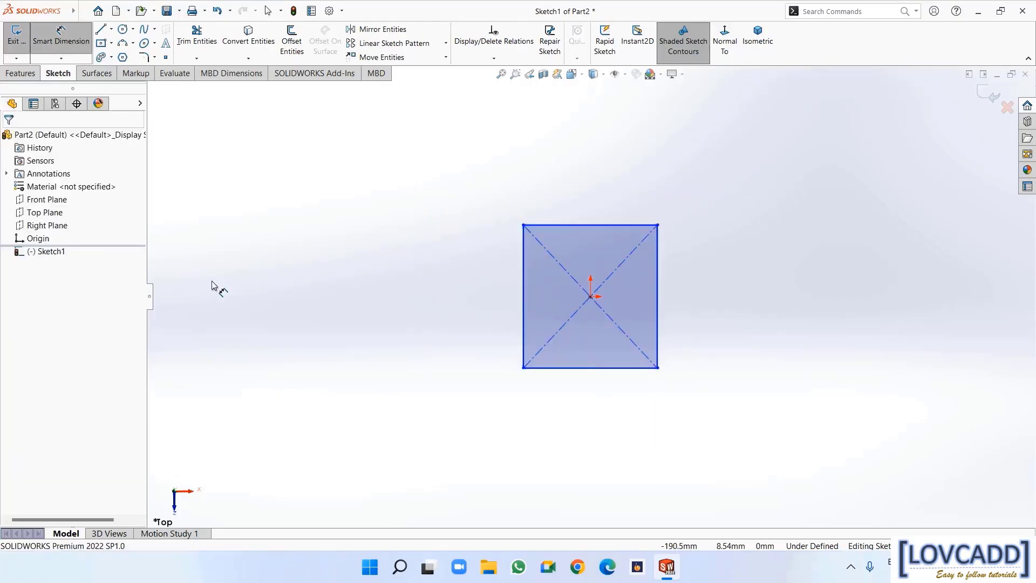
{"action": "left_click", "coordinate": [658, 317]}
{"action": "left_click", "coordinate": [709, 313]}
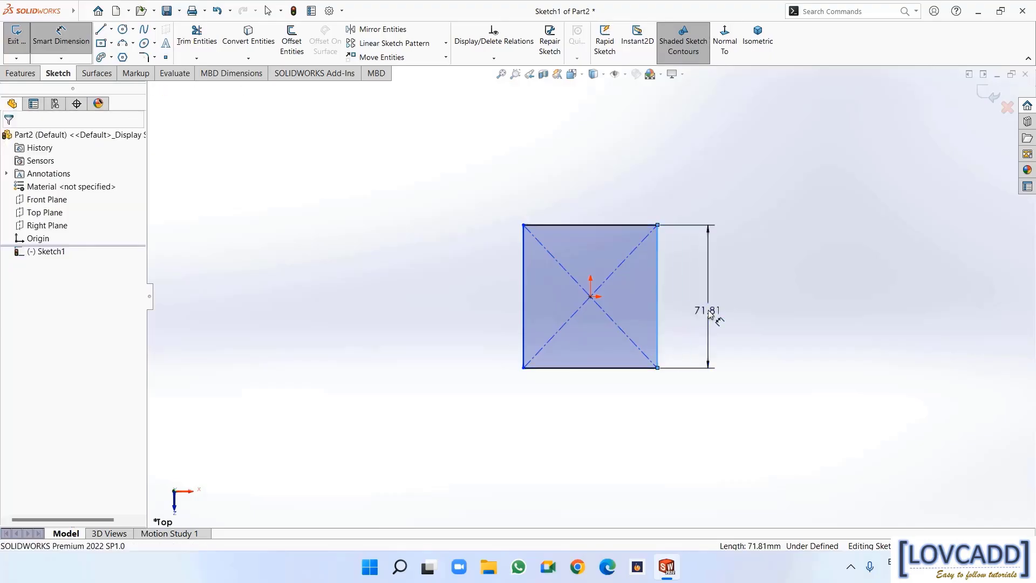
{"action": "type", "text": "16"}
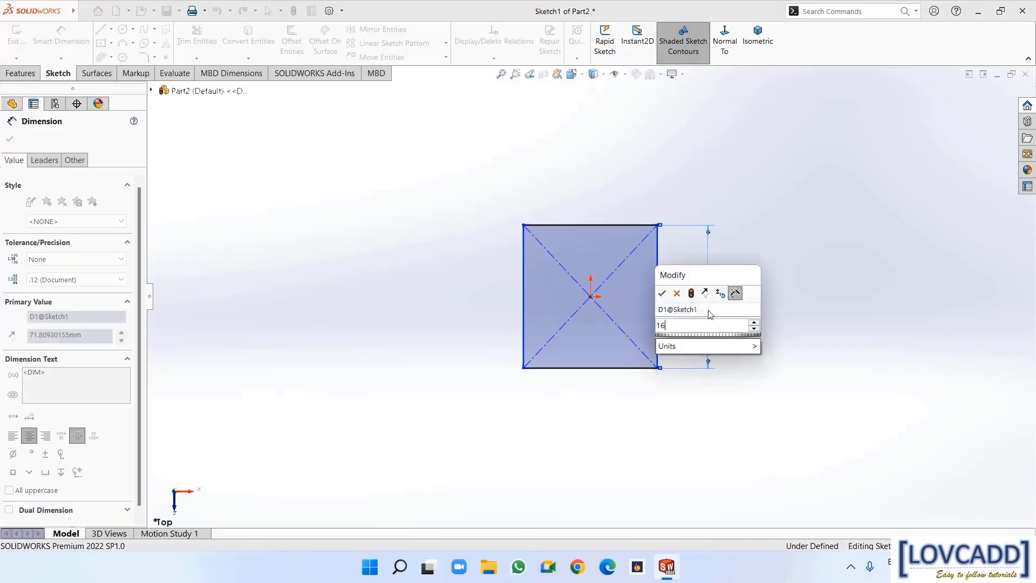
{"action": "key", "text": "Return"}
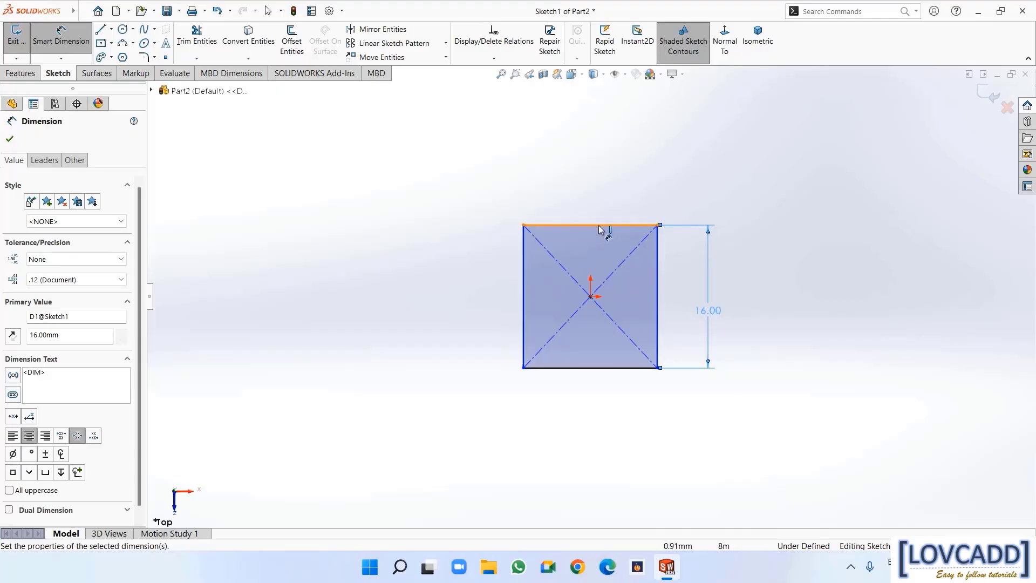
{"action": "left_click", "coordinate": [599, 230]}
{"action": "left_click", "coordinate": [589, 190]}
{"action": "type", "text": "16"}
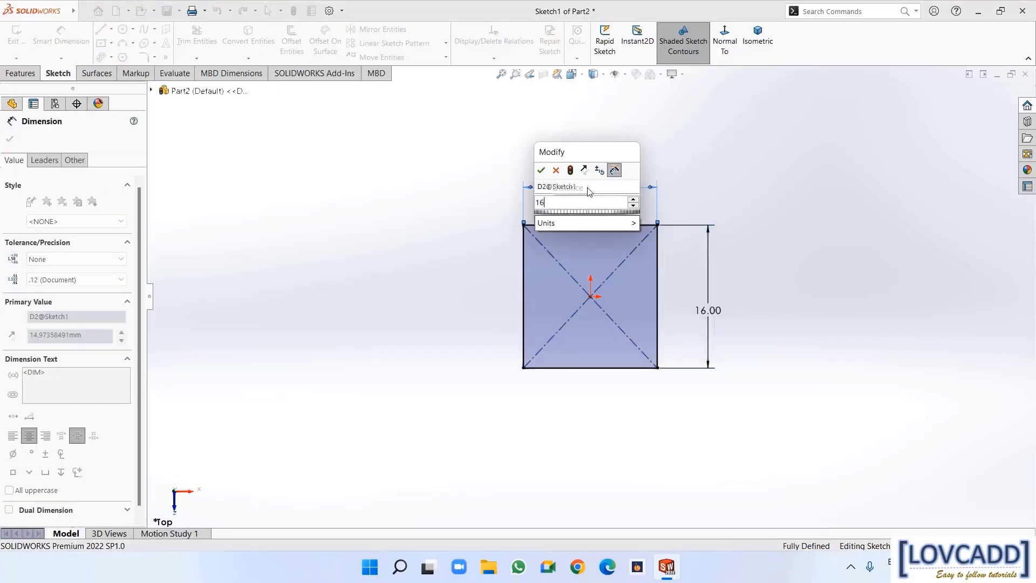
{"action": "key", "text": "Return"}
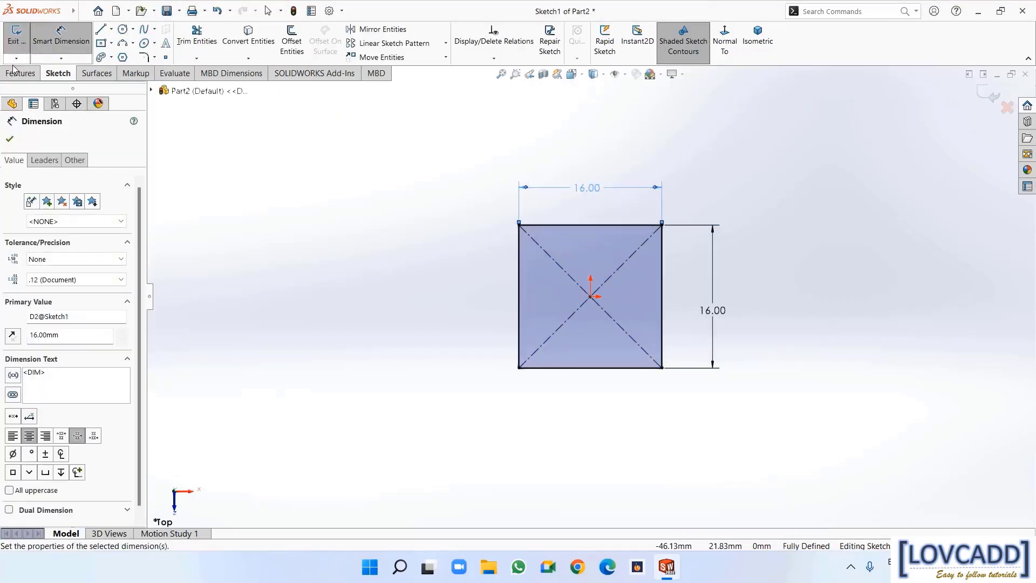
Extrude the square sketch as a blind boss to a depth of 16 mm
{"action": "left_click", "coordinate": [13, 75]}
{"action": "left_click", "coordinate": [23, 54]}
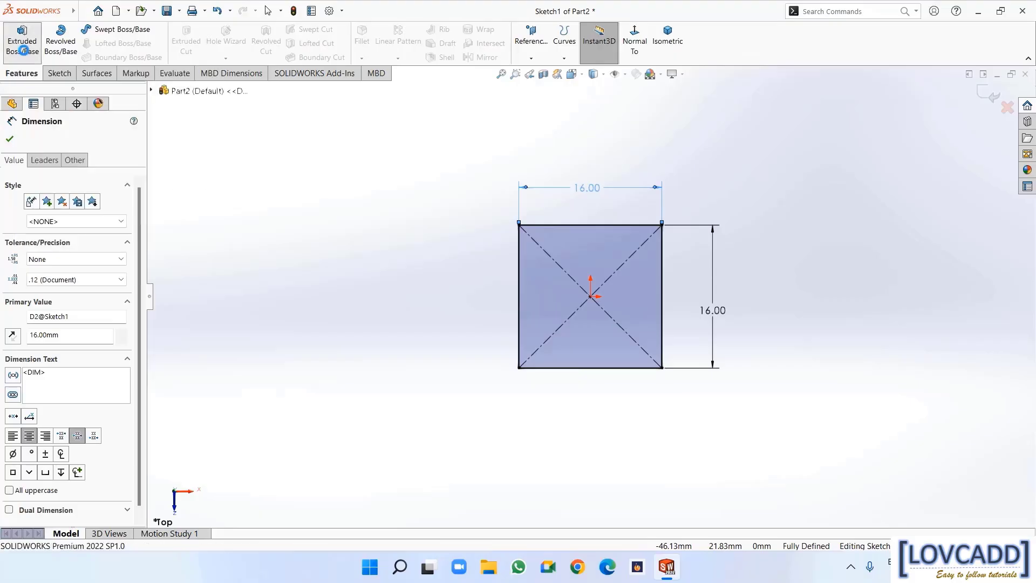
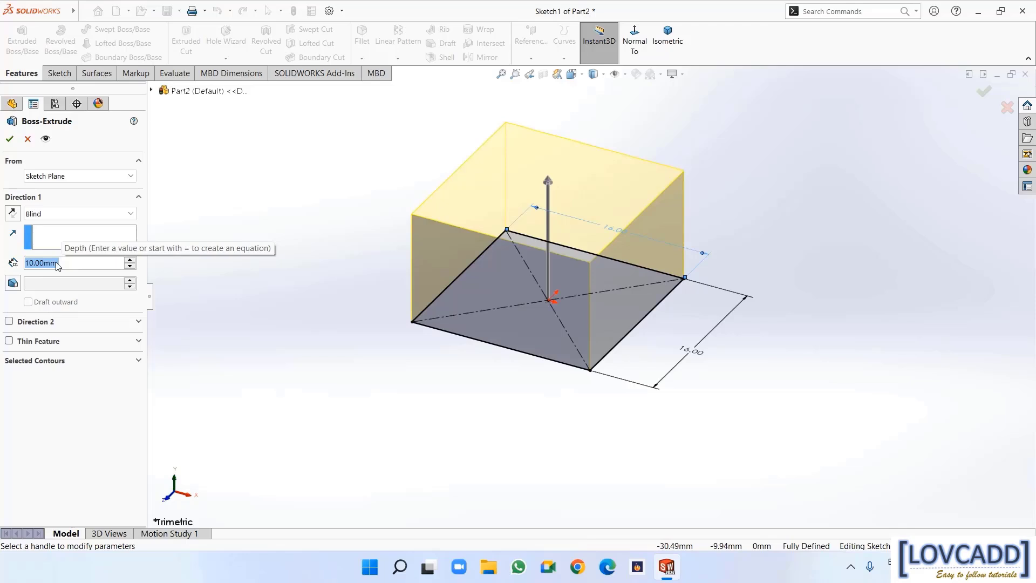
{"action": "type", "text": "16"}
{"action": "key", "text": "Return"}
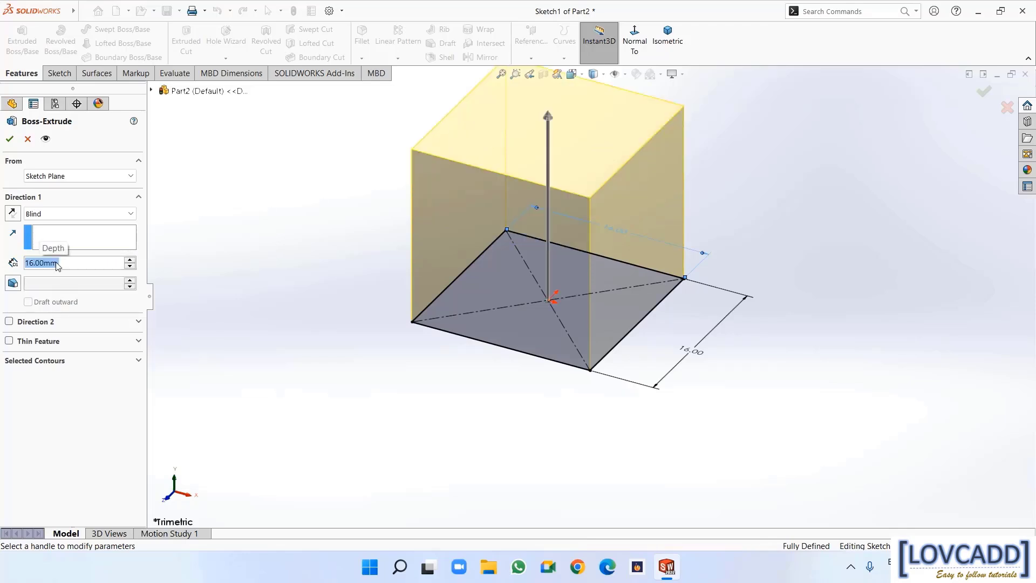
{"action": "left_click", "coordinate": [9, 139]}
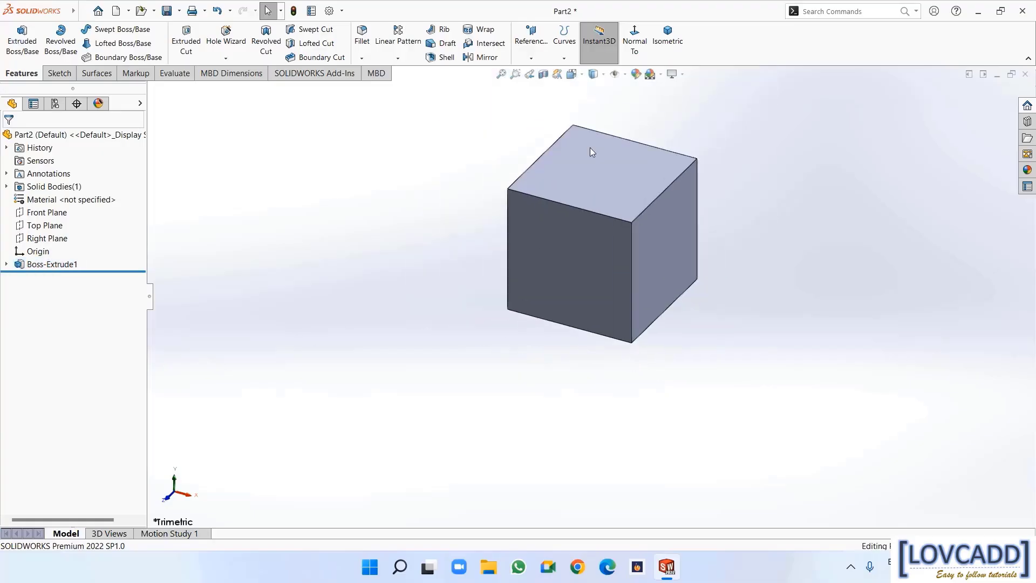
Sketch an 8 mm radius circle on the cube's top face, centred on the origin and reaching the face's edges
{"action": "right_click", "coordinate": [601, 177]}
{"action": "left_click", "coordinate": [627, 161]}
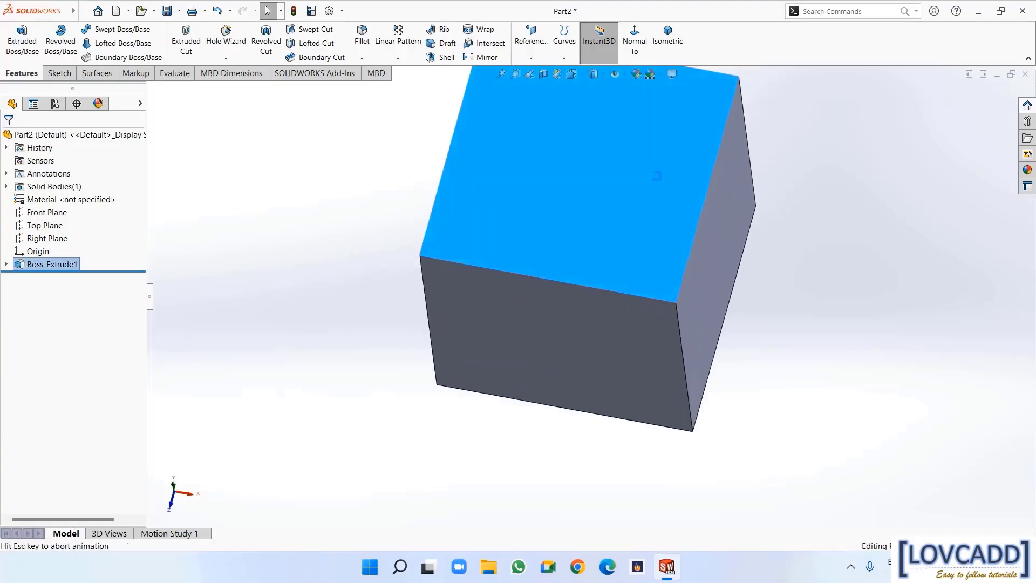
{"action": "left_click", "coordinate": [123, 30]}
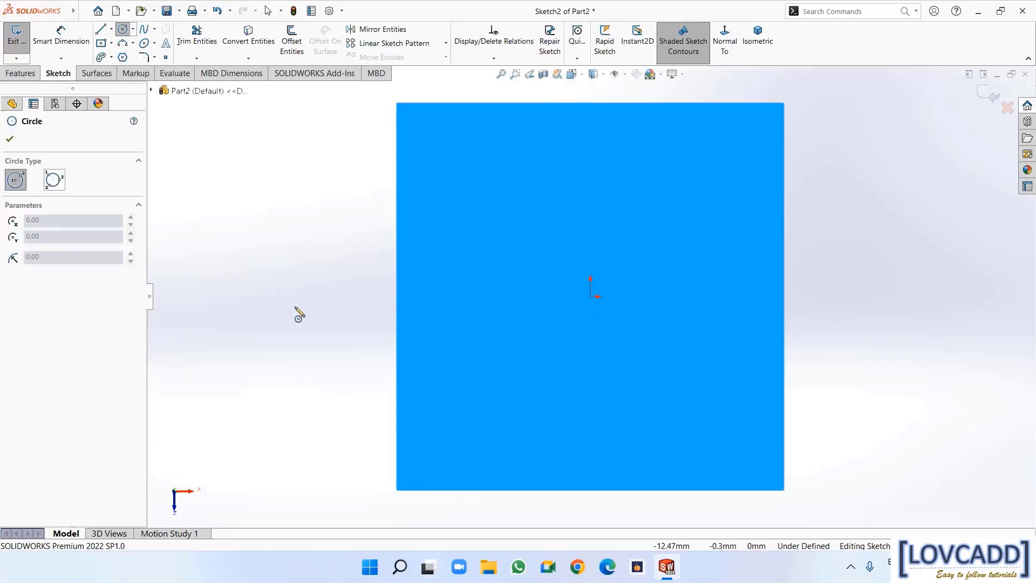
{"action": "left_click", "coordinate": [591, 296]}
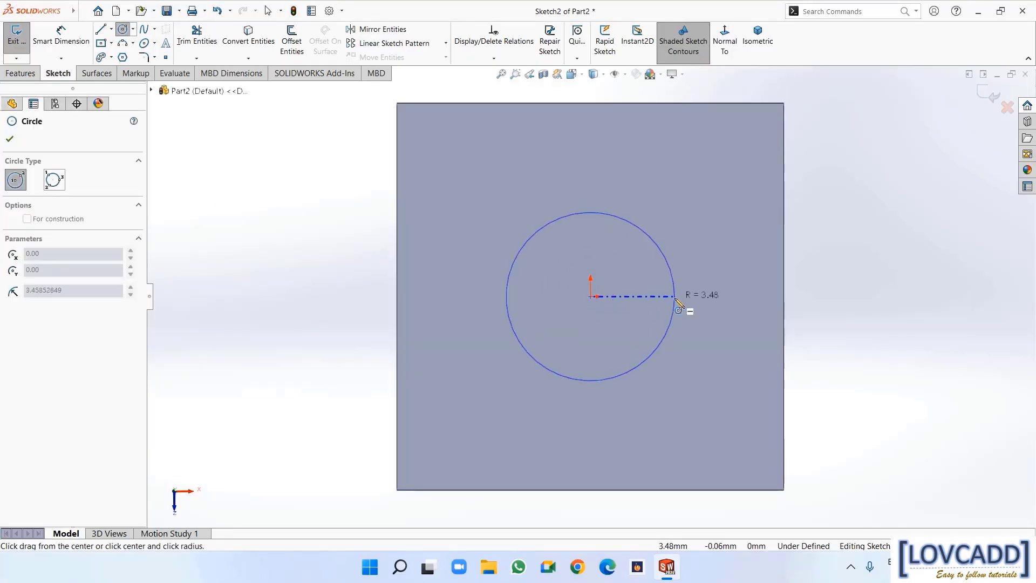
{"action": "left_click", "coordinate": [787, 302]}
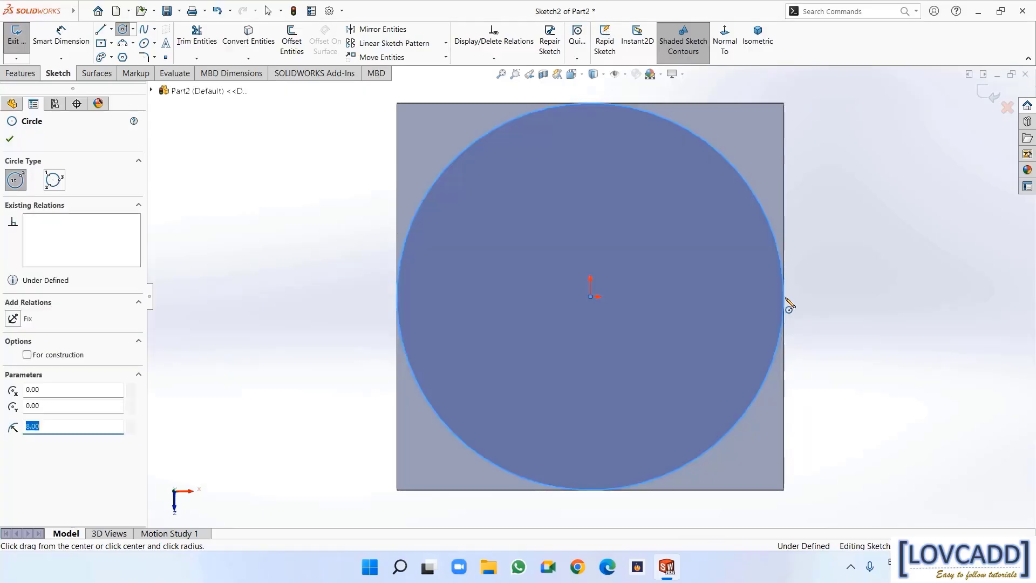
{"action": "right_click", "coordinate": [885, 357]}
{"action": "left_click", "coordinate": [898, 359]}
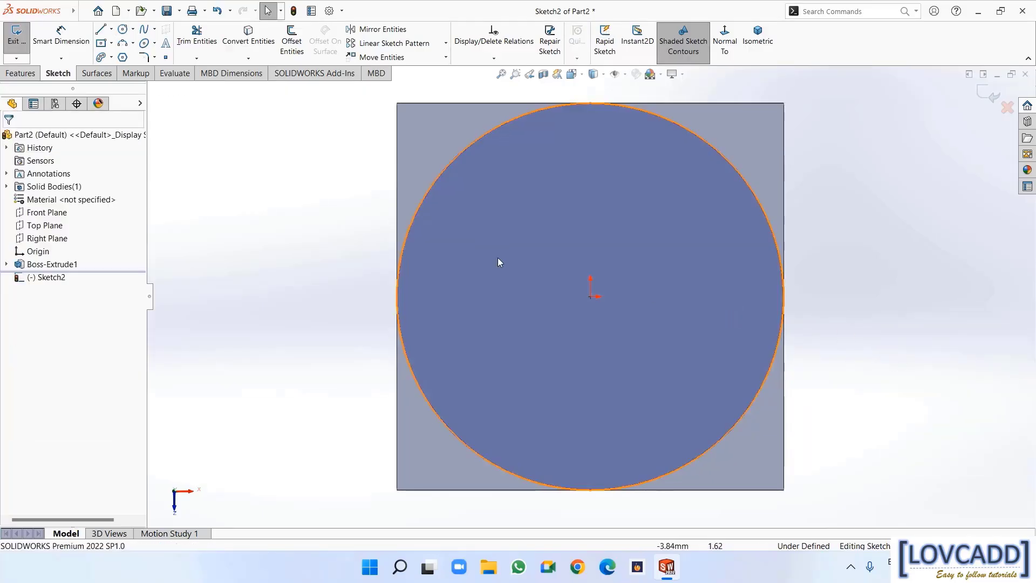
Cut away the material outside the top circle with Extruded Cut, 16 mm blind, side to cut flipped and a 60° draft
{"action": "left_click", "coordinate": [17, 74]}
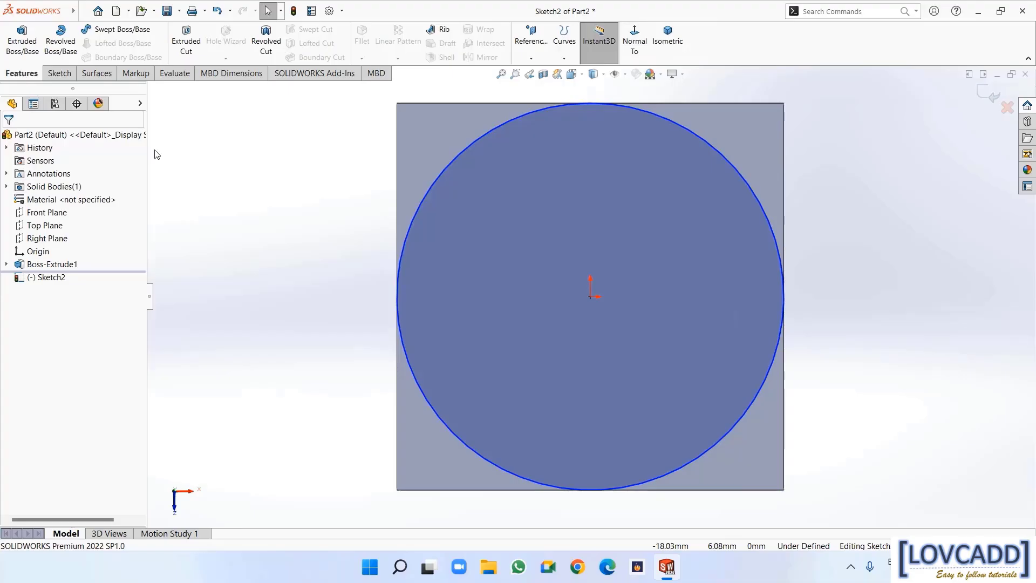
{"action": "left_click", "coordinate": [186, 41]}
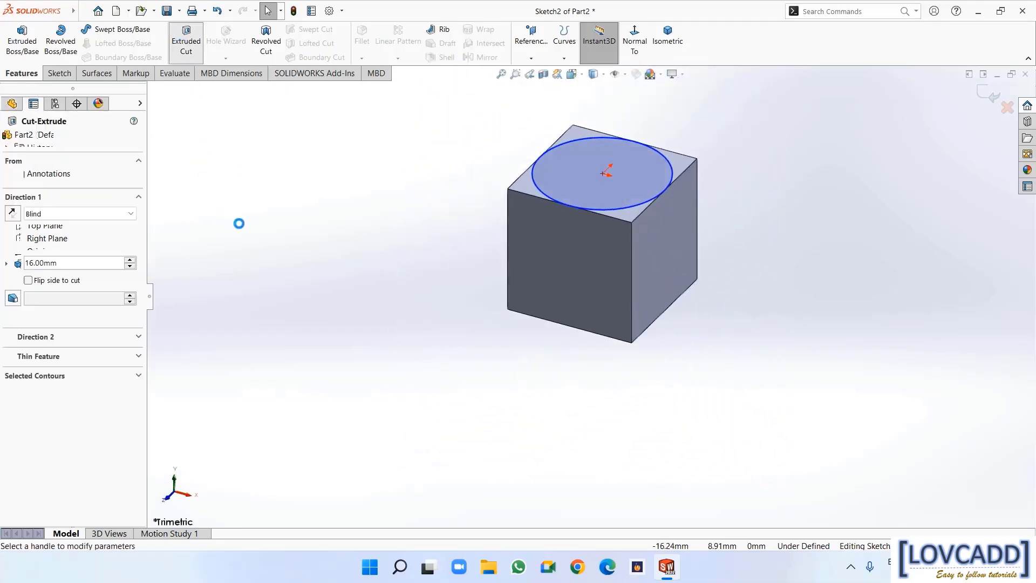
{"action": "left_click", "coordinate": [27, 281]}
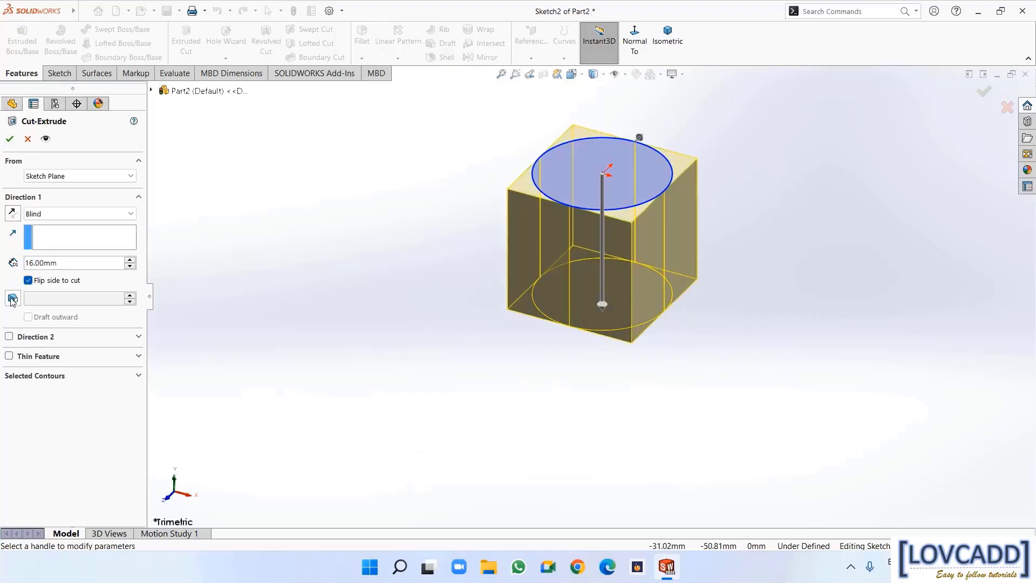
{"action": "left_click", "coordinate": [12, 299]}
{"action": "type", "text": "60"}
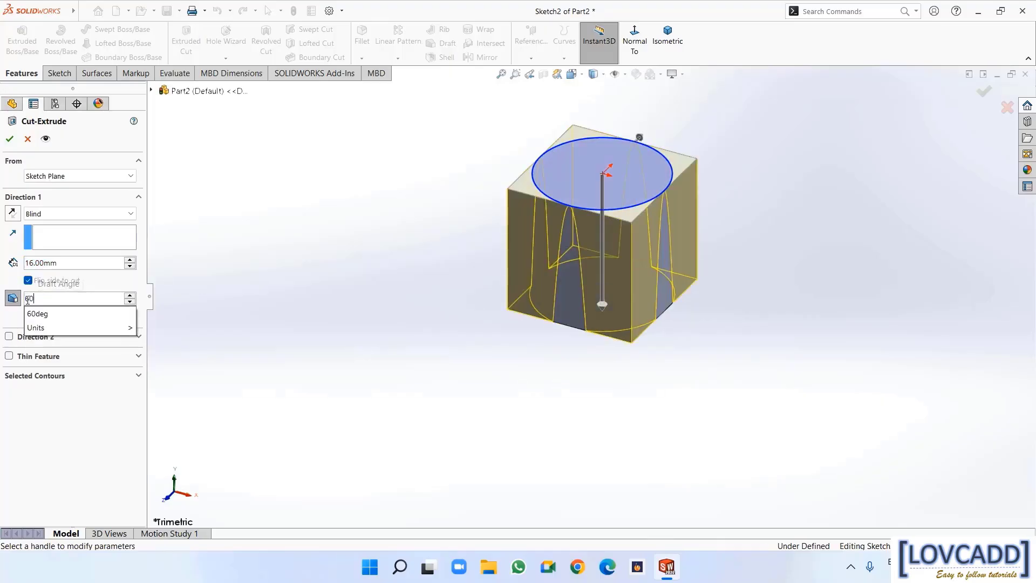
{"action": "key", "text": "Return"}
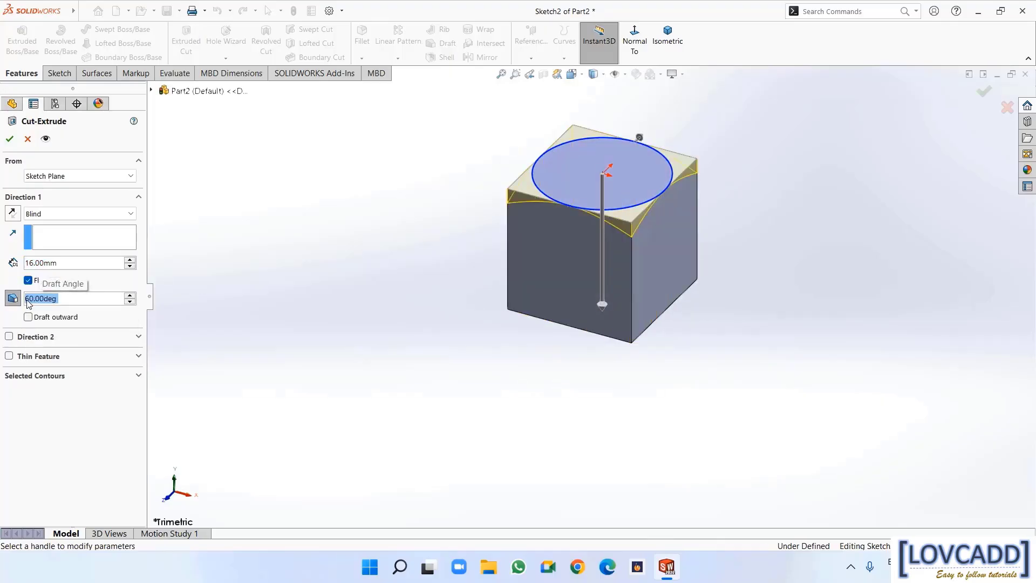
{"action": "left_click", "coordinate": [10, 138]}
{"action": "left_click", "coordinate": [325, 303]}
Sketch a circle on the block's bottom face, centred on the origin and reaching the midpoint of the square's edge
{"action": "middle_click_drag", "start_coordinate": [335, 363], "coordinate": [331, 289]}
{"action": "right_click", "coordinate": [604, 292]}
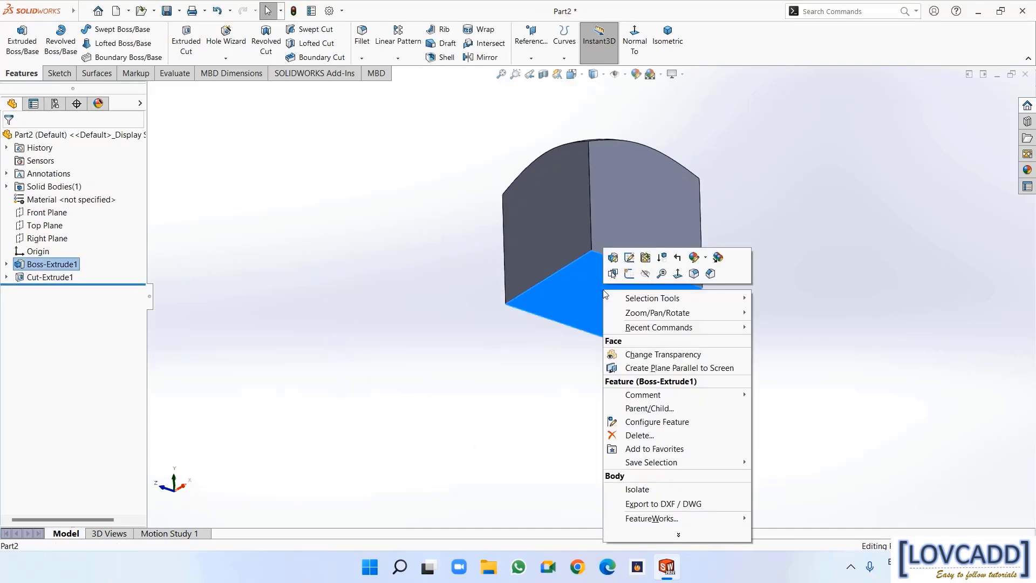
{"action": "left_click", "coordinate": [629, 274]}
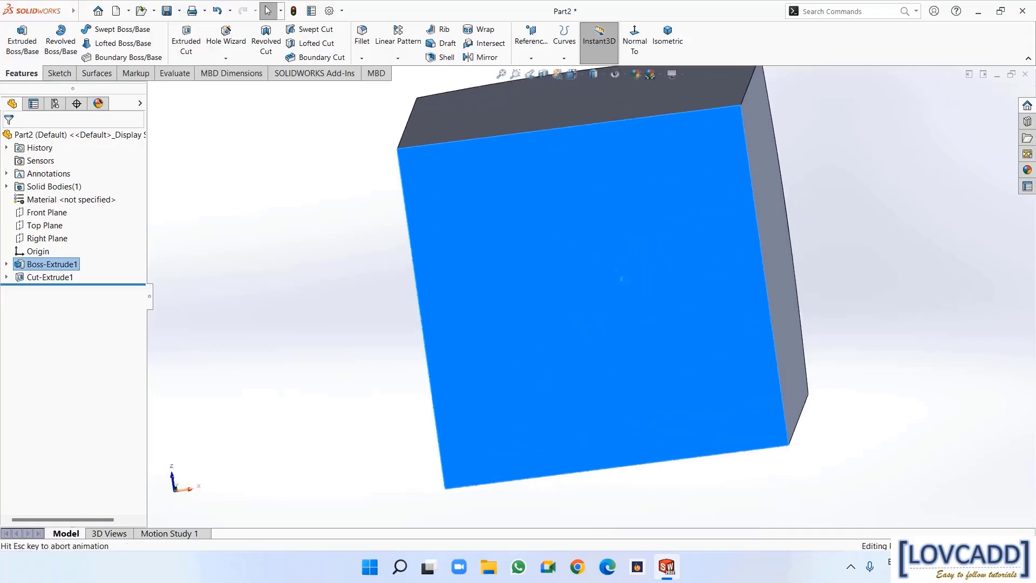
{"action": "left_click", "coordinate": [123, 30]}
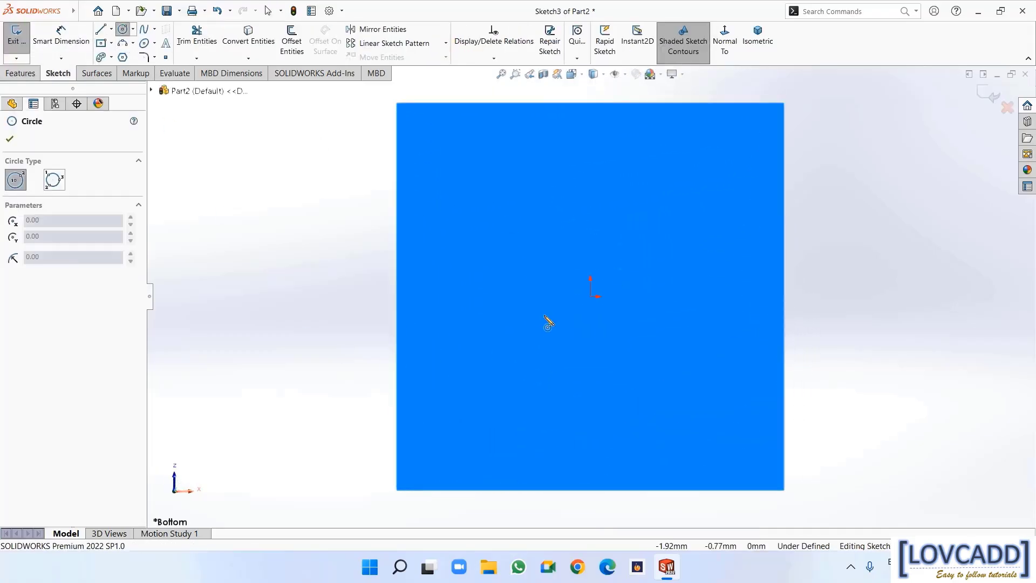
{"action": "left_click", "coordinate": [593, 297]}
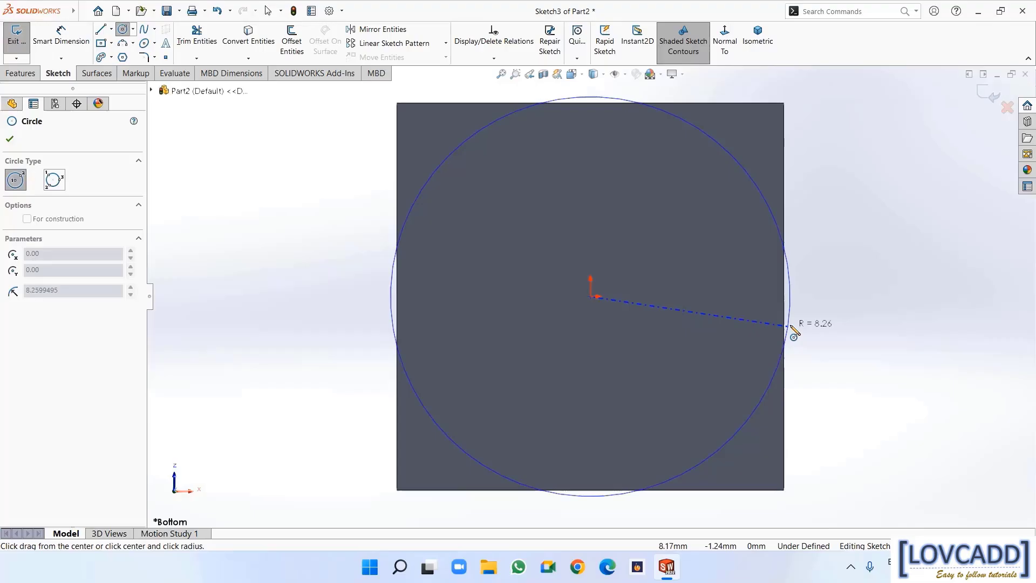
{"action": "left_click", "coordinate": [785, 289]}
{"action": "right_click", "coordinate": [786, 287]}
{"action": "left_click", "coordinate": [795, 290]}
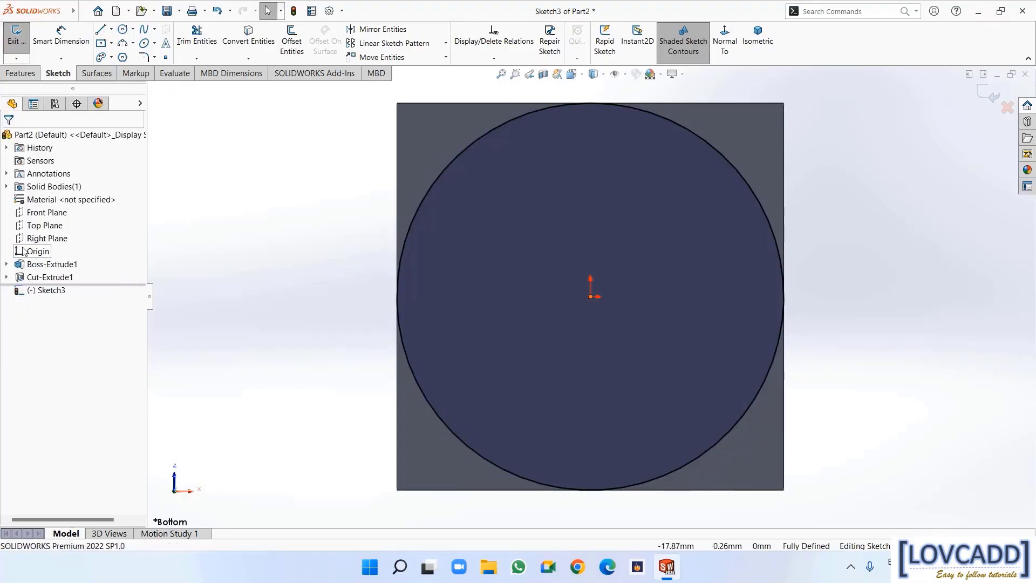
Cut away the corners outside the bottom circle with Extruded Cut, 16 mm blind, side to cut flipped and a 60° draft
{"action": "left_click", "coordinate": [19, 73]}
{"action": "left_click", "coordinate": [186, 41]}
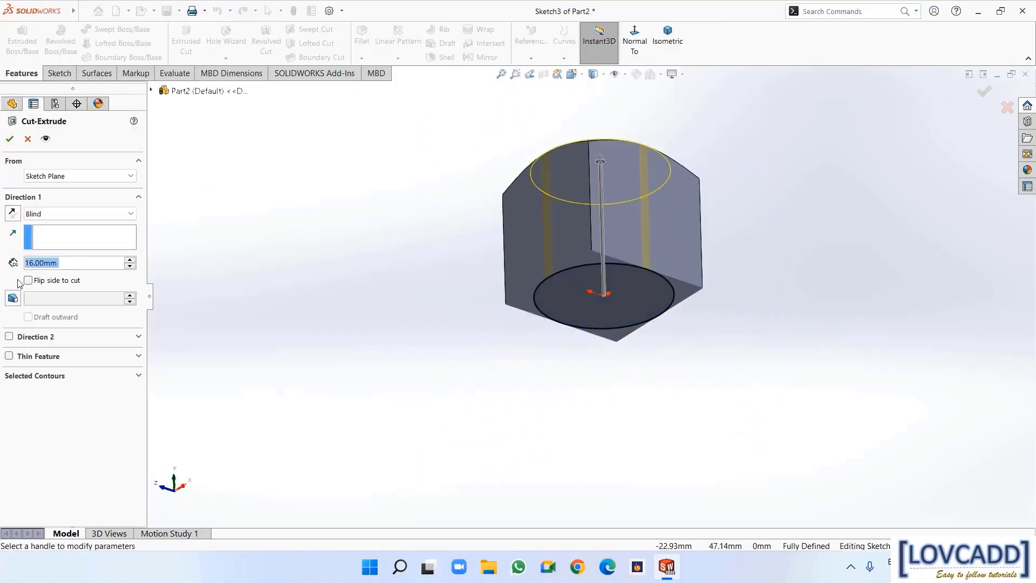
{"action": "left_click", "coordinate": [29, 281]}
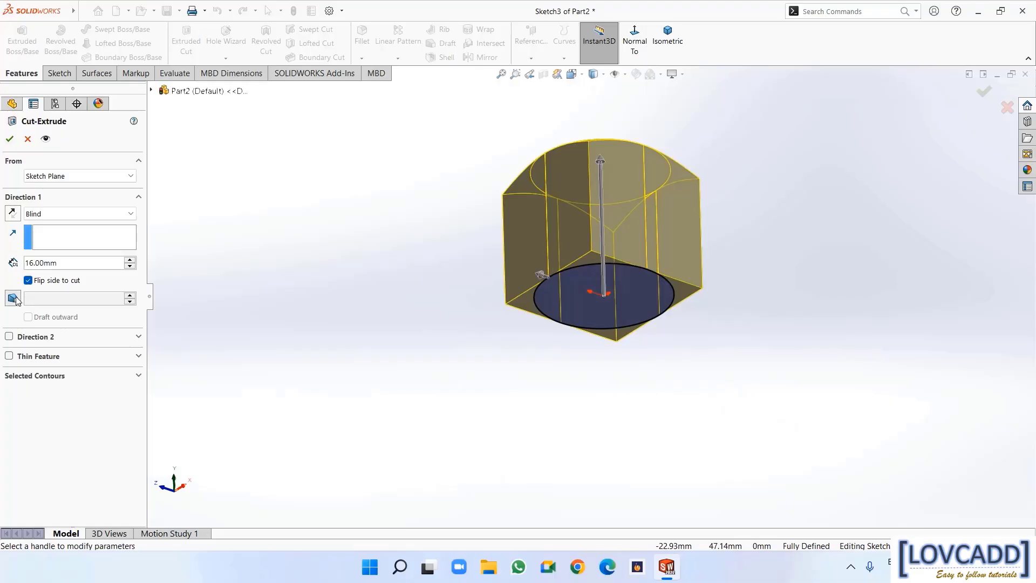
{"action": "left_click", "coordinate": [14, 299]}
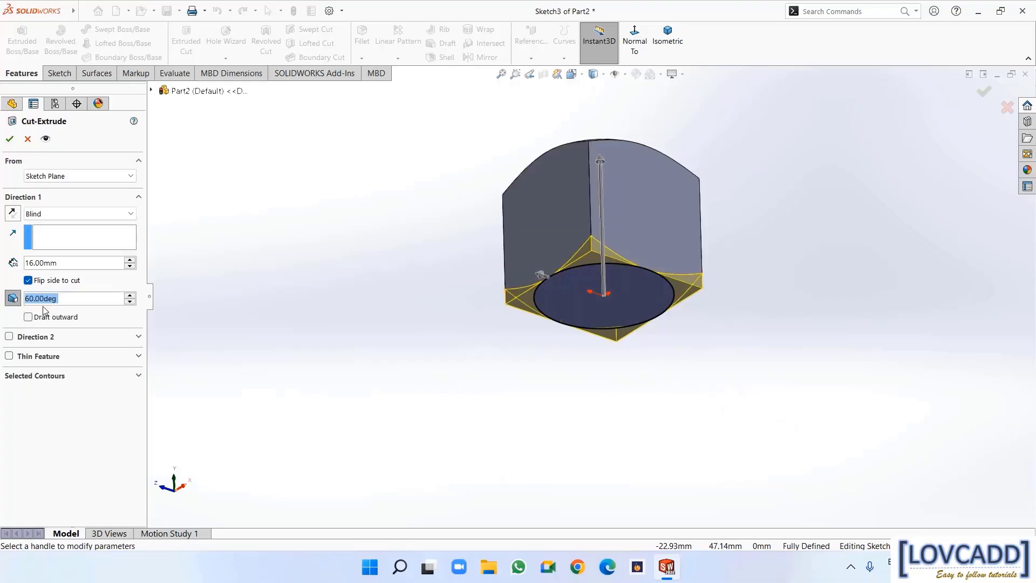
{"action": "left_click", "coordinate": [10, 139]}
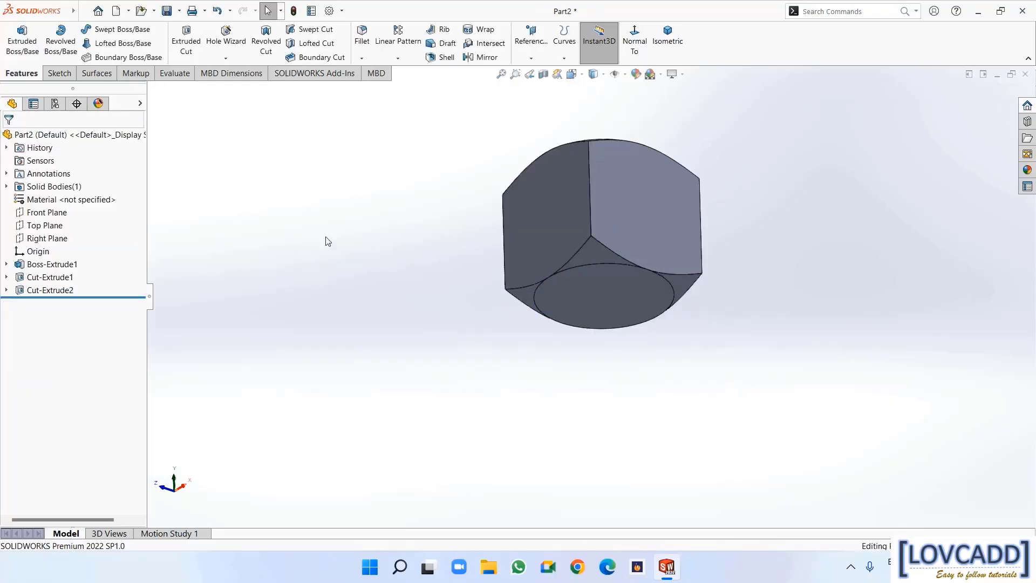
Start a sketch on the Front Plane and draw a vertical centerline about 14 mm long downward from the origin
{"action": "left_click", "coordinate": [46, 213]}
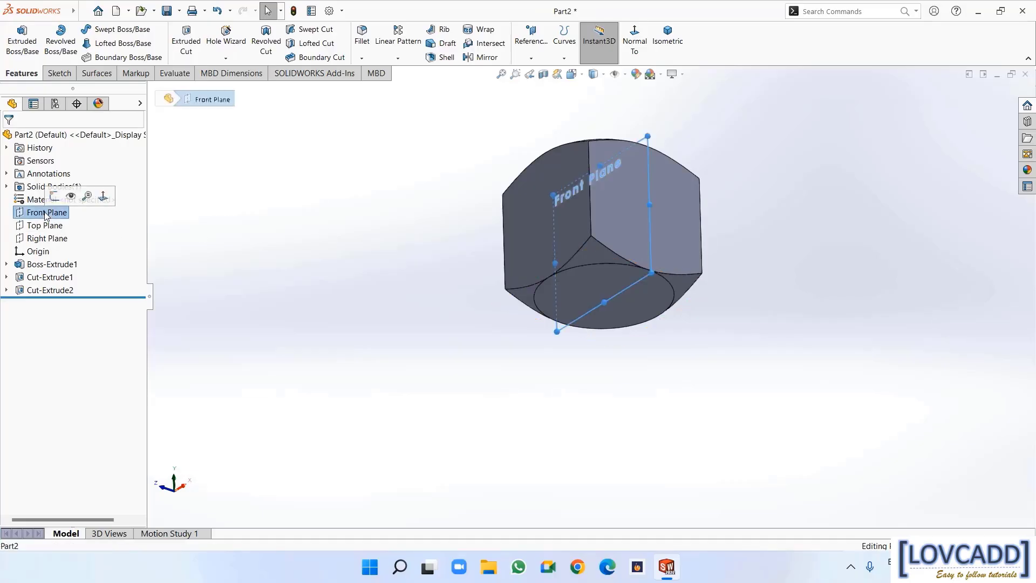
{"action": "left_click", "coordinate": [52, 203]}
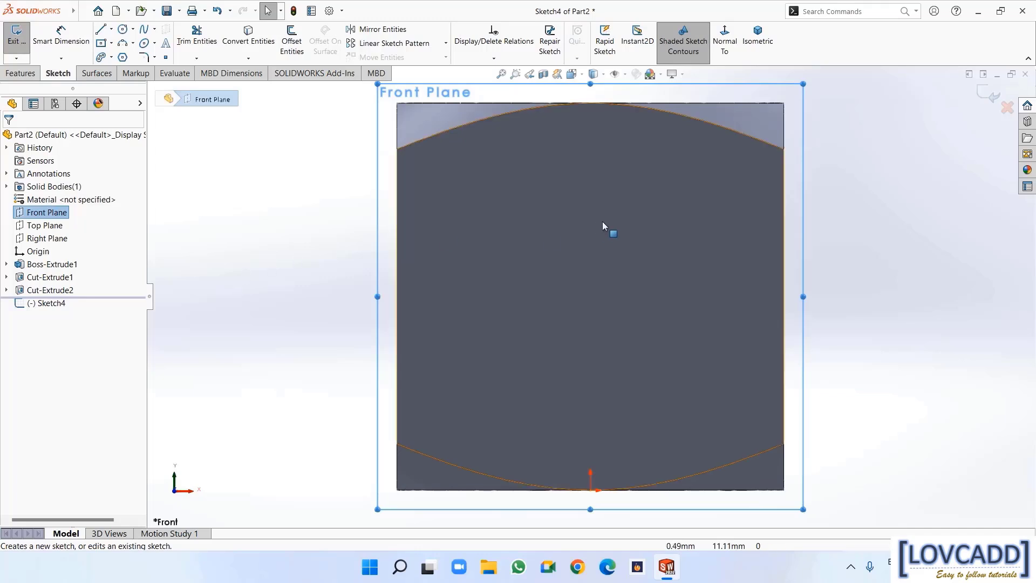
{"action": "scroll", "coordinate": [585, 162], "scroll_direction": "down", "scroll_amount": 2}
{"action": "scroll", "coordinate": [585, 162], "scroll_direction": "up", "scroll_amount": 5}
{"action": "scroll", "coordinate": [610, 435], "scroll_direction": "down", "scroll_amount": 3}
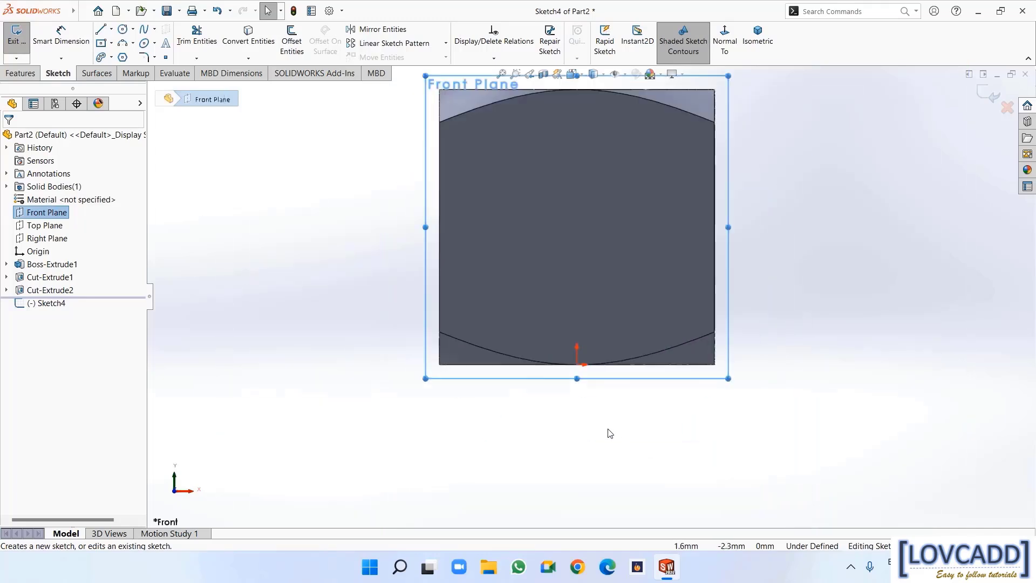
{"action": "scroll", "coordinate": [609, 432], "scroll_direction": "up", "scroll_amount": 1}
{"action": "scroll", "coordinate": [605, 429], "scroll_direction": "down", "scroll_amount": 2}
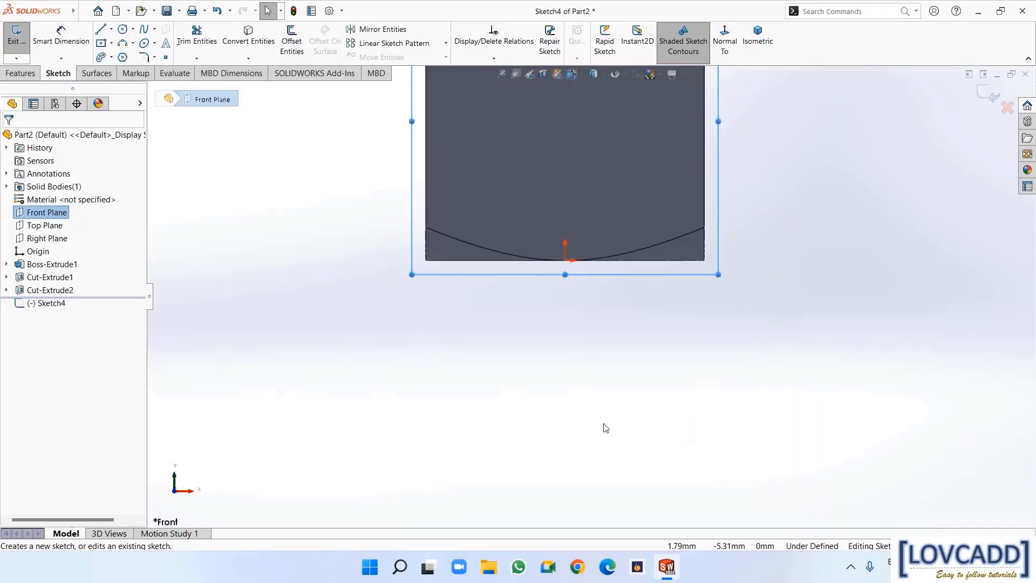
{"action": "left_click", "coordinate": [589, 414]}
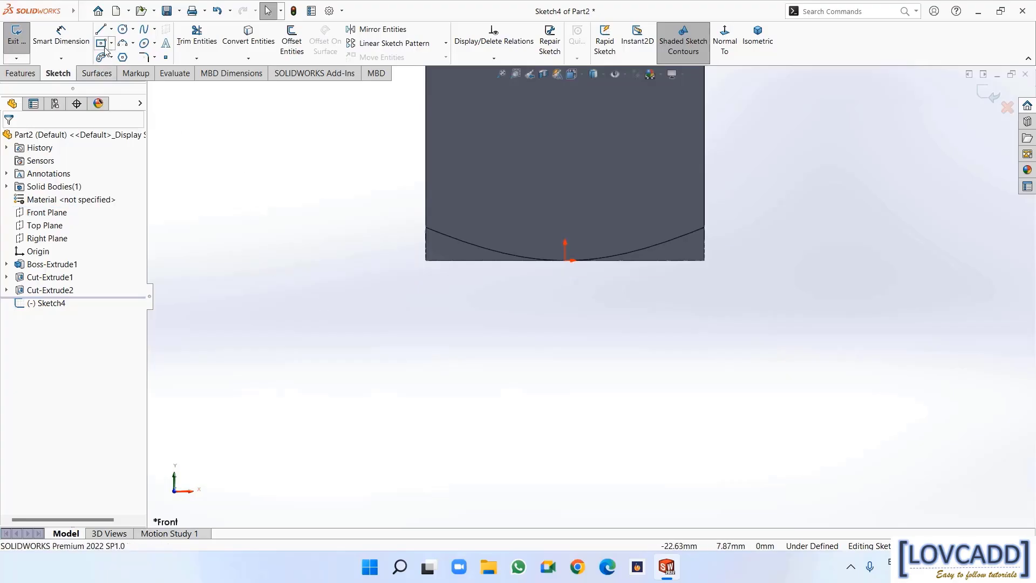
{"action": "left_click", "coordinate": [112, 30]}
{"action": "left_click", "coordinate": [129, 55]}
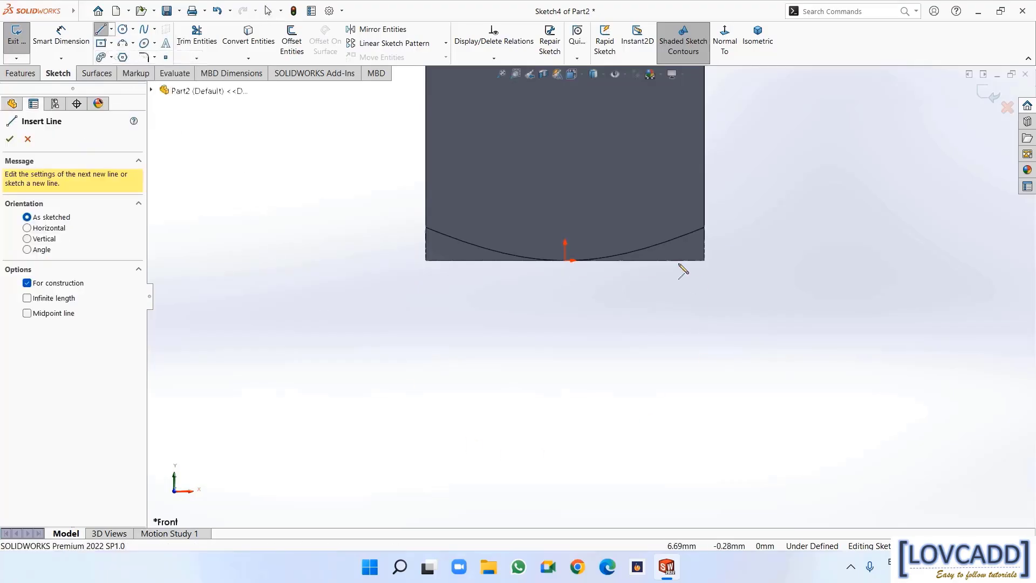
{"action": "left_click", "coordinate": [566, 261]}
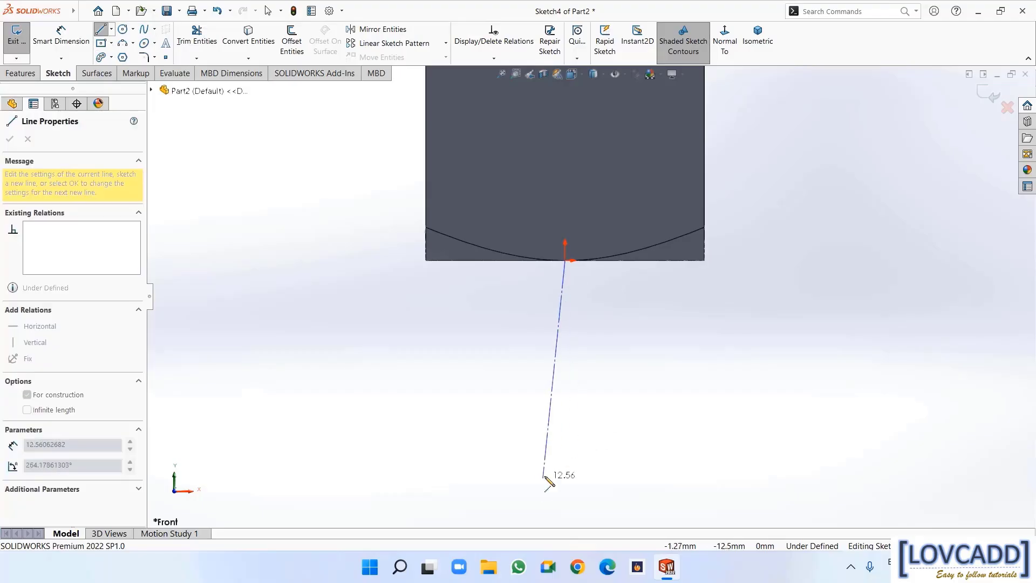
{"action": "left_click", "coordinate": [566, 505]}
{"action": "right_click", "coordinate": [565, 505]}
{"action": "left_click", "coordinate": [594, 437]}
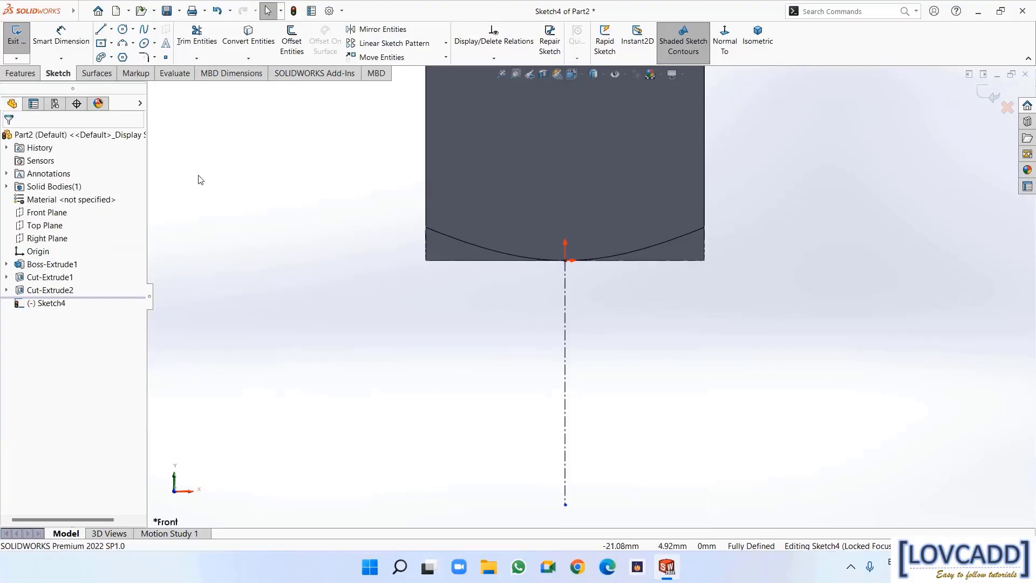
Sketch a stepped half-profile below the block, running from the origin through a protruding collar and back to the centerline about 13 mm down
{"action": "left_click", "coordinate": [101, 31]}
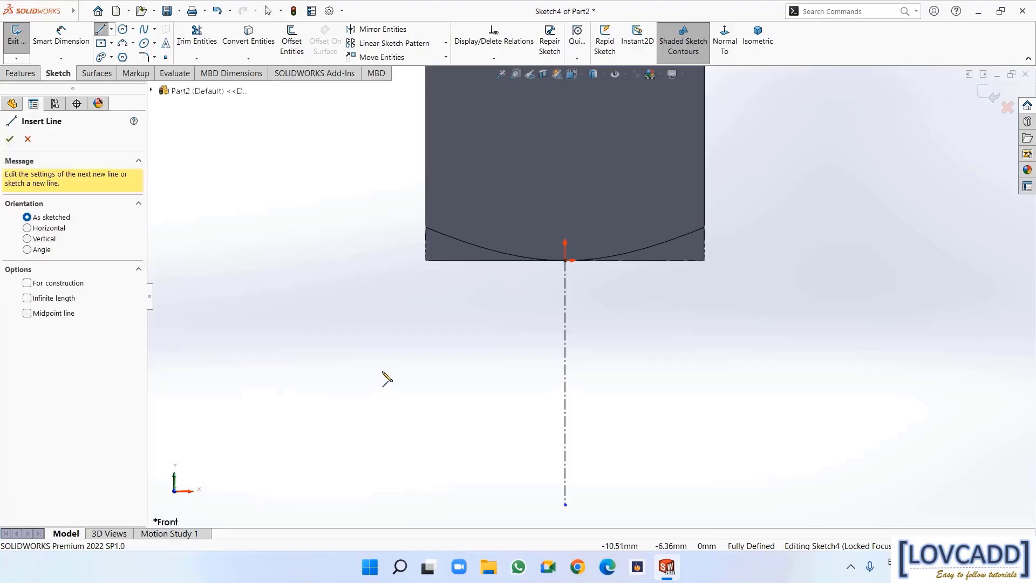
{"action": "left_click", "coordinate": [565, 261]}
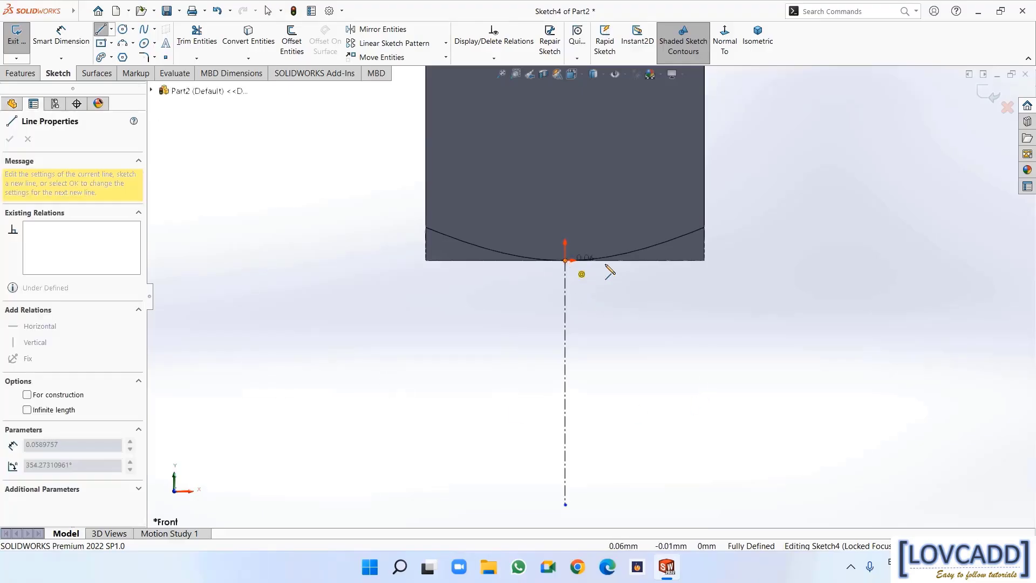
{"action": "left_click", "coordinate": [684, 261]}
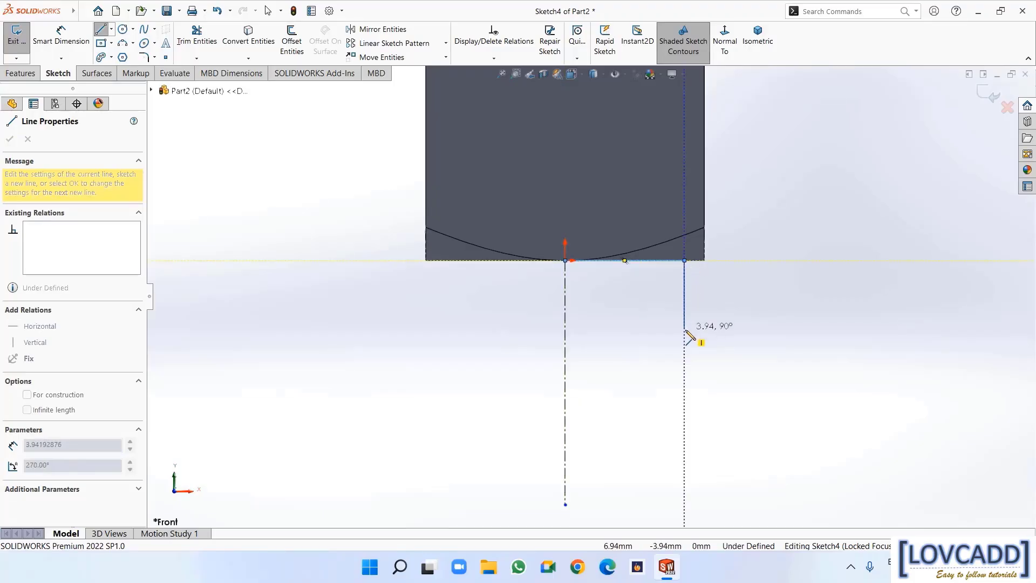
{"action": "left_click", "coordinate": [684, 347]}
{"action": "left_click", "coordinate": [753, 347]}
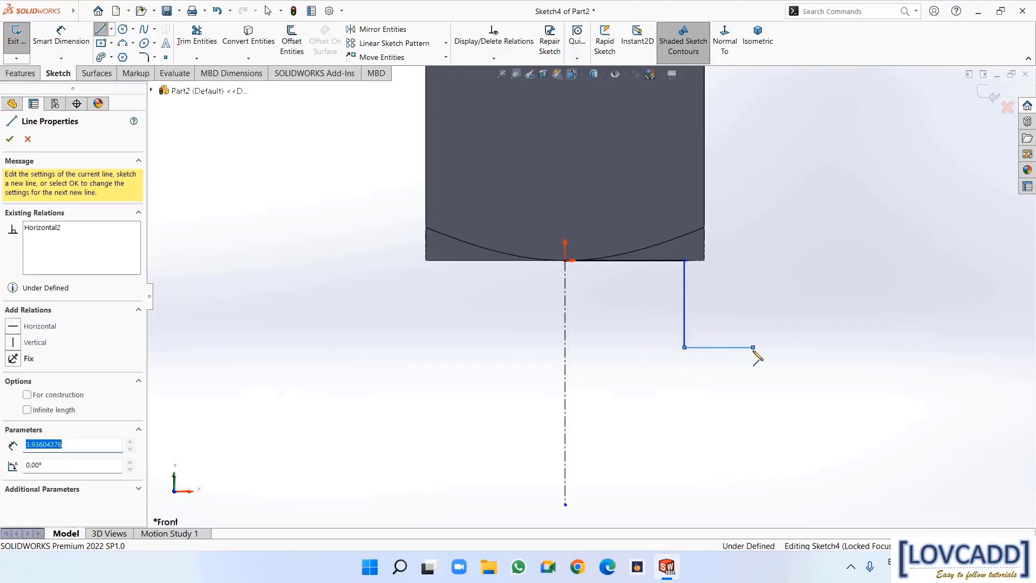
{"action": "left_click", "coordinate": [753, 389]}
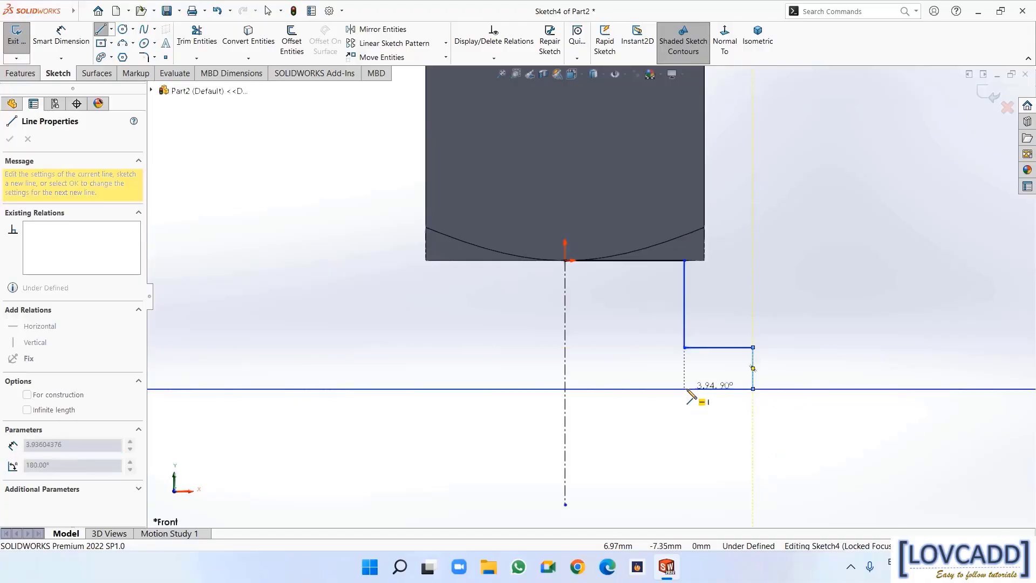
{"action": "left_click", "coordinate": [673, 389]}
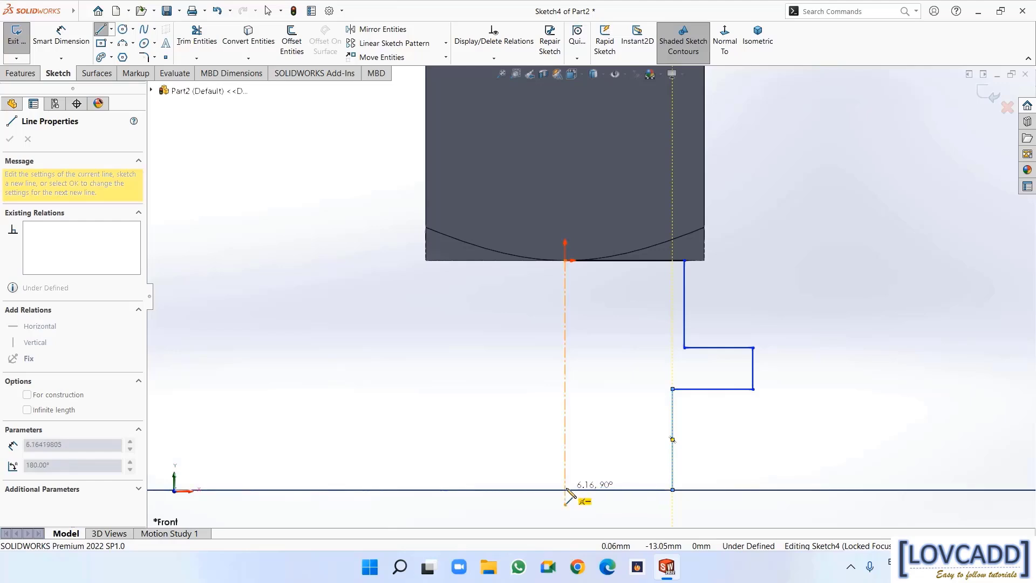
{"action": "left_click", "coordinate": [565, 489]}
{"action": "right_click", "coordinate": [565, 490]}
{"action": "left_click", "coordinate": [584, 437]}
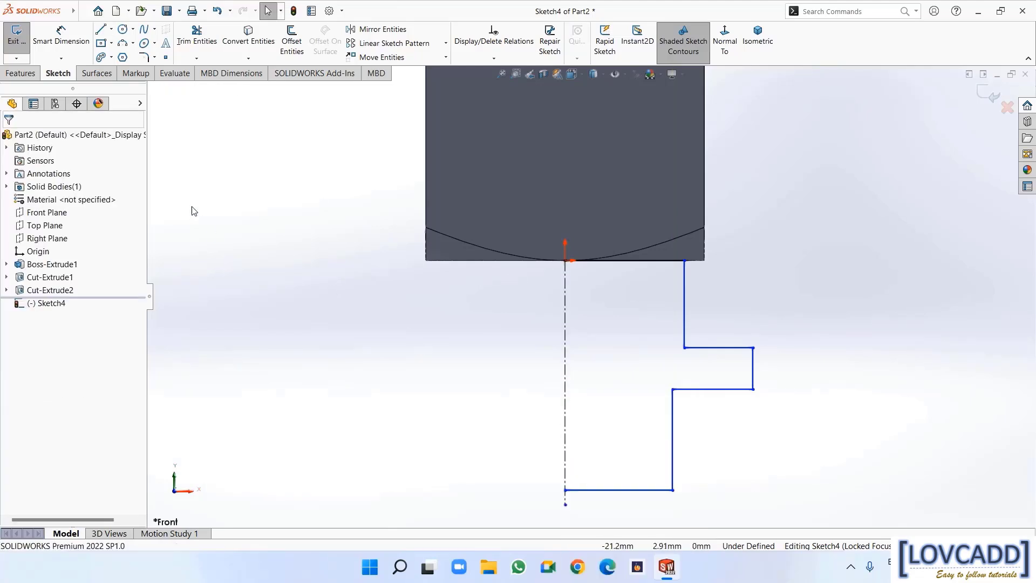
Dimension the upper shaft section's diameter across the centerline as 14.5 mm
{"action": "left_click", "coordinate": [60, 36]}
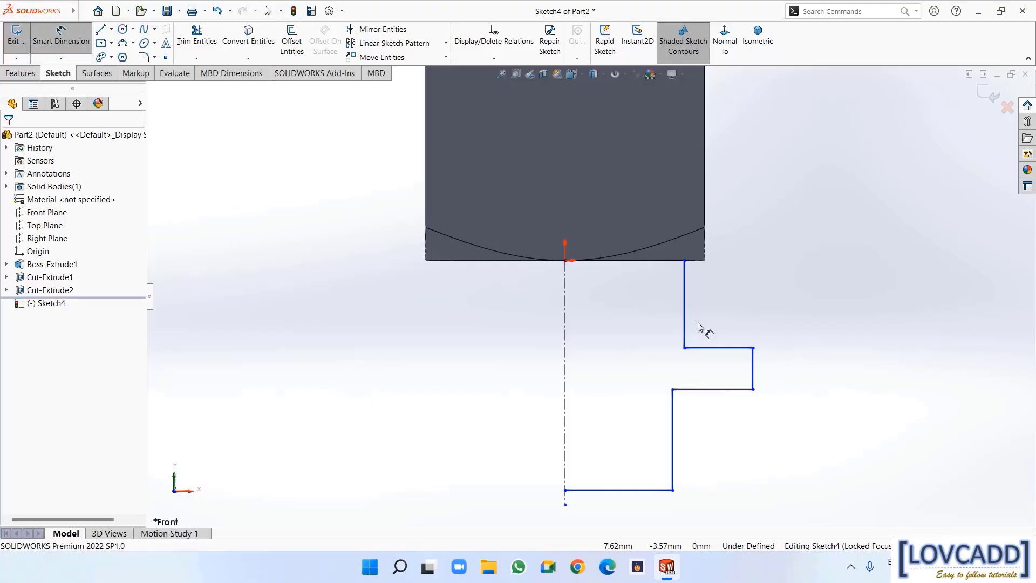
{"action": "left_click", "coordinate": [685, 302]}
{"action": "left_click", "coordinate": [566, 317]}
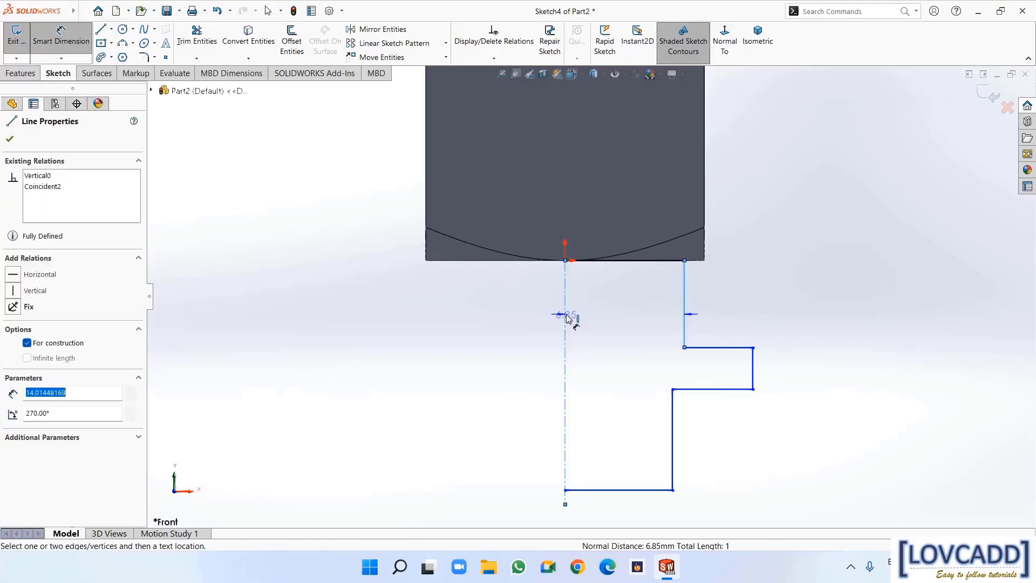
{"action": "left_click", "coordinate": [503, 310]}
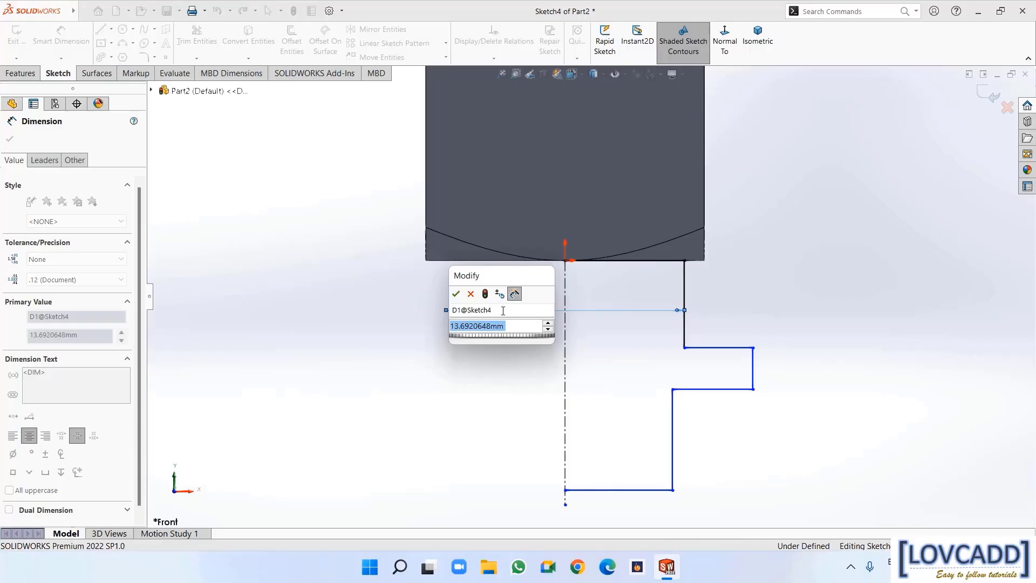
{"action": "type", "text": "14.5"}
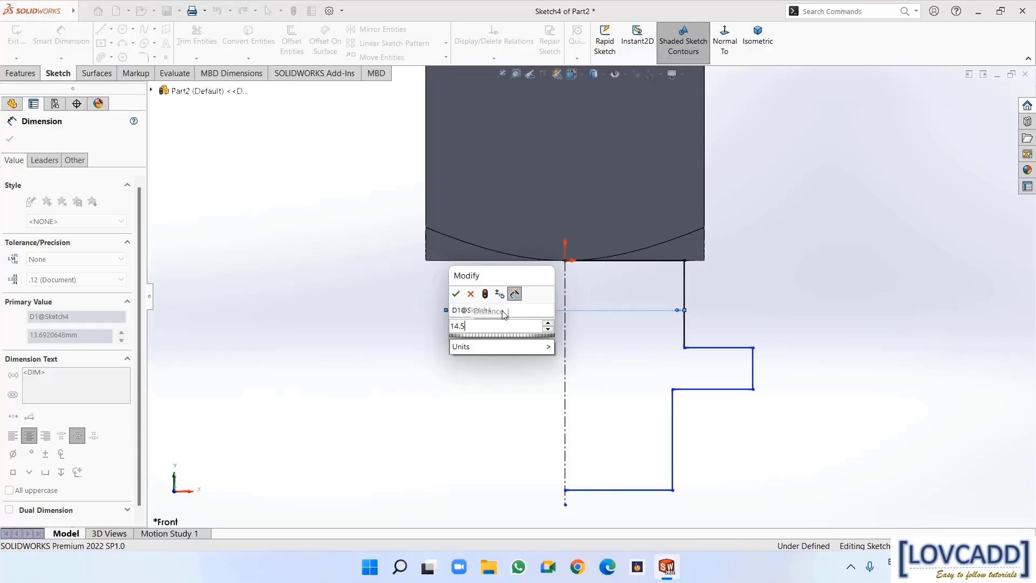
{"action": "key", "text": "Return"}
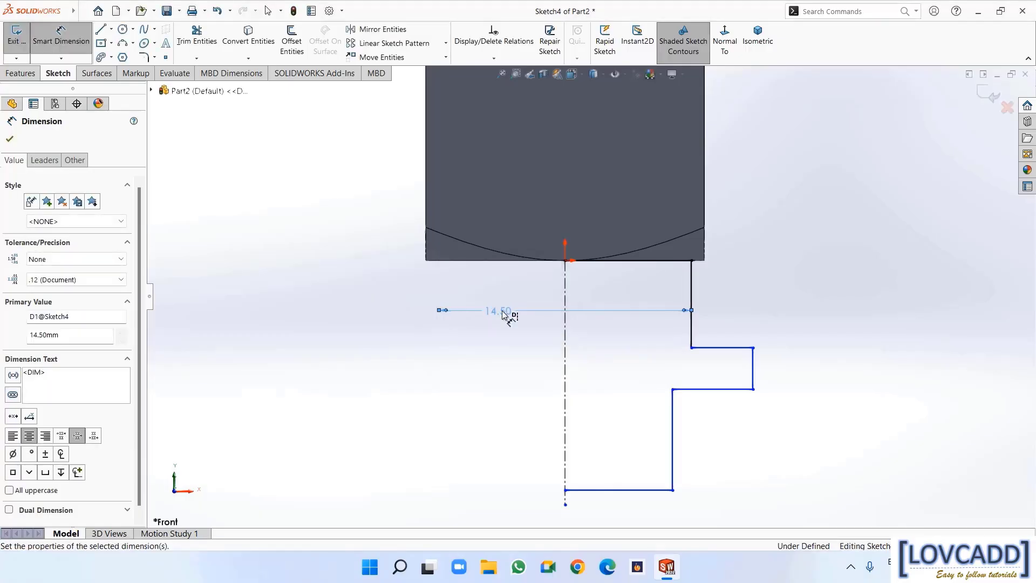
Dimension the protruding collar's diameter across the centerline as 25 mm
{"action": "left_click", "coordinate": [753, 372]}
{"action": "left_click", "coordinate": [565, 384]}
{"action": "left_click", "coordinate": [505, 377]}
{"action": "type", "text": "25"}
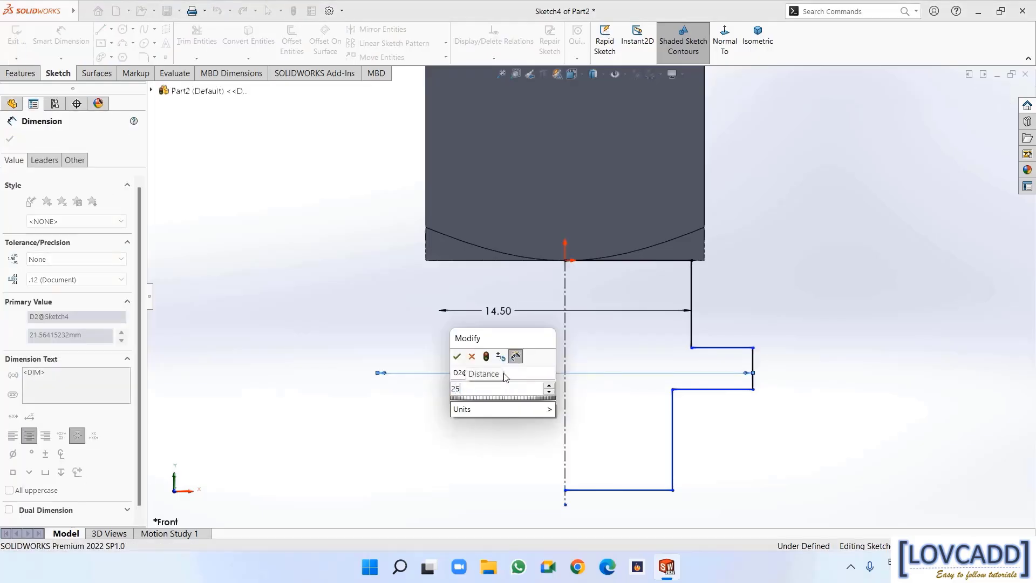
{"action": "key", "text": "Return"}
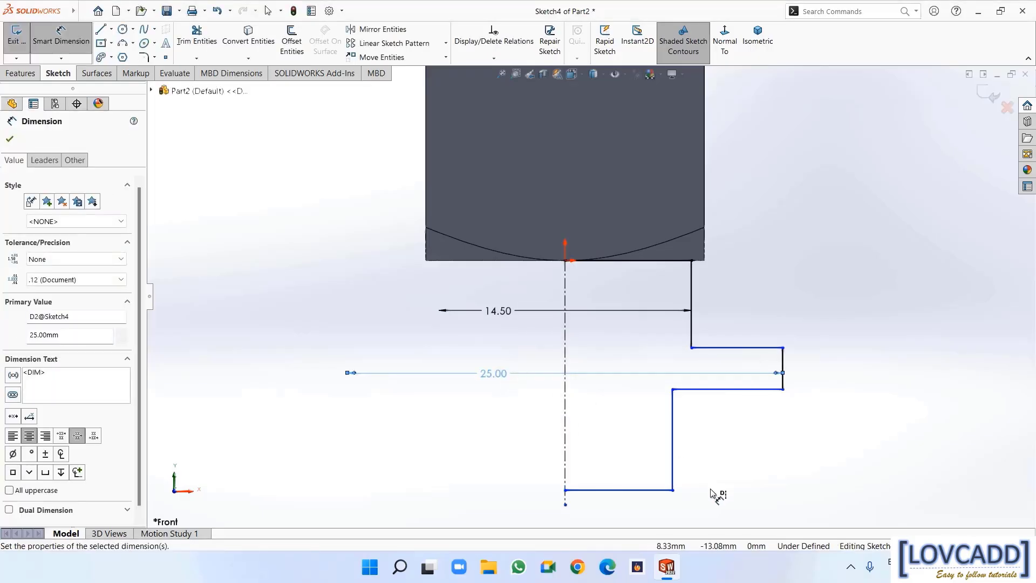
Dimension the lowest section's diameter across the centerline as 16 mm
{"action": "left_click", "coordinate": [672, 440]}
{"action": "left_click", "coordinate": [565, 440]}
{"action": "left_click", "coordinate": [539, 438]}
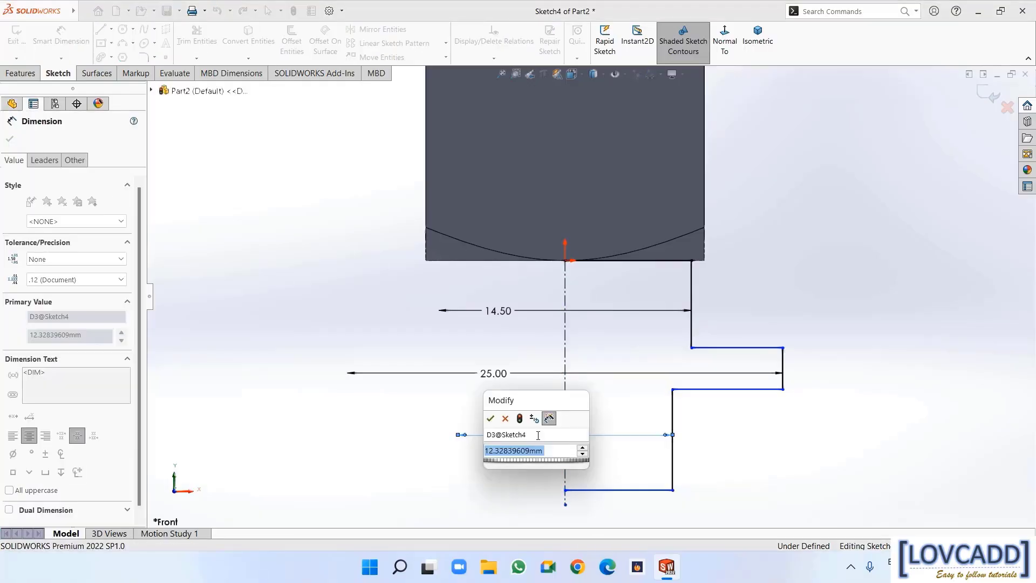
{"action": "type", "text": "16"}
{"action": "key", "text": "Return"}
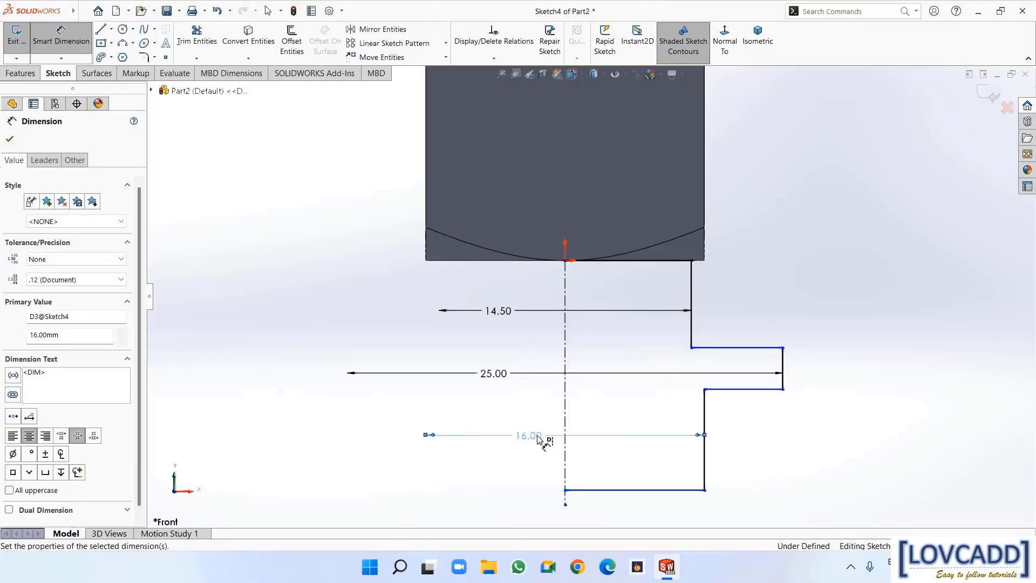
Set the length of the upper shaft section between the block and the collar to 9 mm
{"action": "left_click", "coordinate": [692, 292]}
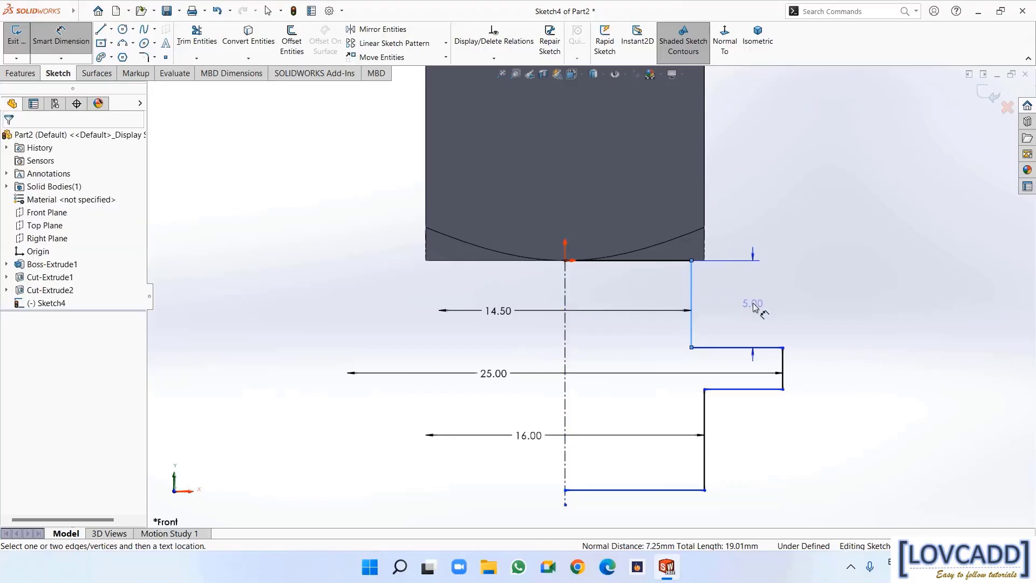
{"action": "left_click", "coordinate": [755, 307]}
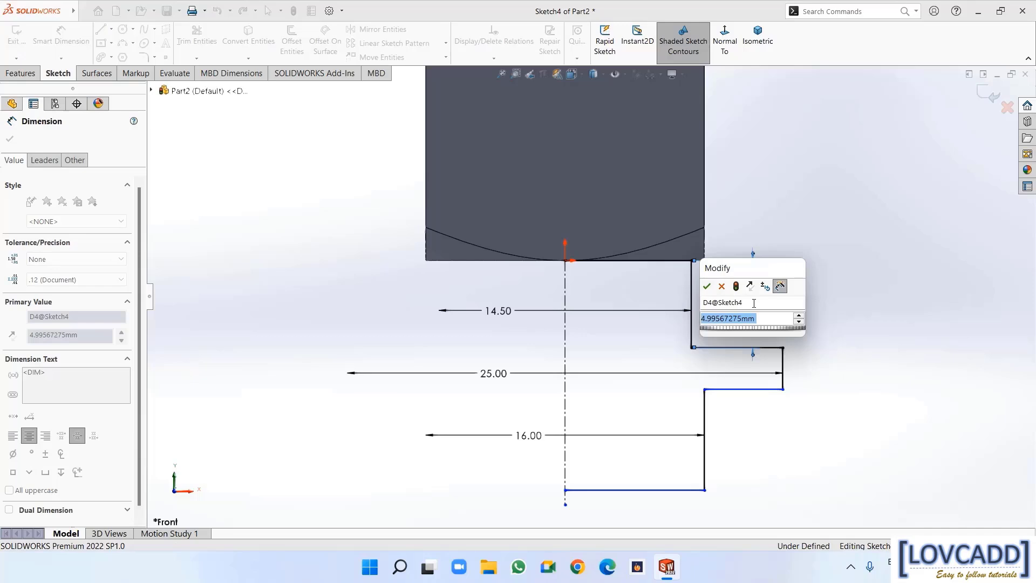
{"action": "type", "text": "9"}
{"action": "key", "text": "Return"}
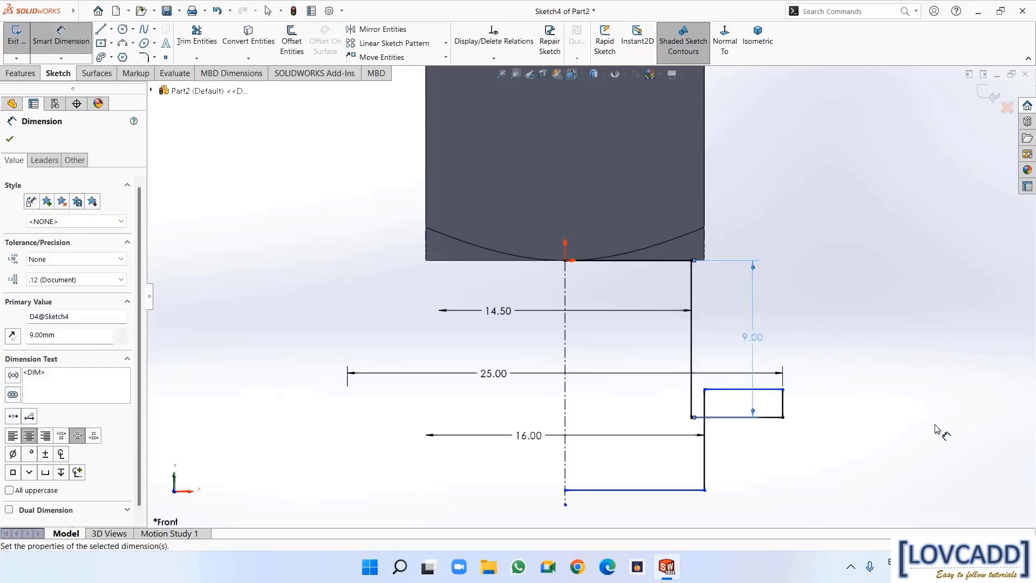
{"action": "key", "text": "Escape"}
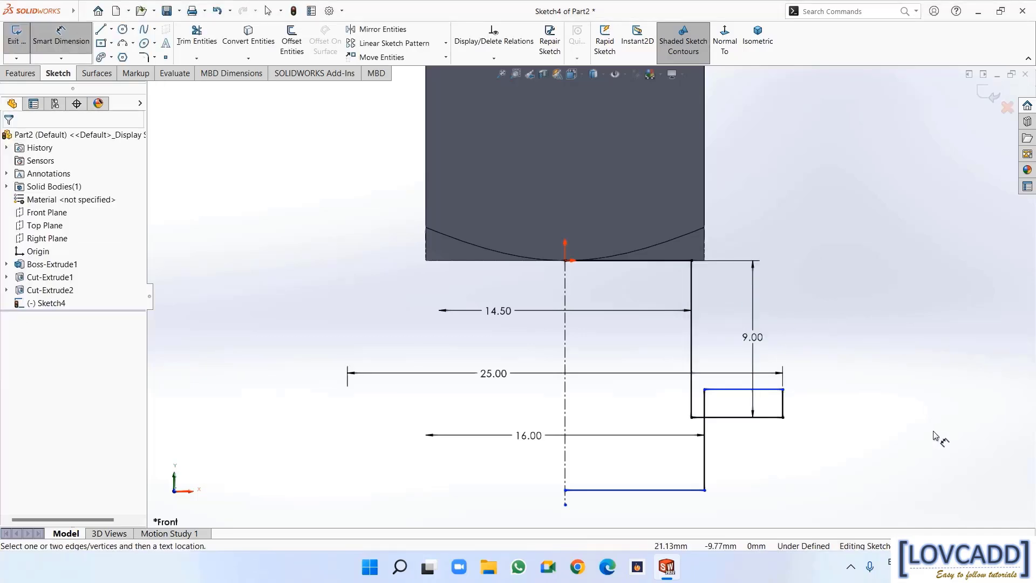
{"action": "left_click", "coordinate": [46, 31]}
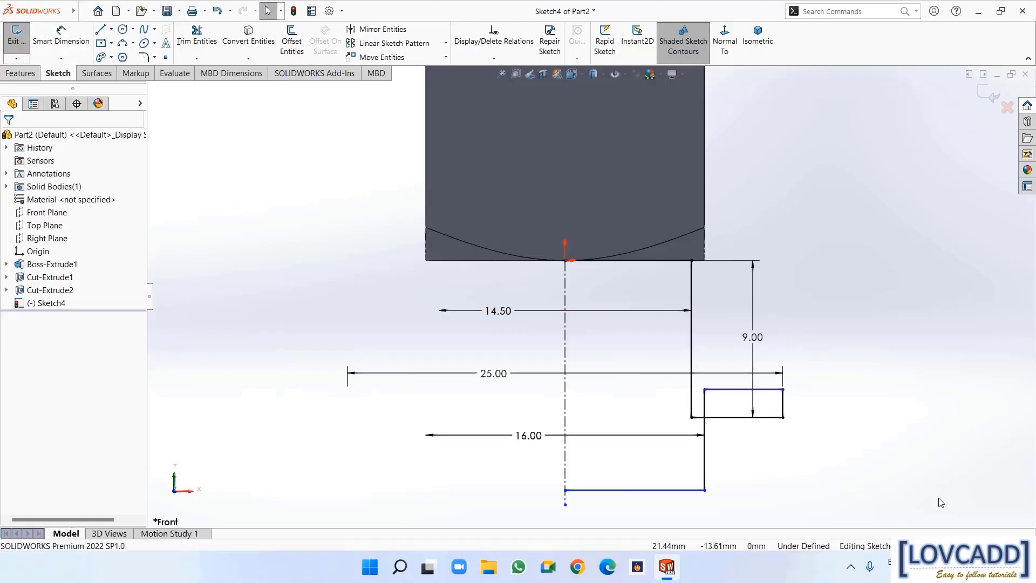
Move the collar's lower inner corner down to about 11.2 mm below the origin, beneath the collar's upper edge
{"action": "left_click_drag", "start_coordinate": [704, 390], "coordinate": [705, 457]}
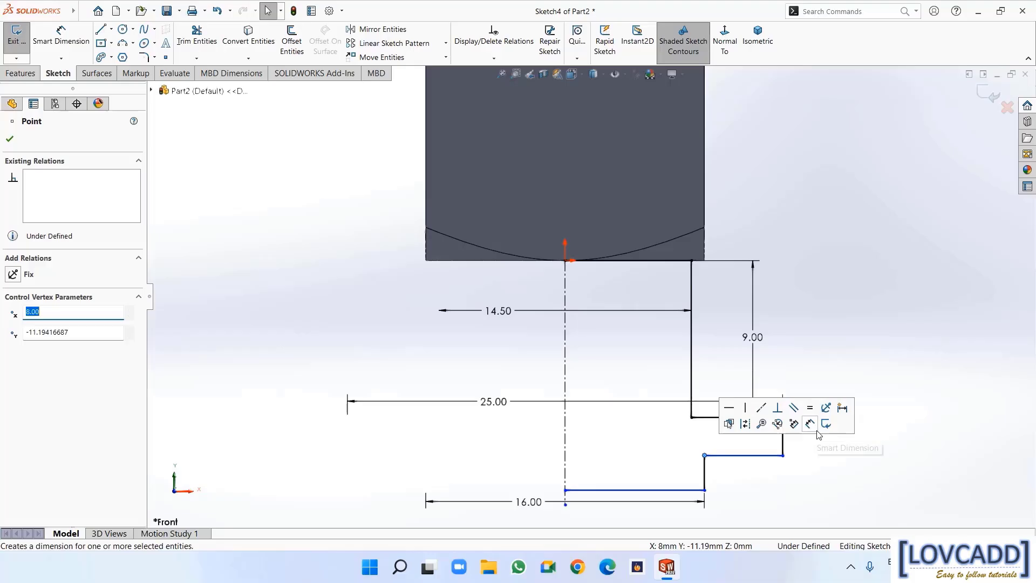
{"action": "left_click", "coordinate": [829, 478]}
{"action": "key", "text": "z"}
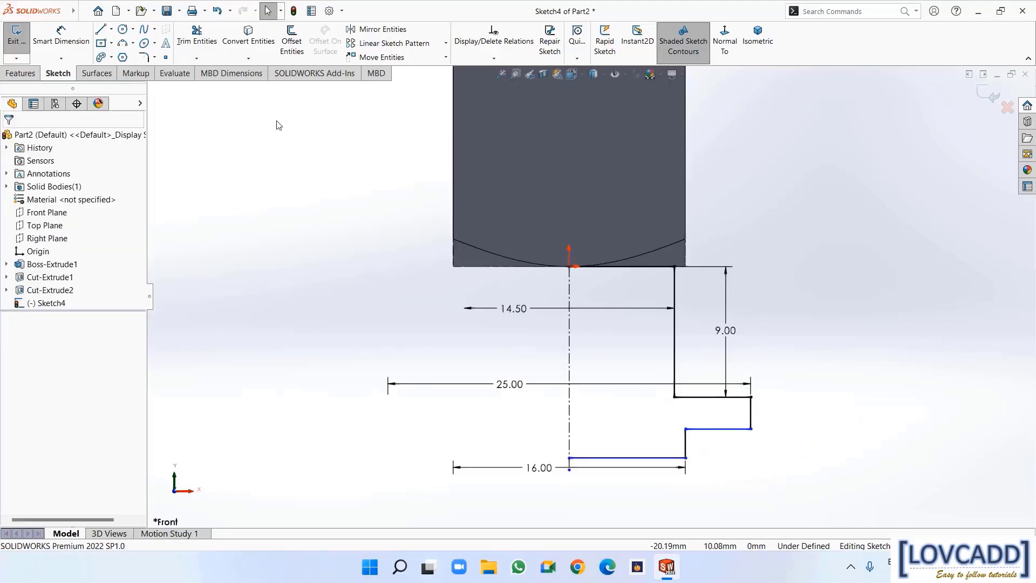
{"action": "key", "text": "z"}
Set the collar's thickness to 5 mm with a vertical dimension on its outer edge
{"action": "left_click", "coordinate": [67, 39]}
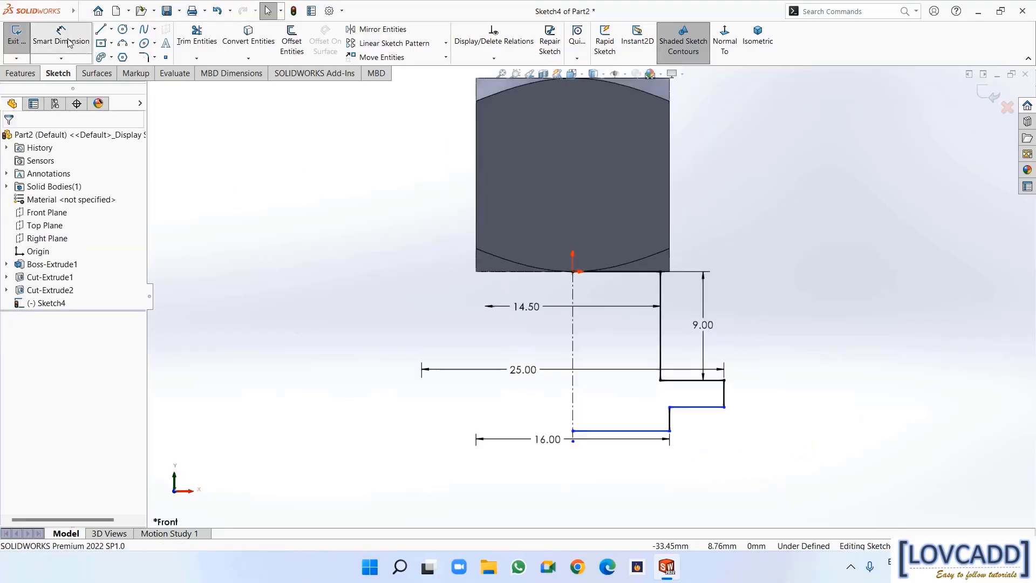
{"action": "left_click", "coordinate": [725, 398]}
{"action": "left_click", "coordinate": [746, 394]}
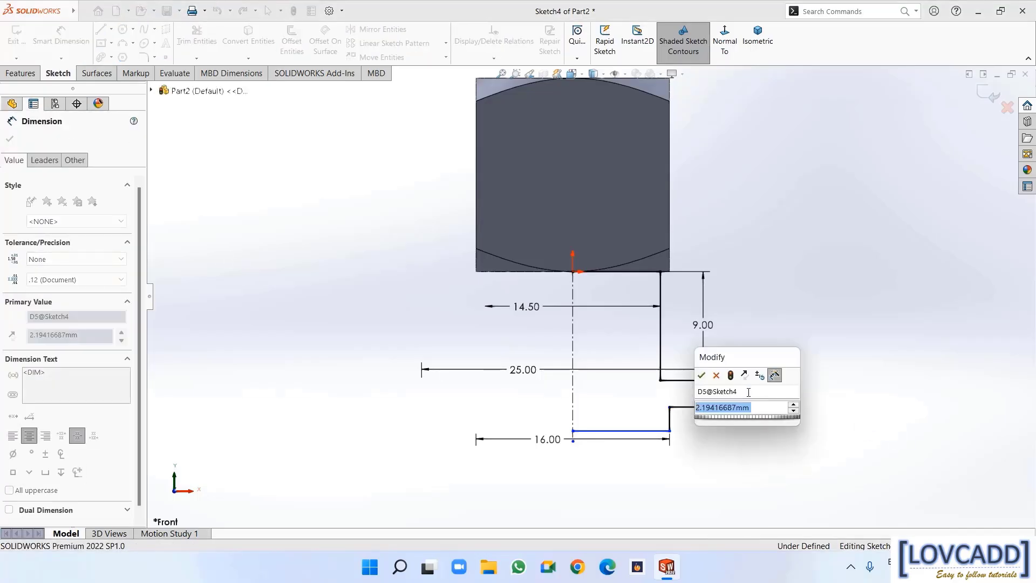
{"action": "type", "text": "5"}
{"action": "key", "text": "Return"}
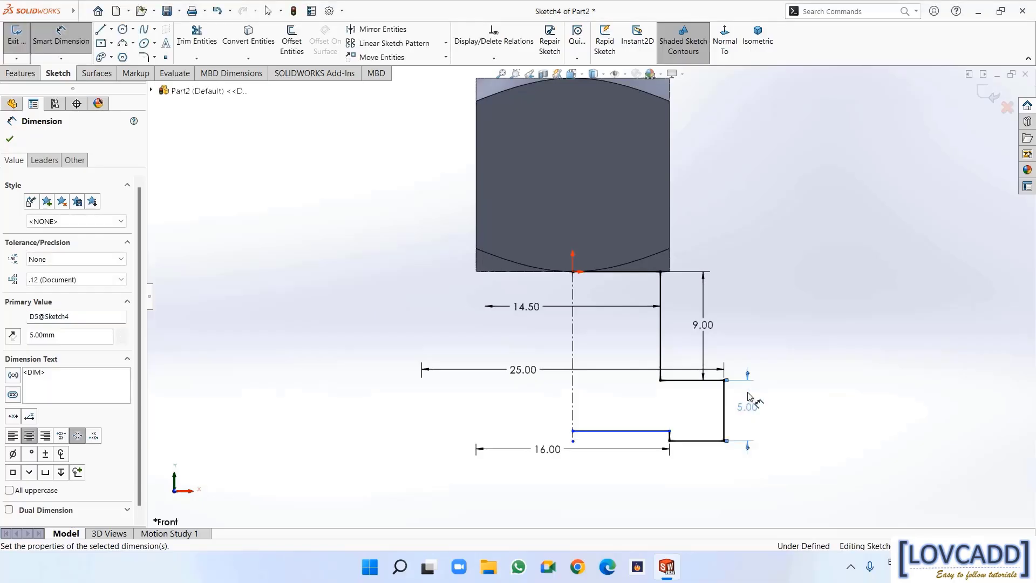
{"action": "left_click", "coordinate": [9, 139]}
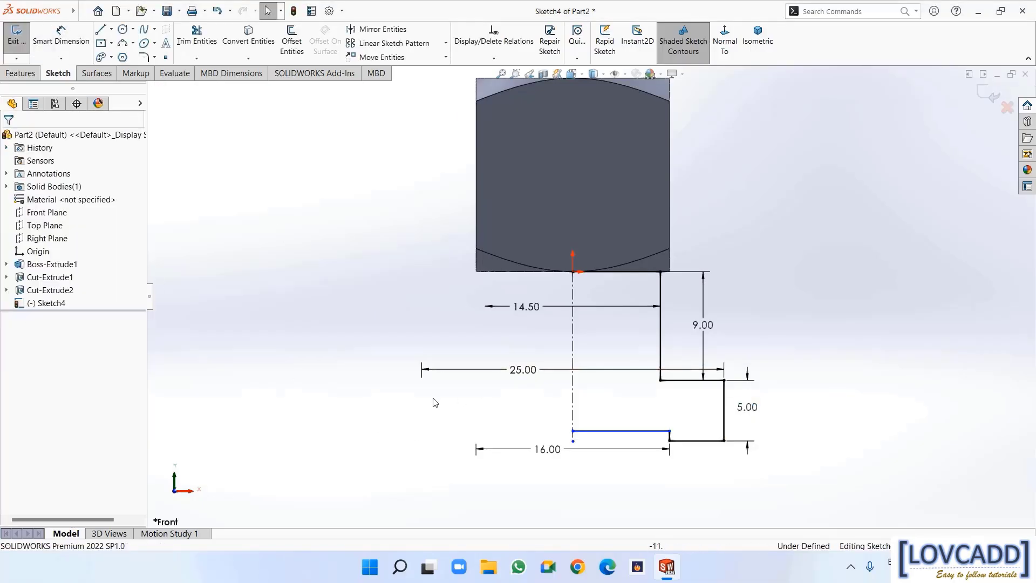
Move the profile's bottom edge down below the collar and set the lowest shank section's length to 45 mm
{"action": "left_click_drag", "start_coordinate": [608, 431], "coordinate": [609, 481]}
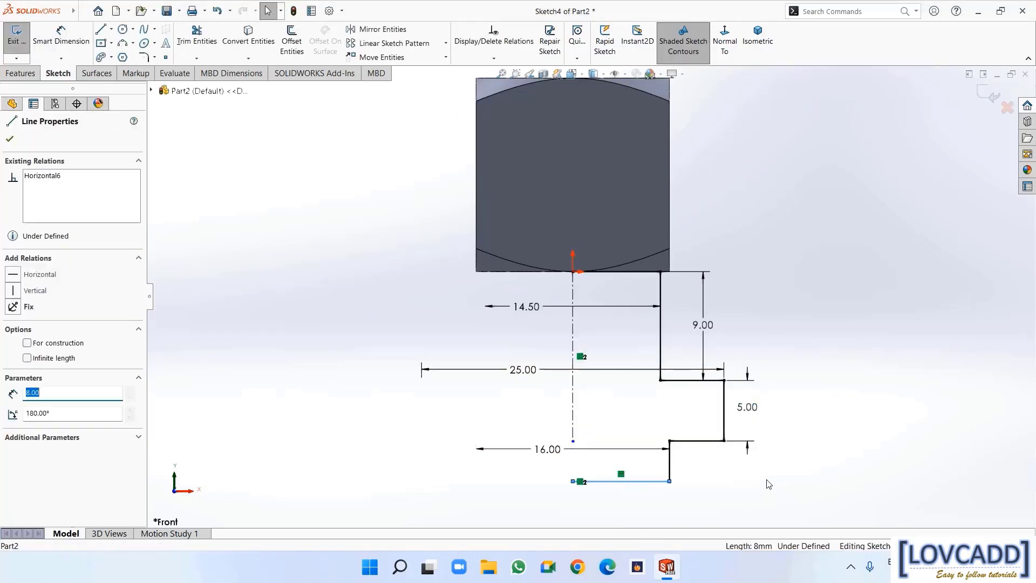
{"action": "left_click", "coordinate": [804, 491]}
{"action": "left_click", "coordinate": [61, 37]}
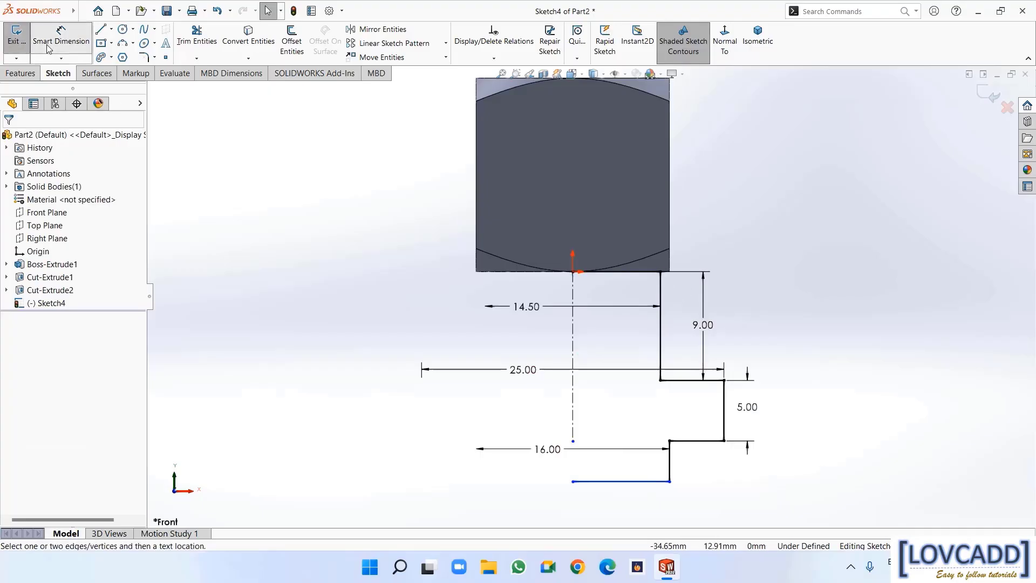
{"action": "left_click", "coordinate": [671, 467]}
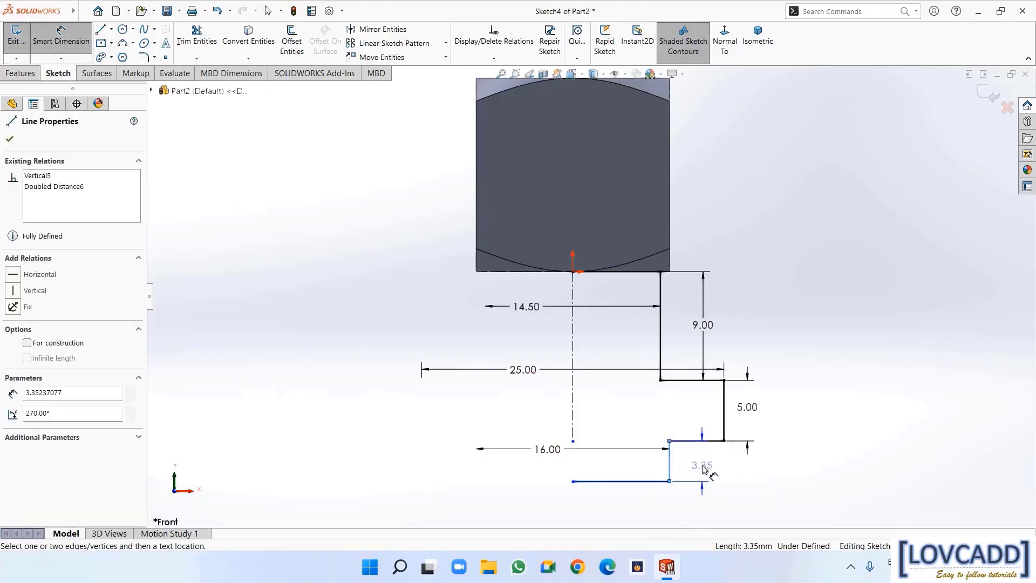
{"action": "left_click", "coordinate": [704, 468]}
{"action": "type", "text": "45"}
{"action": "key", "text": "Return"}
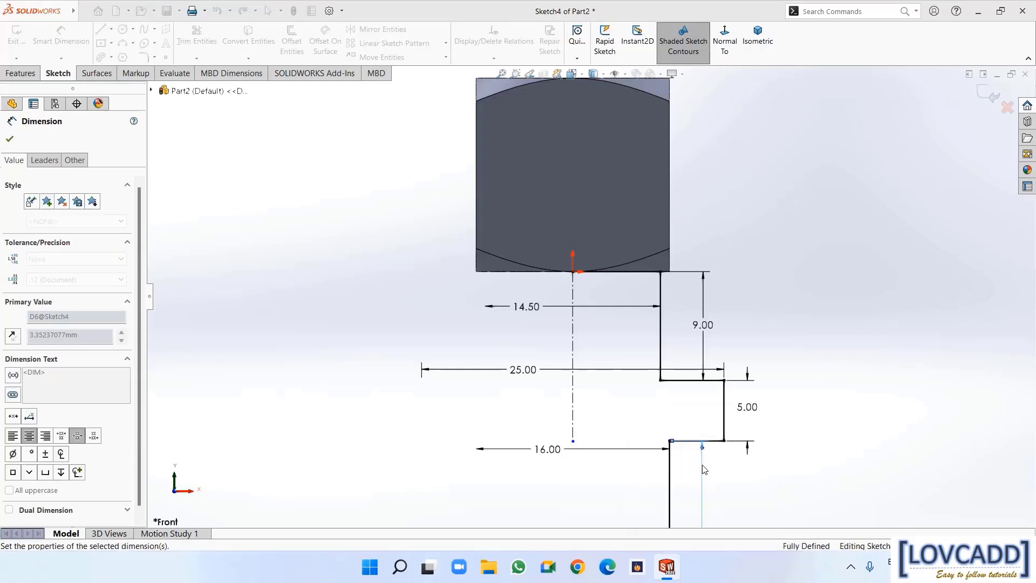
{"action": "left_click", "coordinate": [10, 140]}
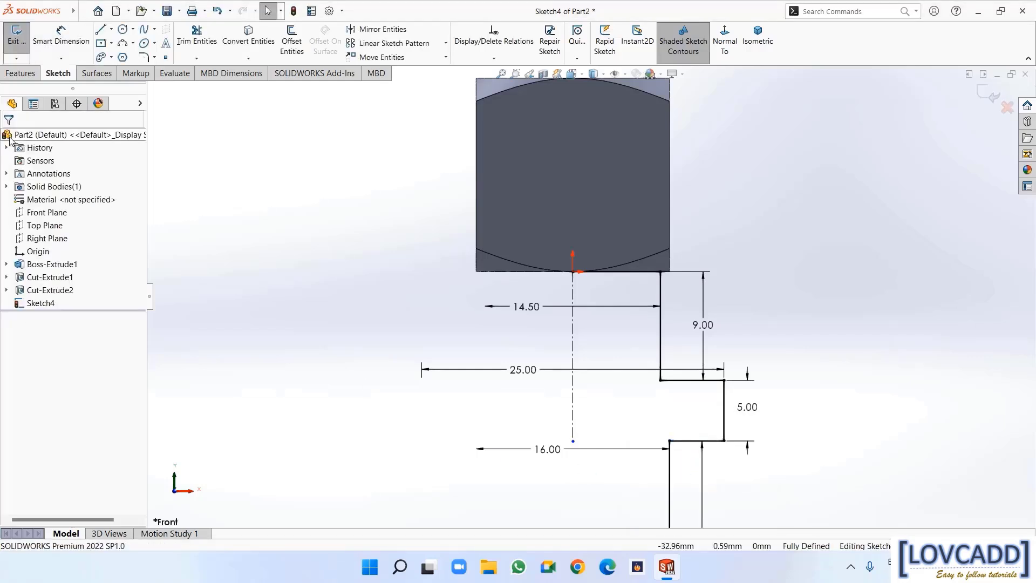
Reposition the 16 mm diameter dimension lower along the shank and extend the centerline past the profile's bottom edge
{"action": "key", "text": "f"}
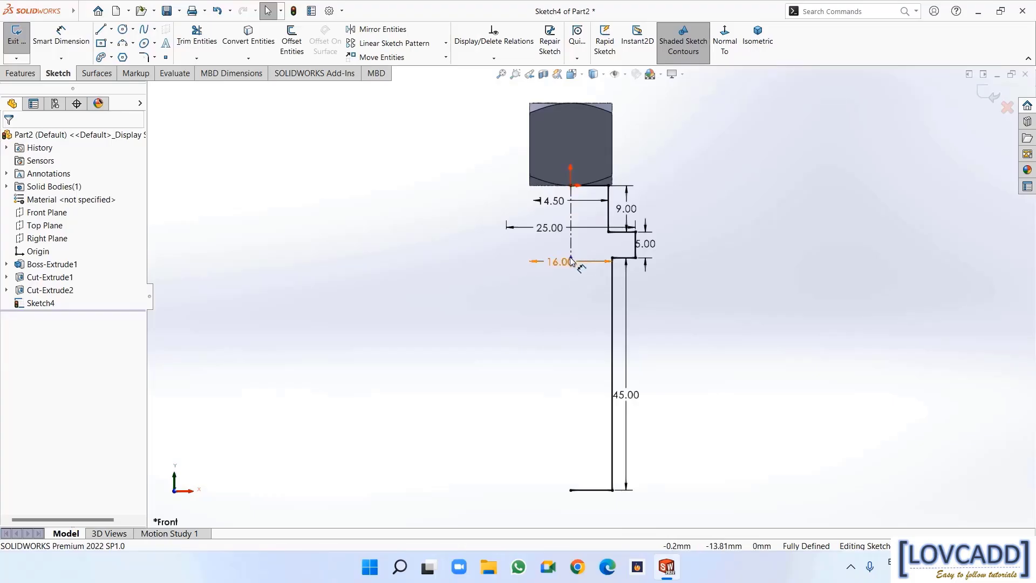
{"action": "left_click_drag", "start_coordinate": [564, 263], "coordinate": [562, 311]}
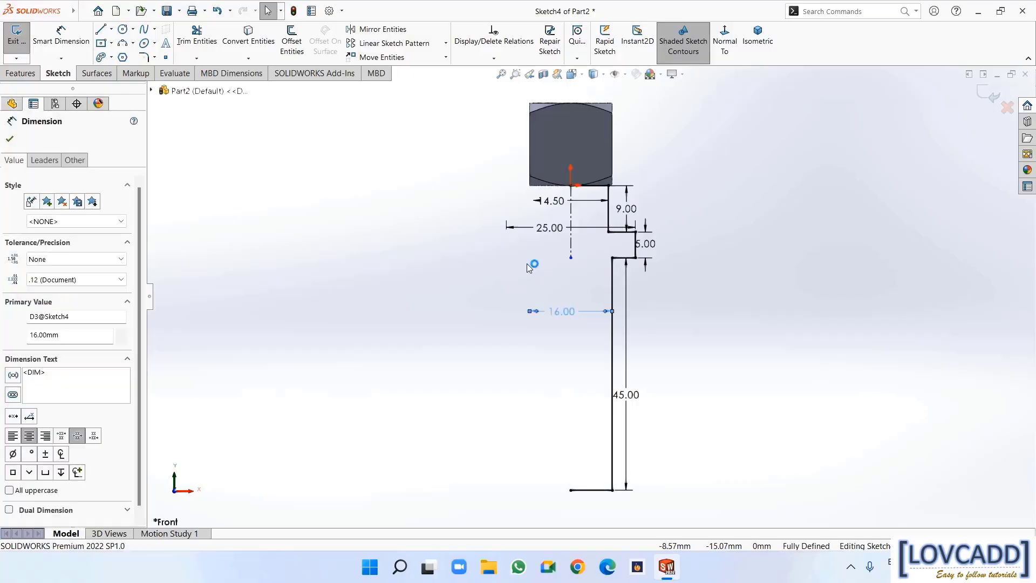
{"action": "left_click_drag", "start_coordinate": [571, 258], "coordinate": [604, 504]}
{"action": "left_click", "coordinate": [734, 314]}
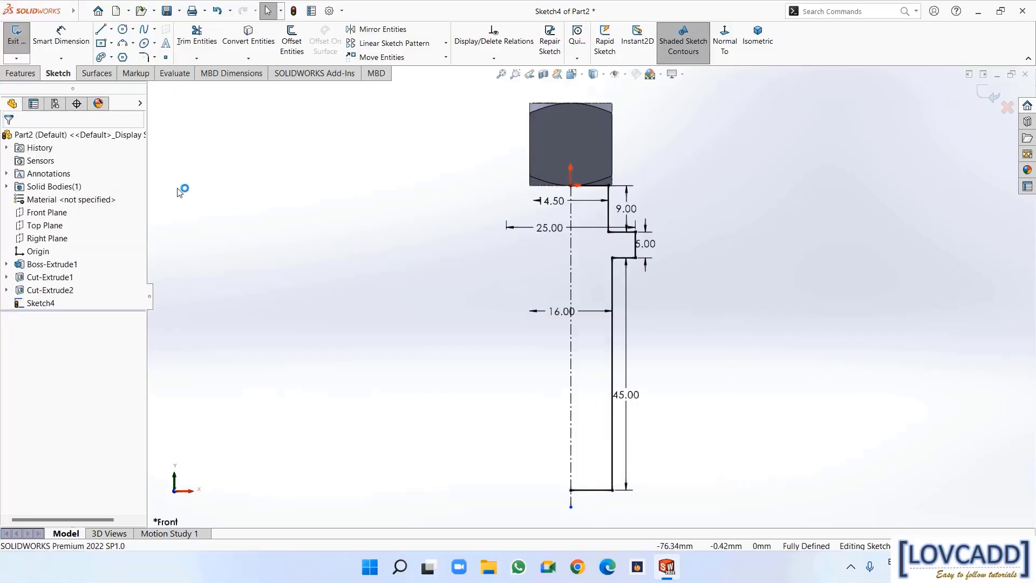
Revolve the half-profile 360° about the centerline as a merged boss, letting the open sketch be closed automatically
{"action": "left_click", "coordinate": [27, 76]}
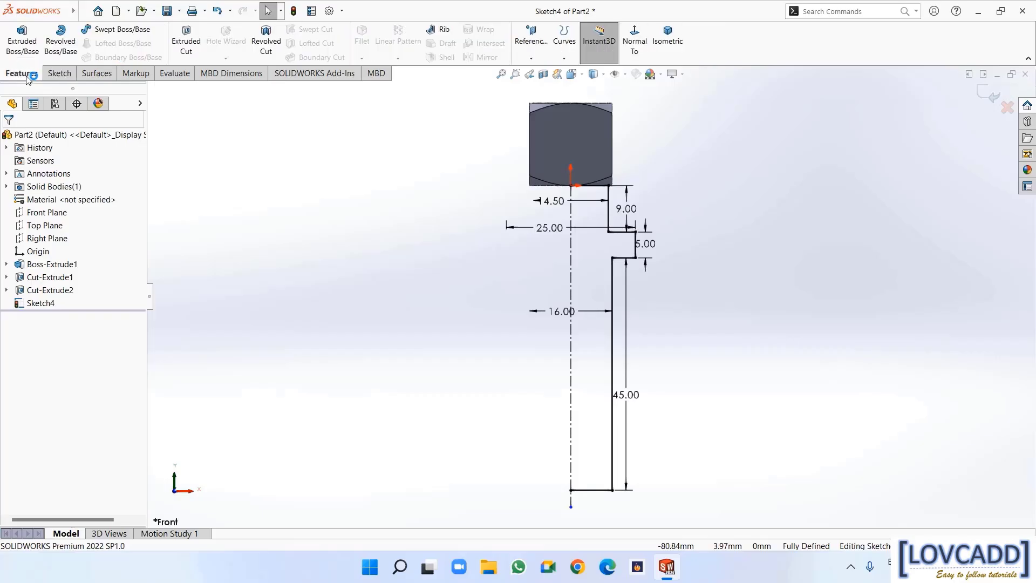
{"action": "left_click", "coordinate": [60, 40]}
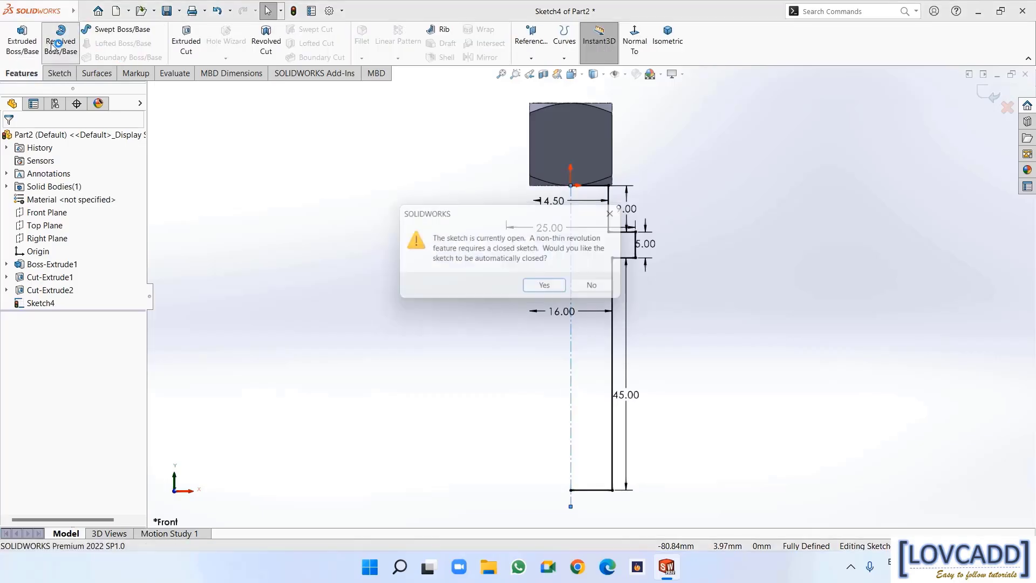
{"action": "left_click", "coordinate": [542, 289]}
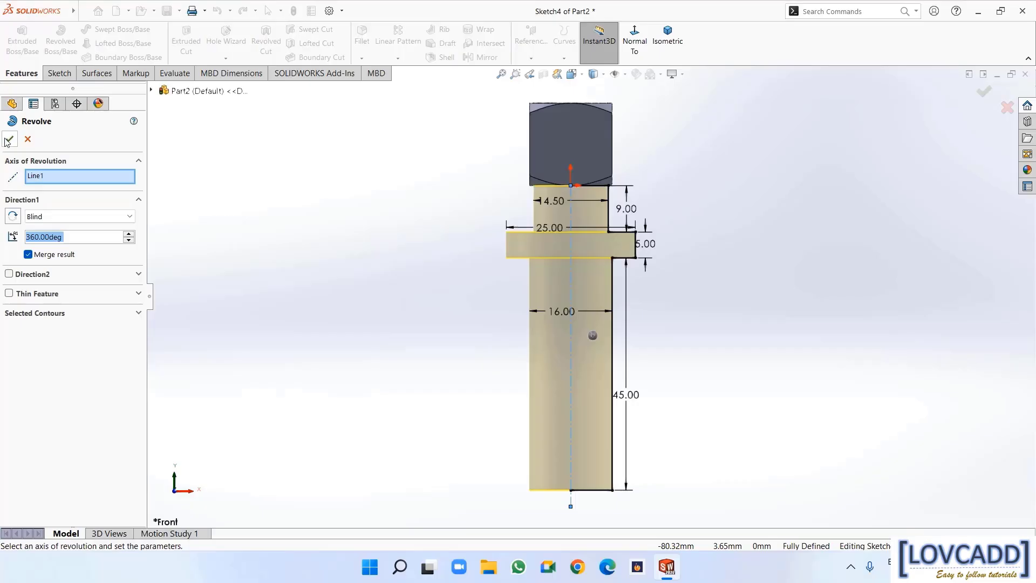
{"action": "left_click", "coordinate": [9, 140]}
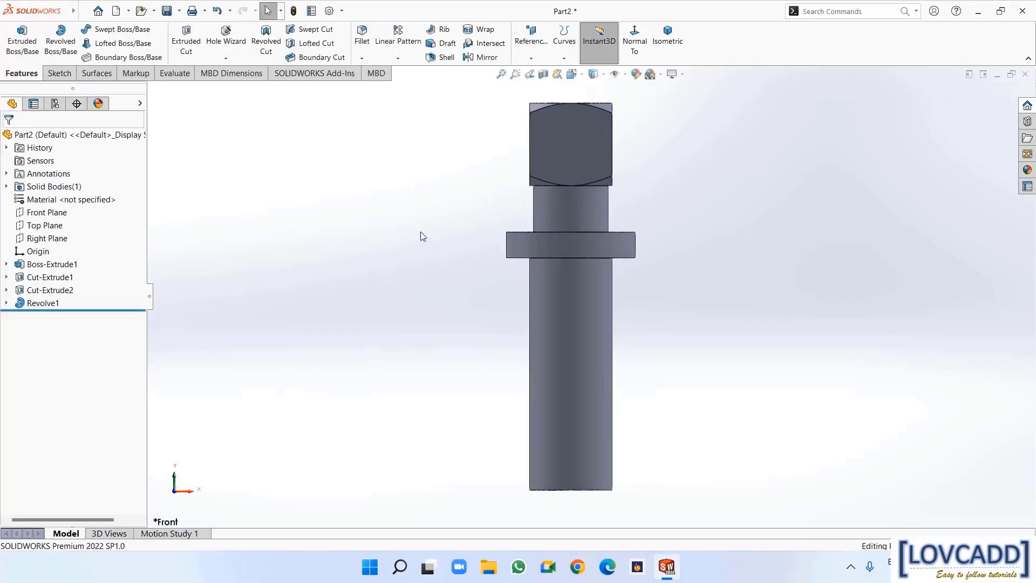
Assign Plain Carbon Steel from the Steel category as the part's material
{"action": "middle_click_drag", "start_coordinate": [423, 236], "coordinate": [367, 308]}
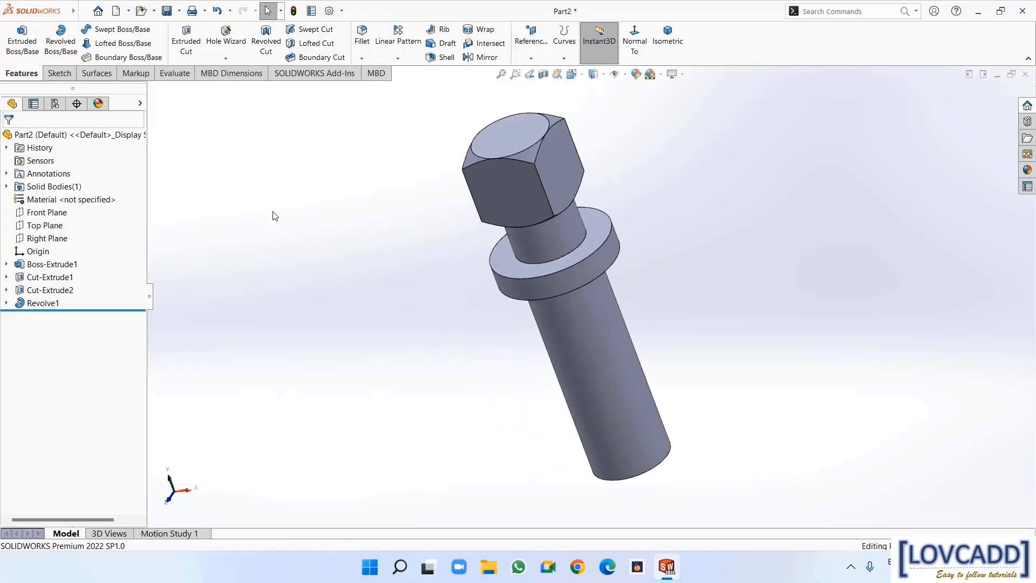
{"action": "right_click", "coordinate": [81, 201]}
{"action": "left_click", "coordinate": [125, 211]}
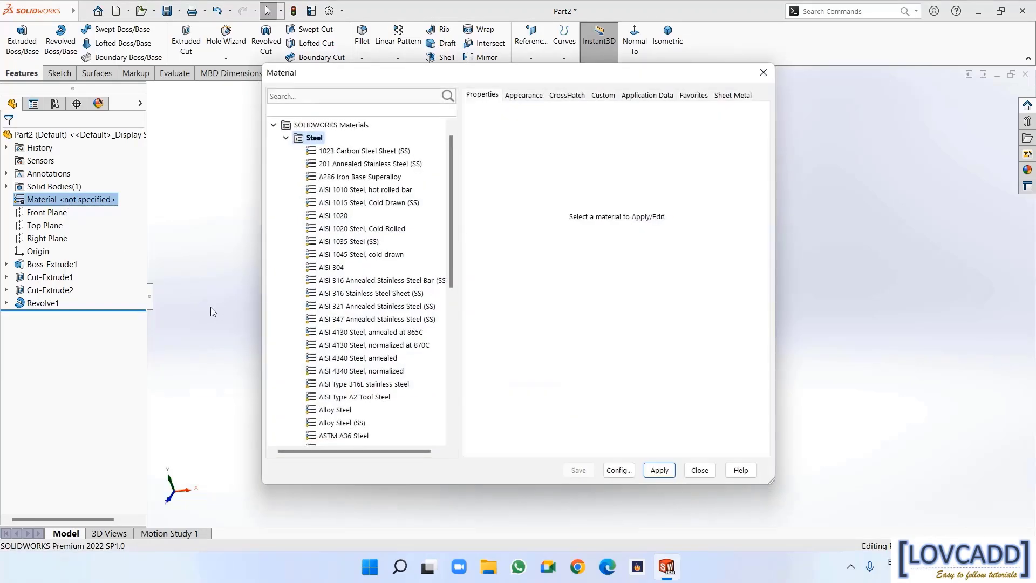
{"action": "scroll", "coordinate": [393, 230], "scroll_direction": "down", "scroll_amount": 2}
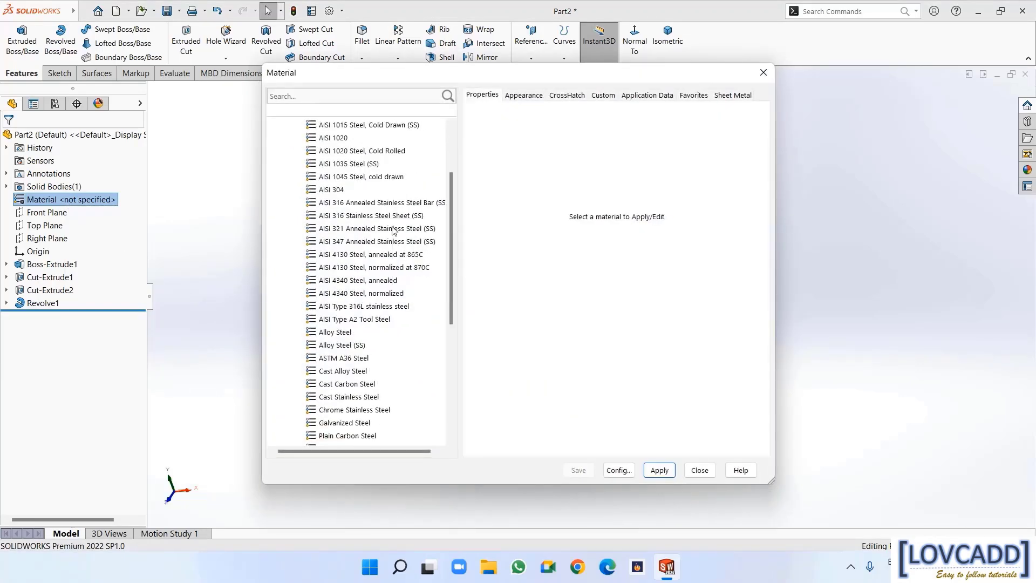
{"action": "scroll", "coordinate": [377, 270], "scroll_direction": "down", "scroll_amount": 1}
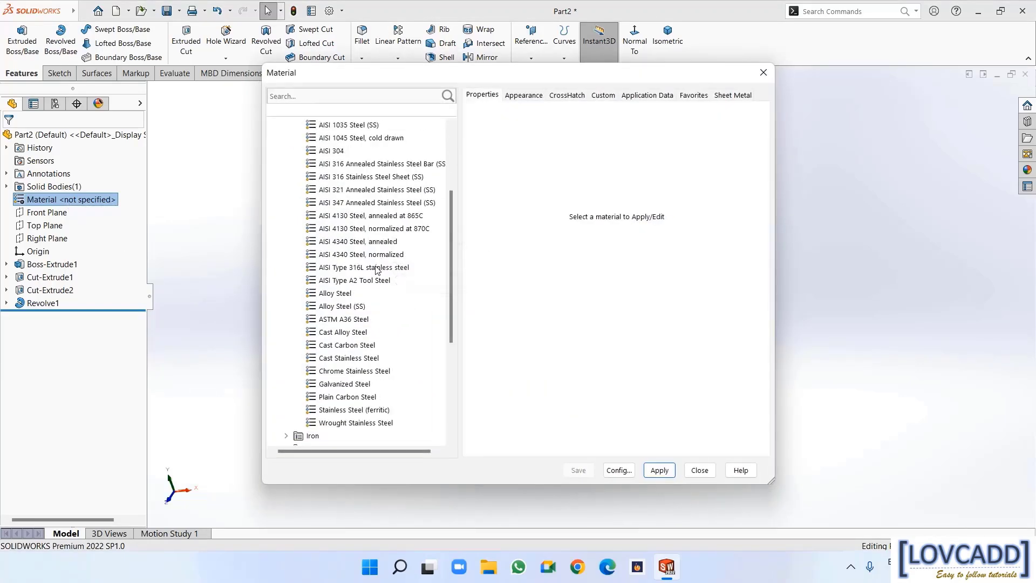
{"action": "left_click", "coordinate": [348, 399]}
{"action": "left_click", "coordinate": [660, 470]}
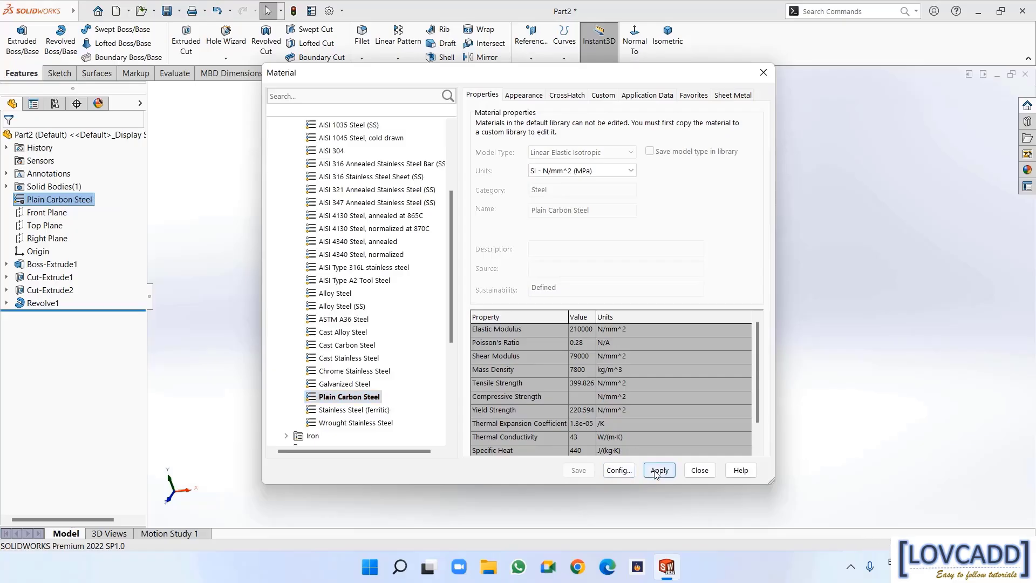
{"action": "left_click", "coordinate": [700, 470]}
Save the part as "clamping screw" in the shaping machine folder
{"action": "middle_click_drag", "start_coordinate": [774, 283], "coordinate": [902, 296]}
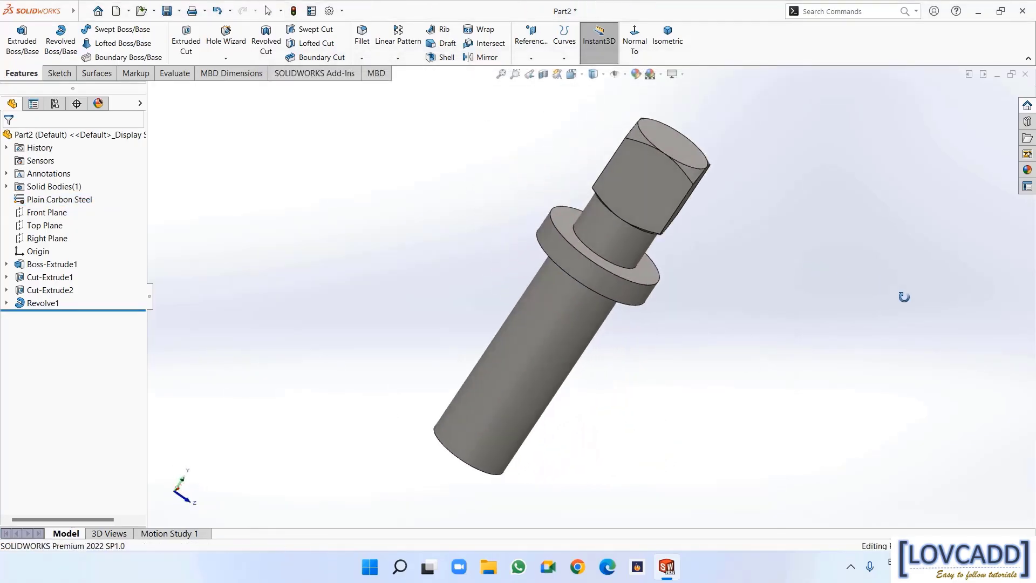
{"action": "left_click", "coordinate": [178, 11]}
{"action": "left_click", "coordinate": [191, 40]}
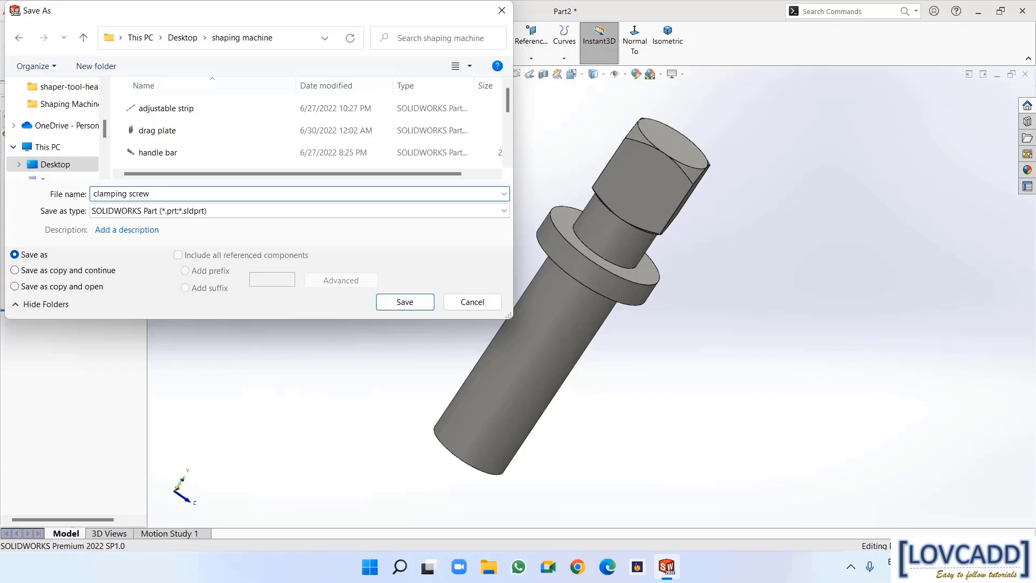
{"action": "left_click", "coordinate": [418, 302]}
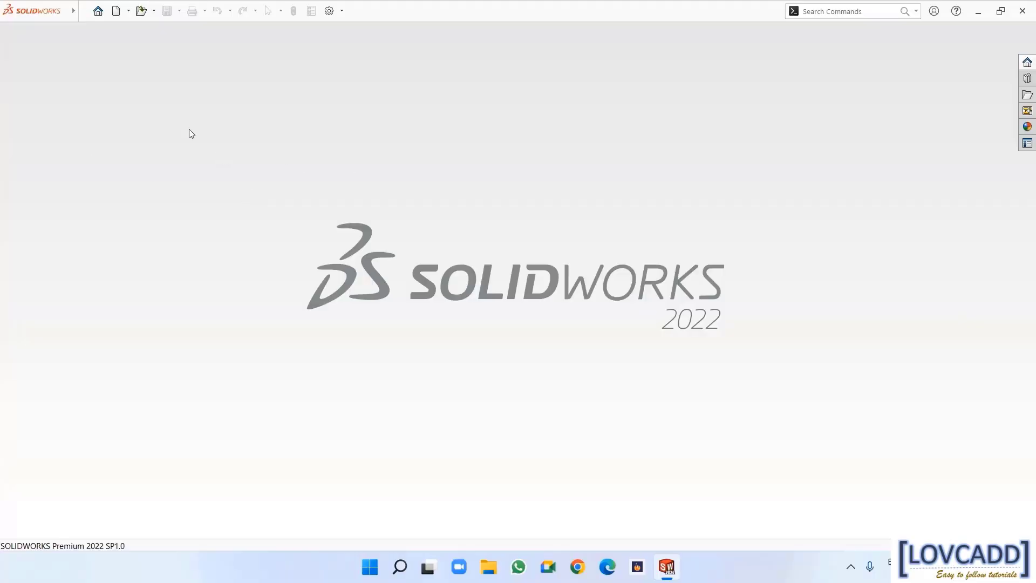
Create a new part document and start a sketch on its Front Plane
{"action": "left_click", "coordinate": [115, 11]}
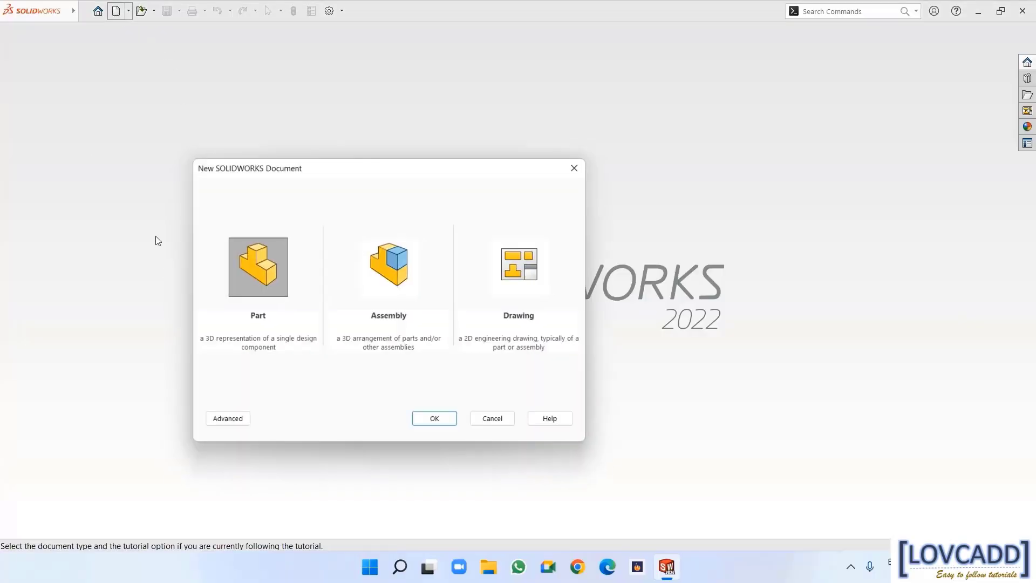
{"action": "left_click", "coordinate": [436, 423]}
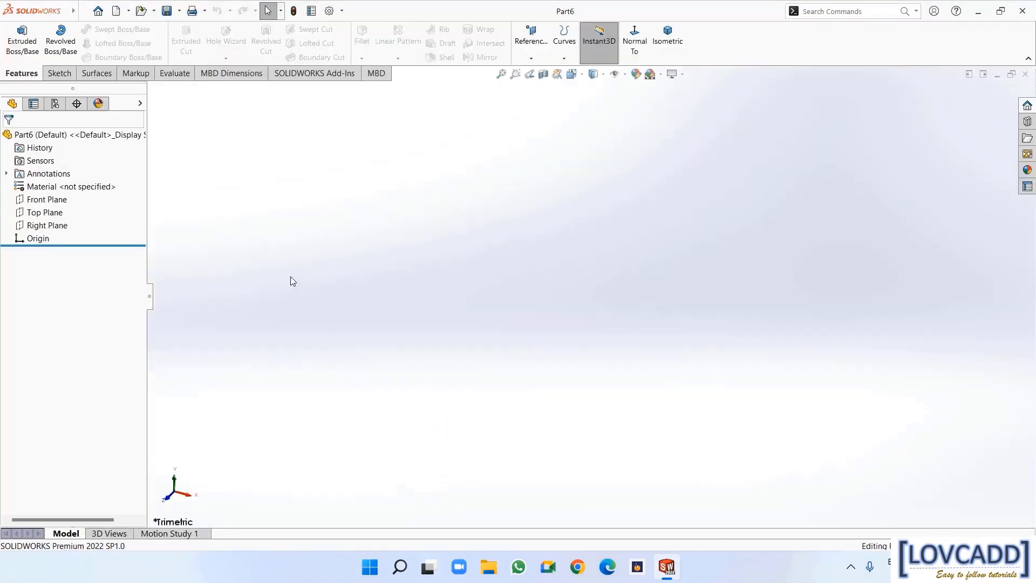
{"action": "left_click", "coordinate": [47, 199]}
{"action": "left_click", "coordinate": [61, 186]}
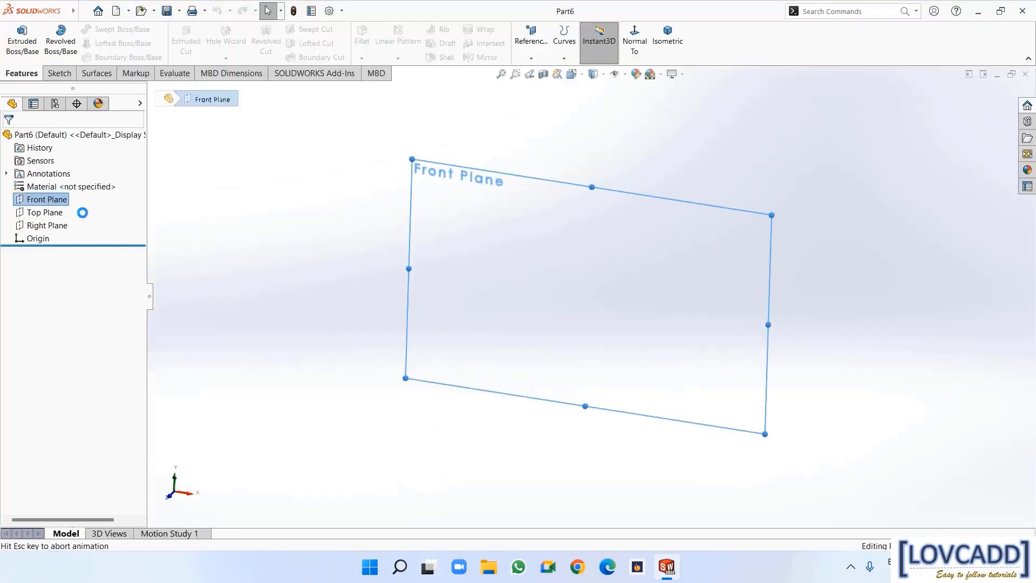
Draw a vertical centerline about 107 mm long straight down from the origin
{"action": "left_click", "coordinate": [111, 29]}
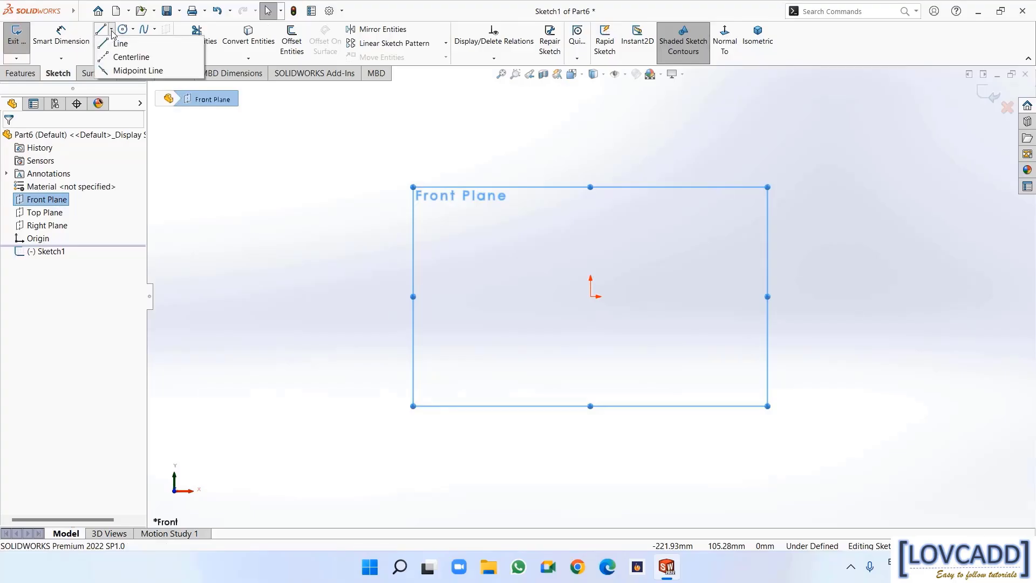
{"action": "left_click", "coordinate": [129, 57]}
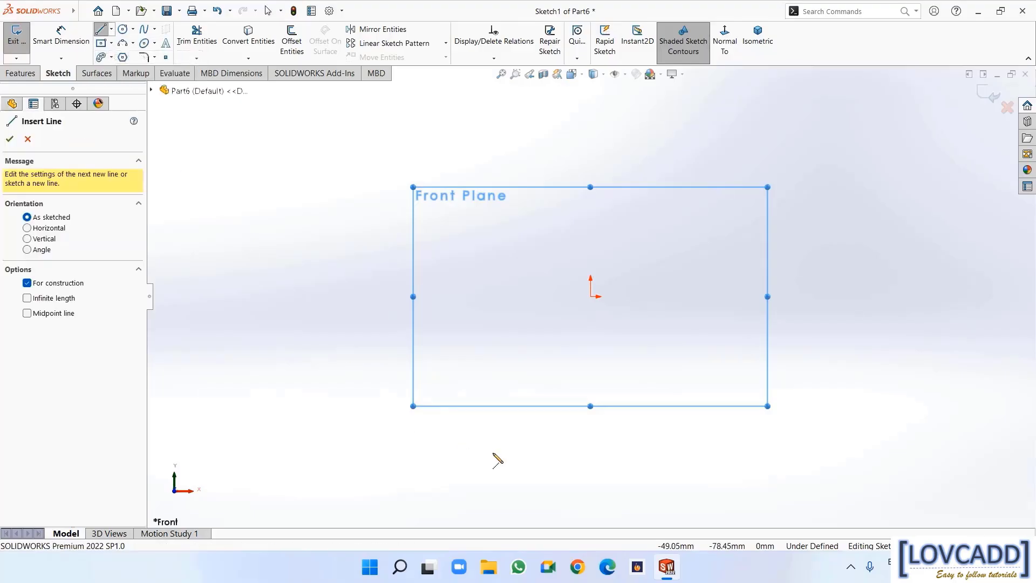
{"action": "left_click", "coordinate": [591, 297]}
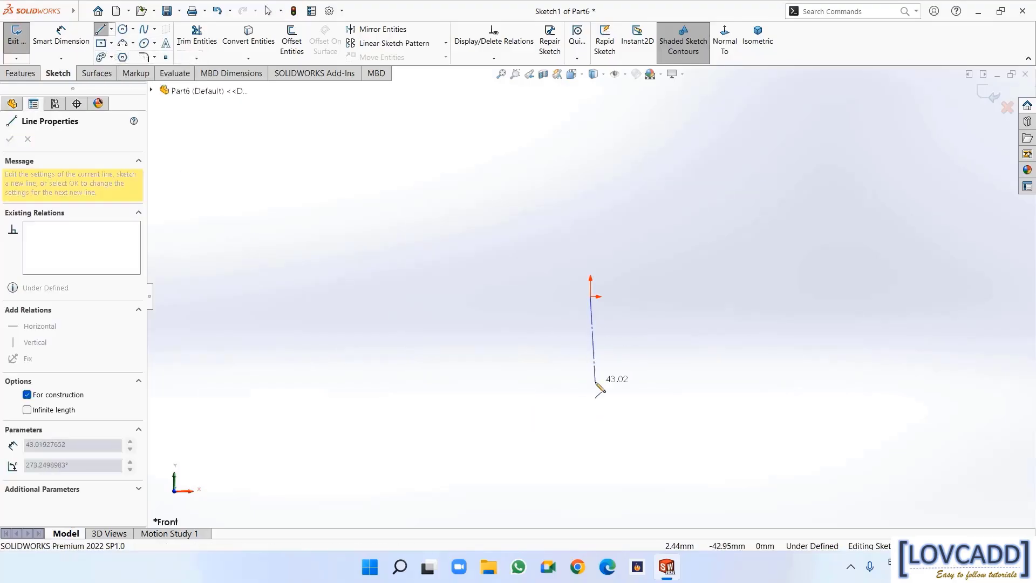
{"action": "left_click", "coordinate": [591, 509]}
{"action": "right_click", "coordinate": [593, 510]}
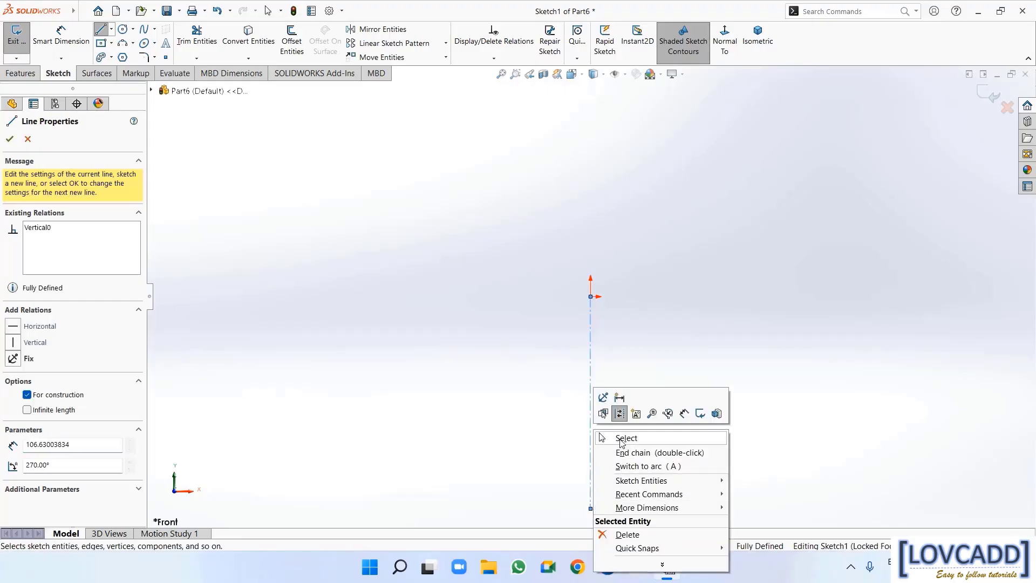
{"action": "left_click", "coordinate": [618, 438]}
Sketch a stepped half-profile from the origin to the centerline, about 63 mm wide and 90 mm tall, with a wide head, narrower shank, small groove and lower section
{"action": "left_click", "coordinate": [101, 29]}
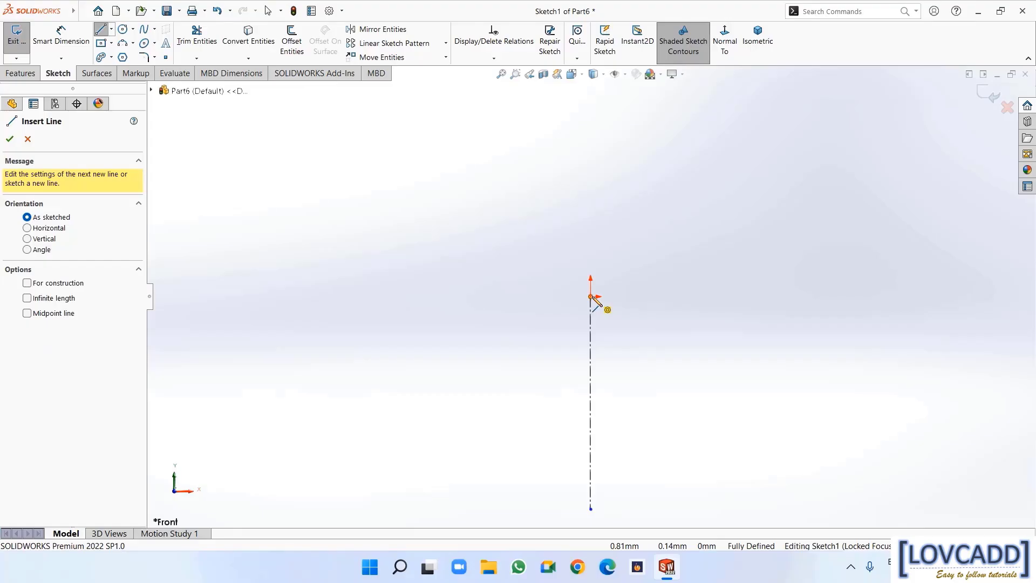
{"action": "left_click", "coordinate": [590, 297]}
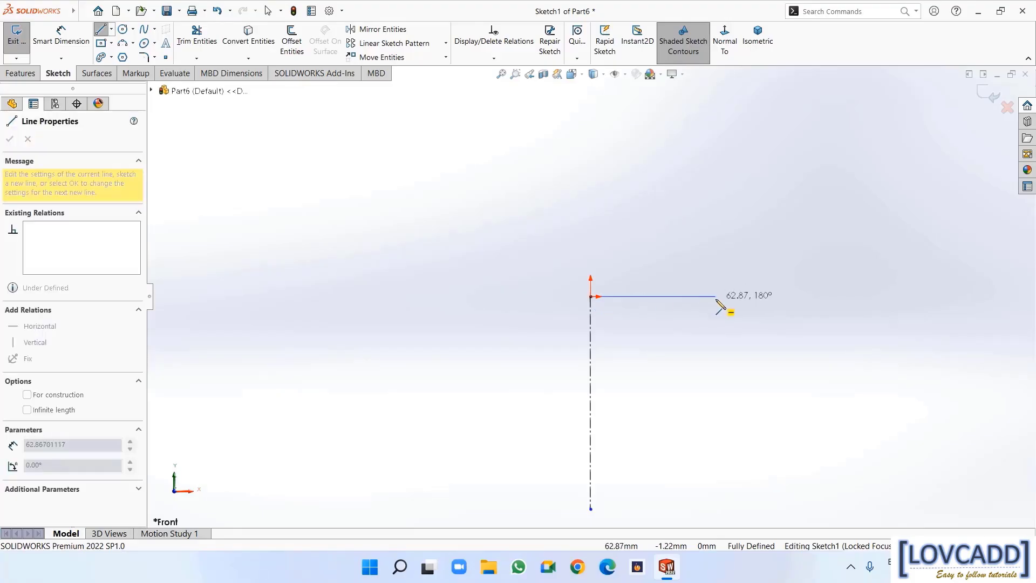
{"action": "left_click", "coordinate": [716, 296]}
{"action": "left_click", "coordinate": [717, 328]}
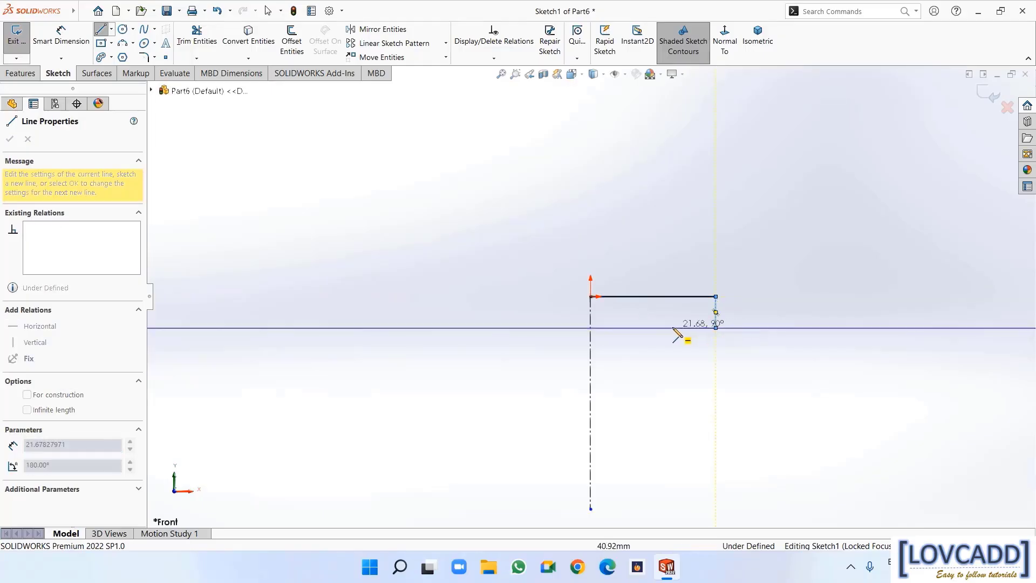
{"action": "left_click", "coordinate": [662, 328]}
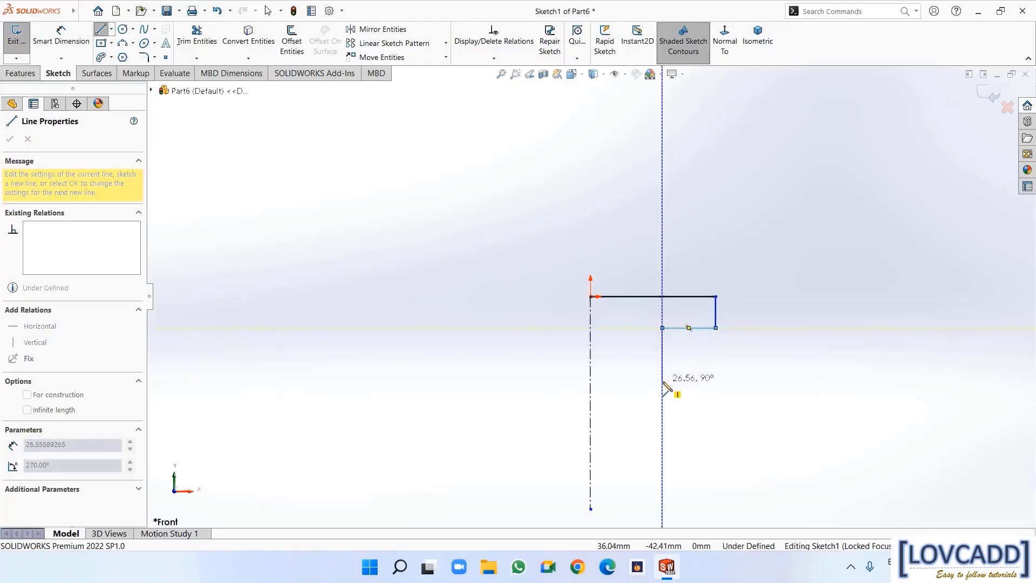
{"action": "left_click", "coordinate": [663, 380]}
{"action": "left_click", "coordinate": [645, 397]}
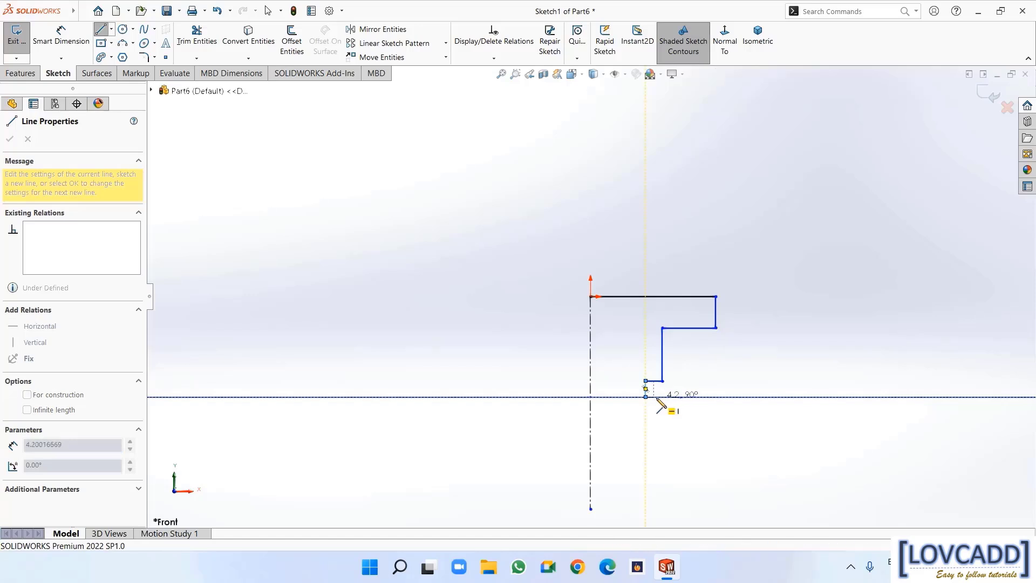
{"action": "left_click", "coordinate": [654, 396]}
{"action": "left_click", "coordinate": [653, 476]}
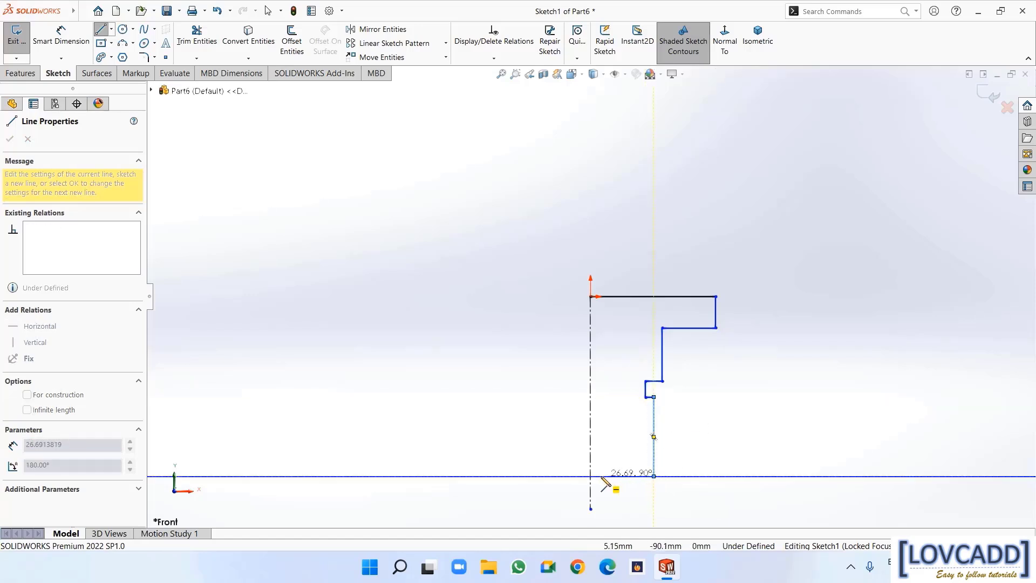
{"action": "left_click", "coordinate": [591, 476]}
{"action": "right_click", "coordinate": [591, 476]}
{"action": "left_click", "coordinate": [608, 448]}
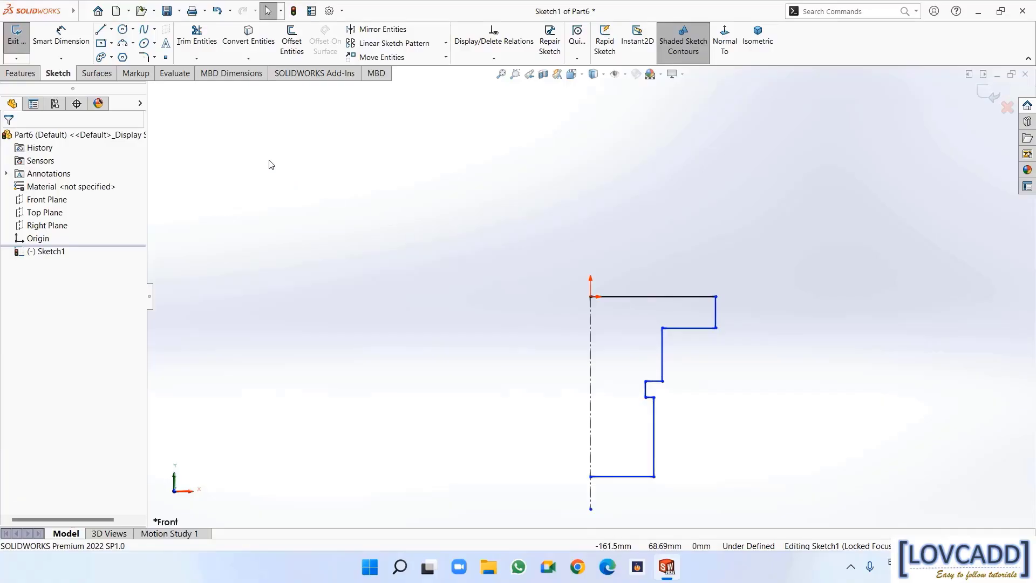
{"action": "key", "text": "f"}
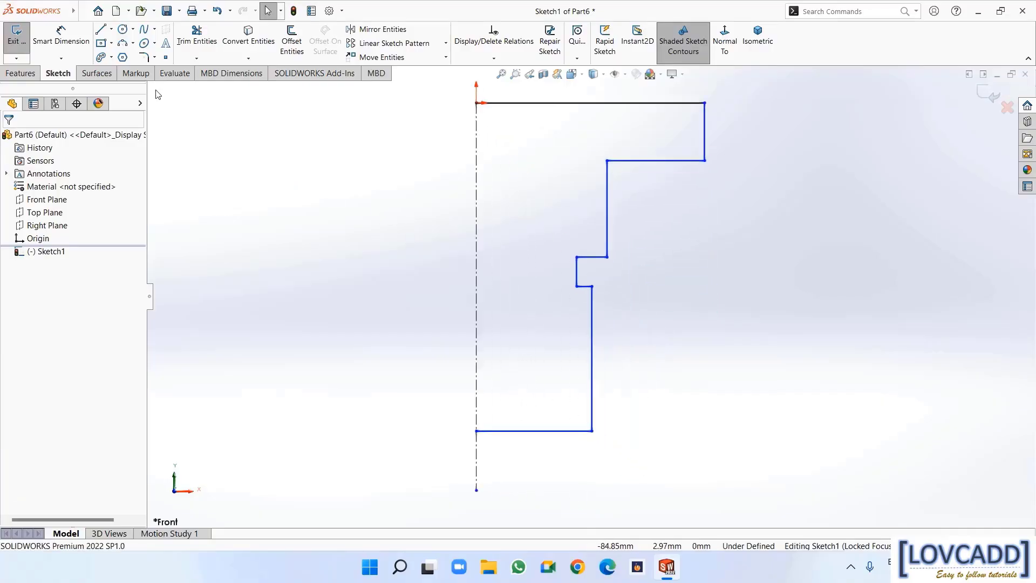
Dimension the overall height between the profile's top and bottom lines at 38 mm
{"action": "left_click", "coordinate": [61, 35]}
{"action": "left_click", "coordinate": [673, 102]}
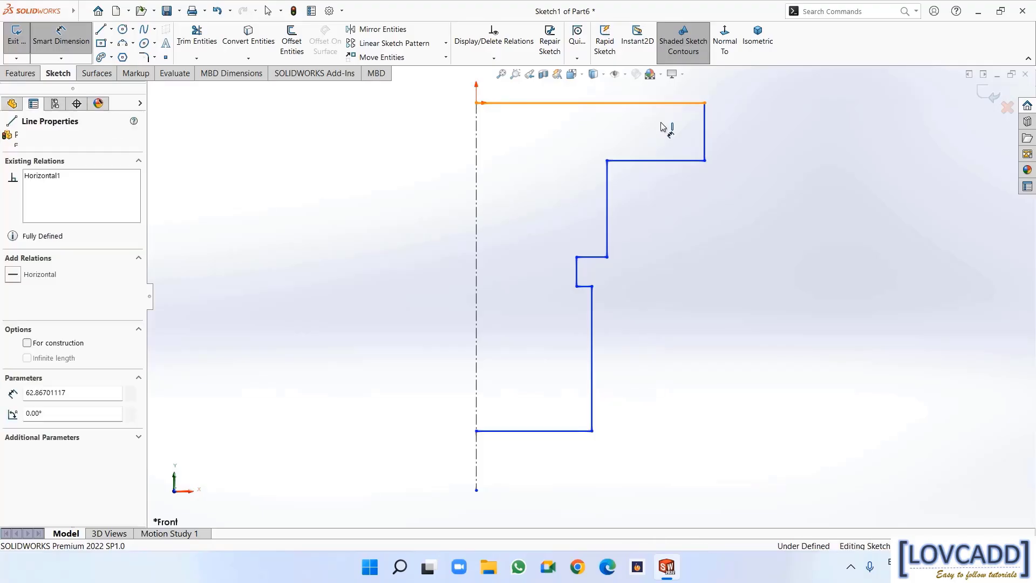
{"action": "left_click", "coordinate": [561, 431]}
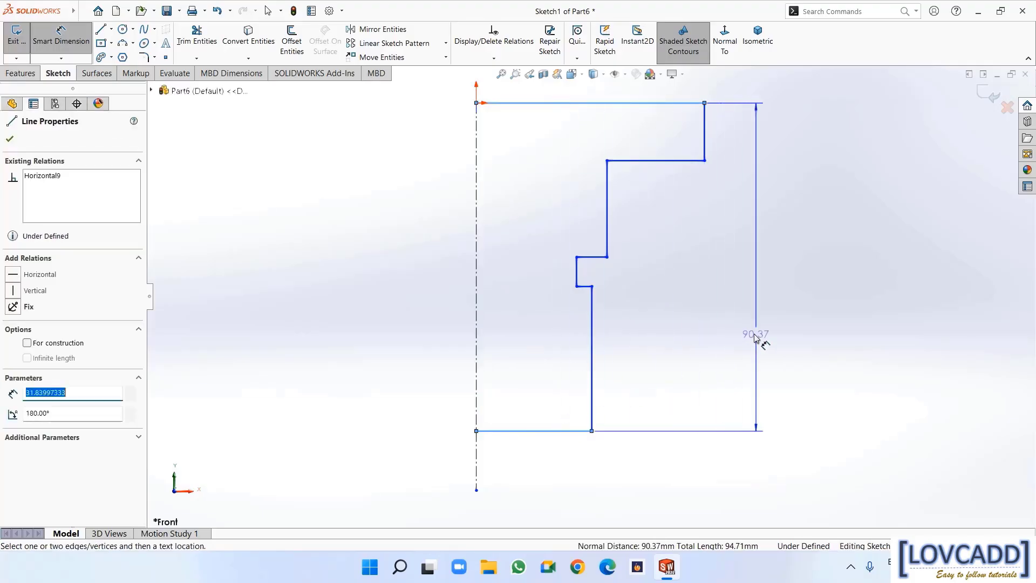
{"action": "left_click", "coordinate": [787, 334]}
{"action": "type", "text": "3"}
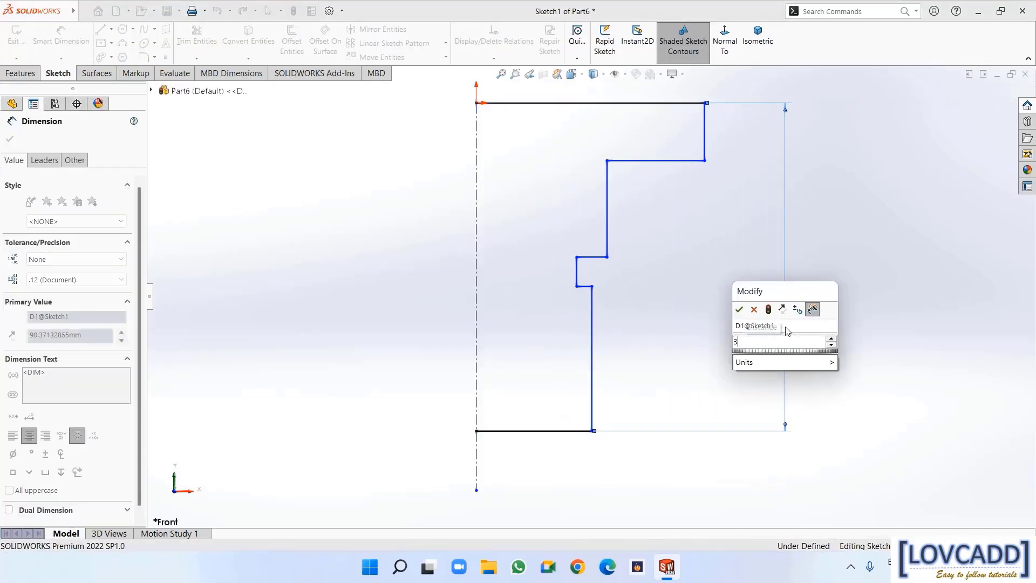
{"action": "type", "text": "8"}
{"action": "key", "text": "Return"}
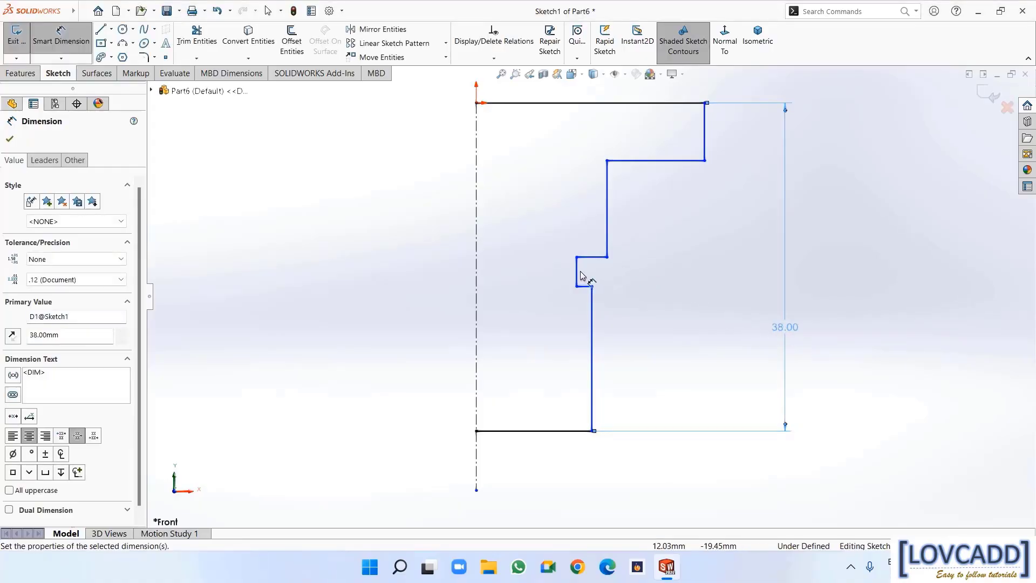
Set the small groove's height to 2 mm and the shank section above it to 13 mm
{"action": "left_click", "coordinate": [581, 274]}
{"action": "left_click", "coordinate": [664, 285]}
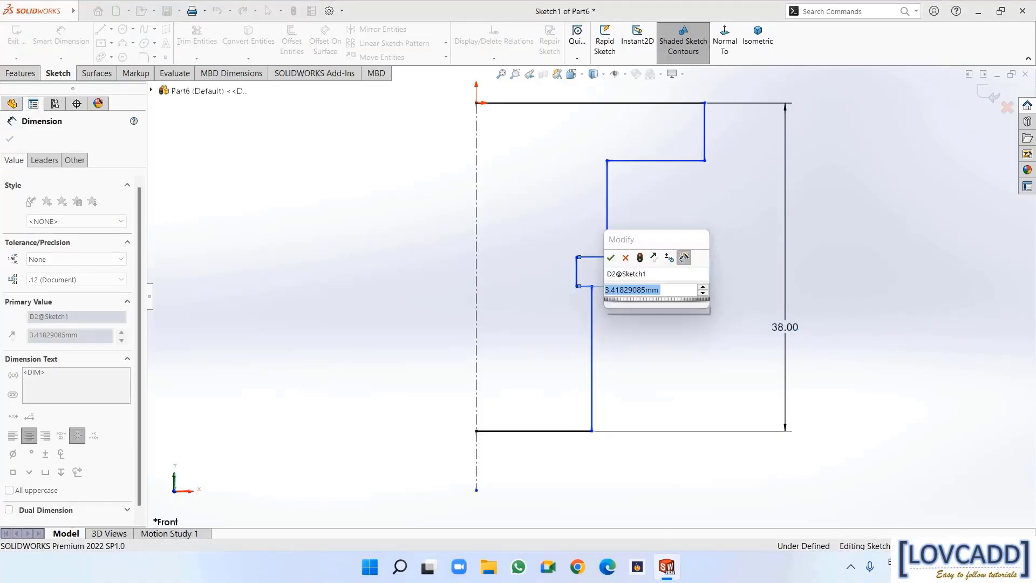
{"action": "type", "text": "2"}
{"action": "key", "text": "Return"}
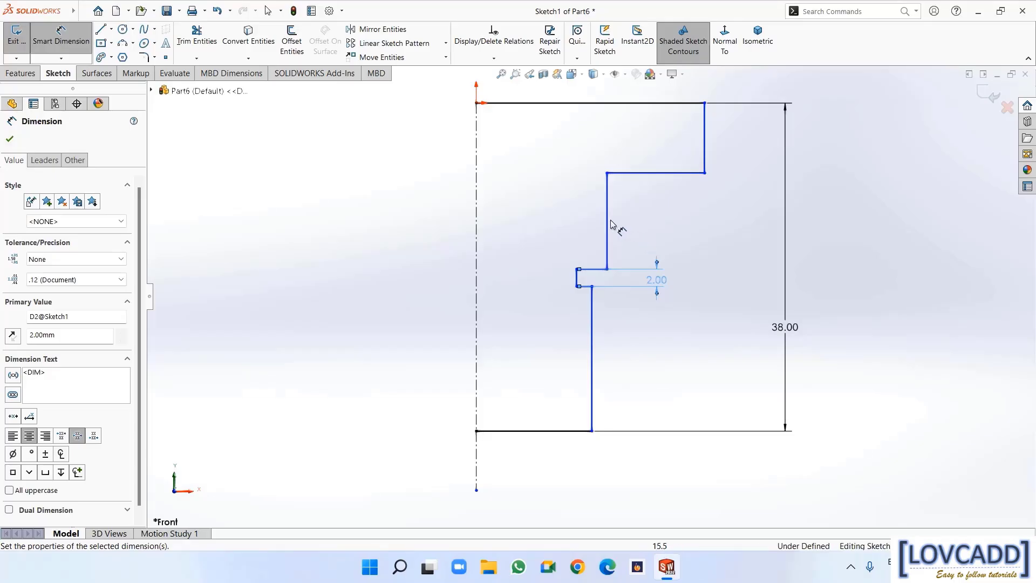
{"action": "left_click", "coordinate": [607, 225]}
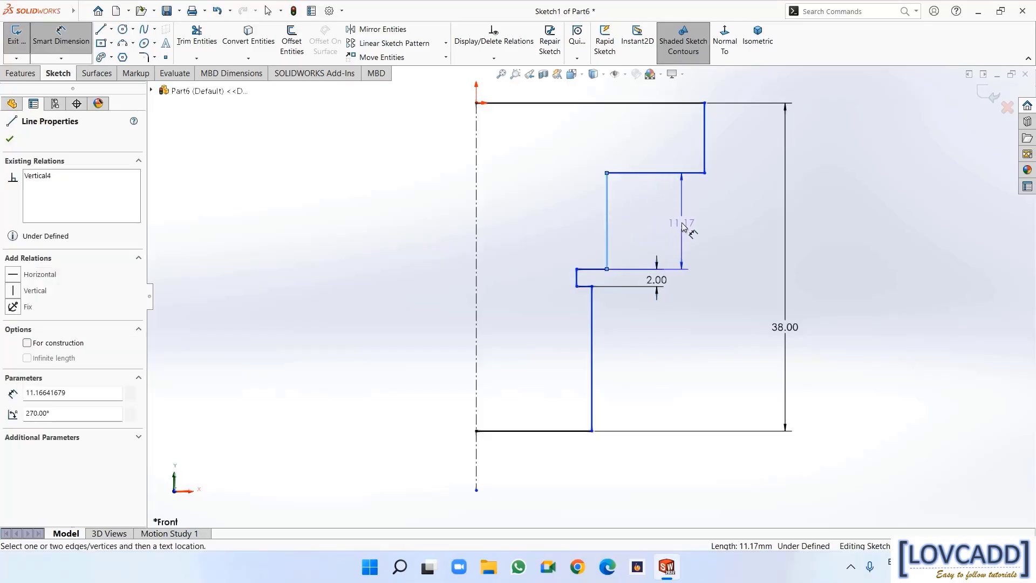
{"action": "left_click", "coordinate": [683, 227]}
{"action": "type", "text": "13"}
{"action": "key", "text": "Return"}
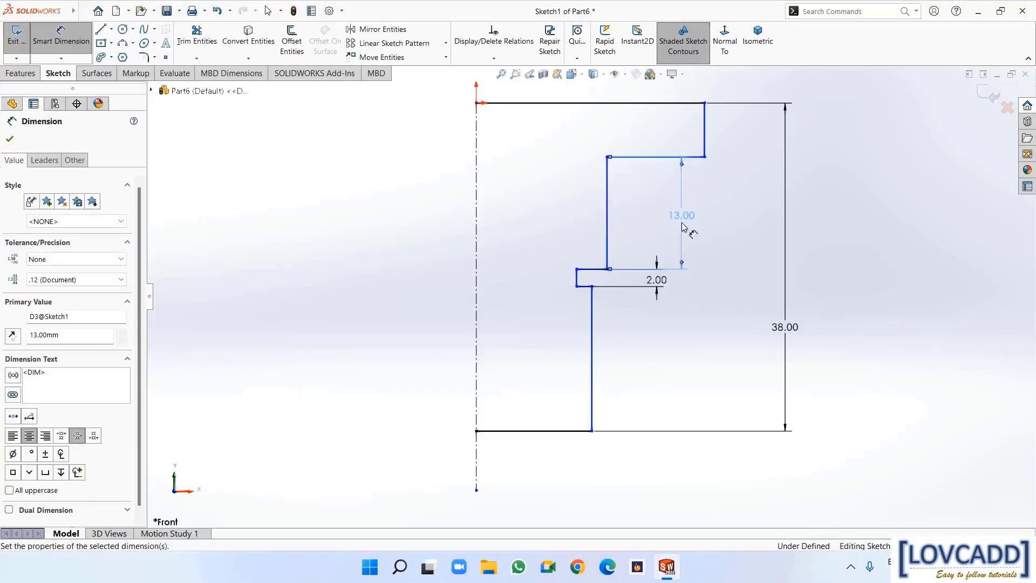
Dimension the head's vertical outer edge at 6 mm
{"action": "left_click", "coordinate": [705, 131]}
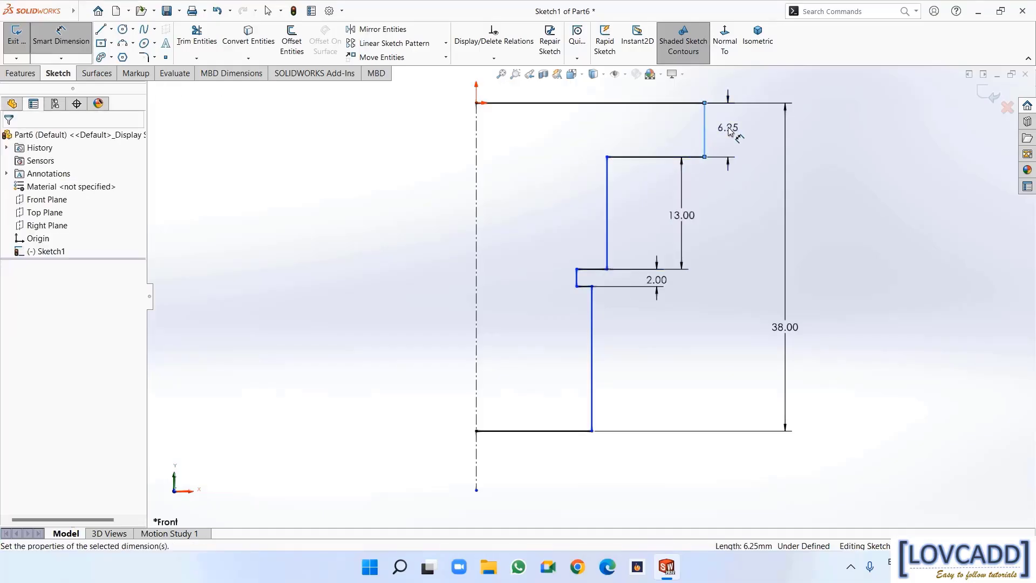
{"action": "left_click", "coordinate": [729, 132]}
{"action": "type", "text": "6"}
{"action": "key", "text": "Return"}
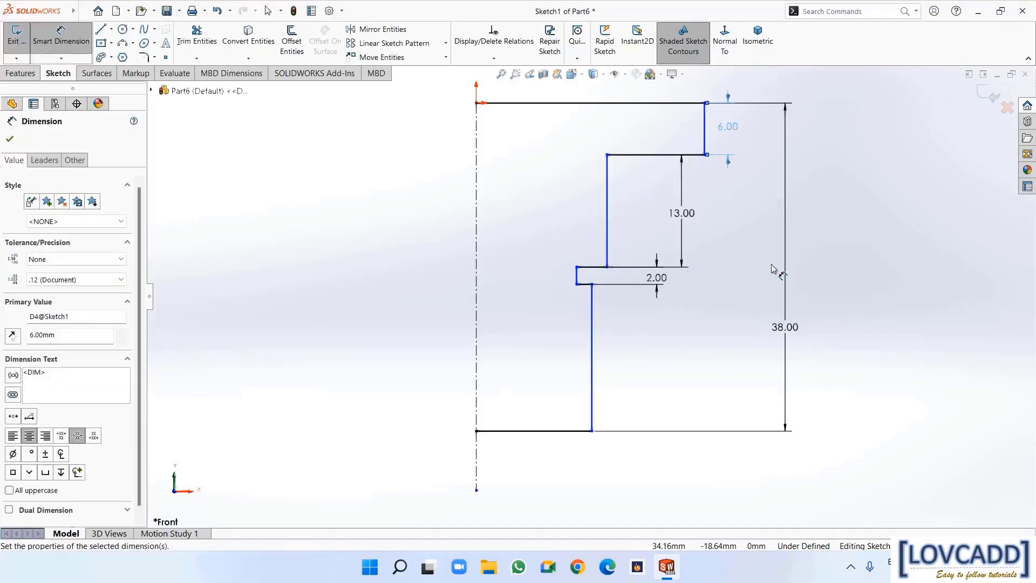
{"action": "left_click", "coordinate": [396, 364]}
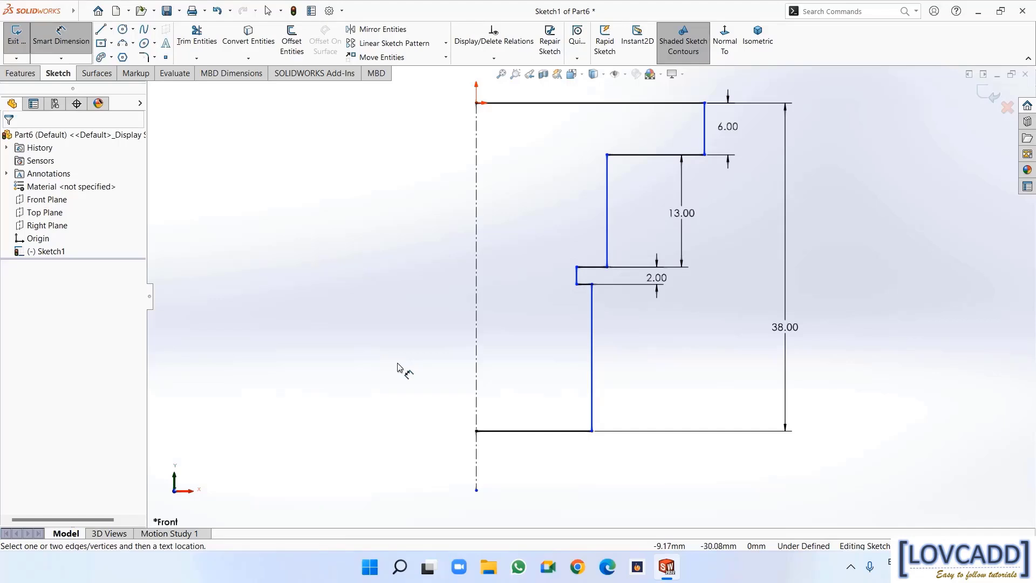
Dimension the lower section's diameter about the centerline at 20 mm
{"action": "left_click", "coordinate": [476, 385]}
{"action": "left_click", "coordinate": [591, 393]}
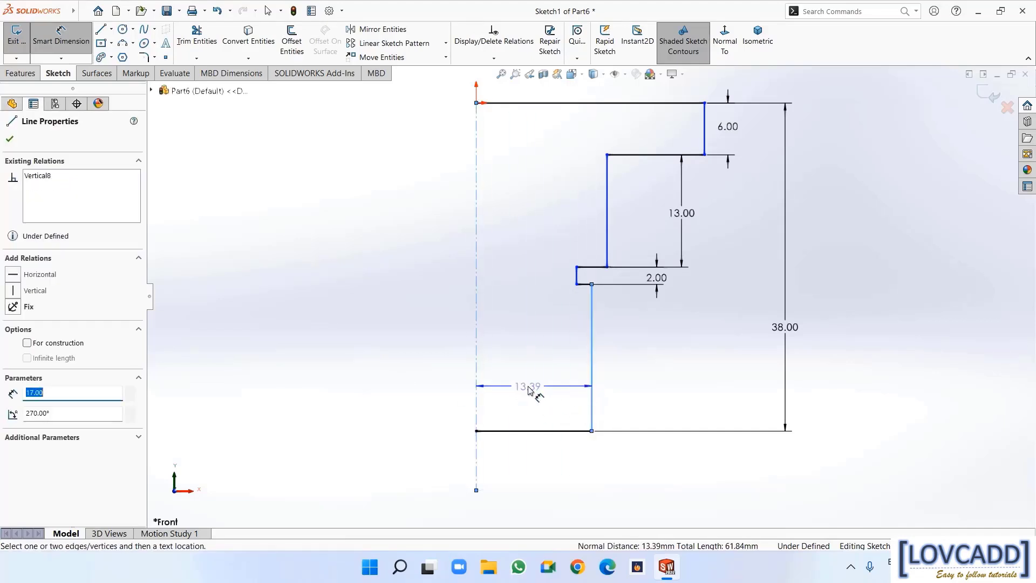
{"action": "left_click", "coordinate": [467, 393]}
{"action": "type", "text": "2"}
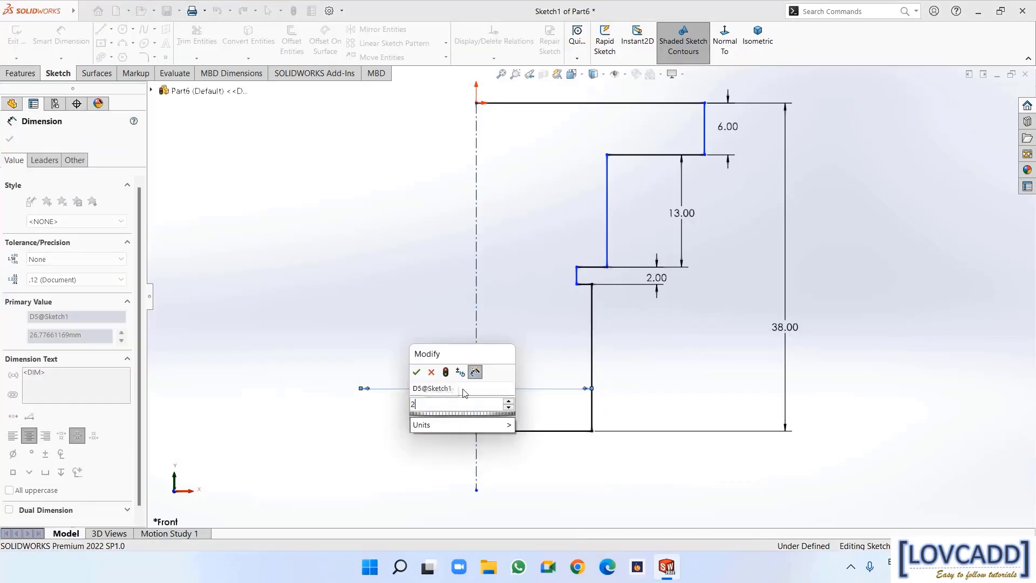
{"action": "type", "text": "0"}
{"action": "key", "text": "Return"}
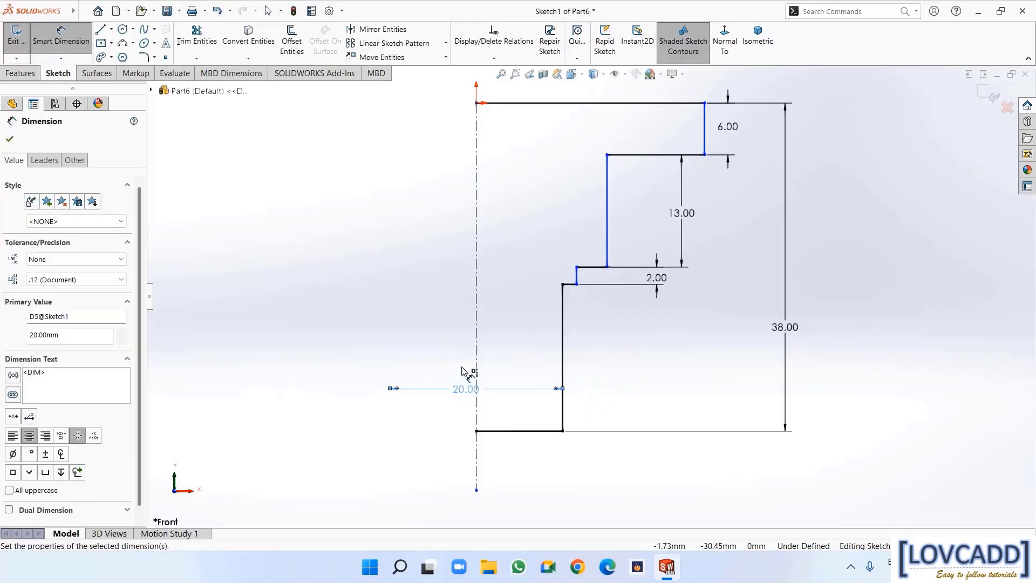
Add diameter dimensions about the centerline of 22 mm for the shank and 30 mm for the head
{"action": "left_click", "coordinate": [606, 225]}
{"action": "left_click", "coordinate": [531, 225]}
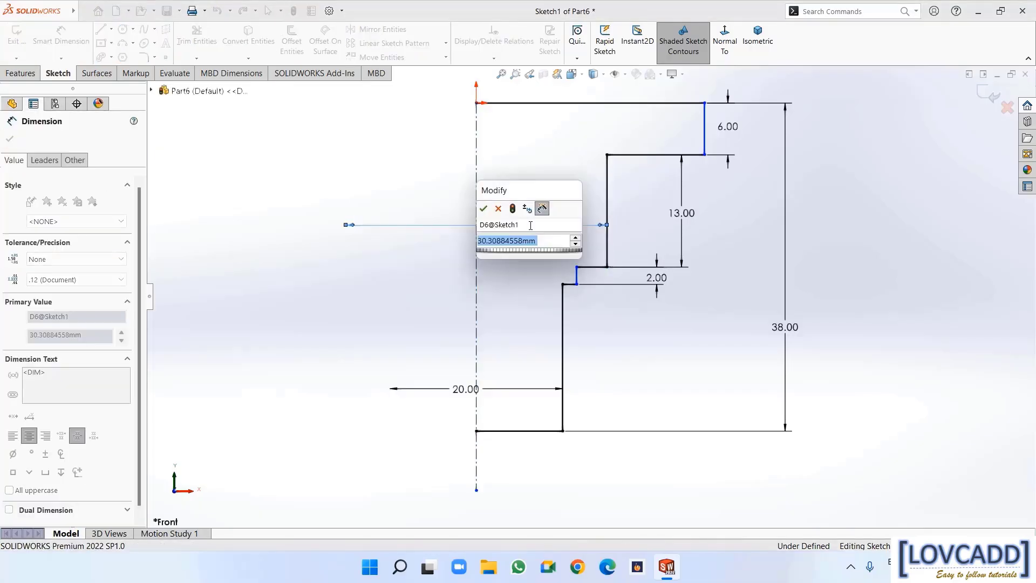
{"action": "type", "text": "22"}
{"action": "key", "text": "Return"}
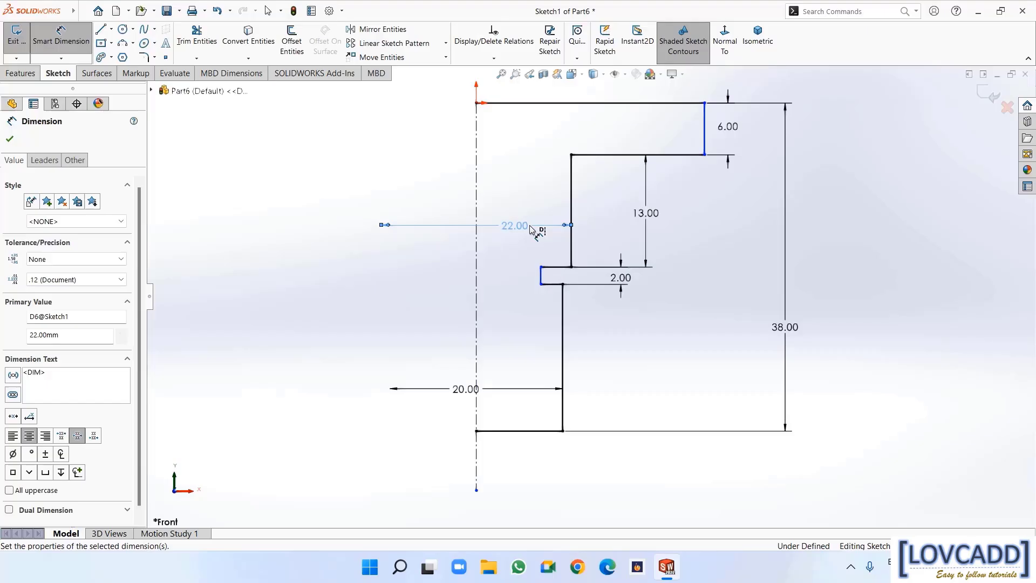
{"action": "left_click", "coordinate": [705, 123]}
{"action": "left_click", "coordinate": [537, 143]}
{"action": "type", "text": "30"}
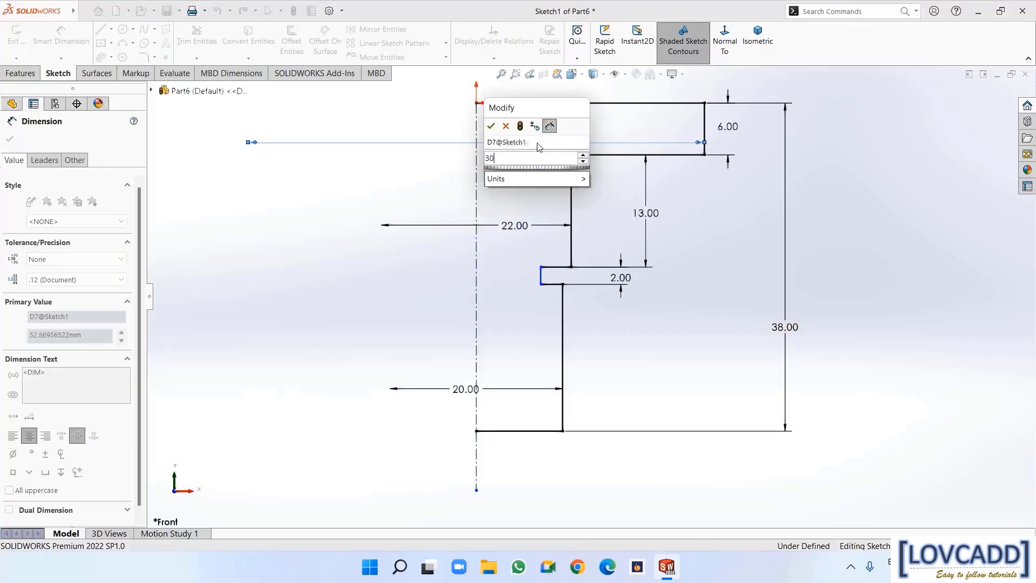
{"action": "key", "text": "Return"}
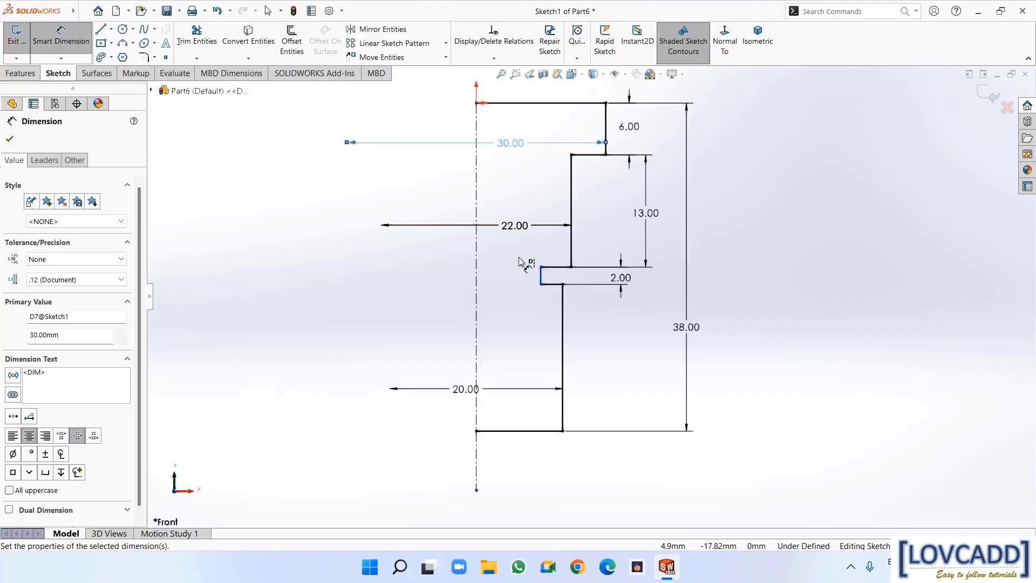
Dimension the small groove's diameter about the centerline at 19 mm
{"action": "left_click", "coordinate": [541, 276]}
{"action": "left_click", "coordinate": [510, 280]}
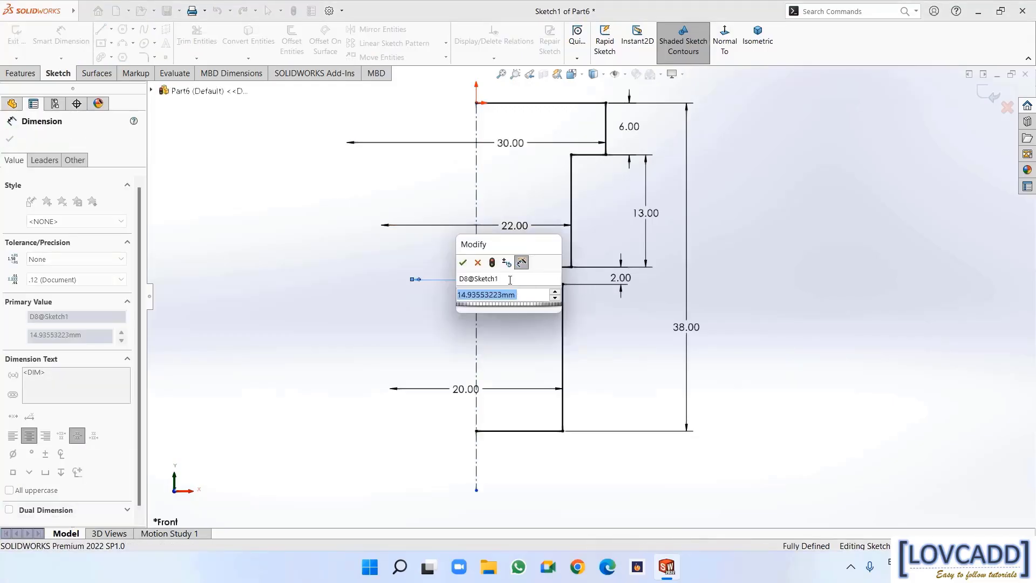
{"action": "type", "text": "19"}
{"action": "key", "text": "Return"}
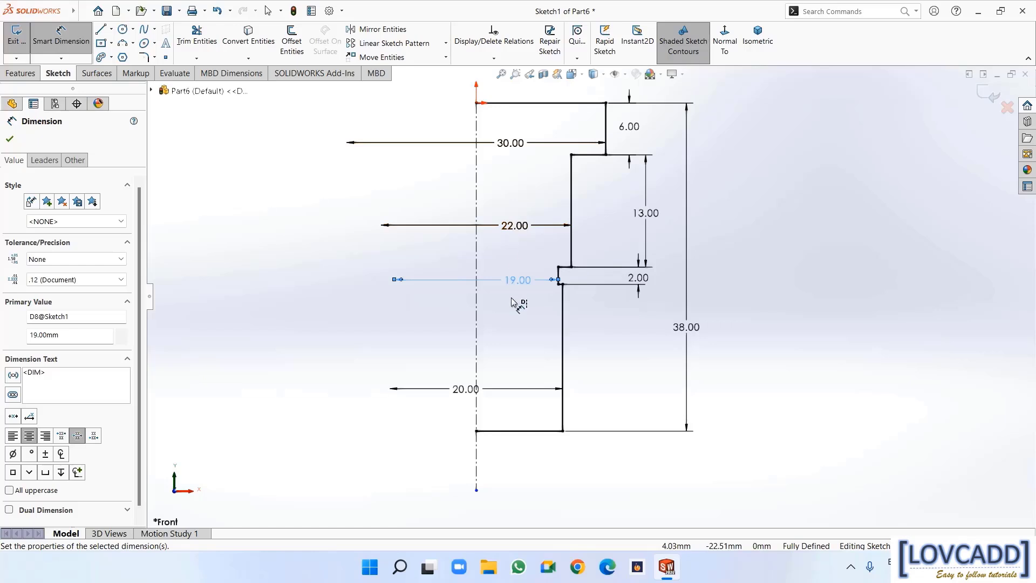
{"action": "left_click", "coordinate": [762, 289]}
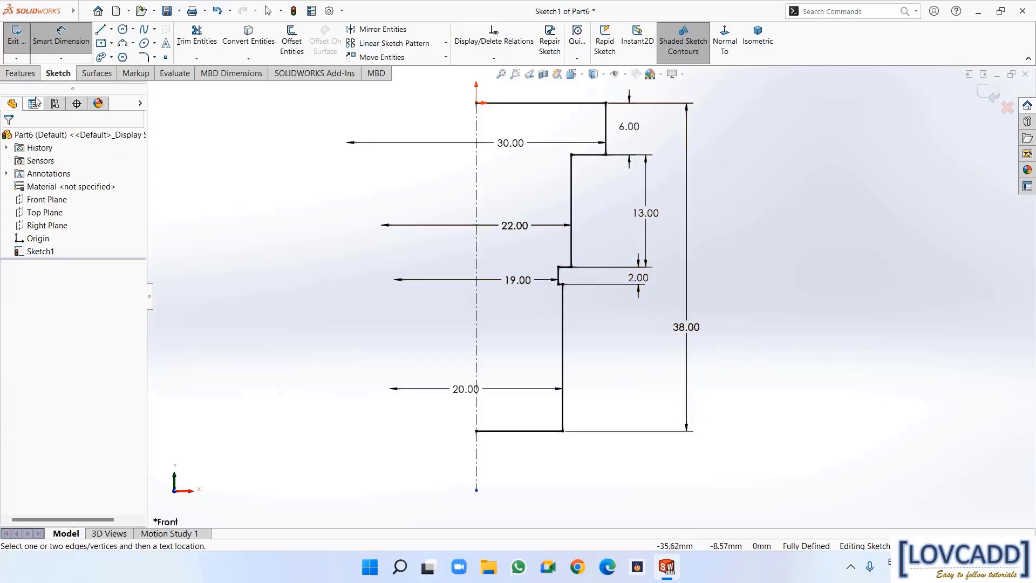
Revolve the stepped half-profile 360° about the centerline, accepting automatic closure of the open sketch
{"action": "left_click", "coordinate": [21, 74]}
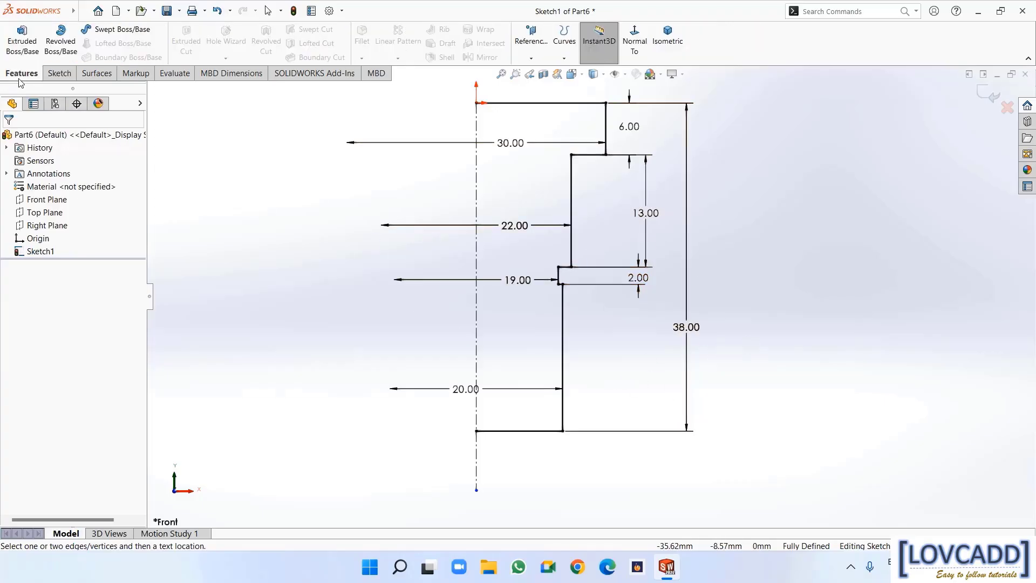
{"action": "left_click", "coordinate": [64, 43]}
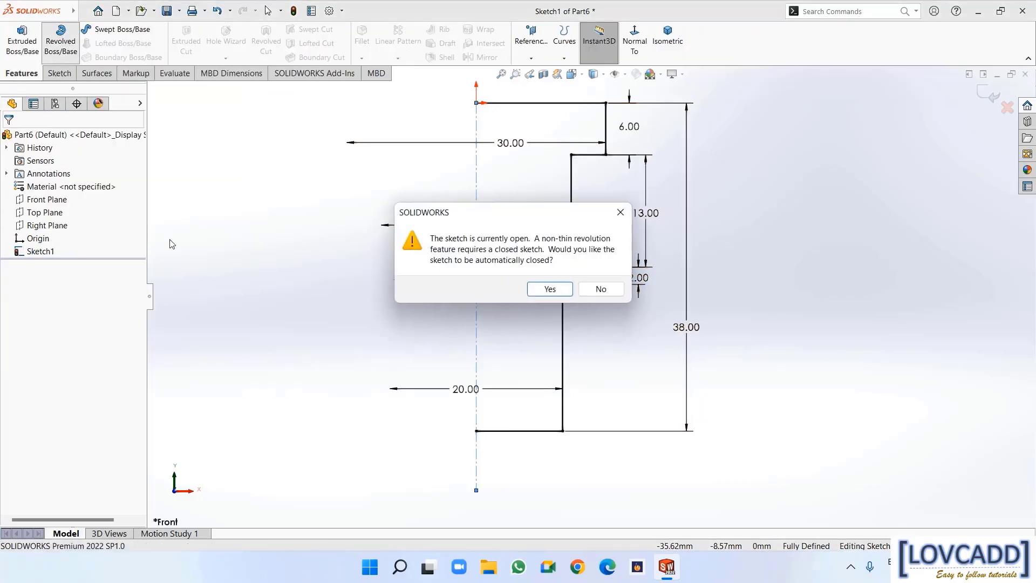
{"action": "left_click", "coordinate": [551, 289]}
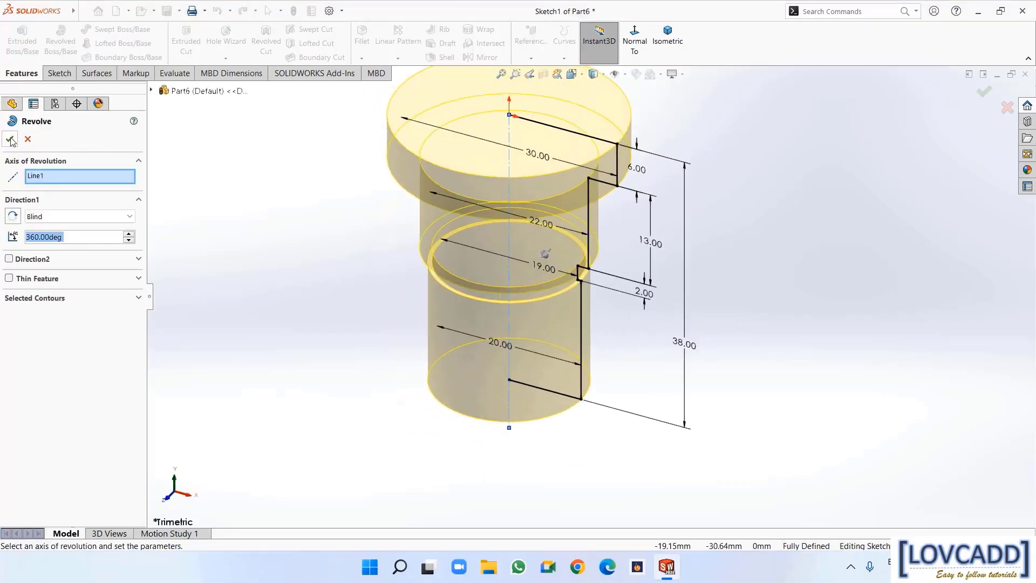
{"action": "left_click", "coordinate": [11, 140]}
{"action": "middle_click_drag", "start_coordinate": [319, 377], "coordinate": [335, 332]}
{"action": "scroll", "coordinate": [335, 331], "scroll_direction": "up", "scroll_amount": 3}
{"action": "middle_click_drag", "start_coordinate": [346, 132], "coordinate": [357, 215]}
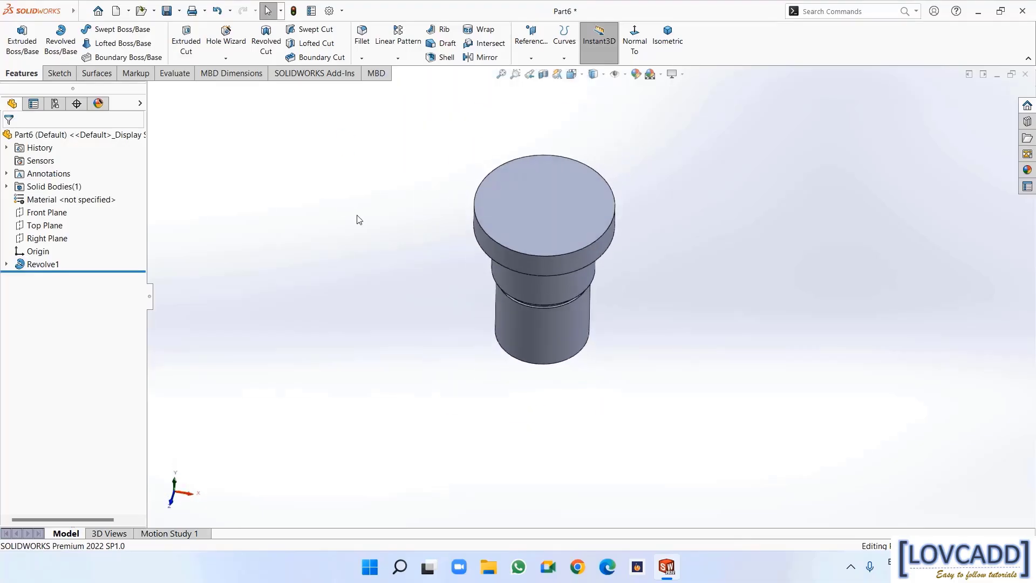
Sketch a center rectangle about 6.6 mm wide and 33 mm long on the head's top face, centred on the origin and extending past both edges
{"action": "right_click", "coordinate": [543, 205]}
{"action": "left_click", "coordinate": [570, 191]}
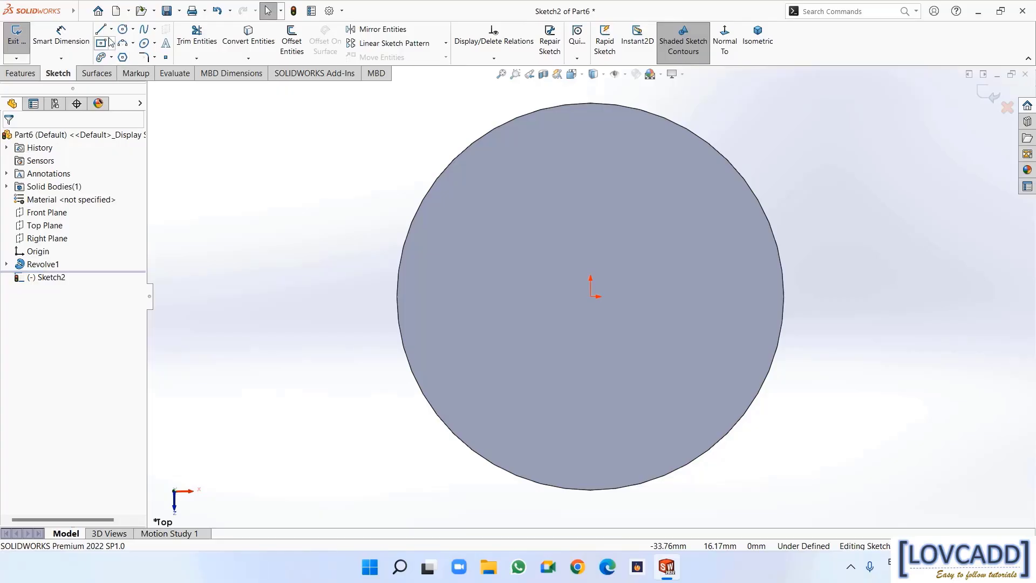
{"action": "left_click", "coordinate": [111, 42]}
{"action": "left_click", "coordinate": [114, 72]}
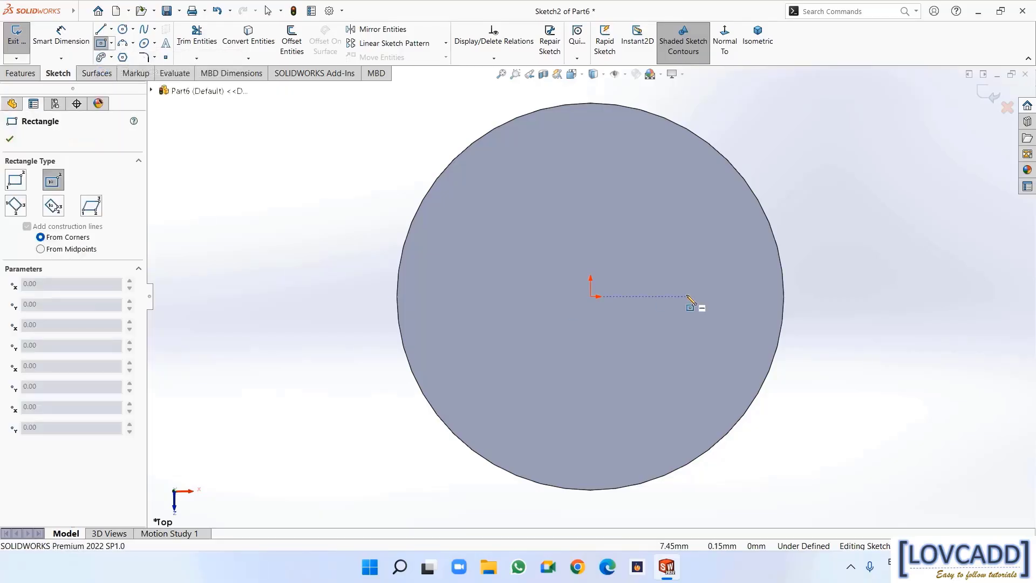
{"action": "left_click", "coordinate": [591, 296]}
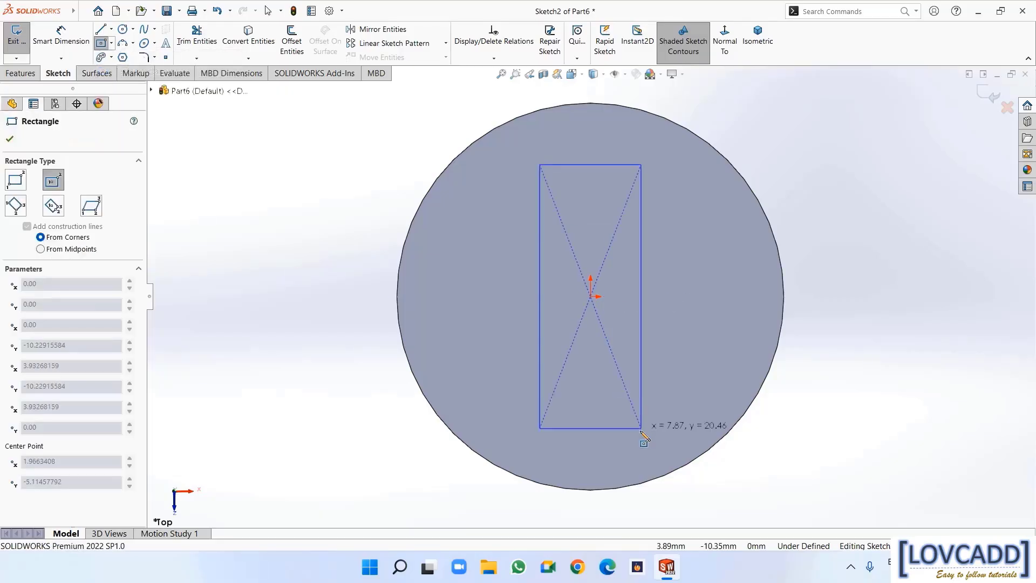
{"action": "left_click", "coordinate": [634, 511]}
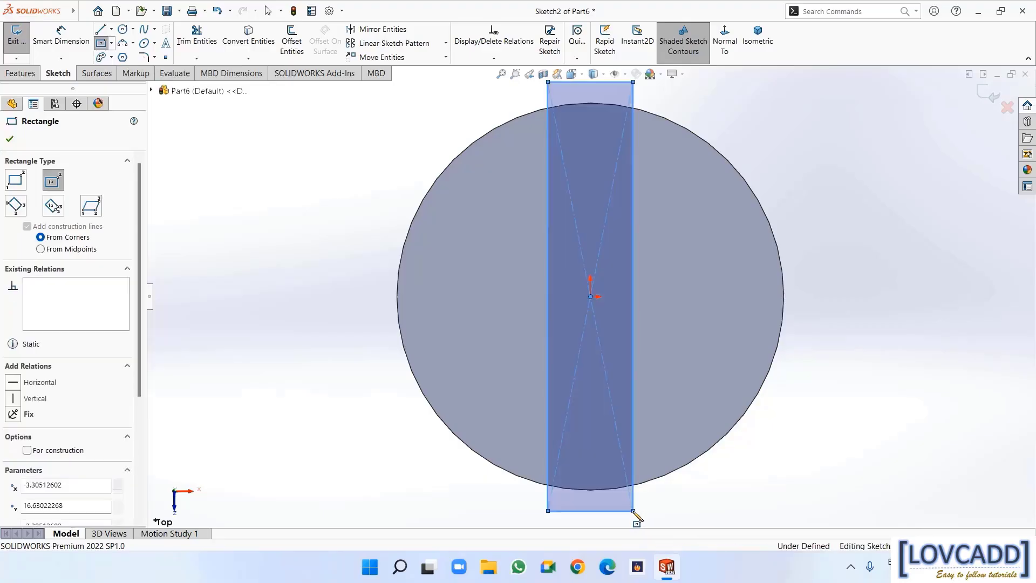
{"action": "right_click", "coordinate": [635, 519]}
{"action": "left_click", "coordinate": [661, 476]}
{"action": "scroll", "coordinate": [675, 259], "scroll_direction": "down", "scroll_amount": 3}
{"action": "scroll", "coordinate": [666, 257], "scroll_direction": "up", "scroll_amount": 3}
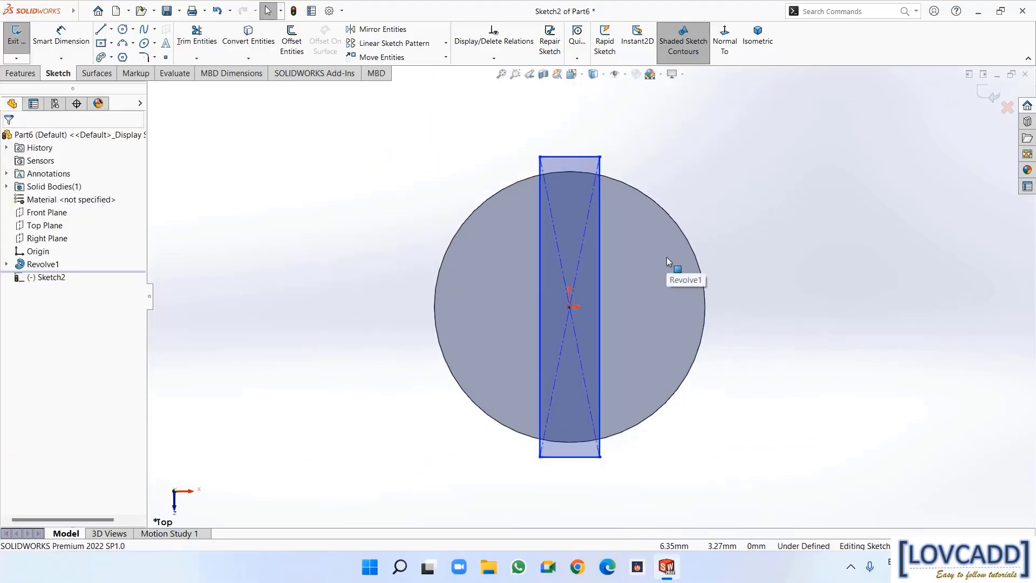
Set the slot rectangle's width to 2.5 mm
{"action": "left_click", "coordinate": [46, 47]}
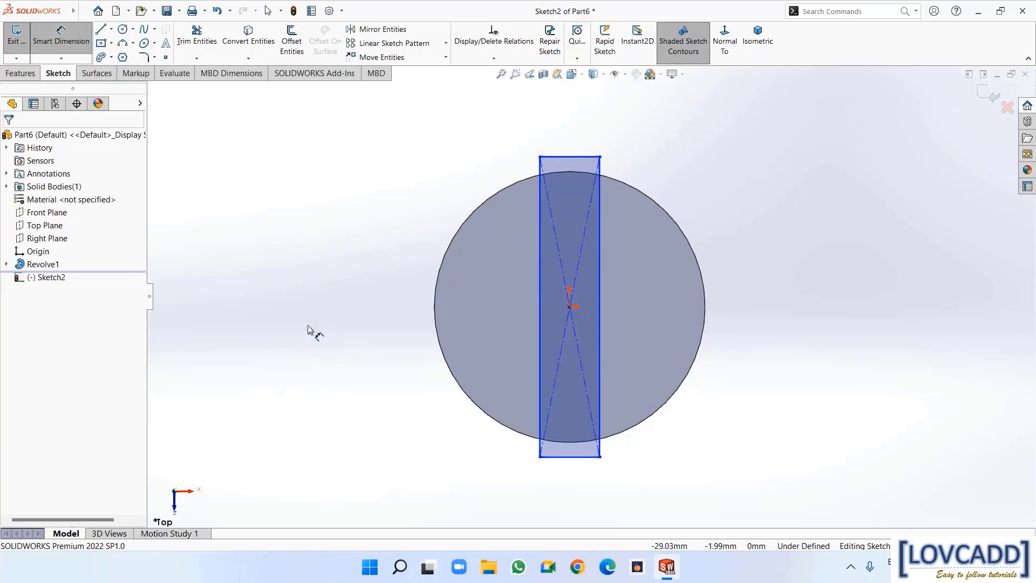
{"action": "left_click", "coordinate": [566, 458]}
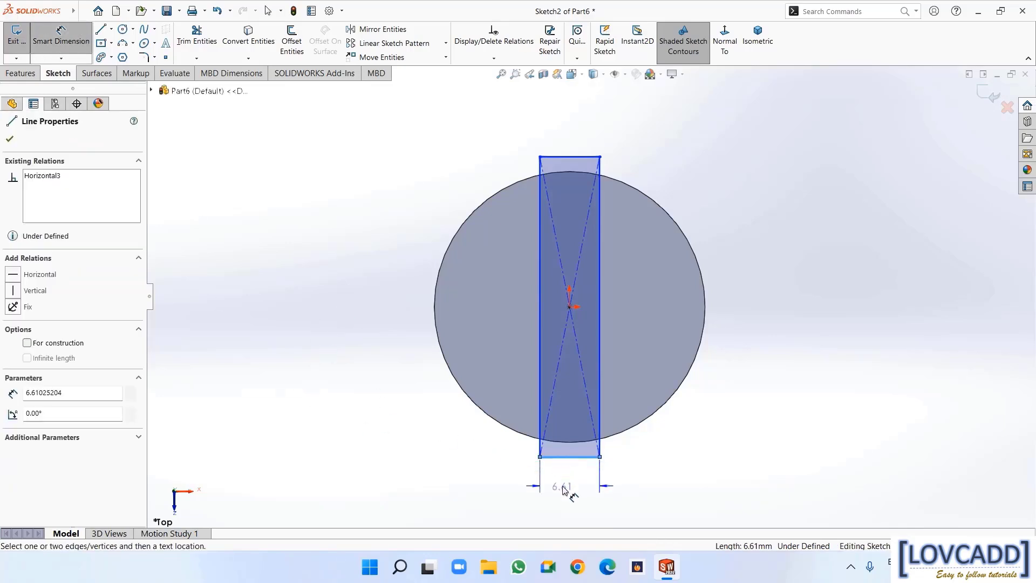
{"action": "left_click", "coordinate": [564, 489]}
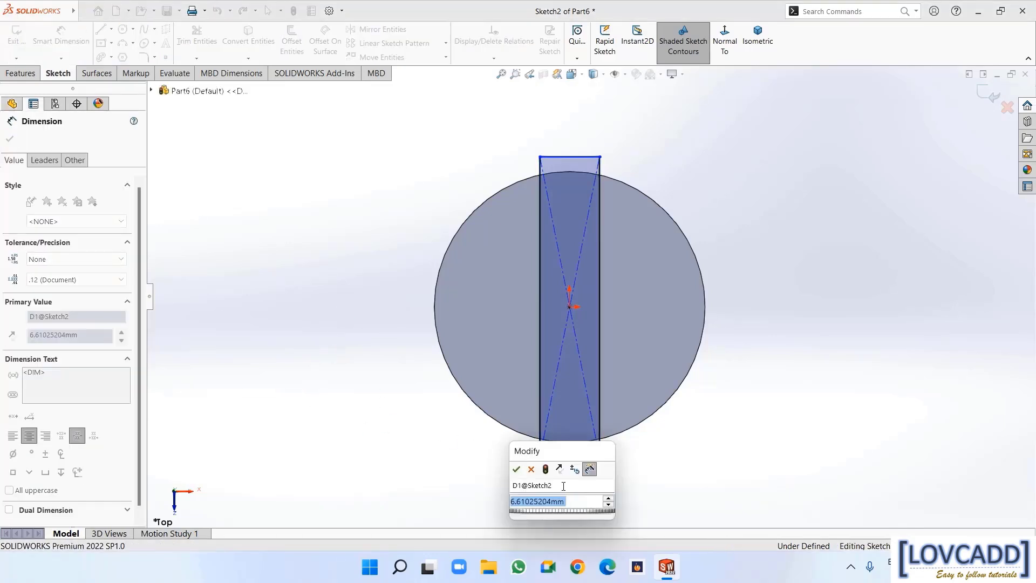
{"action": "type", "text": "2.5"}
{"action": "key", "text": "Return"}
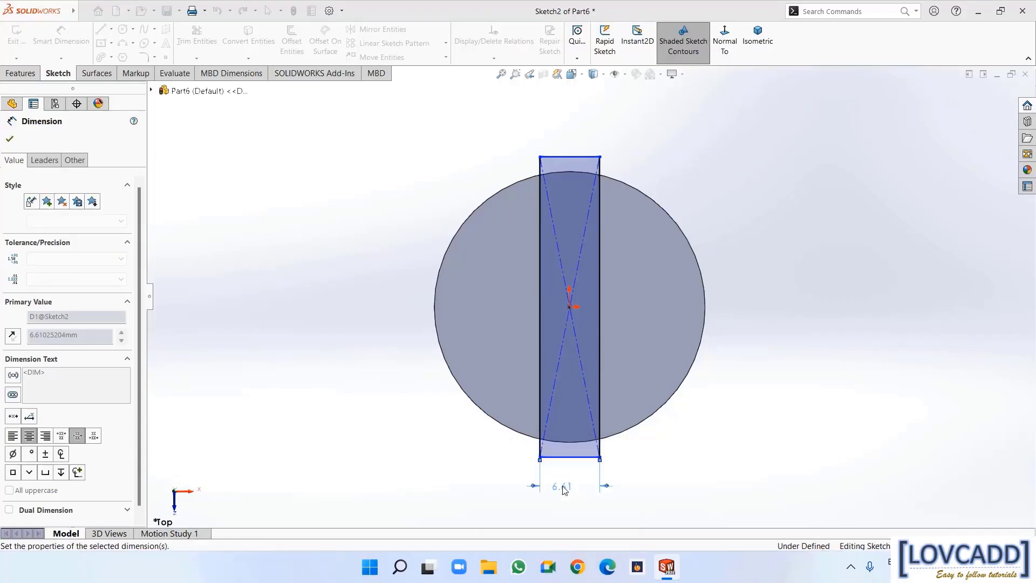
{"action": "left_click", "coordinate": [18, 74]}
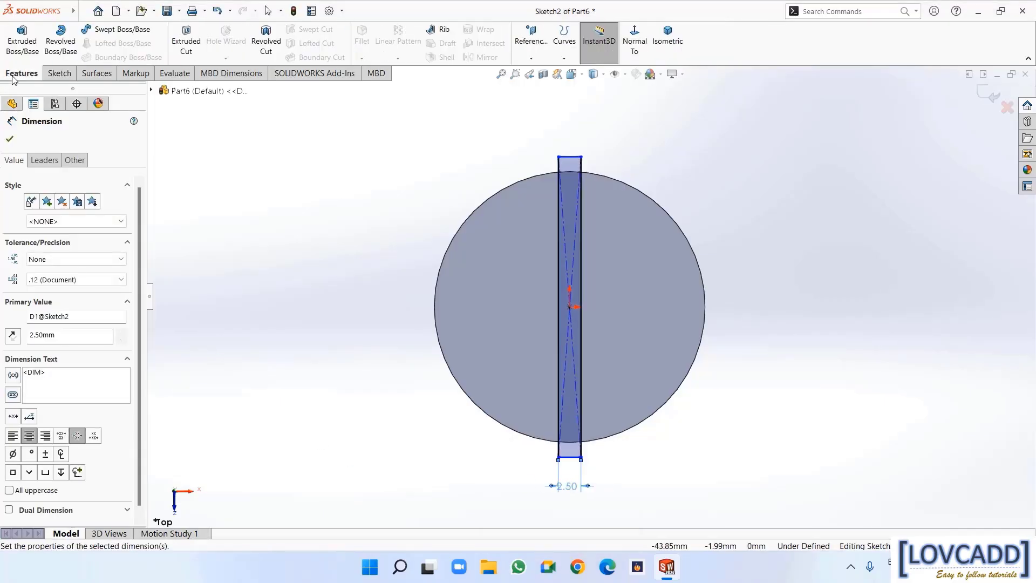
Cut the slot sketch 3.5 mm deep into the head with a blind Extruded Cut
{"action": "left_click", "coordinate": [186, 41]}
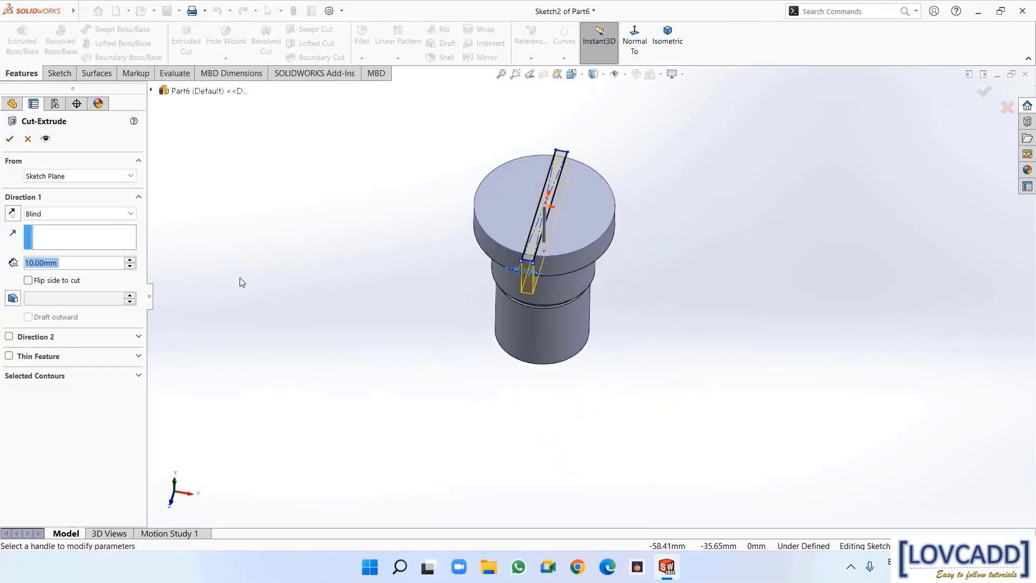
{"action": "type", "text": "3.5"}
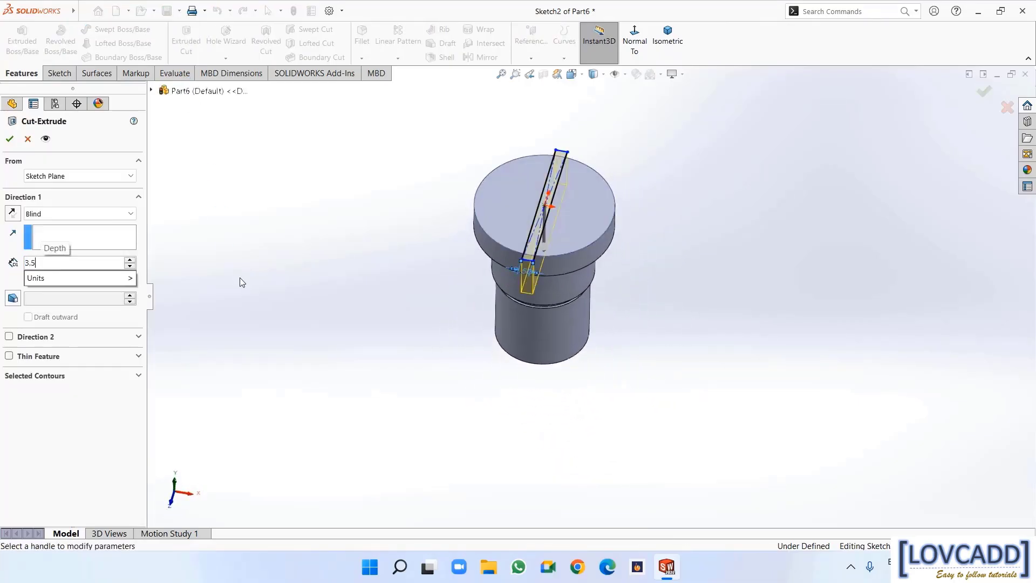
{"action": "key", "text": "Return"}
{"action": "right_click", "coordinate": [240, 279]}
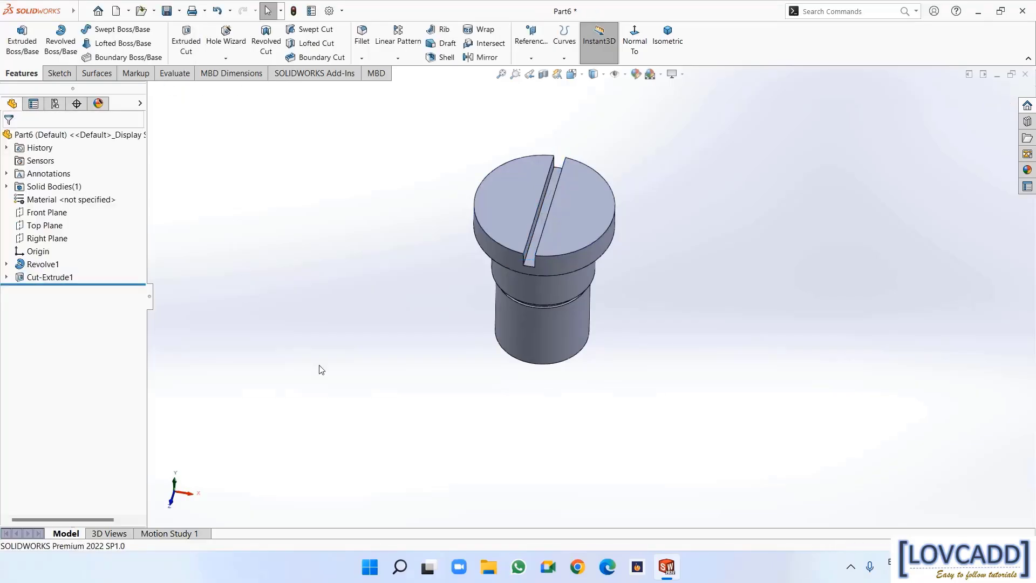
{"action": "middle_click_drag", "start_coordinate": [340, 400], "coordinate": [380, 256]}
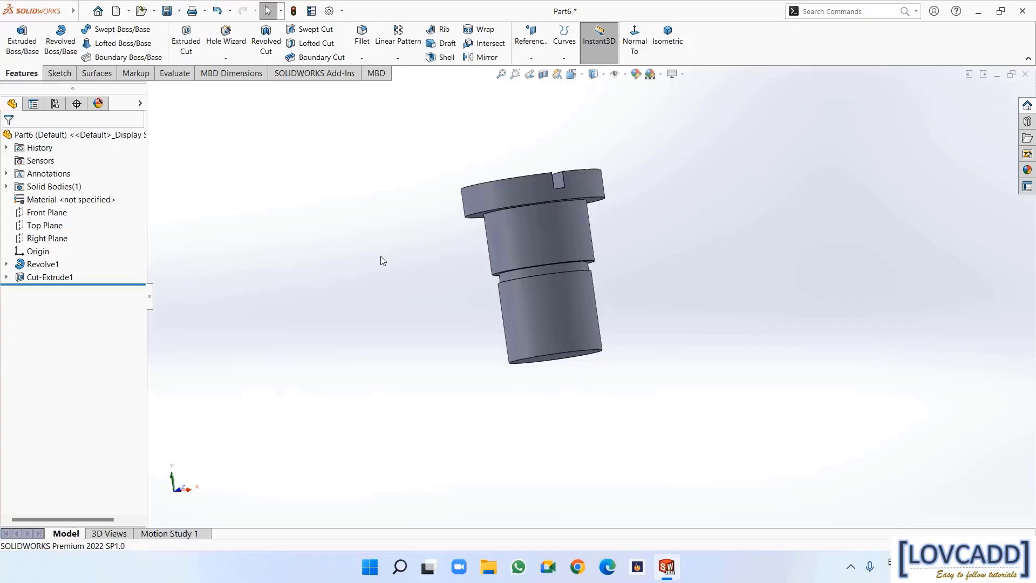
Apply Plain Carbon Steel from the steel library as the part's material
{"action": "right_click", "coordinate": [51, 200]}
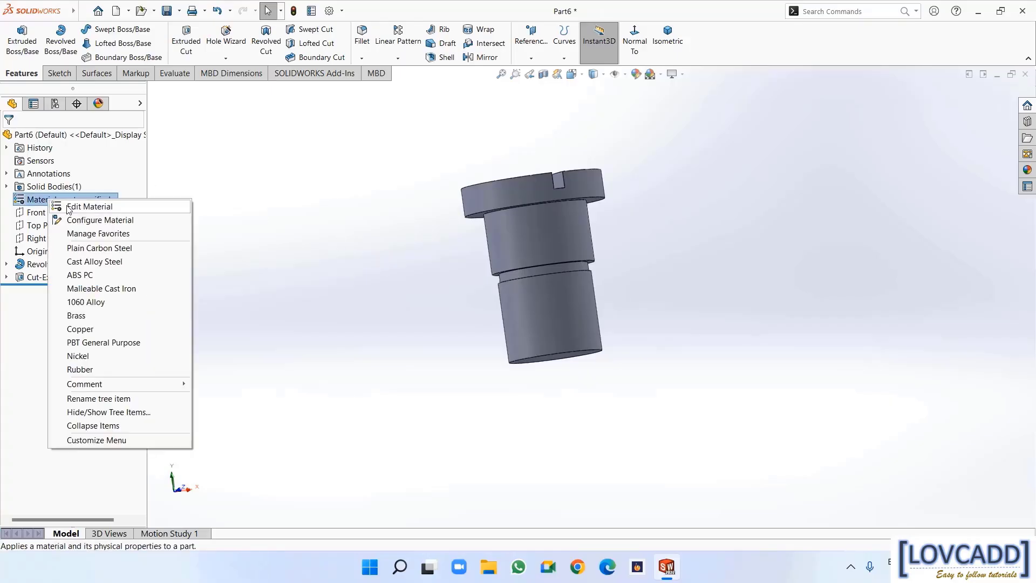
{"action": "left_click", "coordinate": [69, 208]}
{"action": "scroll", "coordinate": [355, 341], "scroll_direction": "down", "scroll_amount": 4}
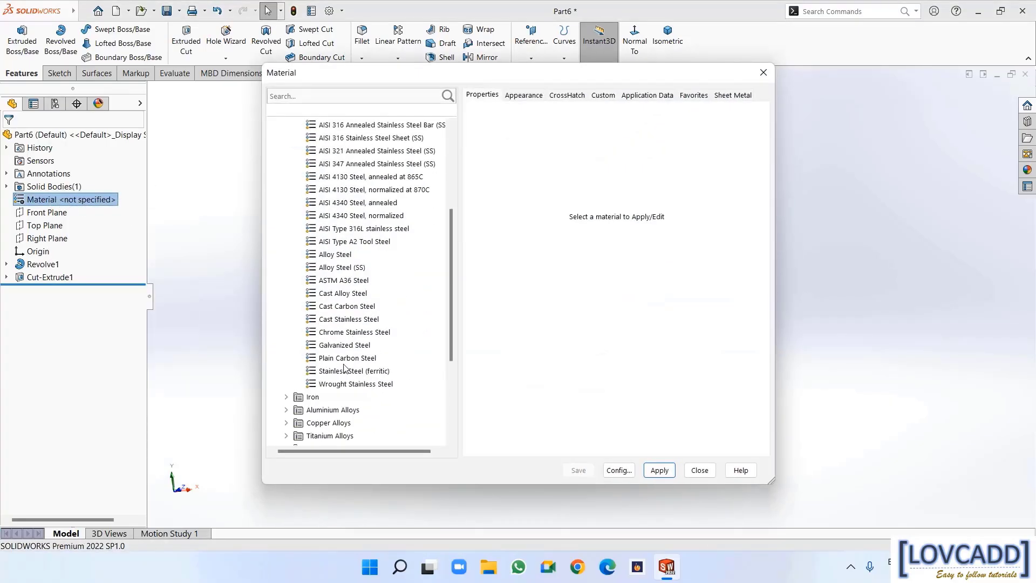
{"action": "left_click", "coordinate": [340, 359]}
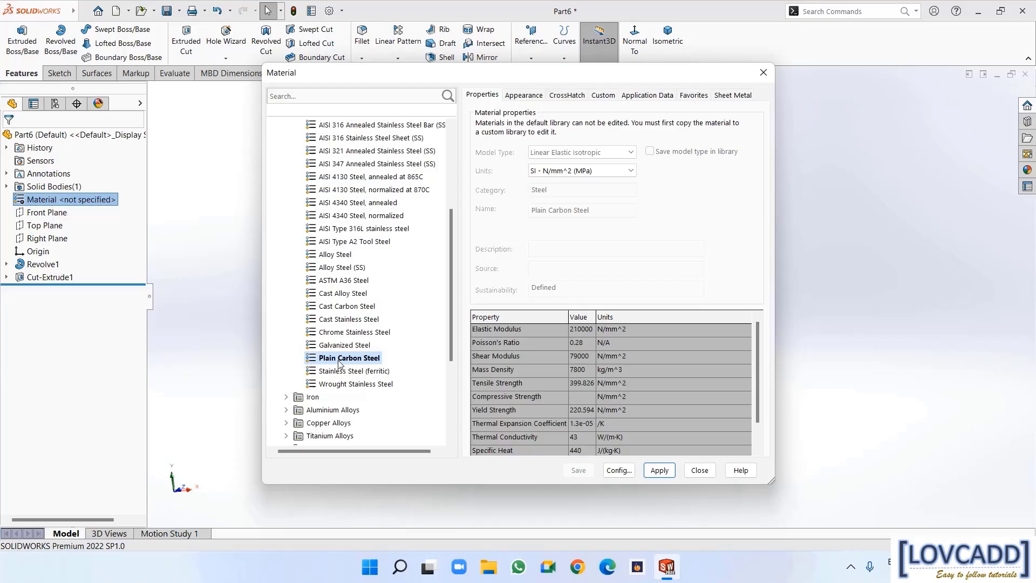
{"action": "left_click", "coordinate": [660, 470]}
{"action": "left_click", "coordinate": [701, 471]}
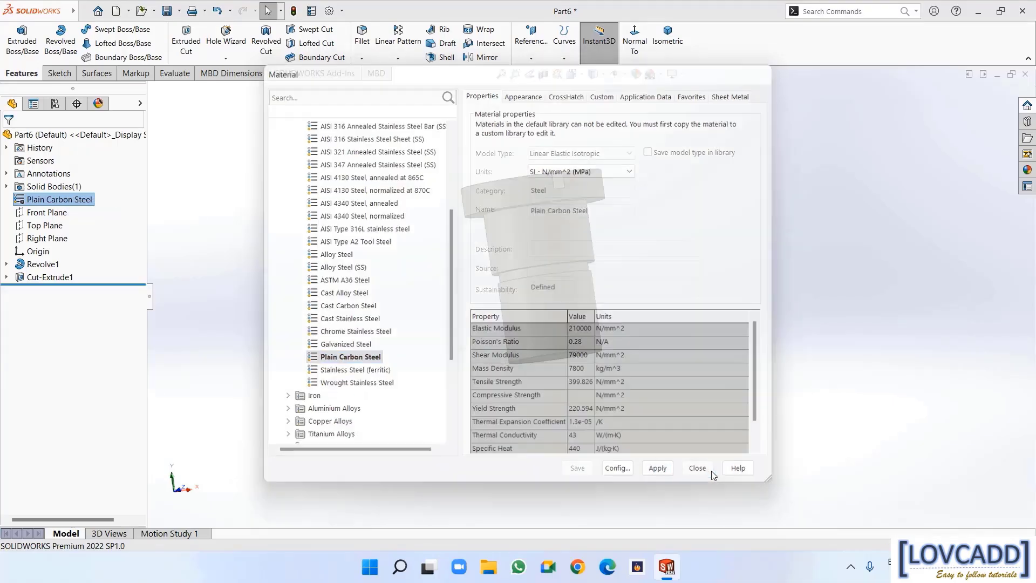
Set the isometric view and save the part as "swivel screw pin" in the shaping machine folder
{"action": "left_click", "coordinate": [678, 34]}
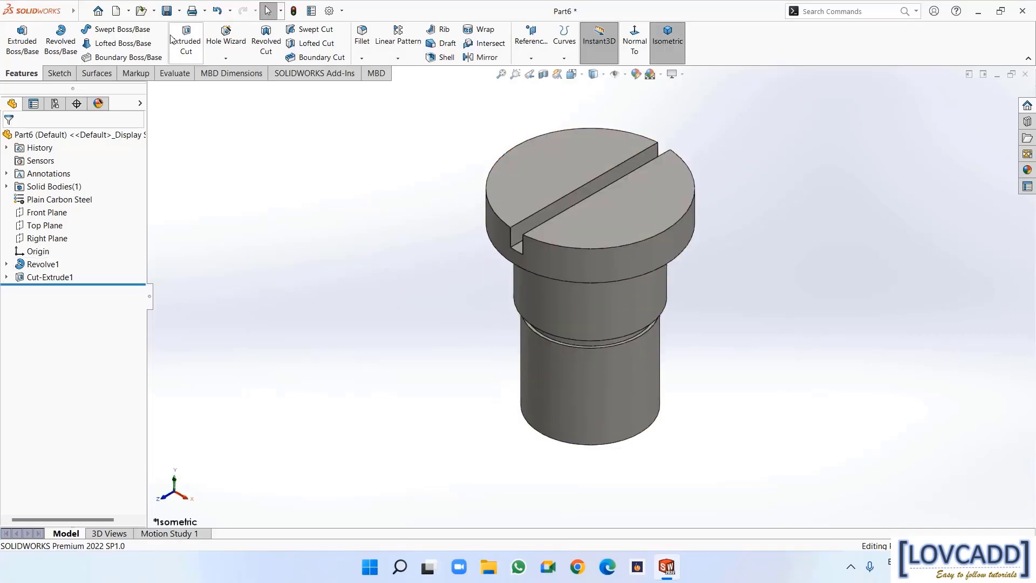
{"action": "left_click", "coordinate": [179, 10]}
{"action": "left_click", "coordinate": [181, 47]}
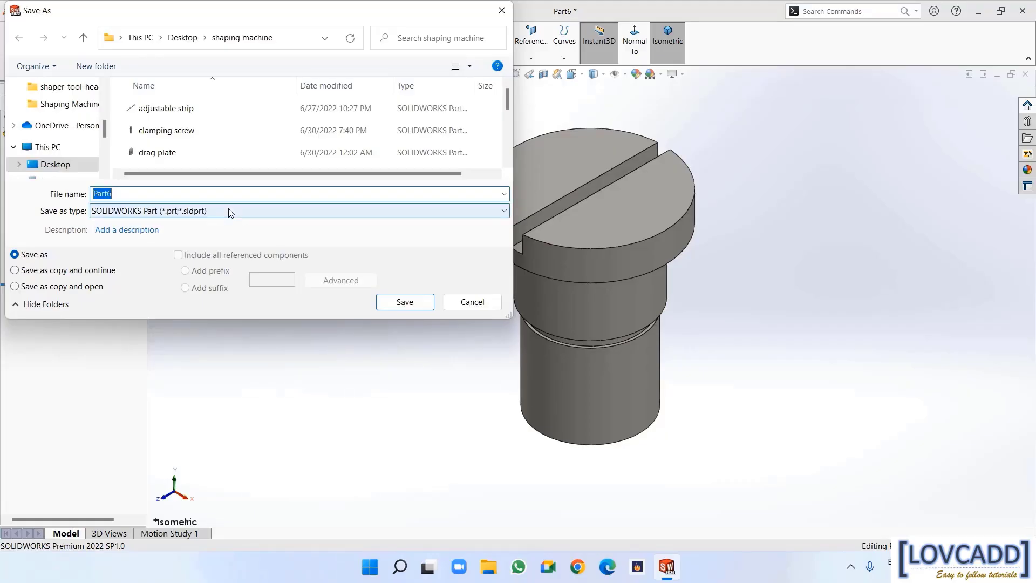
{"action": "type", "text": "swivel"}
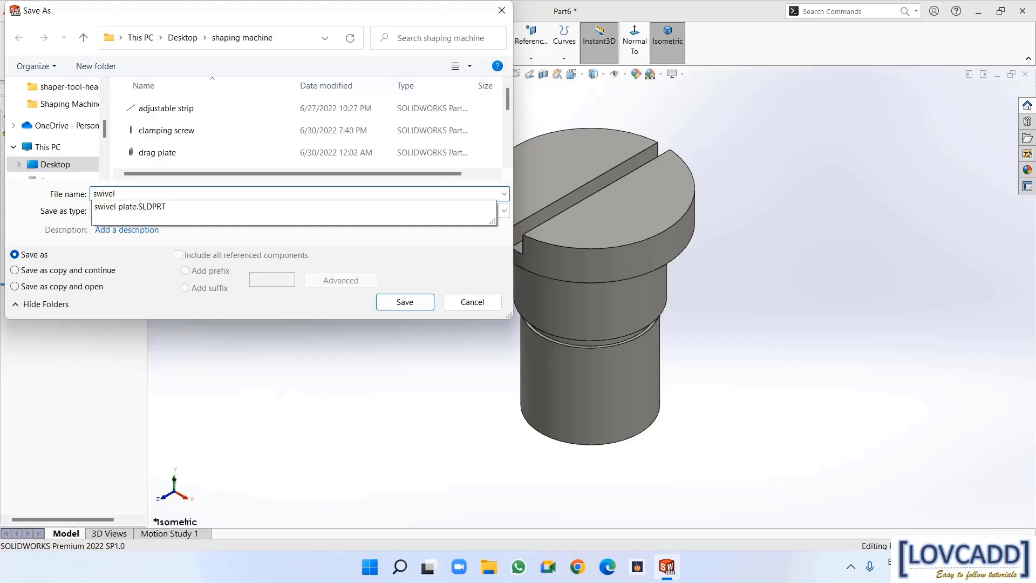
{"action": "type", "text": " screw pin"}
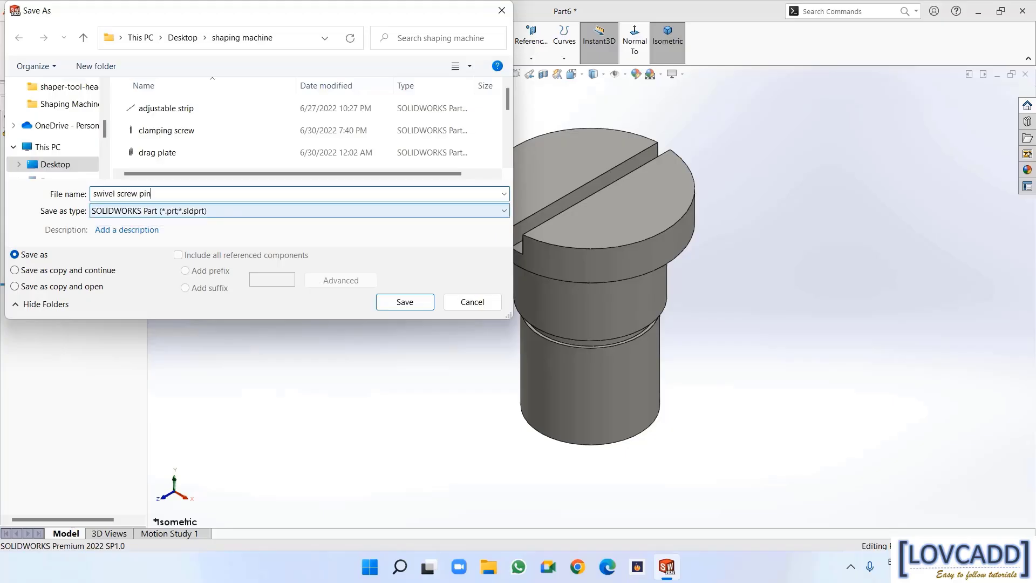
{"action": "left_click", "coordinate": [403, 301]}
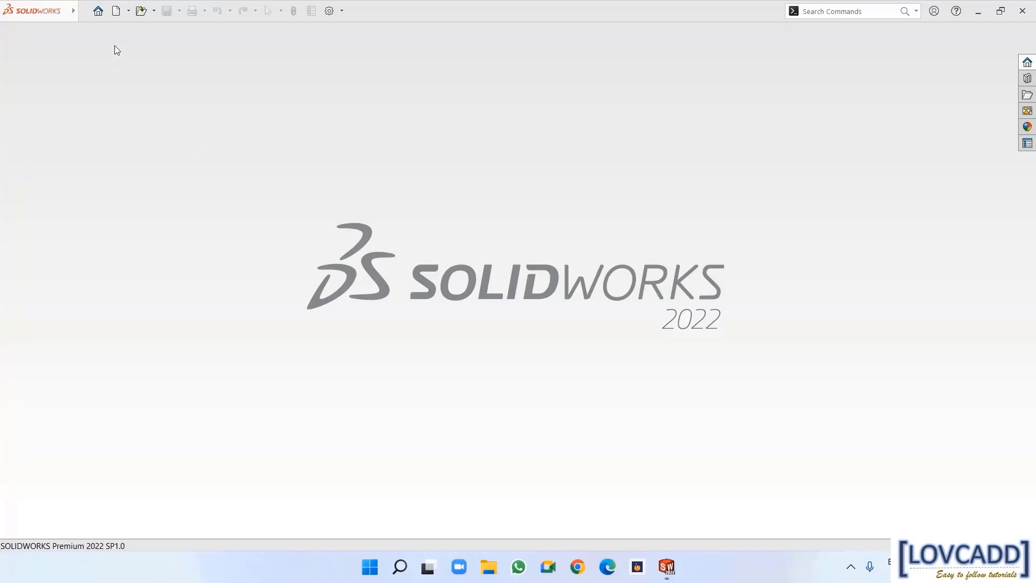
Create a new part document and start a sketch on the Front Plane
{"action": "left_click", "coordinate": [116, 10]}
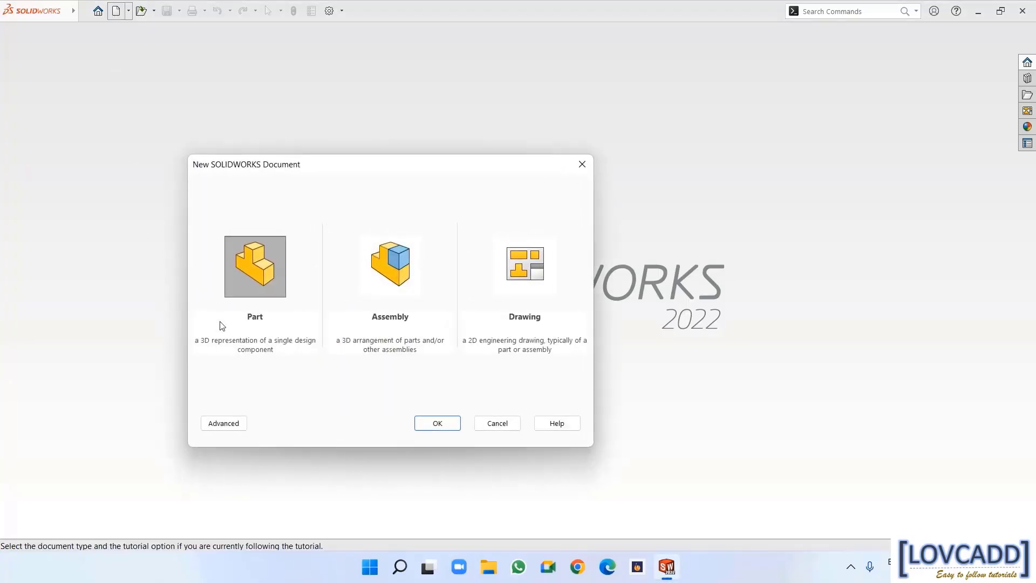
{"action": "left_click", "coordinate": [436, 424]}
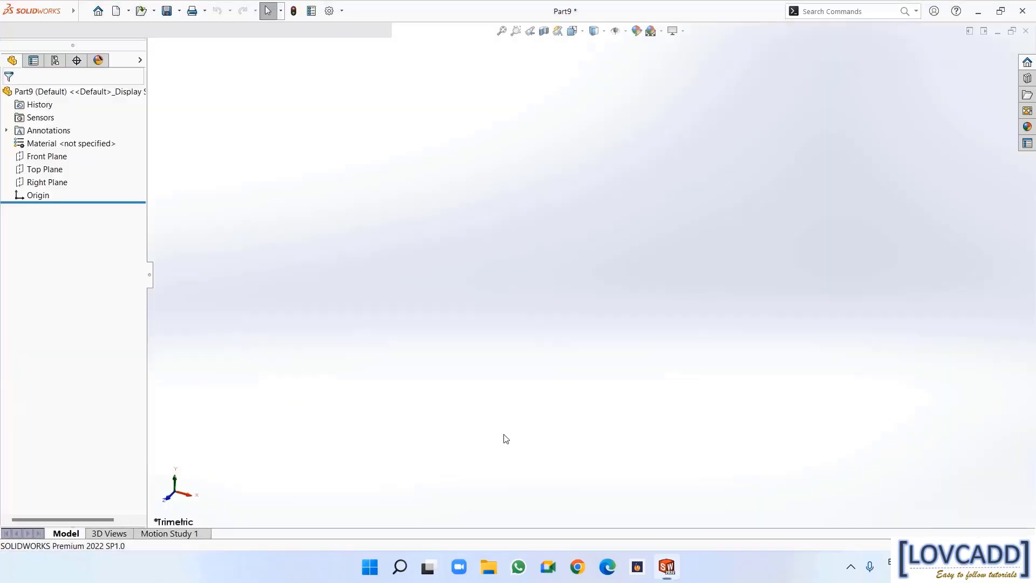
{"action": "left_click", "coordinate": [47, 199]}
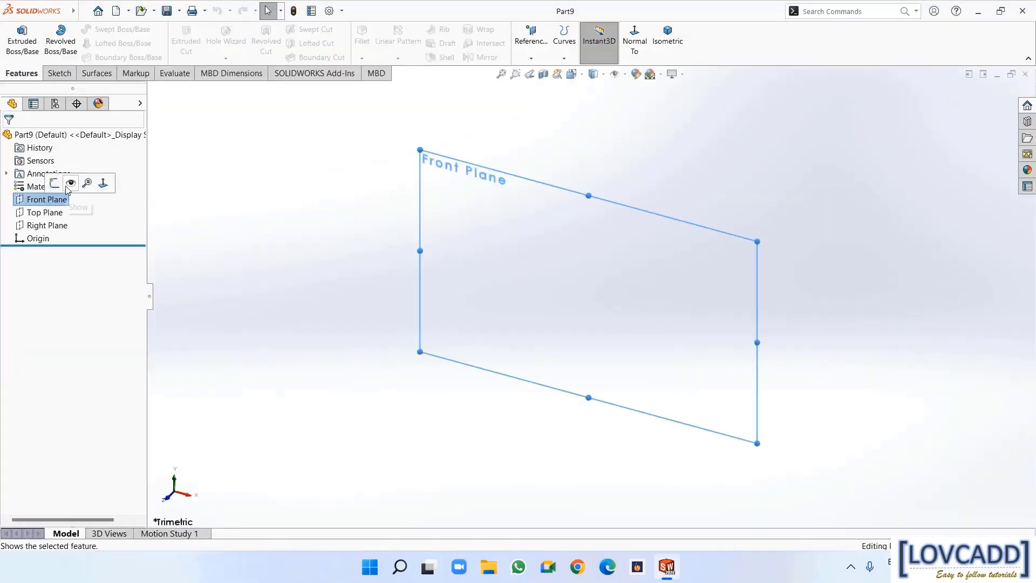
{"action": "left_click", "coordinate": [59, 180]}
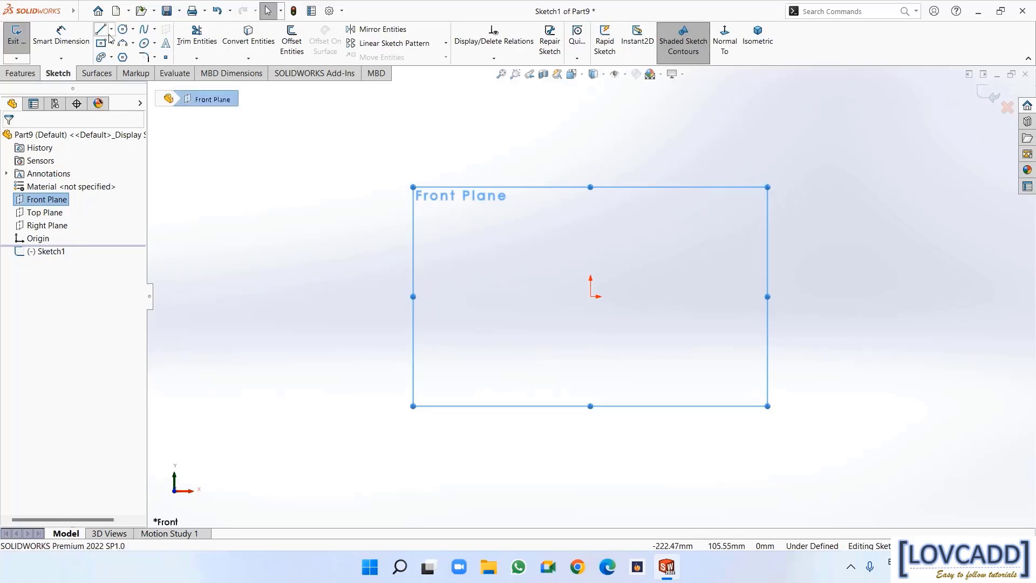
Draw a horizontal centerline through the origin, extending further on its positive X side
{"action": "left_click", "coordinate": [111, 29]}
{"action": "left_click", "coordinate": [125, 57]}
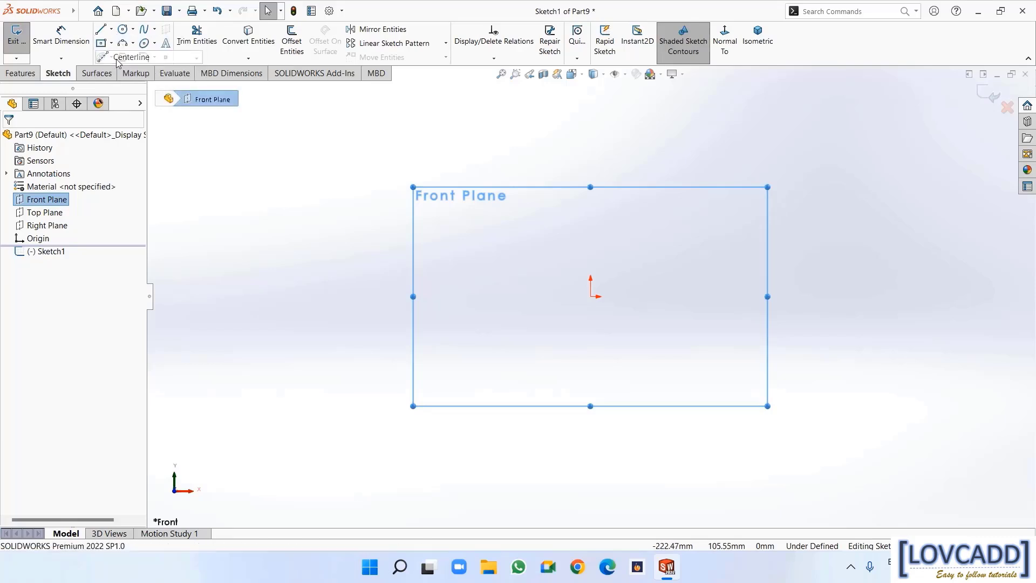
{"action": "left_click", "coordinate": [460, 296]}
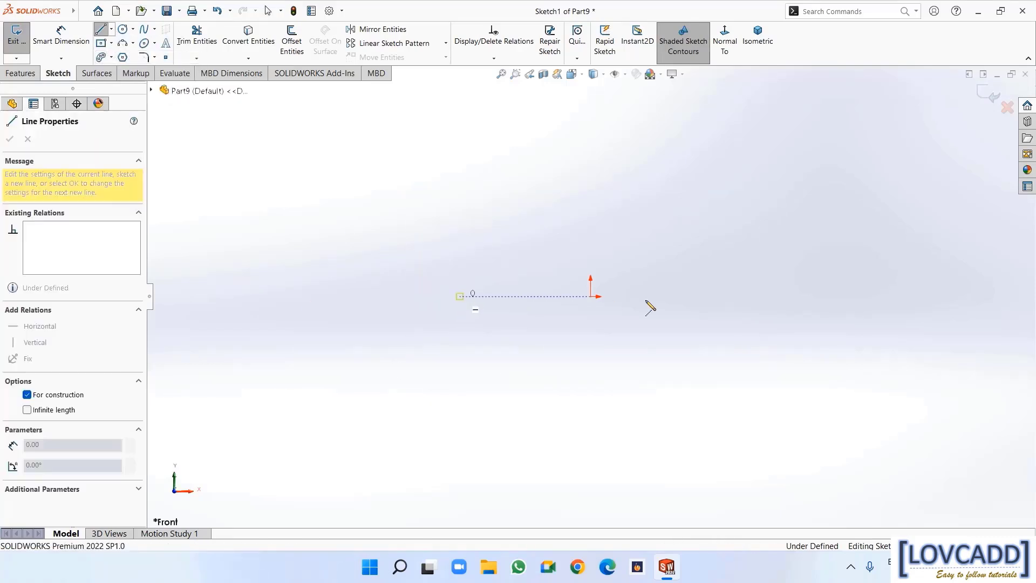
{"action": "double_click", "coordinate": [941, 302]}
{"action": "key", "text": "Escape"}
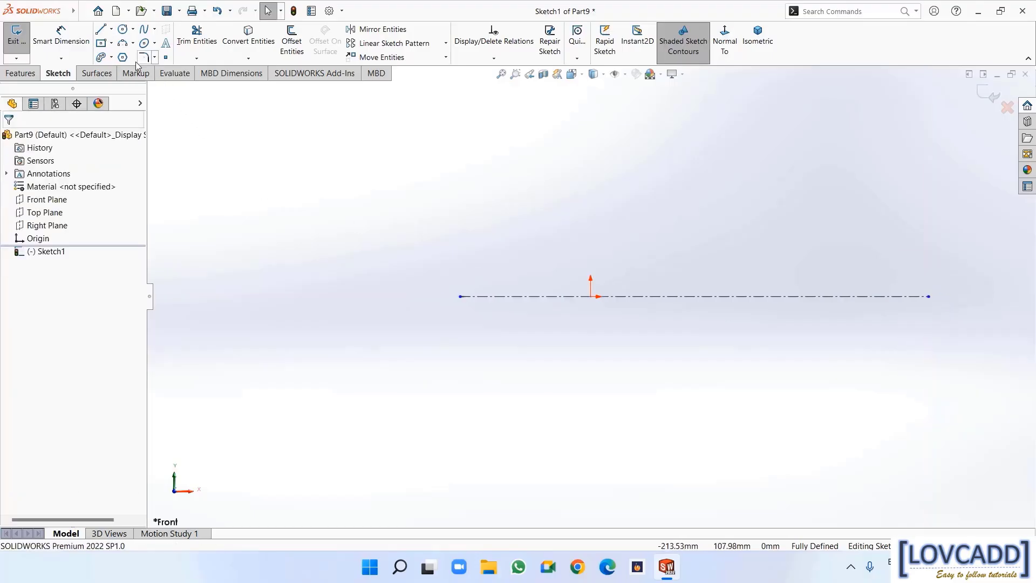
Sketch an open tapered half-profile on the centerline: verticals about 15 mm and 43 mm, joined by a sloped line about 175 mm long
{"action": "left_click", "coordinate": [100, 30]}
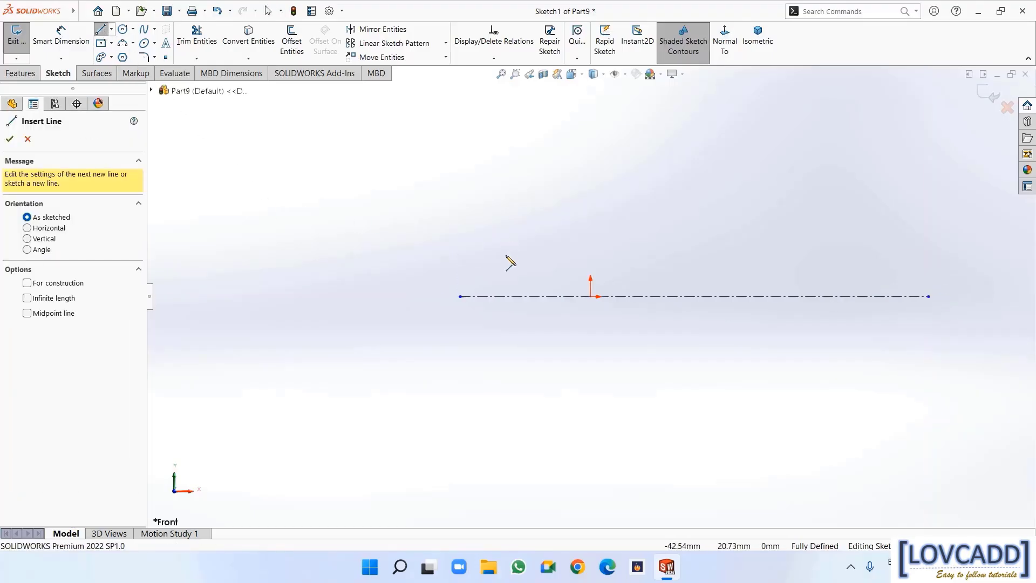
{"action": "left_click", "coordinate": [486, 296]}
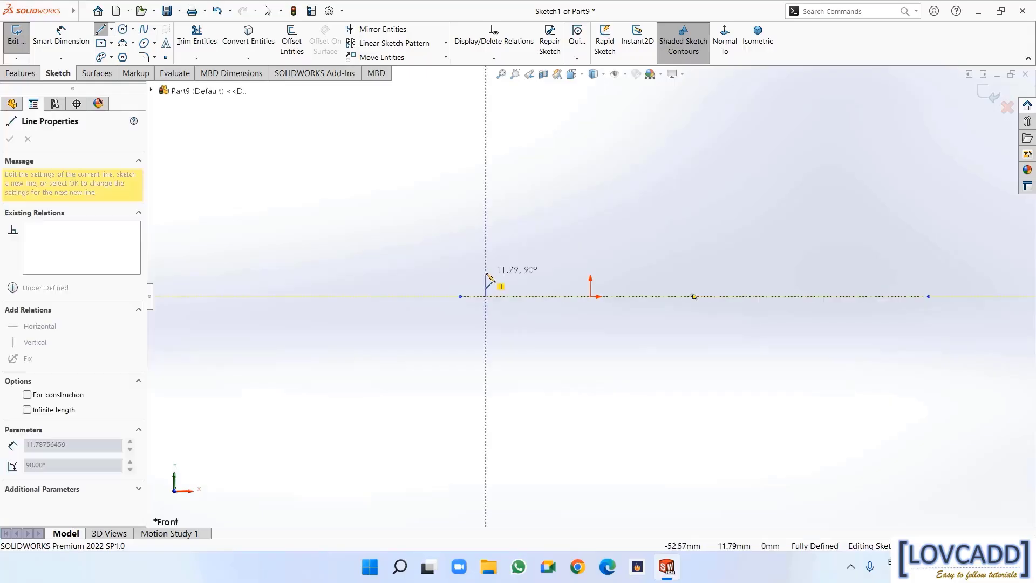
{"action": "left_click", "coordinate": [485, 266]}
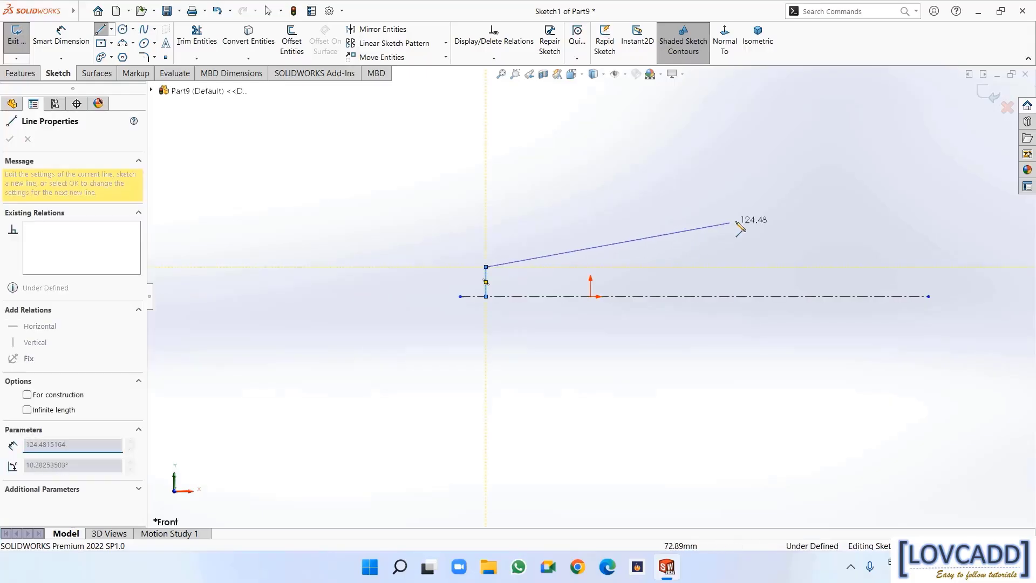
{"action": "left_click", "coordinate": [830, 210]}
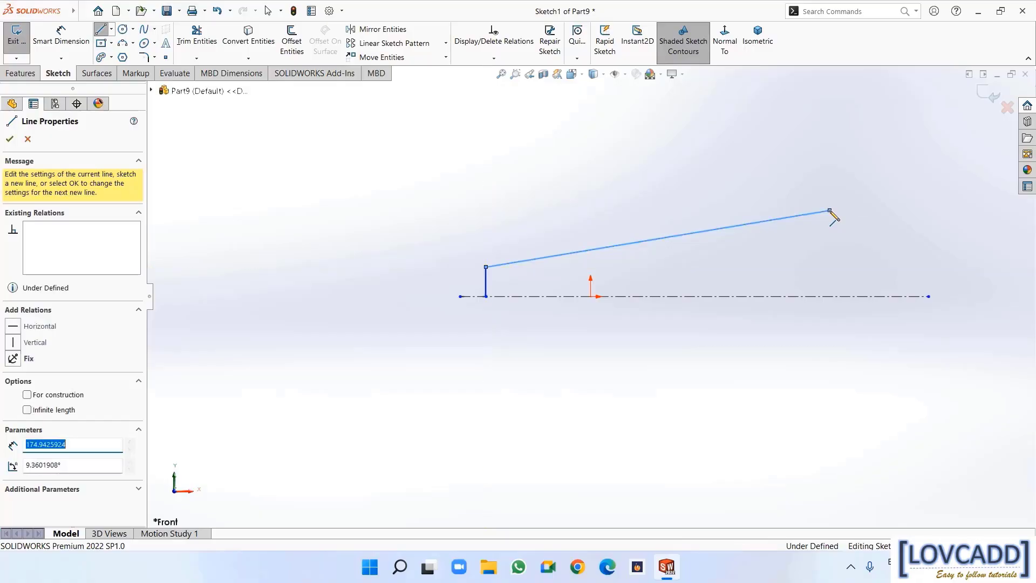
{"action": "double_click", "coordinate": [830, 296]}
{"action": "right_click", "coordinate": [834, 304]}
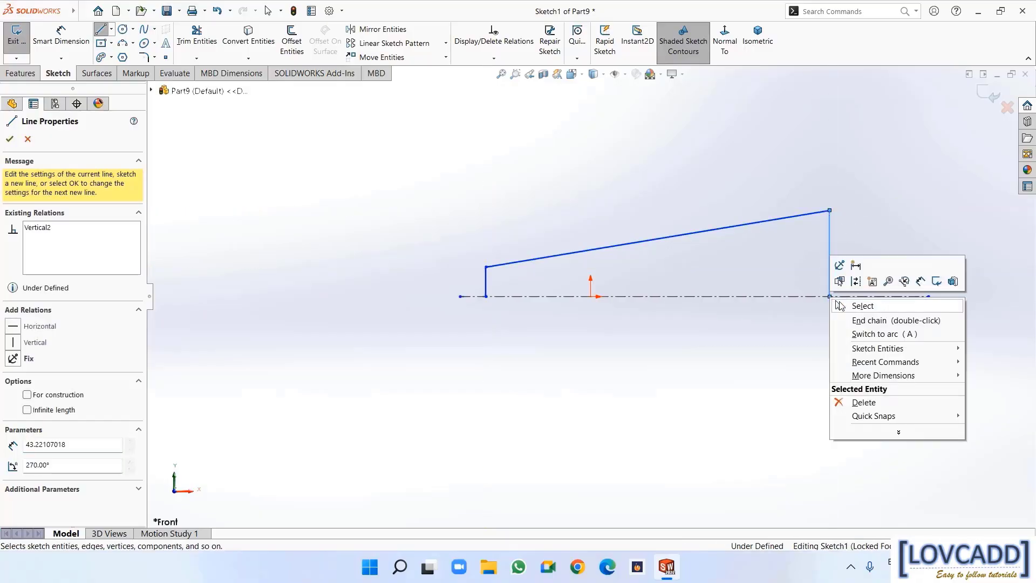
{"action": "left_click", "coordinate": [858, 303]}
Dimension the shorter vertical end line of the tapered profile at 6 mm
{"action": "left_click", "coordinate": [60, 42]}
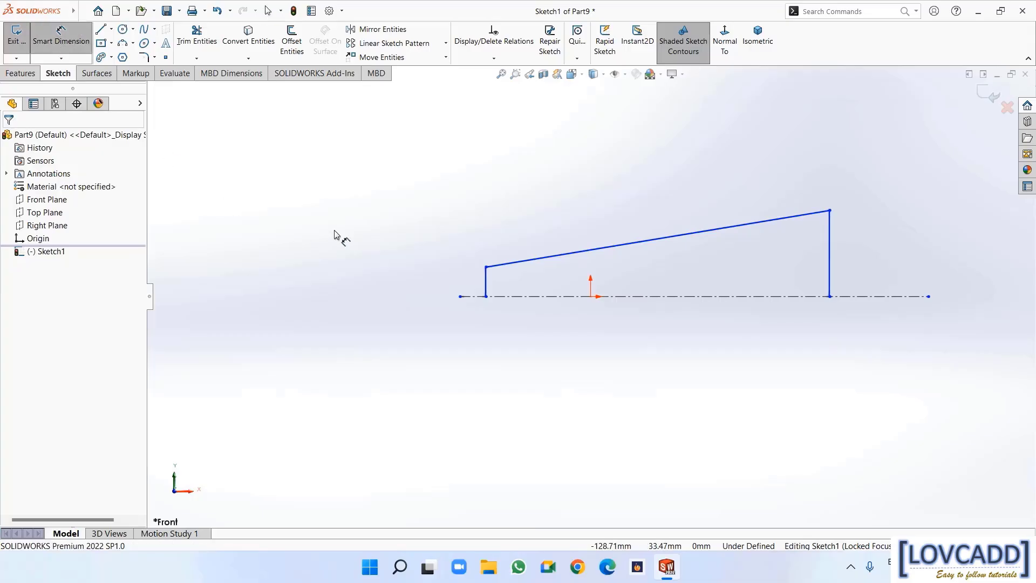
{"action": "left_click", "coordinate": [486, 282]}
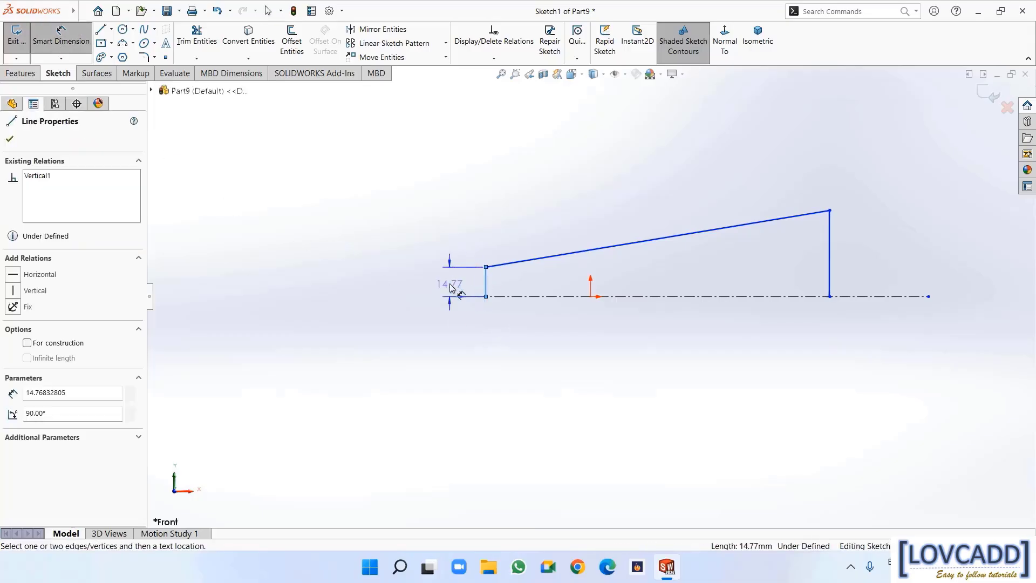
{"action": "left_click", "coordinate": [452, 288]}
{"action": "type", "text": "6"}
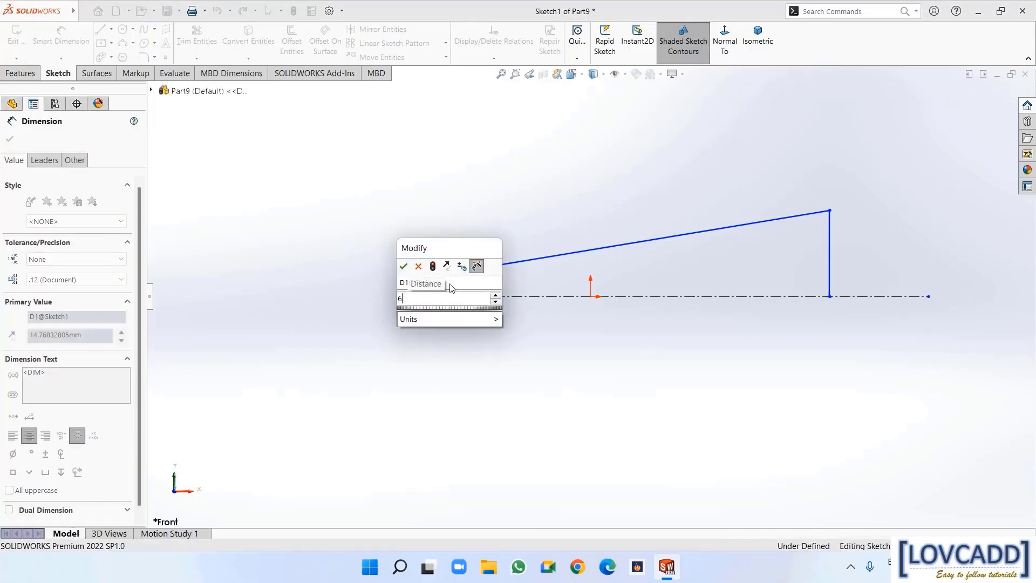
{"action": "key", "text": "Return"}
Dimension the taller vertical end line of the tapered profile at 7 mm
{"action": "left_click", "coordinate": [830, 270]}
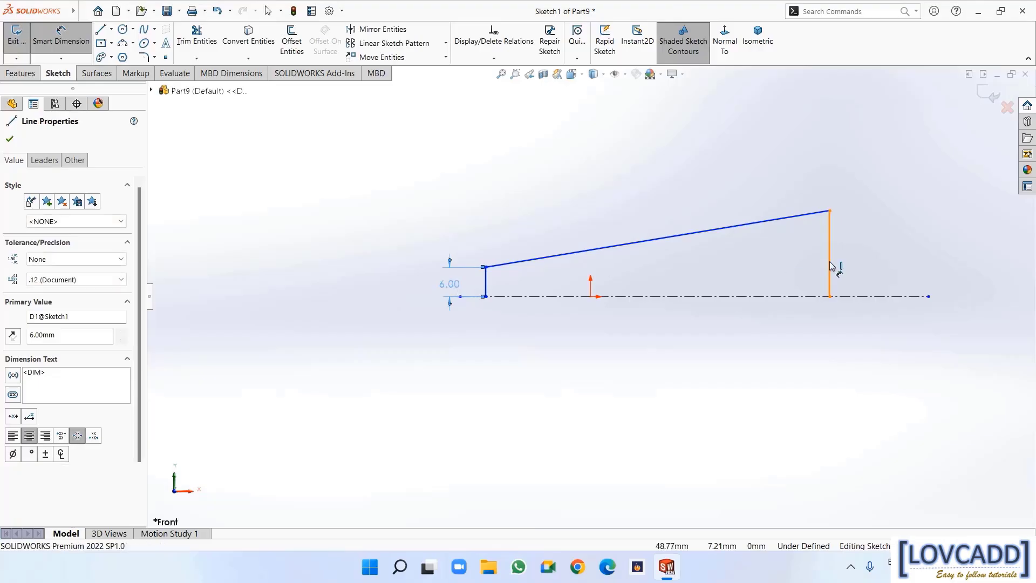
{"action": "left_click", "coordinate": [852, 264]}
{"action": "type", "text": "7"}
{"action": "key", "text": "Return"}
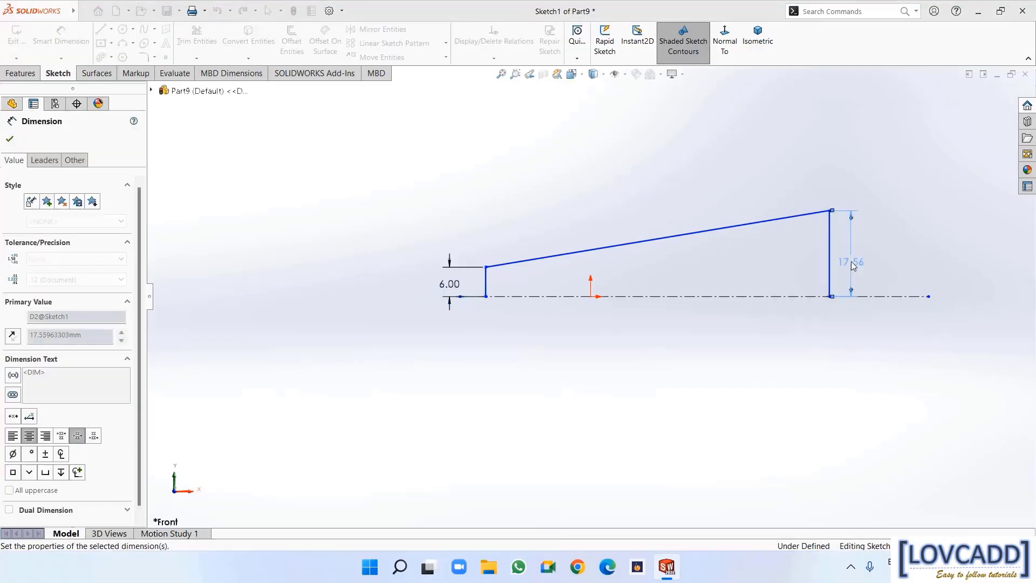
Dimension the distance between the two end lines at 110 mm and extend the centerline past the 7 mm end
{"action": "left_click", "coordinate": [831, 285]}
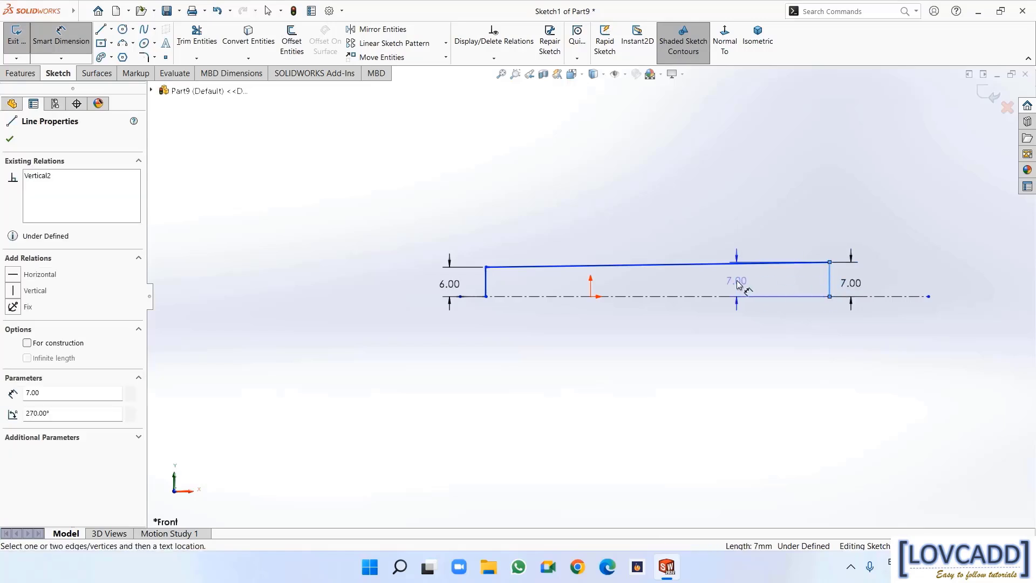
{"action": "left_click", "coordinate": [486, 280]}
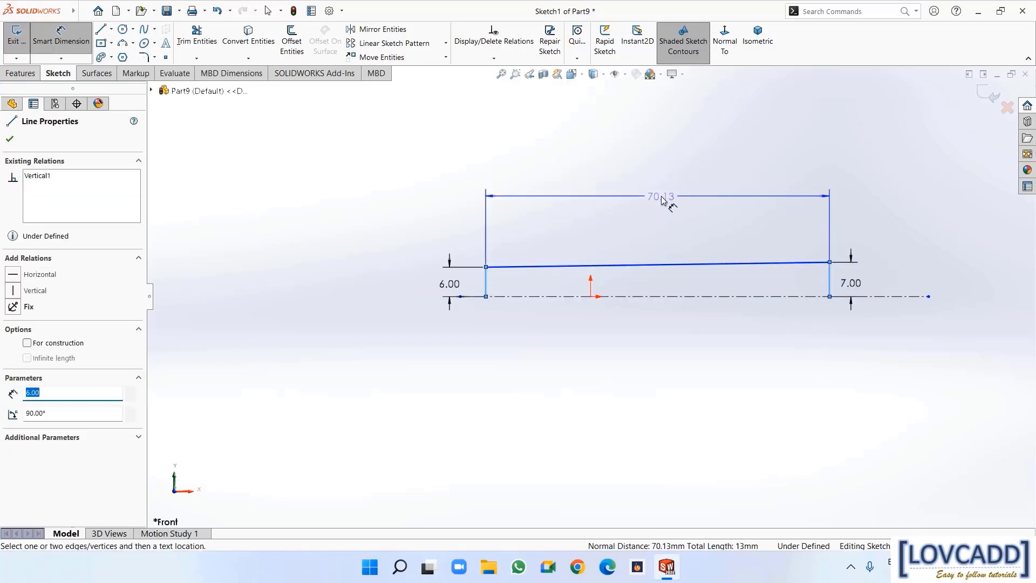
{"action": "left_click", "coordinate": [664, 199]}
{"action": "type", "text": "1"}
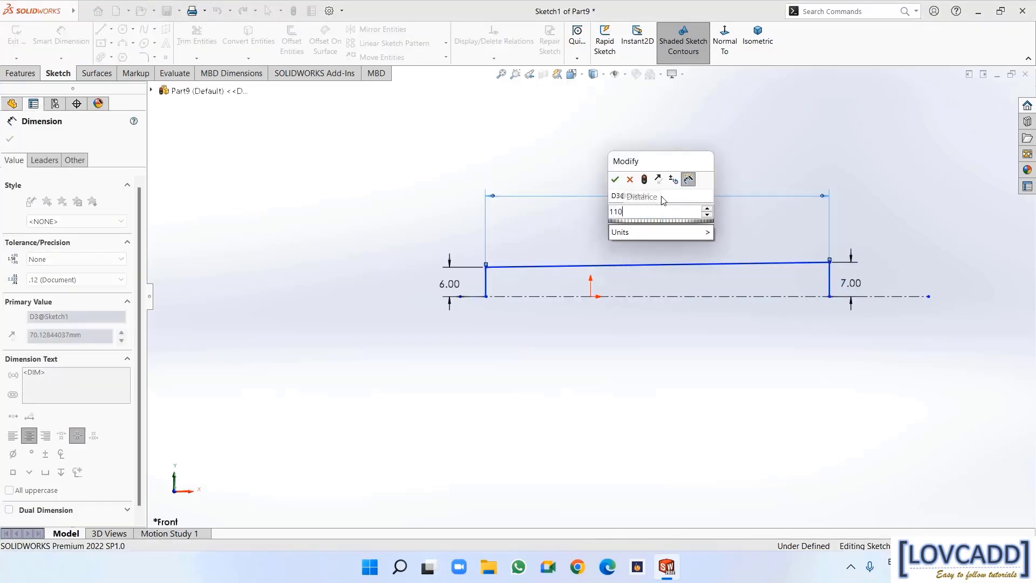
{"action": "type", "text": "10"}
{"action": "key", "text": "Return"}
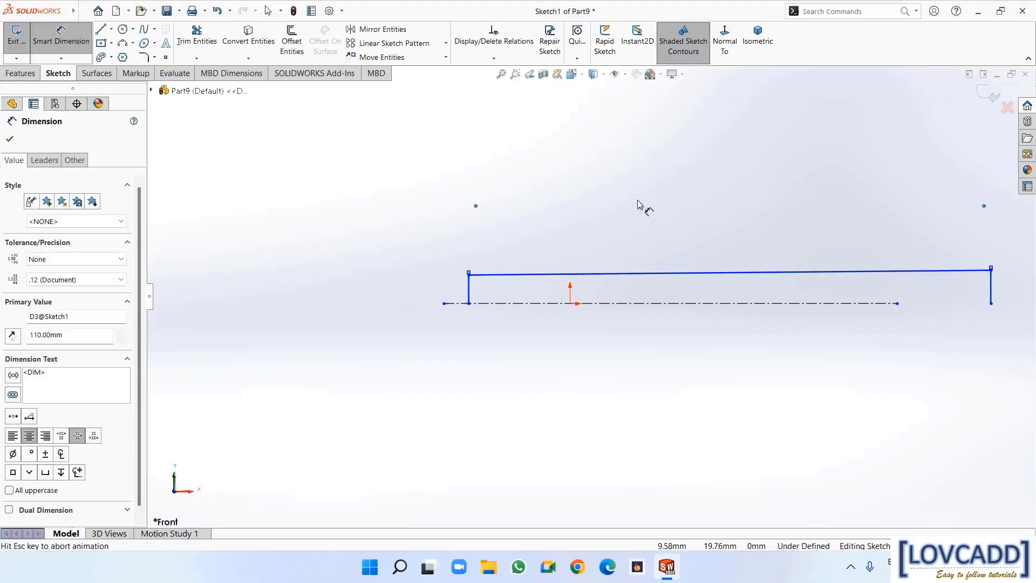
{"action": "left_click", "coordinate": [9, 140]}
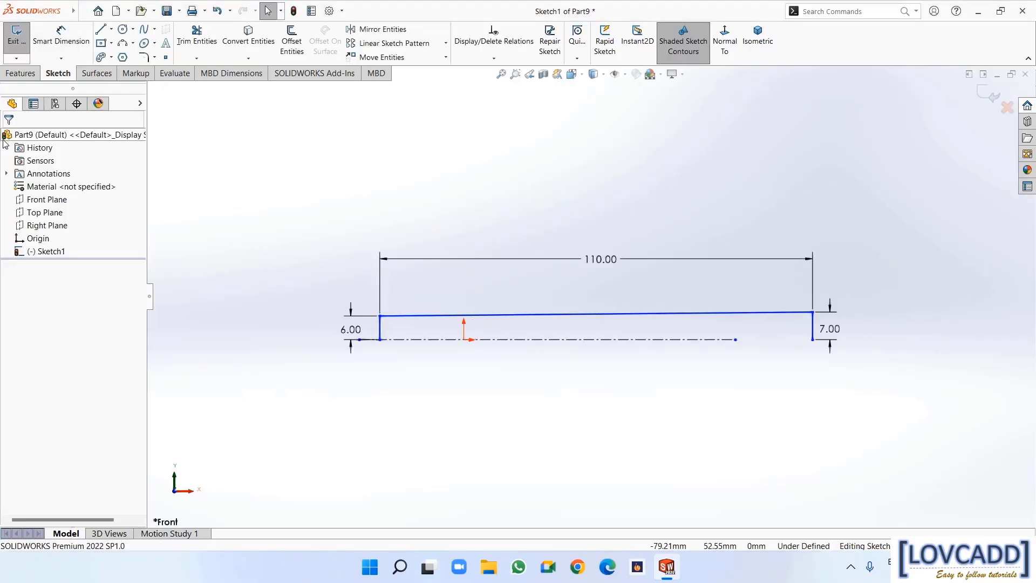
{"action": "left_click_drag", "start_coordinate": [735, 339], "coordinate": [852, 340]}
{"action": "left_click", "coordinate": [347, 405]}
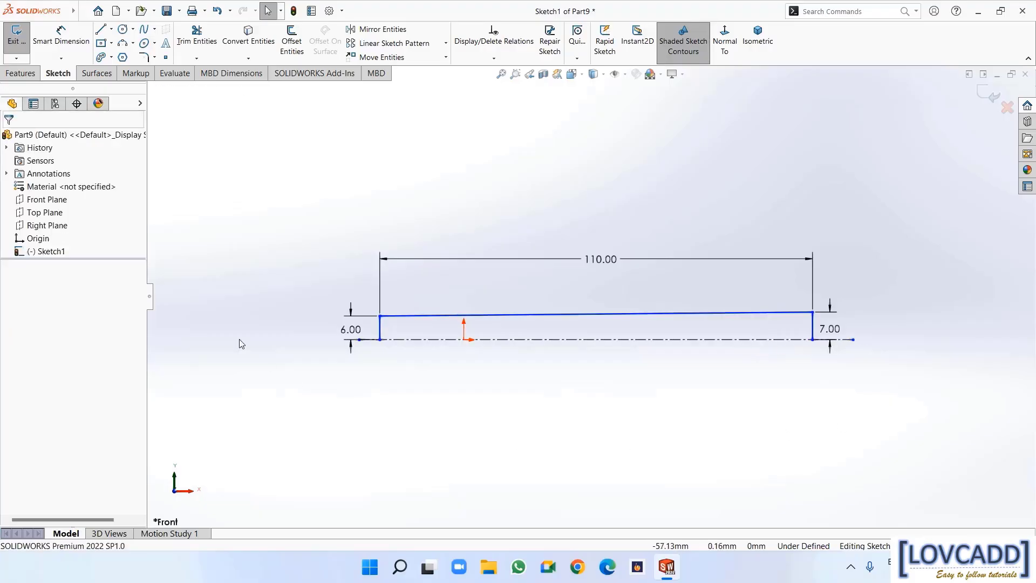
Revolve the tapered profile 360 degrees about its horizontal centerline into a solid
{"action": "left_click", "coordinate": [22, 74]}
{"action": "left_click", "coordinate": [58, 43]}
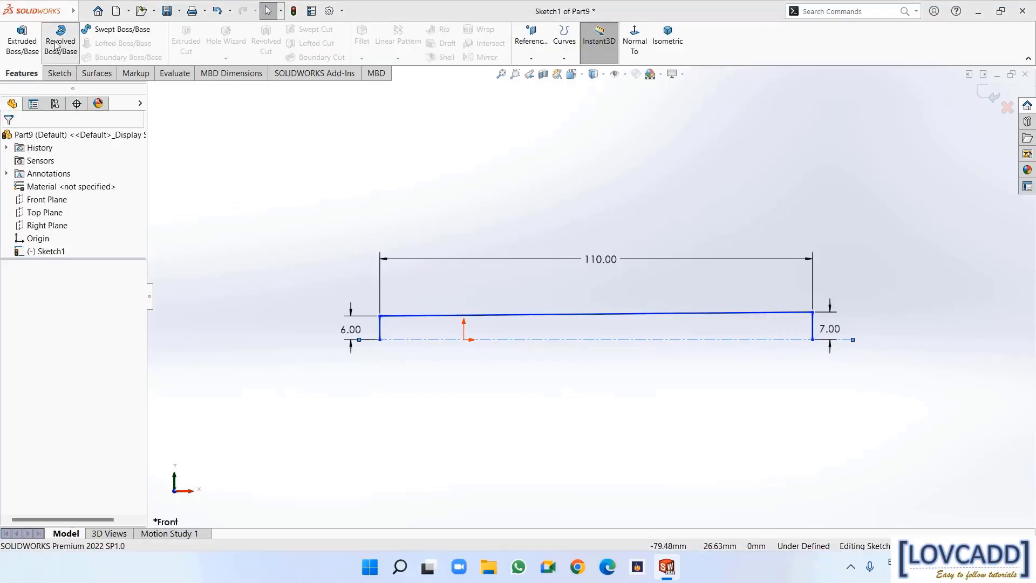
{"action": "left_click", "coordinate": [550, 289]}
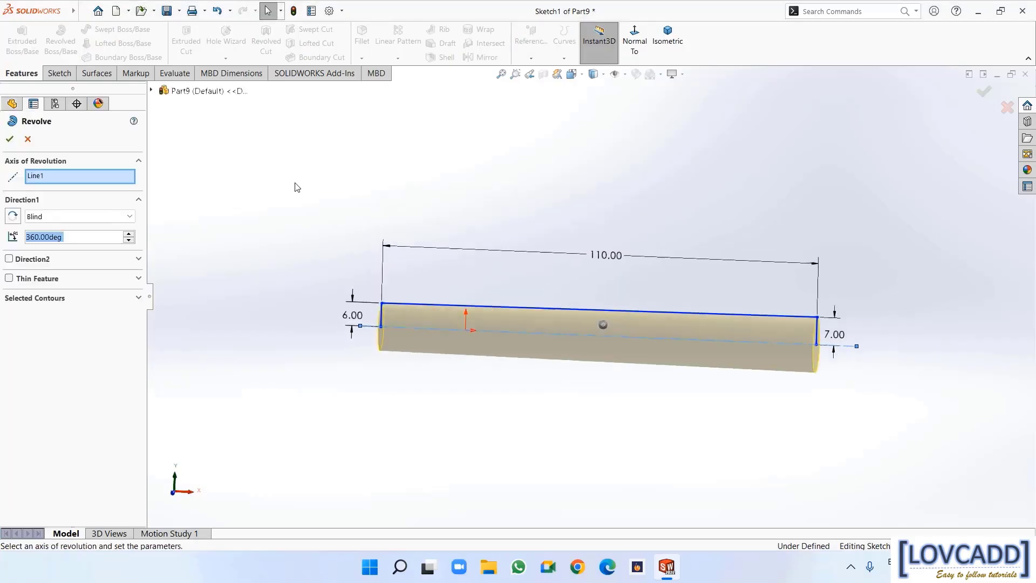
{"action": "left_click", "coordinate": [10, 139]}
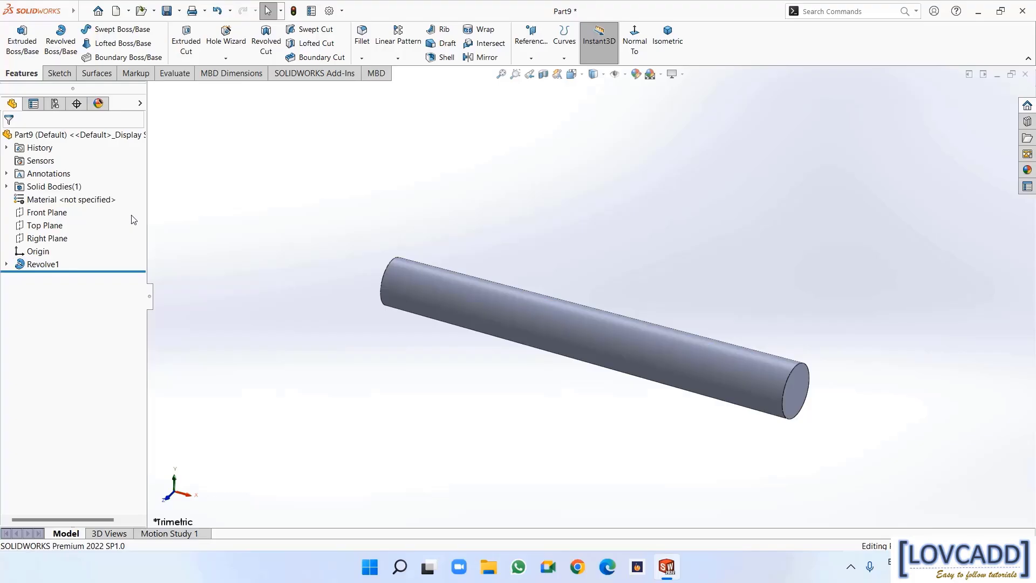
Assign Plain Carbon Steel from the Steel category as the revolved part's material
{"action": "right_click", "coordinate": [70, 200]}
{"action": "left_click", "coordinate": [92, 207]}
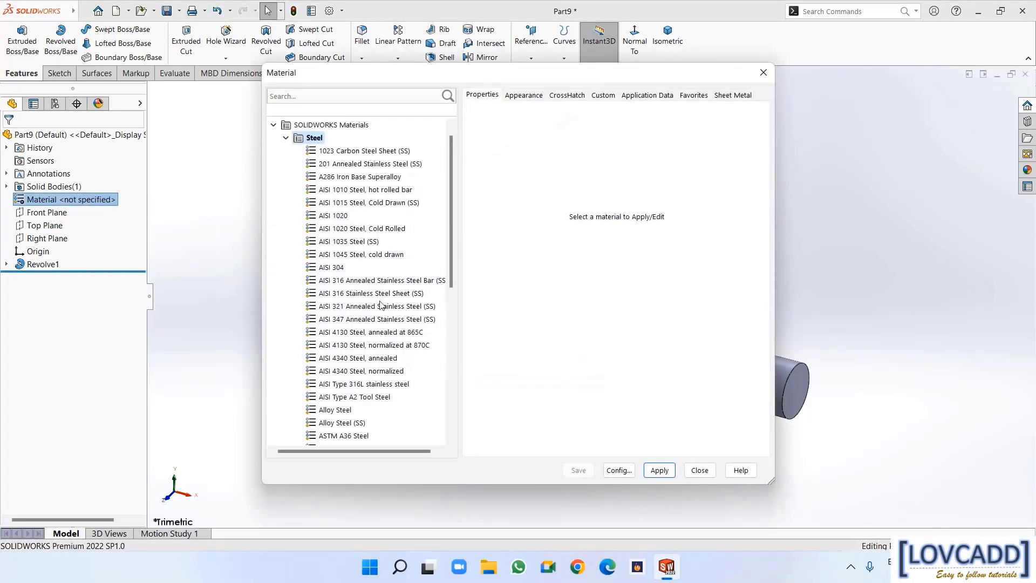
{"action": "scroll", "coordinate": [380, 311], "scroll_direction": "down", "scroll_amount": 3}
{"action": "scroll", "coordinate": [373, 405], "scroll_direction": "down", "scroll_amount": 1}
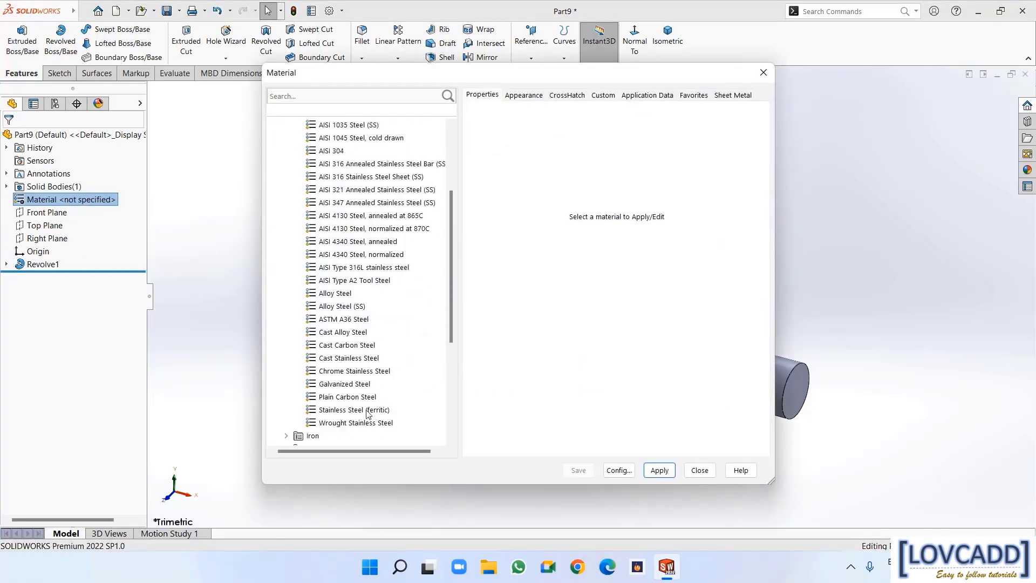
{"action": "left_click", "coordinate": [353, 398]}
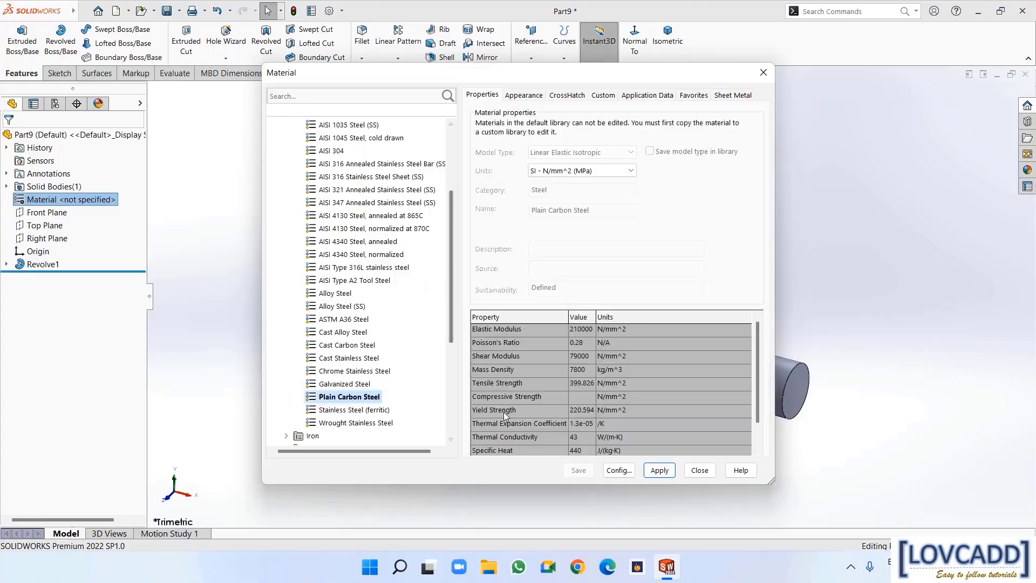
{"action": "left_click", "coordinate": [666, 472]}
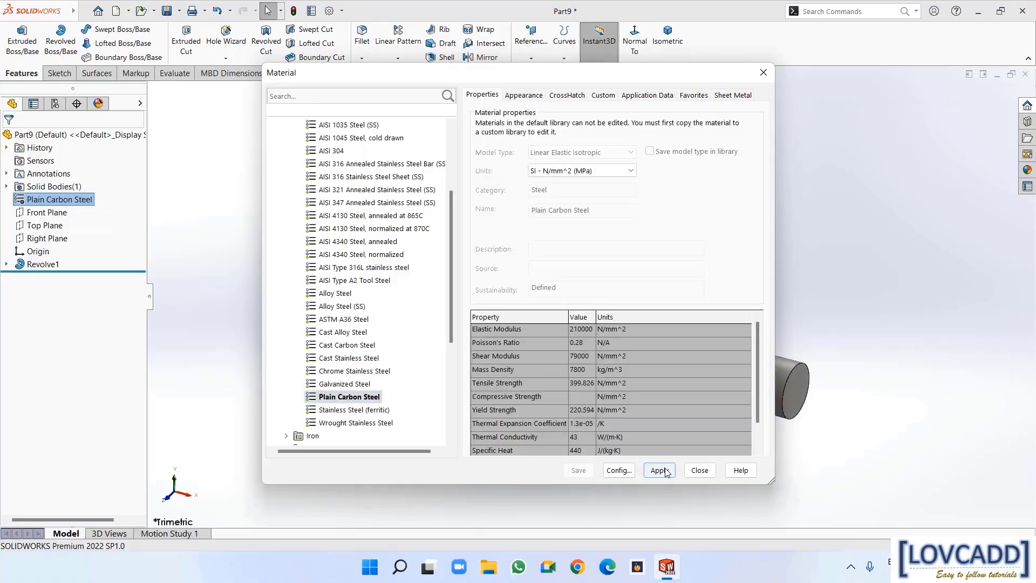
{"action": "left_click", "coordinate": [700, 470]}
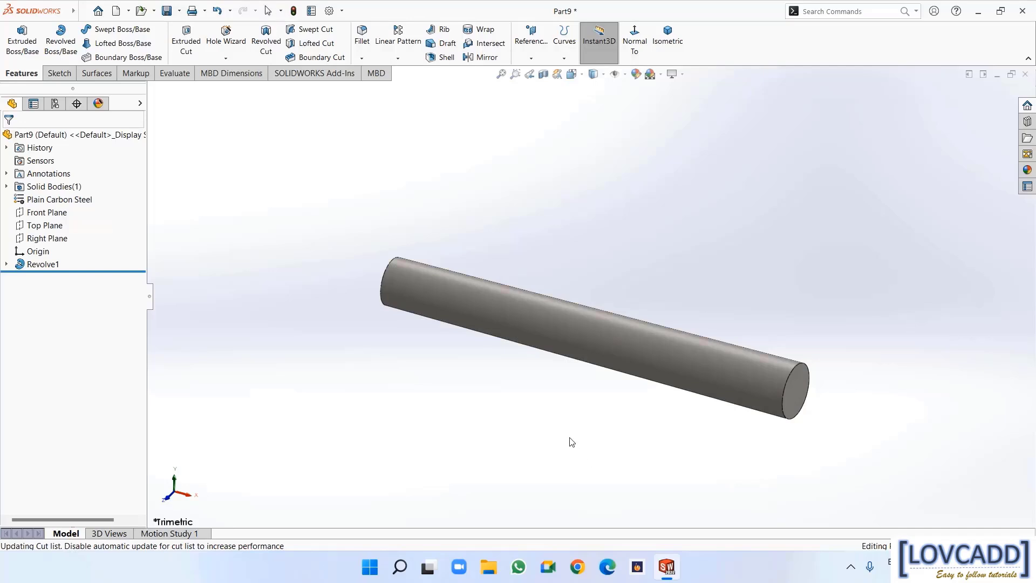
Set the pin to the isometric view and save the part as "pivote pin" in the shaping machine folder
{"action": "middle_click_drag", "start_coordinate": [571, 441], "coordinate": [636, 456]}
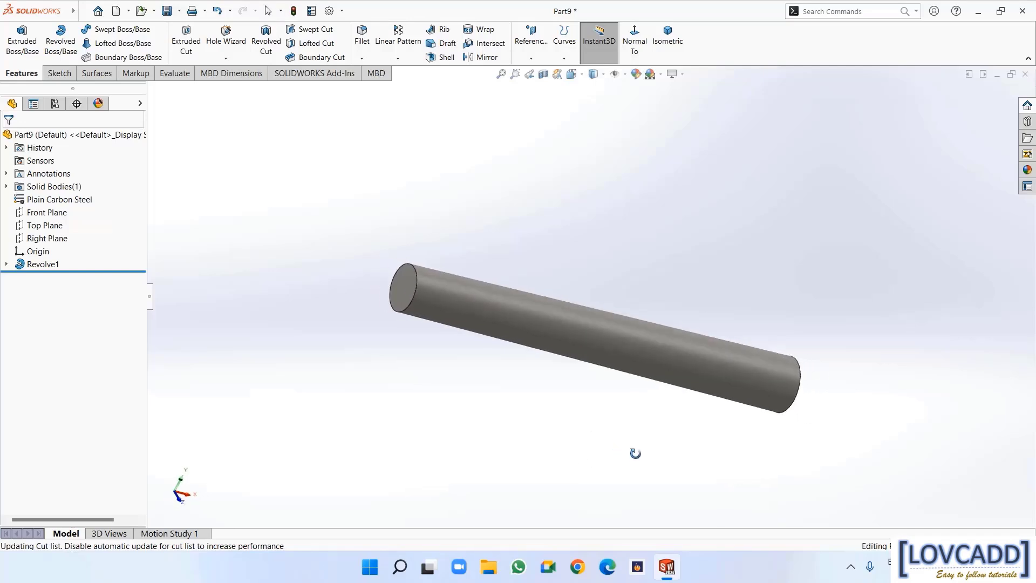
{"action": "left_click", "coordinate": [394, 299]}
{"action": "left_click", "coordinate": [635, 42]}
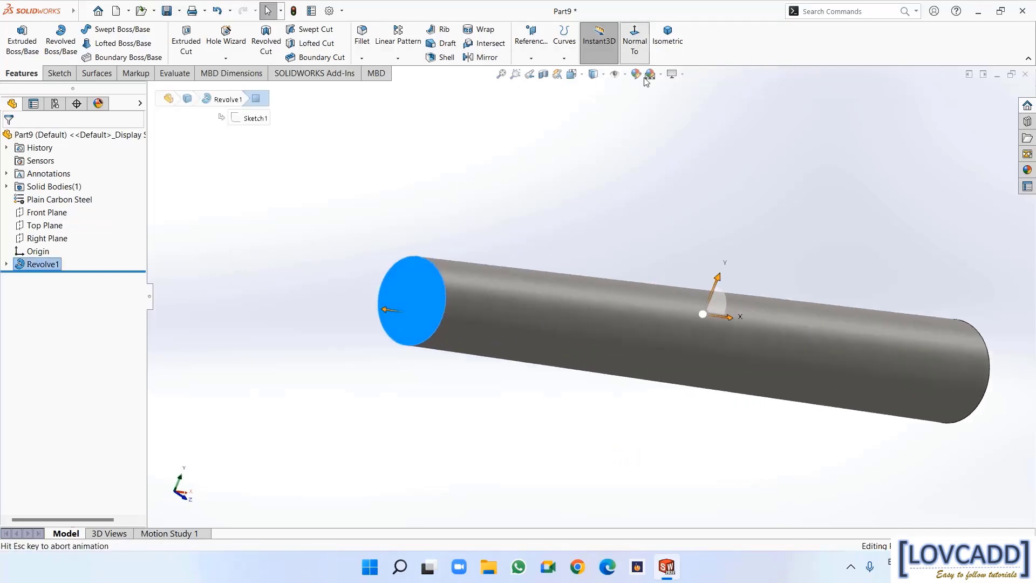
{"action": "left_click", "coordinate": [758, 319]}
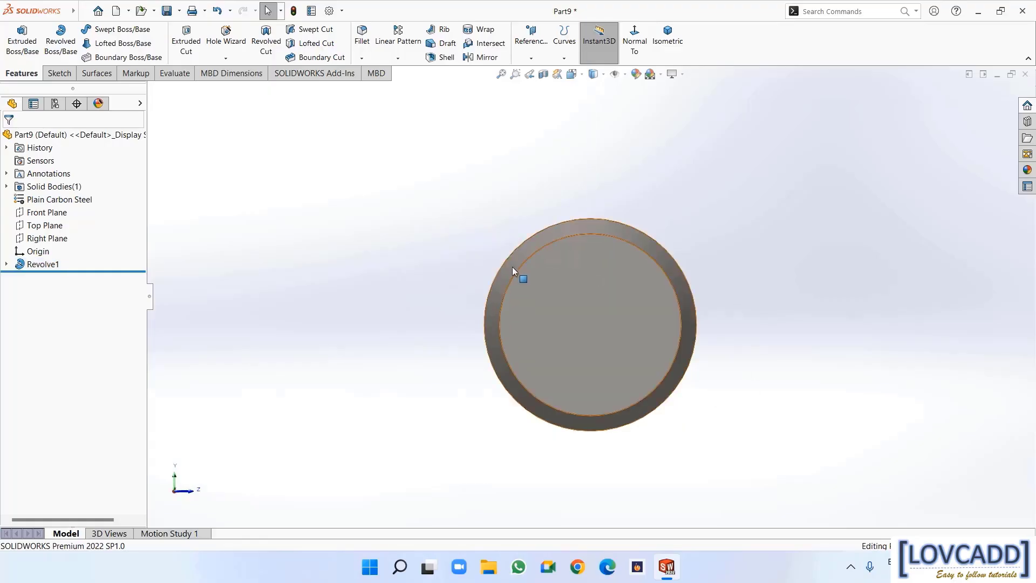
{"action": "left_click", "coordinate": [668, 36]}
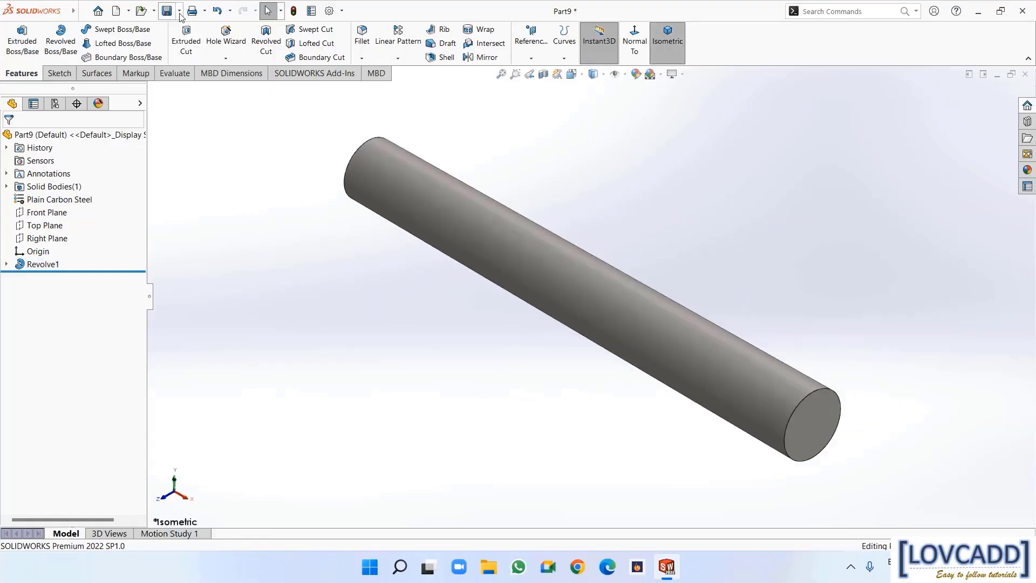
{"action": "left_click", "coordinate": [179, 11]}
{"action": "left_click", "coordinate": [189, 40]}
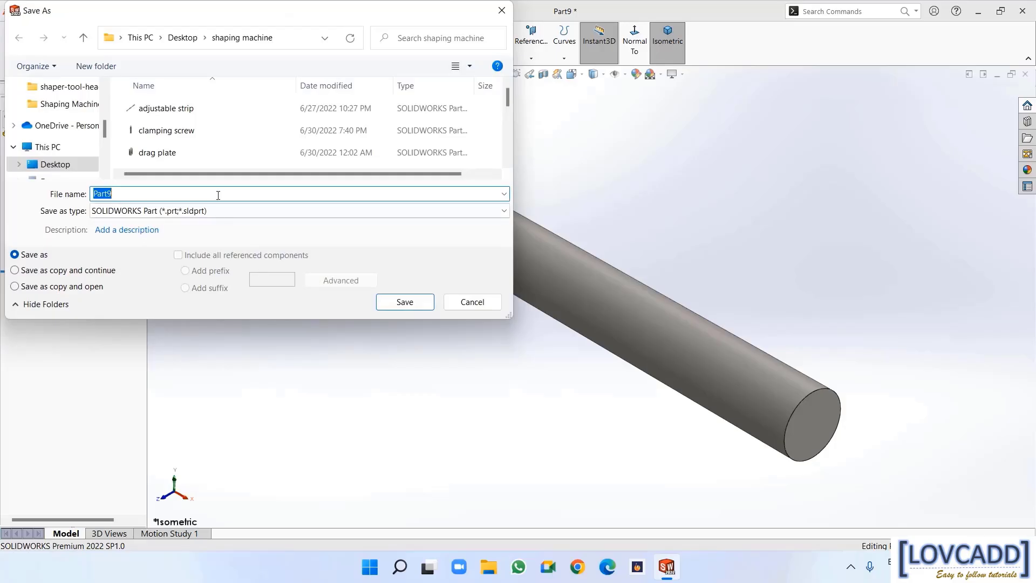
{"action": "type", "text": "pivote pin"}
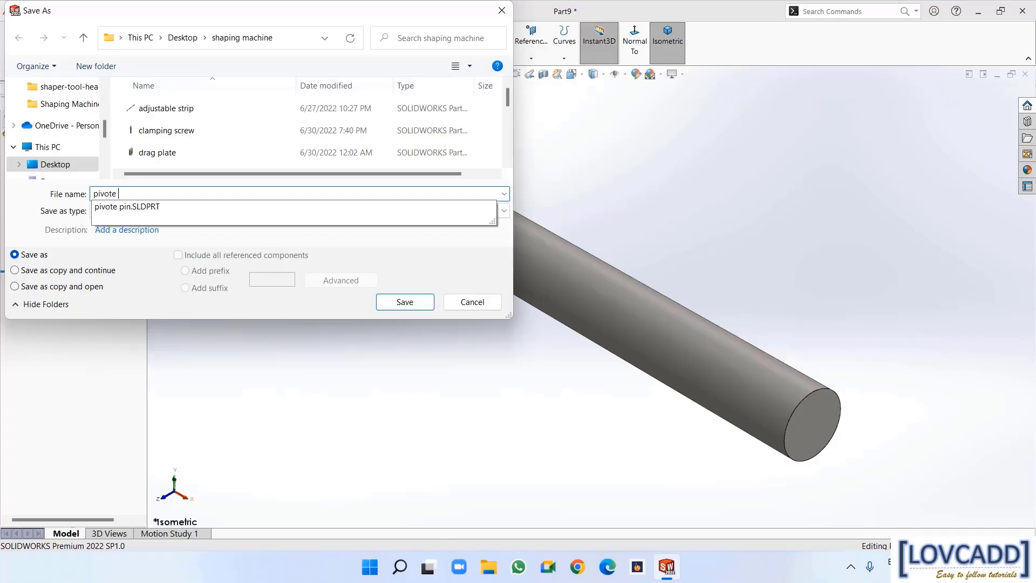
{"action": "left_click", "coordinate": [399, 300]}
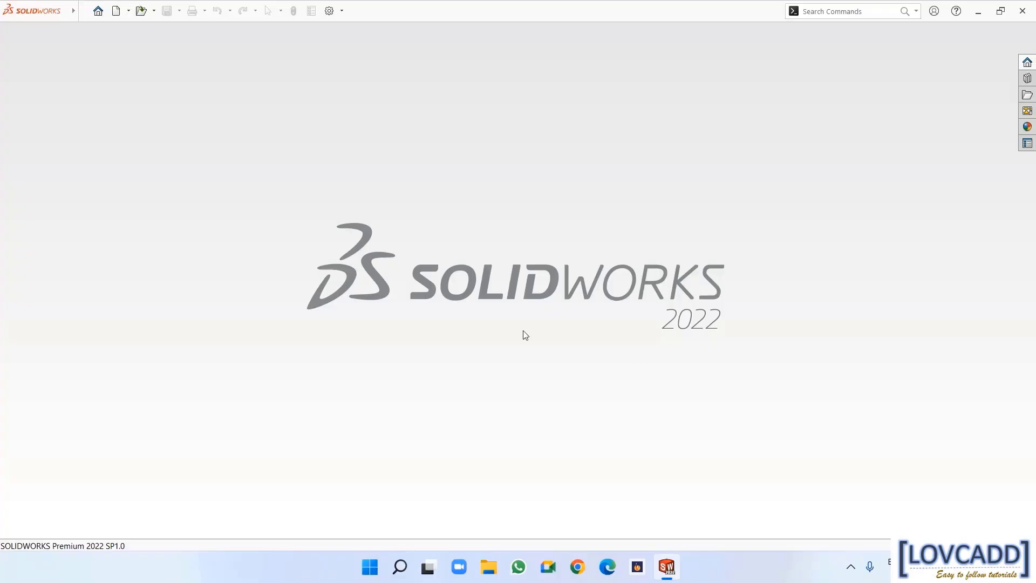
Create a new part document and start a sketch on the Front Plane
{"action": "left_click", "coordinate": [116, 11]}
{"action": "left_click", "coordinate": [437, 423]}
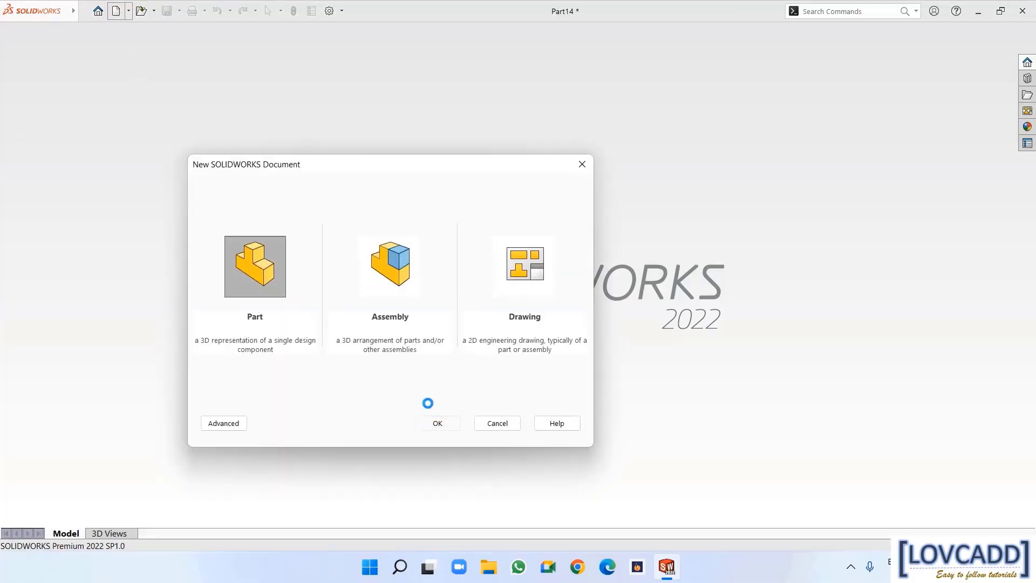
{"action": "left_click", "coordinate": [47, 199]}
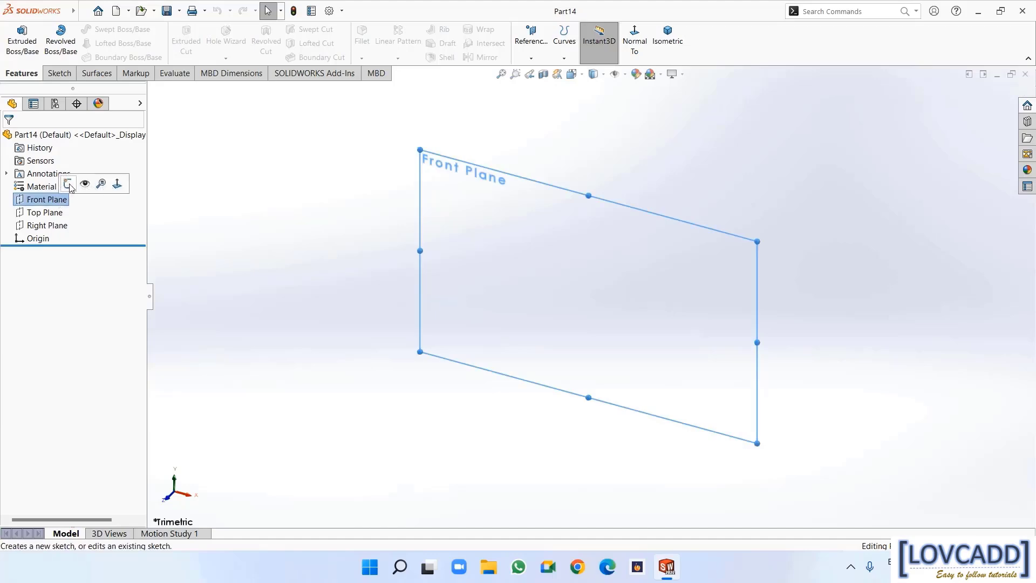
{"action": "left_click", "coordinate": [68, 185]}
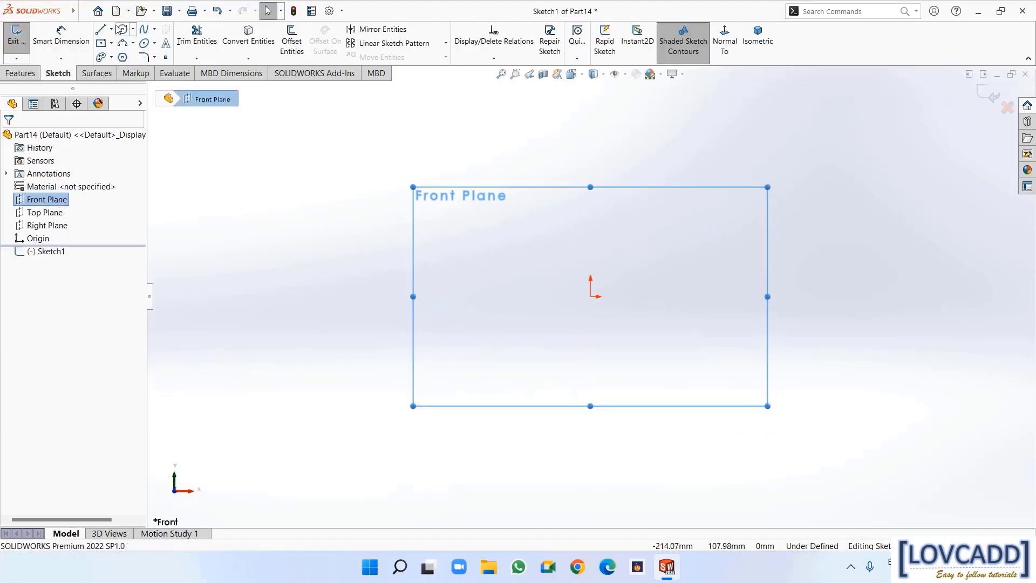
Draw two concentric circles centered on the origin, the outer one about 70 mm in diameter
{"action": "left_click", "coordinate": [123, 29]}
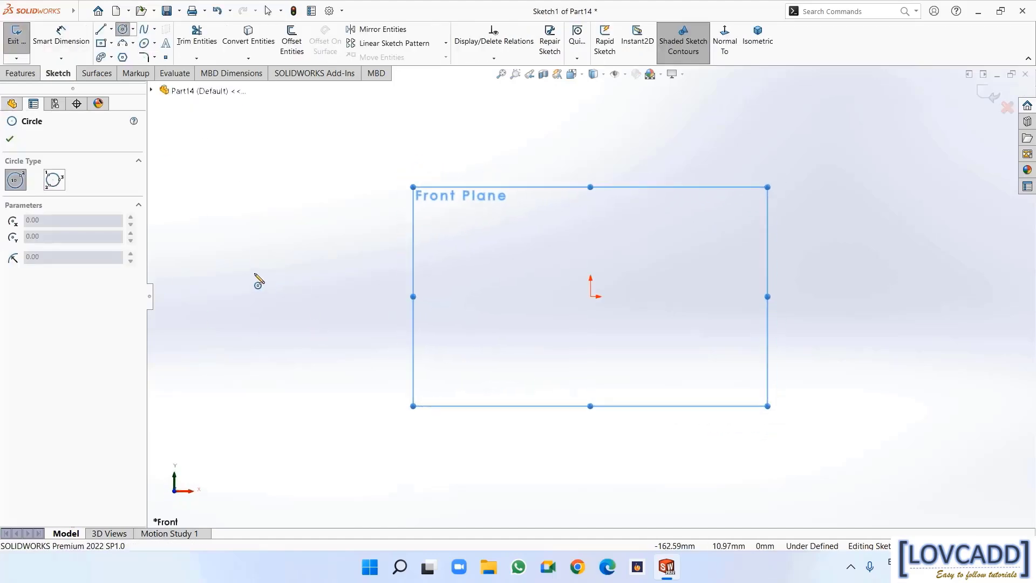
{"action": "left_click", "coordinate": [591, 296]}
{"action": "left_click", "coordinate": [632, 353]}
{"action": "left_click", "coordinate": [591, 296]}
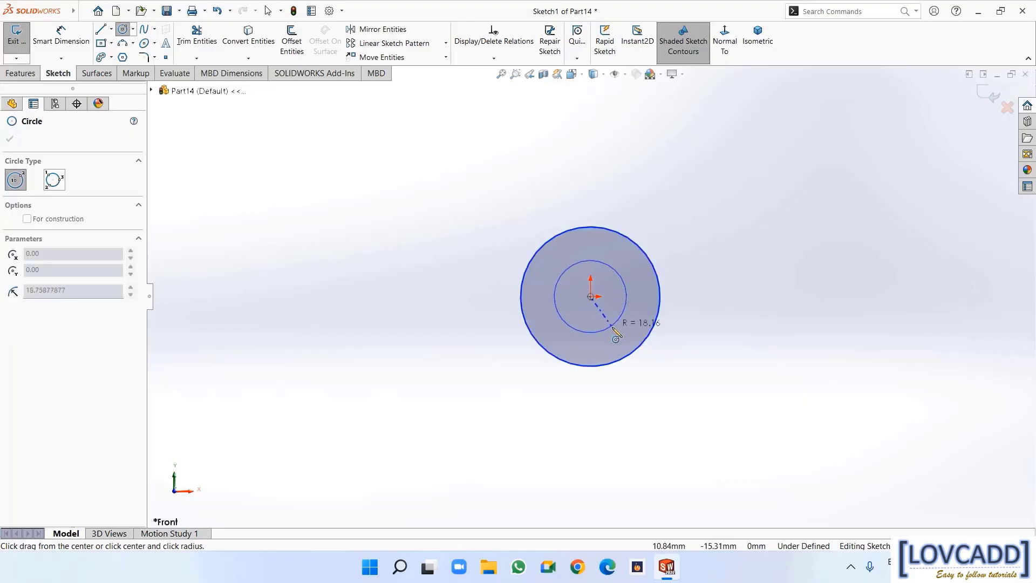
{"action": "left_click", "coordinate": [618, 335]}
{"action": "right_click", "coordinate": [620, 340]}
{"action": "left_click", "coordinate": [647, 342]}
Dimension the outer circle with a diameter of 35 mm
{"action": "left_click", "coordinate": [61, 36]}
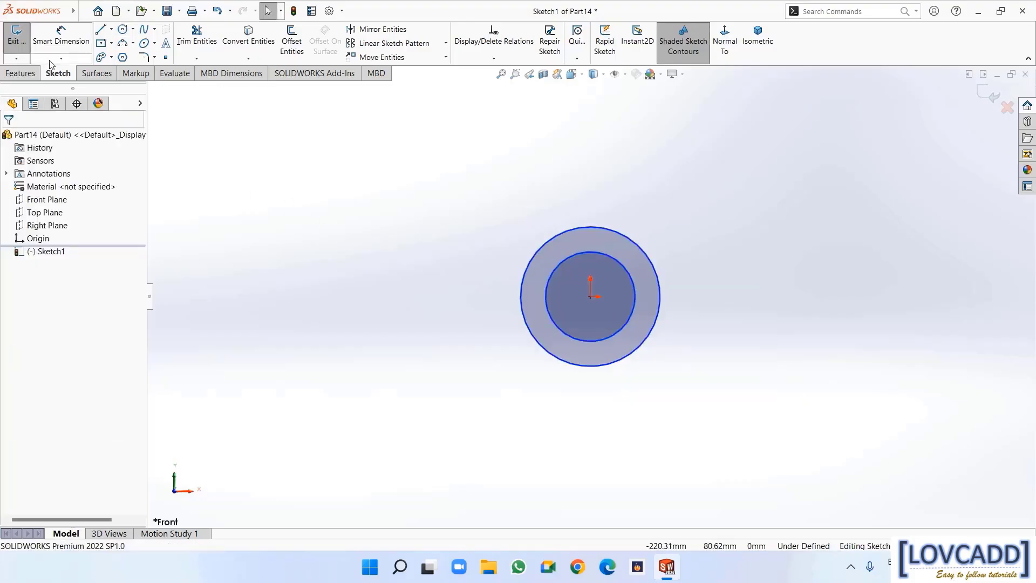
{"action": "left_click", "coordinate": [657, 263]}
{"action": "left_click", "coordinate": [677, 210]}
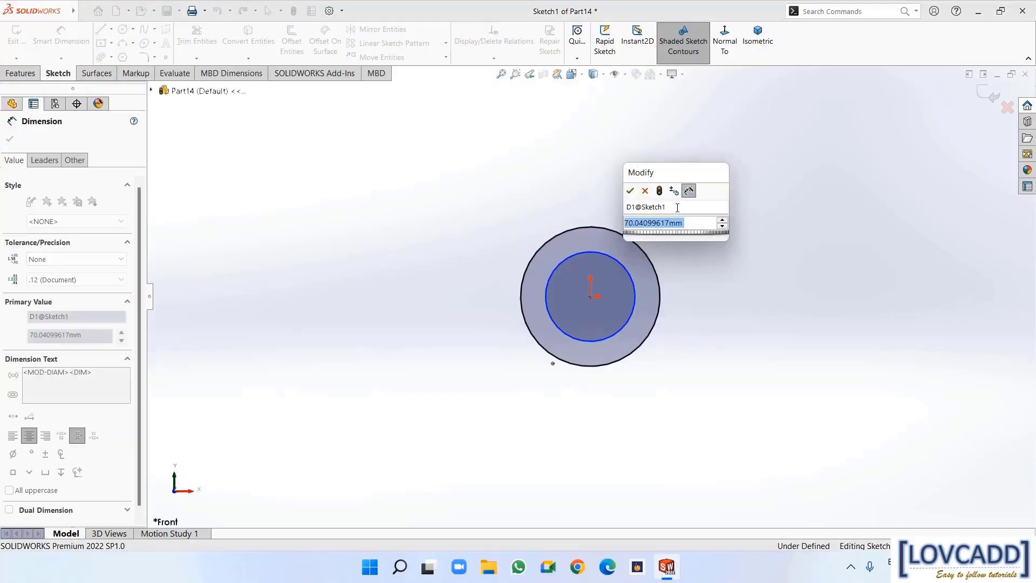
{"action": "type", "text": "35"}
{"action": "key", "text": "Return"}
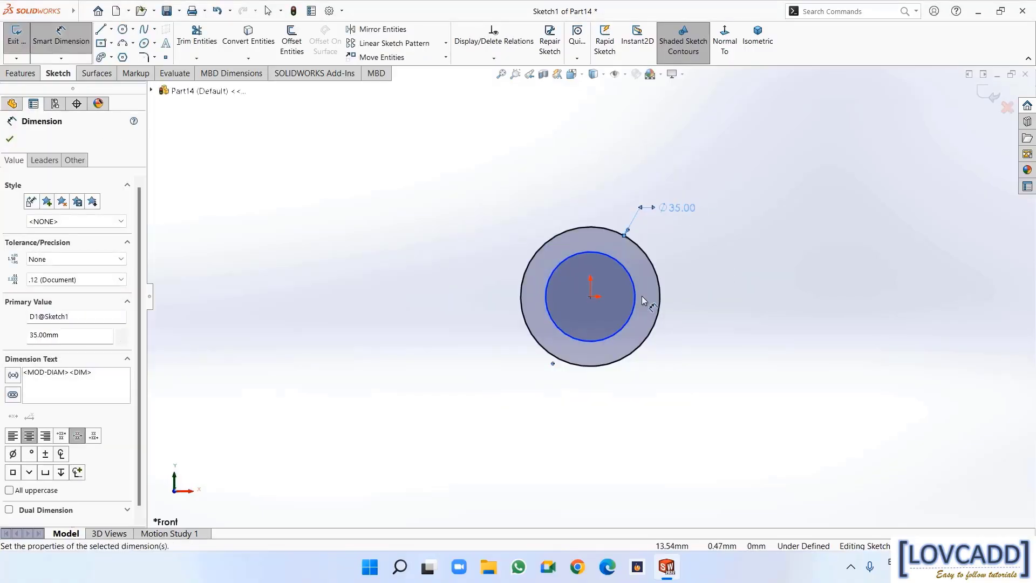
Dimension the inner circle with a diameter of 16 mm
{"action": "left_click", "coordinate": [643, 301]}
{"action": "left_click", "coordinate": [686, 371]}
{"action": "type", "text": "1"}
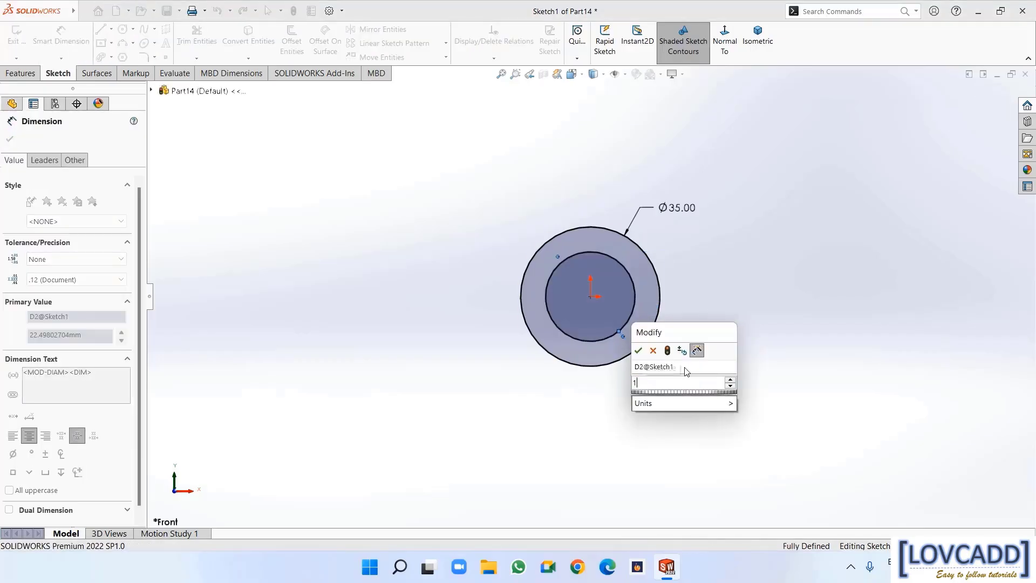
{"action": "type", "text": "6"}
{"action": "key", "text": "Return"}
Extrude the ring profile as a blind boss 5 mm deep
{"action": "left_click", "coordinate": [12, 73]}
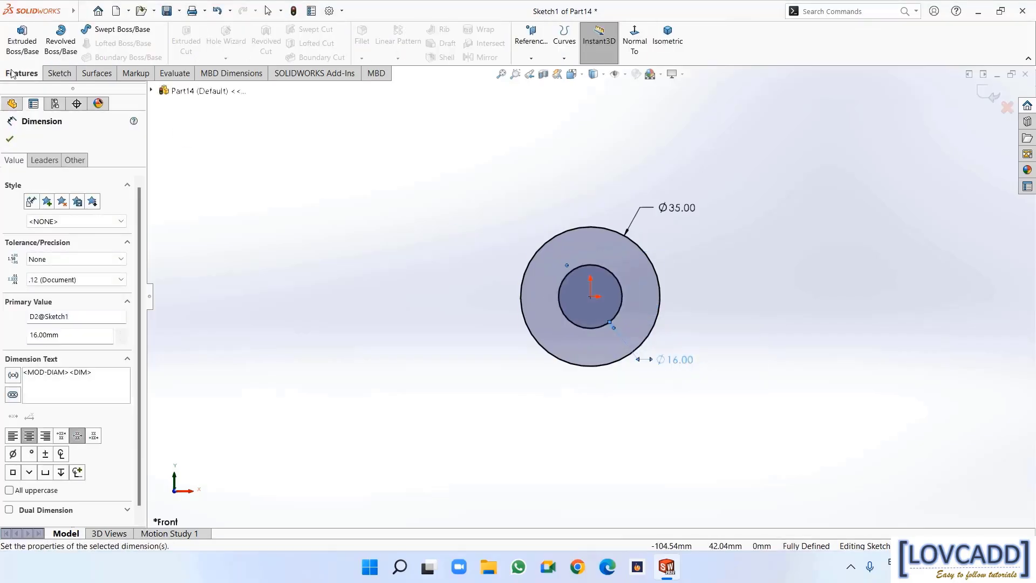
{"action": "left_click", "coordinate": [22, 48]}
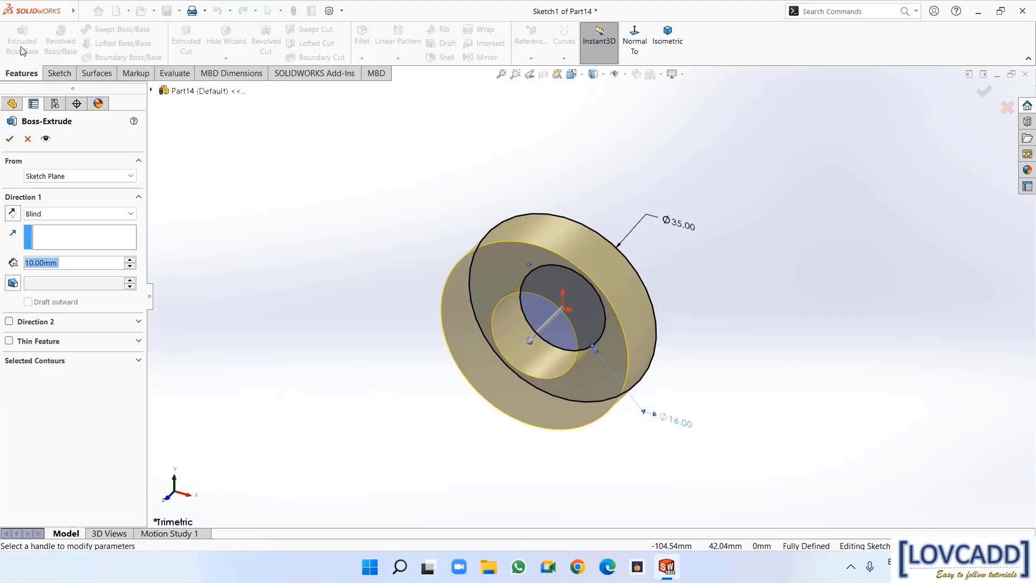
{"action": "type", "text": "5"}
{"action": "key", "text": "Return"}
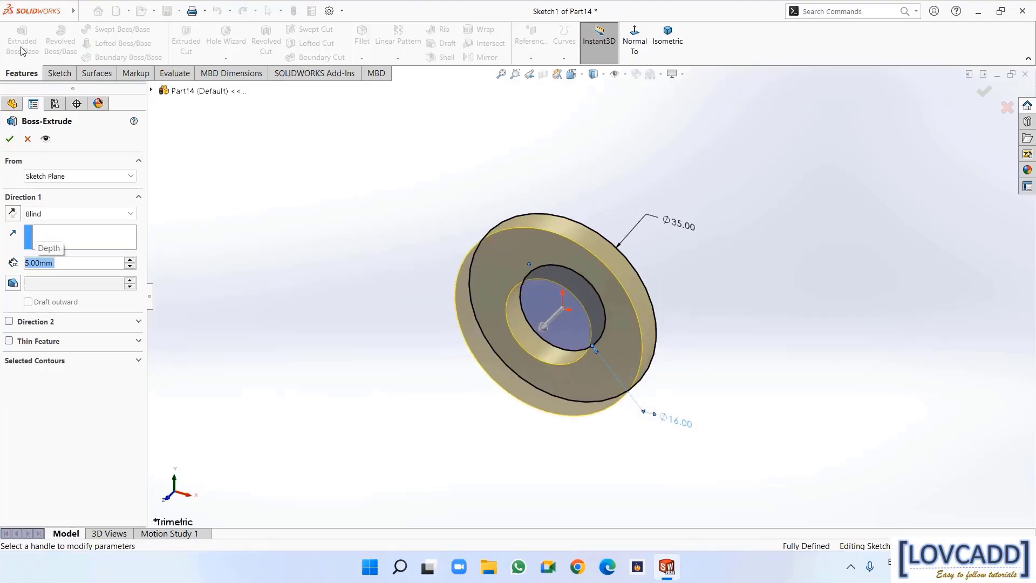
{"action": "left_click", "coordinate": [9, 139]}
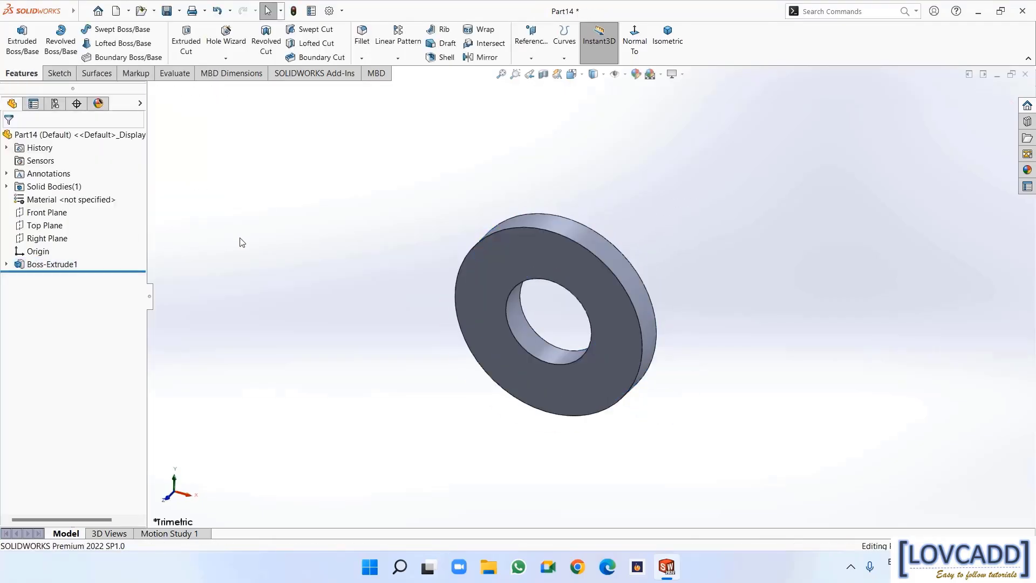
Assign Plain Carbon Steel as the material of the extruded ring
{"action": "right_click", "coordinate": [89, 200]}
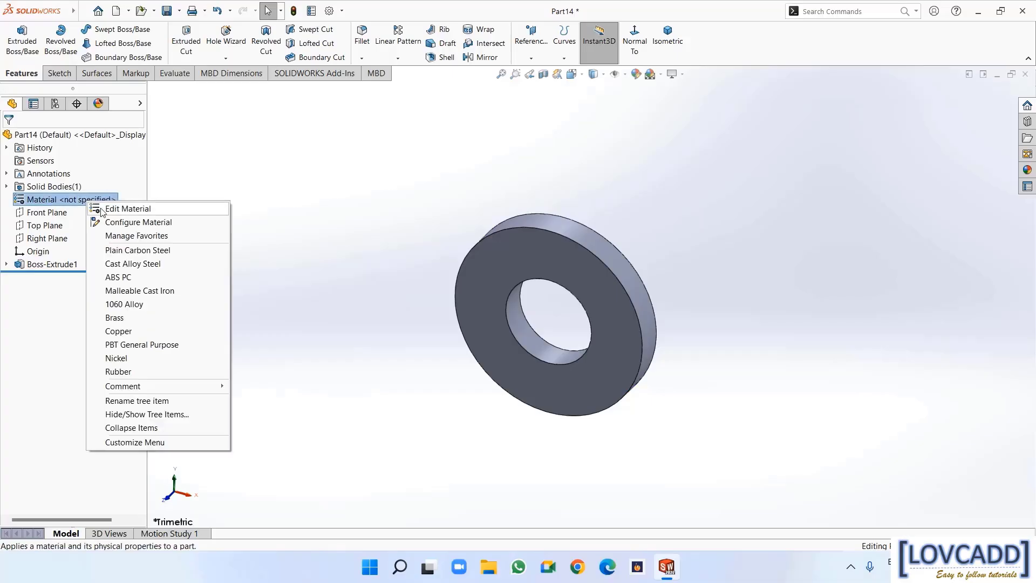
{"action": "left_click", "coordinate": [102, 208]}
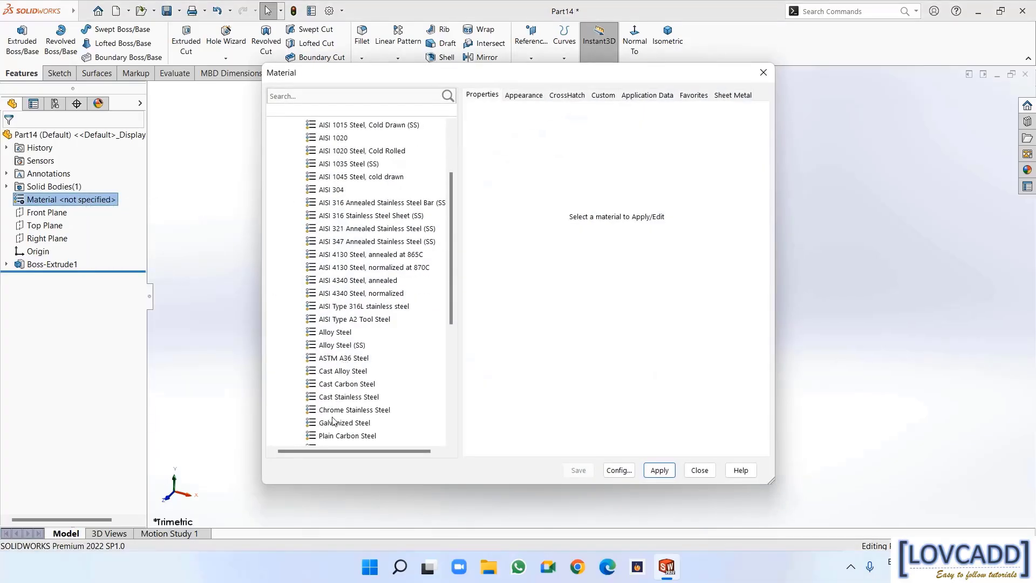
{"action": "left_click", "coordinate": [347, 436]}
{"action": "left_click", "coordinate": [669, 470]}
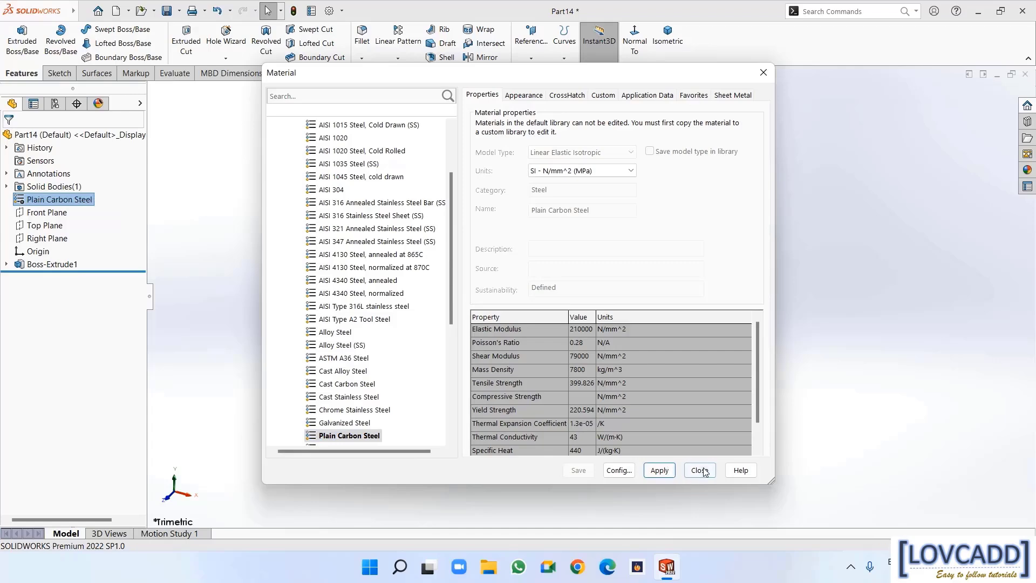
{"action": "left_click", "coordinate": [700, 470]}
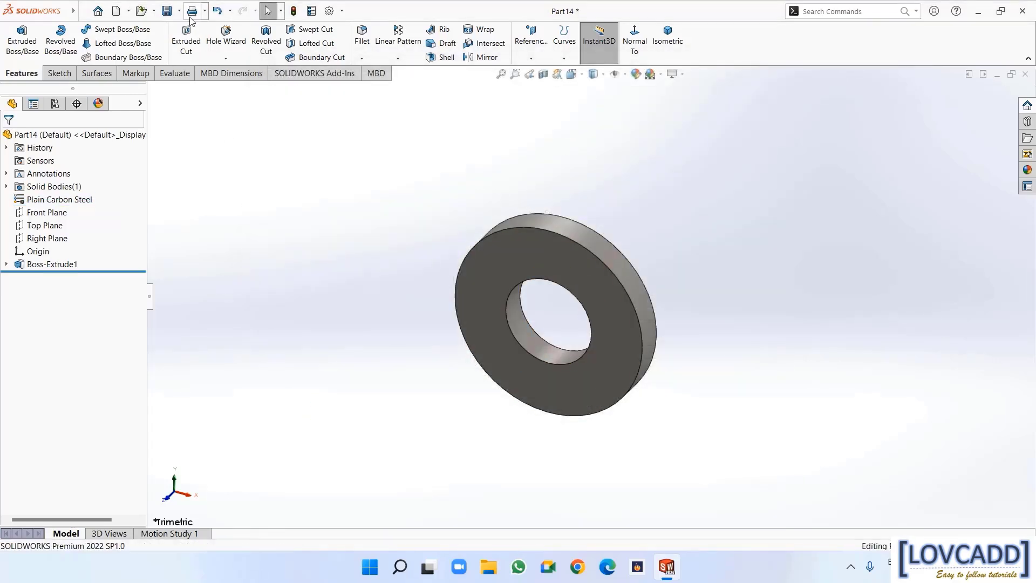
Save the ring part under the name washer5 in the shaping machine folder
{"action": "left_click", "coordinate": [178, 11]}
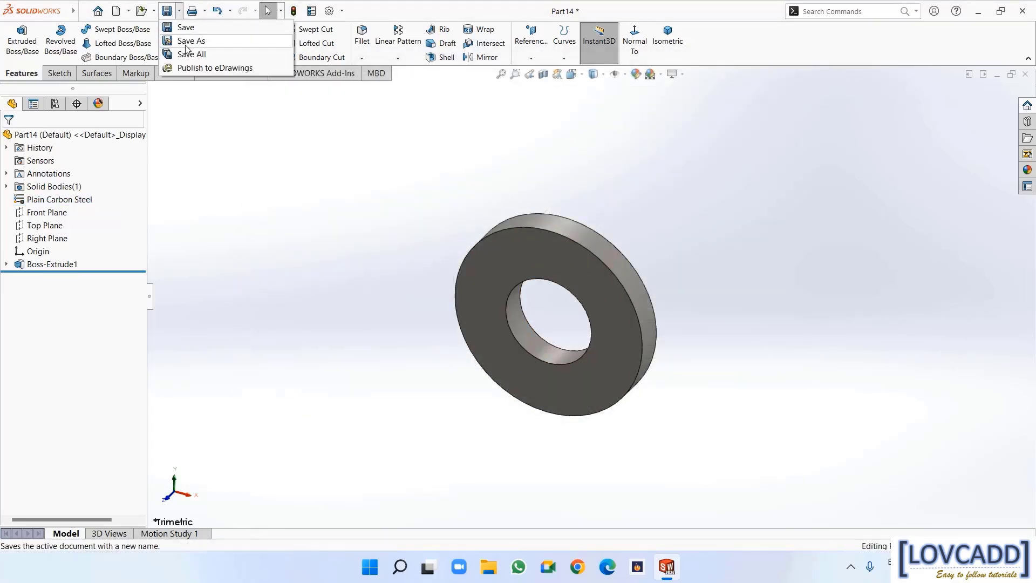
{"action": "left_click", "coordinate": [189, 39]}
{"action": "type", "text": "washer"}
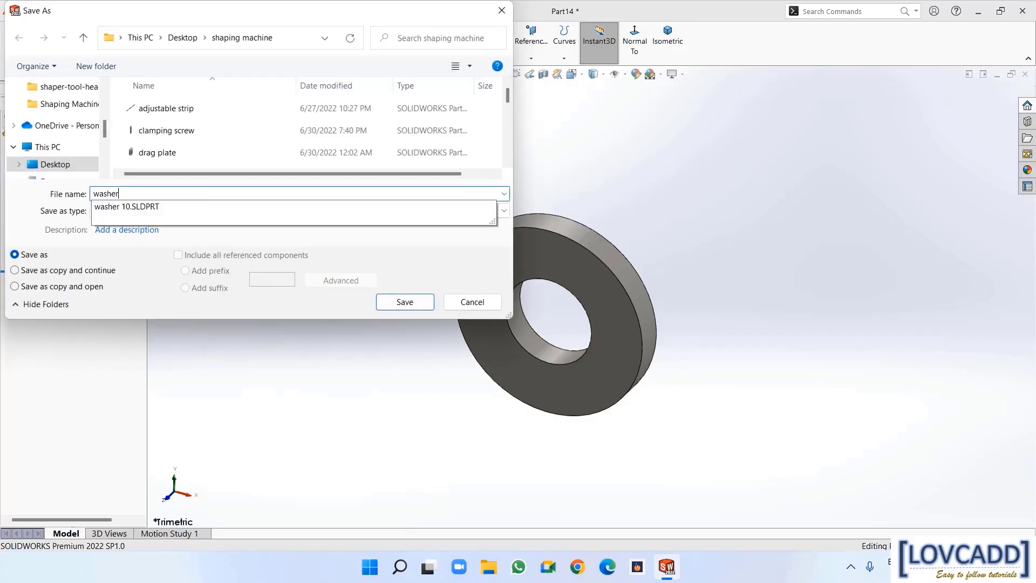
{"action": "type", "text": "5"}
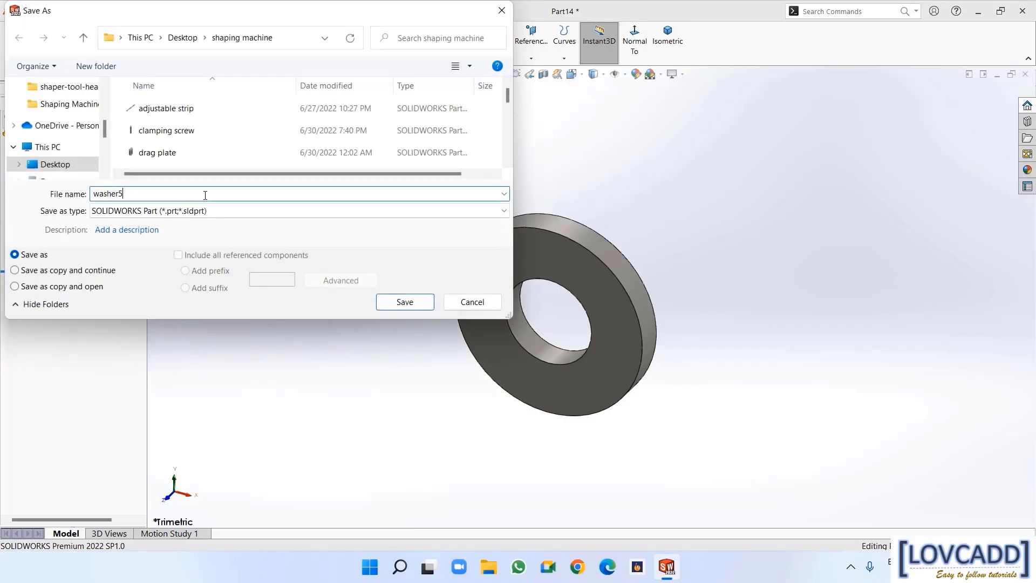
{"action": "left_click", "coordinate": [380, 307]}
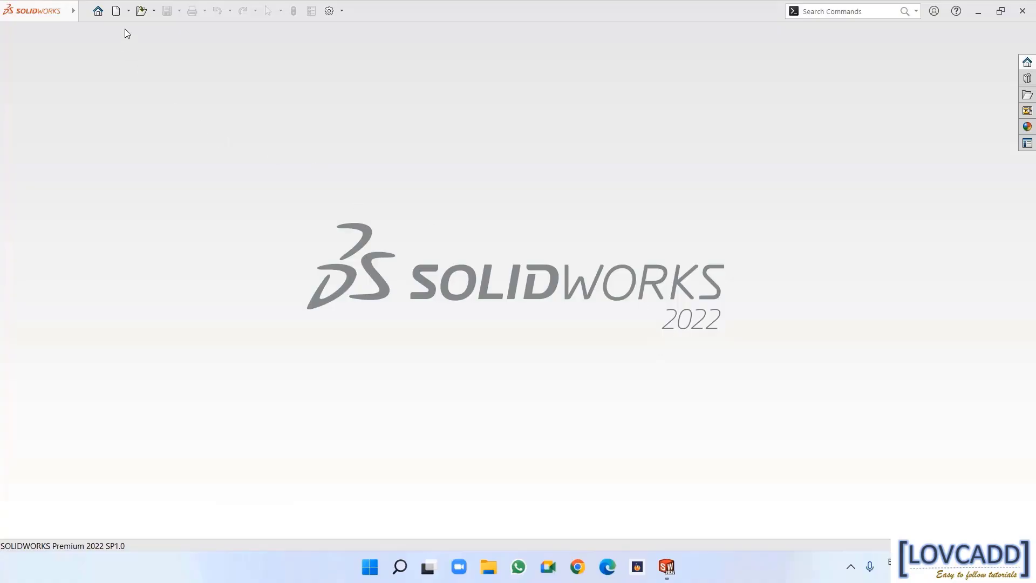
Create a new part document and open a sketch on the Front Plane
{"action": "left_click", "coordinate": [115, 11]}
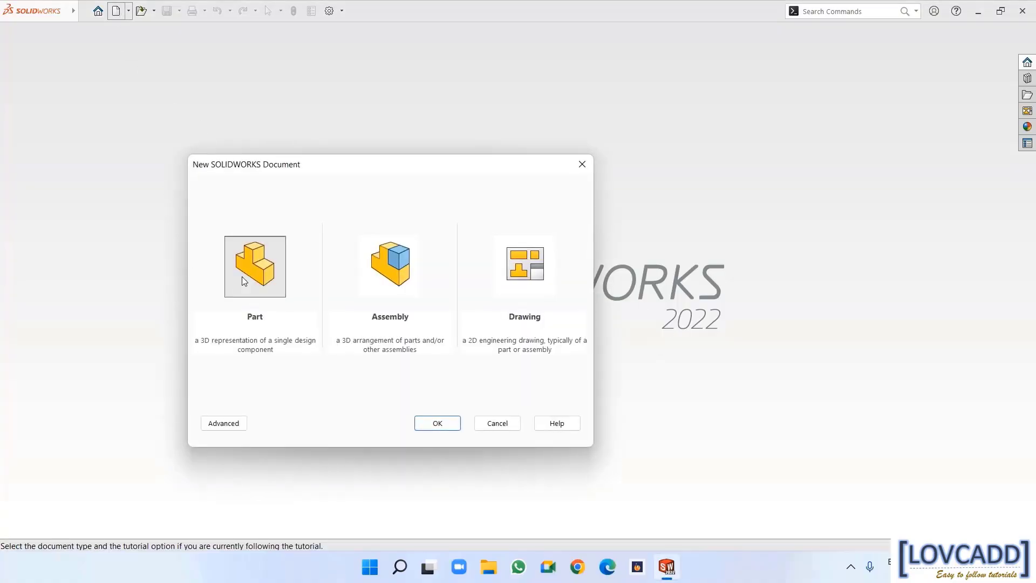
{"action": "left_click", "coordinate": [449, 426]}
{"action": "left_click", "coordinate": [47, 199]}
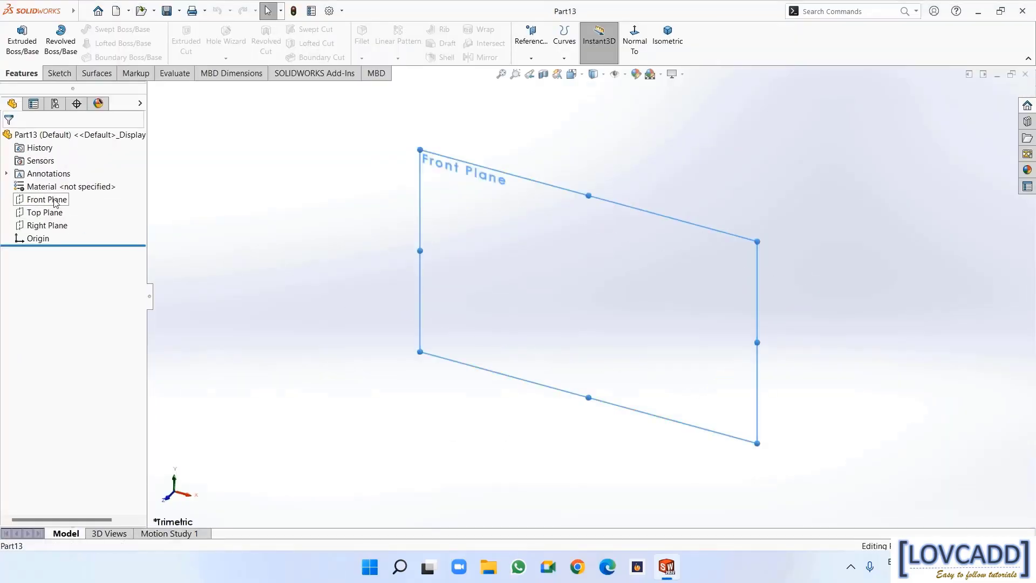
{"action": "left_click", "coordinate": [64, 185]}
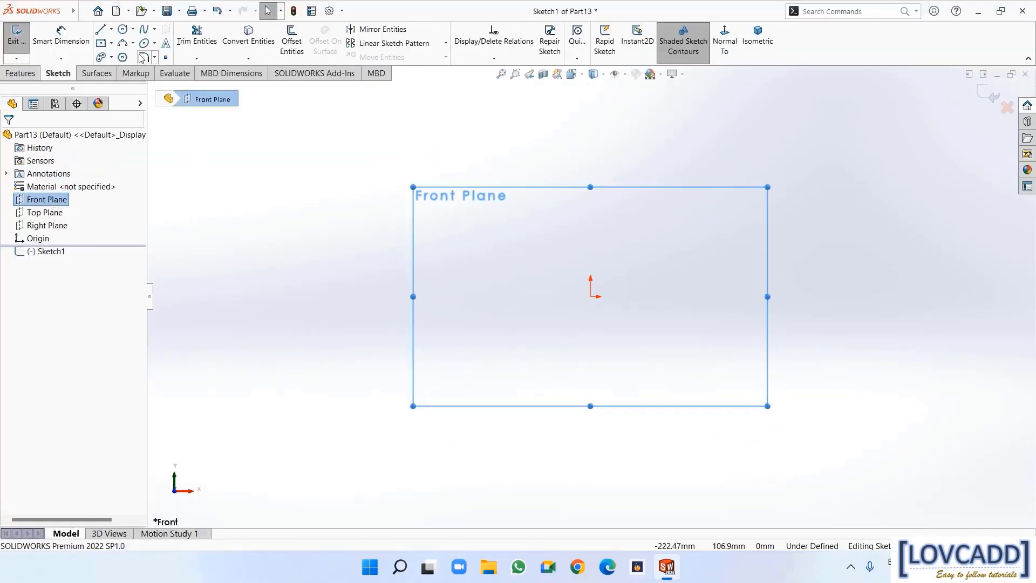
Sketch two concentric circles centred on the origin, about 77 mm and 35 mm in diameter
{"action": "left_click", "coordinate": [123, 28]}
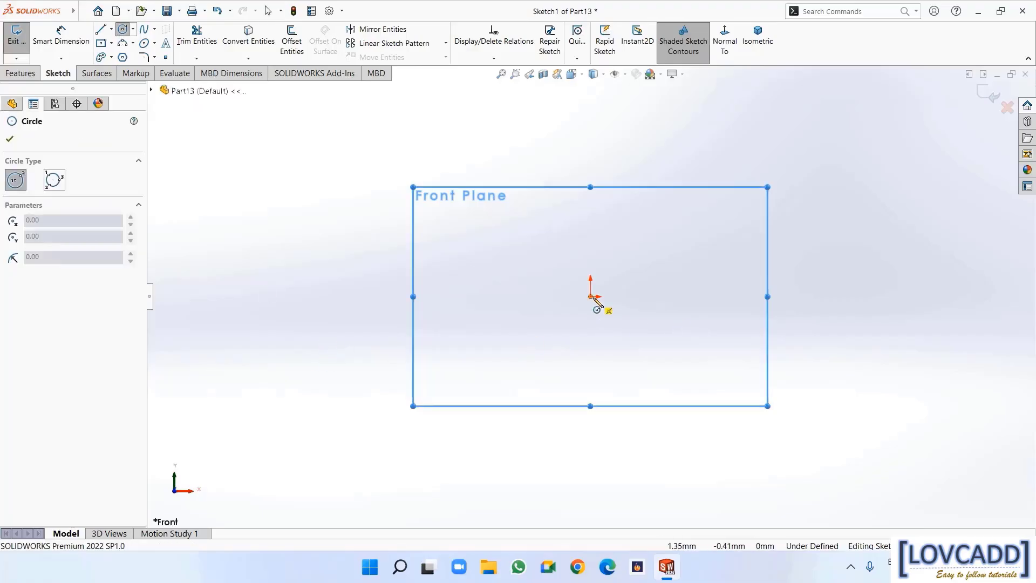
{"action": "left_click_drag", "start_coordinate": [590, 296], "coordinate": [632, 365]}
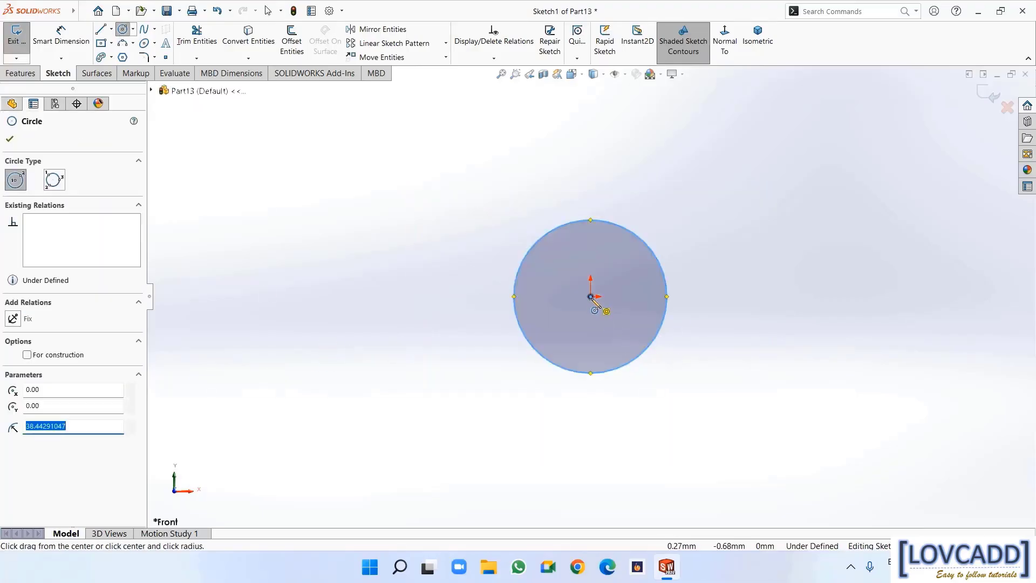
{"action": "left_click_drag", "start_coordinate": [590, 296], "coordinate": [620, 324]}
{"action": "right_click", "coordinate": [615, 320]}
{"action": "left_click", "coordinate": [647, 340]}
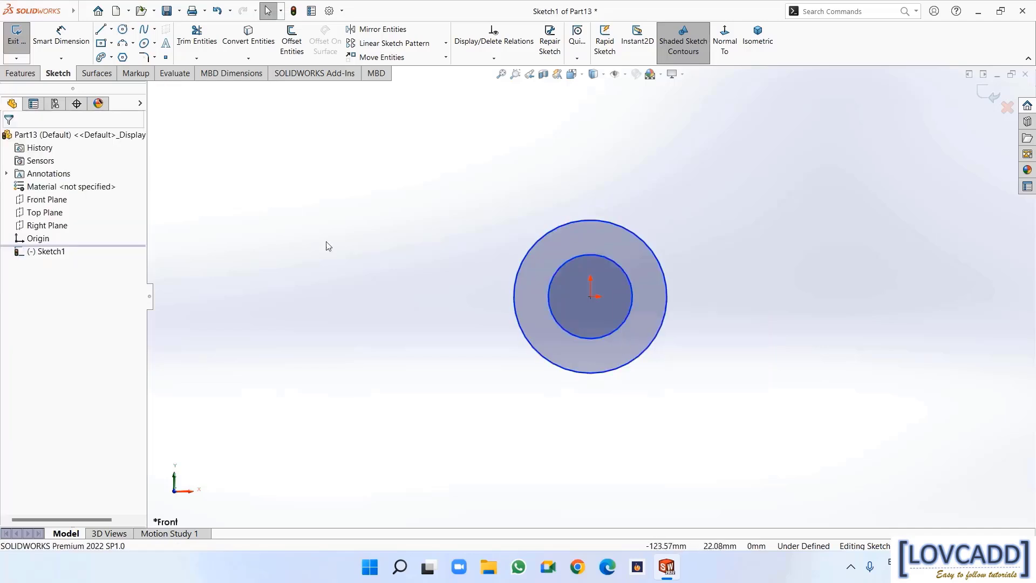
Dimension the outer circle with a diameter of 63 mm
{"action": "left_click", "coordinate": [61, 35]}
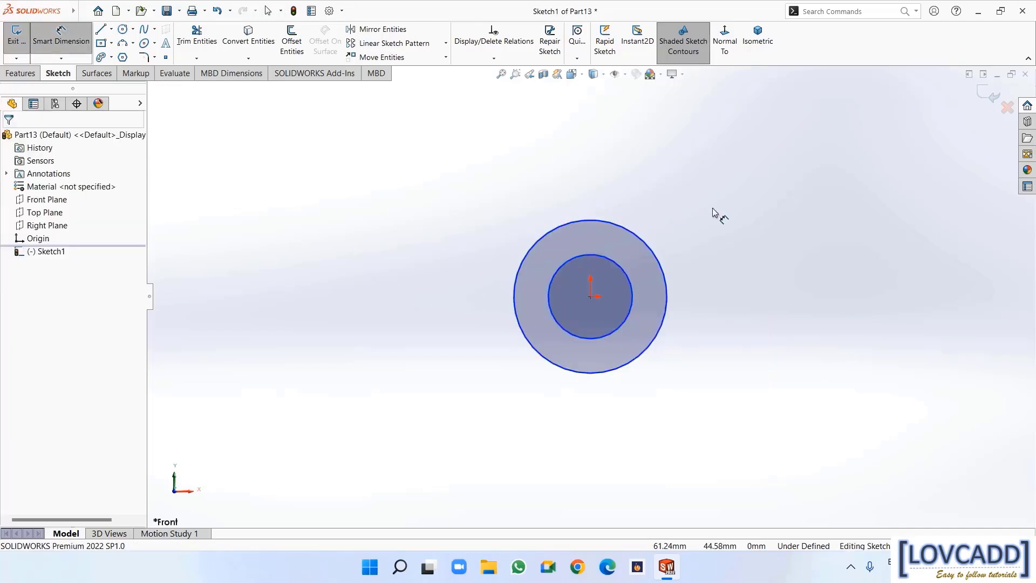
{"action": "left_click", "coordinate": [652, 249]}
{"action": "left_click", "coordinate": [690, 201]}
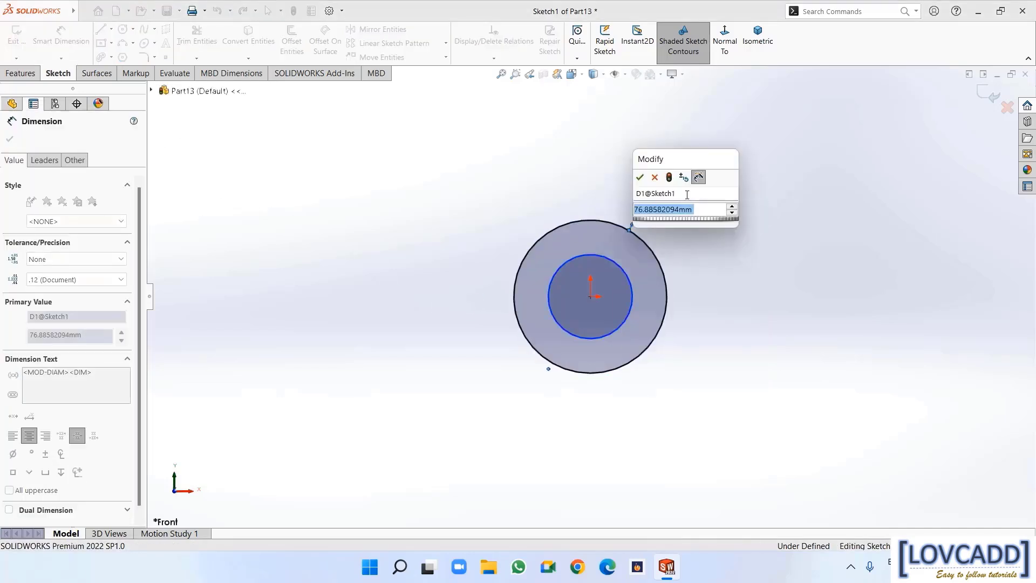
{"action": "type", "text": "63"}
{"action": "key", "text": "Return"}
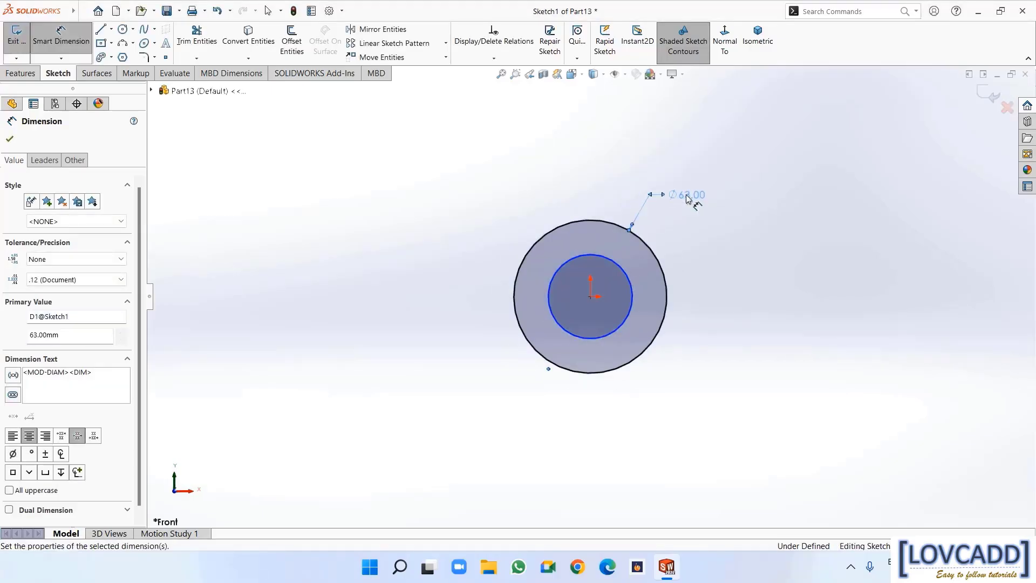
Dimension the inner circle with a diameter of 33 mm
{"action": "left_click", "coordinate": [630, 300]}
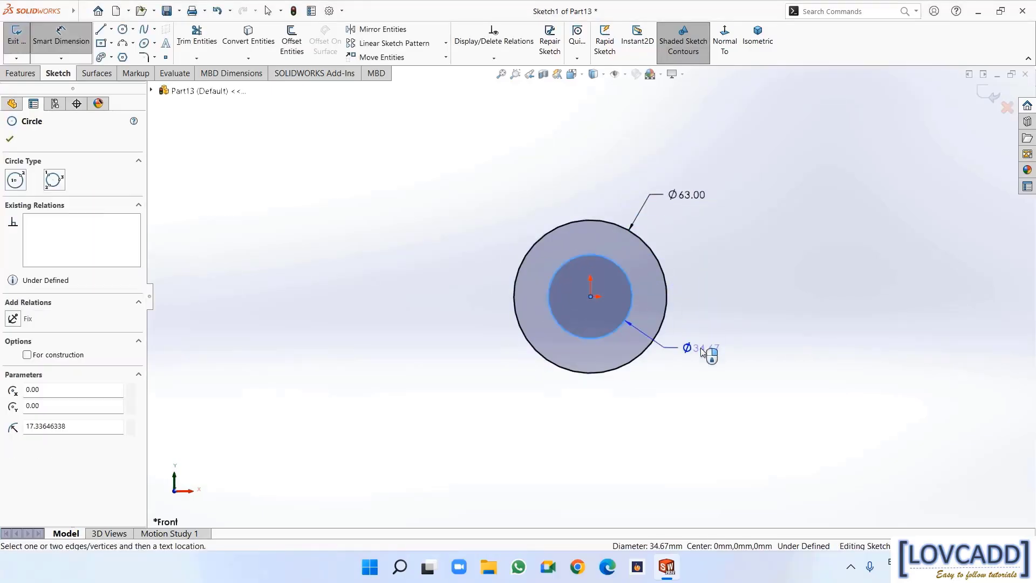
{"action": "left_click", "coordinate": [701, 349]}
{"action": "left_click", "coordinate": [701, 351]}
{"action": "type", "text": "33"}
{"action": "key", "text": "Return"}
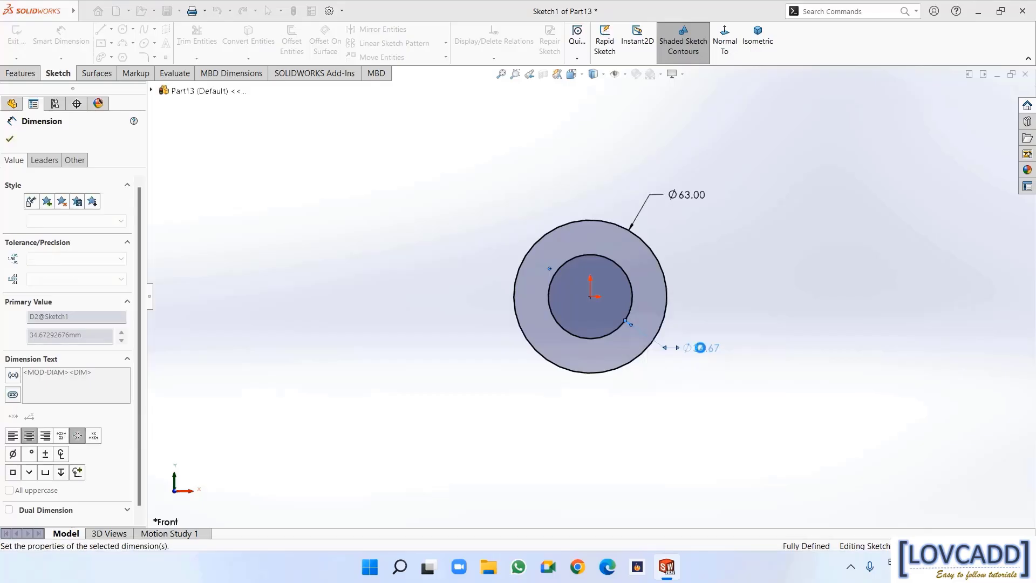
Extrude the ring profile as a blind boss 10 mm deep
{"action": "left_click", "coordinate": [20, 73]}
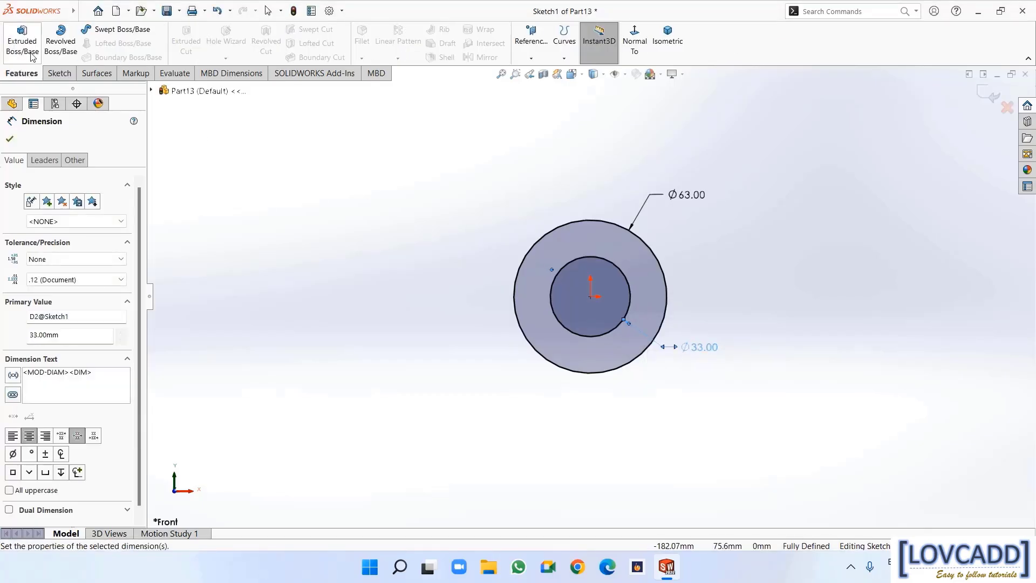
{"action": "left_click", "coordinate": [24, 51]}
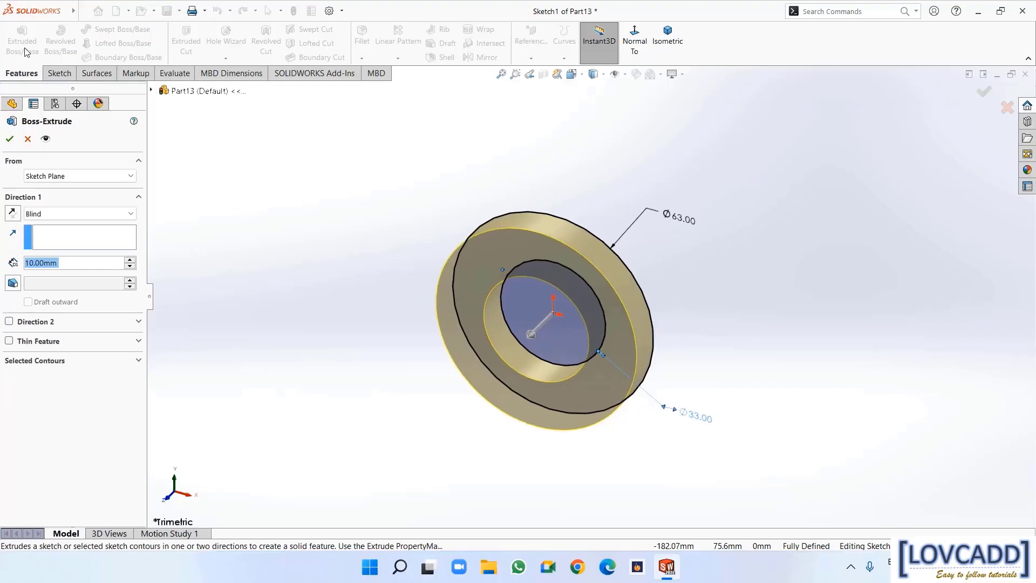
{"action": "left_click", "coordinate": [10, 138]}
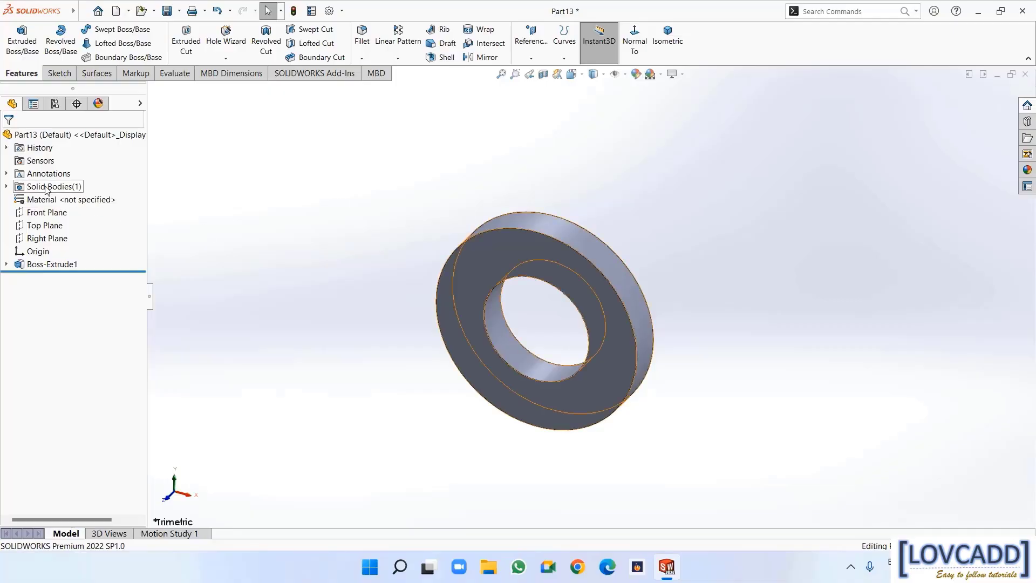
Assign Plain Carbon Steel as the material of the 10 mm thick ring
{"action": "right_click", "coordinate": [52, 200]}
{"action": "left_click", "coordinate": [91, 210]}
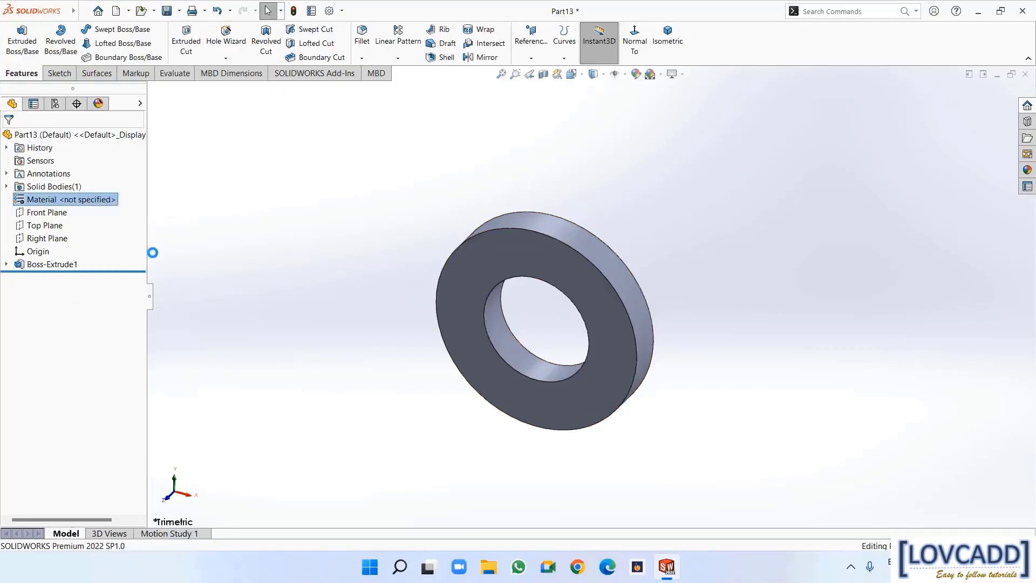
{"action": "scroll", "coordinate": [362, 364], "scroll_direction": "down", "scroll_amount": 5}
{"action": "left_click", "coordinate": [363, 360]}
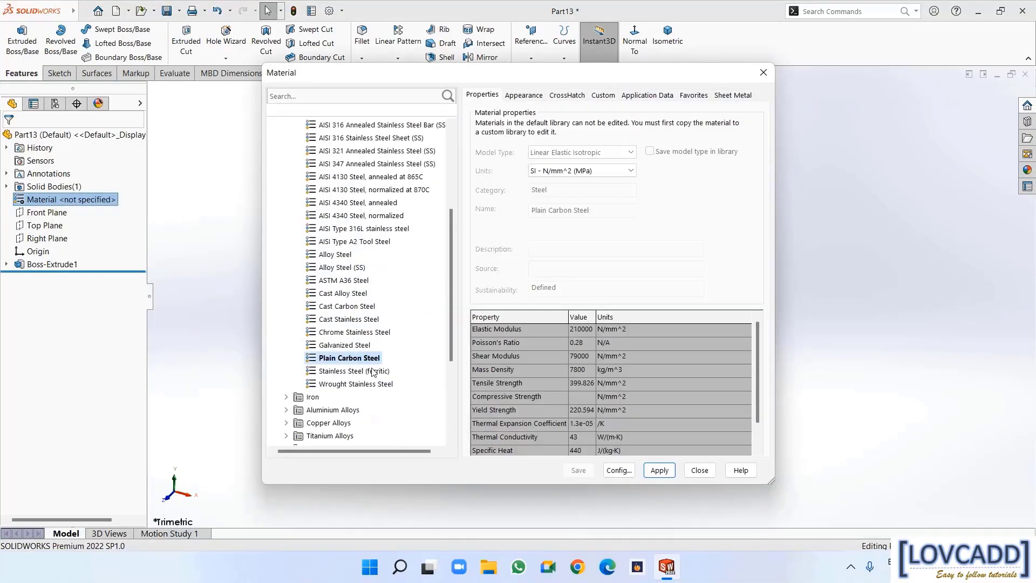
{"action": "left_click", "coordinate": [659, 470]}
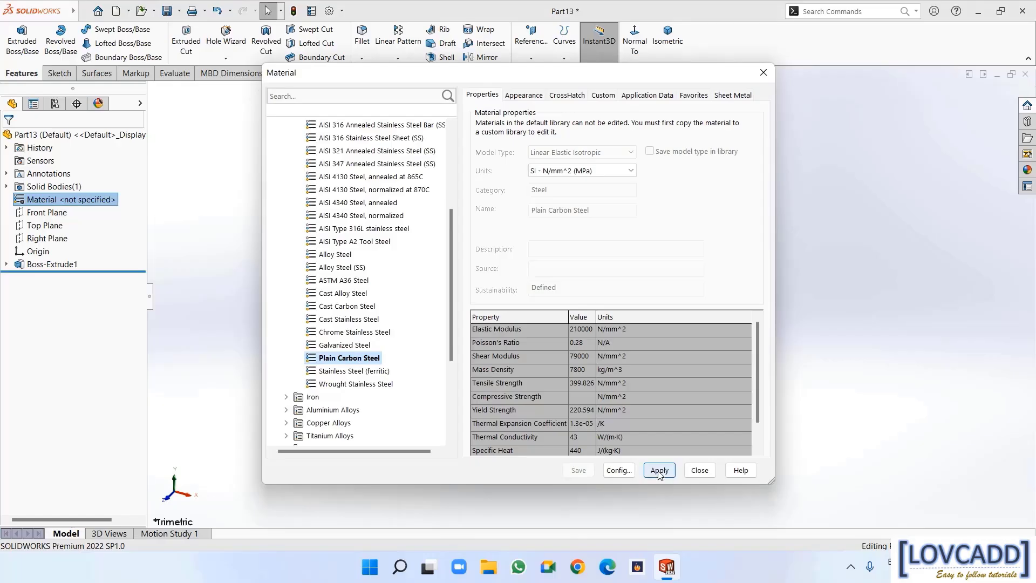
{"action": "left_click", "coordinate": [700, 469]}
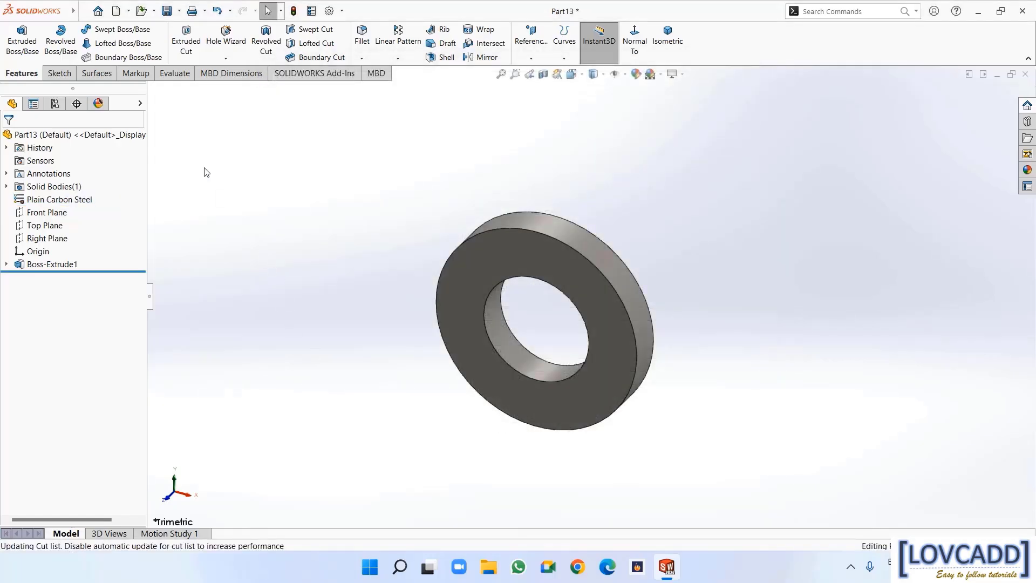
Save the 10 mm thick ring under the name washer 10 in the shaping machine folder
{"action": "left_click", "coordinate": [179, 11]}
{"action": "left_click", "coordinate": [186, 41]}
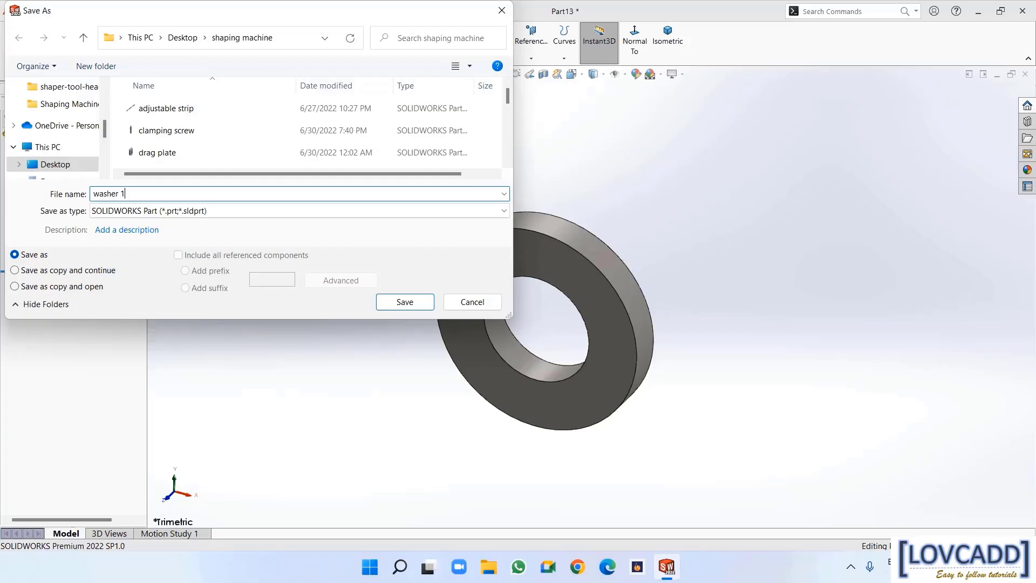
{"action": "left_click", "coordinate": [400, 301]}
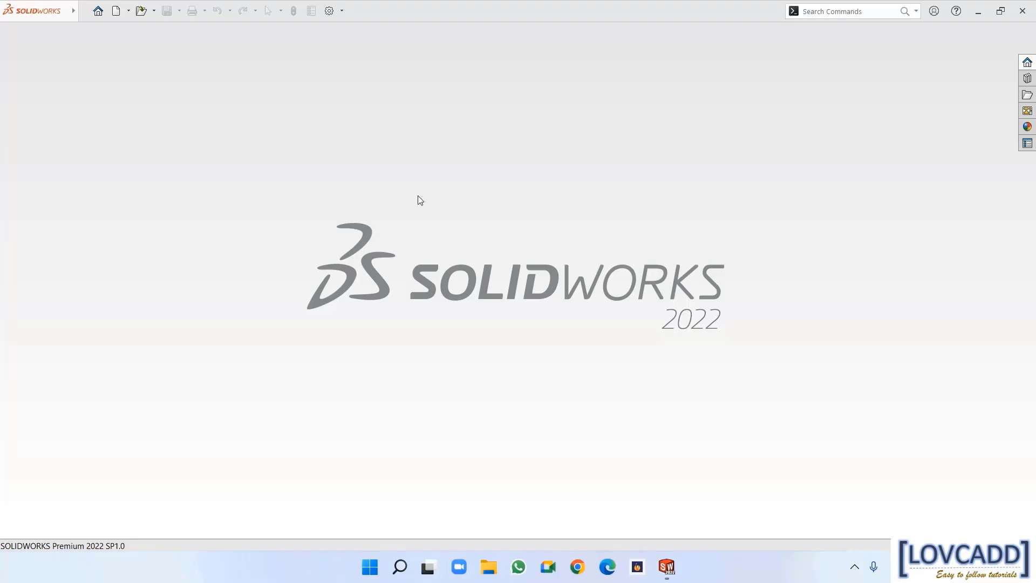
Create another new part document and start a sketch on its Front Plane
{"action": "left_click", "coordinate": [117, 11]}
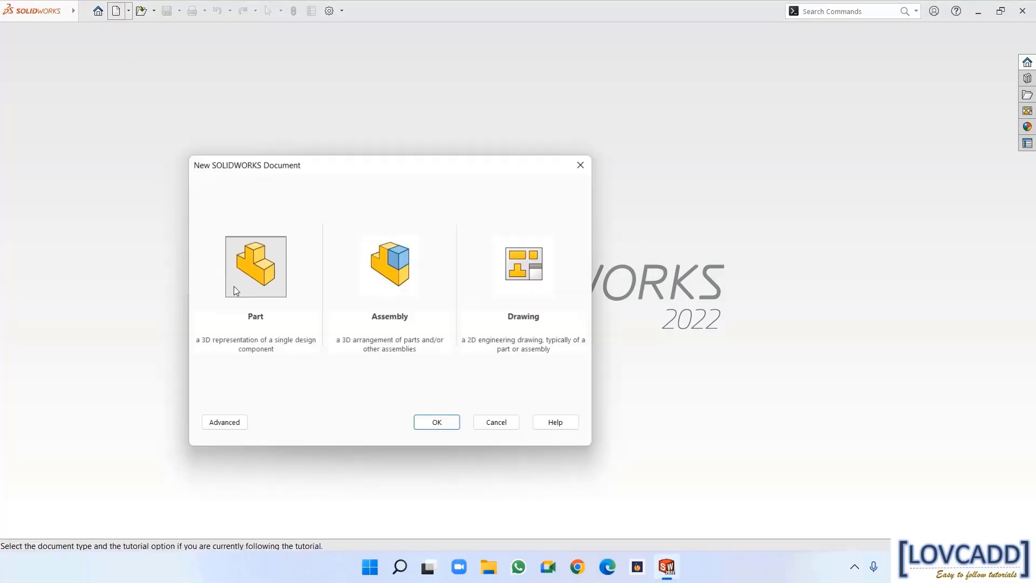
{"action": "left_click", "coordinate": [235, 286]}
{"action": "left_click", "coordinate": [433, 418]}
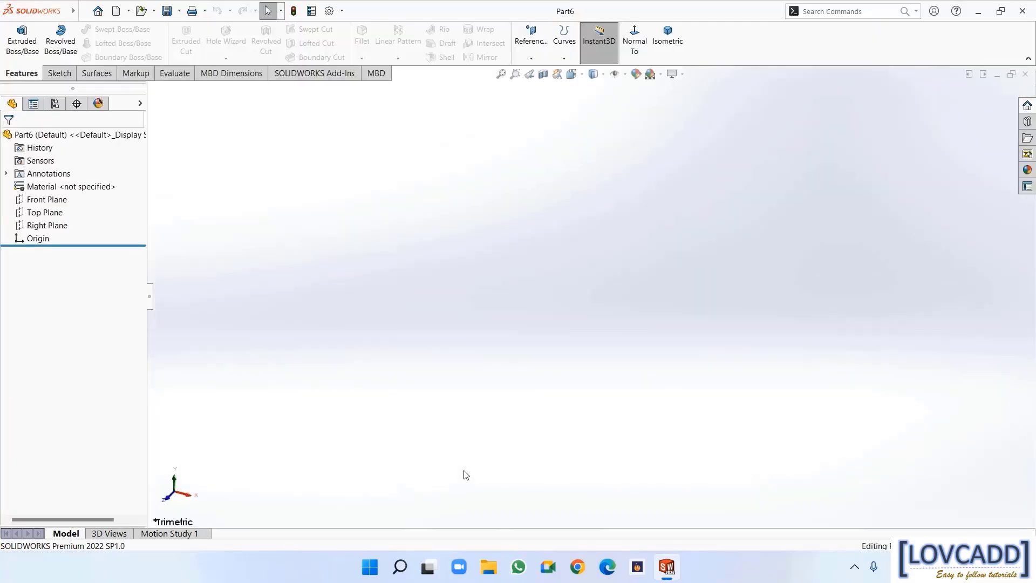
{"action": "left_click", "coordinate": [47, 199]}
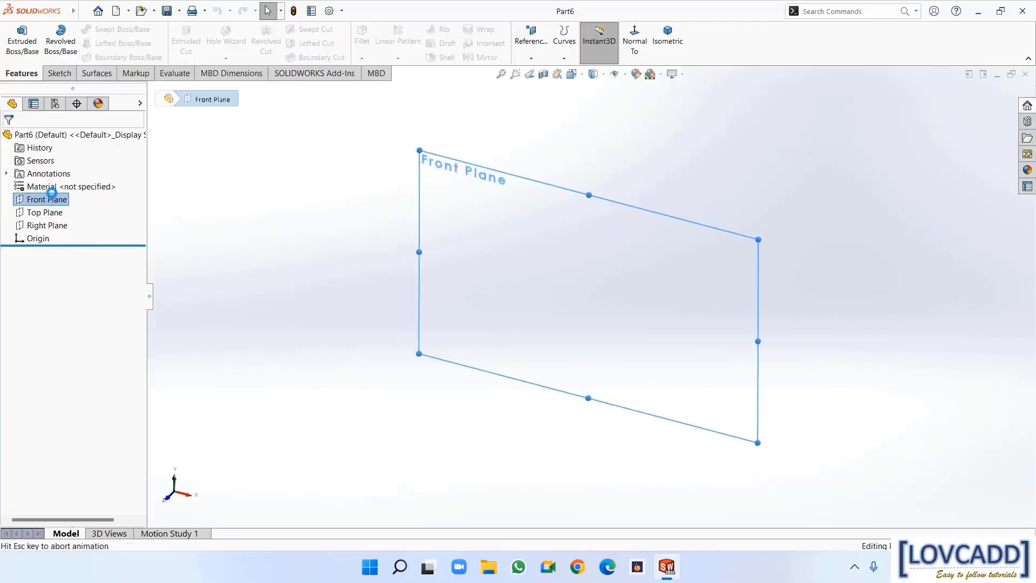
{"action": "left_click", "coordinate": [61, 185]}
Draw a horizontal centerline about 374 mm long through the origin
{"action": "left_click", "coordinate": [112, 28]}
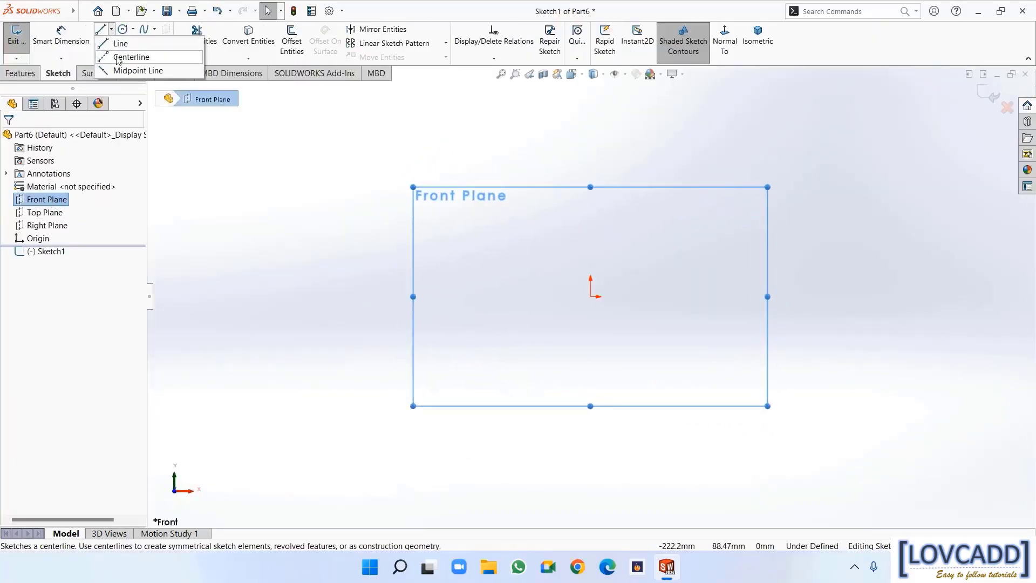
{"action": "left_click", "coordinate": [130, 54]}
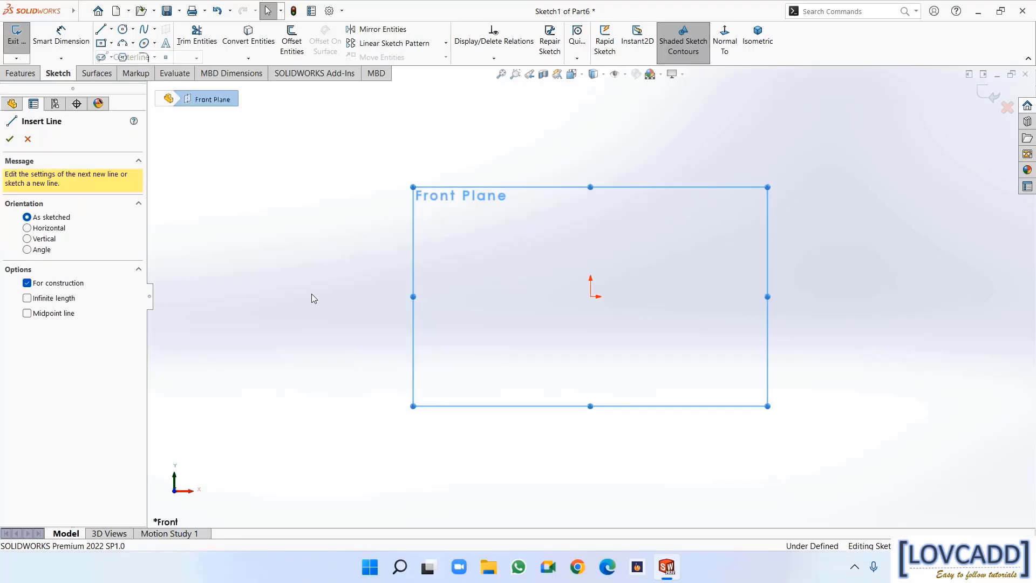
{"action": "left_click", "coordinate": [230, 296]}
{"action": "left_click", "coordinate": [976, 297]}
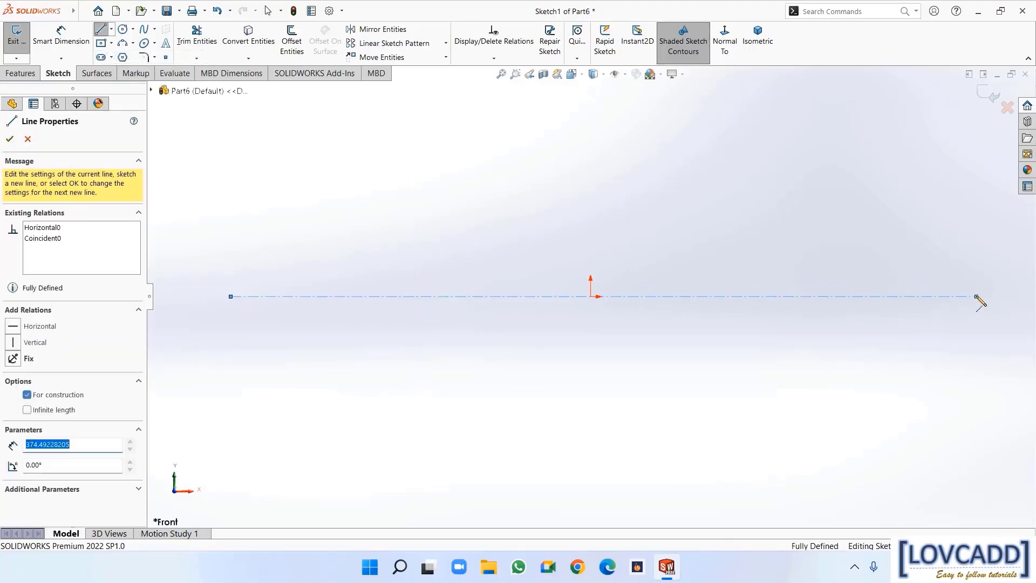
{"action": "right_click", "coordinate": [977, 297]}
{"action": "left_click", "coordinate": [934, 303]}
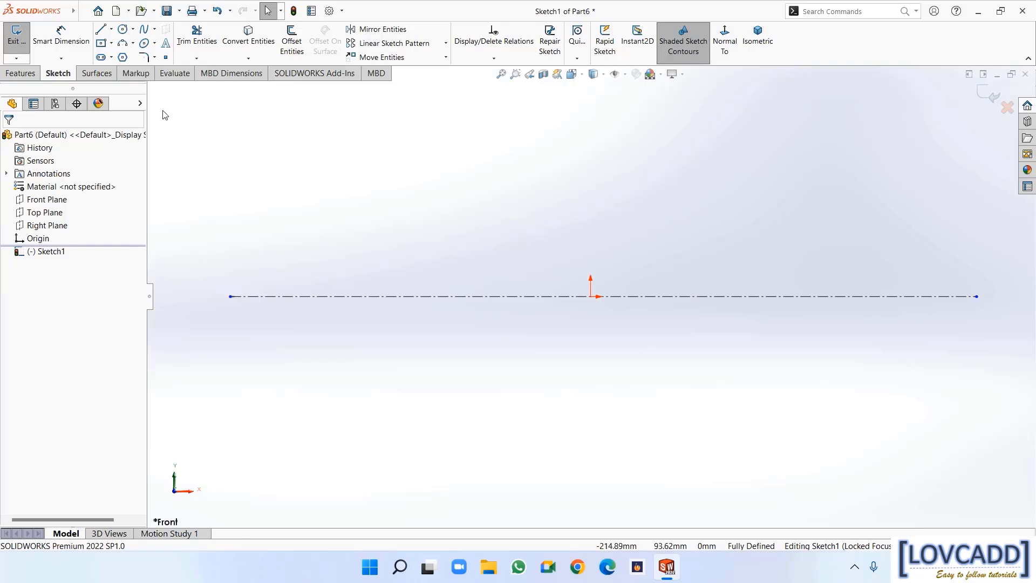
Sketch a three-point arc of about 47 mm radius rising from the centerline near its left end
{"action": "left_click", "coordinate": [123, 42]}
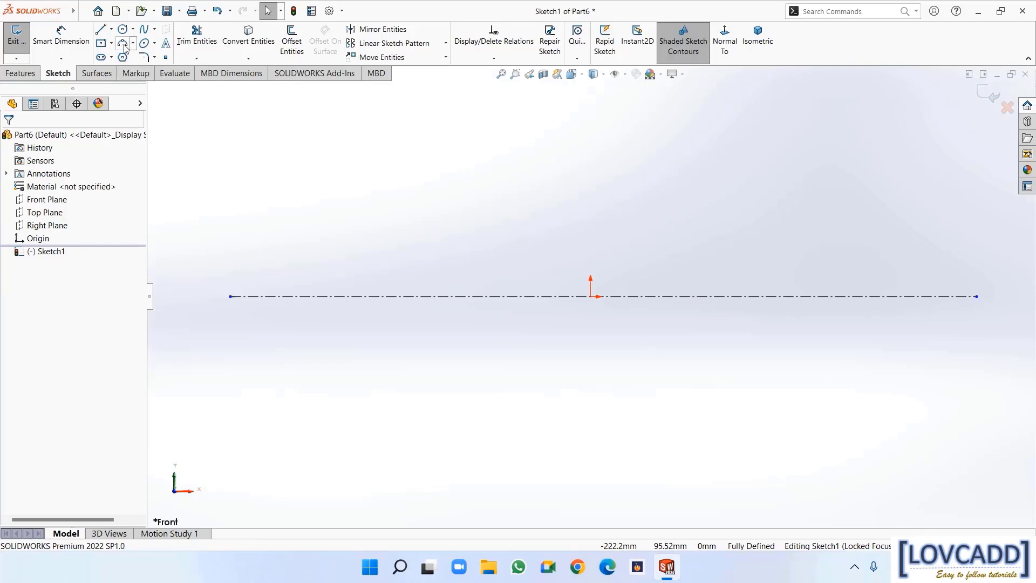
{"action": "left_click", "coordinate": [267, 296]}
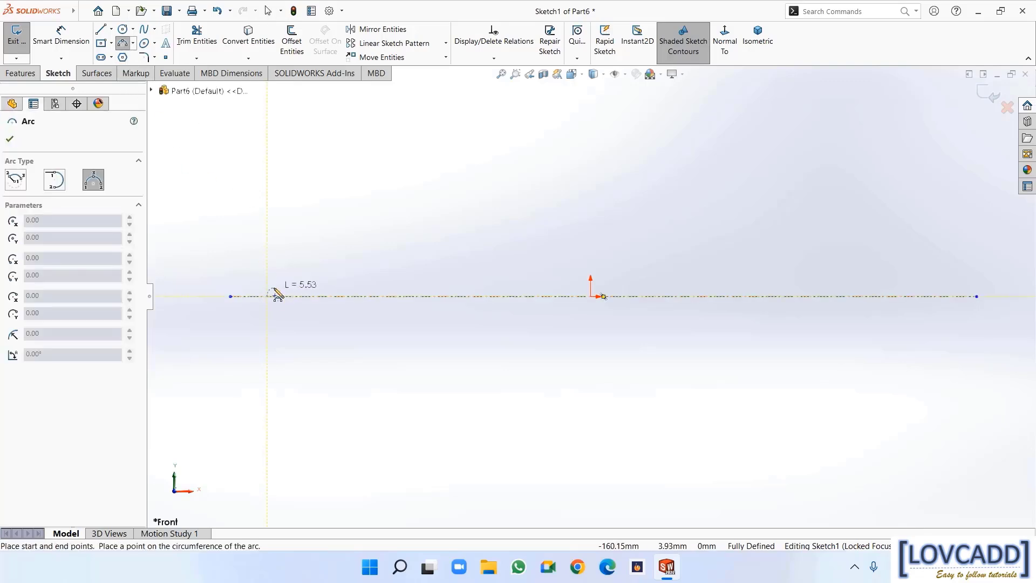
{"action": "left_click", "coordinate": [300, 282]}
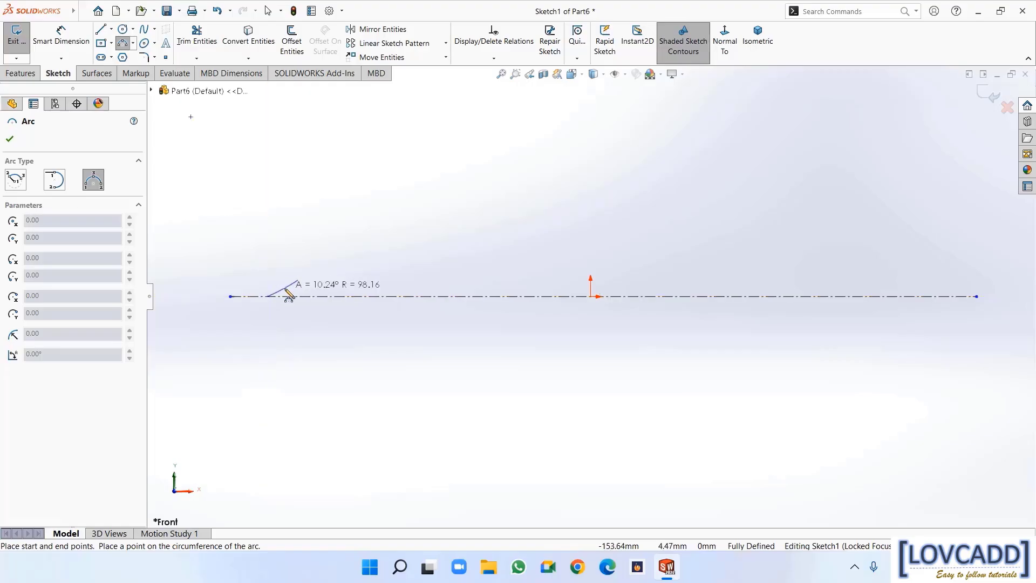
{"action": "left_click", "coordinate": [288, 291]}
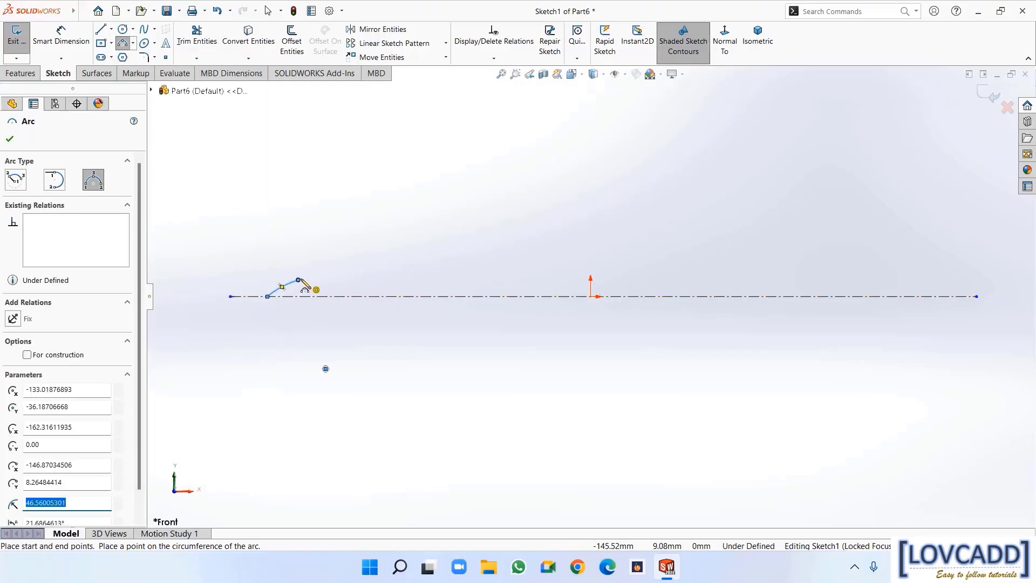
Continue the profile from the first arc's upper end with a convex three-point arc of about 127 mm radius above the centerline
{"action": "left_click", "coordinate": [300, 280]}
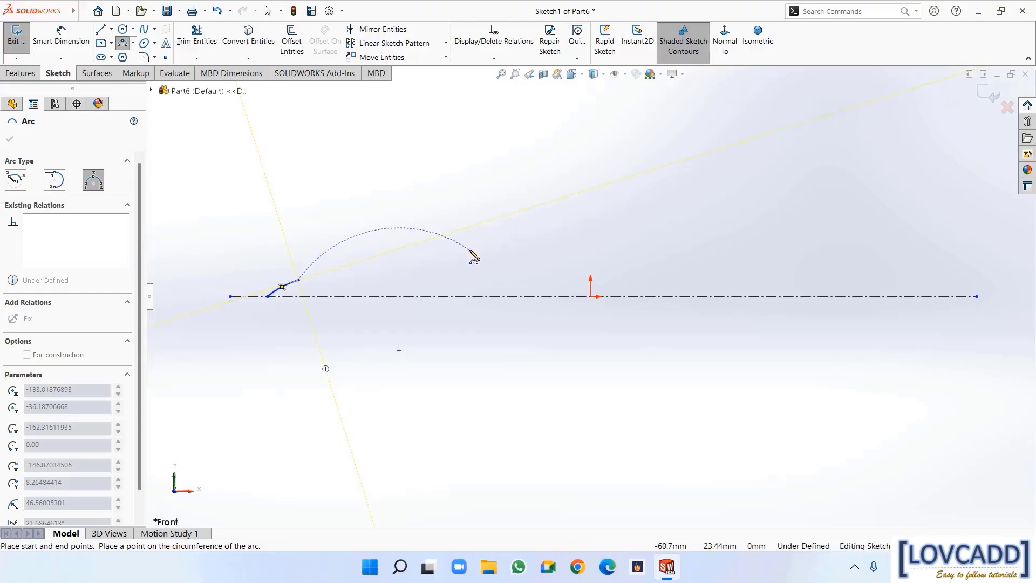
{"action": "left_click", "coordinate": [470, 250]}
{"action": "left_click", "coordinate": [395, 248]}
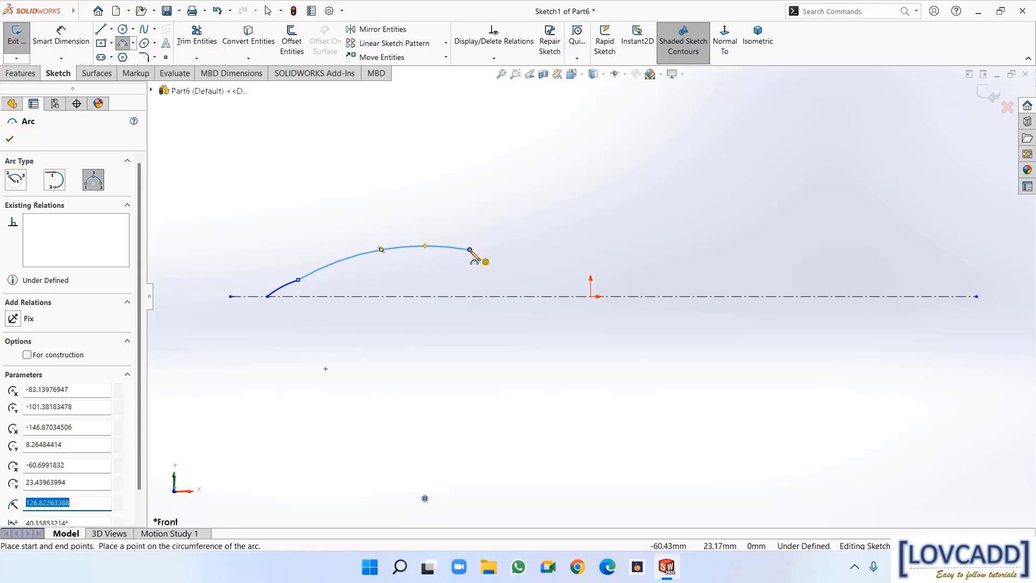
Add a concave three-point arc of about 106 mm radius from the second arc's end, rising away from the centerline
{"action": "left_click", "coordinate": [470, 250]}
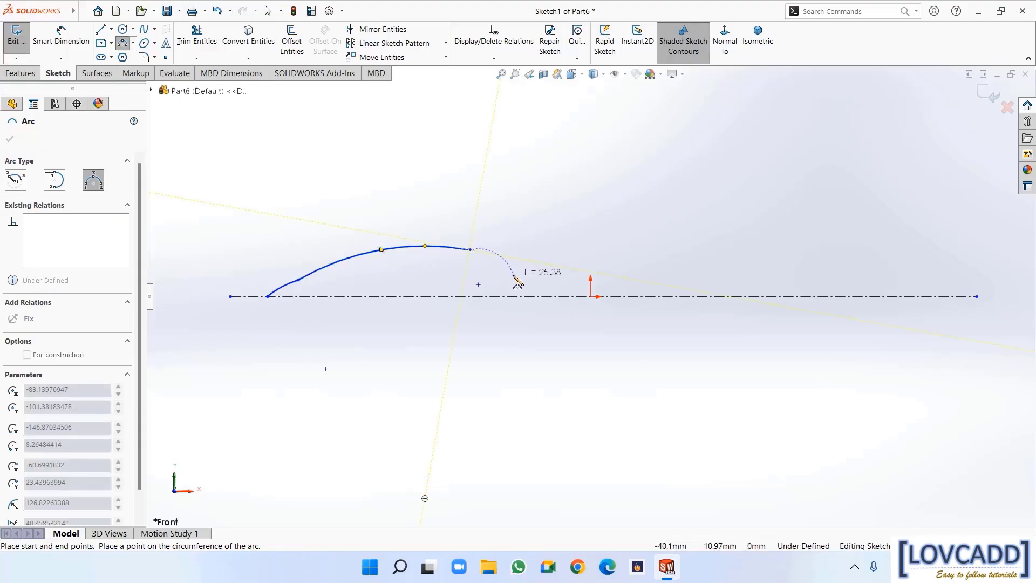
{"action": "left_click", "coordinate": [663, 222]}
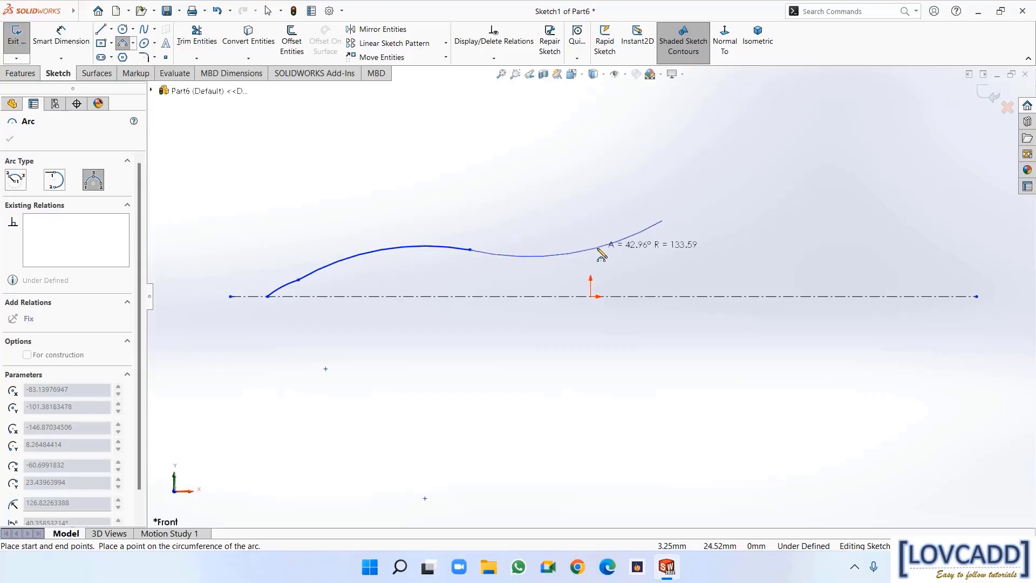
{"action": "left_click", "coordinate": [599, 259]}
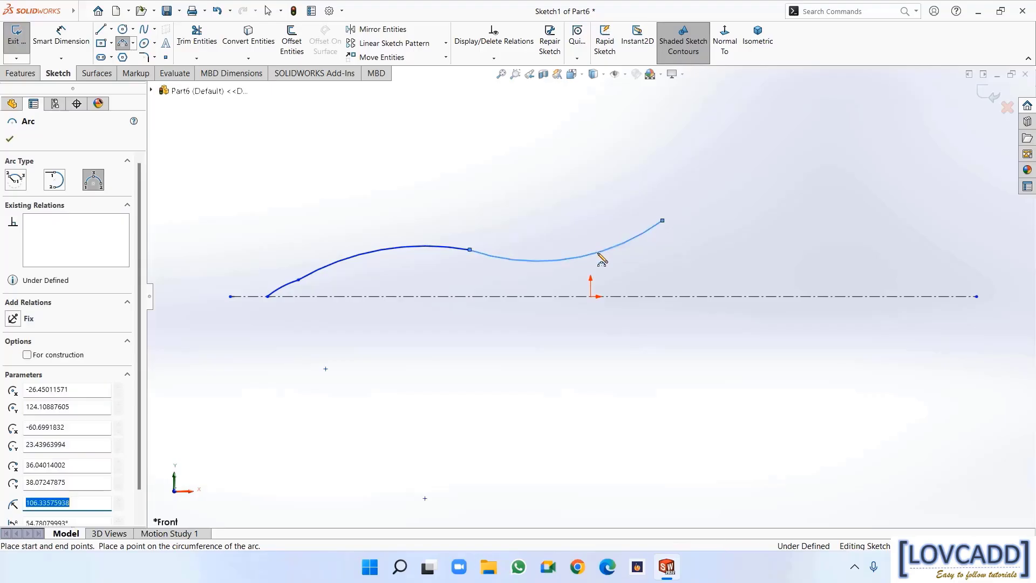
{"action": "right_click", "coordinate": [598, 260]}
{"action": "left_click", "coordinate": [615, 260]}
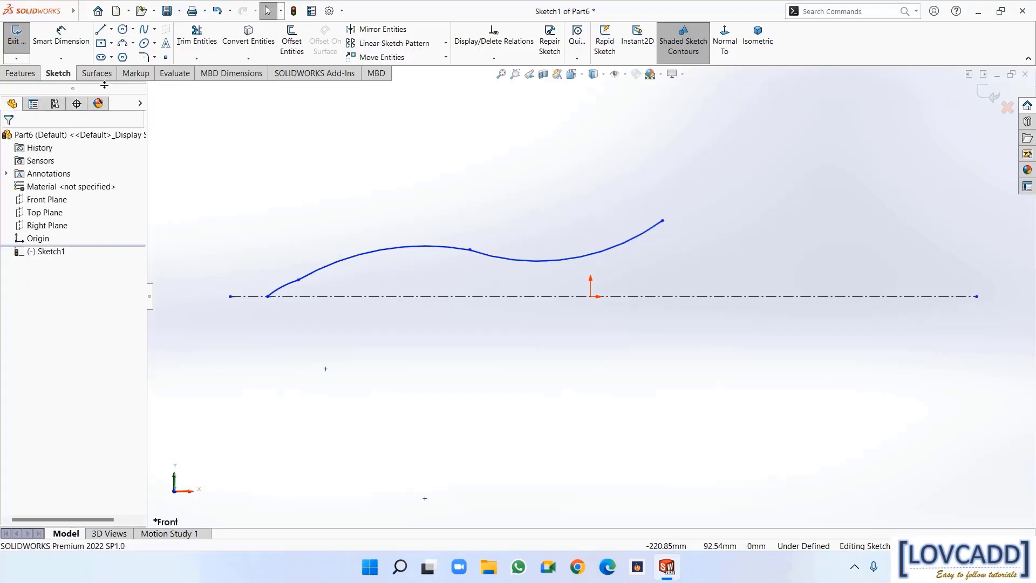
Draw a horizontal line about 24 mm long from the upper end of the concave arc
{"action": "left_click", "coordinate": [101, 31]}
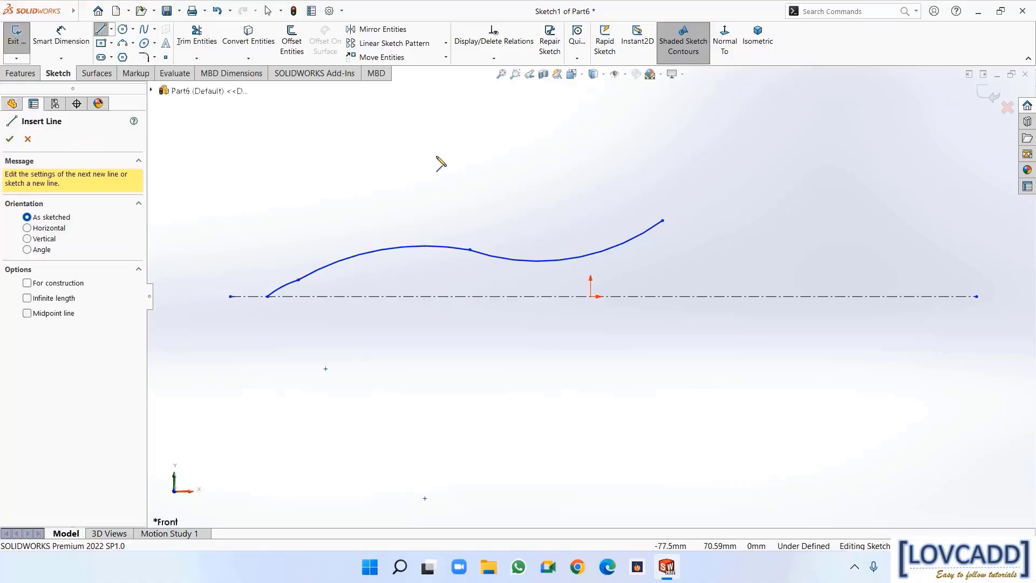
{"action": "left_click", "coordinate": [662, 221]}
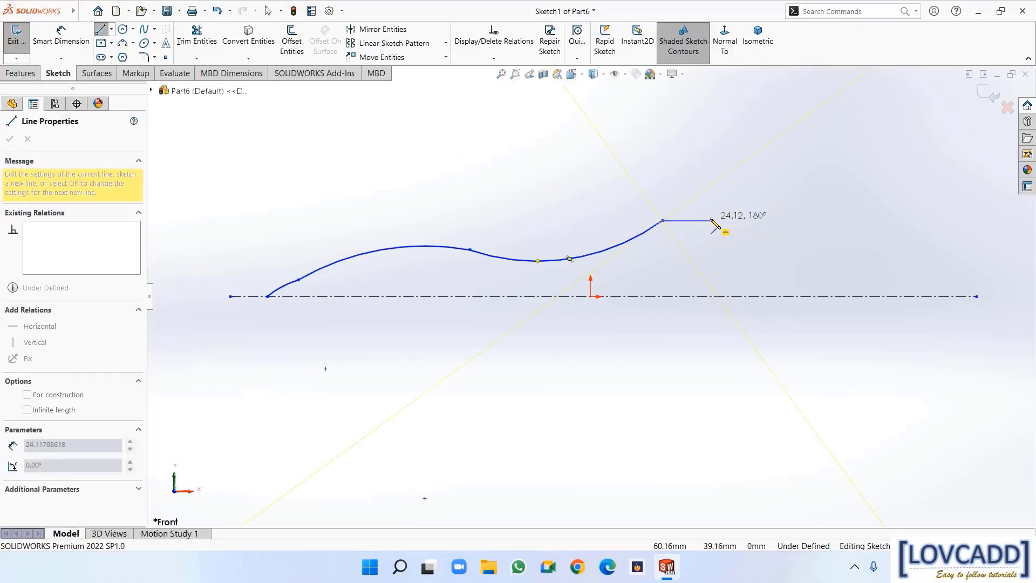
{"action": "left_click", "coordinate": [711, 220]}
{"action": "right_click", "coordinate": [711, 221]}
{"action": "left_click", "coordinate": [728, 228]}
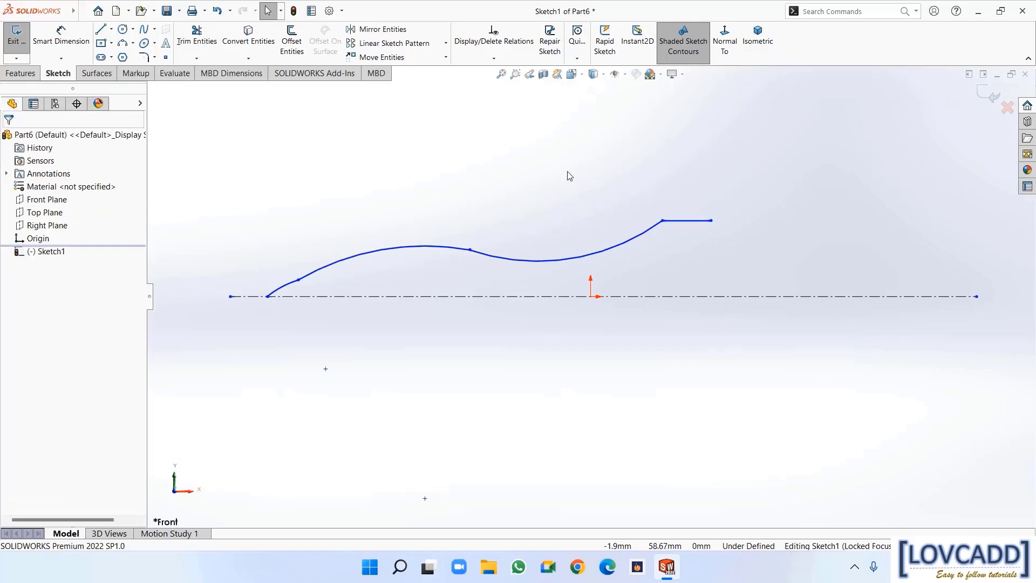
Sketch a convex three-point arc of about 30 mm radius falling from the free end of the horizontal line
{"action": "left_click", "coordinate": [123, 44]}
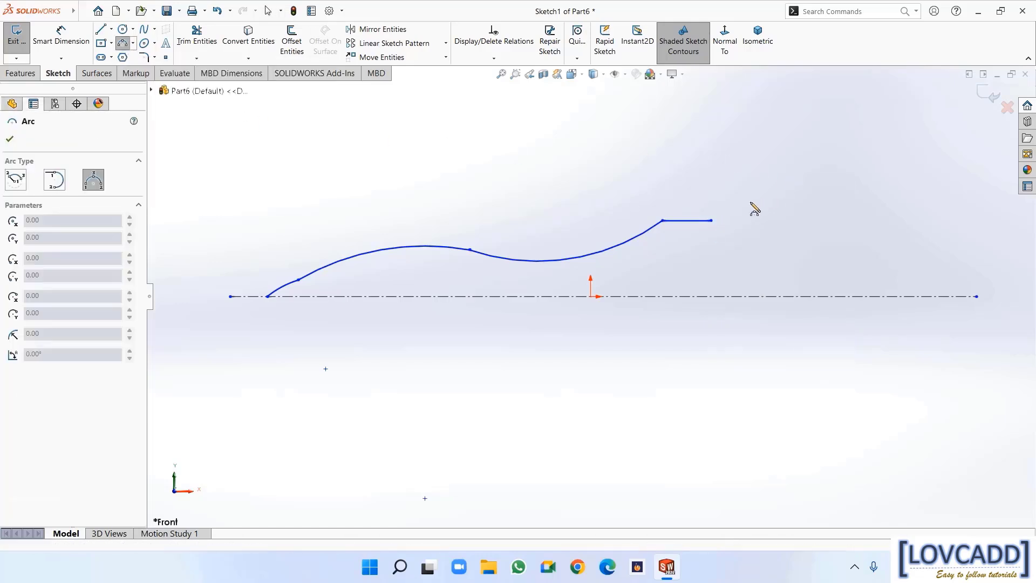
{"action": "left_click", "coordinate": [712, 220]}
{"action": "left_click", "coordinate": [754, 236]}
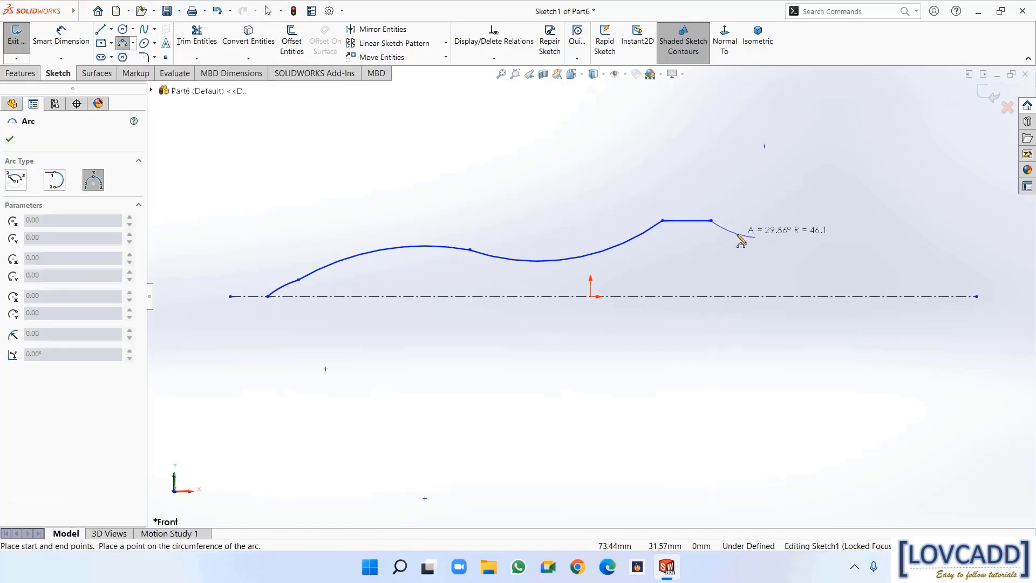
{"action": "left_click", "coordinate": [740, 230]}
{"action": "right_click", "coordinate": [739, 226]}
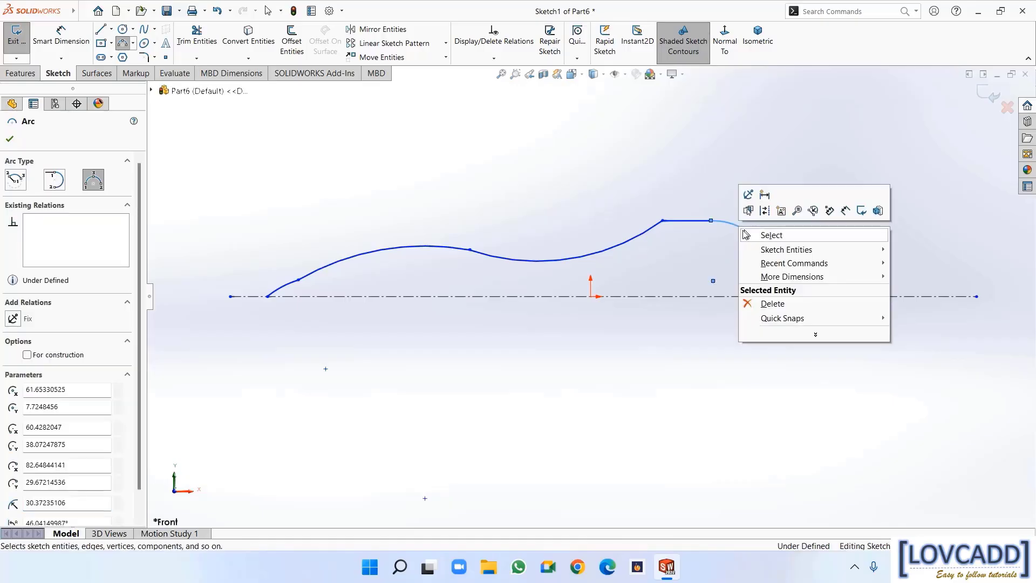
{"action": "left_click", "coordinate": [748, 232]}
Draw the stepped end with a vertical line down from the arc, a horizontal shank line and a vertical line to the centerline
{"action": "left_click", "coordinate": [100, 29]}
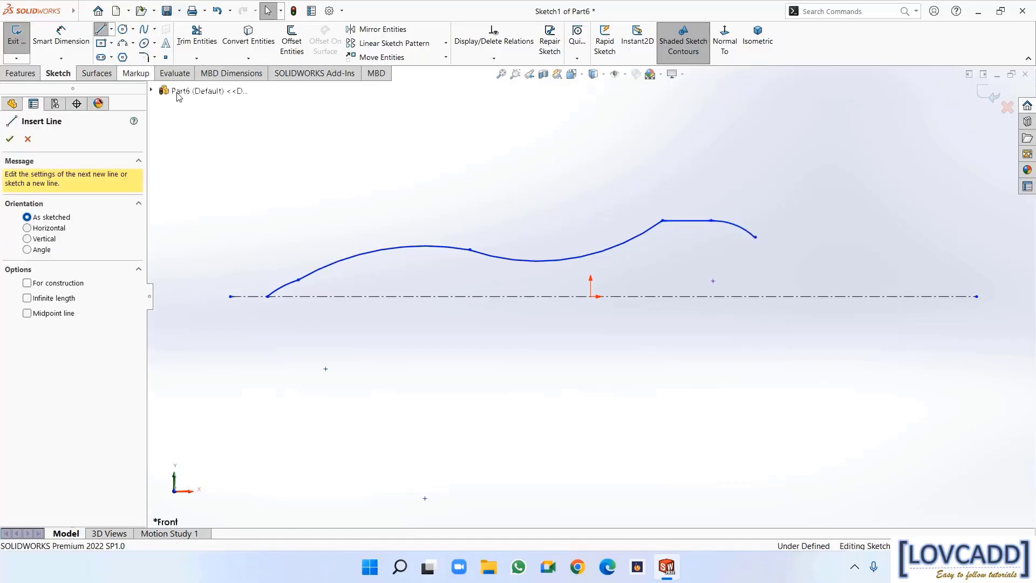
{"action": "left_click", "coordinate": [755, 236]}
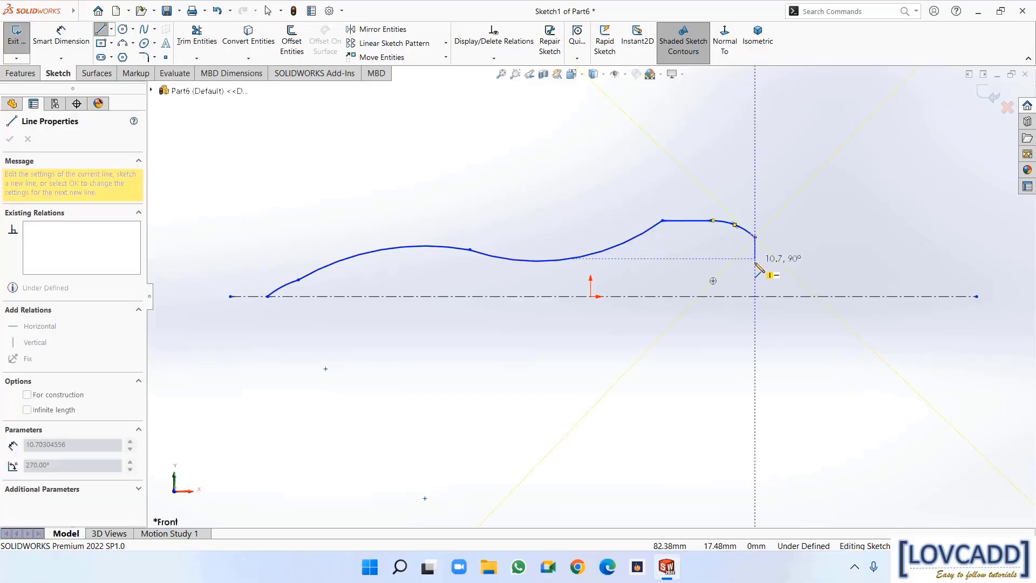
{"action": "left_click", "coordinate": [755, 266]}
{"action": "left_click", "coordinate": [868, 266]}
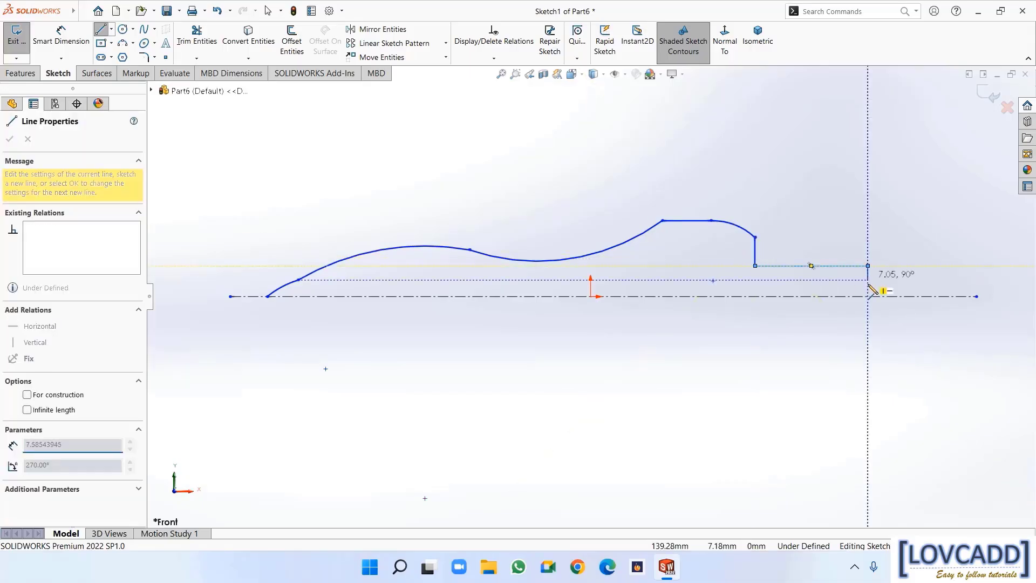
{"action": "right_click", "coordinate": [868, 297]}
{"action": "left_click", "coordinate": [876, 305]}
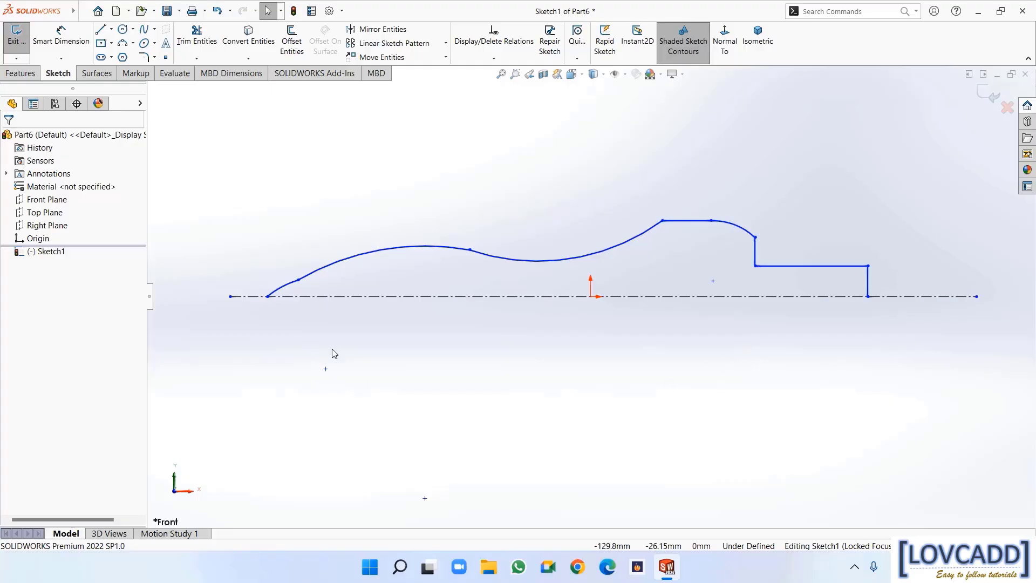
Make the first short arc and the second large arc tangent to each other
{"action": "left_click", "coordinate": [285, 288]}
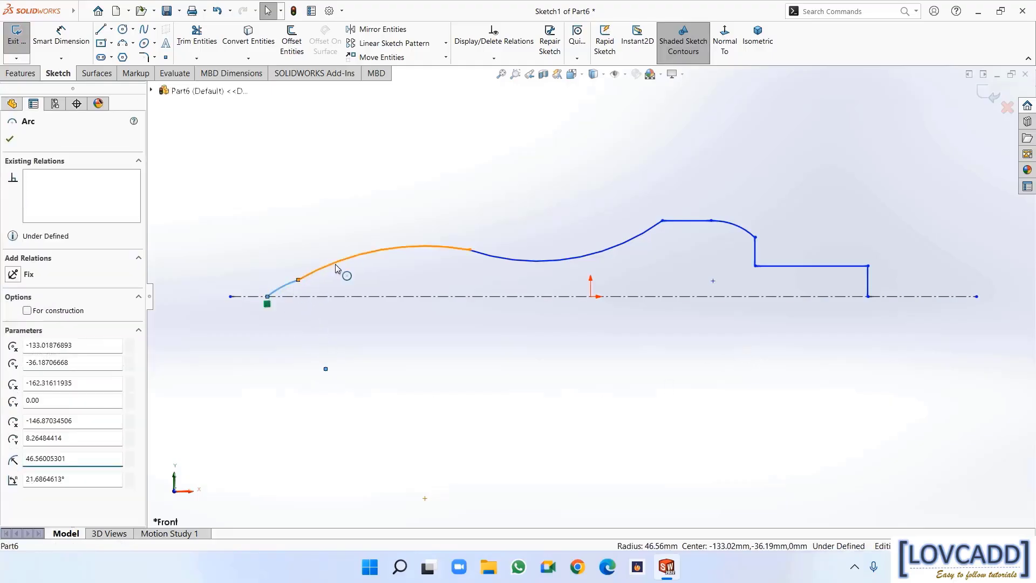
{"action": "left_click", "coordinate": [336, 264], "text": "ctrl"}
{"action": "left_click", "coordinate": [13, 346]}
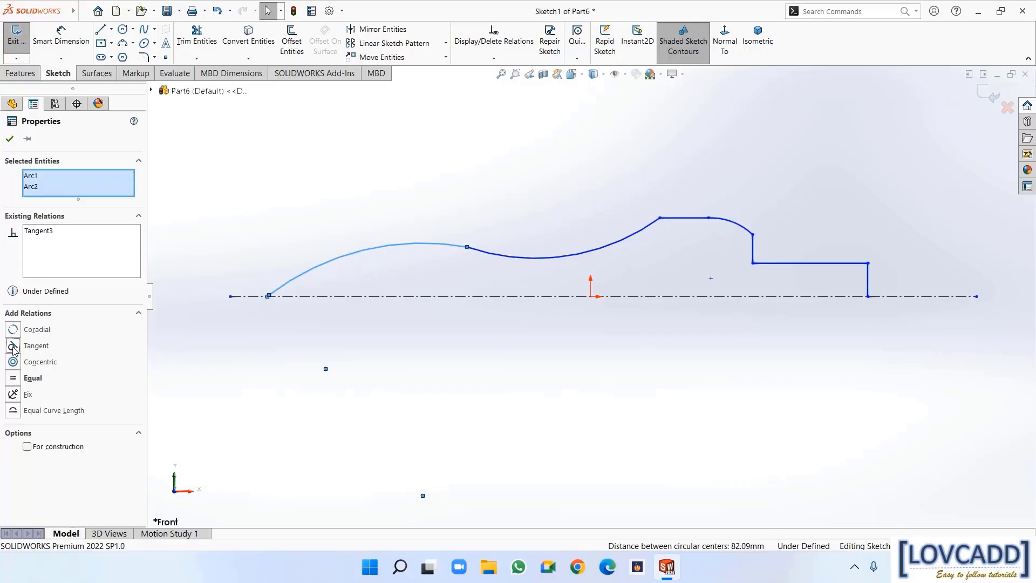
{"action": "left_click", "coordinate": [10, 141]}
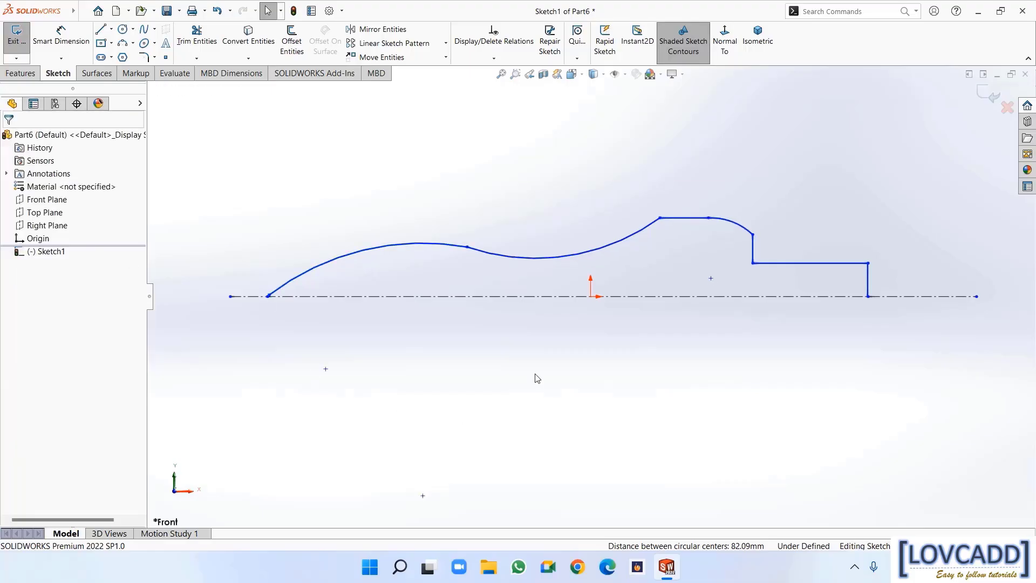
Make the second arc tangent to the concave arc and move the first two arcs' shared endpoint to about X -152, Y 10 mm
{"action": "left_click", "coordinate": [443, 247]}
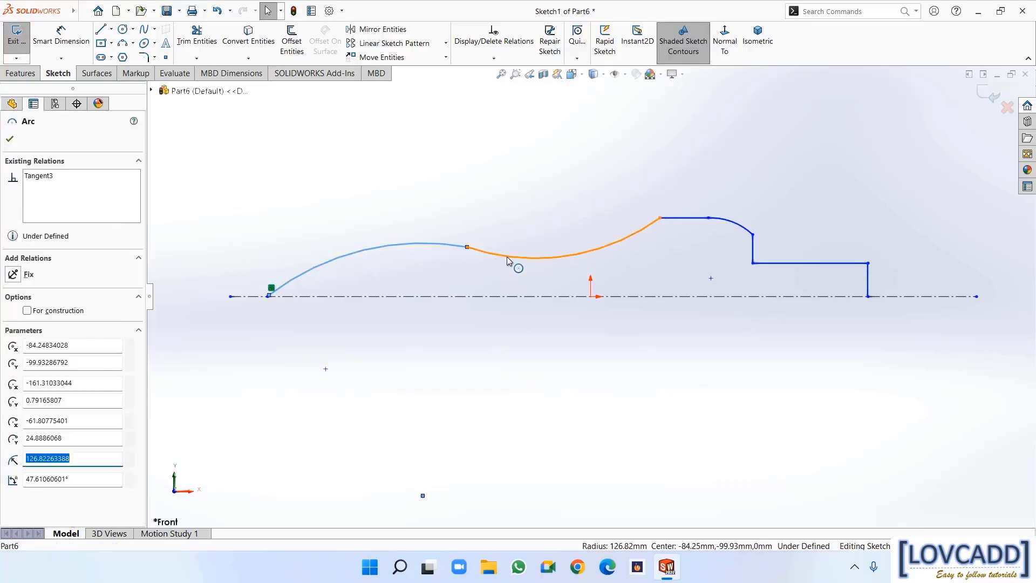
{"action": "left_click", "coordinate": [507, 257], "text": "ctrl"}
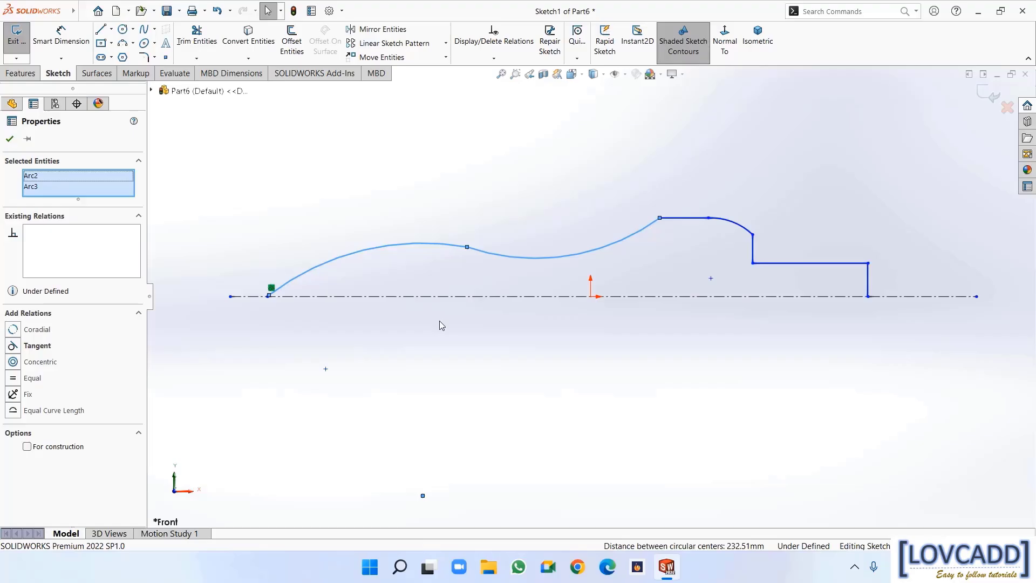
{"action": "left_click", "coordinate": [12, 346]}
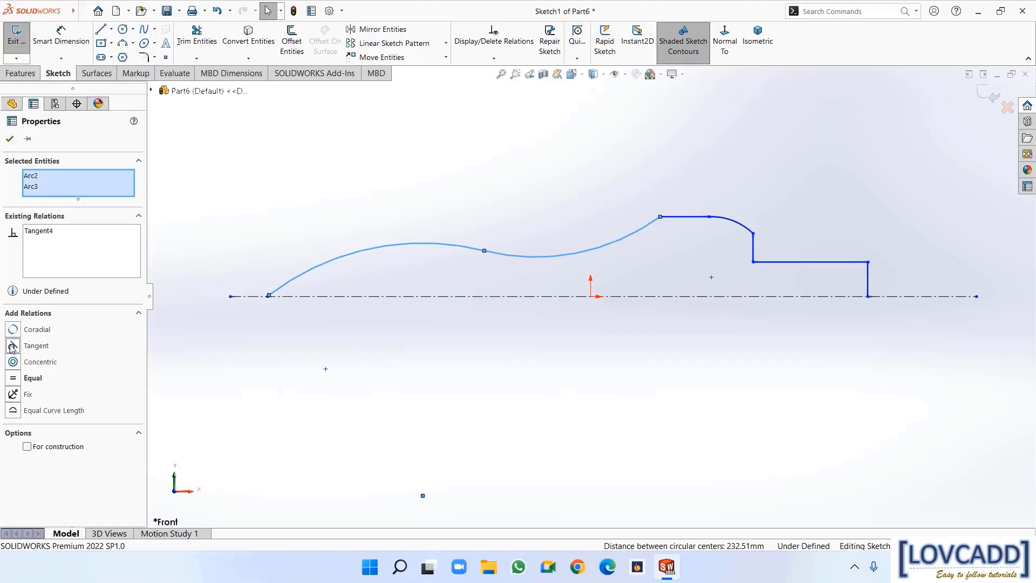
{"action": "left_click", "coordinate": [9, 139]}
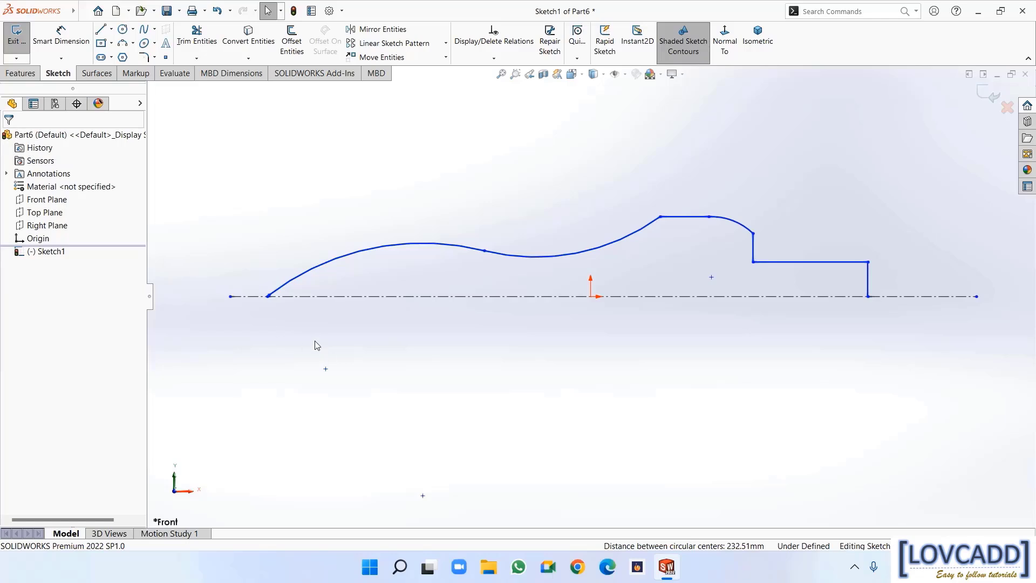
{"action": "left_click_drag", "start_coordinate": [271, 297], "coordinate": [286, 286]}
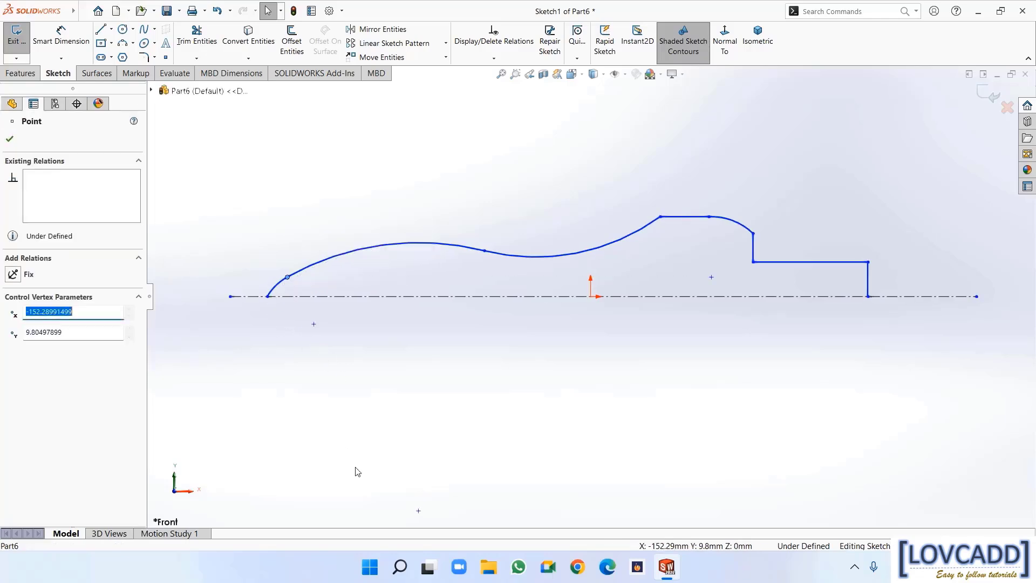
{"action": "left_click", "coordinate": [363, 394]}
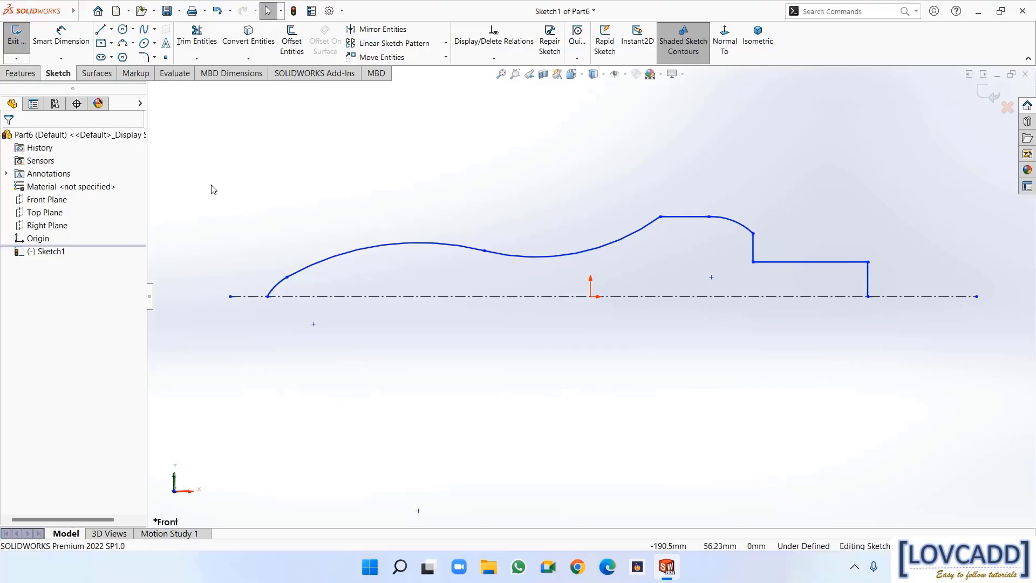
Dimension the large convex arc across the centerline as a diameter of 25 mm
{"action": "left_click", "coordinate": [69, 39]}
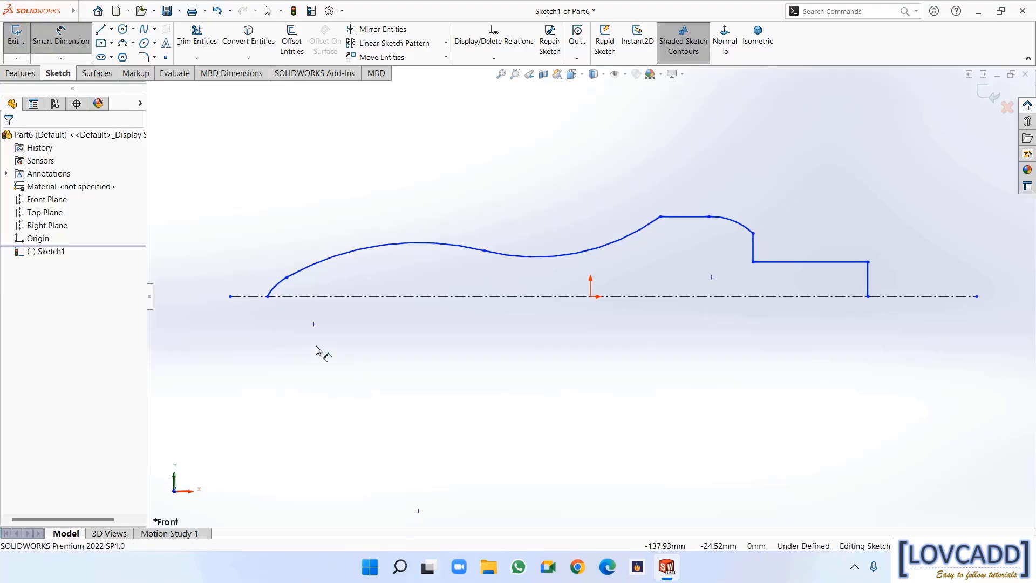
{"action": "left_click", "coordinate": [384, 245]}
{"action": "left_click", "coordinate": [396, 297]}
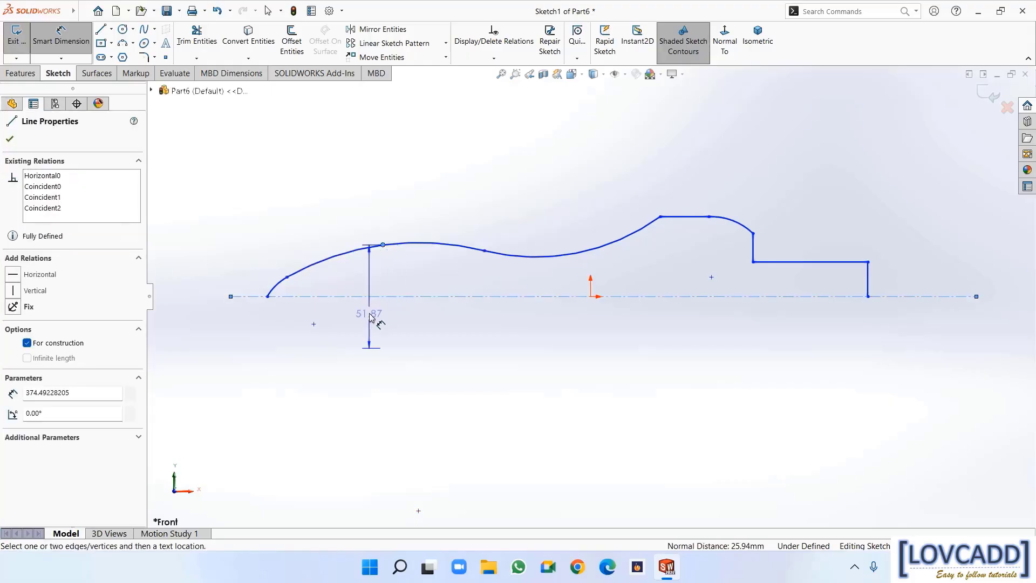
{"action": "left_click", "coordinate": [371, 317]}
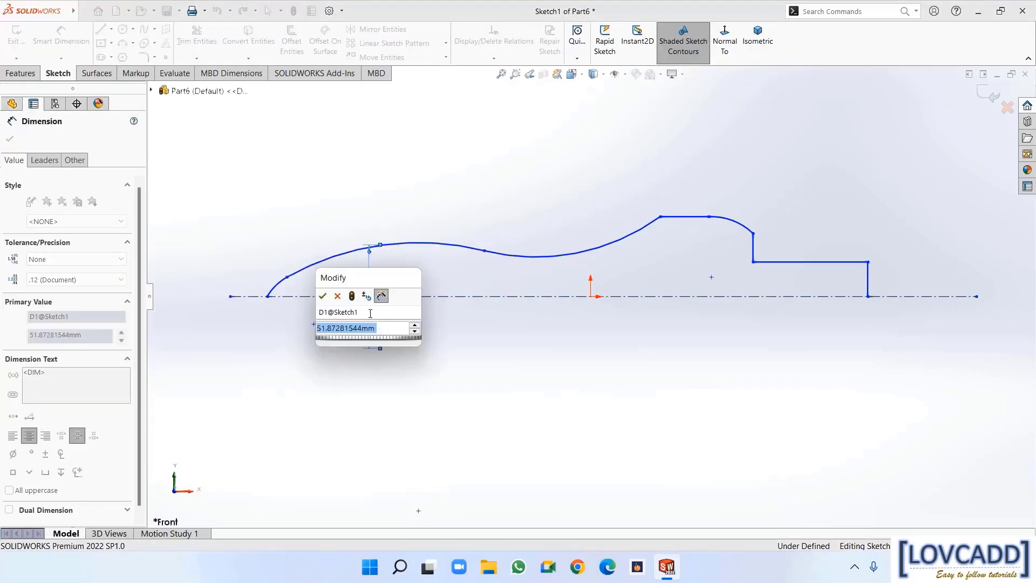
{"action": "type", "text": "25"}
{"action": "key", "text": "Return"}
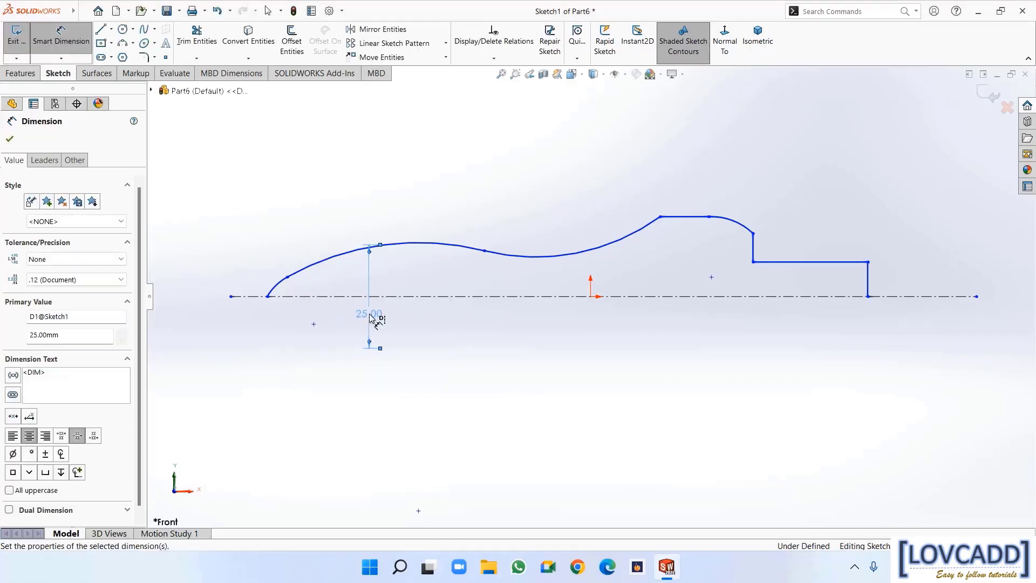
Dimension the concave neck arc across the centerline as a diameter of 10 mm
{"action": "left_click", "coordinate": [578, 257]}
{"action": "left_click", "coordinate": [574, 296]}
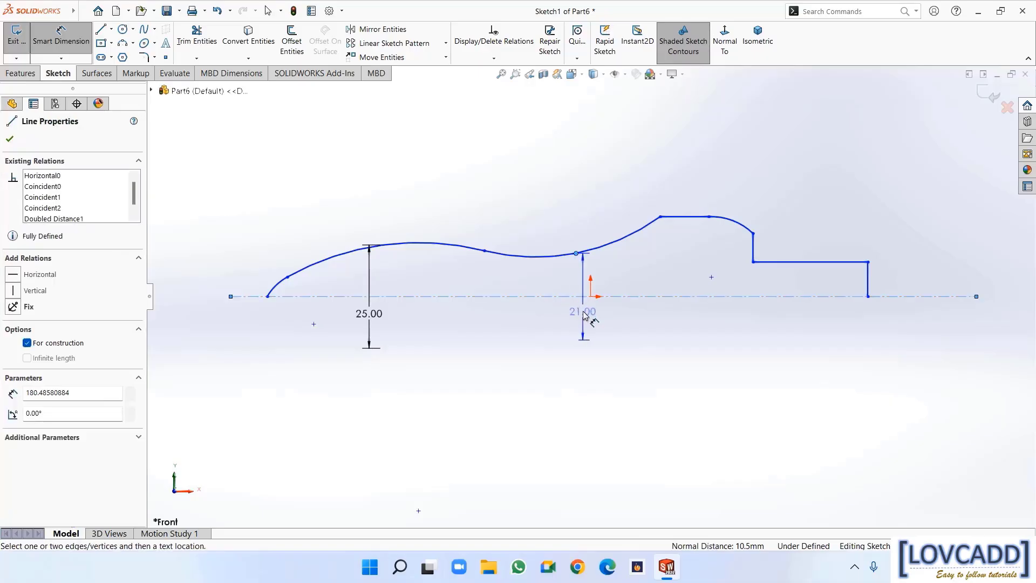
{"action": "left_click", "coordinate": [582, 312]}
{"action": "type", "text": "10"}
{"action": "key", "text": "Return"}
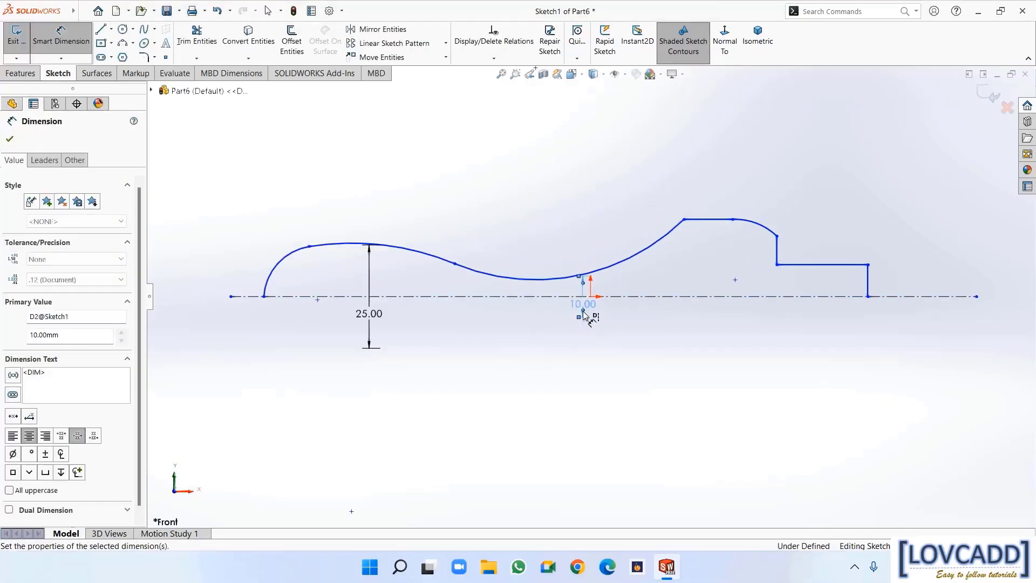
Dimension the upper horizontal line across the centerline as a diameter of 20 mm and finish dimensioning
{"action": "left_click", "coordinate": [708, 220]}
{"action": "left_click", "coordinate": [707, 296]}
{"action": "left_click", "coordinate": [708, 316]}
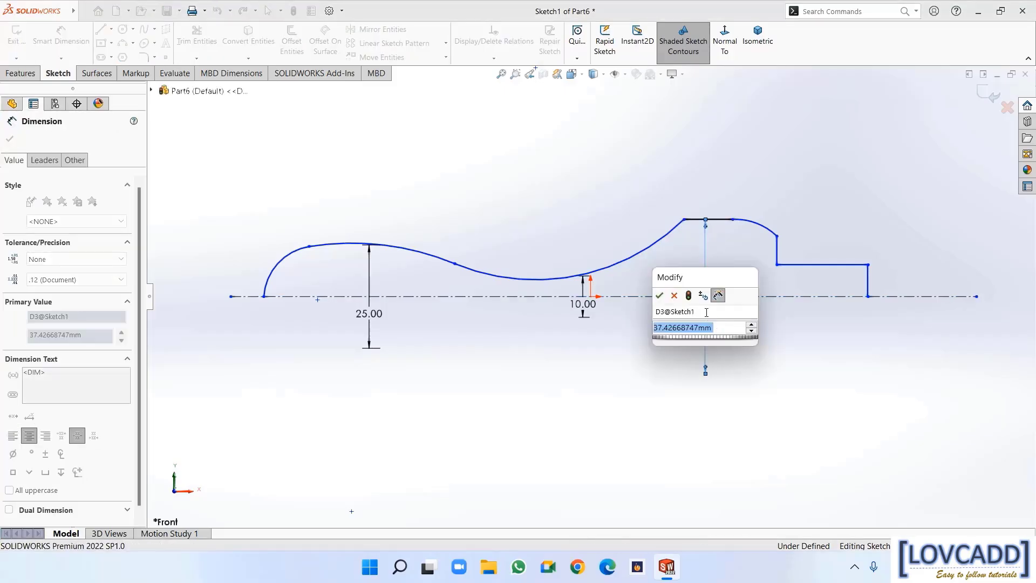
{"action": "type", "text": "20"}
{"action": "key", "text": "Return"}
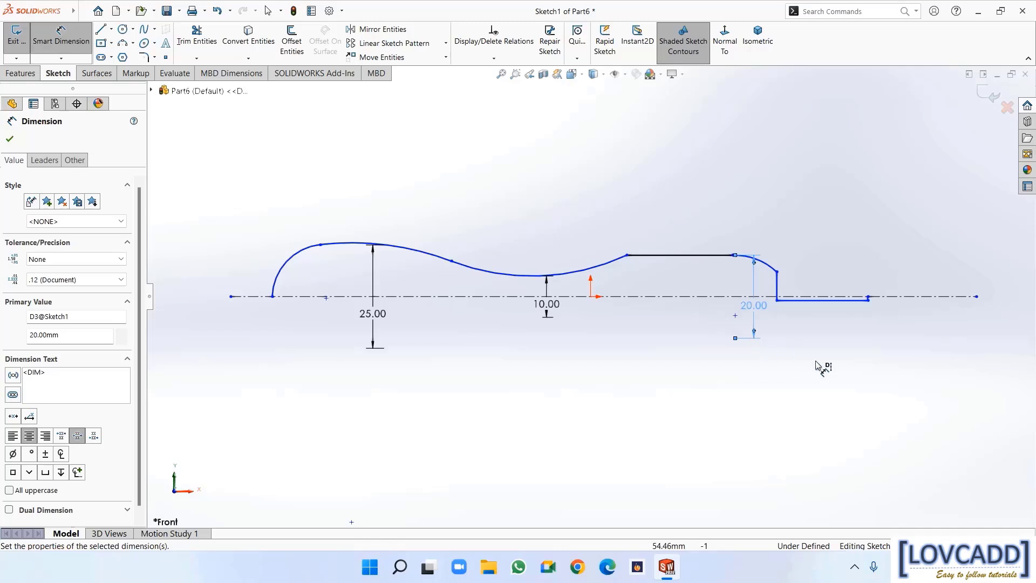
{"action": "left_click", "coordinate": [9, 142]}
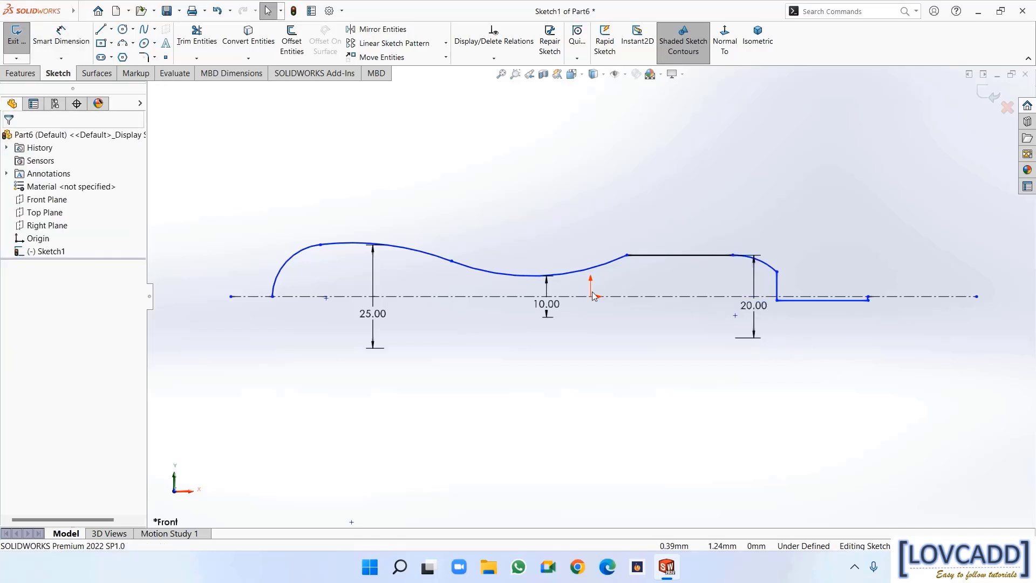
Move the inner corner of the stepped shank above the centerline to about X 44.7, Y 2.3 mm
{"action": "left_click", "coordinate": [777, 300]}
{"action": "left_click_drag", "start_coordinate": [778, 302], "coordinate": [777, 290]}
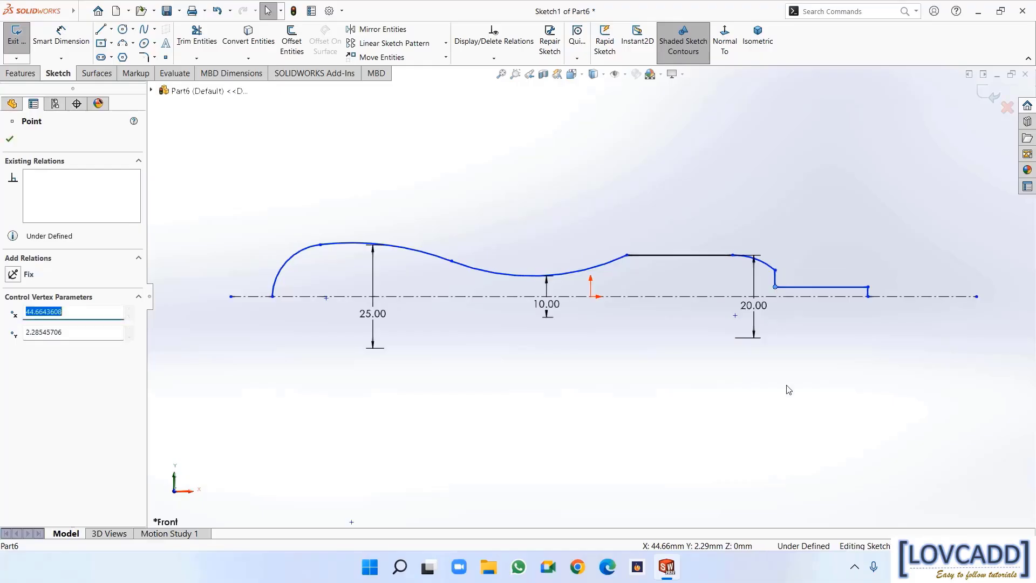
Dimension the rounded end arc where the handle profile meets the centerline with a radius of 6 mm
{"action": "left_click", "coordinate": [762, 384]}
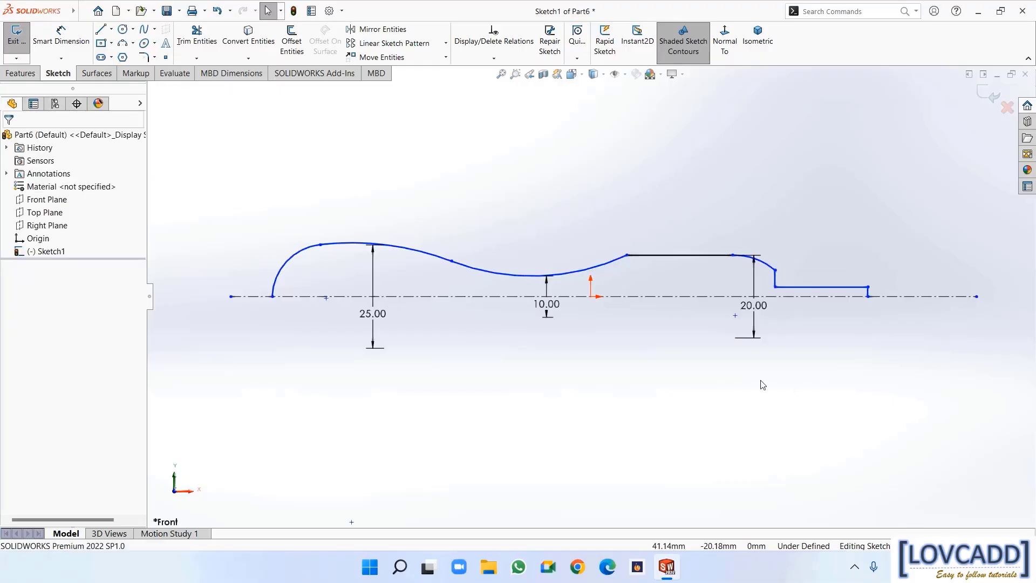
{"action": "left_click", "coordinate": [57, 47]}
{"action": "left_click", "coordinate": [279, 269]}
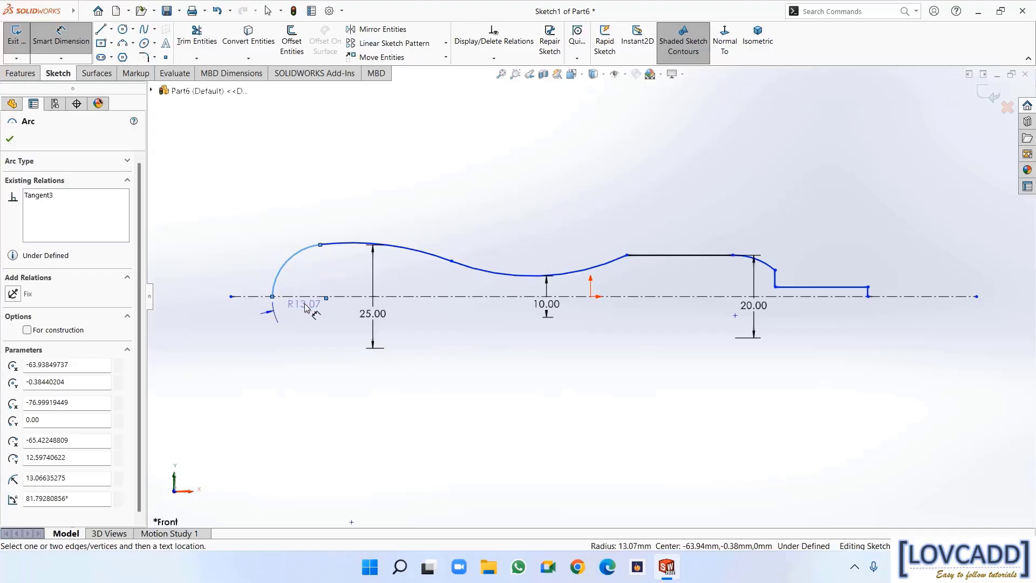
{"action": "left_click", "coordinate": [302, 281]}
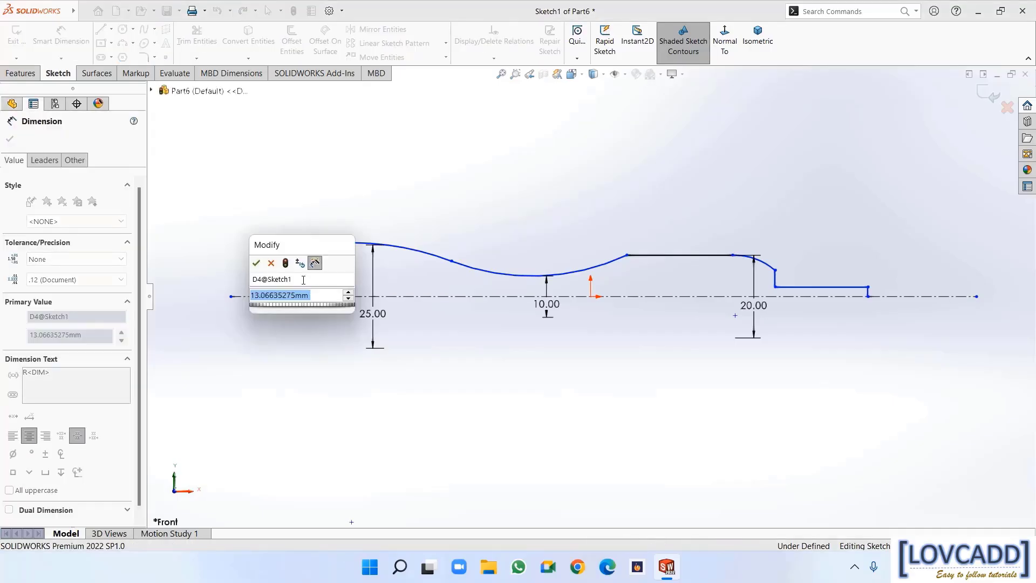
{"action": "type", "text": "8"}
{"action": "key", "text": "Return"}
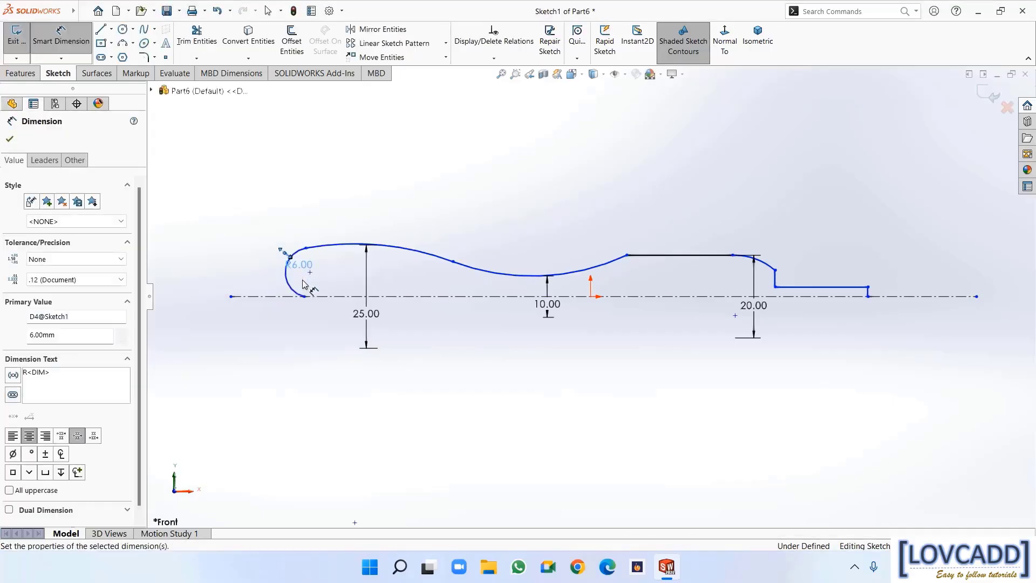
Dimension the large convex arc of the handle with a radius of 28 mm
{"action": "left_click", "coordinate": [348, 245]}
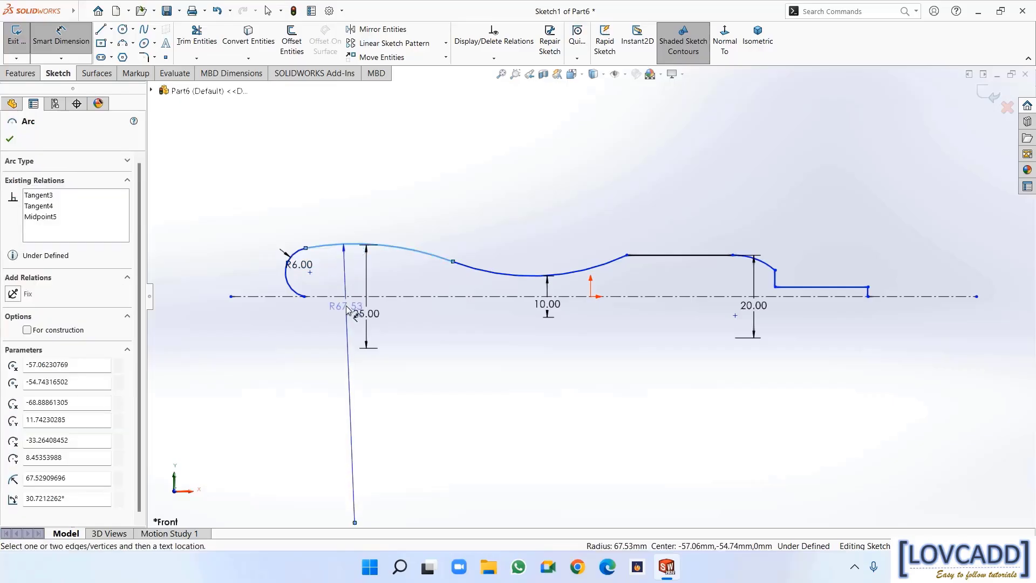
{"action": "left_click", "coordinate": [346, 365]}
{"action": "type", "text": "28"}
{"action": "key", "text": "Return"}
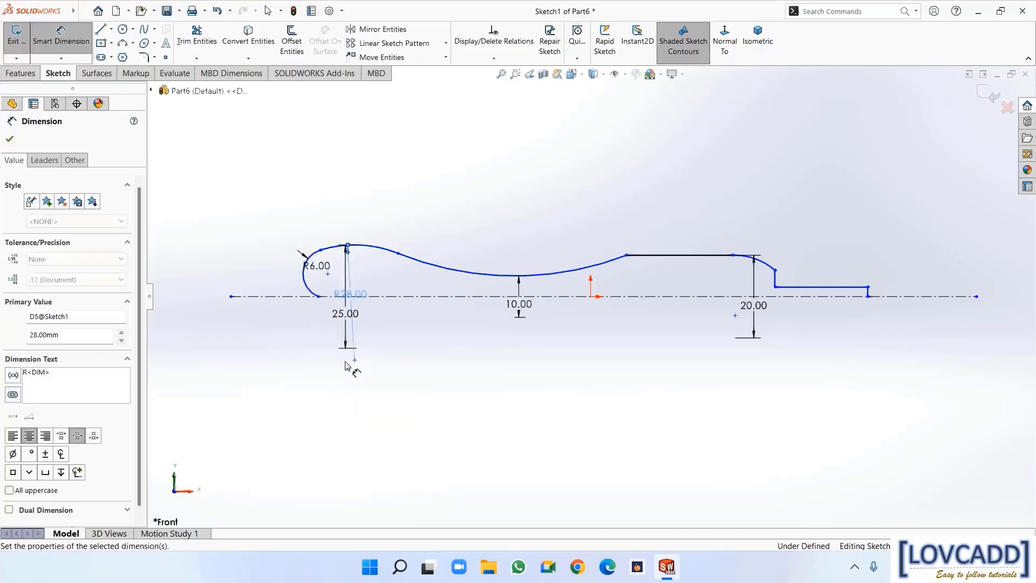
Dimension the concave neck arc with a radius of 28 mm
{"action": "left_click", "coordinate": [490, 274]}
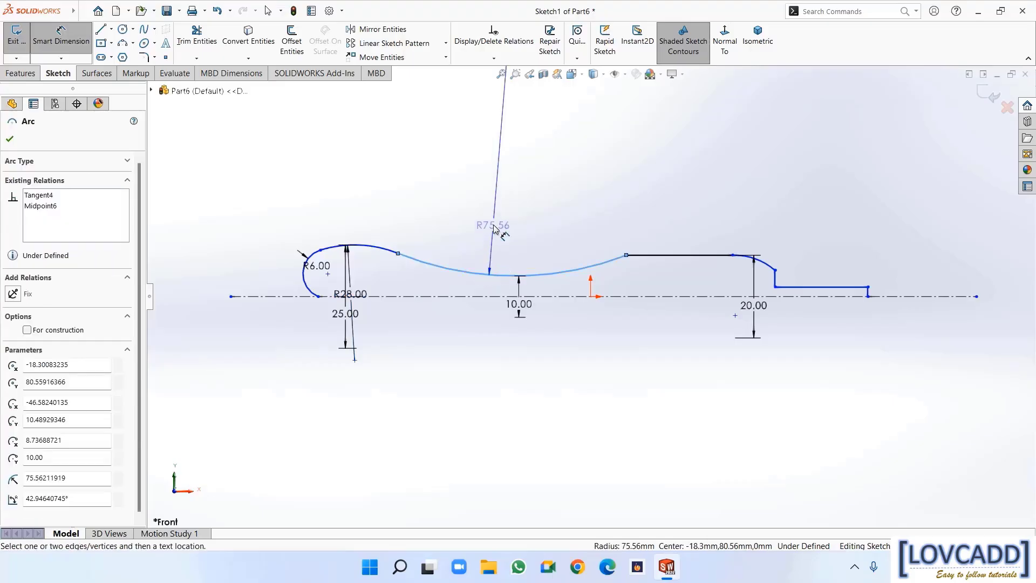
{"action": "left_click", "coordinate": [494, 228]}
{"action": "type", "text": "28"}
{"action": "key", "text": "Return"}
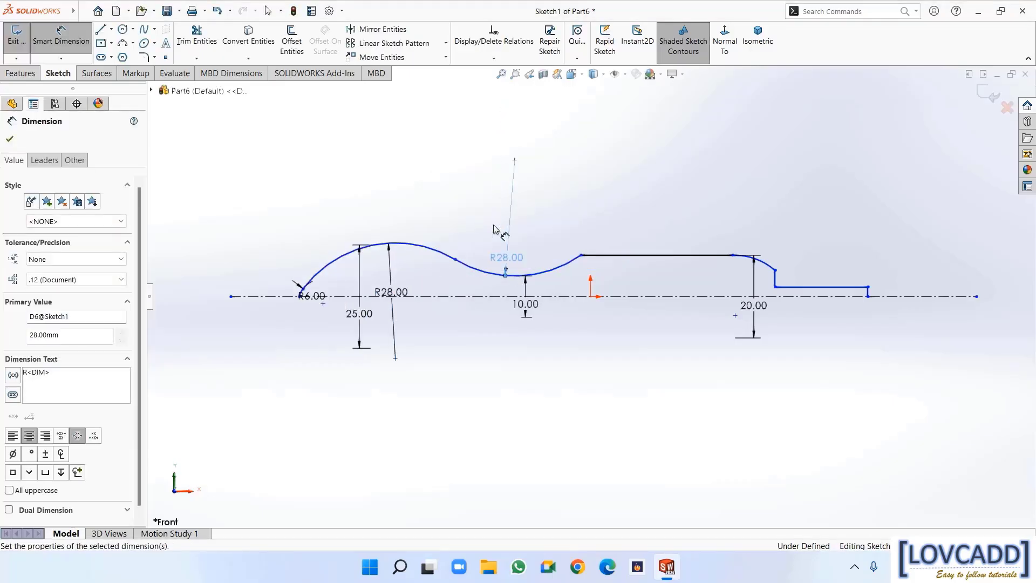
Dimension the length of the upper horizontal line beside the neck arc as 2 mm
{"action": "left_click", "coordinate": [663, 255]}
{"action": "left_click", "coordinate": [652, 219]}
{"action": "type", "text": "2"}
{"action": "key", "text": "Return"}
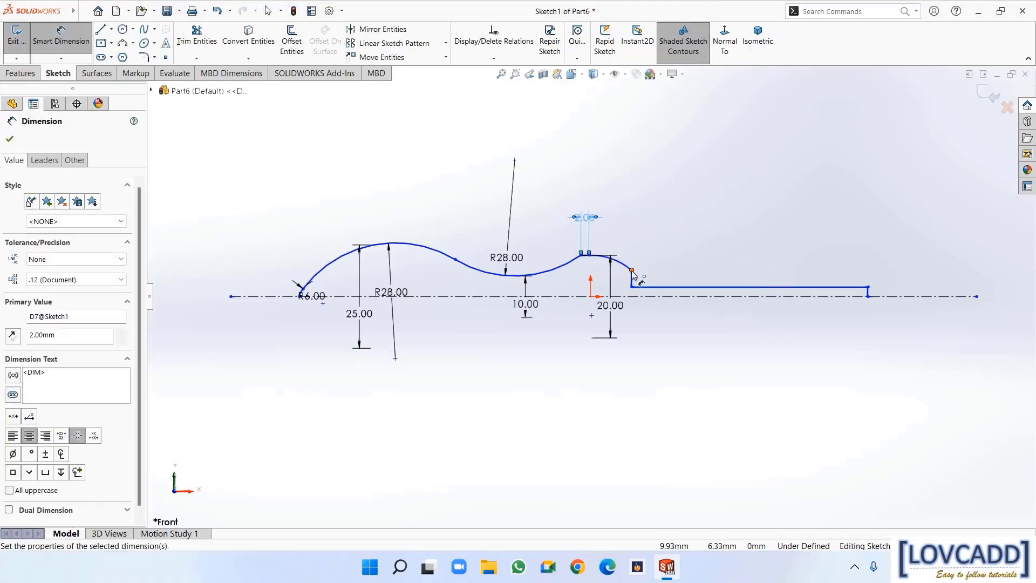
Dimension the horizontal distance between the two endpoints of the small shoulder arc as 4 mm
{"action": "left_click", "coordinate": [609, 258]}
{"action": "left_click", "coordinate": [589, 256]}
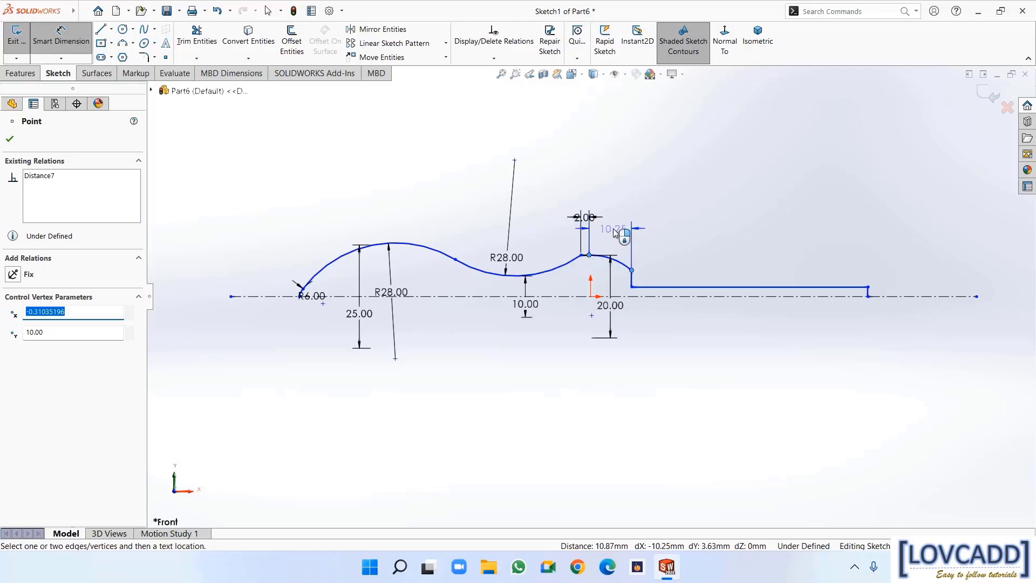
{"action": "left_click", "coordinate": [614, 232]}
{"action": "type", "text": "4"}
{"action": "key", "text": "Return"}
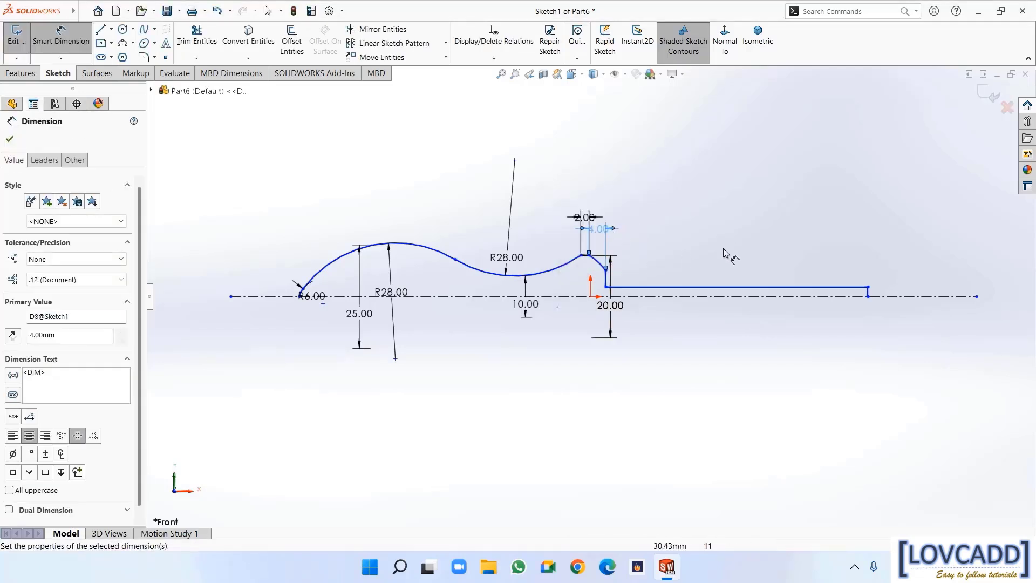
Dimension the shank's horizontal line across the centerline as a diameter of 10 mm
{"action": "left_click", "coordinate": [758, 296]}
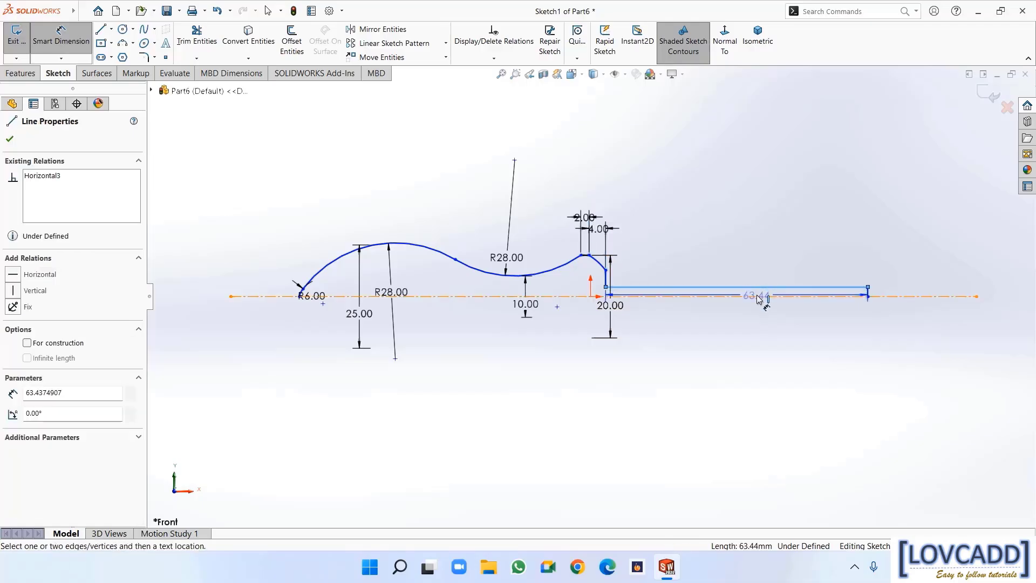
{"action": "left_click", "coordinate": [755, 309]}
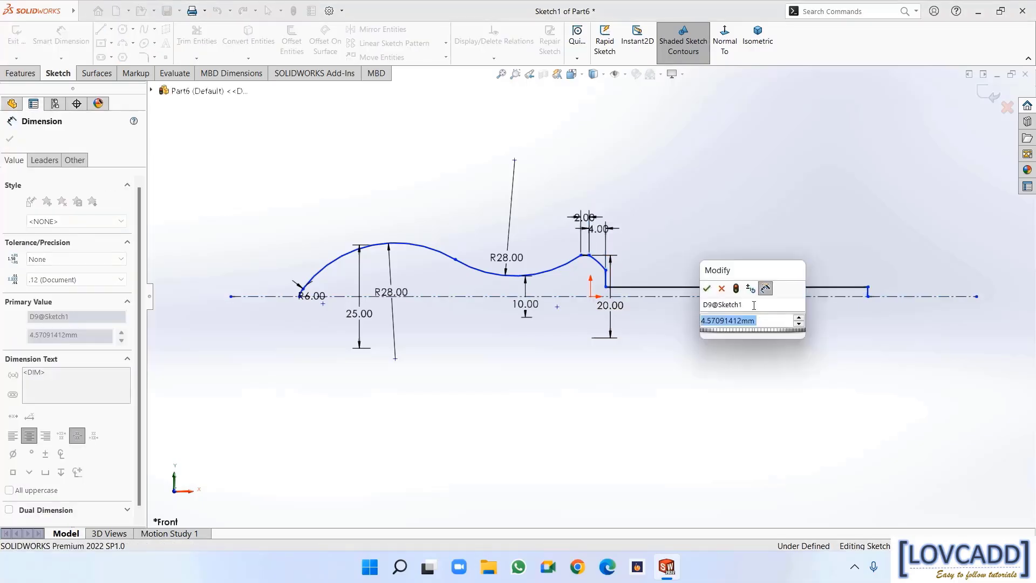
{"action": "type", "text": "10"}
{"action": "key", "text": "Return"}
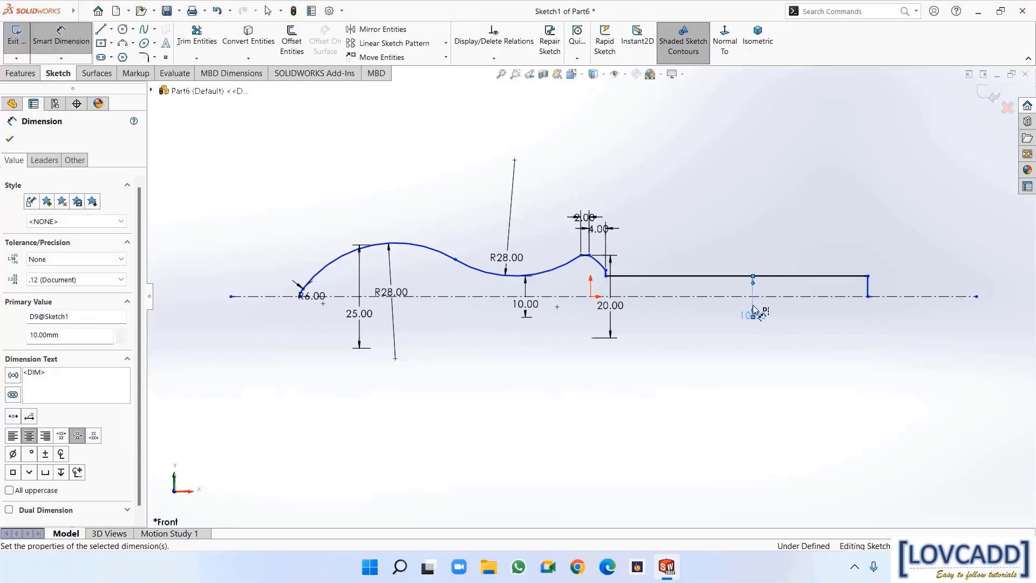
Dimension the lower endpoint of the shoulder arc across the centerline as a diameter of 16 mm
{"action": "left_click", "coordinate": [606, 271]}
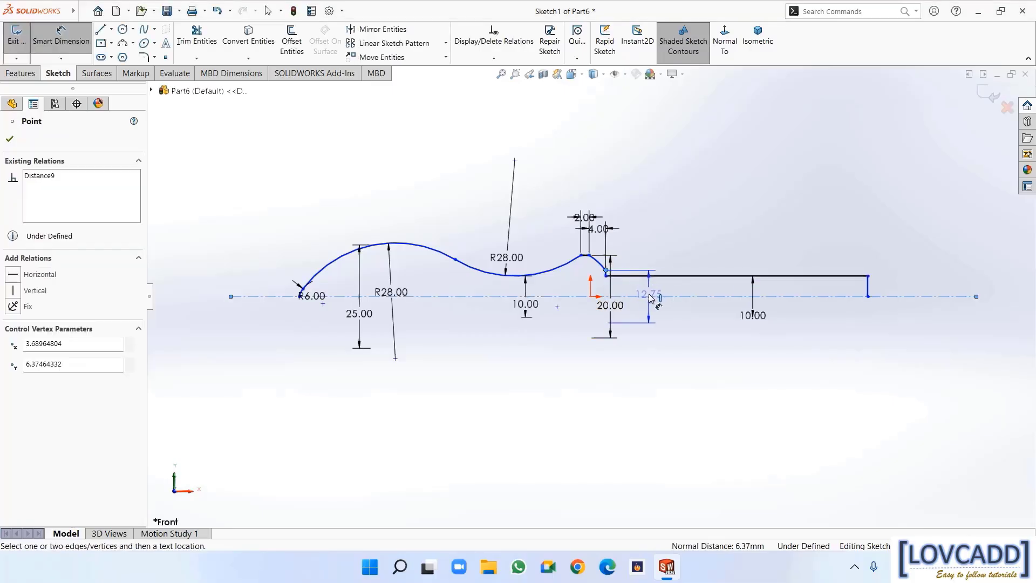
{"action": "left_click", "coordinate": [649, 296]}
{"action": "left_click", "coordinate": [649, 296]}
{"action": "type", "text": "16"}
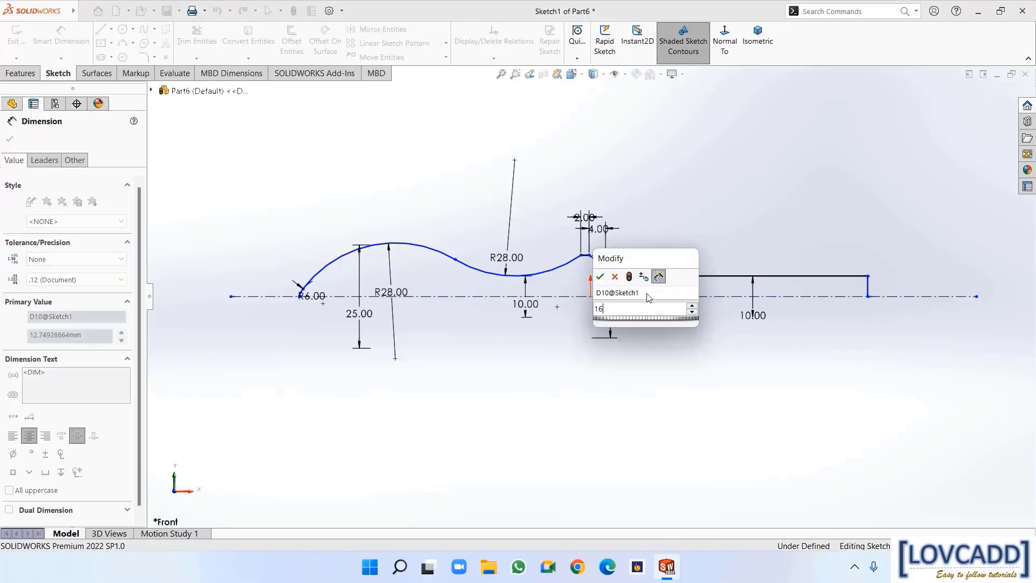
{"action": "key", "text": "Return"}
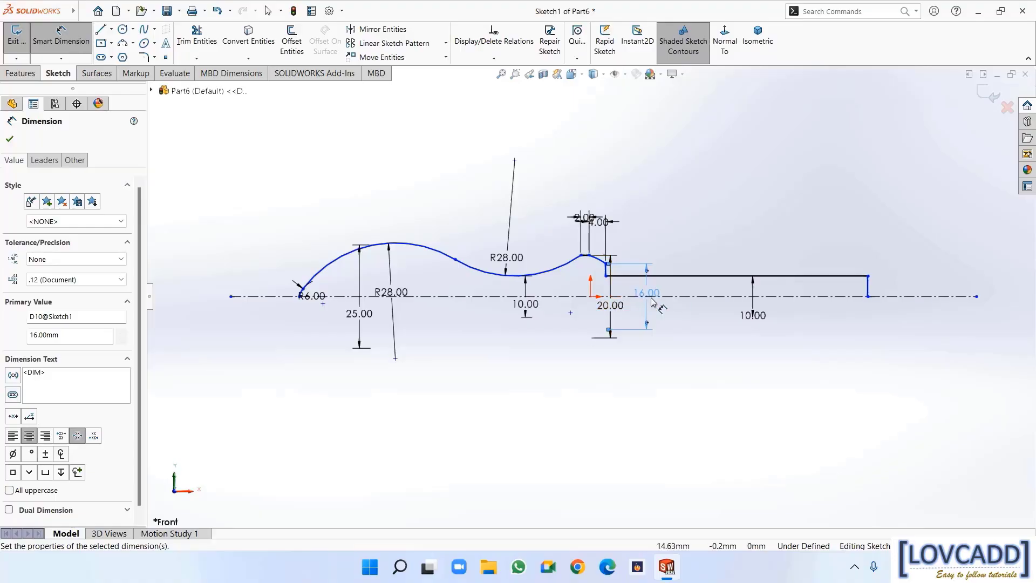
Dimension the shank's horizontal length as 15 mm
{"action": "left_click", "coordinate": [711, 276]}
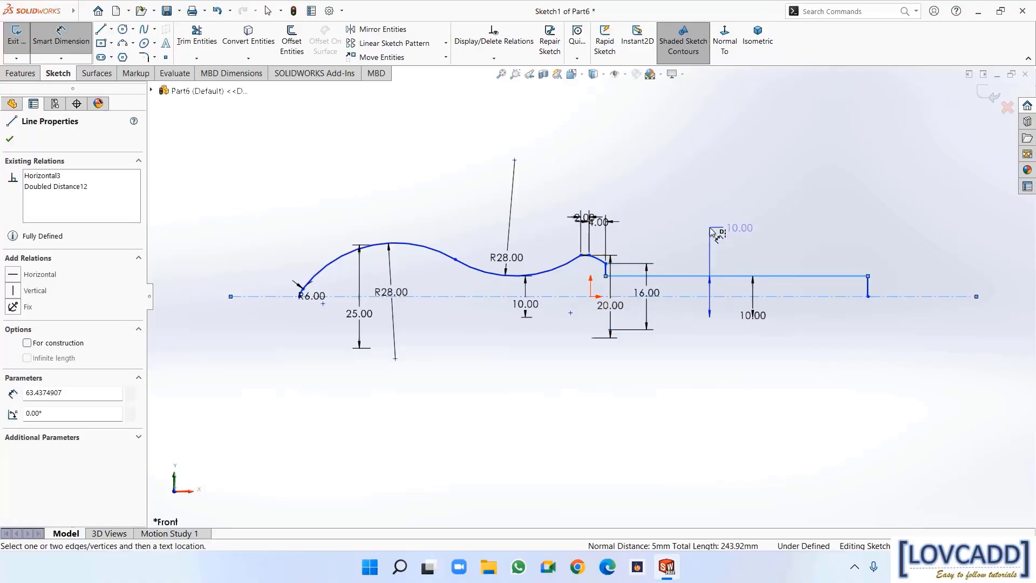
{"action": "left_click", "coordinate": [713, 230]}
{"action": "type", "text": "15"}
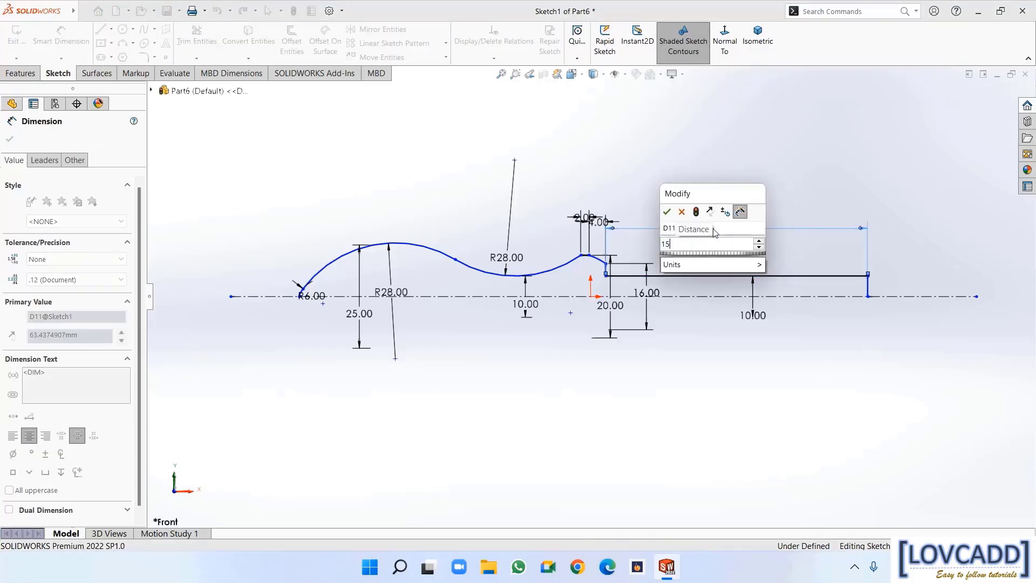
{"action": "key", "text": "Return"}
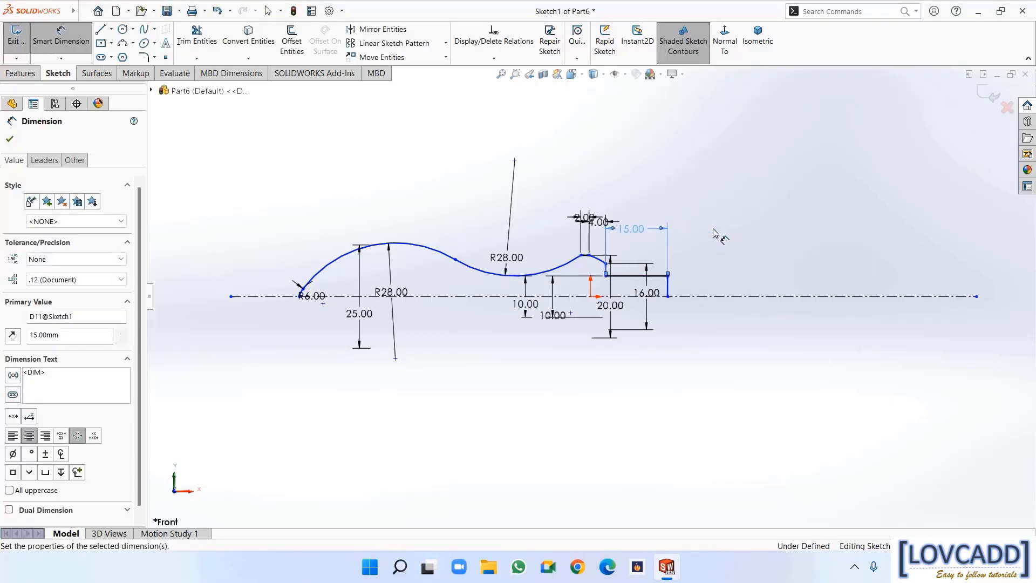
Dimension the small shoulder arc with a radius of 11 mm
{"action": "scroll", "coordinate": [596, 264], "scroll_direction": "down", "scroll_amount": 3}
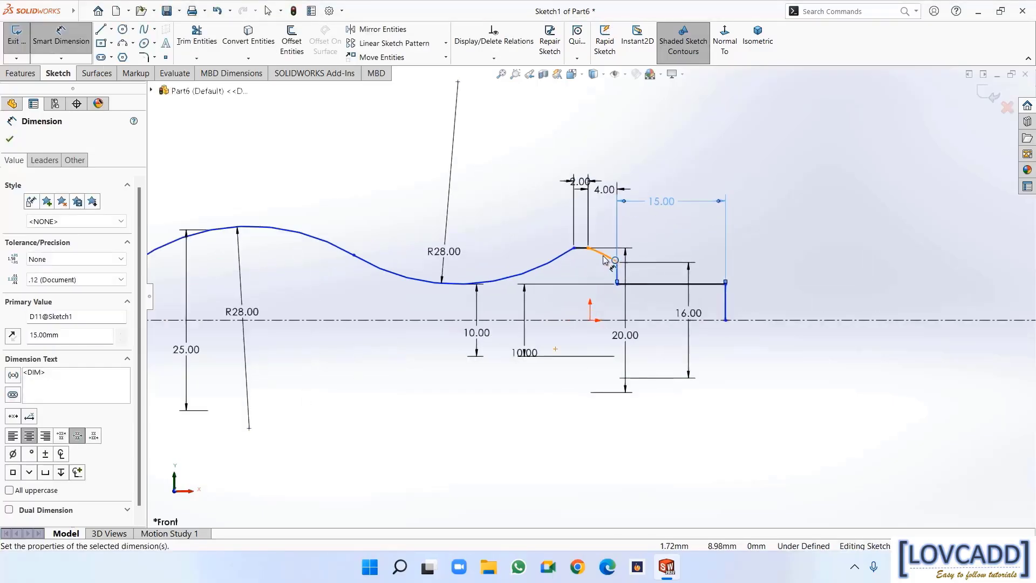
{"action": "left_click", "coordinate": [606, 261]}
{"action": "left_click", "coordinate": [592, 271]}
{"action": "type", "text": "11"}
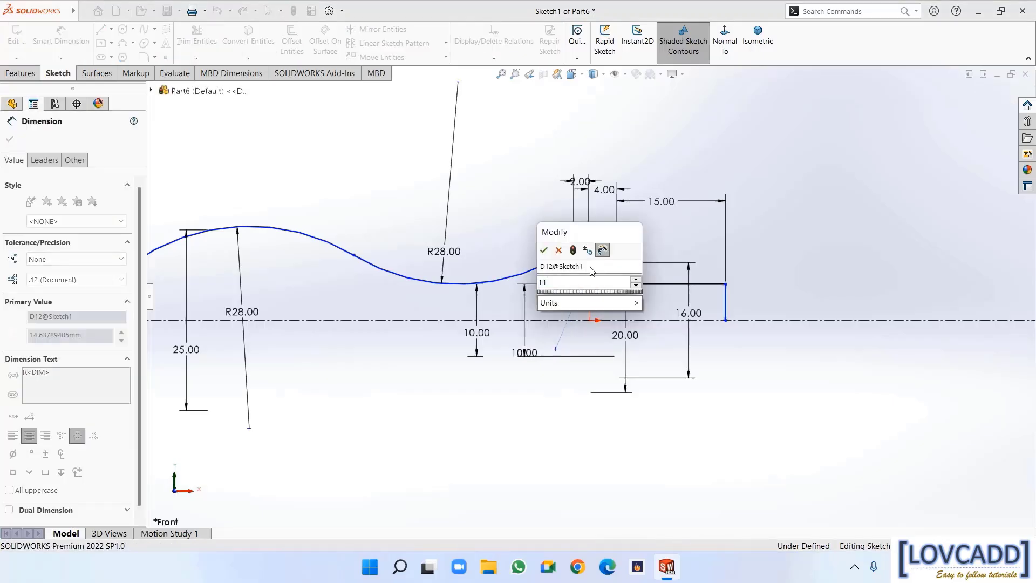
{"action": "key", "text": "Return"}
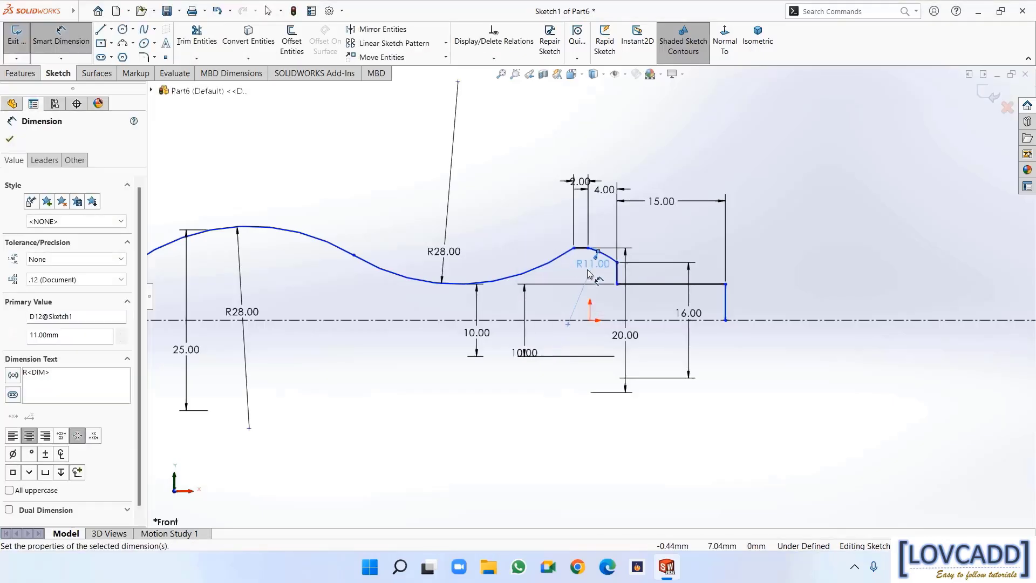
Dimension the horizontal distance from the handle's rounded tip to the shank's inner corner as 72 mm and finish dimensioning
{"action": "scroll", "coordinate": [587, 273], "scroll_direction": "down", "scroll_amount": 1}
{"action": "scroll", "coordinate": [587, 273], "scroll_direction": "up", "scroll_amount": 3}
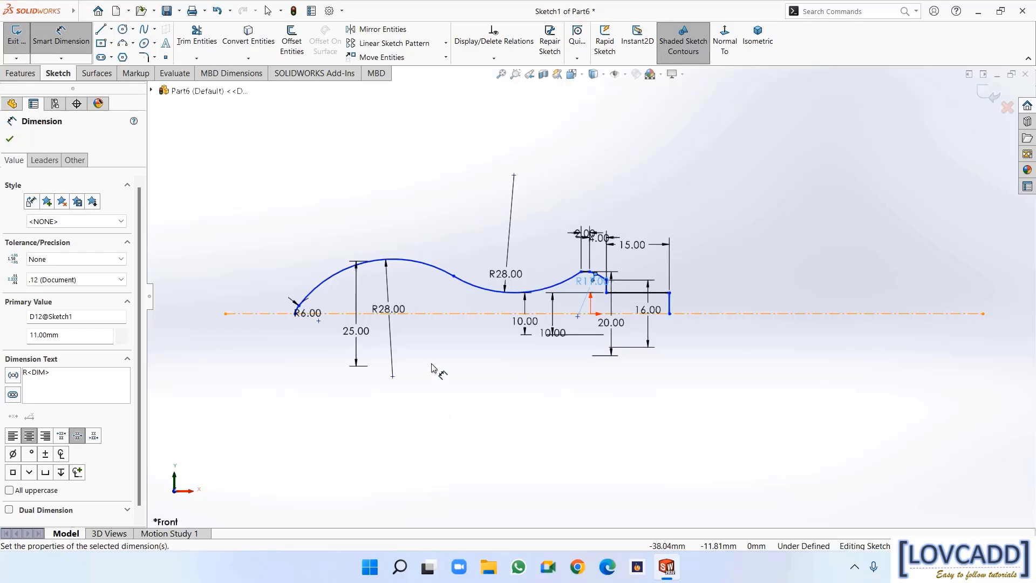
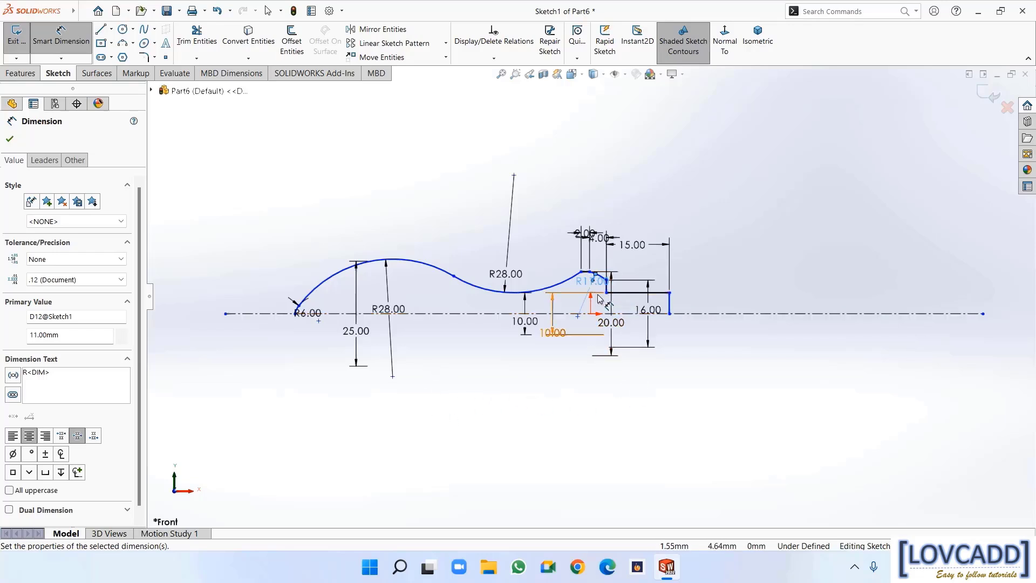
{"action": "left_click", "coordinate": [566, 337]}
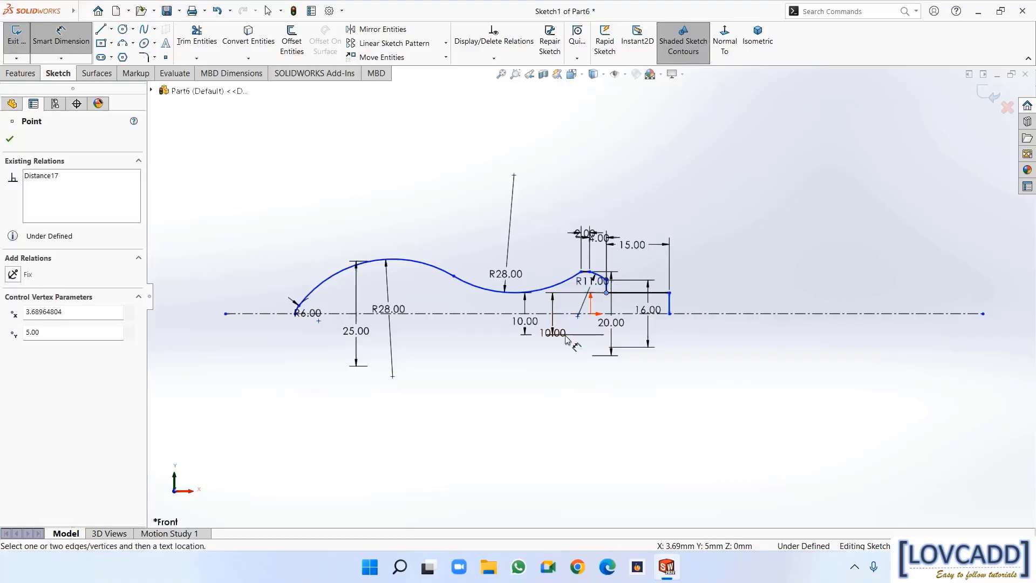
{"action": "left_click", "coordinate": [295, 314]}
{"action": "left_click", "coordinate": [455, 406]}
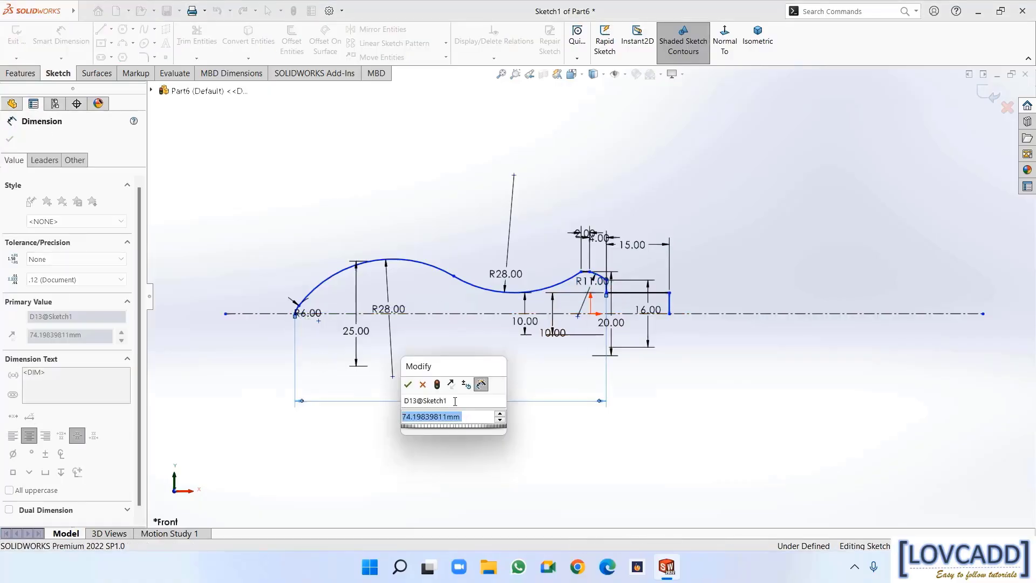
{"action": "type", "text": "72"}
{"action": "key", "text": "Return"}
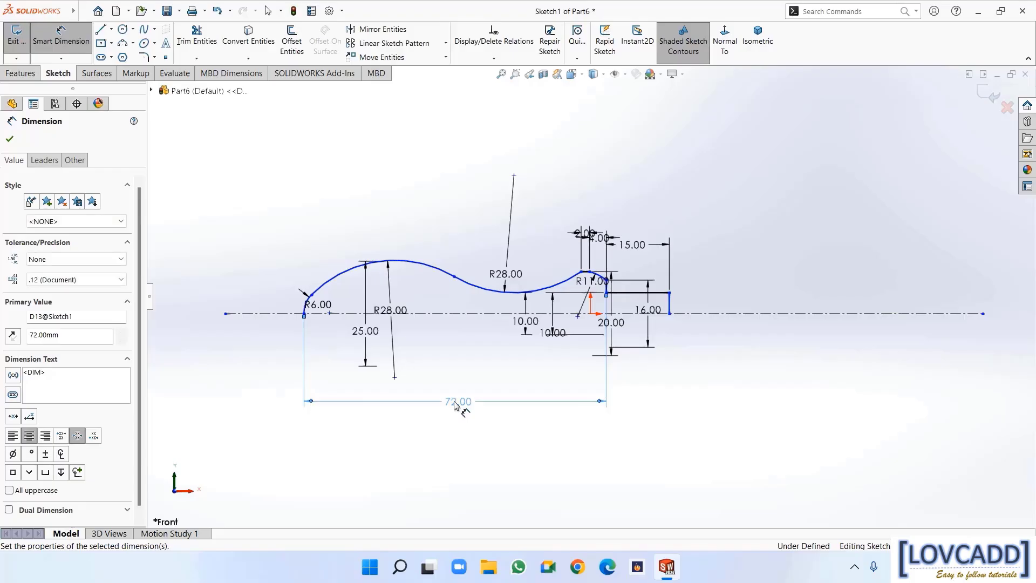
{"action": "left_click", "coordinate": [10, 141]}
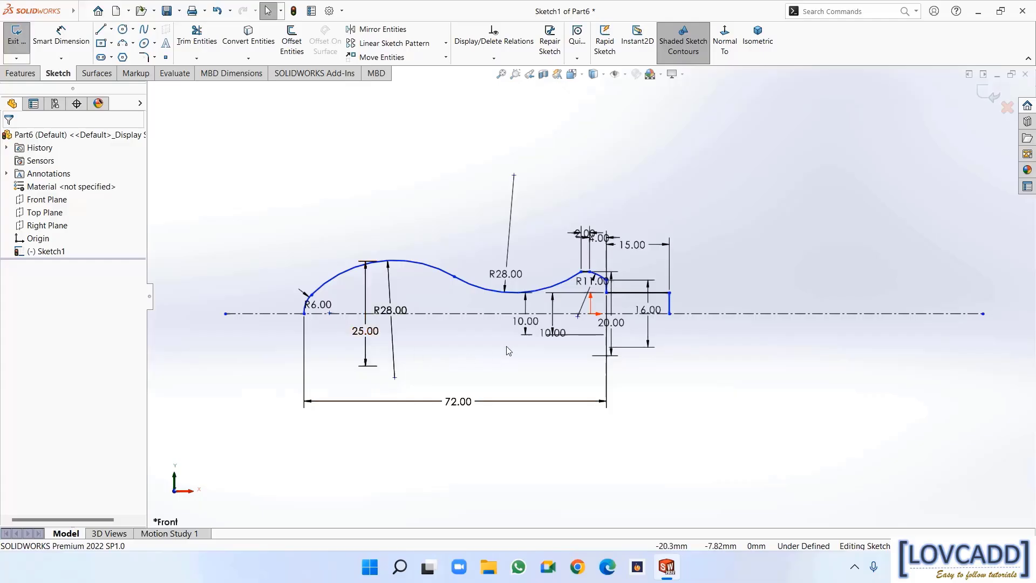
Reposition the handle's 25 mm diameter dimension beyond the rounded tip and shift the bulge's R28 and the neck's 10 mm dimensions clear of overlaps
{"action": "scroll", "coordinate": [569, 343], "scroll_direction": "down", "scroll_amount": 3}
{"action": "scroll", "coordinate": [573, 338], "scroll_direction": "down", "scroll_amount": 2}
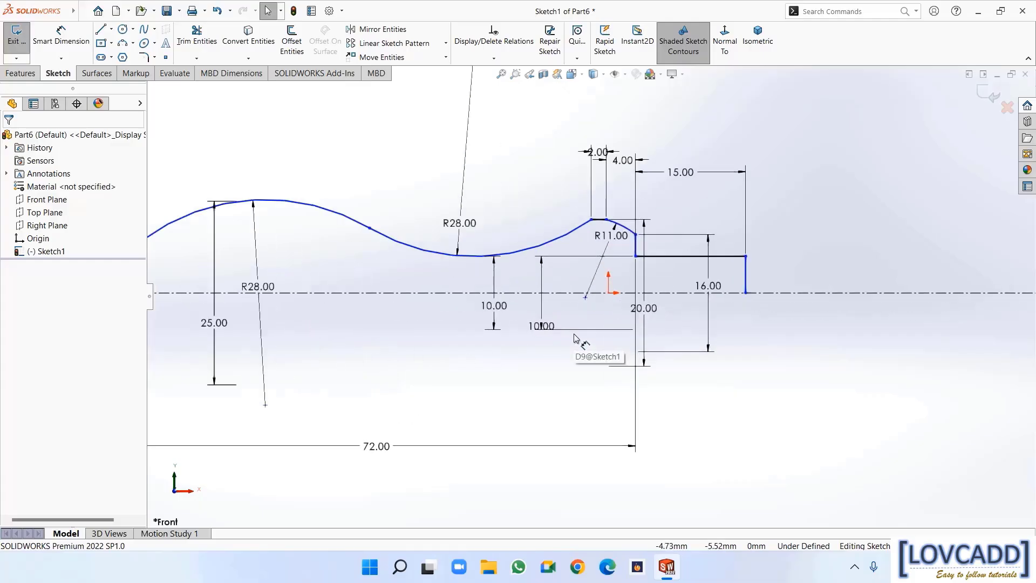
{"action": "scroll", "coordinate": [573, 338], "scroll_direction": "up", "scroll_amount": 3}
{"action": "scroll", "coordinate": [240, 271], "scroll_direction": "down", "scroll_amount": 3}
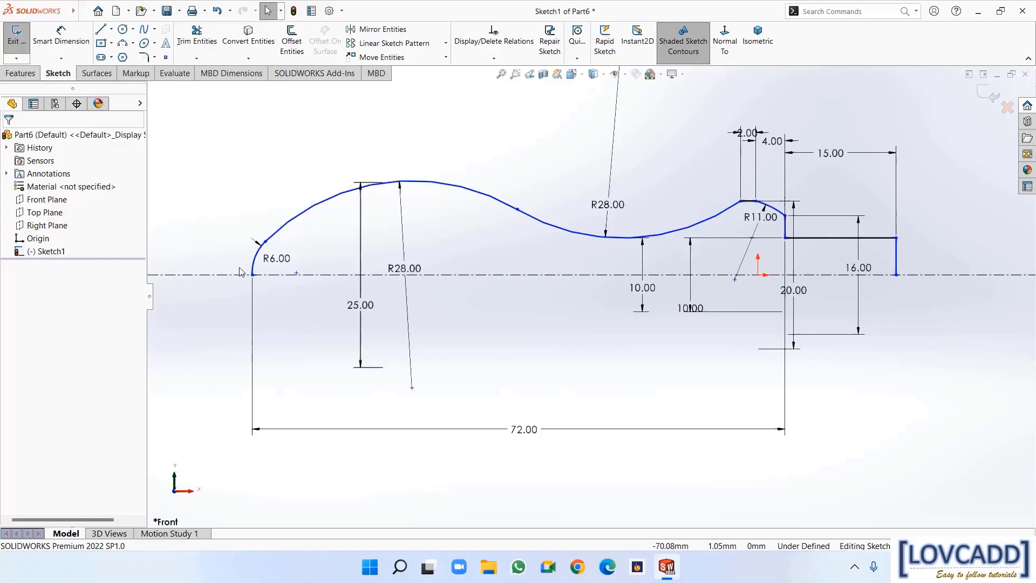
{"action": "left_click", "coordinate": [273, 261]}
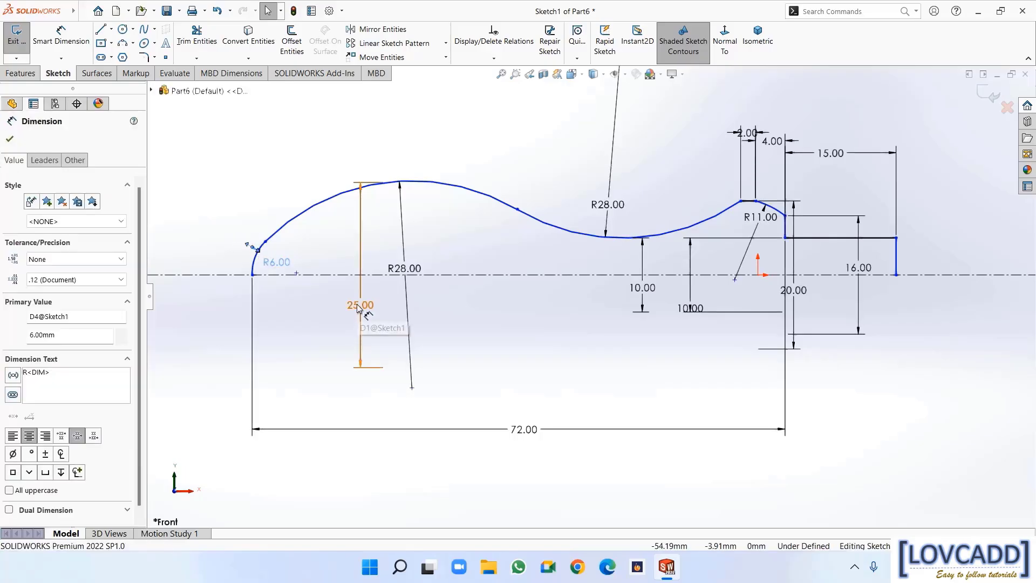
{"action": "left_click_drag", "start_coordinate": [358, 308], "coordinate": [195, 298]}
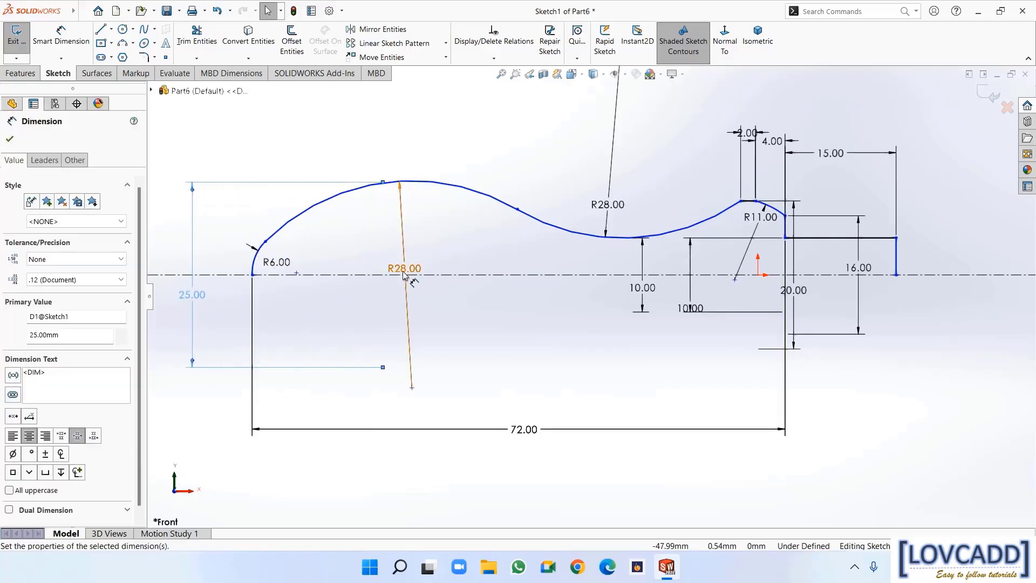
{"action": "left_click_drag", "start_coordinate": [403, 275], "coordinate": [414, 268]}
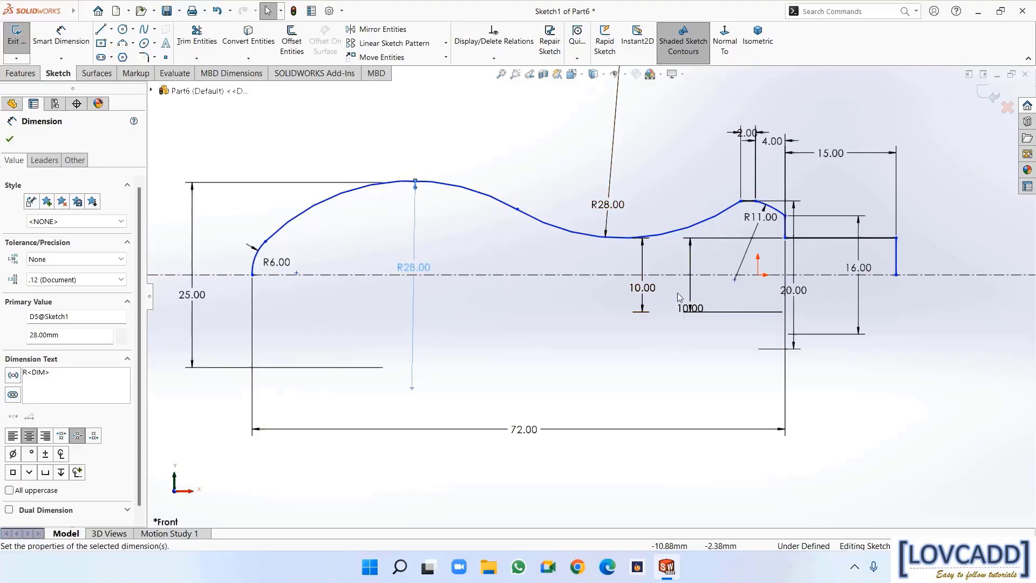
{"action": "left_click_drag", "start_coordinate": [648, 292], "coordinate": [615, 293]}
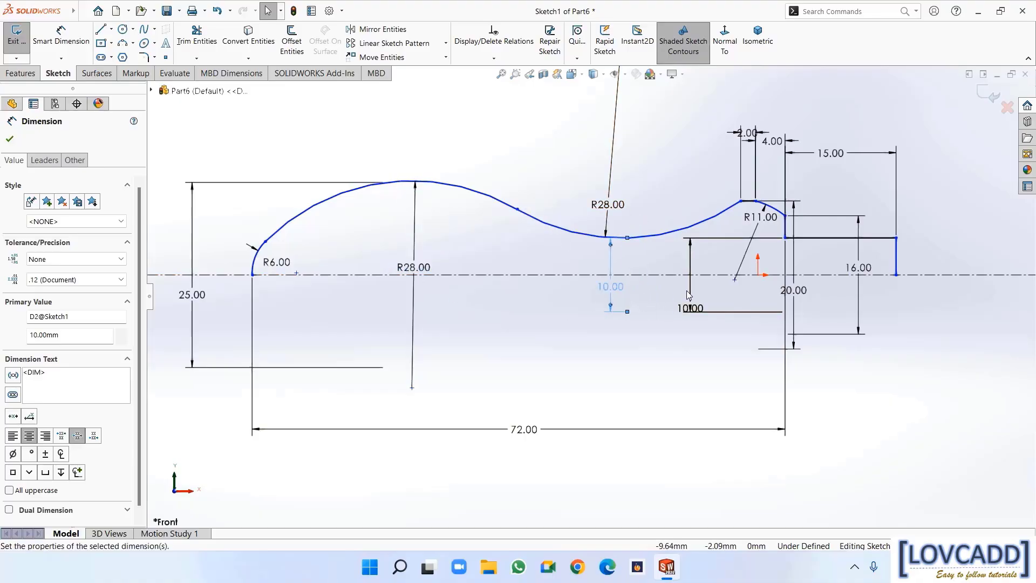
Move the shank's 10 mm and the collar's 20 mm diameter dimensions beyond the shank end, and nudge the 16 mm dimension
{"action": "left_click_drag", "start_coordinate": [689, 293], "coordinate": [928, 296]}
{"action": "left_click", "coordinate": [932, 350]}
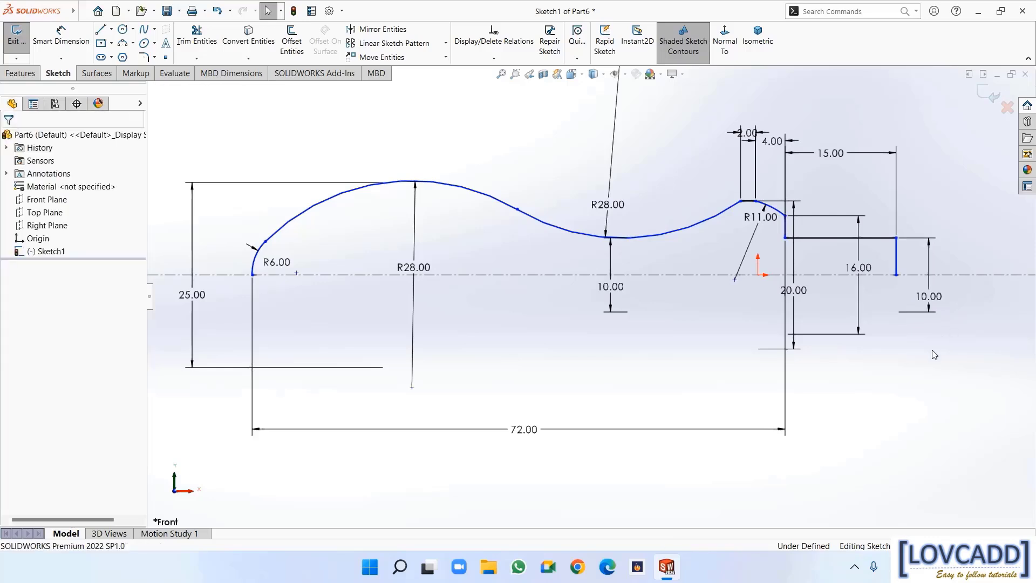
{"action": "left_click_drag", "start_coordinate": [795, 291], "coordinate": [959, 294]}
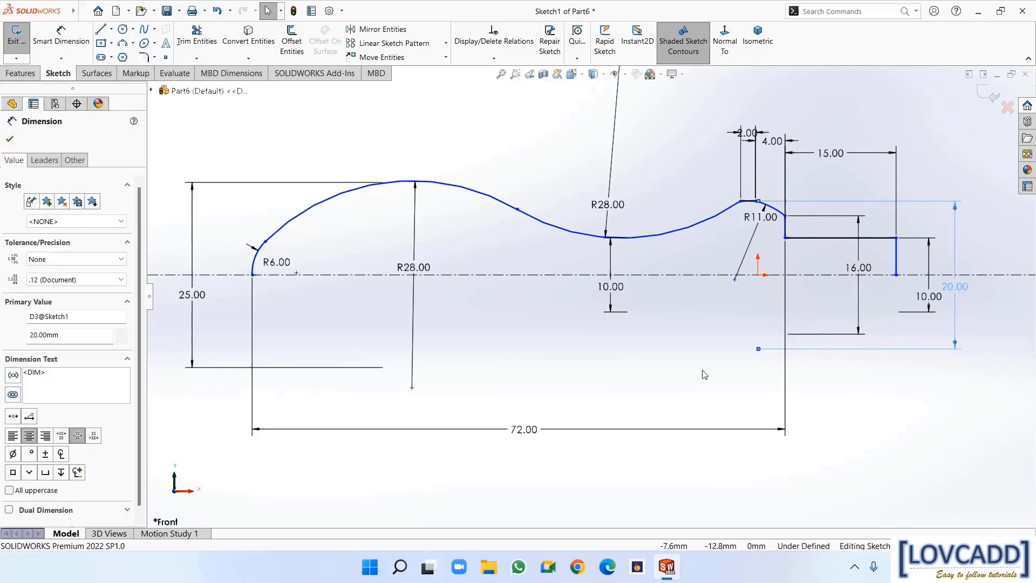
{"action": "left_click_drag", "start_coordinate": [858, 305], "coordinate": [858, 306]}
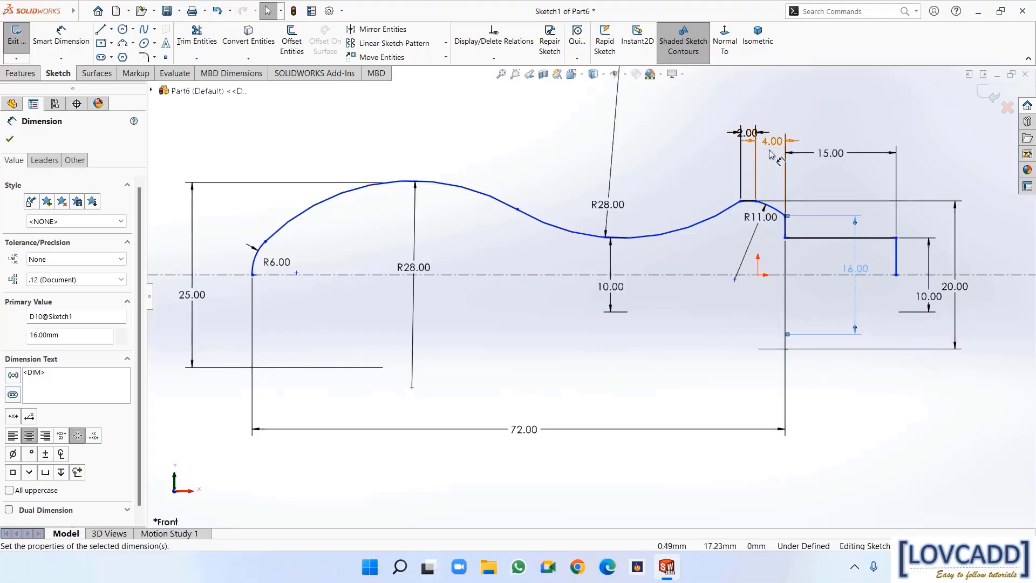
Revolve the handle profile 360° about the centerline, letting the open sketch be closed automatically
{"action": "scroll", "coordinate": [687, 343], "scroll_direction": "up", "scroll_amount": 5}
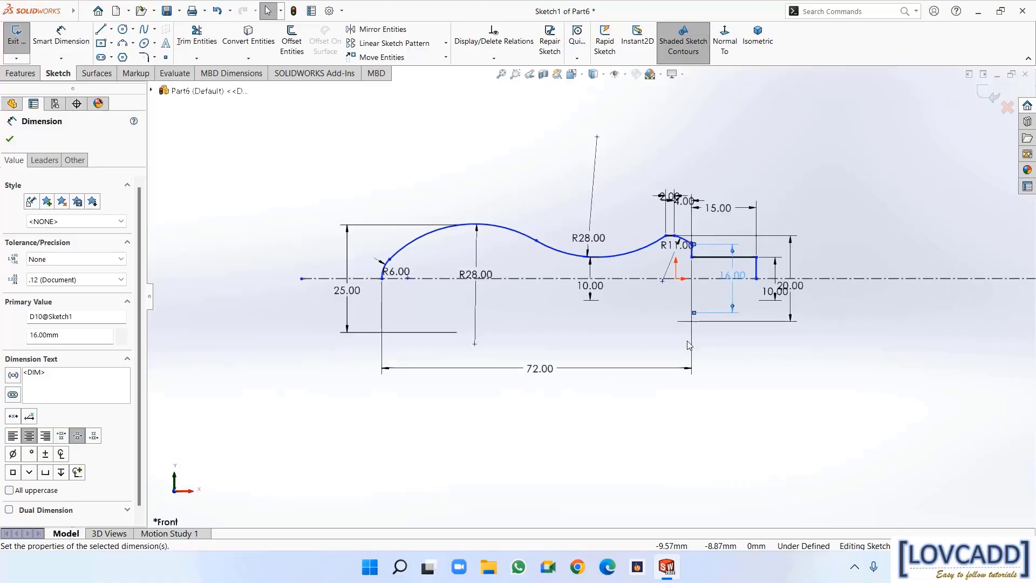
{"action": "left_click", "coordinate": [18, 72]}
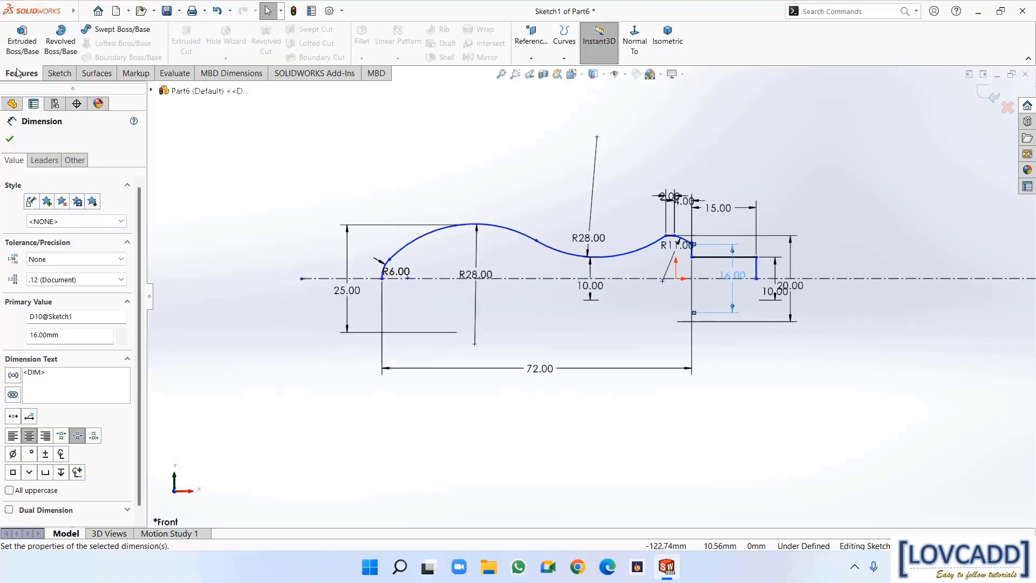
{"action": "left_click", "coordinate": [50, 47]}
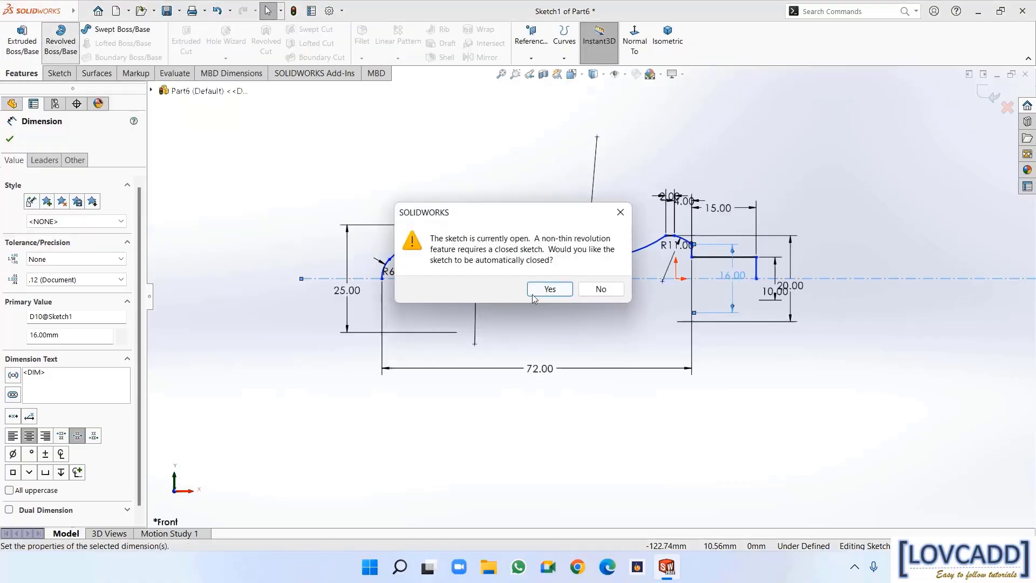
{"action": "left_click", "coordinate": [549, 289]}
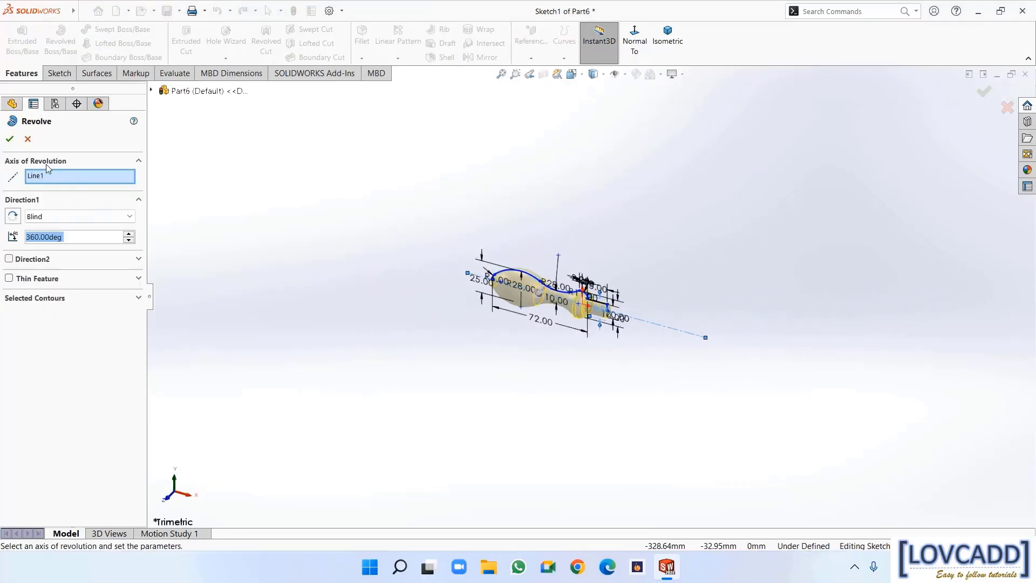
{"action": "left_click", "coordinate": [16, 139]}
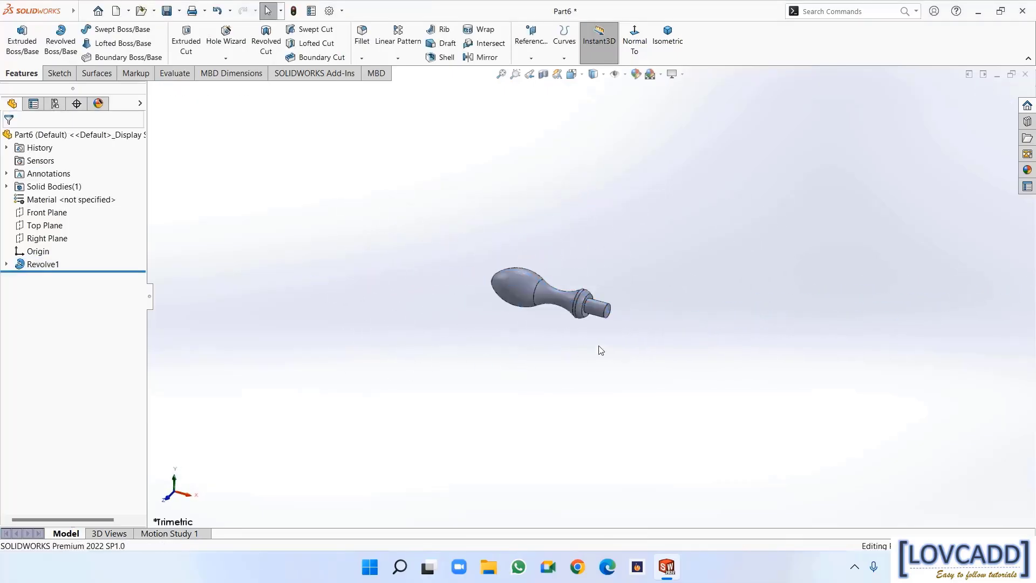
Assign Plain Carbon Steel as the handle's material
{"action": "scroll", "coordinate": [538, 327], "scroll_direction": "down", "scroll_amount": 3}
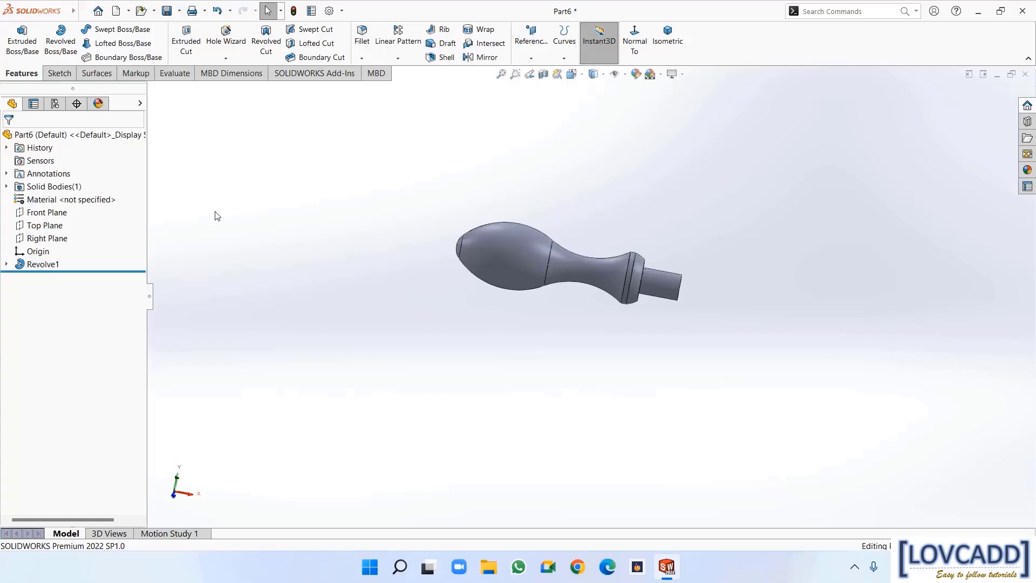
{"action": "right_click", "coordinate": [47, 202]}
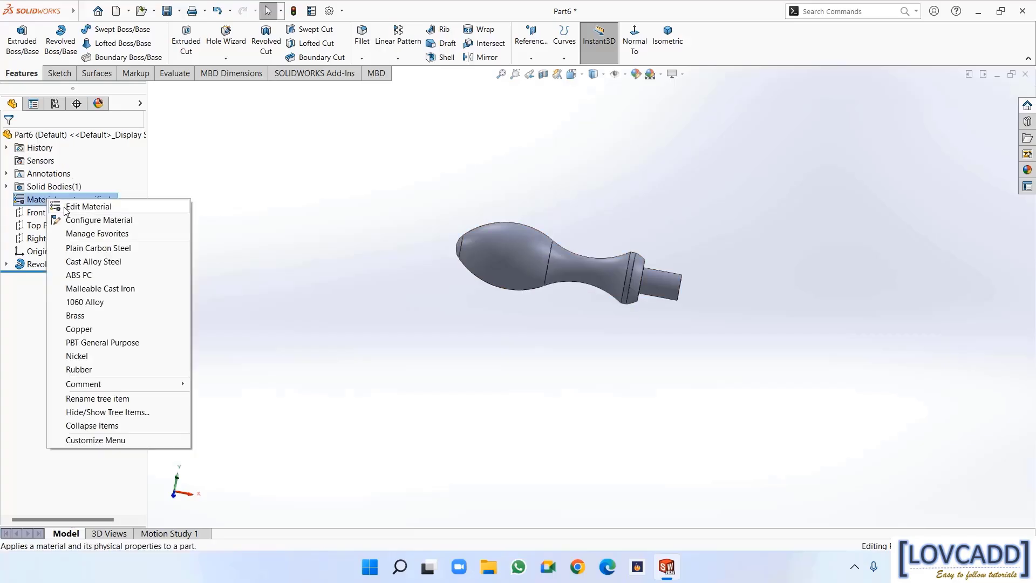
{"action": "left_click", "coordinate": [67, 210]}
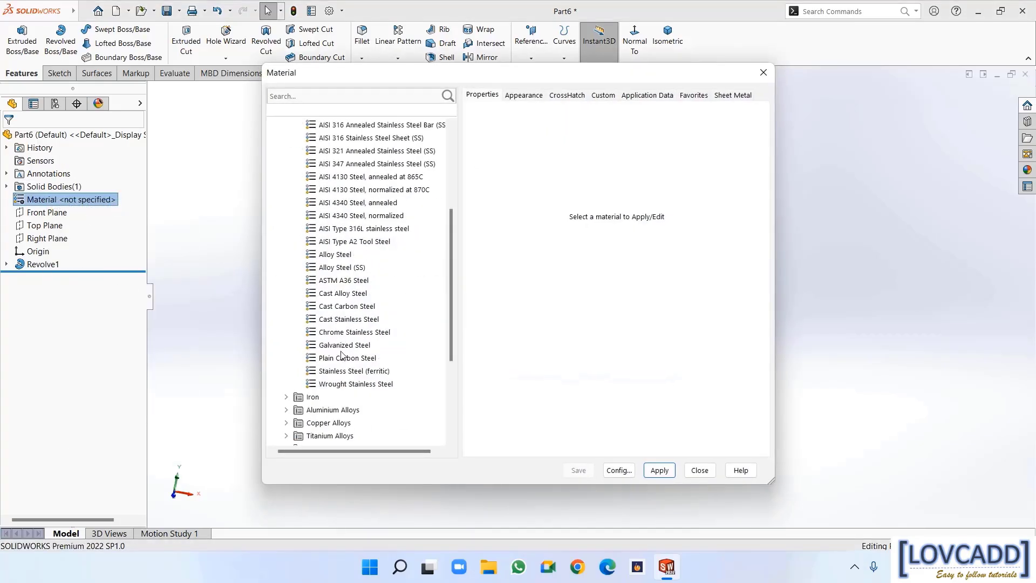
{"action": "left_click", "coordinate": [341, 350]}
{"action": "left_click", "coordinate": [345, 358]}
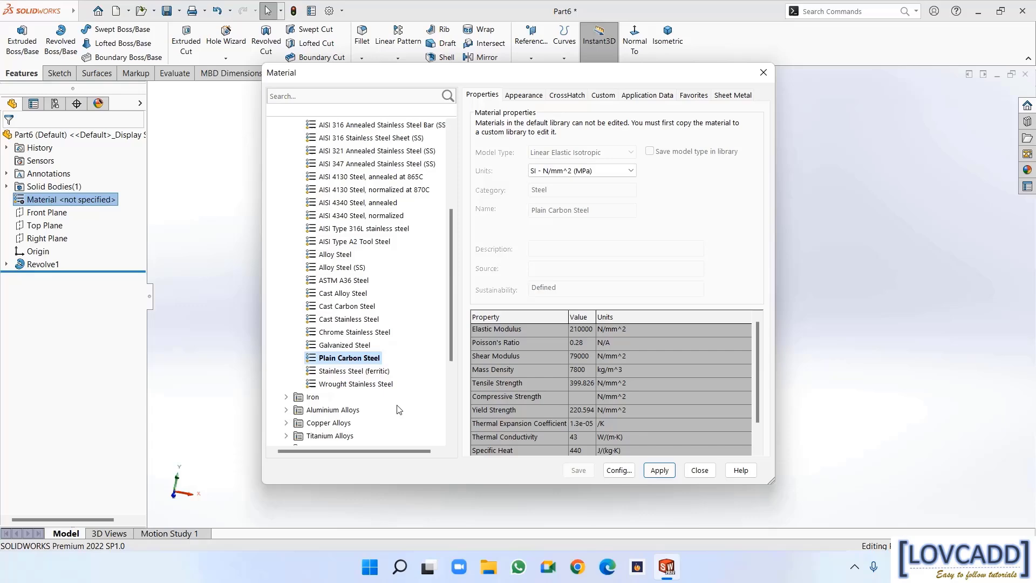
{"action": "left_click", "coordinate": [659, 470]}
{"action": "left_click", "coordinate": [700, 470]}
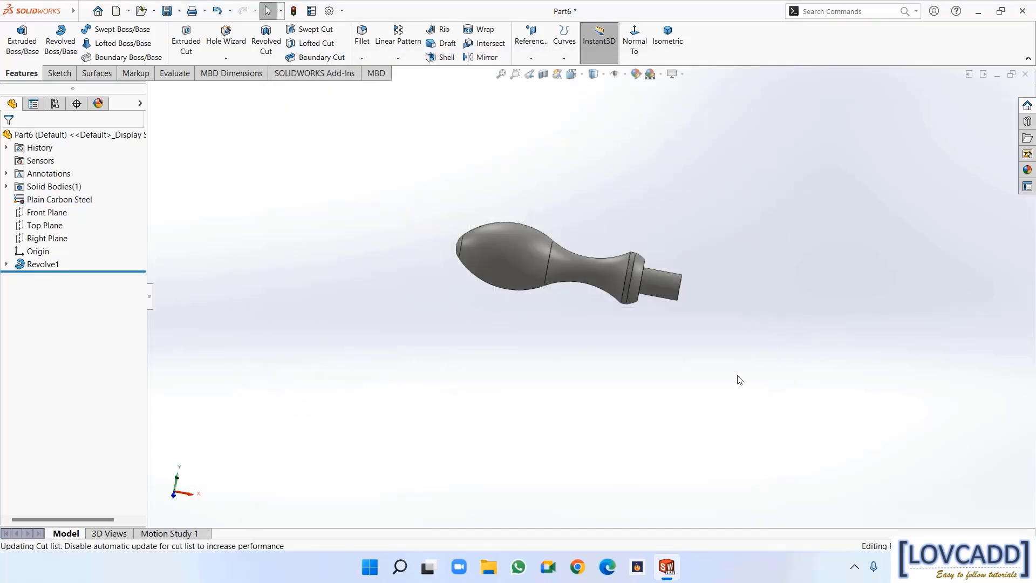
Set the isometric view and save the part as "handle" in the shaping machine folder
{"action": "left_click", "coordinate": [667, 38]}
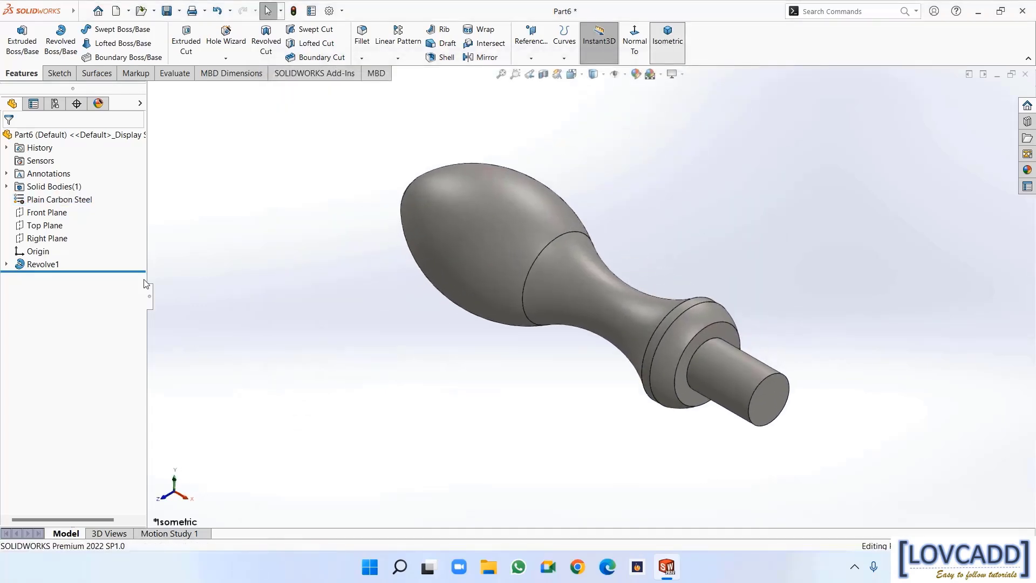
{"action": "left_click", "coordinate": [179, 11]}
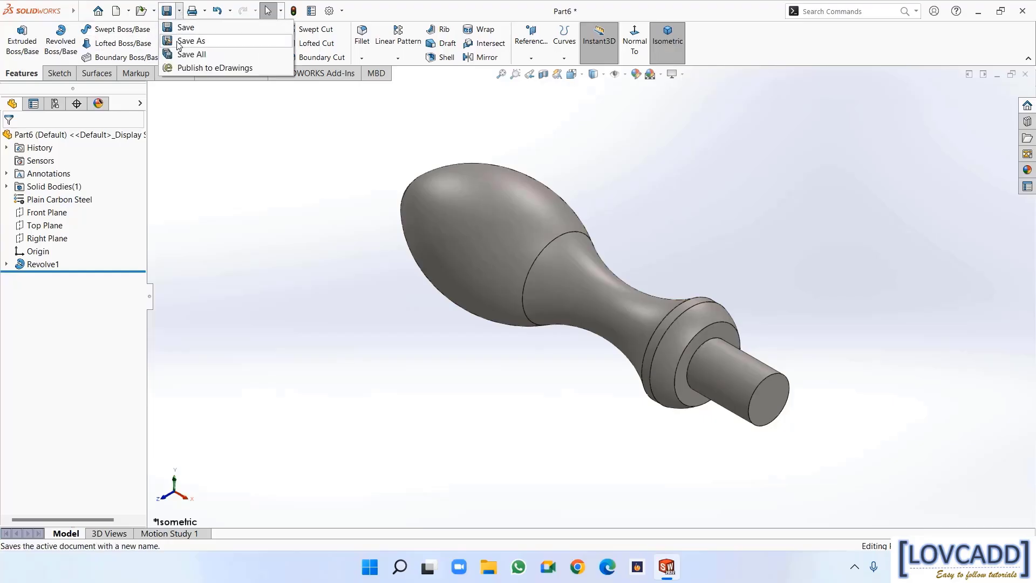
{"action": "left_click", "coordinate": [189, 37]}
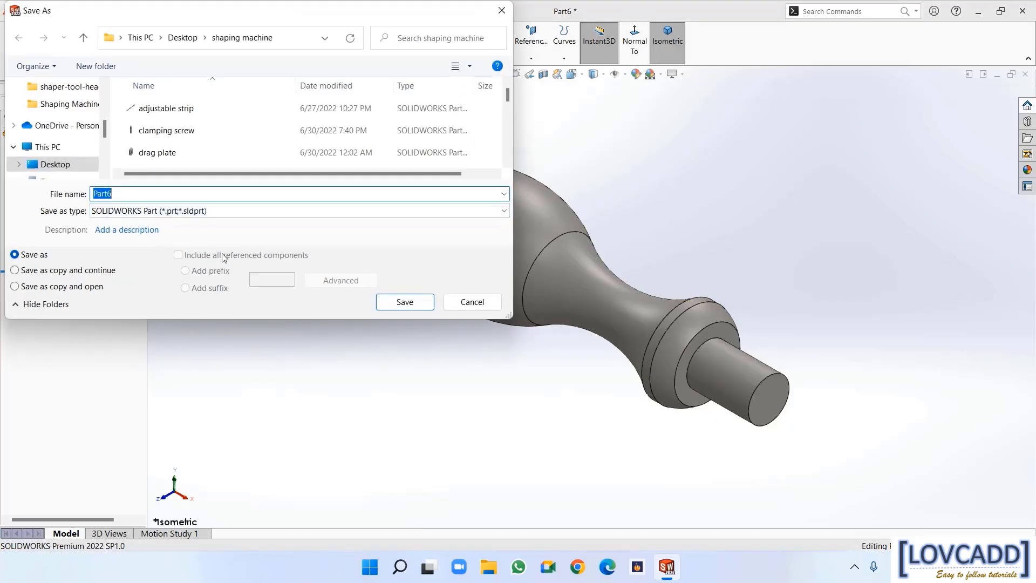
{"action": "type", "text": "handle"}
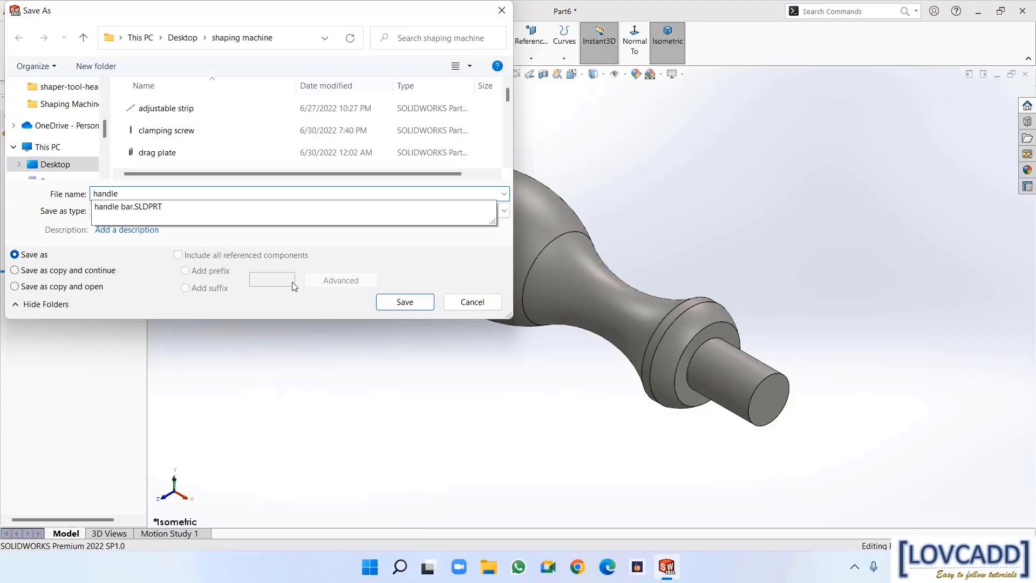
{"action": "left_click", "coordinate": [404, 302]}
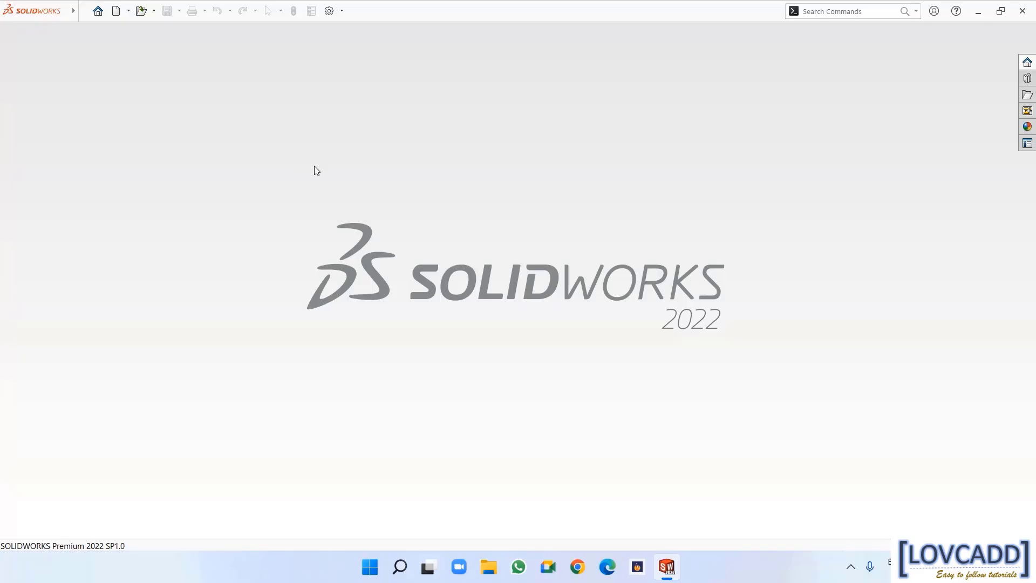
Create a new part document and start a sketch on the Front Plane
{"action": "left_click", "coordinate": [118, 12]}
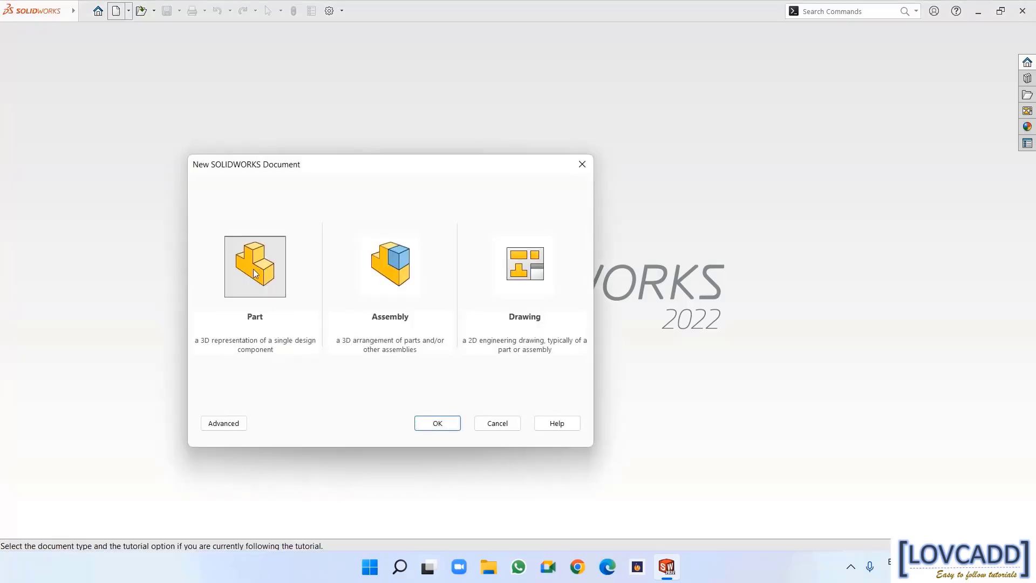
{"action": "left_click", "coordinate": [434, 423]}
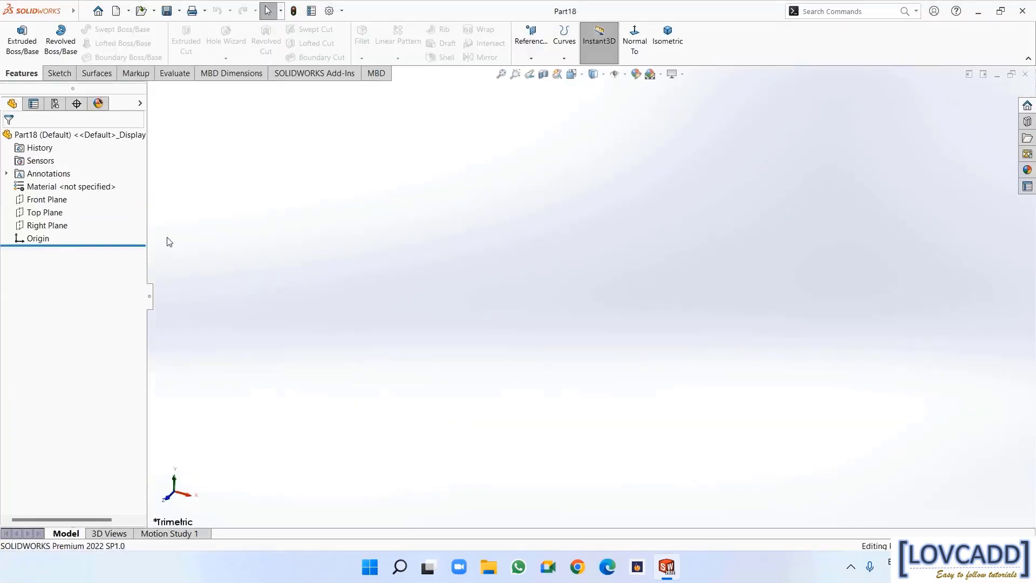
{"action": "left_click", "coordinate": [46, 199]}
{"action": "left_click", "coordinate": [47, 181]}
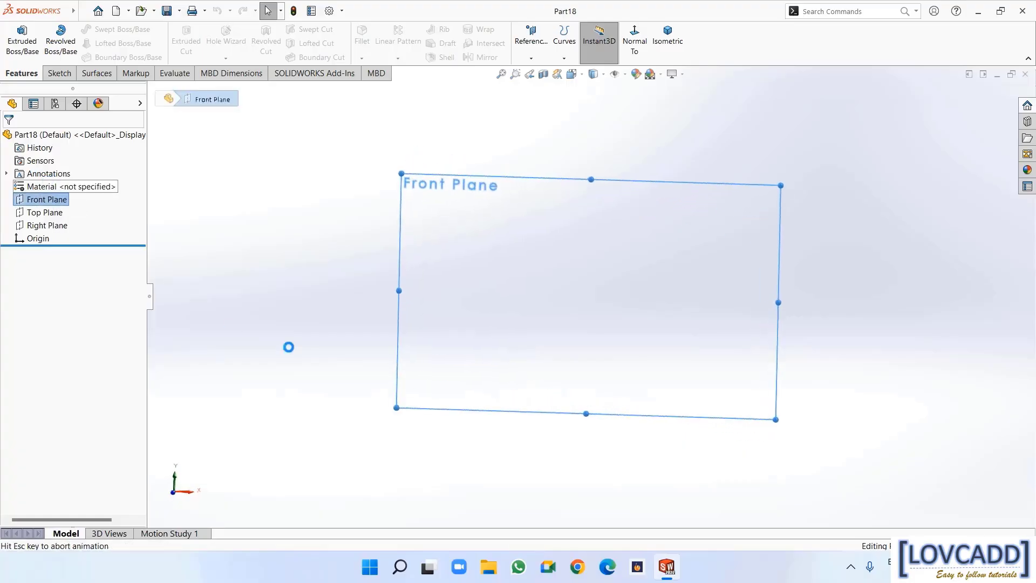
Sketch a horizontal centerline starting at the origin and extending in the positive X direction
{"action": "left_click", "coordinate": [111, 29]}
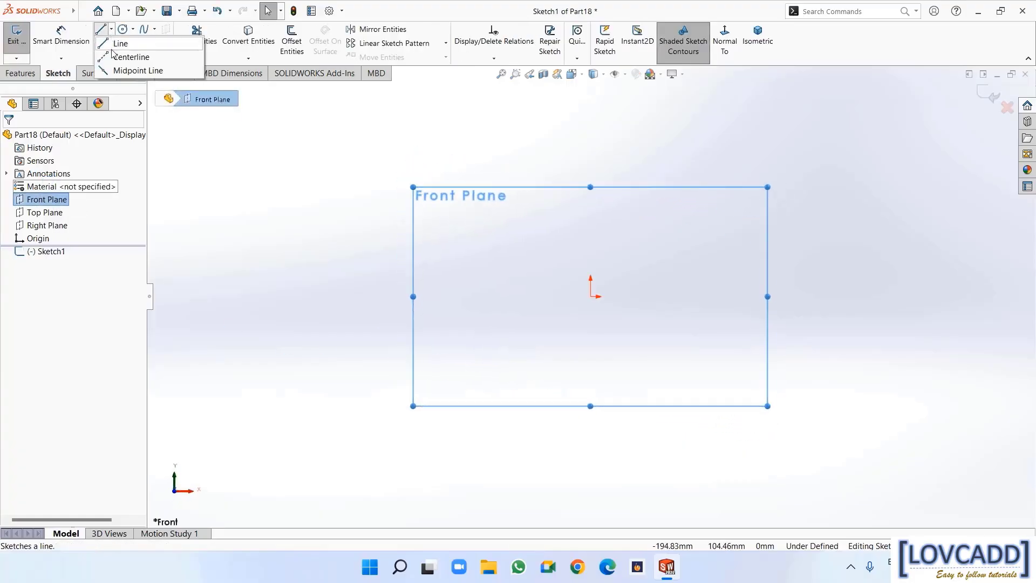
{"action": "left_click", "coordinate": [126, 54]}
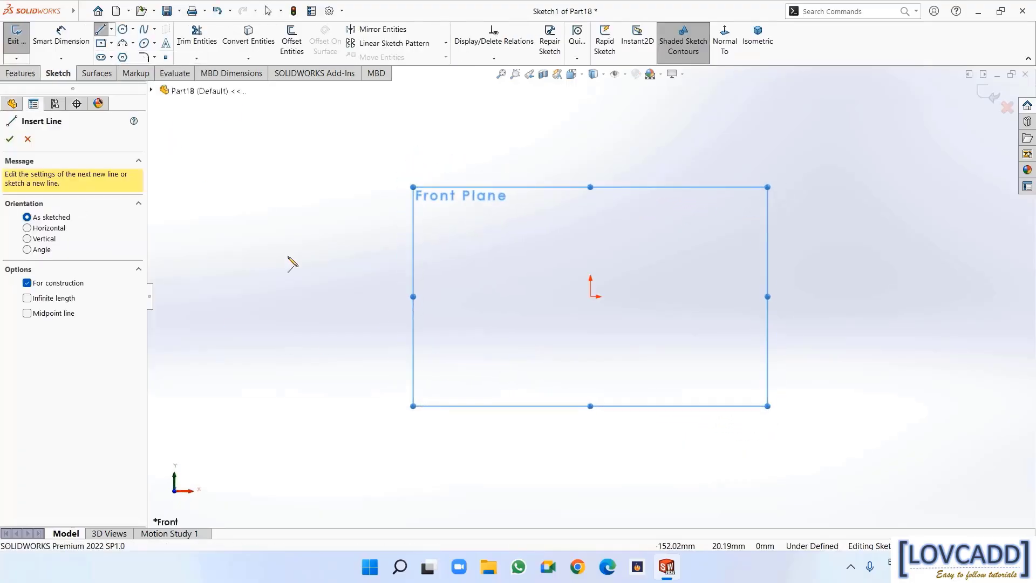
{"action": "left_click", "coordinate": [591, 297]}
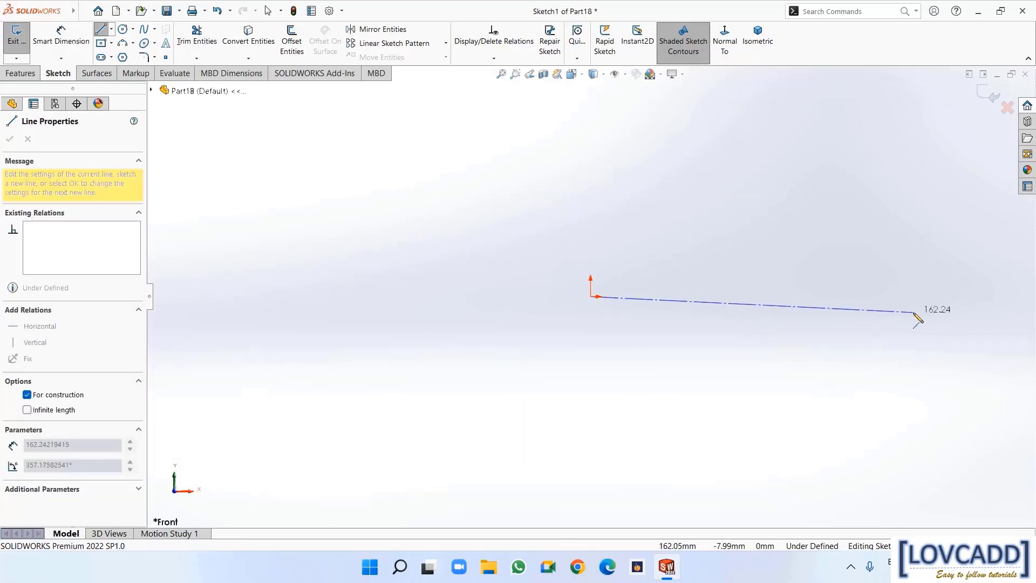
{"action": "left_click", "coordinate": [966, 296]}
{"action": "right_click", "coordinate": [966, 296]}
{"action": "left_click", "coordinate": [925, 305]}
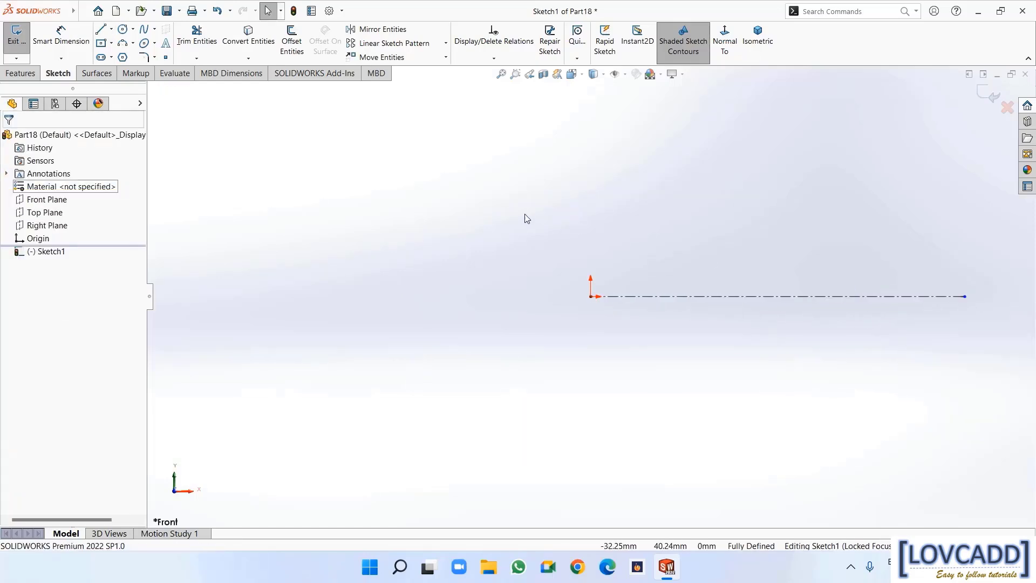
Sketch an open stepped half-profile from the origin: a head about 20 mm wide, a longer lower shank, a tapered end, and a vertical edge down to the centerline
{"action": "left_click", "coordinate": [501, 73]}
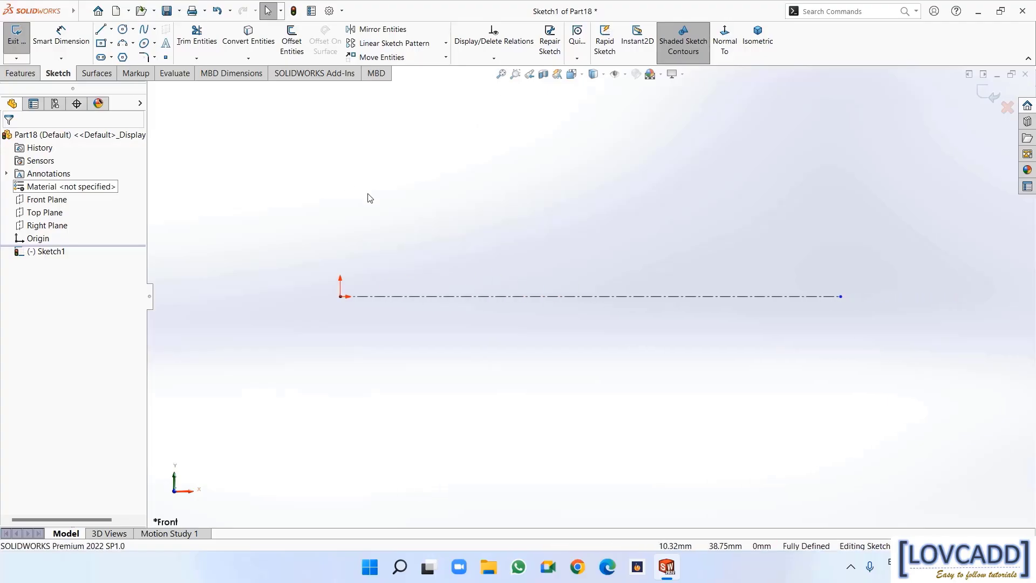
{"action": "left_click", "coordinate": [105, 31]}
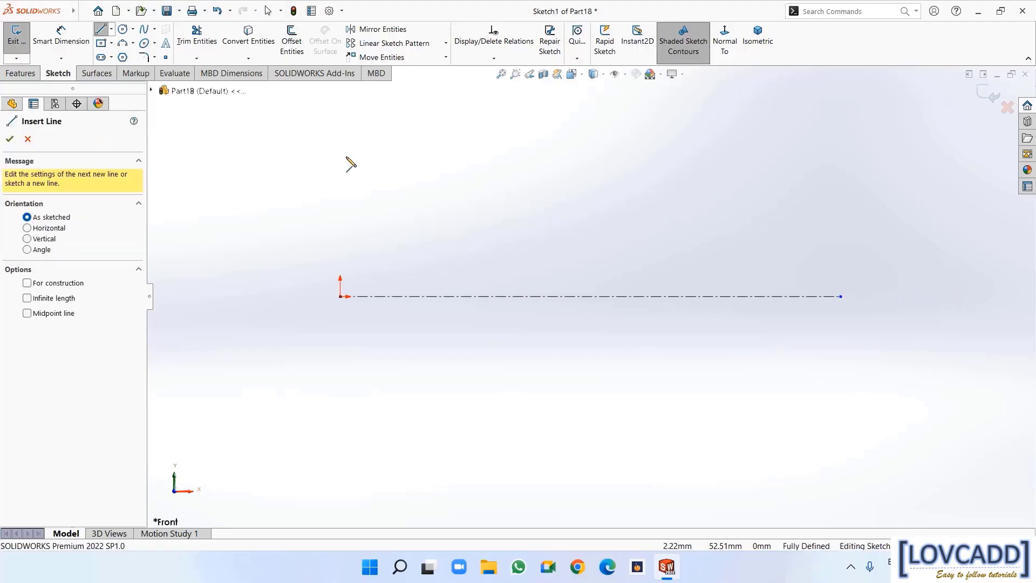
{"action": "left_click", "coordinate": [340, 296]}
{"action": "left_click", "coordinate": [340, 196]}
{"action": "left_click", "coordinate": [395, 195]}
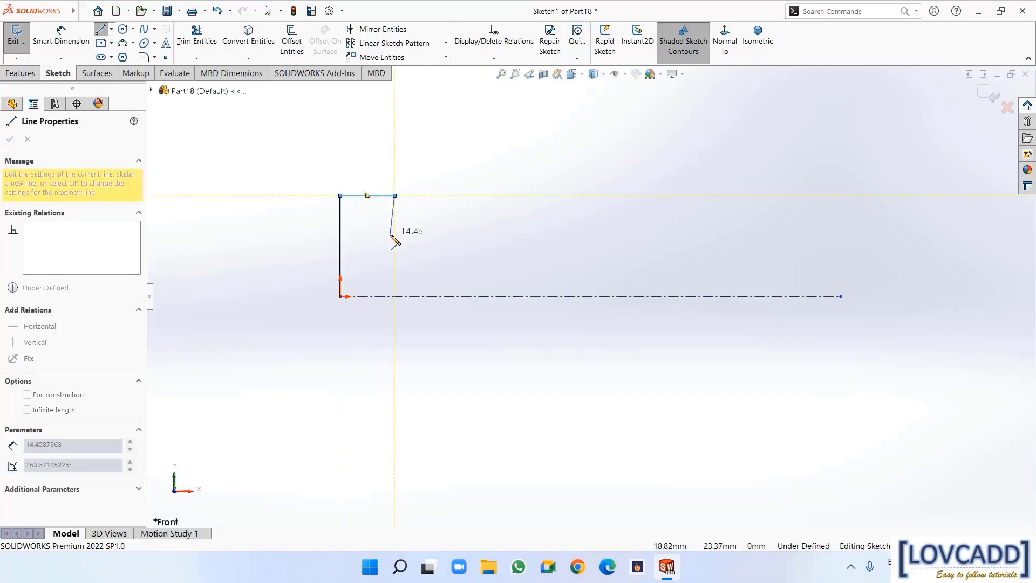
{"action": "left_click", "coordinate": [394, 246]}
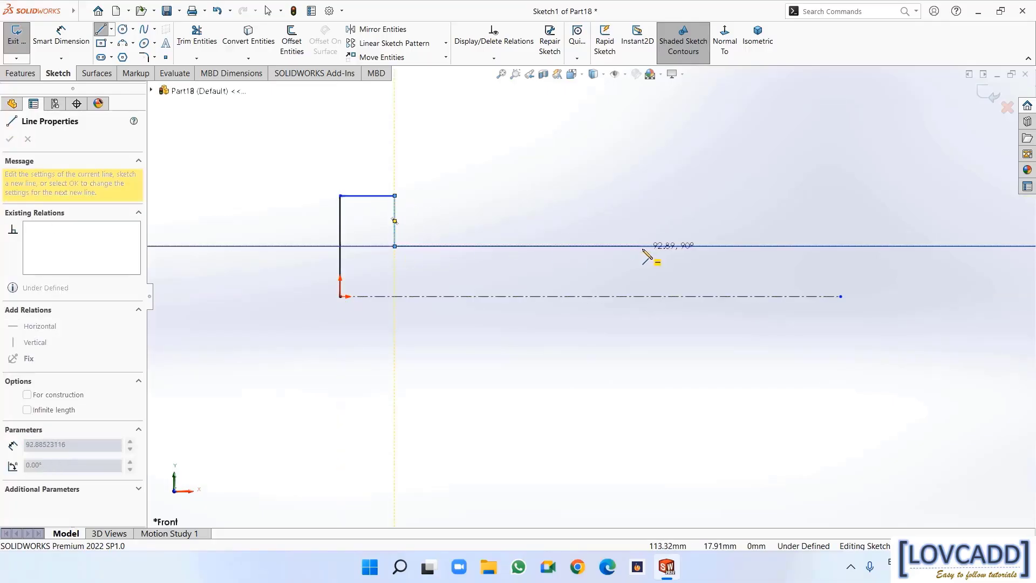
{"action": "left_click", "coordinate": [642, 246]}
{"action": "left_click", "coordinate": [710, 266]}
{"action": "left_click", "coordinate": [709, 296]}
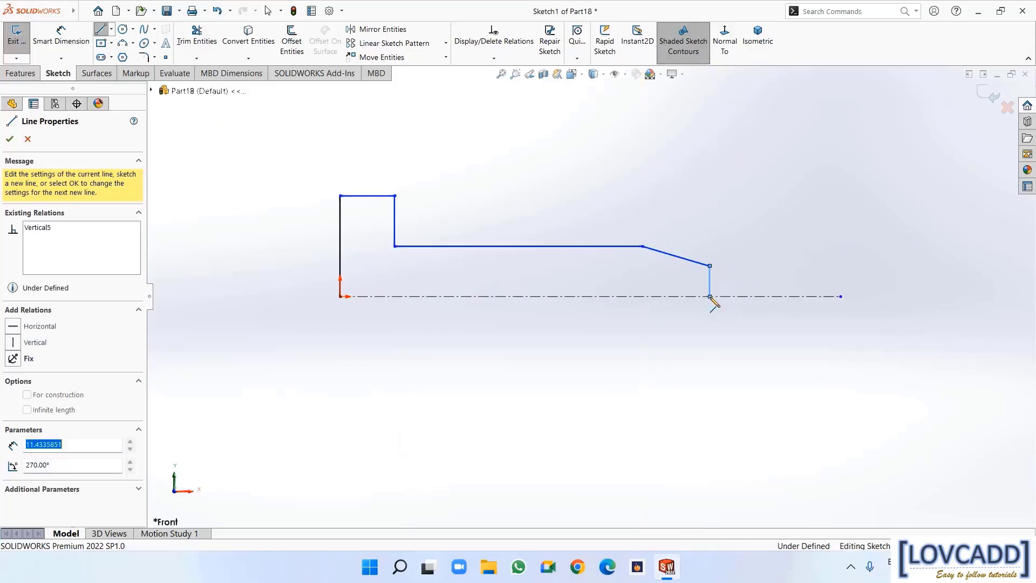
{"action": "right_click", "coordinate": [710, 298]}
{"action": "left_click", "coordinate": [743, 306]}
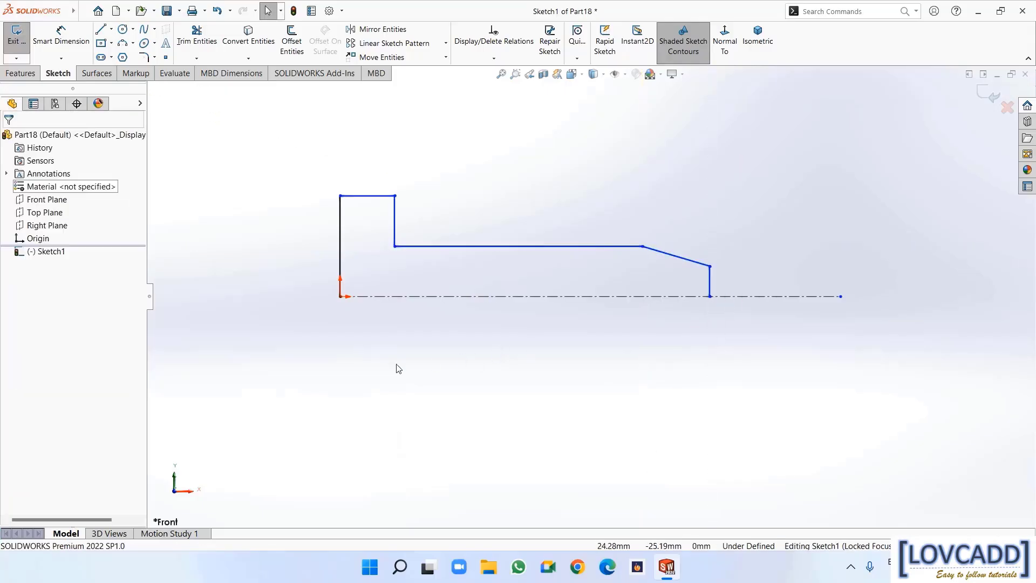
Dimension the top edge of the head in the profile as 11 mm wide
{"action": "left_click", "coordinate": [62, 41]}
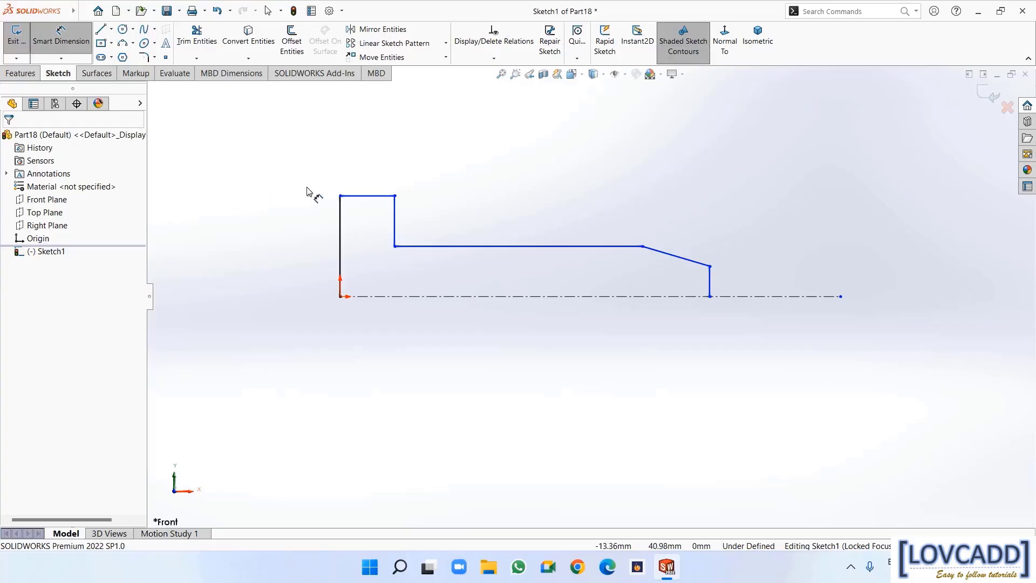
{"action": "left_click", "coordinate": [365, 198]}
{"action": "left_click", "coordinate": [371, 167]}
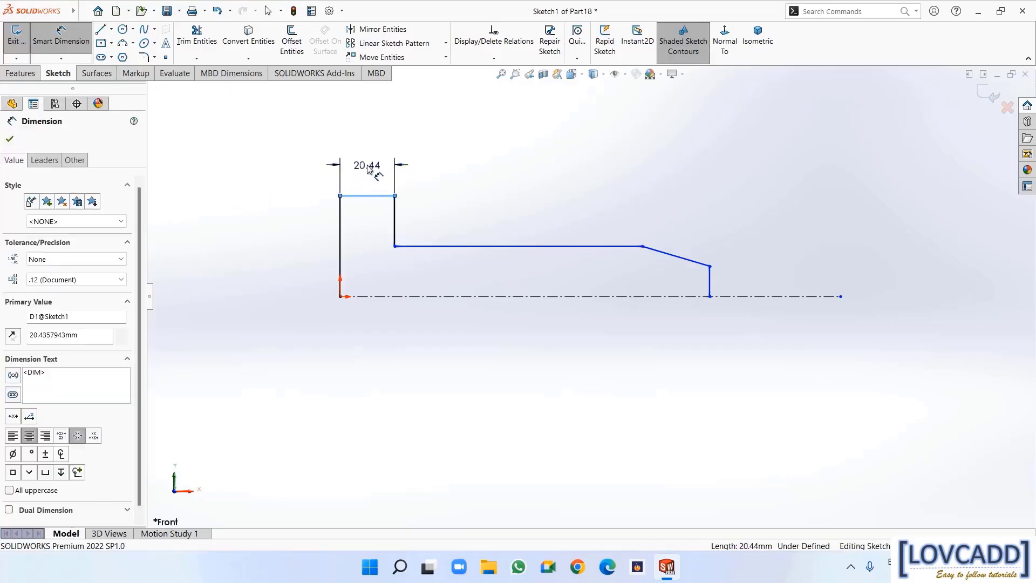
{"action": "type", "text": "11"}
{"action": "key", "text": "Return"}
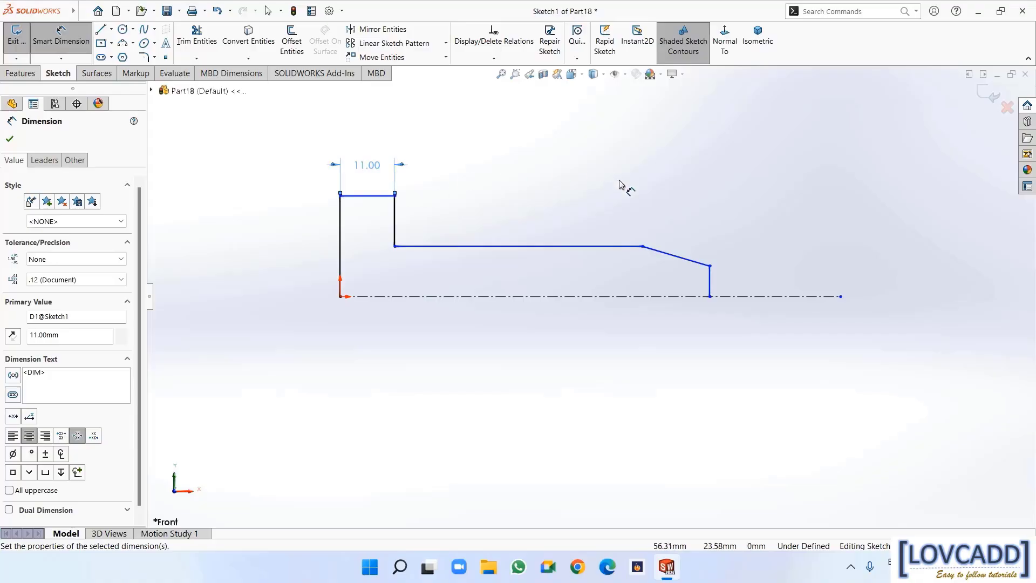
Dimension the horizontal length of the tapered segment as 25 mm
{"action": "left_click", "coordinate": [642, 246]}
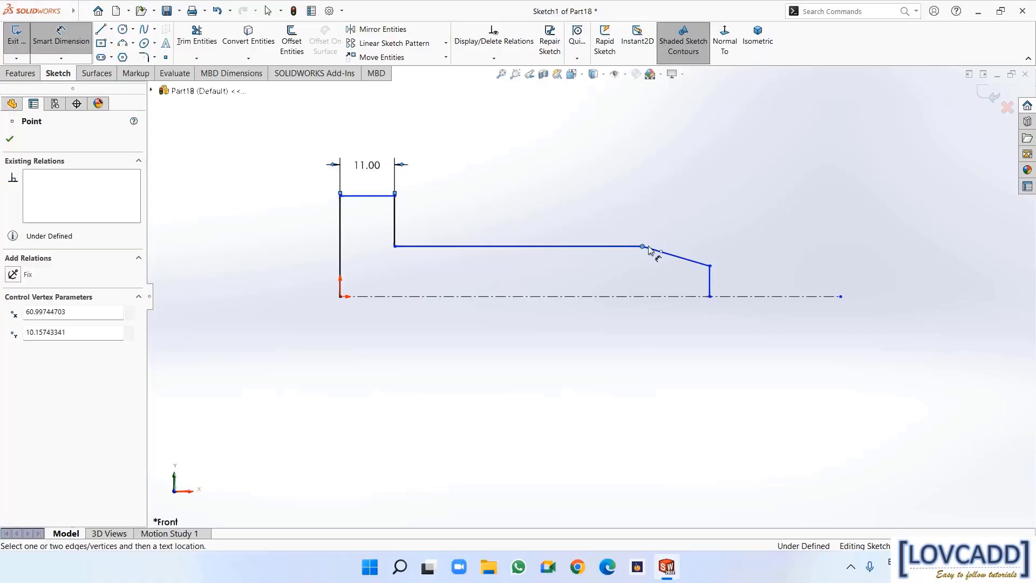
{"action": "left_click", "coordinate": [710, 266]}
{"action": "left_click", "coordinate": [685, 204]}
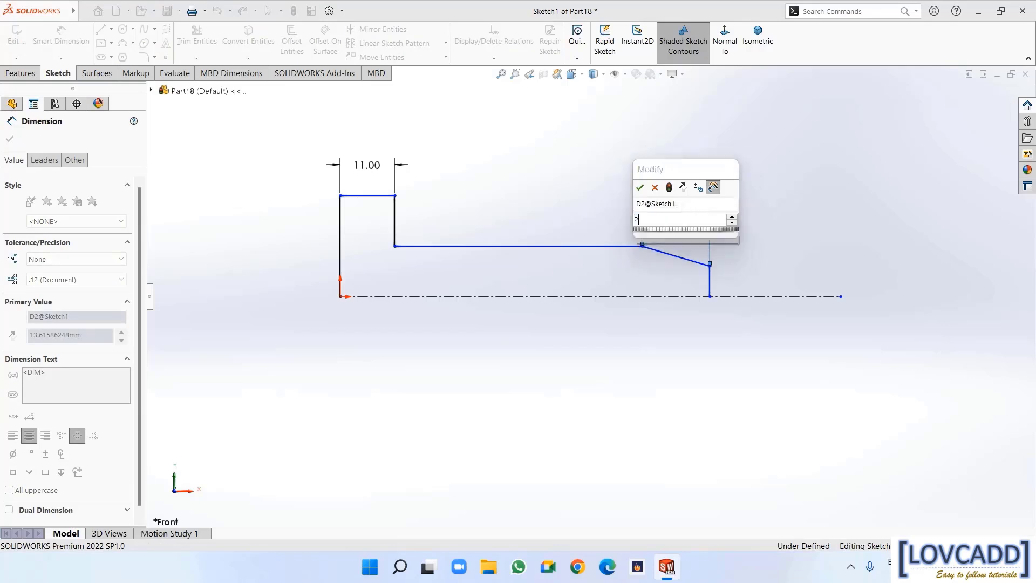
{"action": "type", "text": "25"}
{"action": "key", "text": "Return"}
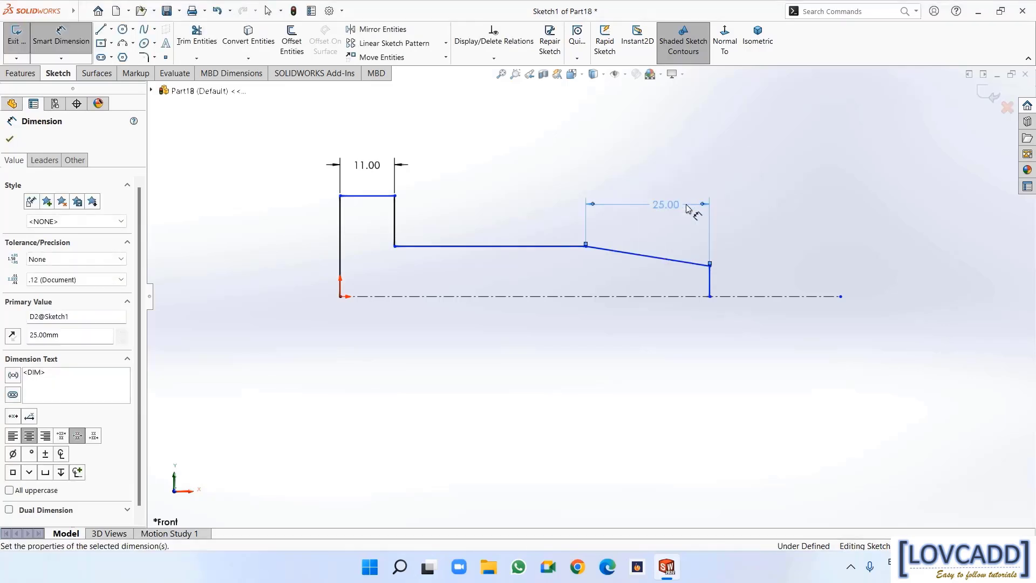
Dimension the length from the head's shoulder to the profile's far end as 98 mm, and extend the centerline past that end to about X 119 mm
{"action": "left_click", "coordinate": [713, 286]}
{"action": "left_click", "coordinate": [395, 196]}
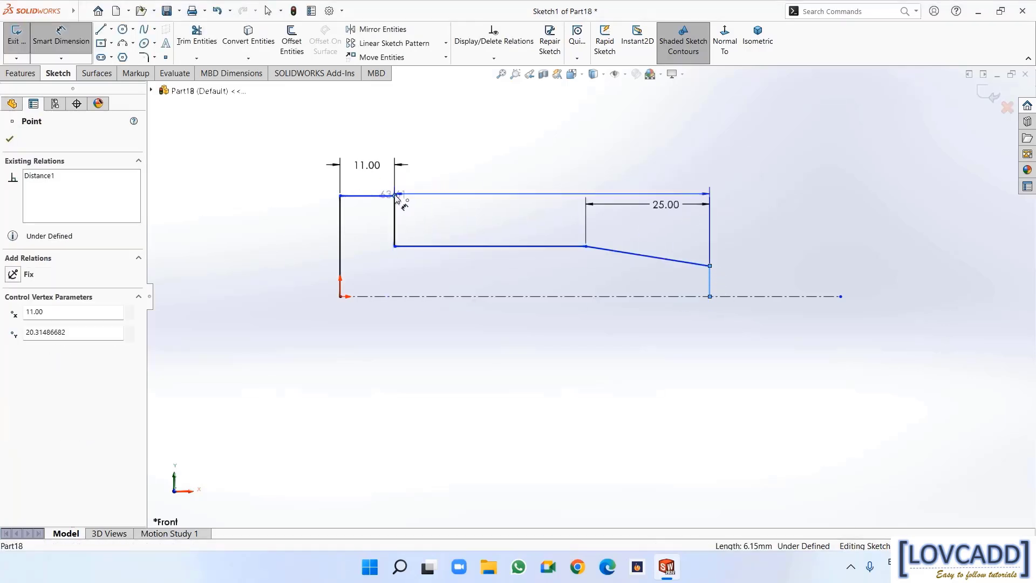
{"action": "left_click", "coordinate": [537, 139]}
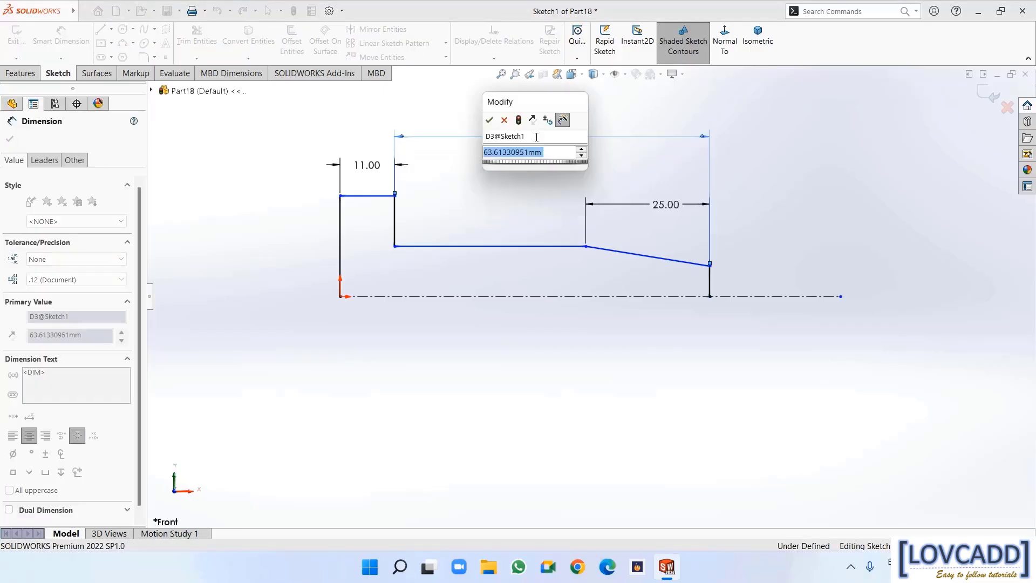
{"action": "type", "text": "98"}
{"action": "key", "text": "Return"}
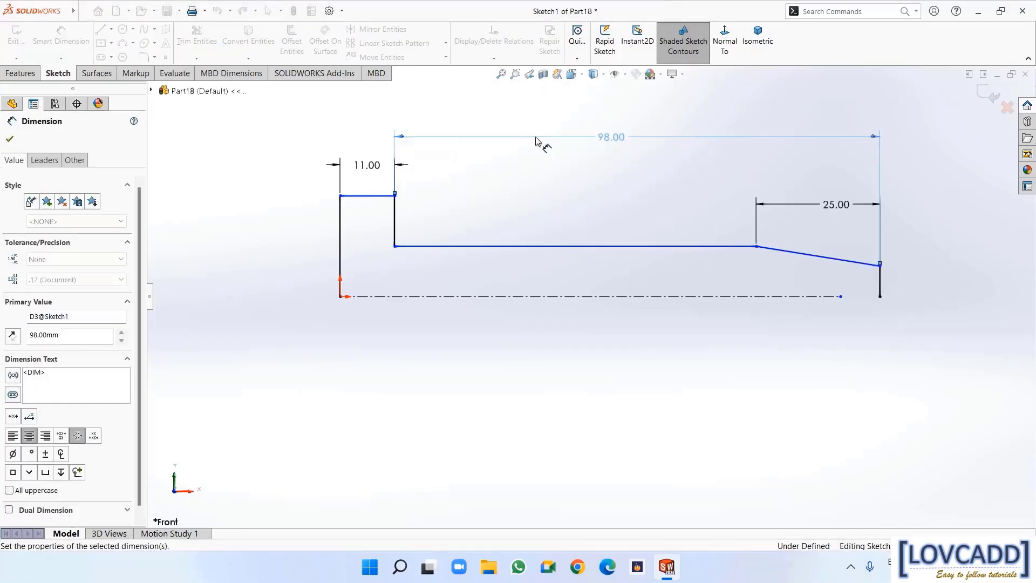
{"action": "left_click", "coordinate": [9, 140]}
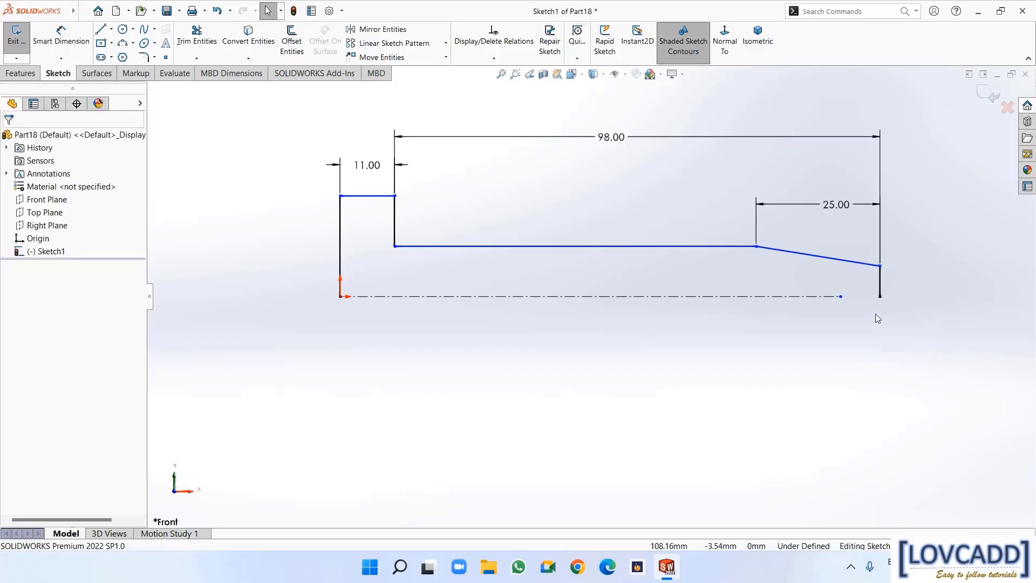
{"action": "left_click_drag", "start_coordinate": [841, 298], "coordinate": [931, 296]}
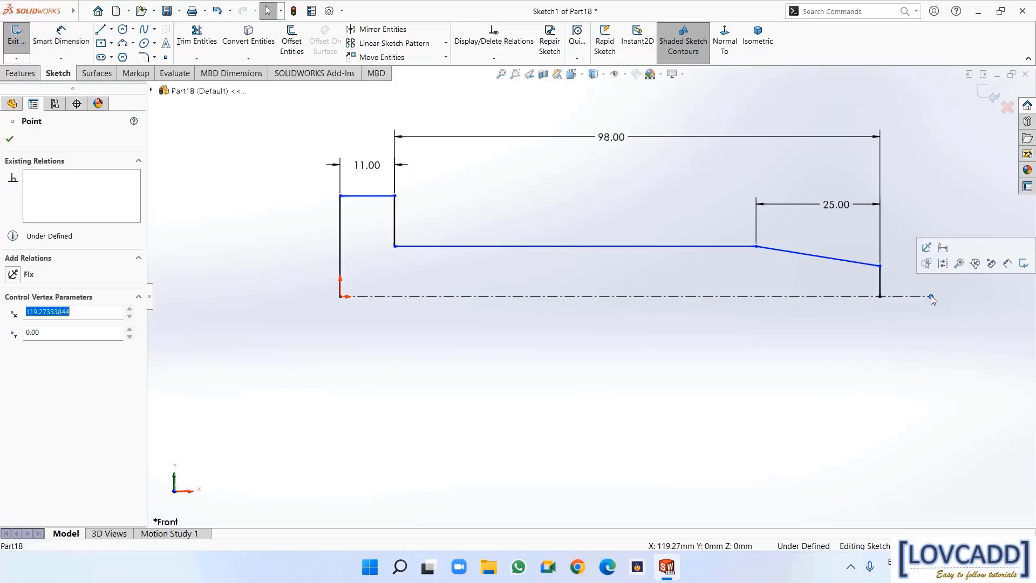
{"action": "left_click", "coordinate": [918, 410]}
Add a diameter dimension of 45 mm across the centerline to the top edge of the head
{"action": "left_click", "coordinate": [60, 35]}
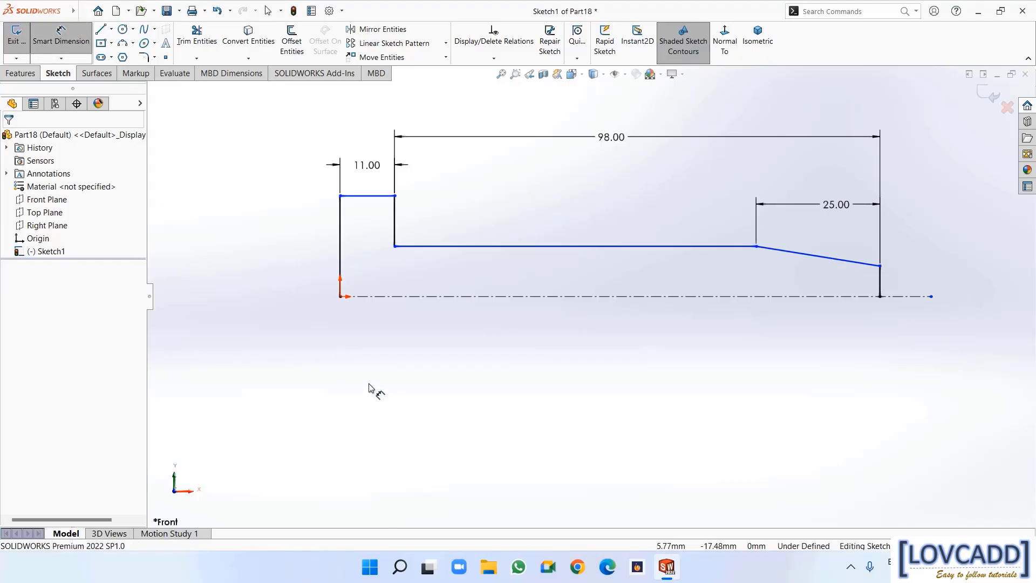
{"action": "left_click", "coordinate": [363, 197]}
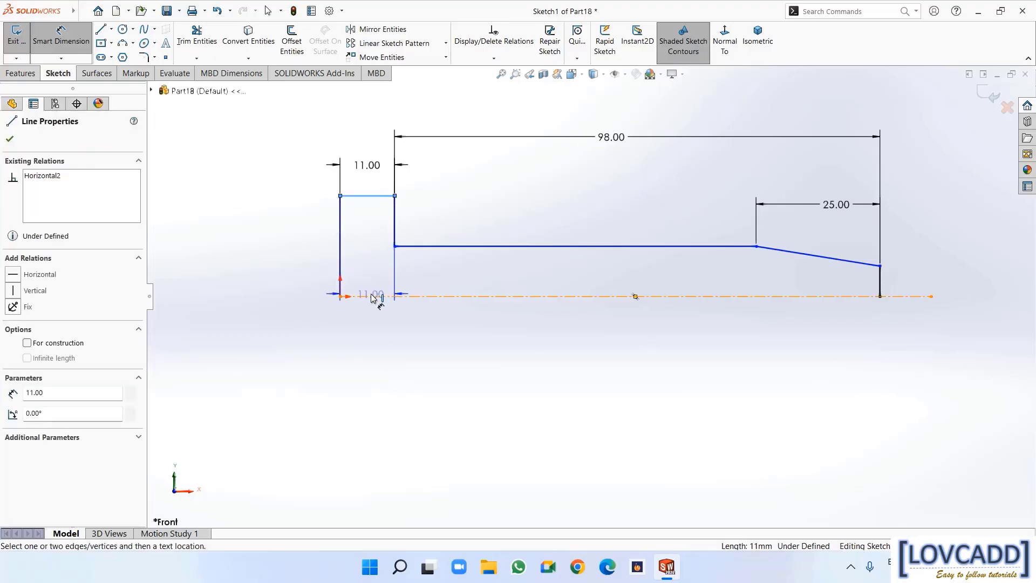
{"action": "left_click", "coordinate": [373, 297]}
{"action": "left_click", "coordinate": [316, 321]}
{"action": "type", "text": "45"}
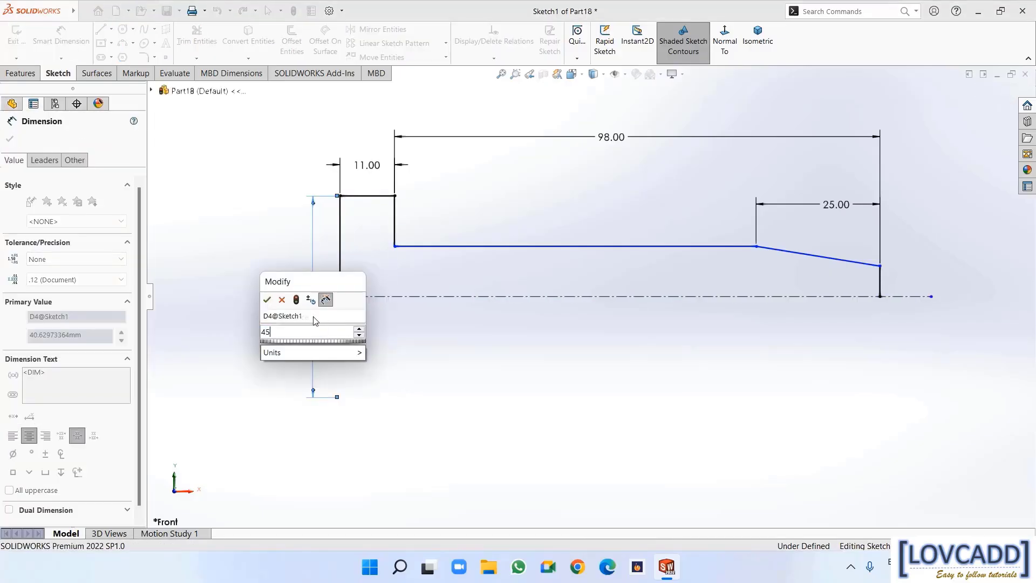
{"action": "key", "text": "Return"}
Add a diameter dimension of 33 mm across the centerline to the shank's horizontal edge
{"action": "left_click", "coordinate": [497, 240]}
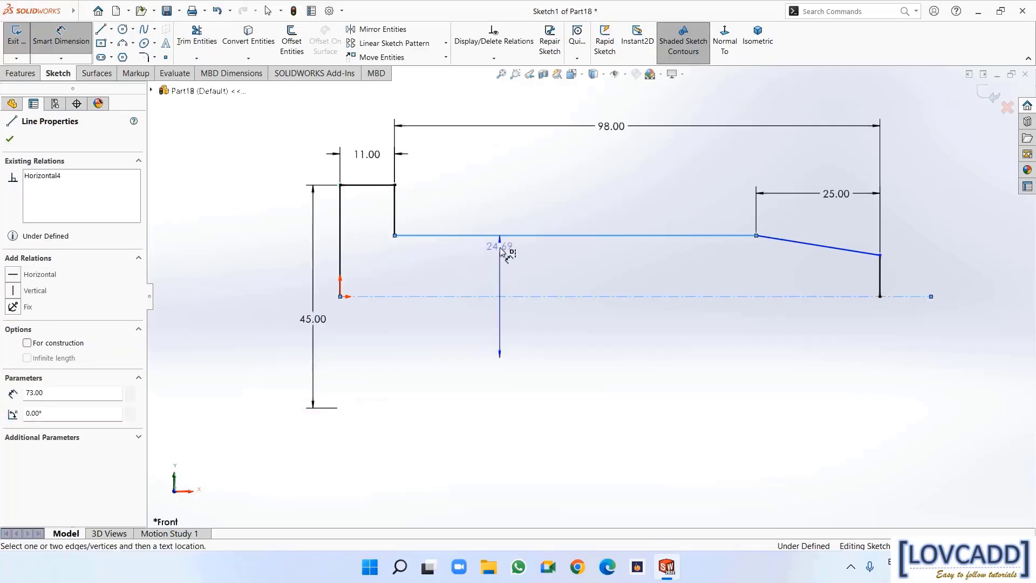
{"action": "left_click", "coordinate": [501, 279]}
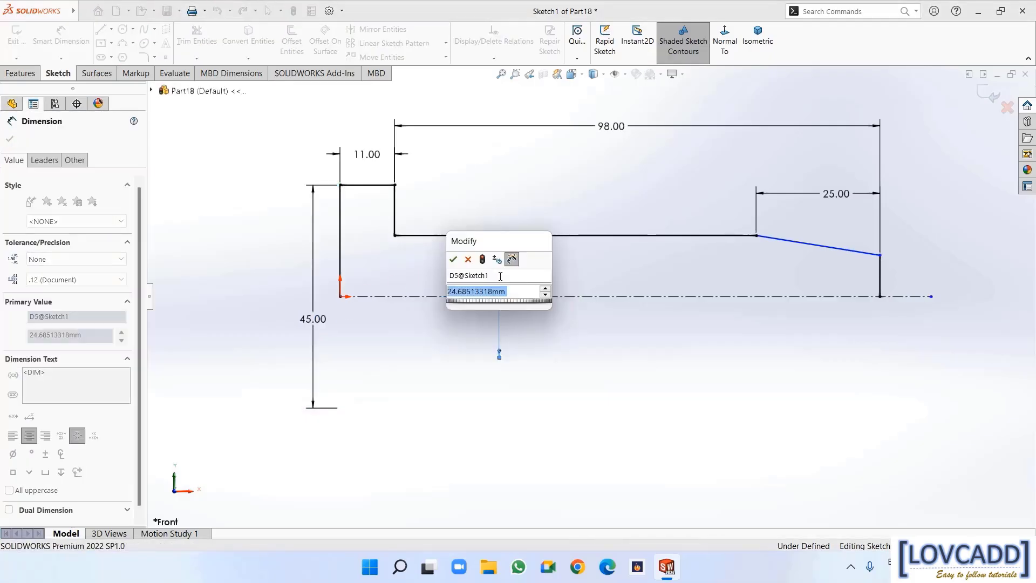
{"action": "type", "text": "33"}
{"action": "key", "text": "Return"}
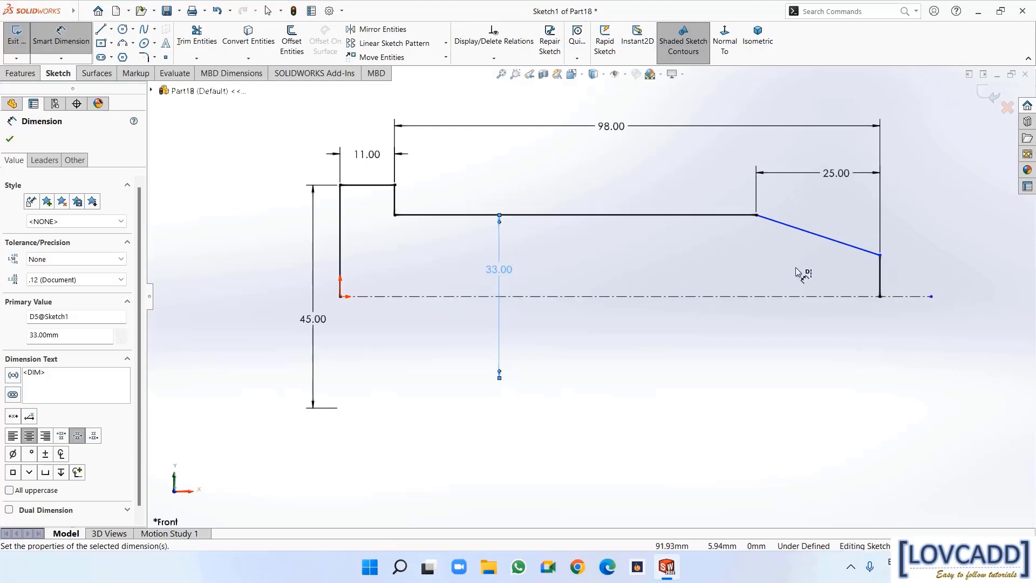
Add a diameter dimension of 25 mm across the centerline to the small end of the taper
{"action": "left_click", "coordinate": [880, 254]}
{"action": "left_click", "coordinate": [896, 296]}
{"action": "left_click", "coordinate": [893, 290]}
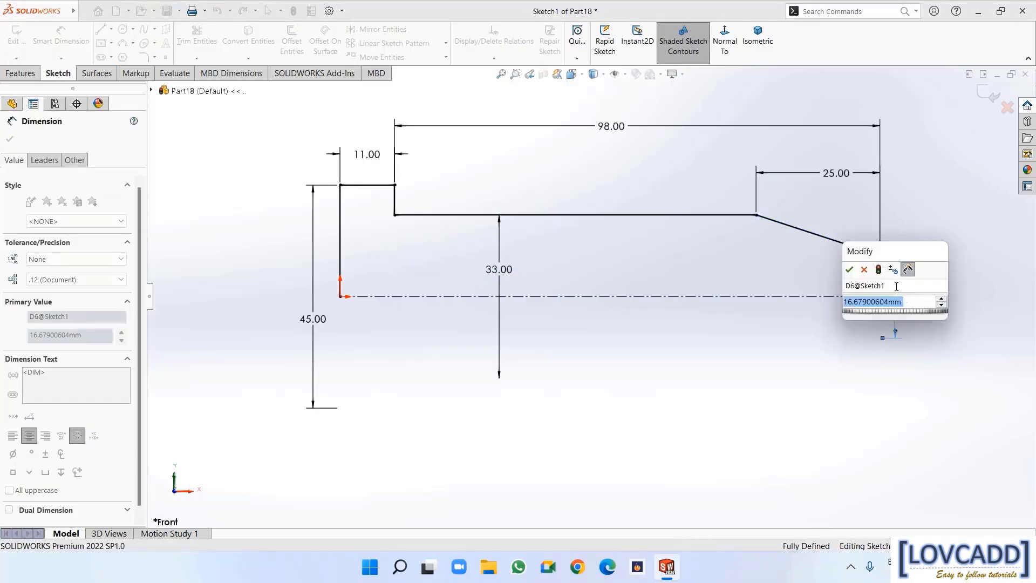
{"action": "type", "text": "25"}
{"action": "key", "text": "Return"}
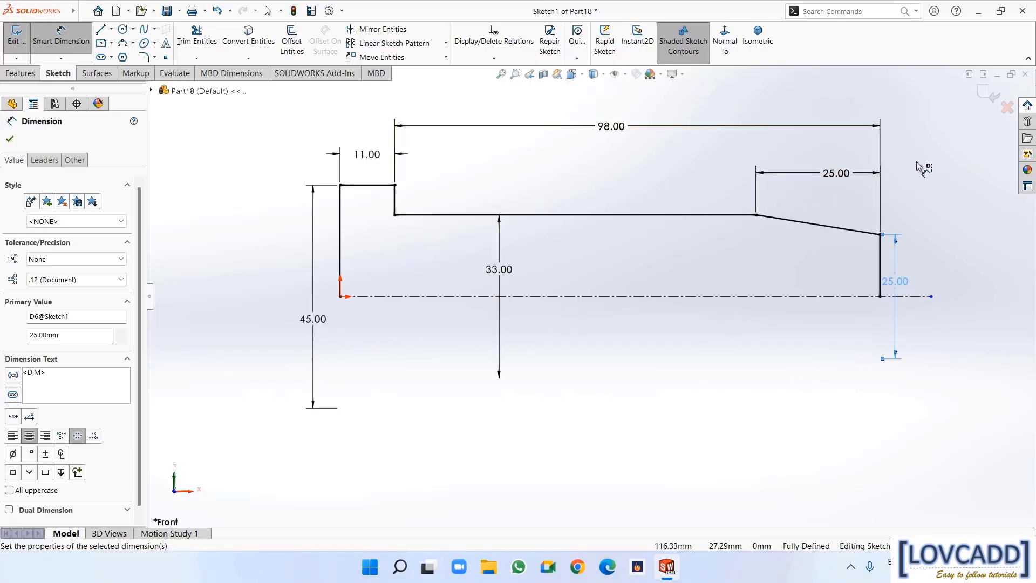
{"action": "left_click", "coordinate": [10, 140]}
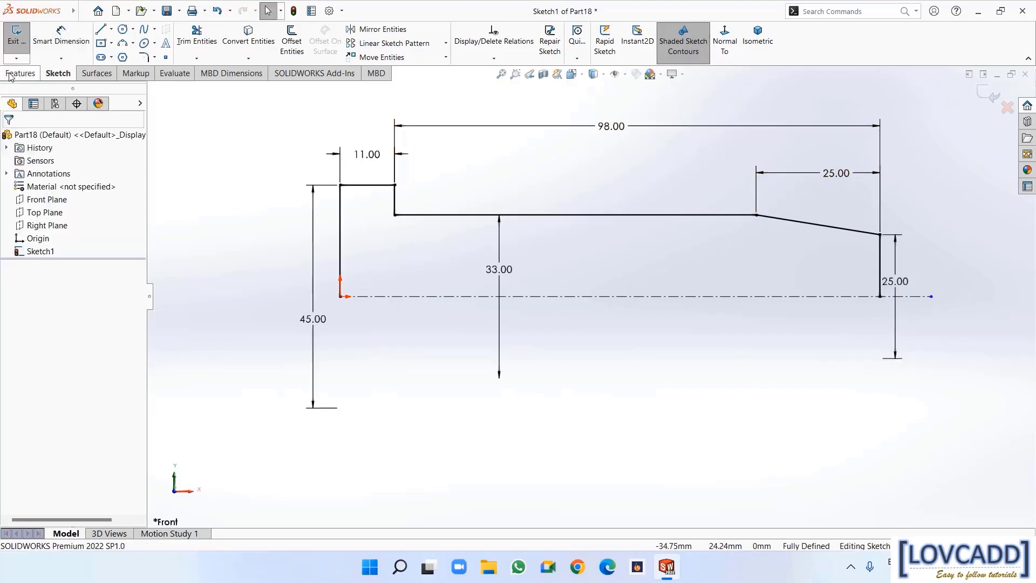
Revolve the profile 360 degrees around the centerline, letting the open sketch be closed automatically
{"action": "left_click", "coordinate": [9, 75]}
{"action": "left_click", "coordinate": [61, 39]}
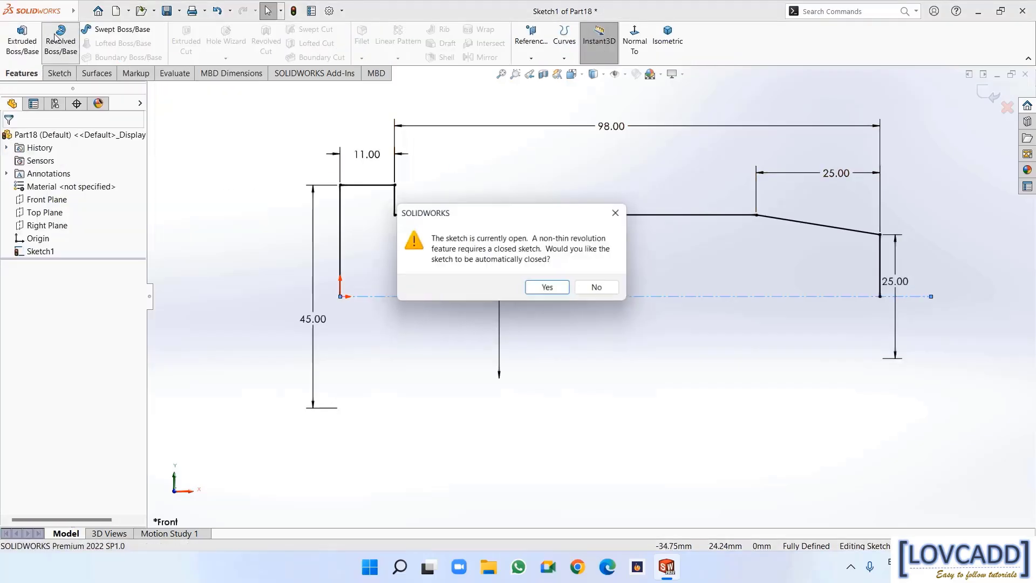
{"action": "left_click", "coordinate": [549, 289]}
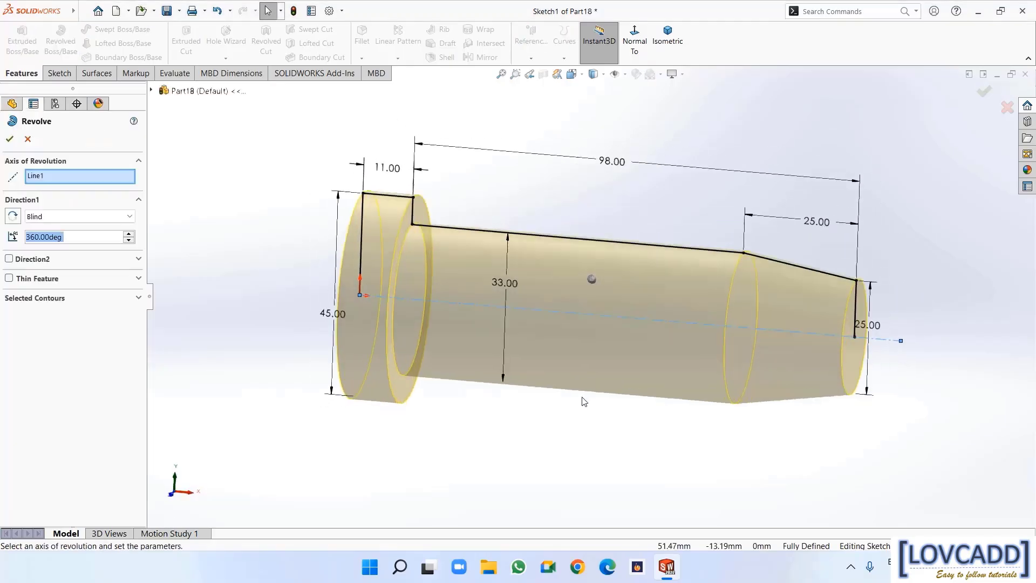
{"action": "left_click", "coordinate": [9, 140]}
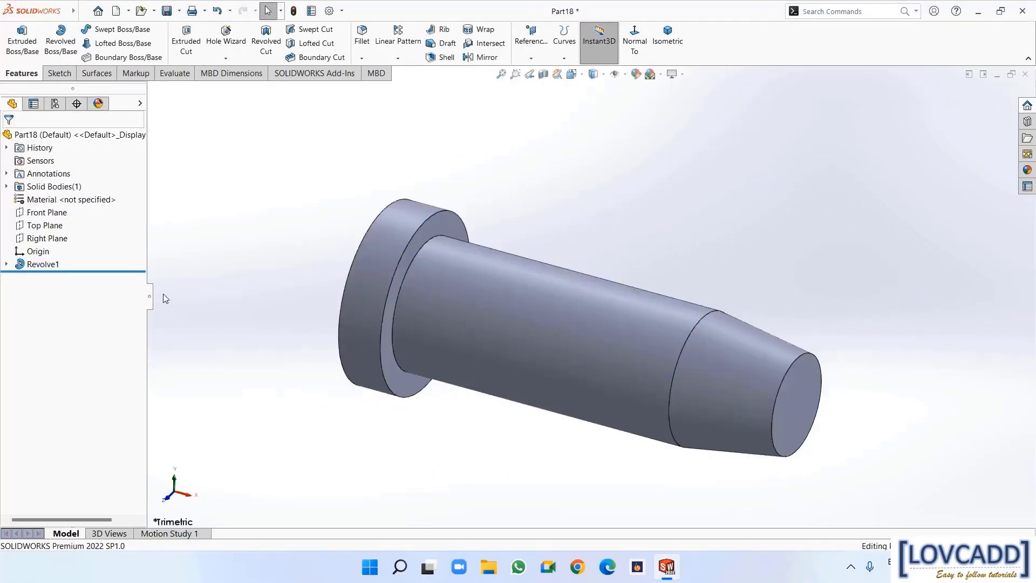
On a new Front Plane sketch, draw a horizontal straight slot on the shank's axis, about 46.6 mm between arc centers and 13 mm wide
{"action": "left_click", "coordinate": [56, 214]}
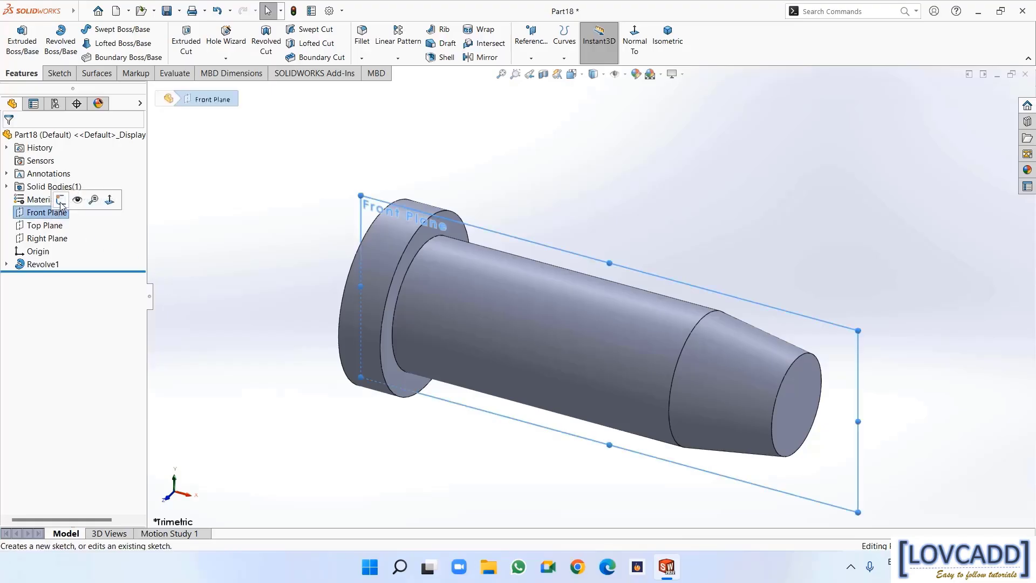
{"action": "left_click", "coordinate": [61, 200]}
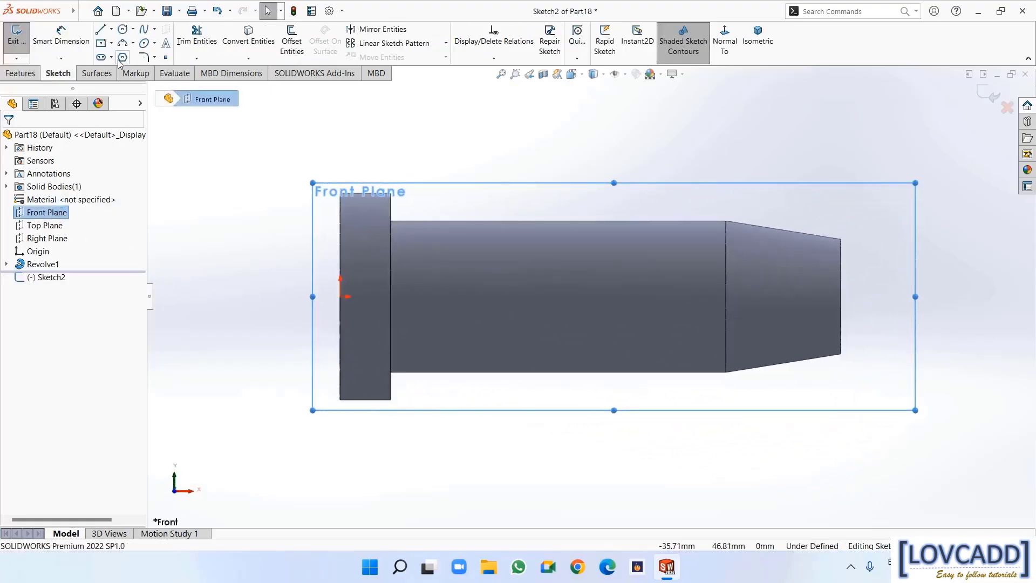
{"action": "left_click", "coordinate": [111, 58]}
{"action": "left_click", "coordinate": [147, 66]}
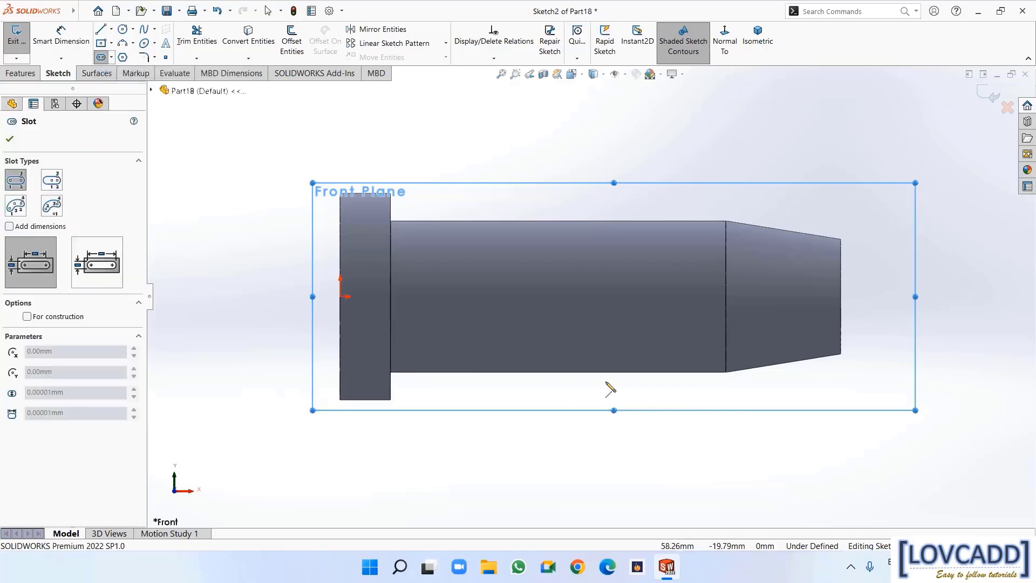
{"action": "left_click", "coordinate": [452, 295]}
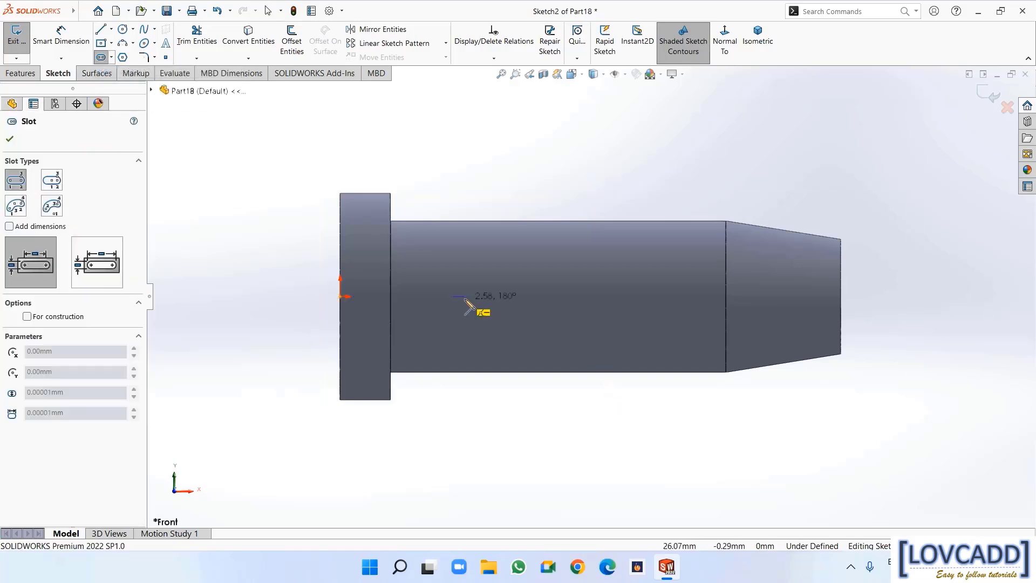
{"action": "left_click", "coordinate": [667, 296]}
{"action": "left_click", "coordinate": [669, 326]}
{"action": "right_click", "coordinate": [670, 326]}
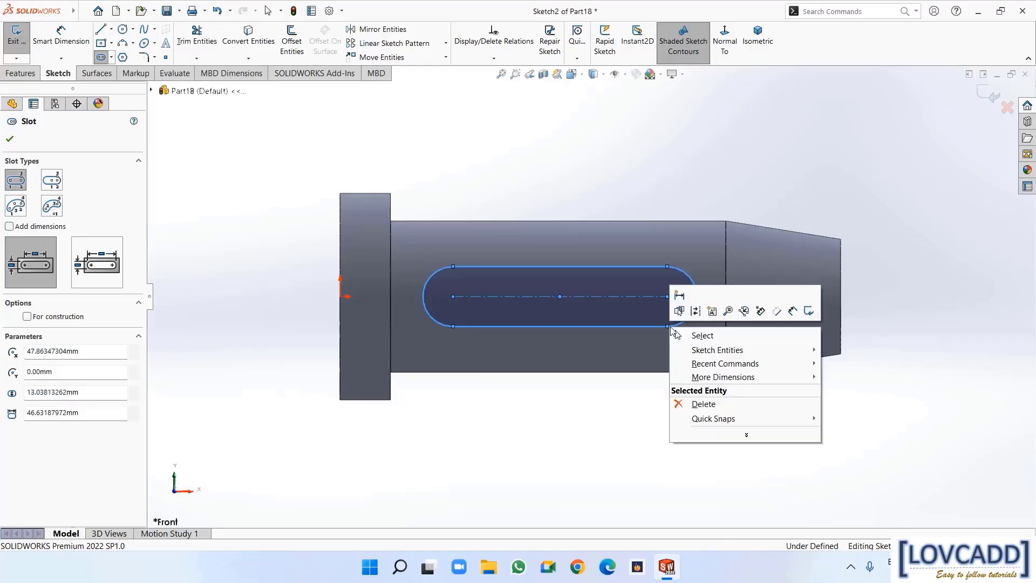
{"action": "left_click", "coordinate": [693, 335]}
Dimension the distance from the pin head's shoulder edge to the slot's nearer arc center as 26 mm
{"action": "left_click", "coordinate": [61, 35]}
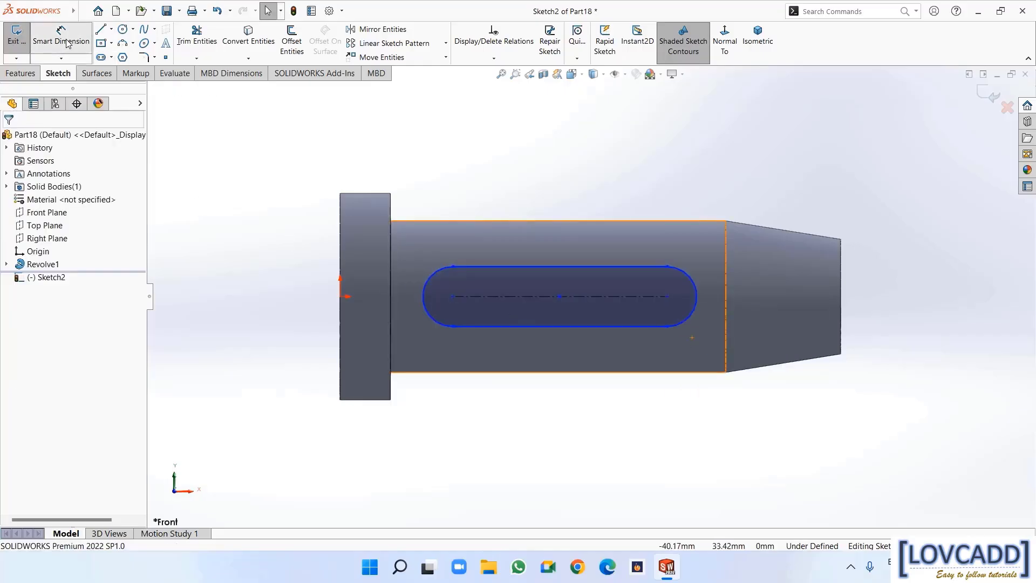
{"action": "left_click", "coordinate": [390, 341]}
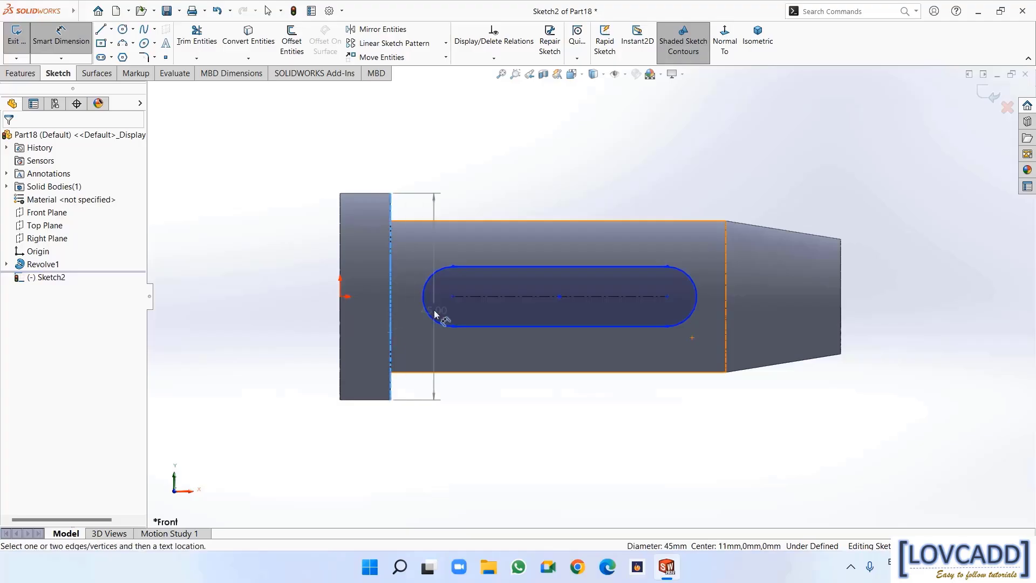
{"action": "left_click", "coordinate": [453, 297]}
{"action": "left_click", "coordinate": [432, 209]}
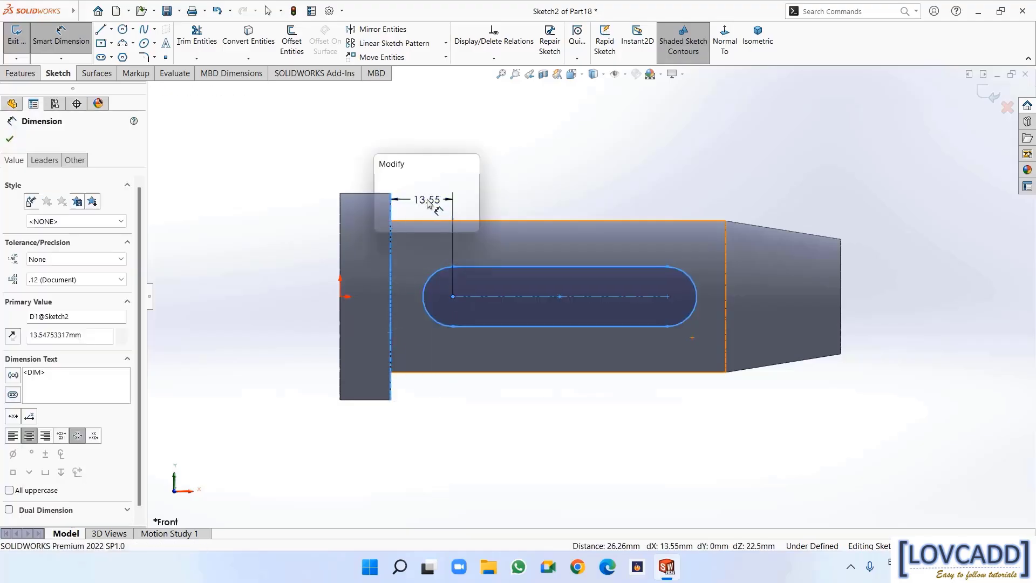
{"action": "type", "text": "26"}
{"action": "key", "text": "Return"}
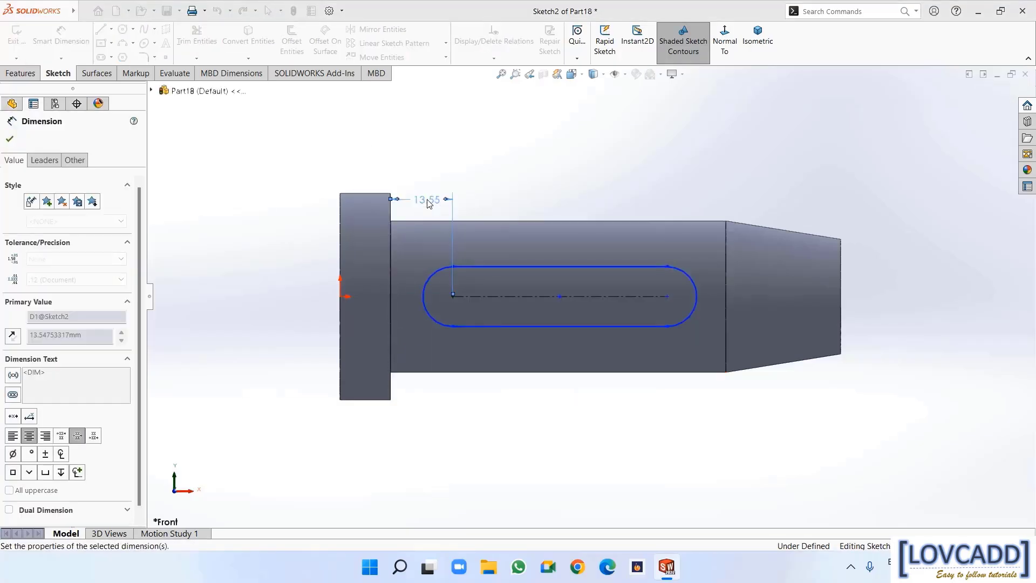
Dimension the spacing between the slot's two arc centers as 30 mm
{"action": "left_click", "coordinate": [668, 297]}
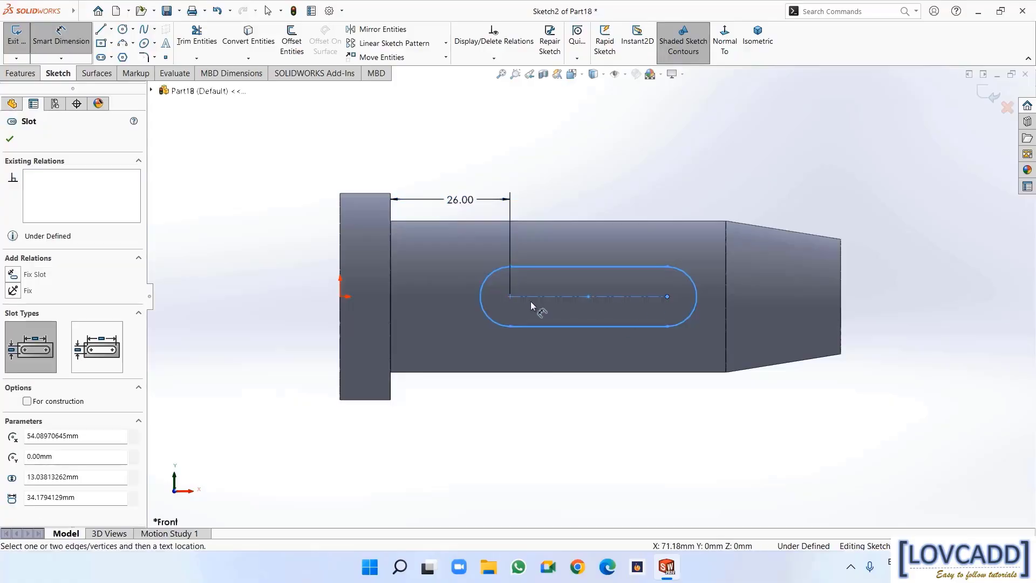
{"action": "left_click", "coordinate": [511, 296]}
{"action": "left_click", "coordinate": [577, 201]}
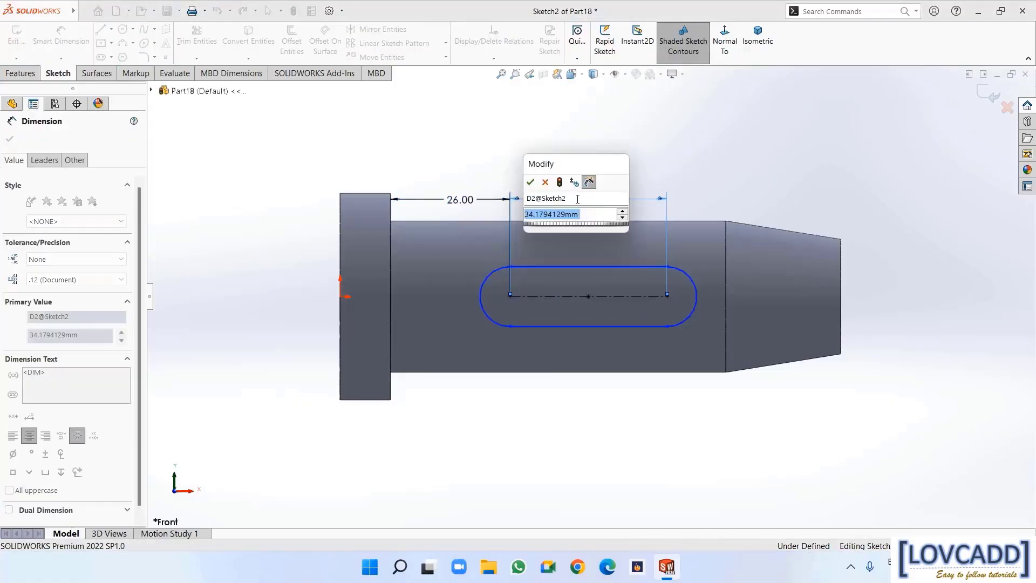
{"action": "type", "text": "30"}
{"action": "key", "text": "Return"}
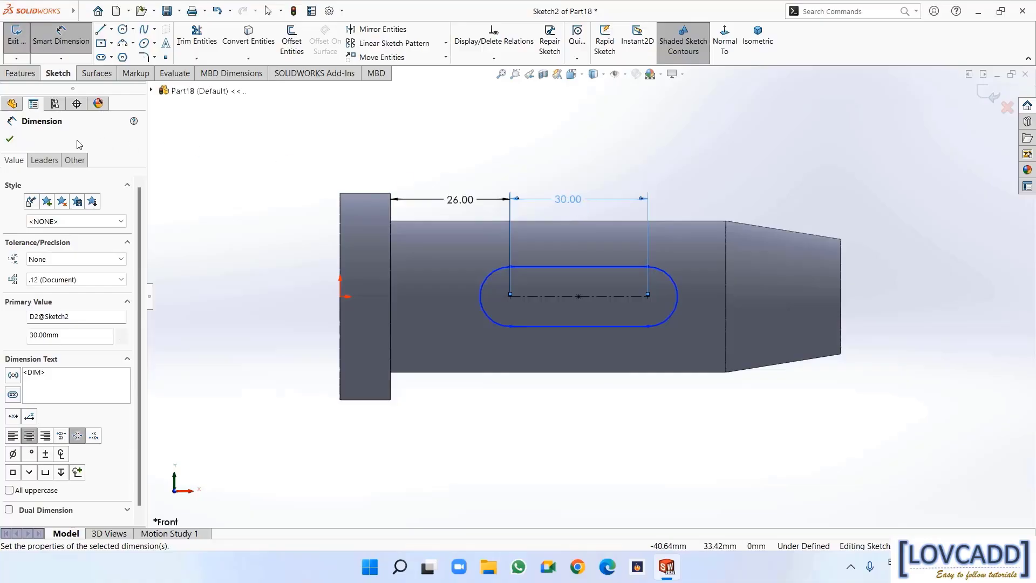
Add a 9 mm radius dimension to the slot's rounded end and finish dimensioning
{"action": "left_click", "coordinate": [674, 280]}
{"action": "left_click", "coordinate": [707, 213]}
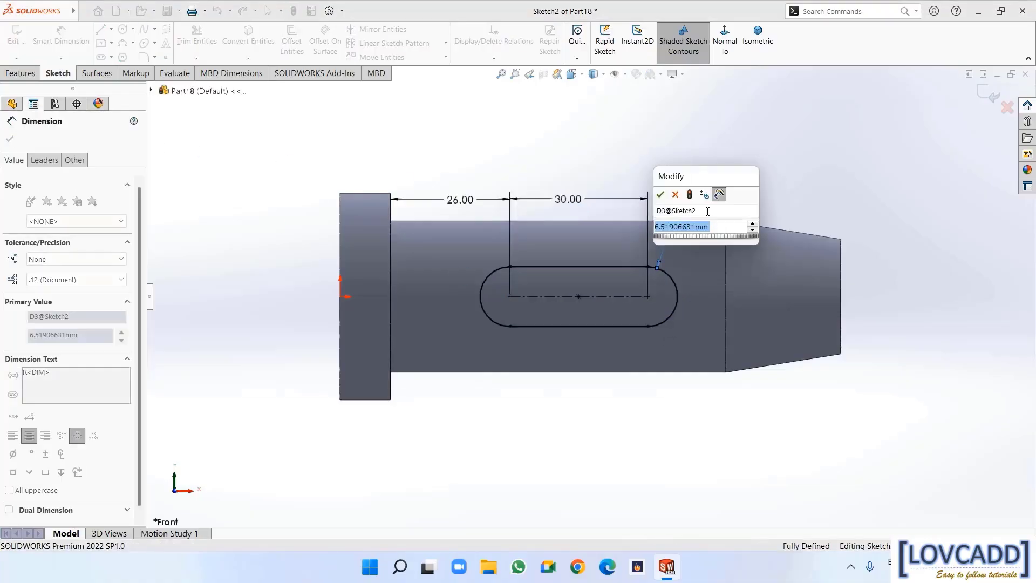
{"action": "type", "text": "9"}
{"action": "key", "text": "Return"}
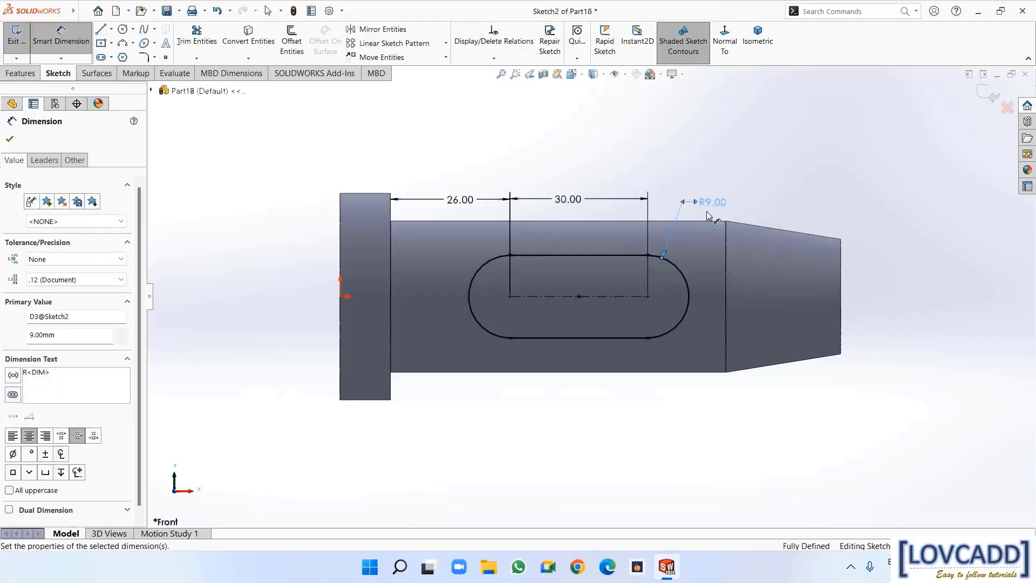
{"action": "left_click", "coordinate": [9, 140]}
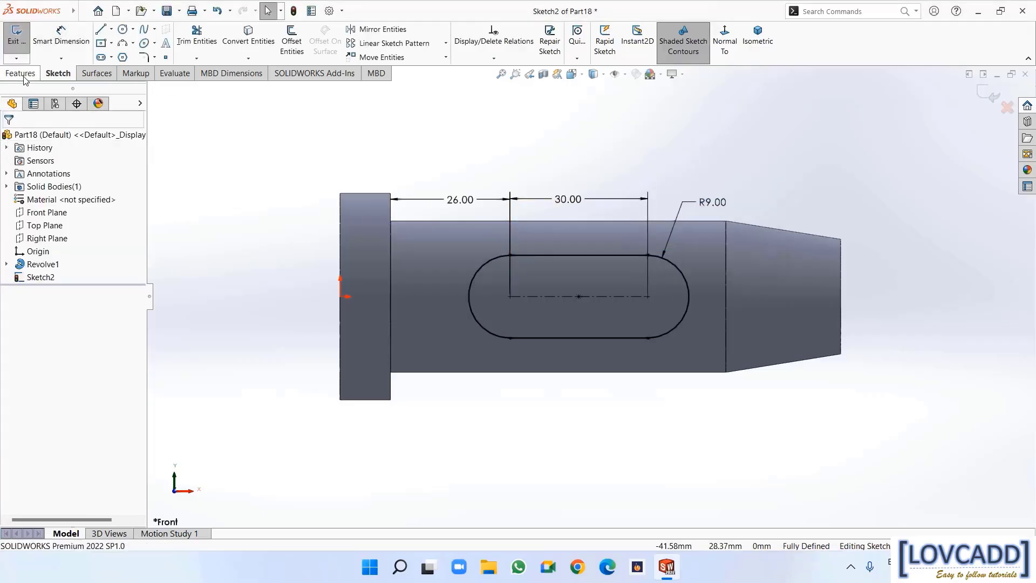
Cut-extrude the slot sketch through the shank with the Through All - Both end condition
{"action": "left_click", "coordinate": [23, 75]}
{"action": "left_click", "coordinate": [186, 38]}
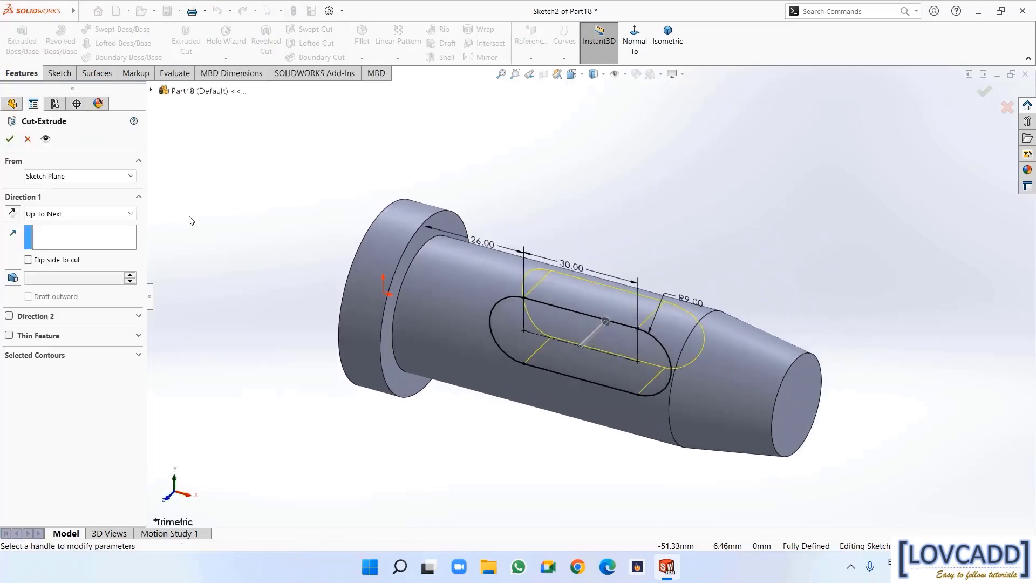
{"action": "left_click", "coordinate": [41, 216]}
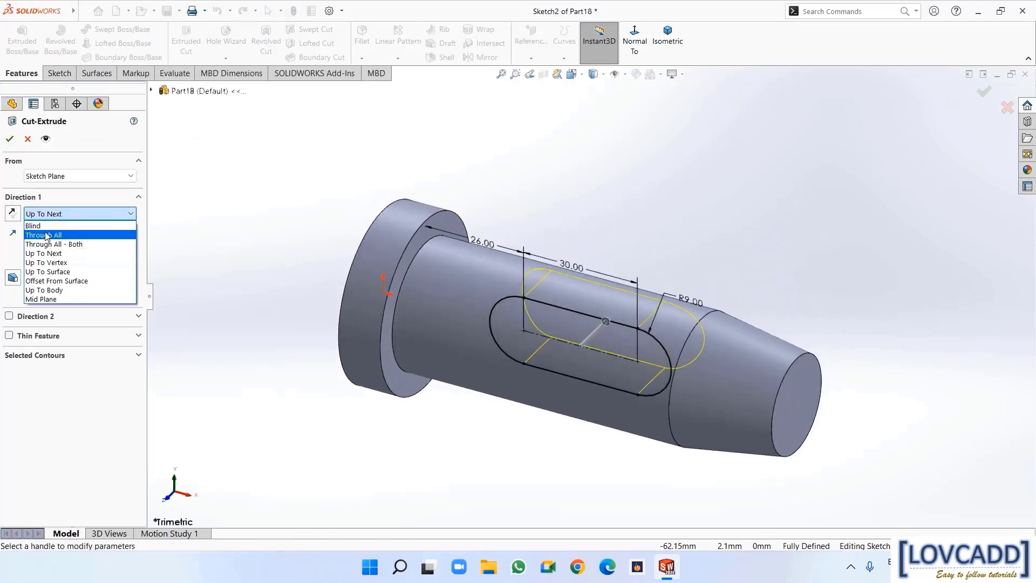
{"action": "left_click", "coordinate": [50, 244]}
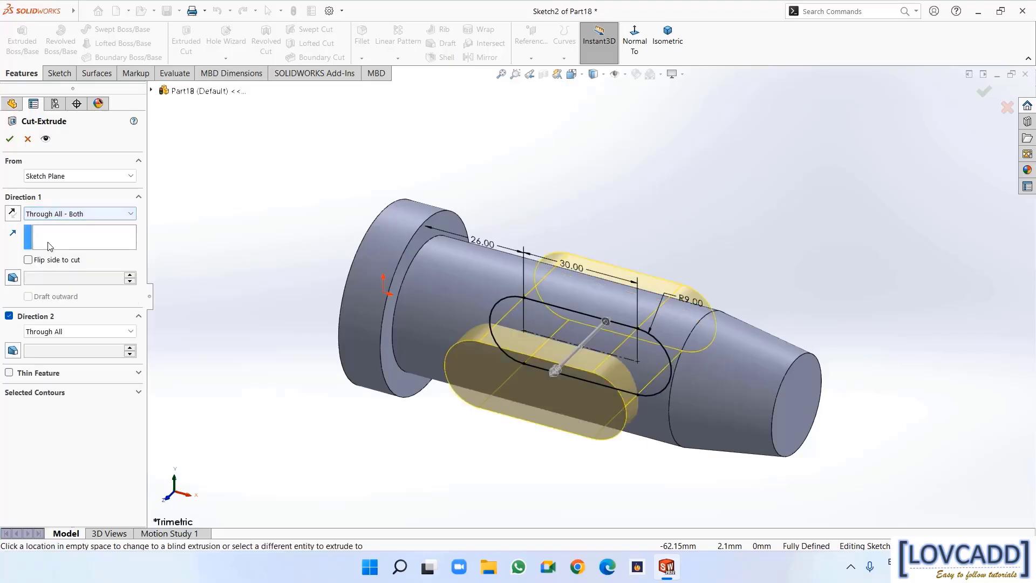
{"action": "left_click", "coordinate": [10, 139]}
Fillet the circular edge at the small end of the taper with a 2 mm radius
{"action": "middle_click_drag", "start_coordinate": [251, 390], "coordinate": [264, 300]}
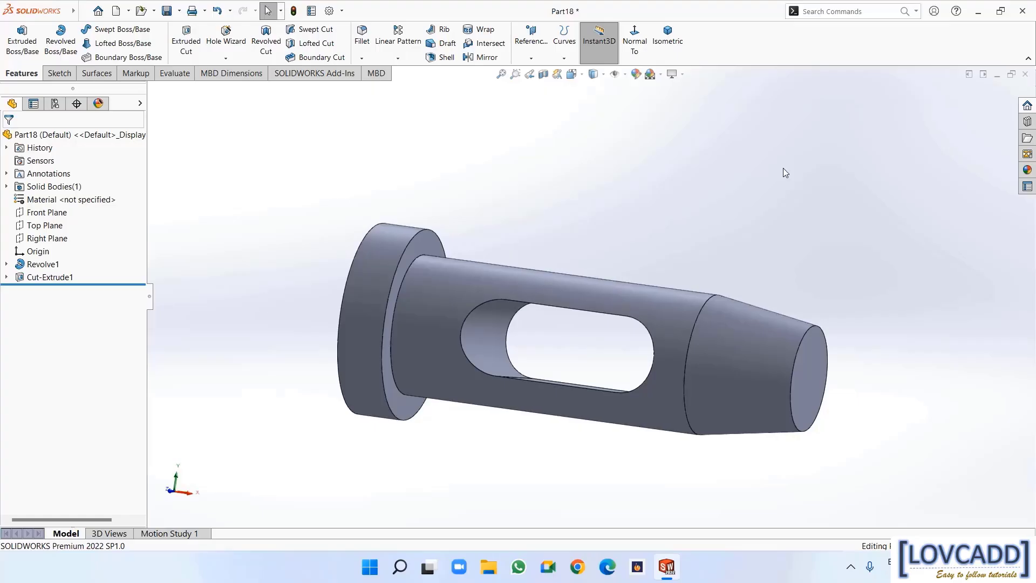
{"action": "left_click", "coordinate": [362, 37]}
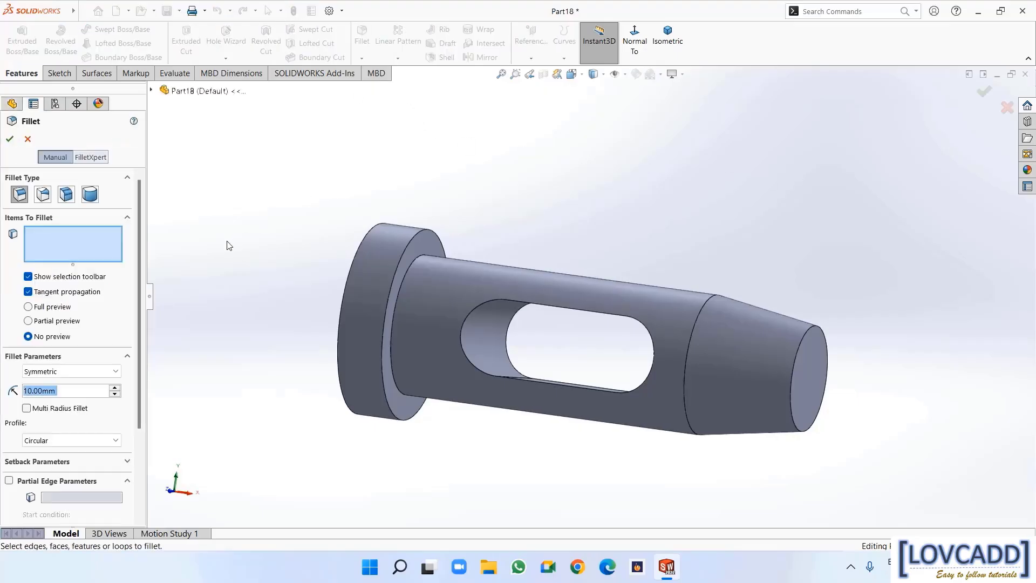
{"action": "type", "text": "2"}
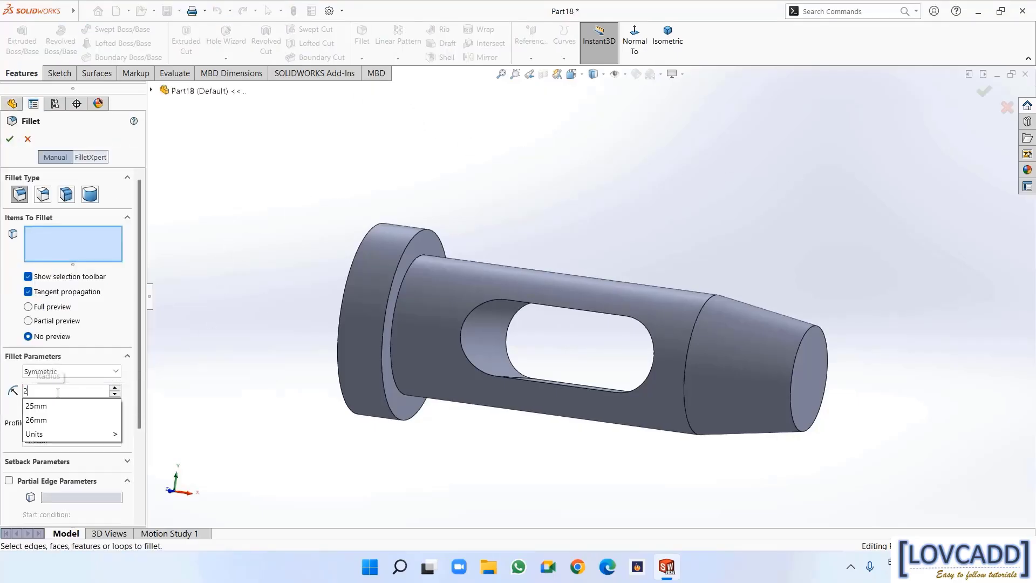
{"action": "key", "text": "Return"}
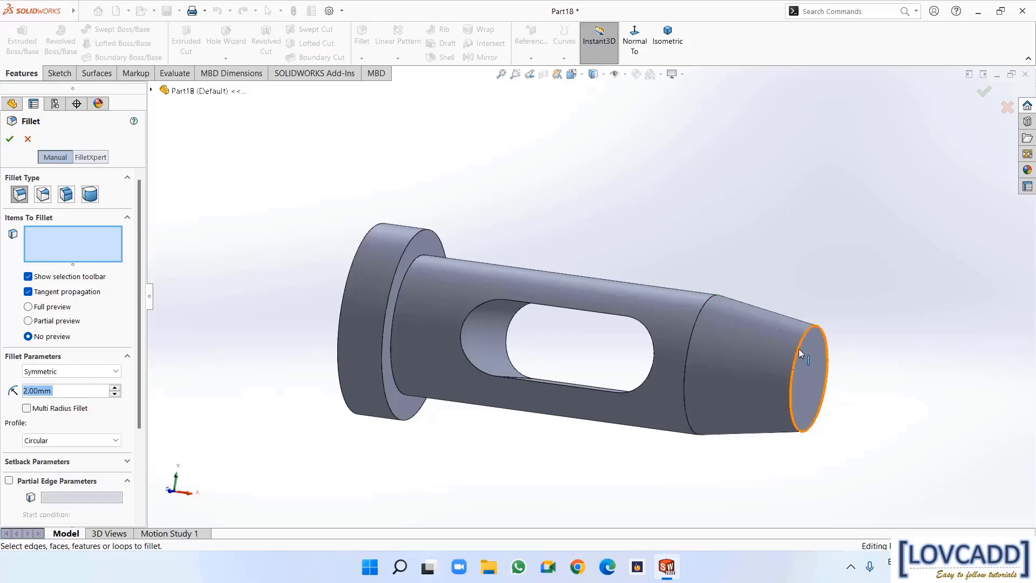
{"action": "left_click", "coordinate": [800, 372]}
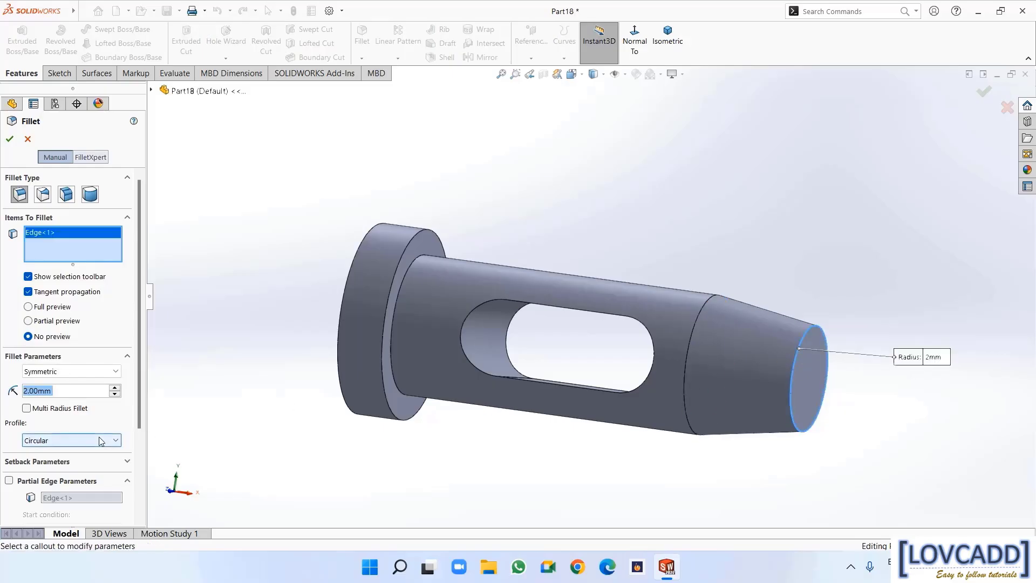
{"action": "left_click", "coordinate": [9, 140]}
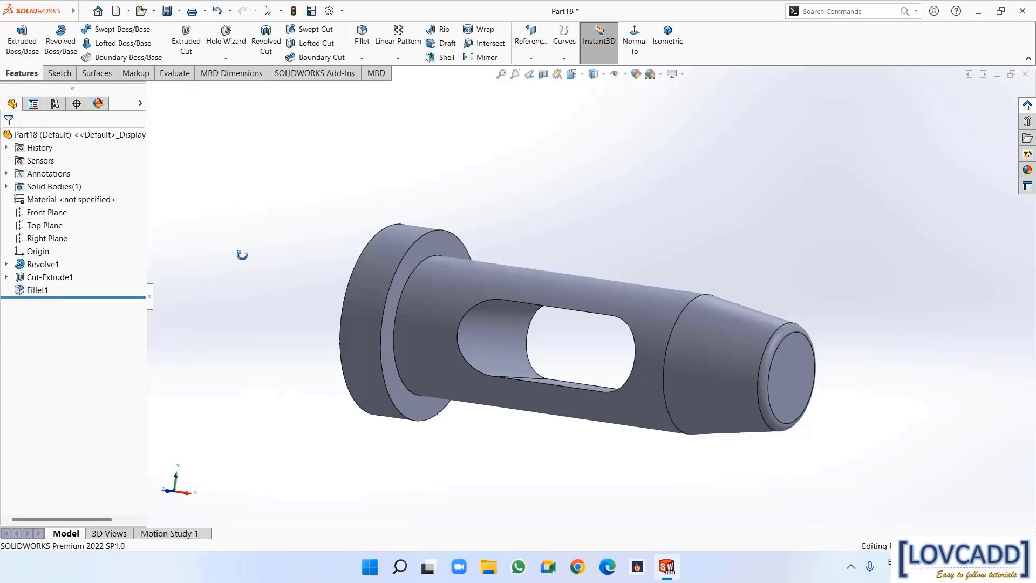
On a new sketch on the taper's flat end face, draw a circle centered on the origin, about 14.9 mm in diameter
{"action": "middle_click_drag", "start_coordinate": [241, 254], "coordinate": [215, 256]}
{"action": "right_click", "coordinate": [746, 364]}
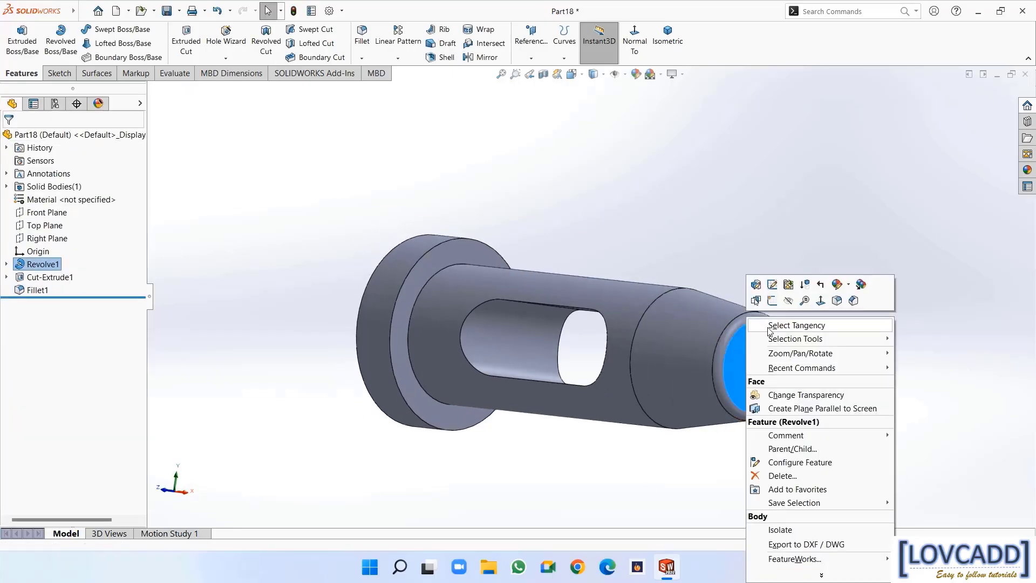
{"action": "left_click", "coordinate": [741, 316]}
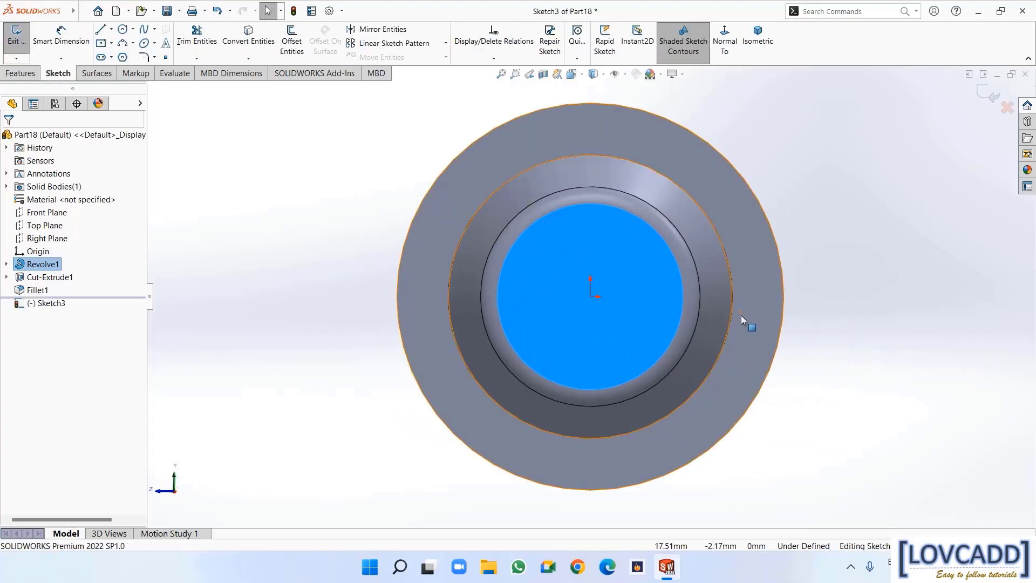
{"action": "left_click", "coordinate": [123, 31]}
{"action": "left_click", "coordinate": [590, 296]}
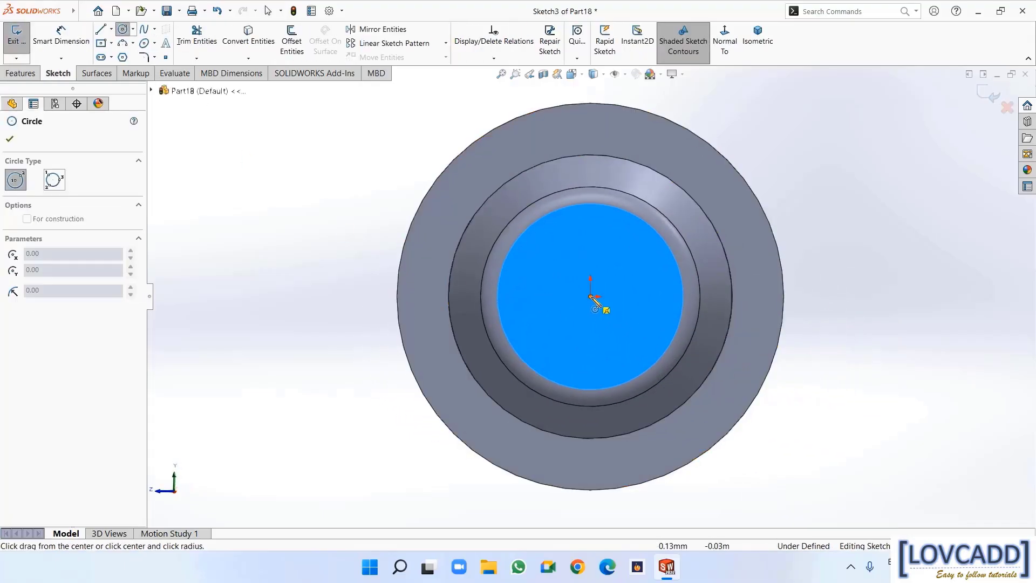
{"action": "left_click", "coordinate": [635, 342]}
{"action": "right_click", "coordinate": [641, 354]}
{"action": "left_click", "coordinate": [641, 354]}
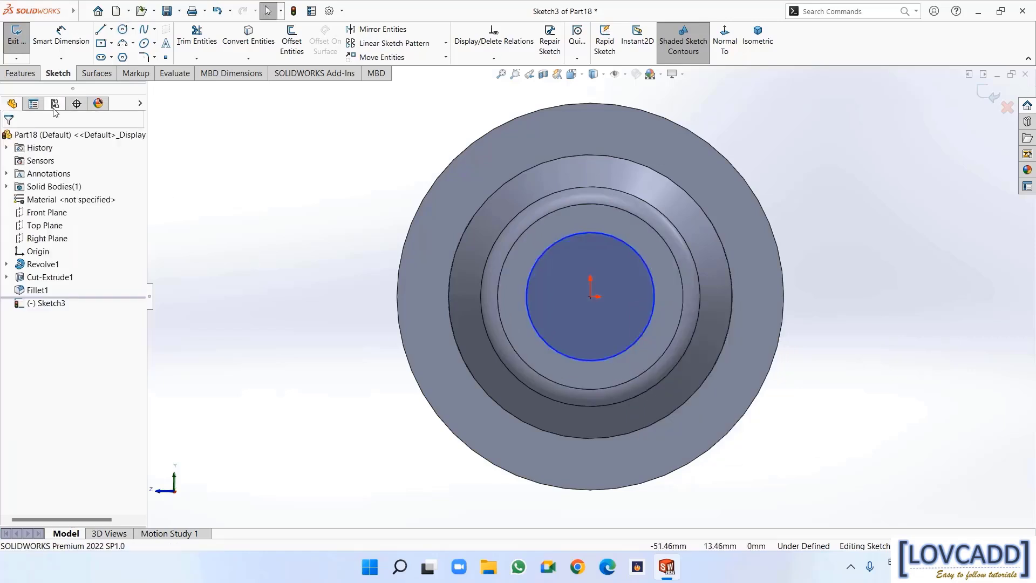
Dimension the circle on the end face with a diameter of 16 mm
{"action": "left_click", "coordinate": [62, 39]}
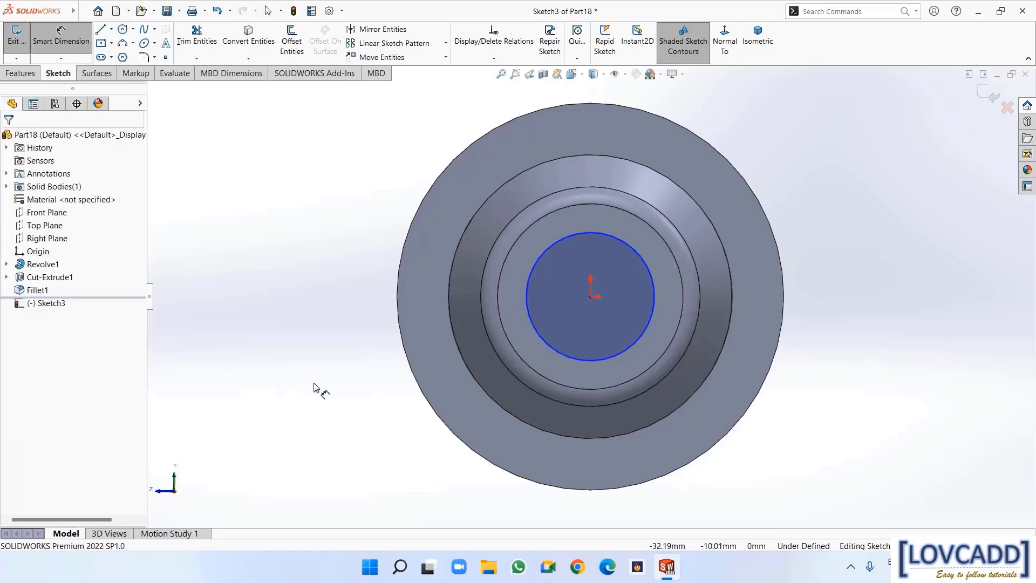
{"action": "left_click", "coordinate": [653, 277]}
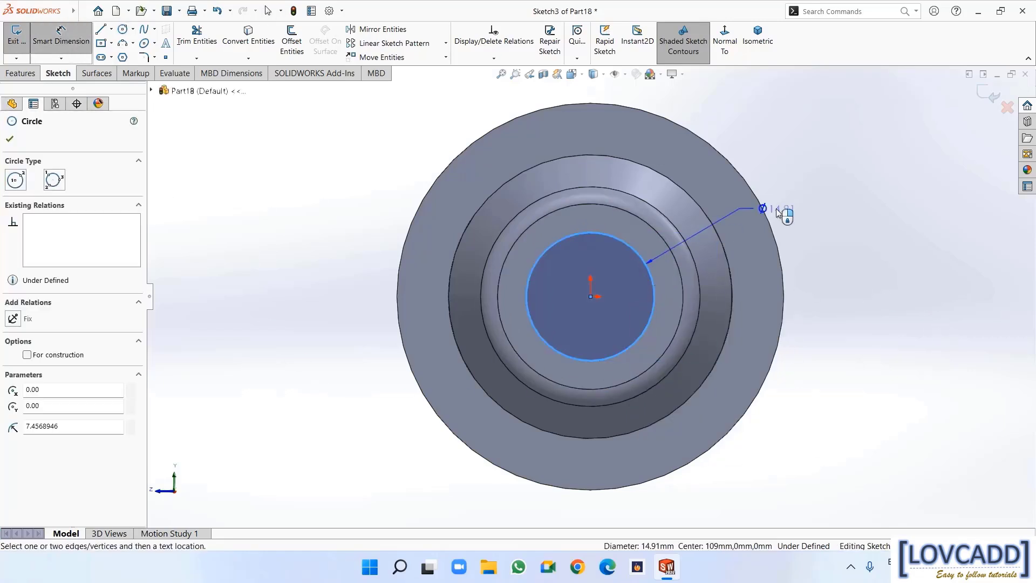
{"action": "left_click", "coordinate": [777, 209]}
{"action": "type", "text": "16"}
{"action": "key", "text": "Return"}
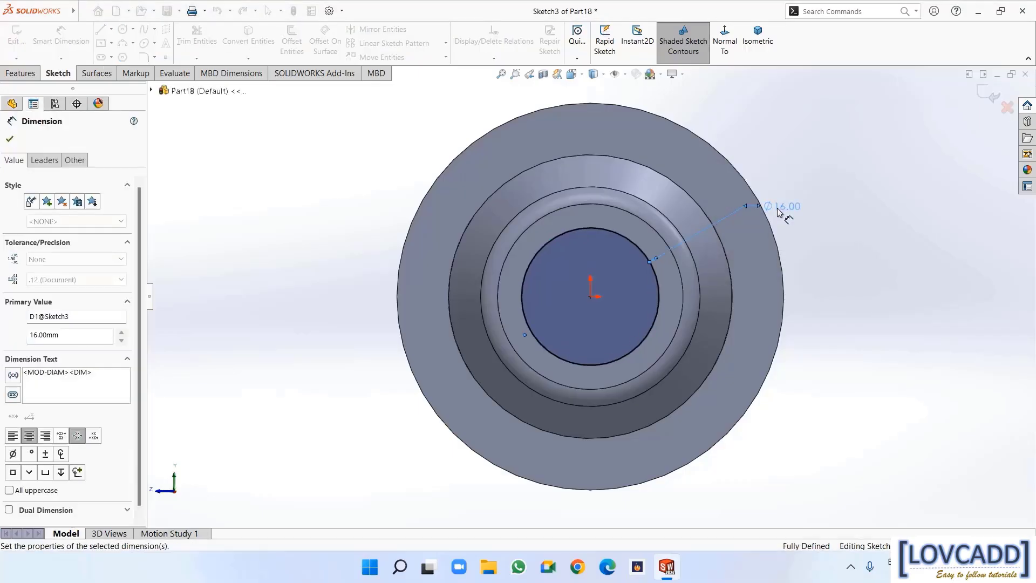
Cut-extrude the circle into the pin from the tapered end, using the Up To Next end condition
{"action": "left_click", "coordinate": [22, 74]}
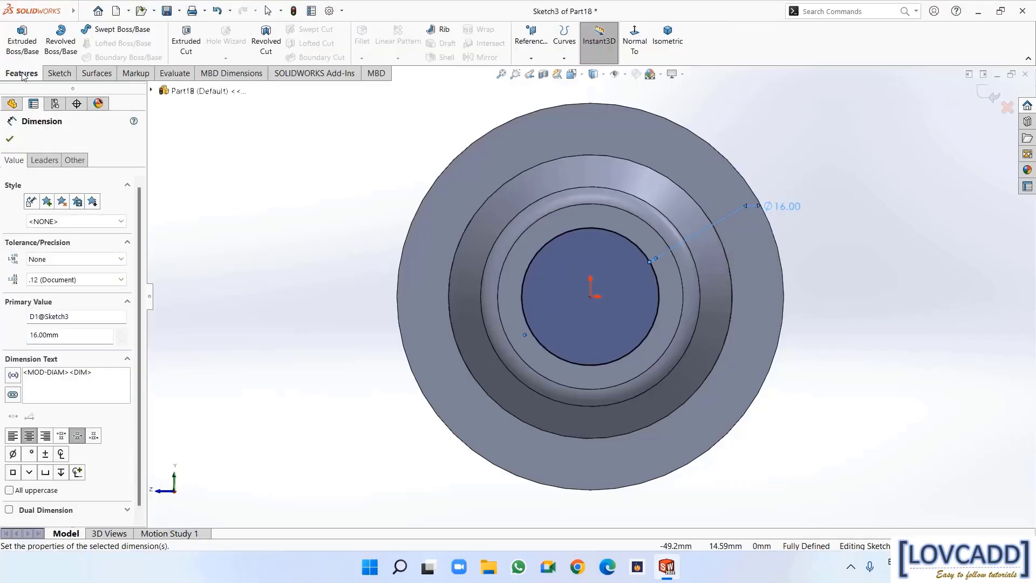
{"action": "left_click", "coordinate": [186, 41]}
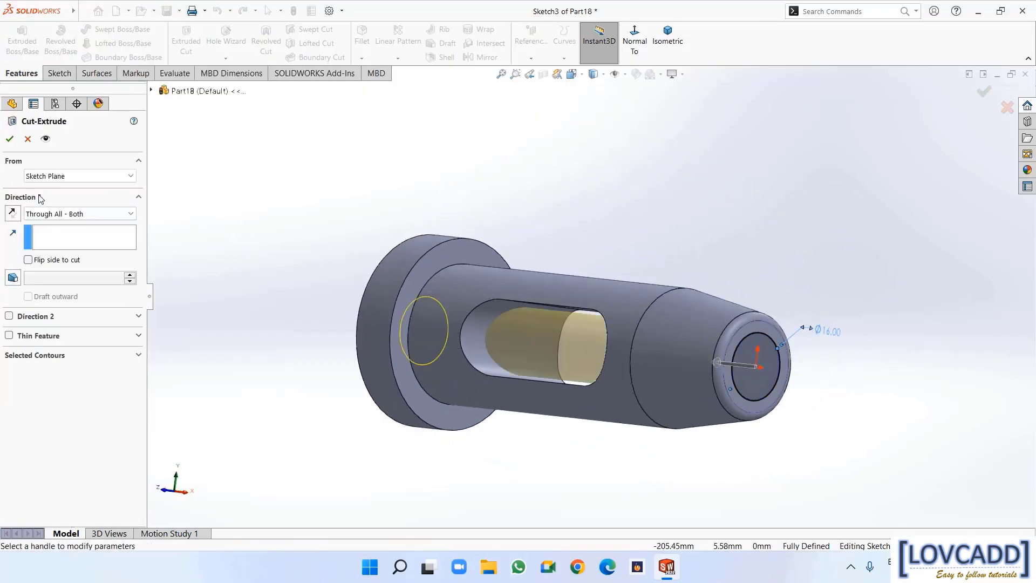
{"action": "left_click", "coordinate": [54, 213]}
{"action": "left_click", "coordinate": [52, 253]}
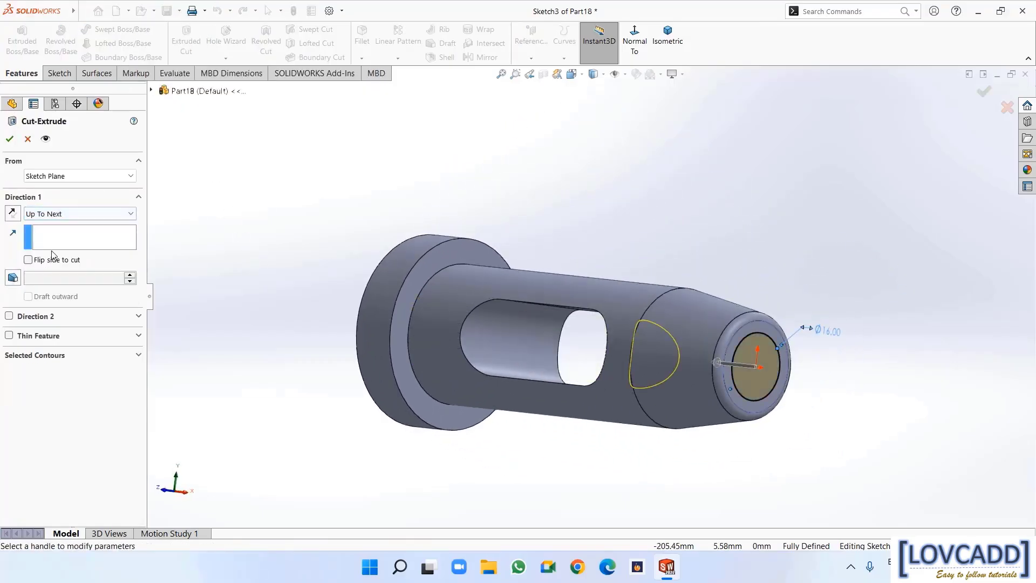
{"action": "left_click", "coordinate": [10, 139]}
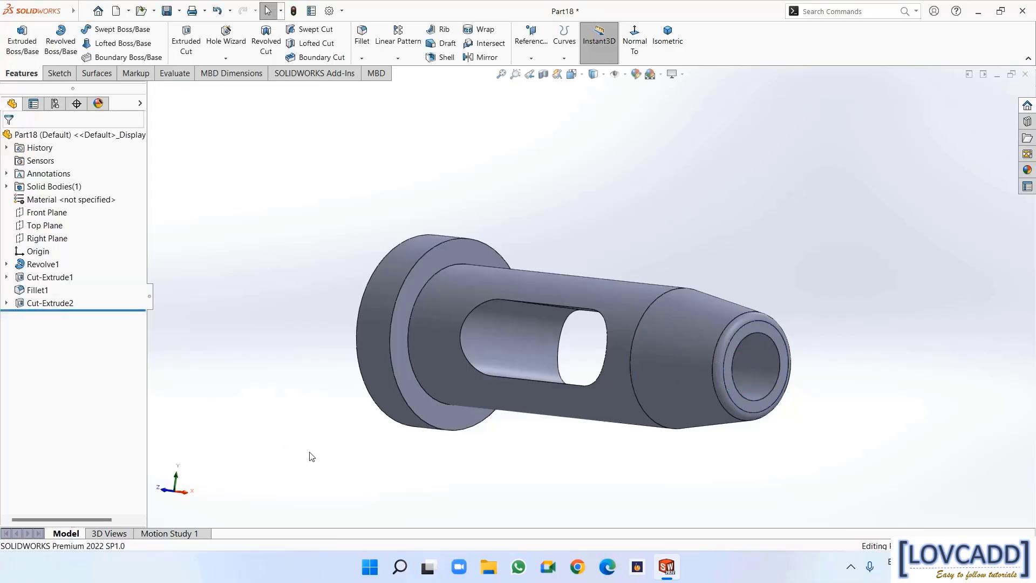
Apply the Plain Carbon Steel material to the part and show it in isometric view
{"action": "middle_click_drag", "start_coordinate": [310, 456], "coordinate": [269, 439]}
{"action": "right_click", "coordinate": [42, 199]}
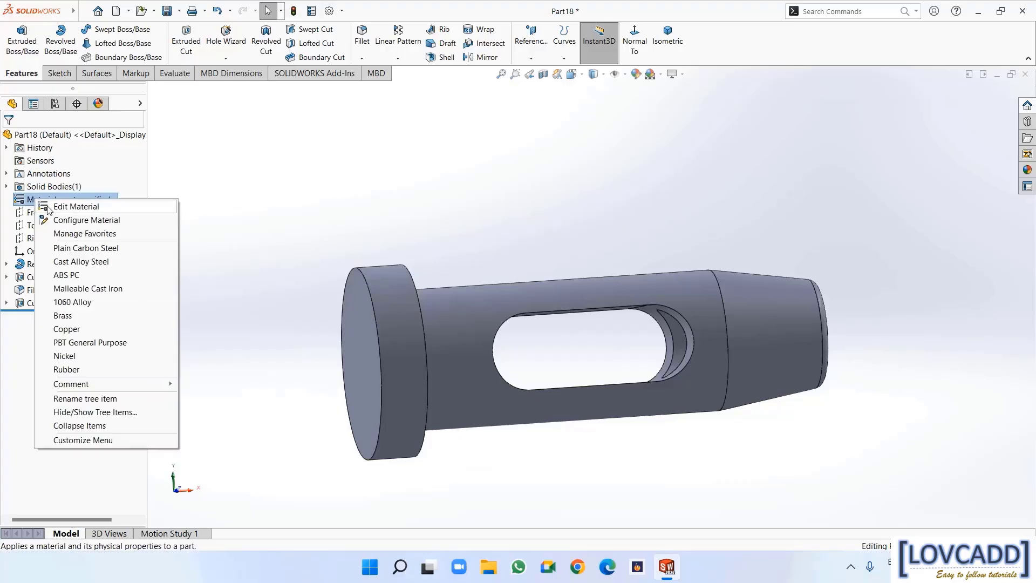
{"action": "left_click", "coordinate": [49, 207]}
{"action": "scroll", "coordinate": [342, 405], "scroll_direction": "down", "scroll_amount": 3}
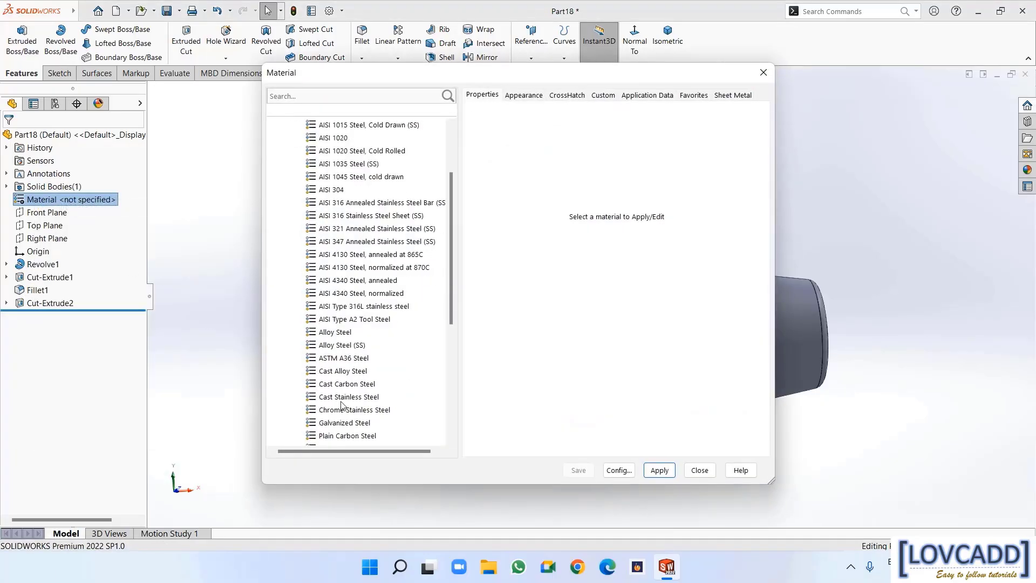
{"action": "left_click", "coordinate": [345, 397]}
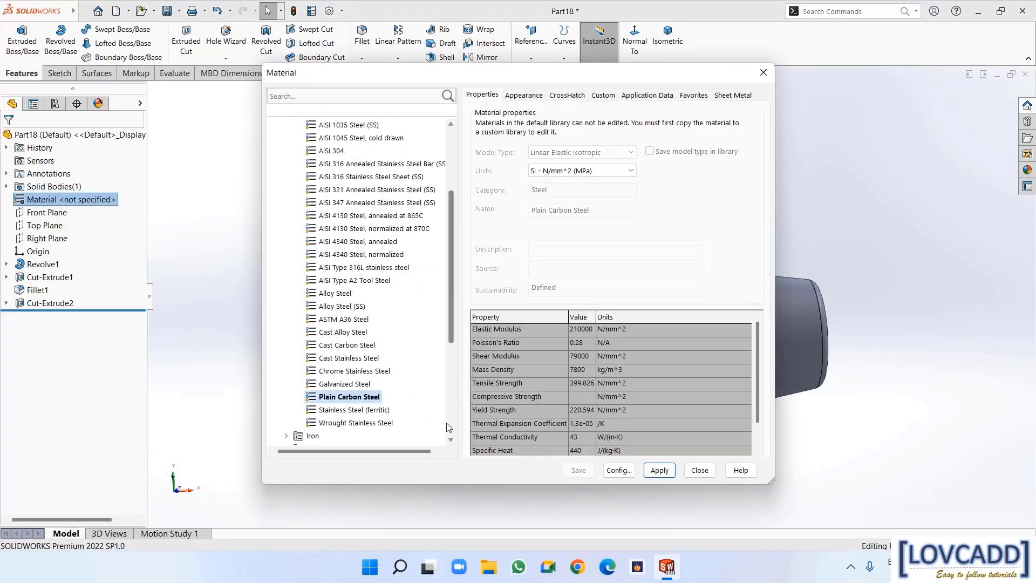
{"action": "left_click", "coordinate": [657, 471]}
{"action": "left_click", "coordinate": [704, 472]}
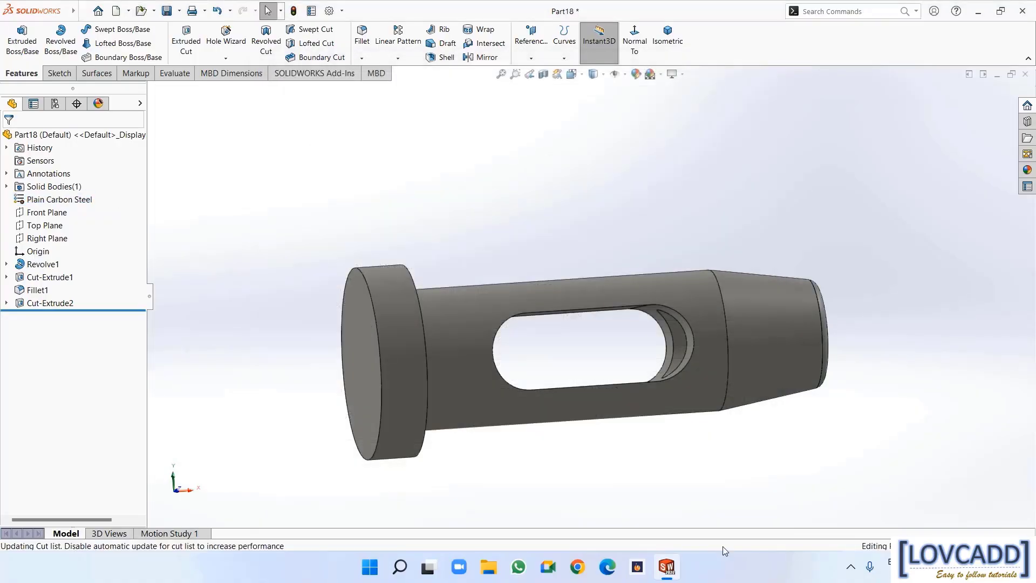
{"action": "left_click", "coordinate": [656, 47]}
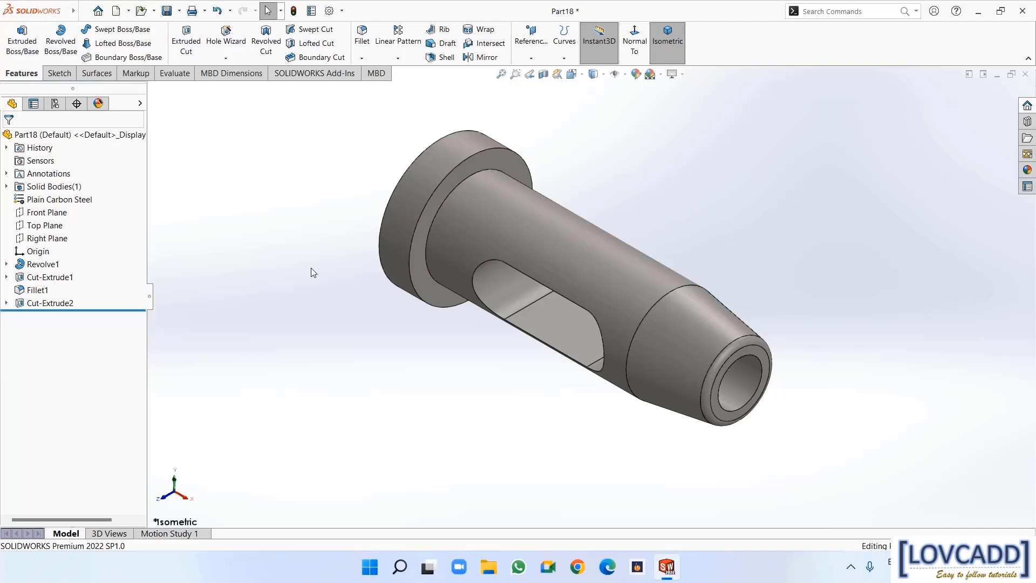
Save the tapered pin part as "tool holder" in the shaping machine folder
{"action": "left_click", "coordinate": [179, 11]}
{"action": "left_click", "coordinate": [187, 40]}
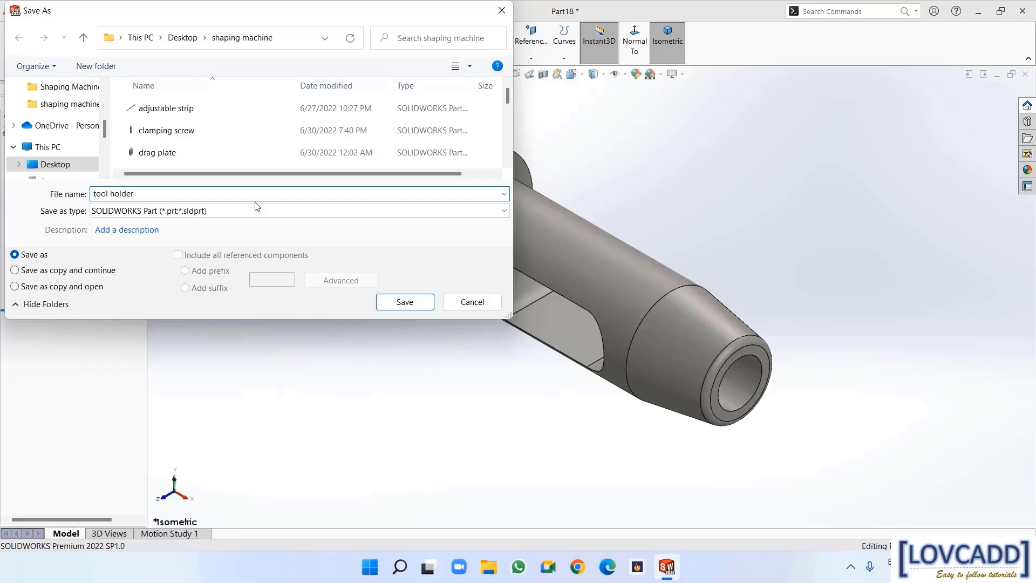
{"action": "left_click", "coordinate": [413, 302]}
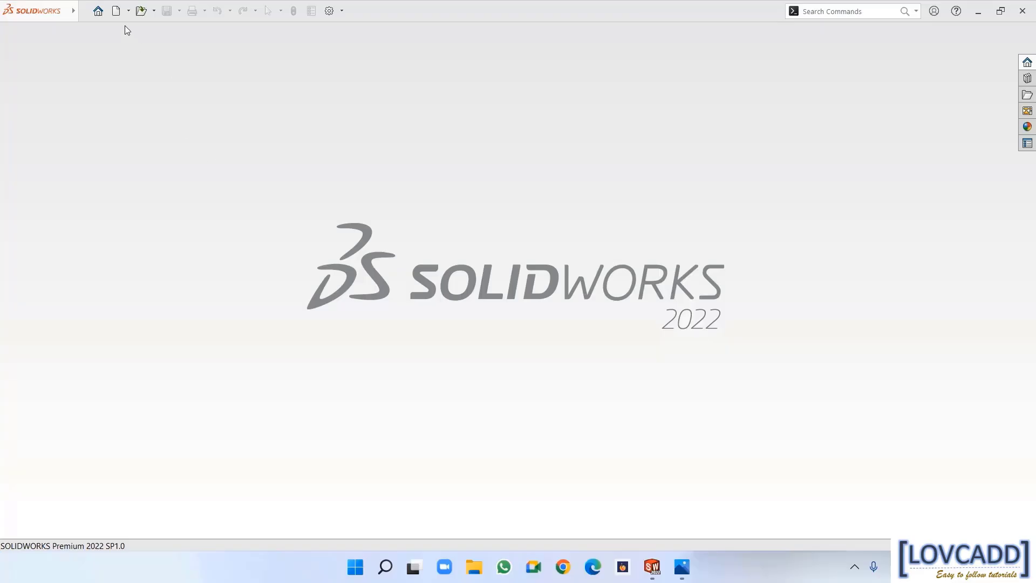
Create a new part document and start a sketch on the Top Plane
{"action": "left_click", "coordinate": [117, 12]}
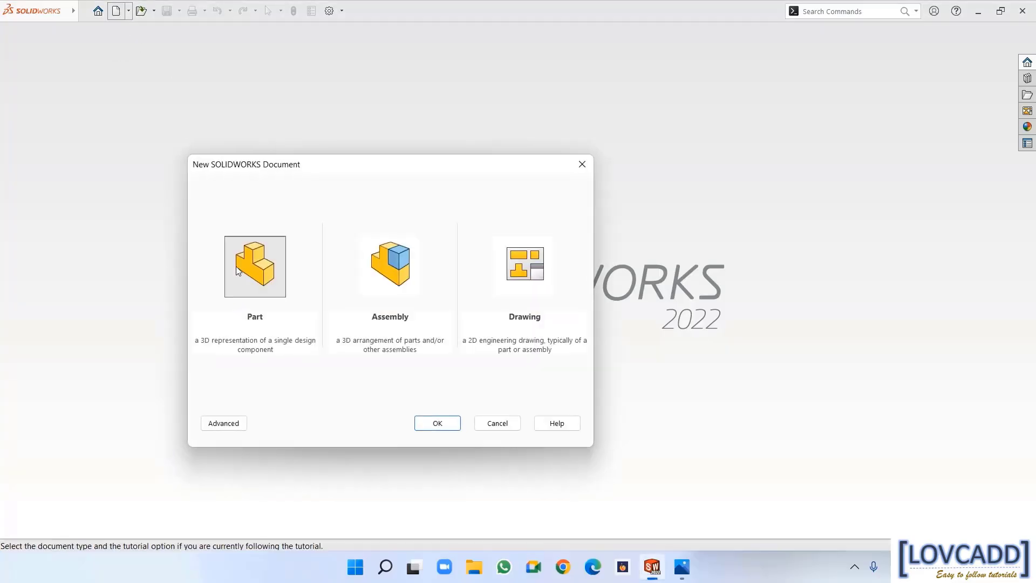
{"action": "left_click", "coordinate": [418, 424]}
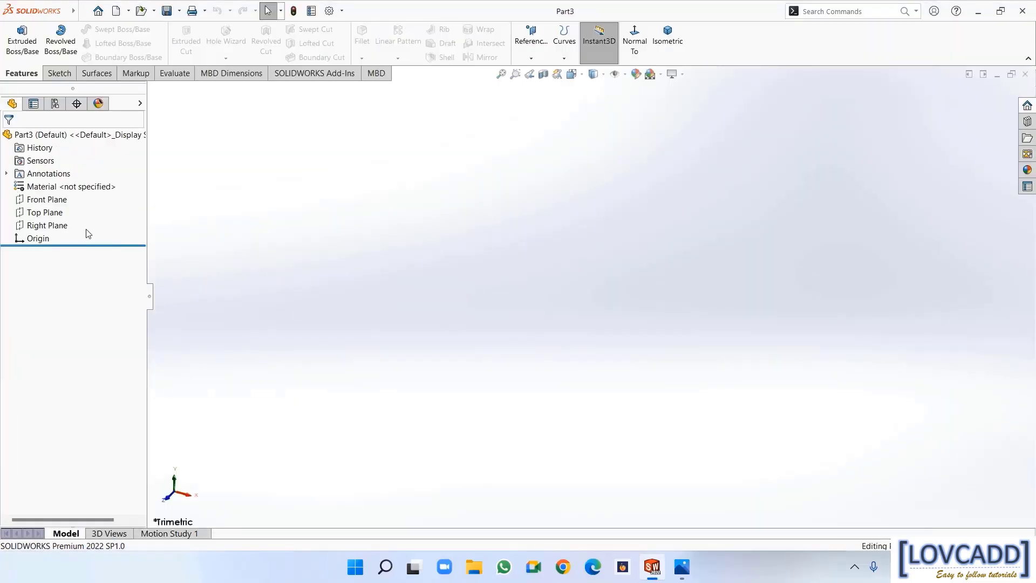
{"action": "left_click", "coordinate": [48, 212]}
{"action": "left_click", "coordinate": [54, 196]}
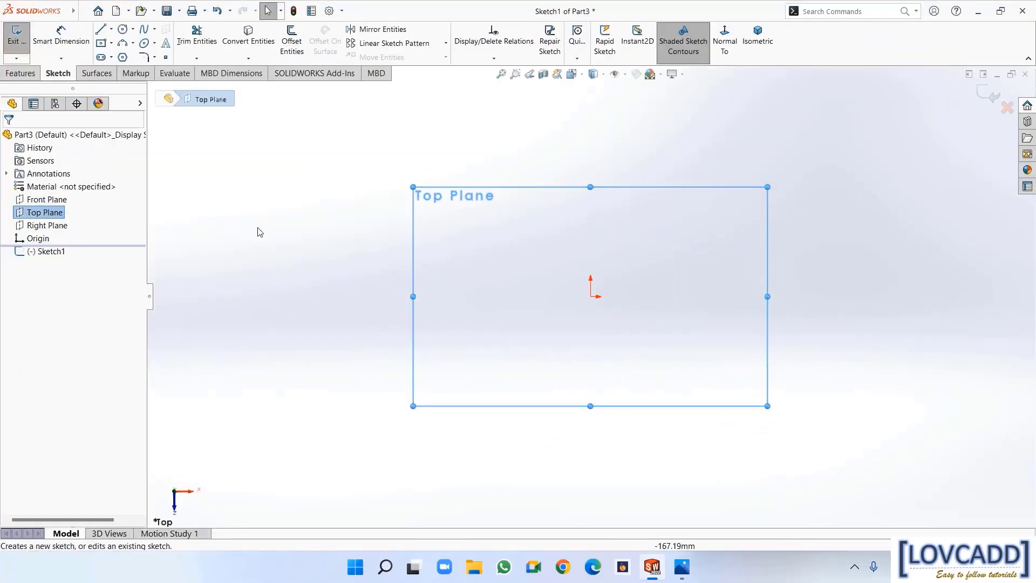
Draw a center rectangle about 87.3 mm wide, centered on the origin
{"action": "left_click", "coordinate": [101, 43]}
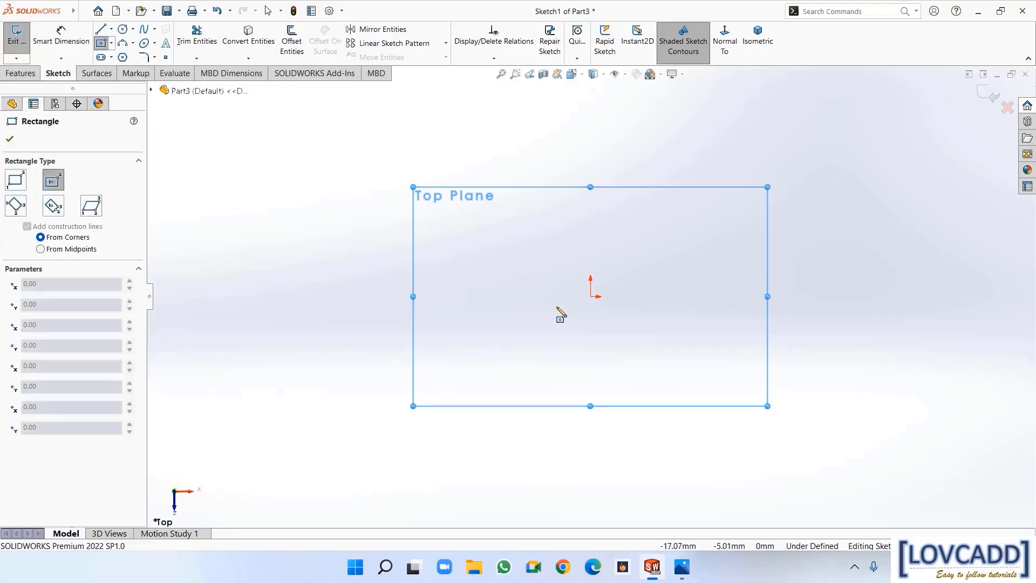
{"action": "left_click", "coordinate": [592, 296]}
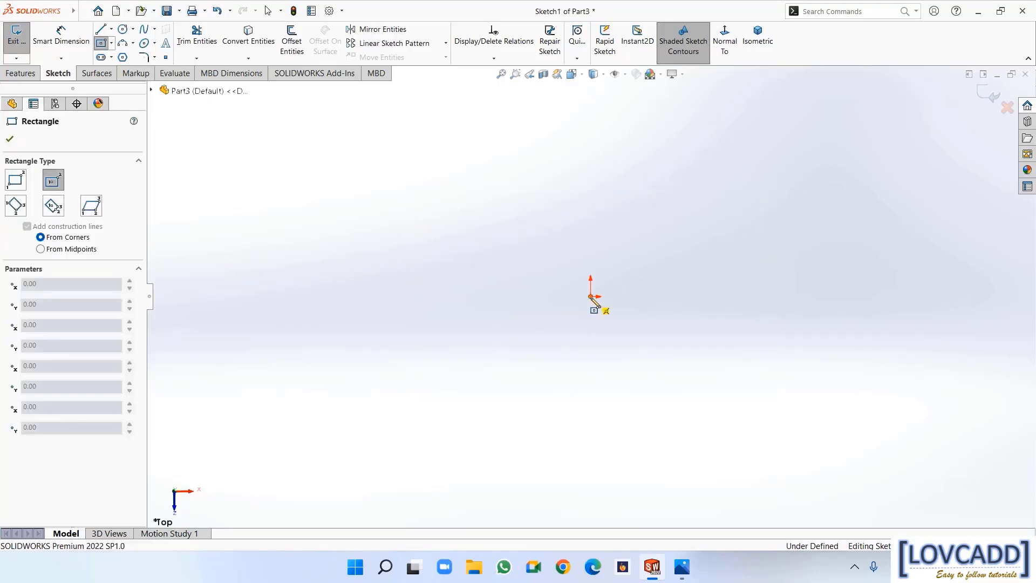
{"action": "left_click", "coordinate": [678, 387]}
{"action": "right_click", "coordinate": [680, 391]}
{"action": "left_click", "coordinate": [688, 393]}
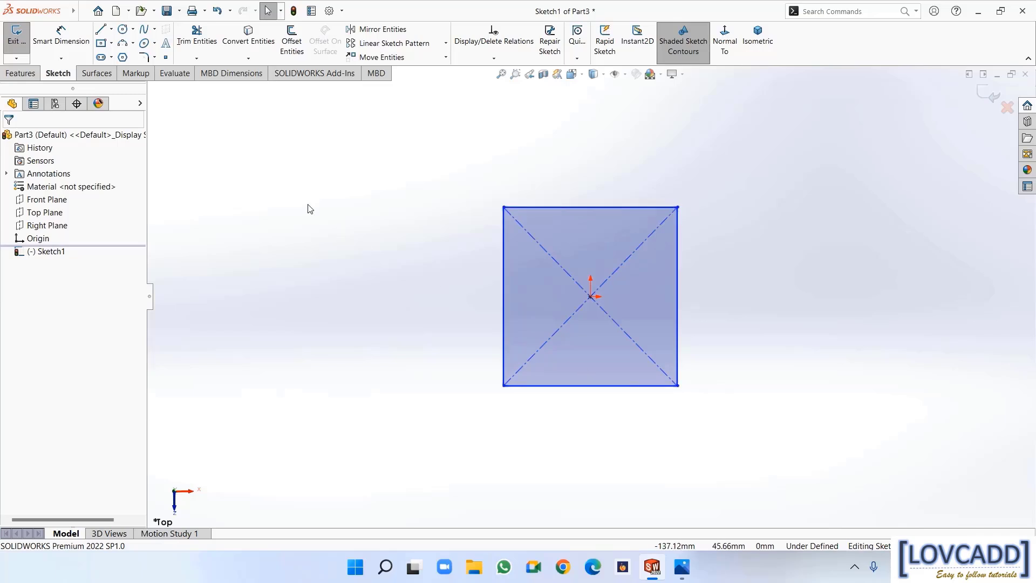
Dimension the rectangle's width and height with 16 mm each
{"action": "left_click", "coordinate": [61, 35]}
{"action": "left_click", "coordinate": [572, 207]}
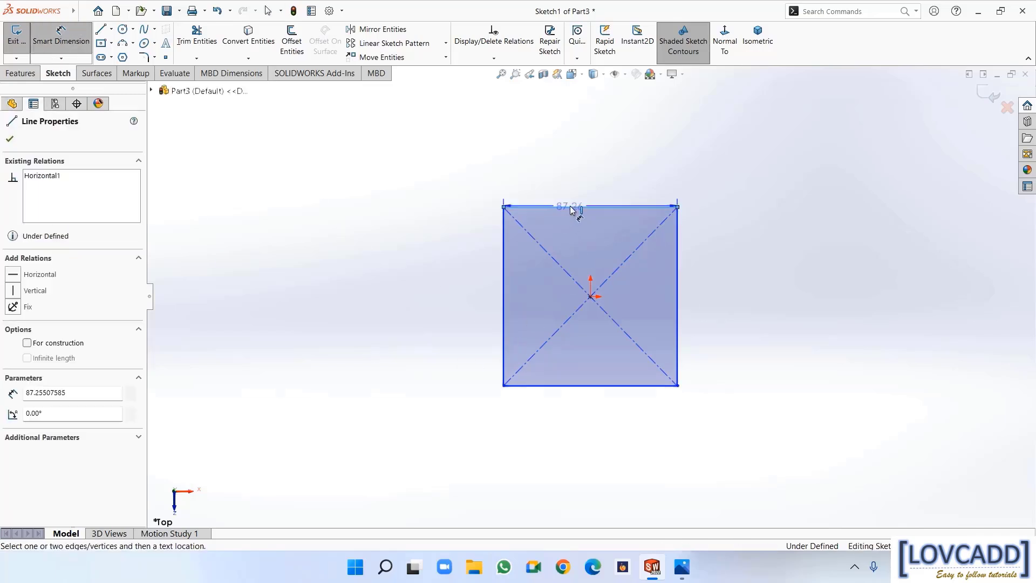
{"action": "left_click", "coordinate": [574, 163]}
{"action": "type", "text": "16"}
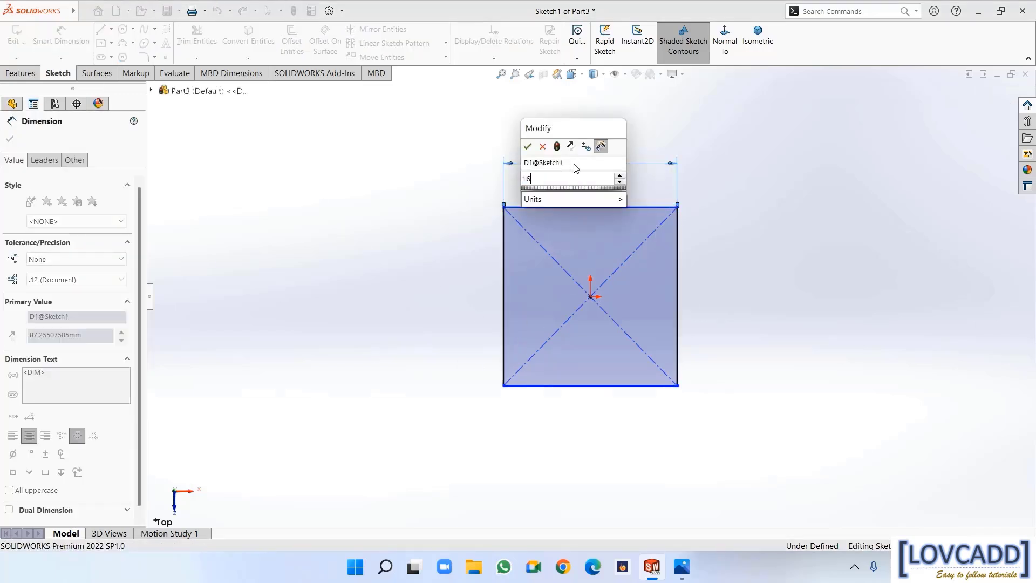
{"action": "key", "text": "Return"}
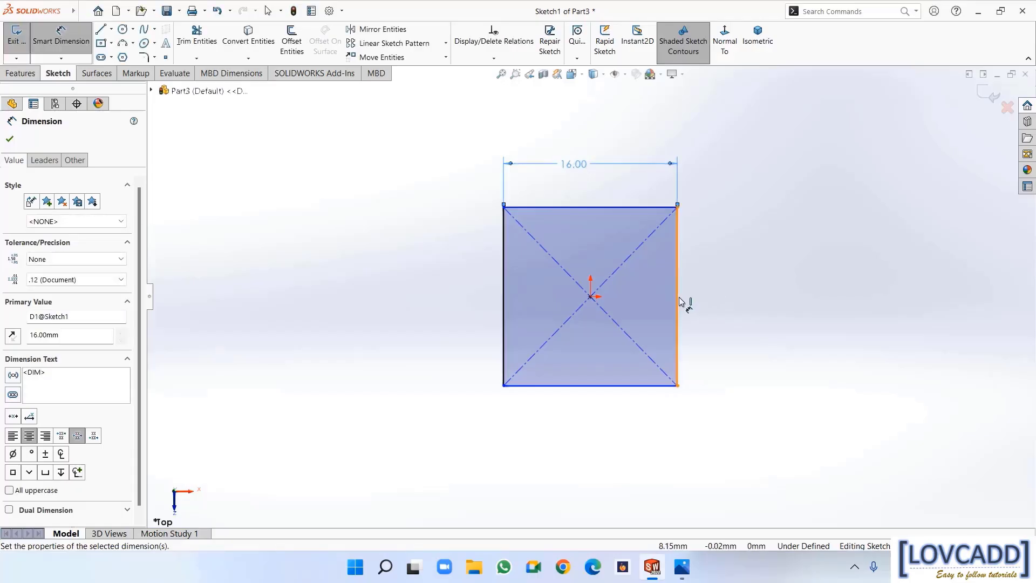
{"action": "left_click", "coordinate": [678, 298]}
{"action": "left_click", "coordinate": [717, 301]}
{"action": "type", "text": "1"}
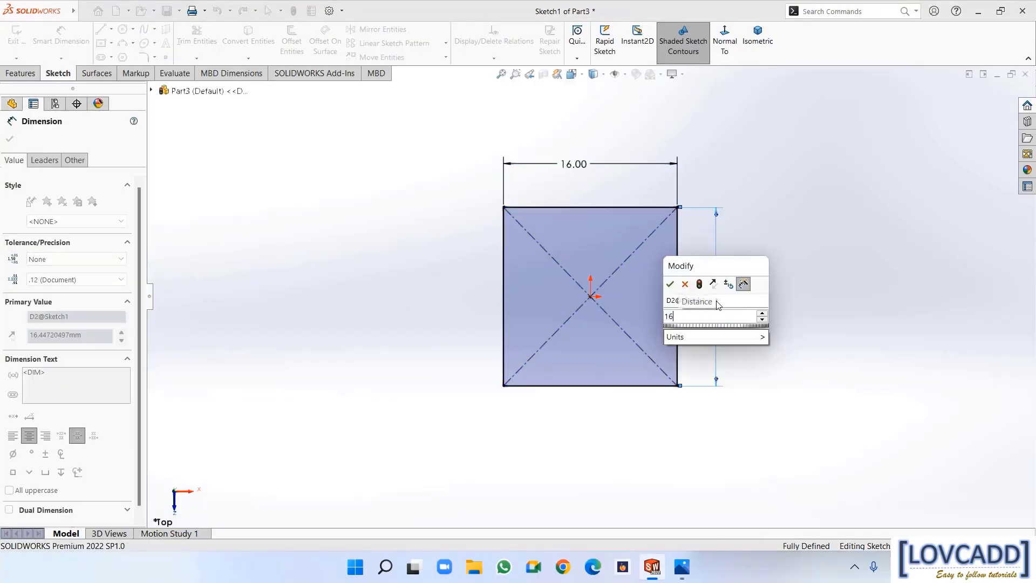
{"action": "type", "text": "6"}
{"action": "key", "text": "Return"}
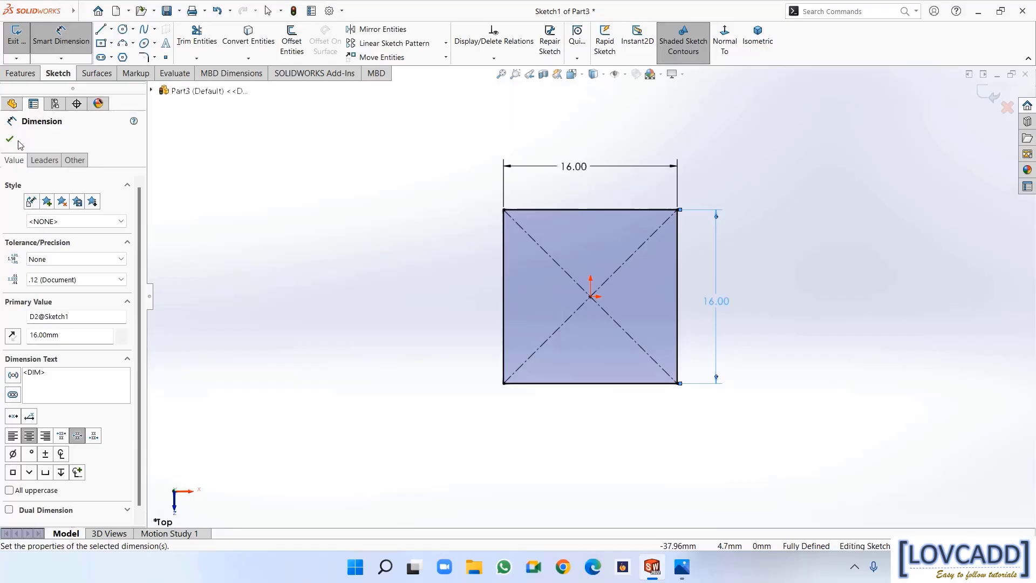
Extrude the square upward as a blind boss with a depth of 16 mm
{"action": "left_click", "coordinate": [15, 79]}
{"action": "left_click", "coordinate": [22, 43]}
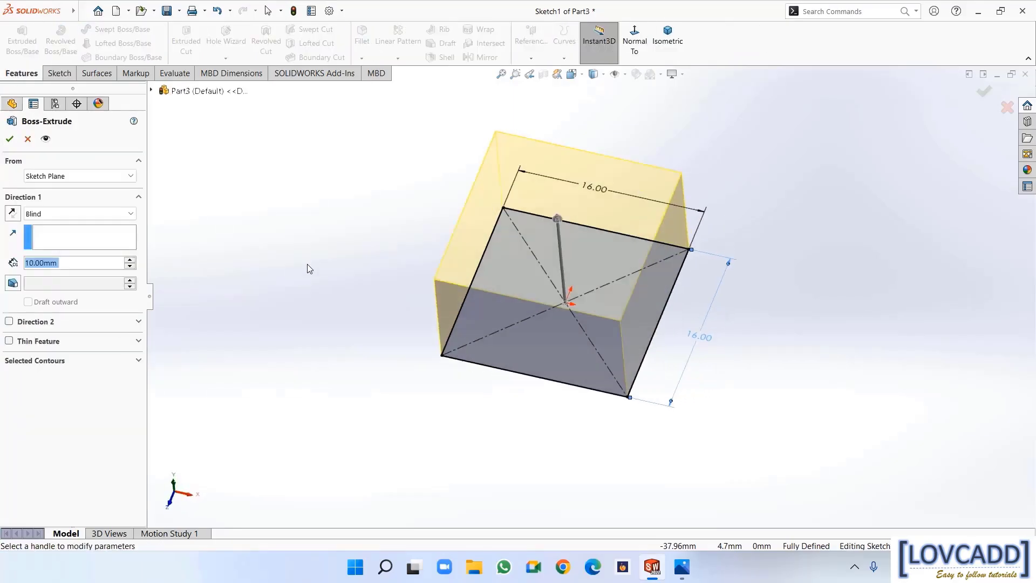
{"action": "type", "text": "16"}
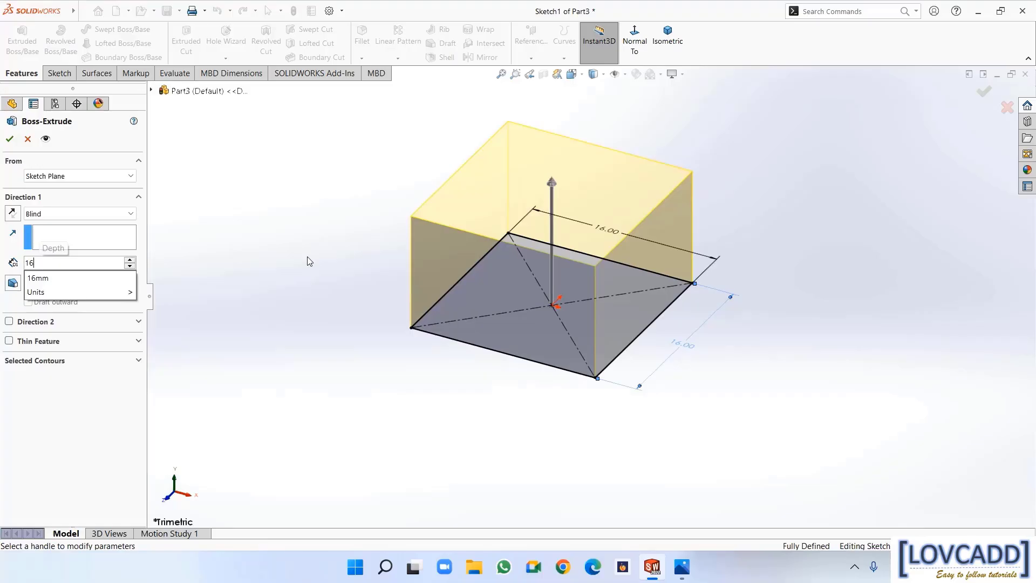
{"action": "key", "text": "Return"}
{"action": "right_click", "coordinate": [315, 265]}
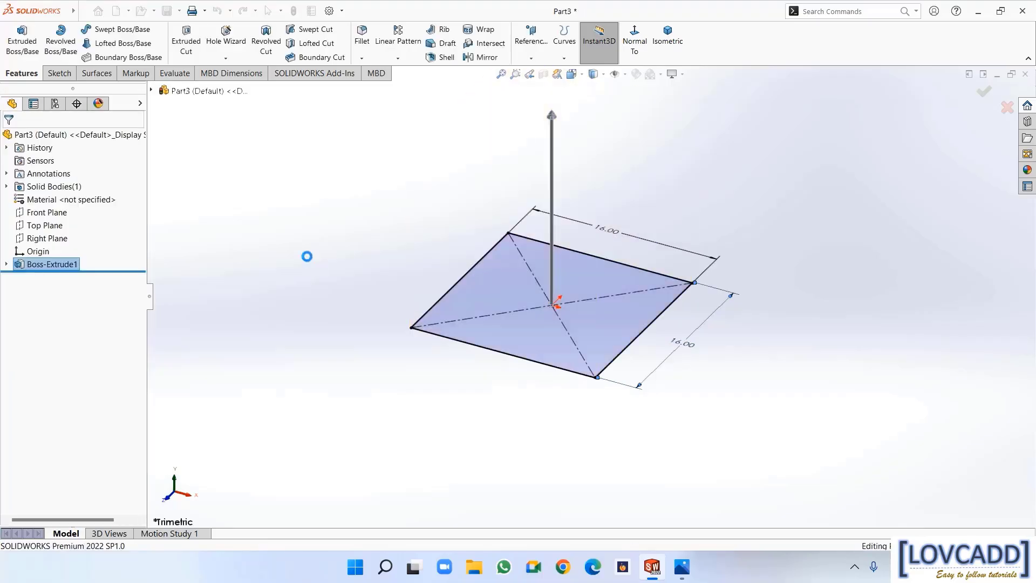
On a new sketch on the block's top face, draw a circle centered on the origin and reaching the face's edges
{"action": "middle_click_drag", "start_coordinate": [315, 280], "coordinate": [330, 365]}
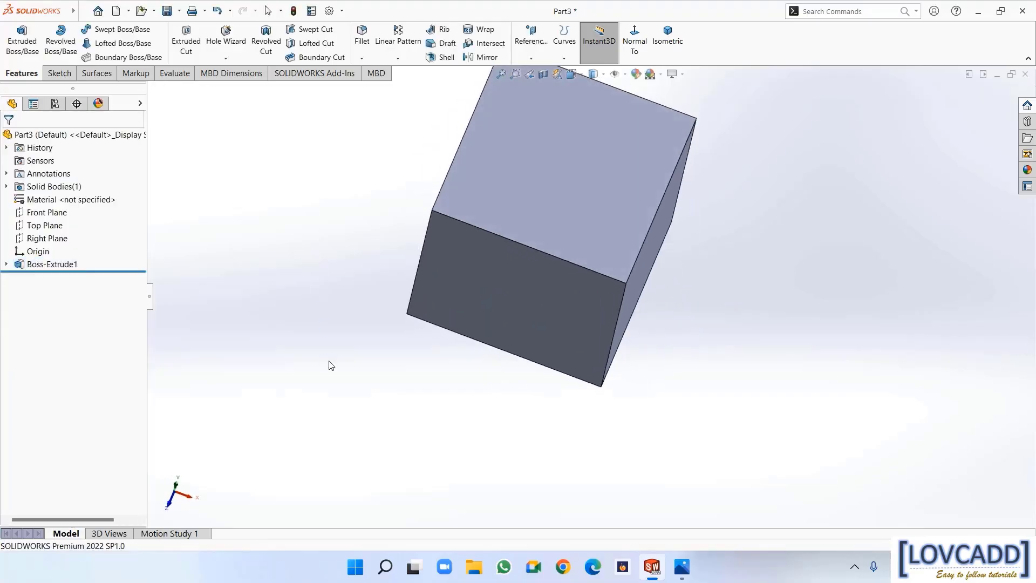
{"action": "right_click", "coordinate": [572, 199]}
{"action": "left_click", "coordinate": [601, 188]}
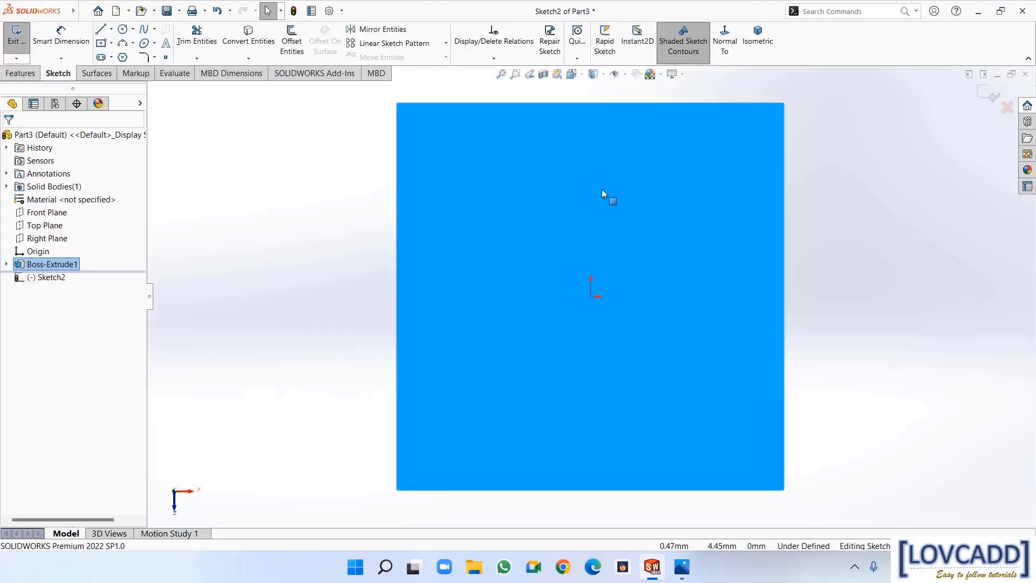
{"action": "left_click", "coordinate": [124, 30]}
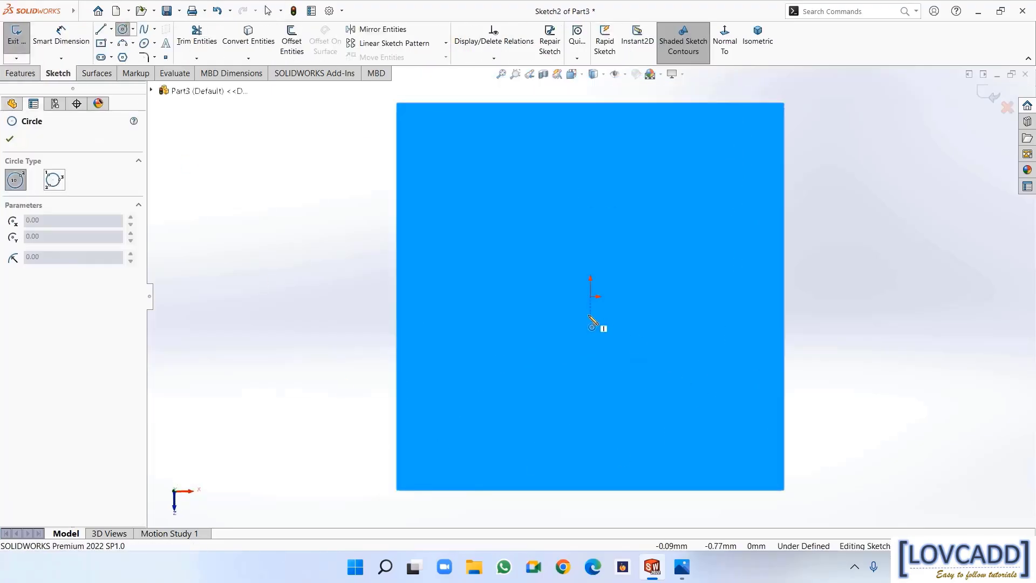
{"action": "left_click", "coordinate": [590, 297]}
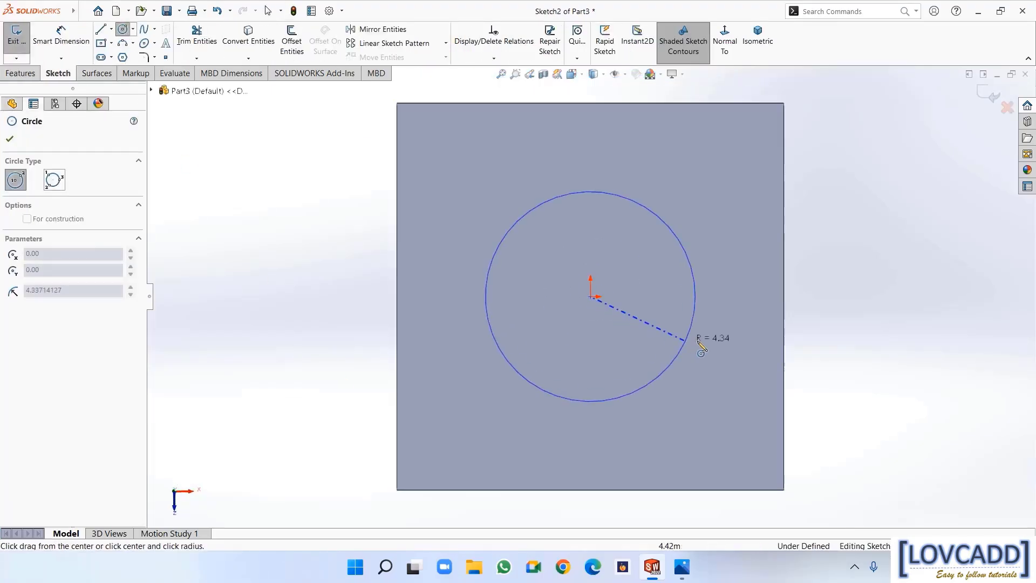
{"action": "left_click", "coordinate": [788, 306]}
{"action": "right_click", "coordinate": [788, 306]}
{"action": "left_click", "coordinate": [804, 306]}
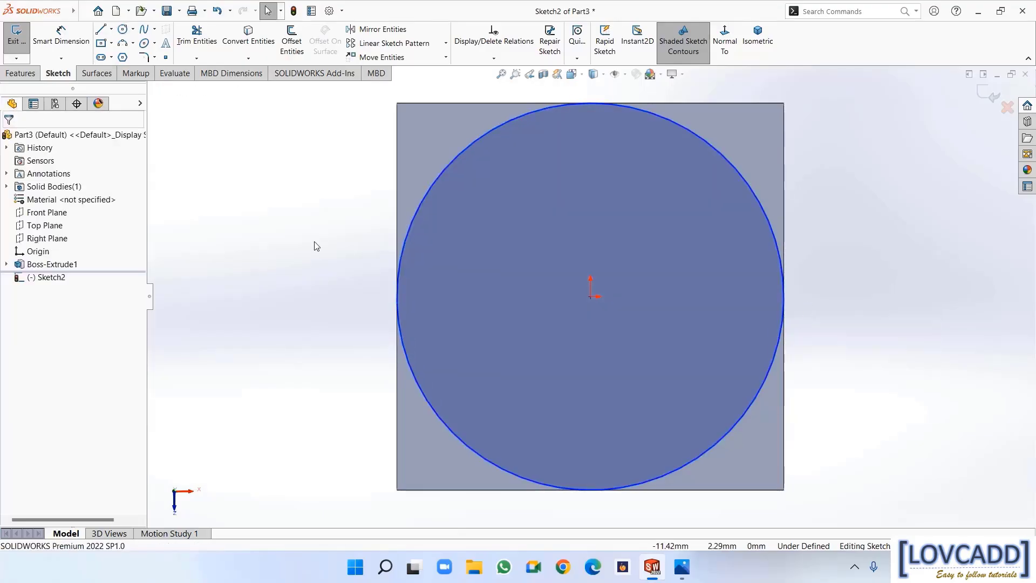
Cut-extrude outside the top circle, with the side to cut flipped, 16 mm blind depth and a 60-degree draft, to chamfer the upper corners
{"action": "left_click", "coordinate": [20, 73]}
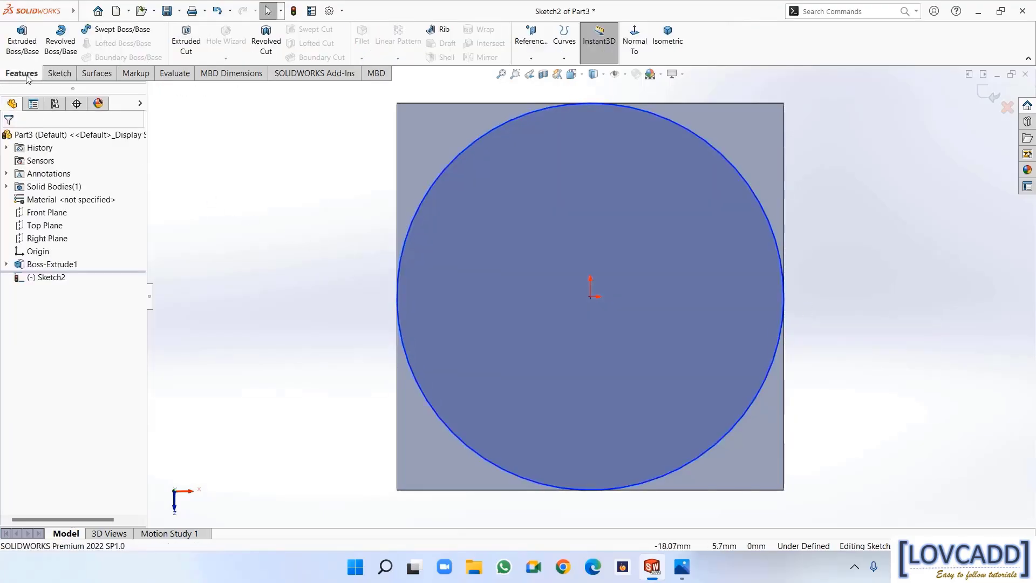
{"action": "left_click", "coordinate": [186, 45]}
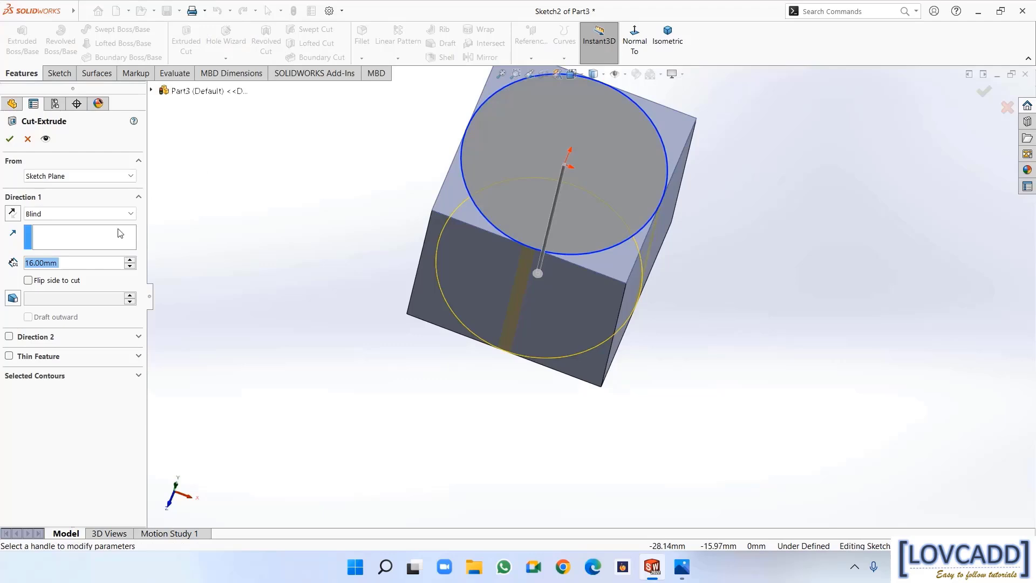
{"action": "left_click", "coordinate": [28, 280]}
{"action": "left_click", "coordinate": [12, 300]}
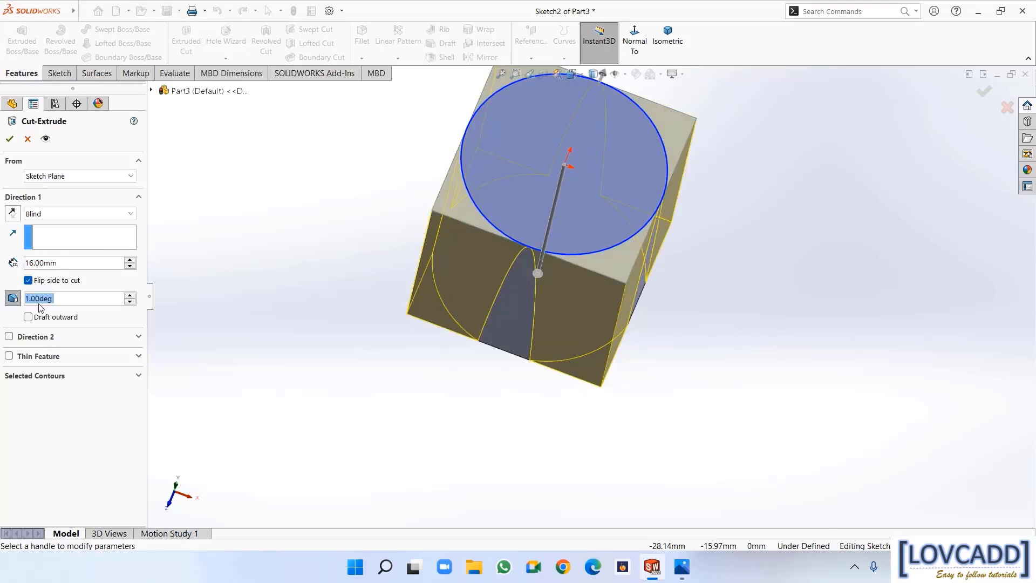
{"action": "type", "text": "60"}
{"action": "key", "text": "Return"}
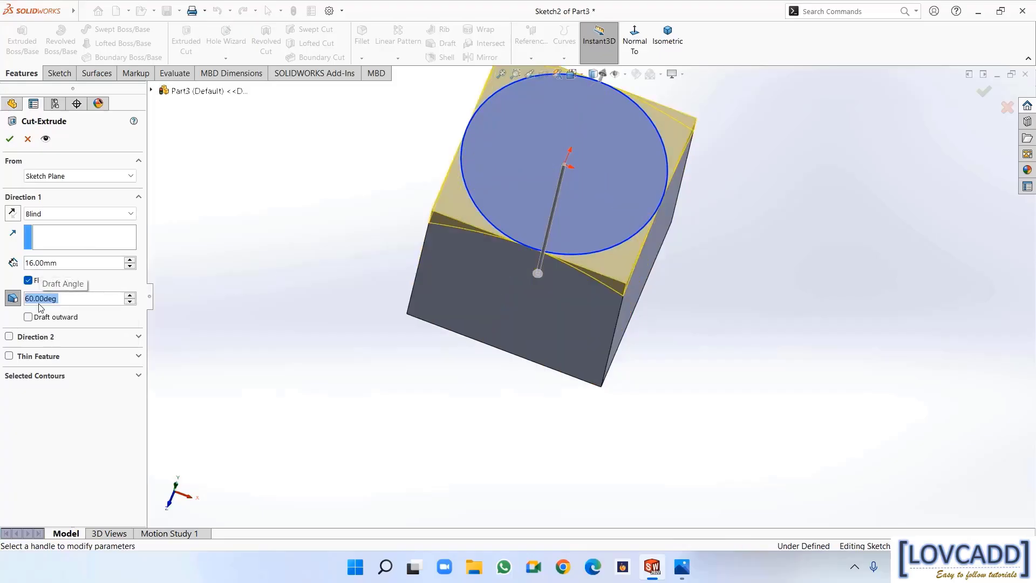
{"action": "left_click", "coordinate": [9, 140]}
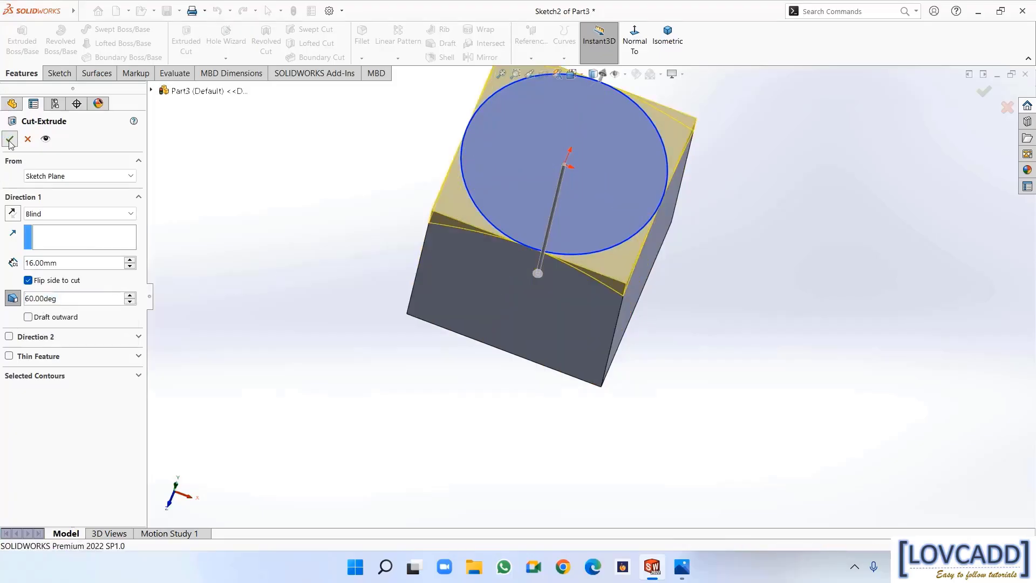
On a new sketch on the block's bottom face, draw a circle of 8 mm radius centered on the origin
{"action": "middle_click_drag", "start_coordinate": [267, 388], "coordinate": [291, 181]}
{"action": "right_click", "coordinate": [559, 311]}
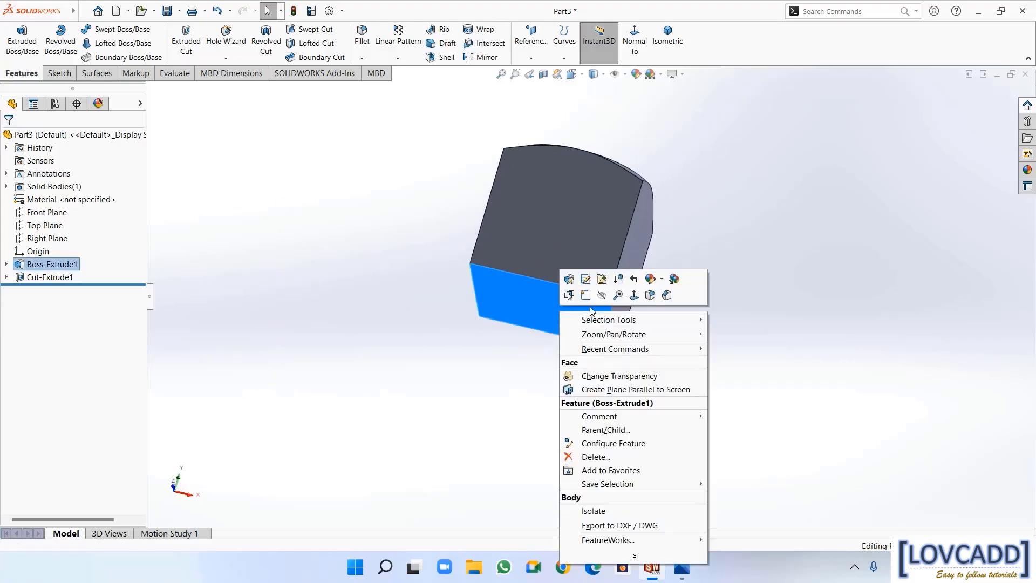
{"action": "left_click", "coordinate": [588, 299]}
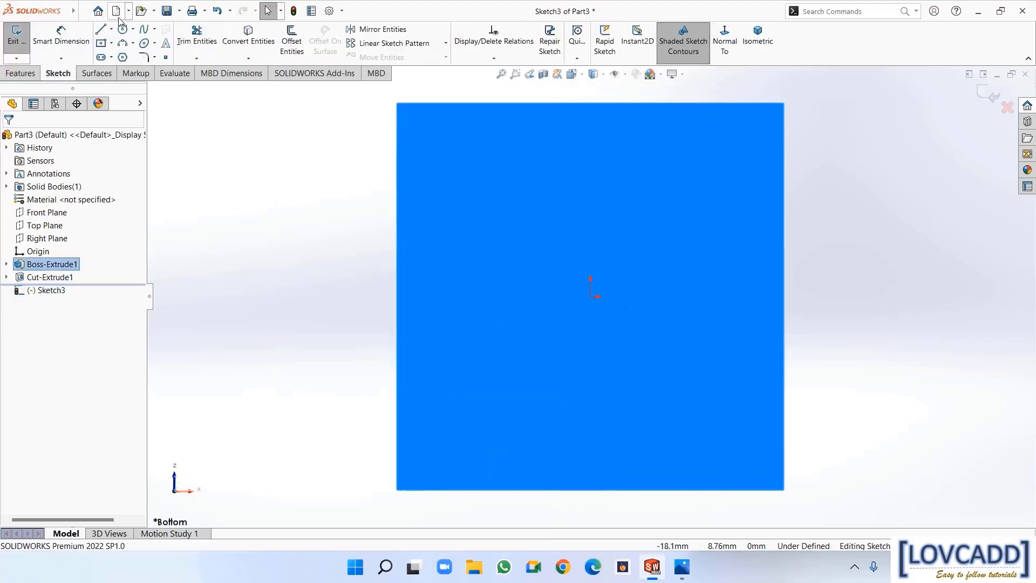
{"action": "left_click", "coordinate": [122, 29]}
{"action": "left_click", "coordinate": [596, 296]}
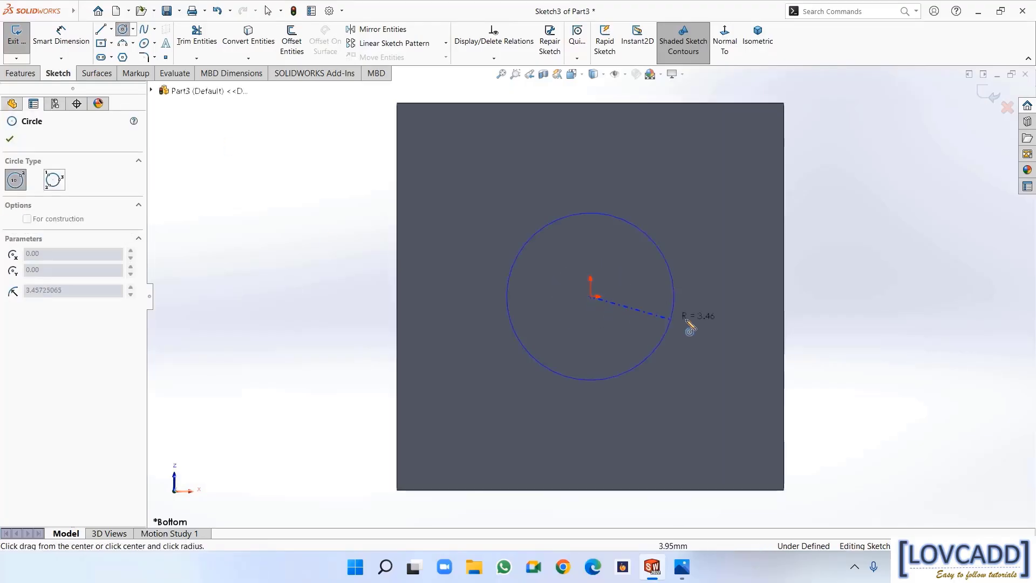
{"action": "left_click", "coordinate": [785, 299]}
{"action": "right_click", "coordinate": [785, 298]}
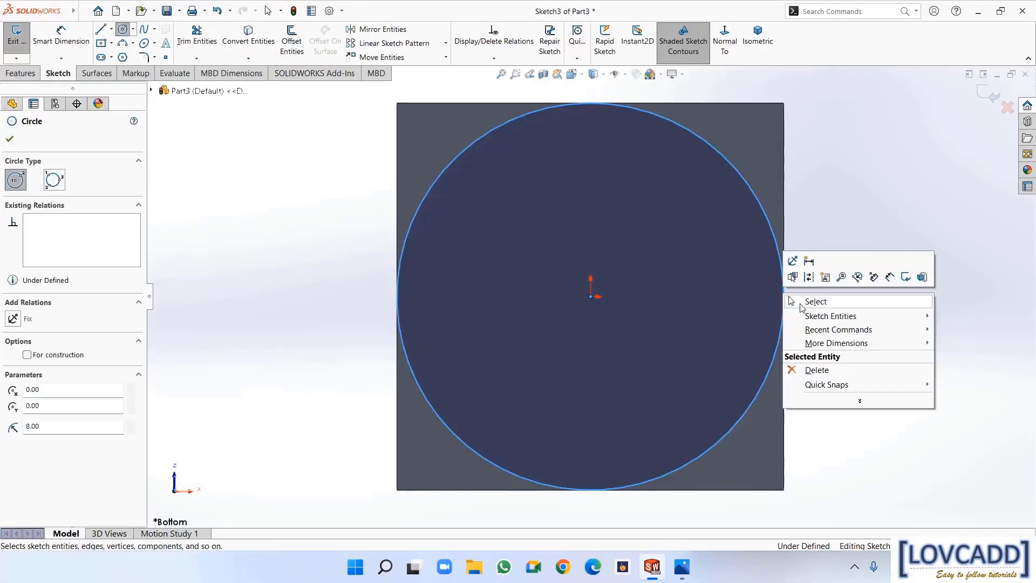
{"action": "left_click", "coordinate": [804, 301]}
Cut-extrude outside the bottom circle, with the side to cut flipped, 16 mm blind depth and a 60-degree draft, to chamfer the lower corners
{"action": "left_click", "coordinate": [13, 72]}
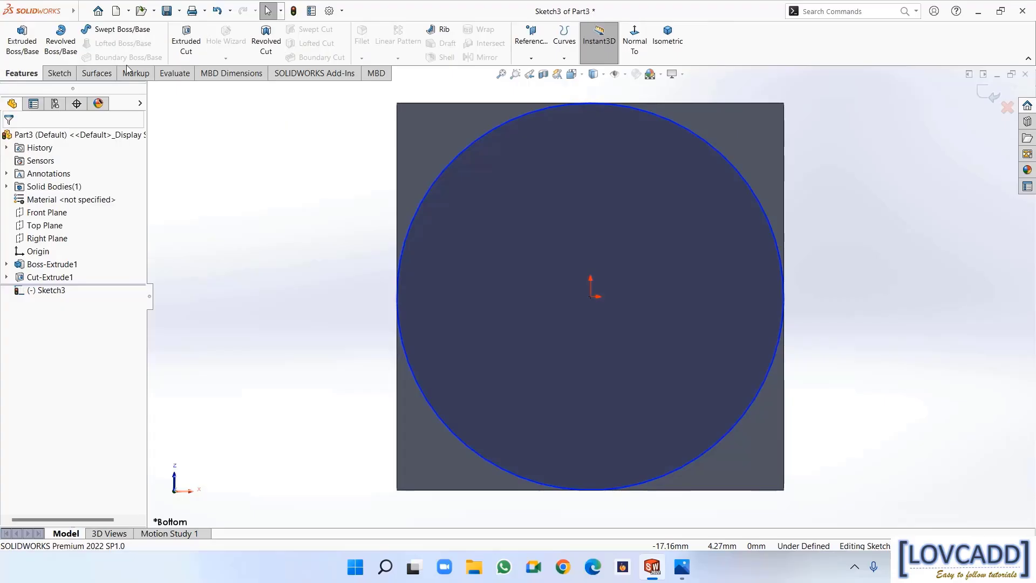
{"action": "left_click", "coordinate": [186, 40]}
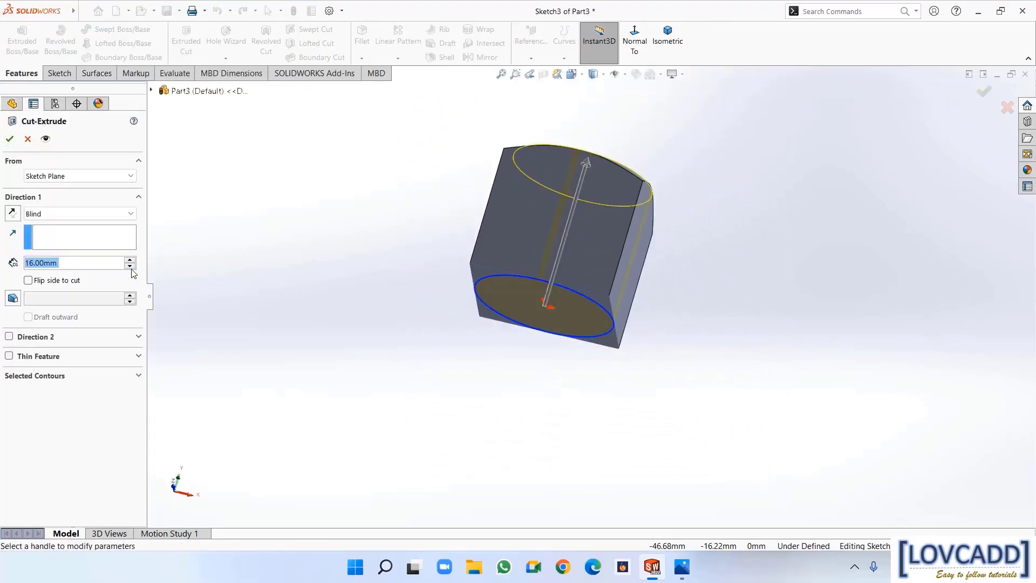
{"action": "left_click", "coordinate": [6, 299]}
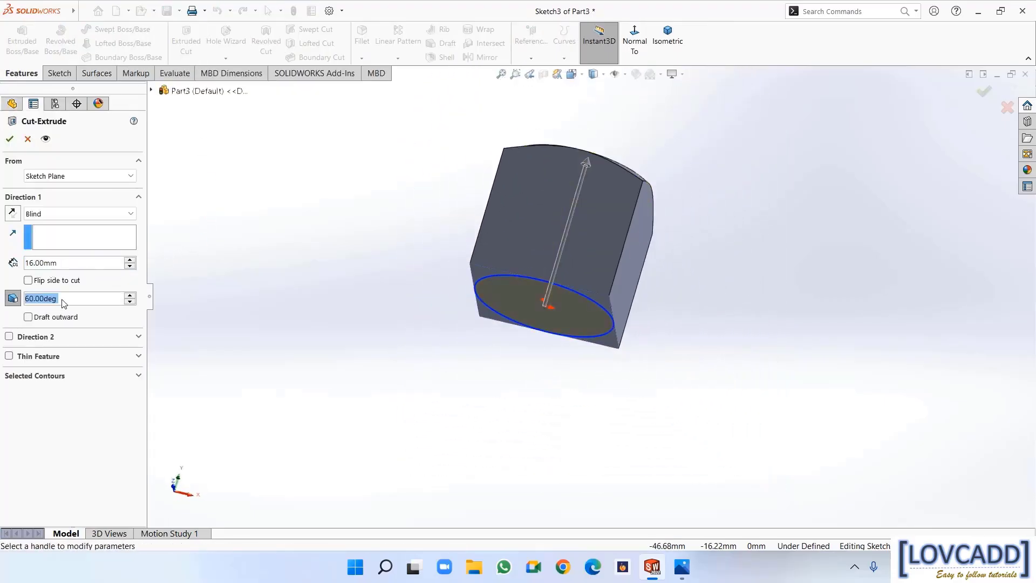
{"action": "left_click", "coordinate": [28, 281]}
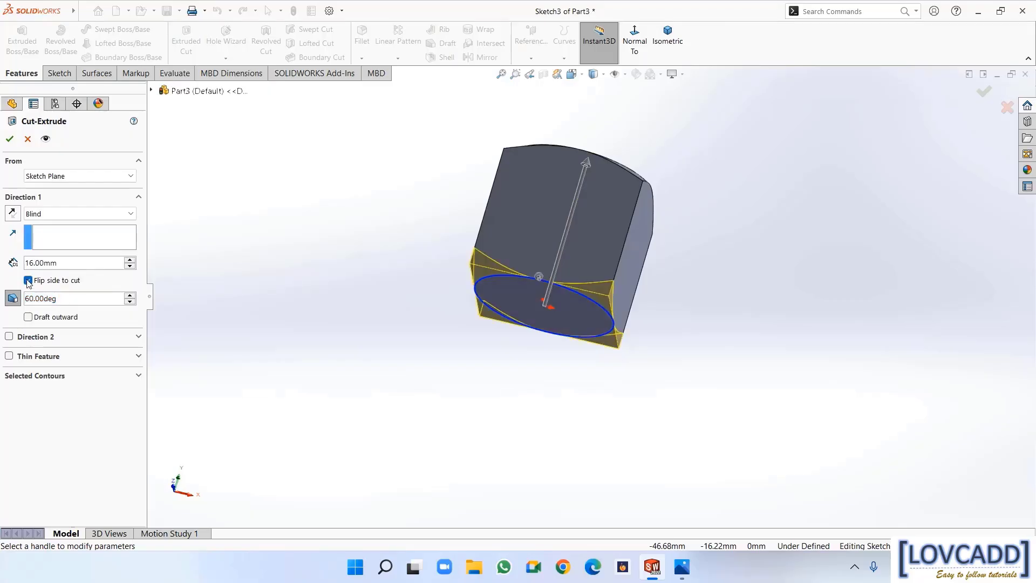
{"action": "left_click", "coordinate": [9, 139]}
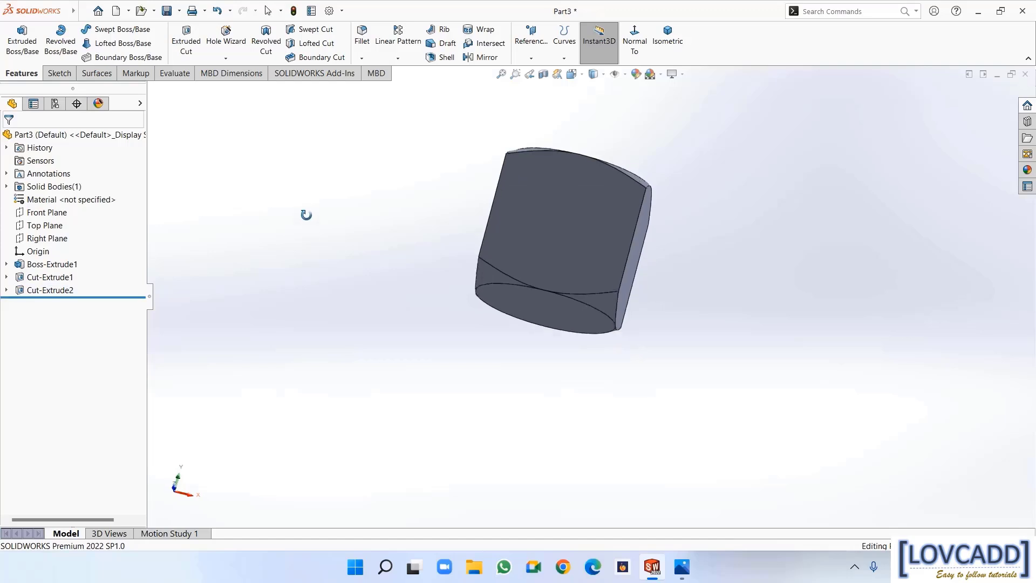
Start a new sketch on the Front Plane of the chamfered block
{"action": "middle_click_drag", "start_coordinate": [306, 214], "coordinate": [296, 277]}
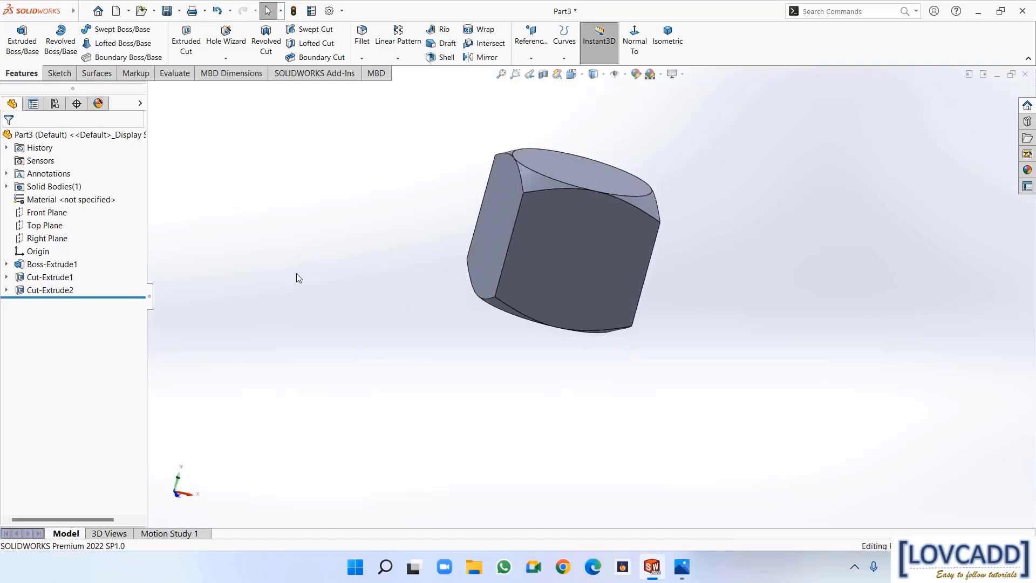
{"action": "left_click", "coordinate": [56, 216]}
{"action": "left_click", "coordinate": [65, 204]}
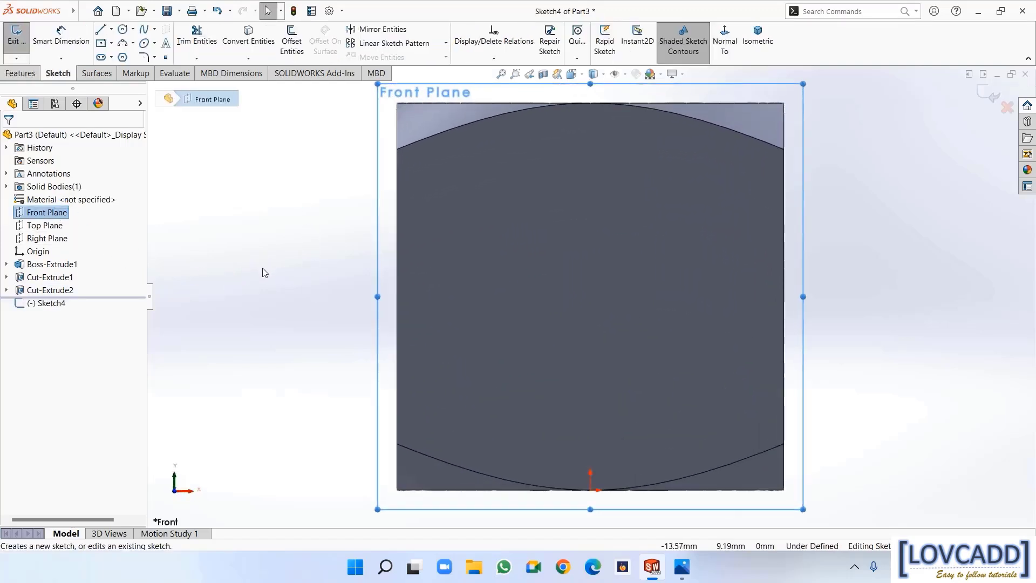
Draw a vertical centerline about 26 mm long straight down from the origin, below the block
{"action": "scroll", "coordinate": [571, 210], "scroll_direction": "down", "scroll_amount": 2}
{"action": "scroll", "coordinate": [572, 209], "scroll_direction": "up", "scroll_amount": 4}
{"action": "scroll", "coordinate": [590, 109], "scroll_direction": "up", "scroll_amount": 2}
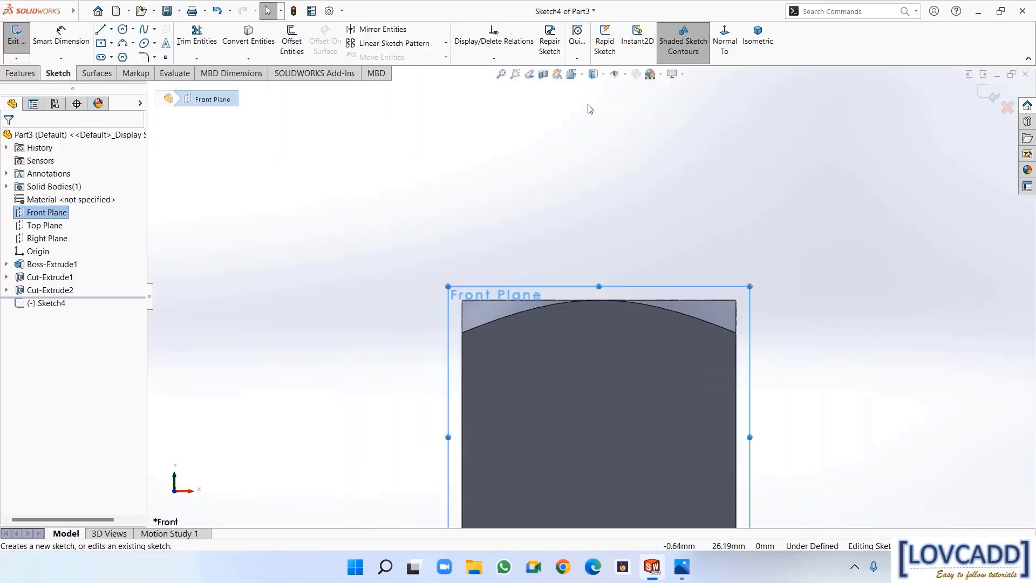
{"action": "scroll", "coordinate": [590, 109], "scroll_direction": "up", "scroll_amount": 2}
{"action": "right_click", "coordinate": [592, 108]}
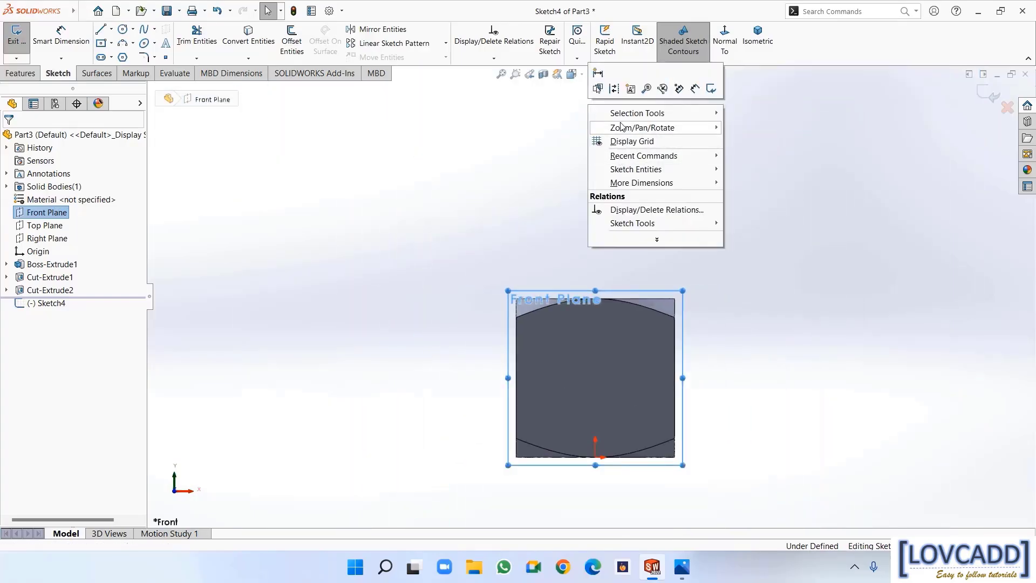
{"action": "mouse_move", "coordinate": [621, 125]}
{"action": "left_click", "coordinate": [750, 182]}
{"action": "left_click_drag", "start_coordinate": [579, 400], "coordinate": [565, 193]}
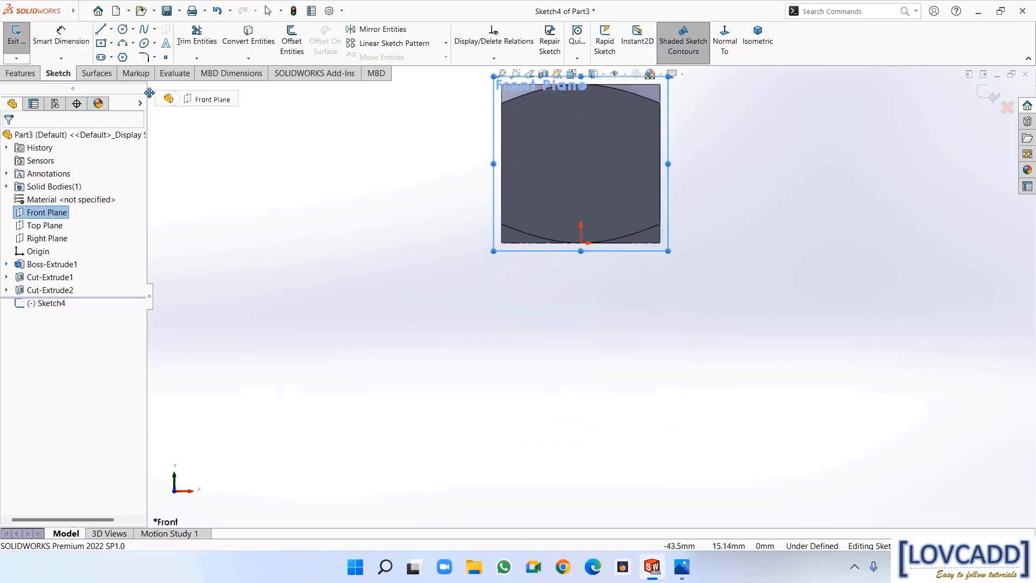
{"action": "left_click", "coordinate": [111, 29]}
{"action": "left_click", "coordinate": [123, 56]}
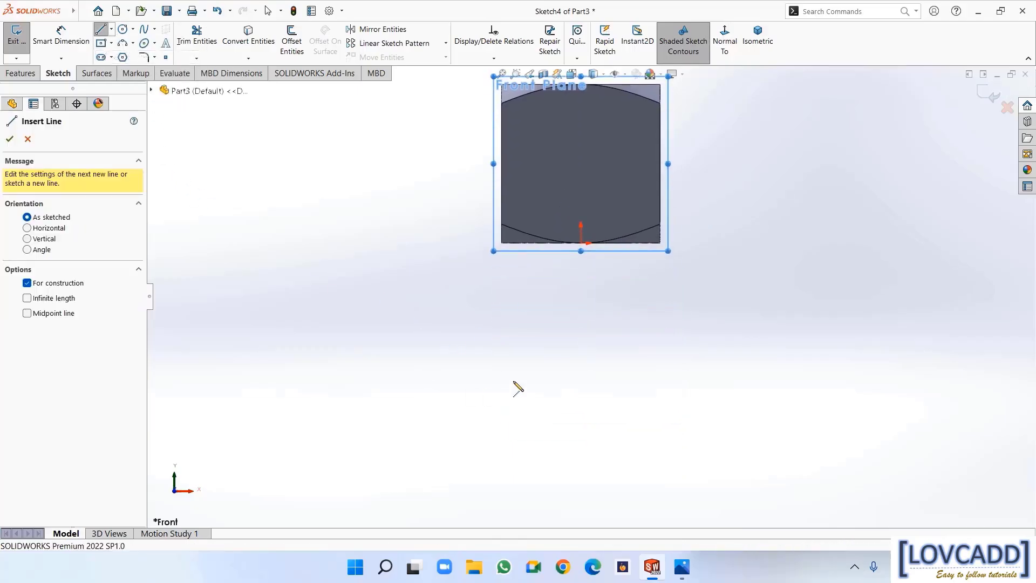
{"action": "left_click", "coordinate": [580, 243]}
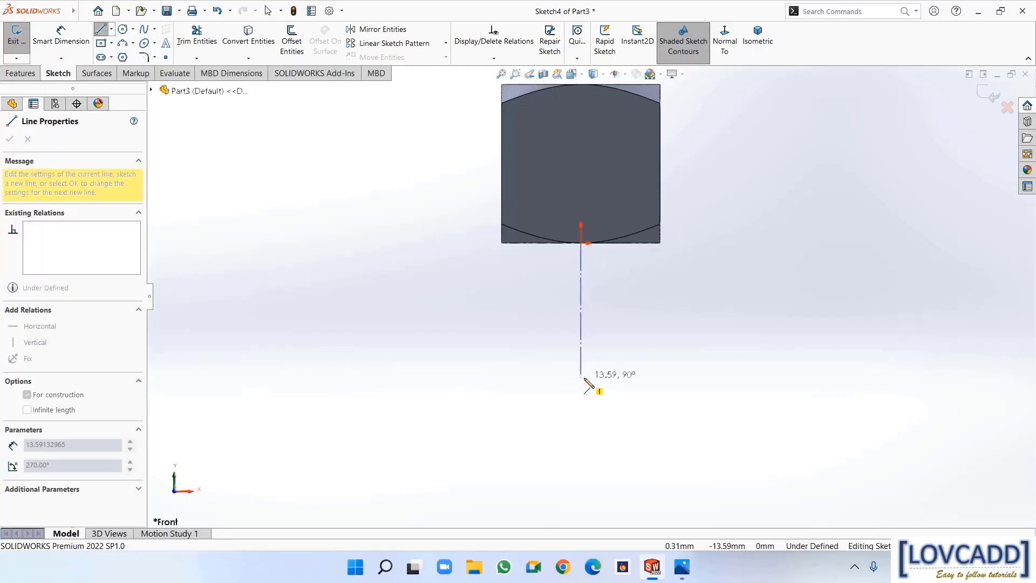
{"action": "left_click", "coordinate": [582, 500]}
{"action": "right_click", "coordinate": [582, 500]}
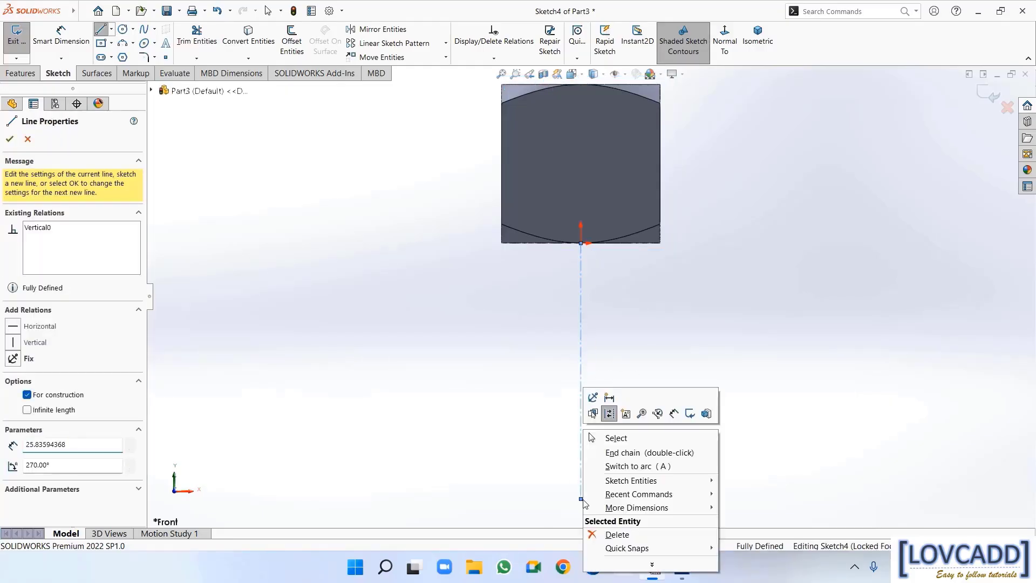
{"action": "left_click", "coordinate": [599, 436]}
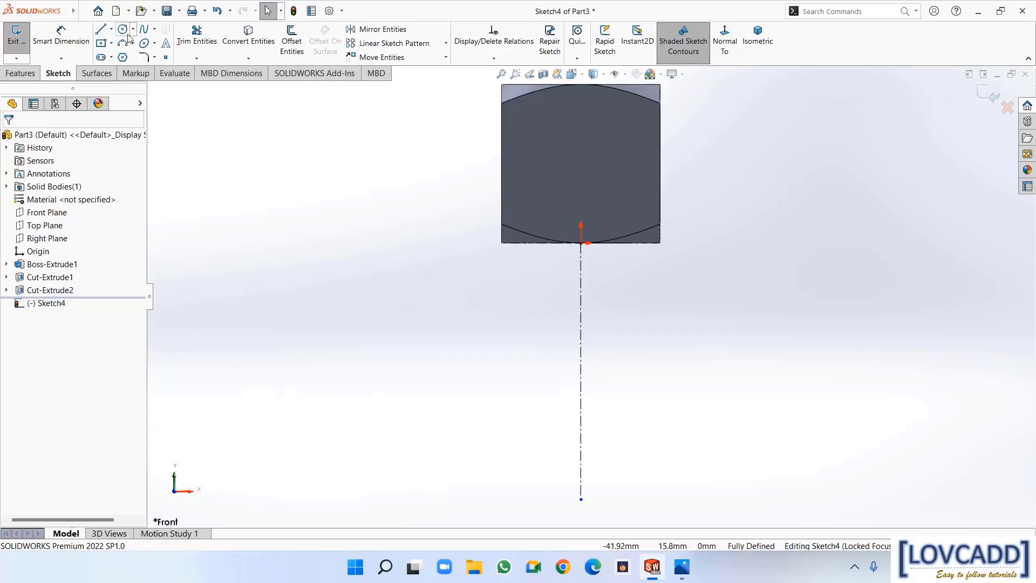
Draw a stepped half-profile of connected lines, about 23 mm tall, from the origin down to the centerline, with a projecting collar and narrower lower end
{"action": "left_click", "coordinate": [103, 31]}
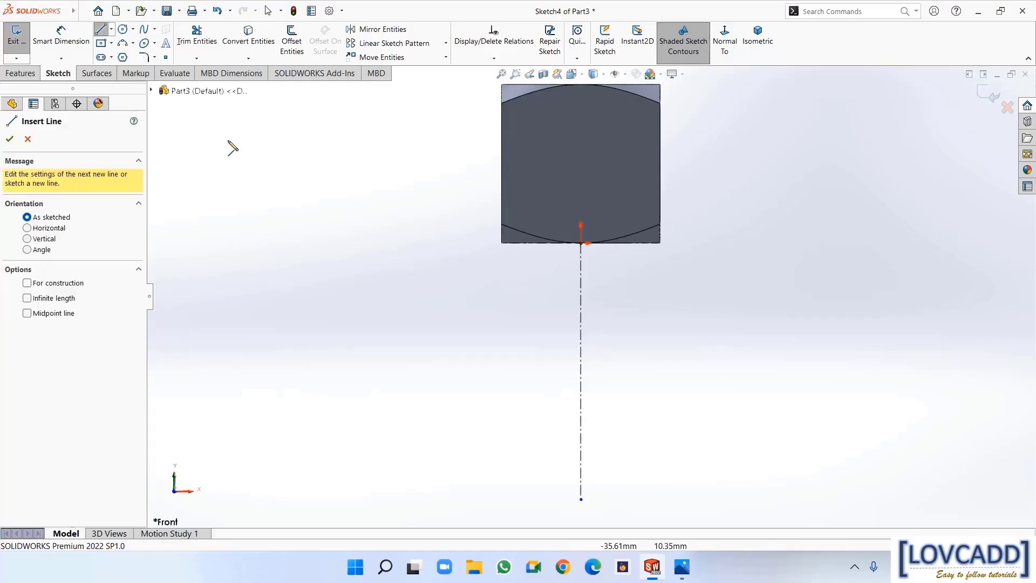
{"action": "left_click", "coordinate": [581, 243]}
{"action": "left_click", "coordinate": [648, 243]}
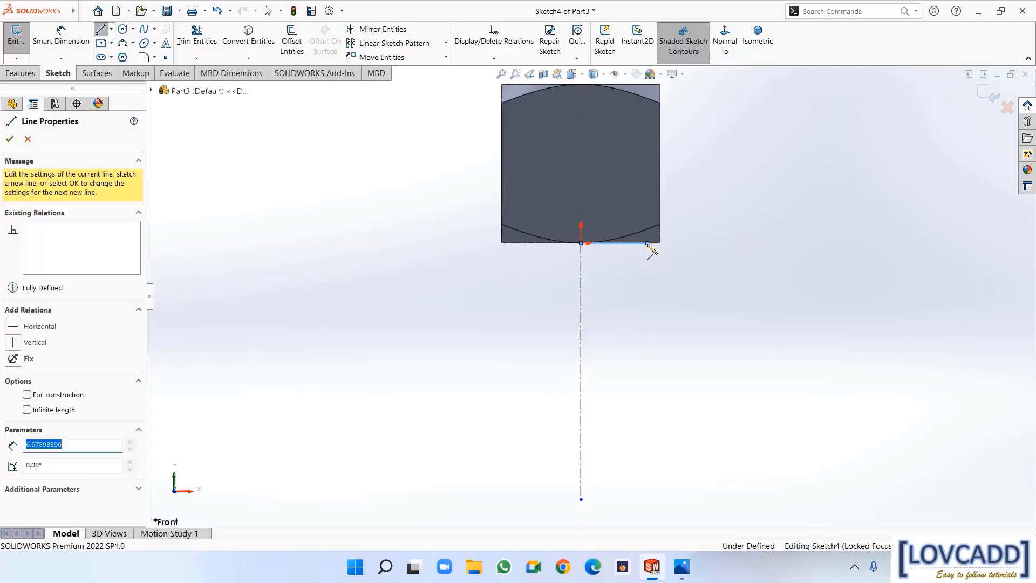
{"action": "left_click", "coordinate": [647, 270]}
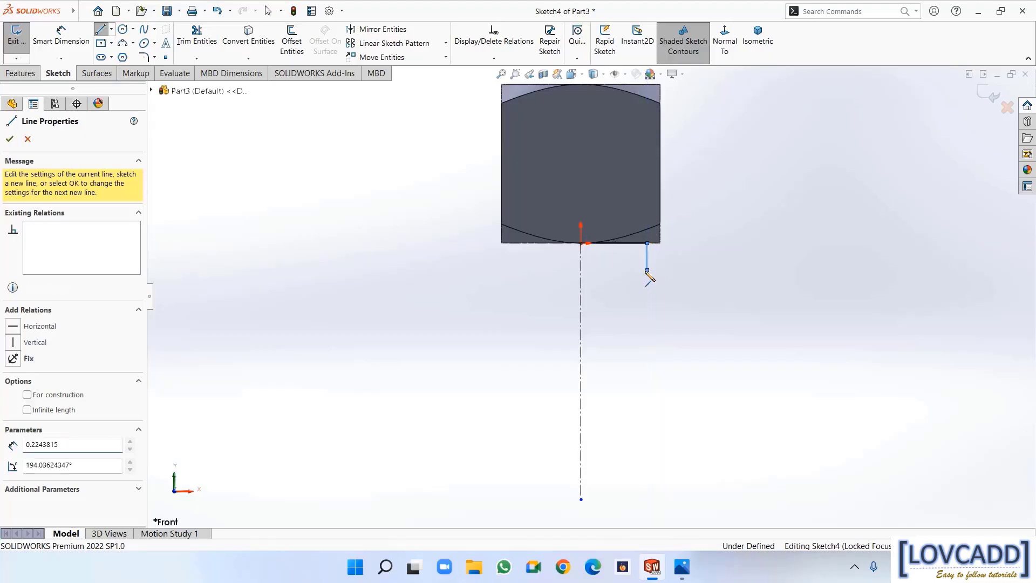
{"action": "left_click", "coordinate": [704, 270]}
{"action": "left_click", "coordinate": [704, 297]}
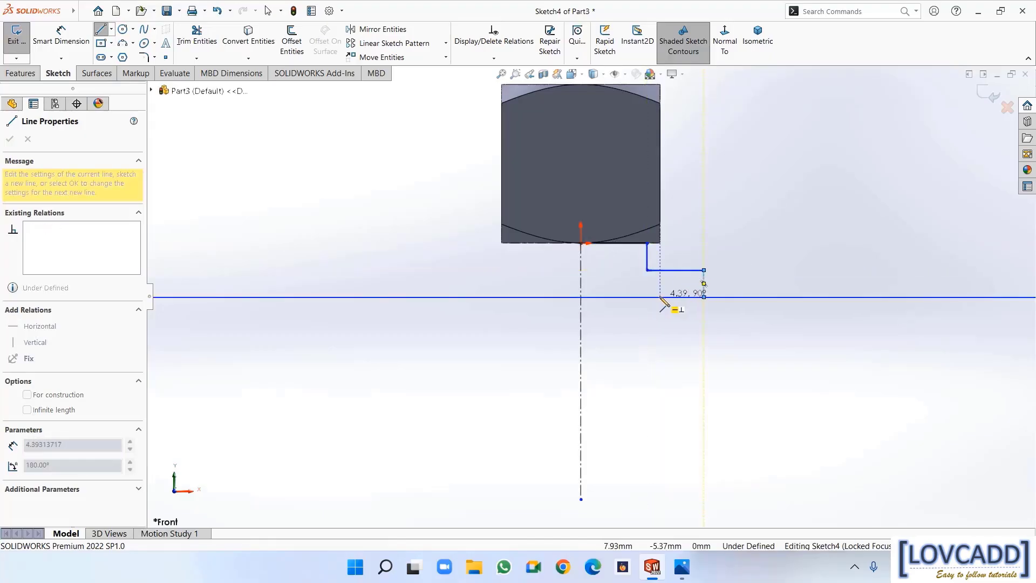
{"action": "left_click", "coordinate": [660, 297]}
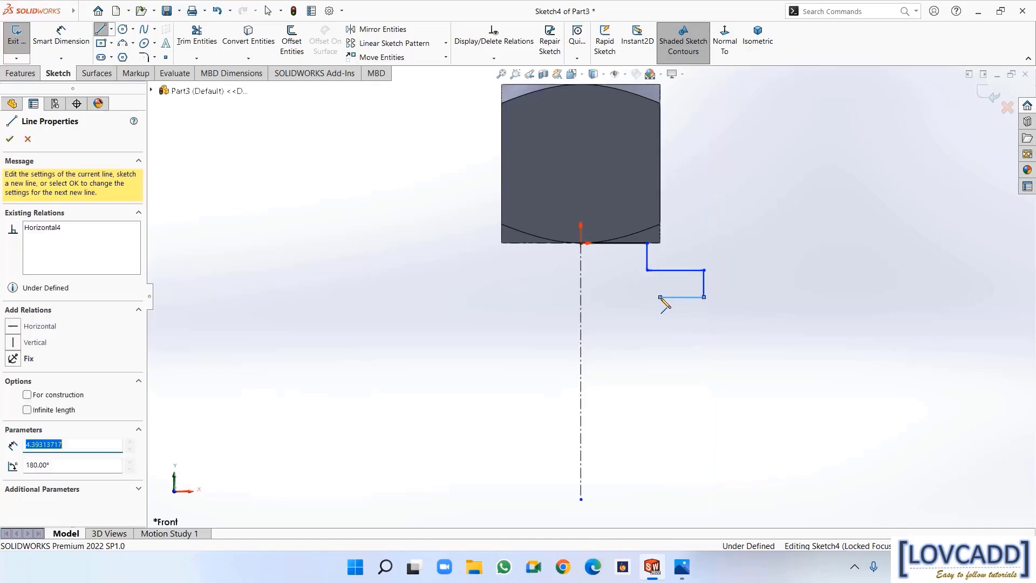
{"action": "left_click", "coordinate": [660, 426]}
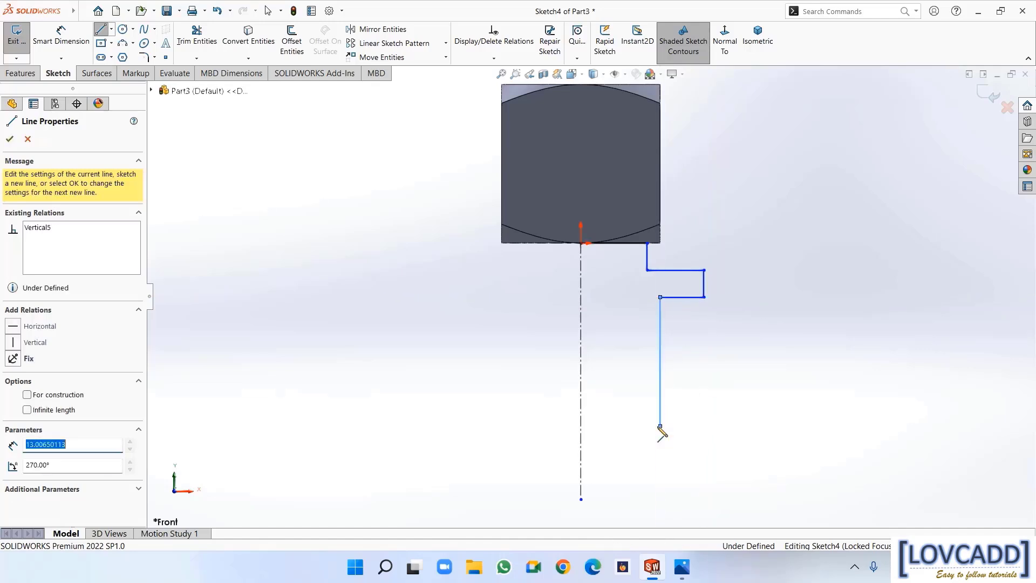
{"action": "left_click", "coordinate": [631, 426]}
{"action": "left_click", "coordinate": [630, 473]}
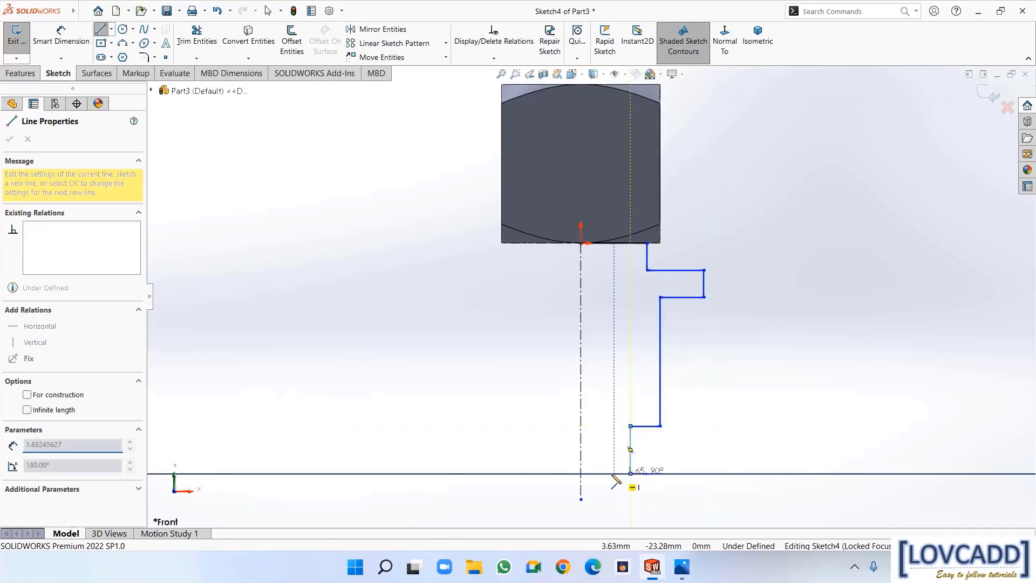
{"action": "left_click", "coordinate": [581, 473]}
{"action": "right_click", "coordinate": [582, 474]}
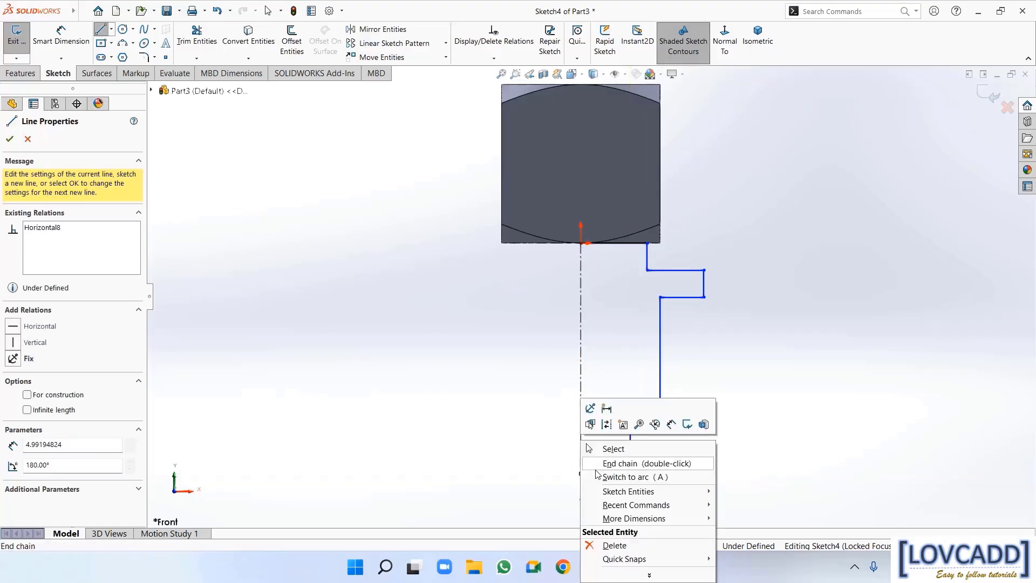
{"action": "left_click", "coordinate": [606, 449]}
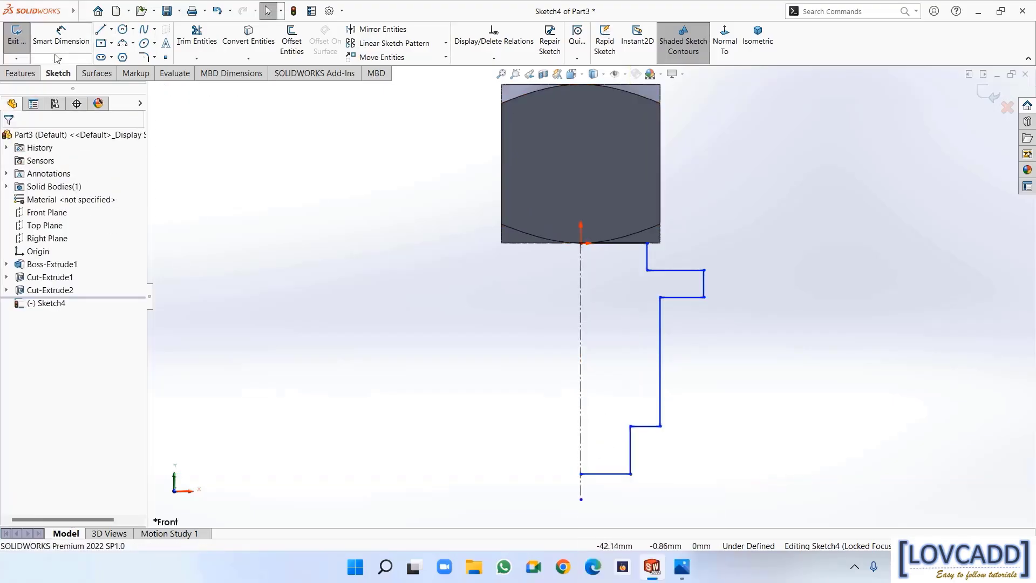
Dimension the block's top edge to the profile's lower end at 86 mm and extend the centerline past that end
{"action": "left_click", "coordinate": [61, 38]}
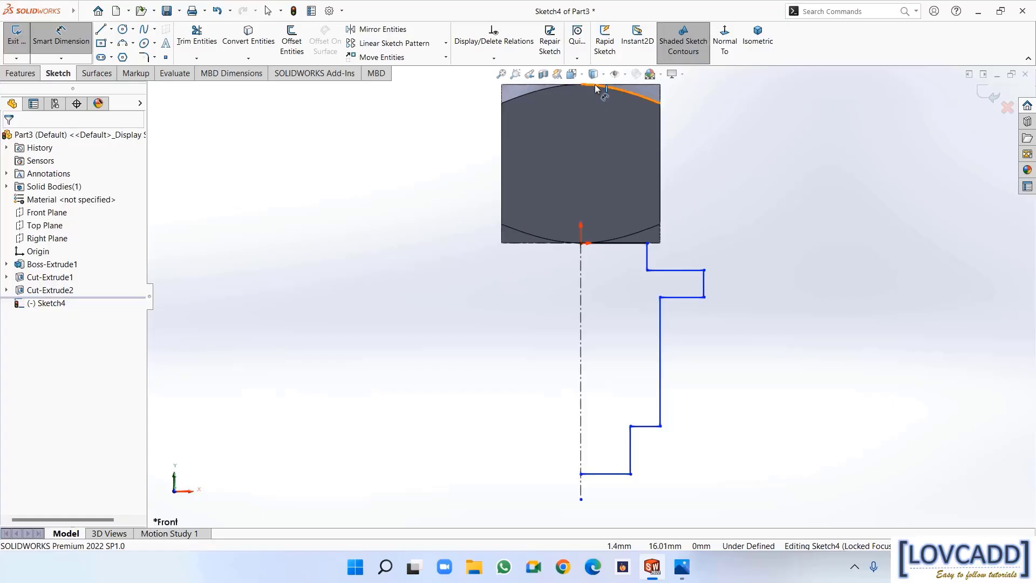
{"action": "left_click", "coordinate": [620, 86]}
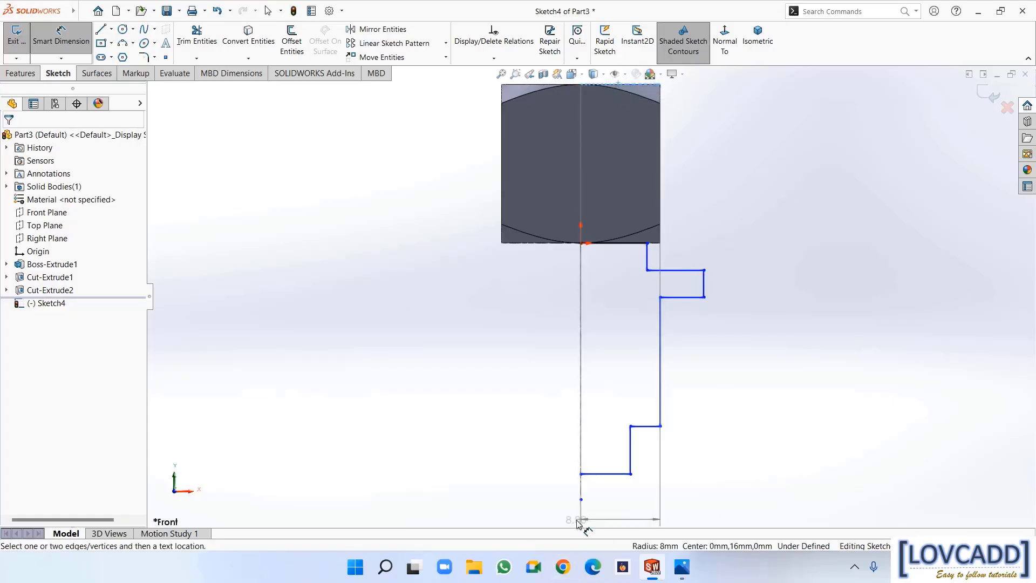
{"action": "left_click", "coordinate": [581, 474]}
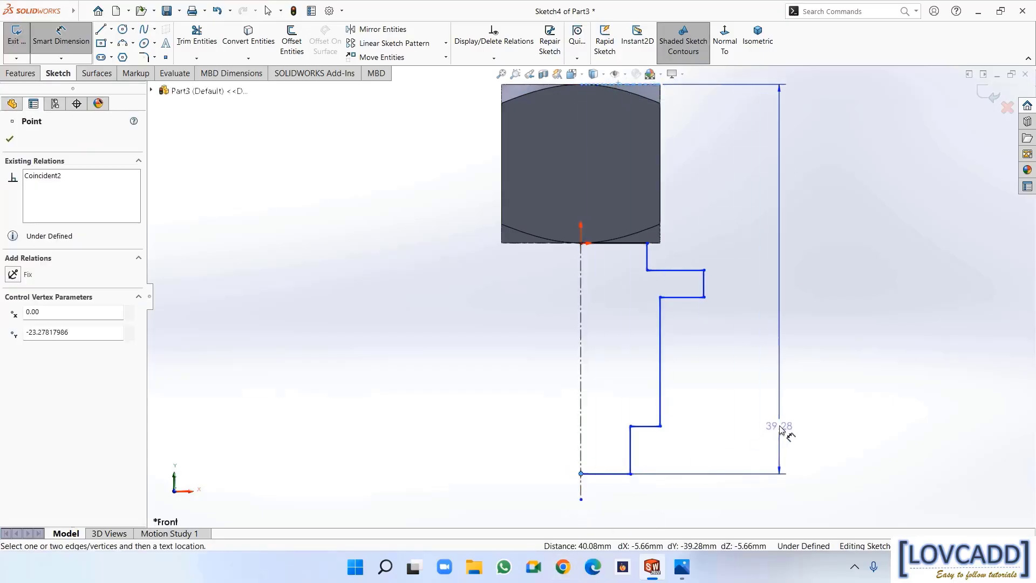
{"action": "left_click", "coordinate": [793, 364]}
{"action": "type", "text": "8"}
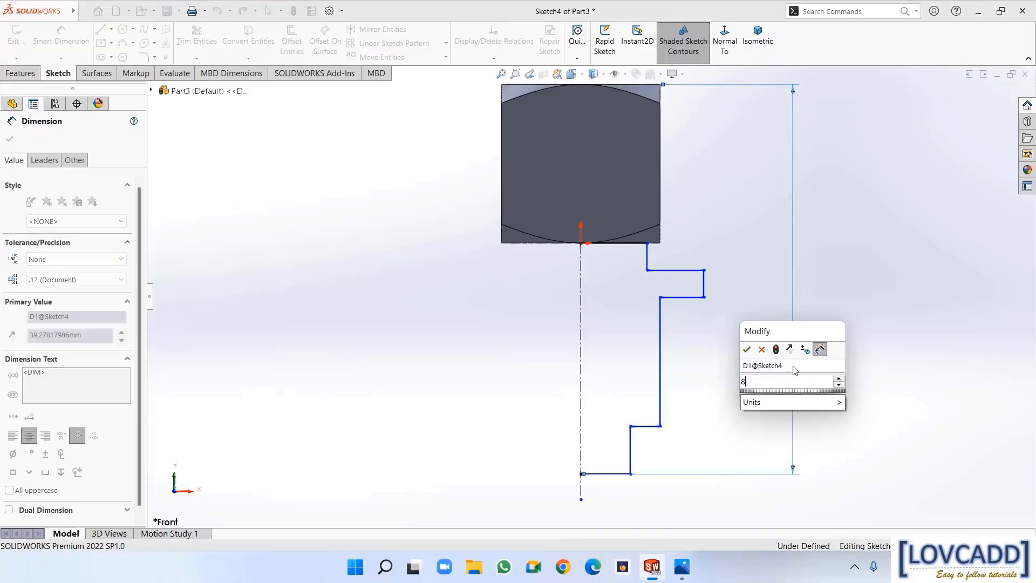
{"action": "type", "text": "6"}
{"action": "key", "text": "Return"}
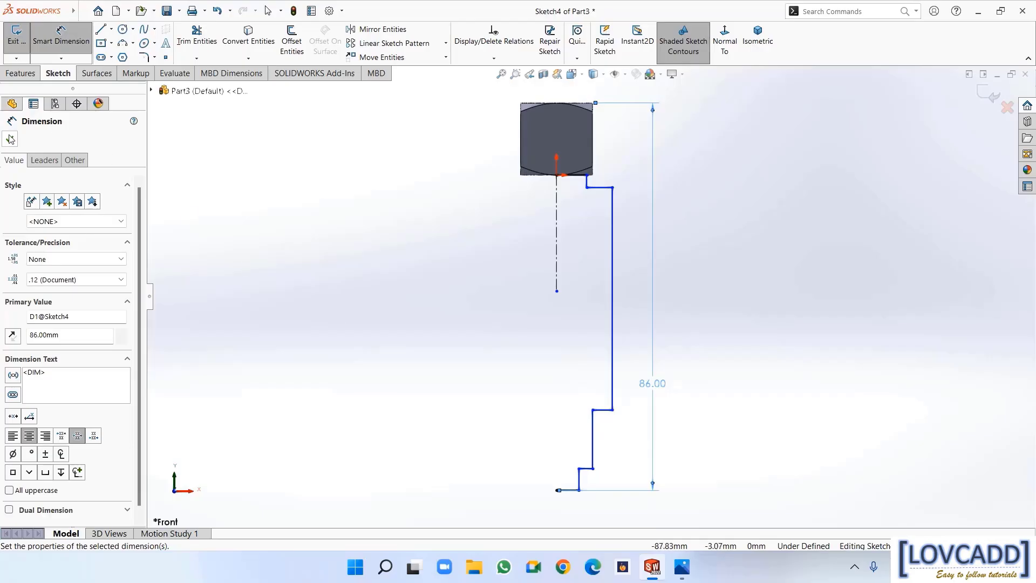
{"action": "key", "text": "Escape"}
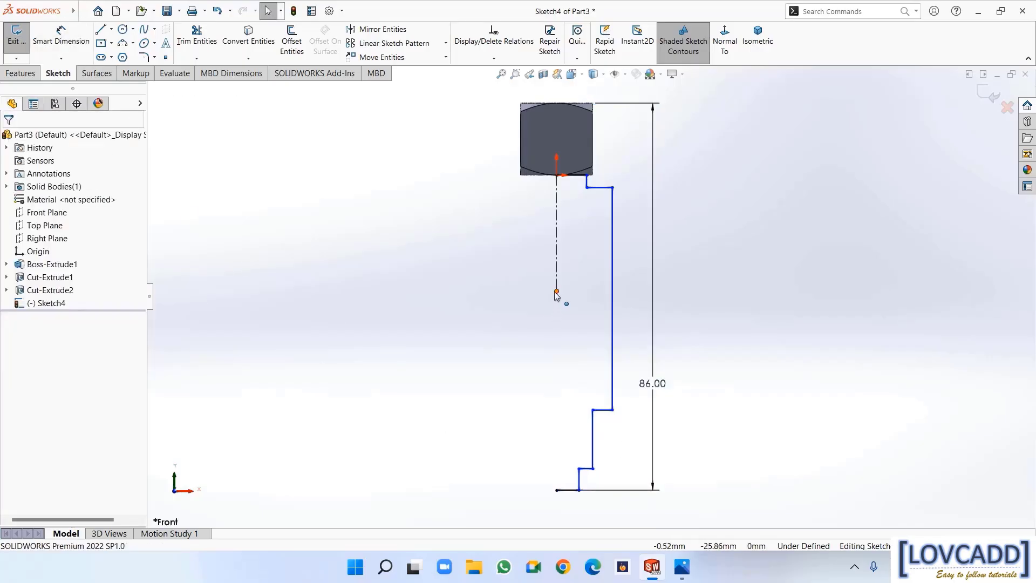
{"action": "left_click_drag", "start_coordinate": [557, 294], "coordinate": [557, 506]}
{"action": "key", "text": "Escape"}
Dimension the thickness of the profile's projecting collar at 3 mm
{"action": "left_click", "coordinate": [57, 43]}
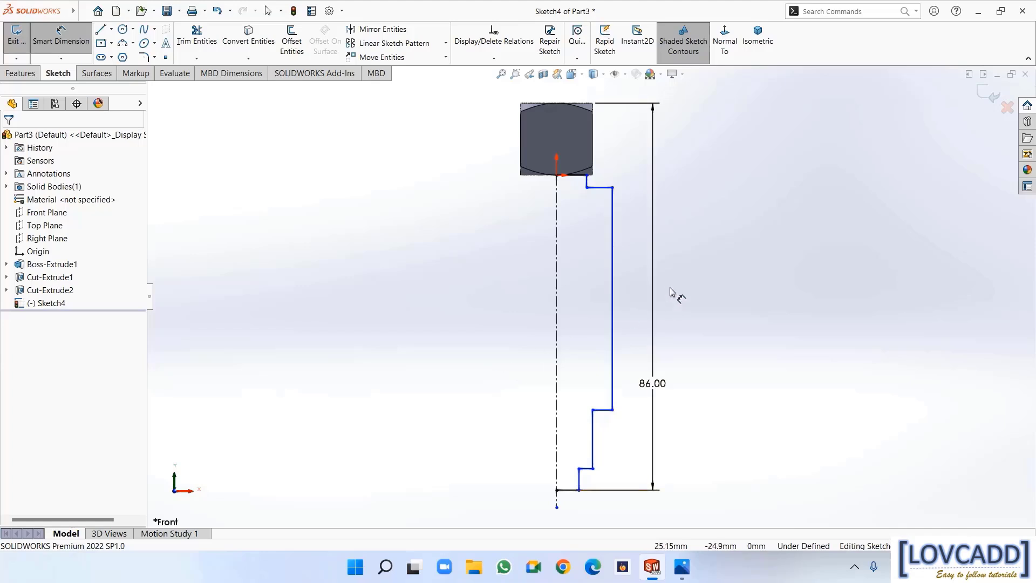
{"action": "left_click", "coordinate": [613, 294]}
{"action": "left_click", "coordinate": [701, 298]}
{"action": "type", "text": "3"}
{"action": "key", "text": "Return"}
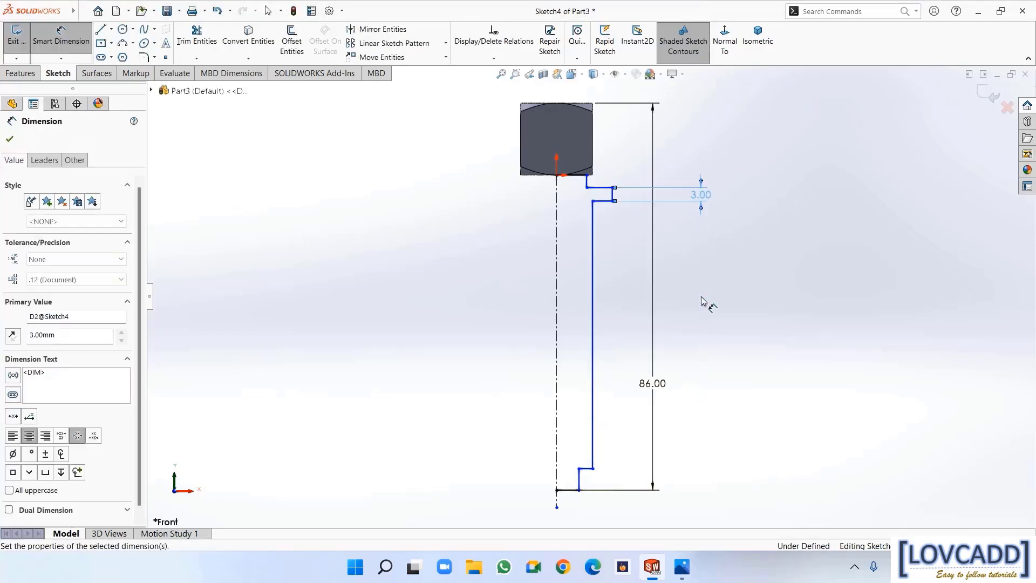
Dimension the distance from the profile's bottom line to the collar's underside at 55 mm
{"action": "left_click", "coordinate": [564, 491]}
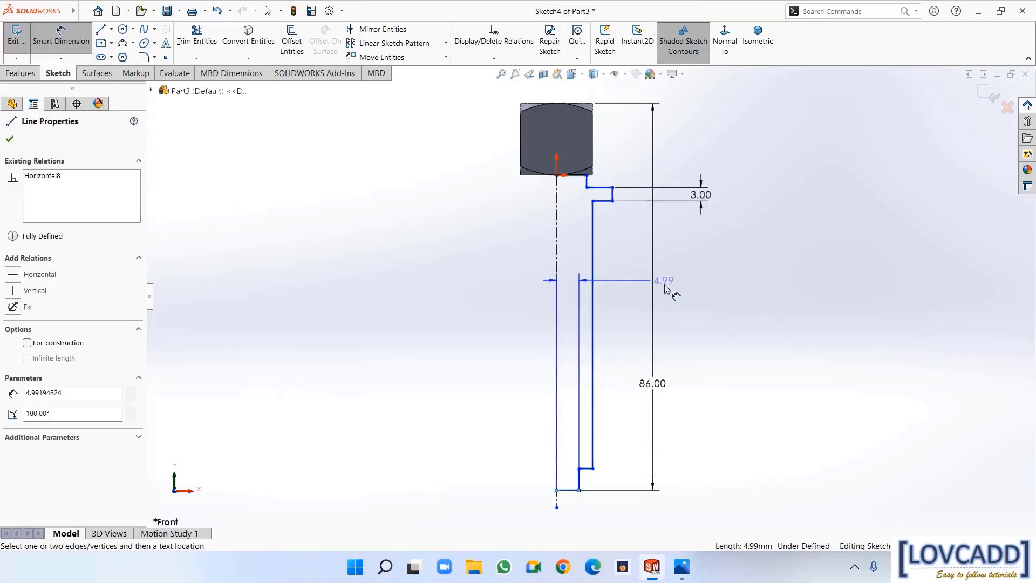
{"action": "left_click", "coordinate": [613, 201]}
{"action": "left_click", "coordinate": [698, 305]}
{"action": "type", "text": "5"}
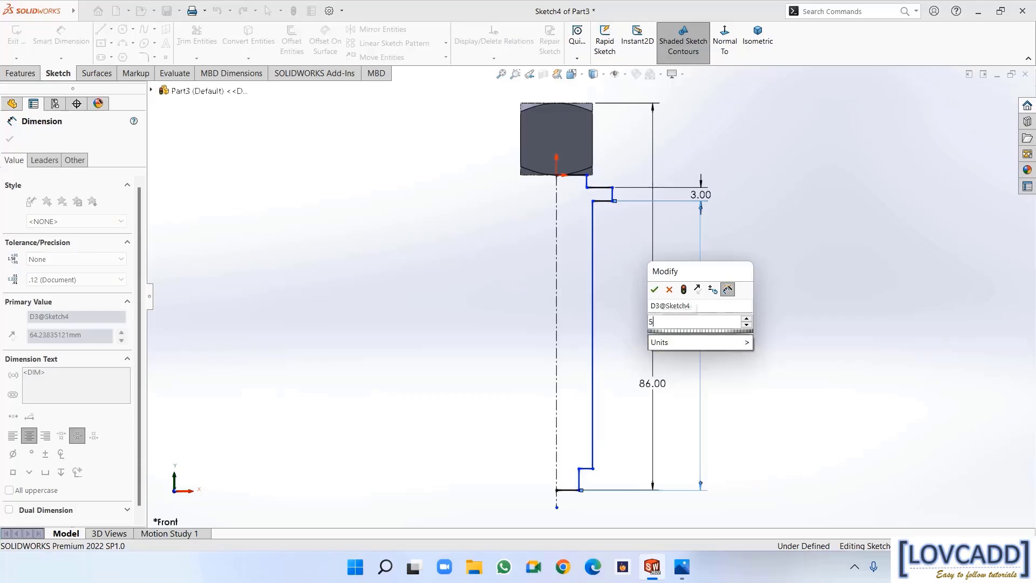
{"action": "type", "text": "5"}
{"action": "key", "text": "Return"}
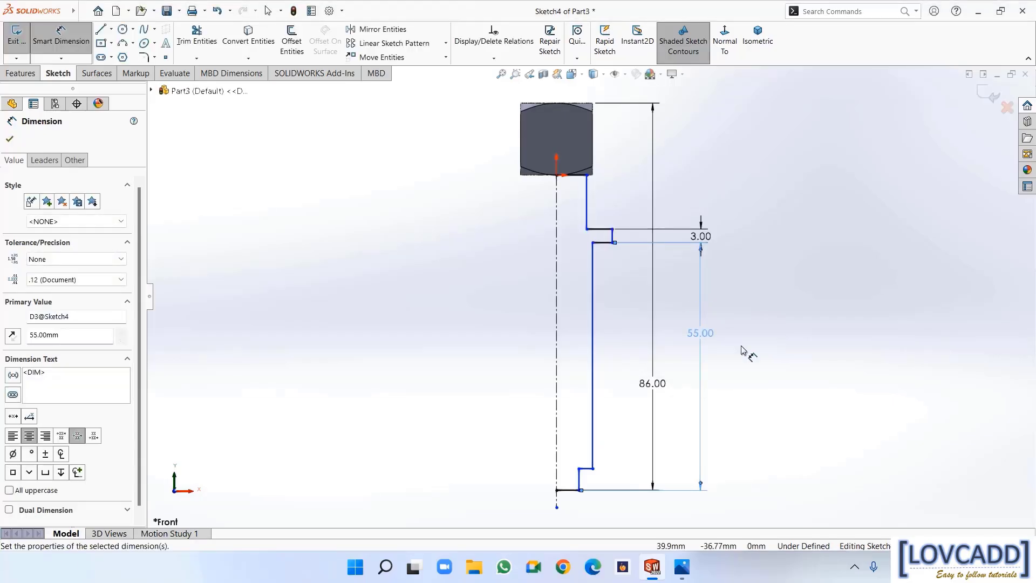
Dimension the height of the narrow step at the profile's lower end at 10 mm
{"action": "left_click", "coordinate": [578, 478]}
{"action": "left_click", "coordinate": [618, 480]}
{"action": "type", "text": "10"}
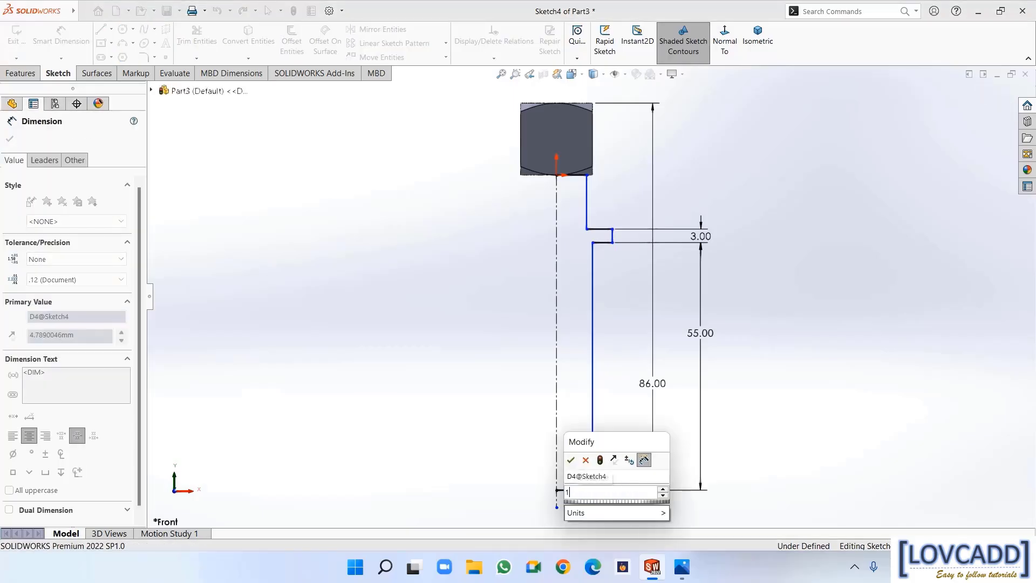
{"action": "key", "text": "Return"}
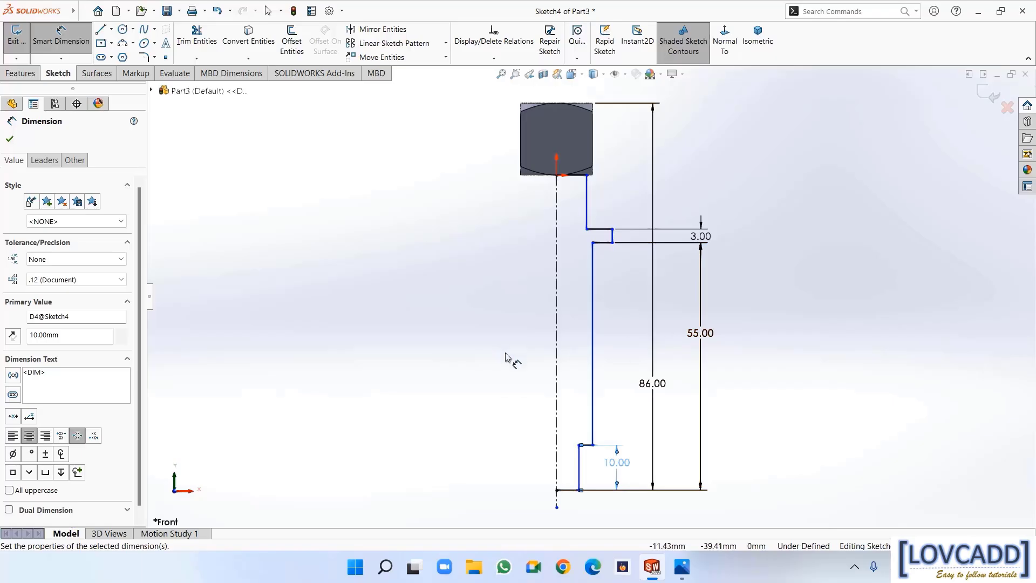
Add a 14.5 mm diameter dimension across the centerline for the neck between the block and the collar
{"action": "left_click", "coordinate": [556, 210]}
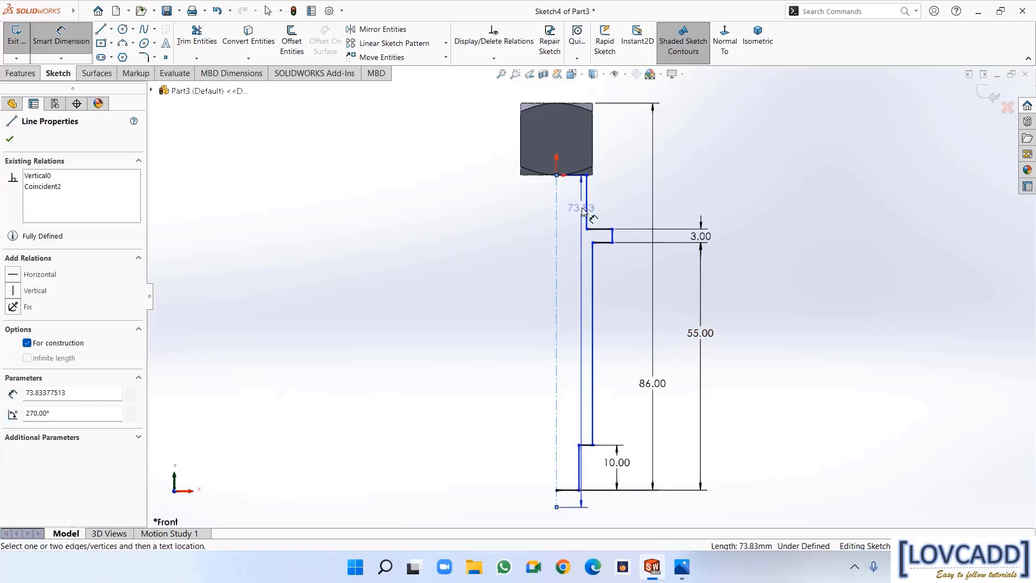
{"action": "left_click", "coordinate": [588, 208]}
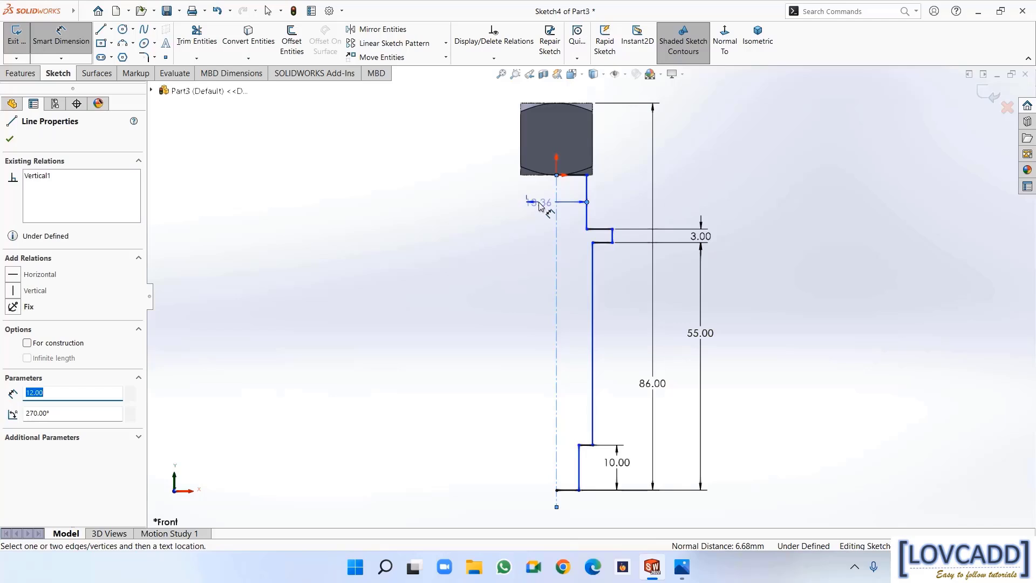
{"action": "left_click", "coordinate": [541, 207]}
{"action": "type", "text": "14.45"}
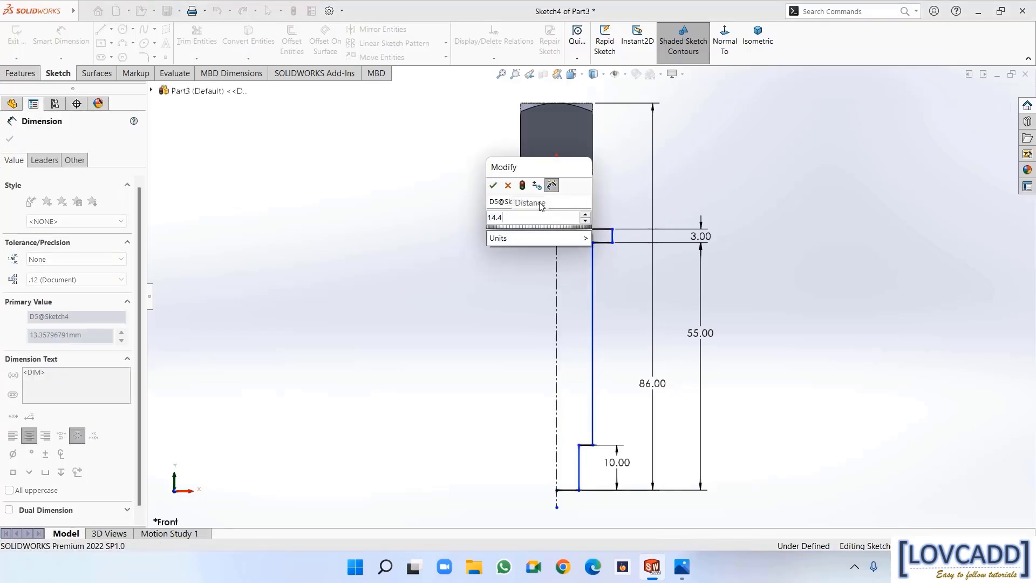
{"action": "key", "text": "BackSpace"}
{"action": "type", "text": "5"}
{"action": "key", "text": "Return"}
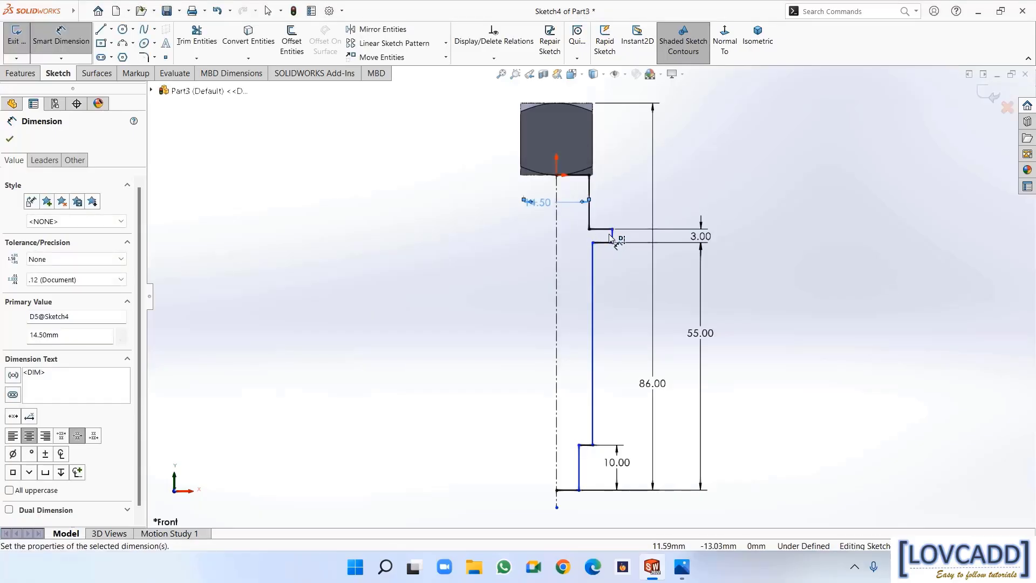
Add a 27 mm diameter dimension across the centerline for the profile's projecting collar
{"action": "left_click", "coordinate": [612, 234]}
{"action": "left_click", "coordinate": [569, 237]}
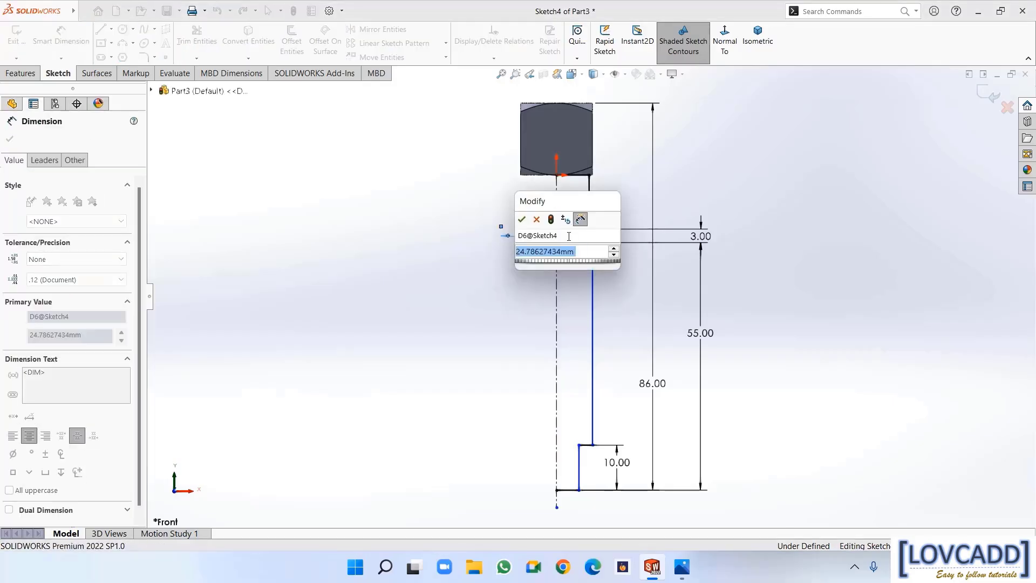
{"action": "type", "text": "27"}
{"action": "key", "text": "Return"}
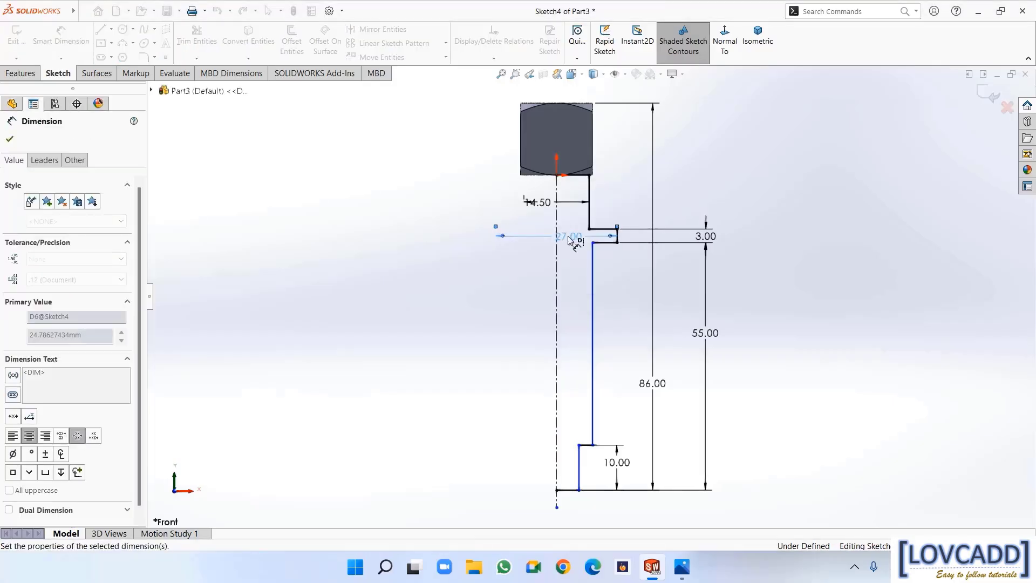
Add a 16 mm diameter dimension across the centerline for the long shaft section below the collar
{"action": "left_click", "coordinate": [593, 351]}
{"action": "left_click", "coordinate": [544, 354]}
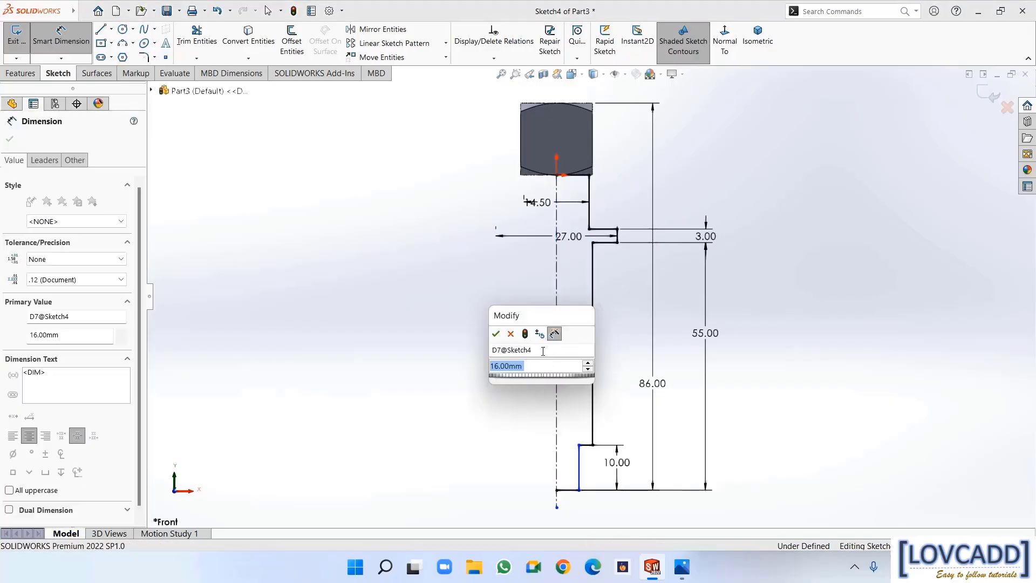
{"action": "type", "text": "16"}
{"action": "key", "text": "Return"}
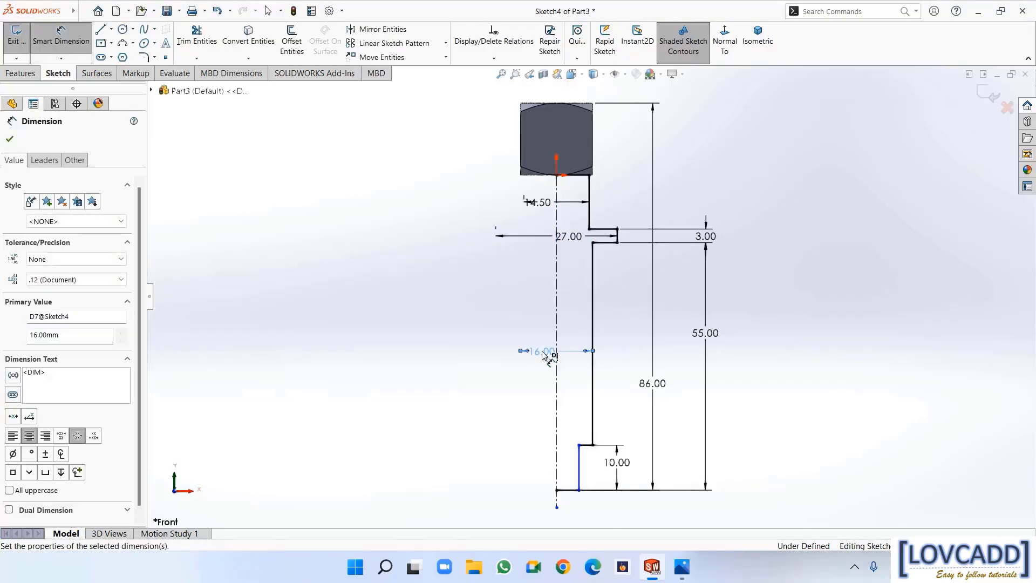
Add a 14 mm diameter dimension across the centerline for the narrow step at the profile's lower end
{"action": "left_click", "coordinate": [580, 467]}
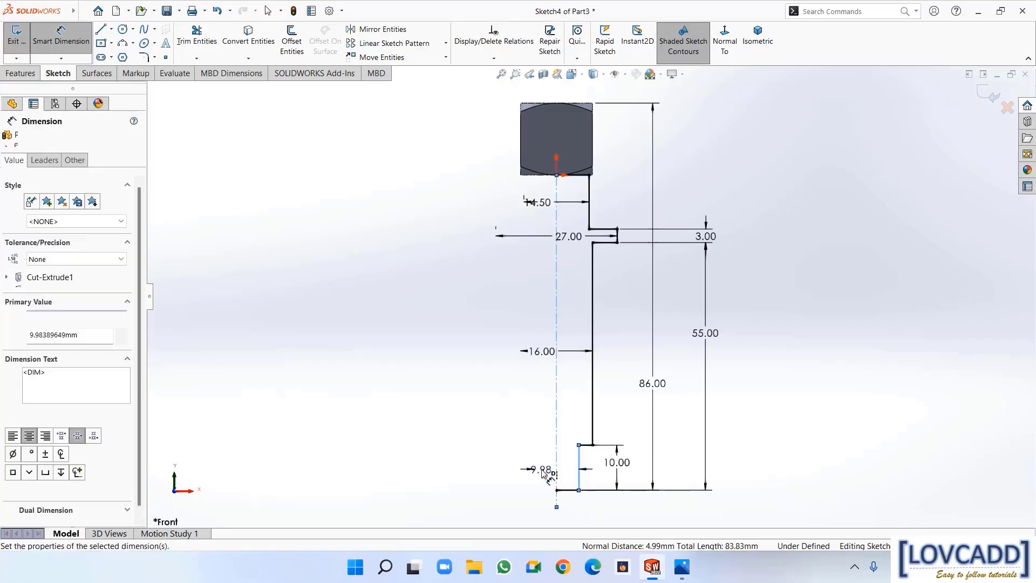
{"action": "left_click", "coordinate": [544, 472]}
{"action": "type", "text": "14"}
{"action": "key", "text": "Return"}
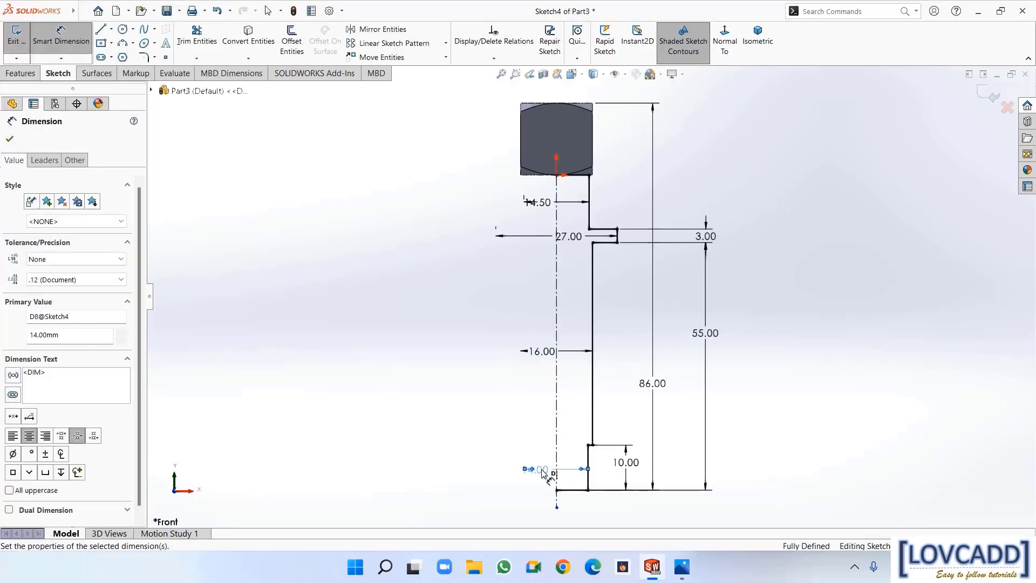
{"action": "left_click", "coordinate": [9, 139]}
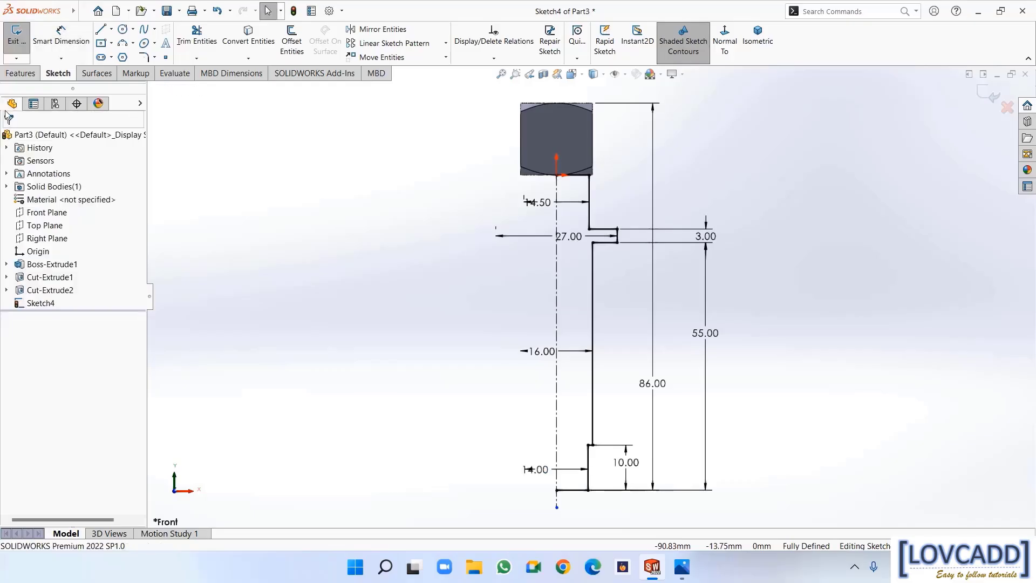
Revolve the stepped profile 360 degrees about the centerline, letting the open sketch be closed automatically and merging it with the head
{"action": "left_click", "coordinate": [19, 74]}
{"action": "left_click", "coordinate": [61, 40]}
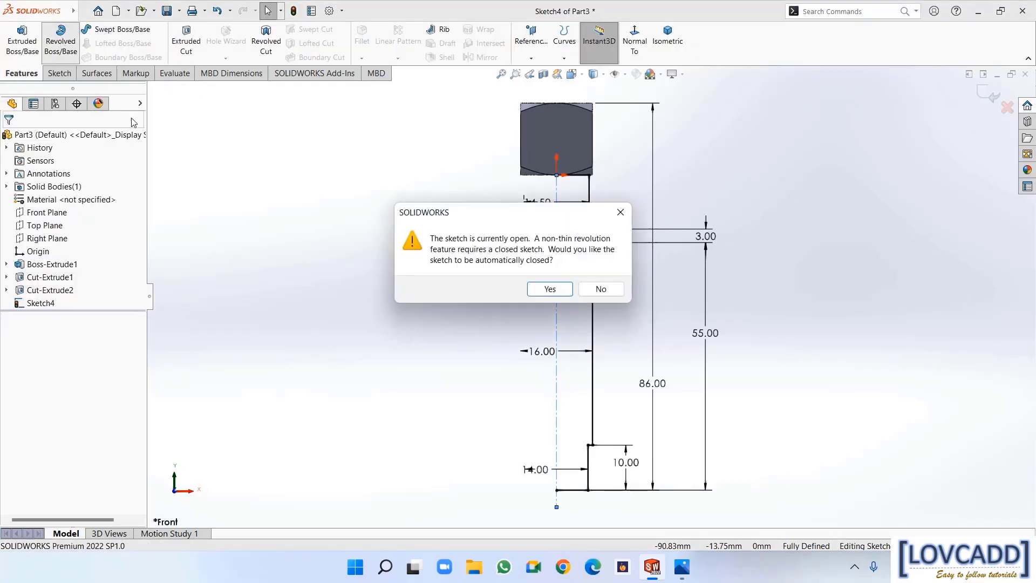
{"action": "left_click", "coordinate": [550, 289]}
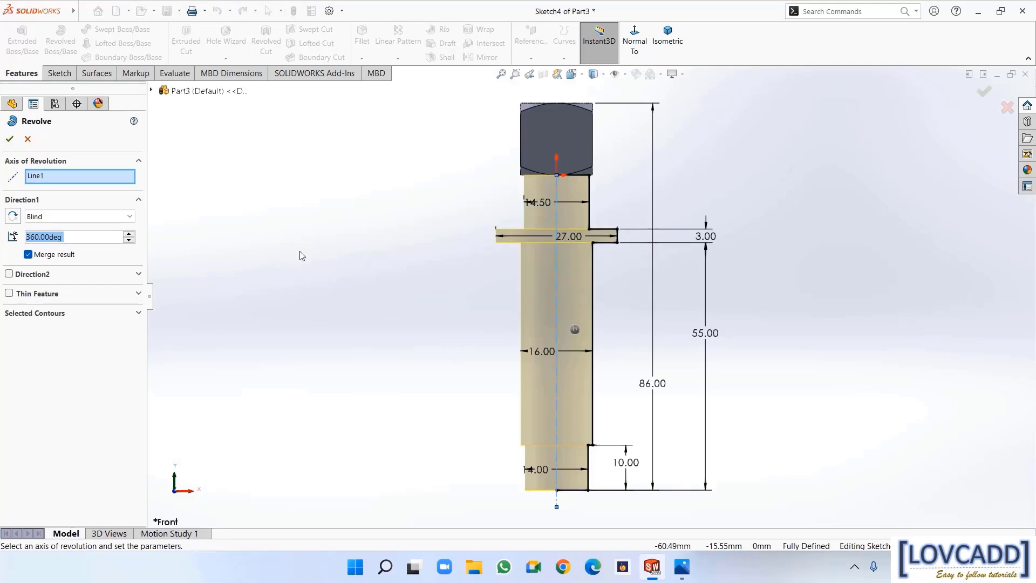
{"action": "left_click", "coordinate": [10, 140]}
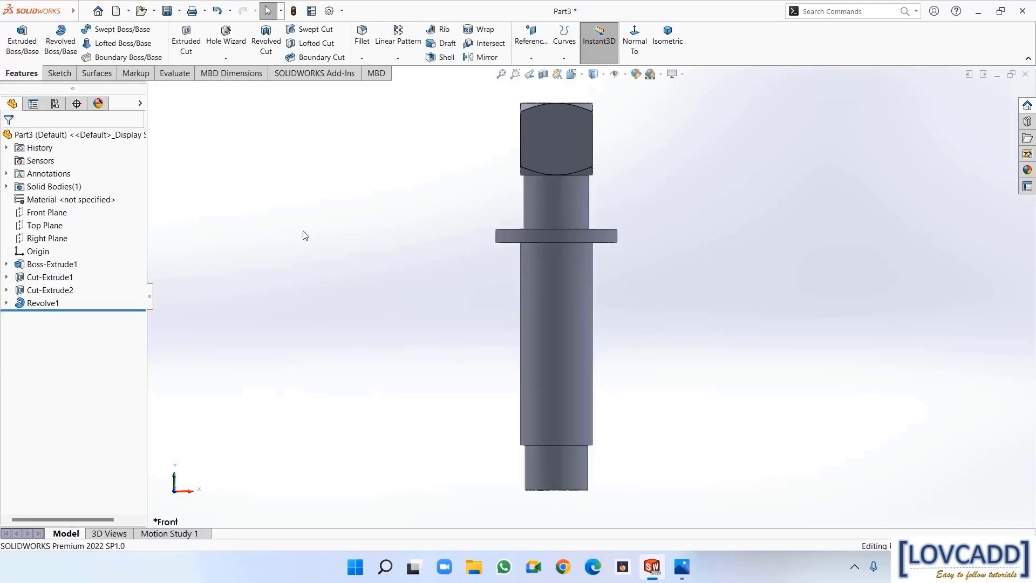
Fillet the upper outer edge of the shaft's collar with a 3 mm radius
{"action": "middle_click_drag", "start_coordinate": [303, 234], "coordinate": [324, 262]}
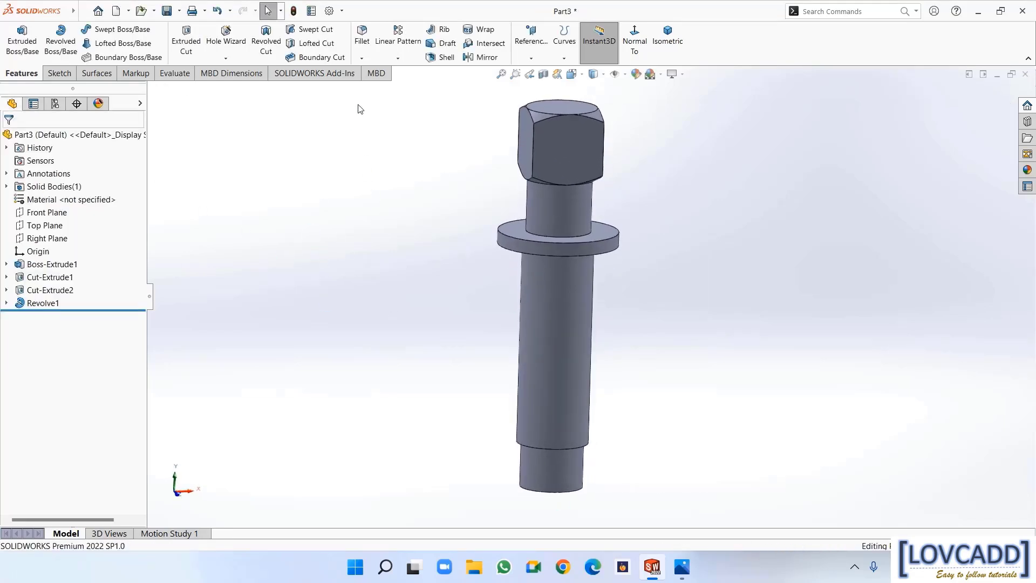
{"action": "left_click", "coordinate": [361, 41]}
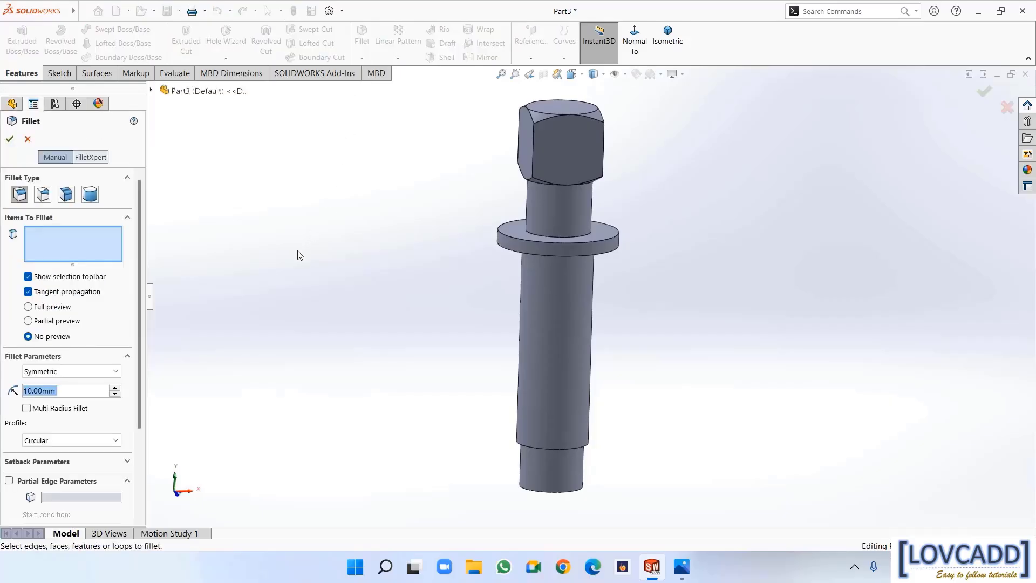
{"action": "type", "text": "3"}
{"action": "key", "text": "Return"}
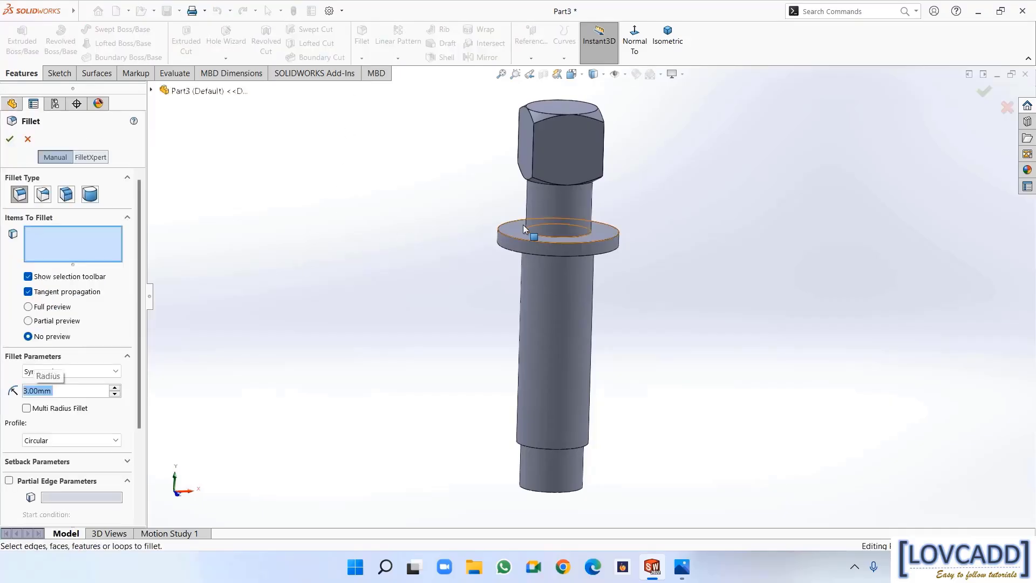
{"action": "left_click", "coordinate": [514, 242]}
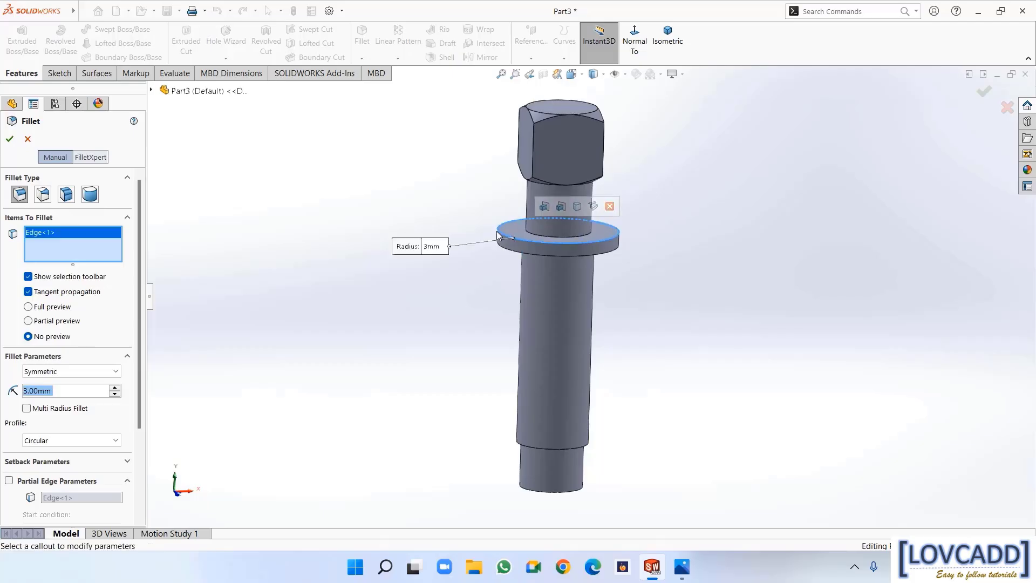
{"action": "left_click", "coordinate": [9, 139]}
{"action": "left_click", "coordinate": [332, 308]}
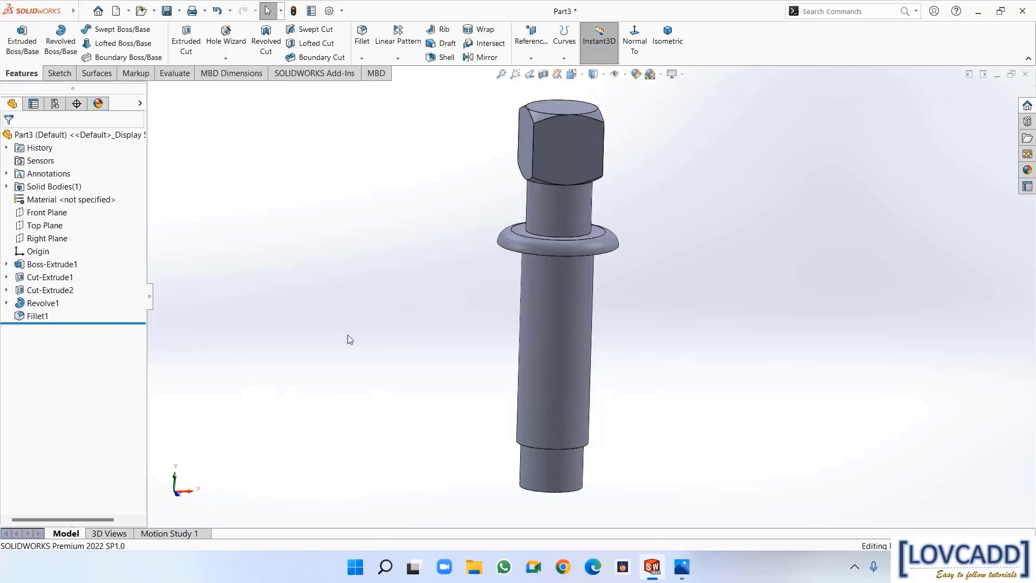
Assign Cast Carbon Steel from the Steel material library to the part
{"action": "middle_click_drag", "start_coordinate": [347, 340], "coordinate": [334, 281]}
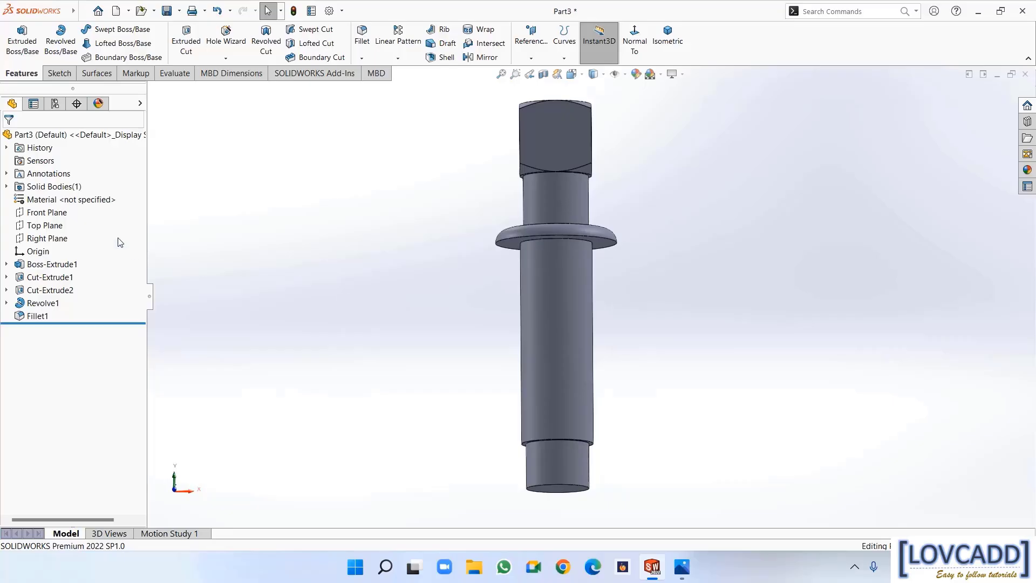
{"action": "right_click", "coordinate": [67, 201]}
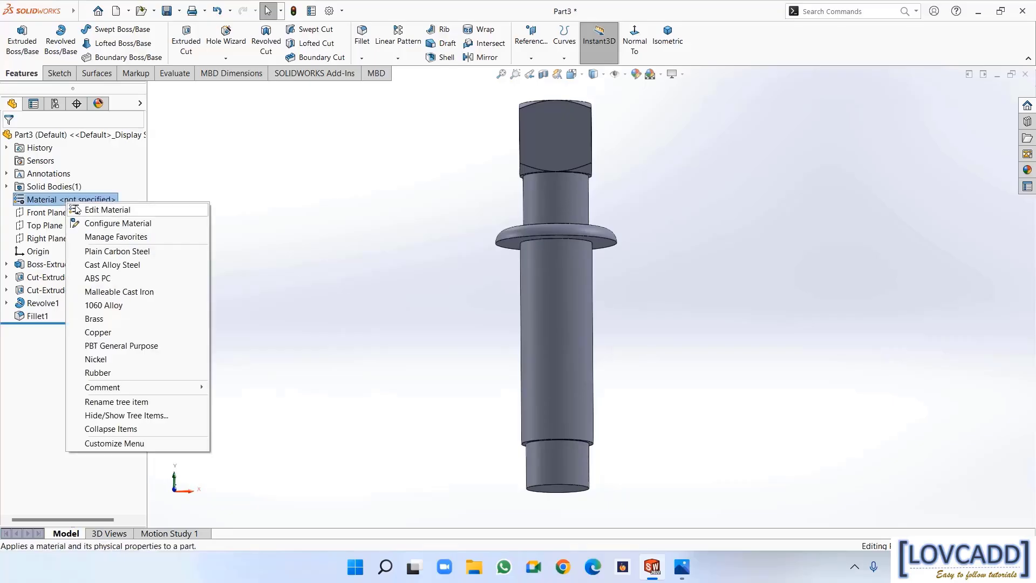
{"action": "left_click", "coordinate": [106, 210]}
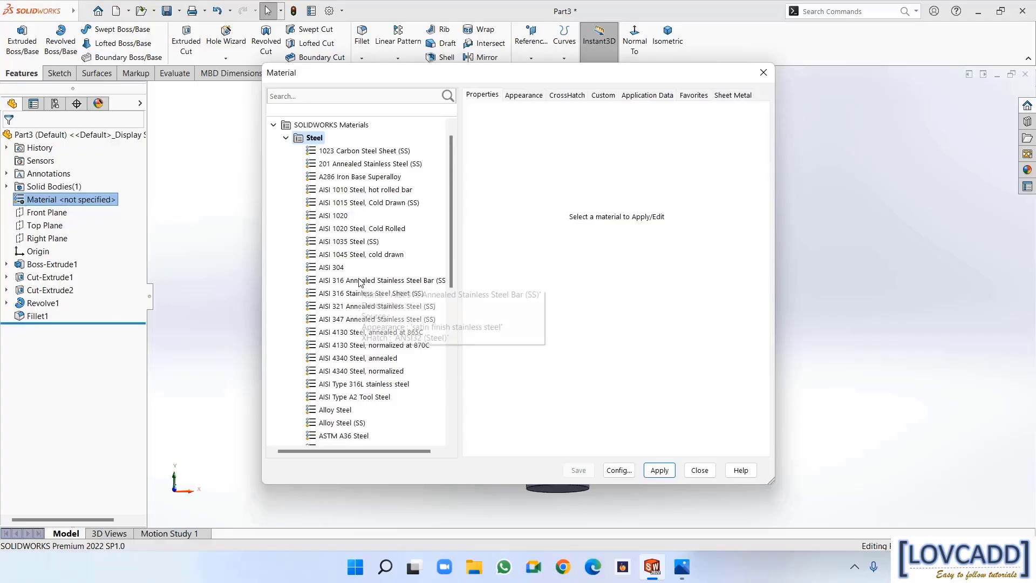
{"action": "scroll", "coordinate": [360, 282], "scroll_direction": "down", "scroll_amount": 2}
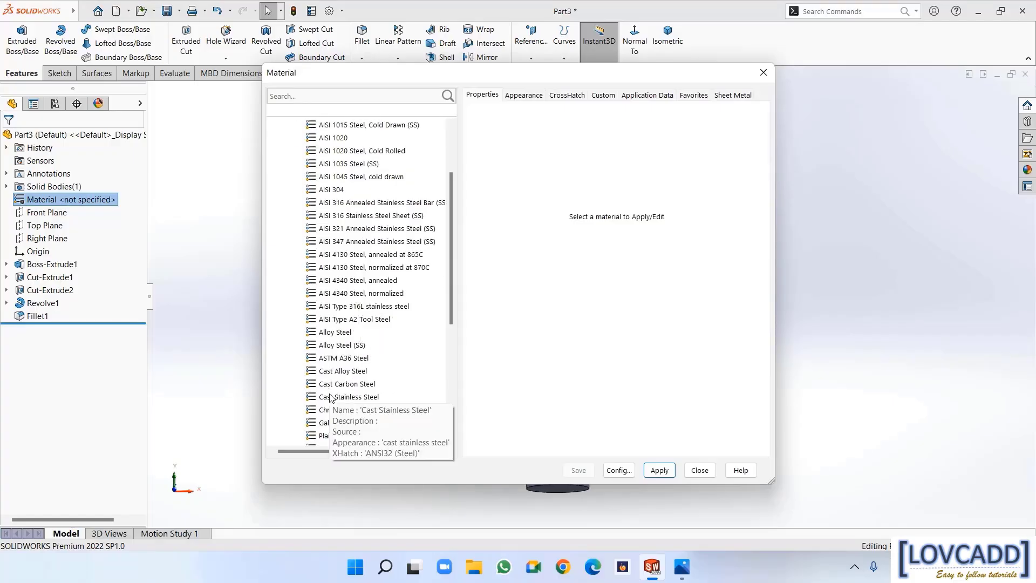
{"action": "left_click", "coordinate": [336, 384]}
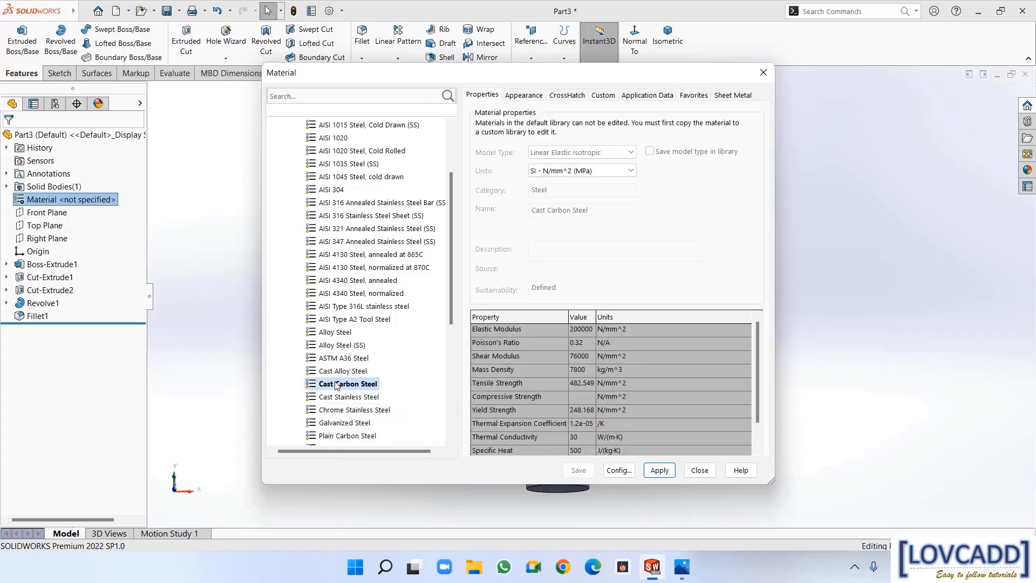
{"action": "left_click", "coordinate": [659, 470]}
{"action": "left_click", "coordinate": [701, 474]}
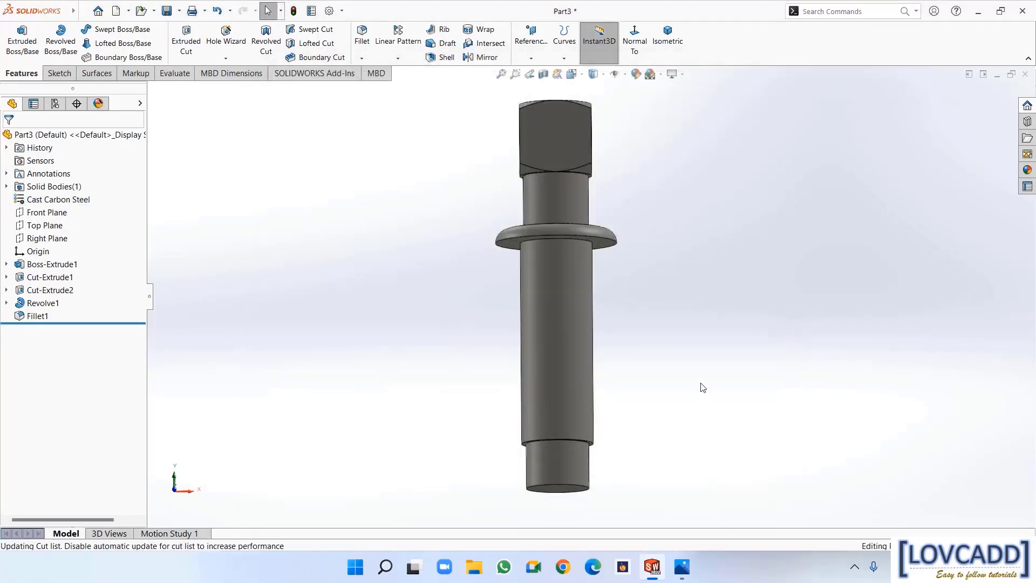
Show the part in isometric view and save it in the shaping machine folder as "tool fixing screw"
{"action": "left_click", "coordinate": [674, 49]}
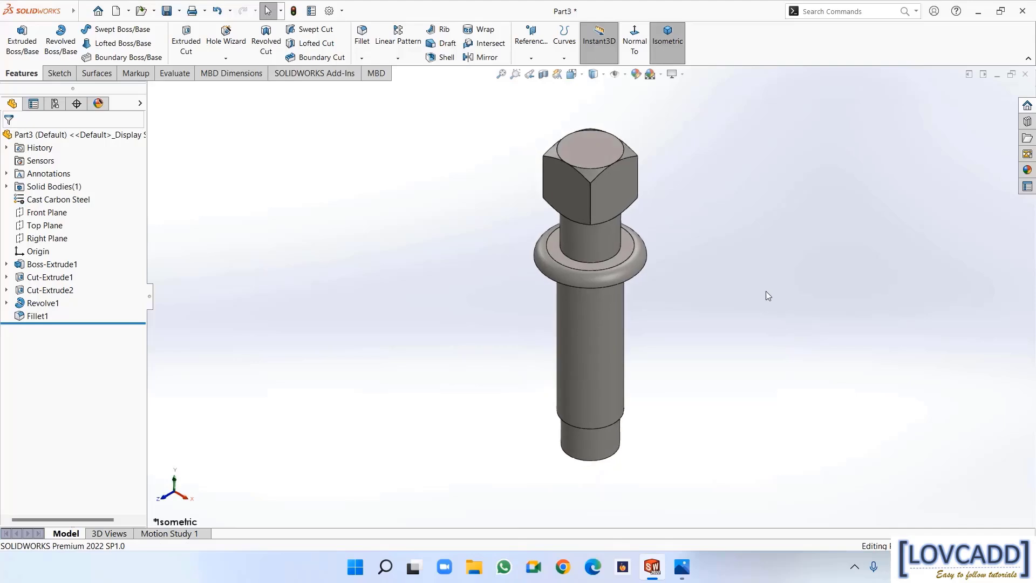
{"action": "left_click", "coordinate": [179, 10]}
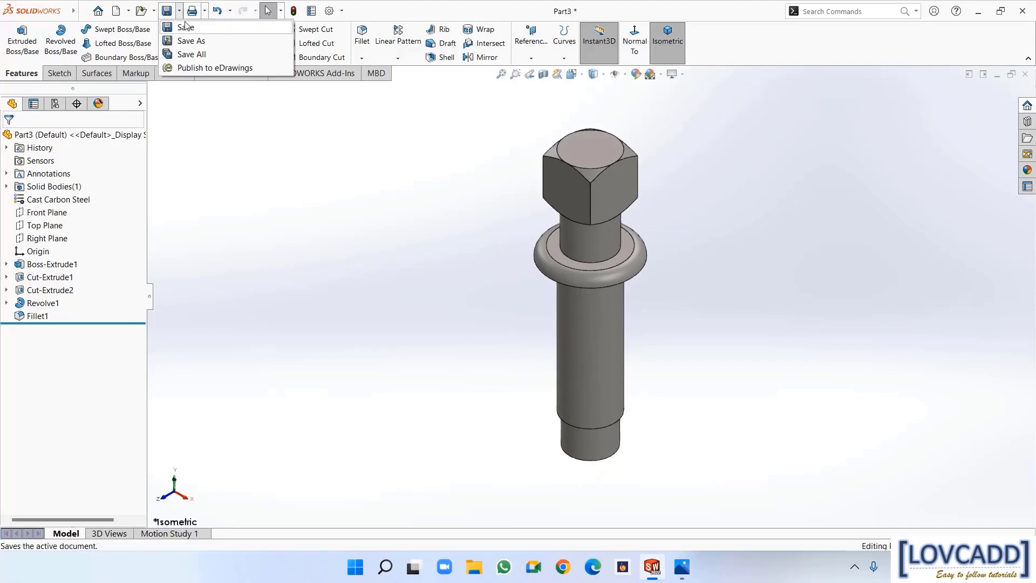
{"action": "left_click", "coordinate": [186, 42]}
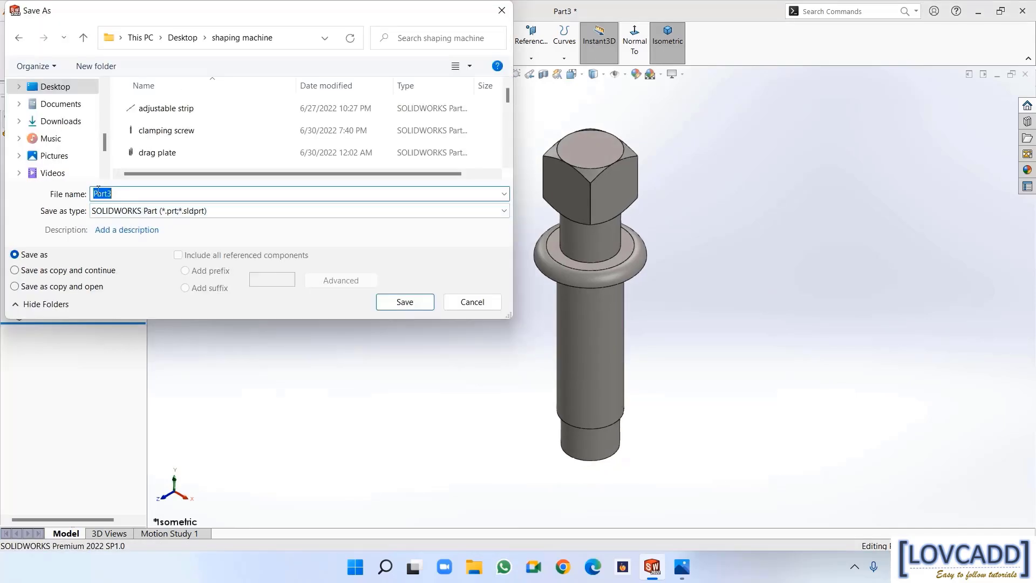
{"action": "type", "text": "to"}
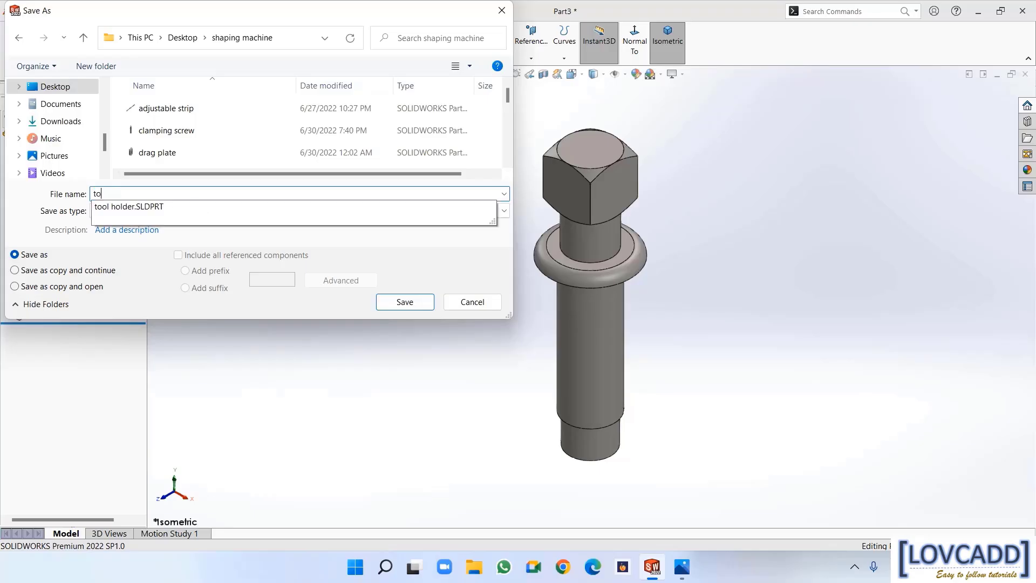
{"action": "type", "text": "ol fixing screw"}
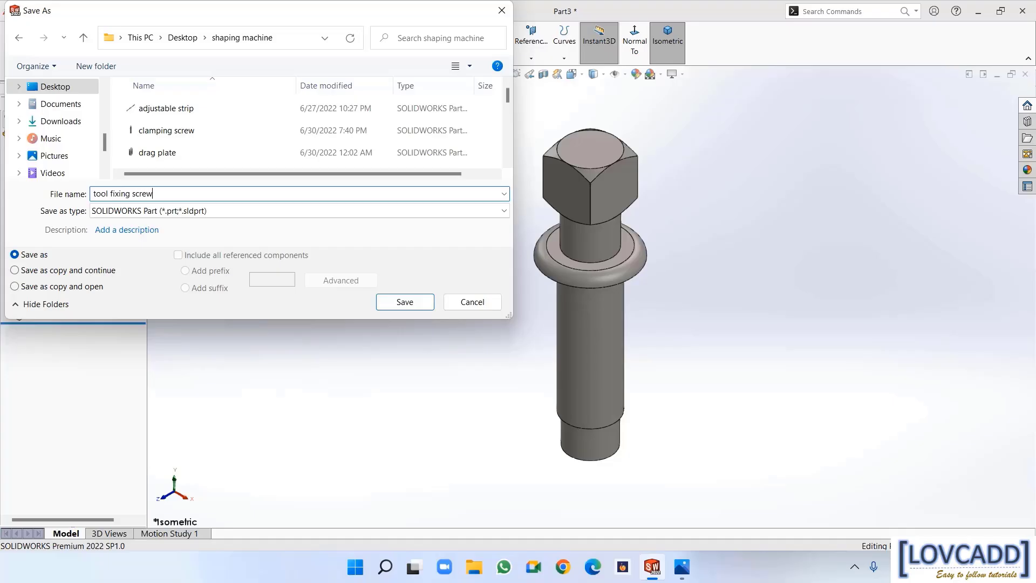
{"action": "left_click", "coordinate": [406, 302]}
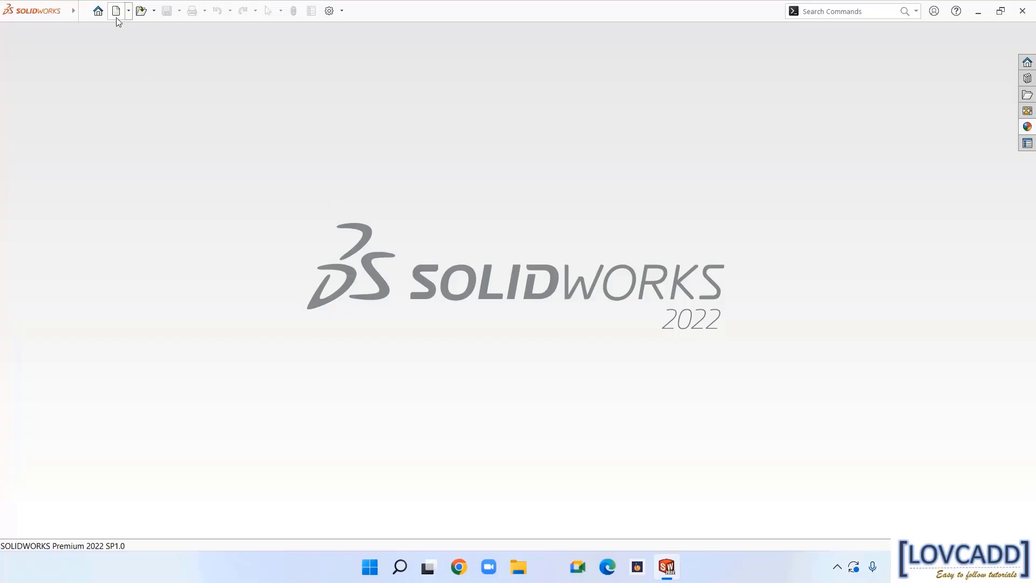
Create a new assembly and place the vertical slide part as its first component
{"action": "left_click", "coordinate": [116, 12]}
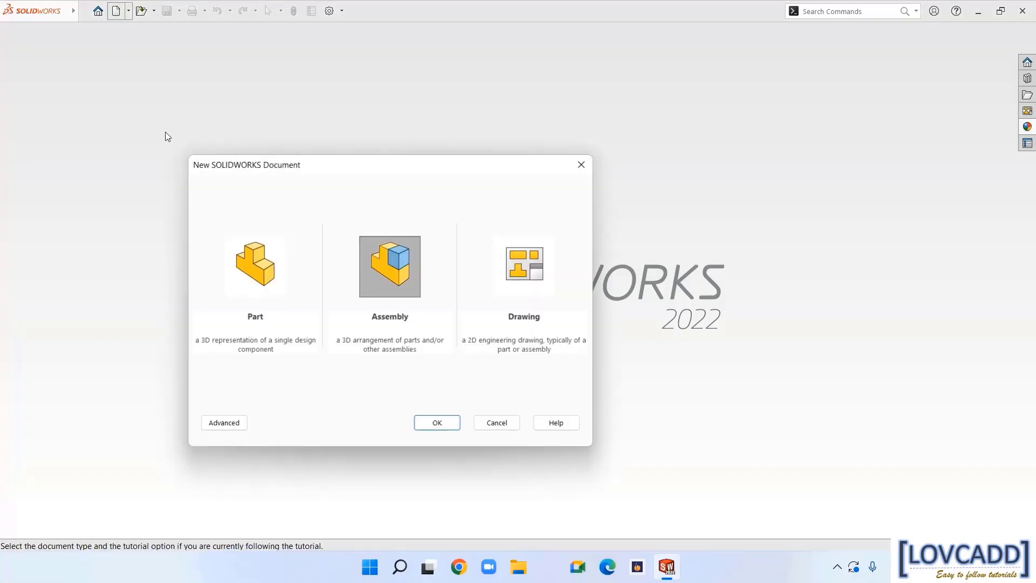
{"action": "left_click", "coordinate": [421, 426]}
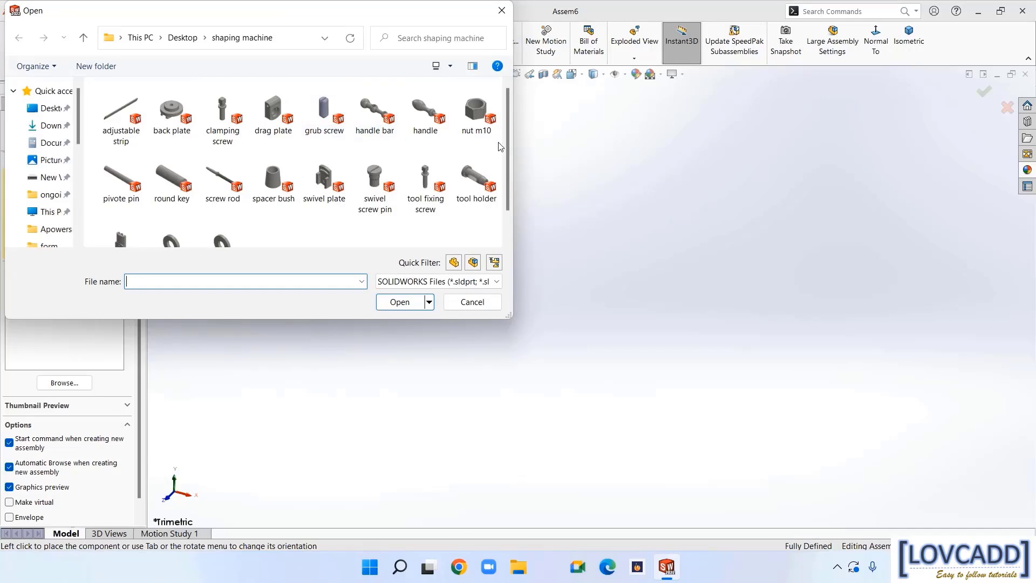
{"action": "scroll", "coordinate": [243, 172], "scroll_direction": "down", "scroll_amount": 1}
{"action": "left_click", "coordinate": [128, 212]}
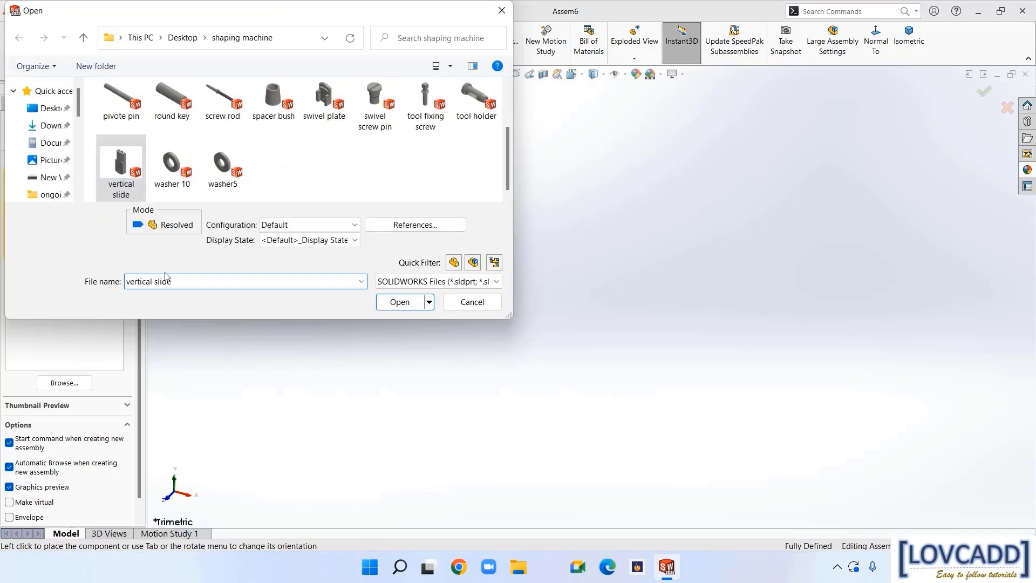
{"action": "left_click", "coordinate": [399, 302]}
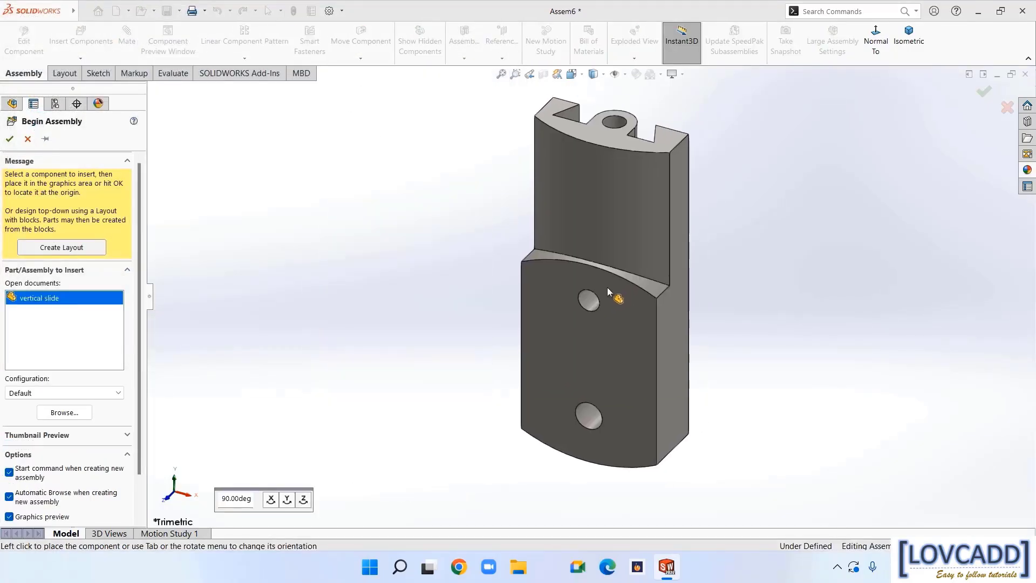
{"action": "left_click", "coordinate": [604, 288]}
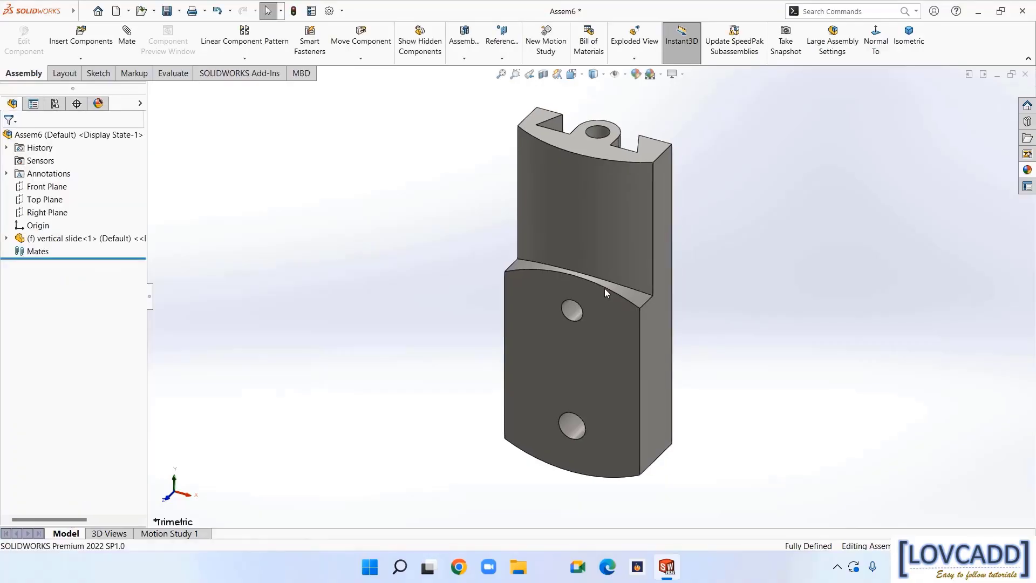
Insert the adjustable strip part into the assembly, placing it beside the vertical slide
{"action": "left_click", "coordinate": [73, 60]}
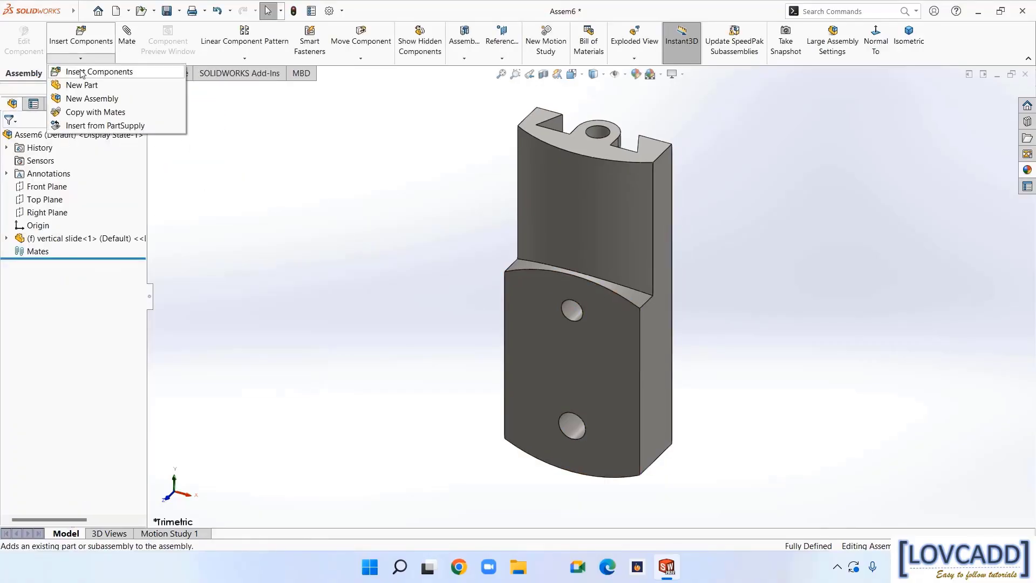
{"action": "left_click", "coordinate": [81, 71]}
{"action": "left_click", "coordinate": [122, 119]}
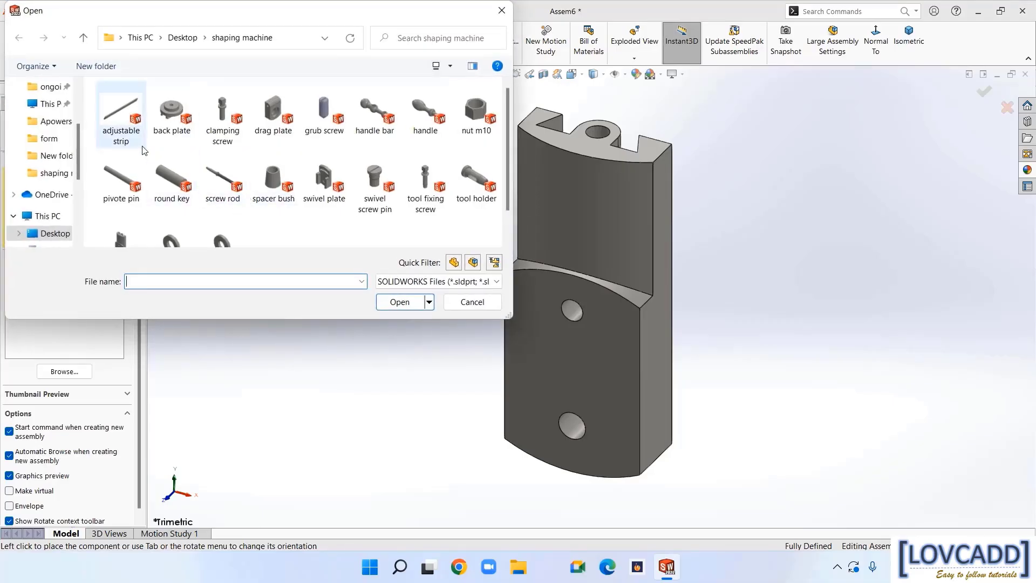
{"action": "left_click", "coordinate": [399, 301]}
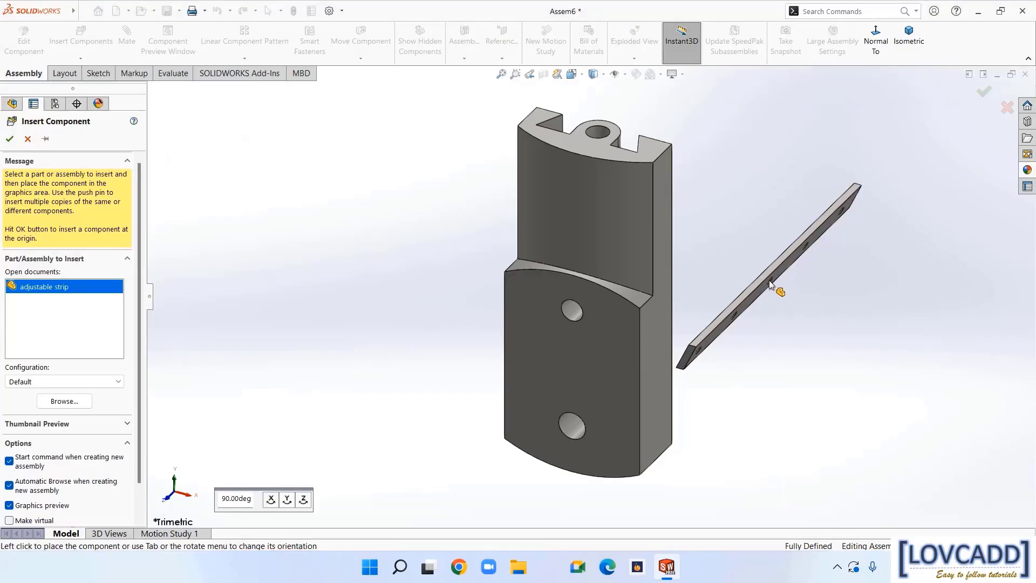
{"action": "left_click", "coordinate": [770, 282]}
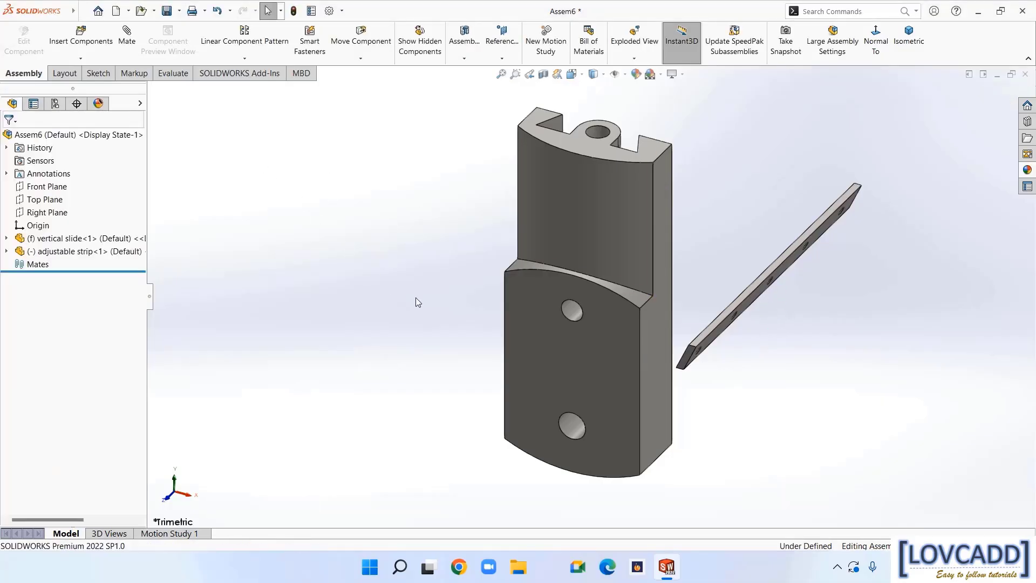
{"action": "middle_click_drag", "start_coordinate": [415, 302], "coordinate": [377, 294]}
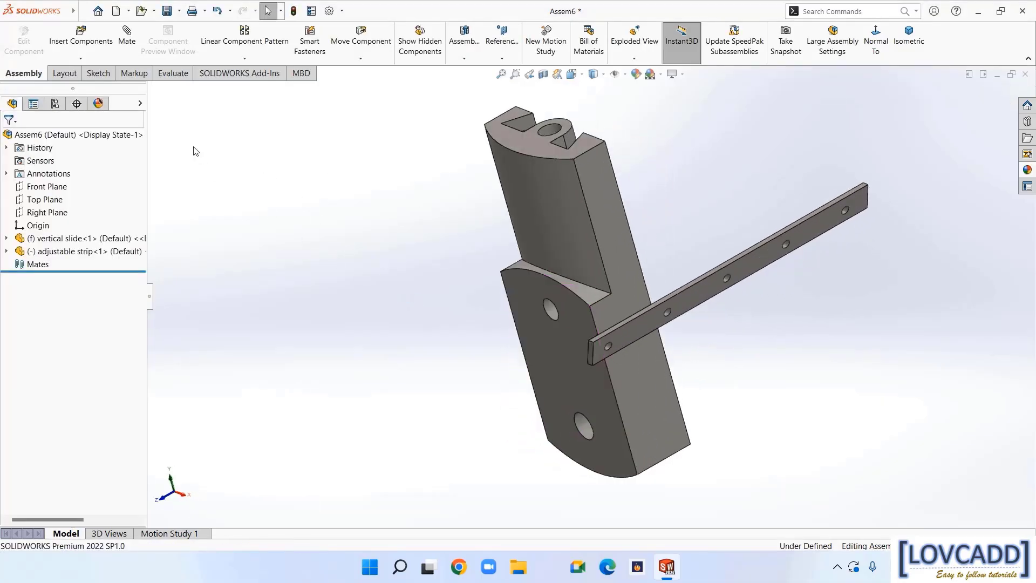
Add a coincident mate between the adjustable strip's long narrow face and the floor of the vertical slide's channel
{"action": "left_click", "coordinate": [126, 38]}
{"action": "middle_click_drag", "start_coordinate": [348, 297], "coordinate": [276, 165]}
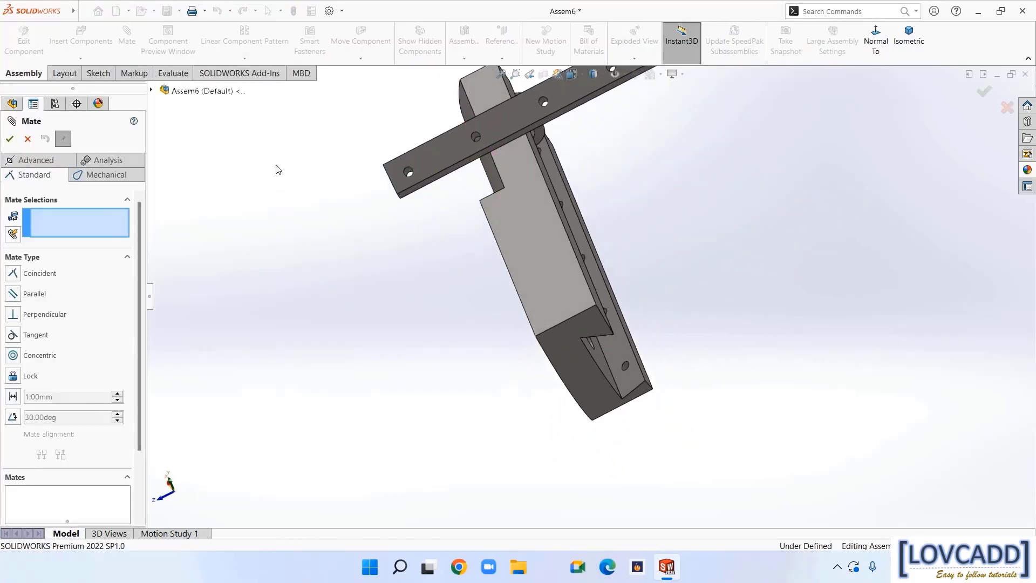
{"action": "left_click", "coordinate": [422, 190]}
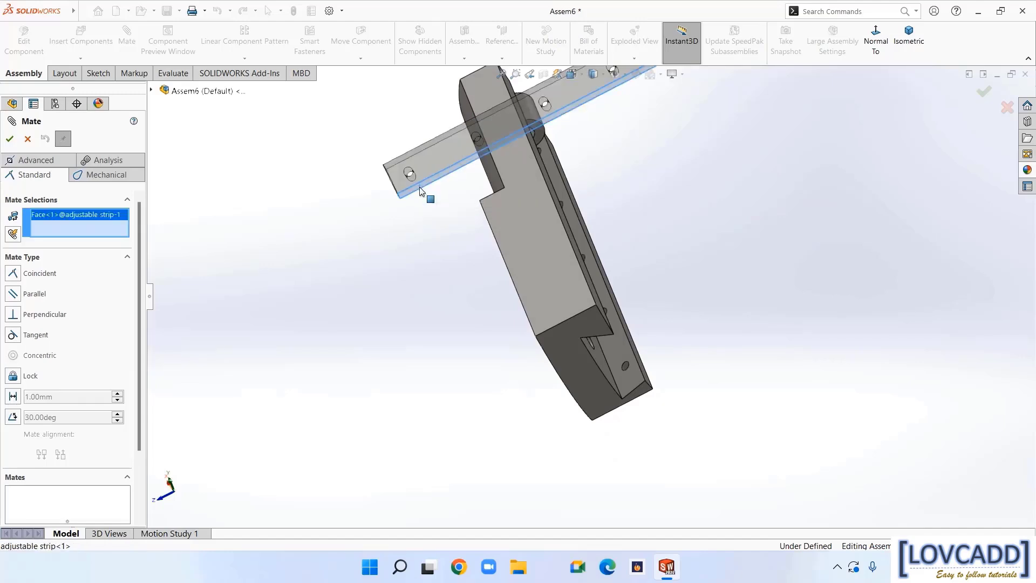
{"action": "middle_click_drag", "start_coordinate": [427, 196], "coordinate": [395, 371]}
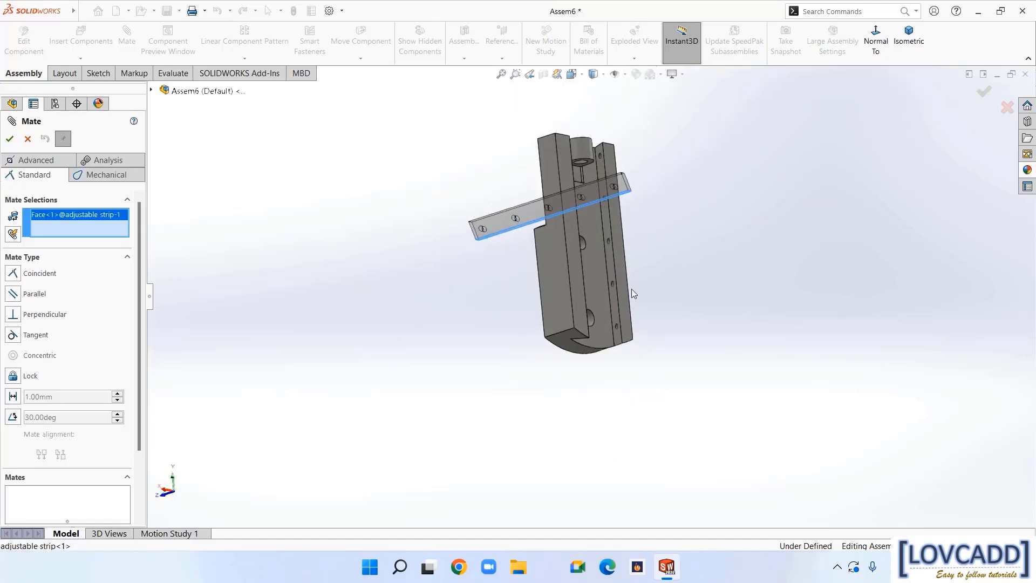
{"action": "left_click", "coordinate": [593, 273]}
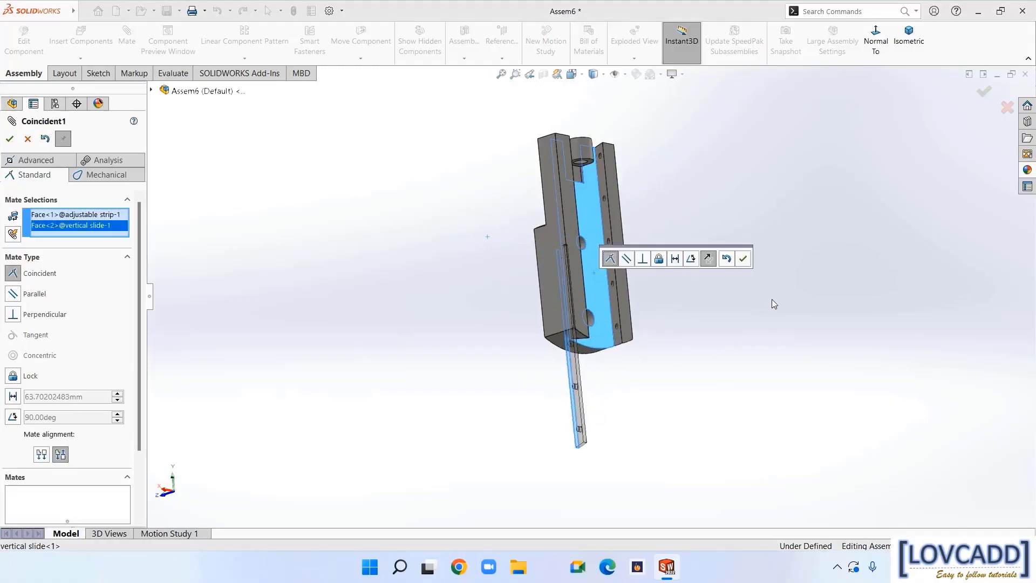
{"action": "left_click", "coordinate": [742, 261]}
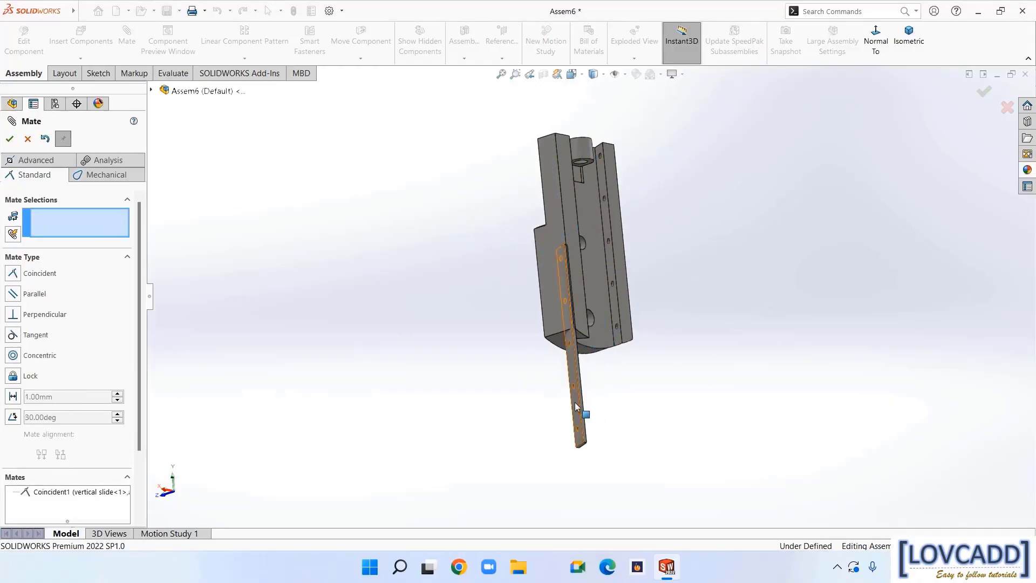
Move the adjustable strip up along the channel and mate its broad drilled face coincident with the vertical slide's drilled side wall
{"action": "left_click_drag", "start_coordinate": [620, 322], "coordinate": [605, 307]}
{"action": "scroll", "coordinate": [609, 222], "scroll_direction": "down", "scroll_amount": 3}
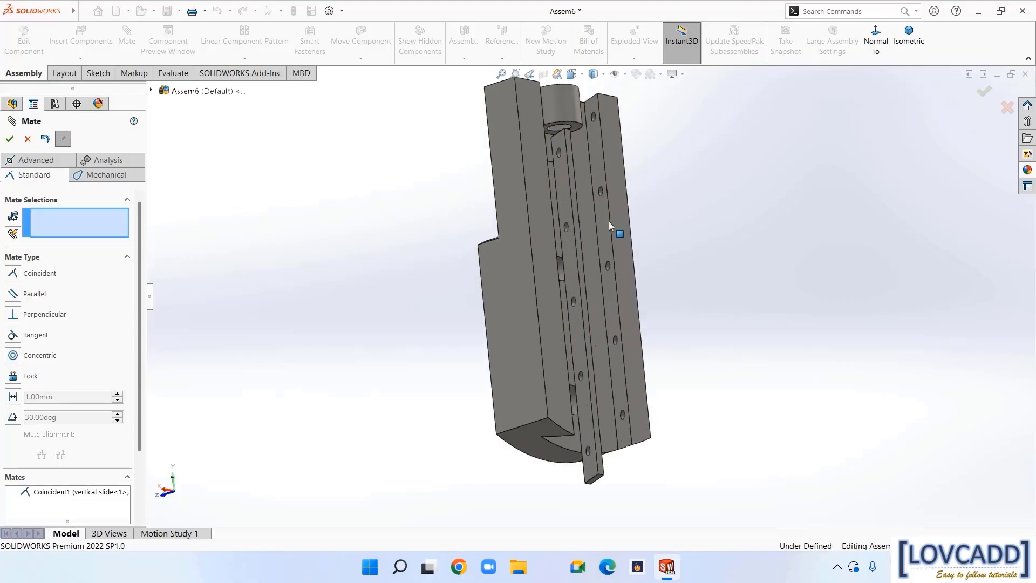
{"action": "scroll", "coordinate": [610, 224], "scroll_direction": "down", "scroll_amount": 5}
{"action": "left_click", "coordinate": [577, 247]}
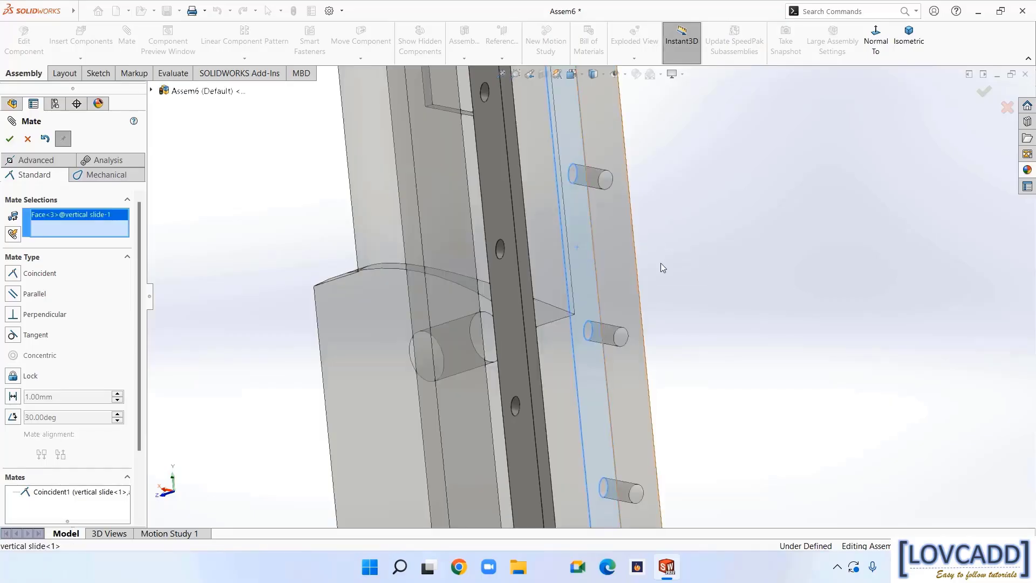
{"action": "middle_click_drag", "start_coordinate": [756, 276], "coordinate": [562, 325]}
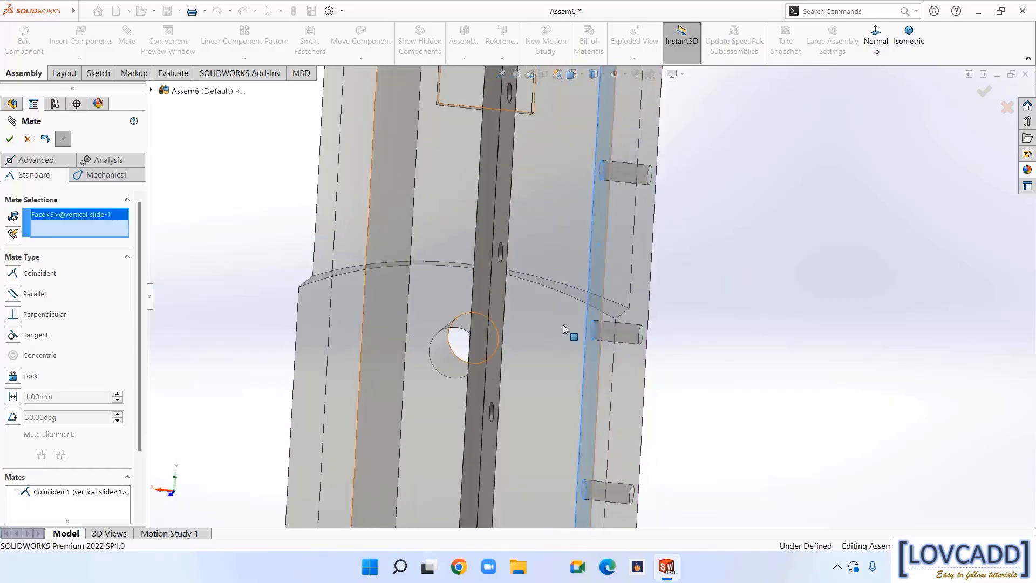
{"action": "left_click", "coordinate": [493, 335]}
{"action": "scroll", "coordinate": [788, 343], "scroll_direction": "up", "scroll_amount": 3}
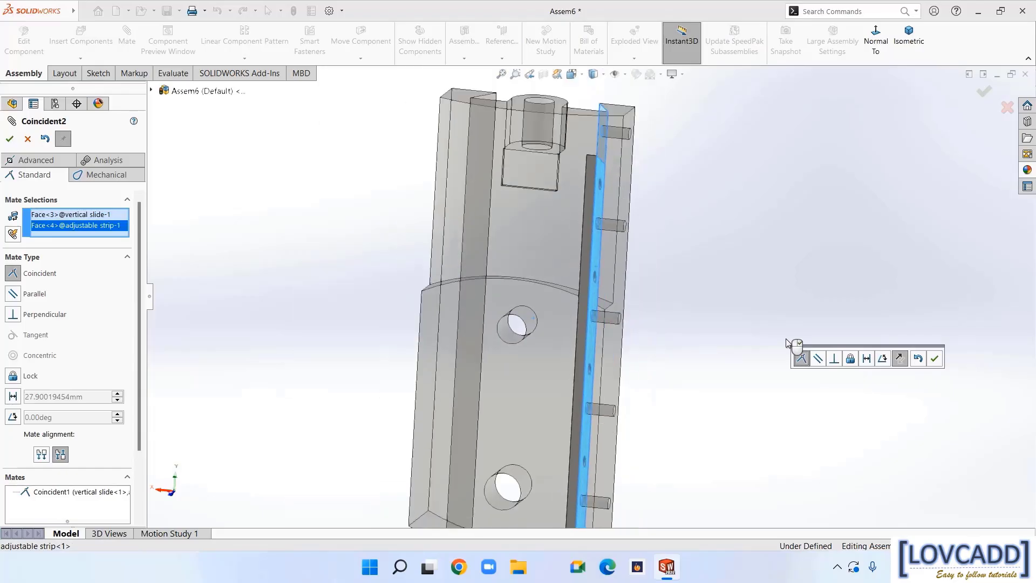
{"action": "left_click", "coordinate": [934, 358]}
Mate the adjustable strip's upper end face coincident with the vertical slide's top end face and finish mating
{"action": "middle_click_drag", "start_coordinate": [798, 273], "coordinate": [658, 345]}
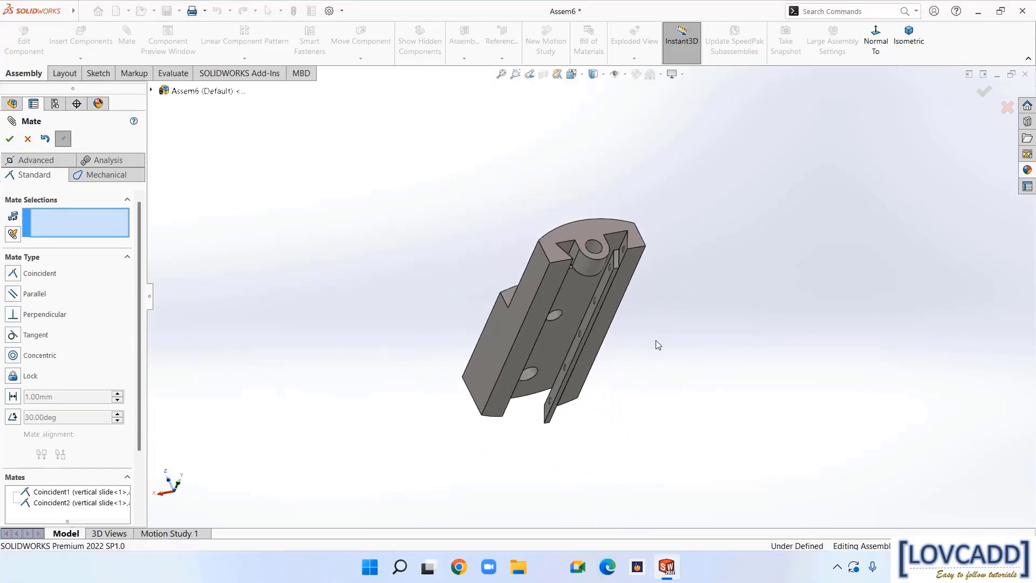
{"action": "left_click", "coordinate": [616, 261]}
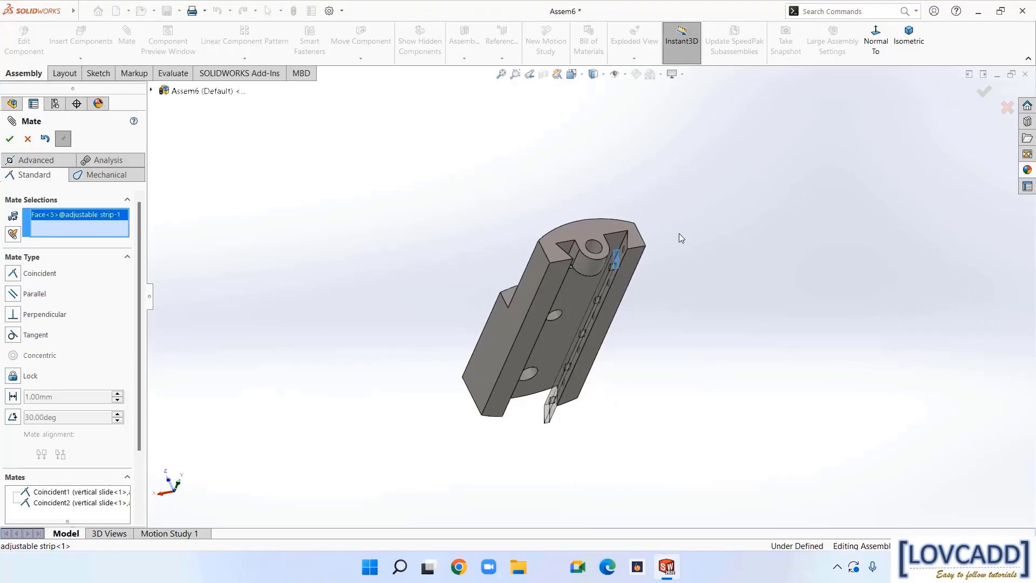
{"action": "left_click", "coordinate": [635, 239]}
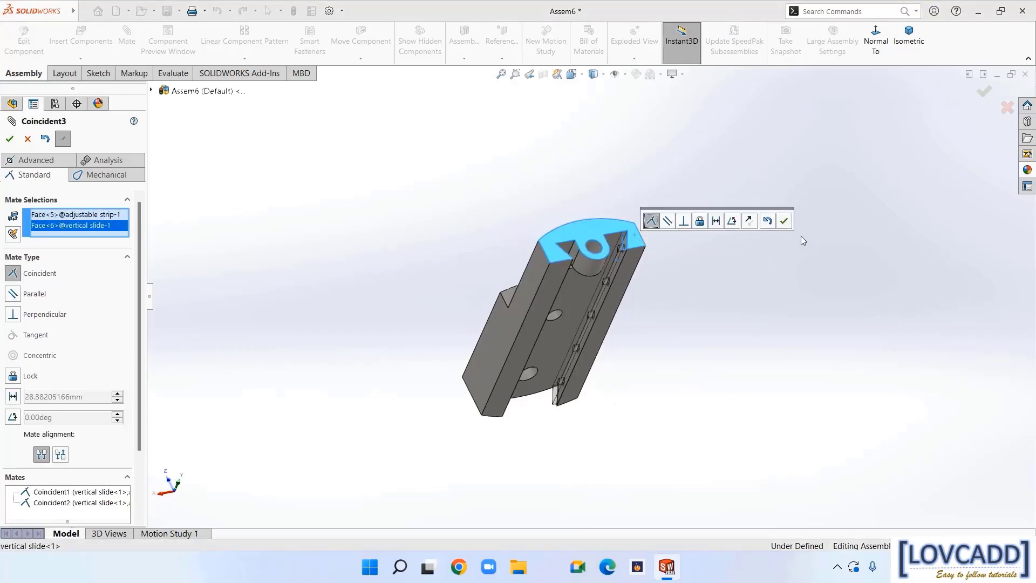
{"action": "left_click", "coordinate": [784, 221]}
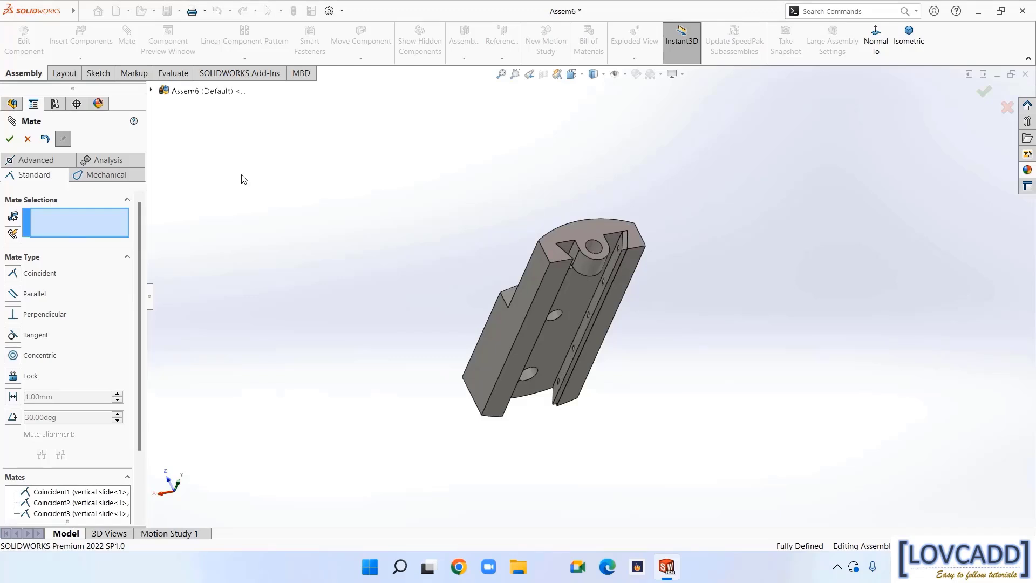
{"action": "left_click", "coordinate": [9, 139]}
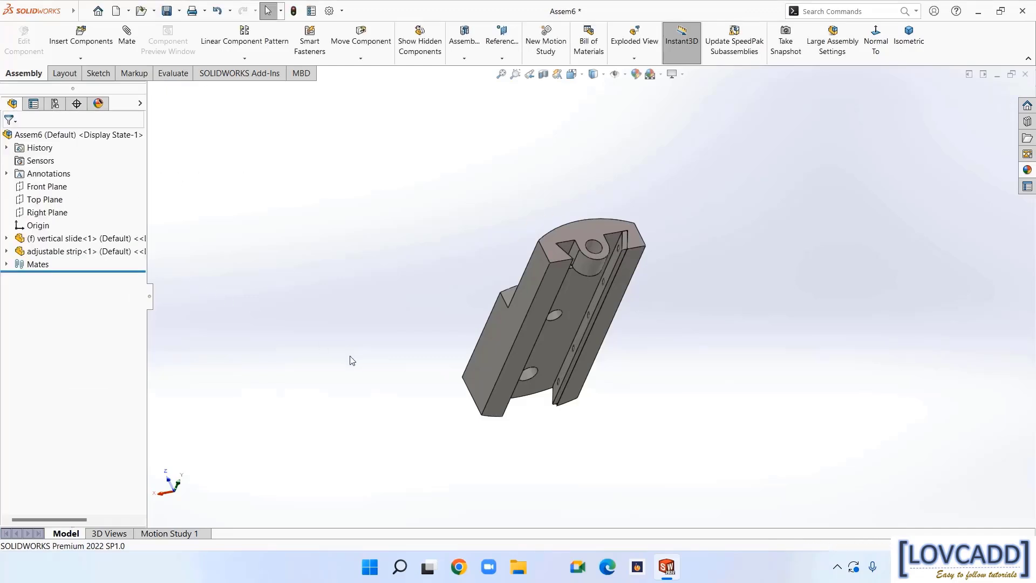
Insert the back plate and screw rod parts from the shaping machine folder and place them beside the vertical slide
{"action": "middle_click_drag", "start_coordinate": [352, 361], "coordinate": [361, 312]}
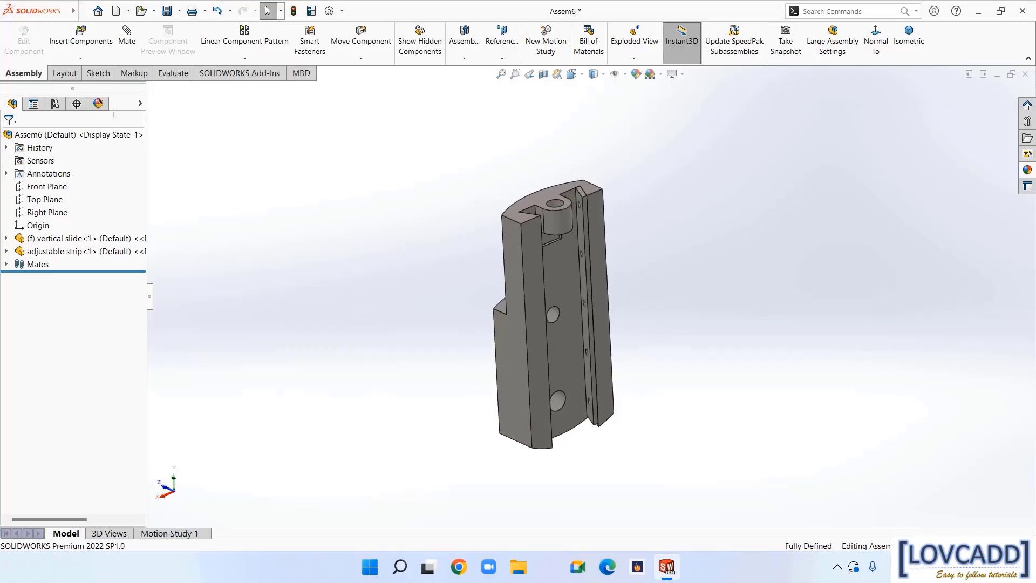
{"action": "left_click", "coordinate": [80, 58]}
{"action": "left_click", "coordinate": [92, 72]}
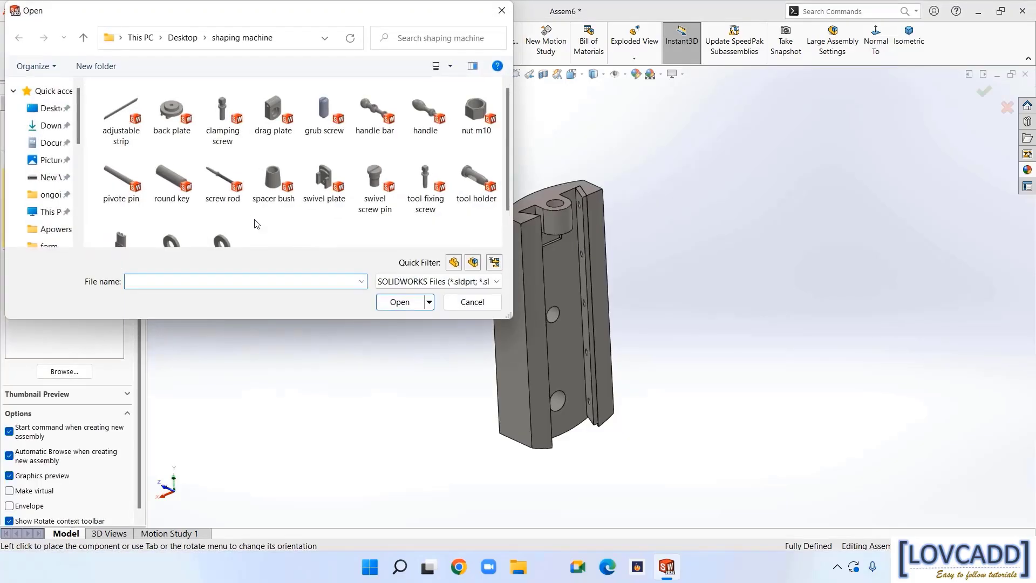
{"action": "left_click", "coordinate": [172, 110]}
{"action": "left_click", "coordinate": [216, 178], "text": "ctrl"}
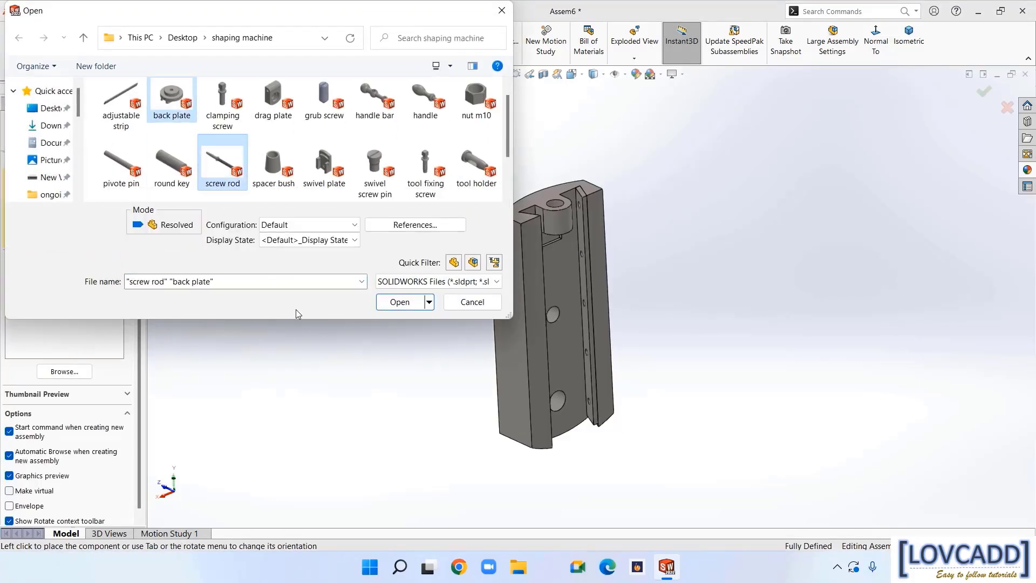
{"action": "left_click", "coordinate": [400, 301]}
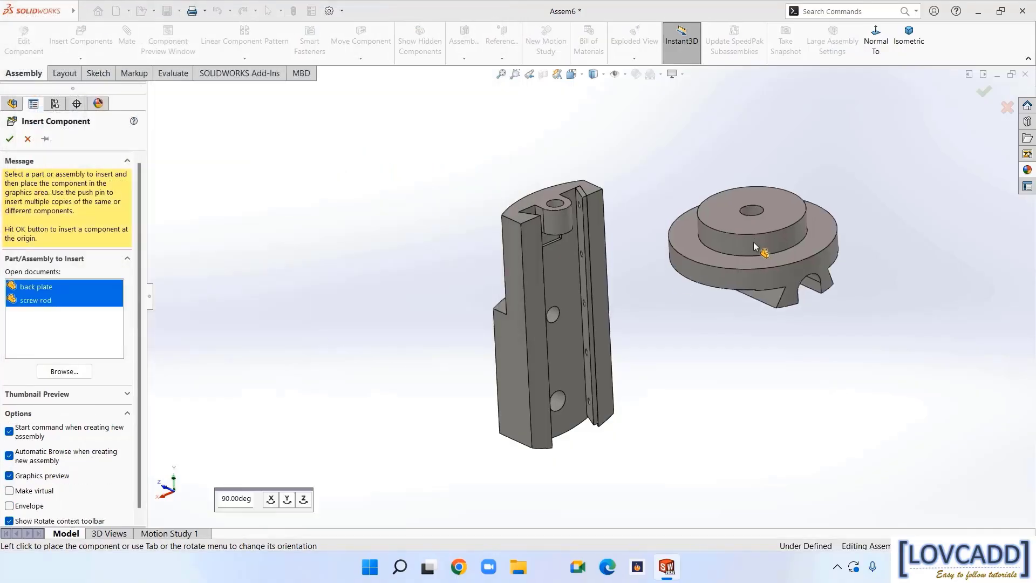
{"action": "left_click", "coordinate": [701, 218]}
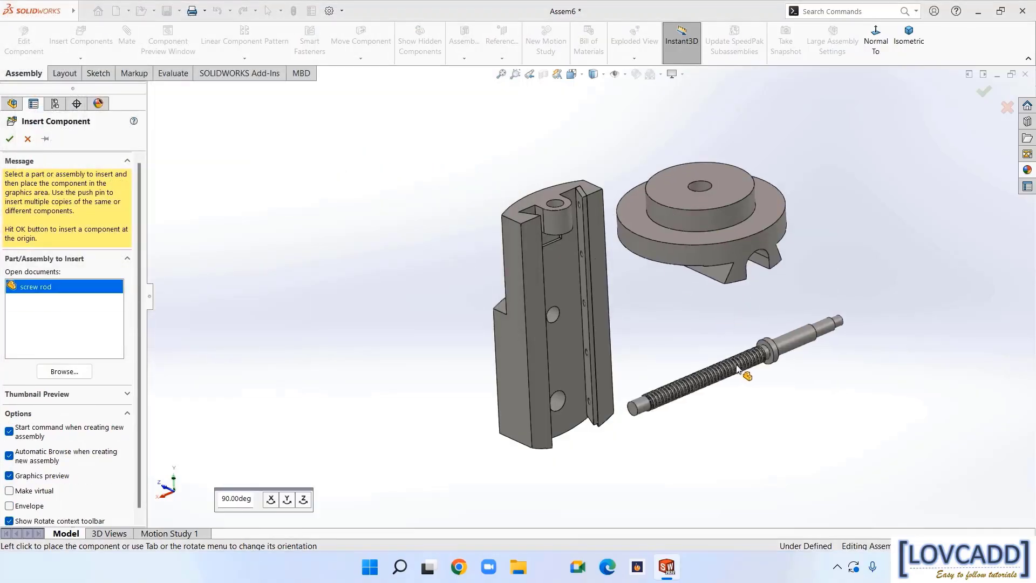
{"action": "left_click", "coordinate": [739, 369]}
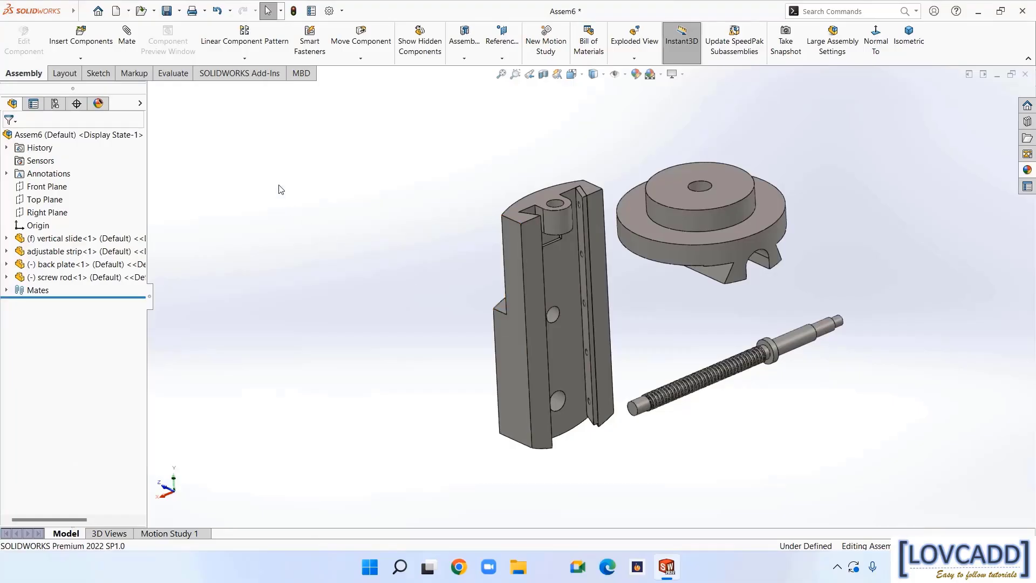
Add a concentric mate between the screw rod's threaded face and the back plate's threaded hole
{"action": "left_click", "coordinate": [131, 51]}
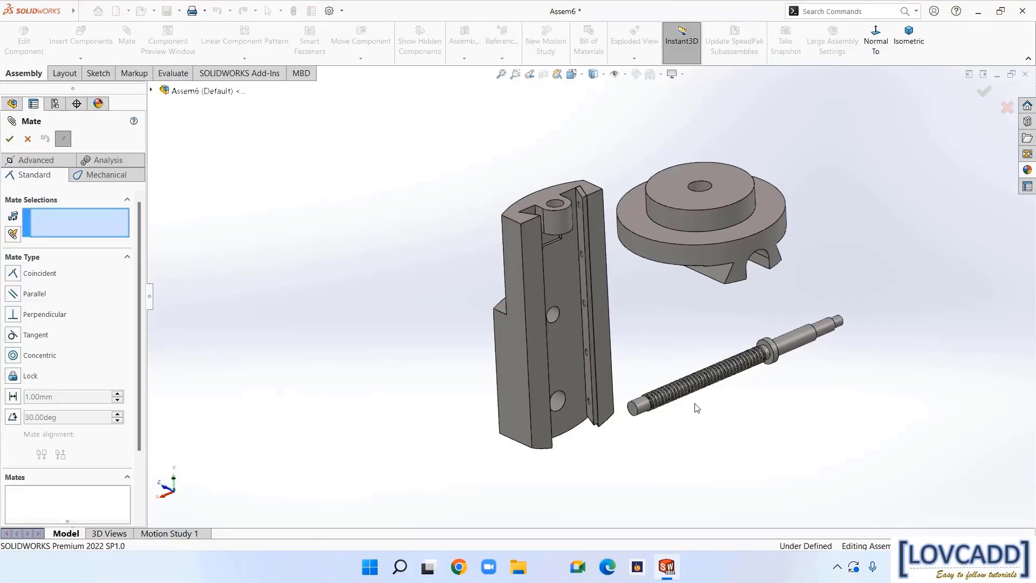
{"action": "scroll", "coordinate": [680, 422], "scroll_direction": "down", "scroll_amount": 3}
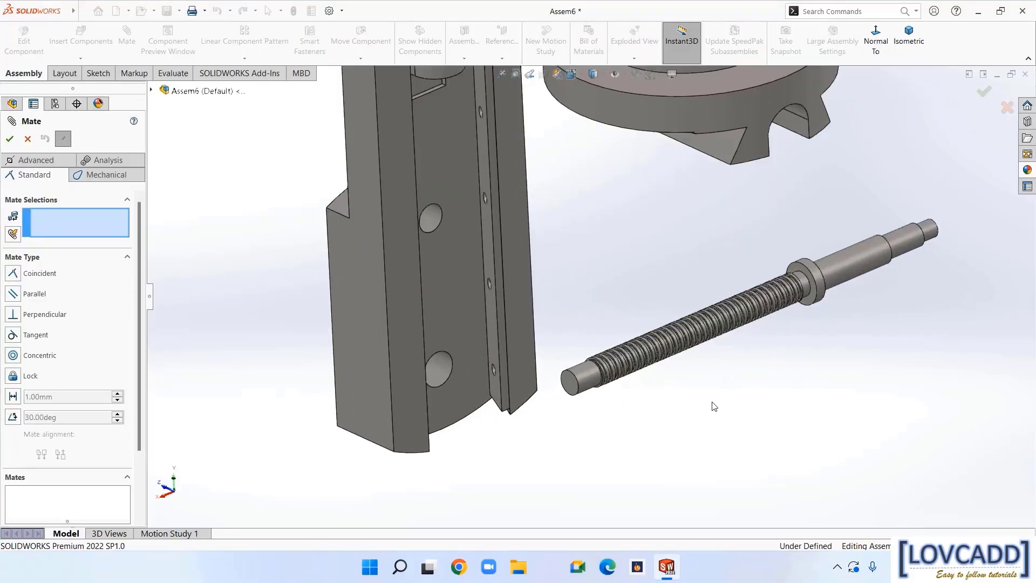
{"action": "scroll", "coordinate": [715, 406], "scroll_direction": "down", "scroll_amount": 2}
{"action": "scroll", "coordinate": [742, 387], "scroll_direction": "down", "scroll_amount": 3}
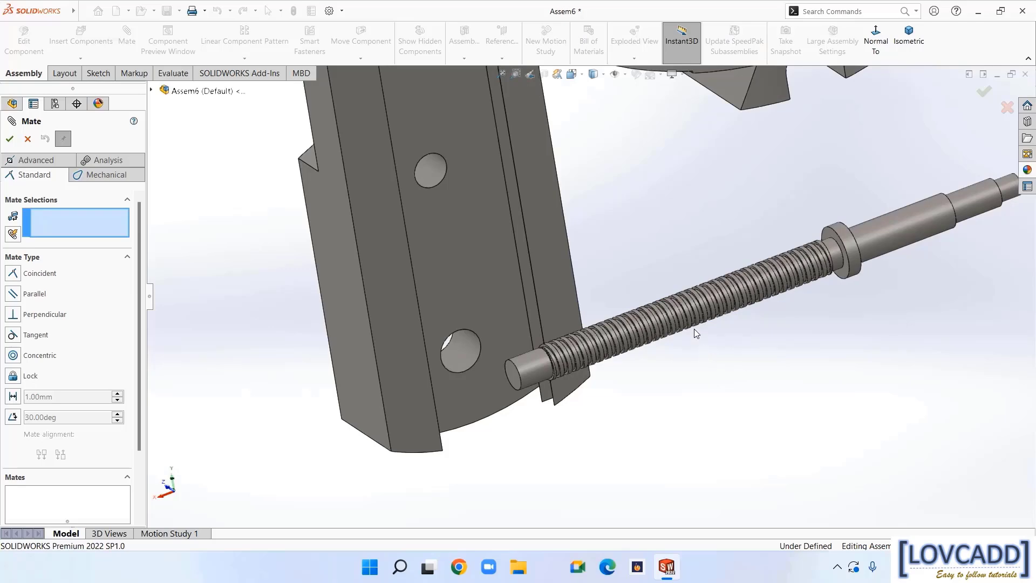
{"action": "scroll", "coordinate": [699, 338], "scroll_direction": "down", "scroll_amount": 3}
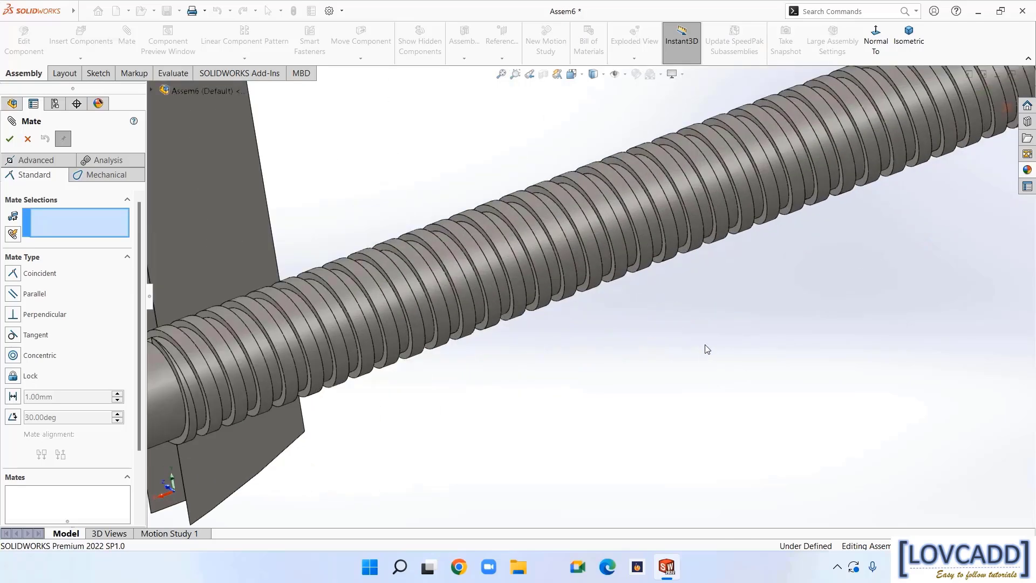
{"action": "left_click", "coordinate": [645, 257]}
{"action": "scroll", "coordinate": [644, 258], "scroll_direction": "up", "scroll_amount": 5}
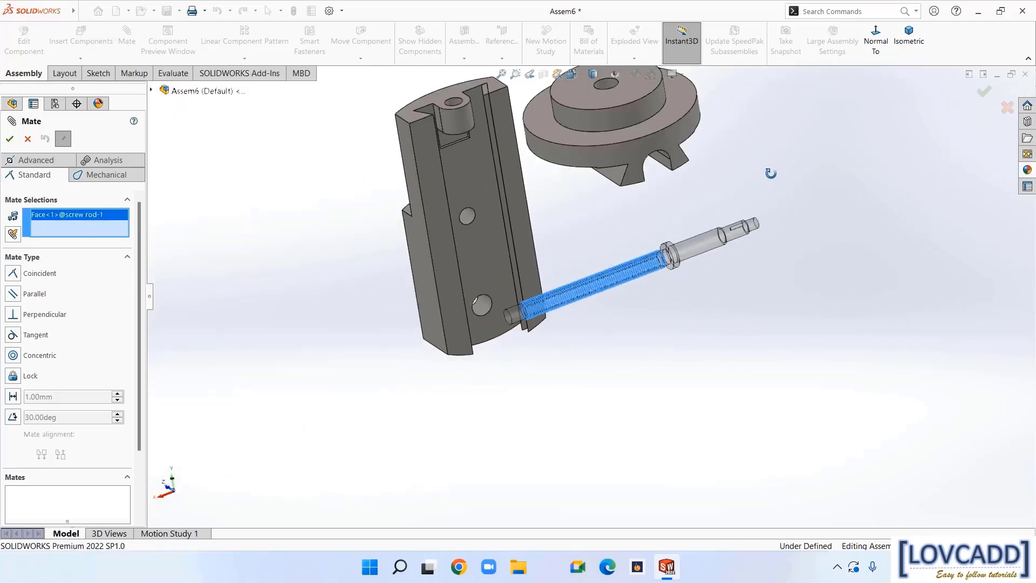
{"action": "middle_click_drag", "start_coordinate": [737, 169], "coordinate": [697, 151]}
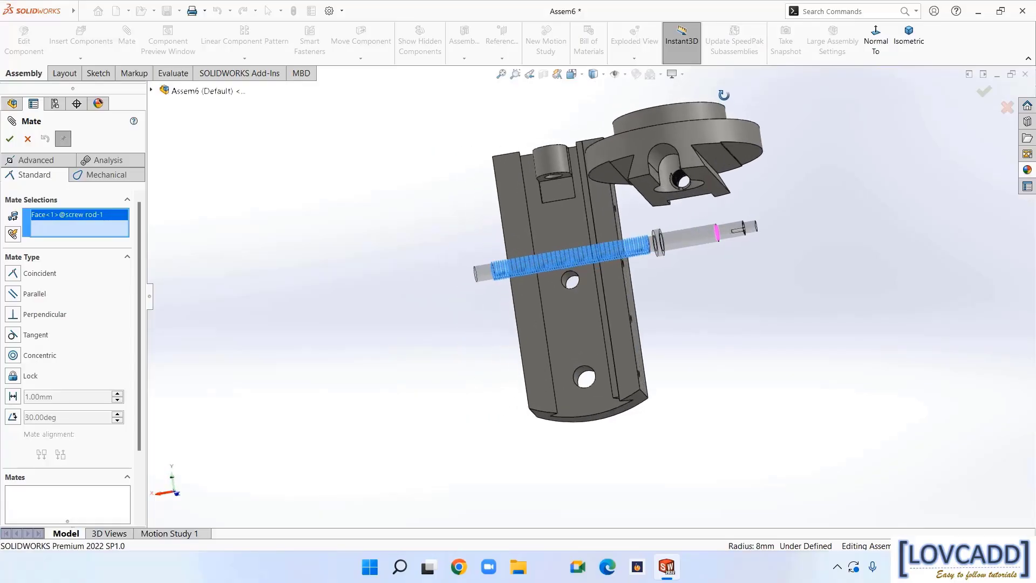
{"action": "scroll", "coordinate": [679, 170], "scroll_direction": "down", "scroll_amount": 5}
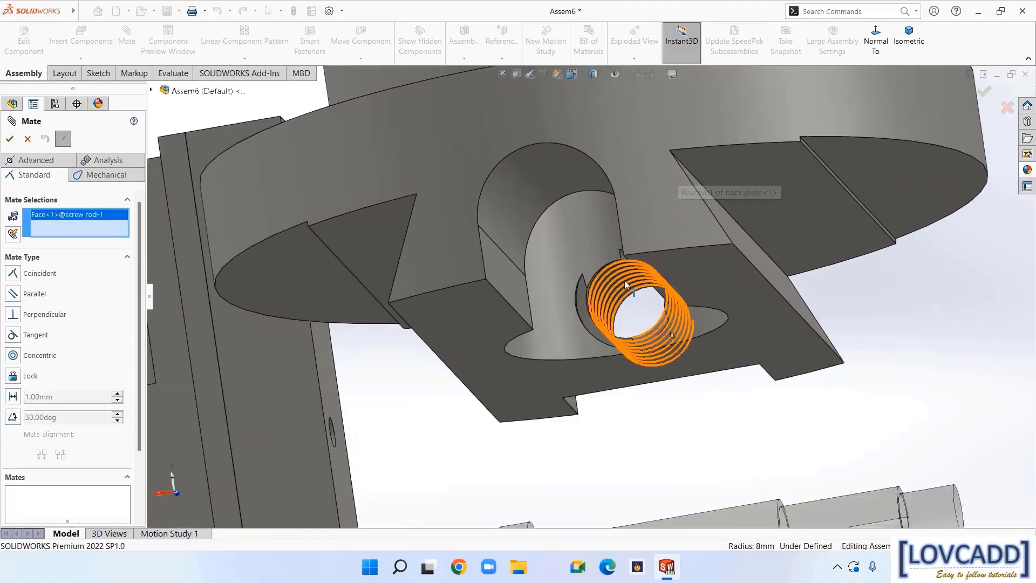
{"action": "scroll", "coordinate": [649, 318], "scroll_direction": "down", "scroll_amount": 3}
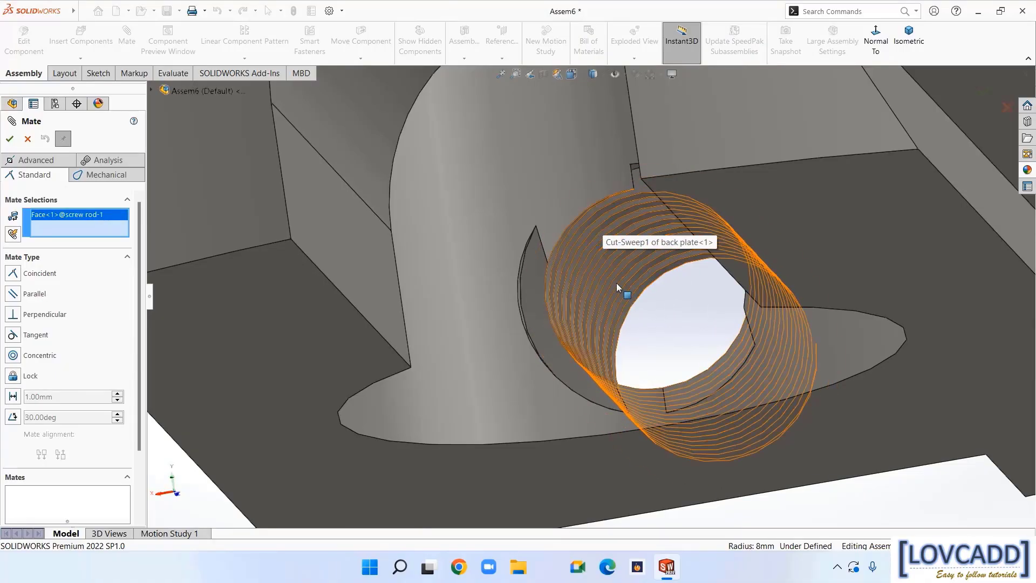
{"action": "left_click", "coordinate": [616, 205]}
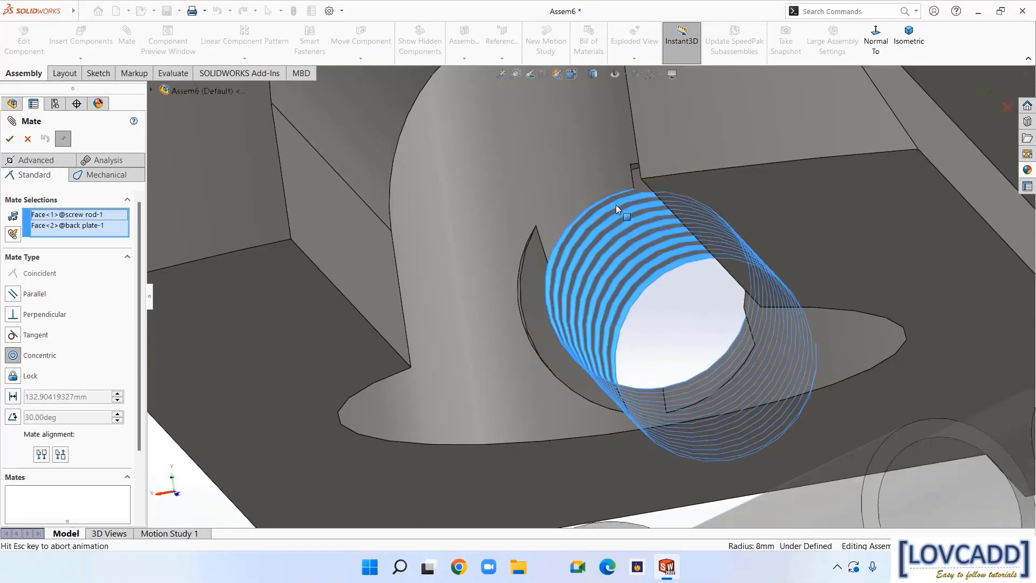
{"action": "scroll", "coordinate": [616, 205], "scroll_direction": "up", "scroll_amount": 5}
{"action": "middle_click_drag", "start_coordinate": [585, 468], "coordinate": [732, 417]}
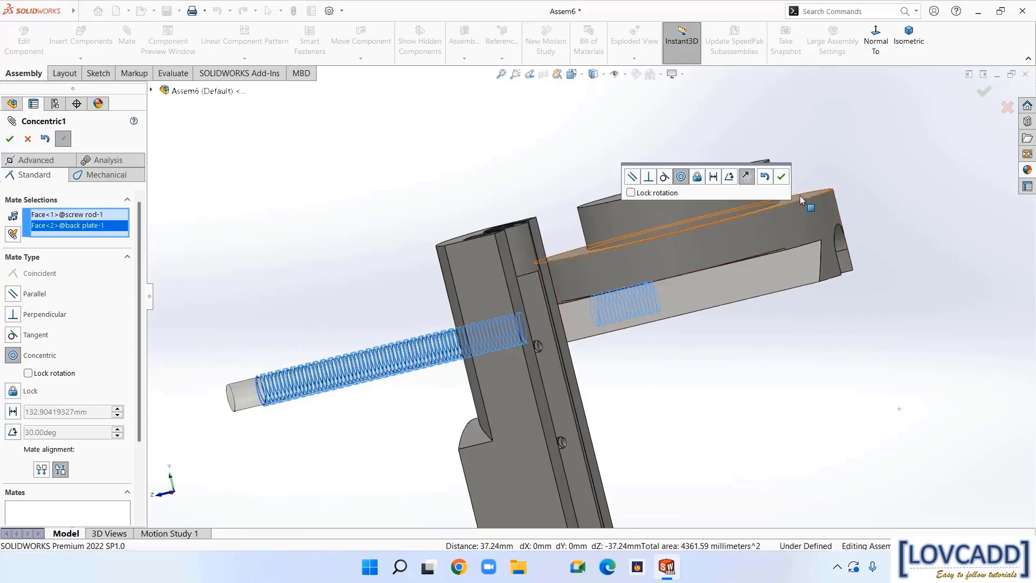
{"action": "left_click", "coordinate": [779, 177]}
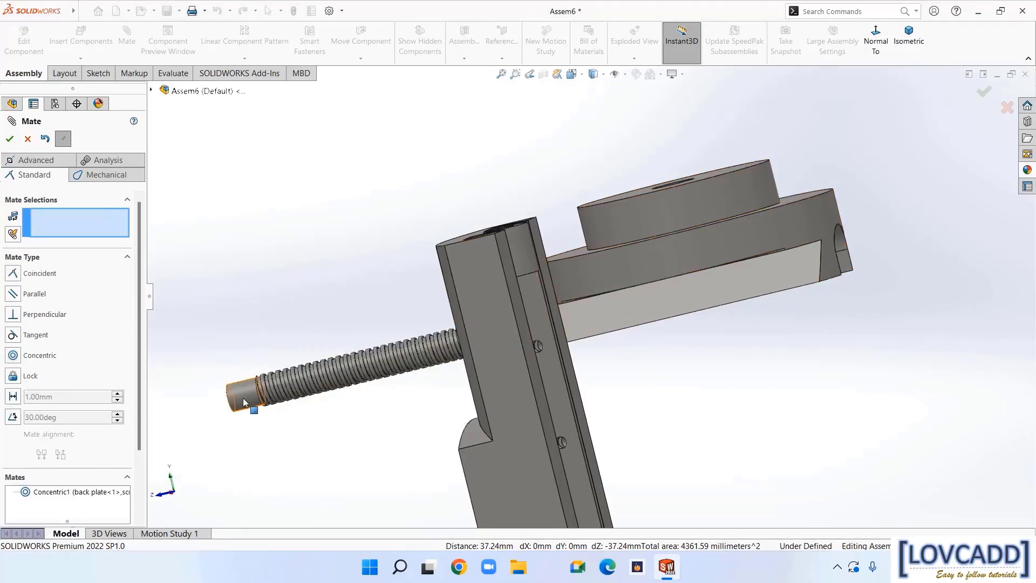
Slide the screw rod along its axis until it is completely outside the back plate's hole
{"action": "left_click_drag", "start_coordinate": [247, 397], "coordinate": [937, 231]}
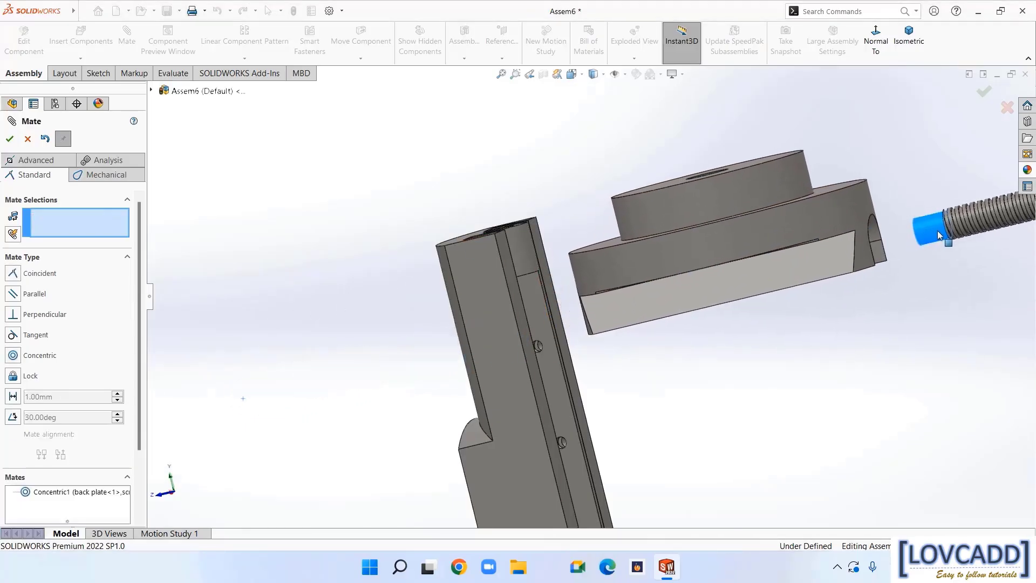
{"action": "scroll", "coordinate": [853, 352], "scroll_direction": "up", "scroll_amount": 1}
{"action": "left_click", "coordinate": [860, 351]}
{"action": "scroll", "coordinate": [859, 336], "scroll_direction": "up", "scroll_amount": 2}
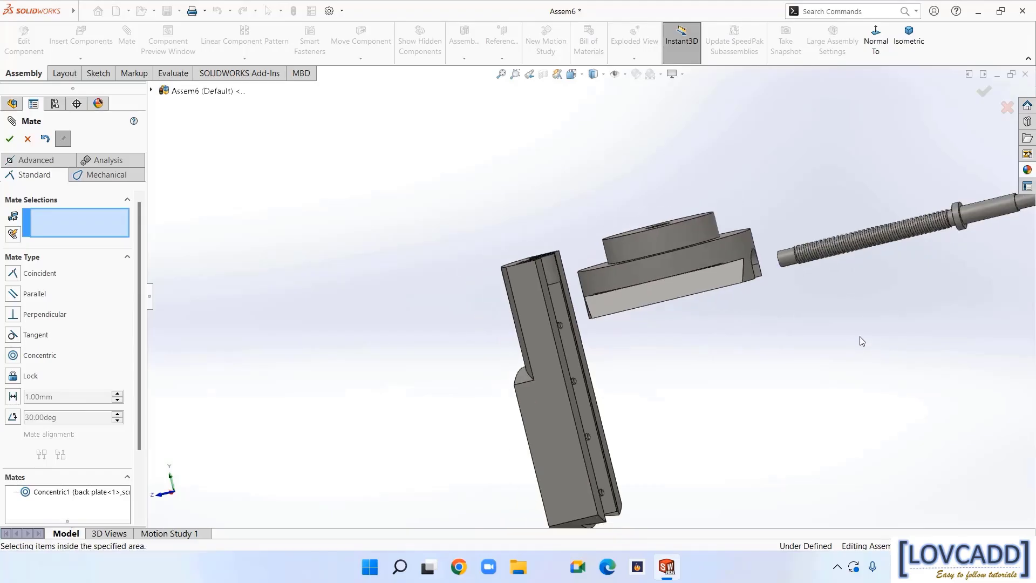
Add a mechanical screw mate between the screw rod's thread and the back plate's threaded hole at 1 revolution/mm, and finish mating
{"action": "scroll", "coordinate": [928, 294], "scroll_direction": "down", "scroll_amount": 3}
{"action": "middle_click_drag", "start_coordinate": [881, 294], "coordinate": [876, 299]}
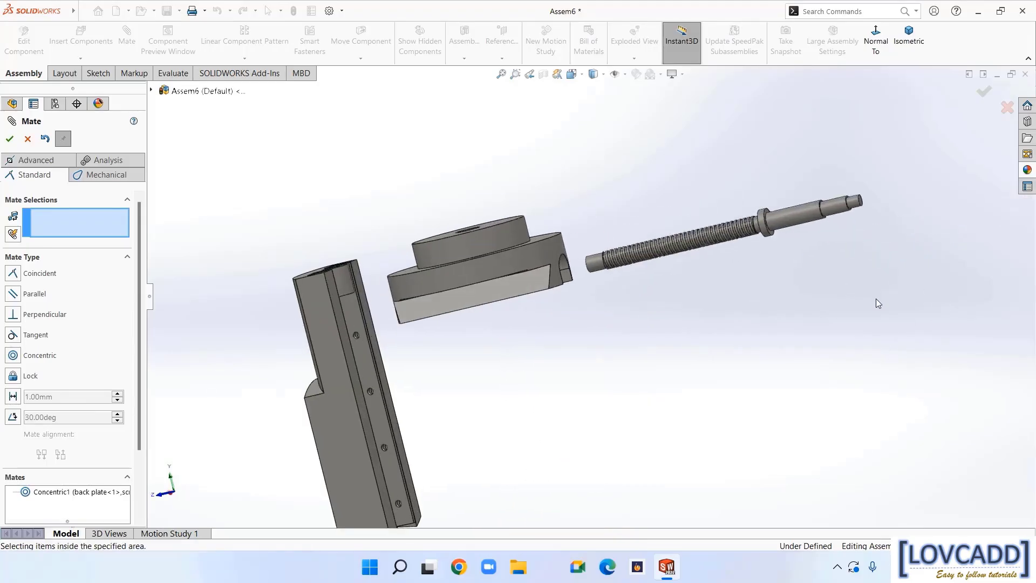
{"action": "left_click", "coordinate": [114, 178]}
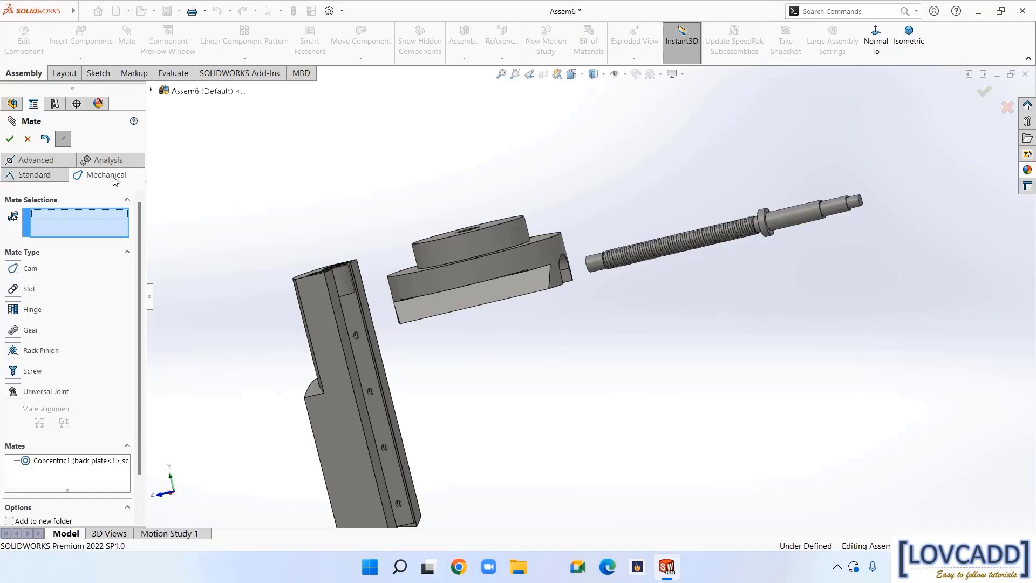
{"action": "left_click", "coordinate": [25, 372]}
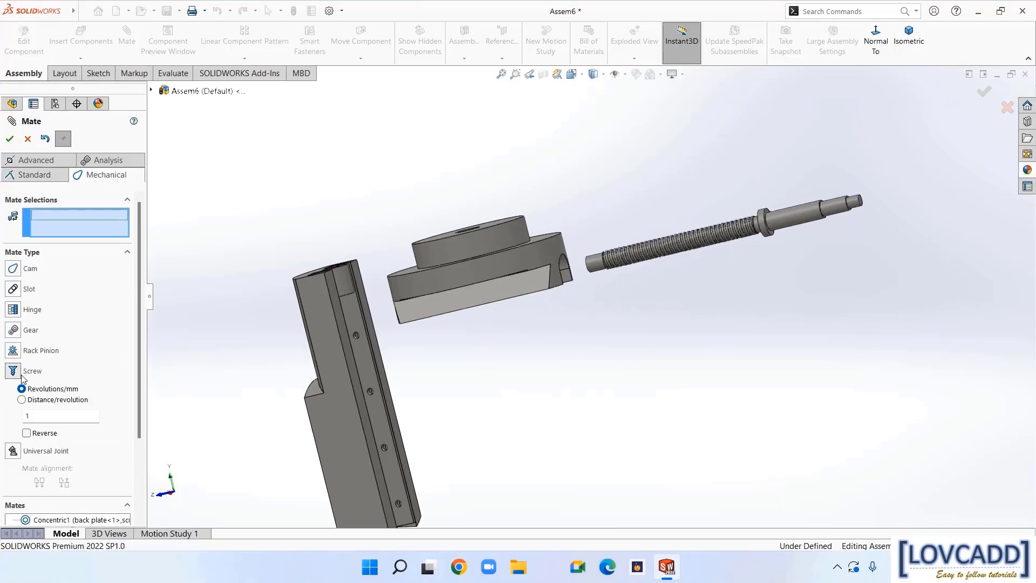
{"action": "scroll", "coordinate": [681, 303], "scroll_direction": "down", "scroll_amount": 3}
{"action": "scroll", "coordinate": [656, 185], "scroll_direction": "down", "scroll_amount": 3}
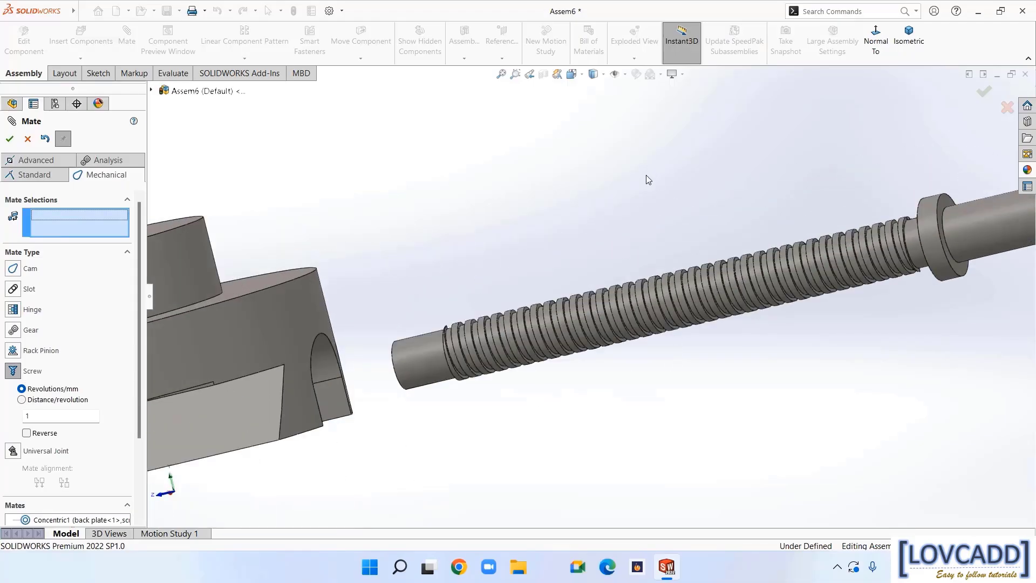
{"action": "scroll", "coordinate": [652, 212], "scroll_direction": "down", "scroll_amount": 2}
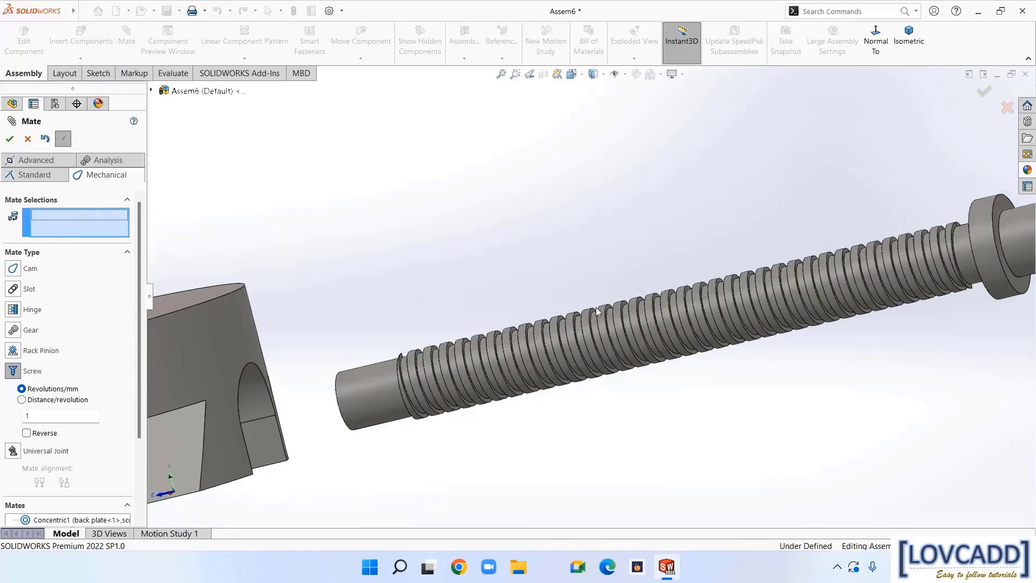
{"action": "left_click", "coordinate": [601, 326]}
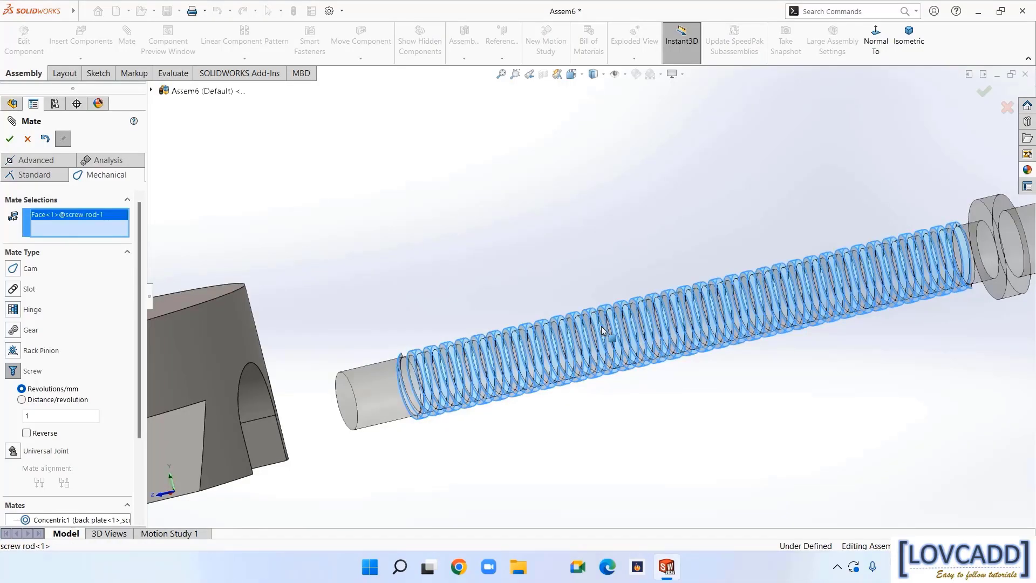
{"action": "scroll", "coordinate": [601, 325], "scroll_direction": "up", "scroll_amount": 4}
{"action": "middle_click_drag", "start_coordinate": [594, 408], "coordinate": [541, 449]}
{"action": "scroll", "coordinate": [588, 414], "scroll_direction": "down", "scroll_amount": 5}
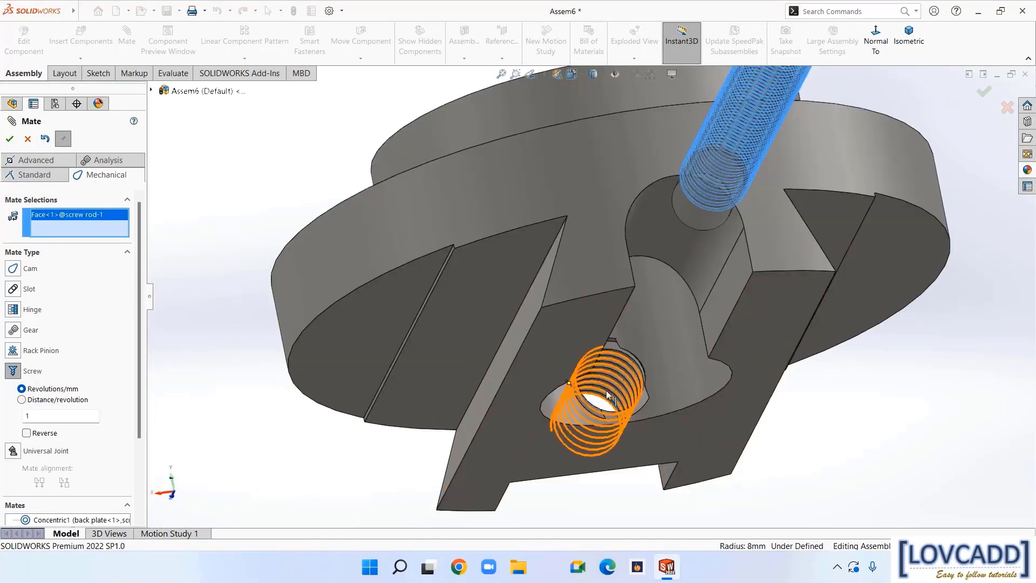
{"action": "scroll", "coordinate": [587, 413], "scroll_direction": "down", "scroll_amount": 2}
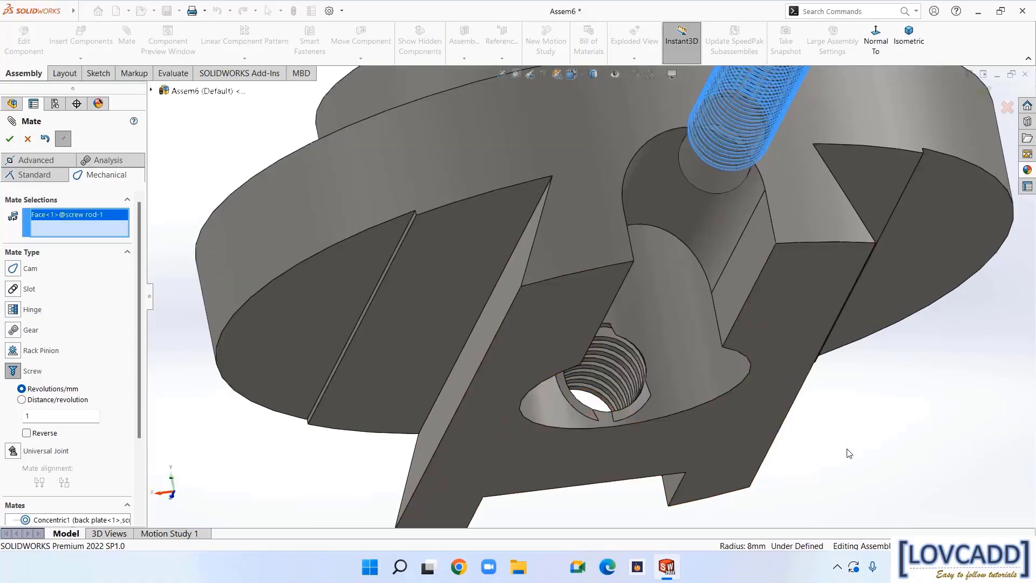
{"action": "scroll", "coordinate": [851, 448], "scroll_direction": "down", "scroll_amount": 2}
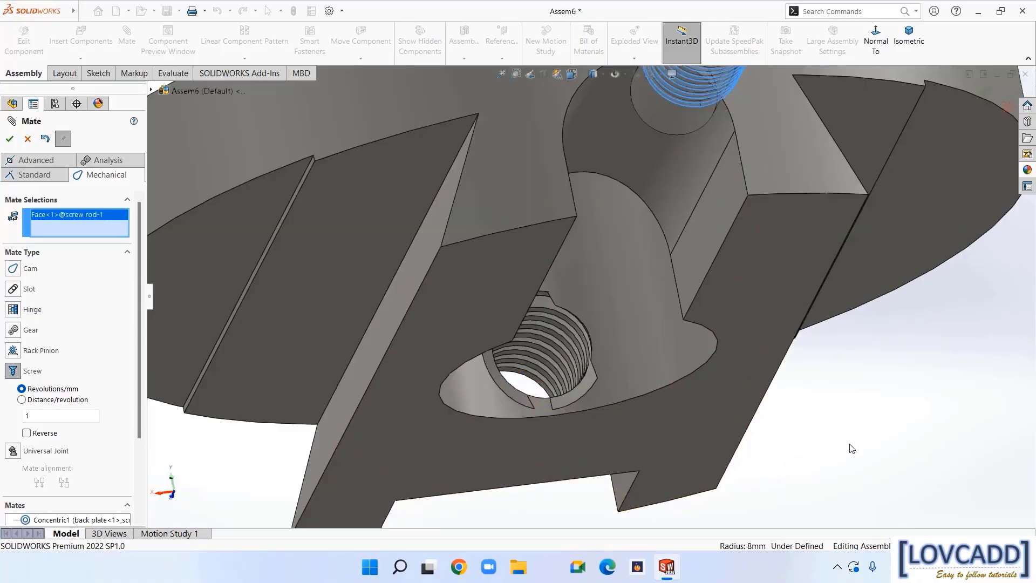
{"action": "left_click", "coordinate": [551, 323]}
{"action": "key", "text": "f"}
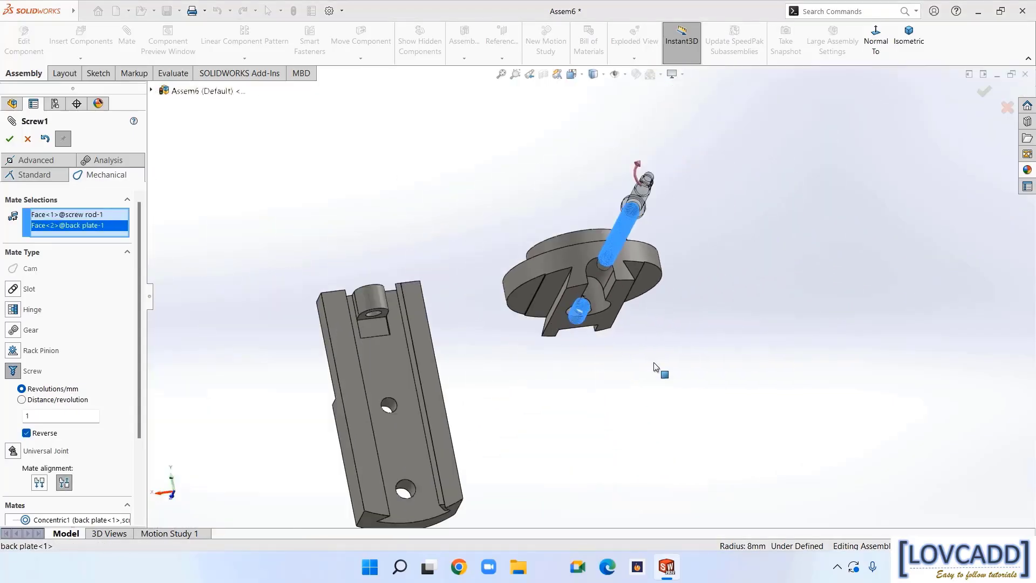
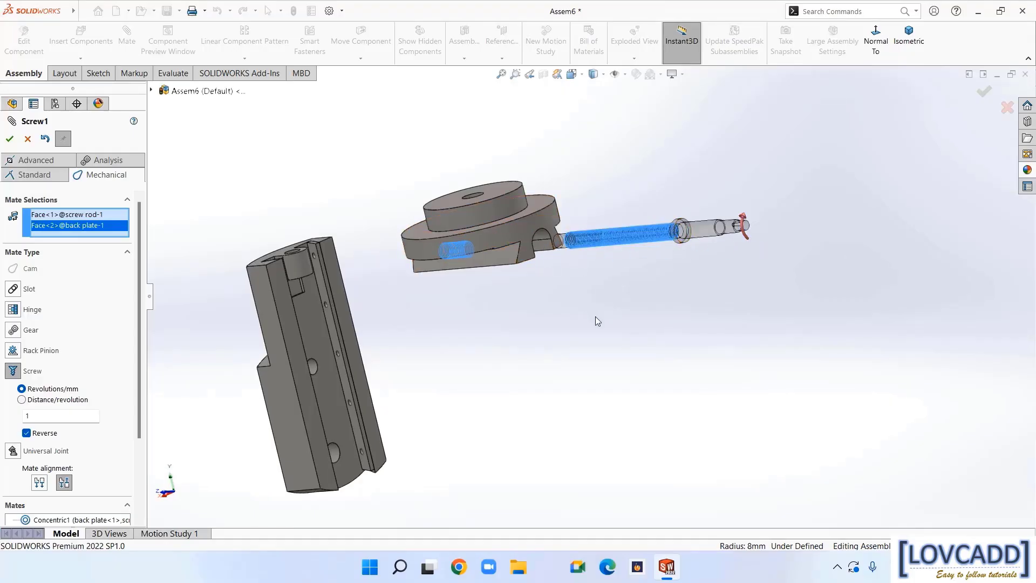
{"action": "left_click", "coordinate": [9, 140]}
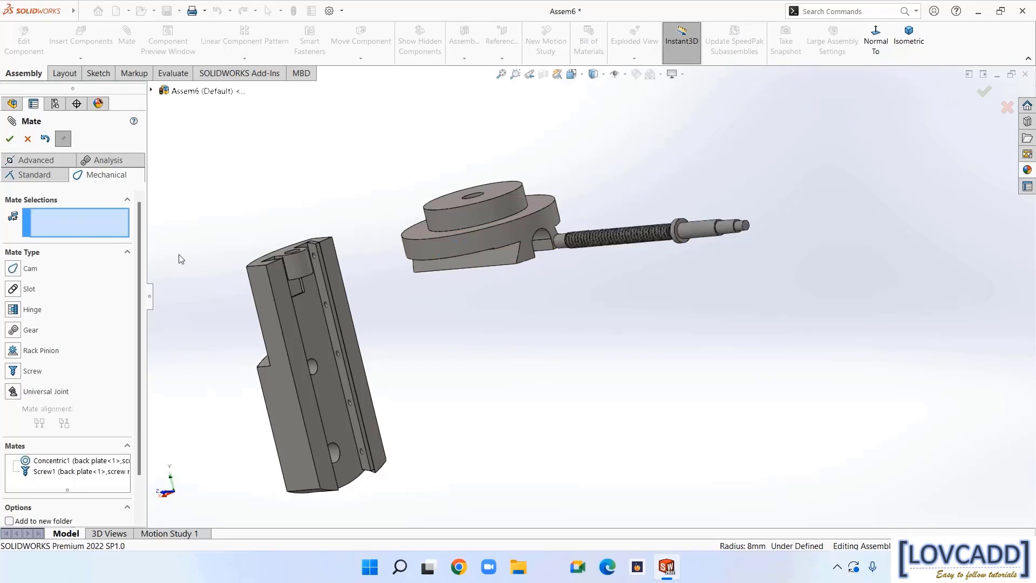
{"action": "left_click", "coordinate": [10, 140]}
Mate the lower hole edge of the vertical slide's boss coincident with the screw rod's collar edge, flipping the mate alignment
{"action": "scroll", "coordinate": [634, 402], "scroll_direction": "down", "scroll_amount": 2}
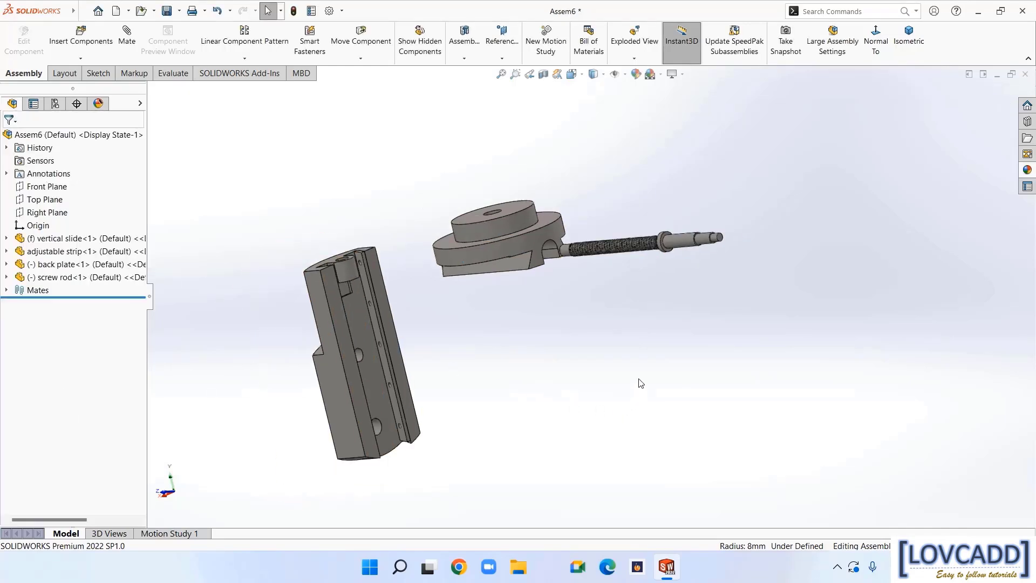
{"action": "left_click_drag", "start_coordinate": [681, 248], "coordinate": [668, 225]}
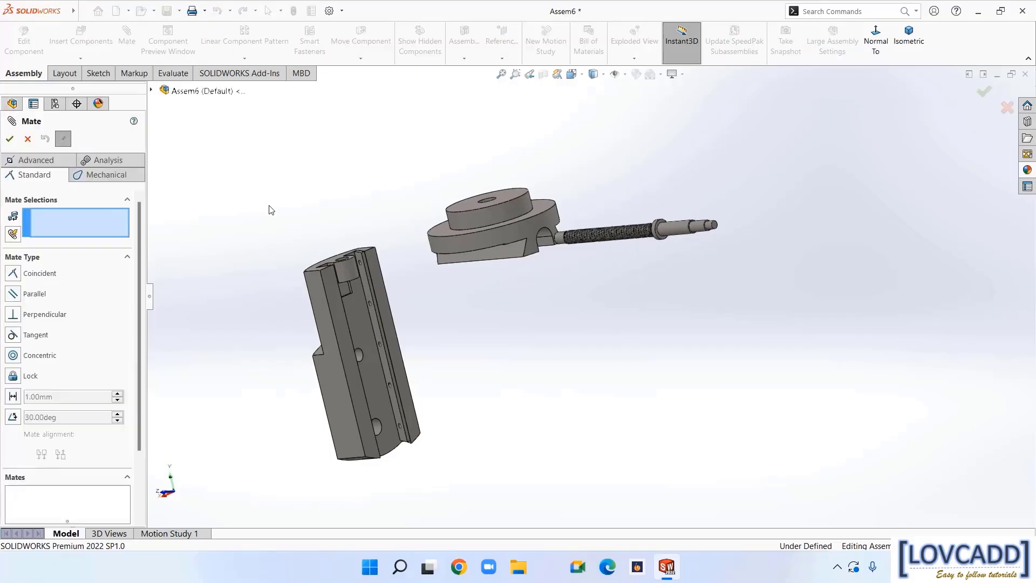
{"action": "middle_click_drag", "start_coordinate": [273, 206], "coordinate": [238, 99]}
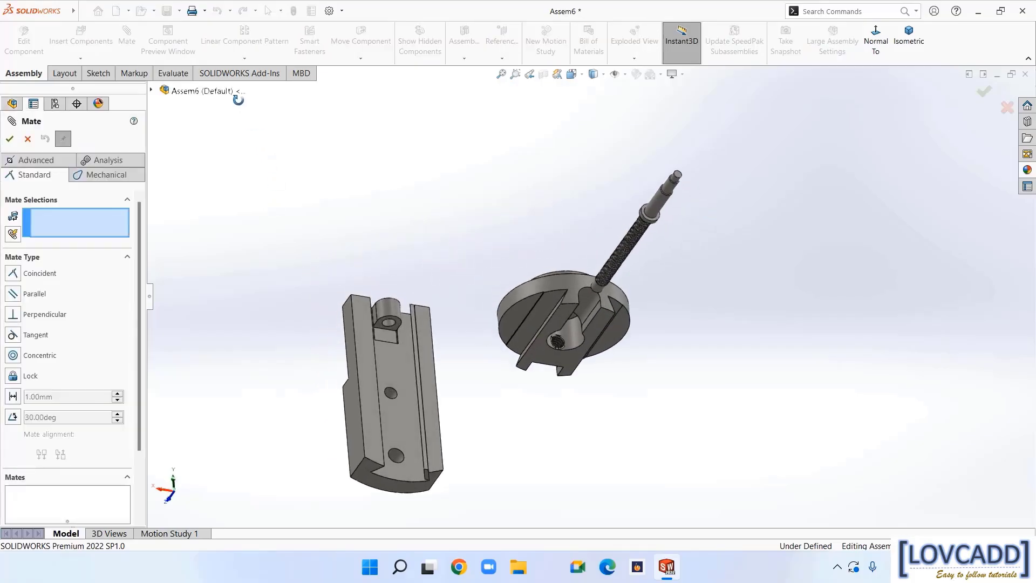
{"action": "scroll", "coordinate": [395, 327], "scroll_direction": "down", "scroll_amount": 4}
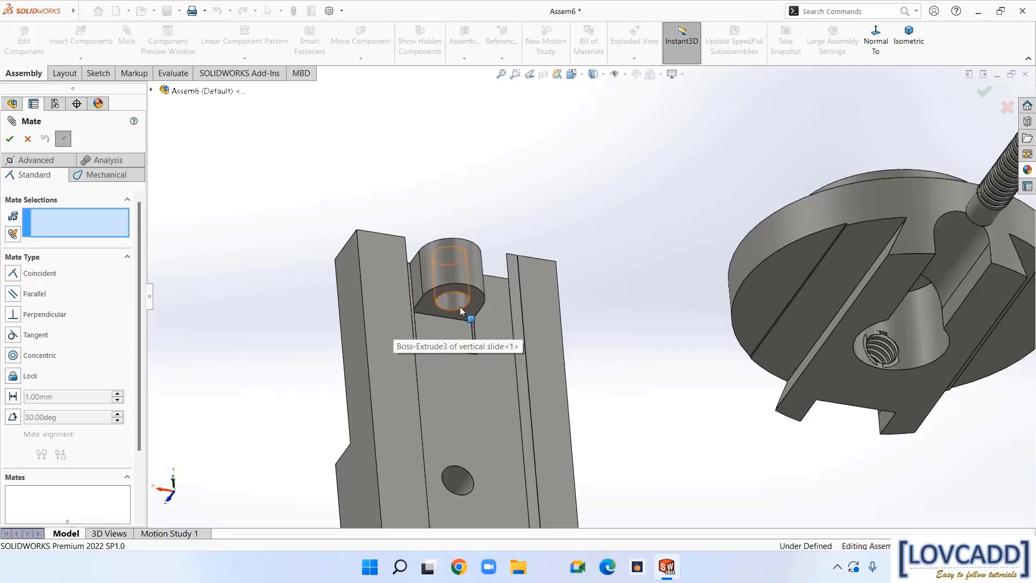
{"action": "left_click", "coordinate": [459, 307]}
{"action": "scroll", "coordinate": [461, 309], "scroll_direction": "up", "scroll_amount": 4}
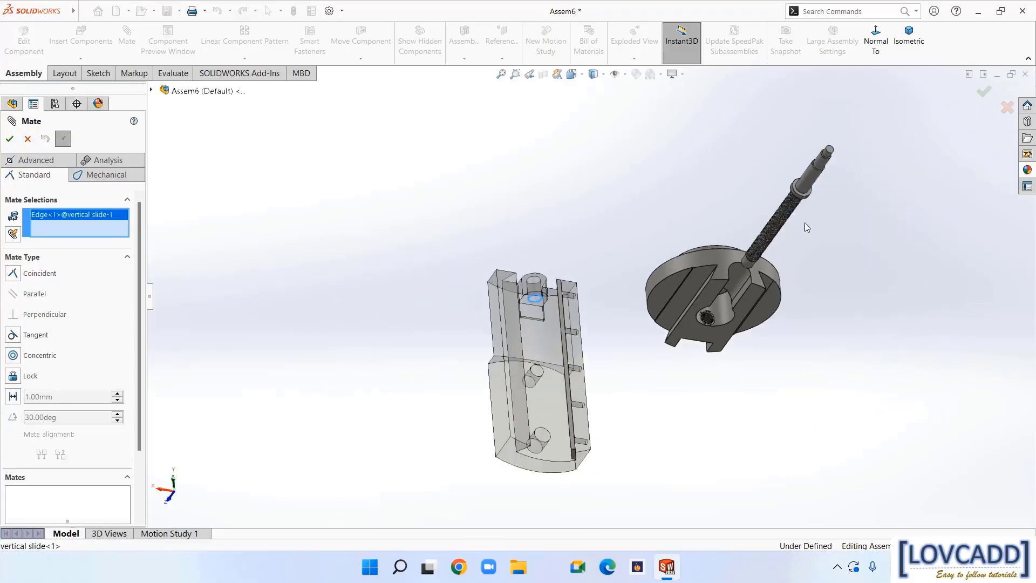
{"action": "scroll", "coordinate": [826, 183], "scroll_direction": "down", "scroll_amount": 3}
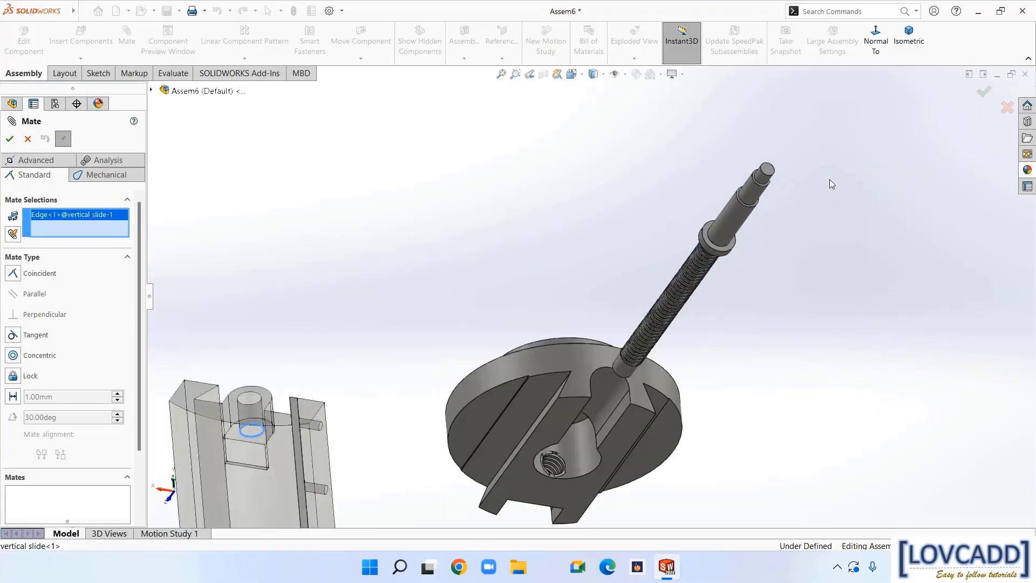
{"action": "left_click", "coordinate": [724, 249]}
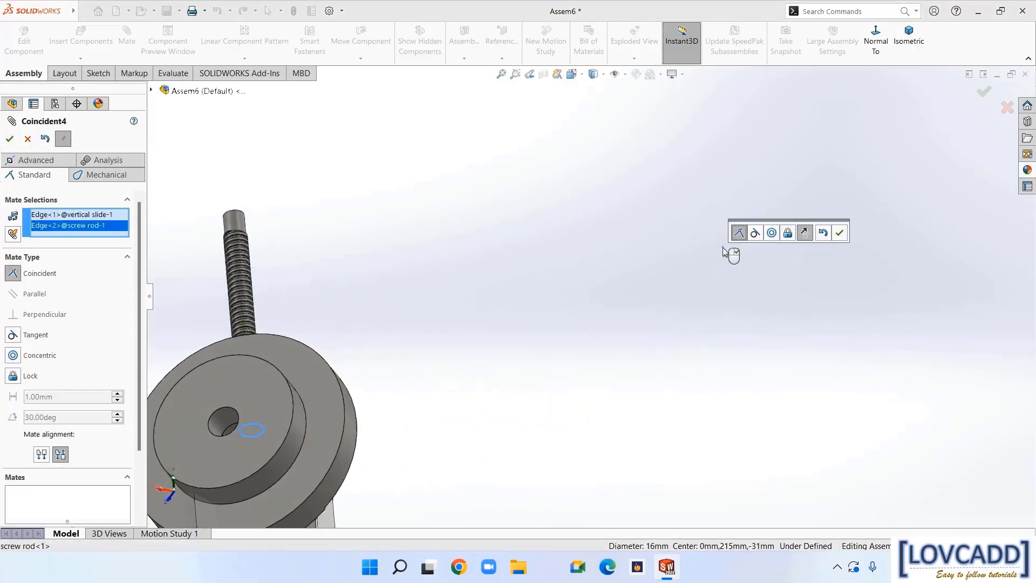
{"action": "scroll", "coordinate": [717, 264], "scroll_direction": "up", "scroll_amount": 3}
{"action": "middle_click_drag", "start_coordinate": [667, 297], "coordinate": [574, 354]}
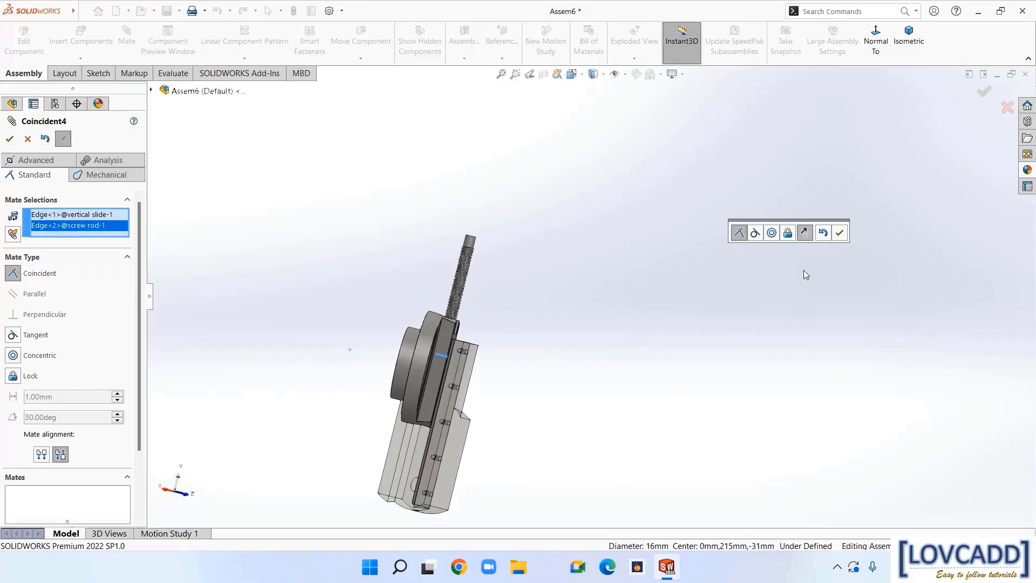
{"action": "left_click", "coordinate": [804, 233]}
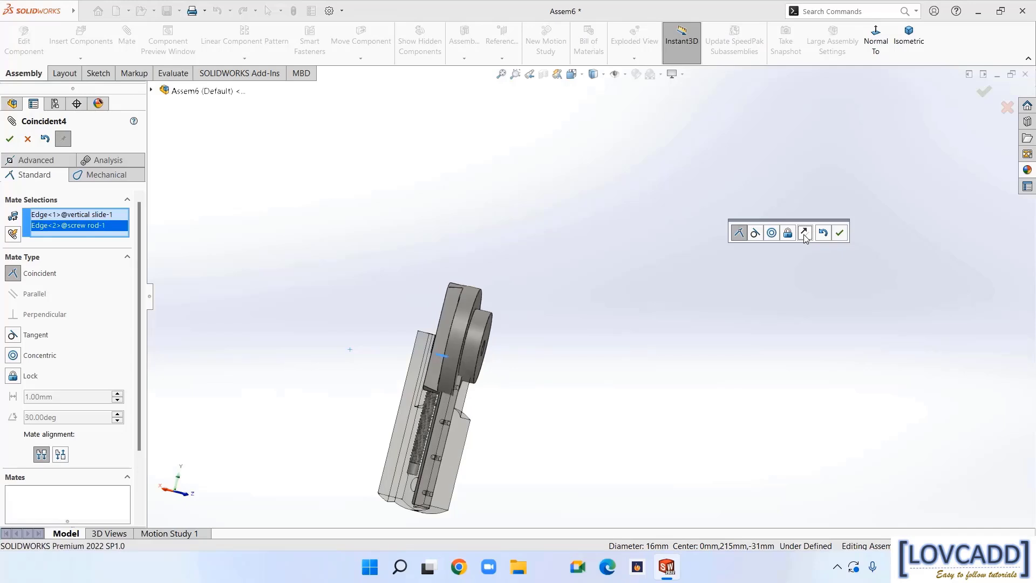
{"action": "middle_click_drag", "start_coordinate": [665, 331], "coordinate": [754, 355]}
{"action": "left_click", "coordinate": [840, 233]}
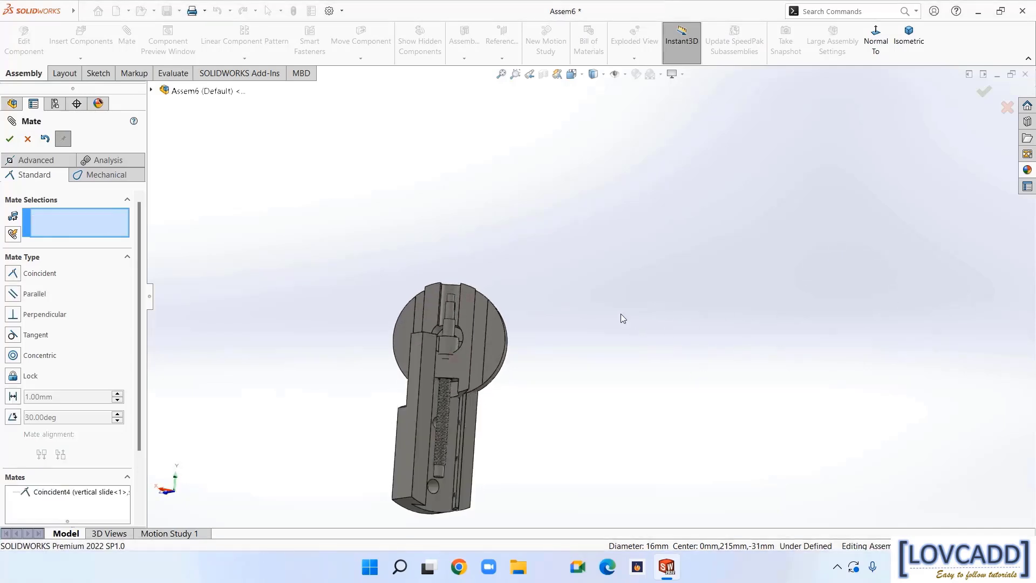
Add a parallel mate between the back plate's angled dovetail face and the adjustable strip's inner face with flipped alignment, and finish mating
{"action": "scroll", "coordinate": [581, 356], "scroll_direction": "down", "scroll_amount": 1}
{"action": "scroll", "coordinate": [593, 310], "scroll_direction": "up", "scroll_amount": 2}
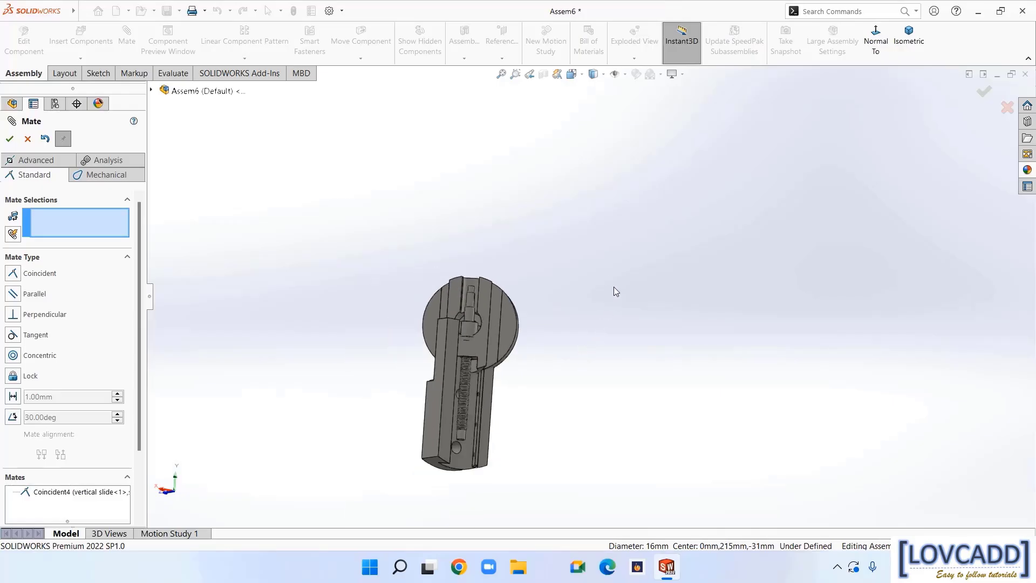
{"action": "left_click_drag", "start_coordinate": [506, 319], "coordinate": [592, 318]}
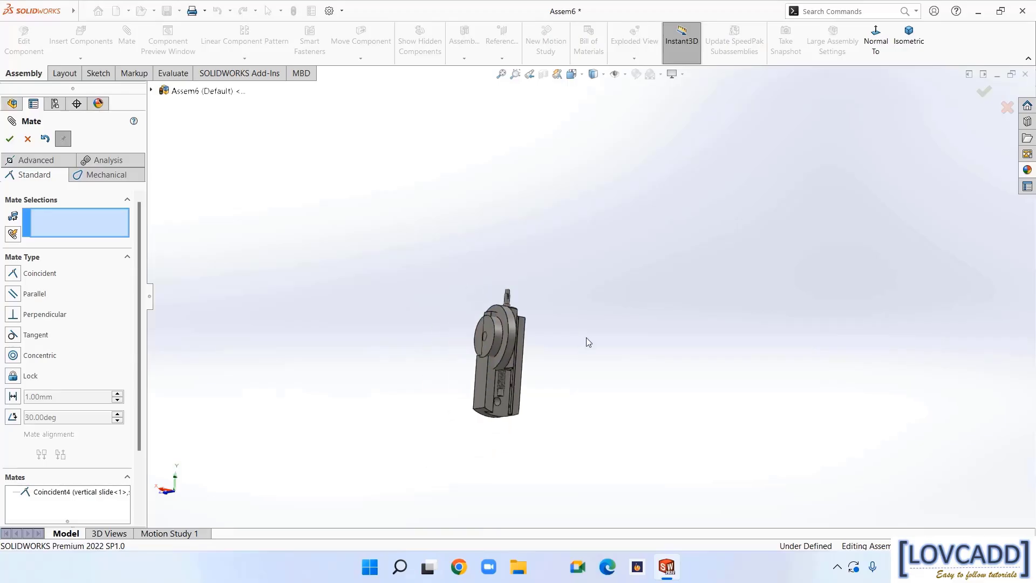
{"action": "scroll", "coordinate": [561, 406], "scroll_direction": "down", "scroll_amount": 3}
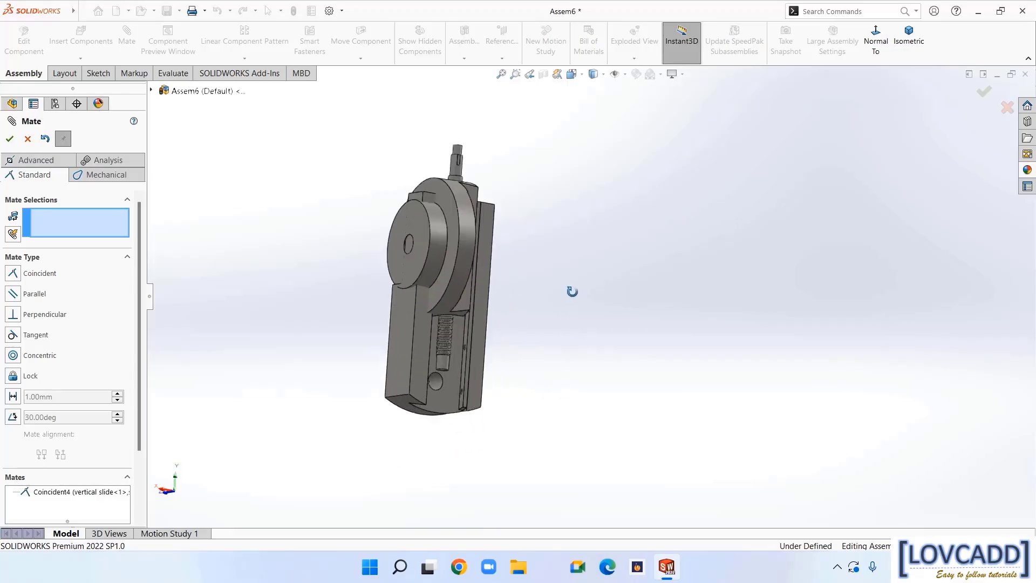
{"action": "middle_click_drag", "start_coordinate": [571, 291], "coordinate": [707, 287]}
{"action": "left_click", "coordinate": [446, 276]}
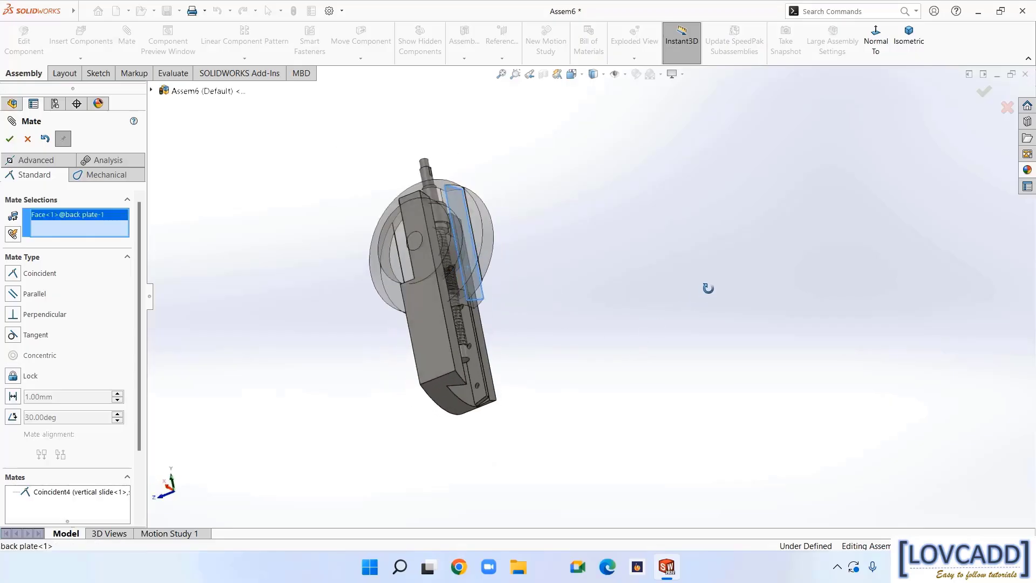
{"action": "left_click", "coordinate": [476, 371]}
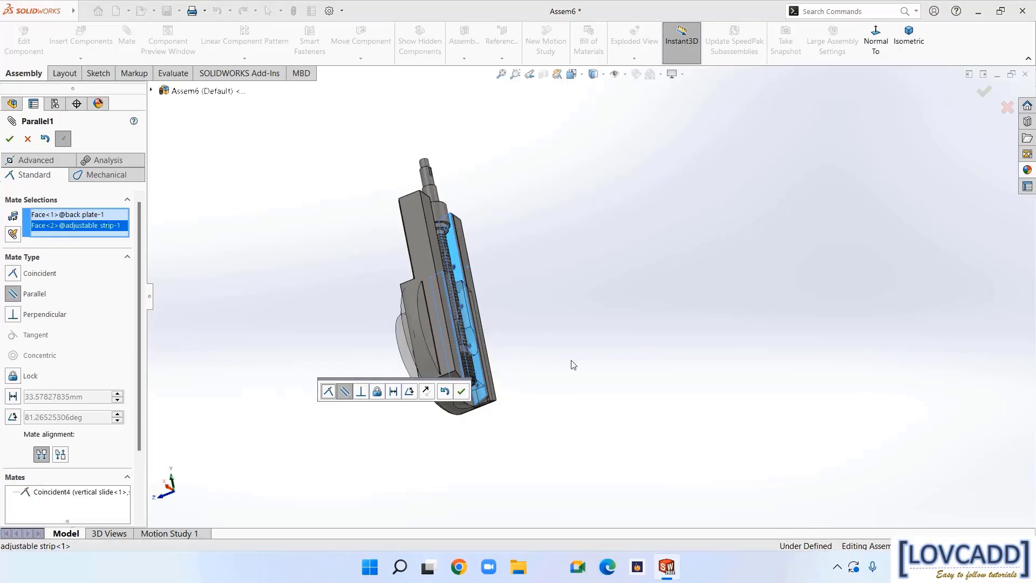
{"action": "left_click", "coordinate": [426, 393]}
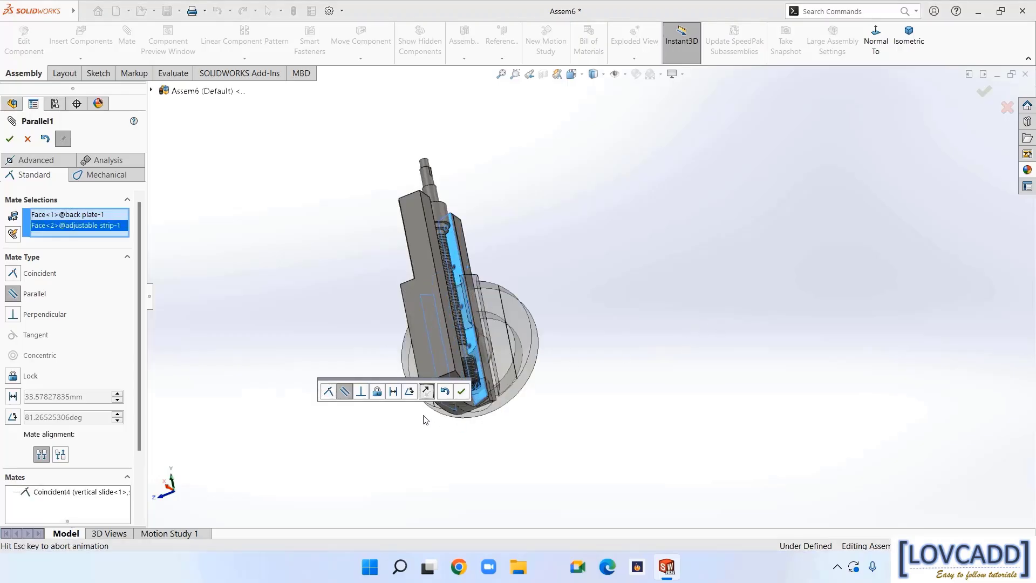
{"action": "left_click", "coordinate": [462, 392]}
{"action": "middle_click_drag", "start_coordinate": [652, 377], "coordinate": [614, 436]}
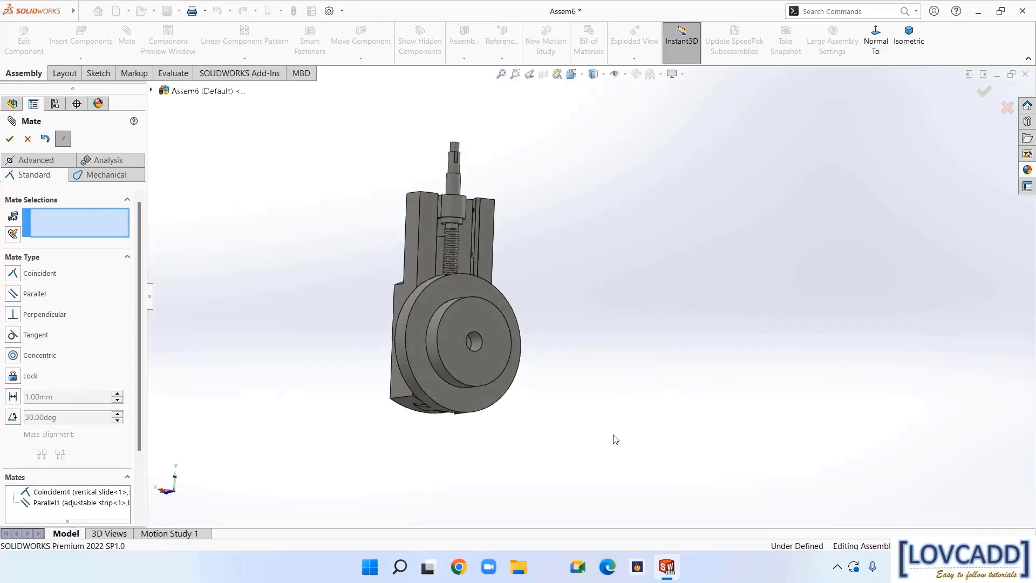
{"action": "left_click", "coordinate": [10, 139]}
Move the back plate up along the vertical slide to test its screw-driven travel
{"action": "middle_click_drag", "start_coordinate": [306, 292], "coordinate": [306, 340]}
{"action": "left_click", "coordinate": [909, 37]}
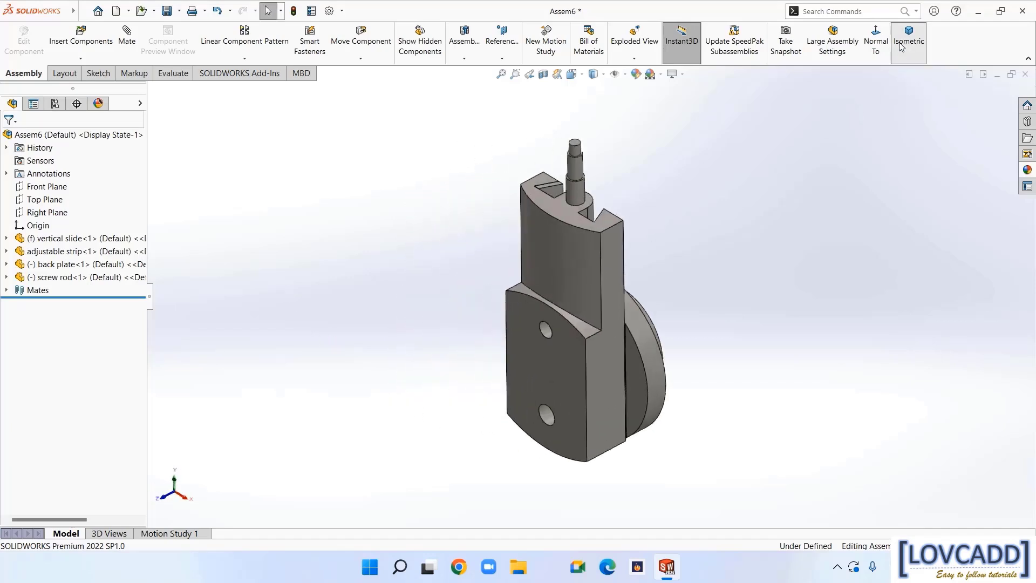
{"action": "middle_click_drag", "start_coordinate": [823, 365], "coordinate": [730, 365]}
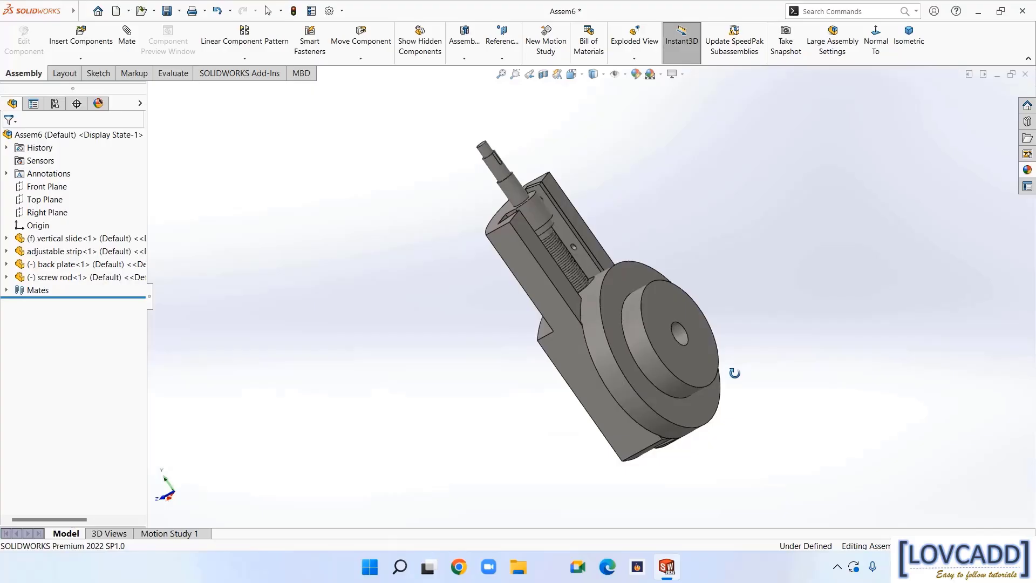
{"action": "left_click", "coordinate": [627, 367]}
{"action": "left_click_drag", "start_coordinate": [627, 367], "coordinate": [591, 322]}
{"action": "key", "text": "Escape"}
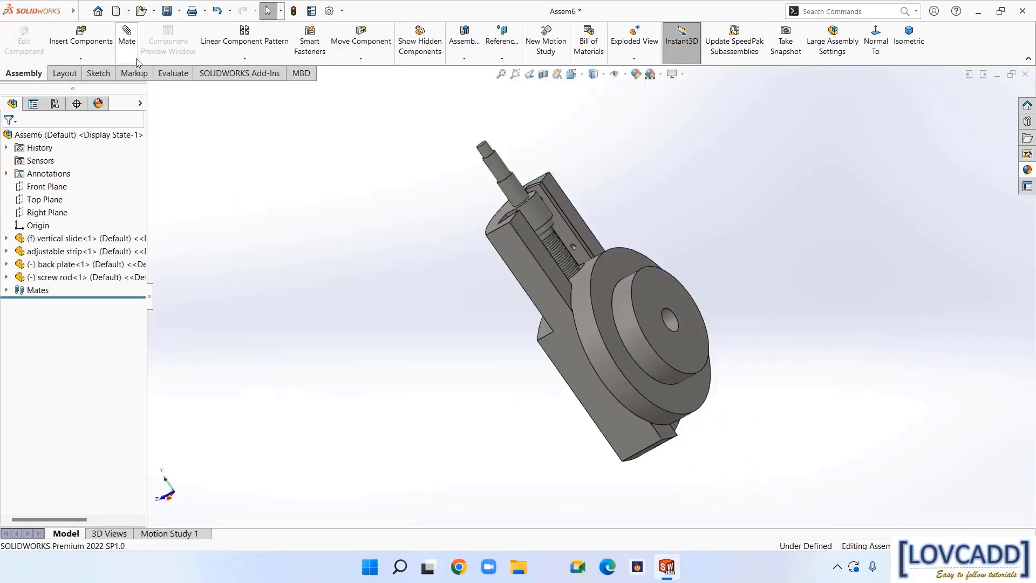
Start an advanced limit distance mate between the lower face of the vertical slide's boss and the back plate's curved rim face
{"action": "left_click", "coordinate": [122, 41]}
{"action": "middle_click_drag", "start_coordinate": [350, 274], "coordinate": [432, 302]}
{"action": "scroll", "coordinate": [501, 249], "scroll_direction": "down", "scroll_amount": 4}
{"action": "left_click", "coordinate": [572, 233]}
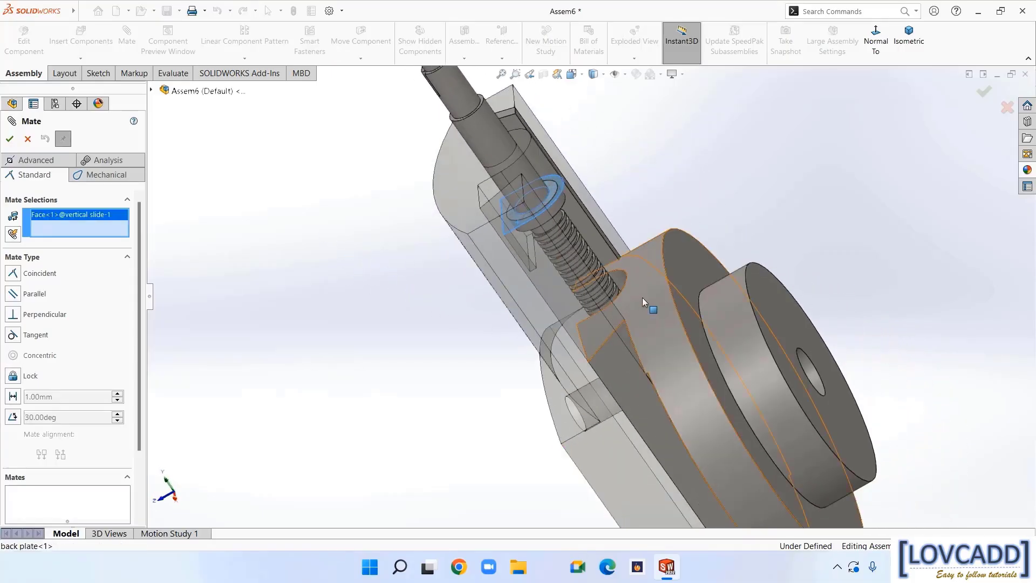
{"action": "left_click", "coordinate": [642, 297]}
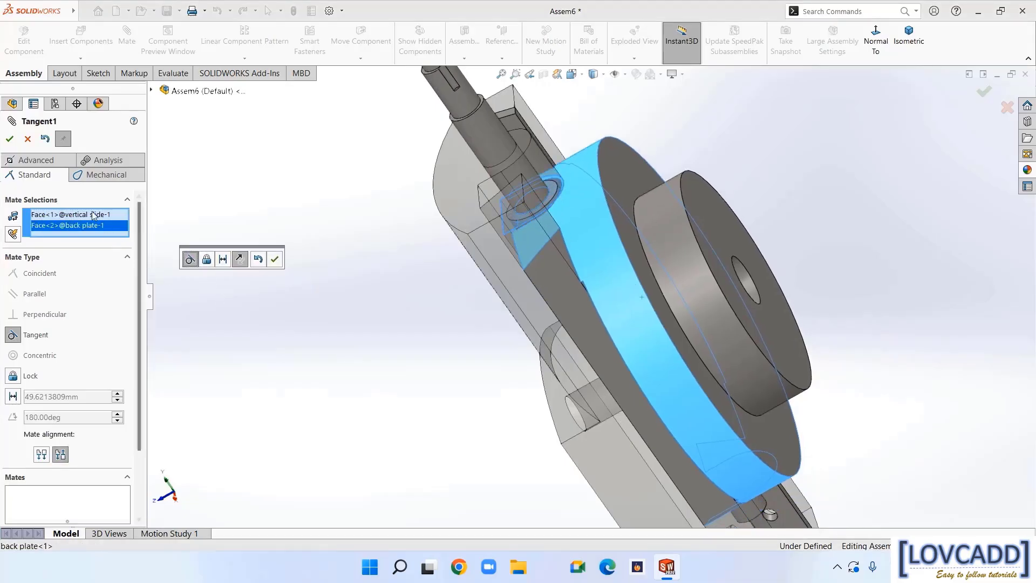
{"action": "left_click", "coordinate": [38, 162]}
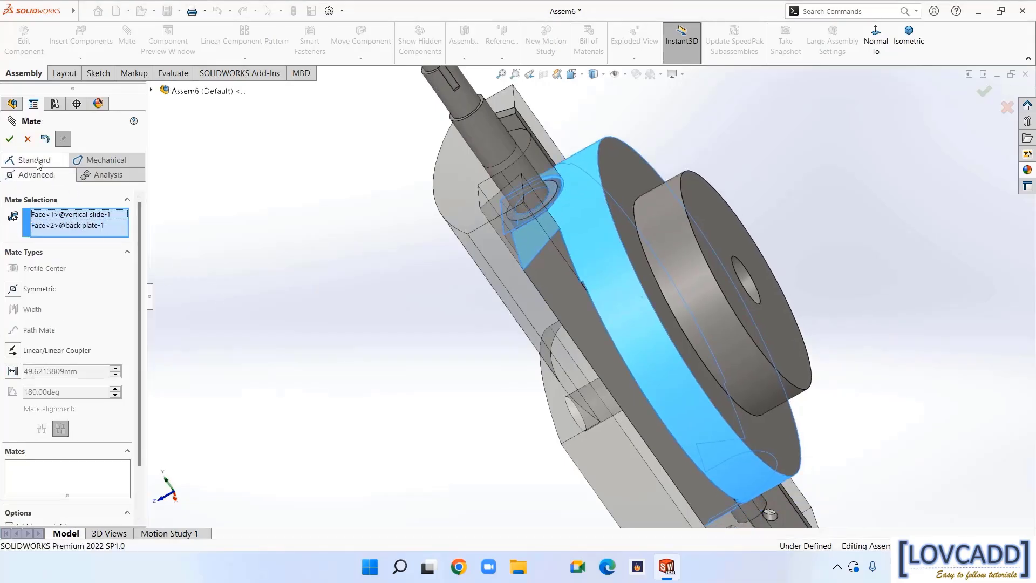
{"action": "left_click", "coordinate": [12, 372]}
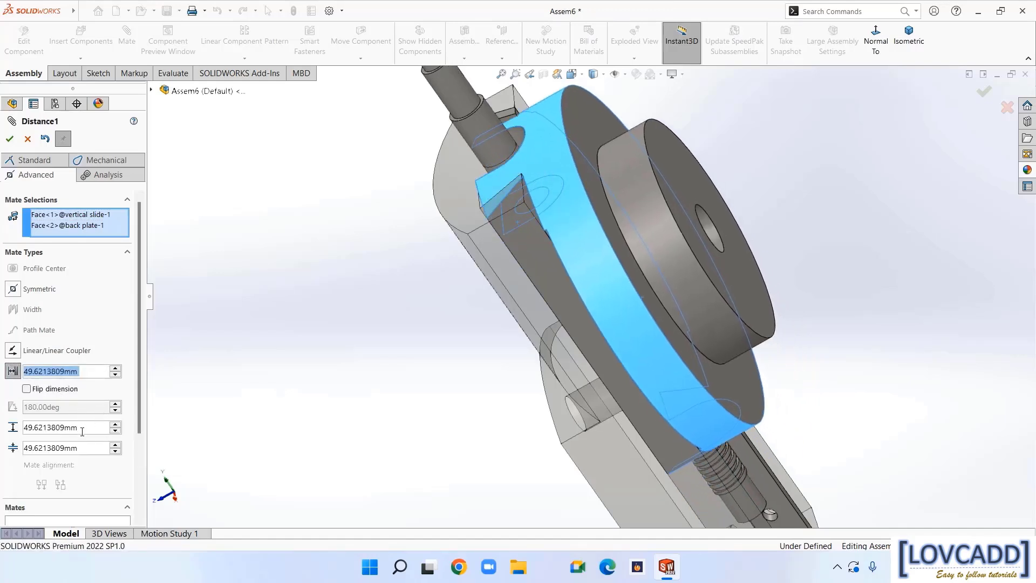
Set the distance mate's maximum to 60 mm and minimum to -25 mm, and finish mating
{"action": "left_click_drag", "start_coordinate": [82, 432], "coordinate": [39, 420]}
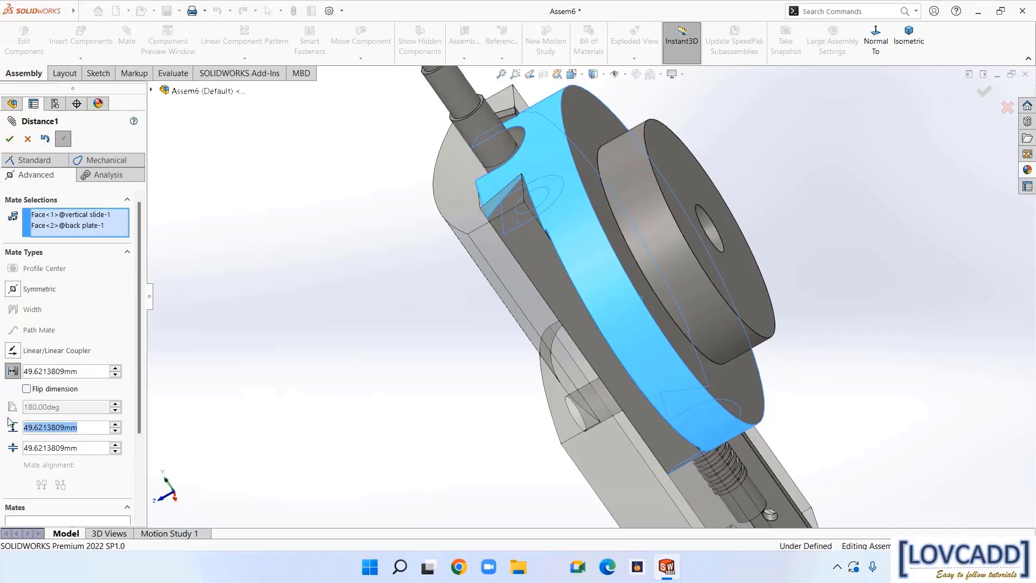
{"action": "type", "text": "60"}
{"action": "key", "text": "Return"}
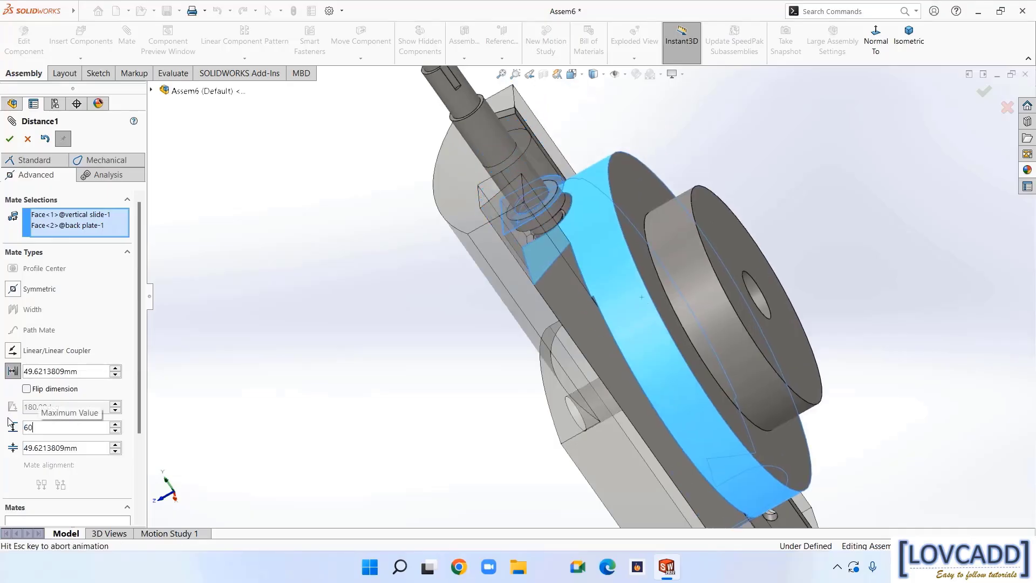
{"action": "left_click_drag", "start_coordinate": [81, 449], "coordinate": [0, 442]}
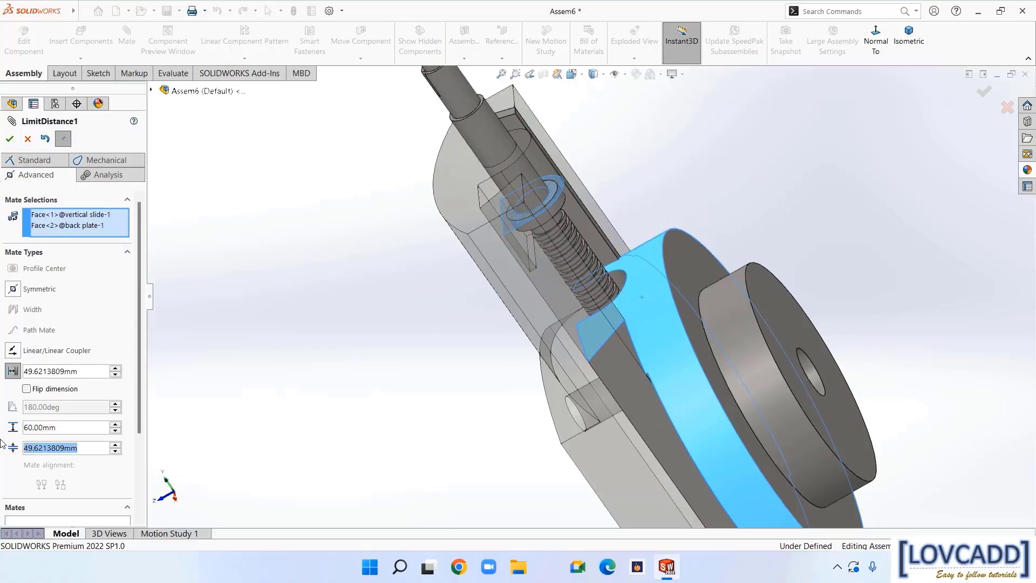
{"action": "type", "text": "-25"}
{"action": "key", "text": "Return"}
{"action": "left_click", "coordinate": [9, 139]}
{"action": "left_click", "coordinate": [9, 139]}
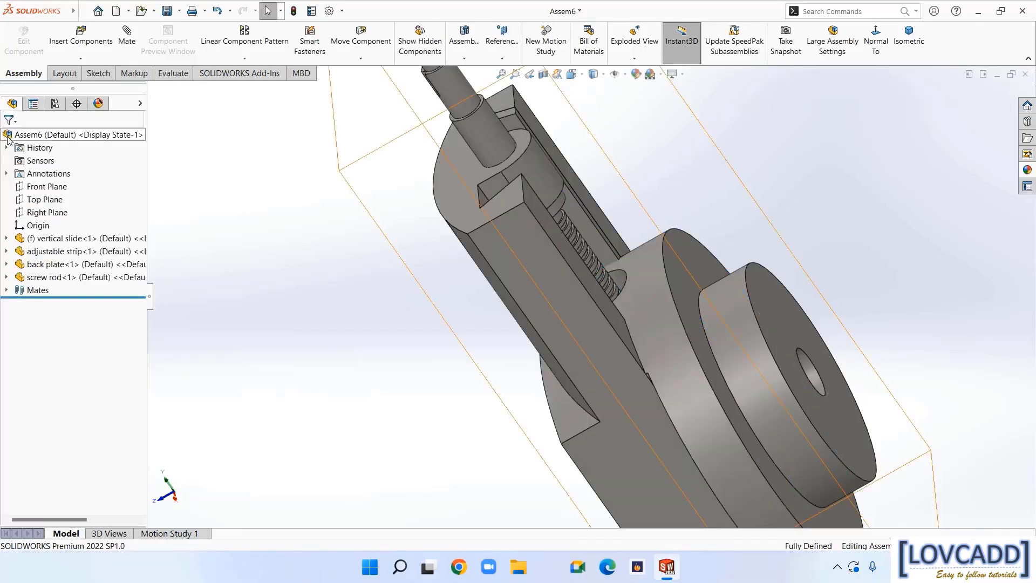
Move the back plate upward on the vertical slide to check its travel within the limit mate
{"action": "key", "text": "f"}
{"action": "middle_click_drag", "start_coordinate": [288, 261], "coordinate": [270, 196]}
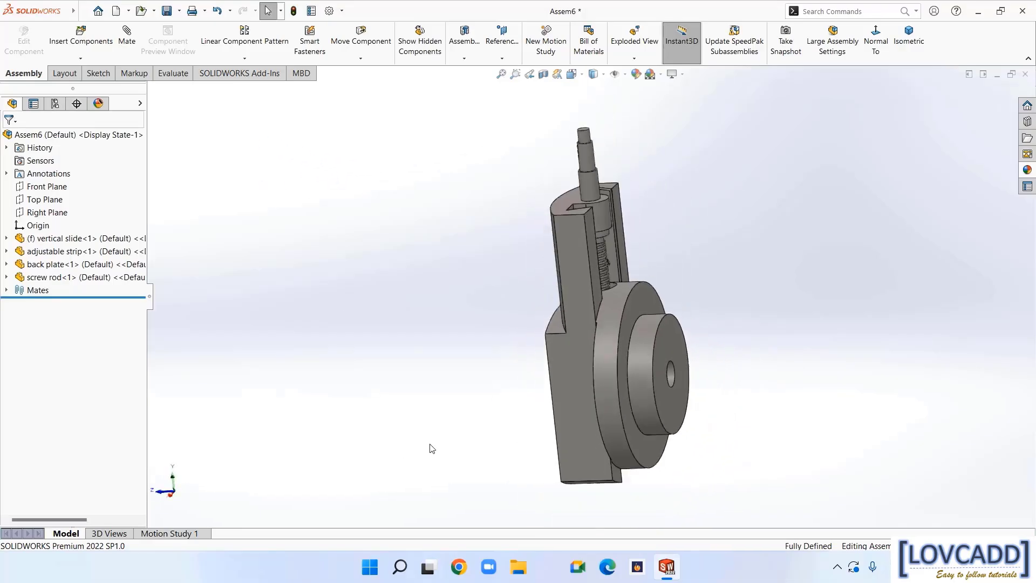
{"action": "scroll", "coordinate": [430, 445], "scroll_direction": "down", "scroll_amount": 1}
{"action": "scroll", "coordinate": [430, 445], "scroll_direction": "up", "scroll_amount": 1}
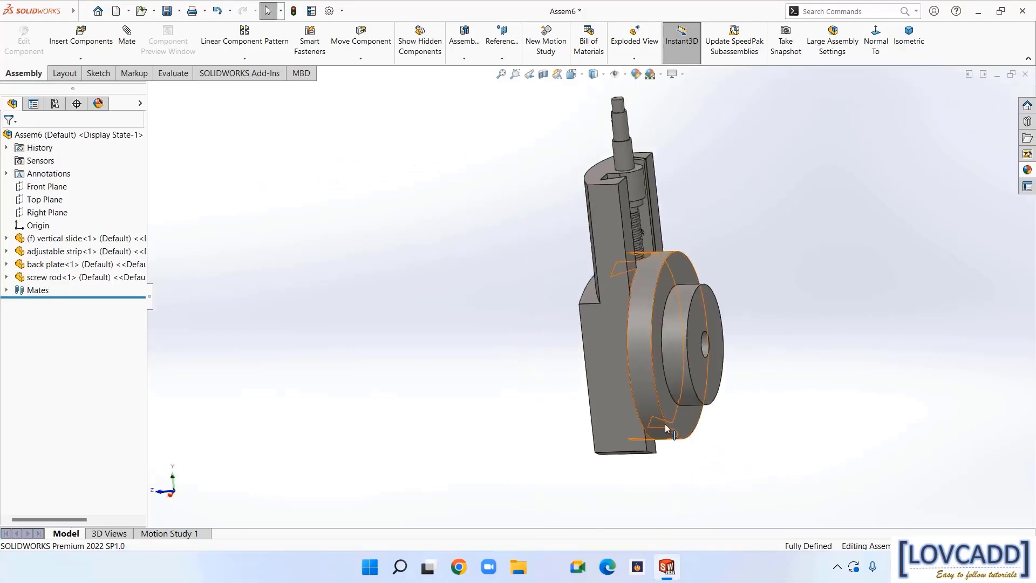
{"action": "left_click_drag", "start_coordinate": [673, 419], "coordinate": [661, 302]}
{"action": "key", "text": "Escape"}
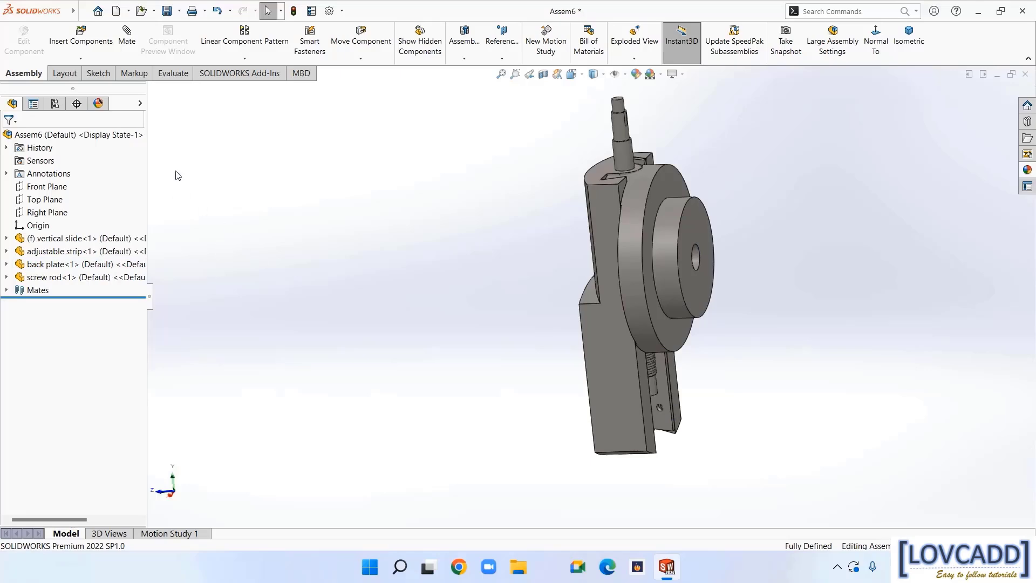
Insert the swivel plate and swivel screw pin parts from the shaping machine folder, placing both beside the assembly
{"action": "left_click", "coordinate": [82, 58]}
{"action": "left_click", "coordinate": [89, 72]}
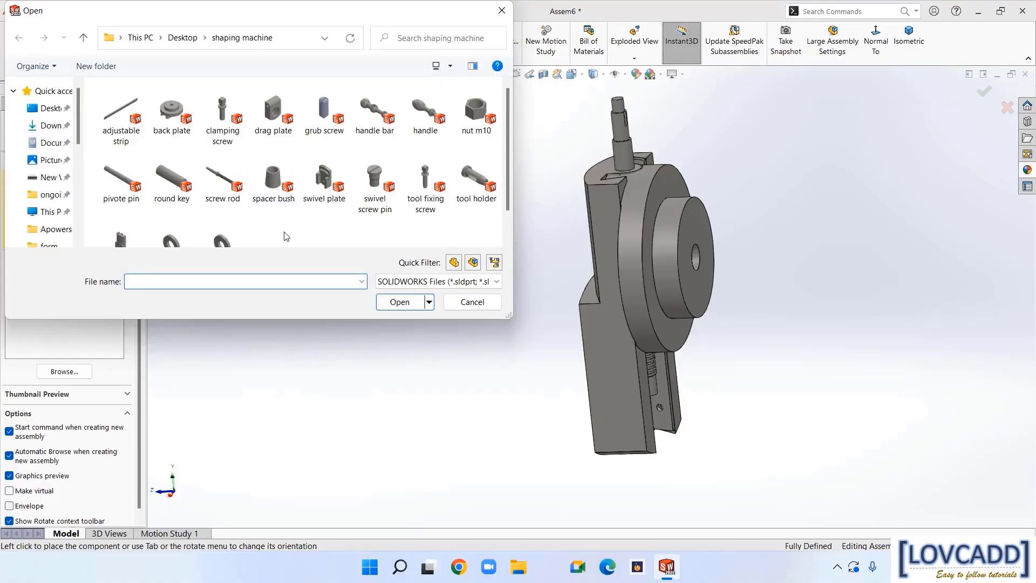
{"action": "left_click", "coordinate": [327, 184]}
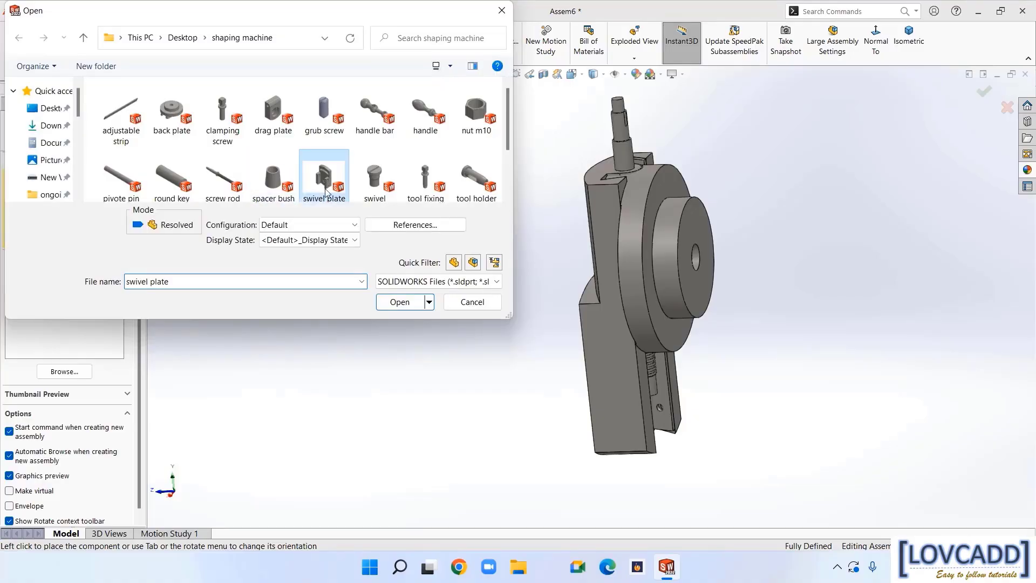
{"action": "left_click", "coordinate": [378, 186], "text": "ctrl"}
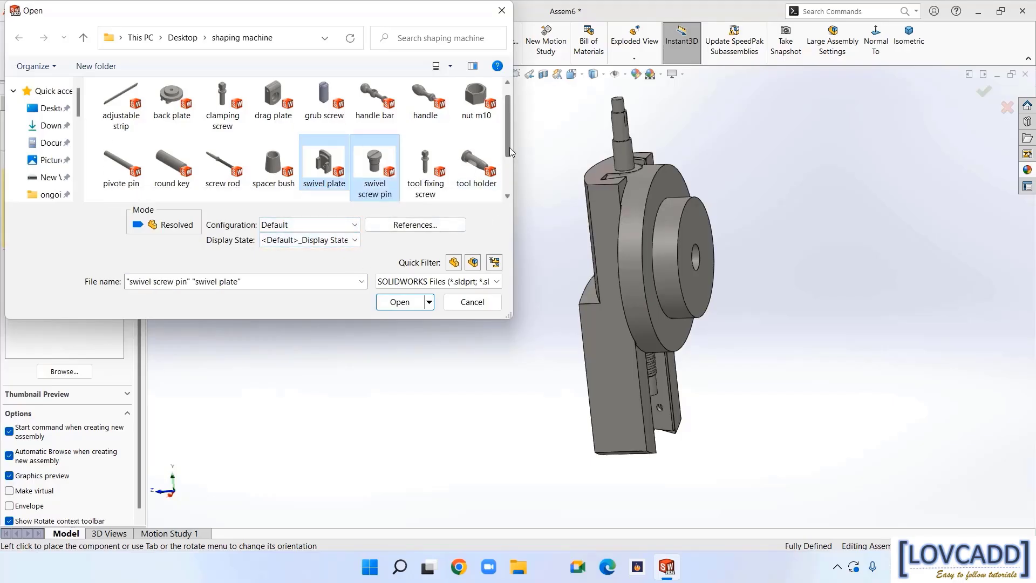
{"action": "left_click_drag", "start_coordinate": [509, 147], "coordinate": [516, 170]}
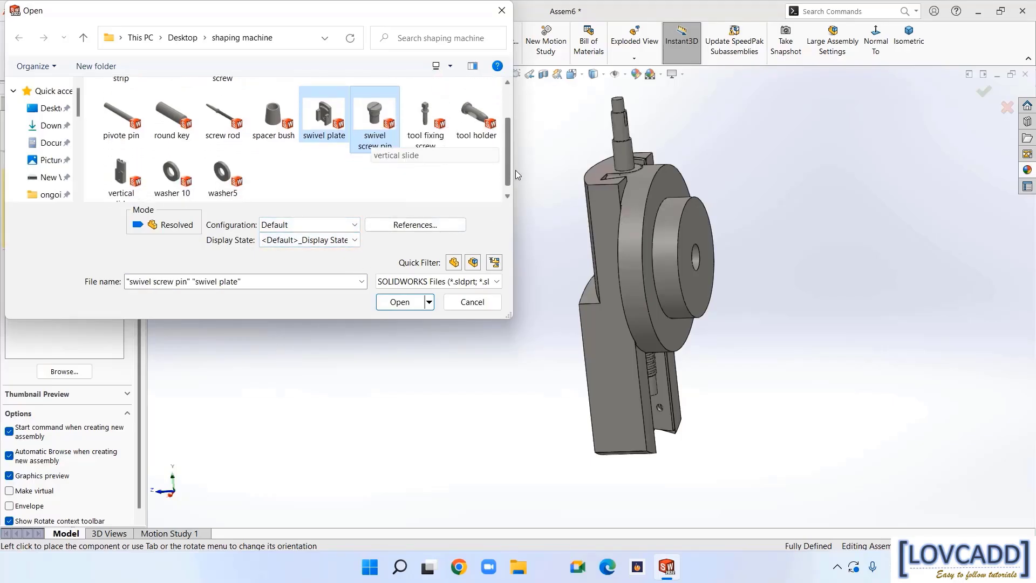
{"action": "left_click", "coordinate": [399, 302]}
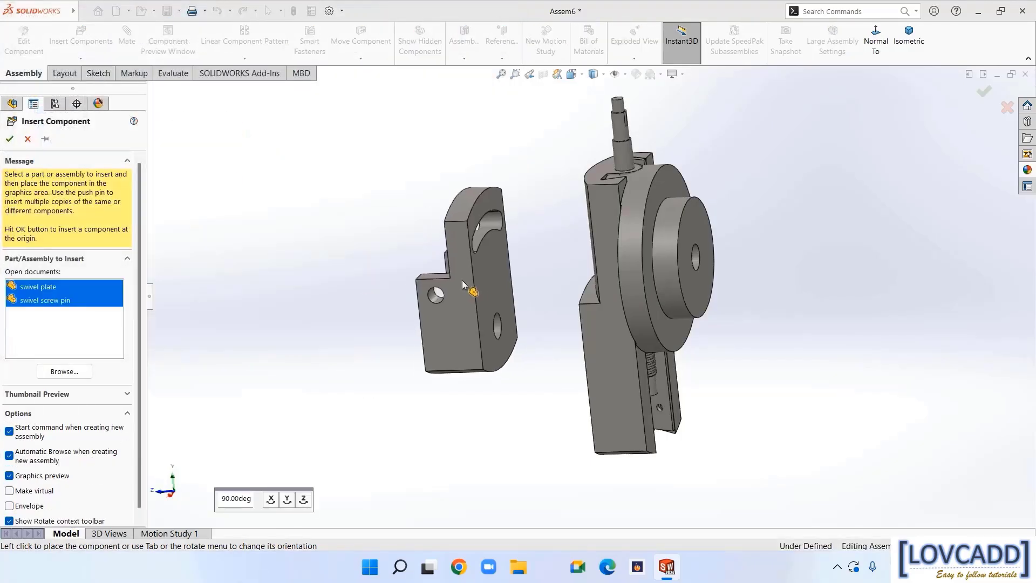
{"action": "left_click", "coordinate": [416, 290]}
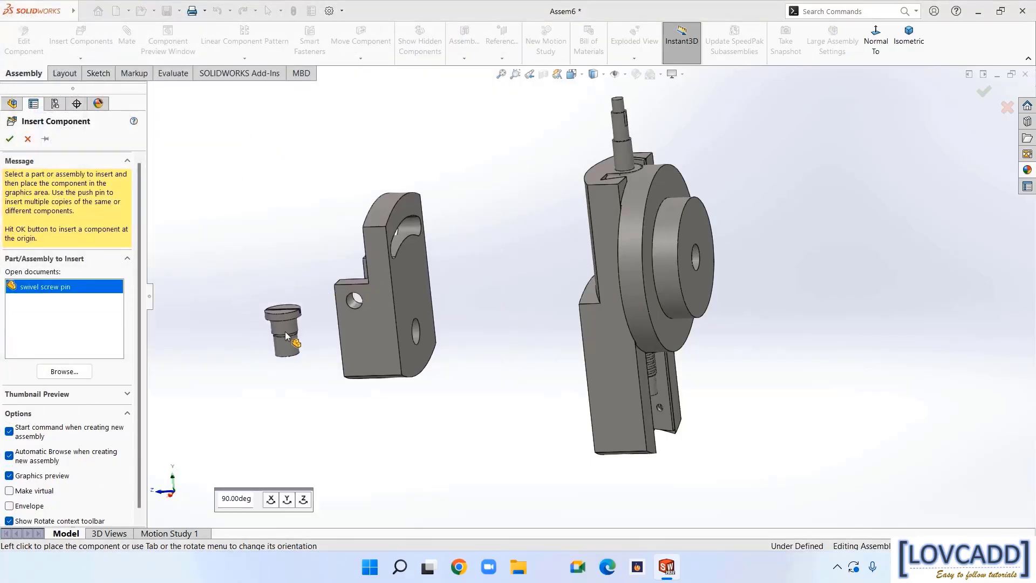
{"action": "left_click", "coordinate": [274, 317]}
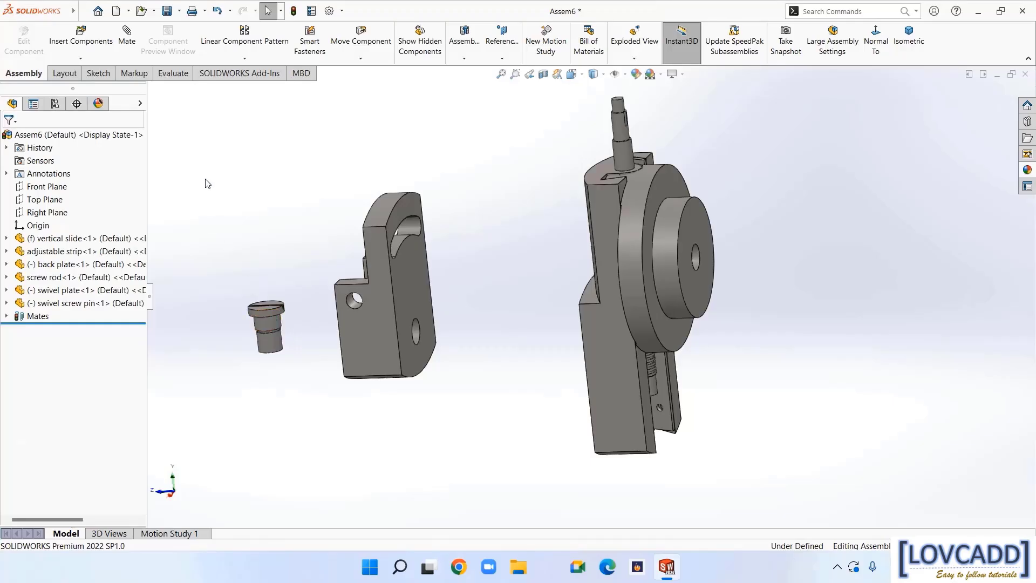
Mate the underside edge of the swivel screw pin's head coincident with the swivel plate's counterbored hole edge, flipping the alignment
{"action": "left_click", "coordinate": [125, 47]}
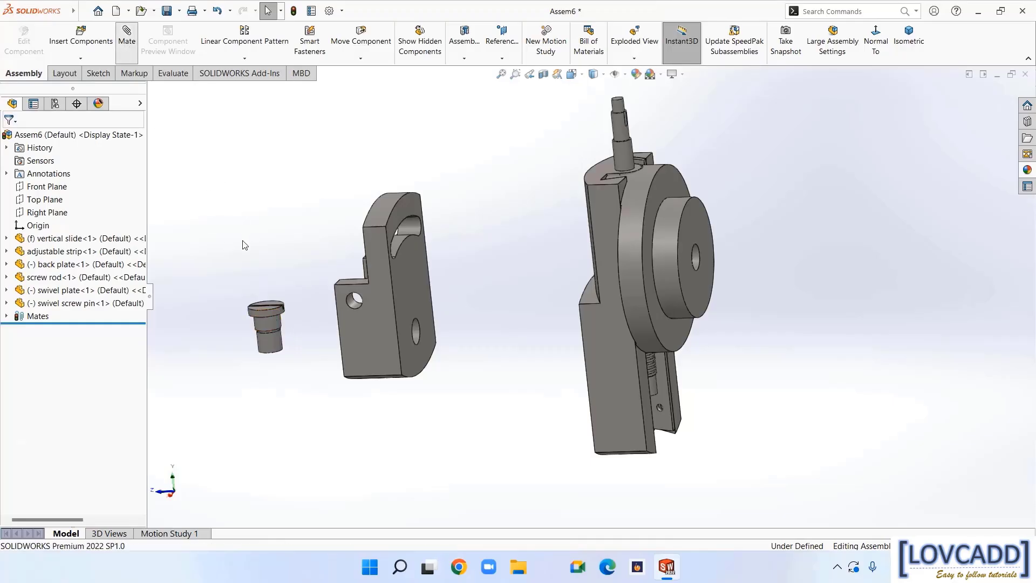
{"action": "middle_click_drag", "start_coordinate": [250, 234], "coordinate": [331, 162]}
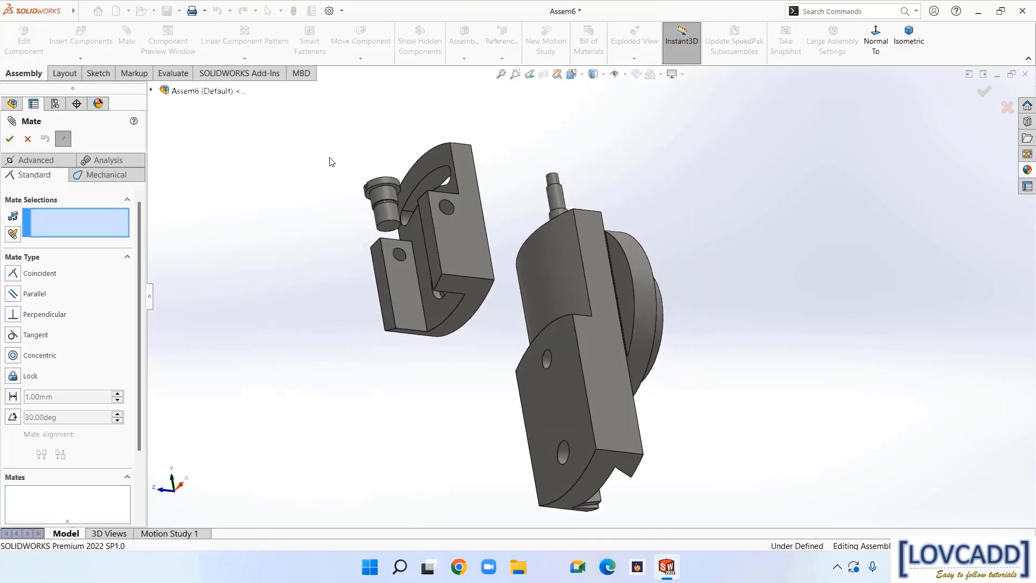
{"action": "scroll", "coordinate": [387, 176], "scroll_direction": "down", "scroll_amount": 3}
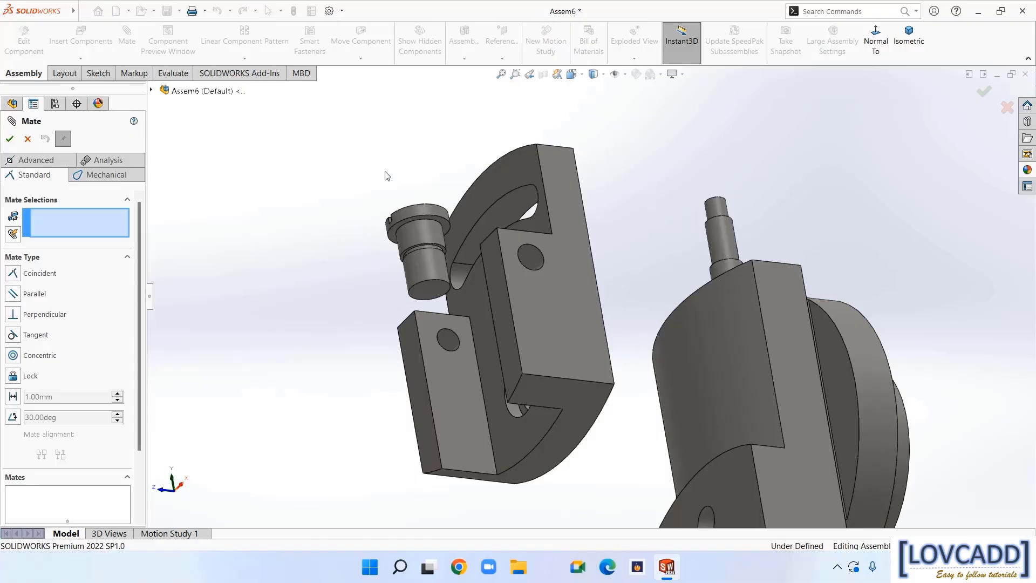
{"action": "left_click", "coordinate": [427, 219]}
{"action": "middle_click_drag", "start_coordinate": [269, 225], "coordinate": [307, 192]}
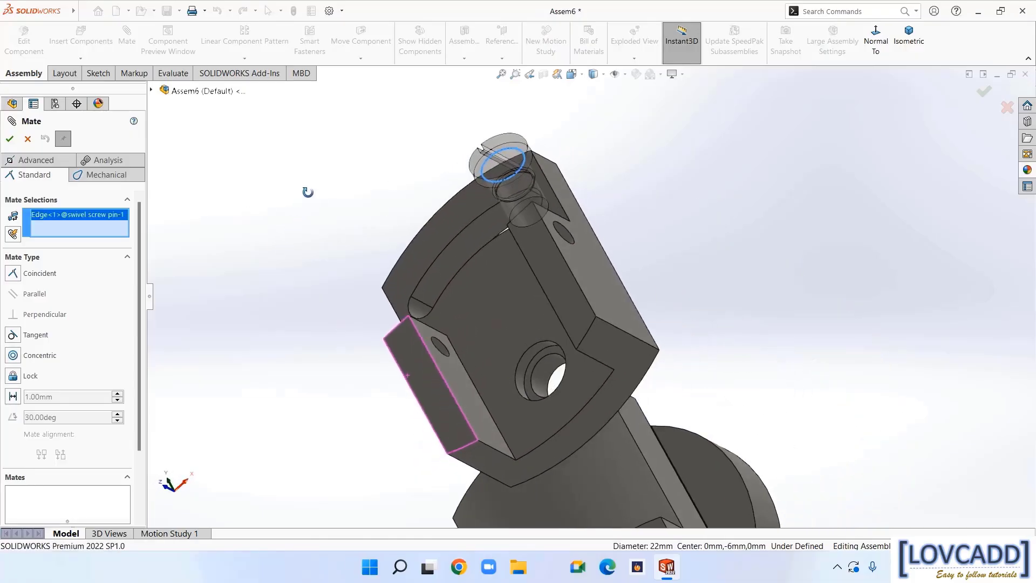
{"action": "left_click", "coordinate": [539, 364]}
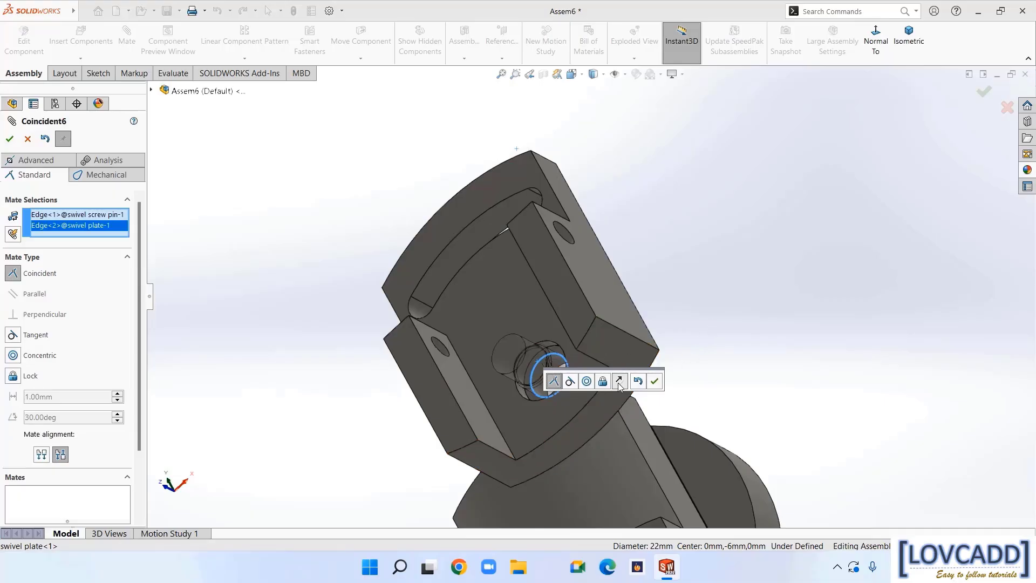
{"action": "left_click", "coordinate": [619, 382]}
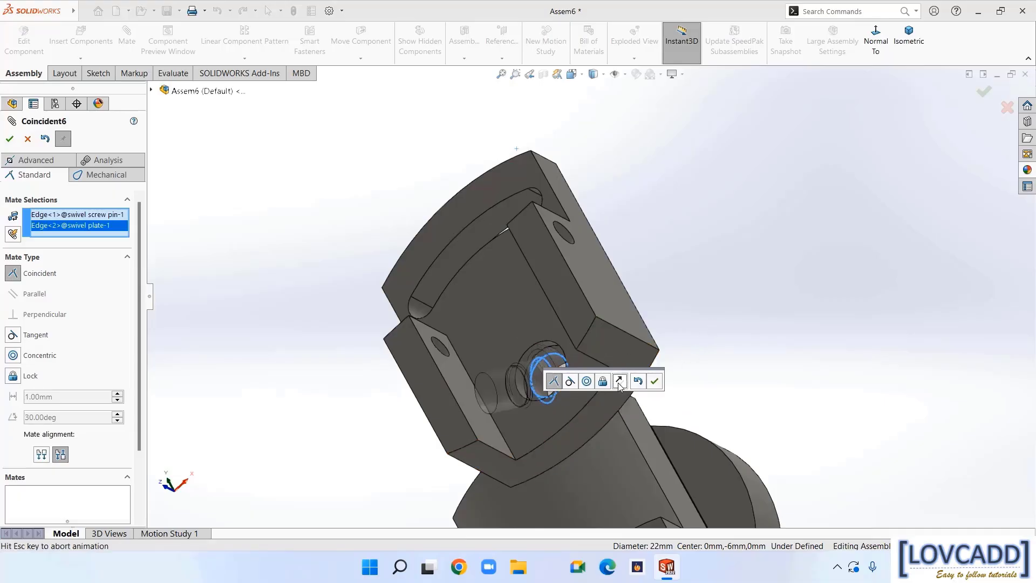
{"action": "left_click", "coordinate": [653, 383]}
Add a concentric mate between the vertical slide's lower rear hole and the swivel screw pin's shank
{"action": "scroll", "coordinate": [704, 350], "scroll_direction": "up", "scroll_amount": 5}
{"action": "middle_click_drag", "start_coordinate": [694, 271], "coordinate": [678, 355]}
{"action": "left_click_drag", "start_coordinate": [579, 358], "coordinate": [416, 339]}
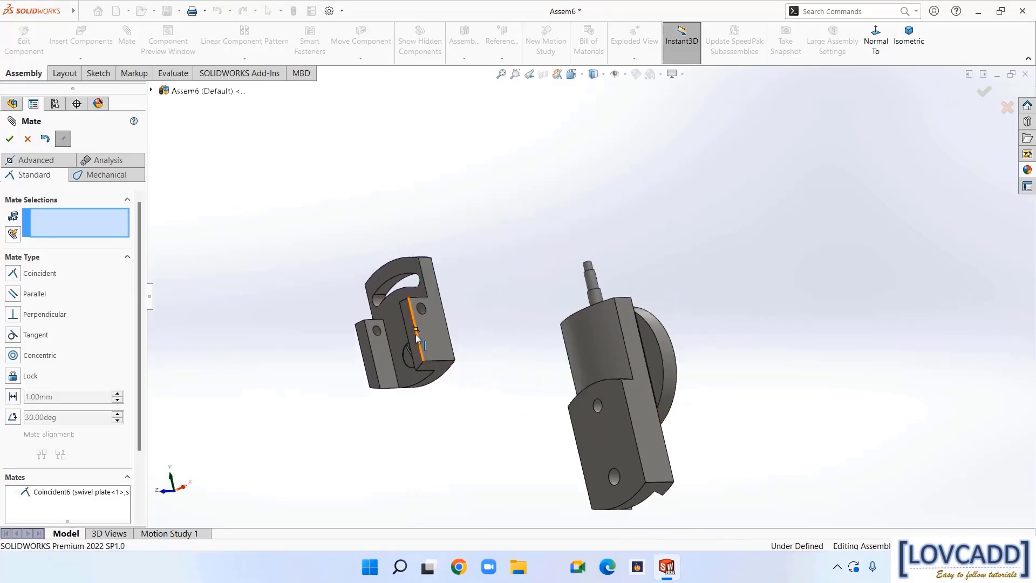
{"action": "scroll", "coordinate": [510, 418], "scroll_direction": "up", "scroll_amount": 1}
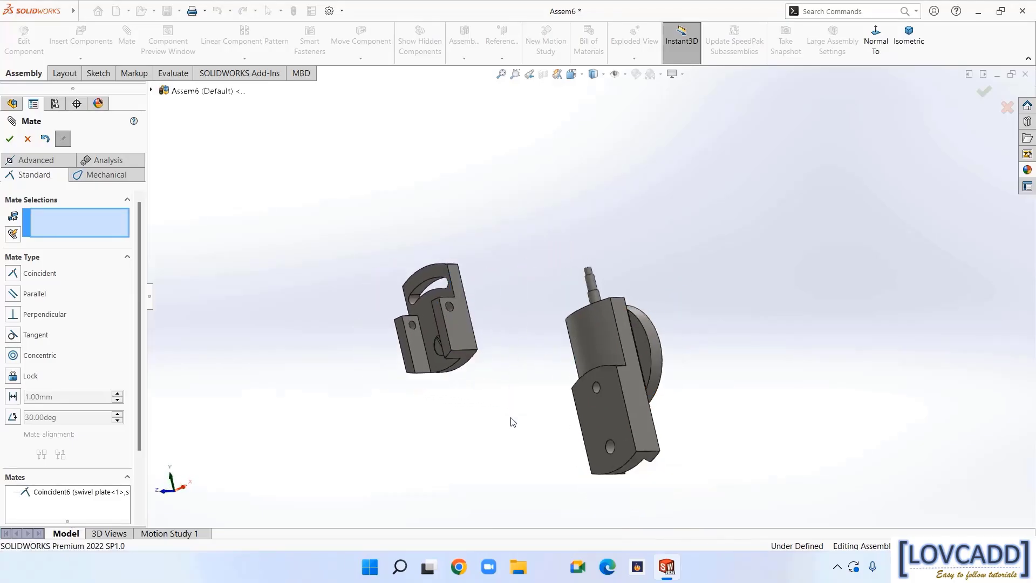
{"action": "scroll", "coordinate": [606, 478], "scroll_direction": "down", "scroll_amount": 4}
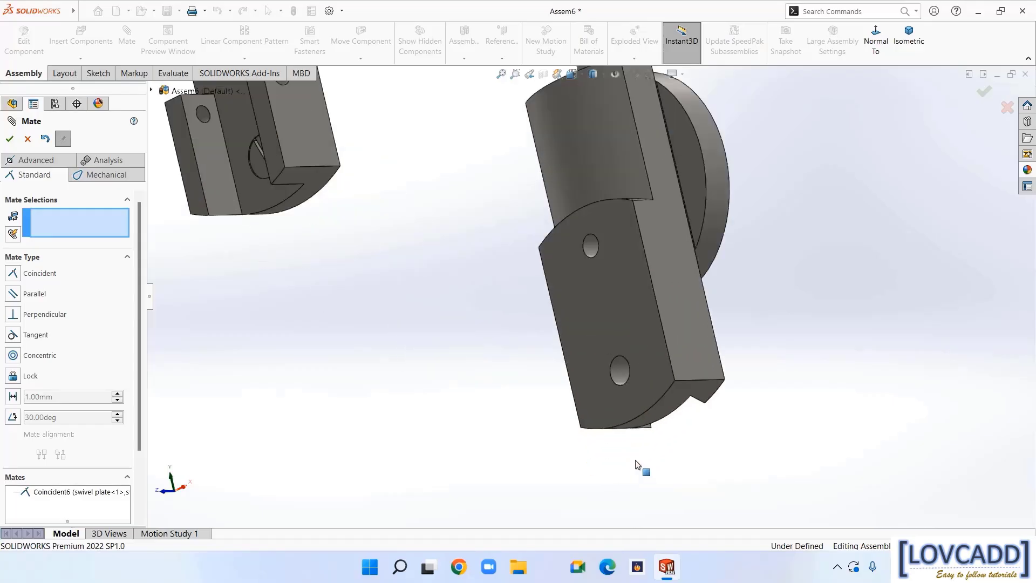
{"action": "left_click", "coordinate": [619, 378]}
{"action": "key", "text": "ctrl+4"}
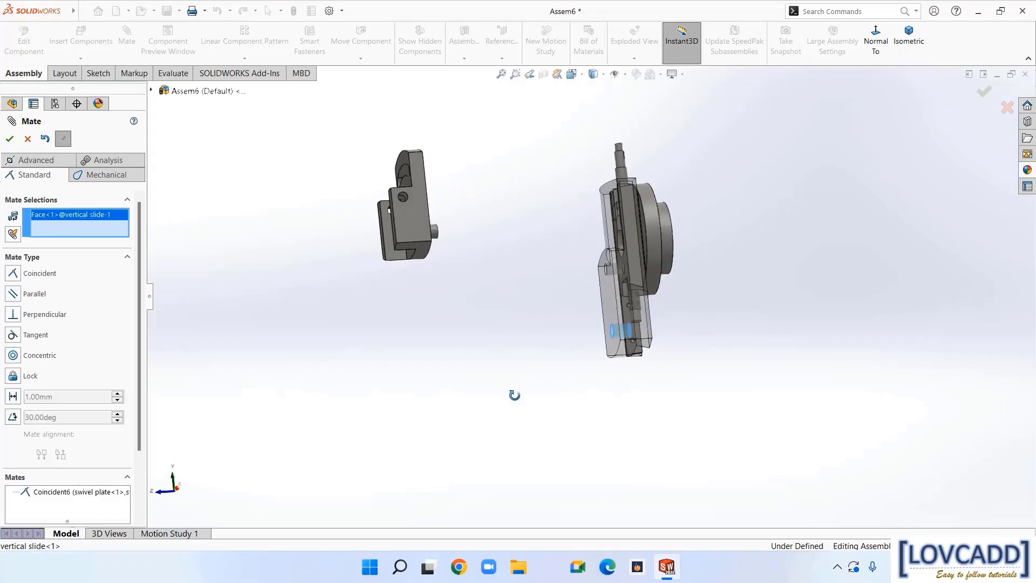
{"action": "left_click", "coordinate": [431, 235]}
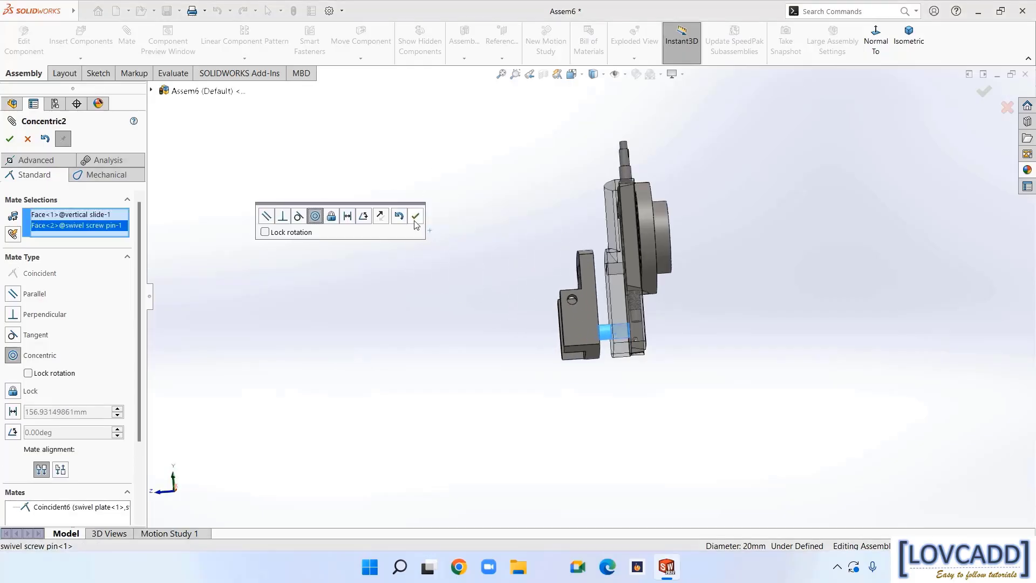
{"action": "left_click", "coordinate": [416, 217]}
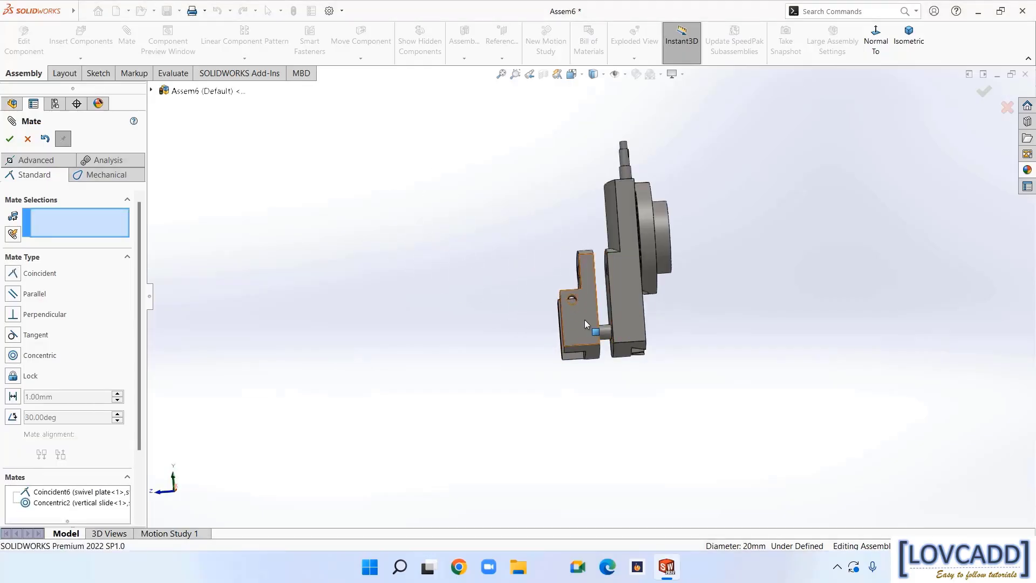
Mate the vertical slide's flat rear face coincident with the swivel plate's flat face on the screw pin's protruding side
{"action": "left_click_drag", "start_coordinate": [585, 319], "coordinate": [464, 324]}
{"action": "middle_click_drag", "start_coordinate": [541, 305], "coordinate": [571, 287]}
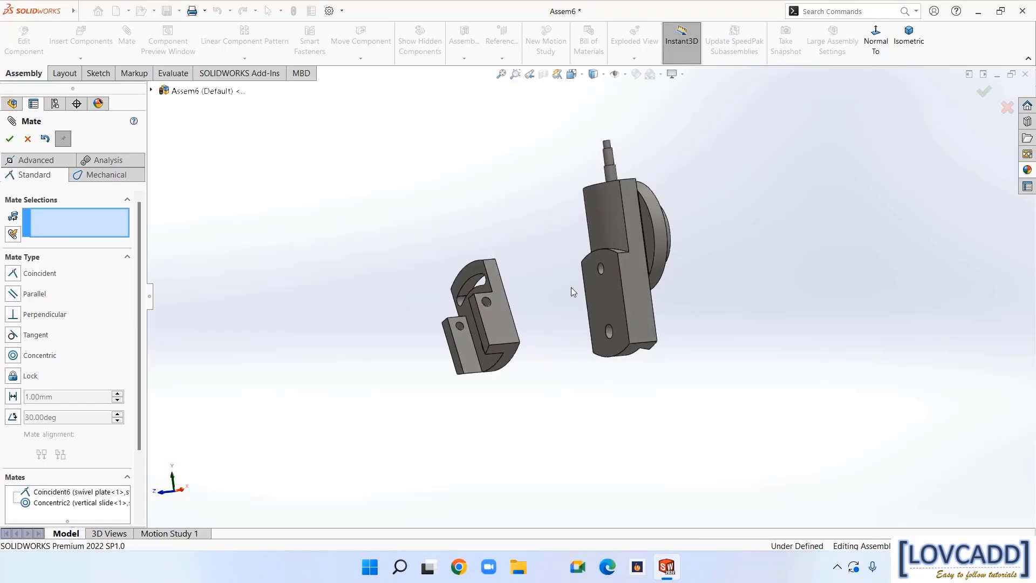
{"action": "left_click", "coordinate": [617, 293]}
{"action": "middle_click_drag", "start_coordinate": [423, 257], "coordinate": [503, 320]}
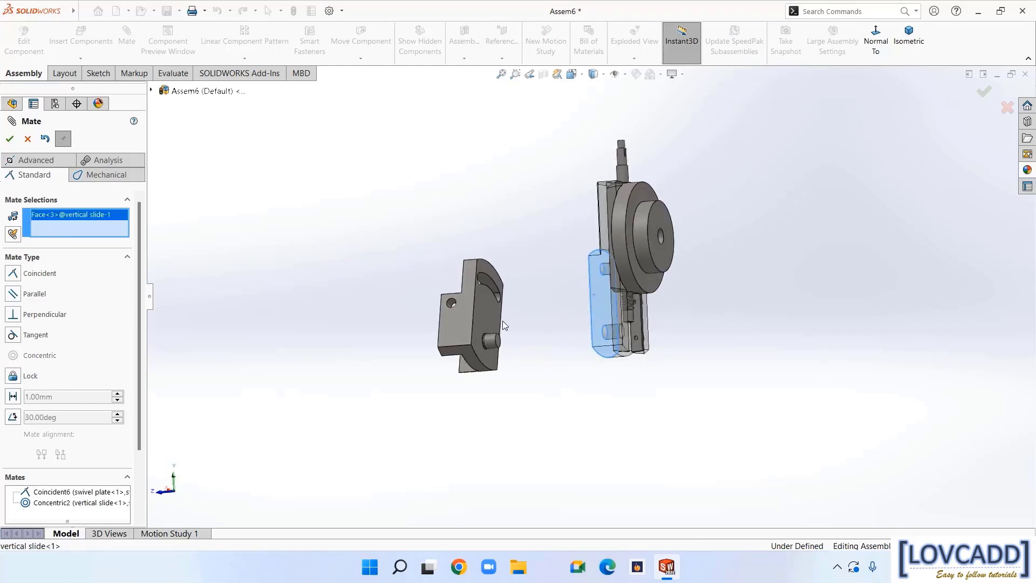
{"action": "left_click", "coordinate": [481, 309]}
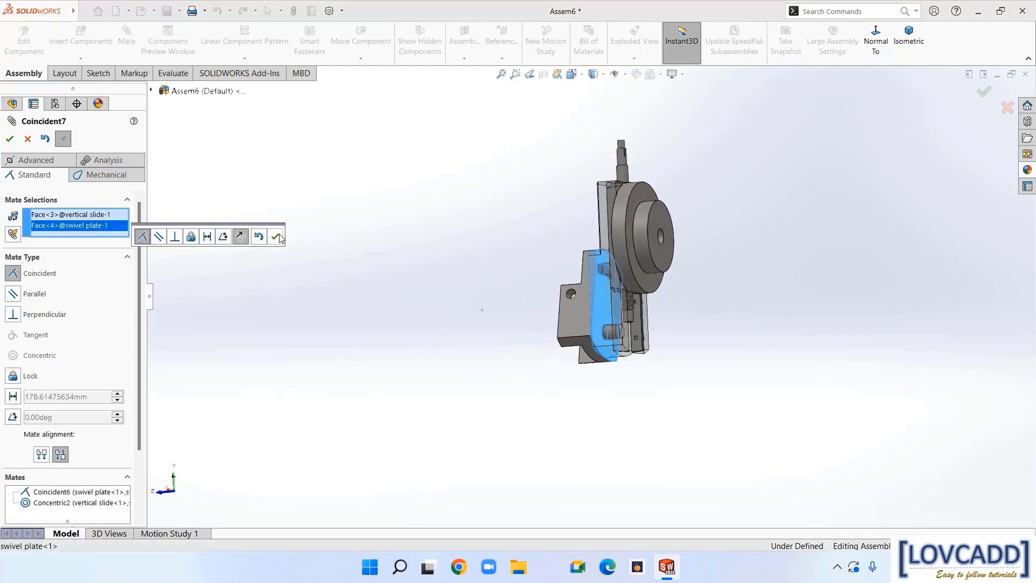
{"action": "left_click", "coordinate": [274, 236]}
Swing the swivel plate sideways about the screw pin to test its rotation on the vertical slide
{"action": "middle_click_drag", "start_coordinate": [318, 260], "coordinate": [483, 307]}
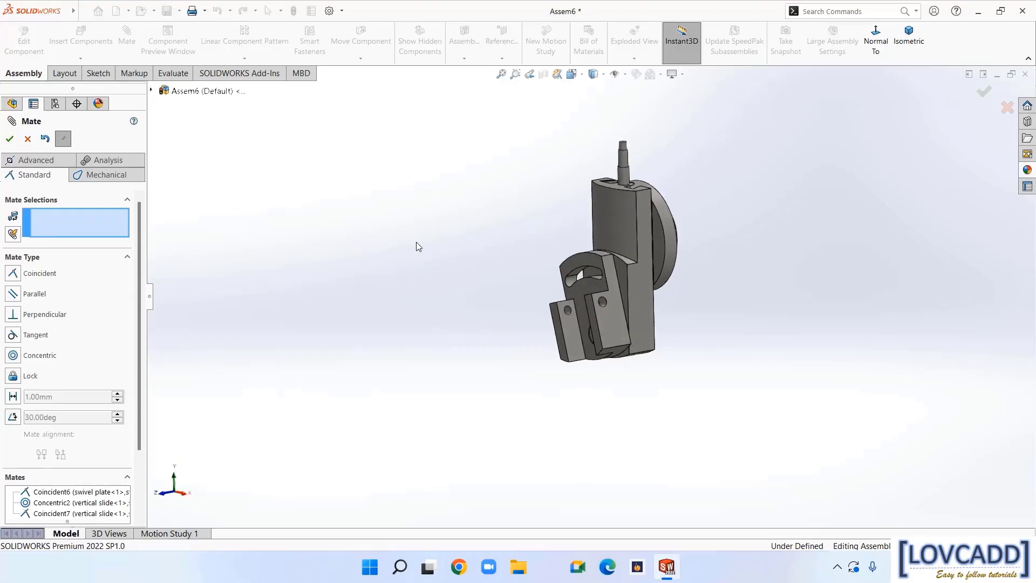
{"action": "middle_click_drag", "start_coordinate": [418, 246], "coordinate": [474, 291]}
{"action": "left_click", "coordinate": [647, 311]}
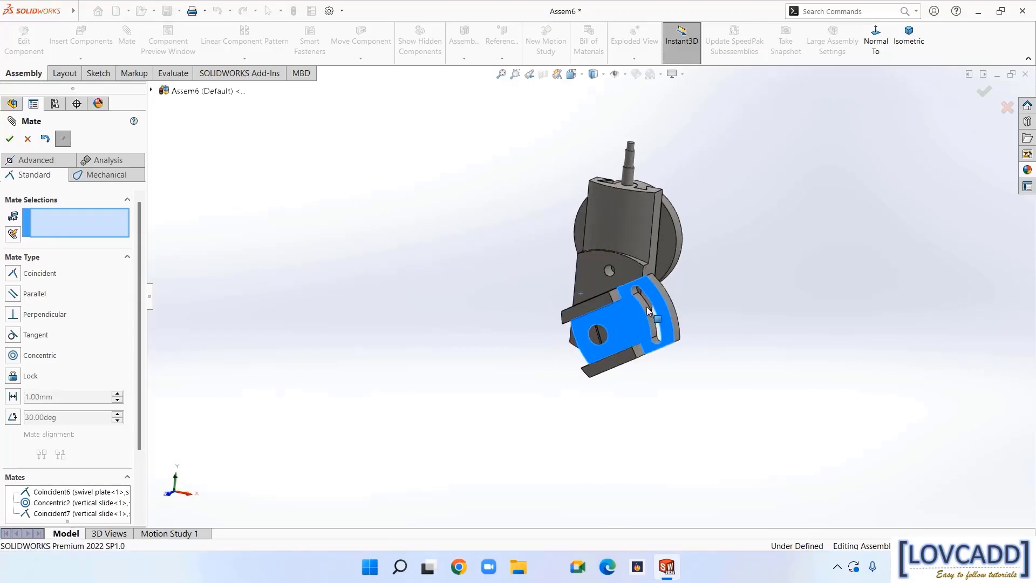
Swing the swivel plate back upright on the vertical slide and finish mating
{"action": "left_click_drag", "start_coordinate": [648, 312], "coordinate": [601, 299]}
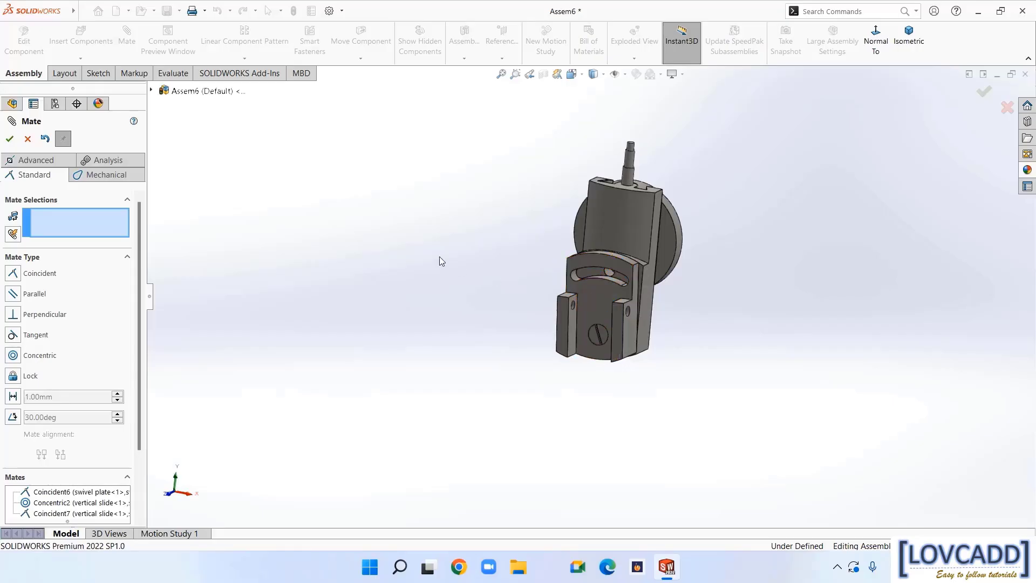
{"action": "left_click", "coordinate": [8, 141]}
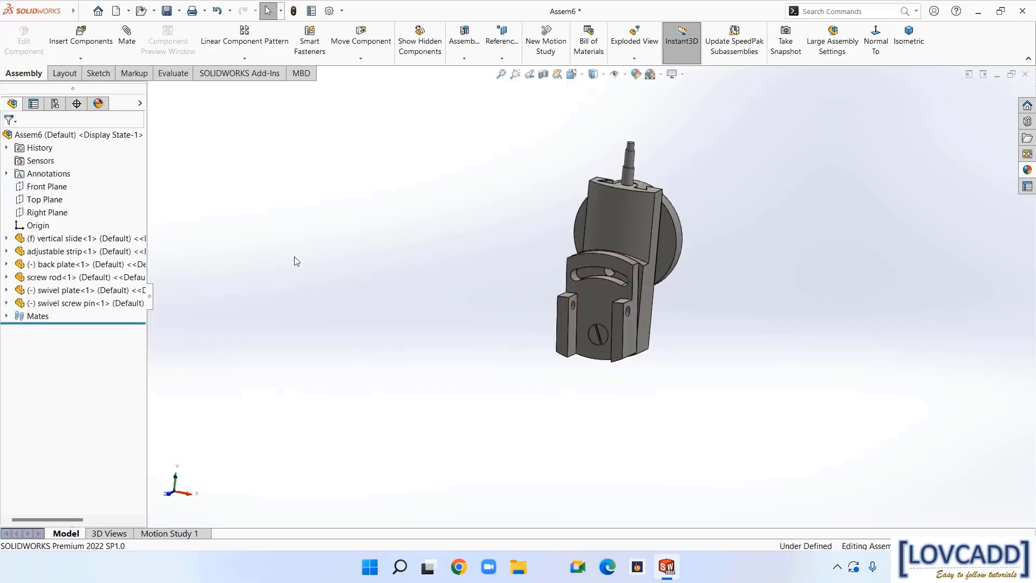
Insert the clamping screw and washer5 parts from the shaping machine folder and place them beside the assembly
{"action": "left_click", "coordinate": [89, 61]}
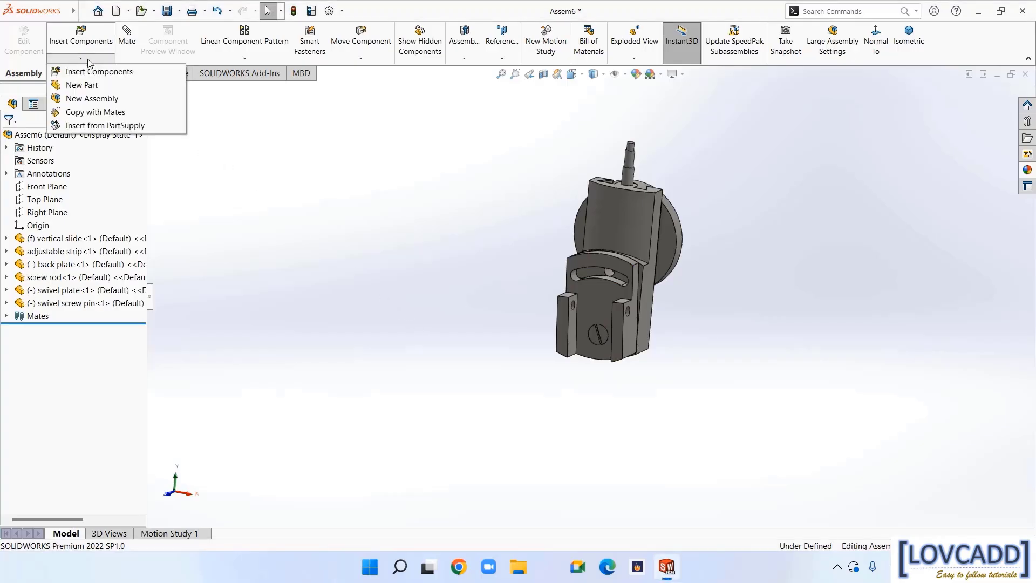
{"action": "left_click", "coordinate": [89, 72]}
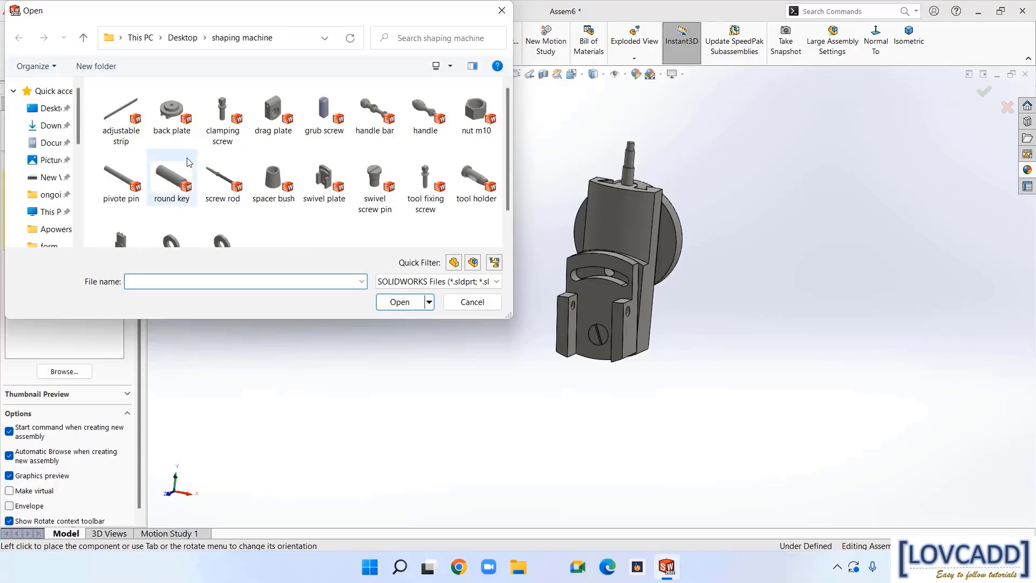
{"action": "left_click", "coordinate": [222, 114]}
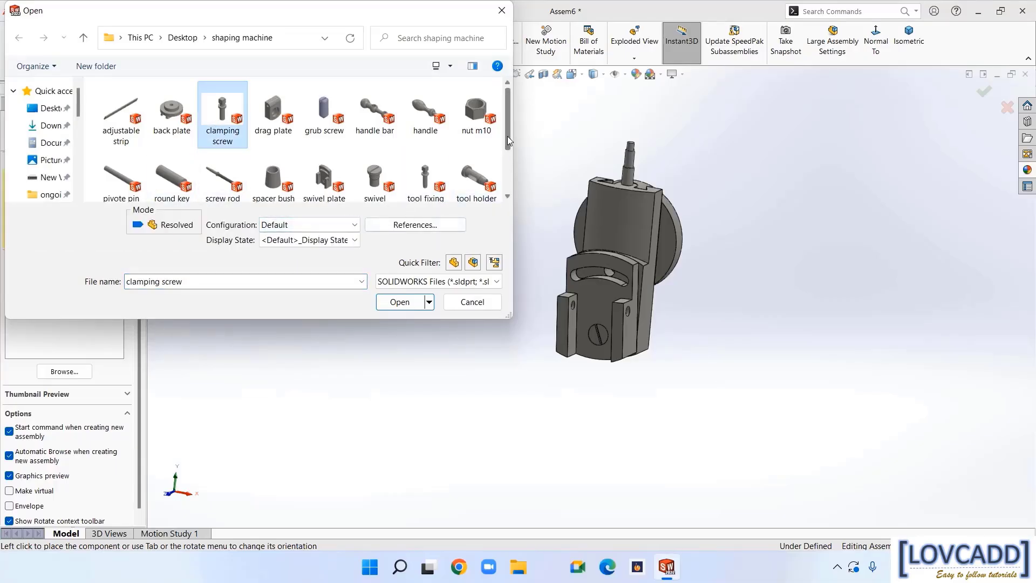
{"action": "left_click_drag", "start_coordinate": [507, 136], "coordinate": [509, 166]}
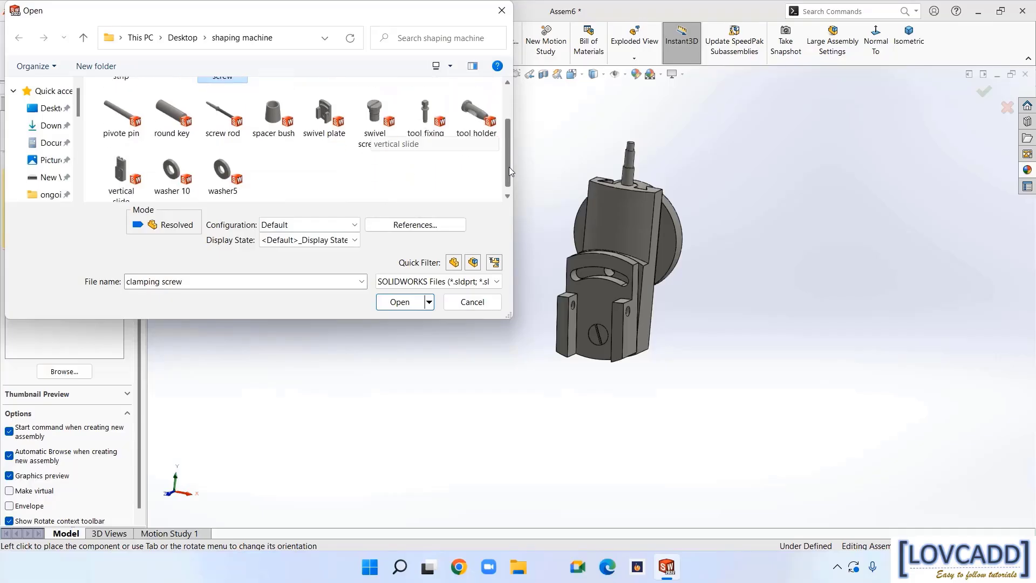
{"action": "left_click", "coordinate": [222, 173], "text": "ctrl"}
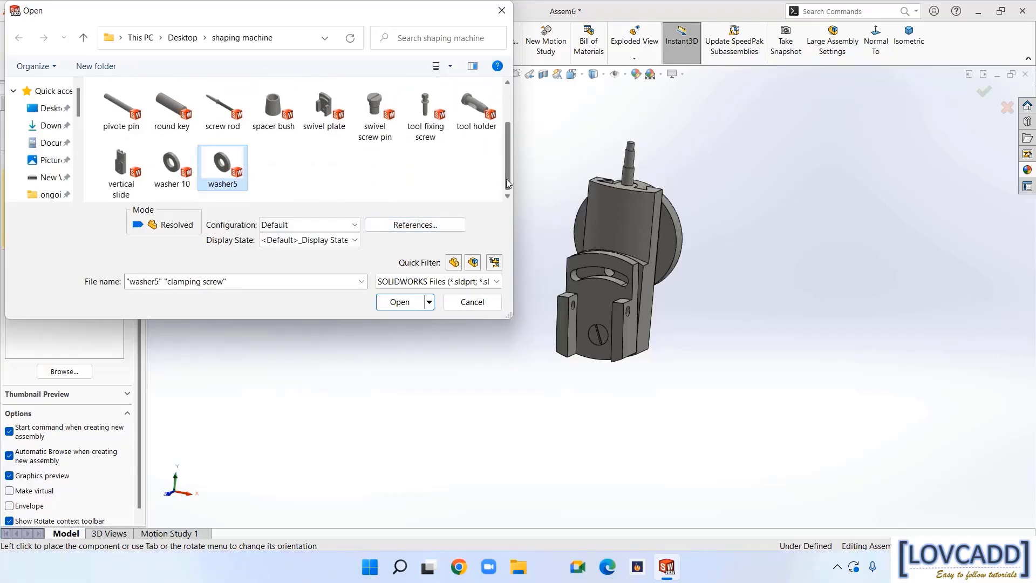
{"action": "left_click_drag", "start_coordinate": [507, 177], "coordinate": [511, 144]}
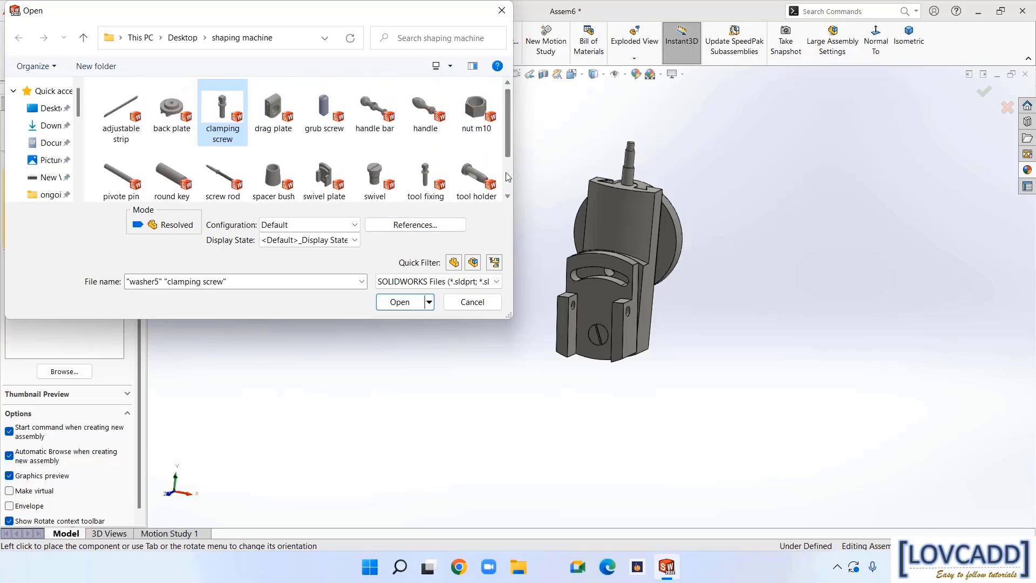
{"action": "left_click", "coordinate": [402, 301]}
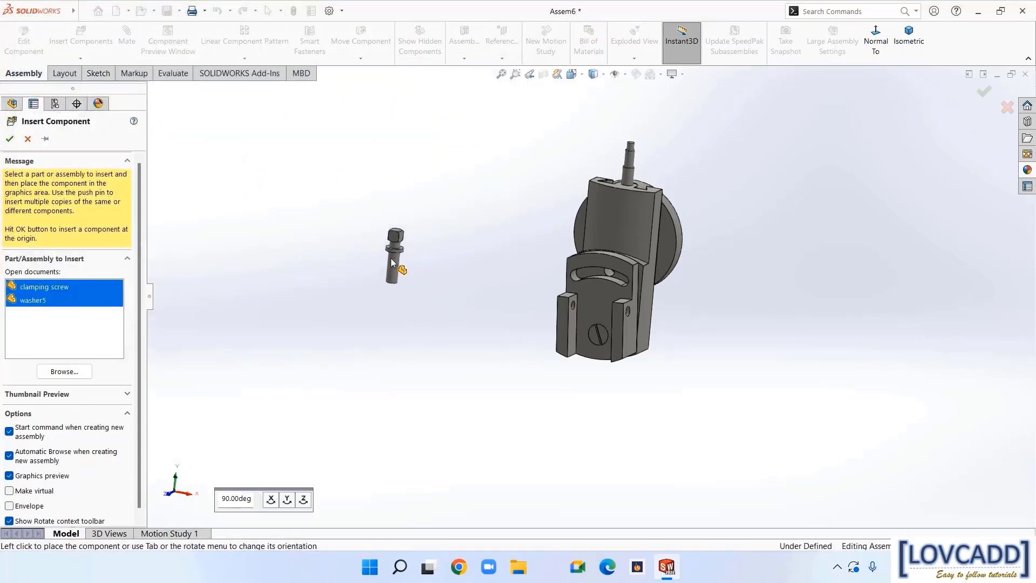
{"action": "left_click", "coordinate": [390, 258]}
{"action": "left_click", "coordinate": [333, 286]}
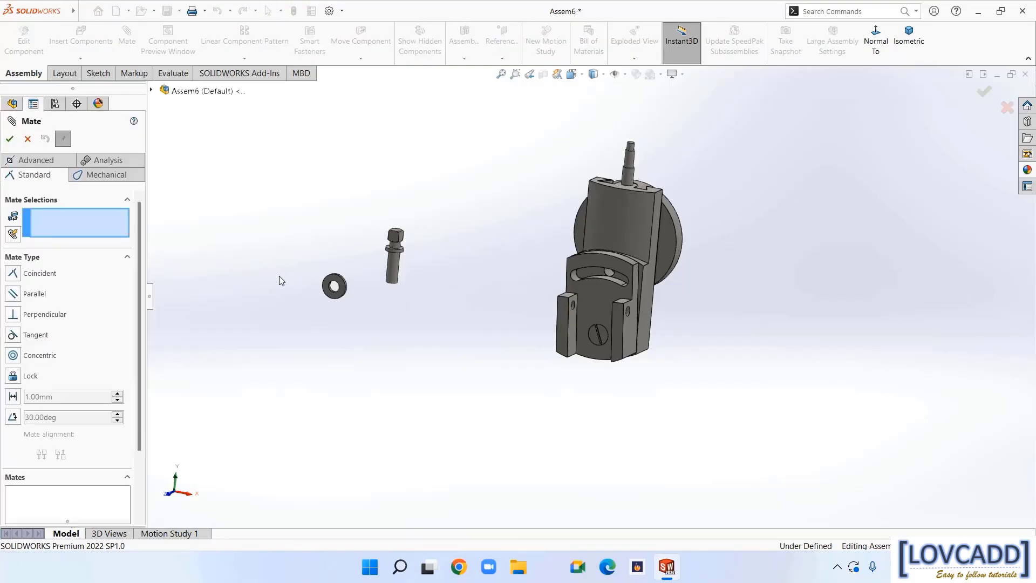
Mate washer5's hole edge coincident with the underside edge of the clamping screw's collar, flipping the alignment
{"action": "scroll", "coordinate": [280, 276], "scroll_direction": "down", "scroll_amount": 3}
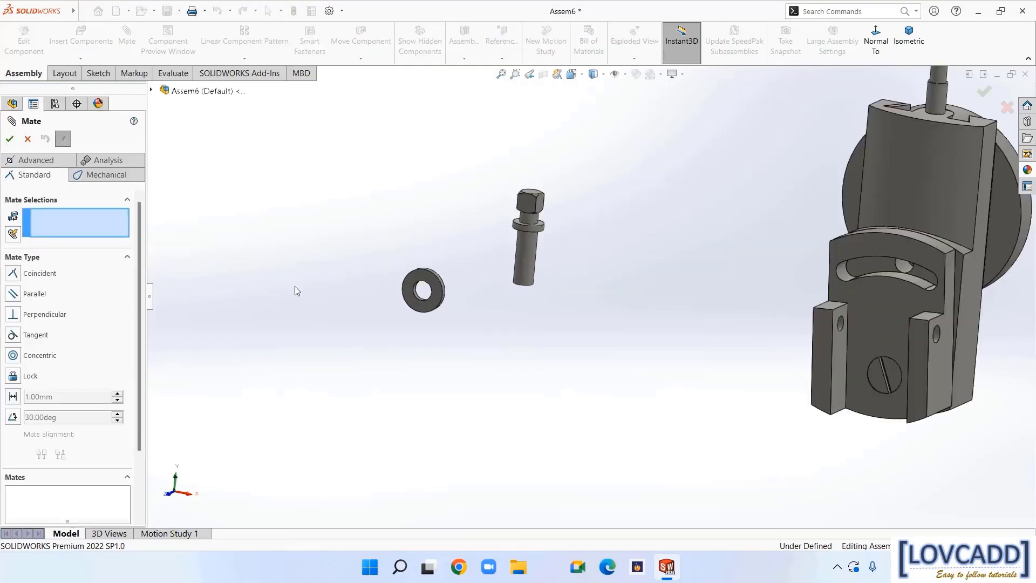
{"action": "left_click", "coordinate": [420, 287]}
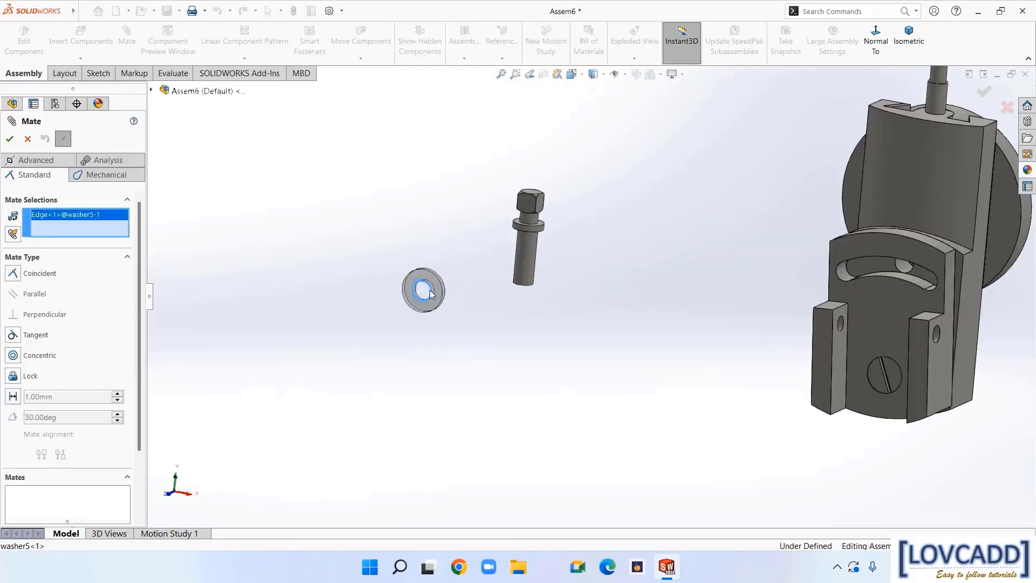
{"action": "middle_click_drag", "start_coordinate": [536, 303], "coordinate": [538, 227]}
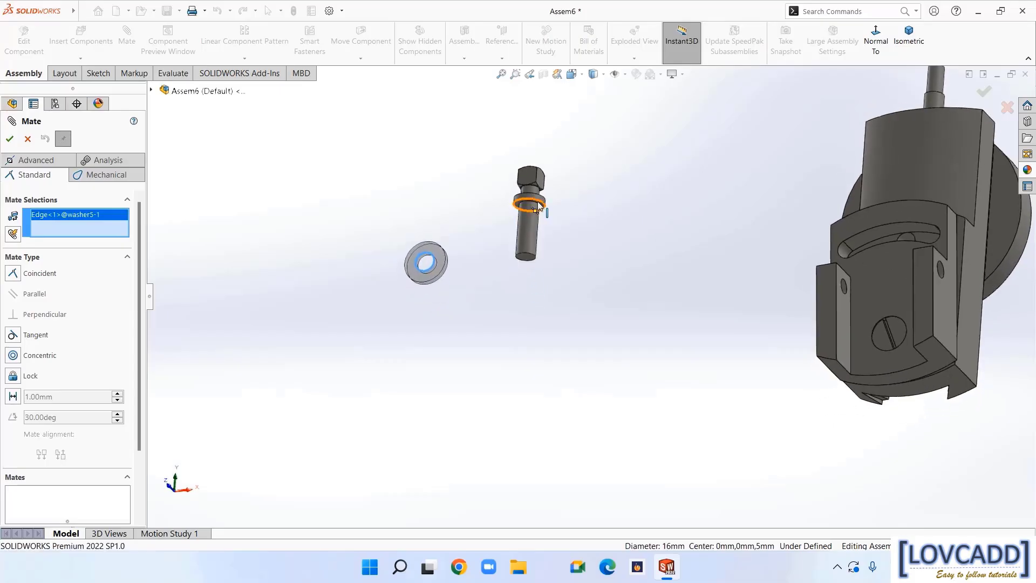
{"action": "left_click", "coordinate": [537, 205]}
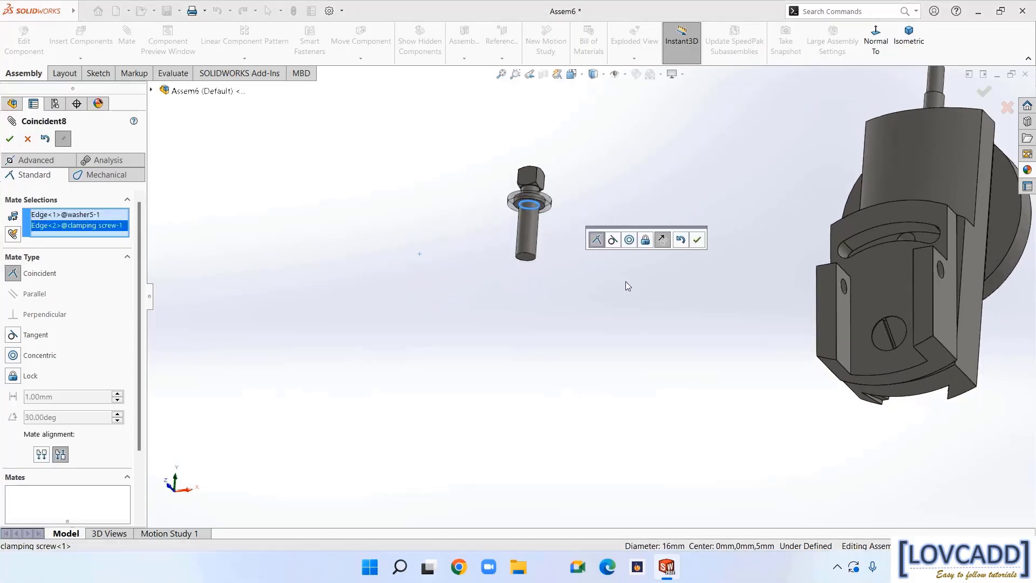
{"action": "left_click", "coordinate": [663, 241]}
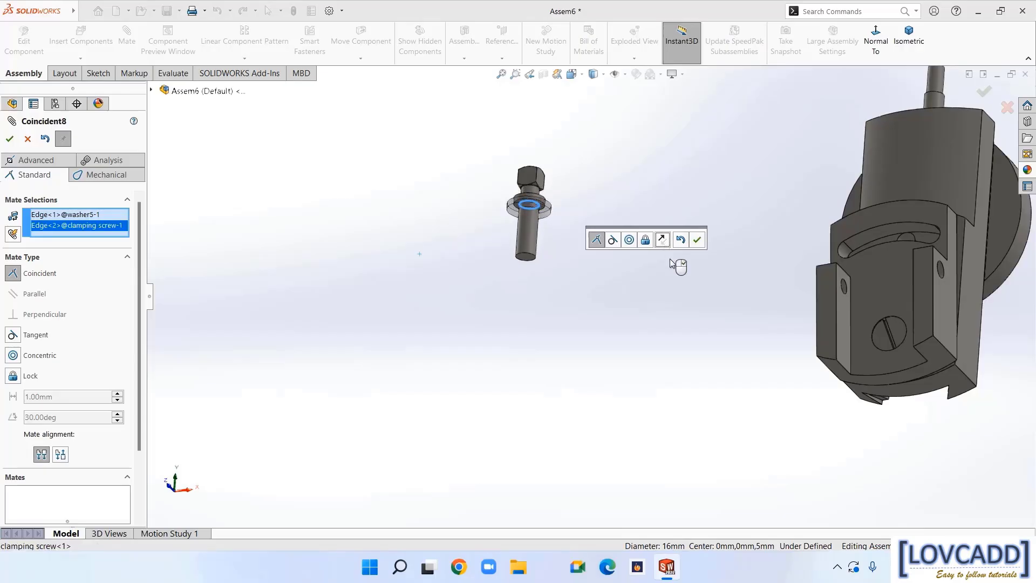
{"action": "left_click", "coordinate": [697, 241]}
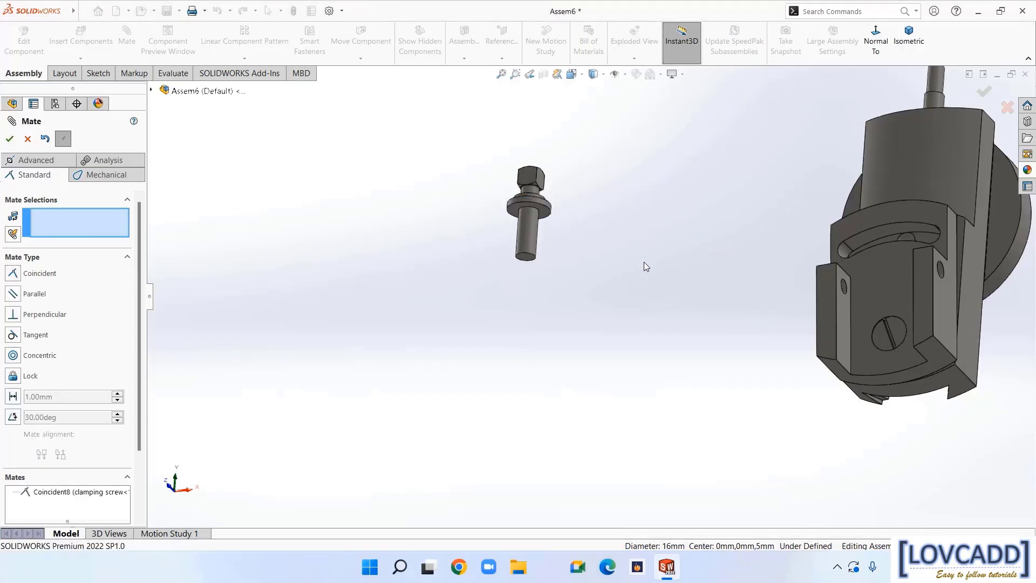
Add a concentric mate between the clamping screw's shank and the vertical slide's hole behind the swivel plate's curved slot, flipping the alignment
{"action": "left_click", "coordinate": [524, 231]}
{"action": "middle_click_drag", "start_coordinate": [699, 268], "coordinate": [695, 343]}
{"action": "scroll", "coordinate": [887, 276], "scroll_direction": "down", "scroll_amount": 5}
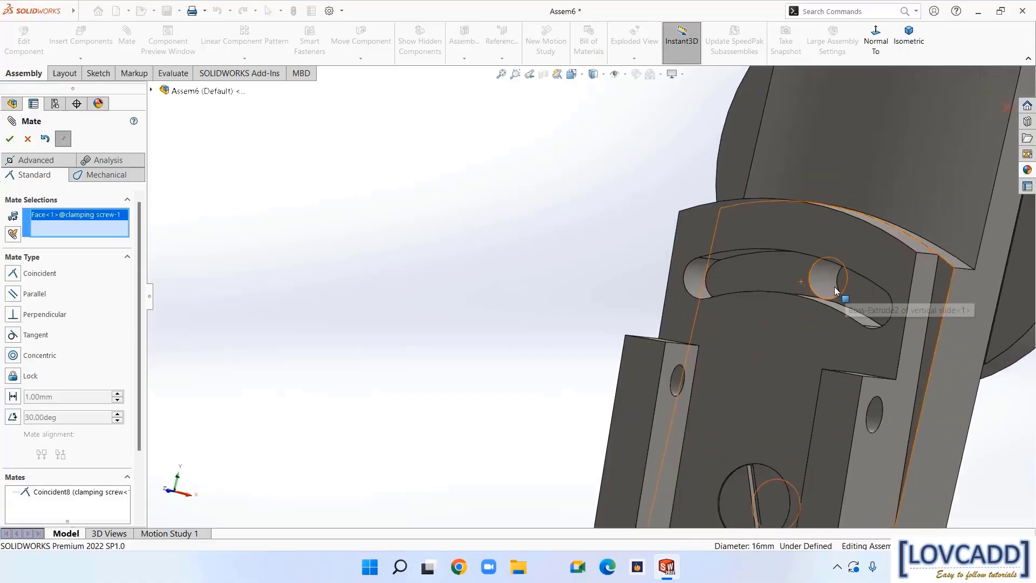
{"action": "left_click", "coordinate": [823, 283]}
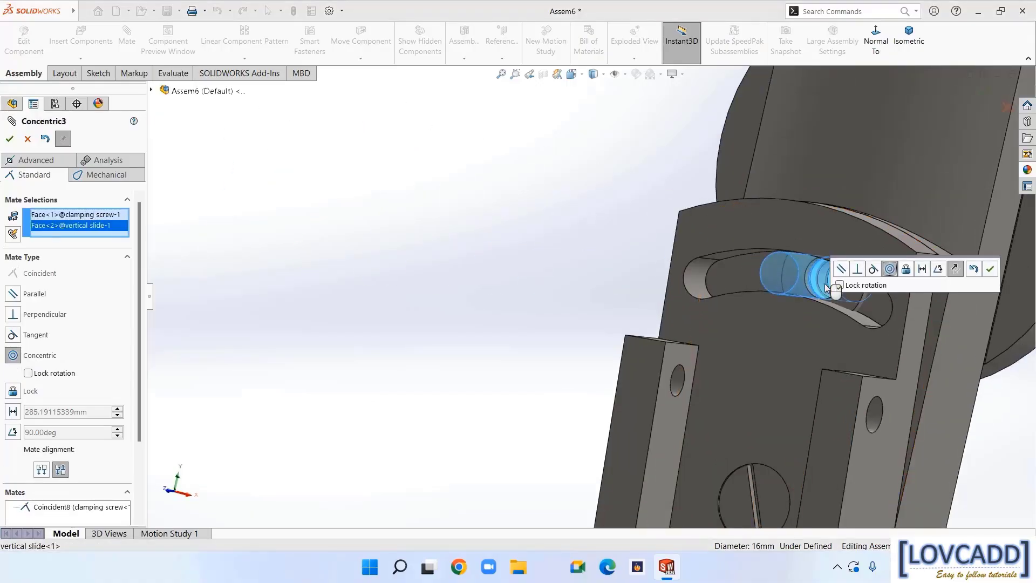
{"action": "left_click", "coordinate": [956, 270]}
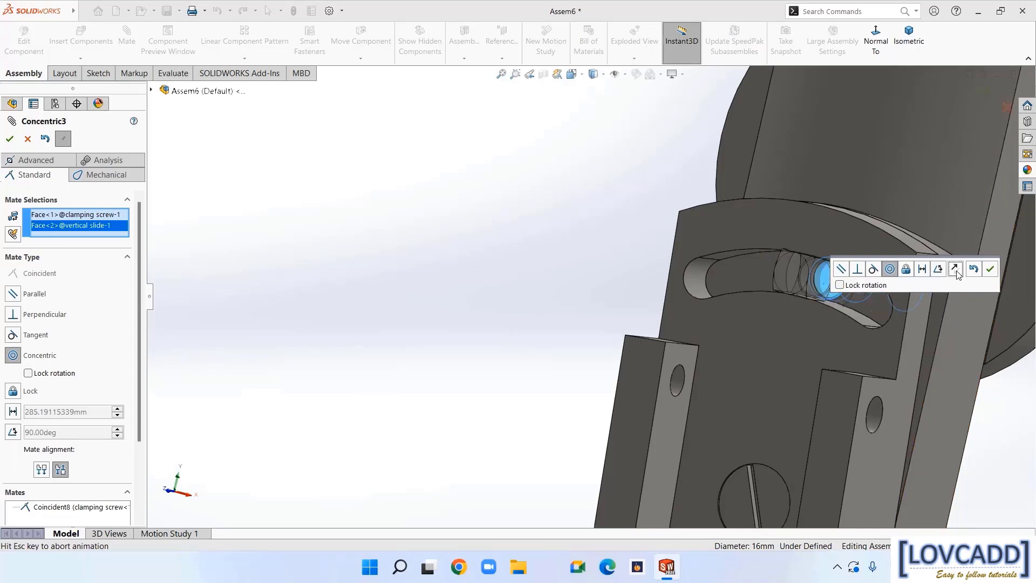
{"action": "left_click", "coordinate": [991, 271]}
Pull the clamping screw clear of the plate and add a free Slot mate between its shank and the swivel plate's curved slot
{"action": "left_click_drag", "start_coordinate": [805, 279], "coordinate": [470, 268]}
{"action": "middle_click_drag", "start_coordinate": [450, 277], "coordinate": [407, 258]}
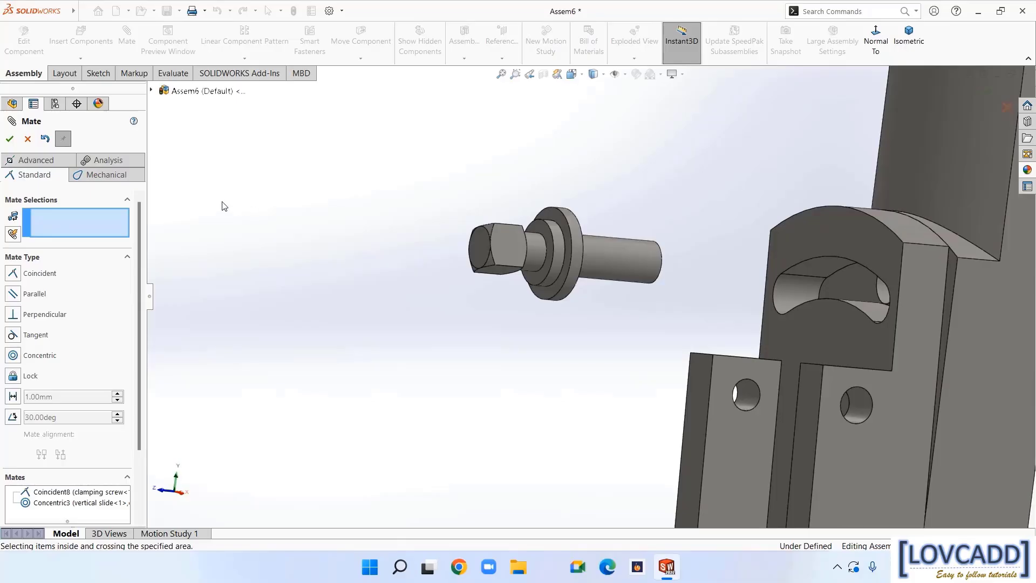
{"action": "left_click", "coordinate": [115, 180]}
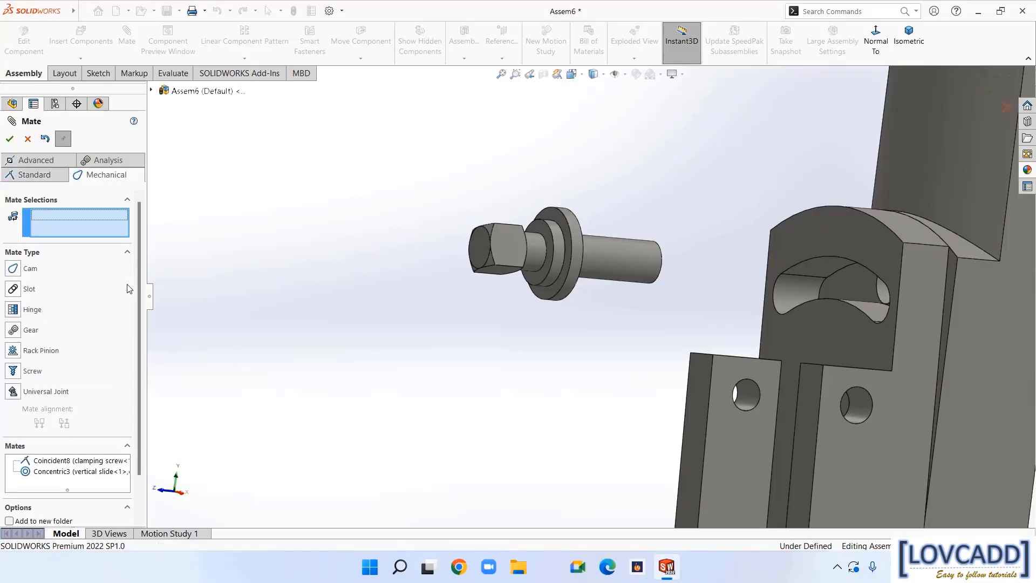
{"action": "left_click", "coordinate": [26, 291]}
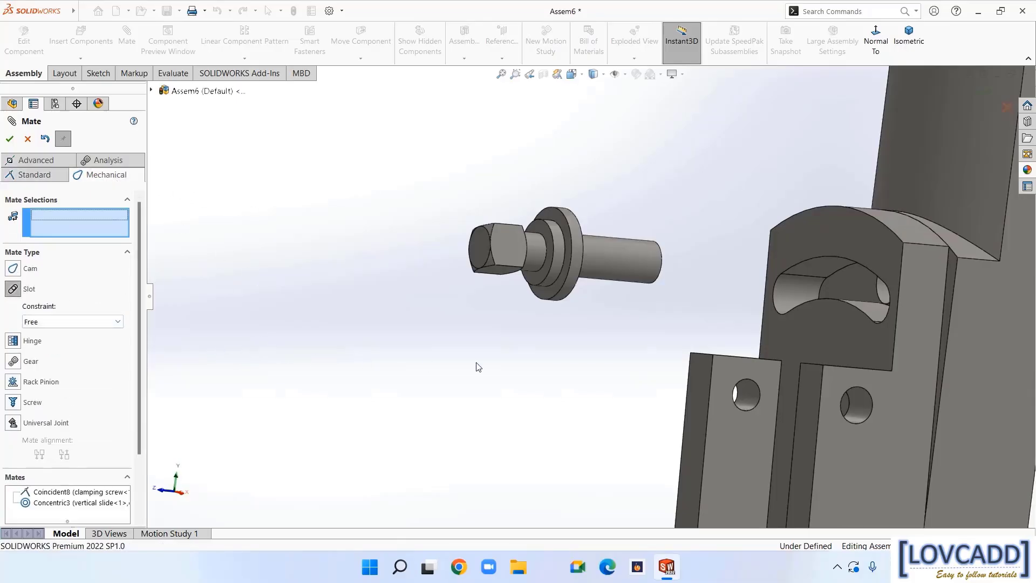
{"action": "left_click", "coordinate": [608, 263]}
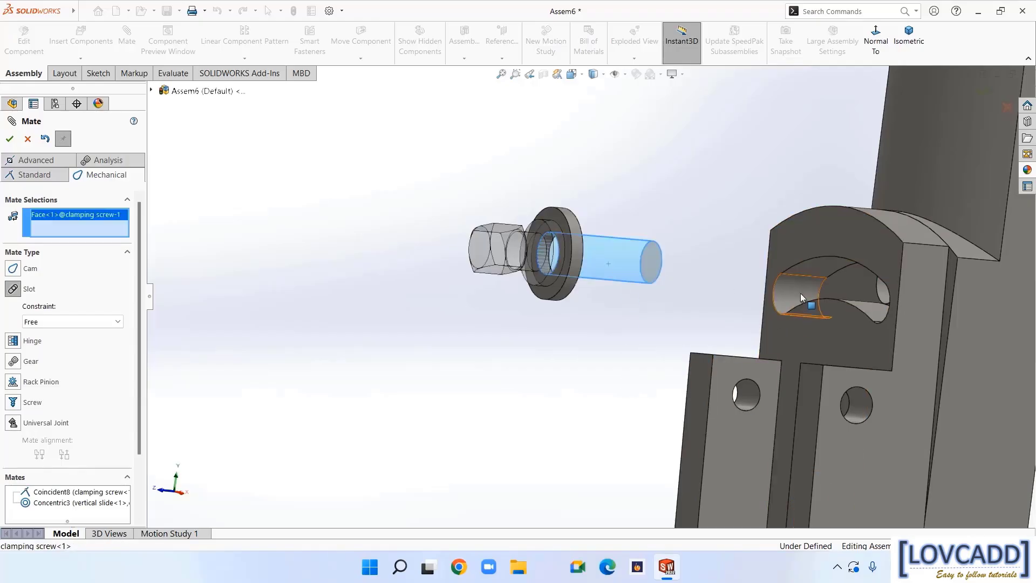
{"action": "left_click", "coordinate": [815, 266]}
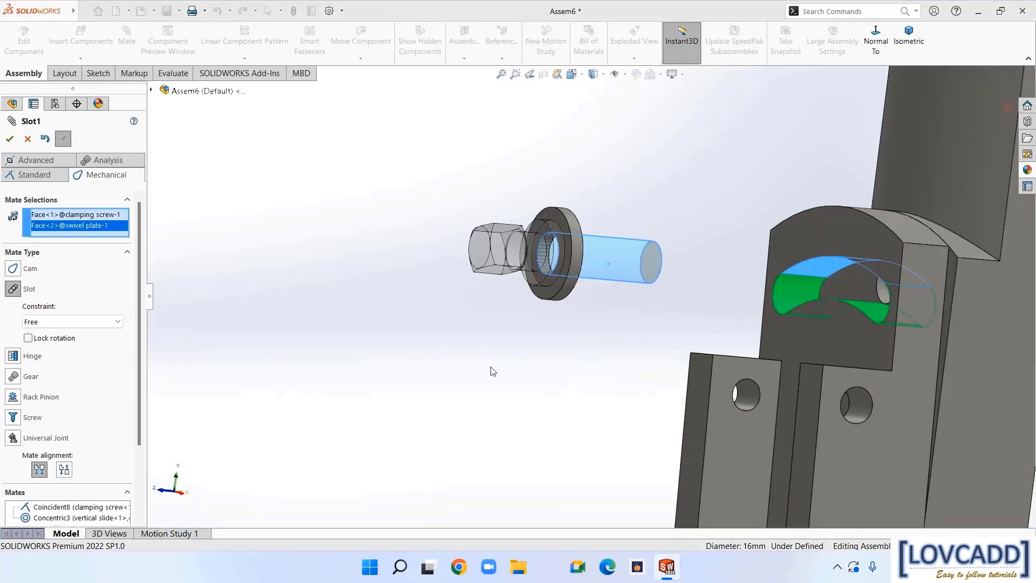
{"action": "left_click", "coordinate": [10, 139]}
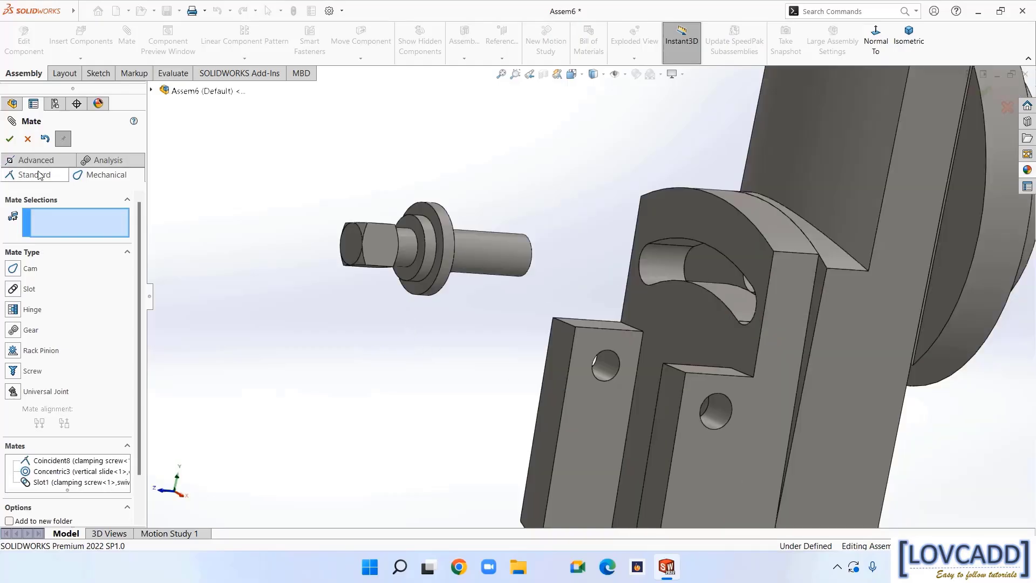
Mate the swivel plate's slotted front face coincident with washer5's flat face on the screw shank side, and finish mating
{"action": "left_click", "coordinate": [34, 174]}
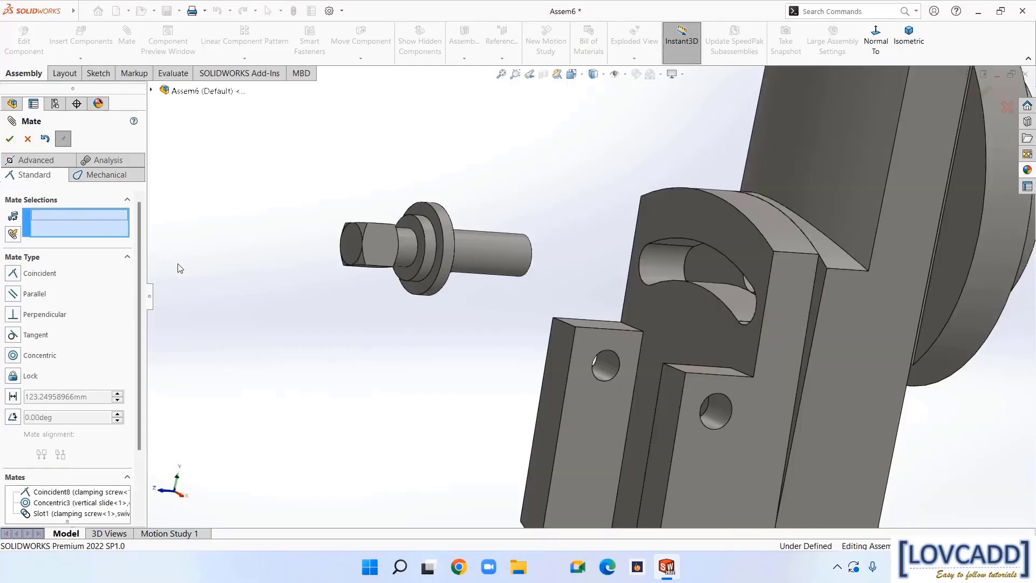
{"action": "left_click", "coordinate": [688, 328]}
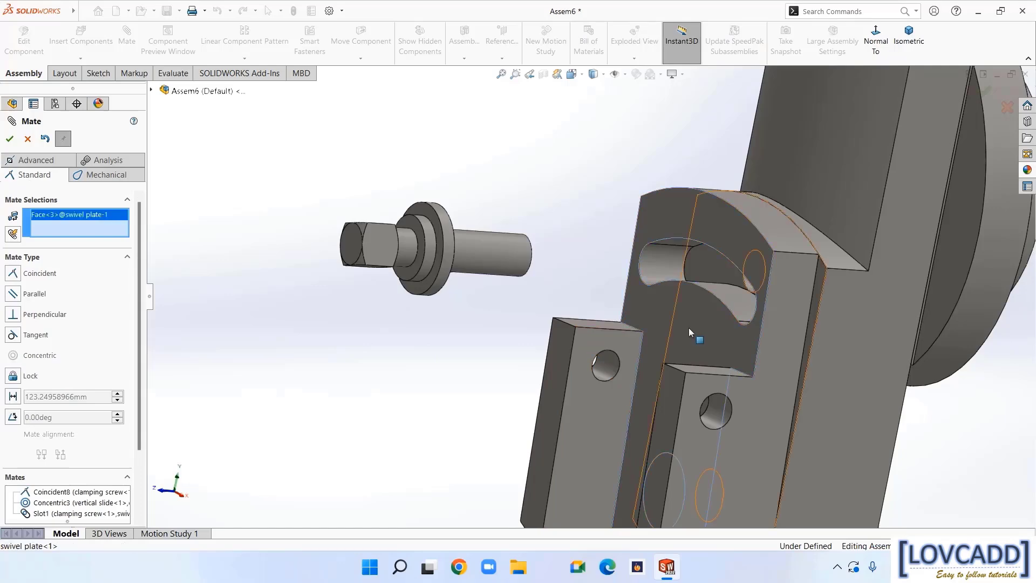
{"action": "middle_click_drag", "start_coordinate": [502, 363], "coordinate": [455, 358]}
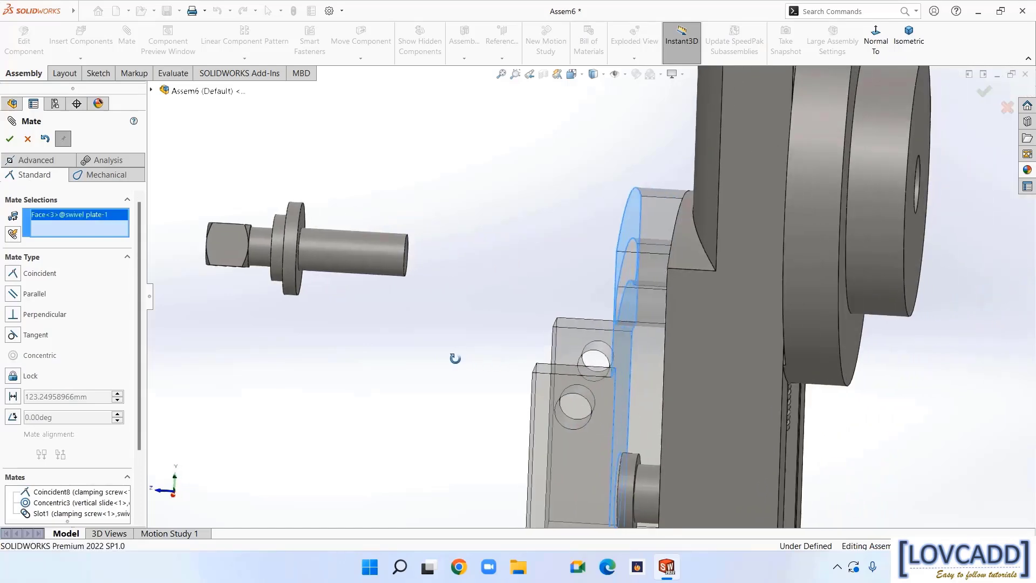
{"action": "left_click", "coordinate": [300, 283]}
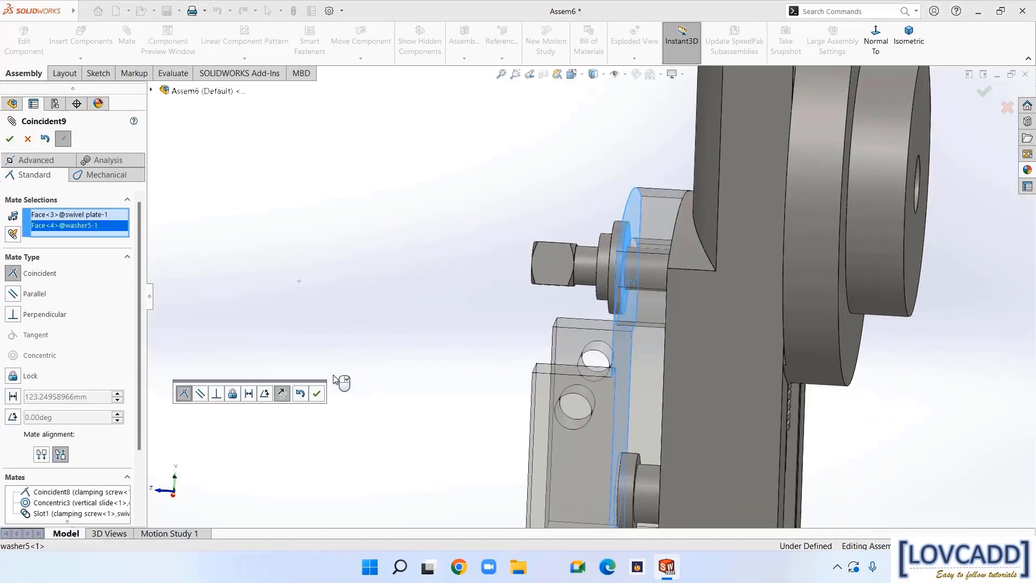
{"action": "left_click", "coordinate": [315, 397]}
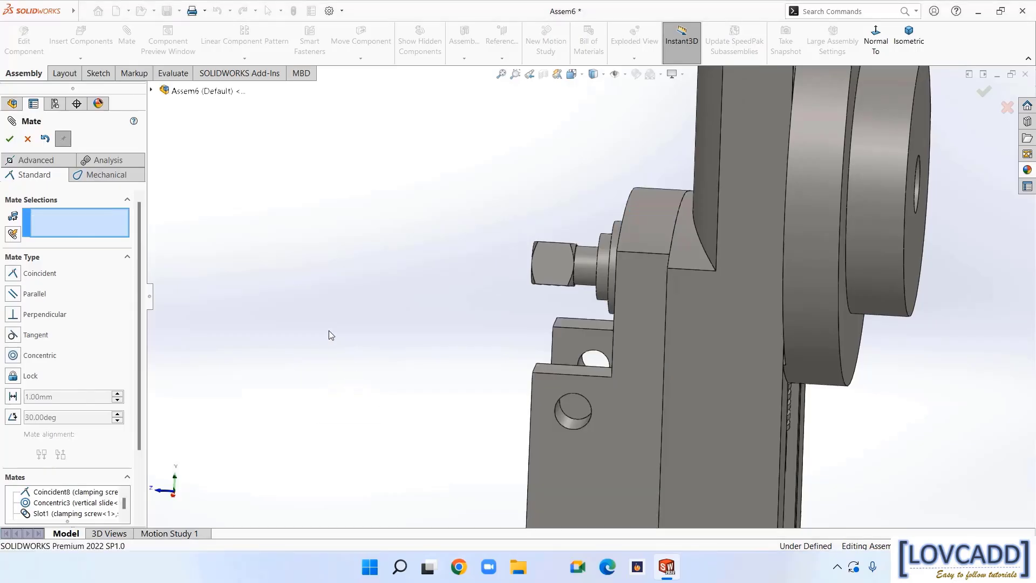
{"action": "left_click", "coordinate": [10, 140]}
Try swinging the swivel plate about its screw pin to check its motion with the clamping screw in the curved slot
{"action": "key", "text": "f"}
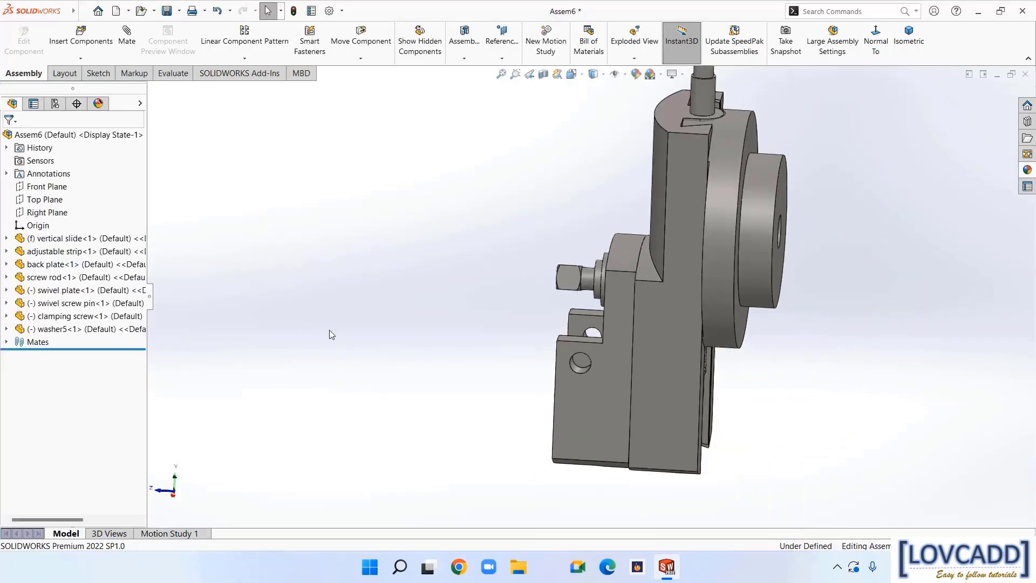
{"action": "middle_click_drag", "start_coordinate": [345, 332], "coordinate": [414, 358]}
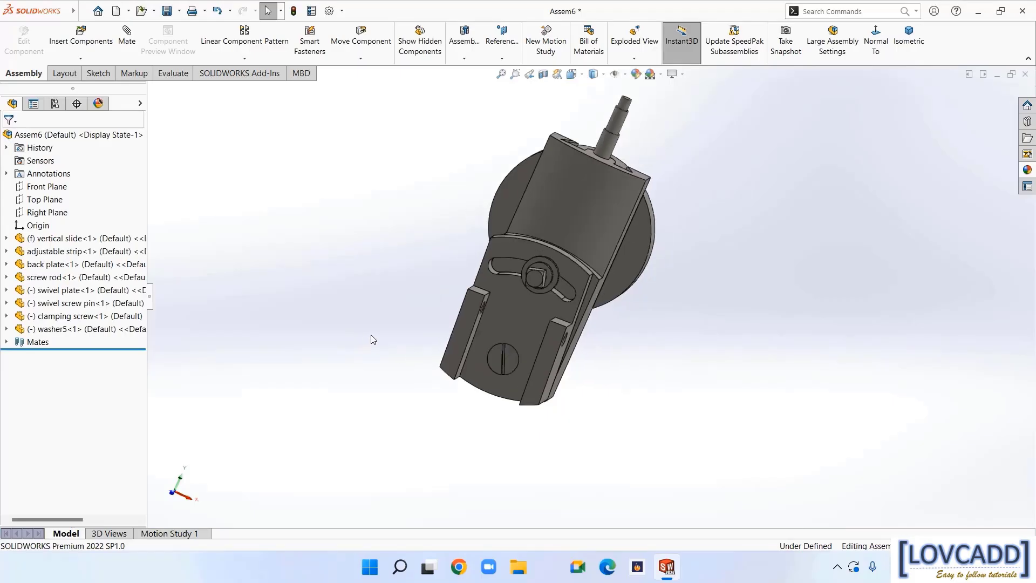
{"action": "left_click", "coordinate": [502, 312]}
{"action": "mouse_move", "coordinate": [455, 303]}
{"action": "left_mouse_down"}
{"action": "mouse_move", "coordinate": [523, 328]}
{"action": "mouse_move", "coordinate": [474, 299]}
{"action": "mouse_move", "coordinate": [533, 339]}
{"action": "mouse_move", "coordinate": [488, 299]}
{"action": "mouse_move", "coordinate": [463, 293]}
{"action": "left_mouse_up"}
{"action": "left_click", "coordinate": [371, 281]}
{"action": "middle_click_drag", "start_coordinate": [371, 281], "coordinate": [339, 313]}
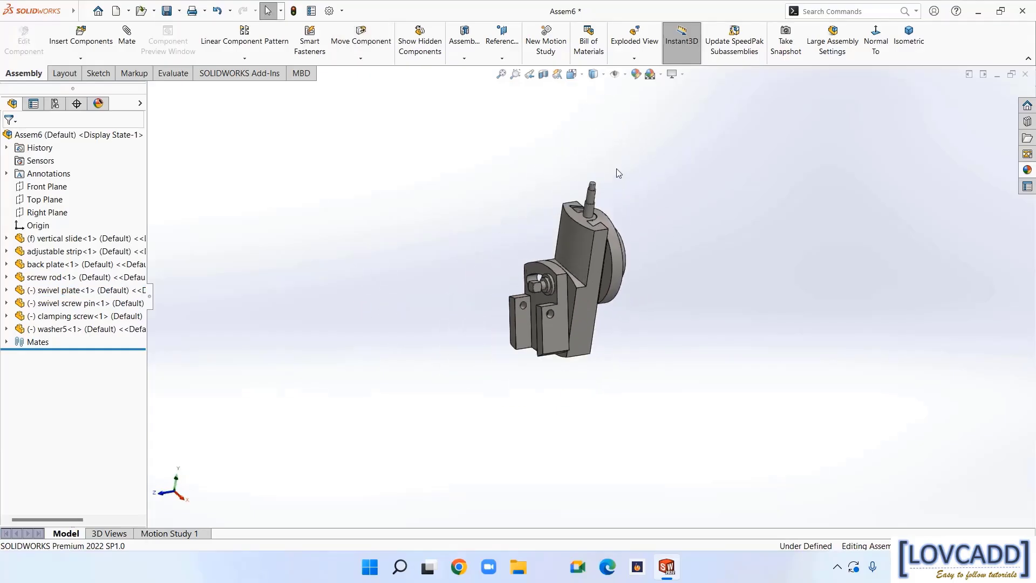
Move the back plate down along the vertical slide to test its travel
{"action": "middle_click_drag", "start_coordinate": [618, 169], "coordinate": [618, 231]}
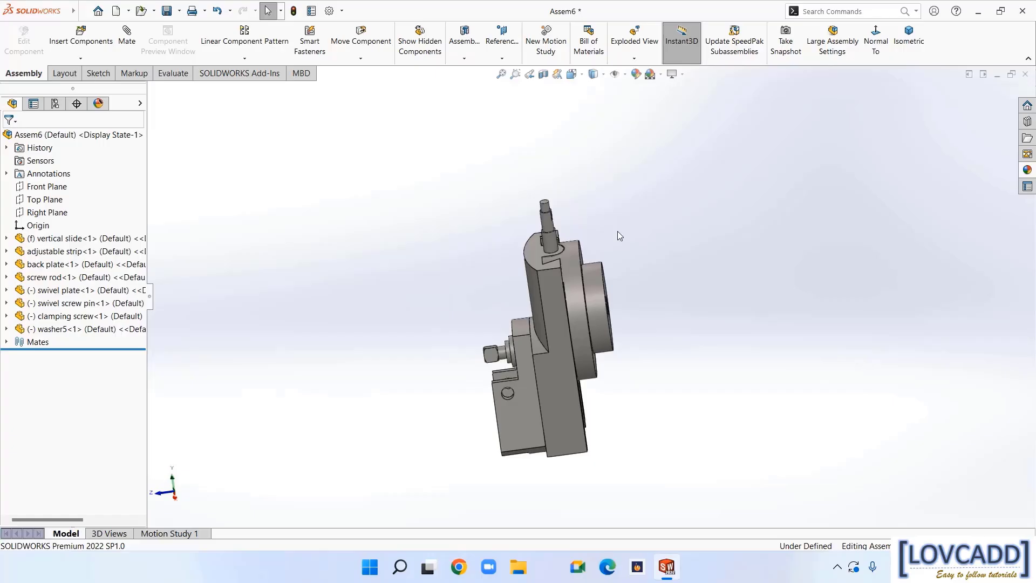
{"action": "left_click", "coordinate": [573, 266]}
{"action": "left_click", "coordinate": [639, 295]}
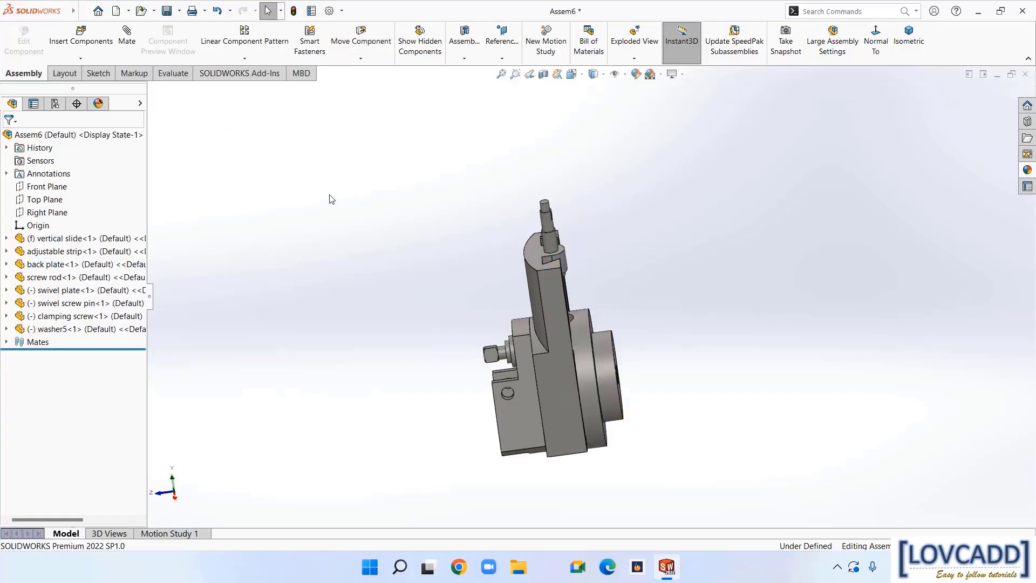
Open the handle, handle bar, nut m10, round key and spacer bush parts together for insertion into the assembly
{"action": "left_click", "coordinate": [81, 58]}
{"action": "left_click", "coordinate": [81, 77]}
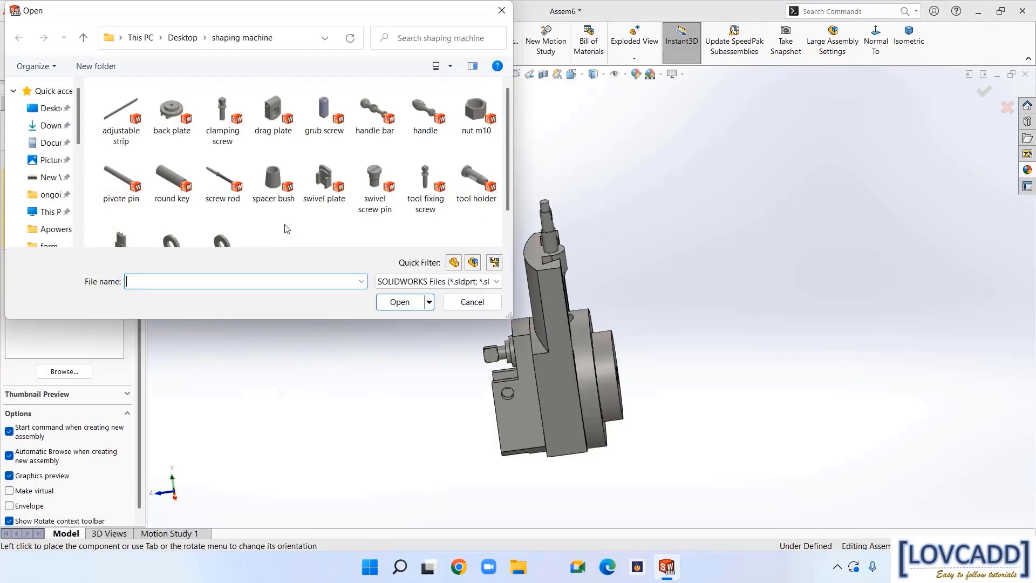
{"action": "left_click", "coordinate": [273, 181]}
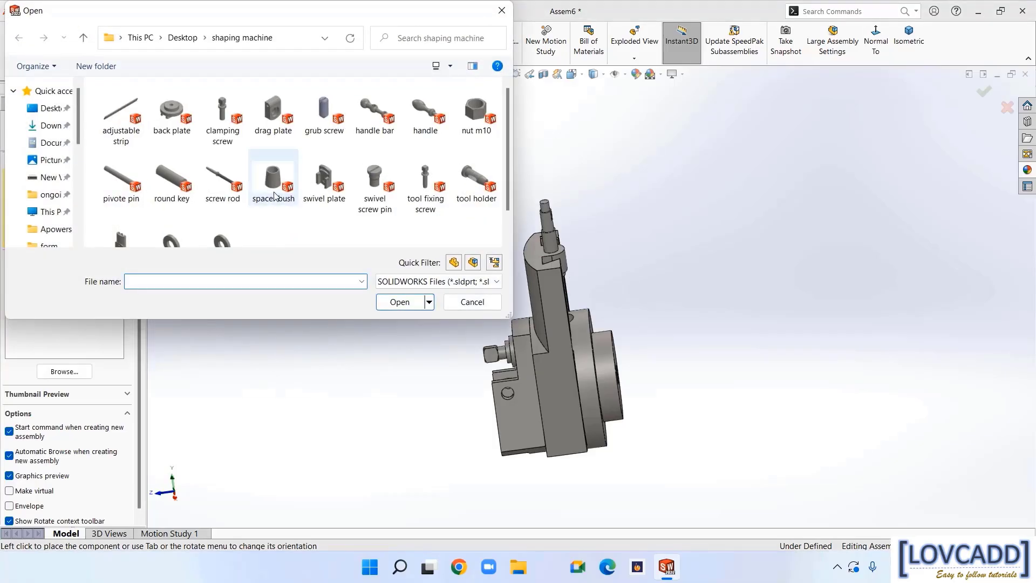
{"action": "left_click", "coordinate": [357, 132], "text": "ctrl"}
{"action": "left_click", "coordinate": [428, 115], "text": "ctrl"}
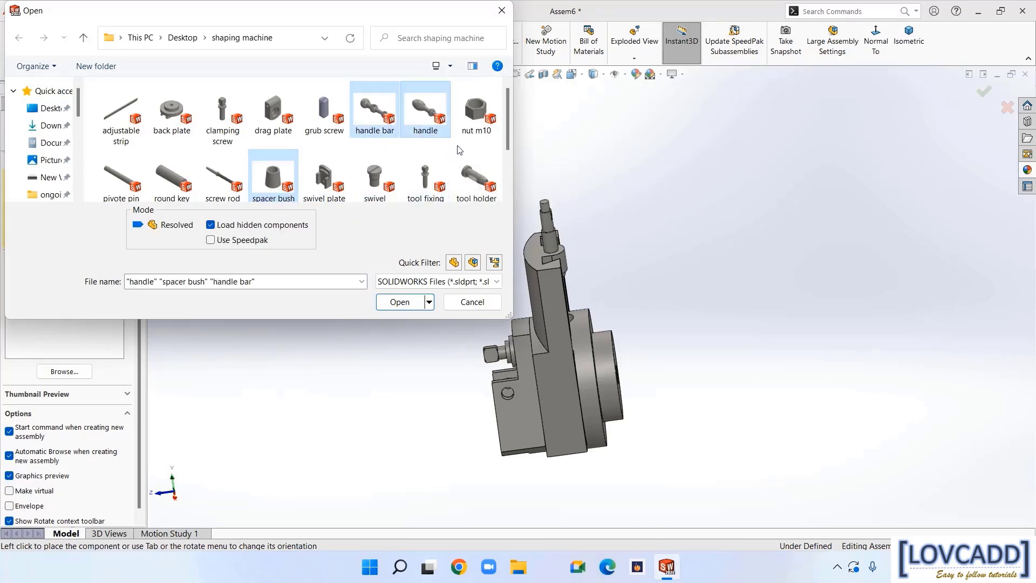
{"action": "left_click", "coordinate": [475, 117], "text": "ctrl"}
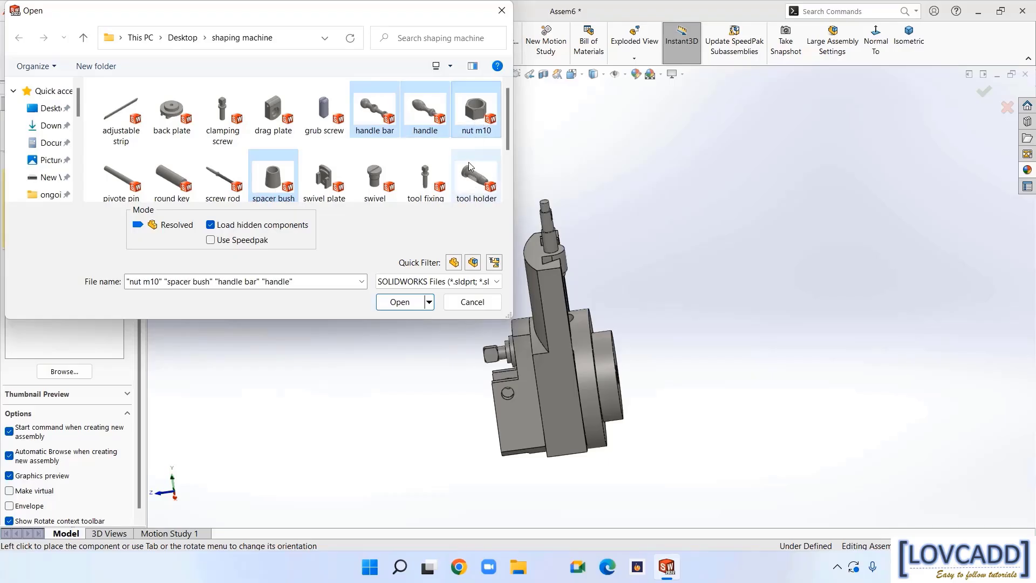
{"action": "scroll", "coordinate": [510, 142], "scroll_direction": "down", "scroll_amount": 1}
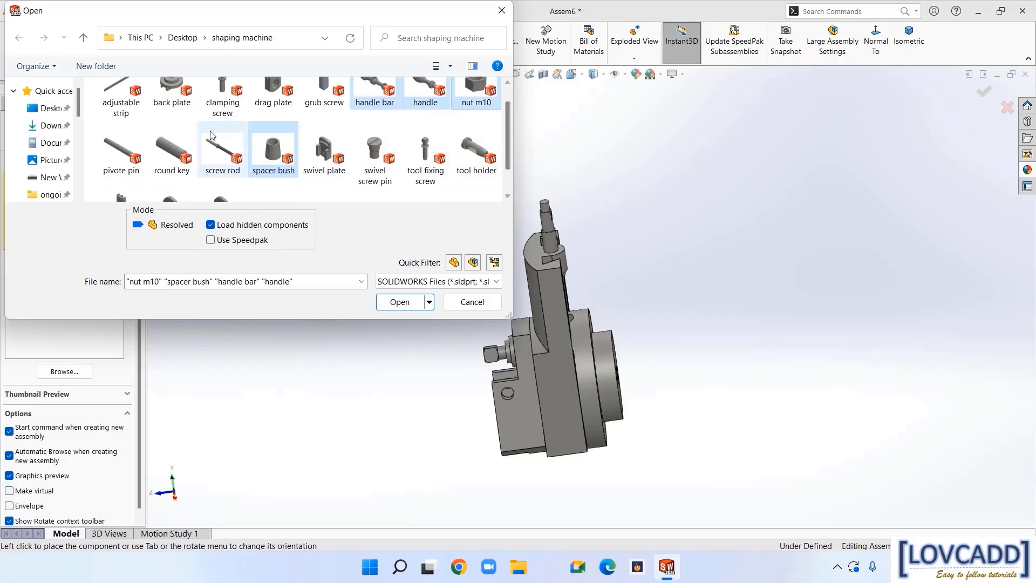
{"action": "left_click", "coordinate": [172, 151], "text": "ctrl"}
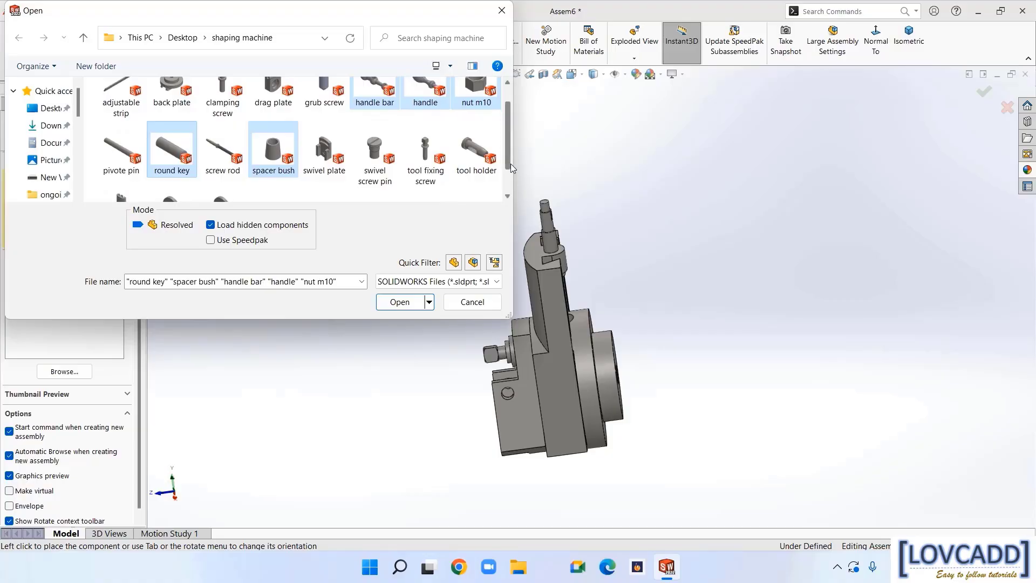
{"action": "mouse_move", "coordinate": [510, 164]}
{"action": "left_mouse_down"}
{"action": "mouse_move", "coordinate": [509, 141]}
{"action": "mouse_move", "coordinate": [510, 157]}
{"action": "left_mouse_up"}
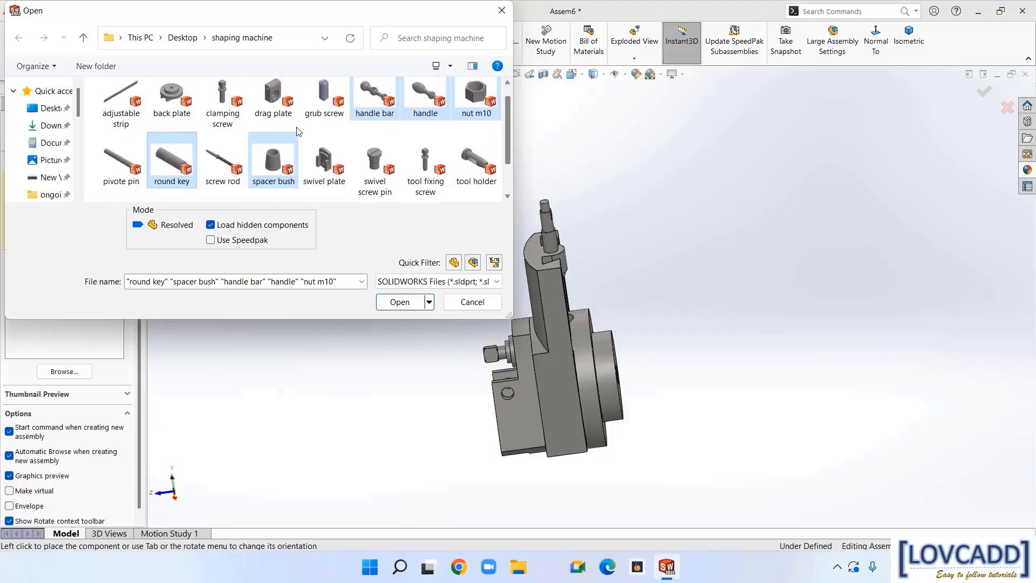
{"action": "left_click", "coordinate": [399, 302]}
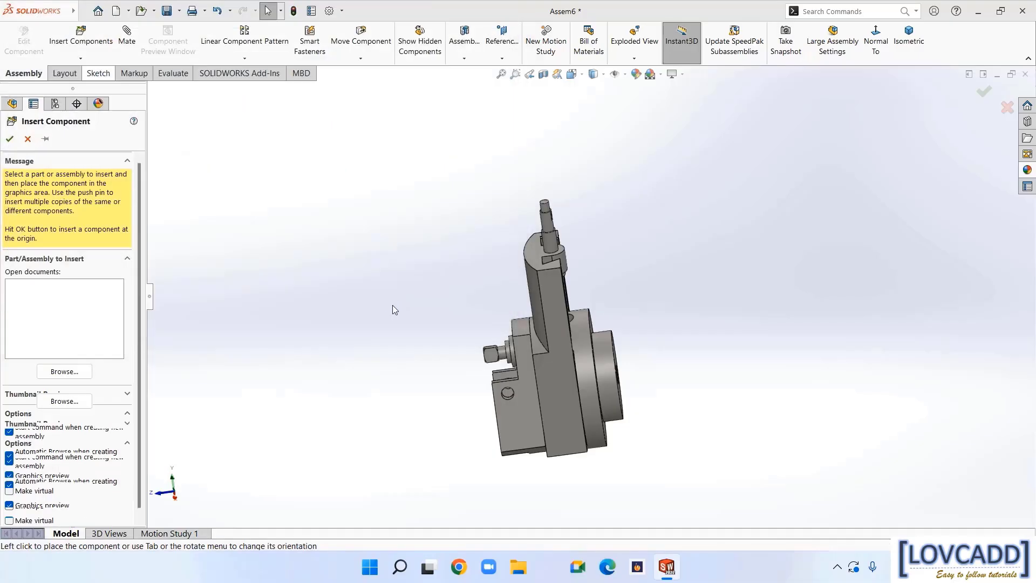
Place the handle, handle bar, nut m10, round key and spacer bush in free space around the vertical slide's upper end
{"action": "left_click", "coordinate": [547, 135]}
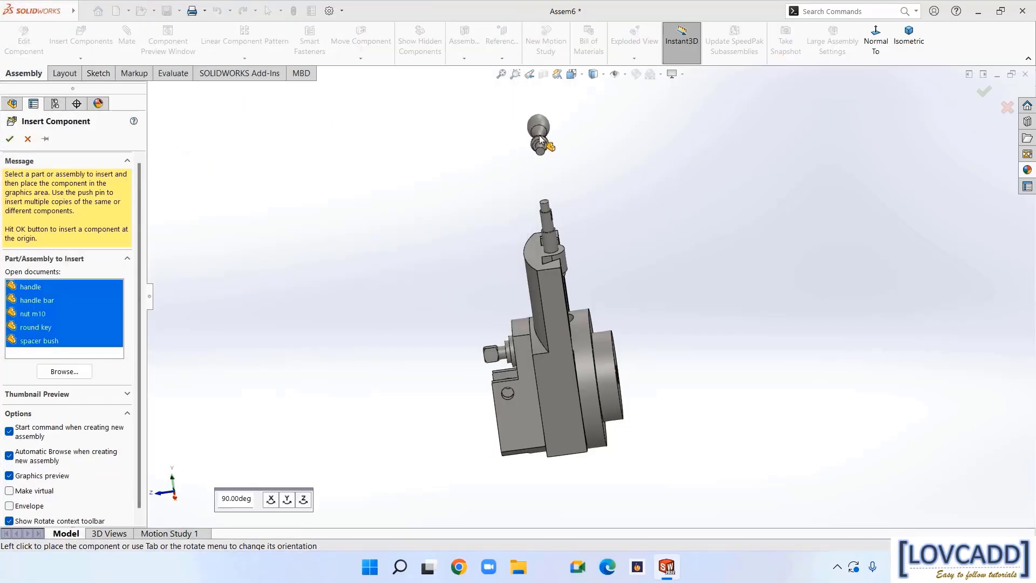
{"action": "left_click", "coordinate": [469, 171]}
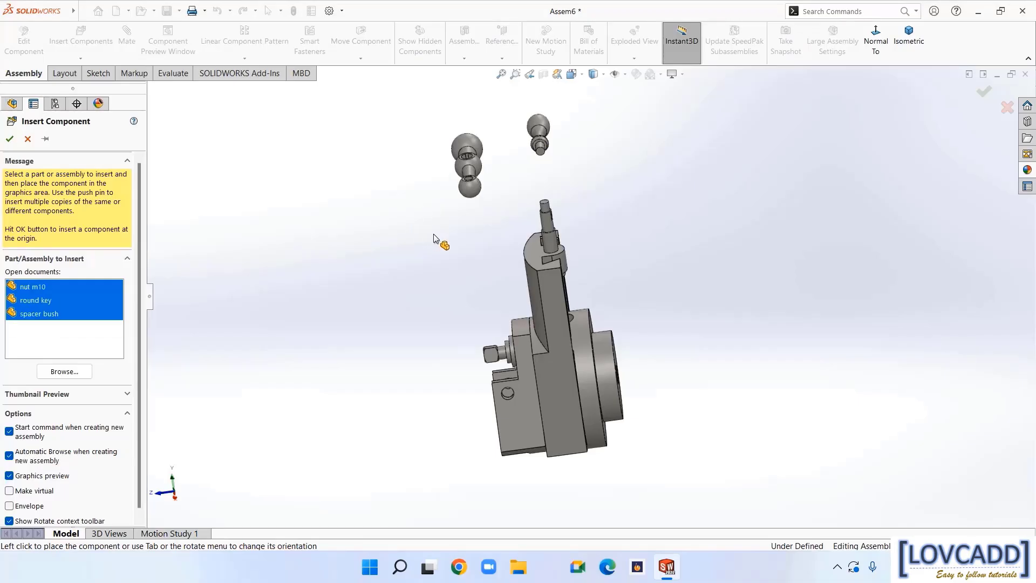
{"action": "left_click", "coordinate": [419, 116]}
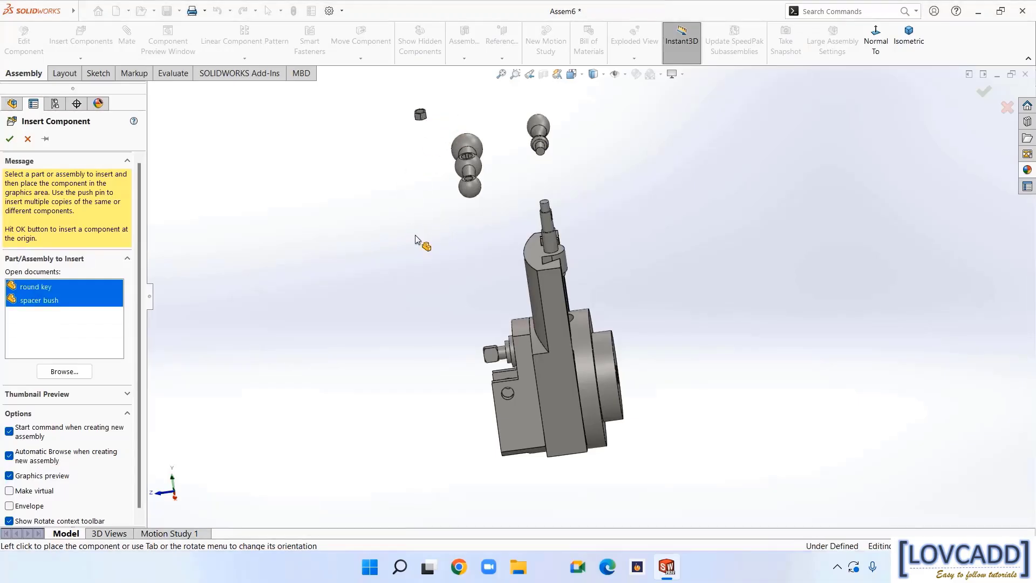
{"action": "left_click", "coordinate": [423, 211]}
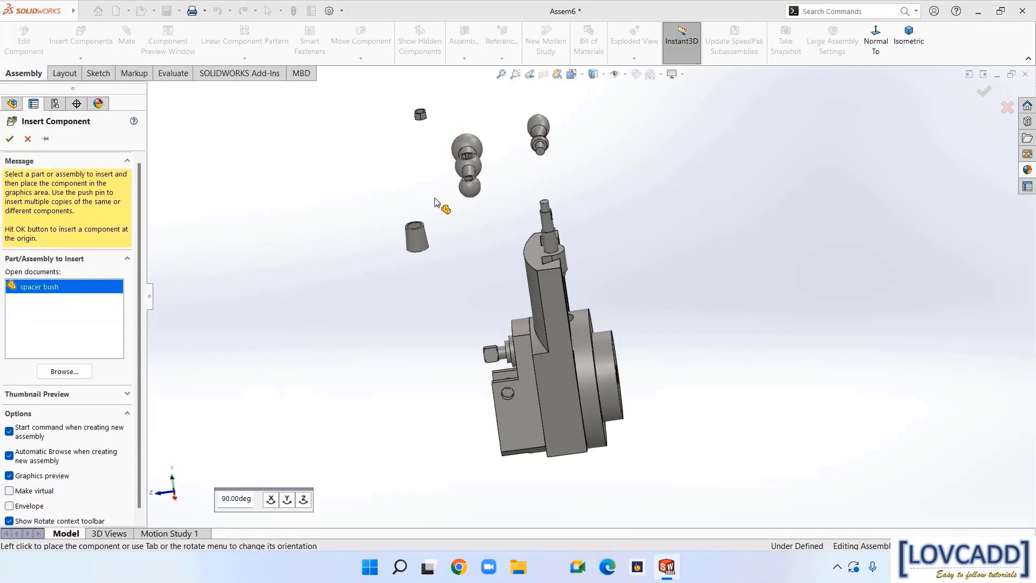
{"action": "left_click", "coordinate": [410, 186]}
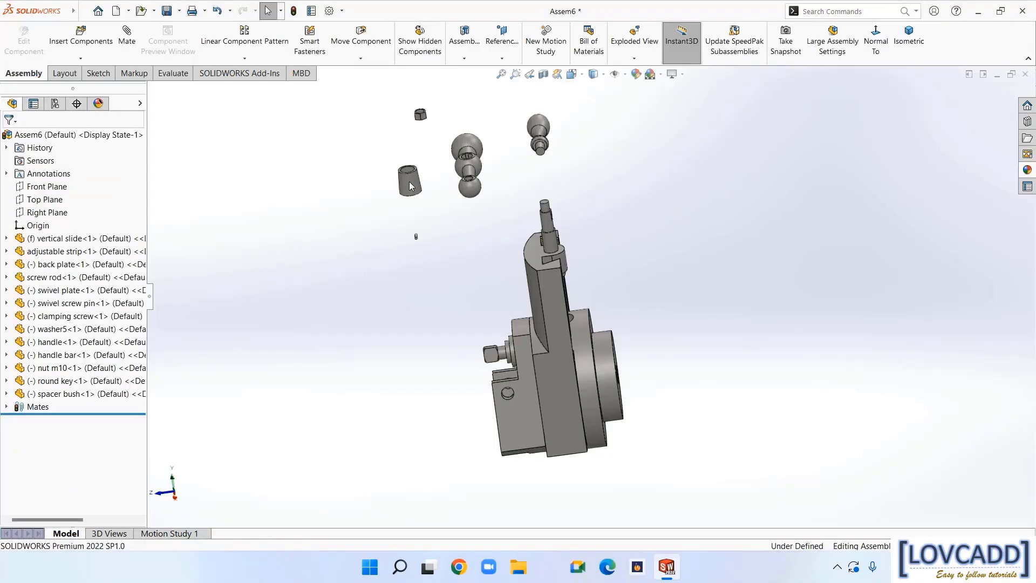
Mate the spacer bush's bore concentric with the 16 mm cylindrical face of the screw rod
{"action": "left_click", "coordinate": [129, 42]}
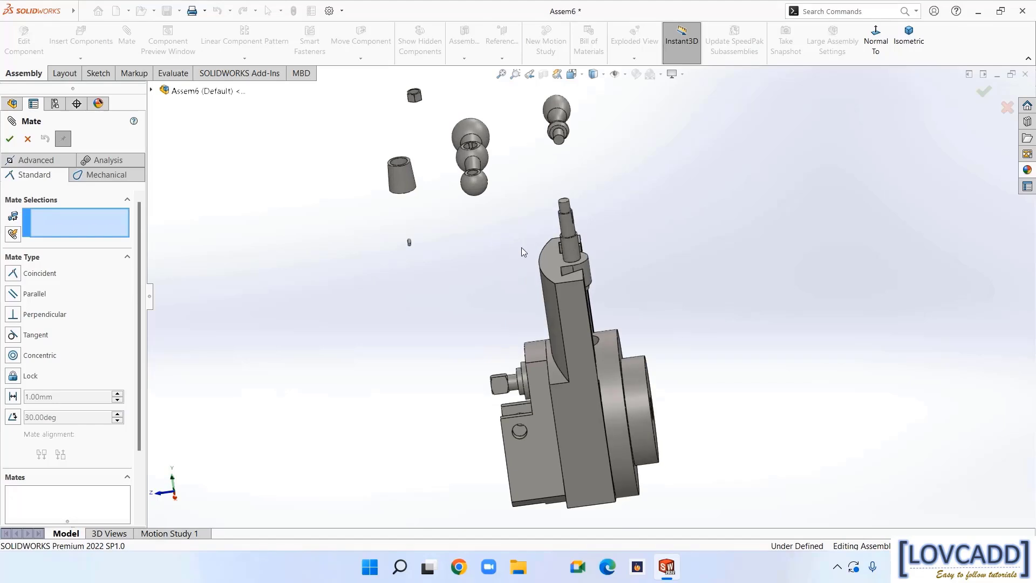
{"action": "scroll", "coordinate": [599, 264], "scroll_direction": "down", "scroll_amount": 3}
{"action": "scroll", "coordinate": [604, 269], "scroll_direction": "down", "scroll_amount": 3}
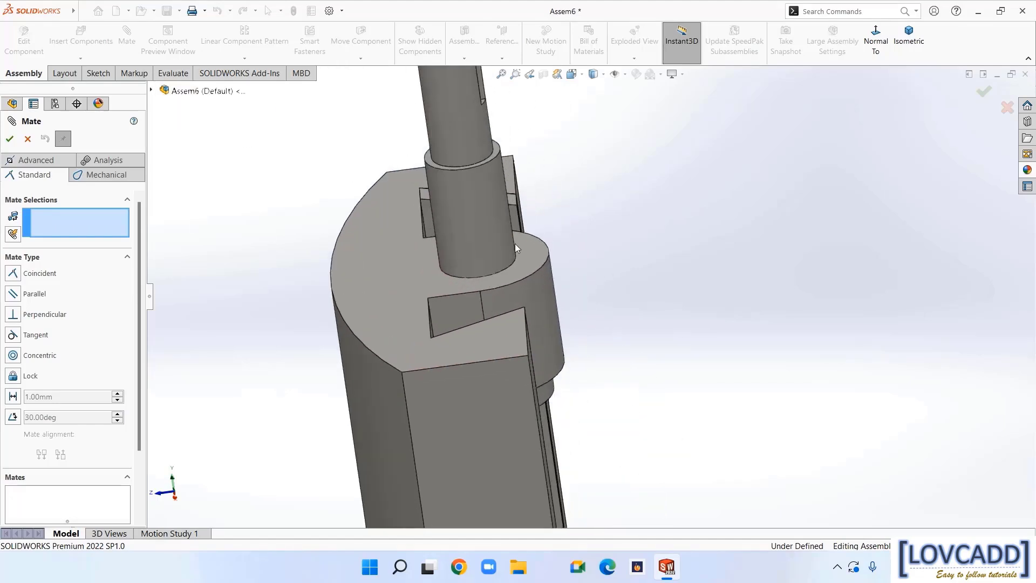
{"action": "left_click", "coordinate": [475, 234]}
{"action": "scroll", "coordinate": [454, 237], "scroll_direction": "up", "scroll_amount": 5}
{"action": "middle_click_drag", "start_coordinate": [430, 245], "coordinate": [405, 248]}
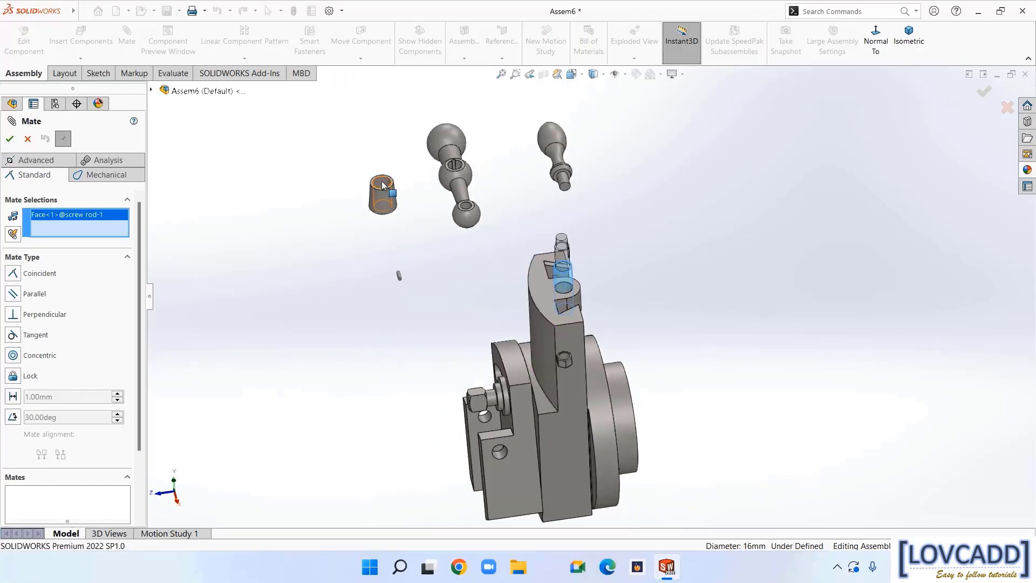
{"action": "left_click", "coordinate": [382, 186]}
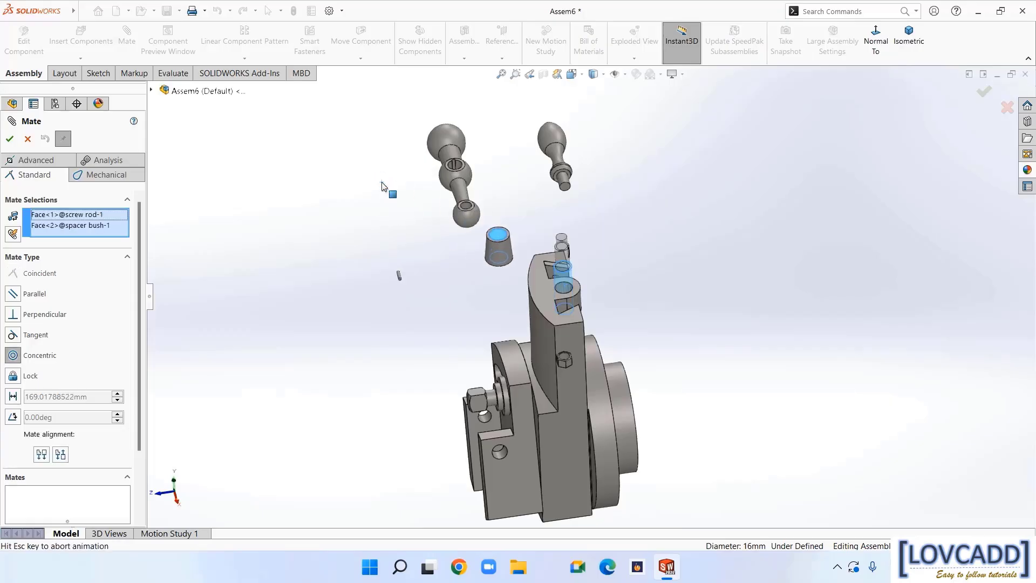
{"action": "left_click", "coordinate": [373, 155]}
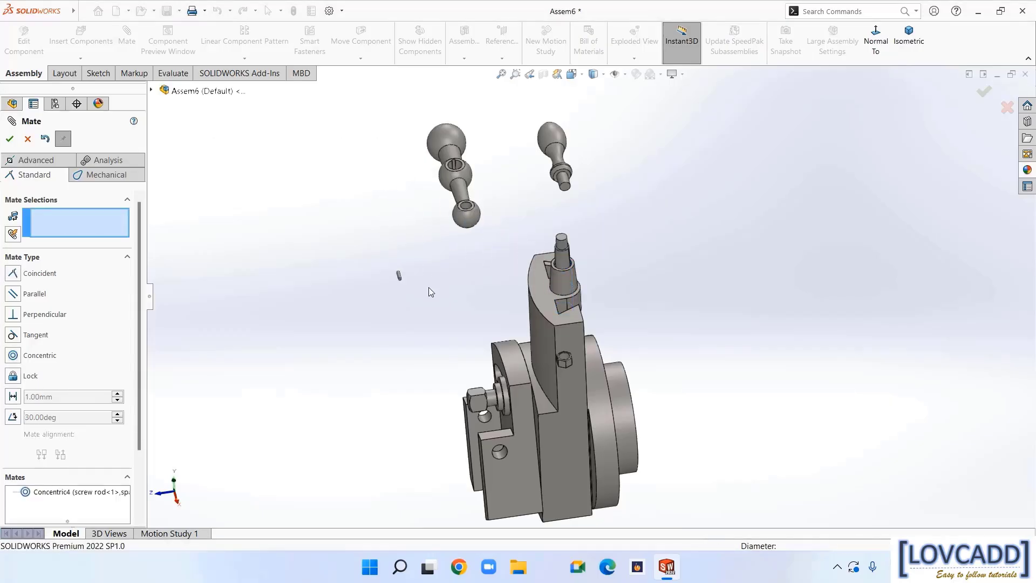
Pull the spacer bush up off the screw rod and mate its lower face coincident with the vertical slide's top face
{"action": "middle_click_drag", "start_coordinate": [398, 277], "coordinate": [397, 219]}
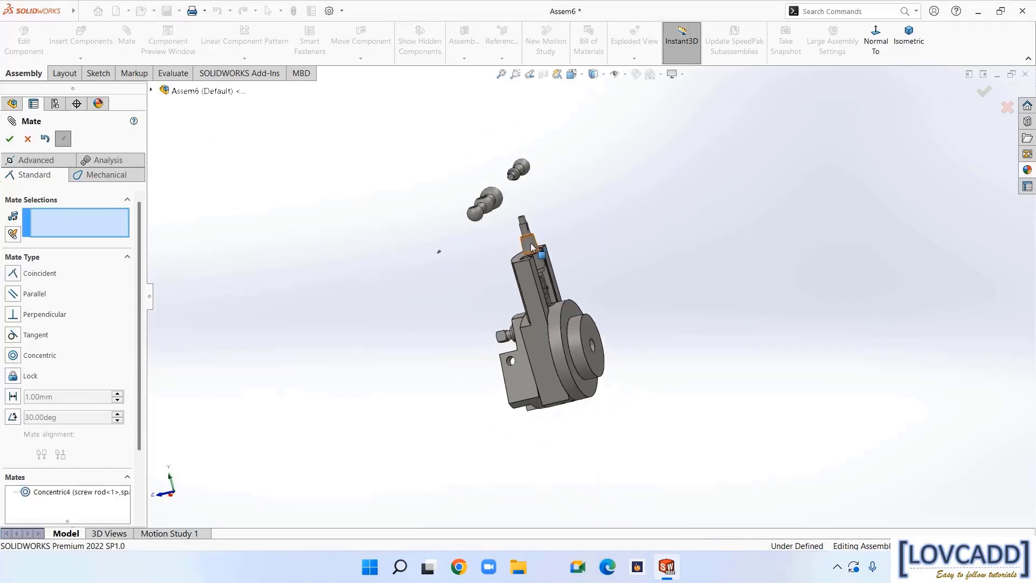
{"action": "scroll", "coordinate": [568, 222], "scroll_direction": "down", "scroll_amount": 6}
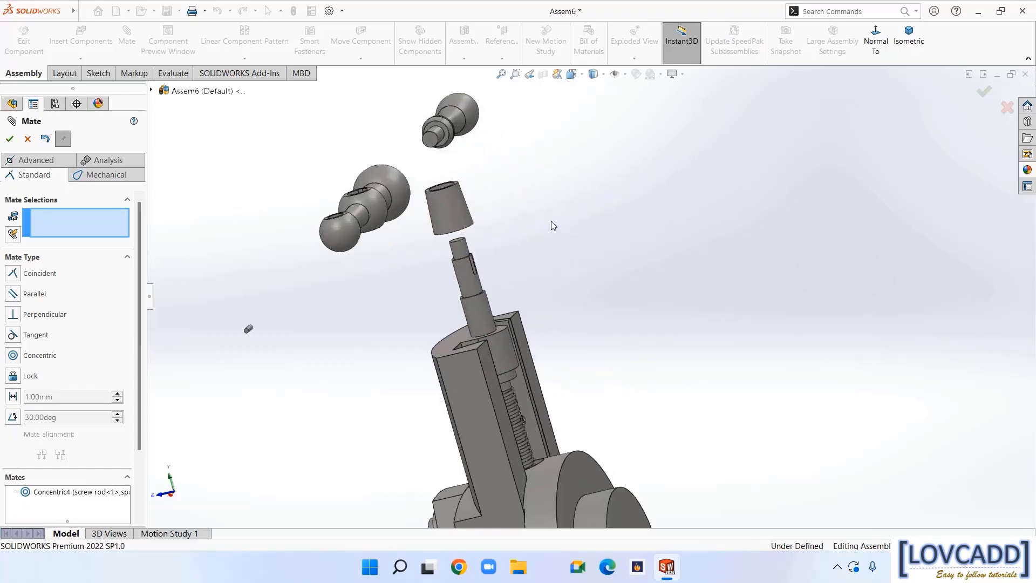
{"action": "left_click", "coordinate": [439, 337]}
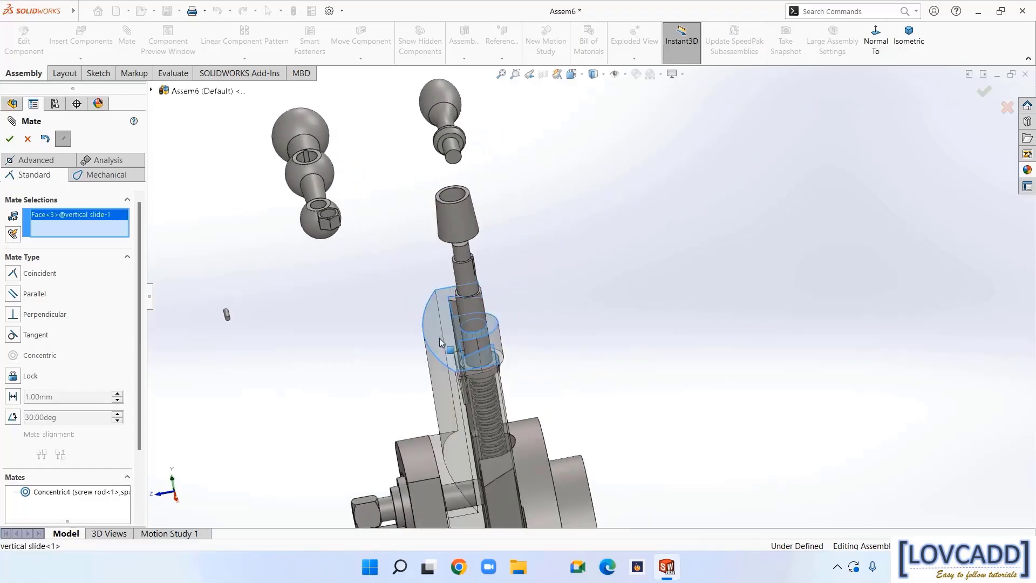
{"action": "middle_click_drag", "start_coordinate": [595, 302], "coordinate": [561, 175]}
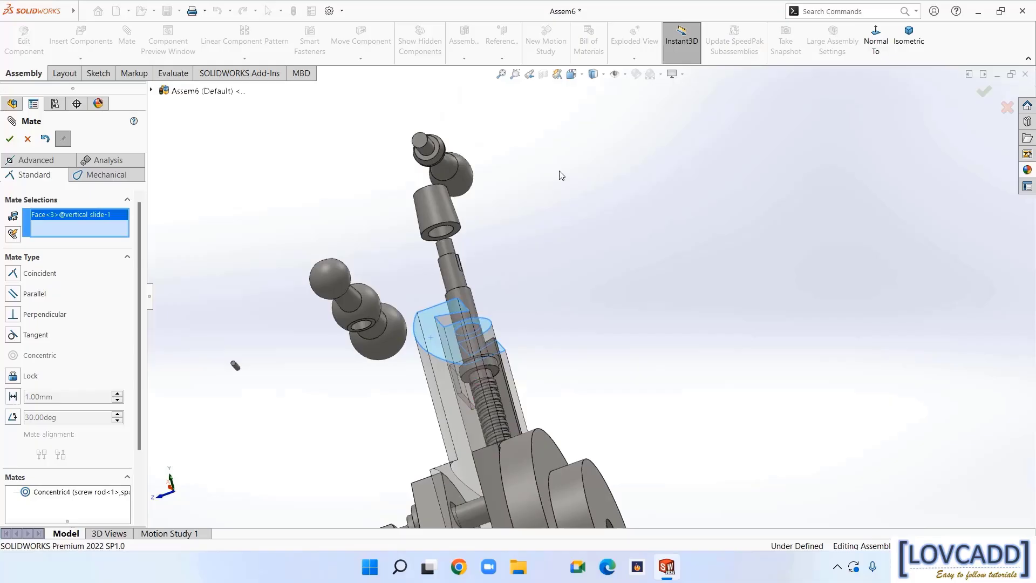
{"action": "left_click", "coordinate": [456, 233]}
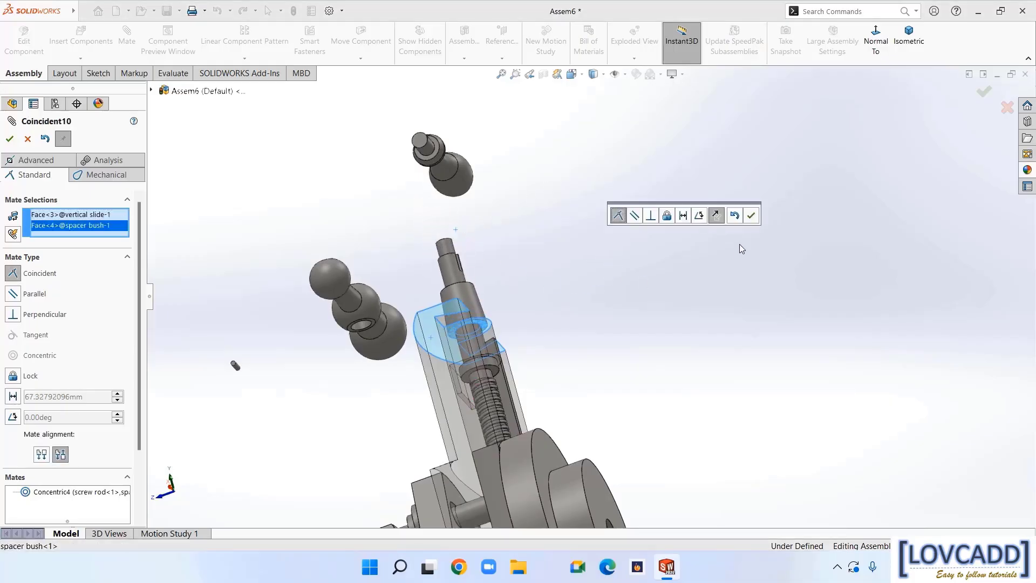
{"action": "left_click", "coordinate": [750, 215]}
Mate the handle bar's keyed middle hole concentric with the screw rod's 13 mm shank
{"action": "middle_click_drag", "start_coordinate": [546, 218], "coordinate": [567, 298]}
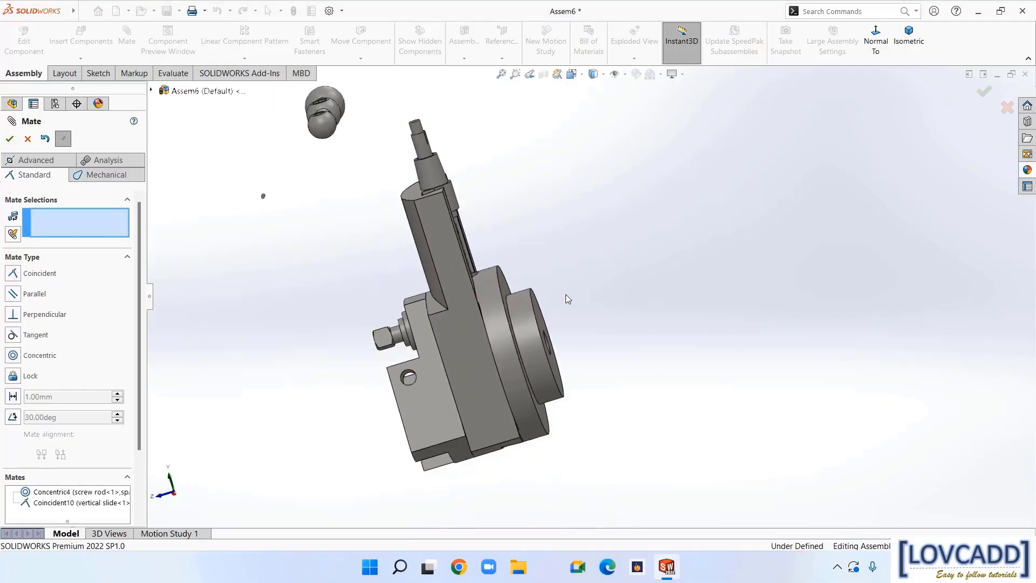
{"action": "scroll", "coordinate": [566, 298], "scroll_direction": "up", "scroll_amount": 2}
{"action": "middle_click_drag", "start_coordinate": [430, 148], "coordinate": [464, 251]}
{"action": "scroll", "coordinate": [442, 177], "scroll_direction": "down", "scroll_amount": 3}
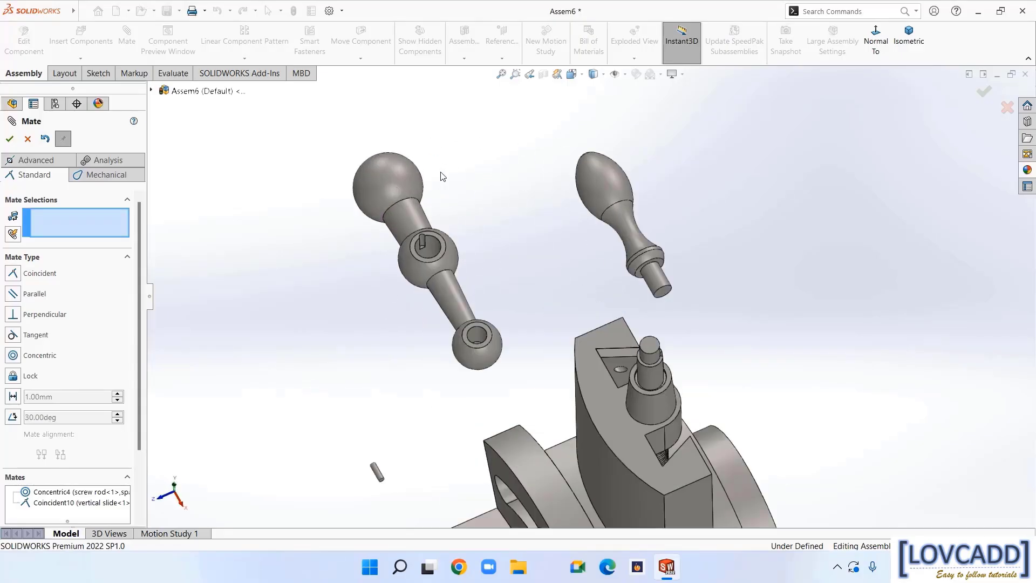
{"action": "left_click", "coordinate": [434, 248]}
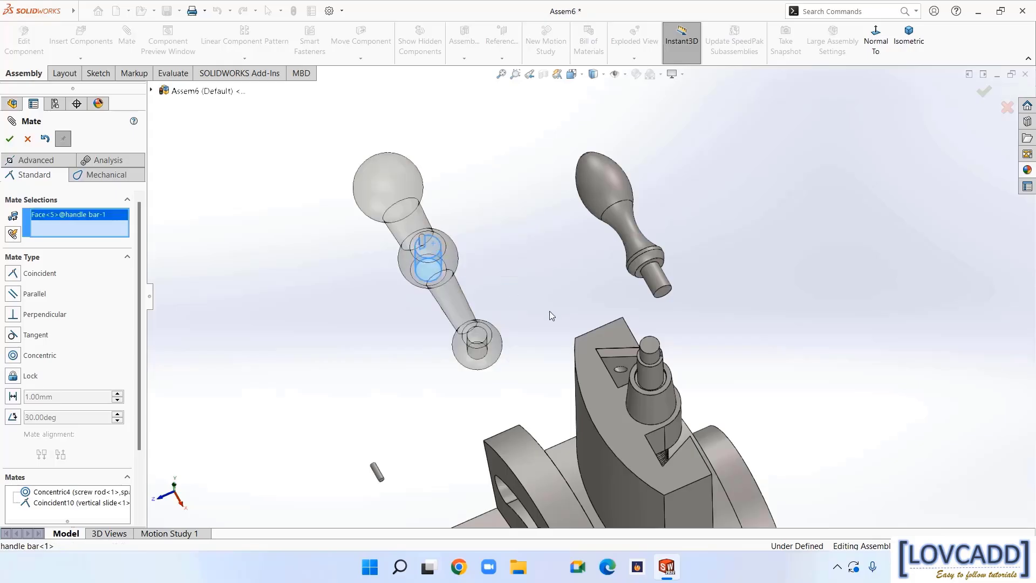
{"action": "left_click", "coordinate": [656, 380]}
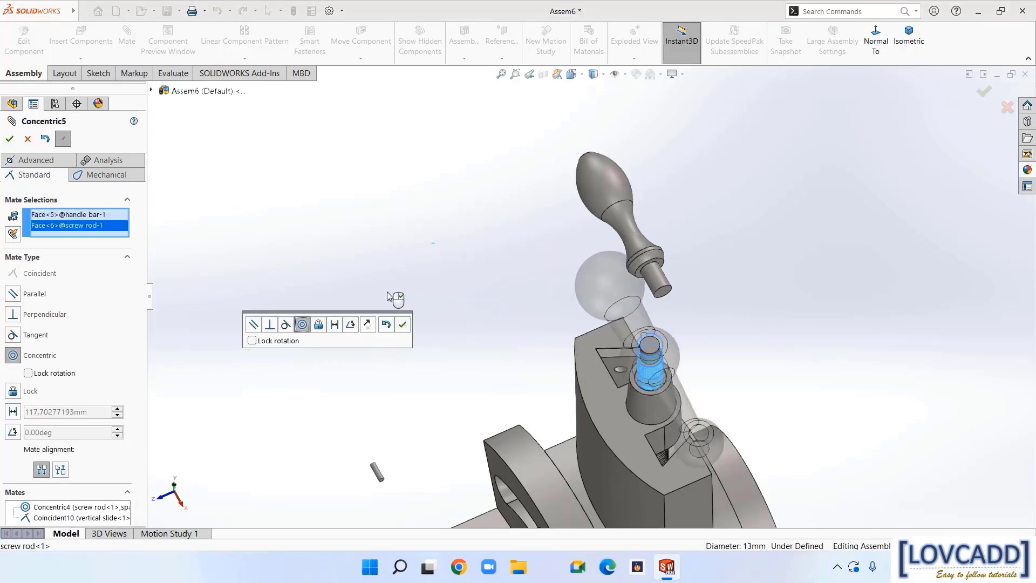
{"action": "left_click", "coordinate": [402, 324]}
Mate the spacer bush's top face coincident with the flat underside of the handle bar's middle ball
{"action": "middle_click_drag", "start_coordinate": [458, 335], "coordinate": [455, 251]}
{"action": "scroll", "coordinate": [628, 268], "scroll_direction": "down", "scroll_amount": 5}
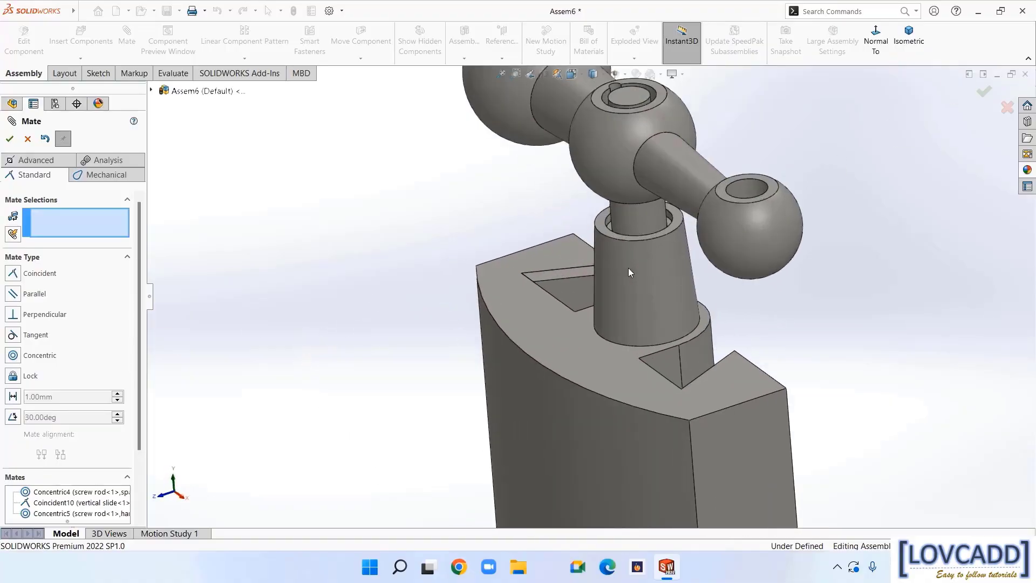
{"action": "left_click", "coordinate": [600, 227]}
{"action": "scroll", "coordinate": [450, 264], "scroll_direction": "up", "scroll_amount": 5}
{"action": "middle_click_drag", "start_coordinate": [450, 265], "coordinate": [428, 123]}
{"action": "scroll", "coordinate": [624, 222], "scroll_direction": "down", "scroll_amount": 5}
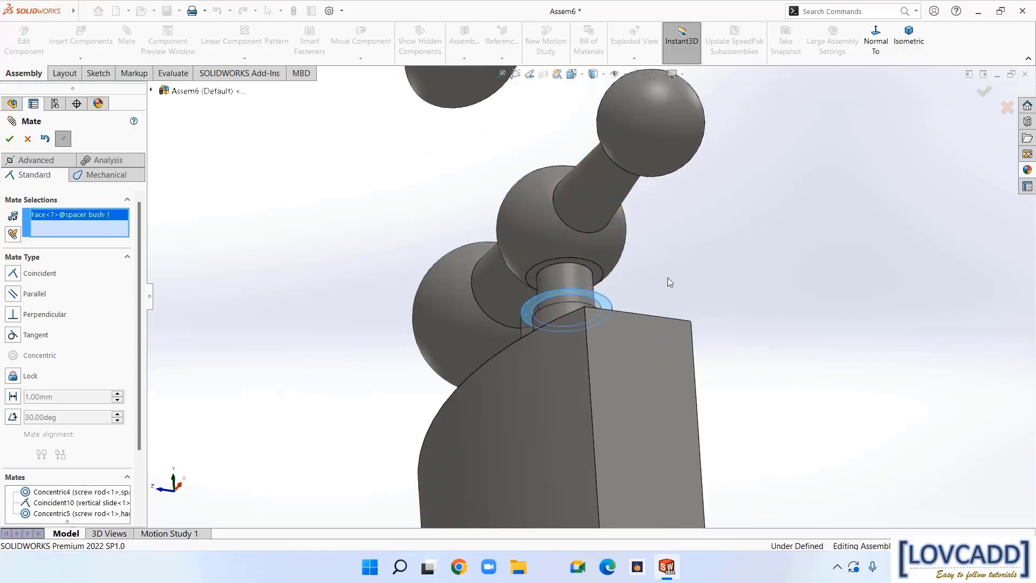
{"action": "left_click", "coordinate": [600, 281]}
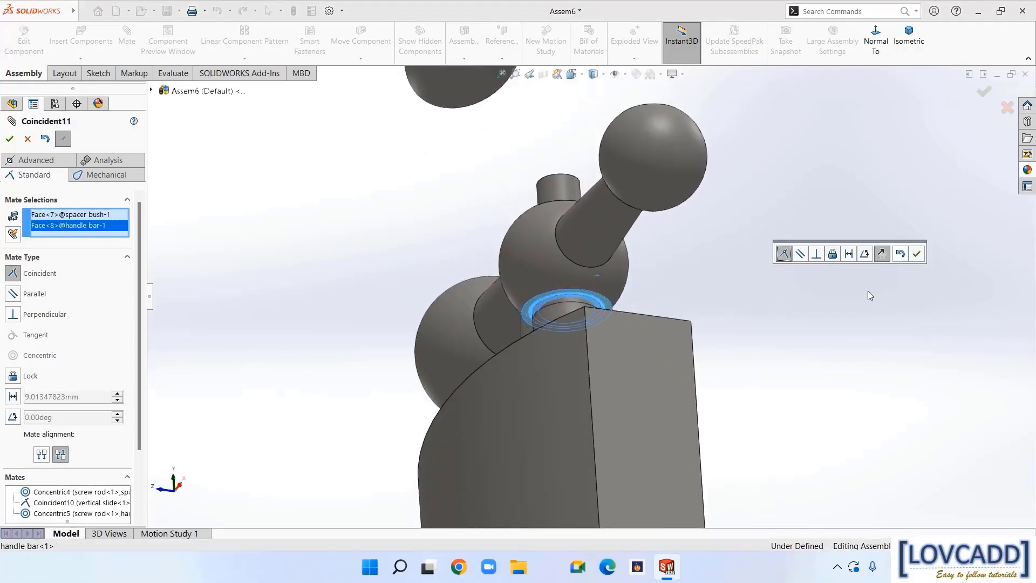
{"action": "left_click", "coordinate": [917, 254]}
Move the loose handle clear of the assembly, away from the handle bar
{"action": "scroll", "coordinate": [752, 225], "scroll_direction": "up", "scroll_amount": 3}
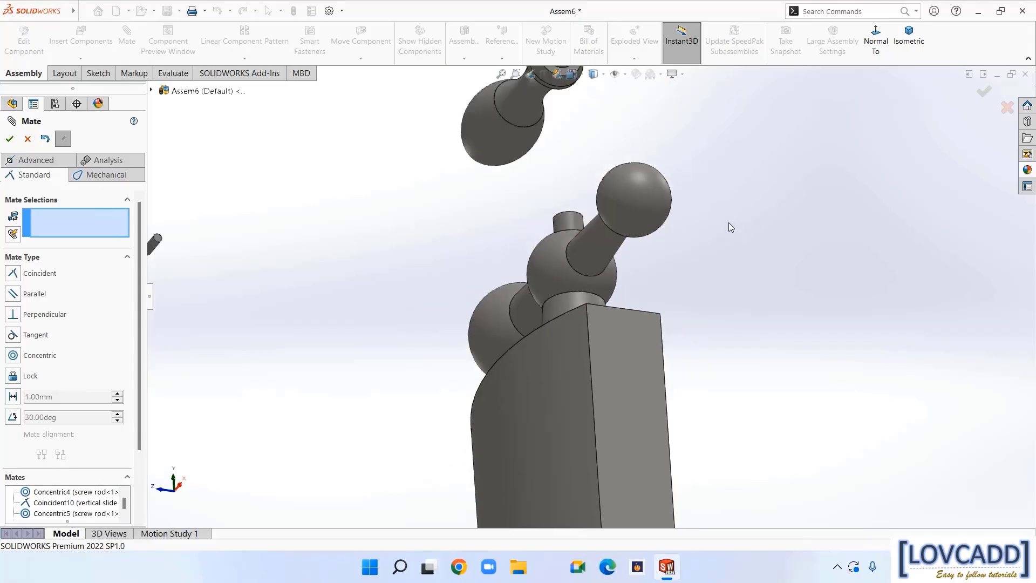
{"action": "middle_click_drag", "start_coordinate": [729, 224], "coordinate": [719, 329]}
{"action": "scroll", "coordinate": [721, 317], "scroll_direction": "up", "scroll_amount": 5}
{"action": "middle_click_drag", "start_coordinate": [721, 267], "coordinate": [698, 283]}
{"action": "scroll", "coordinate": [698, 284], "scroll_direction": "up", "scroll_amount": 3}
{"action": "scroll", "coordinate": [625, 137], "scroll_direction": "down", "scroll_amount": 3}
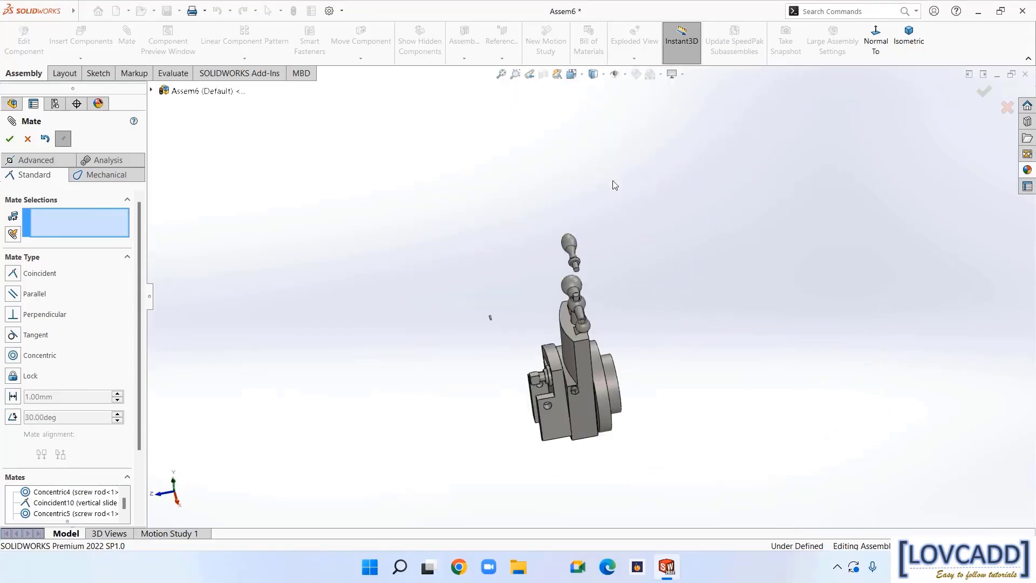
{"action": "middle_click_drag", "start_coordinate": [614, 185], "coordinate": [626, 269]}
{"action": "scroll", "coordinate": [620, 228], "scroll_direction": "down", "scroll_amount": 3}
{"action": "middle_click_drag", "start_coordinate": [621, 228], "coordinate": [500, 232]}
{"action": "scroll", "coordinate": [572, 234], "scroll_direction": "down", "scroll_amount": 5}
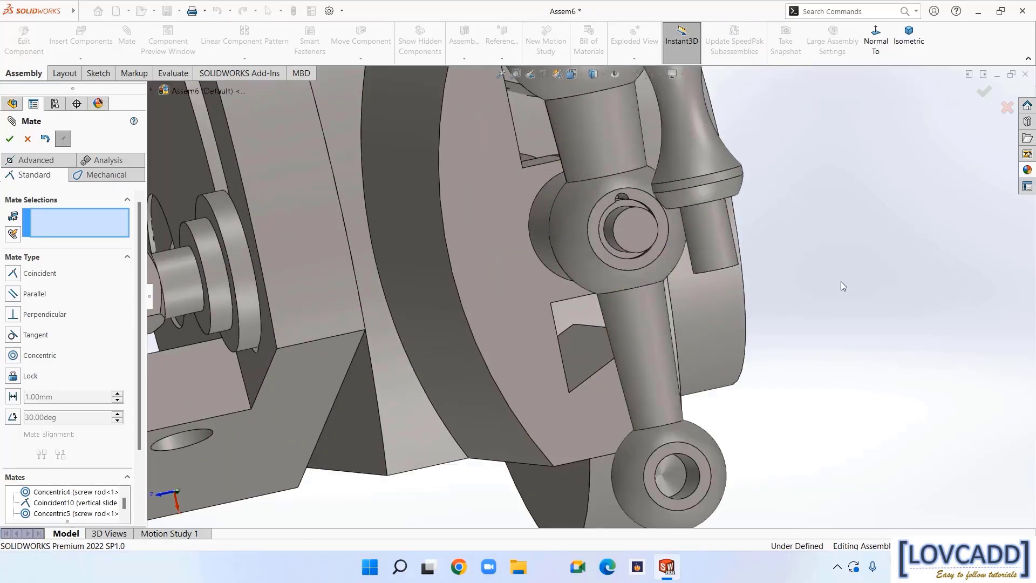
{"action": "mouse_move", "coordinate": [841, 281]}
{"action": "middle_mouse_down"}
{"action": "mouse_move", "coordinate": [813, 286]}
{"action": "mouse_move", "coordinate": [844, 281]}
{"action": "middle_mouse_up"}
{"action": "scroll", "coordinate": [844, 281], "scroll_direction": "up", "scroll_amount": 8}
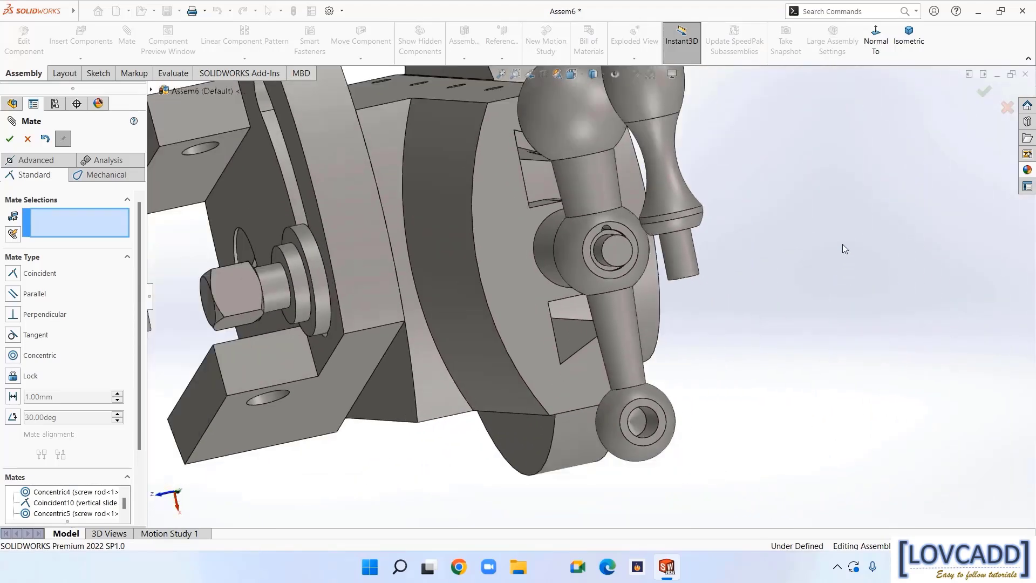
{"action": "left_click_drag", "start_coordinate": [629, 172], "coordinate": [801, 179]}
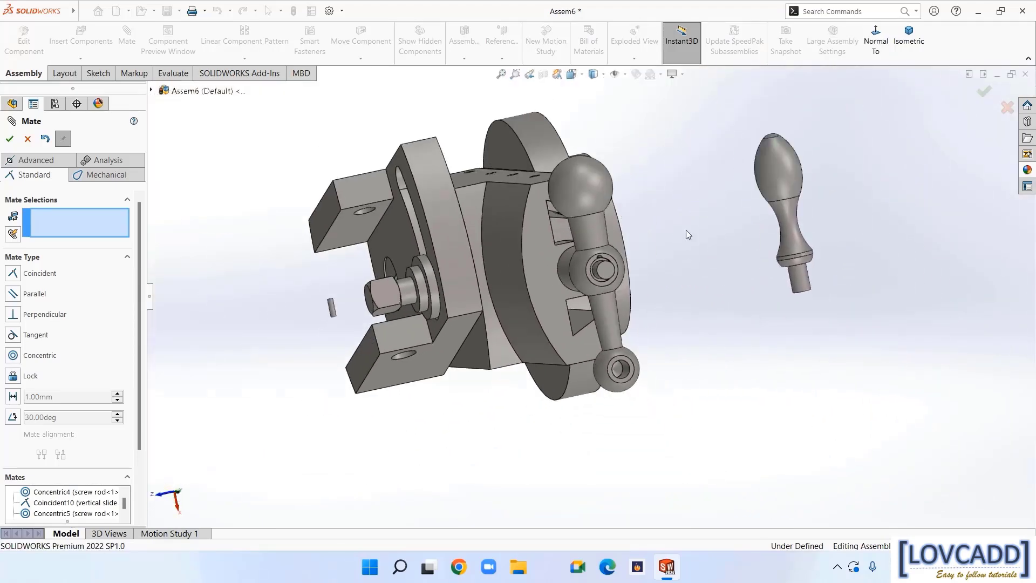
Mate the half-round key groove in the handle bar's middle hole concentric with the matching key groove in the screw rod
{"action": "scroll", "coordinate": [671, 233], "scroll_direction": "down", "scroll_amount": 5}
{"action": "middle_click_drag", "start_coordinate": [667, 235], "coordinate": [656, 241]}
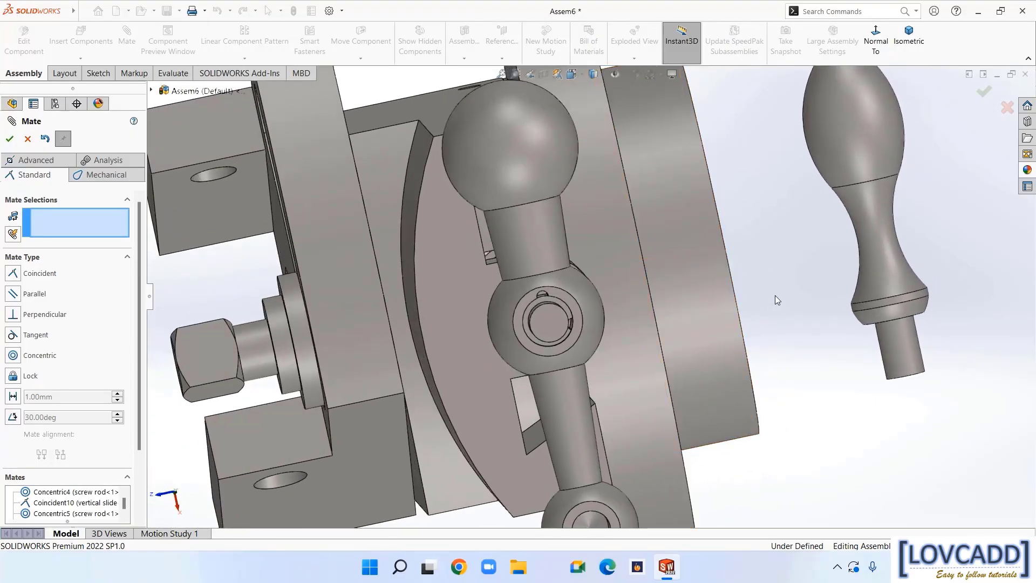
{"action": "middle_click_drag", "start_coordinate": [775, 296], "coordinate": [762, 268]}
{"action": "scroll", "coordinate": [520, 190], "scroll_direction": "down", "scroll_amount": 5}
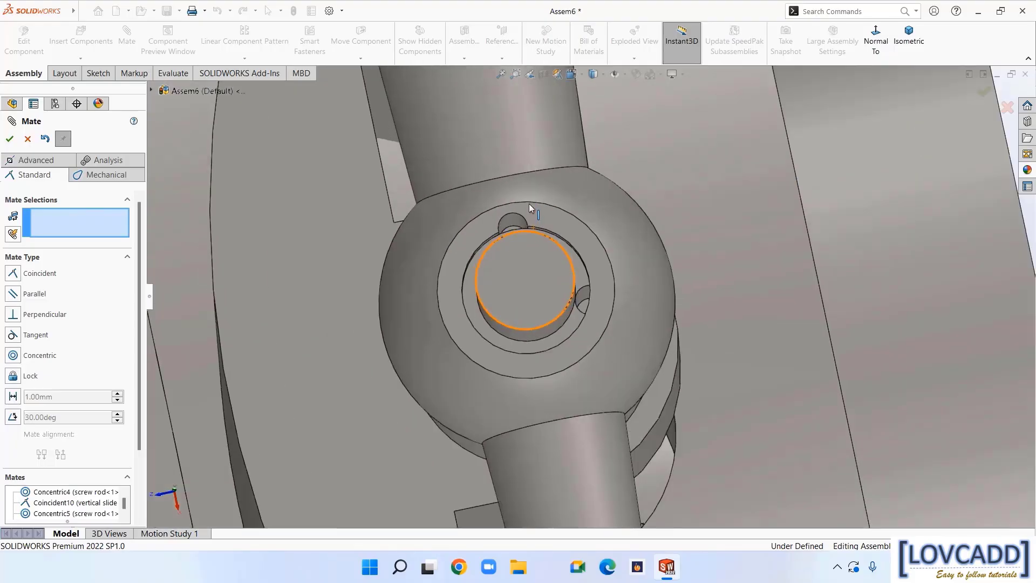
{"action": "left_click", "coordinate": [514, 222]}
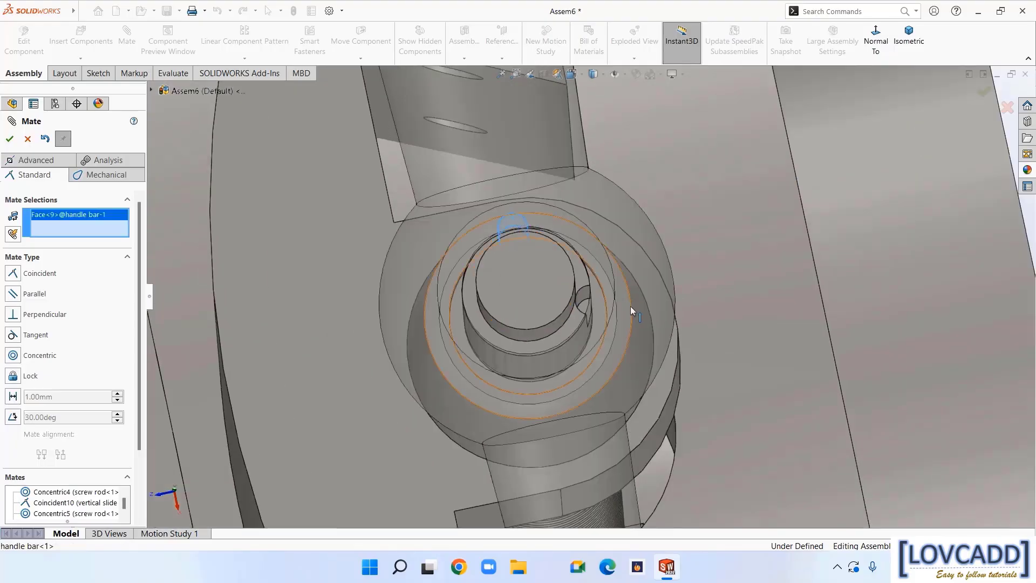
{"action": "left_click", "coordinate": [584, 297]}
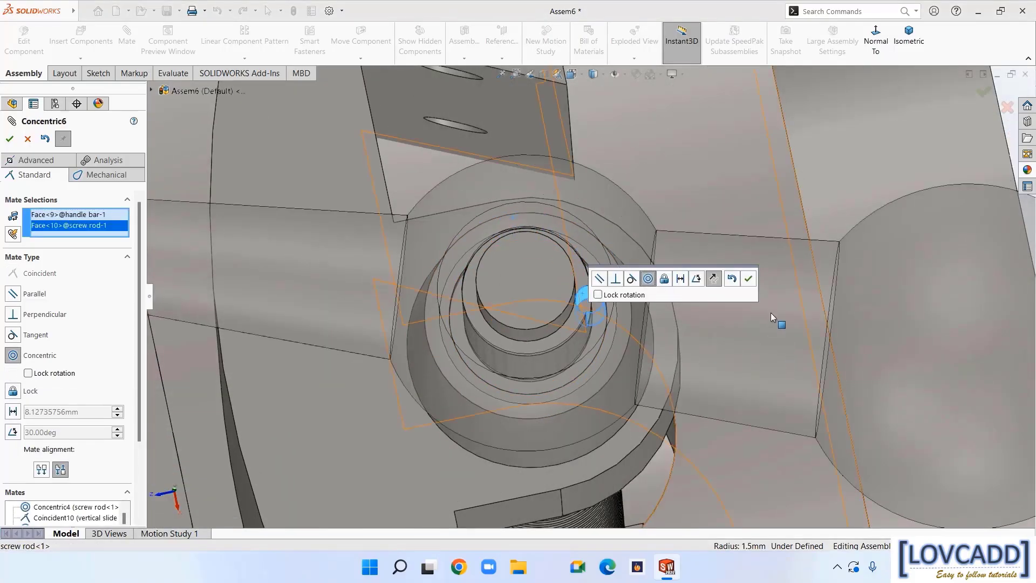
{"action": "left_click", "coordinate": [749, 279]}
Mate the round key's lower end face coincident with the bottom face of the screw rod's key groove
{"action": "scroll", "coordinate": [751, 277], "scroll_direction": "up", "scroll_amount": 5}
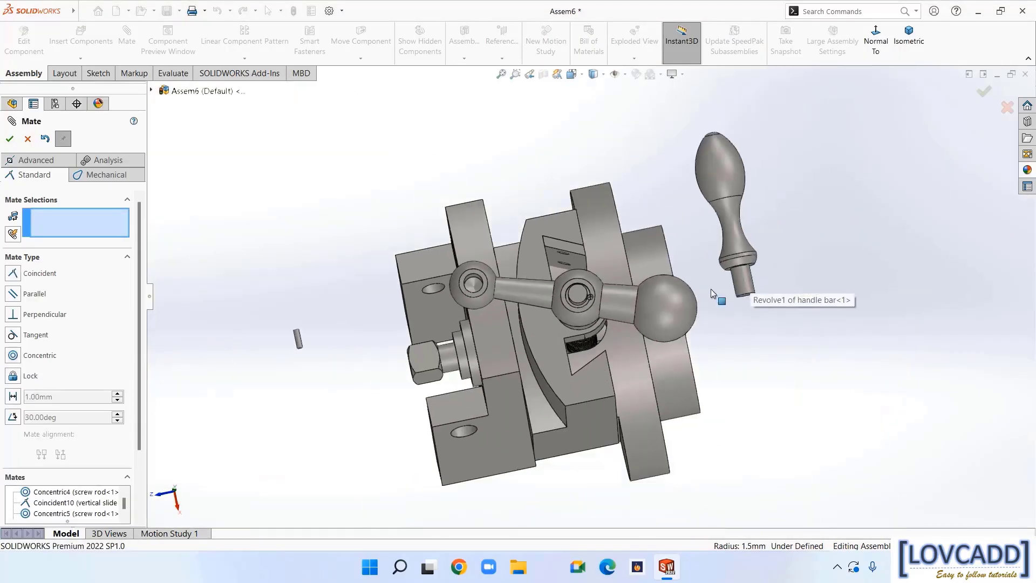
{"action": "scroll", "coordinate": [323, 340], "scroll_direction": "down", "scroll_amount": 3}
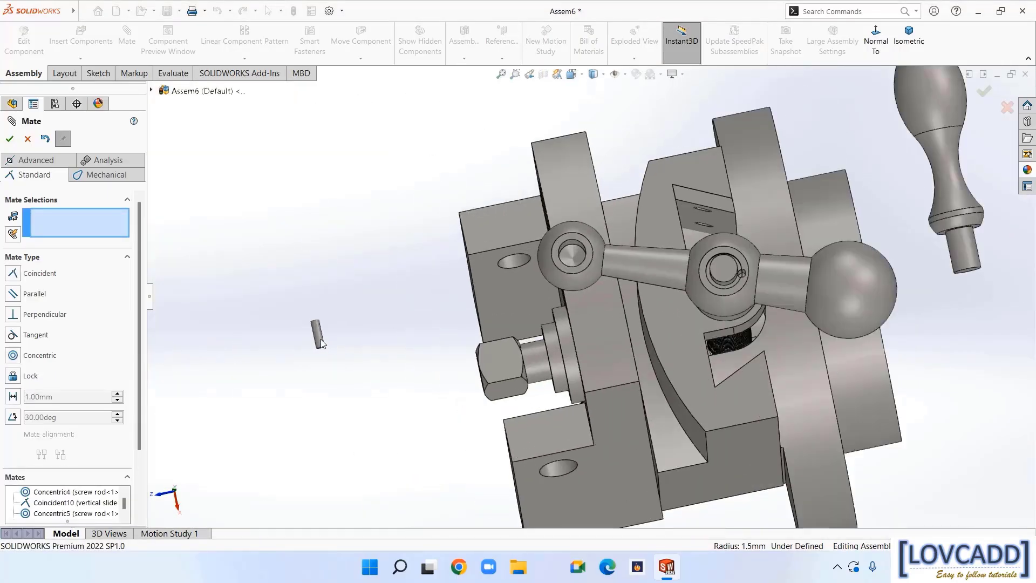
{"action": "scroll", "coordinate": [348, 373], "scroll_direction": "down", "scroll_amount": 6}
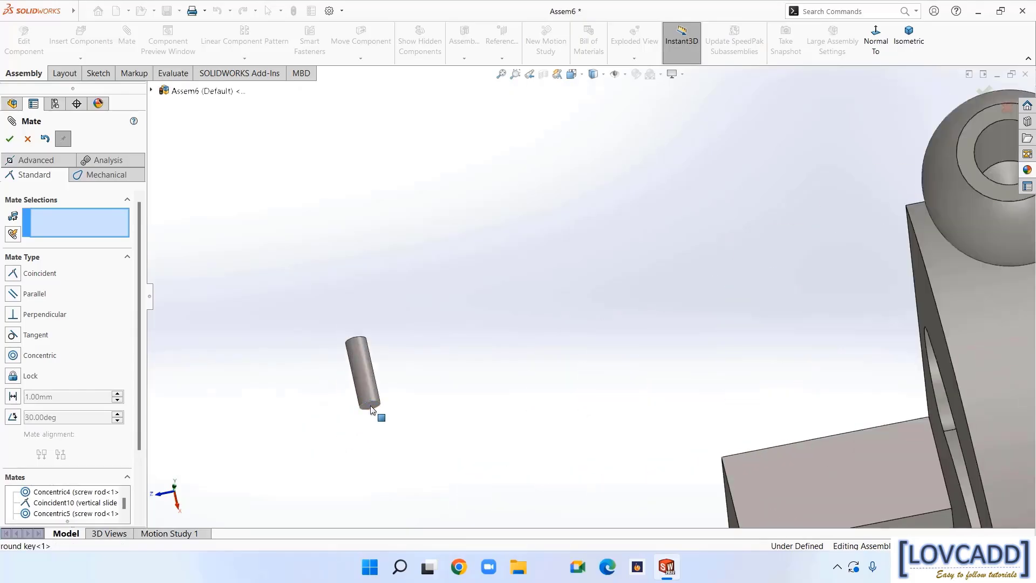
{"action": "left_click", "coordinate": [372, 411]}
{"action": "scroll", "coordinate": [499, 415], "scroll_direction": "up", "scroll_amount": 5}
{"action": "middle_click_drag", "start_coordinate": [801, 229], "coordinate": [793, 294]}
{"action": "scroll", "coordinate": [791, 302], "scroll_direction": "down", "scroll_amount": 8}
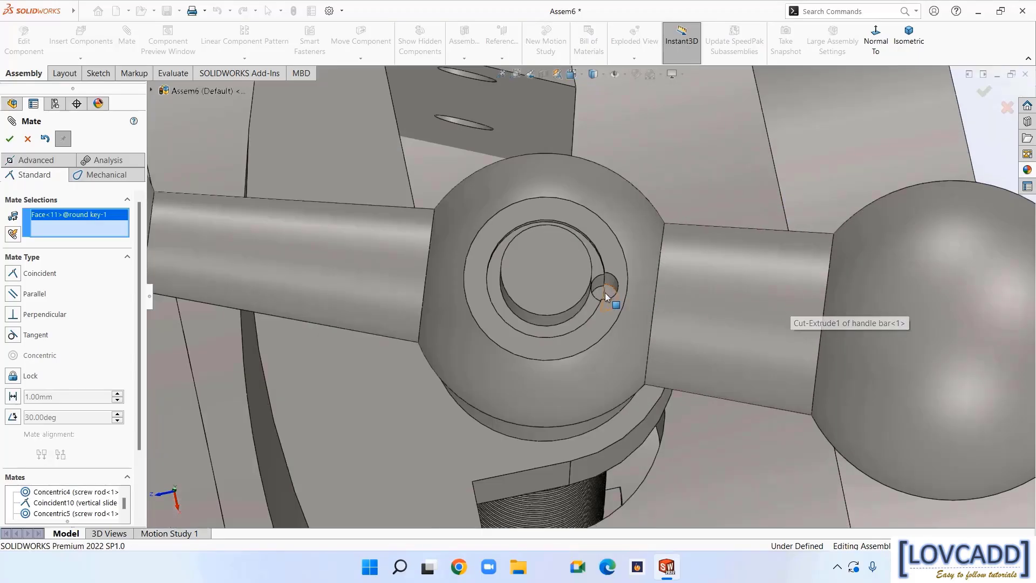
{"action": "left_click", "coordinate": [602, 293]}
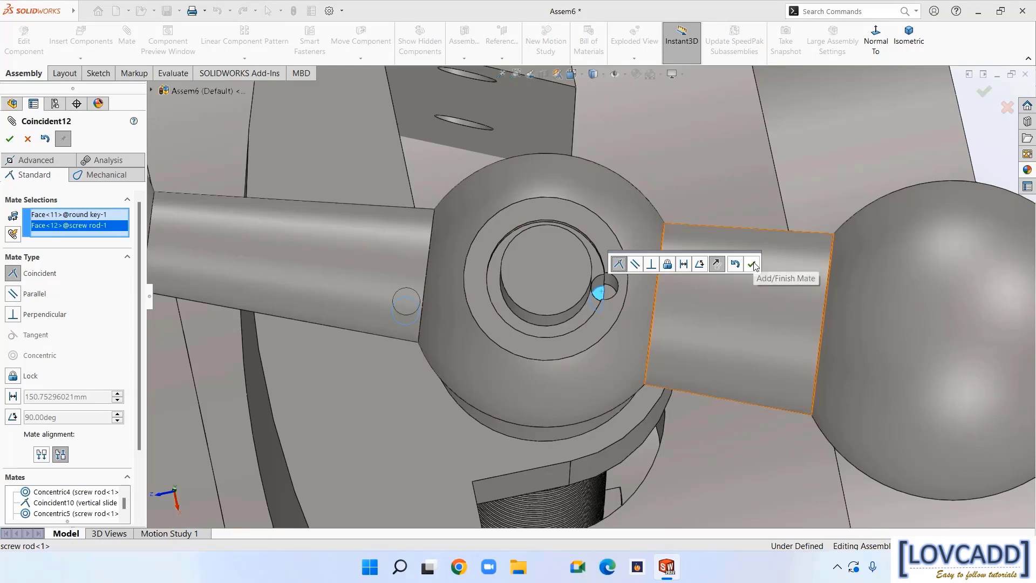
{"action": "left_click", "coordinate": [752, 264]}
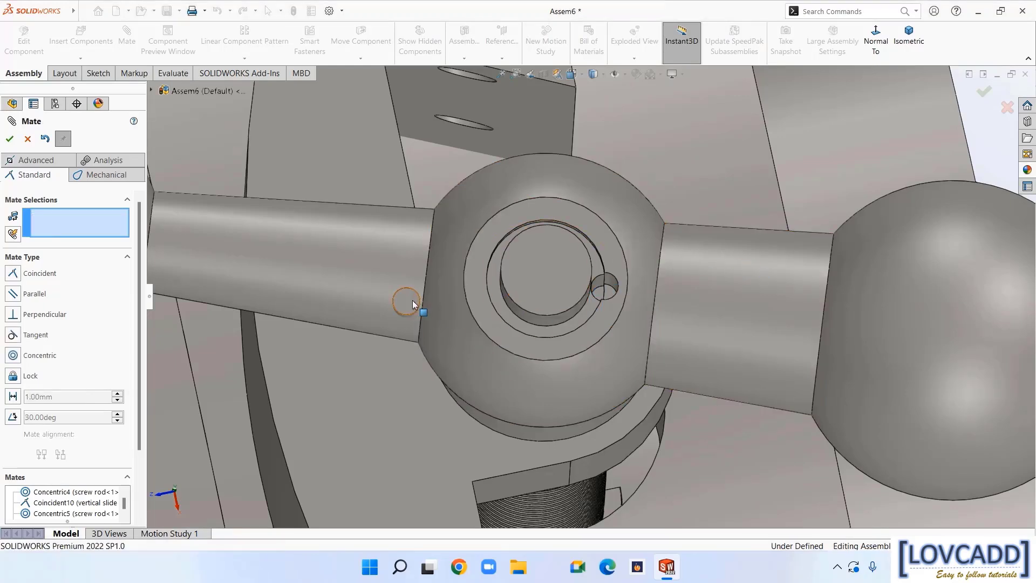
Pull the round key clear of the handle bar and mate its cylindrical face concentric with the screw rod's key groove
{"action": "left_click", "coordinate": [412, 274]}
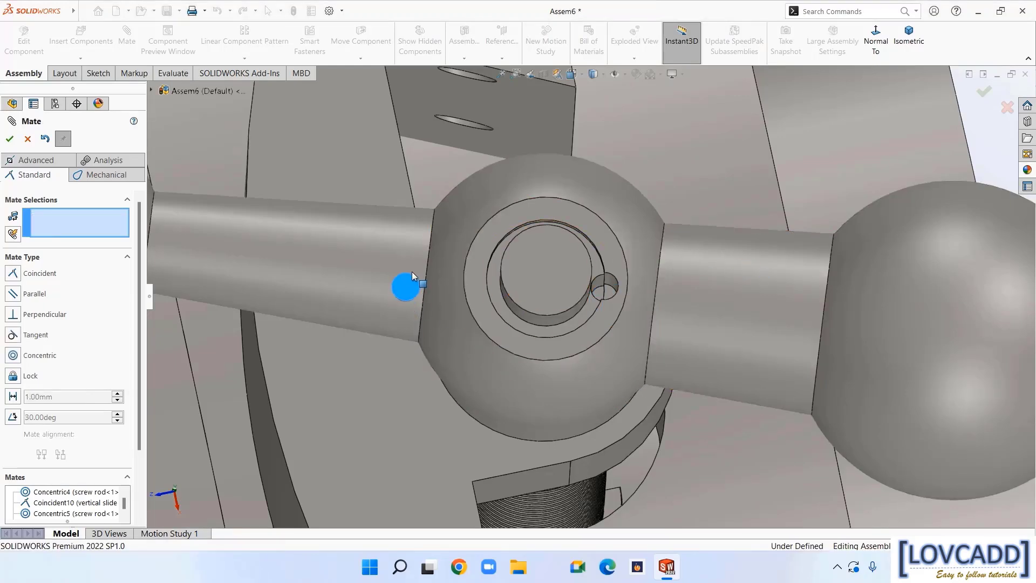
{"action": "left_click", "coordinate": [421, 189]}
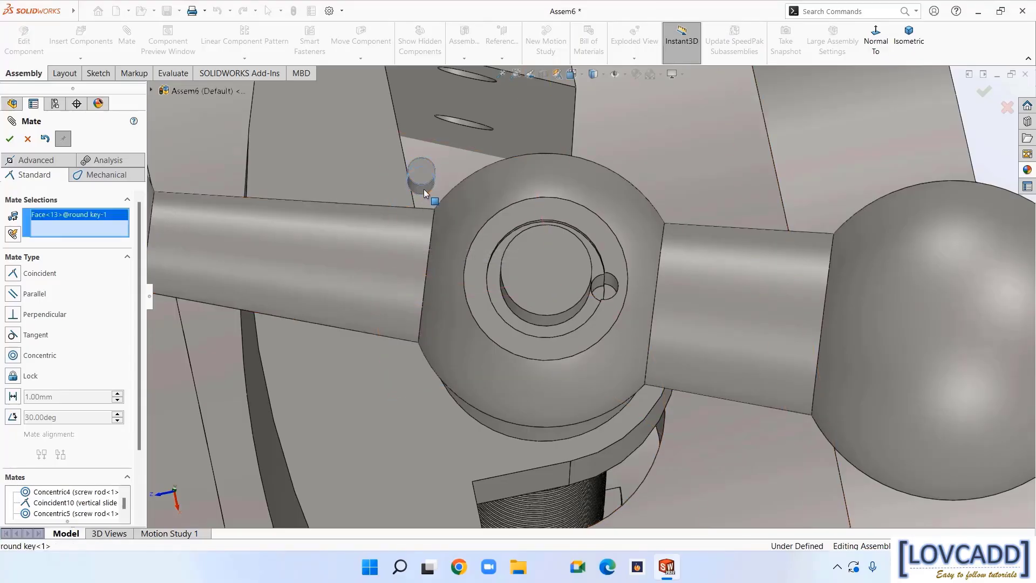
{"action": "left_click", "coordinate": [603, 286]}
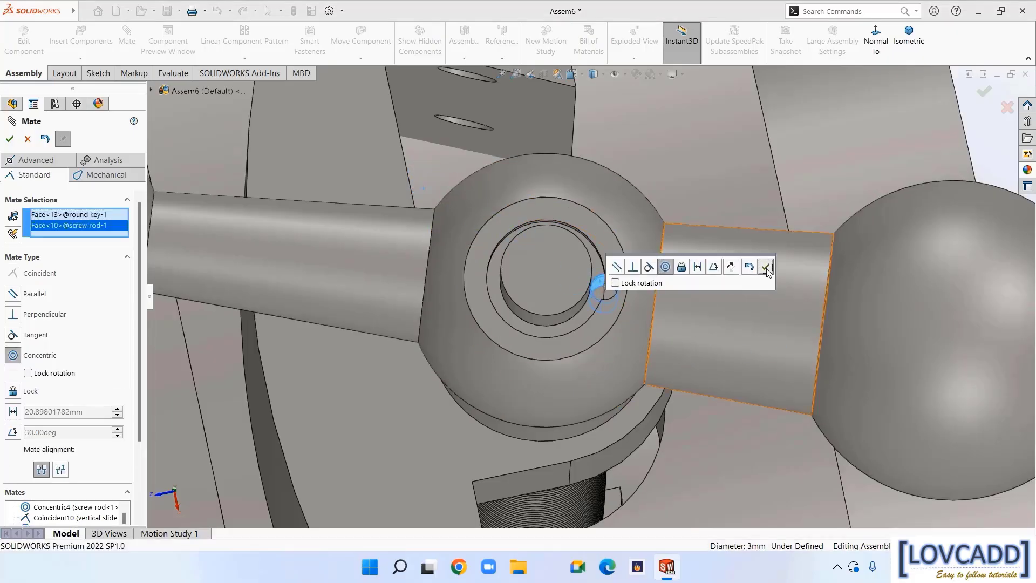
{"action": "left_click", "coordinate": [766, 269]}
Mate the M10 nut's hole concentric with the screw rod's upper end above the handle bar
{"action": "scroll", "coordinate": [769, 272], "scroll_direction": "up", "scroll_amount": 6}
{"action": "middle_click_drag", "start_coordinate": [809, 382], "coordinate": [804, 345]}
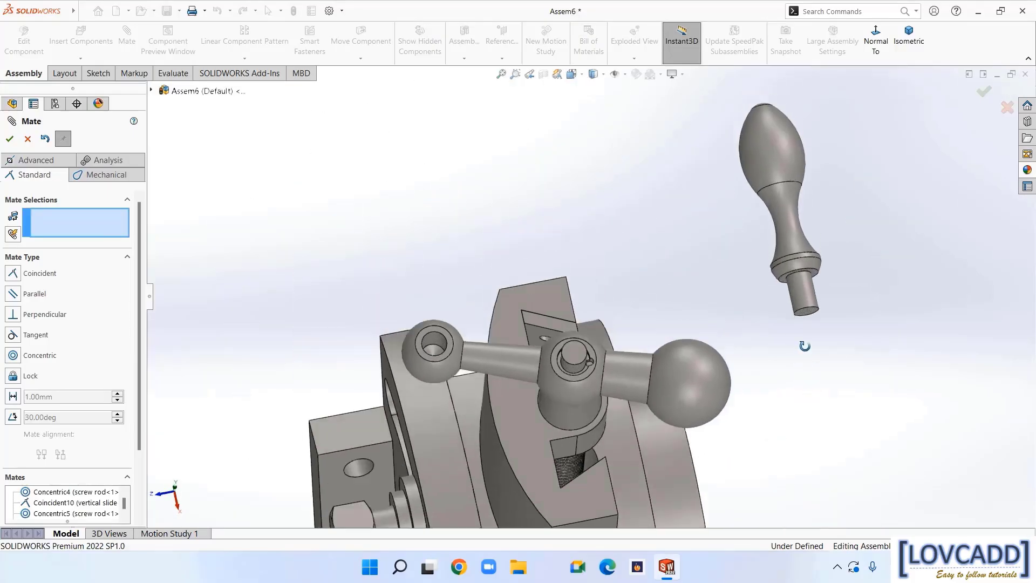
{"action": "scroll", "coordinate": [805, 346], "scroll_direction": "up", "scroll_amount": 8}
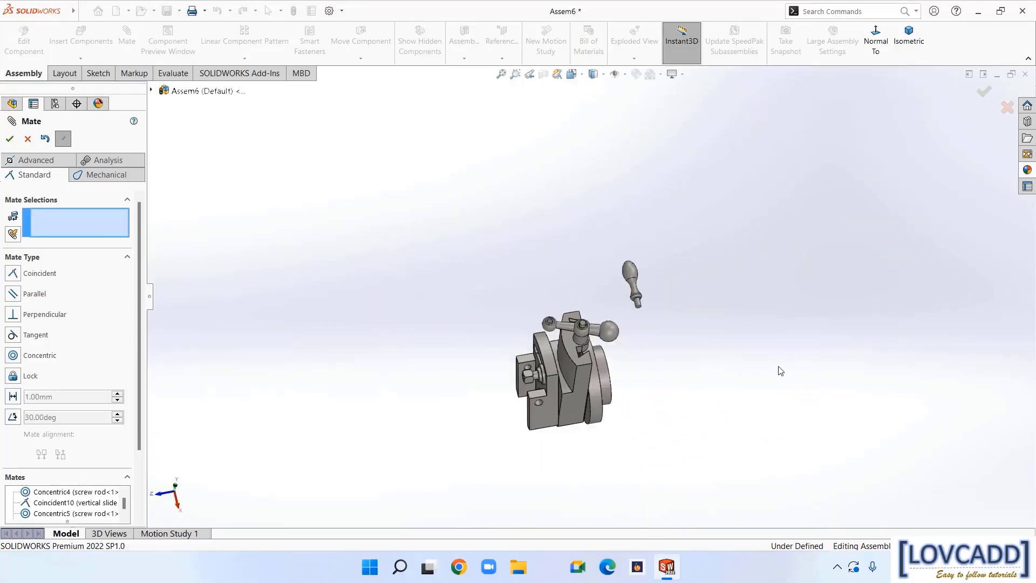
{"action": "middle_click_drag", "start_coordinate": [783, 369], "coordinate": [766, 342]}
{"action": "scroll", "coordinate": [643, 439], "scroll_direction": "down", "scroll_amount": 6}
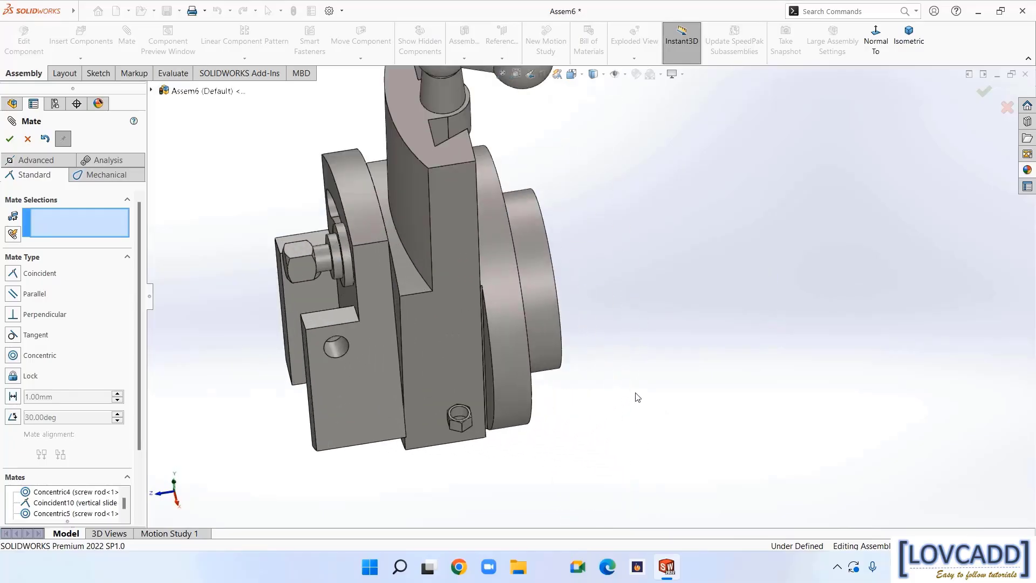
{"action": "left_click", "coordinate": [463, 414]}
{"action": "scroll", "coordinate": [653, 343], "scroll_direction": "up", "scroll_amount": 5}
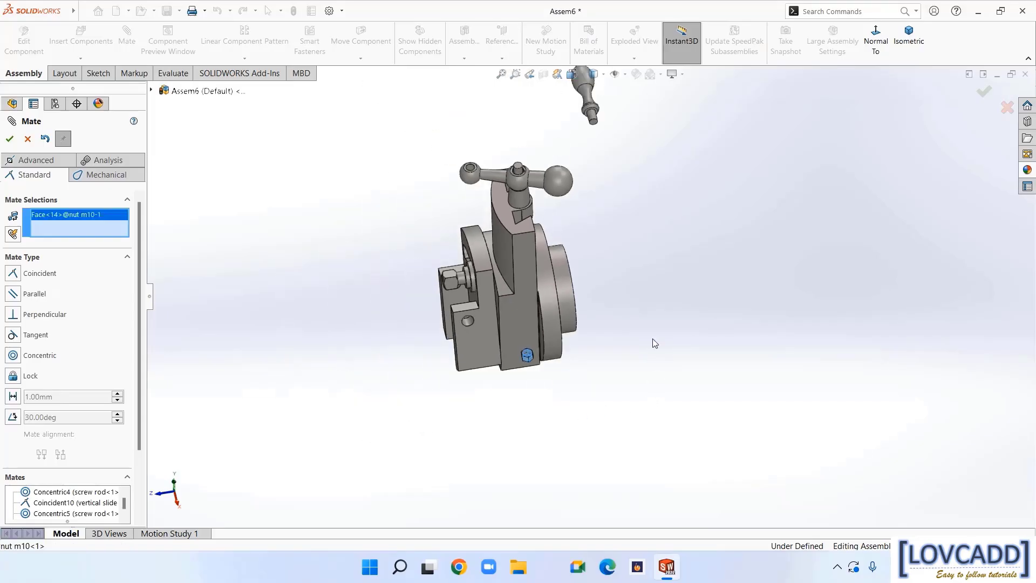
{"action": "middle_click_drag", "start_coordinate": [653, 343], "coordinate": [653, 310]}
{"action": "scroll", "coordinate": [479, 193], "scroll_direction": "down", "scroll_amount": 5}
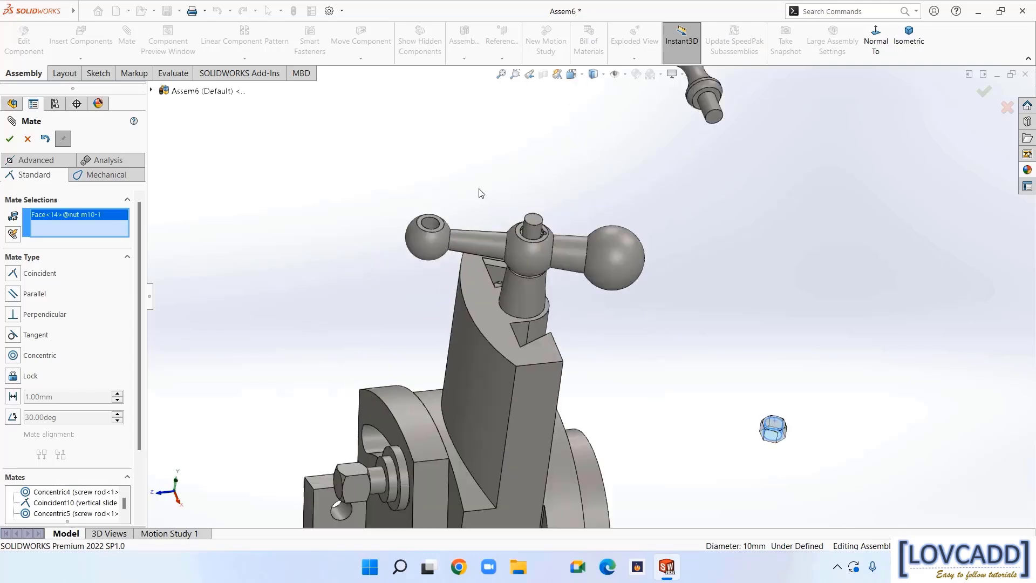
{"action": "left_click", "coordinate": [574, 258]}
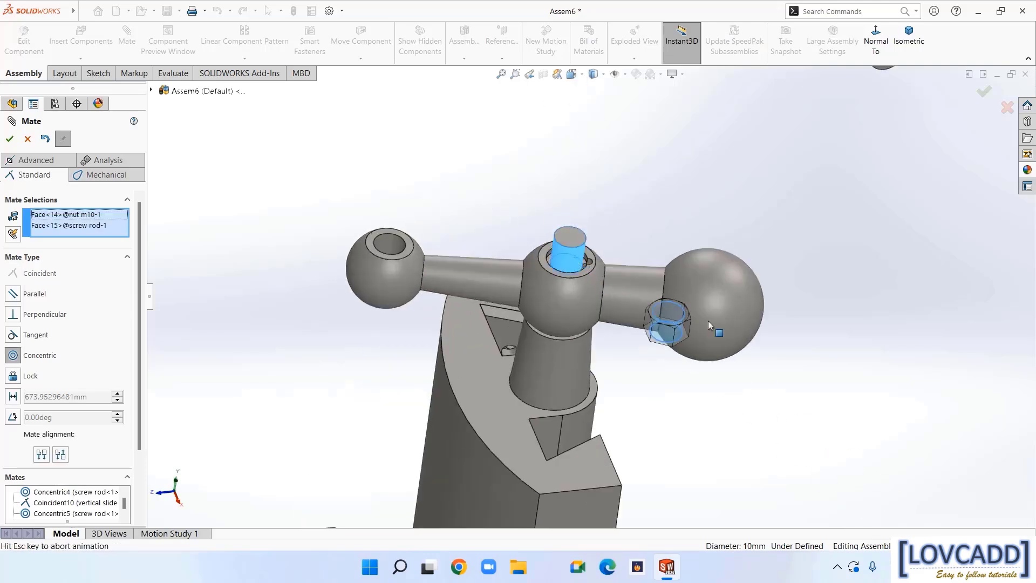
{"action": "left_click", "coordinate": [929, 351]}
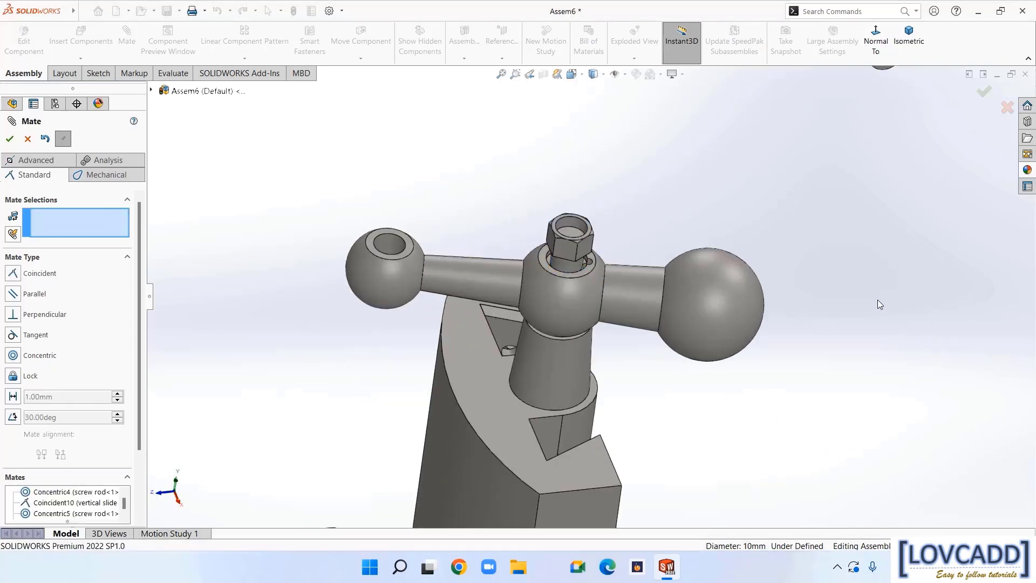
Mate the M10 nut's lower face coincident with the flat top face of the handle bar's middle ball
{"action": "middle_click_drag", "start_coordinate": [876, 300], "coordinate": [774, 170]}
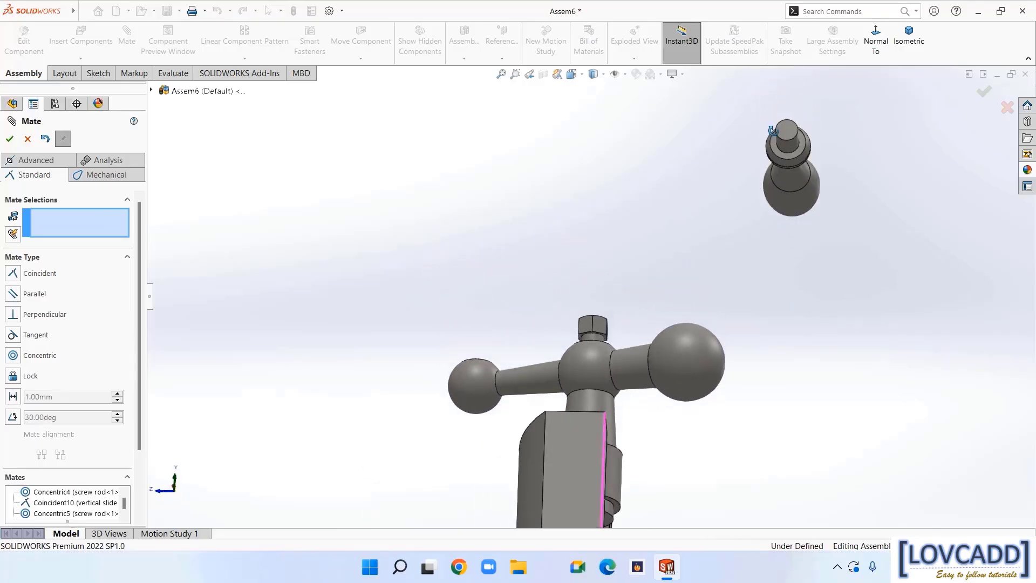
{"action": "scroll", "coordinate": [612, 318], "scroll_direction": "down", "scroll_amount": 5}
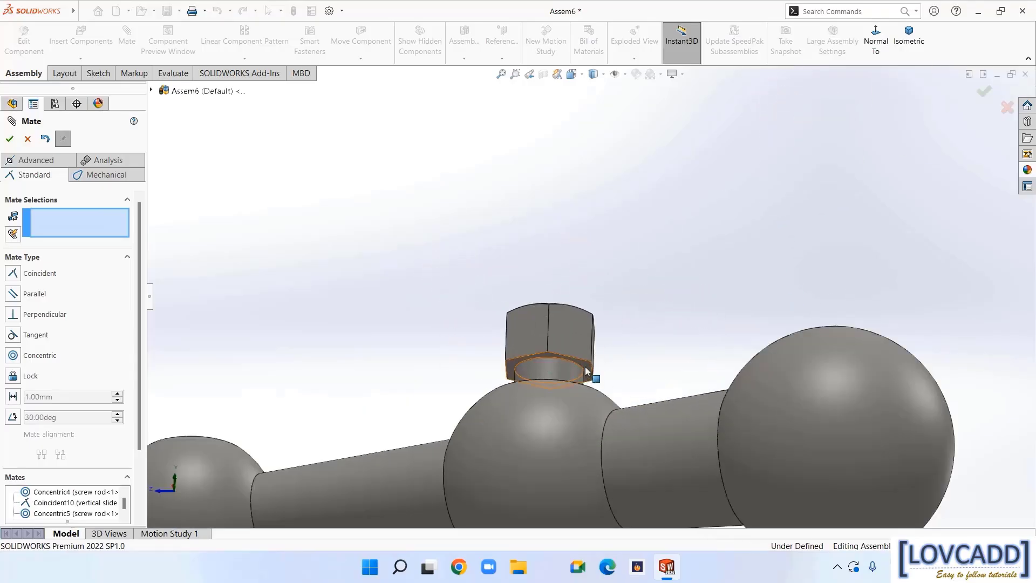
{"action": "left_click", "coordinate": [585, 373]}
{"action": "scroll", "coordinate": [638, 292], "scroll_direction": "up", "scroll_amount": 3}
{"action": "middle_click_drag", "start_coordinate": [633, 234], "coordinate": [596, 348]}
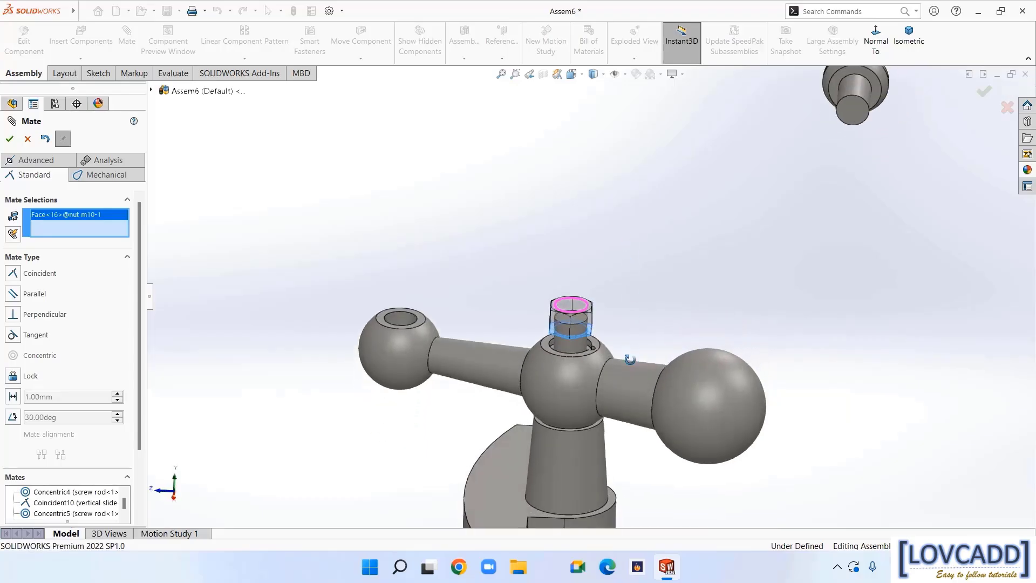
{"action": "left_click", "coordinate": [553, 348]}
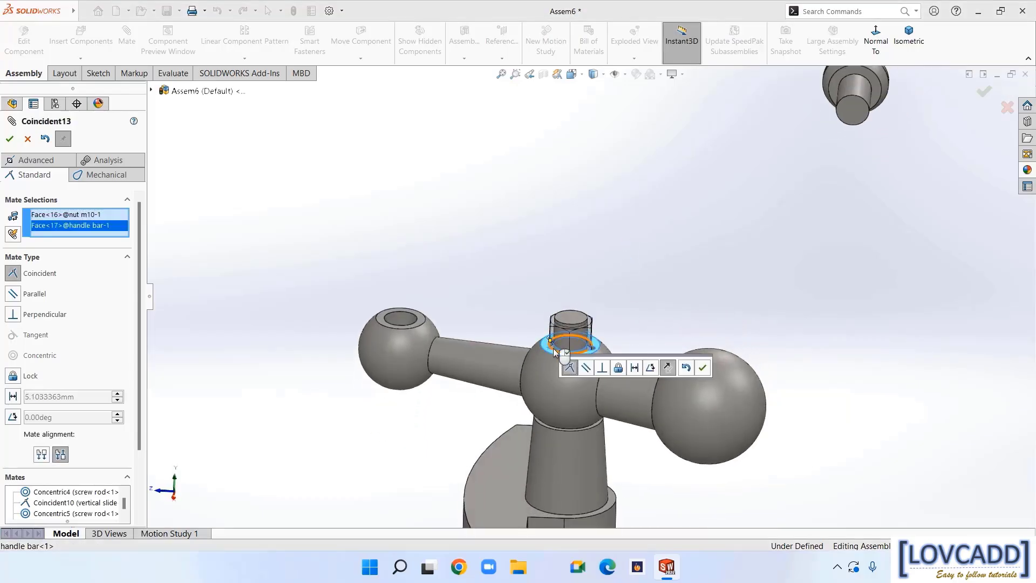
{"action": "left_click", "coordinate": [703, 370]}
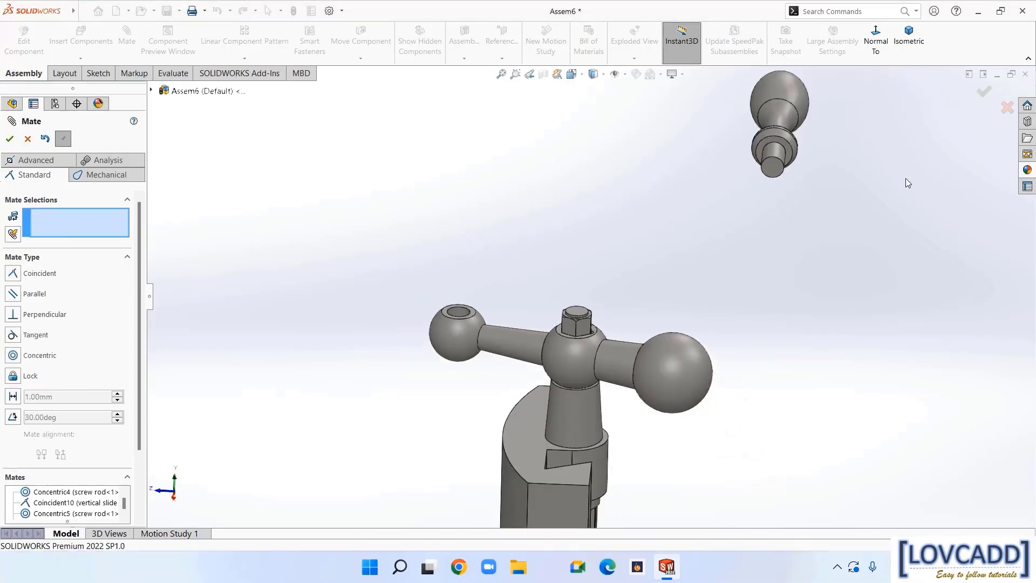
Mate the handle's pin concentric with the hole in the handle bar's small end ball, flipping the alignment so the pin points down
{"action": "middle_click_drag", "start_coordinate": [906, 178], "coordinate": [886, 210]}
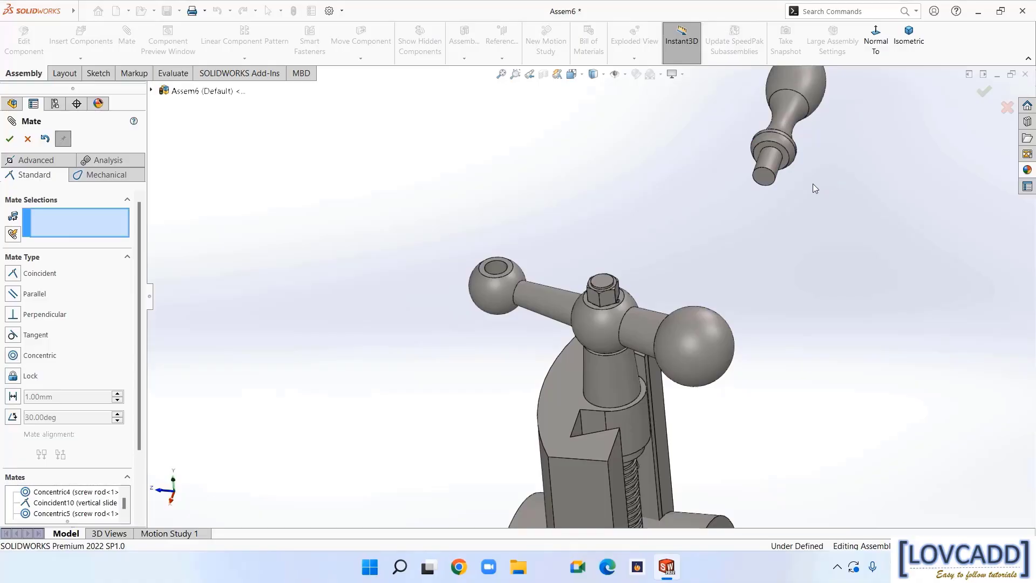
{"action": "left_click", "coordinate": [774, 167]}
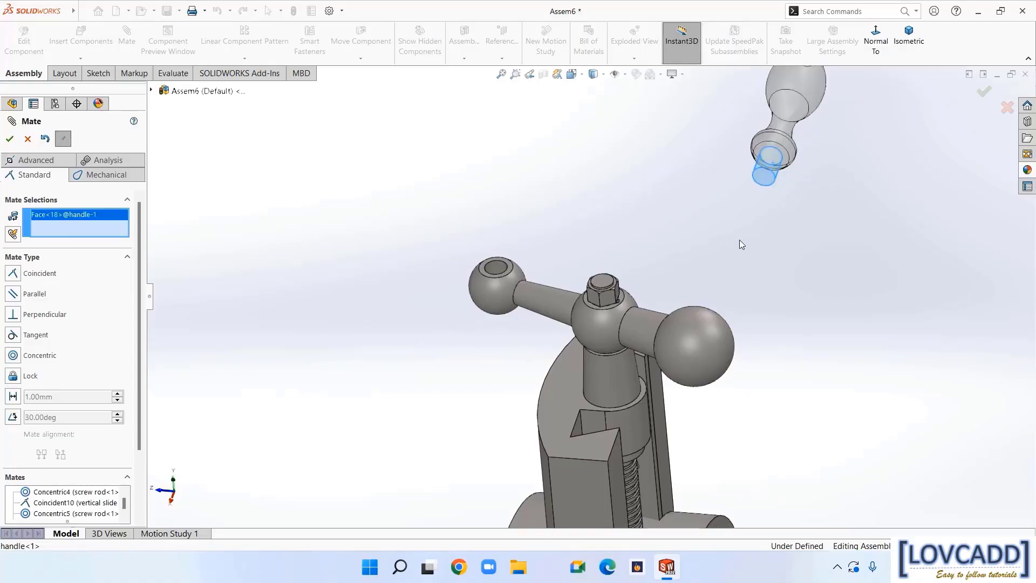
{"action": "left_click", "coordinate": [502, 270]}
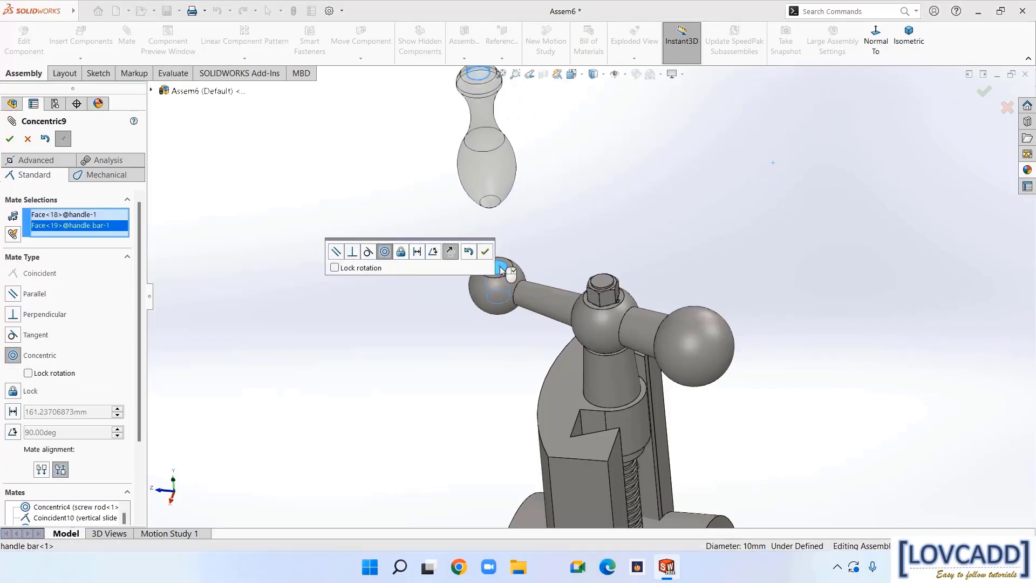
{"action": "scroll", "coordinate": [446, 283], "scroll_direction": "up", "scroll_amount": 3}
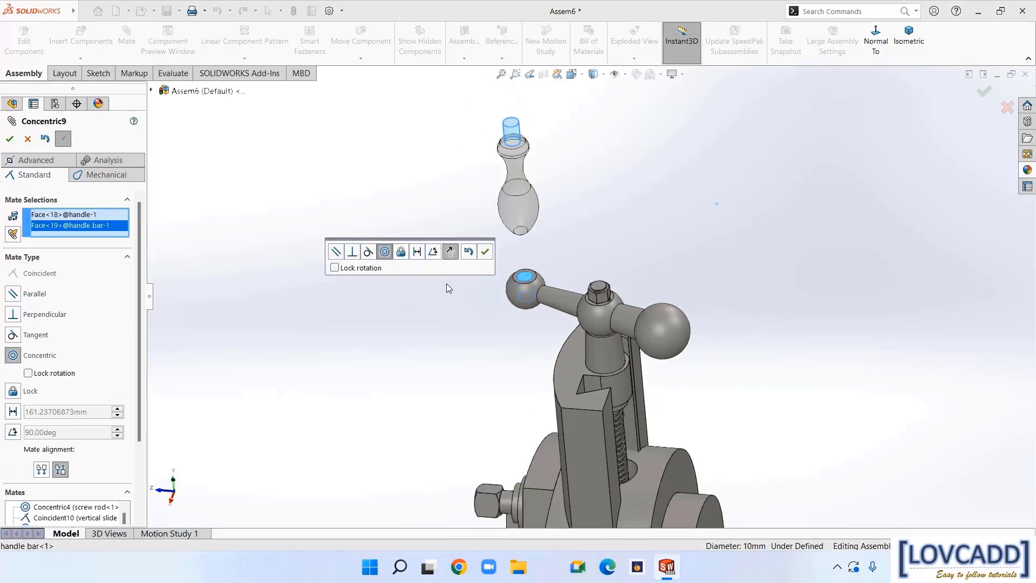
{"action": "left_click", "coordinate": [450, 250]}
{"action": "left_click", "coordinate": [485, 252]}
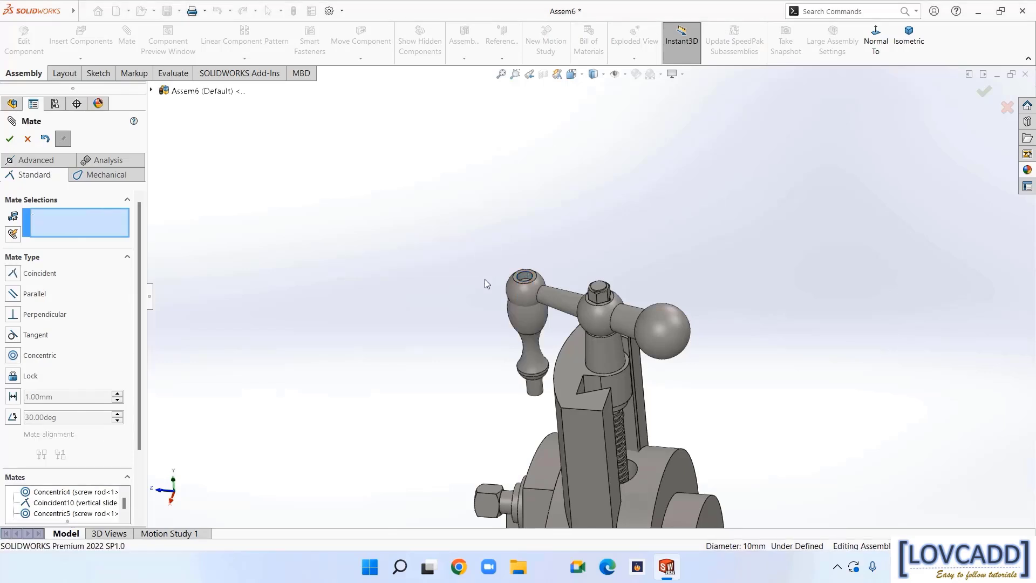
Pull the handle above the handle bar and mate its collar's underside coincident with the flat face around the end ball's hole
{"action": "left_click_drag", "start_coordinate": [534, 331], "coordinate": [526, 131]}
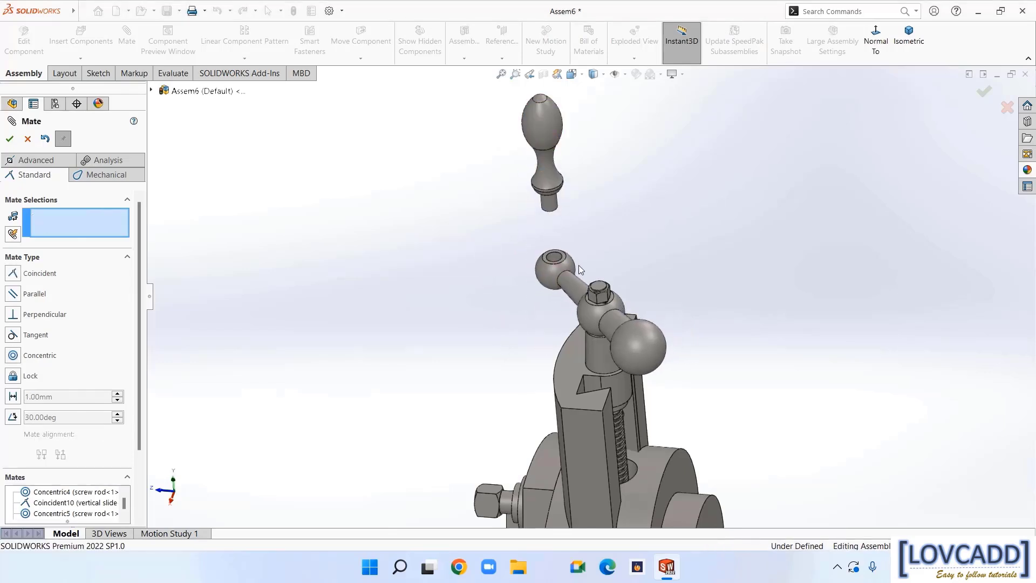
{"action": "scroll", "coordinate": [579, 265], "scroll_direction": "down", "scroll_amount": 5}
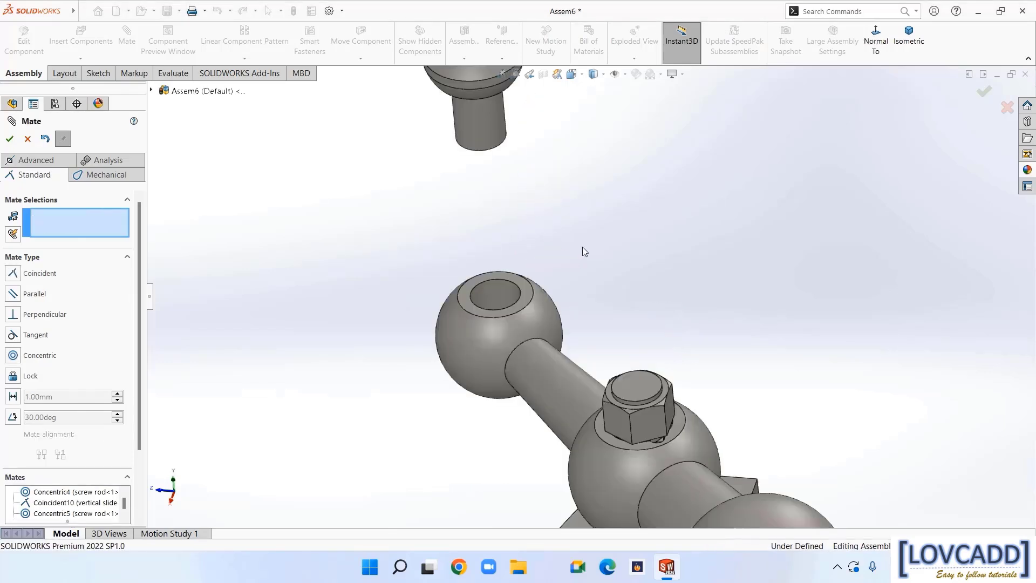
{"action": "left_click", "coordinate": [525, 294]}
{"action": "middle_click_drag", "start_coordinate": [578, 264], "coordinate": [567, 190]}
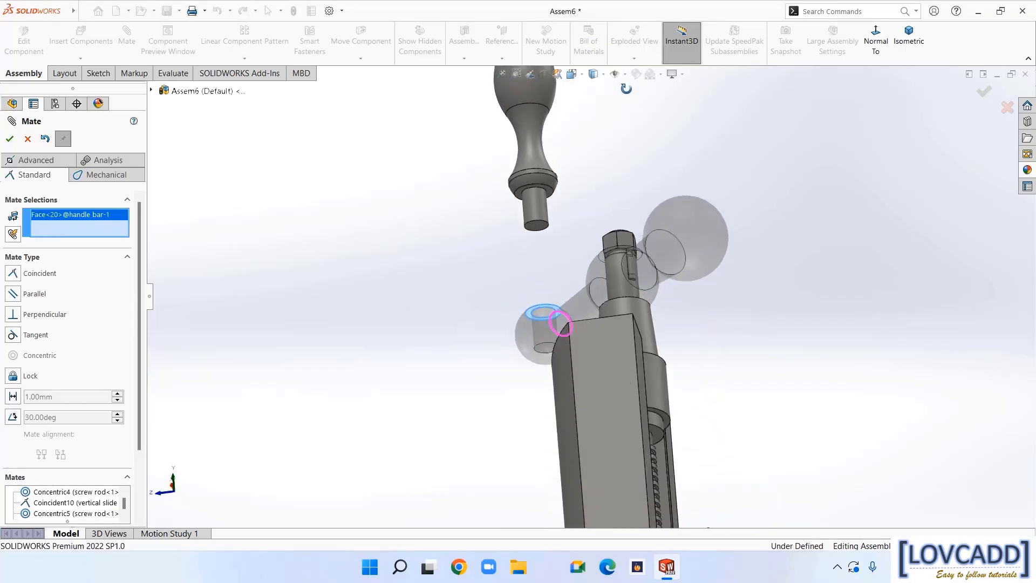
{"action": "left_click", "coordinate": [550, 194]}
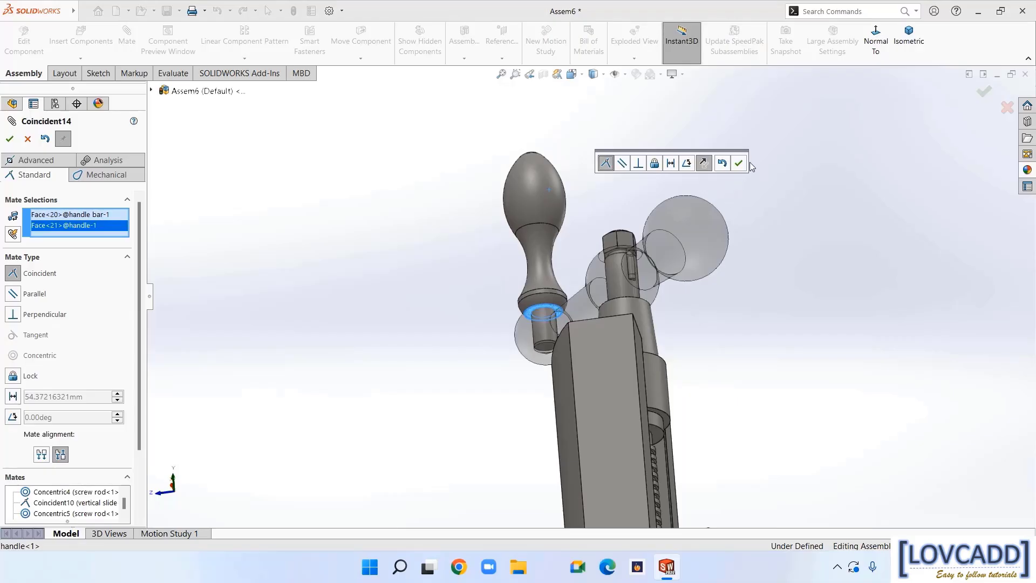
{"action": "left_click", "coordinate": [738, 163]}
{"action": "scroll", "coordinate": [638, 153], "scroll_direction": "up", "scroll_amount": 5}
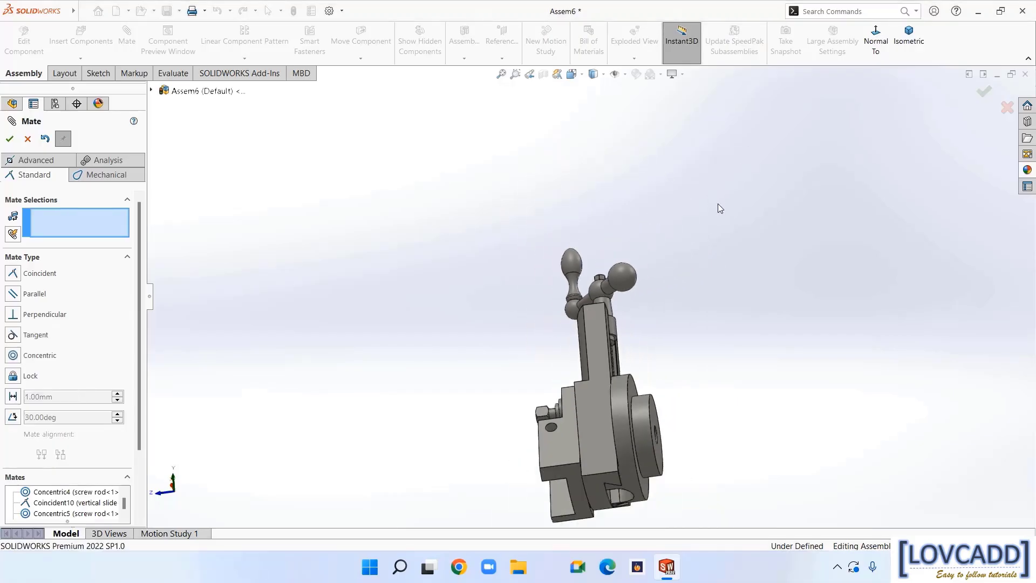
Swing the handle bar around the screw rod's axis to try the crank's rotation, and finish mating
{"action": "middle_click_drag", "start_coordinate": [702, 293], "coordinate": [712, 371]}
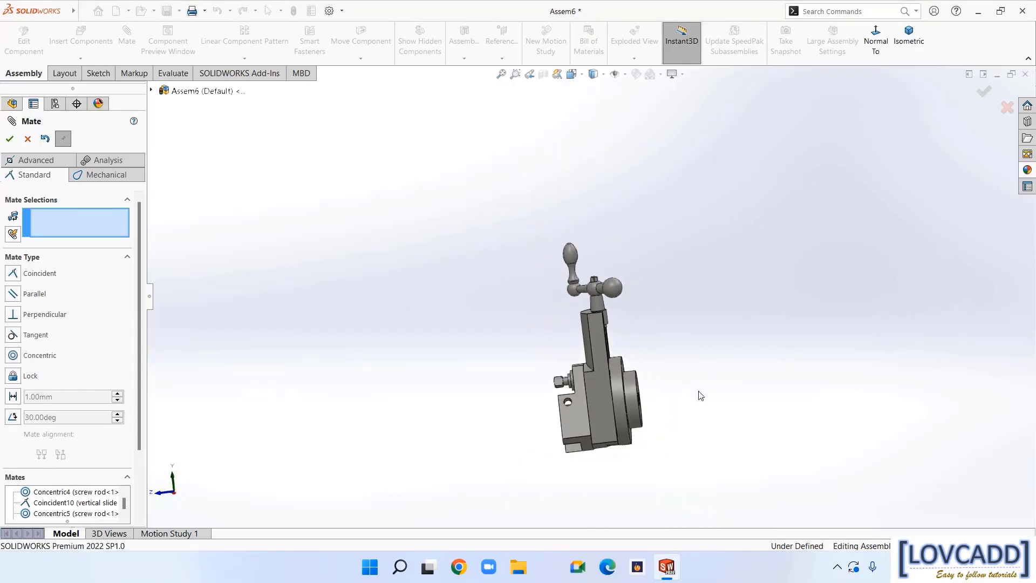
{"action": "scroll", "coordinate": [655, 456], "scroll_direction": "down", "scroll_amount": 3}
{"action": "scroll", "coordinate": [678, 341], "scroll_direction": "up", "scroll_amount": 2}
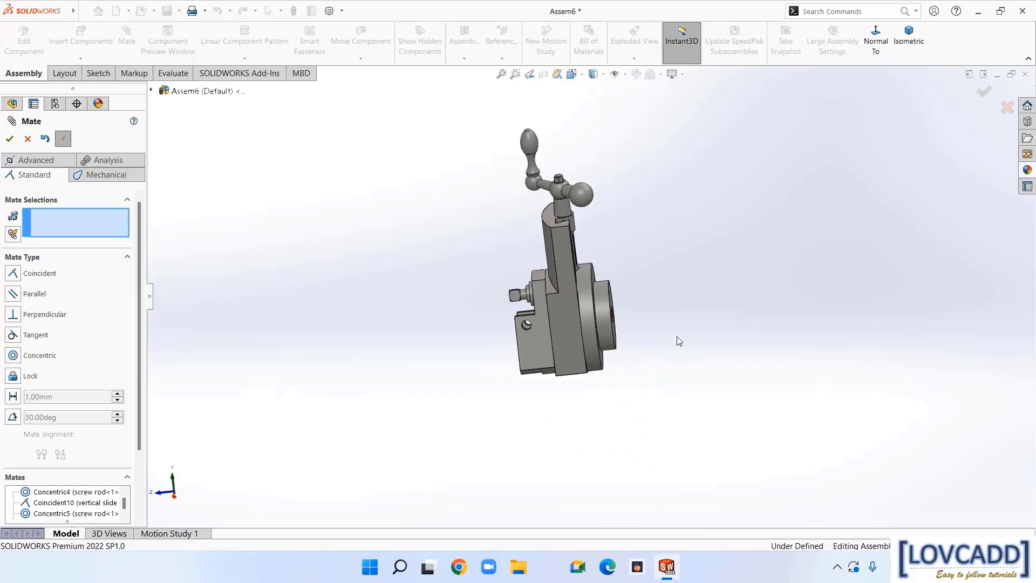
{"action": "mouse_move", "coordinate": [585, 341]}
{"action": "left_mouse_down"}
{"action": "mouse_move", "coordinate": [583, 261]}
{"action": "mouse_move", "coordinate": [594, 332]}
{"action": "left_mouse_up"}
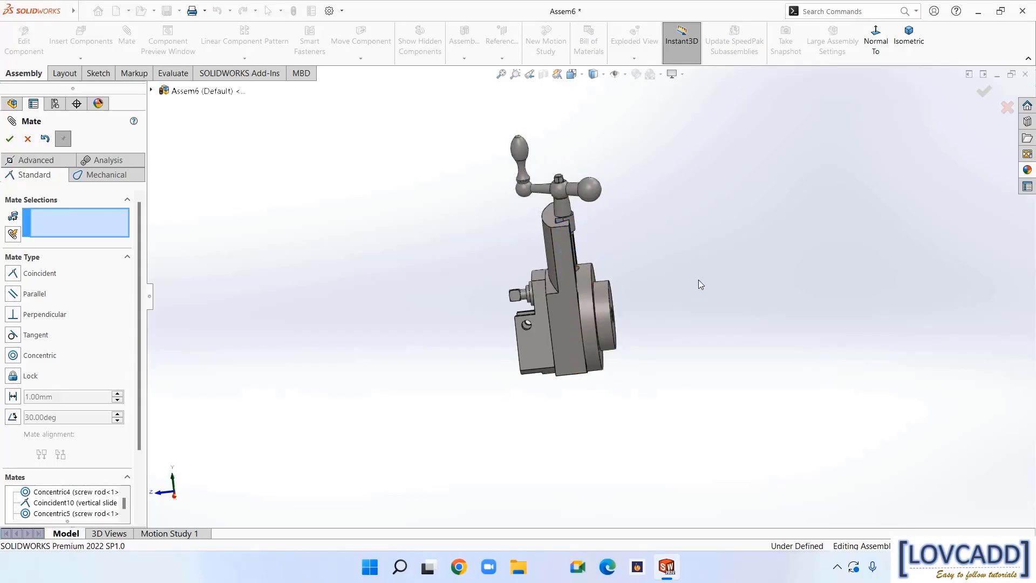
{"action": "left_click", "coordinate": [10, 139]}
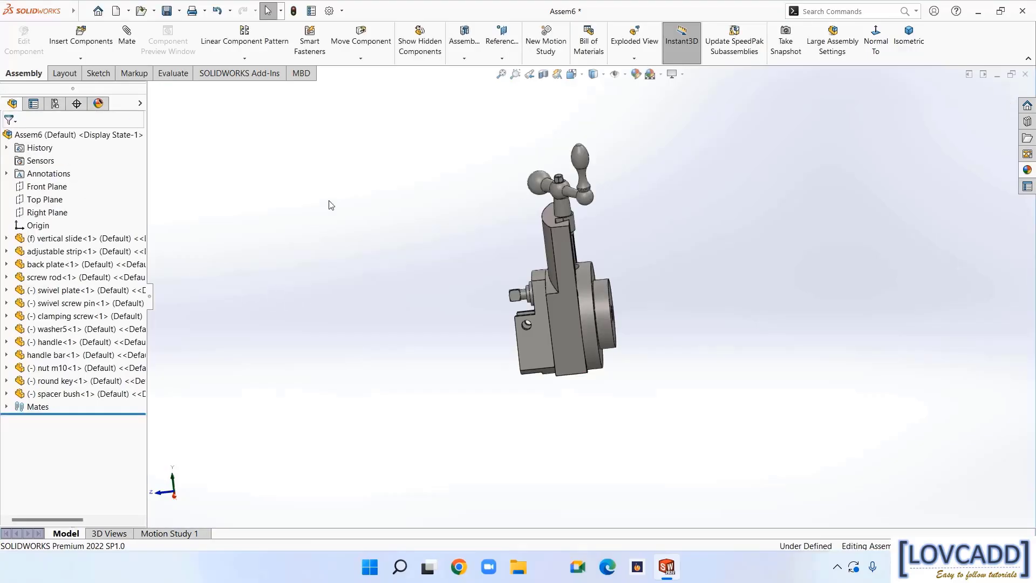
Insert the drag plate and pivote pin parts from the shaping machine folder and place them beside the tool head
{"action": "left_click", "coordinate": [81, 34]}
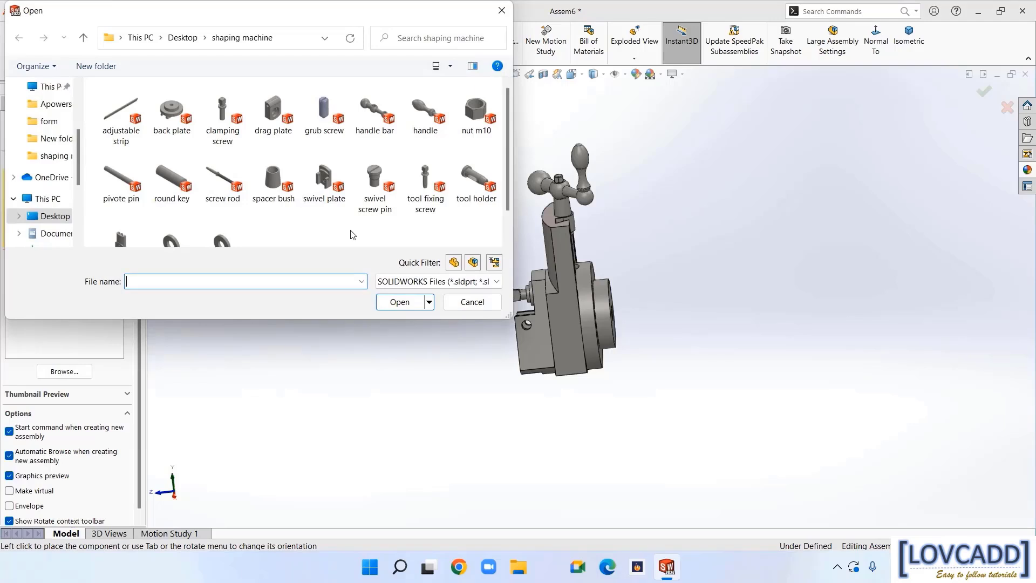
{"action": "left_click", "coordinate": [274, 113]}
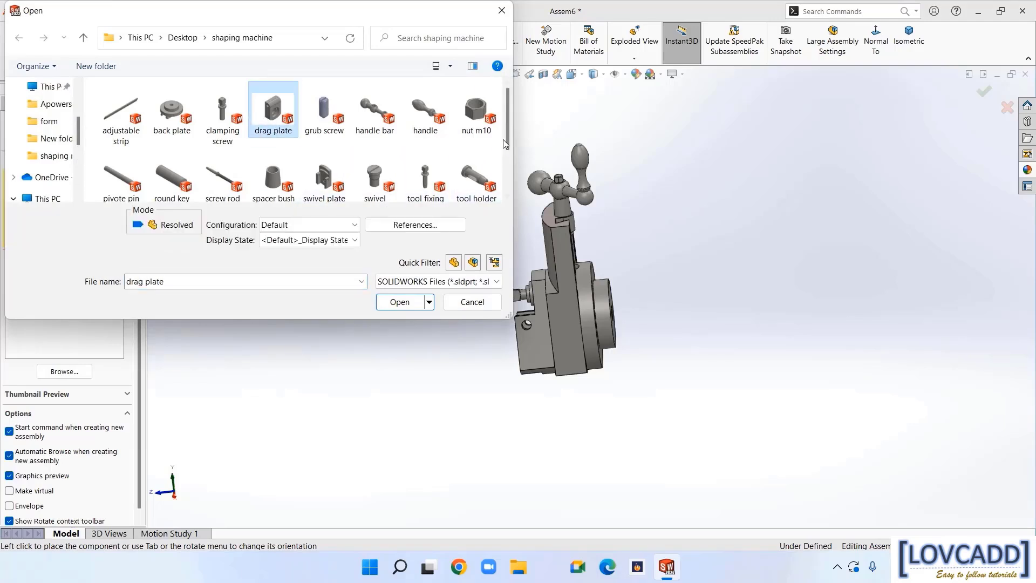
{"action": "left_click_drag", "start_coordinate": [508, 133], "coordinate": [507, 147]}
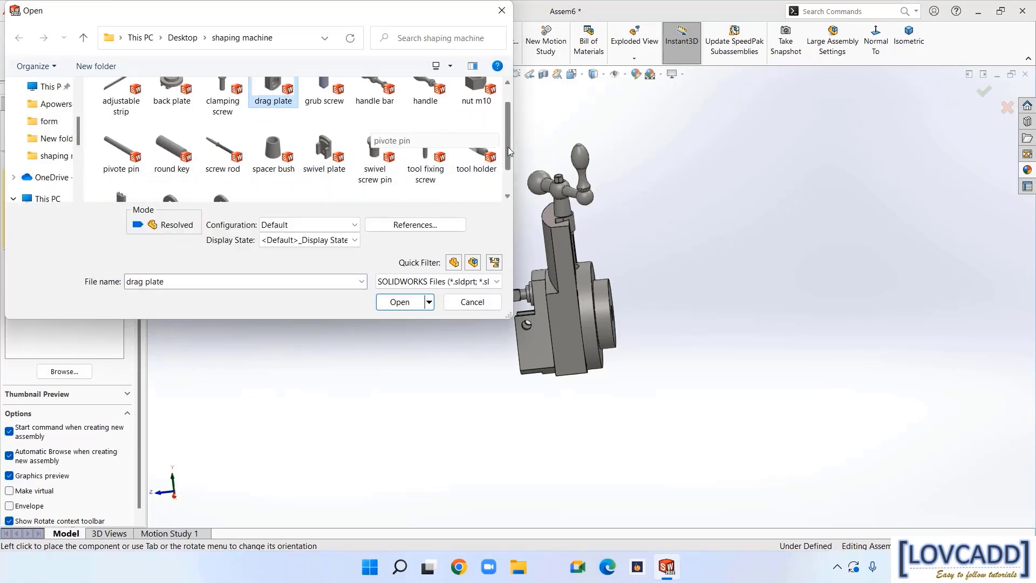
{"action": "left_click", "coordinate": [116, 160], "text": "ctrl"}
{"action": "left_click", "coordinate": [400, 302]}
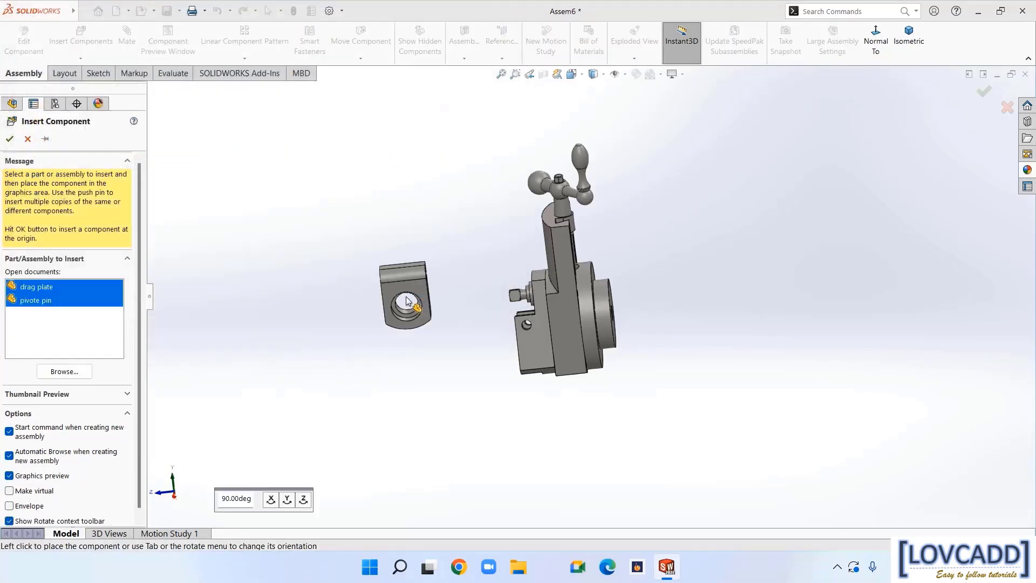
{"action": "left_click", "coordinate": [413, 278]}
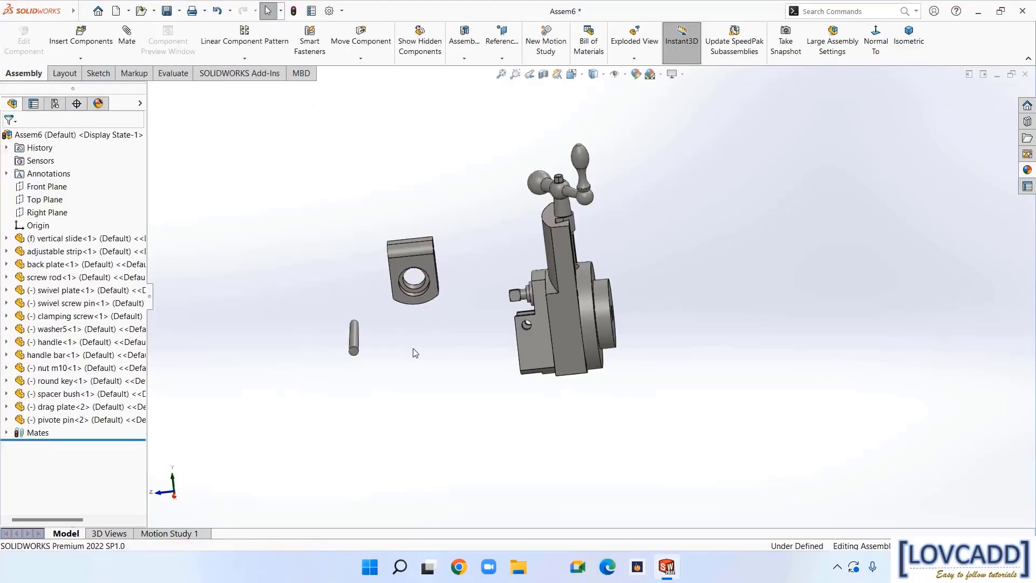
Mate the drag plate's pivot hole concentric with the swivel plate lug's hole, flipping the alignment, and slide the plate along the hole axis
{"action": "left_click", "coordinate": [127, 38]}
{"action": "scroll", "coordinate": [324, 272], "scroll_direction": "down", "scroll_amount": 2}
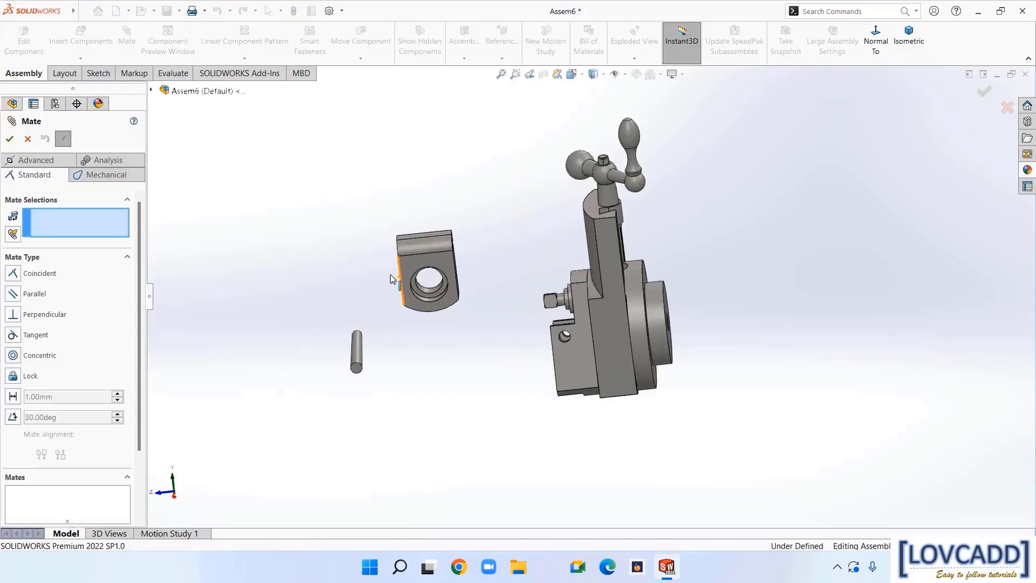
{"action": "middle_click_drag", "start_coordinate": [331, 279], "coordinate": [374, 284]}
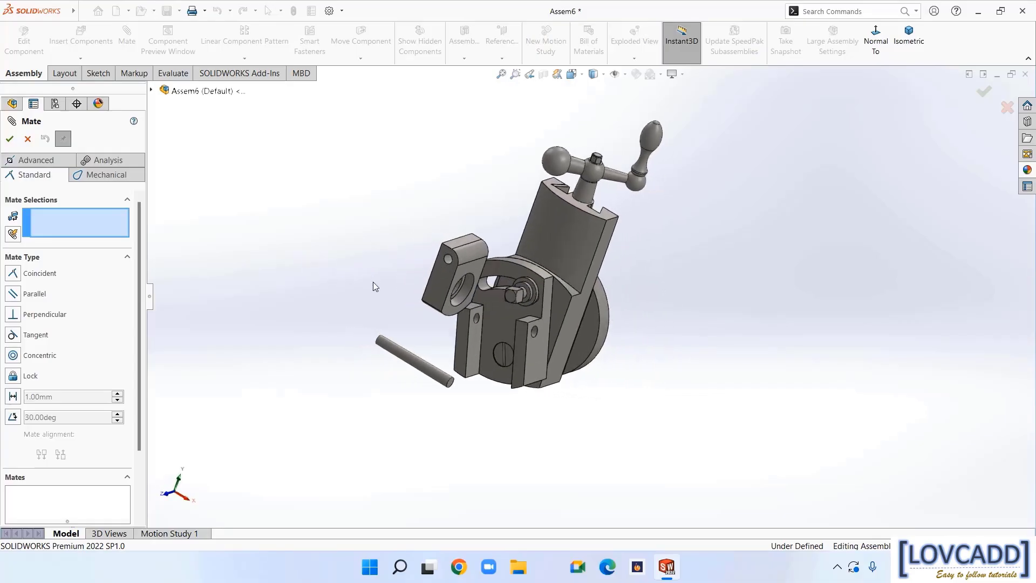
{"action": "left_click", "coordinate": [448, 262]}
{"action": "middle_click_drag", "start_coordinate": [387, 284], "coordinate": [449, 348]}
{"action": "scroll", "coordinate": [449, 348], "scroll_direction": "down", "scroll_amount": 5}
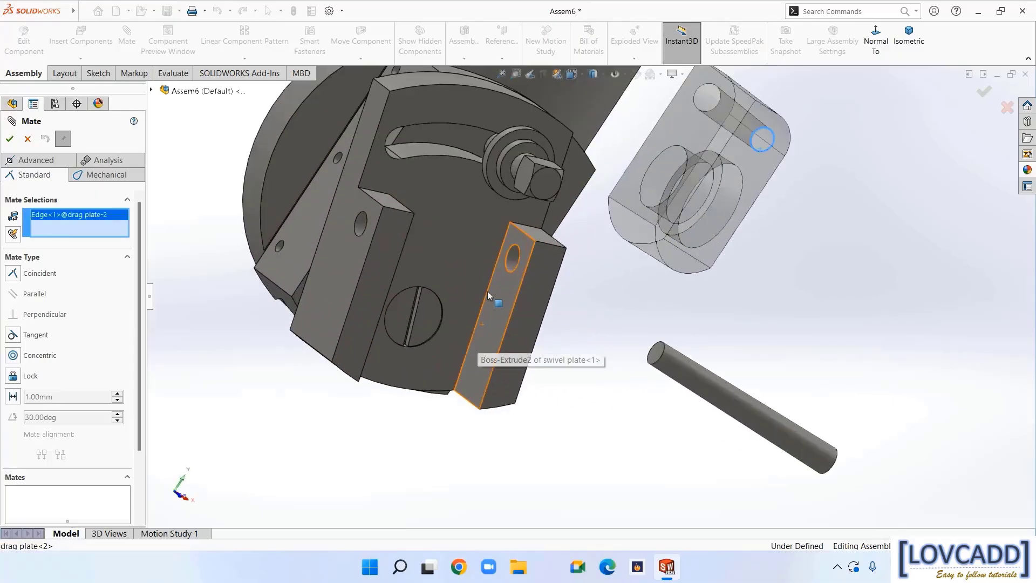
{"action": "left_click", "coordinate": [512, 271]}
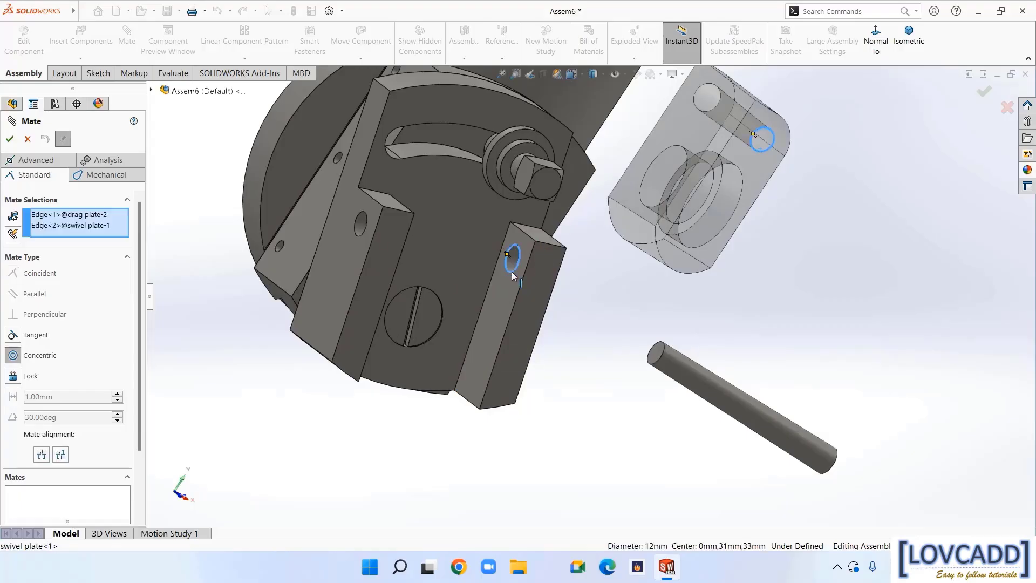
{"action": "middle_click_drag", "start_coordinate": [723, 233], "coordinate": [726, 299]}
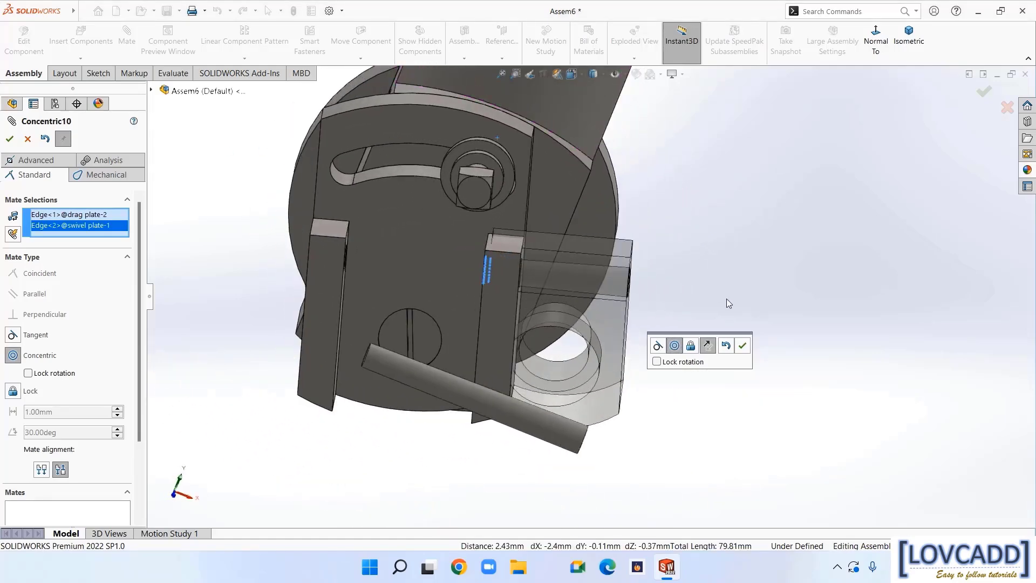
{"action": "left_click", "coordinate": [708, 346]}
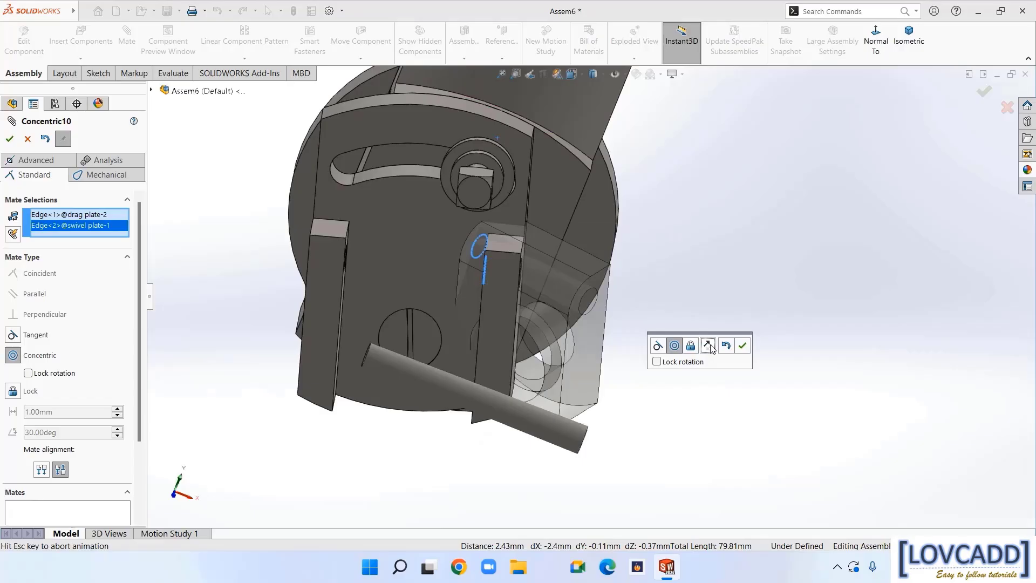
{"action": "left_click", "coordinate": [742, 347]}
{"action": "mouse_move", "coordinate": [426, 286]}
{"action": "left_mouse_down"}
{"action": "mouse_move", "coordinate": [332, 255]}
{"action": "mouse_move", "coordinate": [420, 277]}
{"action": "left_mouse_up"}
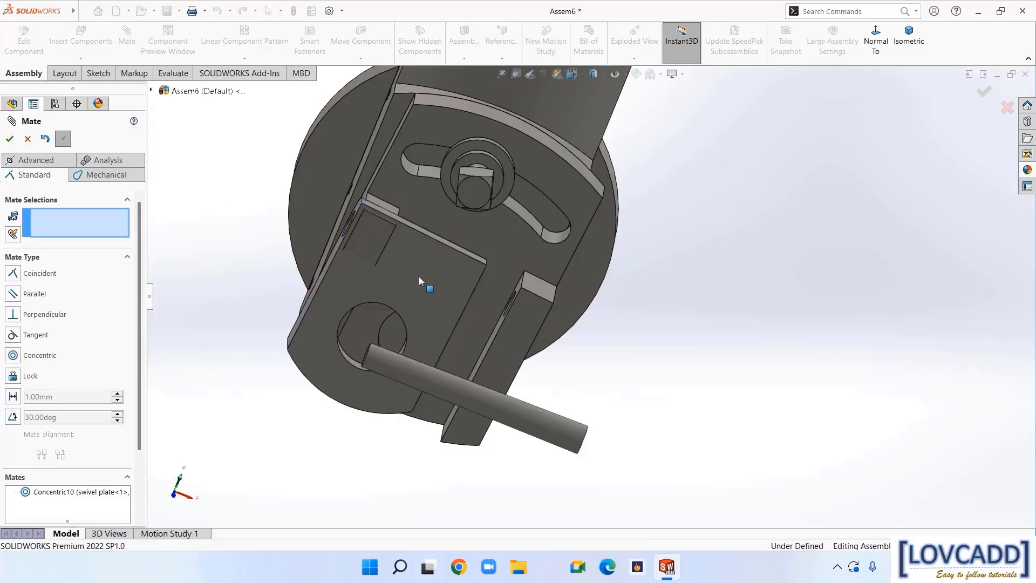
Mate the pivot pin's circular end edge coincident with the hole edge on the outer face of the swivel plate's lug
{"action": "middle_click_drag", "start_coordinate": [705, 340], "coordinate": [503, 328]}
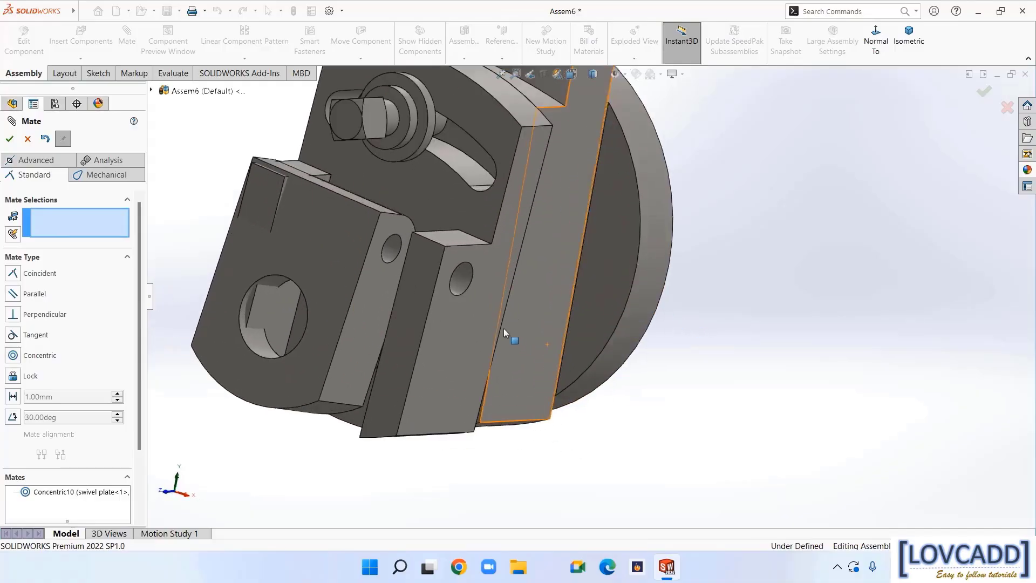
{"action": "left_click", "coordinate": [465, 290]}
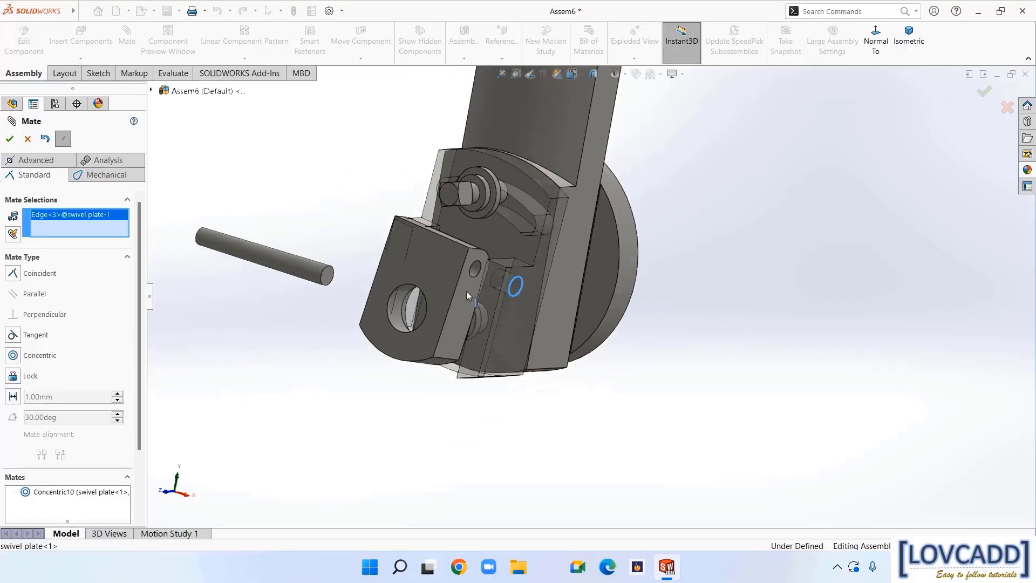
{"action": "scroll", "coordinate": [333, 293], "scroll_direction": "down", "scroll_amount": 2}
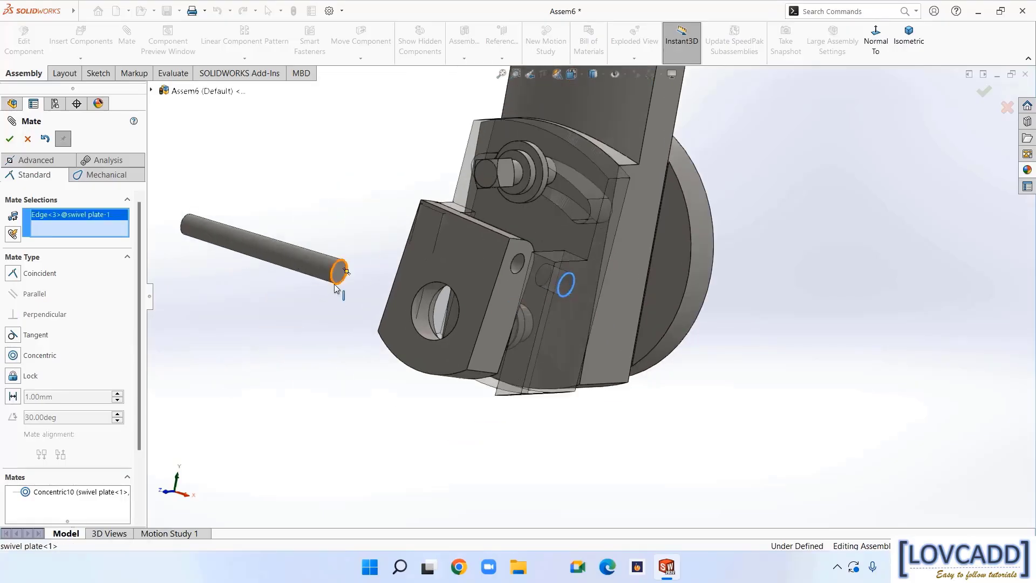
{"action": "left_click", "coordinate": [336, 286]}
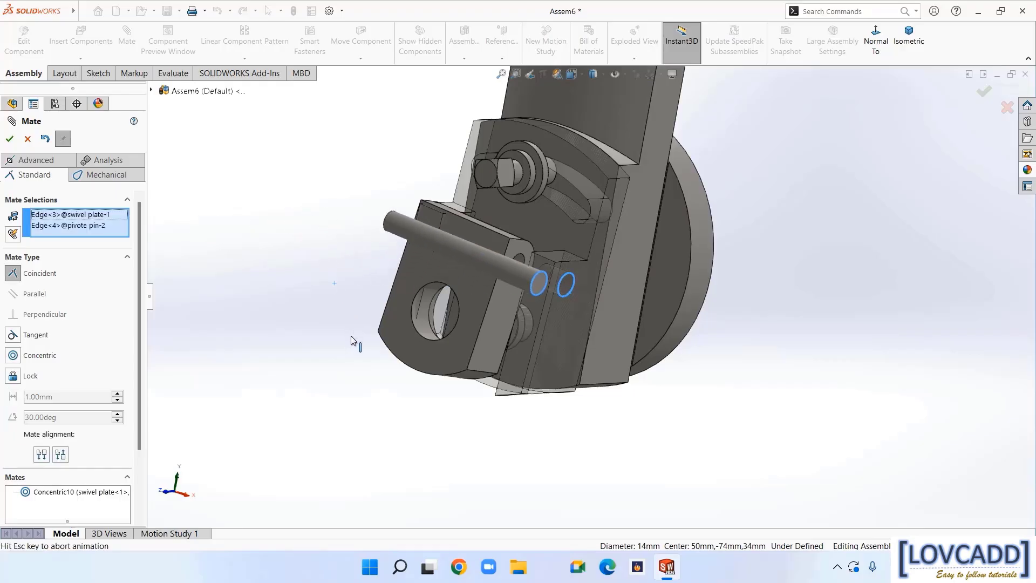
{"action": "left_click", "coordinate": [336, 359]}
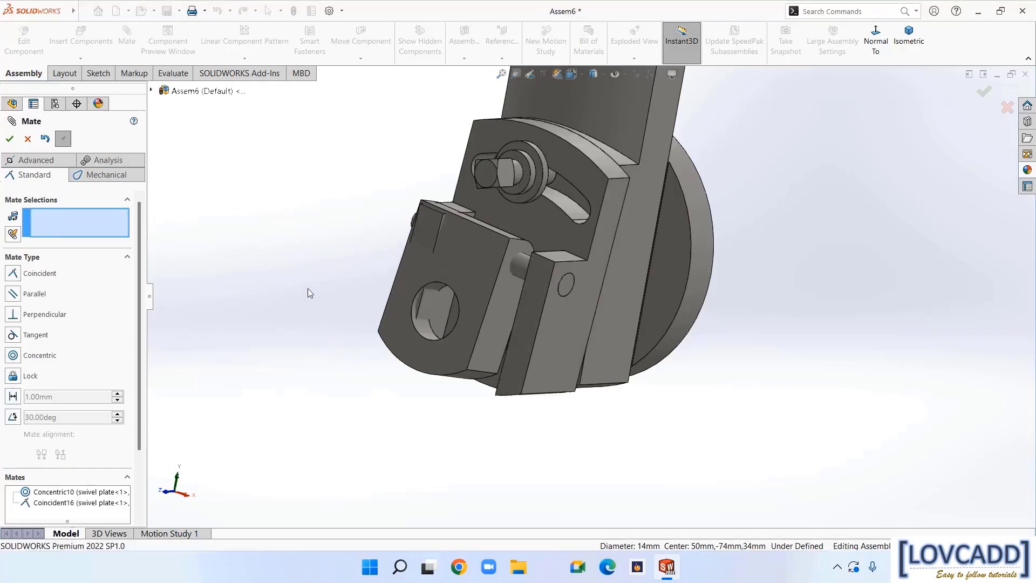
Mate the drag plate's side face coincident with the inner face of the adjacent swivel plate lug
{"action": "left_click", "coordinate": [495, 338]}
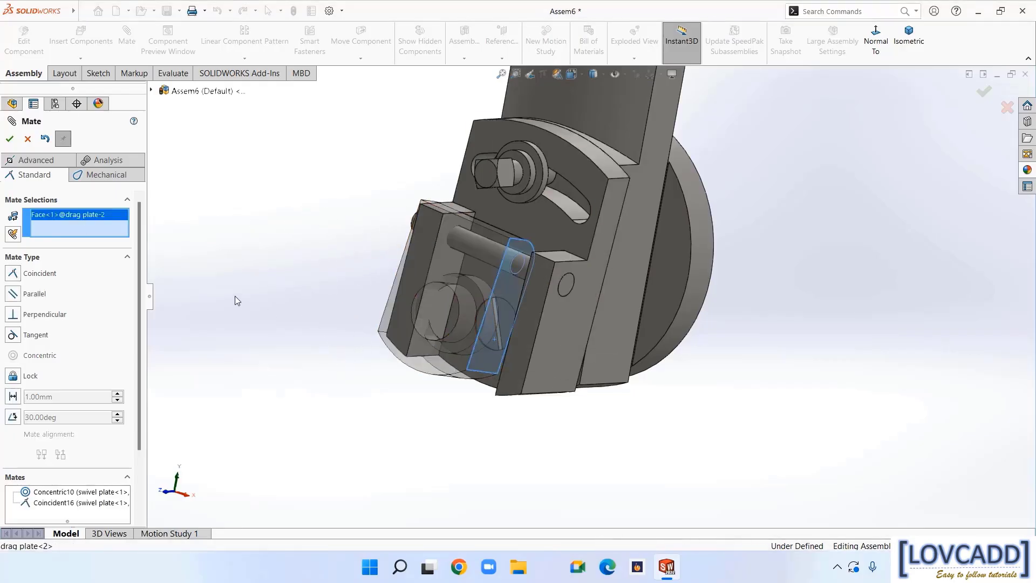
{"action": "middle_click_drag", "start_coordinate": [235, 295], "coordinate": [303, 322]}
{"action": "left_click", "coordinate": [525, 328]}
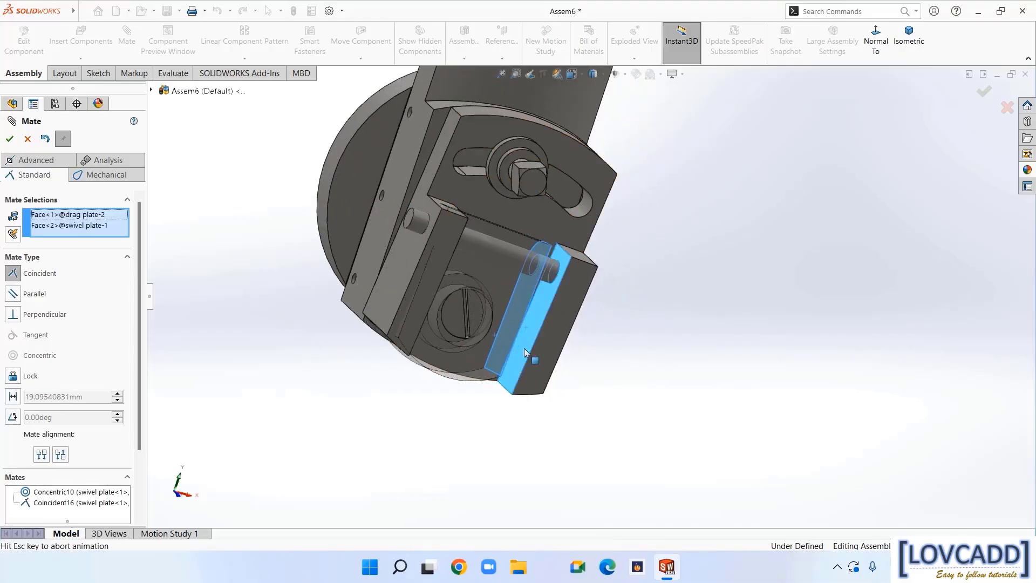
{"action": "left_click", "coordinate": [812, 429]}
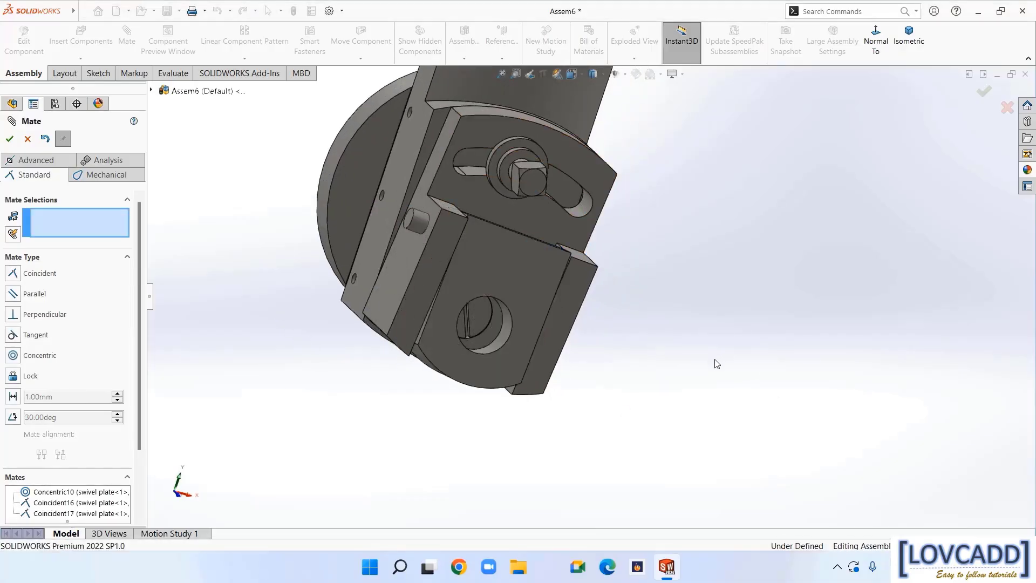
Swing the drag plate outward about the pivot pin, finish mating and show the assembly in isometric view
{"action": "mouse_move", "coordinate": [715, 363]}
{"action": "middle_mouse_down"}
{"action": "mouse_move", "coordinate": [667, 319]}
{"action": "mouse_move", "coordinate": [703, 302]}
{"action": "mouse_move", "coordinate": [738, 323]}
{"action": "mouse_move", "coordinate": [711, 345]}
{"action": "middle_mouse_up"}
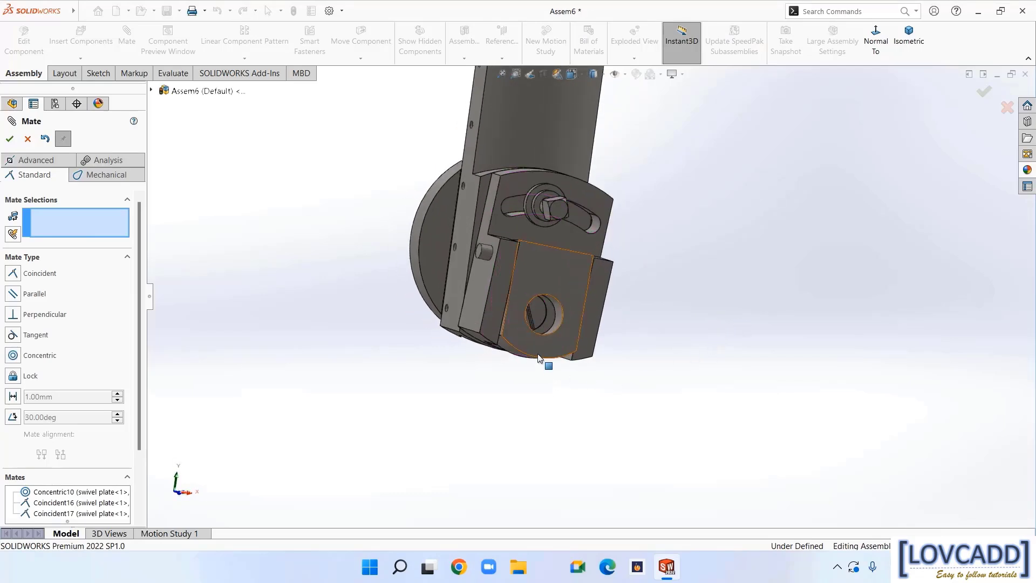
{"action": "left_click_drag", "start_coordinate": [557, 335], "coordinate": [563, 308]}
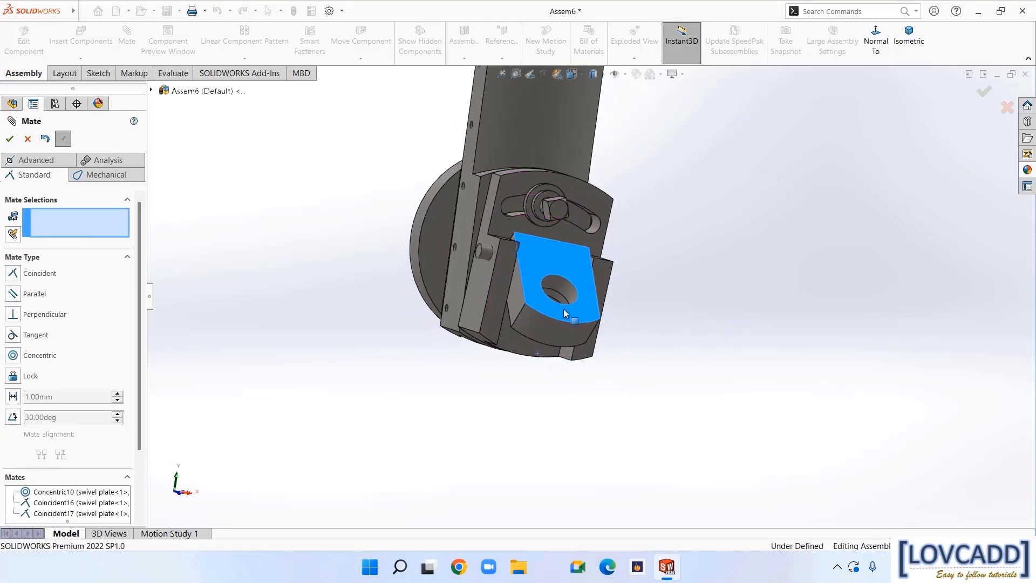
{"action": "scroll", "coordinate": [691, 297], "scroll_direction": "up", "scroll_amount": 2}
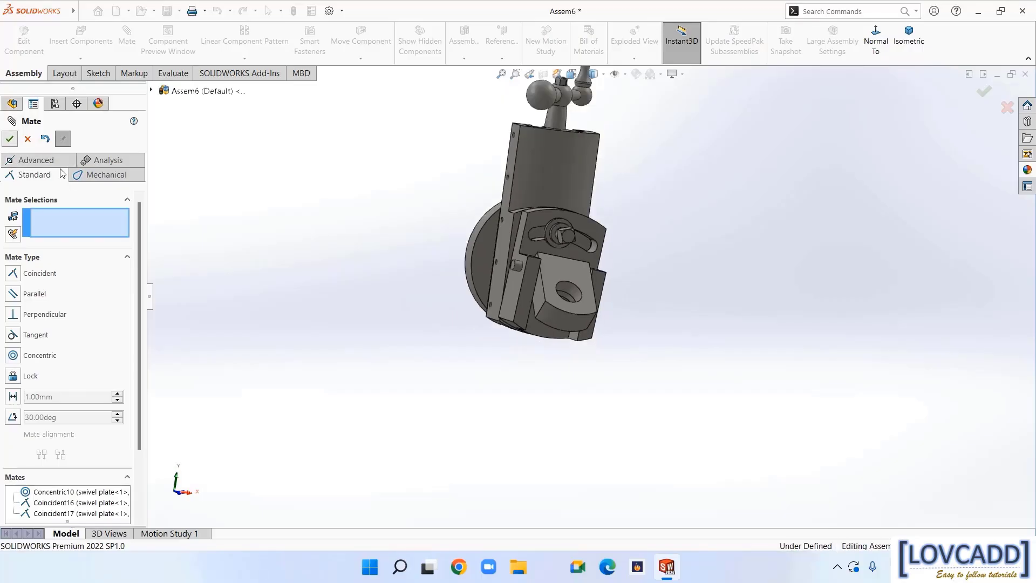
{"action": "left_click", "coordinate": [9, 139]}
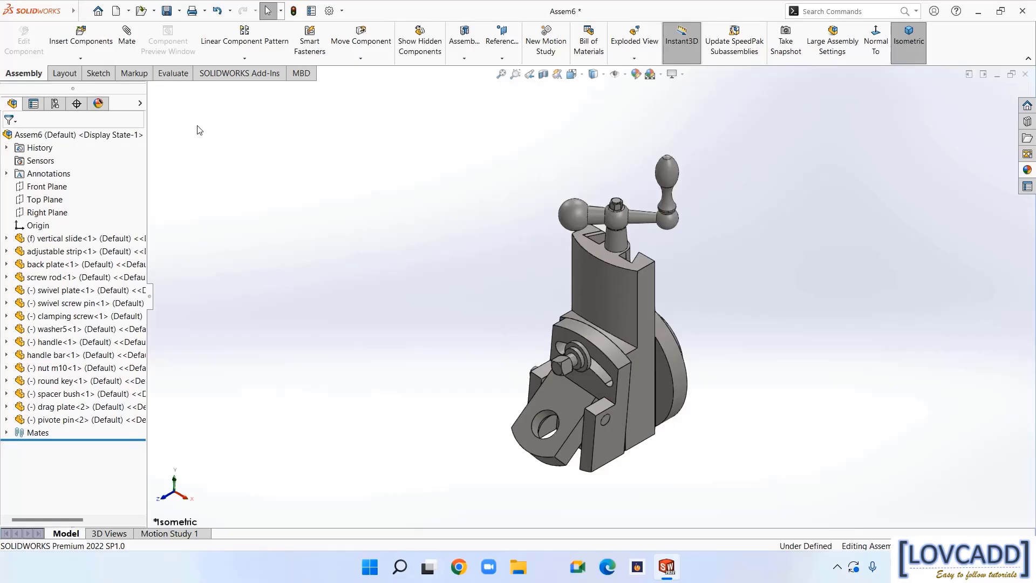
Insert the tool fixing screw, tool holder and washer 10 parts together and place them beside the tool head assembly
{"action": "left_click", "coordinate": [96, 42]}
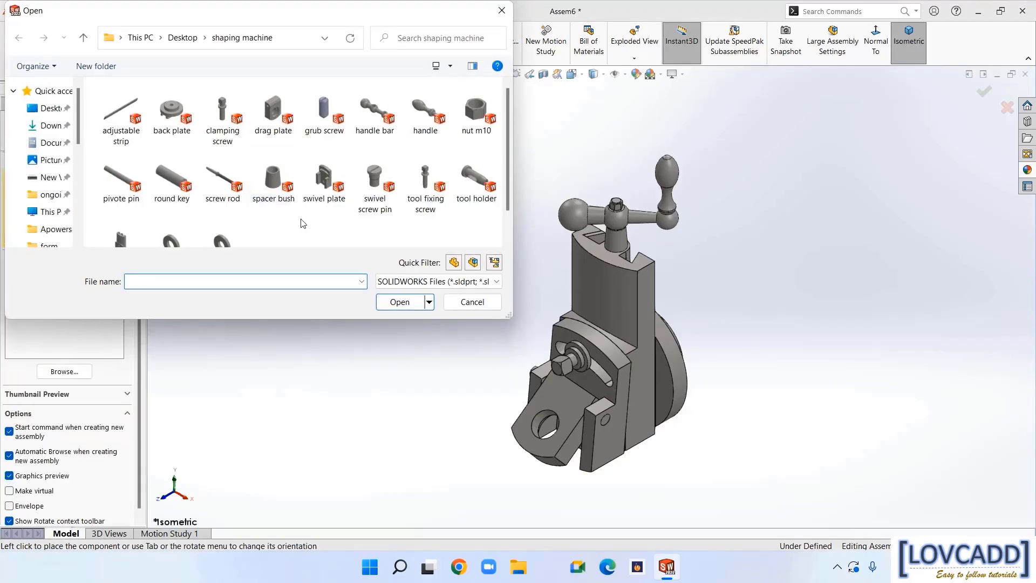
{"action": "scroll", "coordinate": [307, 222], "scroll_direction": "down", "scroll_amount": 1}
{"action": "left_click", "coordinate": [474, 145]}
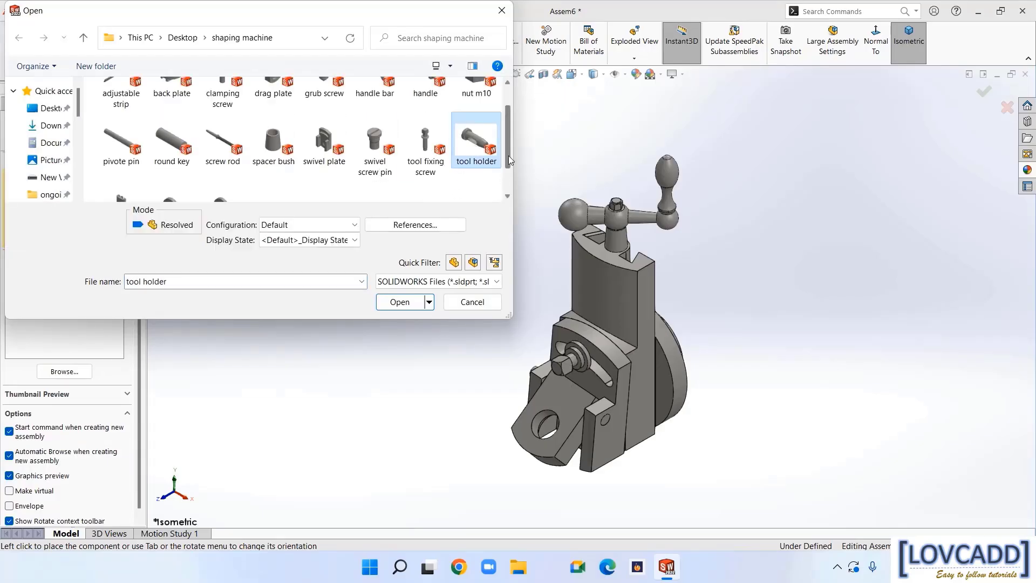
{"action": "left_click_drag", "start_coordinate": [509, 156], "coordinate": [506, 174]}
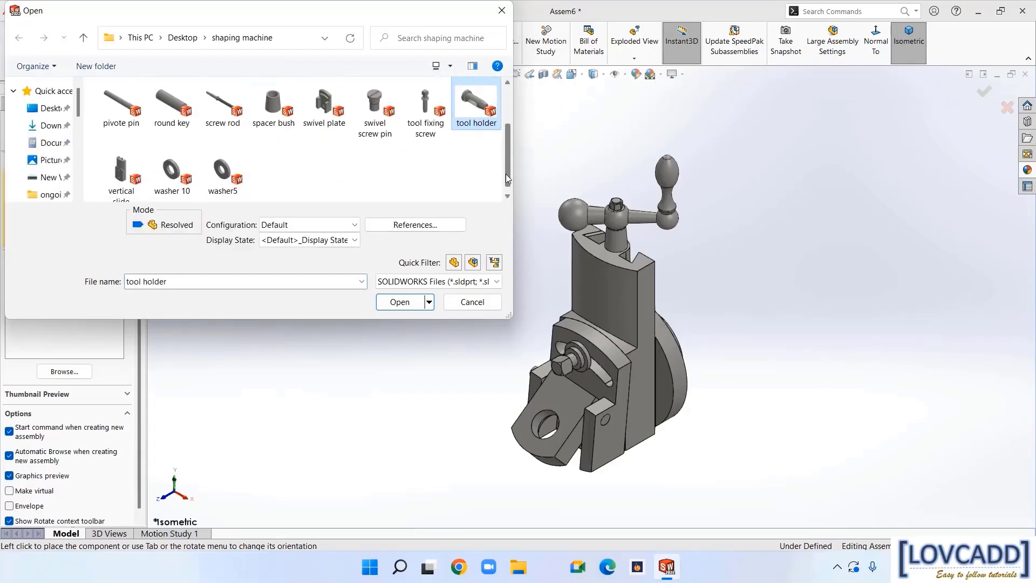
{"action": "left_click", "coordinate": [172, 172], "text": "ctrl"}
{"action": "left_click_drag", "start_coordinate": [505, 179], "coordinate": [508, 141]}
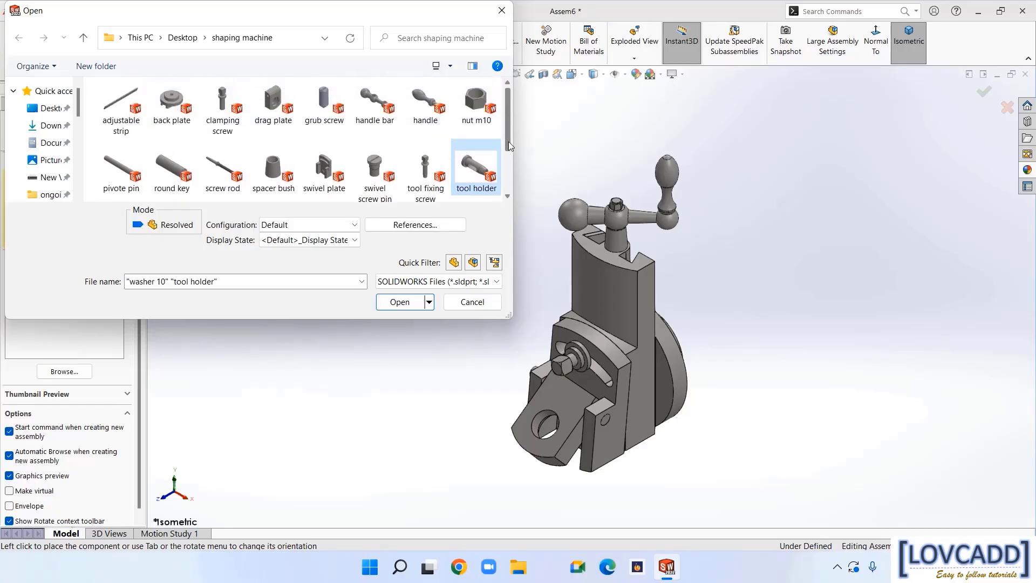
{"action": "left_click", "coordinate": [425, 172], "text": "ctrl"}
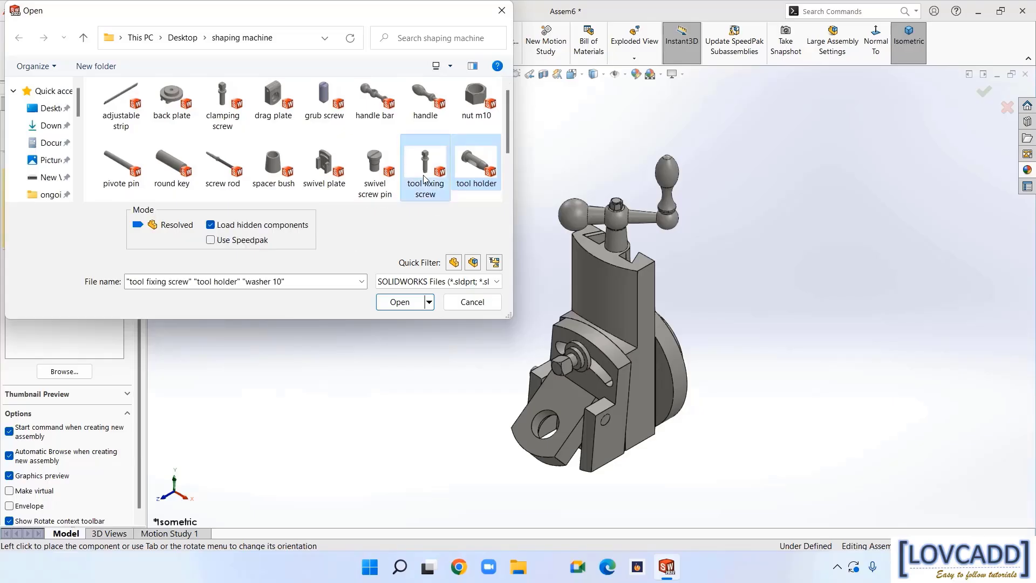
{"action": "left_click", "coordinate": [399, 302]}
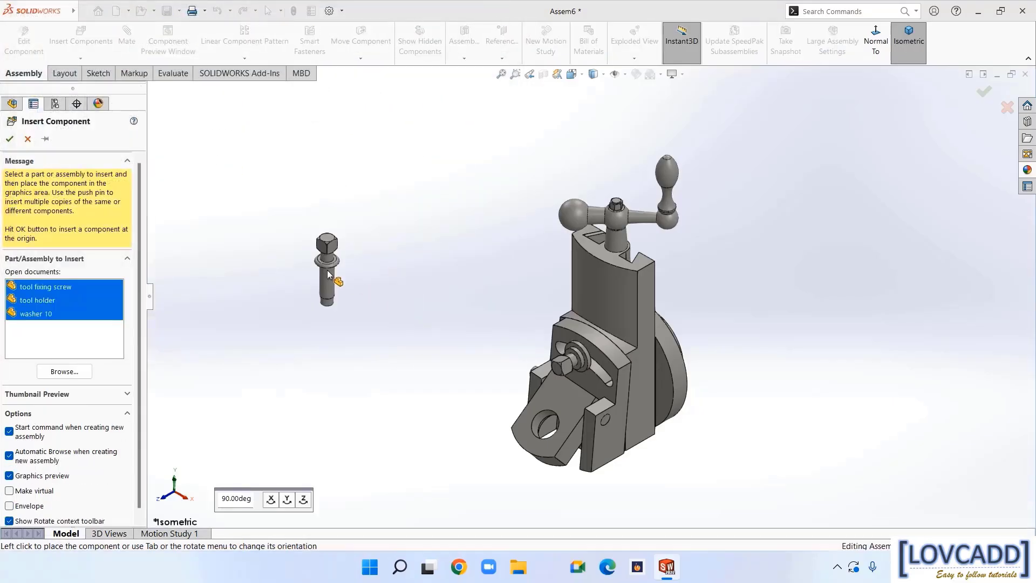
{"action": "left_click", "coordinate": [395, 330]}
{"action": "left_click", "coordinate": [400, 328]}
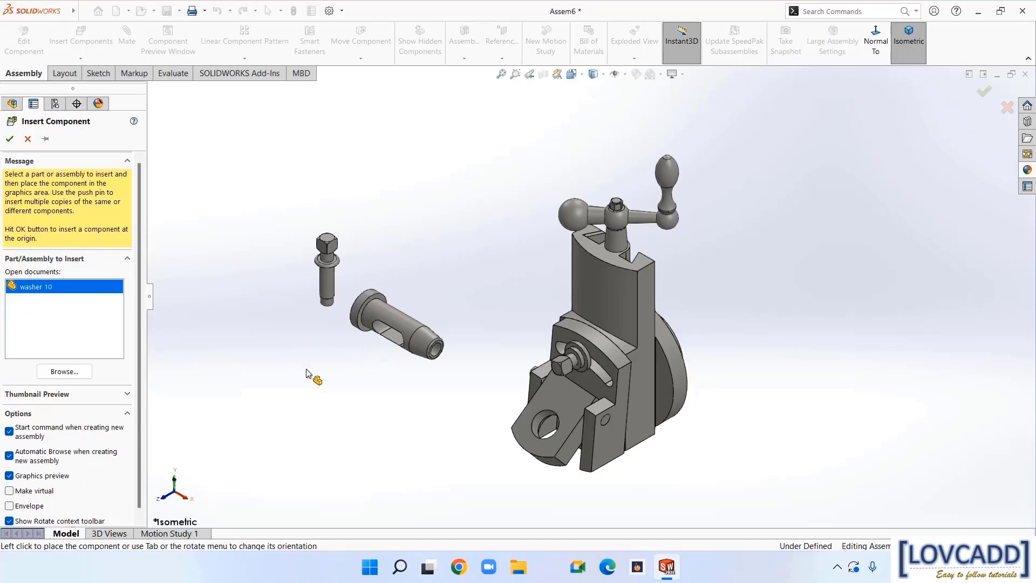
{"action": "left_click", "coordinate": [310, 374]}
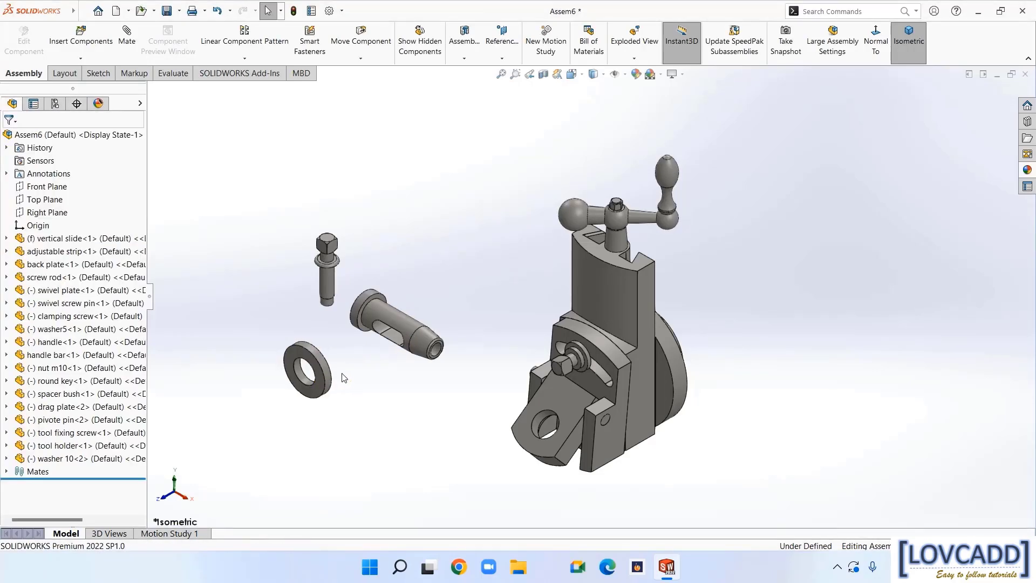
Swing the drag plate upright and mate the tool holder's circular edge beneath its head coincident with the edge of the drag plate's large hole
{"action": "scroll", "coordinate": [289, 391], "scroll_direction": "down", "scroll_amount": 2}
{"action": "left_click", "coordinate": [128, 43]}
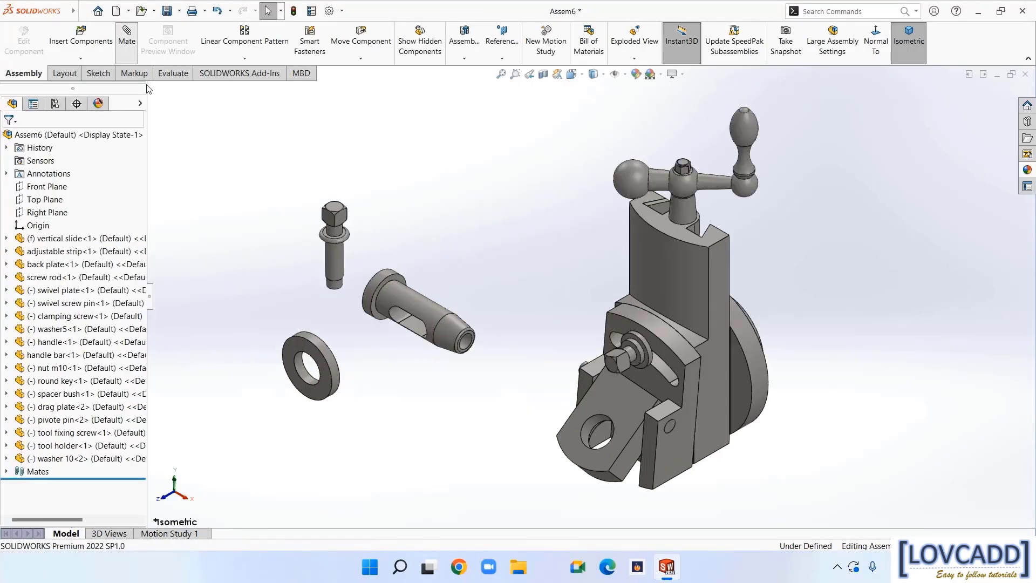
{"action": "left_click_drag", "start_coordinate": [563, 444], "coordinate": [651, 295]}
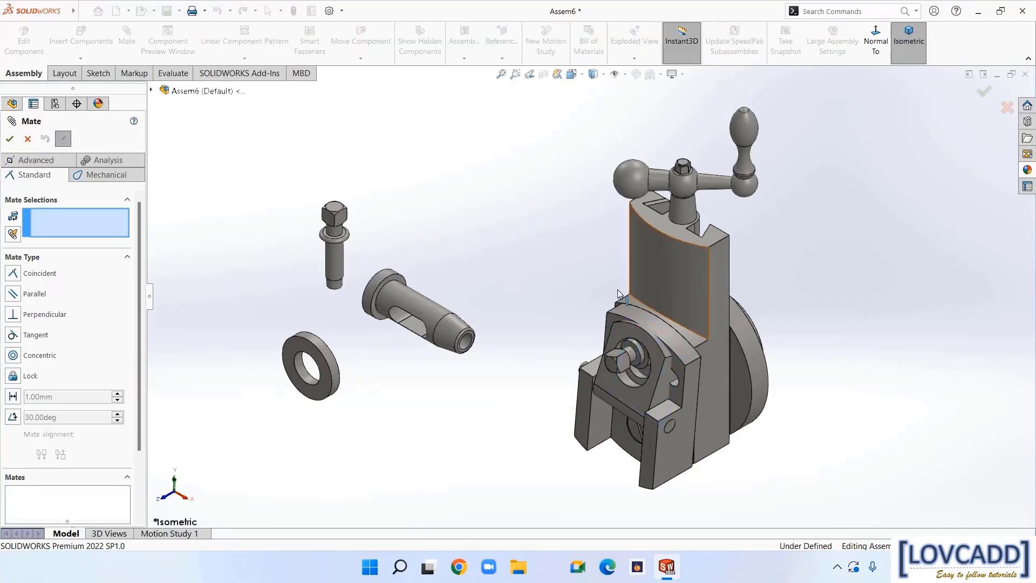
{"action": "left_click_drag", "start_coordinate": [653, 356], "coordinate": [609, 380]}
{"action": "middle_click_drag", "start_coordinate": [487, 430], "coordinate": [508, 364]}
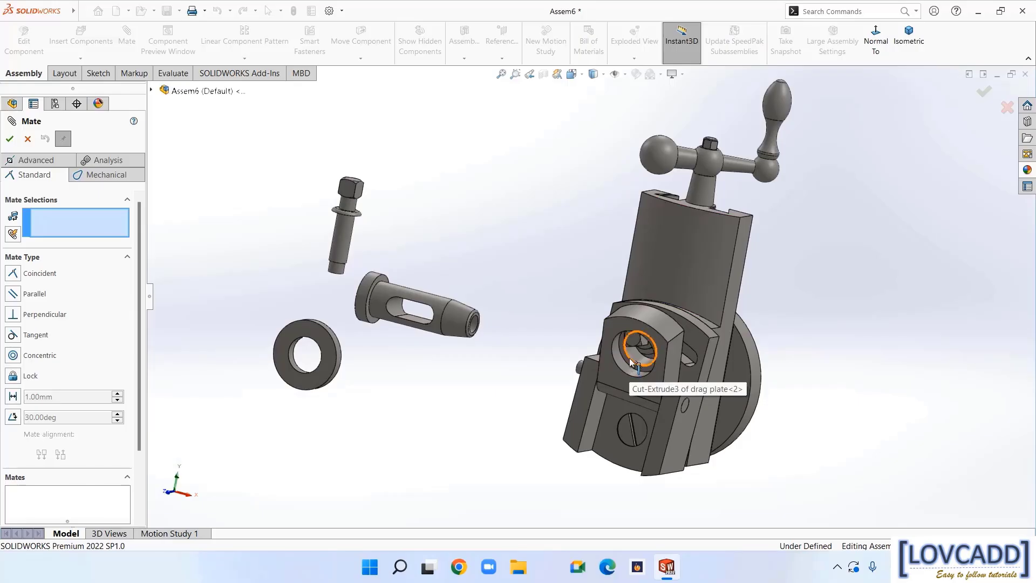
{"action": "left_click", "coordinate": [630, 358]}
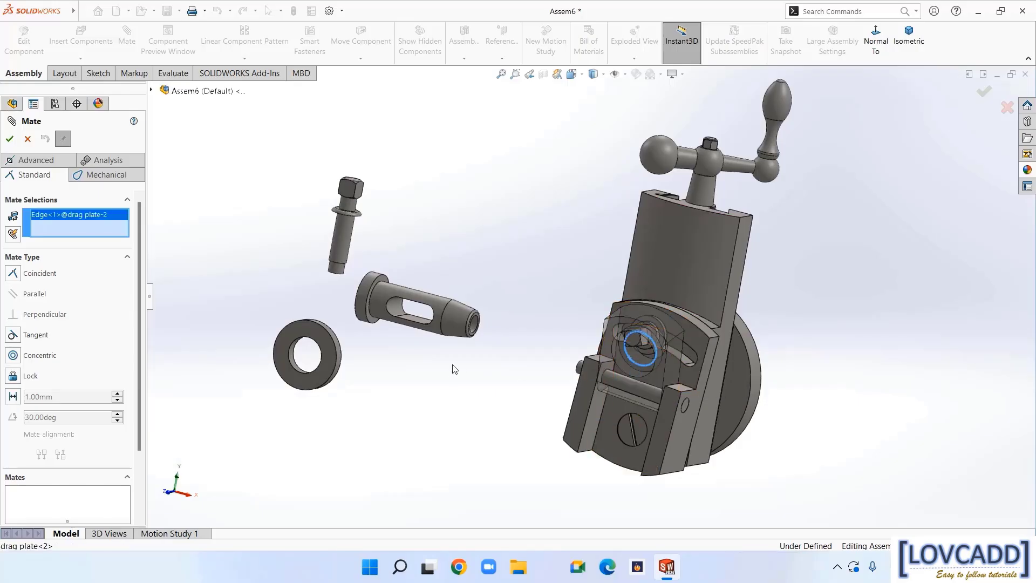
{"action": "left_click", "coordinate": [370, 315]}
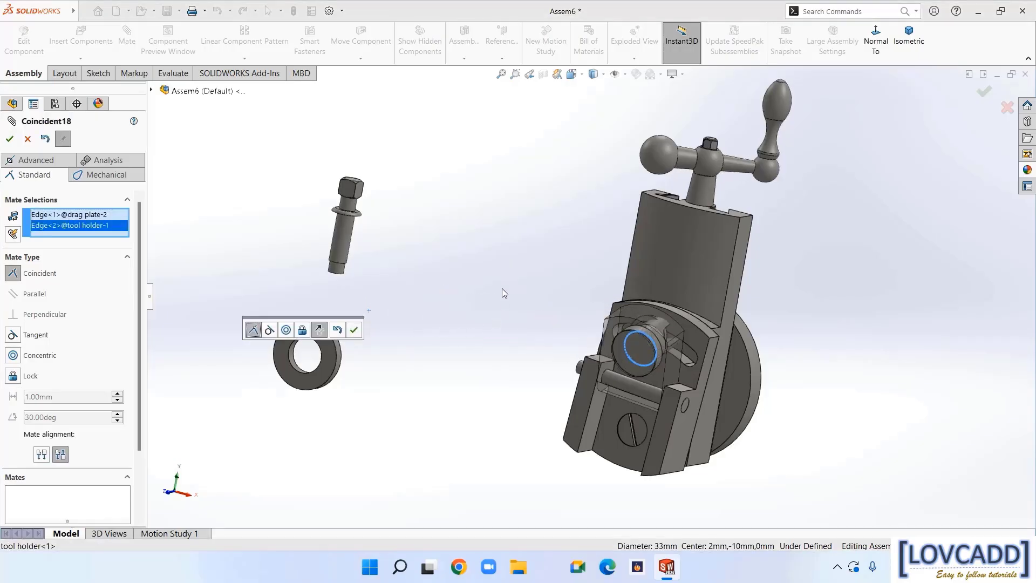
{"action": "left_click", "coordinate": [353, 329]}
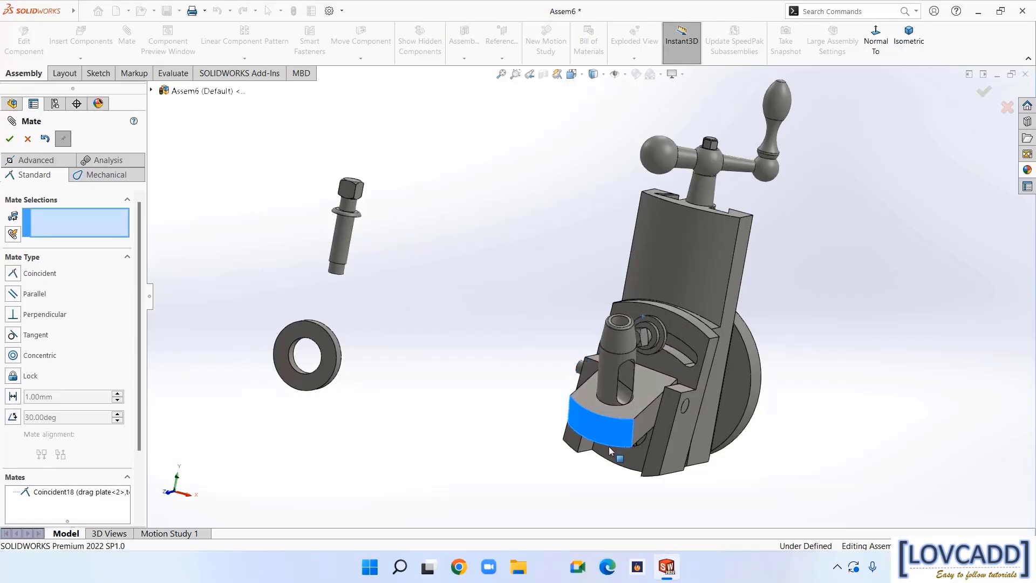
Mate the washer's inner edge coincident with the drag plate's hole edge around the tool holder, flipping the alignment
{"action": "mouse_move", "coordinate": [608, 445]}
{"action": "left_mouse_down"}
{"action": "mouse_move", "coordinate": [622, 467]}
{"action": "mouse_move", "coordinate": [600, 440]}
{"action": "left_mouse_up"}
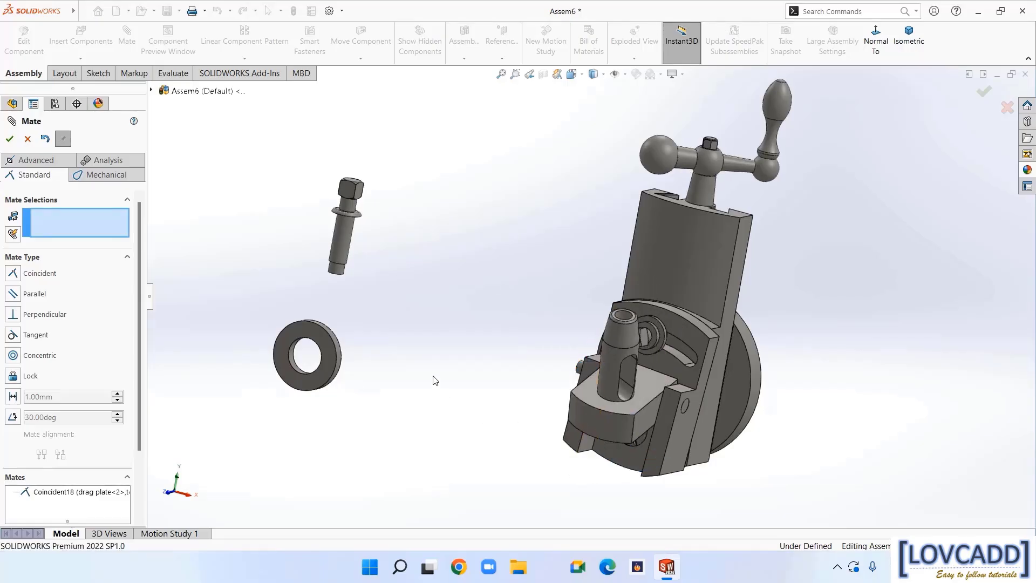
{"action": "left_click", "coordinate": [304, 372]}
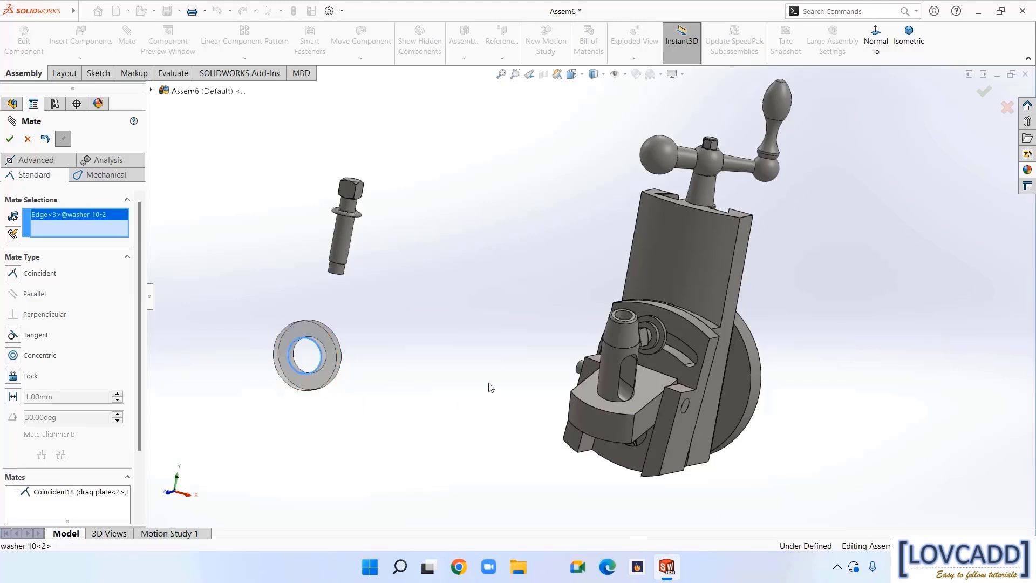
{"action": "left_click", "coordinate": [608, 400]}
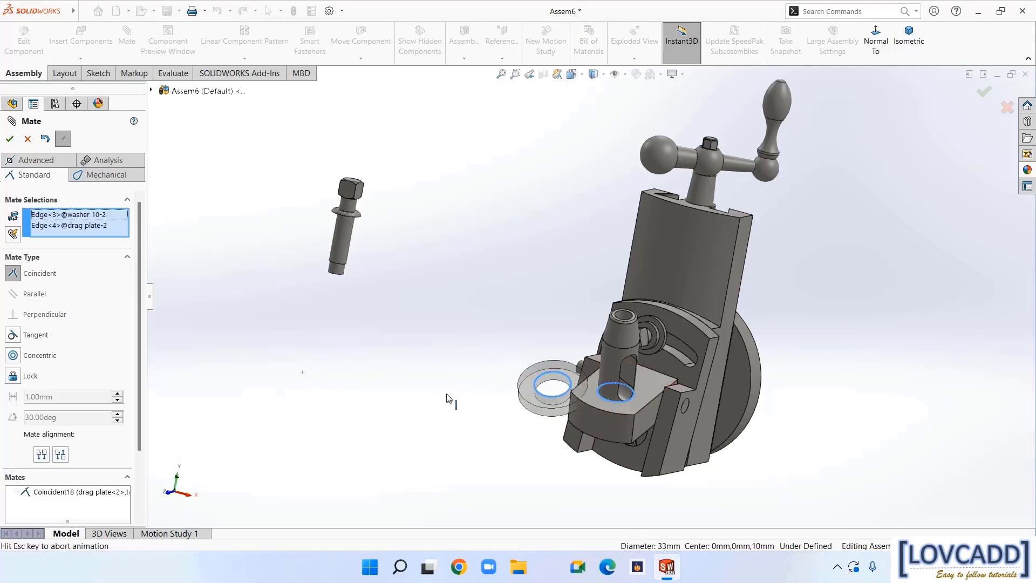
{"action": "left_click", "coordinate": [406, 419]}
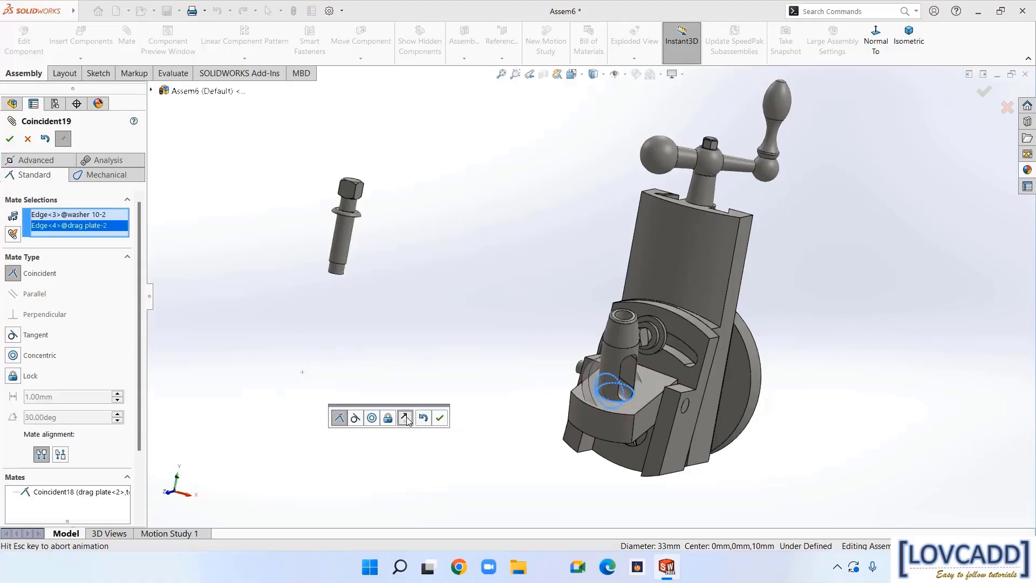
{"action": "left_click", "coordinate": [439, 418]}
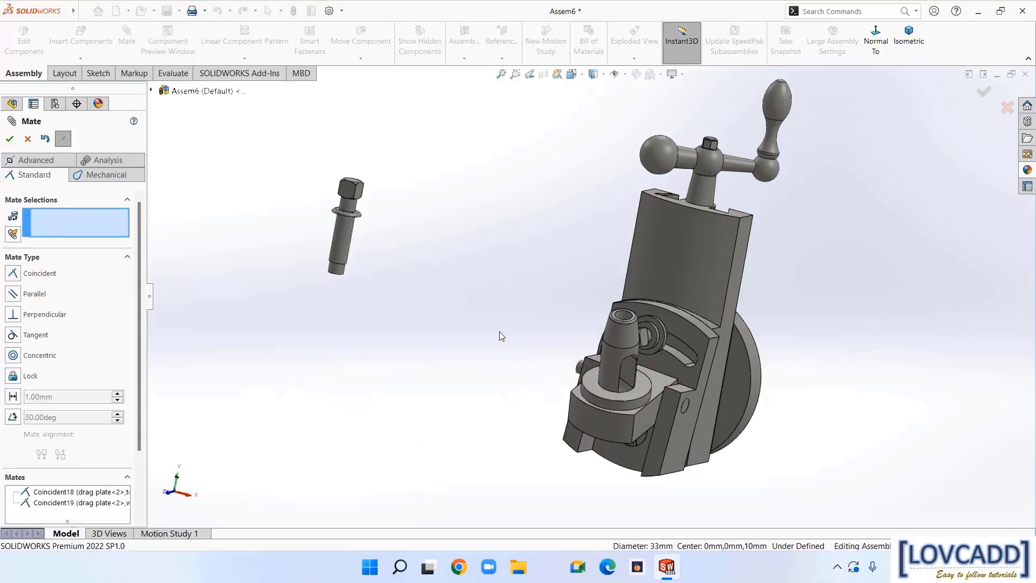
Mate the tool fixing screw's cylindrical shank concentric with the bore in the tool holder's end
{"action": "middle_click_drag", "start_coordinate": [498, 342], "coordinate": [467, 321]}
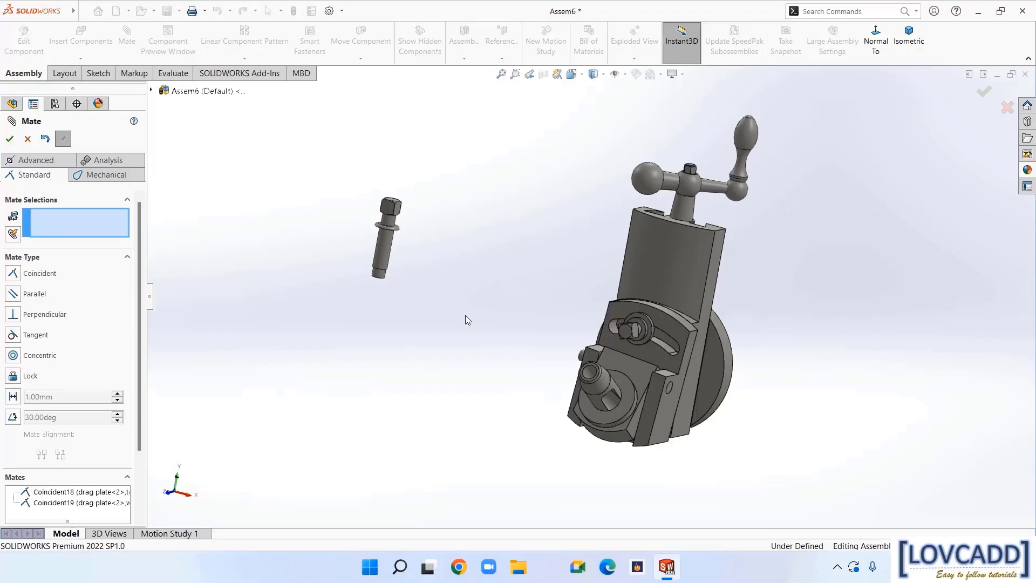
{"action": "left_click", "coordinate": [382, 250]}
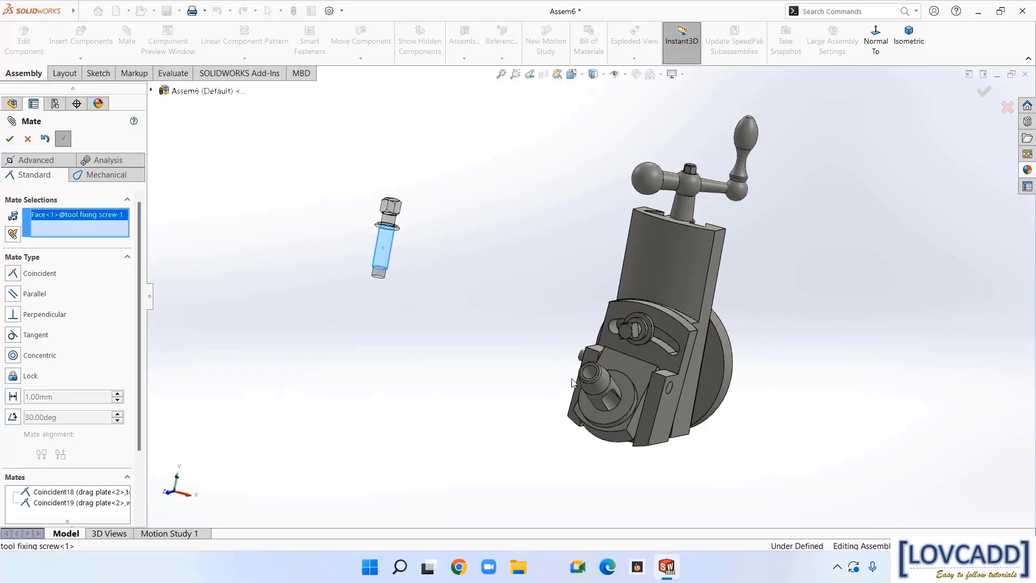
{"action": "scroll", "coordinate": [575, 378], "scroll_direction": "down", "scroll_amount": 3}
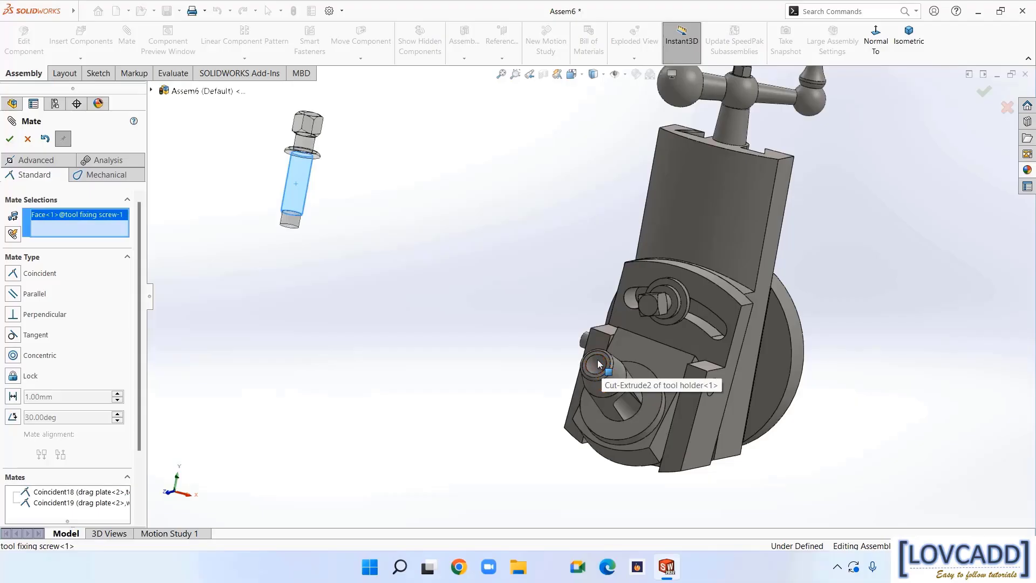
{"action": "left_click", "coordinate": [595, 359]}
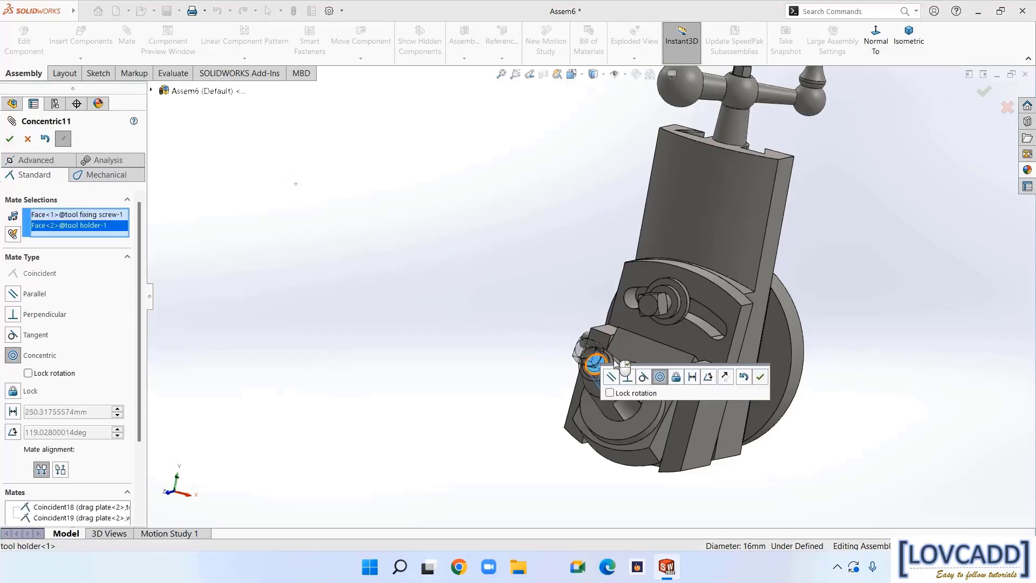
{"action": "left_click", "coordinate": [760, 377]}
Slide the fixing screw out along its axis, mate its collar's underside coincident with the tool holder's end face and finish mating
{"action": "middle_click_drag", "start_coordinate": [899, 376], "coordinate": [829, 374]}
{"action": "left_click_drag", "start_coordinate": [490, 351], "coordinate": [423, 332]}
{"action": "scroll", "coordinate": [516, 406], "scroll_direction": "down", "scroll_amount": 4}
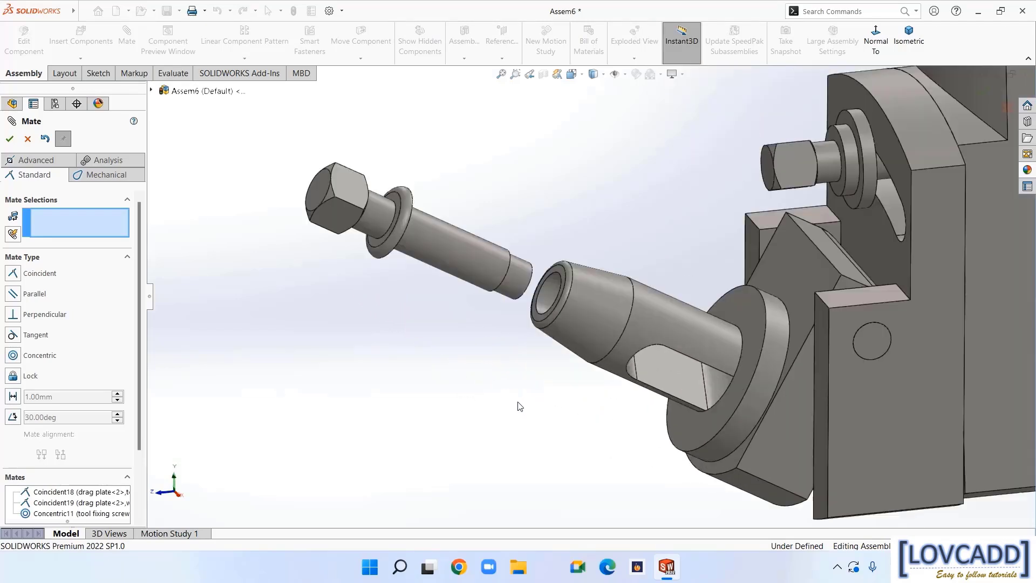
{"action": "left_click", "coordinate": [528, 321]}
{"action": "middle_click_drag", "start_coordinate": [527, 320], "coordinate": [429, 334]}
{"action": "left_click", "coordinate": [388, 254]}
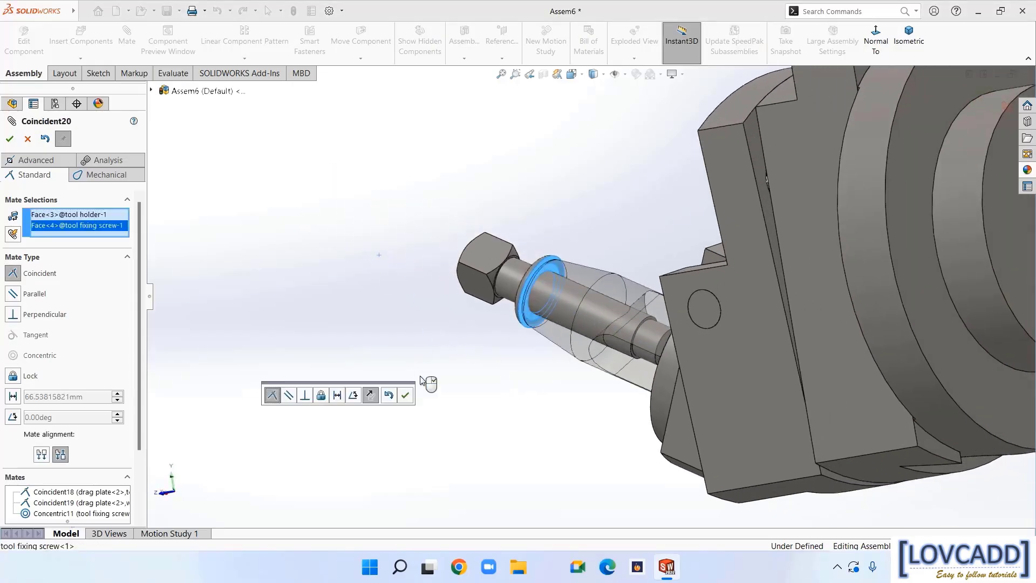
{"action": "left_click", "coordinate": [405, 395]}
{"action": "middle_click_drag", "start_coordinate": [419, 363], "coordinate": [504, 408]}
{"action": "scroll", "coordinate": [505, 406], "scroll_direction": "up", "scroll_amount": 2}
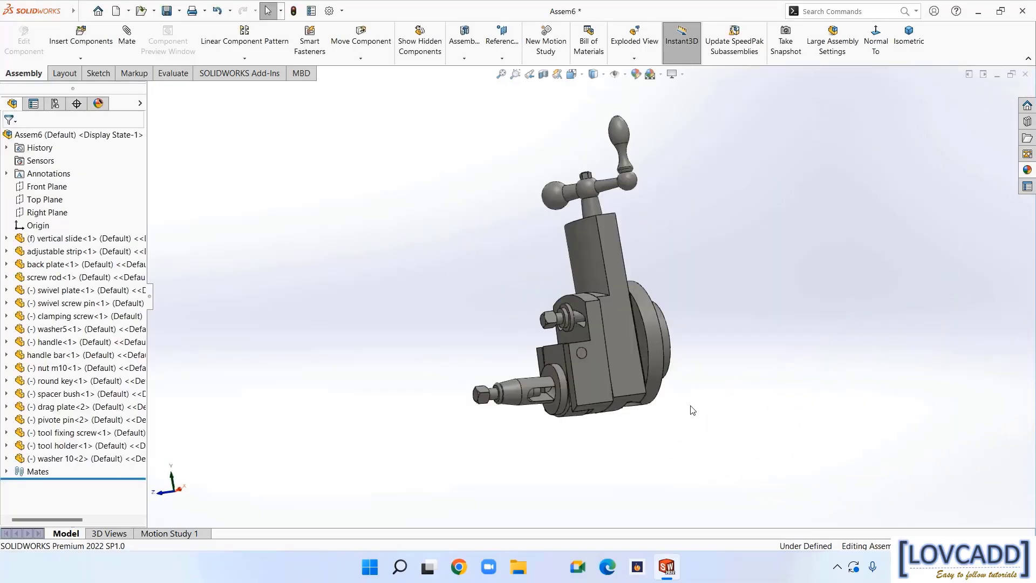
Insert the grub screw part and place it beside the vertical slide
{"action": "middle_click_drag", "start_coordinate": [768, 363], "coordinate": [475, 338]}
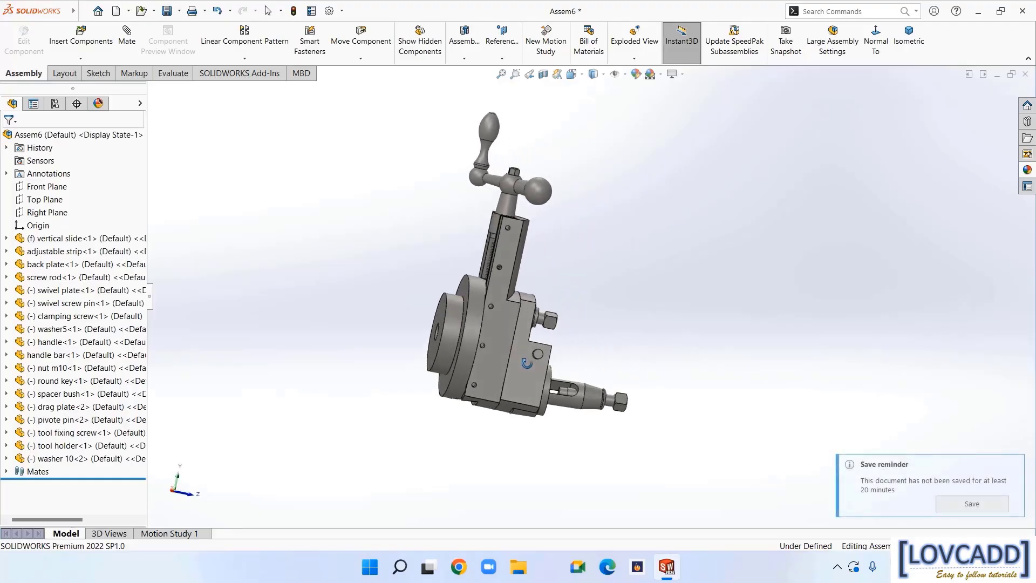
{"action": "left_click", "coordinate": [81, 58]}
{"action": "left_click", "coordinate": [89, 77]}
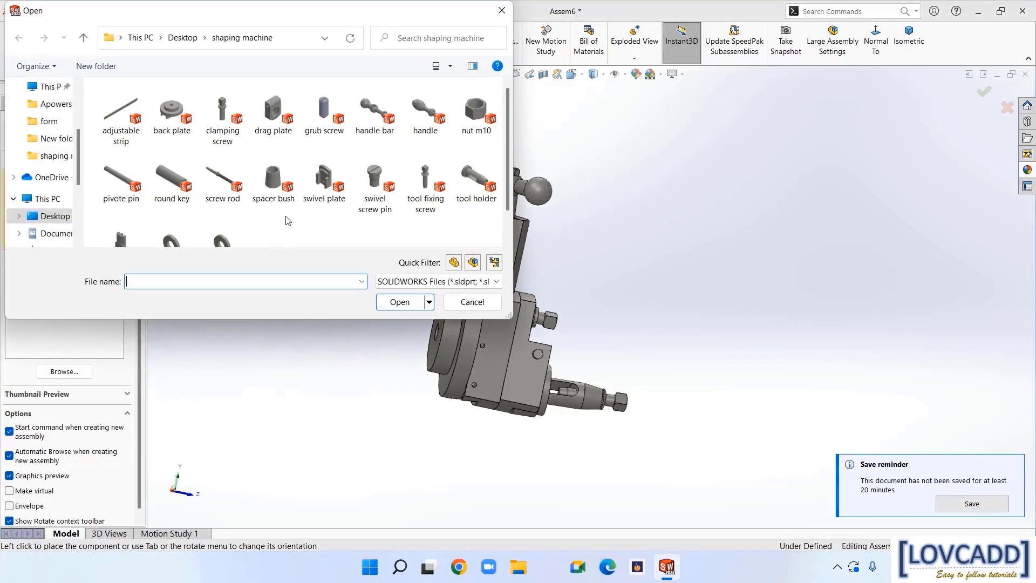
{"action": "left_click", "coordinate": [324, 111]}
{"action": "left_click", "coordinate": [400, 302]}
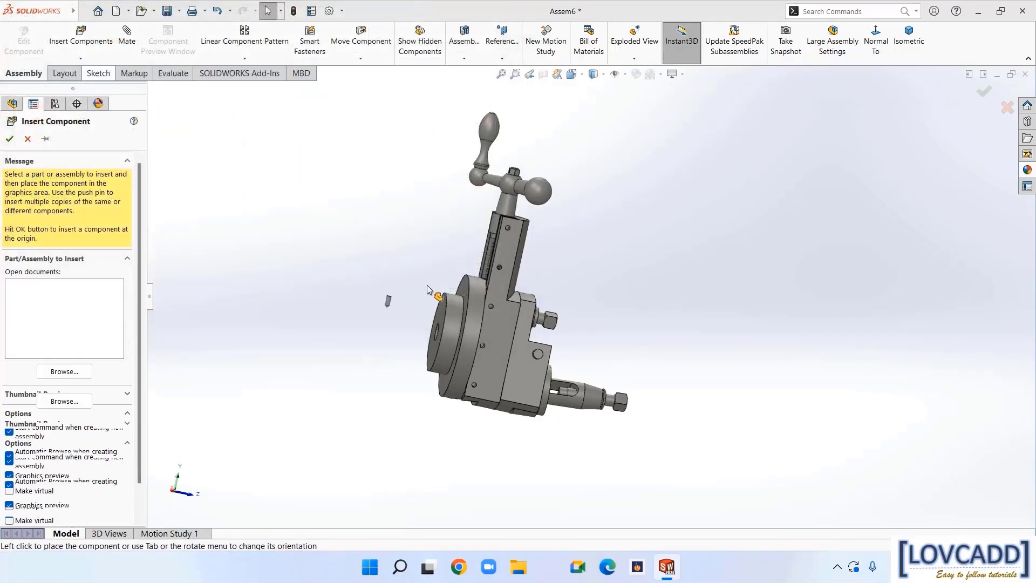
{"action": "left_click", "coordinate": [596, 237]}
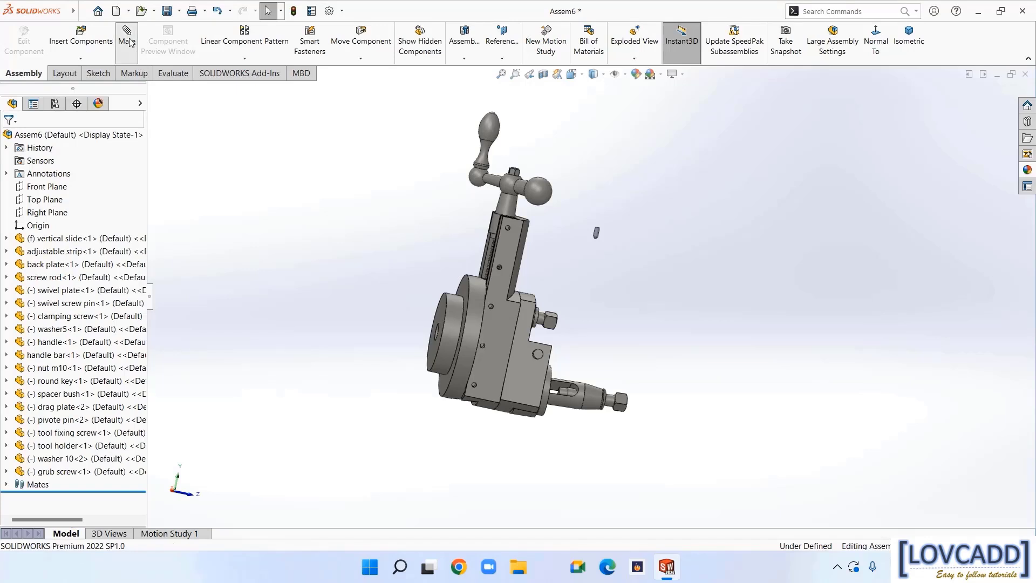
Mate the grub screw's cylindrical face concentric with the uppermost side hole of the vertical slide, flipping the alignment
{"action": "scroll", "coordinate": [642, 240], "scroll_direction": "down", "scroll_amount": 5}
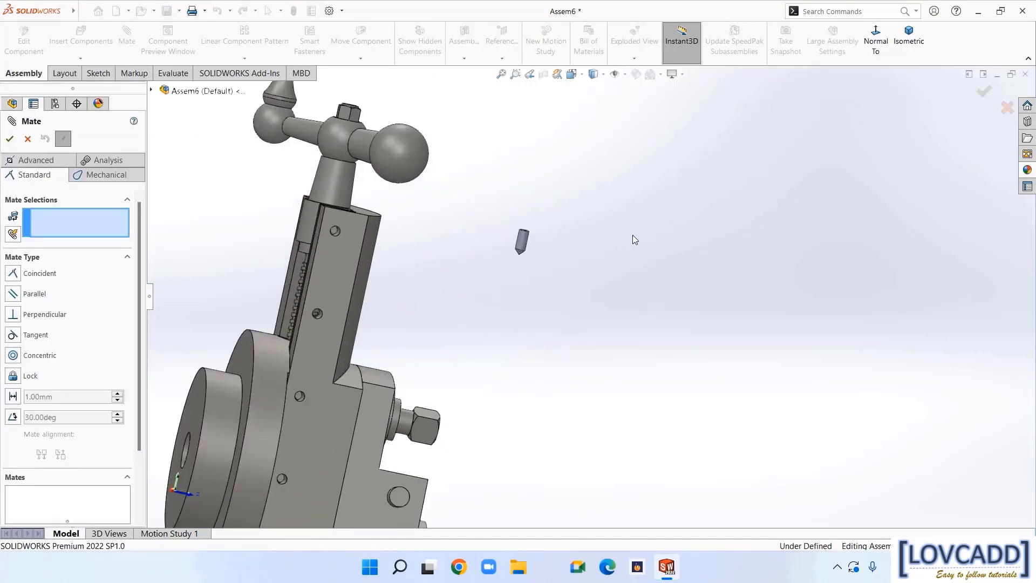
{"action": "left_click", "coordinate": [524, 244]}
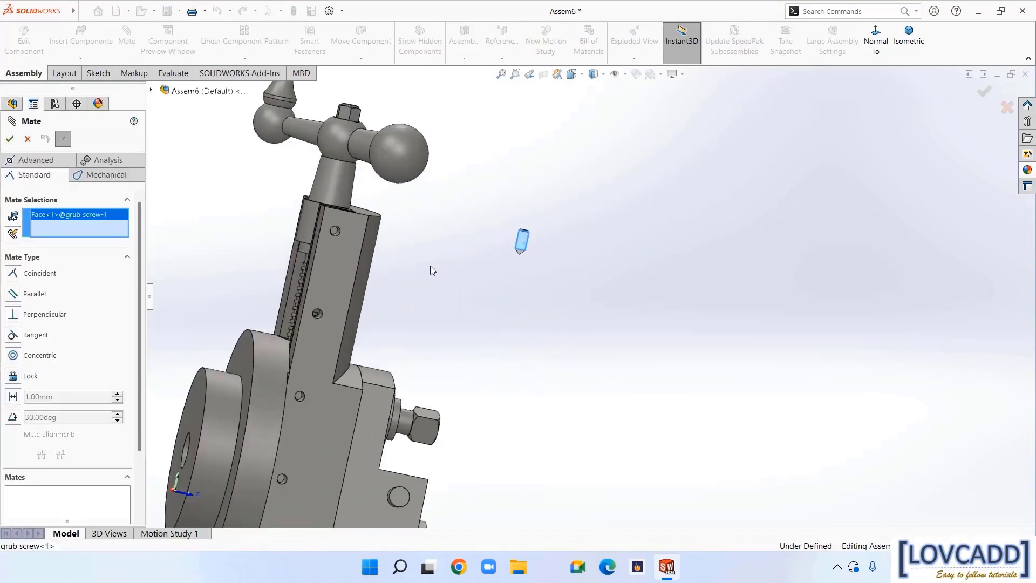
{"action": "middle_click_drag", "start_coordinate": [431, 235], "coordinate": [443, 247]}
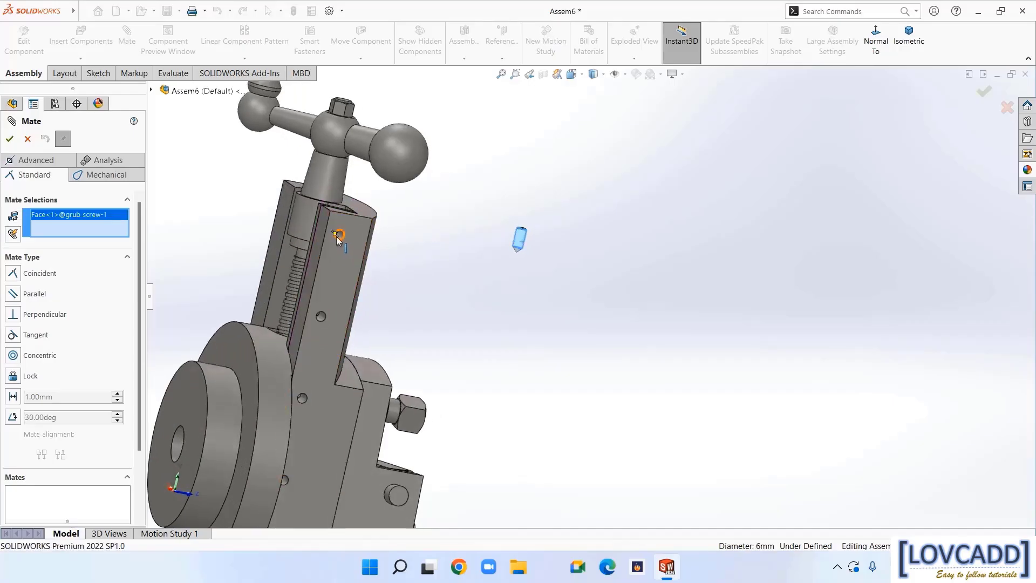
{"action": "left_click", "coordinate": [340, 235]}
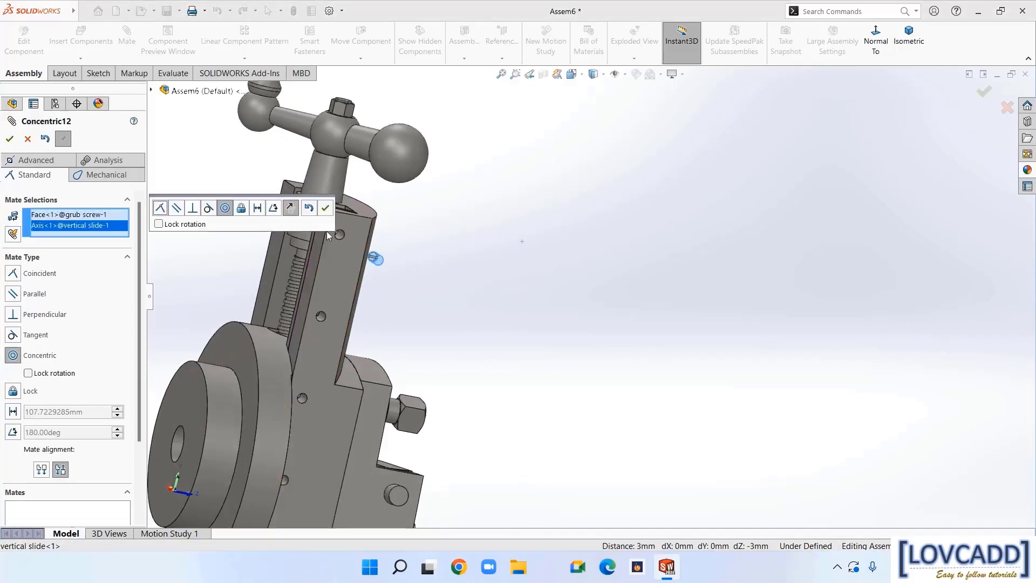
{"action": "left_click", "coordinate": [292, 209]}
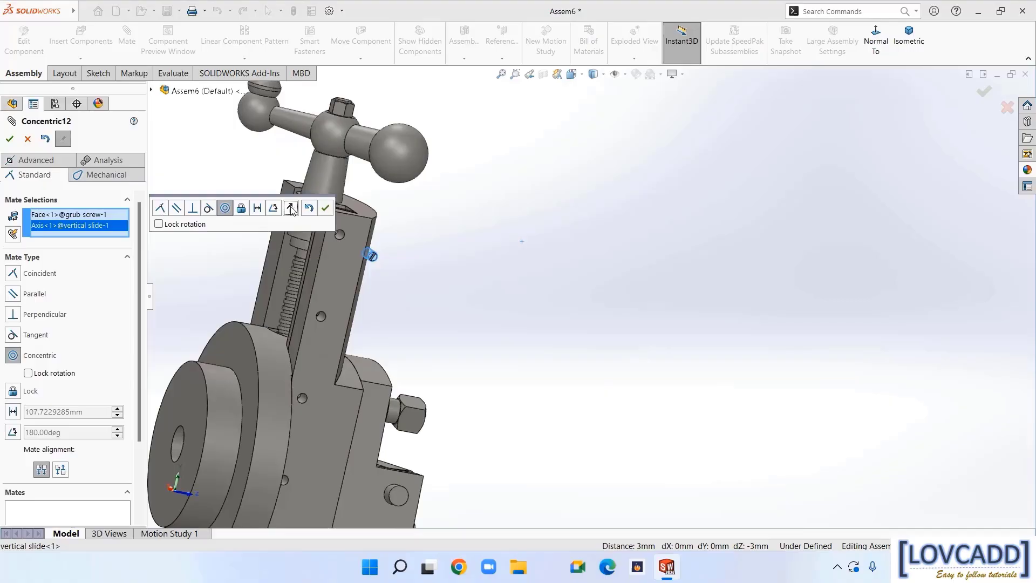
{"action": "left_click", "coordinate": [326, 210]}
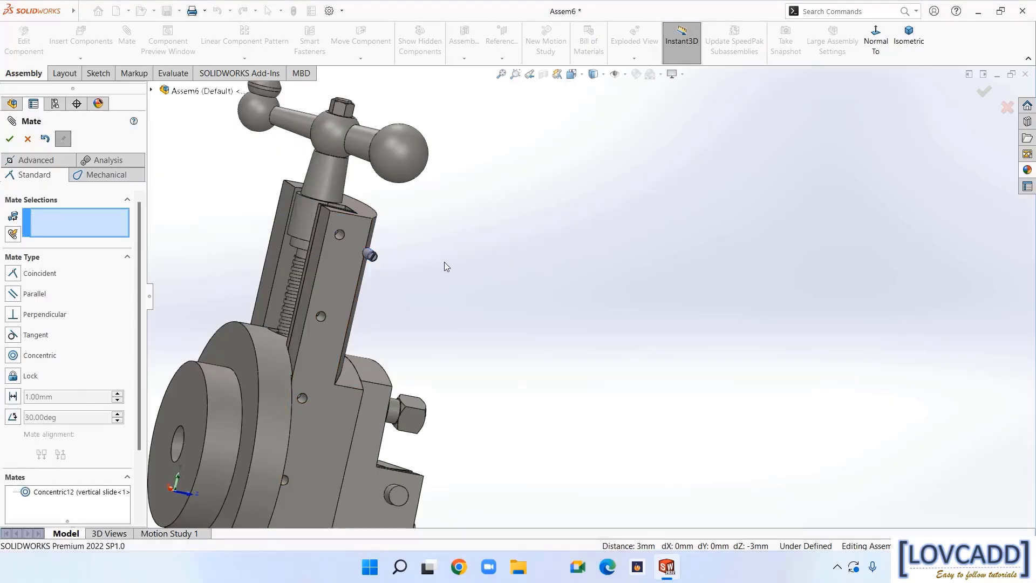
Mate the grub screw's slotted end face coincident with the vertical slide's side face and finish mating
{"action": "middle_click_drag", "start_coordinate": [445, 261], "coordinate": [483, 269]}
{"action": "scroll", "coordinate": [465, 270], "scroll_direction": "down", "scroll_amount": 3}
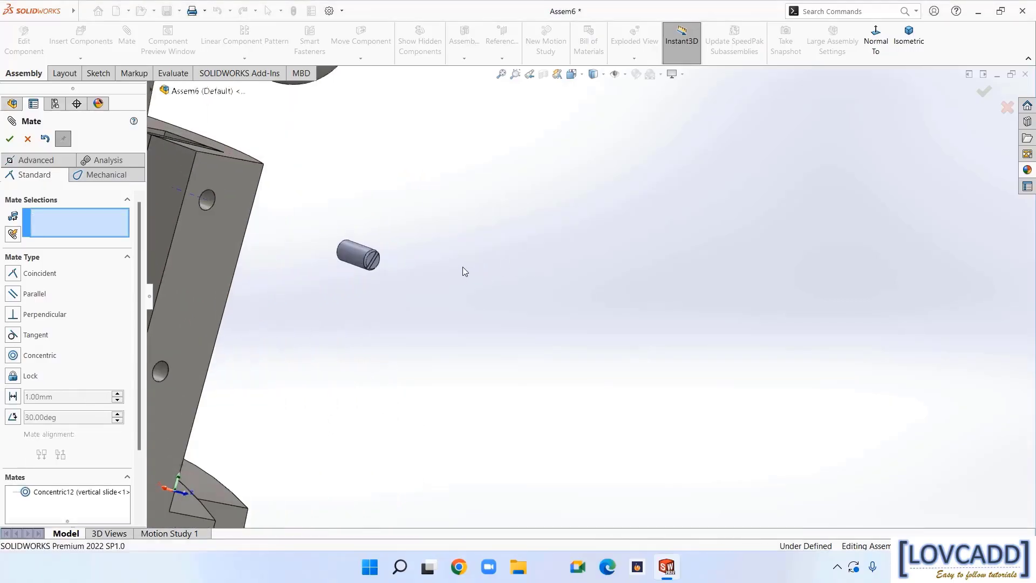
{"action": "left_click", "coordinate": [376, 264]}
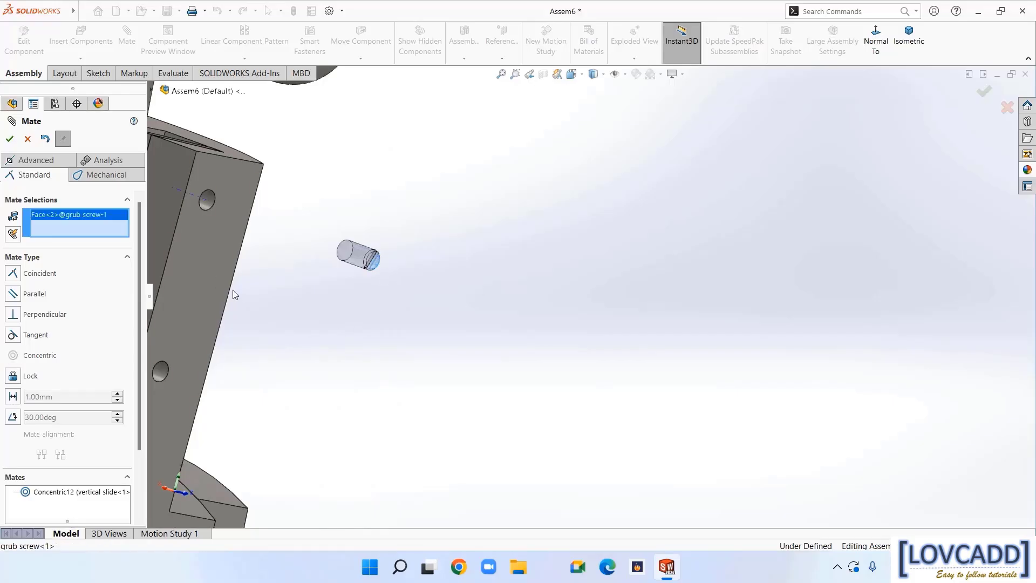
{"action": "left_click", "coordinate": [213, 276]}
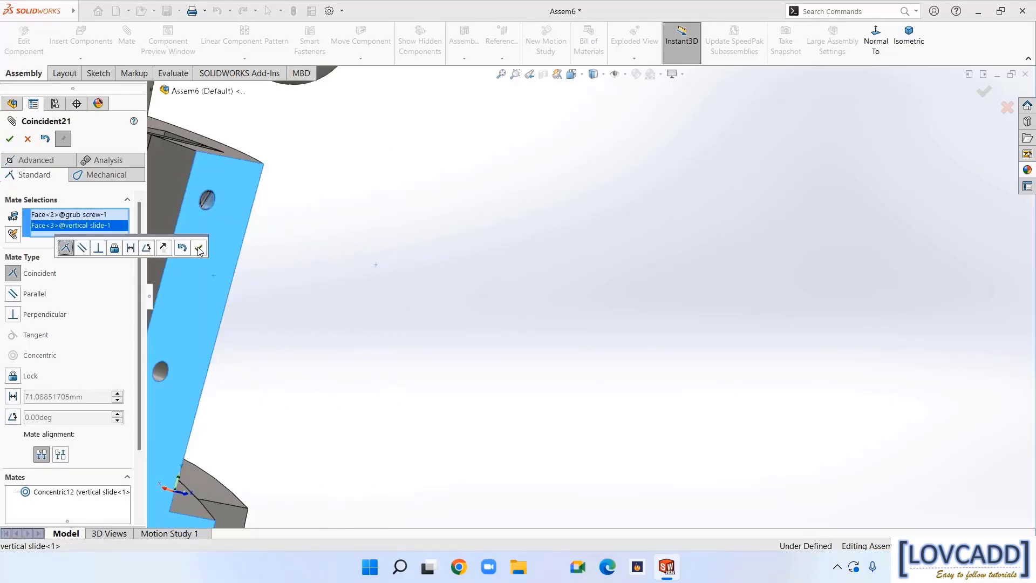
{"action": "left_click", "coordinate": [199, 248]}
{"action": "scroll", "coordinate": [485, 305], "scroll_direction": "up", "scroll_amount": 3}
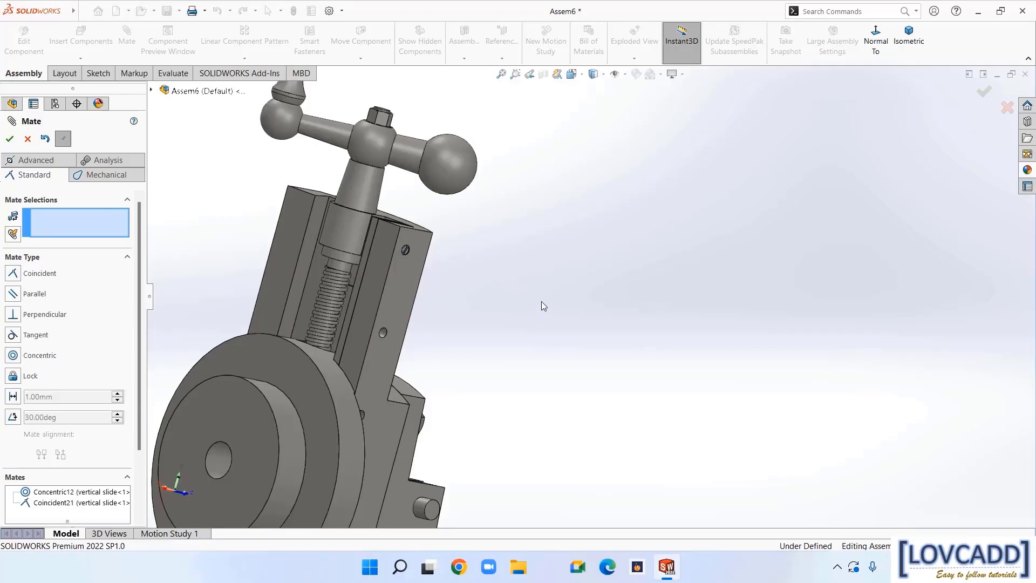
{"action": "middle_click_drag", "start_coordinate": [541, 301], "coordinate": [475, 292]}
{"action": "left_click", "coordinate": [10, 138]}
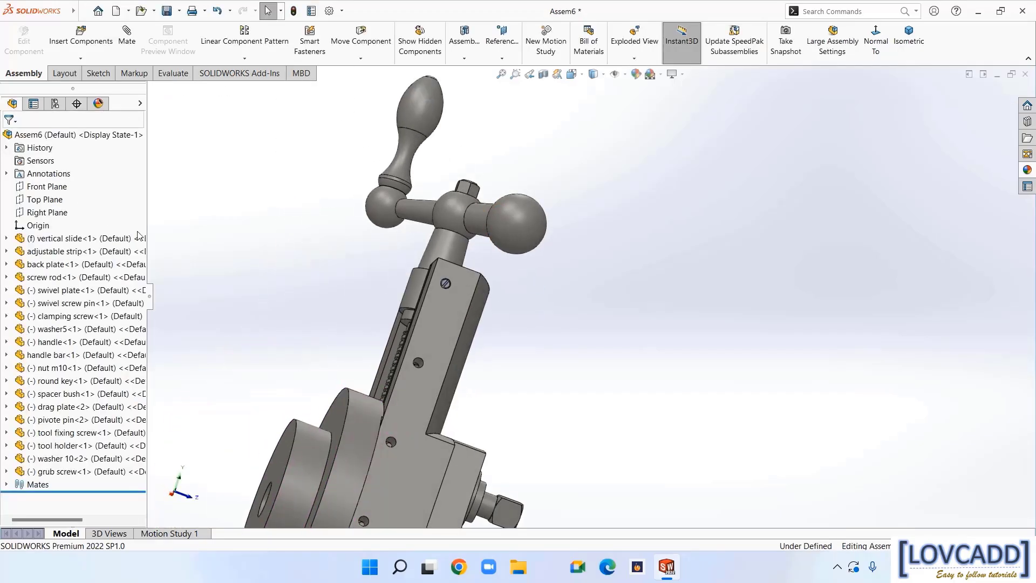
Start a linear component pattern of the grub screw, using the vertical slide's long side edge as the direction
{"action": "key", "text": "f"}
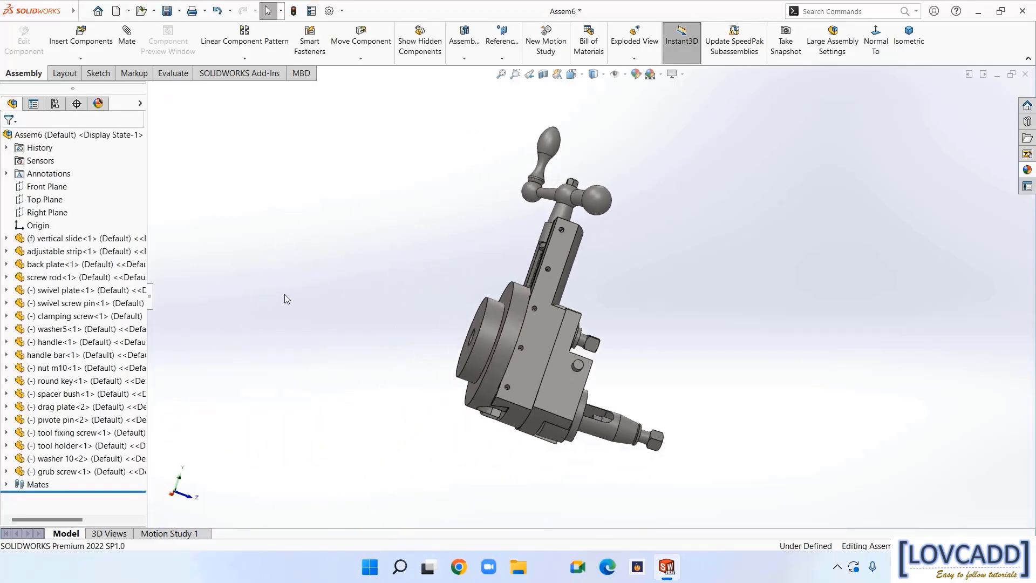
{"action": "mouse_move", "coordinate": [316, 317]}
{"action": "middle_mouse_down"}
{"action": "mouse_move", "coordinate": [326, 338]}
{"action": "mouse_move", "coordinate": [305, 326]}
{"action": "mouse_move", "coordinate": [327, 316]}
{"action": "middle_mouse_up"}
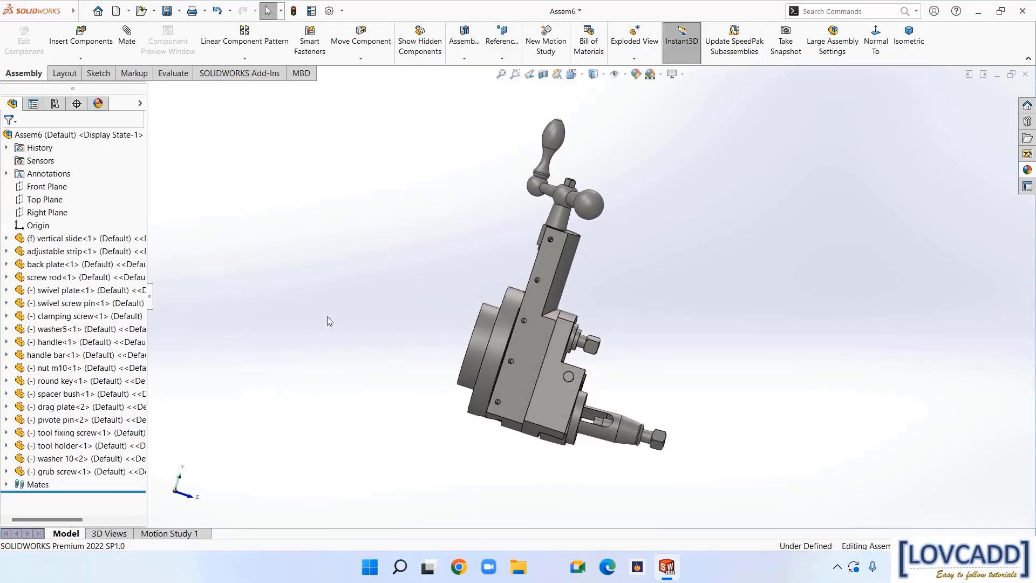
{"action": "scroll", "coordinate": [523, 284], "scroll_direction": "down", "scroll_amount": 4}
{"action": "scroll", "coordinate": [558, 242], "scroll_direction": "up", "scroll_amount": 1}
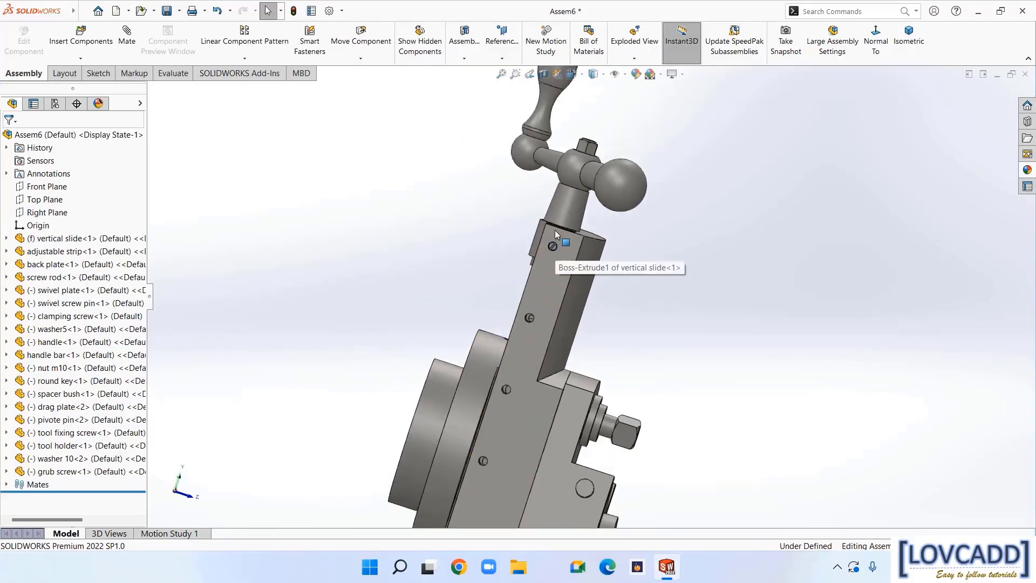
{"action": "left_click", "coordinate": [250, 60]}
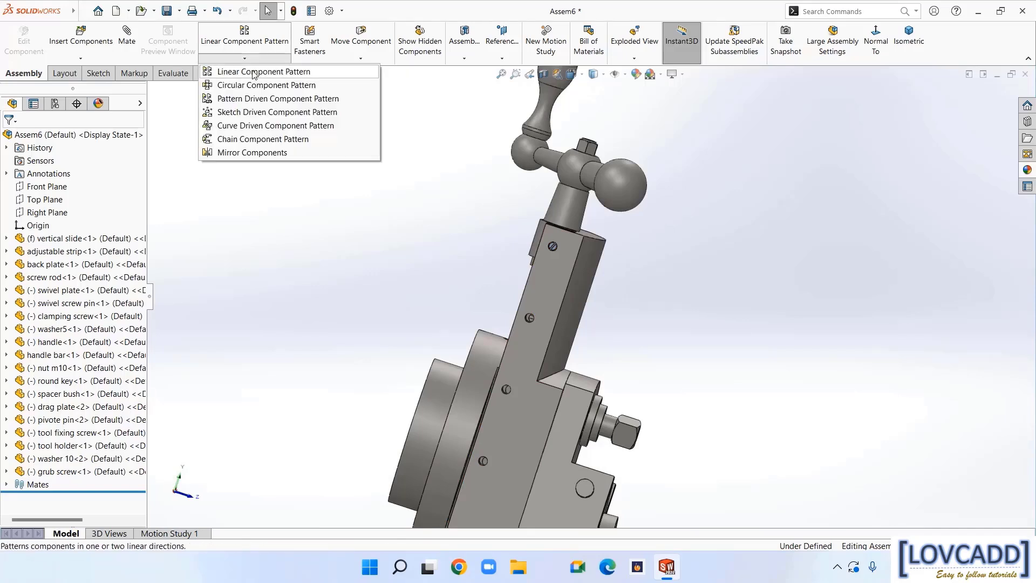
{"action": "left_click", "coordinate": [263, 71]}
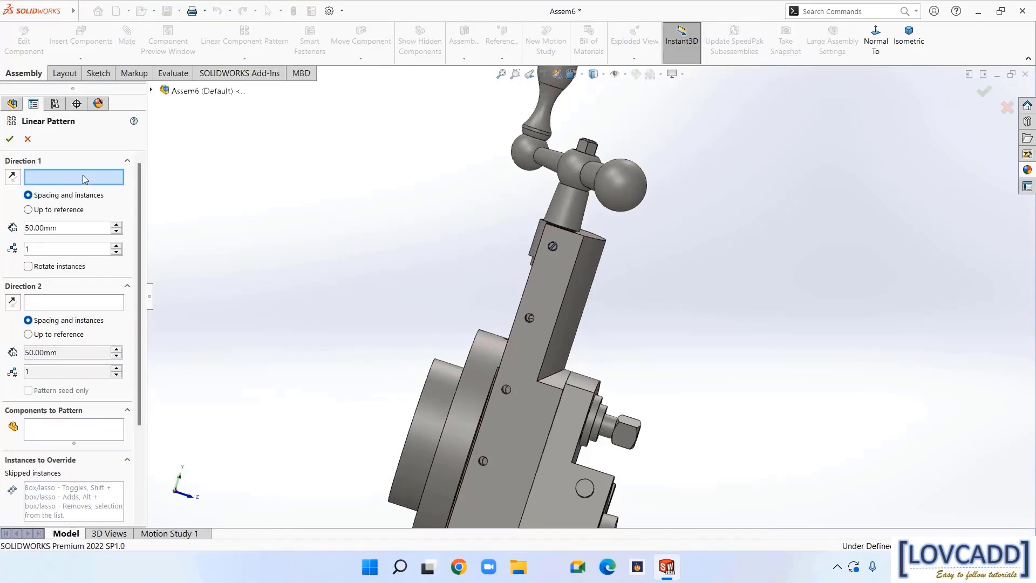
{"action": "left_click", "coordinate": [527, 285]}
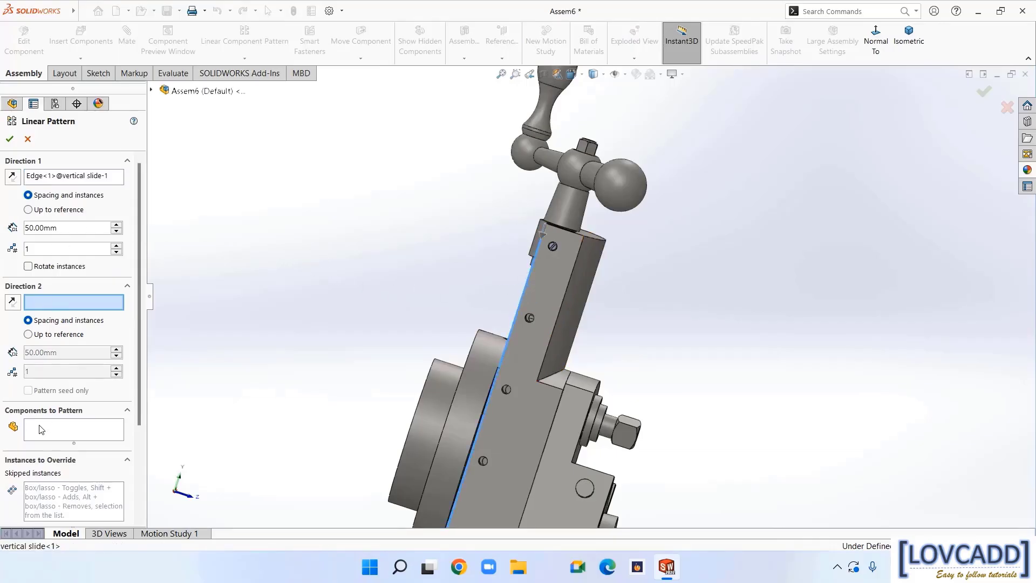
{"action": "left_click", "coordinate": [31, 437]}
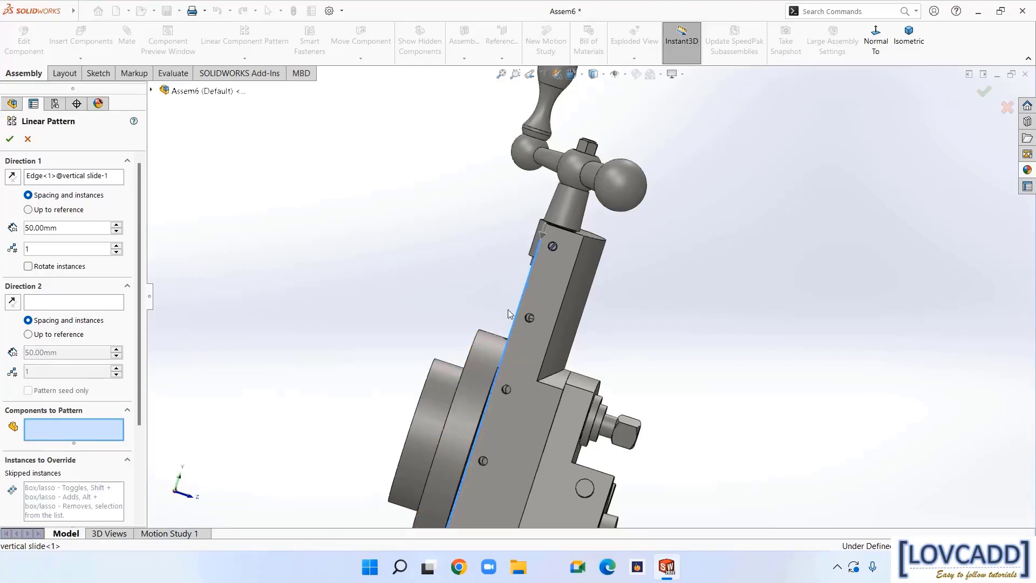
{"action": "left_click", "coordinate": [553, 248]}
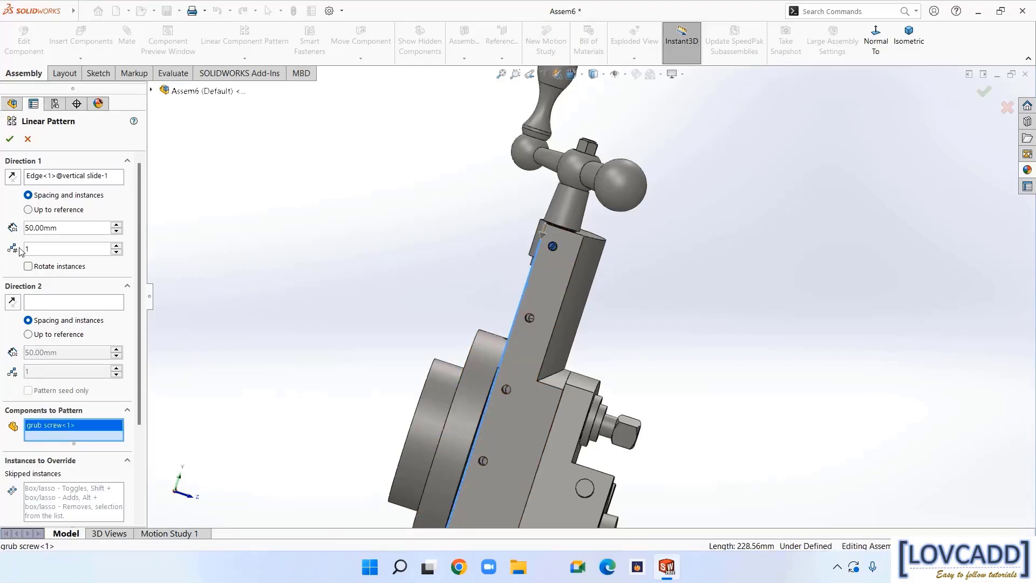
Set the grub screw pattern to 5 instances at 50 mm spacing and complete it
{"action": "type", "text": "5"}
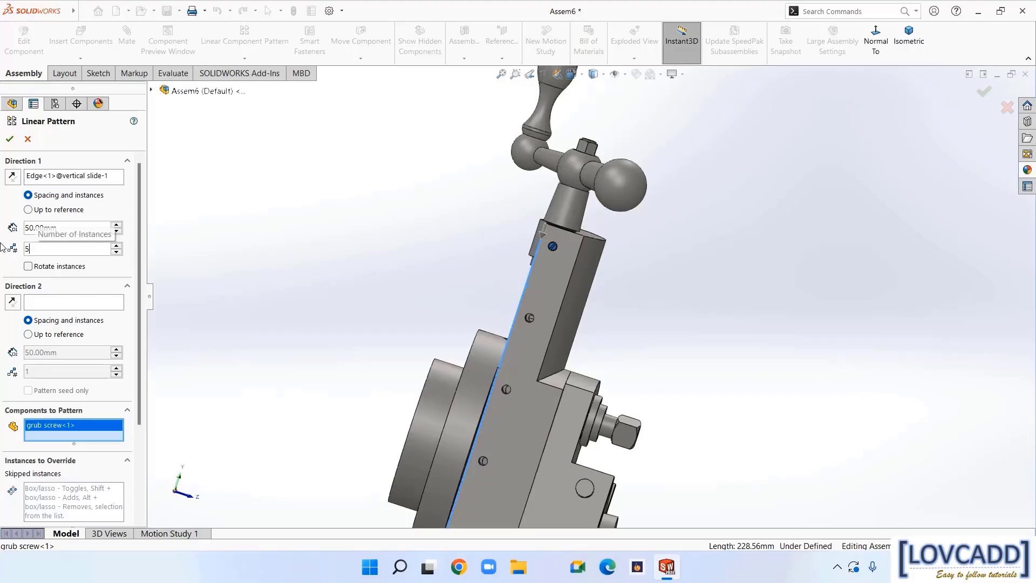
{"action": "key", "text": "Return"}
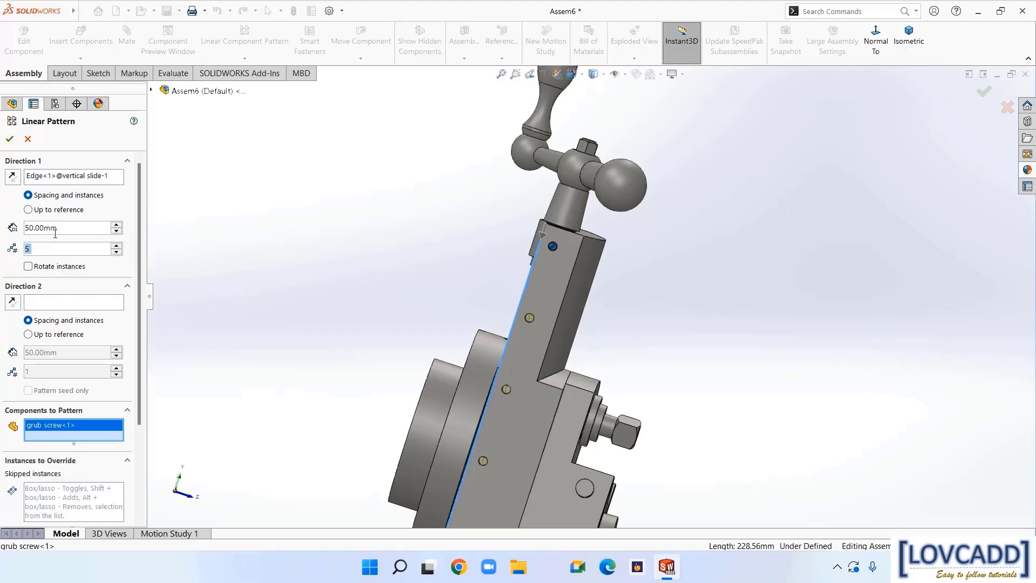
{"action": "scroll", "coordinate": [372, 308], "scroll_direction": "up", "scroll_amount": 2}
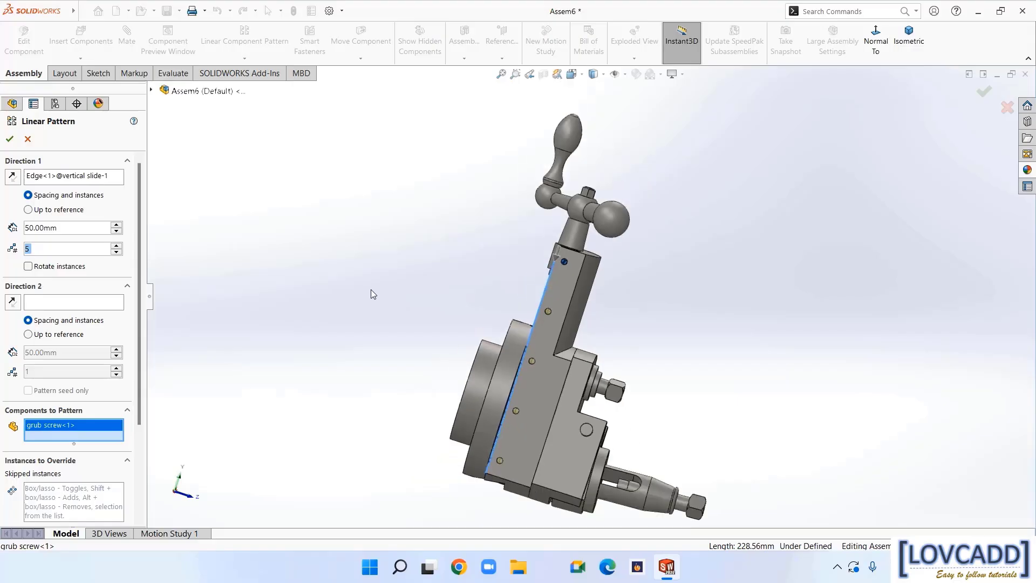
{"action": "left_click", "coordinate": [10, 139]}
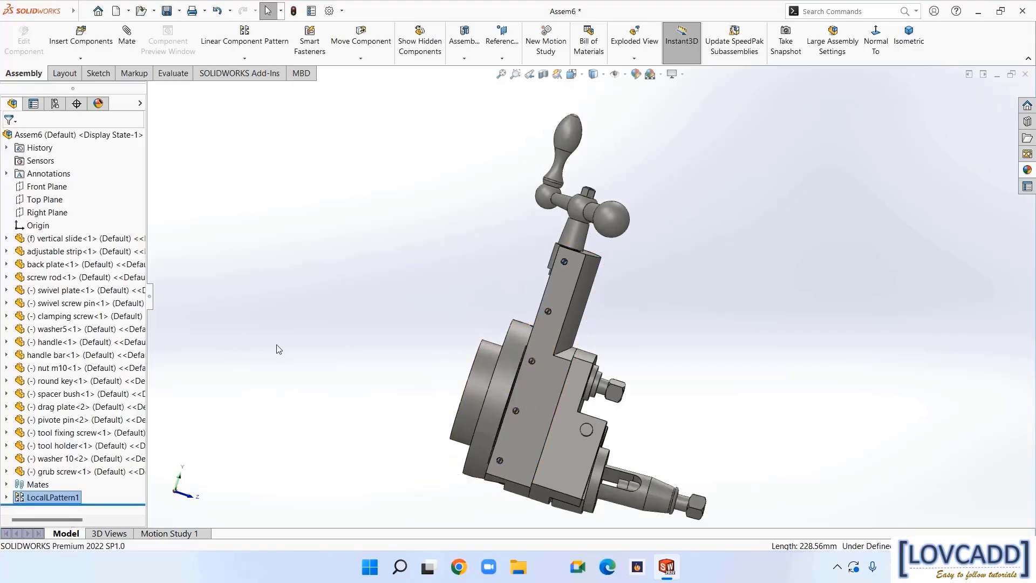
{"action": "scroll", "coordinate": [430, 438], "scroll_direction": "down", "scroll_amount": 4}
{"action": "scroll", "coordinate": [612, 358], "scroll_direction": "up", "scroll_amount": 3}
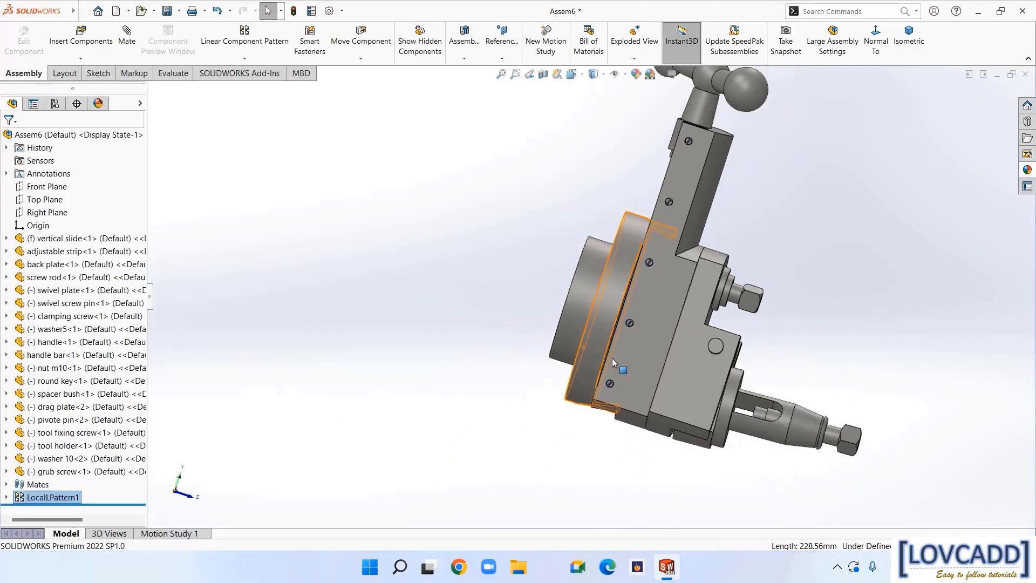
{"action": "left_click", "coordinate": [371, 316]}
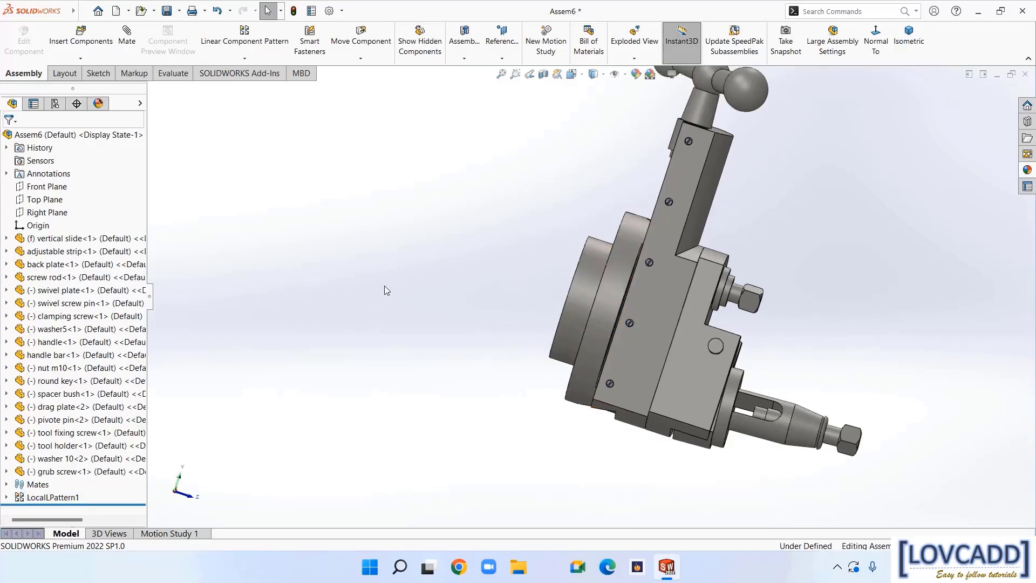
Apply a yellow color at component level to the vertical slide, handle bar and handle
{"action": "middle_click_drag", "start_coordinate": [385, 286], "coordinate": [420, 339]}
{"action": "scroll", "coordinate": [420, 339], "scroll_direction": "up", "scroll_amount": 3}
{"action": "middle_click_drag", "start_coordinate": [600, 187], "coordinate": [548, 194]}
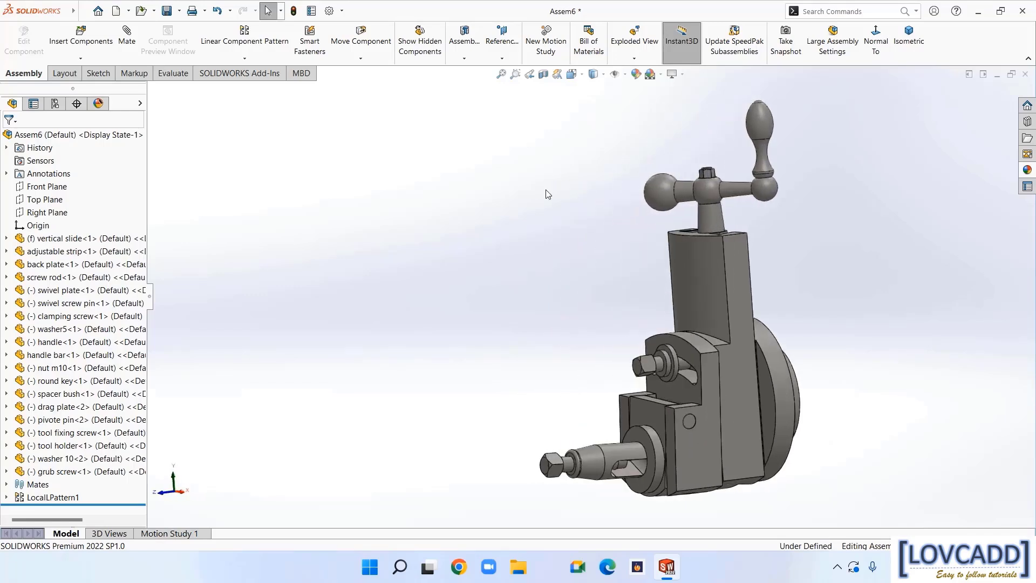
{"action": "left_click", "coordinate": [635, 77]}
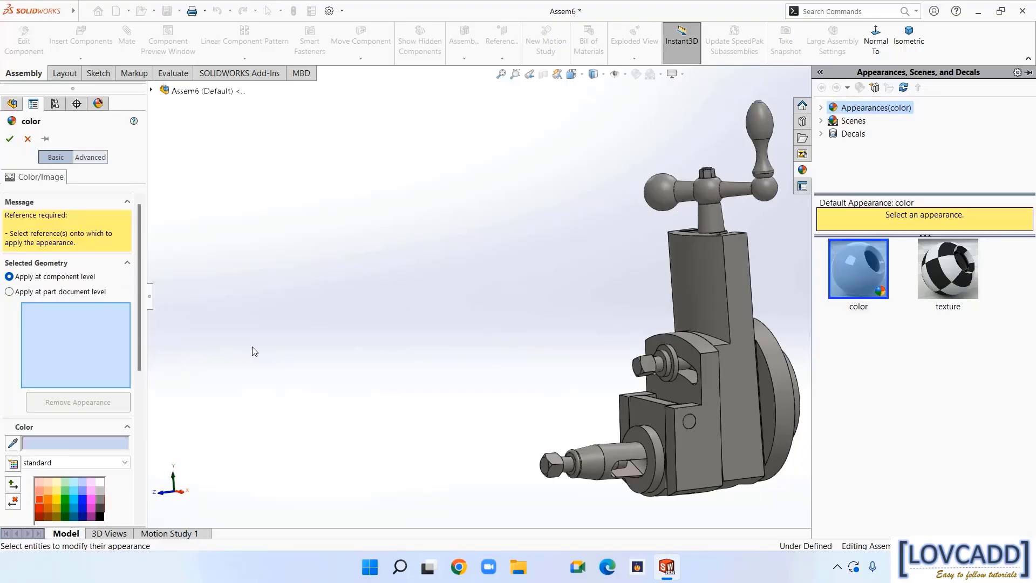
{"action": "left_click", "coordinate": [710, 281]}
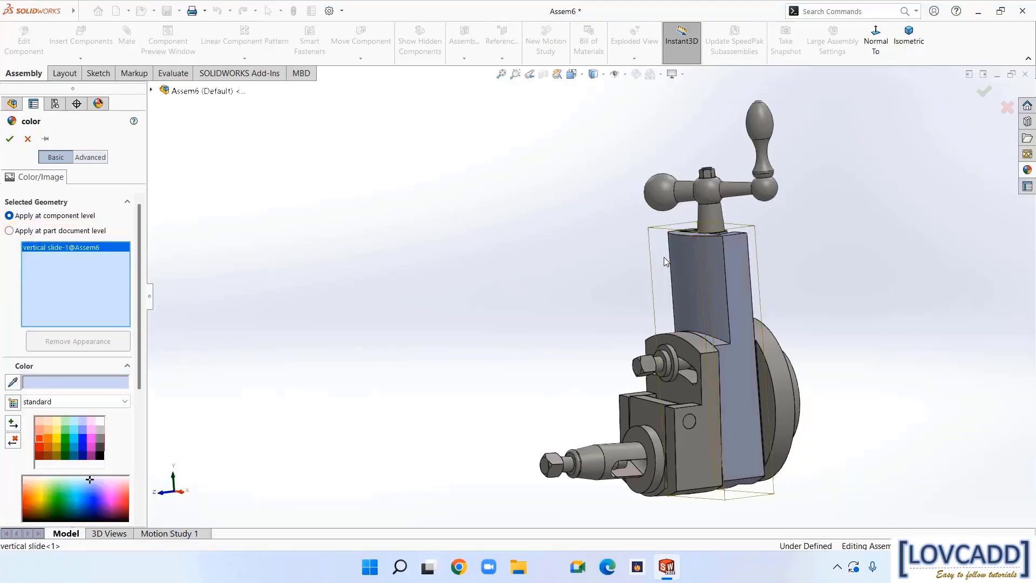
{"action": "left_click", "coordinate": [736, 187]}
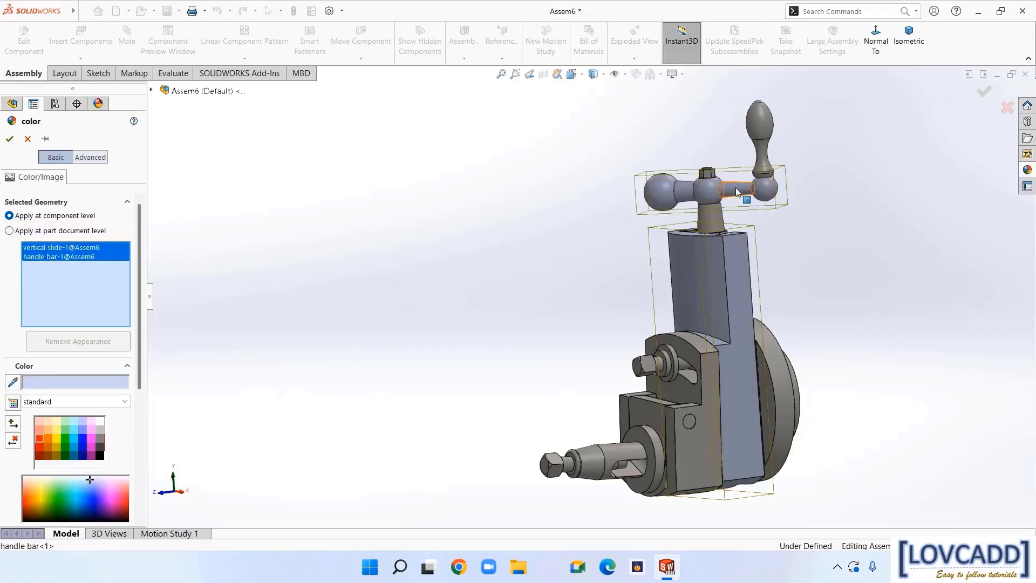
{"action": "left_click", "coordinate": [762, 143]}
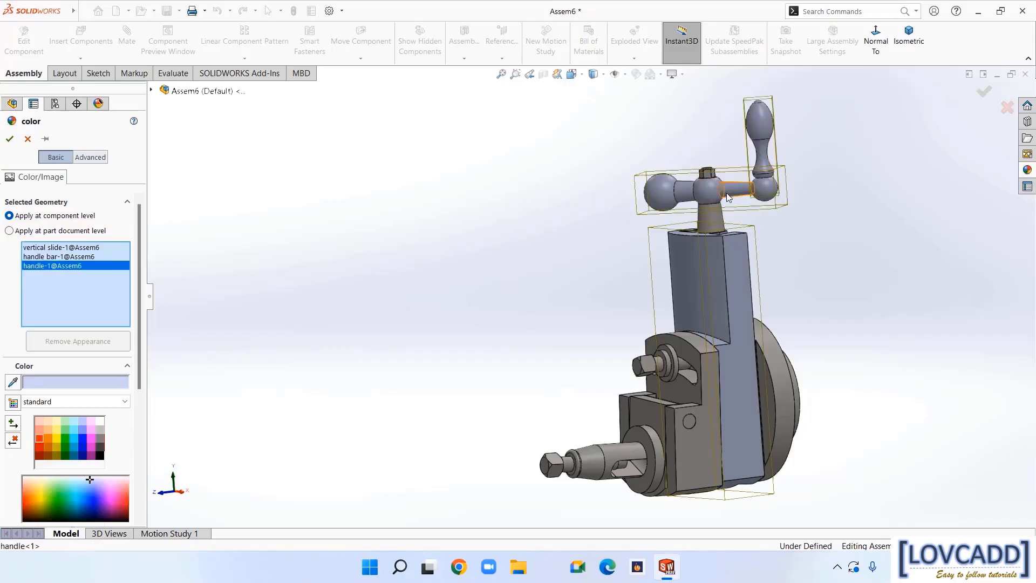
{"action": "left_click", "coordinate": [57, 439]}
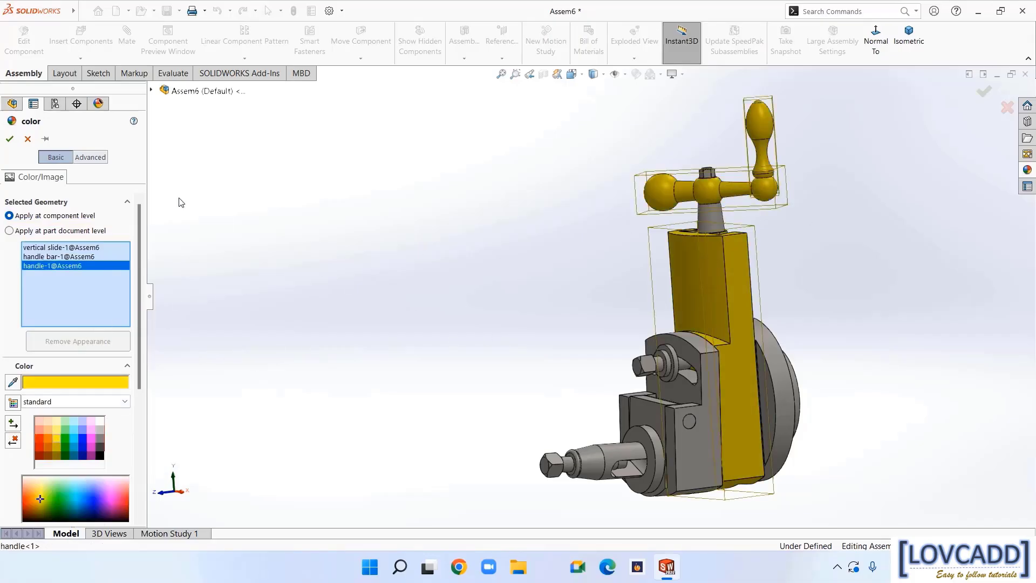
{"action": "left_click", "coordinate": [11, 139]}
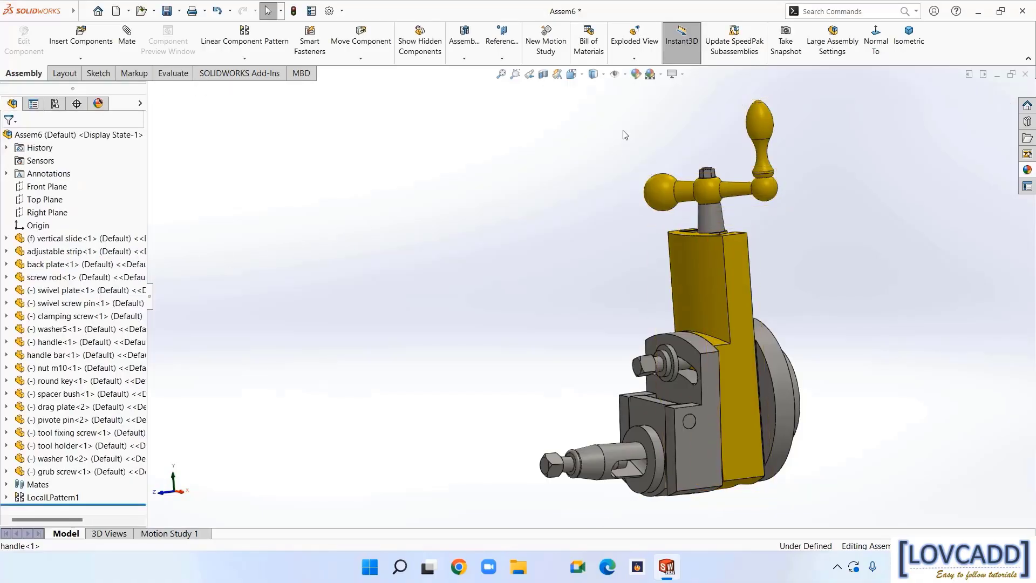
Apply a red color at component level to the swivel plate and the spacer bush
{"action": "left_click", "coordinate": [636, 73]}
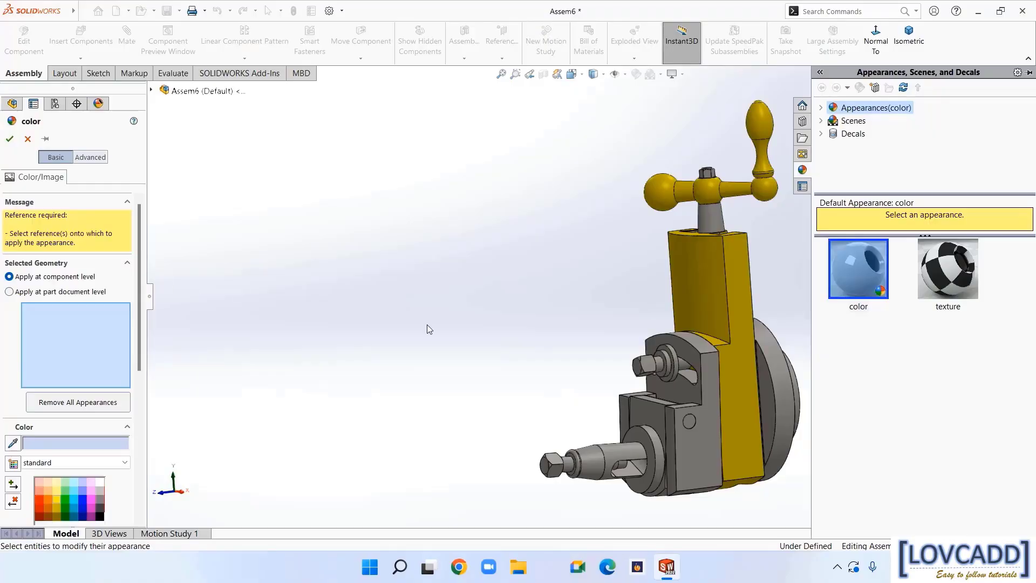
{"action": "left_click", "coordinate": [685, 443]}
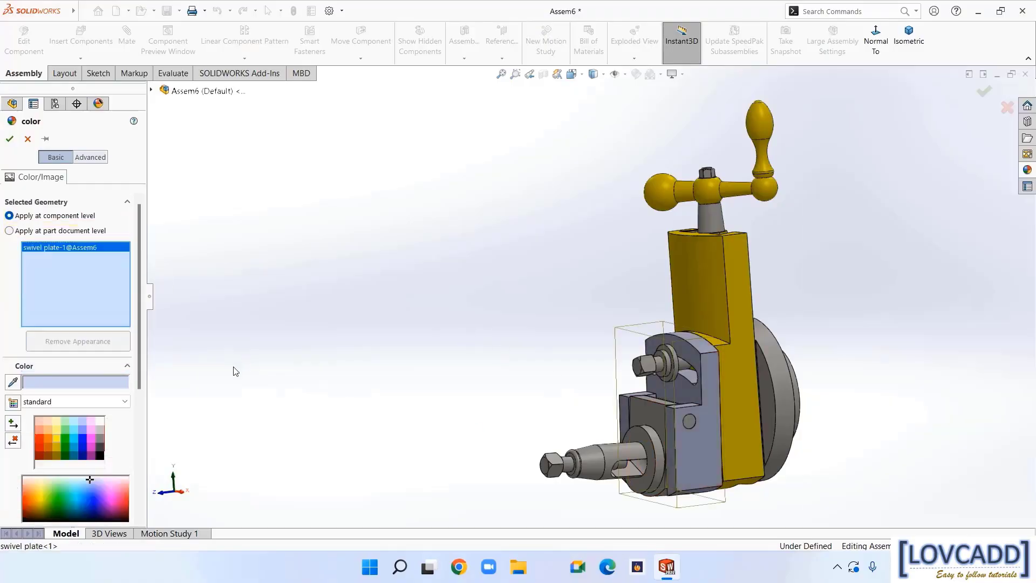
{"action": "left_click", "coordinate": [39, 438]}
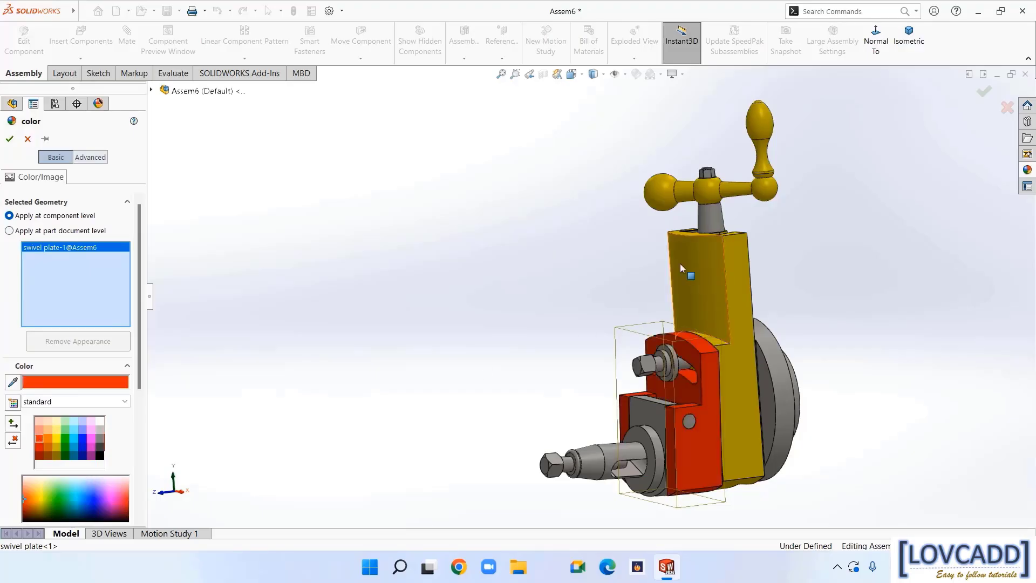
{"action": "left_click", "coordinate": [710, 215]}
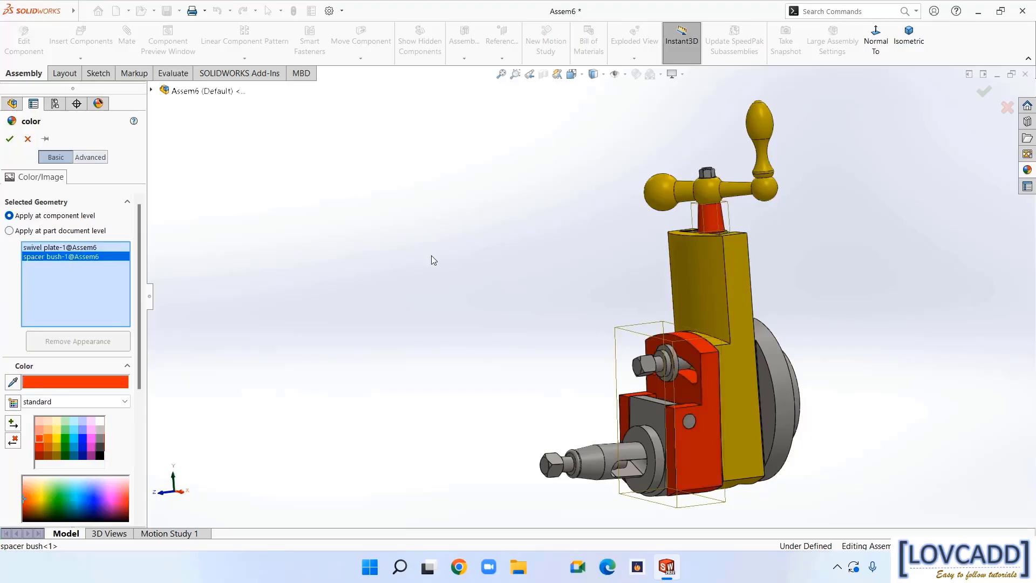
{"action": "left_click", "coordinate": [10, 139]}
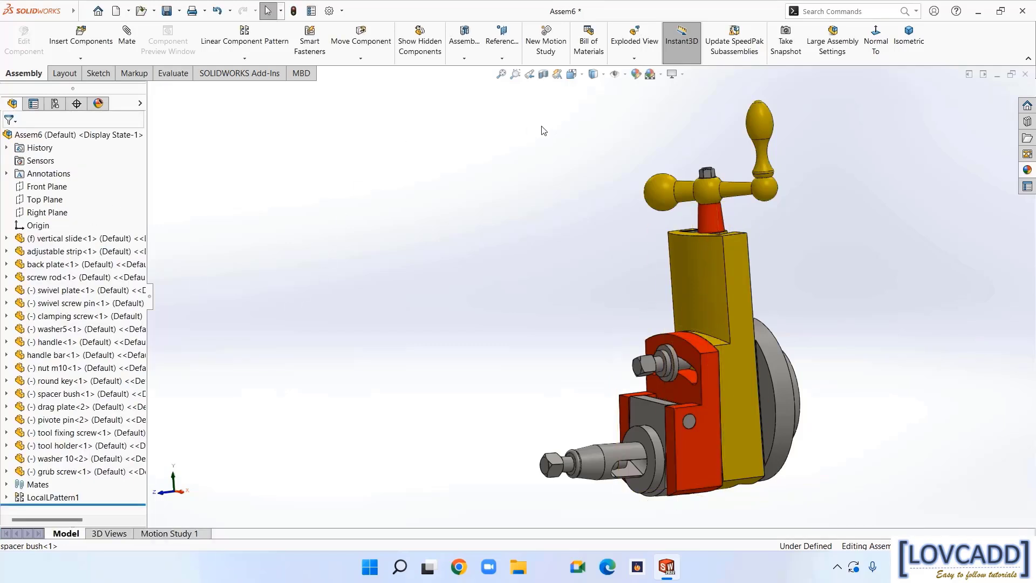
Apply a light blue color at component level to the tool holder
{"action": "left_click", "coordinate": [636, 75]}
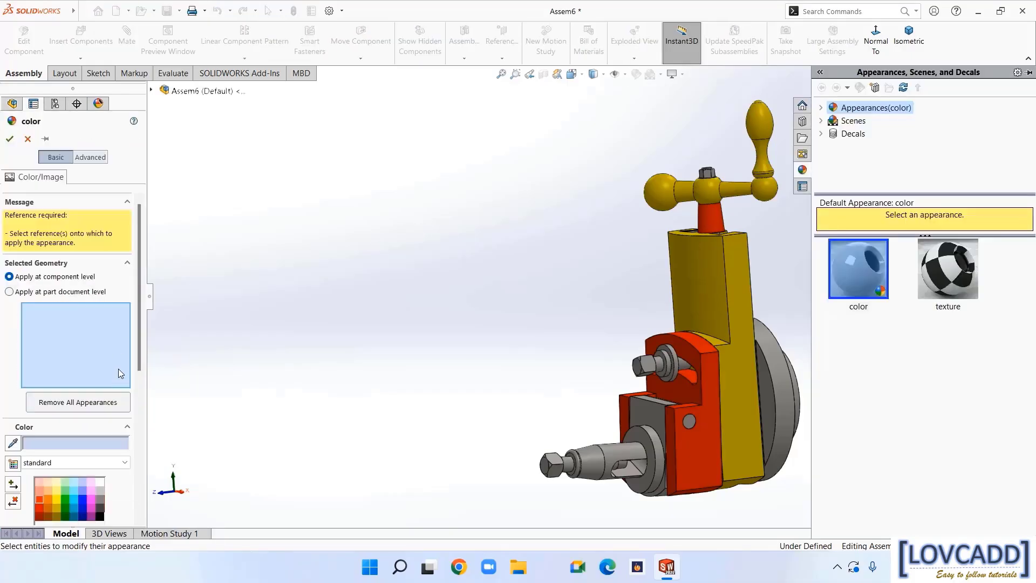
{"action": "left_click", "coordinate": [596, 459]}
{"action": "left_click", "coordinate": [73, 438]}
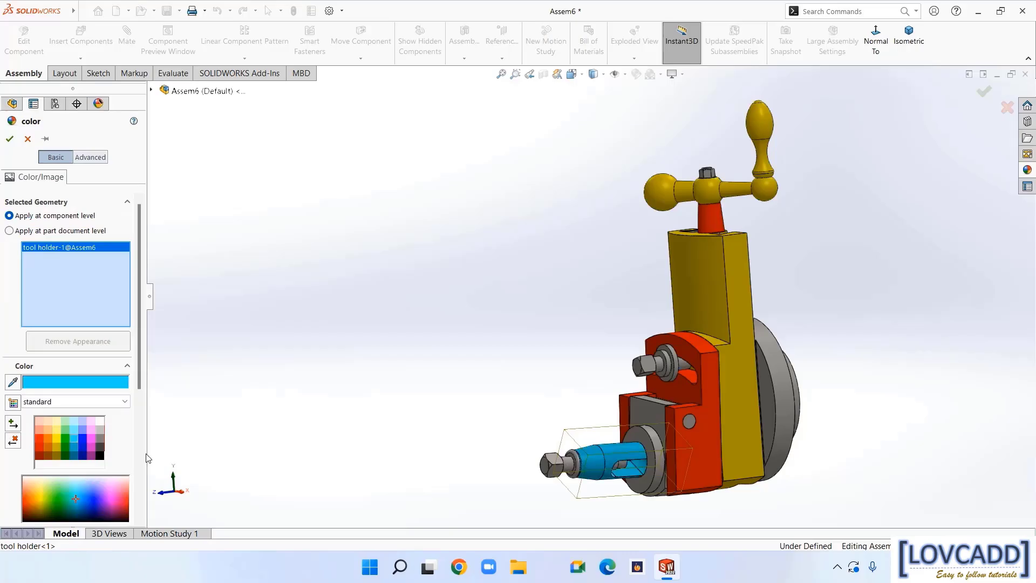
{"action": "left_click", "coordinate": [10, 139]}
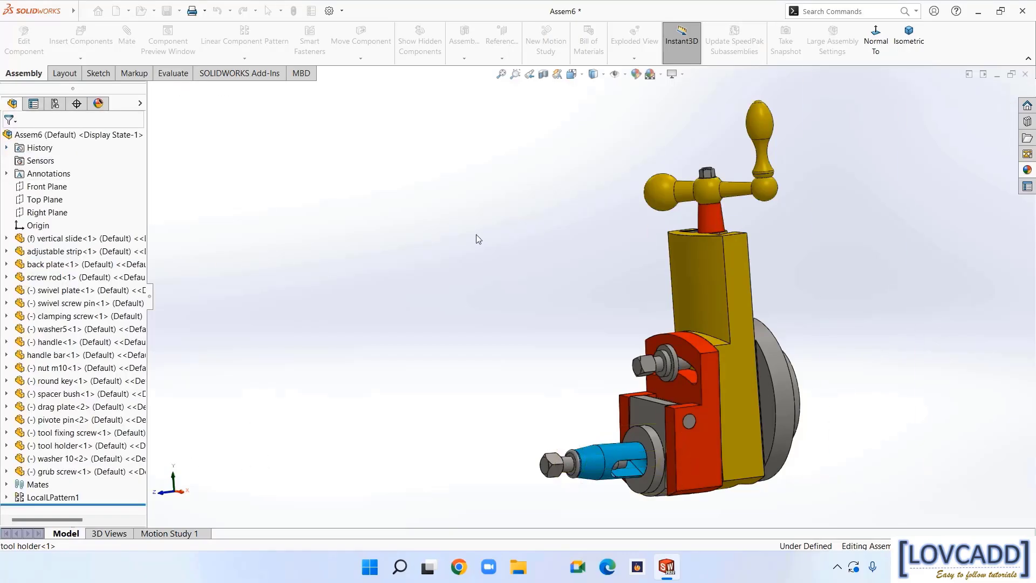
Apply a dark blue color at component level to the round back plate
{"action": "left_click", "coordinate": [650, 73]}
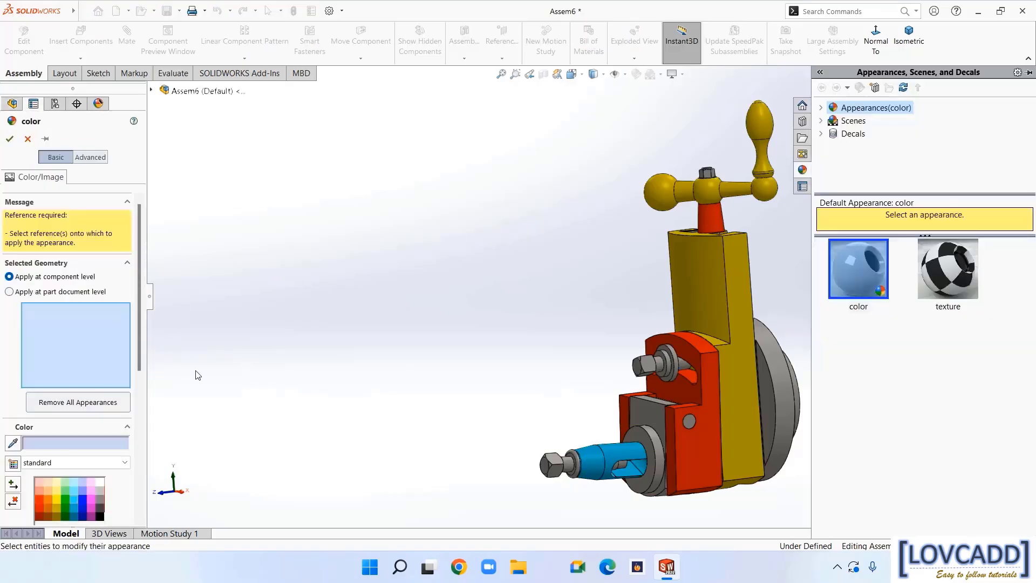
{"action": "left_click", "coordinate": [772, 400]}
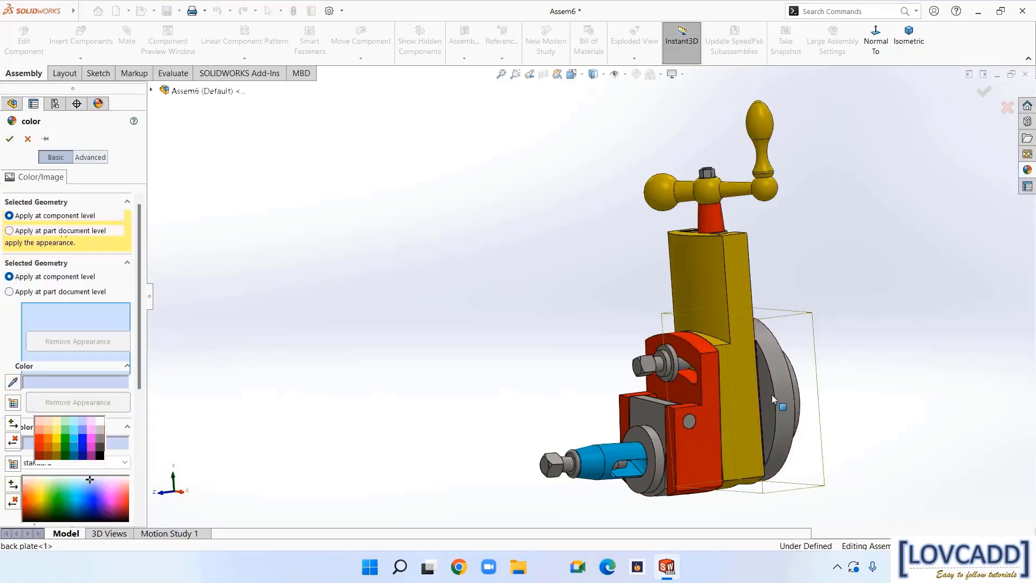
{"action": "left_click", "coordinate": [82, 437]}
{"action": "left_click", "coordinate": [10, 138]}
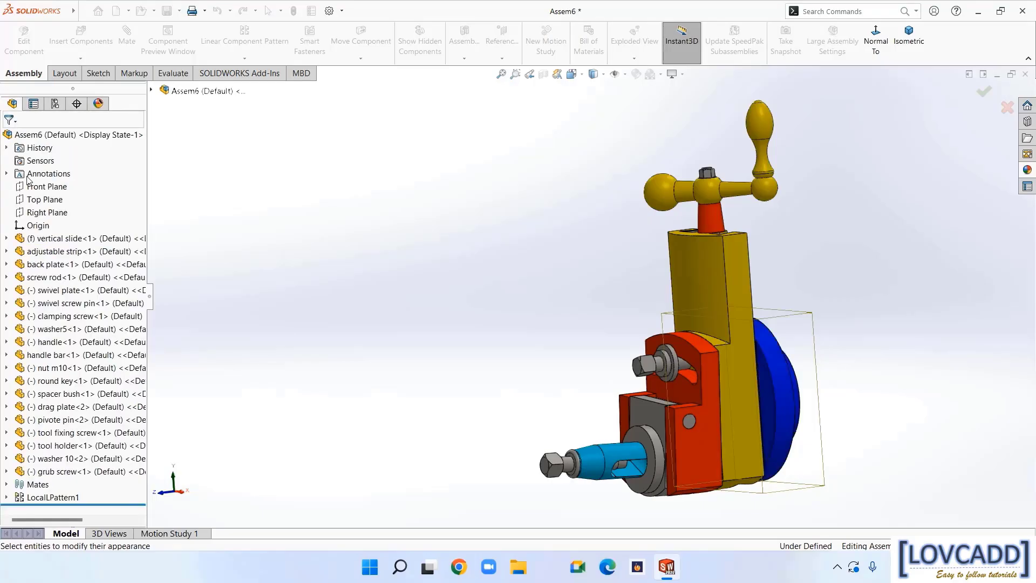
Apply a magenta color at component level to the tool fixing screw, clamping screw and M10 nut
{"action": "left_click", "coordinate": [636, 74]}
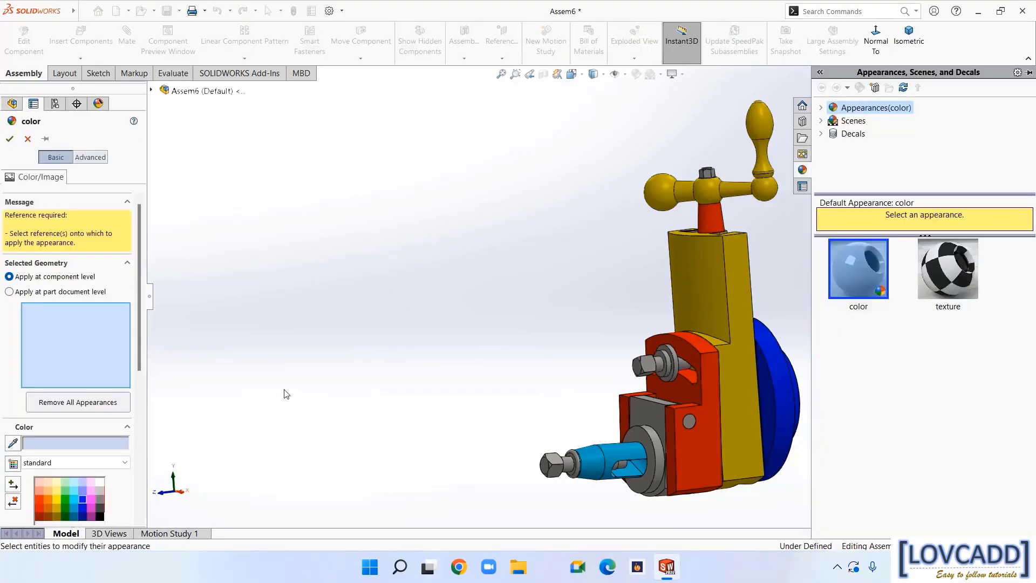
{"action": "left_click", "coordinate": [92, 499]}
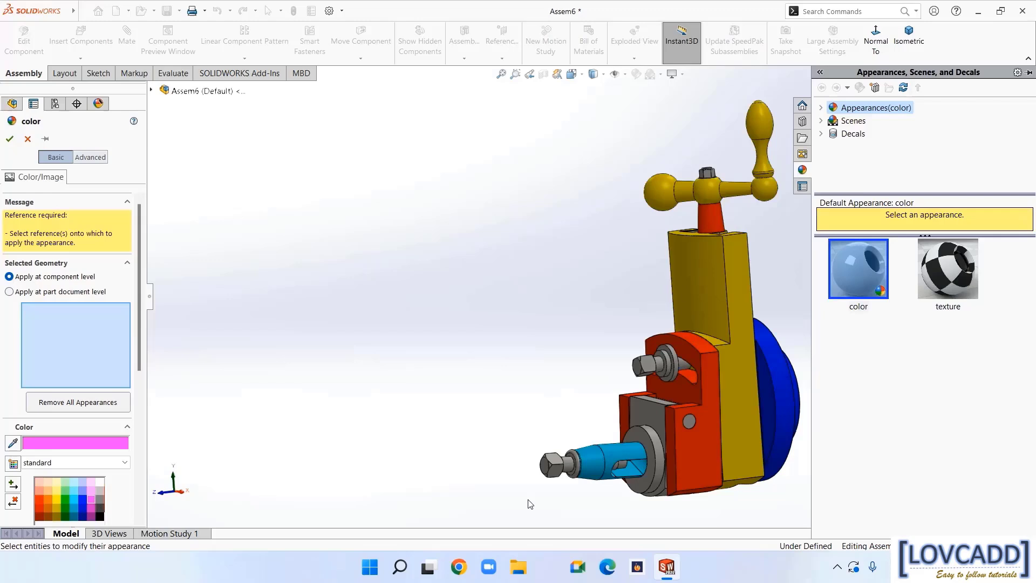
{"action": "left_click", "coordinate": [559, 468]}
{"action": "left_click", "coordinate": [647, 364]}
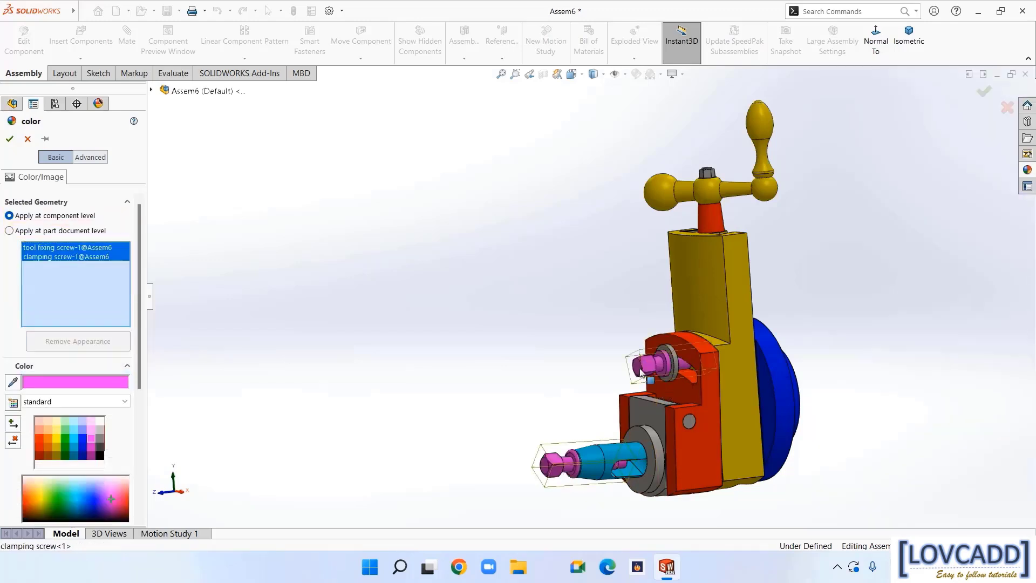
{"action": "left_click", "coordinate": [707, 174]}
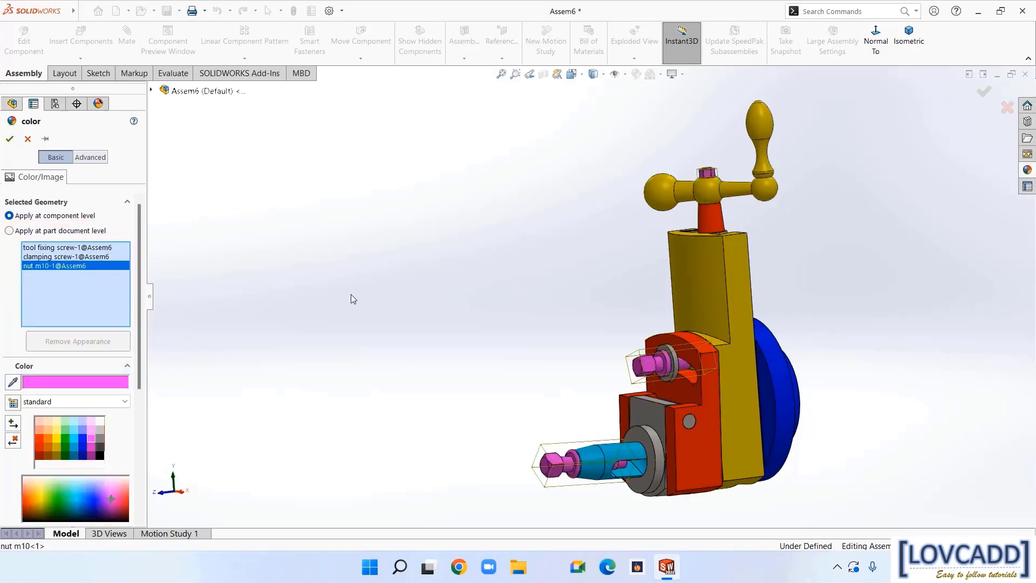
{"action": "left_click", "coordinate": [9, 139]}
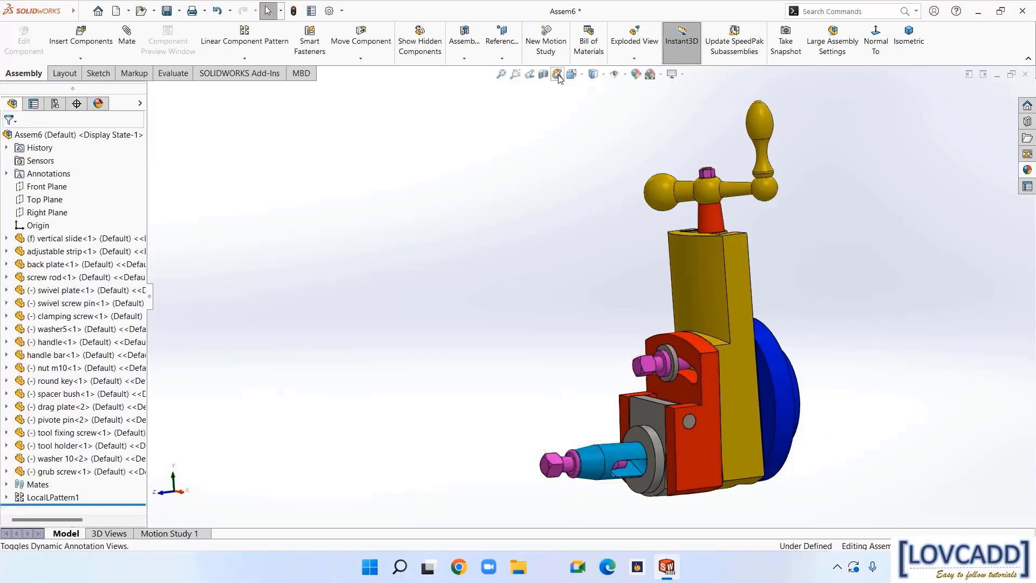
Apply an orange color at component level to both front washers and the adjustable strip
{"action": "left_click", "coordinate": [635, 75]}
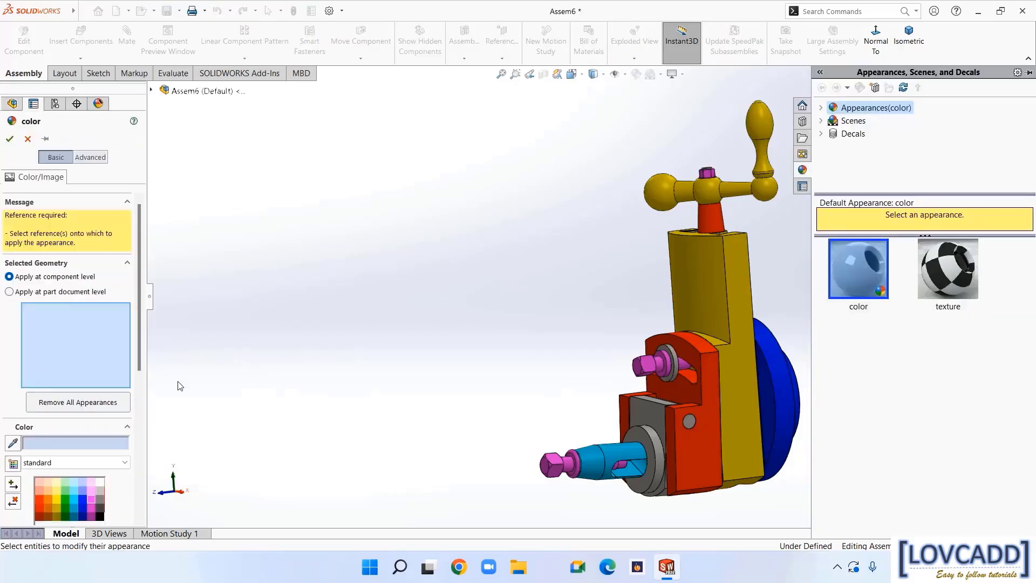
{"action": "left_click", "coordinate": [49, 500]}
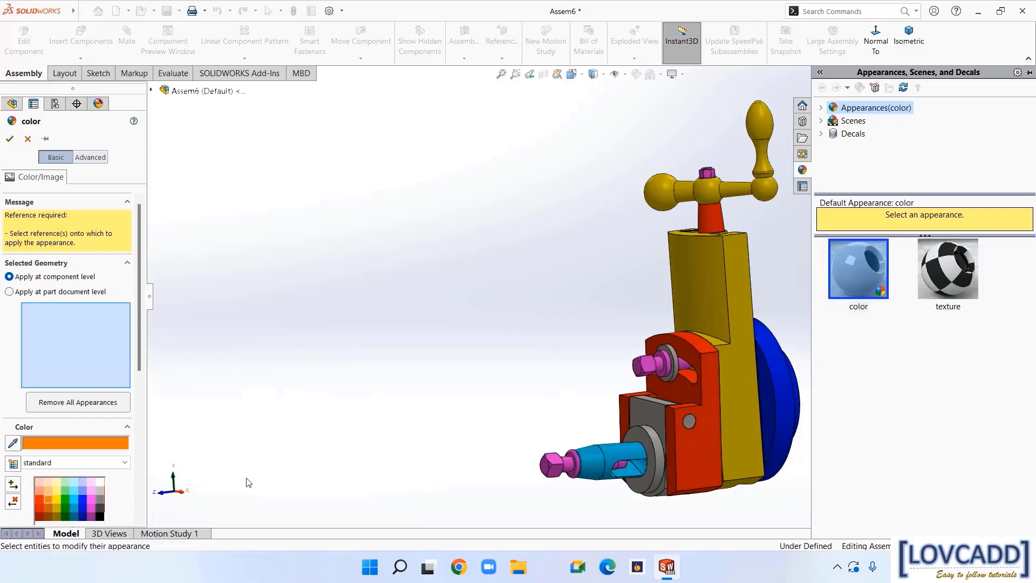
{"action": "left_click", "coordinate": [650, 483]}
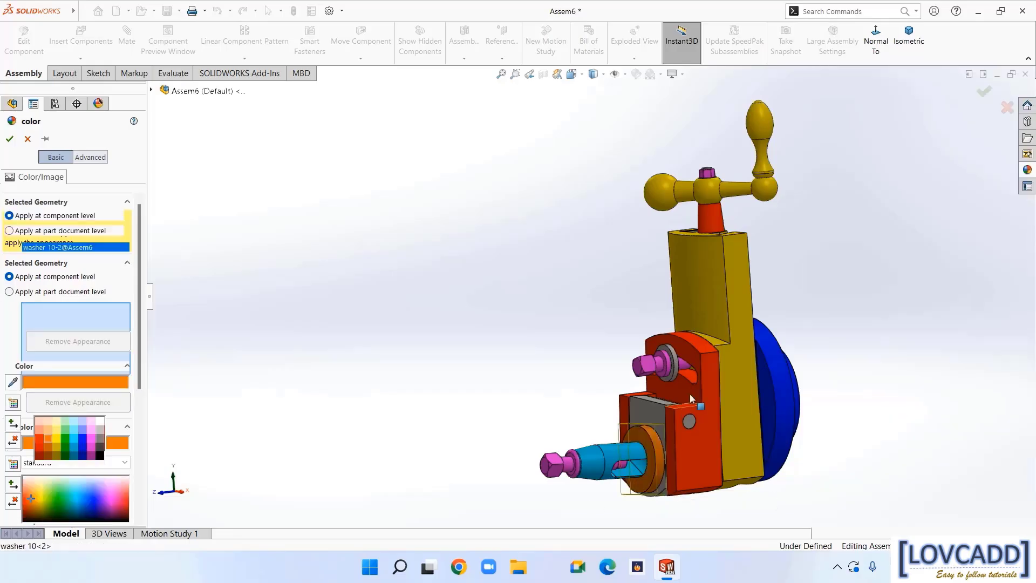
{"action": "left_click", "coordinate": [671, 364]}
{"action": "middle_click_drag", "start_coordinate": [891, 346], "coordinate": [734, 289]}
{"action": "left_click", "coordinate": [729, 282]}
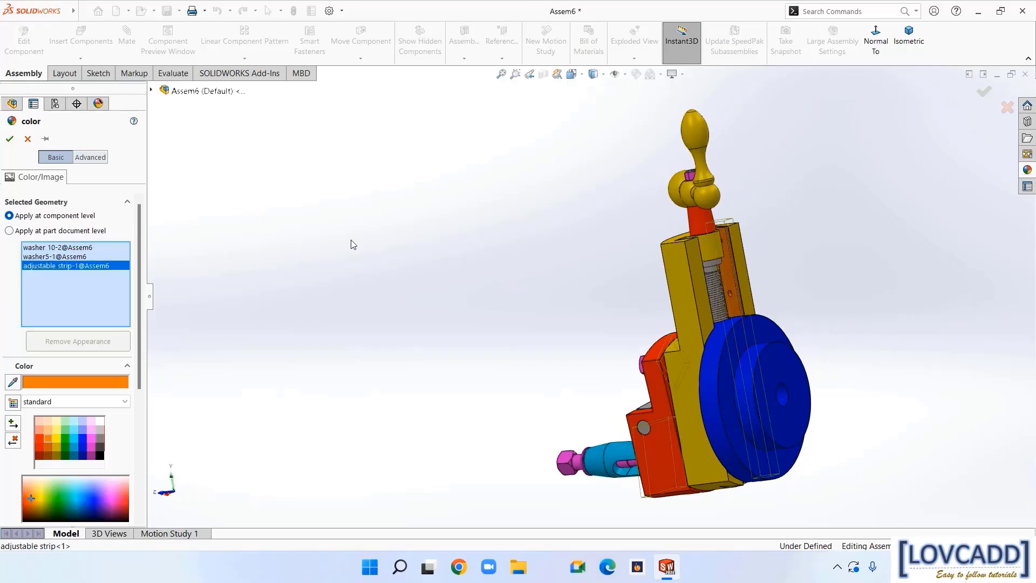
{"action": "left_click", "coordinate": [9, 138]}
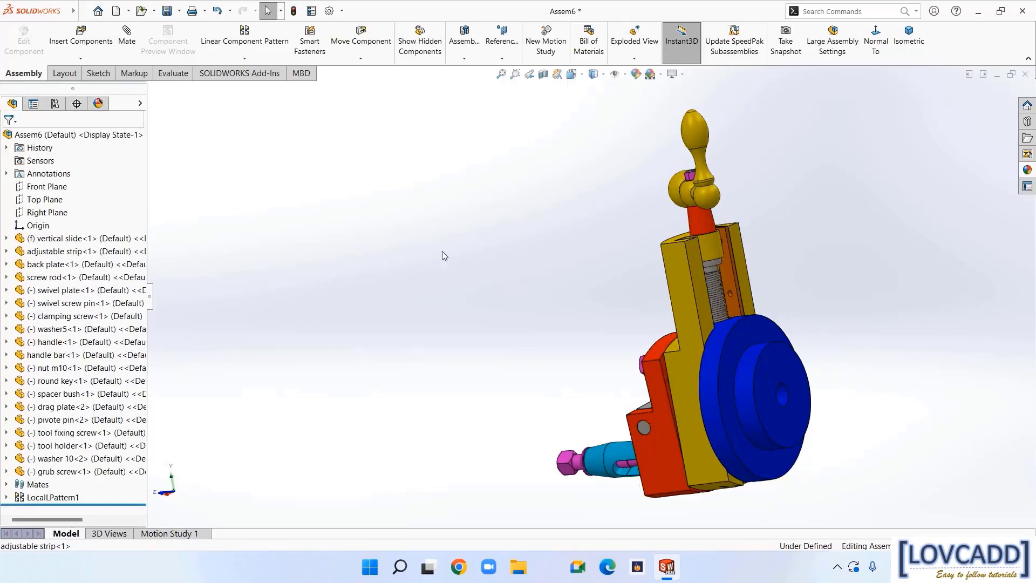
Apply a dark grey color at component level to the screw rod and the pivot pin
{"action": "left_click", "coordinate": [636, 74]}
{"action": "left_click", "coordinate": [719, 291]}
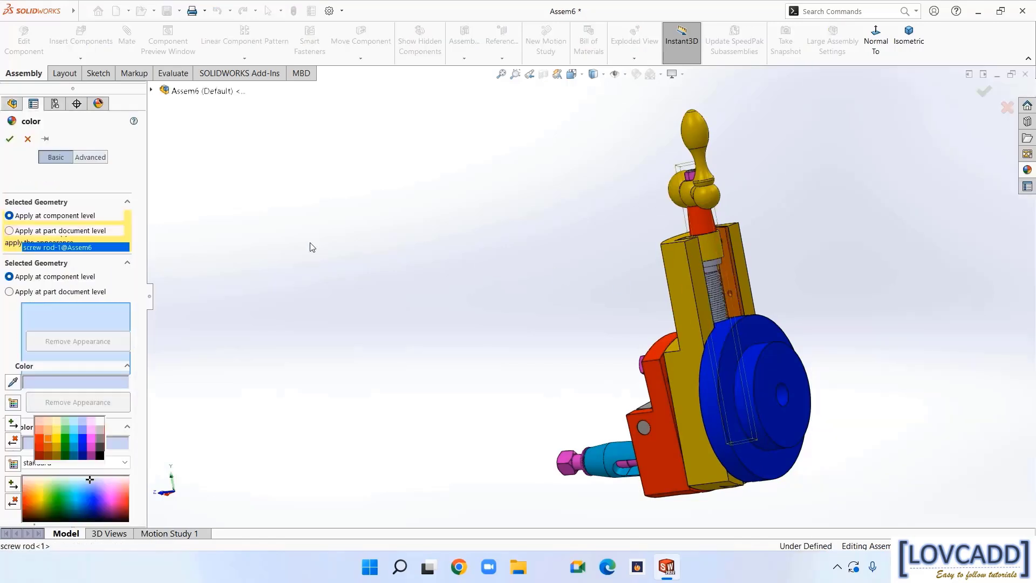
{"action": "left_click", "coordinate": [100, 437]}
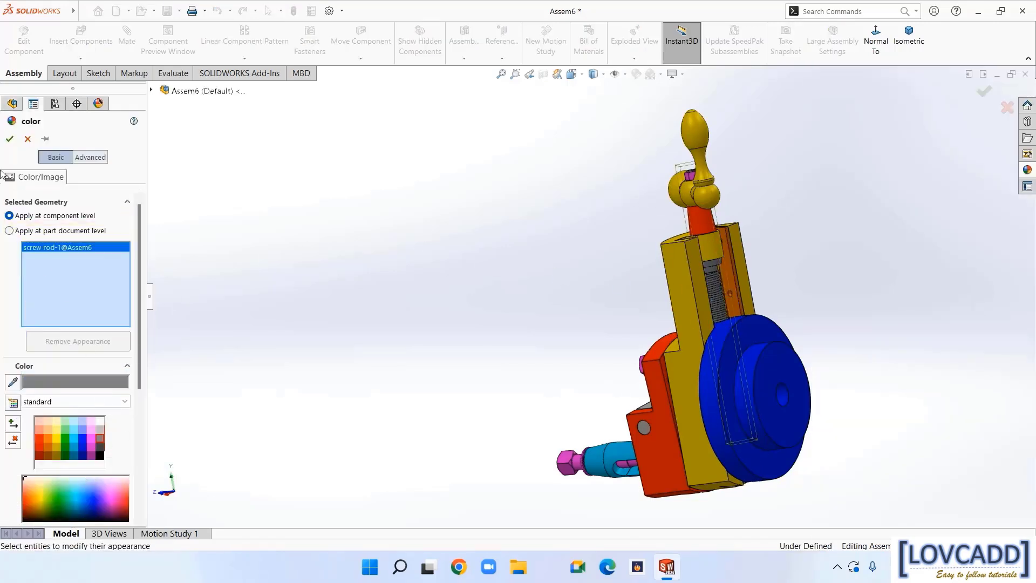
{"action": "middle_click_drag", "start_coordinate": [406, 382], "coordinate": [517, 394]}
{"action": "left_click", "coordinate": [664, 427]}
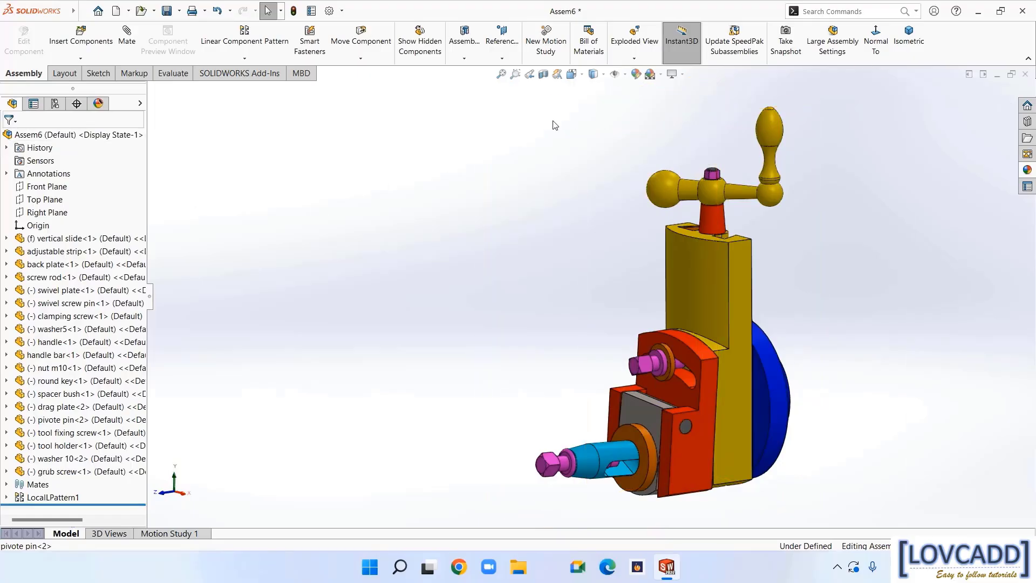
Apply a green color at component level to the drag plate behind the tool holder's washer
{"action": "left_click", "coordinate": [636, 74]}
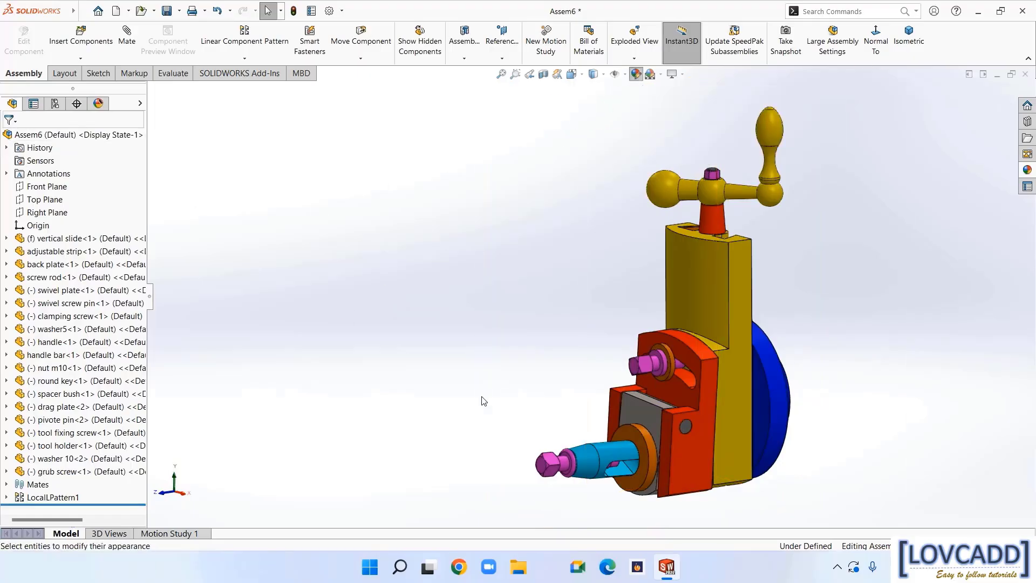
{"action": "left_click", "coordinate": [649, 420]}
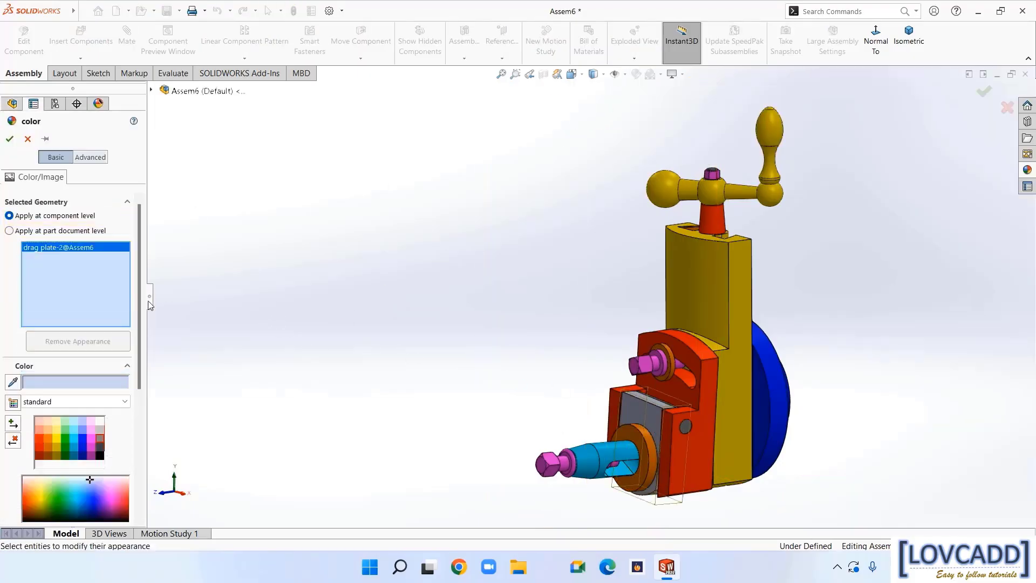
{"action": "left_click", "coordinate": [65, 445]}
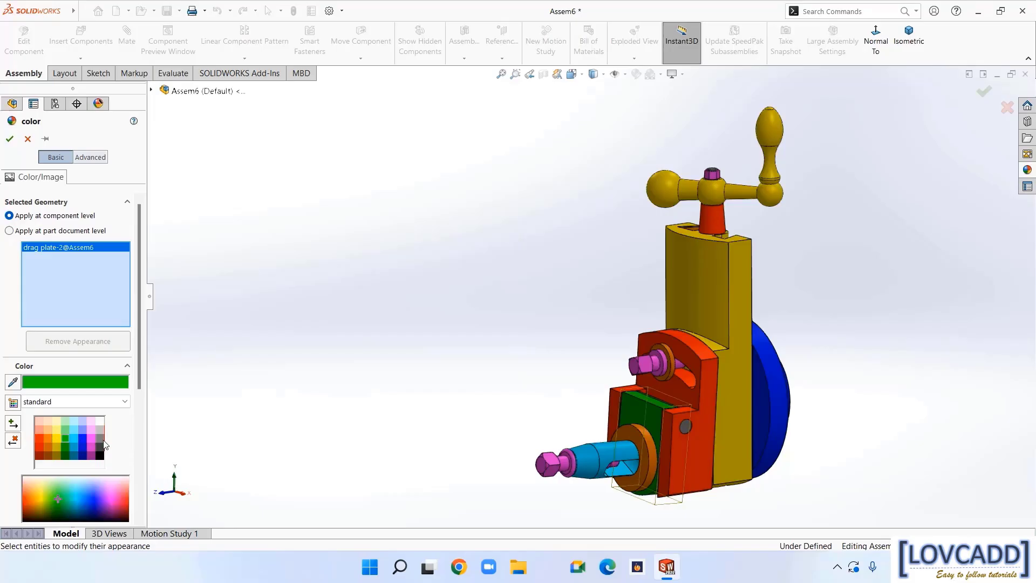
{"action": "left_click", "coordinate": [10, 139]}
Save the assembly as "shaping machine" in the shaping machine folder on the Desktop
{"action": "middle_click_drag", "start_coordinate": [342, 296], "coordinate": [317, 300]}
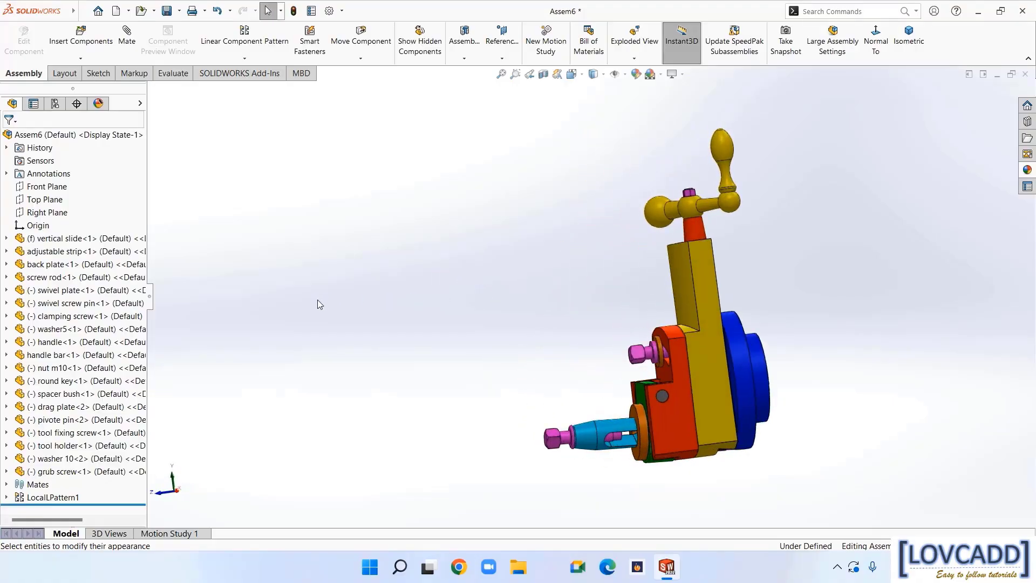
{"action": "scroll", "coordinate": [804, 427], "scroll_direction": "down", "scroll_amount": 2}
{"action": "scroll", "coordinate": [804, 426], "scroll_direction": "up", "scroll_amount": 1}
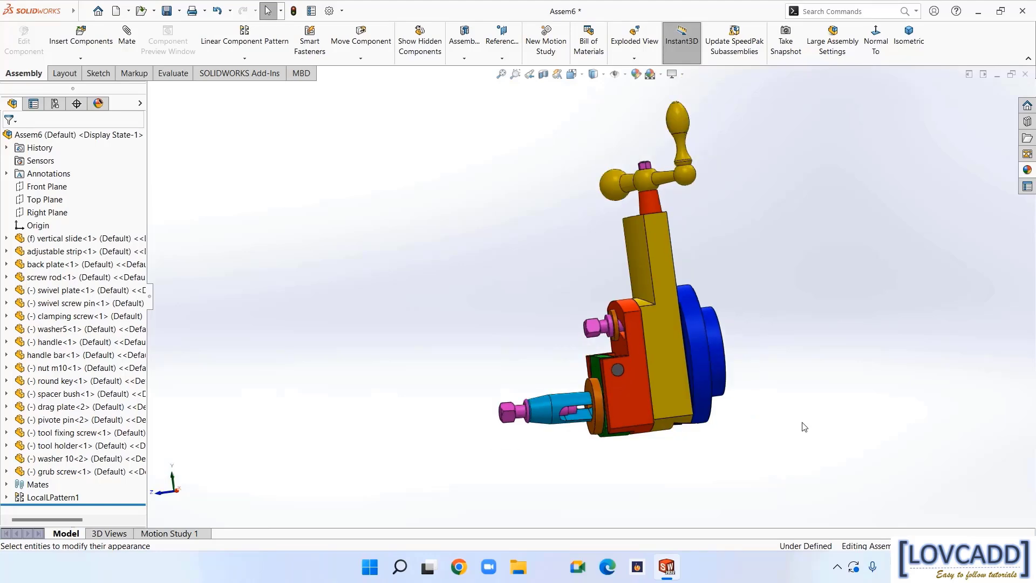
{"action": "left_click", "coordinate": [178, 11]}
{"action": "left_click", "coordinate": [189, 41]}
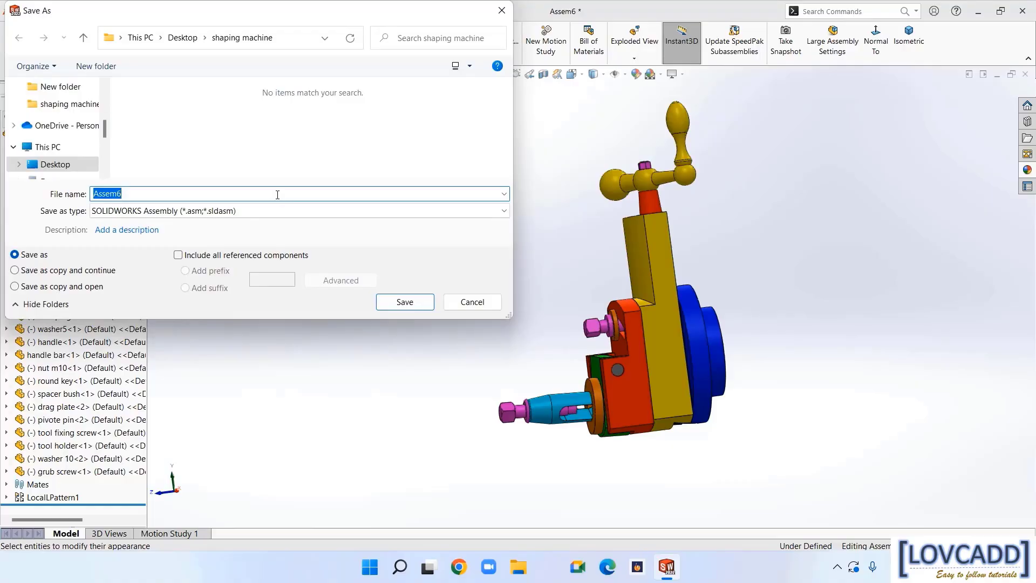
{"action": "type", "text": "shaping machine"}
{"action": "left_click", "coordinate": [402, 300]}
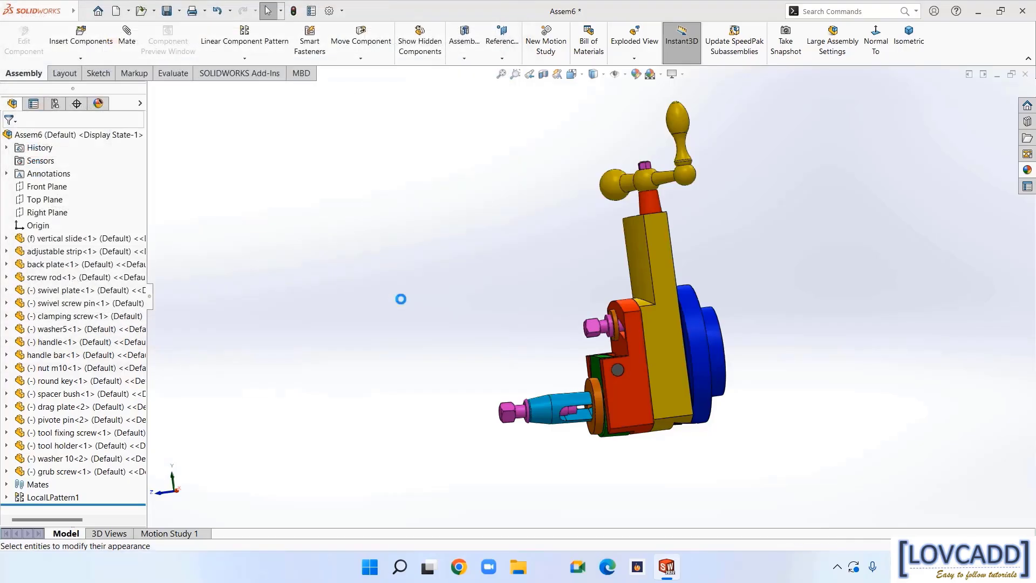
Turn the swivel plate slightly against the vertical slide to test its swivelling movement
{"action": "middle_click_drag", "start_coordinate": [419, 330], "coordinate": [388, 359]}
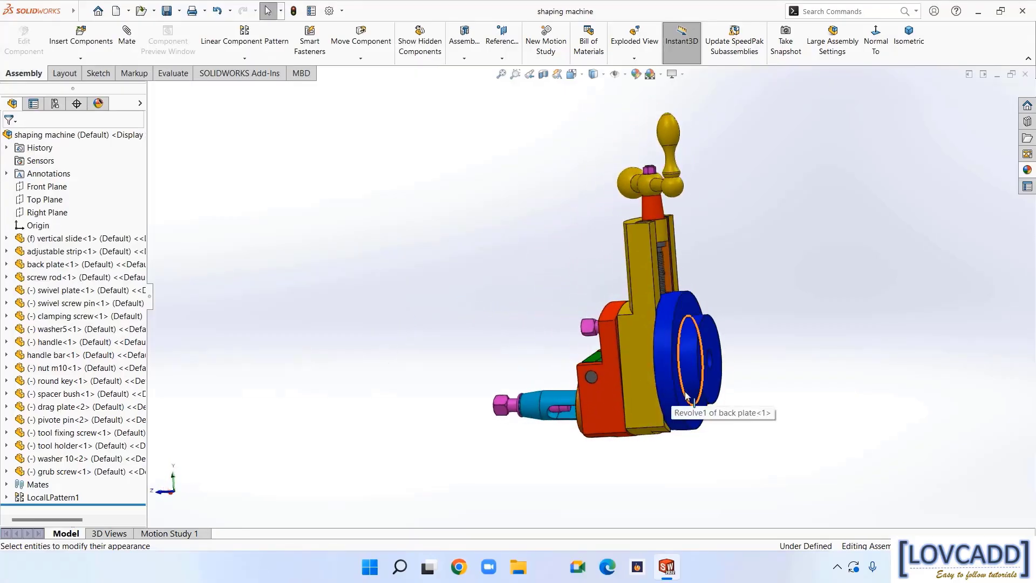
{"action": "mouse_move", "coordinate": [686, 397]}
{"action": "left_mouse_down"}
{"action": "mouse_move", "coordinate": [666, 312]}
{"action": "mouse_move", "coordinate": [685, 397]}
{"action": "left_mouse_up"}
{"action": "middle_click_drag", "start_coordinate": [432, 374], "coordinate": [516, 363]}
{"action": "left_click", "coordinate": [444, 329]}
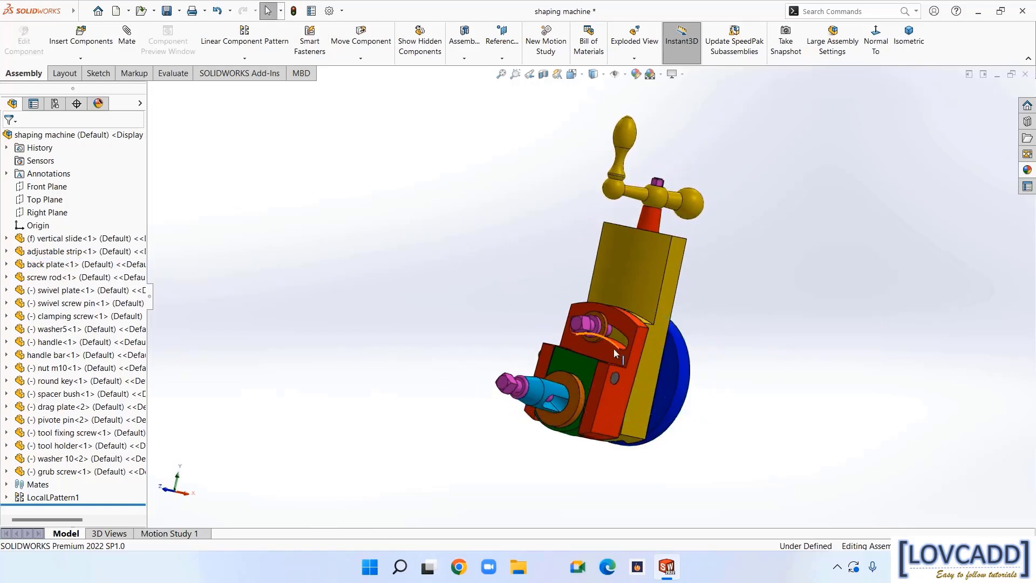
{"action": "mouse_move", "coordinate": [619, 390]}
{"action": "left_mouse_down"}
{"action": "mouse_move", "coordinate": [584, 335]}
{"action": "mouse_move", "coordinate": [618, 408]}
{"action": "mouse_move", "coordinate": [610, 378]}
{"action": "left_mouse_up"}
{"action": "key", "text": "Escape"}
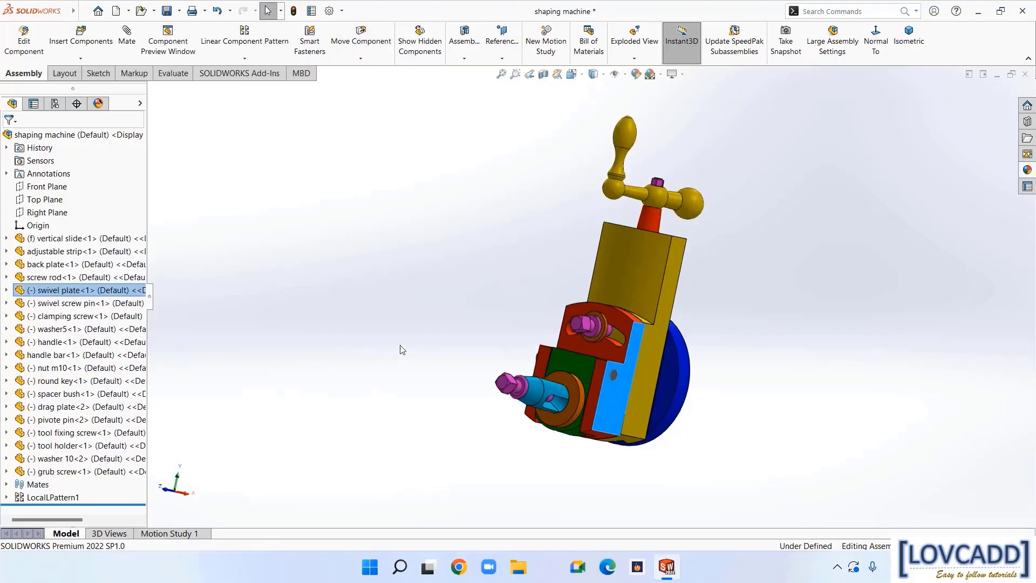
{"action": "scroll", "coordinate": [549, 402], "scroll_direction": "down", "scroll_amount": 3}
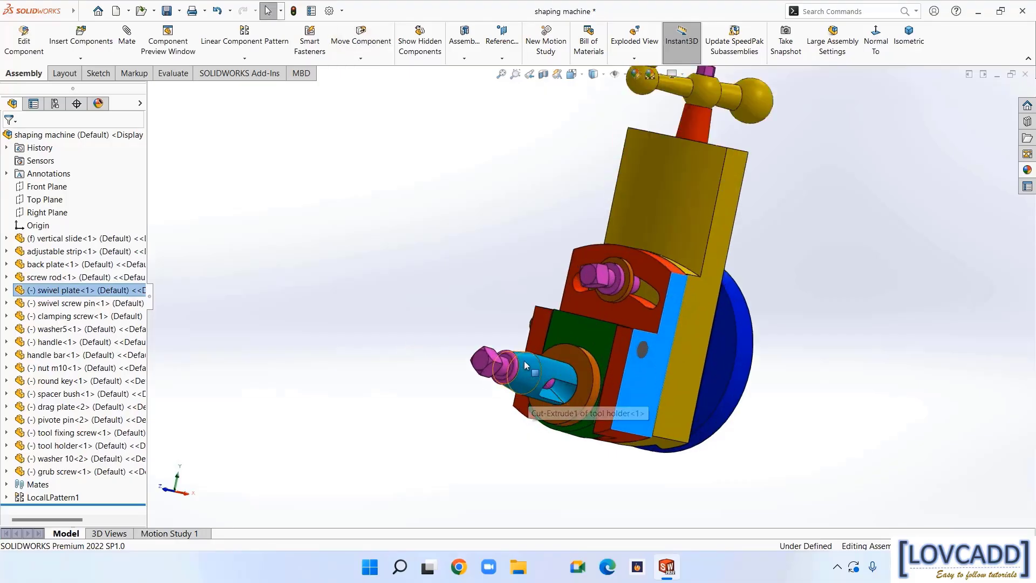
Turn the tool holder slightly about its own axis to test its rotation on the drag plate
{"action": "left_click_drag", "start_coordinate": [527, 361], "coordinate": [530, 384]}
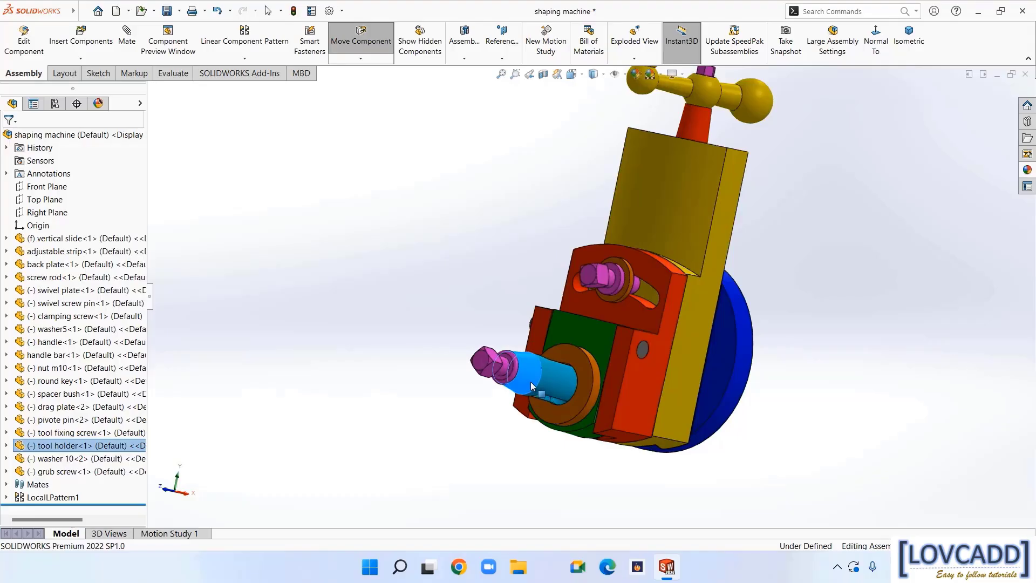
{"action": "key", "text": "Escape"}
{"action": "scroll", "coordinate": [326, 301], "scroll_direction": "up", "scroll_amount": 2}
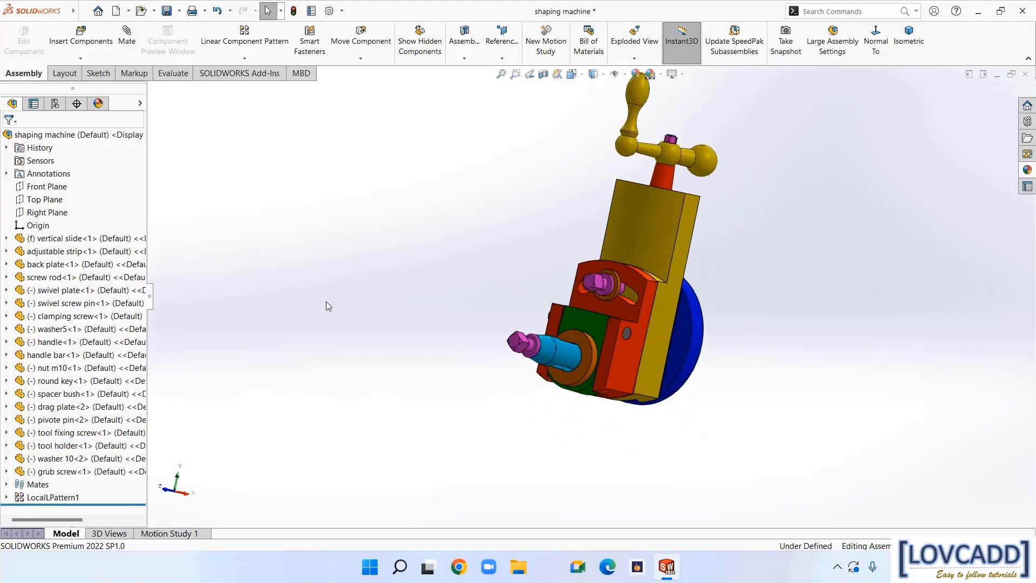
Orient the view normal to the flat side face of the vertical slide
{"action": "left_click", "coordinate": [909, 34]}
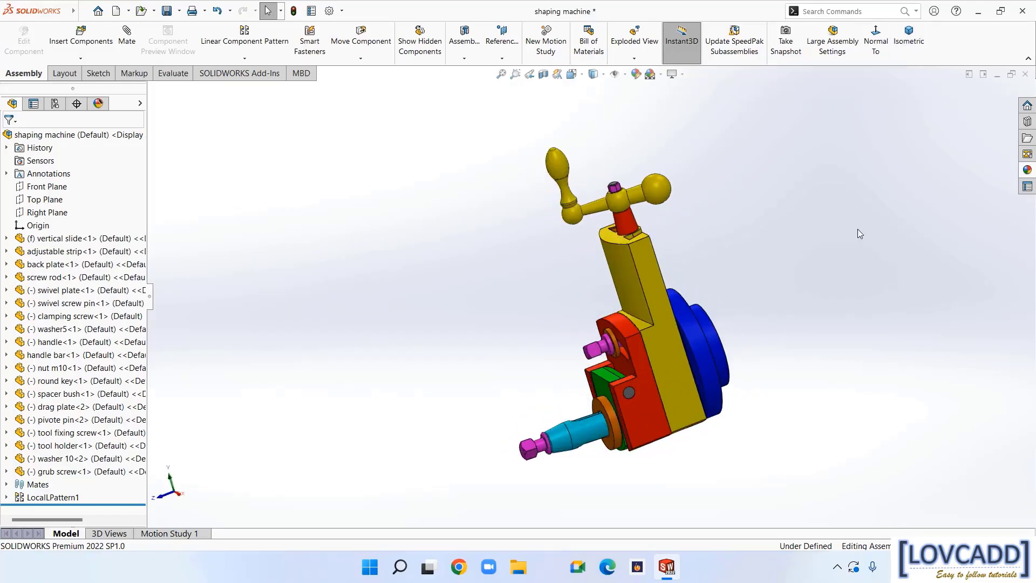
{"action": "left_click", "coordinate": [672, 354]}
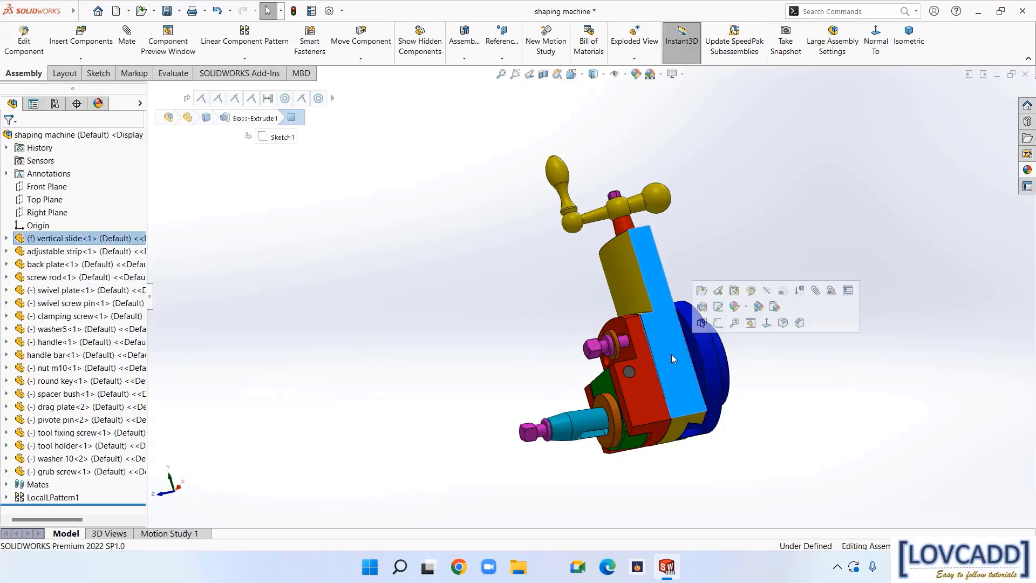
{"action": "left_click", "coordinate": [874, 40]}
{"action": "left_click", "coordinate": [825, 257]}
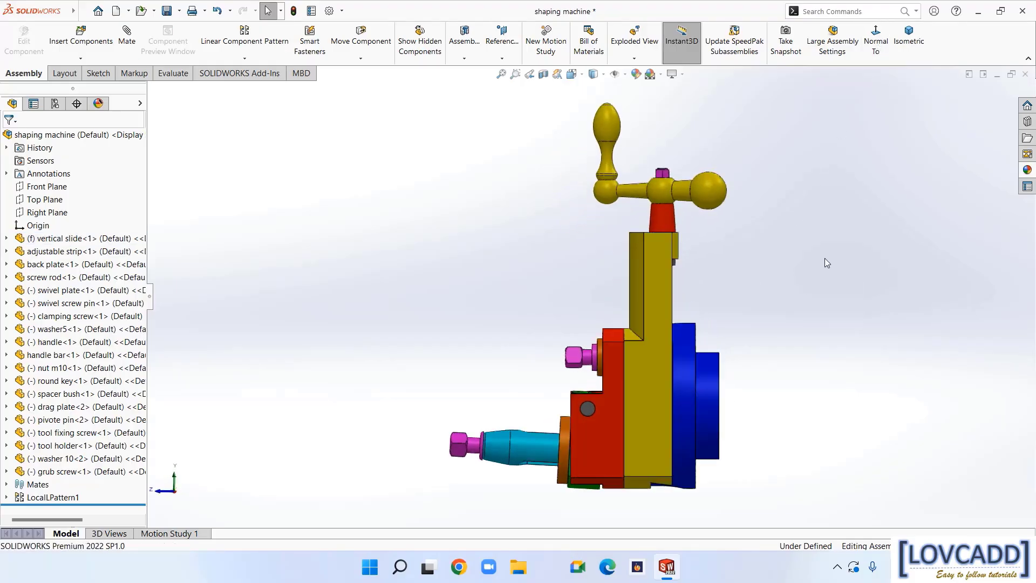
Spin the view of the whole assembly stepwise around its vertical axis to examine the tool head from all sides
{"action": "key", "text": "Right"}
{"action": "key", "text": "Right"}
{"action": "key", "text": "Right"}
{"action": "key", "text": "Right"}
{"action": "key", "text": "Right"}
{"action": "key", "text": "Right"}
{"action": "key", "text": "Right"}
{"action": "key", "text": "Right"}
{"action": "key", "text": "Right"}
{"action": "key", "text": "Right"}
{"action": "key", "text": "Right"}
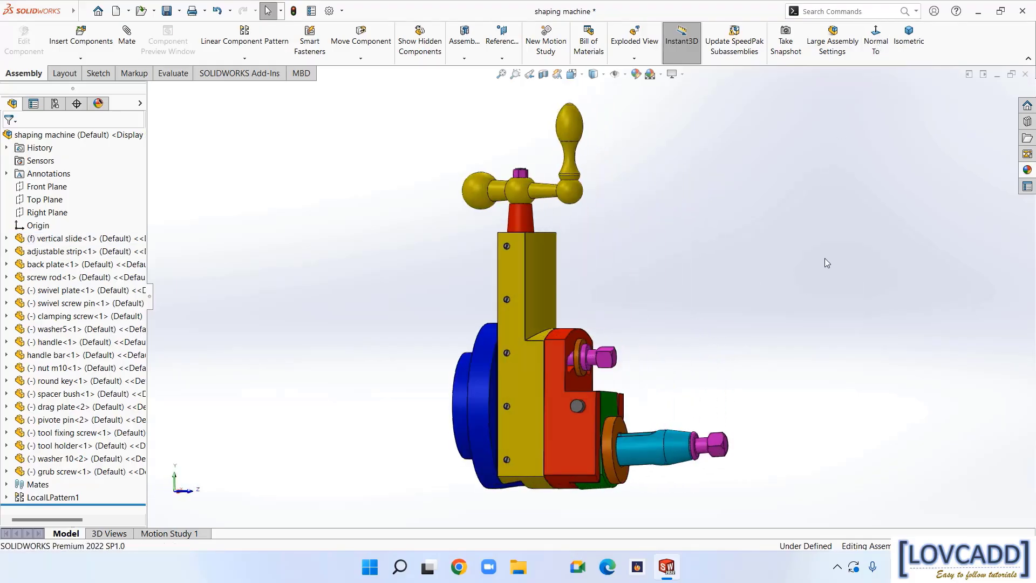
{"action": "key", "text": "Right"}
{"action": "key", "text": "Right"}
{"action": "key", "text": "Right"}
{"action": "key", "text": "Right"}
{"action": "key", "text": "Right"}
{"action": "key", "text": "Right"}
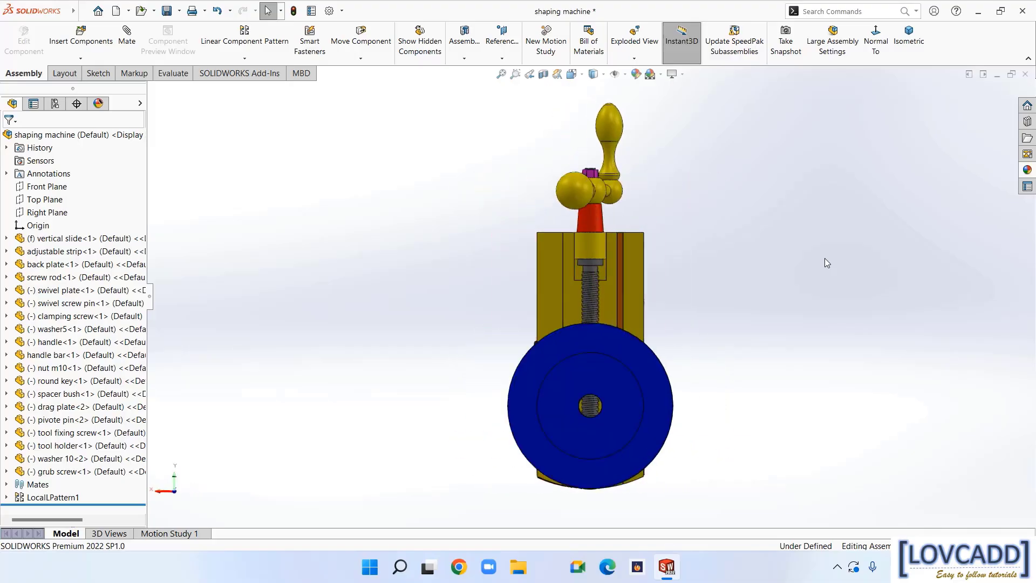
{"action": "key", "text": "Right"}
{"action": "key", "text": "Right"}
{"action": "key", "text": "Right"}
{"action": "key", "text": "Right"}
{"action": "key", "text": "Right"}
{"action": "key", "text": "Right"}
{"action": "key", "text": "Right"}
{"action": "key", "text": "Right"}
{"action": "key", "text": "Right"}
{"action": "key", "text": "Right"}
{"action": "key", "text": "Right"}
{"action": "key", "text": "Right"}
{"action": "key", "text": "Right"}
{"action": "key", "text": "Right"}
{"action": "key", "text": "Right"}
{"action": "key", "text": "Right"}
{"action": "key", "text": "Right"}
{"action": "key", "text": "Right"}
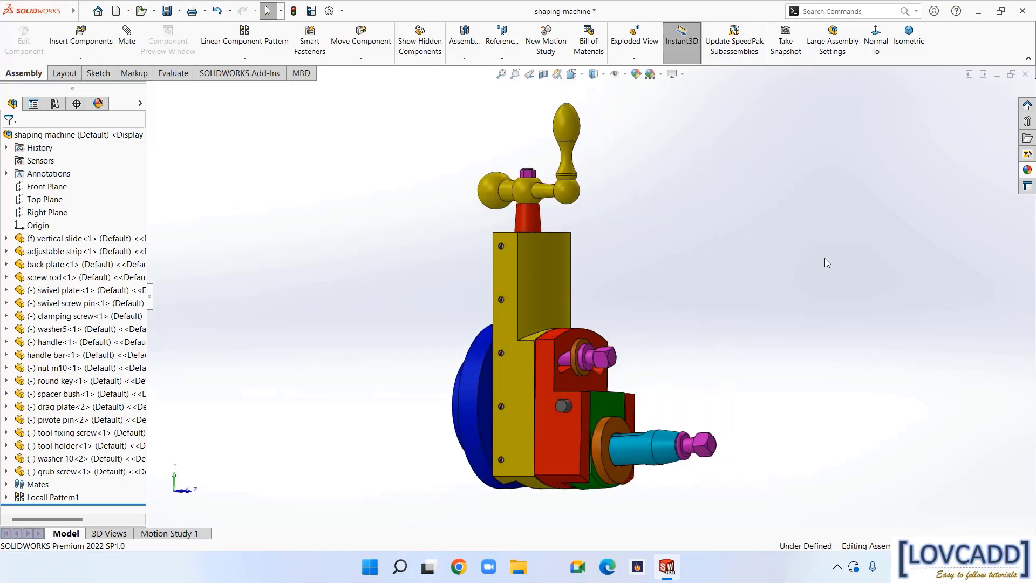